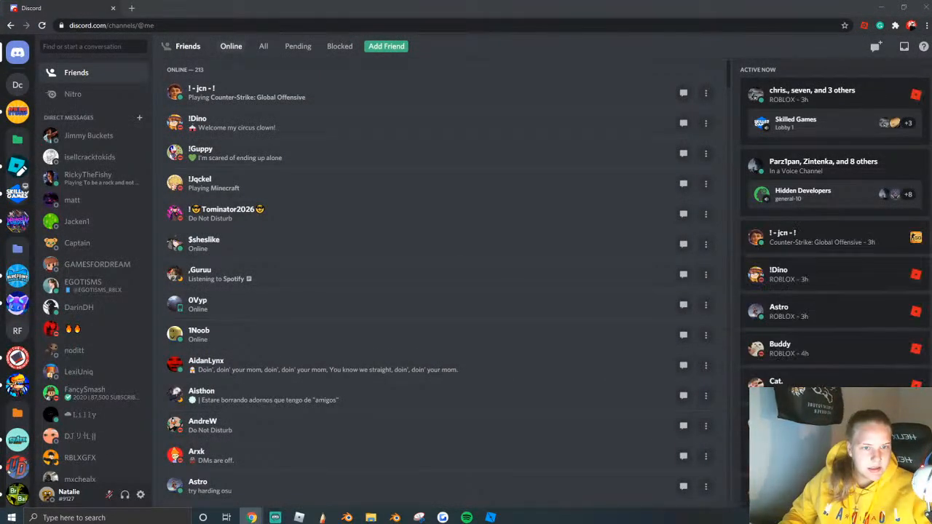
# Open the announcements channel of the BluePrint Productions server.
pyautogui.click(18, 275)
pyautogui.click(64, 110)
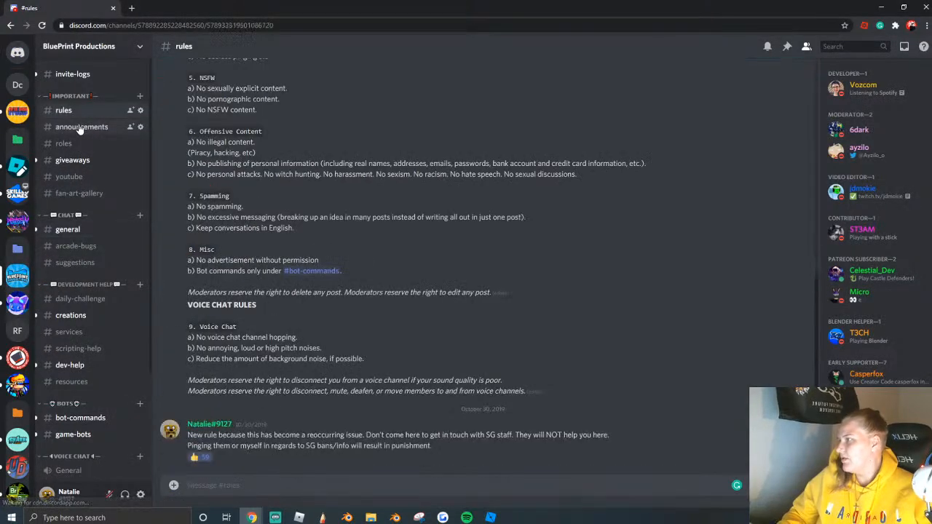
pyautogui.click(81, 127)
pyautogui.write('@every')
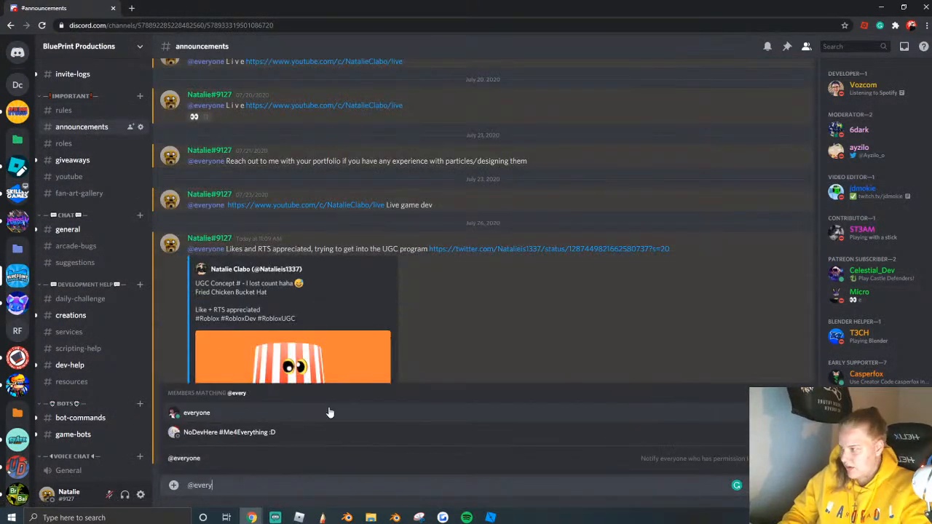
pyautogui.click(240, 461)
pyautogui.write('https://www.youtube.com/c/NatalieClabo/live')
pyautogui.write('live')
pyautogui.press('Return')
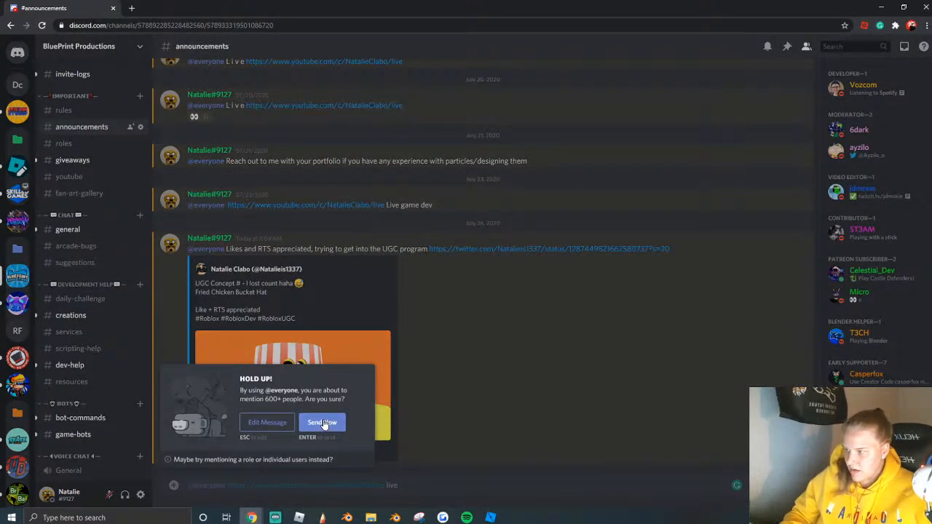
pyautogui.click(325, 425)
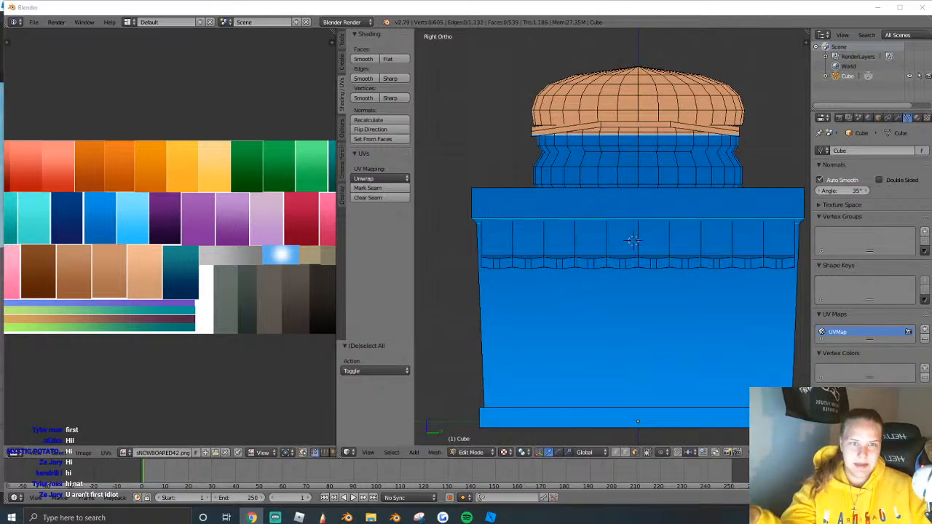
# Switch to Gmail, read the newest YouTube copyright claim e-mail about "3D MODELING LIVE", return to the inbox and clear the browser from view.
pyautogui.hotkey('alt', 'Tab')
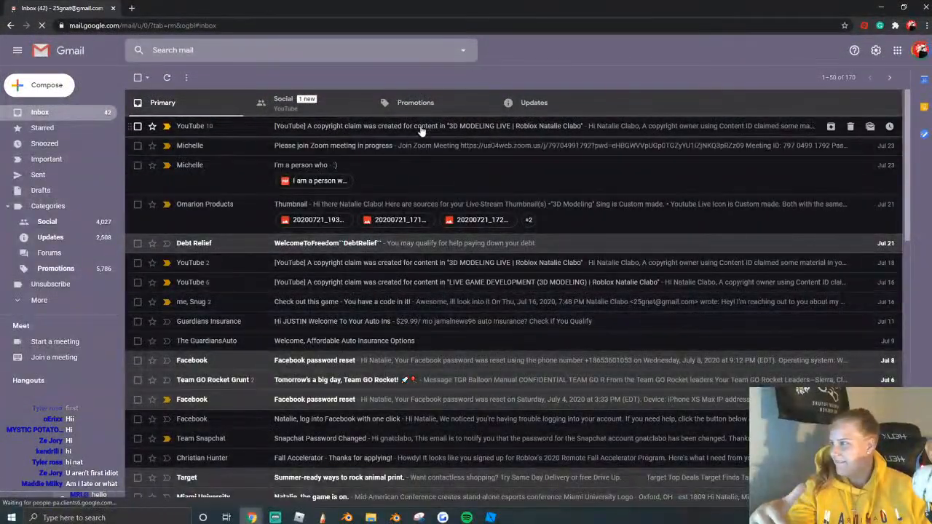
pyautogui.click(410, 130)
pyautogui.scroll(-2, 488, 305)
pyautogui.scroll(2, 493, 308)
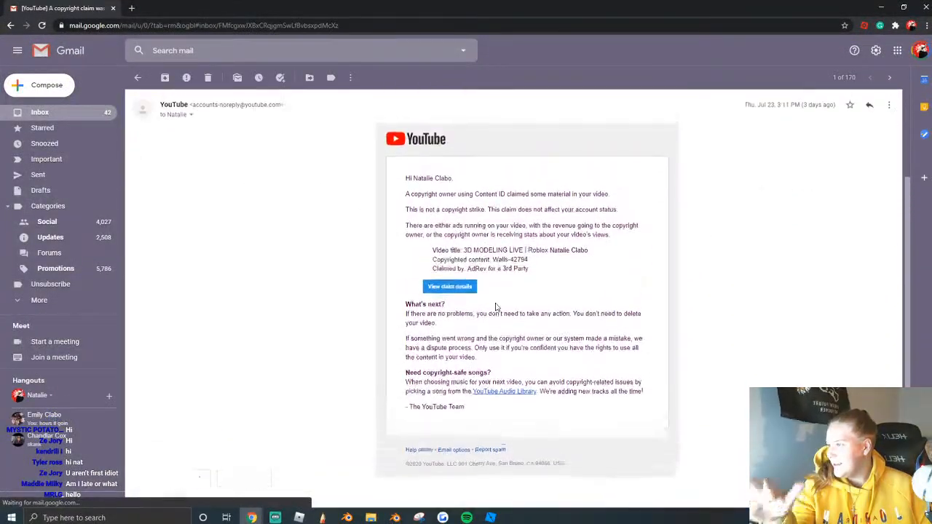
pyautogui.click(297, 206)
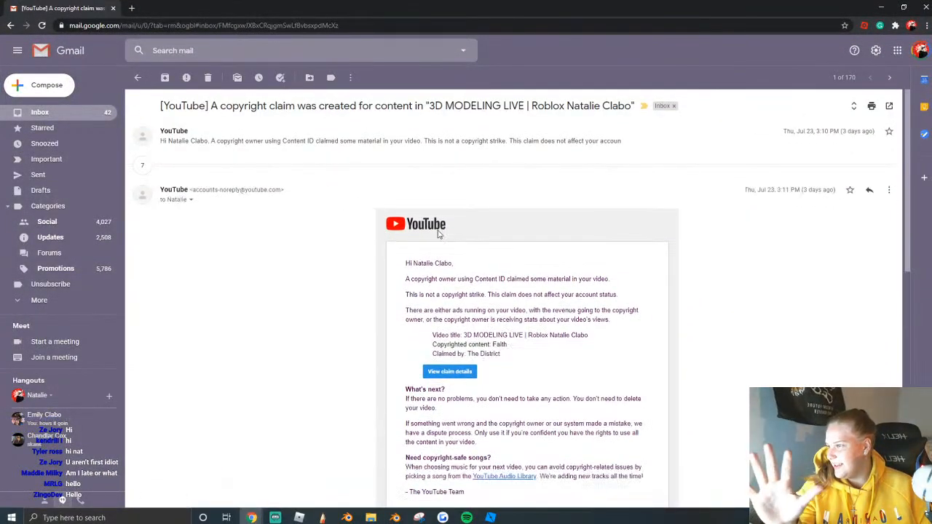
pyautogui.click(346, 142)
pyautogui.click(137, 78)
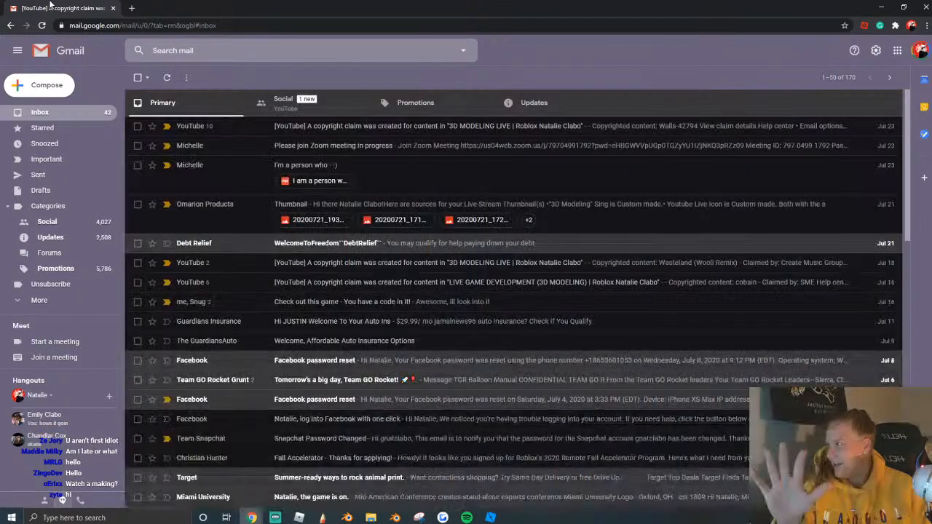
pyautogui.moveTo(49, 4); pyautogui.dragTo(0, 6)
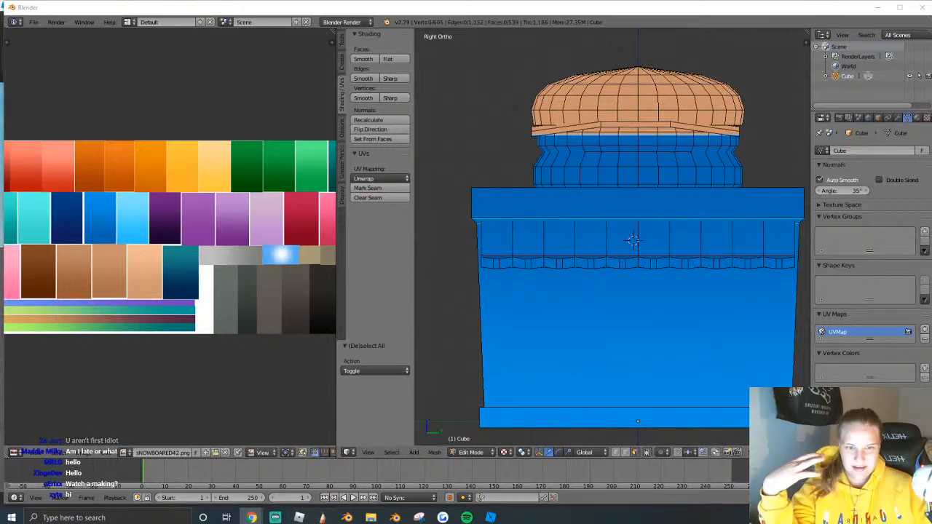
# Bring Gmail back and read the July 18 YouTube copyright claim thread, including its earlier message.
pyautogui.moveTo(202, 55); pyautogui.dragTo(102, 2)
pyautogui.scroll(3, 437, 292)
pyautogui.scroll(-3, 451, 303)
pyautogui.scroll(3, 468, 295)
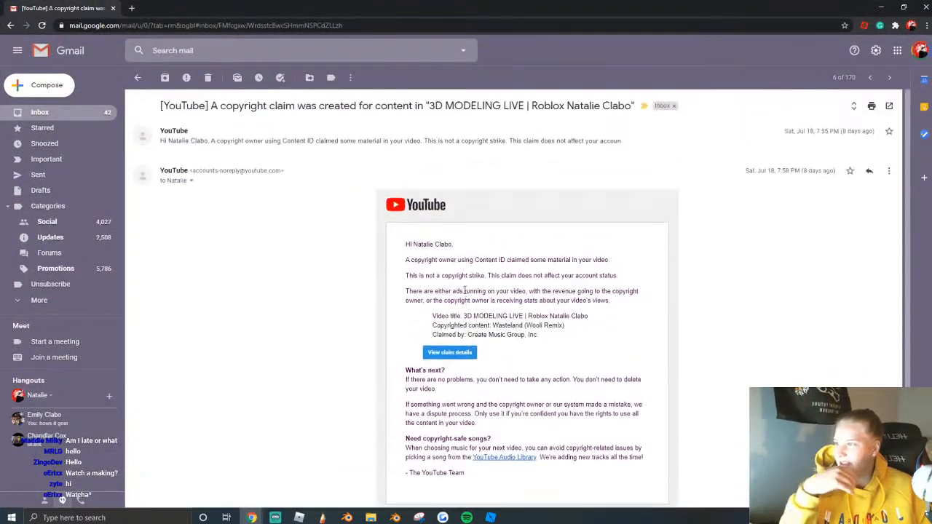
pyautogui.click(218, 141)
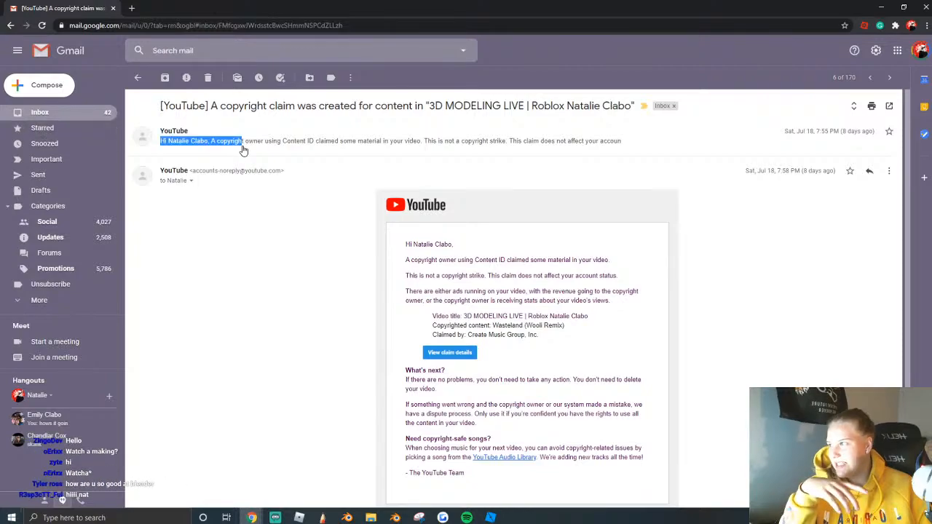
# Switch to Spotify and move its window fully into view over the browser.
pyautogui.click(467, 518)
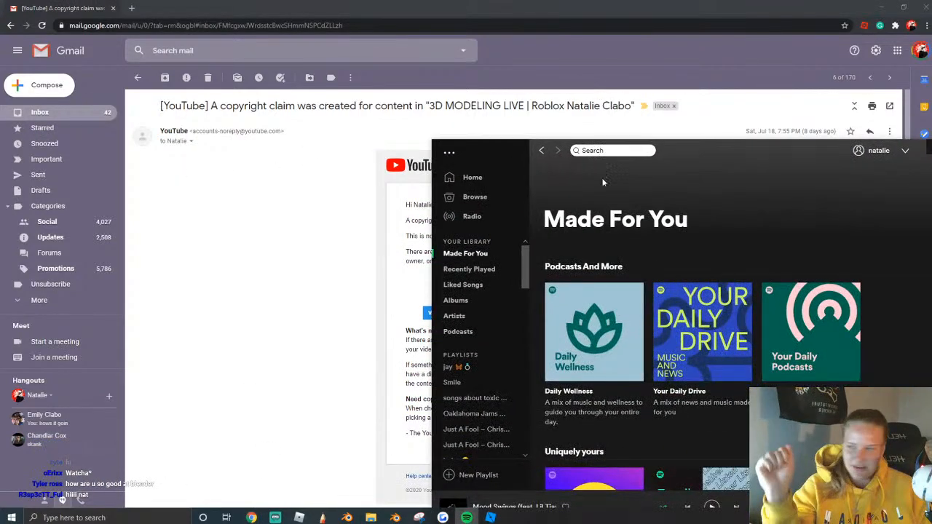
pyautogui.scroll(-5, 741, 271)
pyautogui.click(736, 135)
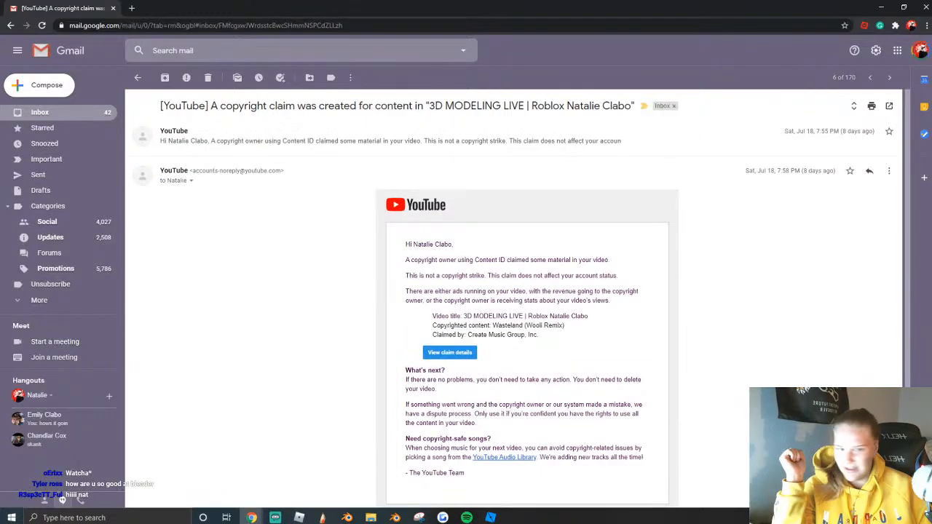
pyautogui.click(466, 518)
pyautogui.moveTo(714, 147); pyautogui.dragTo(350, 79)
pyautogui.scroll(5, 312, 148)
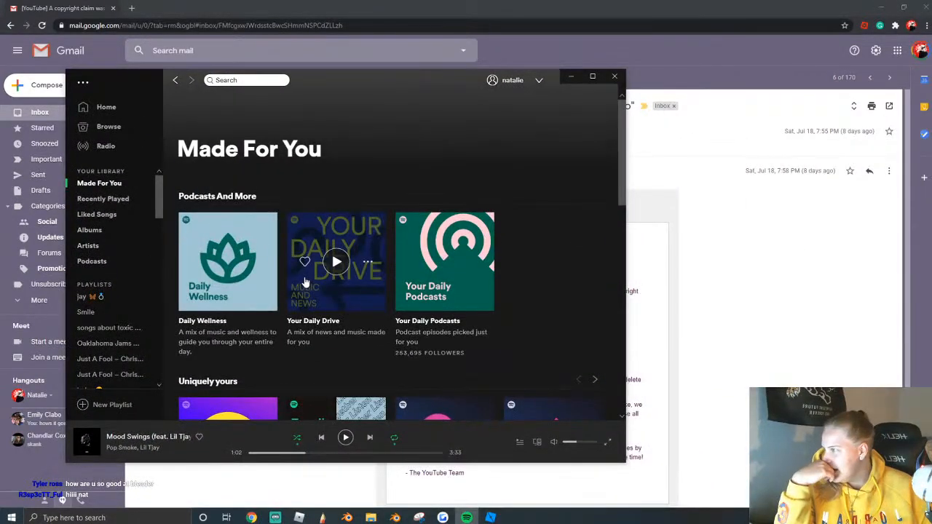
# Browse Spotify's Recently Played collection, open Home and move the Spotify window off to the side.
pyautogui.click(93, 199)
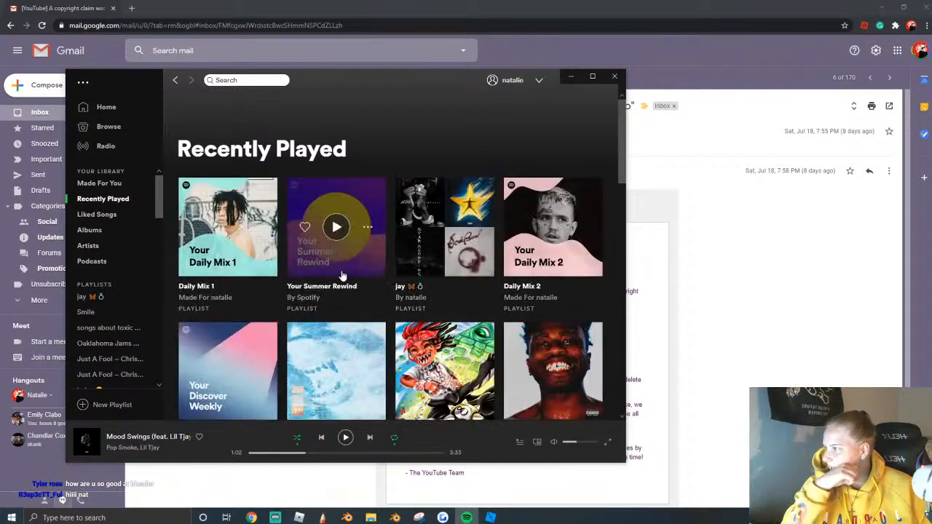
pyautogui.scroll(-3, 505, 333)
pyautogui.scroll(-15, 503, 337)
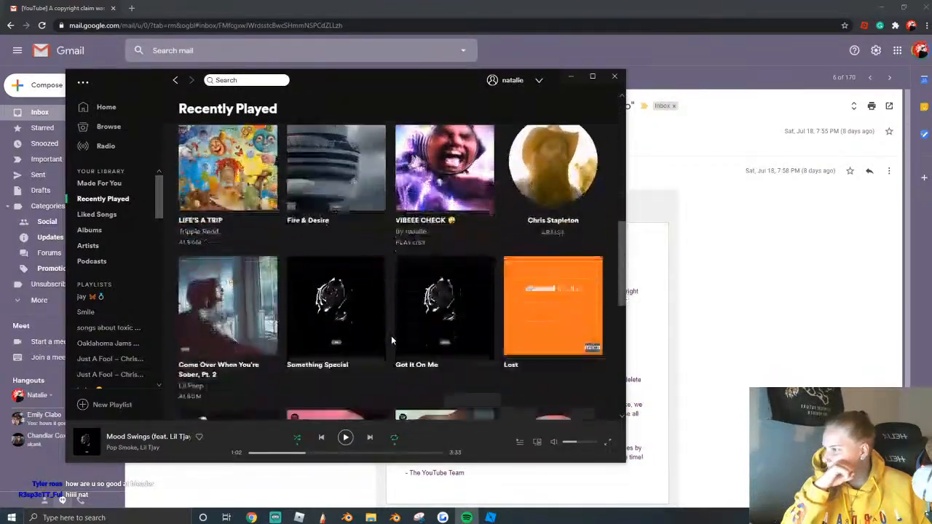
pyautogui.scroll(15, 420, 337)
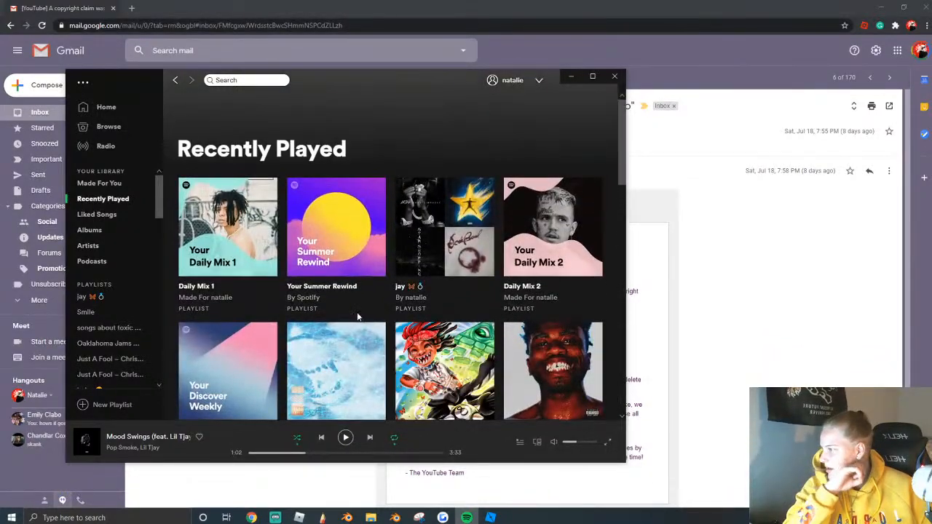
pyautogui.click(115, 109)
pyautogui.moveTo(350, 78); pyautogui.dragTo(931, 78)
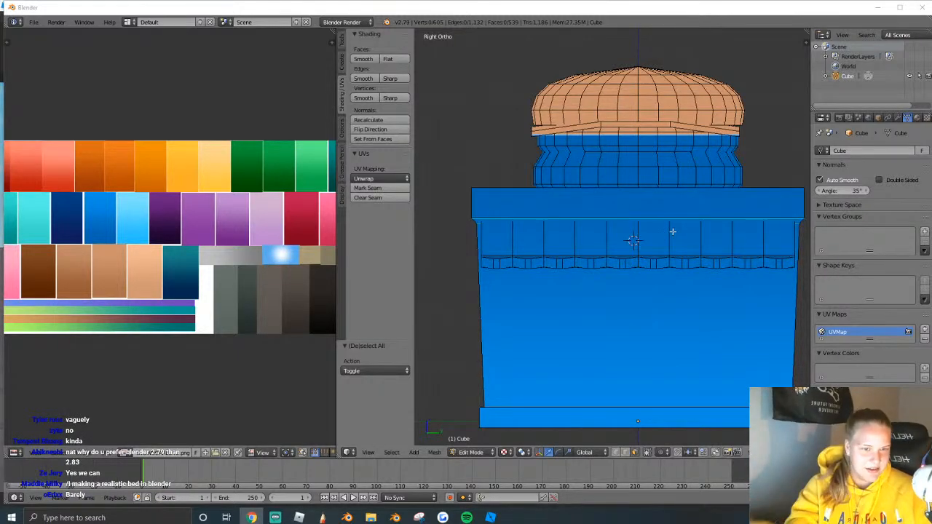
pyautogui.rightClick(554, 243)
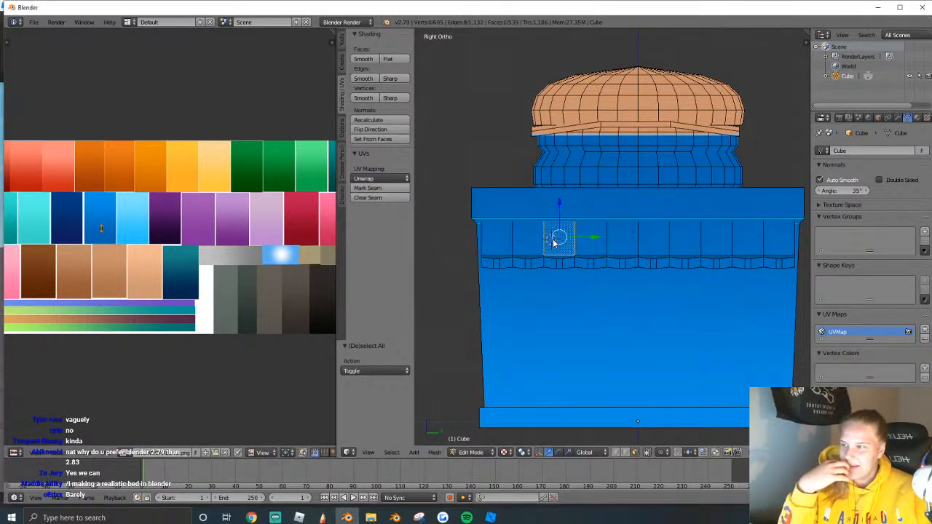
pyautogui.rightClick(560, 260)
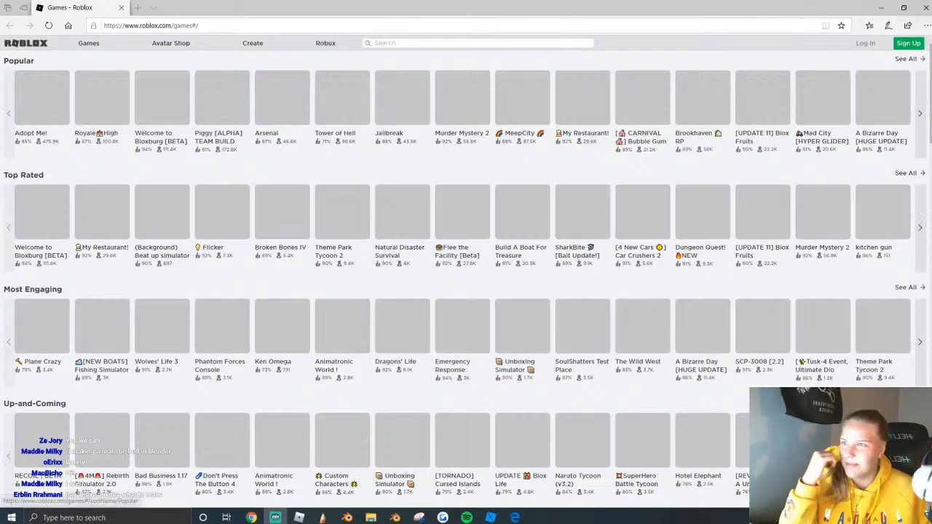
# Close the Roblox games page, and in Streamlabs OBS reposition the wide source along the upper edge of the preview.
pyautogui.click(926, 7)
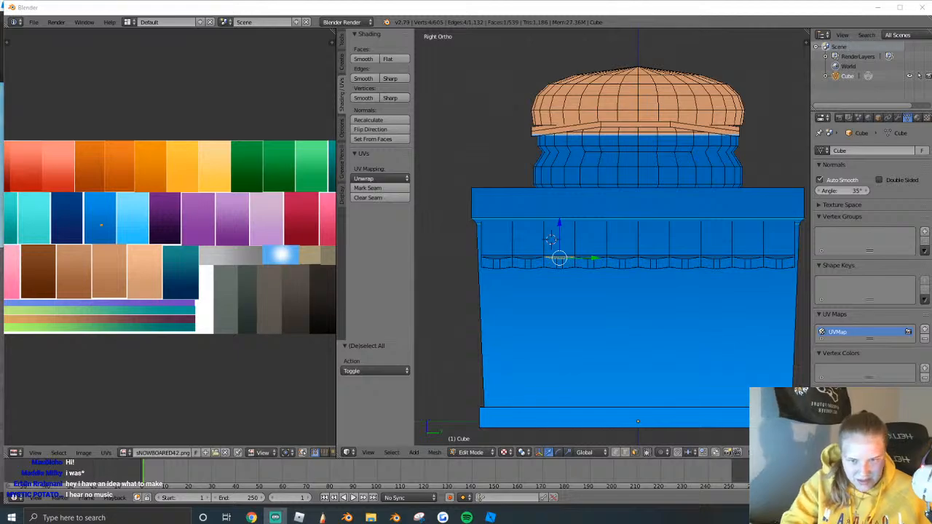
pyautogui.hotkey('alt', 'Tab')
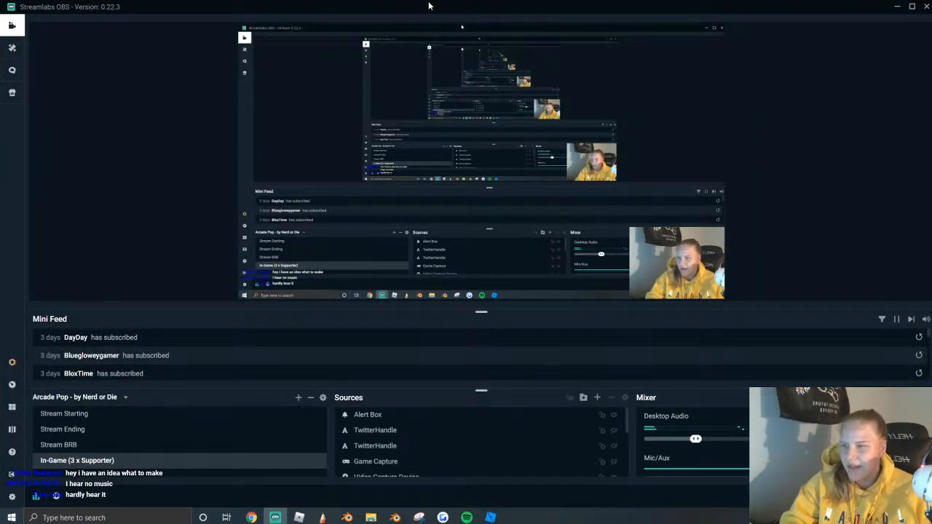
pyautogui.moveTo(458, 22); pyautogui.dragTo(491, 24)
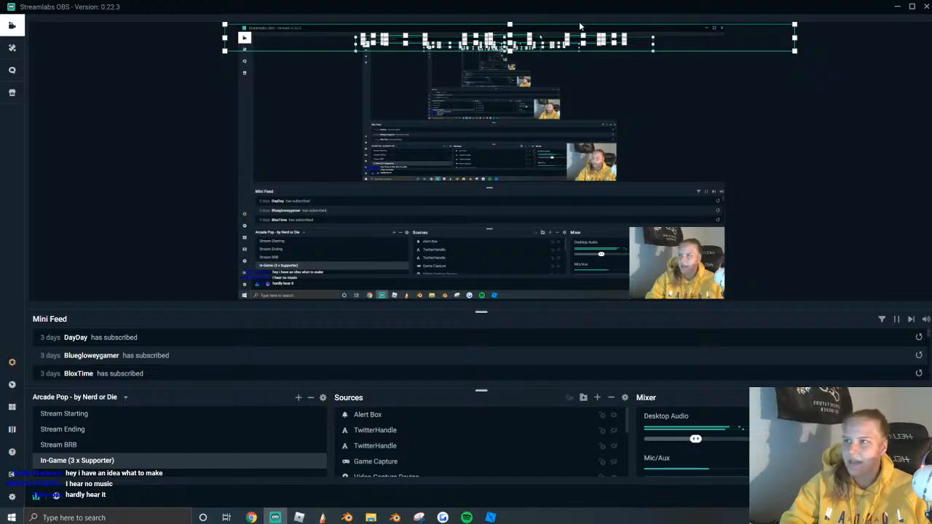
pyautogui.moveTo(534, 51); pyautogui.dragTo(583, 36)
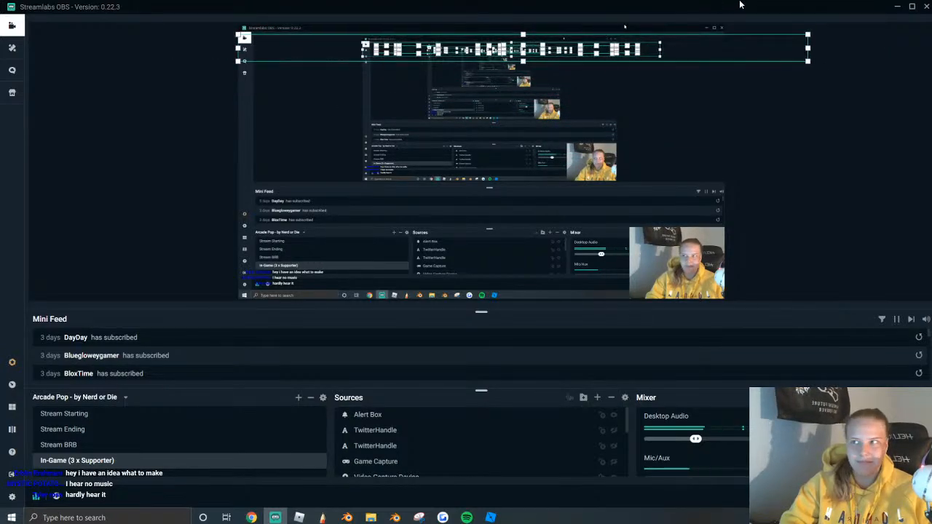
pyautogui.click(834, 13)
pyautogui.hotkey('alt', 'Tab')
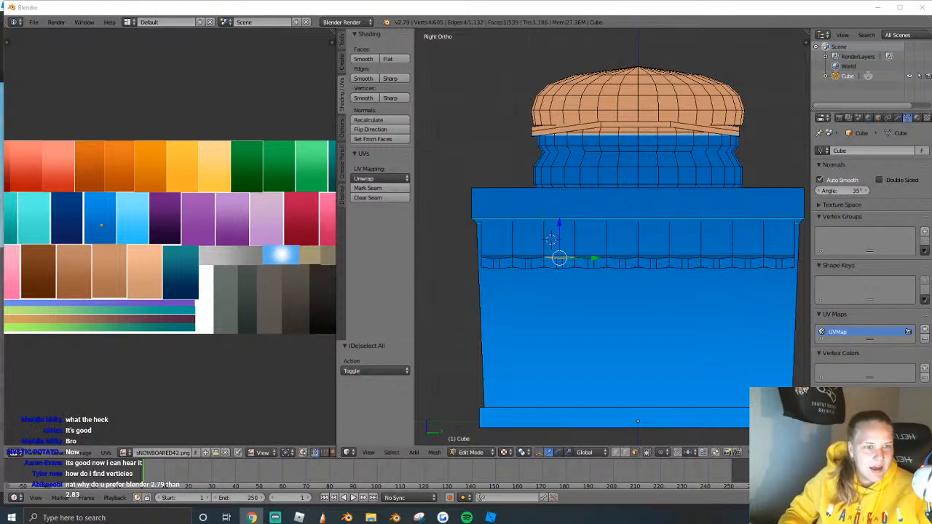
# In Blender, select the linked faces of the top bun and lower bun, scale their UVs by 2.35 and place them on the tan swatch.
pyautogui.click(585, 260)
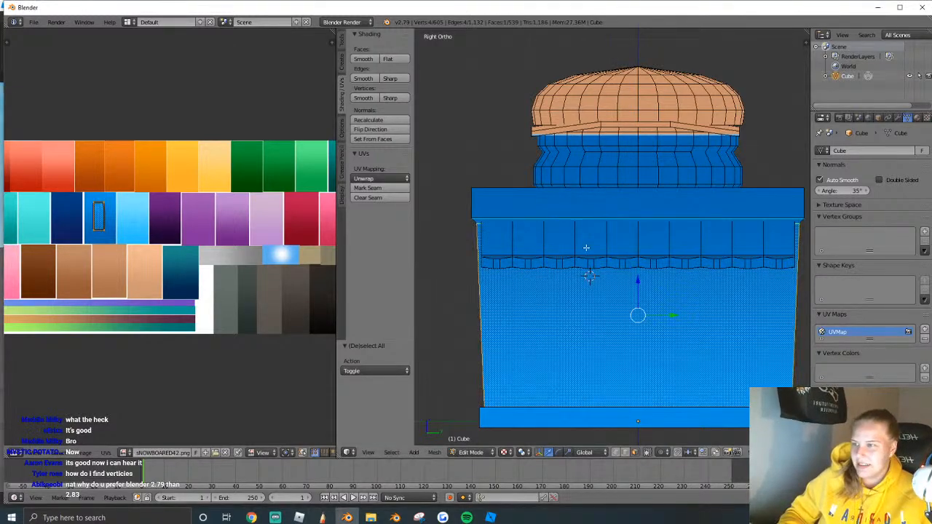
pyautogui.scroll(1, 585, 260)
pyautogui.rightClick(632, 164)
pyautogui.hotkey('ctrl', 'l')
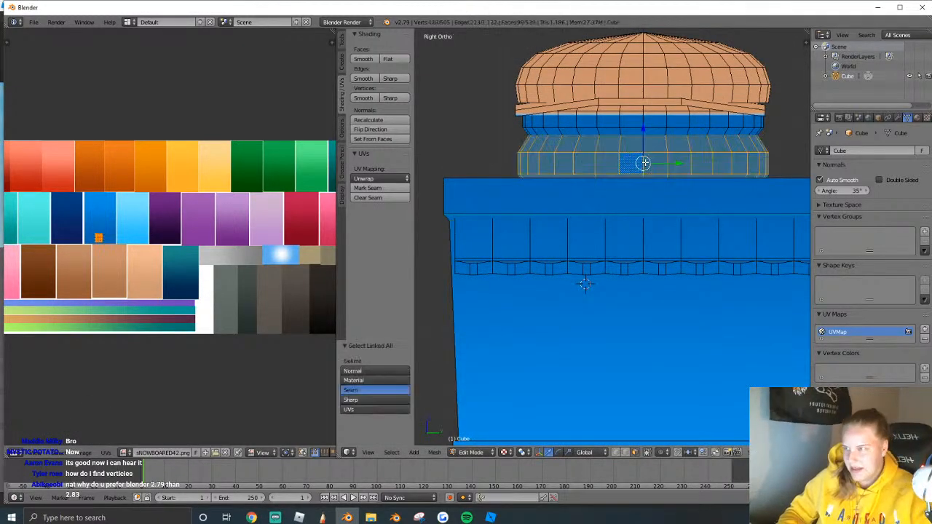
pyautogui.press('l')
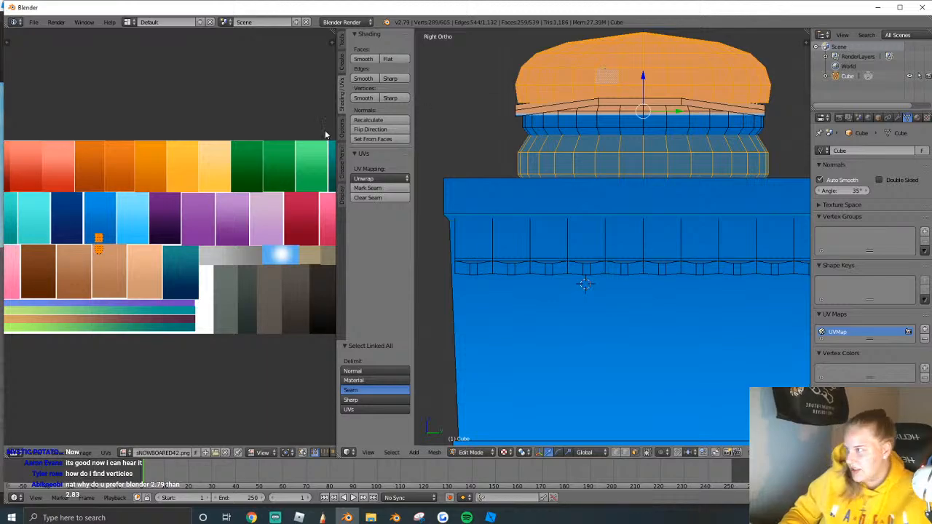
pyautogui.press('s')
pyautogui.click(138, 266)
pyautogui.press('g')
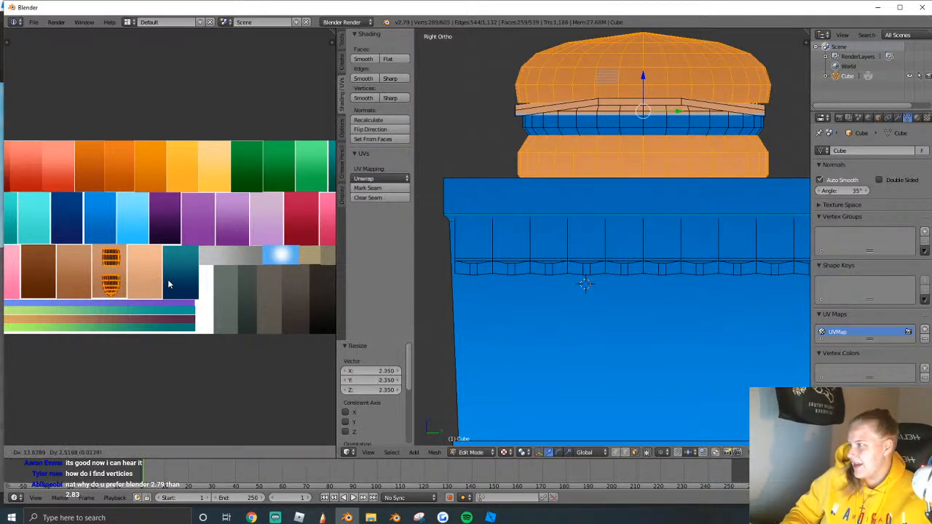
pyautogui.click(167, 284)
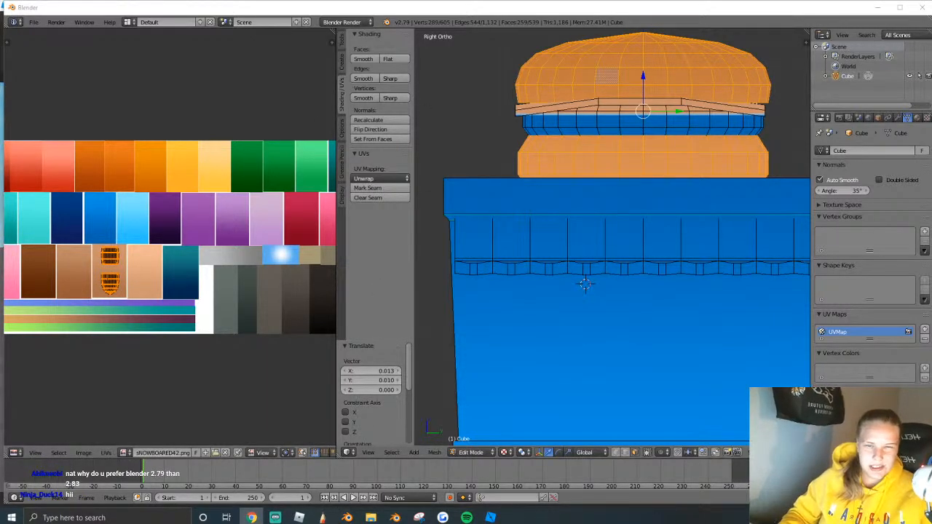
pyautogui.hotkey('alt', 'Tab')
pyautogui.scroll(-15, 460, 262)
pyautogui.scroll(15, 439, 250)
pyautogui.hotkey('alt', 'Tab')
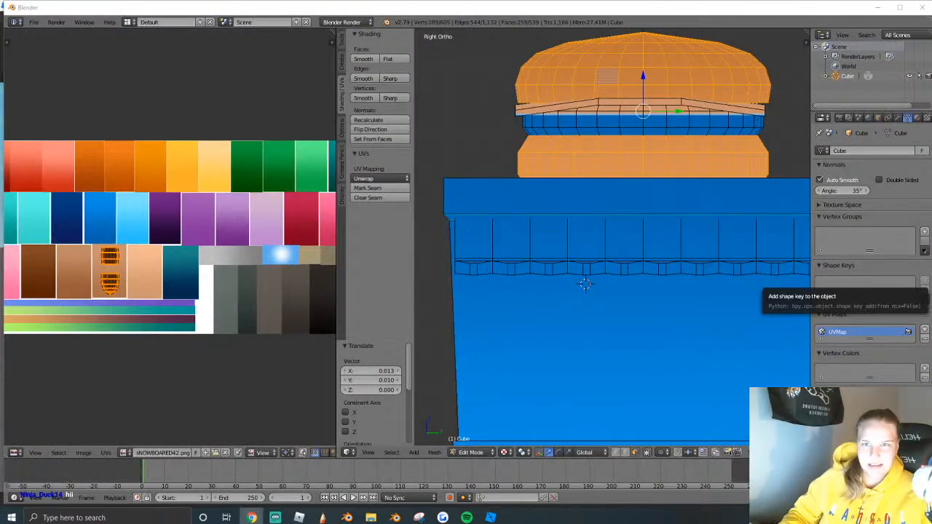
# Select the linked faces of the blue band between the buns and move their UVs onto the lower part of the darker tan swatch.
pyautogui.rightClick(624, 127)
pyautogui.hotkey('ctrl', 'l')
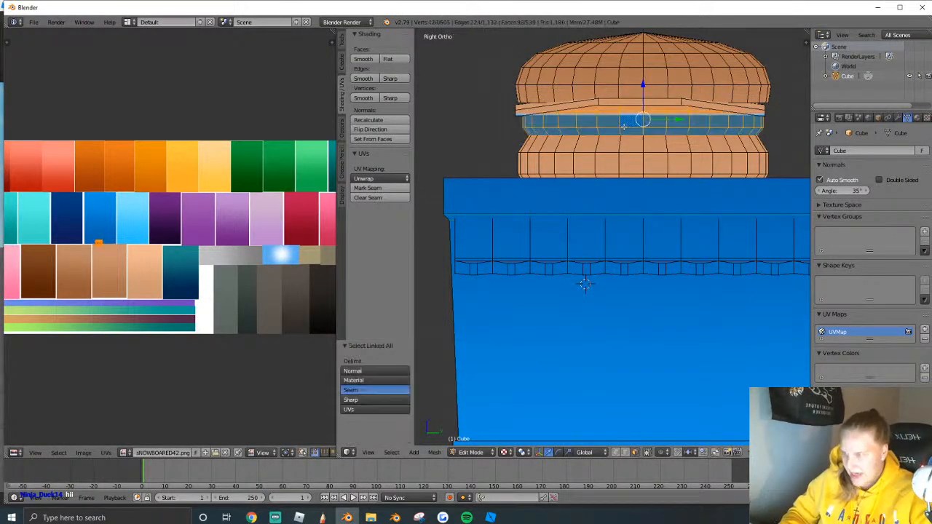
pyautogui.press('g')
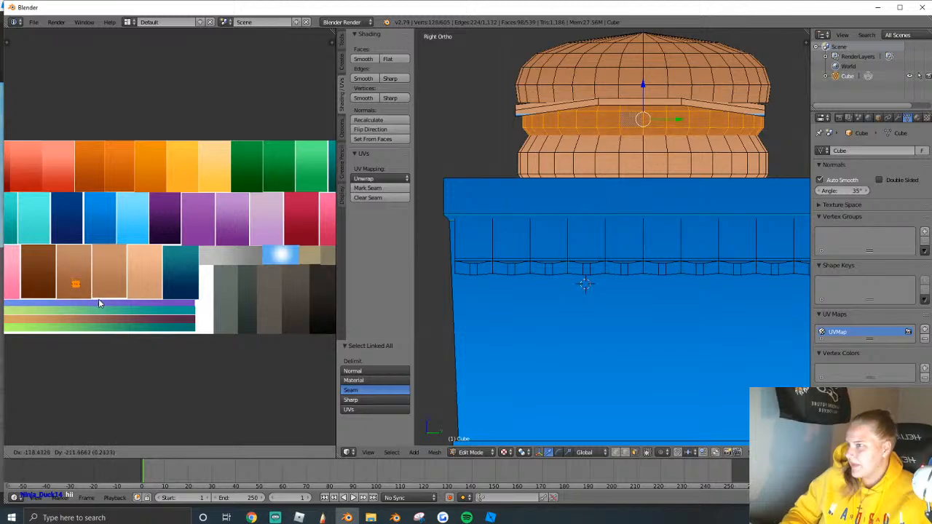
pyautogui.click(49, 292)
pyautogui.scroll(2, 111, 301)
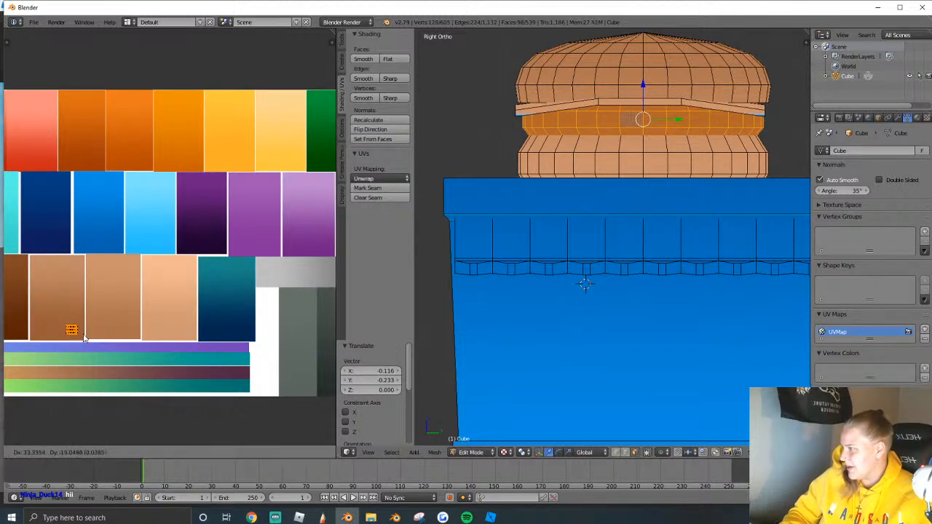
pyautogui.press('Tab')
pyautogui.press('Tab')
# Select the faces of the cheese slice between the buns, then move and scale their UVs onto the golden yellow swatch.
pyautogui.rightClick(551, 107)
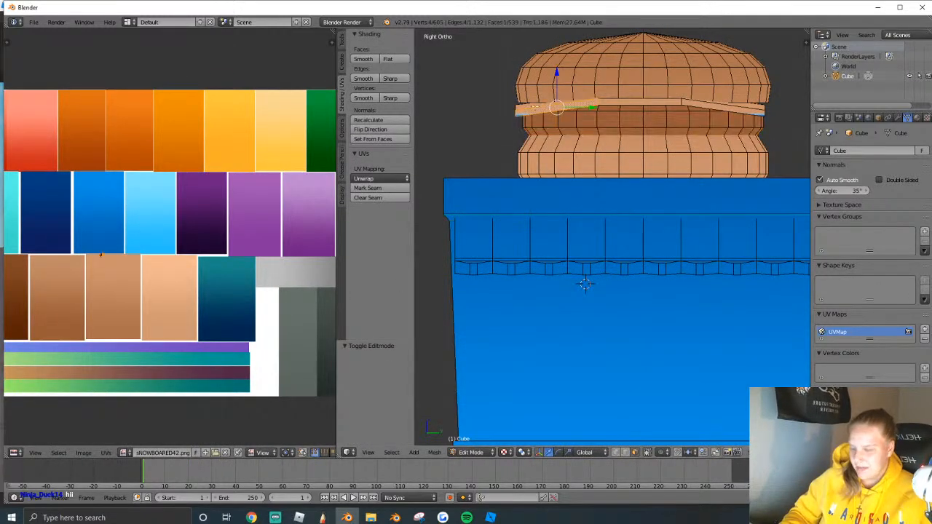
pyautogui.keyDown('alt'); pyautogui.rightClick(551, 106); pyautogui.keyUp('alt')
pyautogui.press('g')
pyautogui.click(298, 169)
pyautogui.press('g')
pyautogui.click(228, 128)
pyautogui.press('s')
pyautogui.click(237, 133)
pyautogui.press('s')
pyautogui.press('Escape')
# Enlarge the cheese slice mesh by a factor of about 1.09 so it extends further beyond the buns.
pyautogui.press('Tab')
pyautogui.scroll(-1, 642, 147)
pyautogui.press('Tab')
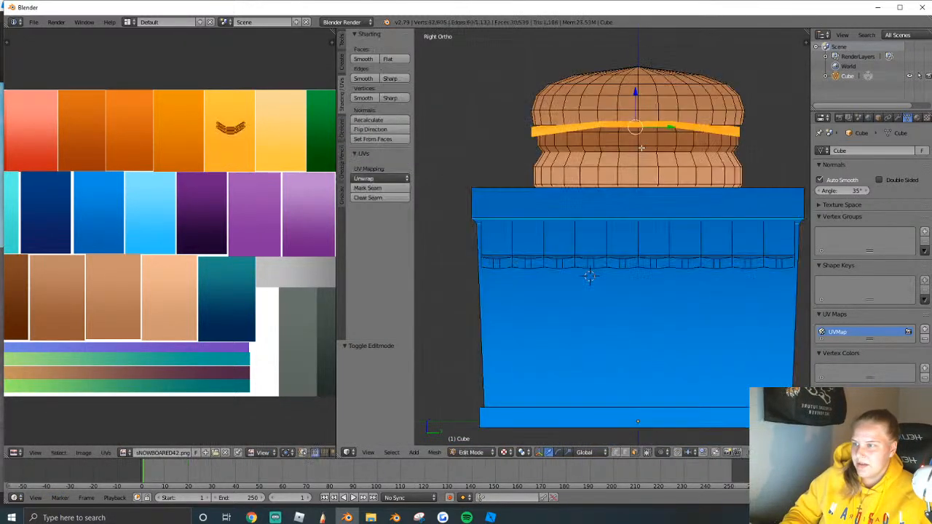
pyautogui.press('s')
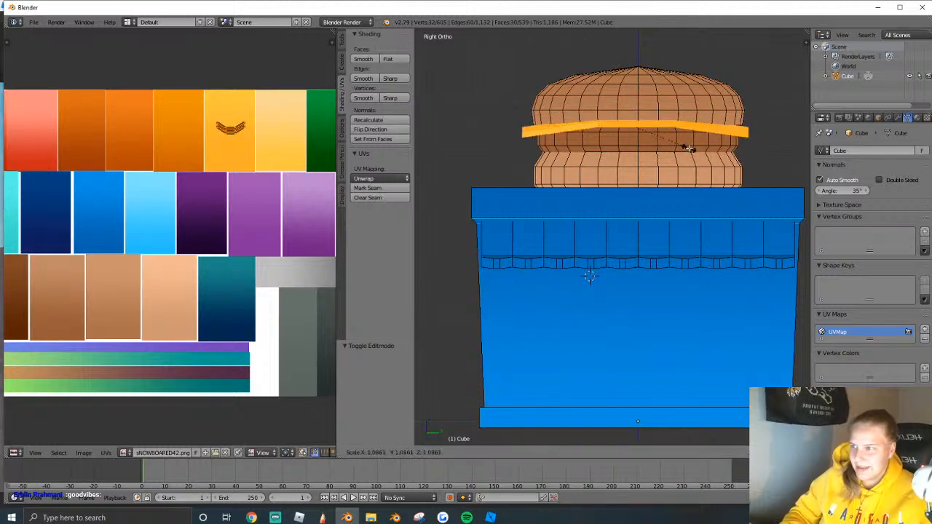
pyautogui.click(688, 148)
# Examine the burger, cheese slice and building in object mode from several angles.
pyautogui.press('Tab')
pyautogui.scroll(-4, 631, 119)
pyautogui.moveTo(632, 119); pyautogui.dragTo(620, 143, button='middle')
pyautogui.hotkey('shift', 'f')
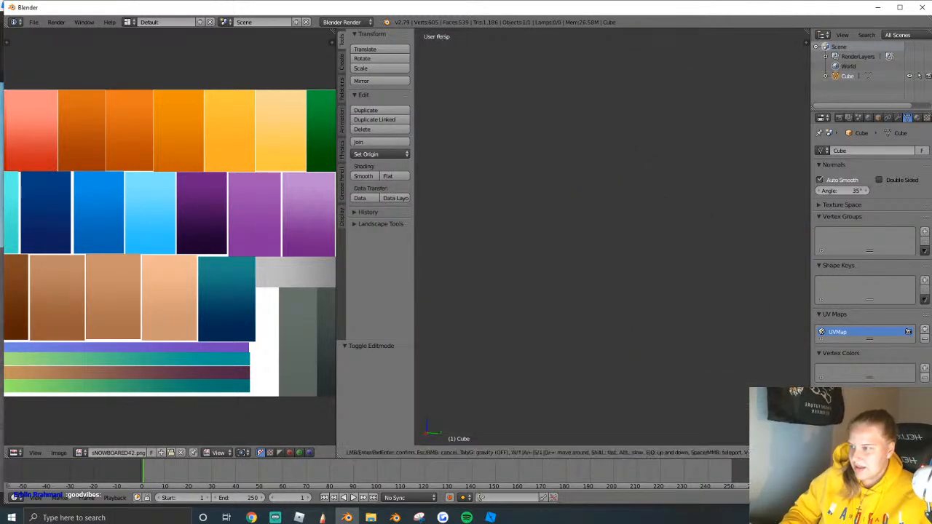
pyautogui.press('w')
pyautogui.click(613, 237)
pyautogui.hotkey('shift', 'f')
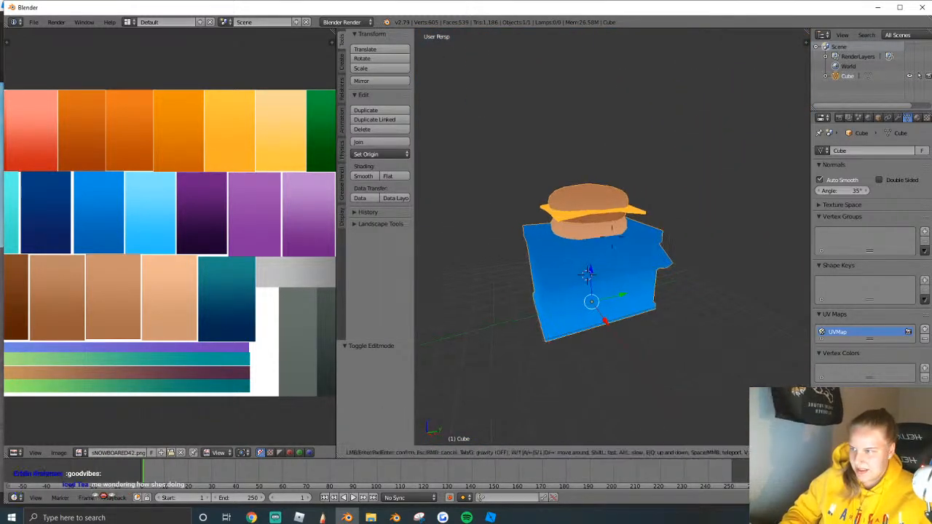
pyautogui.press('w')
pyautogui.click(613, 238)
# Select the four face loops that make up the blue rim around the building's roof.
pyautogui.press('Tab')
pyautogui.hotkey('shift', 'f')
pyautogui.press('e')
pyautogui.click(613, 237)
pyautogui.keyDown('alt'); pyautogui.rightClick(571, 299); pyautogui.keyUp('alt')
pyautogui.keyDown('alt'); pyautogui.keyDown('shift'); pyautogui.rightClick(577, 280); pyautogui.keyUp('shift'); pyautogui.keyUp('alt')
pyautogui.hotkey('shift', 'f')
pyautogui.press('w')
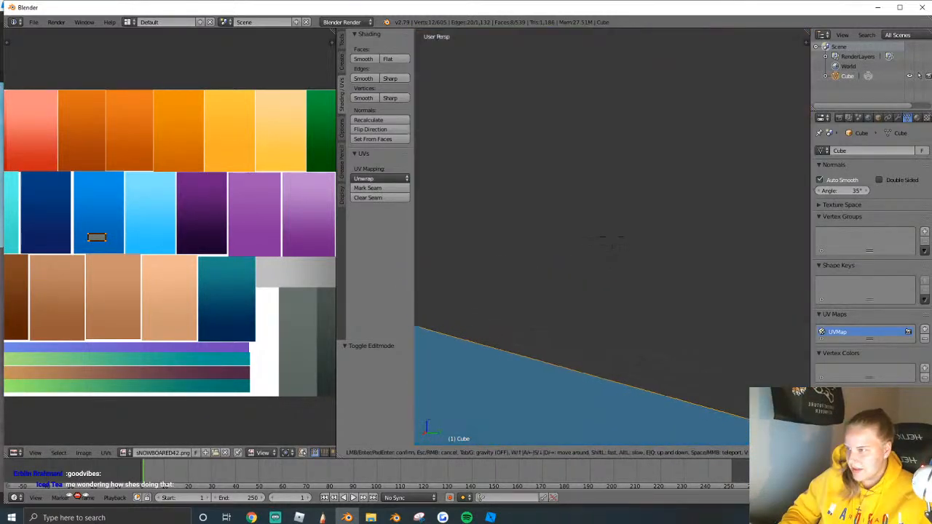
pyautogui.click(613, 237)
pyautogui.keyDown('alt'); pyautogui.keyDown('shift'); pyautogui.rightClick(585, 251); pyautogui.keyUp('shift'); pyautogui.keyUp('alt')
pyautogui.hotkey('shift', 'f')
pyautogui.press('s')
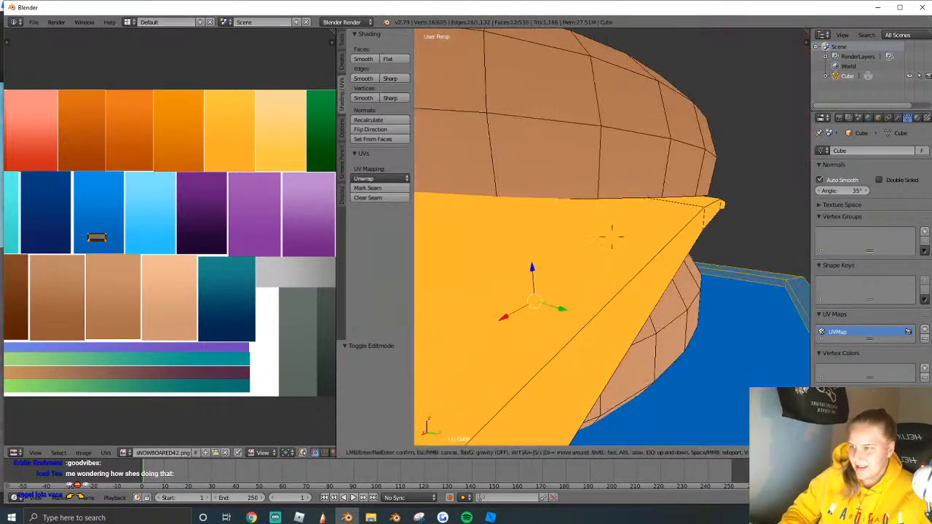
pyautogui.click(612, 238)
pyautogui.keyDown('alt'); pyautogui.keyDown('shift'); pyautogui.rightClick(753, 245); pyautogui.keyUp('shift'); pyautogui.keyUp('alt')
# Move the roof rim's UVs onto the light grey gradient swatch, rotate them -90° and scale them along X to fit.
pyautogui.scroll(-3, 77, 276)
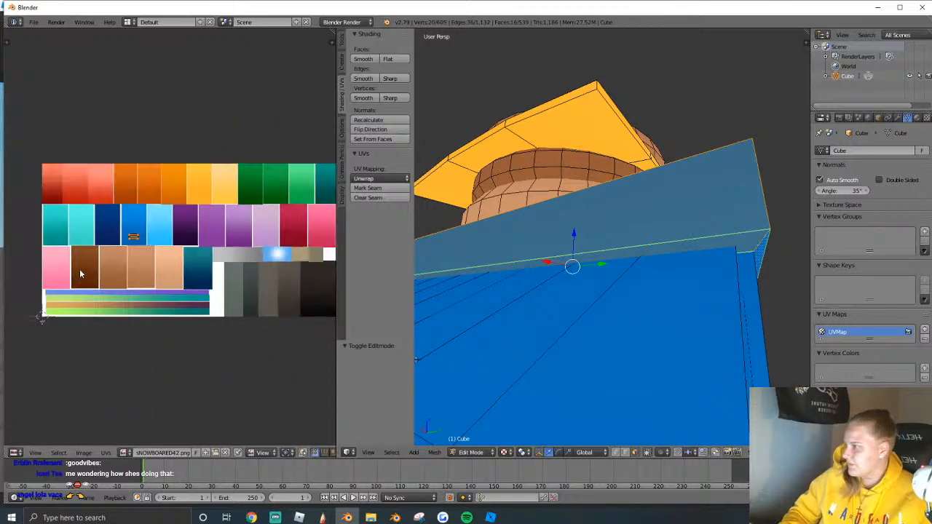
pyautogui.scroll(2, 109, 257)
pyautogui.press('g')
pyautogui.click(248, 283)
pyautogui.press('g')
pyautogui.click(291, 278)
pyautogui.write('r-90')
pyautogui.press('Return')
pyautogui.press('s')
pyautogui.press('x')
pyautogui.click(143, 282)
pyautogui.press('g')
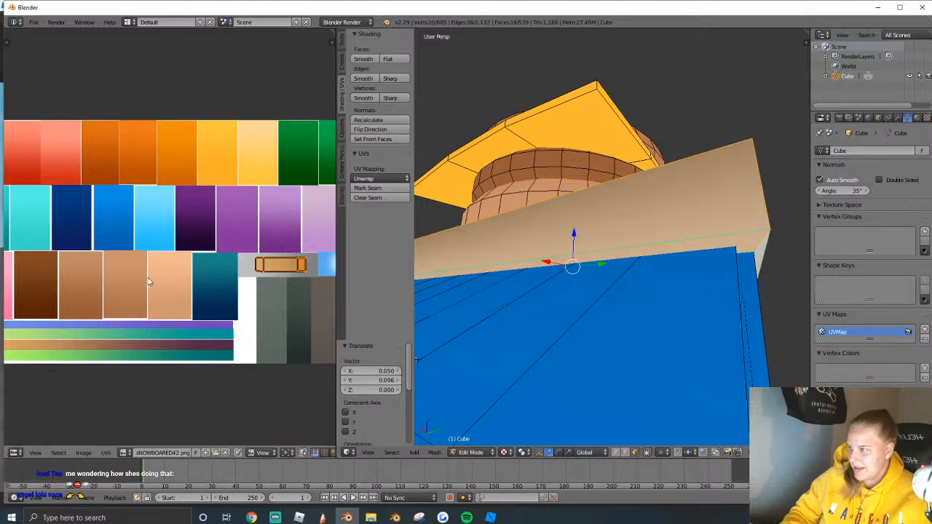
pyautogui.click(253, 297)
# Select the flat roof face under the burger and move its UVs onto the light grey swatch.
pyautogui.moveTo(641, 259); pyautogui.dragTo(666, 325, button='middle')
pyautogui.rightClick(743, 274)
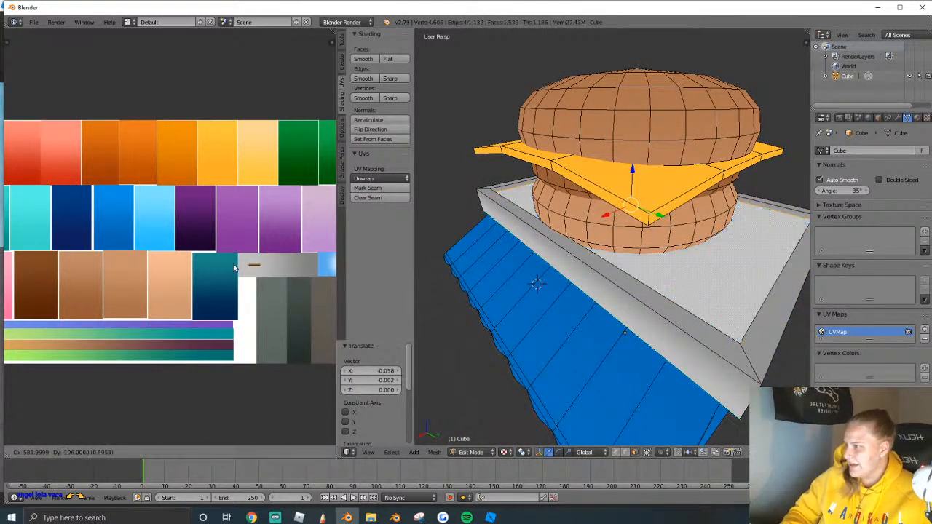
pyautogui.press('Tab')
pyautogui.hotkey('shift', 'f')
pyautogui.press('q')
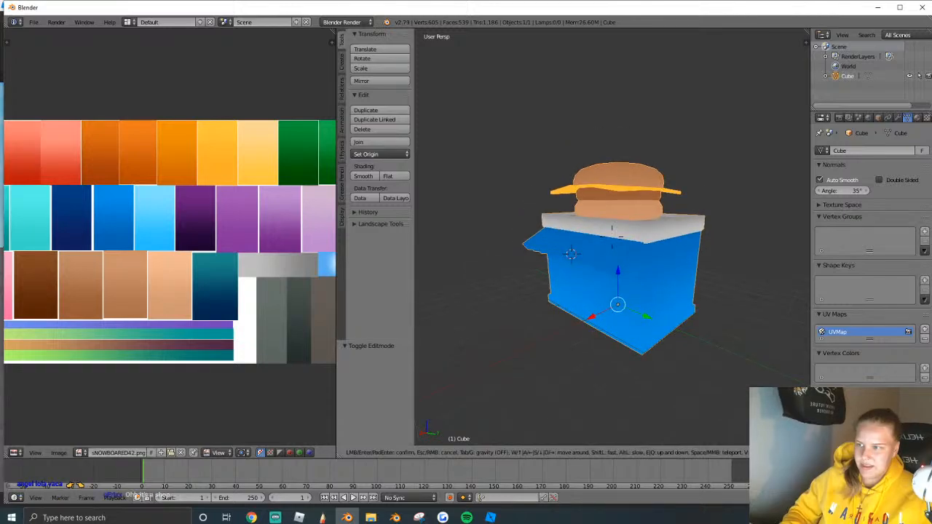
pyautogui.click(612, 237)
# Select the face loops of the trim around the building's base together with the bottom face.
pyautogui.press('Tab')
pyautogui.hotkey('shift', 'f')
pyautogui.press('w')
pyautogui.click(612, 236)
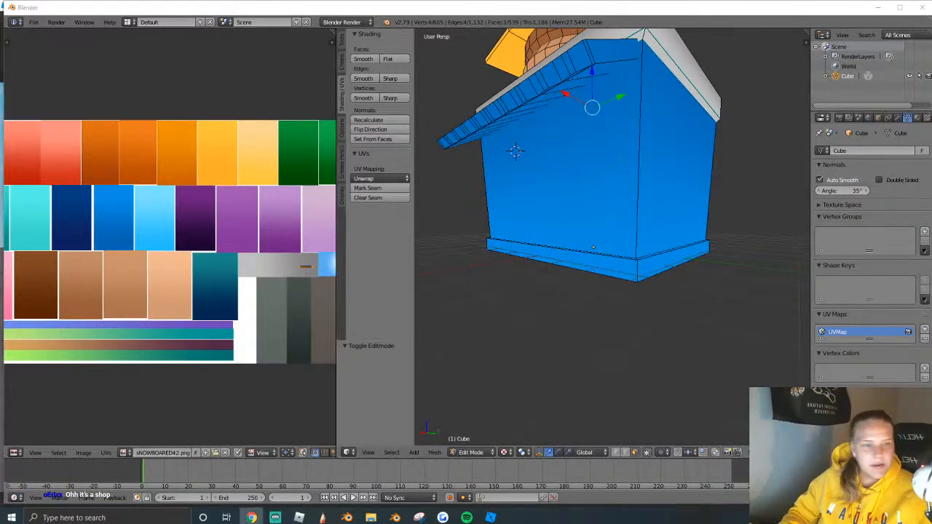
pyautogui.click(767, 260)
pyautogui.hotkey('shift', 'f')
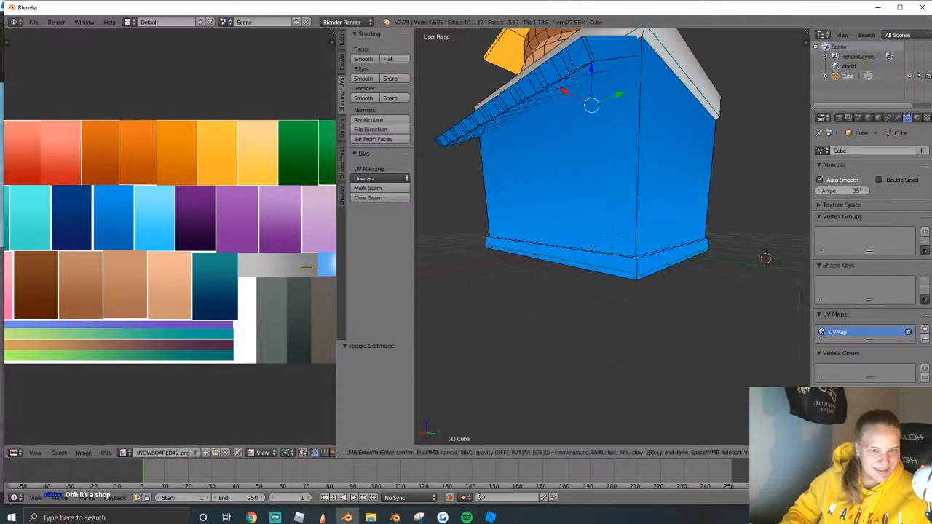
pyautogui.press('e')
pyautogui.press('w')
pyautogui.press('q')
pyautogui.click(612, 237)
pyautogui.press('Tab')
pyautogui.press('Tab')
pyautogui.keyDown('alt'); pyautogui.rightClick(610, 309); pyautogui.keyUp('alt')
pyautogui.keyDown('alt'); pyautogui.keyDown('shift'); pyautogui.rightClick(608, 299); pyautogui.keyUp('shift'); pyautogui.keyUp('alt')
pyautogui.hotkey('shift', 'f')
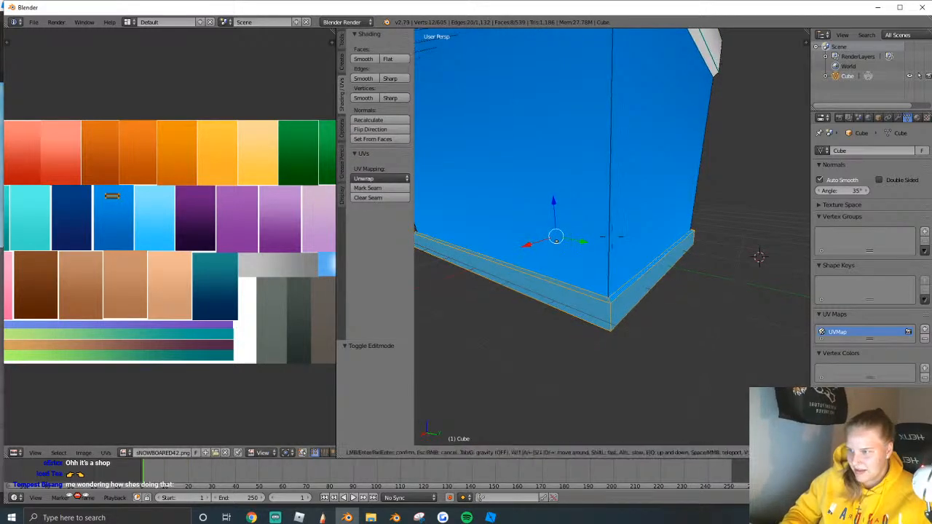
pyautogui.click(618, 228)
# Move the base trim's UVs onto the light grey swatch and rotate them -90°.
pyautogui.press('g')
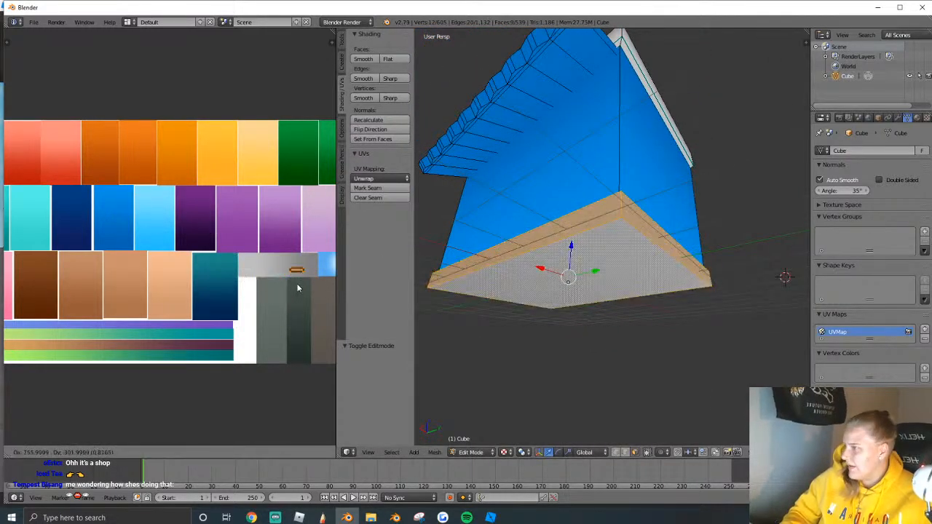
pyautogui.click(302, 287)
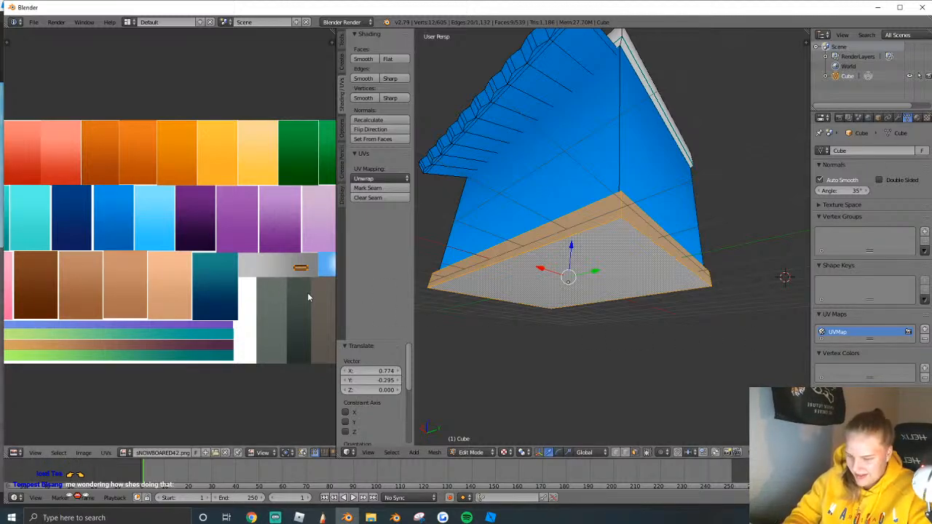
pyautogui.press('r')
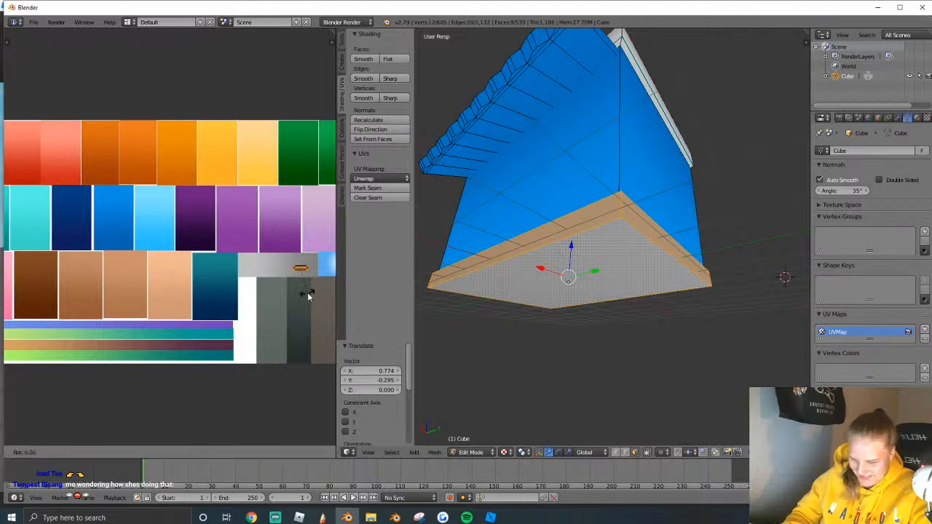
pyautogui.press('Return')
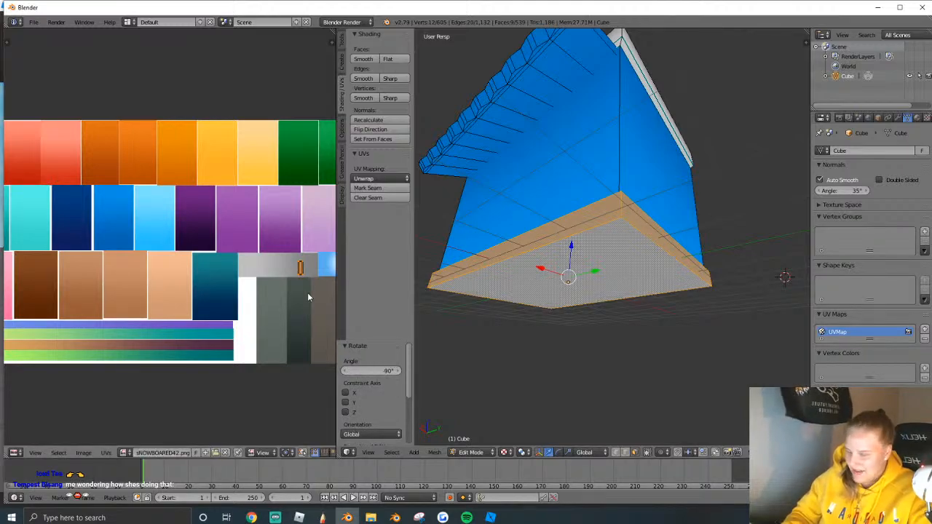
# Examine the base trim, walls and awning of the building from several angles.
pyautogui.press('Tab')
pyautogui.hotkey('shift', 'f')
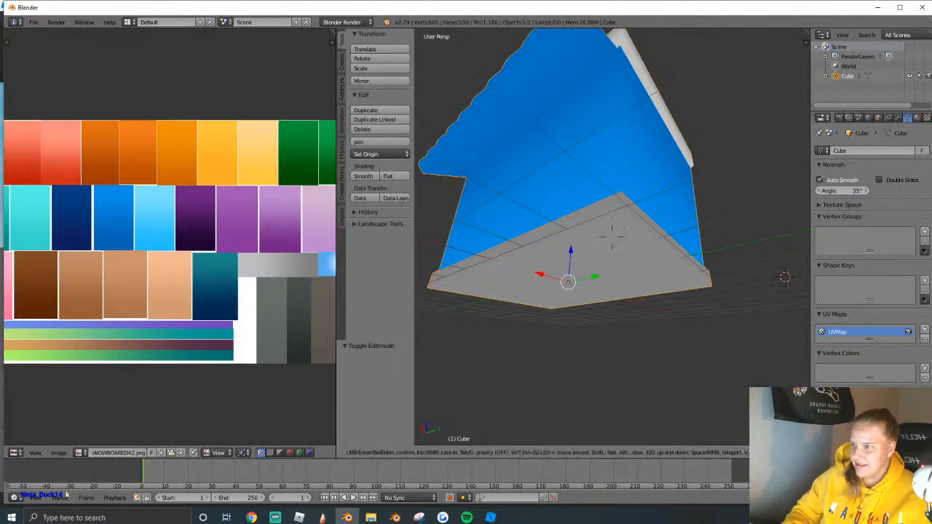
pyautogui.press('s')
pyautogui.click(612, 237)
pyautogui.press('Tab')
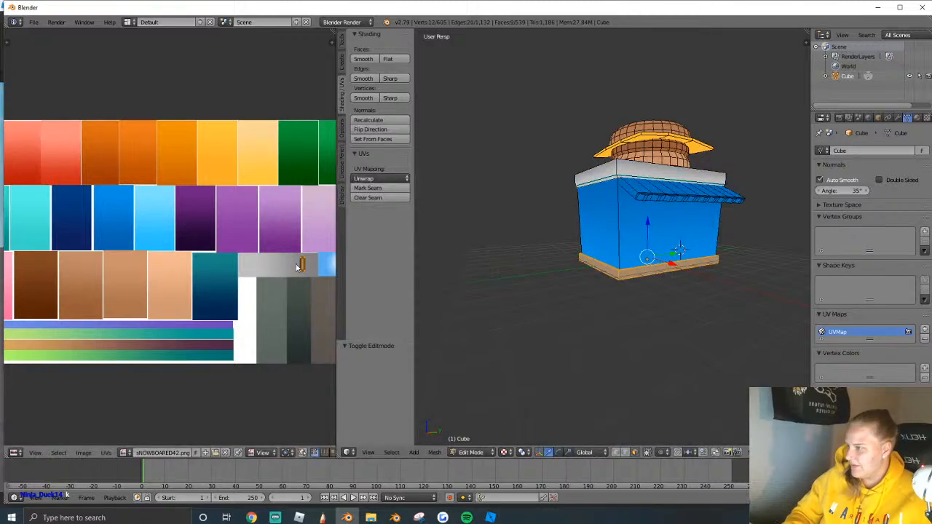
pyautogui.press('Tab')
pyautogui.hotkey('shift', 'f')
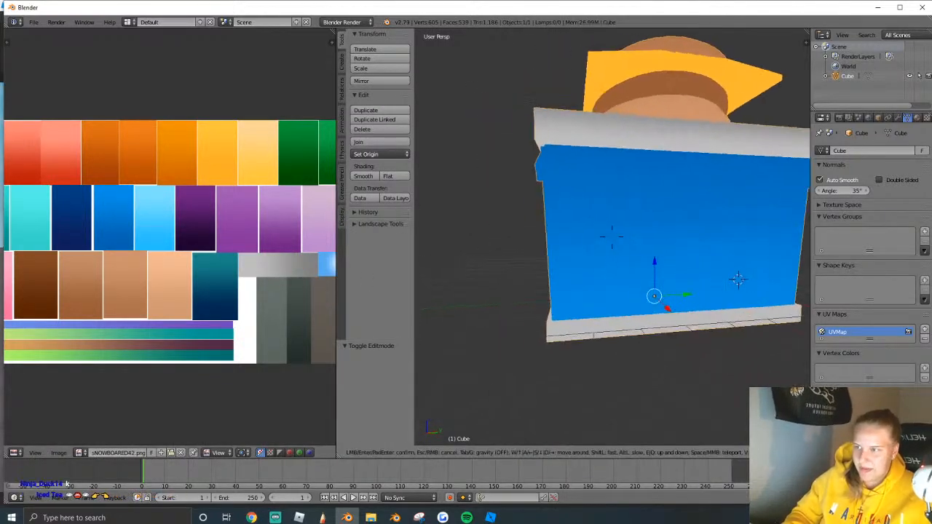
pyautogui.click(612, 236)
pyautogui.press('Tab')
pyautogui.hotkey('shift', 'f')
pyautogui.press('e')
pyautogui.click(612, 237)
# Select all linked faces of the awning and move their UVs onto the white area of the palette.
pyautogui.rightClick(575, 302)
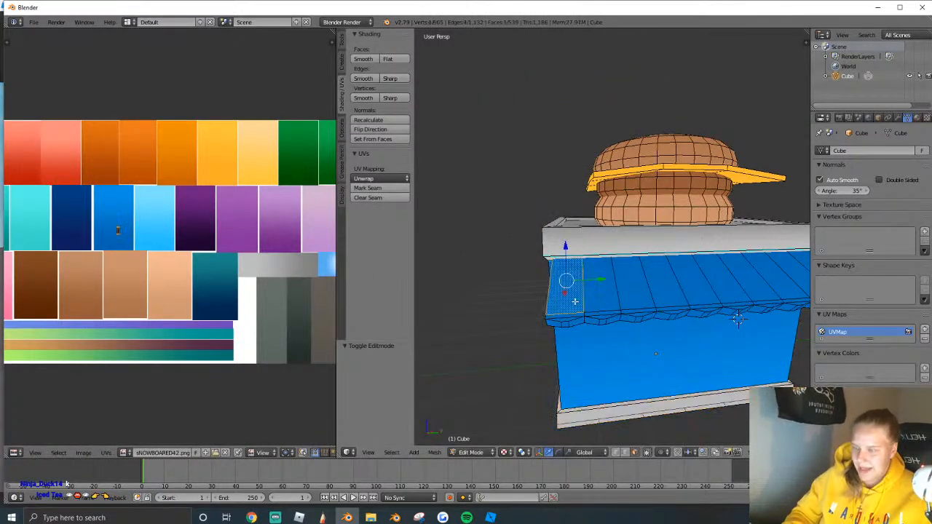
pyautogui.hotkey('ctrl', 'l')
pyautogui.press('g')
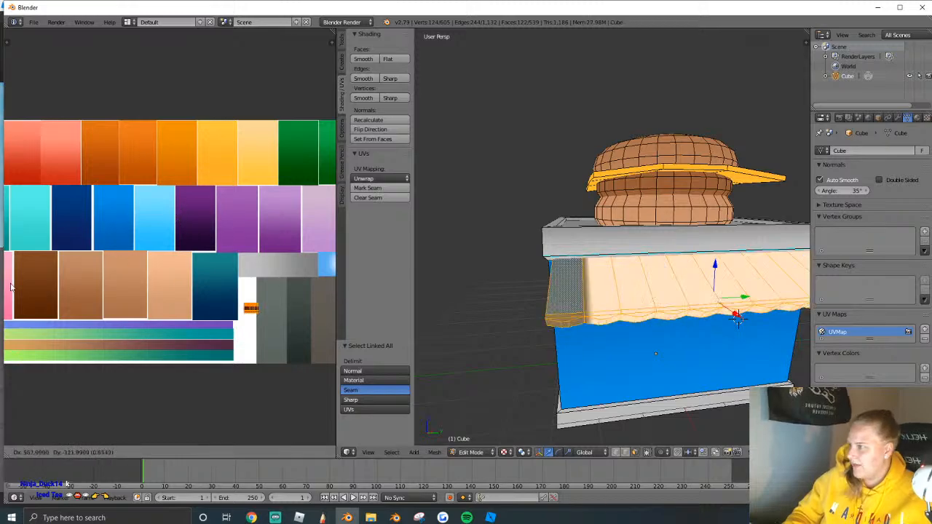
pyautogui.click(324, 280)
pyautogui.press('Tab')
pyautogui.press('Tab')
# Select the awning's second stripe with its scalloped edge and switch the viewport to solid shading.
pyautogui.rightClick(625, 302)
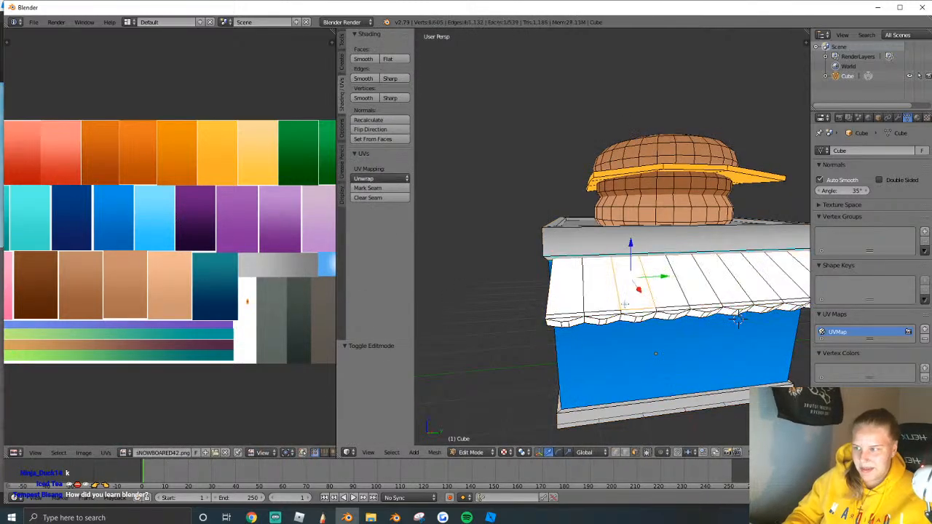
pyautogui.rightClick(602, 309)
pyautogui.hotkey('alt', 'z')
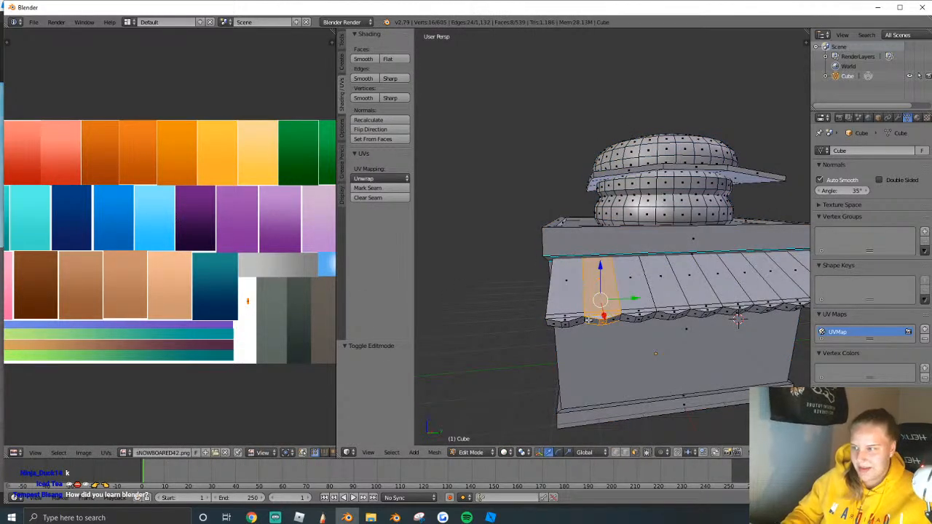
pyautogui.hotkey('shift', 'f')
pyautogui.press('d')
pyautogui.press('w')
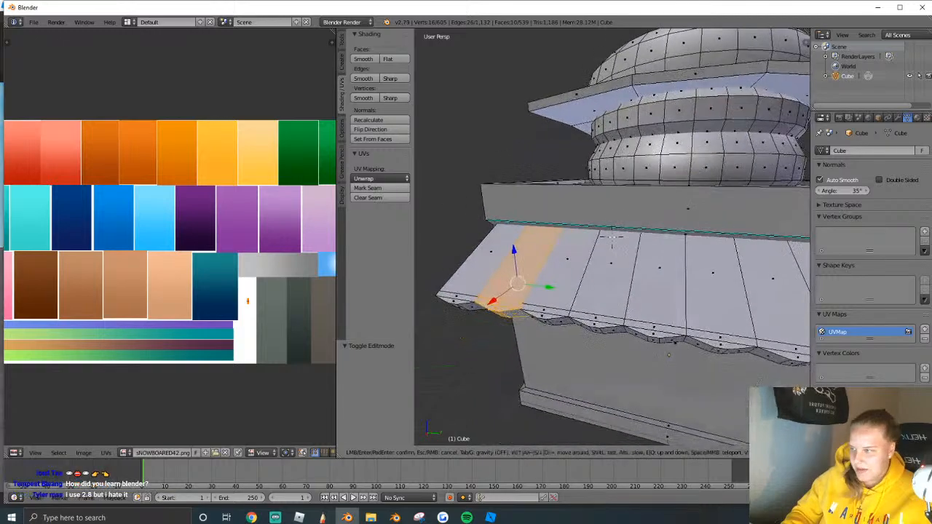
pyautogui.click(613, 237)
# Add the next alternating awning stripes and their scalloped front faces to the selection.
pyautogui.keyDown('alt'); pyautogui.keyDown('shift'); pyautogui.rightClick(598, 324); pyautogui.keyUp('shift'); pyautogui.keyUp('alt')
pyautogui.hotkey('shift', 'f')
pyautogui.press('d')
pyautogui.click(613, 238)
pyautogui.keyDown('shift'); pyautogui.rightClick(661, 319); pyautogui.keyUp('shift')
pyautogui.keyDown('shift'); pyautogui.rightClick(659, 338); pyautogui.keyUp('shift')
pyautogui.keyDown('alt'); pyautogui.keyDown('shift'); pyautogui.rightClick(658, 339); pyautogui.keyUp('shift'); pyautogui.keyUp('alt')
pyautogui.keyDown('alt'); pyautogui.keyDown('shift'); pyautogui.rightClick(657, 339); pyautogui.keyUp('shift'); pyautogui.keyUp('alt')
# Extend the selection to the remaining alternate stripes up to the far end of the awning.
pyautogui.hotkey('shift', 'f')
pyautogui.press('q')
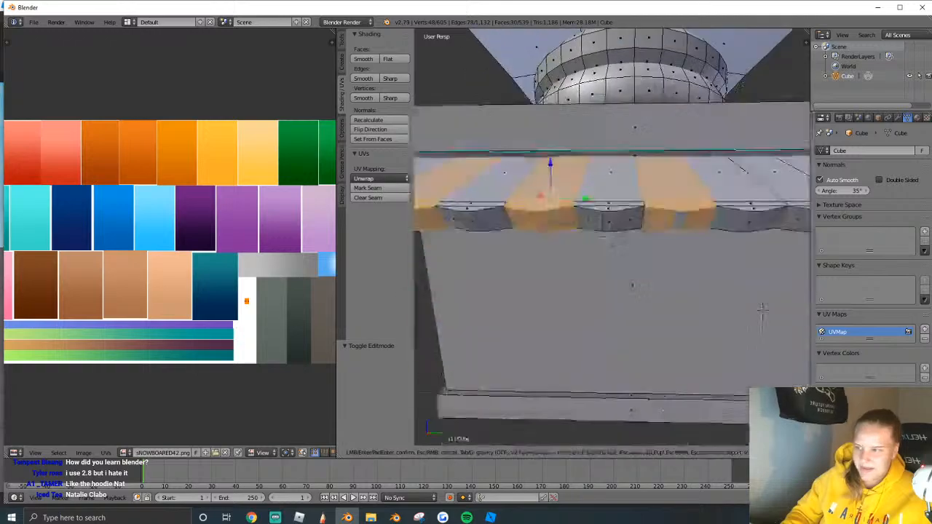
pyautogui.press('d')
pyautogui.click(613, 238)
pyautogui.keyDown('alt'); pyautogui.keyDown('shift'); pyautogui.rightClick(527, 237); pyautogui.keyUp('shift'); pyautogui.keyUp('alt')
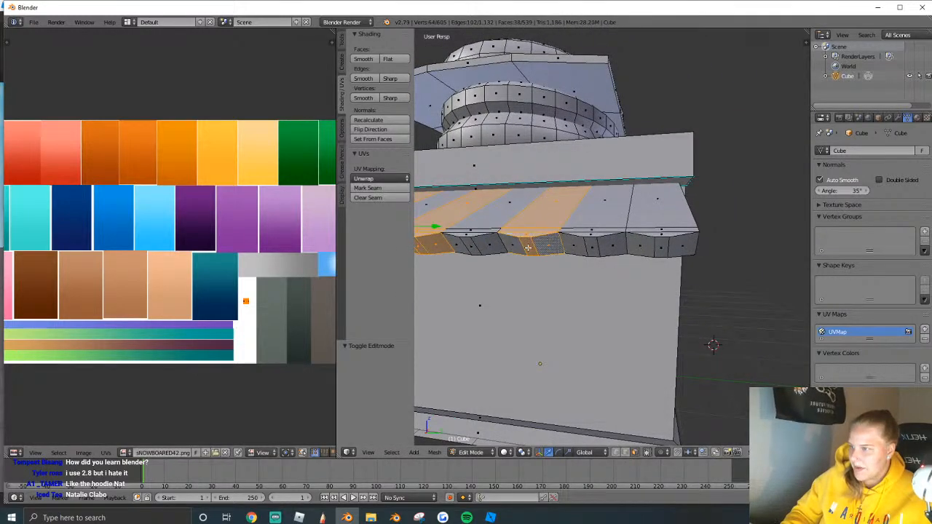
pyautogui.keyDown('alt'); pyautogui.keyDown('shift'); pyautogui.rightClick(655, 244); pyautogui.keyUp('shift'); pyautogui.keyUp('alt')
pyautogui.keyDown('alt'); pyautogui.keyDown('shift'); pyautogui.rightClick(662, 246); pyautogui.keyUp('shift'); pyautogui.keyUp('alt')
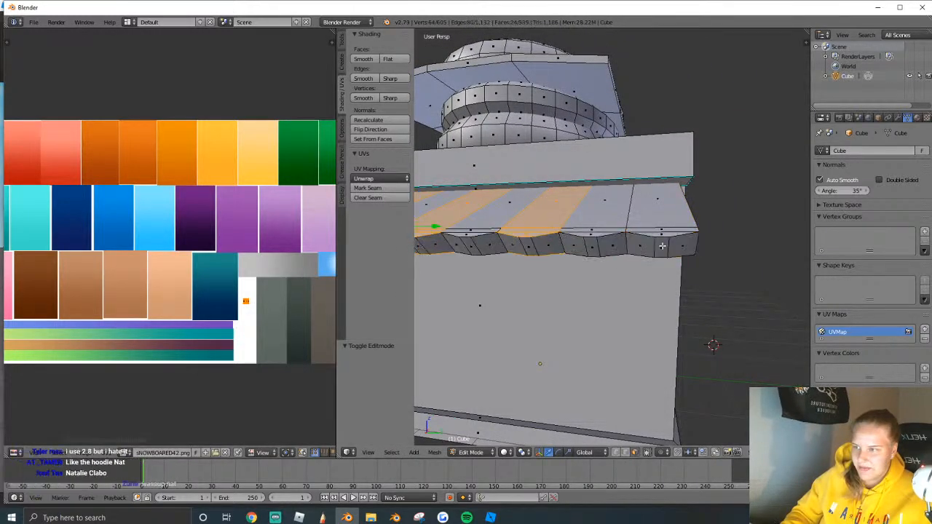
pyautogui.keyDown('alt'); pyautogui.keyDown('shift'); pyautogui.rightClick(663, 241); pyautogui.keyUp('shift'); pyautogui.keyUp('alt')
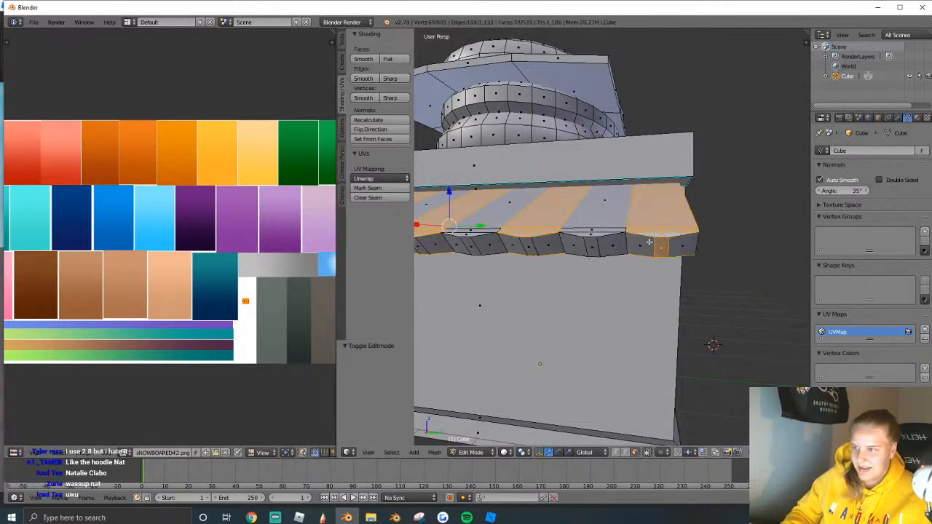
# Add the missing scalloped front faces below the selected awning stripes to the selection.
pyautogui.keyDown('alt'); pyautogui.keyDown('shift'); pyautogui.rightClick(549, 244); pyautogui.keyUp('shift'); pyautogui.keyUp('alt')
pyautogui.hotkey('shift', 'f')
pyautogui.press('d')
pyautogui.click(614, 238)
pyautogui.keyDown('alt'); pyautogui.keyDown('shift'); pyautogui.rightClick(508, 242); pyautogui.keyUp('shift'); pyautogui.keyUp('alt')
pyautogui.hotkey('shift', 'f')
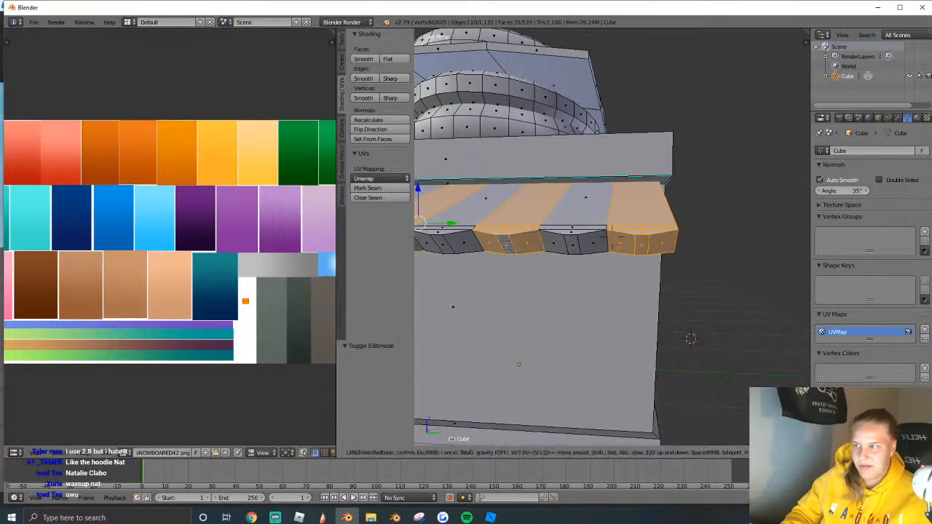
pyautogui.press('a')
pyautogui.click(613, 238)
pyautogui.keyDown('shift'); pyautogui.rightClick(614, 245); pyautogui.keyUp('shift')
pyautogui.keyDown('shift'); pyautogui.rightClick(636, 247); pyautogui.keyUp('shift')
pyautogui.keyDown('shift'); pyautogui.rightClick(625, 246); pyautogui.keyUp('shift')
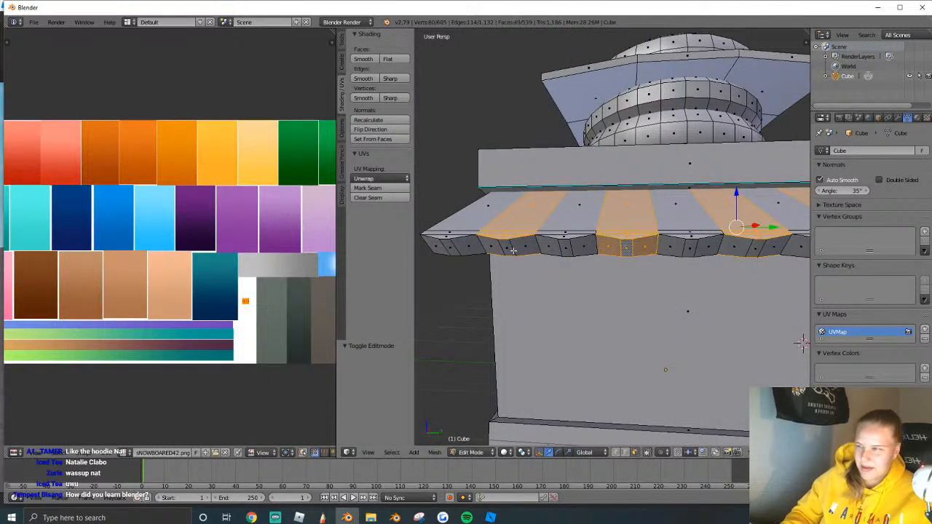
# Move the selected stripes' UVs onto the blue swatch and switch the viewport to textured shading.
pyautogui.press('g')
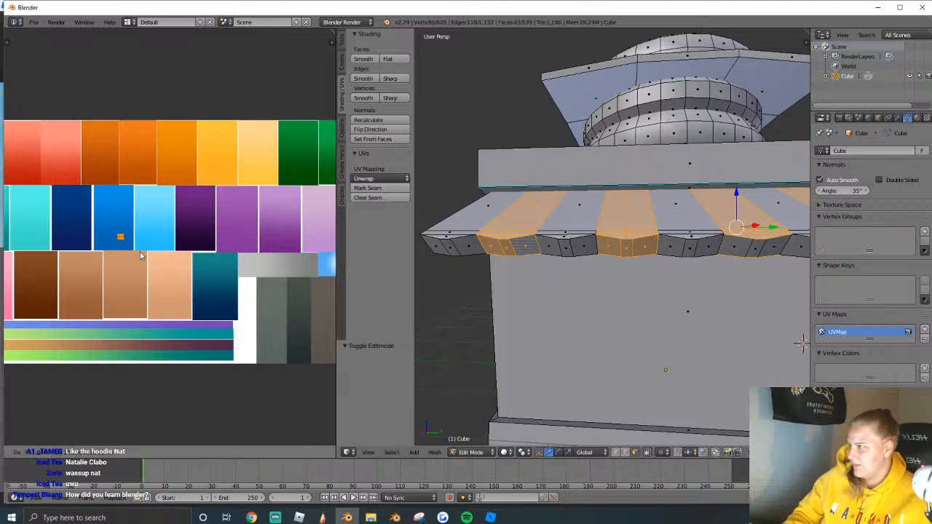
pyautogui.click(141, 256)
pyautogui.click(508, 452)
pyautogui.click(531, 420)
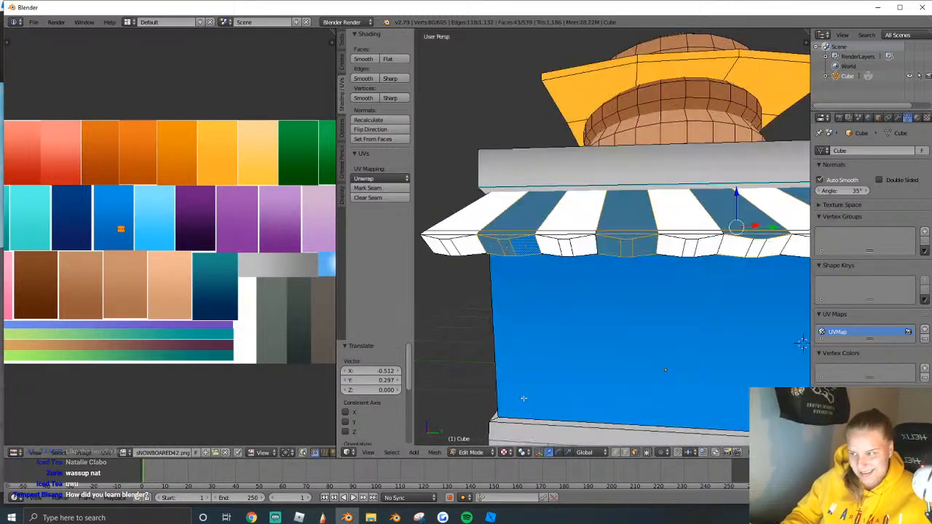
# Shift the selected awning stripes' UVs down to the darker part of the blue swatch.
pyautogui.press('Tab')
pyautogui.hotkey('shift', 'f')
pyautogui.press('Return')
pyautogui.press('Tab')
pyautogui.press('g')
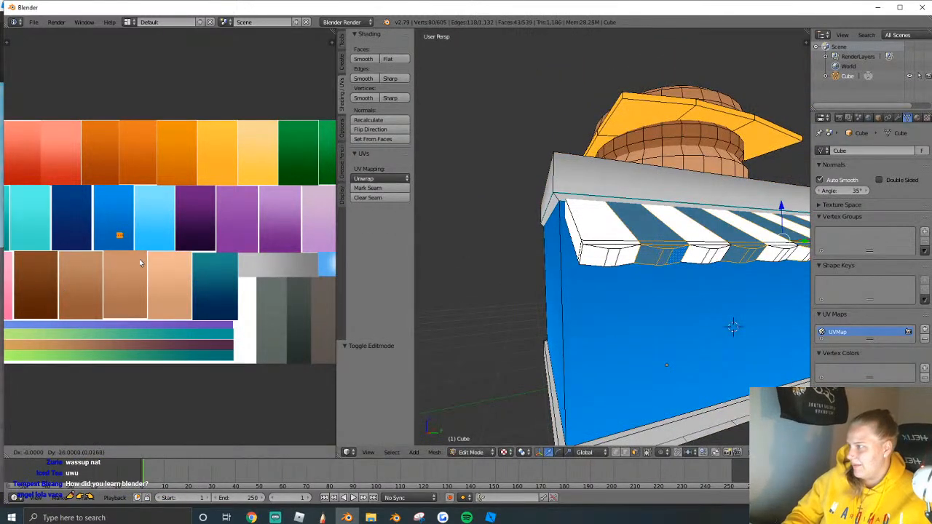
pyautogui.click(148, 273)
pyautogui.press('Tab')
pyautogui.scroll(-6, 612, 236)
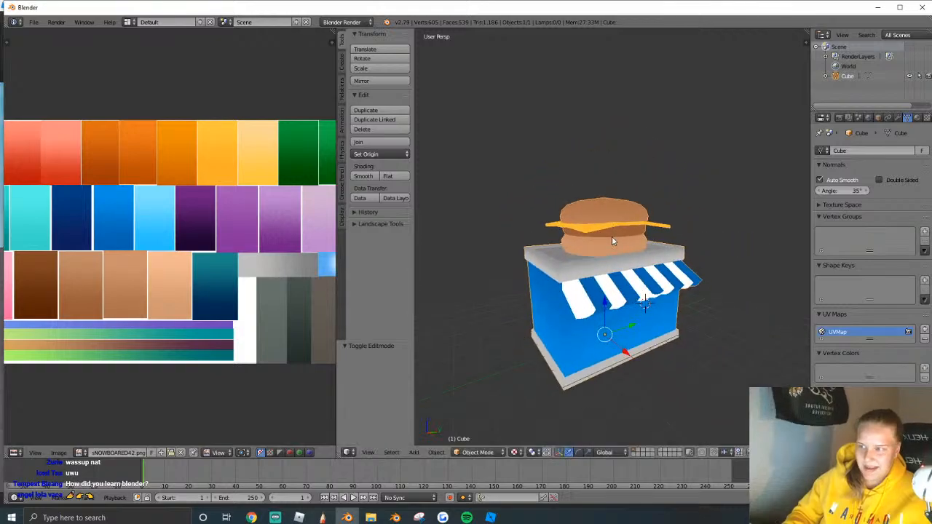
pyautogui.press('a')
pyautogui.press('a')
pyautogui.press('a')
pyautogui.press('a')
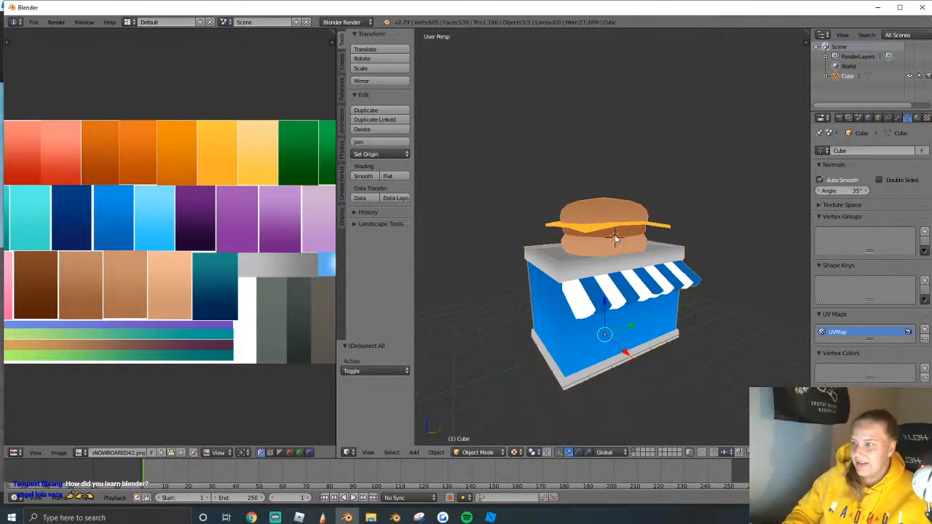
# Recolor the white scalloped faces below the awning's middle blue stripe by moving their UVs onto the blue swatch.
pyautogui.hotkey('shift', 'f')
pyautogui.press('d')
pyautogui.press('d')
pyautogui.press('w')
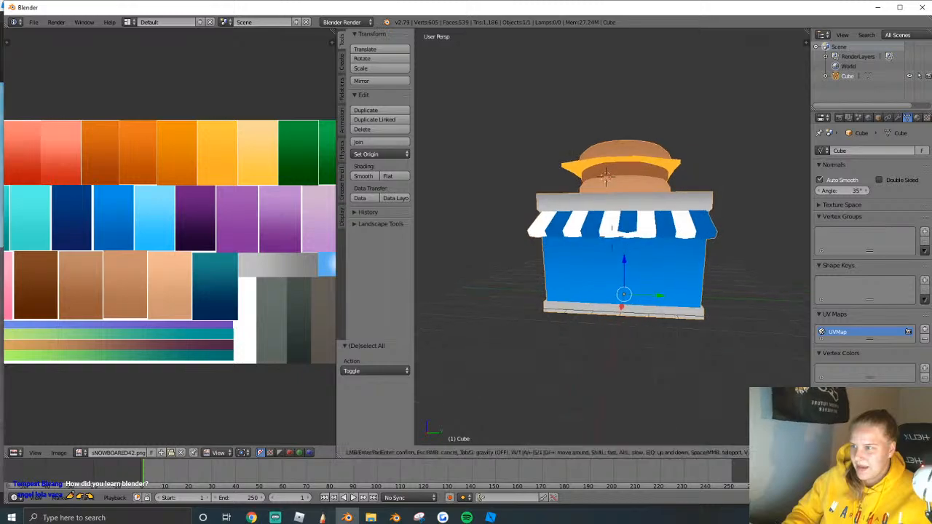
pyautogui.press('w')
pyautogui.click(613, 240)
pyautogui.press('Tab')
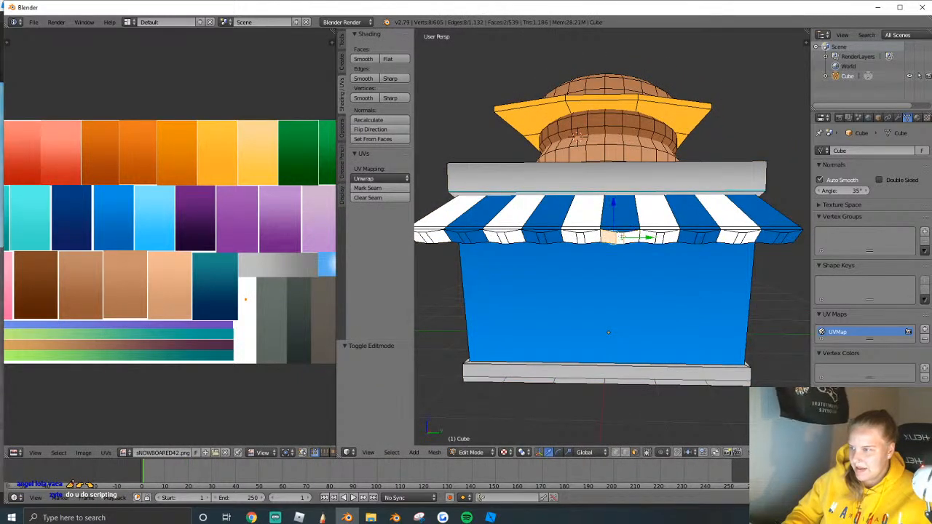
pyautogui.press('Tab')
pyautogui.press('Tab')
pyautogui.press('Tab')
# Select the white side faces at the awning's blue-striped end and move their UVs onto the blue swatch.
pyautogui.press('a')
pyautogui.hotkey('shift', 'f')
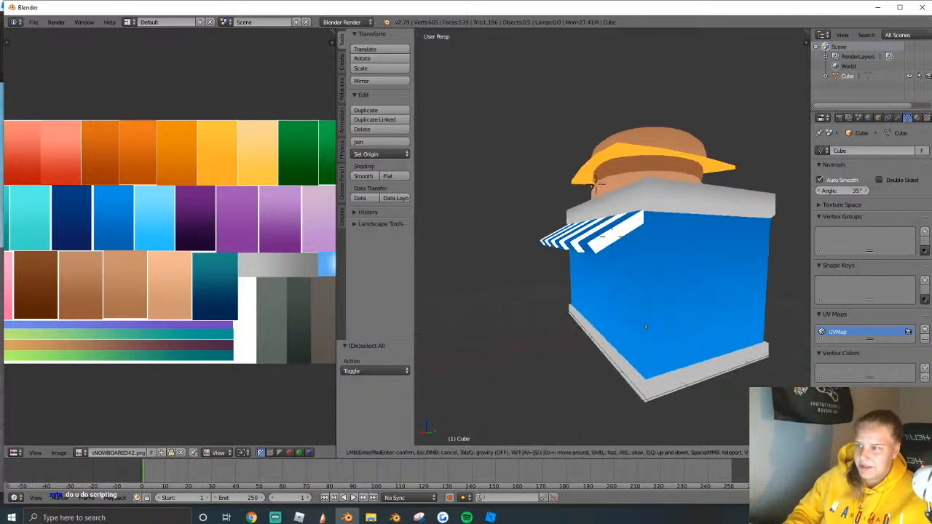
pyautogui.press('w')
pyautogui.press('s')
pyautogui.press('Return')
pyautogui.press('Tab')
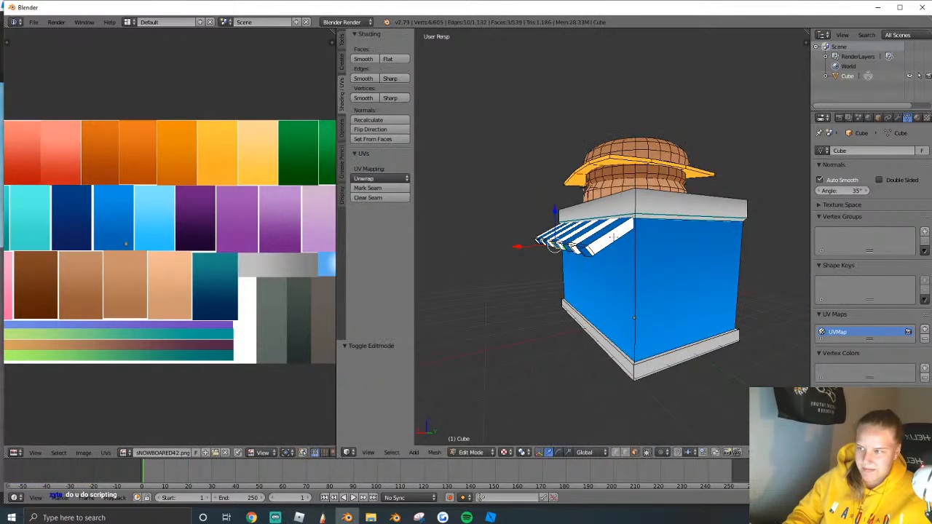
pyautogui.hotkey('shift', 'f')
pyautogui.press('Return')
pyautogui.rightClick(596, 189)
pyautogui.hotkey('shift', 'f')
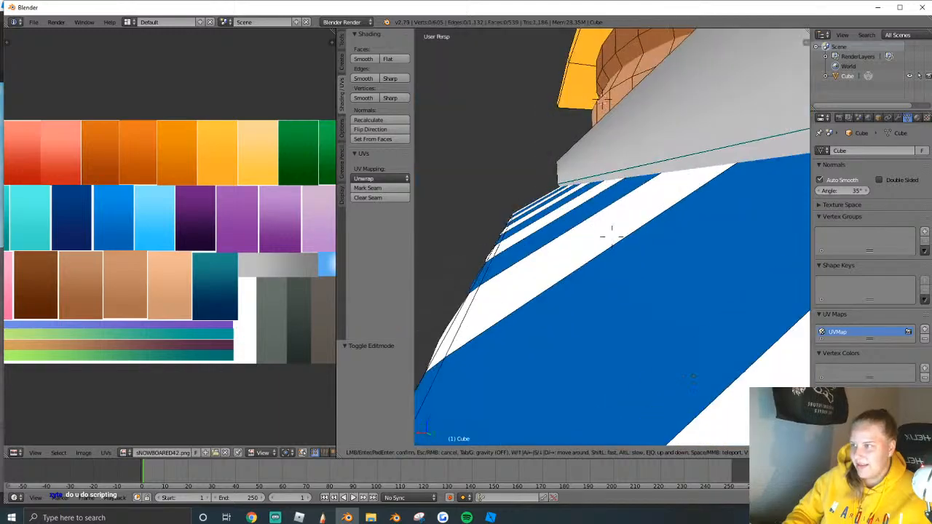
pyautogui.press('Return')
pyautogui.rightClick(627, 284)
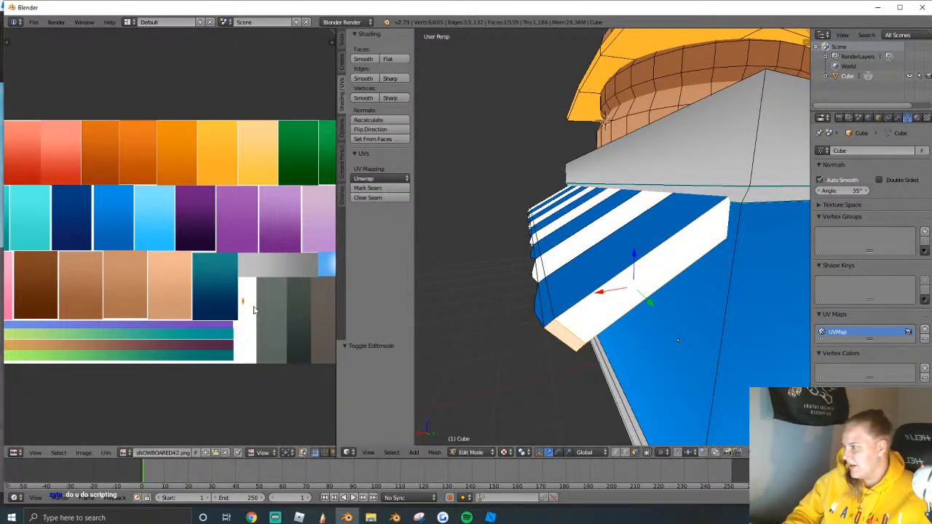
pyautogui.press('g')
pyautogui.click(144, 257)
# Examine the recolored awning end, the opposite awning end and the overall stripe pattern on the shop.
pyautogui.press('Tab')
pyautogui.hotkey('shift', 'f')
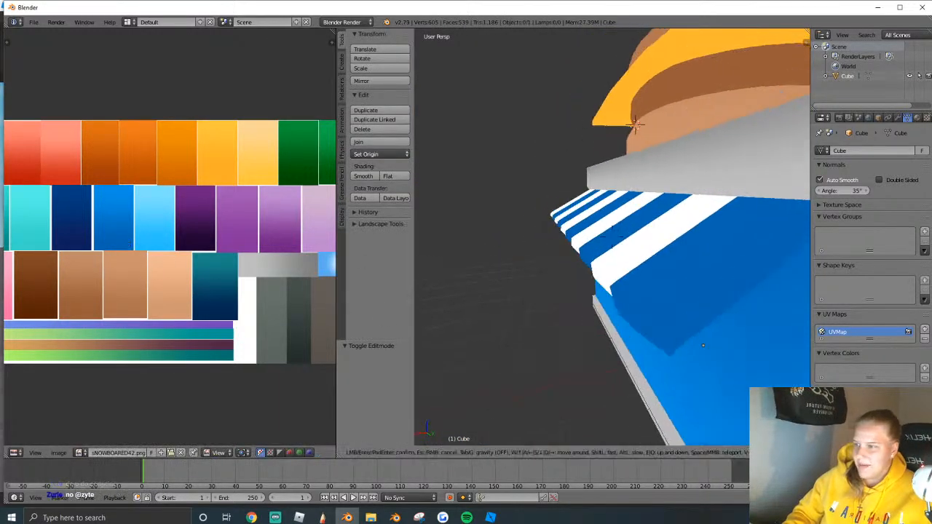
pyautogui.click(612, 241)
pyautogui.press('Tab')
pyautogui.rightClick(744, 224)
pyautogui.press('Tab')
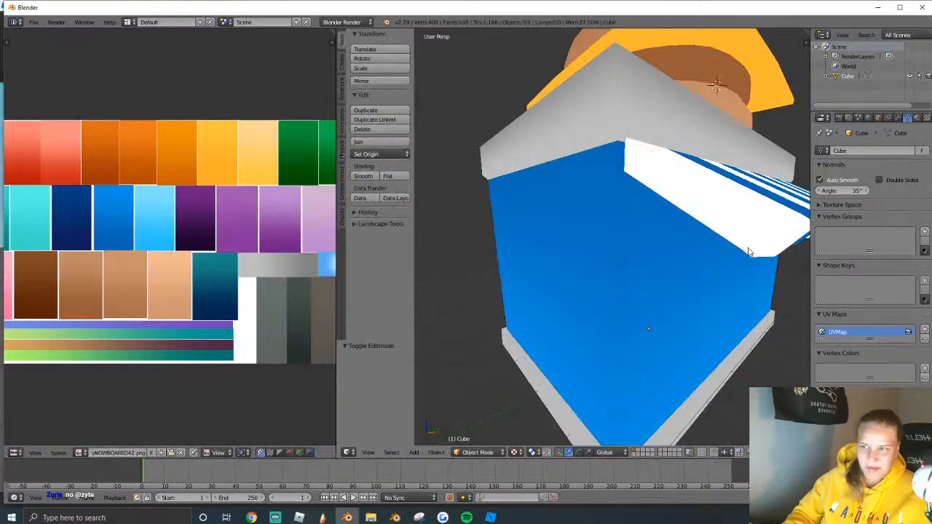
pyautogui.hotkey('shift', 'f')
pyautogui.press('d')
pyautogui.press('s')
pyautogui.click(619, 242)
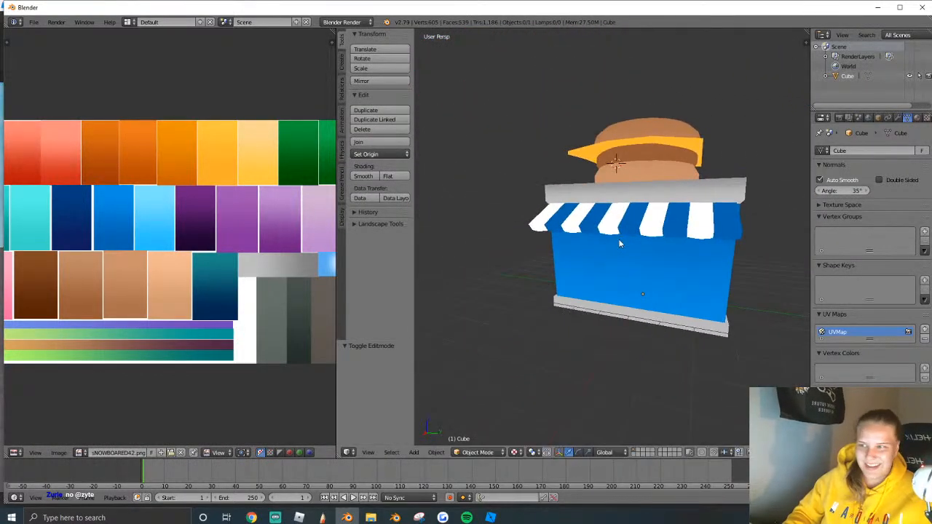
pyautogui.press('a')
pyautogui.press('a')
pyautogui.press('a')
# Select the whole top bun, scale it taller along Z and raise it slightly.
pyautogui.hotkey('shift', 'f')
pyautogui.press('e')
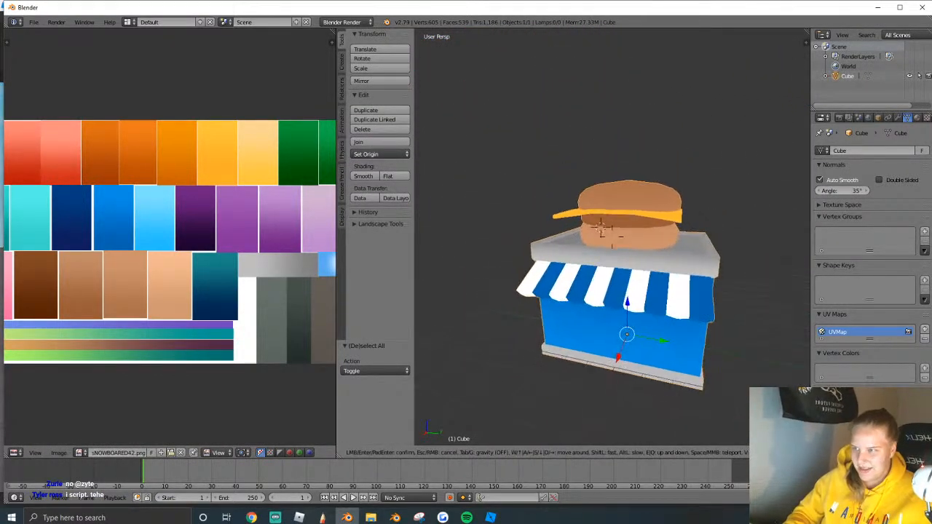
pyautogui.press('w')
pyautogui.click(627, 262)
pyautogui.press('Tab')
pyautogui.rightClick(644, 280)
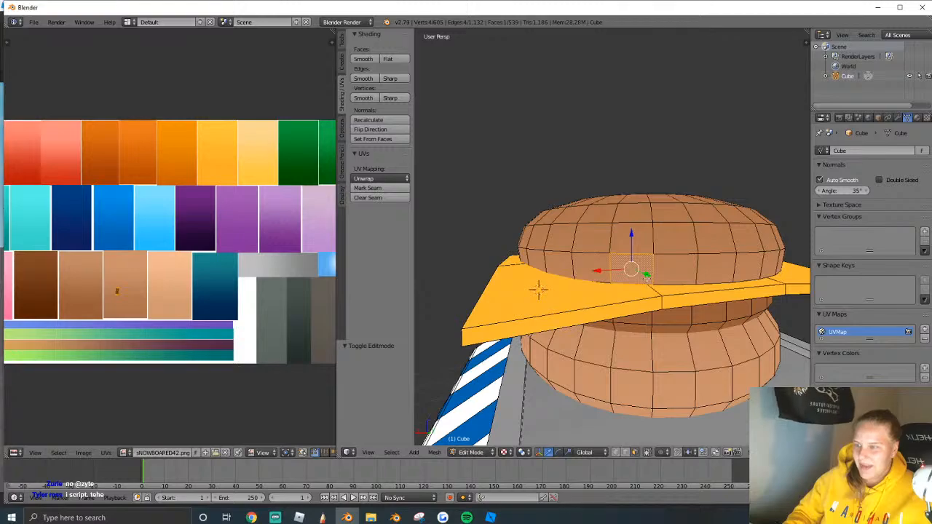
pyautogui.press('l')
pyautogui.press('s')
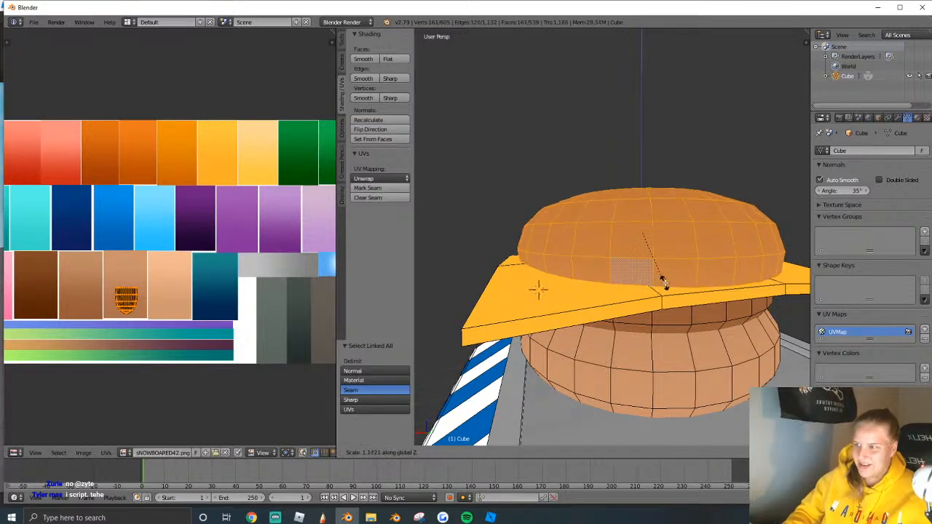
pyautogui.click(658, 277)
pyautogui.press('Tab')
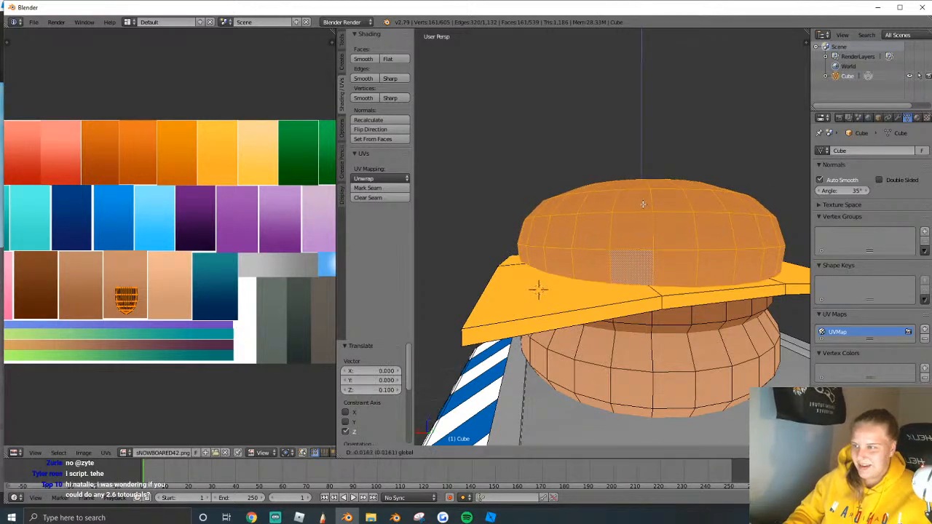
# Shift the top bun's UVs upward to the lighter part of the tan swatch.
pyautogui.hotkey('shift', 'f')
pyautogui.press('s')
pyautogui.click(612, 239)
pyautogui.press('Tab')
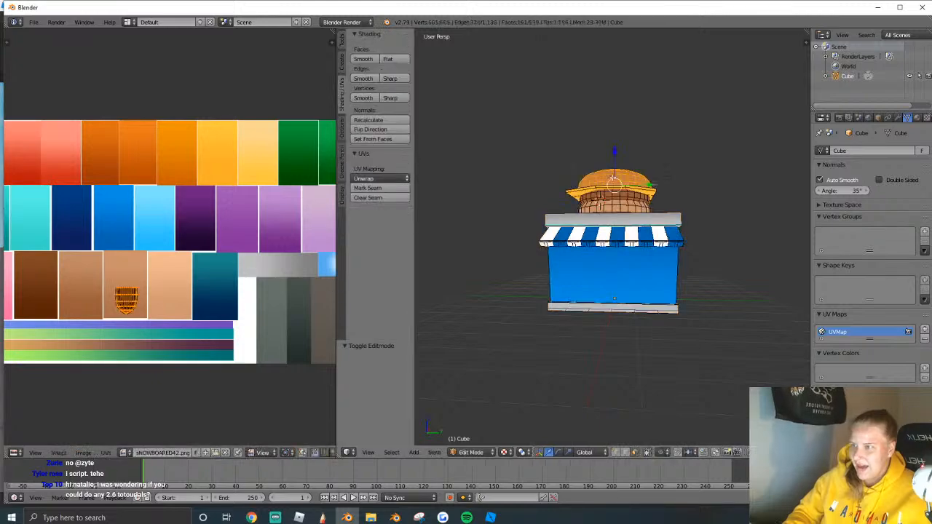
pyautogui.press('g')
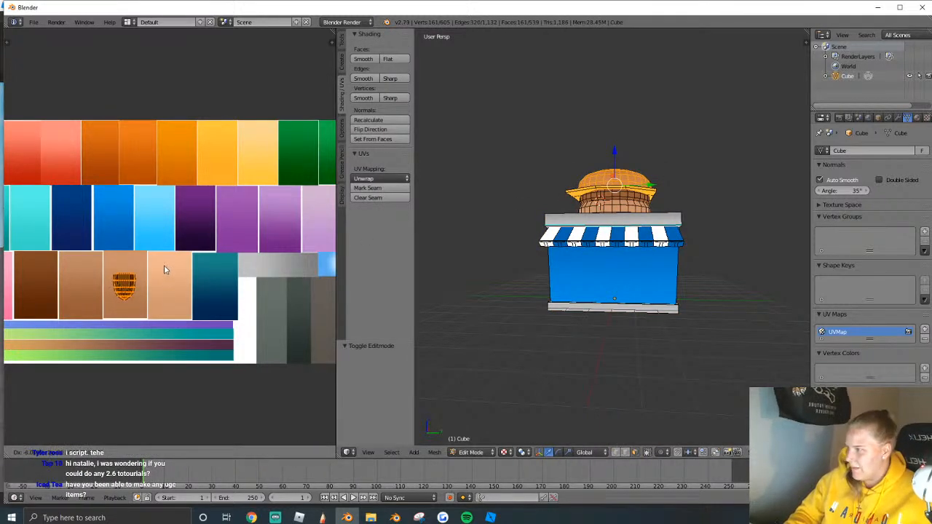
pyautogui.click(164, 271)
pyautogui.press('Tab')
# Look over the whole shop to examine the burger's proportions and colors.
pyautogui.hotkey('shift', 'f')
pyautogui.press('e')
pyautogui.press('w')
pyautogui.click(612, 252)
pyautogui.press('a')
pyautogui.press('a')
pyautogui.hotkey('shift', 'f')
pyautogui.press('s')
pyautogui.click(624, 246)
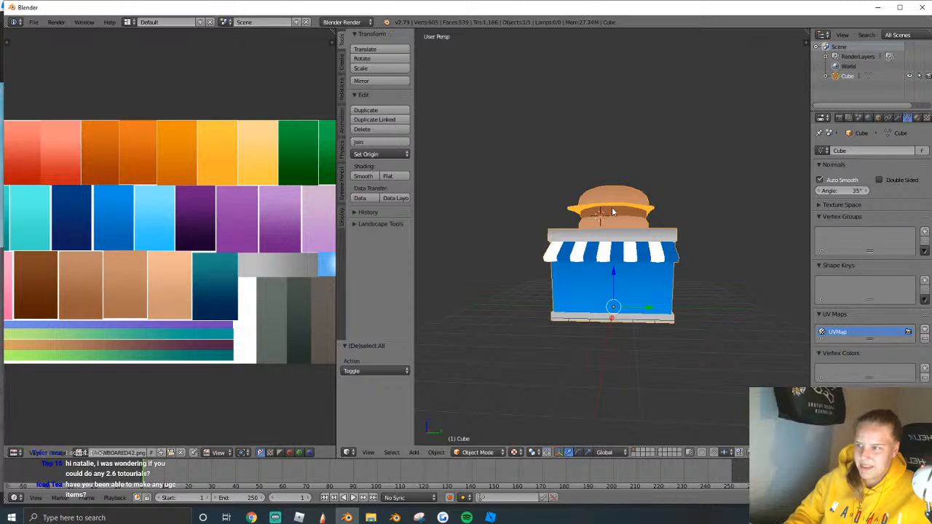
pyautogui.press('a')
# Add a cube for the door and place it at the foot of the shop.
pyautogui.click(343, 65)
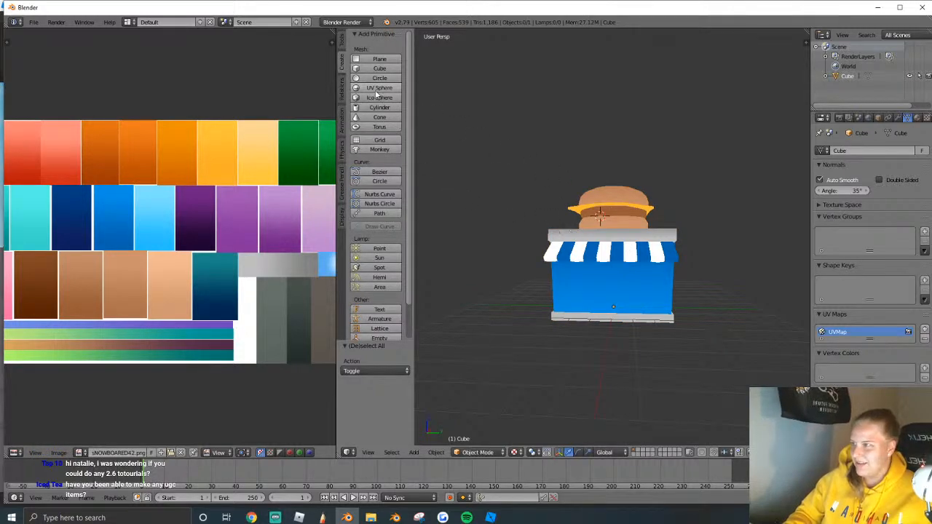
pyautogui.click(378, 68)
pyautogui.moveTo(614, 318); pyautogui.dragTo(619, 342)
pyautogui.hotkey('shift', 'f')
pyautogui.press('w')
pyautogui.press('w')
pyautogui.press('Return')
# Move the new cube along X so that it sticks out of the shop's front wall.
pyautogui.press('g')
pyautogui.press('x')
pyautogui.click(724, 317)
pyautogui.press('g')
pyautogui.press('x')
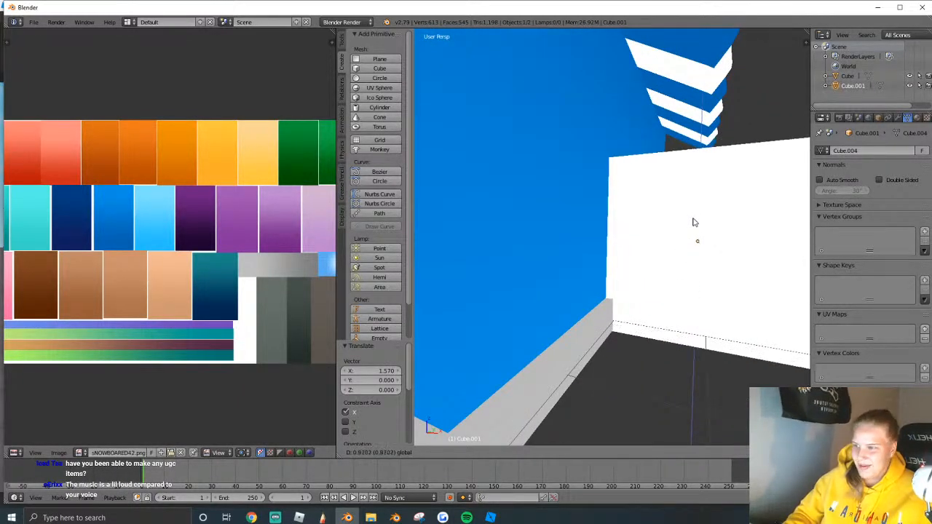
pyautogui.click(693, 219)
# Push the cube's front face back along X to form a thin slab, and raise its top face 0.652 along Z.
pyautogui.press('Tab')
pyautogui.hotkey('shift', 'f')
pyautogui.press('s')
pyautogui.press('Return')
pyautogui.press('Tab')
pyautogui.press('g')
pyautogui.press('x')
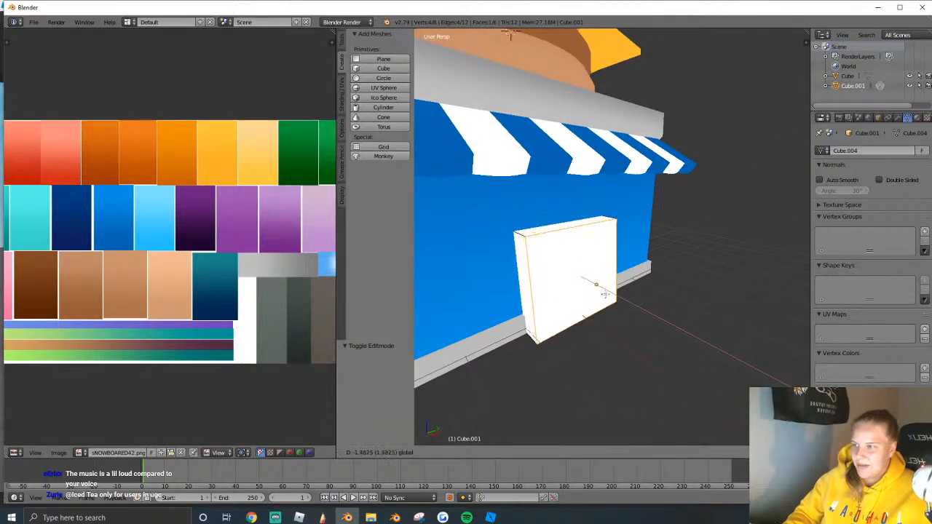
pyautogui.click(603, 293)
pyautogui.moveTo(582, 241); pyautogui.dragTo(612, 237, button='middle')
pyautogui.scroll(1, 612, 237)
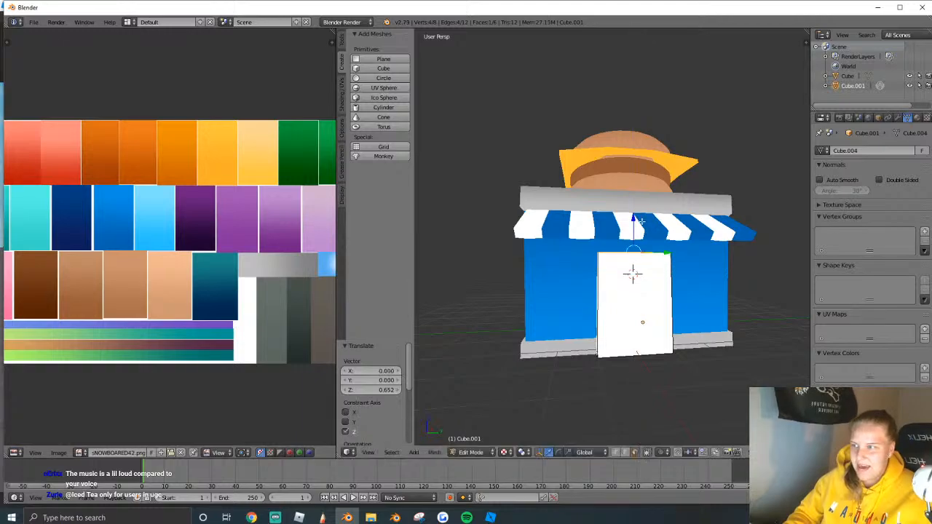
# Narrow the whole door slab by scaling it 0.857 along Y.
pyautogui.press('a')
pyautogui.press('a')
pyautogui.press('s')
pyautogui.press('x')
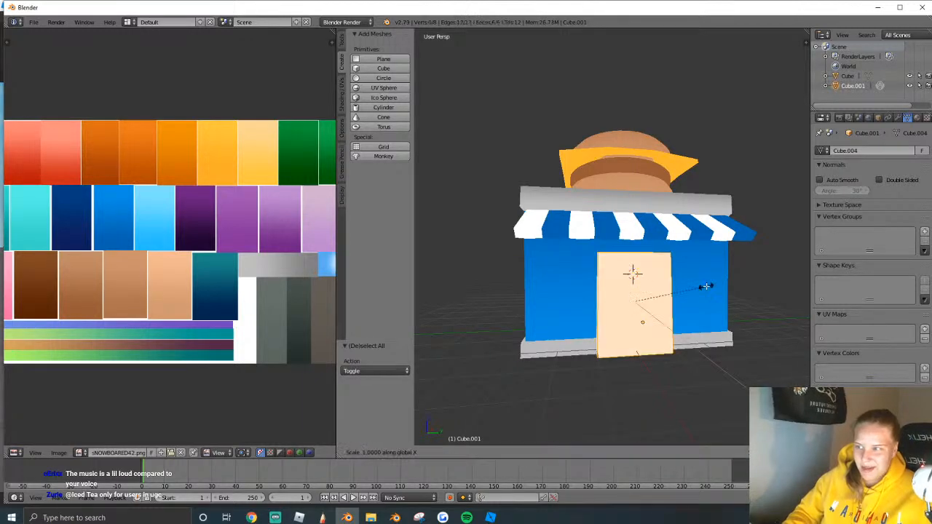
pyautogui.press('y')
pyautogui.click(643, 304)
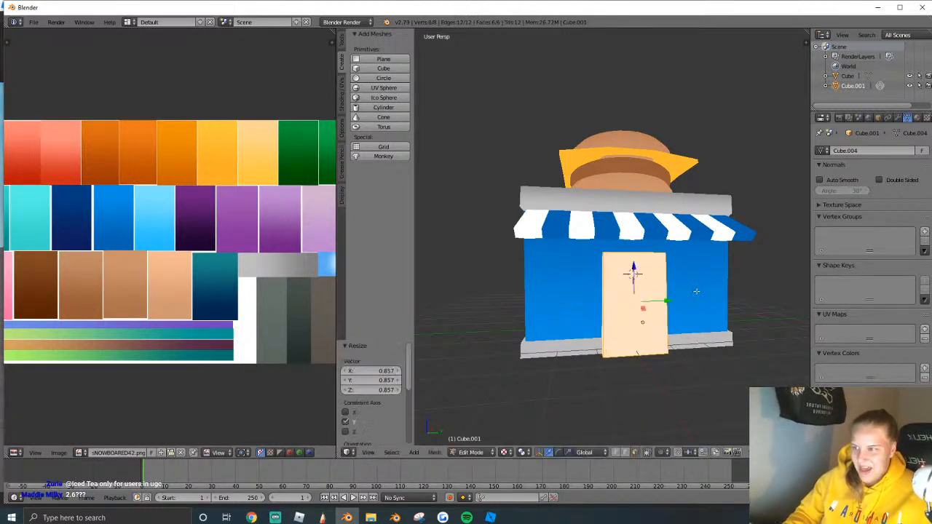
# Move the door slab -0.925 along Y across the front wall.
pyautogui.press('g')
pyautogui.press('y')
pyautogui.click(633, 274)
pyautogui.moveTo(633, 274); pyautogui.dragTo(615, 244, button='middle')
pyautogui.scroll(4, 615, 244)
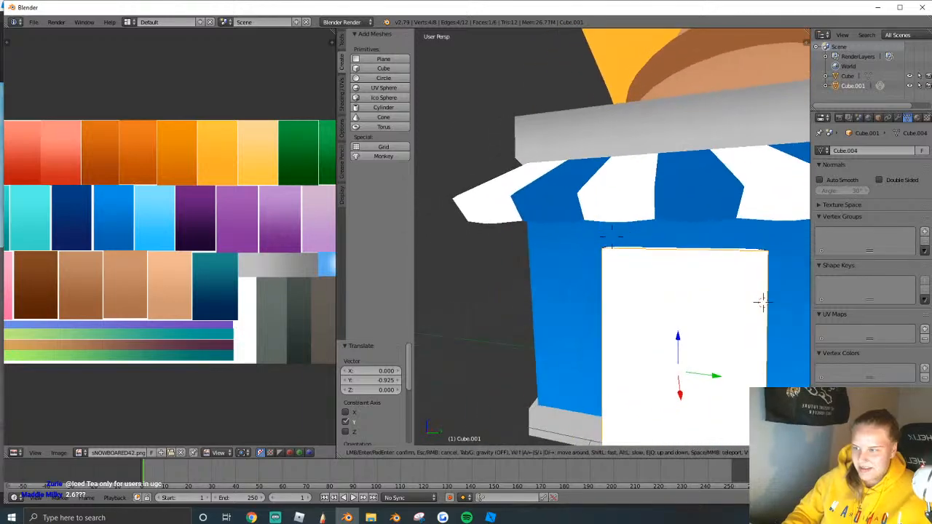
# Widen the door's top face by scaling it 1.056 along Y.
pyautogui.keyDown('alt'); pyautogui.rightClick(640, 250); pyautogui.keyUp('alt')
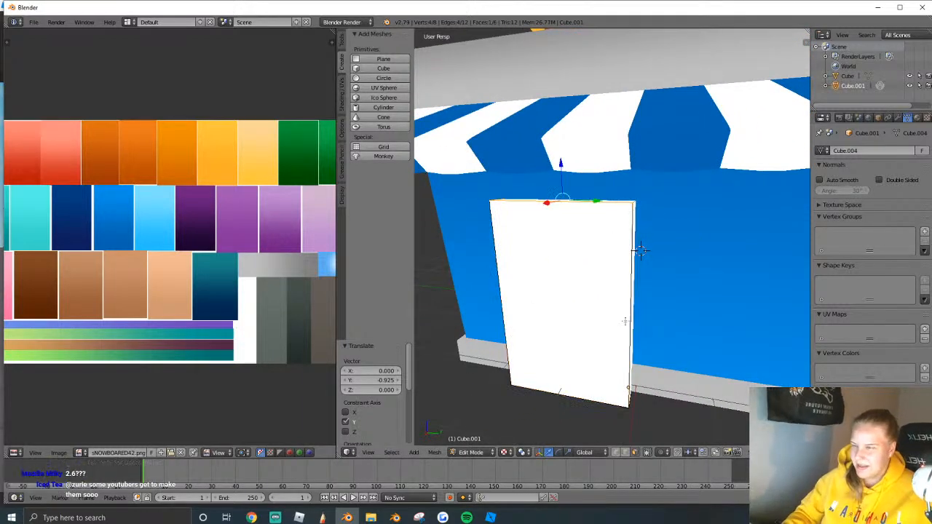
pyautogui.press('s')
pyautogui.press('y')
pyautogui.click(677, 223)
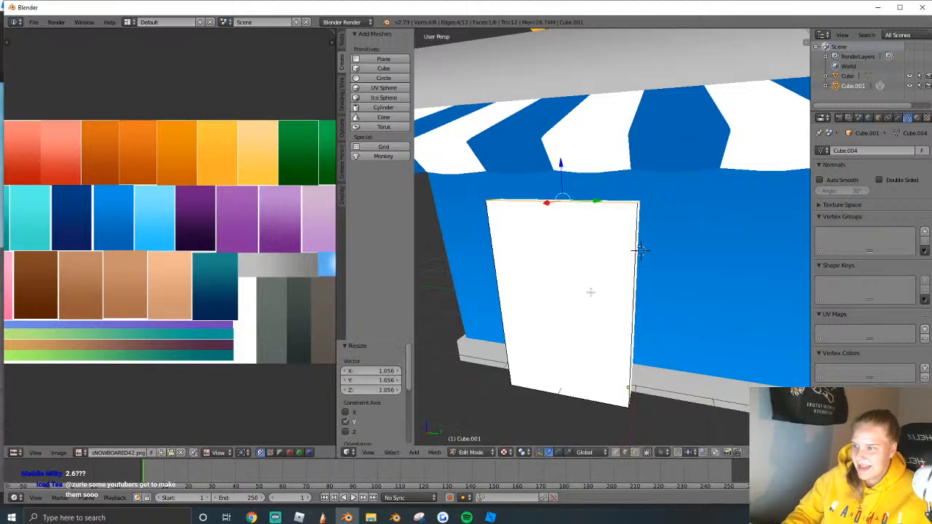
pyautogui.rightClick(590, 299)
pyautogui.press('i')
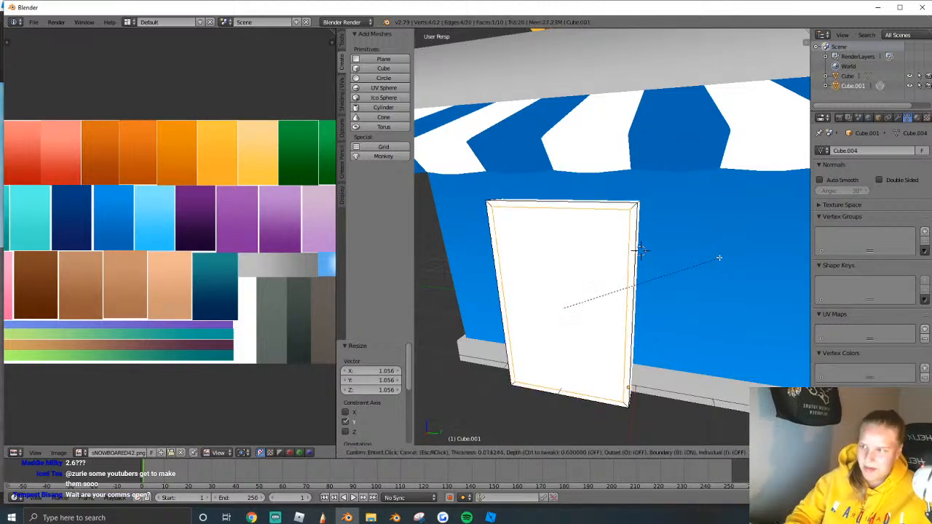
pyautogui.click(715, 258)
pyautogui.press('a')
pyautogui.press('a')
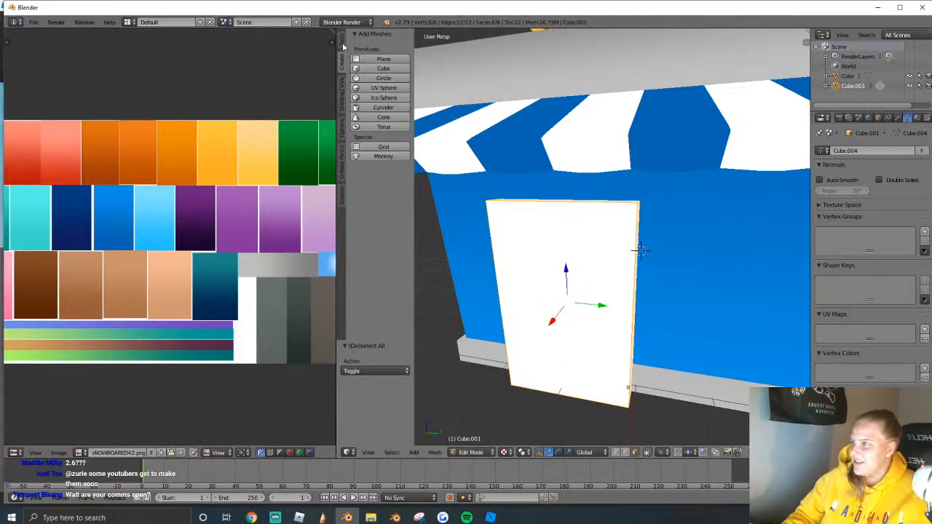
# Add two vertical loop cuts to the door and spread them apart with a Y scale of 2.338.
pyautogui.click(345, 48)
pyautogui.click(374, 239)
pyautogui.scroll(1, 611, 198)
pyautogui.click(619, 200)
pyautogui.rightClick(665, 215)
pyautogui.press('s')
pyautogui.press('y')
pyautogui.click(798, 273)
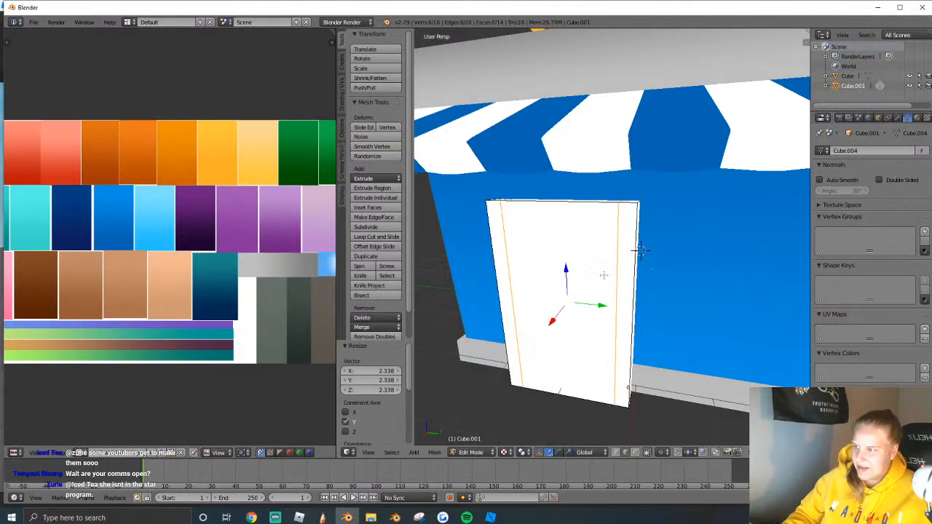
# Add a horizontal loop cut around the door and slide it close to the top edge.
pyautogui.click(374, 237)
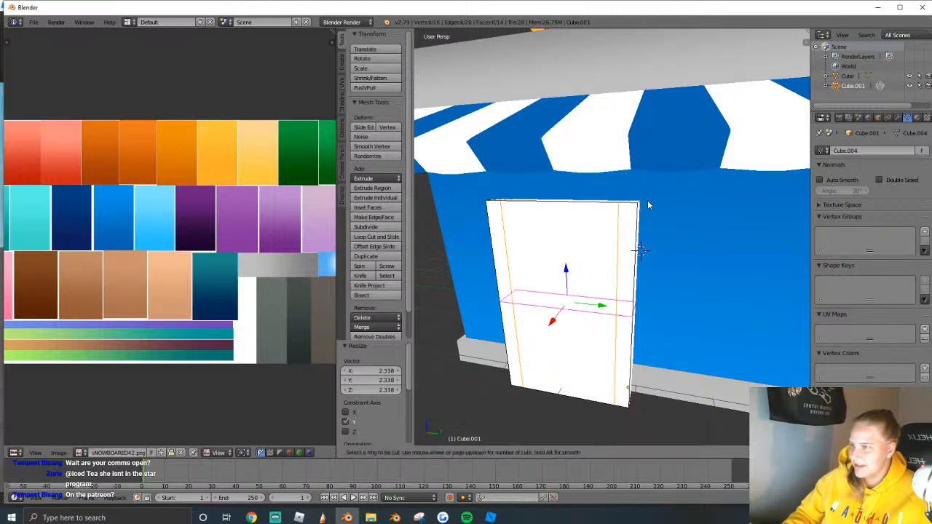
pyautogui.click(620, 224)
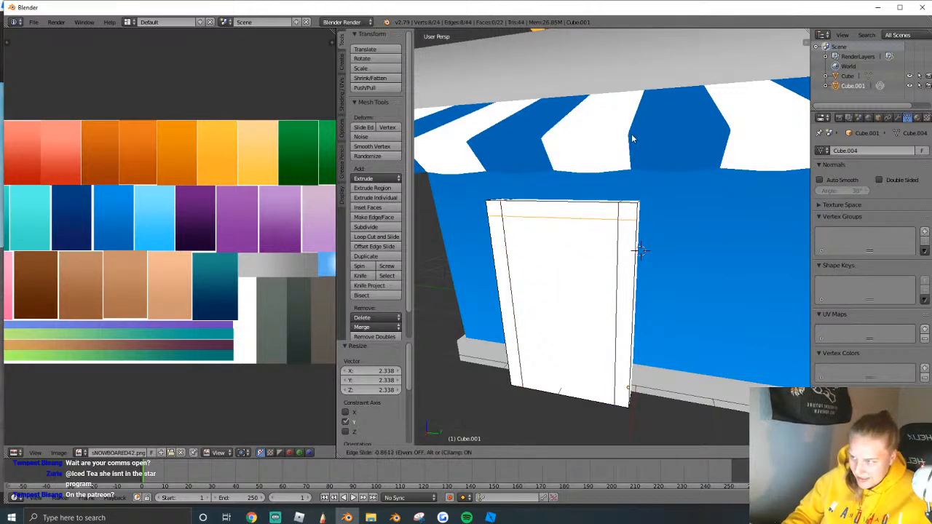
pyautogui.click(641, 251)
# Extrude the door's inner front face inward to form a recessed panel with a frame around it.
pyautogui.press('a')
pyautogui.press('a')
pyautogui.press('a')
pyautogui.press('a')
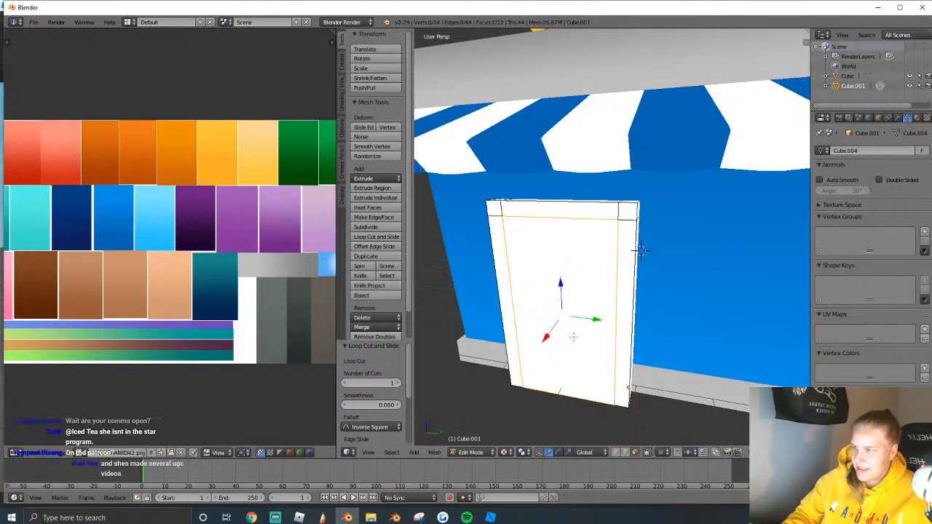
pyautogui.press('a')
pyautogui.hotkey('shift', 'f')
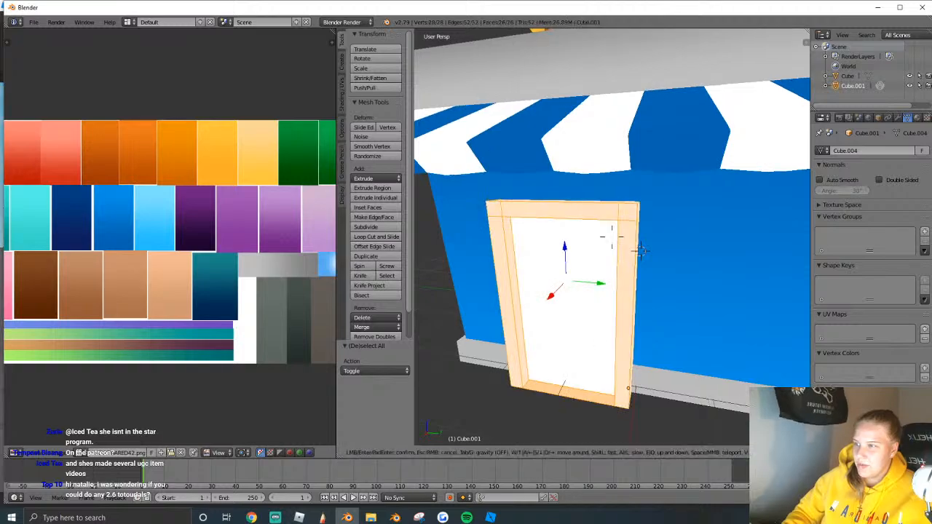
# Select all the faces that make up the top bar of the door frame.
pyautogui.press('Return')
pyautogui.press('a')
pyautogui.rightClick(636, 216)
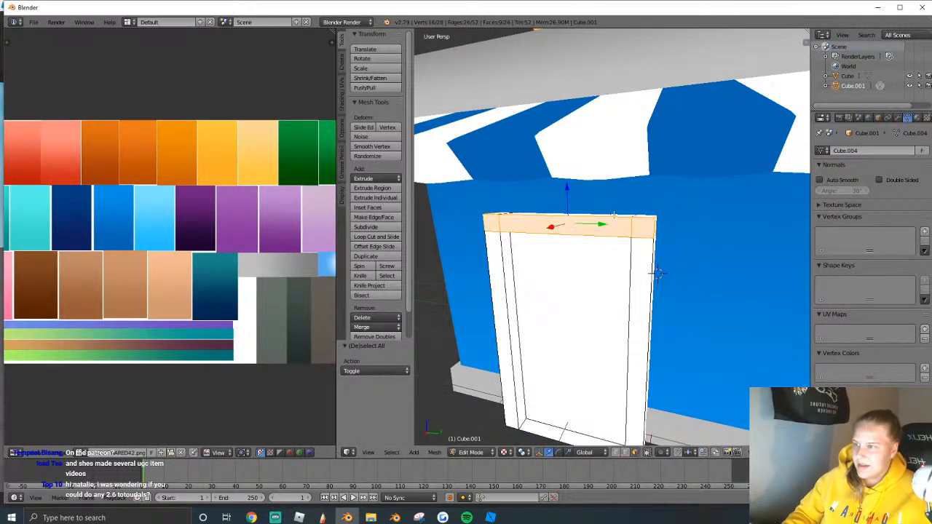
pyautogui.hotkey('shift', 'f')
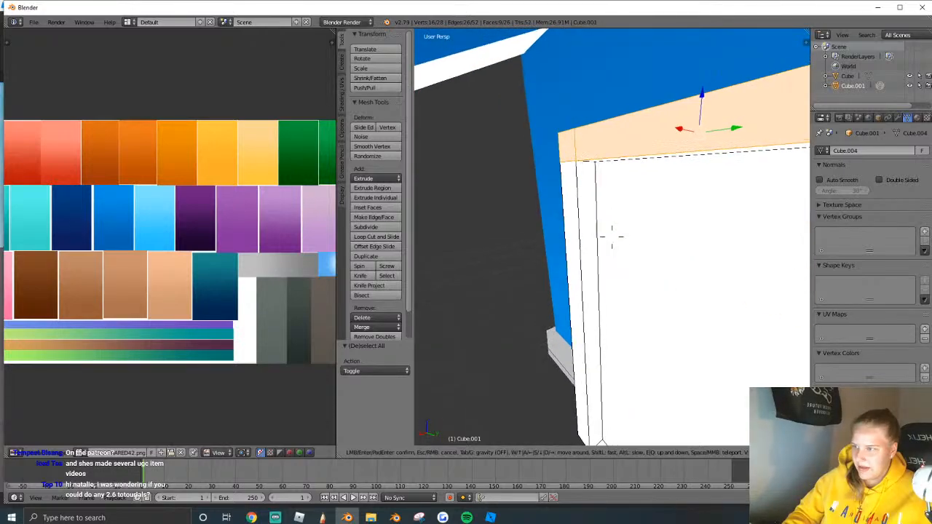
pyautogui.click(612, 236)
pyautogui.keyDown('shift'); pyautogui.rightClick(638, 214); pyautogui.keyUp('shift')
pyautogui.keyDown('shift'); pyautogui.rightClick(639, 215); pyautogui.keyUp('shift')
pyautogui.keyDown('shift'); pyautogui.rightClick(569, 199); pyautogui.keyUp('shift')
pyautogui.hotkey('shift', 'f')
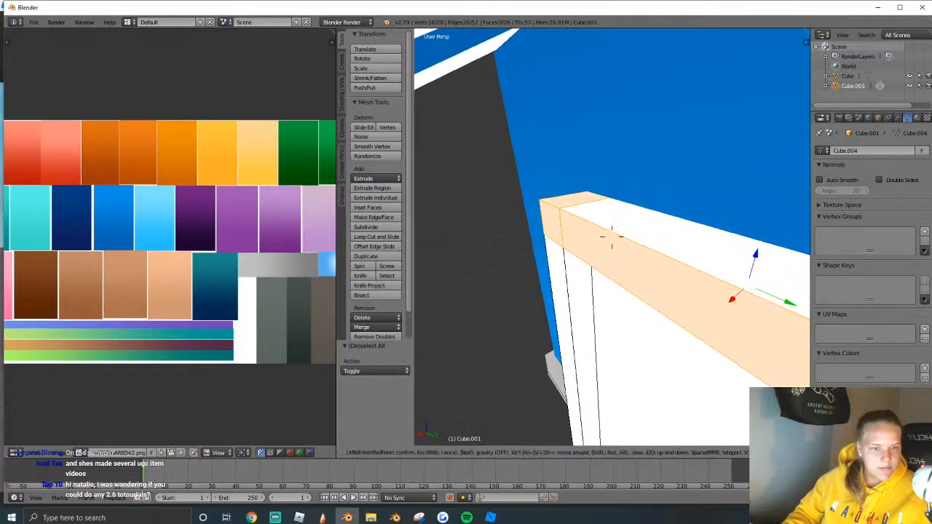
pyautogui.press('s')
pyautogui.click(612, 237)
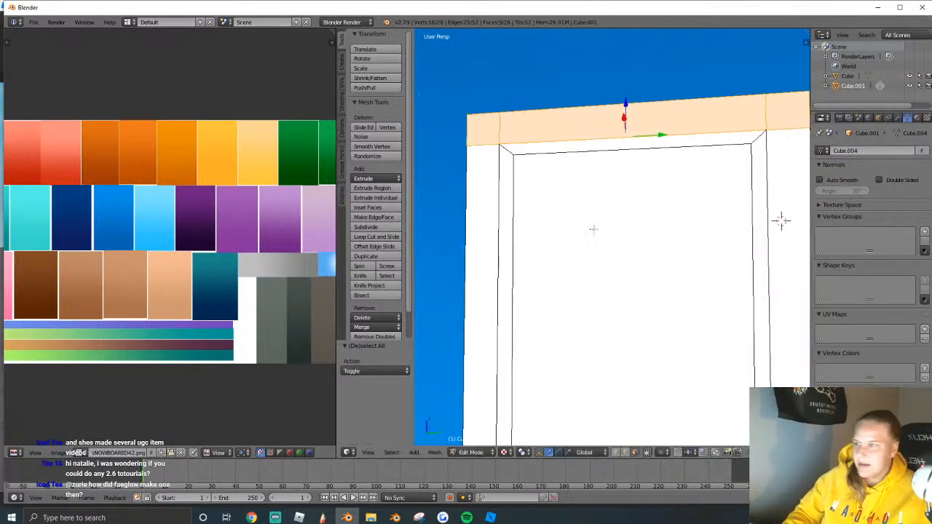
pyautogui.hotkey('shift', 'f')
pyautogui.press('s')
pyautogui.click(612, 237)
# Try scaling the frame's top bar along X, and undo the change.
pyautogui.press('s')
pyautogui.press('x')
pyautogui.click(636, 234)
pyautogui.hotkey('ctrl', 'z')
# Widen the frame's top bar by scaling it 1.076 along Y.
pyautogui.press('s')
pyautogui.press('y')
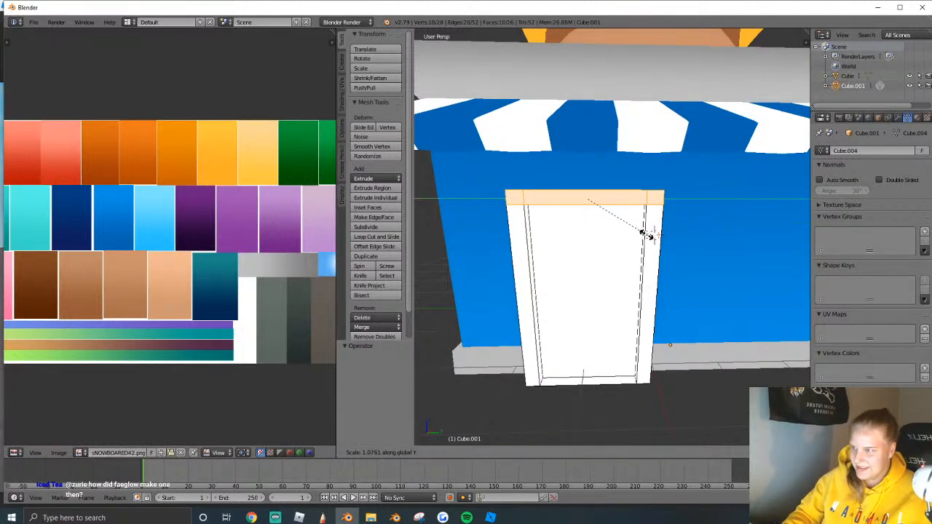
pyautogui.click(647, 236)
pyautogui.keyDown('shift'); pyautogui.moveTo(651, 235); pyautogui.dragTo(666, 270, button='middle'); pyautogui.keyUp('shift')
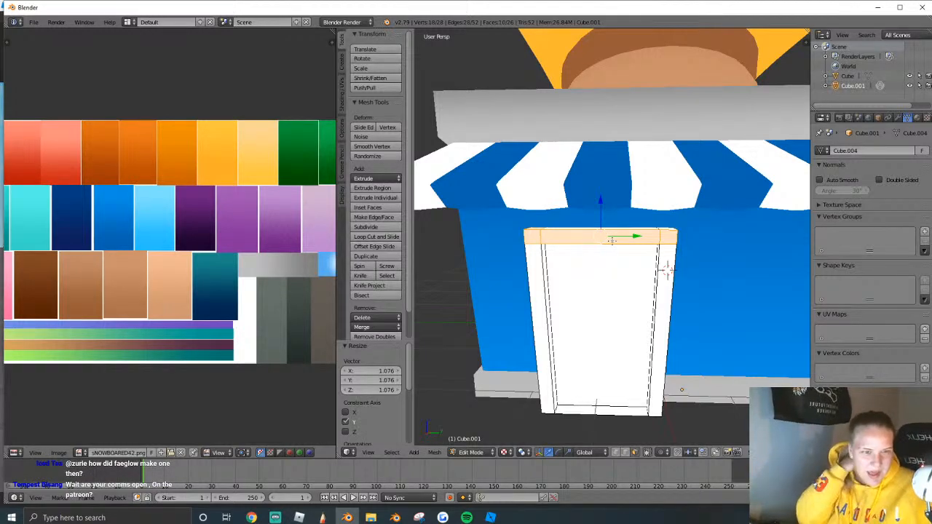
pyautogui.press('Tab')
pyautogui.press('Tab')
pyautogui.press('Tab')
pyautogui.press('Tab')
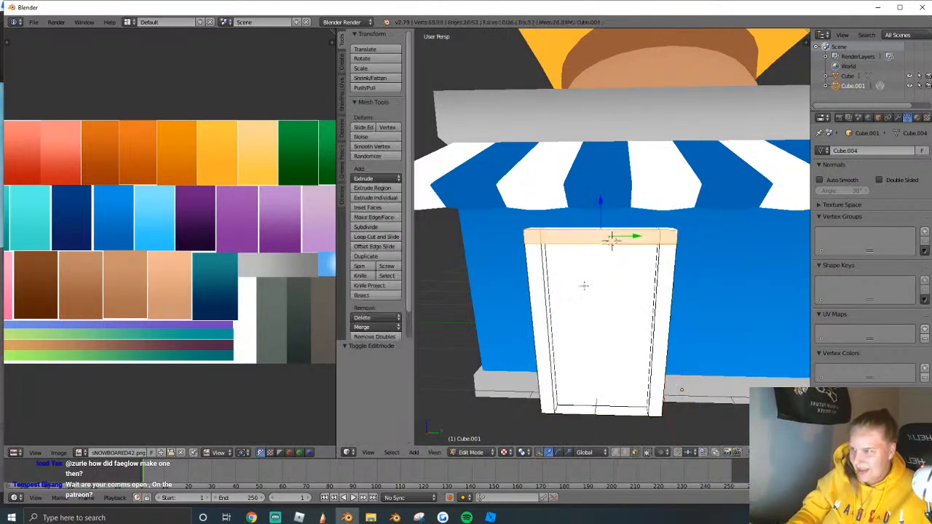
# Delete the two faces at the bottom of the doorway between the frame's side posts.
pyautogui.press('a')
pyautogui.press('a')
pyautogui.scroll(2, 588, 301)
pyautogui.keyDown('shift'); pyautogui.moveTo(589, 302); pyautogui.dragTo(612, 237, button='middle'); pyautogui.keyUp('shift')
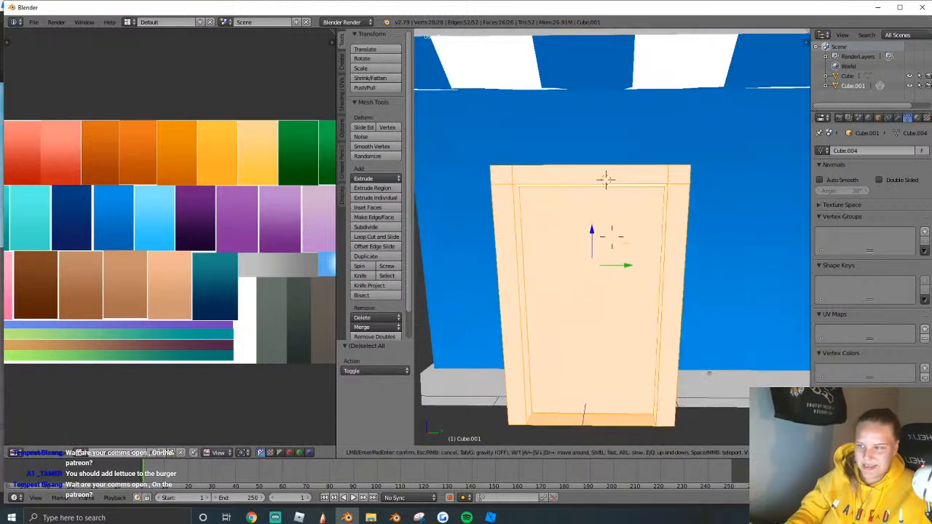
pyautogui.rightClick(561, 419)
pyautogui.press('x')
pyautogui.click(527, 367)
pyautogui.press('x')
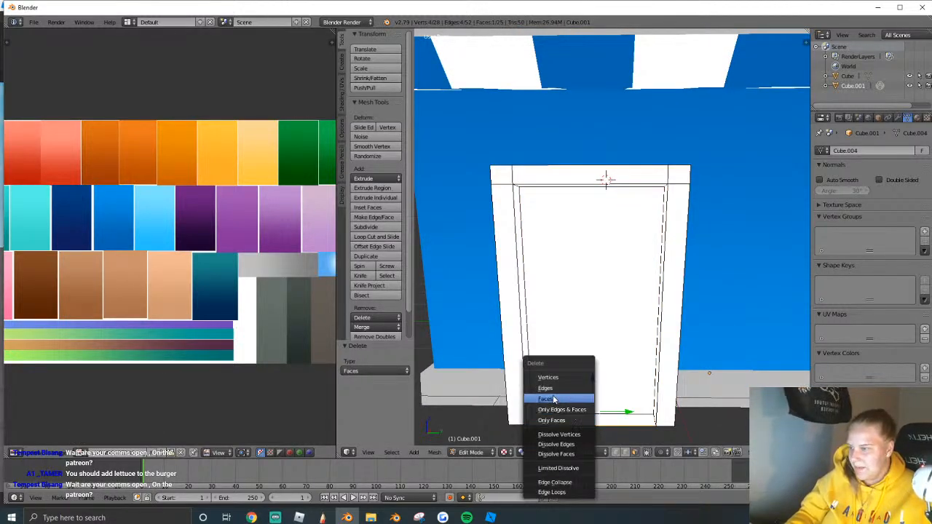
pyautogui.click(586, 397)
pyautogui.scroll(-4, 586, 397)
pyautogui.press('Tab')
pyautogui.press('Tab')
pyautogui.hotkey('shift', 'f')
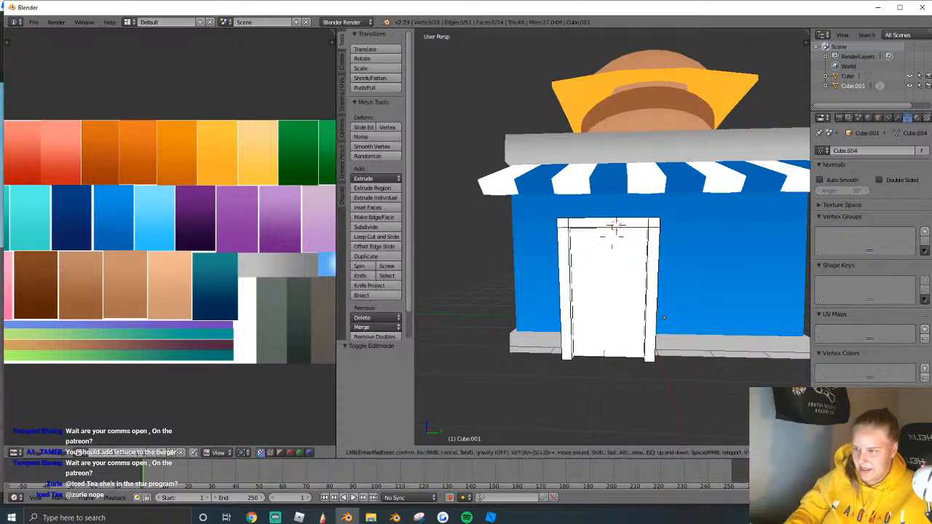
pyautogui.click(612, 236)
# Set the viewport to an orthographic right view and unwrap all faces of the door.
pyautogui.press('Tab')
pyautogui.hotkey('shift', 'f')
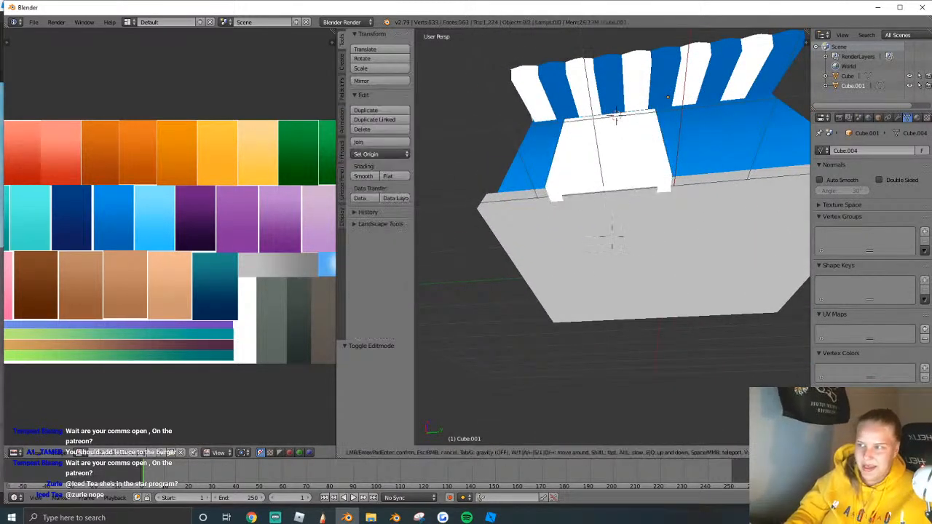
pyautogui.press('s')
pyautogui.press('e')
pyautogui.press('w')
pyautogui.click(612, 237)
pyautogui.click(366, 454)
pyautogui.click(397, 335)
pyautogui.click(365, 453)
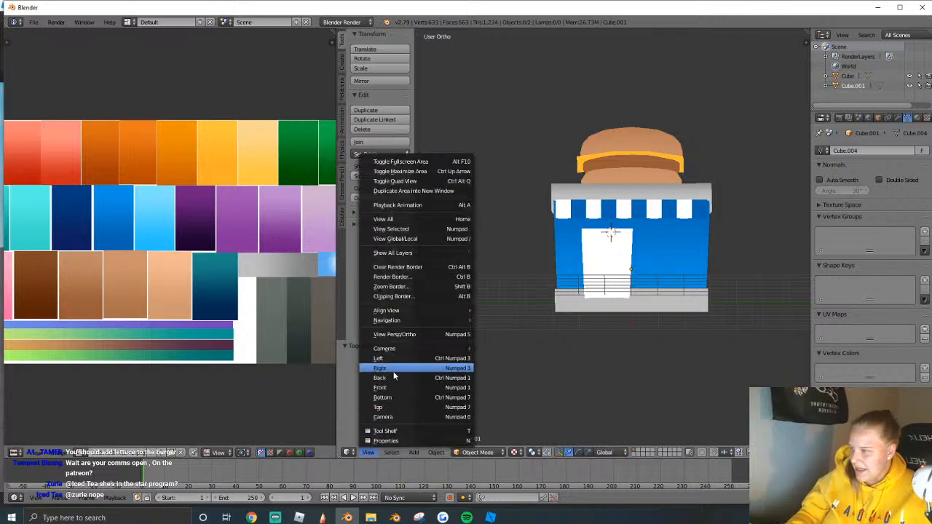
pyautogui.click(470, 372)
pyautogui.scroll(4, 469, 372)
pyautogui.press('Tab')
pyautogui.press('a')
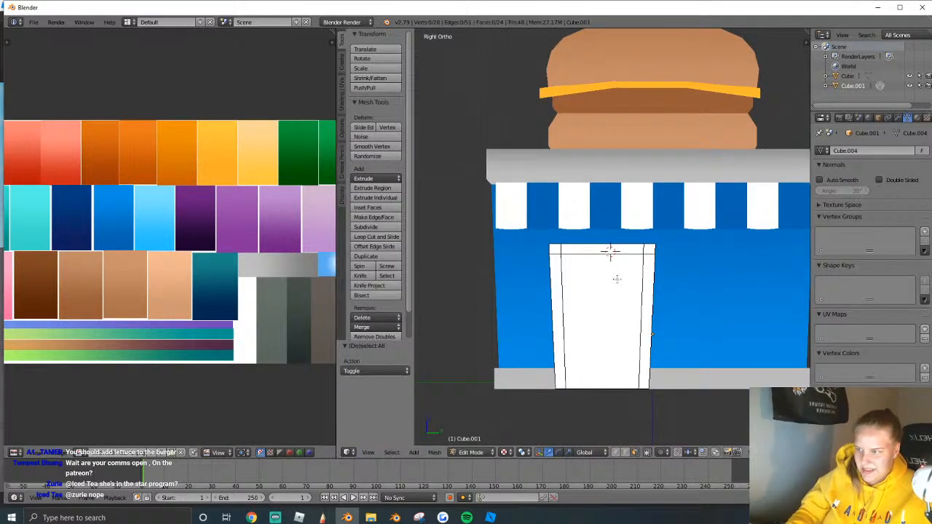
pyautogui.press('u')
pyautogui.click(593, 329)
# Shrink the door's UVs and move them onto the light grey gradient swatch of the palette.
pyautogui.scroll(-1, 211, 277)
pyautogui.press('g')
pyautogui.click(237, 251)
pyautogui.press('s')
pyautogui.click(248, 254)
pyautogui.press('g')
pyautogui.click(247, 263)
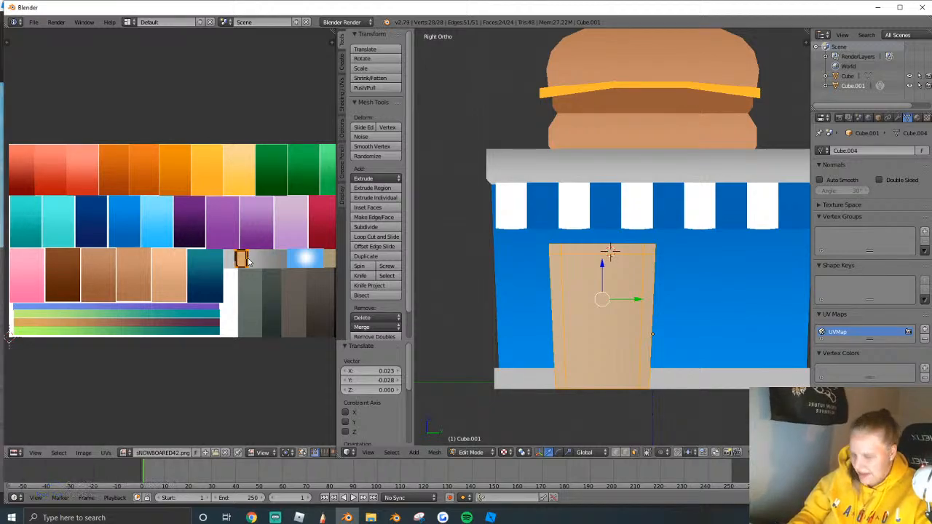
# Rotate the door's UVs by -89° and 180°, scale them 1.456 along X and reposition them on the light grey swatch.
pyautogui.press('r')
pyautogui.click(248, 261)
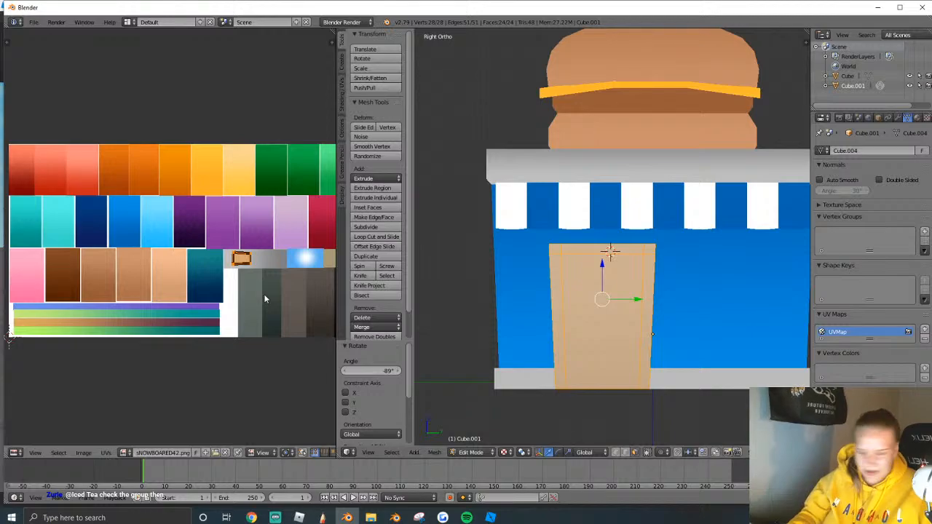
pyautogui.write('r180')
pyautogui.press('Return')
pyautogui.press('s')
pyautogui.press('x')
pyautogui.click(255, 279)
pyautogui.press('g')
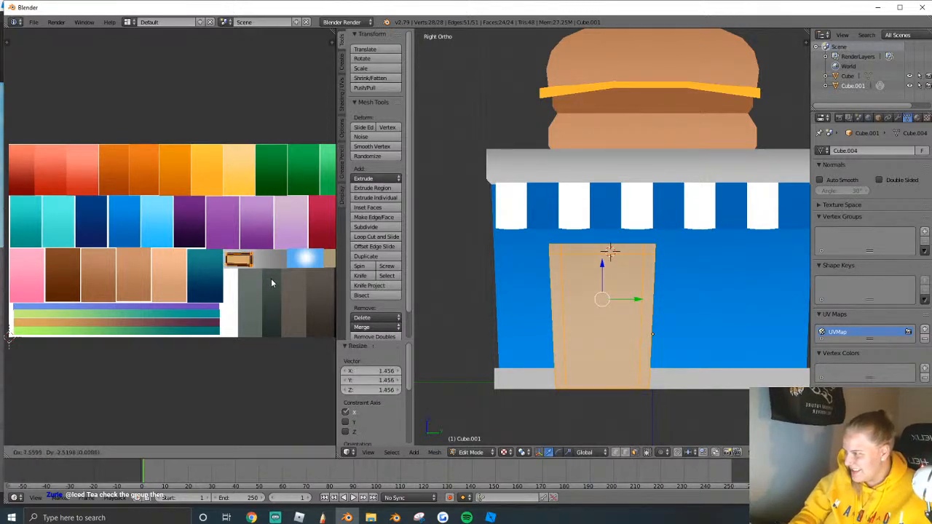
pyautogui.click(272, 284)
pyautogui.press('Tab')
# Select the recessed door panel, scale its UVs to 0.204 and move them off the frame's grey area of the palette.
pyautogui.scroll(1, 675, 275)
pyautogui.press('Tab')
pyautogui.rightClick(612, 320)
pyautogui.press('g')
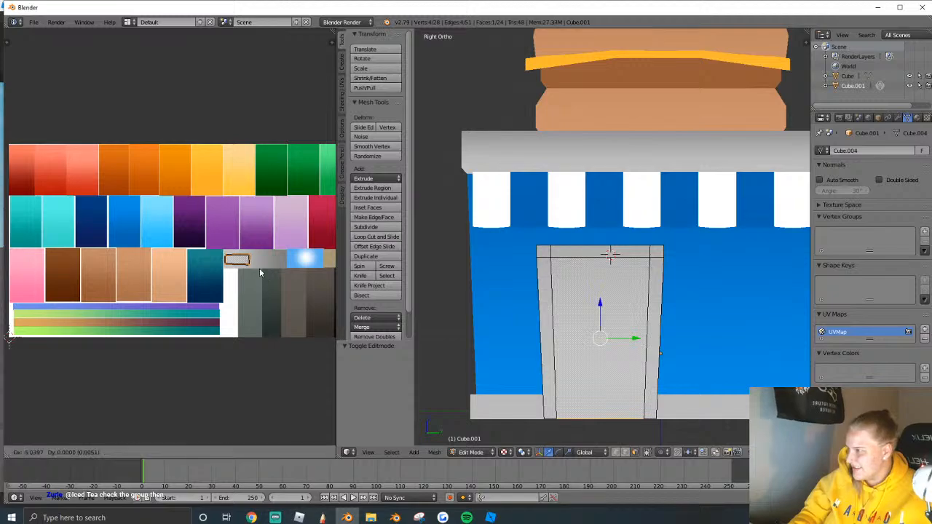
pyautogui.click(260, 274)
pyautogui.press('s')
pyautogui.click(241, 263)
pyautogui.press('g')
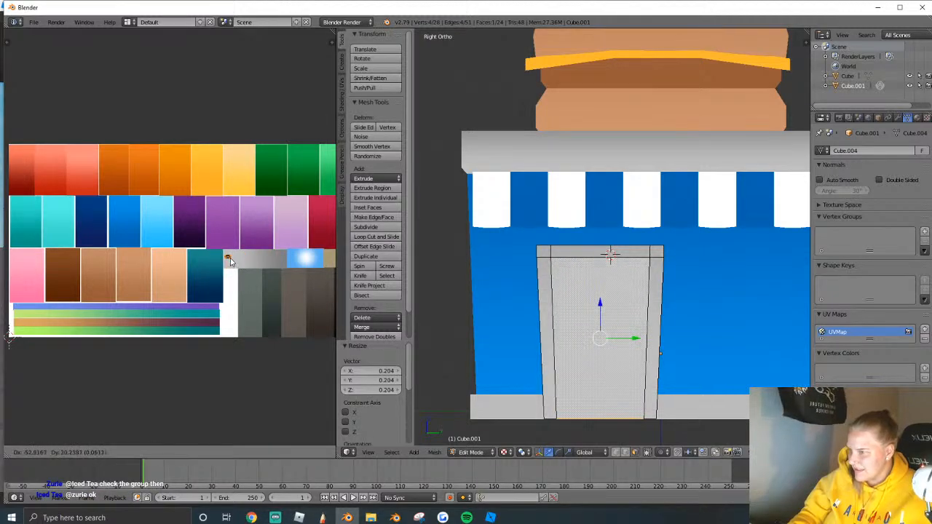
pyautogui.click(231, 279)
pyautogui.press('Tab')
pyautogui.press('Tab')
pyautogui.scroll(-4, 561, 297)
pyautogui.scroll(3, 561, 297)
pyautogui.press('Tab')
pyautogui.press('Tab')
pyautogui.scroll(1, 166, 263)
# Recolor the door panel by moving its UVs onto the medium blue swatch and resizing them to fit inside it.
pyautogui.press('g')
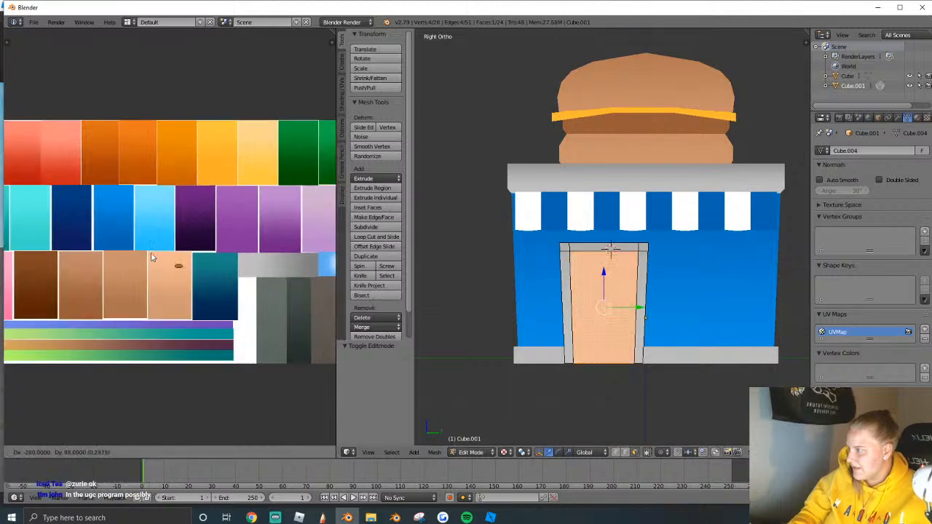
pyautogui.click(89, 197)
pyautogui.press('s')
pyautogui.click(177, 211)
pyautogui.press('g')
pyautogui.click(181, 206)
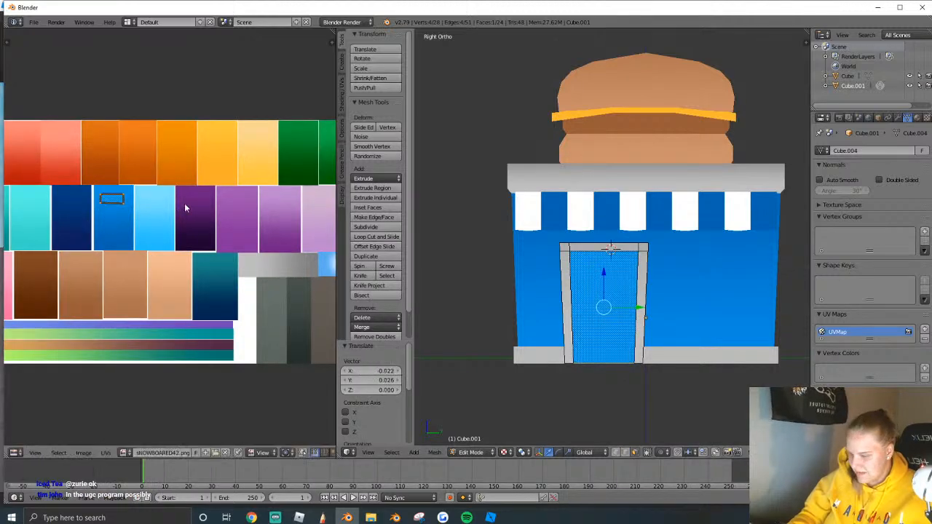
pyautogui.write('r-89')
pyautogui.press('BackSpace')
pyautogui.press('BackSpace')
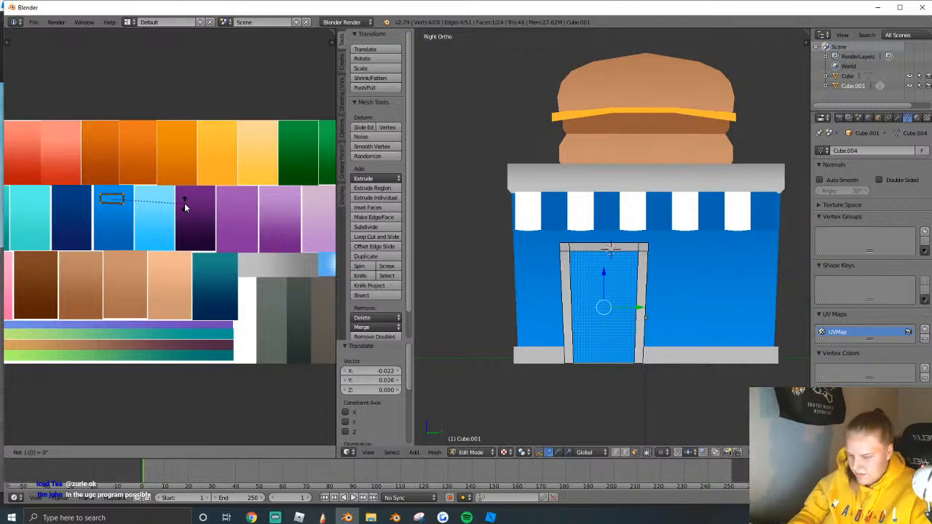
pyautogui.press('Return')
# Leave Edit Mode and examine the shop front with its colored door from an angle.
pyautogui.press('Tab')
pyautogui.moveTo(675, 283)
pyautogui.mouseDown(button='middle')
pyautogui.moveTo(566, 290)
pyautogui.moveTo(666, 294)
pyautogui.mouseUp(button='middle')
pyautogui.hotkey('shift', 'f')
pyautogui.press('s')
pyautogui.press('d')
pyautogui.click(613, 241)
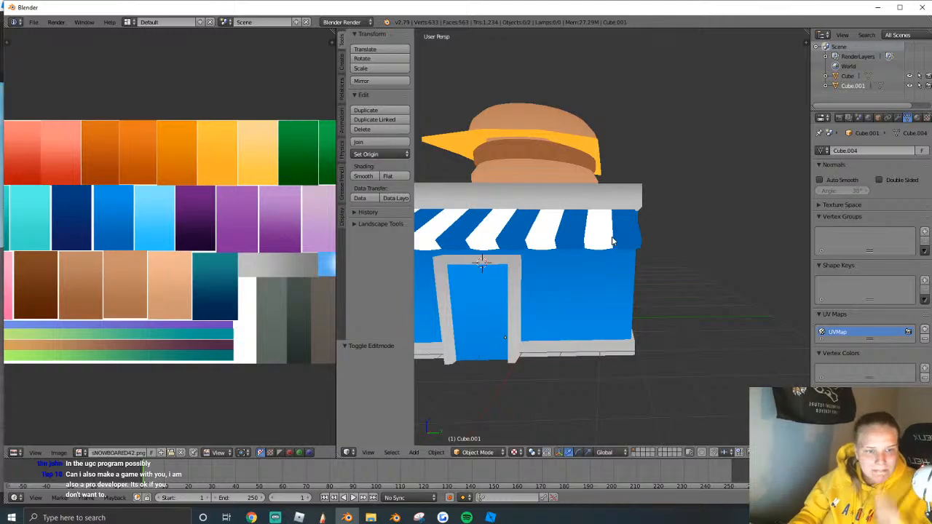
pyautogui.hotkey('shift', 'f')
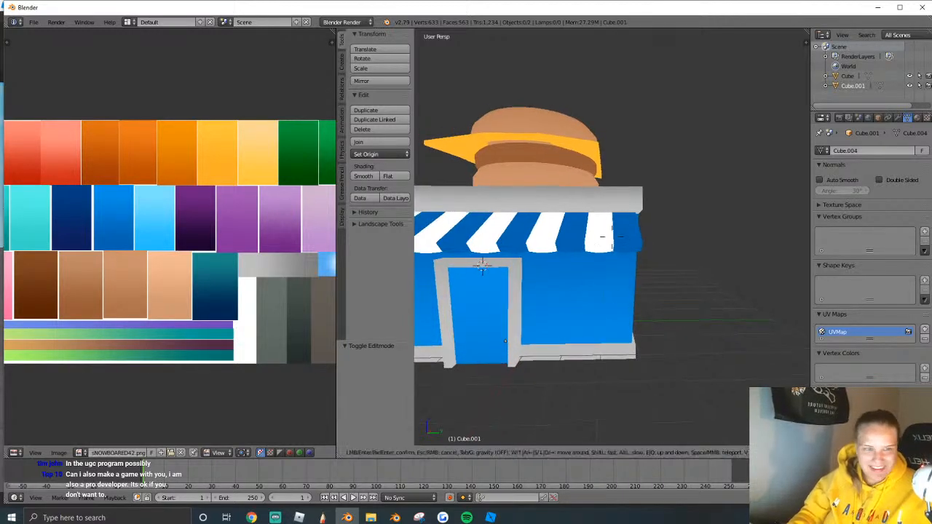
pyautogui.press('d')
pyautogui.click(615, 240)
# Join the door and the shop building into one object.
pyautogui.press('a')
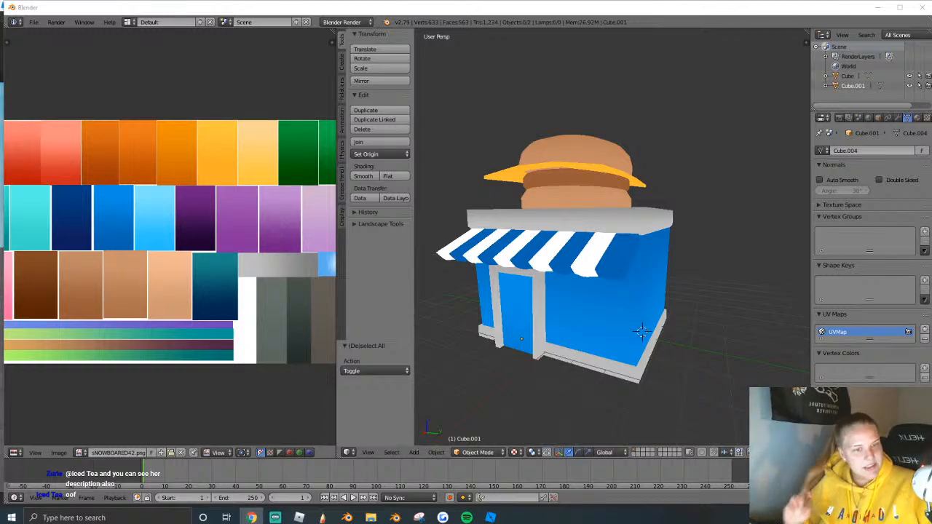
pyautogui.rightClick(539, 320)
pyautogui.moveTo(539, 321); pyautogui.dragTo(591, 295, button='middle')
pyautogui.hotkey('ctrl', 'j')
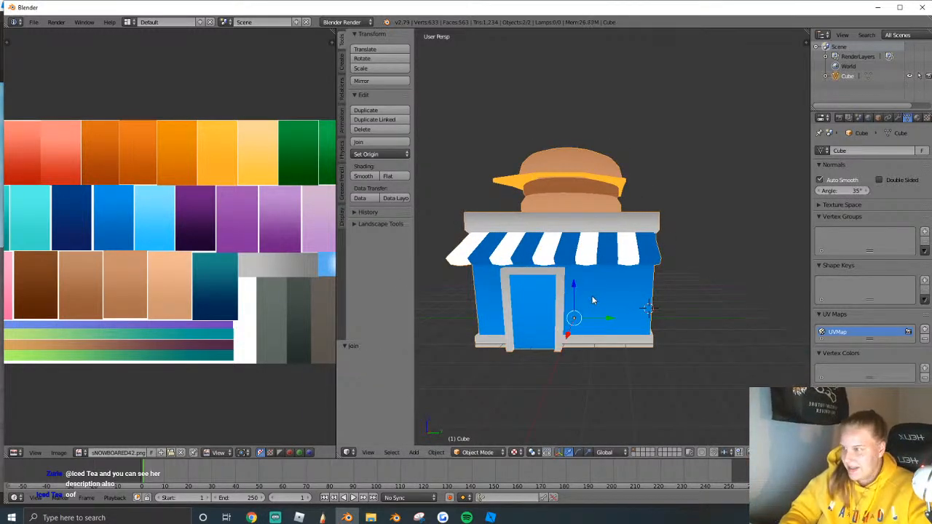
# Examine the joined burger shop from the front, above and farther away.
pyautogui.press('a')
pyautogui.press('a')
pyautogui.hotkey('shift', 'f')
pyautogui.press('w')
pyautogui.press('a')
pyautogui.rightClick(612, 237)
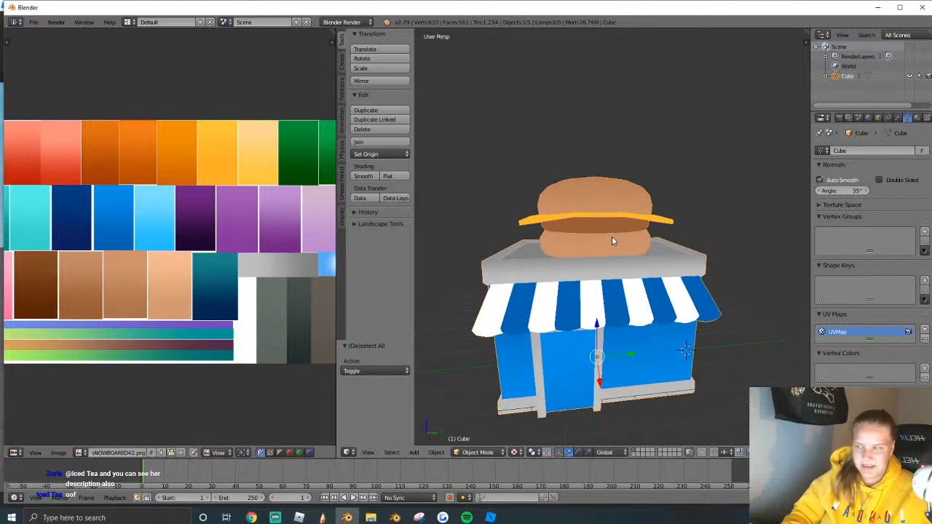
pyautogui.hotkey('shift', 'f')
pyautogui.press('q')
pyautogui.click(612, 239)
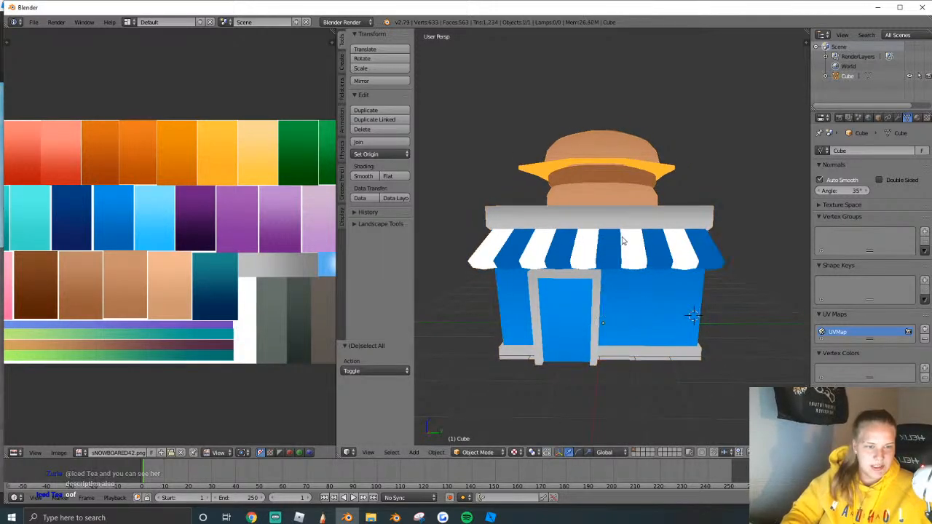
pyautogui.hotkey('shift', 'f')
pyautogui.press('s')
pyautogui.press('Return')
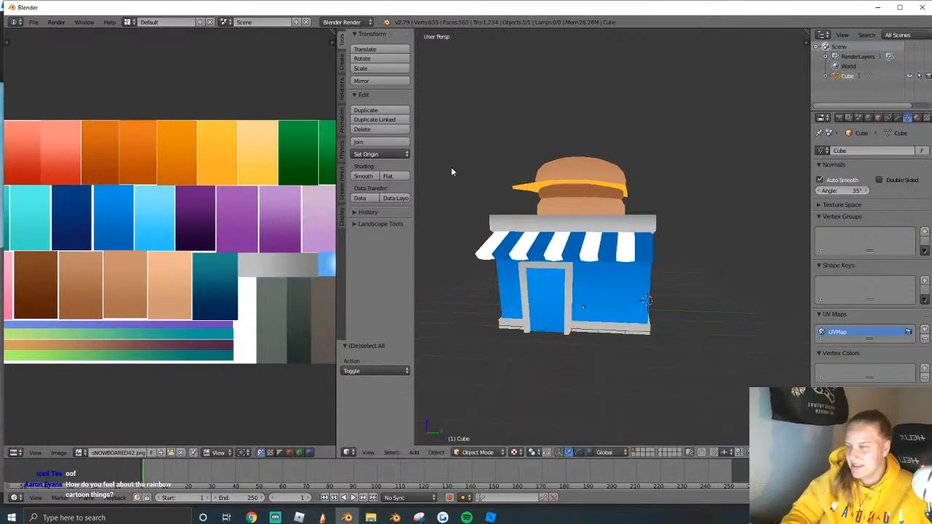
# Add a cube, clear its location and move it 1.121 along X toward the shop front.
pyautogui.click(343, 69)
pyautogui.click(379, 68)
pyautogui.hotkey('alt', 'g')
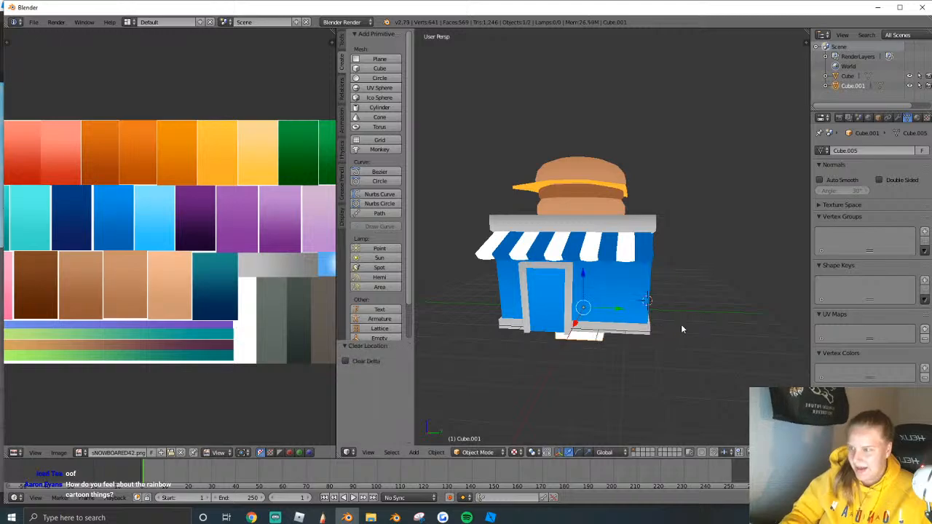
pyautogui.moveTo(577, 319); pyautogui.dragTo(574, 341)
pyautogui.hotkey('shift', 'f')
pyautogui.press('w')
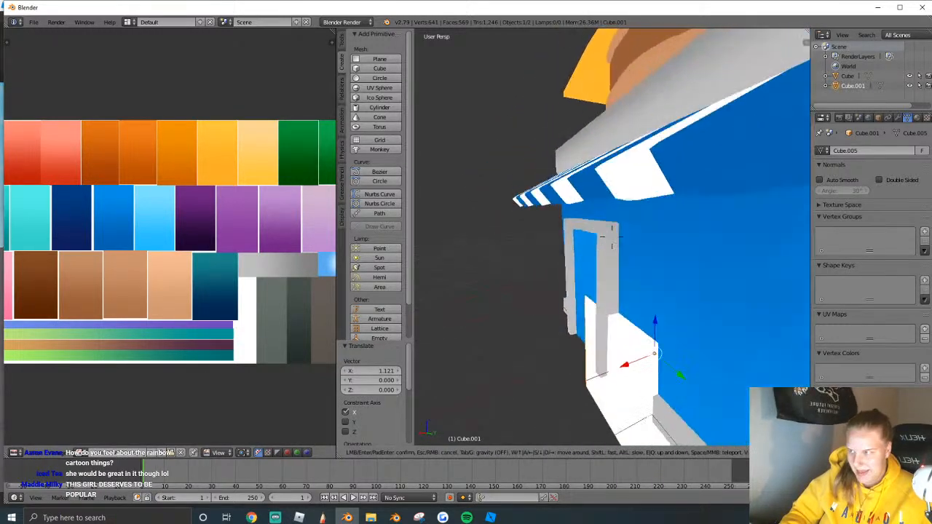
pyautogui.press('Return')
# Raise the cube above the base and shift it 1.413 along Y onto the wall beside the door.
pyautogui.moveTo(652, 365); pyautogui.dragTo(656, 373)
pyautogui.moveTo(694, 337); pyautogui.dragTo(688, 219)
pyautogui.hotkey('shift', 'f')
pyautogui.click(613, 237)
pyautogui.moveTo(605, 206); pyautogui.dragTo(653, 208)
pyautogui.hotkey('shift', 'f')
pyautogui.press('w')
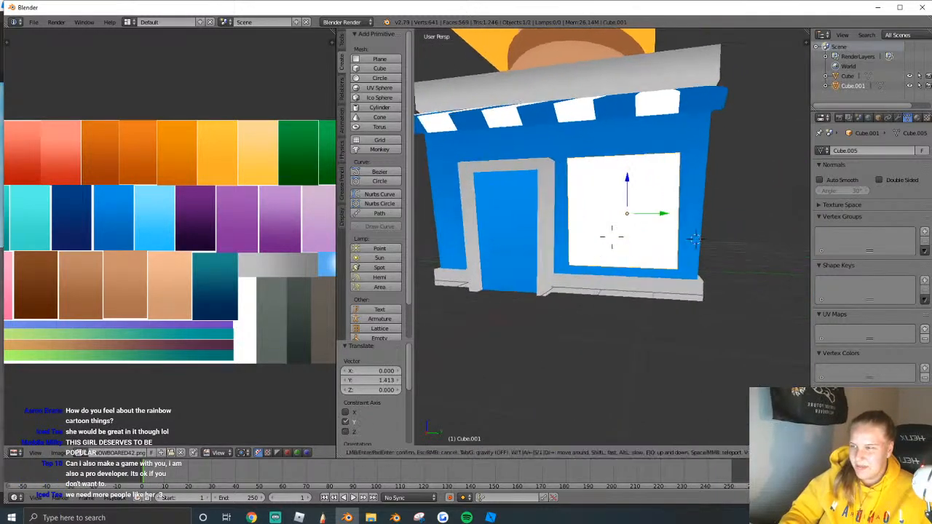
pyautogui.click(613, 237)
# Resize the cube to fit the wall space beside the door and move it 0.552 along X.
pyautogui.press('s')
pyautogui.click(629, 245)
pyautogui.moveTo(628, 245); pyautogui.dragTo(578, 244)
pyautogui.press('s')
pyautogui.press('x')
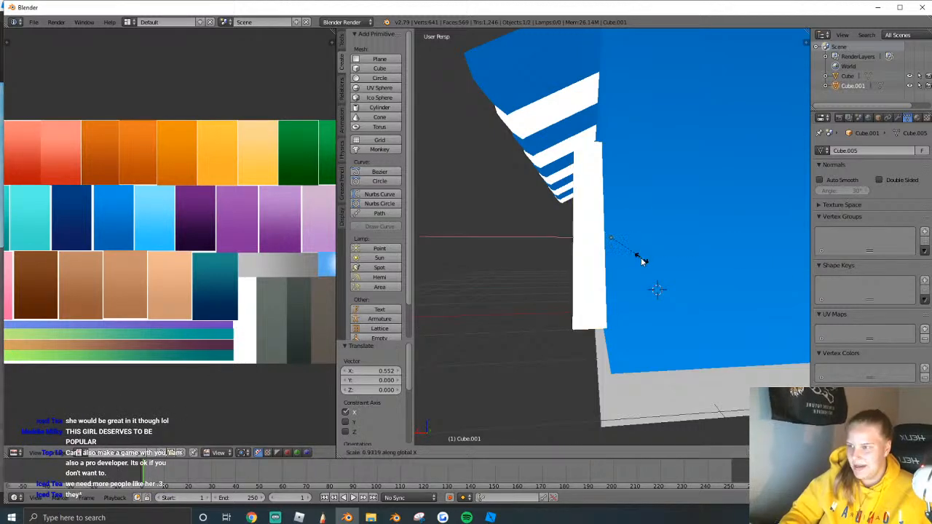
pyautogui.press('Escape')
# Divide the window cube with one centred horizontal and one centred vertical loop cut, forming four front panes.
pyautogui.hotkey('shift', 'f')
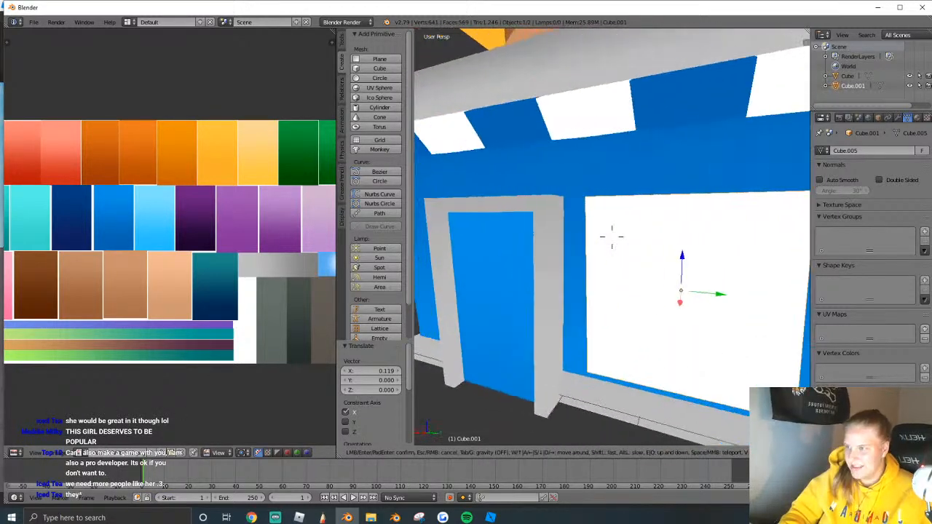
pyautogui.press('Escape')
pyautogui.press('Tab')
pyautogui.press('a')
pyautogui.press('a')
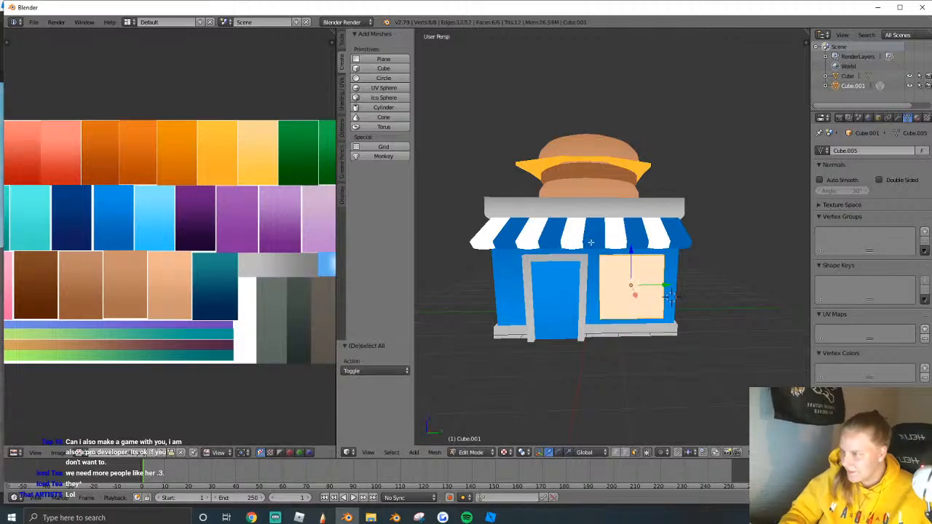
pyautogui.click(341, 49)
pyautogui.click(368, 239)
pyautogui.scroll(1, 653, 287)
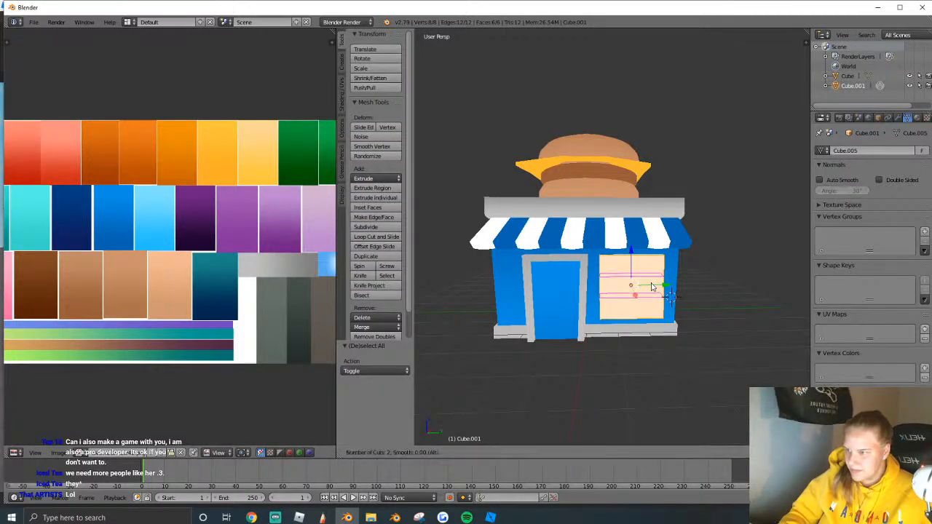
pyautogui.scroll(-1, 654, 287)
pyautogui.click(654, 287)
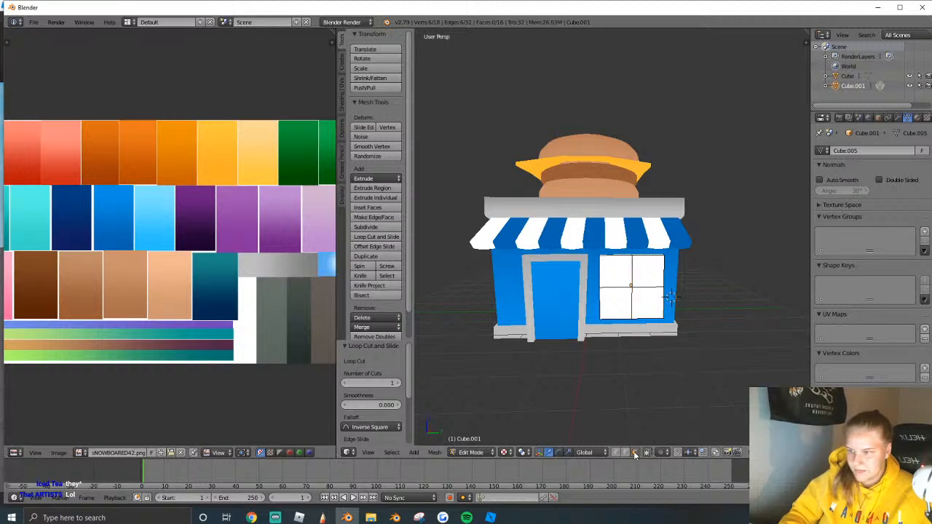
# Inset the four front faces of the window individually by about 0.105 and extrude them inward about 0.1.
pyautogui.keyDown('shift'); pyautogui.rightClick(646, 274); pyautogui.keyUp('shift')
pyautogui.keyDown('shift'); pyautogui.rightClick(619, 274); pyautogui.keyUp('shift')
pyautogui.keyDown('shift'); pyautogui.rightClick(618, 300); pyautogui.keyUp('shift')
pyautogui.hotkey('shift', 'f')
pyautogui.press('w')
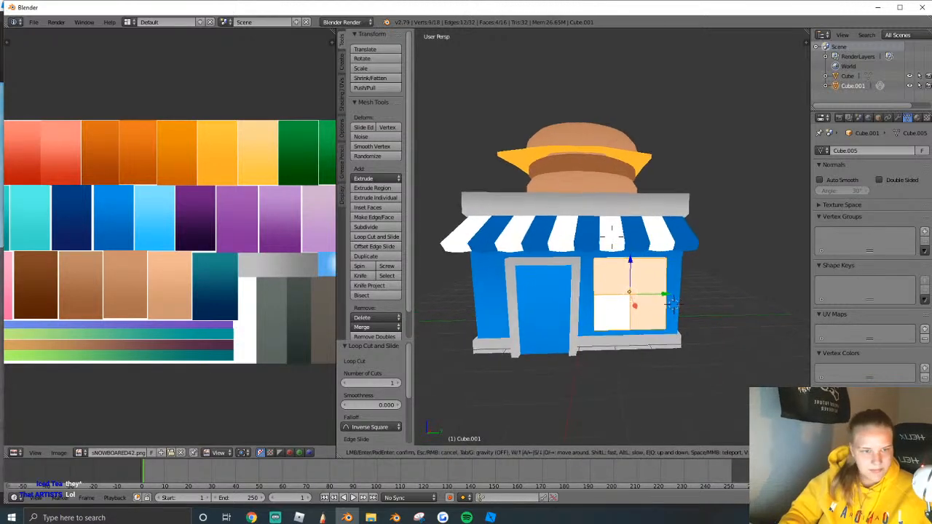
pyautogui.press('w')
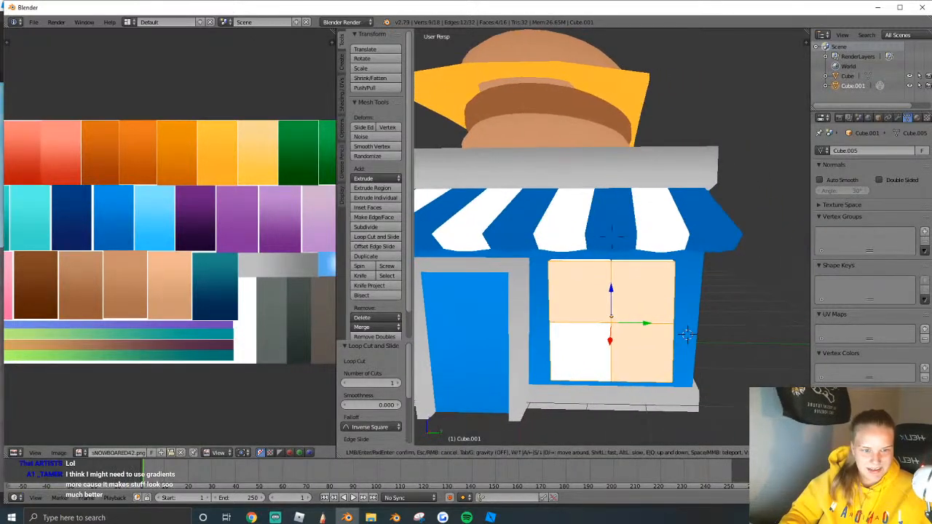
pyautogui.click(698, 252)
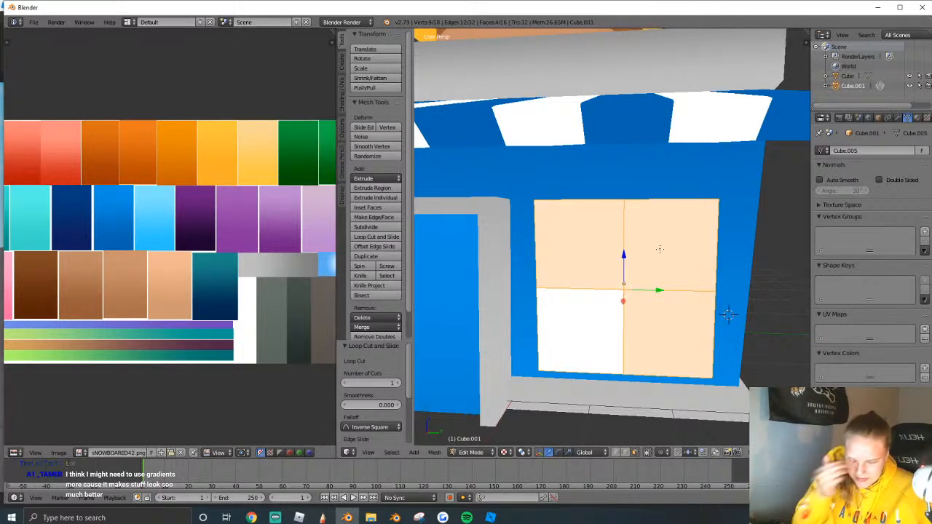
pyautogui.press('i')
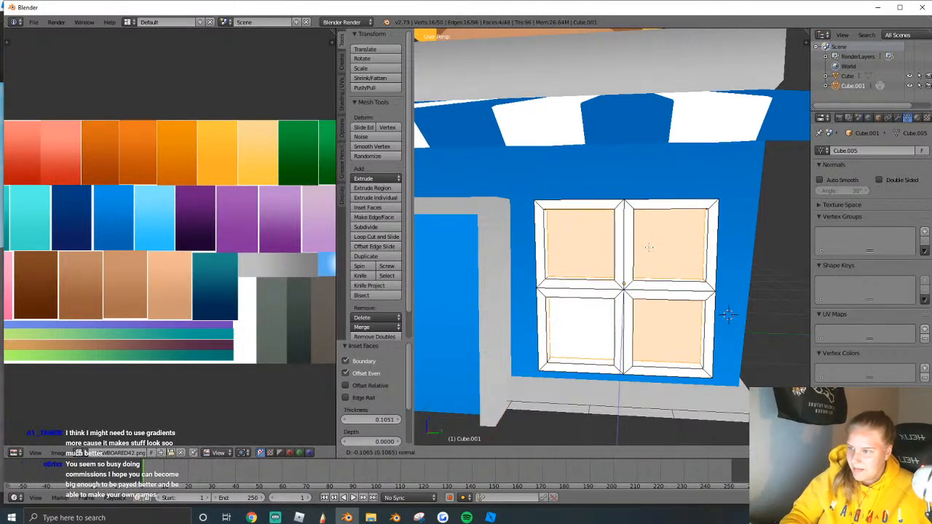
pyautogui.click(643, 257)
# Select the middle edges on the window frame's four outer sides and scale them 1.085 along Z.
pyautogui.press('Tab')
pyautogui.press('a')
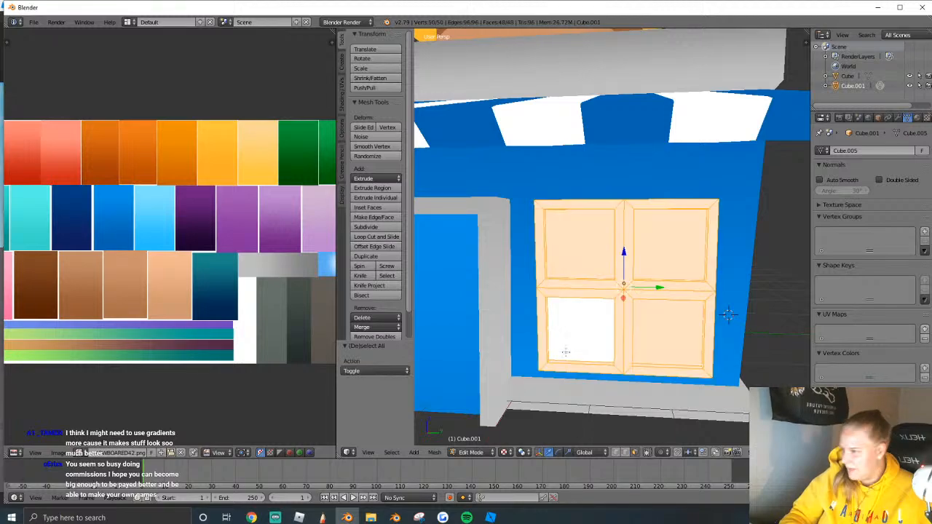
pyautogui.rightClick(703, 292)
pyautogui.moveTo(717, 285); pyautogui.dragTo(626, 306, button='middle')
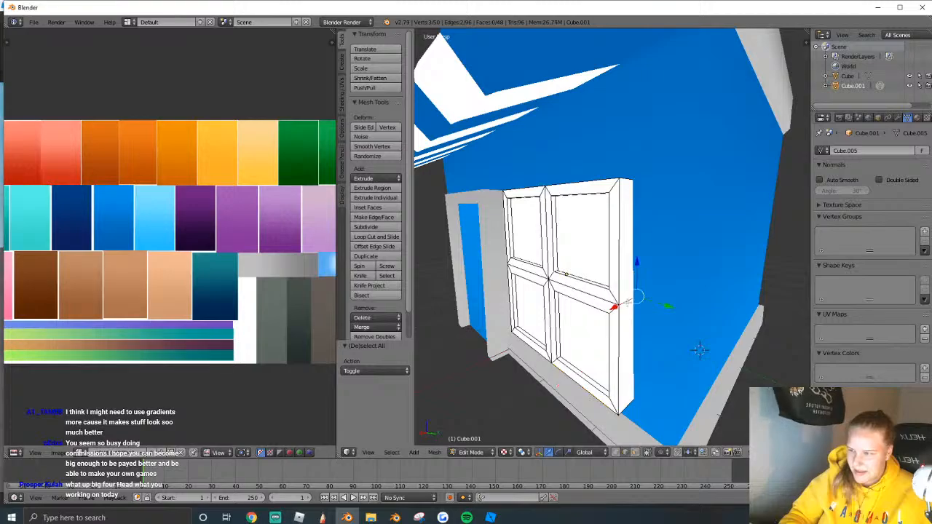
pyautogui.hotkey('shift', 'f')
pyautogui.press('w')
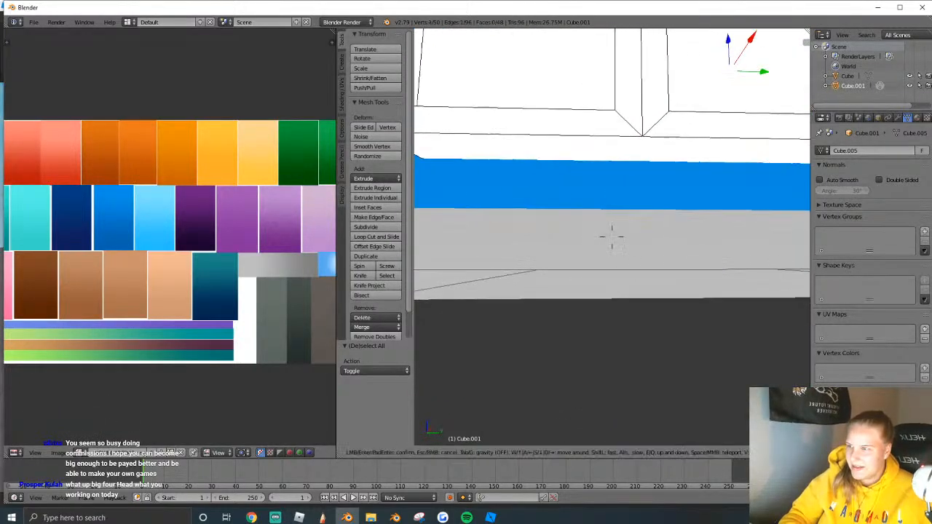
pyautogui.press('a')
pyautogui.click(612, 236)
pyautogui.keyDown('shift'); pyautogui.rightClick(638, 179); pyautogui.keyUp('shift')
pyautogui.hotkey('shift', 'f')
pyautogui.press('d')
pyautogui.press('w')
pyautogui.click(612, 237)
pyautogui.hotkey('shift', 'f')
pyautogui.press('s')
pyautogui.press('w')
pyautogui.press('s')
pyautogui.press('w')
pyautogui.press('s')
pyautogui.click(612, 237)
pyautogui.keyDown('shift'); pyautogui.rightClick(629, 267); pyautogui.keyUp('shift')
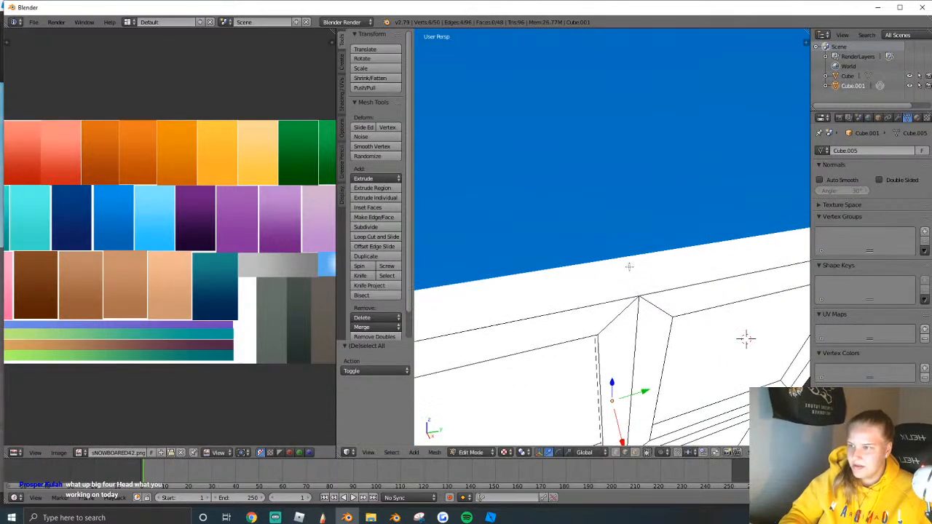
pyautogui.hotkey('shift', 'f')
pyautogui.press('s')
pyautogui.click(612, 236)
pyautogui.press('s')
pyautogui.click(639, 258)
# Scale the selected middle edges outward by about 1.09 along Y to bulge the window's sides.
pyautogui.press('s')
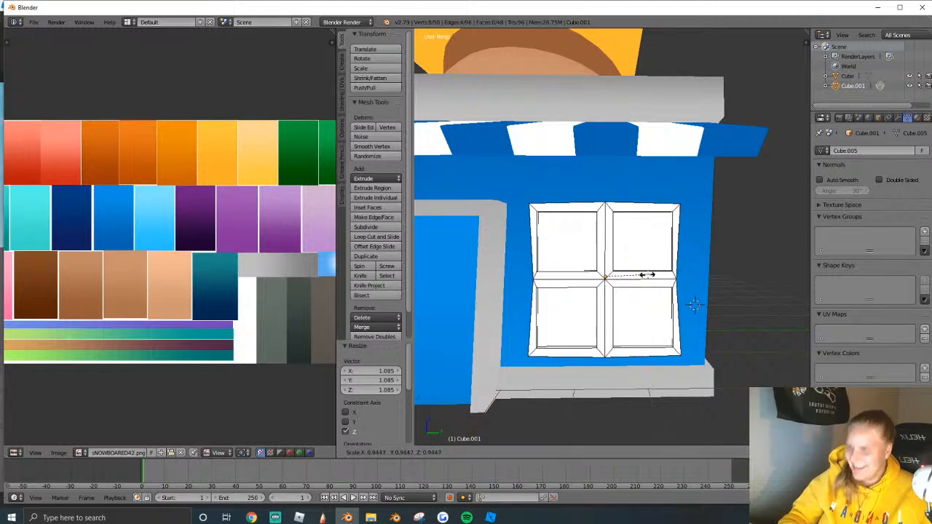
pyautogui.press('Escape')
pyautogui.press('s')
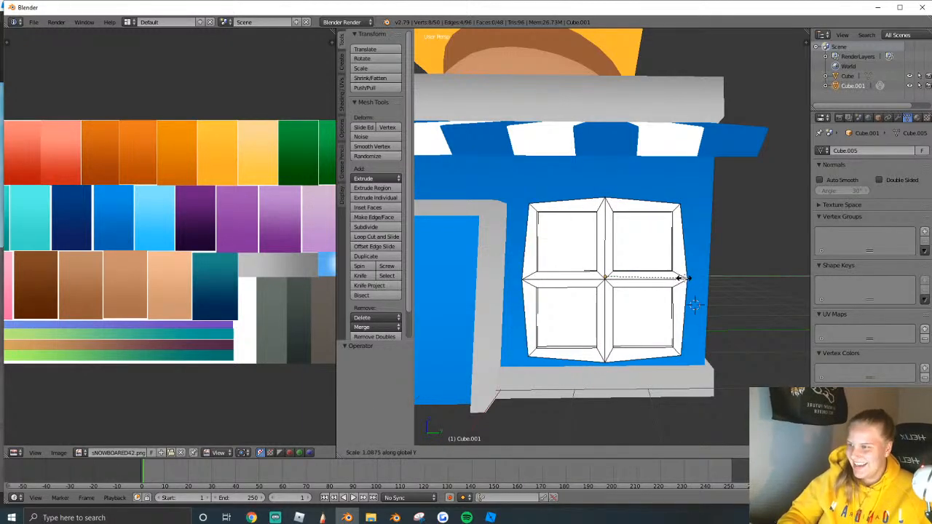
pyautogui.press('Escape')
# Scale the whole window down to about 0.72 and raise it 0.126 along Z.
pyautogui.press('a')
pyautogui.press('s')
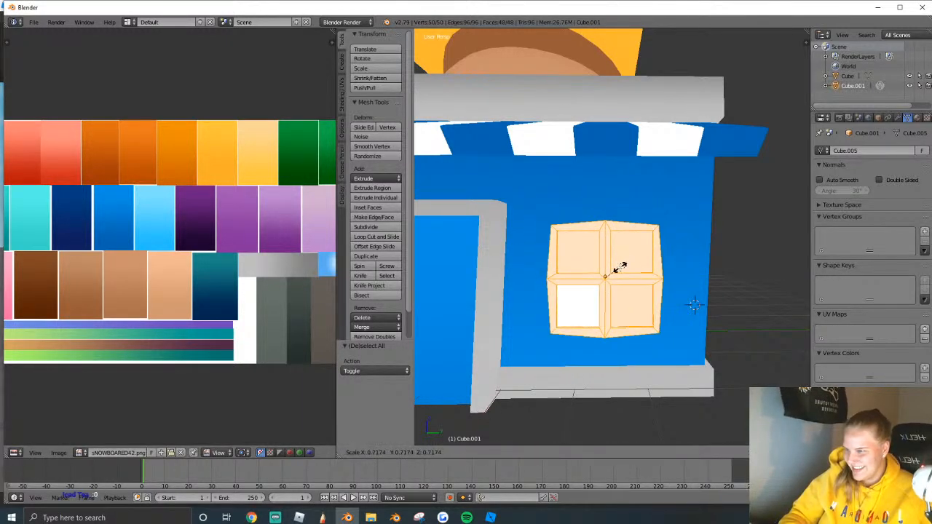
pyautogui.click(618, 256)
pyautogui.press('g')
pyautogui.press('z')
pyautogui.click(621, 252)
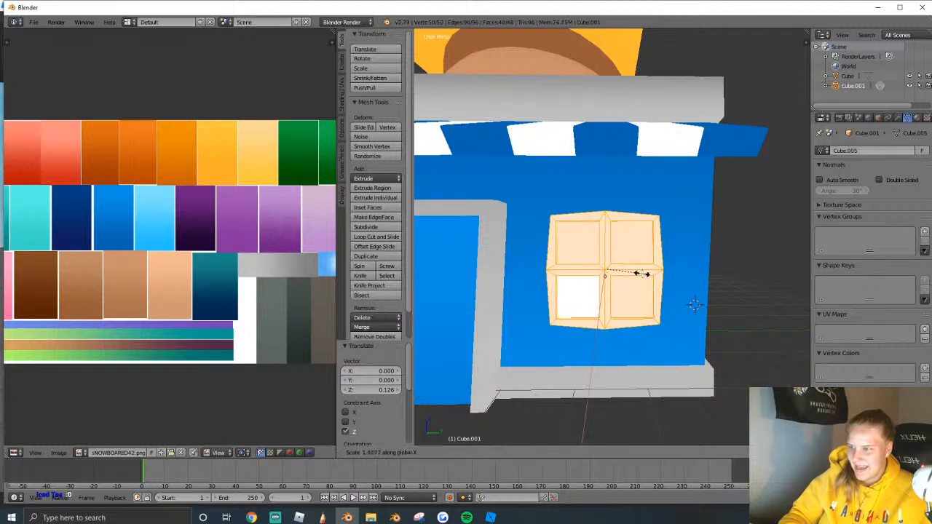
# Enlarge the whole window by a factor of 1.141 in the right orthographic view.
pyautogui.click(370, 453)
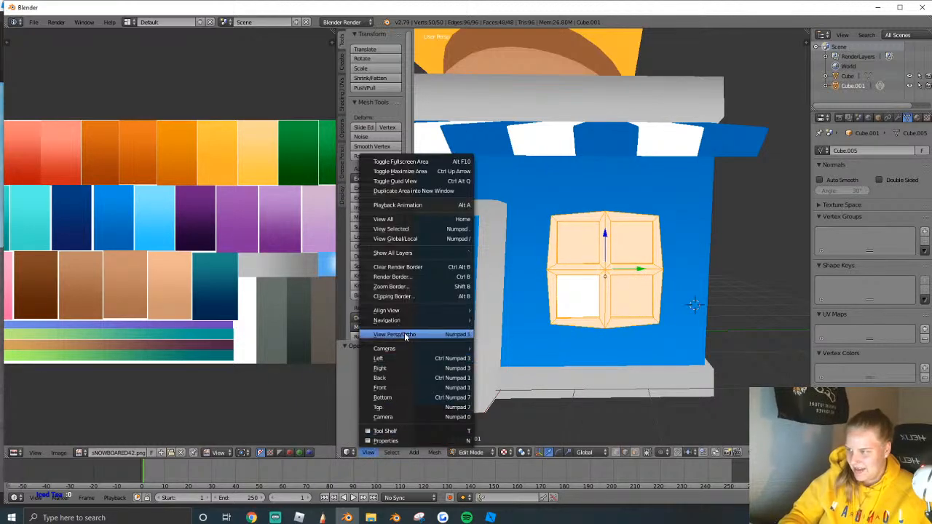
pyautogui.click(405, 335)
pyautogui.click(369, 453)
pyautogui.click(407, 368)
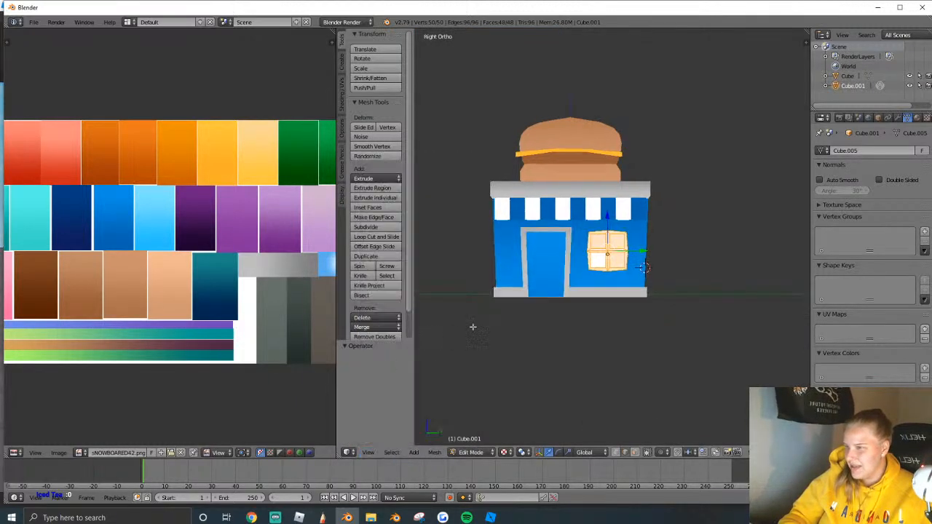
pyautogui.scroll(5, 454, 336)
pyautogui.press('s')
pyautogui.press('Return')
# Move the window -0.028 along X toward the shop wall.
pyautogui.hotkey('shift', 'f')
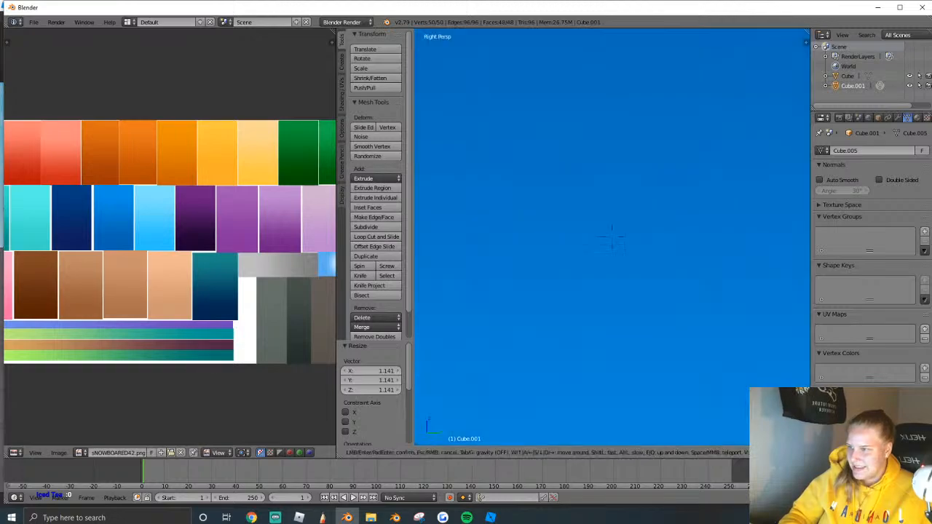
pyautogui.press('Escape')
pyautogui.moveTo(545, 265); pyautogui.dragTo(494, 271, button='middle')
pyautogui.moveTo(436, 284); pyautogui.dragTo(594, 261, button='middle')
pyautogui.press('g')
pyautogui.press('x')
pyautogui.click(563, 250)
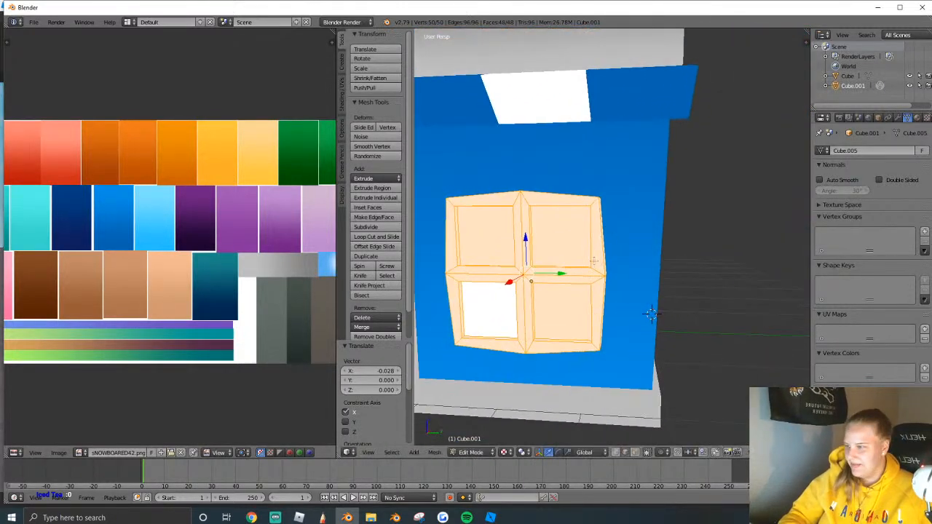
# Project the whole window's UVs from the right orthographic view.
pyautogui.click(370, 453)
pyautogui.click(417, 334)
pyautogui.click(370, 452)
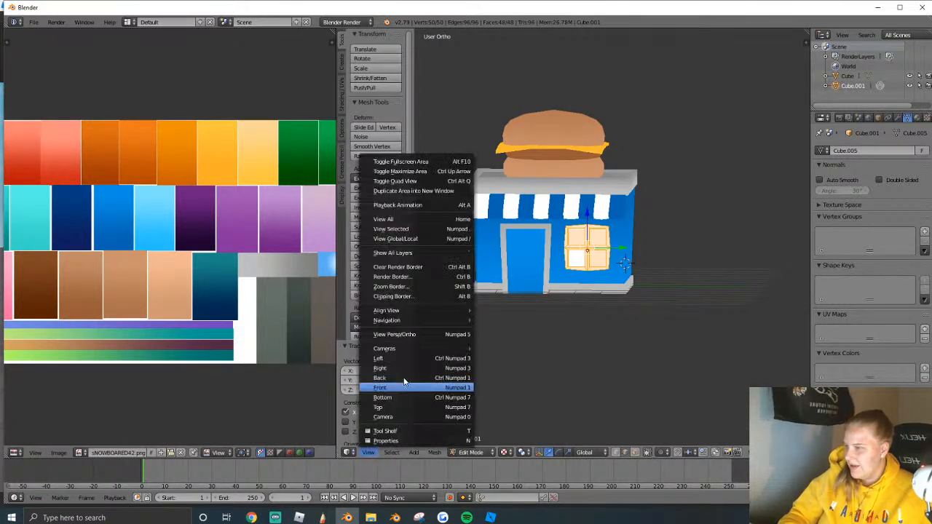
pyautogui.click(400, 389)
pyautogui.scroll(4, 577, 246)
pyautogui.press('u')
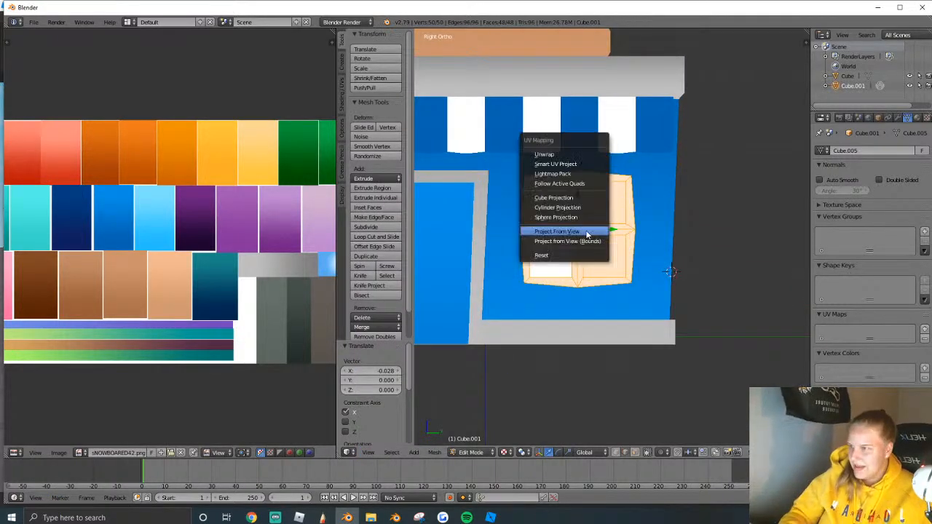
pyautogui.click(582, 231)
# Scale the window's UVs to 0.262, place them on the light grey gradient swatch and stretch them about 2 times along X.
pyautogui.press('g')
pyautogui.press('s')
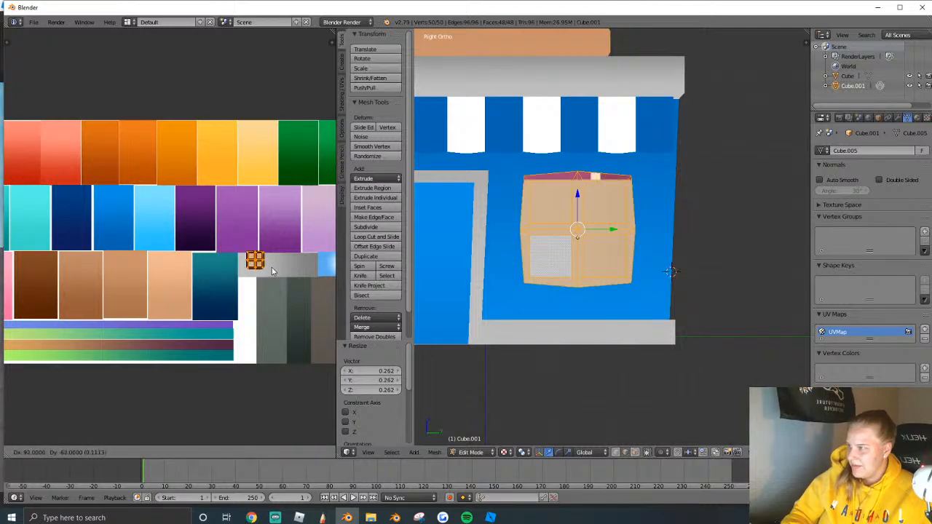
pyautogui.click(269, 270)
pyautogui.press('g')
pyautogui.click(269, 272)
pyautogui.press('s')
pyautogui.press('x')
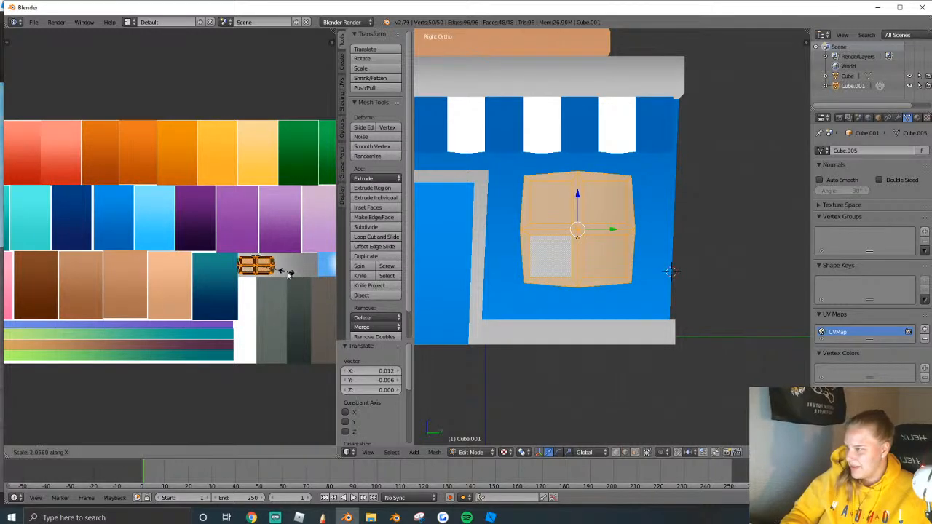
pyautogui.click(293, 275)
pyautogui.press('Tab')
pyautogui.press('Tab')
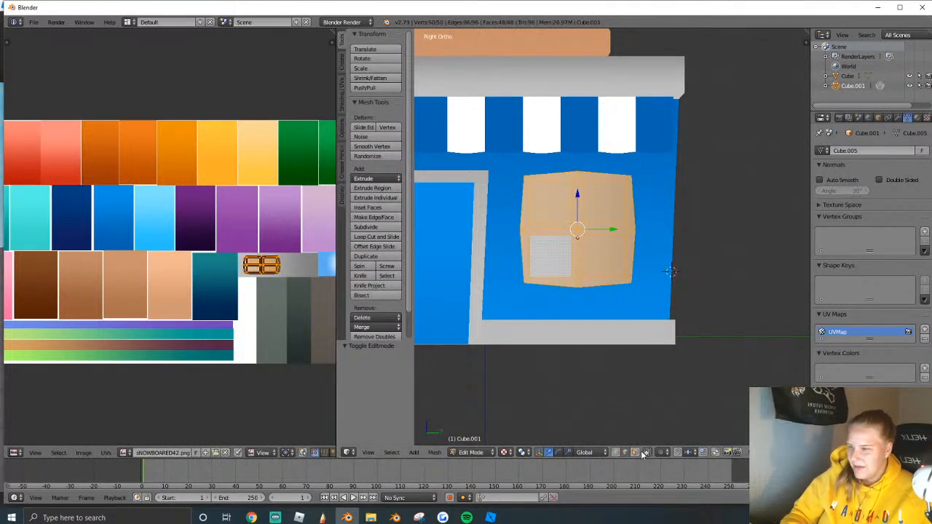
# Select the four window panes and unwrap them with Project from View (Bounds).
pyautogui.rightClick(604, 256)
pyautogui.keyDown('shift'); pyautogui.rightClick(557, 213); pyautogui.keyUp('shift')
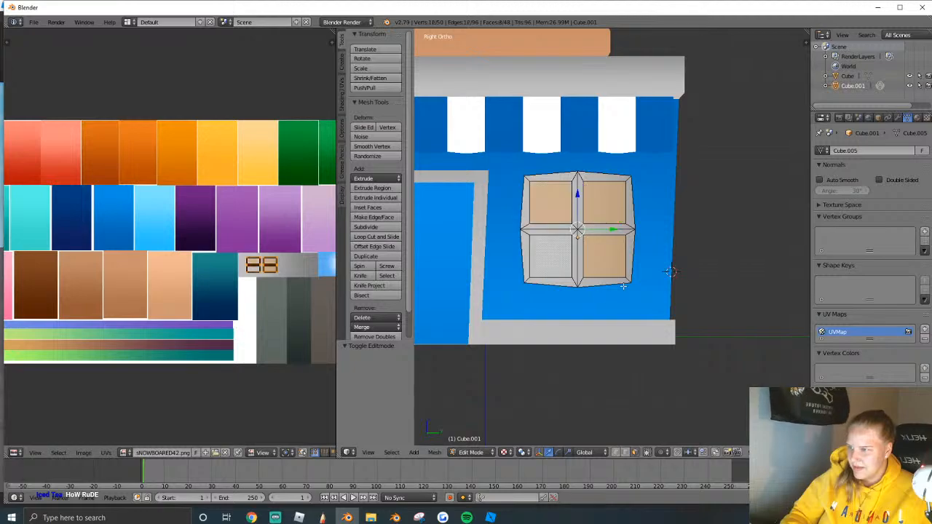
pyautogui.press('u')
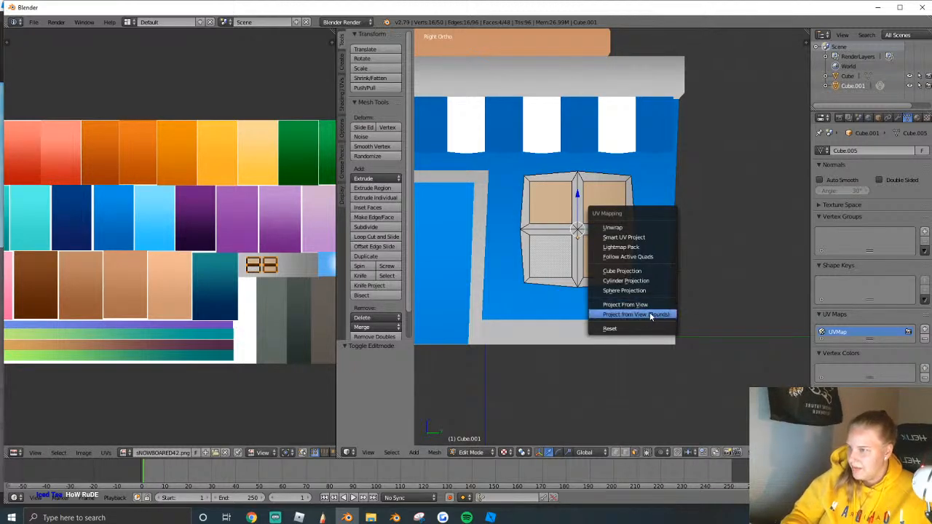
pyautogui.click(650, 317)
# Shrink the panes' UVs and centre them on the blue-and-white glow swatch of the palette.
pyautogui.scroll(-5, 279, 266)
pyautogui.press('s')
pyautogui.click(255, 259)
pyautogui.press('s')
pyautogui.press('x')
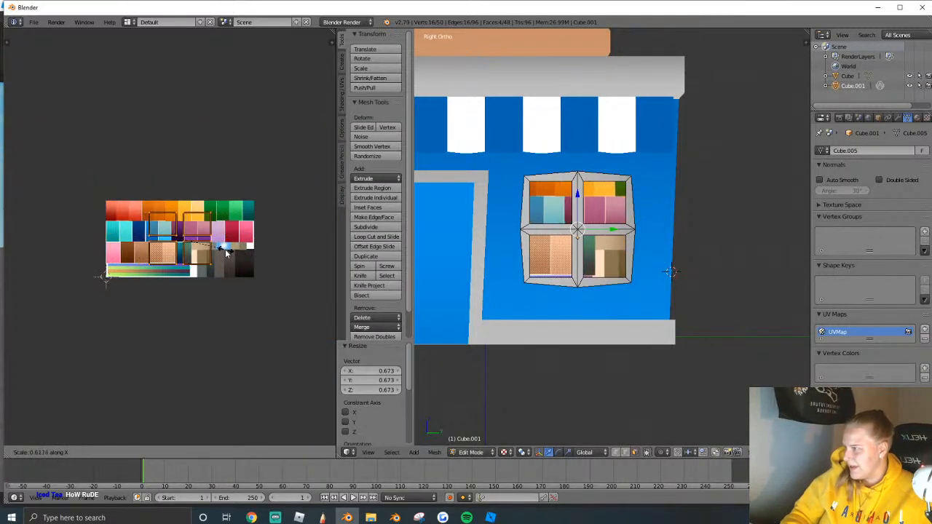
pyautogui.click(242, 252)
pyautogui.scroll(3, 243, 251)
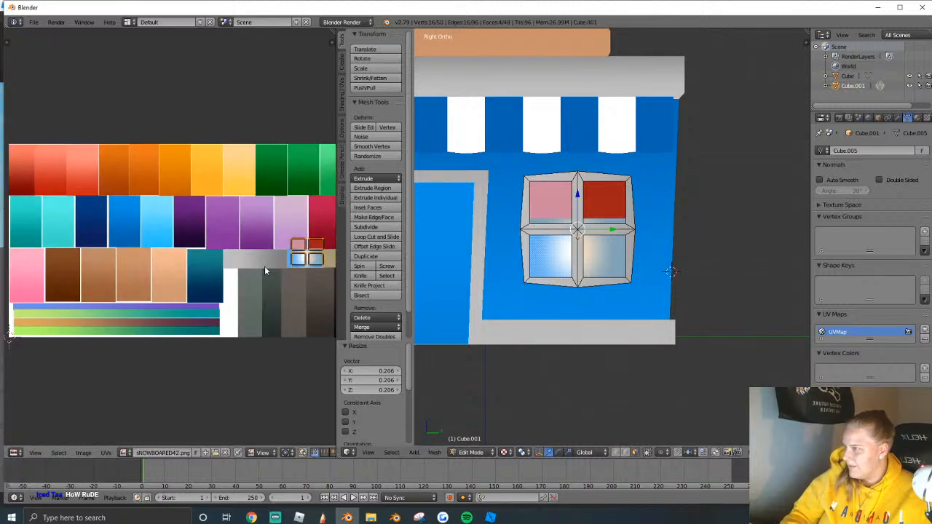
pyautogui.press('s')
pyautogui.click(318, 268)
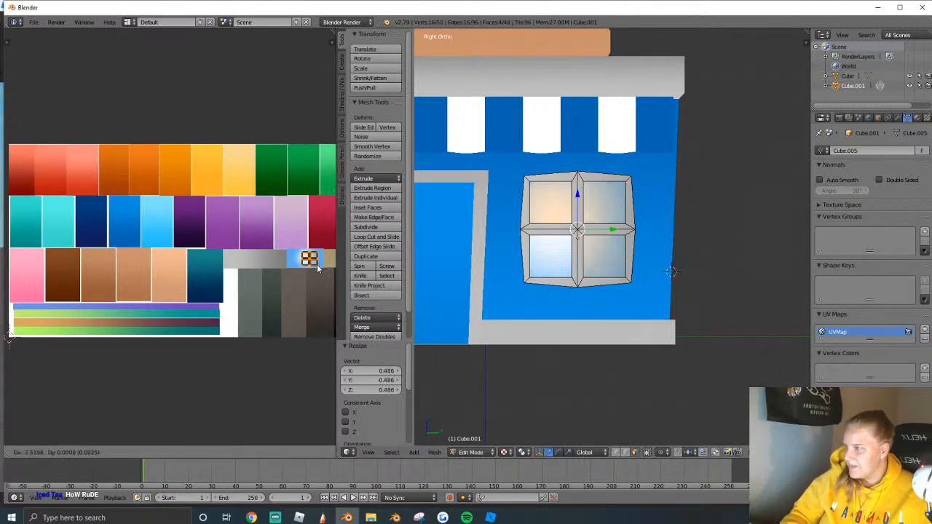
pyautogui.press('s')
pyautogui.click(316, 269)
pyautogui.press('g')
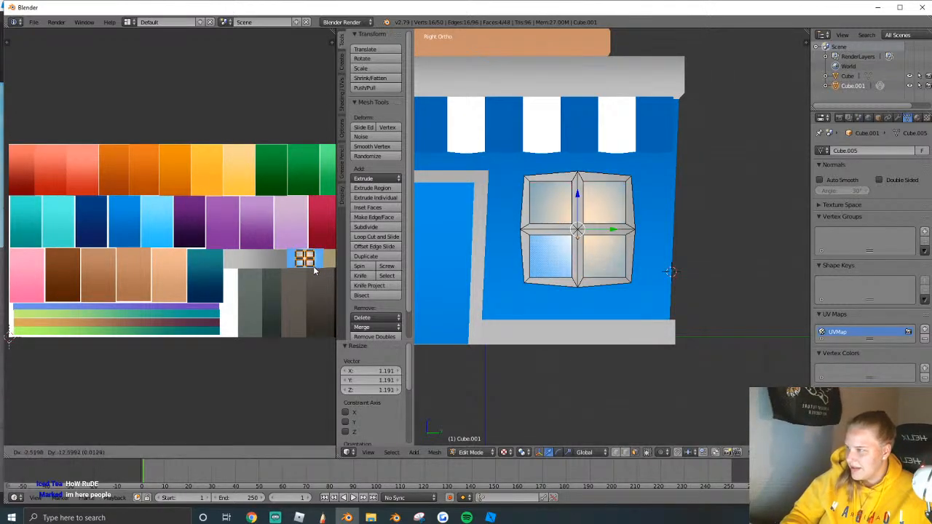
pyautogui.click(314, 270)
pyautogui.press('Tab')
# Duplicate the finished window and rotate the copy 90 degrees about Z.
pyautogui.scroll(-3, 546, 219)
pyautogui.hotkey('shift', 'f')
pyautogui.press('s')
pyautogui.click(613, 240)
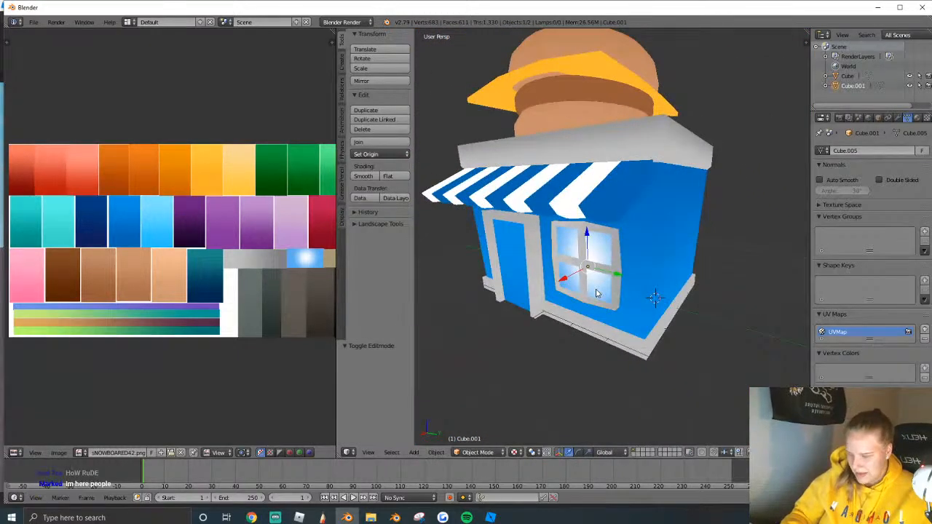
pyautogui.hotkey('shift', 'd')
pyautogui.write('rz')
pyautogui.write('90')
pyautogui.press('Return')
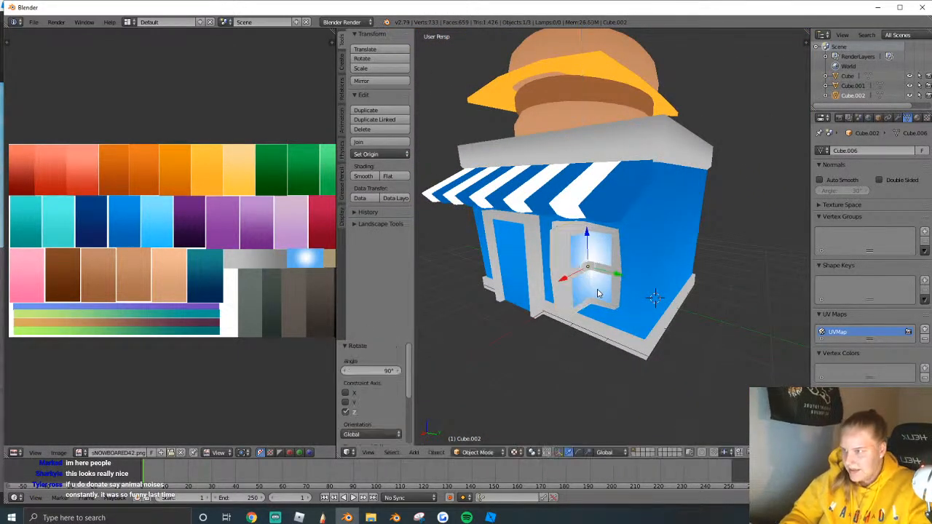
# Move the duplicated window 1.579 along Y and -1.510 along X onto the shop's side wall.
pyautogui.press('g')
pyautogui.press('y')
pyautogui.click(645, 308)
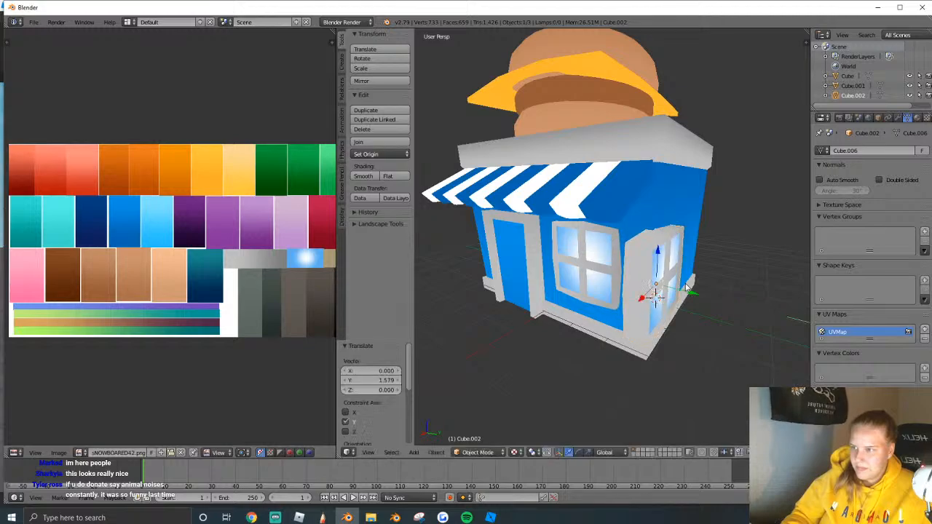
pyautogui.moveTo(644, 305); pyautogui.dragTo(674, 289)
pyautogui.hotkey('shift', 'f')
pyautogui.press('s')
pyautogui.press('d')
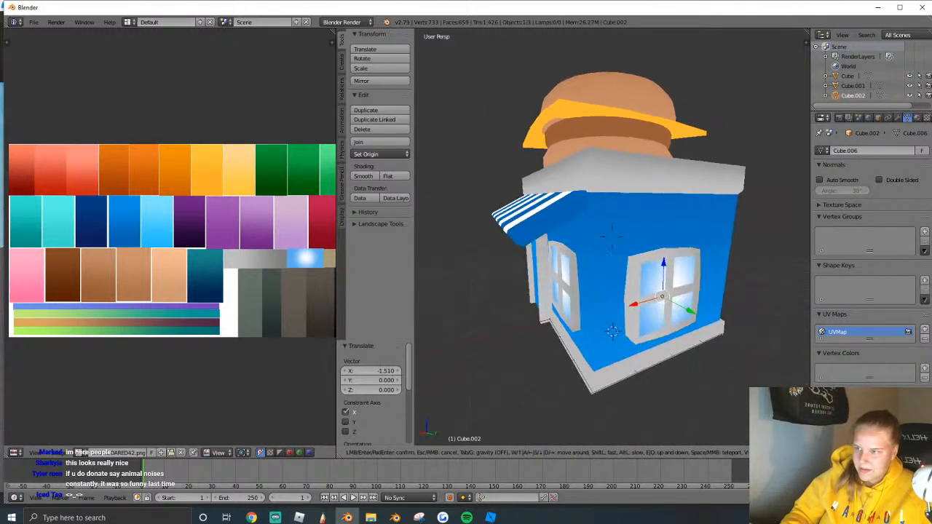
# Nudge the side-wall window about 0.039 along X to centre it on the wall.
pyautogui.press('w')
pyautogui.click(612, 237)
pyautogui.moveTo(581, 275); pyautogui.dragTo(609, 276)
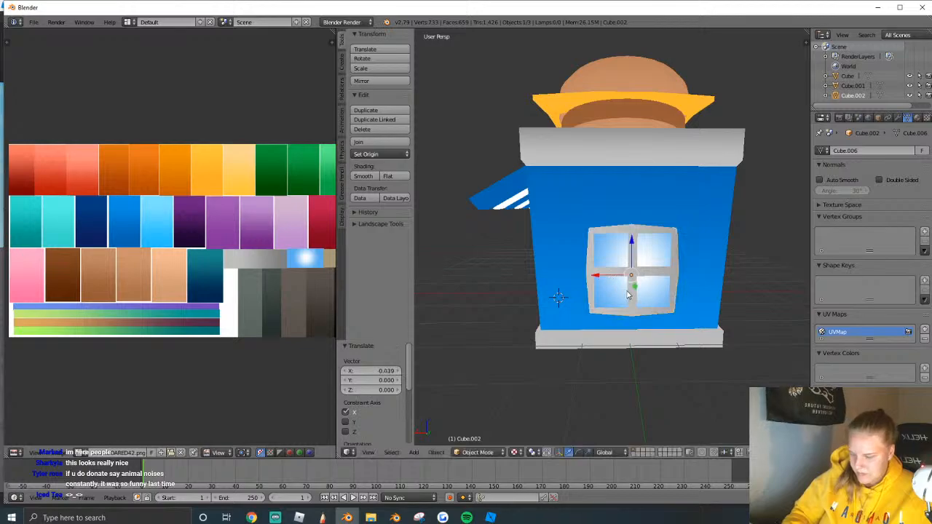
pyautogui.hotkey('alt', 'g')
pyautogui.hotkey('ctrl', 'z')
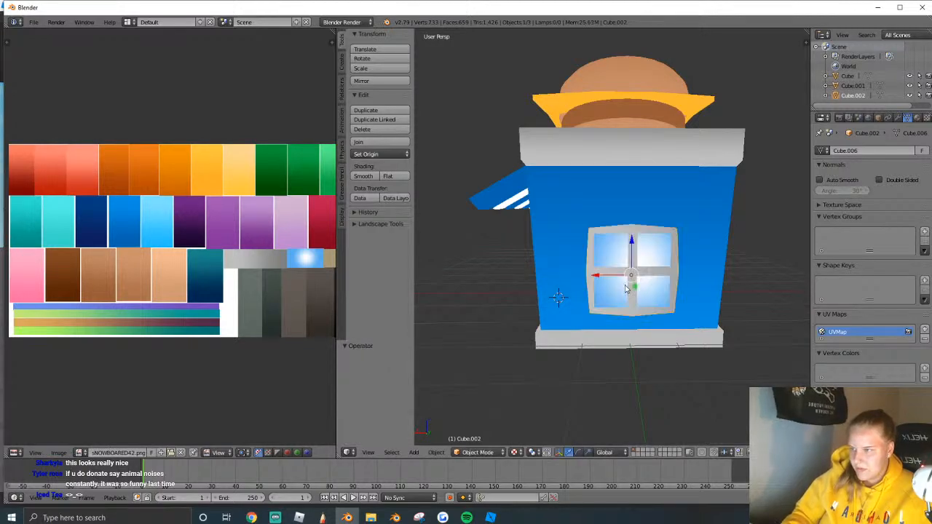
# Duplicate the side-wall window and rotate the copy 180 degrees about Z.
pyautogui.hotkey('shift', 'd')
pyautogui.write('r')
pyautogui.write('180')
pyautogui.press('Return')
# Move the rotated window copy -5.870 along Y onto the shop's opposite side wall.
pyautogui.hotkey('shift', 'f')
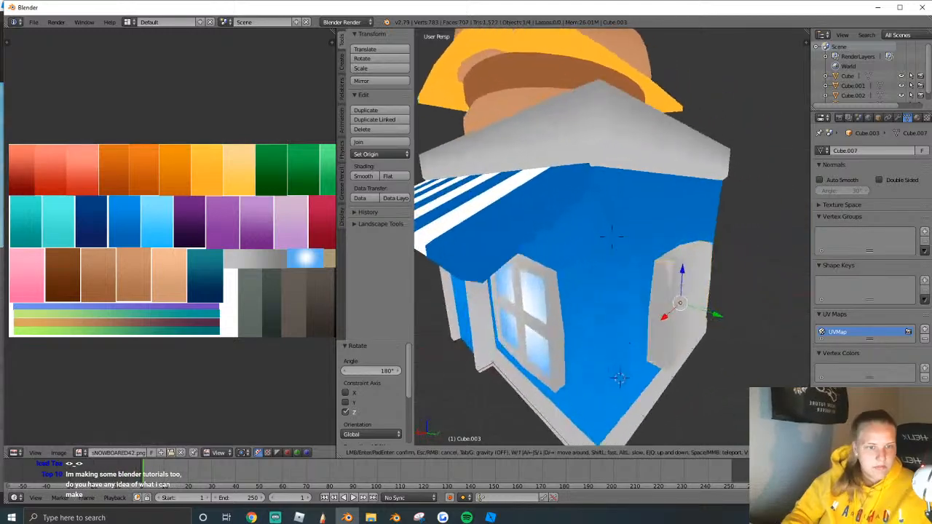
pyautogui.press('a')
pyautogui.press('s')
pyautogui.press('w')
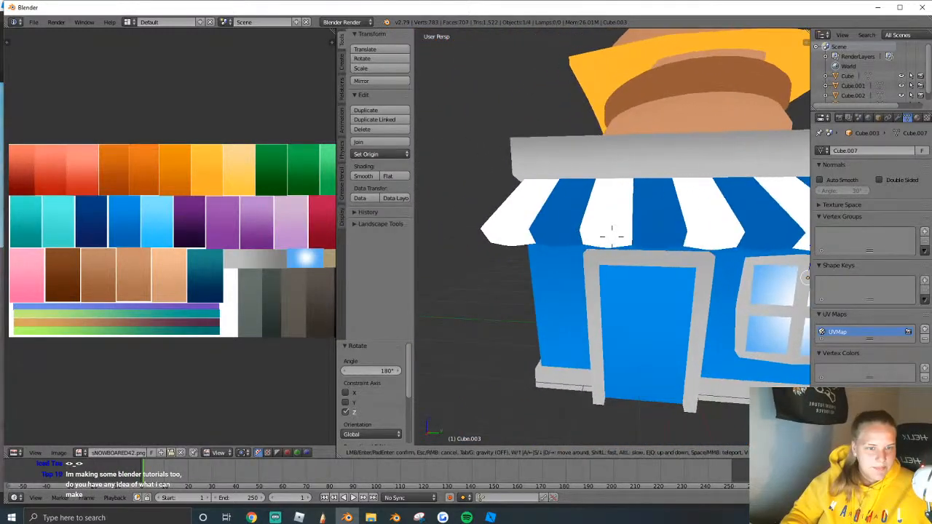
pyautogui.press('s')
pyautogui.press('w')
pyautogui.press('a')
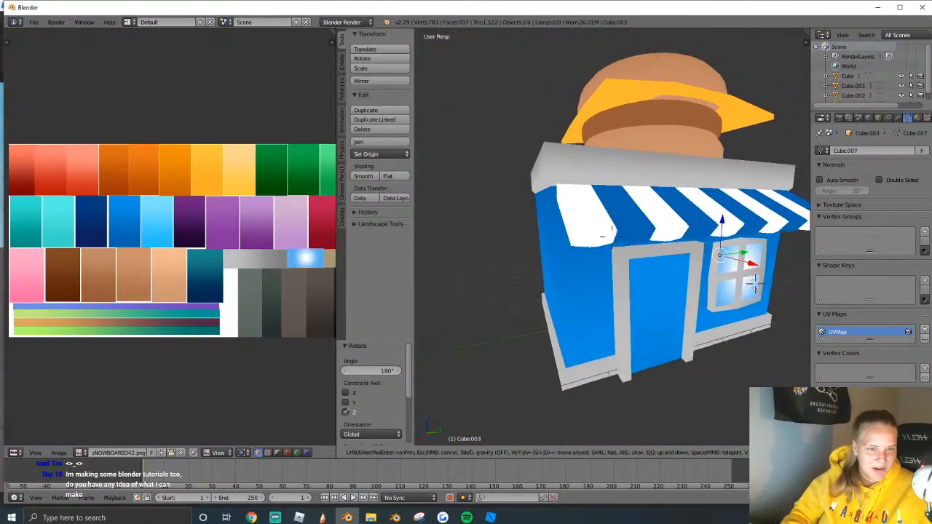
pyautogui.click(612, 240)
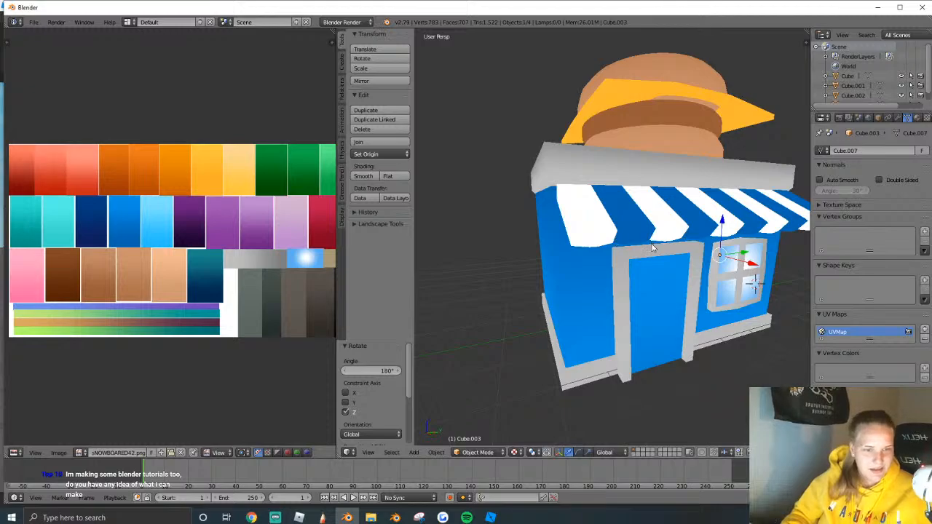
pyautogui.hotkey('shift', 'f')
pyautogui.press('a')
pyautogui.press('w')
pyautogui.click(613, 240)
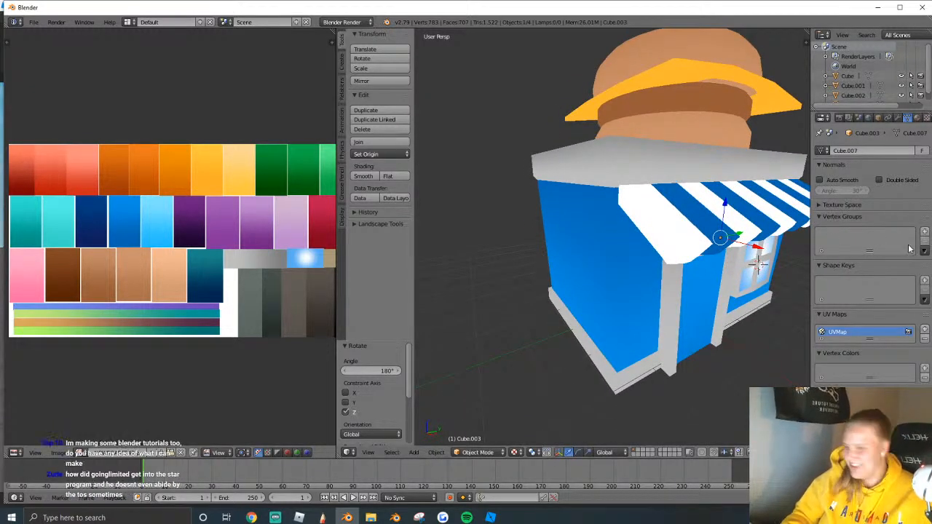
pyautogui.press('g')
pyautogui.press('y')
pyautogui.click(573, 318)
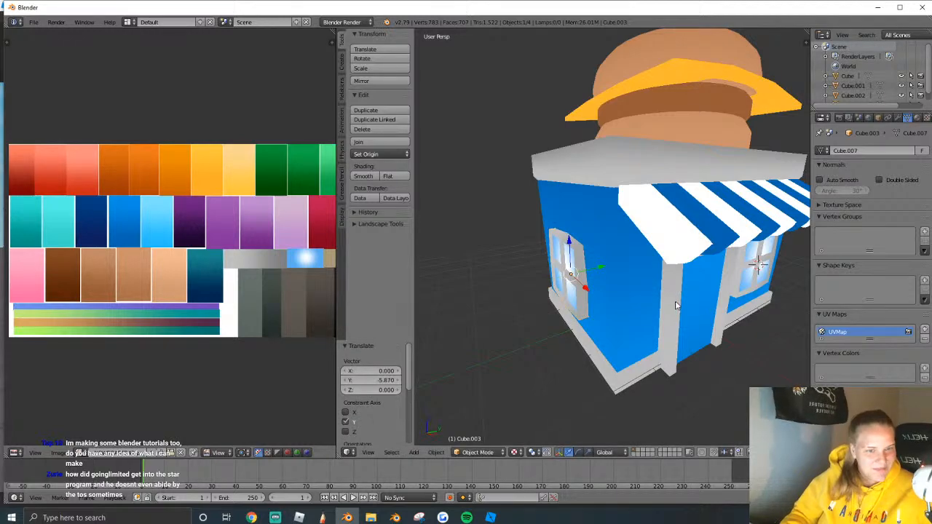
# Select all the shop's objects, join them into one mesh and shift it slightly.
pyautogui.press('a')
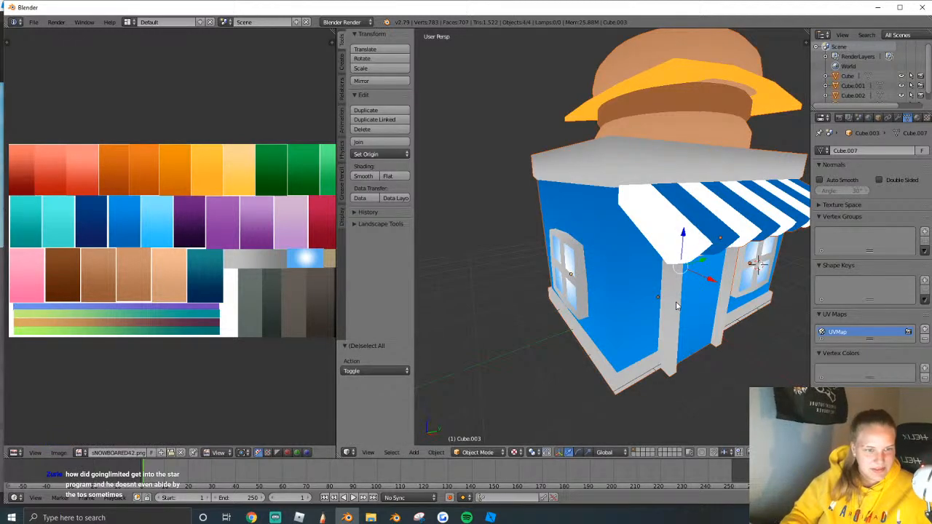
pyautogui.hotkey('shift', 'f')
pyautogui.press('s')
pyautogui.press('w')
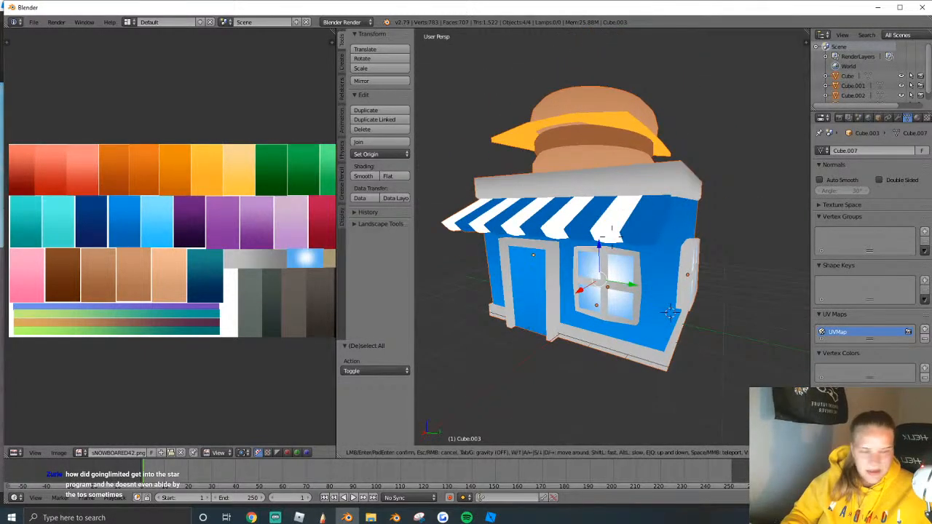
pyautogui.click(613, 241)
pyautogui.hotkey('ctrl', 'j')
pyautogui.press('g')
pyautogui.click(607, 229)
# Select the burger's whole cheese slice and nudge it along X to sit better between the buns.
pyautogui.press('Tab')
pyautogui.rightClick(595, 107)
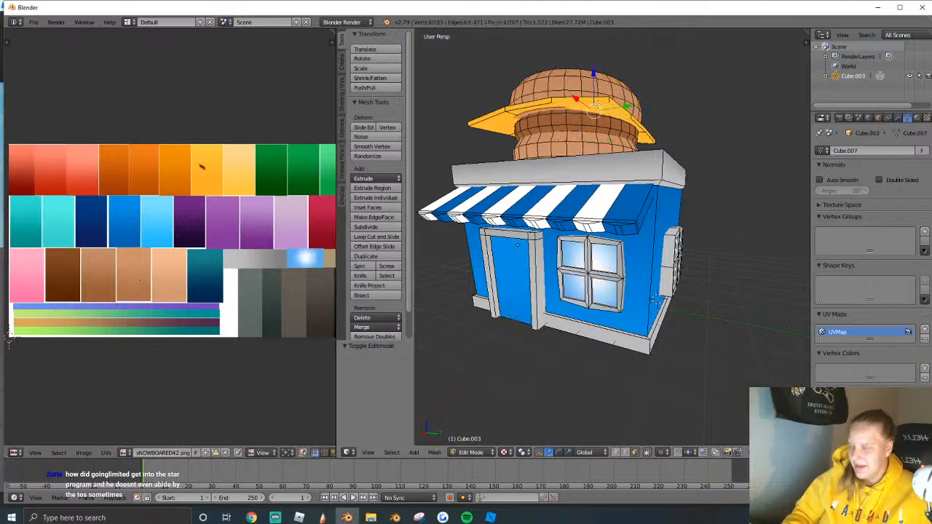
pyautogui.hotkey('ctrl', 'l')
pyautogui.moveTo(577, 92); pyautogui.dragTo(584, 104)
pyautogui.press('Tab')
pyautogui.hotkey('shift', 'f')
pyautogui.press('a')
pyautogui.click(614, 241)
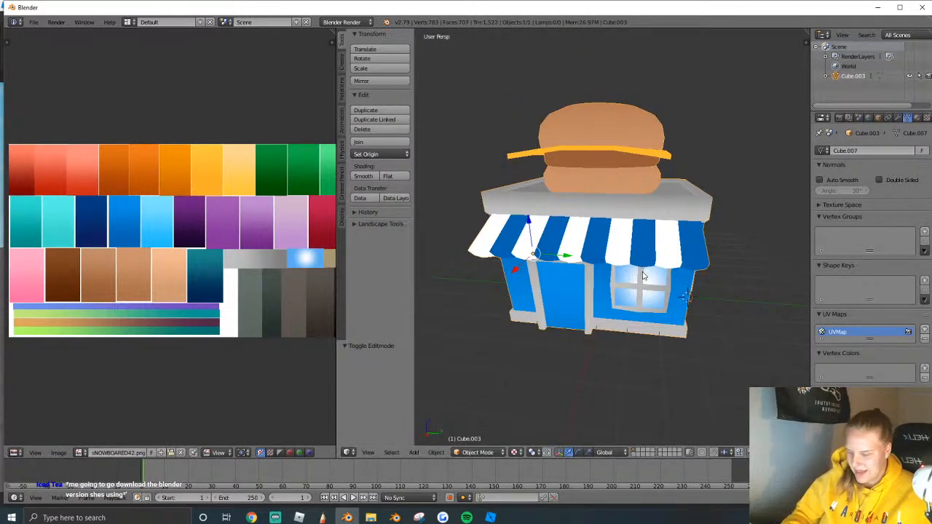
# Set the joined shop's origin to its geometry and clear its location so it sits at the world centre.
pyautogui.hotkey('alt', 'g')
pyautogui.scroll(-2, 644, 276)
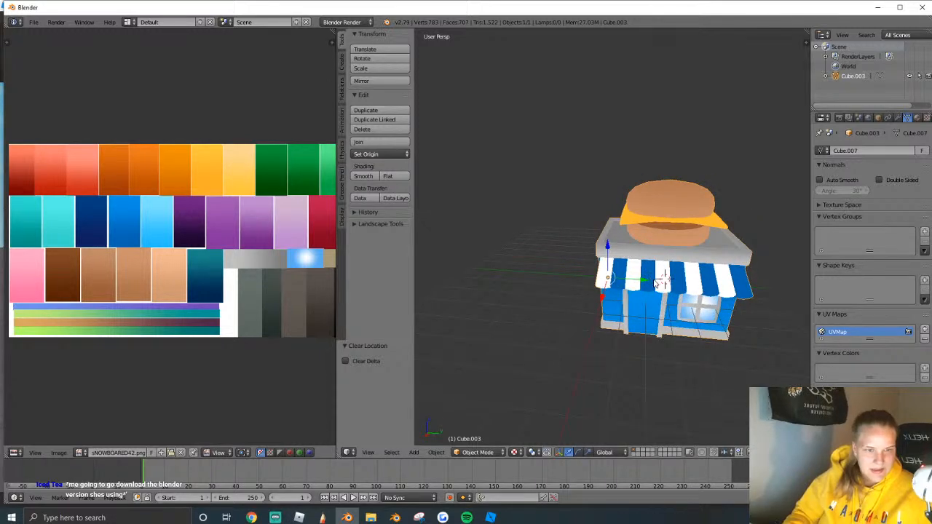
pyautogui.hotkey('ctrl', 'shift', 'alt', 'c')
pyautogui.click(590, 299)
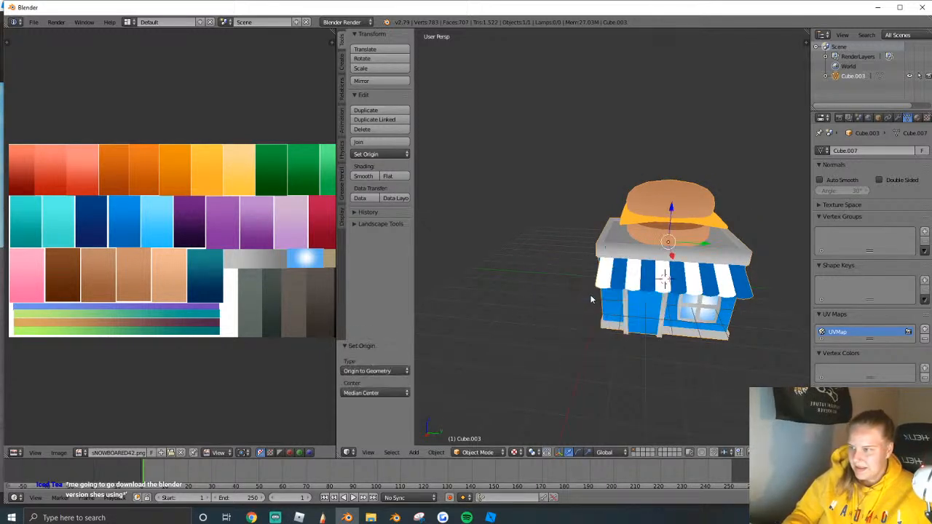
pyautogui.hotkey('alt', 'g')
# Select the door face and enlarge its UVs to about twice their size on the medium-blue palette swatch.
pyautogui.hotkey('shift', 'f')
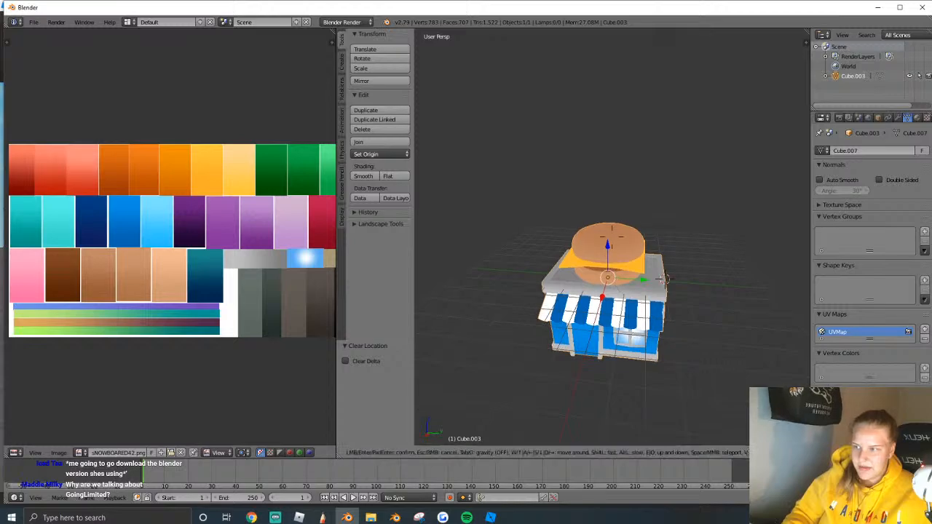
pyautogui.press('w')
pyautogui.click(612, 237)
pyautogui.press('Tab')
pyautogui.rightClick(594, 298)
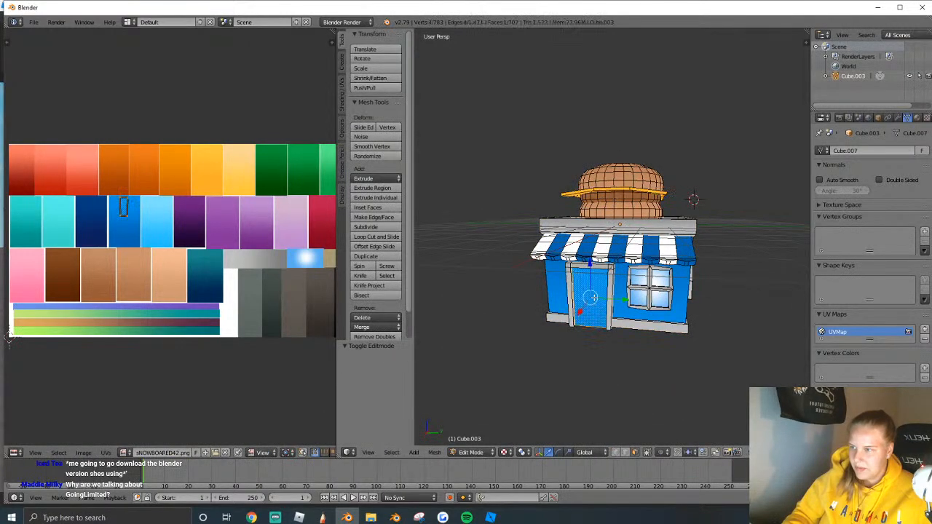
pyautogui.press('g')
pyautogui.click(142, 236)
pyautogui.press('s')
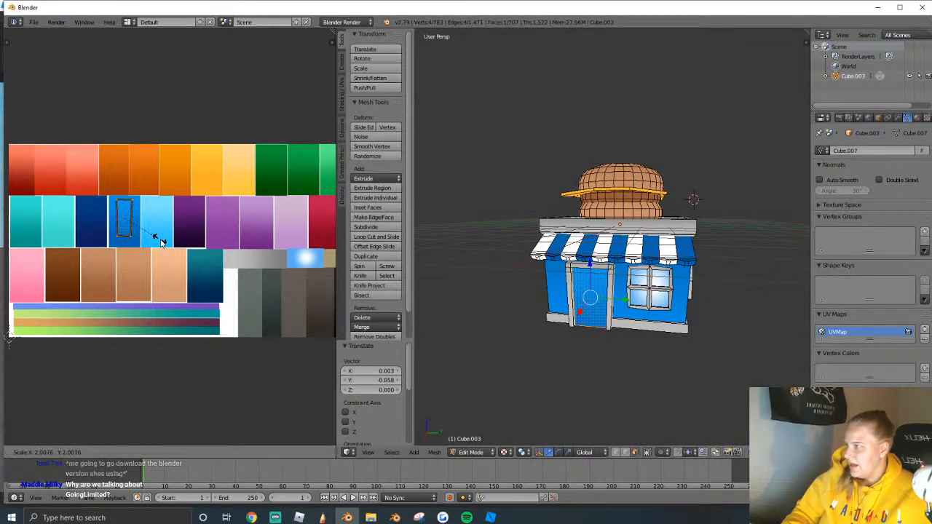
pyautogui.click(169, 246)
pyautogui.press('g')
pyautogui.click(169, 249)
pyautogui.press('Tab')
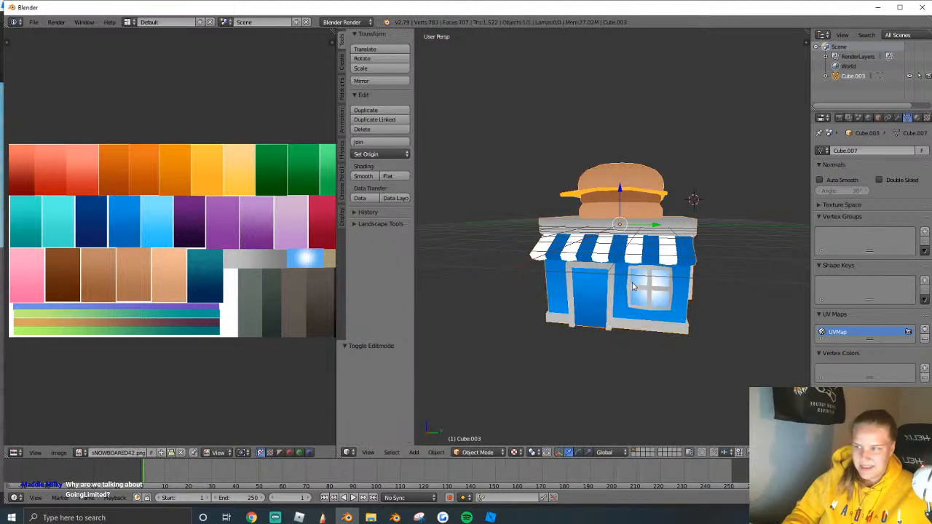
# Refit the door face's UVs so they fill most of the medium-blue gradient swatch.
pyautogui.press('Tab')
pyautogui.press('g')
pyautogui.click(35, 289)
pyautogui.press('s')
pyautogui.click(231, 259)
pyautogui.scroll(2, 230, 255)
pyautogui.moveTo(228, 266); pyautogui.dragTo(191, 264, button='middle')
pyautogui.press('g')
pyautogui.click(321, 216)
pyautogui.moveTo(163, 213); pyautogui.dragTo(256, 226, button='middle')
pyautogui.press('g')
pyautogui.click(221, 227)
pyautogui.press('s')
pyautogui.click(133, 252)
pyautogui.press('g')
pyautogui.click(129, 243)
pyautogui.press('s')
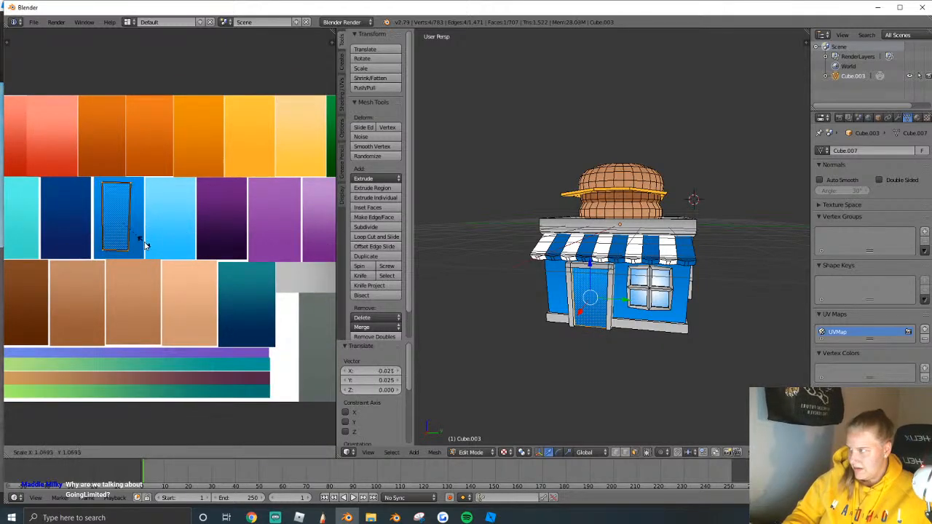
pyautogui.click(150, 246)
pyautogui.press('Tab')
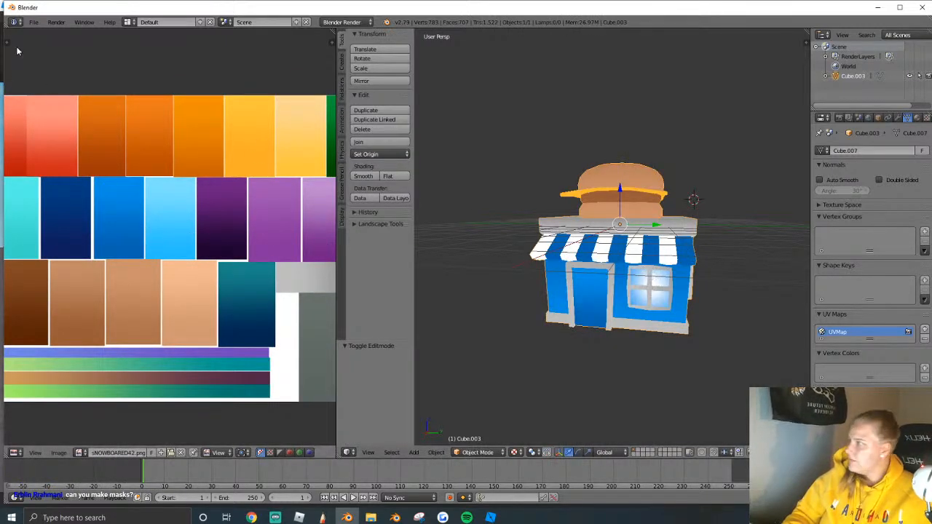
# Export the shop as a Wavefront OBJ named untitled.obj in the Documents folder.
pyautogui.click(34, 22)
pyautogui.moveTo(75, 220)
pyautogui.click(158, 276)
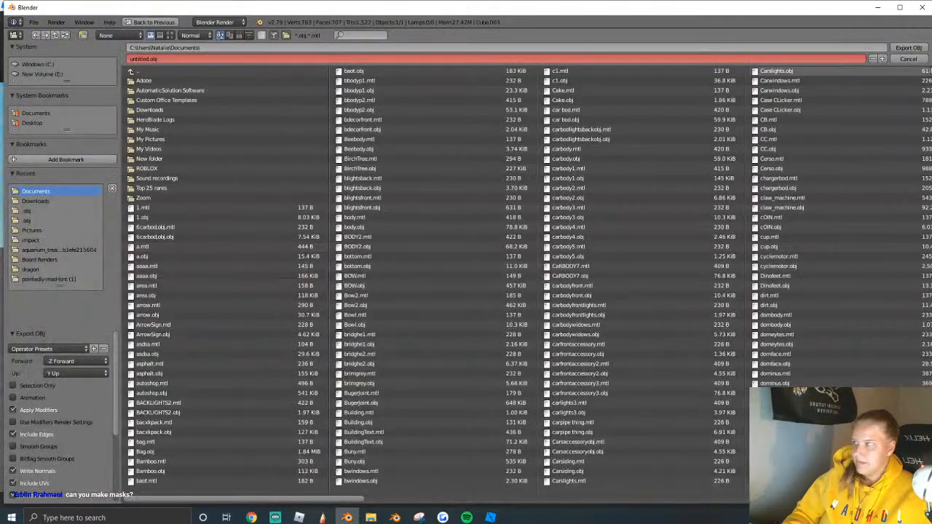
pyautogui.click(909, 49)
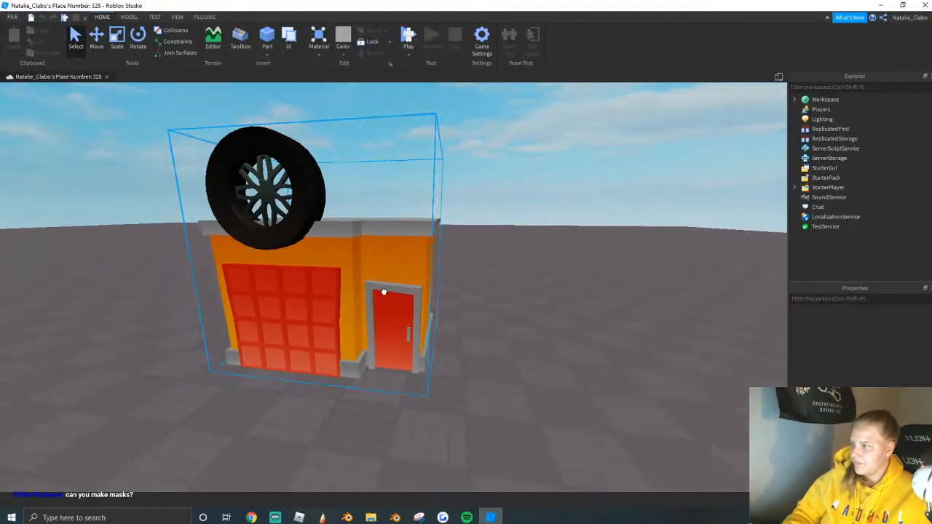
# In Roblox Studio, duplicate the tire-topped garage mesh and place the copy beside the original.
pyautogui.hotkey('ctrl', 'c')
pyautogui.hotkey('ctrl', 'v')
pyautogui.scroll(-5, 381, 284)
pyautogui.moveTo(381, 284); pyautogui.dragTo(421, 337)
pyautogui.press('f')
pyautogui.scroll(-3, 672, 334)
# Replace the duplicated garage's MeshId with the exported untitled mesh file.
pyautogui.click(923, 373)
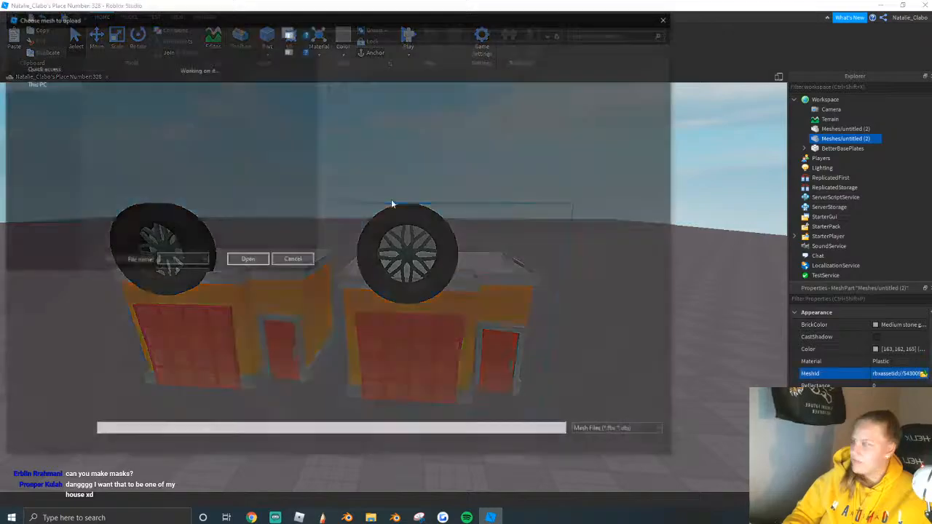
pyautogui.click(62, 69)
pyautogui.click(132, 171)
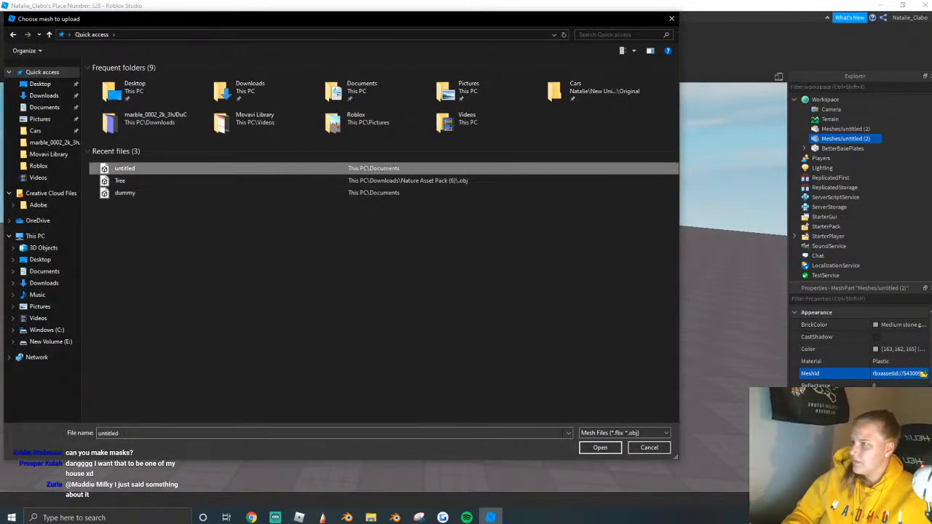
pyautogui.click(599, 447)
pyautogui.click(521, 264)
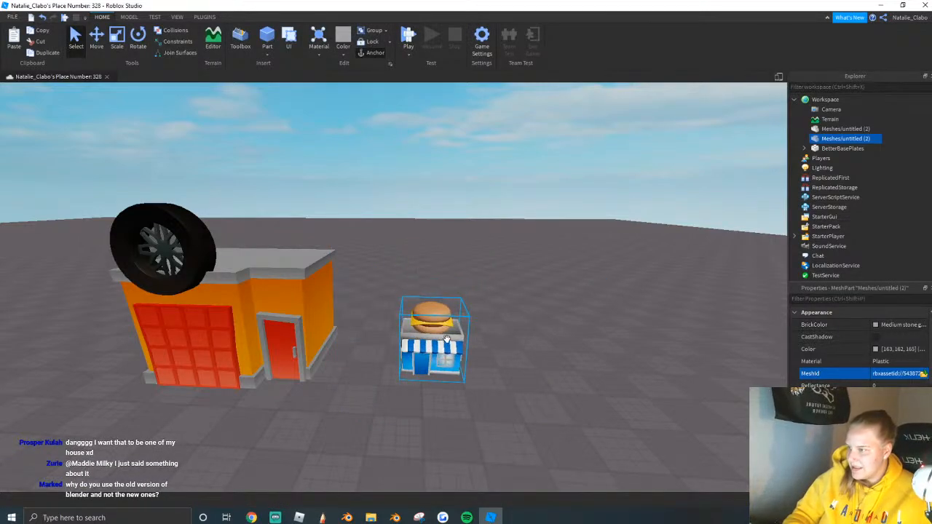
# Switch to Blender, shade all of the shop's faces smooth and enable Auto Smooth at 30°.
pyautogui.click(356, 516)
pyautogui.press('Tab')
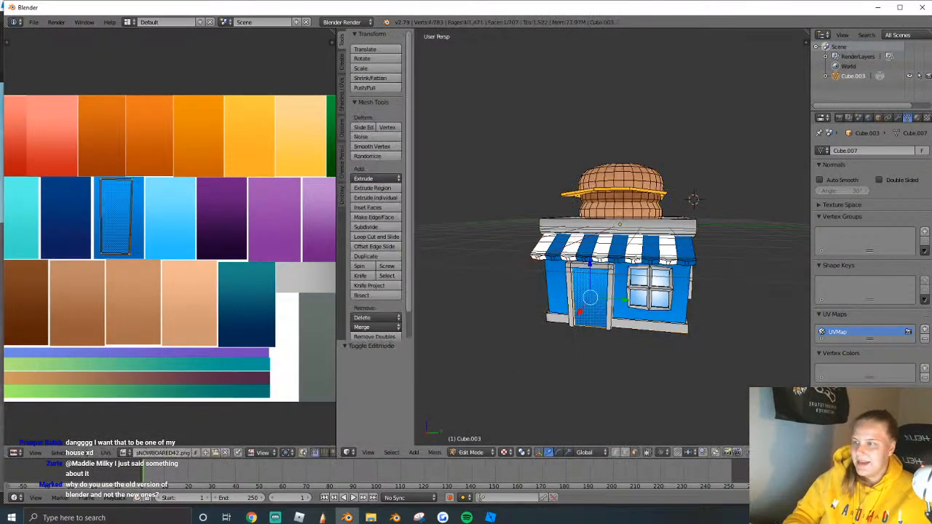
pyautogui.click(341, 87)
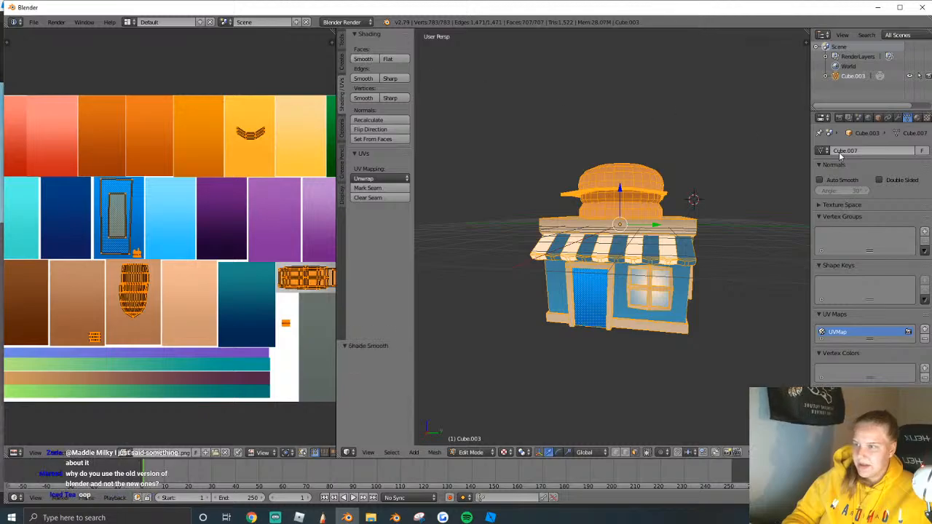
pyautogui.click(837, 181)
pyautogui.press('Tab')
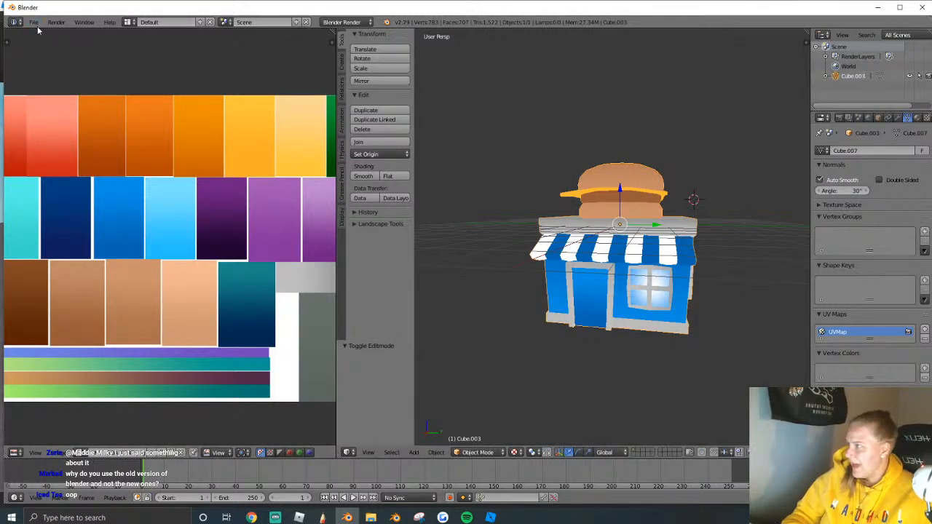
# Export the smoothed shop again as a Wavefront OBJ, overwriting untitled.obj.
pyautogui.click(34, 22)
pyautogui.moveTo(63, 221)
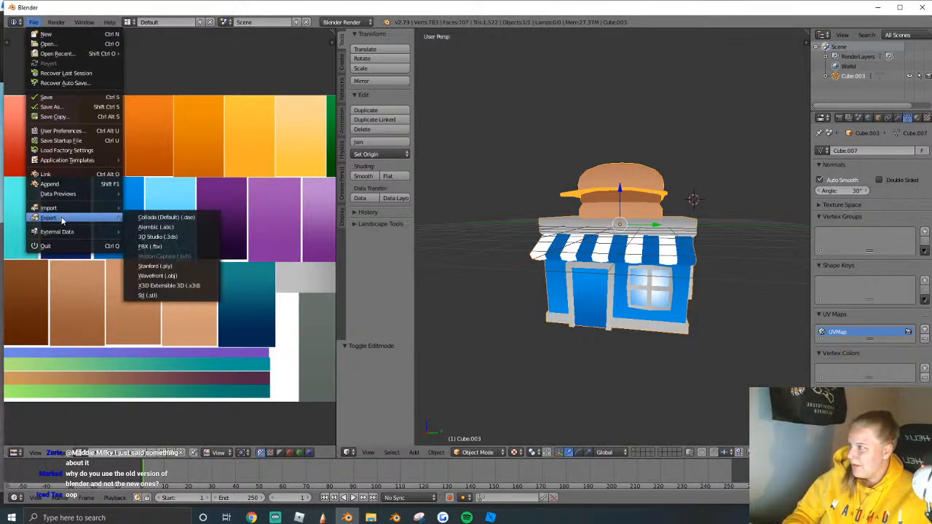
pyautogui.click(173, 276)
pyautogui.click(908, 58)
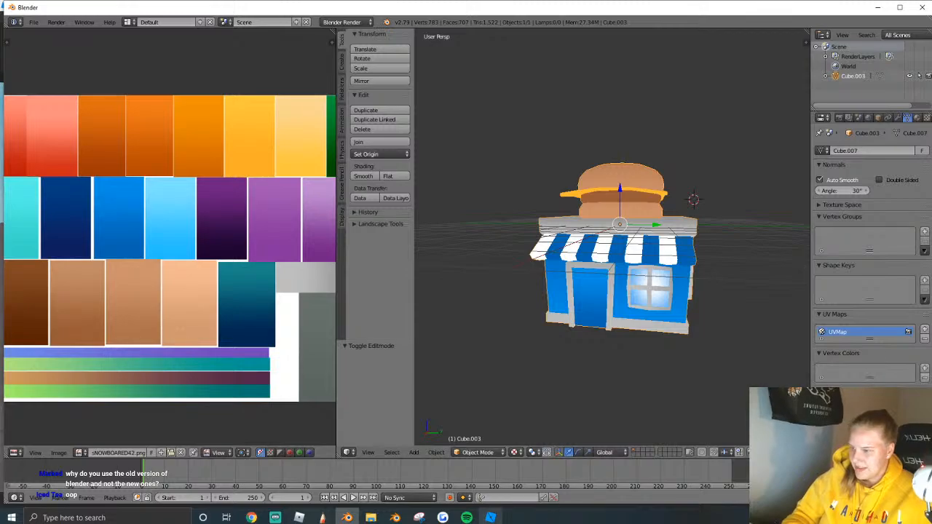
# Switch to Roblox Studio and reload the burger shop's MeshId from the re-exported untitled mesh file.
pyautogui.click(491, 518)
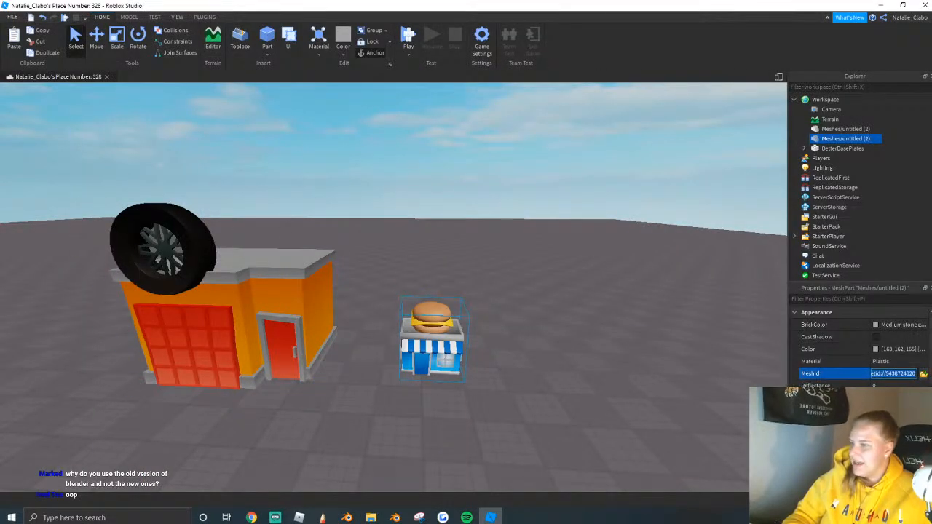
pyautogui.click(923, 375)
pyautogui.click(42, 72)
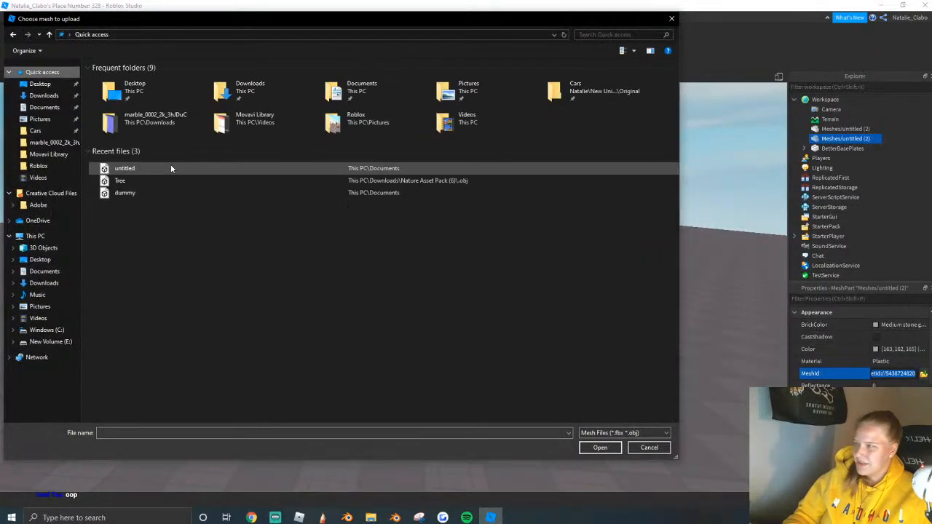
pyautogui.click(600, 447)
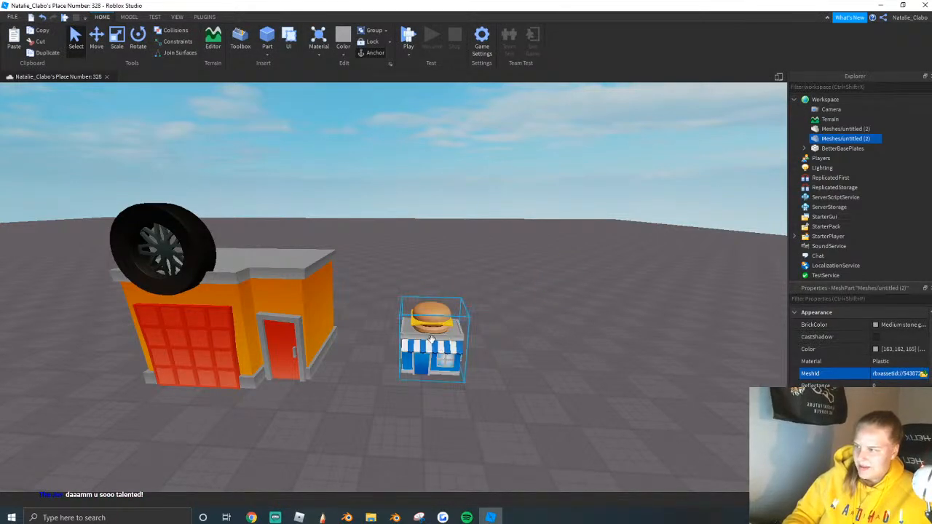
# Scale the burger shop up until it is comparable in size to the neighbouring garage.
pyautogui.press('d')
pyautogui.click(123, 47)
pyautogui.scroll(5, 383, 288)
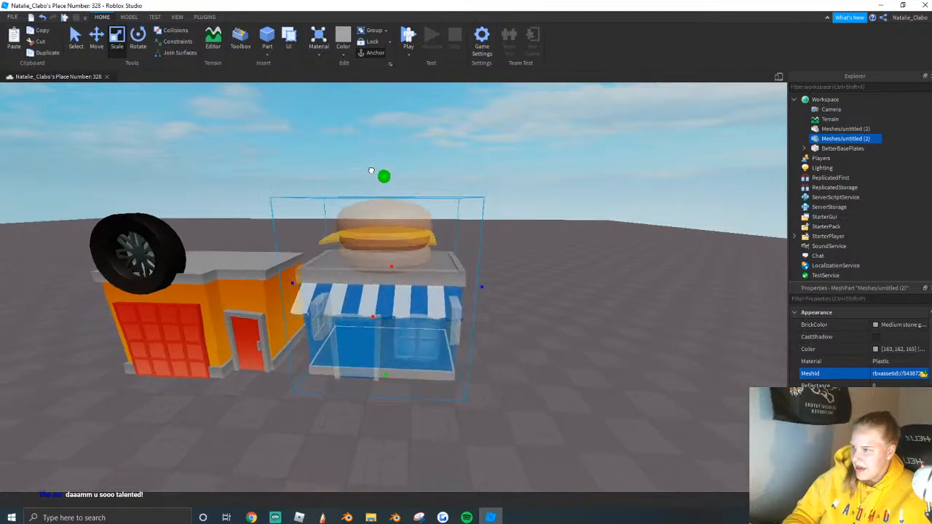
pyautogui.scroll(-5, 428, 344)
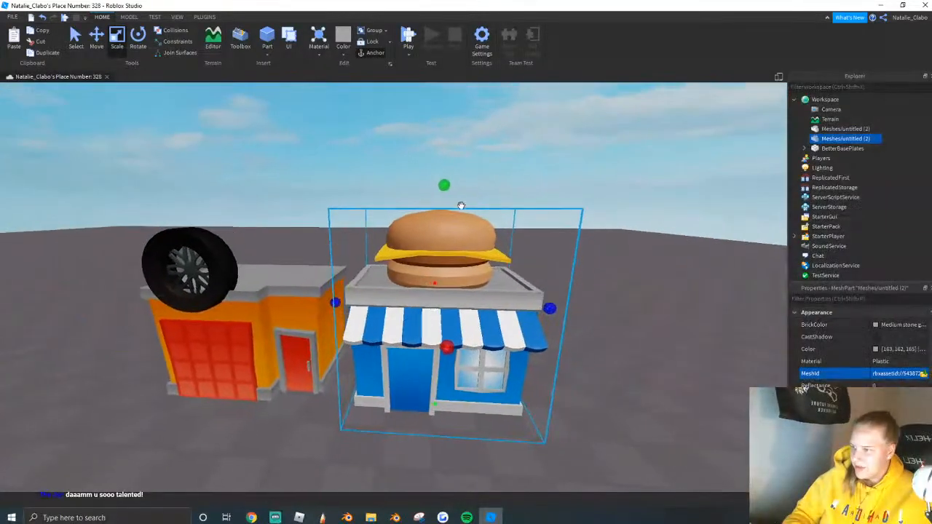
# Examine the burger shop and the garage together from the front and from the side.
pyautogui.scroll(4, 427, 365)
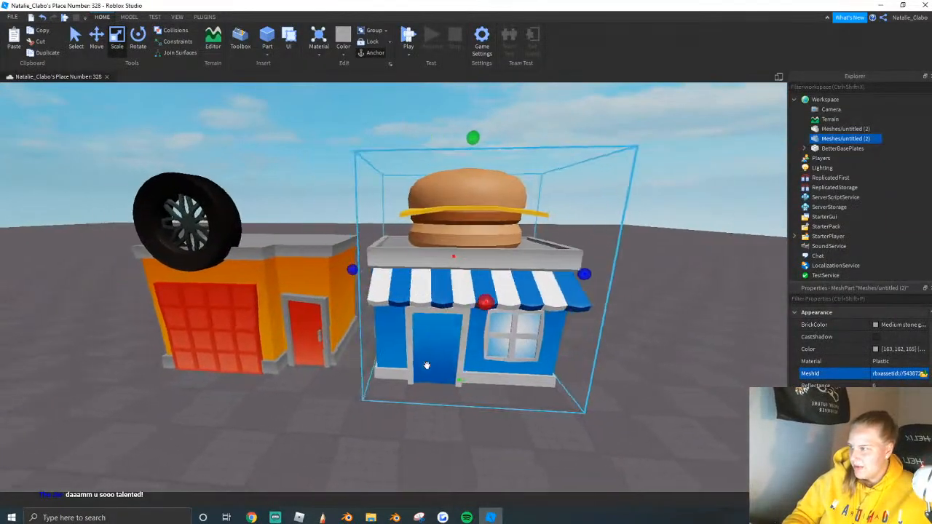
pyautogui.scroll(-1, 430, 365)
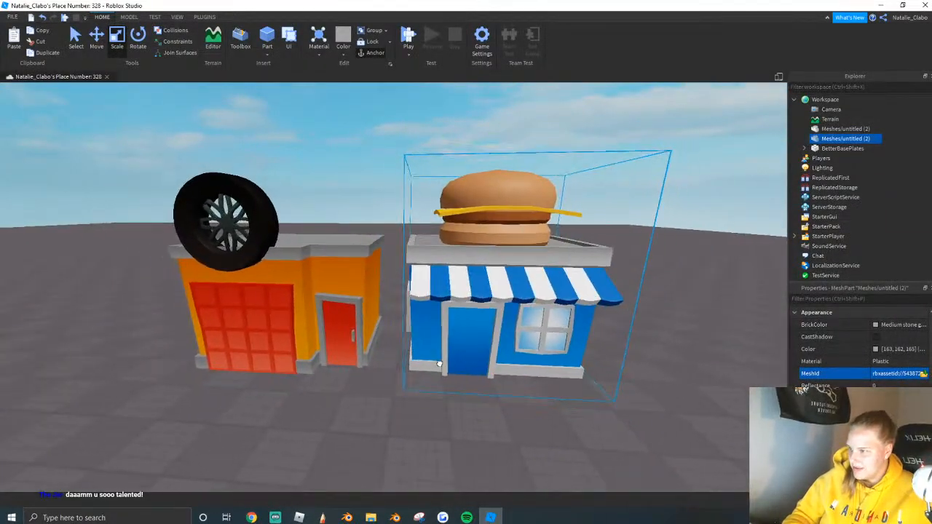
pyautogui.click(328, 387)
pyautogui.scroll(-5, 328, 387)
pyautogui.scroll(1, 470, 306)
pyautogui.moveTo(190, 155); pyautogui.dragTo(292, 364)
pyautogui.scroll(4, 401, 389)
pyautogui.moveTo(402, 389); pyautogui.dragTo(399, 390, button='right')
pyautogui.moveTo(583, 437); pyautogui.dragTo(606, 413)
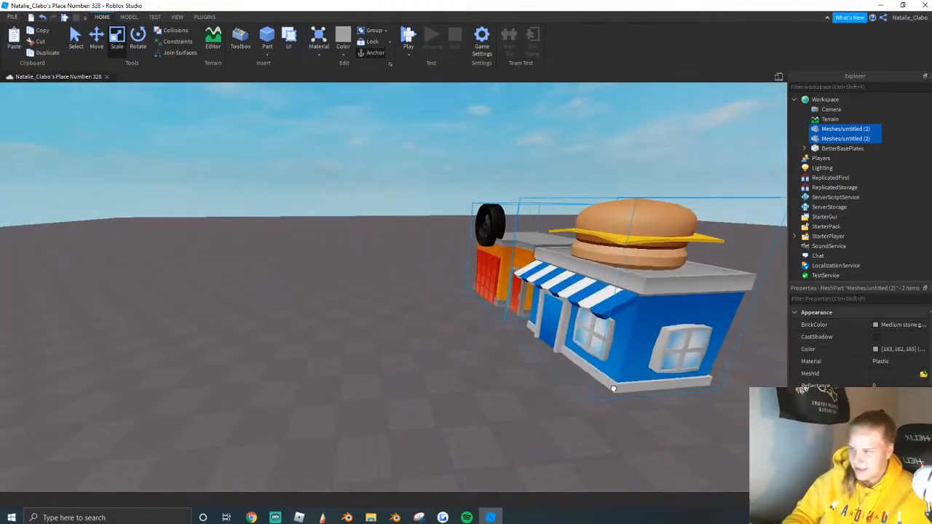
pyautogui.click(572, 417)
pyautogui.moveTo(534, 379); pyautogui.dragTo(533, 377, button='right')
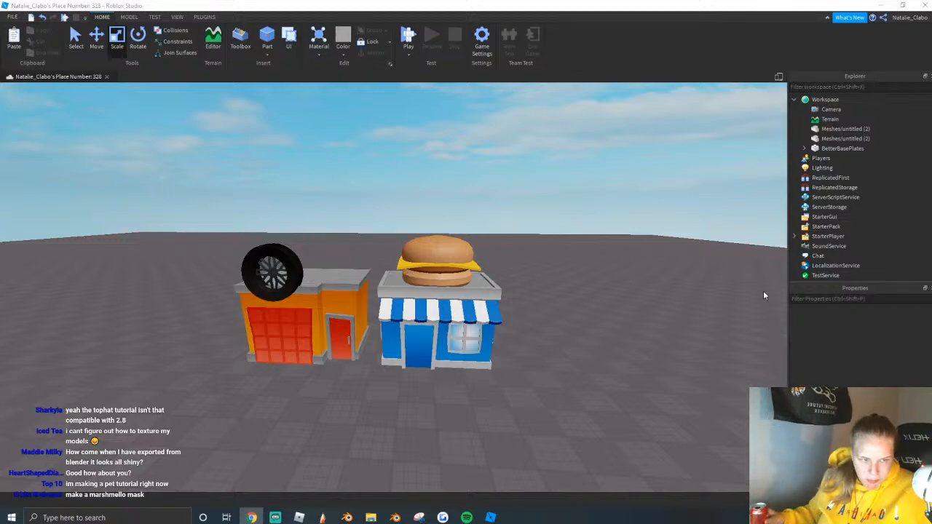
# Select both the garage and the burger shop and set their material to Smooth Plastic.
pyautogui.moveTo(335, 273); pyautogui.dragTo(488, 376, button='right')
pyautogui.hotkey('ctrl', 'a')
pyautogui.press('f')
pyautogui.click(322, 56)
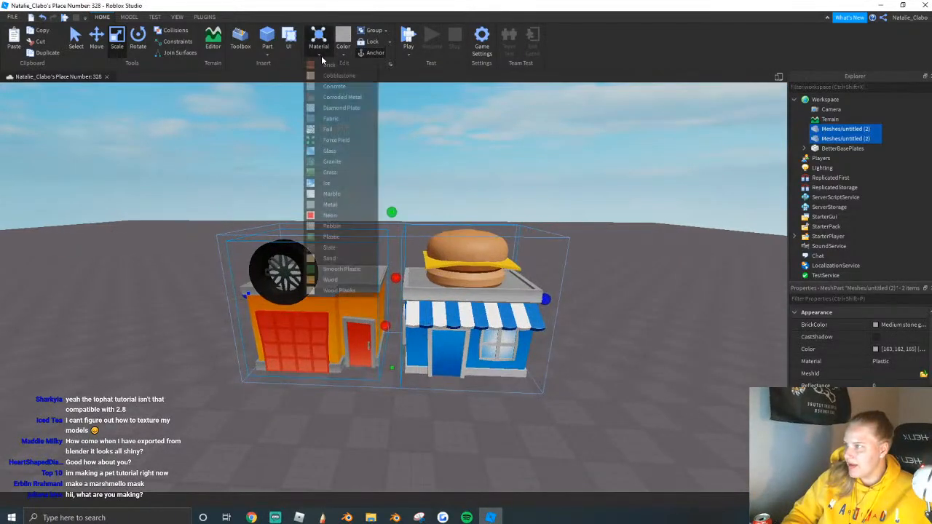
pyautogui.click(370, 264)
pyautogui.moveTo(370, 264); pyautogui.dragTo(339, 248, button='right')
pyautogui.scroll(3, 364, 255)
pyautogui.scroll(-3, 364, 255)
# Try the Wood material on both buildings and inspect the burger up close.
pyautogui.moveTo(201, 162); pyautogui.dragTo(593, 397)
pyautogui.click(322, 55)
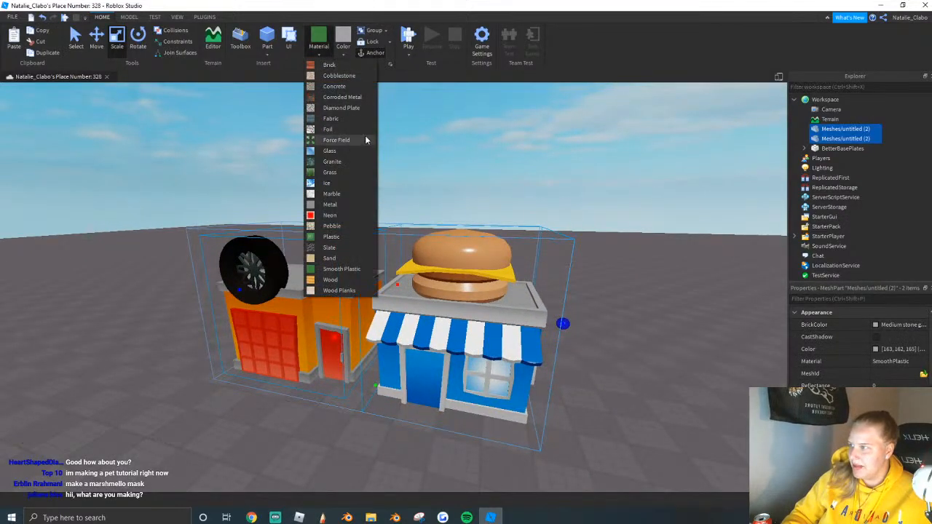
pyautogui.scroll(4, 498, 270)
pyautogui.scroll(-3, 498, 274)
pyautogui.click(326, 56)
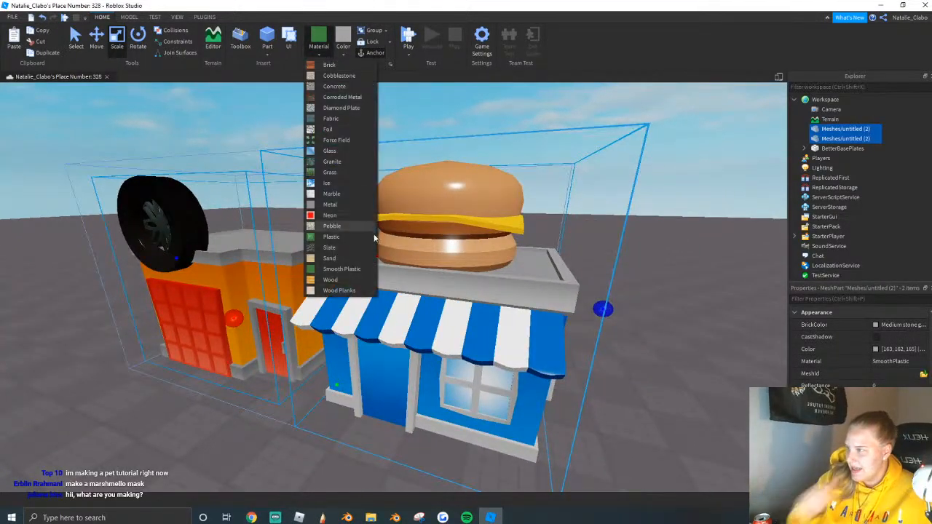
pyautogui.click(349, 273)
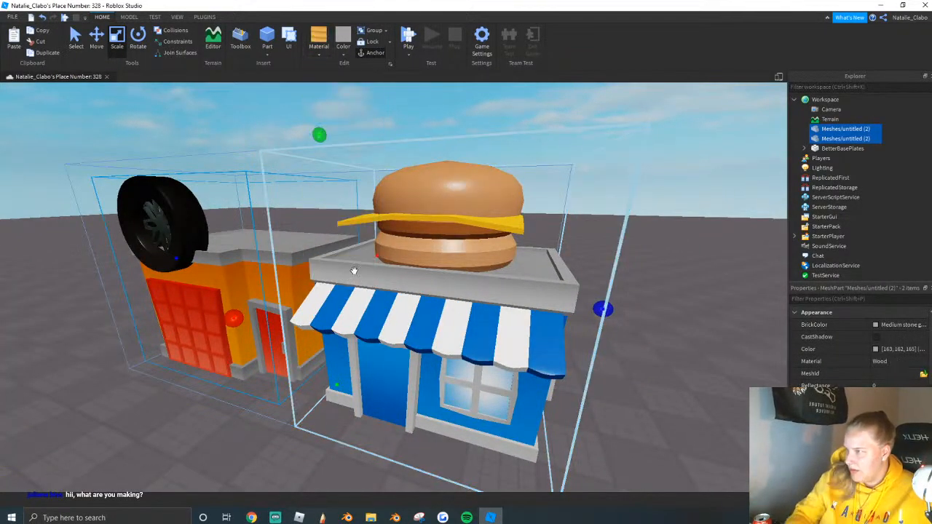
pyautogui.scroll(10, 335, 190)
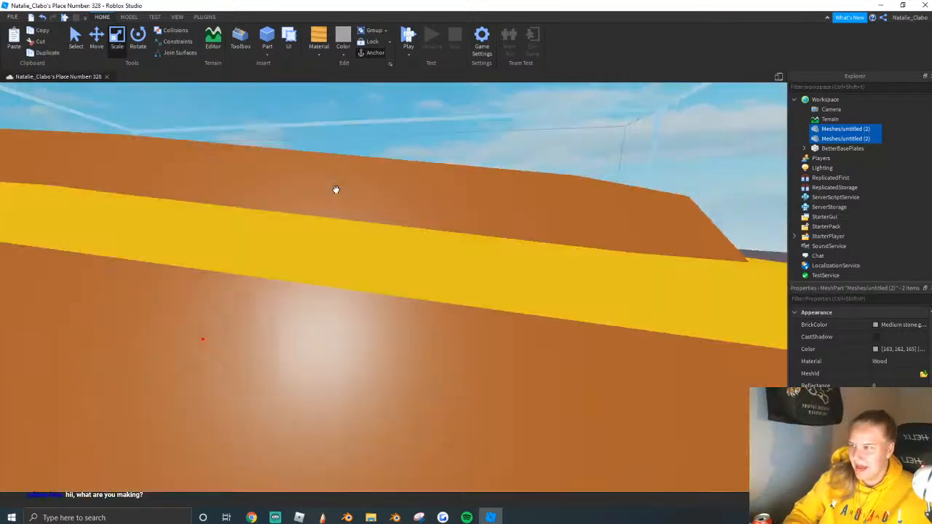
pyautogui.scroll(-10, 336, 190)
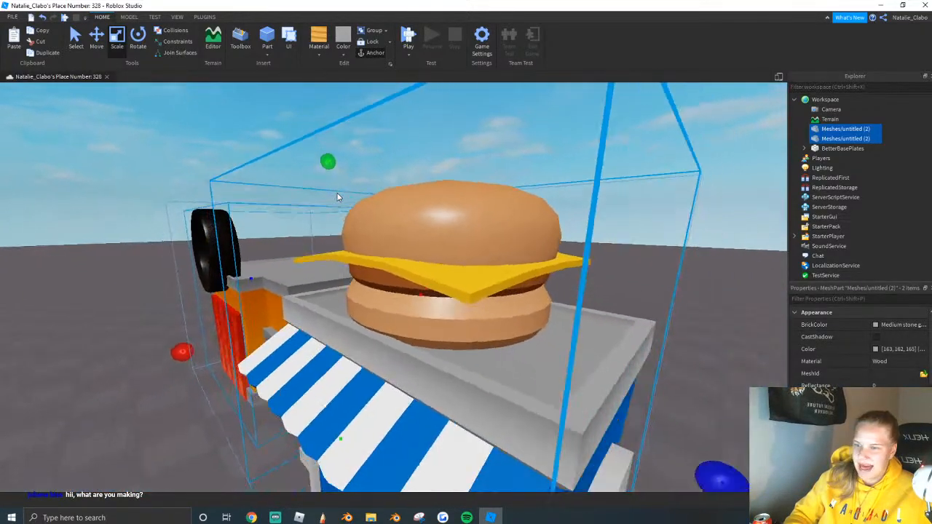
pyautogui.scroll(-3, 337, 193)
pyautogui.scroll(3, 343, 131)
# Set both buildings' material back to Smooth Plastic and deselect them.
pyautogui.click(319, 55)
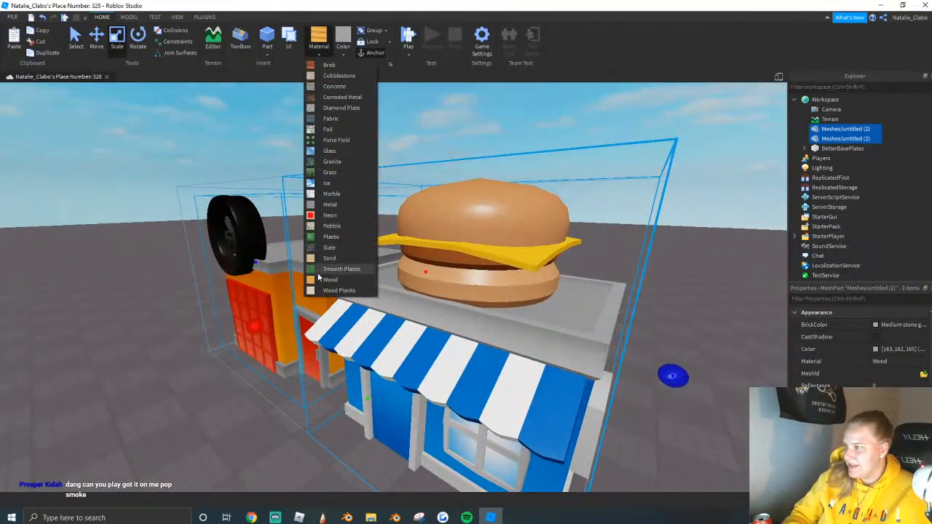
pyautogui.click(321, 269)
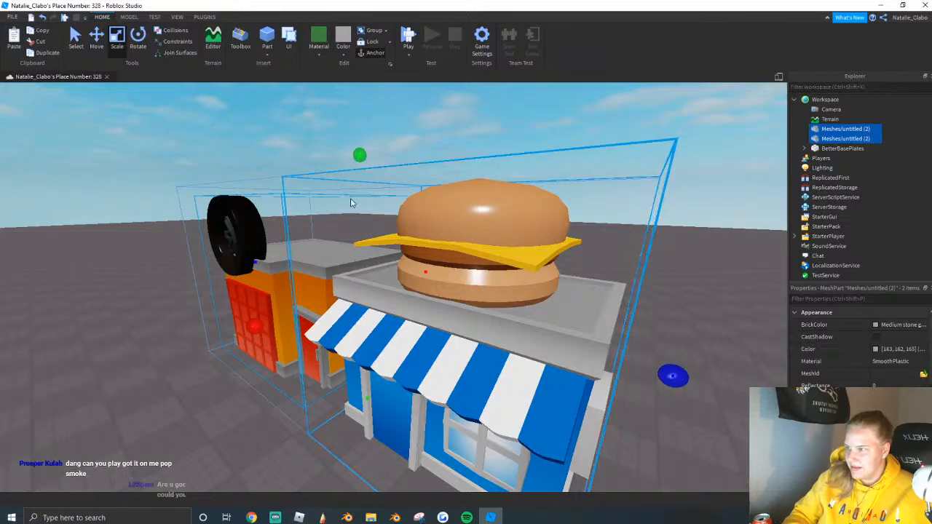
pyautogui.scroll(-3, 339, 187)
pyautogui.scroll(5, 337, 187)
pyautogui.moveTo(337, 187); pyautogui.dragTo(337, 187, button='right')
pyautogui.click(338, 187)
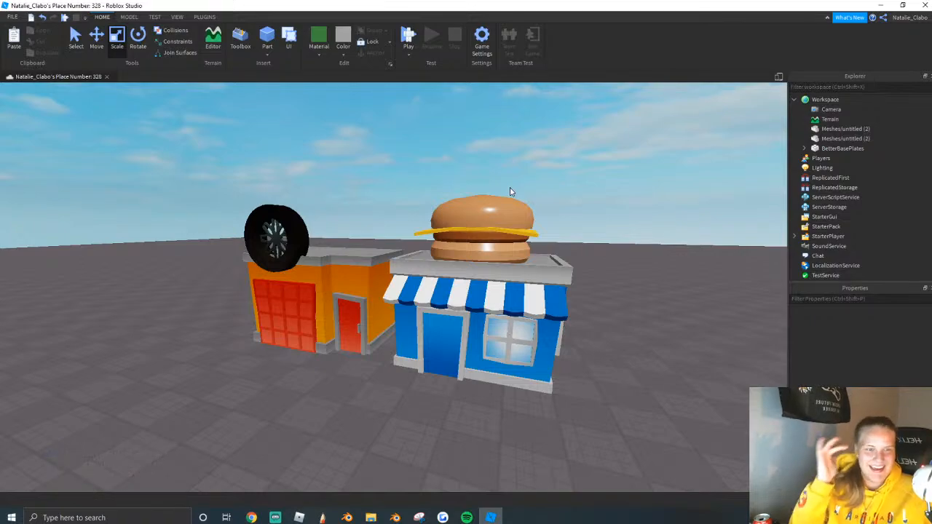
# Switch to Blender and delete the burger shop from the scene.
pyautogui.click(251, 518)
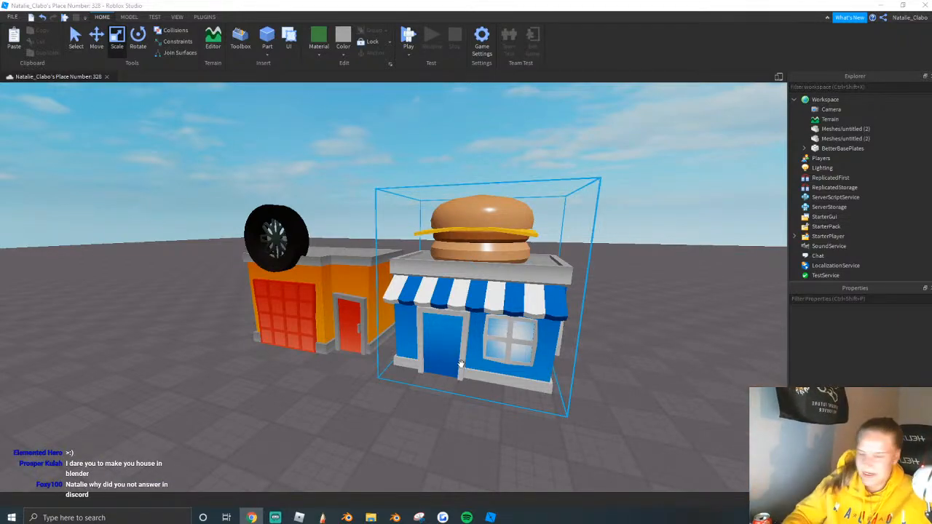
pyautogui.click(347, 518)
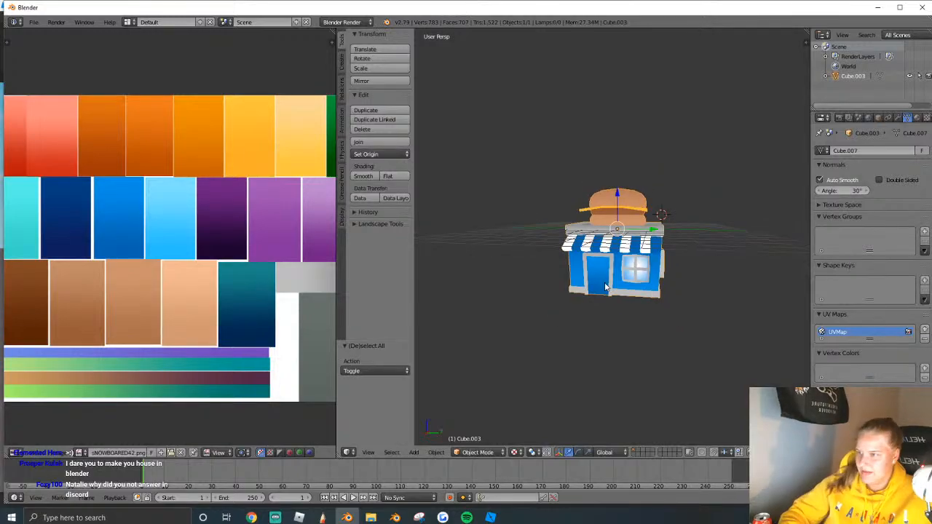
pyautogui.press('Delete')
# Add a default cylinder and clear its location so it sits at the world origin.
pyautogui.click(340, 67)
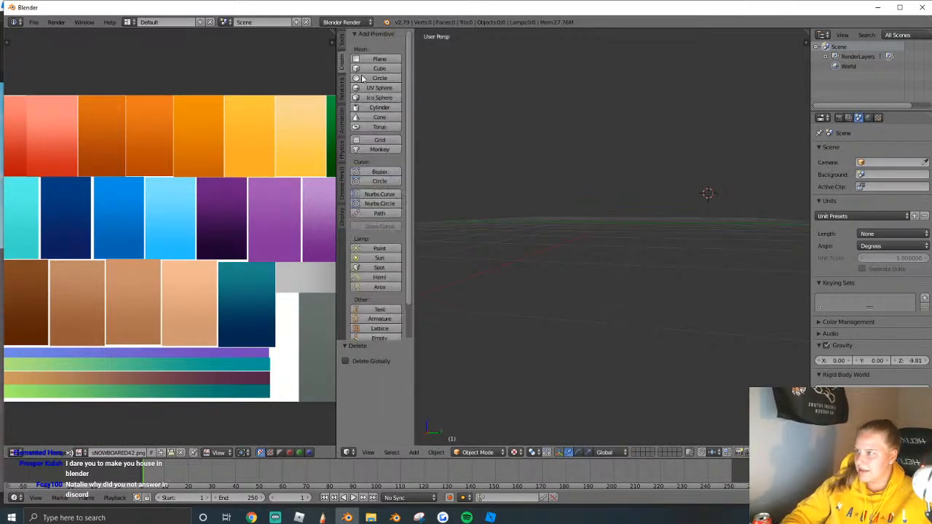
pyautogui.click(379, 107)
pyautogui.hotkey('alt', 'g')
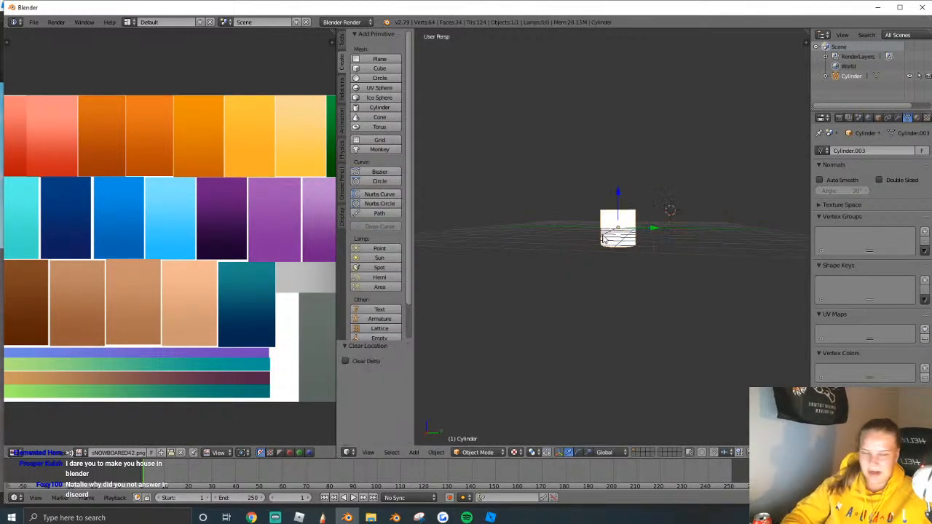
pyautogui.scroll(6, 611, 248)
# Set the viewport shading to Solid and narrow the palette image area to enlarge the 3D view.
pyautogui.click(515, 453)
pyautogui.click(525, 417)
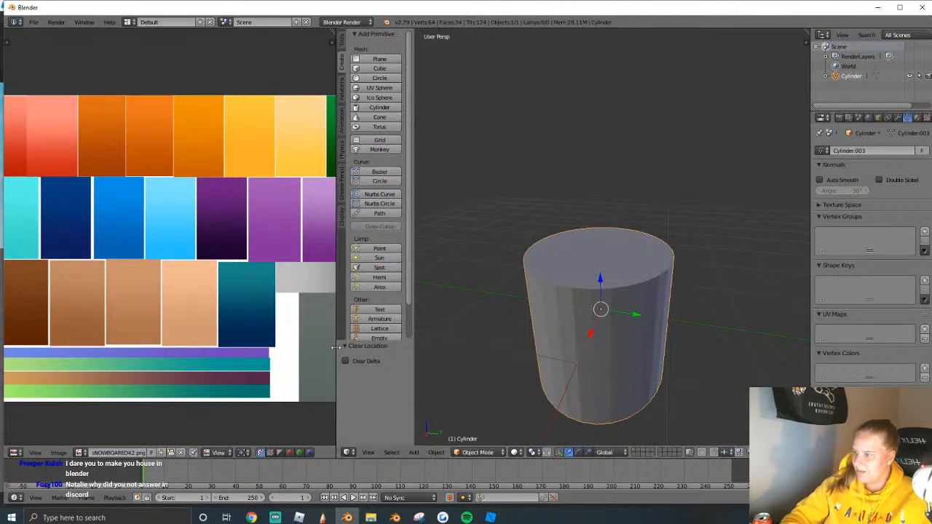
pyautogui.moveTo(336, 348); pyautogui.dragTo(191, 348)
# Delete the default cylinder from the scene.
pyautogui.press('Tab')
pyautogui.press('a')
pyautogui.press('a')
pyautogui.hotkey('shift', 'f')
pyautogui.press('s')
pyautogui.press('Return')
pyautogui.press('Tab')
pyautogui.press('x')
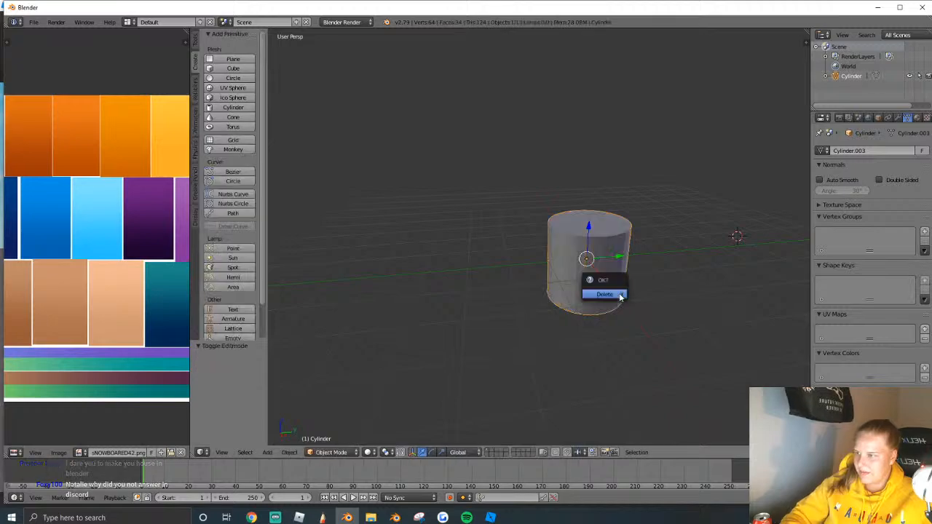
pyautogui.click(621, 297)
# Add a new cylinder with 20 vertices and clear its location to the world origin.
pyautogui.click(233, 107)
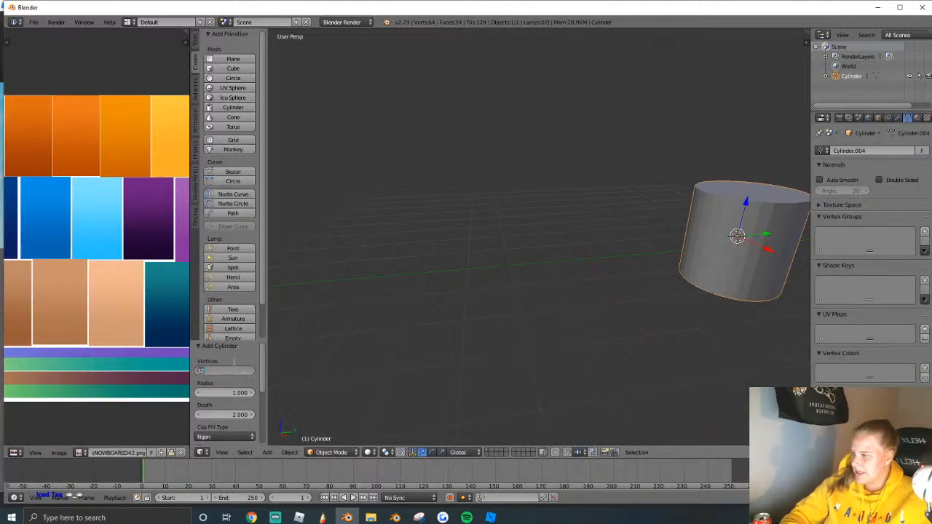
pyautogui.write('25')
pyautogui.press('Return')
pyautogui.doubleClick(226, 370)
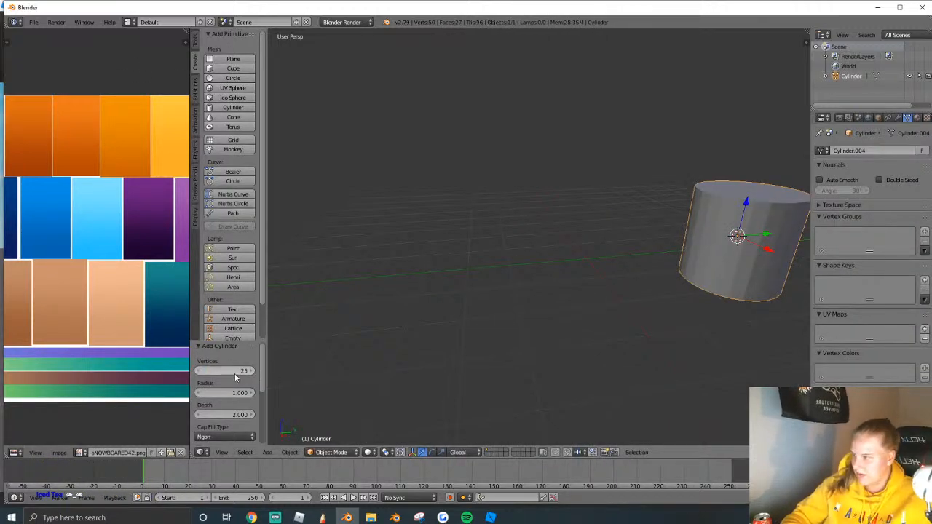
pyautogui.write('20')
pyautogui.press('Return')
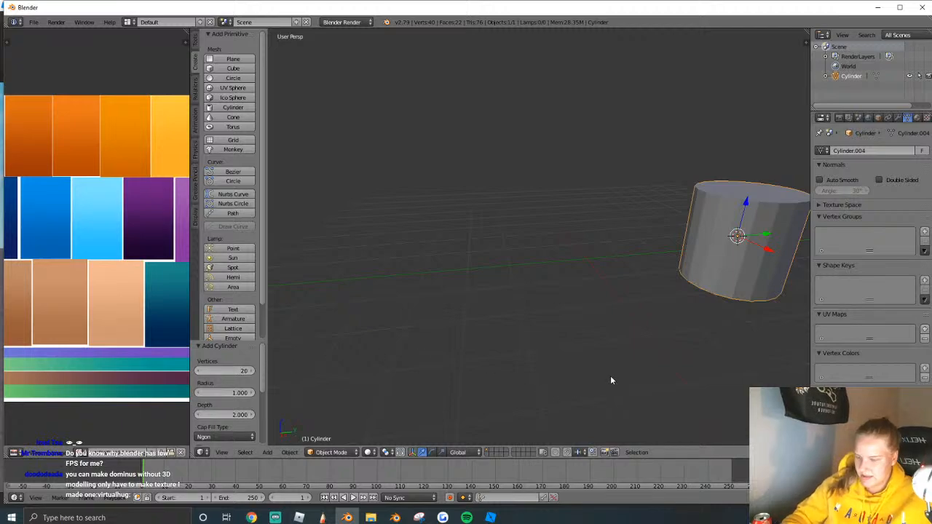
pyautogui.hotkey('alt', 'g')
pyautogui.hotkey('shift', 'f')
pyautogui.press('s')
pyautogui.click(611, 299)
# Scale the cylinder down along the Z axis to about 0.657.
pyautogui.press('s')
pyautogui.press('z')
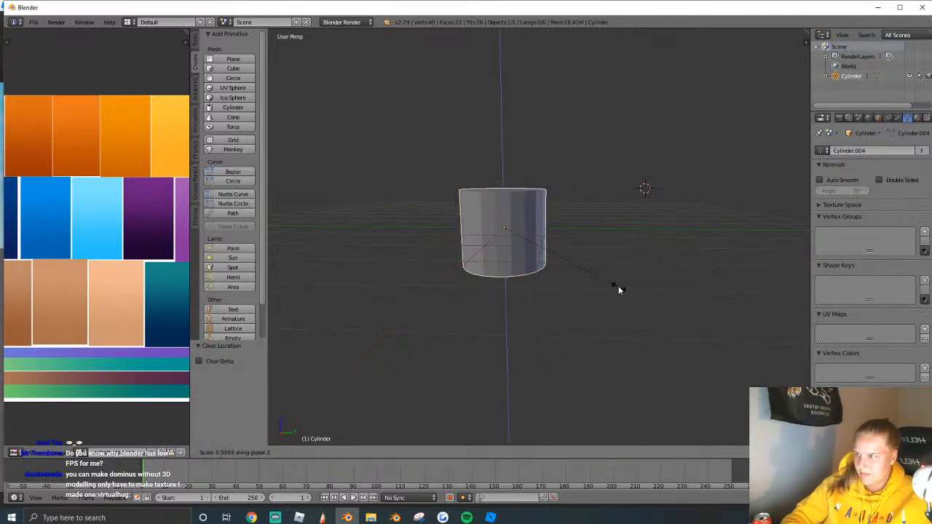
pyautogui.click(572, 255)
pyautogui.scroll(1, 572, 255)
pyautogui.hotkey('shift', 'f')
pyautogui.press('w')
pyautogui.press('e')
pyautogui.click(539, 240)
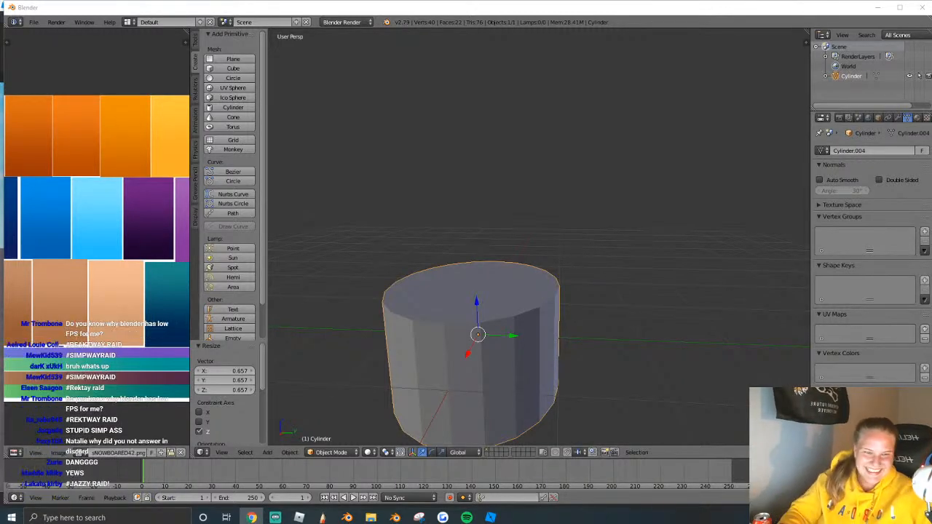
pyautogui.scroll(1, 506, 326)
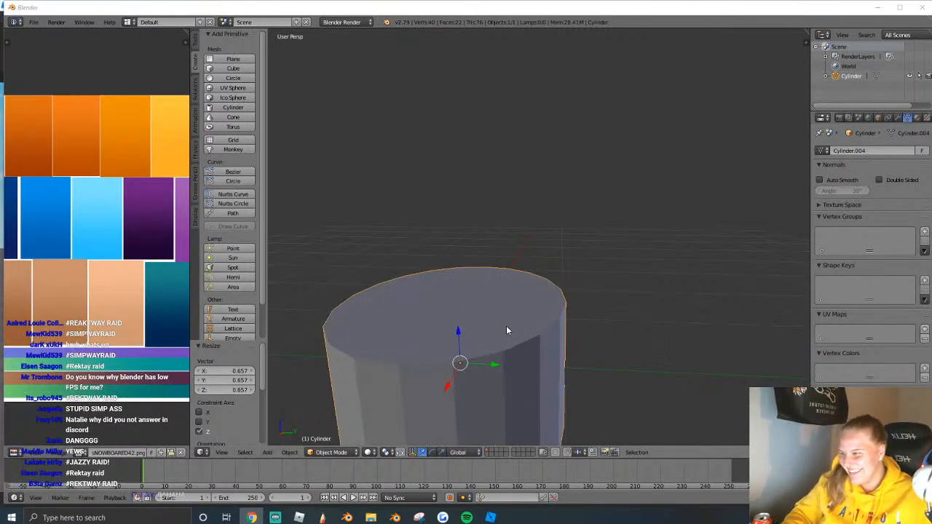
pyautogui.scroll(-3, 502, 318)
# In Edit Mode, select the cylinder's top face and enlarge it in two scalings, the last by about 1.139, to taper the sides.
pyautogui.click(499, 309)
pyautogui.press('Tab')
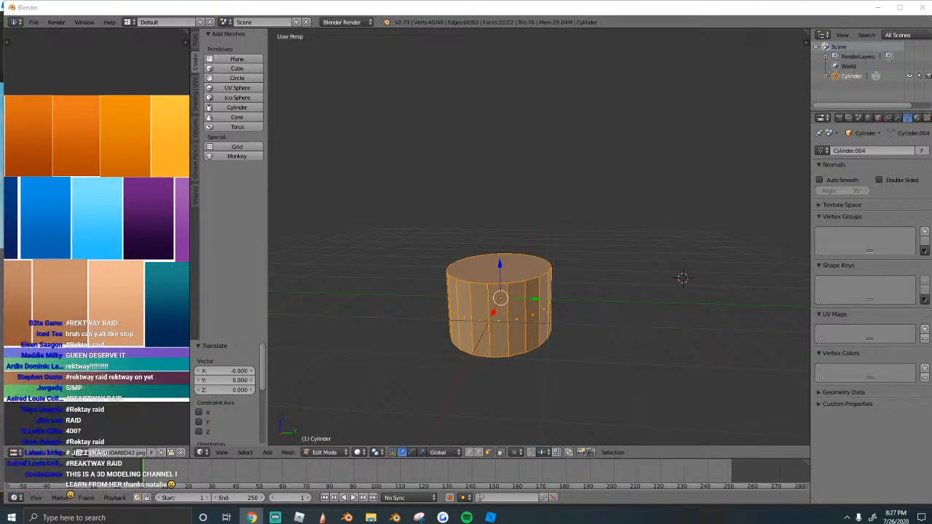
pyautogui.scroll(4, 562, 321)
pyautogui.scroll(-2, 562, 321)
pyautogui.press('Tab')
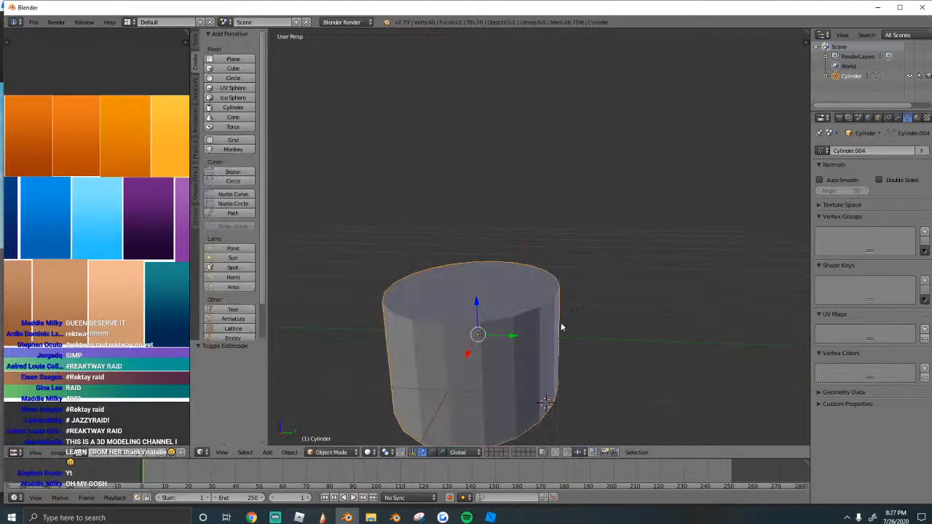
pyautogui.scroll(-1, 516, 319)
pyautogui.press('Tab')
pyautogui.rightClick(490, 284)
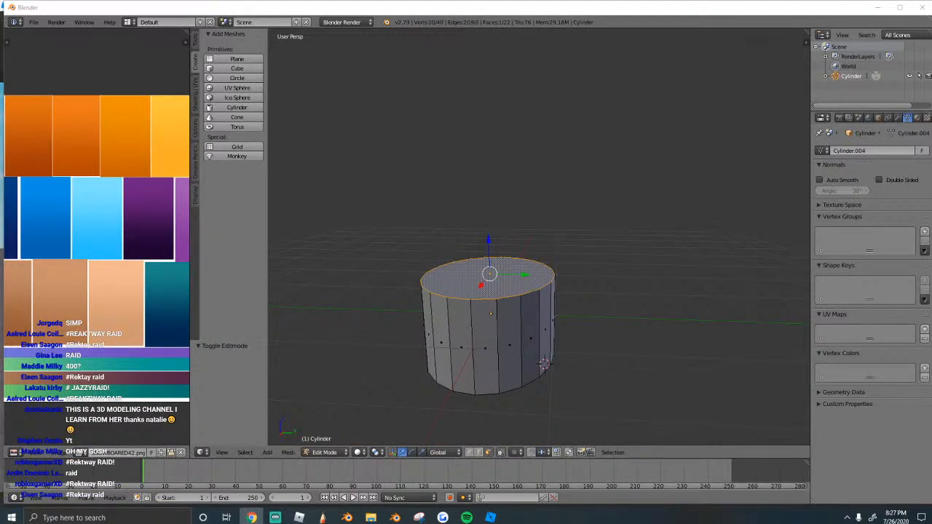
pyautogui.press('s')
pyautogui.click(573, 298)
pyautogui.press('s')
pyautogui.click(559, 290)
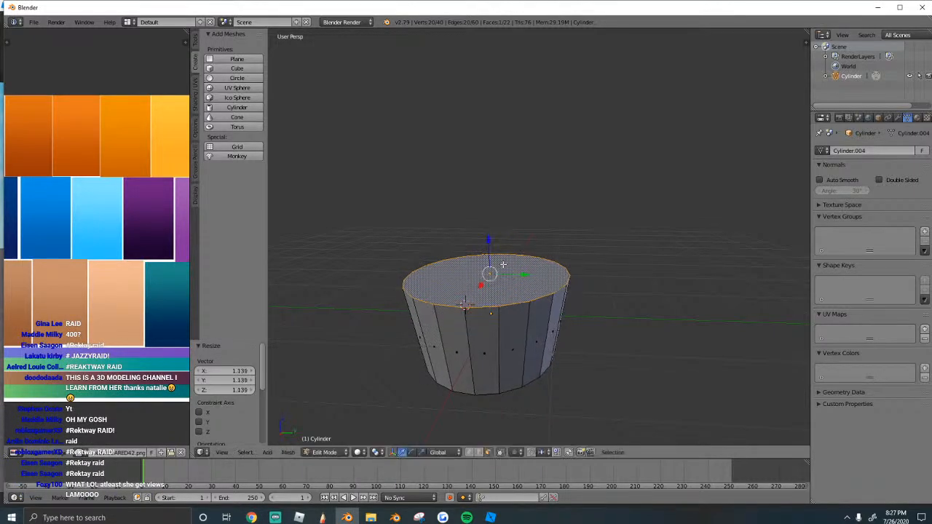
# Raise the top face along the Z axis and refine its width, ending with a scale of about 1.094.
pyautogui.press('g')
pyautogui.press('z')
pyautogui.click(530, 232)
pyautogui.press('s')
pyautogui.click(574, 267)
pyautogui.press('g')
pyautogui.press('z')
pyautogui.click(551, 273)
pyautogui.press('s')
pyautogui.click(548, 286)
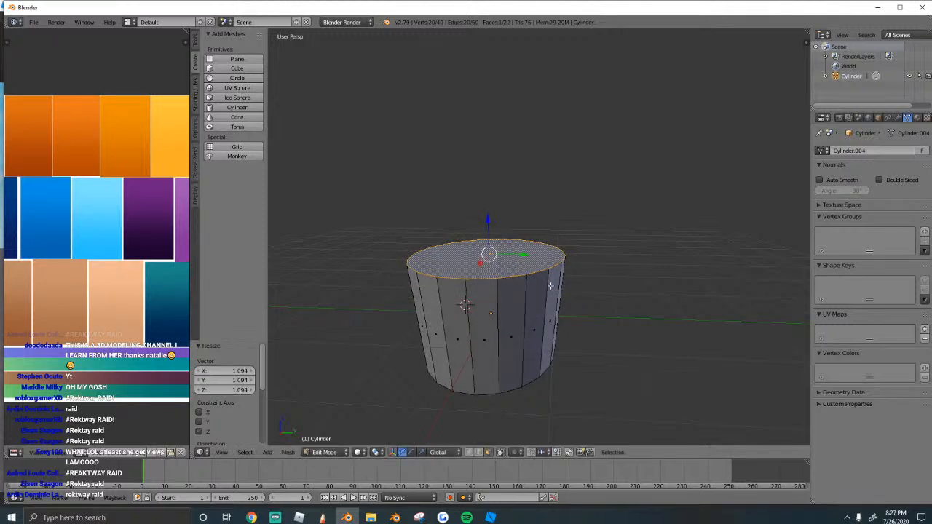
# Select the whole tapered mesh, move it along the Z axis and return to Object Mode.
pyautogui.hotkey('shift', 'f')
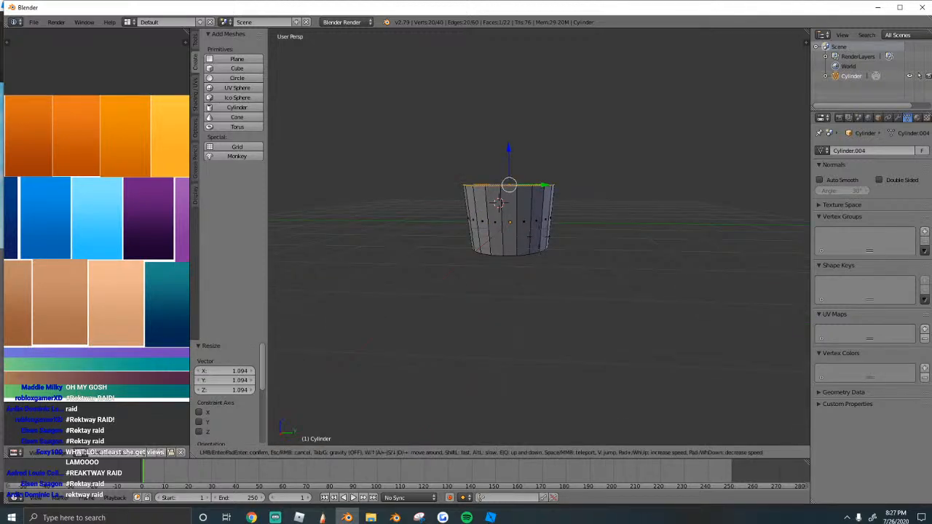
pyautogui.press('q')
pyautogui.press('e')
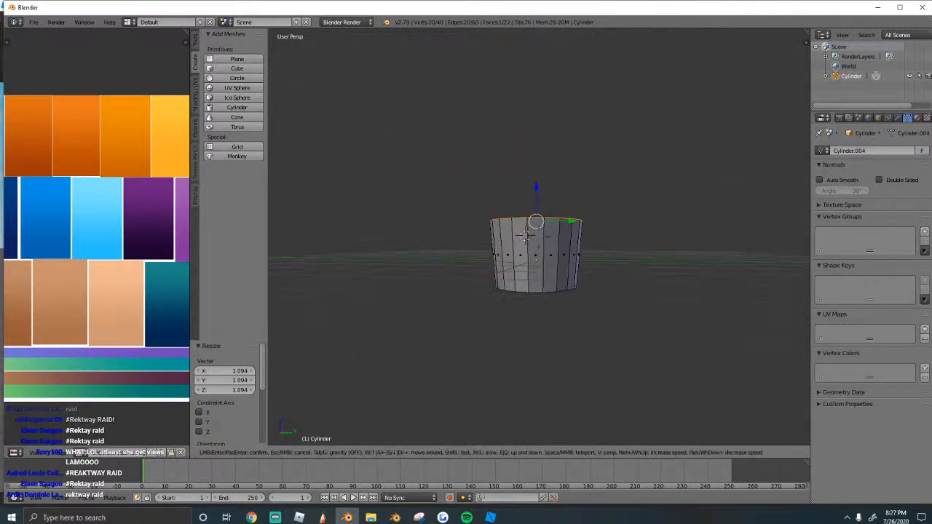
pyautogui.press('w')
pyautogui.click(541, 236)
pyautogui.press('a')
pyautogui.press('a')
pyautogui.press('g')
pyautogui.press('z')
pyautogui.click(543, 240)
pyautogui.press('Tab')
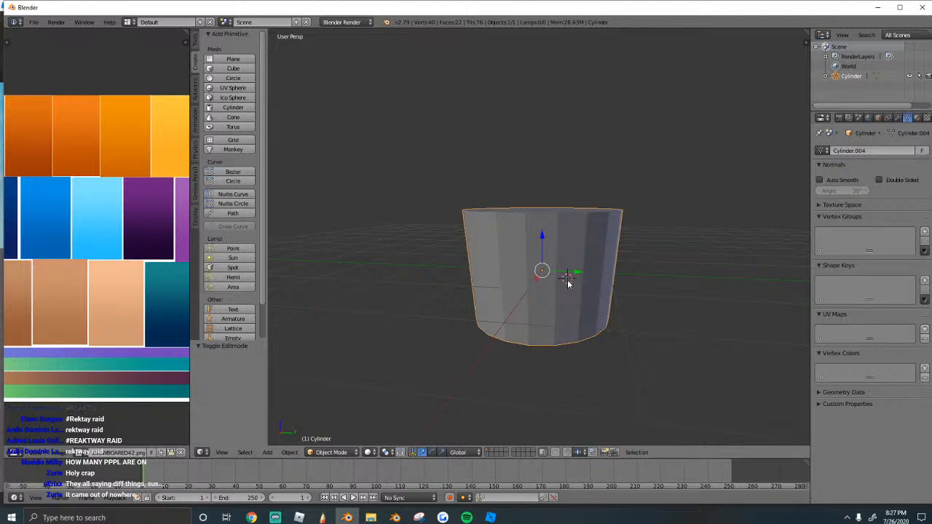
# In Edit Mode, select the cup's top face, extrude it in place and scale it by about 1.332 into an overhanging lip.
pyautogui.press('Tab')
pyautogui.rightClick(552, 222)
pyautogui.rightClick(547, 209)
pyautogui.hotkey('shift', 'f')
pyautogui.press('w')
pyautogui.press('e')
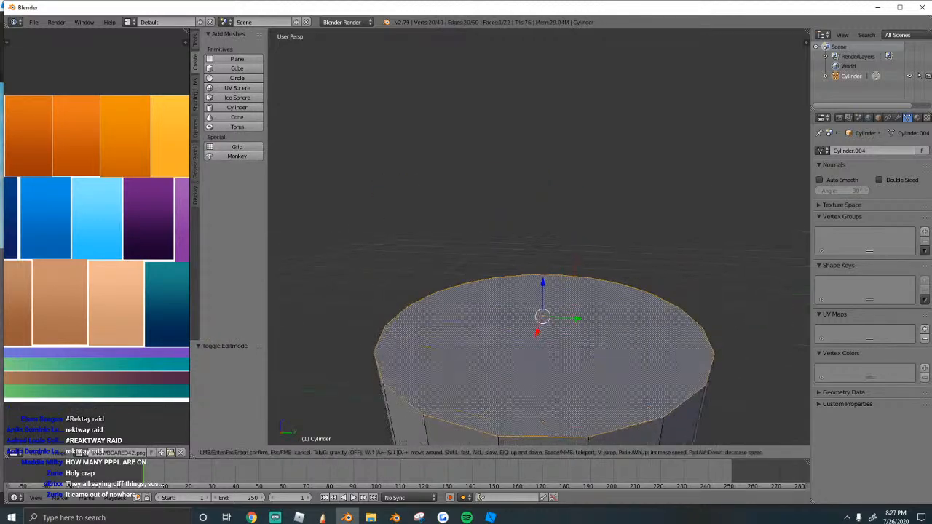
pyautogui.press('s')
pyautogui.rightClick(539, 237)
pyautogui.hotkey('shift', 'f')
pyautogui.press('w')
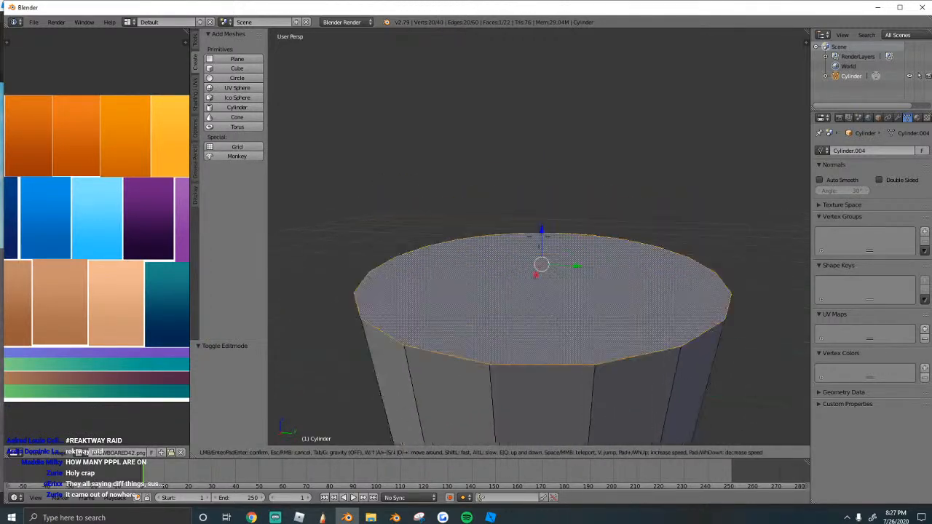
pyautogui.press('s')
pyautogui.click(539, 237)
pyautogui.press('e')
pyautogui.rightClick(602, 268)
pyautogui.press('s')
pyautogui.click(644, 280)
# Extrude the widened top face upward and scale the new face to about 0.518 for a sloping roof.
pyautogui.hotkey('shift', 'f')
pyautogui.press('s')
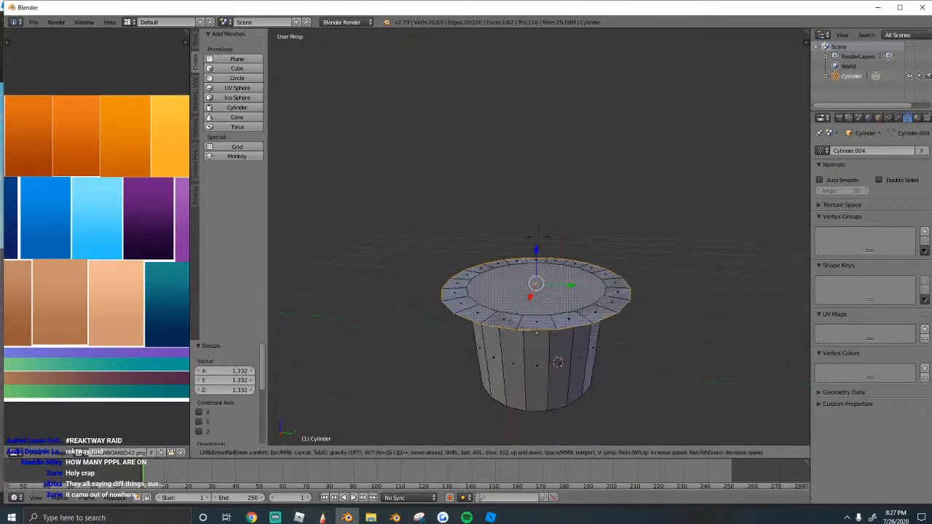
pyautogui.press('w')
pyautogui.click(539, 237)
pyautogui.hotkey('shift', 'f')
pyautogui.press('q')
pyautogui.click(539, 236)
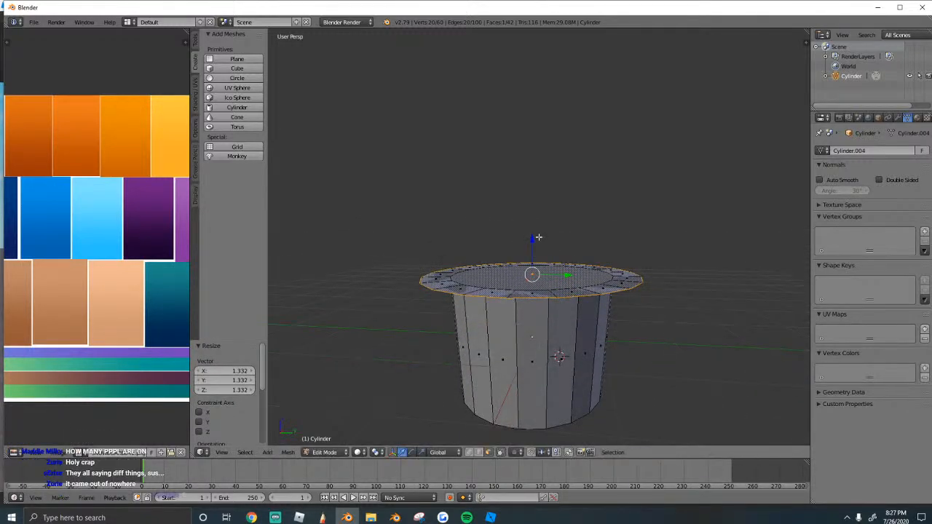
pyautogui.press('e')
pyautogui.click(743, 235)
pyautogui.press('s')
pyautogui.click(631, 160)
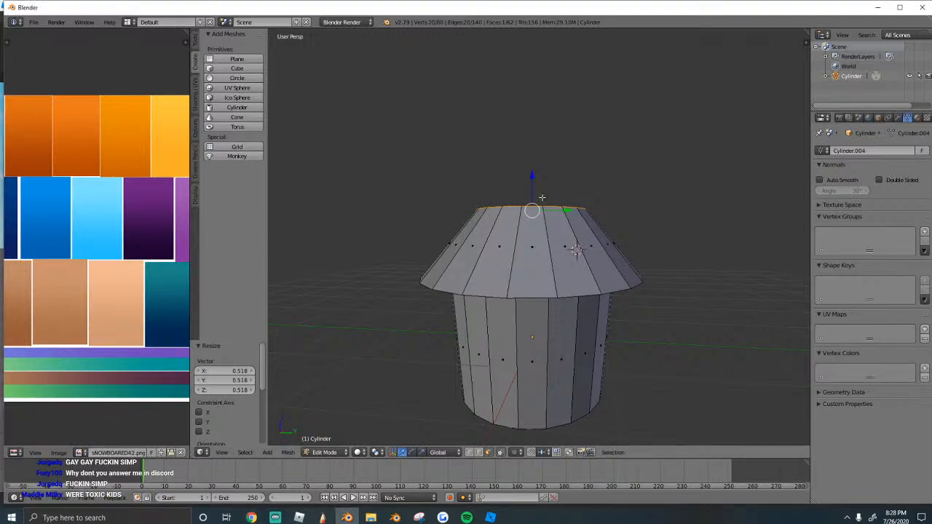
# Raise the roof's top face along the Z axis, narrow it, and lower it by 0.150 along Z.
pyautogui.moveTo(534, 177); pyautogui.dragTo(534, 121)
pyautogui.press('s')
pyautogui.click(617, 217)
pyautogui.hotkey('shift', 'f')
pyautogui.press('s')
pyautogui.click(539, 236)
pyautogui.moveTo(539, 173); pyautogui.dragTo(539, 179)
pyautogui.moveTo(931, 175); pyautogui.dragTo(931, 195)
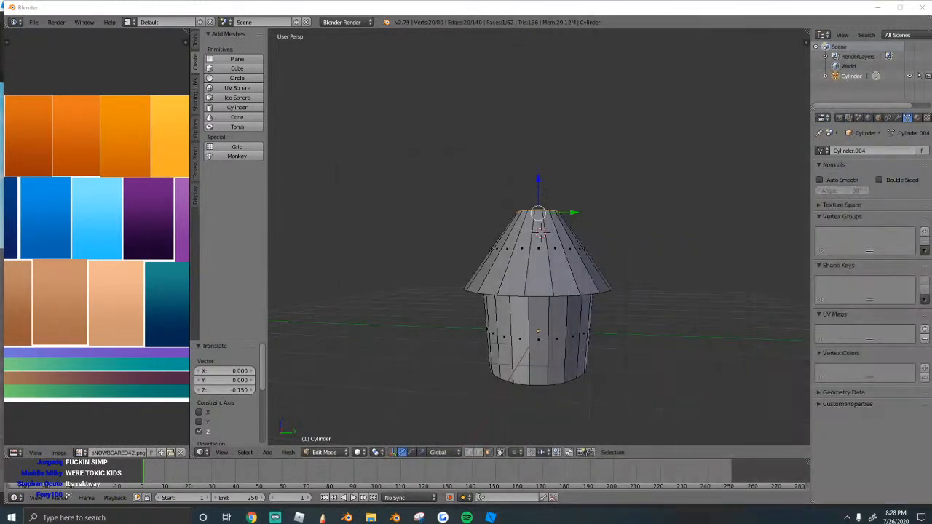
# Widen the roof's top face again and lower it along the Z axis to leave a short rim above the lip.
pyautogui.click(579, 234)
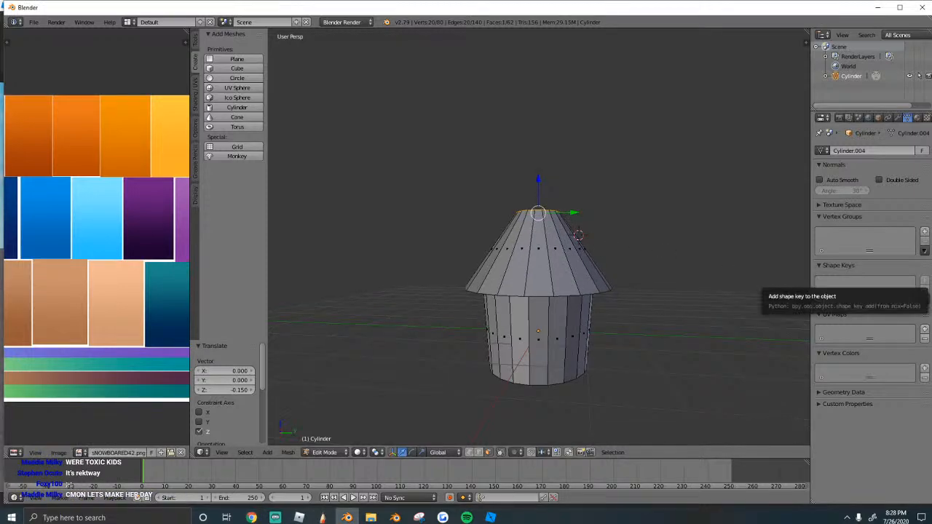
pyautogui.click(673, 232)
pyautogui.press('s')
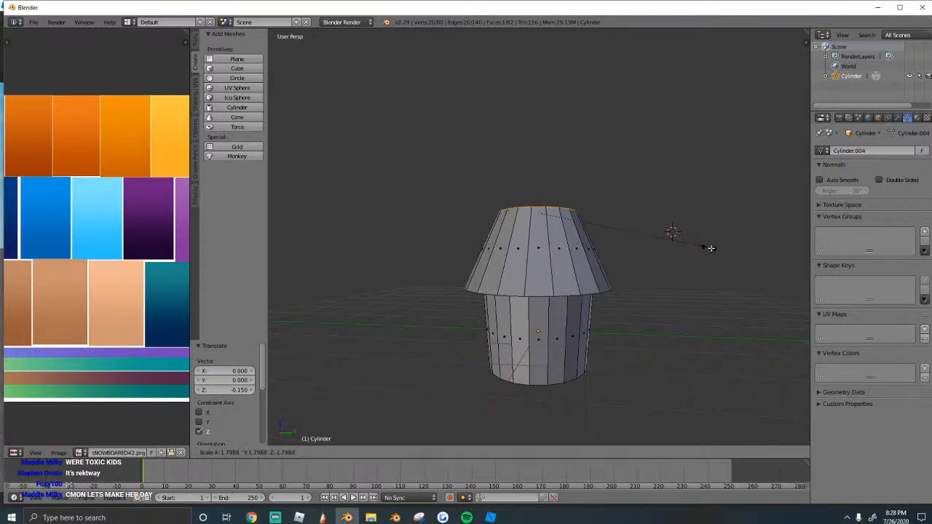
pyautogui.click(297, 282)
pyautogui.moveTo(539, 179); pyautogui.dragTo(543, 241)
# Extrude the rim's top face about 1.498 upward, shrink it and collapse it into a single point to form a cone.
pyautogui.hotkey('shift', 'f')
pyautogui.press('w')
pyautogui.press('e')
pyautogui.click(587, 281)
pyautogui.press('e')
pyautogui.click(561, 207)
pyautogui.press('s')
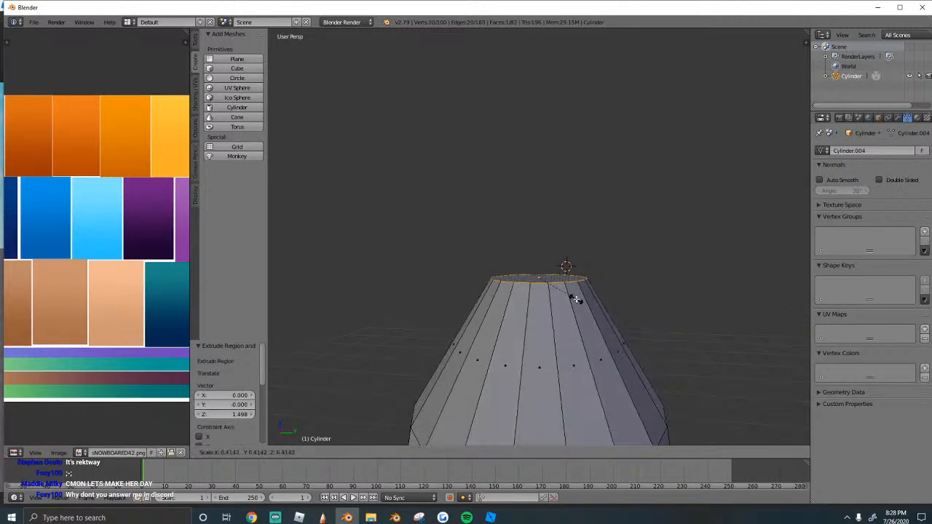
pyautogui.click(579, 299)
pyautogui.press('x')
pyautogui.click(560, 393)
# Adjust the height of the cone's tip along the Z axis.
pyautogui.hotkey('shift', 'f')
pyautogui.press('s')
pyautogui.press('w')
pyautogui.click(540, 237)
pyautogui.moveTo(552, 210); pyautogui.dragTo(555, 220)
# Select the whole mesh, shade its faces smooth, enable Auto Smooth at 30° and return to Object Mode.
pyautogui.press('a')
pyautogui.press('a')
pyautogui.scroll(-4, 564, 226)
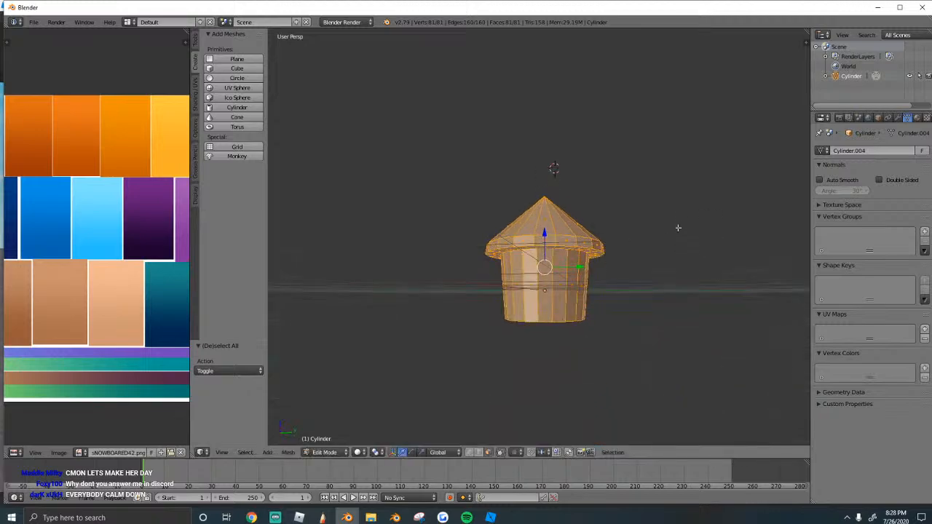
pyautogui.click(195, 92)
pyautogui.click(216, 59)
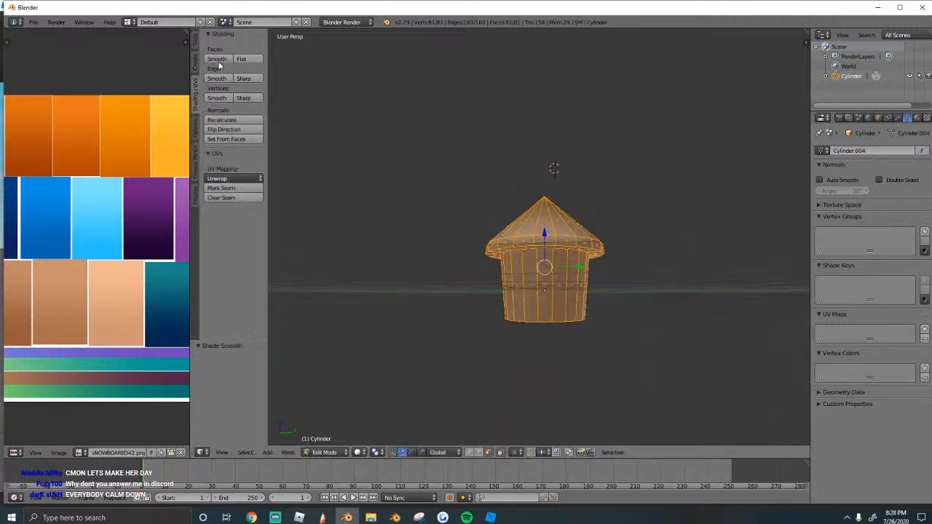
pyautogui.click(829, 183)
pyautogui.scroll(5, 539, 237)
pyautogui.press('a')
pyautogui.press('a')
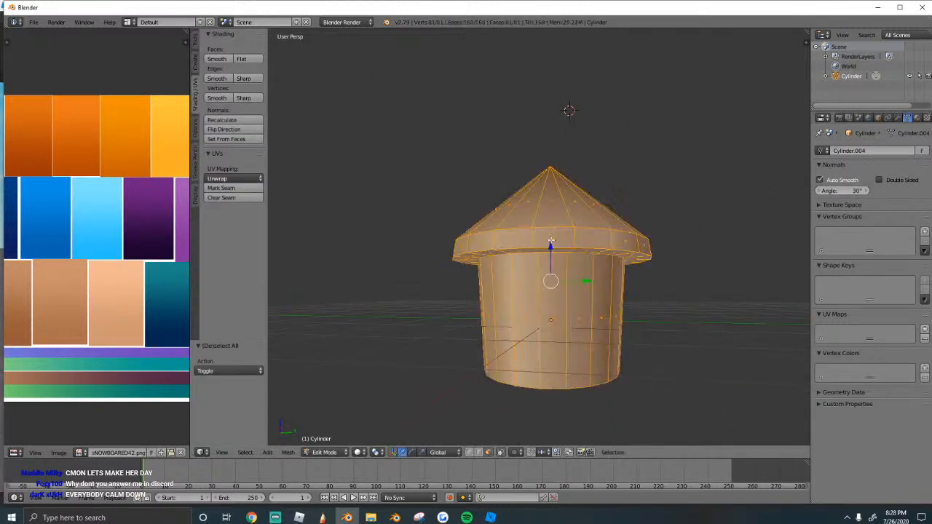
pyautogui.press('Tab')
# In Edit Mode, select the face ring under the roof's rim, raise it 0.085 along Z and return to Object Mode.
pyautogui.hotkey('shift', 'f')
pyautogui.press('s')
pyautogui.click(539, 237)
pyautogui.press('Tab')
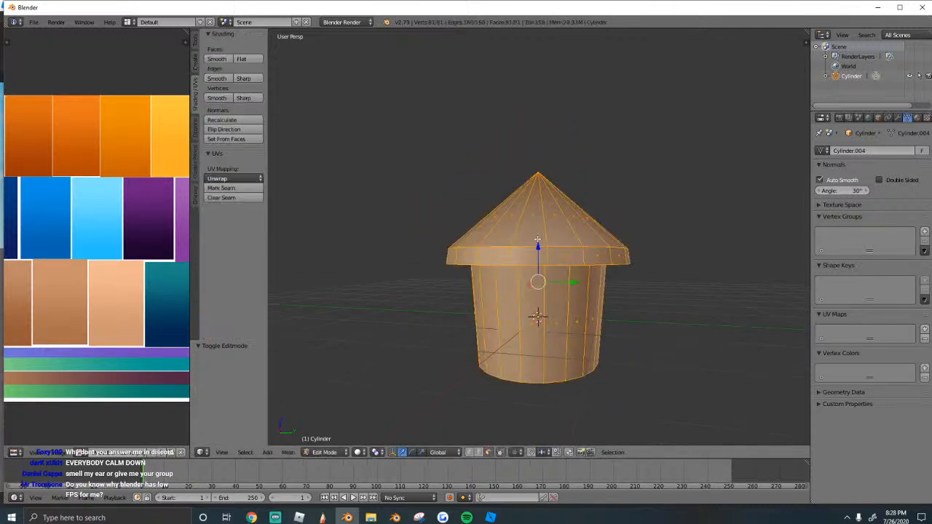
pyautogui.hotkey('shift', 'f')
pyautogui.press('s')
pyautogui.press('w')
pyautogui.click(540, 237)
pyautogui.keyDown('alt'); pyautogui.rightClick(533, 344); pyautogui.keyUp('alt')
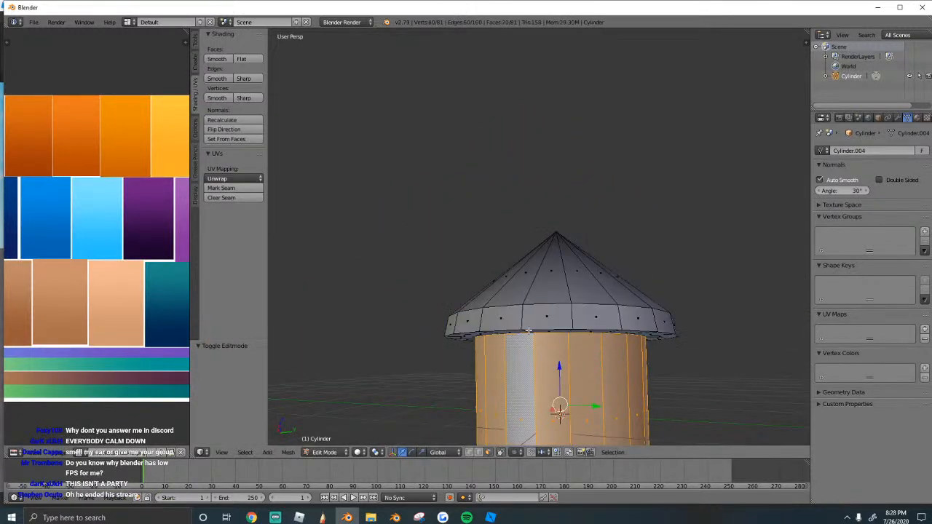
pyautogui.keyDown('alt'); pyautogui.rightClick(532, 335); pyautogui.keyUp('alt')
pyautogui.moveTo(560, 309); pyautogui.dragTo(559, 298)
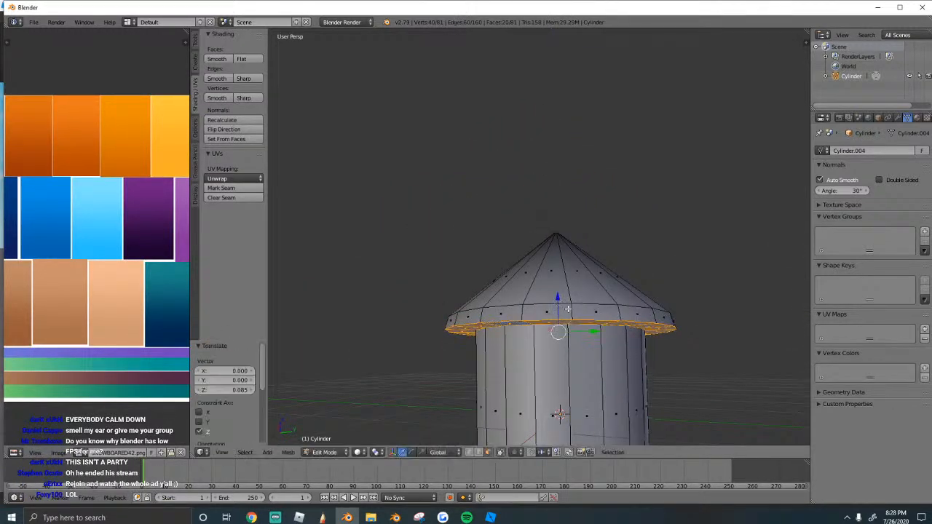
pyautogui.press('Tab')
# Switch to the front orthographic view and UV-project the entire mesh from that view, scaled to bounds.
pyautogui.hotkey('shift', 'f')
pyautogui.press('s')
pyautogui.click(530, 248)
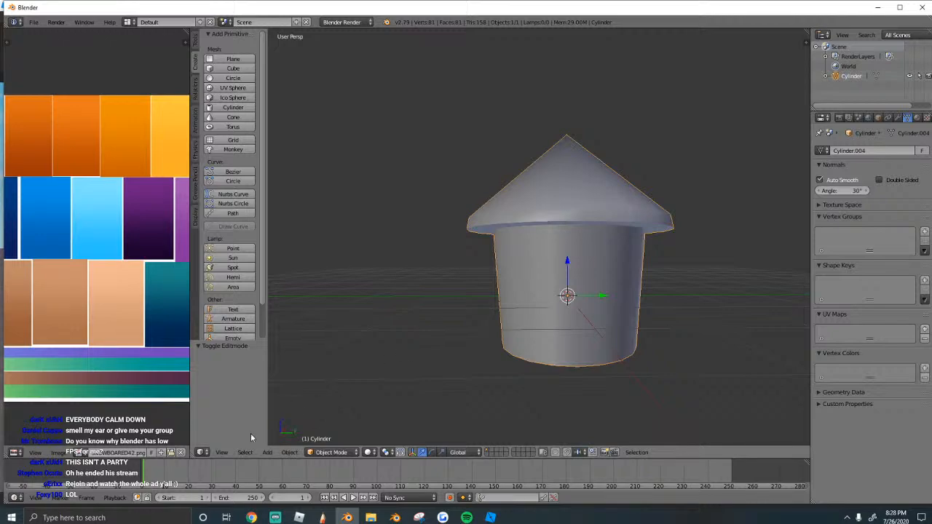
pyautogui.click(223, 452)
pyautogui.click(261, 333)
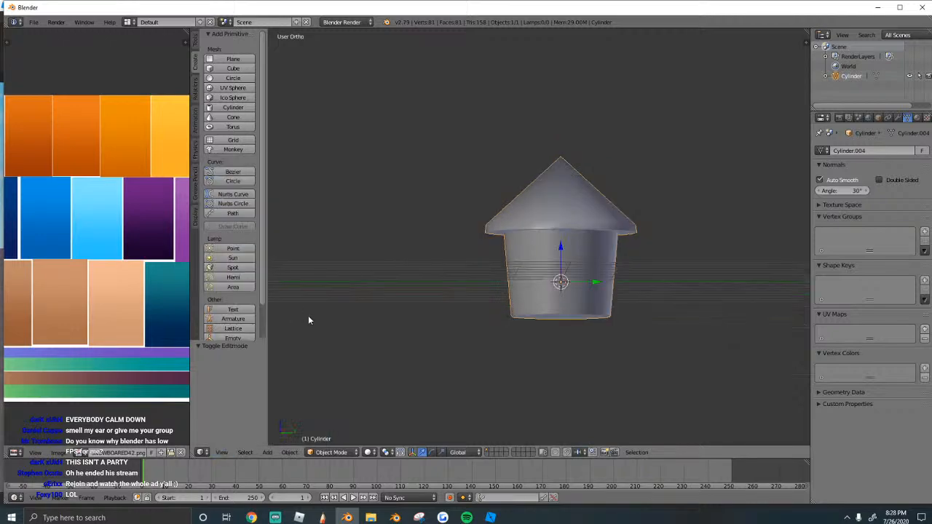
pyautogui.click(223, 453)
pyautogui.click(239, 389)
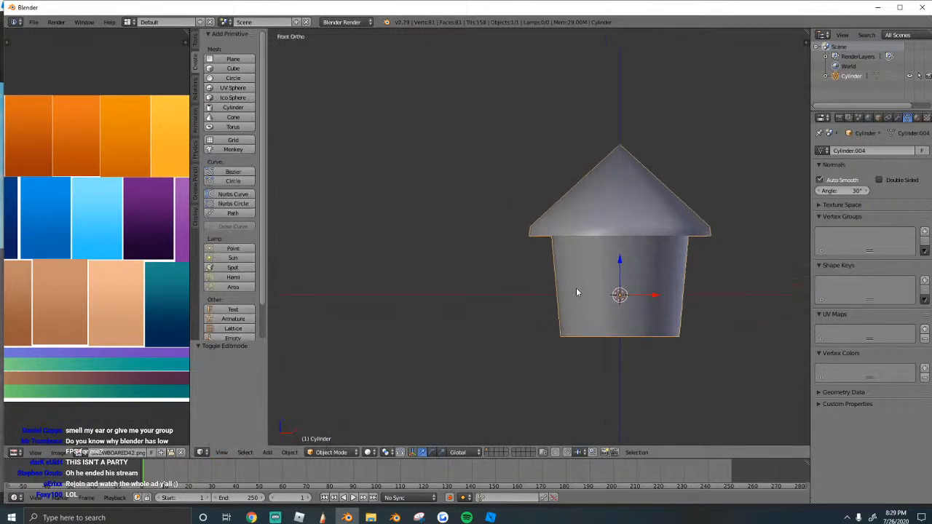
pyautogui.scroll(2, 574, 291)
pyautogui.press('Tab')
pyautogui.press('a')
pyautogui.press('u')
pyautogui.click(576, 309)
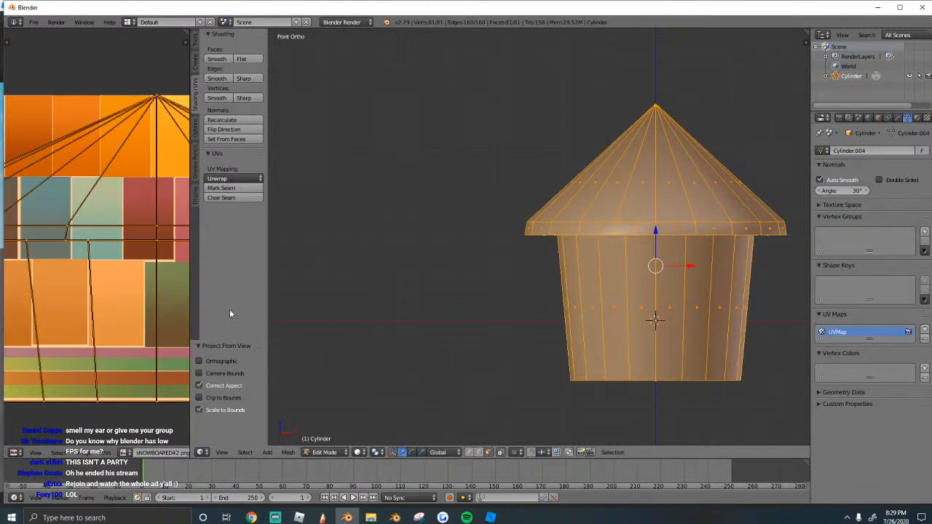
# Shrink the UV layout, place it on the second red swatch of the palette image and set the viewport shading to Texture.
pyautogui.scroll(-6, 134, 282)
pyautogui.press('s')
pyautogui.press('x')
pyautogui.click(125, 252)
pyautogui.press('s')
pyautogui.click(125, 251)
pyautogui.press('g')
pyautogui.click(67, 217)
pyautogui.scroll(5, 59, 222)
pyautogui.moveTo(90, 192); pyautogui.dragTo(119, 209, button='middle')
pyautogui.press('g')
pyautogui.click(125, 223)
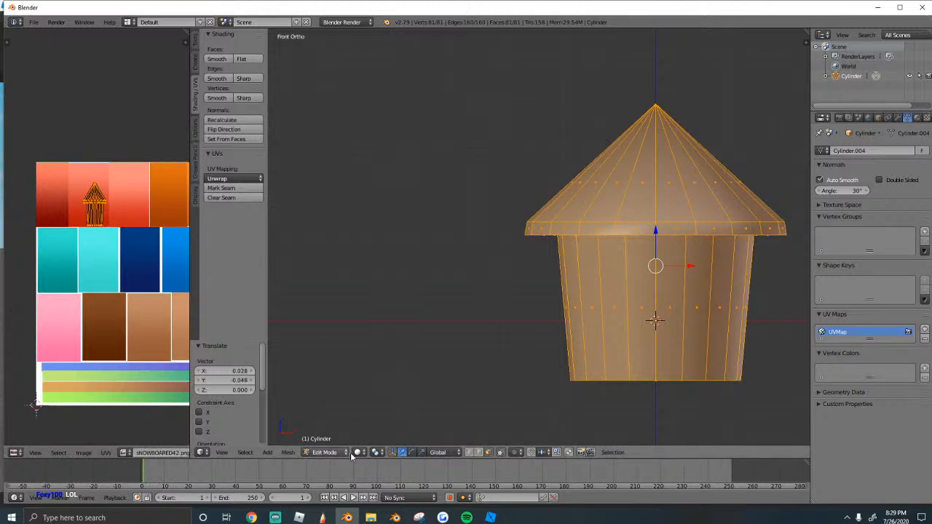
pyautogui.click(357, 452)
pyautogui.click(386, 408)
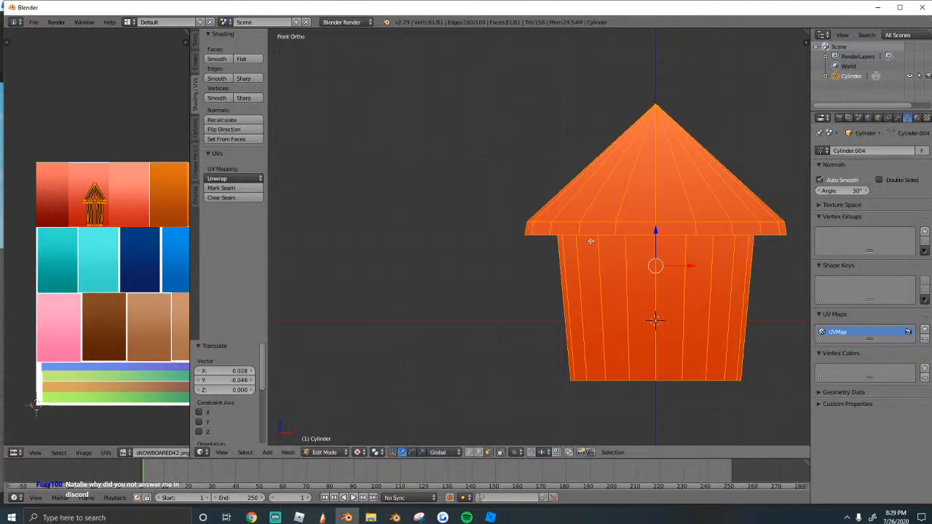
# Select every other vertical strip of faces around the wall, the underside and the roof's rim.
pyautogui.rightClick(605, 234)
pyautogui.moveTo(606, 232); pyautogui.dragTo(546, 217, button='middle')
pyautogui.keyDown('shift'); pyautogui.rightClick(540, 216); pyautogui.keyUp('shift')
pyautogui.hotkey('shift', 'f')
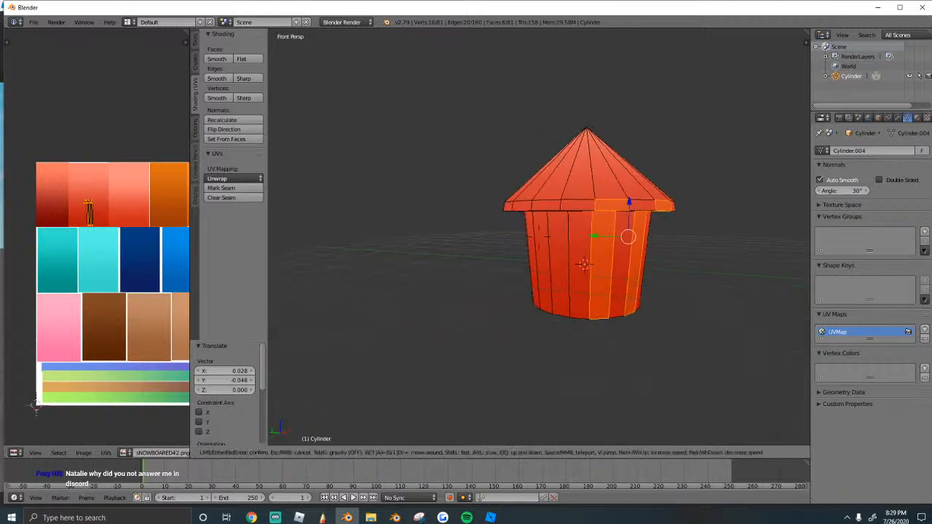
pyautogui.press('w')
pyautogui.press('s')
pyautogui.press('w')
pyautogui.click(684, 222)
pyautogui.hotkey('shift', 'f')
pyautogui.press('a')
pyautogui.click(540, 238)
pyautogui.keyDown('shift'); pyautogui.rightClick(653, 237); pyautogui.keyUp('shift')
pyautogui.hotkey('shift', 'f')
pyautogui.press('a')
pyautogui.click(540, 237)
pyautogui.keyDown('alt'); pyautogui.keyDown('shift'); pyautogui.rightClick(602, 232); pyautogui.keyUp('shift'); pyautogui.keyUp('alt')
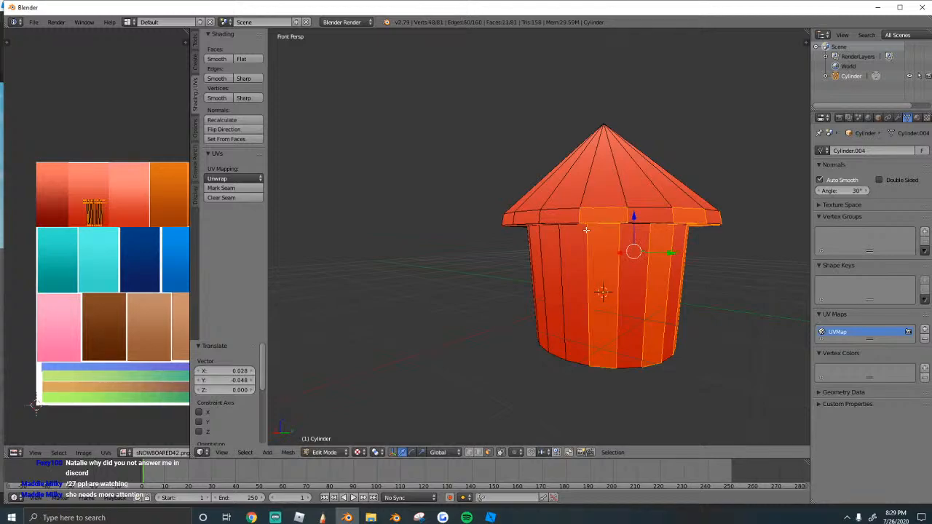
pyautogui.hotkey('shift', 'f')
pyautogui.press('a')
pyautogui.click(541, 237)
pyautogui.keyDown('alt'); pyautogui.keyDown('shift'); pyautogui.rightClick(594, 240); pyautogui.keyUp('shift'); pyautogui.keyUp('alt')
pyautogui.hotkey('shift', 'f')
pyautogui.press('a')
pyautogui.press('w')
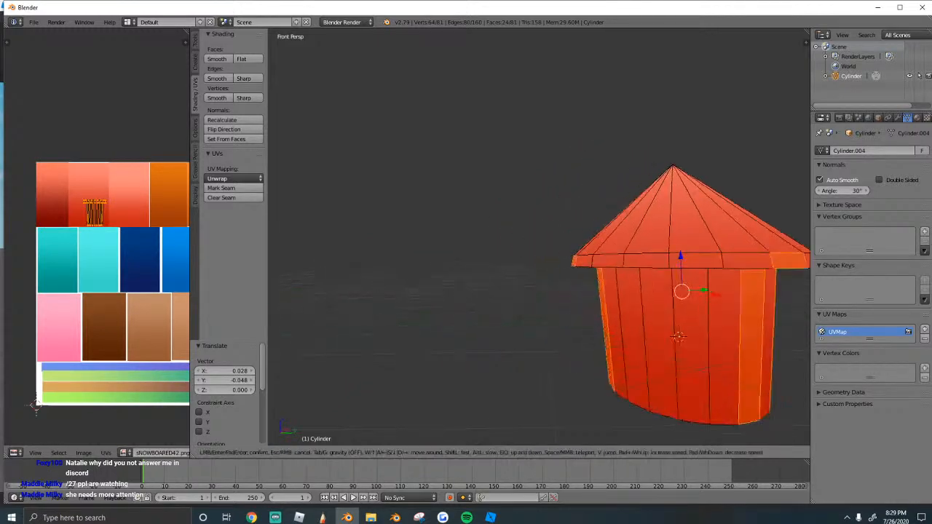
pyautogui.click(540, 237)
pyautogui.keyDown('alt'); pyautogui.keyDown('shift'); pyautogui.rightClick(657, 259); pyautogui.keyUp('shift'); pyautogui.keyUp('alt')
pyautogui.keyDown('alt'); pyautogui.keyDown('shift'); pyautogui.rightClick(572, 256); pyautogui.keyUp('shift'); pyautogui.keyUp('alt')
# Add the alternate cone faces above the selected strips to the selection, all around the roof.
pyautogui.hotkey('shift', 'f')
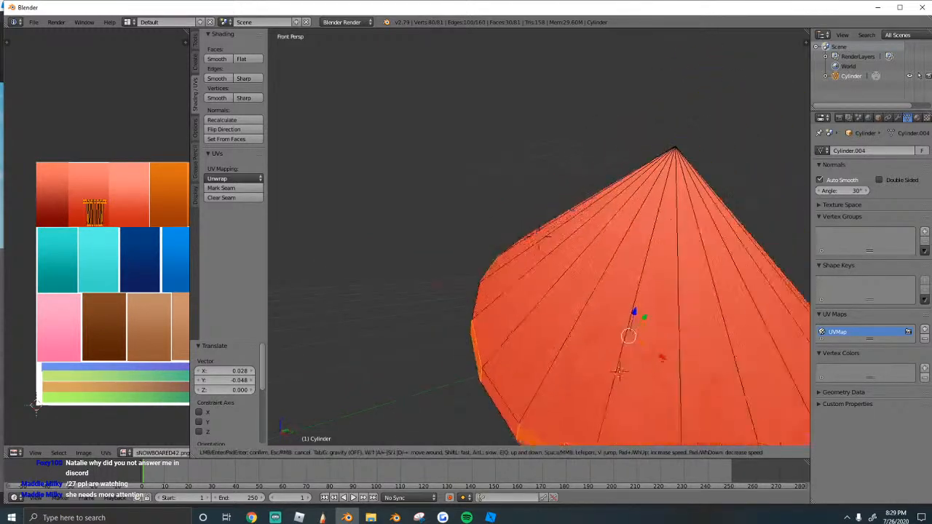
pyautogui.click(541, 237)
pyautogui.hotkey('shift', 'f')
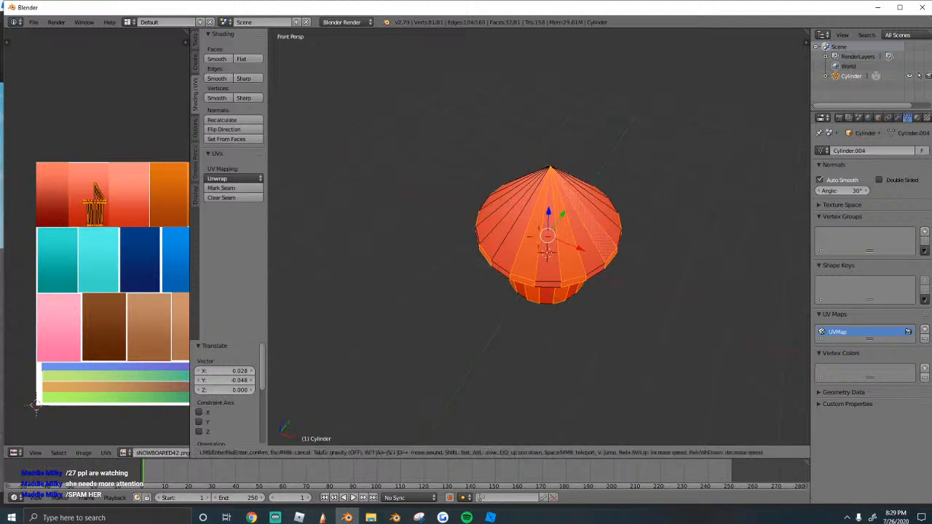
pyautogui.press('w')
pyautogui.press('d')
pyautogui.click(539, 237)
pyautogui.keyDown('shift'); pyautogui.rightClick(552, 240); pyautogui.keyUp('shift')
pyautogui.hotkey('shift', 'f')
pyautogui.press('d')
pyautogui.click(540, 238)
pyautogui.keyDown('shift'); pyautogui.rightClick(494, 231); pyautogui.keyUp('shift')
pyautogui.keyDown('shift'); pyautogui.rightClick(565, 221); pyautogui.keyUp('shift')
pyautogui.hotkey('shift', 'f')
pyautogui.press('d')
pyautogui.click(539, 238)
pyautogui.keyDown('shift'); pyautogui.rightClick(515, 273); pyautogui.keyUp('shift')
pyautogui.keyDown('shift'); pyautogui.rightClick(596, 284); pyautogui.keyUp('shift')
pyautogui.hotkey('shift', 'f')
pyautogui.press('d')
pyautogui.click(539, 238)
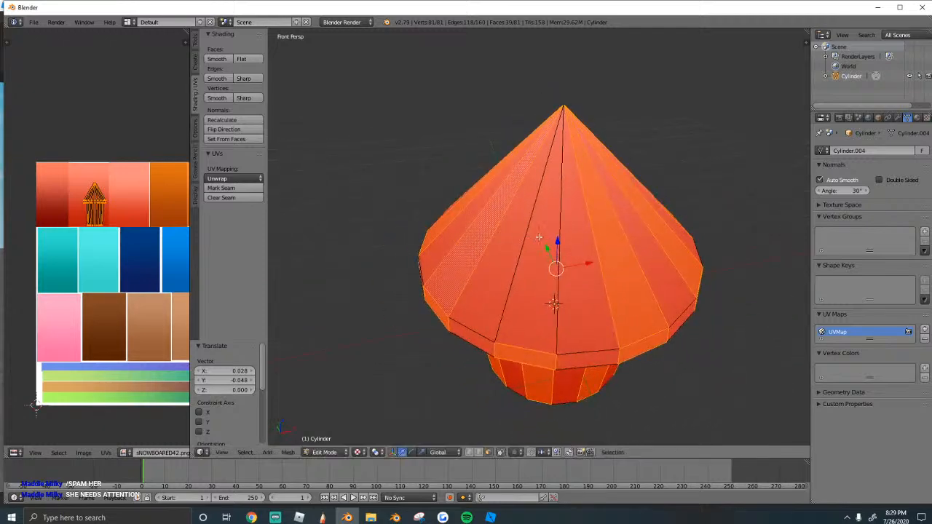
# Move the selected strips' UVs onto the palette's white area, shrink them to fit and return to Object Mode.
pyautogui.press('g')
pyautogui.click(119, 268)
pyautogui.scroll(-1, 119, 268)
pyautogui.moveTo(119, 268); pyautogui.dragTo(5, 255, button='middle')
pyautogui.press('g')
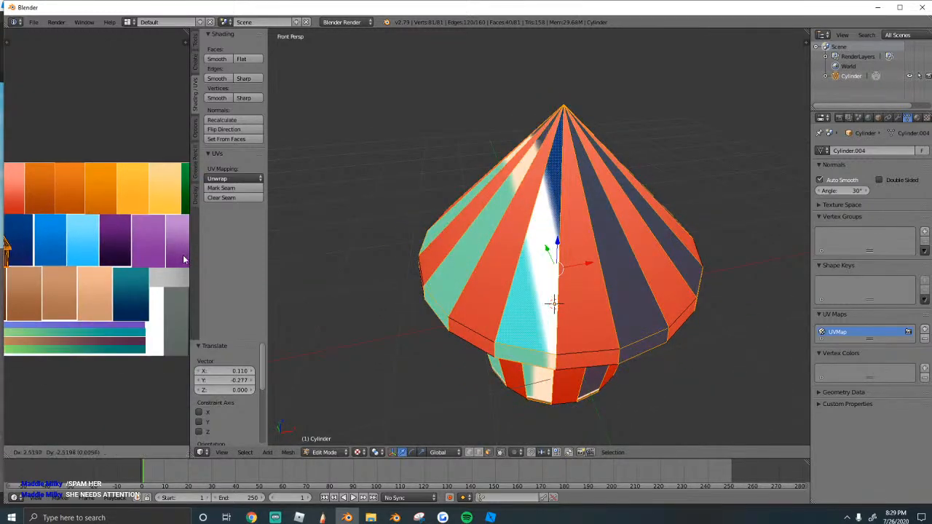
pyautogui.click(160, 332)
pyautogui.press('s')
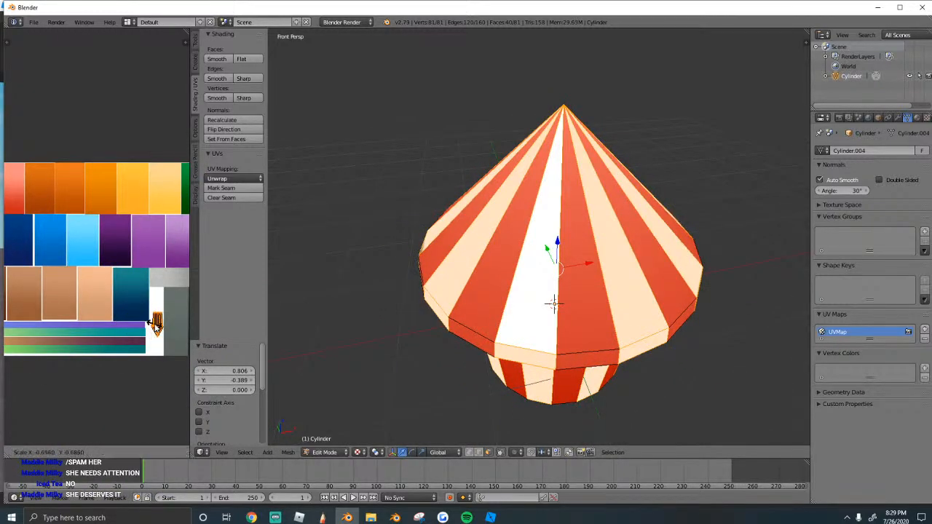
pyautogui.click(156, 326)
pyautogui.press('Tab')
pyautogui.hotkey('shift', 'f')
pyautogui.press('s')
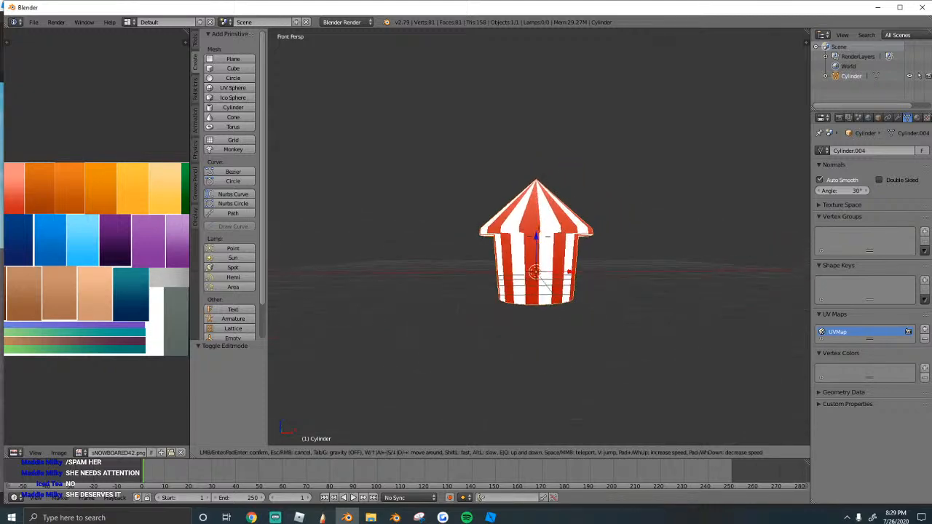
# Switch the 3D viewport to an orthographic front view of the tent.
pyautogui.press('w')
pyautogui.press('Return')
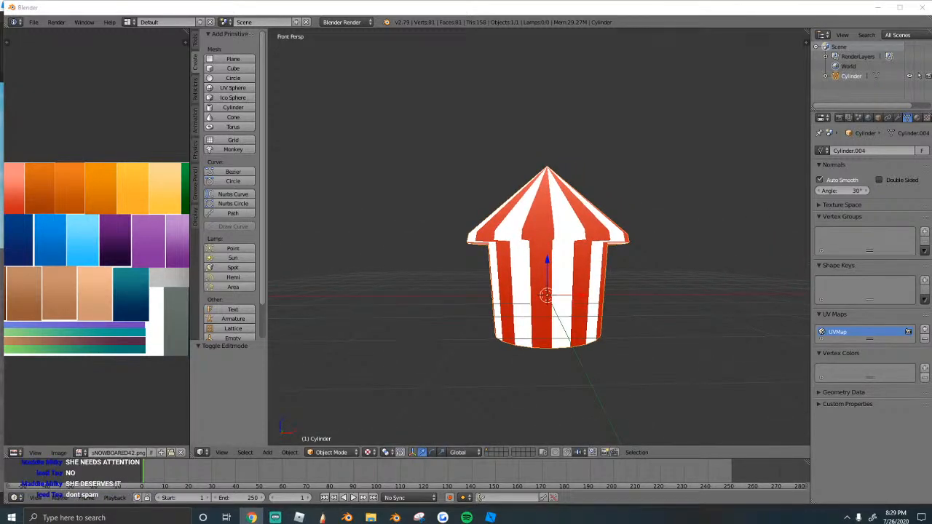
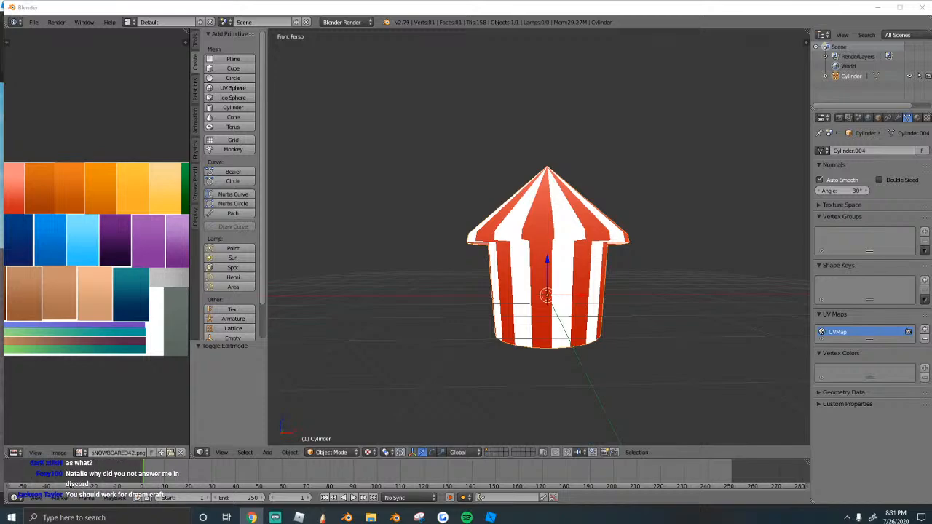
pyautogui.click(721, 241)
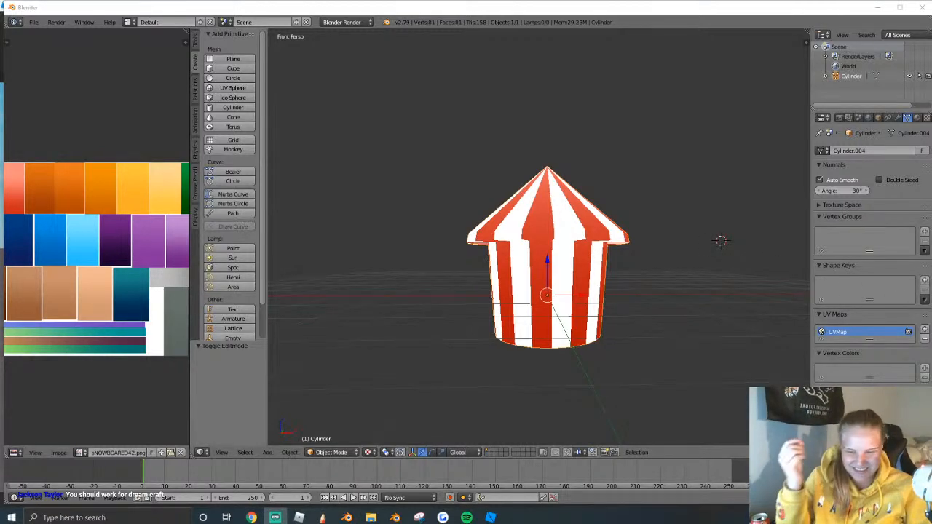
pyautogui.click(632, 334)
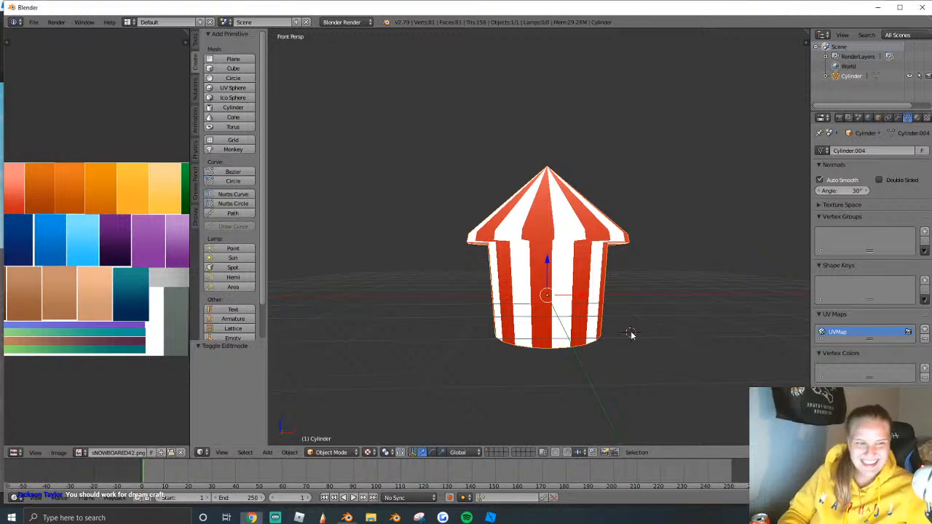
pyautogui.scroll(-1, 630, 336)
pyautogui.click(221, 452)
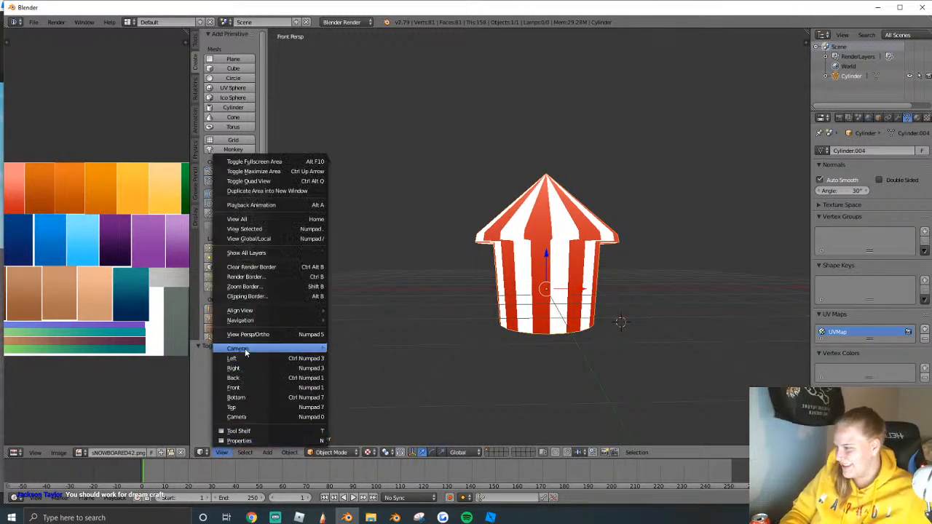
pyautogui.click(254, 335)
pyautogui.click(222, 452)
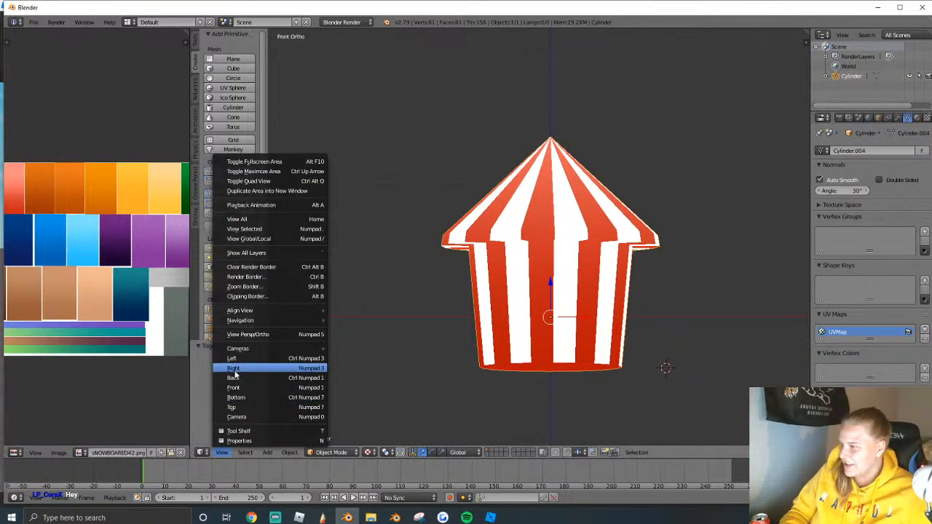
pyautogui.click(232, 370)
pyautogui.click(222, 452)
pyautogui.click(234, 389)
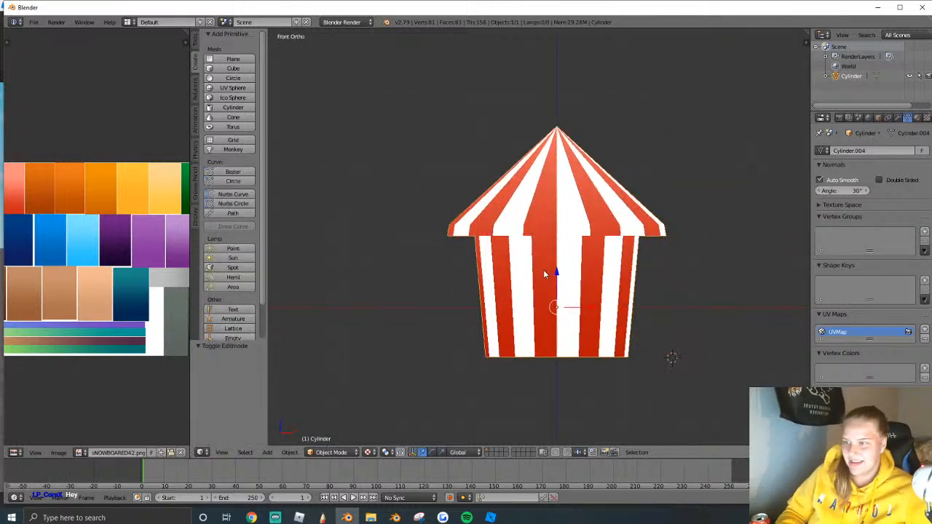
# Set the tent's origin to the 3D cursor near the middle of its wall and clear the tent's location.
pyautogui.press('Tab')
pyautogui.press('Tab')
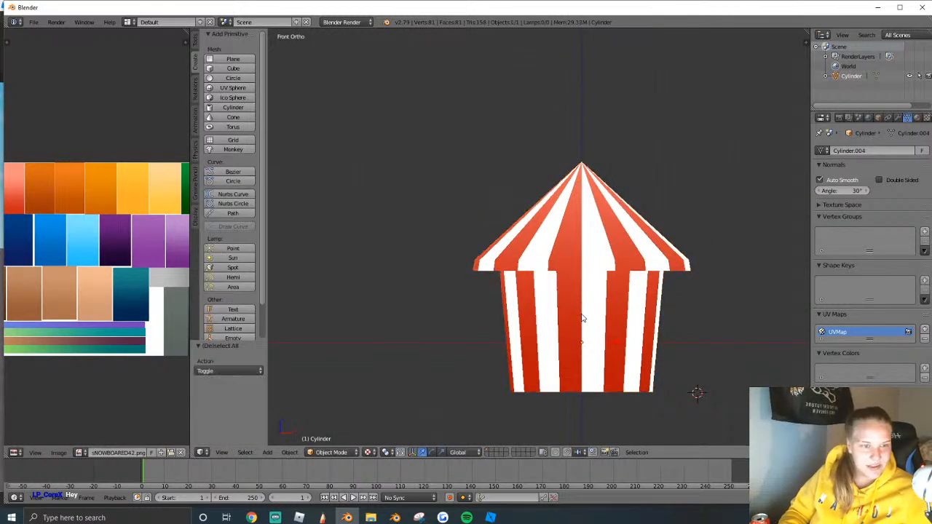
pyautogui.press('Tab')
pyautogui.press('Tab')
pyautogui.press('Tab')
pyautogui.press('Tab')
pyautogui.scroll(-2, 580, 313)
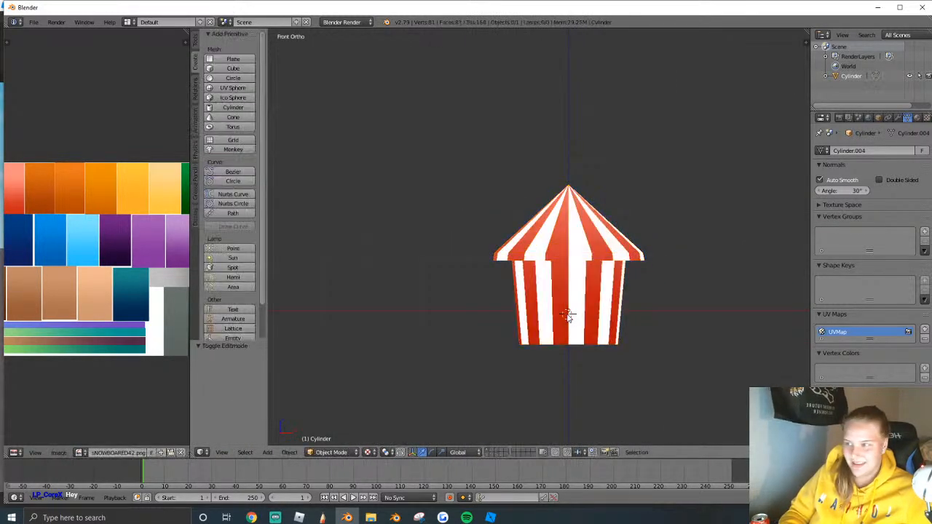
pyautogui.hotkey('ctrl', 'shift', 'c')
pyautogui.hotkey('ctrl', 'shift', 'alt', 'c')
pyautogui.click(535, 339)
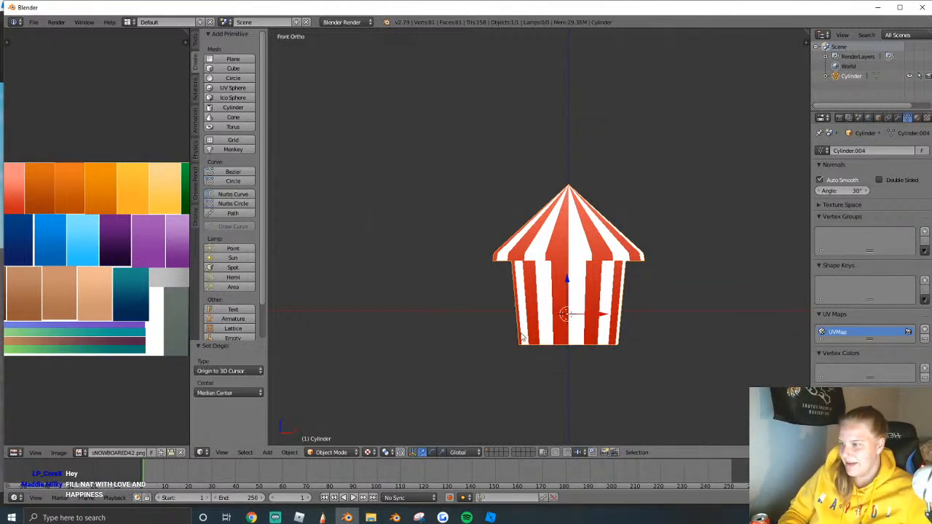
pyautogui.press('super')
pyautogui.press('super')
pyautogui.press('a')
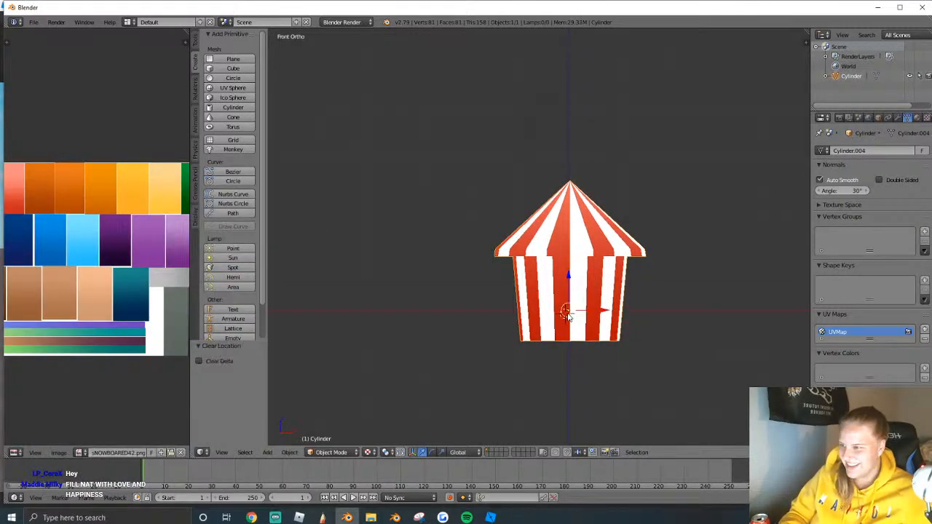
# Add a cube and clear its location.
pyautogui.scroll(-2, 520, 292)
pyautogui.click(233, 68)
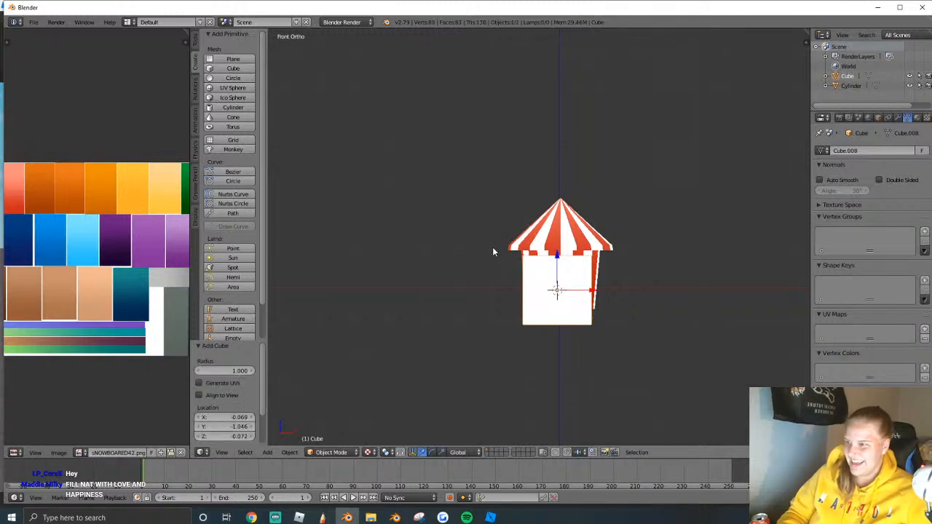
pyautogui.scroll(1, 545, 293)
pyautogui.hotkey('alt', 'g')
pyautogui.scroll(2, 546, 293)
pyautogui.scroll(-2, 560, 301)
pyautogui.moveTo(560, 302); pyautogui.dragTo(645, 332, button='middle')
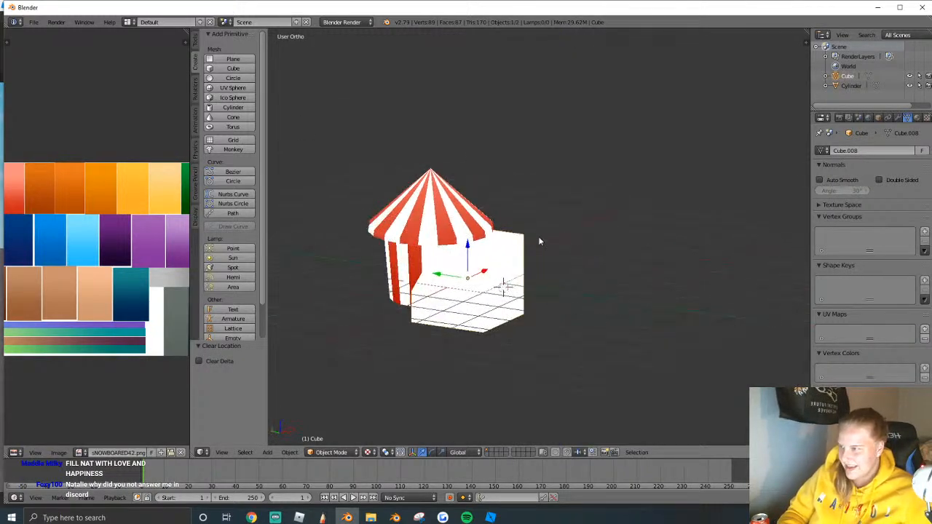
# Scale the cube down uniformly to about 0.49 in Object Mode.
pyautogui.hotkey('shift', 'f')
pyautogui.press('s')
pyautogui.press('w')
pyautogui.press('d')
pyautogui.click(539, 239)
pyautogui.hotkey('shift', 'f')
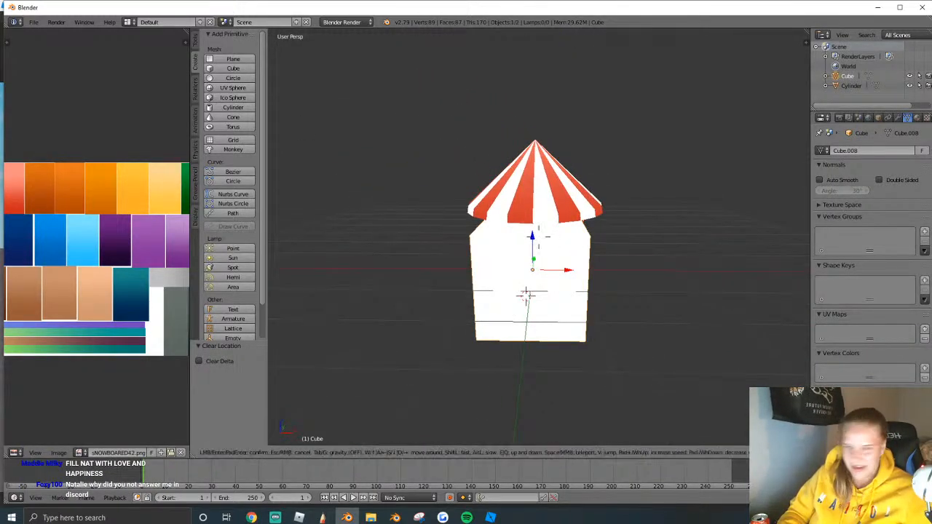
pyautogui.press('d')
pyautogui.click(539, 238)
pyautogui.press('Tab')
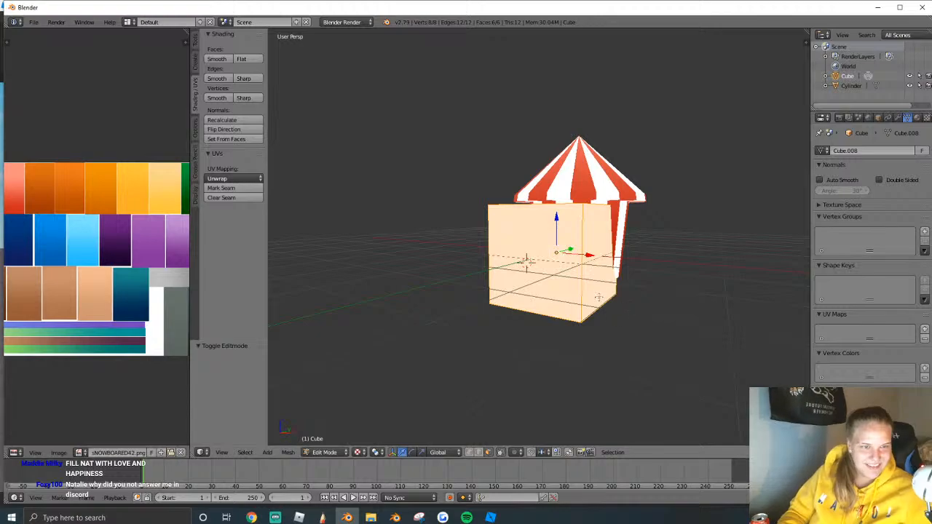
pyautogui.press('Tab')
pyautogui.press('s')
pyautogui.click(591, 290)
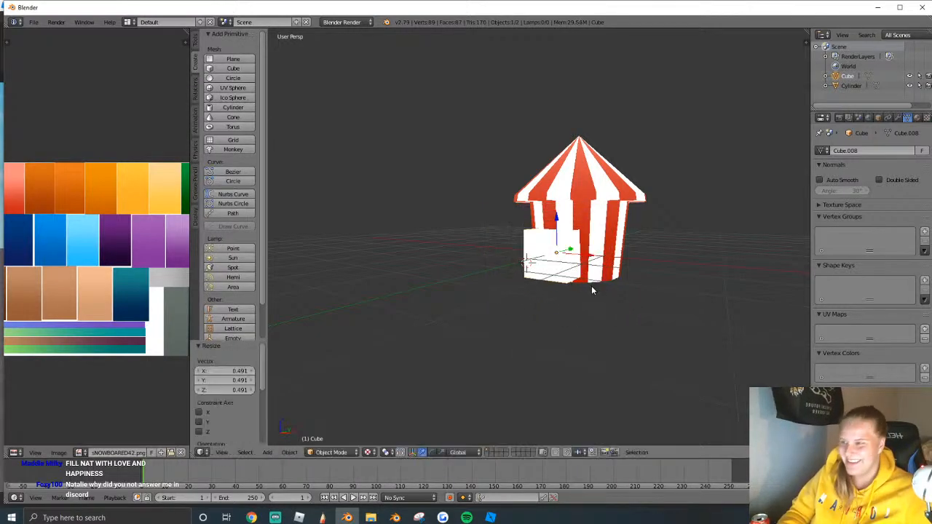
# Taper the cube into a doorway shape by scaling its top face to about 0.44 along X in Edit Mode.
pyautogui.hotkey('shift', 'f')
pyautogui.press('w')
pyautogui.press('a')
pyautogui.click(539, 237)
pyautogui.hotkey('shift', 'f')
pyautogui.press('s')
pyautogui.press('a')
pyautogui.press('w')
pyautogui.click(539, 237)
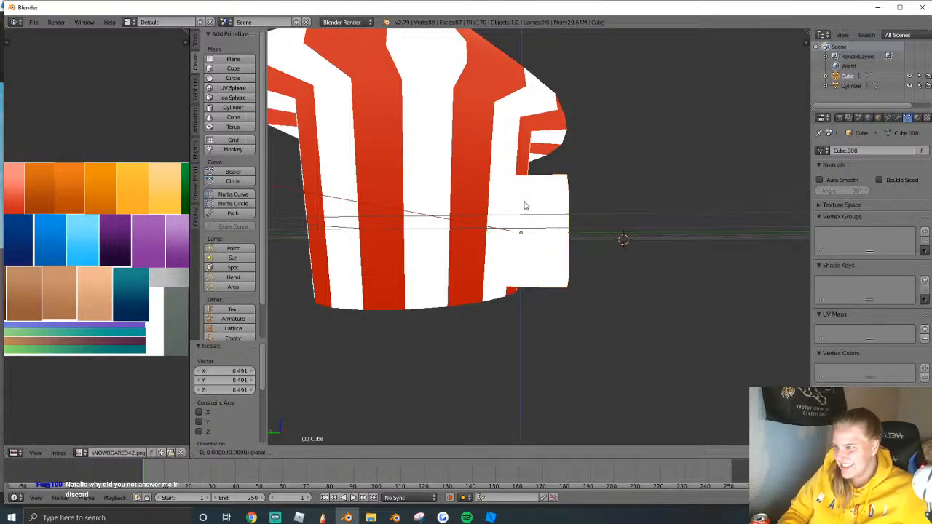
pyautogui.press('Tab')
pyautogui.hotkey('shift', 'f')
pyautogui.press('w')
pyautogui.press('e')
pyautogui.click(539, 238)
pyautogui.rightClick(552, 328)
pyautogui.press('s')
pyautogui.press('x')
pyautogui.click(612, 335)
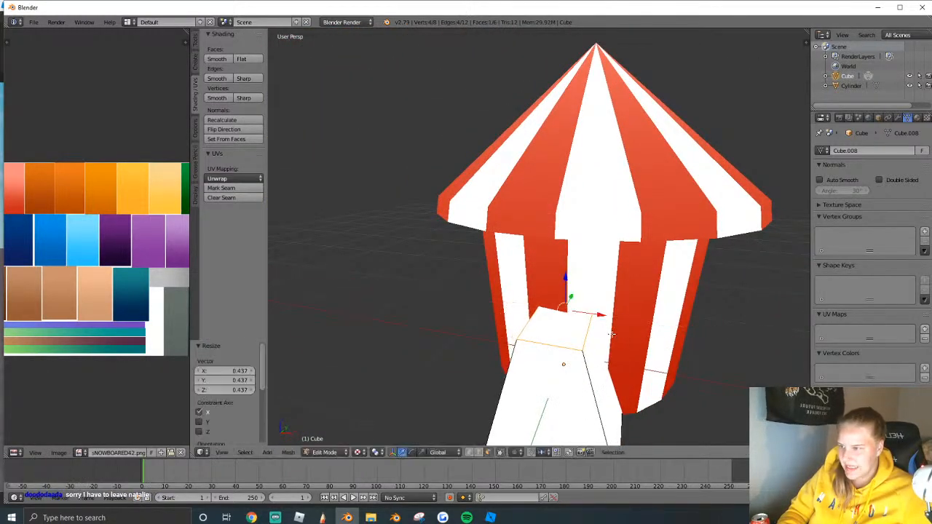
# Adjust the top face's height along Z and narrow it by a factor of about 0.89 along X.
pyautogui.scroll(-3, 612, 334)
pyautogui.press('g')
pyautogui.press('z')
pyautogui.click(523, 270)
pyautogui.press('s')
pyautogui.press('x')
pyautogui.click(625, 210)
# Check the tapered block against the tent wall from several sides and return to Object Mode.
pyautogui.hotkey('shift', 'f')
pyautogui.press('w')
pyautogui.press('e')
pyautogui.press('a')
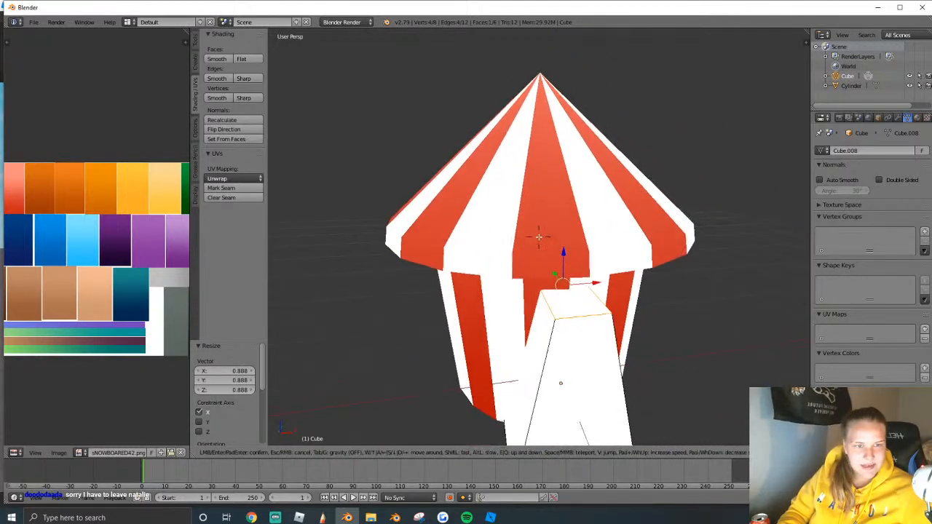
pyautogui.click(539, 237)
pyautogui.press('a')
pyautogui.press('a')
pyautogui.hotkey('shift', 'f')
pyautogui.press('s')
pyautogui.press('a')
pyautogui.press('w')
pyautogui.click(539, 238)
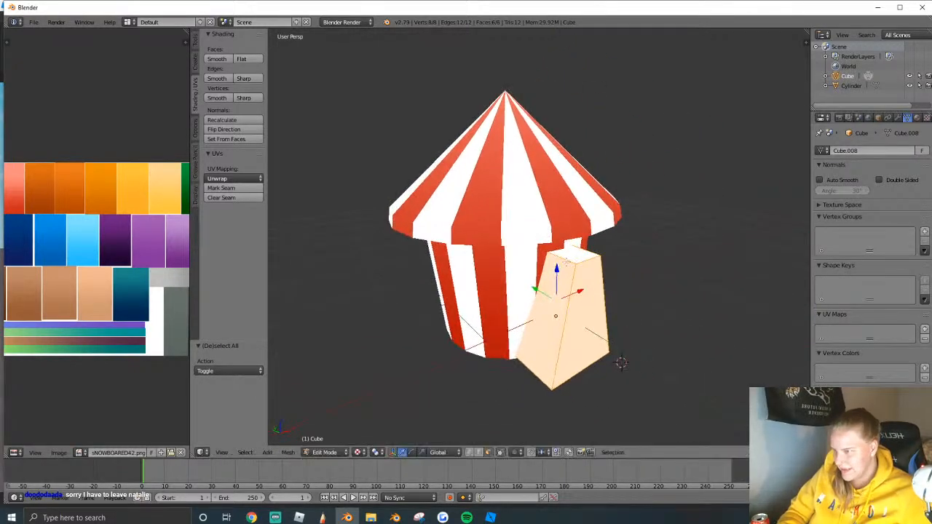
pyautogui.press('a')
pyautogui.press('a')
pyautogui.press('Tab')
pyautogui.hotkey('shift', 'f')
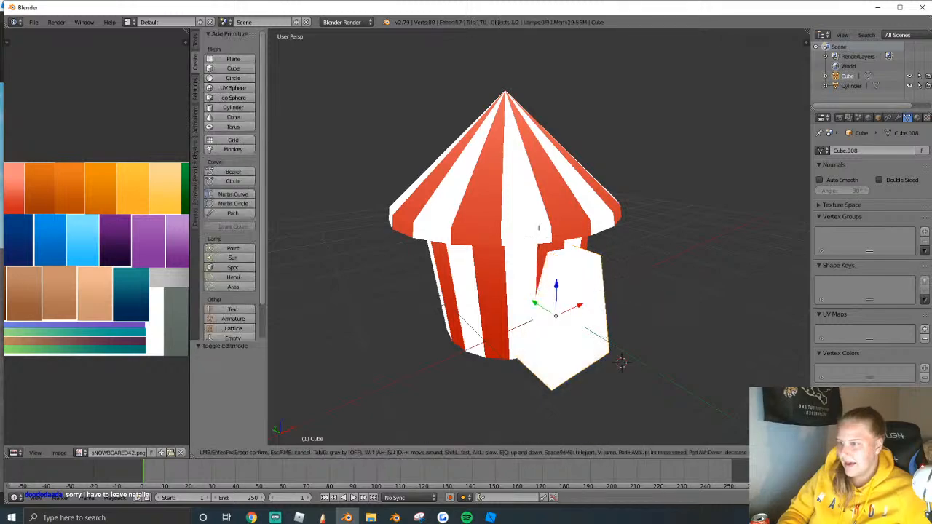
pyautogui.click(539, 238)
# Add a Boolean modifier to the tent, using the Difference operation with the cube as its object.
pyautogui.rightClick(540, 237)
pyautogui.click(898, 118)
pyautogui.click(880, 151)
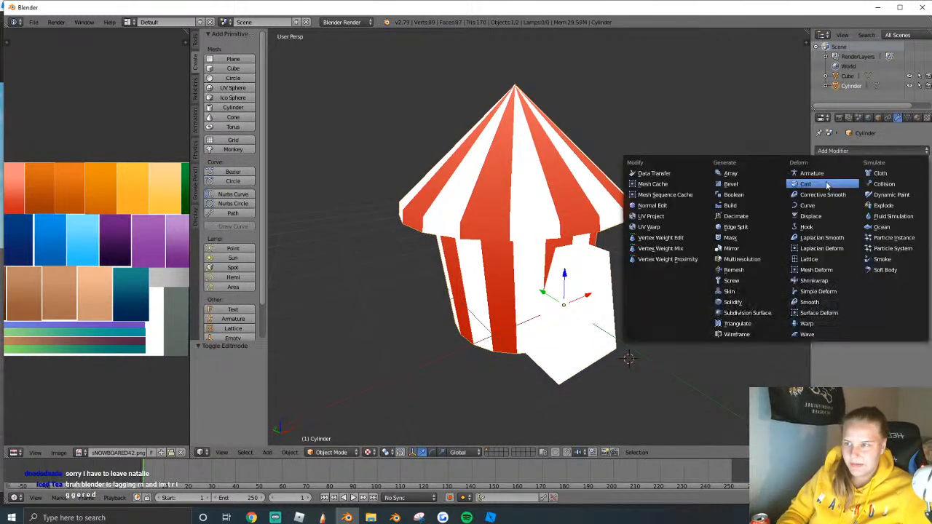
pyautogui.click(742, 197)
pyautogui.click(849, 204)
pyautogui.click(835, 174)
pyautogui.rightClick(574, 310)
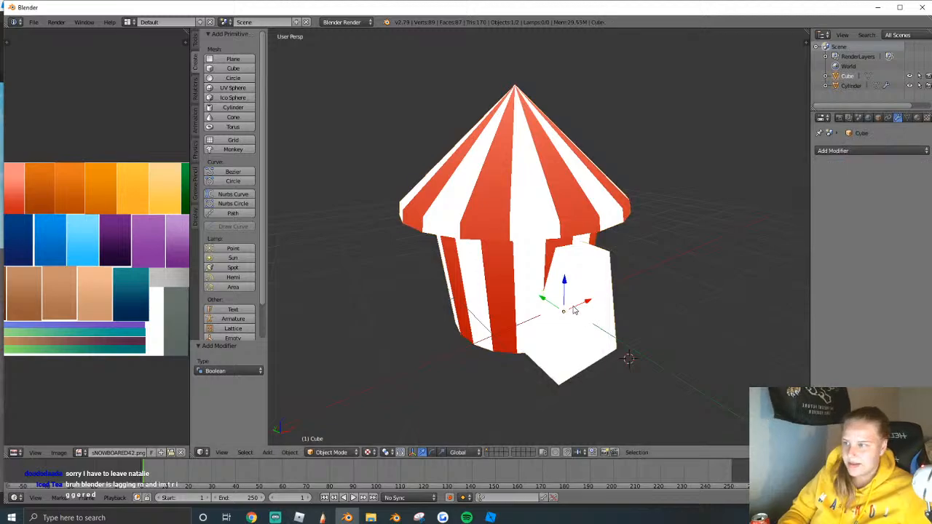
pyautogui.click(552, 243)
pyautogui.rightClick(552, 243)
pyautogui.click(896, 205)
pyautogui.click(891, 218)
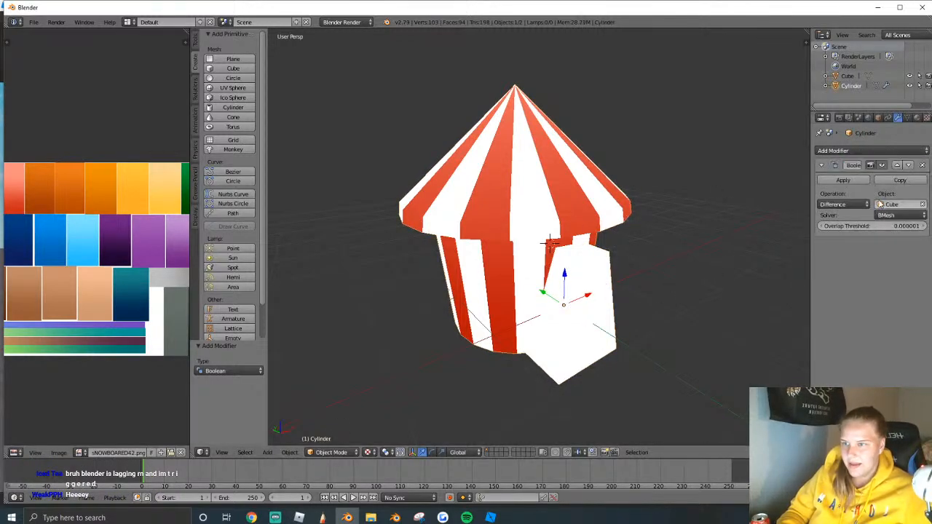
# Apply the tent's Boolean cut and delete the cutting cube.
pyautogui.rightClick(575, 313)
pyautogui.press('Delete')
pyautogui.hotkey('shift', 'f')
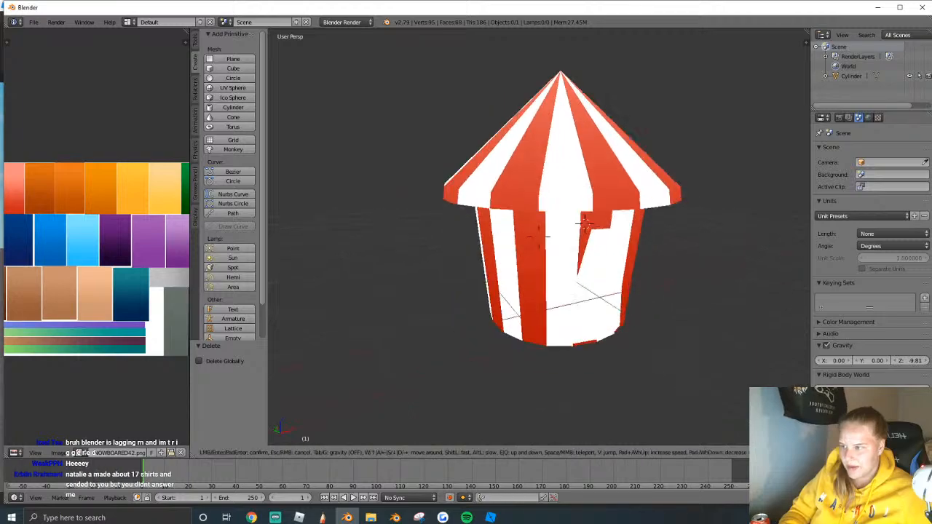
pyautogui.click(539, 237)
# Show the tent in Solid shading and move the doorway recess's back face -0.185 along Y in Edit Mode.
pyautogui.click(369, 454)
pyautogui.click(381, 420)
pyautogui.hotkey('shift', 'f')
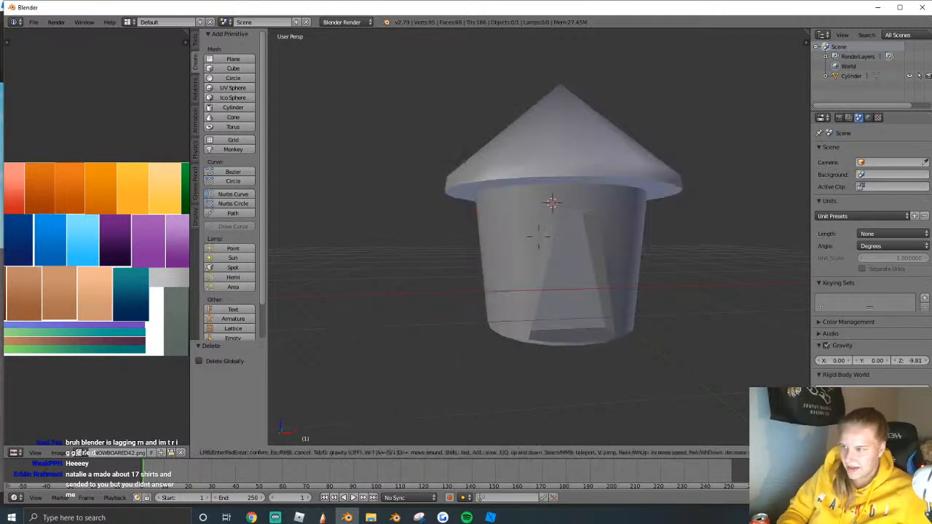
pyautogui.click(539, 236)
pyautogui.rightClick(469, 245)
pyautogui.press('Tab')
pyautogui.rightClick(496, 278)
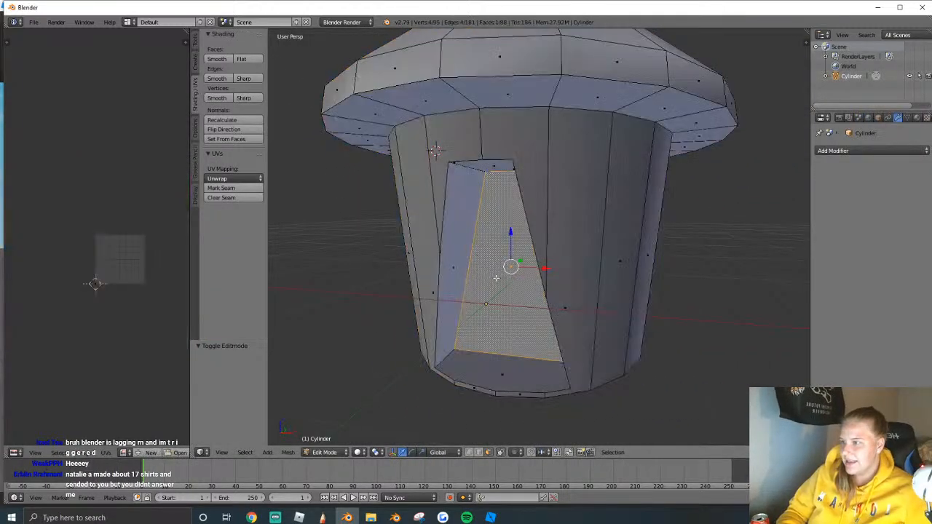
pyautogui.moveTo(518, 260); pyautogui.dragTo(467, 166)
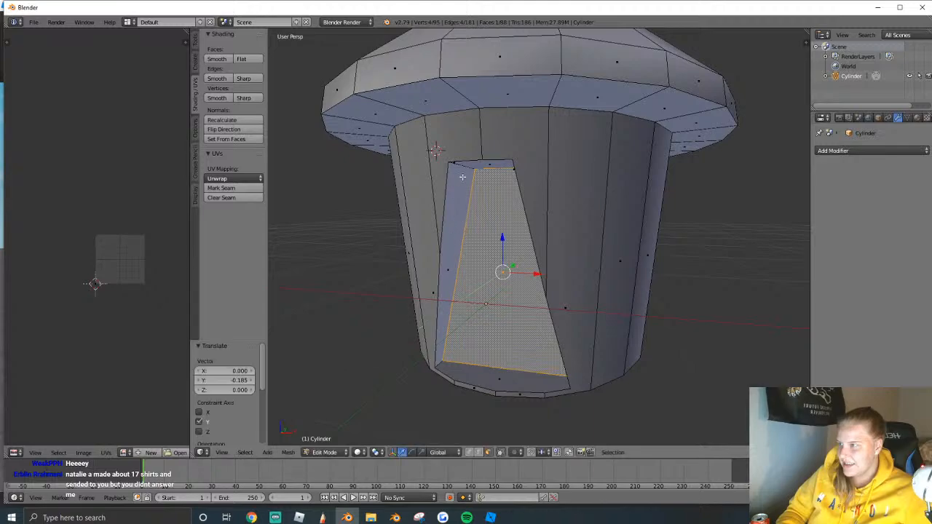
# Select the doorway recess's inner faces and assign the sNOWBOARED42.png image to them in Texture shading.
pyautogui.moveTo(467, 166)
pyautogui.mouseDown(button='middle')
pyautogui.moveTo(598, 276)
pyautogui.moveTo(538, 236)
pyautogui.moveTo(567, 280)
pyautogui.mouseUp(button='middle')
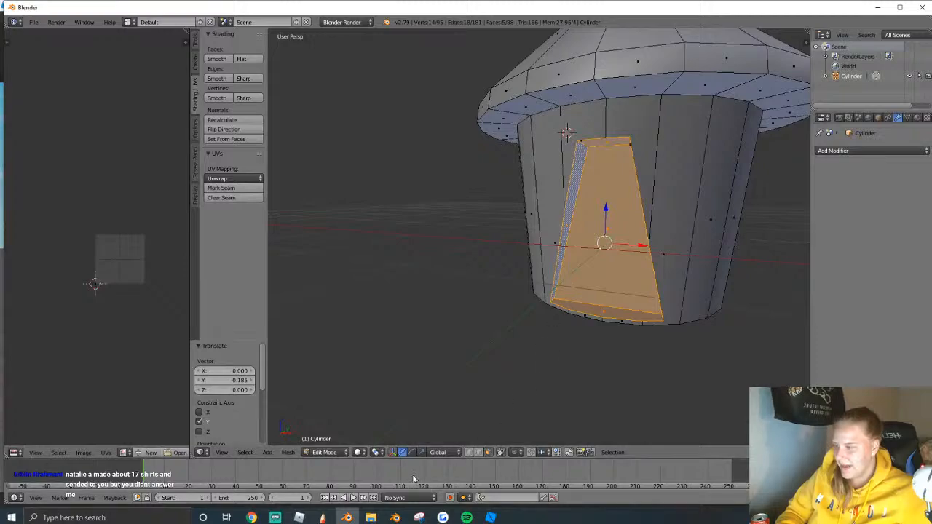
pyautogui.click(358, 452)
pyautogui.click(358, 452)
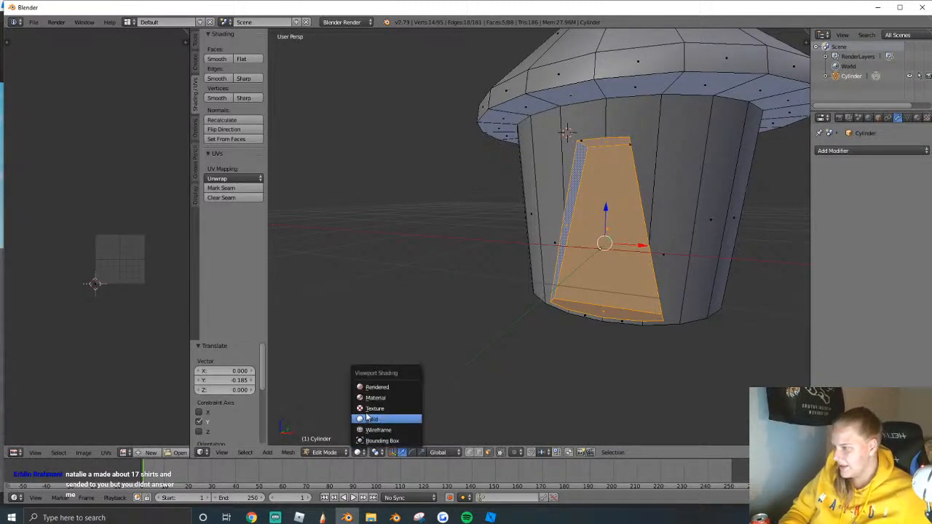
pyautogui.click(371, 409)
pyautogui.click(125, 452)
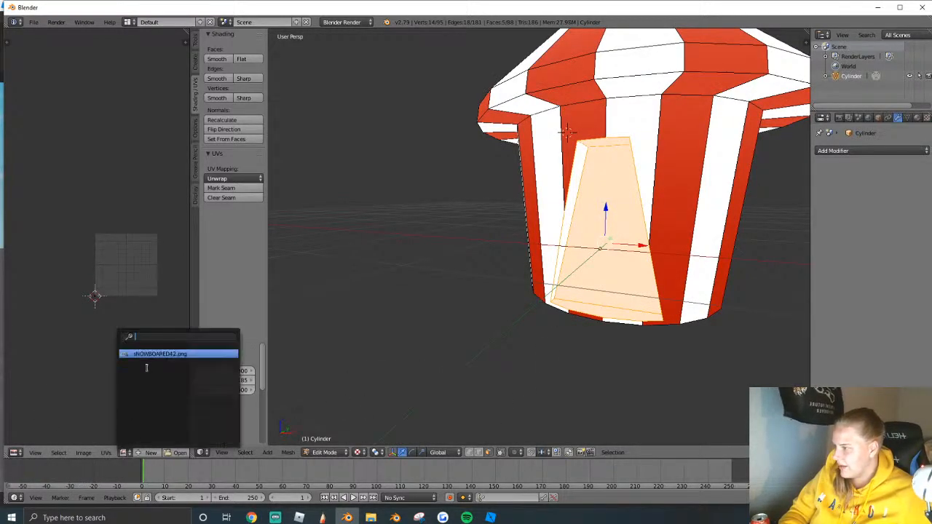
pyautogui.click(143, 356)
# Move the doorway recess's UVs off the colour swatches so that its inner faces turn black.
pyautogui.press('a')
pyautogui.press('a')
pyautogui.scroll(-5, 512, 298)
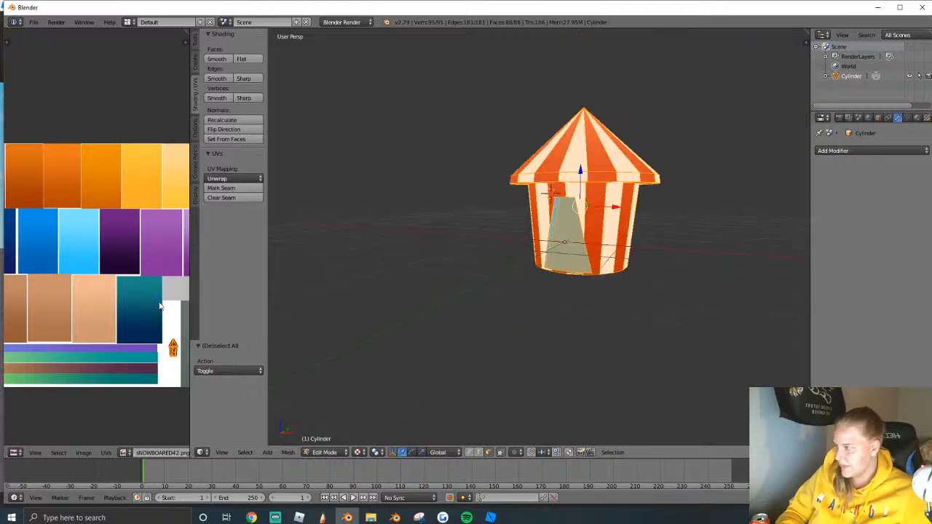
pyautogui.scroll(4, 512, 299)
pyautogui.moveTo(547, 306); pyautogui.dragTo(588, 297, button='middle')
pyautogui.rightClick(650, 244)
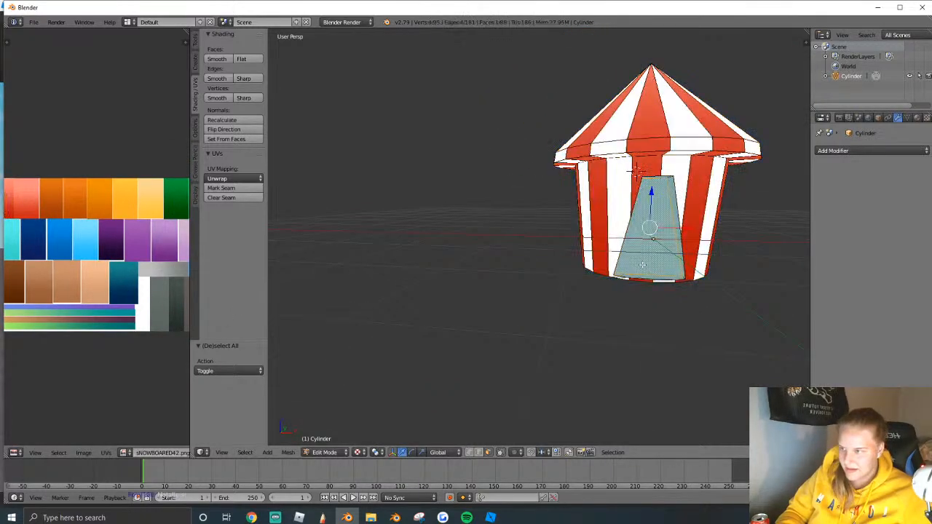
pyautogui.hotkey('shift', 'f')
pyautogui.press('w')
pyautogui.press('s')
pyautogui.press('Escape')
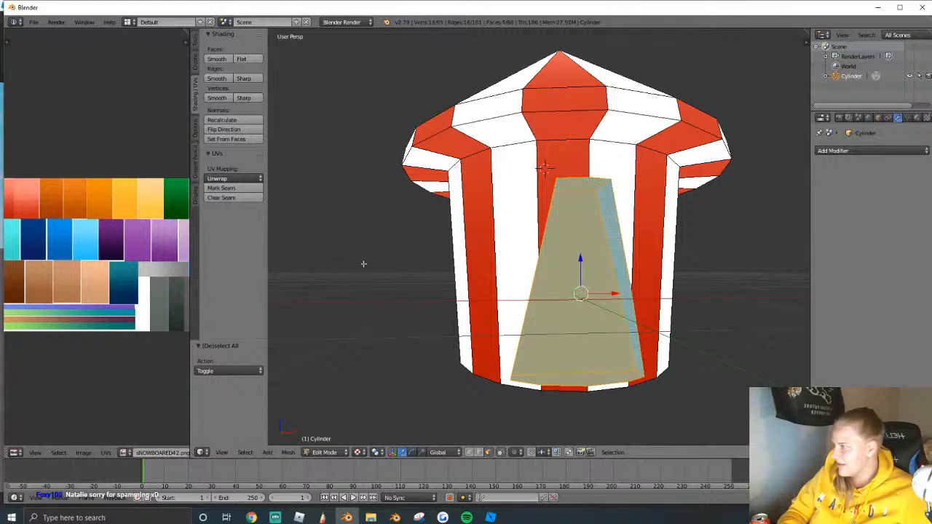
pyautogui.scroll(-2, 44, 286)
pyautogui.press('g')
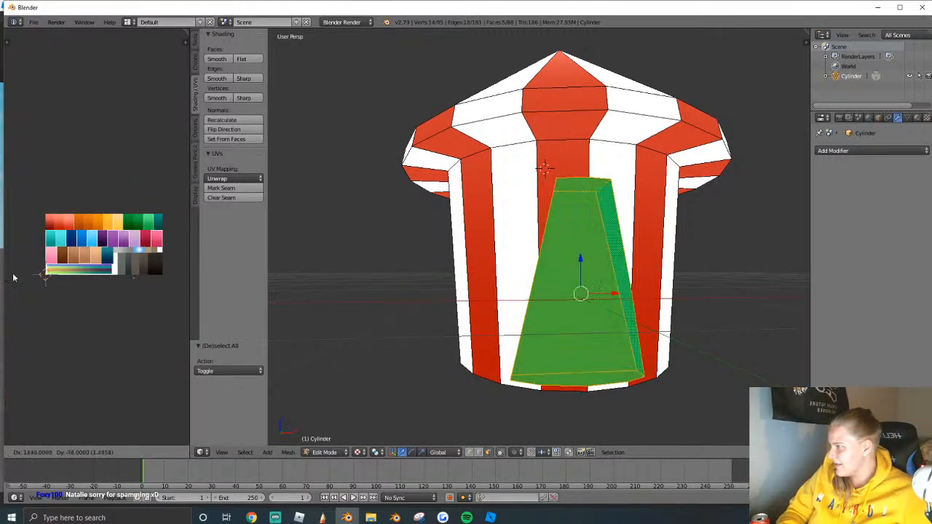
pyautogui.click(34, 270)
pyautogui.press('Tab')
pyautogui.moveTo(446, 257); pyautogui.dragTo(459, 241, button='middle')
pyautogui.scroll(3, 459, 240)
pyautogui.press('Tab')
pyautogui.rightClick(580, 156)
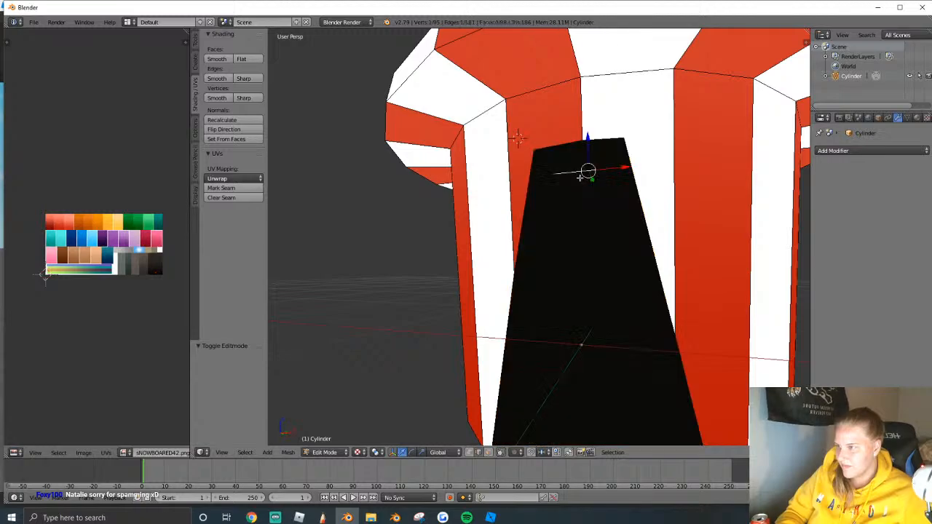
pyautogui.press('k')
pyautogui.scroll(-3, 546, 222)
pyautogui.moveTo(588, 145); pyautogui.dragTo(543, 237, button='middle')
pyautogui.press('Escape')
pyautogui.moveTo(632, 175); pyautogui.dragTo(632, 172)
pyautogui.click(620, 187)
pyautogui.press('Tab')
pyautogui.scroll(-3, 539, 241)
pyautogui.moveTo(540, 242); pyautogui.dragTo(520, 215, button='middle')
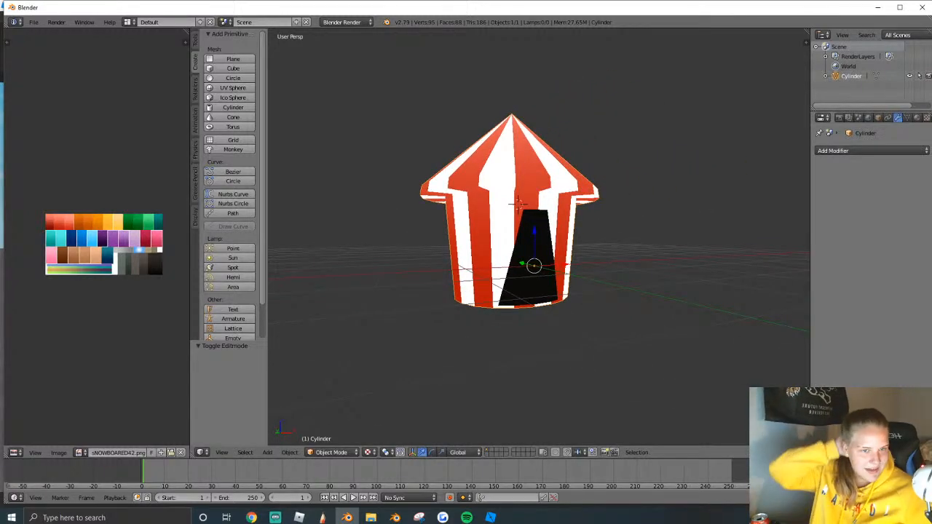
pyautogui.hotkey('alt', 'Tab')
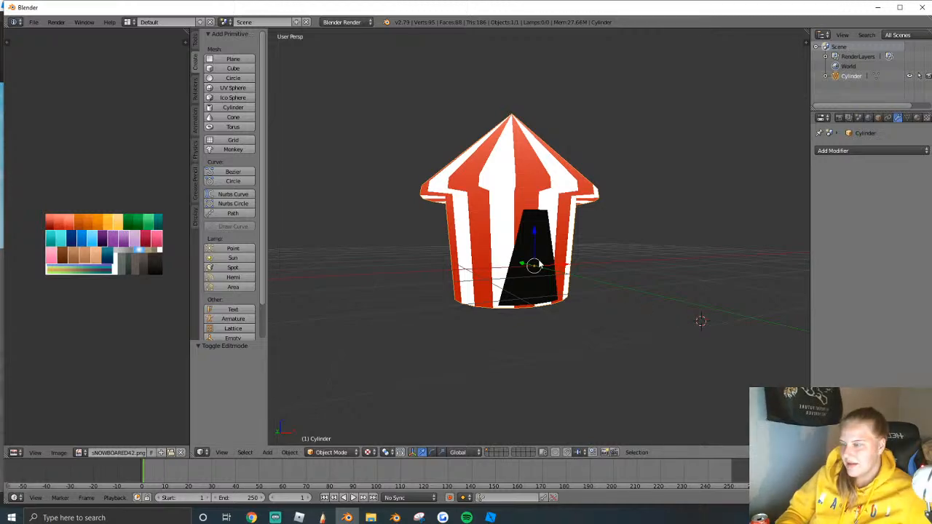
# Deselect the tent and add a cylinder primitive with 5 vertices.
pyautogui.rightClick(539, 264)
pyautogui.press('a')
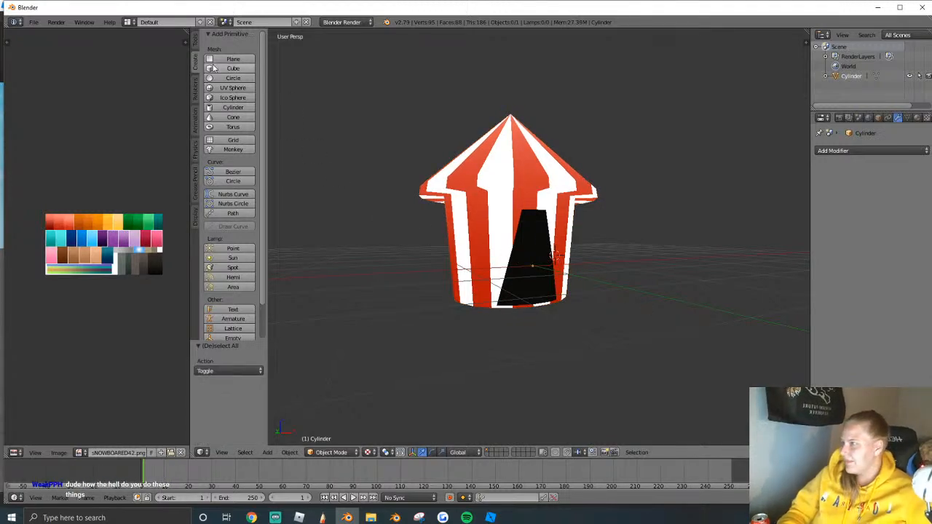
pyautogui.click(232, 107)
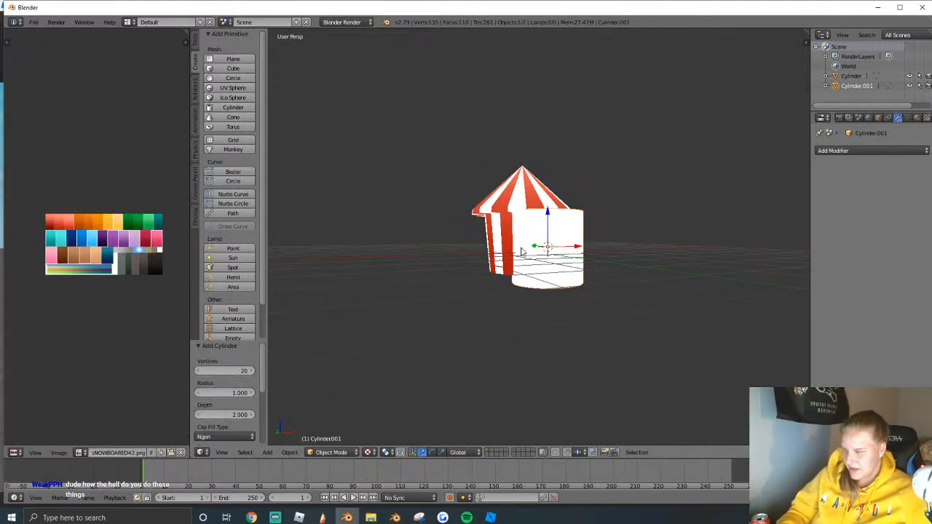
pyautogui.click(212, 370)
pyautogui.write('5')
pyautogui.press('Return')
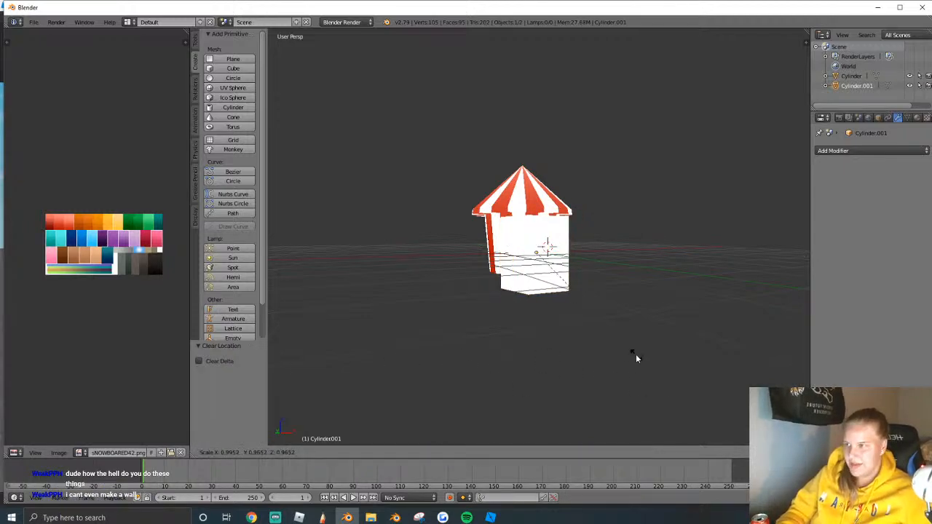
# Clear the new cylinder's location and scale it down uniformly until it is smaller than the doorway.
pyautogui.hotkey('ctrl', 'z')
pyautogui.hotkey('shift', 'f')
pyautogui.press('w')
pyautogui.click(519, 324)
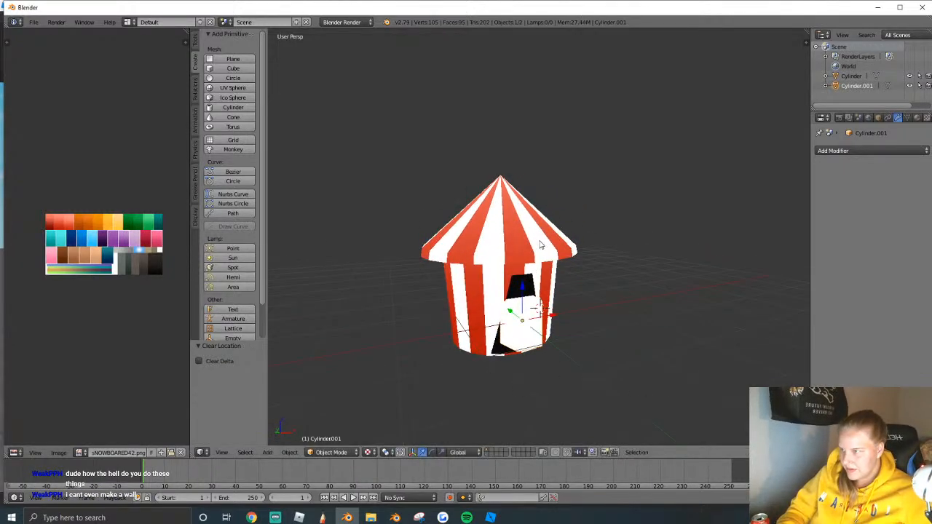
pyautogui.press('g')
pyautogui.press('z')
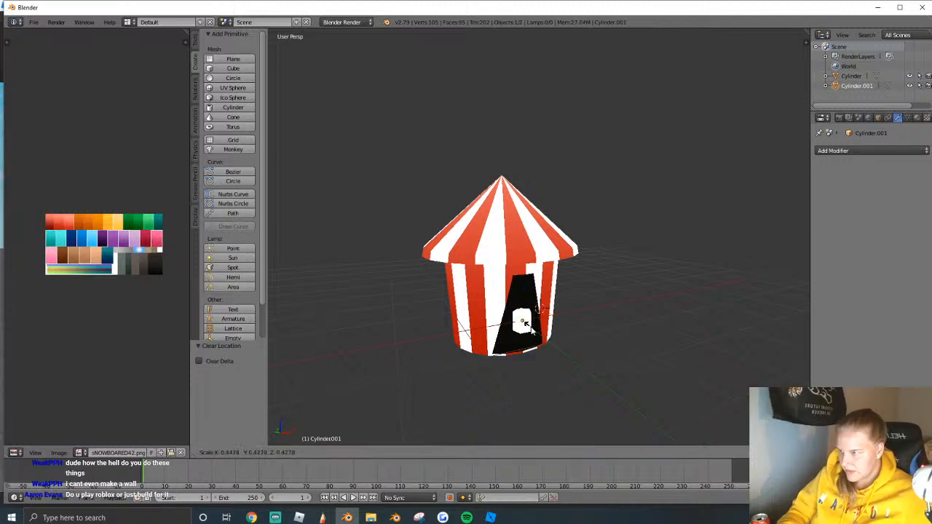
pyautogui.press('Return')
# Raise the small cylinder along Z to the roof's tip and shift it along Y to line up with the peak.
pyautogui.press('g')
pyautogui.press('z')
pyautogui.press('Return')
pyautogui.hotkey('shift', 'f')
pyautogui.press('w')
pyautogui.click(655, 254)
pyautogui.press('g')
pyautogui.press('y')
pyautogui.moveTo(448, 214); pyautogui.dragTo(477, 213)
# Shape the cylinder into a thin upright pole by stretching it along Z and scaling it uniformly by 0.634.
pyautogui.press('s')
pyautogui.click(520, 225)
pyautogui.click(478, 216)
pyautogui.press('s')
pyautogui.press('z')
pyautogui.press('Return')
pyautogui.scroll(-2, 496, 255)
pyautogui.press('s')
pyautogui.click(638, 252)
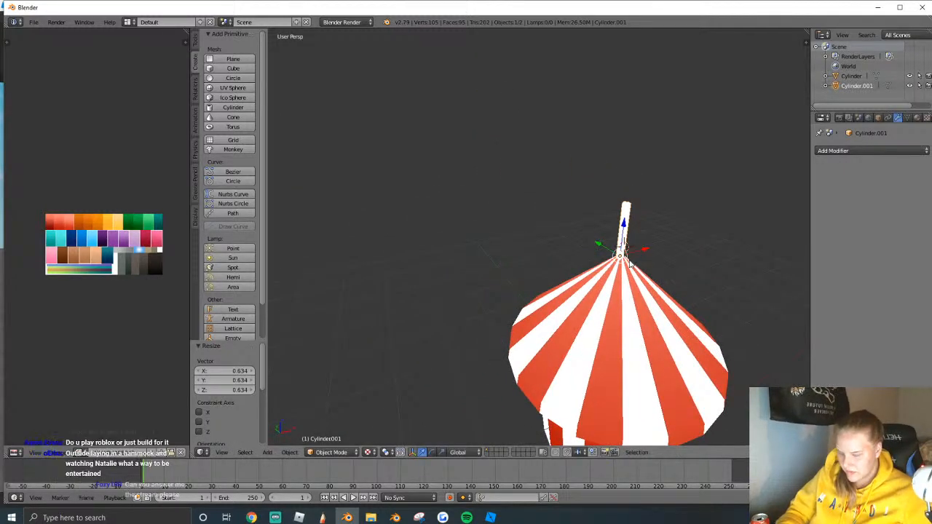
# Center the pole on the roof's tip by moving it 0.031 along X and slightly along Y.
pyautogui.hotkey('shift', 'f')
pyautogui.press('w')
pyautogui.click(548, 251)
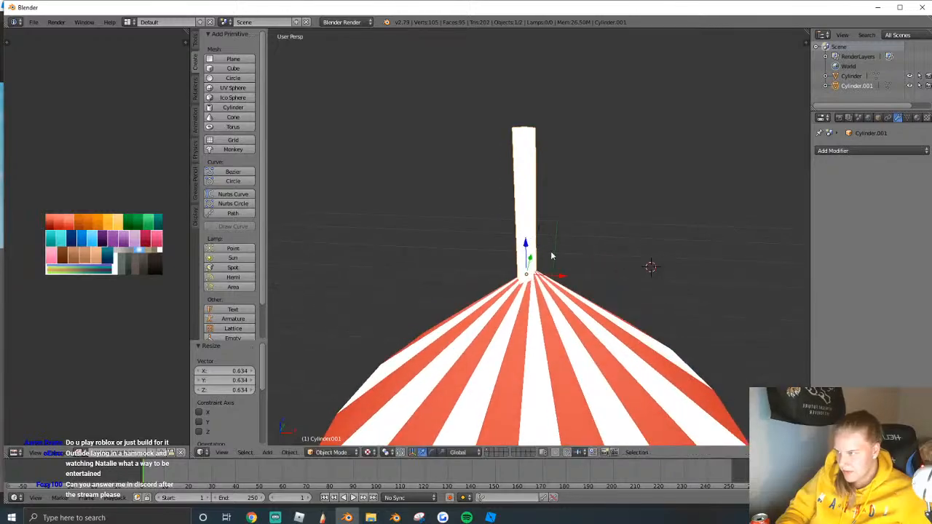
pyautogui.press('g')
pyautogui.press('x')
pyautogui.click(556, 276)
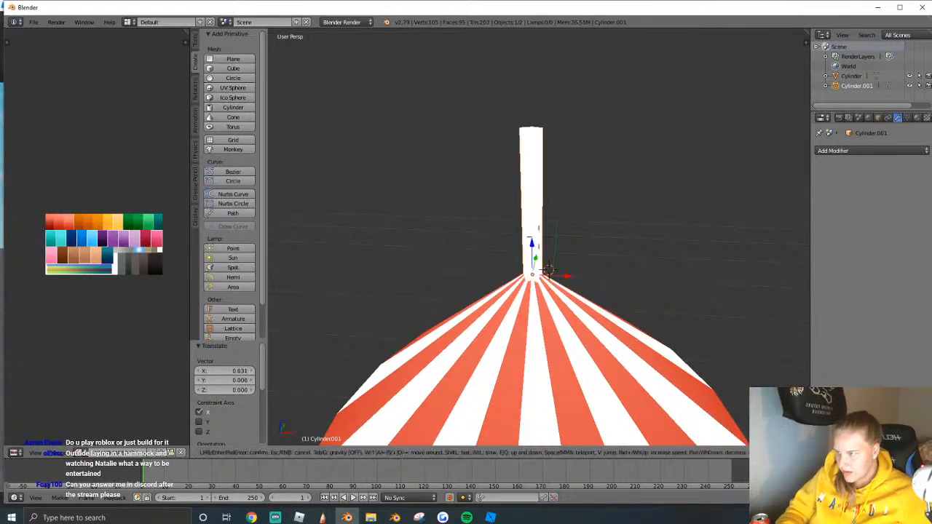
pyautogui.hotkey('shift', 'f')
pyautogui.click(515, 266)
pyautogui.press('g')
pyautogui.press('y')
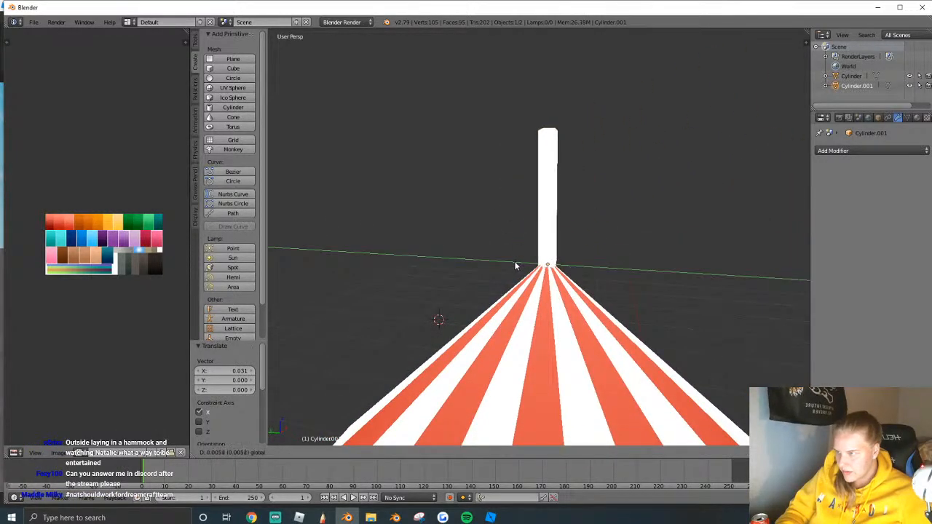
pyautogui.click(546, 240)
# Scale the pole by 1.260 along Z.
pyautogui.press('s')
pyautogui.press('z')
pyautogui.click(549, 233)
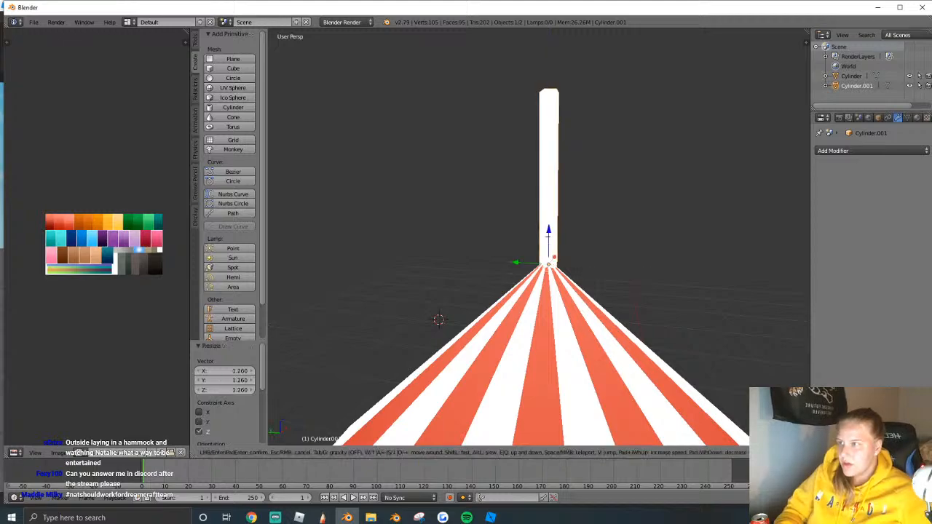
pyautogui.hotkey('shift', 'f')
pyautogui.click(412, 286)
# Add two horizontal loop cuts around the pole in Edit Mode, spanning the flag's height.
pyautogui.press('Tab')
pyautogui.hotkey('shift', 'f')
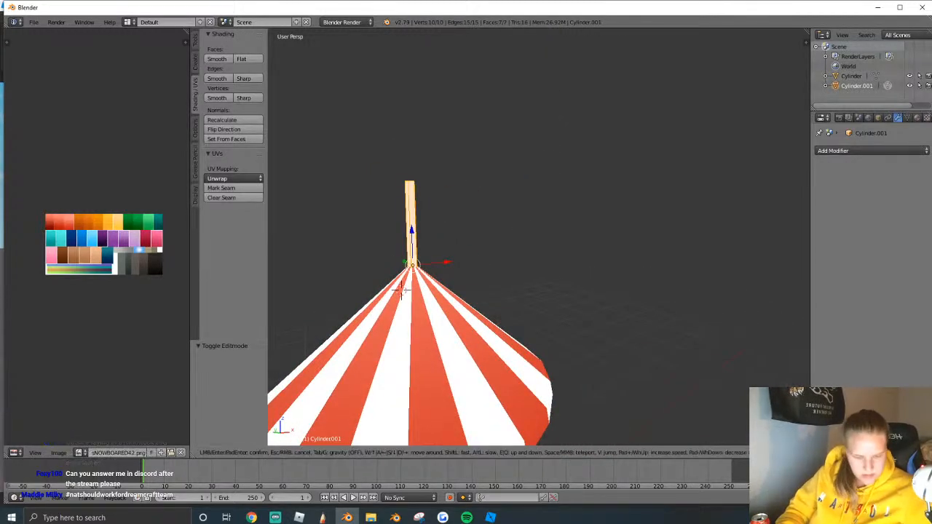
pyautogui.click(560, 232)
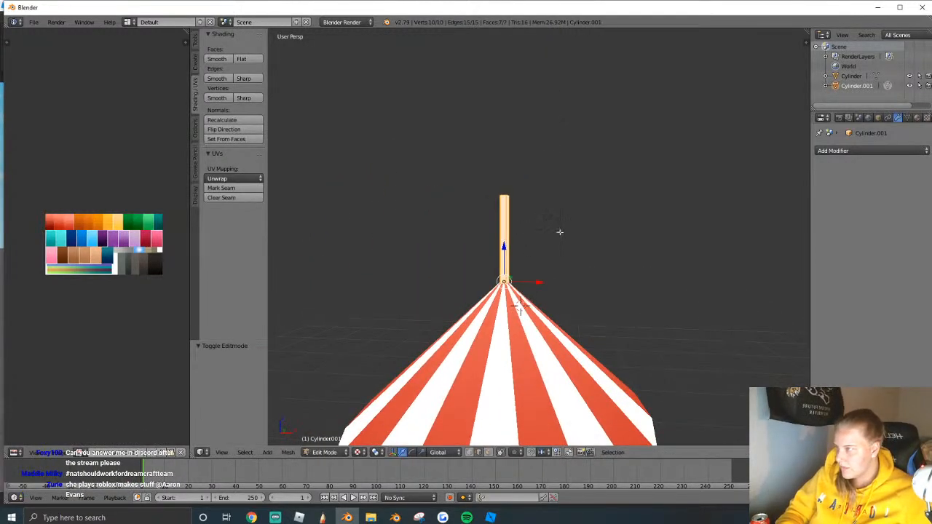
pyautogui.click(195, 44)
pyautogui.click(230, 236)
pyautogui.click(532, 232)
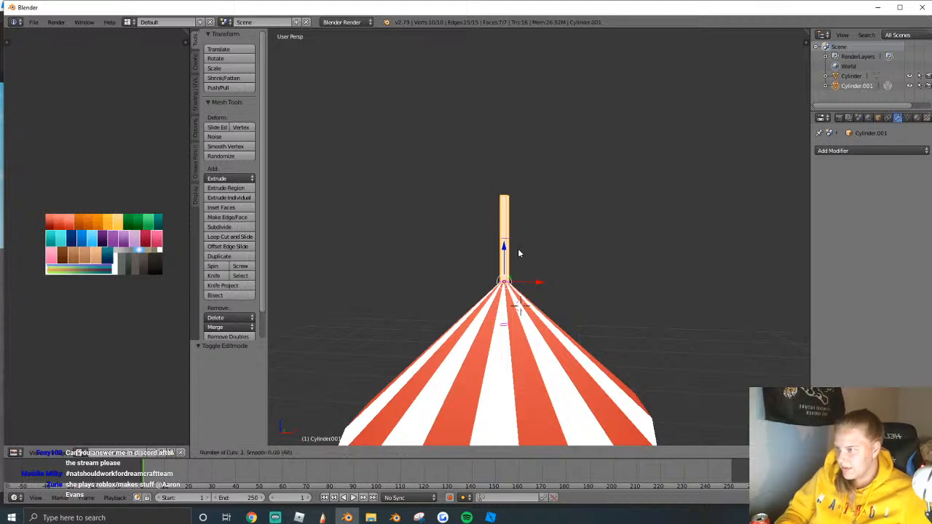
pyautogui.click(525, 199)
# Extrude the pole's side face between the two cuts outward by about 1.02 to form a flag.
pyautogui.press('a')
pyautogui.moveTo(519, 305); pyautogui.dragTo(539, 236, button='middle')
pyautogui.press('e')
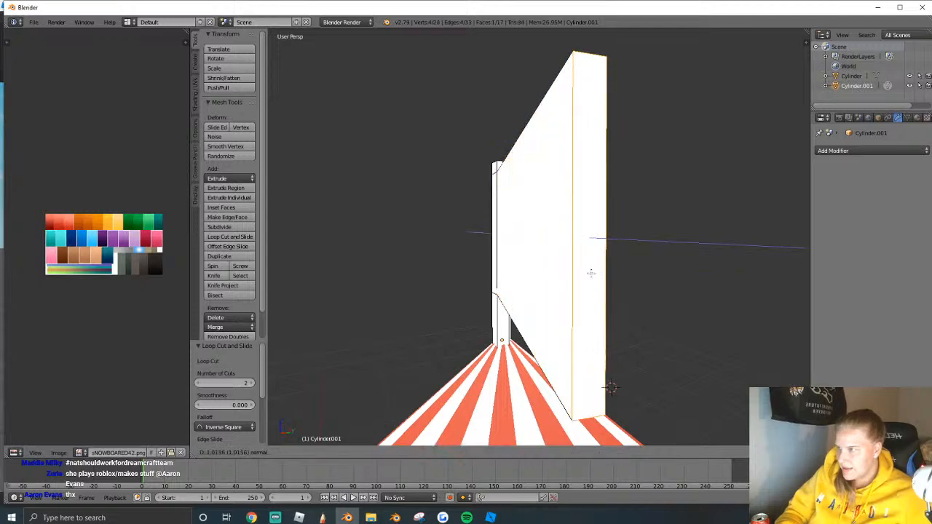
pyautogui.click(591, 272)
pyautogui.moveTo(591, 272); pyautogui.dragTo(661, 241, button='middle')
pyautogui.hotkey('shift', 'f')
pyautogui.click(662, 241)
# Add two evenly spaced vertical loop cuts across the flag.
pyautogui.press('a')
pyautogui.press('a')
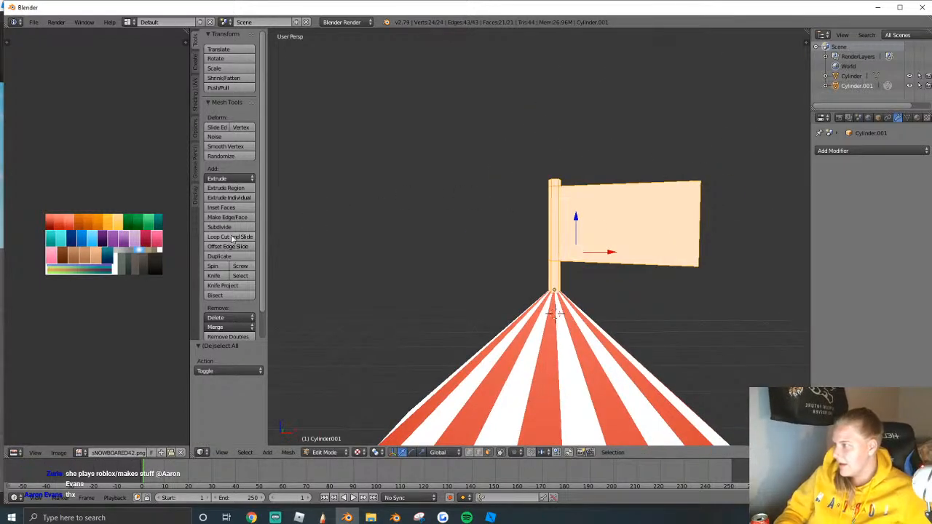
pyautogui.click(230, 236)
pyautogui.scroll(1, 638, 195)
pyautogui.click(639, 195)
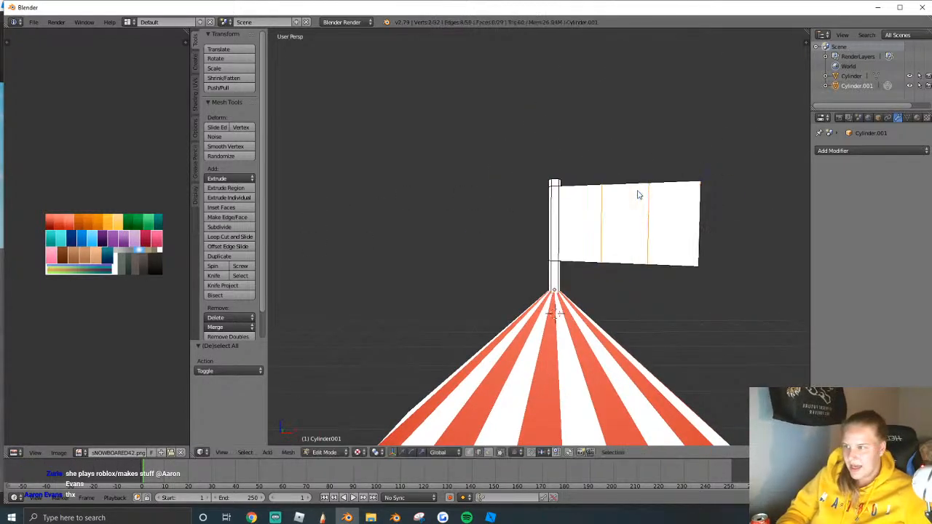
pyautogui.click(638, 194)
# Lower both flag loops 0.060 along Z, lower the outer loop further, and raise the inner loop 0.118 to make a wave.
pyautogui.moveTo(626, 188); pyautogui.dragTo(627, 196)
pyautogui.keyDown('alt'); pyautogui.rightClick(655, 196); pyautogui.keyUp('alt')
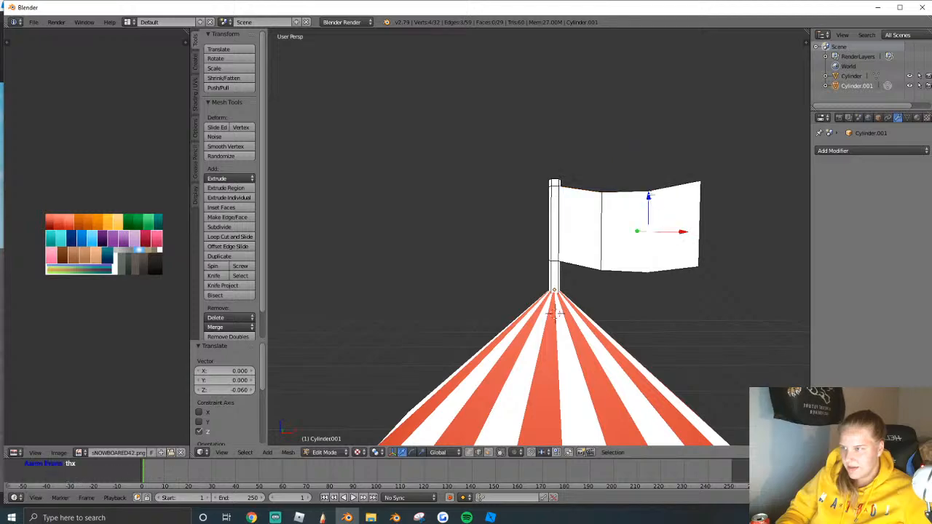
pyautogui.press('g')
pyautogui.press('z')
pyautogui.click(647, 202)
pyautogui.keyDown('alt'); pyautogui.rightClick(603, 194); pyautogui.keyUp('alt')
pyautogui.press('g')
pyautogui.press('z')
pyautogui.click(628, 195)
# Bevel the flag's inner loop with one segment and adjust the outer loop's height along Z to soften the wave.
pyautogui.hotkey('ctrl', 'b')
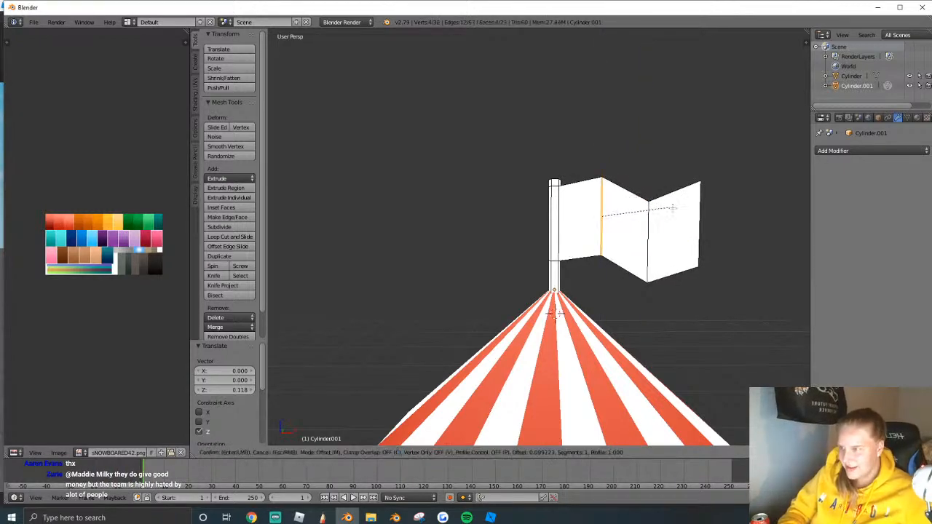
pyautogui.click(528, 266)
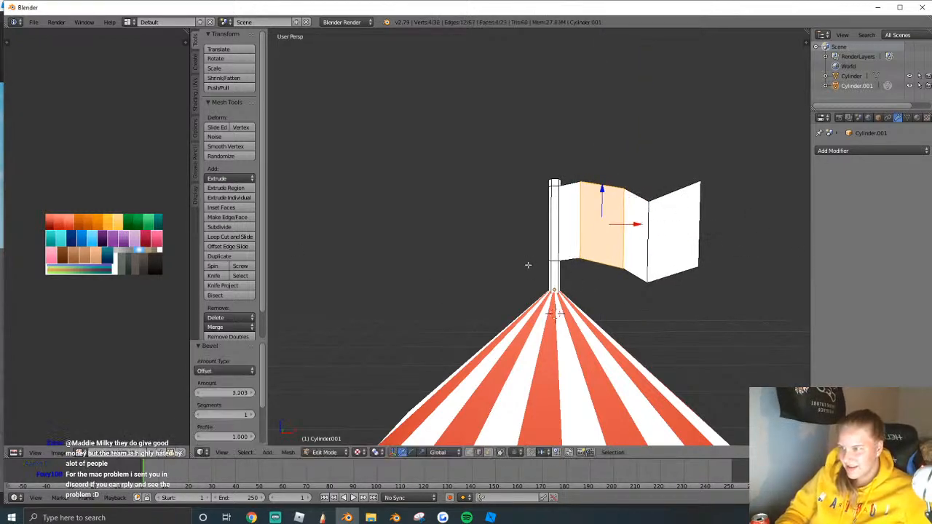
pyautogui.keyDown('alt'); pyautogui.rightClick(646, 251); pyautogui.keyUp('alt')
pyautogui.moveTo(650, 213); pyautogui.dragTo(652, 201)
pyautogui.press('Tab')
pyautogui.scroll(-3, 641, 233)
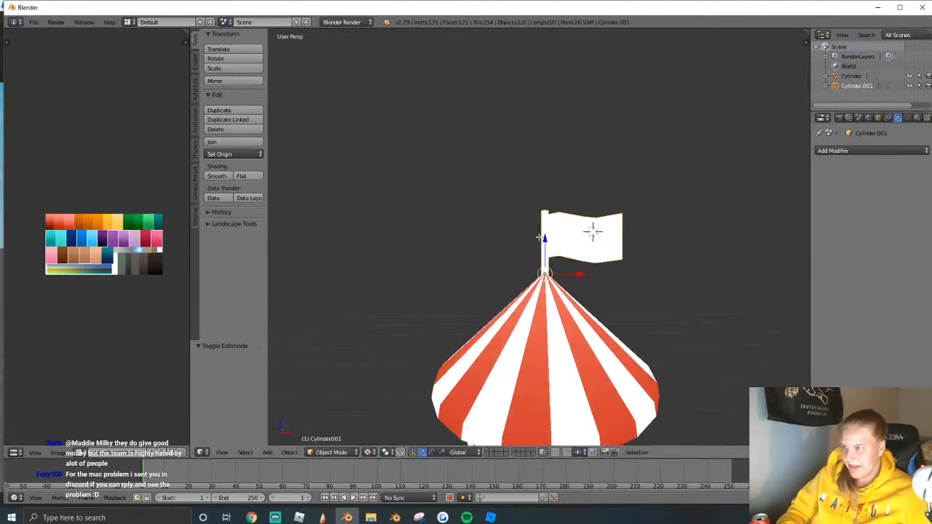
# Unwrap the whole flag and pole with Project From View, scale the UVs by 0.186 and place them on a grey swatch.
pyautogui.press('Tab')
pyautogui.press('u')
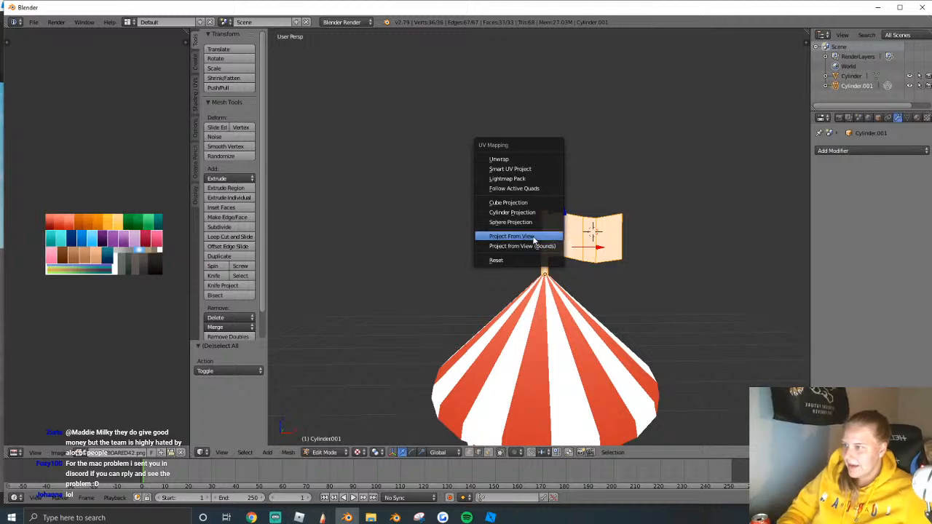
pyautogui.click(542, 237)
pyautogui.press('g')
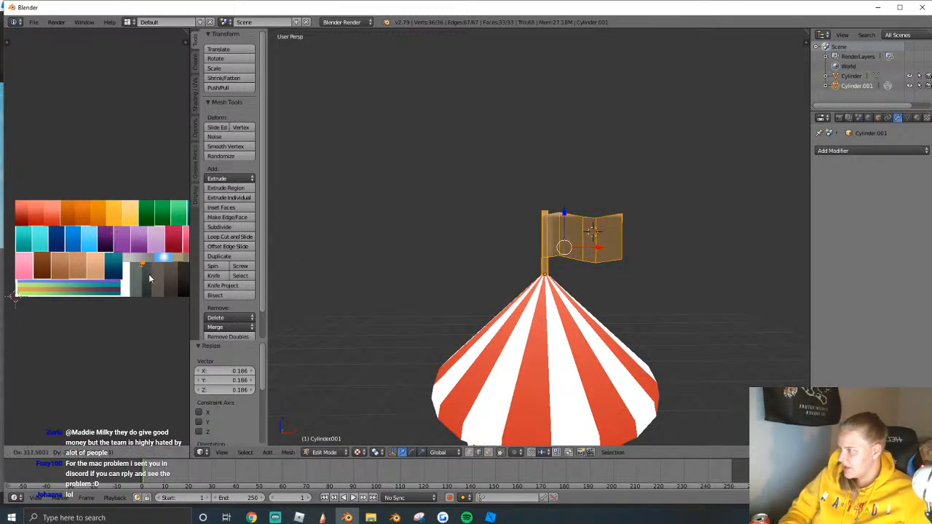
pyautogui.click(156, 272)
pyautogui.scroll(4, 570, 280)
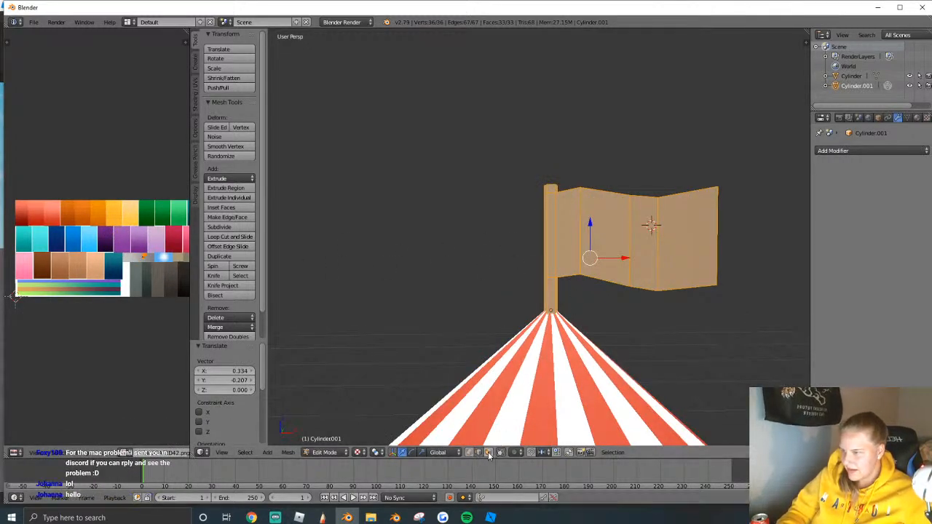
# Select the flag's faces without the pole and move their UVs onto the orange-red swatch.
pyautogui.rightClick(570, 204)
pyautogui.keyDown('shift'); pyautogui.rightClick(606, 206); pyautogui.keyUp('shift')
pyautogui.keyDown('shift'); pyautogui.rightClick(644, 204); pyautogui.keyUp('shift')
pyautogui.keyDown('shift'); pyautogui.rightClick(679, 204); pyautogui.keyUp('shift')
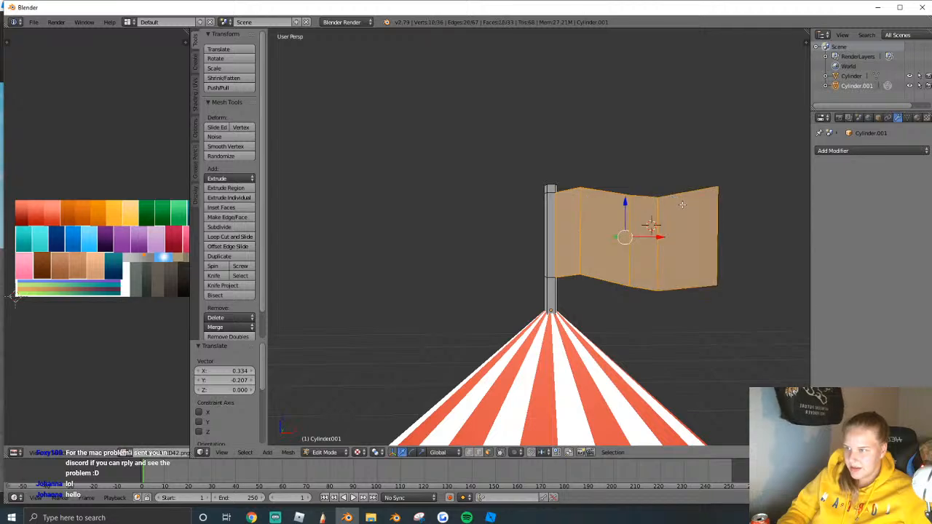
pyautogui.hotkey('shift', 'f')
pyautogui.click(640, 247)
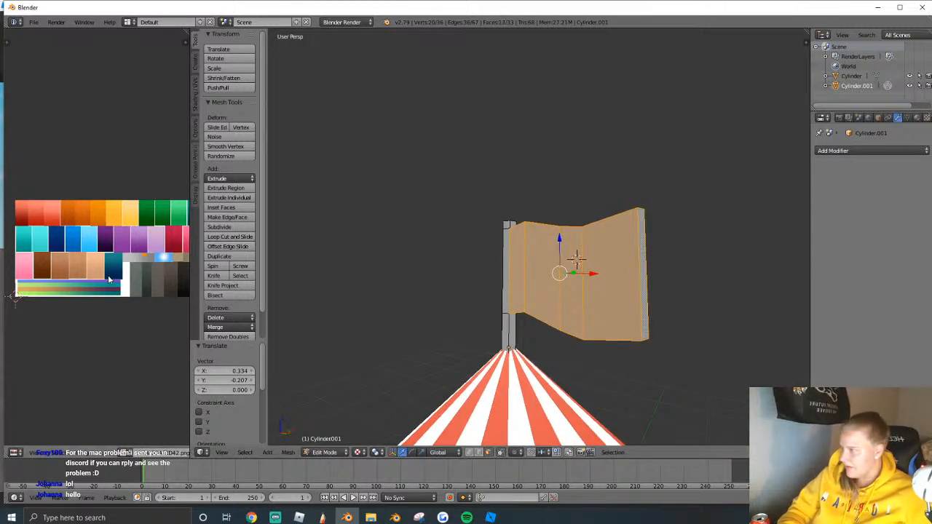
pyautogui.press('g')
pyautogui.click(51, 235)
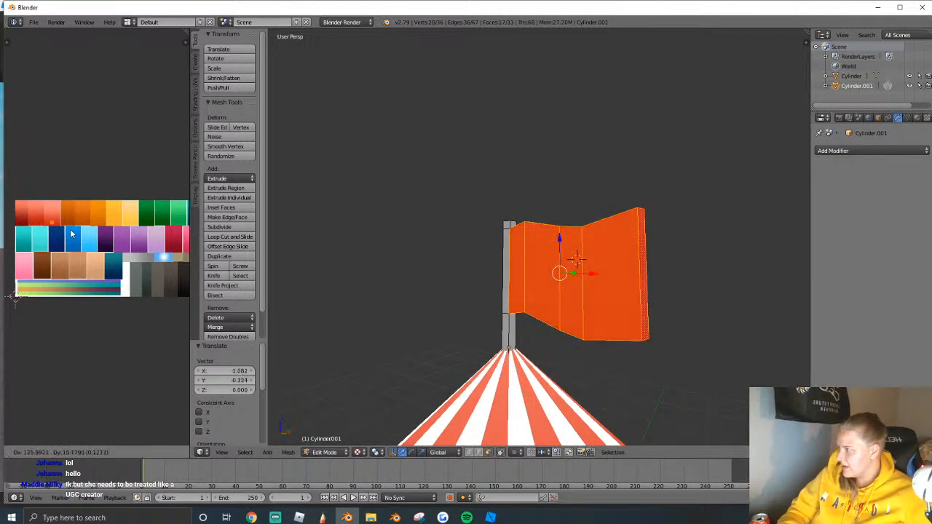
# View the whole tent with its flag in Object Mode and reopen the flag and pole in Edit Mode.
pyautogui.press('Tab')
pyautogui.hotkey('shift', 'f')
pyautogui.press('w')
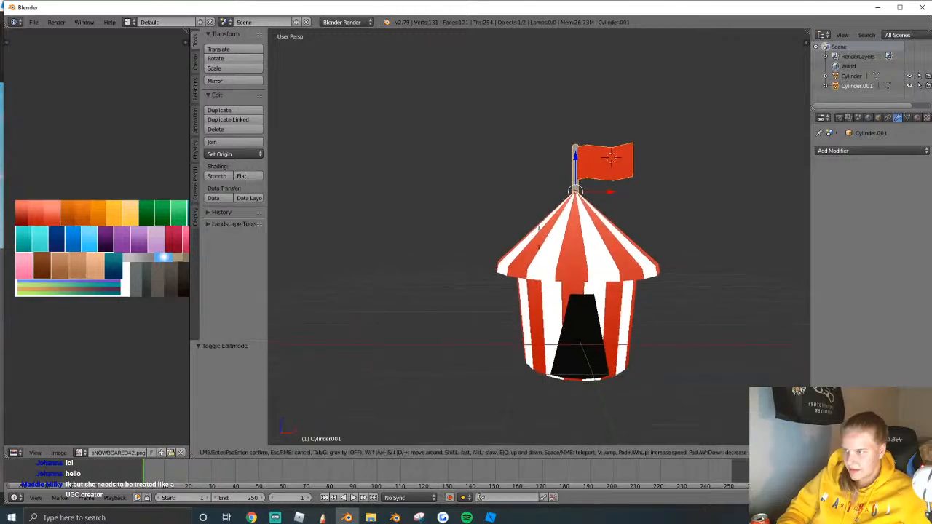
pyautogui.click(537, 188)
pyautogui.press('Tab')
pyautogui.press('Tab')
pyautogui.press('Tab')
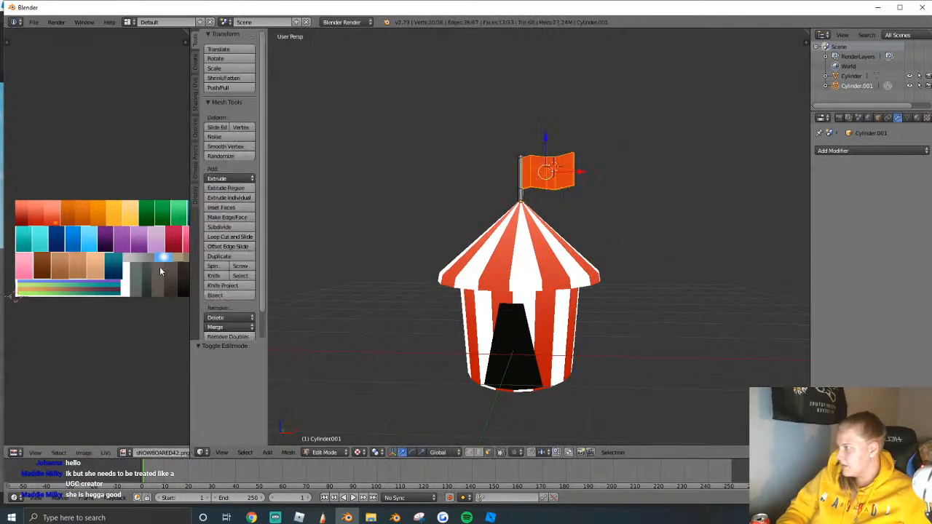
# Enlarge the flag's UVs, stretch them along Y and place them over the red gradient swatch.
pyautogui.press('g')
pyautogui.click(66, 256)
pyautogui.press('s')
pyautogui.click(56, 244)
pyautogui.press('g')
pyautogui.click(59, 244)
pyautogui.press('s')
pyautogui.press('y')
pyautogui.click(133, 317)
pyautogui.press('g')
pyautogui.click(86, 260)
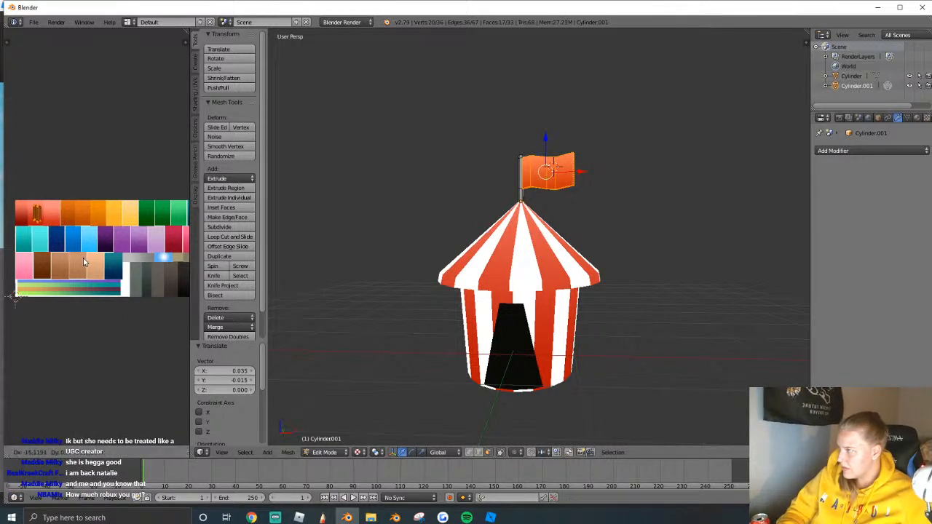
pyautogui.press('Tab')
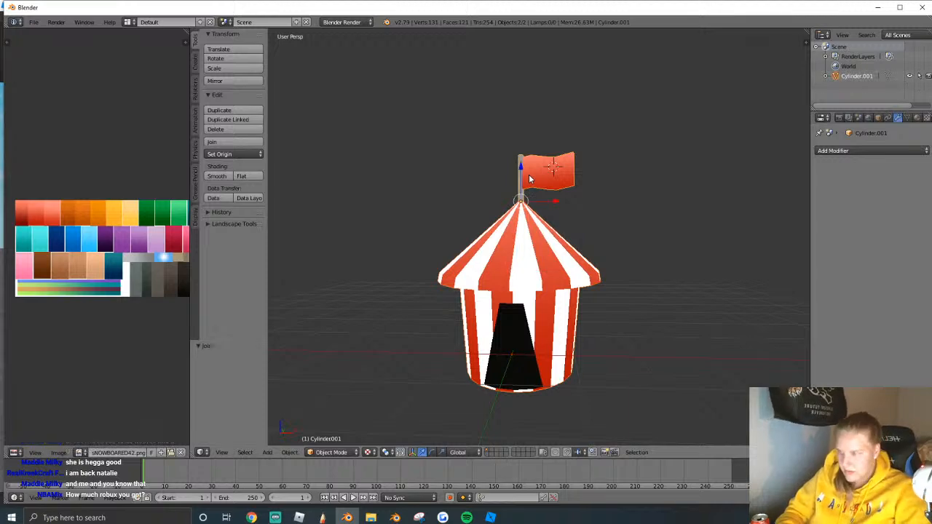
# Join the flag and pole with the tent into a single object.
pyautogui.hotkey('ctrl', 'j')
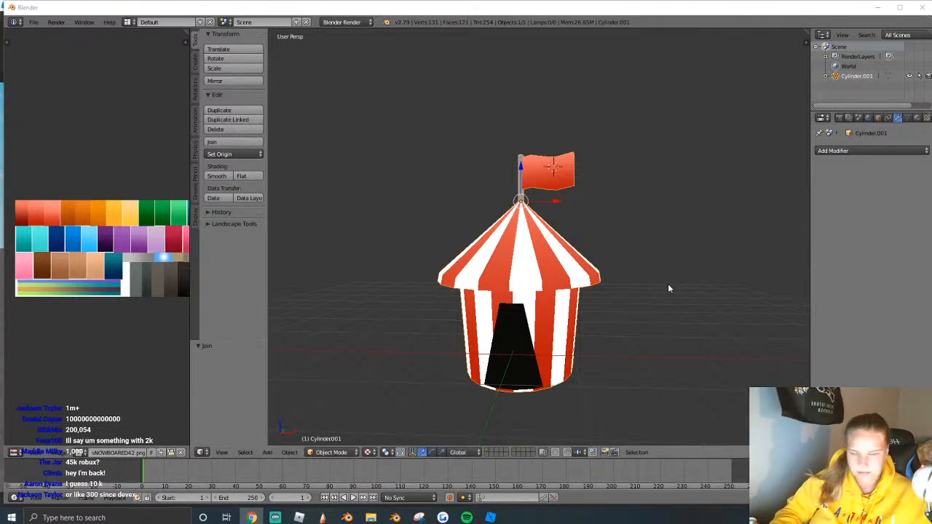
pyautogui.click(614, 260)
pyautogui.hotkey('shift', 'f')
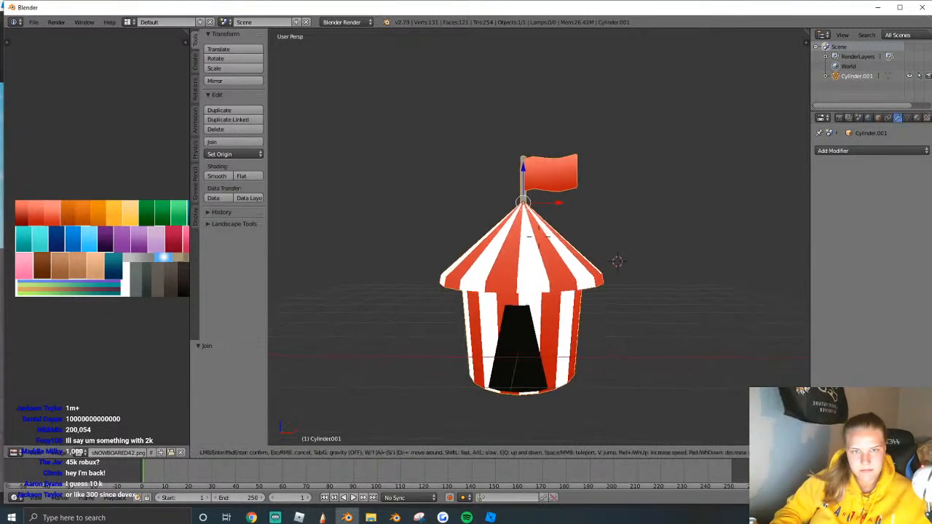
pyautogui.press('a')
pyautogui.click(552, 243)
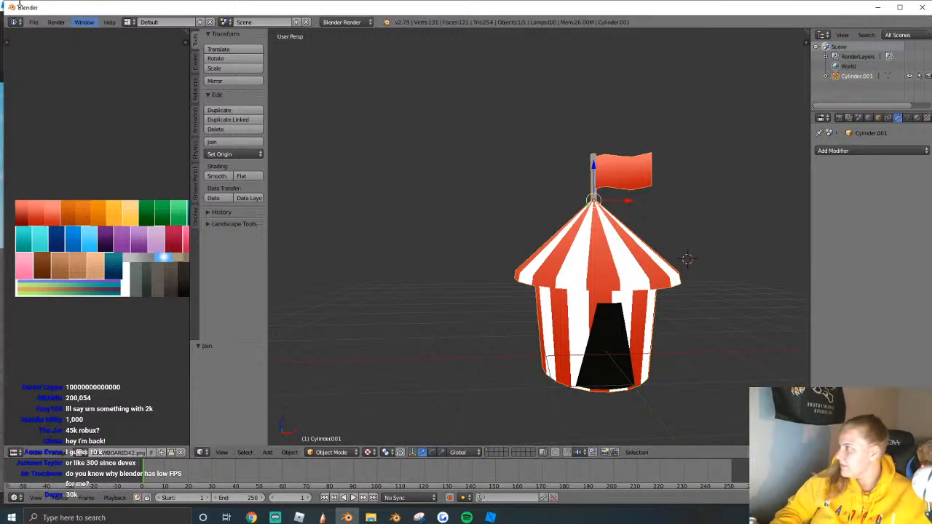
# Export the tent to the Documents folder as untitled.obj in Wavefront format.
pyautogui.click(33, 22)
pyautogui.moveTo(48, 217)
pyautogui.click(157, 277)
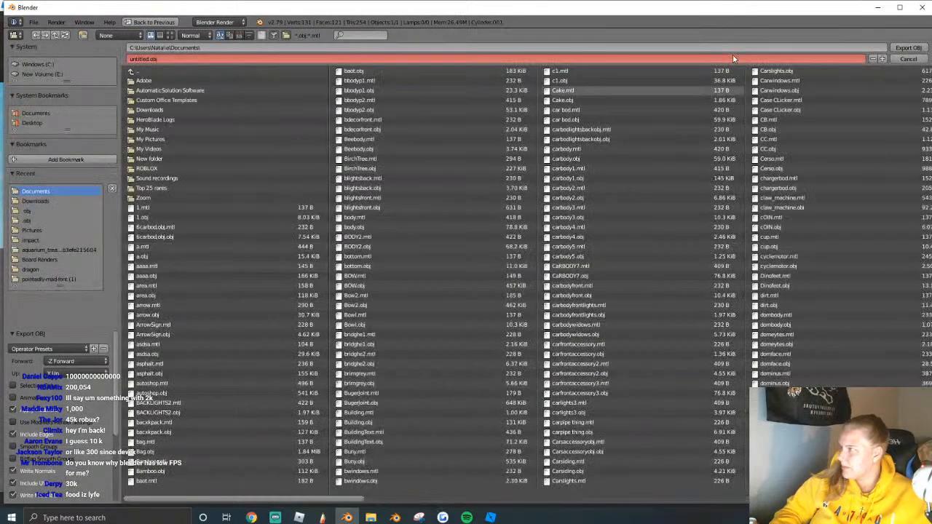
pyautogui.press('Return')
# Switch to Roblox Studio, duplicate the burger shop mesh and place the copy beside the original.
pyautogui.hotkey('alt', 'Tab')
pyautogui.click(460, 341)
pyautogui.hotkey('ctrl', 'c')
pyautogui.hotkey('ctrl', 'v')
pyautogui.press('e')
pyautogui.moveTo(449, 329); pyautogui.dragTo(470, 403)
pyautogui.moveTo(470, 403); pyautogui.dragTo(453, 392, button='right')
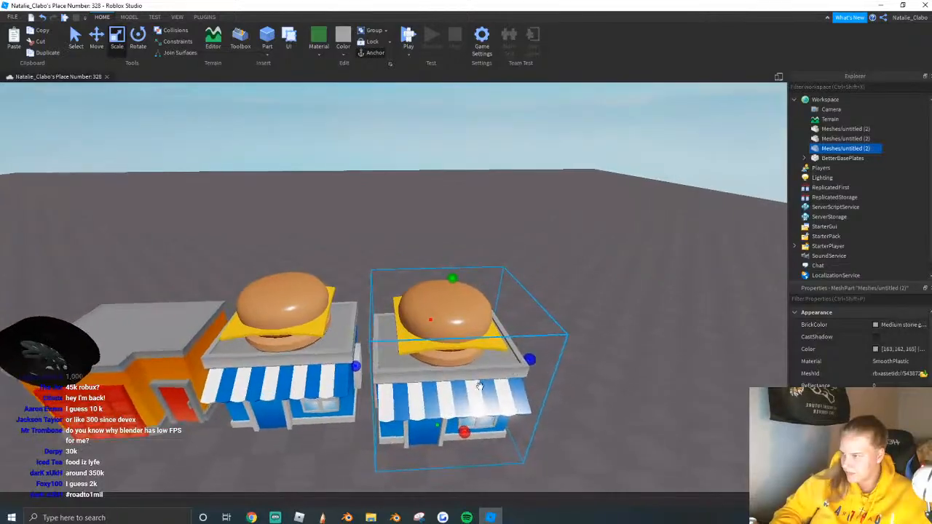
pyautogui.moveTo(453, 392); pyautogui.dragTo(444, 381)
# Replace the copied burger shop's mesh with the exported untitled file, without moving it to the file's stored location.
pyautogui.click(923, 373)
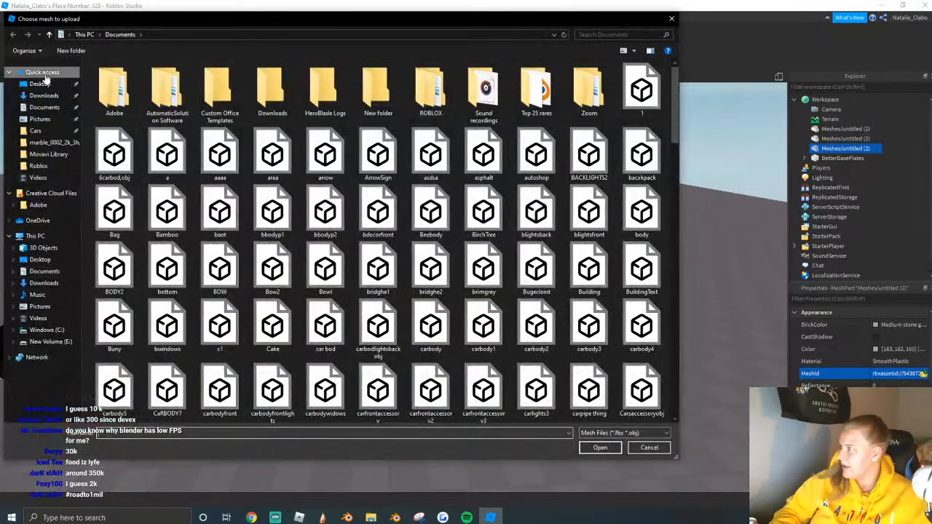
pyautogui.click(219, 180)
pyautogui.click(219, 169)
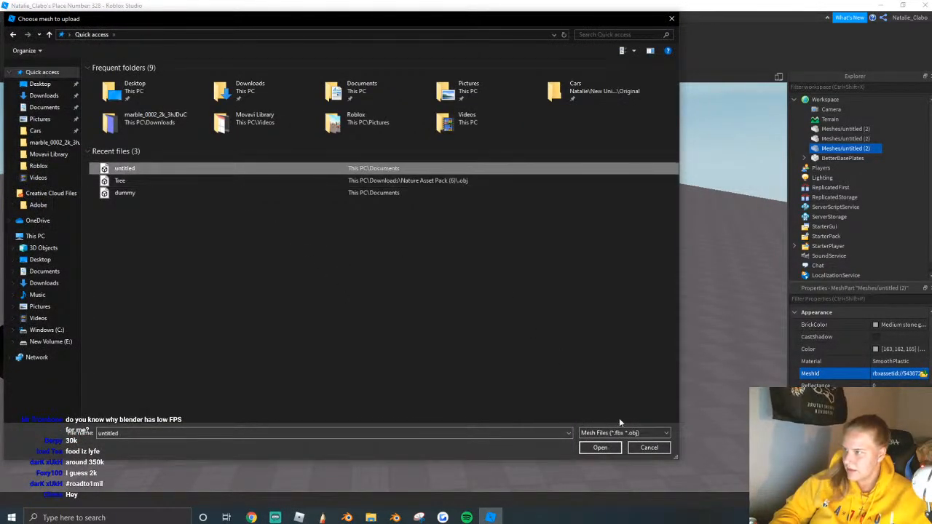
pyautogui.click(600, 447)
pyautogui.click(564, 264)
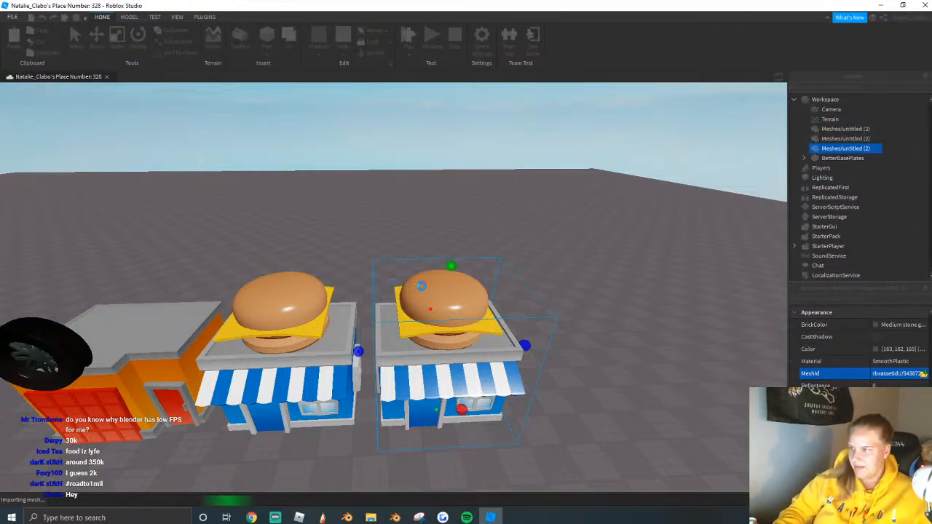
pyautogui.scroll(5, 451, 359)
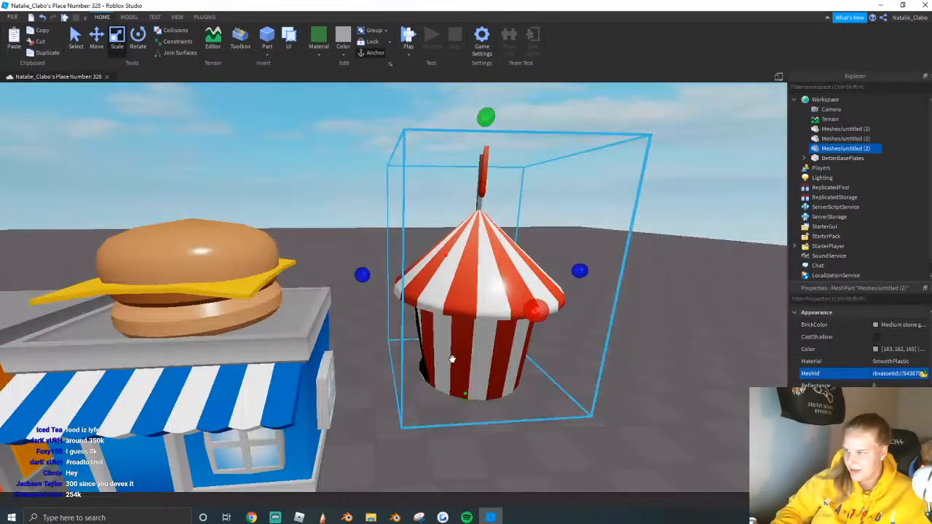
# Move the tent on the baseplate and rotate it so its black doorway faces the front like the other shops.
pyautogui.moveTo(453, 359); pyautogui.dragTo(462, 407)
pyautogui.hotkey('ctrl', 'r')
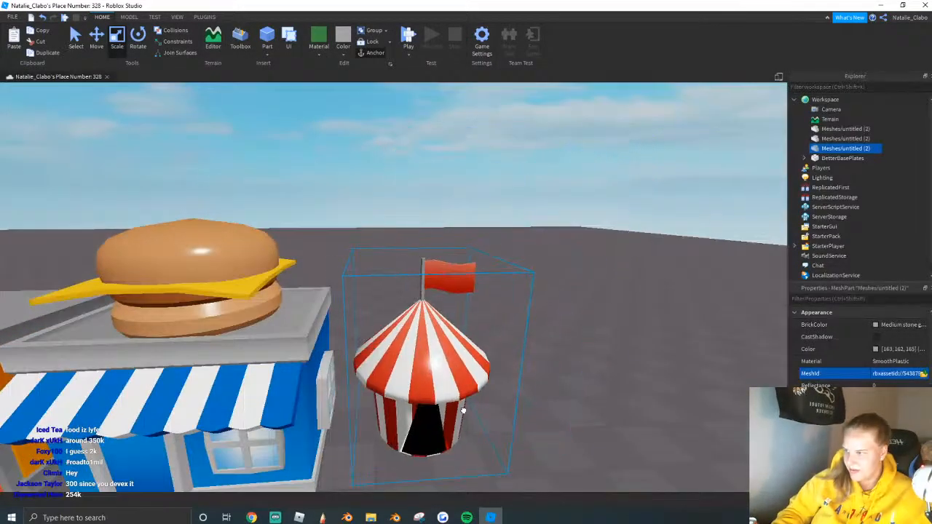
pyautogui.moveTo(462, 407); pyautogui.dragTo(462, 395, button='right')
pyautogui.press('q')
# Switch to Blender, check the tent's whole mesh in Edit Mode and enable Auto Smooth for its normals.
pyautogui.click(347, 518)
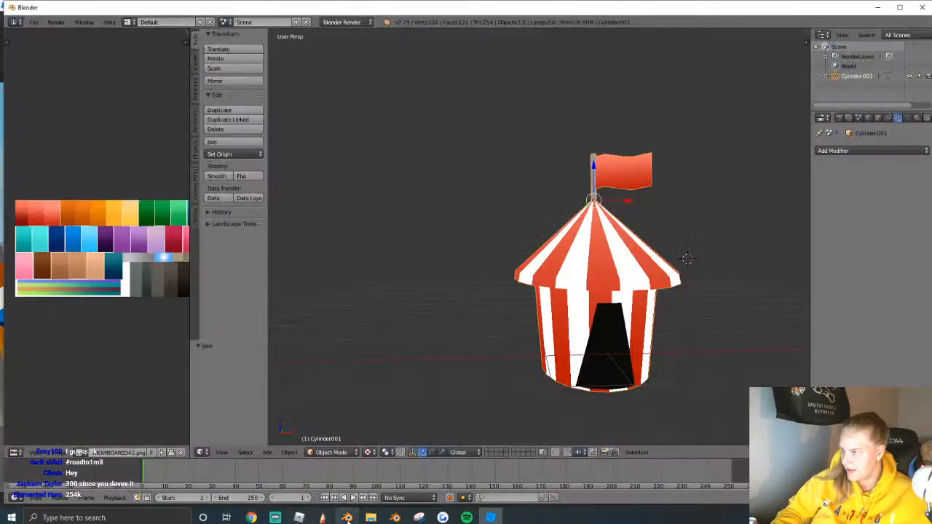
pyautogui.press('Tab')
pyautogui.press('a')
pyautogui.click(908, 118)
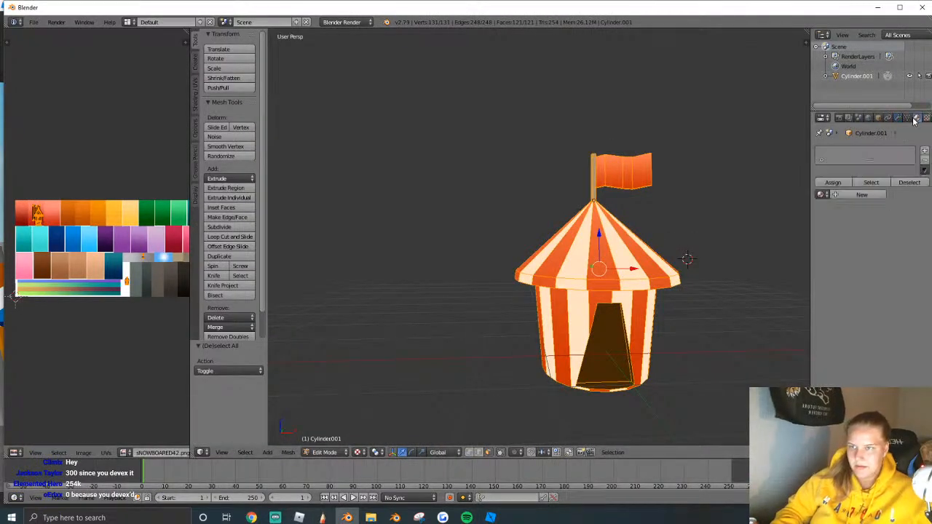
pyautogui.rightClick(614, 265)
pyautogui.press('Tab')
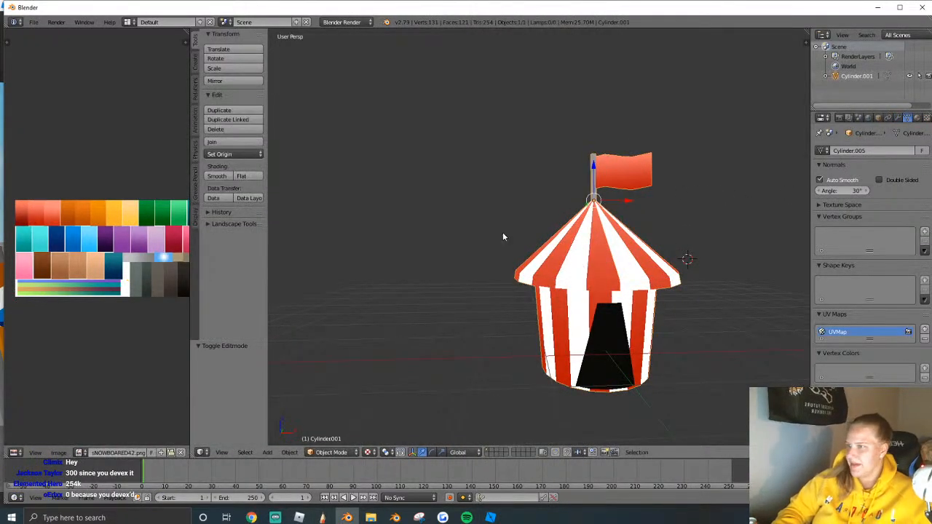
# Export the smoothed tent again in Wavefront format, overwriting untitled.obj.
pyautogui.click(33, 22)
pyautogui.moveTo(45, 219)
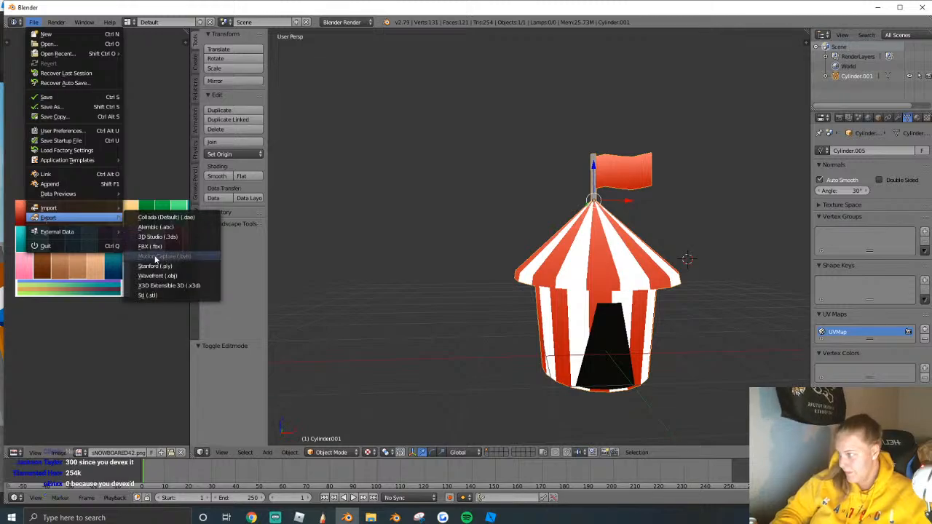
pyautogui.click(151, 279)
pyautogui.click(912, 48)
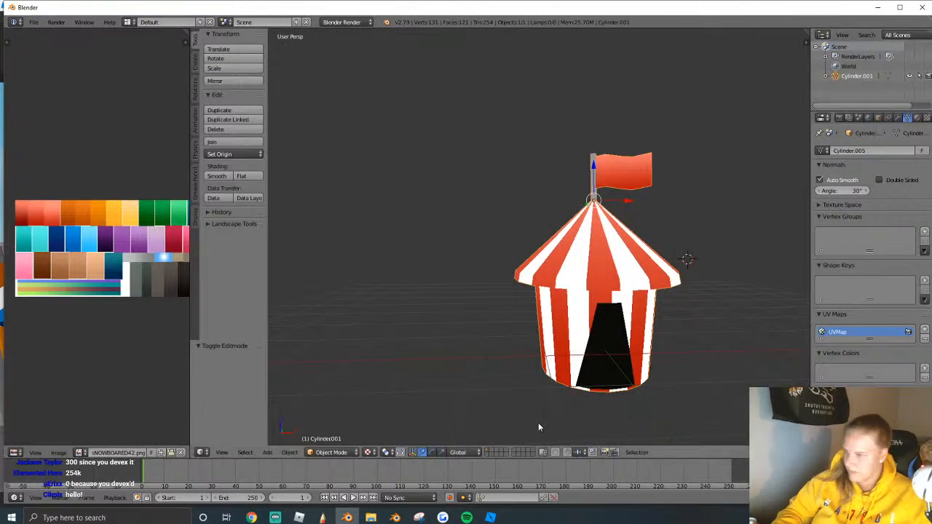
# Switch to Roblox Studio and reload the tent's mesh from the newly exported untitled file.
pyautogui.click(491, 518)
pyautogui.click(924, 373)
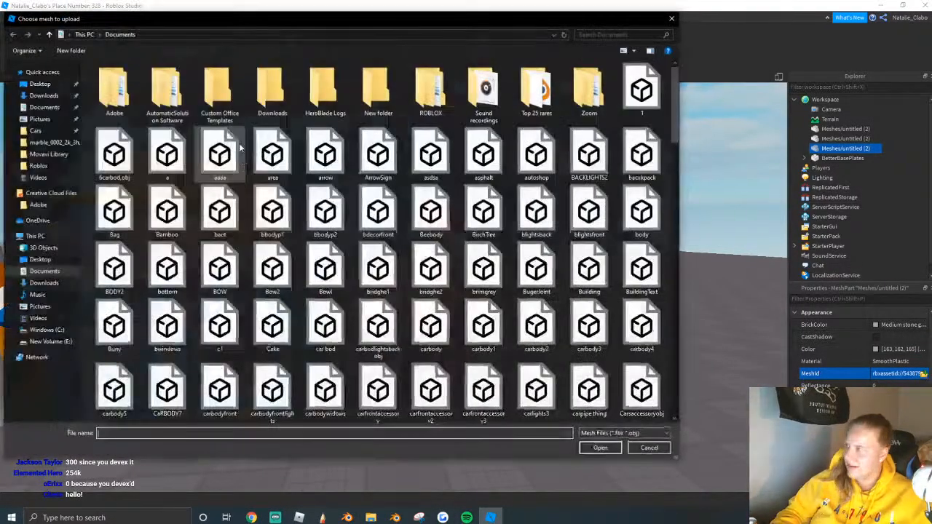
pyautogui.click(43, 72)
pyautogui.click(135, 168)
pyautogui.click(600, 448)
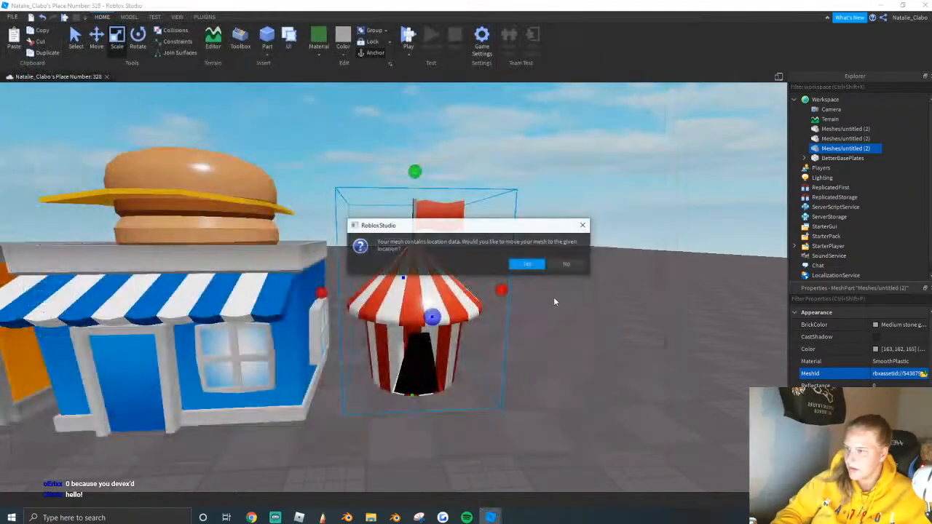
pyautogui.click(527, 262)
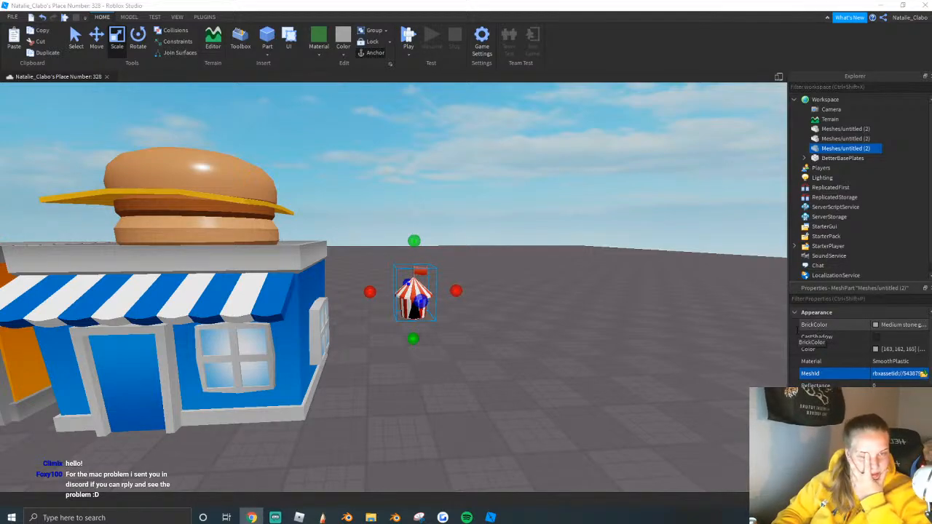
# Enlarge the tent to match the neighbouring shops and set it on the ground beside the burger shop.
pyautogui.press('f')
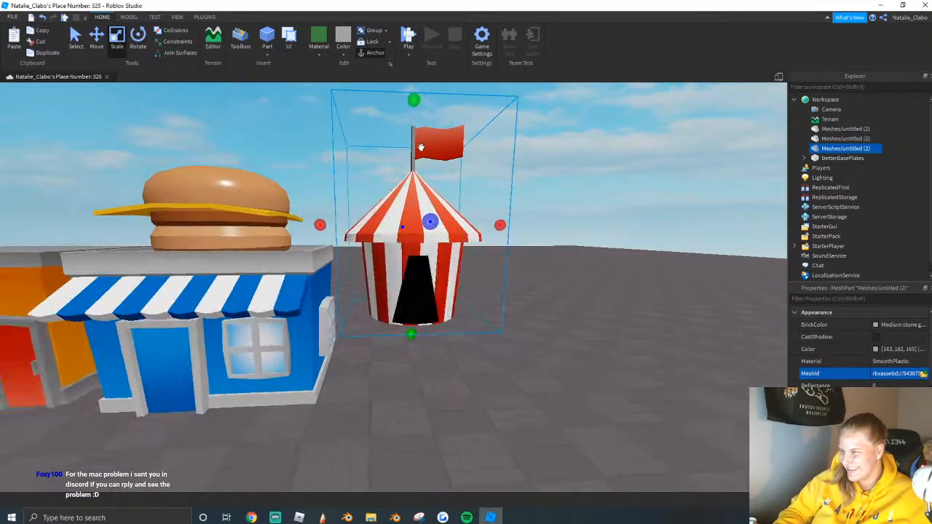
pyautogui.moveTo(457, 305); pyautogui.dragTo(496, 379)
pyautogui.scroll(3, 471, 292)
pyautogui.moveTo(470, 291); pyautogui.dragTo(493, 229, button='right')
pyautogui.scroll(-2, 493, 229)
pyautogui.scroll(-5, 497, 368)
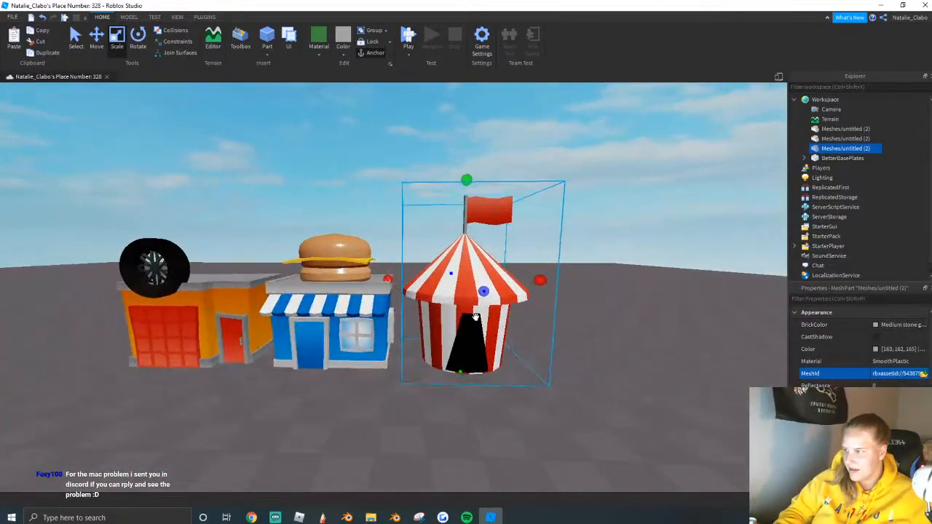
pyautogui.moveTo(497, 368); pyautogui.dragTo(487, 356)
pyautogui.scroll(-4, 481, 348)
# Select the garage, burger shop and tent together, toggle their anchoring and view the row of buildings up close.
pyautogui.click(402, 294)
pyautogui.moveTo(204, 234); pyautogui.dragTo(515, 268)
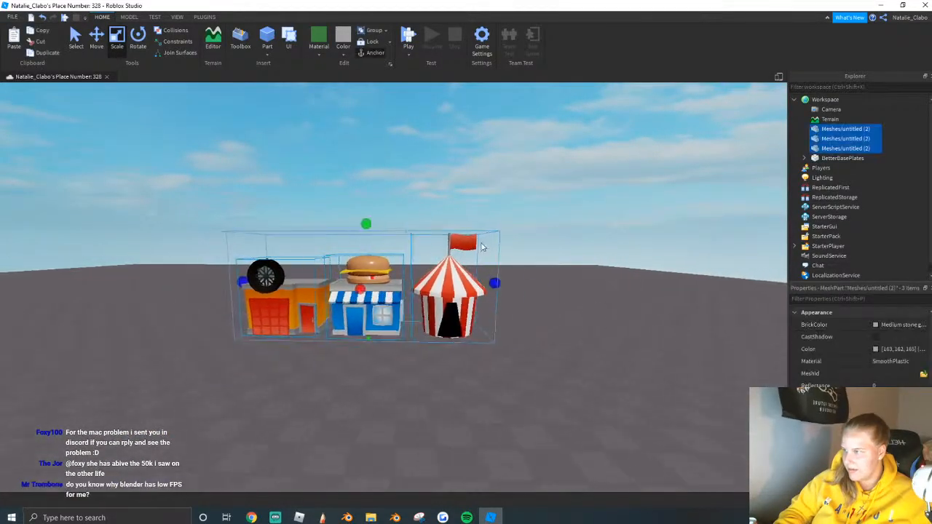
pyautogui.press('f')
pyautogui.click(360, 56)
pyautogui.click(208, 241)
pyautogui.moveTo(208, 241); pyautogui.dragTo(535, 357)
pyautogui.moveTo(505, 373); pyautogui.dragTo(398, 350)
pyautogui.click(450, 383)
pyautogui.scroll(5, 451, 383)
pyautogui.click(518, 384)
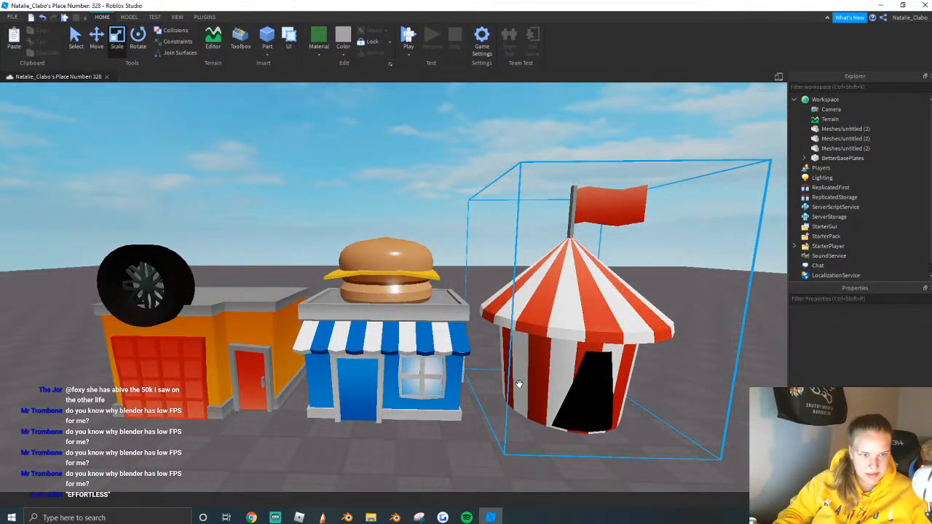
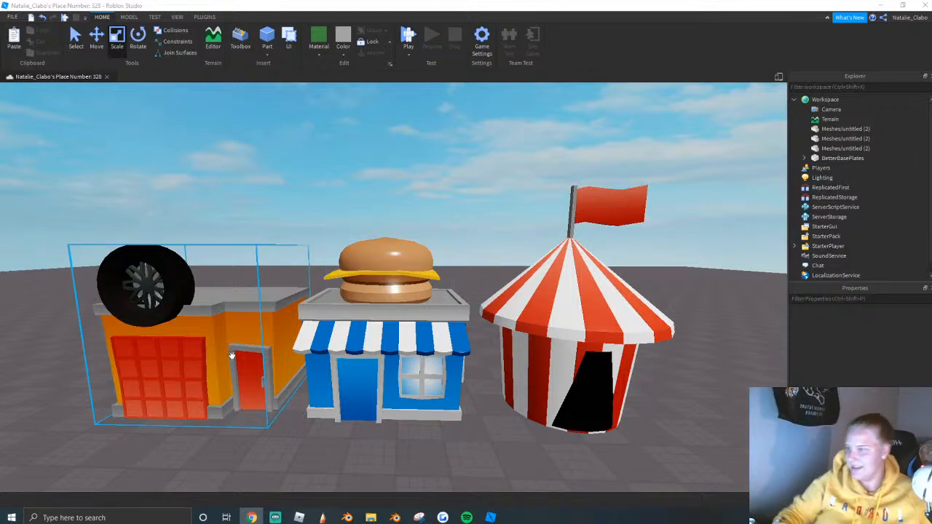
# Switch to Blender, delete the tent from the scene and add a new cube.
pyautogui.click(347, 517)
pyautogui.press('x')
pyautogui.click(520, 326)
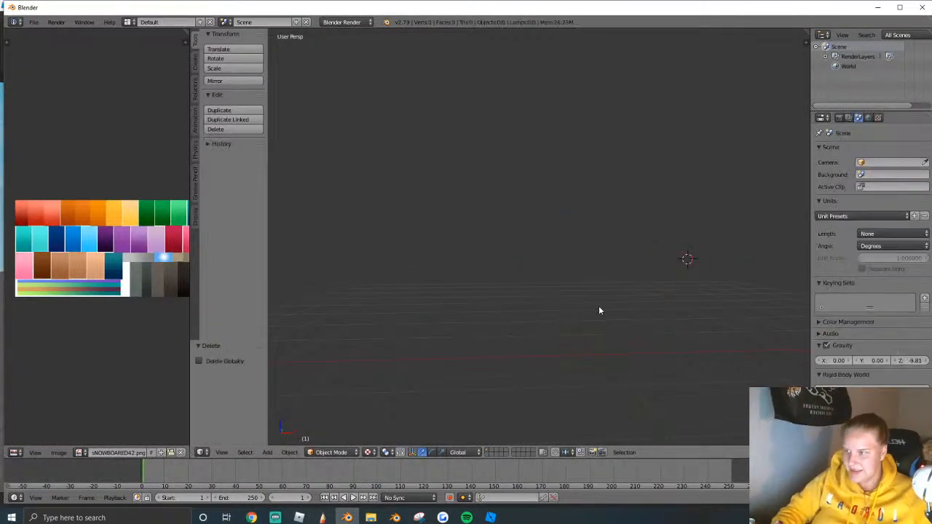
pyautogui.click(196, 62)
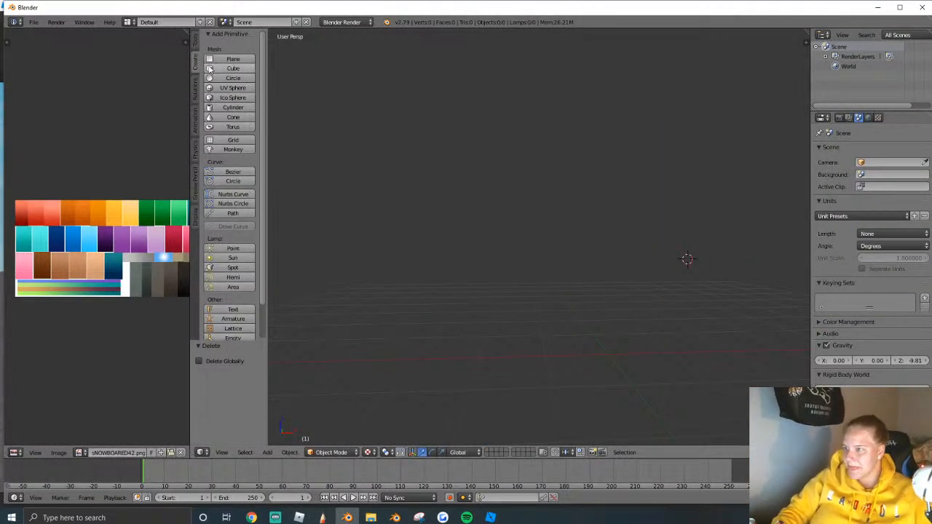
pyautogui.click(210, 68)
pyautogui.moveTo(623, 285); pyautogui.dragTo(764, 198, button='middle')
# Scale the cube down along Z and by 0.689 along Y to form a low rectangular box.
pyautogui.press('Tab')
pyautogui.press('s')
pyautogui.press('z')
pyautogui.click(627, 364)
pyautogui.press('s')
pyautogui.press('x')
pyautogui.rightClick(726, 209)
pyautogui.press('s')
pyautogui.press('y')
pyautogui.click(720, 225)
# Select the box's four side faces and inset them individually with a thickness of about 0.15.
pyautogui.hotkey('shift', 'f')
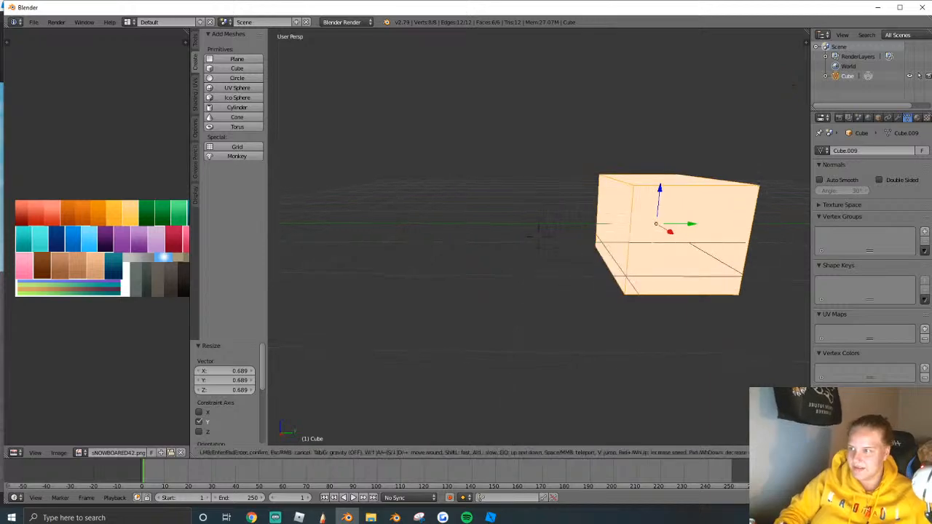
pyautogui.click(539, 237)
pyautogui.rightClick(539, 313)
pyautogui.hotkey('shift', 'f')
pyautogui.press('a')
pyautogui.click(539, 236)
pyautogui.press('a')
pyautogui.press('a')
pyautogui.hotkey('shift', 'f')
pyautogui.press('a')
pyautogui.click(539, 237)
pyautogui.rightClick(521, 247)
pyautogui.rightClick(575, 277)
pyautogui.press('i')
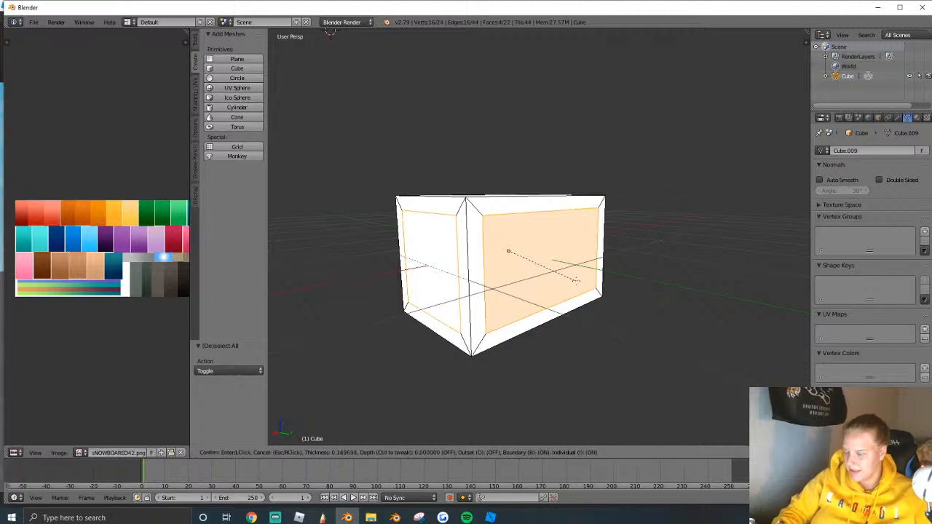
pyautogui.click(576, 279)
# Extrude the four inset side panels slightly inward along their normals.
pyautogui.hotkey('alt', 'e')
pyautogui.click(566, 276)
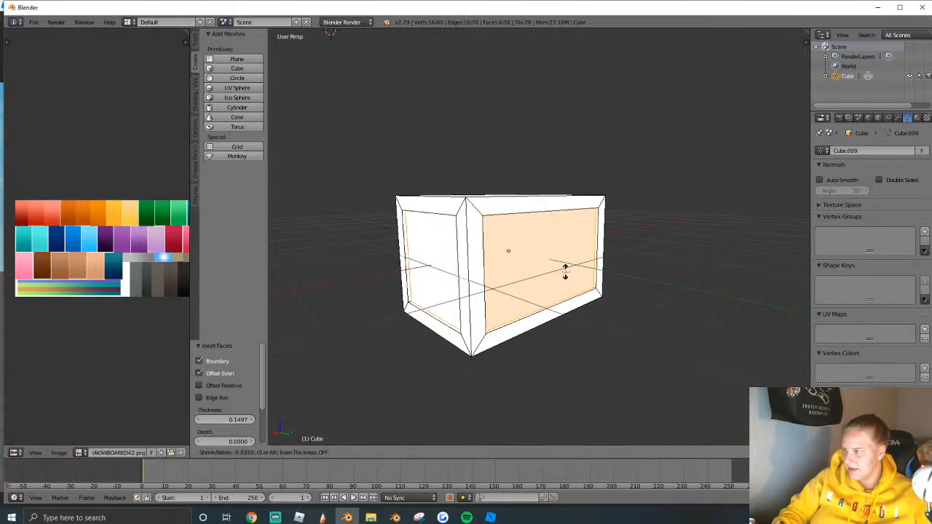
pyautogui.click(557, 268)
pyautogui.moveTo(557, 268); pyautogui.dragTo(510, 251, button='middle')
pyautogui.press('a')
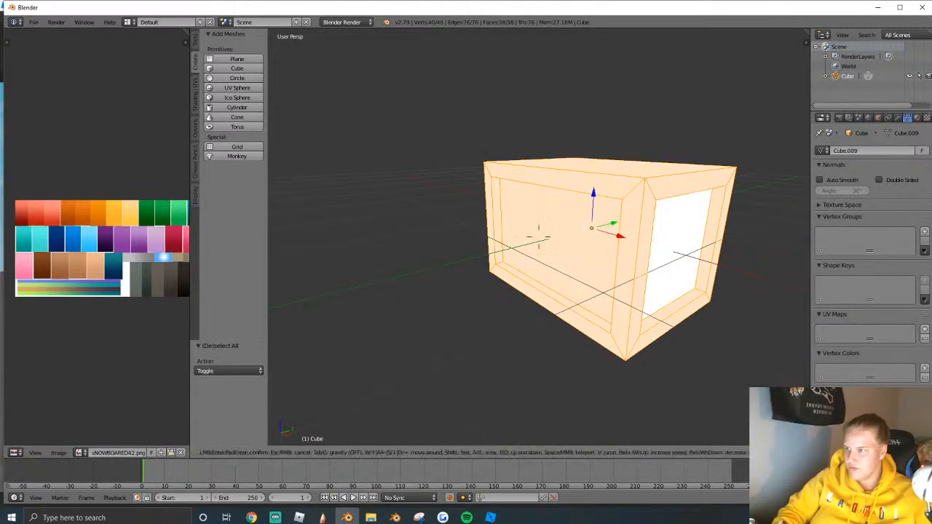
# Extrude the box's top face, scale it by 1.101 into an overhang and raise it about 0.14 as a slab.
pyautogui.scroll(5, 555, 240)
pyautogui.scroll(-5, 555, 240)
pyautogui.rightClick(539, 237)
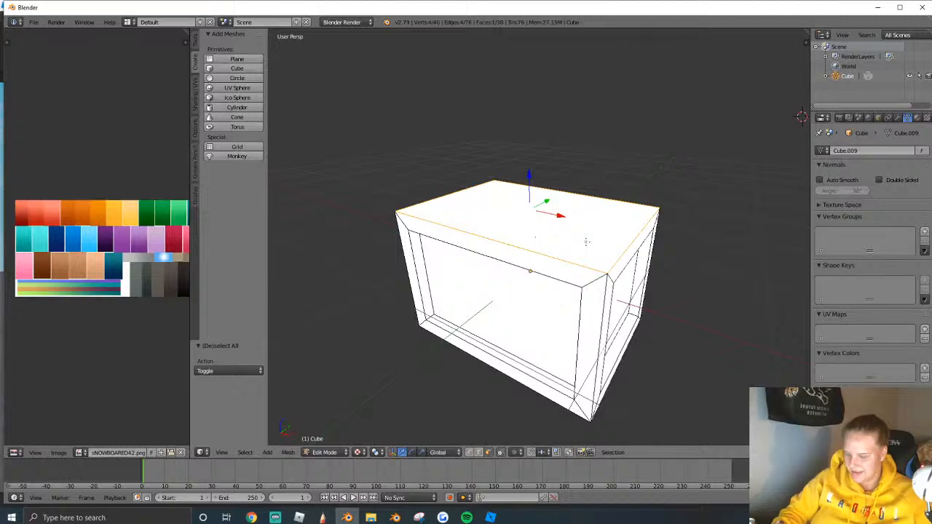
pyautogui.press('e')
pyautogui.click(587, 242)
pyautogui.press('s')
pyautogui.click(679, 264)
pyautogui.press('e')
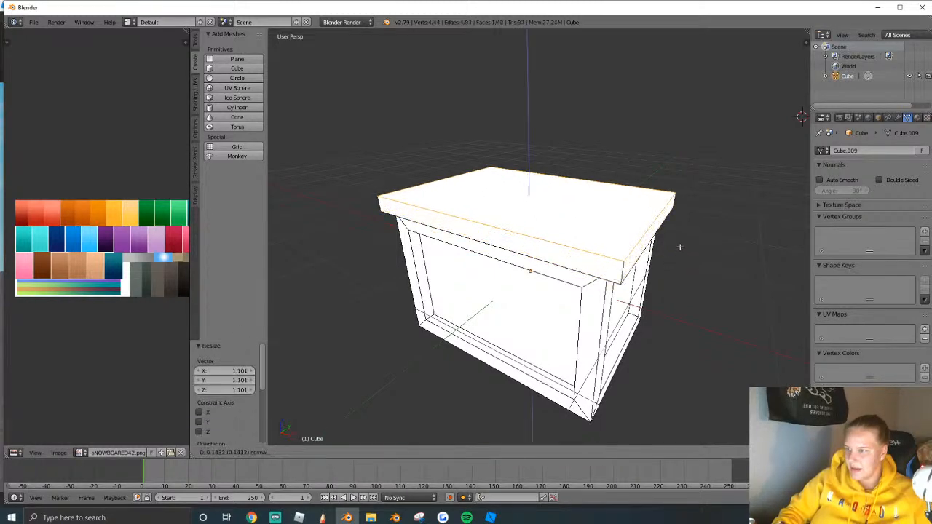
pyautogui.click(679, 249)
# Scale the whole box mesh by about 1.15 along X to widen it.
pyautogui.hotkey('shift', 'f')
pyautogui.press('a')
pyautogui.click(539, 237)
pyautogui.press('Tab')
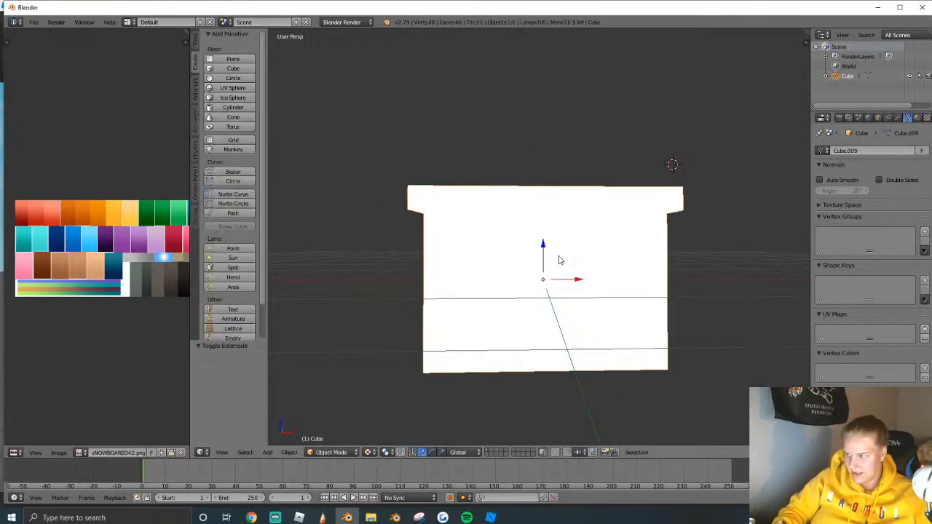
pyautogui.press('Tab')
pyautogui.press('s')
pyautogui.click(612, 297)
pyautogui.press('s')
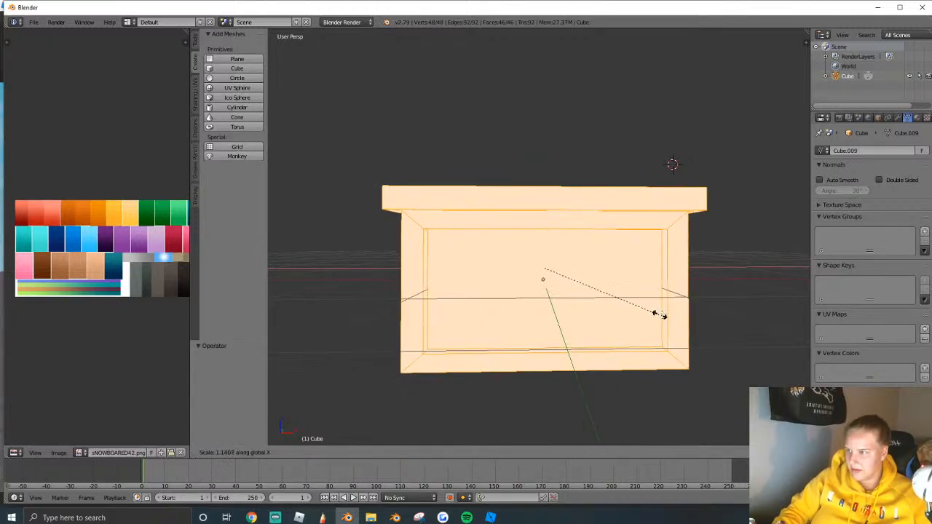
pyautogui.click(664, 321)
pyautogui.press('Tab')
# Switch the viewport to solid shading and enable ambient occlusion.
pyautogui.hotkey('shift', 'f')
pyautogui.press('s')
pyautogui.click(539, 236)
pyautogui.click(368, 452)
pyautogui.click(397, 430)
pyautogui.hotkey('shift', 'f')
pyautogui.click(540, 238)
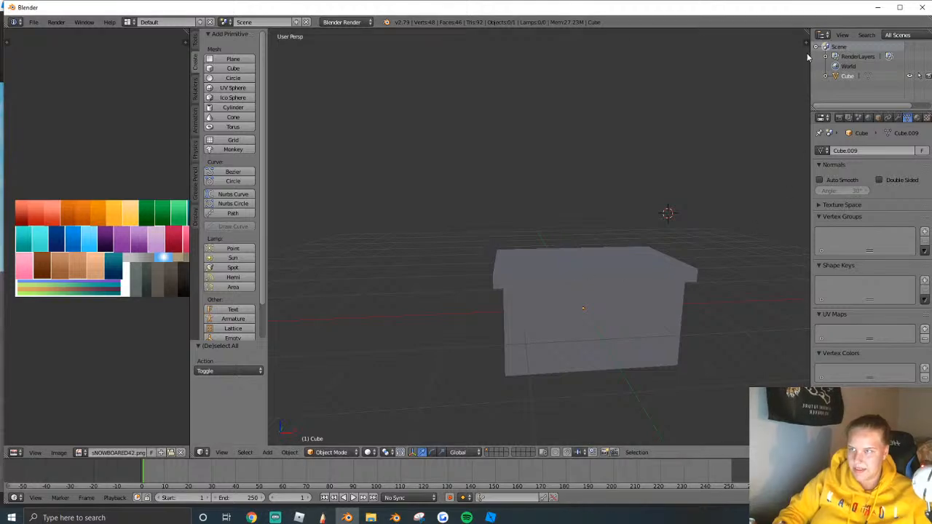
pyautogui.press('n')
pyautogui.scroll(-5, 761, 190)
pyautogui.scroll(-2, 740, 392)
# Select the entire box mesh and apply Specials operations to it.
pyautogui.press('Tab')
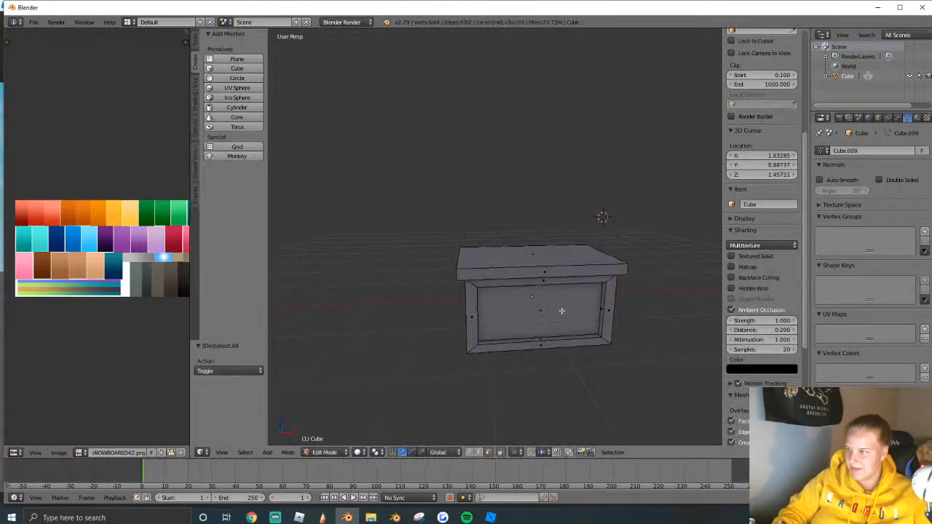
pyautogui.press('a')
pyautogui.press('w')
pyautogui.click(503, 290)
pyautogui.press('Tab')
pyautogui.press('Tab')
pyautogui.press('w')
pyautogui.click(513, 285)
pyautogui.press('Tab')
# Add a cylinder and set its vertex count to 8.
pyautogui.hotkey('shift', 'f')
pyautogui.press('w')
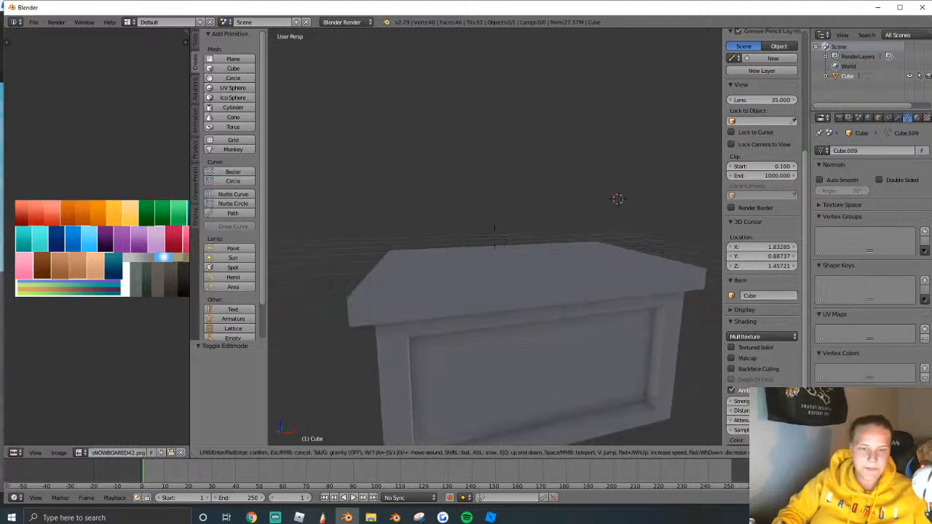
pyautogui.press('s')
pyautogui.click(495, 241)
pyautogui.click(232, 107)
pyautogui.scroll(-4, 453, 248)
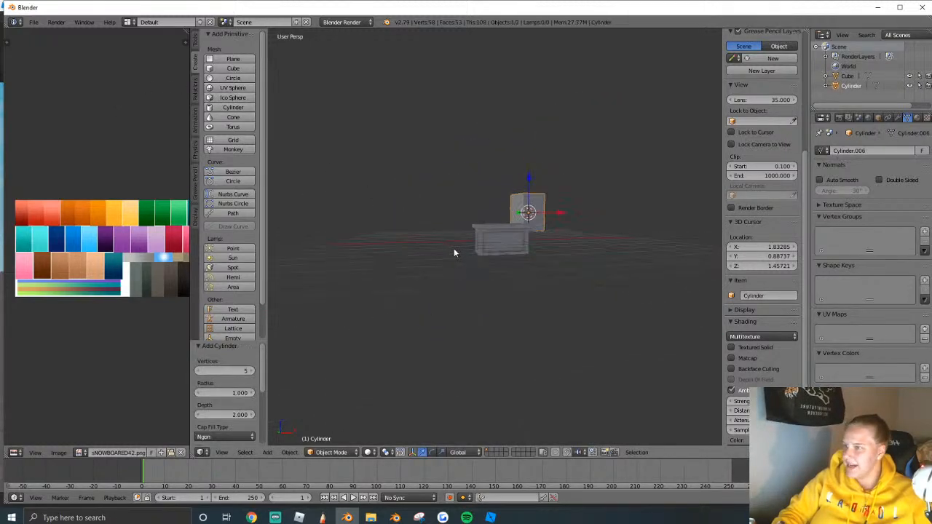
pyautogui.scroll(2, 453, 247)
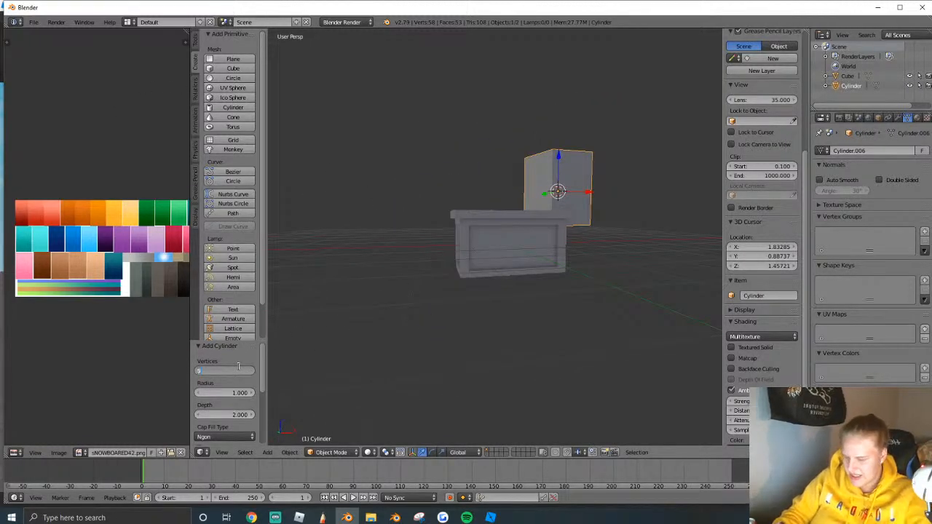
pyautogui.click(502, 209)
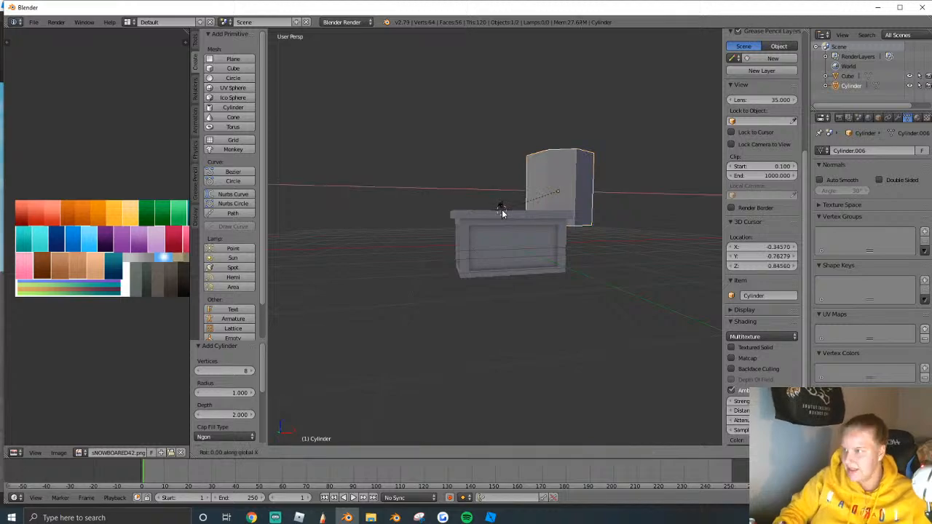
# Rotate the eight-sided cylinder 90° about X and lower it about 2.7 units along Z beside the box.
pyautogui.write('rx90')
pyautogui.press('Return')
pyautogui.hotkey('shift', 'f')
pyautogui.press('w')
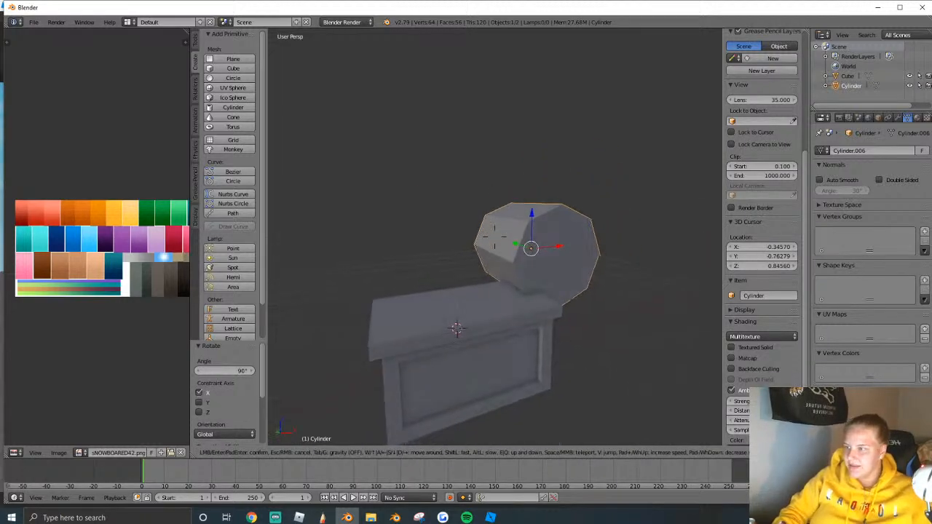
pyautogui.click(495, 237)
pyautogui.moveTo(533, 221); pyautogui.dragTo(533, 334)
pyautogui.hotkey('shift', 'f')
pyautogui.press('s')
pyautogui.click(495, 237)
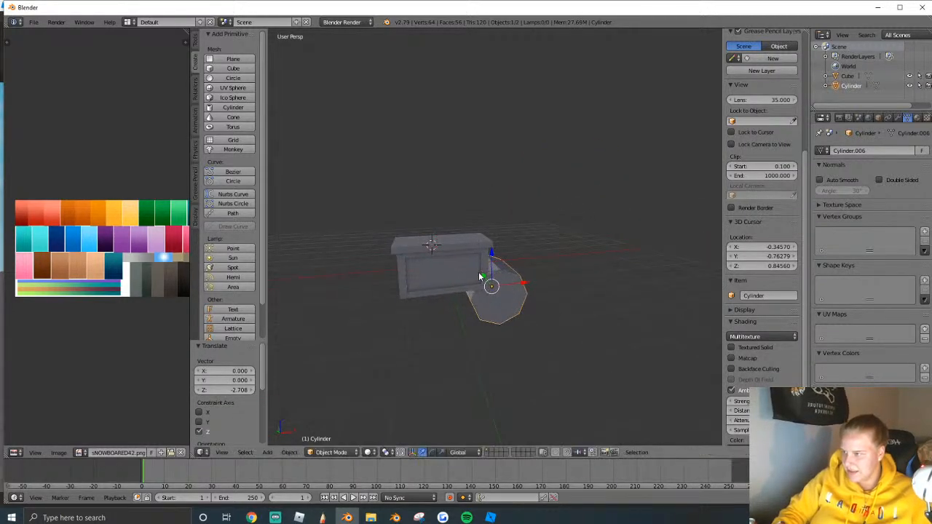
# Move the cylinder along Y clear of the cart body, resize it and rotate it about the X axis.
pyautogui.press('g')
pyautogui.press('y')
pyautogui.click(618, 407)
pyautogui.press('s')
pyautogui.click(583, 394)
pyautogui.press('r')
pyautogui.press('x')
pyautogui.click(549, 349)
# Select both round end faces of the cylinder and inset them by about 0.237.
pyautogui.press('Tab')
pyautogui.rightClick(545, 351)
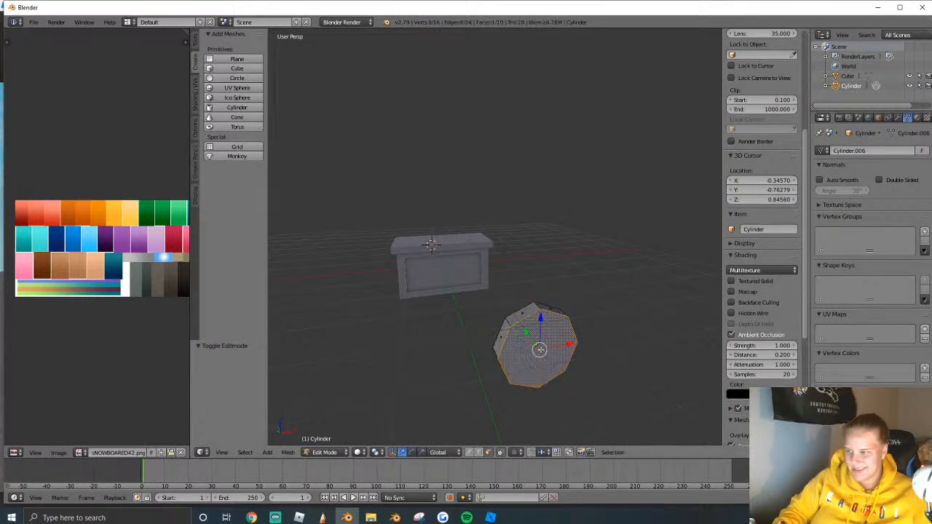
pyautogui.hotkey('shift', 'f')
pyautogui.press('a')
pyautogui.press('w')
pyautogui.click(497, 238)
pyautogui.keyDown('shift'); pyautogui.rightClick(498, 245); pyautogui.keyUp('shift')
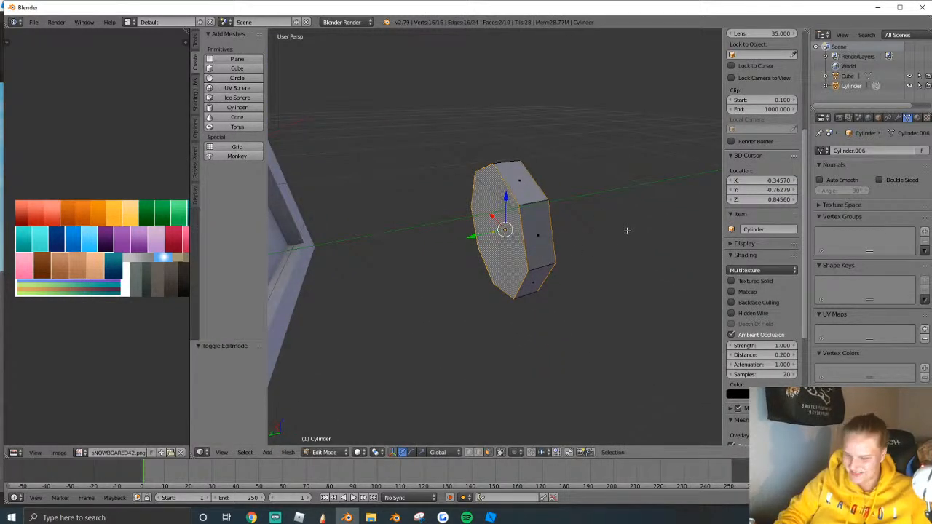
pyautogui.press('i')
pyautogui.click(611, 230)
# Extrude the two inset end faces inward along their normals to recess the wheel's sides.
pyautogui.moveTo(614, 229); pyautogui.dragTo(502, 246, button='middle')
pyautogui.hotkey('alt', 'e')
pyautogui.click(457, 246)
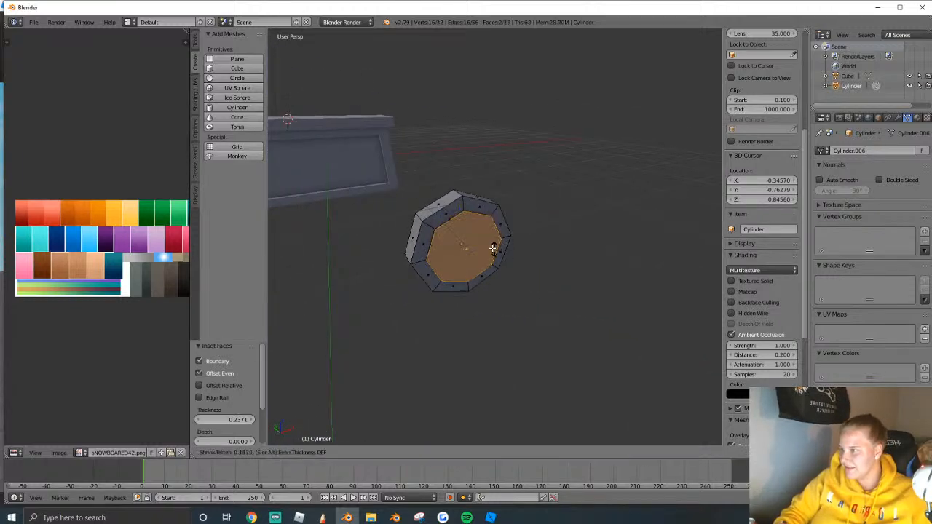
pyautogui.click(475, 237)
pyautogui.press('Tab')
# Reset the wheel's location, scale the wheel down and position it low against one long side of the cart.
pyautogui.moveTo(524, 239); pyautogui.dragTo(457, 253, button='middle')
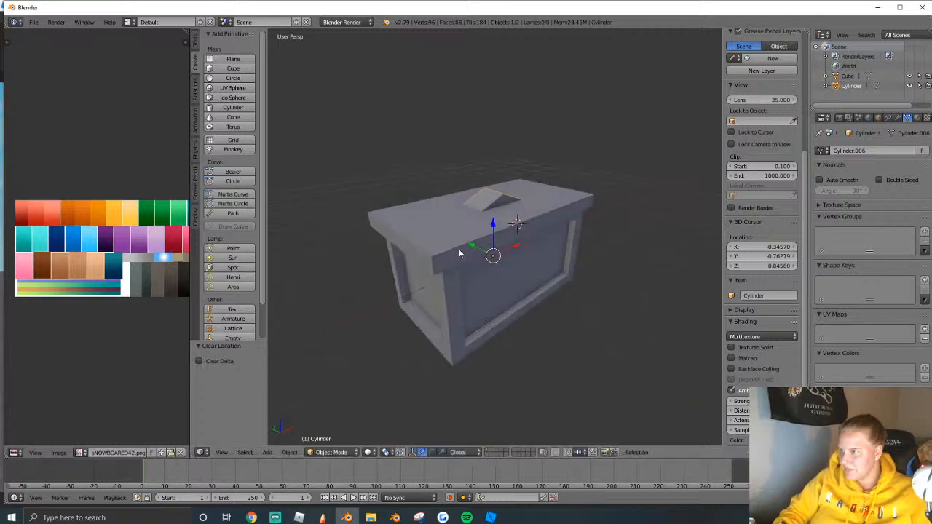
pyautogui.moveTo(470, 245); pyautogui.dragTo(541, 297)
pyautogui.press('s')
pyautogui.click(557, 290)
pyautogui.click(569, 289)
pyautogui.moveTo(503, 291); pyautogui.dragTo(499, 239, button='middle')
pyautogui.scroll(1, 498, 237)
pyautogui.moveTo(524, 221); pyautogui.dragTo(422, 244)
# Duplicate the wheel and place the copy on the opposite long side of the cart.
pyautogui.press('a')
pyautogui.click(496, 237)
pyautogui.hotkey('shift', 'd')
pyautogui.click(522, 240)
pyautogui.hotkey('shift', 'f')
pyautogui.click(495, 237)
pyautogui.moveTo(538, 256)
pyautogui.mouseDown()
pyautogui.moveTo(542, 263)
pyautogui.moveTo(533, 263)
pyautogui.mouseUp()
pyautogui.press('a')
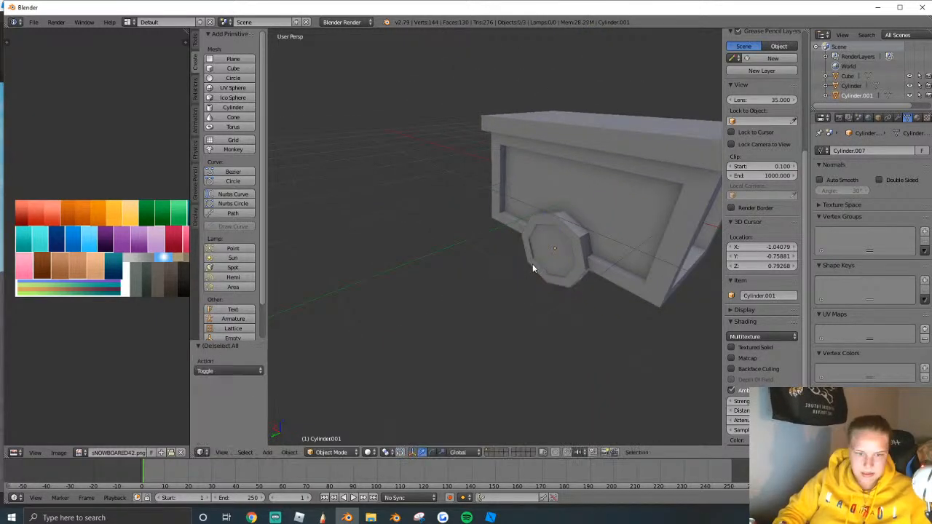
# Join both wheels and the cart body into one object, with the body as the active object.
pyautogui.hotkey('shift', 'f')
pyautogui.click(499, 239)
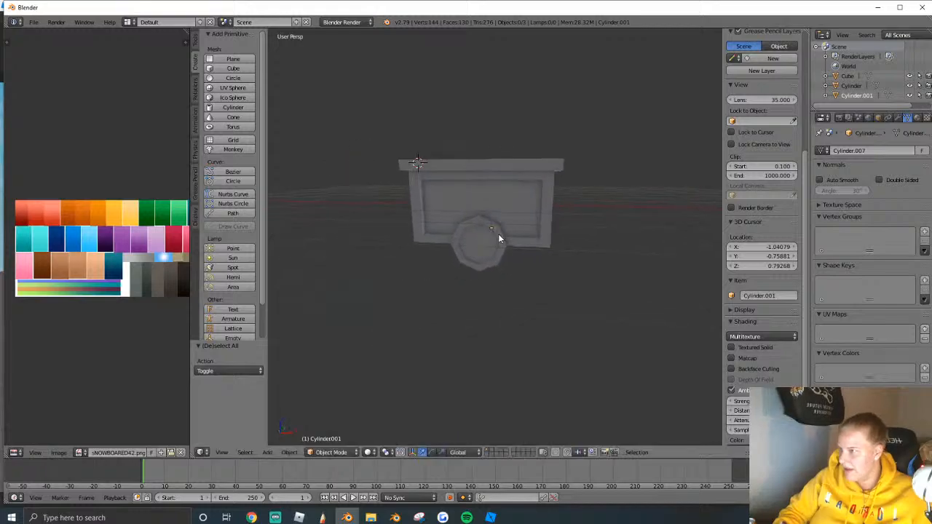
pyautogui.hotkey('ctrl', 'l')
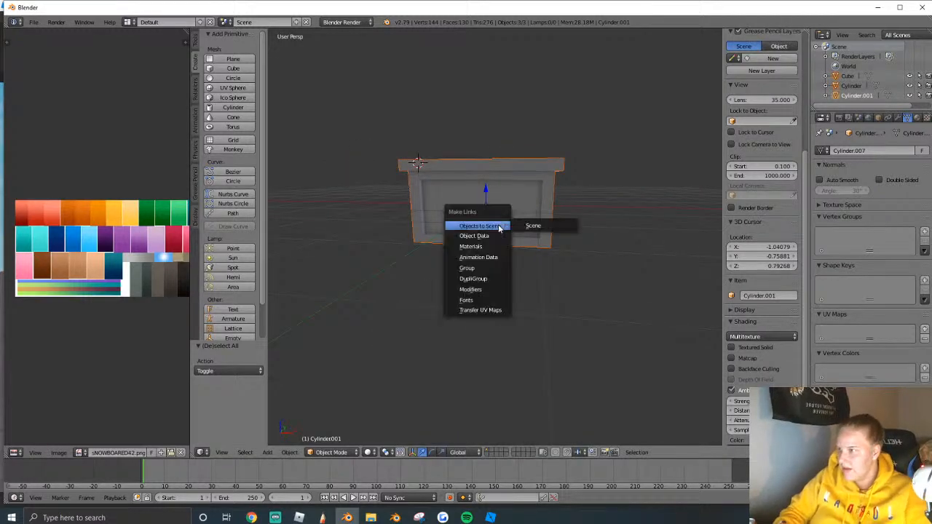
pyautogui.press('Escape')
pyautogui.keyDown('shift'); pyautogui.click(437, 237); pyautogui.keyUp('shift')
pyautogui.press('l')
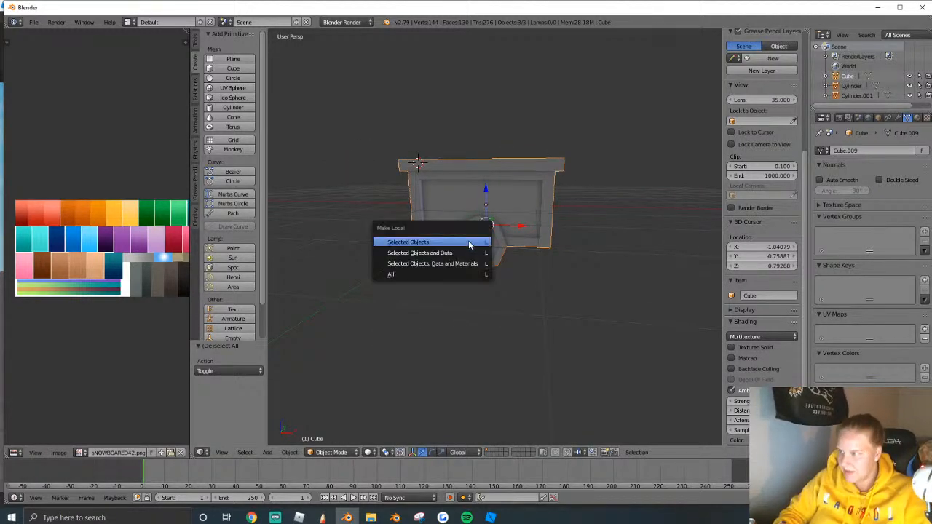
pyautogui.hotkey('ctrl', 'j')
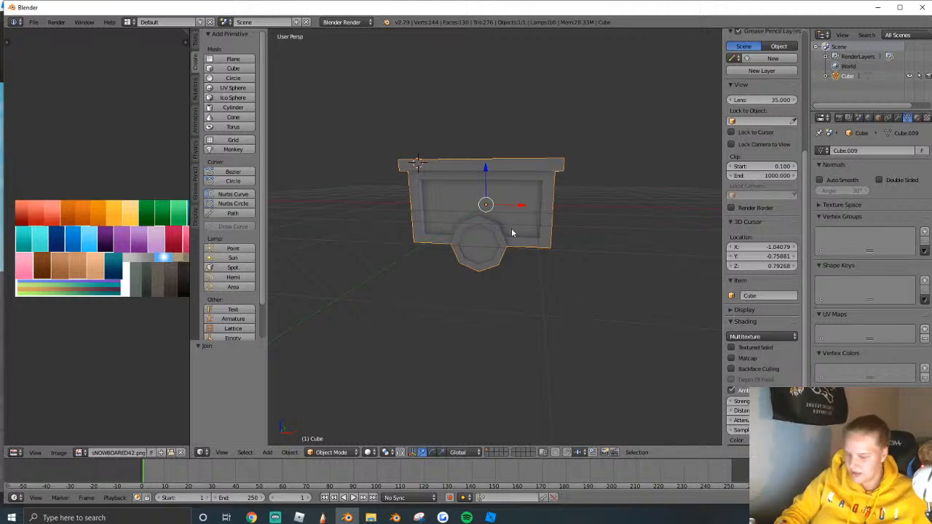
# Reset the joined cart's location and set its origin to its geometry.
pyautogui.hotkey('ctrl', 'shift', 'alt', 'c')
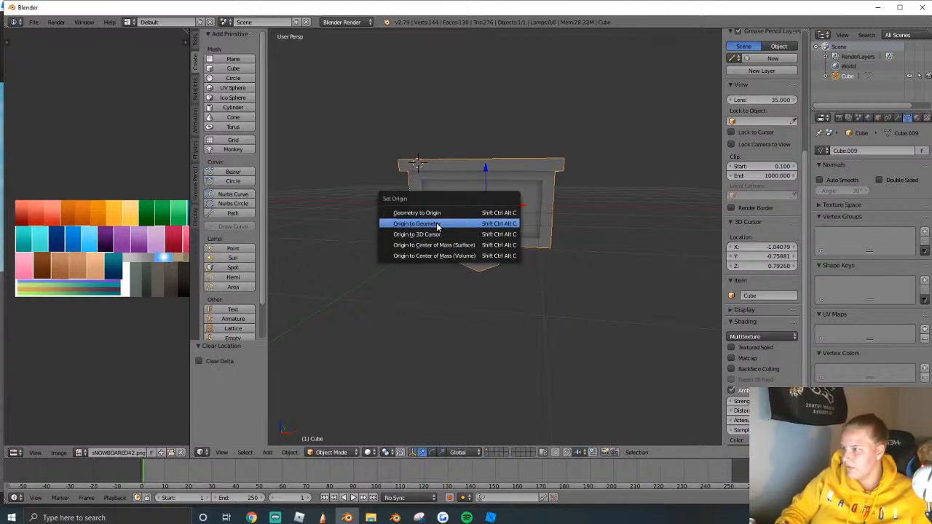
pyautogui.click(439, 228)
pyautogui.moveTo(464, 208); pyautogui.dragTo(509, 242, button='middle')
pyautogui.press('a')
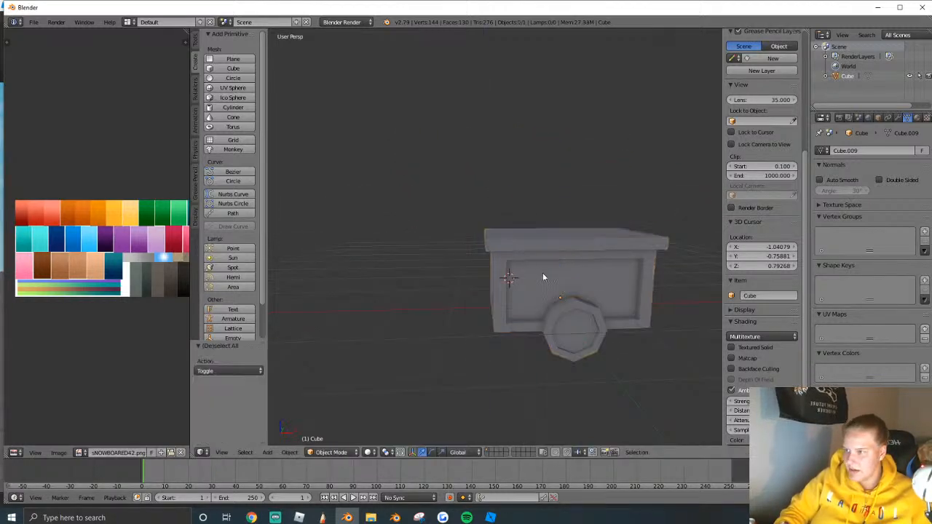
# Add a new cube and reset its location to the world origin.
pyautogui.click(233, 68)
pyautogui.scroll(-5, 535, 289)
pyautogui.hotkey('alt', 'g')
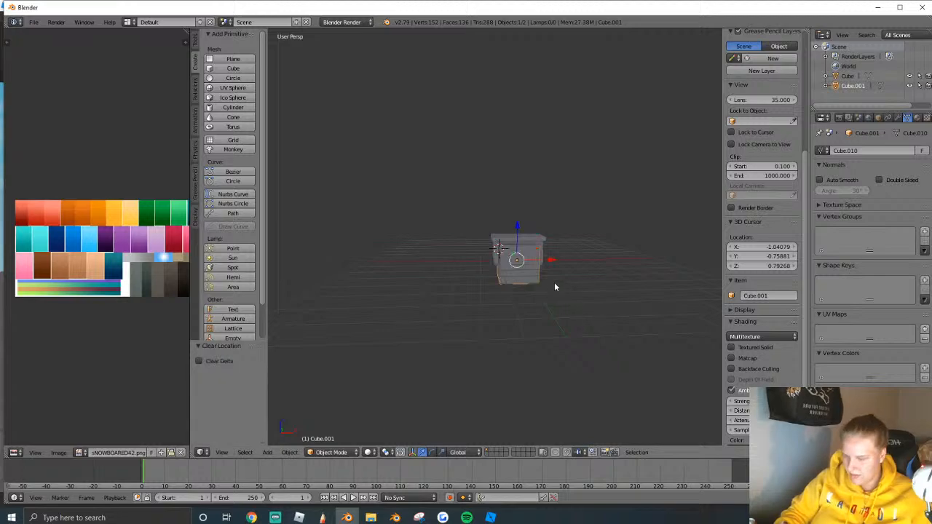
pyautogui.scroll(4, 556, 283)
# Add a Mirror modifier on X to the new cube and select its whole mesh for editing.
pyautogui.click(905, 117)
pyautogui.click(844, 152)
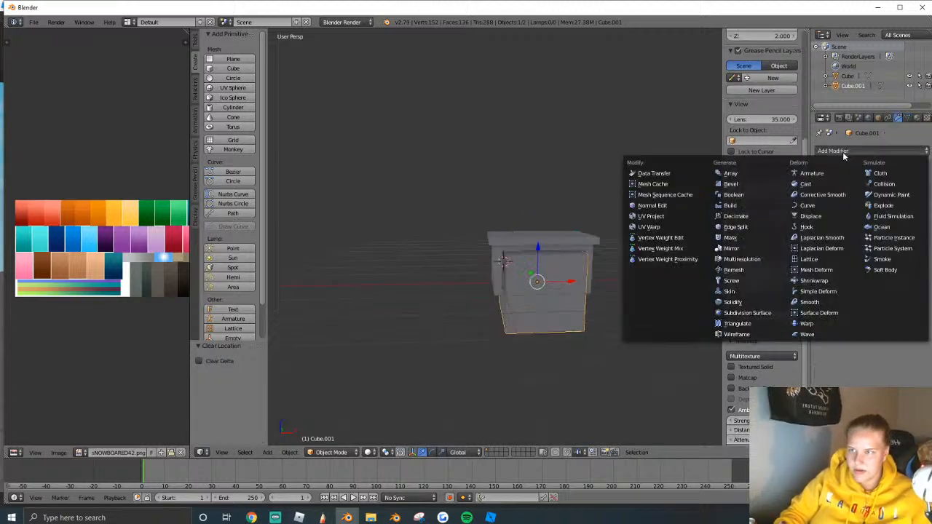
pyautogui.click(731, 248)
pyautogui.press('Tab')
pyautogui.press('a')
pyautogui.press('a')
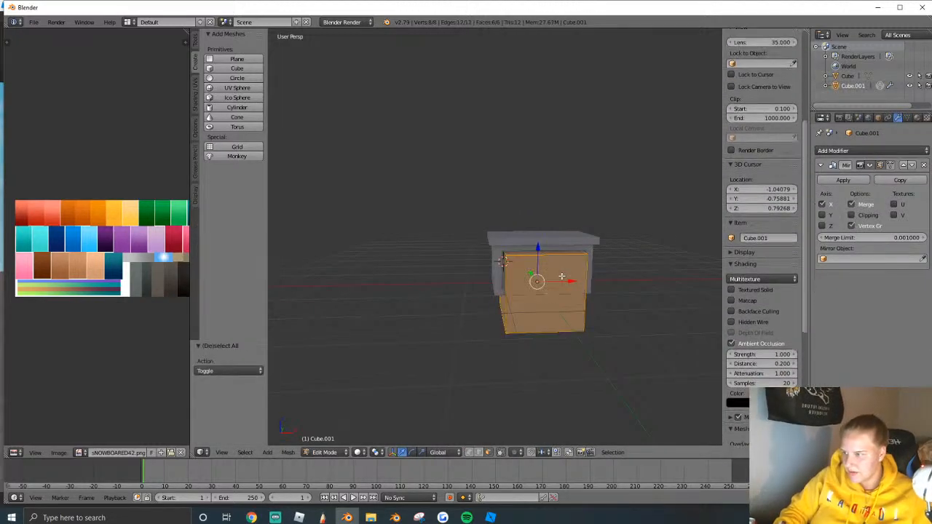
pyautogui.click(573, 272)
pyautogui.moveTo(572, 282)
pyautogui.mouseDown()
pyautogui.moveTo(583, 282)
pyautogui.moveTo(572, 283)
pyautogui.mouseUp()
pyautogui.hotkey('ctrl', 'z')
pyautogui.hotkey('shift', 'f')
pyautogui.press('w')
pyautogui.press('d')
pyautogui.click(495, 237)
pyautogui.moveTo(548, 251); pyautogui.dragTo(466, 256)
pyautogui.hotkey('ctrl', 'z')
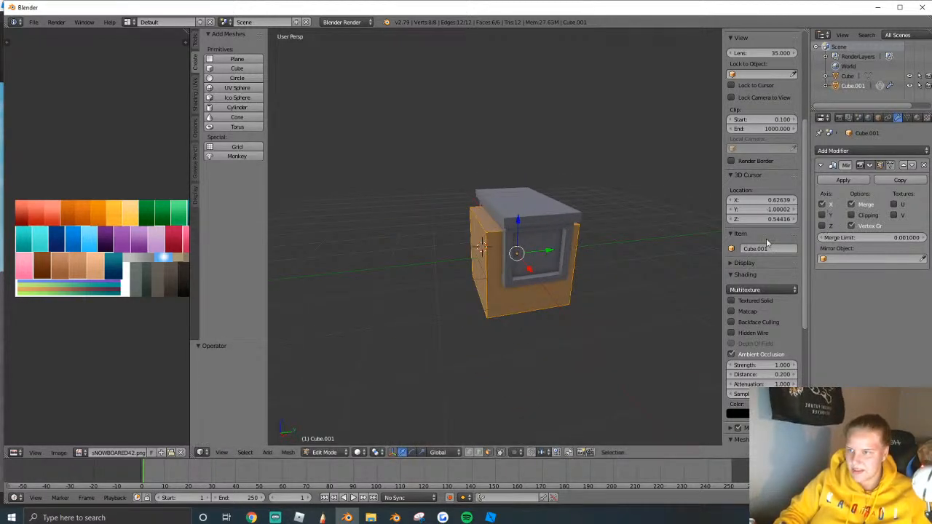
# Move the cube's whole mesh about 1.93 along X to separate it from its mirrored copy.
pyautogui.moveTo(530, 269); pyautogui.dragTo(572, 299)
pyautogui.hotkey('shift', 'f')
pyautogui.press('a')
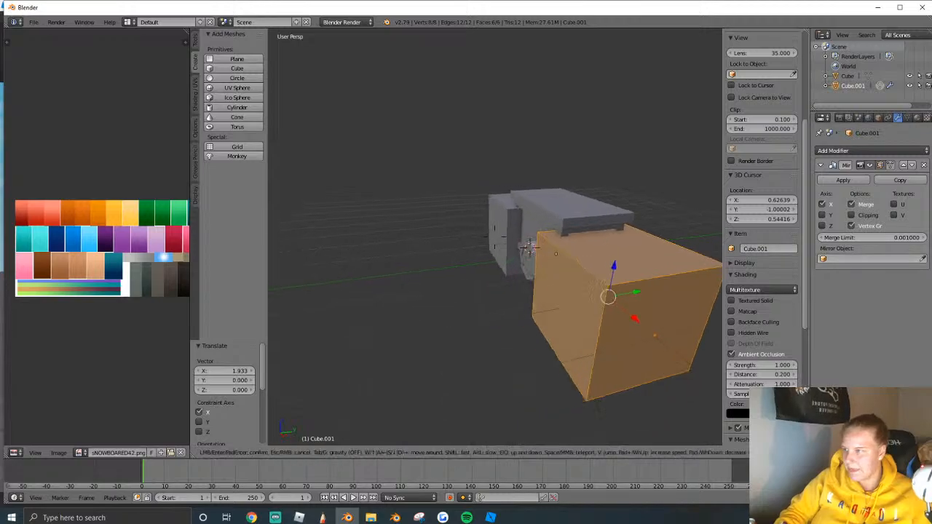
pyautogui.press('s')
pyautogui.click(495, 238)
pyautogui.press('Tab')
pyautogui.press('Tab')
pyautogui.press('a')
pyautogui.press('a')
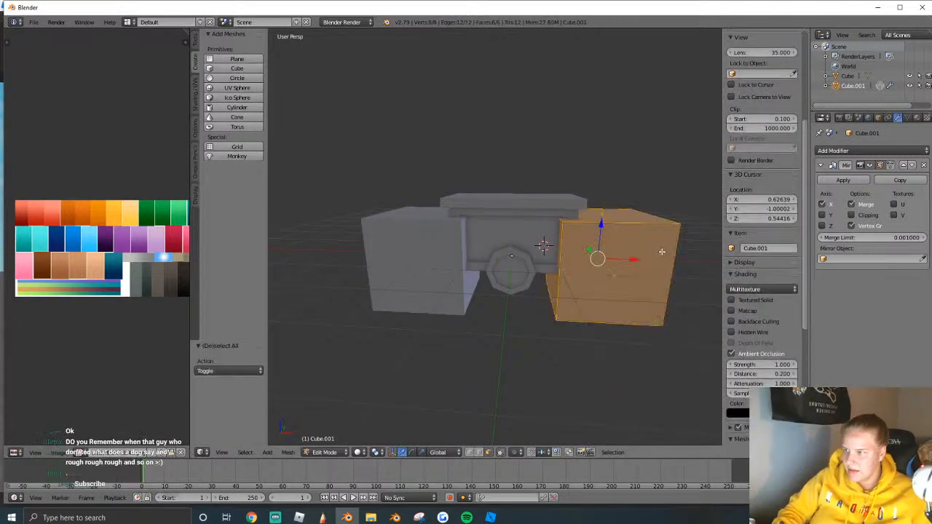
# Scale the mirrored block down and move it about -0.655 along X toward the cart's end.
pyautogui.press('s')
pyautogui.click(621, 259)
pyautogui.moveTo(622, 259); pyautogui.dragTo(590, 267)
pyautogui.hotkey('shift', 'f')
pyautogui.press('w')
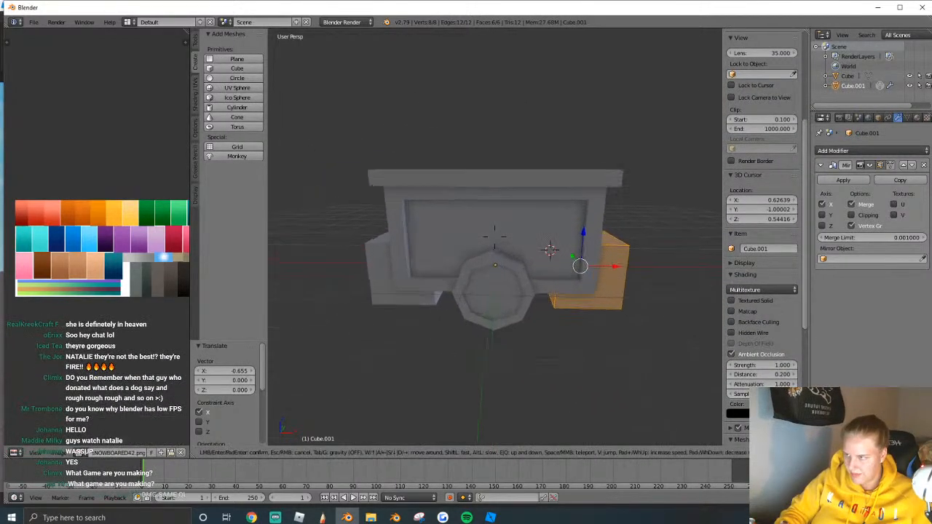
pyautogui.press('d')
pyautogui.click(495, 237)
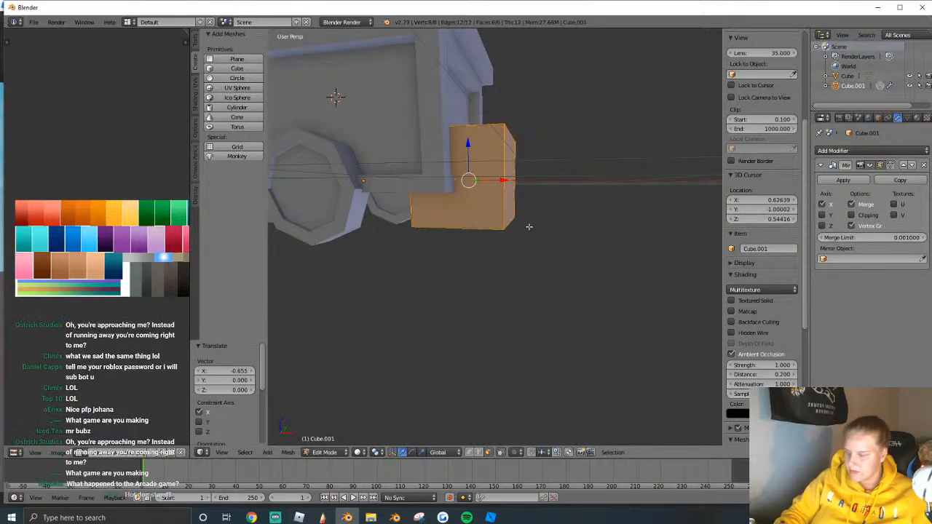
# Scale the block into a slim upright leg, using a final factor of 0.467, and move it about -0.202 along X.
pyautogui.press('s')
pyautogui.click(489, 208)
pyautogui.press('s')
pyautogui.press('z')
pyautogui.click(533, 280)
pyautogui.press('s')
pyautogui.click(486, 180)
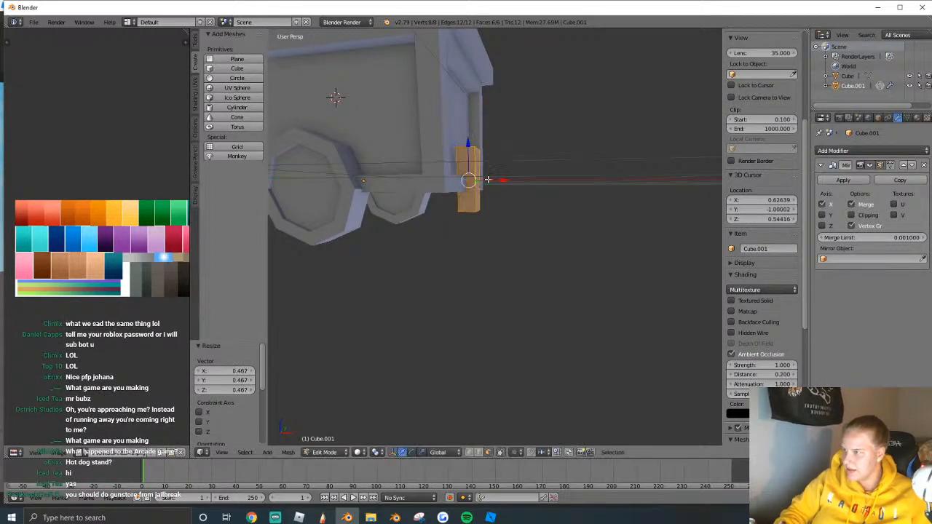
pyautogui.press('d')
pyautogui.click(495, 237)
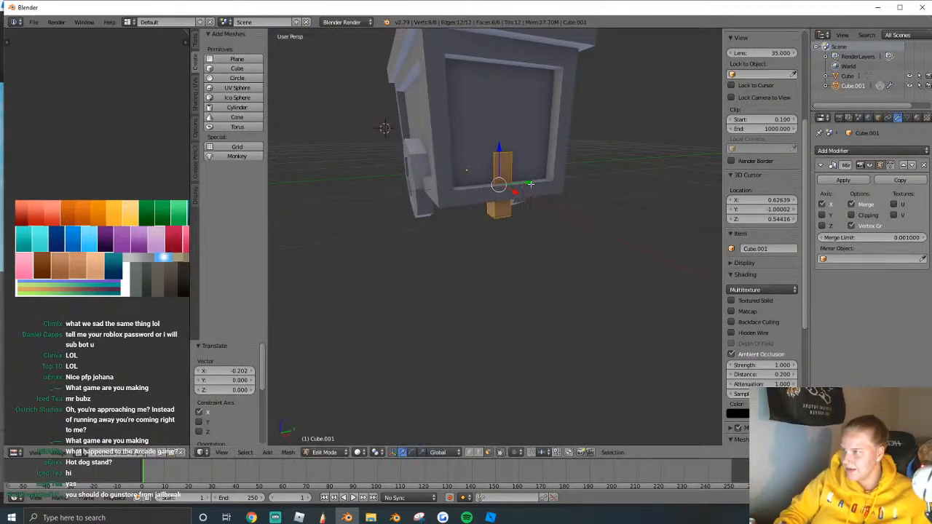
# Move the leg along Y to the cart's corner, resize it and lower it about 0.279 beneath the body.
pyautogui.moveTo(530, 181); pyautogui.dragTo(471, 194)
pyautogui.press('s')
pyautogui.click(487, 203)
pyautogui.hotkey('shift', 'f')
pyautogui.press('a')
pyautogui.click(498, 235)
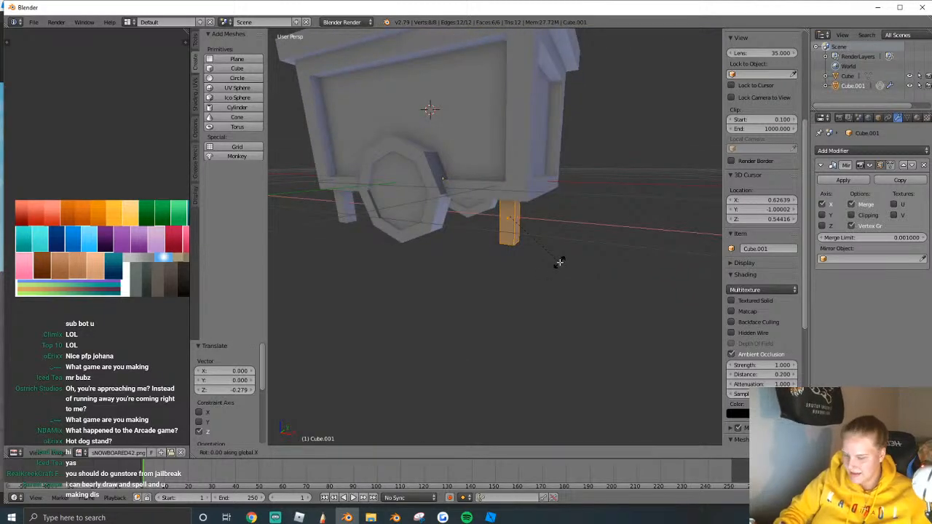
# Rotate the leg so it splays outward and adjust its position under the cart's bottom corner.
pyautogui.click(537, 223)
pyautogui.moveTo(533, 217); pyautogui.dragTo(552, 221)
pyautogui.hotkey('shift', 'f')
pyautogui.press('w')
pyautogui.press('s')
pyautogui.click(496, 236)
pyautogui.moveTo(551, 220); pyautogui.dragTo(402, 224, button='middle')
pyautogui.press('Tab')
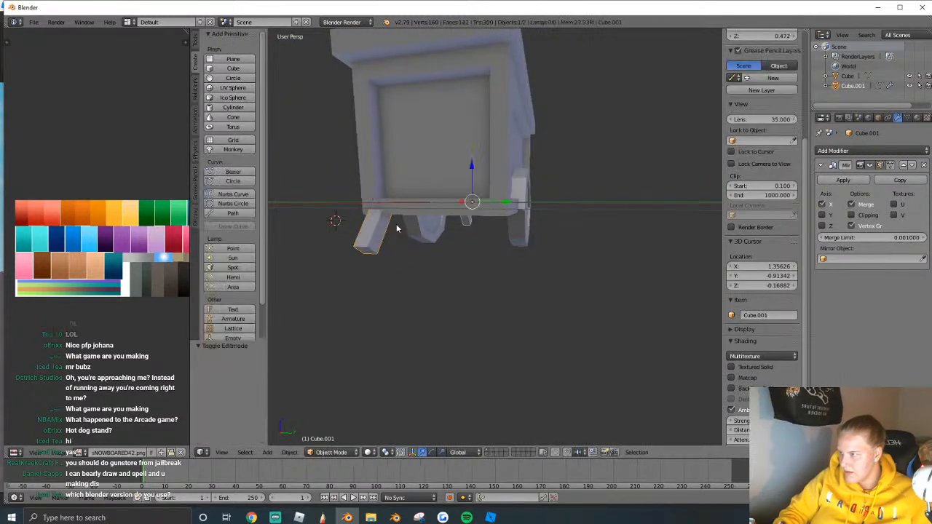
# Duplicate the mirrored leg pair and move the copy along Y to the cart's opposite long side.
pyautogui.keyDown('shift'); pyautogui.moveTo(519, 241); pyautogui.dragTo(495, 242, button='middle'); pyautogui.keyUp('shift')
pyautogui.hotkey('shift', 'd')
pyautogui.press('y')
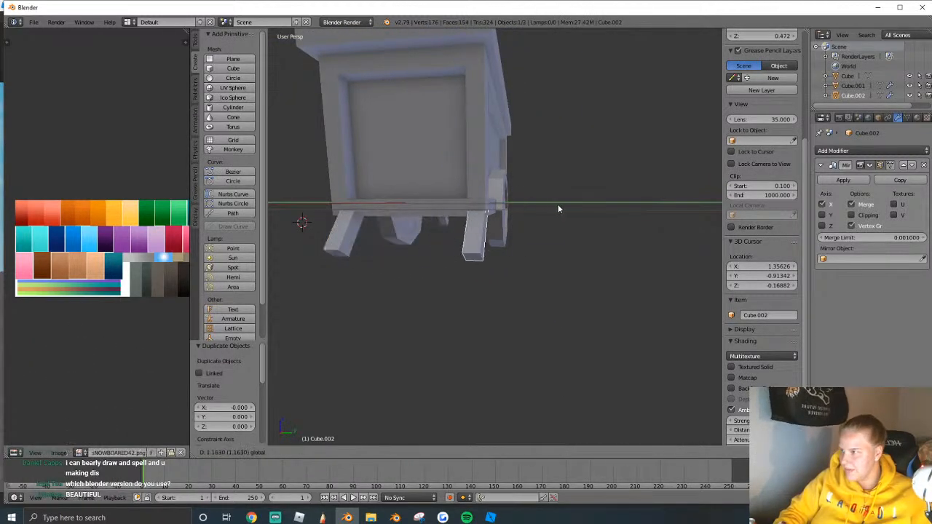
pyautogui.click(479, 242)
# Apply the Mirror modifier to both leg pairs.
pyautogui.click(844, 180)
pyautogui.rightClick(356, 254)
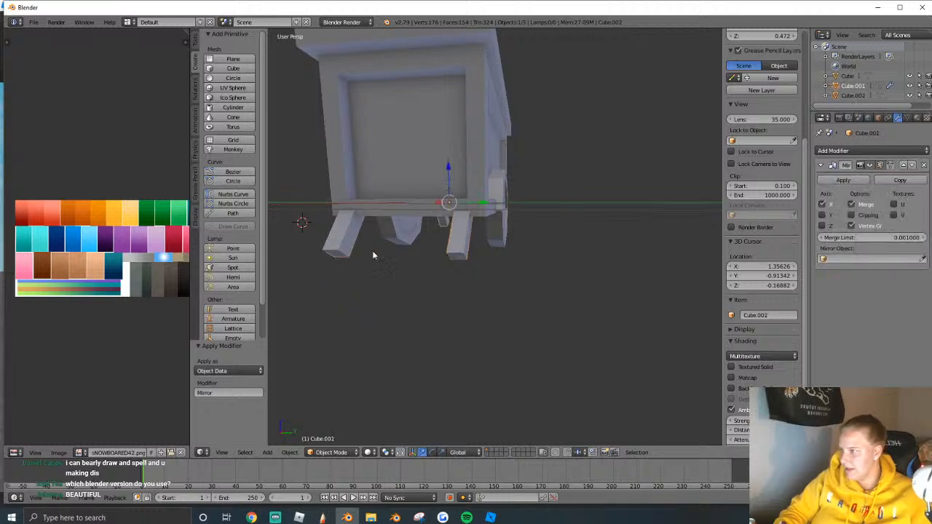
pyautogui.click(838, 181)
pyautogui.hotkey('shift', 'f')
pyautogui.press('d')
pyautogui.press('s')
pyautogui.click(494, 236)
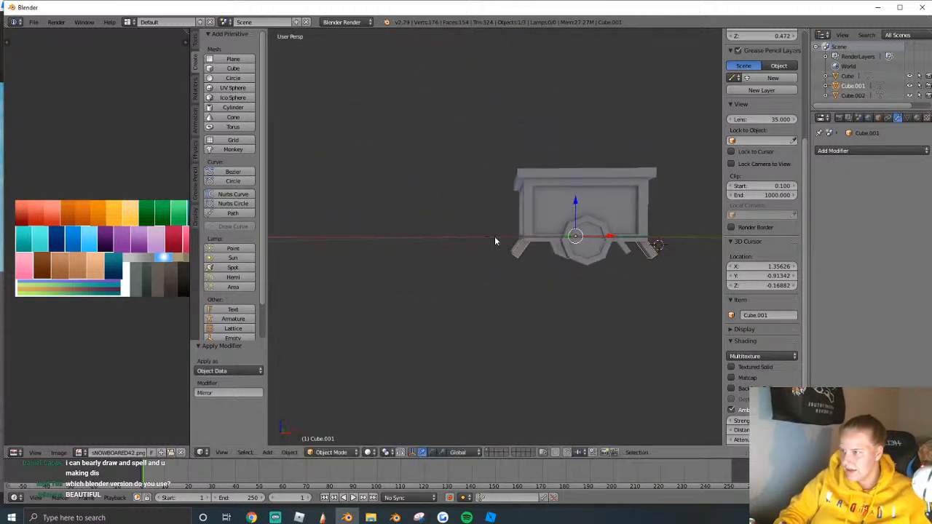
# Select all the objects and join the legs with the cart into one object.
pyautogui.press('a')
pyautogui.press('a')
pyautogui.hotkey('shift', 'f')
pyautogui.press('w')
pyautogui.click(495, 236)
pyautogui.hotkey('ctrl', 'j')
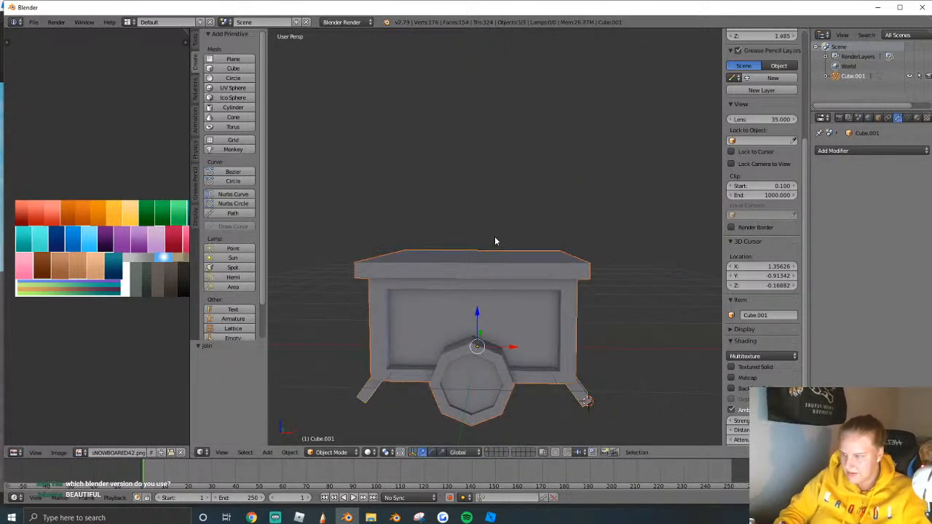
# Examine the joined cart from several sides in both object and edit mode.
pyautogui.hotkey('shift', 'f')
pyautogui.press('a')
pyautogui.click(494, 238)
pyautogui.press('Tab')
pyautogui.hotkey('shift', 'f')
pyautogui.press('e')
pyautogui.click(495, 236)
pyautogui.press('Tab')
pyautogui.hotkey('shift', 'f')
pyautogui.press('s')
pyautogui.click(498, 234)
pyautogui.press('a')
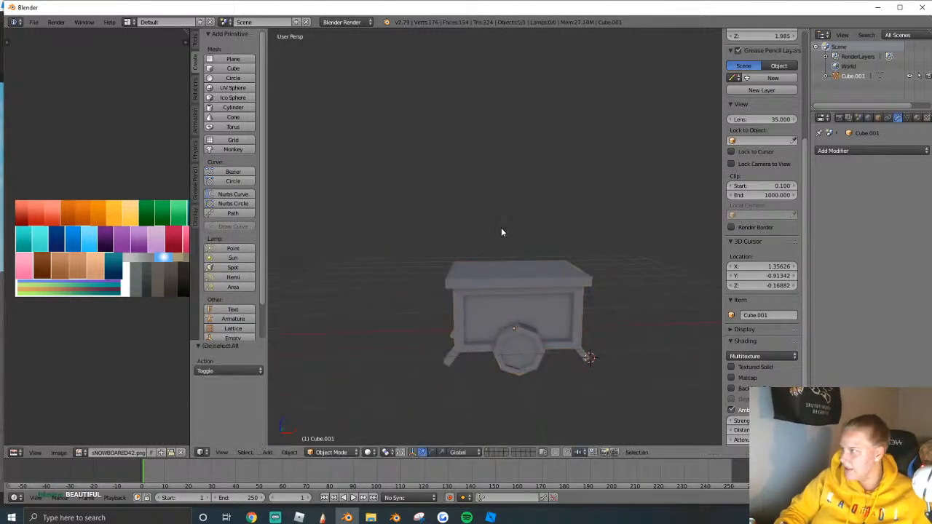
pyautogui.press('Tab')
pyautogui.rightClick(513, 273)
pyautogui.hotkey('shift', 'f')
pyautogui.press('w')
pyautogui.click(496, 237)
pyautogui.press('a')
pyautogui.press('a')
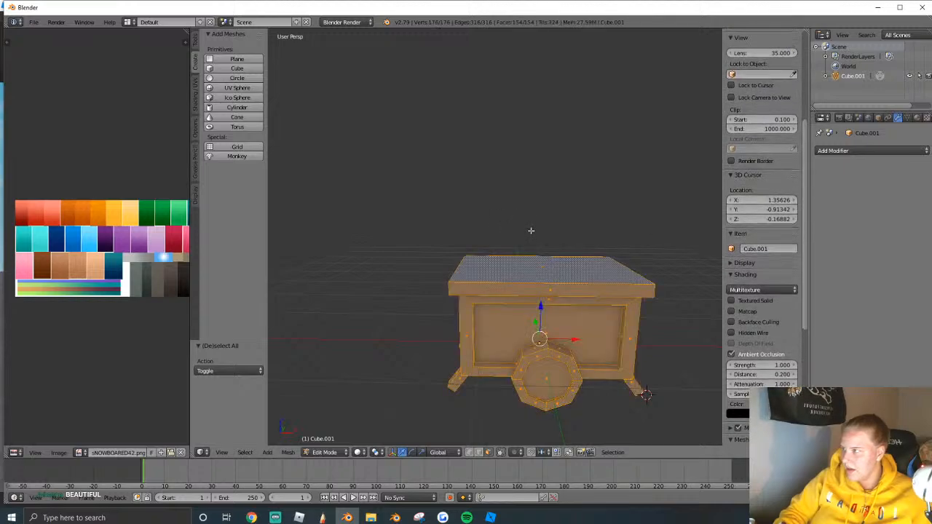
pyautogui.press('Tab')
# Add a cube at the world origin and raise it about 3.07 along Z above the cart.
pyautogui.click(230, 68)
pyautogui.scroll(-4, 472, 243)
pyautogui.hotkey('alt', 'g')
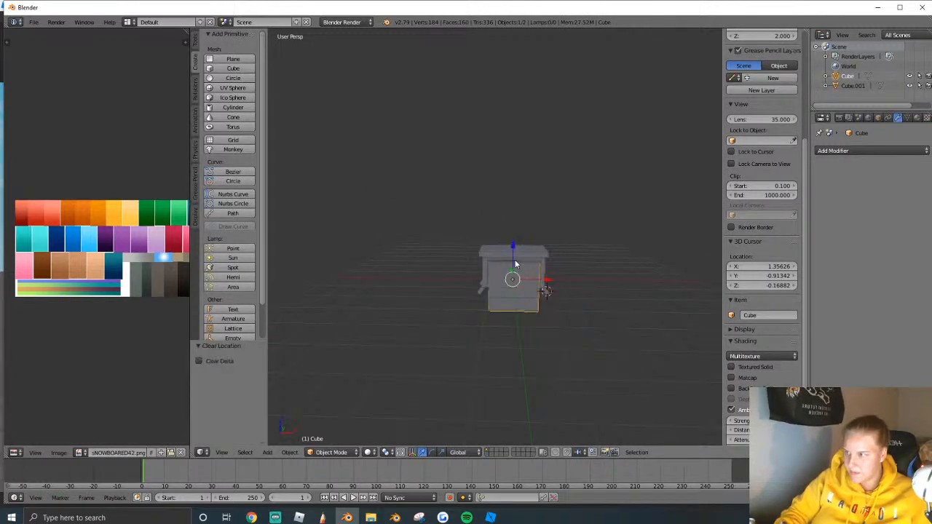
pyautogui.press('g')
pyautogui.press('z')
pyautogui.press('Return')
# Push the cube's front face inward along Y to make it shallower and lower the cube toward the countertop.
pyautogui.hotkey('shift', 'f')
pyautogui.press('w')
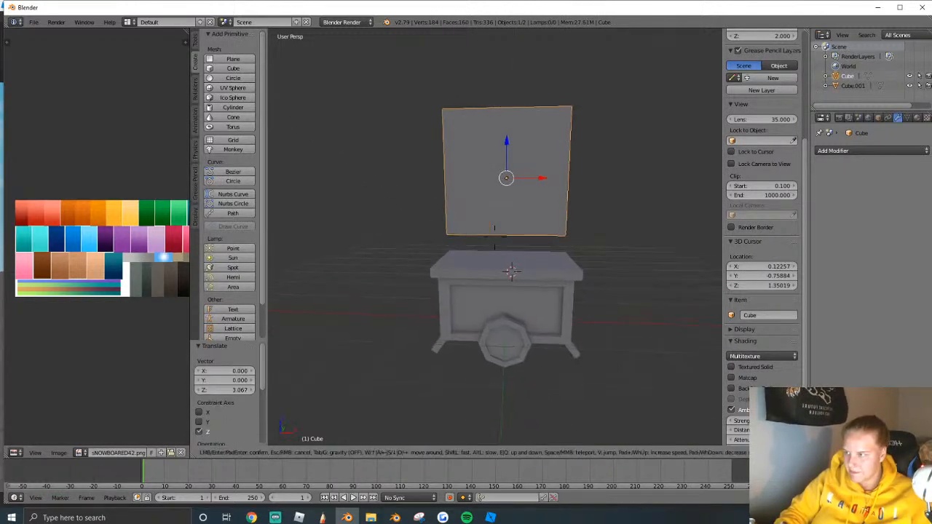
pyautogui.press('d')
pyautogui.press('s')
pyautogui.click(494, 238)
pyautogui.press('Tab')
pyautogui.rightClick(494, 241)
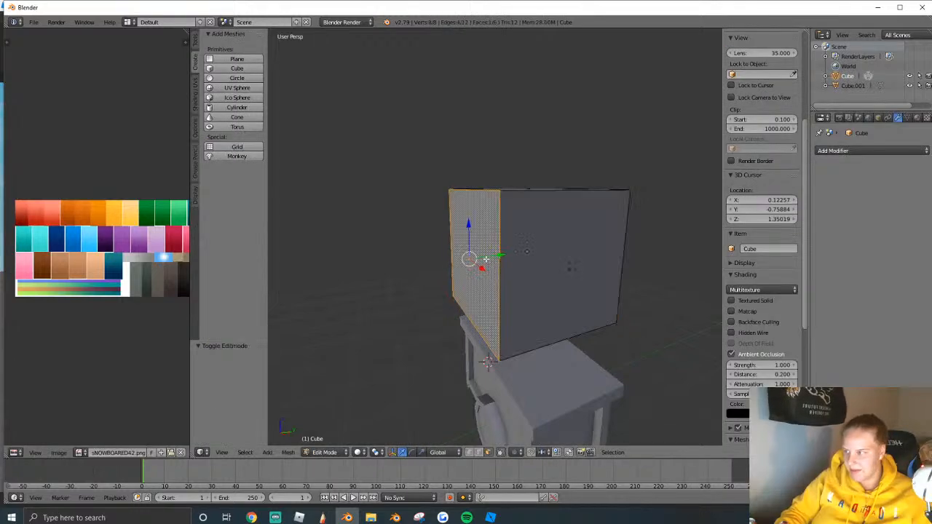
pyautogui.moveTo(495, 258); pyautogui.dragTo(553, 253)
pyautogui.press('Tab')
pyautogui.press('g')
pyautogui.press('z')
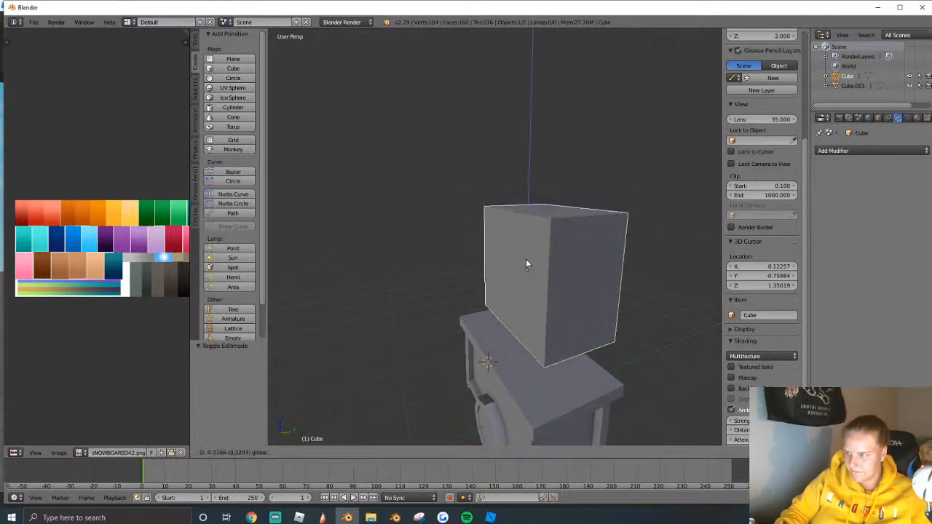
pyautogui.press('Return')
# Shift the cube about -0.39 along Y over the countertop and fine-tune its position on that axis.
pyautogui.hotkey('shift', 'f')
pyautogui.press('Escape')
pyautogui.moveTo(545, 289); pyautogui.dragTo(525, 289)
pyautogui.click(525, 290)
pyautogui.hotkey('shift', 'f')
pyautogui.press('w')
pyautogui.click(522, 232)
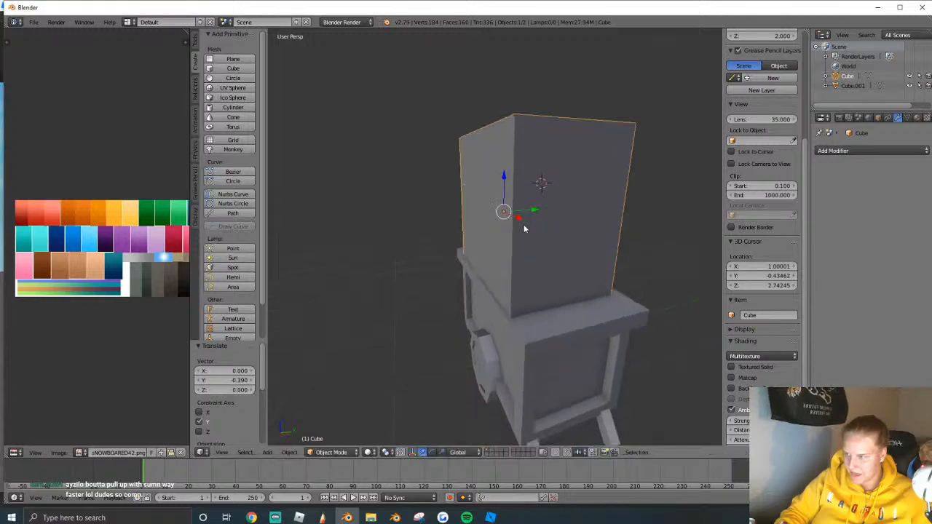
pyautogui.moveTo(535, 217); pyautogui.dragTo(542, 216)
pyautogui.press('Return')
# Scale the upper box by about 1.17 along X to widen it over the countertop.
pyautogui.press('Tab')
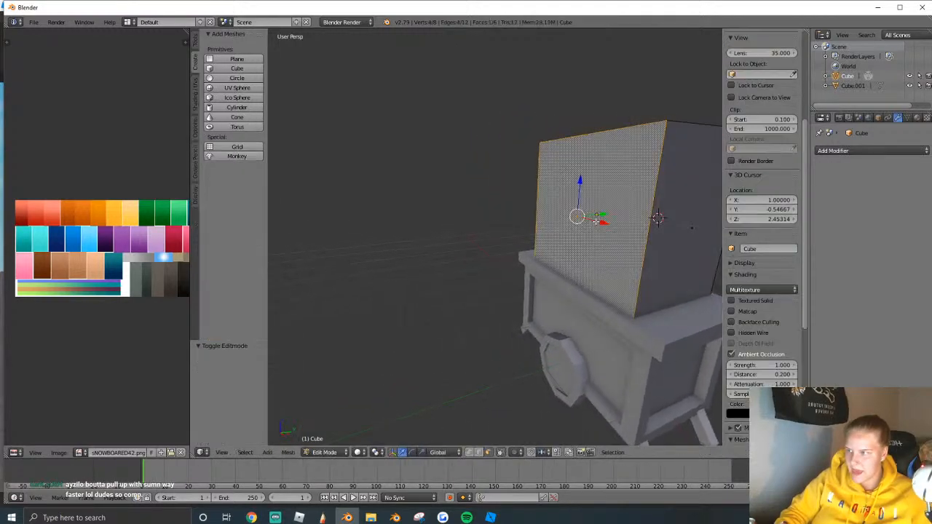
pyautogui.moveTo(593, 225); pyautogui.dragTo(511, 242, button='middle')
pyautogui.press('Tab')
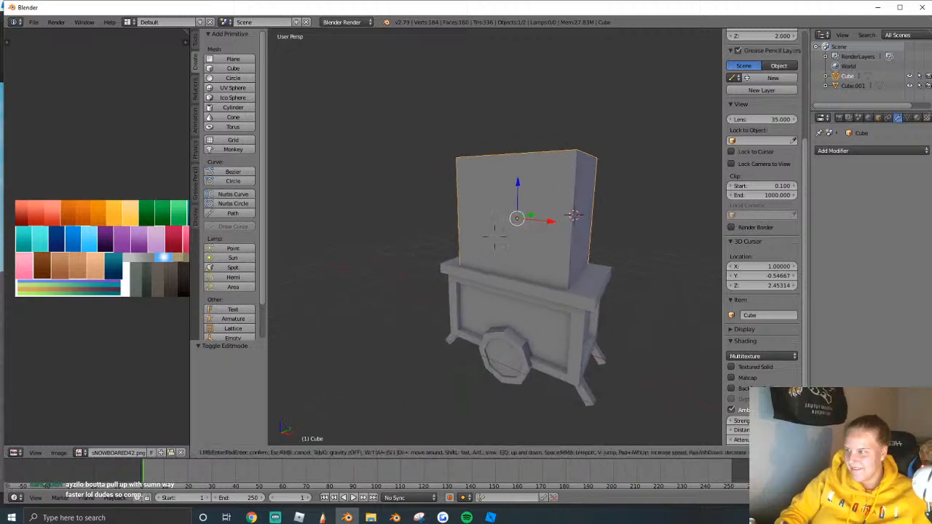
pyautogui.click(532, 237)
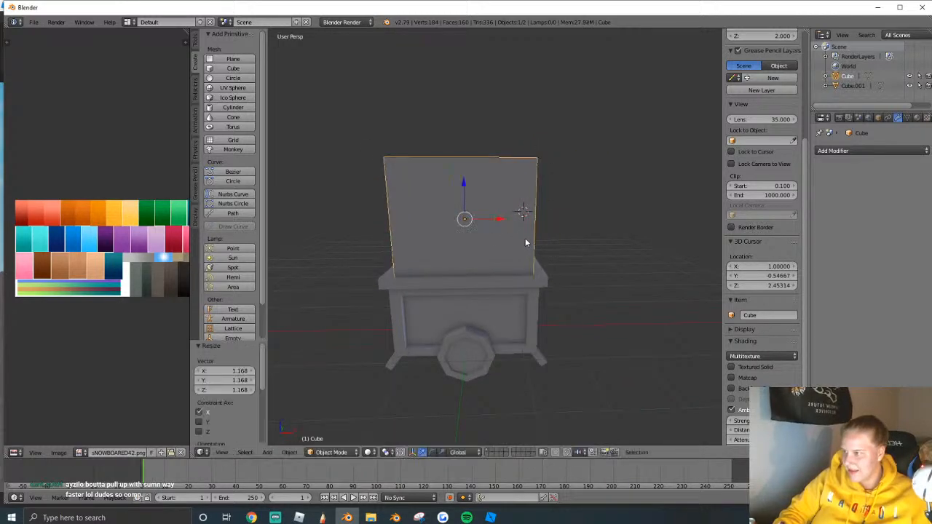
# Inset the upper box's front face by about 0.19 and extrude it about 0.52 inward to form a recess.
pyautogui.press('Tab')
pyautogui.moveTo(525, 239); pyautogui.dragTo(495, 236, button='middle')
pyautogui.press('i')
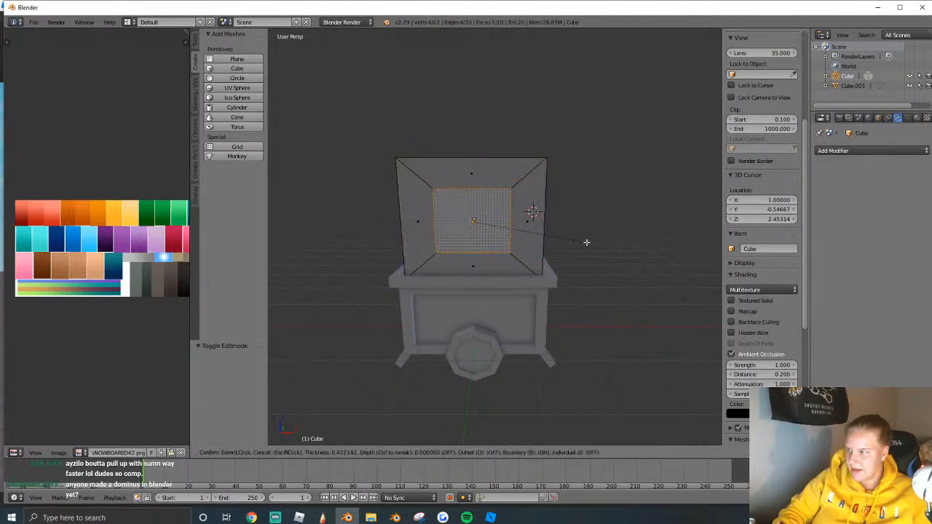
pyautogui.click(600, 241)
pyautogui.press('e')
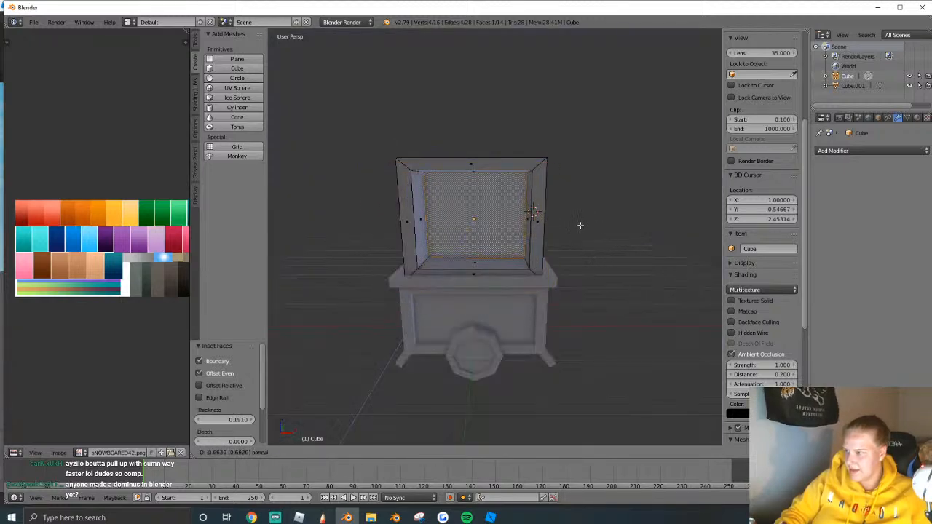
pyautogui.click(579, 226)
pyautogui.press('Tab')
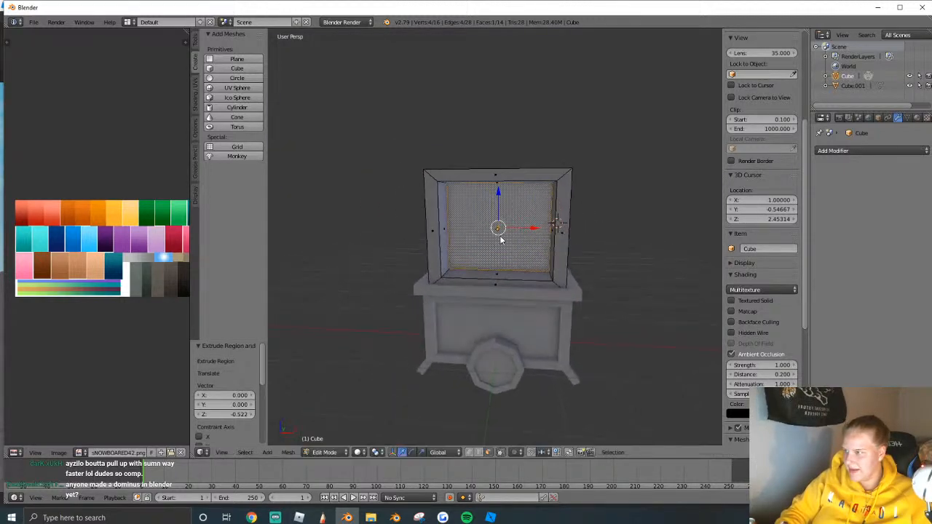
# Check the recessed box from several angles and raise it about 0.07 along Z on the countertop.
pyautogui.moveTo(579, 225); pyautogui.dragTo(495, 236, button='middle')
pyautogui.press('Tab')
pyautogui.rightClick(462, 197)
pyautogui.moveTo(462, 197); pyautogui.dragTo(485, 175, button='middle')
pyautogui.moveTo(612, 241)
pyautogui.mouseDown(button='middle')
pyautogui.moveTo(600, 241)
pyautogui.moveTo(624, 241)
pyautogui.mouseUp(button='middle')
pyautogui.press('Tab')
pyautogui.scroll(-3, 512, 249)
pyautogui.hotkey('shift', 'f')
pyautogui.press('e')
pyautogui.click(494, 300)
pyautogui.moveTo(495, 282); pyautogui.dragTo(499, 274)
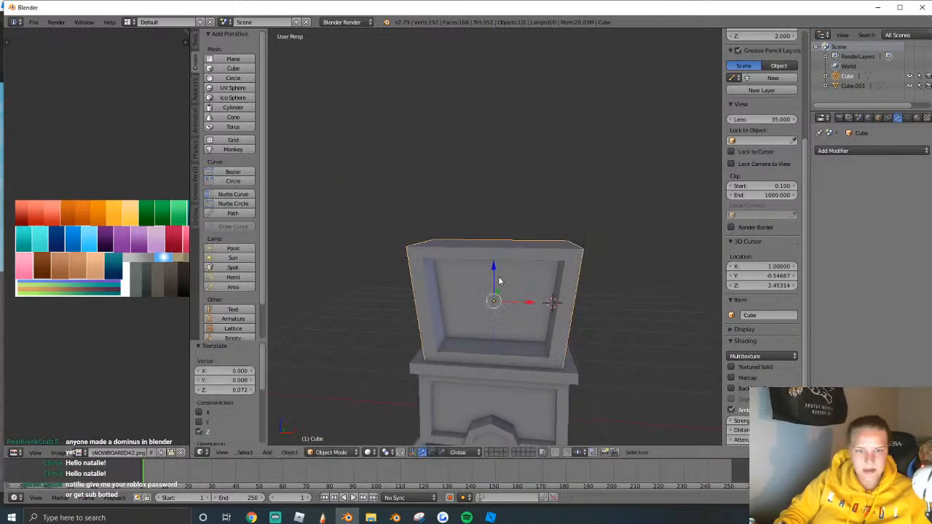
pyautogui.click(498, 276)
# Select the upper box's top face and lower it about 0.05 along Z.
pyautogui.press('Tab')
pyautogui.click(523, 249)
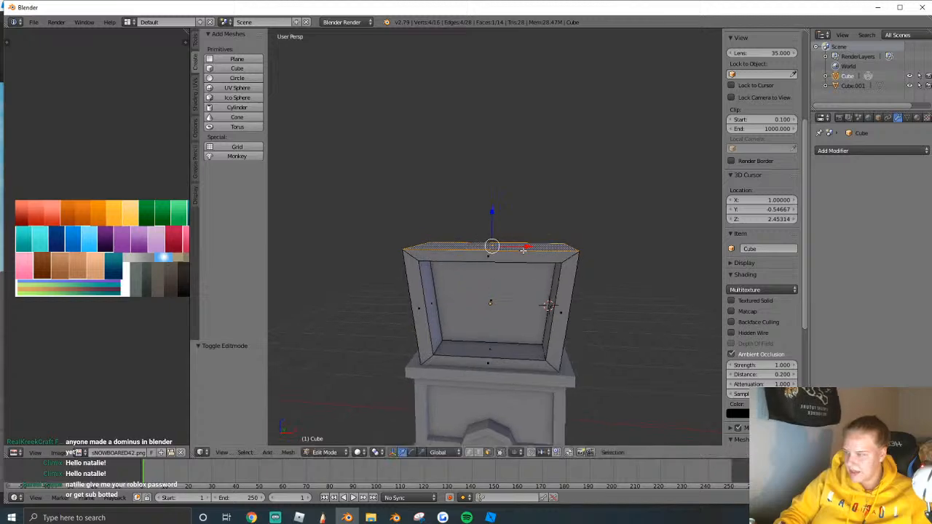
pyautogui.moveTo(494, 225); pyautogui.dragTo(493, 228)
pyautogui.hotkey('shift', 'f')
pyautogui.click(529, 285)
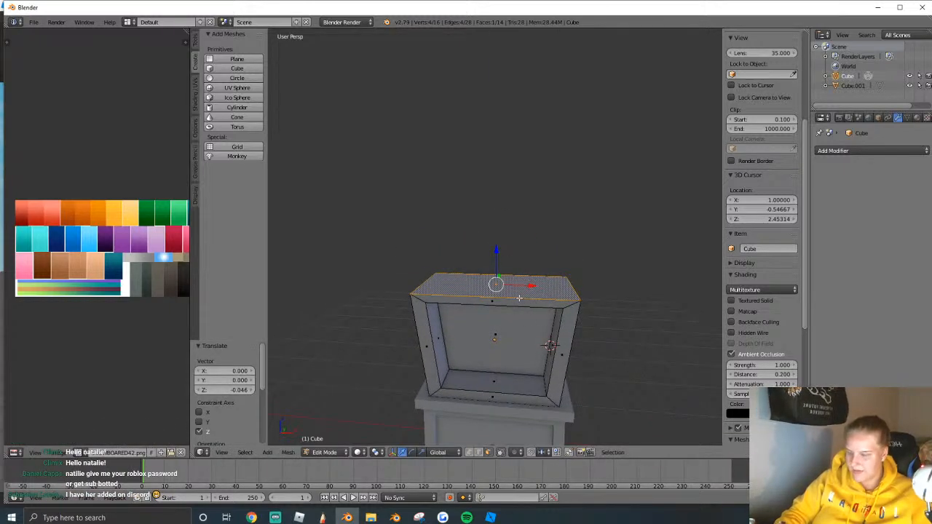
# Scale the top face outward into an overhang and extrude it up about 0.25 to form a roof slab.
pyautogui.press('s')
pyautogui.click(608, 312)
pyautogui.moveTo(608, 312); pyautogui.dragTo(588, 256, button='middle')
pyautogui.press('e')
pyautogui.click(538, 296)
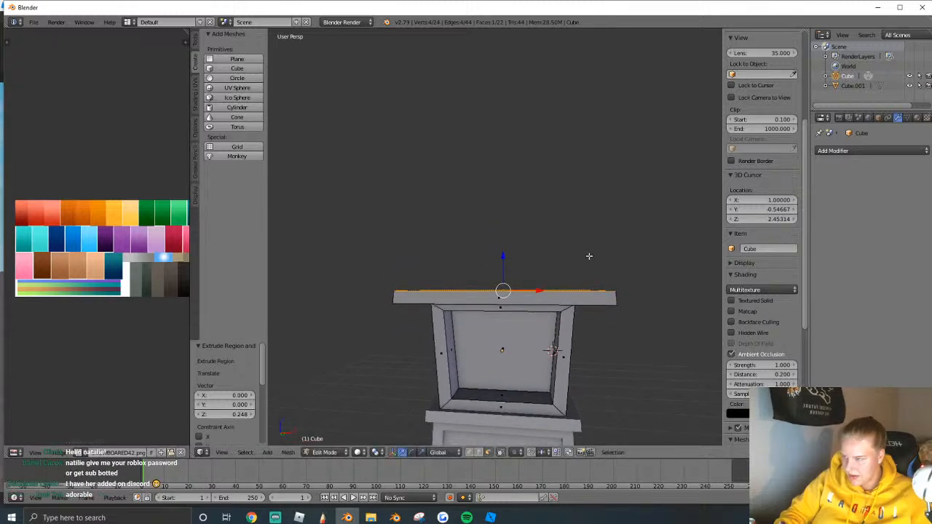
# Try extruding the roof slab's top face up about 1.51 and beveling it by 1.029 with 3 segments.
pyautogui.press('e')
pyautogui.hotkey('ctrl', 'b')
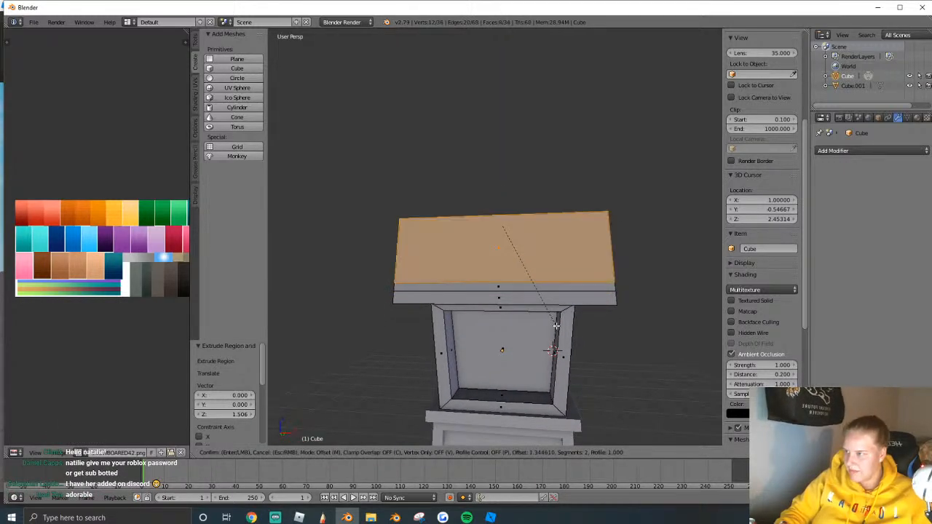
pyautogui.scroll(1, 554, 350)
pyautogui.click(554, 350)
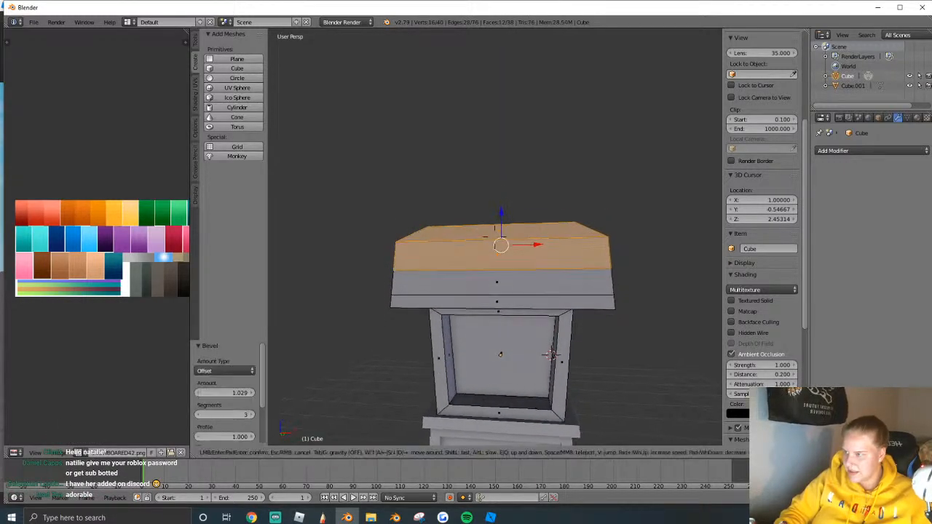
pyautogui.hotkey('shift', 'f')
pyautogui.click(494, 237)
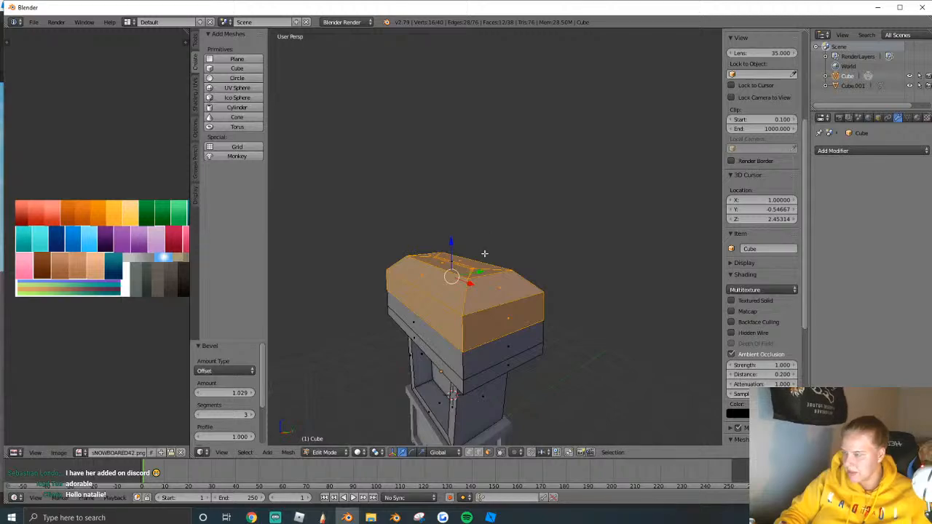
pyautogui.hotkey('ctrl', 'z')
# Try tapering the roof by lowering its top face and scaling it to 0.92, and undo back to the slab.
pyautogui.press('s')
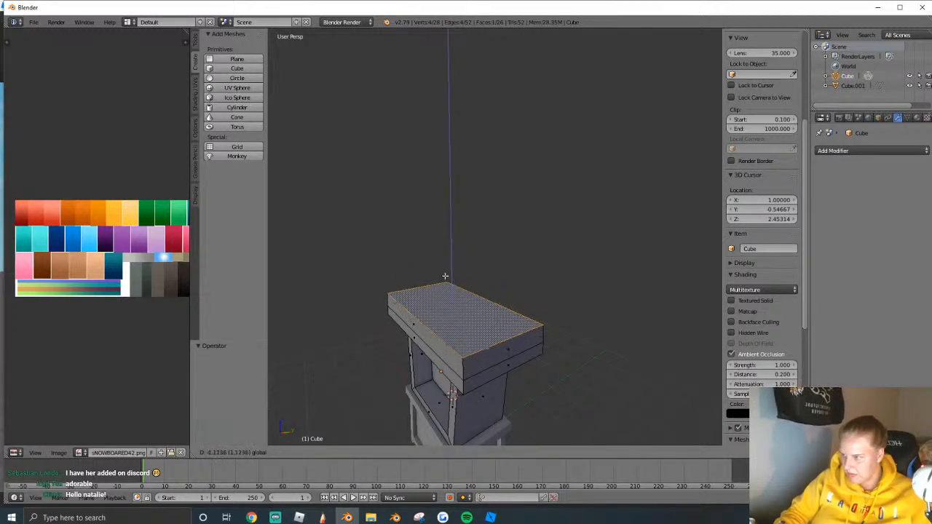
pyautogui.click(566, 319)
pyautogui.hotkey('shift', 'f')
pyautogui.click(495, 237)
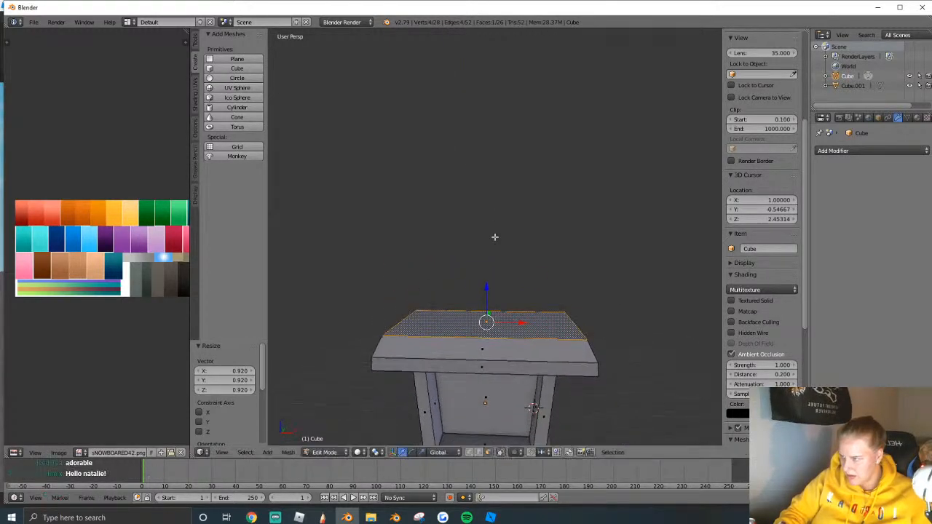
pyautogui.press('e')
pyautogui.rightClick(491, 275)
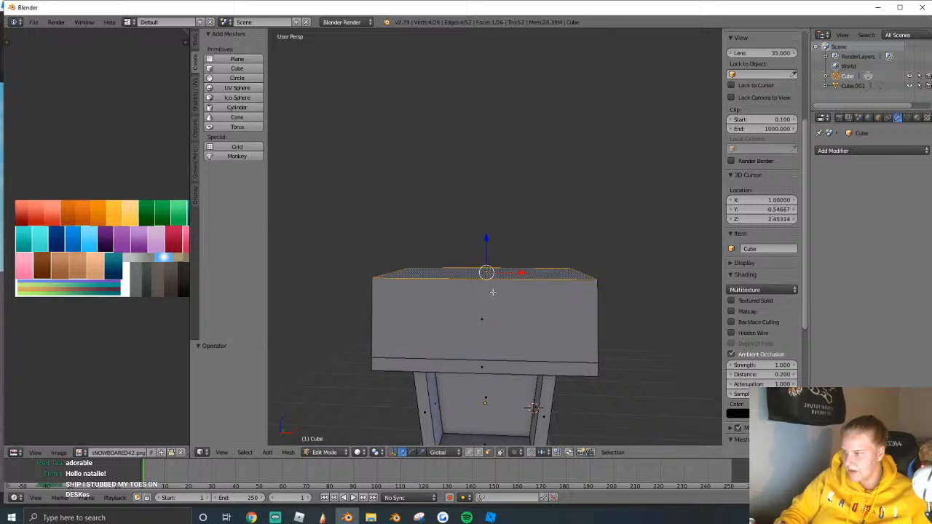
pyautogui.hotkey('ctrl', 'z')
# Extrude the roof slab's top face up about 1.71 and bevel it by about 1.33 with 5 segments.
pyautogui.press('e')
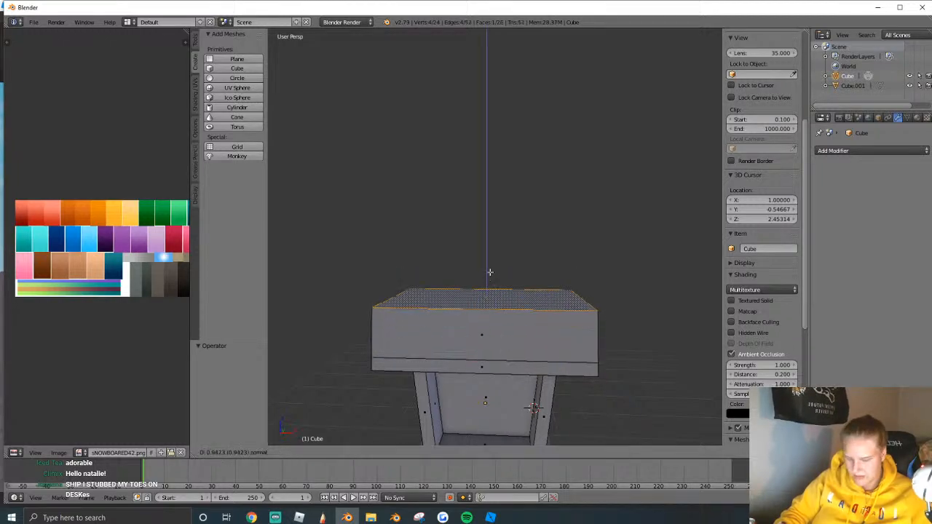
pyautogui.click(487, 245)
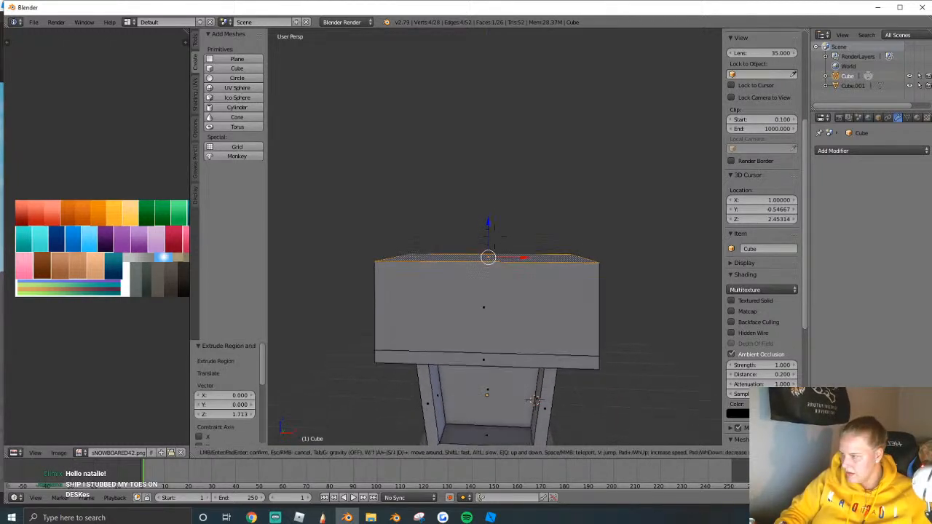
pyautogui.moveTo(502, 284); pyautogui.dragTo(508, 218, button='middle')
pyautogui.hotkey('ctrl', 'b')
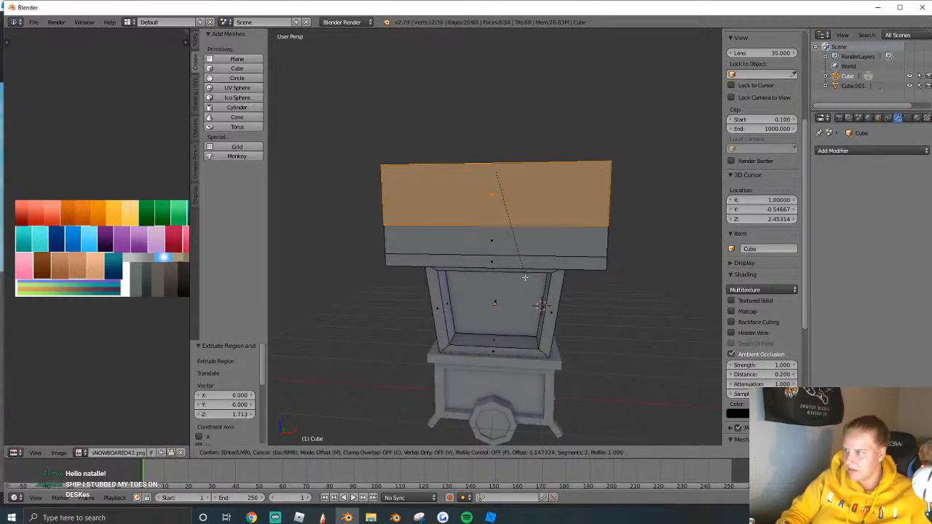
pyautogui.scroll(1, 526, 282)
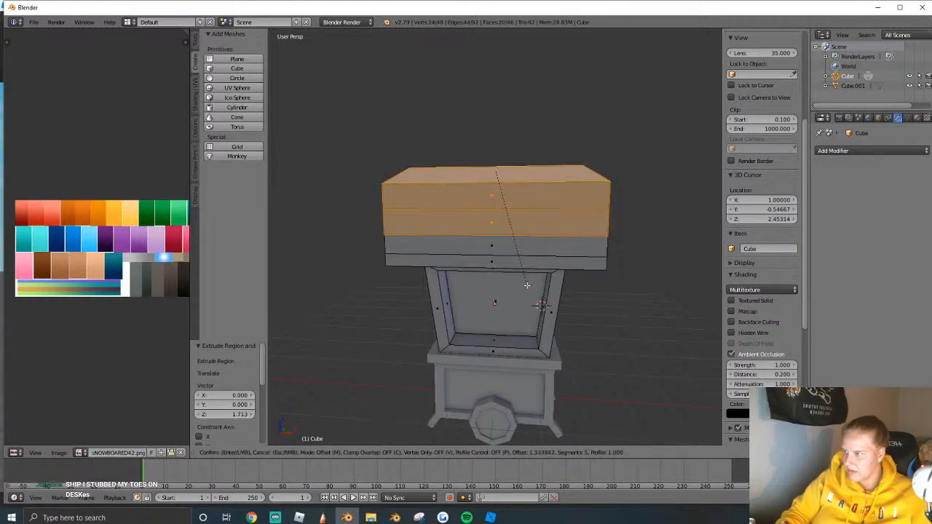
pyautogui.click(526, 284)
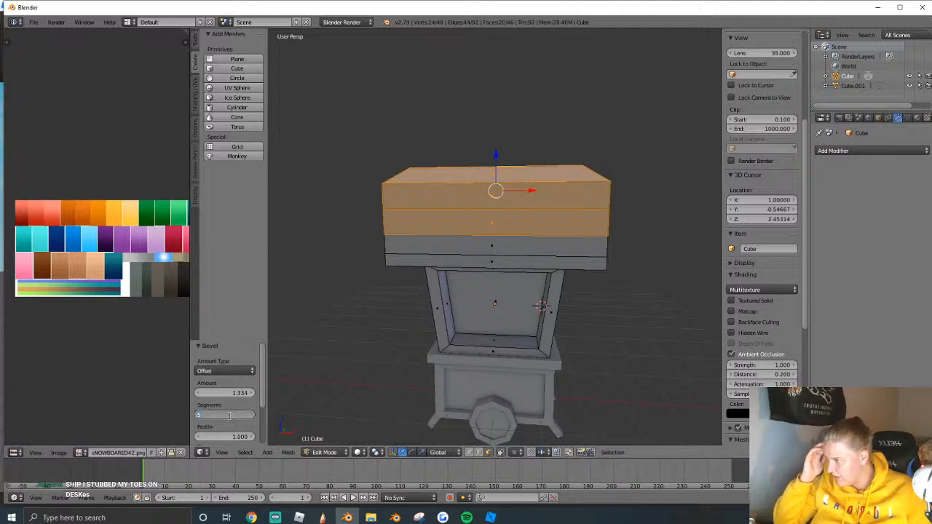
# Set the roof bevel to 1 segment and its amount to 1.000.
pyautogui.write('1')
pyautogui.press('Return')
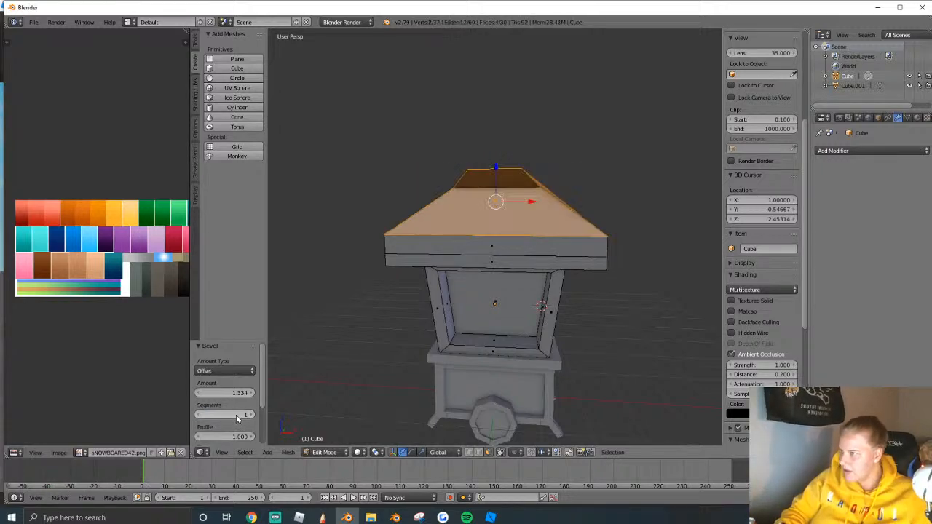
pyautogui.moveTo(245, 416); pyautogui.dragTo(213, 393)
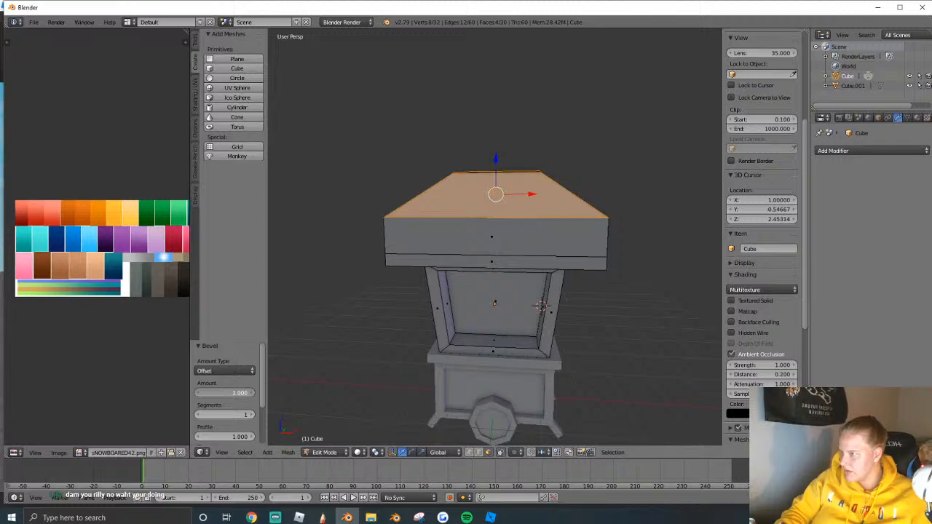
# Try the Width amount type for the roof bevel, switch it to Percent, and set an amount of 47.82 with 5 segments.
pyautogui.click(211, 372)
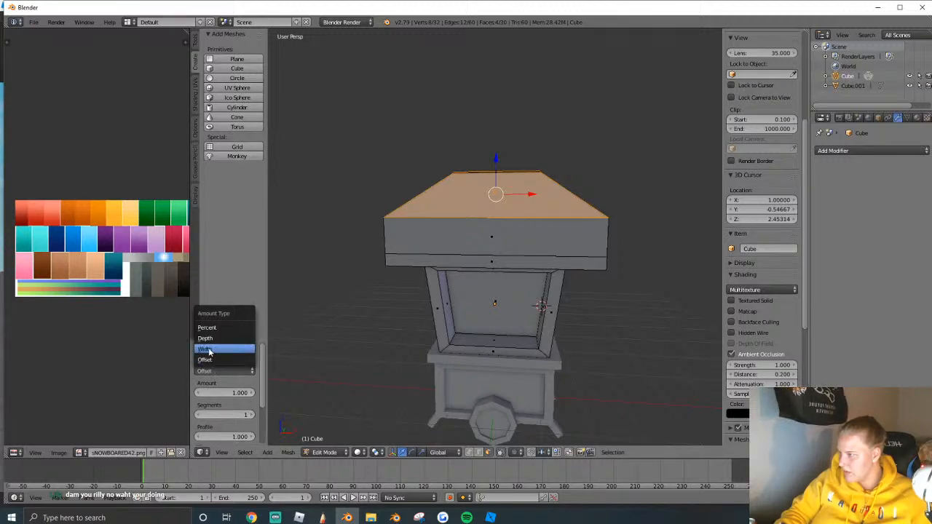
pyautogui.click(209, 350)
pyautogui.click(220, 372)
pyautogui.click(210, 328)
pyautogui.click(222, 371)
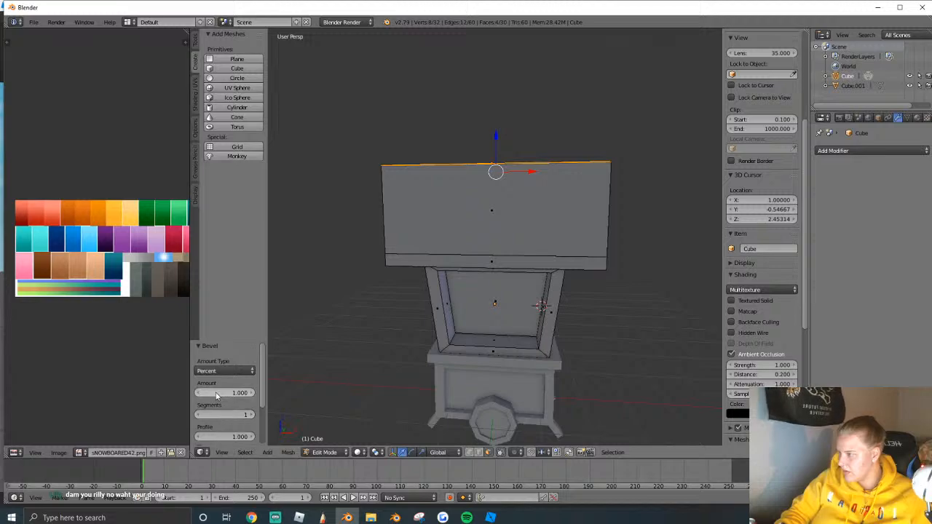
pyautogui.moveTo(241, 393); pyautogui.dragTo(284, 393)
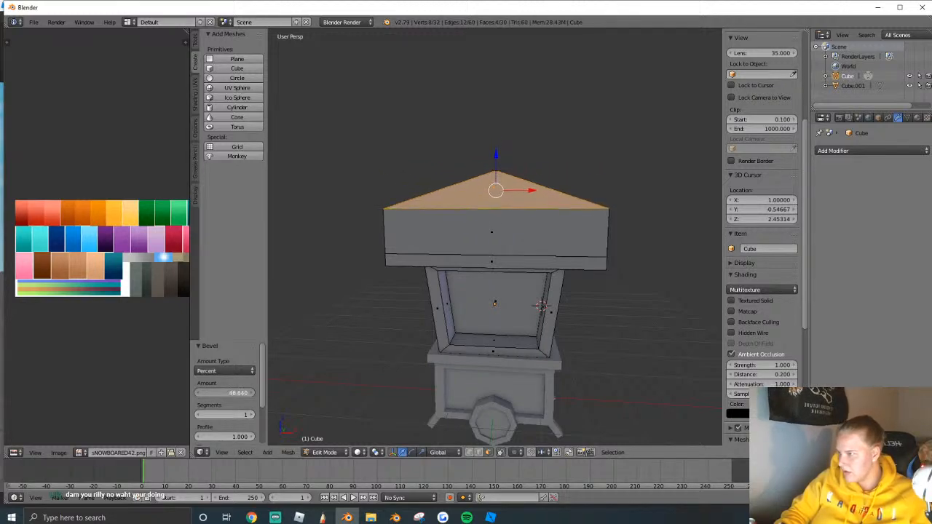
pyautogui.moveTo(219, 414)
pyautogui.mouseDown()
pyautogui.moveTo(251, 414)
pyautogui.moveTo(206, 422)
pyautogui.mouseUp()
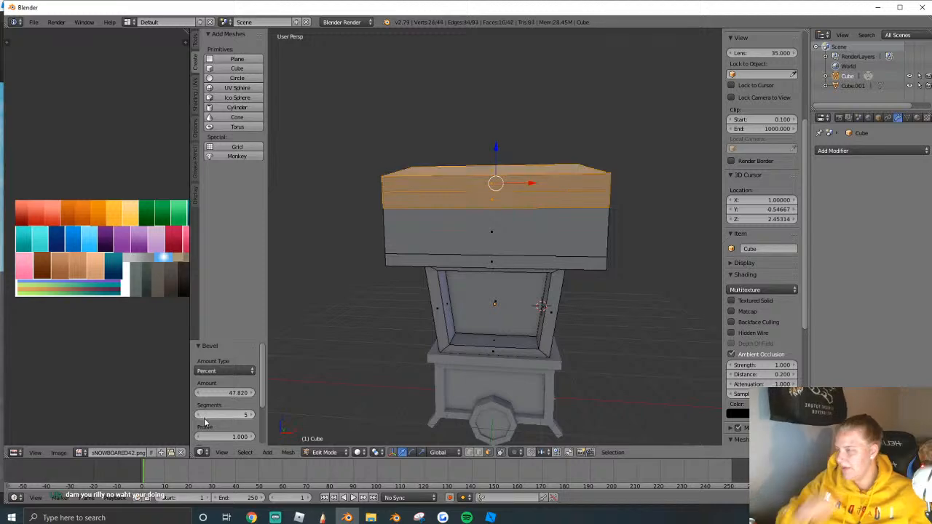
# Try the Width amount type for the roof bevel, reduce it to 1 segment and switch the type to Depth.
pyautogui.click(215, 371)
pyautogui.click(204, 349)
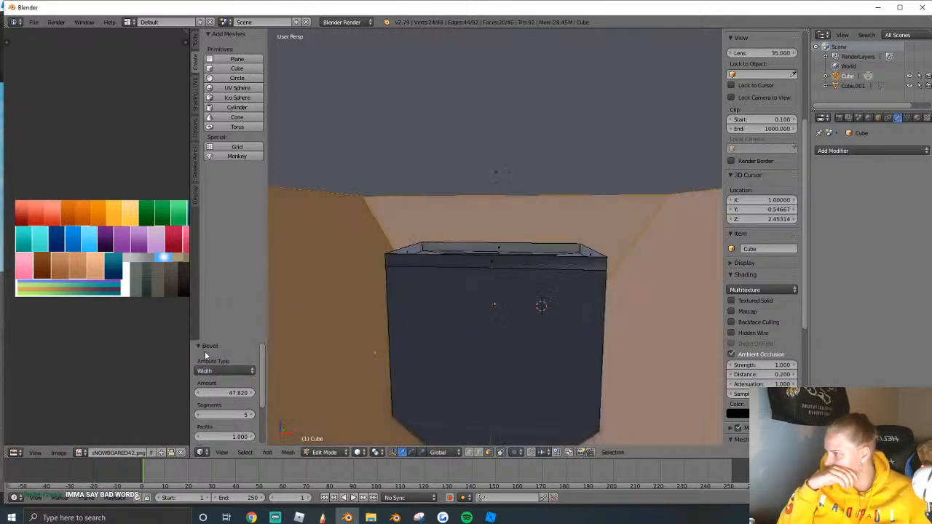
pyautogui.scroll(-5, 337, 358)
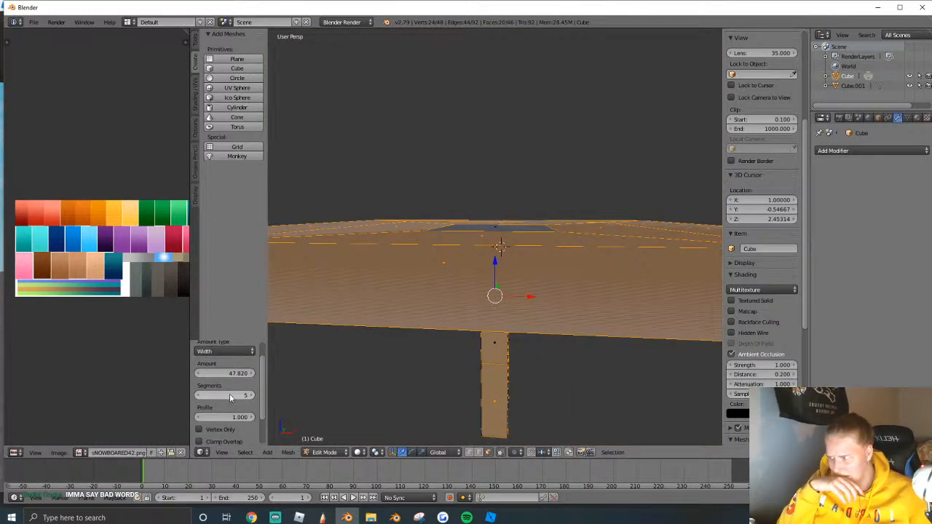
pyautogui.moveTo(230, 397); pyautogui.dragTo(208, 397)
pyautogui.click(222, 350)
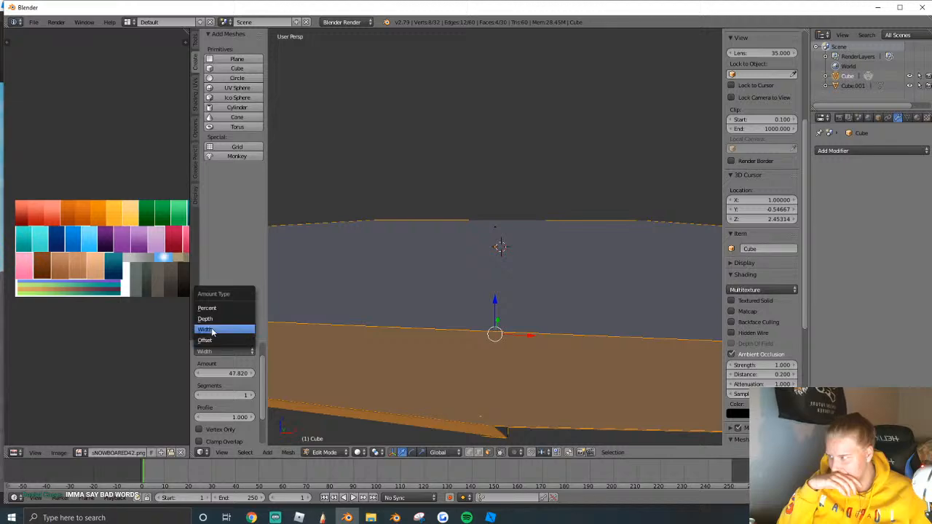
pyautogui.click(214, 319)
pyautogui.scroll(-5, 446, 300)
pyautogui.scroll(5, 453, 308)
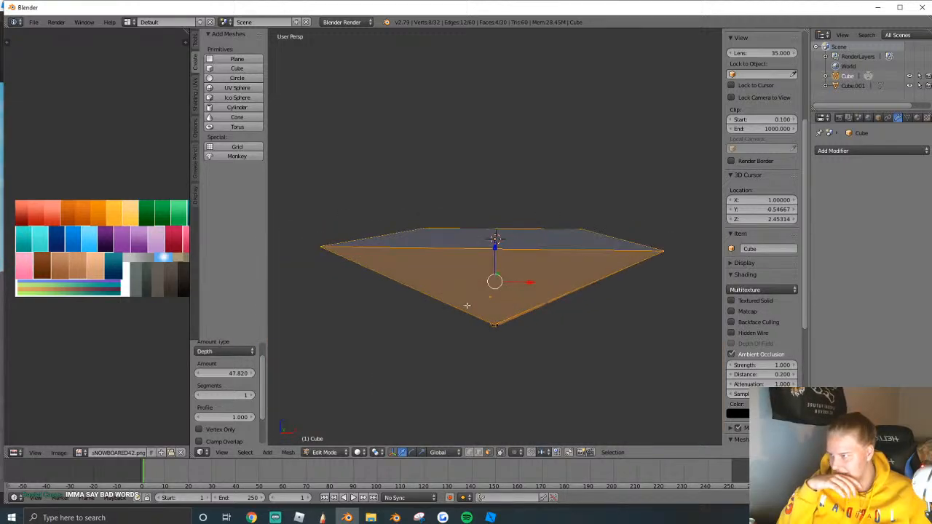
# Set the roof bevel's amount to 1.000.
pyautogui.moveTo(234, 378); pyautogui.dragTo(202, 378)
pyautogui.press('Escape')
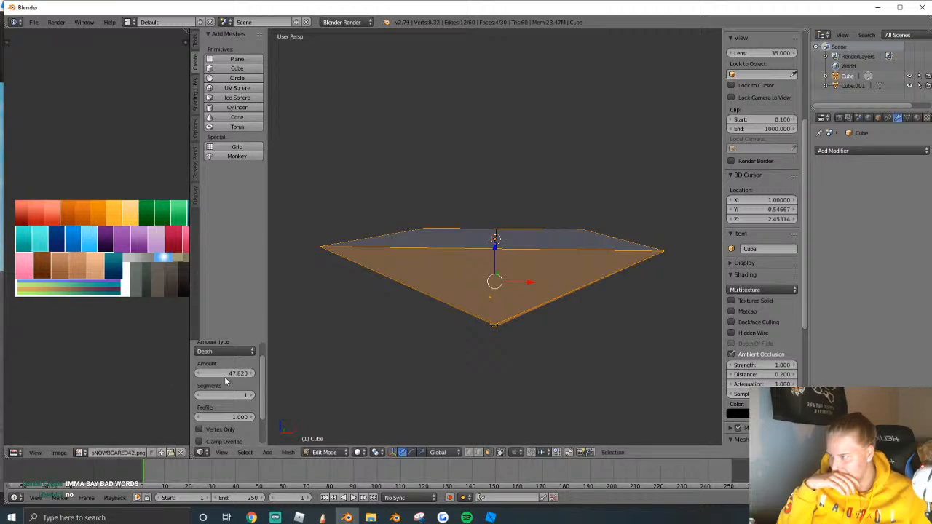
pyautogui.press('Return')
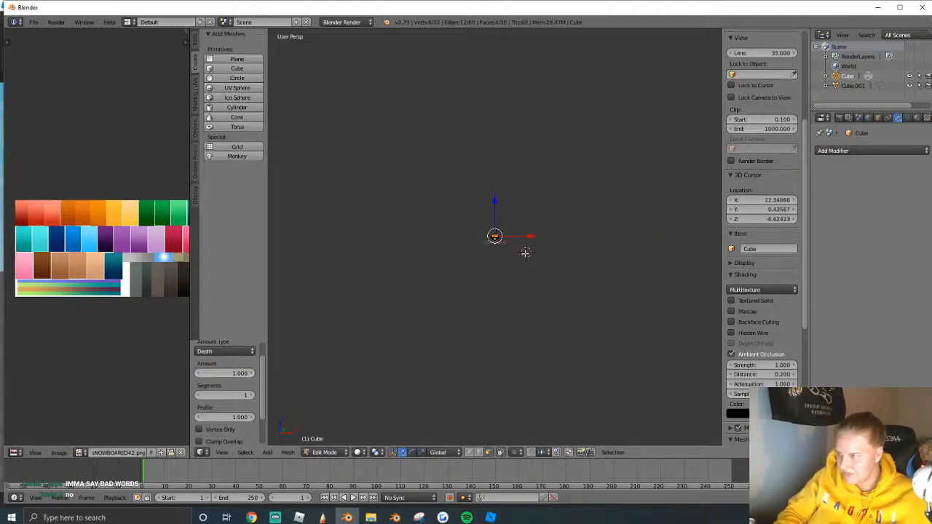
pyautogui.hotkey('shift', 'f')
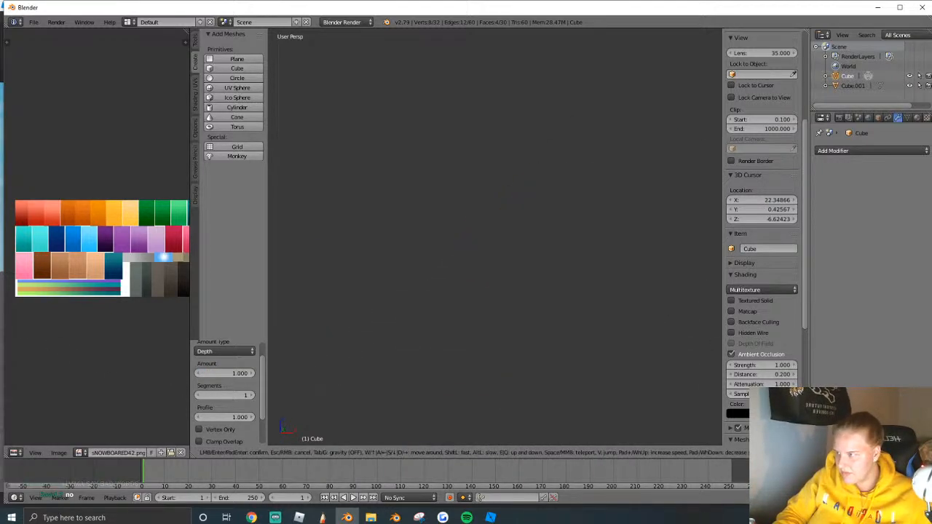
pyautogui.press('w')
pyautogui.press('s')
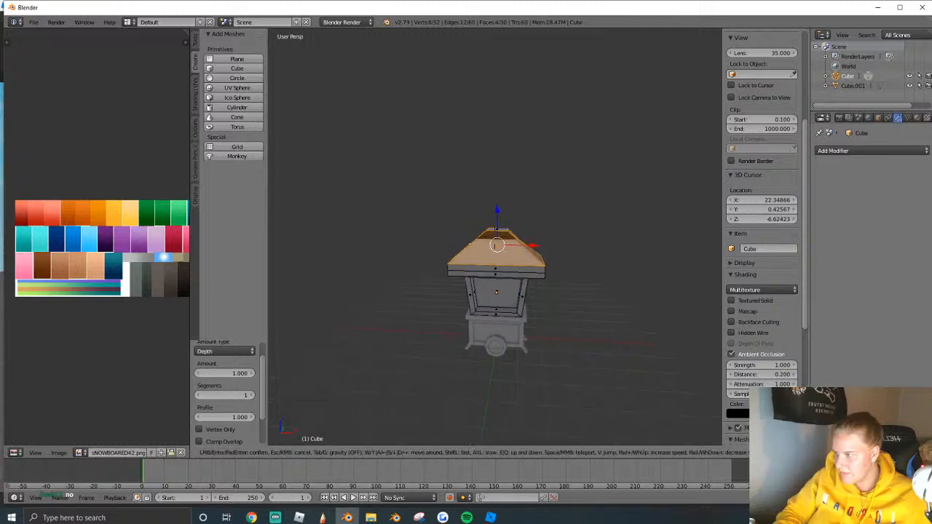
pyautogui.press('w')
pyautogui.press('Return')
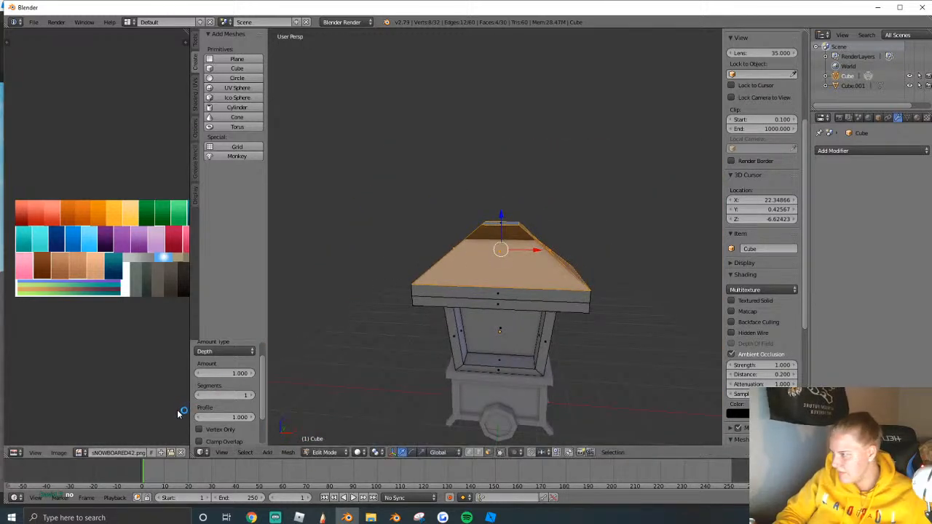
# Undo the roof bevel and extrusion, and extrude the slab's top face up about 1.5.
pyautogui.hotkey('ctrl', 'z')
pyautogui.hotkey('ctrl', 'z')
pyautogui.hotkey('ctrl', 'z')
pyautogui.hotkey('ctrl', 'z')
pyautogui.press('e')
pyautogui.click(558, 267)
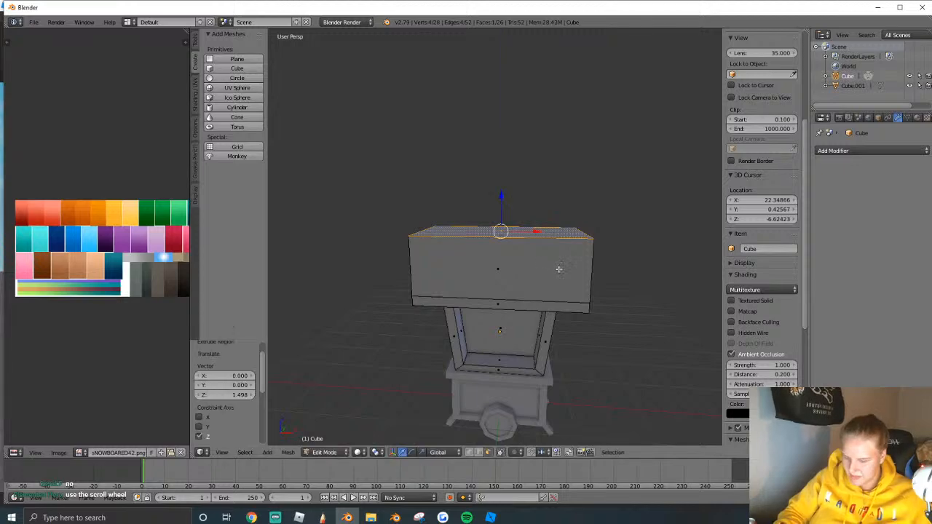
pyautogui.hotkey('ctrl', 'b')
pyautogui.press('Escape')
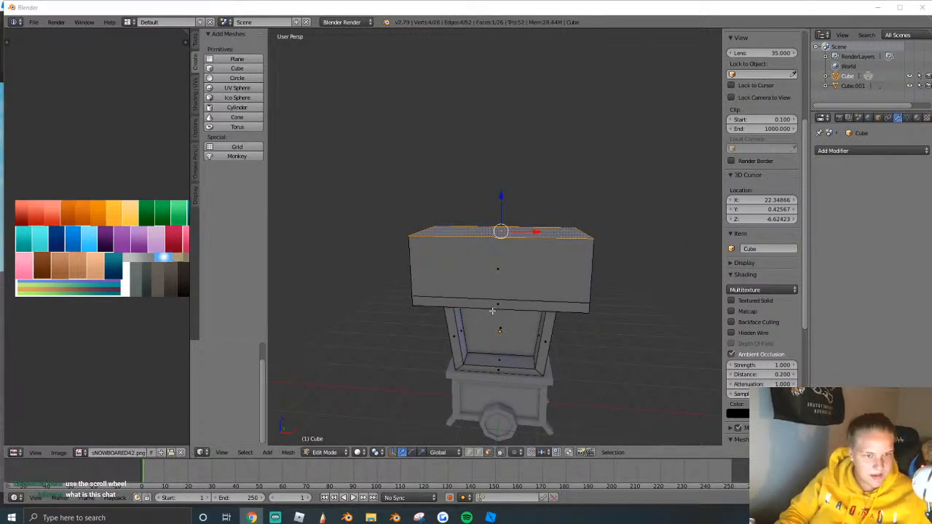
pyautogui.click(537, 311)
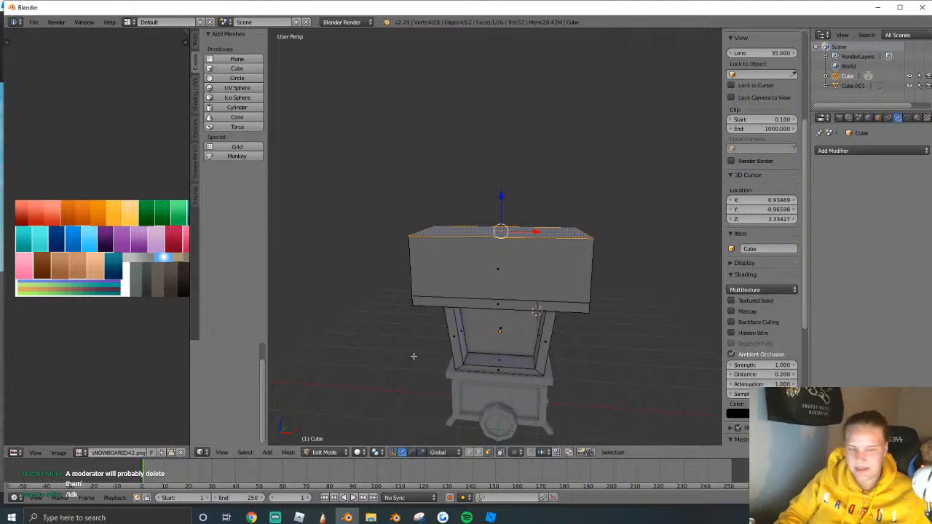
# Bevel the roof block's top face by about 0.963 with 2 segments and switch the amount type to Offset.
pyautogui.hotkey('ctrl', 'b')
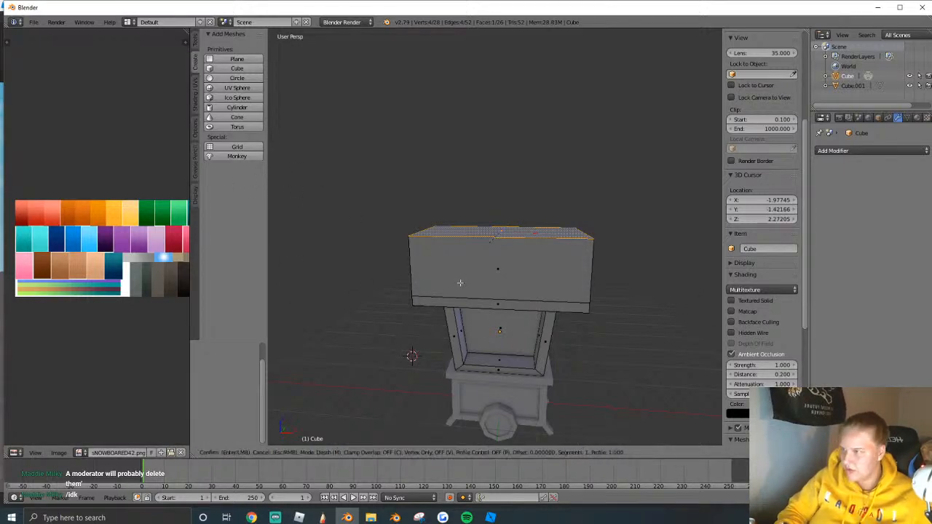
pyautogui.click(482, 336)
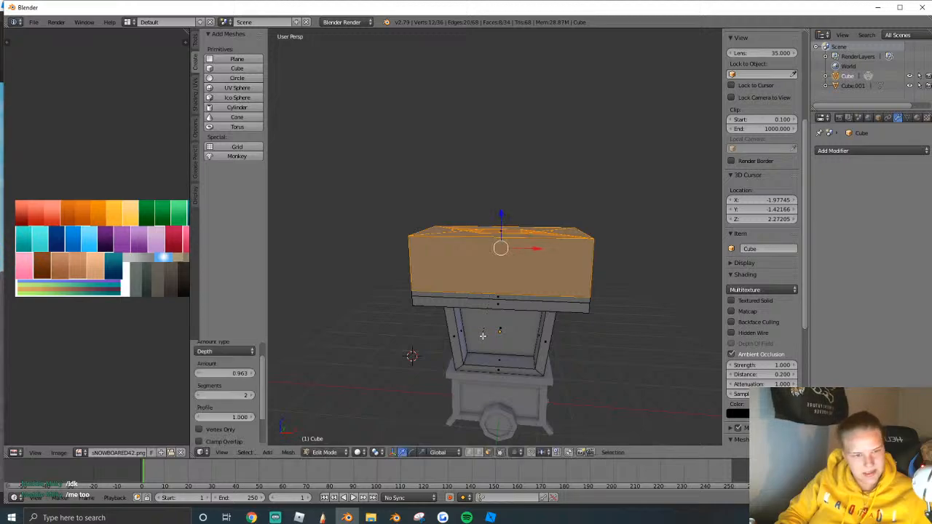
pyautogui.click(222, 351)
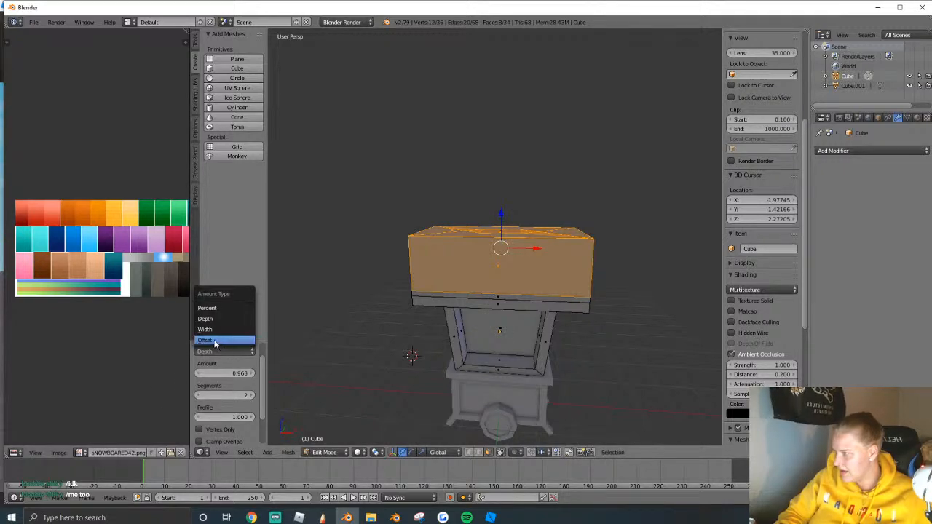
pyautogui.click(213, 341)
# Try to move the inner top face of the beveled roof block vertically.
pyautogui.moveTo(501, 224); pyautogui.dragTo(500, 237)
pyautogui.hotkey('ctrl', 'z')
pyautogui.press('g')
pyautogui.press('Escape')
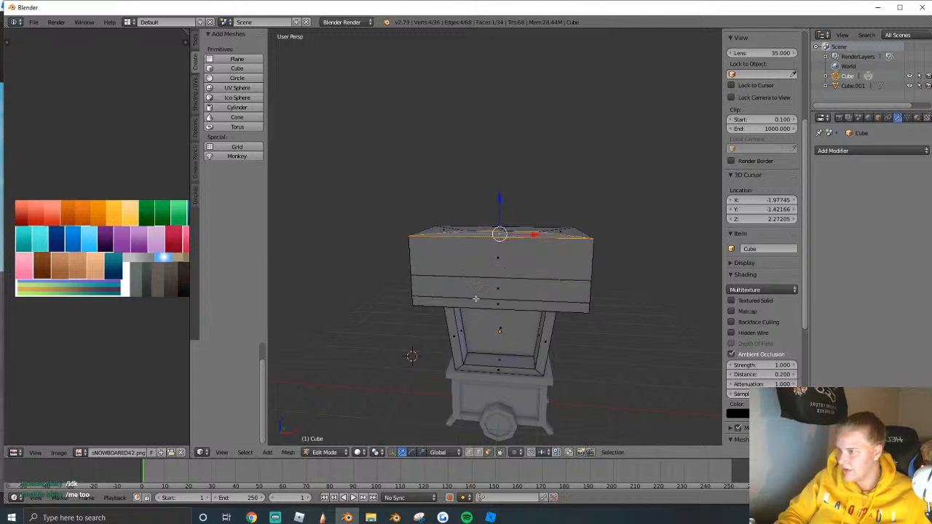
pyautogui.hotkey('shift', 'f')
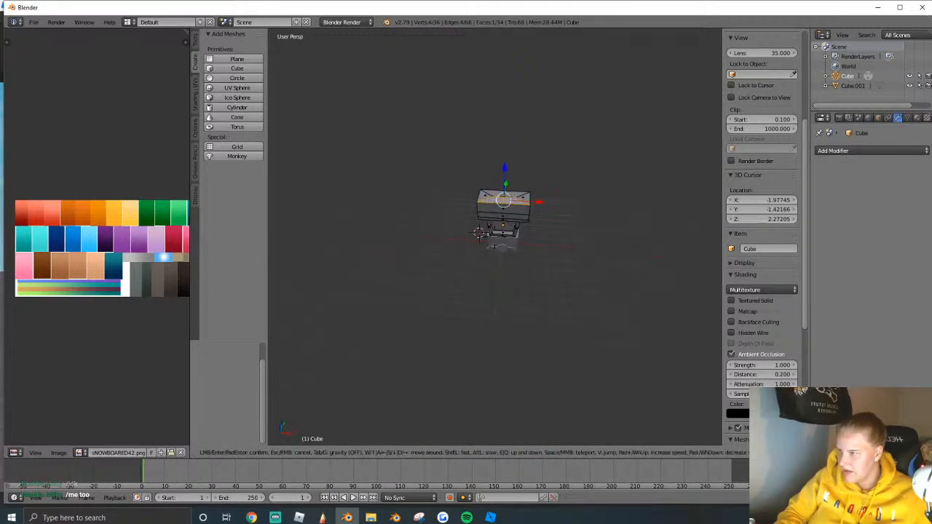
pyautogui.press('Escape')
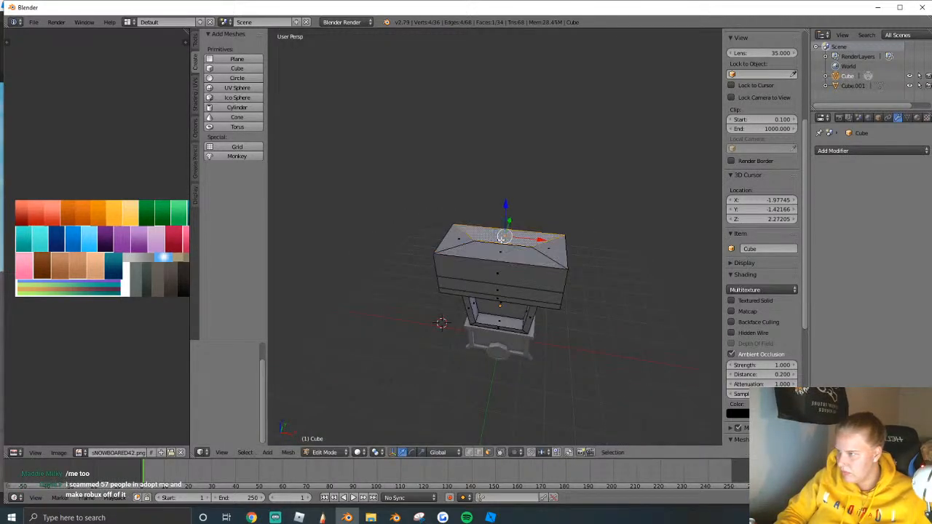
# Undo the beveled roof block and extrude the upper box's wide top face up about 0.373 as a roof slab.
pyautogui.rightClick(526, 253)
pyautogui.hotkey('ctrl', 'z')
pyautogui.hotkey('shift', 'f')
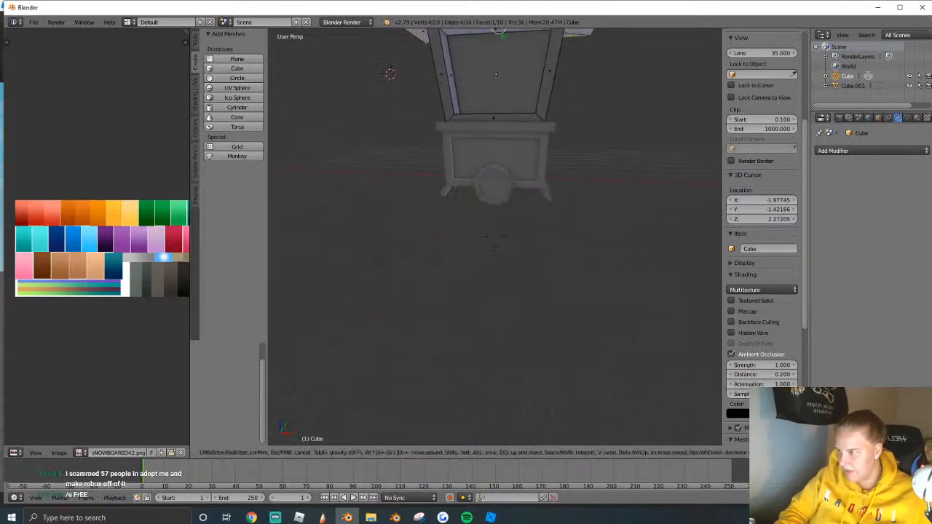
pyautogui.press('w')
pyautogui.click(495, 237)
pyautogui.press('e')
pyautogui.click(541, 226)
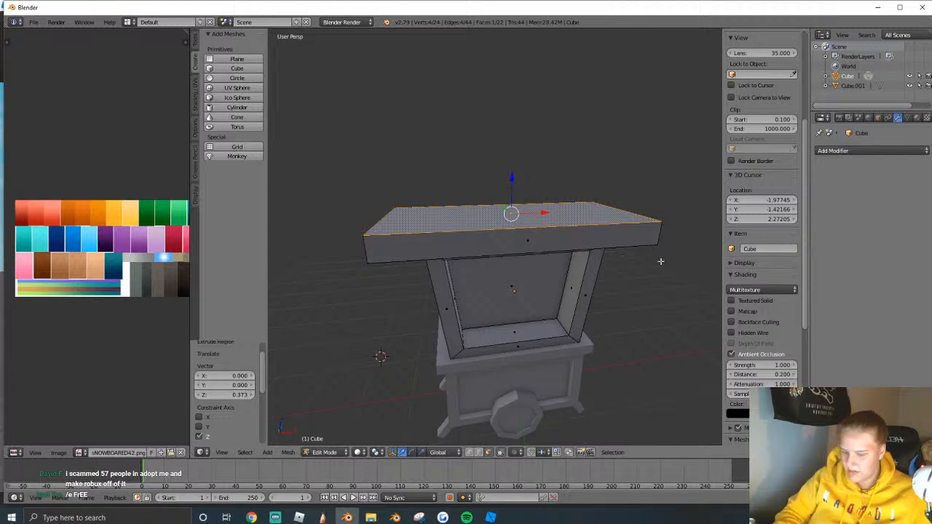
# Inset the roof slab's top face by about 0.44 and raise the inner face to form a sloped roof.
pyautogui.press('i')
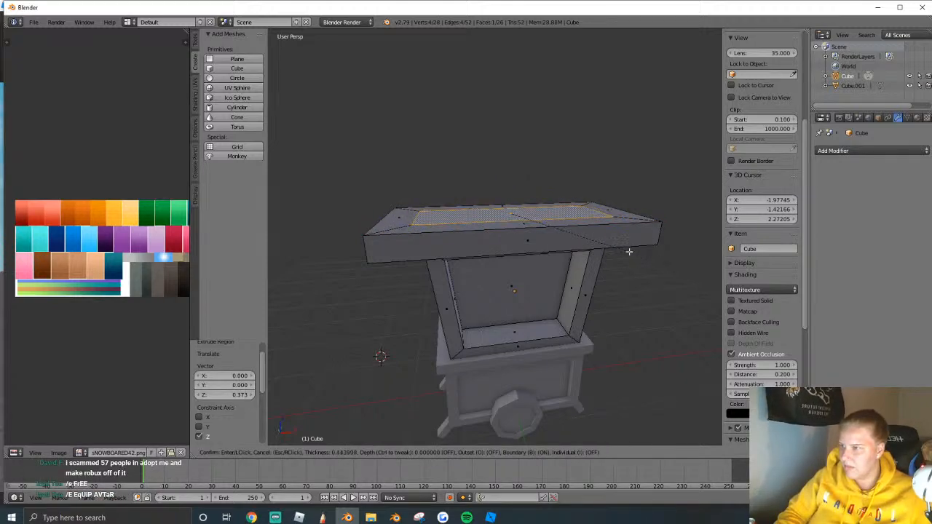
pyautogui.click(631, 253)
pyautogui.moveTo(511, 181); pyautogui.dragTo(514, 125)
pyautogui.press('a')
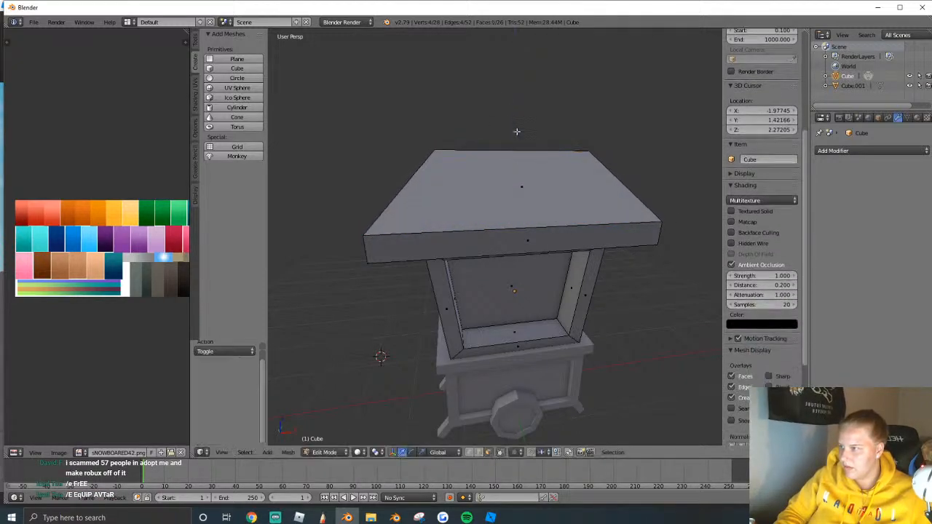
# Add three evenly spaced horizontal loop cuts around the sloped part of the roof.
pyautogui.press('a')
pyautogui.click(195, 45)
pyautogui.click(231, 238)
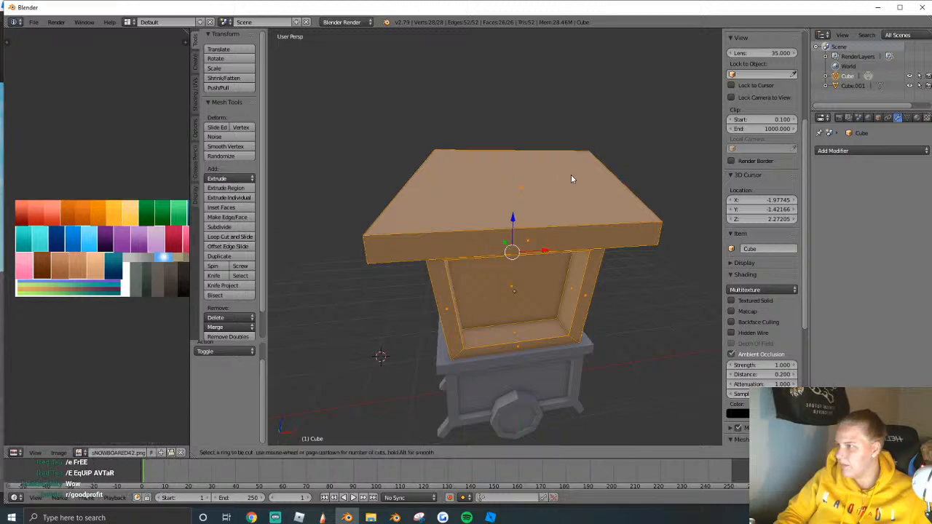
pyautogui.click(625, 185)
# Scale the new roof loops outward to curve the slopes, enlarging the middle loop by about 1.018.
pyautogui.press('s')
pyautogui.click(632, 183)
pyautogui.keyDown('alt'); pyautogui.rightClick(632, 183); pyautogui.keyUp('alt')
pyautogui.press('s')
pyautogui.click(653, 182)
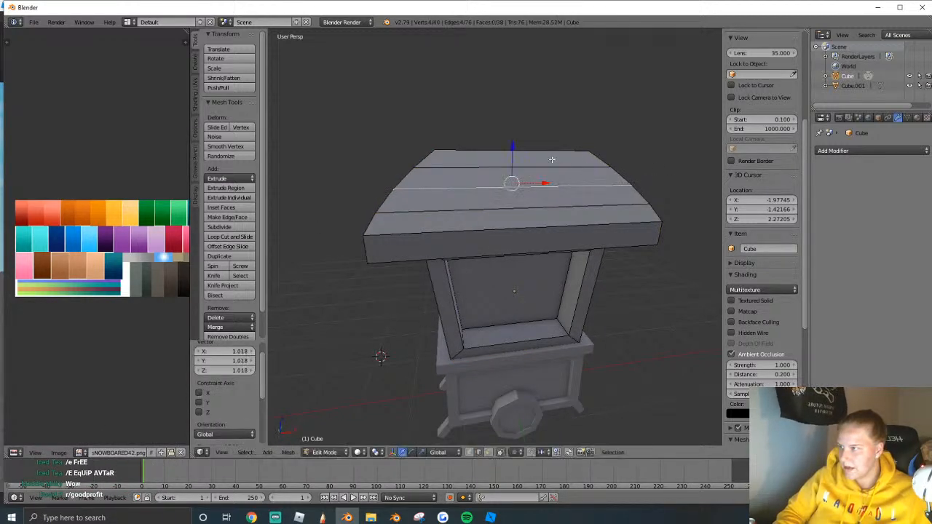
pyautogui.press('s')
pyautogui.click(621, 173)
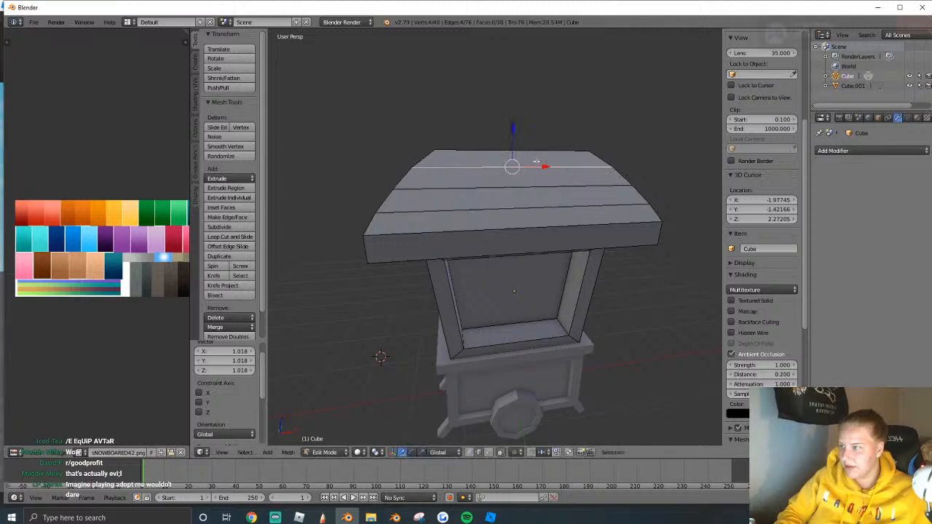
# Extrude the four side faces of the roof's rim outward by about 0.17 as a protruding border.
pyautogui.hotkey('shift', 'f')
pyautogui.press('s')
pyautogui.press('w')
pyautogui.press('s')
pyautogui.press('e')
pyautogui.press('w')
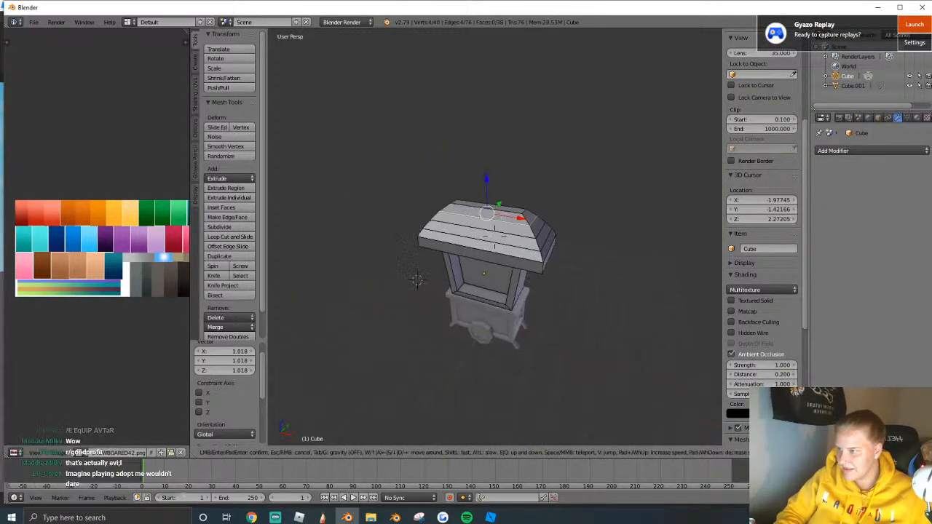
pyautogui.click(469, 366)
pyautogui.click(489, 452)
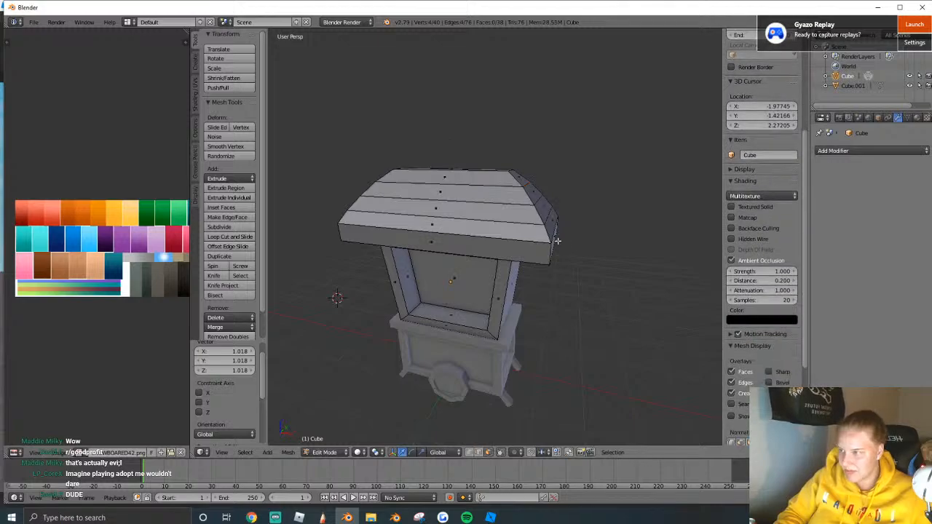
pyautogui.rightClick(557, 241)
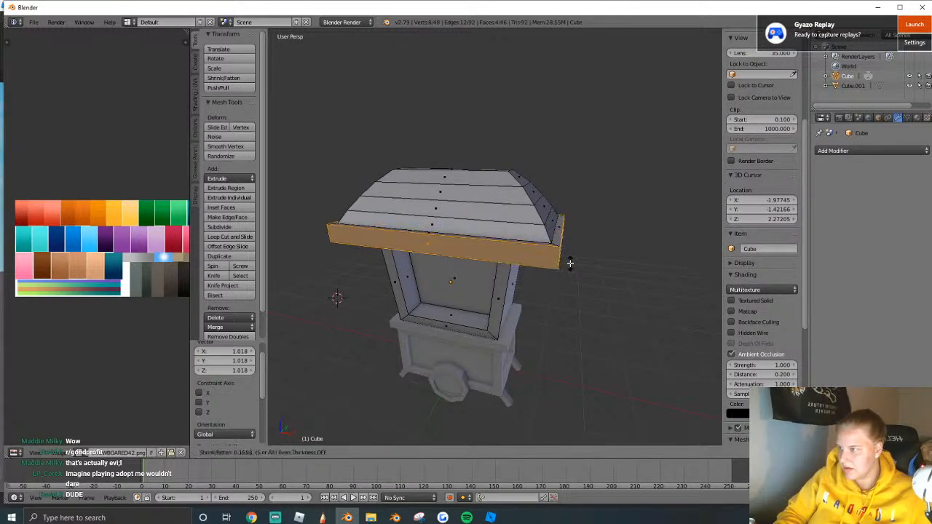
pyautogui.press('Tab')
pyautogui.hotkey('shift', 'f')
pyautogui.press('w')
pyautogui.click(494, 237)
pyautogui.press('Tab')
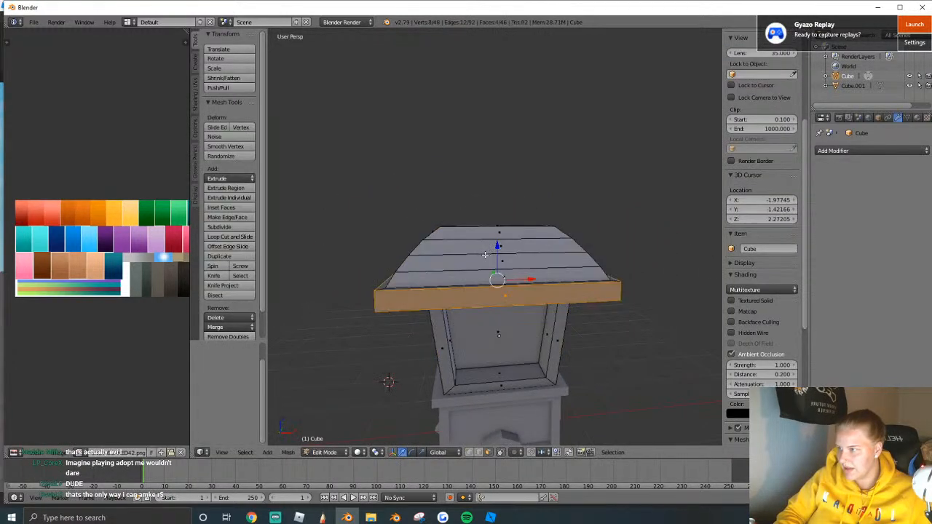
# Shade all faces of the upper box and roof smooth and enable Auto Smooth for the mesh.
pyautogui.press('a')
pyautogui.click(195, 91)
pyautogui.click(216, 59)
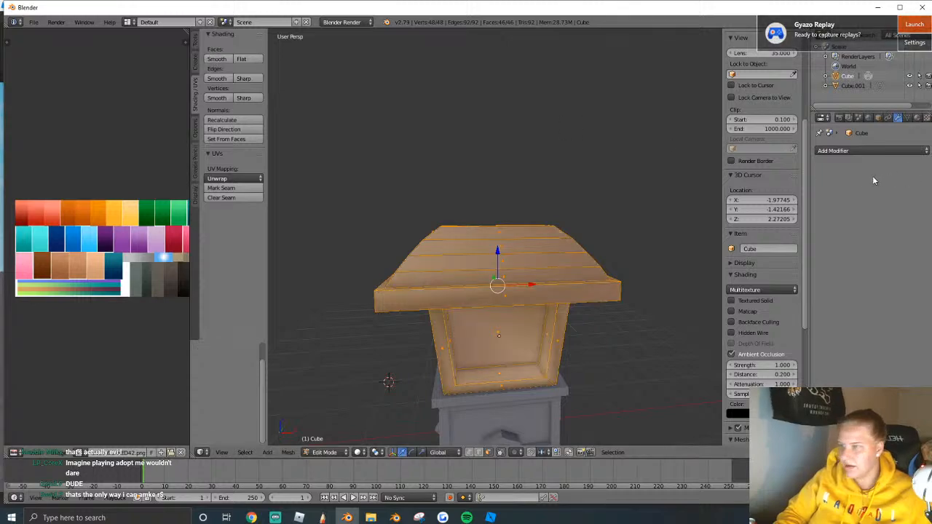
pyautogui.click(908, 117)
pyautogui.click(839, 181)
pyautogui.press('Tab')
# Join the upper box and roof with the cart base and enable Auto Smooth at 30° on the combined object.
pyautogui.hotkey('shift', 'f')
pyautogui.press('s')
pyautogui.press('a')
pyautogui.press('w')
pyautogui.click(494, 237)
pyautogui.rightClick(460, 273)
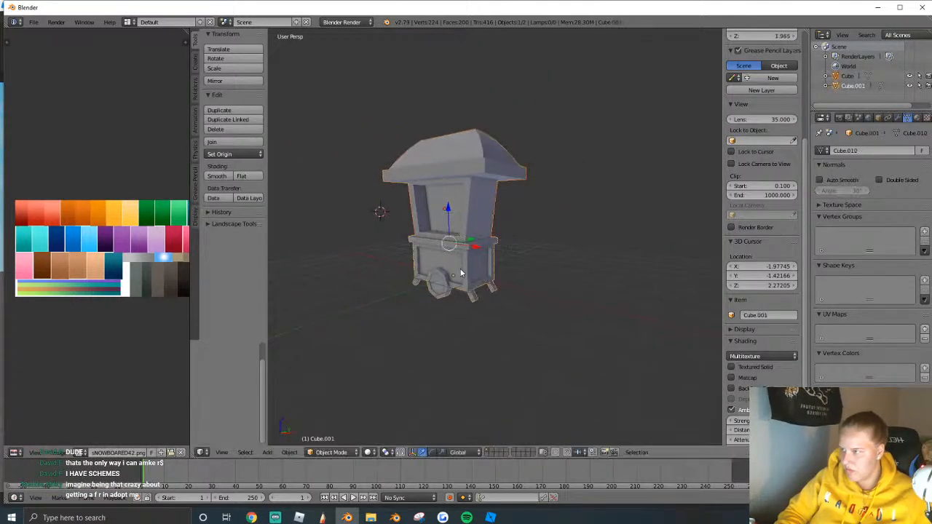
pyautogui.hotkey('ctrl', 'j')
pyautogui.click(820, 181)
# Examine the joined cart's shading and proportions from several sides.
pyautogui.hotkey('shift', 'f')
pyautogui.press('a')
pyautogui.press('w')
pyautogui.click(537, 257)
pyautogui.press('a')
pyautogui.press('a')
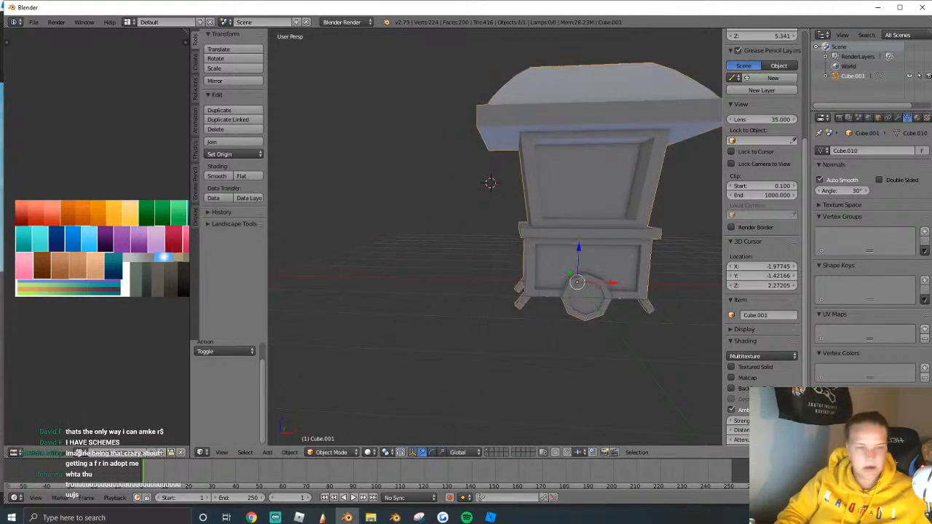
pyautogui.hotkey('shift', 'f')
pyautogui.press('e')
pyautogui.press('q')
pyautogui.press('d')
pyautogui.click(495, 236)
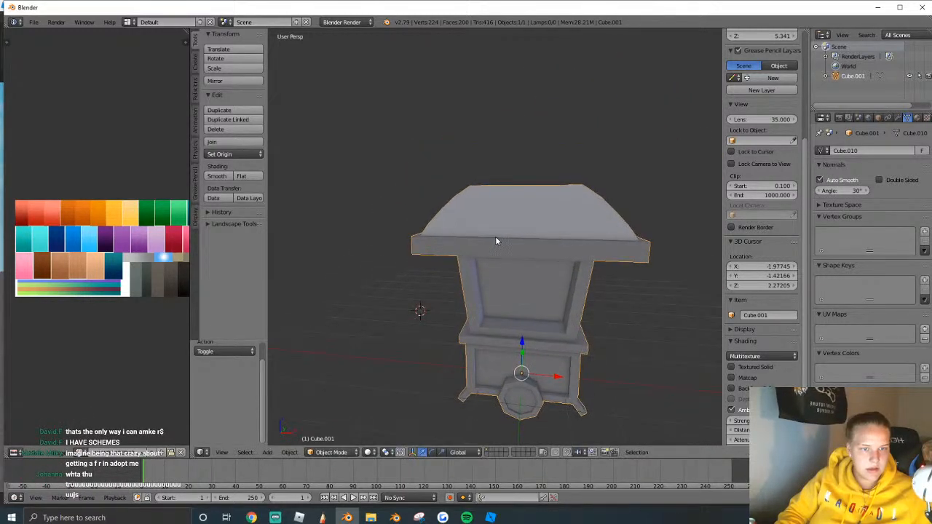
pyautogui.press('a')
pyautogui.press('a')
pyautogui.hotkey('shift', 'f')
pyautogui.press('e')
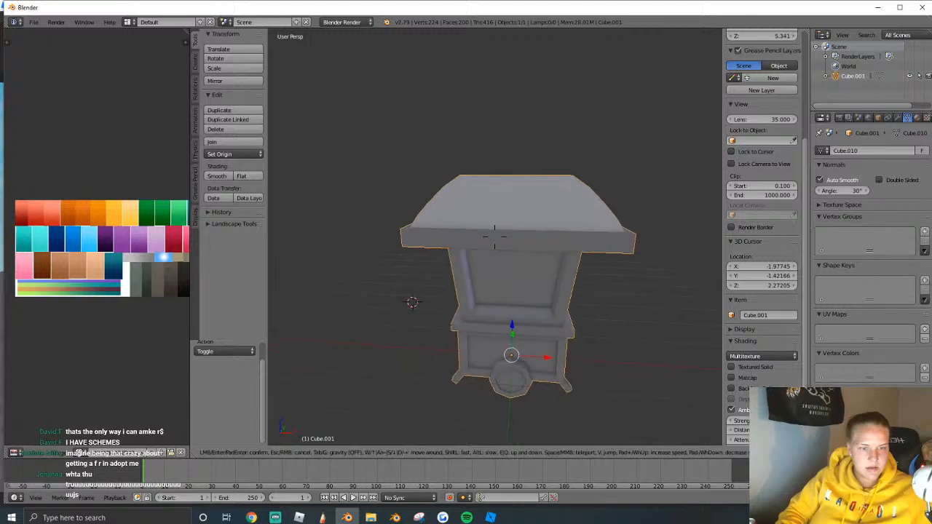
pyautogui.press('d')
pyautogui.press('e')
pyautogui.click(495, 236)
pyautogui.hotkey('shift', 'f')
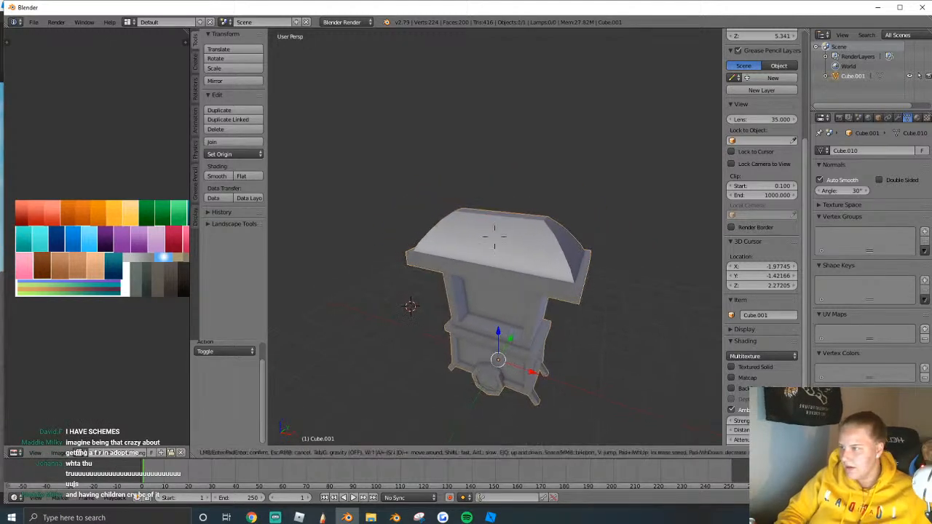
pyautogui.click(503, 236)
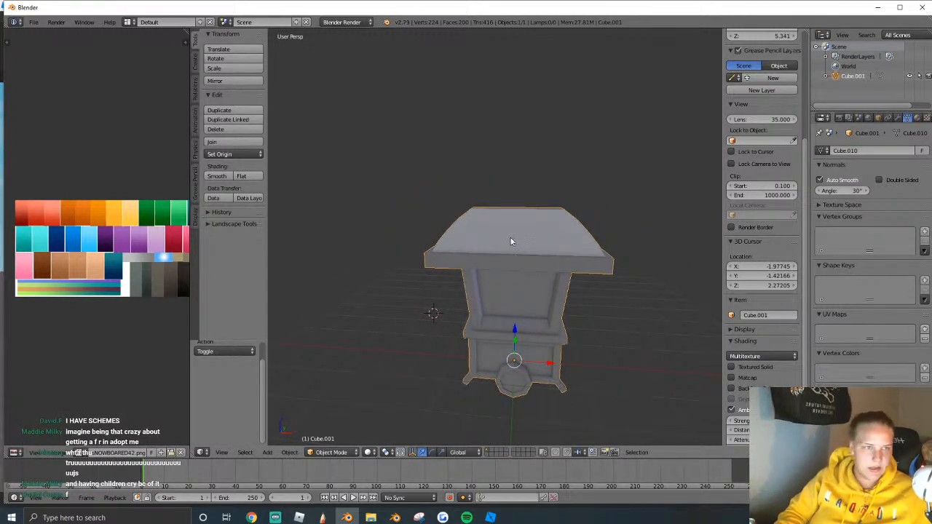
# Place the 3D cursor beside the cart and add an 8-vertex cylinder with radius 1 and depth 2.
pyautogui.click(460, 319)
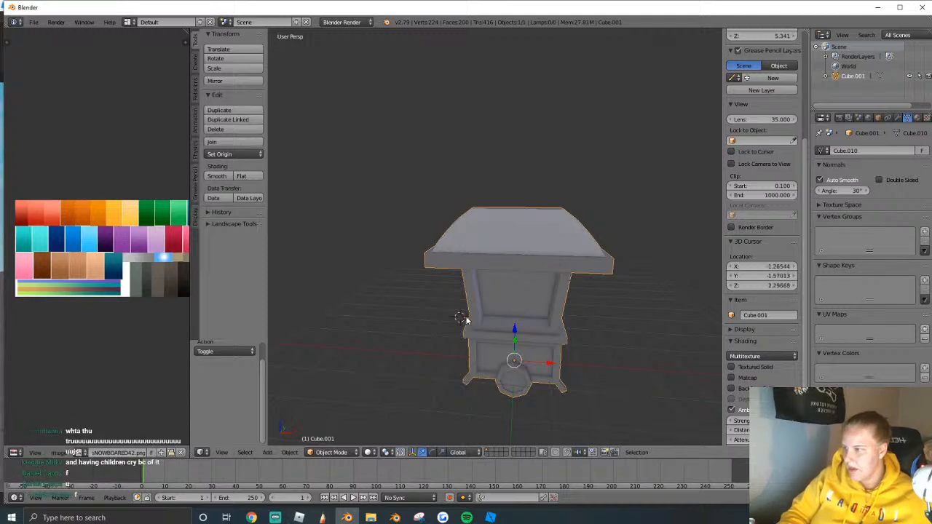
pyautogui.press('a')
pyautogui.click(195, 64)
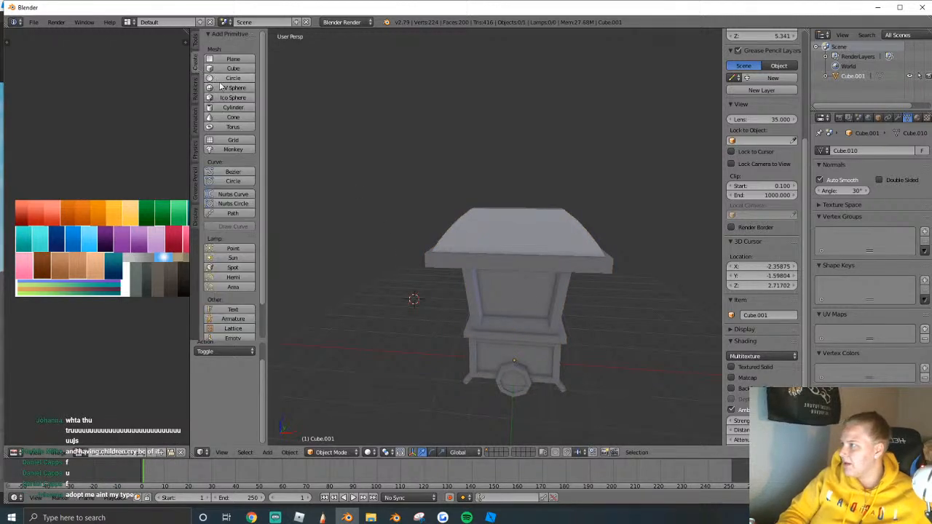
pyautogui.click(233, 108)
pyautogui.scroll(-11, 428, 219)
pyautogui.scroll(10, 427, 219)
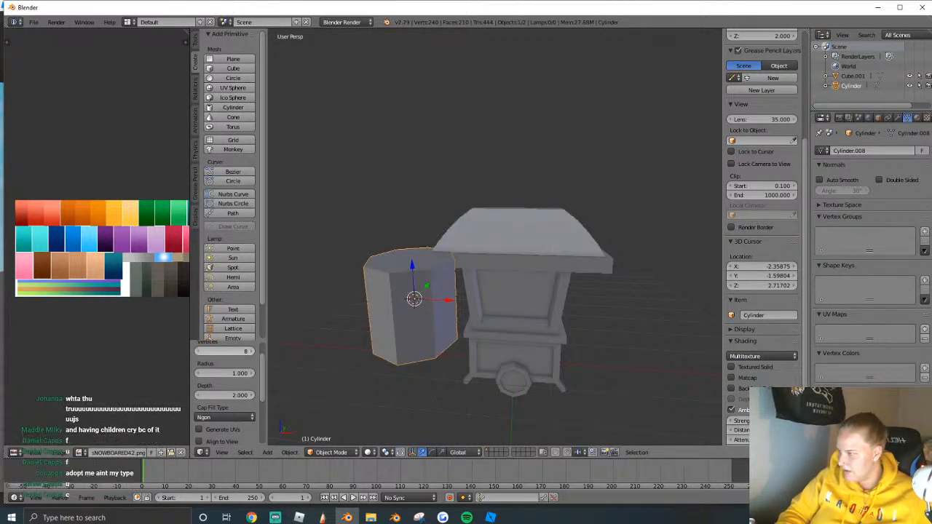
# Set the new cylinder to 10 vertices and raise its top face 1 unit along Z.
pyautogui.moveTo(235, 352); pyautogui.dragTo(243, 355)
pyautogui.press('Tab')
pyautogui.rightClick(400, 268)
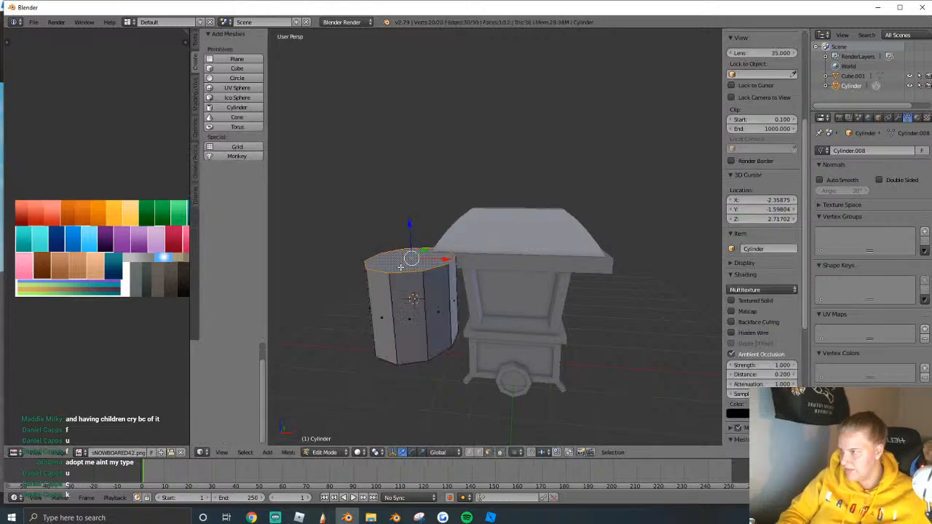
pyautogui.moveTo(410, 226); pyautogui.dragTo(413, 182)
# Inset the cylinder's top face, raise it and scale it down to form a tapered shoulder.
pyautogui.hotkey('shift', 'f')
pyautogui.press('a')
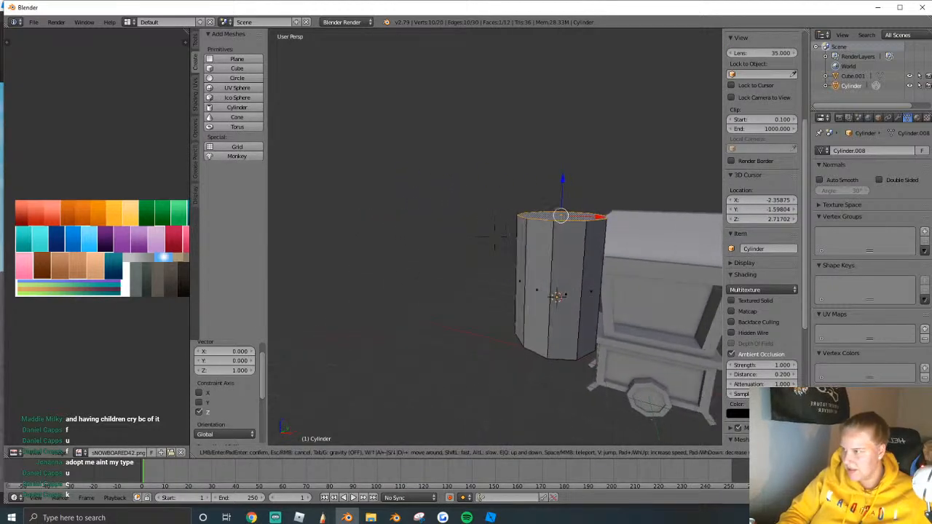
pyautogui.press('w')
pyautogui.click(542, 271)
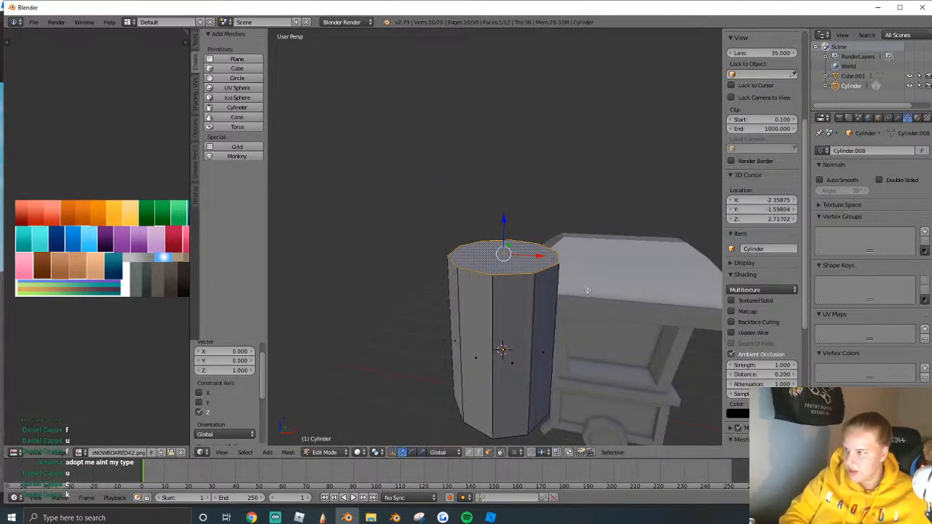
pyautogui.press('i')
pyautogui.click(536, 252)
pyautogui.moveTo(502, 216); pyautogui.dragTo(503, 190)
pyautogui.press('s')
pyautogui.click(562, 208)
# Add two loop cuts around the tapered shoulder and scale the rings outward to round it into a dome.
pyautogui.click(196, 40)
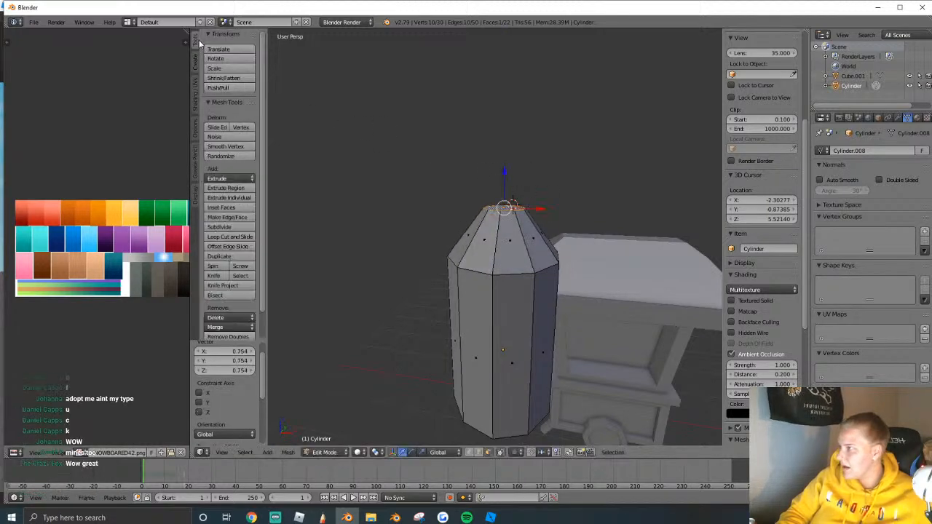
pyautogui.click(230, 237)
pyautogui.scroll(1, 510, 243)
pyautogui.click(545, 248)
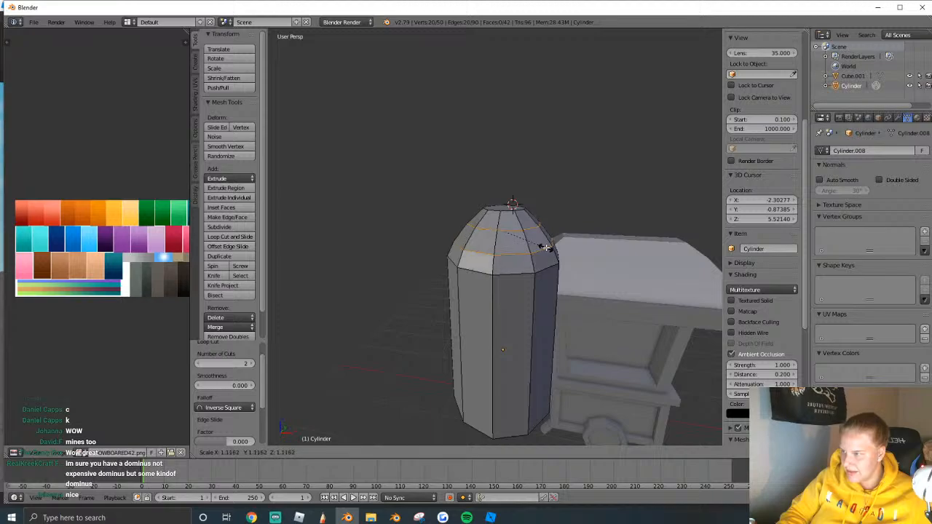
pyautogui.click(545, 248)
pyautogui.rightClick(522, 235)
pyautogui.press('s')
pyautogui.click(509, 208)
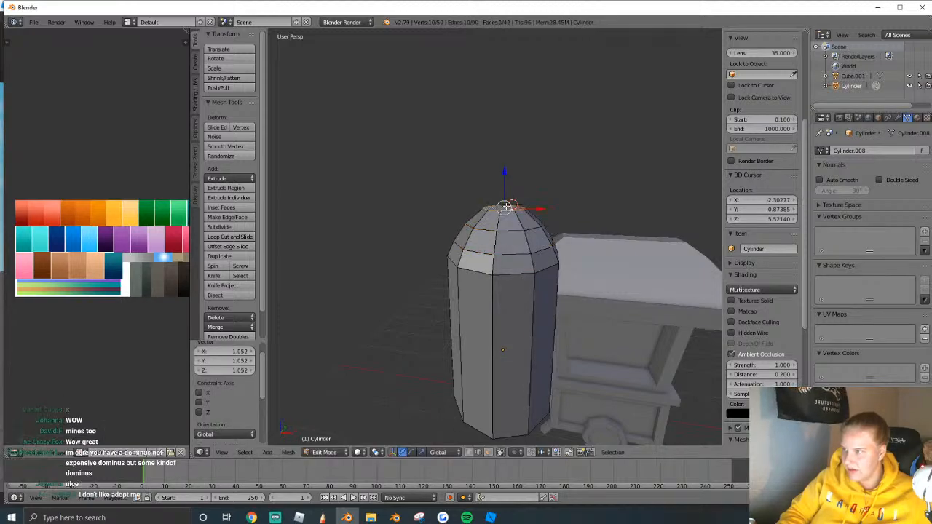
# Extrude and inset the dome's top face, extending it upward into a narrow tapered bottle nozzle.
pyautogui.press('e')
pyautogui.click(506, 191)
pyautogui.press('i')
pyautogui.click(623, 255)
pyautogui.press('e')
pyautogui.click(598, 199)
pyautogui.press('s')
pyautogui.click(549, 182)
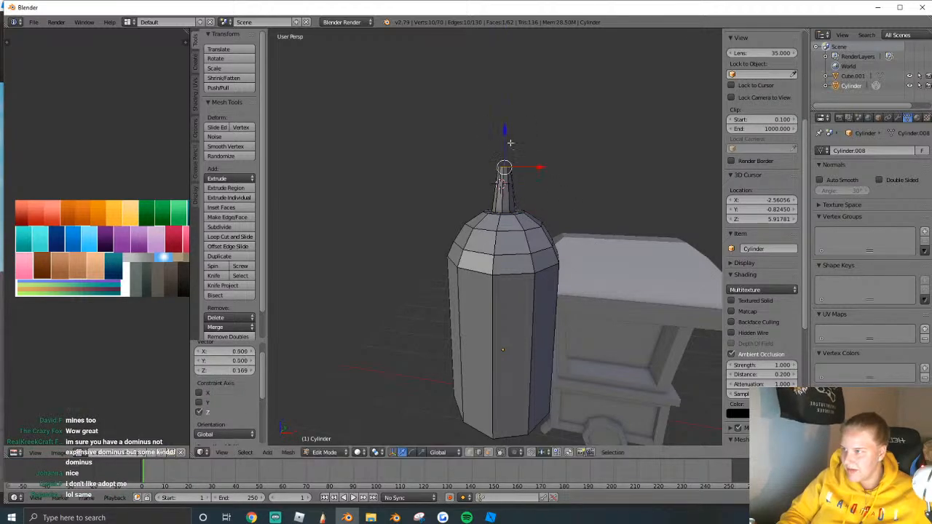
# Shade all bottle faces smooth and enable Auto Smooth at 45° for the mesh.
pyautogui.press('a')
pyautogui.press('a')
pyautogui.click(197, 77)
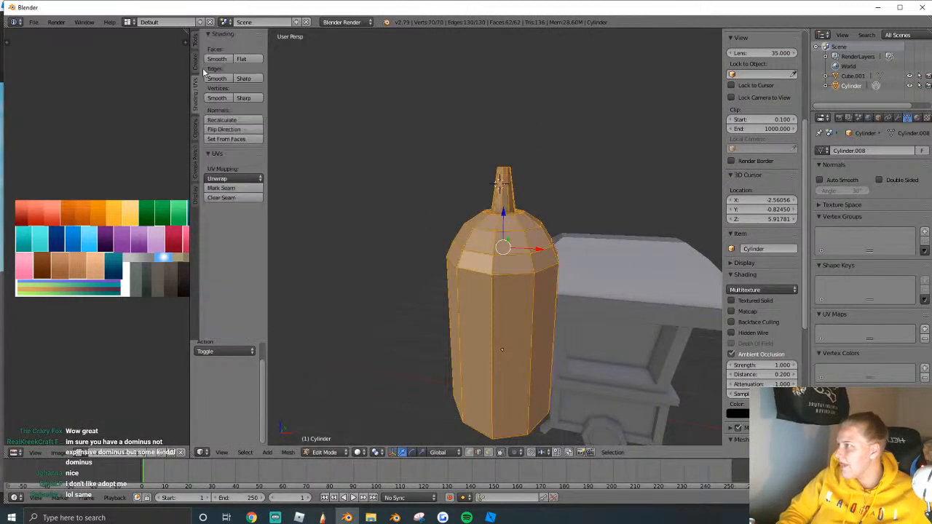
pyautogui.click(216, 62)
pyautogui.press('Tab')
pyautogui.scroll(-3, 439, 204)
pyautogui.moveTo(439, 204); pyautogui.dragTo(495, 241, button='middle')
pyautogui.press('Tab')
pyautogui.press('a')
pyautogui.press('a')
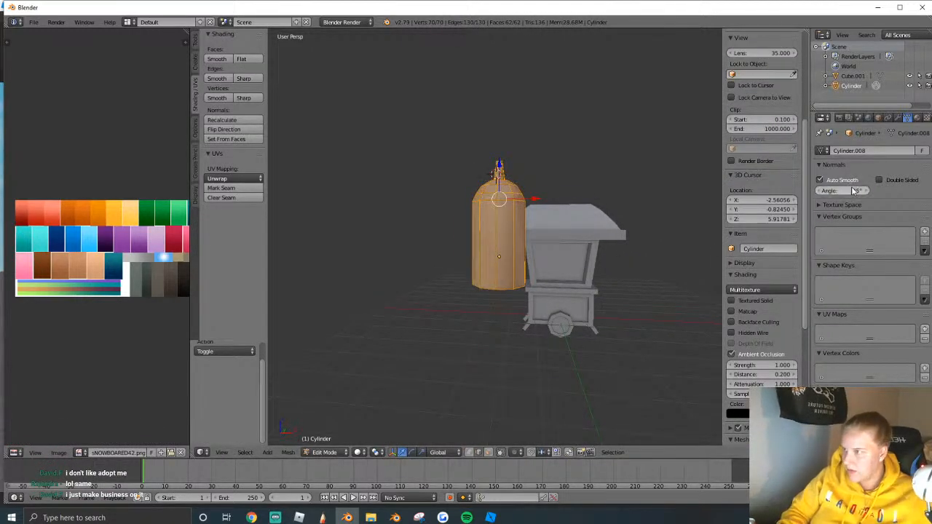
pyautogui.press('Tab')
pyautogui.moveTo(509, 215); pyautogui.dragTo(500, 240, button='middle')
# Select the bottle's bottom edge loop and lower it to lengthen the body.
pyautogui.press('Tab')
pyautogui.keyDown('alt'); pyautogui.rightClick(497, 268); pyautogui.keyUp('alt')
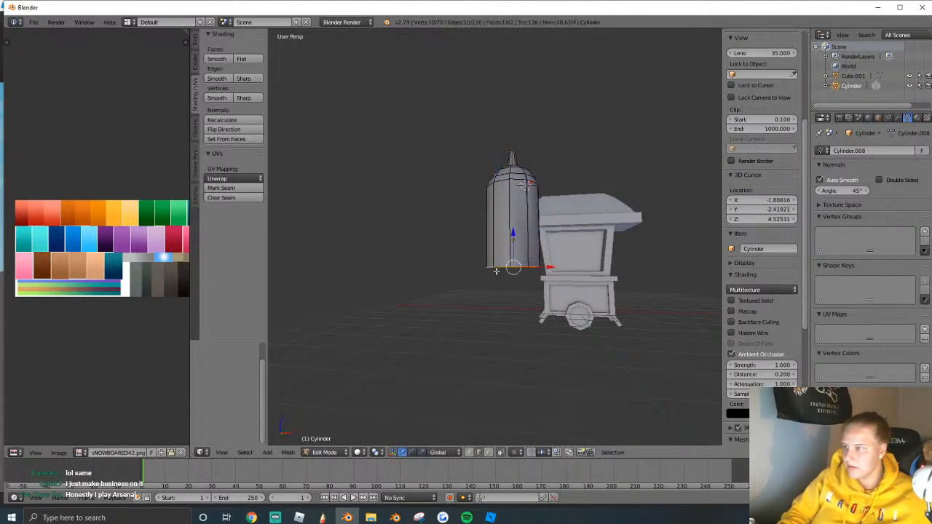
pyautogui.moveTo(514, 252); pyautogui.dragTo(516, 277)
pyautogui.press('Tab')
# Scale the bottle down to about 0.71 units high and clear its location to the world origin.
pyautogui.press('s')
pyautogui.click(531, 257)
pyautogui.hotkey('shift', 'f')
pyautogui.press('w')
pyautogui.press('s')
pyautogui.press('w')
pyautogui.click(496, 238)
pyautogui.press('s')
pyautogui.click(473, 223)
pyautogui.click(472, 220)
pyautogui.press('g')
pyautogui.click(644, 275)
pyautogui.hotkey('alt', 'g')
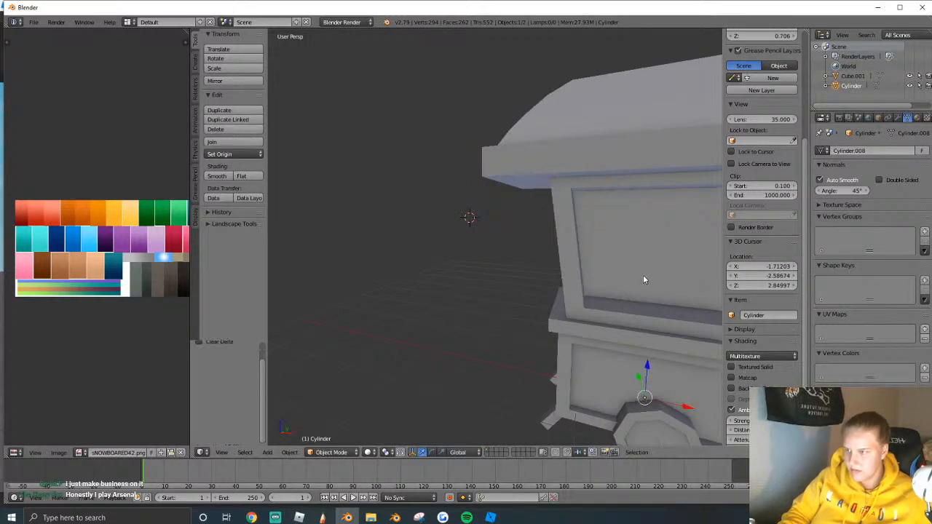
# Raise the small bottle along Z until it stands on the counter inside the cart's upper box.
pyautogui.press('KP_1')
pyautogui.scroll(3, 496, 300)
pyautogui.press('g')
pyautogui.press('z')
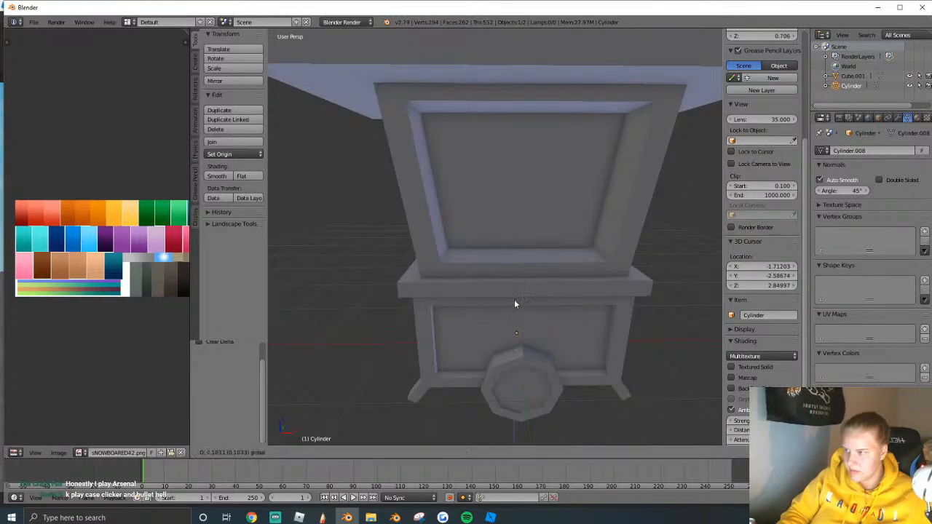
pyautogui.click(523, 206)
pyautogui.scroll(-3, 523, 206)
pyautogui.moveTo(523, 206); pyautogui.dragTo(492, 255, button='middle')
pyautogui.press('g')
pyautogui.press('z')
pyautogui.moveTo(492, 255); pyautogui.dragTo(502, 259)
# Move the bottle into the left corner of the upper box's recess.
pyautogui.scroll(-4, 502, 258)
pyautogui.moveTo(502, 259); pyautogui.dragTo(445, 233, button='middle')
pyautogui.scroll(6, 481, 239)
pyautogui.moveTo(512, 219); pyautogui.dragTo(475, 255)
pyautogui.click(536, 244)
# Duplicate the bottle along X about 0.3 units beside the first one.
pyautogui.hotkey('shift', 'd')
pyautogui.press('x')
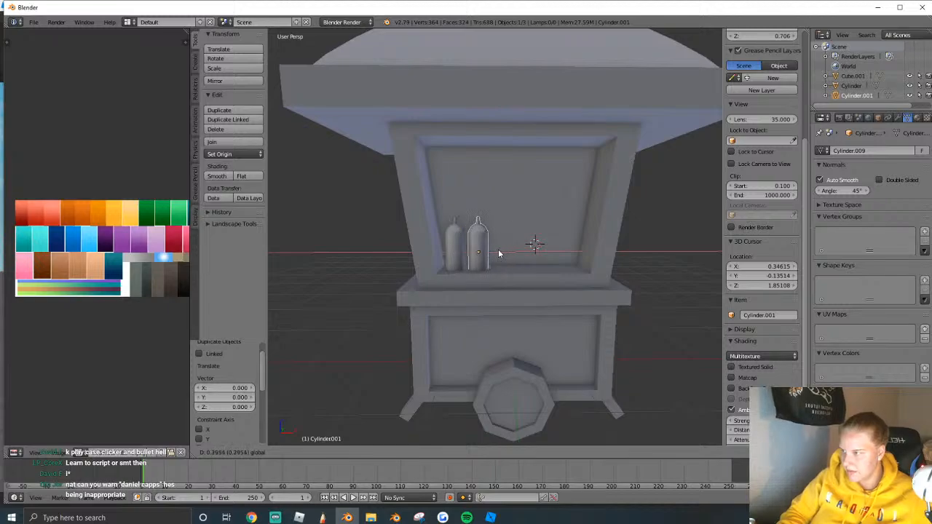
pyautogui.click(462, 251)
pyautogui.press('a')
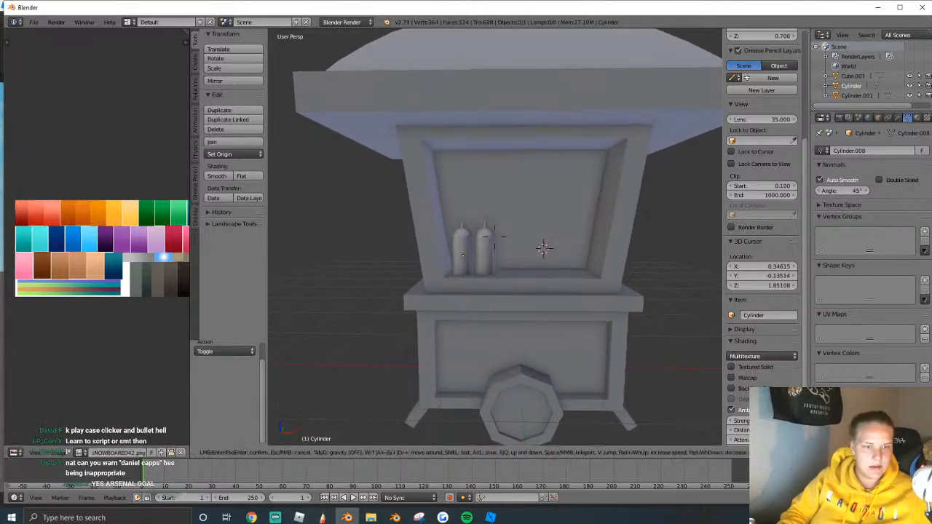
# Join both bottles and the cart into a single object.
pyautogui.scroll(-5, 495, 238)
pyautogui.scroll(3, 504, 241)
pyautogui.moveTo(504, 241); pyautogui.dragTo(500, 269, button='middle')
pyautogui.hotkey('ctrl', 'j')
pyautogui.press('a')
pyautogui.hotkey('shift', 'f')
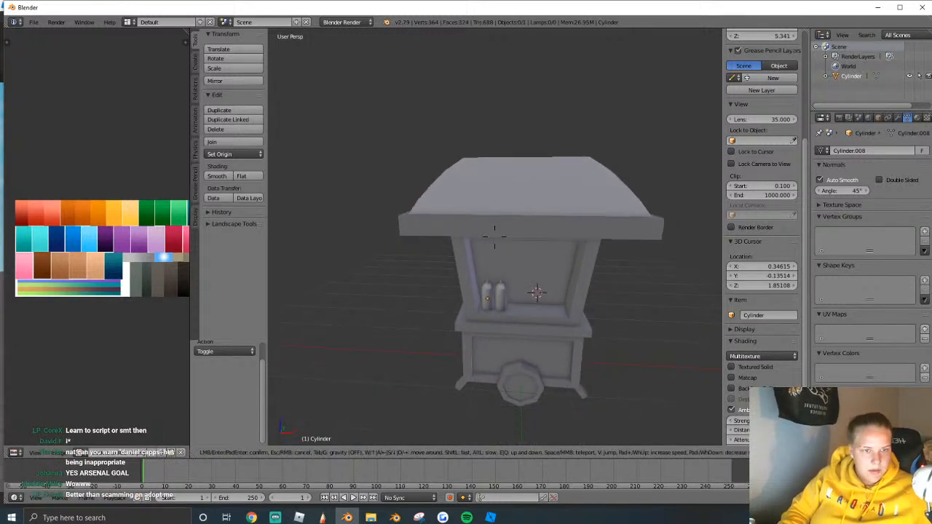
pyautogui.click(495, 236)
pyautogui.rightClick(508, 255)
pyautogui.press('a')
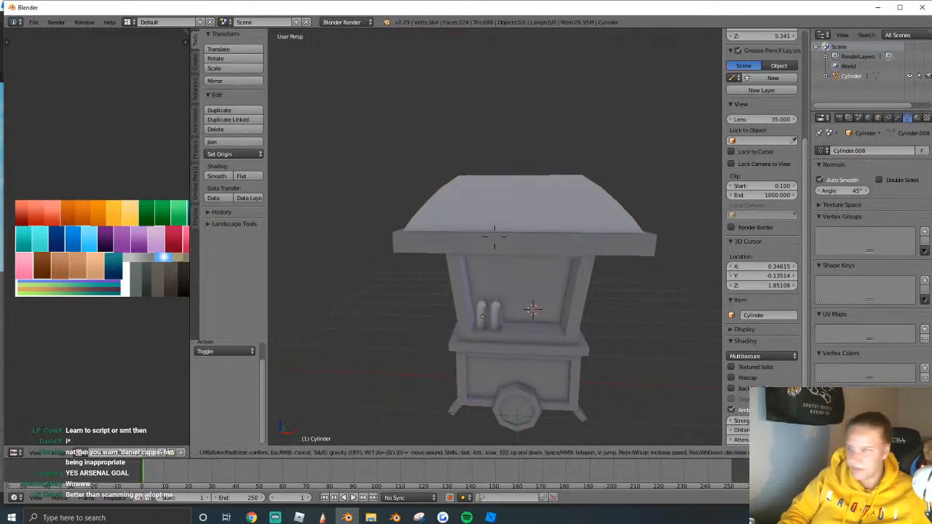
# Add a cylinder at the 3D cursor and set its vertex count to 16.
pyautogui.scroll(-2, 495, 241)
pyautogui.click(197, 67)
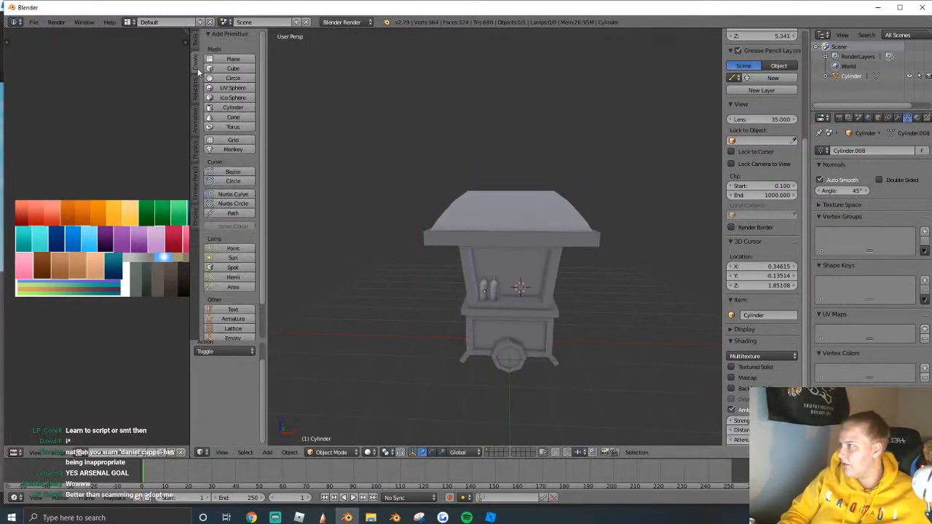
pyautogui.click(233, 107)
pyautogui.click(228, 351)
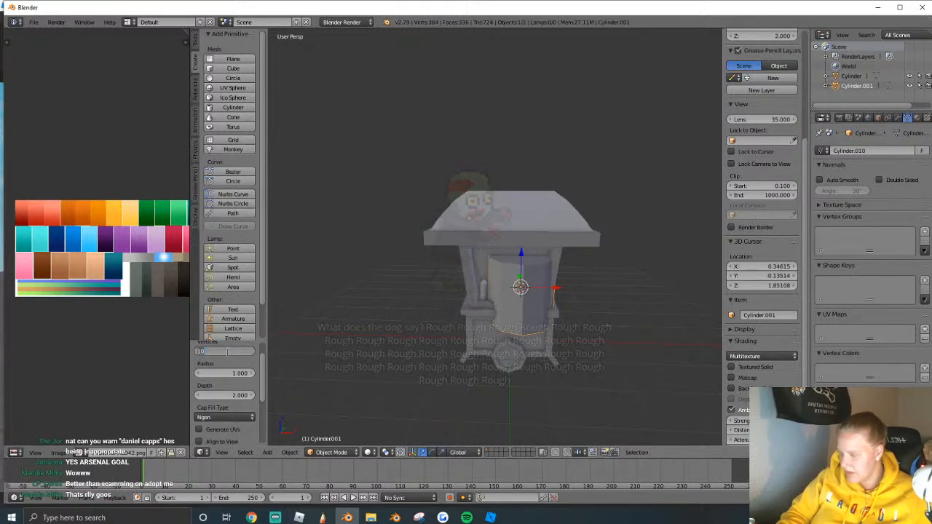
pyautogui.write('12')
pyautogui.press('Return')
pyautogui.click(228, 352)
pyautogui.write('16')
pyautogui.press('Return')
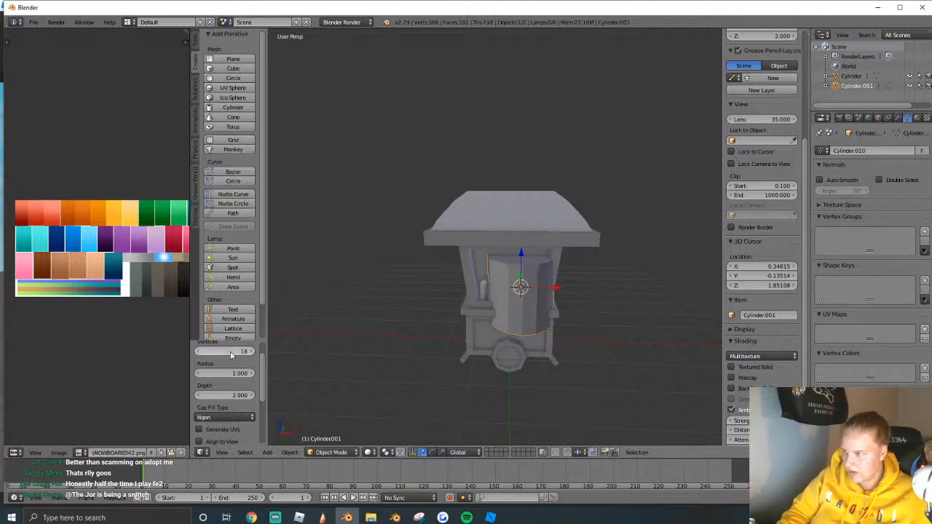
# Rotate the new cylinder 90° about the global Y axis.
pyautogui.write('rxy90')
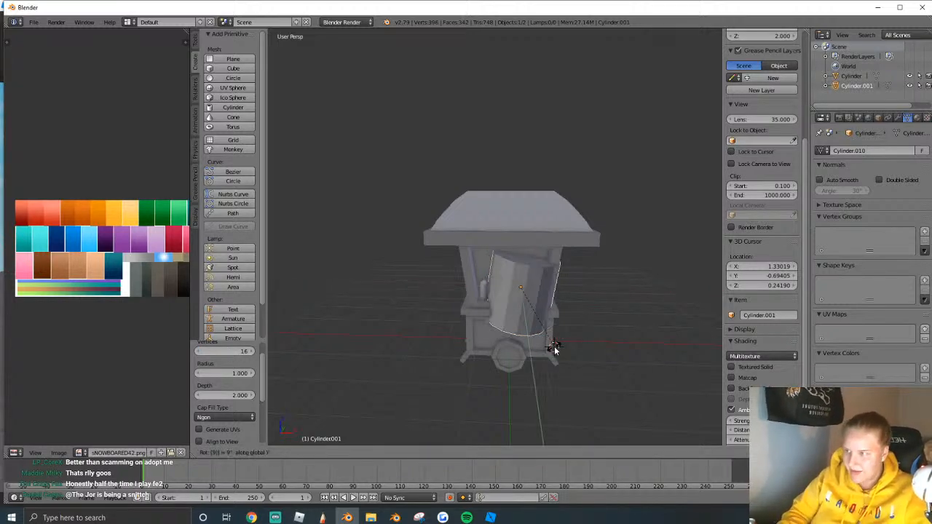
pyautogui.press('Return')
pyautogui.moveTo(535, 309); pyautogui.dragTo(494, 236, button='middle')
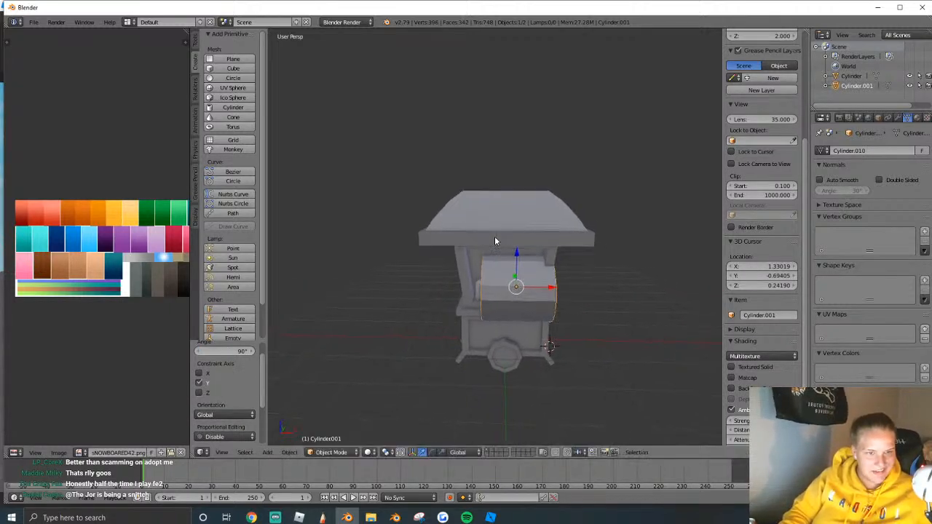
pyautogui.press('g')
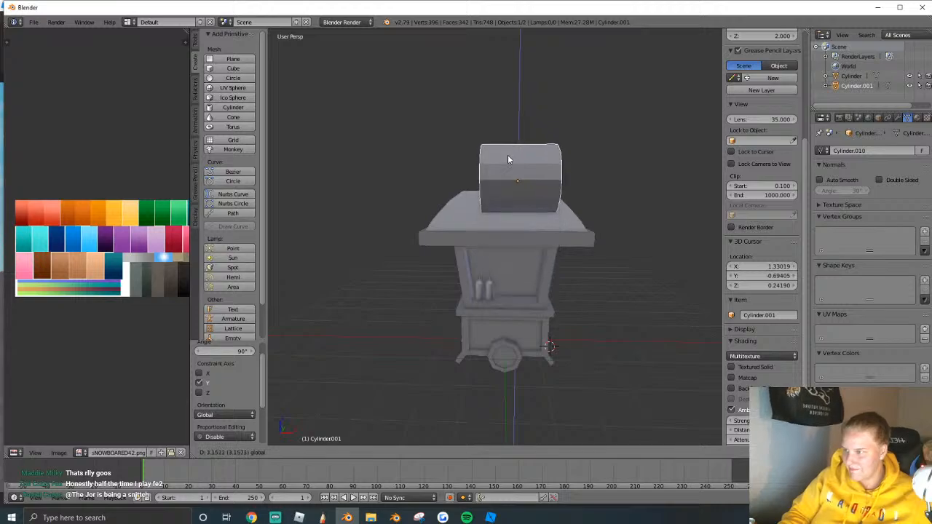
pyautogui.click(508, 154)
pyautogui.hotkey('ctrl', 'z')
# Move the cylinder up above the roof and stretch it along X into a long roll.
pyautogui.press('g')
pyautogui.press('z')
pyautogui.click(505, 143)
pyautogui.press('s')
pyautogui.press('x')
pyautogui.click(612, 167)
# Select the roll's top lengthwise edge, enable proportional editing and lower the edge about 0.61 units along Z.
pyautogui.moveTo(594, 166); pyautogui.dragTo(495, 437, button='middle')
pyautogui.press('Tab')
pyautogui.rightClick(481, 248)
pyautogui.keyDown('shift'); pyautogui.rightClick(511, 268); pyautogui.keyUp('shift')
pyautogui.click(514, 452)
pyautogui.click(530, 431)
pyautogui.press('g')
pyautogui.press('z')
pyautogui.click(523, 237)
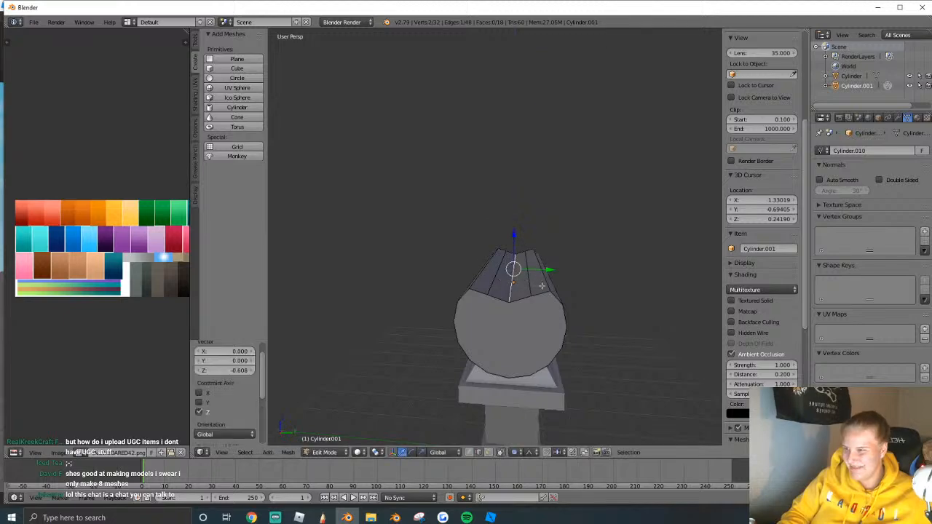
# Lower the roll's top edge further along Z to deepen the groove of the bun.
pyautogui.press('g')
pyautogui.press('z')
pyautogui.click(512, 255)
pyautogui.press('g')
pyautogui.press('z')
pyautogui.rightClick(500, 411)
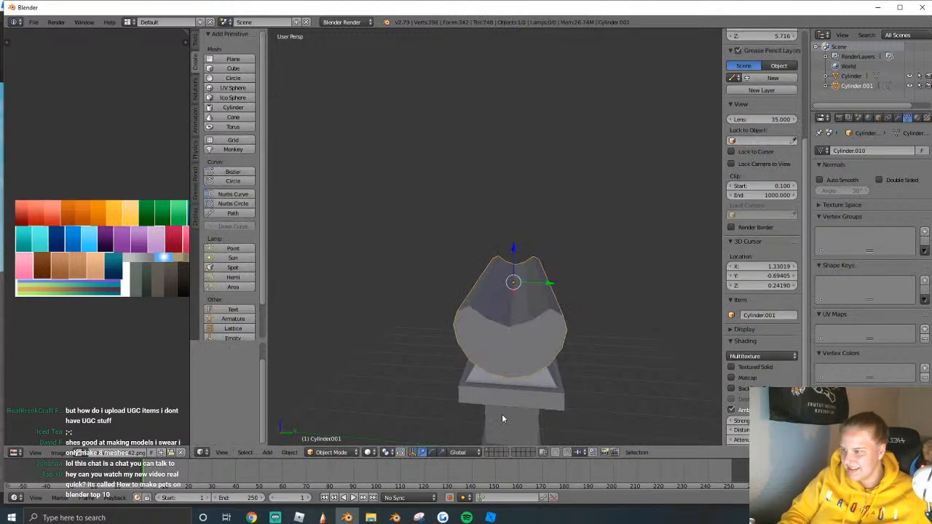
# Select both end faces of the grooved bun and extrude them outward along their normals by about 0.17.
pyautogui.click(489, 453)
pyautogui.rightClick(530, 319)
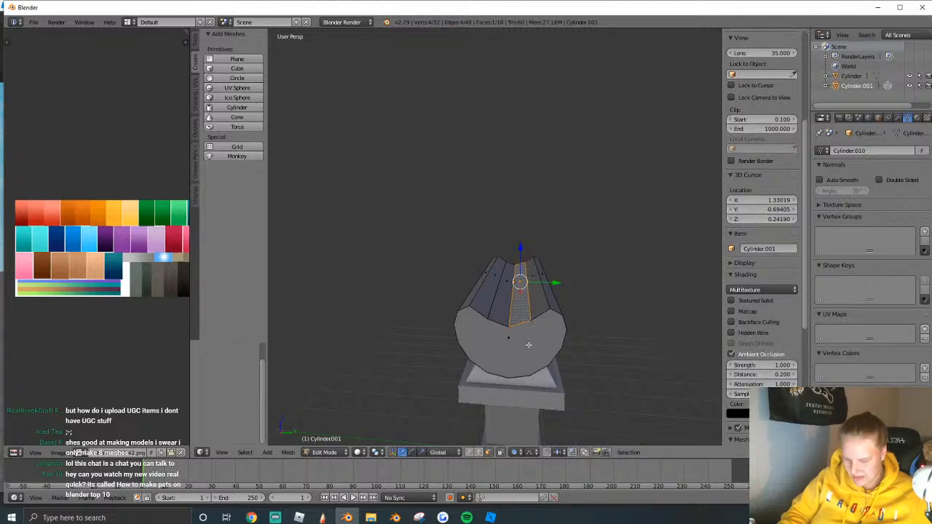
pyautogui.rightClick(529, 344)
pyautogui.hotkey('shift', 'f')
pyautogui.press('a')
pyautogui.press('w')
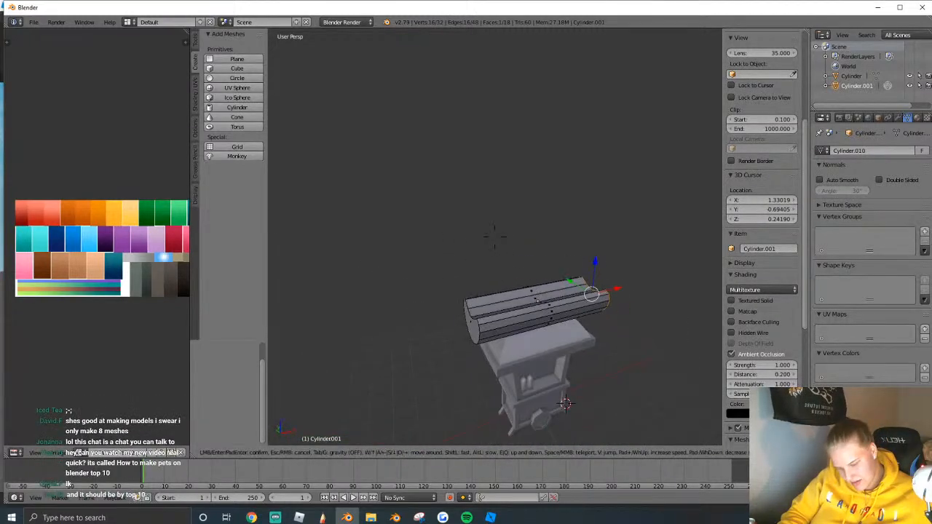
pyautogui.press('s')
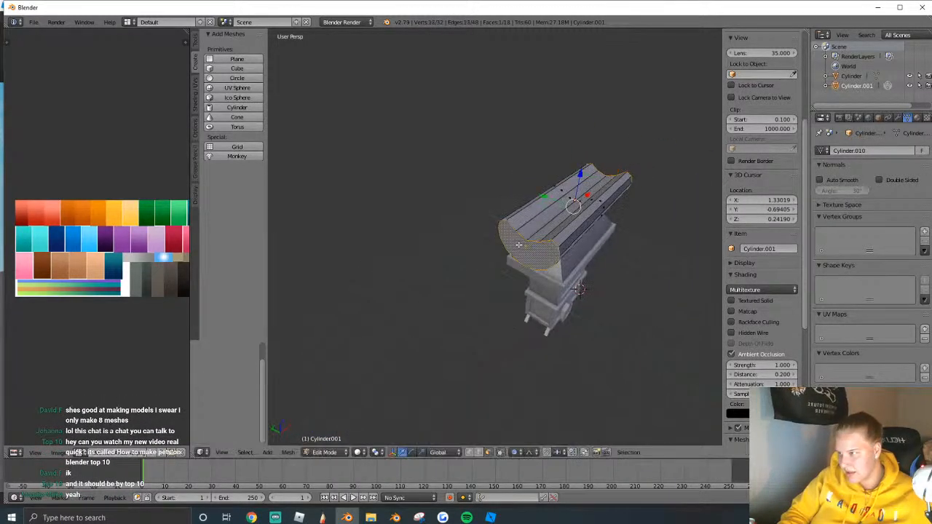
pyautogui.press('Return')
pyautogui.hotkey('alt', 'e')
pyautogui.click(505, 246)
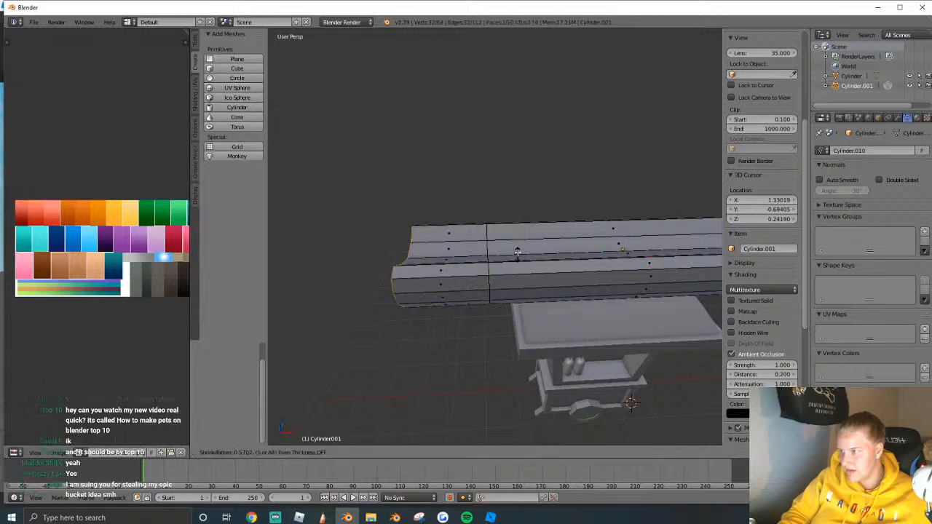
pyautogui.click(545, 266)
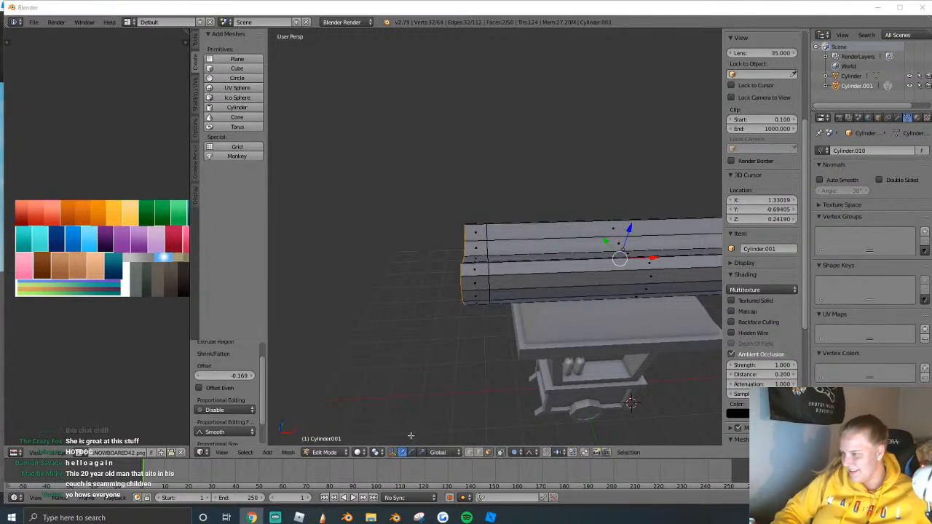
# Set the pivot point to individual origins.
pyautogui.click(376, 453)
pyautogui.click(398, 421)
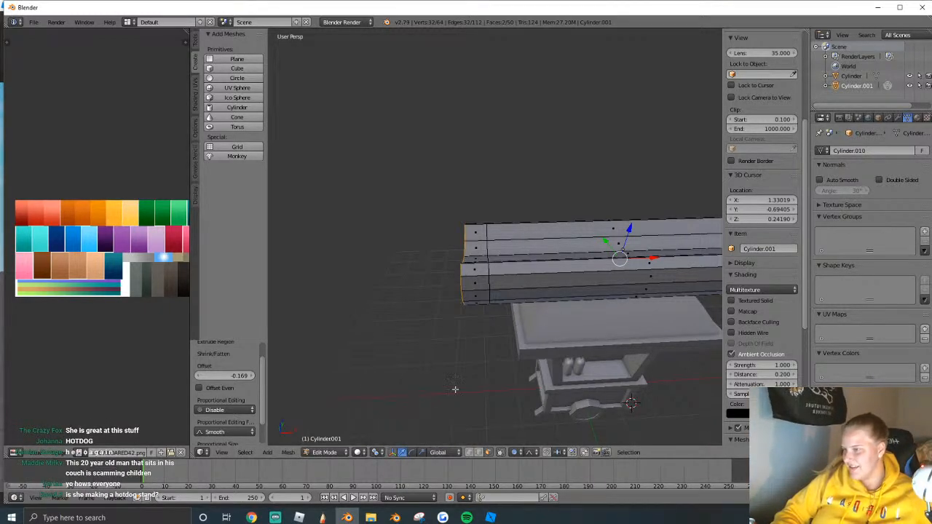
pyautogui.press('s')
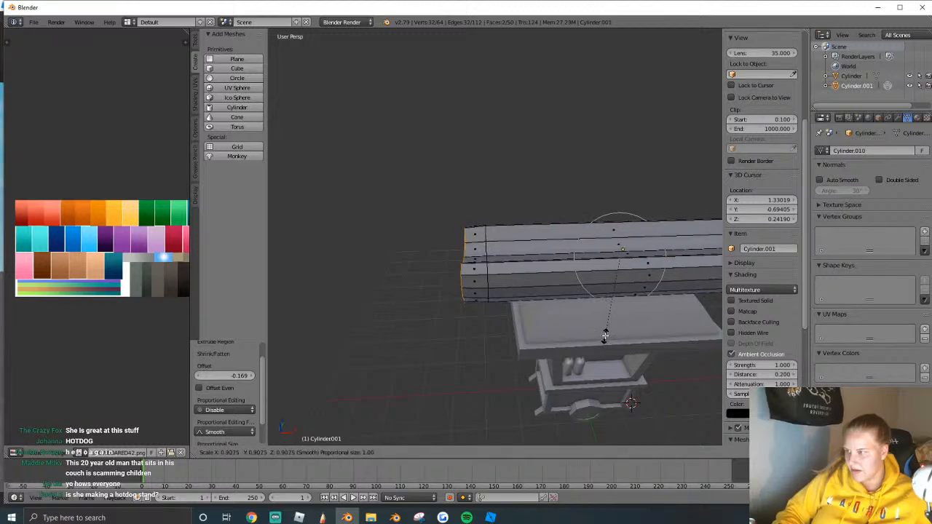
pyautogui.click(604, 342)
pyautogui.hotkey('ctrl', 'z')
# Disable proportional editing and scale both end faces of the bun to 0.78.
pyautogui.click(516, 452)
pyautogui.click(532, 441)
pyautogui.press('s')
pyautogui.click(638, 358)
pyautogui.hotkey('shift', 'f')
pyautogui.press('w')
pyautogui.press('Escape')
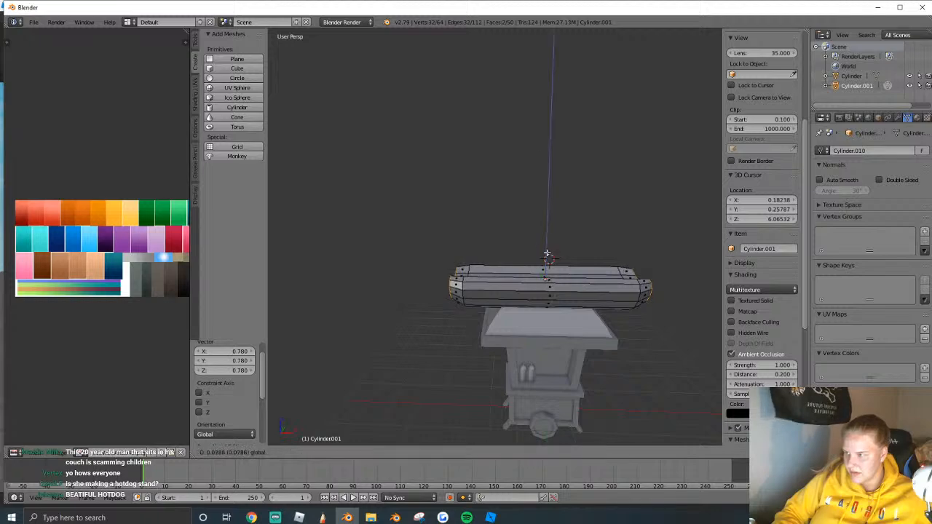
pyautogui.press('a')
pyautogui.click(195, 41)
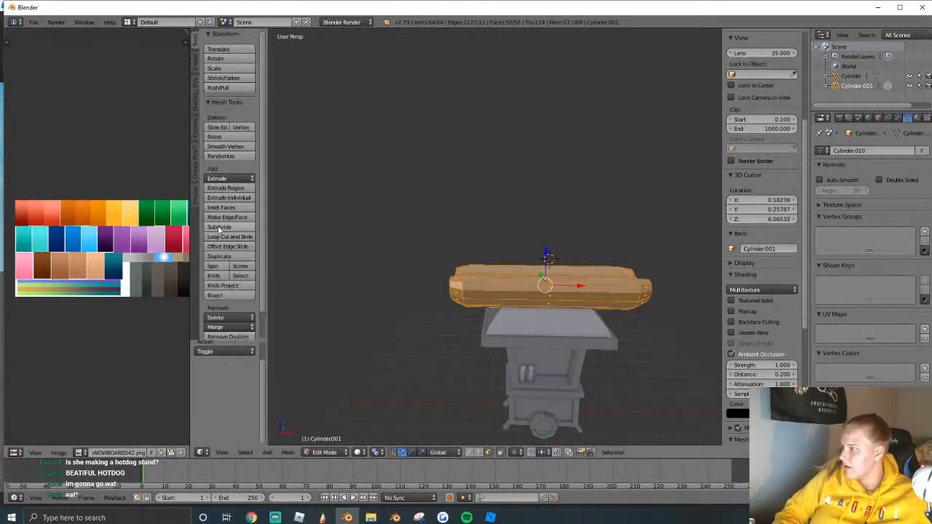
pyautogui.click(224, 237)
pyautogui.scroll(2, 564, 281)
pyautogui.click(565, 281)
pyautogui.click(561, 274)
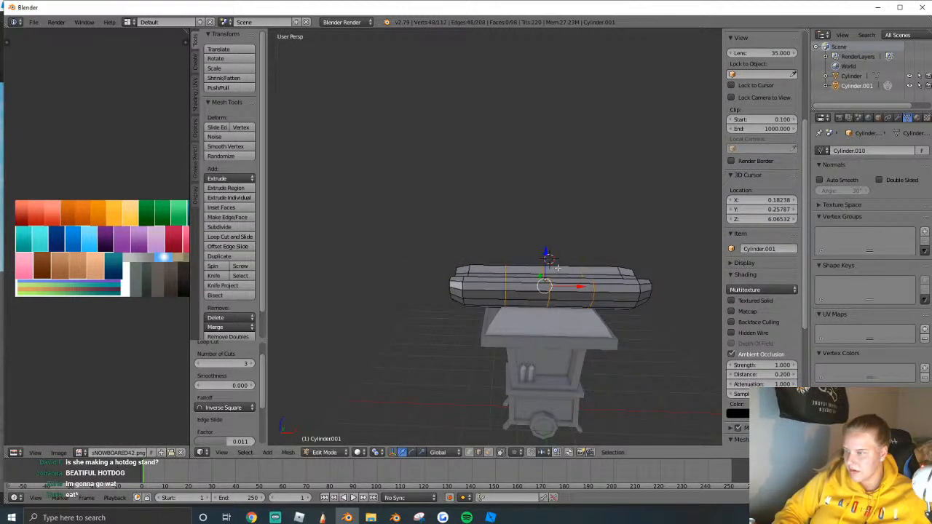
pyautogui.hotkey('ctrl', 'z')
# Try adding two loop cuts across the bun, lowering them about 0.148 along Z and bevelling them, then undo back to the uncut bun.
pyautogui.hotkey('ctrl', 'r')
pyautogui.scroll(1, 556, 299)
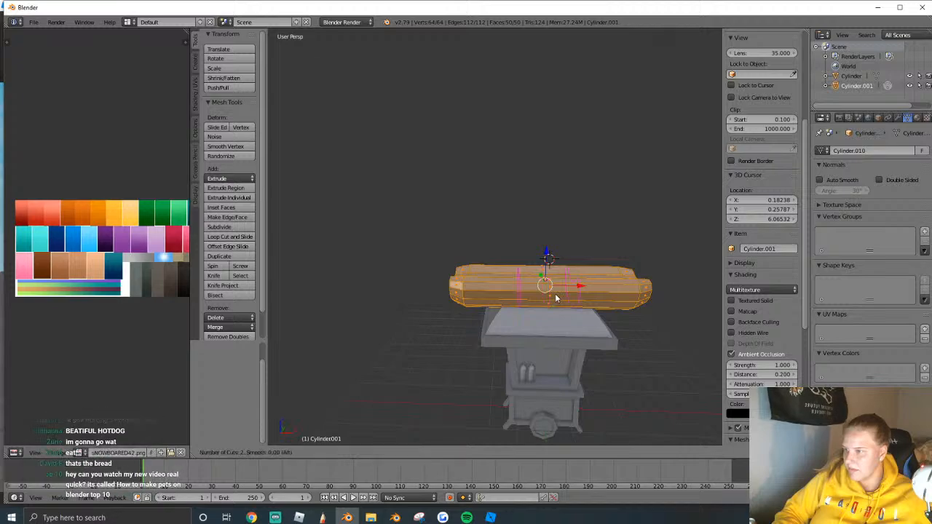
pyautogui.click(556, 298)
pyautogui.click(555, 298)
pyautogui.moveTo(547, 257); pyautogui.dragTo(548, 261)
pyautogui.hotkey('ctrl', 'b')
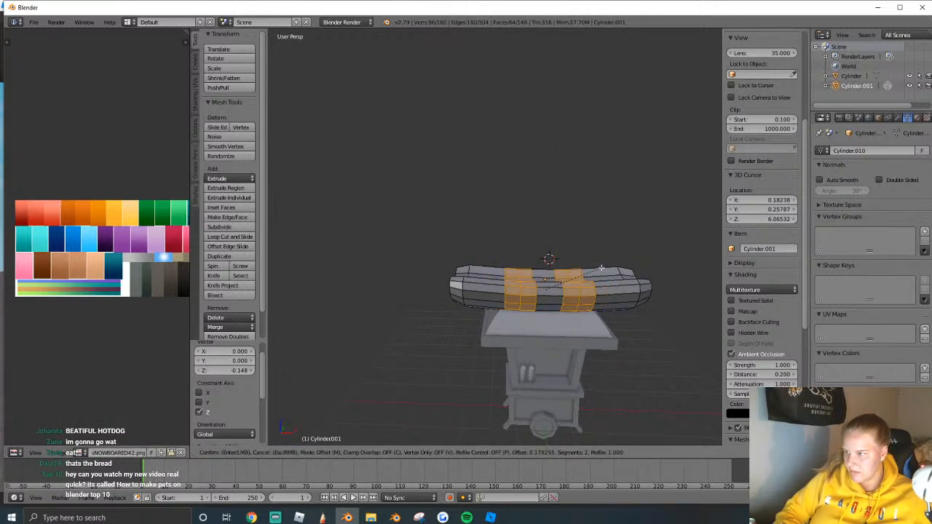
pyautogui.click(575, 266)
pyautogui.press('2')
pyautogui.press('1')
pyautogui.hotkey('ctrl', 'z')
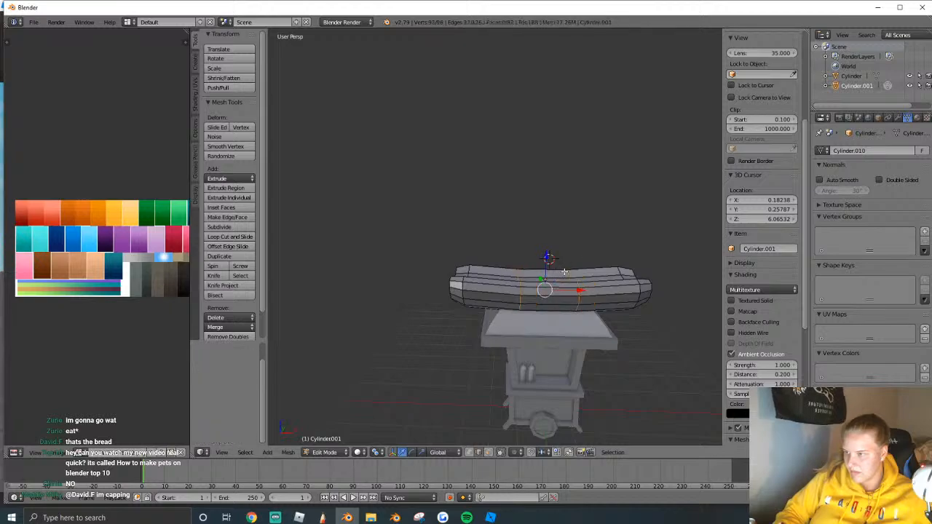
pyautogui.press('a')
pyautogui.press('a')
# Add three loop cuts across the bun and lower its middle along Z so it sags in a smooth curve.
pyautogui.hotkey('ctrl', 'r')
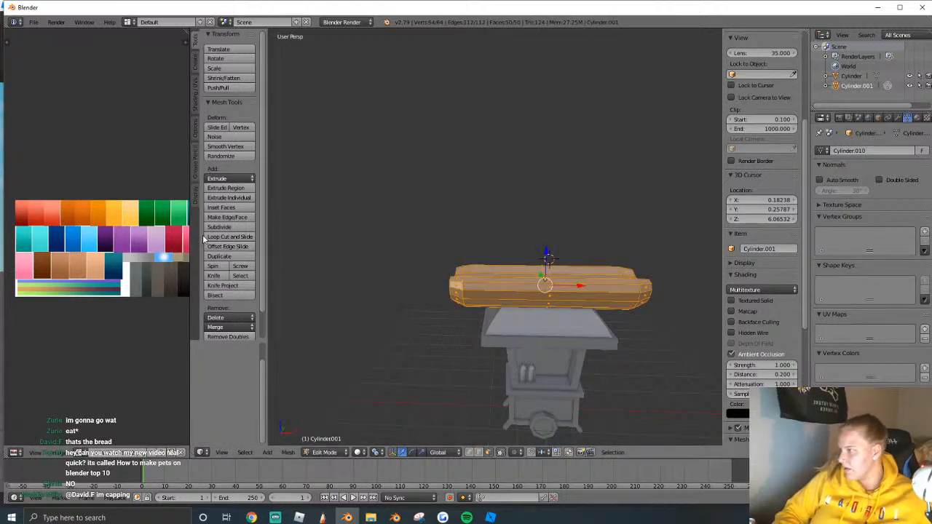
pyautogui.scroll(2, 579, 287)
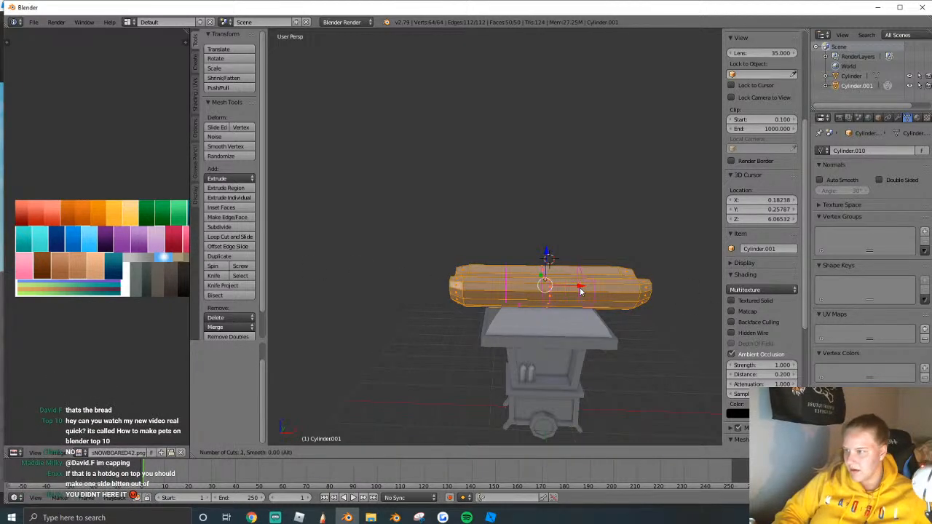
pyautogui.click(580, 287)
pyautogui.moveTo(546, 256); pyautogui.dragTo(546, 271)
pyautogui.keyDown('alt'); pyautogui.rightClick(550, 292); pyautogui.keyUp('alt')
pyautogui.press('Tab')
pyautogui.hotkey('shift', 'f')
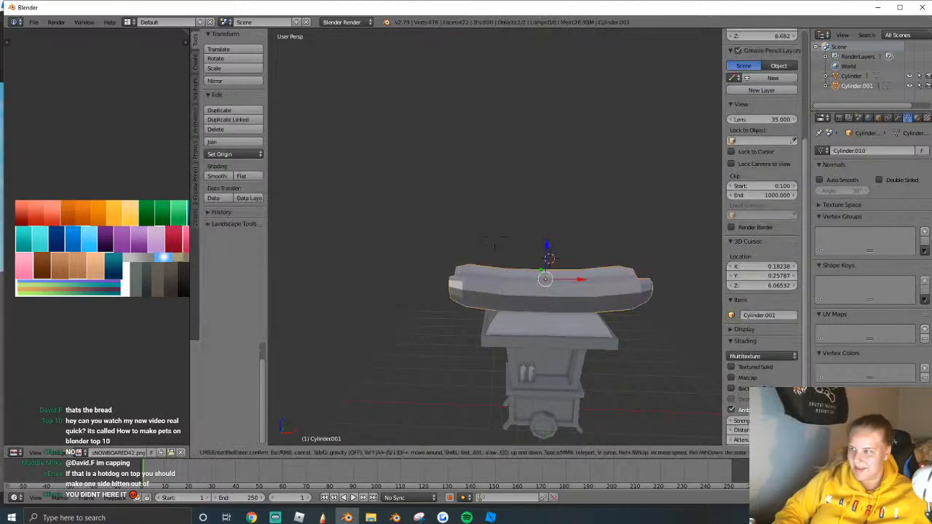
pyautogui.click(495, 237)
# Shorten the bun along X to about 0.94 of its length.
pyautogui.press('s')
pyautogui.press('x')
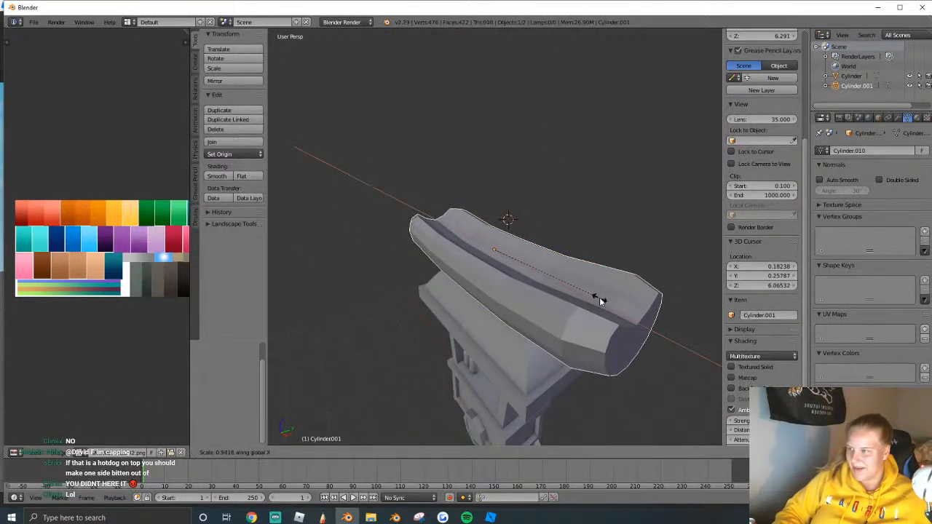
pyautogui.click(600, 297)
# Apply smooth shading to all faces of the bun.
pyautogui.press('Tab')
pyautogui.press('a')
pyautogui.press('a')
pyautogui.click(196, 92)
pyautogui.click(217, 58)
pyautogui.press('Tab')
pyautogui.press('Tab')
# Extrude one end face of the bun outward and scale it to 0.61 to round the tip.
pyautogui.press('a')
pyautogui.keyDown('alt'); pyautogui.rightClick(623, 331); pyautogui.keyUp('alt')
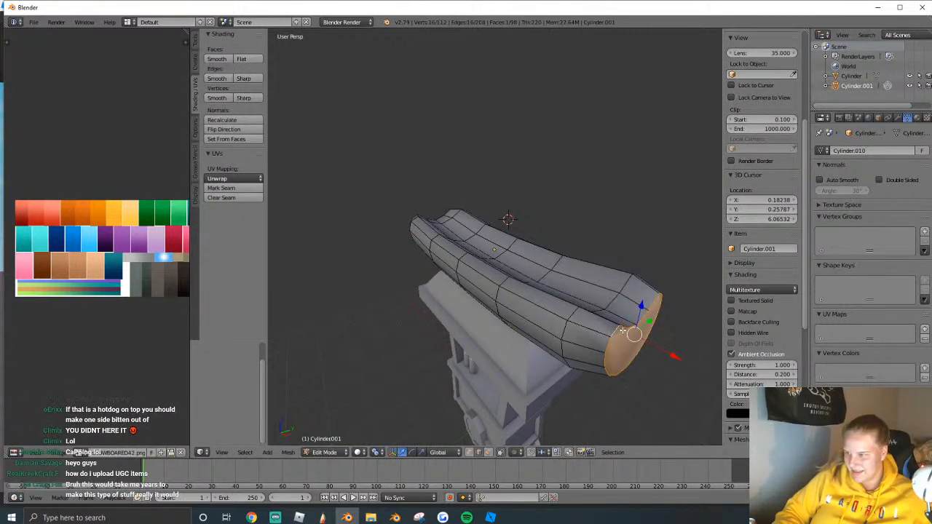
pyautogui.press('e')
pyautogui.click(654, 358)
pyautogui.press('s')
pyautogui.click(674, 356)
# Extrude the bun's opposite end face outward by about 0.203, scale it down and adjust its position to round that tip.
pyautogui.moveTo(633, 352); pyautogui.dragTo(513, 247, button='middle')
pyautogui.press('e')
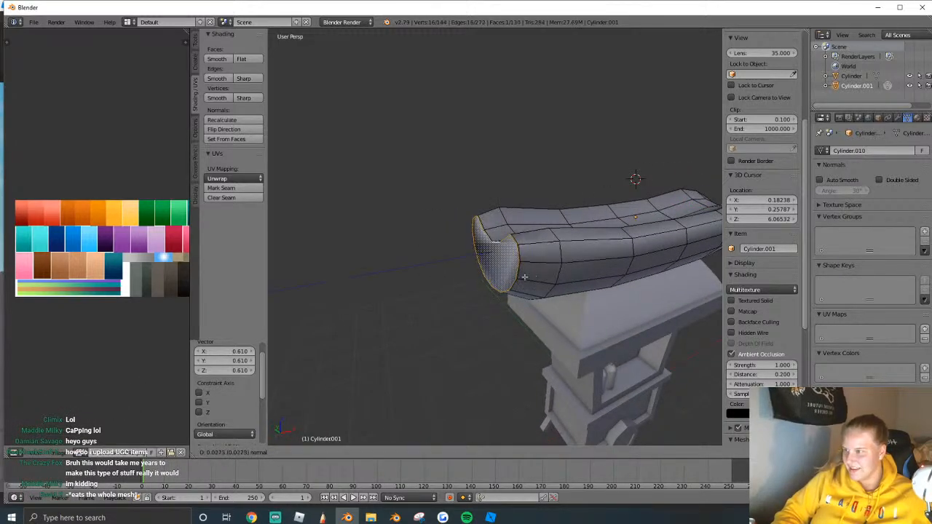
pyautogui.click(408, 284)
pyautogui.press('s')
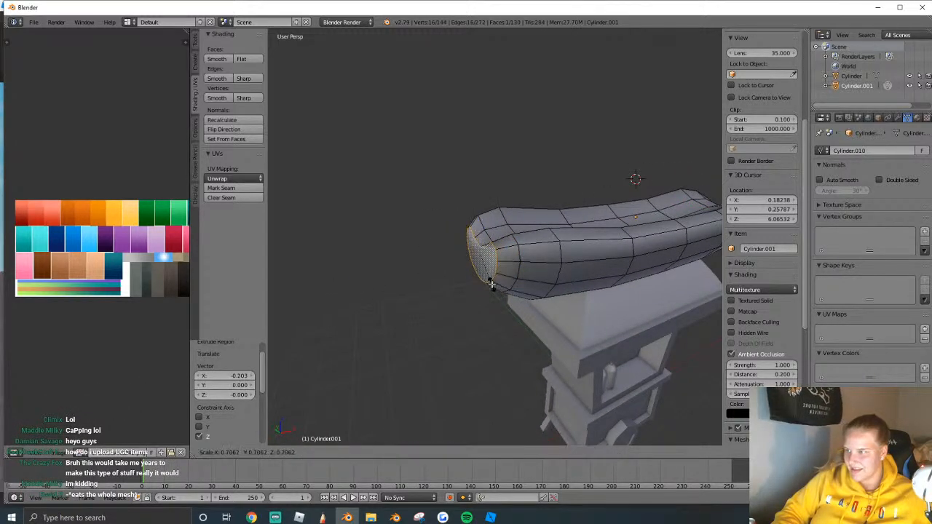
pyautogui.click(502, 259)
pyautogui.moveTo(498, 250); pyautogui.dragTo(508, 251)
# Scale the bun down along X until it roughly matches the width of the cart's roof.
pyautogui.press('Tab')
pyautogui.hotkey('shift', 'f')
pyautogui.press('d')
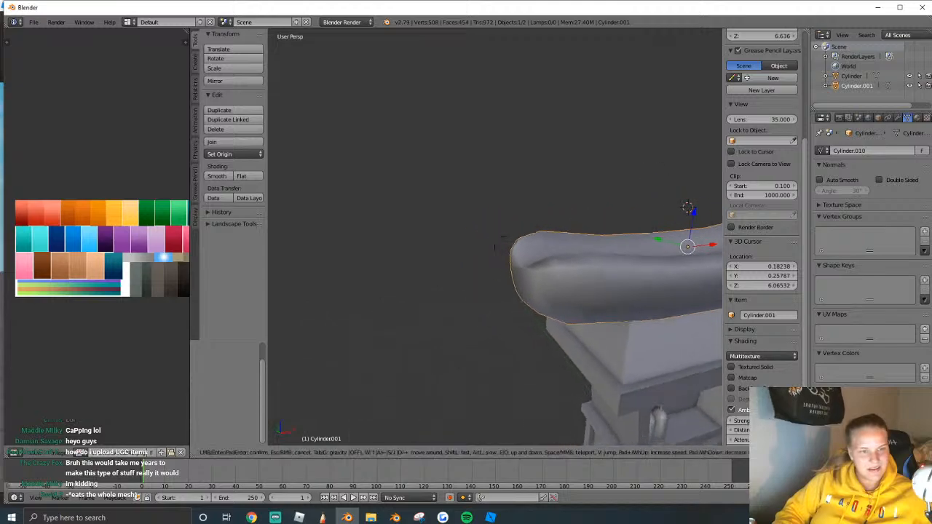
pyautogui.click(495, 237)
pyautogui.press('a')
pyautogui.hotkey('shift', 'f')
pyautogui.press('s')
pyautogui.click(495, 237)
pyautogui.press('a')
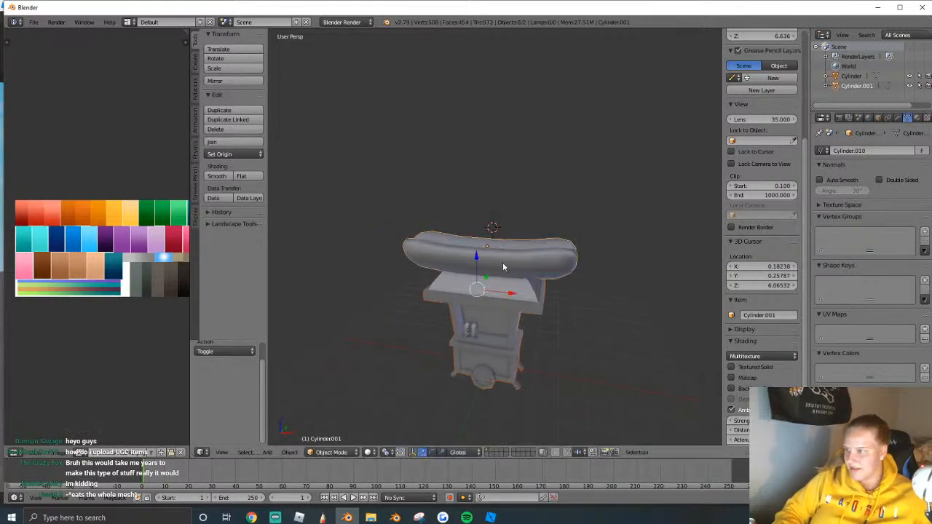
pyautogui.press('s')
pyautogui.press('x')
pyautogui.click(552, 265)
# Add a 16-sided cylinder above the bun for the sausage and rotate it 90 degrees about Y.
pyautogui.press('a')
pyautogui.click(195, 61)
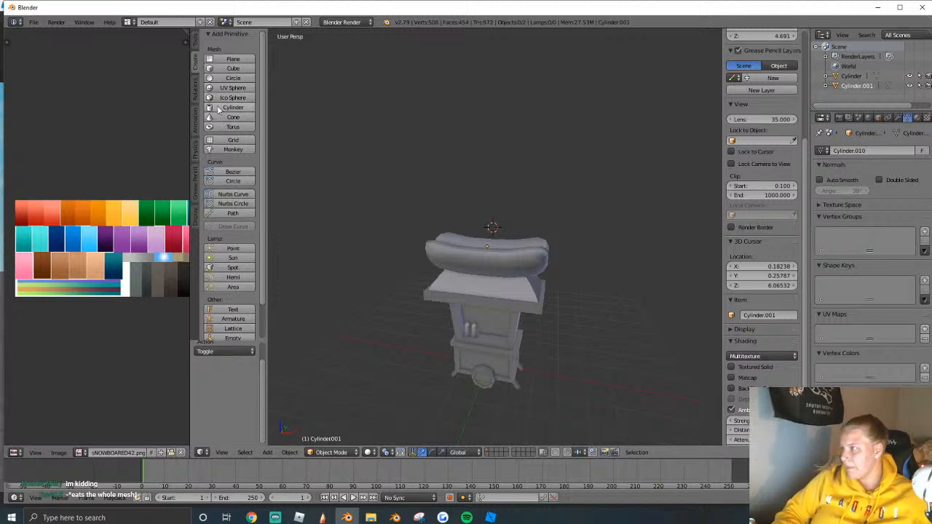
pyautogui.click(232, 107)
pyautogui.write('rx')
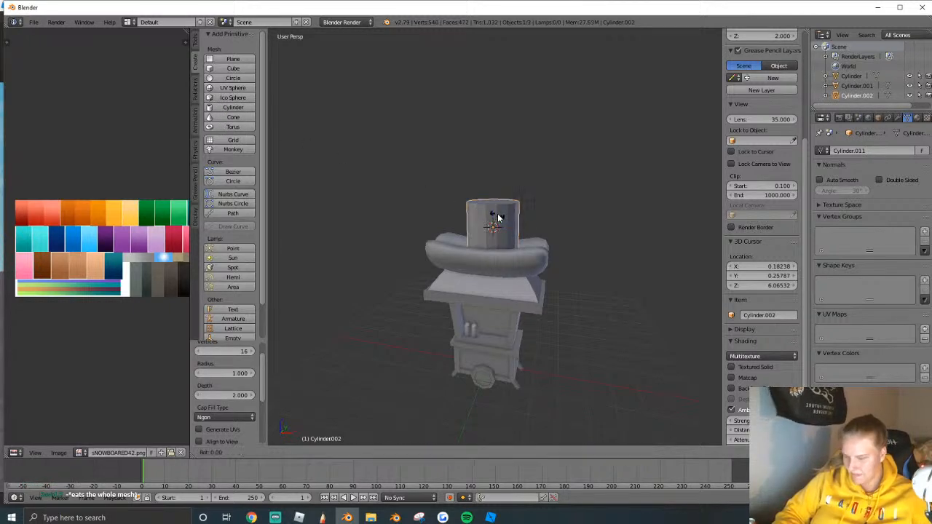
pyautogui.write('r90')
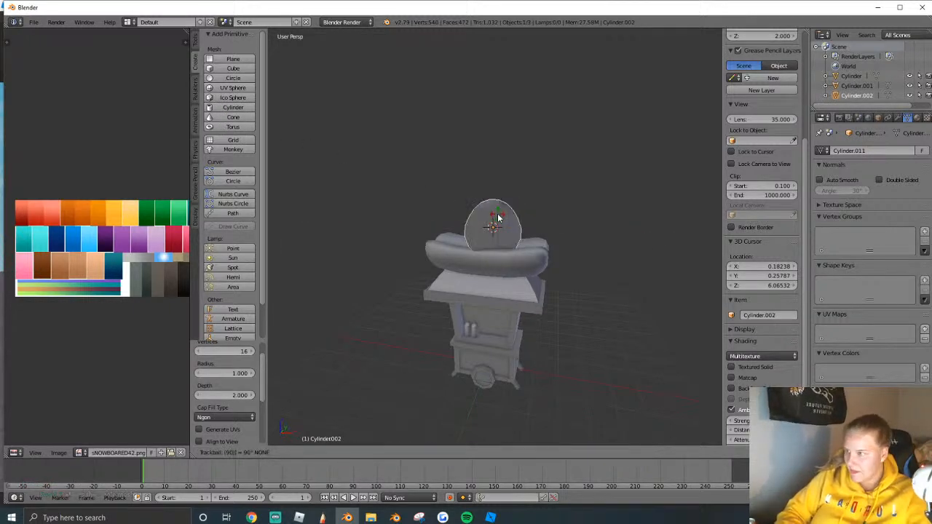
pyautogui.press('BackSpace')
pyautogui.press('BackSpace')
pyautogui.write('ry')
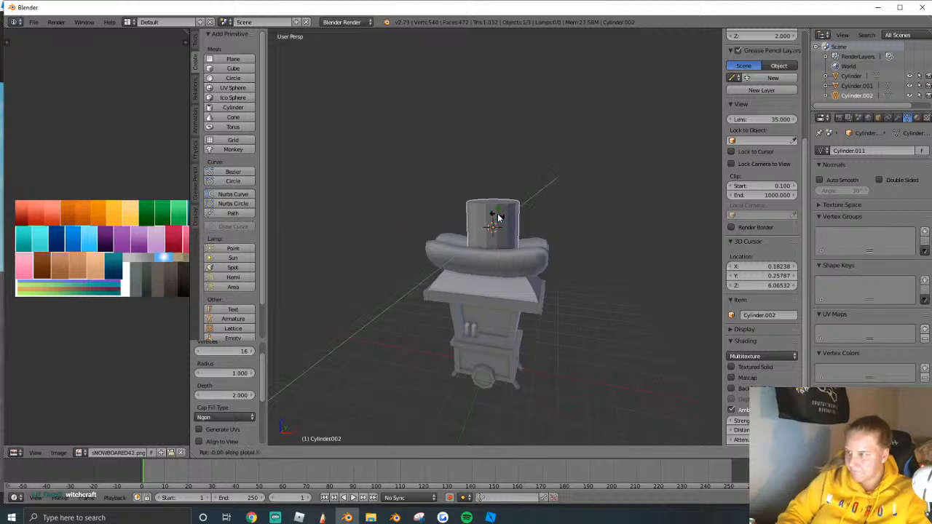
pyautogui.write('90')
pyautogui.press('Return')
# Scale the cylinder's mesh to about 0.67, lower it into the bun and shift it about -0.31 along Y over the groove.
pyautogui.press('Tab')
pyautogui.press('s')
pyautogui.click(531, 230)
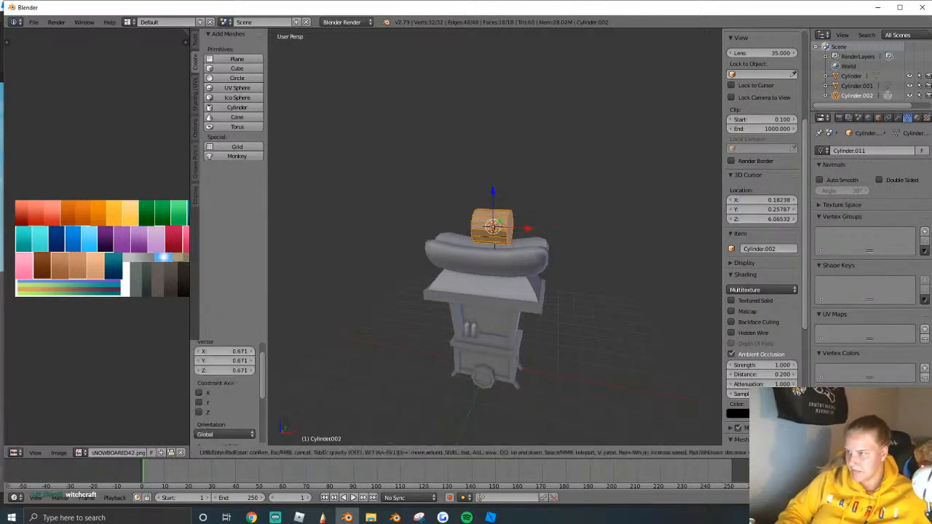
pyautogui.scroll(4, 528, 228)
pyautogui.moveTo(498, 201); pyautogui.dragTo(503, 228)
pyautogui.press('k')
pyautogui.moveTo(526, 231); pyautogui.dragTo(496, 237, button='middle')
pyautogui.press('Escape')
pyautogui.moveTo(590, 237); pyautogui.dragTo(573, 237)
# Stretch the cylinder along X by about 3.9 so it extends past both ends of the bun.
pyautogui.press('s')
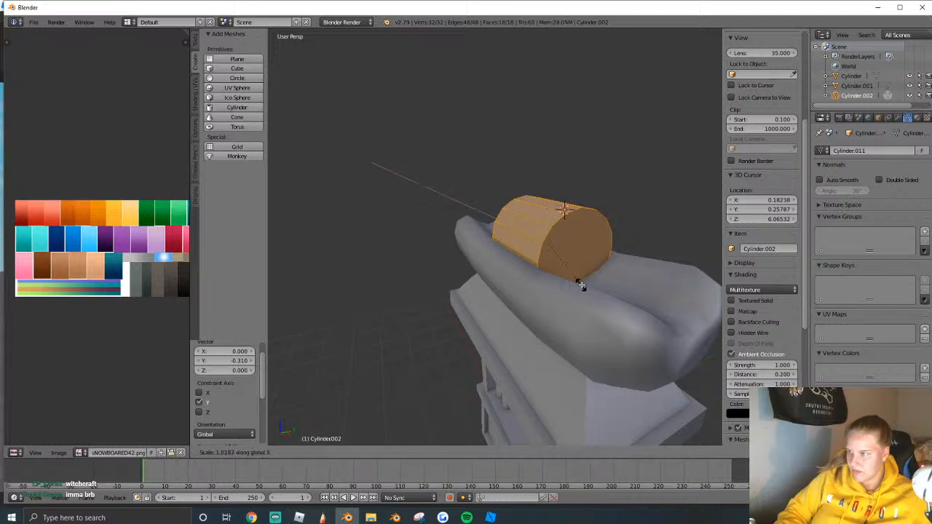
pyautogui.click(703, 397)
pyautogui.hotkey('shift', 'f')
pyautogui.click(496, 235)
# Select both end edge loops of the cylinder and bevel them with 5 segments and an offset of about 0.65.
pyautogui.press('a')
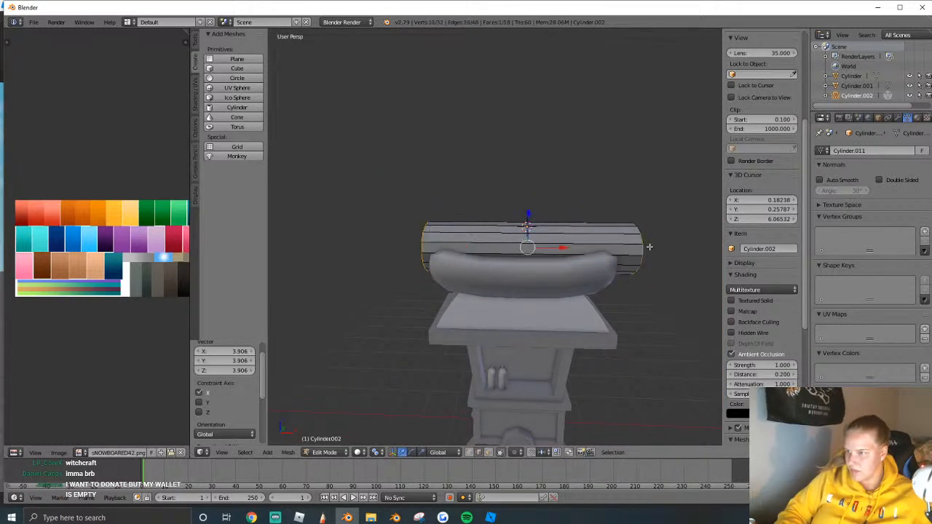
pyautogui.hotkey('ctrl', 'b')
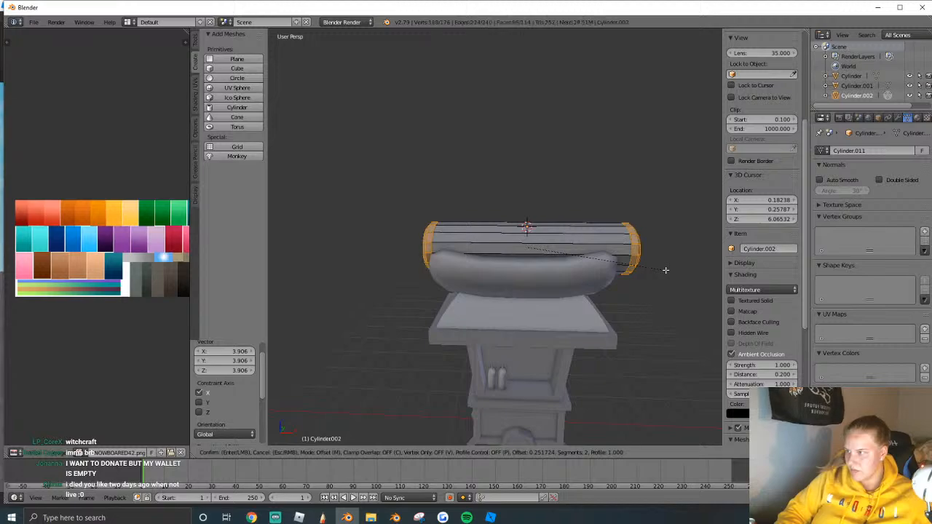
pyautogui.scroll(3, 678, 272)
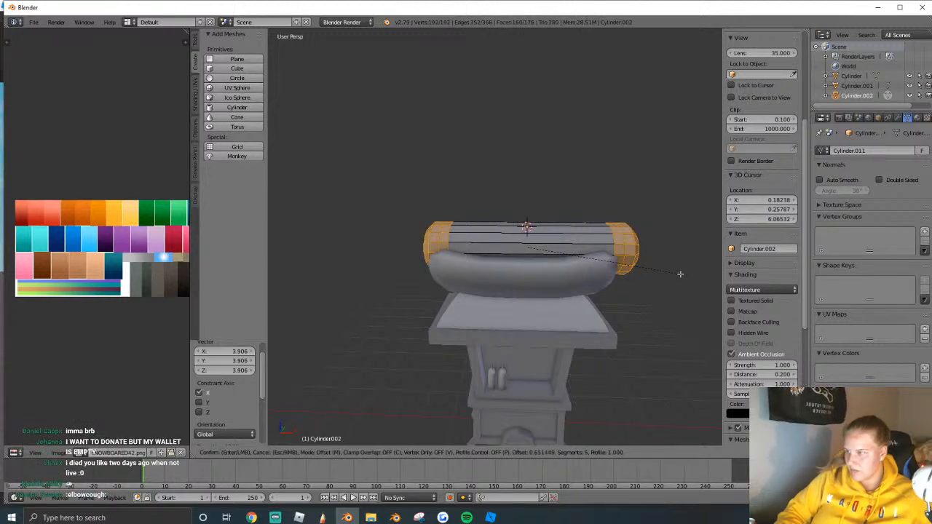
pyautogui.click(680, 274)
# Select the whole sausage and move it about -0.219 along X to centre it over the bun.
pyautogui.press('a')
pyautogui.press('a')
pyautogui.press('a')
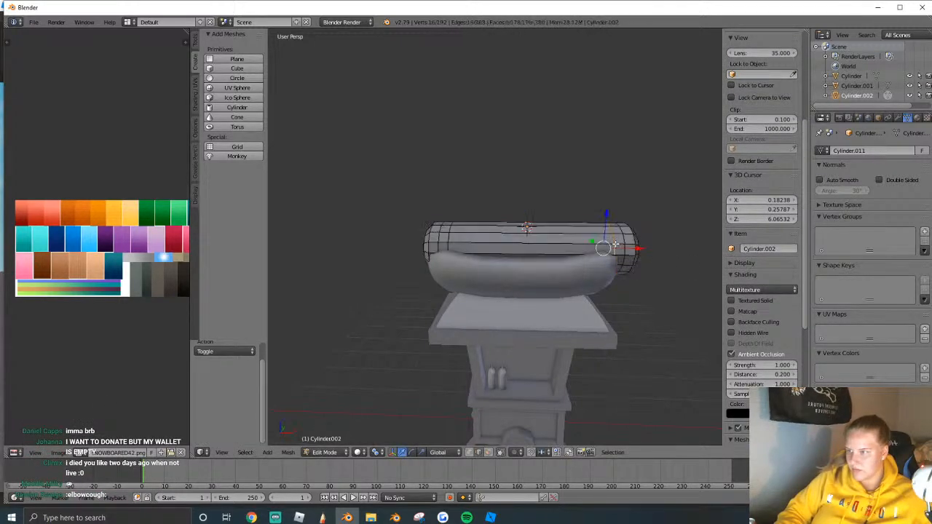
pyautogui.press('a')
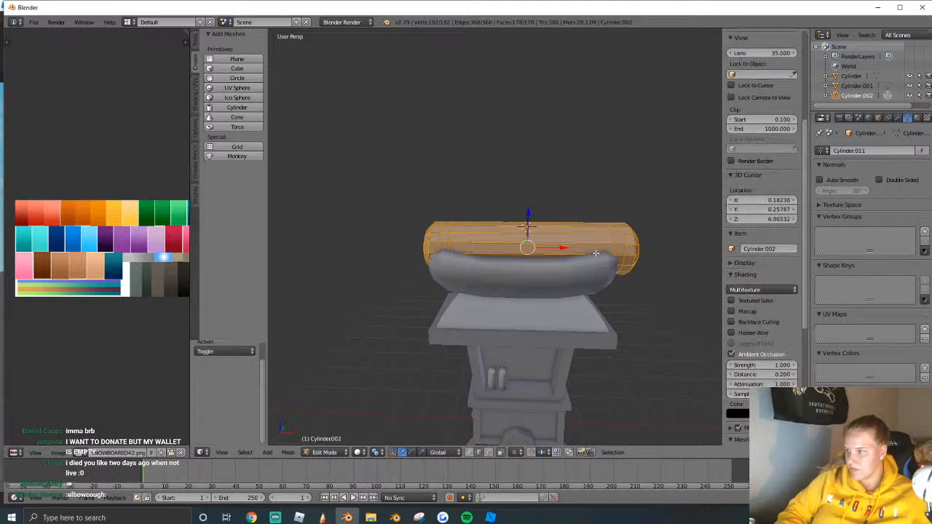
pyautogui.press('g')
pyautogui.press('x')
pyautogui.click(519, 246)
# Add two evenly spaced loop cuts around the middle of the sausage.
pyautogui.click(193, 46)
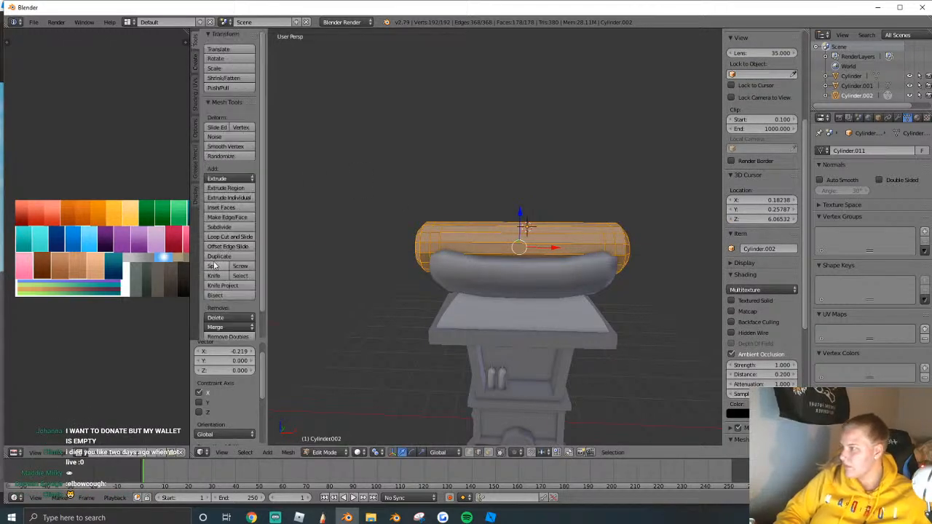
pyautogui.click(229, 237)
pyautogui.scroll(1, 495, 222)
pyautogui.click(519, 224)
pyautogui.rightClick(519, 224)
# Try lowering the sausage's two middle loops about 0.054 along Z, then undo the move.
pyautogui.press('g')
pyautogui.press('z')
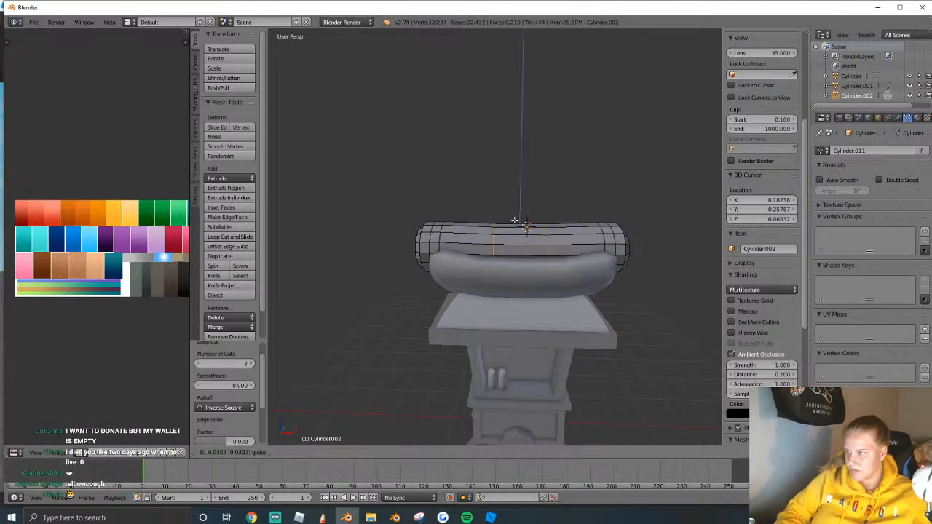
pyautogui.click(590, 234)
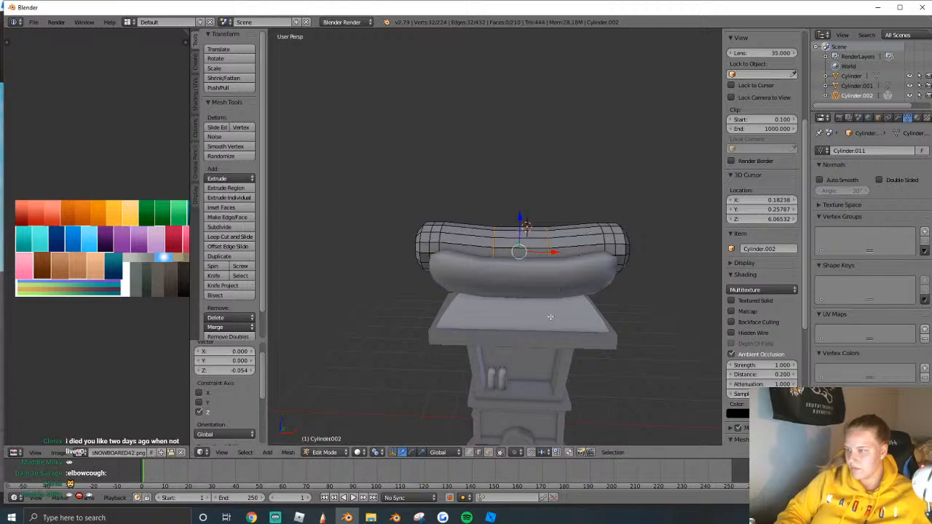
pyautogui.hotkey('ctrl', 'z')
# Enable proportional editing and lower the sausage's middle loops by about 0.19 along Z to match the bun's curve.
pyautogui.click(515, 452)
pyautogui.click(539, 424)
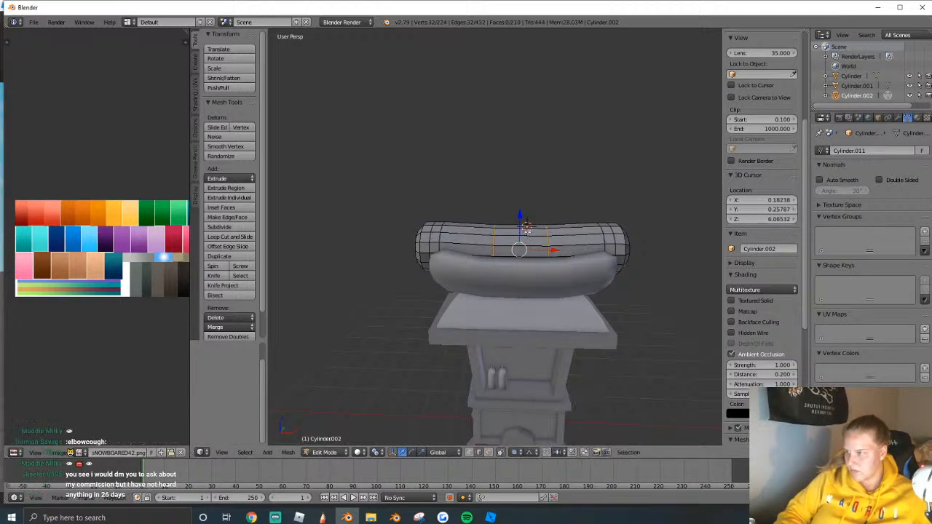
pyautogui.press('g')
pyautogui.press('z')
pyautogui.click(522, 240)
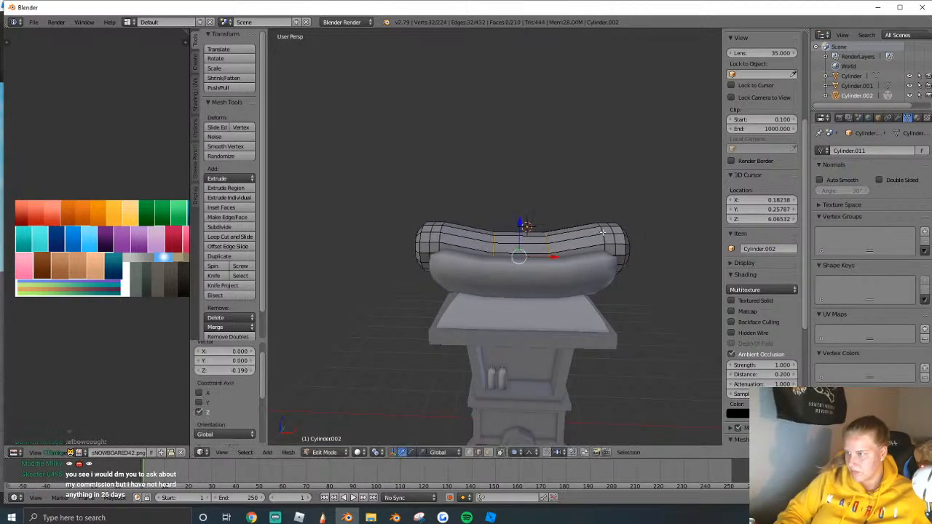
# Select the entire sausage and apply smooth shading to its faces.
pyautogui.press('a')
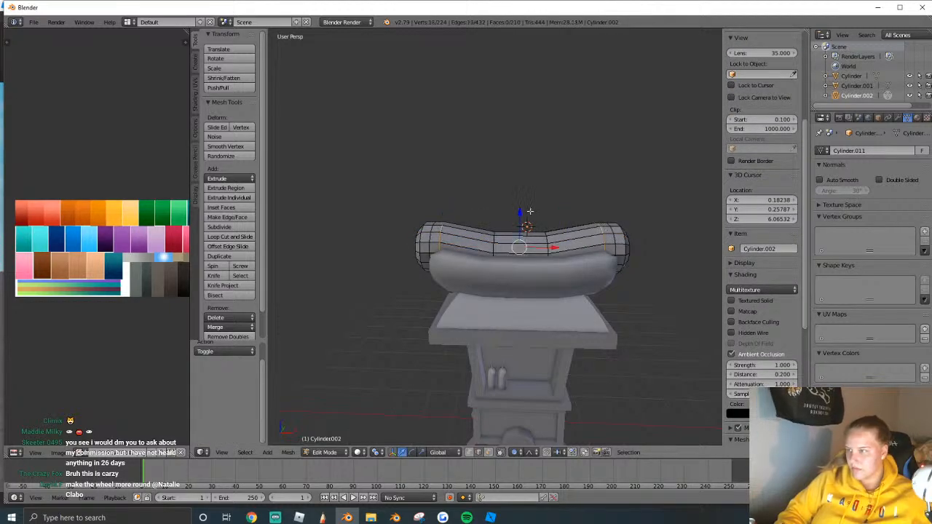
pyautogui.press('Tab')
pyautogui.press('Tab')
pyautogui.press('a')
pyautogui.click(197, 89)
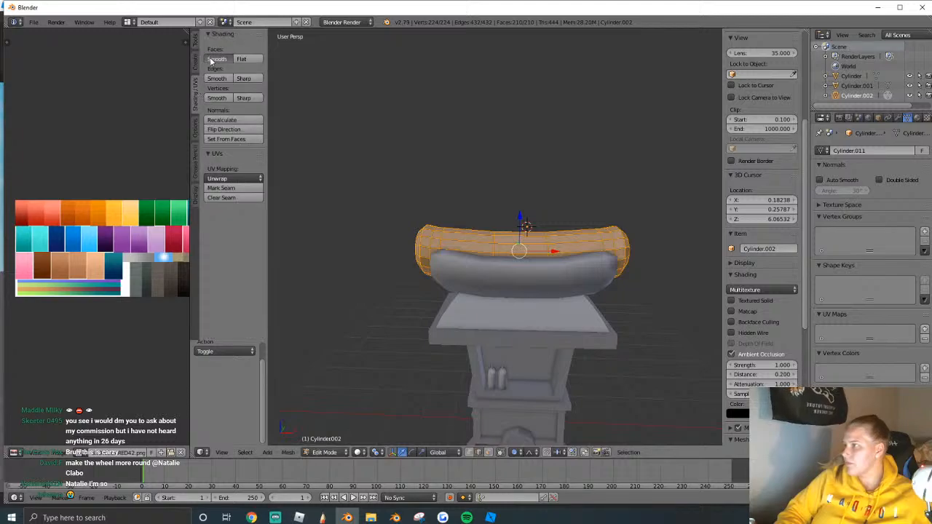
pyautogui.click(210, 61)
# Scale the sausage down slightly overall, then stretch it along X by about 1.071.
pyautogui.press('s')
pyautogui.click(594, 246)
pyautogui.press('s')
pyautogui.press('x')
pyautogui.click(641, 235)
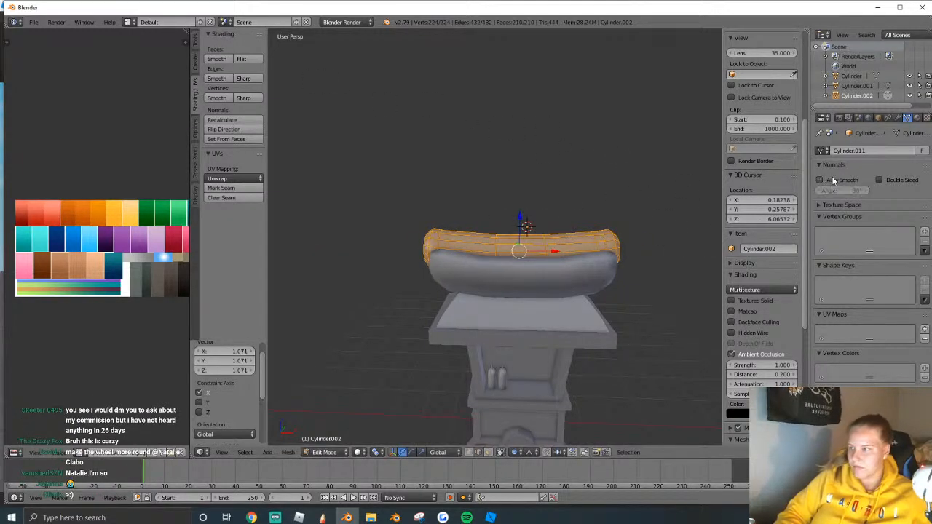
# Join the sausage and the bun into one object.
pyautogui.press('Tab')
pyautogui.hotkey('shift', 'f')
pyautogui.press('s')
pyautogui.press('Escape')
pyautogui.rightClick(492, 256)
pyautogui.hotkey('ctrl', 'j')
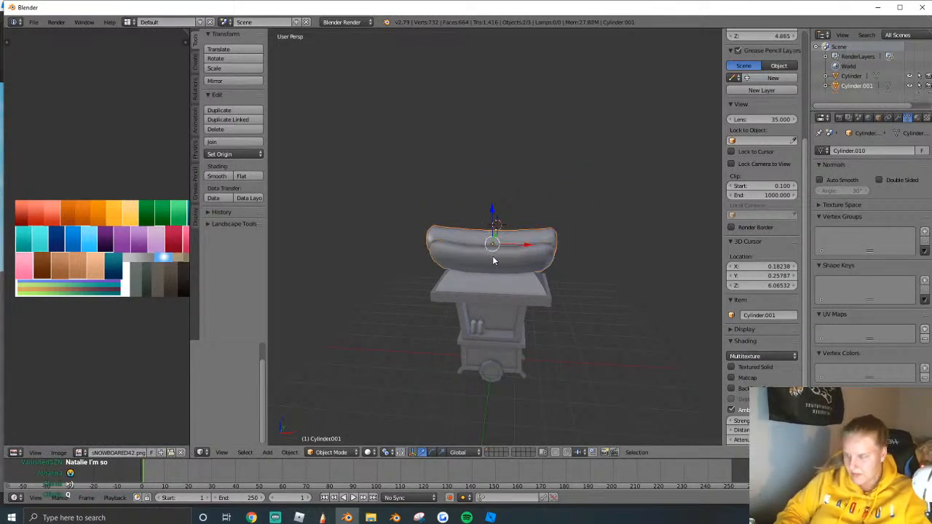
# Duplicate the hot dog above the cart, then delete the copy.
pyautogui.scroll(-3, 493, 260)
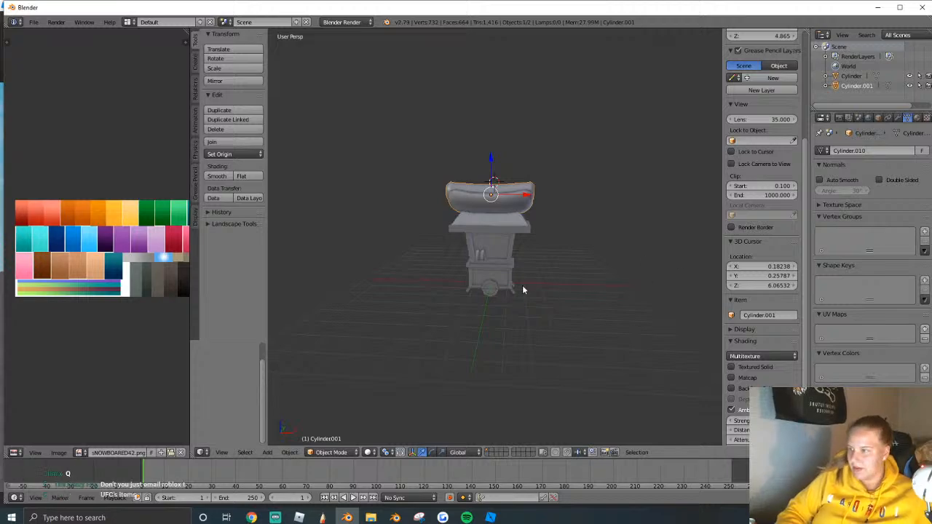
pyautogui.hotkey('shift', 'd')
pyautogui.click(504, 222)
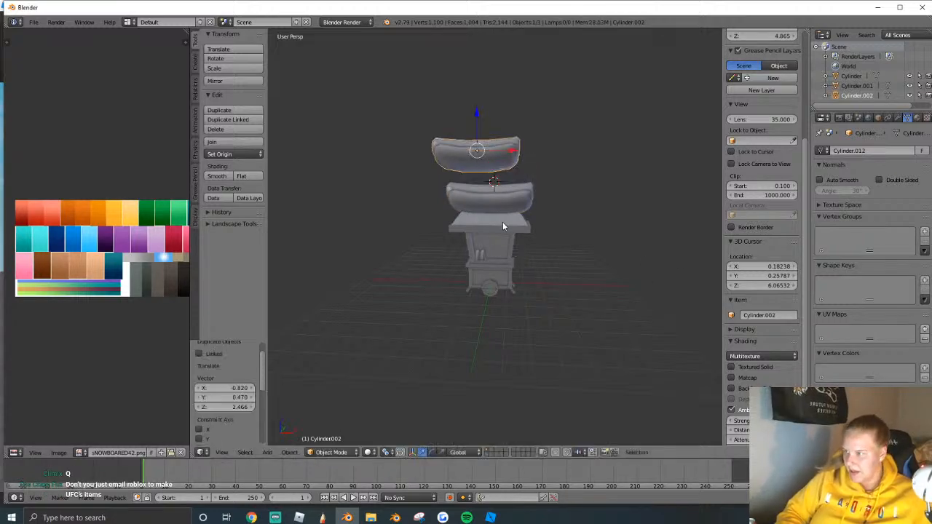
pyautogui.press('Delete')
# Hide the hot dog above the cart's roof, and show it again.
pyautogui.rightClick(495, 241)
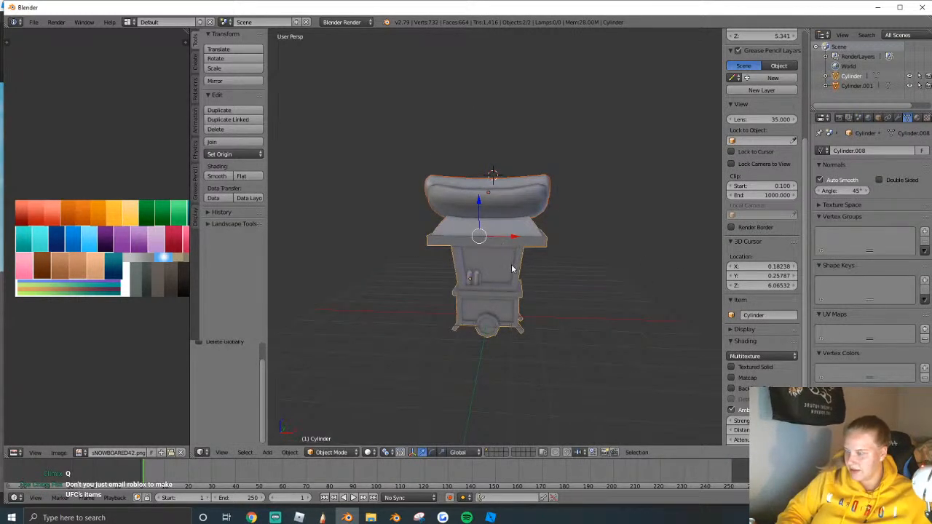
pyautogui.rightClick(501, 190)
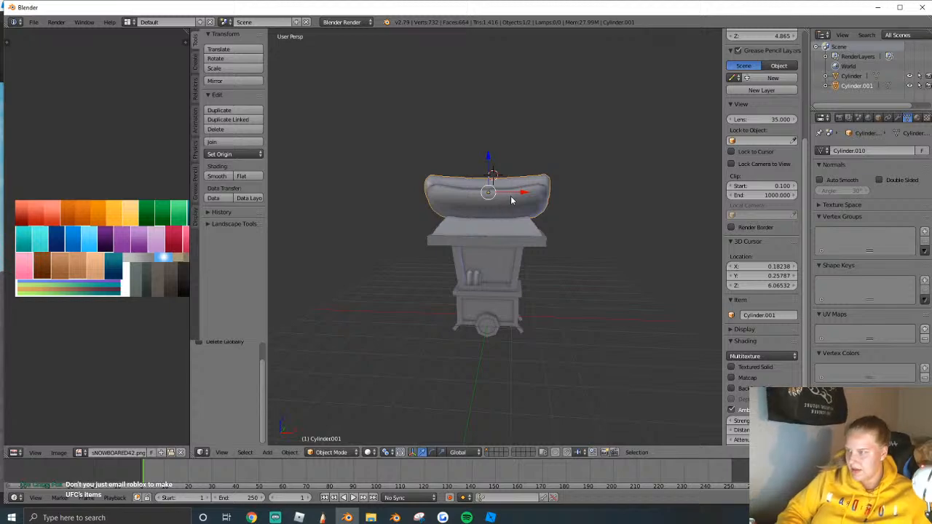
pyautogui.press('h')
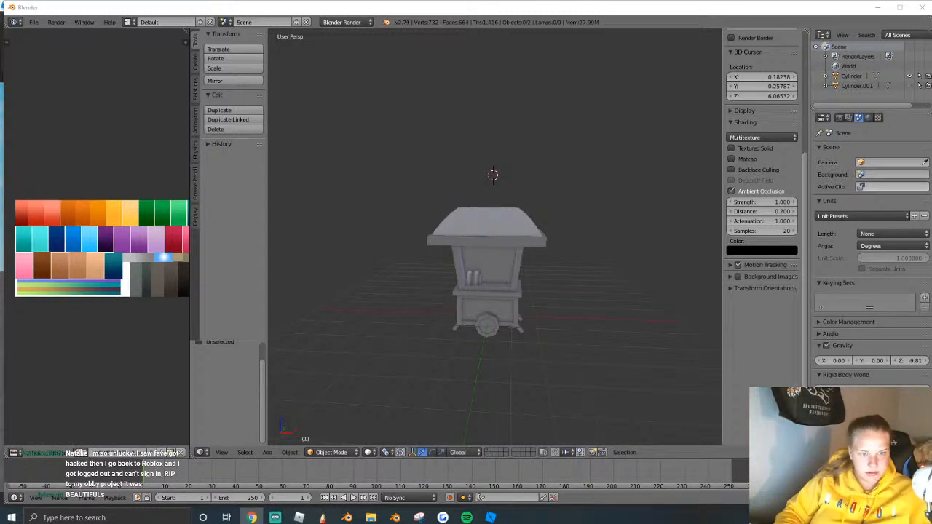
pyautogui.click(910, 86)
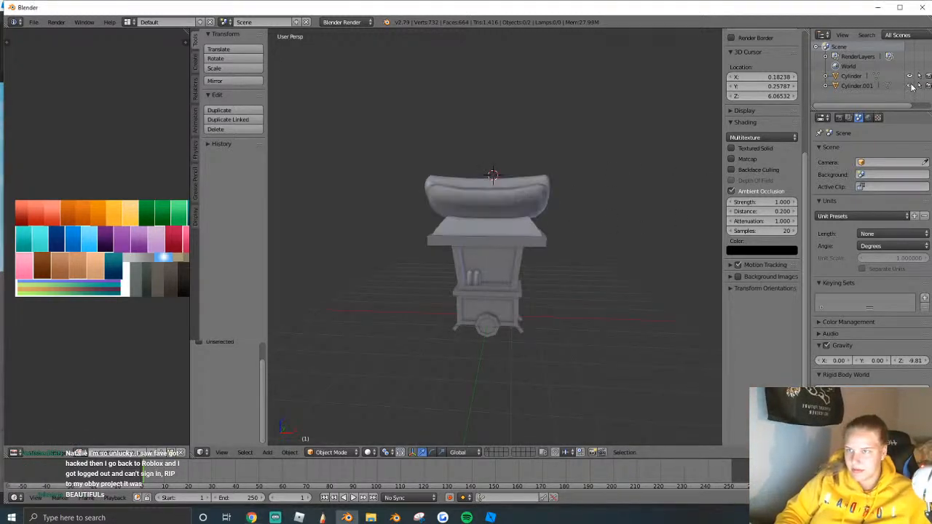
# Turn off proportional editing and stretch the whole sausage slightly along X so its ends extend past the bun.
pyautogui.rightClick(504, 186)
pyautogui.press('Tab')
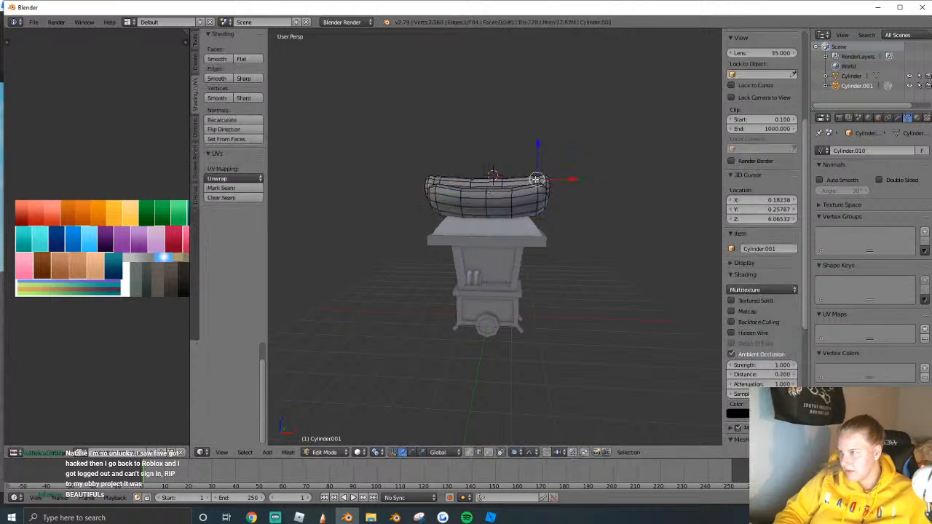
pyautogui.press('l')
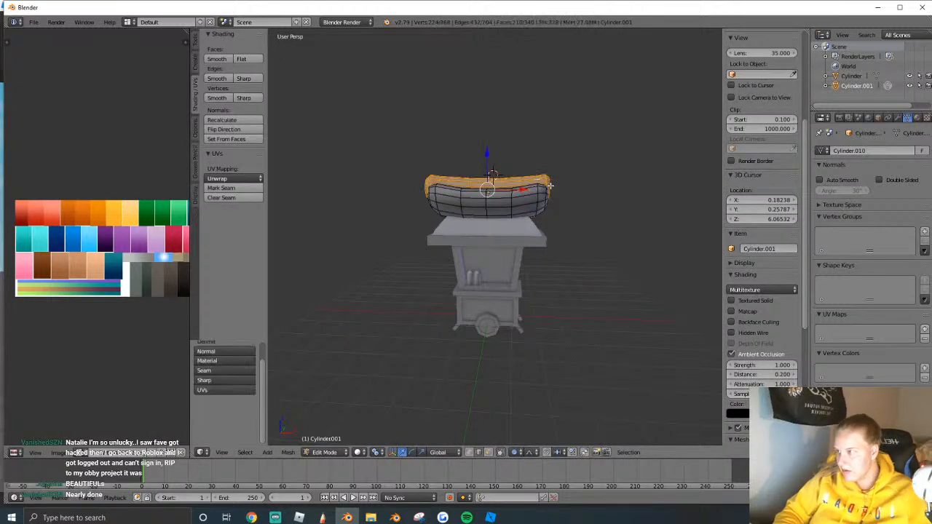
pyautogui.press('s')
pyautogui.press('x')
pyautogui.click(553, 193)
pyautogui.click(515, 452)
pyautogui.press('s')
pyautogui.press('x')
pyautogui.click(583, 287)
pyautogui.press('Tab')
# Select the joined hot dog and hide it so only the cart stand is shown.
pyautogui.moveTo(582, 287); pyautogui.dragTo(576, 240, button='middle')
pyautogui.scroll(-2, 576, 240)
pyautogui.rightClick(498, 241)
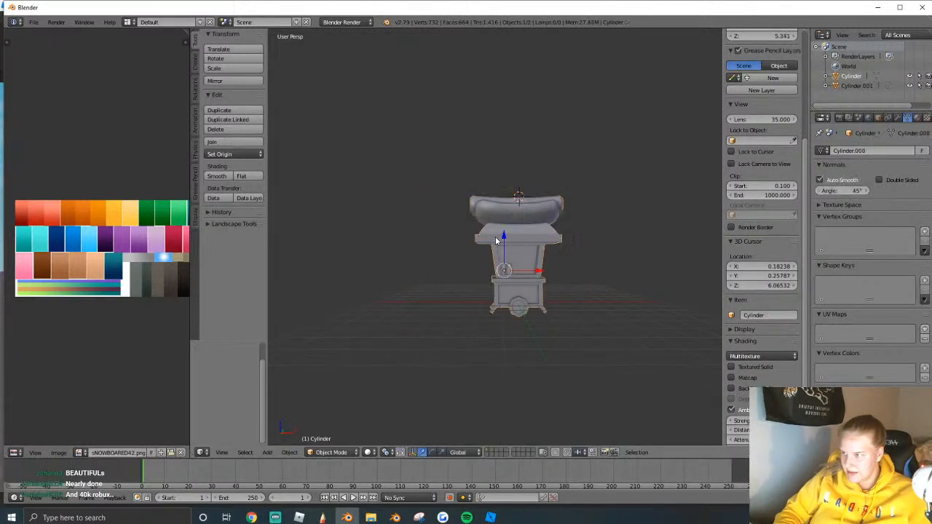
pyautogui.rightClick(497, 239)
pyautogui.scroll(3, 498, 240)
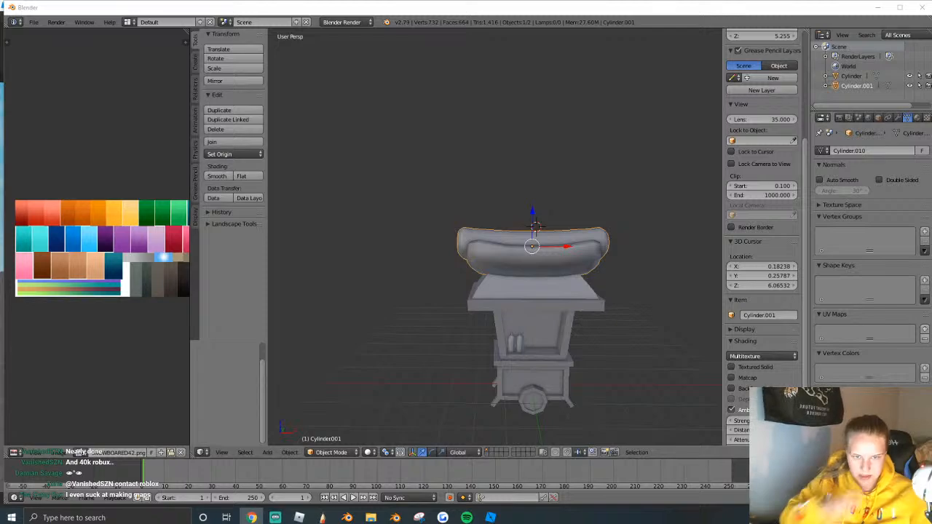
pyautogui.click(518, 254)
pyautogui.press('KP_Divide')
pyautogui.press('KP_Divide')
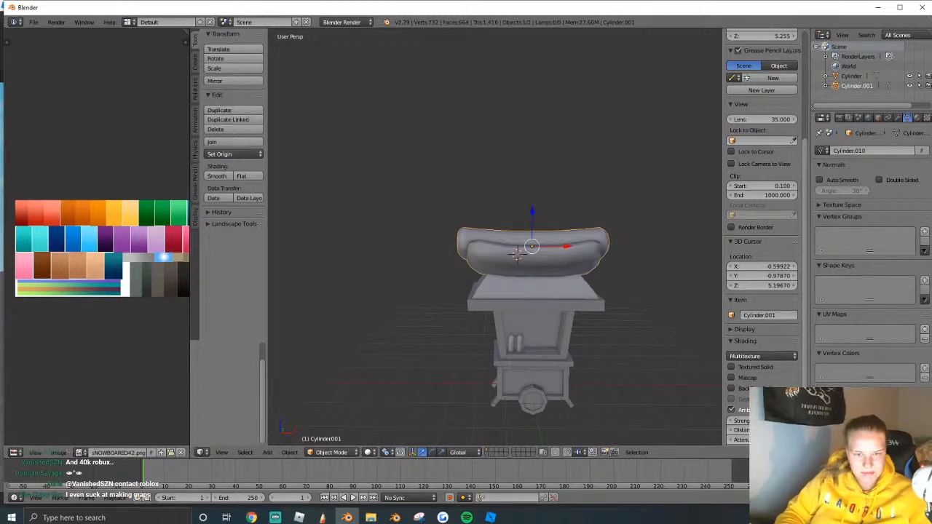
pyautogui.click(566, 256)
pyautogui.press('h')
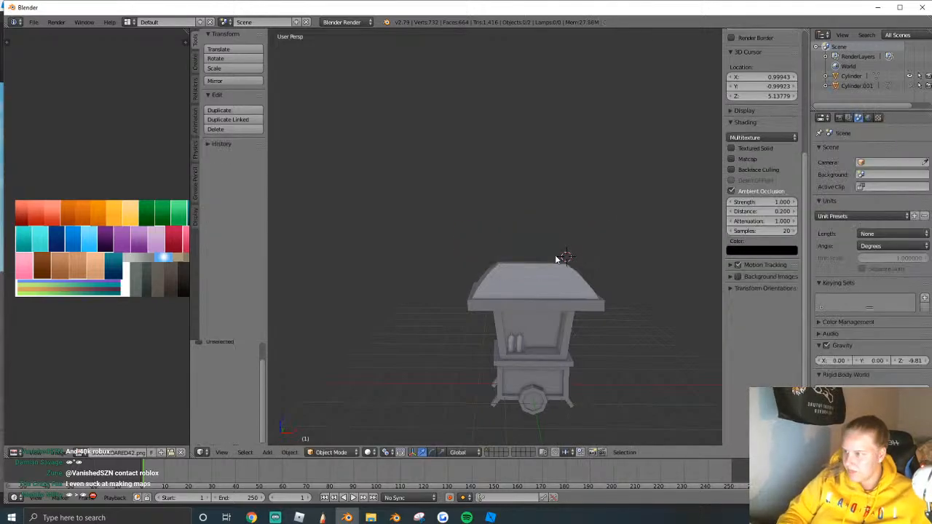
# Add a cube and move it straight up along Z to sit above the cart's roof.
pyautogui.click(195, 62)
pyautogui.click(233, 68)
pyautogui.scroll(-8, 519, 233)
pyautogui.scroll(8, 519, 232)
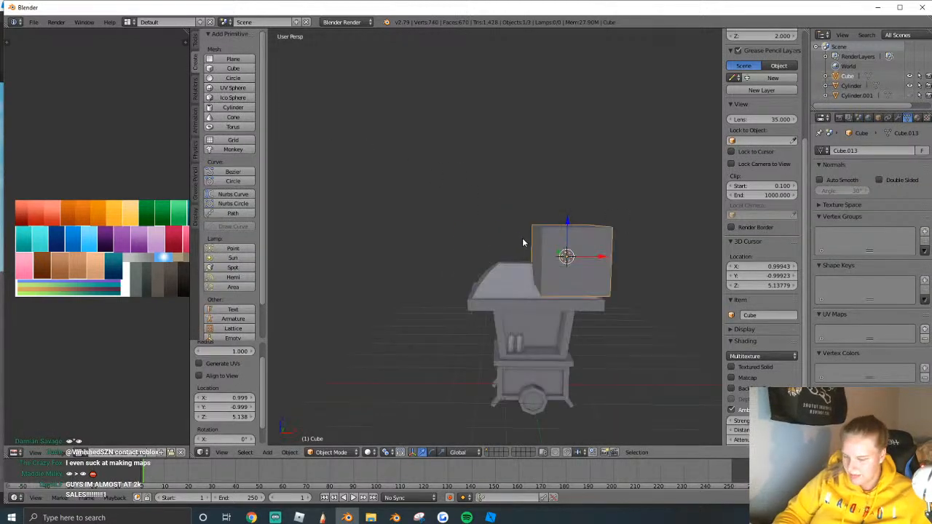
pyautogui.press('g')
pyautogui.press('z')
pyautogui.click(529, 193)
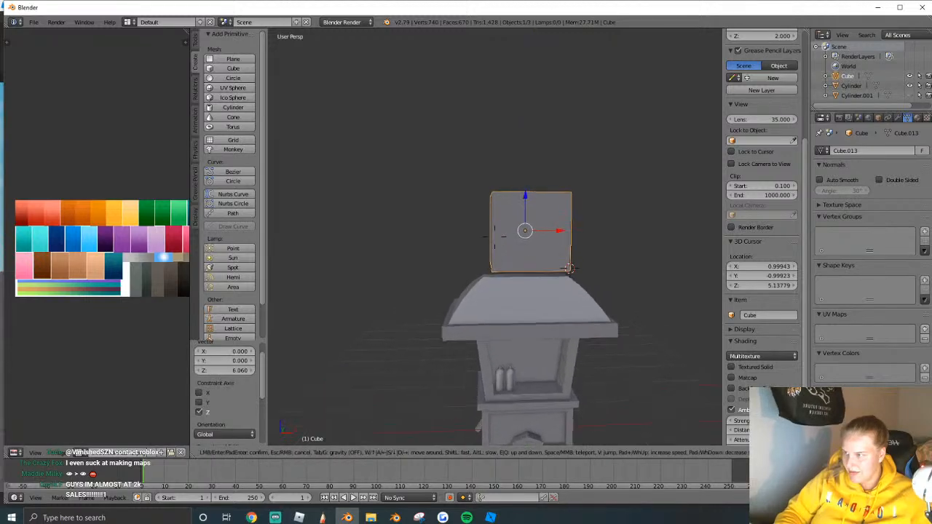
# Stretch the new cube's mesh along X by about 3.122 into a wide box.
pyautogui.scroll(3, 532, 240)
pyautogui.press('Tab')
pyautogui.press('s')
pyautogui.press('x')
pyautogui.click(606, 313)
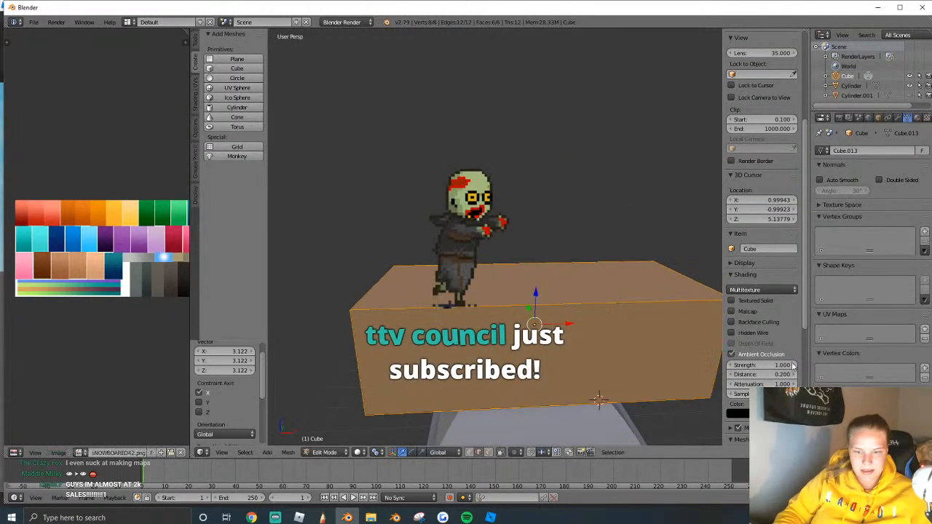
# Select the two short upper edges at both ends of the wide box.
pyautogui.click(553, 249)
pyautogui.hotkey('shift', 'f')
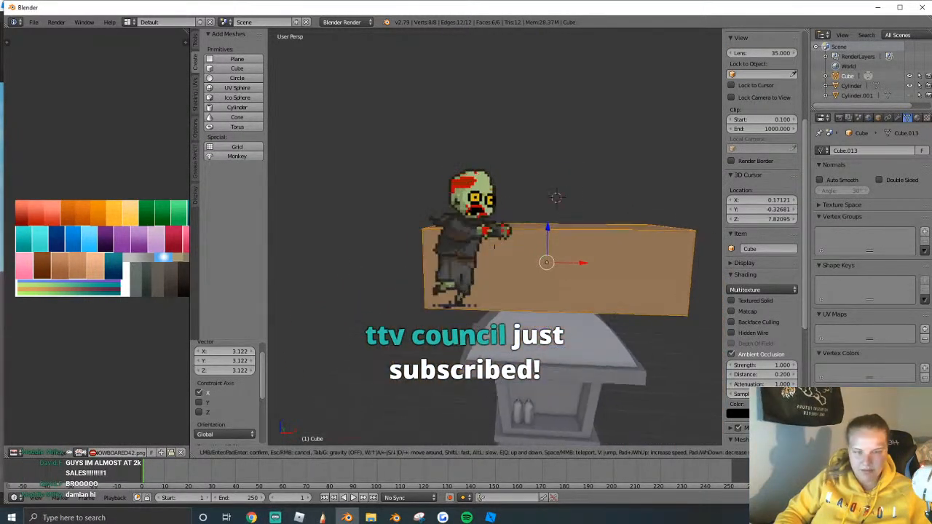
pyautogui.click(457, 238)
pyautogui.rightClick(370, 232)
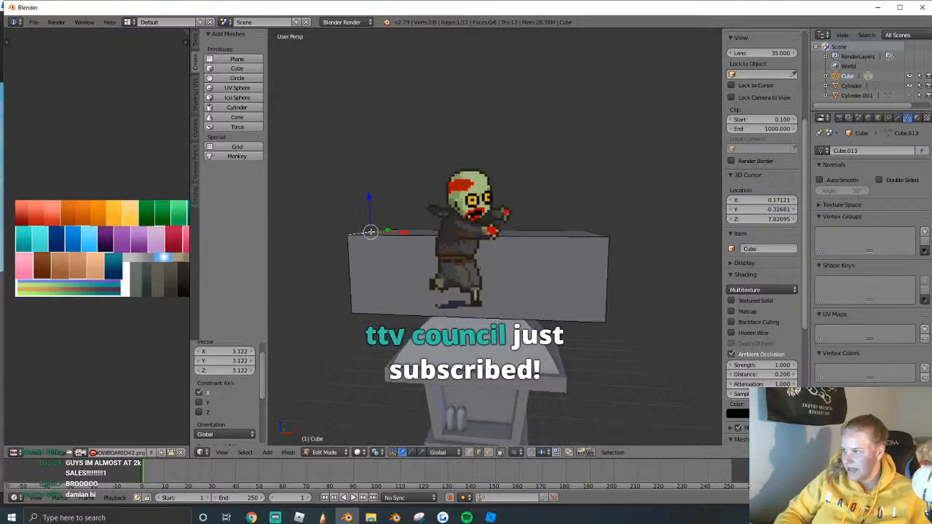
pyautogui.keyDown('shift'); pyautogui.rightClick(599, 232); pyautogui.keyUp('shift')
# Try a single-segment bevel on the box's two upper end edges, then undo it.
pyautogui.hotkey('ctrl', 'b')
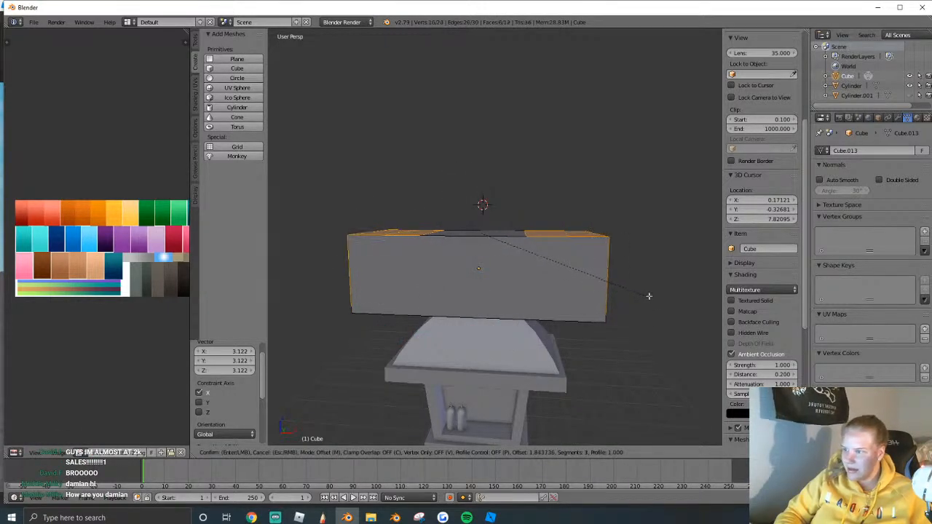
pyautogui.scroll(-1, 649, 298)
pyautogui.scroll(-2, 640, 284)
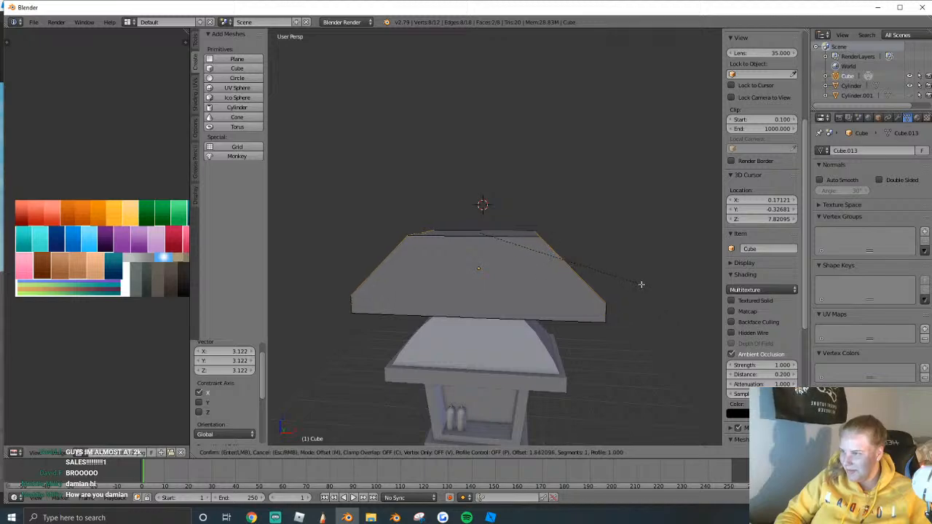
pyautogui.scroll(8, 637, 273)
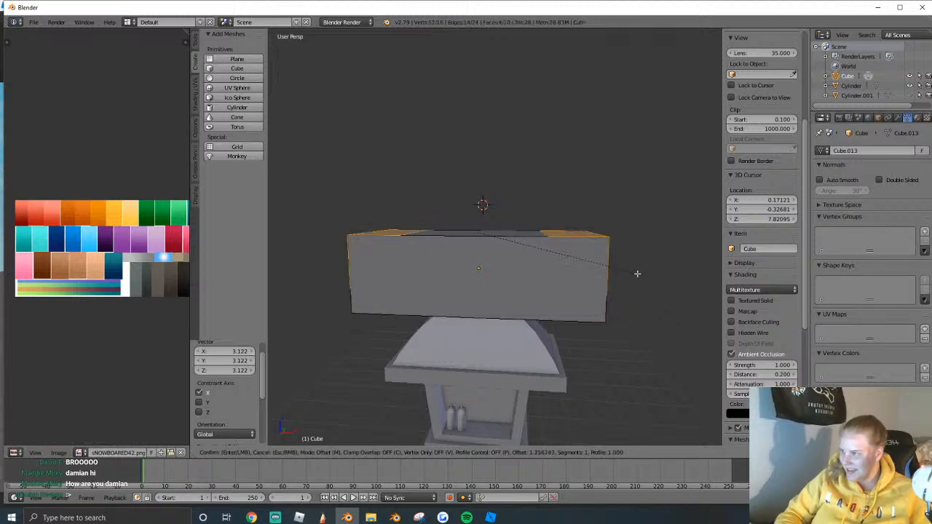
pyautogui.scroll(-8, 662, 285)
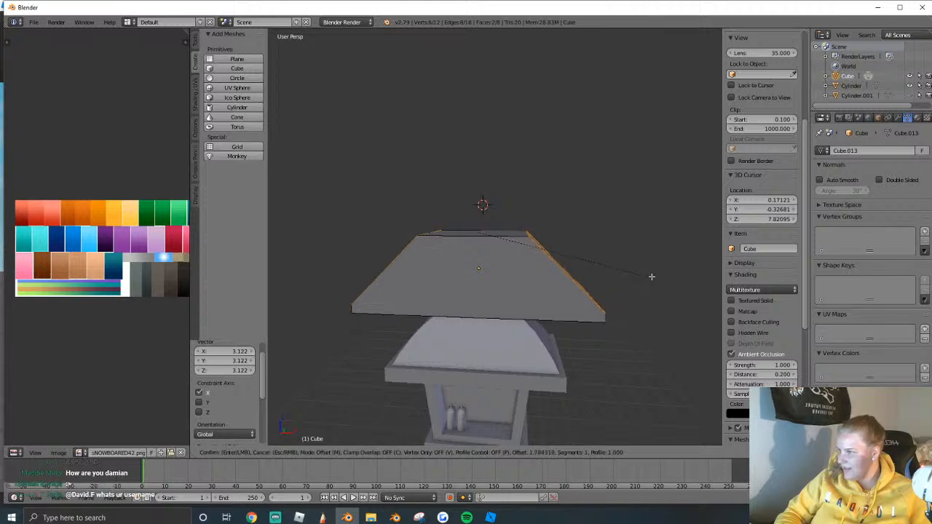
pyautogui.click(641, 274)
pyautogui.scroll(-3, 218, 415)
pyautogui.hotkey('ctrl', 'z')
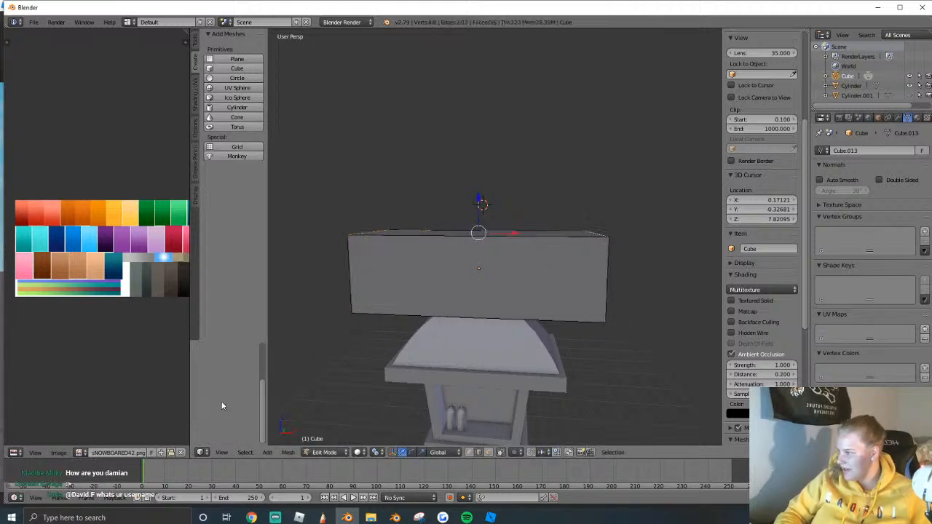
# Bevel the box's two upper end edges with 3 segments and an amount of about 14.594.
pyautogui.hotkey('ctrl', 'b')
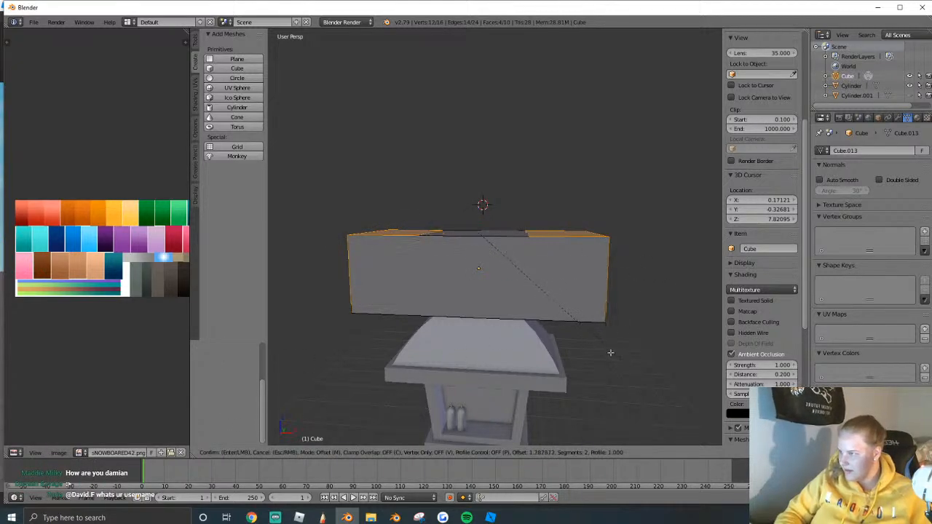
pyautogui.scroll(-5, 576, 346)
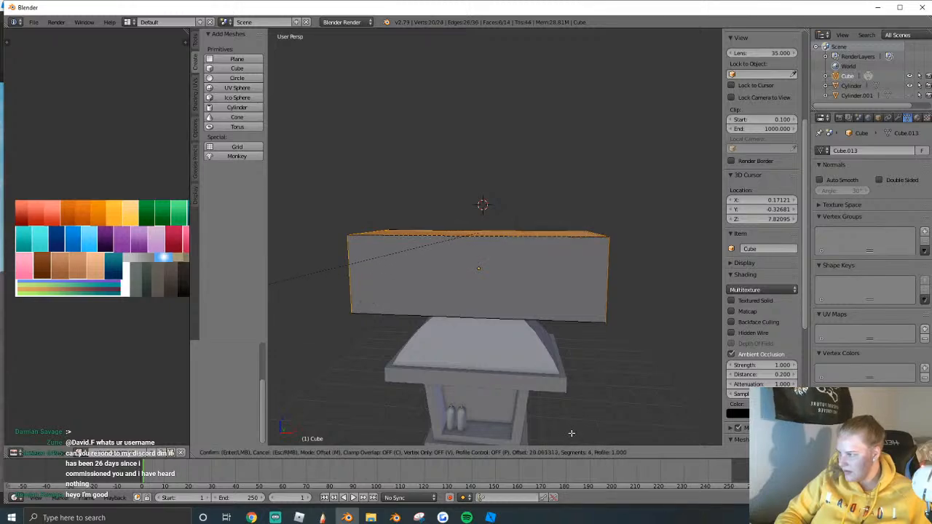
pyautogui.click(294, 370)
pyautogui.scroll(1, 183, 396)
pyautogui.scroll(4, 230, 386)
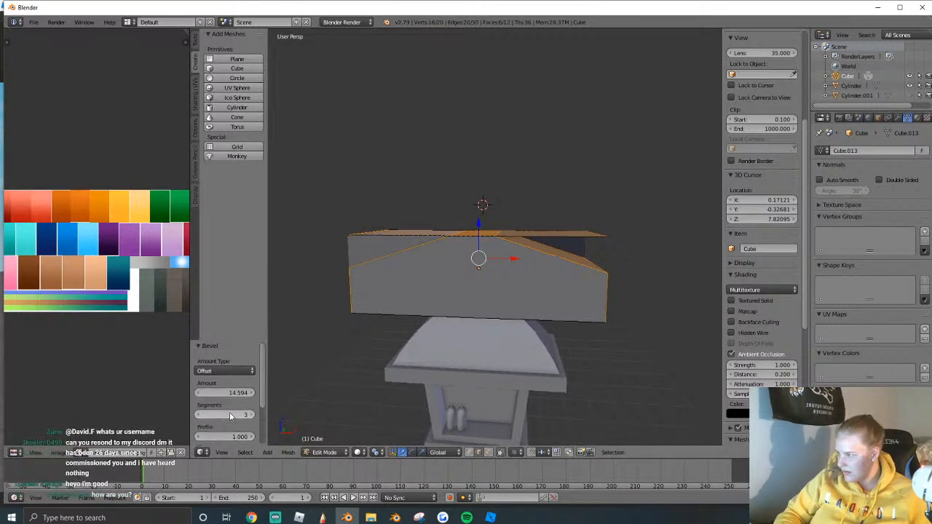
# Enlarge the bevel settings area, set the bevel's material index to 0, and undo the bevel.
pyautogui.moveTo(235, 340); pyautogui.dragTo(234, 191)
pyautogui.moveTo(265, 241); pyautogui.dragTo(394, 252)
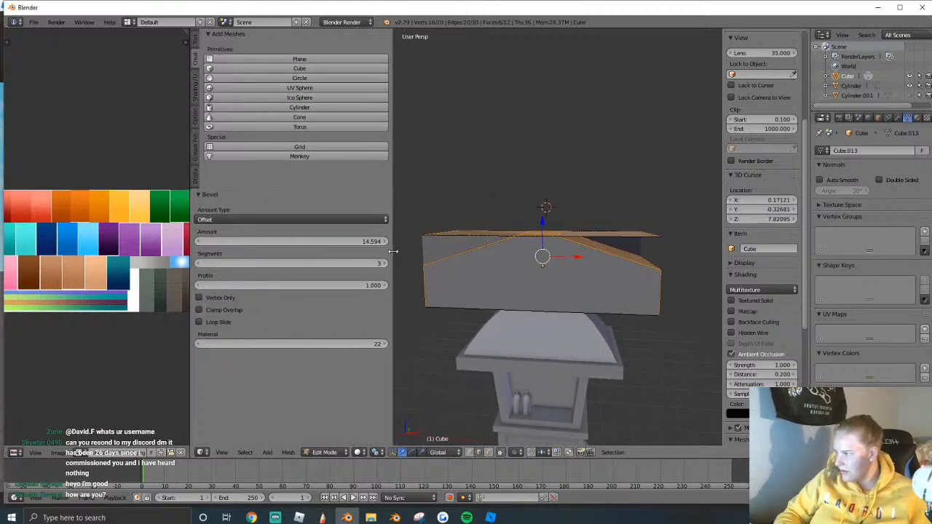
pyautogui.click(307, 347)
pyautogui.write('0')
pyautogui.press('Return')
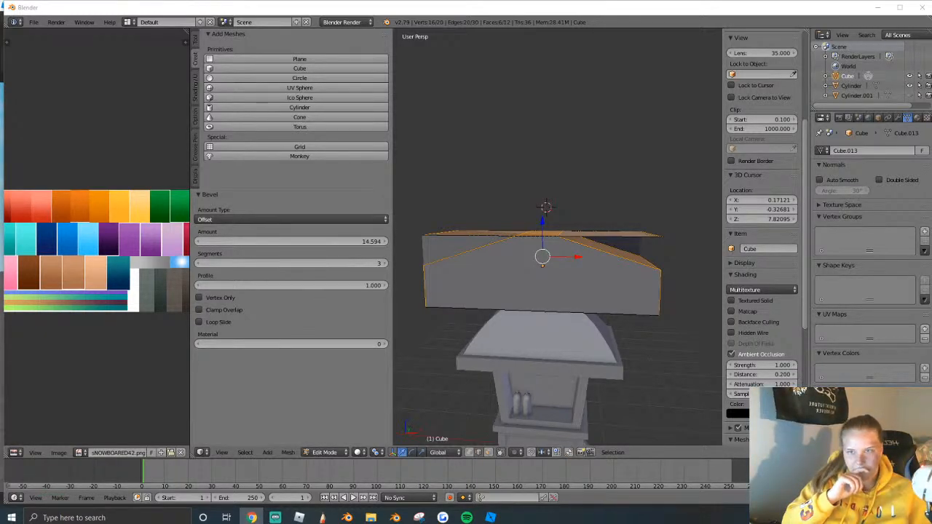
pyautogui.click(585, 364)
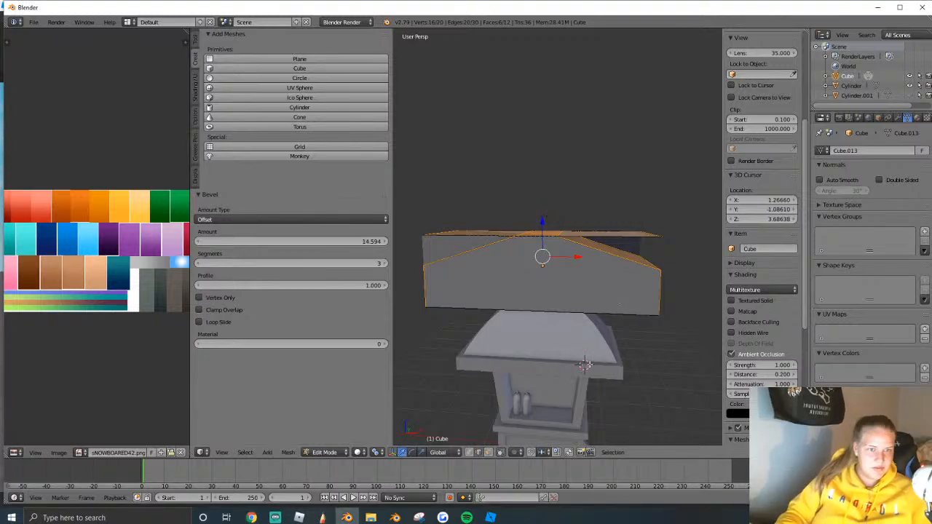
pyautogui.hotkey('ctrl', 'z')
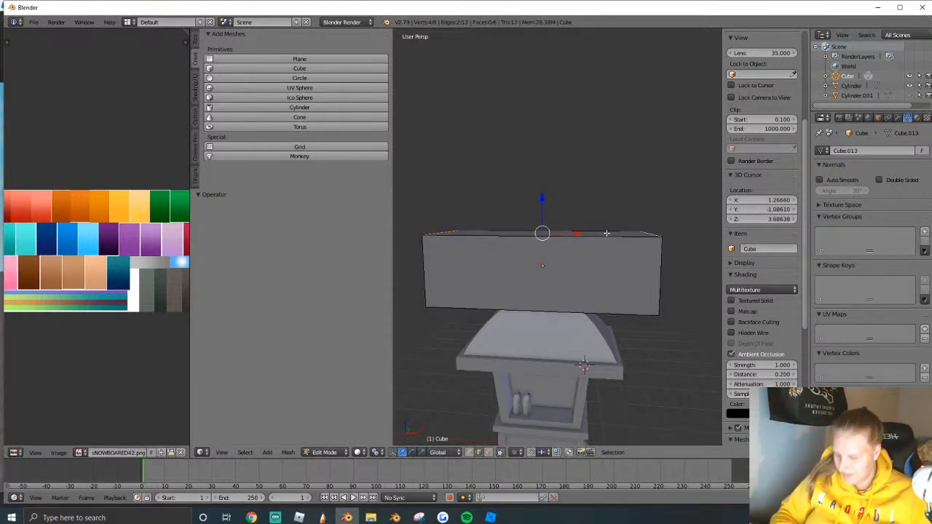
# Bevel the box's two upper end edges by about 1.564 with 3 segments.
pyautogui.hotkey('ctrl', 'b')
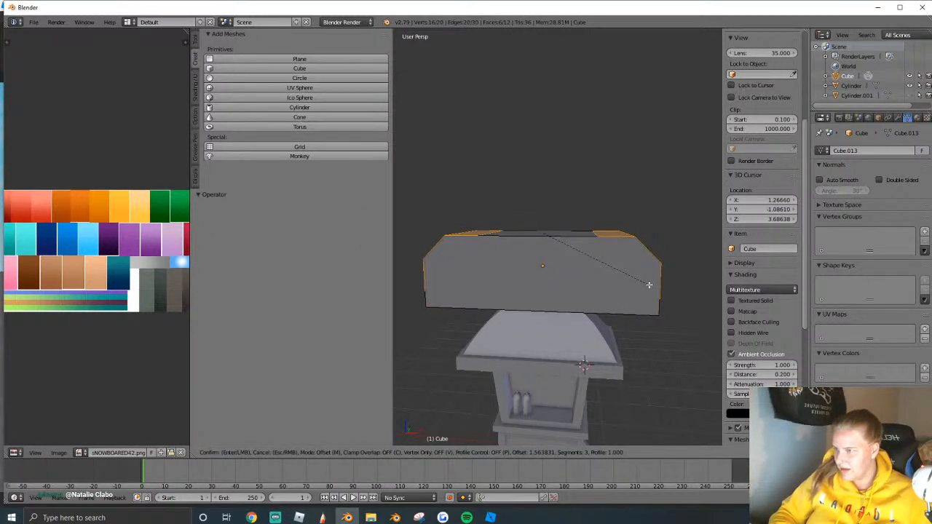
pyautogui.click(649, 284)
pyautogui.moveTo(649, 284); pyautogui.dragTo(557, 286, button='middle')
# Try to move the lower horizontal edge on the beveled box's end face, then undo the move.
pyautogui.rightClick(565, 308)
pyautogui.rightClick(566, 306)
pyautogui.click(594, 289)
pyautogui.click(608, 288)
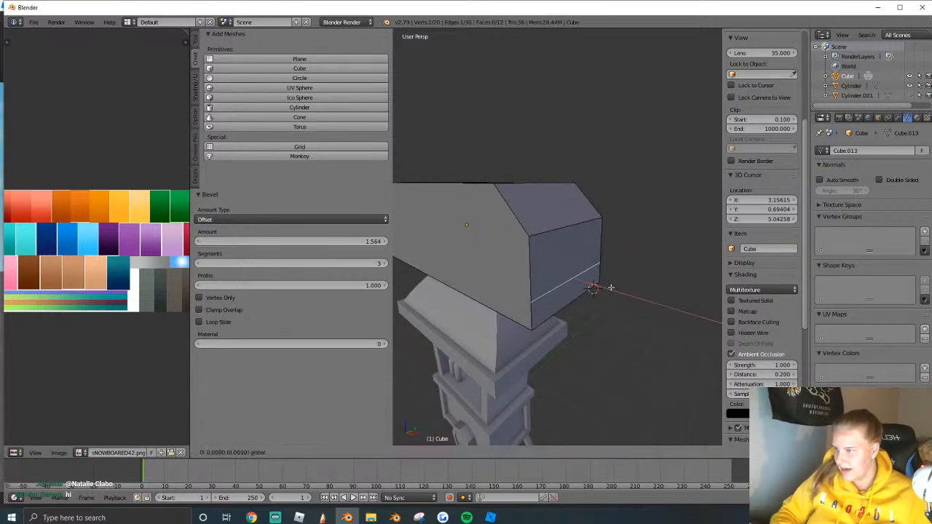
pyautogui.moveTo(604, 287); pyautogui.dragTo(639, 296)
pyautogui.hotkey('ctrl', 'z')
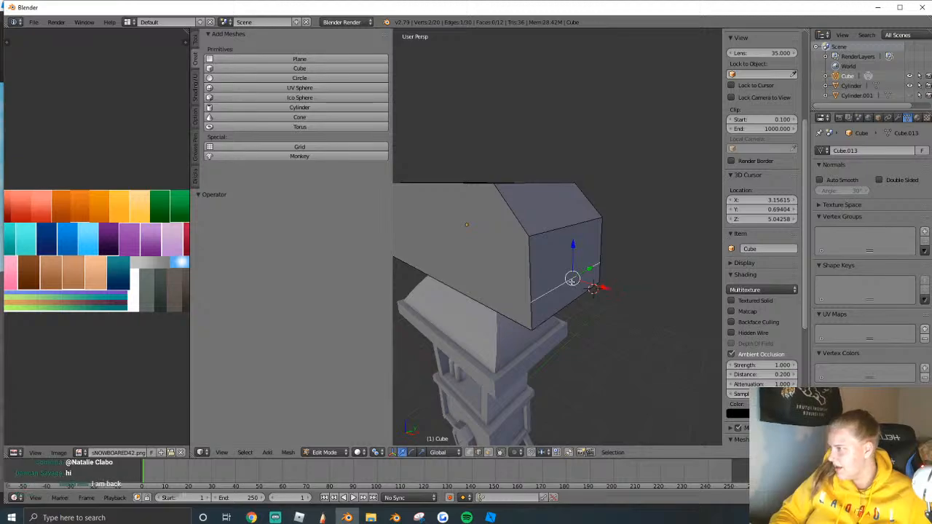
# Undo the 3-segment bevel to return to the plain wide box with its two upper end edges selected.
pyautogui.moveTo(526, 267); pyautogui.dragTo(557, 238, button='middle')
pyautogui.press('a')
pyautogui.hotkey('ctrl', 'z')
pyautogui.hotkey('ctrl', 'z')
pyautogui.hotkey('ctrl', 'z')
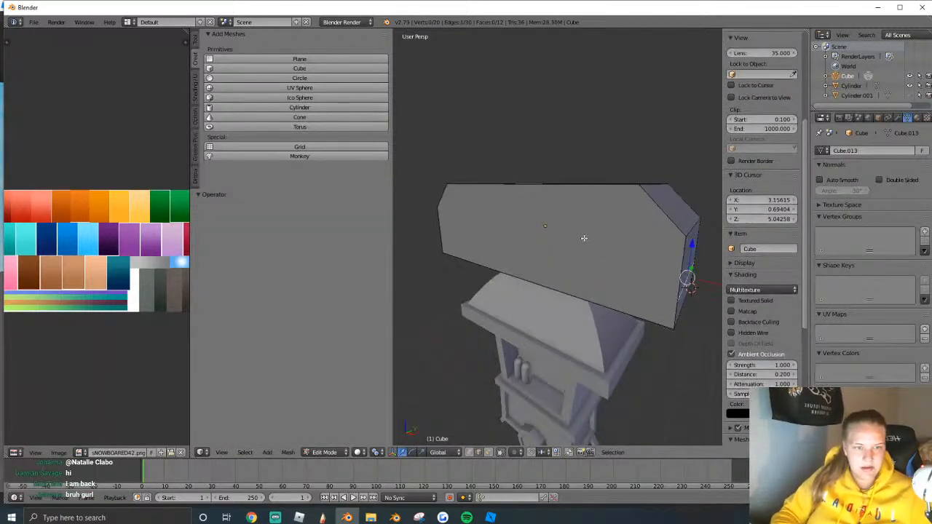
pyautogui.hotkey('ctrl', 'z')
# Raise the box's two selected upper end edges along Z to make the box taller.
pyautogui.hotkey('shift', 'f')
pyautogui.press('s')
pyautogui.click(557, 237)
pyautogui.press('w')
pyautogui.moveTo(545, 177)
pyautogui.mouseDown()
pyautogui.moveTo(548, 155)
pyautogui.moveTo(553, 169)
pyautogui.mouseUp()
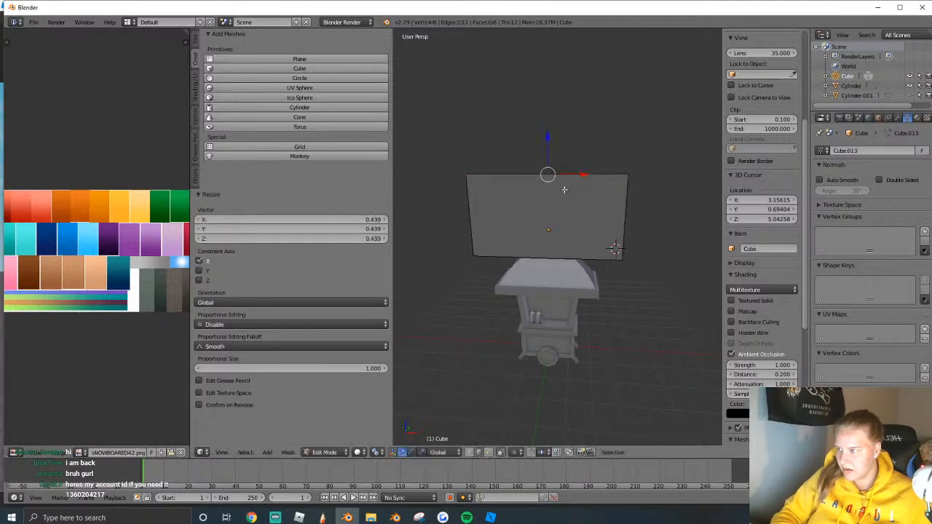
# Scale the raised box's two upper end edges by about 0.463 and clear the X constraint.
pyautogui.press('s')
pyautogui.press('x')
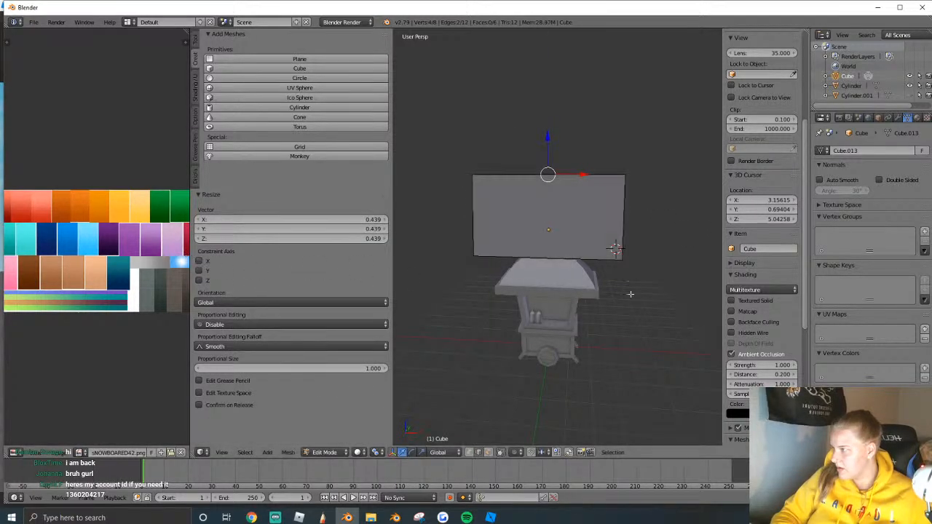
pyautogui.click(557, 241)
pyautogui.click(200, 261)
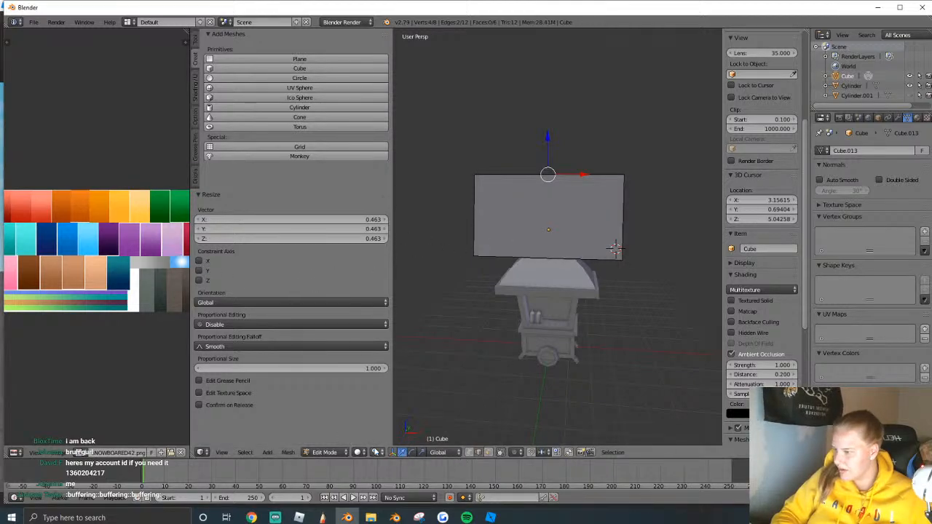
pyautogui.click(376, 452)
pyautogui.click(397, 421)
pyautogui.click(357, 453)
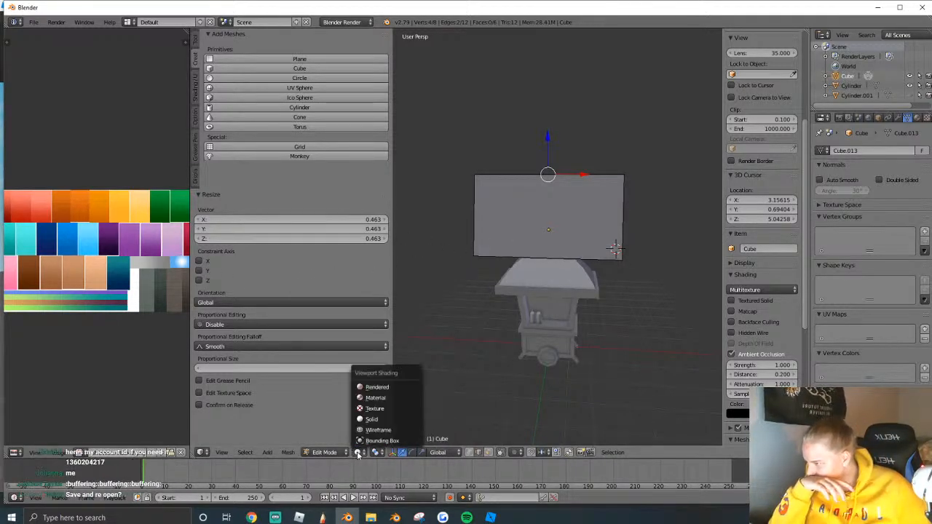
pyautogui.click(541, 453)
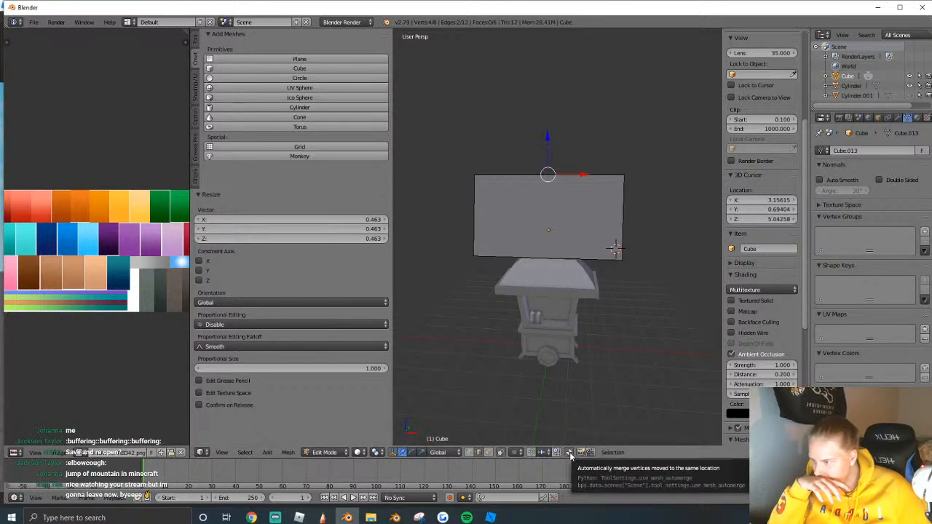
pyautogui.click(591, 337)
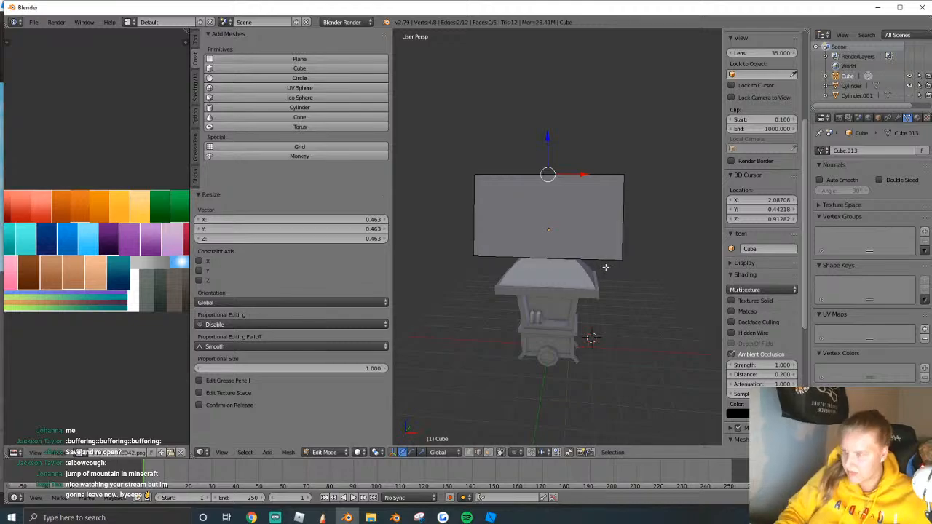
# Bevel the box's two upper end edges with 3 segments and an amount of about 2.664.
pyautogui.hotkey('ctrl', 'b')
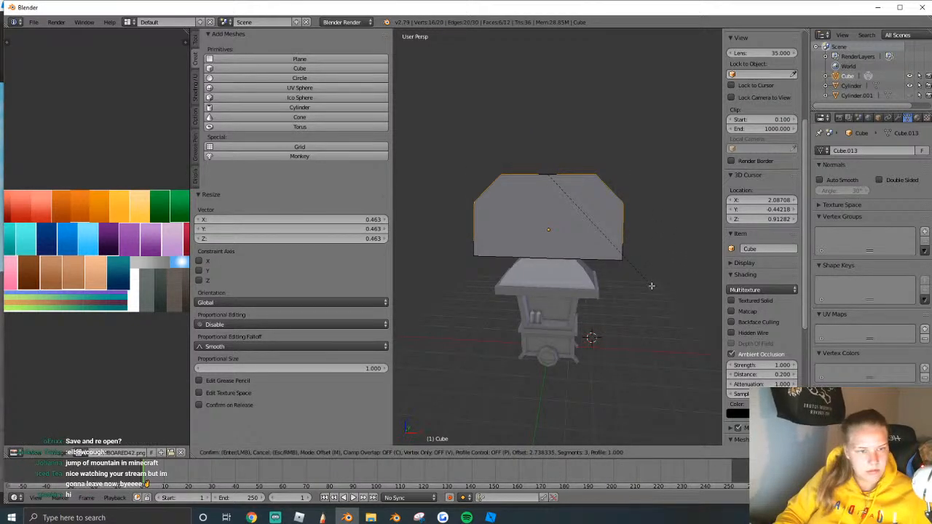
pyautogui.scroll(-1, 652, 287)
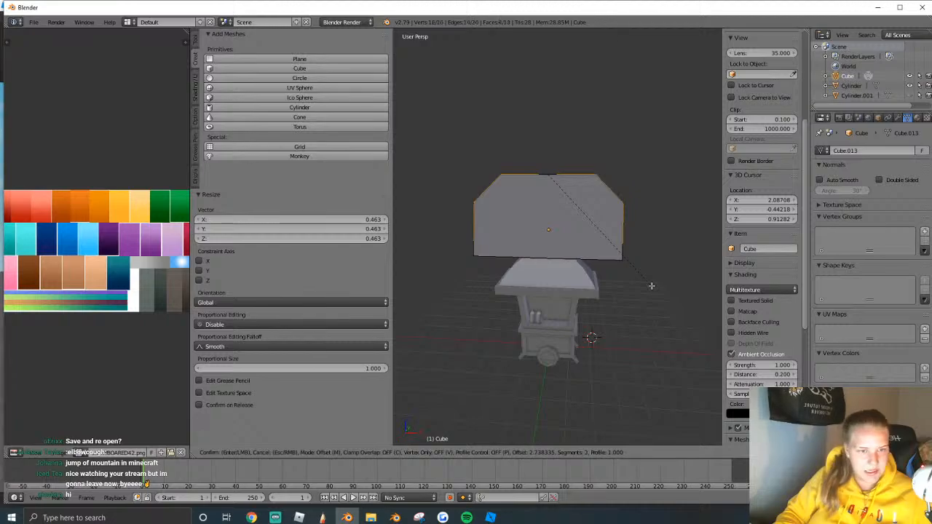
pyautogui.click(650, 284)
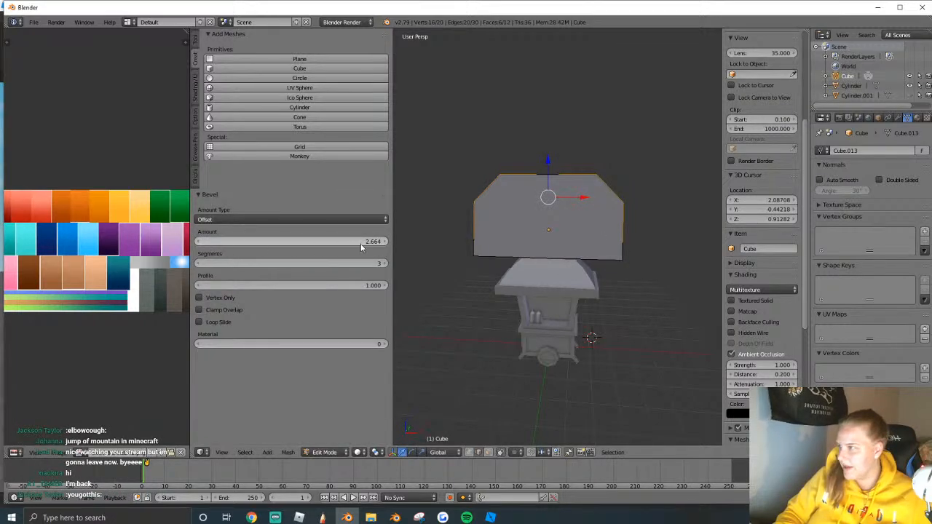
pyautogui.click(394, 242)
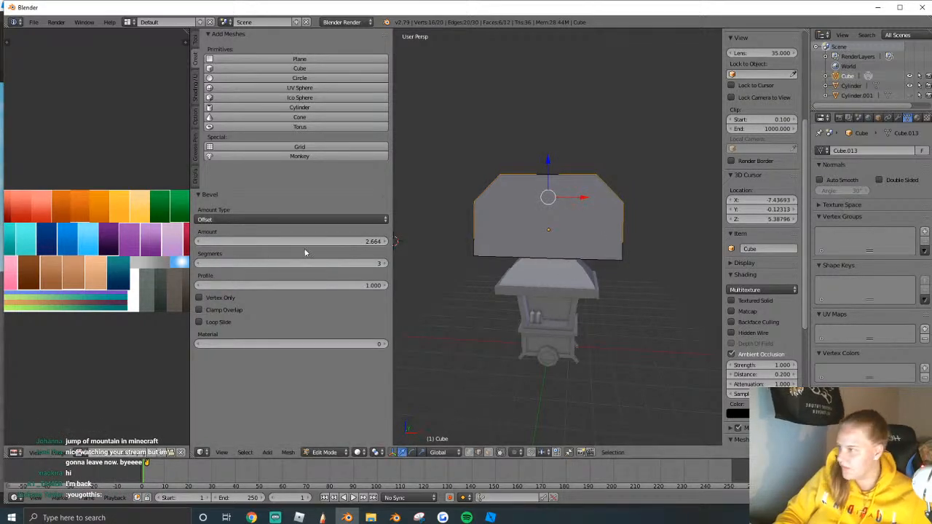
pyautogui.moveTo(394, 241); pyautogui.dragTo(294, 241)
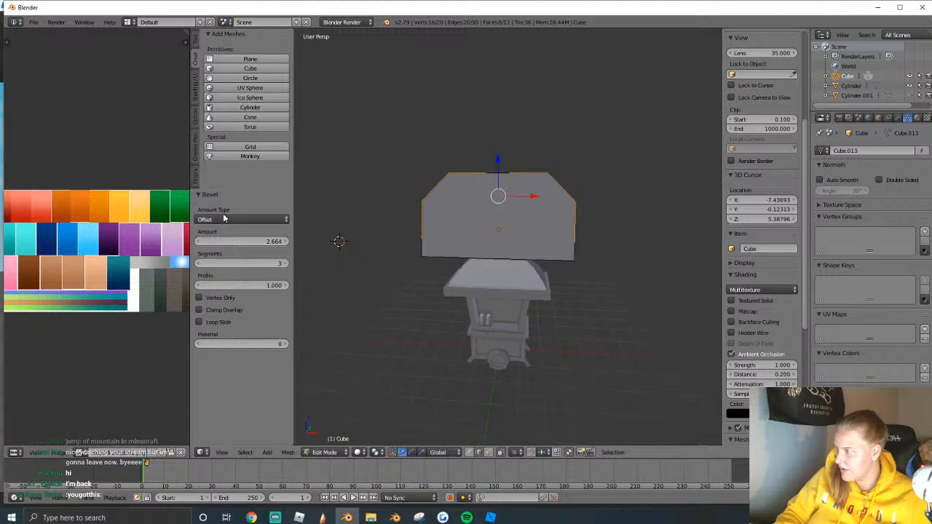
# Try the bevel's Depth, Offset and Width amount types, ending on Depth.
pyautogui.click(219, 219)
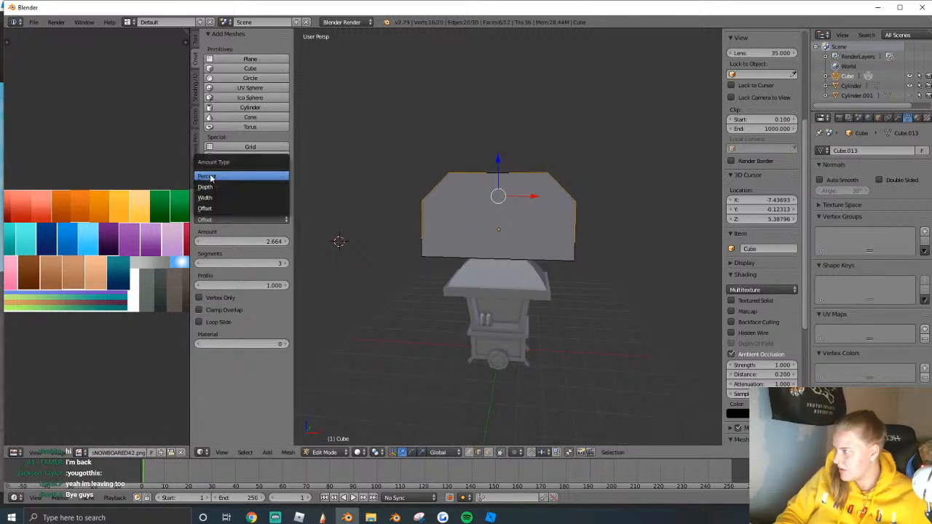
pyautogui.click(206, 187)
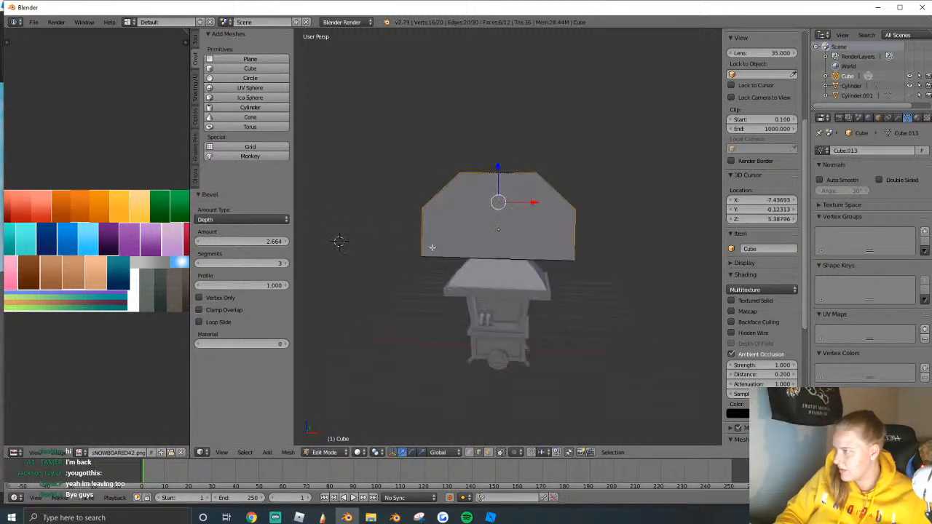
pyautogui.click(224, 219)
pyautogui.click(207, 208)
pyautogui.click(211, 220)
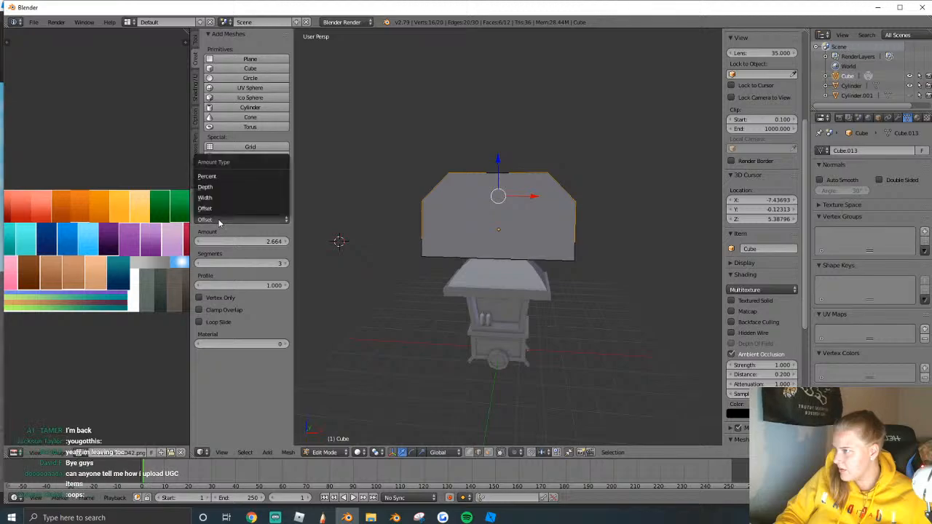
pyautogui.click(213, 199)
pyautogui.click(233, 218)
pyautogui.click(212, 188)
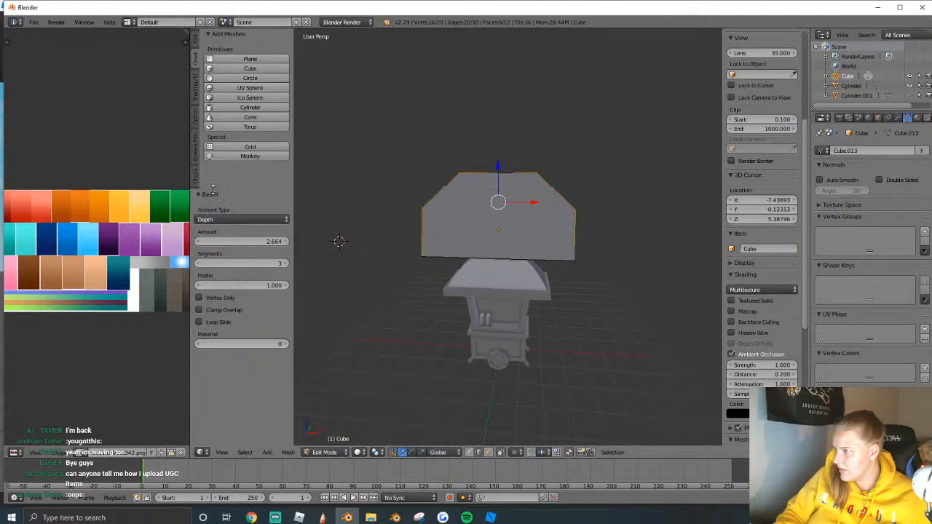
pyautogui.click(232, 212)
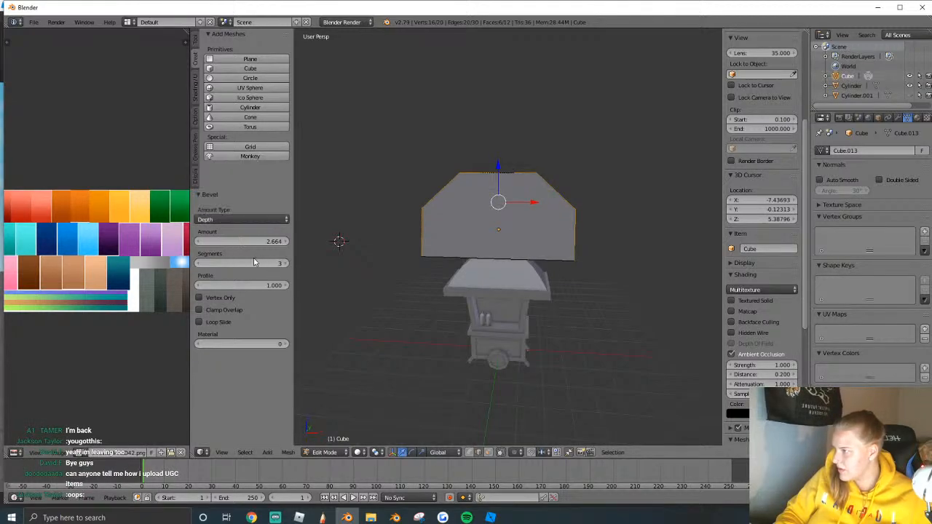
# Enable Clamp Overlap for the bevel and set its amount to 0.034, segments to 1 and profile to 0.150.
pyautogui.moveTo(248, 285); pyautogui.dragTo(277, 289)
pyautogui.click(220, 312)
pyautogui.click(212, 297)
pyautogui.click(216, 312)
pyautogui.click(223, 310)
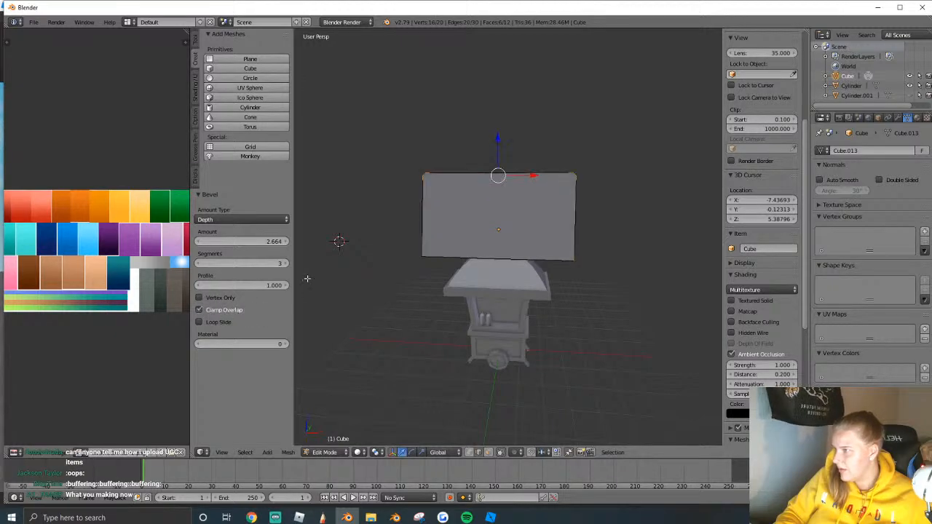
pyautogui.moveTo(230, 242); pyautogui.dragTo(260, 286)
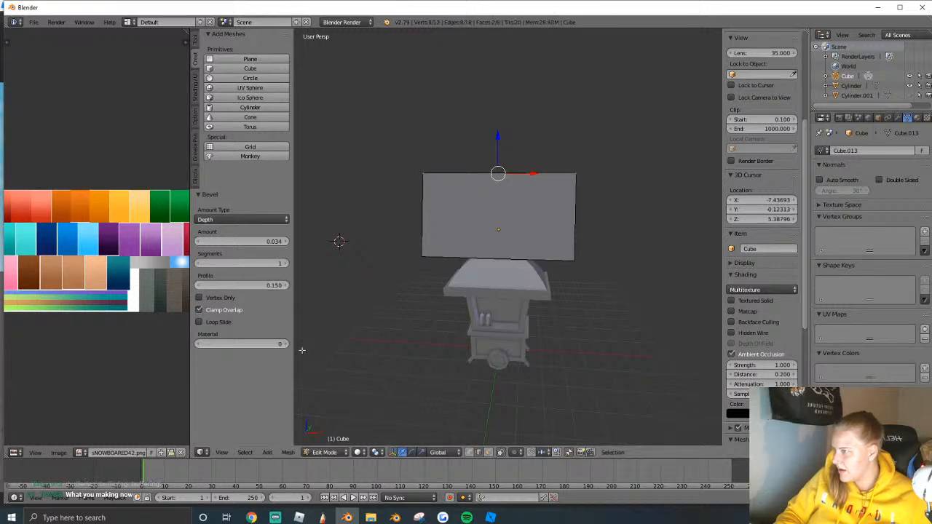
# Return to Object Mode and delete the beveled box above the cart's roof.
pyautogui.press('Tab')
pyautogui.press('g')
pyautogui.press('x')
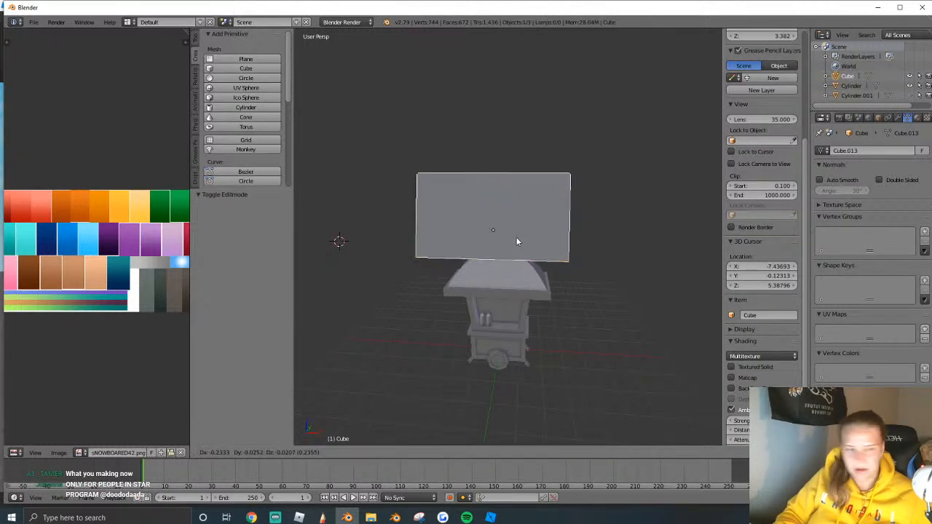
pyautogui.click(517, 237)
pyautogui.hotkey('shift', 'f')
pyautogui.click(508, 238)
pyautogui.press('x')
pyautogui.click(503, 235)
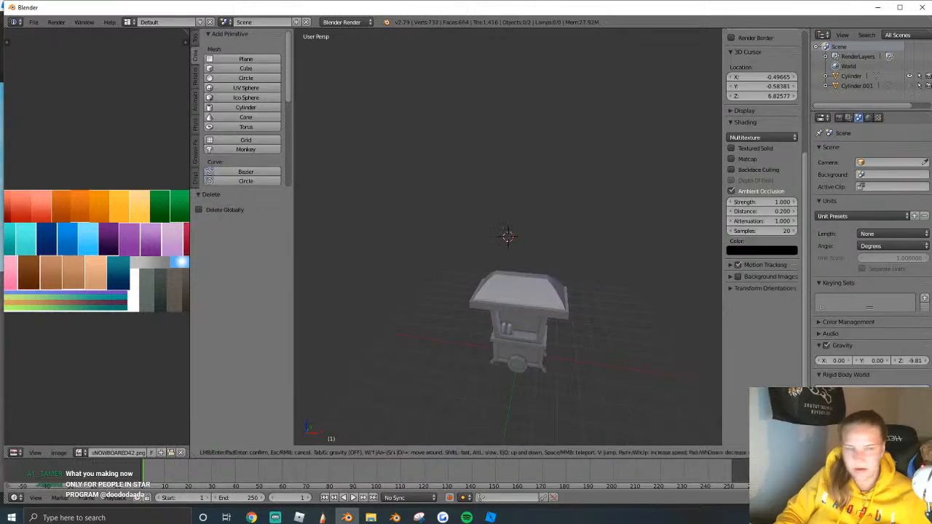
pyautogui.click(507, 238)
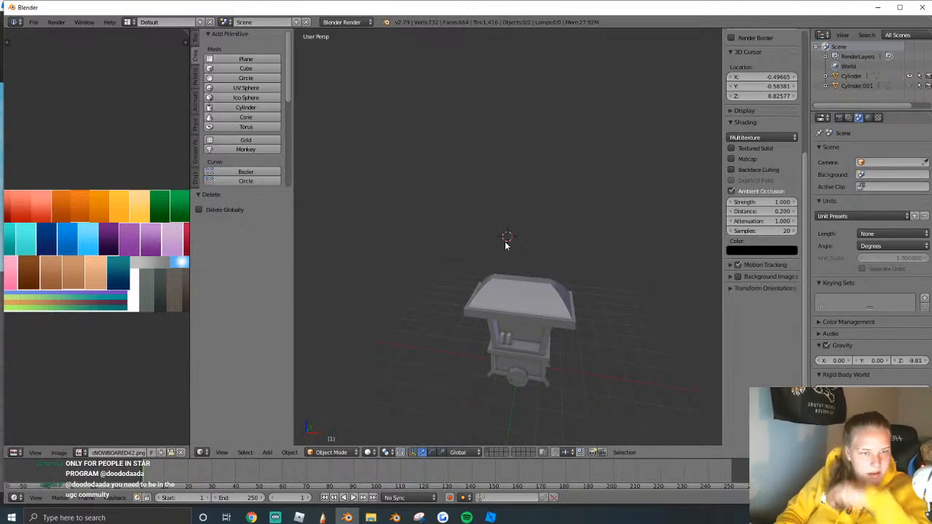
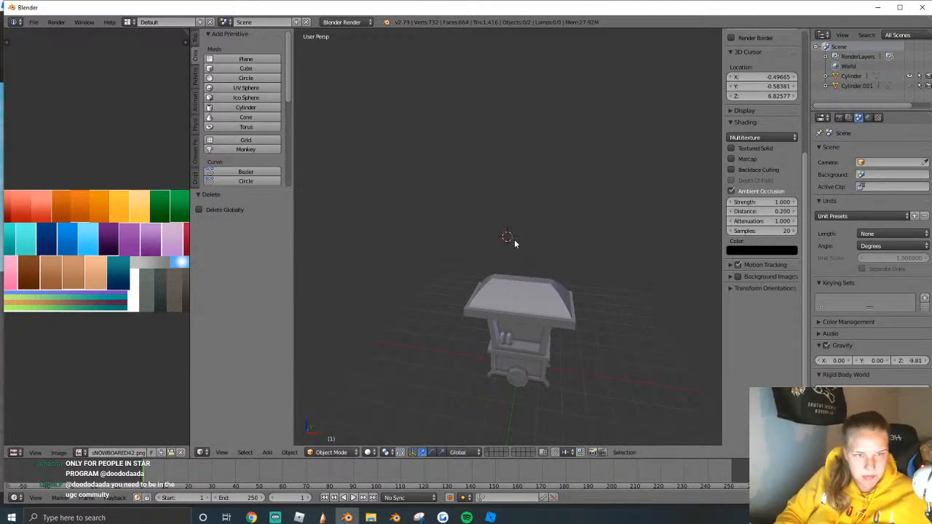
# Add a new cube with radius 1 above the cart's roof and raise it slightly along Z.
pyautogui.click(246, 69)
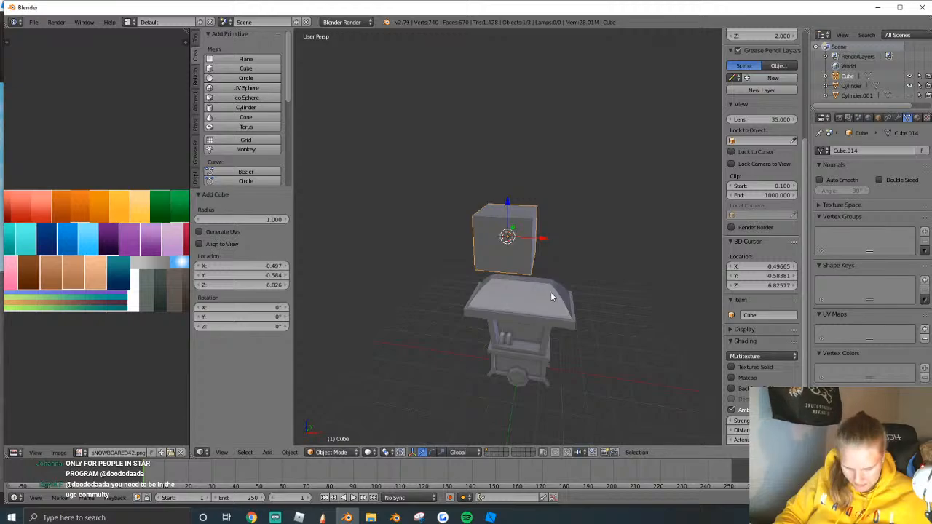
pyautogui.moveTo(511, 222)
pyautogui.mouseDown()
pyautogui.moveTo(523, 341)
pyautogui.moveTo(520, 211)
pyautogui.mouseUp()
pyautogui.hotkey('shift', 'f')
pyautogui.press('Escape')
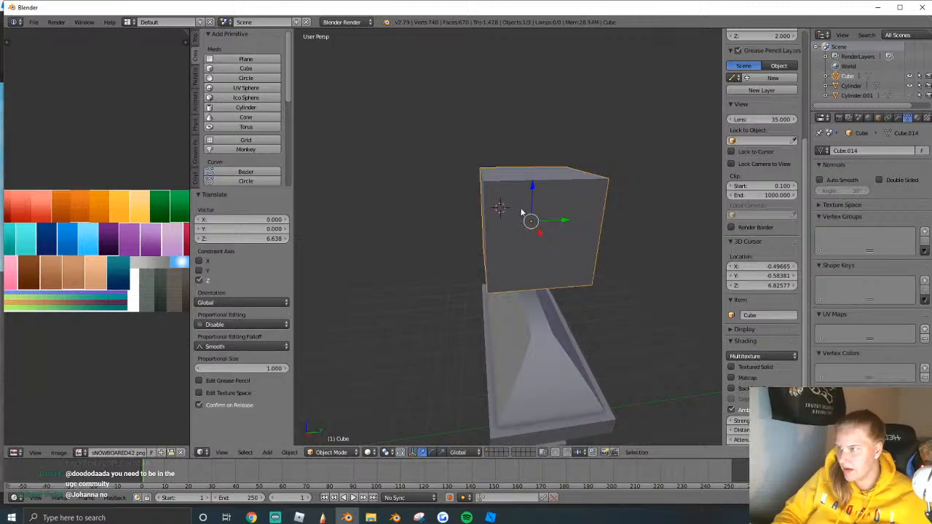
# Scale the new cube along X to form a wide box above the roof.
pyautogui.press('Tab')
pyautogui.press('a')
pyautogui.press('z')
pyautogui.press('Tab')
pyautogui.moveTo(540, 245); pyautogui.dragTo(509, 251, button='middle')
pyautogui.click(371, 452)
pyautogui.click(402, 406)
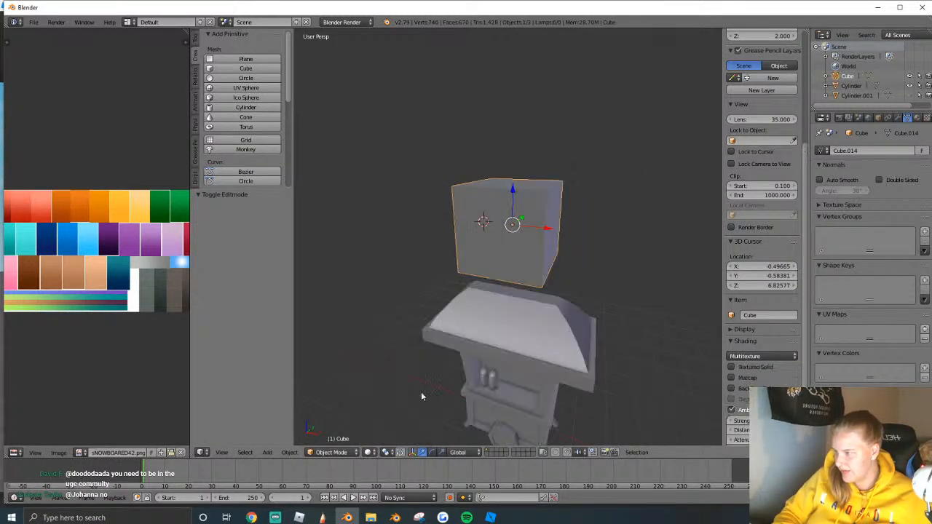
pyautogui.press('s')
pyautogui.press('x')
pyautogui.click(608, 310)
# Lower the wide box's top face, extrude it upward and scale the new top along X by about 0.692.
pyautogui.press('Tab')
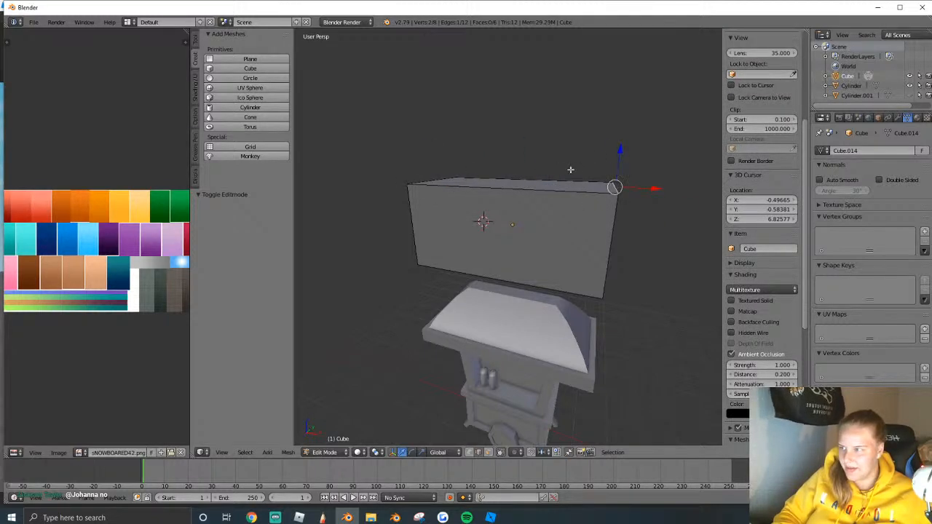
pyautogui.click(413, 452)
pyautogui.rightClick(504, 156)
pyautogui.press('e')
pyautogui.click(571, 294)
pyautogui.press('s')
pyautogui.press('x')
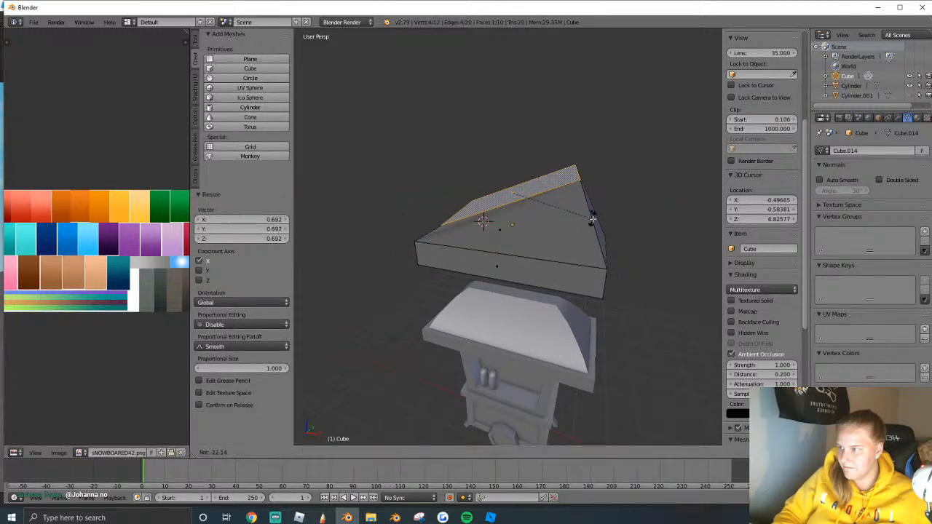
pyautogui.rightClick(650, 289)
# Extrude the top face another 0.510 upward and scale it along X by about 0.6.
pyautogui.press('e')
pyautogui.click(590, 284)
pyautogui.press('s')
pyautogui.press('x')
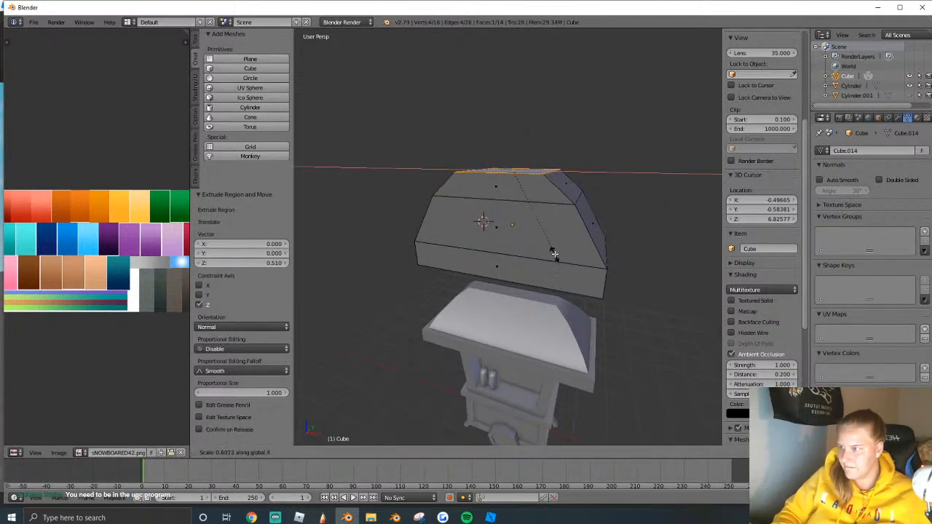
pyautogui.click(548, 249)
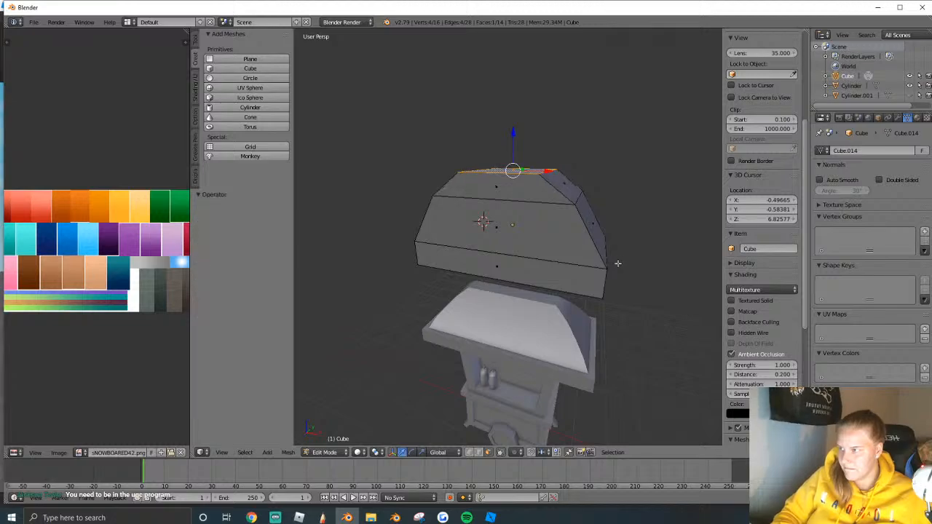
# Select the whole arched mesh and scale it along Y to make it a thinner slab.
pyautogui.press('a')
pyautogui.press('a')
pyautogui.moveTo(604, 261)
pyautogui.mouseDown(button='middle')
pyautogui.moveTo(583, 262)
pyautogui.moveTo(608, 261)
pyautogui.mouseUp(button='middle')
pyautogui.press('s')
pyautogui.click(663, 275)
pyautogui.press('s')
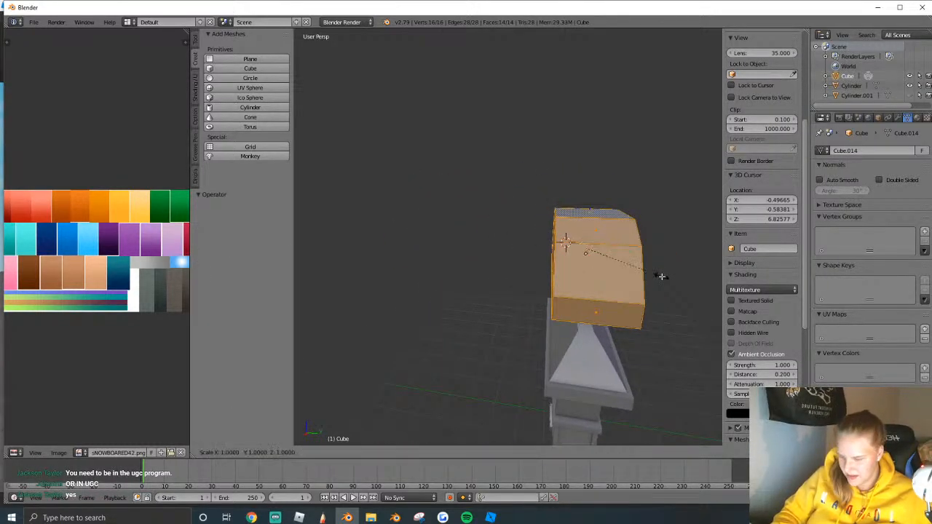
pyautogui.click(614, 260)
pyautogui.press('a')
pyautogui.press('a')
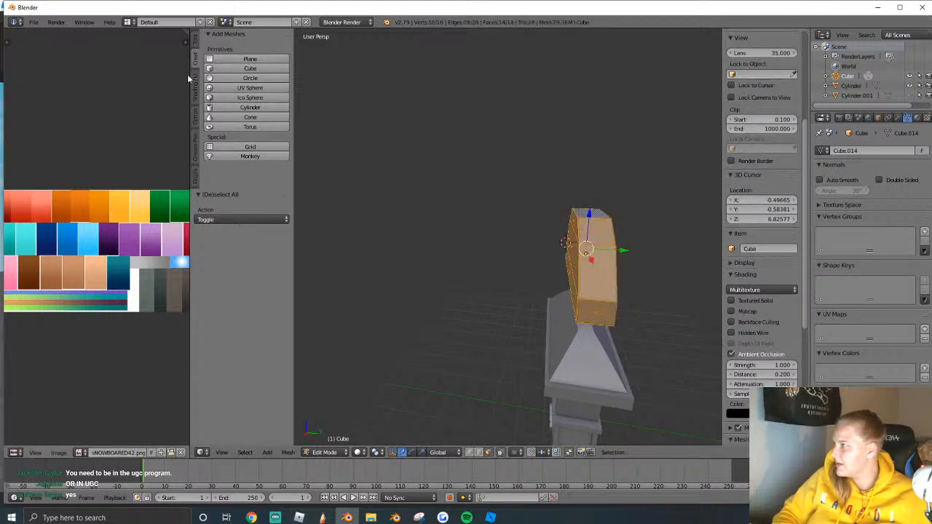
# Shade the arched slab smooth and enable Auto Smooth at 30°.
pyautogui.click(195, 87)
pyautogui.click(216, 59)
pyautogui.click(820, 180)
# Extrude the slab's top face about 0.157 upward, scale it along X by 0.541, and deselect everything.
pyautogui.moveTo(553, 241); pyautogui.dragTo(505, 232, button='middle')
pyautogui.rightClick(470, 182)
pyautogui.press('e')
pyautogui.click(496, 198)
pyautogui.press('s')
pyautogui.press('x')
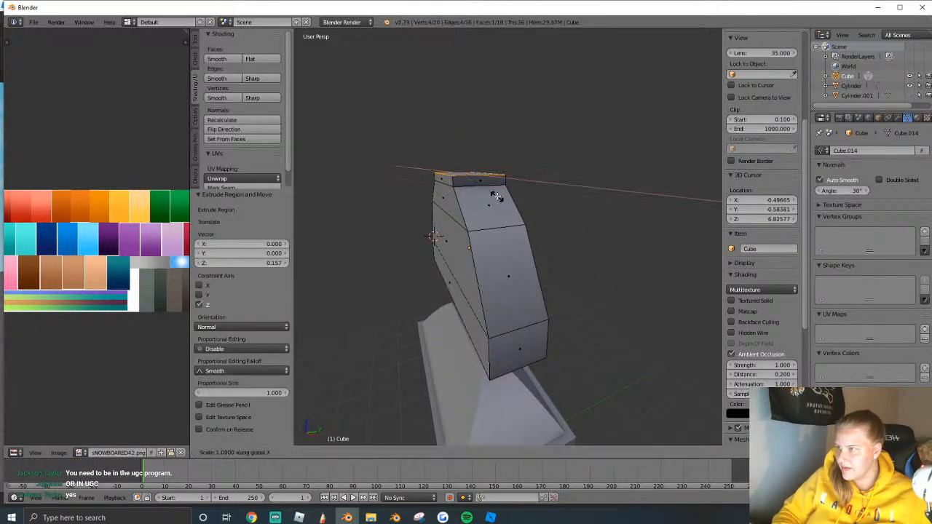
pyautogui.click(482, 188)
pyautogui.moveTo(482, 188); pyautogui.dragTo(547, 240, button='middle')
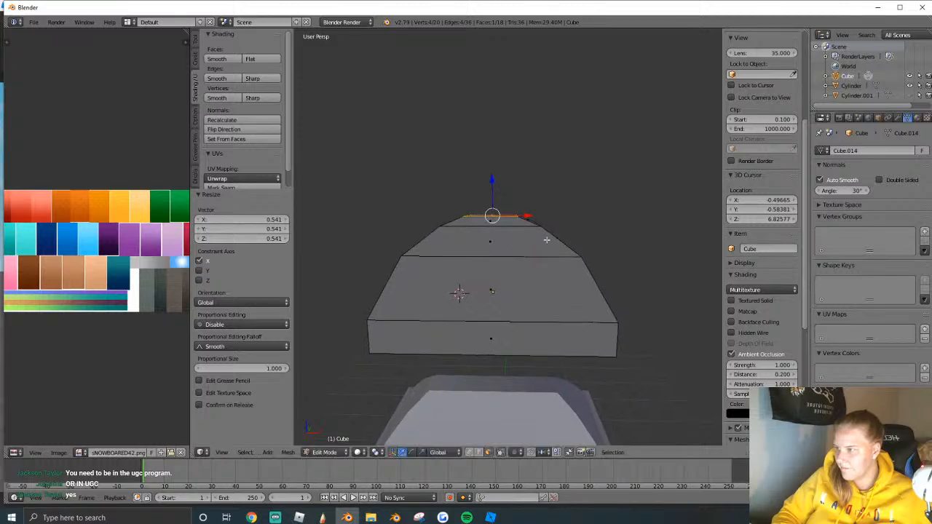
pyautogui.press('a')
# Select the bottom face of the arched slab and scale it.
pyautogui.moveTo(550, 331); pyautogui.dragTo(498, 232, button='middle')
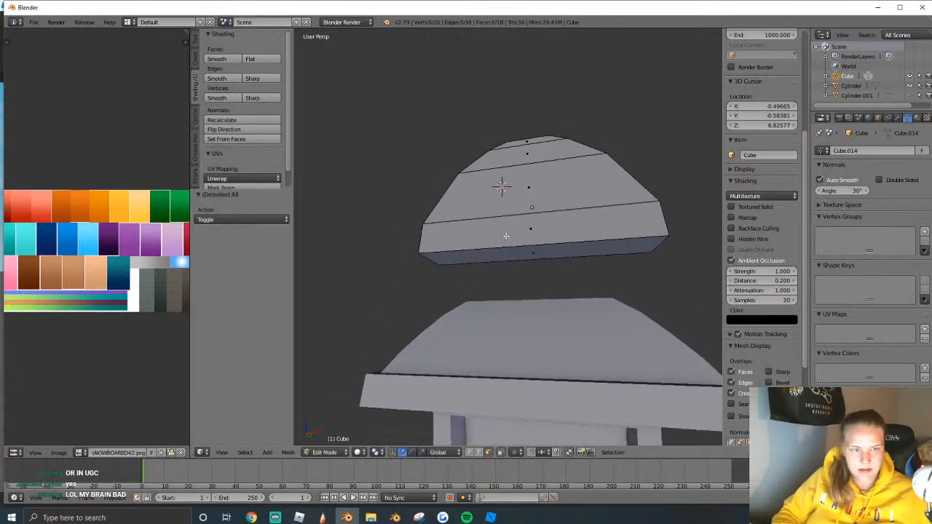
pyautogui.rightClick(494, 226)
pyautogui.rightClick(507, 261)
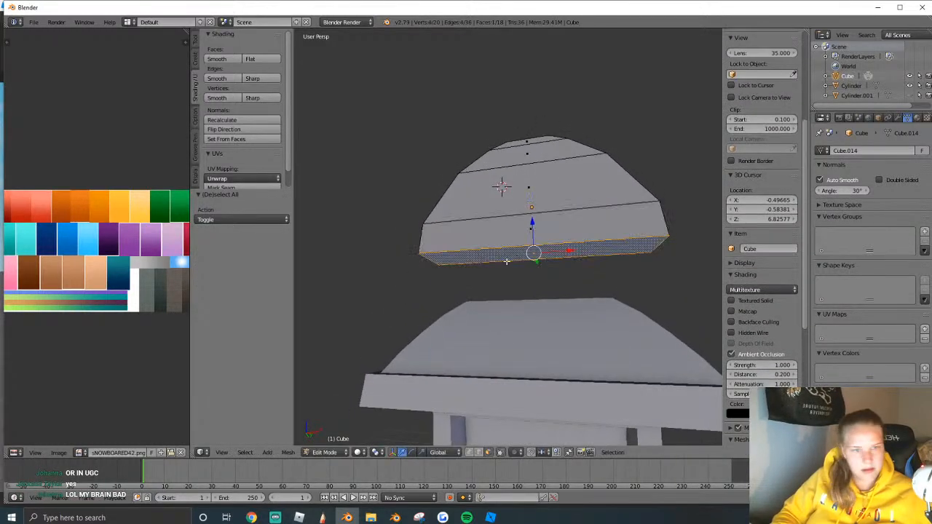
pyautogui.press('s')
pyautogui.click(591, 257)
pyautogui.hotkey('shift', 'f')
pyautogui.press('w')
pyautogui.press('Escape')
# Select the whole slab mesh and add two centred loop cuts running lengthwise over the arch.
pyautogui.press('a')
pyautogui.press('a')
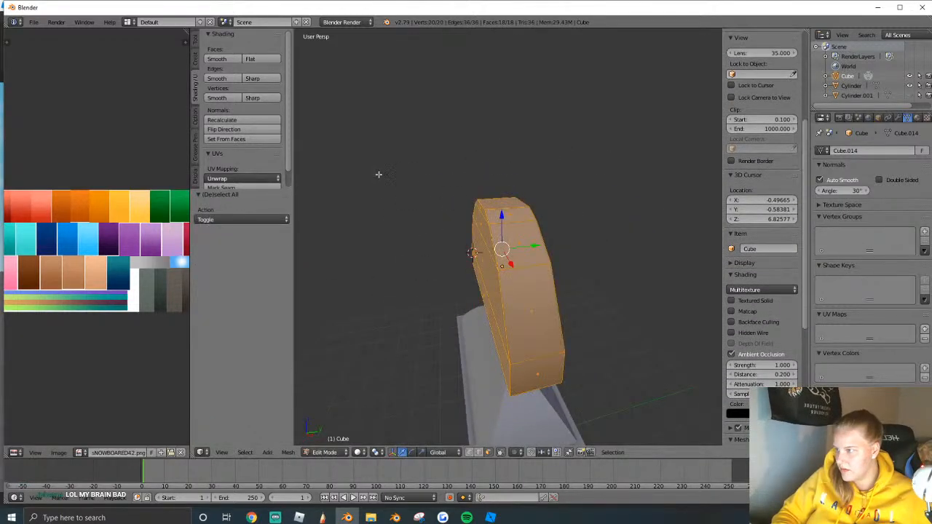
pyautogui.keyDown('ctrl'); pyautogui.scroll(2, 210, 191); pyautogui.keyUp('ctrl')
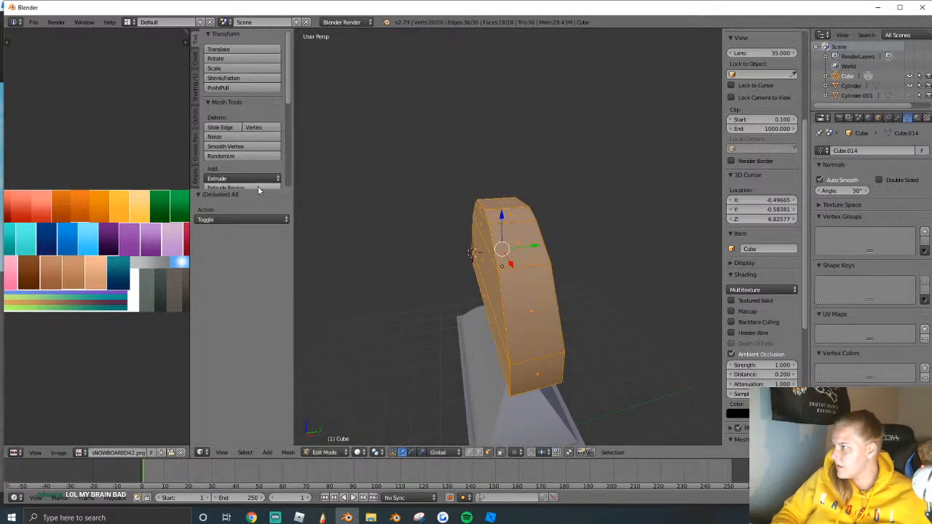
pyautogui.click(230, 236)
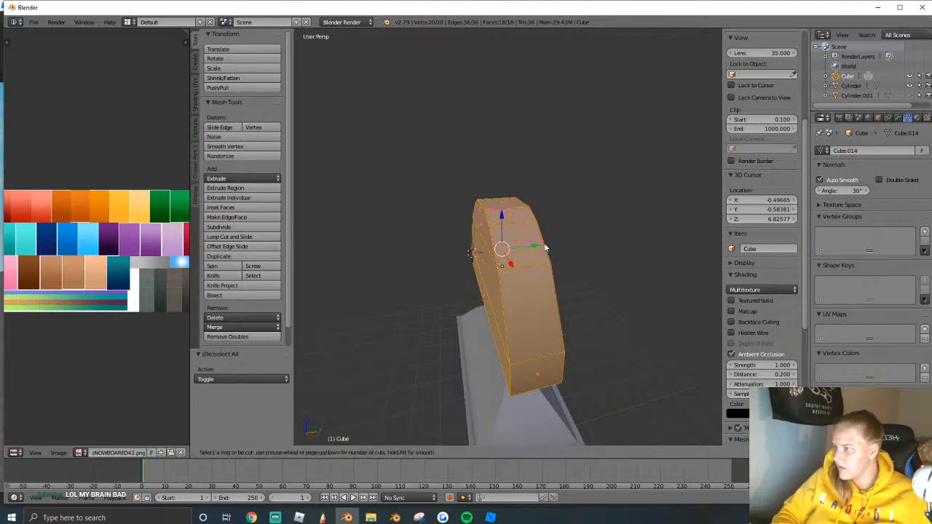
pyautogui.click(512, 230)
pyautogui.rightClick(525, 430)
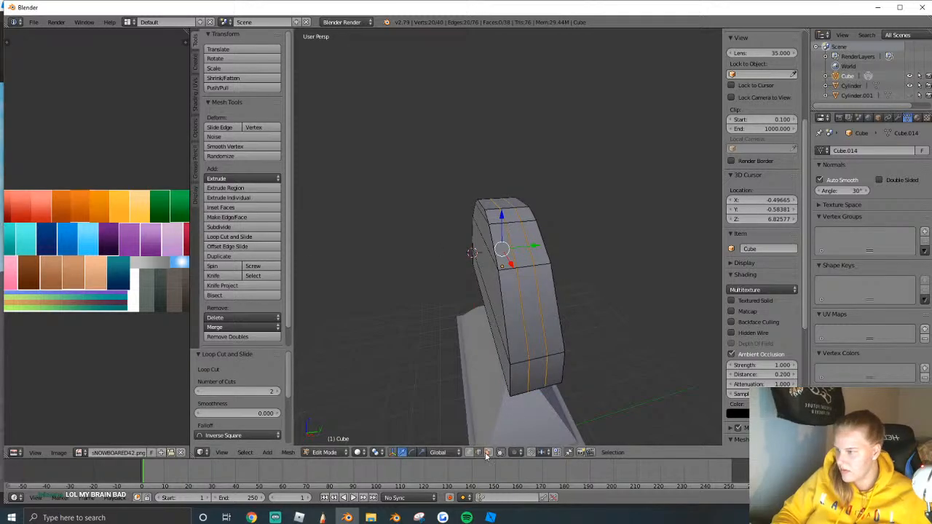
# Spread the two loop cuts towards the slab's outer edges by scaling them along Y by 2.308.
pyautogui.press('s')
pyautogui.click(606, 352)
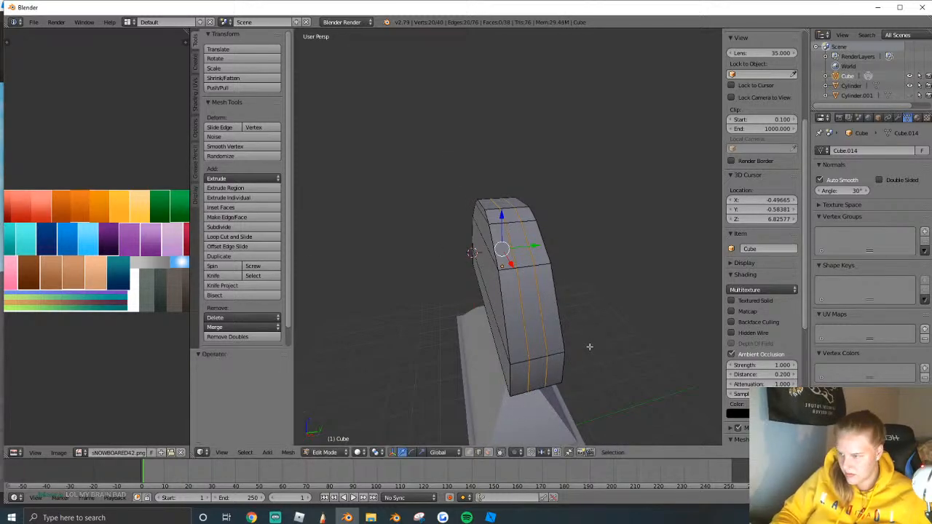
pyautogui.press('s')
pyautogui.press('y')
pyautogui.click(417, 304)
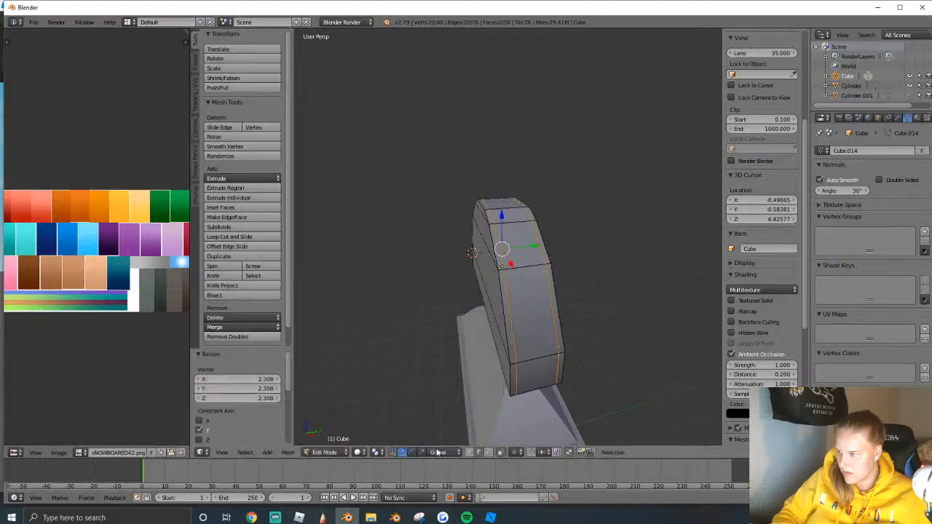
# Select the central strip of faces over the arch, excluding the underside, and inset it about 0.111.
pyautogui.click(489, 453)
pyautogui.rightClick(533, 373)
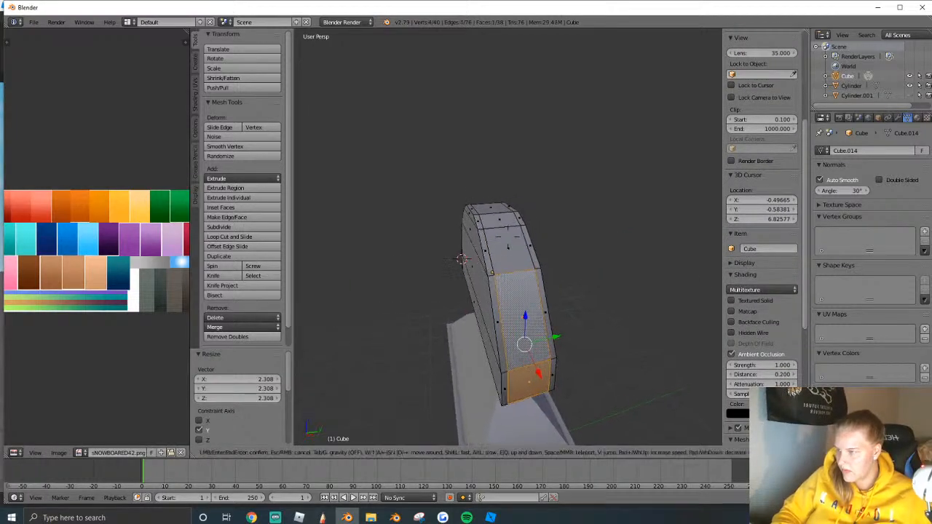
pyautogui.keyDown('alt'); pyautogui.rightClick(521, 306); pyautogui.keyUp('alt')
pyautogui.hotkey('shift', 'f')
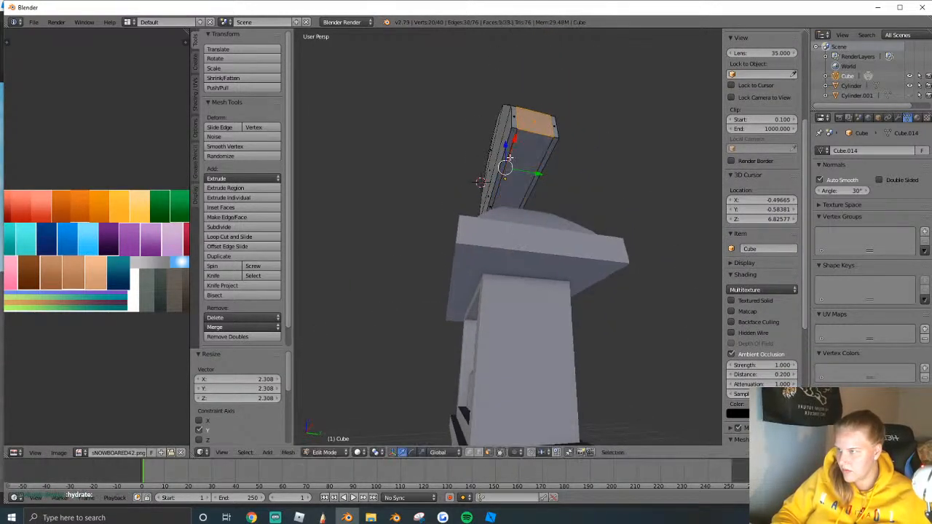
pyautogui.click(507, 237)
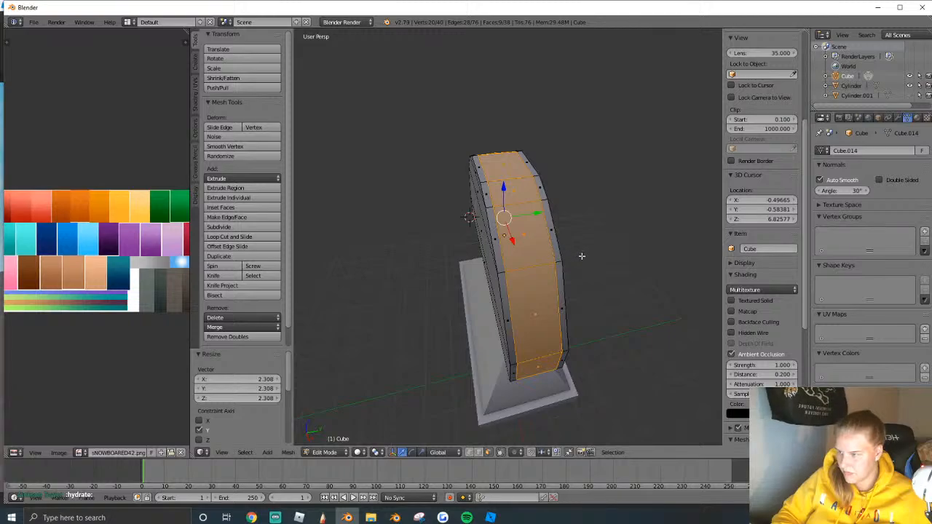
pyautogui.press('i')
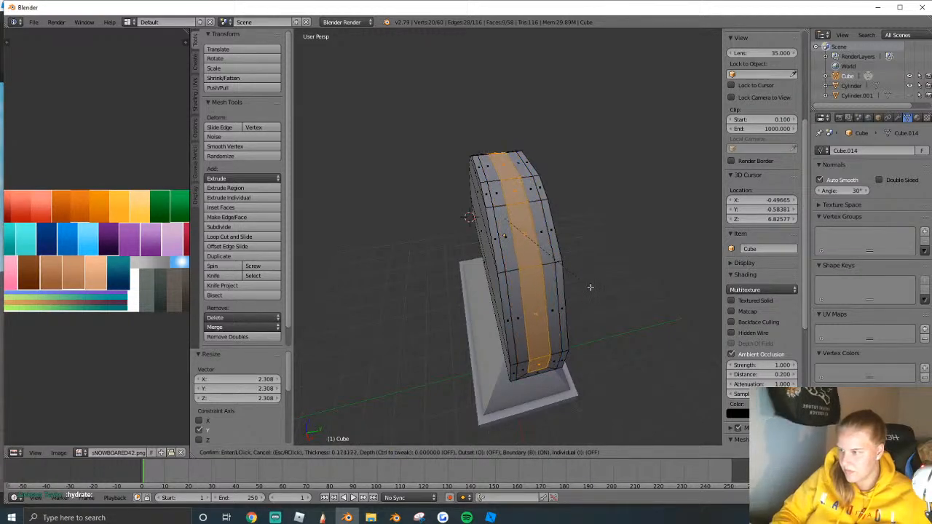
pyautogui.click(594, 287)
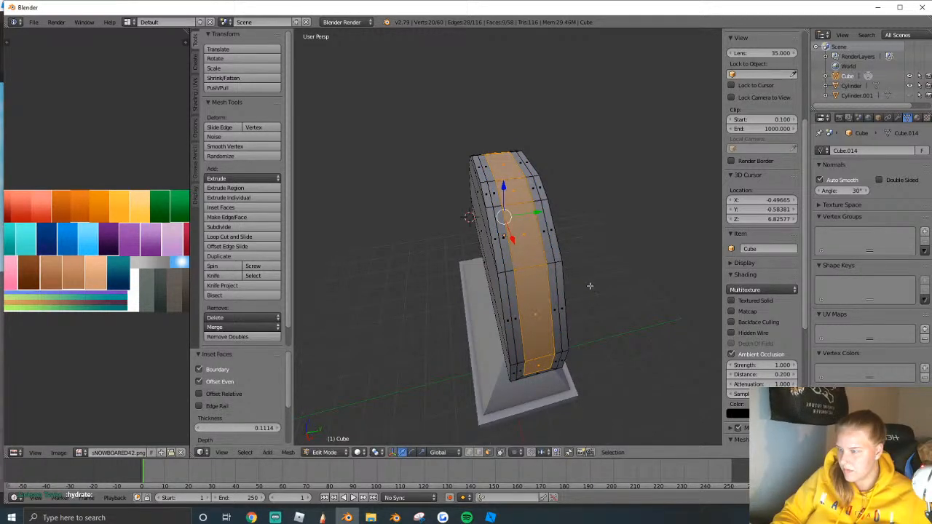
pyautogui.press('e')
pyautogui.rightClick(598, 290)
pyautogui.press('s')
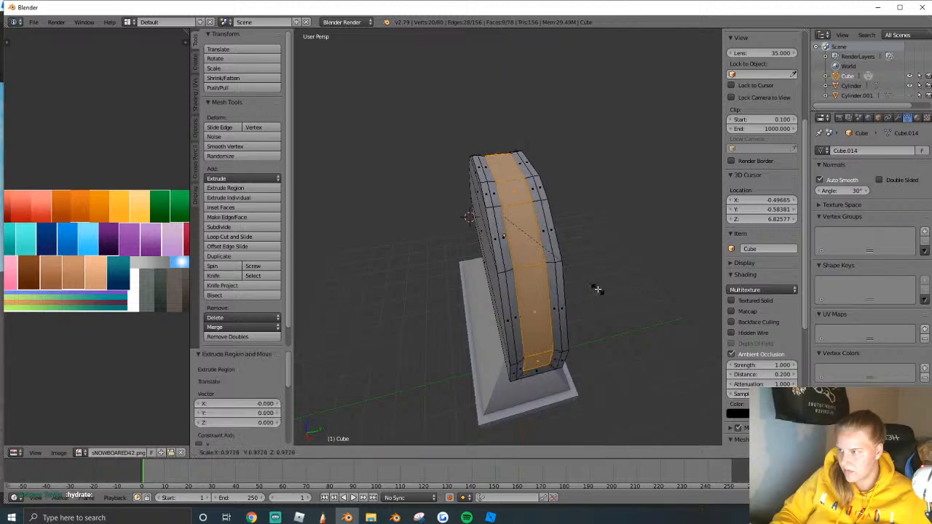
pyautogui.click(596, 290)
pyautogui.press('e')
pyautogui.rightClick(591, 293)
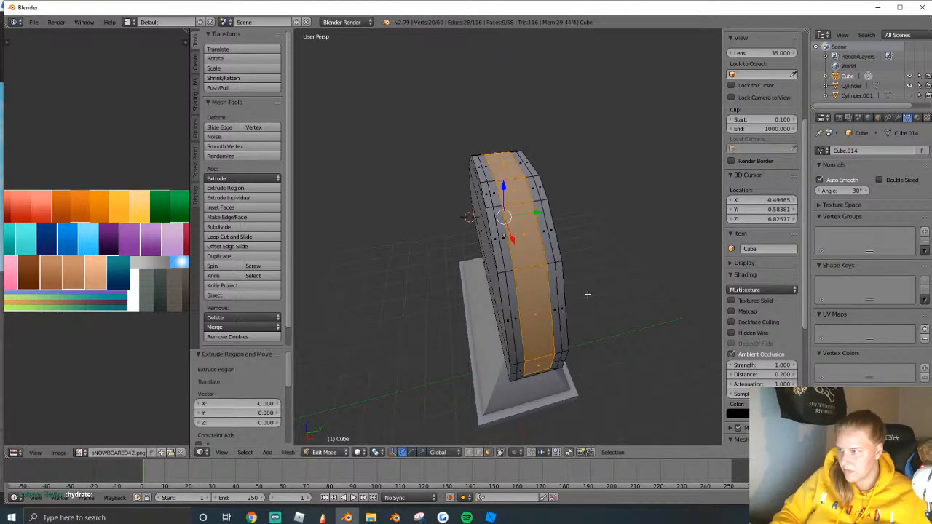
pyautogui.press('e')
pyautogui.rightClick(588, 294)
pyautogui.press('s')
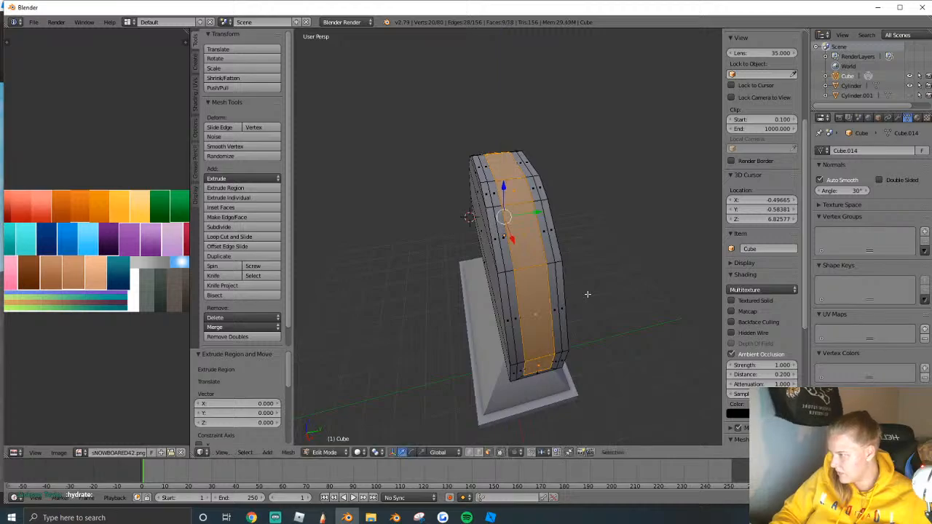
pyautogui.rightClick(588, 293)
pyautogui.hotkey('ctrl', 'z')
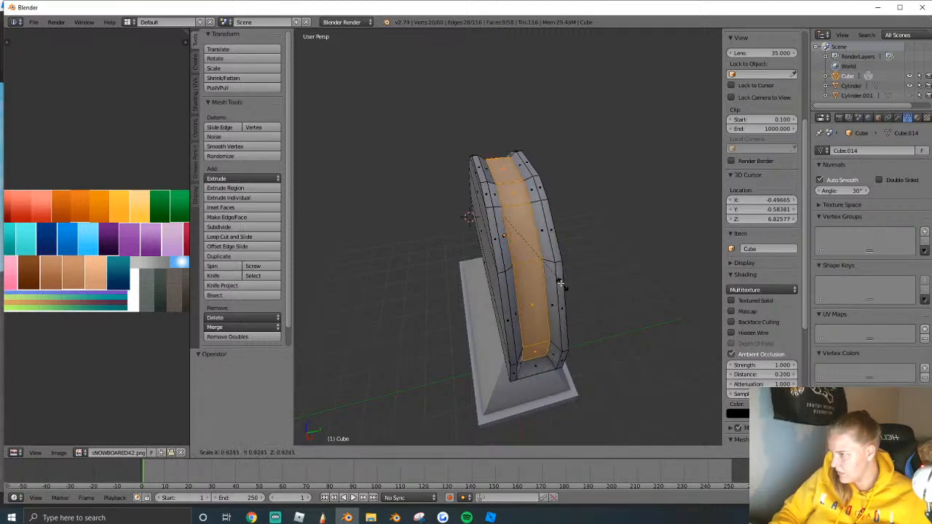
# Extrude the central strip about 0.053, scale it inward, and lower it 0.1 along Z to form a groove.
pyautogui.press('e')
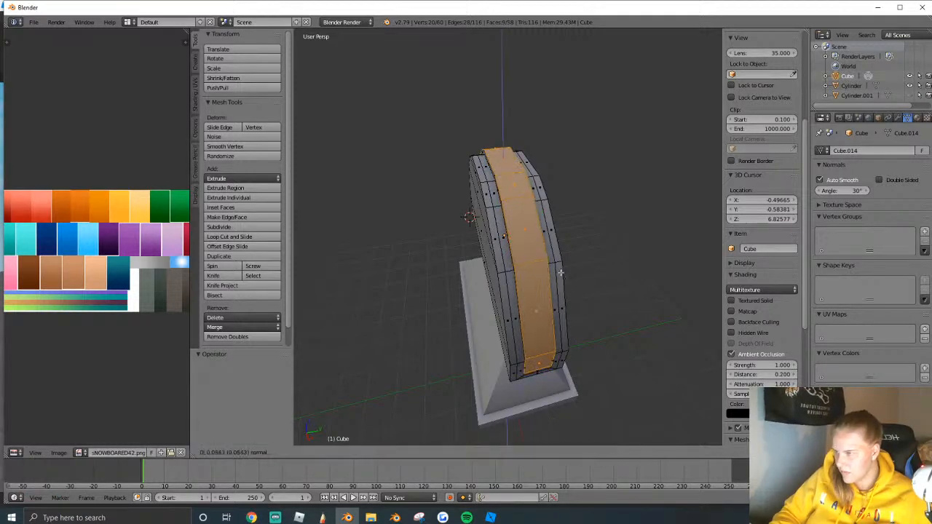
pyautogui.click(562, 275)
pyautogui.press('s')
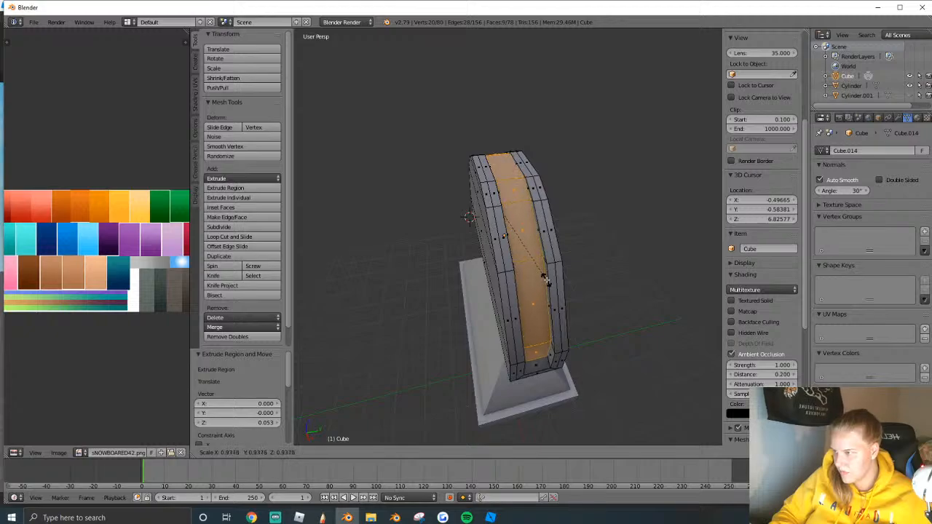
pyautogui.click(537, 269)
pyautogui.moveTo(504, 196); pyautogui.dragTo(506, 202)
# Inset the groove's floor faces and extrude them about 0.077 upward as a narrow filling ridge.
pyautogui.press('i')
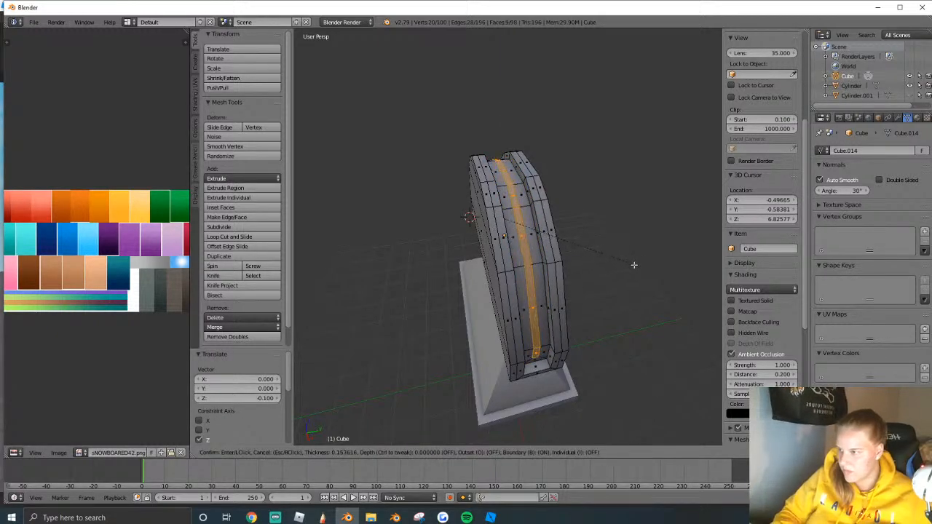
pyautogui.click(635, 265)
pyautogui.press('e')
pyautogui.click(633, 262)
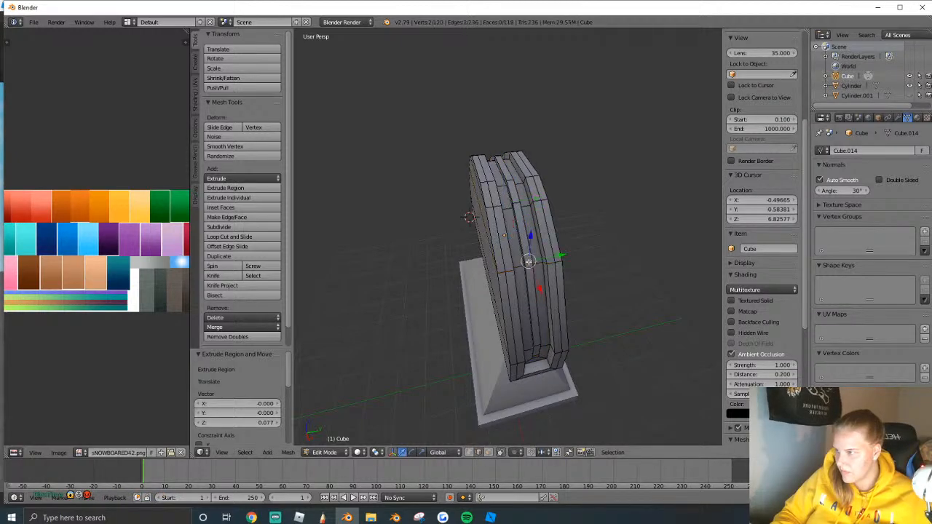
# Offset individual edges of the filling ridge along Y in alternating directions, including about 0.066 and -0.092, for a wavy shape.
pyautogui.scroll(3, 528, 261)
pyautogui.moveTo(546, 266); pyautogui.dragTo(500, 192)
pyautogui.moveTo(499, 156); pyautogui.dragTo(480, 160)
pyautogui.moveTo(480, 160); pyautogui.dragTo(496, 210, button='middle')
pyautogui.moveTo(517, 264); pyautogui.dragTo(518, 267, button='right')
pyautogui.rightClick(518, 266)
pyautogui.moveTo(550, 260); pyautogui.dragTo(561, 258)
pyautogui.hotkey('shift', 'f')
pyautogui.click(545, 259)
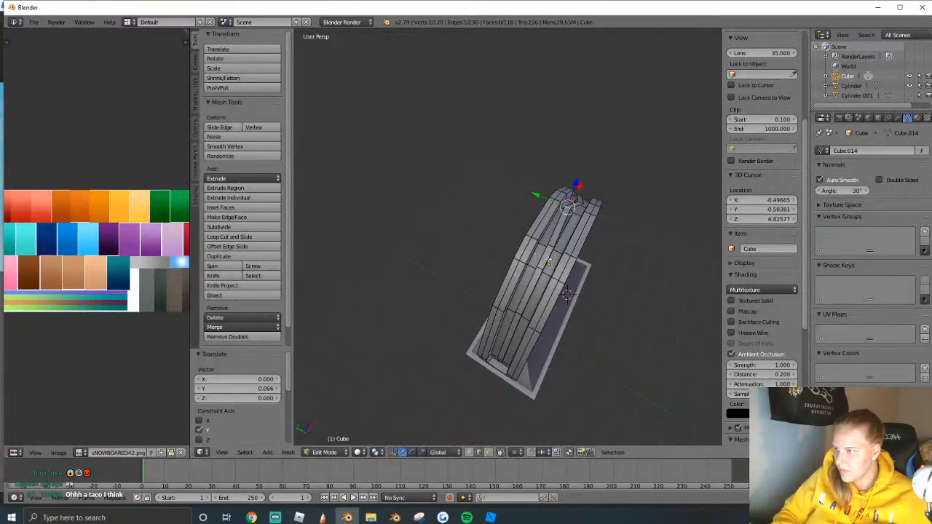
pyautogui.moveTo(552, 246); pyautogui.dragTo(538, 271)
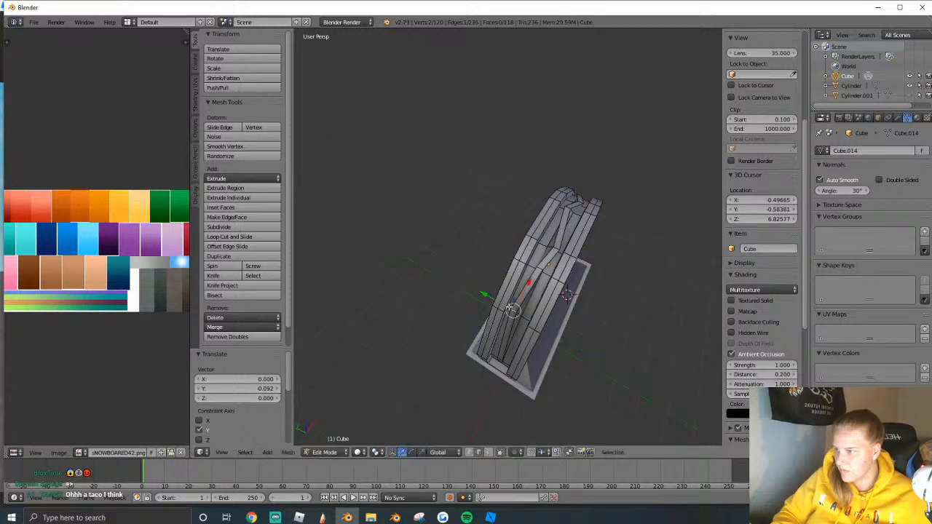
# Return to Object Mode and lower the slab about 0.893 along Z onto the cart roof.
pyautogui.press('Tab')
pyautogui.hotkey('shift', 'f')
pyautogui.press('d')
pyautogui.press('w')
pyautogui.click(510, 237)
pyautogui.moveTo(510, 236); pyautogui.dragTo(511, 270)
pyautogui.hotkey('shift', 'f')
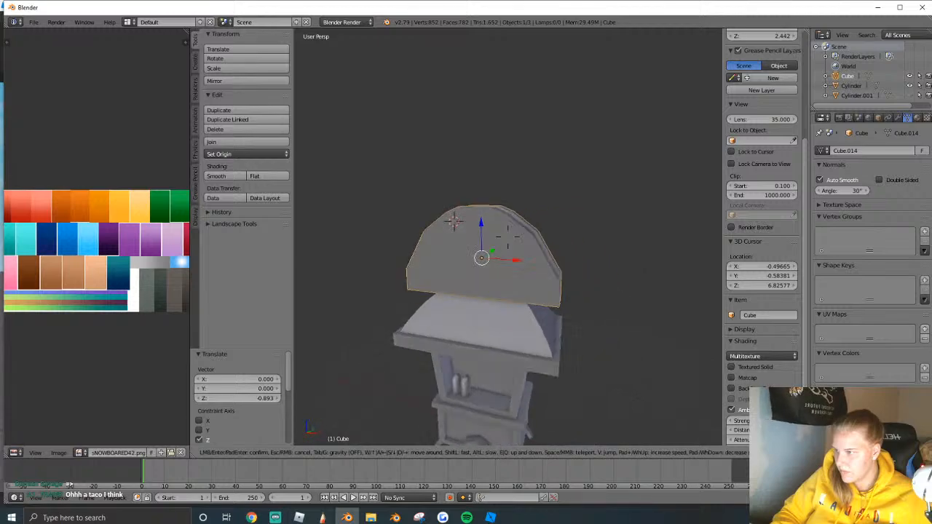
pyautogui.click(561, 220)
# Select the slab's bottom edge loop, raise it slightly, and scale it along X by 0.903.
pyautogui.press('Tab')
pyautogui.keyDown('alt'); pyautogui.rightClick(561, 293); pyautogui.keyUp('alt')
pyautogui.hotkey('shift', 'f')
pyautogui.press('d')
pyautogui.click(508, 237)
pyautogui.moveTo(499, 249); pyautogui.dragTo(499, 245)
pyautogui.press('s')
pyautogui.press('x')
pyautogui.click(629, 272)
# Try beveling the bottom edge at one end of the slab, then undo it.
pyautogui.hotkey('shift', 'f')
pyautogui.press('d')
pyautogui.press('w')
pyautogui.click(508, 238)
pyautogui.rightClick(456, 290)
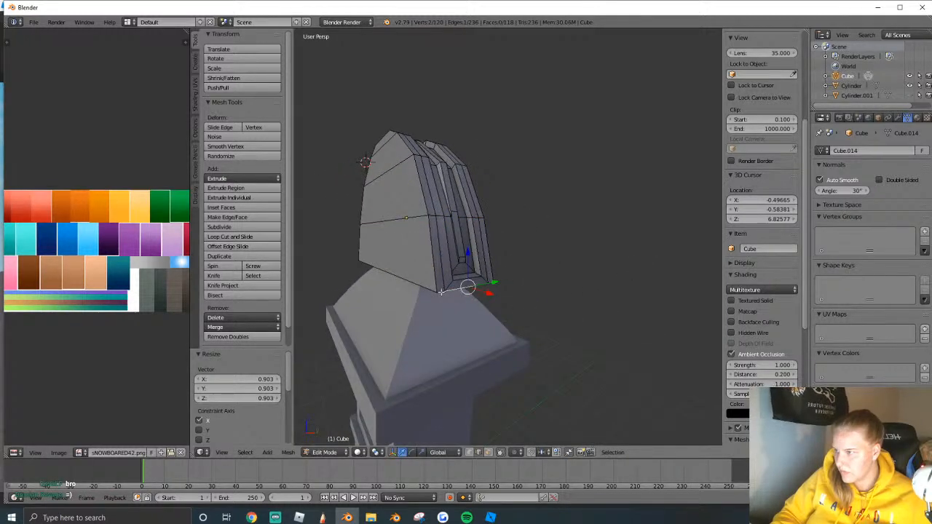
pyautogui.hotkey('ctrl', 'b')
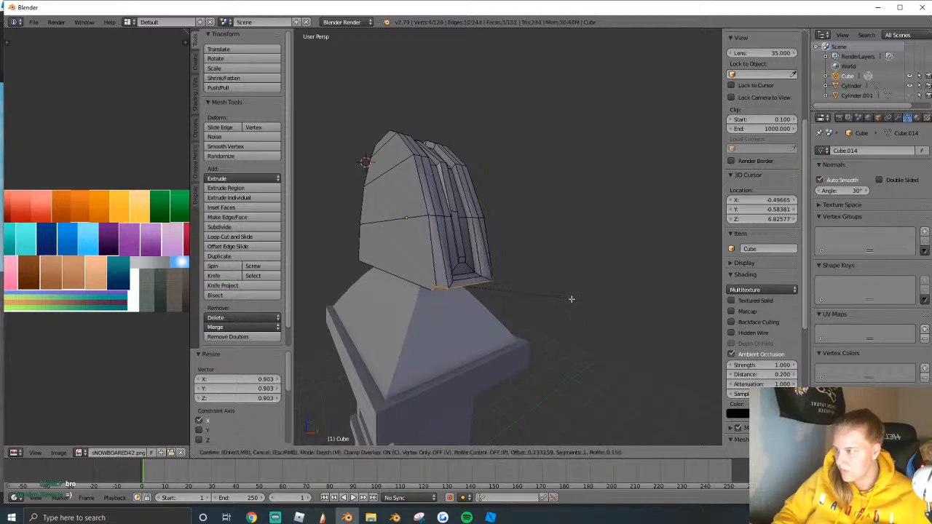
pyautogui.click(589, 305)
pyautogui.hotkey('ctrl', 'z')
# Switch to face selection and select the central face on the slab's underside.
pyautogui.hotkey('shift', 'f')
pyautogui.press('a')
pyautogui.click(508, 238)
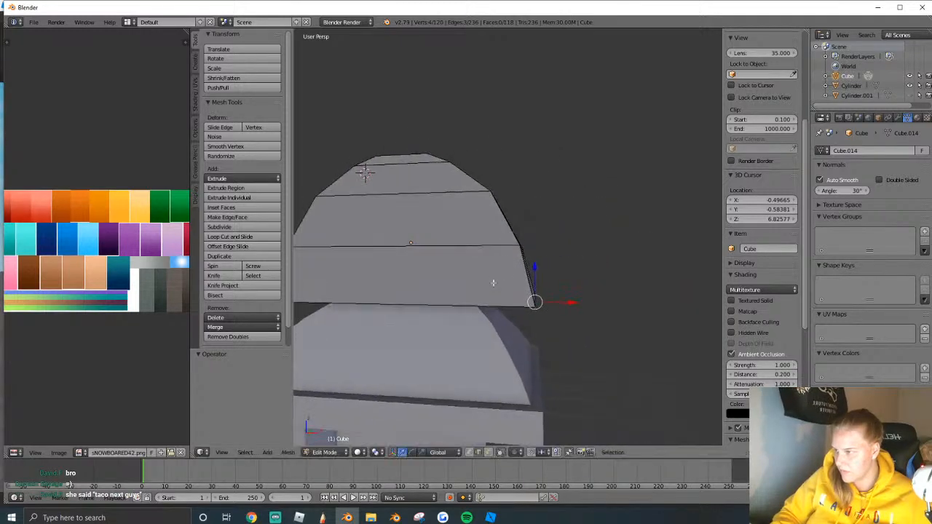
pyautogui.click(491, 454)
pyautogui.hotkey('shift', 'f')
pyautogui.press('s')
pyautogui.click(509, 237)
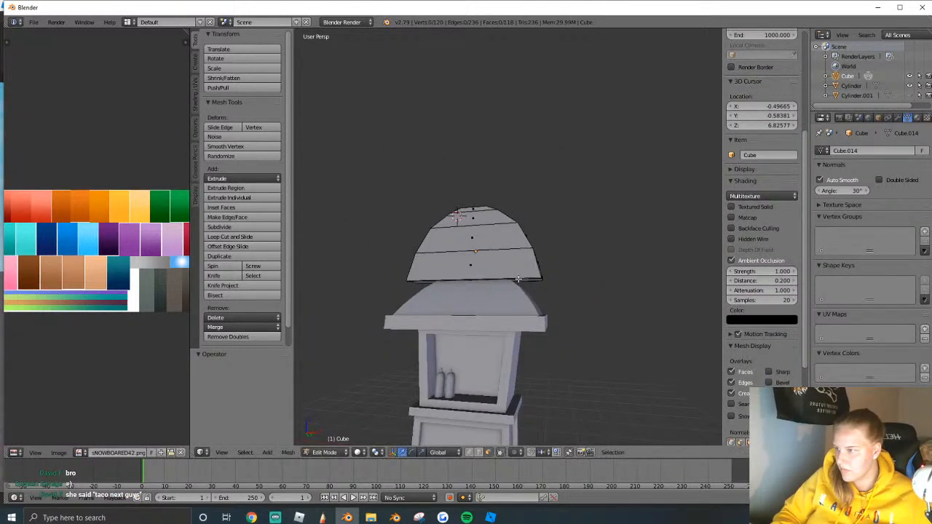
pyautogui.rightClick(523, 281)
pyautogui.press('e')
pyautogui.click(529, 287)
pyautogui.hotkey('ctrl', 'z')
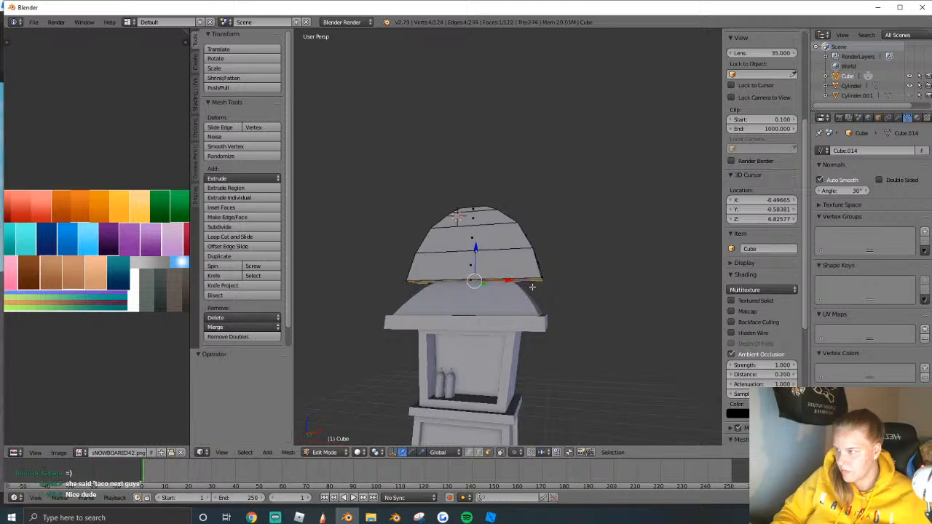
# Include all three underside faces of the slab, extrude them about 0.12 downward, and scale them along X by 0.990.
pyautogui.hotkey('shift', 'f')
pyautogui.press('w')
pyautogui.press('d')
pyautogui.click(509, 238)
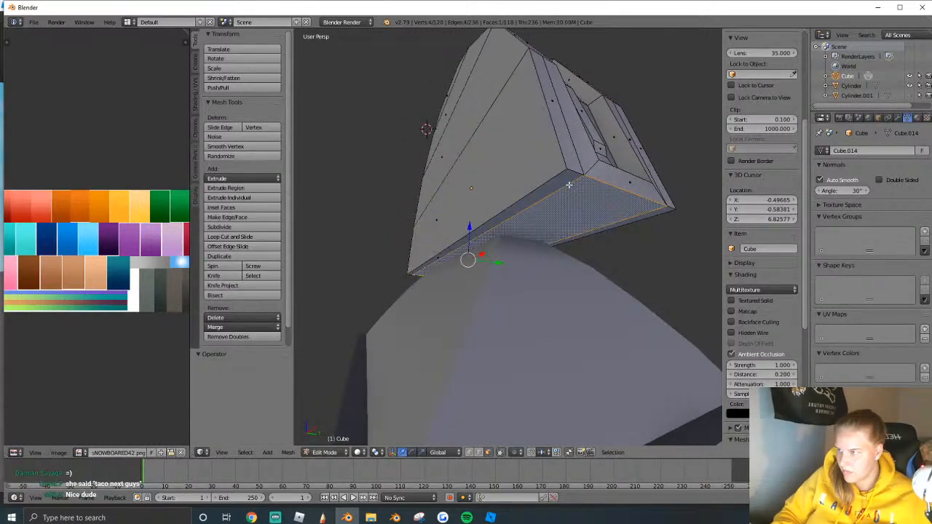
pyautogui.press('e')
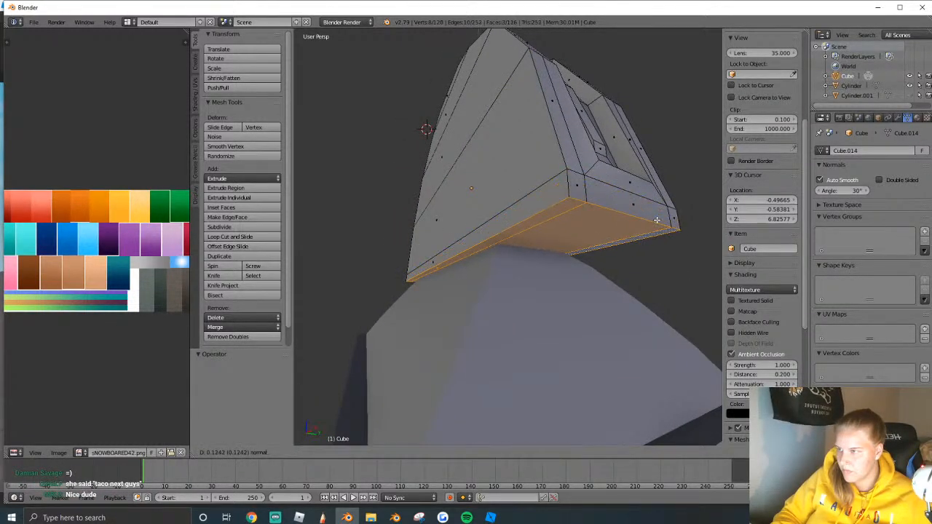
pyautogui.click(652, 217)
pyautogui.press('s')
pyautogui.press('x')
pyautogui.click(654, 221)
pyautogui.hotkey('shift', 'f')
pyautogui.press('a')
pyautogui.press('s')
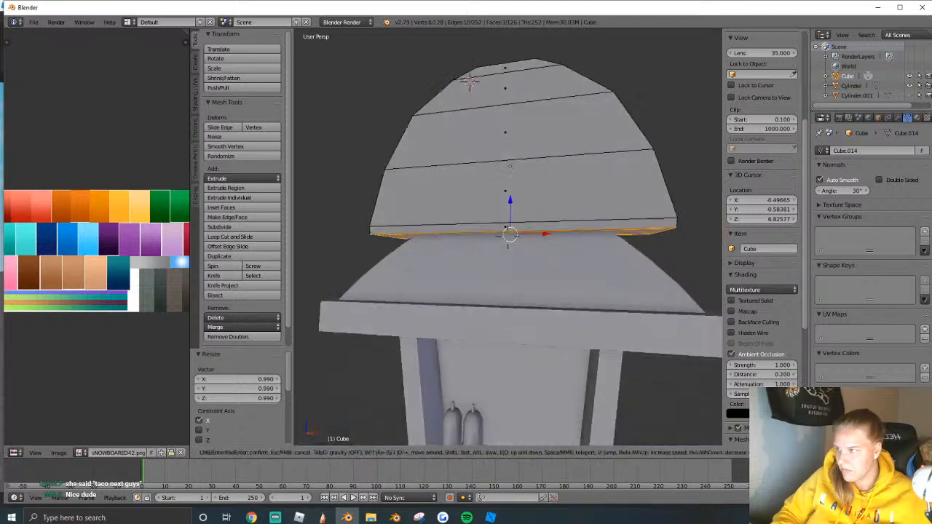
pyautogui.click(509, 237)
# Return to Object Mode, adjust the slab's scale along X, and widen it along Y.
pyautogui.press('Tab')
pyautogui.moveTo(509, 237); pyautogui.dragTo(545, 263, button='middle')
pyautogui.press('s')
pyautogui.press('x')
pyautogui.click(552, 266)
pyautogui.press('s')
pyautogui.press('y')
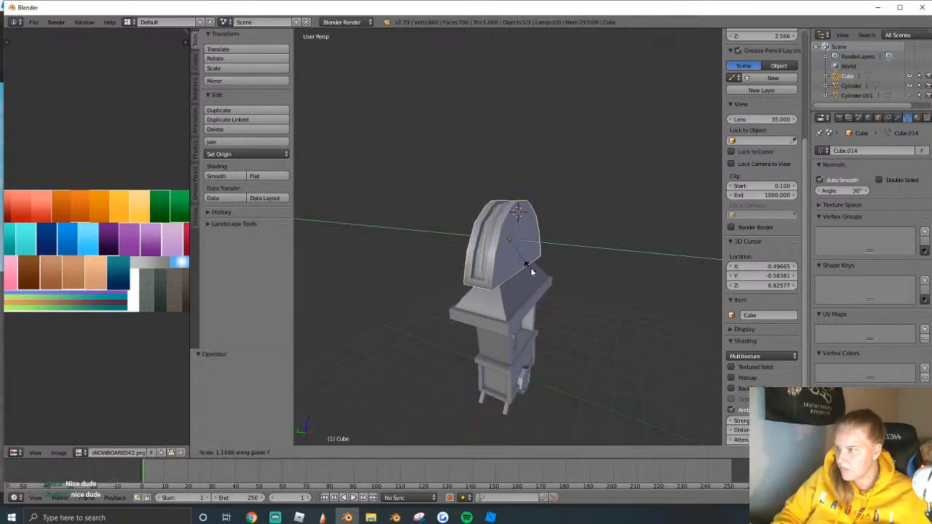
pyautogui.click(542, 275)
pyautogui.press('Tab')
pyautogui.press('Tab')
pyautogui.press('Tab')
pyautogui.press('Tab')
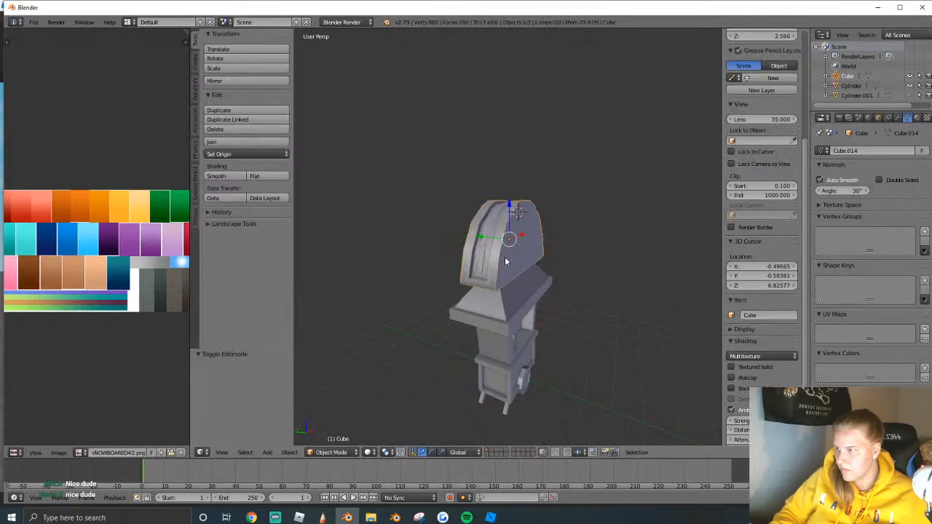
pyautogui.press('a')
pyautogui.press('z')
pyautogui.rightClick(531, 271)
pyautogui.press('z')
# Select the slab and narrow it along Y with a scale of 0.927.
pyautogui.rightClick(541, 267)
pyautogui.press('s')
pyautogui.press('y')
pyautogui.click(537, 267)
pyautogui.hotkey('shift', 'f')
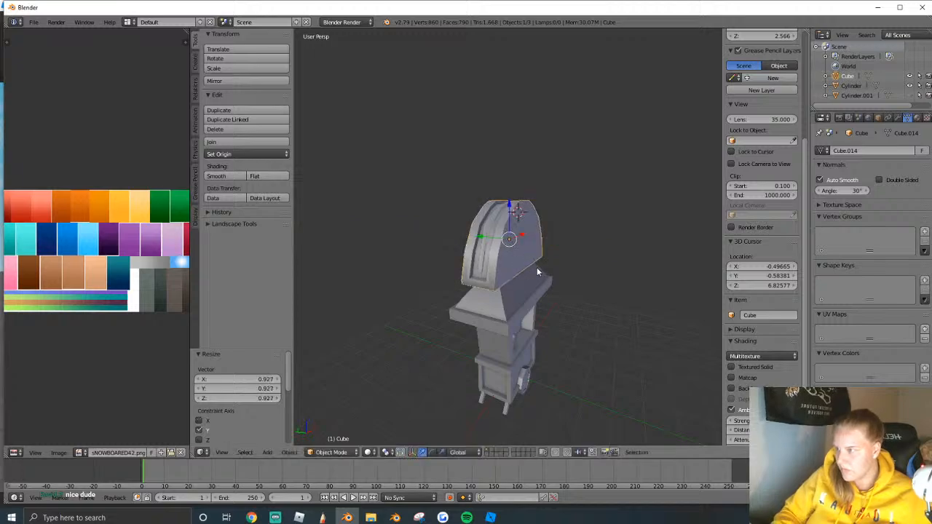
pyautogui.press('Escape')
# Select the taco slab and project the UVs of its entire mesh from the left orthographic view.
pyautogui.keyDown('shift'); pyautogui.rightClick(500, 290); pyautogui.keyUp('shift')
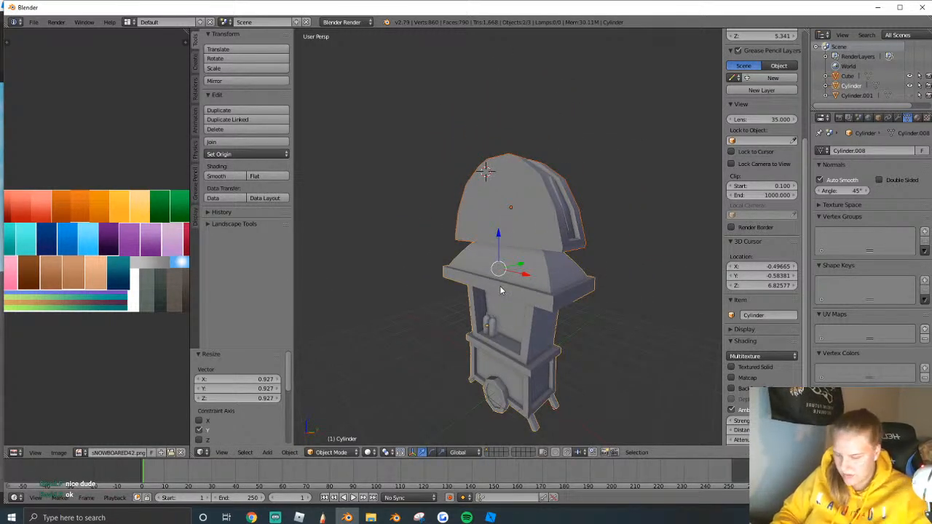
pyautogui.press('a')
pyautogui.rightClick(505, 215)
pyautogui.press('Tab')
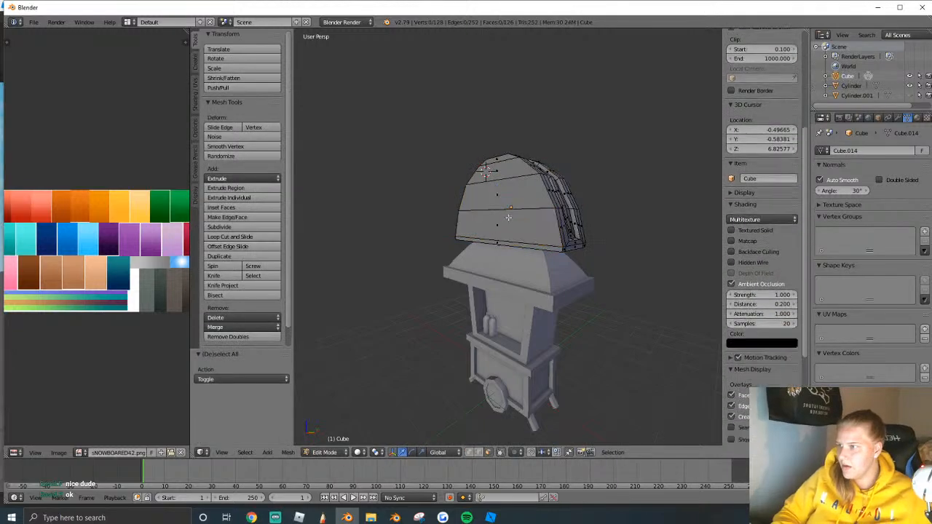
pyautogui.press('a')
pyautogui.click(221, 452)
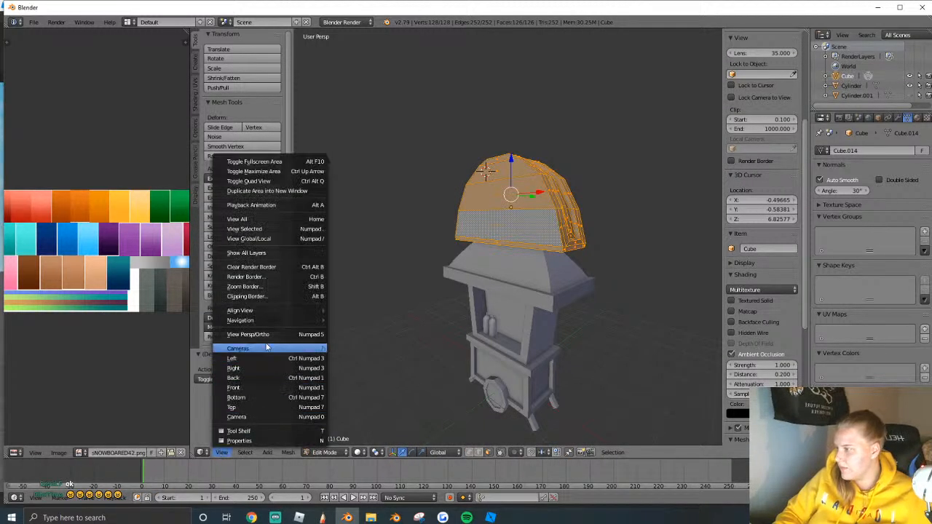
pyautogui.click(248, 335)
pyautogui.click(222, 452)
pyautogui.click(233, 359)
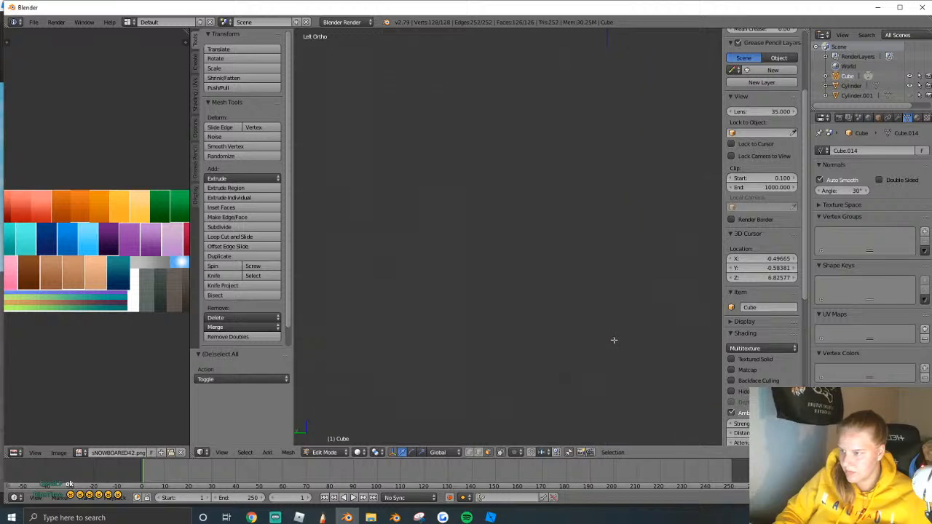
pyautogui.scroll(8, 620, 340)
pyautogui.keyDown('shift'); pyautogui.moveTo(641, 374); pyautogui.dragTo(511, 279, button='middle'); pyautogui.keyUp('shift')
pyautogui.scroll(2, 474, 270)
pyautogui.press('u')
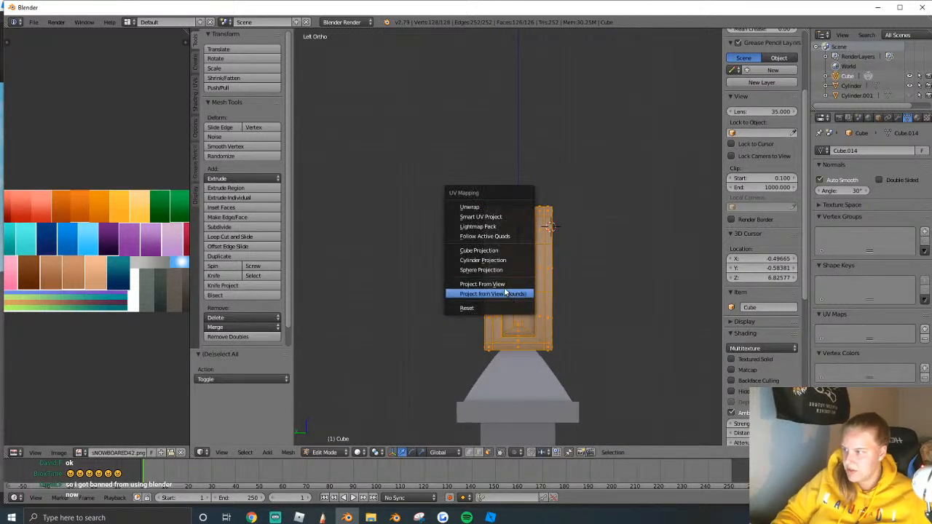
pyautogui.click(515, 293)
# Shrink the taco's UVs onto the yellow-orange palette swatch and display the model with Texture viewport shading.
pyautogui.press('g')
pyautogui.click(159, 211)
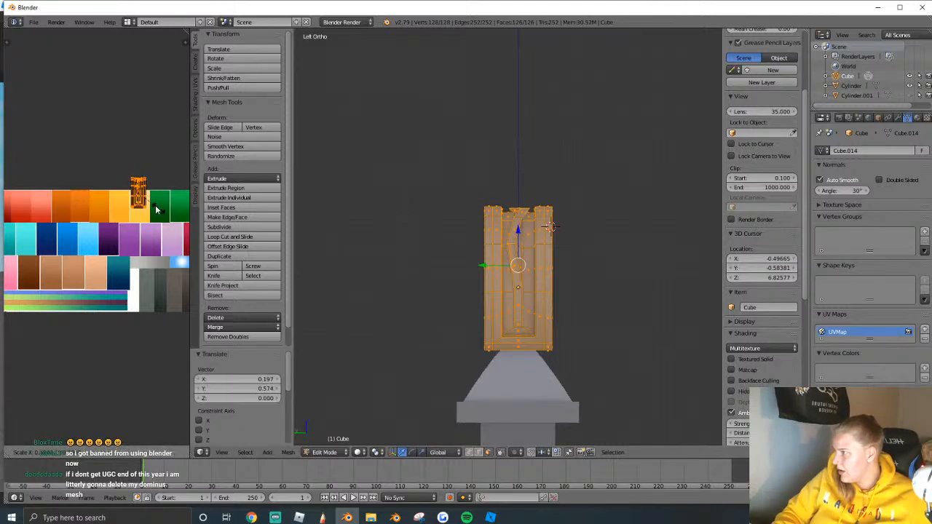
pyautogui.press('g')
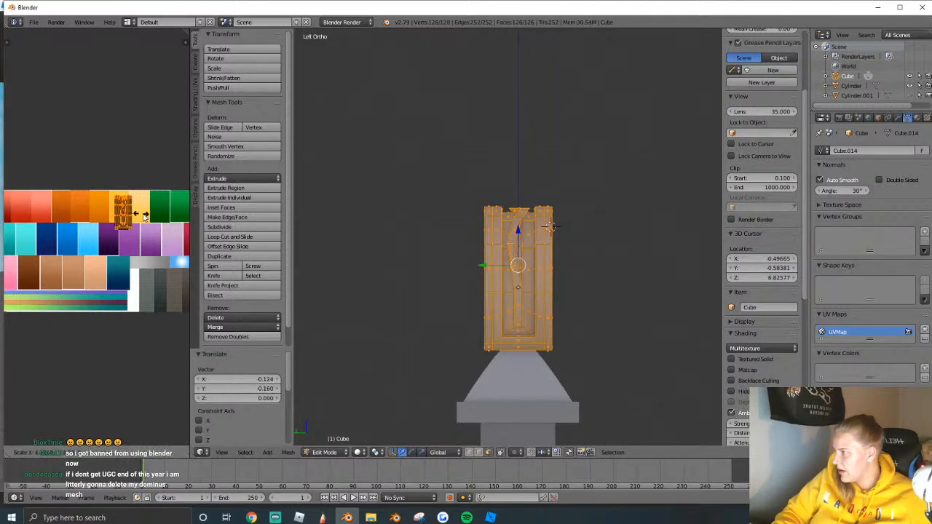
pyautogui.click(125, 213)
pyautogui.click(359, 452)
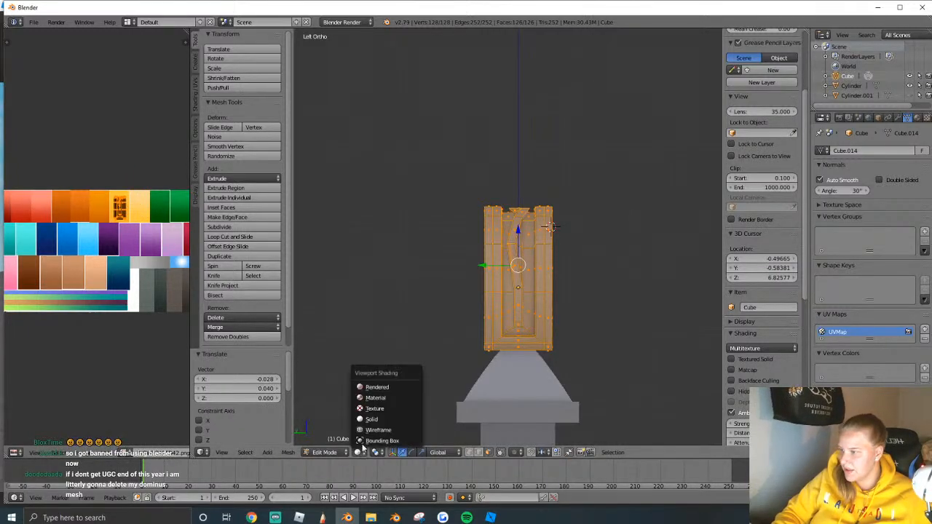
pyautogui.click(374, 410)
pyautogui.press('Tab')
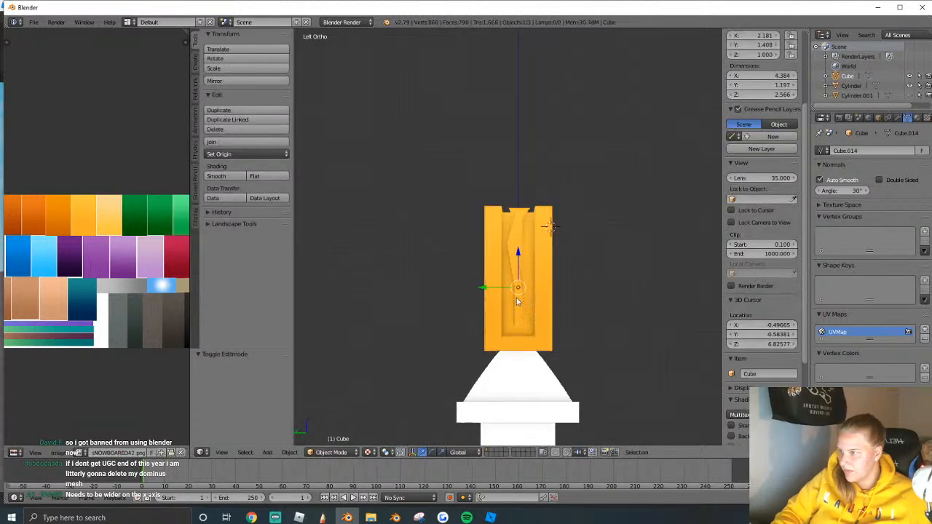
# Select the taco's recessed filling geometry and move its UVs onto a light brown palette swatch.
pyautogui.press('Tab')
pyautogui.press('a')
pyautogui.press('l')
pyautogui.press('g')
pyautogui.click(49, 319)
pyautogui.scroll(1, 49, 319)
pyautogui.moveTo(50, 319); pyautogui.dragTo(140, 316, button='middle')
pyautogui.press('g')
pyautogui.click(109, 315)
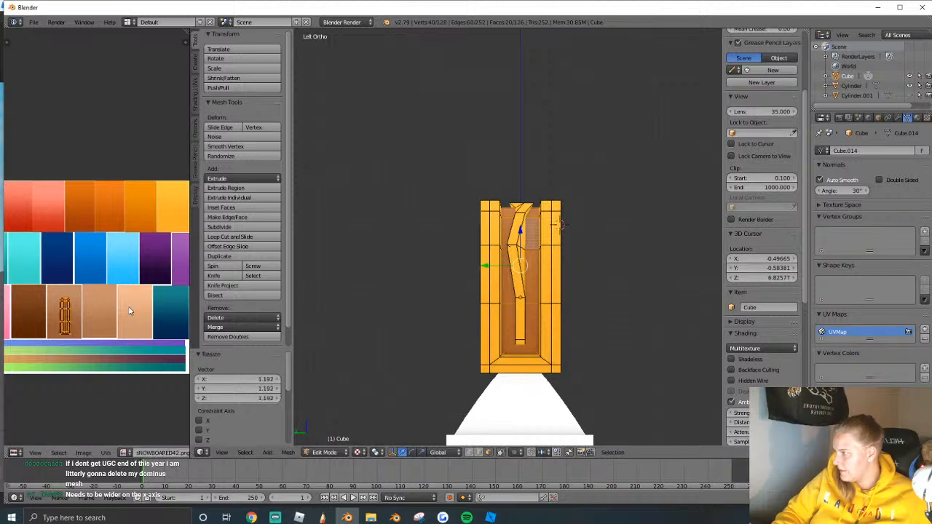
# Select the faces of the wavy strip along the taco's filling, from one end over the top to the other.
pyautogui.press('Tab')
pyautogui.press('Tab')
pyautogui.press('l')
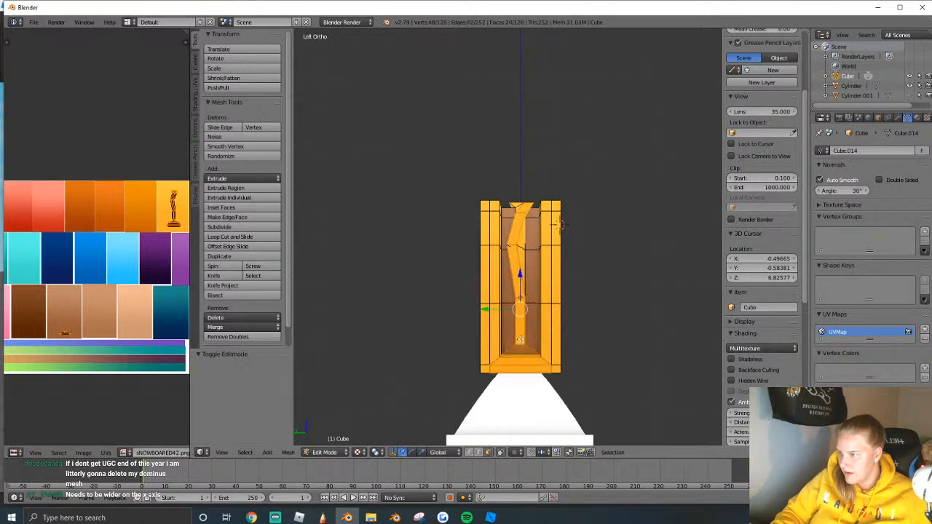
pyautogui.hotkey('shift', 'f')
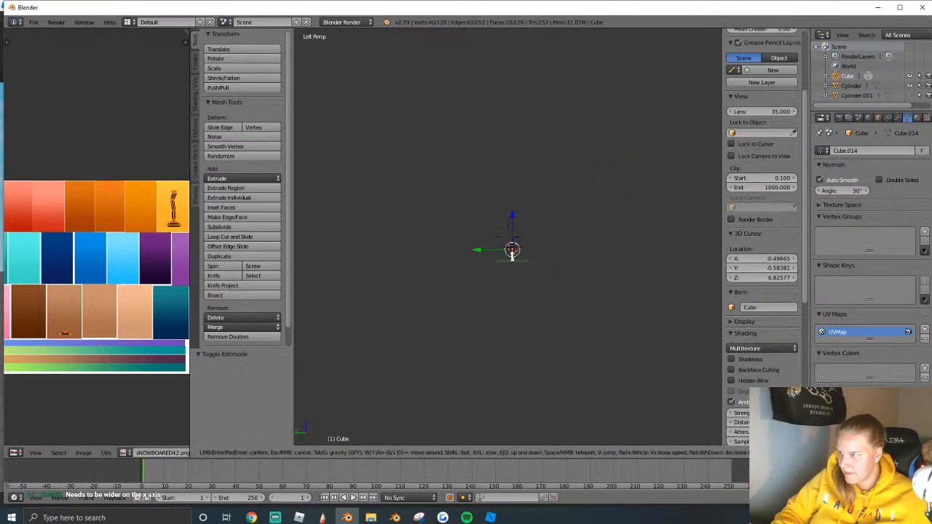
pyautogui.press('w')
pyautogui.press('d')
pyautogui.press('a')
pyautogui.press('w')
pyautogui.press('s')
pyautogui.press('d')
pyautogui.press('w')
pyautogui.press('Return')
pyautogui.keyDown('alt'); pyautogui.rightClick(544, 194); pyautogui.keyUp('alt')
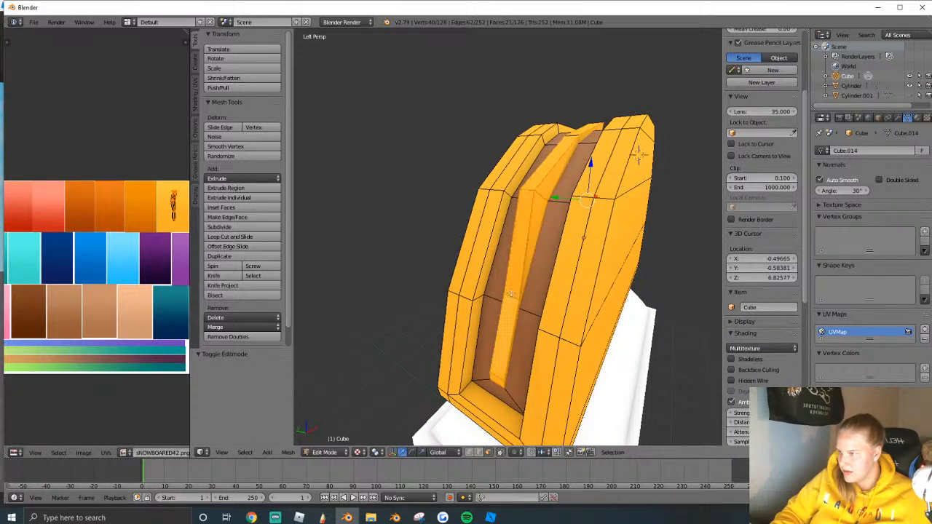
pyautogui.keyDown('alt'); pyautogui.keyDown('shift'); pyautogui.rightClick(531, 184); pyautogui.keyUp('shift'); pyautogui.keyUp('alt')
pyautogui.hotkey('shift', 'f')
pyautogui.press('s')
pyautogui.press('w')
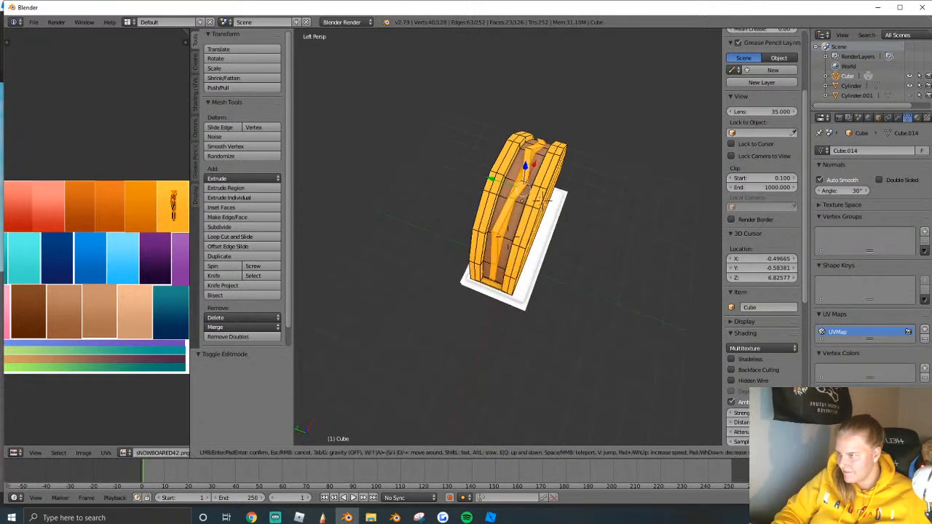
pyautogui.press('Escape')
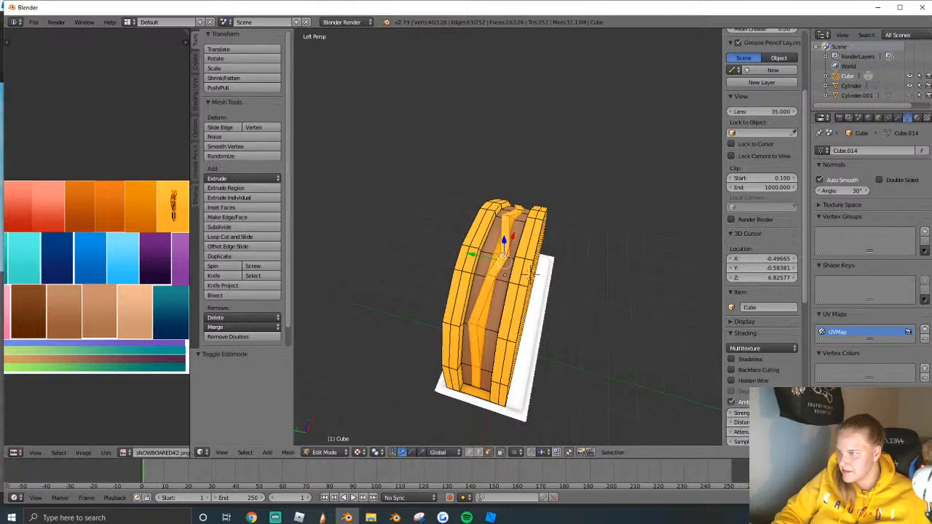
pyautogui.hotkey('shift', 'f')
pyautogui.press('d')
pyautogui.click(529, 231)
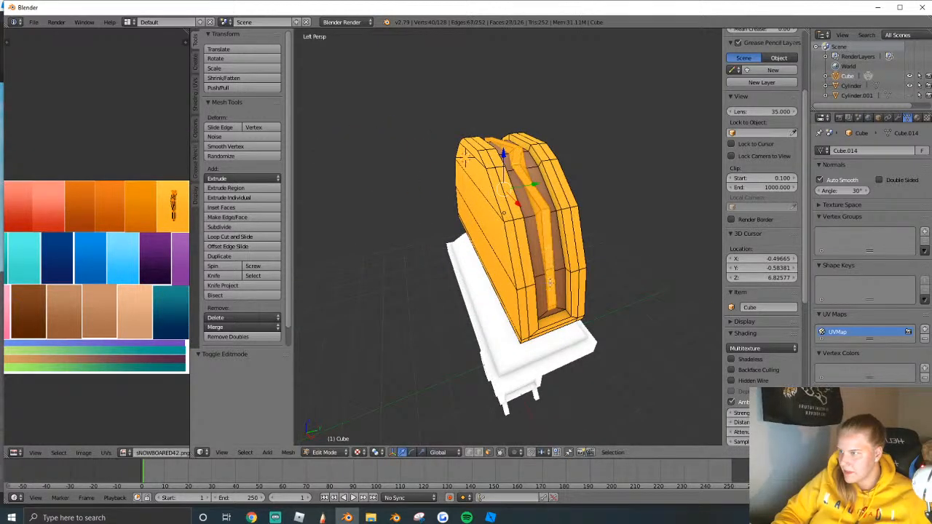
# Move the wavy strip's UVs onto a green palette swatch and return to Object Mode.
pyautogui.click(38, 267)
pyautogui.moveTo(147, 260); pyautogui.dragTo(88, 260, button='middle')
pyautogui.press('g')
pyautogui.click(167, 228)
pyautogui.moveTo(167, 230); pyautogui.dragTo(86, 243, button='middle')
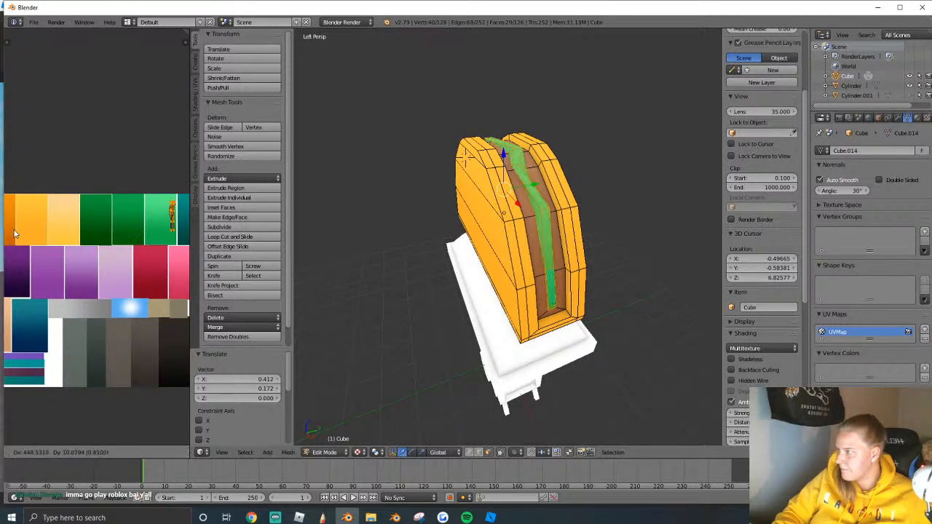
pyautogui.press('Tab')
# Scale the taco up uniformly by 1.142 and check its proportions against the cart.
pyautogui.hotkey('shift', 'f')
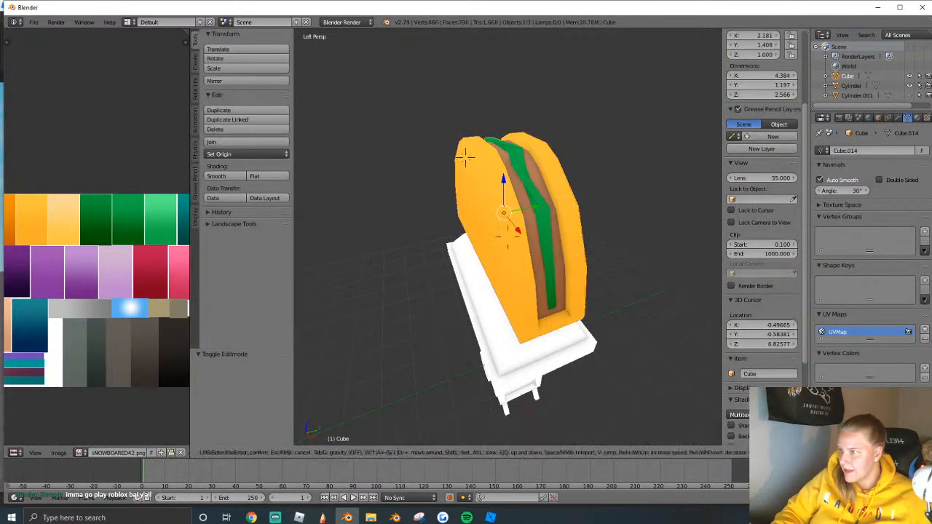
pyautogui.press('s')
pyautogui.press('w')
pyautogui.press('Escape')
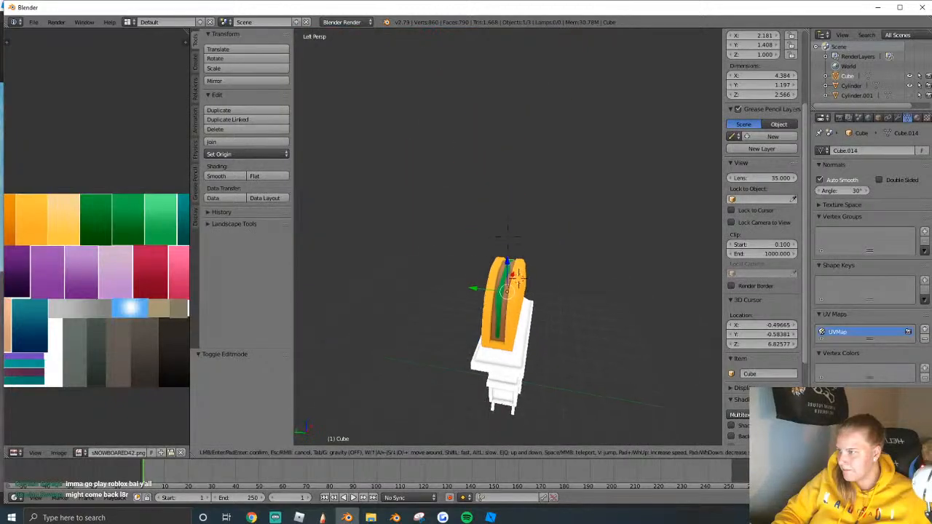
pyautogui.press('s')
pyautogui.click(521, 281)
pyautogui.hotkey('shift', 'f')
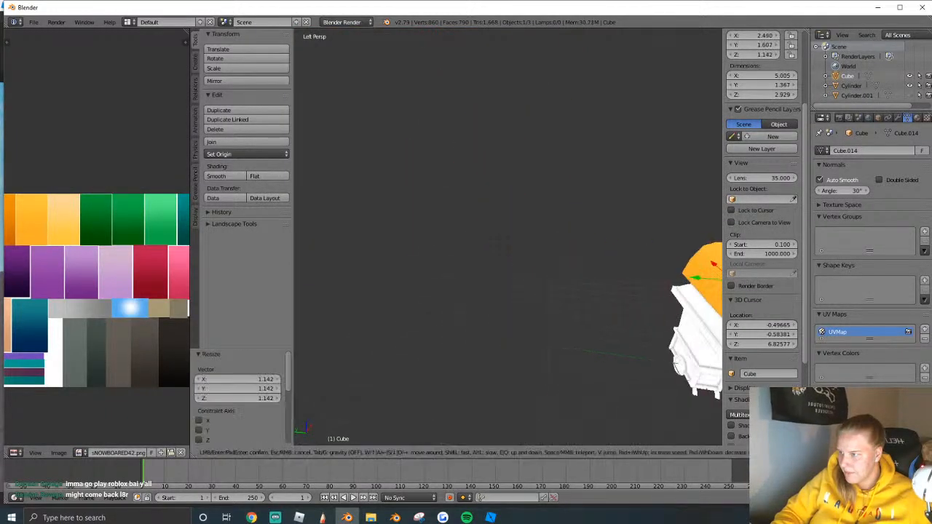
pyautogui.press('w')
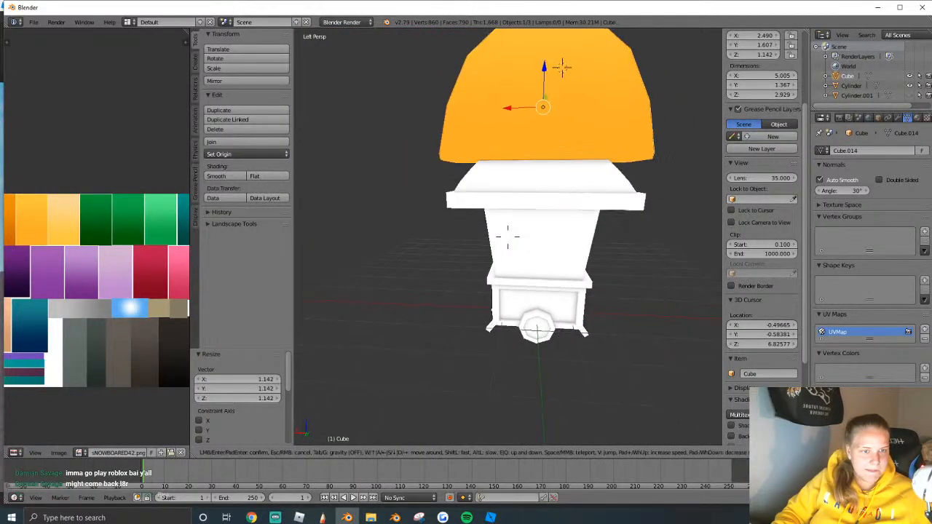
pyautogui.press('s')
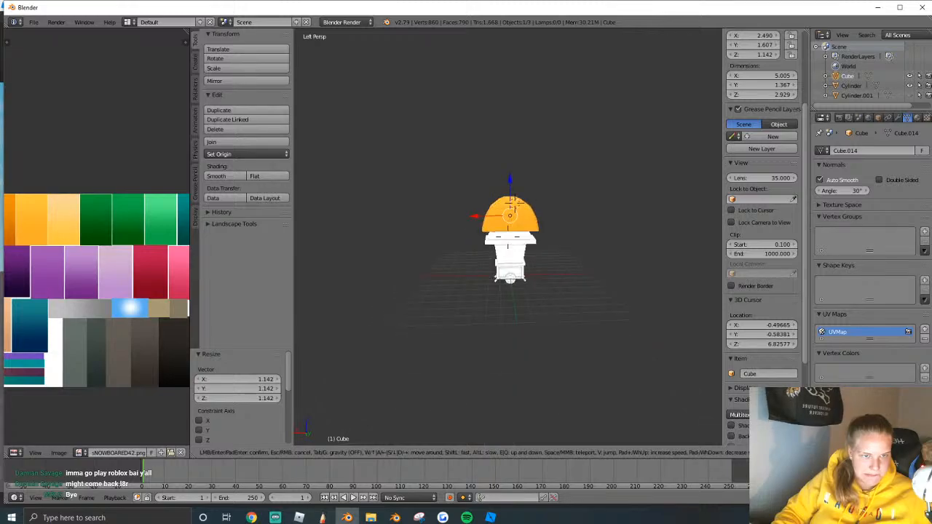
pyautogui.press('w')
pyautogui.press('s')
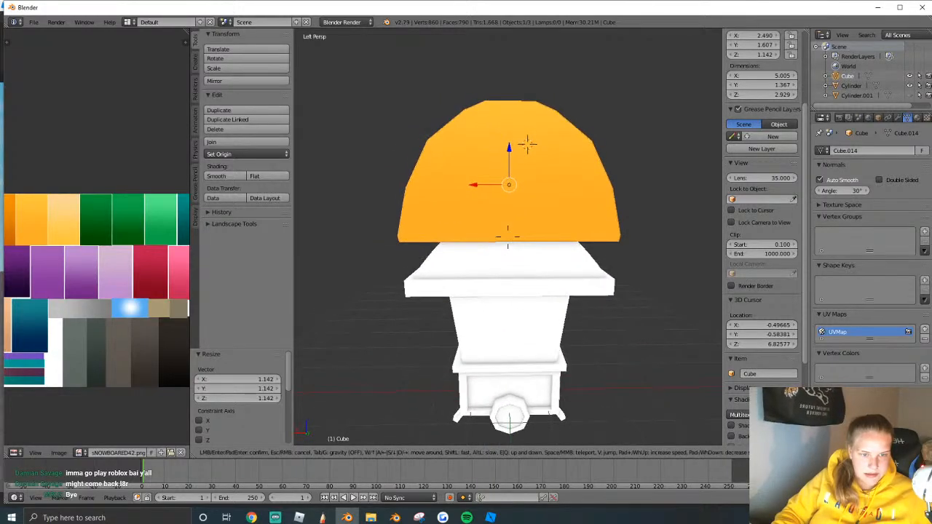
pyautogui.click(508, 237)
# Select the cart and unwrap its entire mesh with Project From View from the front orthographic view.
pyautogui.rightClick(516, 273)
pyautogui.click(219, 454)
pyautogui.click(247, 335)
pyautogui.click(221, 453)
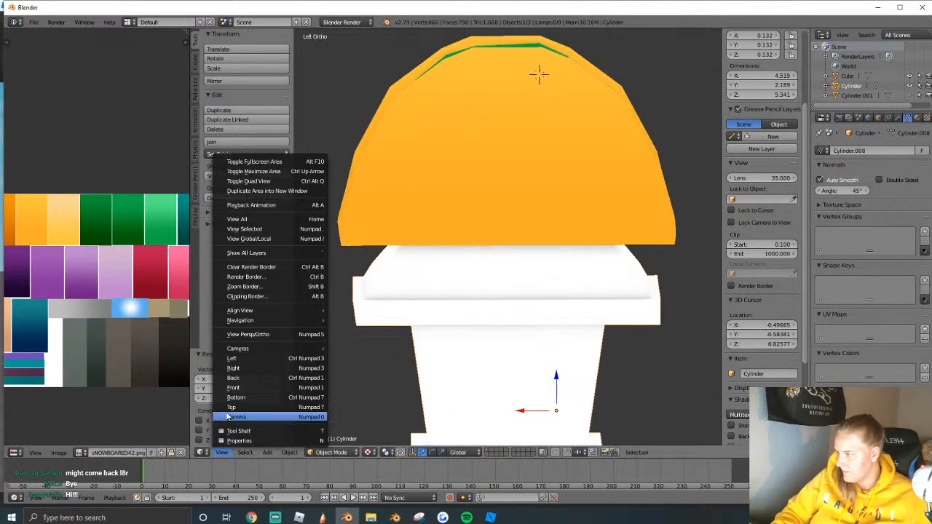
pyautogui.click(233, 369)
pyautogui.keyDown('shift'); pyautogui.moveTo(433, 295); pyautogui.dragTo(339, 281, button='middle'); pyautogui.keyUp('shift')
pyautogui.keyDown('shift'); pyautogui.moveTo(482, 296); pyautogui.dragTo(501, 229, button='middle'); pyautogui.keyUp('shift')
pyautogui.press('KP_5')
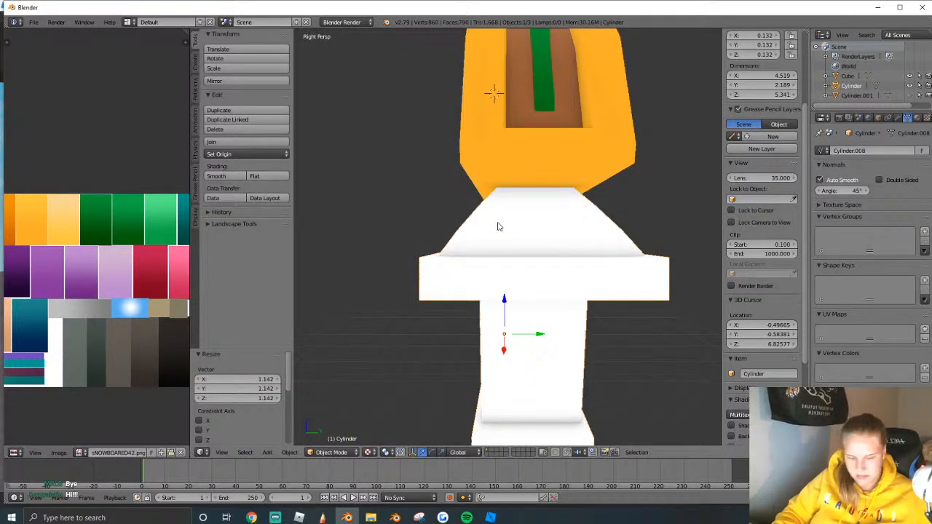
pyautogui.press('KP_5')
pyautogui.press('KP_1')
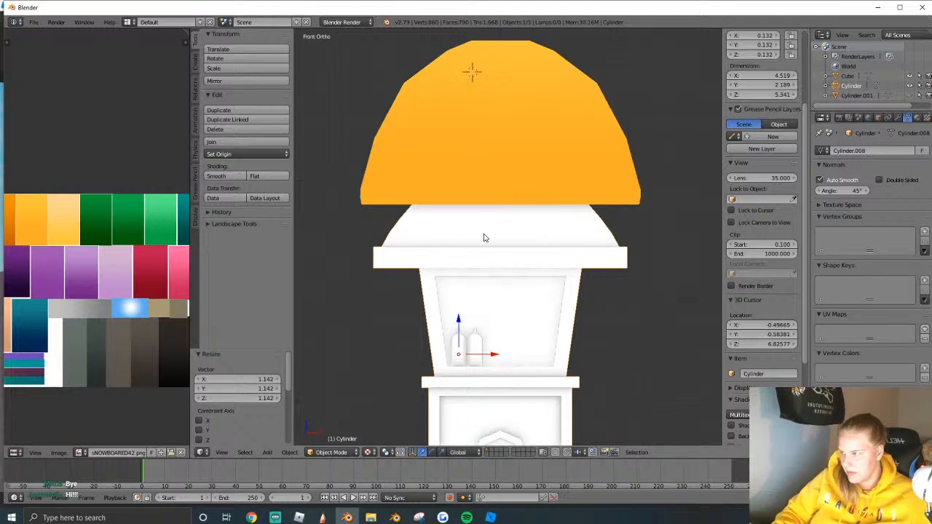
pyautogui.keyDown('shift'); pyautogui.moveTo(485, 236); pyautogui.dragTo(513, 214, button='middle'); pyautogui.keyUp('shift')
pyautogui.press('Tab')
pyautogui.press('a')
pyautogui.press('u')
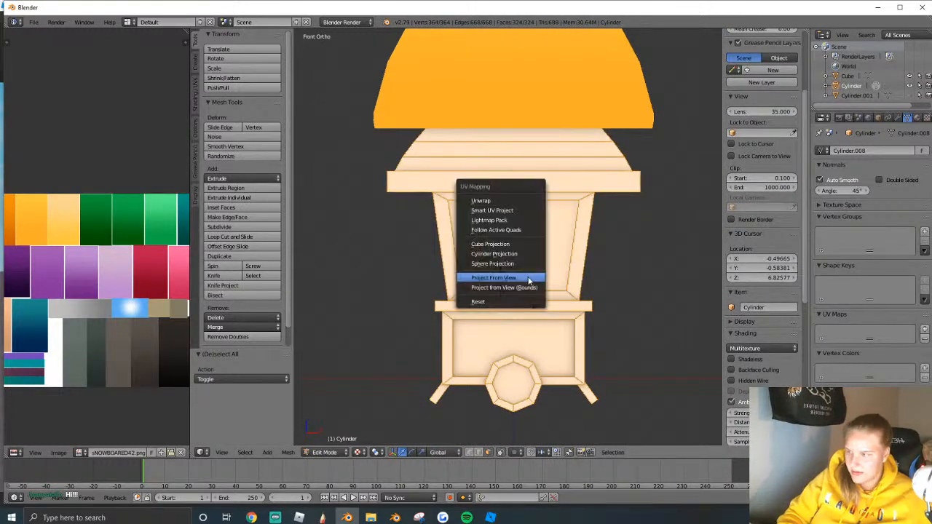
pyautogui.click(529, 280)
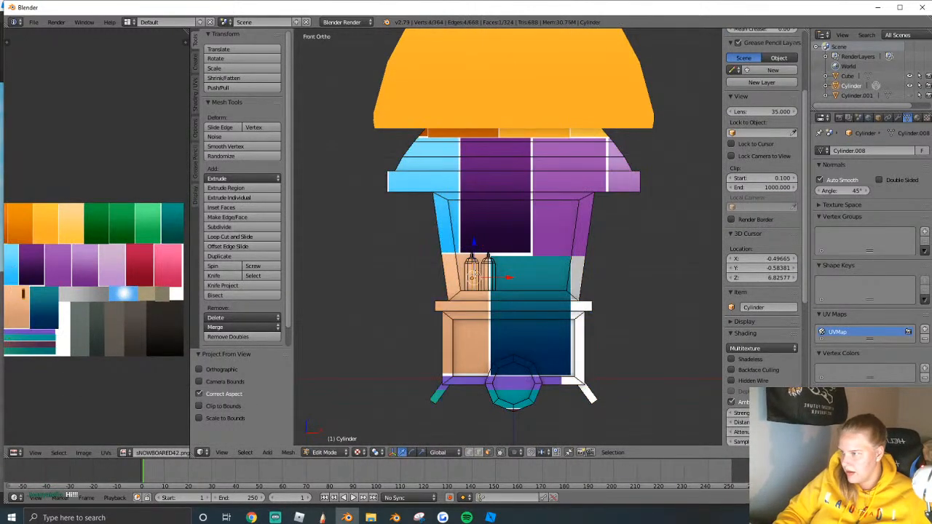
# Select both sauce bottles on the cart's counter and move their shrunken UVs onto a red palette swatch.
pyautogui.hotkey('ctrl', 'l')
pyautogui.scroll(-1, 90, 303)
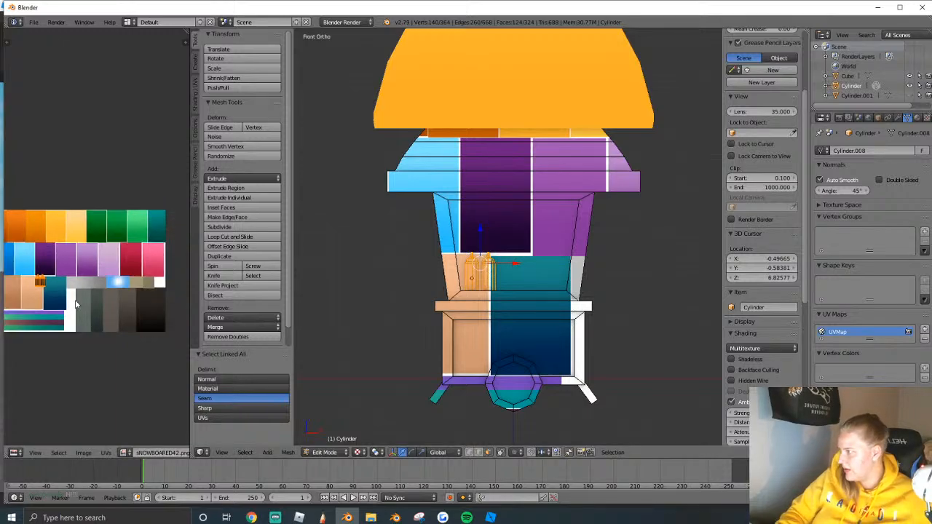
pyautogui.scroll(2, 90, 272)
pyautogui.press('g')
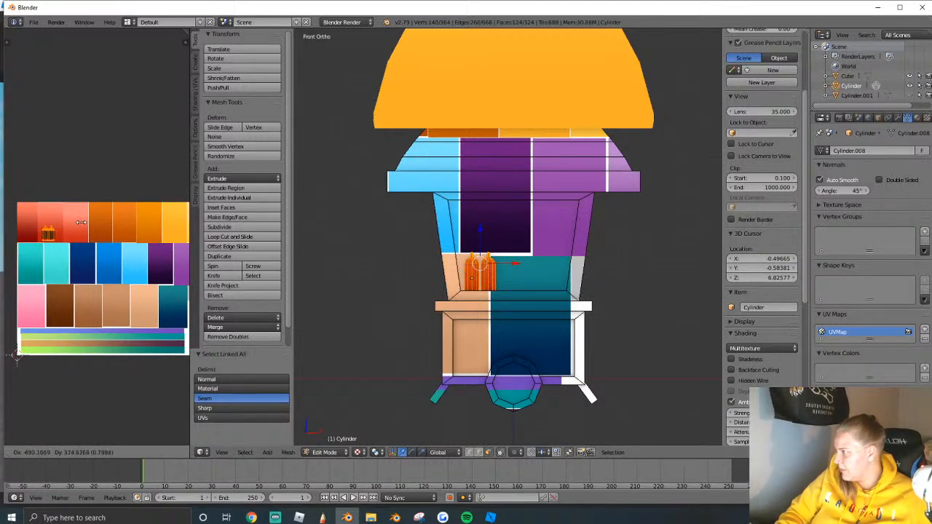
pyautogui.click(80, 222)
# Select only the right-hand sauce bottle and move its UVs onto the yellow palette swatch.
pyautogui.hotkey('ctrl', 'l')
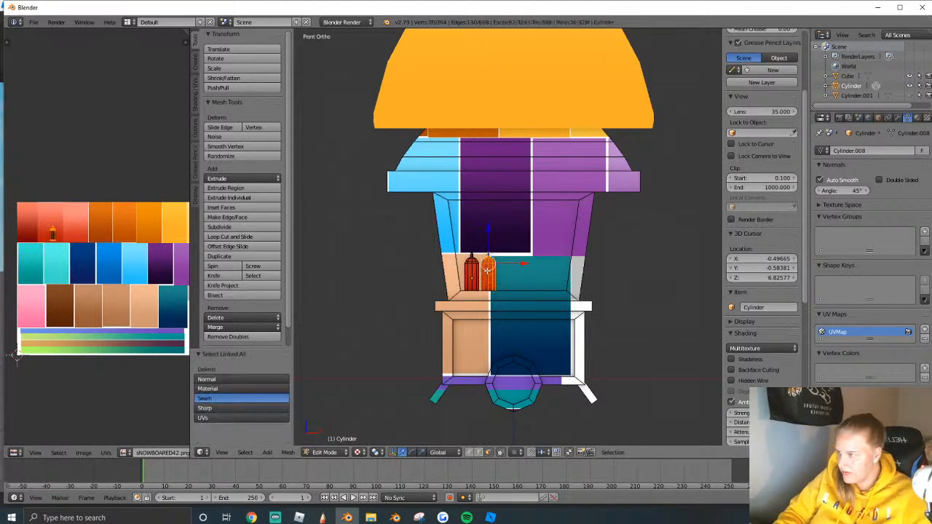
pyautogui.press('g')
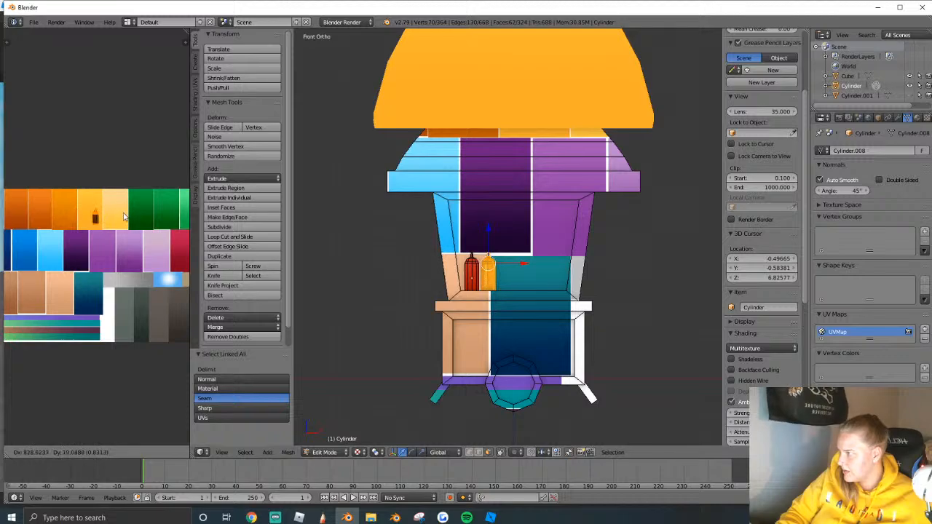
pyautogui.click(124, 215)
pyautogui.press('Tab')
pyautogui.press('Tab')
# Shrink the UVs of the panel behind the bottles, place them on the light grey gradient, and rotate them 90 degrees.
pyautogui.rightClick(464, 210)
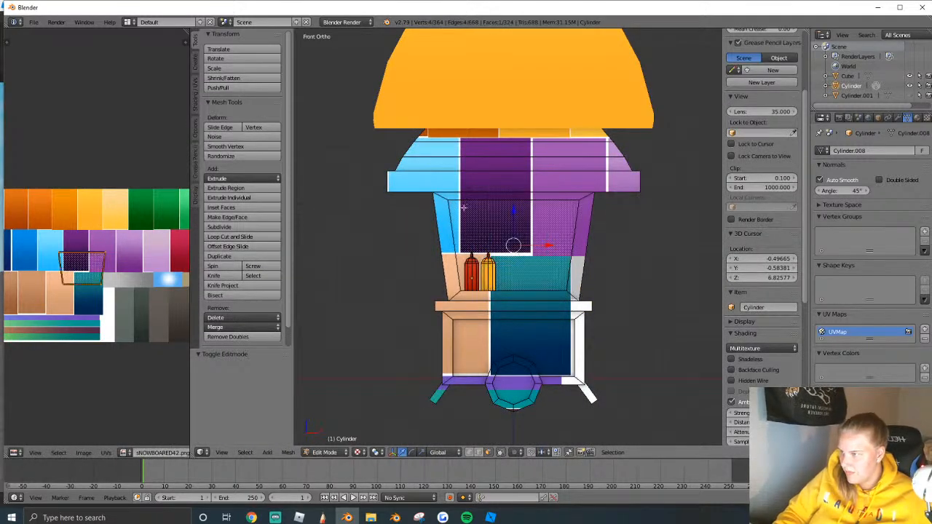
pyautogui.press('s')
pyautogui.click(87, 277)
pyautogui.press('g')
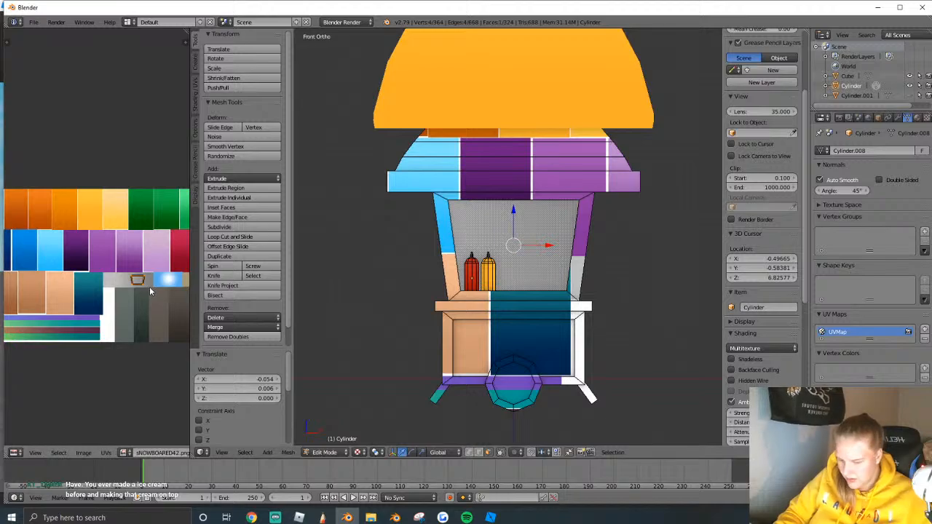
pyautogui.write('r90')
pyautogui.press('Return')
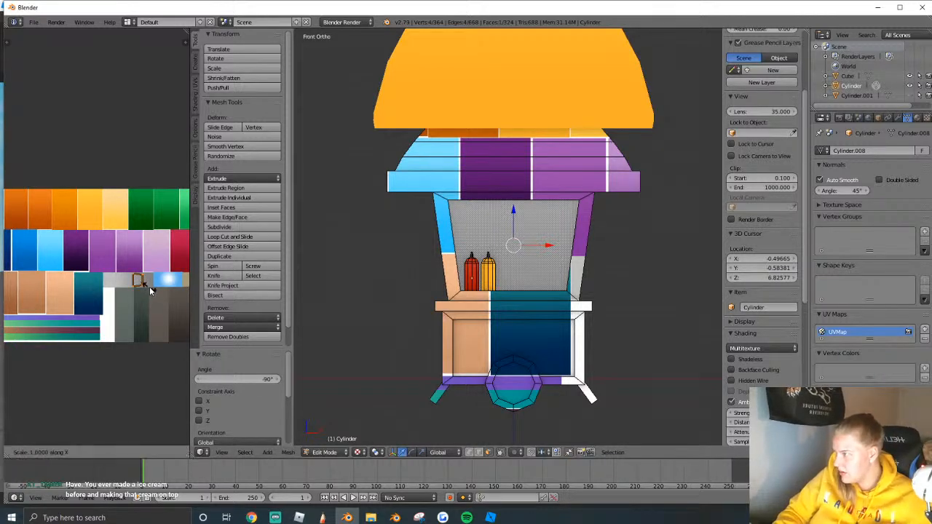
# Scale the back panel's UVs to widen them within the light grey gradient.
pyautogui.click(179, 293)
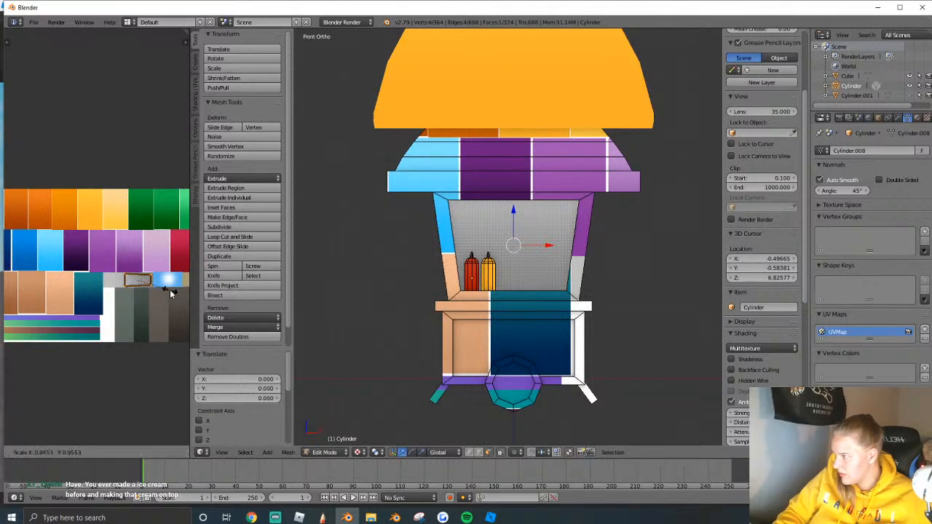
pyautogui.press('Tab')
pyautogui.press('Tab')
pyautogui.scroll(-1, 502, 199)
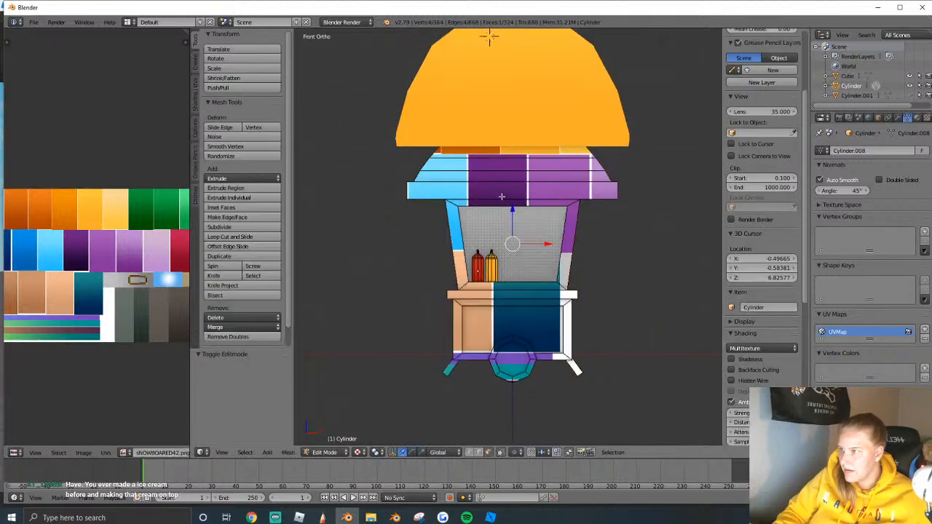
# Select the face loops of the roof's overhanging rim, including its underside, and place their shrunken UVs on an orange swatch.
pyautogui.keyDown('alt'); pyautogui.rightClick(615, 187); pyautogui.keyUp('alt')
pyautogui.hotkey('shift', 'f')
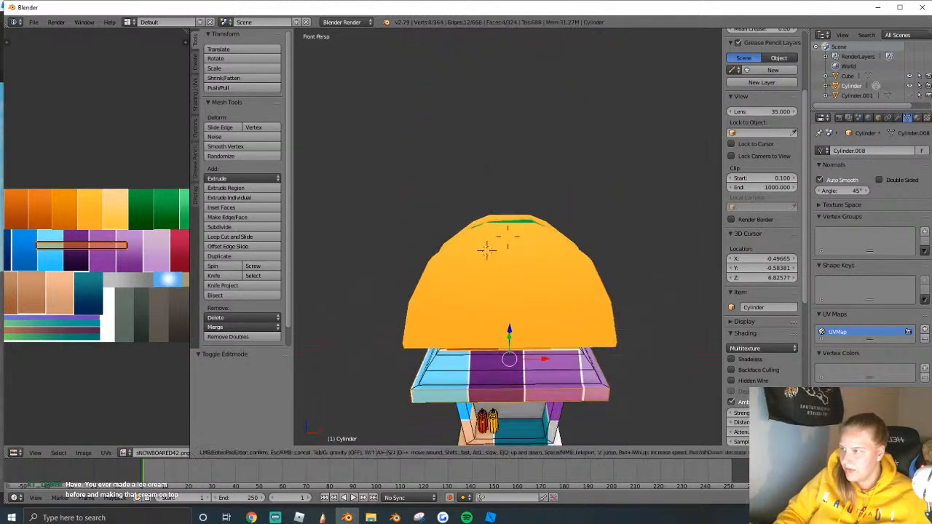
pyautogui.press('Return')
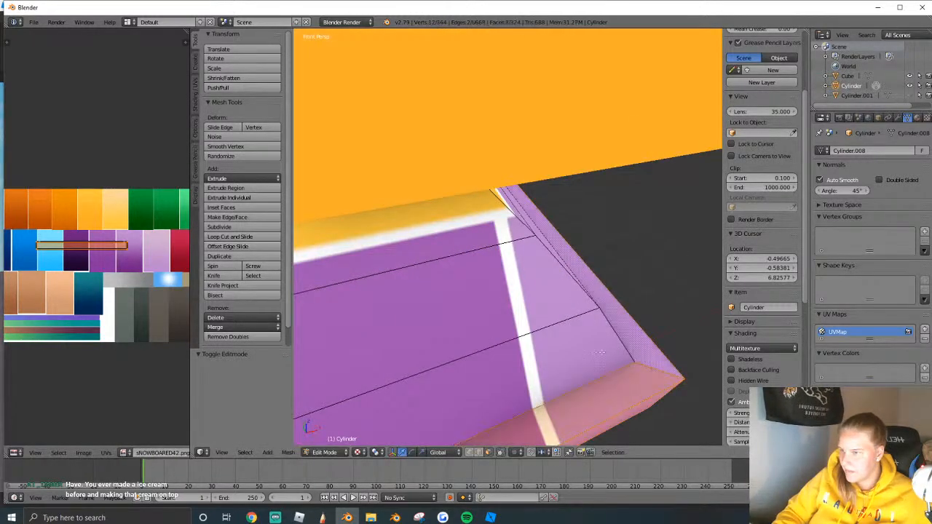
pyautogui.press('Home')
pyautogui.scroll(3, 469, 191)
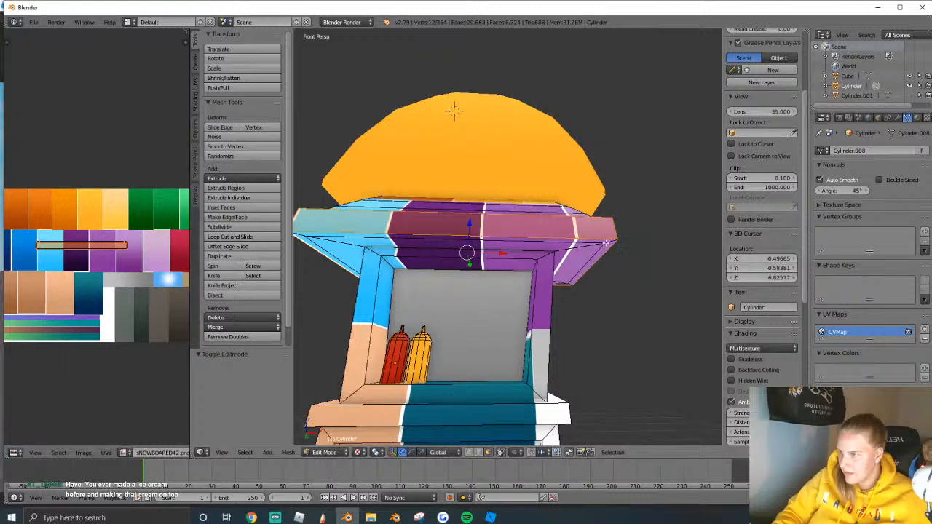
pyautogui.press('s')
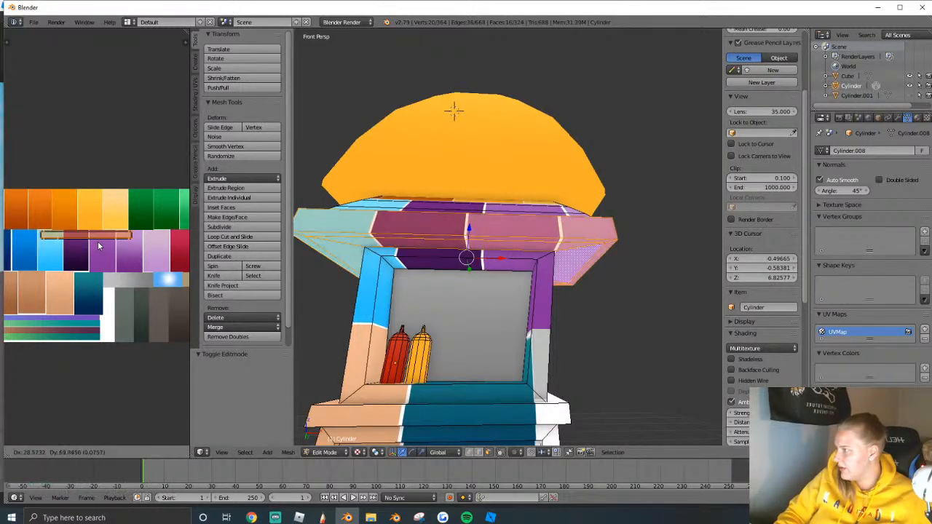
pyautogui.click(111, 235)
pyautogui.click(112, 254)
pyautogui.press('g')
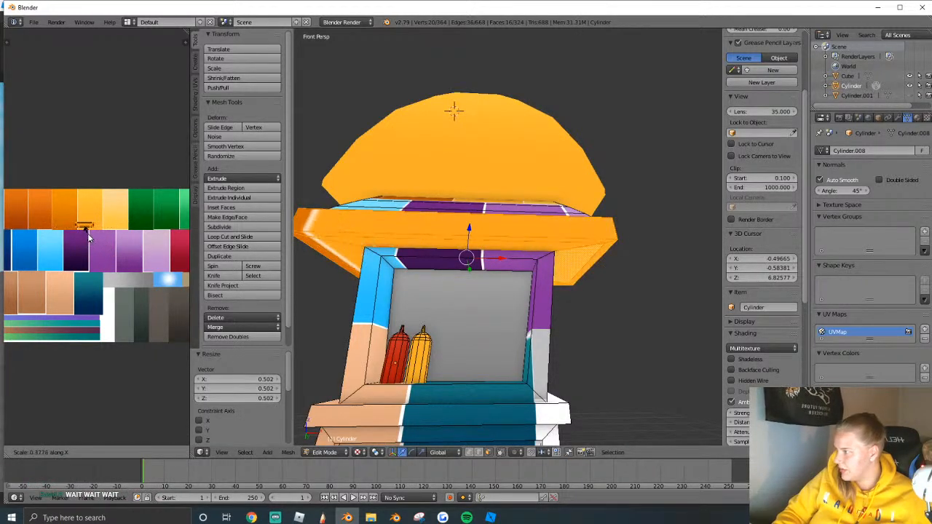
# Select the lowest sloped band of the roof and place its shrunken UVs on a green swatch.
pyautogui.hotkey('shift', 'f')
pyautogui.press('e')
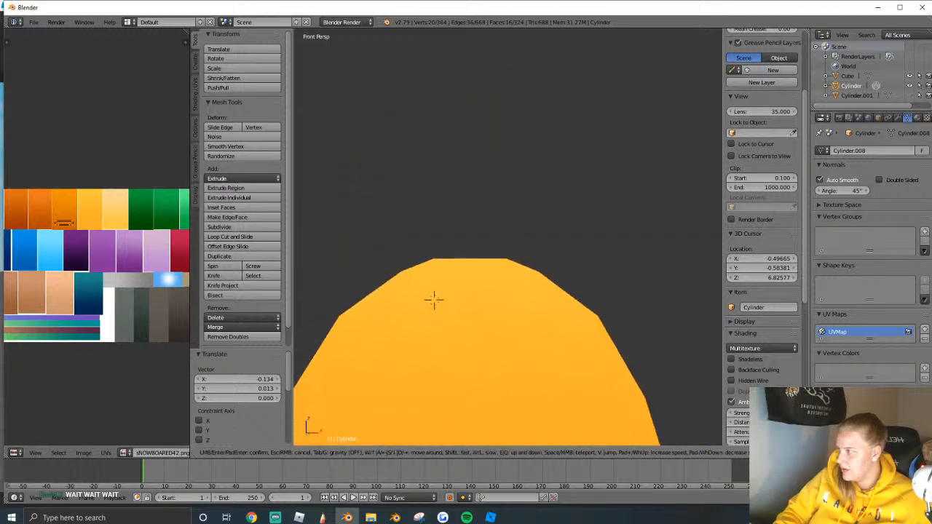
pyautogui.click(610, 319)
pyautogui.keyDown('alt'); pyautogui.rightClick(640, 304); pyautogui.keyUp('alt')
pyautogui.press('g')
pyautogui.click(170, 252)
pyautogui.press('s')
pyautogui.click(160, 223)
pyautogui.press('g')
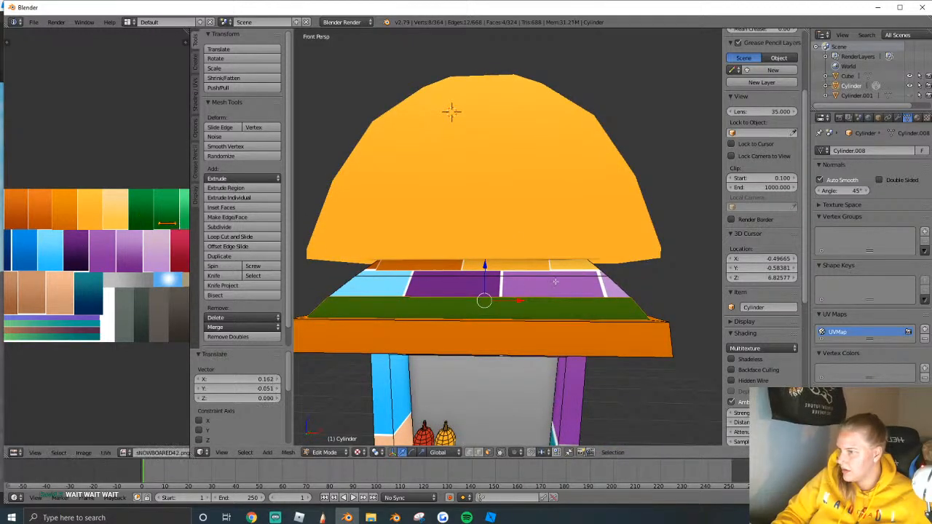
# Select the second sloped band of the roof and shrink its UVs onto the orange swatch.
pyautogui.keyDown('alt'); pyautogui.rightClick(613, 282); pyautogui.keyUp('alt')
pyautogui.press('g')
pyautogui.click(73, 219)
pyautogui.press('s')
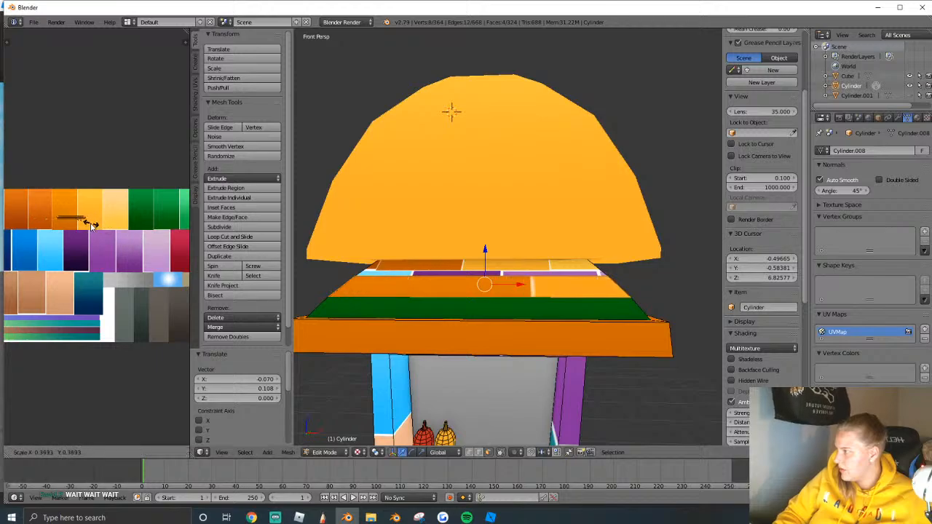
# Select the third sloped band of the roof and shrink its UVs onto a green swatch.
pyautogui.keyDown('alt'); pyautogui.rightClick(420, 280); pyautogui.keyUp('alt')
pyautogui.press('s')
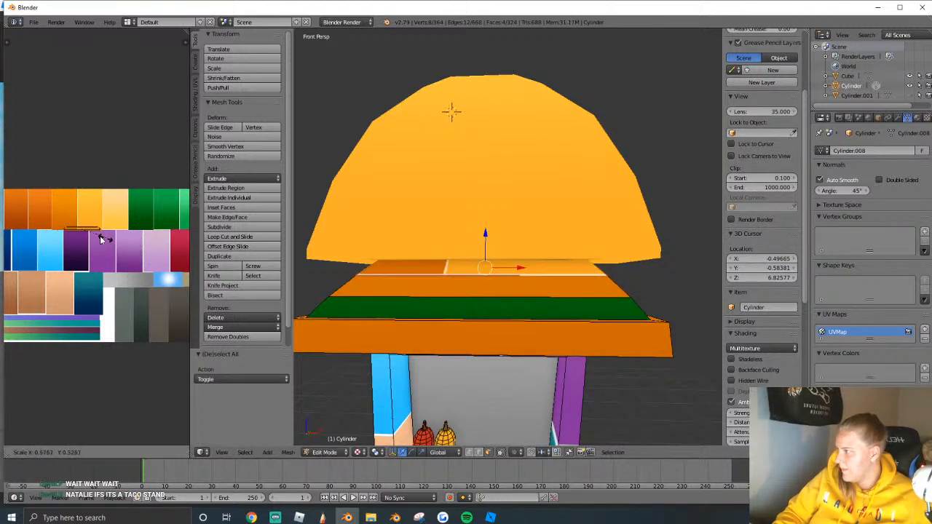
pyautogui.click(131, 248)
pyautogui.press('g')
pyautogui.press('Tab')
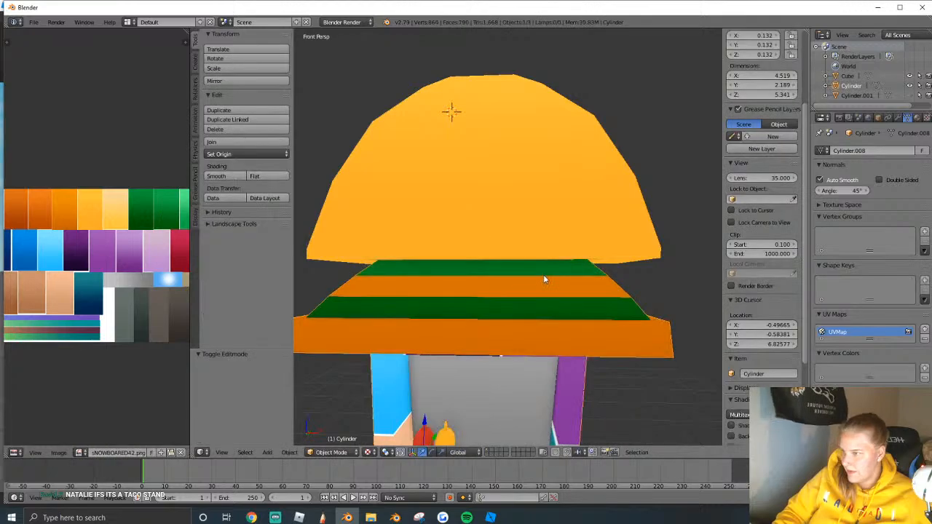
# Select the taco above the cart and hide it to expose the top of the roof.
pyautogui.hotkey('shift', 'f')
pyautogui.press('s')
pyautogui.press('w')
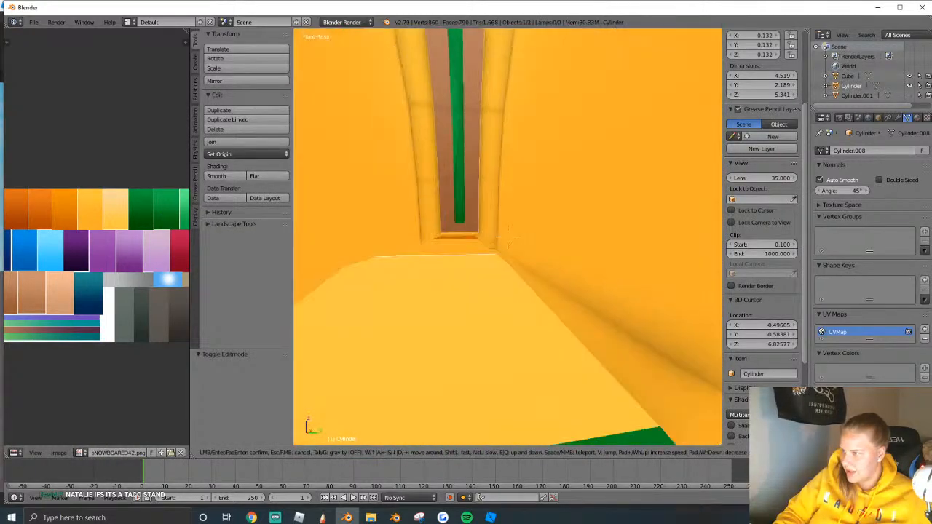
pyautogui.click(508, 235)
pyautogui.rightClick(587, 288)
pyautogui.press('Tab')
pyautogui.press('Tab')
pyautogui.hotkey('shift', 'f')
pyautogui.press('Escape')
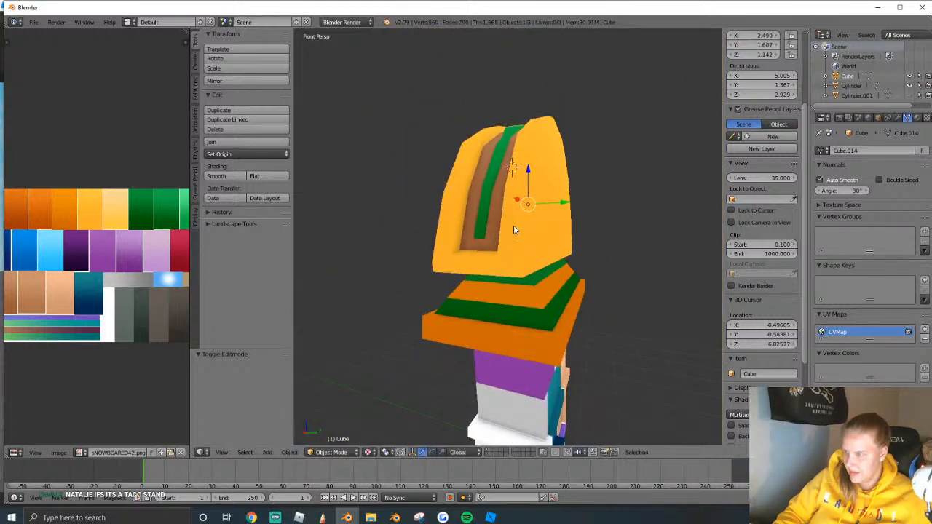
pyautogui.press('h')
# Place the shrunken UVs of the roof's topmost band and cap on the orange swatch, and unhide the taco.
pyautogui.rightClick(515, 268)
pyautogui.press('Tab')
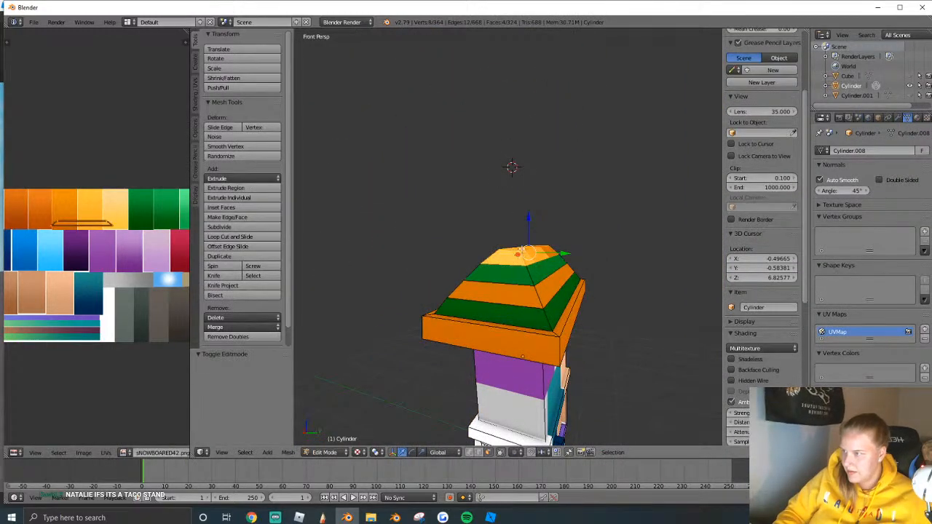
pyautogui.click(110, 232)
pyautogui.press('g')
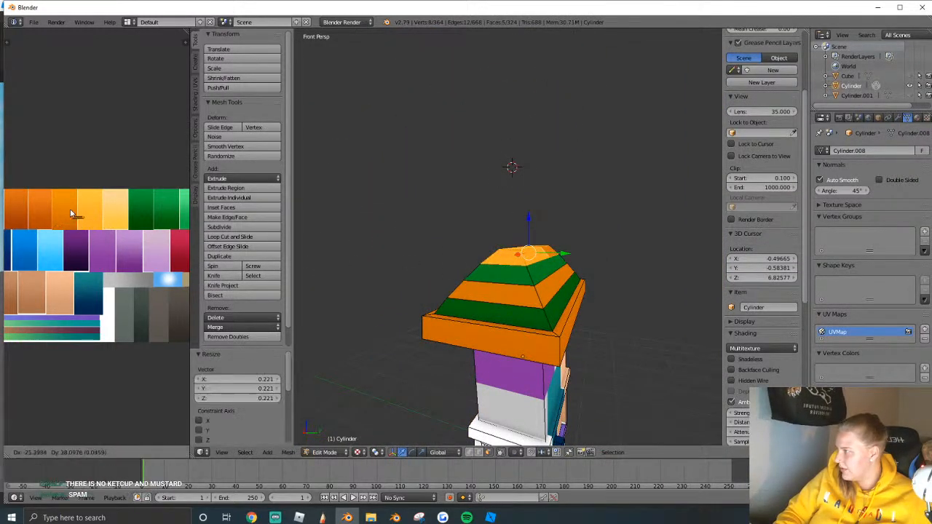
pyautogui.press('Tab')
pyautogui.click(909, 75)
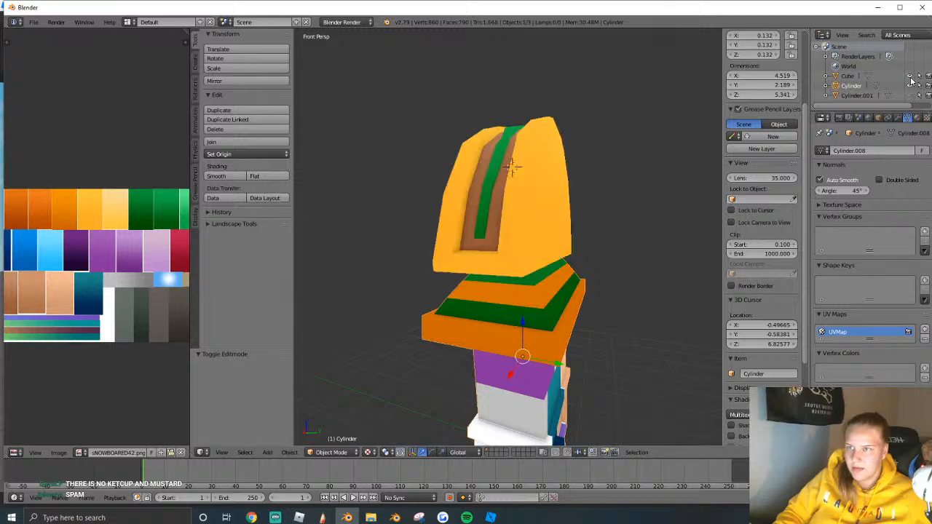
# Select the linked serving-window frame and place its shrunken UVs on the orange swatch.
pyautogui.moveTo(553, 218); pyautogui.dragTo(532, 269, button='middle')
pyautogui.press('Tab')
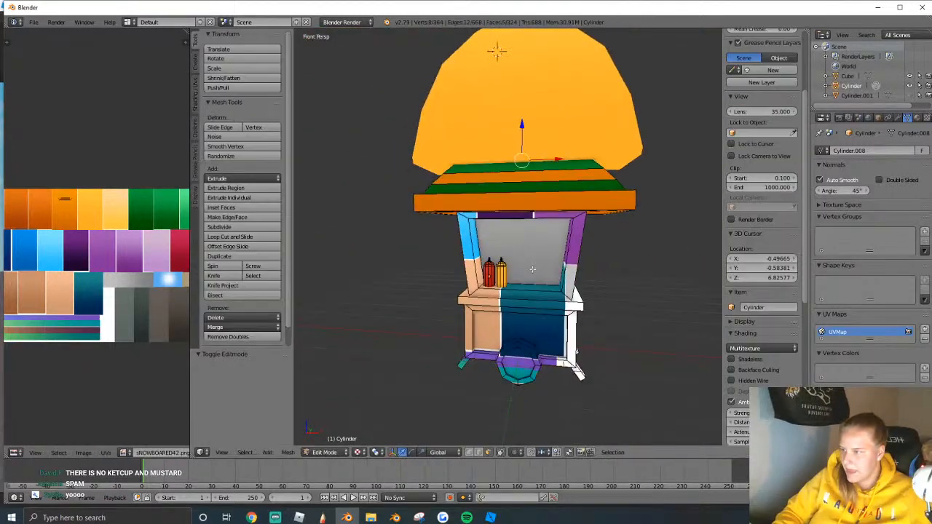
pyautogui.hotkey('ctrl', 'l')
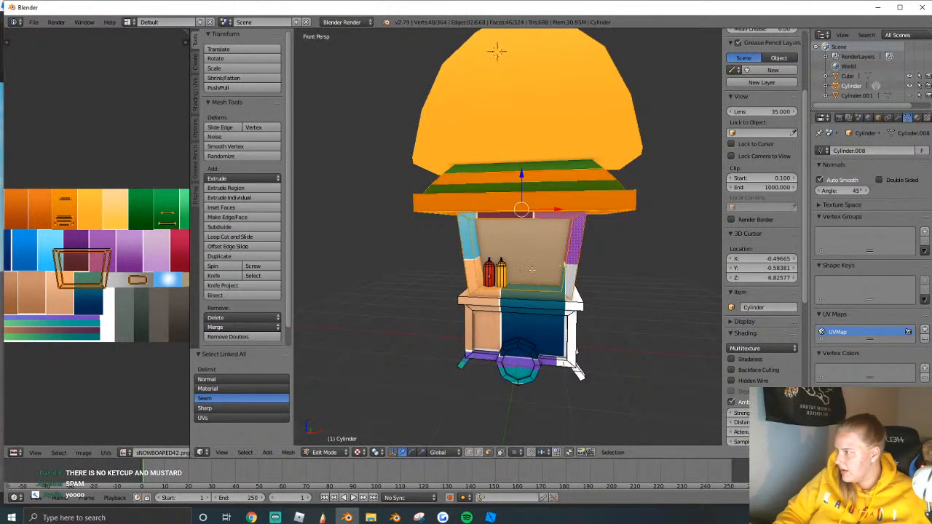
pyautogui.moveTo(52, 256); pyautogui.dragTo(71, 237, button='middle')
pyautogui.press('a')
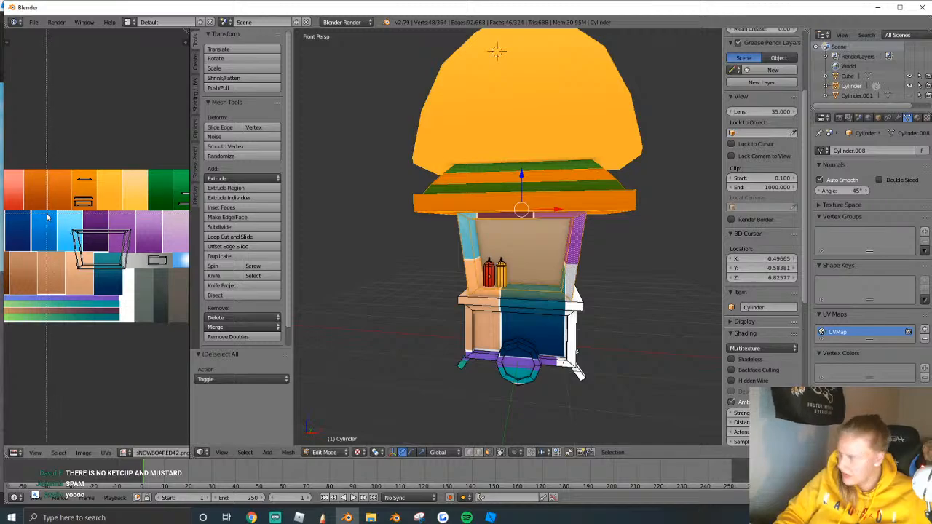
pyautogui.press('s')
pyautogui.click(110, 255)
pyautogui.press('g')
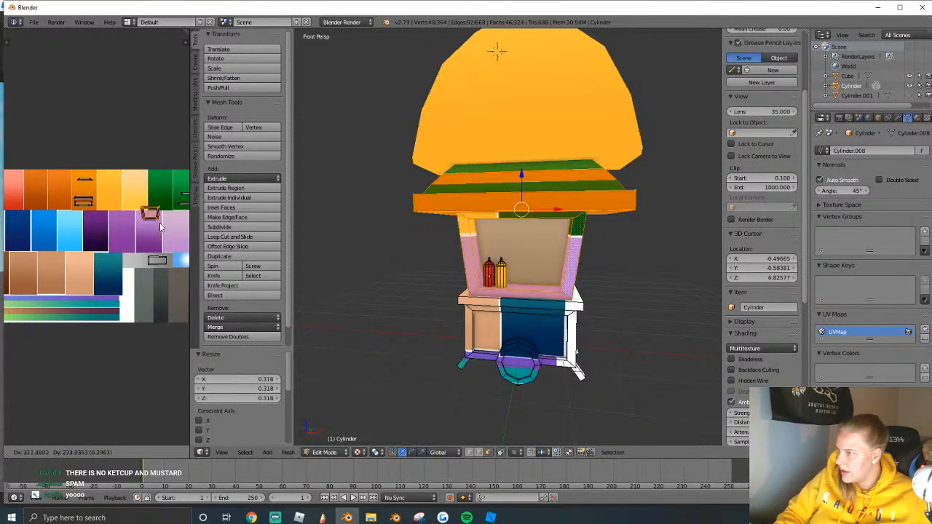
pyautogui.click(99, 200)
pyautogui.press('Tab')
pyautogui.press('Tab')
# Select all linked geometry of the lower cart body, then shrink and move its UVs onto the orange swatch.
pyautogui.hotkey('shift', 'f')
pyautogui.press('w')
pyautogui.click(509, 237)
pyautogui.rightClick(539, 306)
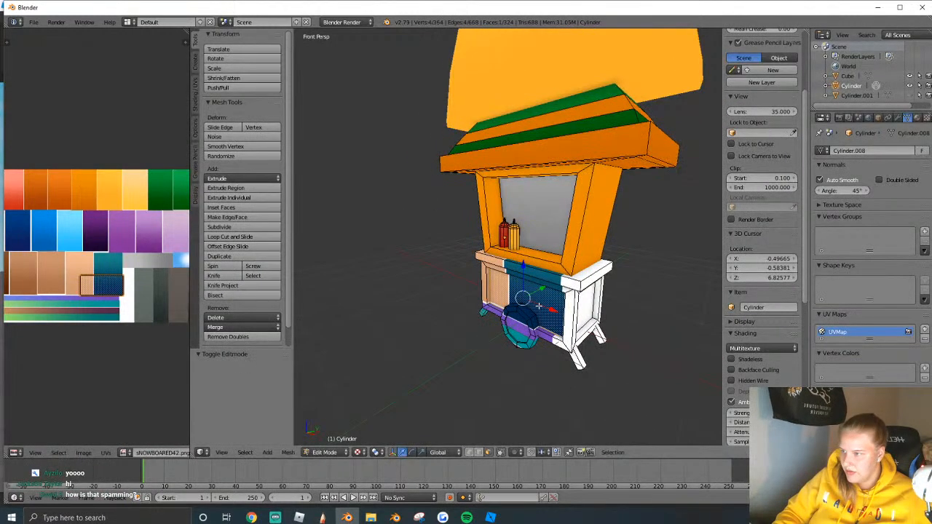
pyautogui.hotkey('shift', 'f')
pyautogui.press('w')
pyautogui.click(508, 228)
pyautogui.rightClick(492, 211)
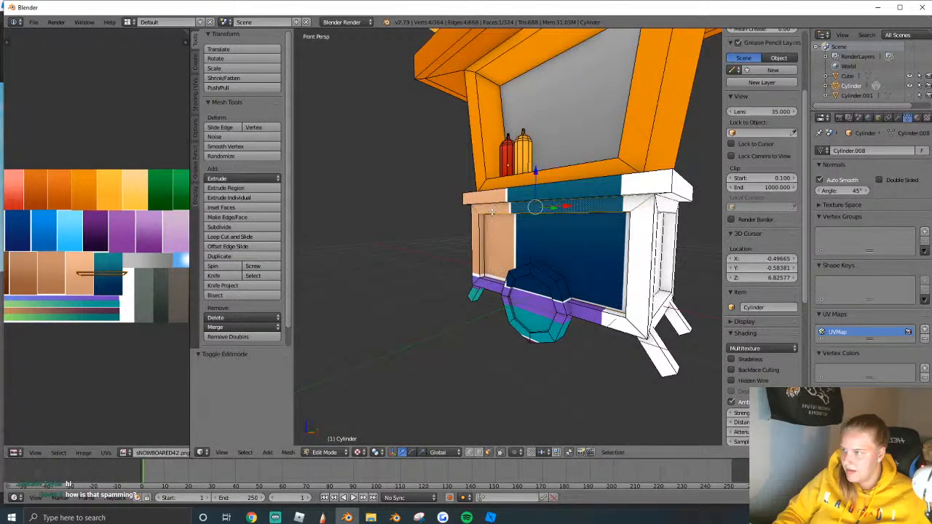
pyautogui.hotkey('ctrl', 'l')
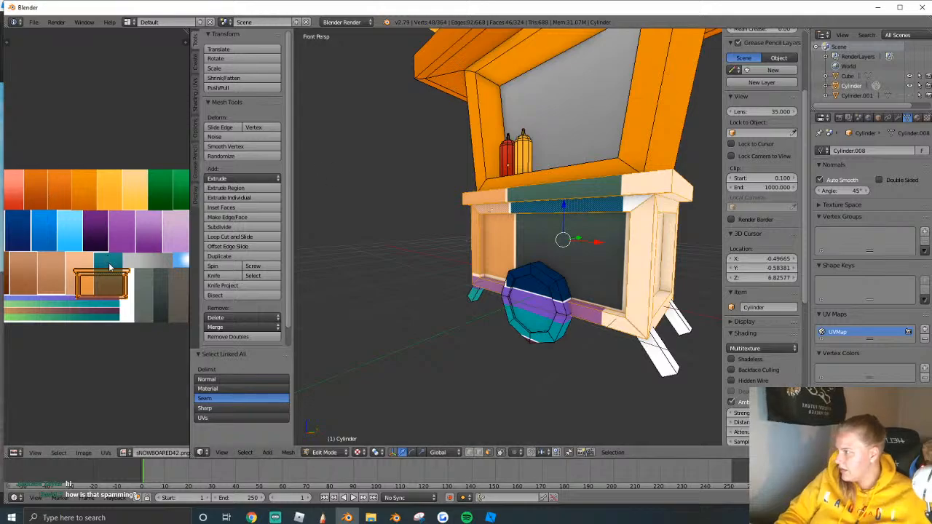
pyautogui.press('g')
pyautogui.click(129, 176)
pyautogui.scroll(1, 145, 211)
pyautogui.scroll(-1, 146, 211)
pyautogui.moveTo(163, 217); pyautogui.dragTo(147, 230, button='middle')
pyautogui.press('g')
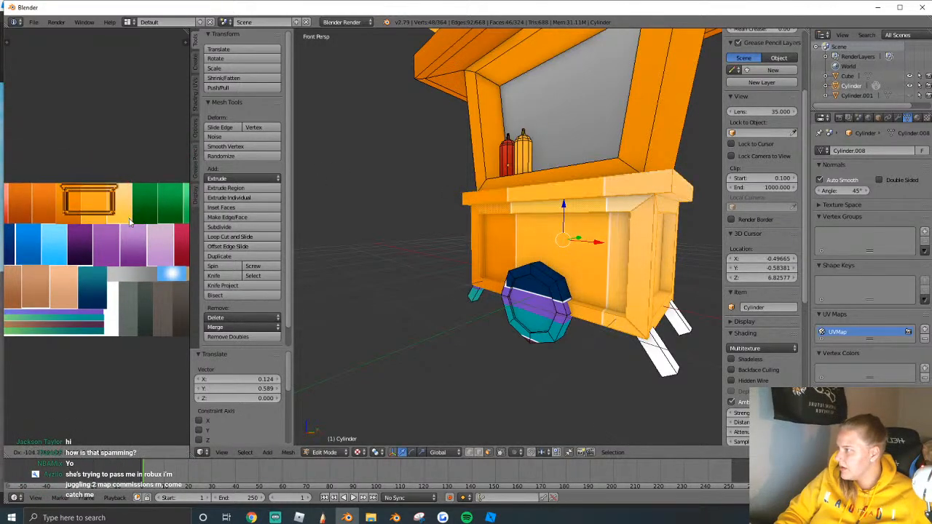
pyautogui.click(102, 207)
pyautogui.press('s')
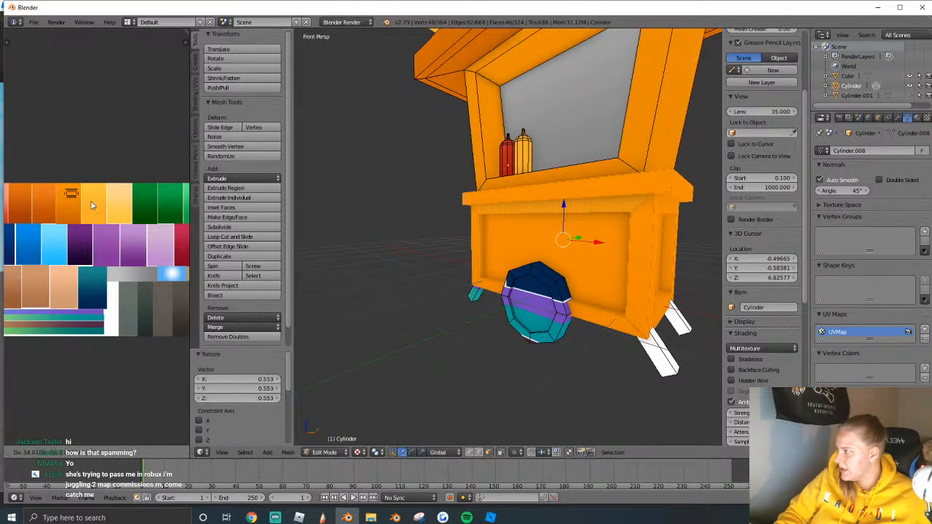
pyautogui.press('Tab')
pyautogui.press('Tab')
# Select the face loops of the counter ledge around the cart and move their UVs onto light grey.
pyautogui.hotkey('shift', 'f')
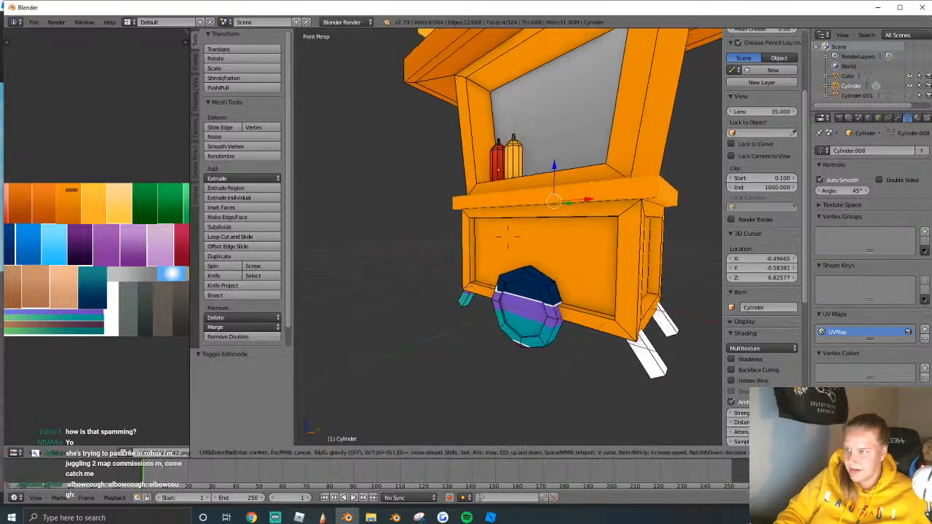
pyautogui.press('w')
pyautogui.click(563, 227)
pyautogui.moveTo(676, 230); pyautogui.dragTo(579, 154, button='middle')
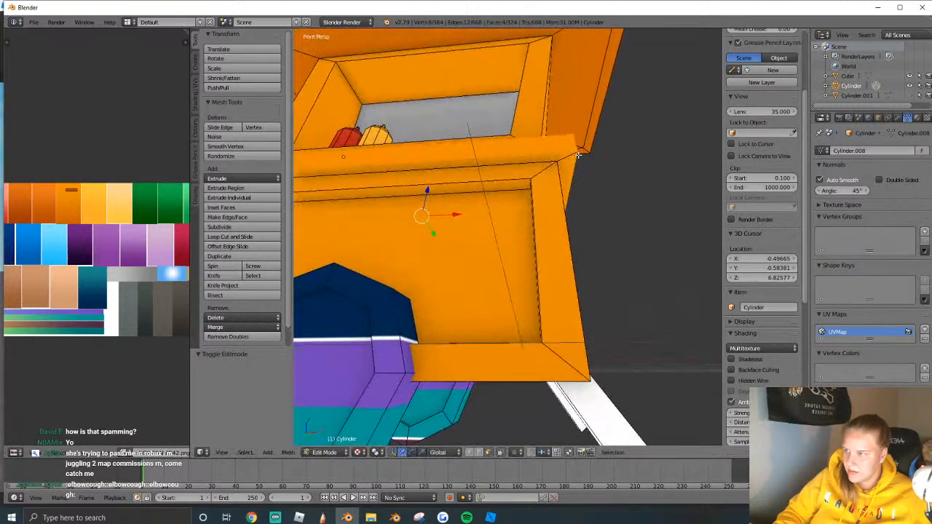
pyautogui.hotkey('shift', 'f')
pyautogui.press('e')
pyautogui.press('s')
pyautogui.click(537, 329)
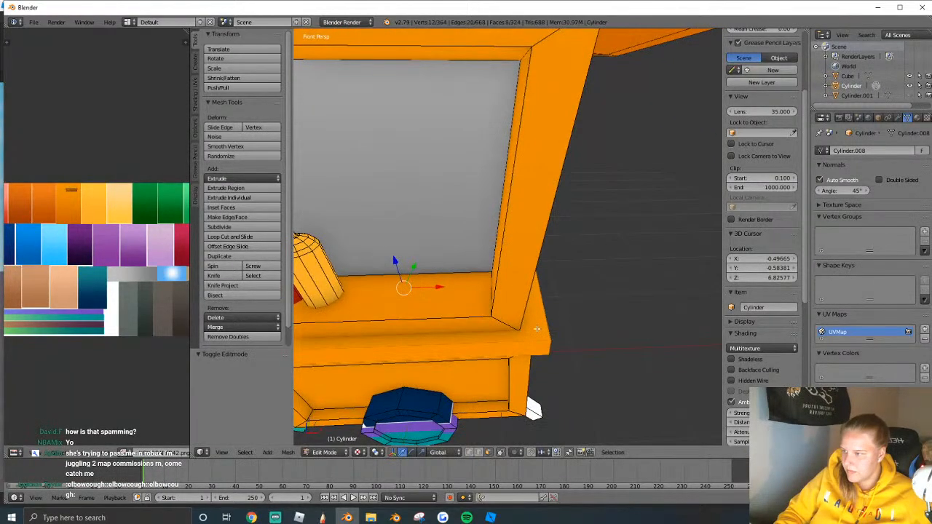
pyautogui.press('g')
pyautogui.click(160, 294)
pyautogui.press('Tab')
pyautogui.press('Tab')
# Select the recessed panel faces on adjoining sides of the lower cart body.
pyautogui.hotkey('shift', 'f')
pyautogui.press('s')
pyautogui.click(506, 238)
pyautogui.rightClick(506, 240)
pyautogui.hotkey('shift', 'f')
pyautogui.press('d')
pyautogui.press('w')
pyautogui.click(506, 238)
pyautogui.keyDown('shift'); pyautogui.rightClick(505, 238); pyautogui.keyUp('shift')
pyautogui.hotkey('shift', 'f')
pyautogui.press('d')
pyautogui.click(506, 238)
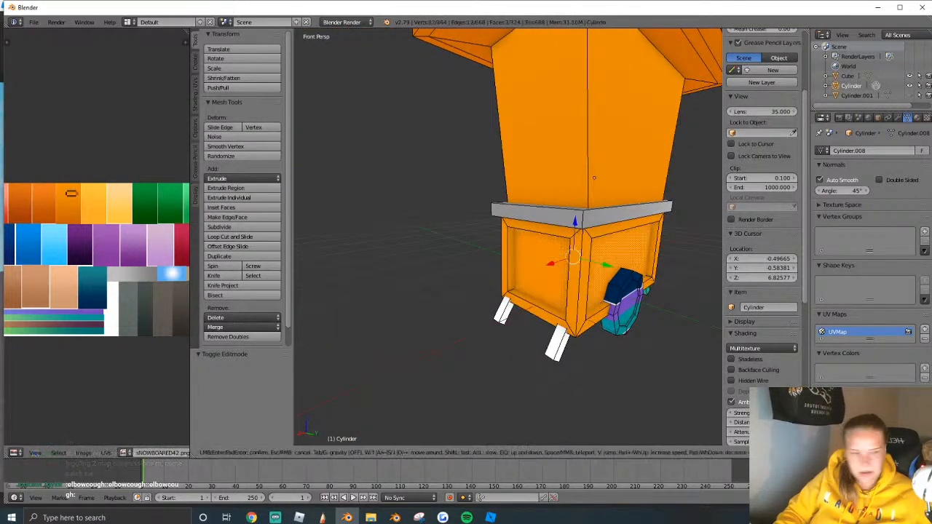
# Add the recessed panel on the remaining side of the lower body to the selection and undo the stray selection.
pyautogui.hotkey('shift', 'f')
pyautogui.press('w')
pyautogui.press('s')
pyautogui.click(508, 237)
pyautogui.hotkey('shift', 'f')
pyautogui.press('d')
pyautogui.click(508, 236)
pyautogui.hotkey('shift', 'f')
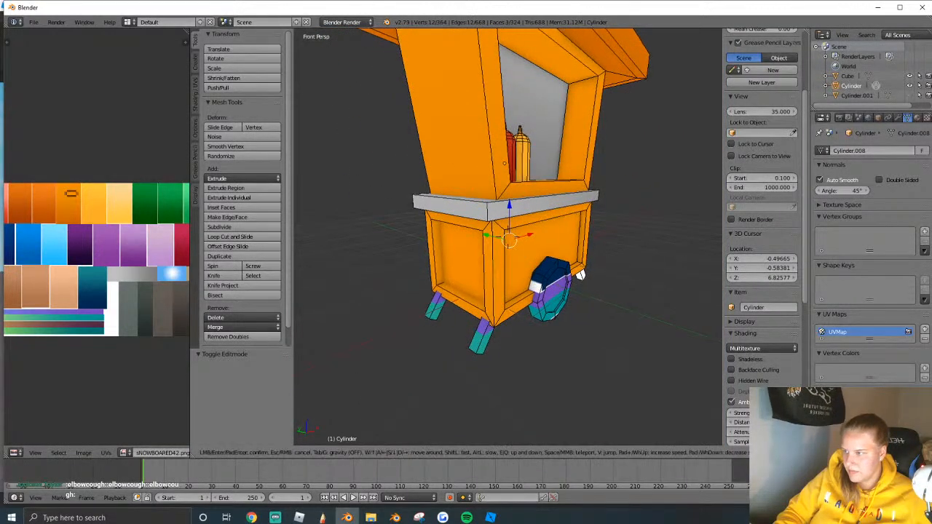
pyautogui.click(508, 236)
pyautogui.keyDown('shift'); pyautogui.rightClick(512, 239); pyautogui.keyUp('shift')
pyautogui.hotkey('shift', 'f')
pyautogui.click(508, 237)
pyautogui.hotkey('ctrl', 'z')
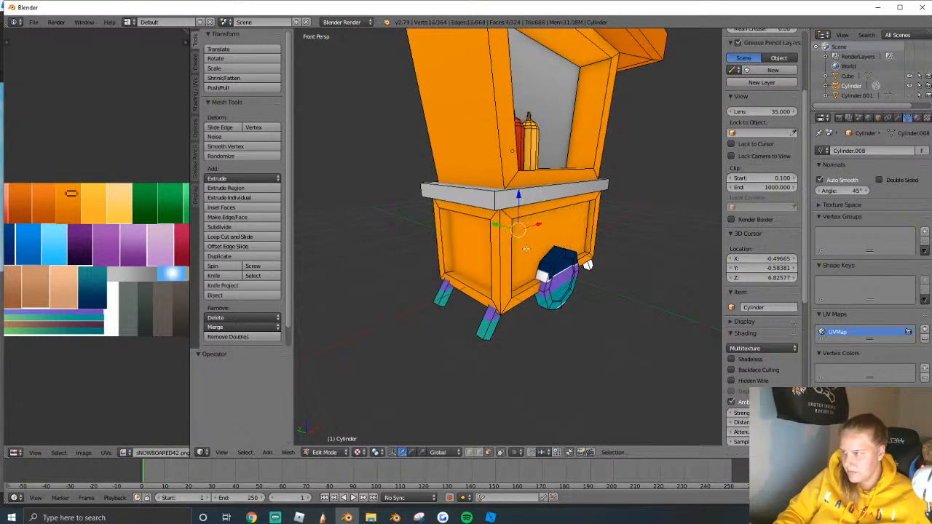
# Add the inner rim faces of the recessed panels on the first adjoining sides of the lower cart body to the selection.
pyautogui.hotkey('shift', 'f')
pyautogui.press('w')
pyautogui.click(508, 237)
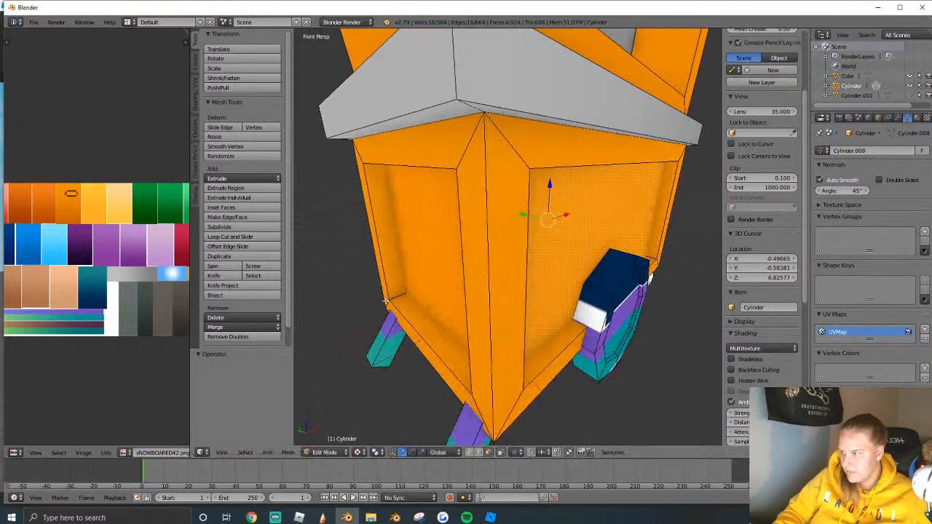
pyautogui.hotkey('shift', 'f')
pyautogui.press('w')
pyautogui.click(508, 236)
pyautogui.keyDown('alt'); pyautogui.keyDown('shift'); pyautogui.rightClick(512, 238); pyautogui.keyUp('shift'); pyautogui.keyUp('alt')
pyautogui.hotkey('shift', 'f')
pyautogui.press('d')
pyautogui.click(468, 277)
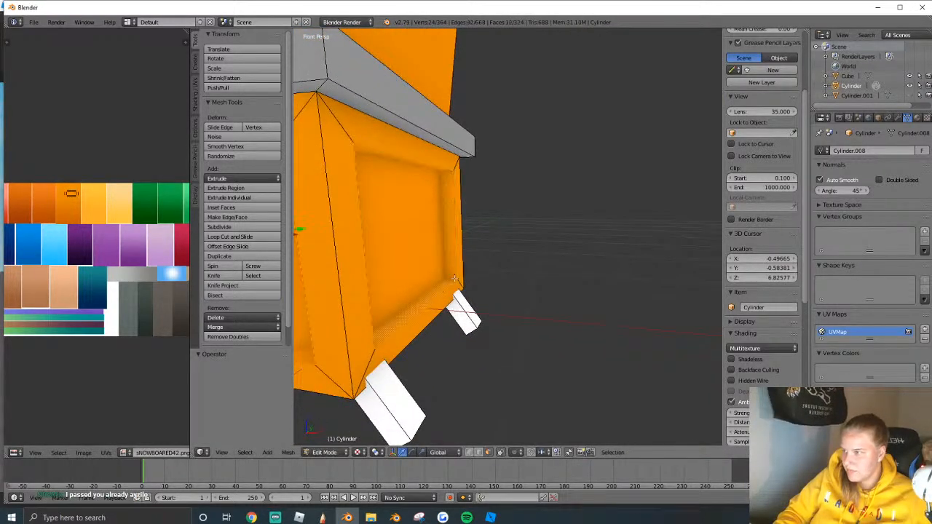
# Add the inner rim faces of the remaining recessed panels around the lower cart body to the selection.
pyautogui.hotkey('shift', 'f')
pyautogui.press('w')
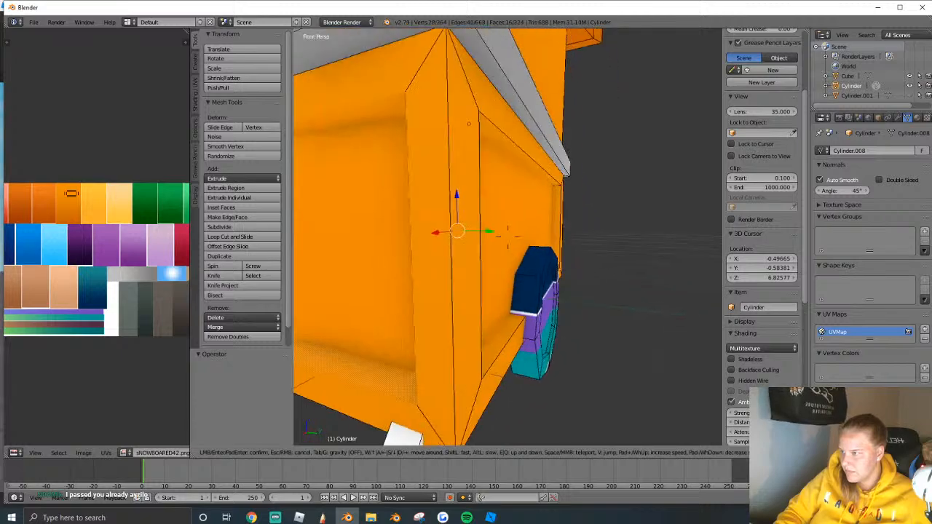
pyautogui.click(530, 225)
pyautogui.keyDown('alt'); pyautogui.keyDown('shift'); pyautogui.rightClick(547, 184); pyautogui.keyUp('shift'); pyautogui.keyUp('alt')
pyautogui.hotkey('shift', 'f')
pyautogui.press('d')
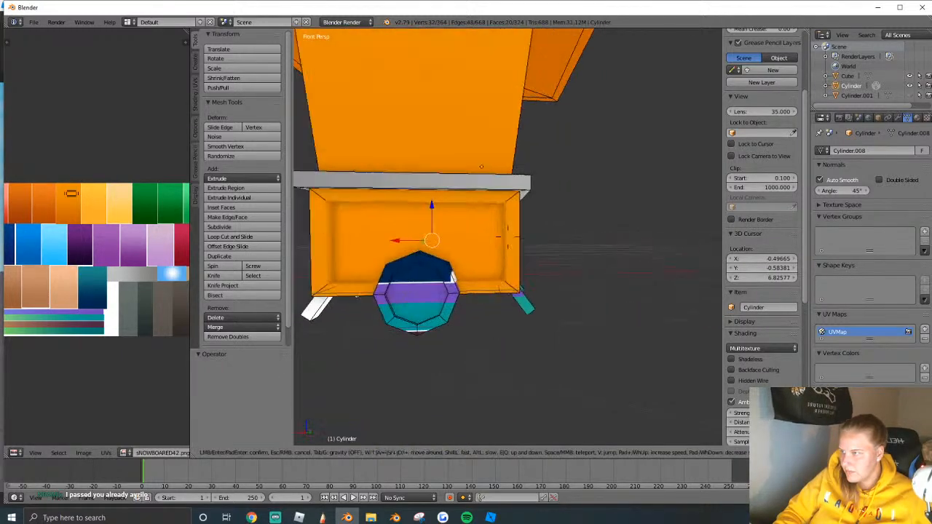
pyautogui.press('w')
pyautogui.click(575, 246)
# Move the recessed panels' UVs onto the green swatch and resize them to fill it.
pyautogui.press('g')
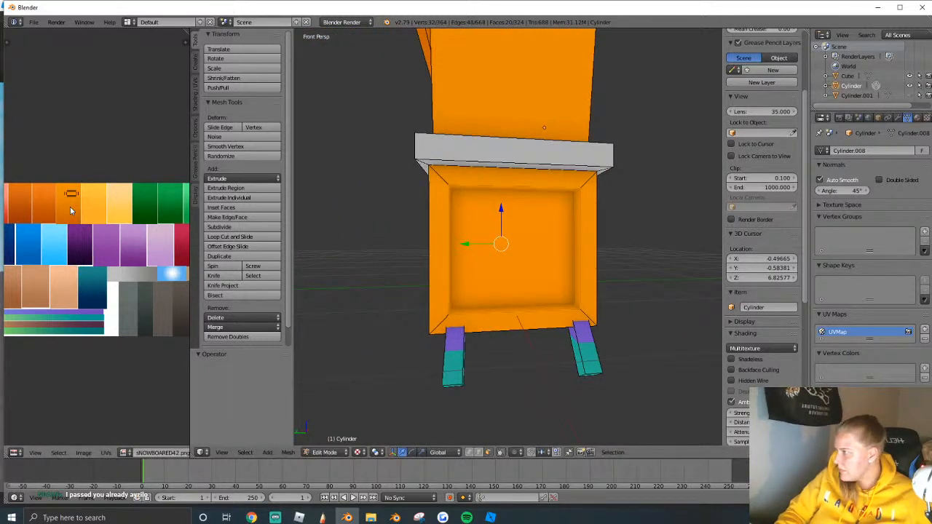
pyautogui.click(169, 206)
pyautogui.press('s')
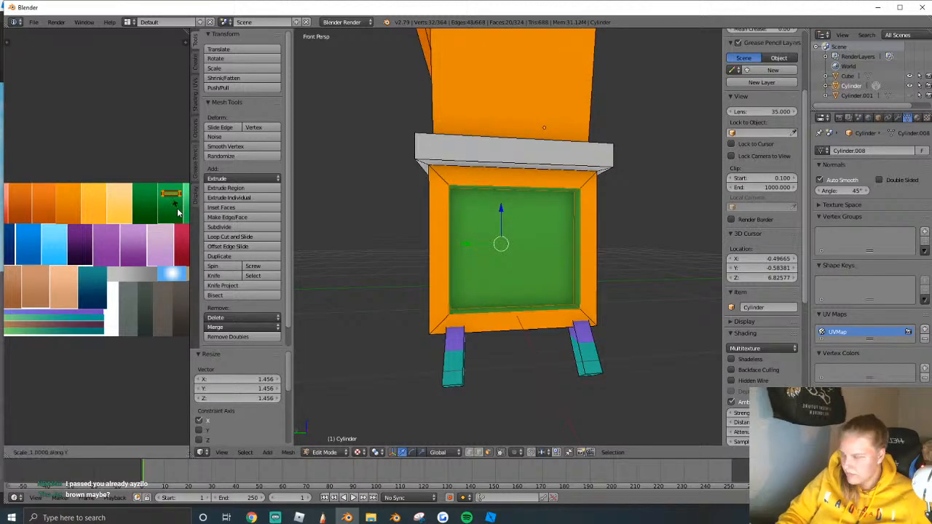
pyautogui.click(181, 266)
# Leave mesh editing and examine the recoloured lower panels on the whole cart.
pyautogui.press('Tab')
pyautogui.hotkey('shift', 'f')
pyautogui.press('s')
pyautogui.press('d')
pyautogui.press('s')
pyautogui.press('s')
pyautogui.press('w')
pyautogui.click(509, 242)
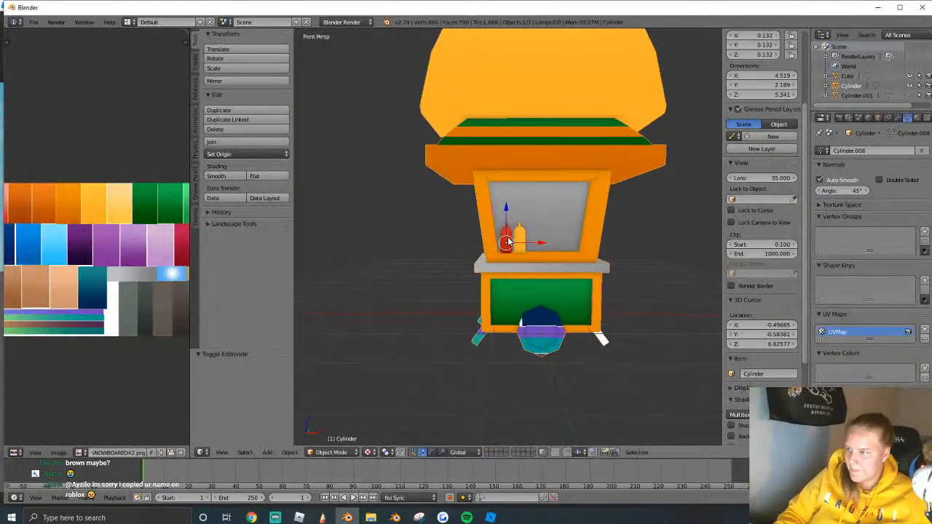
# Select all linked geometry of both wheels in the cart mesh.
pyautogui.hotkey('shift', 'f')
pyautogui.press('w')
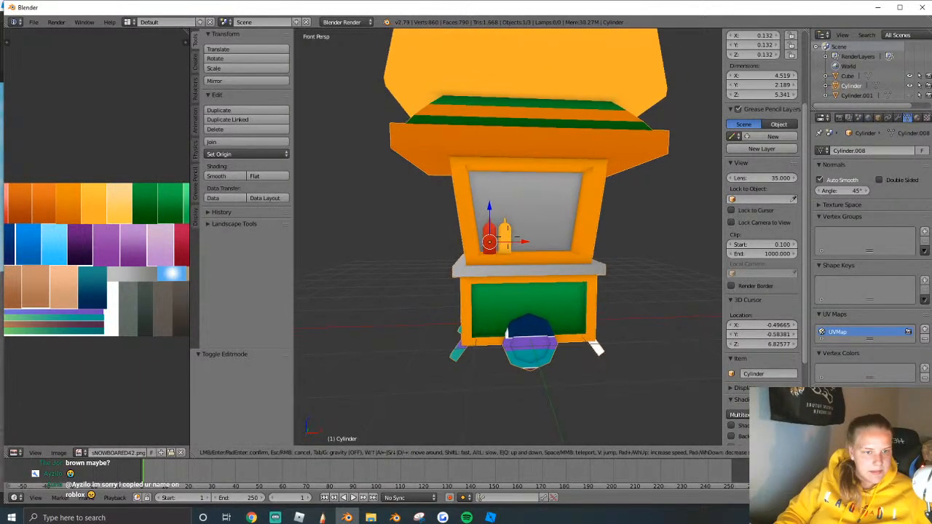
pyautogui.click(541, 311)
pyautogui.press('Tab')
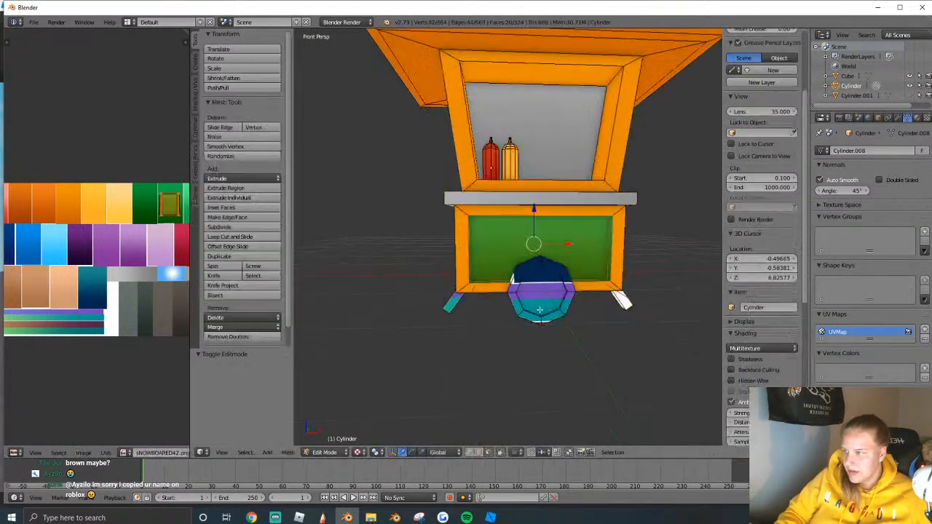
pyautogui.hotkey('ctrl', 'l')
pyautogui.hotkey('shift', 'f')
pyautogui.press('w')
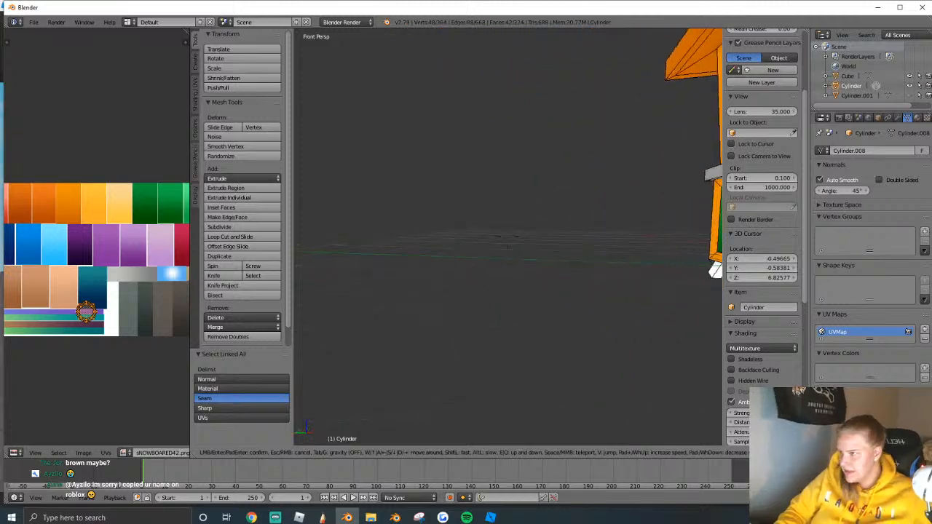
pyautogui.click(522, 273)
# Shrink the wheels' UVs, move them onto the dark grey swatch and stretch them along Y.
pyautogui.press('g')
pyautogui.click(135, 283)
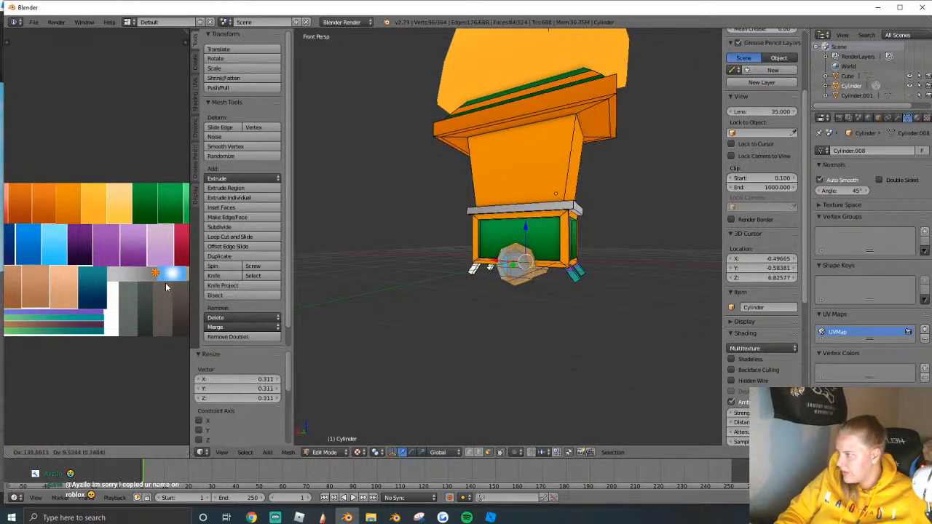
pyautogui.click(157, 315)
pyautogui.press('s')
pyautogui.press('y')
pyautogui.click(400, 348)
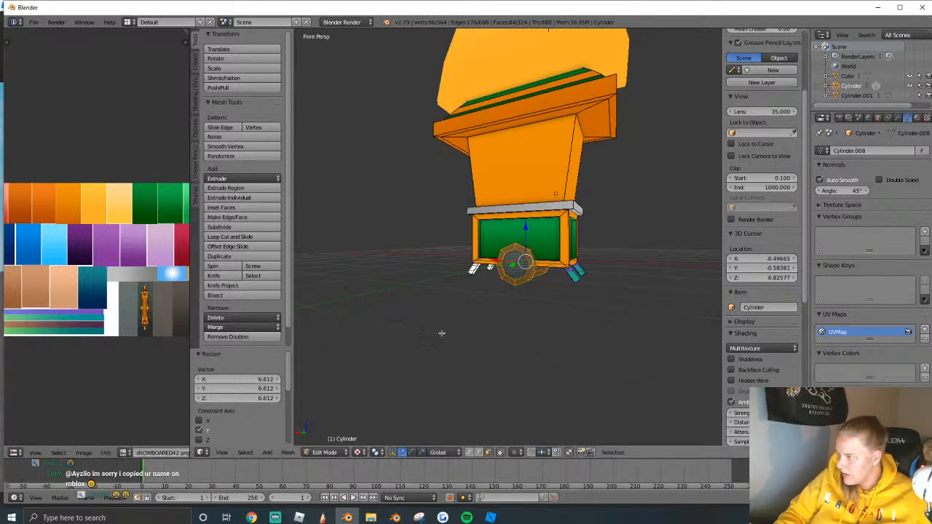
# Select the centre faces of both wheels, then shrink and move their UVs onto the light grey swatch.
pyautogui.hotkey('shift', 'f')
pyautogui.press('d')
pyautogui.press('w')
pyautogui.click(509, 238)
pyautogui.keyDown('shift'); pyautogui.rightClick(489, 314); pyautogui.keyUp('shift')
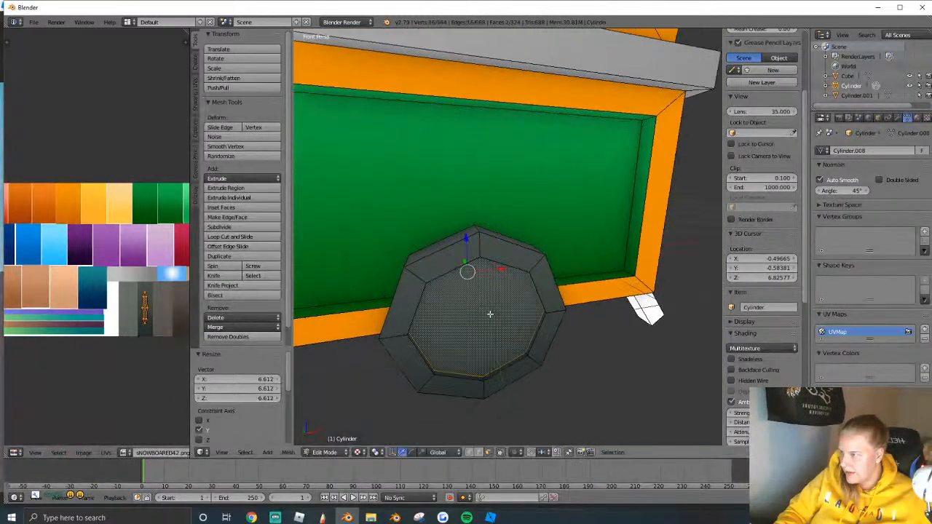
pyautogui.press('g')
pyautogui.click(157, 322)
pyautogui.press('s')
pyautogui.click(152, 292)
pyautogui.press('g')
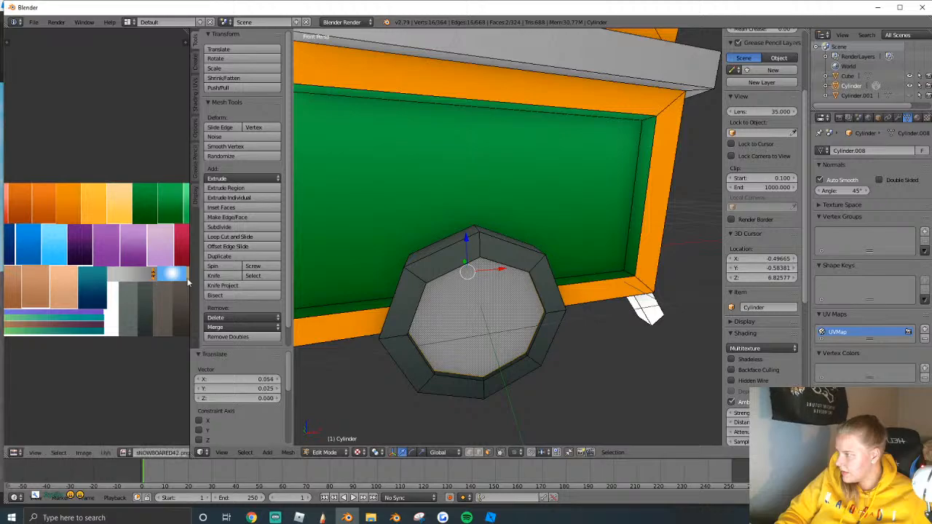
pyautogui.click(174, 283)
# Select all linked geometry of the cart's legs, then move their UVs onto the light grey swatch and shrink them.
pyautogui.press('Tab')
pyautogui.press('KP_1')
pyautogui.scroll(4, 508, 241)
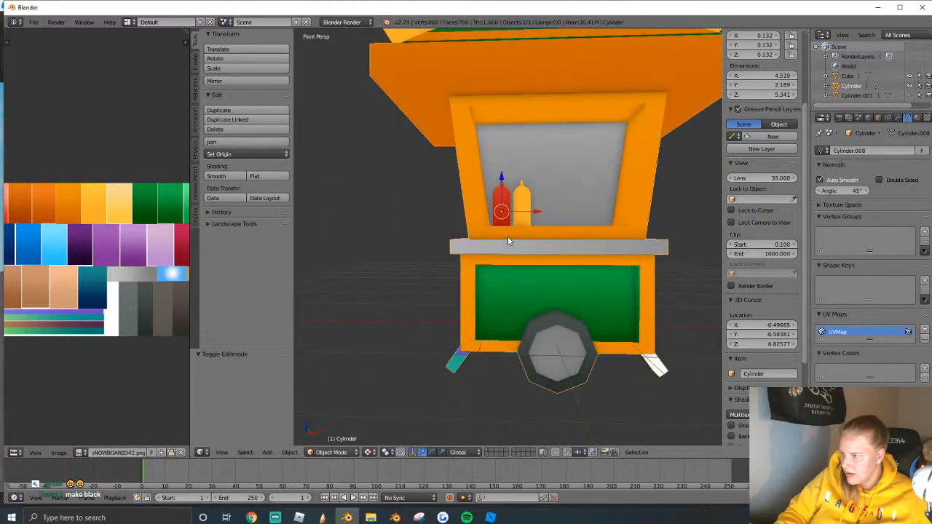
pyautogui.press('Tab')
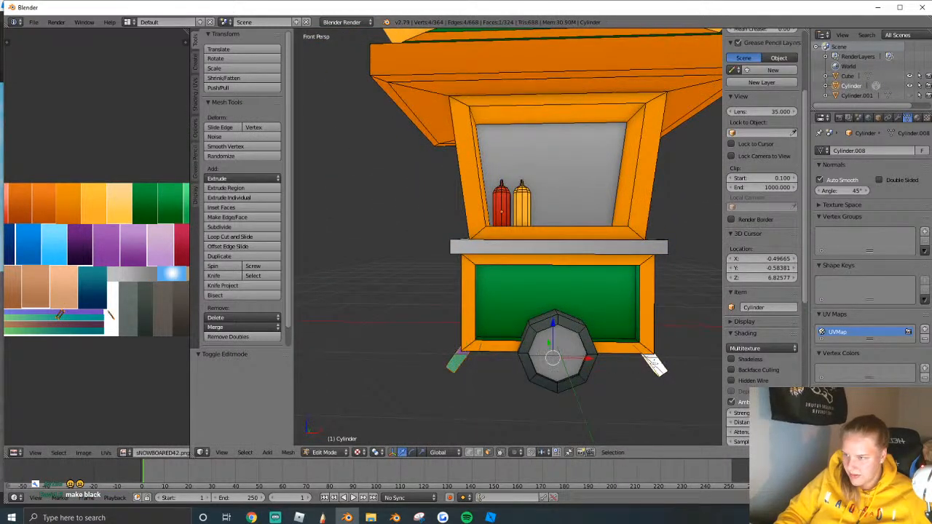
pyautogui.hotkey('shift', 'f')
pyautogui.click(519, 250)
pyautogui.hotkey('ctrl', 'l')
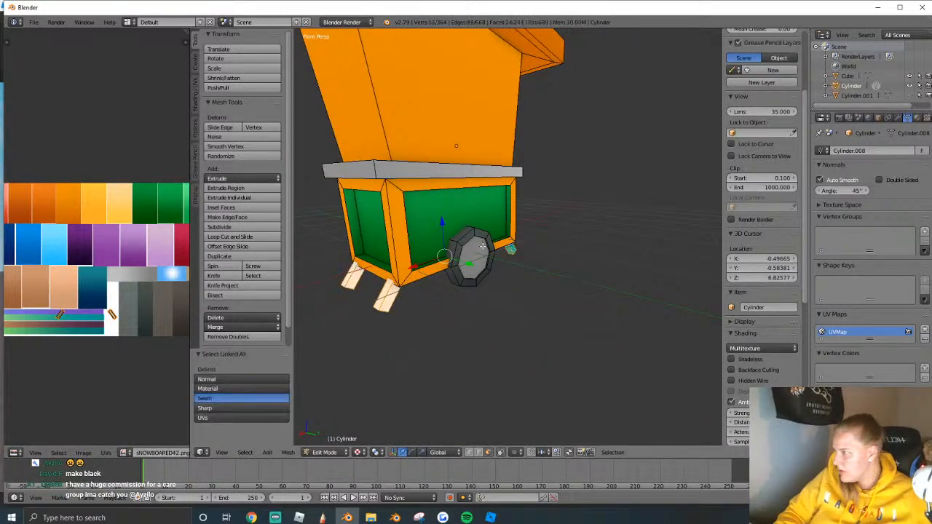
pyautogui.click(174, 272)
pyautogui.press('s')
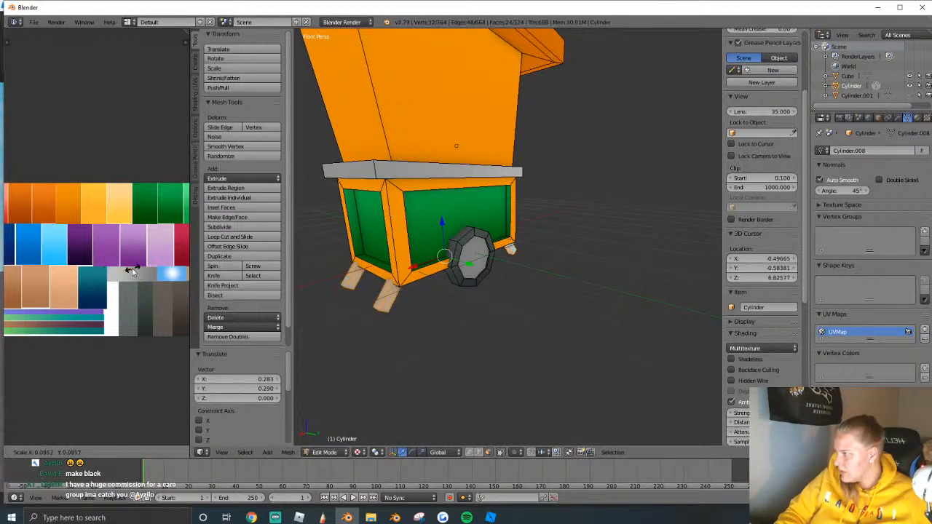
# Select the taco on top of the cart and flatten it by scaling it to about 0.805 along Z.
pyautogui.press('Tab')
pyautogui.hotkey('shift', 'f')
pyautogui.press('s')
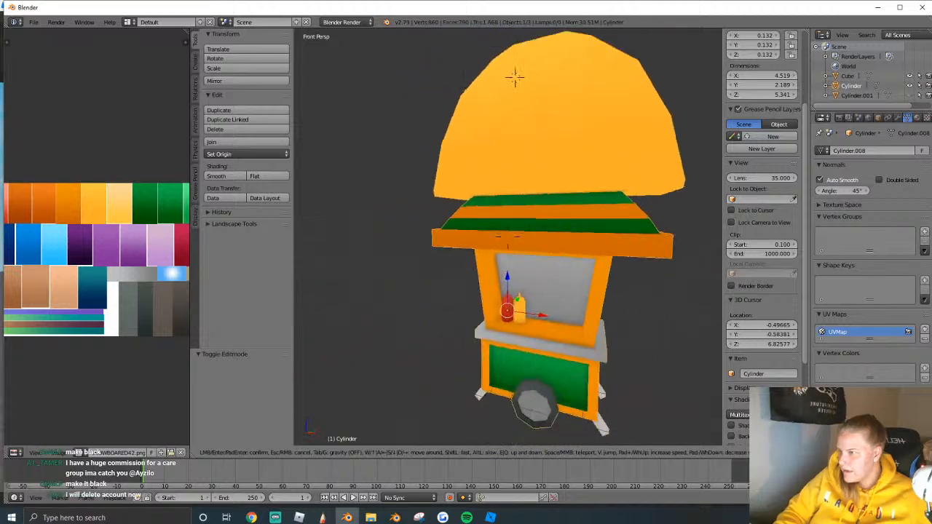
pyautogui.press('w')
pyautogui.press('a')
pyautogui.click(508, 237)
pyautogui.rightClick(514, 166)
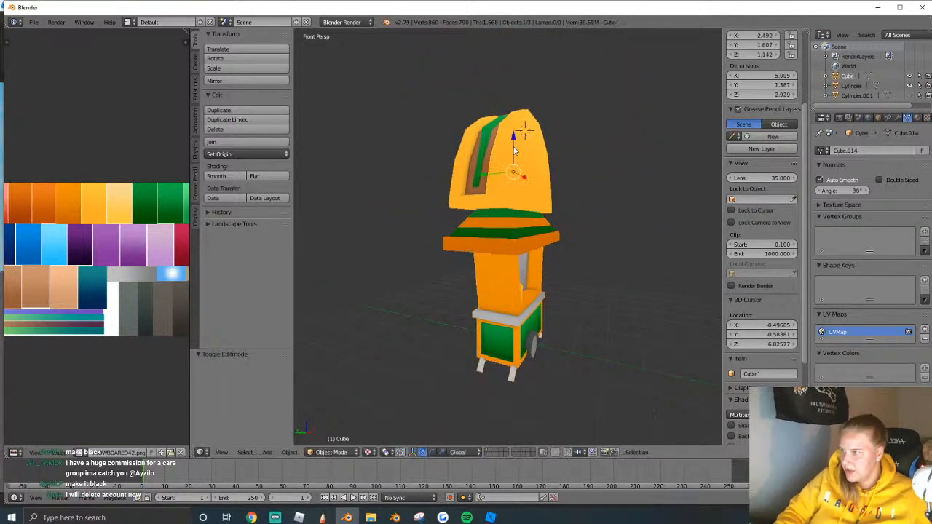
pyautogui.hotkey('shift', 'f')
pyautogui.press('d')
pyautogui.click(564, 232)
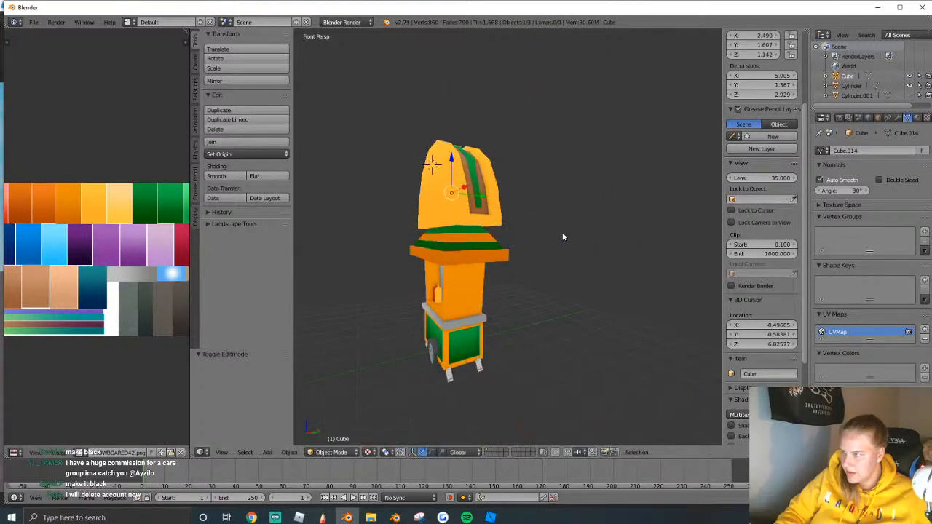
pyautogui.press('s')
pyautogui.press('z')
pyautogui.click(535, 225)
# Join the taco top and the cart body into one object.
pyautogui.hotkey('shift', 'f')
pyautogui.press('s')
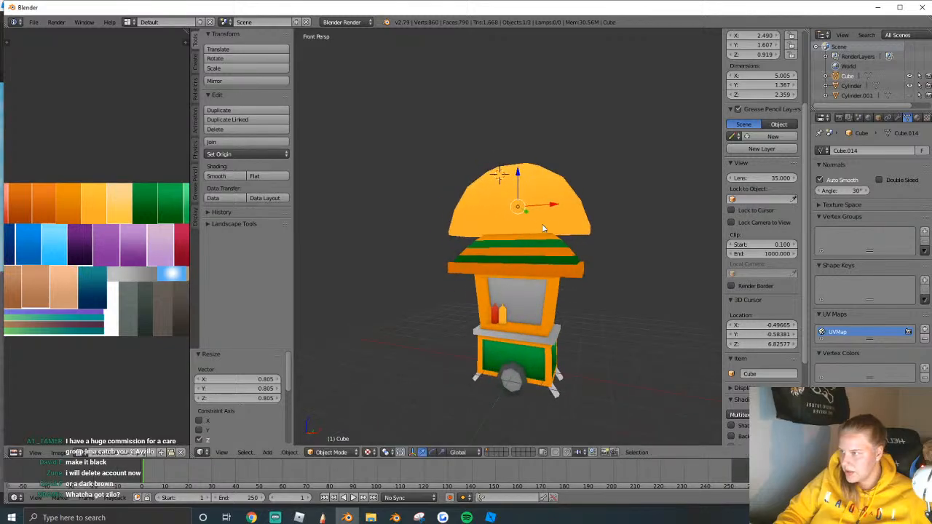
pyautogui.press('w')
pyautogui.click(747, 166)
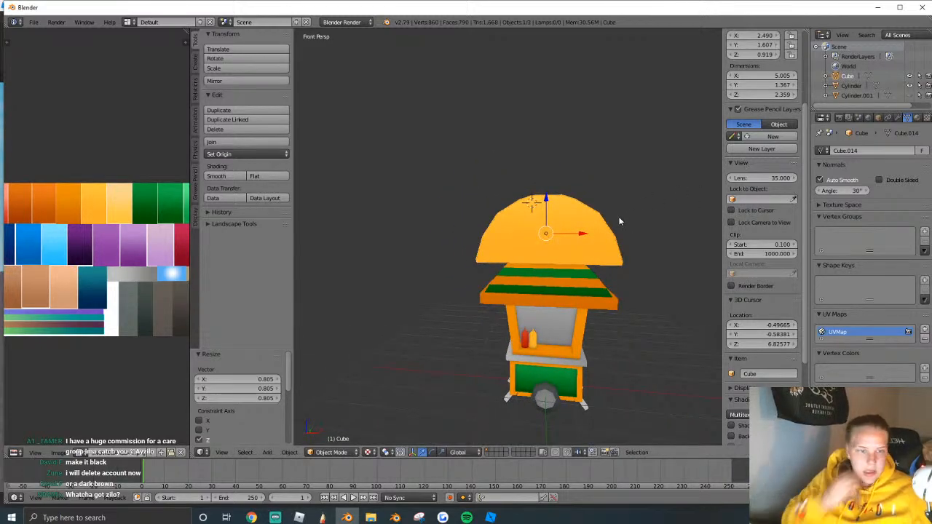
pyautogui.press('a')
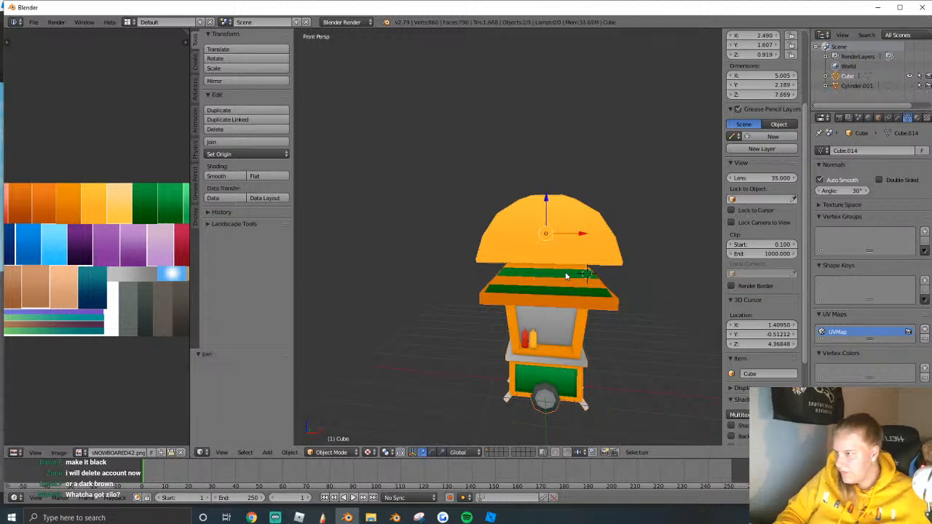
# Export the finished cart as the Wavefront file untitled.obj in the Documents folder.
pyautogui.click(34, 22)
pyautogui.moveTo(48, 220)
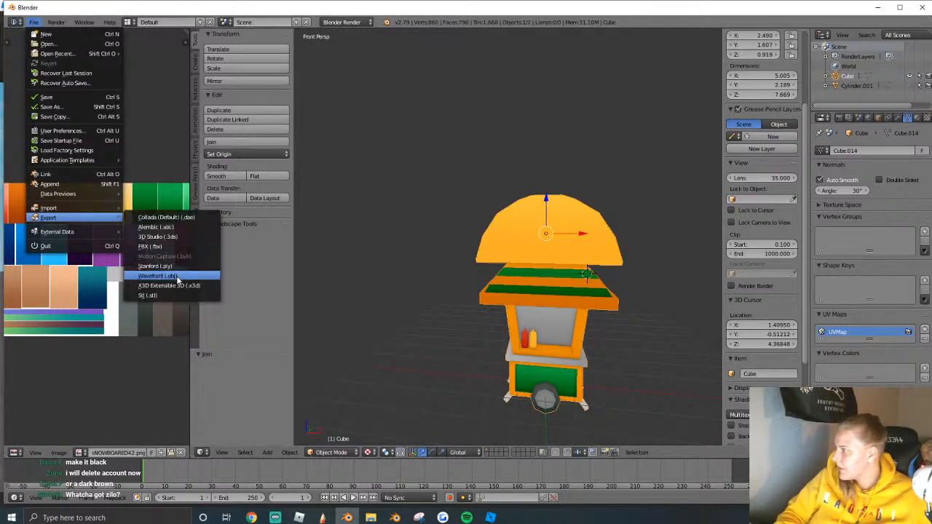
pyautogui.click(178, 277)
pyautogui.click(907, 50)
# Switch to Roblox Studio, duplicate the striped tent and place the copy beside the original.
pyautogui.click(491, 518)
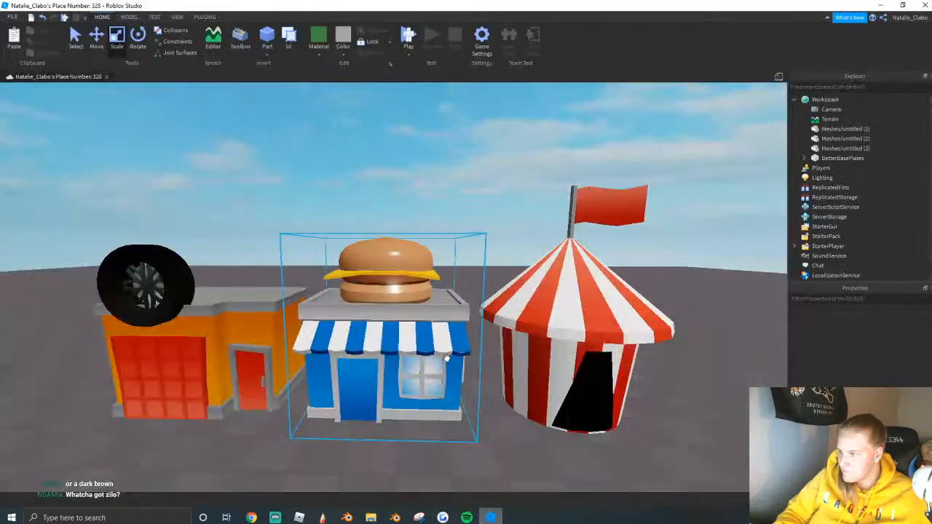
pyautogui.click(572, 332)
pyautogui.press('f')
pyautogui.moveTo(501, 296); pyautogui.dragTo(468, 375)
pyautogui.moveTo(502, 296); pyautogui.dragTo(468, 375, button='right')
pyautogui.moveTo(468, 375); pyautogui.dragTo(345, 316)
pyautogui.moveTo(345, 316); pyautogui.dragTo(428, 324, button='right')
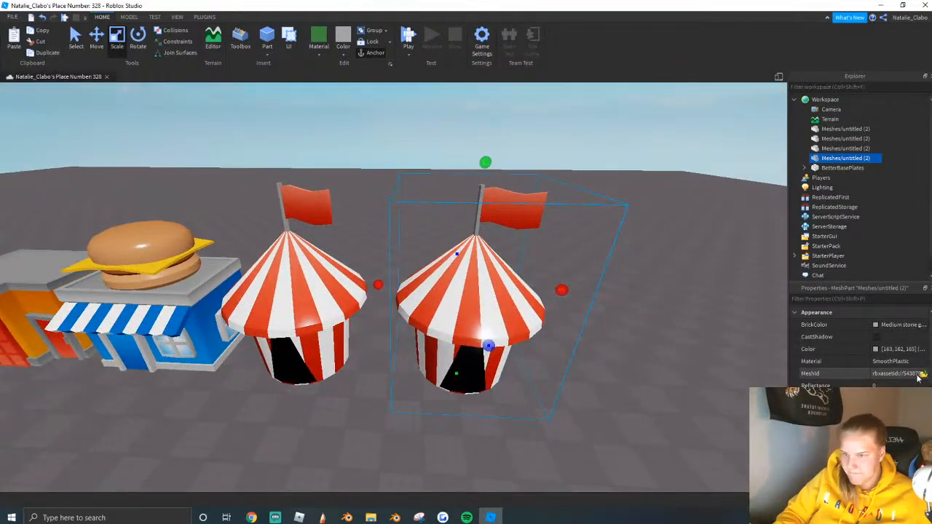
# Replace the duplicated tent's mesh with the untitled file, declining the location data, and focus on the new mesh.
pyautogui.click(923, 373)
pyautogui.click(124, 168)
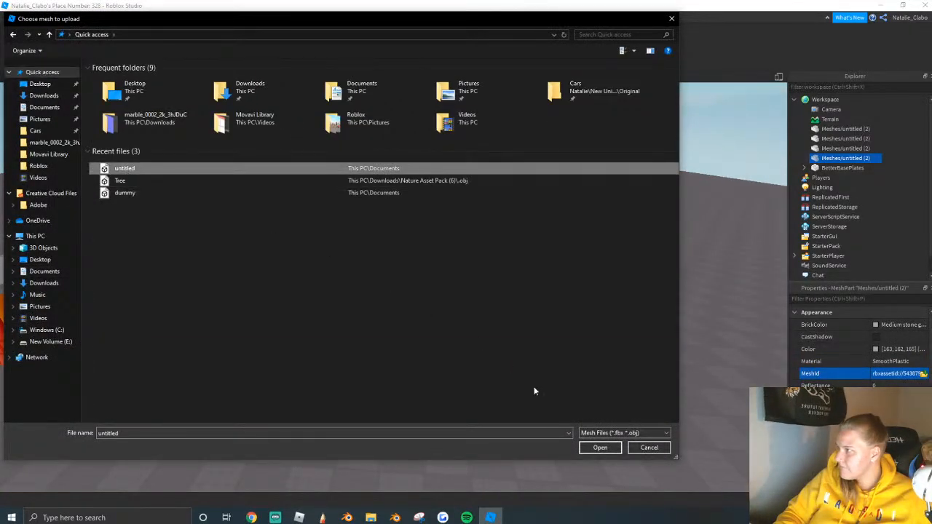
pyautogui.click(584, 446)
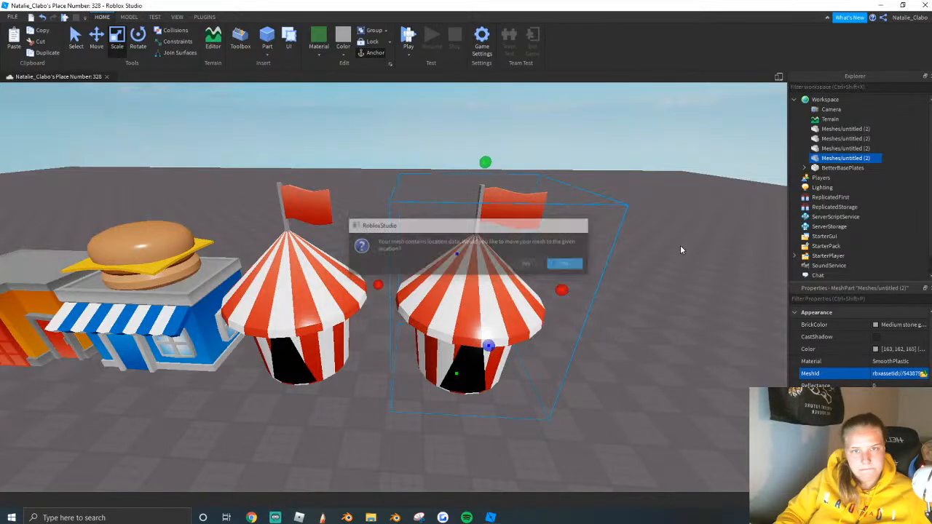
pyautogui.click(567, 264)
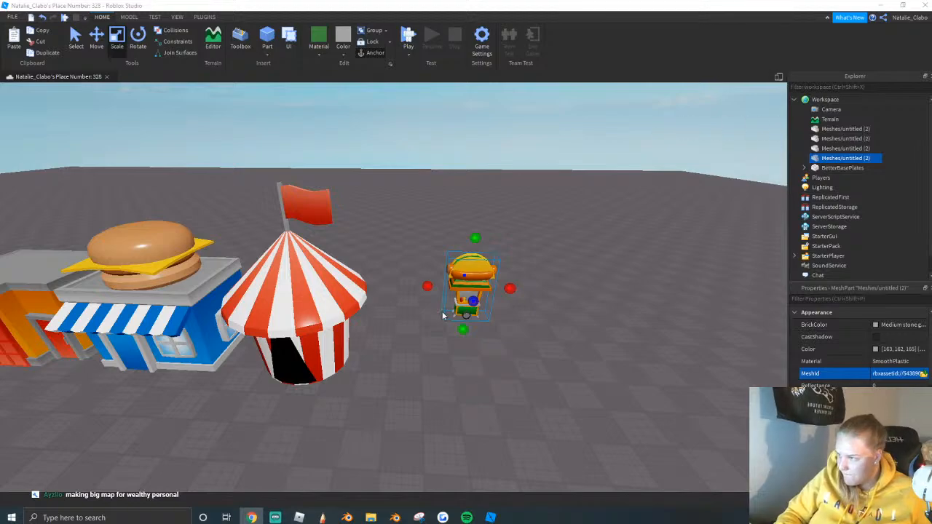
pyautogui.press('f')
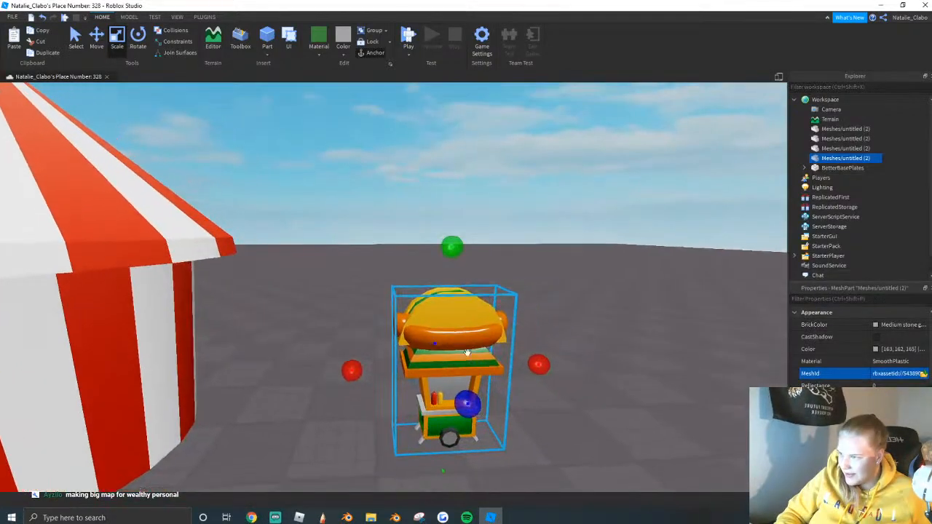
# Switch to Blender and export the selected cart with the plain yellow taco top as Wavefront OBJ, overwriting untitled.obj in the Documents folder.
pyautogui.click(346, 518)
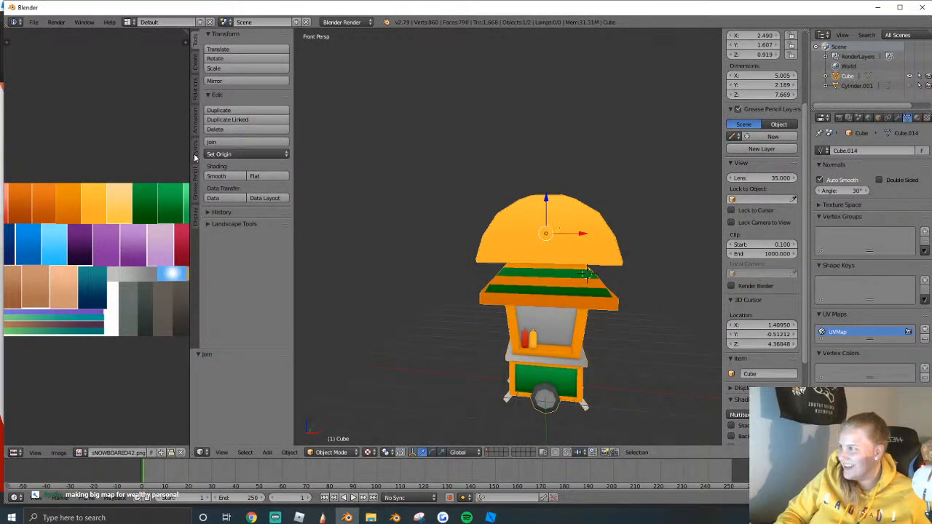
pyautogui.click(231, 213)
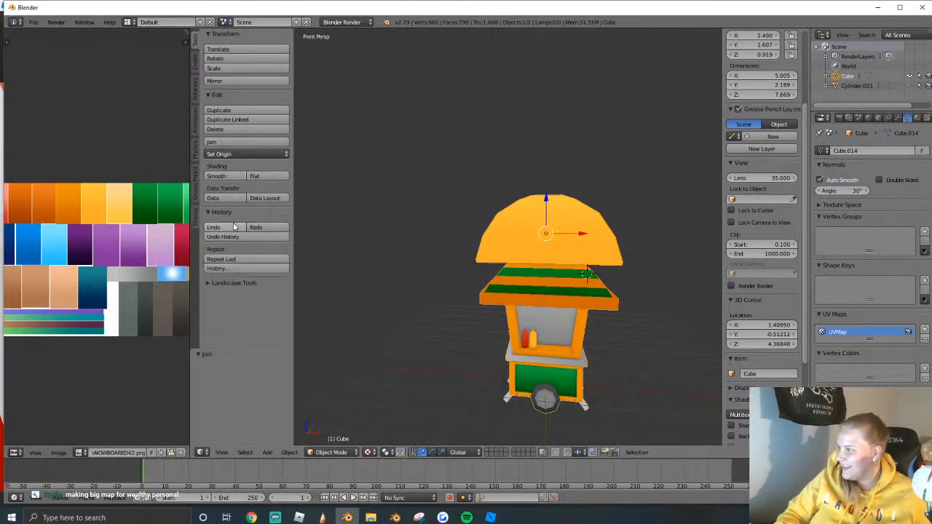
pyautogui.click(34, 22)
pyautogui.moveTo(48, 217)
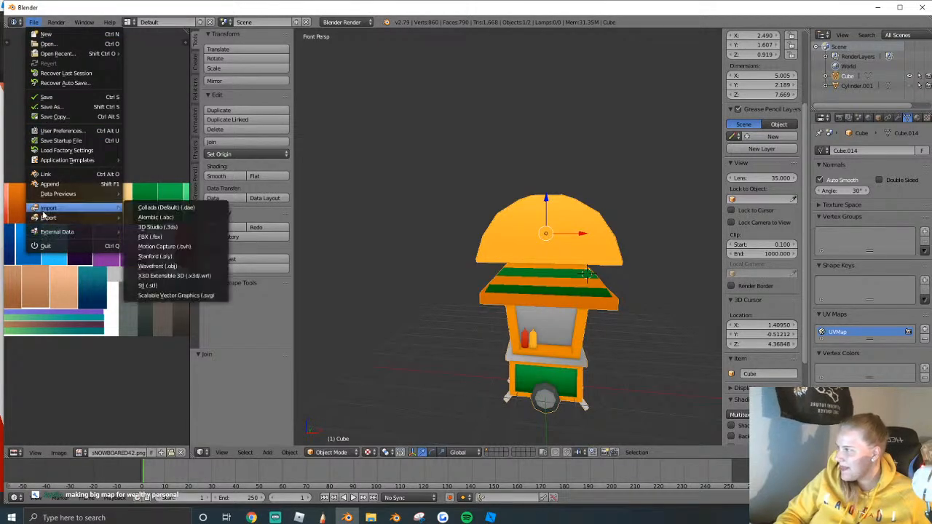
pyautogui.click(164, 276)
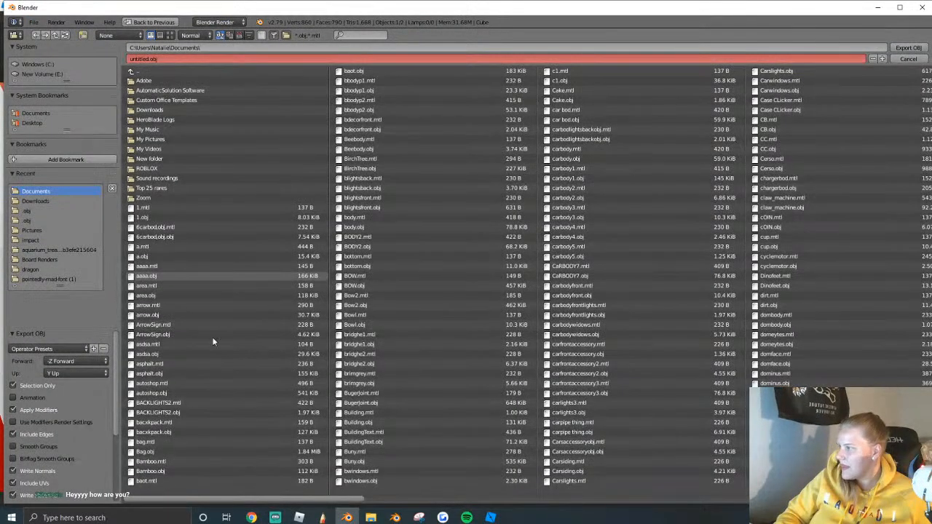
pyautogui.click(908, 47)
# Switch to Roblox Studio and replace the selected cart's mesh with the newly exported untitled file.
pyautogui.click(491, 518)
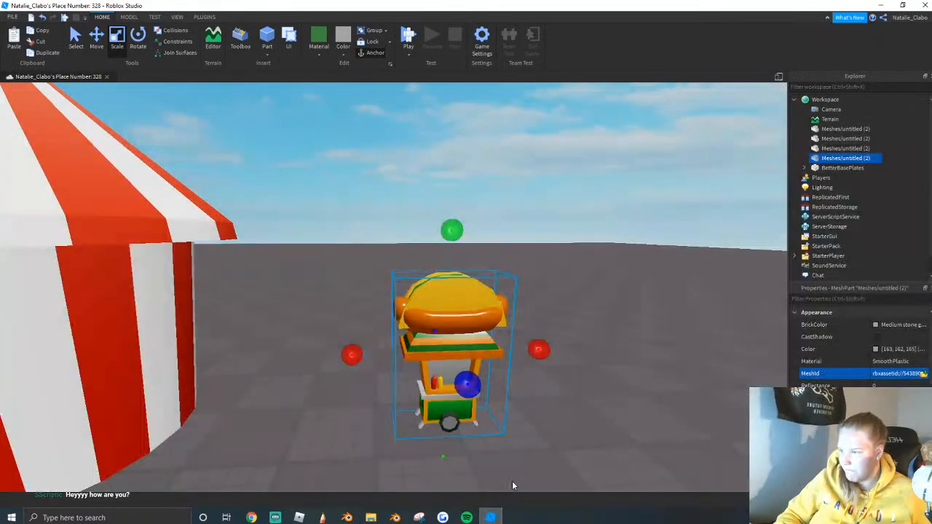
pyautogui.click(924, 373)
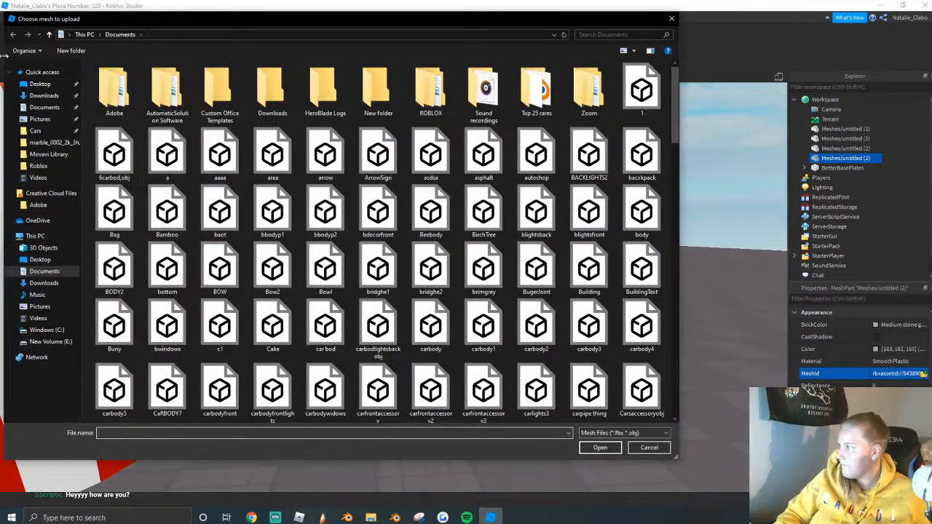
pyautogui.click(42, 72)
pyautogui.click(126, 168)
pyautogui.click(600, 447)
pyautogui.click(566, 264)
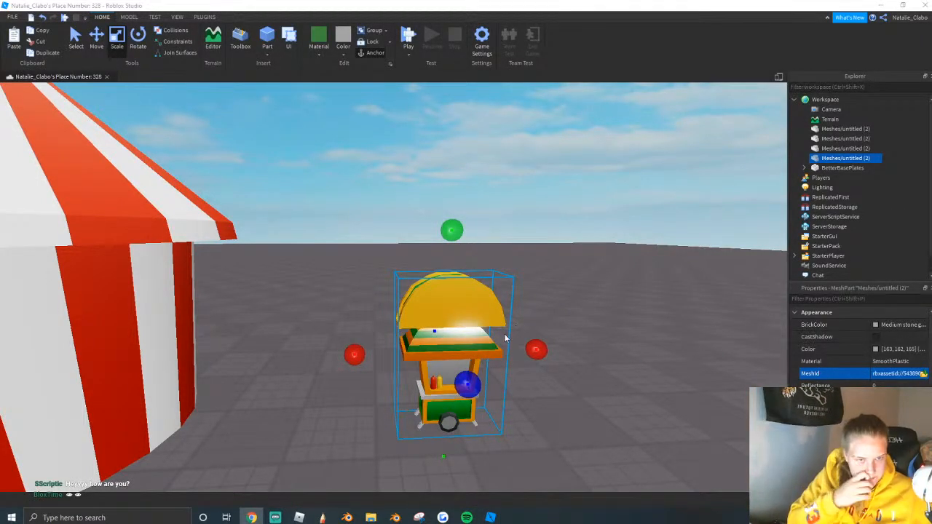
# Scale up the taco cart beside the striped tent.
pyautogui.moveTo(473, 348); pyautogui.dragTo(430, 358, button='right')
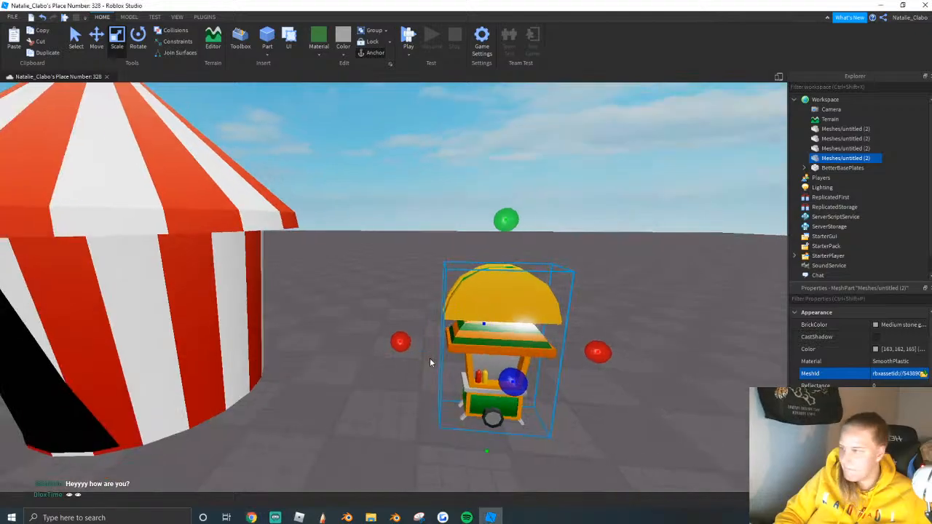
pyautogui.scroll(-3, 429, 361)
pyautogui.moveTo(480, 239); pyautogui.dragTo(486, 131)
# Enlarge the taco cart further, to nearly the height of the striped tent with its flag.
pyautogui.scroll(-5, 486, 133)
pyautogui.moveTo(445, 248); pyautogui.dragTo(420, 185)
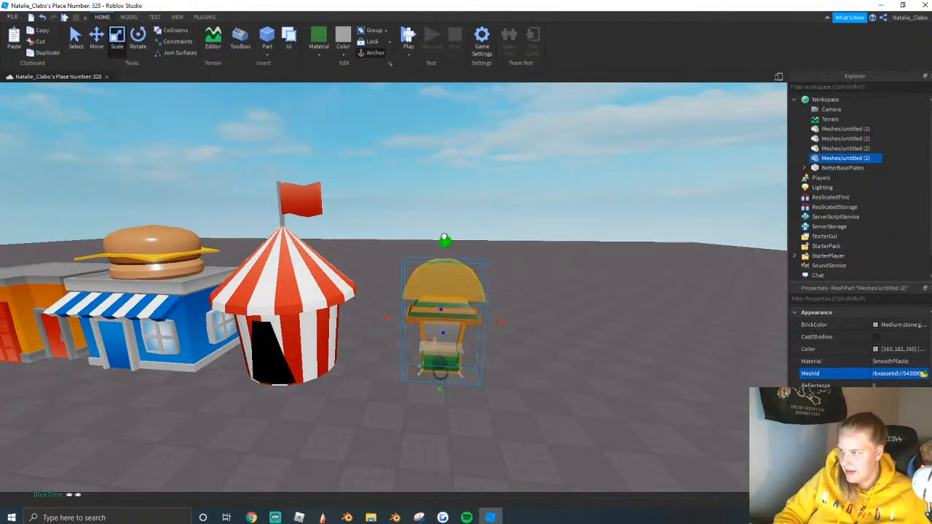
pyautogui.scroll(3, 512, 293)
pyautogui.scroll(-5, 513, 292)
pyautogui.scroll(5, 512, 293)
pyautogui.moveTo(513, 293); pyautogui.dragTo(465, 263, button='right')
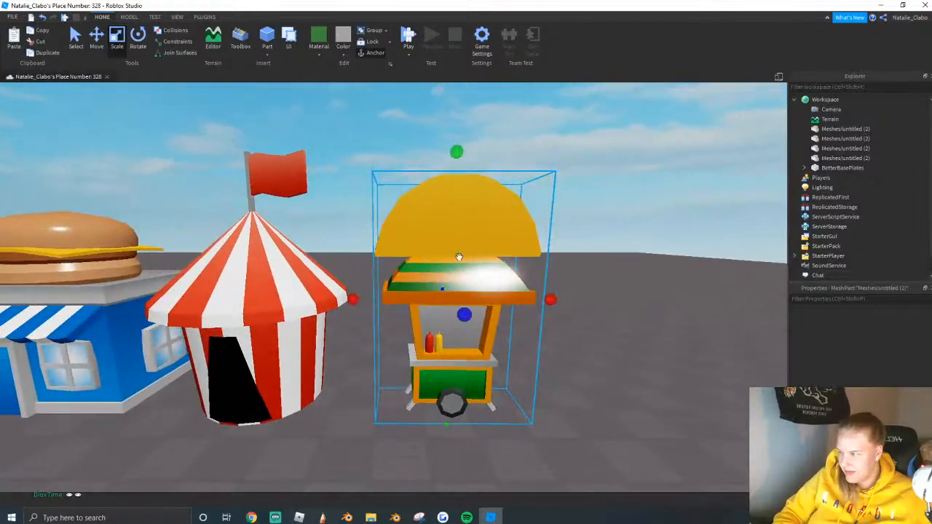
# Undo the last enlargement of the taco cart.
pyautogui.hotkey('ctrl', 'z')
pyautogui.hotkey('ctrl', 'z')
pyautogui.hotkey('ctrl', 'z')
pyautogui.hotkey('ctrl', 'z')
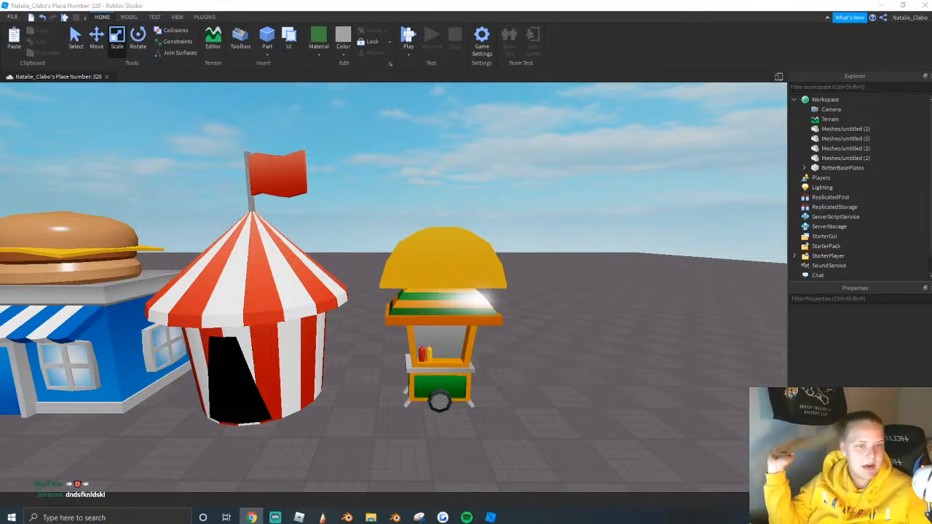
# Make a copy of the green and orange taco cart mesh on top of the original.
pyautogui.click(452, 314)
pyautogui.moveTo(482, 320); pyautogui.dragTo(483, 332, button='right')
pyautogui.click(491, 357)
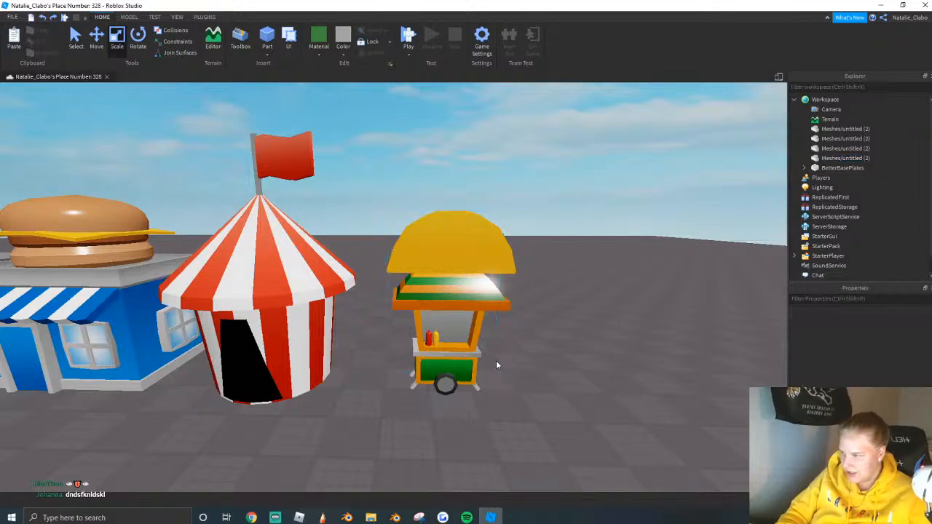
pyautogui.press('d')
pyautogui.click(454, 354)
pyautogui.hotkey('ctrl', 'v')
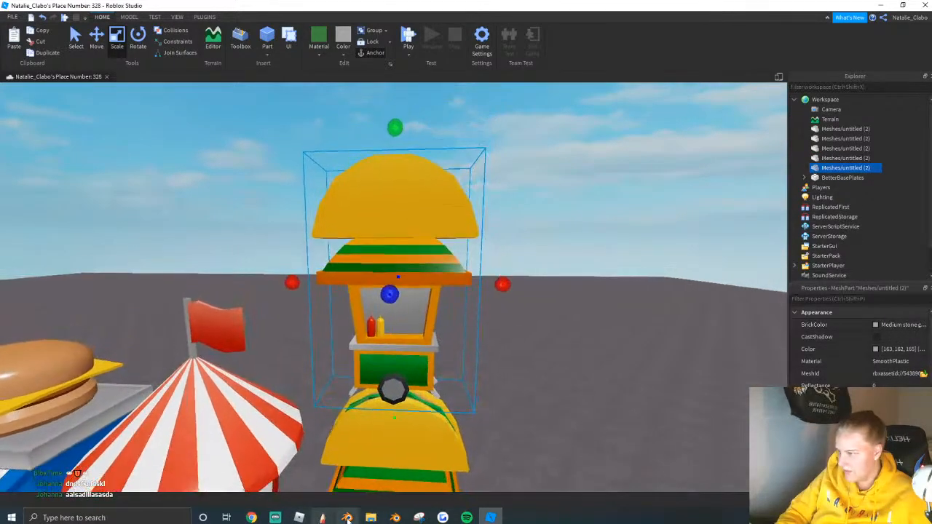
# Switch to Blender, hide the yellow taco topper and show the white hot dog topper on the cart roof.
pyautogui.click(348, 517)
pyautogui.press('Tab')
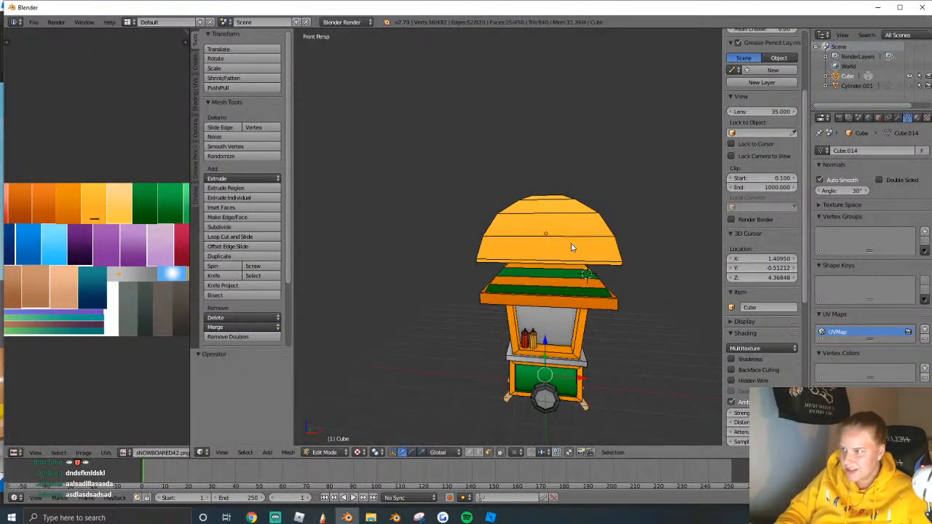
pyautogui.press('Tab')
pyautogui.press('Tab')
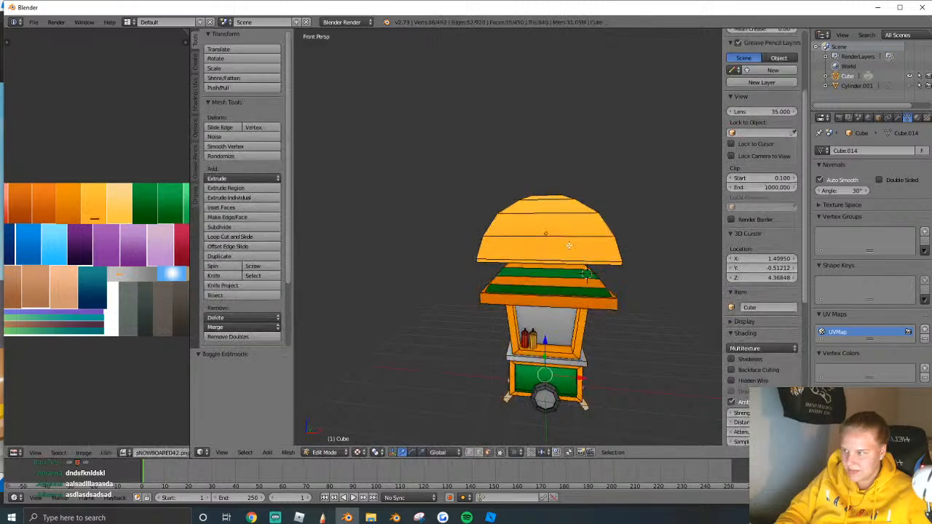
pyautogui.press('Tab')
pyautogui.press('Tab')
pyautogui.press('Tab')
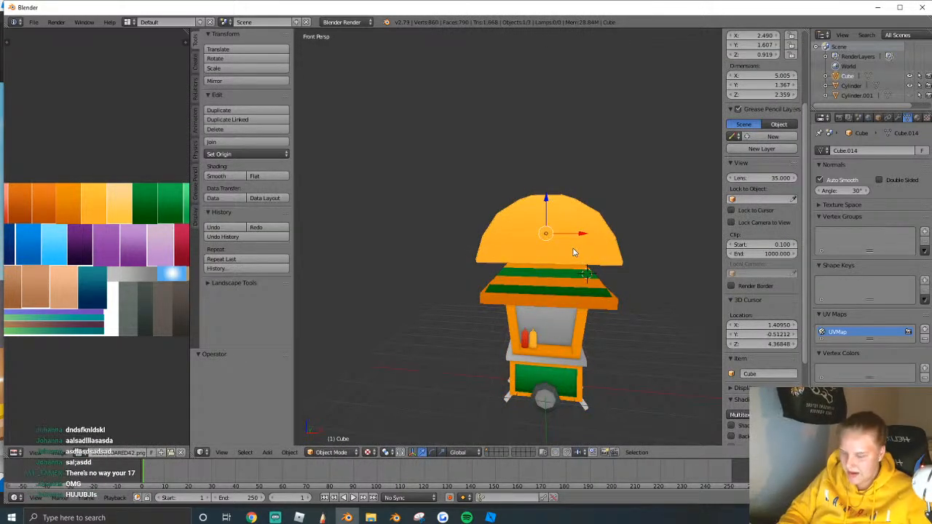
pyautogui.press('h')
pyautogui.rightClick(545, 293)
pyautogui.click(909, 96)
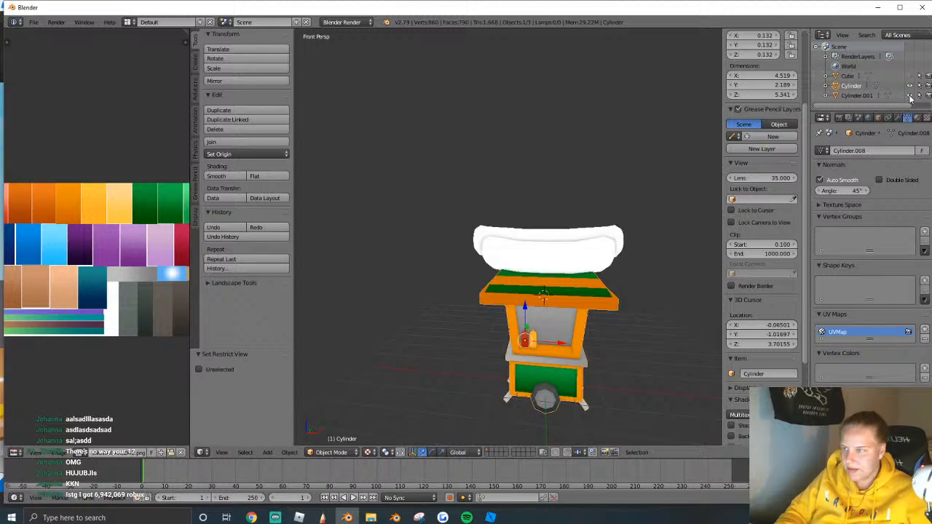
# Select all faces of the hot dog mesh and UV-map them with Project From View.
pyautogui.rightClick(581, 243)
pyautogui.press('Tab')
pyautogui.press('a')
pyautogui.press('a')
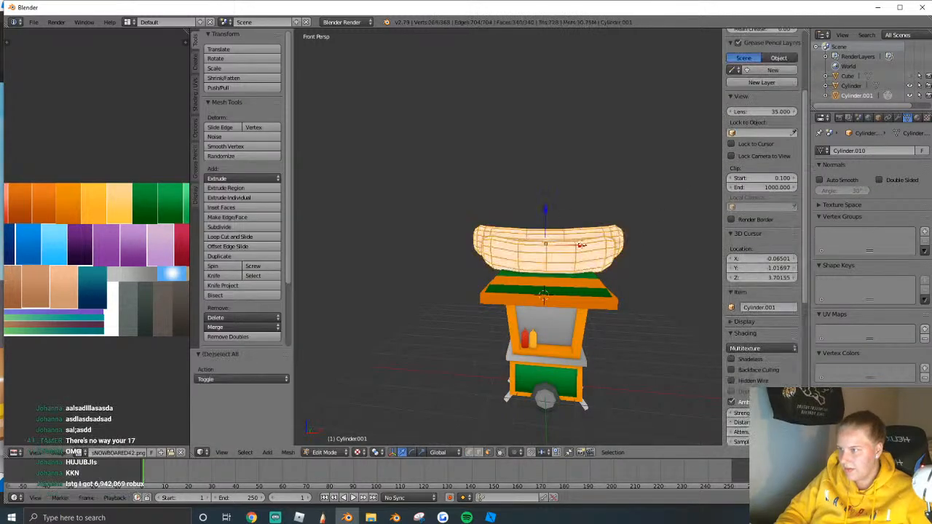
pyautogui.hotkey('shift', 'f')
pyautogui.press('q')
pyautogui.click(509, 238)
pyautogui.press('u')
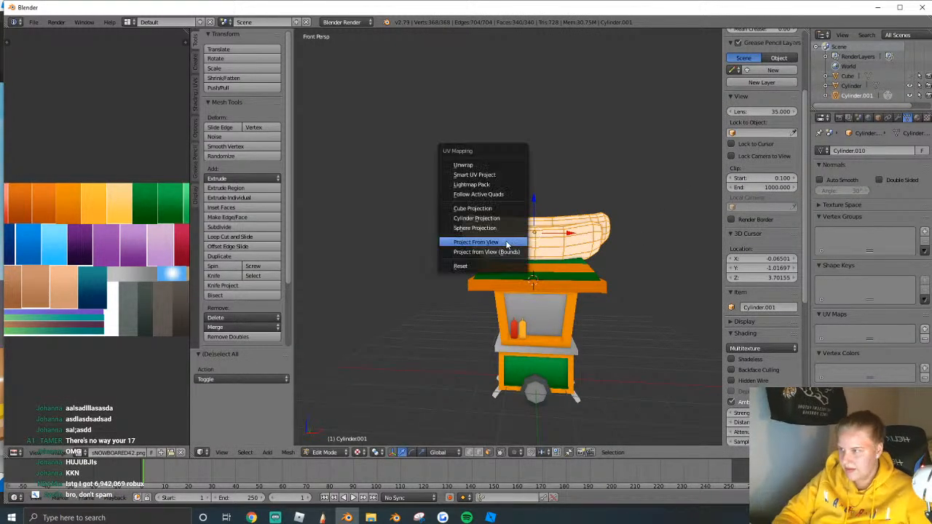
pyautogui.click(508, 243)
# Shrink the hot dog's UVs and place them on the red swatches of the color palette texture.
pyautogui.scroll(-1, 70, 275)
pyautogui.moveTo(70, 275); pyautogui.dragTo(149, 276, button='middle')
pyautogui.press('g')
pyautogui.click(79, 222)
pyautogui.press('g')
pyautogui.click(94, 211)
pyautogui.press('s')
pyautogui.click(75, 210)
pyautogui.press('g')
pyautogui.click(59, 211)
pyautogui.press('s')
pyautogui.click(58, 204)
pyautogui.scroll(3, 97, 238)
pyautogui.moveTo(97, 238); pyautogui.dragTo(144, 258, button='middle')
pyautogui.press('g')
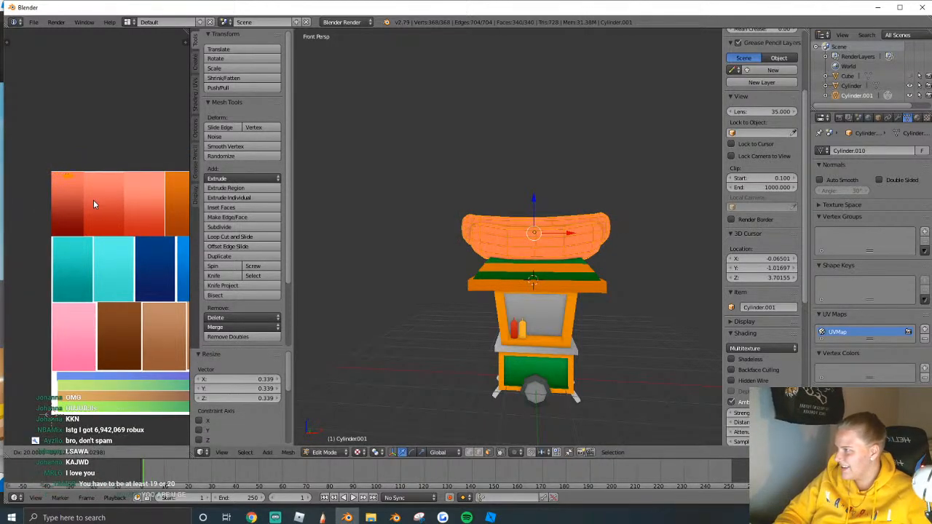
pyautogui.click(93, 199)
# Select the linked bun geometry, then enlarge its UVs and move them onto the tan swatches.
pyautogui.hotkey('ctrl', 'l')
pyautogui.scroll(-1, 56, 214)
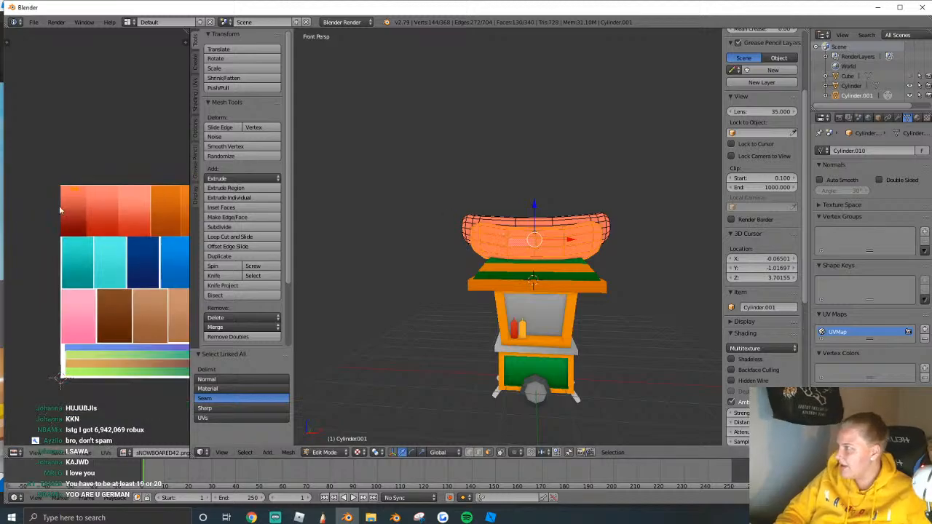
pyautogui.press('g')
pyautogui.click(151, 298)
pyautogui.press('s')
pyautogui.click(173, 276)
pyautogui.moveTo(187, 281); pyautogui.dragTo(89, 272, button='middle')
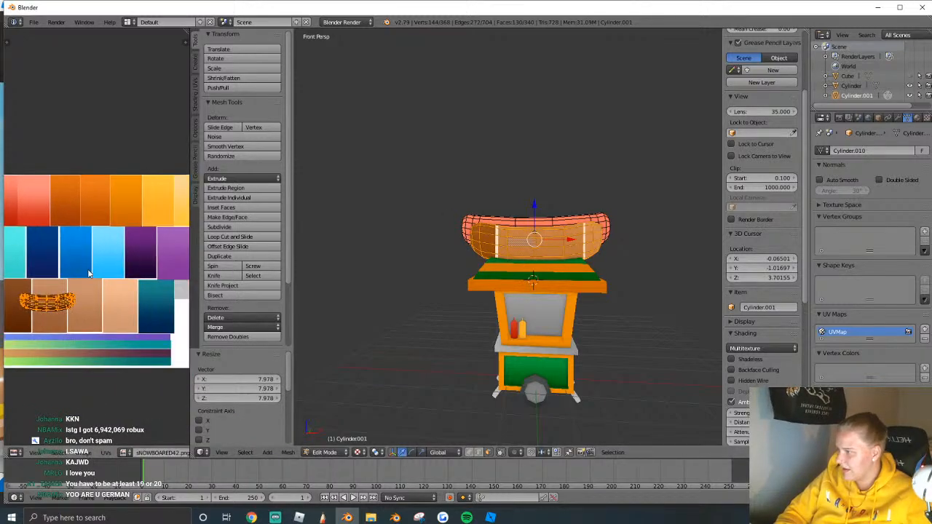
pyautogui.press('g')
pyautogui.click(120, 311)
# Rotate the bun's UVs 90 degrees and fit them inside a single tan swatch.
pyautogui.write('r')
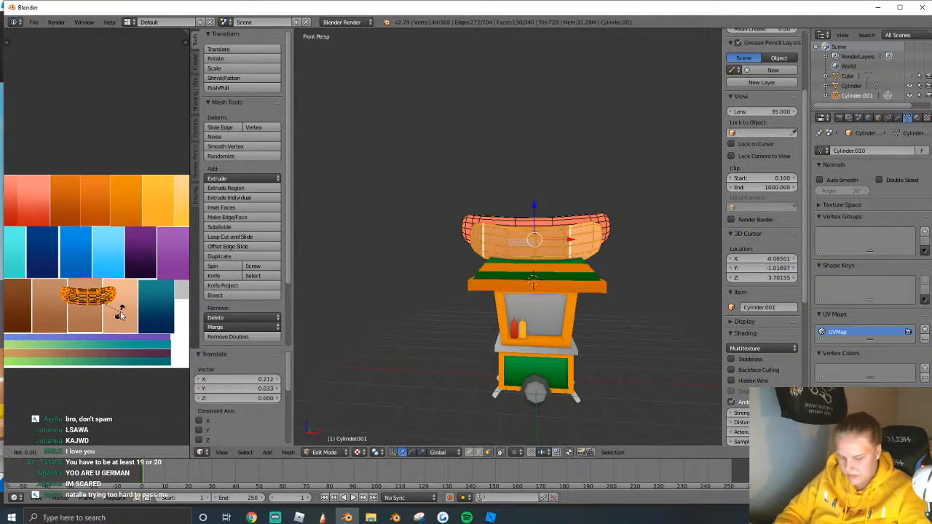
pyautogui.write('90')
pyautogui.press('Return')
pyautogui.press('g')
pyautogui.click(118, 323)
pyautogui.press('s')
pyautogui.click(107, 314)
pyautogui.press('g')
pyautogui.click(107, 314)
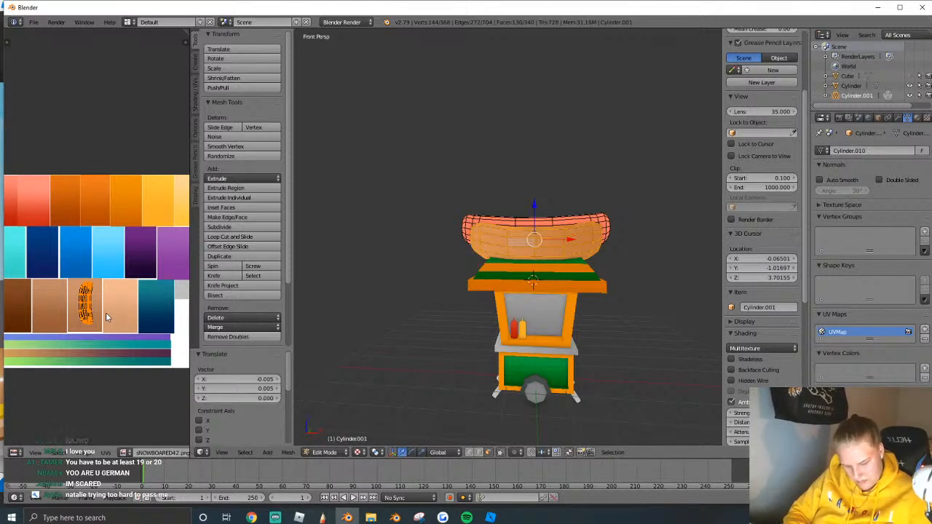
pyautogui.press('g')
pyautogui.click(100, 311)
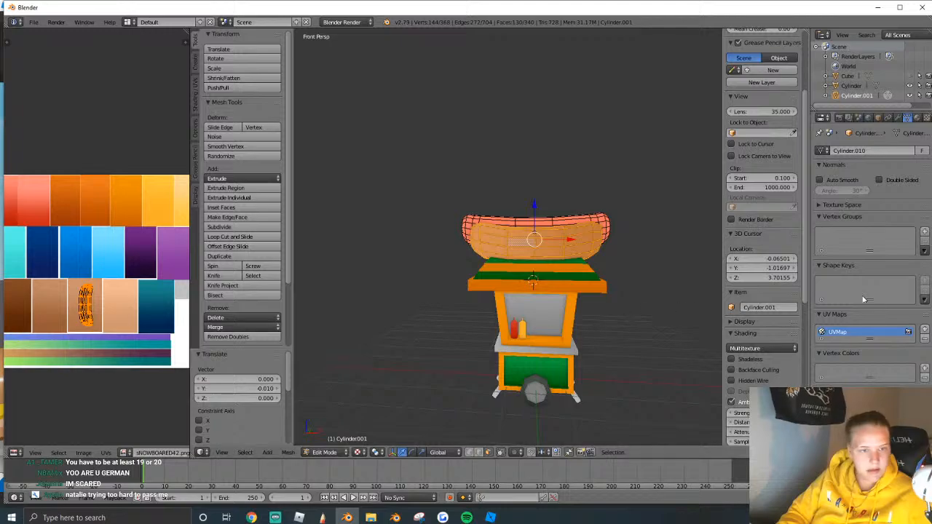
pyautogui.press('g')
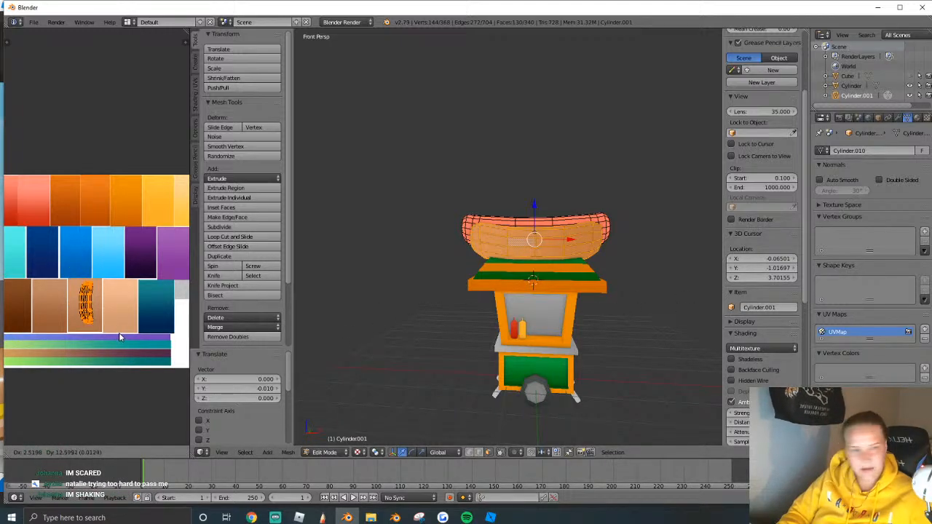
pyautogui.click(119, 333)
pyautogui.press('Tab')
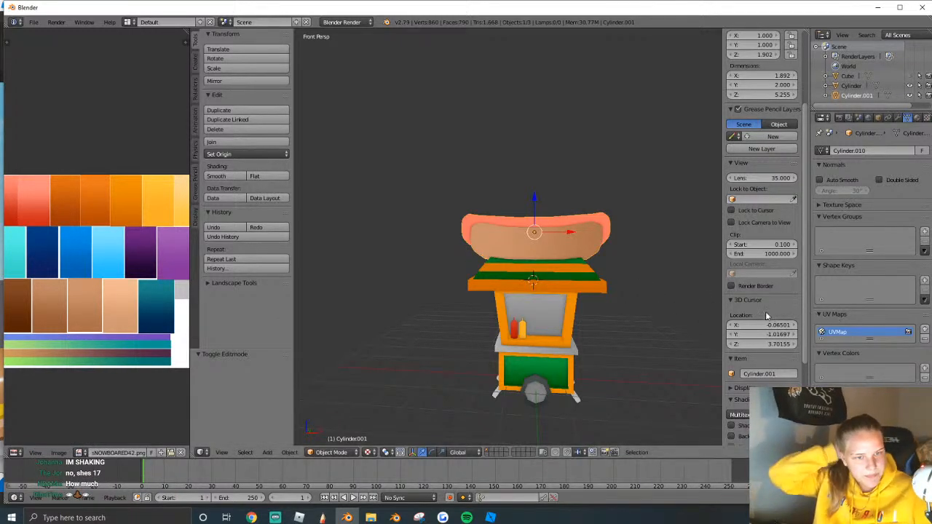
# Try the sausage's UVs on the second red swatch of the palette.
pyautogui.rightClick(514, 329)
pyautogui.rightClick(582, 262)
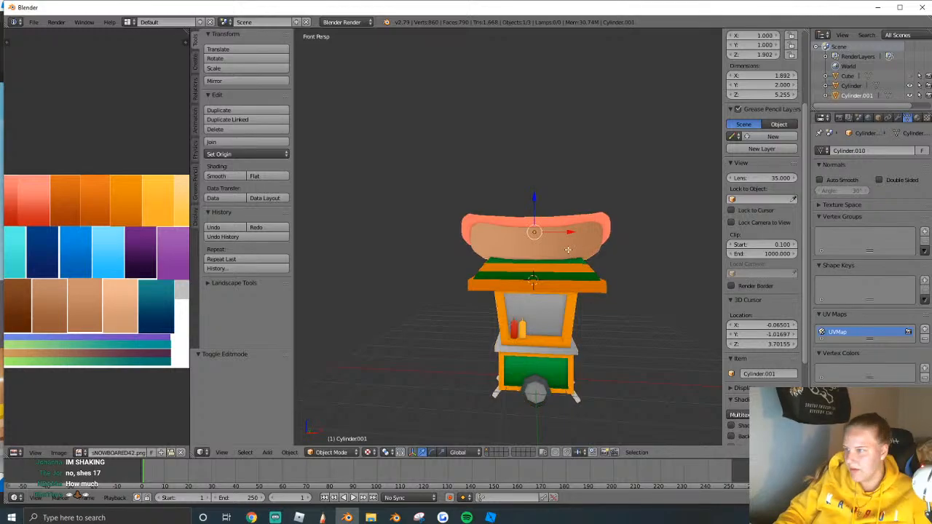
pyautogui.press('Tab')
pyautogui.moveTo(120, 263); pyautogui.dragTo(209, 274, button='middle')
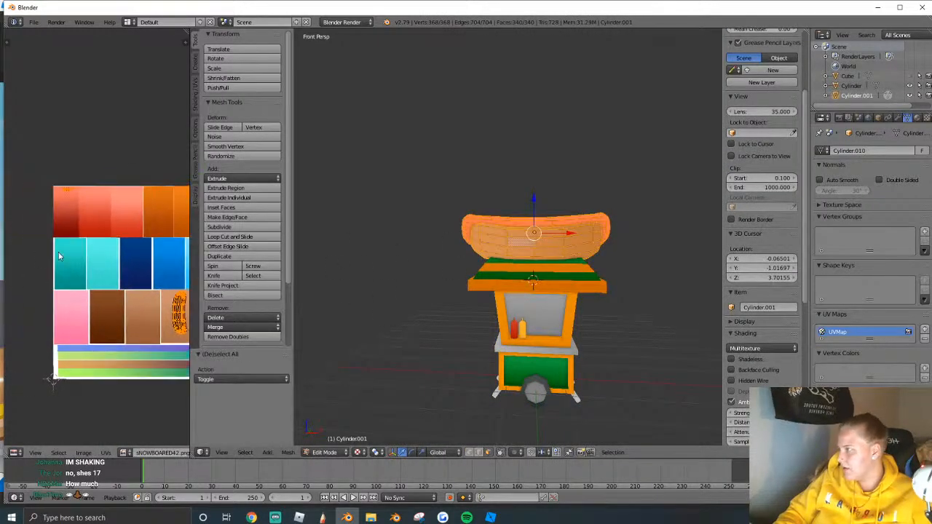
pyautogui.press('b')
pyautogui.moveTo(45, 174); pyautogui.dragTo(88, 203)
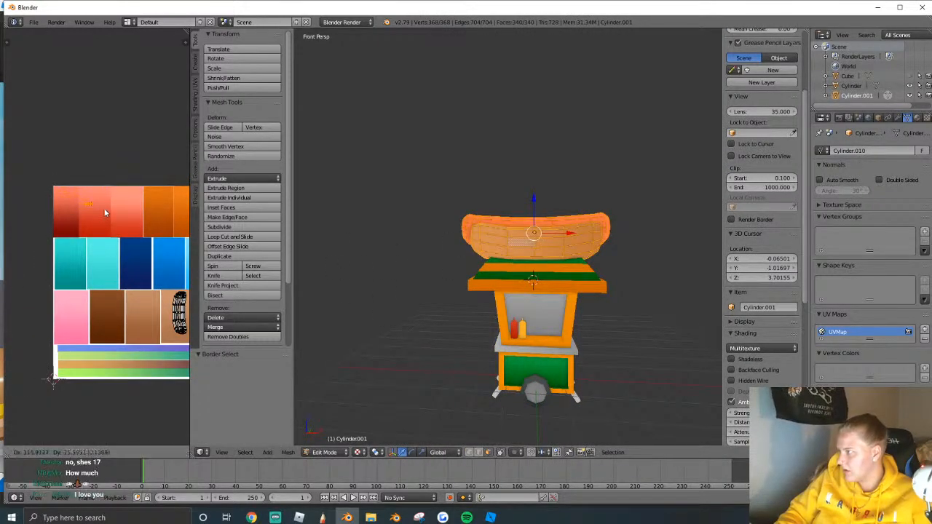
pyautogui.press('Tab')
pyautogui.moveTo(525, 252); pyautogui.dragTo(536, 248, button='middle')
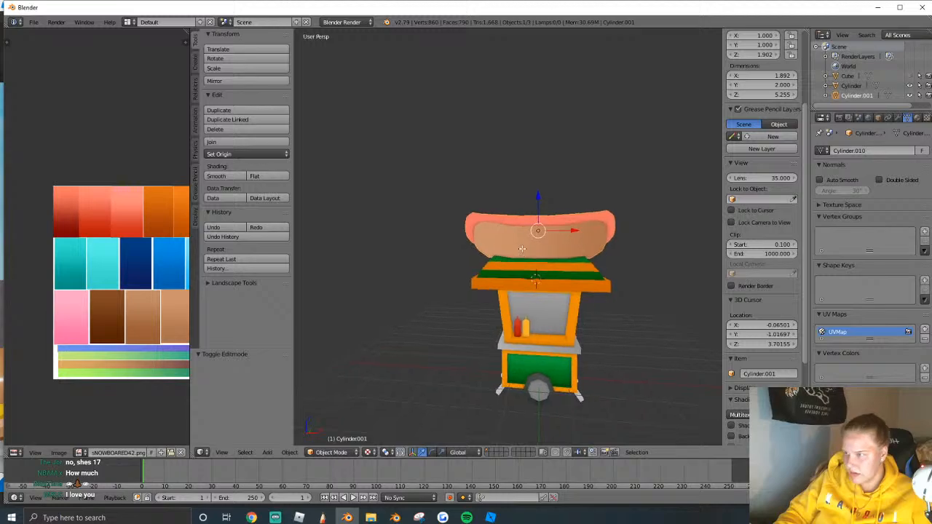
# Move the sausage's UVs onto the upper part of the first red swatch.
pyautogui.press('Tab')
pyautogui.press('g')
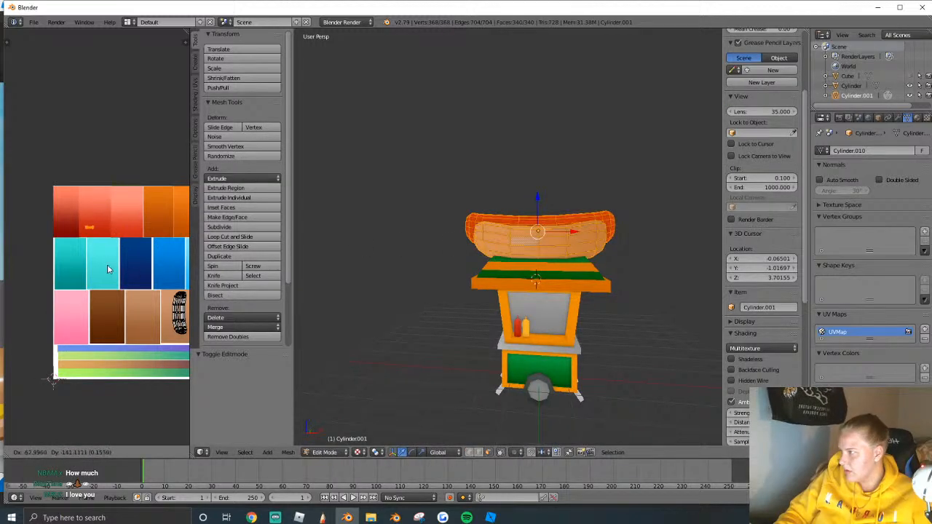
pyautogui.click(117, 228)
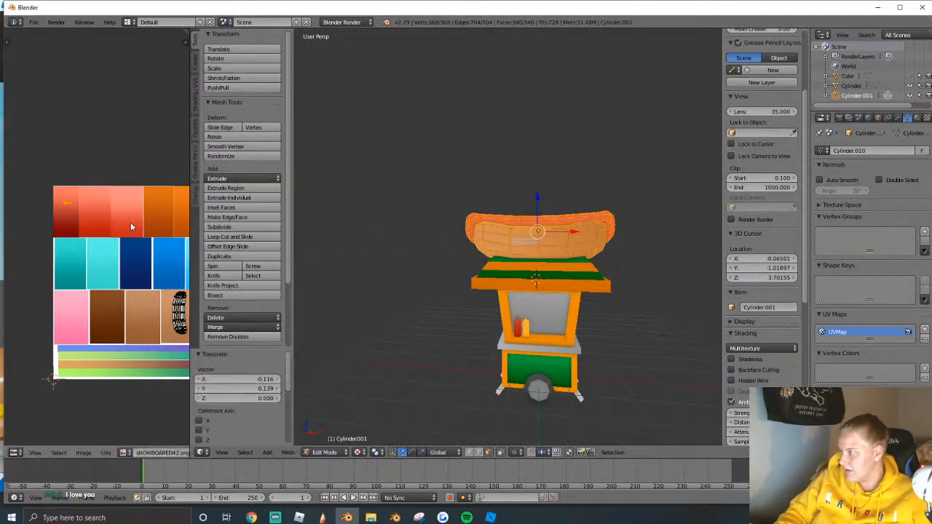
pyautogui.press('Tab')
pyautogui.moveTo(539, 269)
pyautogui.mouseDown(button='middle')
pyautogui.moveTo(573, 265)
pyautogui.moveTo(536, 259)
pyautogui.mouseUp(button='middle')
pyautogui.scroll(2, 573, 266)
pyautogui.press('Tab')
pyautogui.press('Tab')
# Recolor the cart's orange frame and roof stripes by moving their UVs onto the blue swatch.
pyautogui.rightClick(529, 287)
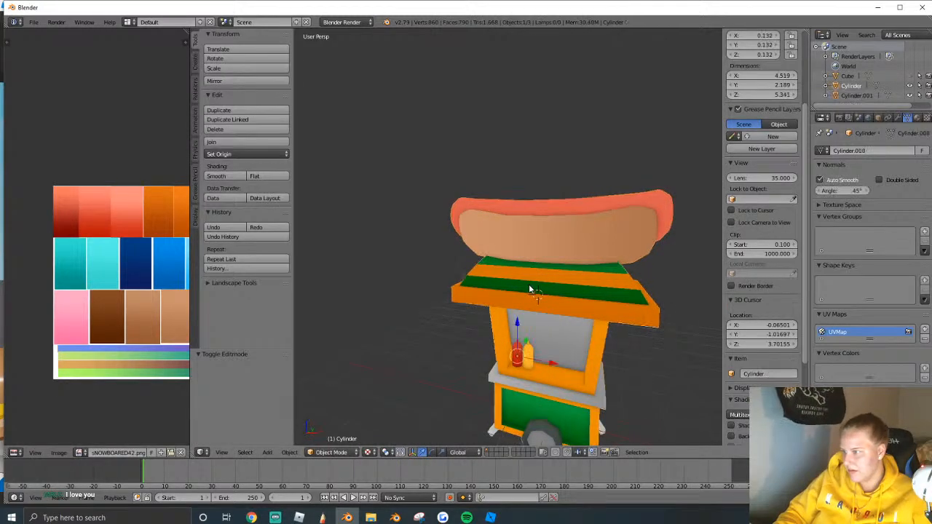
pyautogui.press('Tab')
pyautogui.keyDown('ctrl'); pyautogui.hscroll(5, 188, 246); pyautogui.keyUp('ctrl')
pyautogui.scroll(-1, 146, 222)
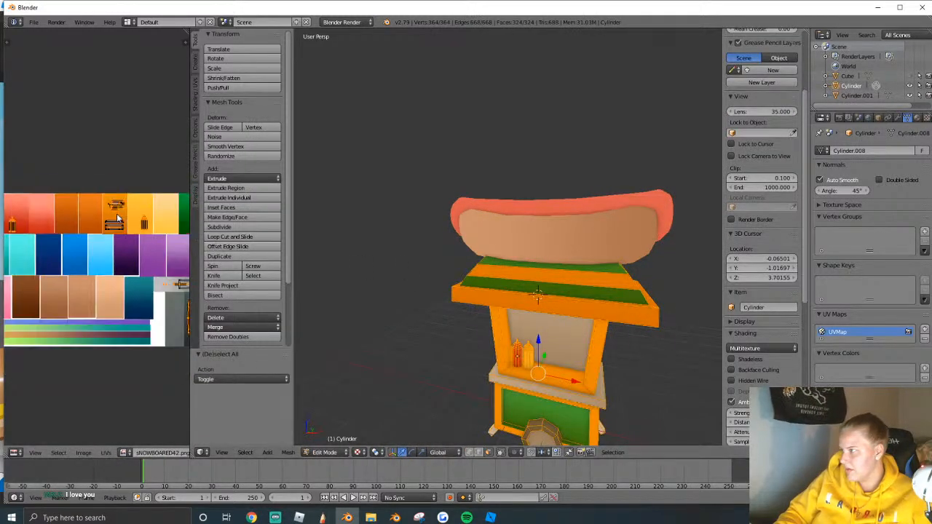
pyautogui.keyDown('ctrl'); pyautogui.hscroll(3, 73, 199); pyautogui.keyUp('ctrl')
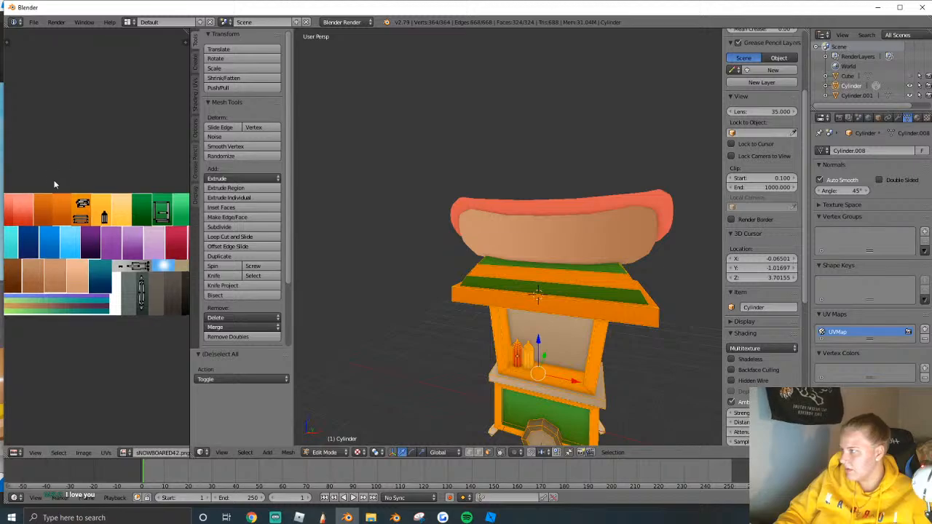
pyautogui.press('b')
pyautogui.moveTo(71, 190); pyautogui.dragTo(104, 242)
pyautogui.press('g')
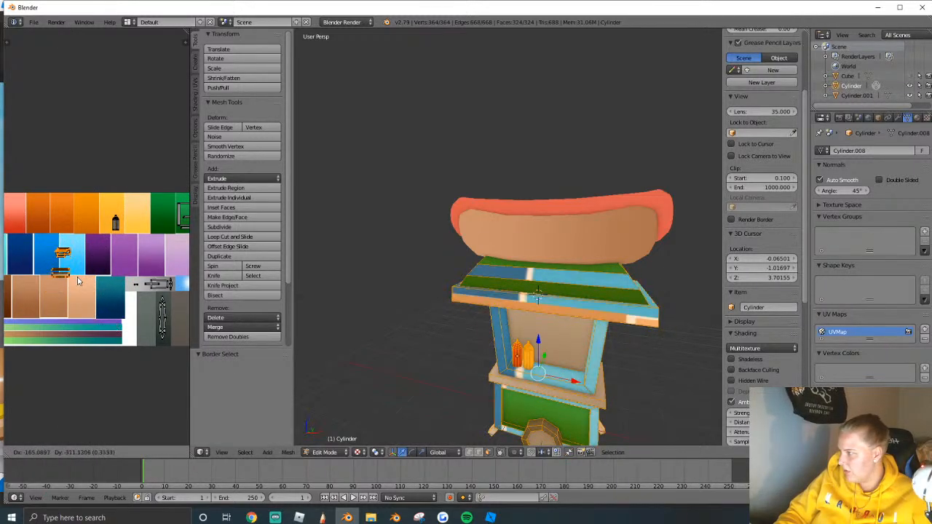
pyautogui.click(64, 271)
pyautogui.keyDown('ctrl'); pyautogui.hscroll(3, 87, 248); pyautogui.keyUp('ctrl')
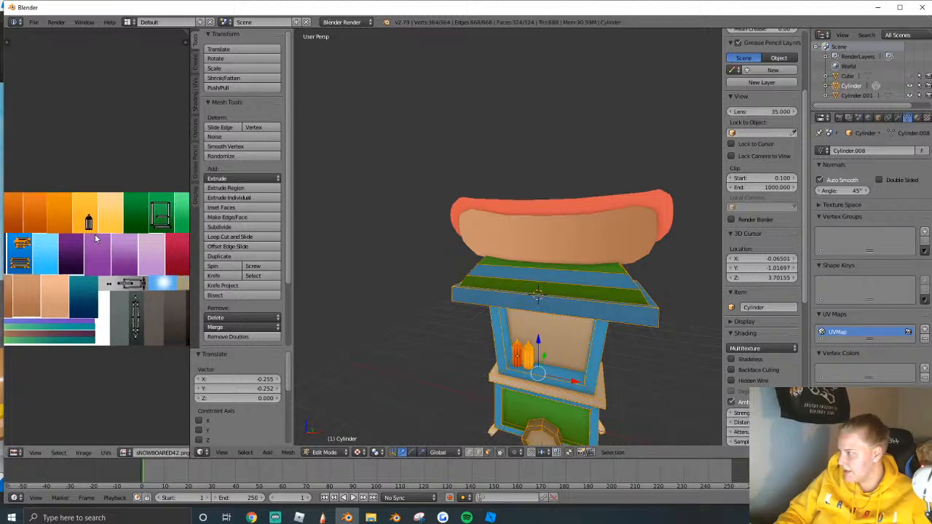
# Recolor the cart's green panels and roof stripes by moving their UVs onto the light yellow-orange swatch.
pyautogui.press('a')
pyautogui.press('b')
pyautogui.moveTo(131, 182); pyautogui.dragTo(184, 249)
pyautogui.press('g')
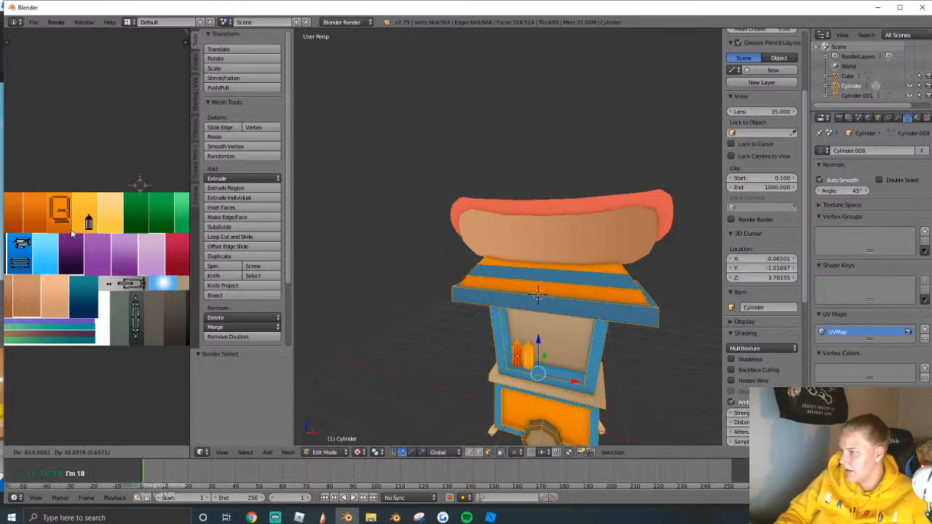
pyautogui.click(96, 233)
pyautogui.press('g')
pyautogui.click(131, 239)
pyautogui.press('Tab')
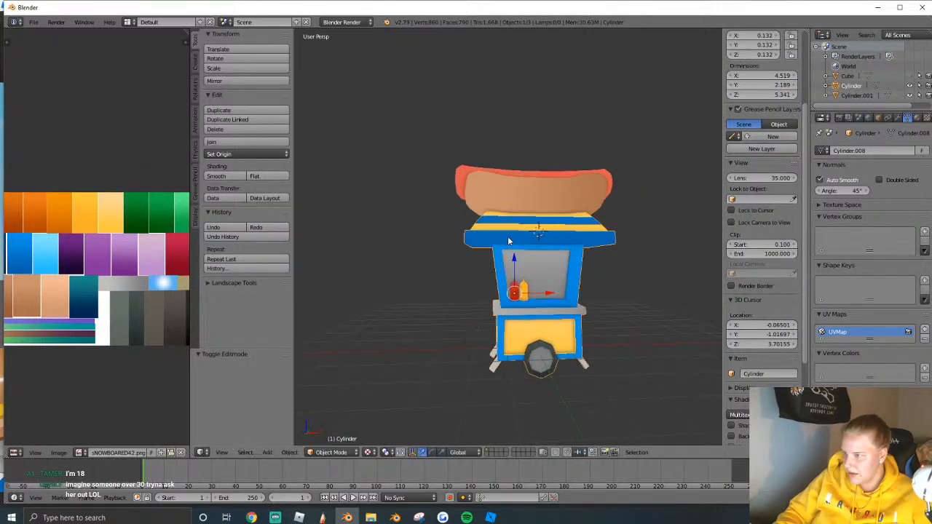
# Join the cart and the hot dog topper into one object and export the model.
pyautogui.rightClick(528, 185)
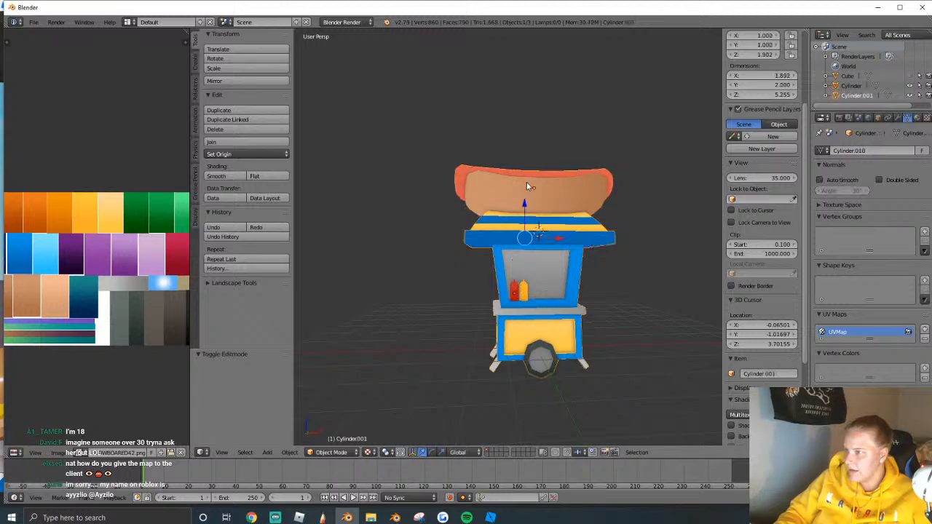
pyautogui.hotkey('ctrl', 'j')
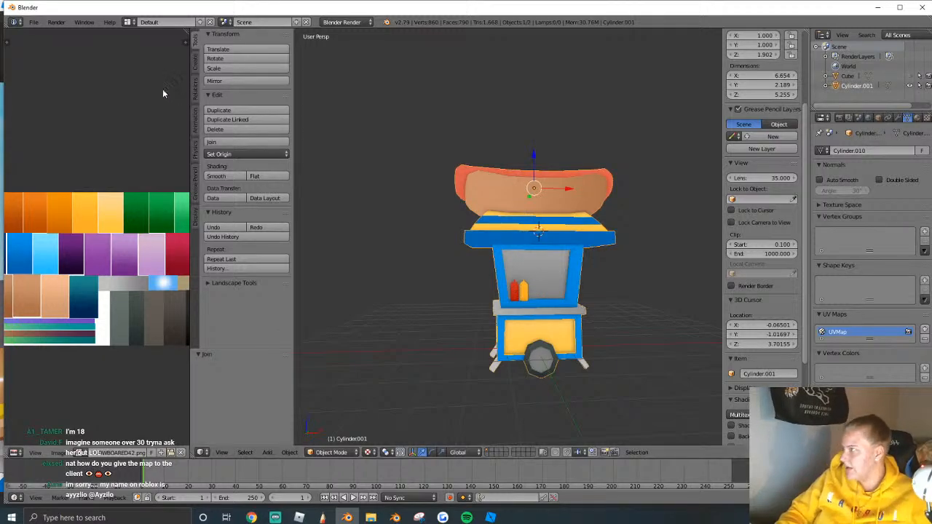
pyautogui.click(34, 22)
pyautogui.moveTo(69, 218)
pyautogui.click(178, 278)
pyautogui.click(908, 47)
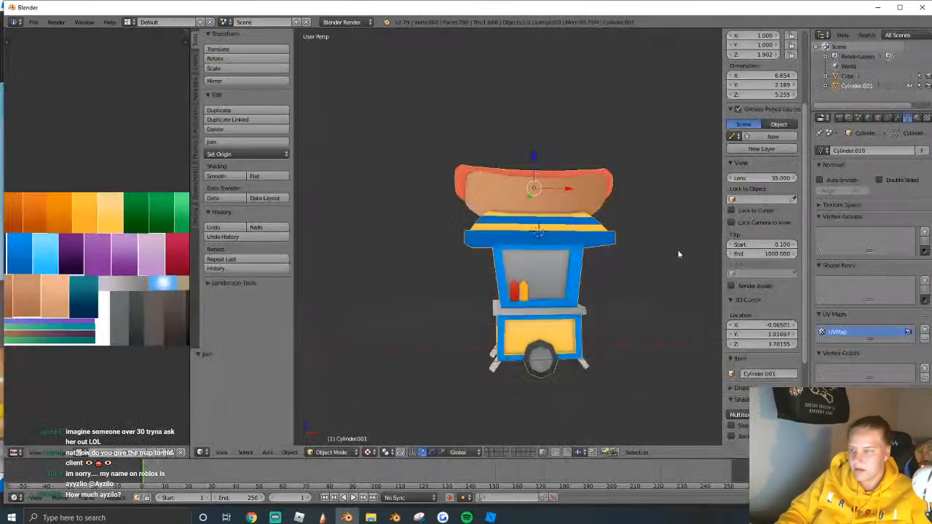
# Switch to Roblox Studio and replace the selected taco cart copy's mesh with the exported hot dog cart, declining the stored location.
pyautogui.hotkey('alt', 'Tab')
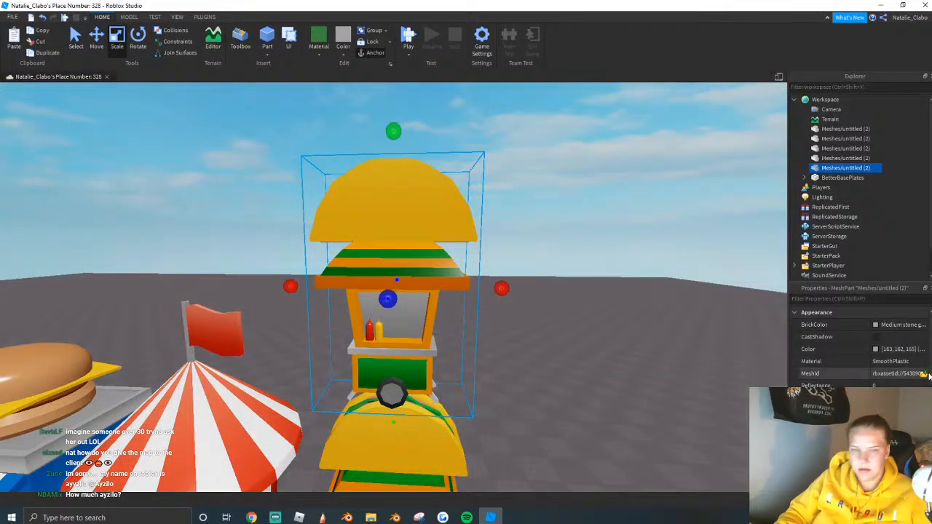
pyautogui.click(924, 374)
pyautogui.scroll(-5, 291, 241)
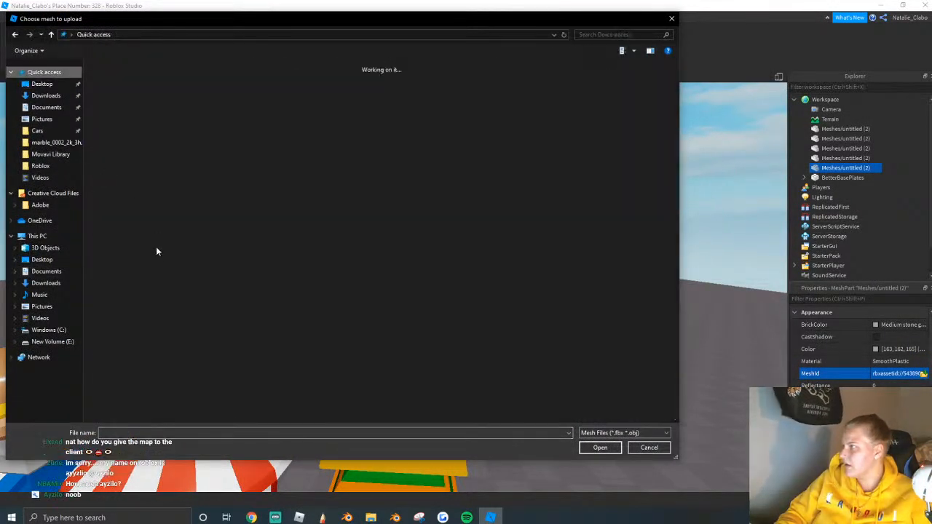
pyautogui.click(128, 168)
pyautogui.click(600, 448)
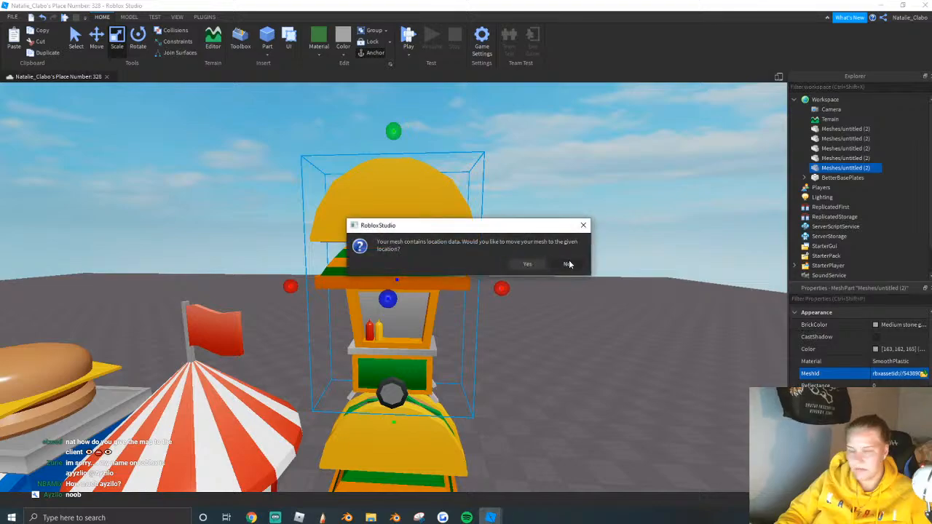
pyautogui.click(569, 264)
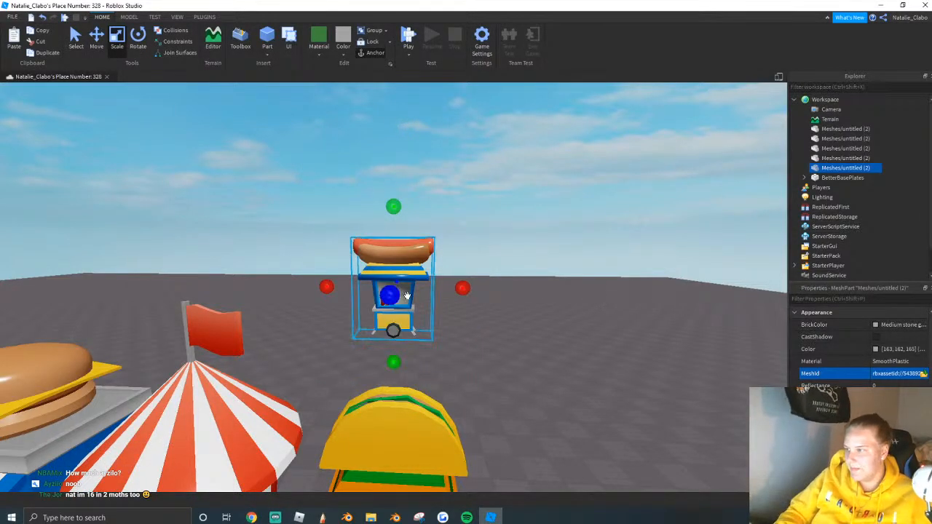
# Switch to Blender, enable Auto Smooth on the hot dog cart mesh and export it again as untitled.obj.
pyautogui.click(347, 518)
pyautogui.click(845, 180)
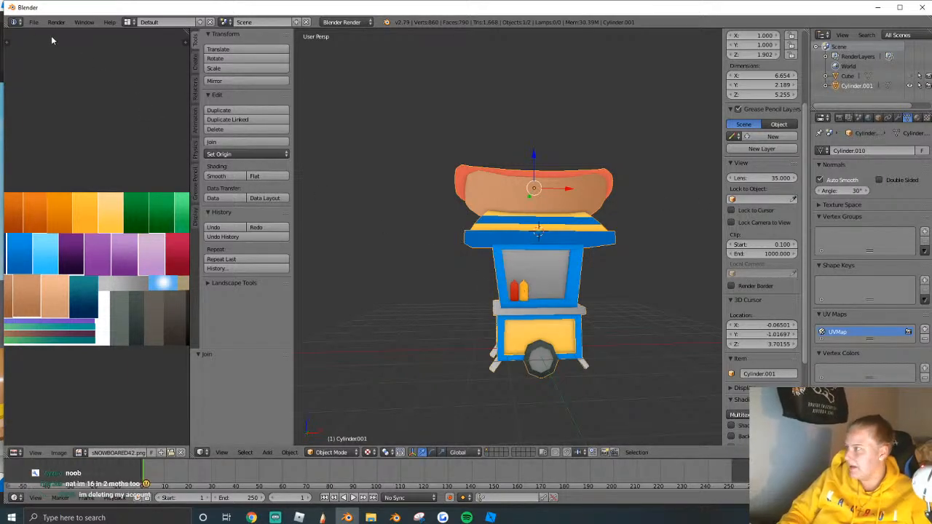
pyautogui.click(33, 22)
pyautogui.moveTo(73, 217)
pyautogui.click(195, 292)
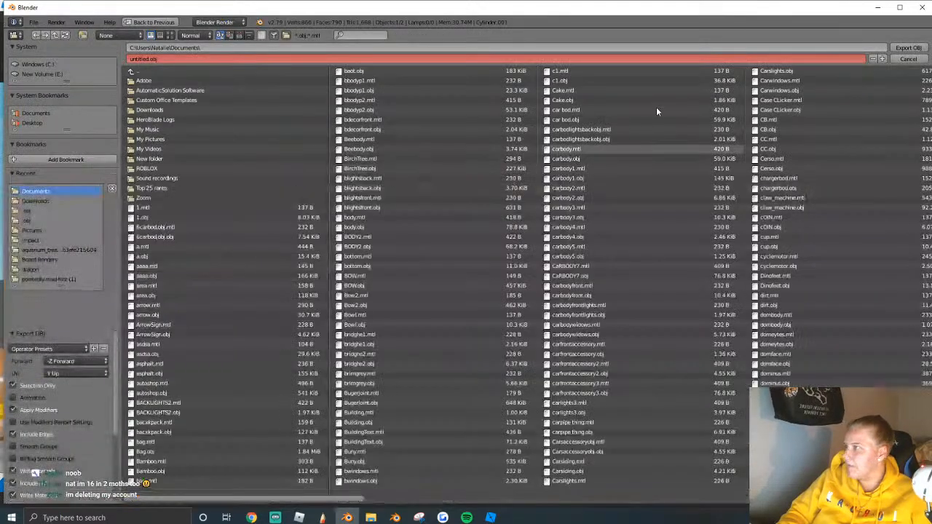
pyautogui.click(909, 47)
# Switch back to Roblox Studio and reload the hot dog cart's mesh from the new export, keeping its current location.
pyautogui.click(491, 518)
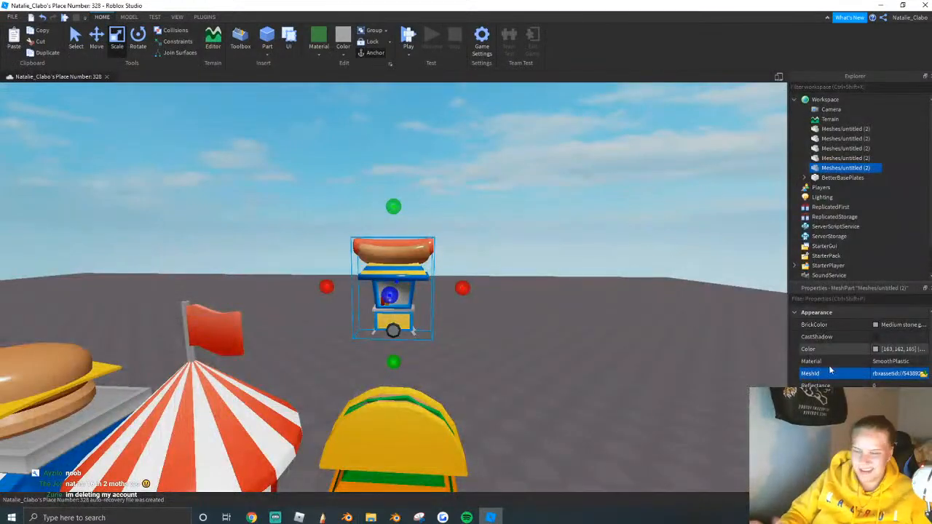
pyautogui.click(923, 374)
pyautogui.click(44, 72)
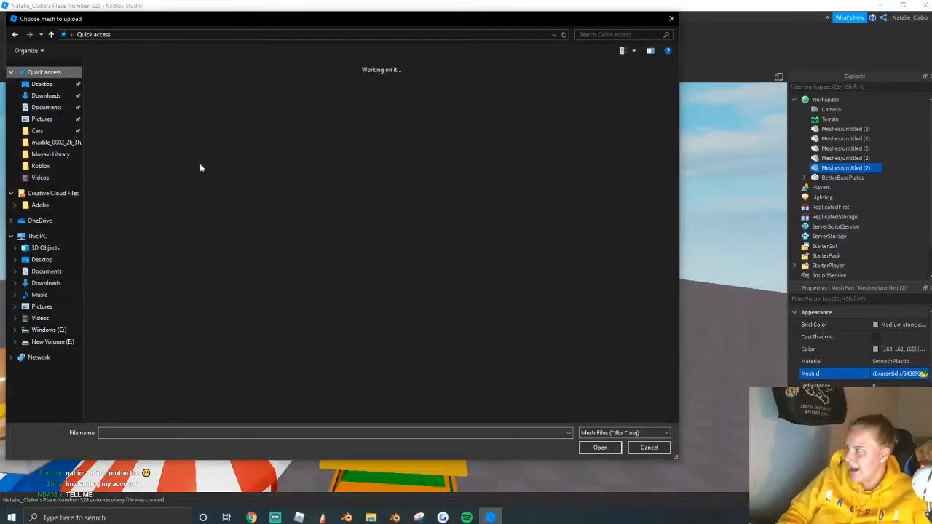
pyautogui.click(123, 167)
pyautogui.click(600, 447)
pyautogui.click(568, 265)
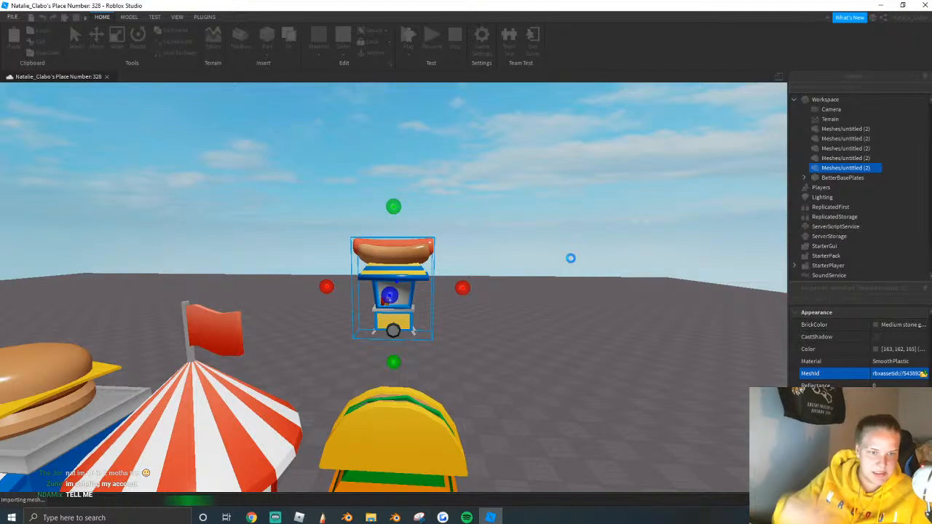
# Enlarge the hot dog cart and place it on the ground beside the taco cart.
pyautogui.moveTo(393, 206); pyautogui.dragTo(394, 115)
pyautogui.moveTo(393, 295); pyautogui.dragTo(390, 306, button='right')
pyautogui.moveTo(391, 306); pyautogui.dragTo(481, 394)
pyautogui.moveTo(422, 397); pyautogui.dragTo(430, 402, button='right')
pyautogui.moveTo(519, 295); pyautogui.dragTo(514, 222)
pyautogui.scroll(1, 545, 200)
pyautogui.scroll(1, 503, 262)
pyautogui.moveTo(447, 398); pyautogui.dragTo(400, 348)
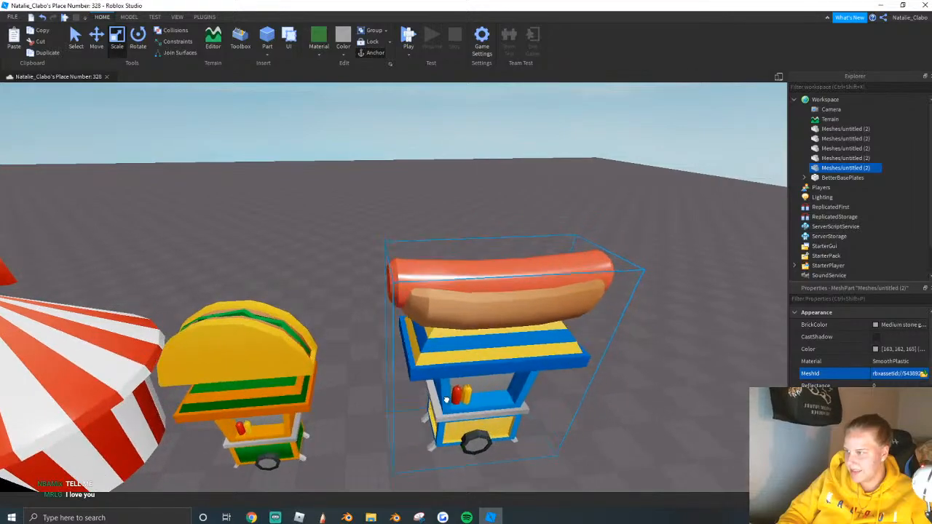
pyautogui.moveTo(400, 348); pyautogui.dragTo(401, 359, button='right')
pyautogui.scroll(1, 401, 361)
pyautogui.moveTo(401, 364); pyautogui.dragTo(383, 416)
pyautogui.moveTo(382, 415); pyautogui.dragTo(374, 400, button='right')
# Compare the hot dog cart with the taco cart and scale it down to a similar size.
pyautogui.click(219, 327)
pyautogui.scroll(-6, 838, 416)
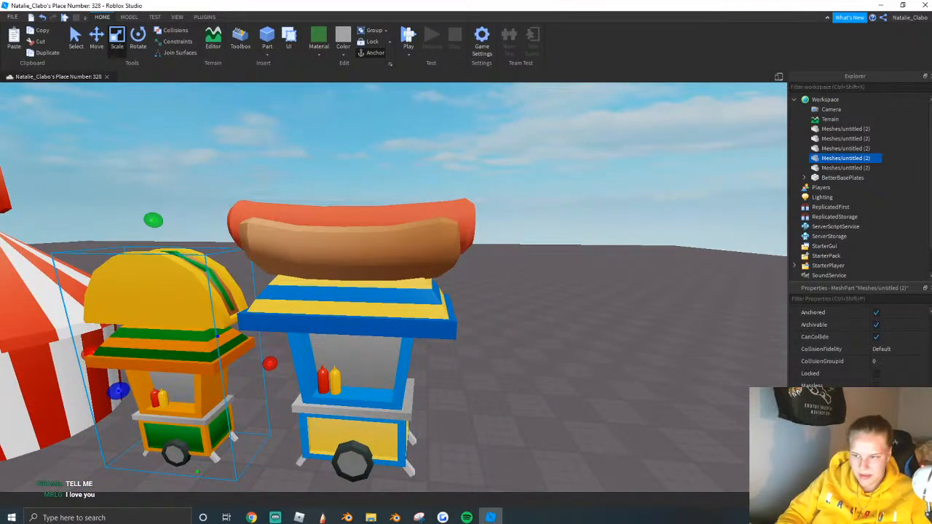
pyautogui.click(434, 327)
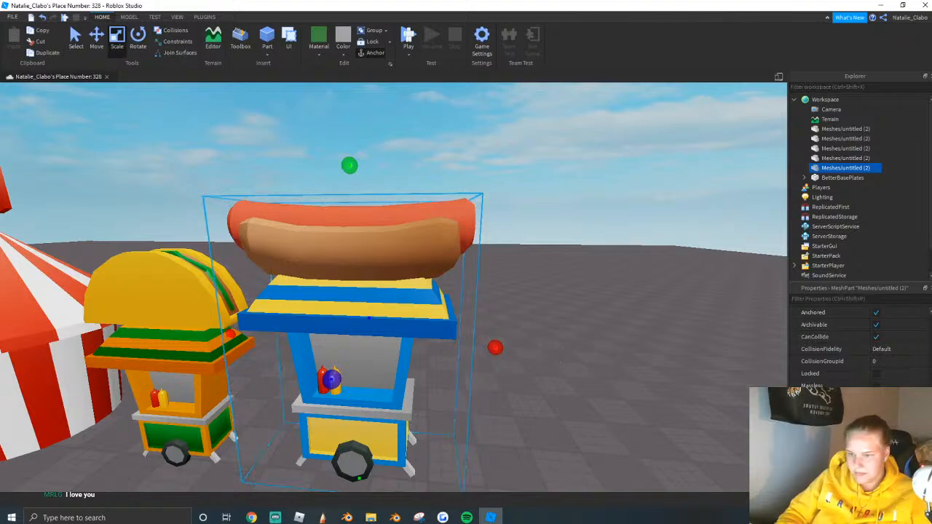
pyautogui.press('Return')
pyautogui.press('a')
pyautogui.moveTo(414, 410); pyautogui.dragTo(402, 407, button='right')
pyautogui.press('s')
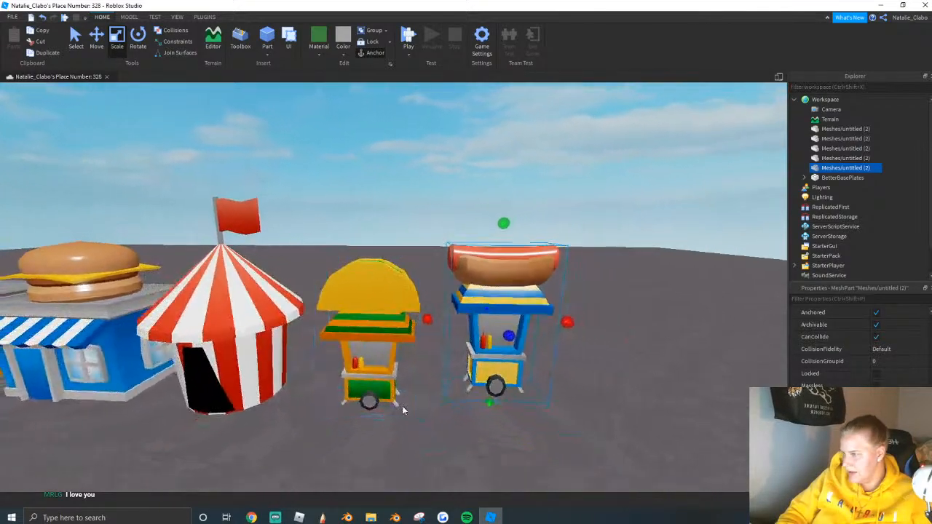
pyautogui.moveTo(467, 340); pyautogui.dragTo(458, 356)
pyautogui.press('w')
pyautogui.moveTo(536, 290); pyautogui.dragTo(552, 290)
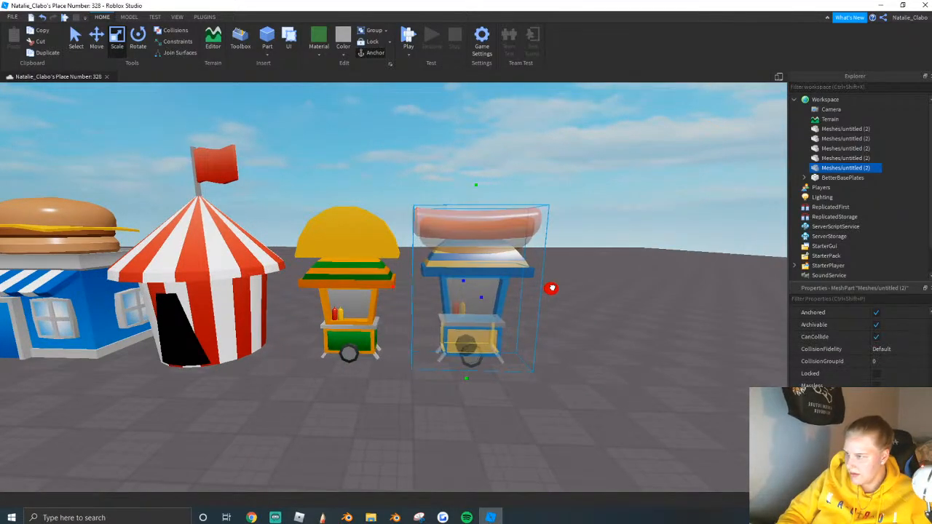
# Fine-tune the hot dog cart's height and ground placement next to the taco cart.
pyautogui.press('e')
pyautogui.press('w')
pyautogui.moveTo(461, 356)
pyautogui.mouseDown()
pyautogui.moveTo(447, 374)
pyautogui.moveTo(461, 364)
pyautogui.mouseUp()
pyautogui.press('s')
pyautogui.moveTo(468, 195); pyautogui.dragTo(469, 214)
pyautogui.press('w')
pyautogui.moveTo(473, 358); pyautogui.dragTo(464, 360)
pyautogui.press('s')
# Examine the row of finished buildings and food carts from several viewpoints.
pyautogui.click(399, 388)
pyautogui.moveTo(399, 388); pyautogui.dragTo(398, 388, button='right')
pyautogui.press('s')
pyautogui.moveTo(226, 207); pyautogui.dragTo(535, 357)
pyautogui.press('w')
pyautogui.moveTo(356, 266); pyautogui.dragTo(396, 309)
pyautogui.moveTo(410, 349); pyautogui.dragTo(361, 344)
pyautogui.click(412, 376)
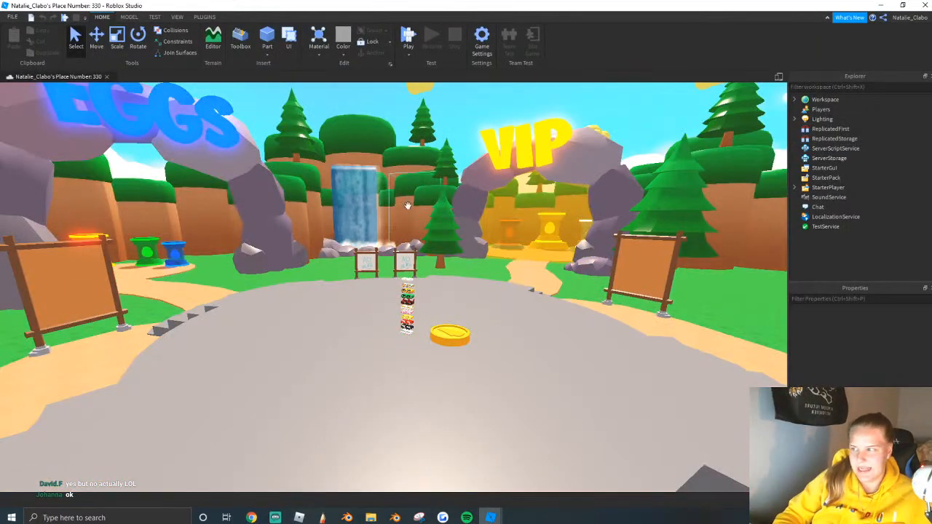
# Examine the simulator map in the other place, from the central plaza up to the floating islands.
pyautogui.press('s')
pyautogui.moveTo(437, 220); pyautogui.dragTo(437, 225, button='right')
pyautogui.moveTo(399, 272); pyautogui.dragTo(395, 271, button='right')
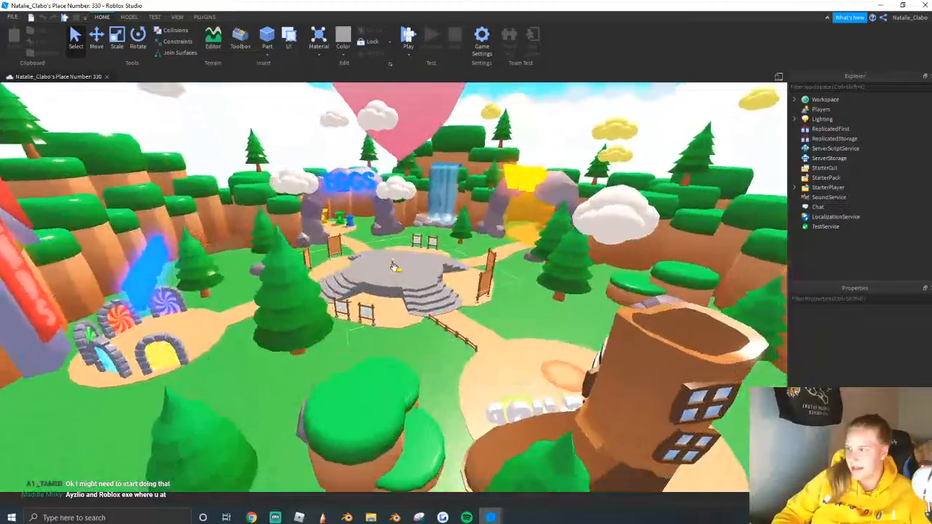
pyautogui.moveTo(394, 267); pyautogui.dragTo(390, 264, button='right')
pyautogui.scroll(3, 396, 268)
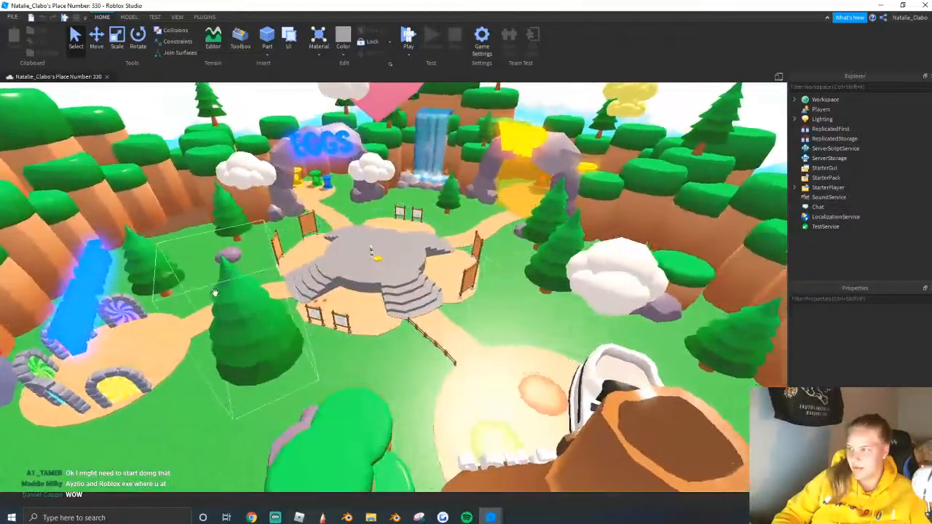
pyautogui.scroll(2, 474, 261)
pyautogui.moveTo(477, 262)
pyautogui.mouseDown(button='right')
pyautogui.moveTo(482, 274)
pyautogui.moveTo(479, 267)
pyautogui.mouseUp(button='right')
pyautogui.scroll(3, 482, 271)
pyautogui.scroll(2, 482, 268)
pyautogui.scroll(-5, 482, 269)
pyautogui.scroll(4, 483, 269)
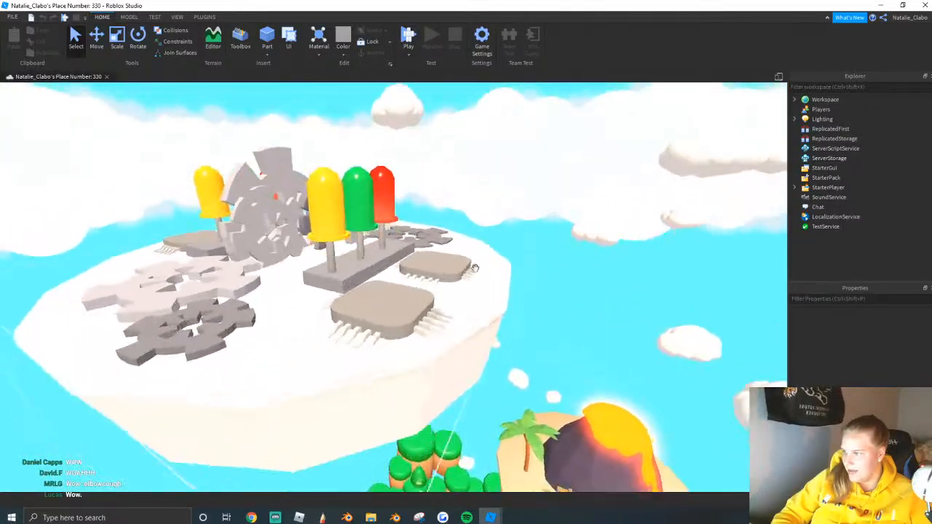
# Recolor the base of the floating gear island black and adjust its color in the color picker.
pyautogui.click(478, 268)
pyautogui.click(343, 40)
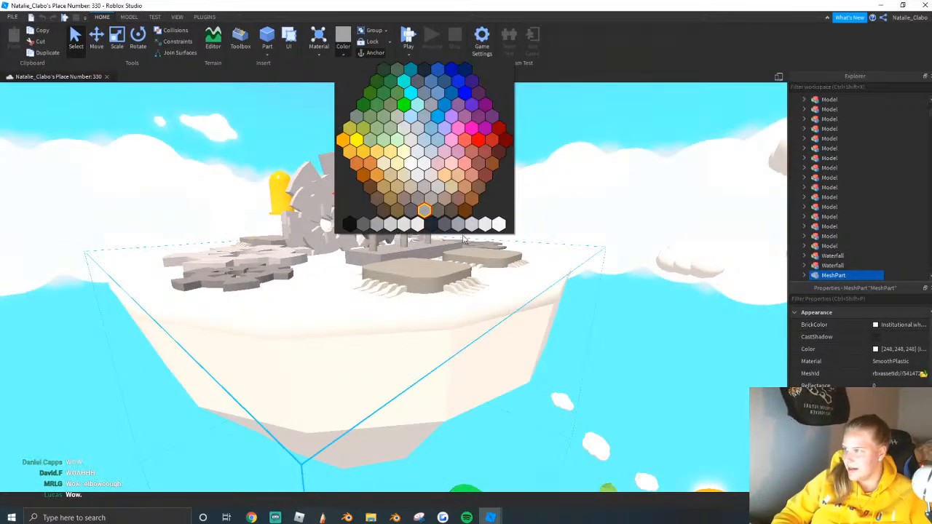
pyautogui.click(430, 226)
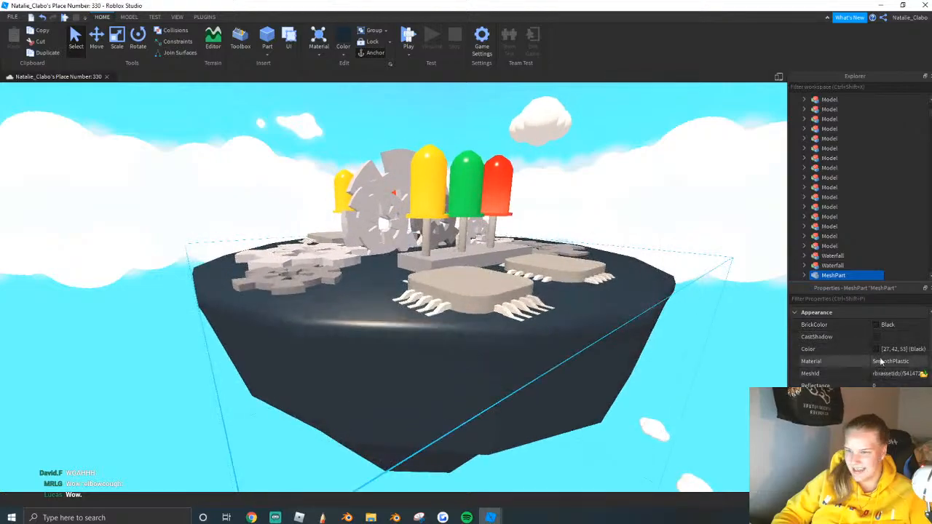
pyautogui.click(875, 349)
pyautogui.moveTo(518, 250)
pyautogui.mouseDown()
pyautogui.moveTo(506, 260)
pyautogui.moveTo(527, 260)
pyautogui.moveTo(504, 252)
pyautogui.mouseUp()
pyautogui.click(534, 346)
pyautogui.click(546, 225)
# Examine the main island's plaza, shop, waterfall, and Eggs and VIP areas from above and up close.
pyautogui.moveTo(546, 225); pyautogui.dragTo(547, 228, button='right')
pyautogui.scroll(-10, 546, 227)
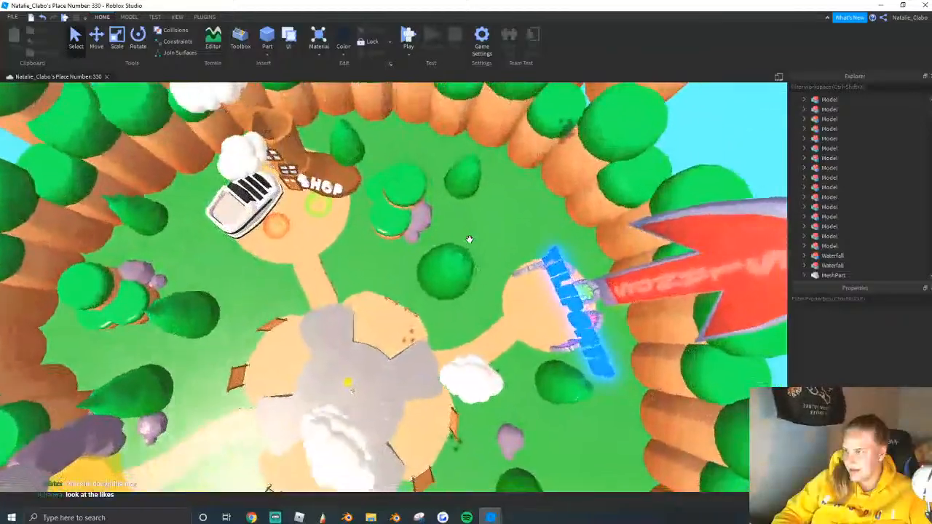
pyautogui.moveTo(469, 239); pyautogui.dragTo(461, 241, button='right')
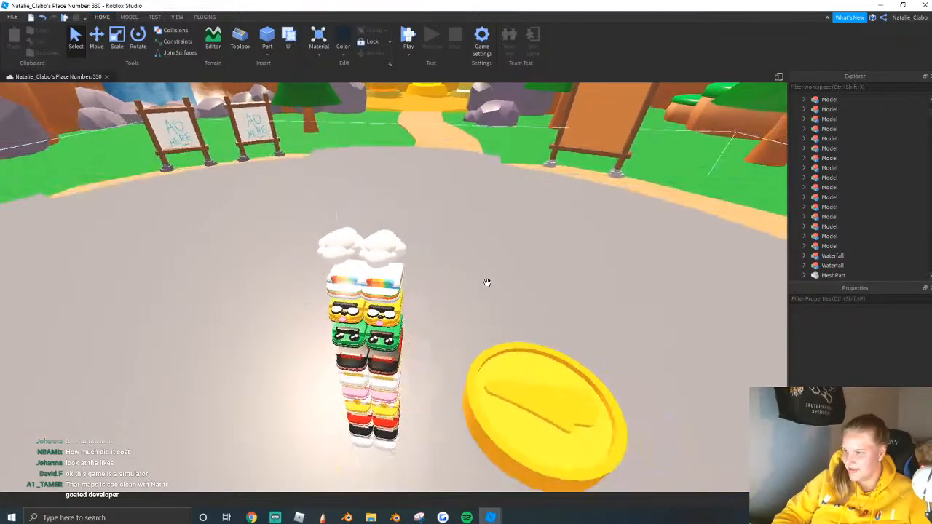
pyautogui.click(442, 400)
pyautogui.scroll(-10, 402, 239)
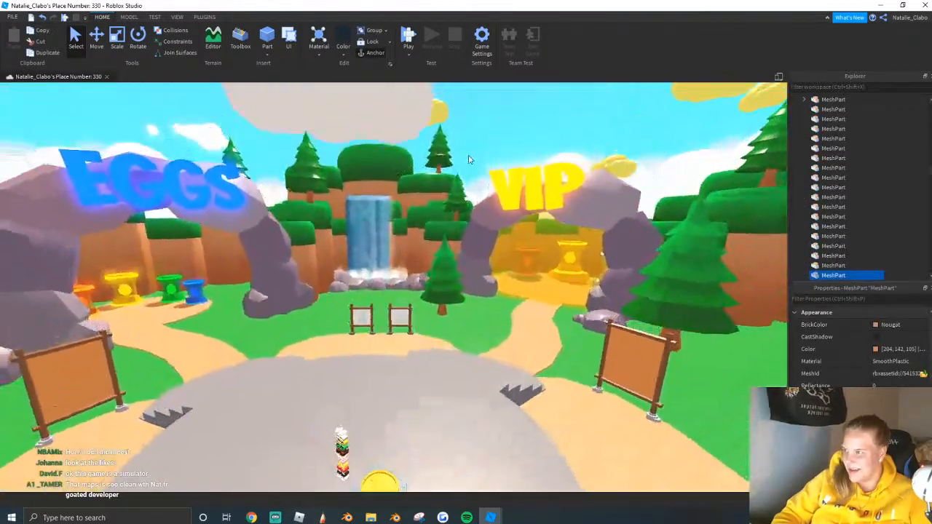
pyautogui.scroll(-10, 481, 160)
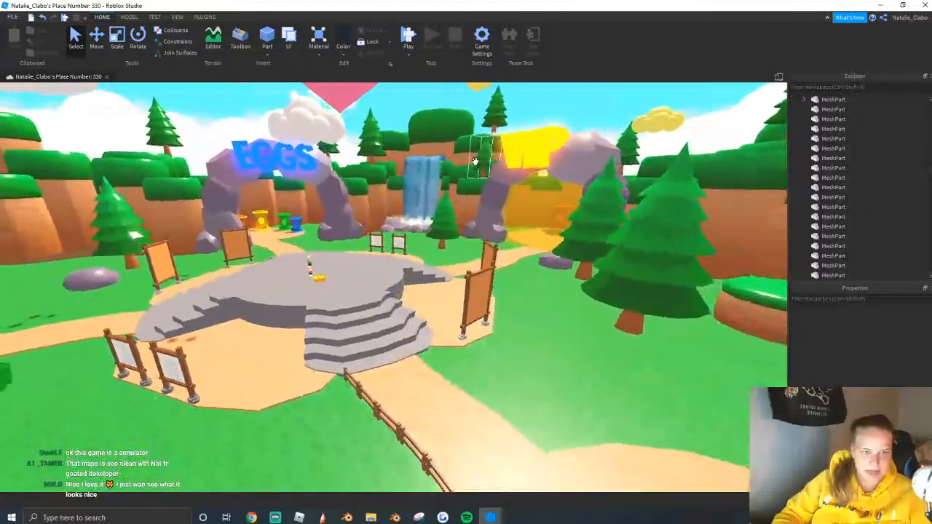
pyautogui.scroll(-10, 474, 160)
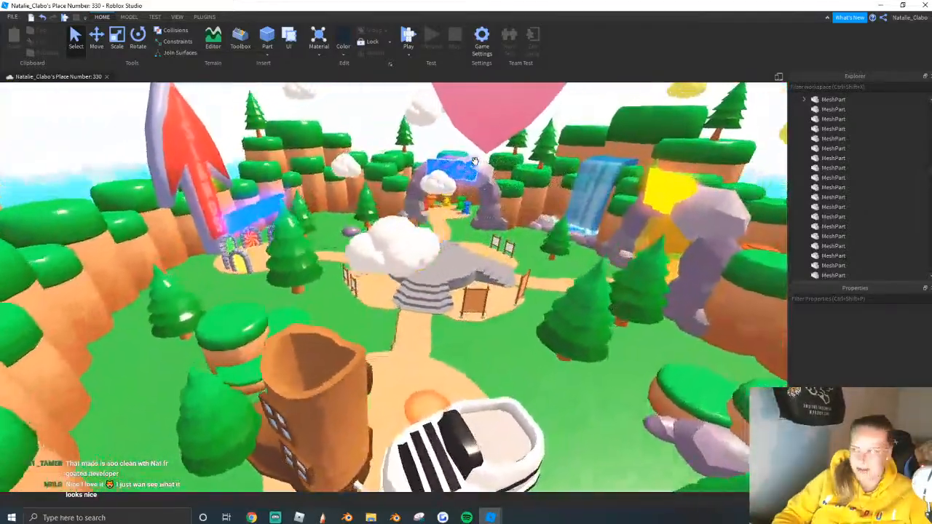
pyautogui.press('s')
pyautogui.press('d')
pyautogui.moveTo(475, 161); pyautogui.dragTo(473, 160, button='right')
pyautogui.press('w')
pyautogui.press('s')
pyautogui.press('d')
# Publish the map to Roblox as a new place added to an existing game.
pyautogui.click(14, 20)
pyautogui.click(43, 189)
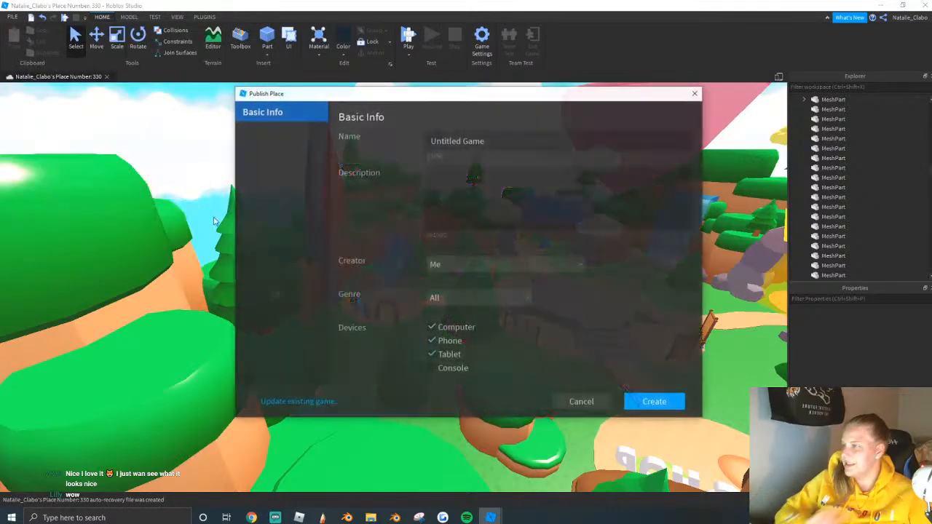
pyautogui.click(290, 402)
pyautogui.click(290, 182)
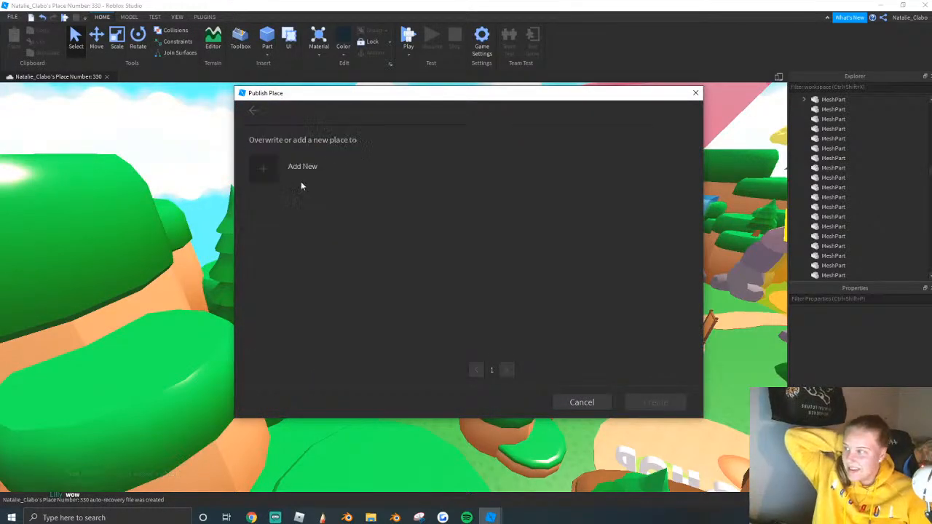
pyautogui.click(343, 166)
pyautogui.click(655, 402)
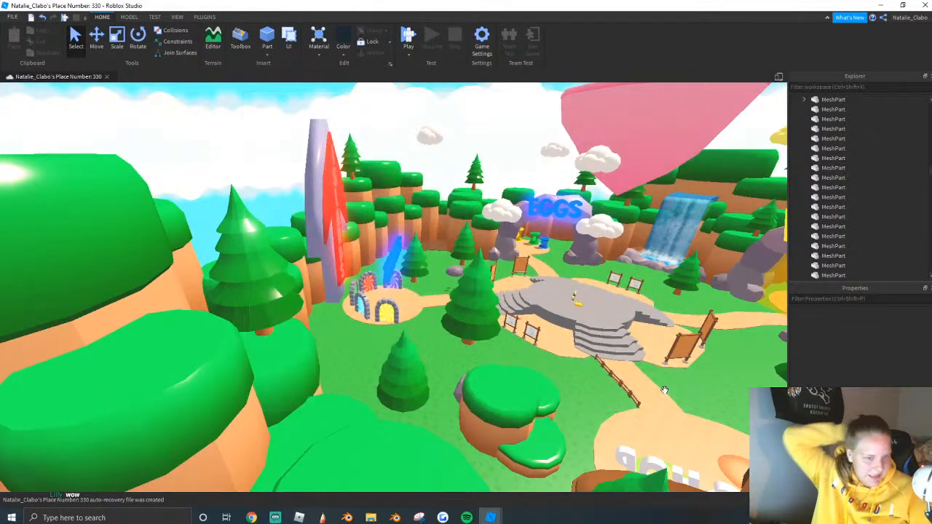
pyautogui.moveTo(587, 129); pyautogui.dragTo(386, 153, button='right')
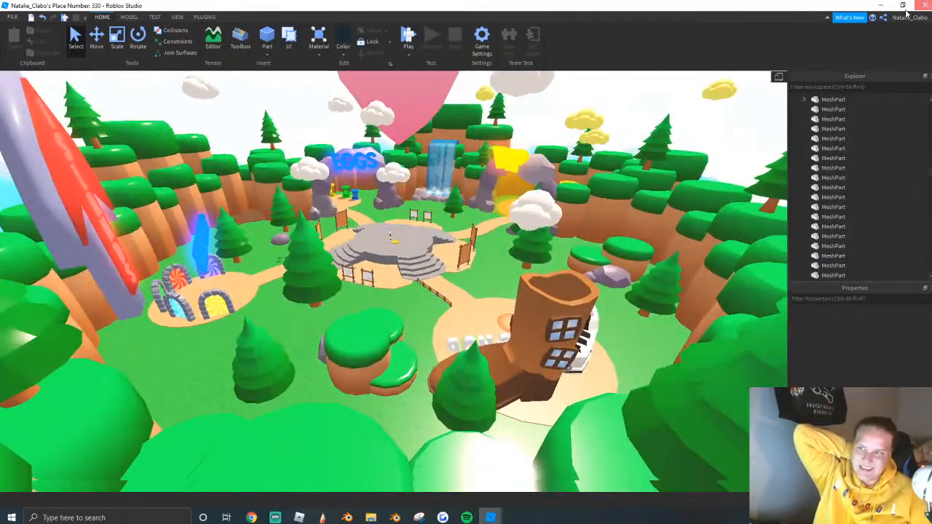
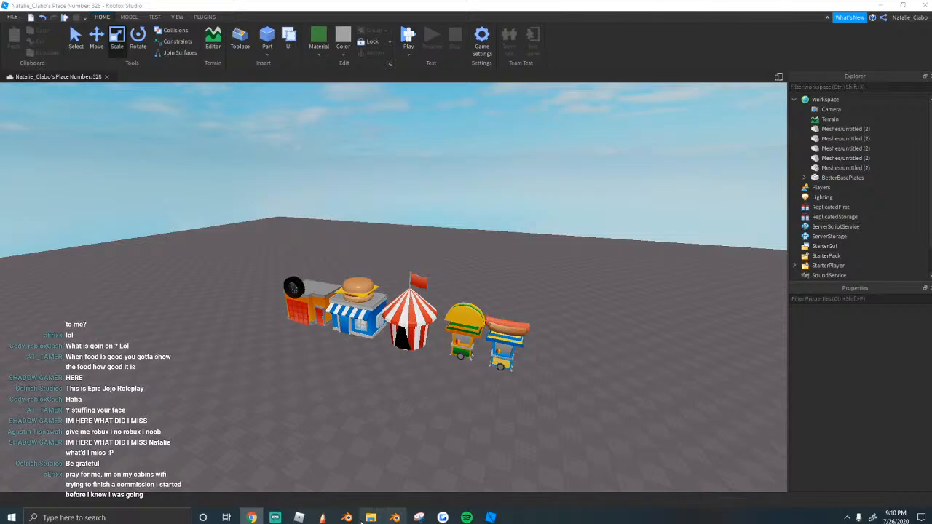
# Quit the hot dog cart's Blender session without saving and start a fresh Blender scene.
pyautogui.click(347, 518)
pyautogui.click(922, 8)
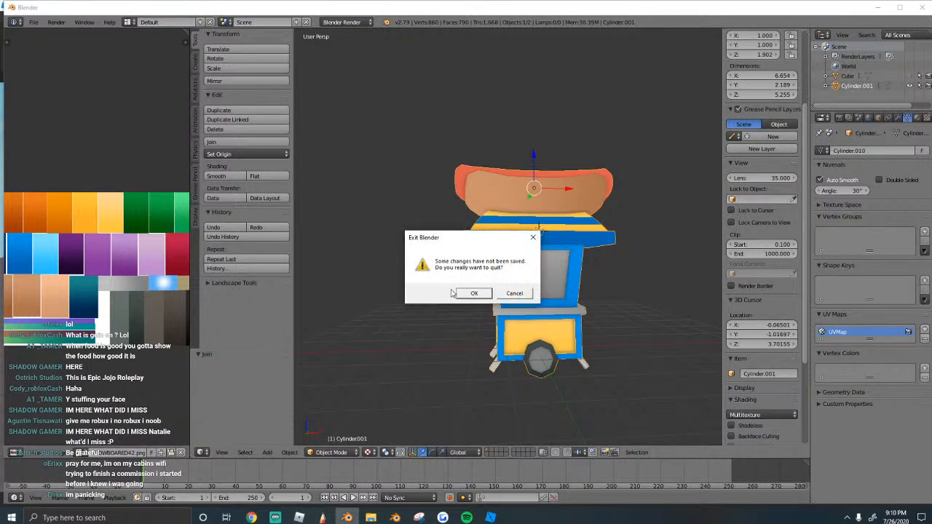
pyautogui.click(475, 294)
pyautogui.click(349, 518)
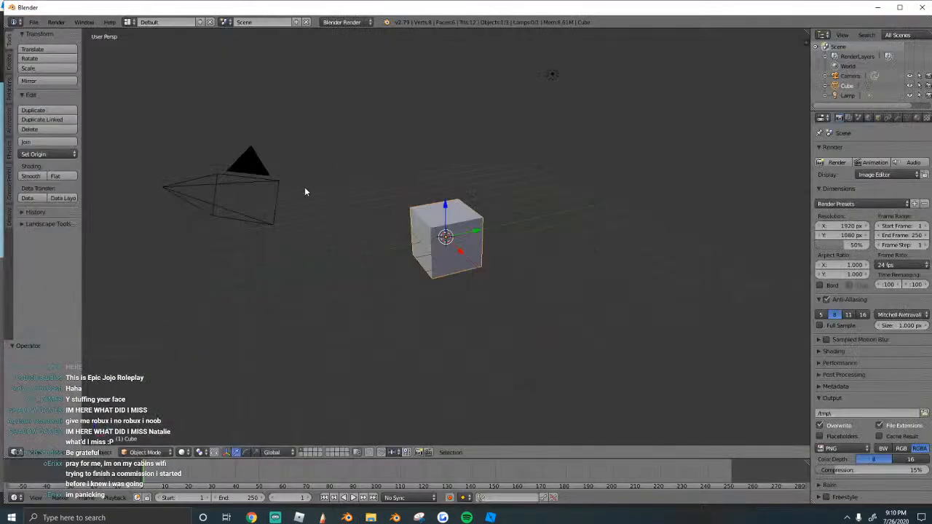
# Delete the default camera and lamp from the new scene.
pyautogui.rightClick(257, 176)
pyautogui.keyDown('shift'); pyautogui.rightClick(552, 77); pyautogui.keyUp('shift')
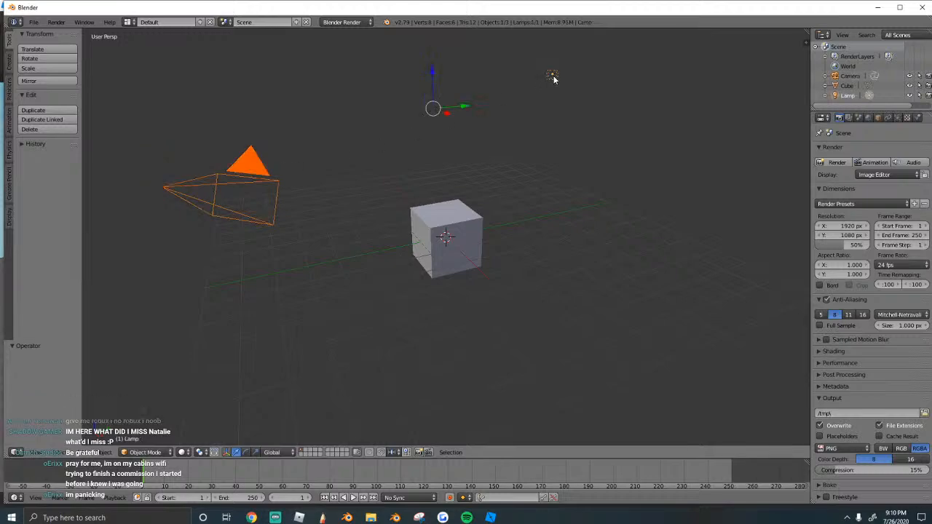
pyautogui.press('x')
pyautogui.click(551, 77)
pyautogui.rightClick(436, 215)
pyautogui.press('Tab')
pyautogui.scroll(2, 438, 218)
pyautogui.scroll(1, 439, 219)
pyautogui.click(294, 453)
pyautogui.rightClick(424, 233)
pyautogui.rightClick(448, 216)
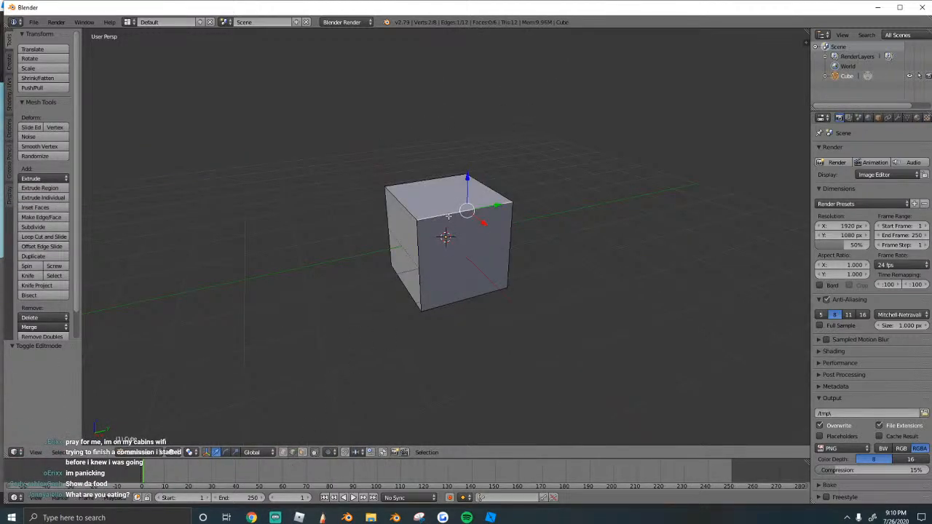
pyautogui.hotkey('ctrl', 'b')
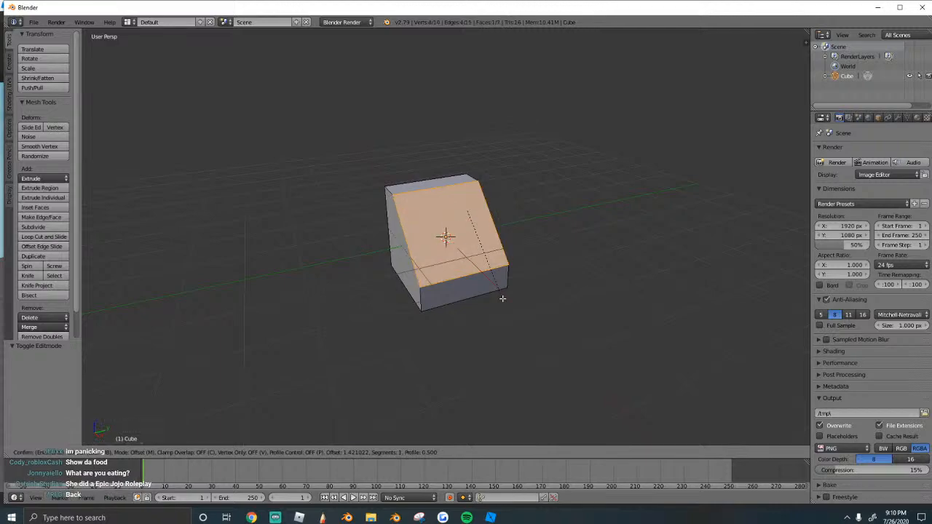
pyautogui.press('Escape')
pyautogui.press('Tab')
pyautogui.press('Tab')
pyautogui.press('Tab')
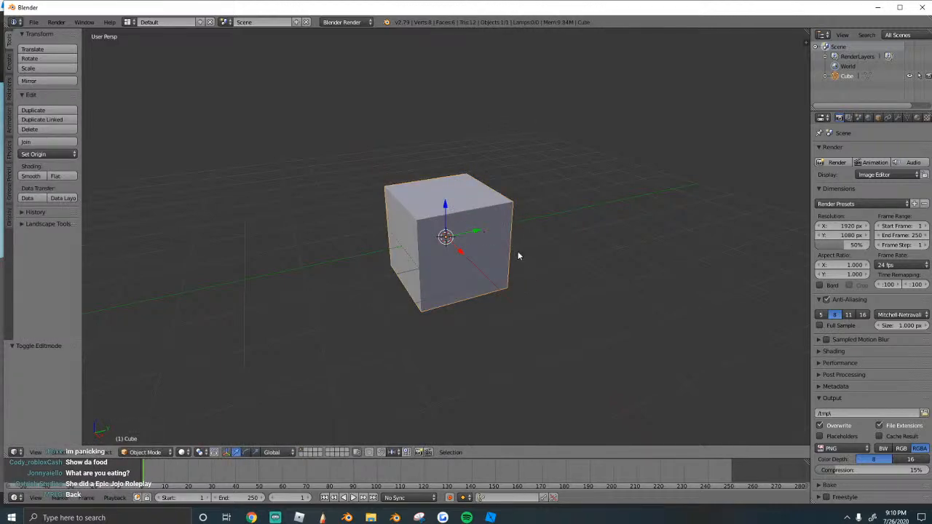
# Flatten the default cube along Z and narrow it along X.
pyautogui.press('s')
pyautogui.press('z')
pyautogui.click(462, 258)
pyautogui.moveTo(509, 246); pyautogui.dragTo(474, 267, button='middle')
pyautogui.press('s')
pyautogui.press('x')
pyautogui.click(455, 246)
# Stretch the flattened block along Y and scale its thickness by about 0.55 along Z to form a plank.
pyautogui.press('s')
pyautogui.rightClick(548, 262)
pyautogui.press('s')
pyautogui.press('y')
pyautogui.click(651, 273)
pyautogui.press('s')
pyautogui.press('z')
pyautogui.click(575, 260)
pyautogui.moveTo(575, 260); pyautogui.dragTo(433, 247, button='middle')
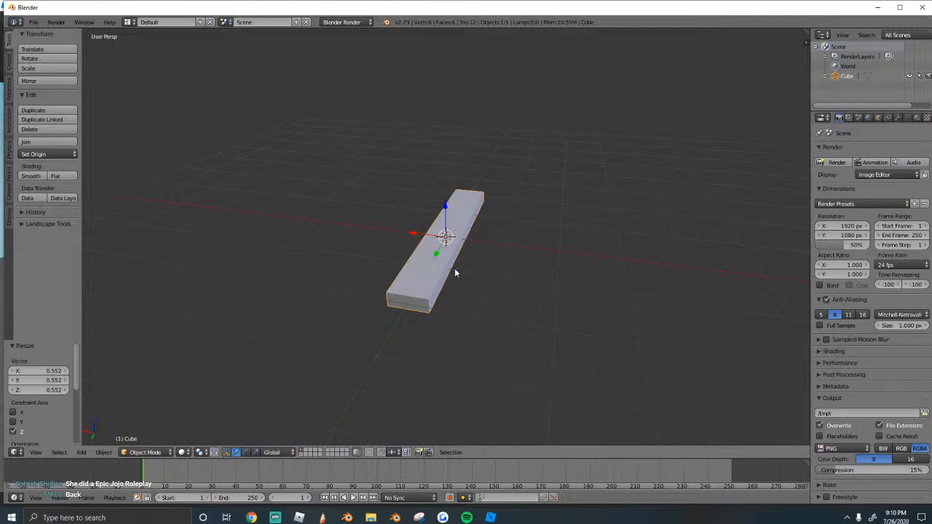
# Duplicate the plank twice along X, spacing the three parallel seat planks about 0.8 apart.
pyautogui.hotkey('shift', 'd')
pyautogui.rightClick(419, 243)
pyautogui.hotkey('shift', 'd')
pyautogui.click(464, 249)
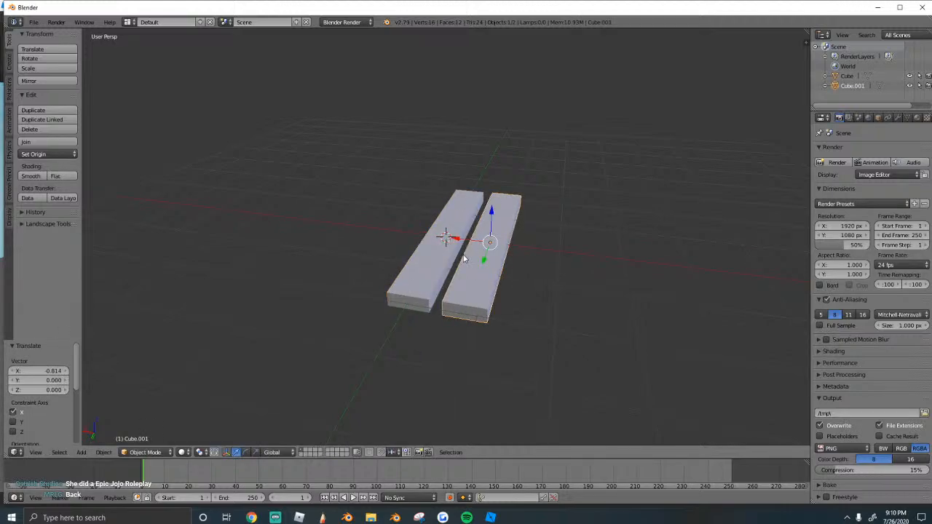
pyautogui.rightClick(461, 249)
pyautogui.press('g')
pyautogui.press('x')
pyautogui.click(510, 250)
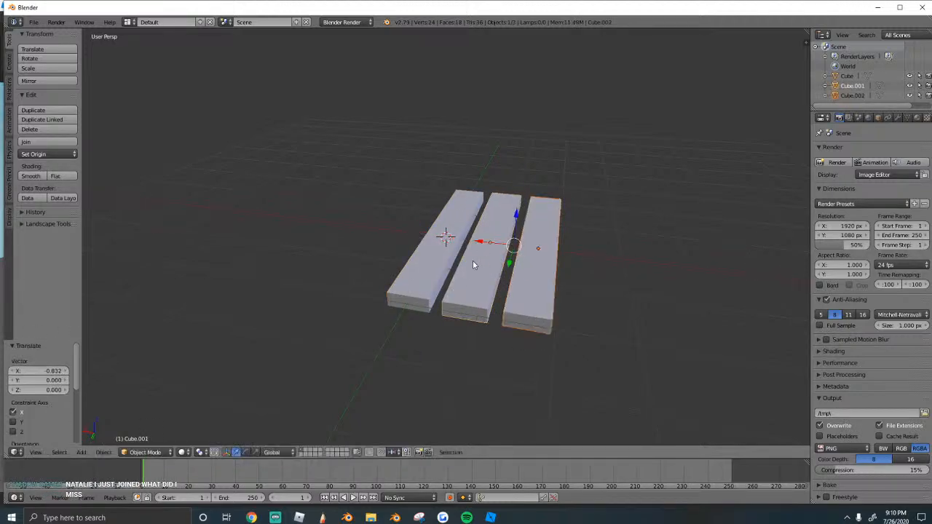
# Lengthen all three seat planks along Y by a factor of about 1.66.
pyautogui.press('s')
pyautogui.press('y')
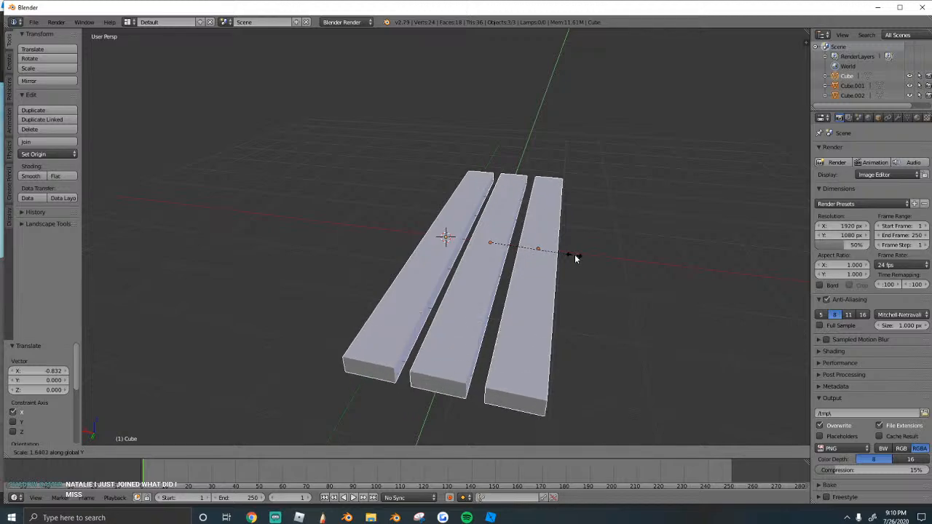
pyautogui.click(508, 266)
pyautogui.moveTo(508, 266); pyautogui.dragTo(546, 283, button='middle')
# Duplicate the three seat planks in place and rotate the copies 90° about Y for the backrest.
pyautogui.rightClick(532, 288)
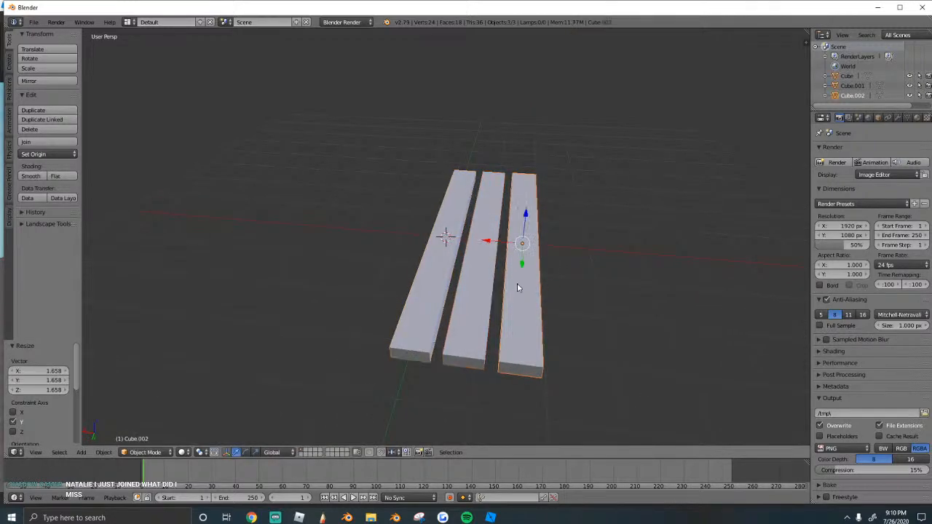
pyautogui.press('a')
pyautogui.rightClick(480, 283)
pyautogui.hotkey('shift', 'd')
pyautogui.press('x')
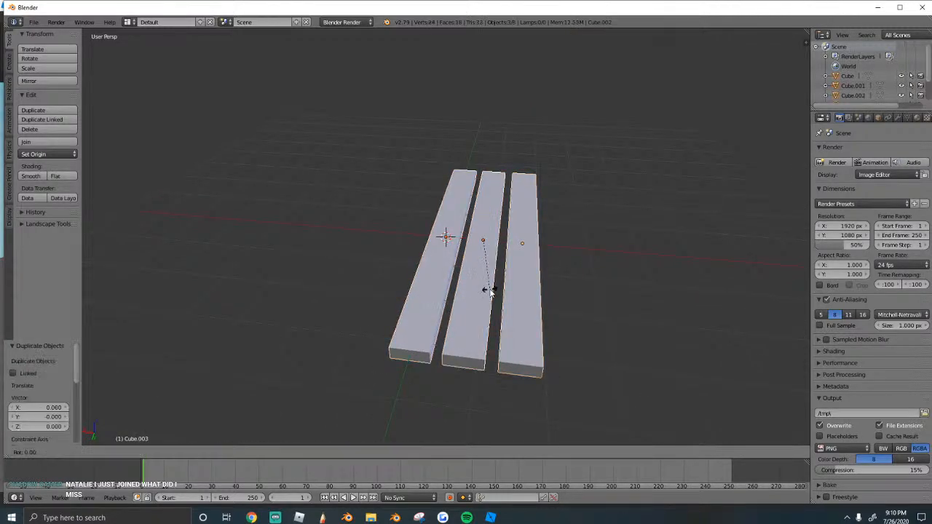
pyautogui.click(490, 290)
pyautogui.write('ry90')
pyautogui.press('Return')
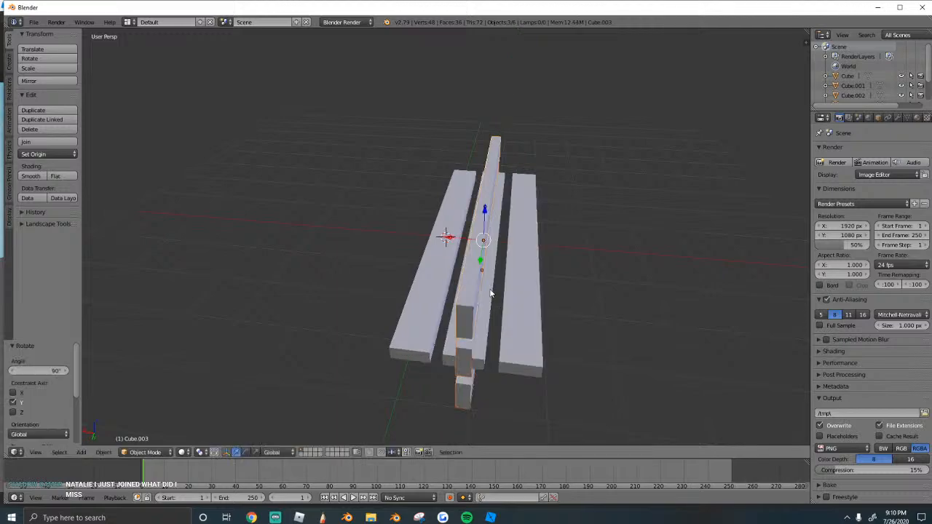
# Move the upright planks about -1.5 along X and raise them about 1.13 behind the seat.
pyautogui.press('g')
pyautogui.press('x')
pyautogui.click(529, 257)
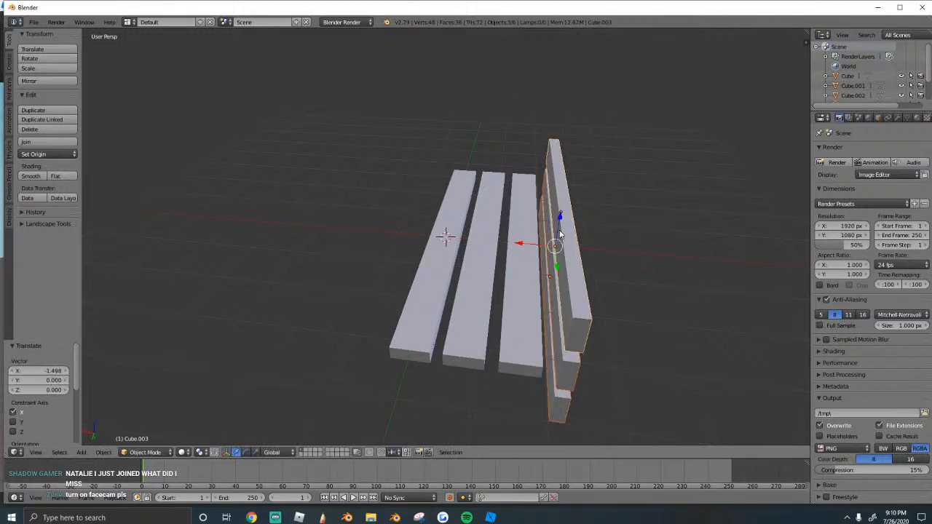
pyautogui.press('g')
pyautogui.press('z')
pyautogui.click(648, 310)
# Tilt the backrest planks backward about Y and reposition them about -0.35 along X and in height behind the seat.
pyautogui.press('r')
pyautogui.press('y')
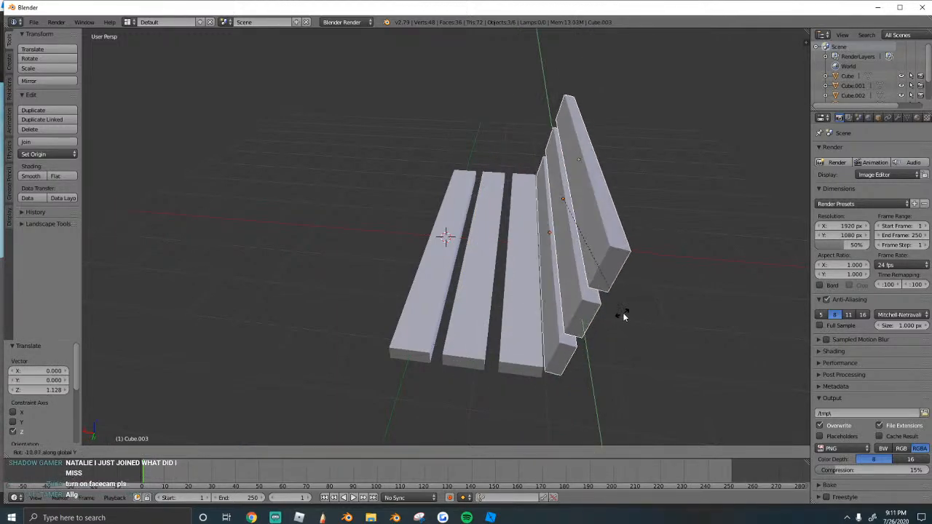
pyautogui.click(485, 291)
pyautogui.moveTo(485, 291); pyautogui.dragTo(541, 199, button='middle')
pyautogui.press('g')
pyautogui.press('z')
pyautogui.click(546, 190)
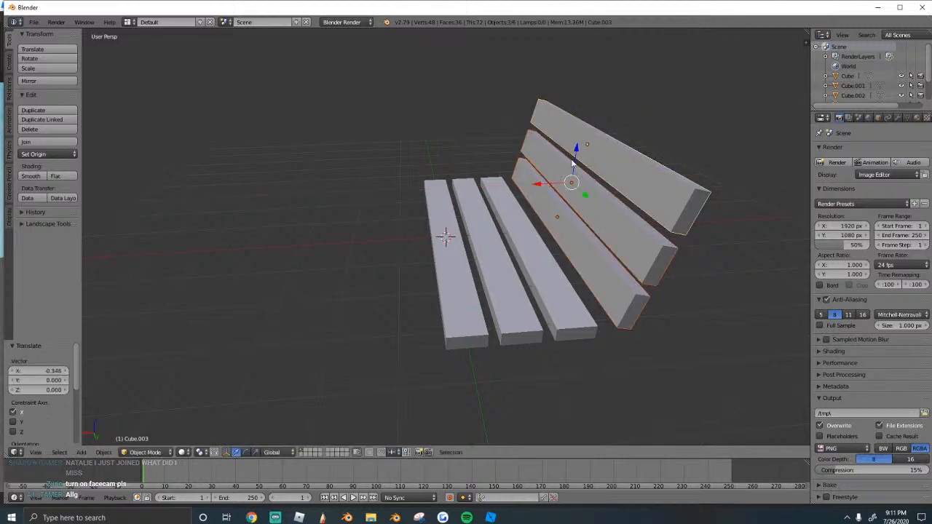
pyautogui.press('g')
pyautogui.press('z')
pyautogui.click(552, 182)
# Join all six seat and backrest planks into one object.
pyautogui.press('a')
pyautogui.press('a')
pyautogui.hotkey('shift', 'f')
pyautogui.press('w')
pyautogui.press('Escape')
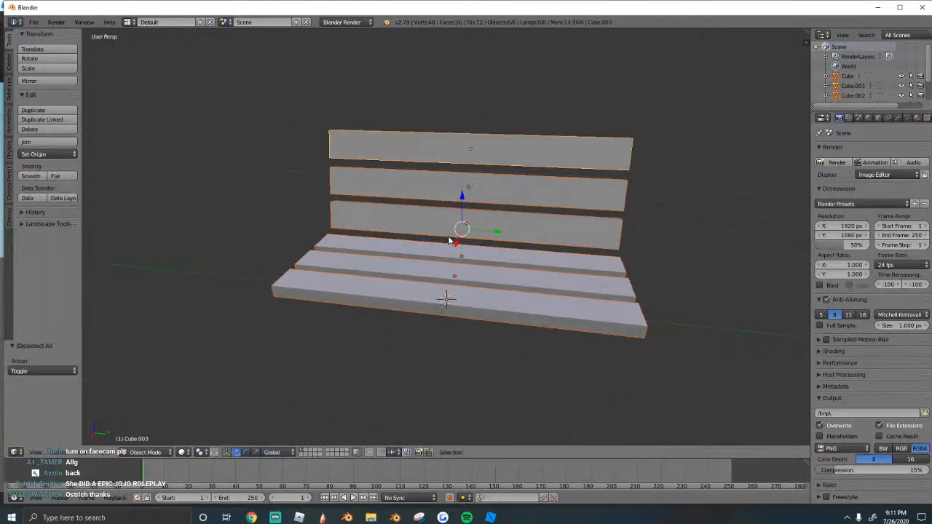
pyautogui.hotkey('ctrl', 'j')
pyautogui.press('a')
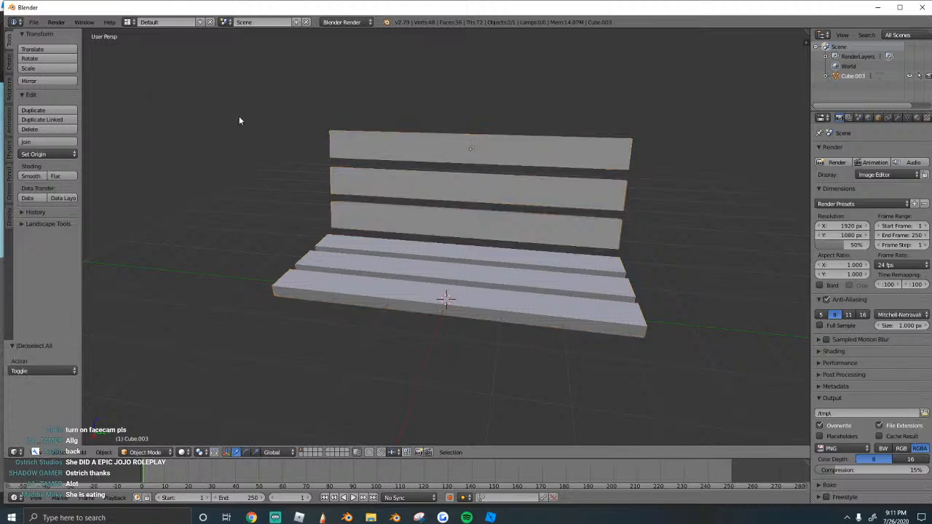
# Add a new cube at the seat's front plank and scale it to about 0.37.
pyautogui.click(9, 67)
pyautogui.click(47, 68)
pyautogui.scroll(-2, 445, 247)
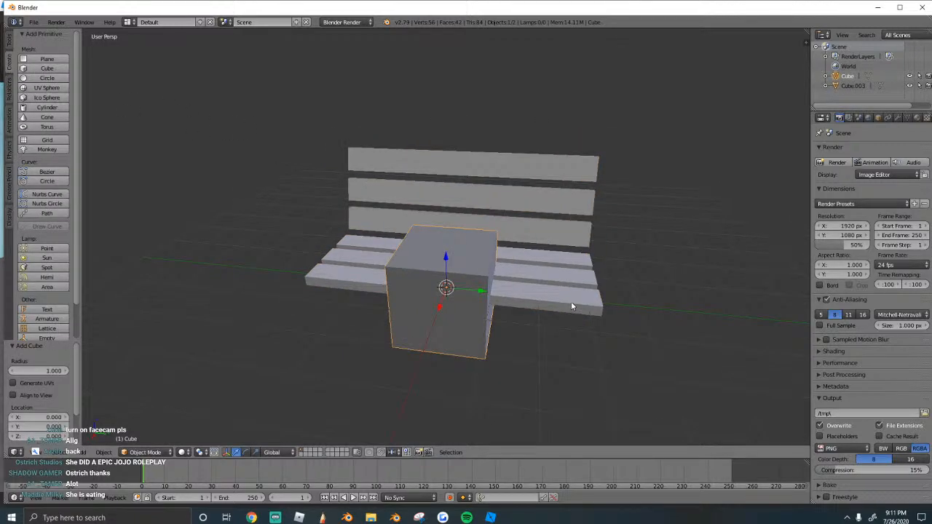
pyautogui.scroll(-2, 554, 304)
pyautogui.press('s')
pyautogui.click(474, 289)
pyautogui.press('g')
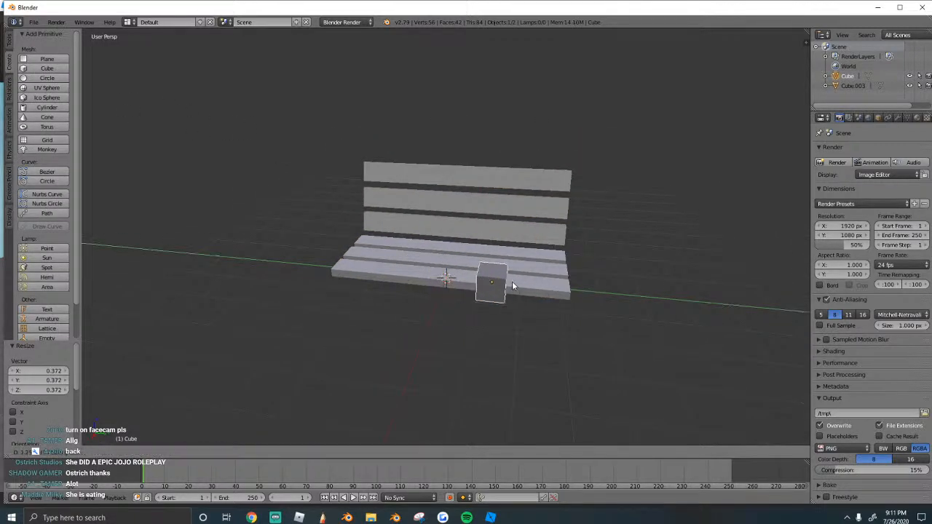
pyautogui.click(531, 289)
pyautogui.hotkey('shift', 'f')
pyautogui.press('w')
pyautogui.click(447, 239)
pyautogui.hotkey('ctrl', 'z')
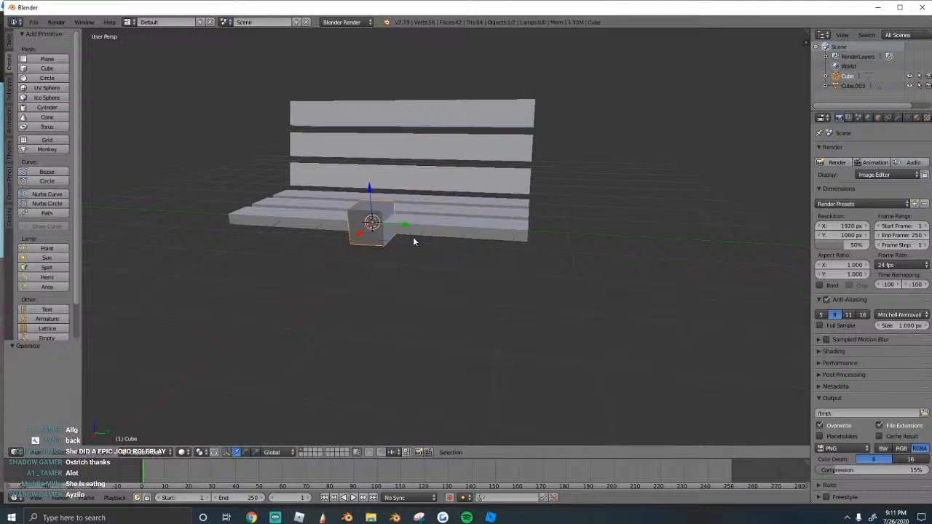
# Add a Mirror modifier to the small cube and open its mesh for editing.
pyautogui.hotkey('shift', 'f')
pyautogui.press('a')
pyautogui.click(445, 239)
pyautogui.click(898, 118)
pyautogui.click(859, 151)
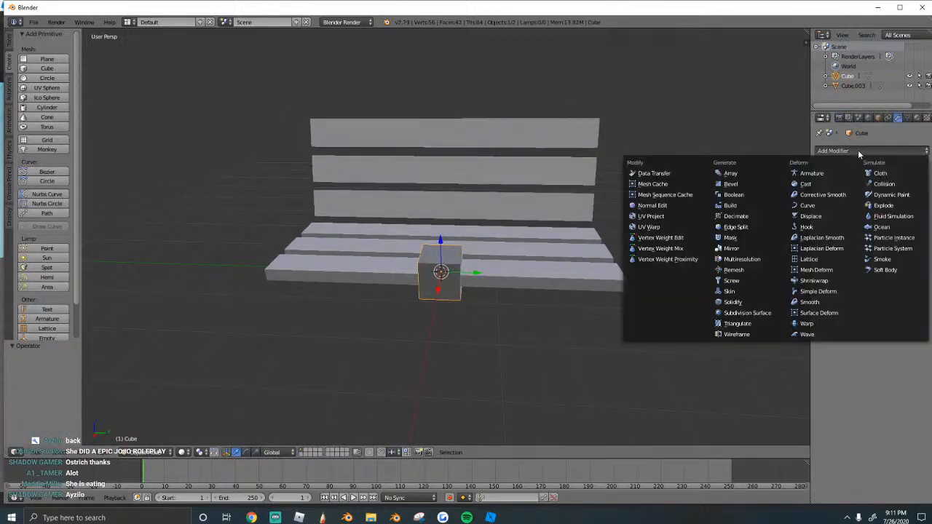
pyautogui.click(731, 248)
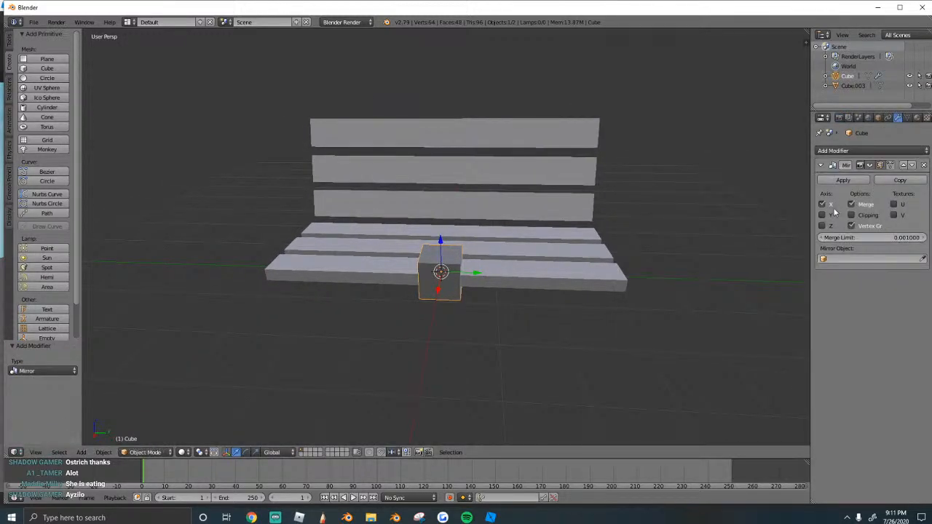
pyautogui.press('Tab')
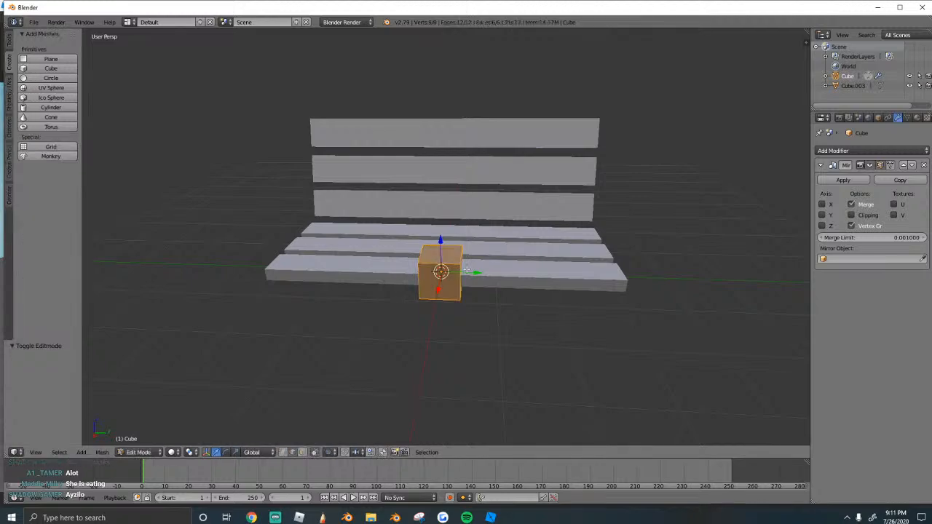
pyautogui.press('g')
pyautogui.press('y')
pyautogui.click(519, 273)
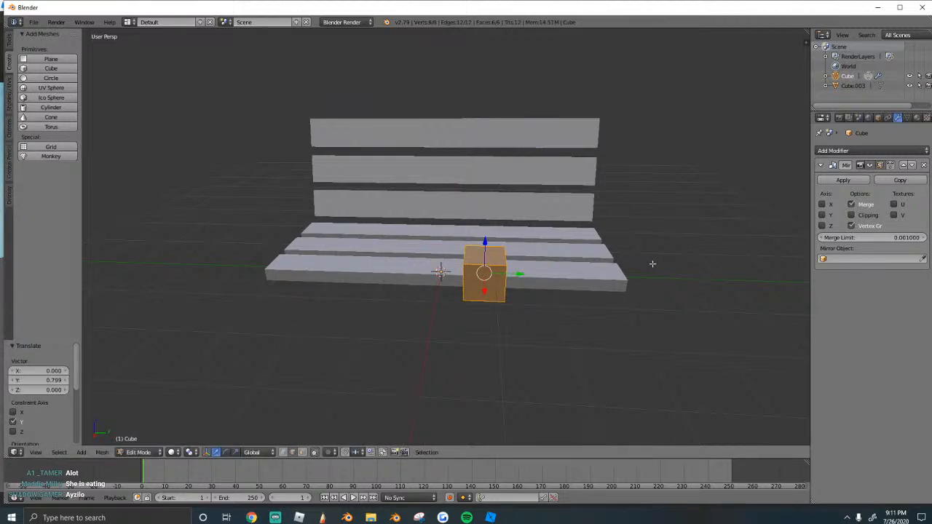
pyautogui.hotkey('ctrl', 'z')
pyautogui.hotkey('ctrl', 'shift', 'z')
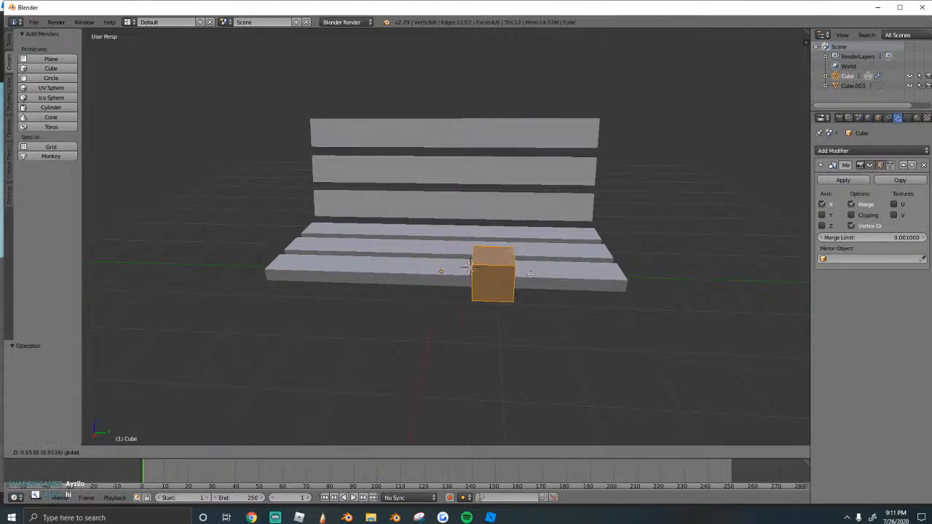
pyautogui.hotkey('ctrl', 'z')
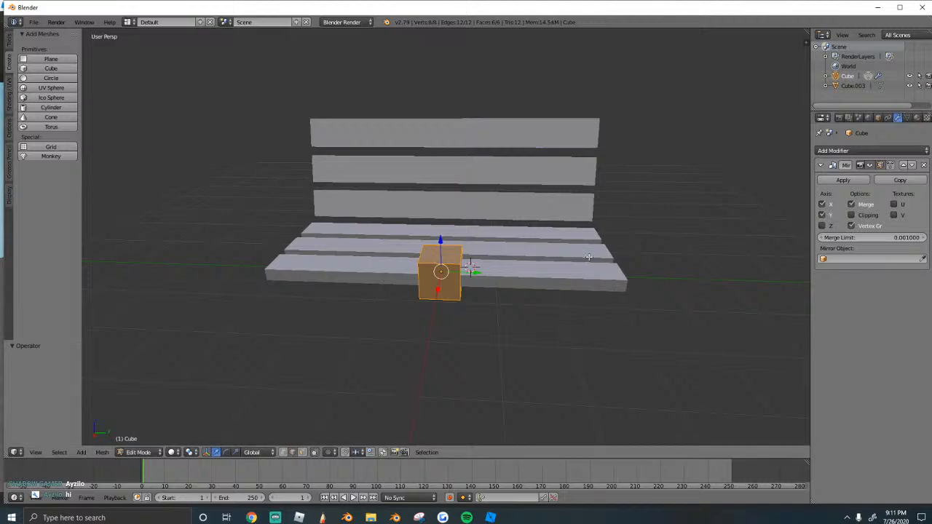
# Mirror the small cube across Y only and move its mesh along Y to the end of the seat.
pyautogui.press('g')
pyautogui.press('y')
pyautogui.click(847, 225)
pyautogui.click(822, 204)
pyautogui.press('g')
pyautogui.press('y')
pyautogui.click(626, 276)
pyautogui.click(597, 258)
# Lower the mirrored block about 0.4 beneath the seat and shift it about -0.18 along X.
pyautogui.press('g')
pyautogui.press('z')
pyautogui.click(591, 275)
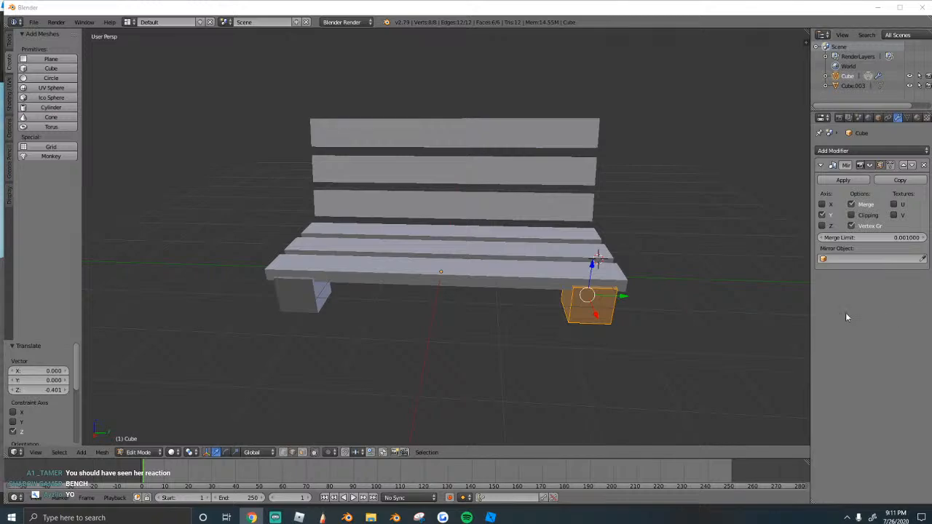
pyautogui.press('Tab')
pyautogui.press('g')
pyautogui.press('y')
pyautogui.click(616, 298)
# Extend the support block's rear face about -1.93 along X so it runs beneath all the seat planks.
pyautogui.moveTo(616, 299); pyautogui.dragTo(740, 360, button='middle')
pyautogui.hotkey('shift', 'f')
pyautogui.press('w')
pyautogui.press('w')
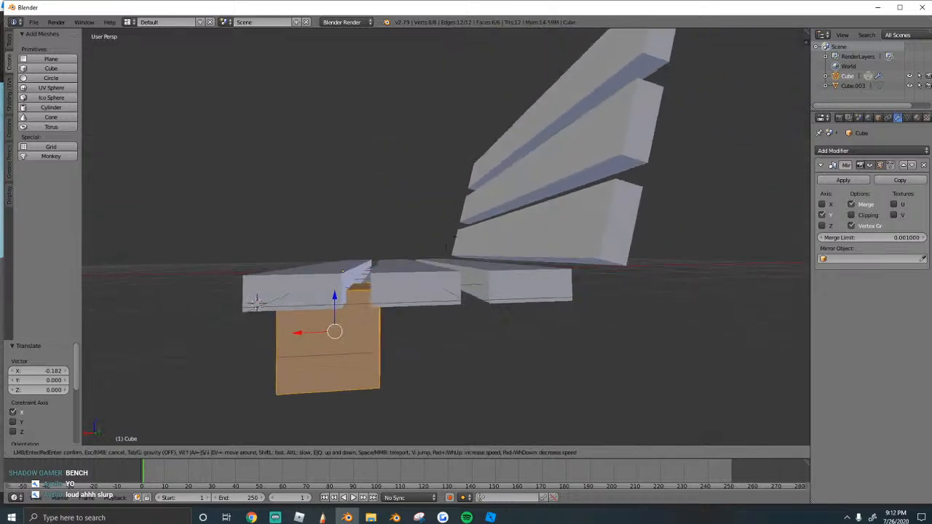
pyautogui.click(342, 330)
pyautogui.click(303, 452)
pyautogui.rightClick(285, 234)
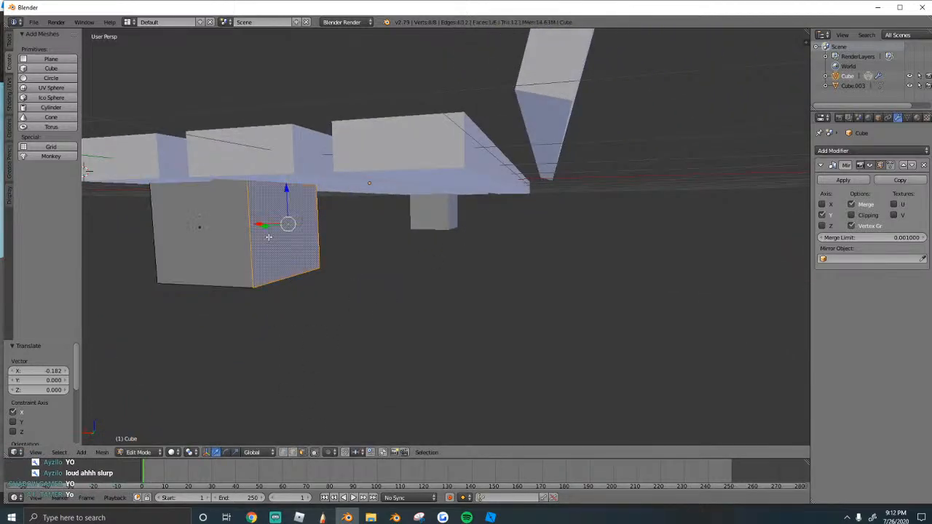
pyautogui.press('g')
pyautogui.press('x')
pyautogui.click(542, 229)
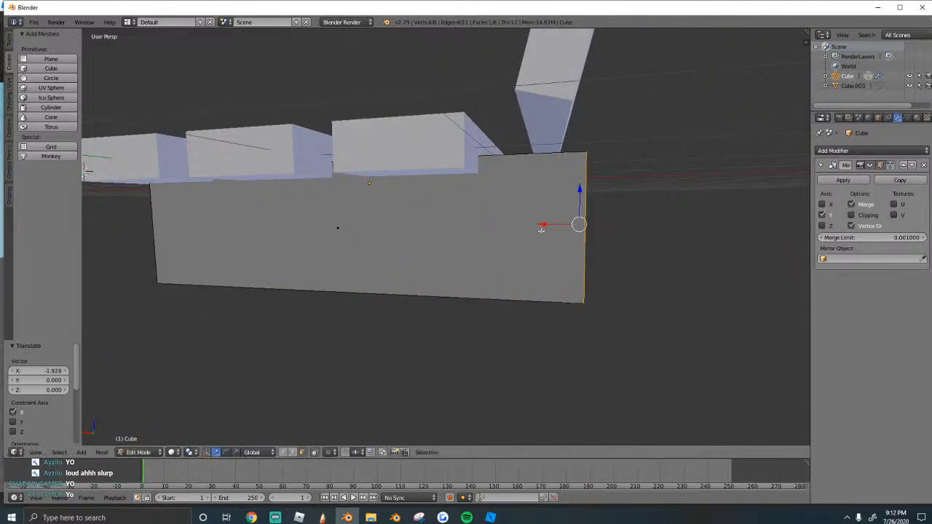
# Raise the support block's bottom face about 0.39 along Z to make a thin beam.
pyautogui.moveTo(504, 260); pyautogui.dragTo(423, 263, button='middle')
pyautogui.rightClick(423, 262)
pyautogui.press('g')
pyautogui.press('z')
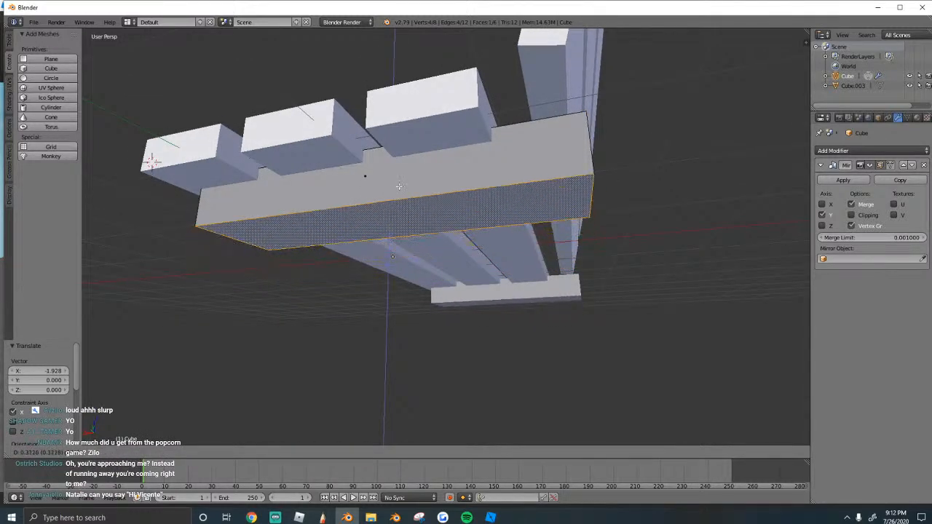
pyautogui.click(411, 197)
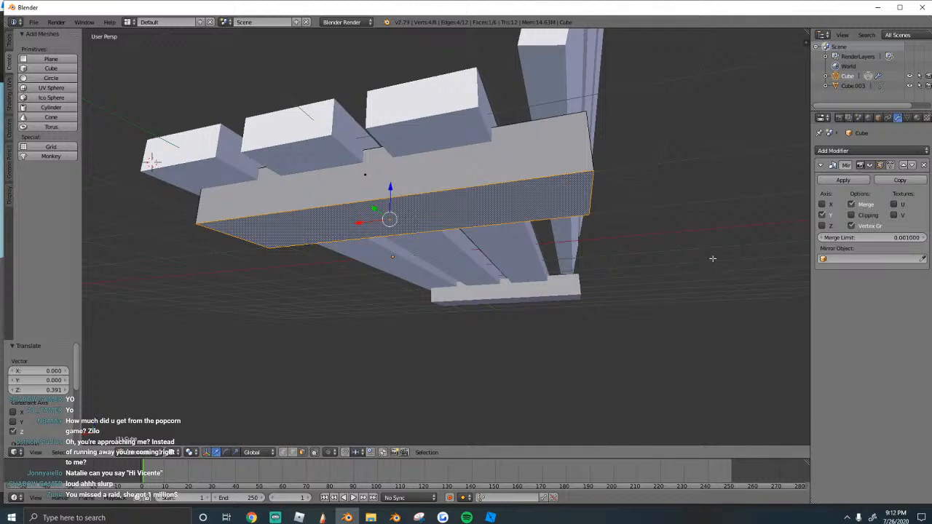
# Select the whole support beam mesh and examine how it meets the seat and backrest planks.
pyautogui.press('a')
pyautogui.press('a')
pyautogui.hotkey('shift', 'f')
pyautogui.press('w')
pyautogui.click(473, 254)
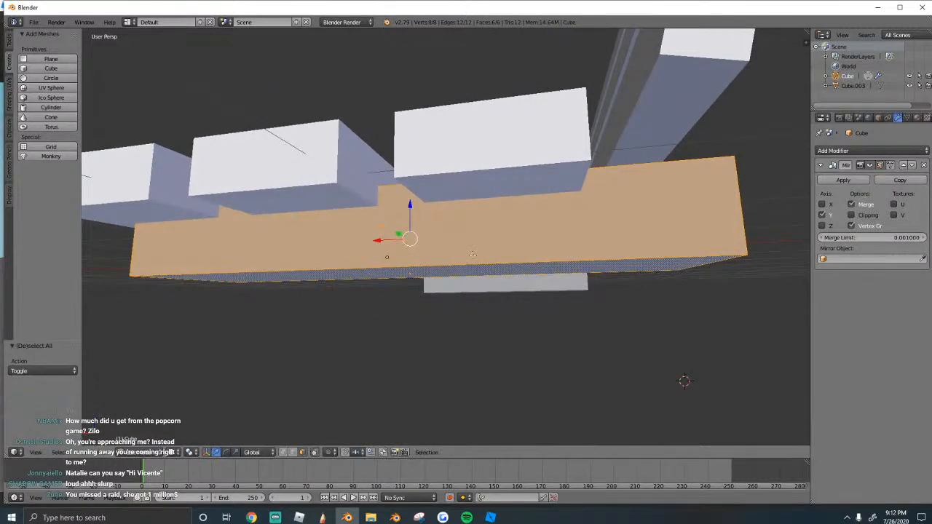
pyautogui.hotkey('shift', 'f')
pyautogui.press('s')
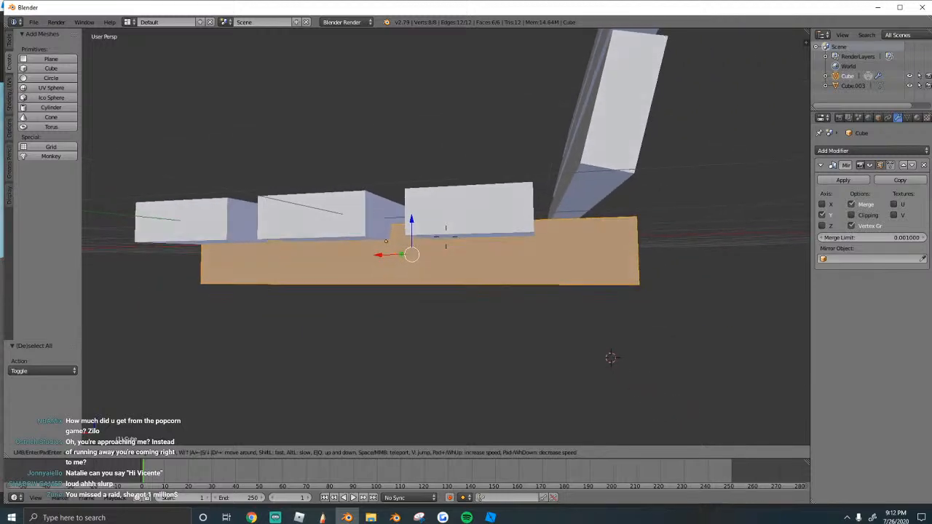
pyautogui.click(446, 237)
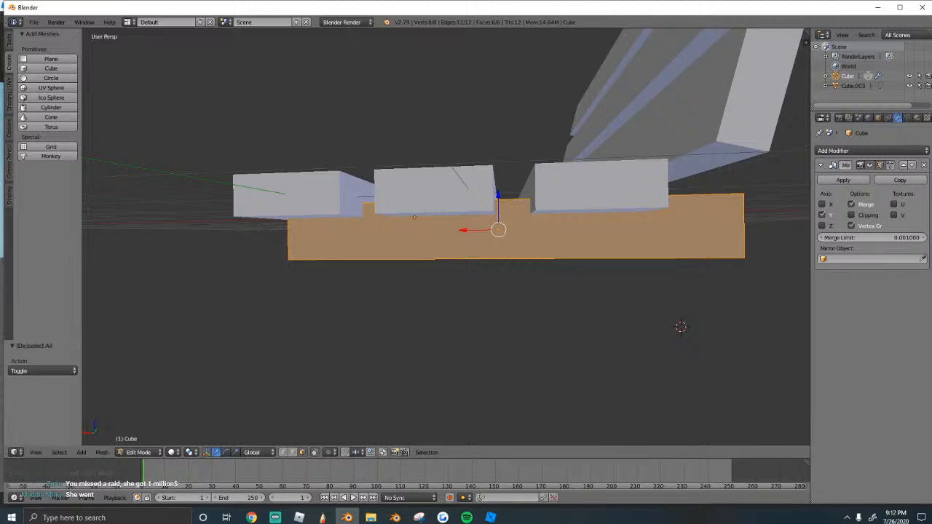
# Switch to Chrome and try to open blender.com/downloads/releases.
pyautogui.hotkey('alt', 'Tab')
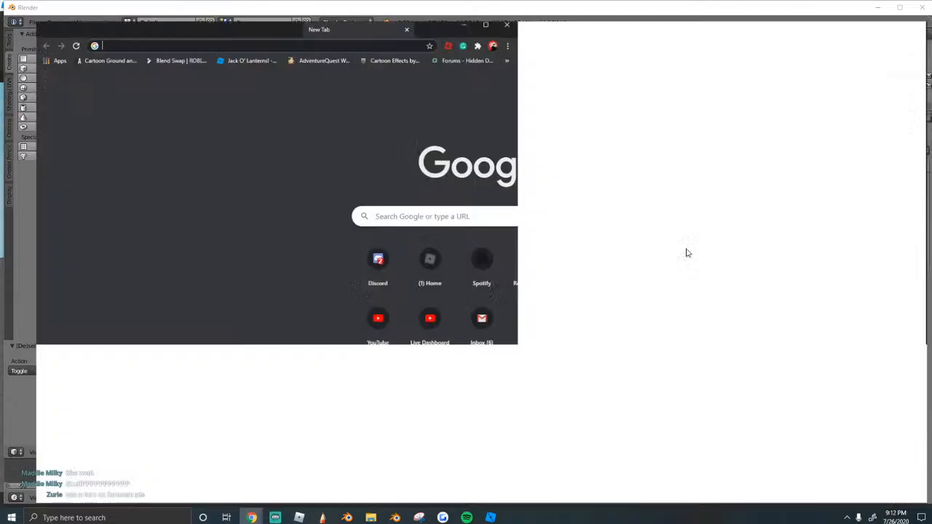
pyautogui.write('blender.')
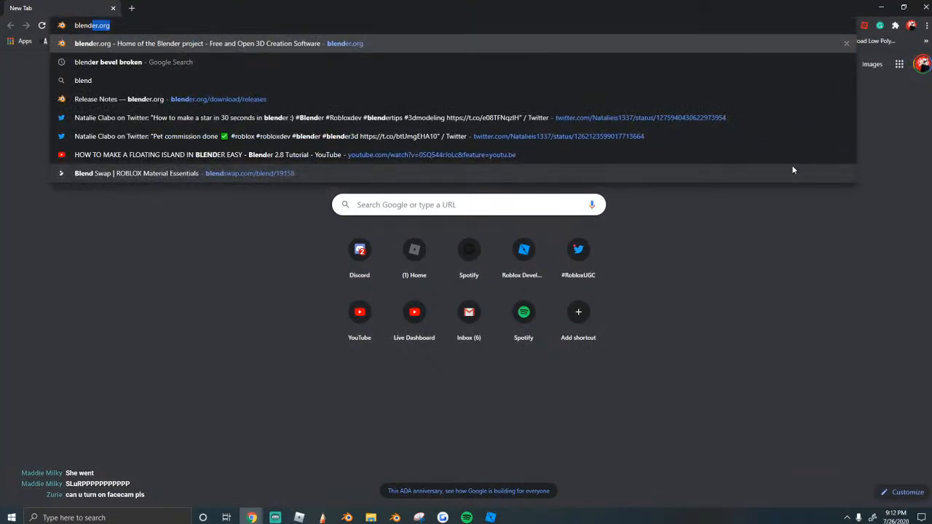
pyautogui.write('com/')
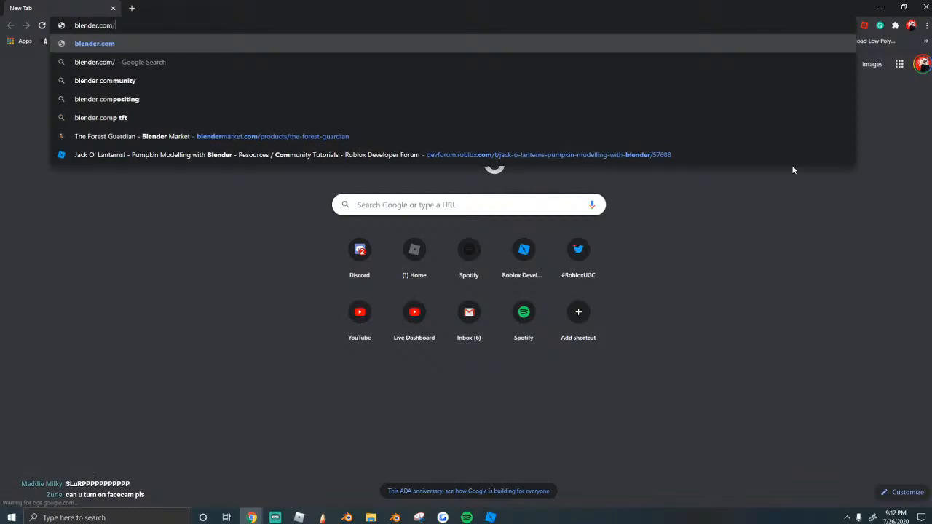
pyautogui.write('downlaods')
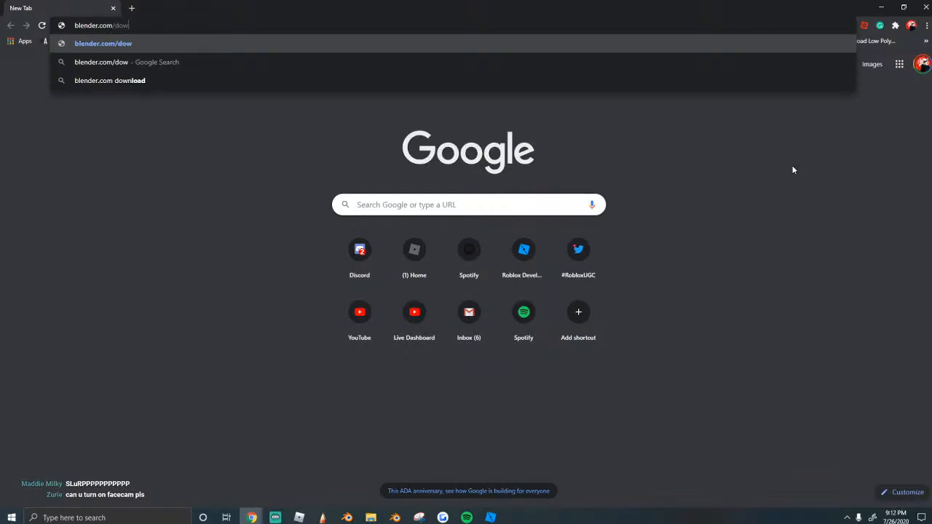
pyautogui.press('BackSpace')
pyautogui.press('BackSpace')
pyautogui.press('BackSpace')
pyautogui.press('BackSpace')
pyautogui.write('oa')
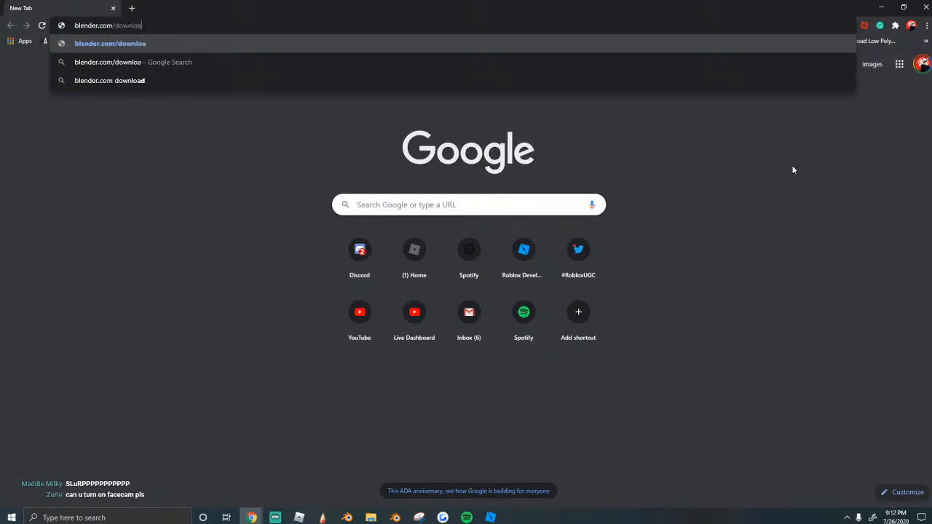
pyautogui.write('ds/releases')
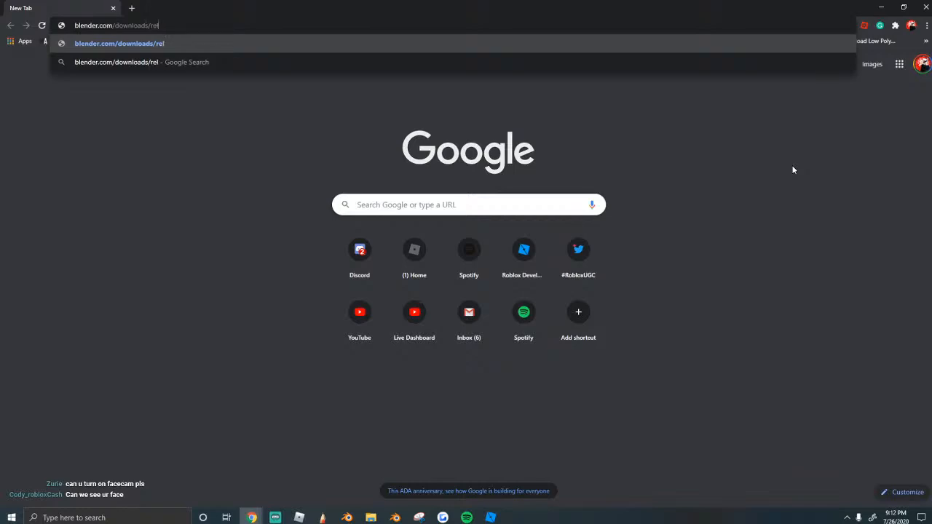
pyautogui.press('Return')
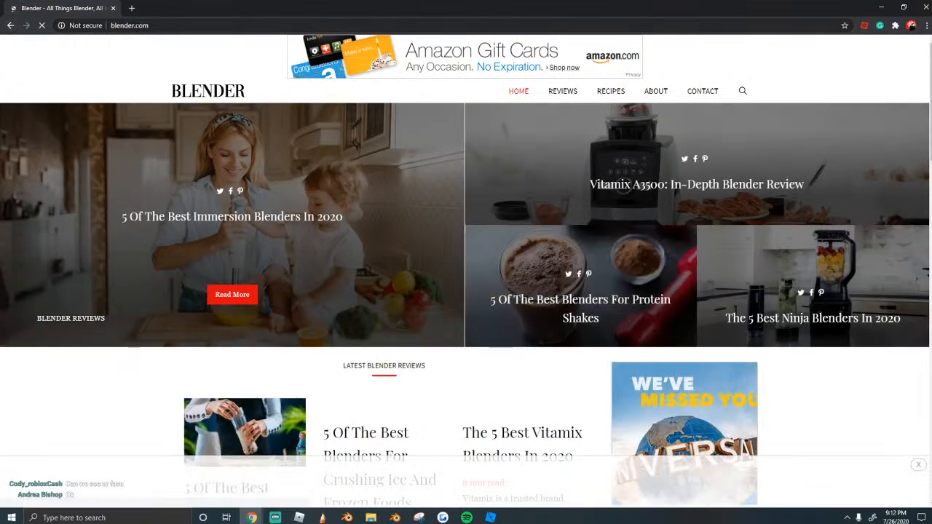
# Open Blender's official release notes page at blender.org/download/releases.
pyautogui.click(136, 25)
pyautogui.write('blend')
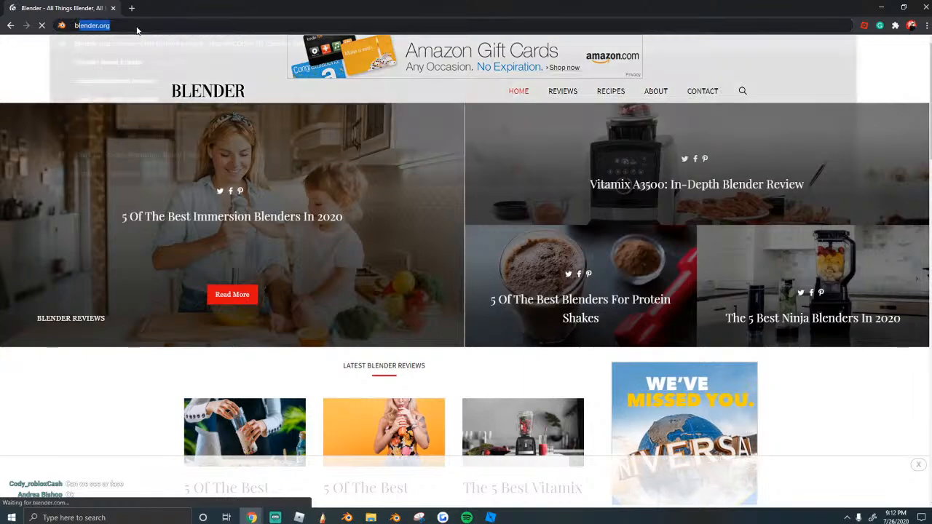
pyautogui.write('er')
pyautogui.click(233, 120)
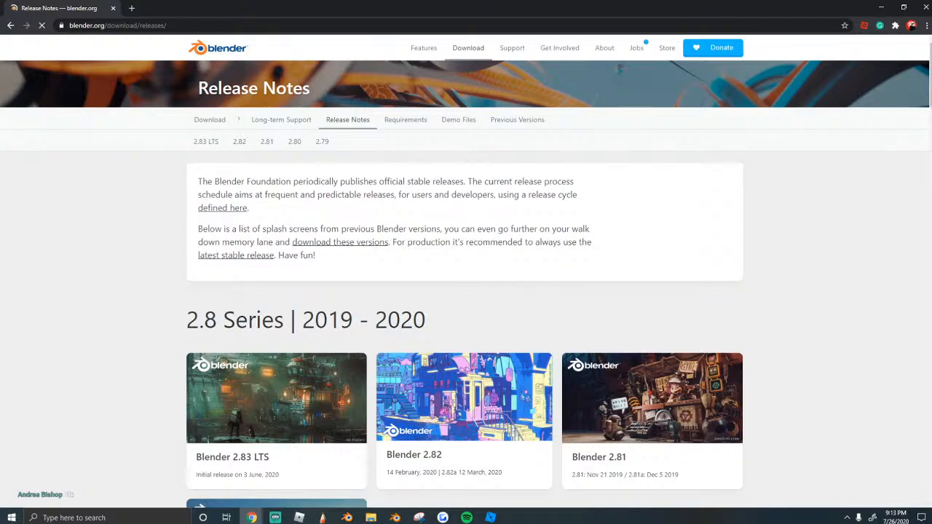
# Copy the full web address of the Blender release notes page.
pyautogui.moveTo(108, 25); pyautogui.dragTo(115, 26)
pyautogui.rightClick(115, 24)
pyautogui.click(328, 12)
pyautogui.moveTo(233, 25); pyautogui.dragTo(65, 25)
pyautogui.rightClick(160, 32)
pyautogui.click(175, 85)
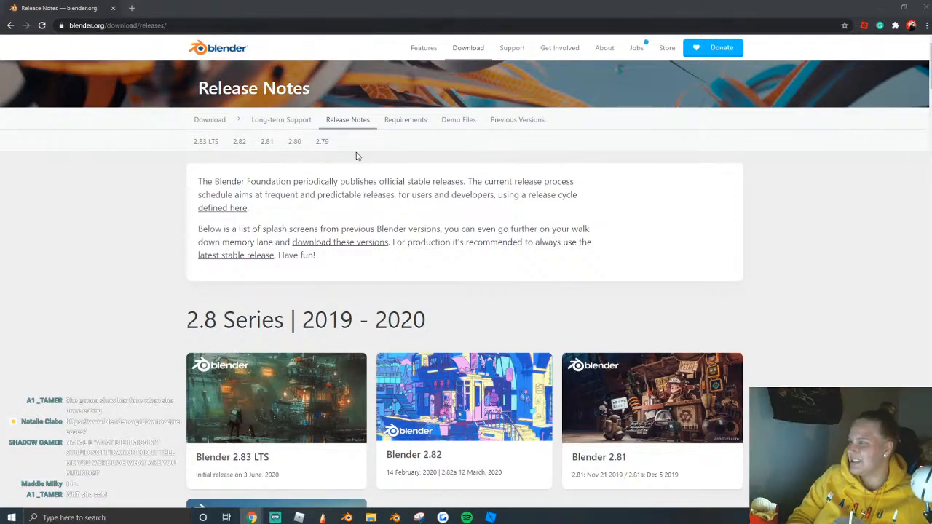
# Open the 2.79 release notes and follow the Blender 2.79b (old) download to its file index.
pyautogui.click(323, 143)
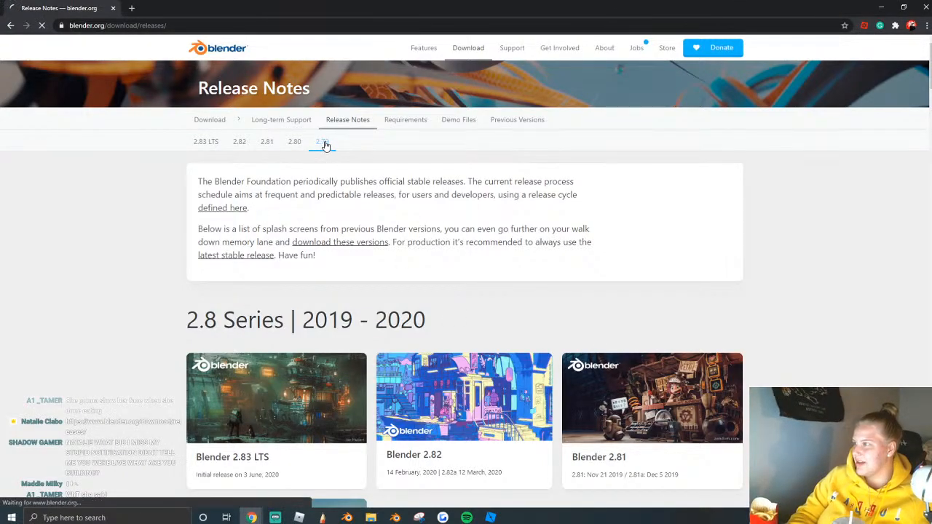
pyautogui.scroll(-1, 389, 277)
pyautogui.scroll(1, 425, 287)
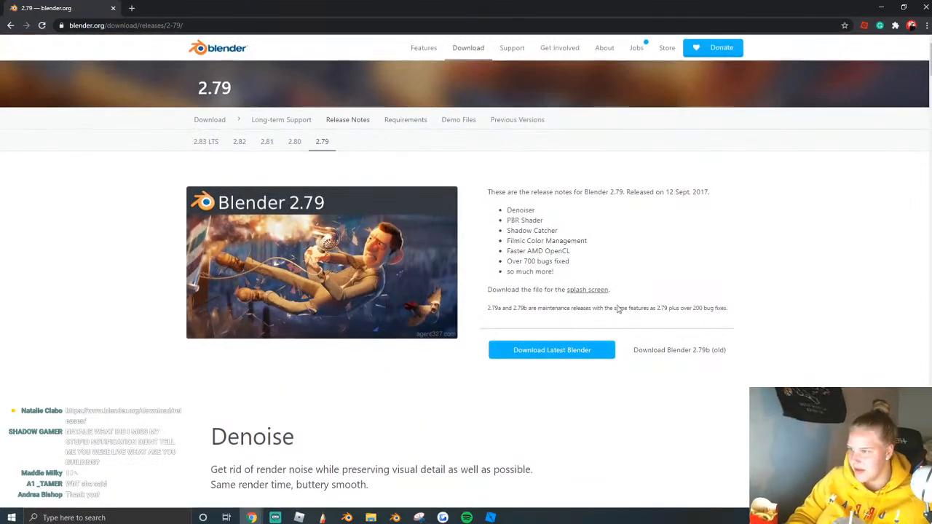
pyautogui.click(704, 352)
pyautogui.moveTo(24, 49); pyautogui.dragTo(250, 63)
pyautogui.click(250, 63)
pyautogui.moveTo(46, 48); pyautogui.dragTo(290, 58)
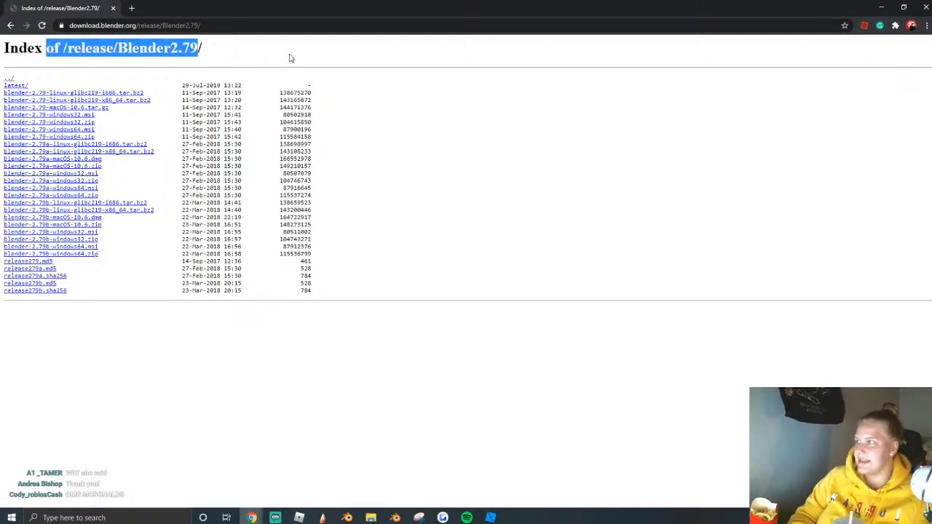
pyautogui.click(291, 58)
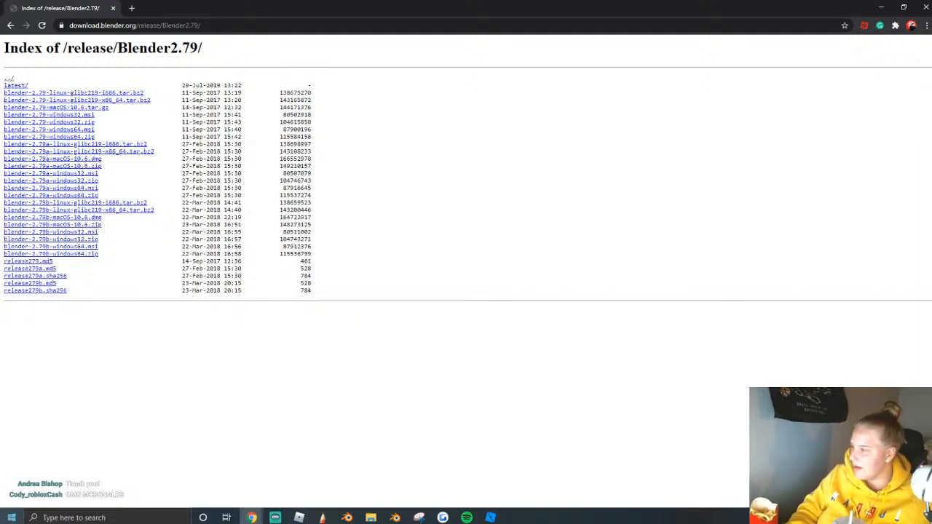
# Check the computer's system type in the Windows About settings and put the settings window away.
pyautogui.click(11, 517)
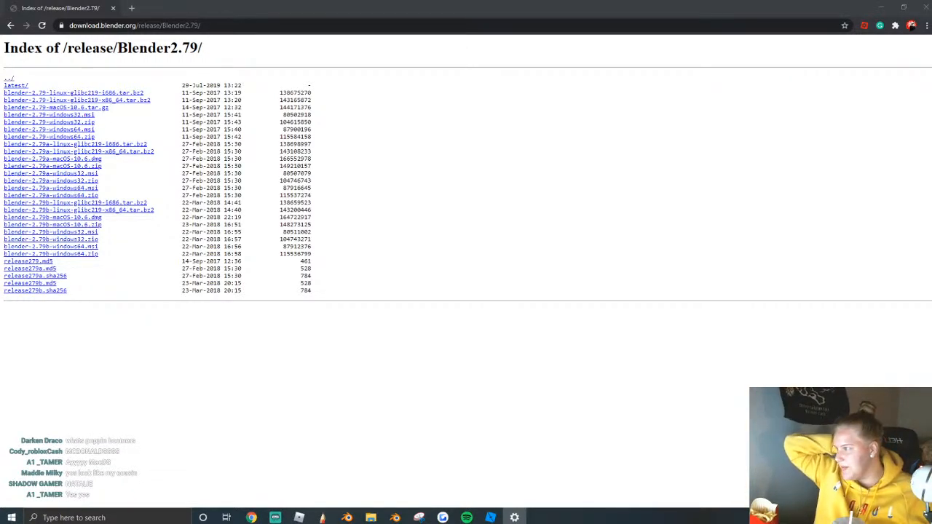
pyautogui.moveTo(0, 75); pyautogui.dragTo(674, 83)
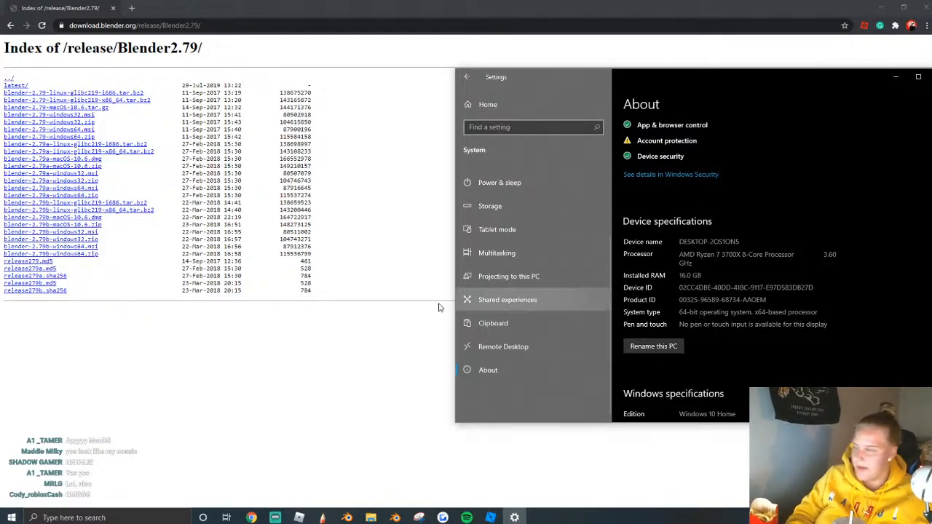
pyautogui.click(896, 76)
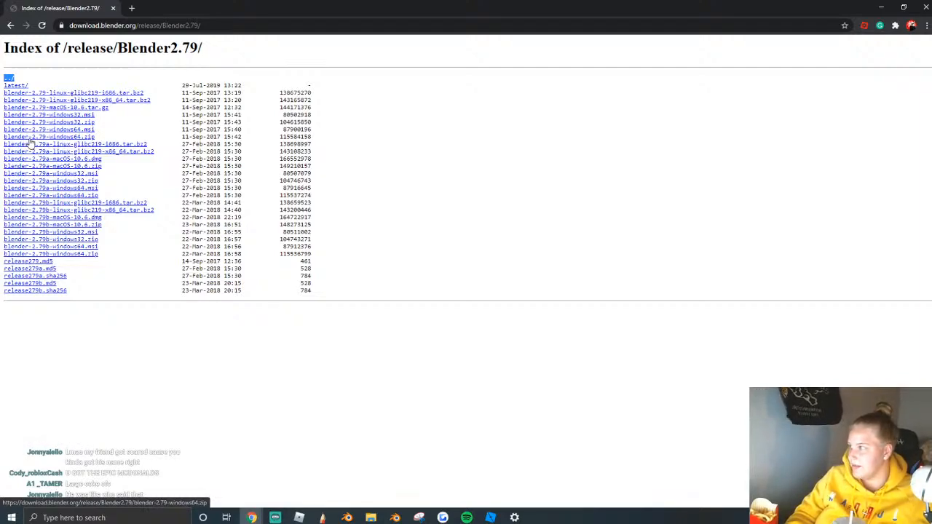
# Point out the Windows, macOS and Linux download files in the Blender 2.79 index by highlighting them.
pyautogui.moveTo(93, 138); pyautogui.dragTo(15, 137)
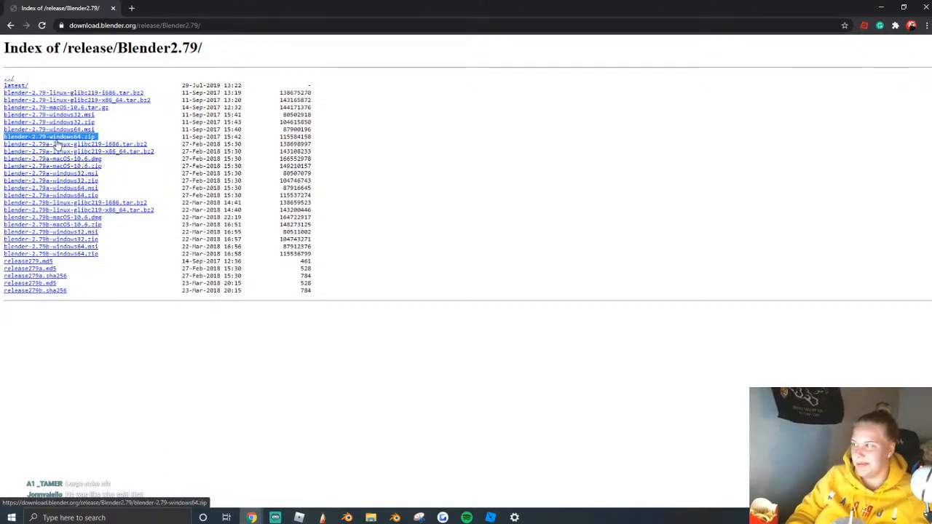
pyautogui.click(120, 131)
pyautogui.moveTo(107, 120); pyautogui.dragTo(2, 122)
pyautogui.moveTo(126, 107); pyautogui.dragTo(3, 108)
pyautogui.moveTo(179, 95); pyautogui.dragTo(4, 93)
pyautogui.click(127, 216)
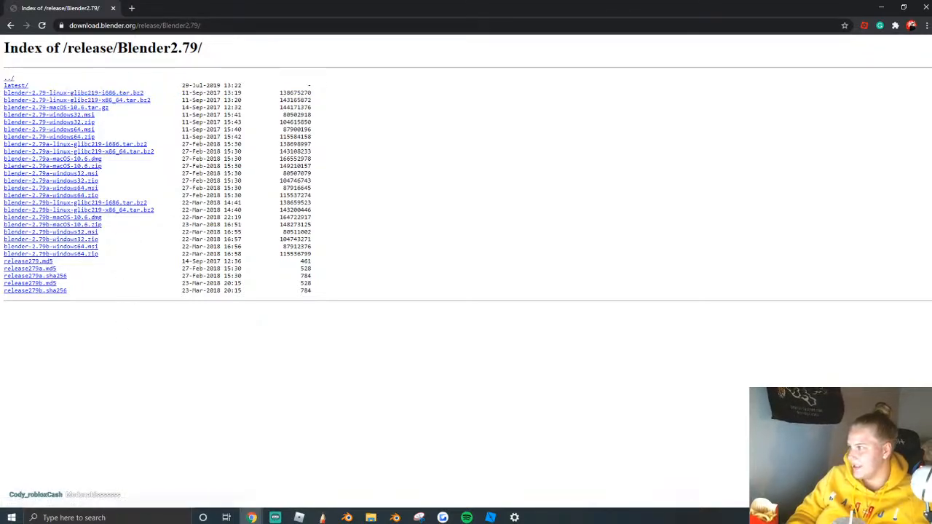
# Copy the address of the Blender 2.79 download index, close the page and return to Blender.
pyautogui.click(121, 26)
pyautogui.rightClick(120, 26)
pyautogui.click(161, 81)
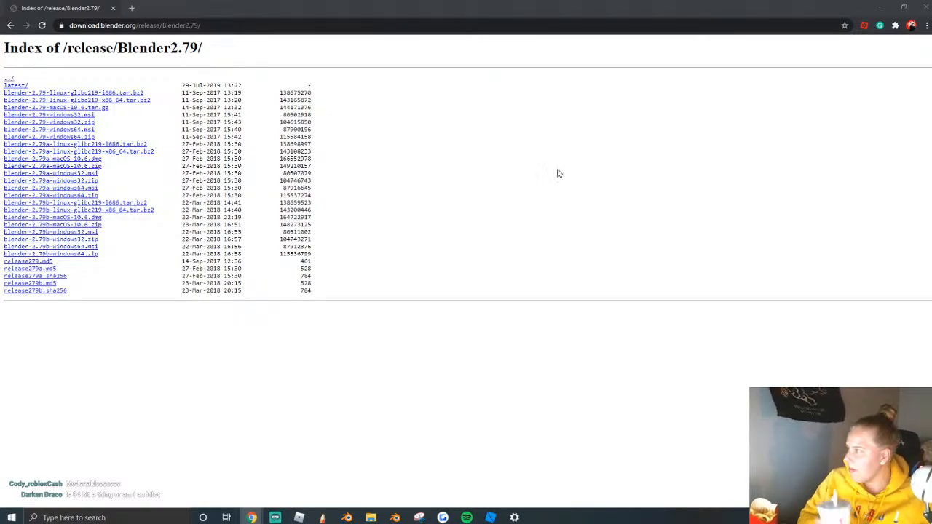
pyautogui.click(113, 9)
pyautogui.moveTo(762, 88); pyautogui.dragTo(496, 108)
pyautogui.click(676, 97)
# Raise the support beam's bottom face along Z to make the beam thinner, and select the whole mesh again.
pyautogui.hotkey('shift', 'f')
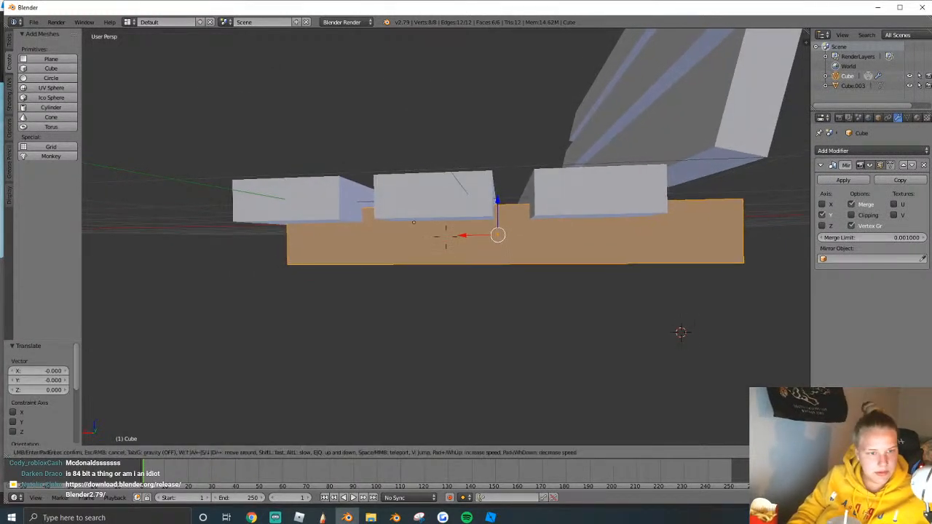
pyautogui.press('Return')
pyautogui.press('a')
pyautogui.press('a')
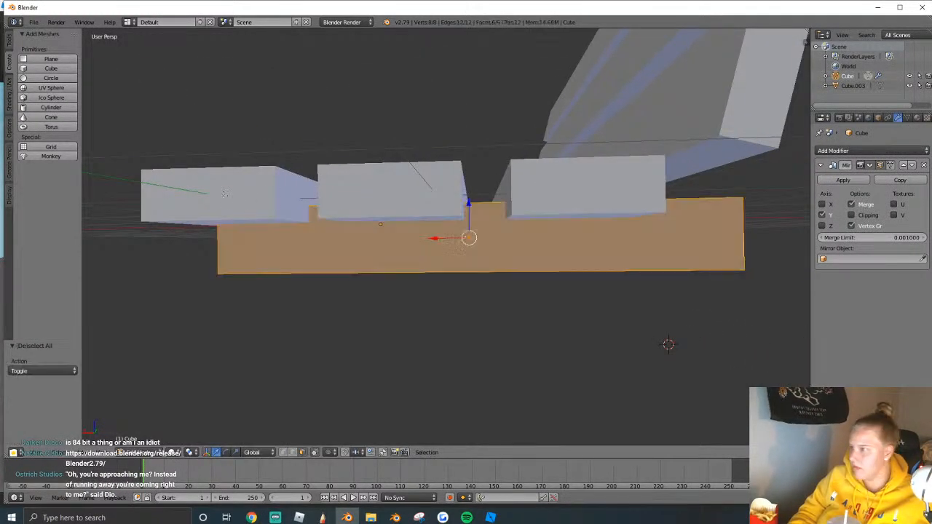
pyautogui.hotkey('shift', 'f')
pyautogui.press('q')
pyautogui.click(446, 236)
pyautogui.hotkey('shift', 'f')
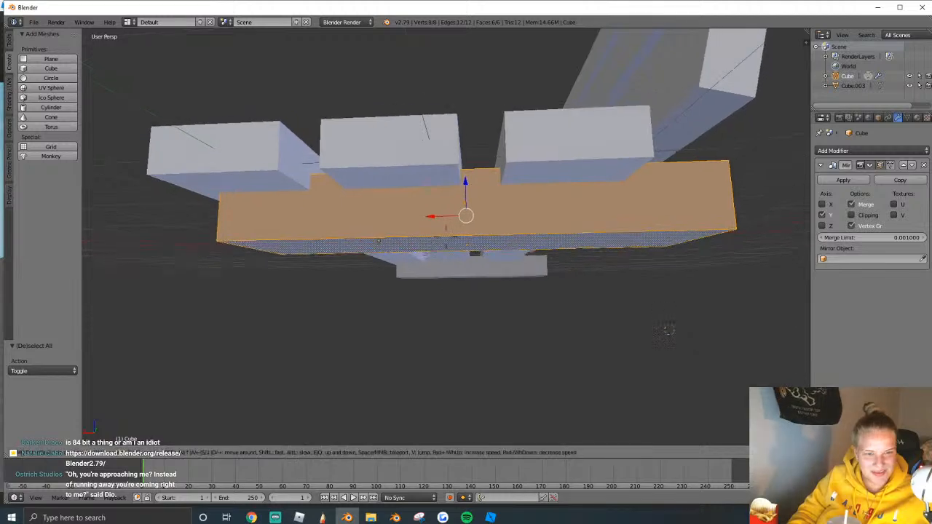
pyautogui.press('w')
pyautogui.press('q')
pyautogui.click(446, 236)
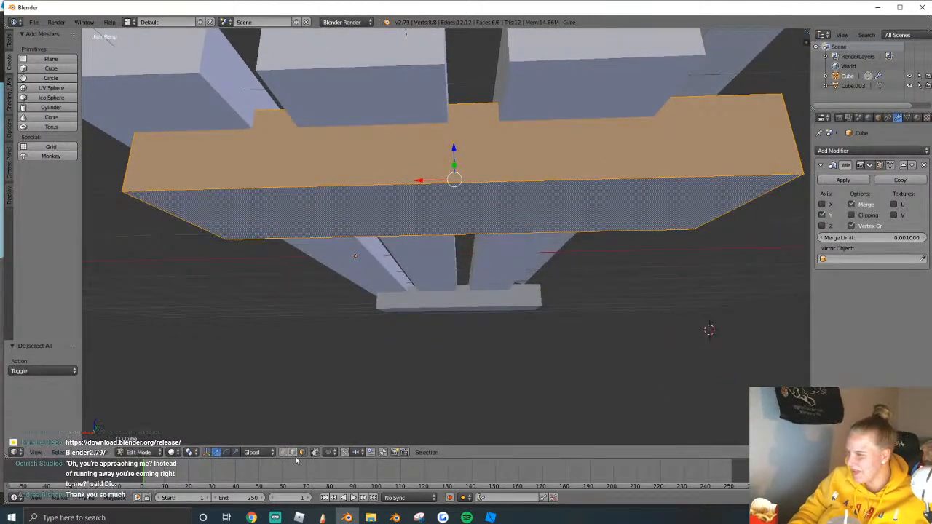
pyautogui.rightClick(399, 217)
pyautogui.moveTo(454, 181); pyautogui.dragTo(466, 143)
pyautogui.press('a')
pyautogui.press('a')
# Add two loop cuts across the support beam and scale them closer together along X.
pyautogui.click(9, 40)
pyautogui.click(44, 237)
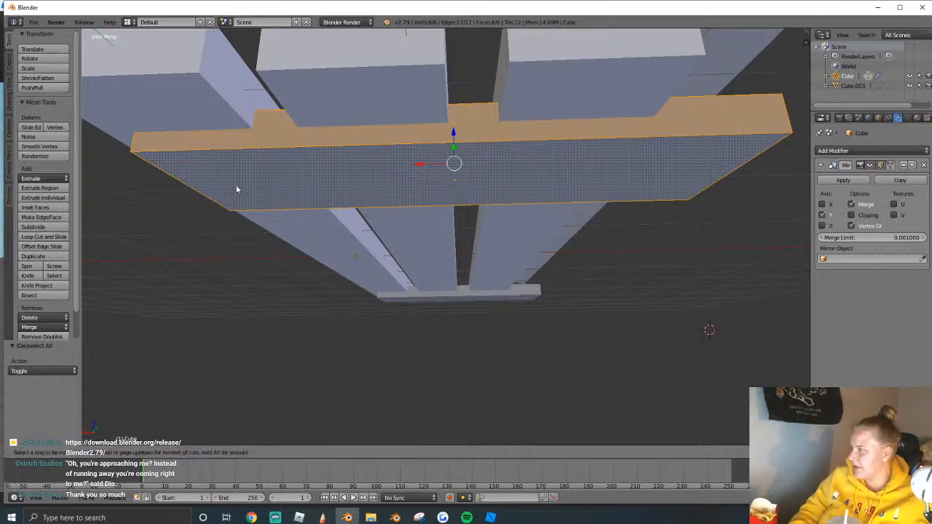
pyautogui.click(454, 125)
pyautogui.rightClick(466, 131)
pyautogui.press('s')
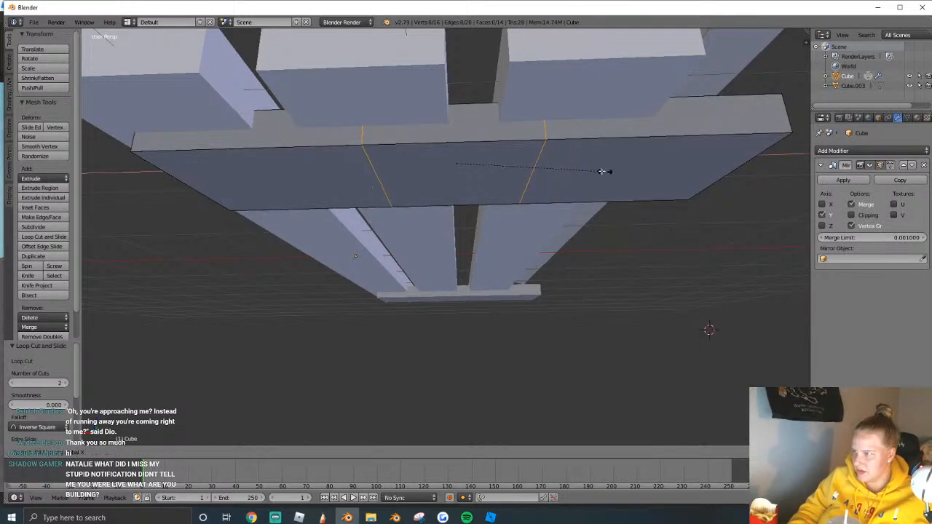
pyautogui.click(447, 173)
# Extrude the middle section of the beam's underside about 0.83 downward to form a leg.
pyautogui.click(302, 453)
pyautogui.rightClick(451, 174)
pyautogui.press('e')
pyautogui.click(466, 364)
pyautogui.moveTo(466, 364); pyautogui.dragTo(446, 238, button='middle')
# Try to narrow the extruded leg by scaling its side faces along X.
pyautogui.keyDown('alt'); pyautogui.rightClick(480, 181); pyautogui.keyUp('alt')
pyautogui.press('s')
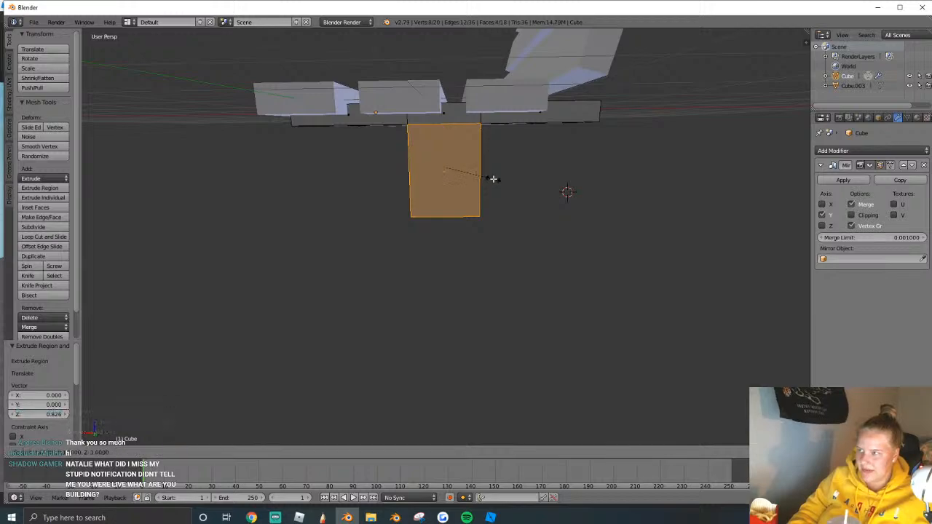
pyautogui.press('x')
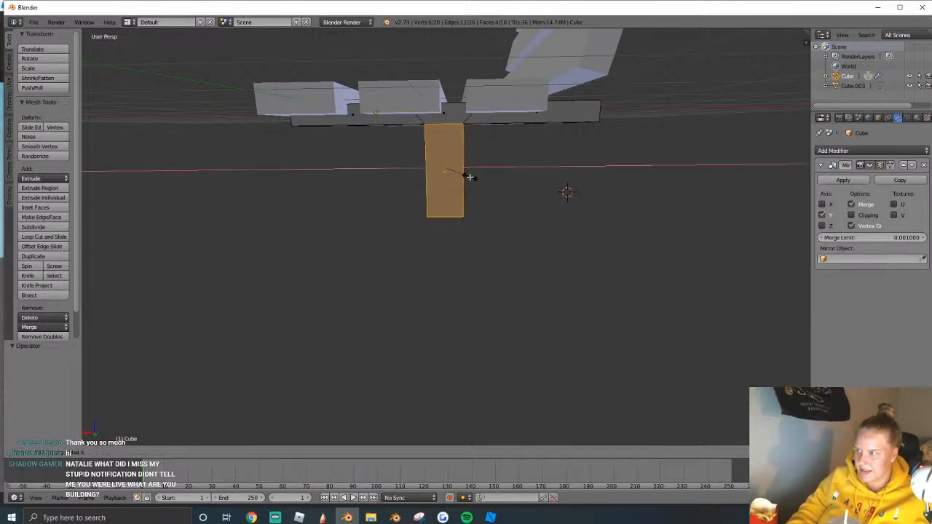
pyautogui.click(472, 176)
# Move the side face of the leg inward along X to narrow the leg.
pyautogui.hotkey('shift', 'f')
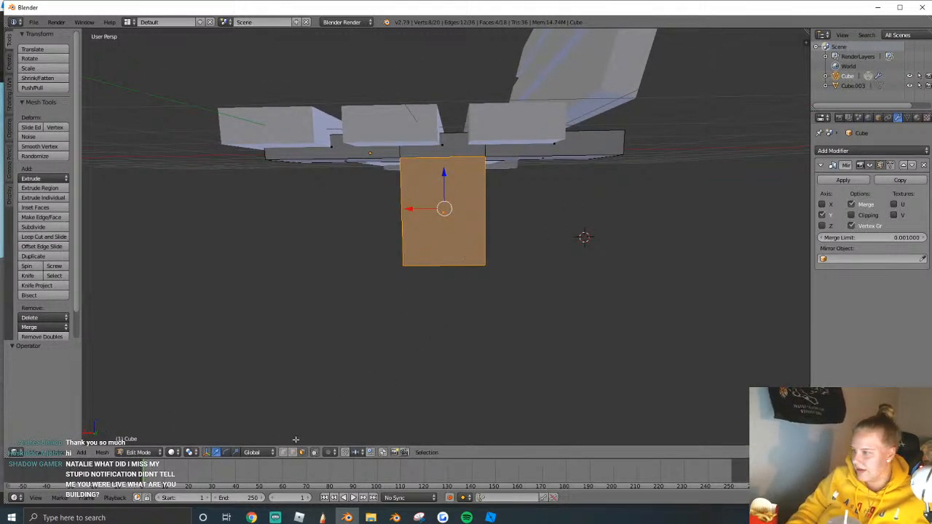
pyautogui.keyDown('shift'); pyautogui.rightClick(469, 178); pyautogui.keyUp('shift')
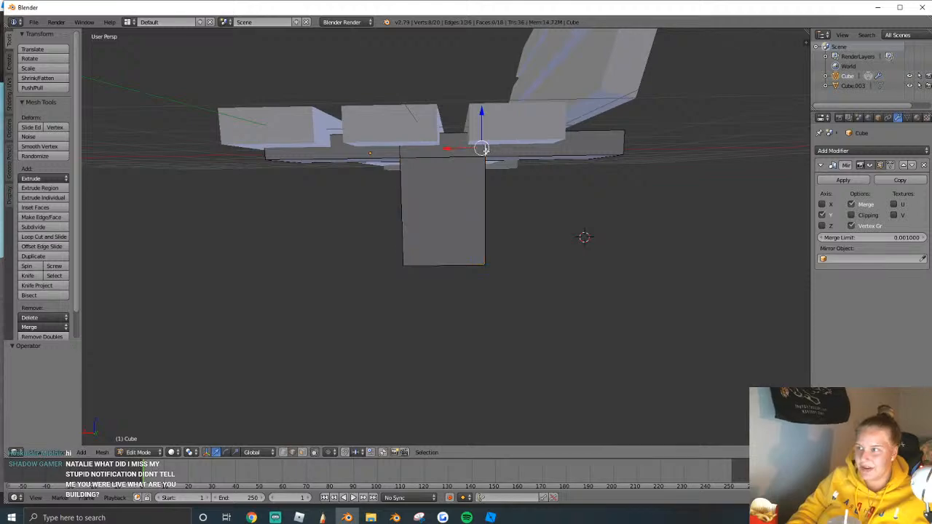
pyautogui.moveTo(501, 184); pyautogui.dragTo(330, 387, button='middle')
pyautogui.click(303, 453)
pyautogui.rightClick(498, 207)
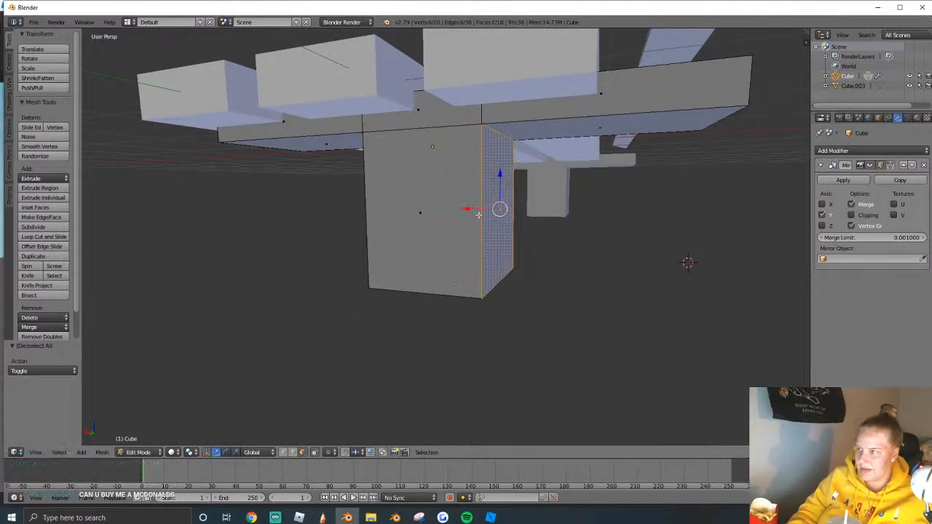
pyautogui.press('g')
pyautogui.press('x')
pyautogui.click(408, 205)
# Try to scale the whole support along X, and undo that scaling.
pyautogui.press('k')
pyautogui.moveTo(446, 219); pyautogui.dragTo(357, 237, button='middle')
pyautogui.moveTo(496, 244); pyautogui.dragTo(468, 234, button='middle')
pyautogui.press('Escape')
pyautogui.press('a')
pyautogui.press('a')
pyautogui.press('s')
pyautogui.press('x')
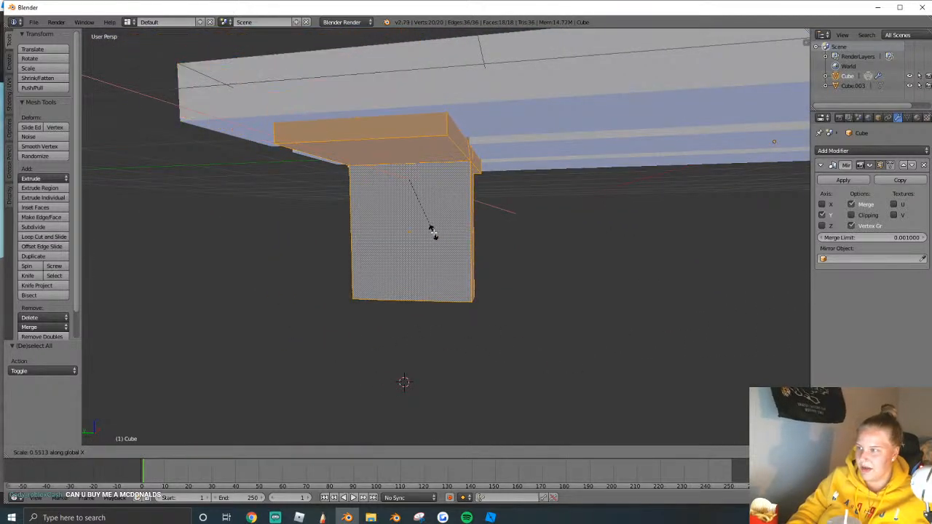
pyautogui.click(432, 233)
pyautogui.hotkey('ctrl', 'z')
# Scale the whole support, beam and leg, to about 0.6 along Y.
pyautogui.press('s')
pyautogui.press('y')
pyautogui.click(456, 225)
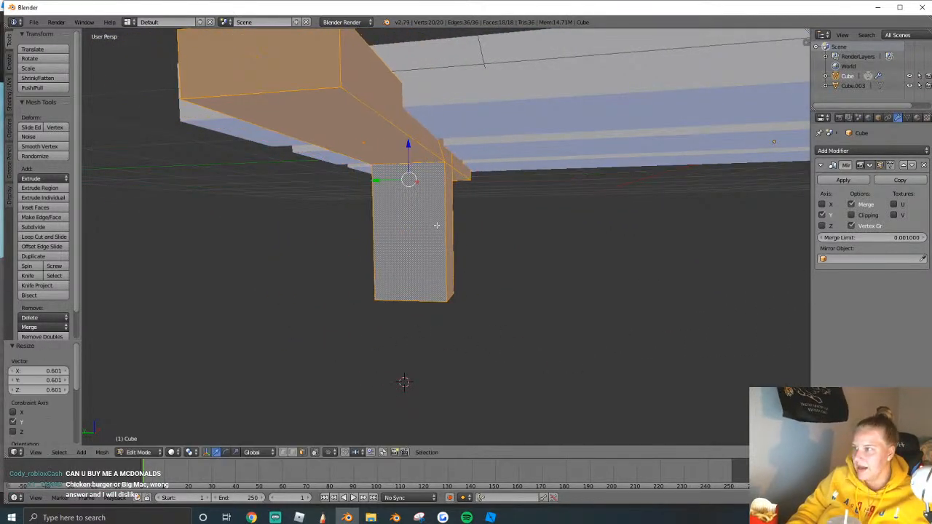
pyautogui.hotkey('shift', 'f')
pyautogui.press('d')
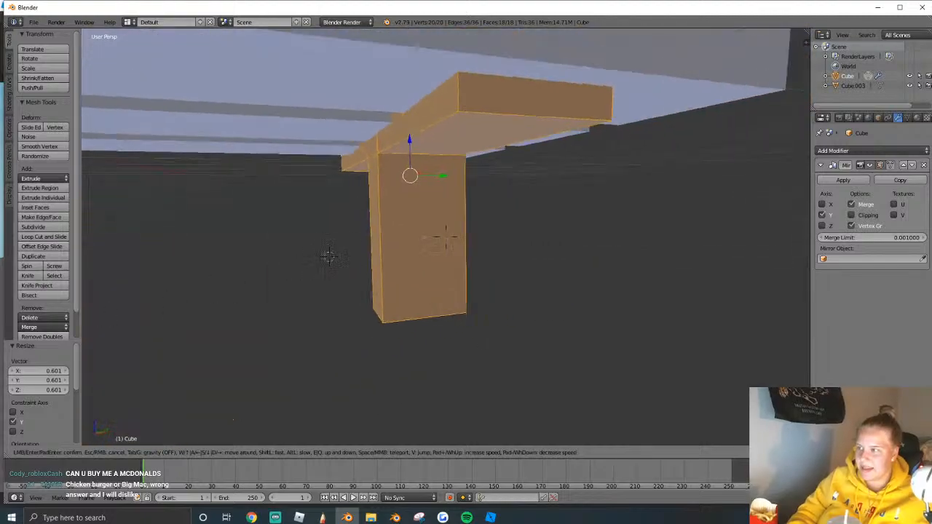
pyautogui.press('e')
pyautogui.click(411, 239)
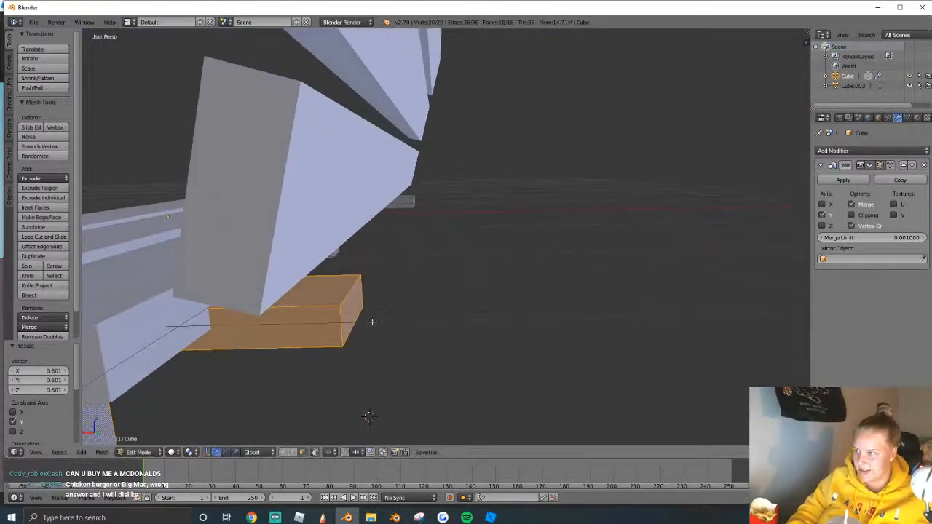
# Extrude the rear end face of the support beam a short distance to form a corner block.
pyautogui.rightClick(362, 316)
pyautogui.press('e')
pyautogui.click(387, 300)
# Extrude the corner block's top face upward and shift it about -0.37 along X to make a slanted upright.
pyautogui.rightClick(370, 289)
pyautogui.press('e')
pyautogui.click(491, 83)
pyautogui.moveTo(491, 83); pyautogui.dragTo(357, 238, button='middle')
pyautogui.press('g')
pyautogui.press('x')
pyautogui.click(413, 443)
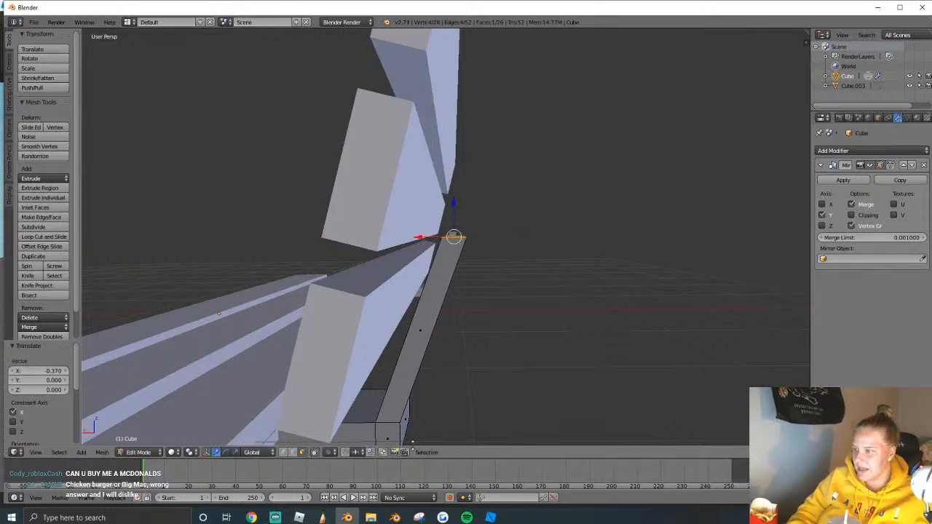
# Select the slanted upright together with its corner block and move them along X toward the back slats.
pyautogui.hotkey('shift', 'f')
pyautogui.press('d')
pyautogui.click(446, 236)
pyautogui.keyDown('alt'); pyautogui.keyDown('shift'); pyautogui.rightClick(396, 308); pyautogui.keyUp('shift'); pyautogui.keyUp('alt')
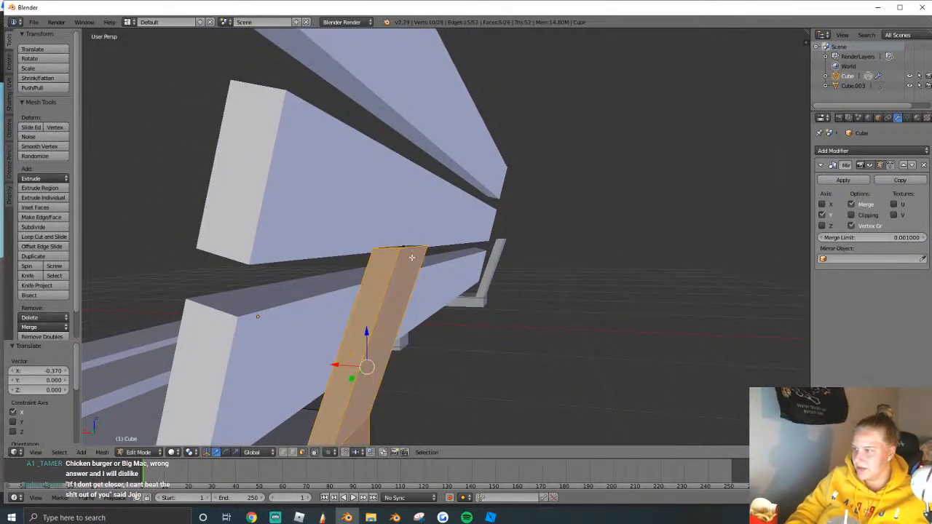
pyautogui.hotkey('shift', 'f')
pyautogui.press('e')
pyautogui.click(446, 231)
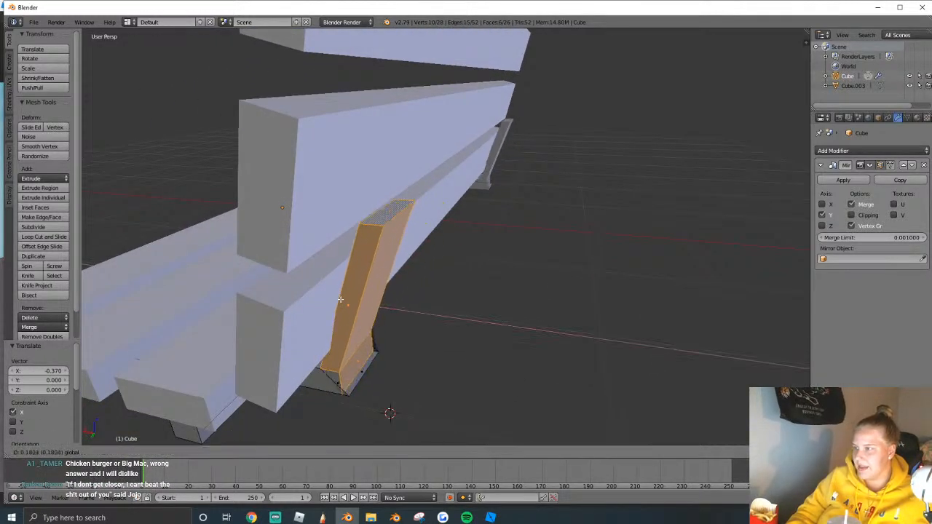
pyautogui.hotkey('shift', 'f')
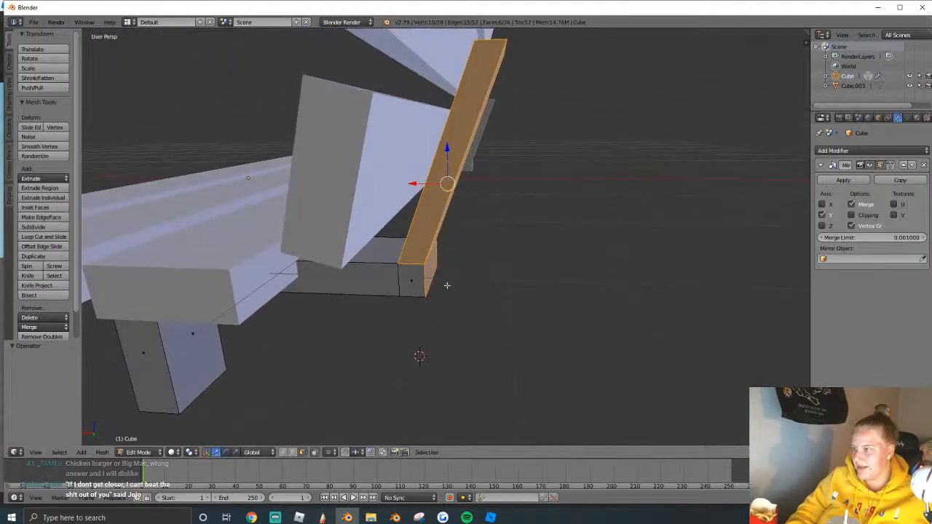
pyautogui.click(446, 237)
pyautogui.keyDown('shift'); pyautogui.rightClick(395, 275); pyautogui.keyUp('shift')
pyautogui.keyDown('shift'); pyautogui.rightClick(401, 277); pyautogui.keyUp('shift')
pyautogui.hotkey('shift', 'f')
pyautogui.click(452, 240)
pyautogui.keyDown('shift'); pyautogui.rightClick(455, 244); pyautogui.keyUp('shift')
pyautogui.hotkey('shift', 'f')
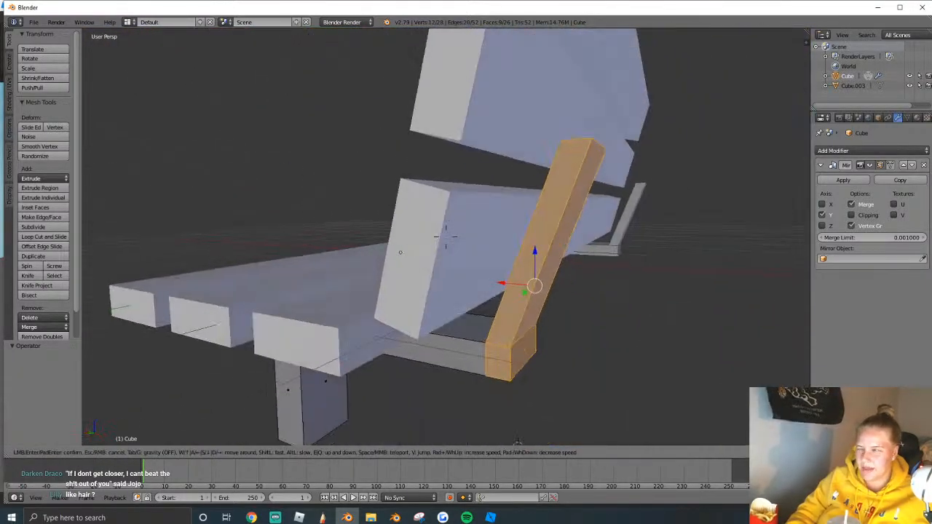
pyautogui.click(446, 237)
pyautogui.press('g')
pyautogui.press('x')
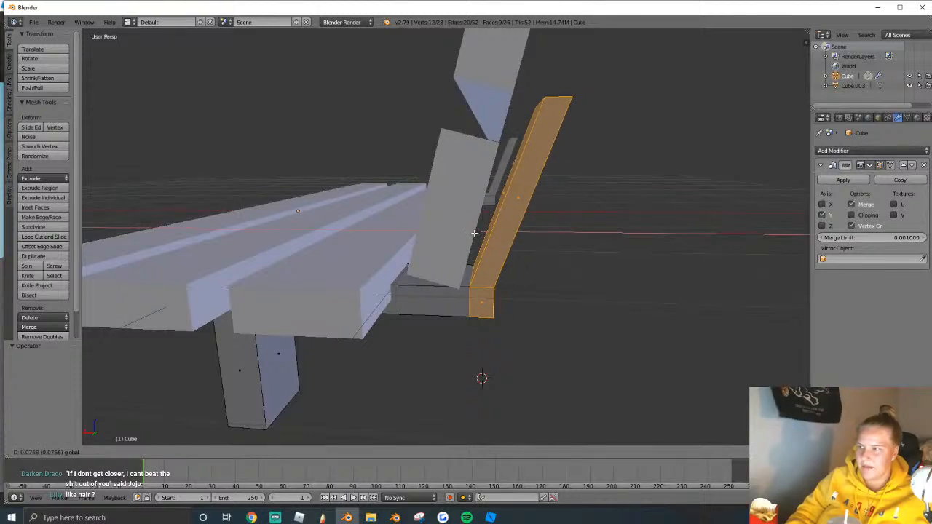
pyautogui.click(446, 236)
pyautogui.click(446, 237)
# Raise the upright's top face to the middle back slat and shift it about -0.027 along X.
pyautogui.rightClick(412, 262)
pyautogui.press('e')
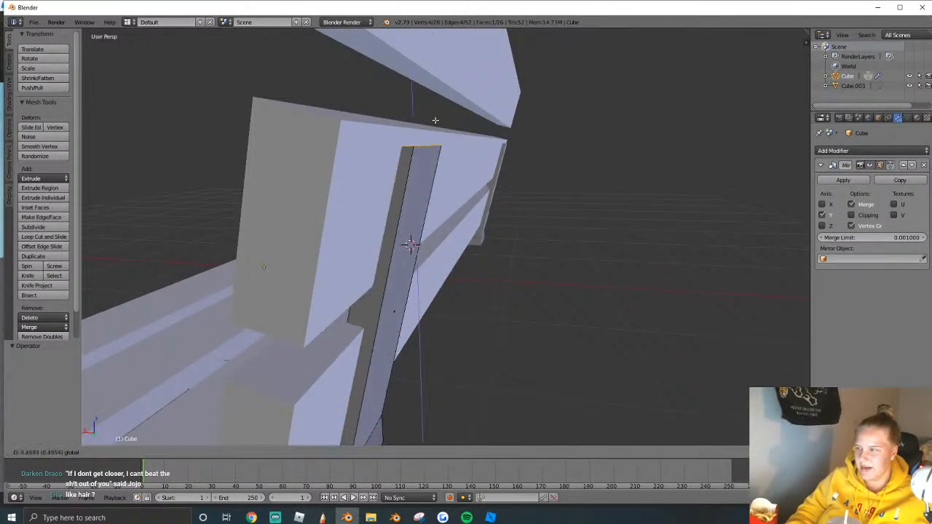
pyautogui.click(412, 244)
pyautogui.press('g')
pyautogui.press('x')
pyautogui.click(393, 160)
# Rotate the upright's top face about -24.1° around Y.
pyautogui.scroll(-5, 503, 252)
pyautogui.press('r')
pyautogui.press('x')
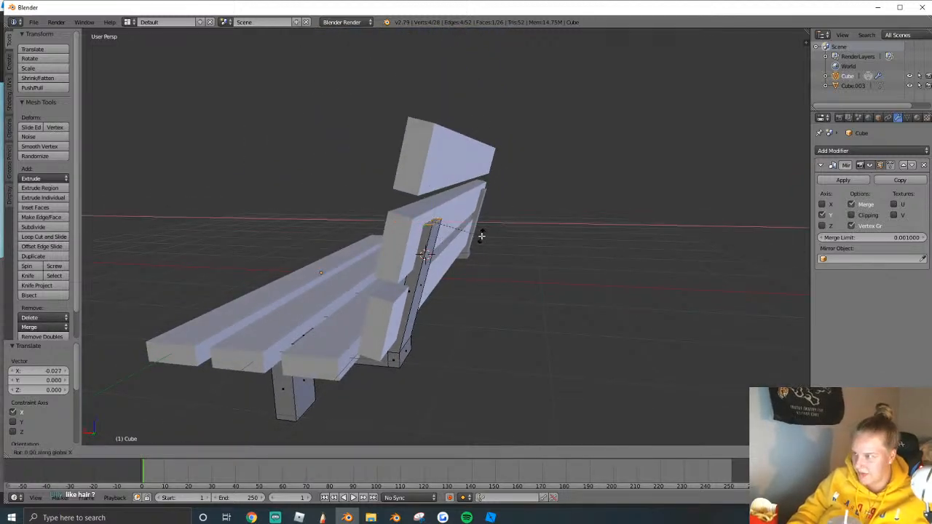
pyautogui.press('Escape')
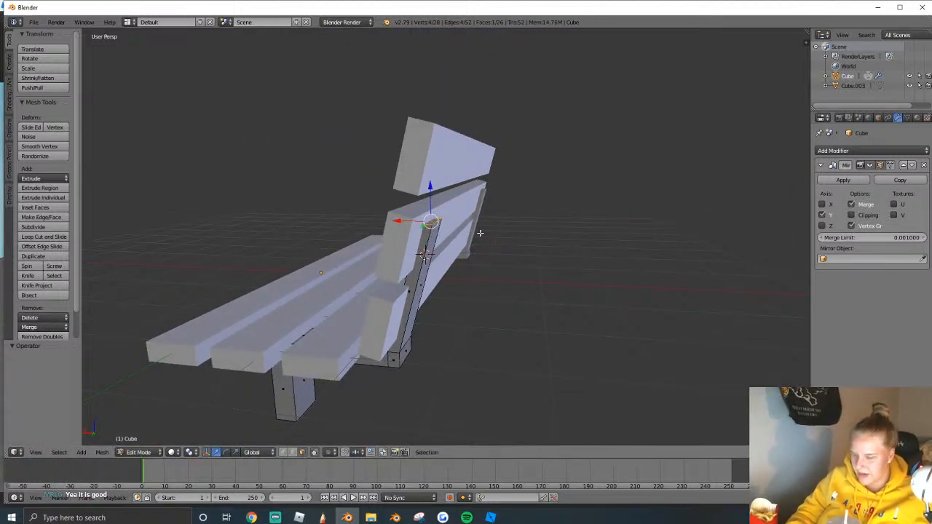
pyautogui.press('r')
pyautogui.press('y')
pyautogui.press('Escape')
# Raise the upright's top face to the uppermost back slat and shift it along X to follow the backrest's slant.
pyautogui.press('g')
pyautogui.press('z')
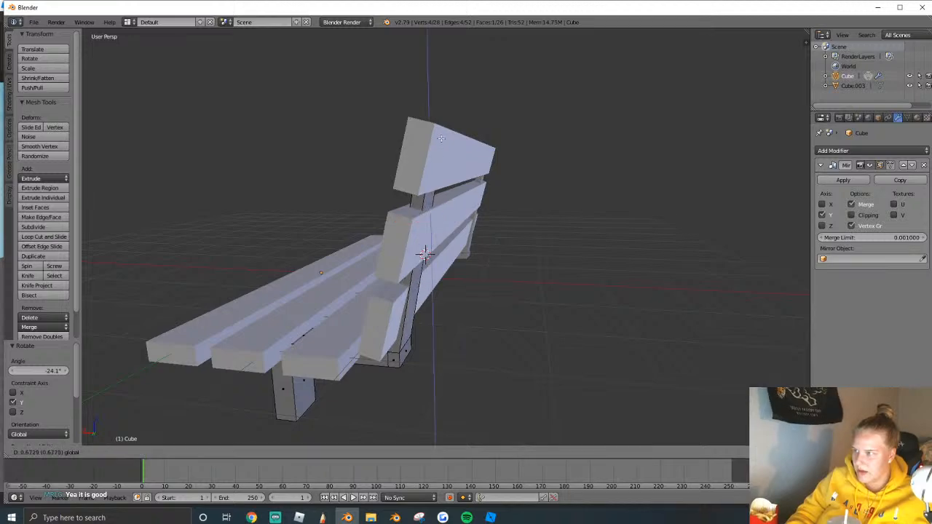
pyautogui.click(425, 153)
pyautogui.press('g')
pyautogui.press('x')
pyautogui.click(426, 154)
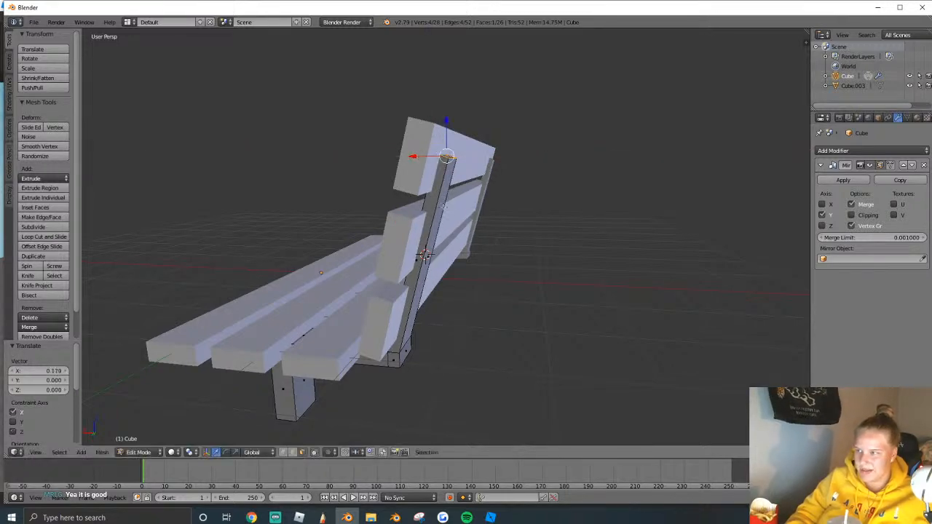
# Try to collapse the bottom rear edge of the support's corner block.
pyautogui.press('Tab')
pyautogui.hotkey('shift', 'f')
pyautogui.press('w')
pyautogui.click(463, 298)
pyautogui.press('Tab')
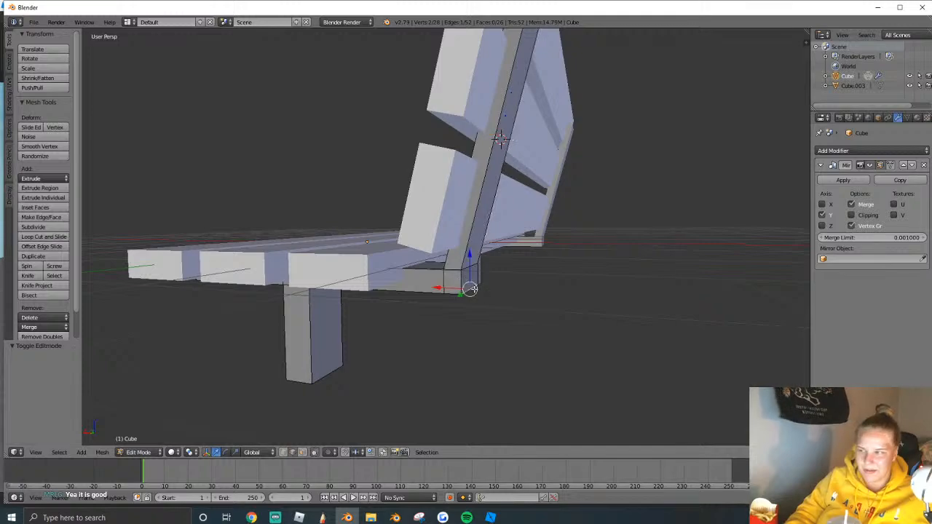
pyautogui.press('x')
pyautogui.click(446, 395)
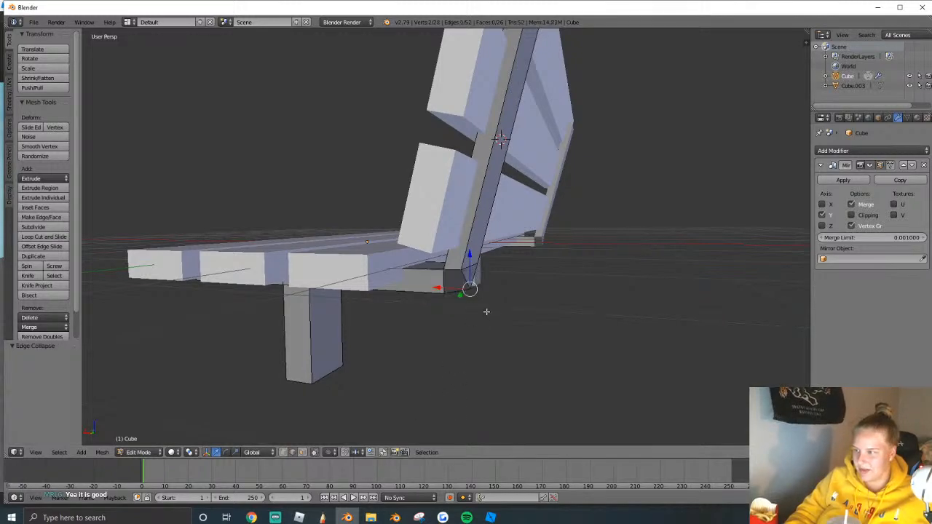
pyautogui.press('x')
pyautogui.click(466, 320)
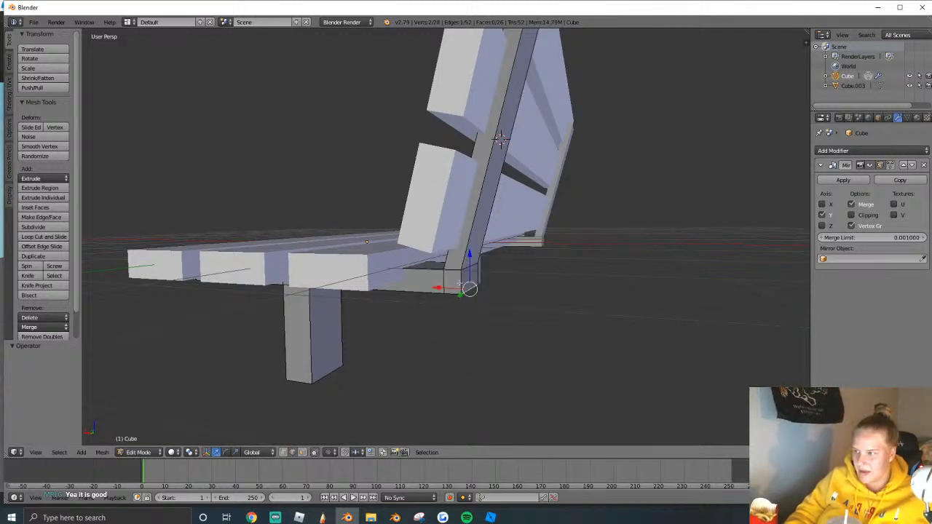
# Collapse the edges at the support's lower rear corner into a sloped corner.
pyautogui.press('x')
pyautogui.click(473, 284)
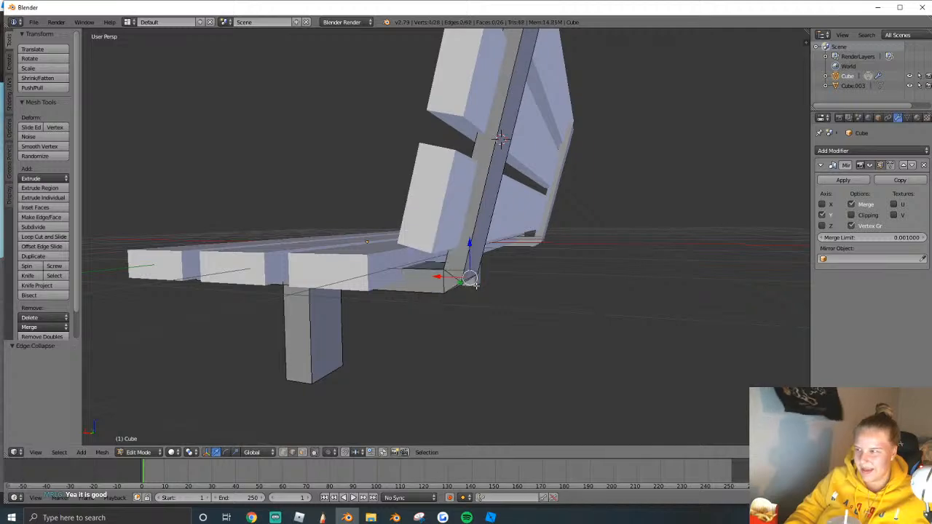
pyautogui.rightClick(466, 281)
pyautogui.moveTo(467, 281); pyautogui.dragTo(446, 241, button='middle')
pyautogui.press('Tab')
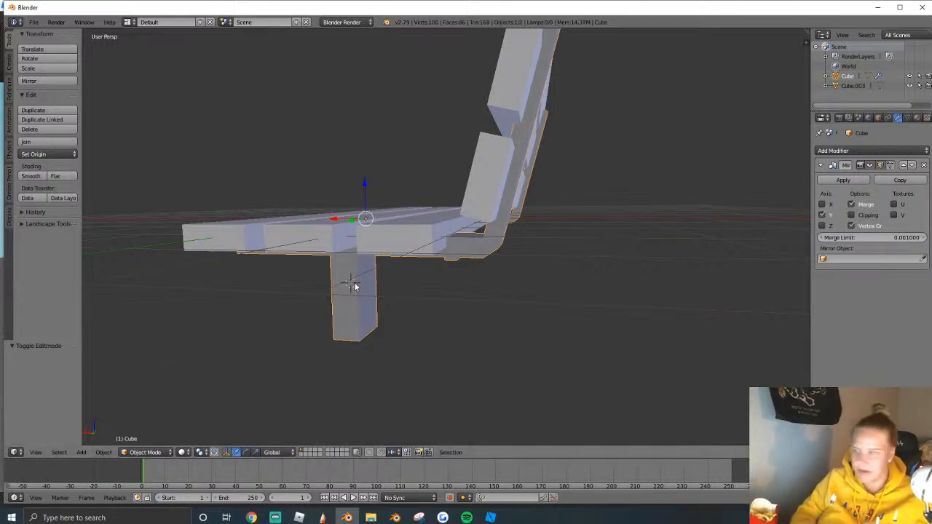
# Bevel the inner corner edge where the beam meets the upright, using one segment and an offset of about 0.28.
pyautogui.press('Tab')
pyautogui.hotkey('shift', 'f')
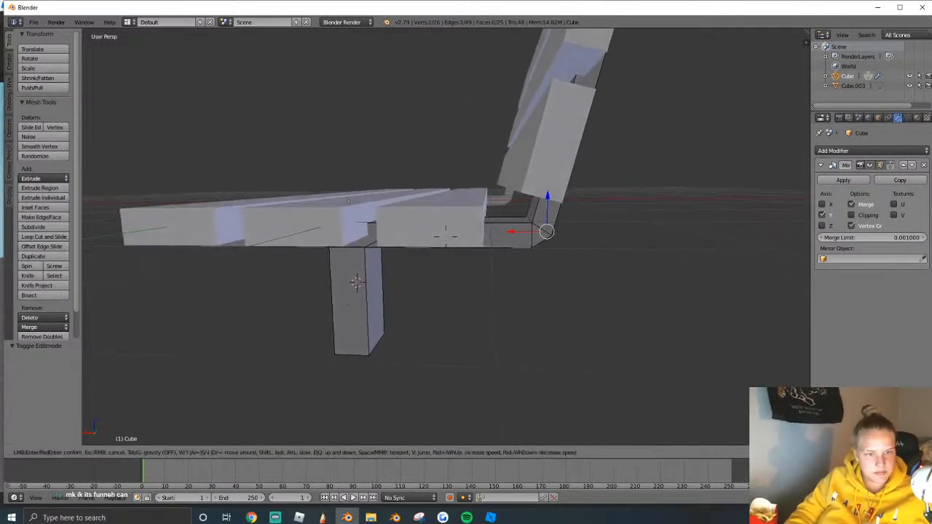
pyautogui.press('a')
pyautogui.press('e')
pyautogui.click(478, 260)
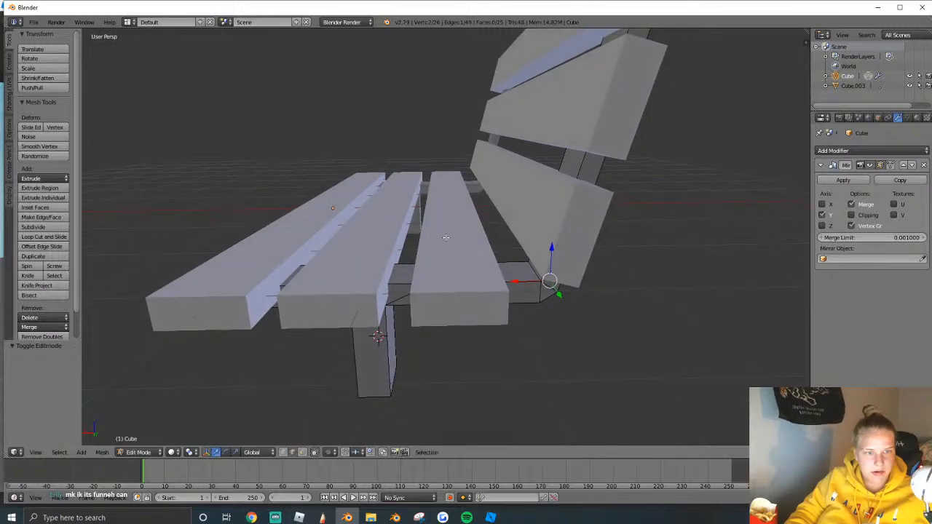
pyautogui.press('Tab')
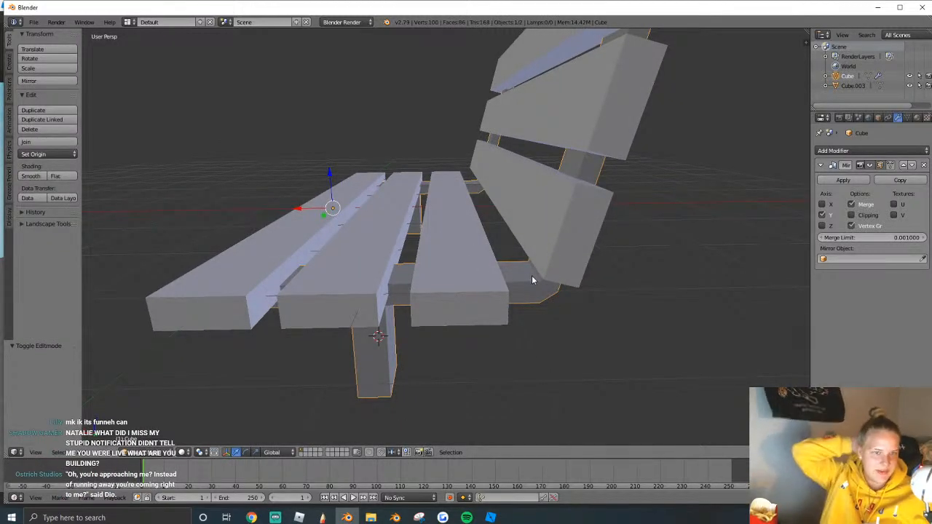
pyautogui.click(531, 275)
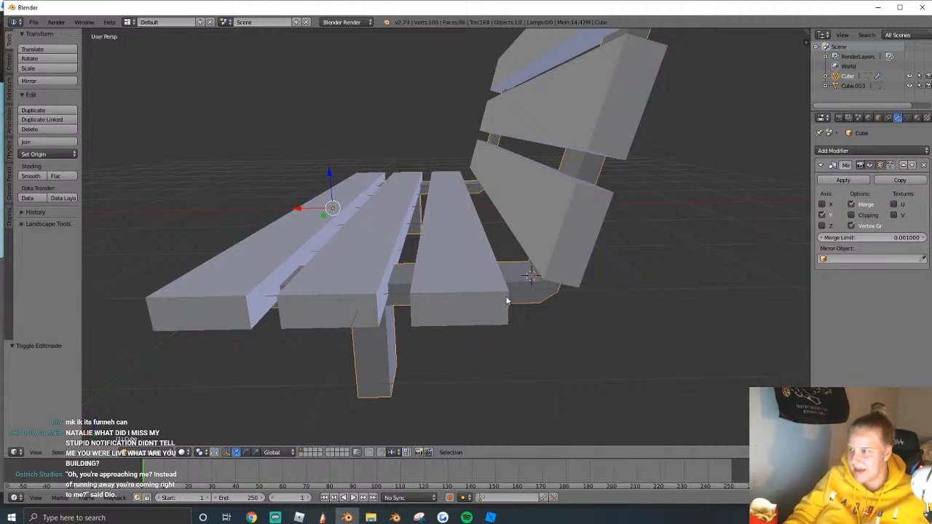
pyautogui.press('Tab')
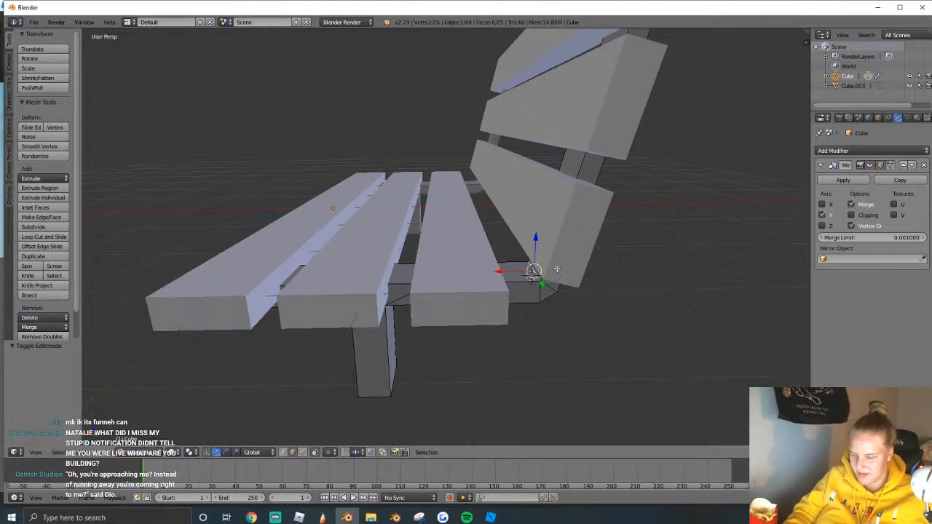
pyautogui.hotkey('ctrl', 'b')
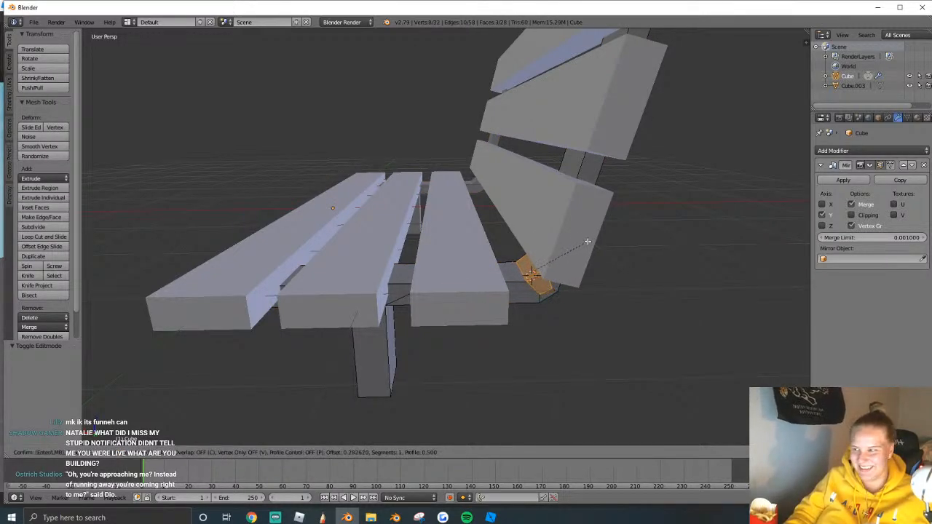
pyautogui.click(588, 242)
pyautogui.press('Tab')
# Select the entire support mesh and apply smooth shading to its faces.
pyautogui.moveTo(461, 246); pyautogui.dragTo(445, 235, button='middle')
pyautogui.scroll(-2, 452, 236)
pyautogui.press('Tab')
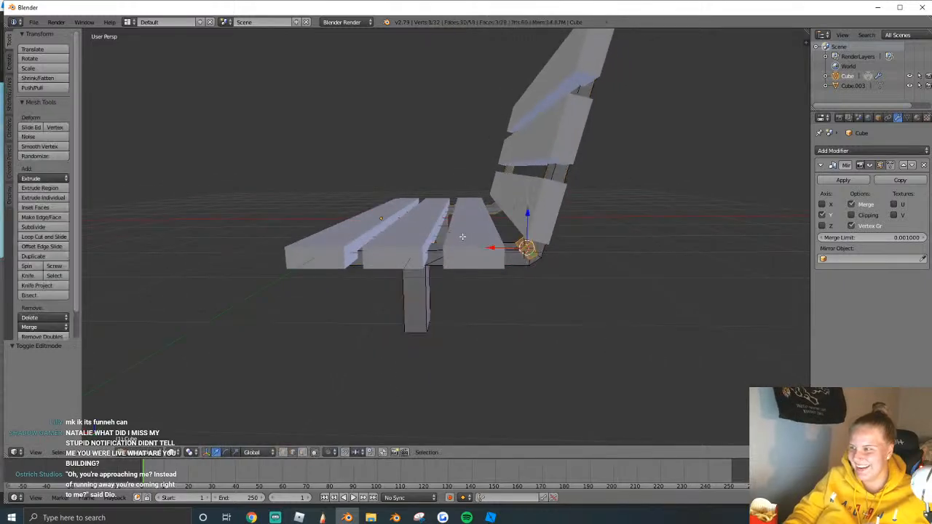
pyautogui.press('a')
pyautogui.press('a')
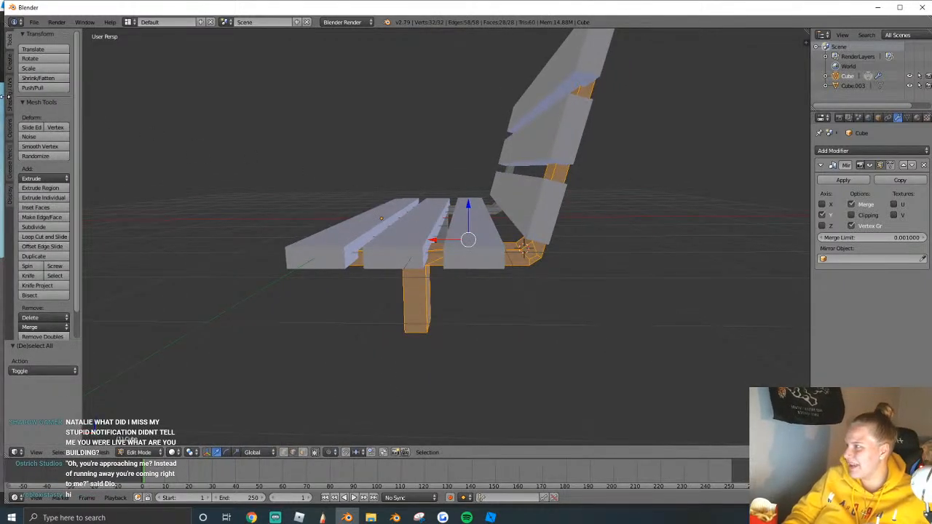
pyautogui.click(10, 96)
pyautogui.click(32, 58)
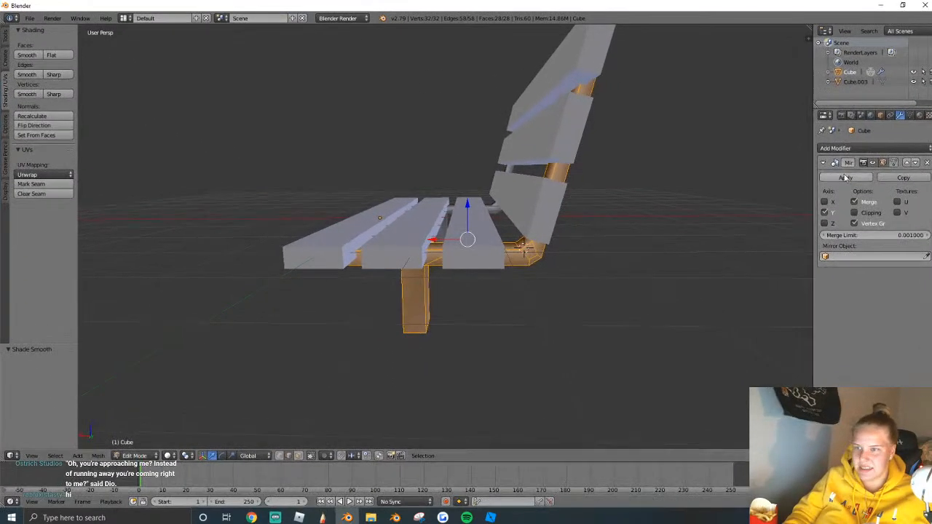
# Enable Auto Smooth normals for the support mesh.
pyautogui.click(909, 115)
pyautogui.click(823, 177)
pyautogui.press('Tab')
pyautogui.press('w')
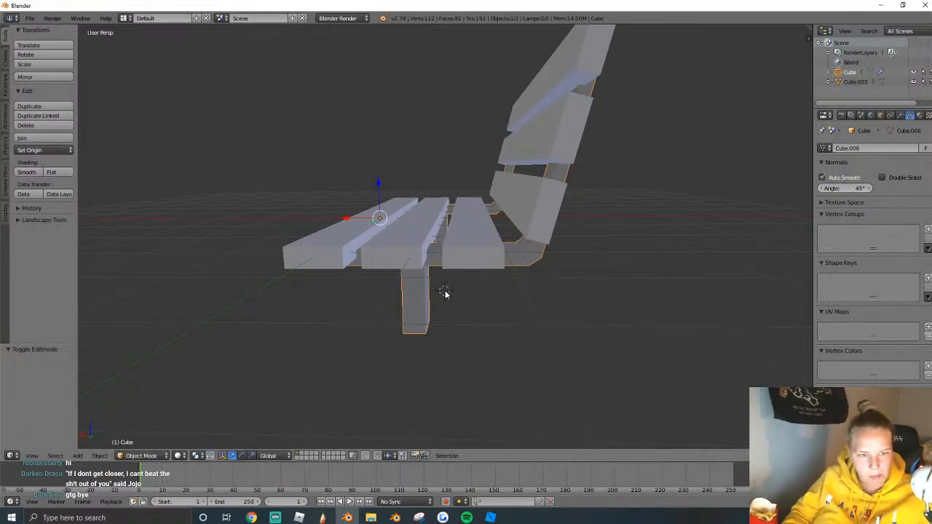
# Extrude the leg's bottom face in place and scale it to about 5.24 along X for a wide foot.
pyautogui.press('Tab')
pyautogui.hotkey('shift', 'f')
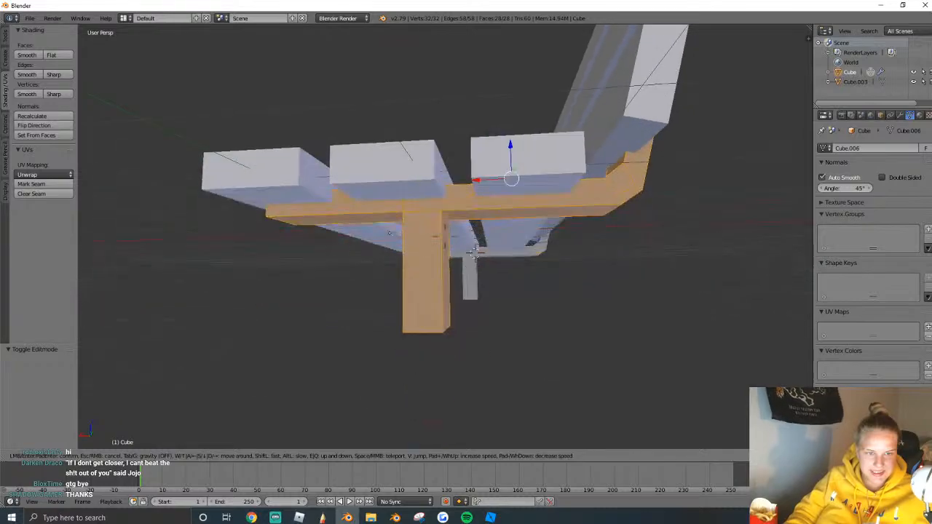
pyautogui.press('w')
pyautogui.press('Return')
pyautogui.press('a')
pyautogui.press('a')
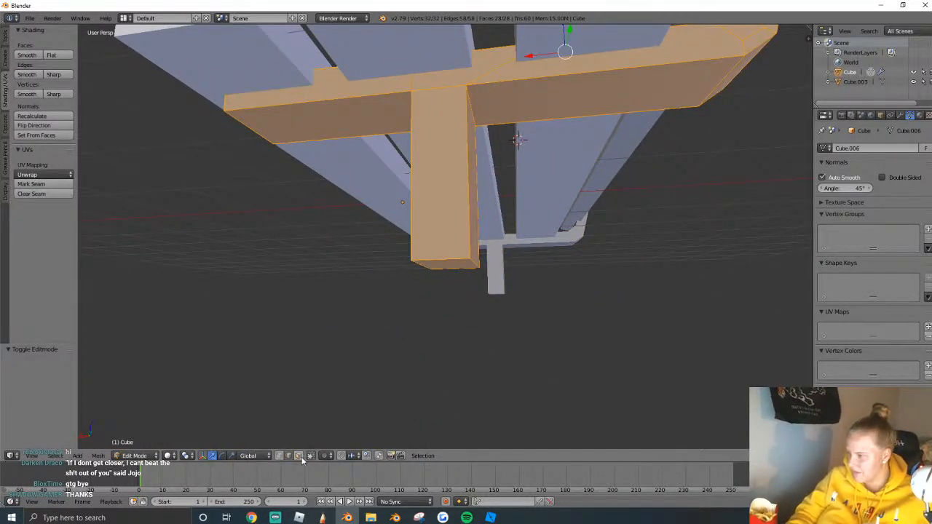
pyautogui.press('a')
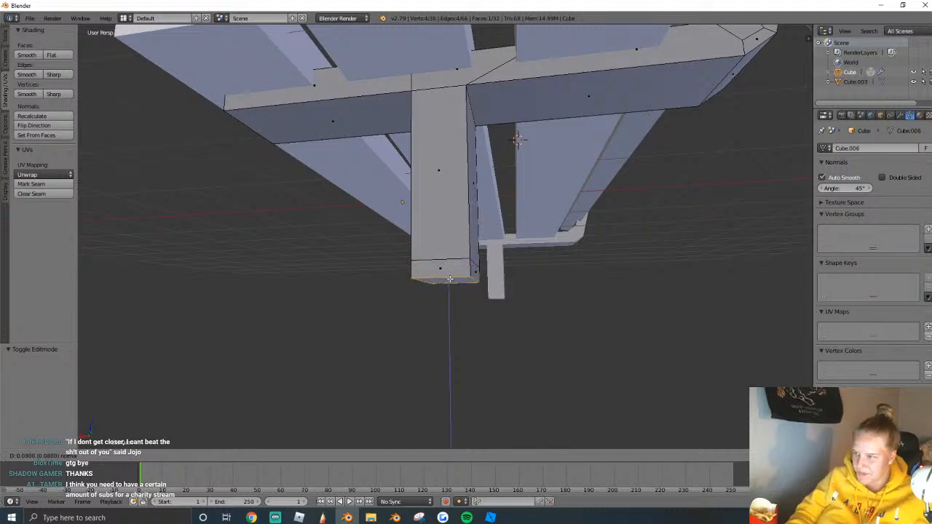
pyautogui.rightClick(450, 264)
pyautogui.press('e')
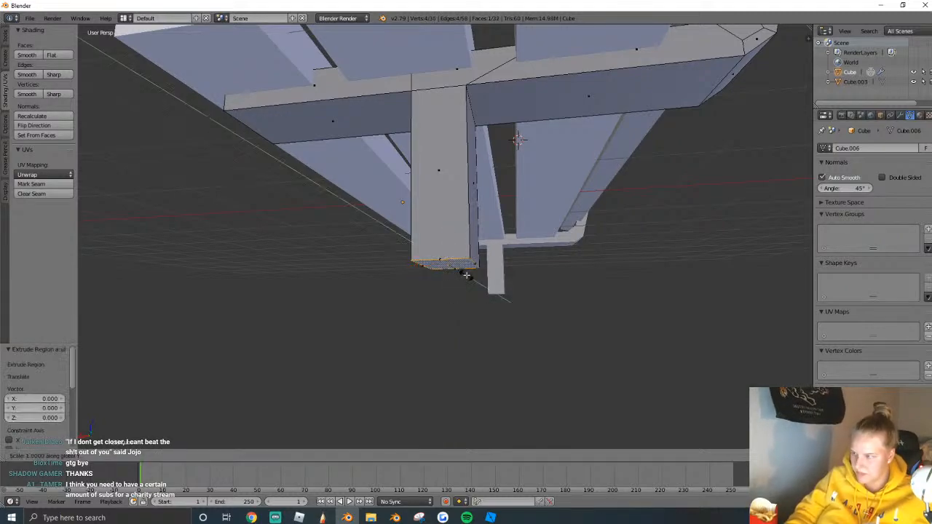
pyautogui.rightClick(506, 281)
pyautogui.press('s')
pyautogui.press('x')
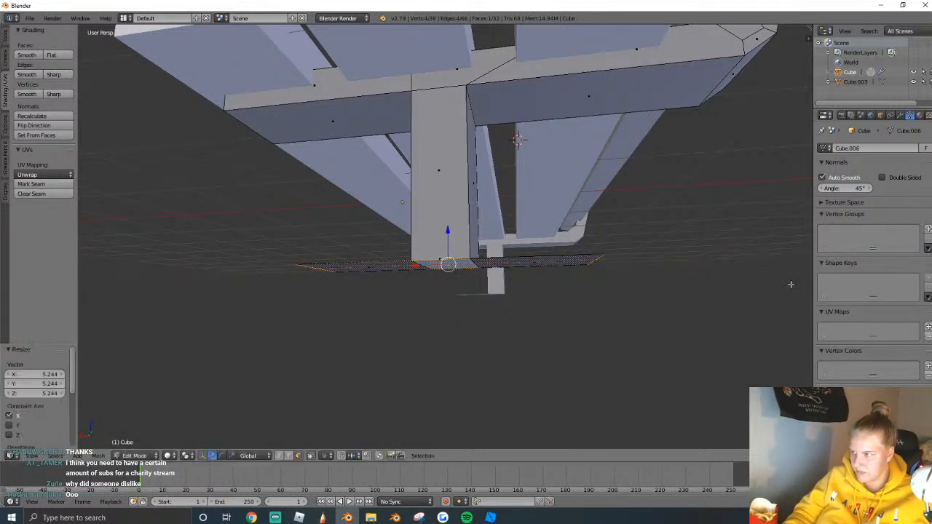
# Extrude the widened bottom face downward to give the foot thickness, and check both mirrored feet.
pyautogui.click(610, 275)
pyautogui.press('Tab')
pyautogui.hotkey('shift', 'f')
pyautogui.press('s')
pyautogui.press('a')
pyautogui.press('e')
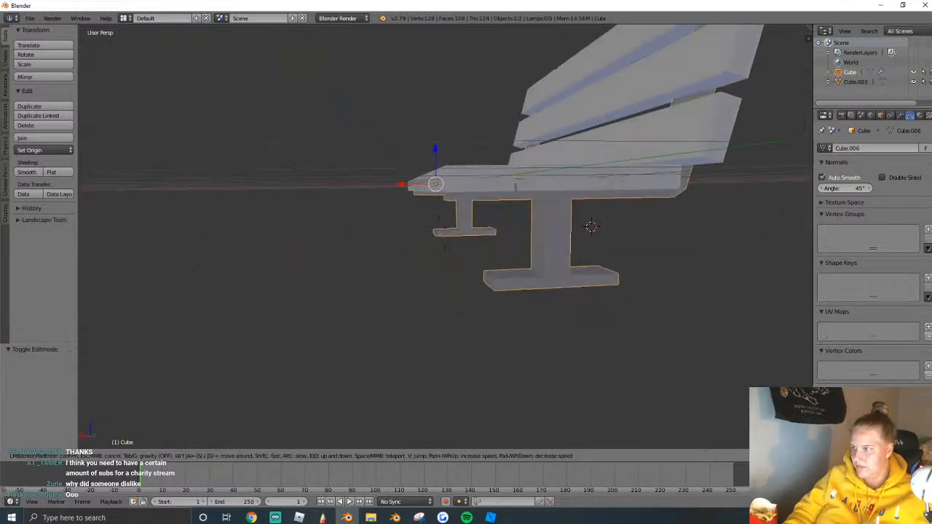
pyautogui.click(468, 282)
# Join the slats and the mirrored supports into a single bench object.
pyautogui.press('Tab')
pyautogui.hotkey('shift', 'f')
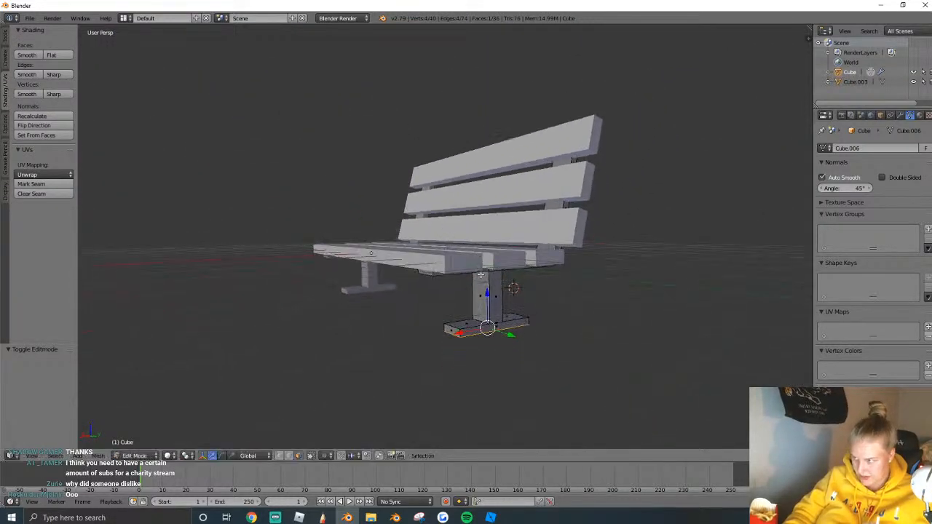
pyautogui.click(486, 304)
pyautogui.press('Tab')
pyautogui.press('a')
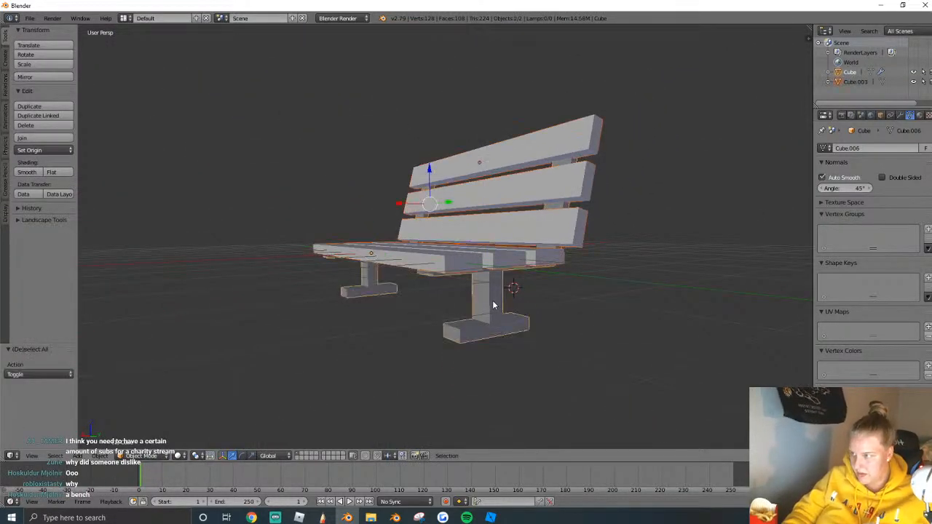
pyautogui.hotkey('ctrl', 'j')
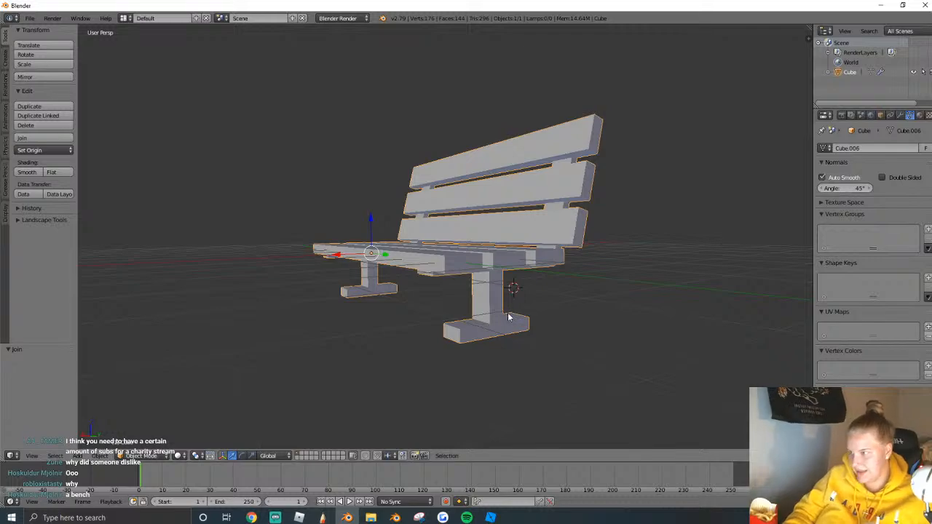
# Inspect the joined bench from below and above.
pyautogui.press('a')
pyautogui.hotkey('shift', 'f')
pyautogui.press('e')
pyautogui.click(444, 241)
pyautogui.hotkey('shift', 'f')
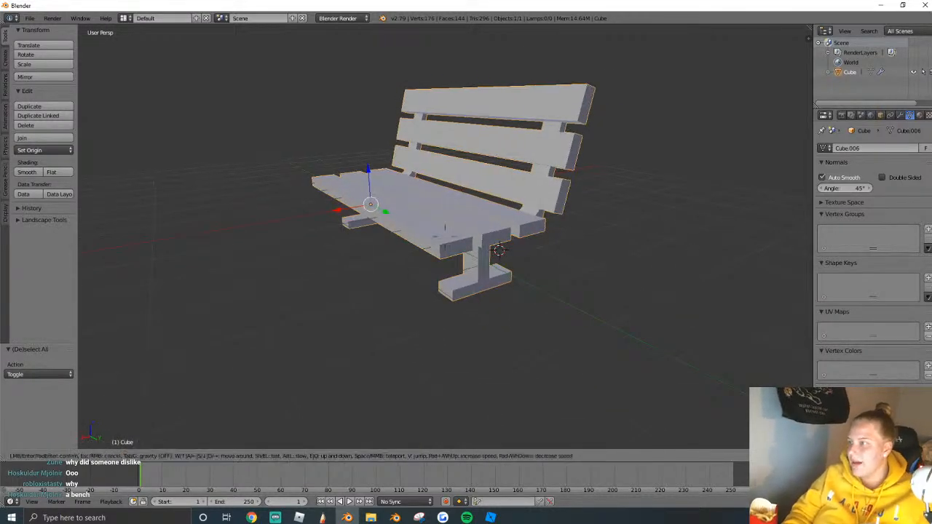
pyautogui.press('e')
pyautogui.click(446, 241)
# Try to cut two edge loops across the middle seat slat.
pyautogui.press('a')
pyautogui.press('Tab')
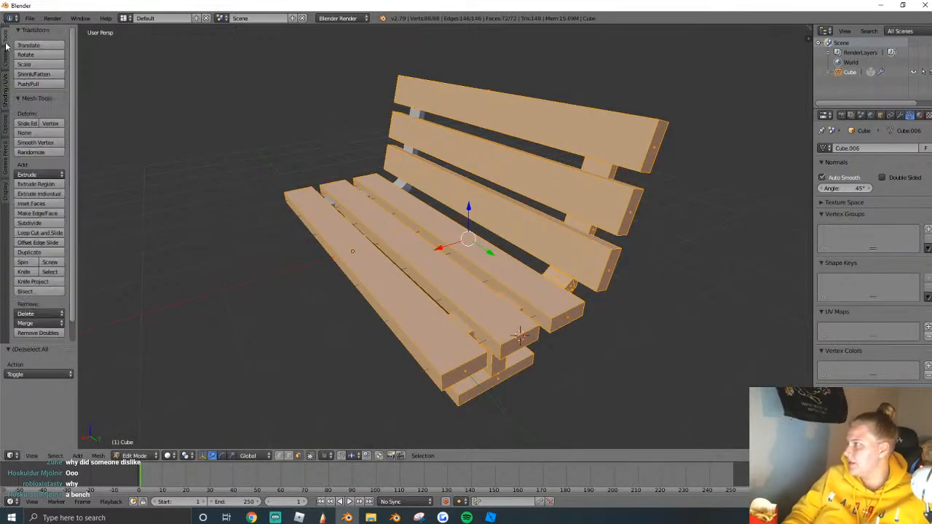
pyautogui.click(40, 232)
pyautogui.click(408, 257)
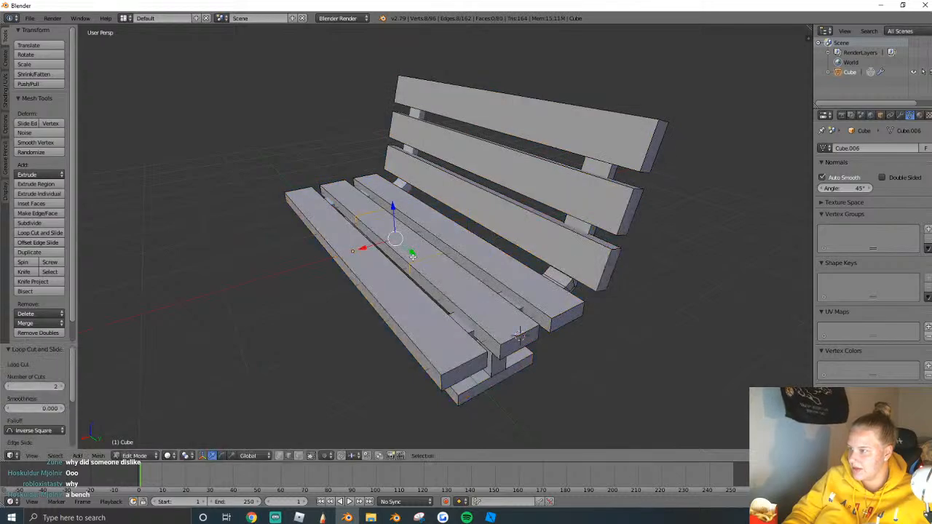
pyautogui.moveTo(398, 274)
pyautogui.mouseDown()
pyautogui.moveTo(447, 258)
pyautogui.moveTo(403, 273)
pyautogui.mouseUp()
pyautogui.hotkey('ctrl', 'z')
# Try applying the joined bench's Mirror modifier, and try removing it from the object.
pyautogui.click(901, 115)
pyautogui.click(846, 178)
pyautogui.press('Tab')
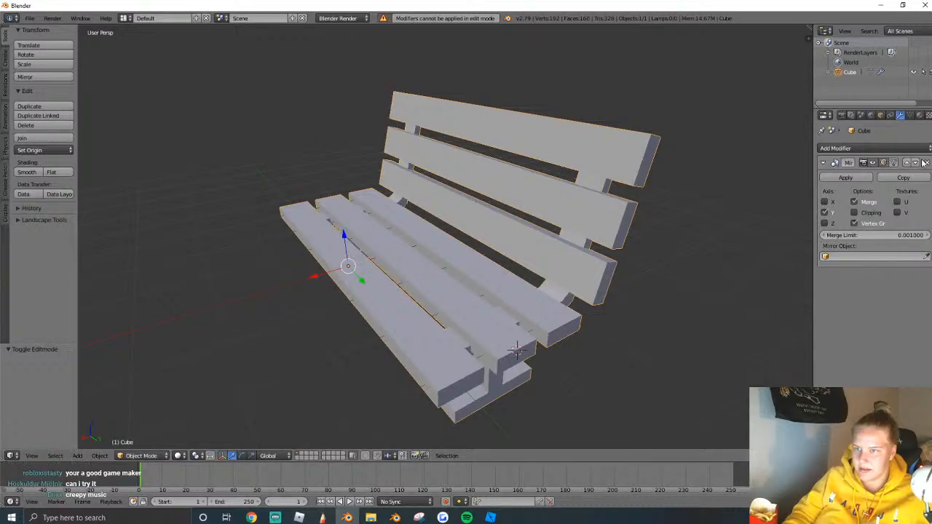
pyautogui.click(928, 162)
pyautogui.hotkey('shift', 'f')
pyautogui.press('q')
pyautogui.click(445, 237)
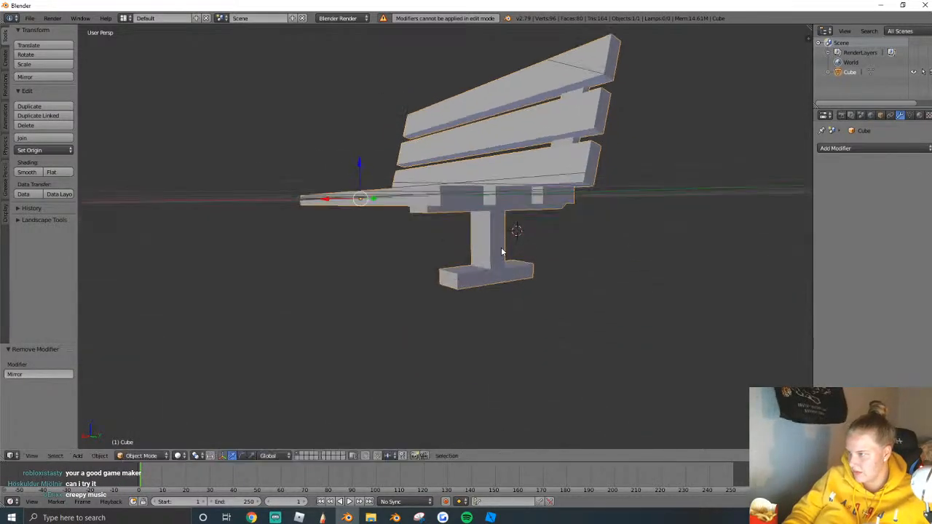
pyautogui.hotkey('ctrl', 'z')
# Undo the join of the slats and supports, keeping the wide feet on the legs.
pyautogui.press('Tab')
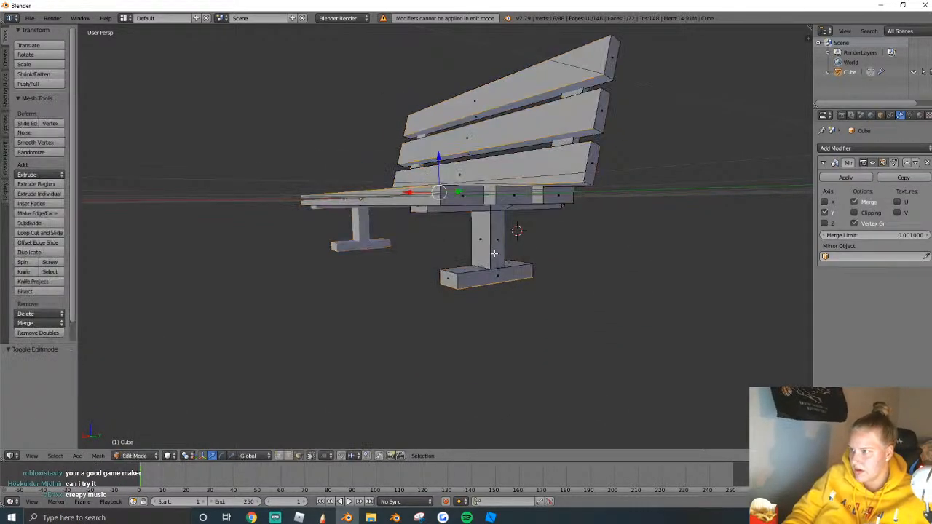
pyautogui.press('Tab')
pyautogui.press('Tab')
pyautogui.press('Tab')
pyautogui.hotkey('ctrl', 'z')
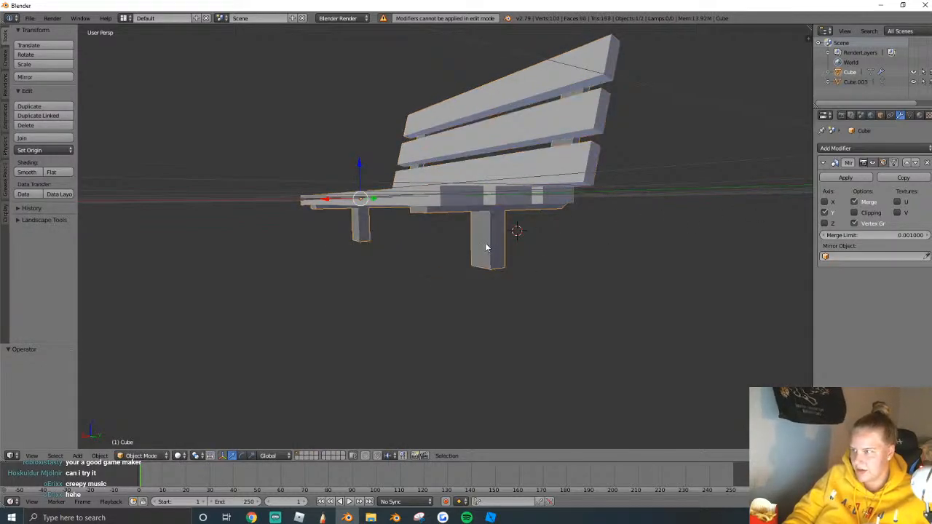
pyautogui.click(33, 209)
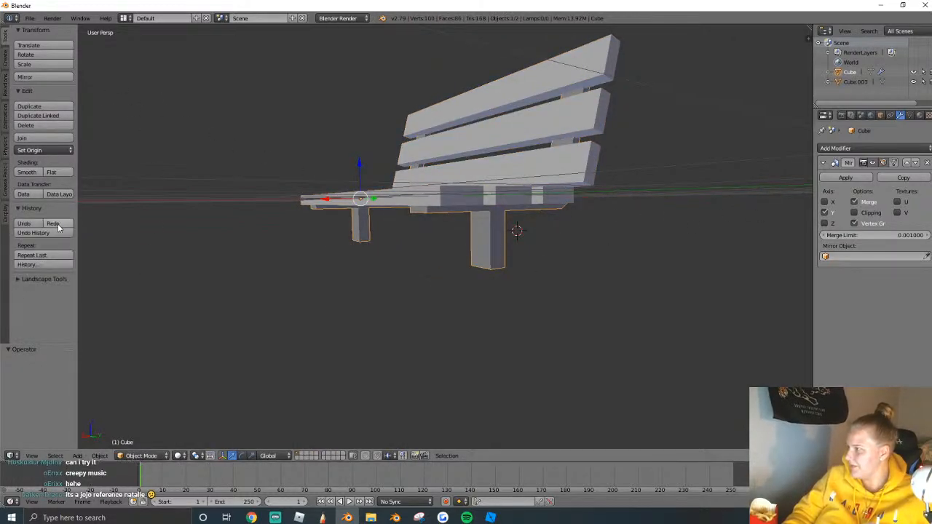
pyautogui.click(60, 227)
pyautogui.click(59, 227)
# Apply the supports' Mirror modifier and join the supports with the slats into one bench object.
pyautogui.press('Tab')
pyautogui.rightClick(489, 248)
pyautogui.press('Tab')
pyautogui.click(841, 180)
pyautogui.keyDown('shift'); pyautogui.rightClick(507, 198); pyautogui.keyUp('shift')
pyautogui.hotkey('ctrl', 'j')
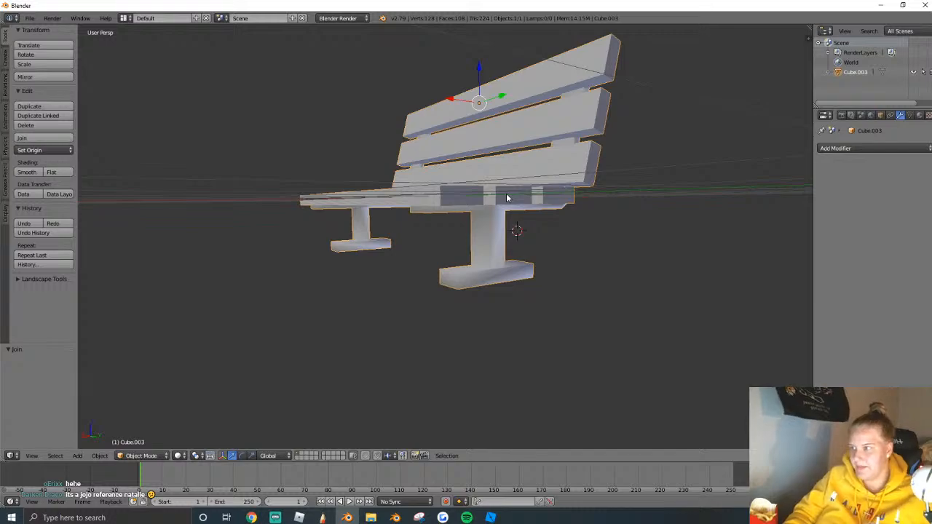
# Set the joined bench's Auto Smooth angle to 45°.
pyautogui.click(911, 115)
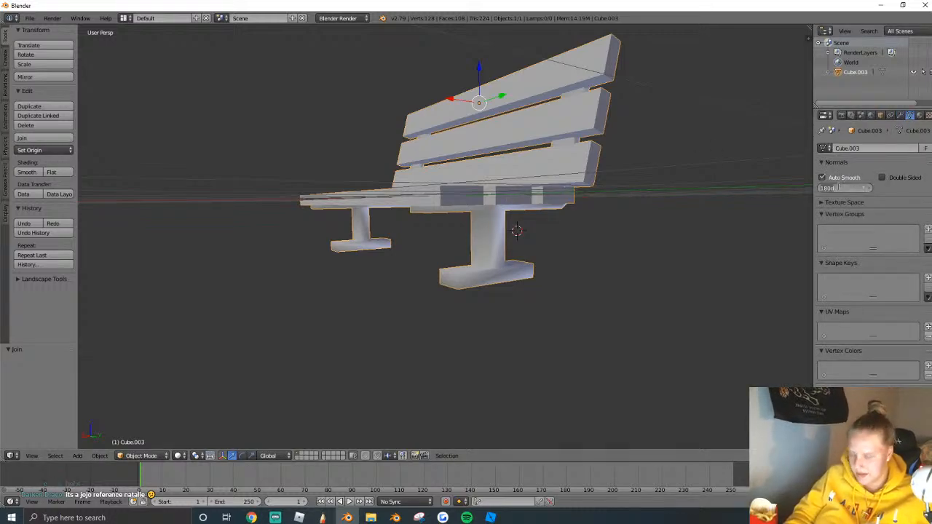
pyautogui.click(839, 187)
pyautogui.write('34')
pyautogui.press('BackSpace')
pyautogui.press('BackSpace')
pyautogui.write('45')
pyautogui.press('Return')
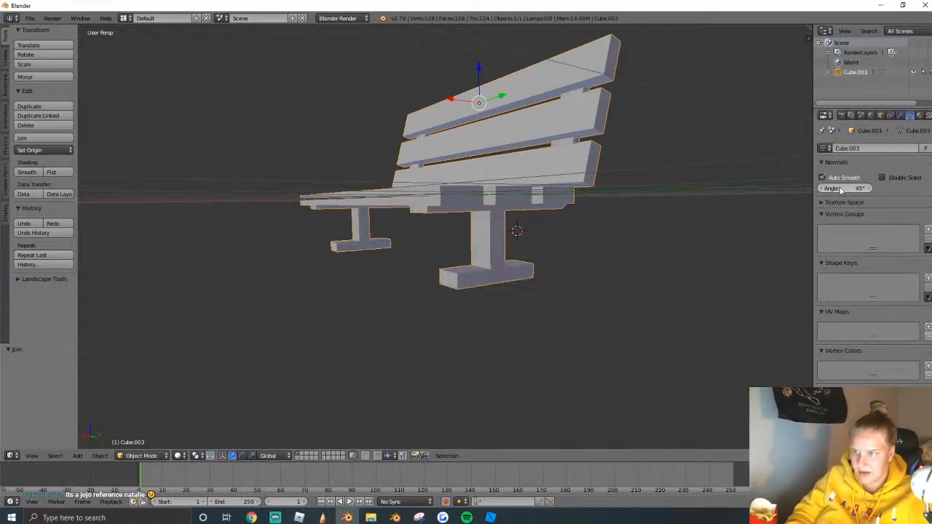
# Cut two edge loops across the middle seat slat and shift them, moving one loop about 0.724 along Y.
pyautogui.press('Tab')
pyautogui.moveTo(399, 221); pyautogui.dragTo(490, 245, button='middle')
pyautogui.press('a')
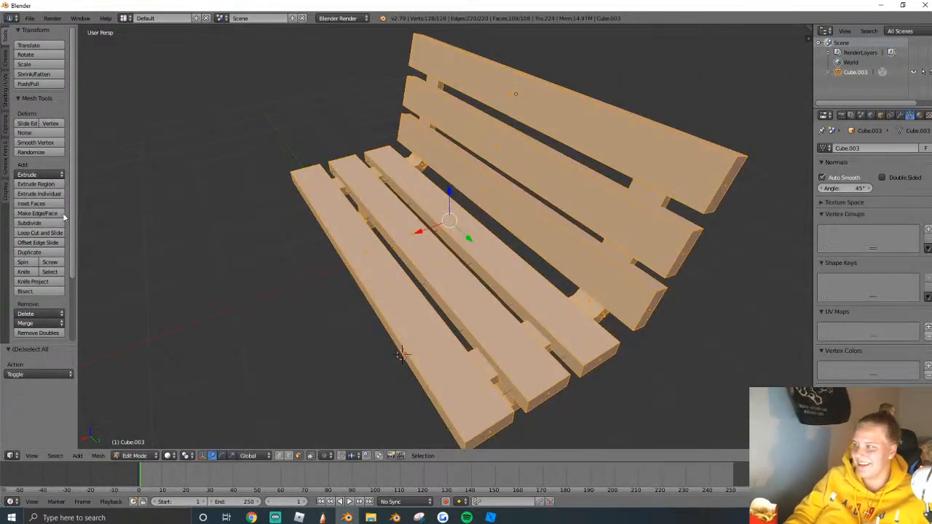
pyautogui.click(38, 234)
pyautogui.click(397, 214)
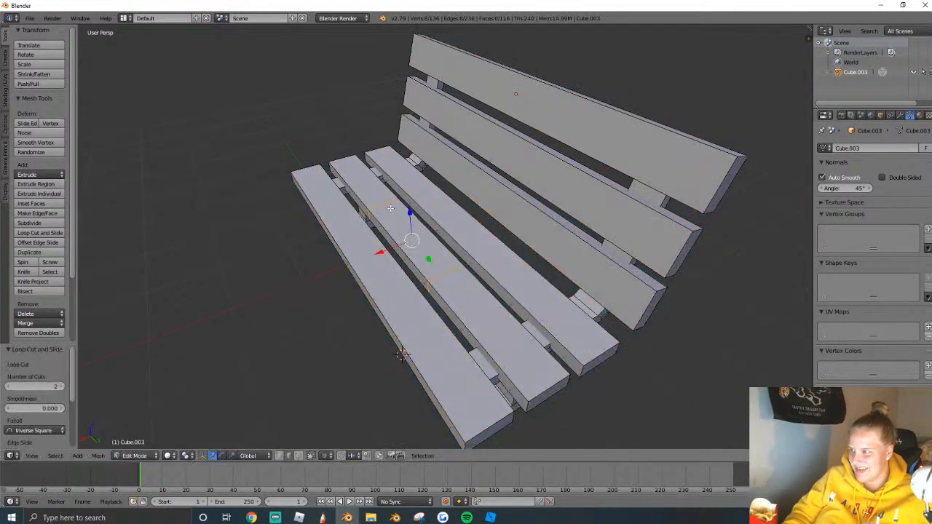
pyautogui.moveTo(393, 222); pyautogui.dragTo(356, 210)
pyautogui.keyDown('alt'); pyautogui.rightClick(449, 274); pyautogui.keyUp('alt')
pyautogui.press('a')
pyautogui.press('a')
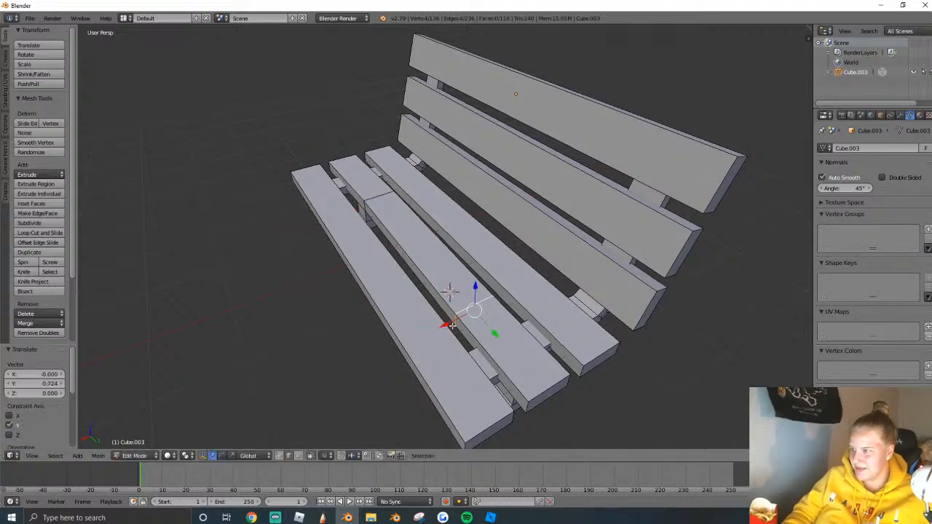
pyautogui.press('a')
pyautogui.press('a')
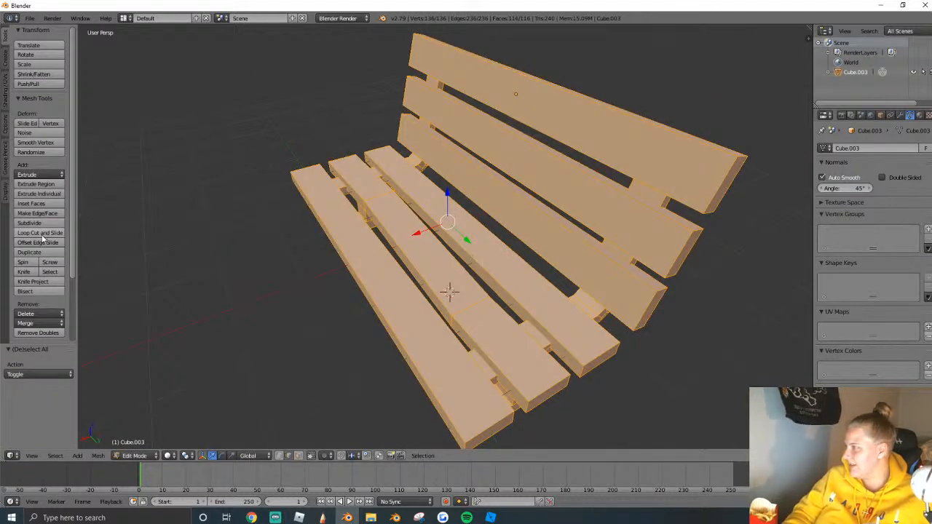
# Cut two edge loops across the rear seat slat and shift one about 0.114 along X to bend it.
pyautogui.click(41, 234)
pyautogui.click(478, 243)
pyautogui.click(479, 247)
pyautogui.moveTo(473, 271); pyautogui.dragTo(448, 272)
# Cut an edge loop across the front seat slat and shift it slightly to give the slat an uneven bend.
pyautogui.click(41, 233)
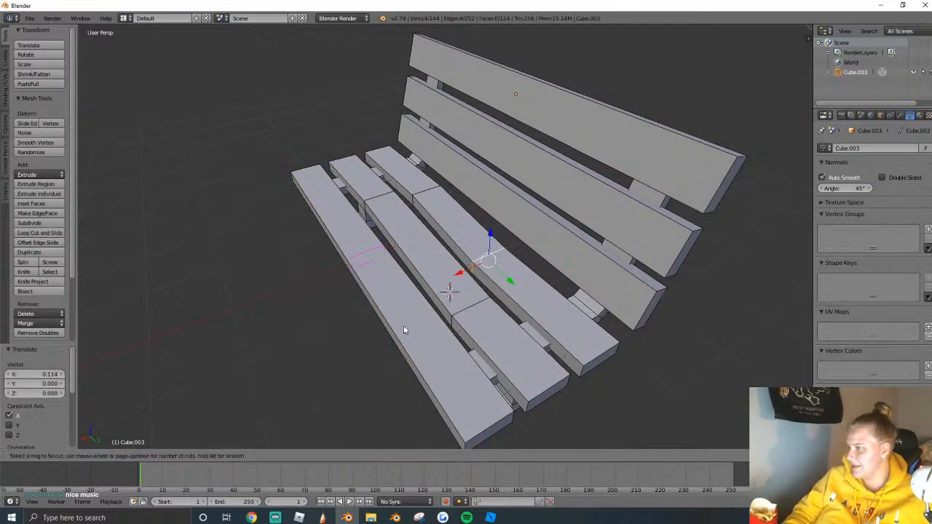
pyautogui.click(398, 321)
pyautogui.click(350, 226)
pyautogui.moveTo(316, 244); pyautogui.dragTo(314, 239)
pyautogui.press('Tab')
pyautogui.hotkey('shift', 'f')
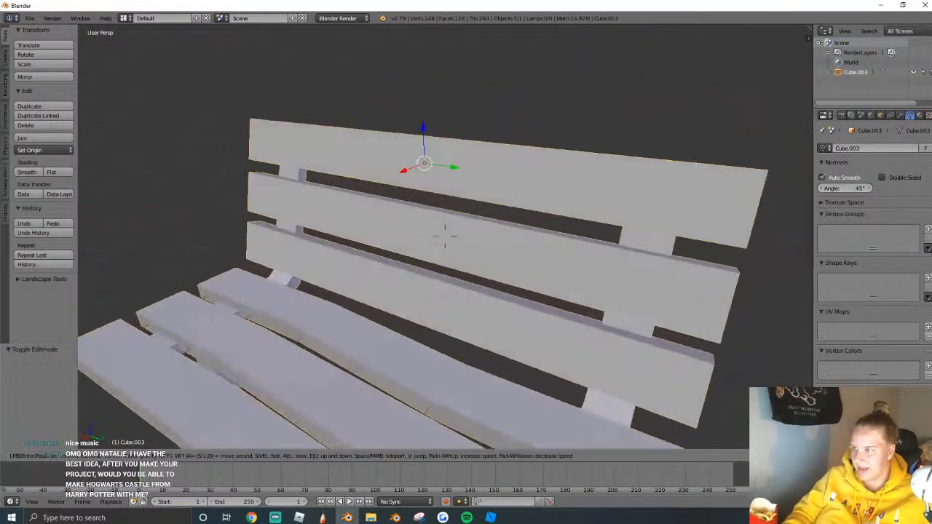
# Cut two edge loops across the top backrest slat and shift them vertically to make it wavy.
pyautogui.click(454, 208)
pyautogui.press('Tab')
pyautogui.press('a')
pyautogui.click(38, 234)
pyautogui.scroll(1, 487, 168)
pyautogui.click(487, 167)
pyautogui.click(487, 167)
pyautogui.moveTo(461, 151); pyautogui.dragTo(461, 148)
pyautogui.keyDown('alt'); pyautogui.rightClick(534, 173); pyautogui.keyUp('alt')
pyautogui.moveTo(536, 158); pyautogui.dragTo(535, 167)
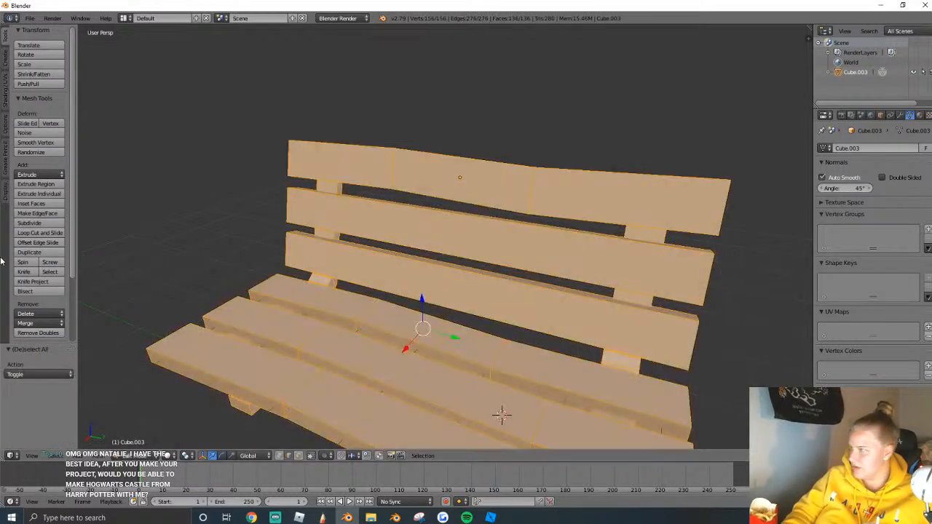
# Cut three edge loops across the middle backrest slat and offset them, moving one about 0.04 along Z and another along Y.
pyautogui.press('a')
pyautogui.click(372, 219)
pyautogui.rightClick(372, 215)
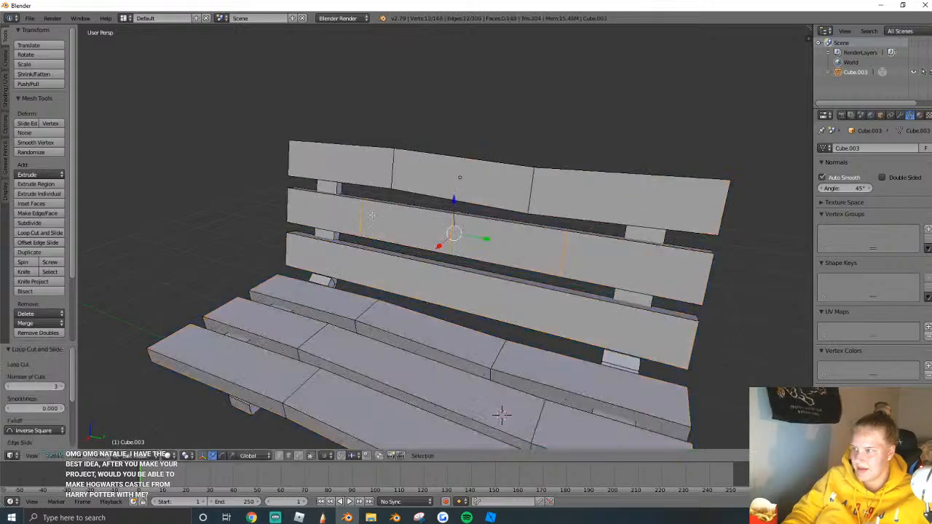
pyautogui.moveTo(453, 209); pyautogui.dragTo(455, 211)
pyautogui.keyDown('alt'); pyautogui.rightClick(453, 214); pyautogui.keyUp('alt')
pyautogui.keyDown('alt'); pyautogui.rightClick(572, 241); pyautogui.keyUp('alt')
pyautogui.press('g')
pyautogui.press('y')
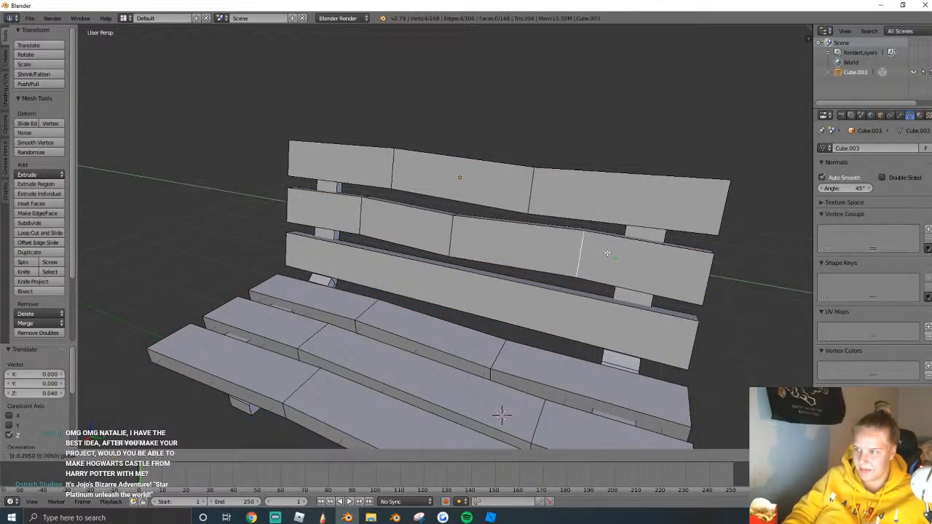
pyautogui.click(501, 415)
pyautogui.press('Tab')
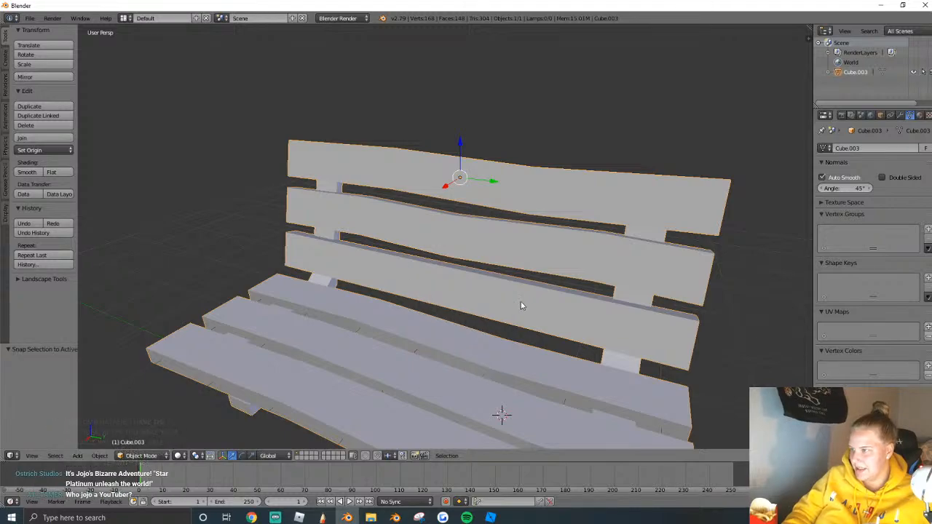
# Examine the whole bench from the front to judge the bent slats.
pyautogui.hotkey('shift', 'f')
pyautogui.press('s')
pyautogui.press('a')
pyautogui.click(445, 239)
pyautogui.press('a')
pyautogui.press('a')
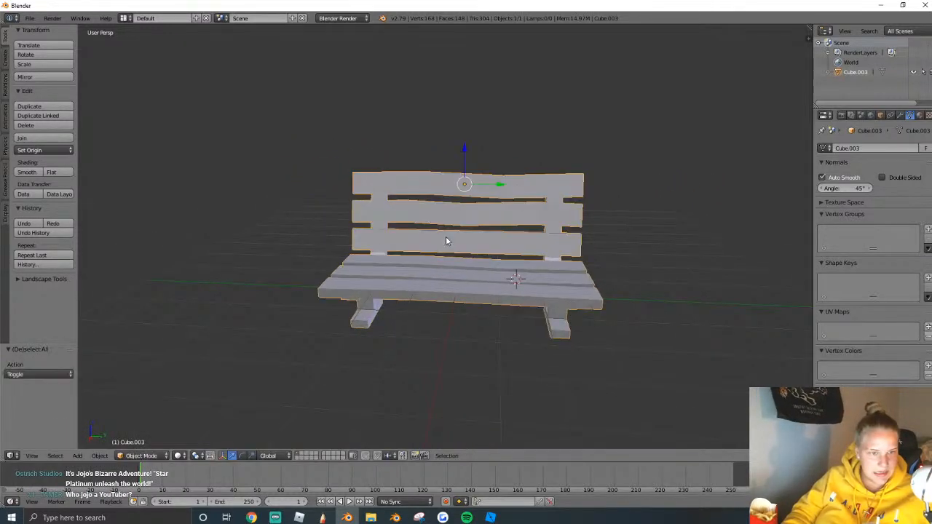
pyautogui.hotkey('shift', 'f')
pyautogui.press('s')
pyautogui.click(434, 232)
pyautogui.press('Tab')
pyautogui.press('Tab')
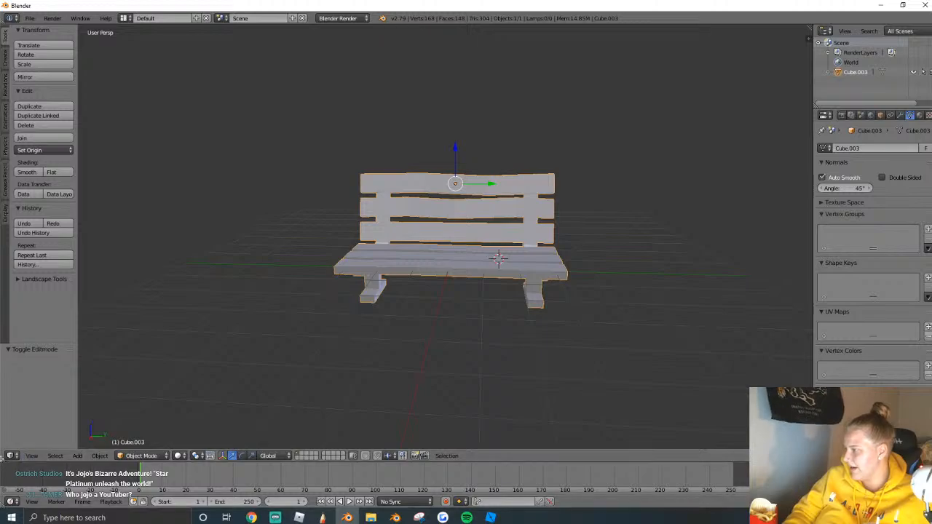
# Split the 3D view, make one half a UV/Image Editor, and load the colour palette image sNOWBOARED42.png.
pyautogui.moveTo(3, 458); pyautogui.dragTo(525, 333)
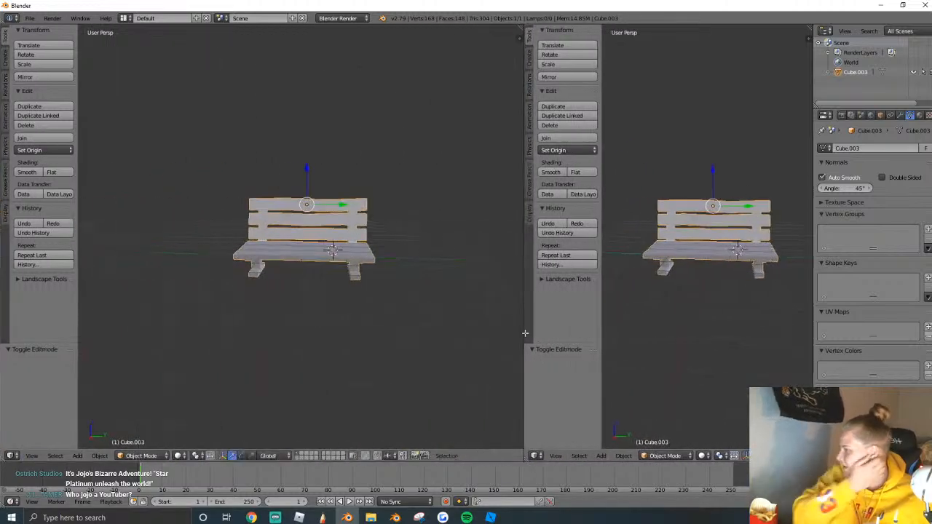
pyautogui.click(7, 457)
pyautogui.click(37, 380)
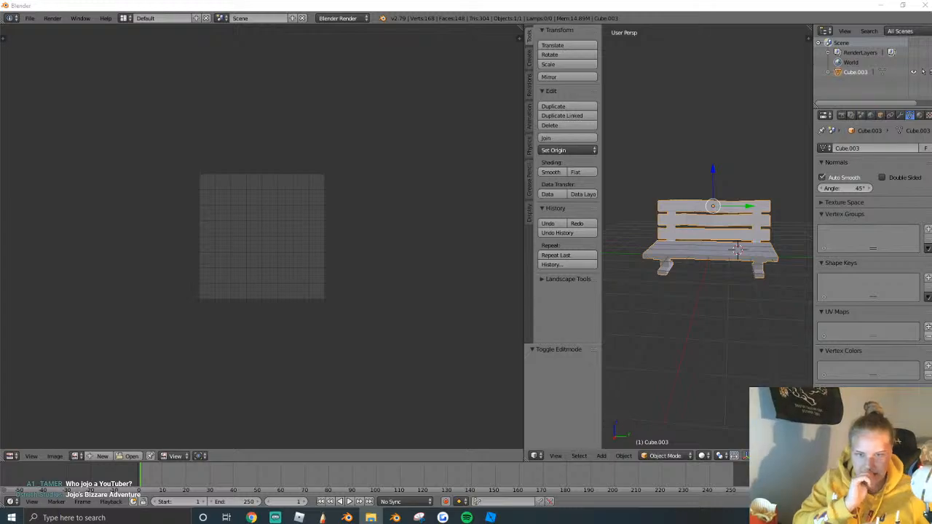
pyautogui.moveTo(248, 177); pyautogui.dragTo(264, 190)
pyautogui.scroll(-6, 375, 260)
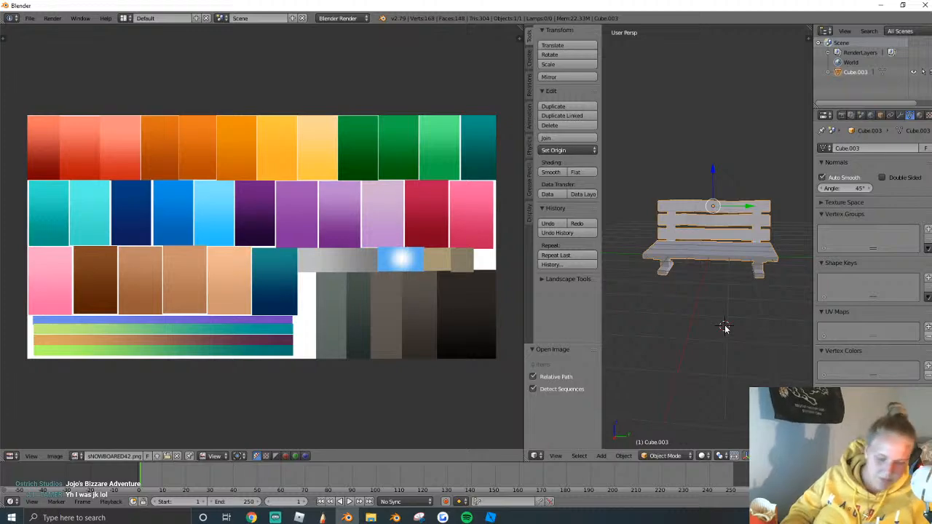
# Unwrap the entire bench mesh by projecting it from the right orthographic view.
pyautogui.moveTo(725, 328); pyautogui.dragTo(728, 328, button='middle')
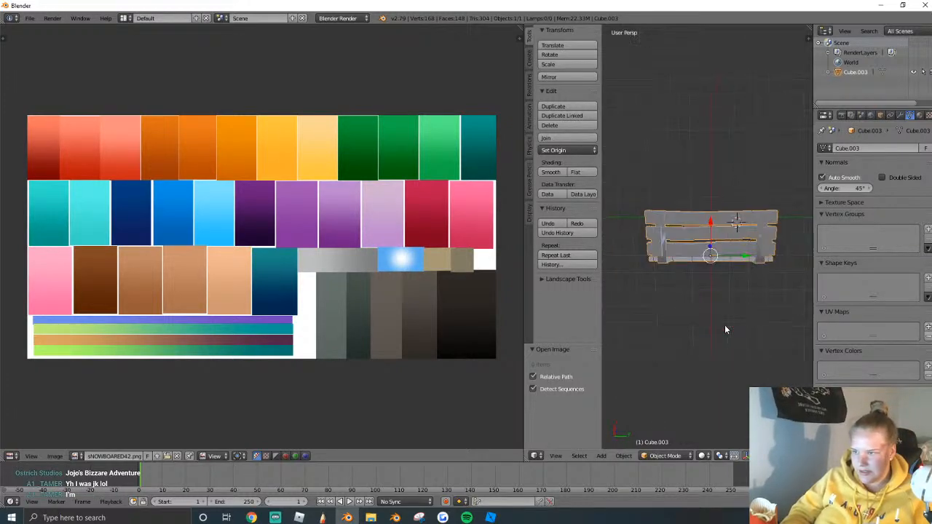
pyautogui.press('KP_3')
pyautogui.press('Tab')
pyautogui.press('a')
pyautogui.press('a')
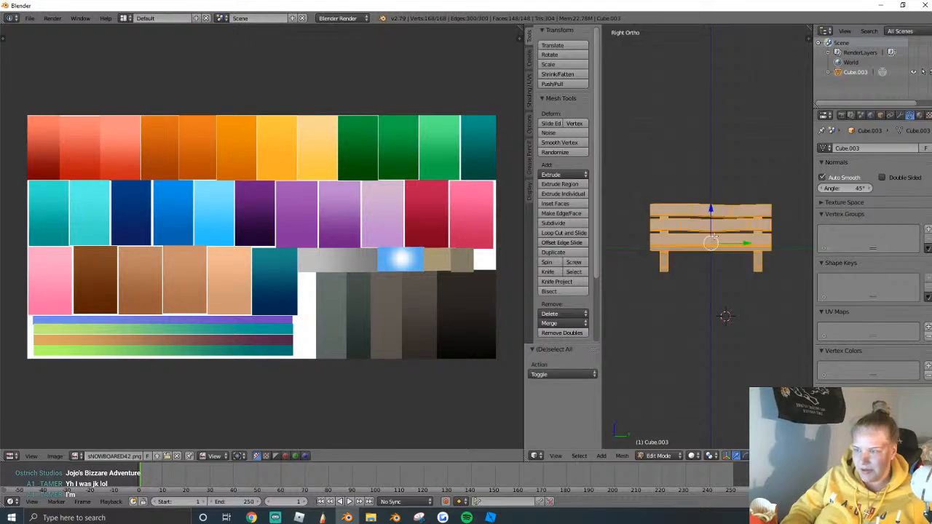
pyautogui.press('u')
pyautogui.click(681, 337)
# Scale the bench's UVs down, rotate them 90°, and place them on a light brown palette swatch.
pyautogui.press('g')
pyautogui.click(209, 279)
pyautogui.press('g')
pyautogui.click(234, 285)
pyautogui.press('s')
pyautogui.click(208, 257)
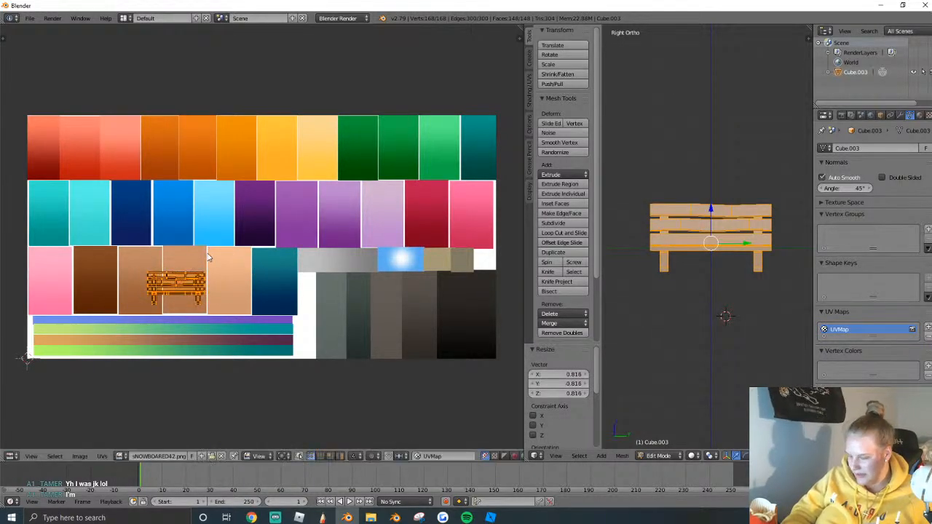
pyautogui.write('r90')
pyautogui.press('Return')
pyautogui.press('g')
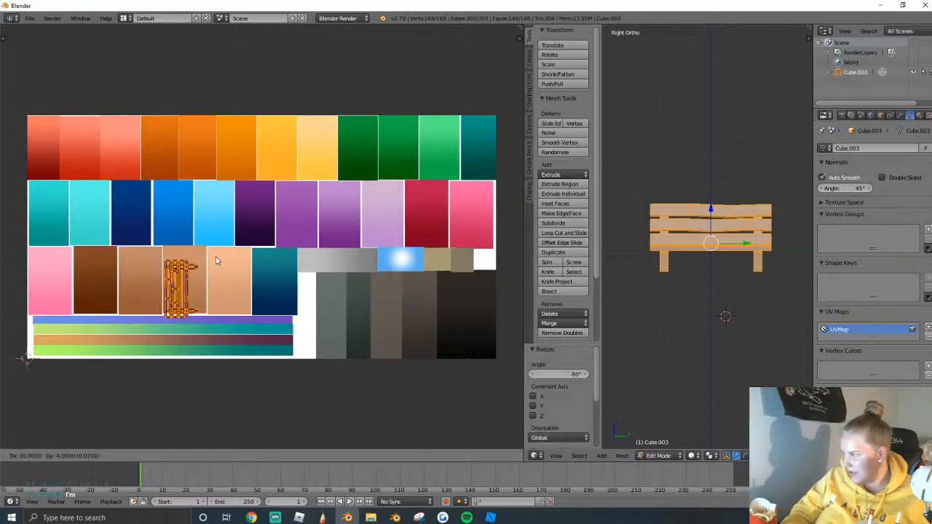
pyautogui.click(219, 249)
# Select both linked supports, compress their UVs along Y, and move them onto the grey gradient swatch.
pyautogui.rightClick(665, 261)
pyautogui.keyDown('shift'); pyautogui.rightClick(761, 264); pyautogui.keyUp('shift')
pyautogui.hotkey('ctrl', 'l')
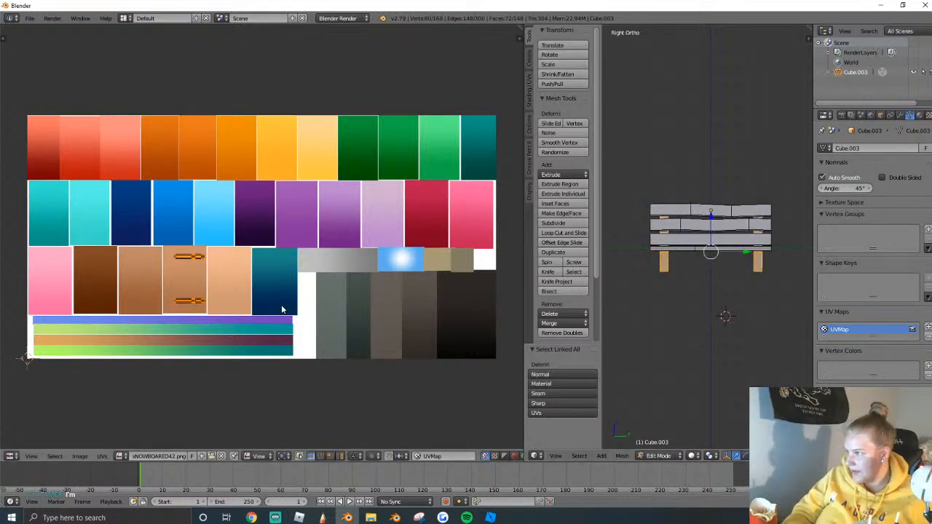
pyautogui.press('g')
pyautogui.click(380, 273)
pyautogui.press('g')
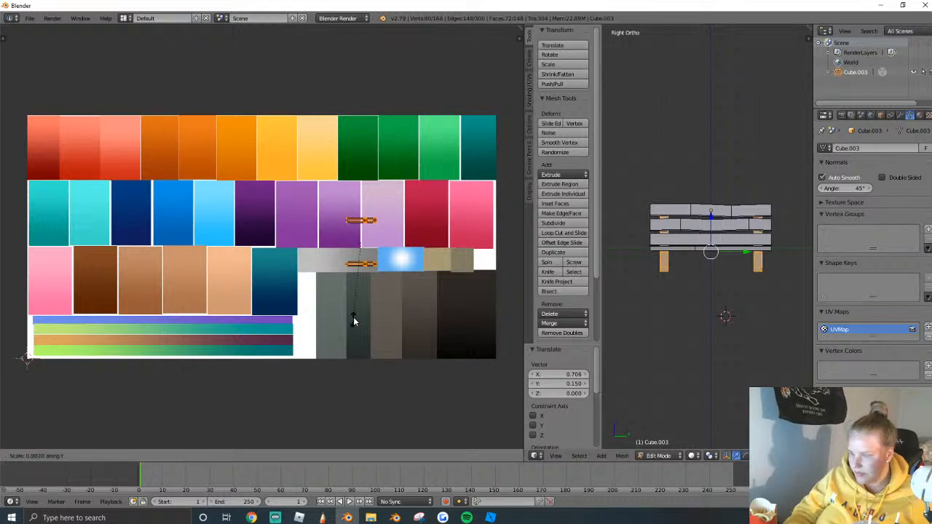
pyautogui.click(379, 271)
# Switch the viewport to textured shading and check the bench's colours in perspective.
pyautogui.click(692, 456)
pyautogui.click(703, 421)
pyautogui.hotkey('shift', 'f')
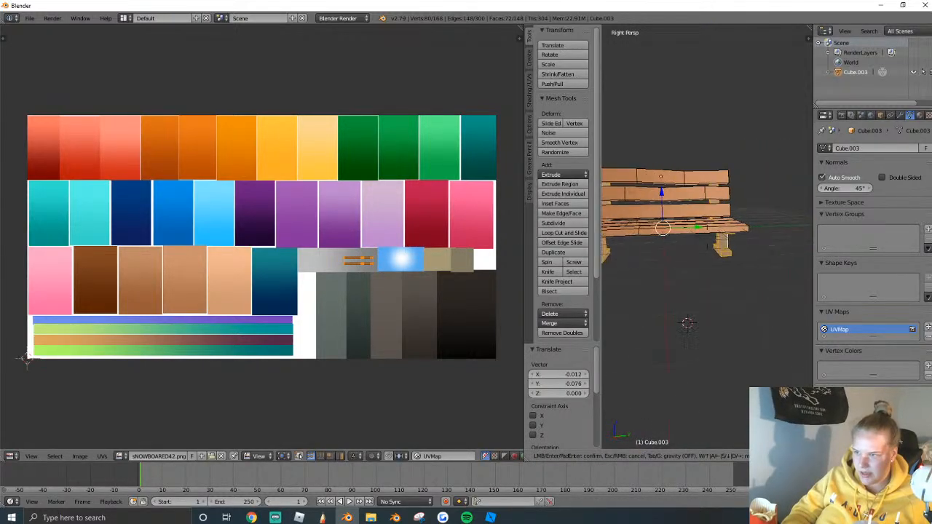
pyautogui.press('Tab')
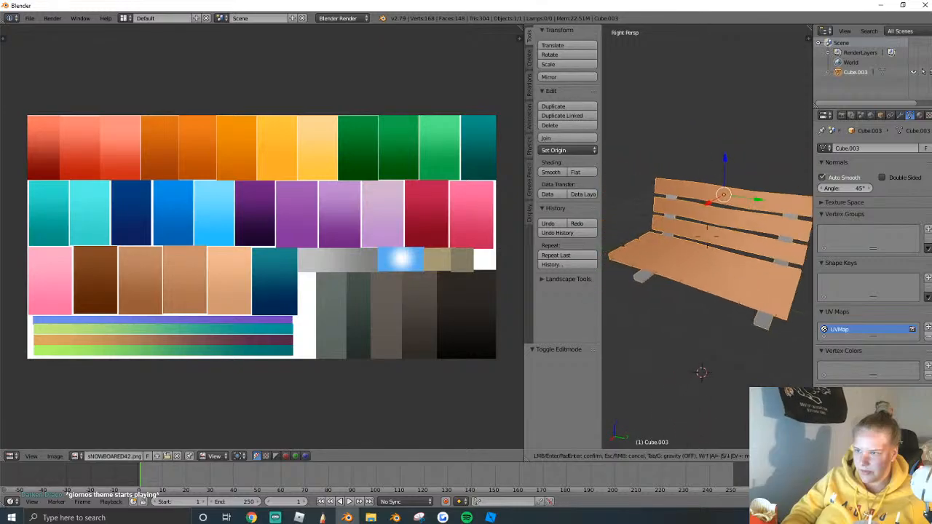
# Select one linked seat plank on the bench and rotate its UVs 180° on the light brown swatch.
pyautogui.press('Tab')
pyautogui.click(673, 404)
pyautogui.hotkey('ctrl', 'l')
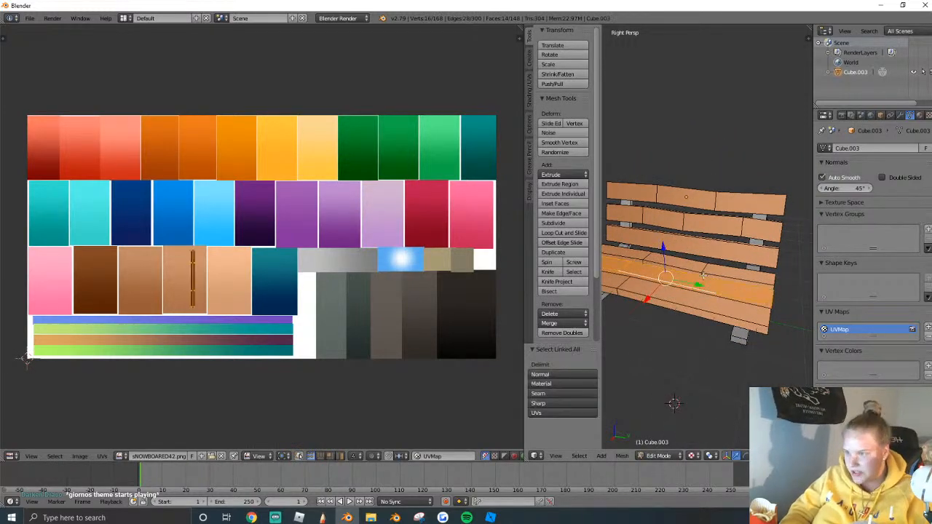
pyautogui.write('r180')
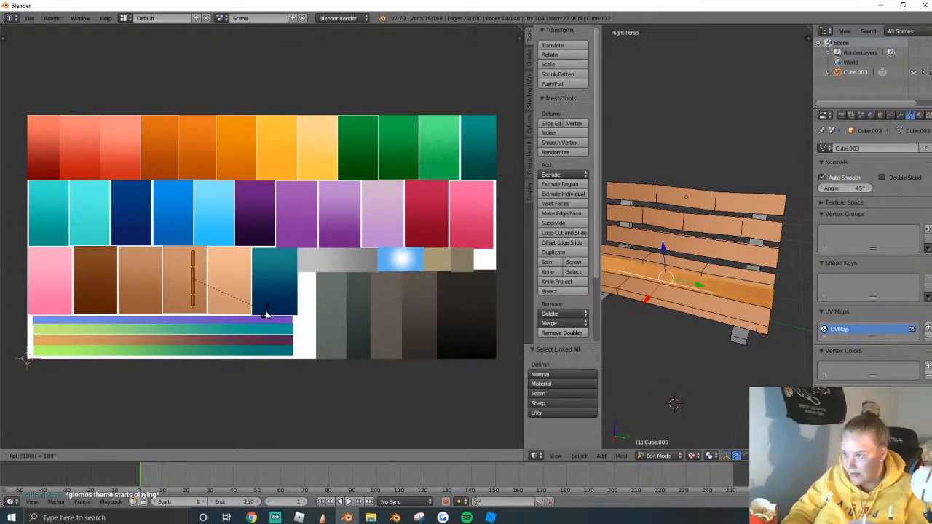
pyautogui.press('Return')
pyautogui.press('Tab')
pyautogui.hotkey('shift', 'd')
pyautogui.click(728, 313)
pyautogui.press('x')
pyautogui.click(728, 312)
pyautogui.moveTo(727, 312); pyautogui.dragTo(713, 267, button='middle')
pyautogui.press('Tab')
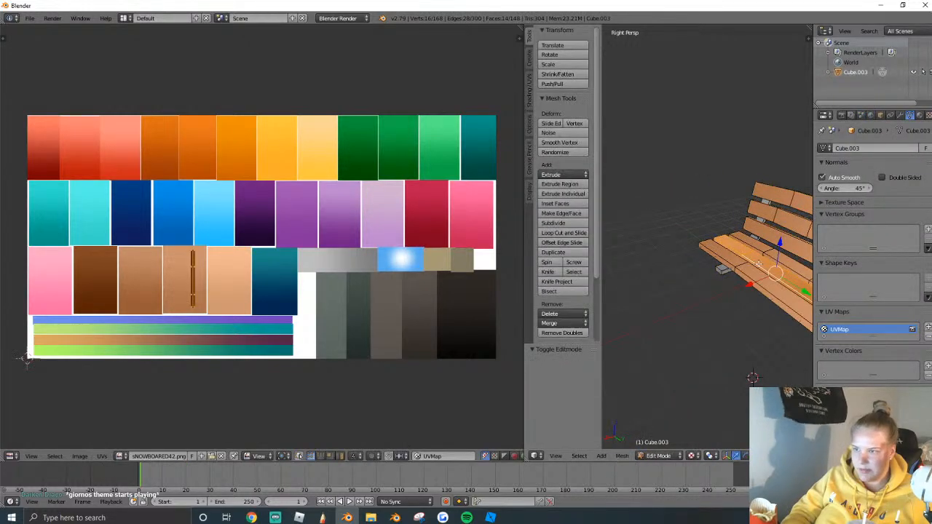
# Scale the seat plank's UVs to about 0.508 and shift them within the light brown swatch.
pyautogui.press('s')
pyautogui.click(196, 275)
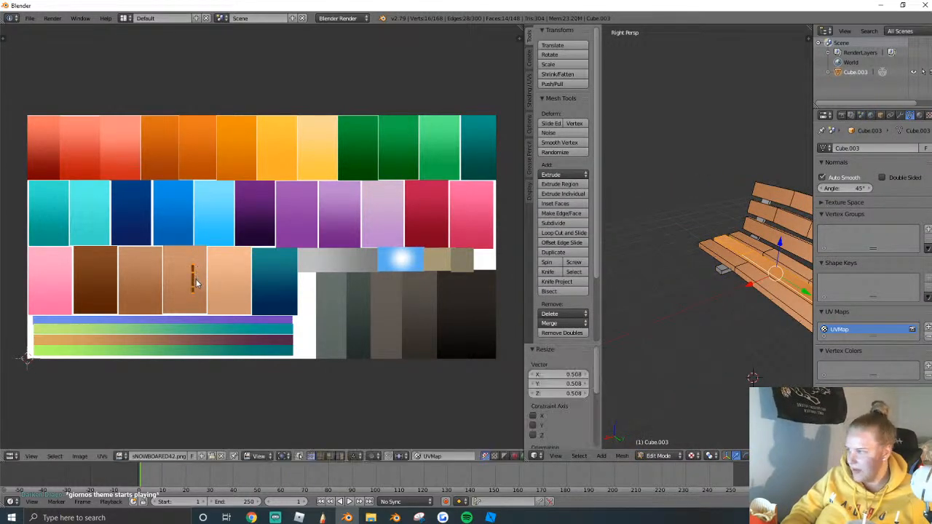
pyautogui.press('Tab')
pyautogui.moveTo(715, 289); pyautogui.dragTo(685, 321, button='middle')
pyautogui.press('Tab')
pyautogui.press('g')
pyautogui.click(209, 321)
pyautogui.press('Tab')
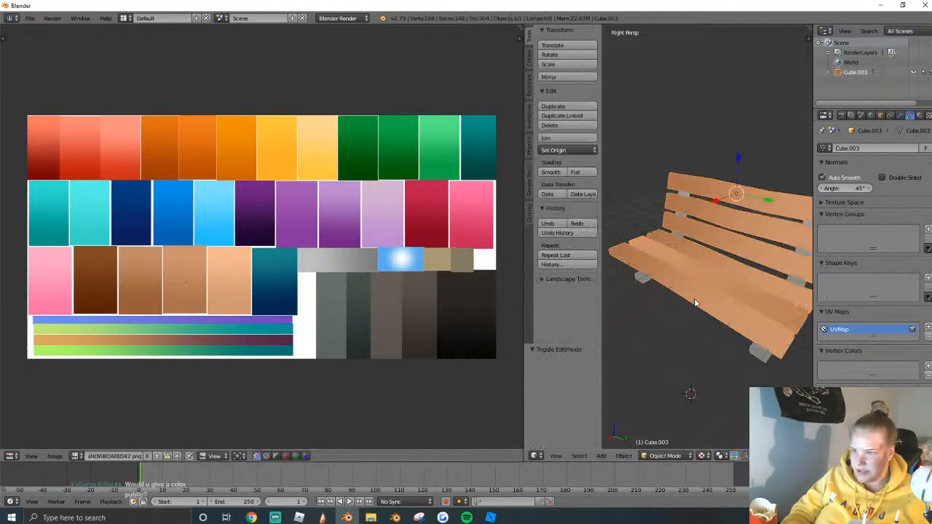
pyautogui.press('Tab')
pyautogui.press('Tab')
pyautogui.press('Tab')
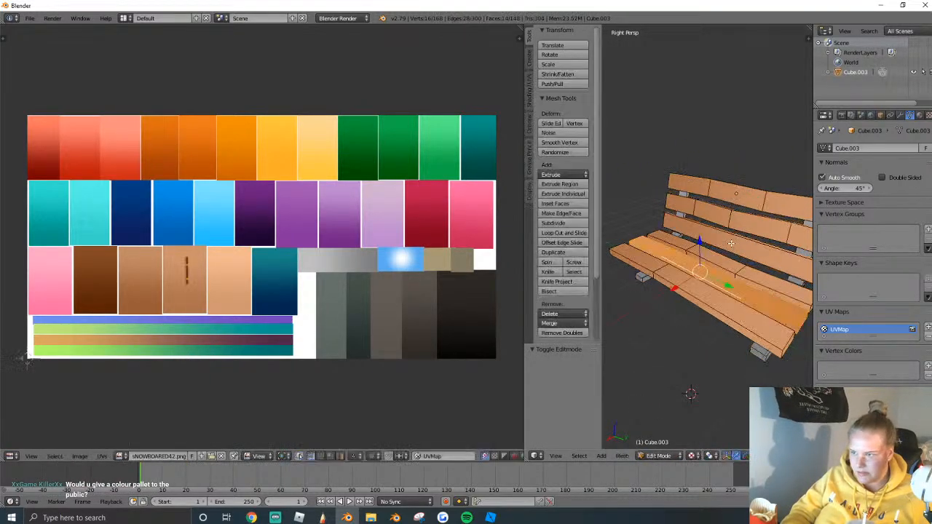
# Select the top and third linked backrest slats, shrink their UVs and move them within the light brown swatch.
pyautogui.rightClick(736, 191)
pyautogui.hotkey('ctrl', 'l')
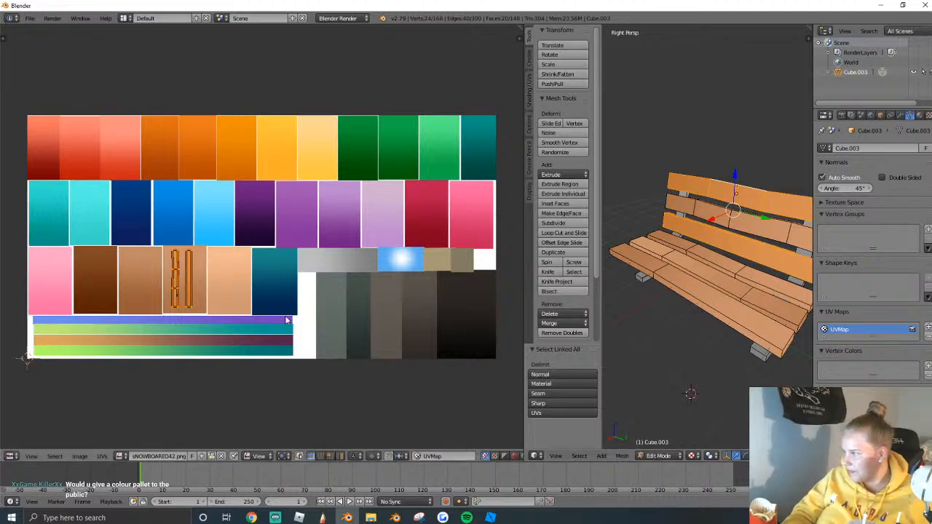
pyautogui.press('Tab')
pyautogui.hotkey('shift', 'f')
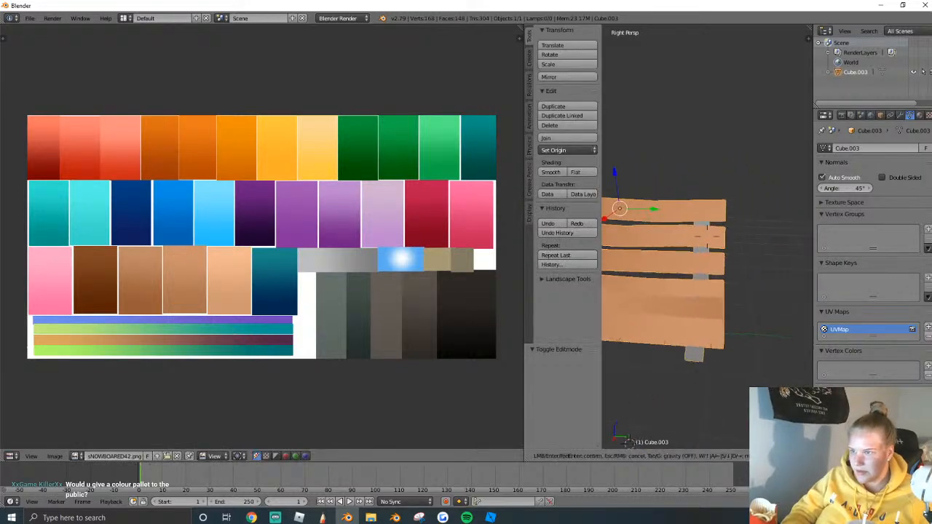
pyautogui.click(707, 236)
pyautogui.press('Tab')
pyautogui.press('g')
pyautogui.click(195, 295)
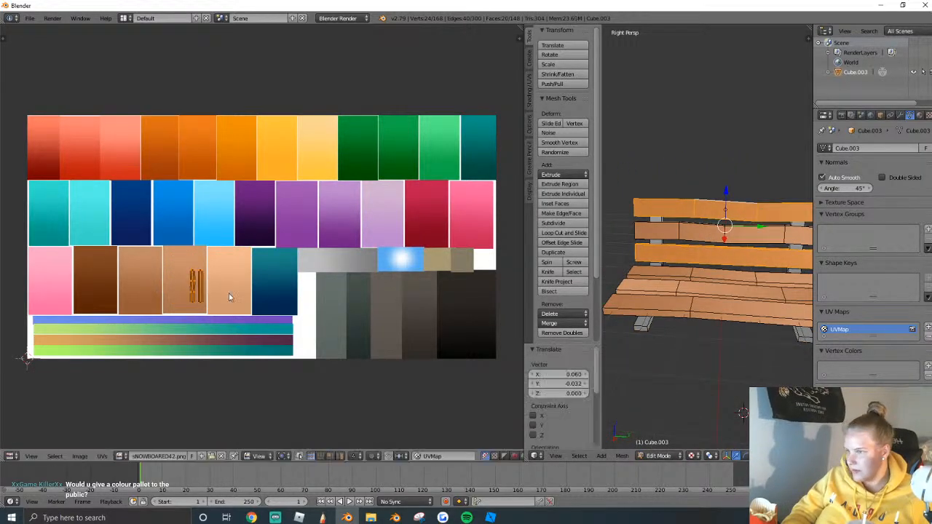
# Rotate the UVs of the two selected backrest slats 180° and check the shading.
pyautogui.press('Tab')
pyautogui.hotkey('shift', 'f')
pyautogui.click(708, 236)
pyautogui.press('Tab')
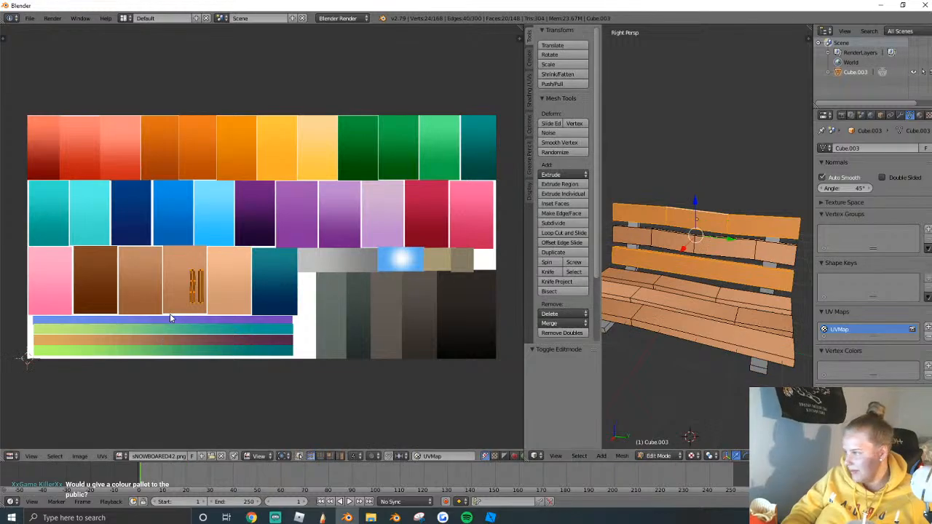
pyautogui.write('r180')
pyautogui.press('Return')
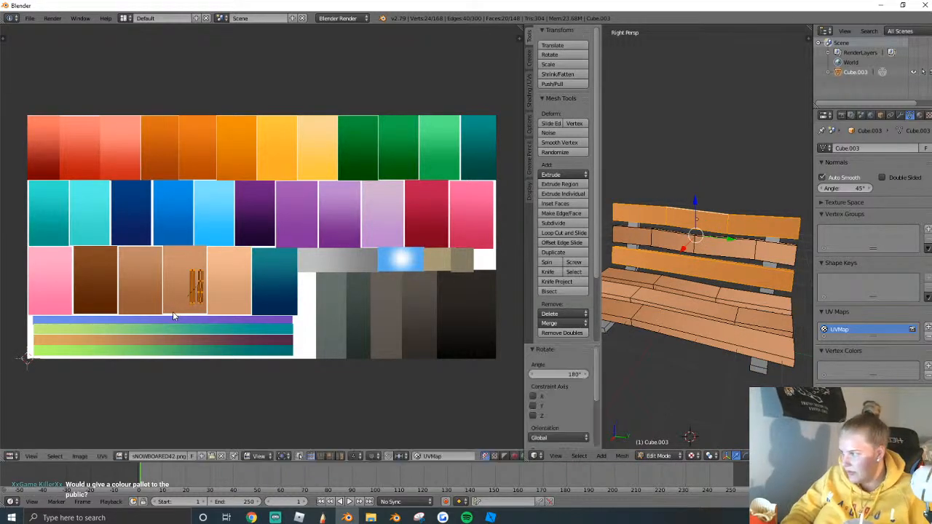
pyautogui.press('Tab')
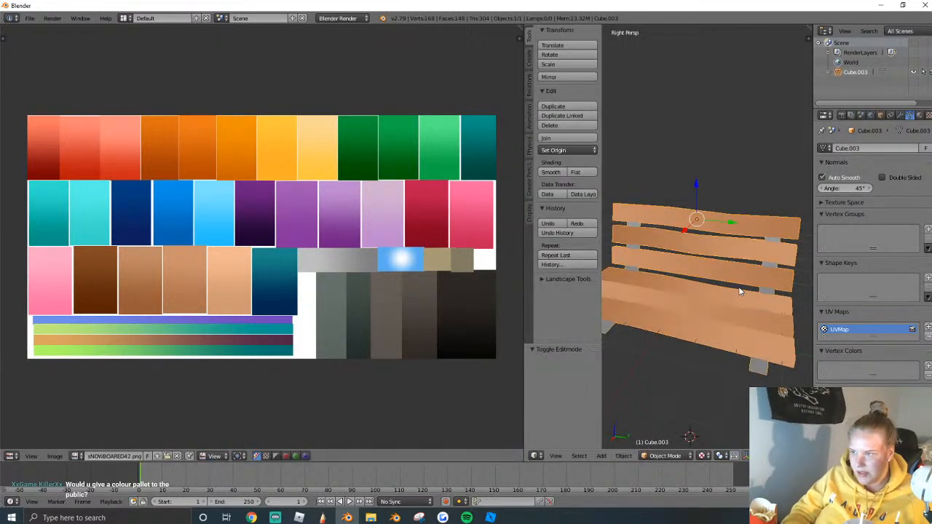
# Enlarge the 3D viewport by narrowing the UV editor and inspect the bench's colours.
pyautogui.moveTo(751, 284); pyautogui.dragTo(699, 288, button='middle')
pyautogui.moveTo(525, 291); pyautogui.dragTo(253, 291)
pyautogui.moveTo(498, 273); pyautogui.dragTo(583, 240, button='middle')
pyautogui.scroll(4, 586, 233)
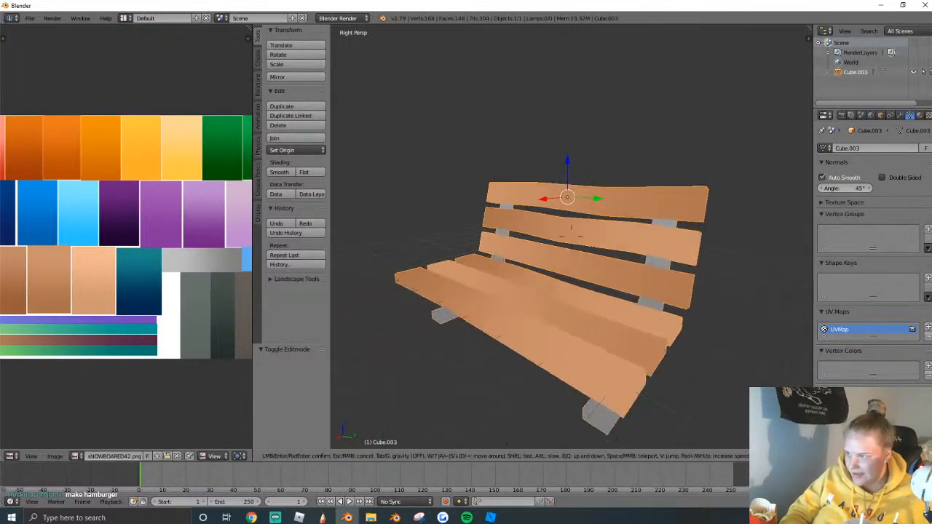
pyautogui.scroll(2, 587, 233)
# Cut a small wedge-shaped mark into the front seat plank with the Knife and shift its UVs within the brown swatch.
pyautogui.press('Tab')
pyautogui.press('a')
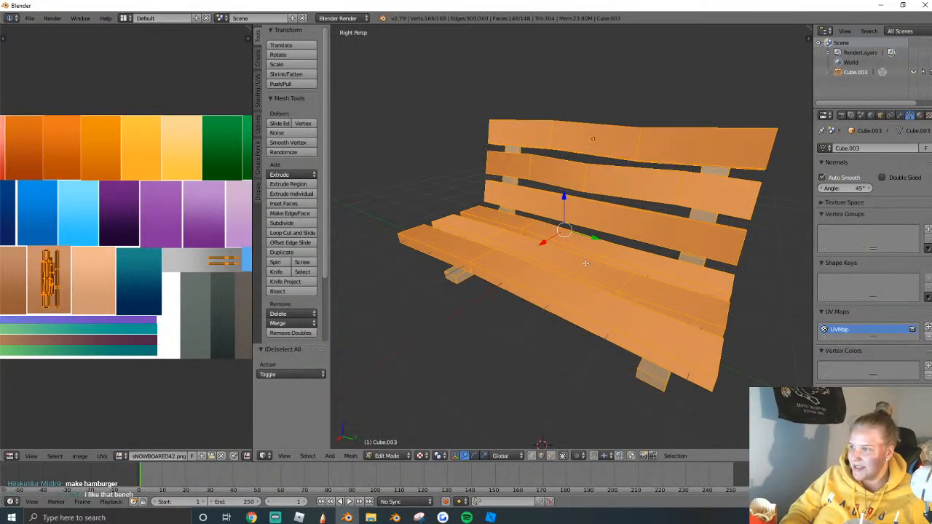
pyautogui.scroll(2, 509, 213)
pyautogui.click(258, 58)
pyautogui.click(258, 37)
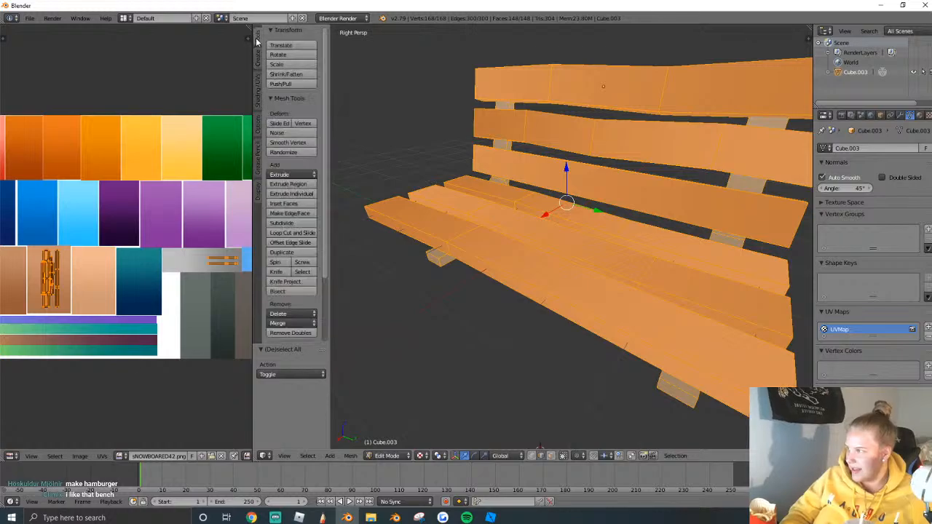
pyautogui.click(280, 271)
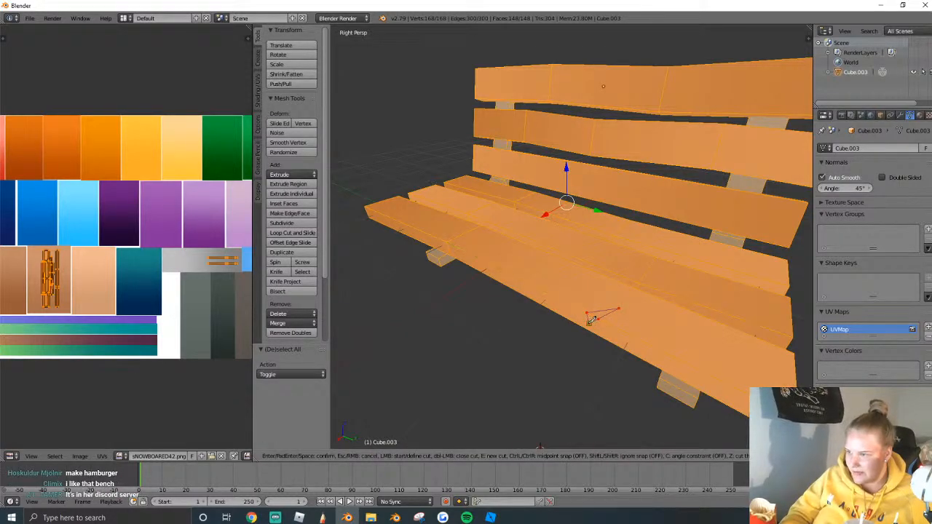
pyautogui.press('Return')
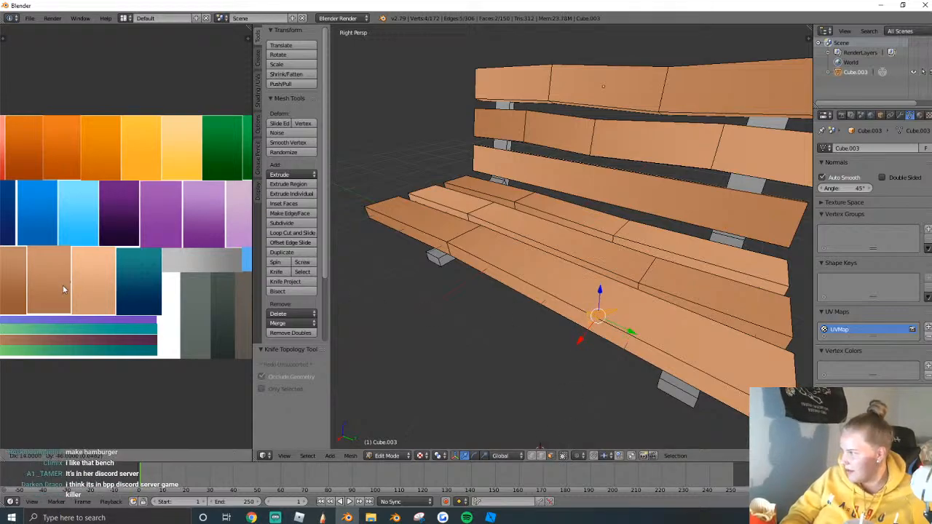
pyautogui.press('Tab')
pyautogui.moveTo(509, 317); pyautogui.dragTo(575, 238, button='middle')
pyautogui.press('Tab')
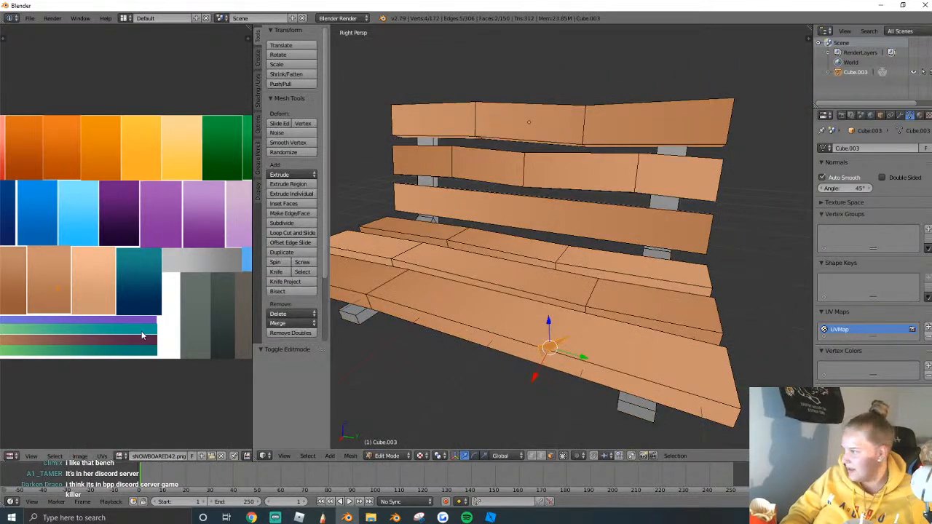
pyautogui.press('Tab')
pyautogui.moveTo(580, 327); pyautogui.dragTo(572, 239, button='middle')
pyautogui.scroll(-2, 572, 239)
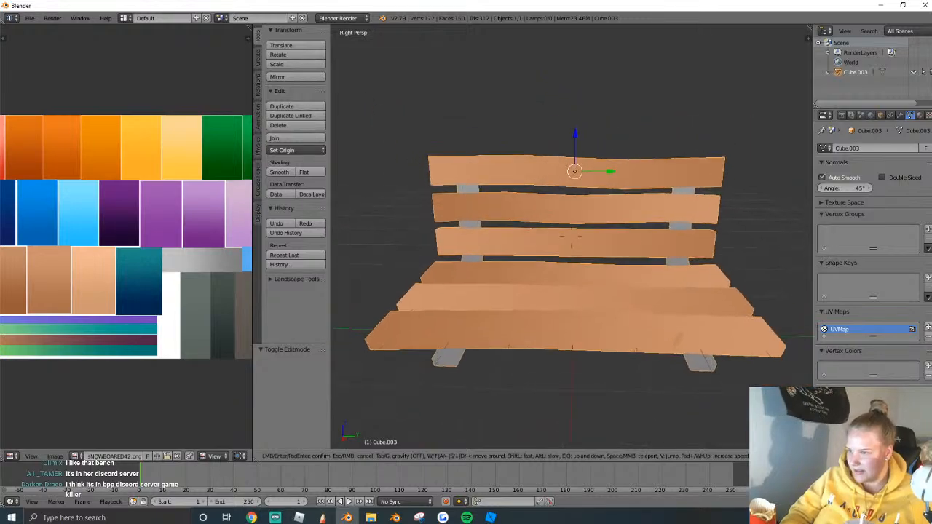
# Knife a small triangular mark into the rear seat plank and shift its UVs within the brown swatch.
pyautogui.scroll(2, 571, 238)
pyautogui.press('Tab')
pyautogui.click(299, 272)
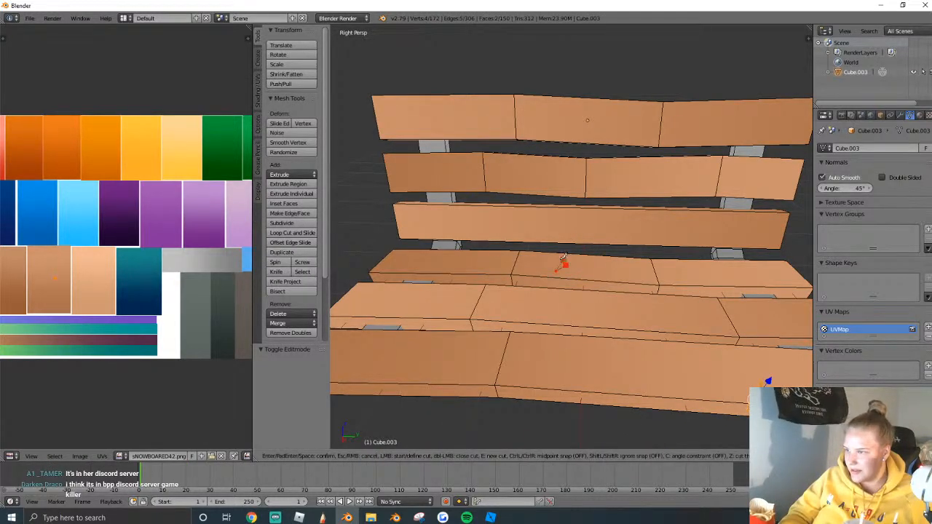
pyautogui.press('Return')
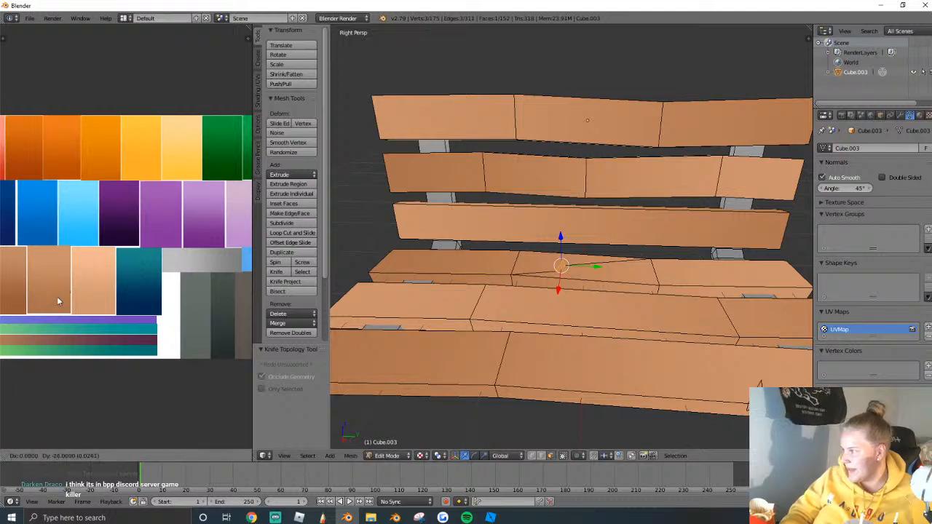
pyautogui.press('Tab')
pyautogui.hotkey('shift', 'f')
pyautogui.press('s')
pyautogui.press('w')
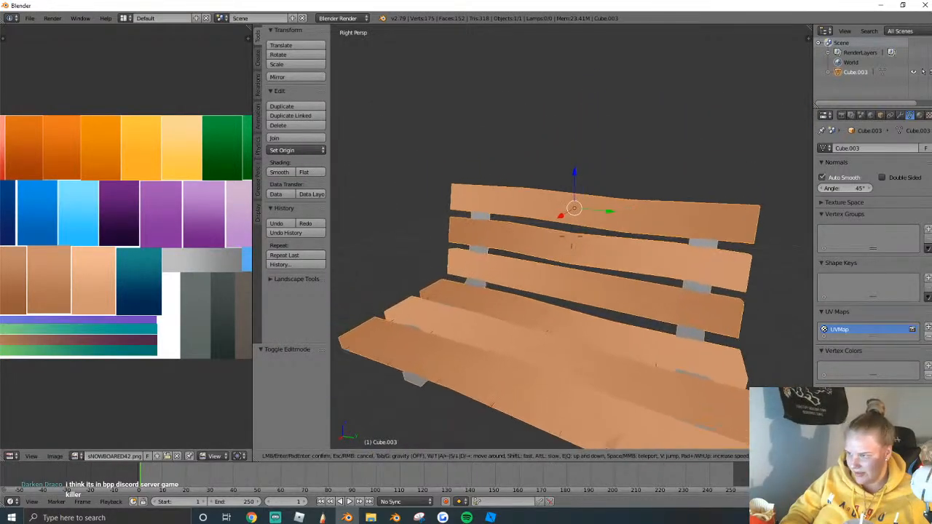
pyautogui.click(571, 236)
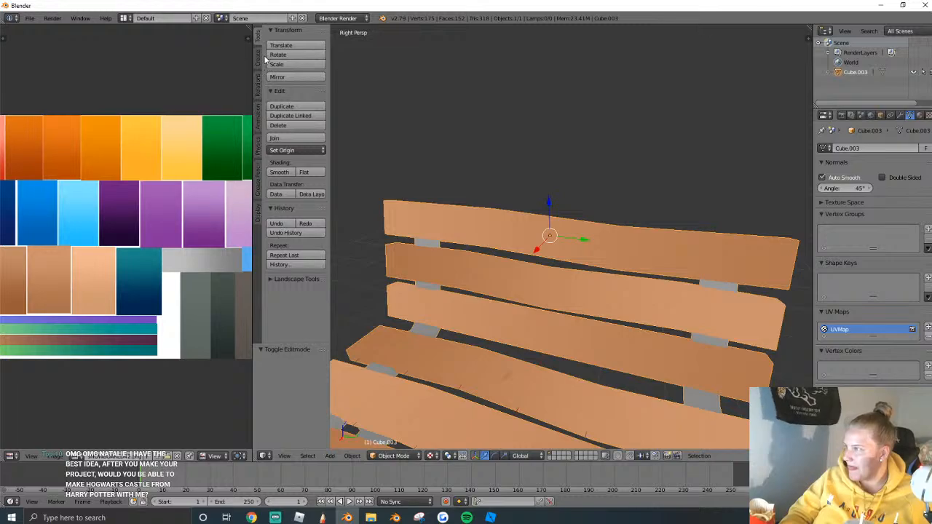
# Examine the whole bench from farther back in both mesh editing and textured object view.
pyautogui.hotkey('shift', 'f')
pyautogui.press('s')
pyautogui.click(571, 236)
pyautogui.press('Tab')
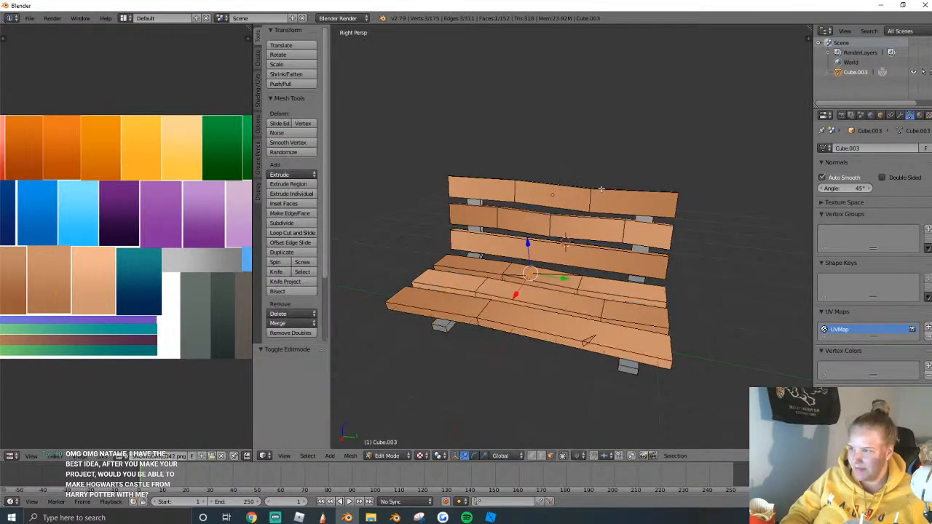
pyautogui.press('a')
pyautogui.press('a')
pyautogui.press('Tab')
pyautogui.hotkey('shift', 'f')
pyautogui.press('s')
pyautogui.click(571, 236)
# Export the finished bench as a Wavefront OBJ file.
pyautogui.click(31, 18)
pyautogui.moveTo(70, 218)
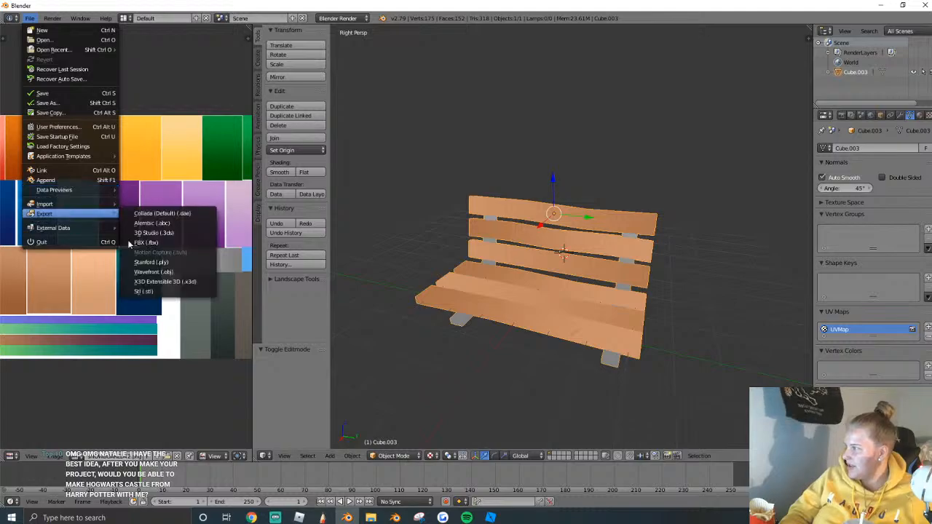
pyautogui.click(145, 274)
pyautogui.click(911, 44)
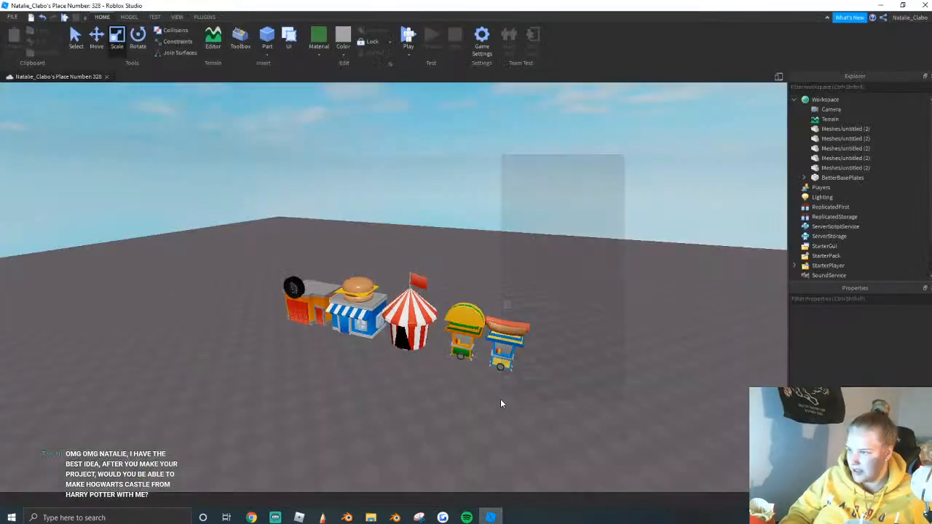
# Switch to Roblox Studio and insert a new MeshPart in front of the food carts.
pyautogui.click(530, 380)
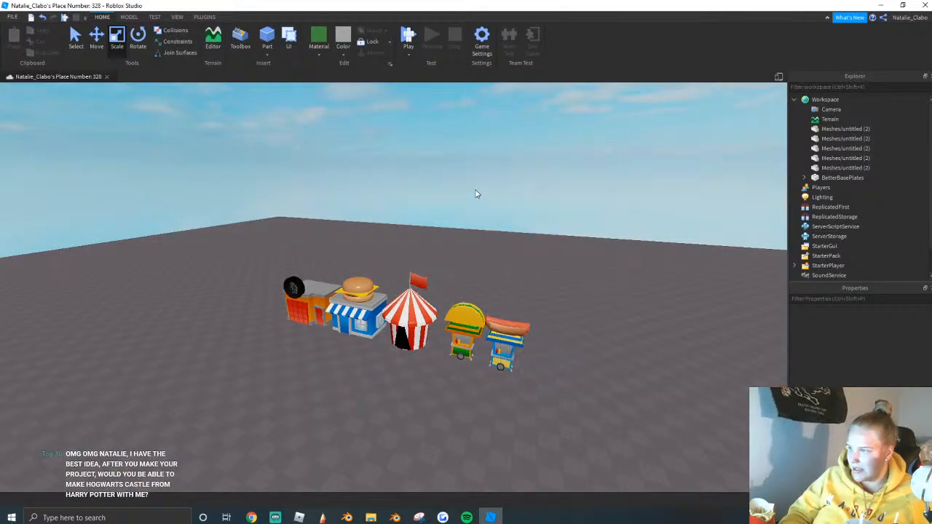
pyautogui.click(551, 254)
pyautogui.click(418, 381)
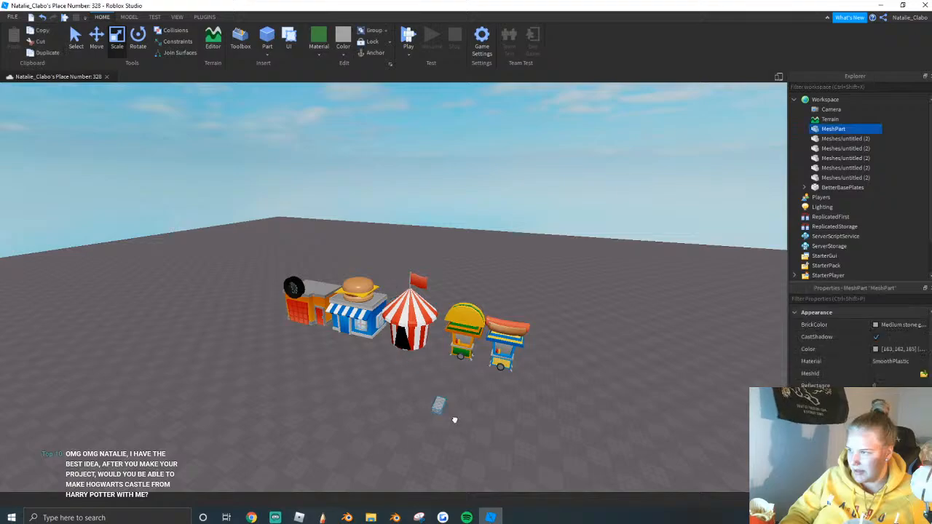
pyautogui.scroll(4, 476, 399)
pyautogui.moveTo(476, 399); pyautogui.dragTo(503, 430, button='right')
pyautogui.scroll(-3, 394, 292)
# Load the recent "untitled" mesh file from Documents as the new MeshPart's MeshId.
pyautogui.click(923, 374)
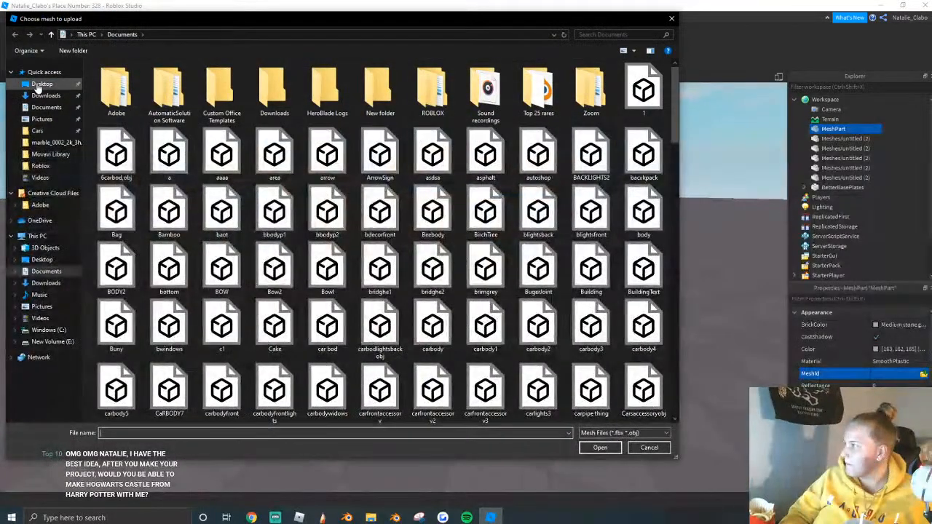
pyautogui.click(175, 168)
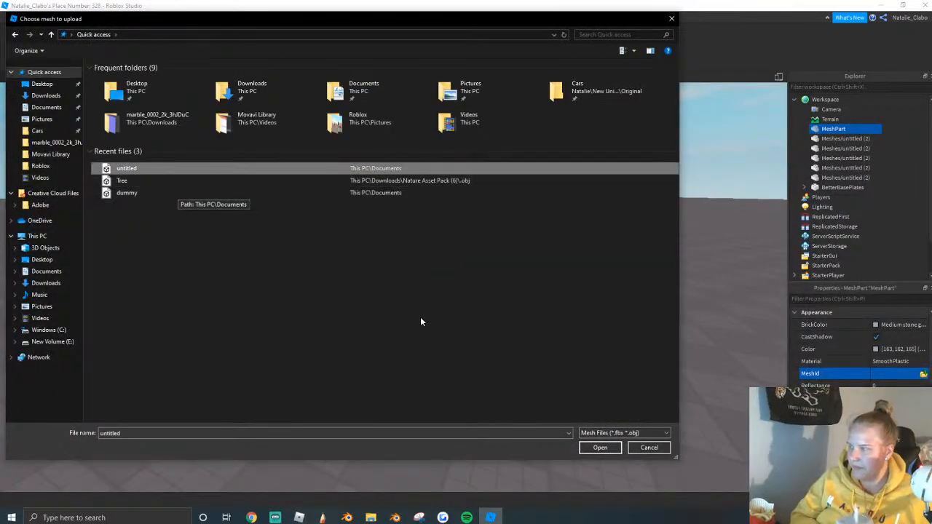
pyautogui.click(599, 447)
pyautogui.click(568, 264)
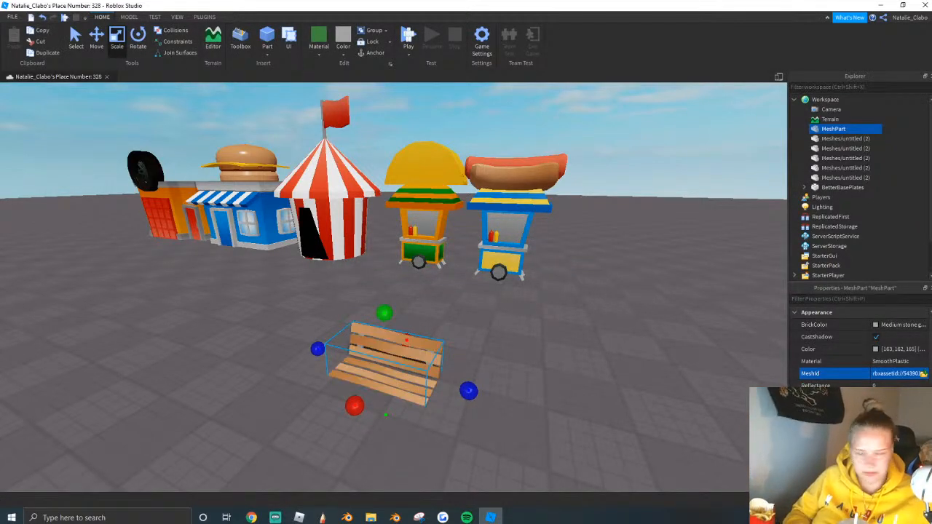
# Move the bench across the baseplate to sit next to the hot dog cart.
pyautogui.moveTo(377, 370); pyautogui.dragTo(487, 278)
pyautogui.press('w')
pyautogui.press('d')
pyautogui.press('w')
pyautogui.press('d')
pyautogui.press('e')
# Adjust the bench's size and placement beside the hot dog cart, deselect it and view the whole row of models.
pyautogui.moveTo(462, 308); pyautogui.dragTo(442, 321)
pyautogui.moveTo(414, 234); pyautogui.dragTo(411, 212)
pyautogui.press('s')
pyautogui.press('a')
pyautogui.moveTo(422, 325); pyautogui.dragTo(439, 331)
pyautogui.press('s')
pyautogui.press('a')
pyautogui.click(347, 378)
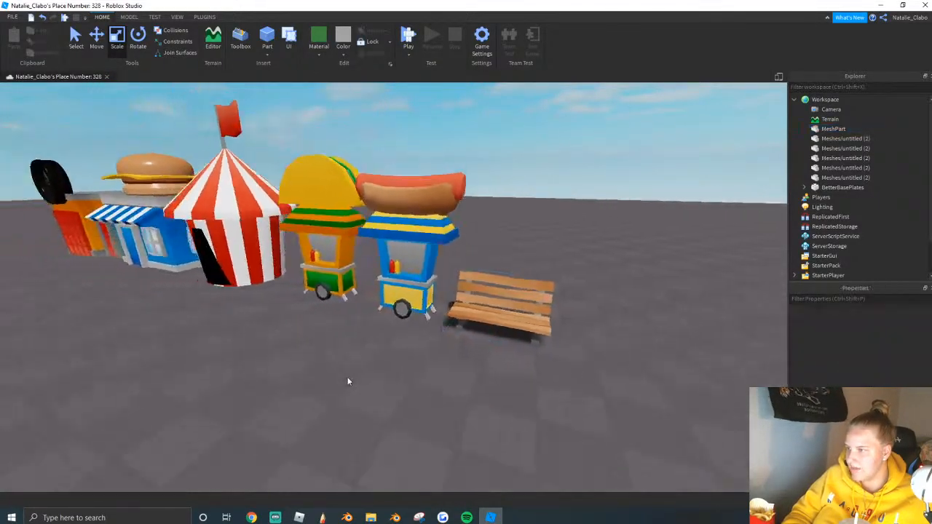
pyautogui.press('e')
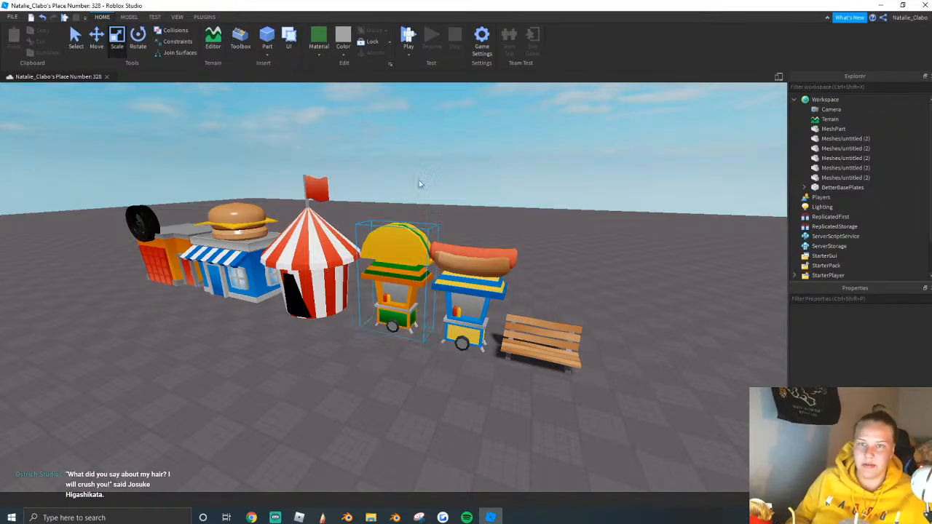
# Switch to Discord and find and open the gradient colour palette image shared in the resources channel.
pyautogui.hotkey('alt', 'Tab')
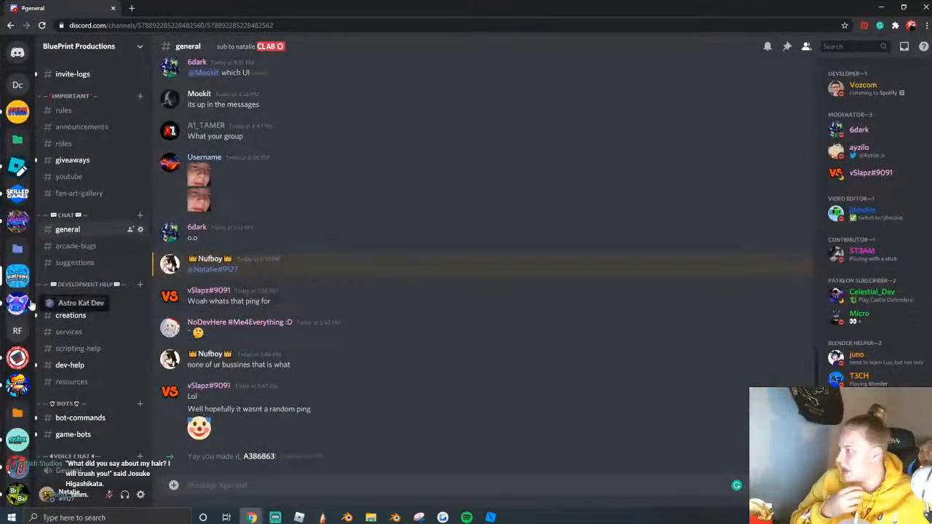
pyautogui.click(71, 382)
pyautogui.scroll(20, 269, 339)
pyautogui.scroll(15, 270, 339)
pyautogui.scroll(15, 346, 297)
pyautogui.scroll(8, 348, 297)
pyautogui.scroll(8, 269, 302)
pyautogui.click(251, 397)
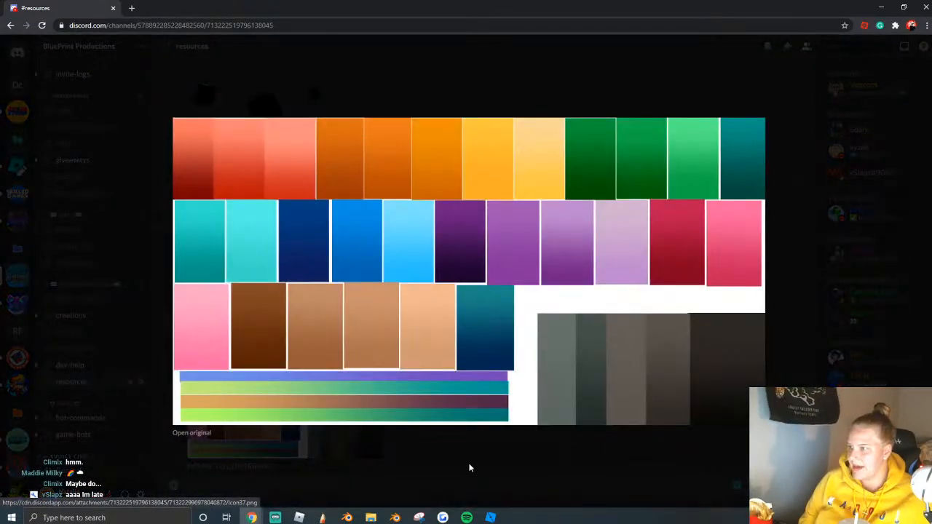
# Close the palette preview, look through the tutorials and links further down the resources channel, and switch back to Roblox Studio.
pyautogui.click(470, 469)
pyautogui.scroll(5, 279, 364)
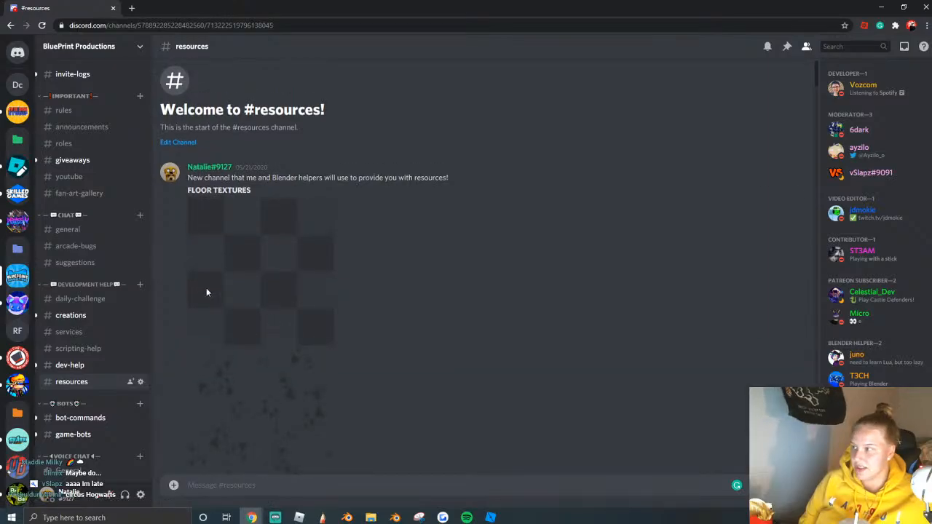
pyautogui.click(206, 293)
pyautogui.click(474, 416)
pyautogui.scroll(-10, 283, 247)
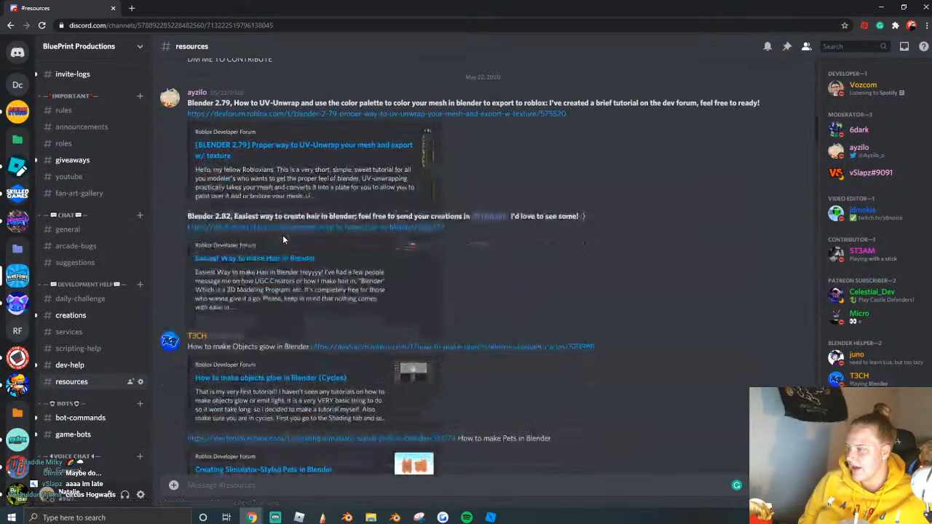
pyautogui.scroll(-15, 288, 240)
pyautogui.scroll(-15, 294, 241)
pyautogui.hotkey('alt', 'Tab')
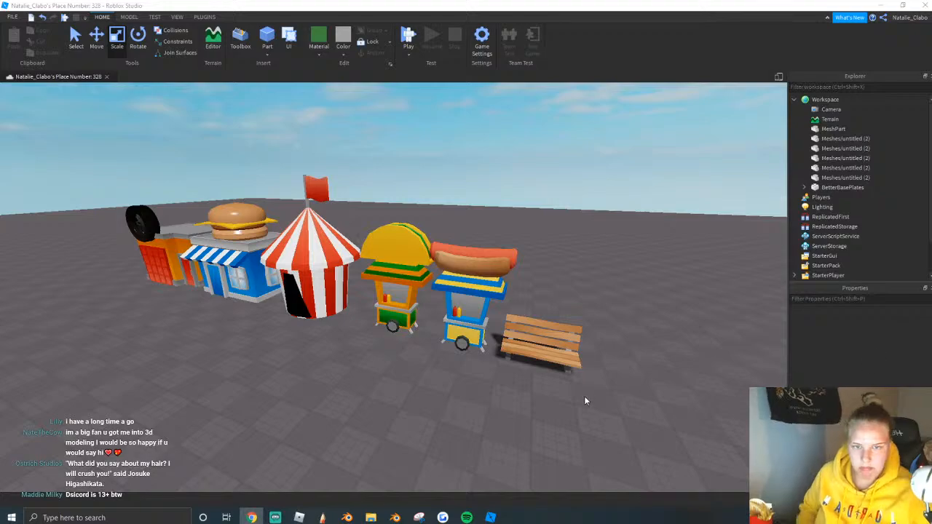
# Switch to Blender, delete the old model and add a UV sphere centred at the origin, displayed with solid shading.
pyautogui.click(347, 517)
pyautogui.press('Delete')
pyautogui.click(257, 58)
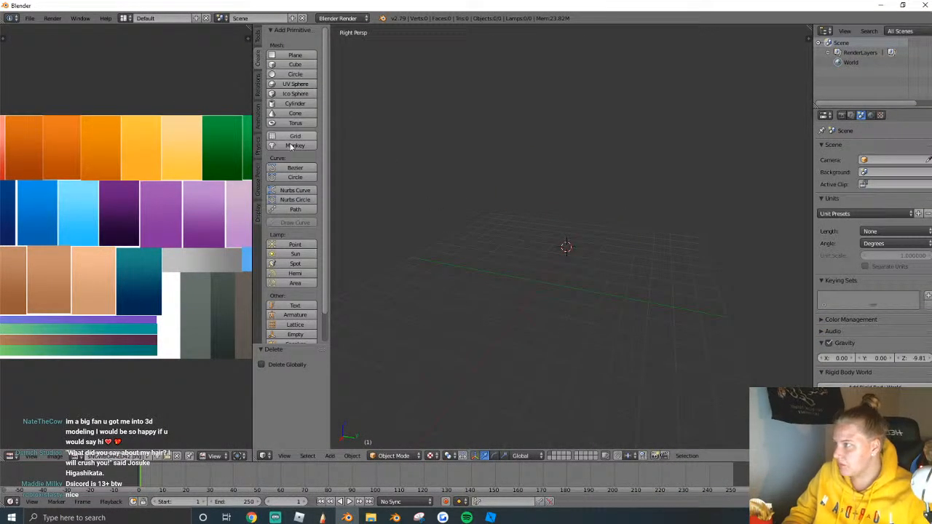
pyautogui.click(295, 84)
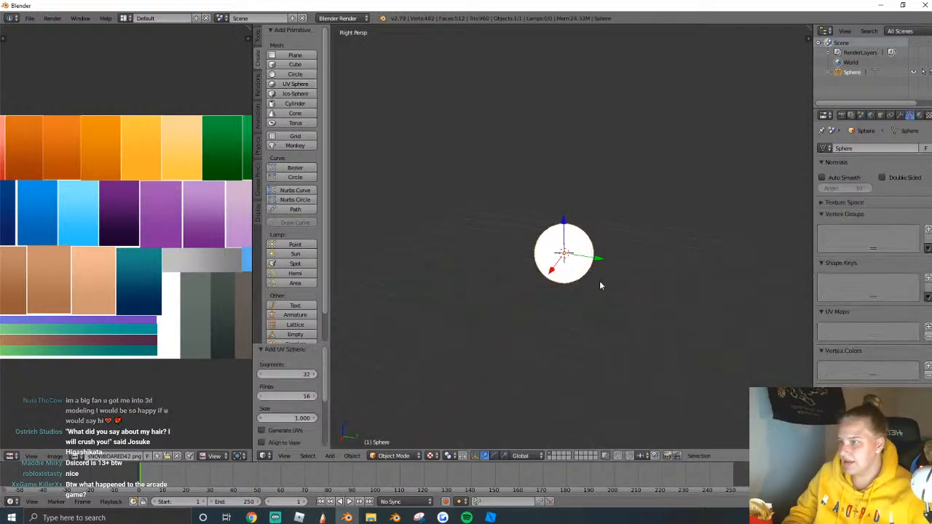
pyautogui.hotkey('alt', 'g')
pyautogui.click(431, 456)
pyautogui.click(445, 423)
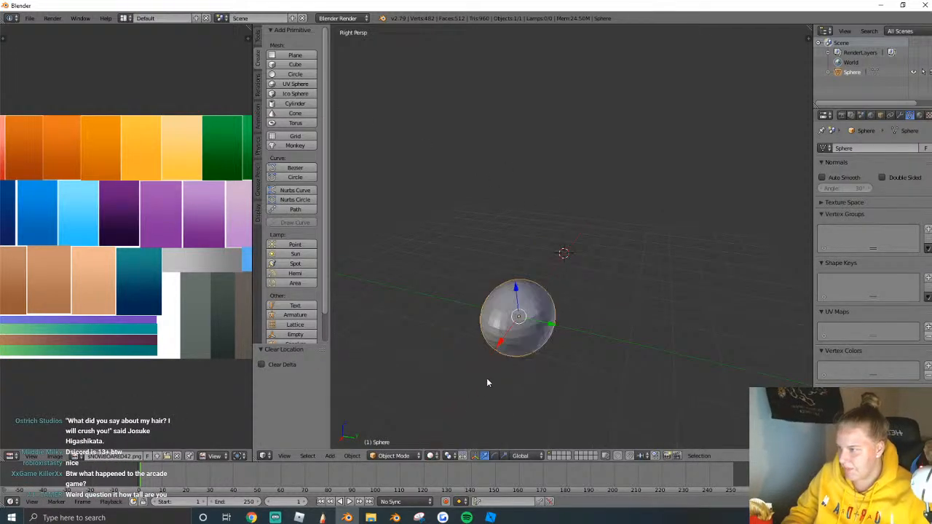
# Select all the face rings around the sphere's upper pole in edit mode.
pyautogui.moveTo(478, 386); pyautogui.dragTo(510, 364, button='middle')
pyautogui.scroll(3, 510, 364)
pyautogui.press('Tab')
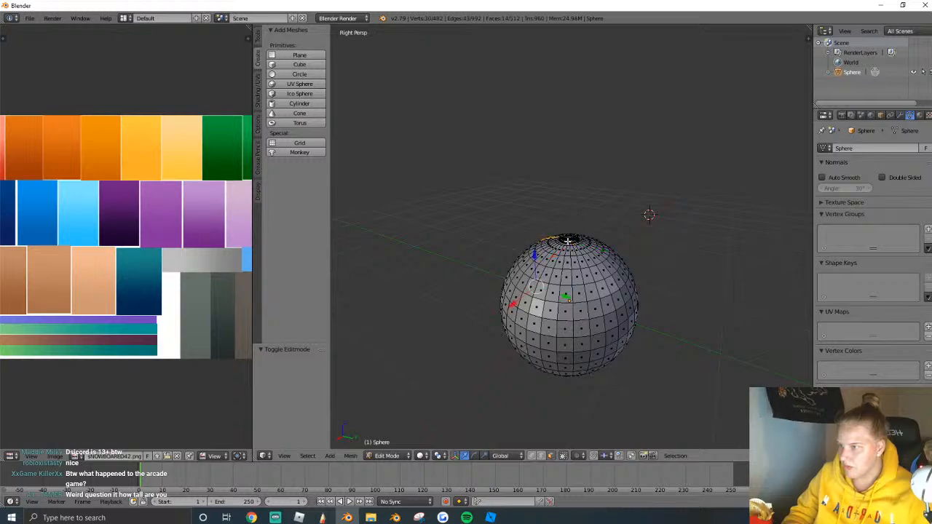
pyautogui.scroll(2, 572, 243)
pyautogui.moveTo(572, 242); pyautogui.dragTo(587, 252, button='middle')
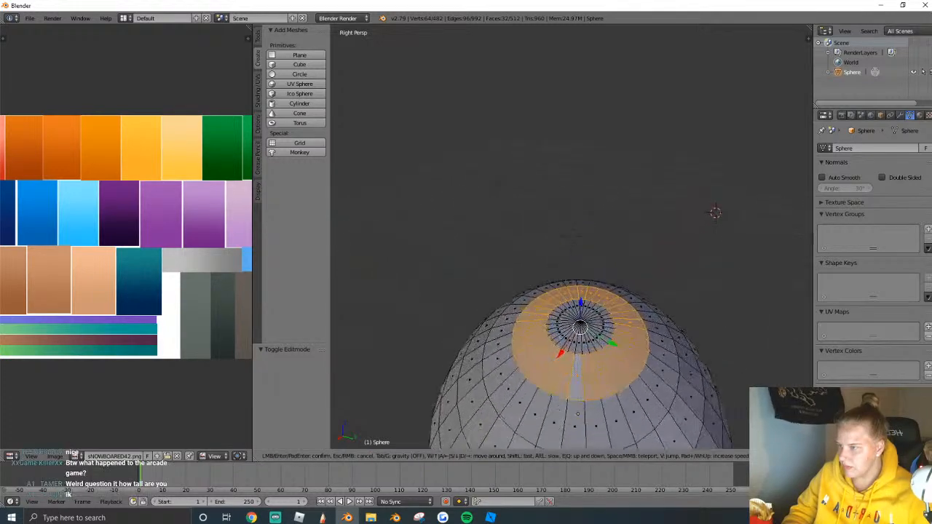
pyautogui.scroll(2, 586, 253)
pyautogui.keyDown('shift'); pyautogui.rightClick(577, 267); pyautogui.keyUp('shift')
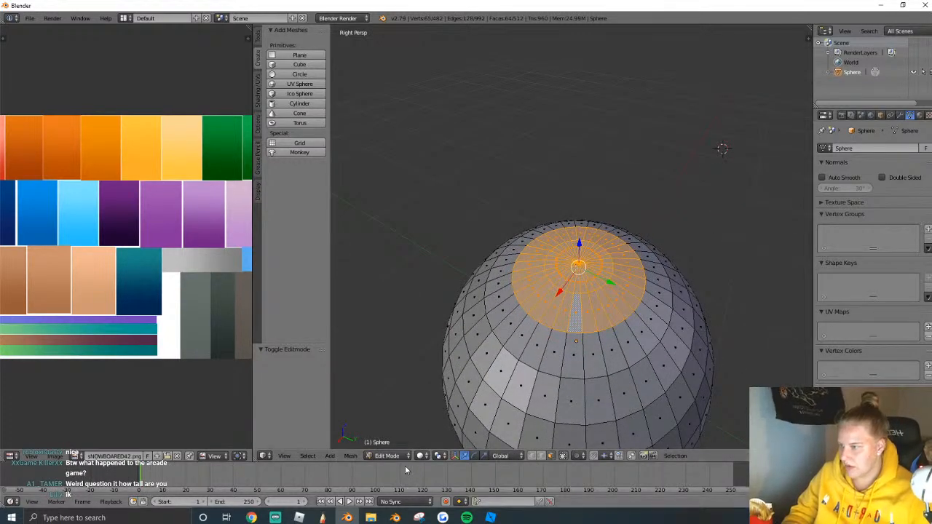
# In the orthographic side view with wireframe shading, pull the sphere's top upward using the sculpting Grab brush with a radius of about 295 px.
pyautogui.click(388, 456)
pyautogui.click(392, 422)
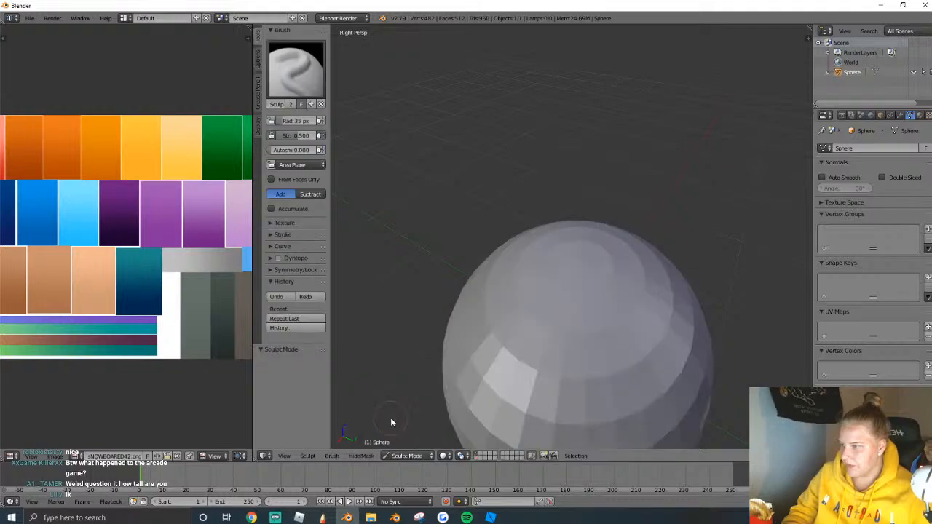
pyautogui.press('KP_5')
pyautogui.keyDown('shift'); pyautogui.moveTo(591, 333); pyautogui.dragTo(512, 405, button='middle'); pyautogui.keyUp('shift')
pyautogui.scroll(3, 512, 405)
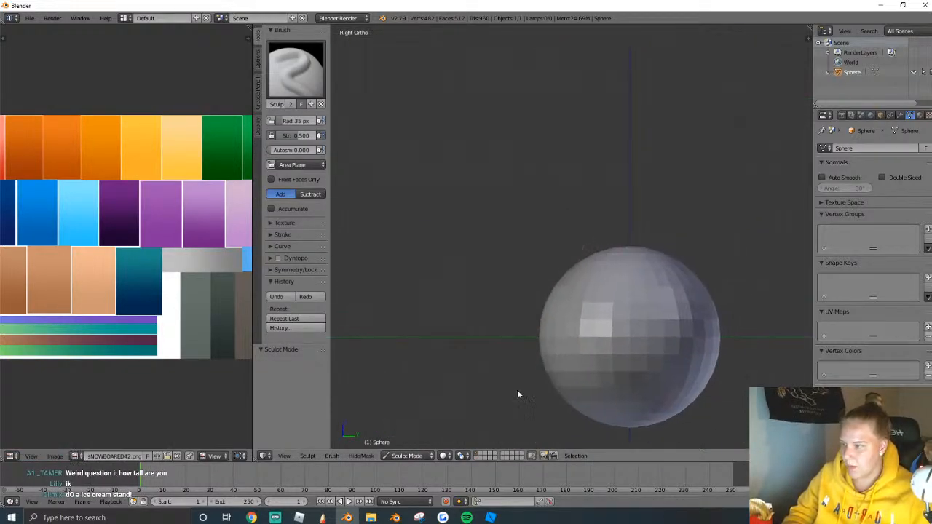
pyautogui.click(443, 456)
pyautogui.click(466, 435)
pyautogui.keyDown('shift'); pyautogui.moveTo(576, 333); pyautogui.dragTo(518, 336, button='middle'); pyautogui.keyUp('shift')
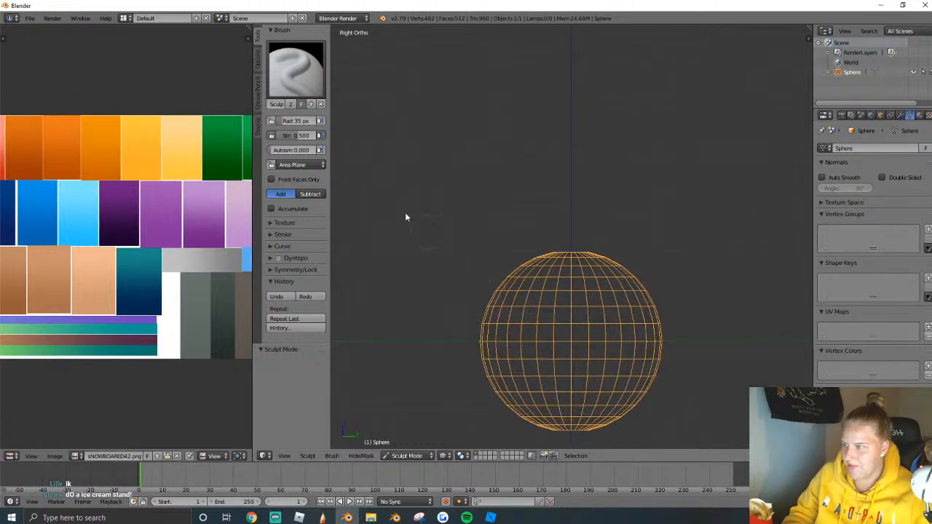
pyautogui.click(293, 69)
pyautogui.click(523, 125)
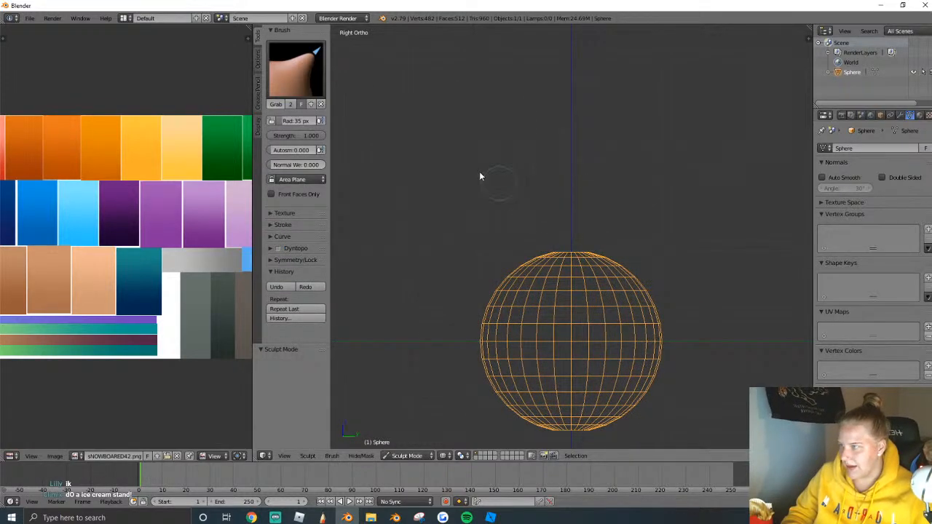
pyautogui.moveTo(577, 255); pyautogui.dragTo(575, 237)
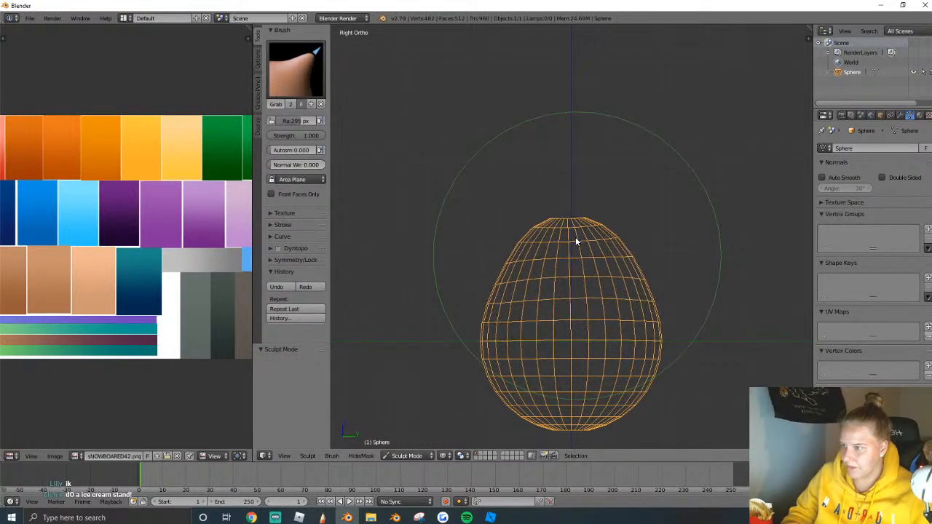
pyautogui.press('s')
# Taper the selected top faces with proportional editing, scaling them to about 0.77, lowering them about 0.2 and scaling them again by about 0.9.
pyautogui.press('Tab')
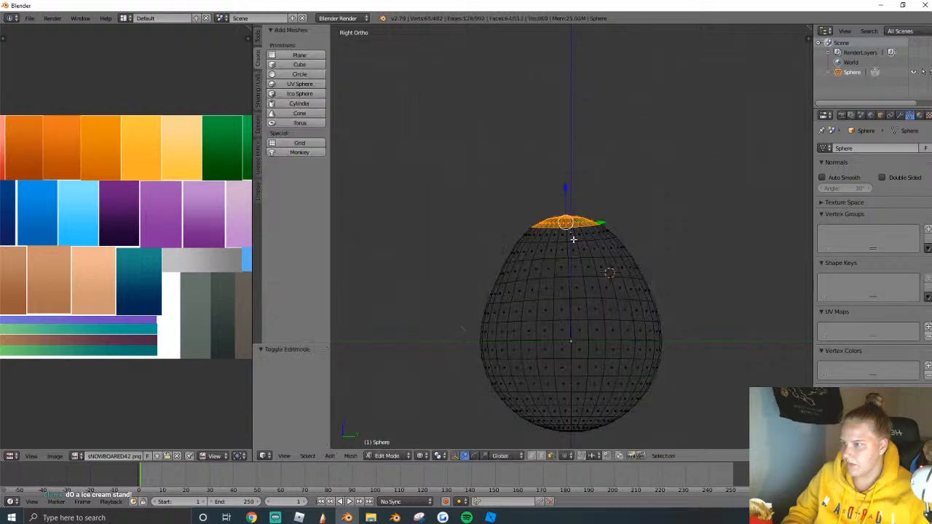
pyautogui.moveTo(591, 221); pyautogui.dragTo(594, 222)
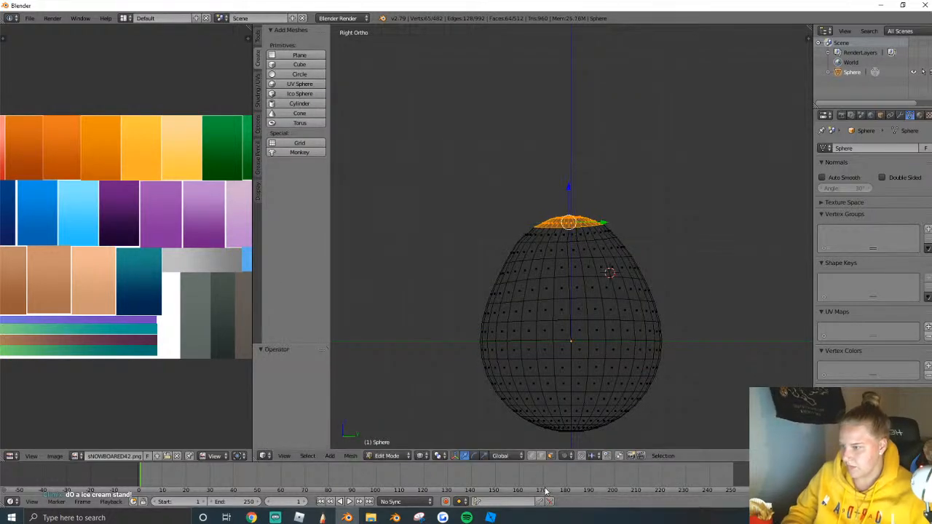
pyautogui.click(572, 457)
pyautogui.click(587, 435)
pyautogui.press('s')
pyautogui.click(642, 312)
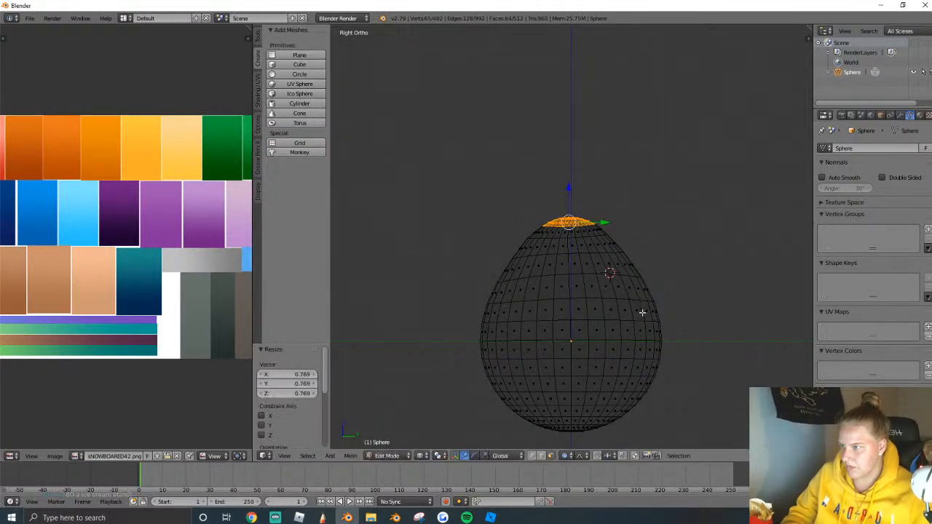
pyautogui.press('s')
pyautogui.click(610, 217)
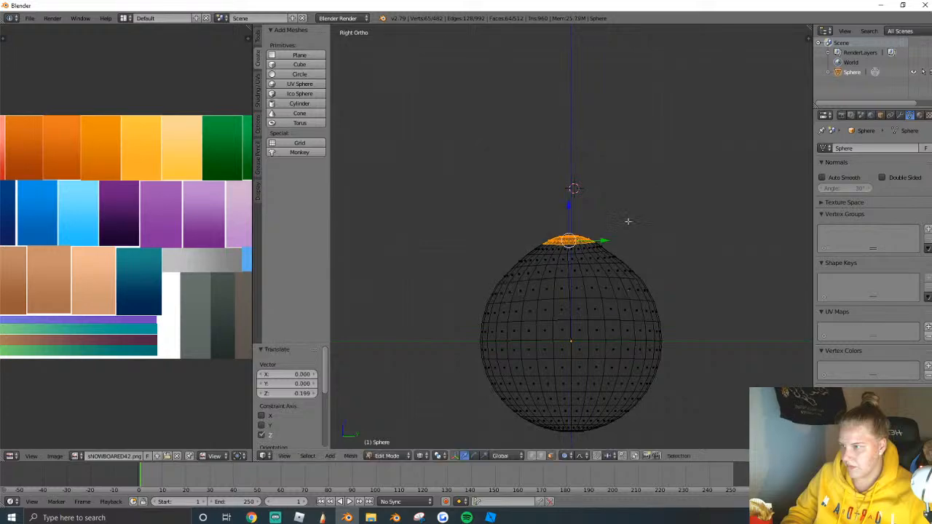
# Flatten the sphere's underside by raising its lower face ring about 0.23 along Z with proportional editing.
pyautogui.keyDown('alt'); pyautogui.rightClick(575, 427); pyautogui.keyUp('alt')
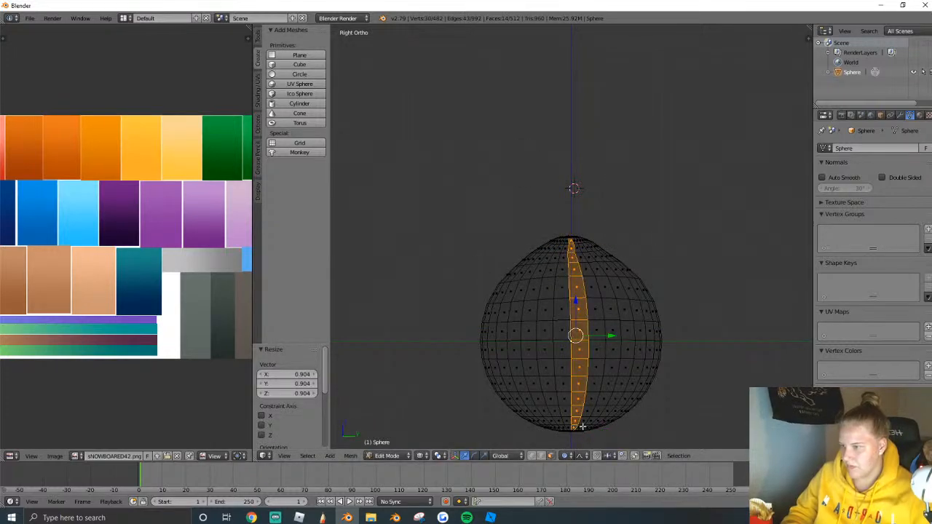
pyautogui.keyDown('alt'); pyautogui.rightClick(577, 417); pyautogui.keyUp('alt')
pyautogui.press('g')
pyautogui.press('z')
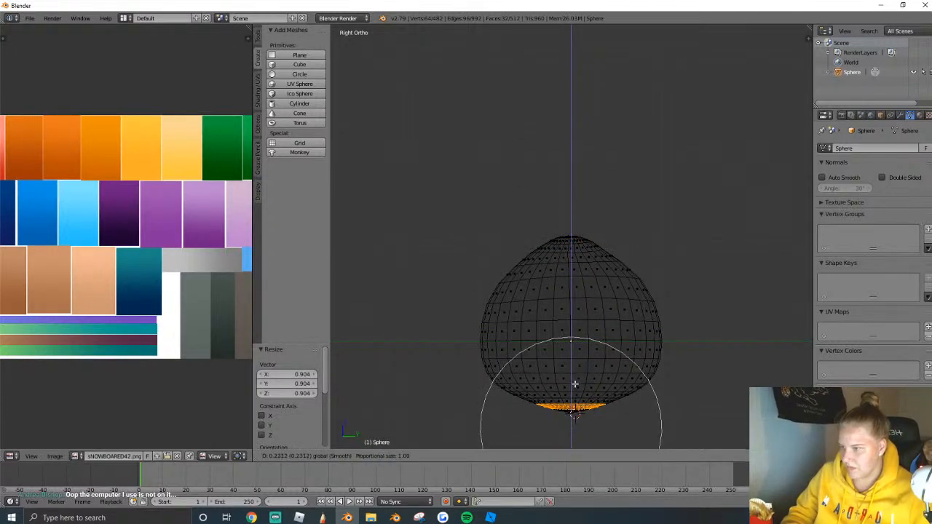
pyautogui.click(576, 383)
# Return the sphere to edit mode and set the viewport shading to Solid.
pyautogui.press('Tab')
pyautogui.hotkey('shift', 'f')
pyautogui.click(408, 446)
pyautogui.click(409, 456)
pyautogui.click(407, 434)
pyautogui.hotkey('shift', 'f')
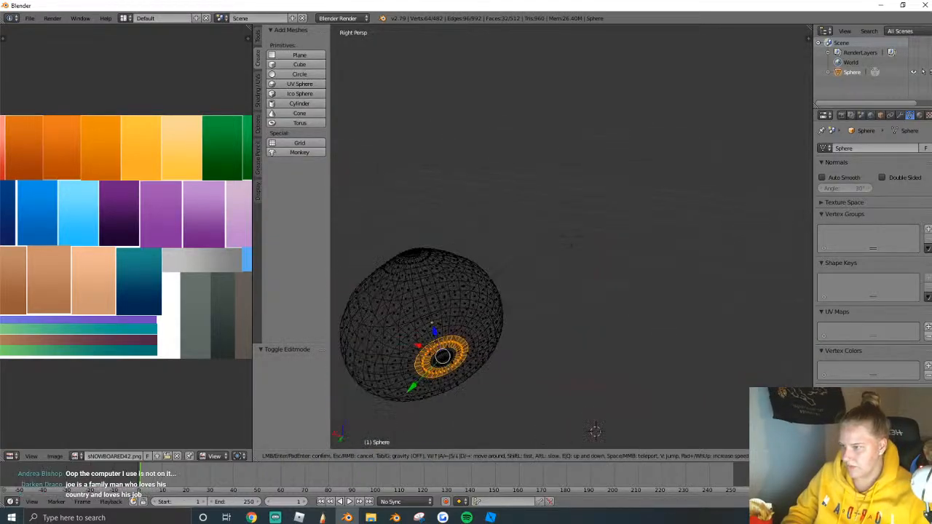
pyautogui.press('w')
pyautogui.click(572, 238)
pyautogui.click(427, 453)
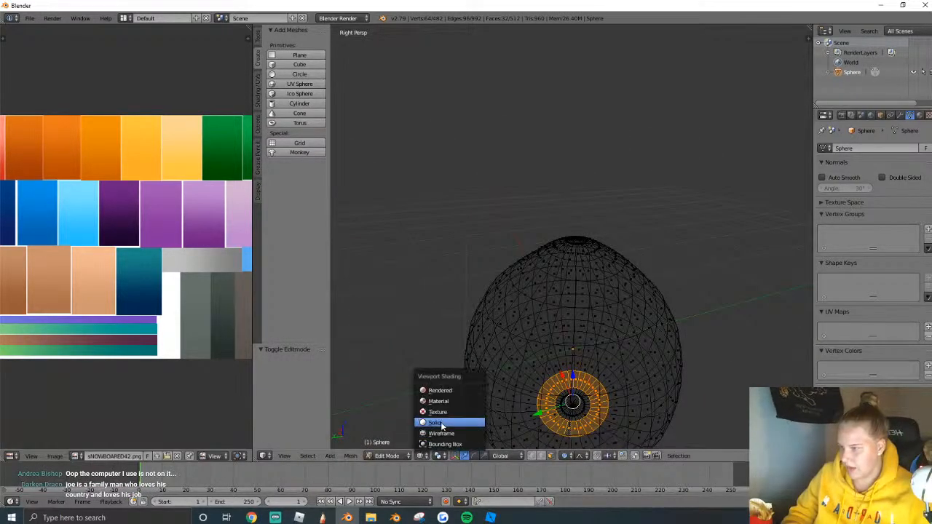
pyautogui.click(442, 423)
# Select only the small cap of faces at the upper pole and extrude it upward into a short neck.
pyautogui.hotkey('shift', 'f')
pyautogui.press('w')
pyautogui.click(571, 237)
pyautogui.keyDown('alt'); pyautogui.rightClick(563, 250); pyautogui.keyUp('alt')
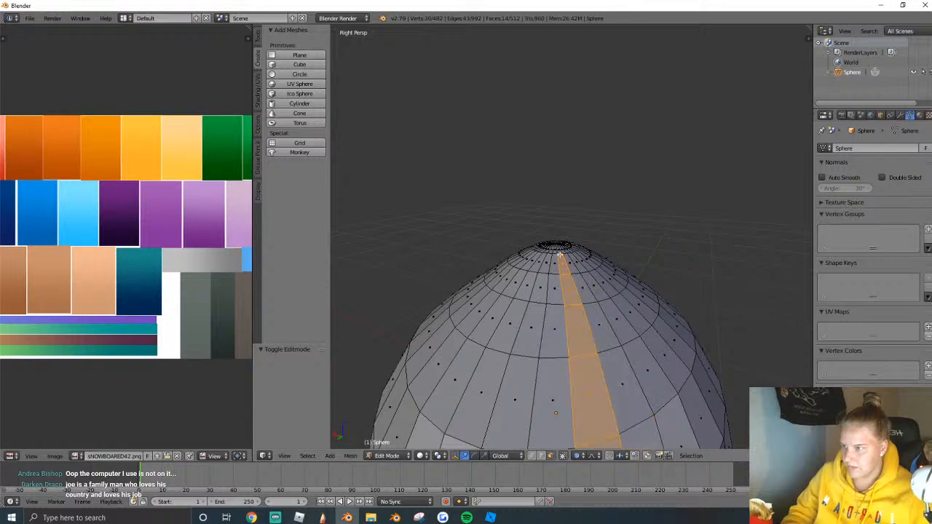
pyautogui.scroll(-2, 568, 257)
pyautogui.keyDown('shift'); pyautogui.rightClick(571, 280); pyautogui.keyUp('shift')
pyautogui.press('a')
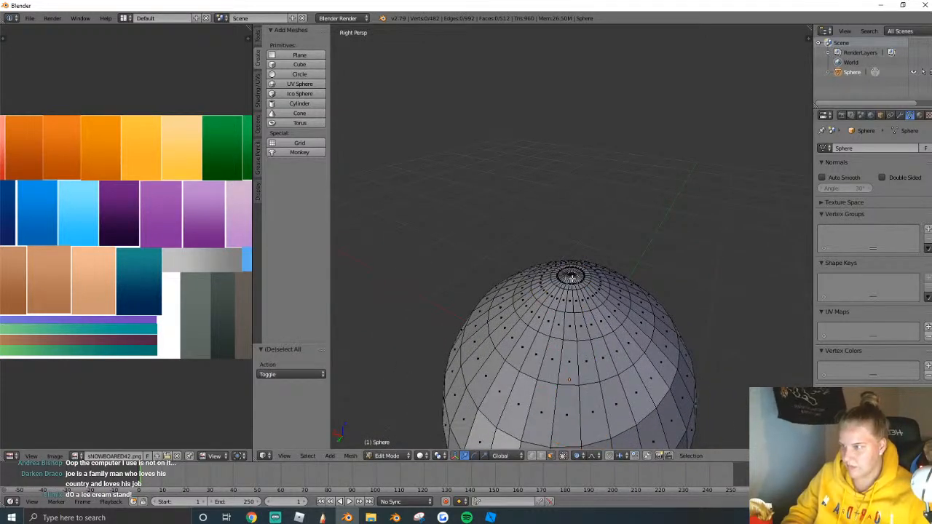
pyautogui.press('e')
pyautogui.click(576, 262)
# Disable proportional editing, lower the neck's top and widen it by scaling about 1.25 and again about 1.29.
pyautogui.click(578, 456)
pyautogui.click(604, 441)
pyautogui.press('s')
pyautogui.click(608, 291)
pyautogui.hotkey('shift', 'f')
pyautogui.press('d')
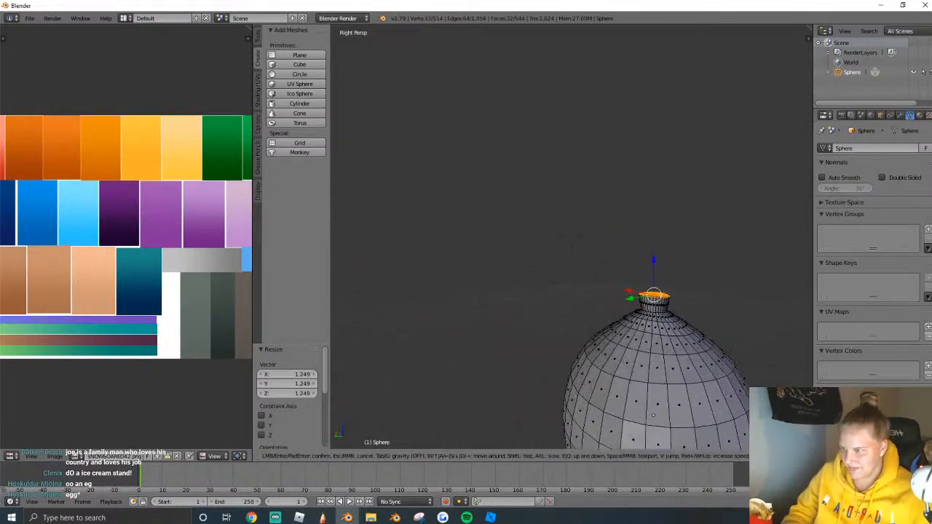
pyautogui.click(571, 237)
pyautogui.moveTo(556, 220); pyautogui.dragTo(556, 236)
pyautogui.press('s')
pyautogui.click(585, 240)
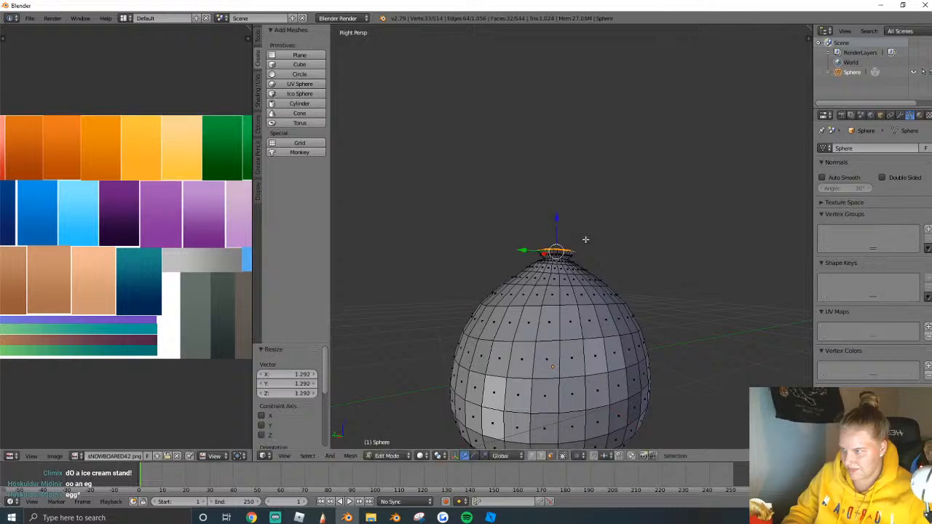
# Extrude the neck's top upward again, scale it wider into a flared bag opening and leave edit mode.
pyautogui.press('e')
pyautogui.click(585, 230)
pyautogui.press('s')
pyautogui.click(596, 230)
pyautogui.press('Tab')
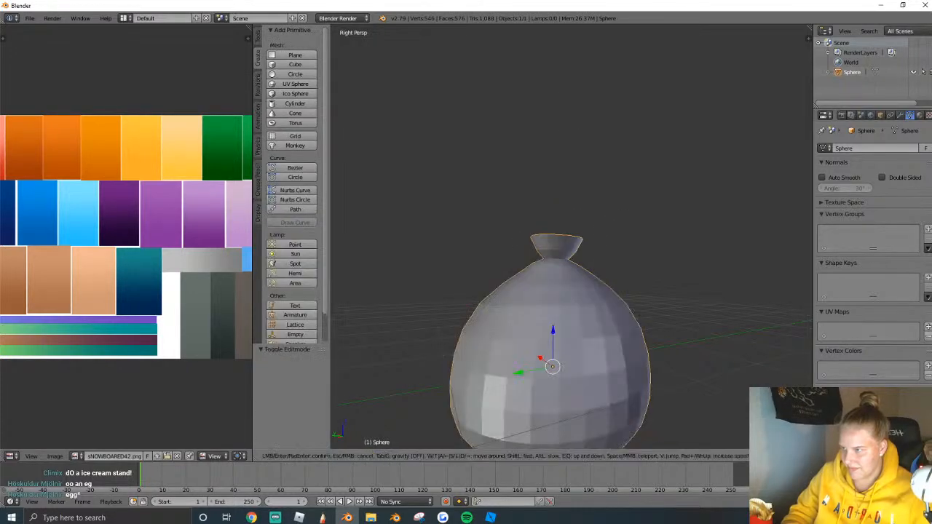
# Apply smooth shading to all faces of the bag and enable Auto Smooth at 30°.
pyautogui.scroll(-3, 655, 350)
pyautogui.press('Tab')
pyautogui.press('a')
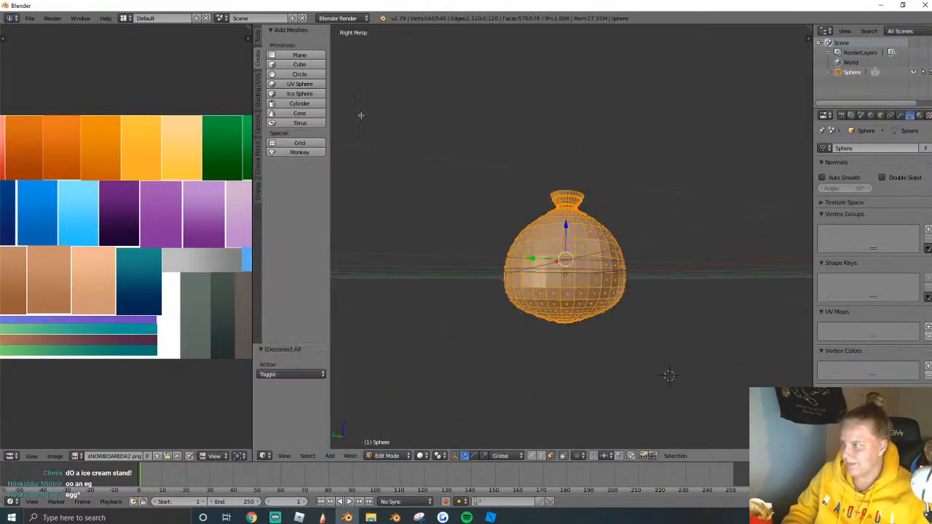
pyautogui.click(258, 85)
pyautogui.click(279, 55)
pyautogui.scroll(3, 576, 238)
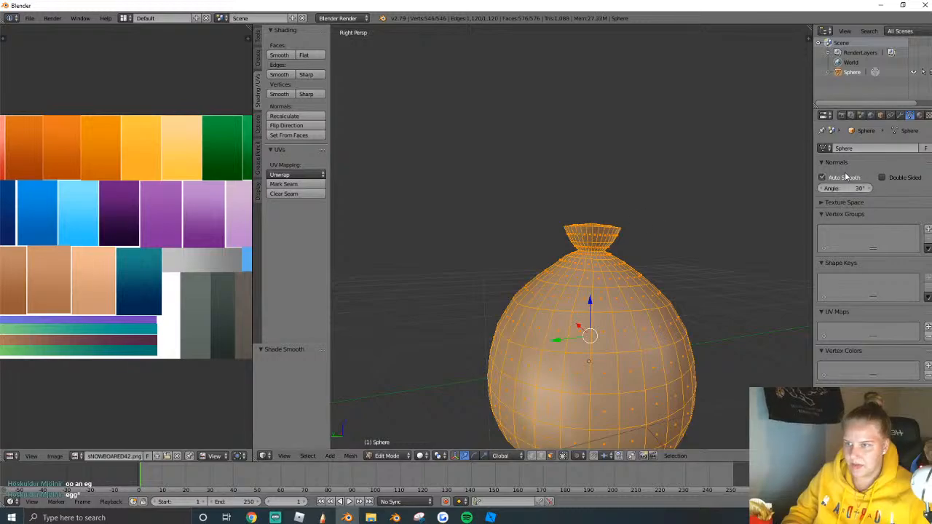
pyautogui.click(845, 177)
# Unwrap the whole bag onto the colour palette using Project From View.
pyautogui.press('a')
pyautogui.scroll(-2, 558, 267)
pyautogui.press('a')
pyautogui.scroll(2, 554, 277)
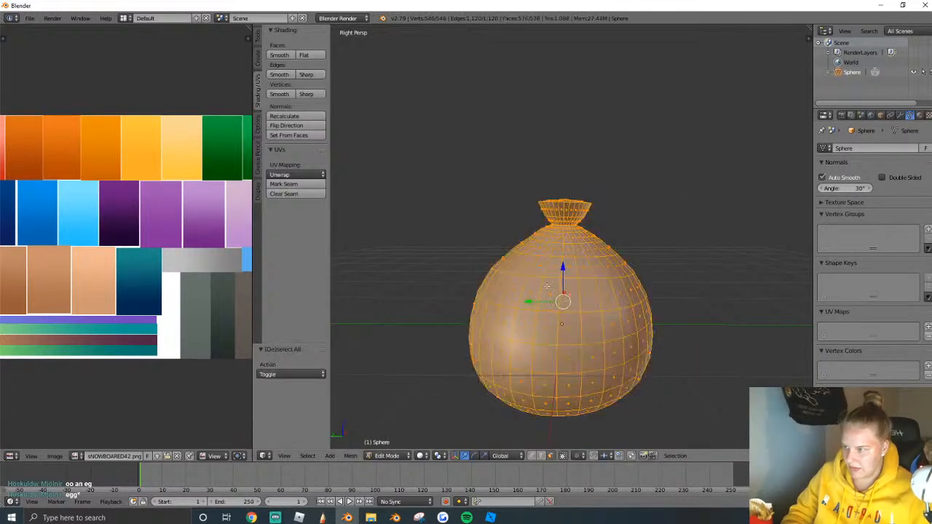
pyautogui.scroll(-1, 553, 270)
pyautogui.press('u')
pyautogui.click(572, 240)
pyautogui.scroll(-3, 161, 240)
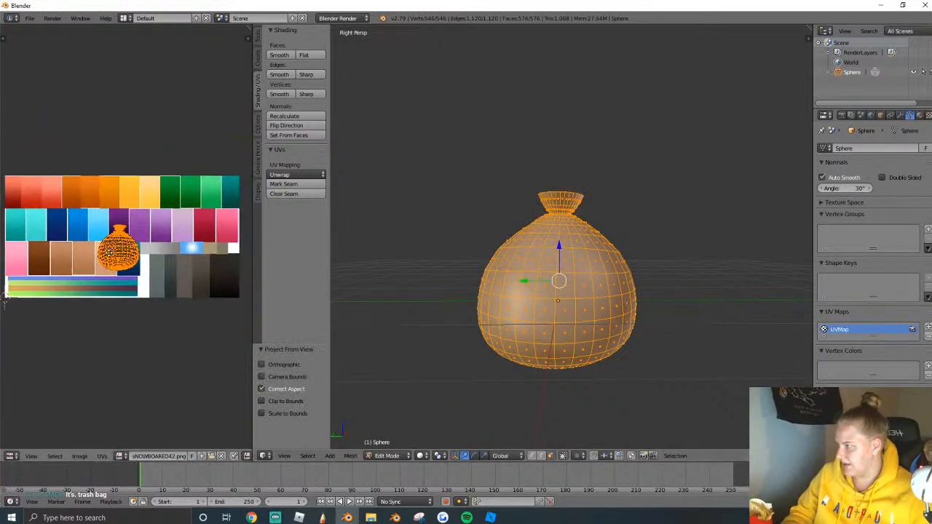
# Move the bag's UVs onto the palette's darkest swatch and scale them to fit inside it.
pyautogui.press('g')
pyautogui.click(196, 292)
pyautogui.press('s')
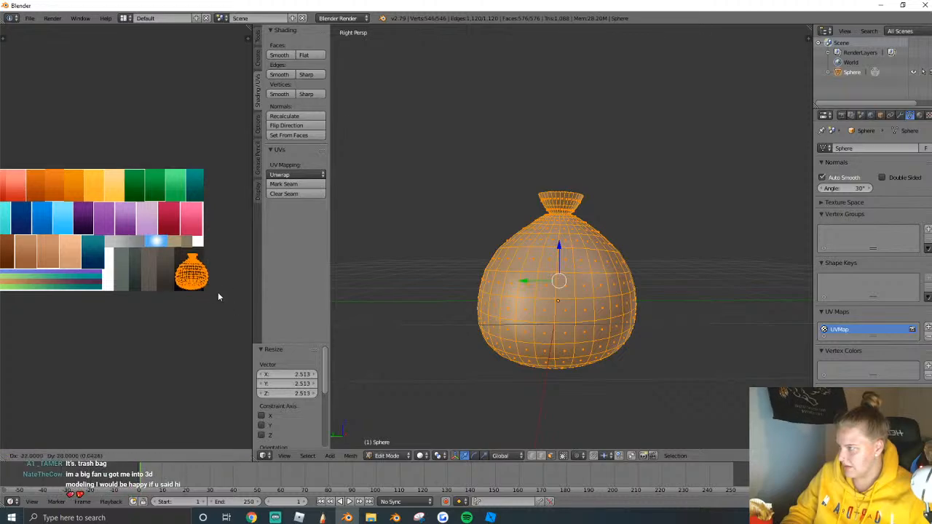
pyautogui.click(200, 283)
pyautogui.press('s')
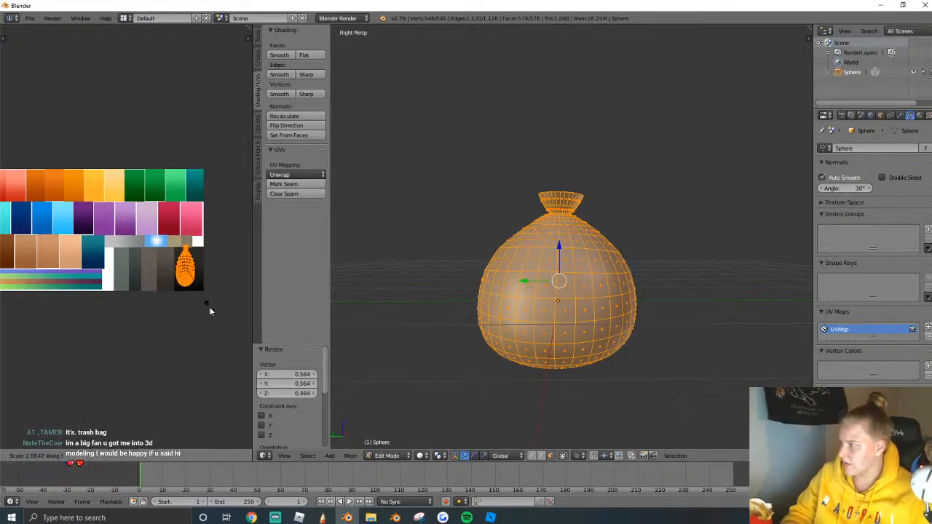
pyautogui.click(211, 305)
# Select the side and top faces of the bag's flared neck and shift their UVs within the darkest swatch.
pyautogui.keyDown('alt'); pyautogui.rightClick(574, 205); pyautogui.keyUp('alt')
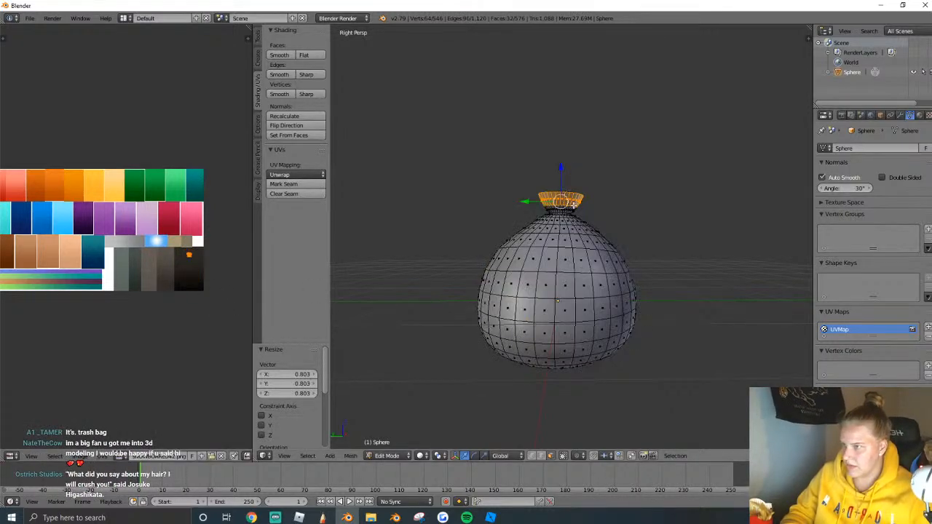
pyautogui.scroll(3, 569, 241)
pyautogui.scroll(3, 563, 218)
pyautogui.moveTo(567, 206); pyautogui.dragTo(571, 239, button='middle')
pyautogui.press('c')
pyautogui.moveTo(572, 321); pyautogui.dragTo(577, 329)
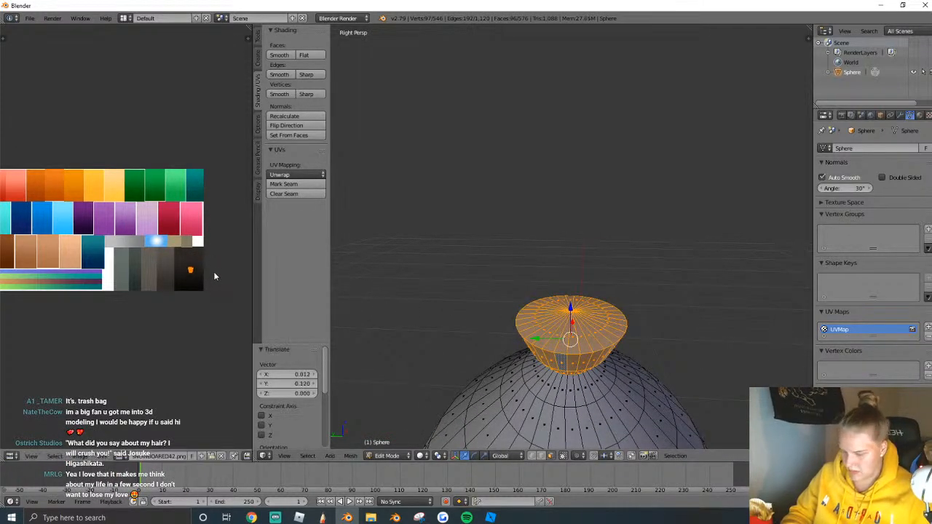
# Show the bag in textured display and return to Object Mode to check its dark colouring.
pyautogui.press('h')
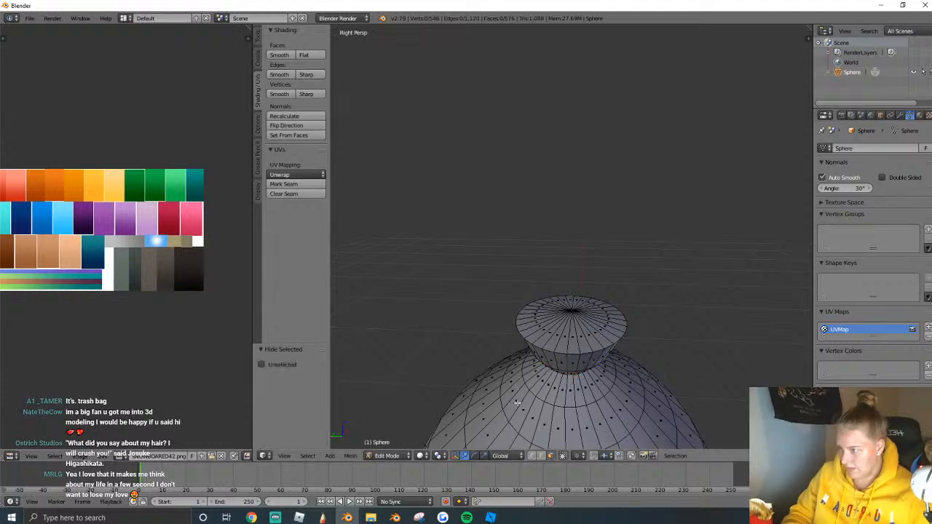
pyautogui.click(420, 455)
pyautogui.click(446, 401)
pyautogui.hotkey('shift', 'f')
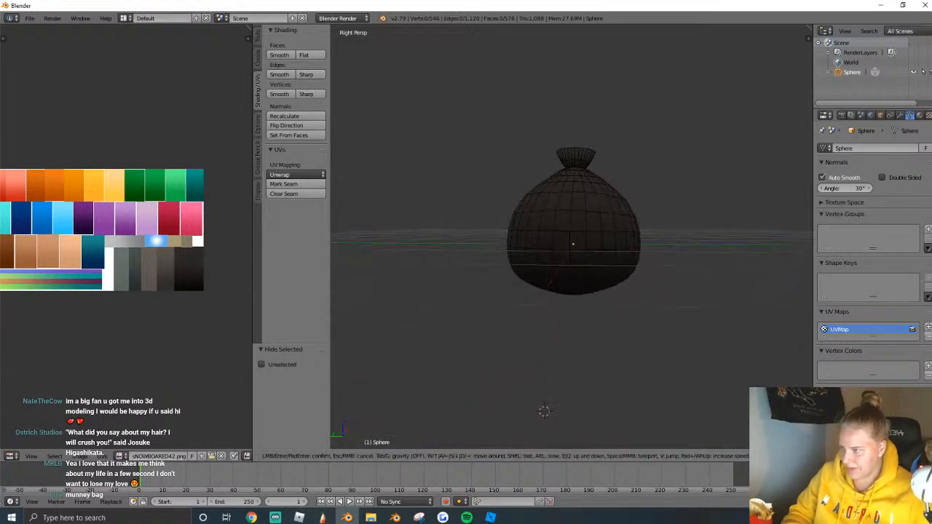
pyautogui.press('Return')
pyautogui.press('Tab')
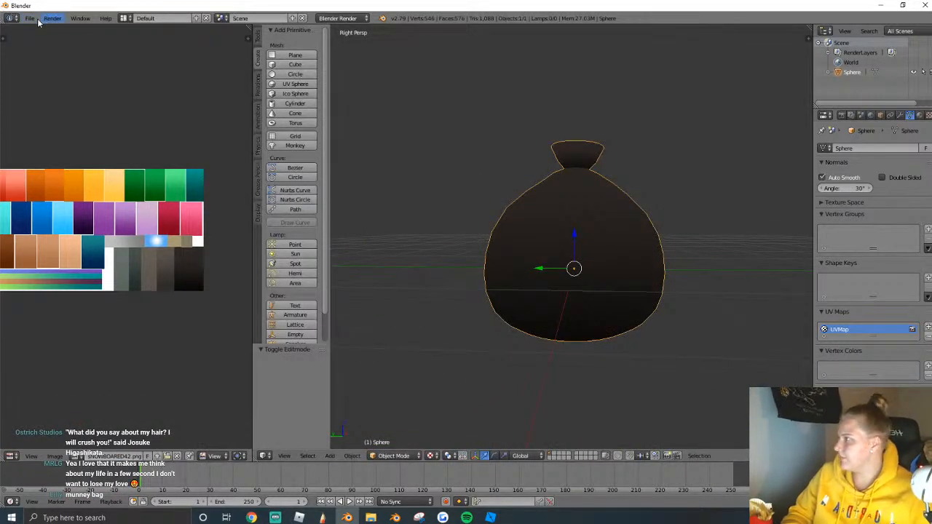
# Export the trash bag as untitled.obj in the Documents folder.
pyautogui.click(33, 19)
pyautogui.moveTo(51, 206)
pyautogui.click(171, 271)
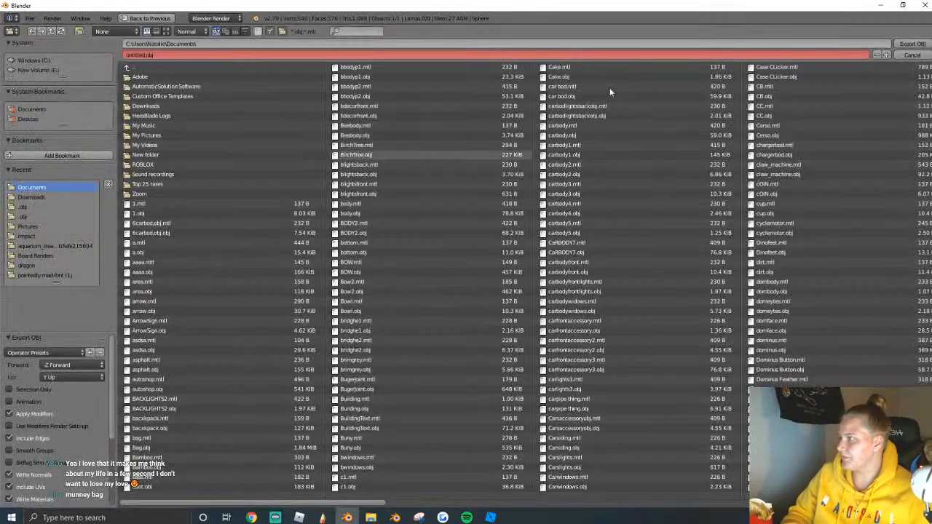
pyautogui.click(914, 46)
# Reapply smooth shading to the whole bag and export it again in OBJ format.
pyautogui.press('Tab')
pyautogui.press('a')
pyautogui.press('a')
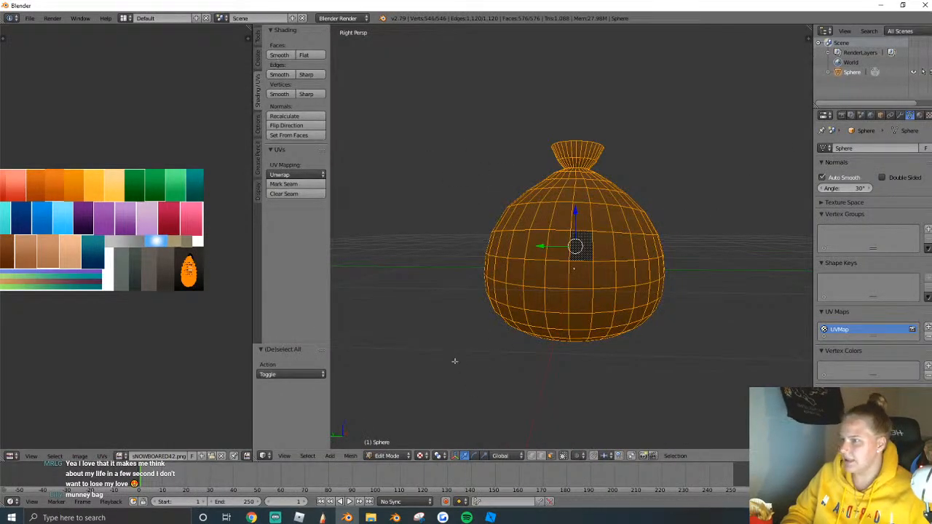
pyautogui.click(279, 55)
pyautogui.click(29, 18)
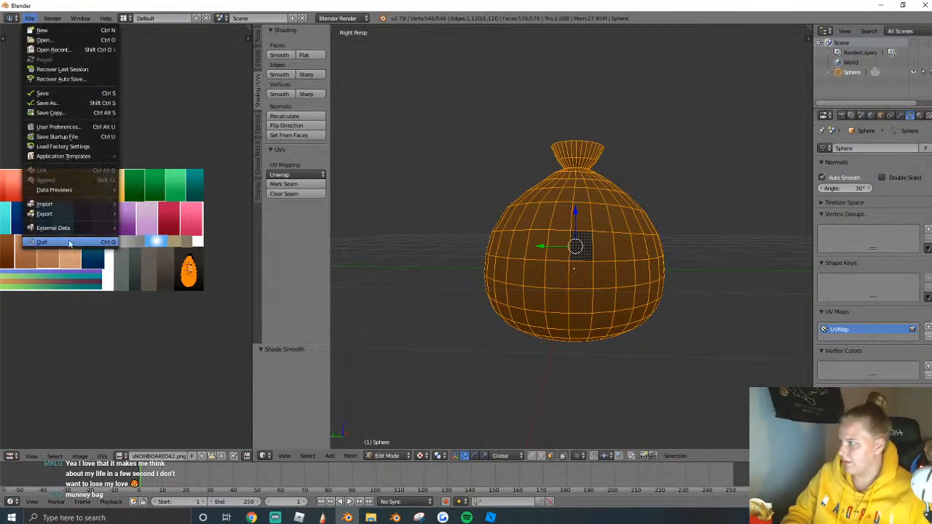
pyautogui.moveTo(59, 214)
pyautogui.click(163, 271)
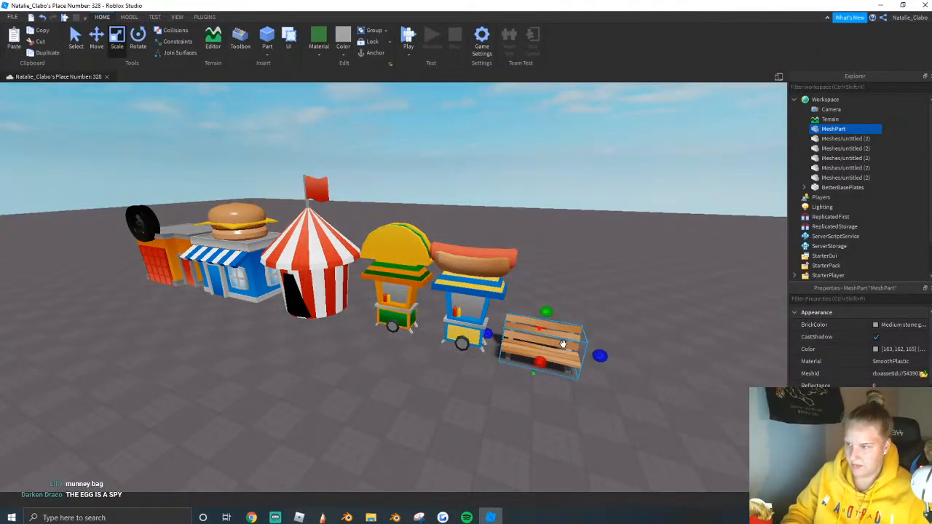
# In Roblox Studio, duplicate the bench and place the copy beside the original.
pyautogui.hotkey('ctrl', 'd')
pyautogui.moveTo(479, 333); pyautogui.dragTo(555, 335)
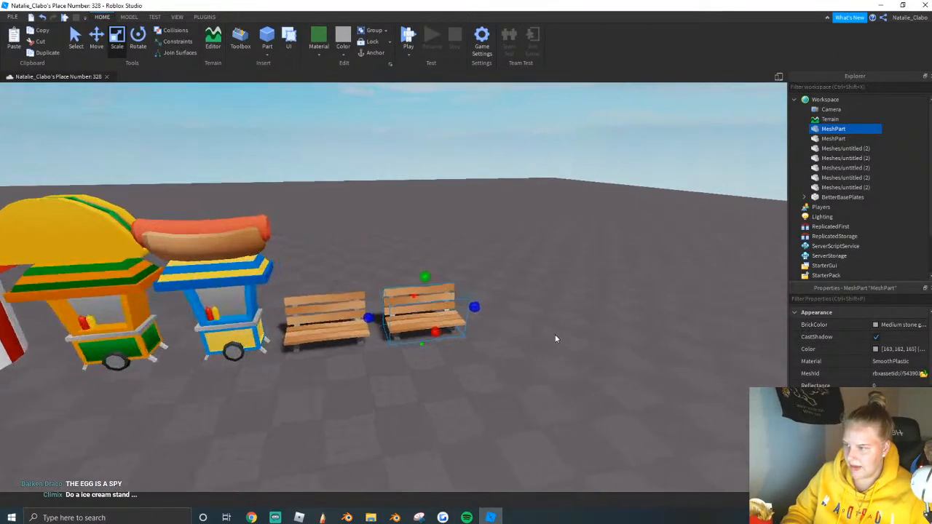
pyautogui.scroll(4, 555, 339)
# Replace the duplicated bench's mesh with the exported untitled OBJ file from Documents.
pyautogui.click(924, 374)
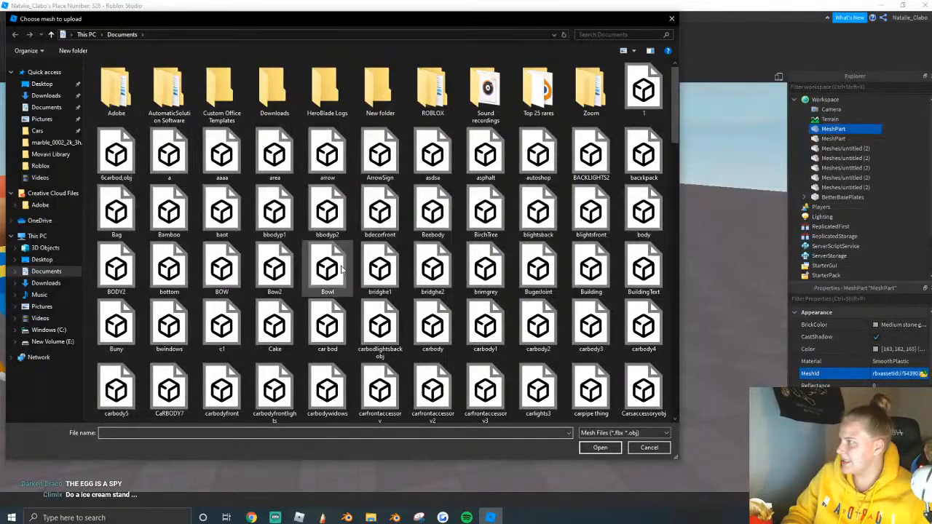
pyautogui.scroll(-15, 334, 262)
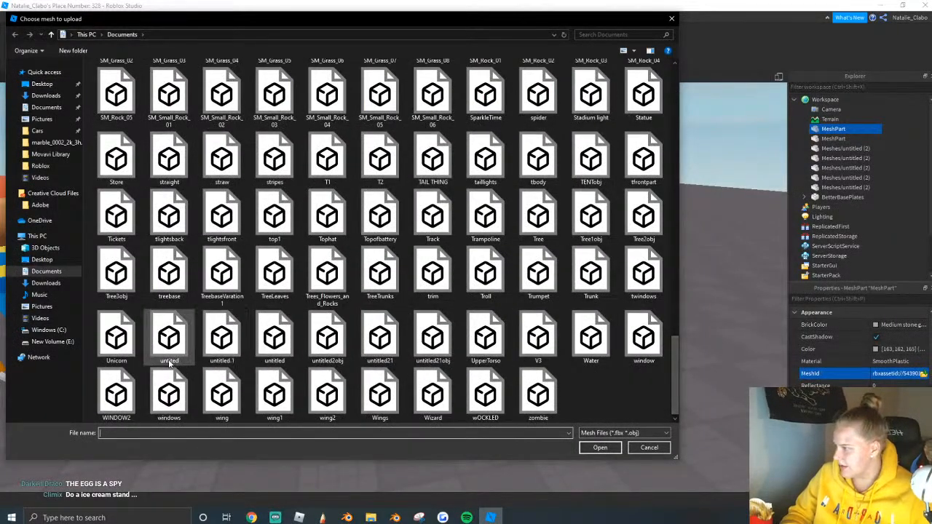
pyautogui.click(169, 339)
pyautogui.click(275, 337)
pyautogui.click(600, 447)
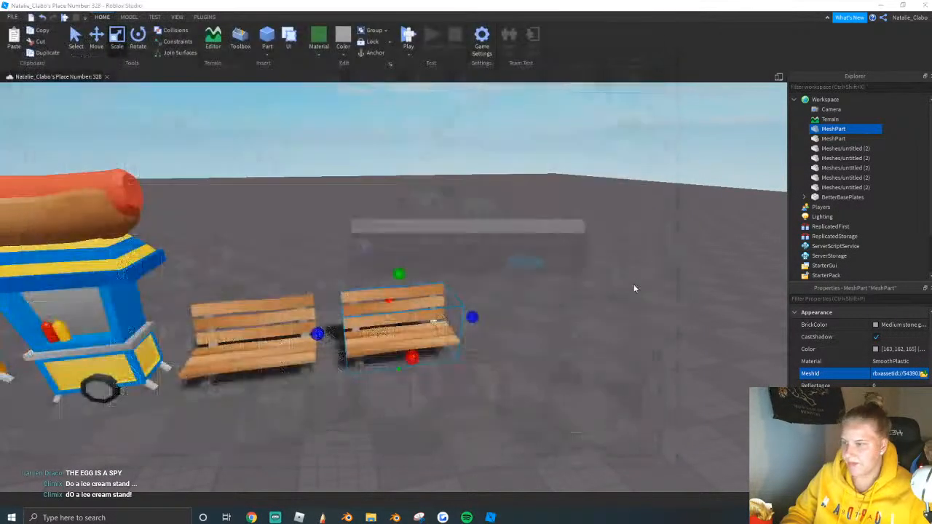
pyautogui.click(569, 266)
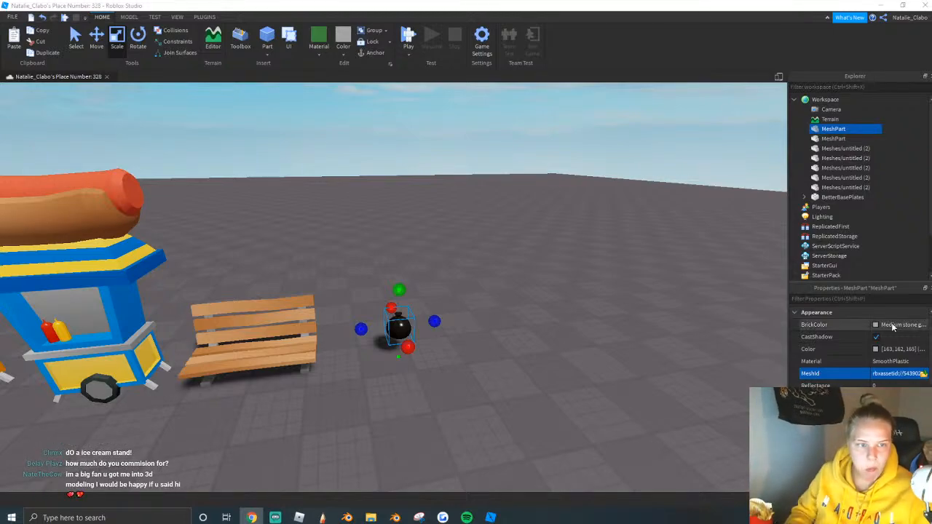
# Scale up the trash bag mesh proportionally and position it on the ground next to the bench.
pyautogui.moveTo(467, 349); pyautogui.dragTo(472, 352, button='right')
pyautogui.press('w')
pyautogui.press('q')
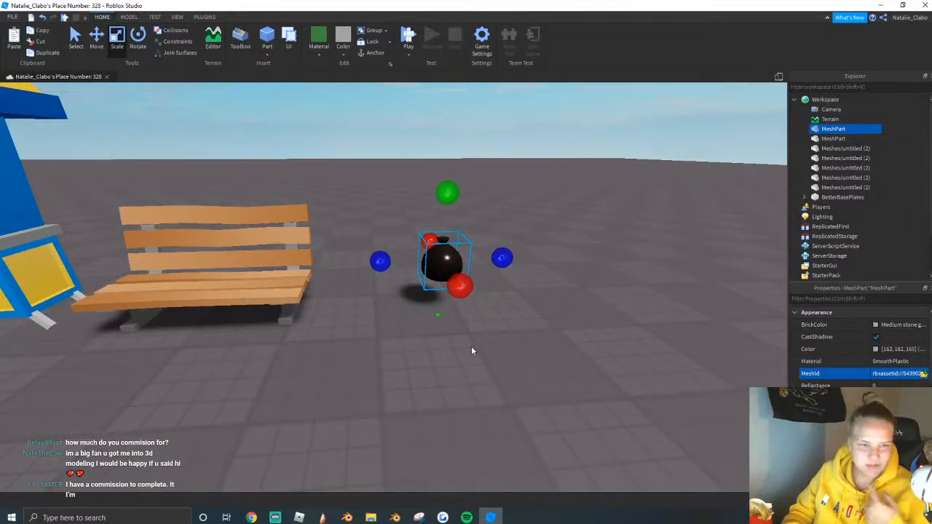
pyautogui.scroll(1, 472, 351)
pyautogui.keyDown('shift'); pyautogui.moveTo(452, 186); pyautogui.dragTo(461, 102); pyautogui.keyUp('shift')
pyautogui.scroll(-1, 446, 264)
pyautogui.moveTo(446, 264); pyautogui.dragTo(411, 287)
pyautogui.press('d')
pyautogui.moveTo(410, 287); pyautogui.dragTo(410, 287, button='right')
pyautogui.press('w')
# Select all the shops, food carts and props in the scene and anchor them.
pyautogui.click(375, 53)
pyautogui.click(445, 212)
pyautogui.press('e')
pyautogui.press('d')
pyautogui.moveTo(446, 239); pyautogui.dragTo(446, 239, button='right')
pyautogui.scroll(-5, 165, 118)
pyautogui.press('a')
pyautogui.moveTo(162, 116); pyautogui.dragTo(399, 268)
pyautogui.press('w')
pyautogui.moveTo(329, 252); pyautogui.dragTo(328, 252, button='right')
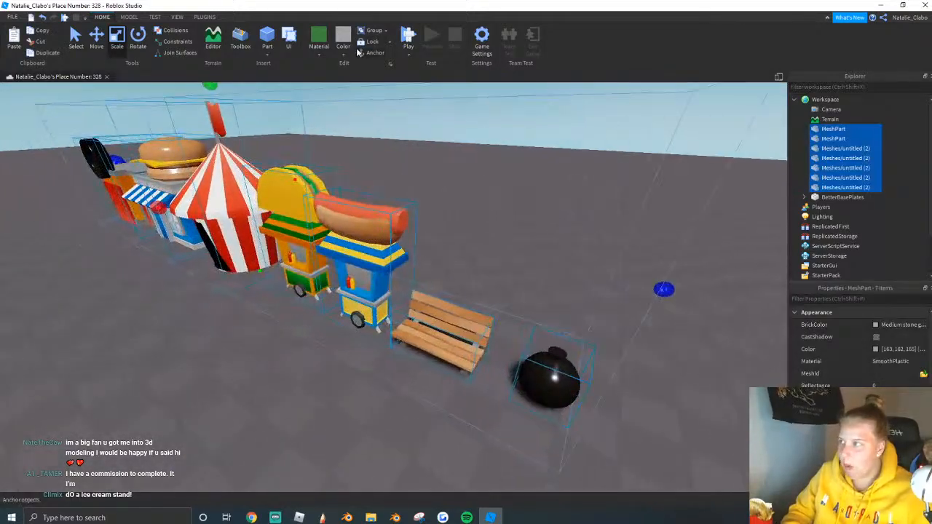
pyautogui.click(501, 228)
# Examine the trash bag's shape, shading and size beside the bench from several distances and angles.
pyautogui.press('w')
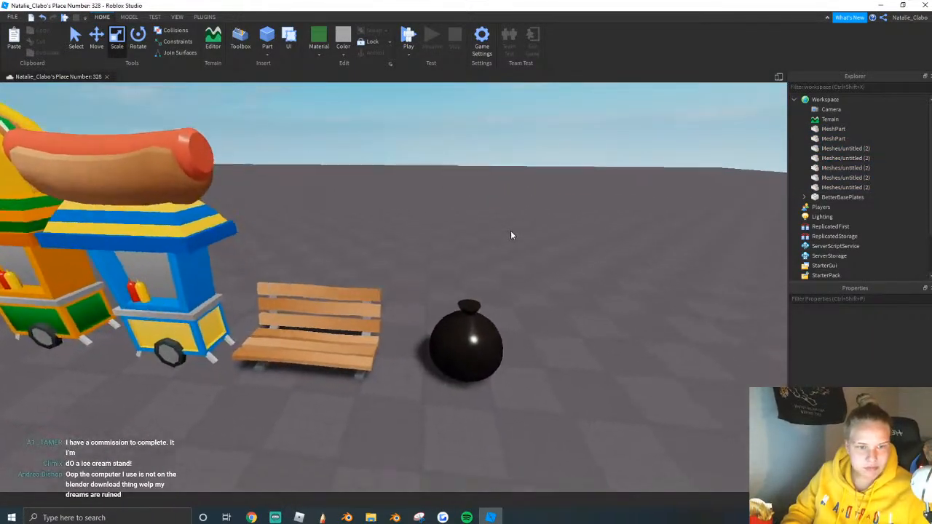
pyautogui.press('a')
pyautogui.press('s')
pyautogui.moveTo(518, 231); pyautogui.dragTo(517, 231, button='right')
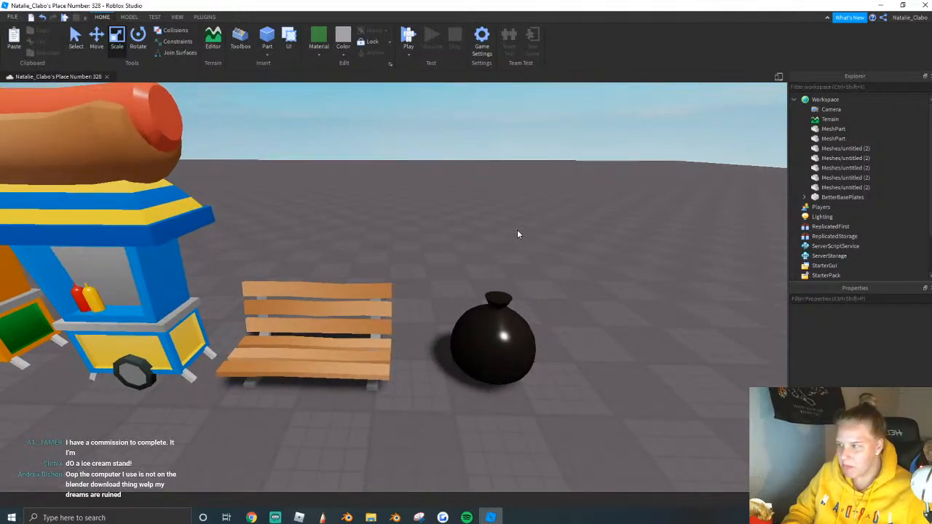
pyautogui.press('d')
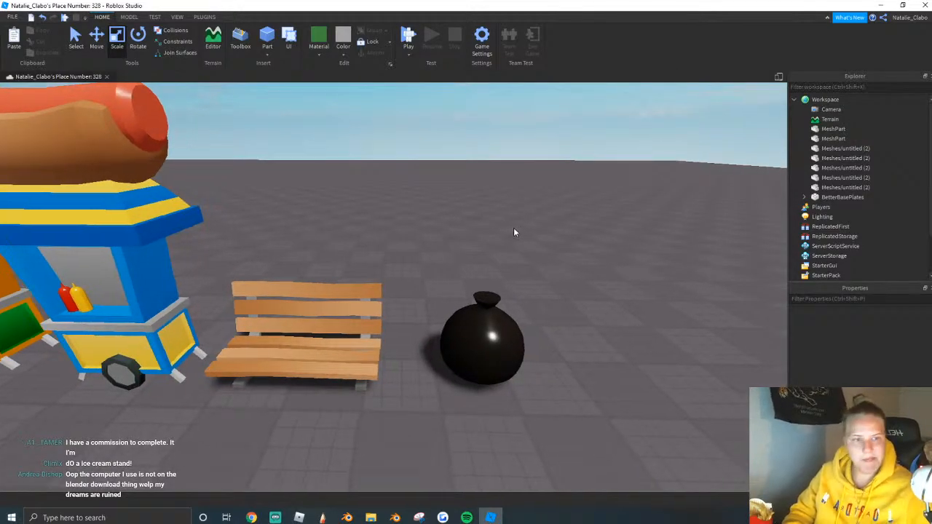
pyautogui.press('q')
pyautogui.press('w')
pyautogui.press('a')
pyautogui.press('w')
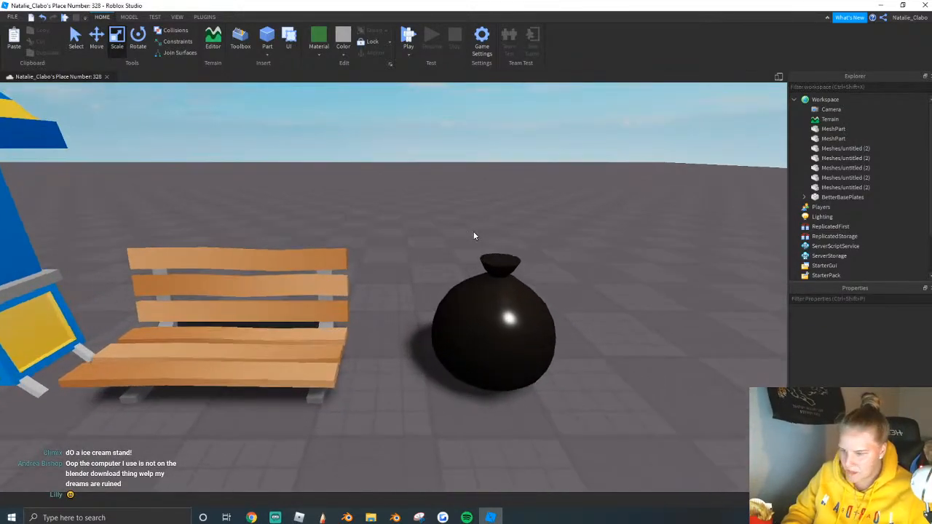
pyautogui.press('d')
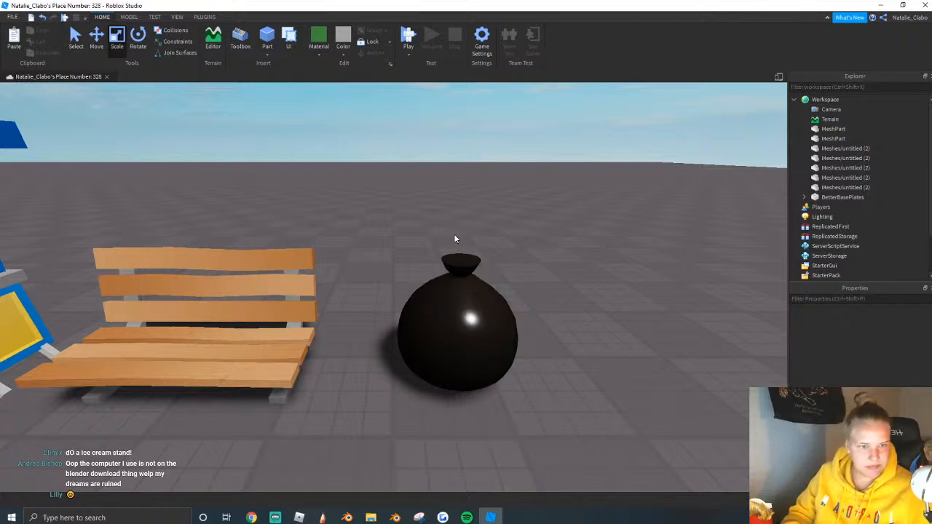
pyautogui.click(452, 251)
pyautogui.press('s')
pyautogui.press('a')
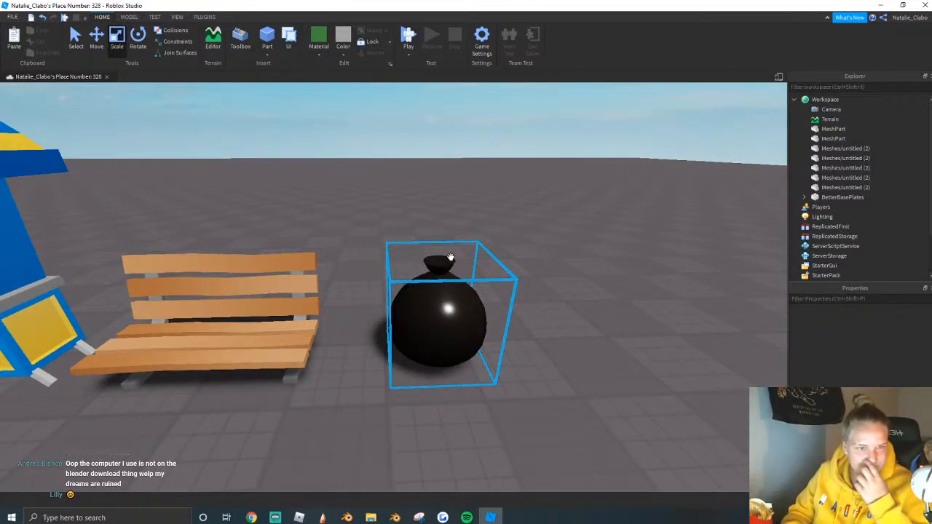
pyautogui.click(460, 269)
pyautogui.press('d')
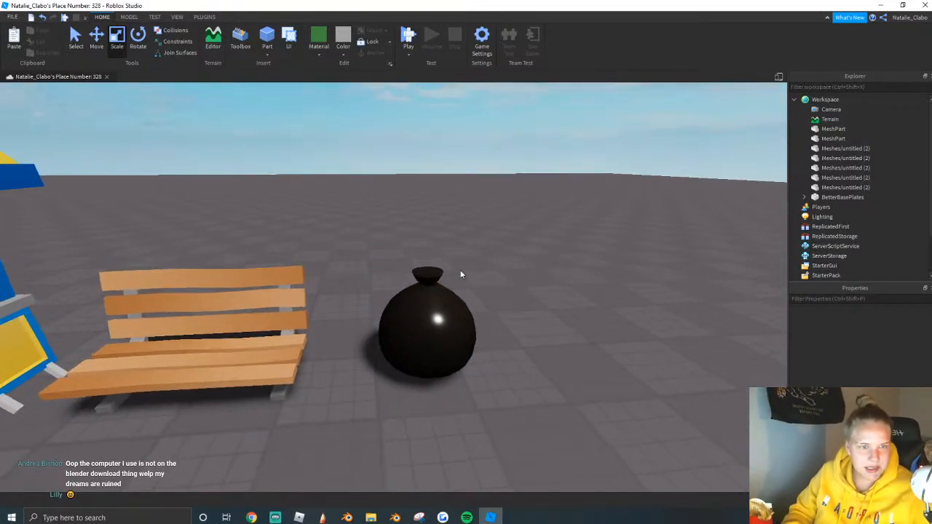
pyautogui.press('w')
pyautogui.press('a')
pyautogui.press('d')
pyautogui.press('s')
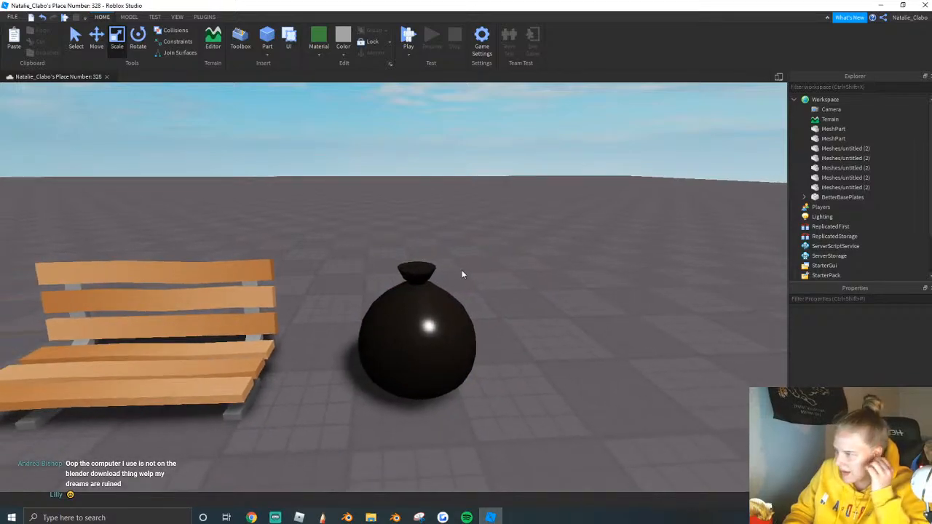
pyautogui.press('a')
pyautogui.click(467, 288)
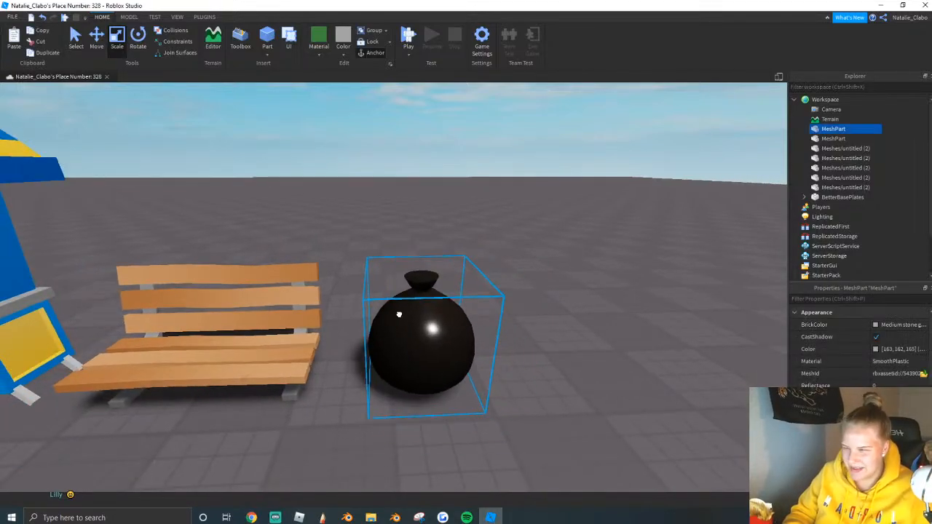
pyautogui.click(520, 292)
pyautogui.press('d')
pyautogui.moveTo(530, 298); pyautogui.dragTo(531, 298, button='right')
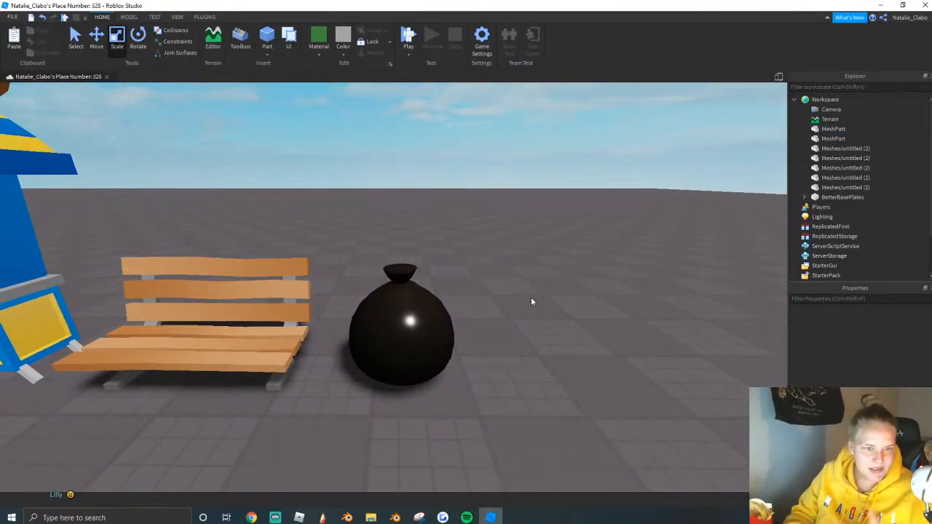
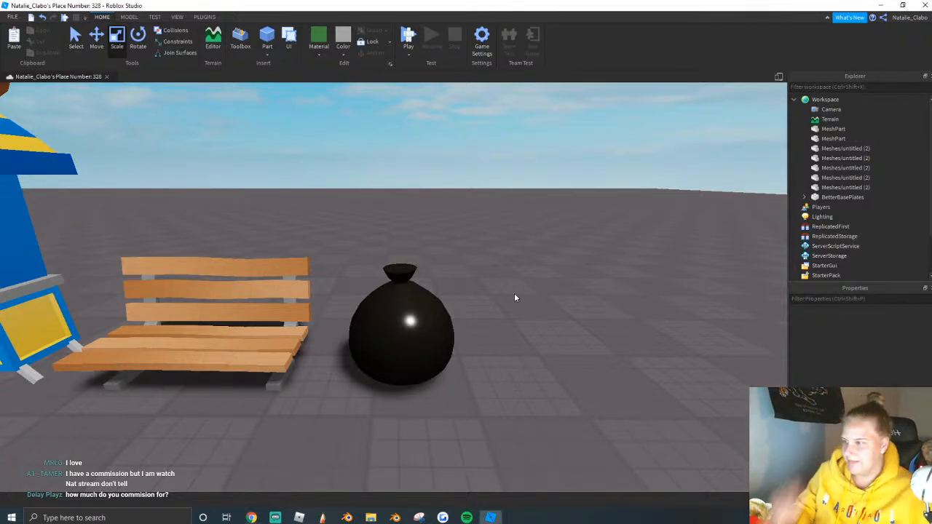
# Switch to Blender and replace the bag with a new cylinder at the origin, flattened along the Z axis.
pyautogui.click(347, 518)
pyautogui.press('Delete')
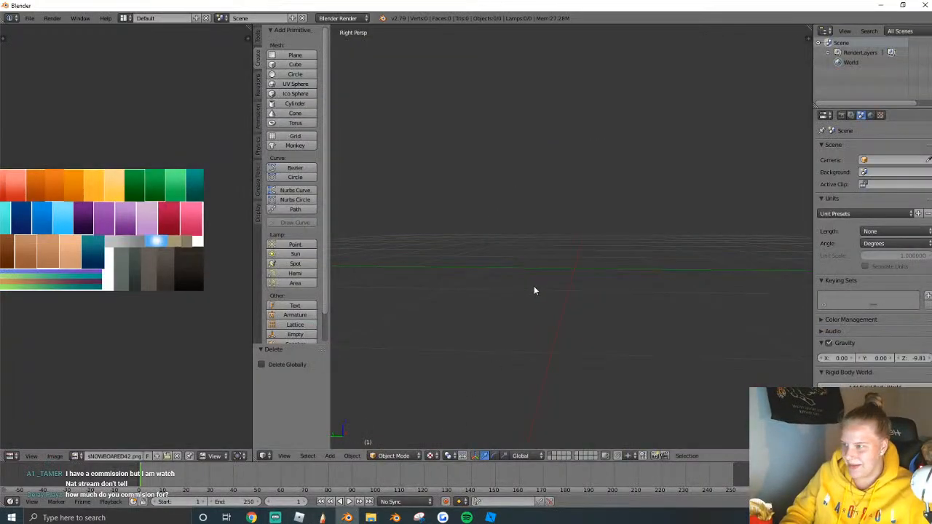
pyautogui.click(284, 103)
pyautogui.scroll(-5, 556, 262)
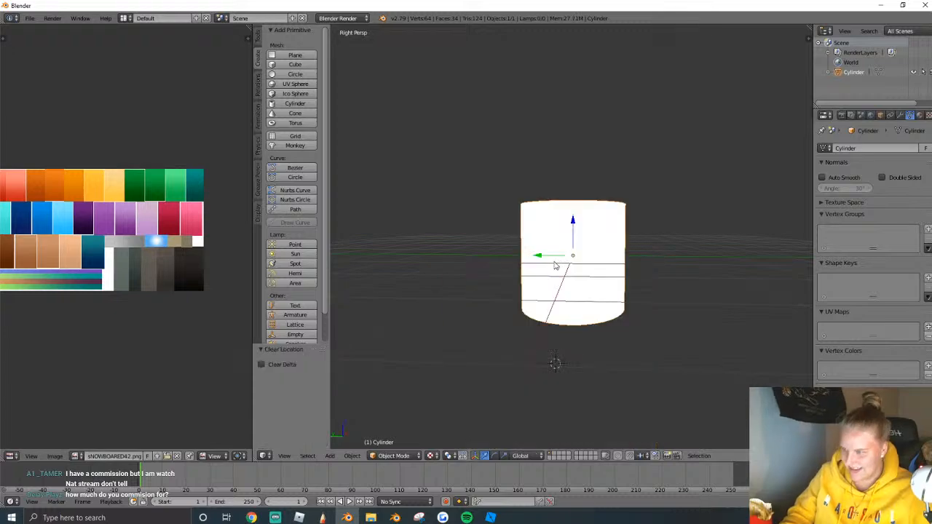
pyautogui.press('s')
pyautogui.press('z')
pyautogui.click(585, 269)
# Add three horizontal loop cuts around the cylinder's side and scale them outward by 1.104 to round it.
pyautogui.press('Tab')
pyautogui.scroll(3, 584, 269)
pyautogui.click(256, 36)
pyautogui.click(279, 234)
pyautogui.scroll(2, 624, 268)
pyautogui.click(623, 268)
pyautogui.click(624, 268)
pyautogui.press('s')
pyautogui.click(628, 269)
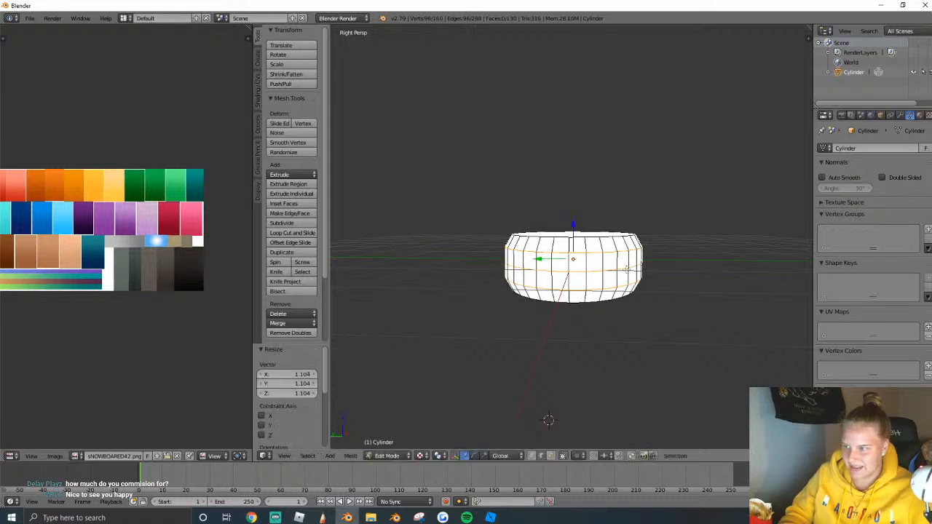
# Switch the viewport to solid shading and inset the cylinder's top and bottom faces.
pyautogui.press('Tab')
pyautogui.scroll(3, 620, 270)
pyautogui.press('Tab')
pyautogui.click(421, 456)
pyautogui.click(443, 419)
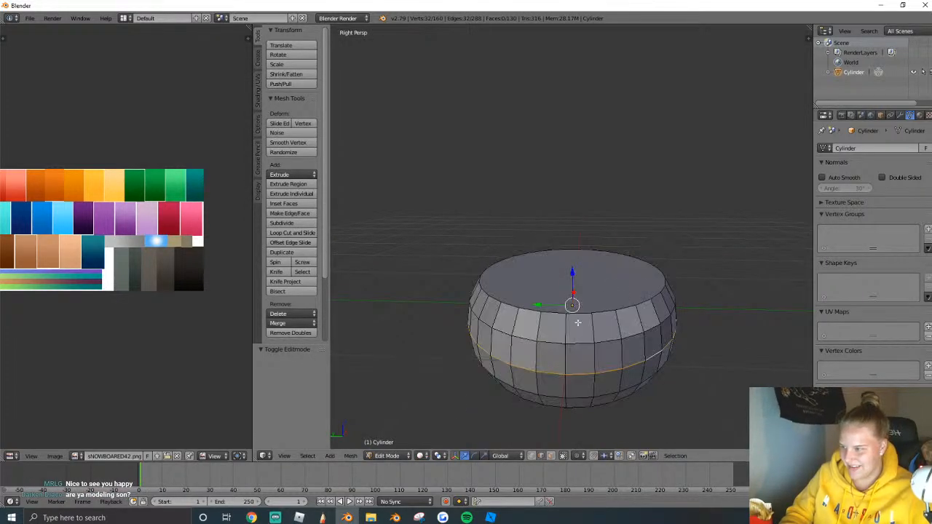
pyautogui.keyDown('alt'); pyautogui.rightClick(614, 309); pyautogui.keyUp('alt')
pyautogui.keyDown('shift'); pyautogui.moveTo(515, 378); pyautogui.dragTo(512, 259, button='middle'); pyautogui.keyUp('shift')
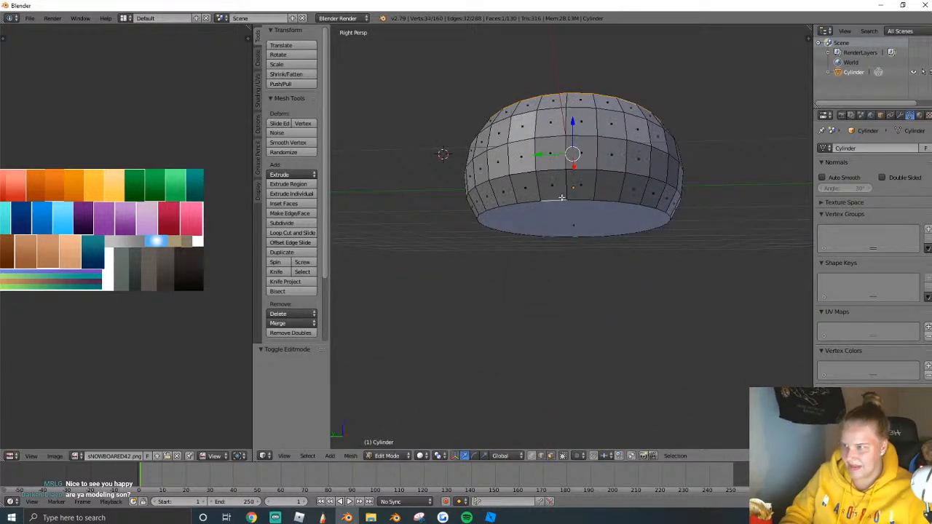
pyautogui.keyDown('alt'); pyautogui.keyDown('shift'); pyautogui.rightClick(570, 210); pyautogui.keyUp('shift'); pyautogui.keyUp('alt')
pyautogui.press('i')
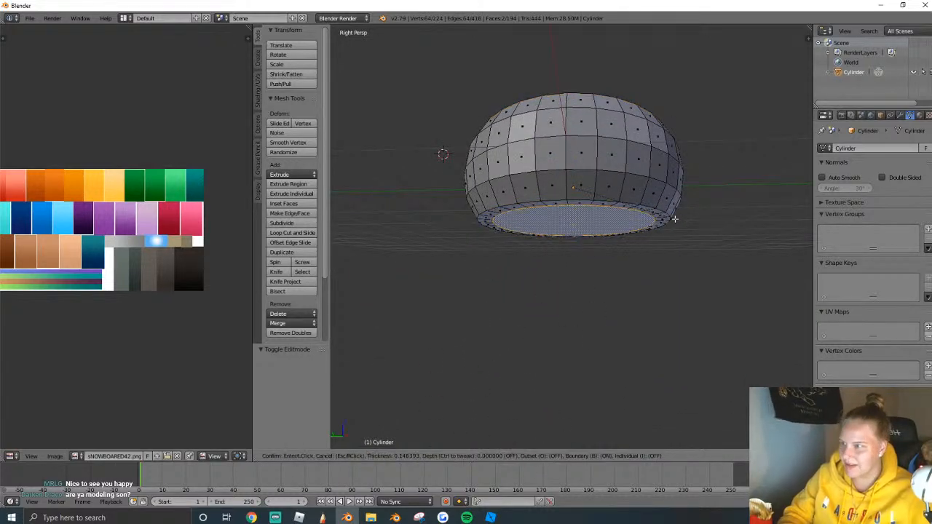
pyautogui.click(672, 216)
pyautogui.moveTo(672, 216); pyautogui.dragTo(614, 260, button='middle')
# Try to scale the inset top and bottom faces.
pyautogui.press('s')
pyautogui.click(616, 277)
pyautogui.hotkey('ctrl', 'z')
# Extrude the inset top and bottom faces in place and scale them by 0.431 along Z to sink both recesses.
pyautogui.press('e')
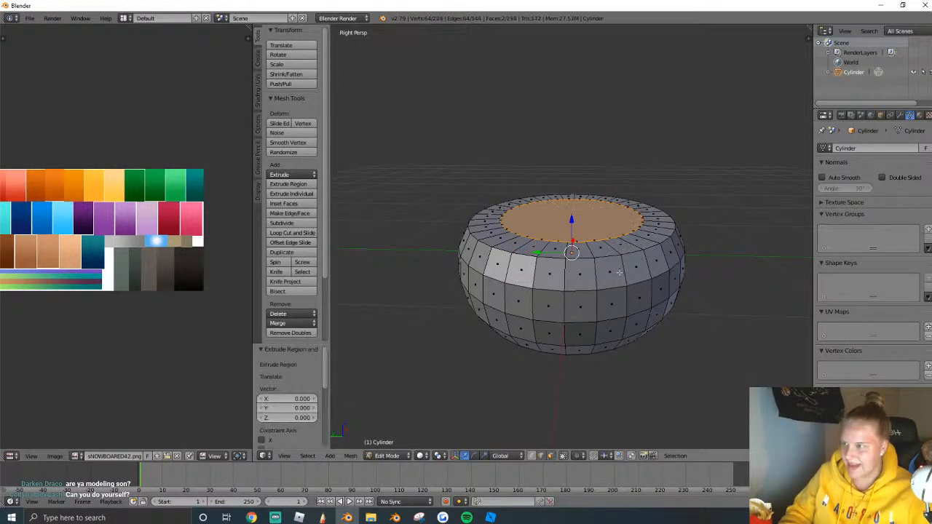
pyautogui.press('s')
pyautogui.click(593, 260)
pyautogui.press('Tab')
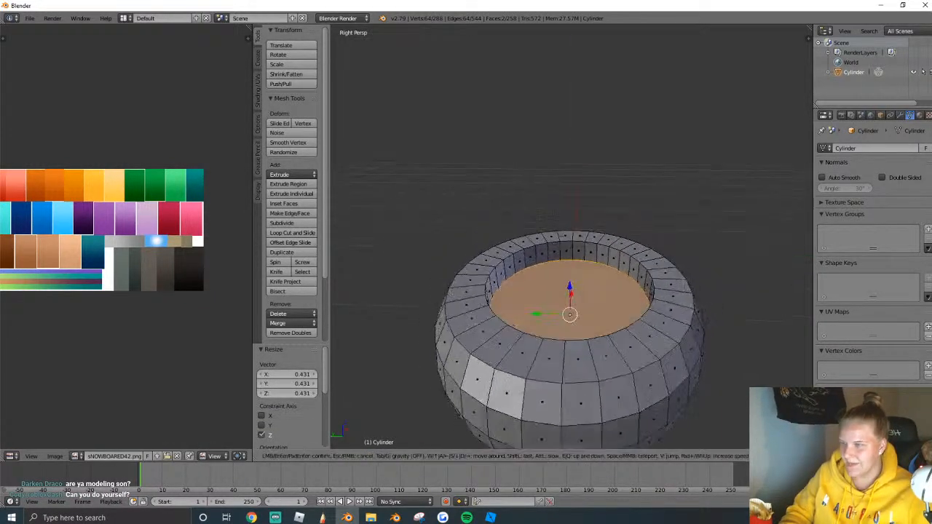
pyautogui.scroll(-5, 585, 210)
pyautogui.moveTo(586, 210); pyautogui.dragTo(566, 235, button='middle')
# Apply smooth shading to all faces of the recessed cylinder and enable Auto Smooth at 30°.
pyautogui.press('Tab')
pyautogui.press('a')
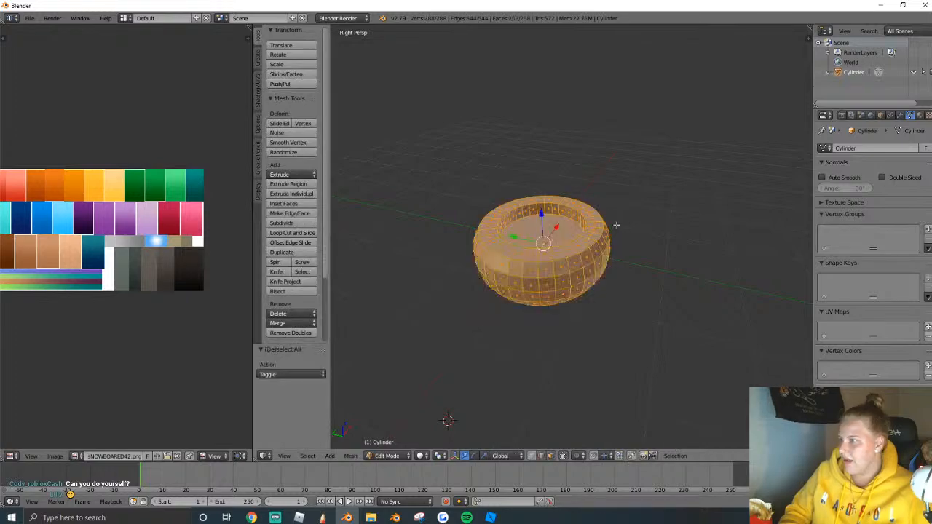
pyautogui.click(258, 89)
pyautogui.click(279, 55)
pyautogui.click(841, 177)
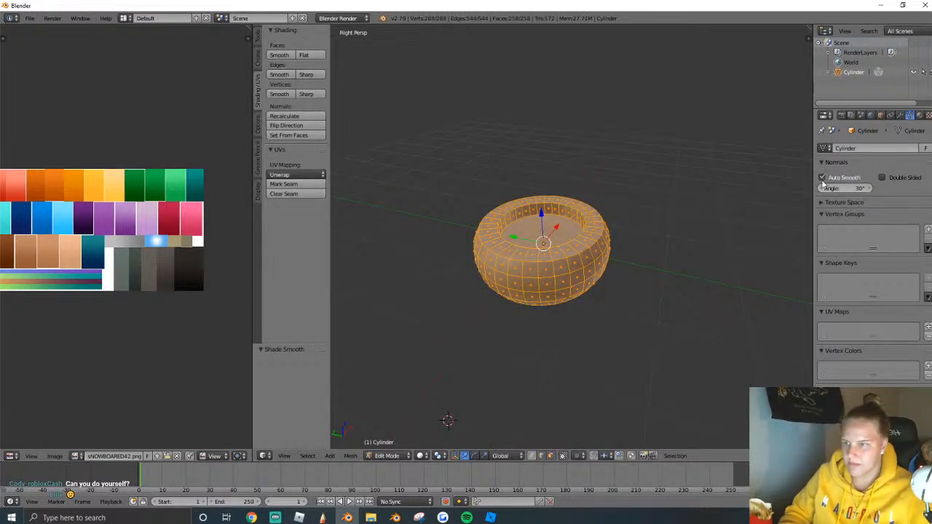
# Add a cube, centre it on the recessed cylinder, and undo a trial scaling of the cube.
pyautogui.press('Tab')
pyautogui.scroll(4, 487, 226)
pyautogui.press('a')
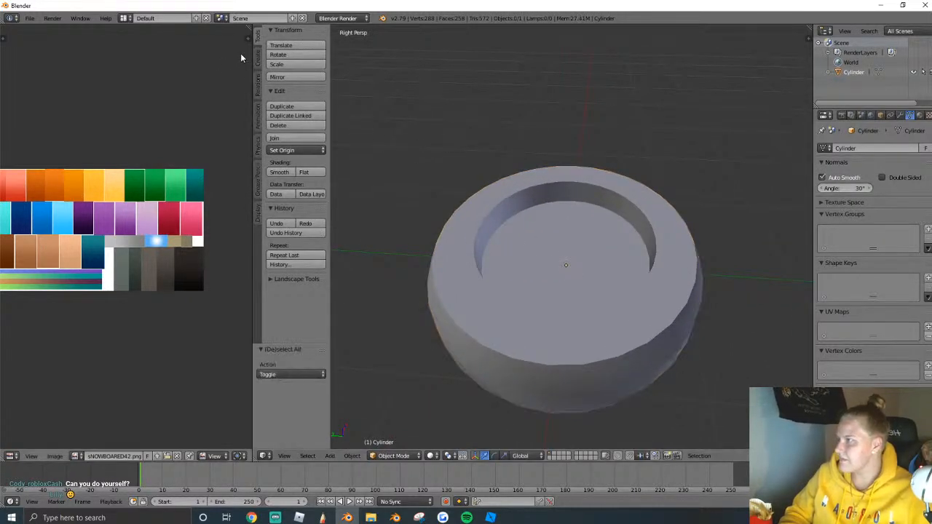
pyautogui.click(258, 58)
pyautogui.click(287, 64)
pyautogui.scroll(-3, 595, 228)
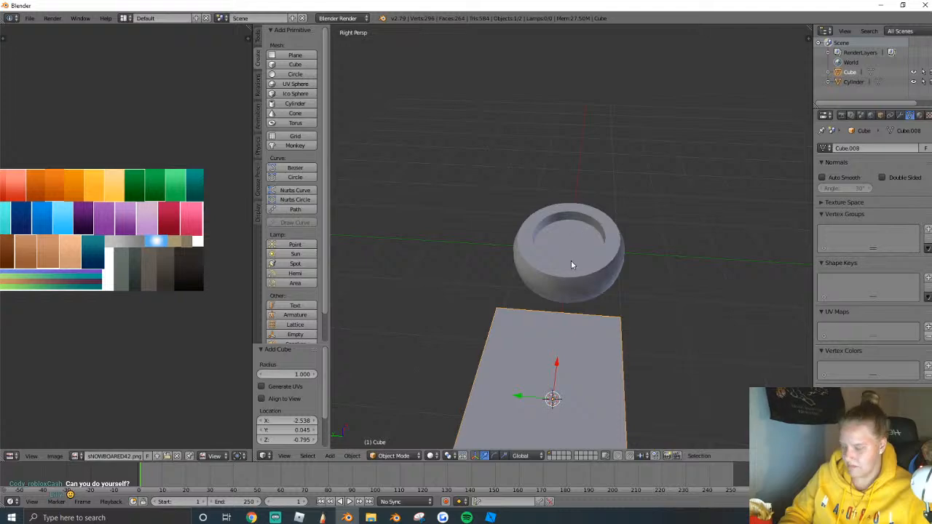
pyautogui.press('s')
pyautogui.click(576, 246)
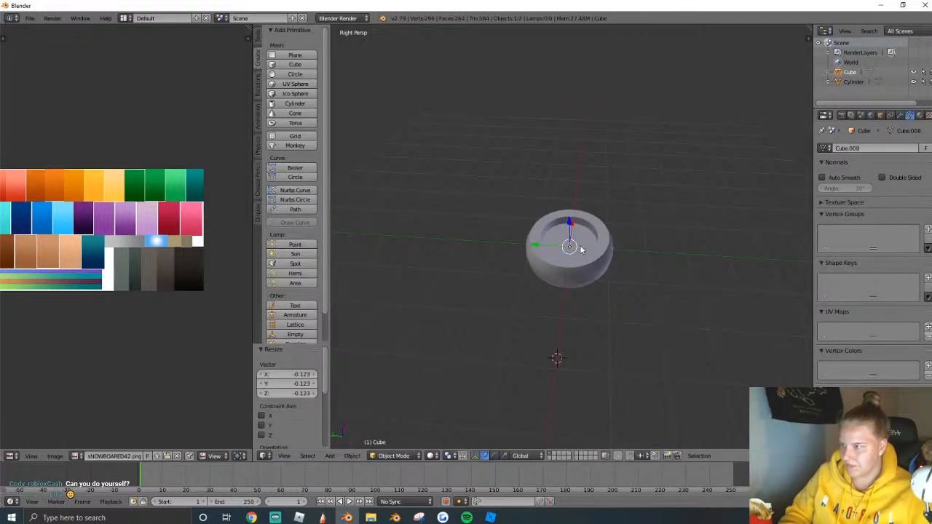
pyautogui.hotkey('ctrl', 'z')
# Raise the cube 2.348 along Z, flatten it along Z and scale it by 0.263 along Y into a bar.
pyautogui.press('g')
pyautogui.press('z')
pyautogui.click(628, 203)
pyautogui.press('s')
pyautogui.press('z')
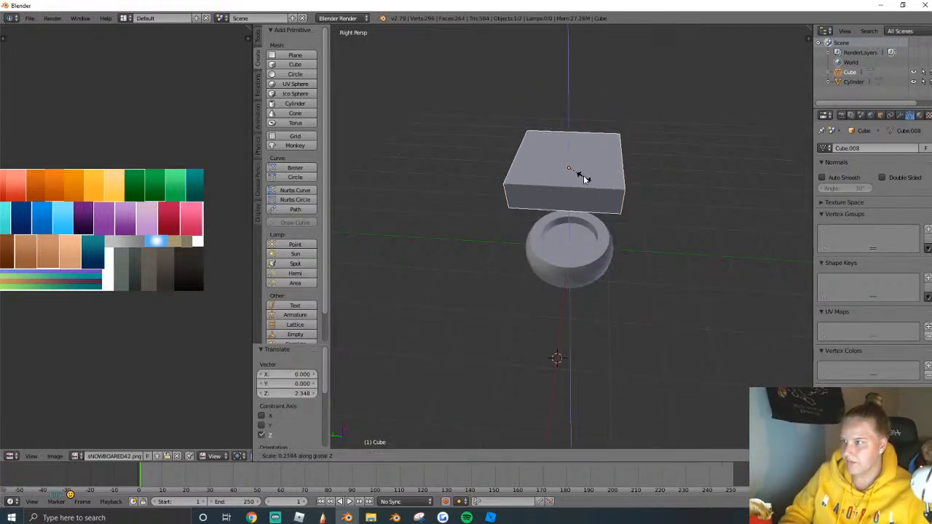
pyautogui.click(615, 183)
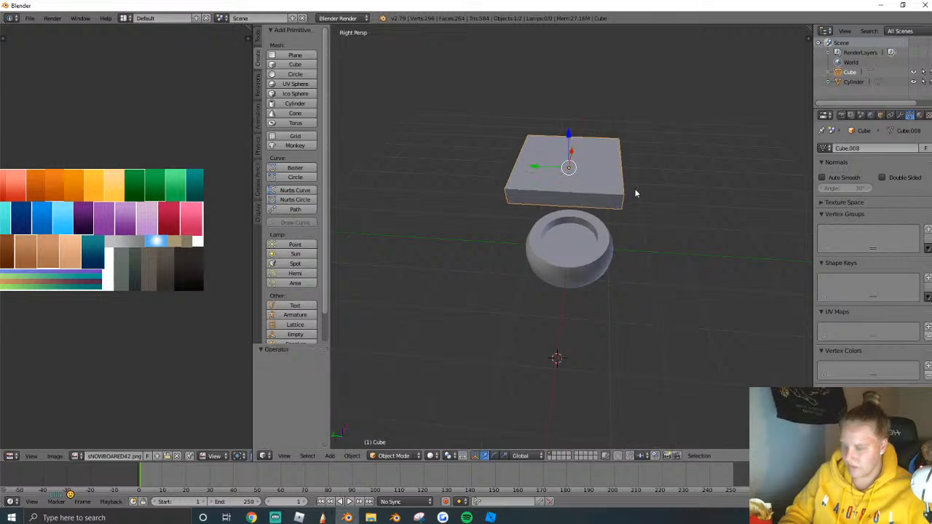
pyautogui.press('s')
pyautogui.press('y')
pyautogui.click(578, 183)
# Inset the bar's top and bottom faces by a thickness of 0.2504 and delete the inset faces.
pyautogui.scroll(4, 572, 240)
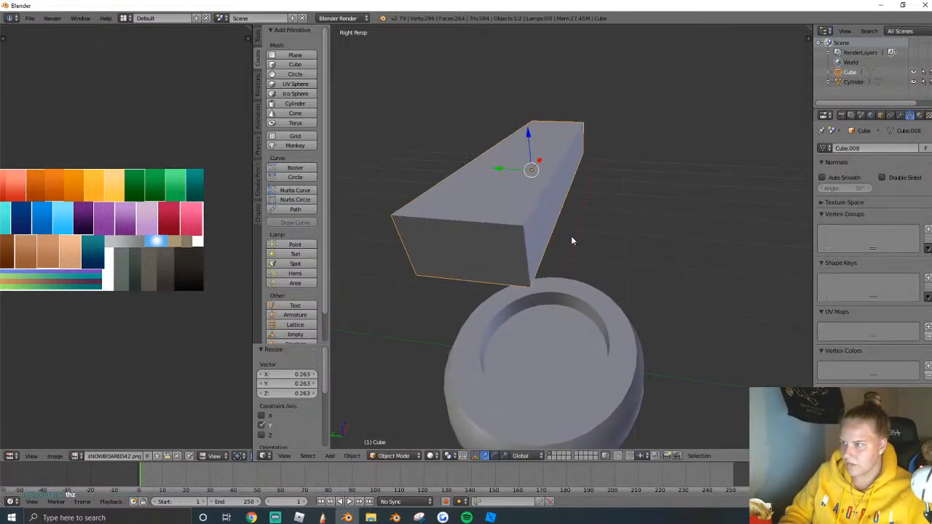
pyautogui.press('Tab')
pyautogui.press('a')
pyautogui.rightClick(507, 187)
pyautogui.press('Escape')
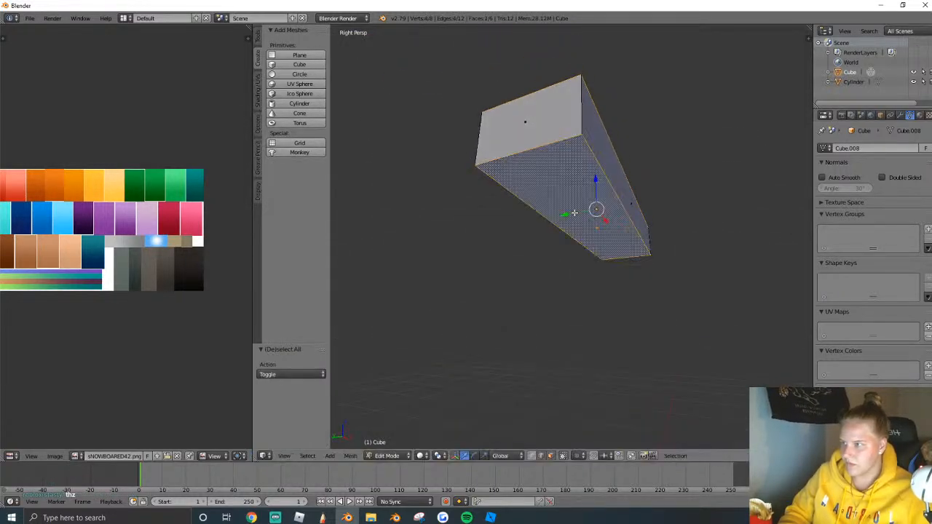
pyautogui.press('i')
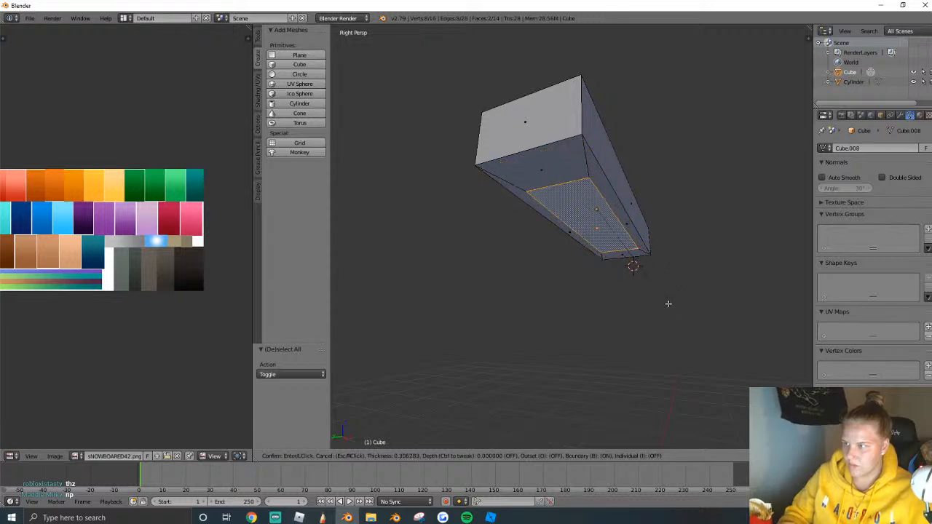
pyautogui.click(669, 306)
pyautogui.hotkey('ctrl', 'z')
pyautogui.press('i')
pyautogui.click(641, 303)
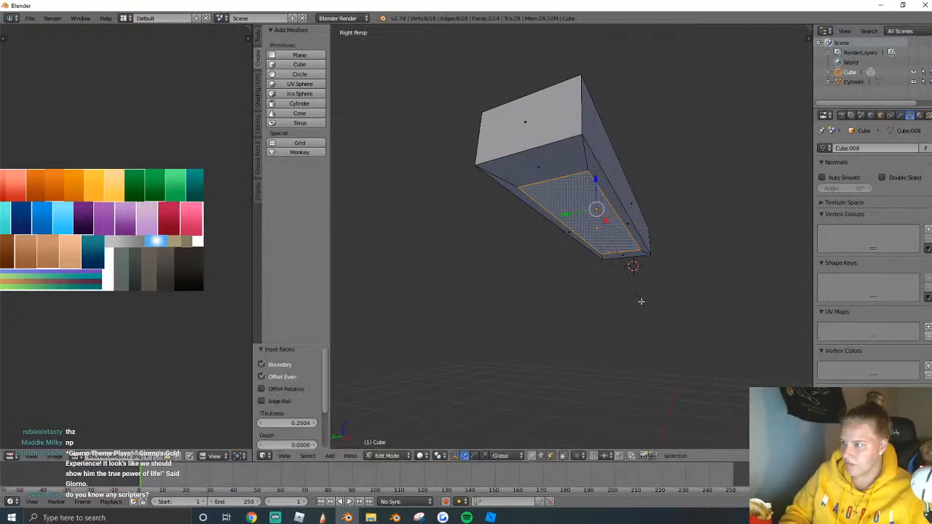
pyautogui.press('x')
pyautogui.click(609, 220)
pyautogui.moveTo(608, 219); pyautogui.dragTo(499, 474, button='middle')
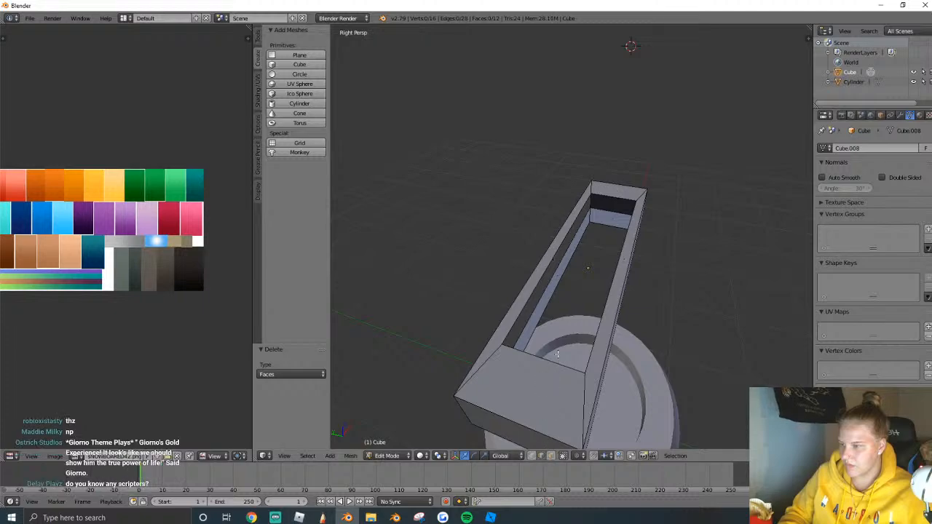
# Bridge the edge loops of the bar's top and bottom openings to form a closed hollow frame.
pyautogui.keyDown('alt'); pyautogui.rightClick(550, 287); pyautogui.keyUp('alt')
pyautogui.keyDown('alt'); pyautogui.rightClick(552, 286); pyautogui.keyUp('alt')
pyautogui.press('w')
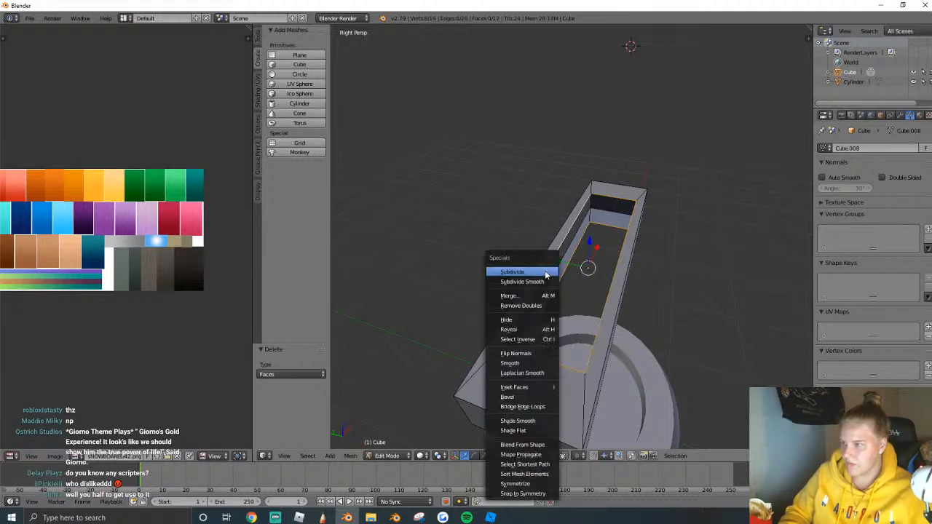
pyautogui.click(514, 406)
pyautogui.press('a')
pyautogui.press('a')
pyautogui.hotkey('shift', 'f')
pyautogui.press('Escape')
# Add a loop cut across each long side of the frame and scale the cuts outward along Y.
pyautogui.click(257, 40)
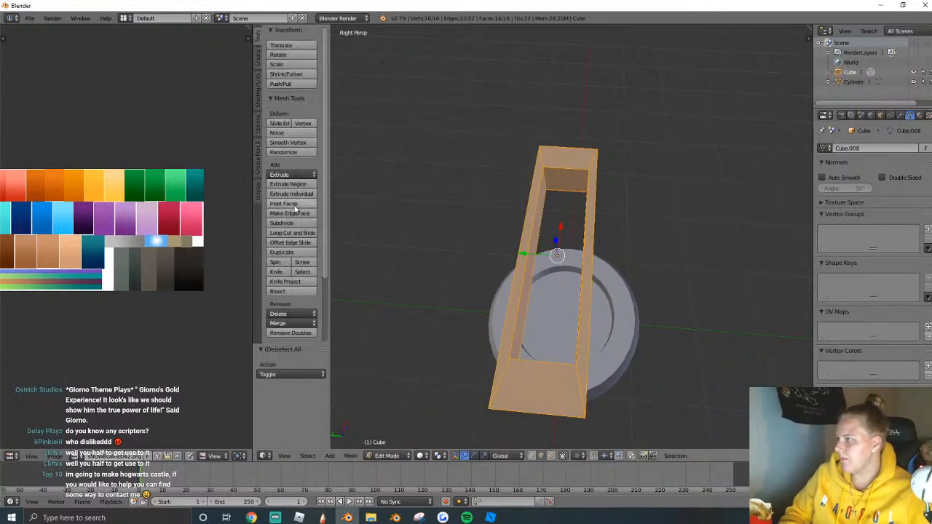
pyautogui.click(294, 234)
pyautogui.click(547, 263)
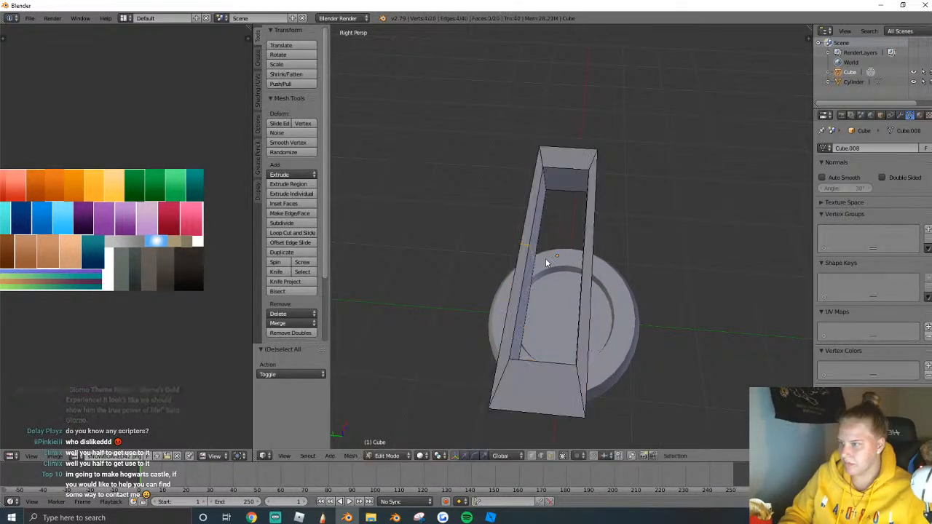
pyautogui.click(587, 259)
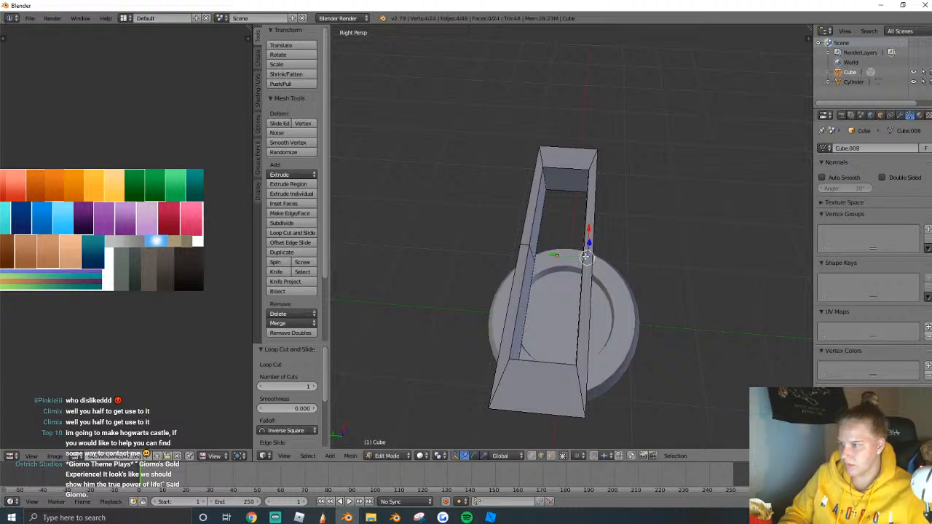
pyautogui.press('s')
pyautogui.press('x')
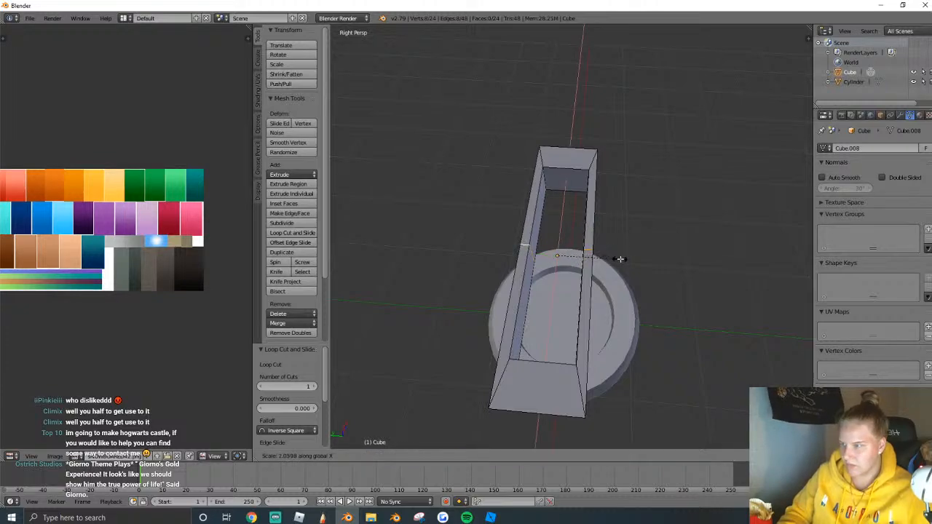
pyautogui.press('y')
pyautogui.click(668, 265)
pyautogui.moveTo(668, 265); pyautogui.dragTo(589, 249, button='middle')
# Apply smooth shading to all faces of the frame and enable Auto Smooth at 30°.
pyautogui.press('a')
pyautogui.press('a')
pyautogui.click(258, 86)
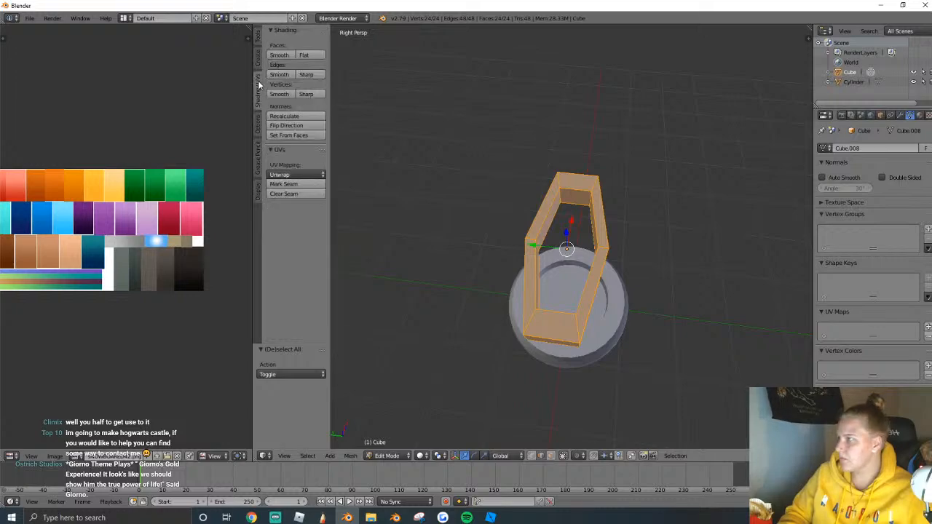
pyautogui.click(279, 55)
pyautogui.click(823, 177)
pyautogui.press('Tab')
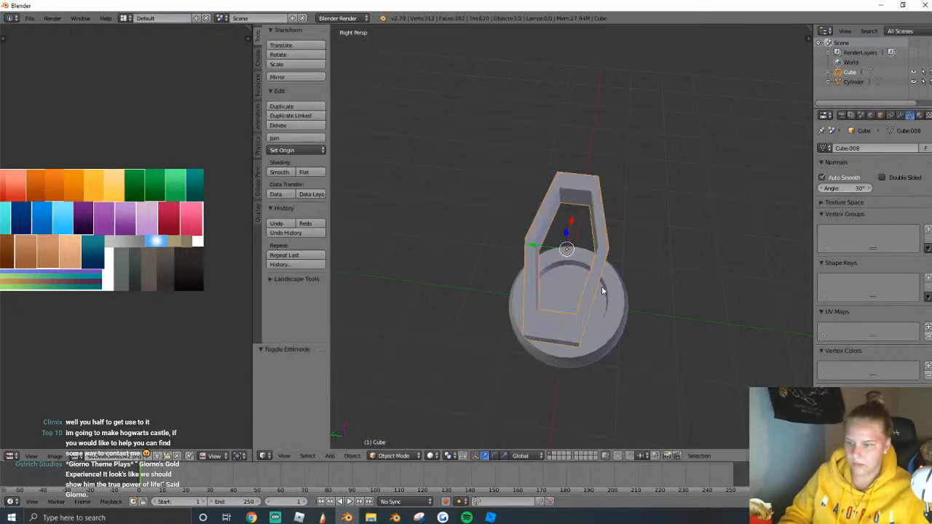
# Scale the frame to 0.226, clear its location, and raise it 0.208 along Z within the cylinder's top recess.
pyautogui.press('s')
pyautogui.click(566, 239)
pyautogui.moveTo(565, 239); pyautogui.dragTo(513, 246, button='middle')
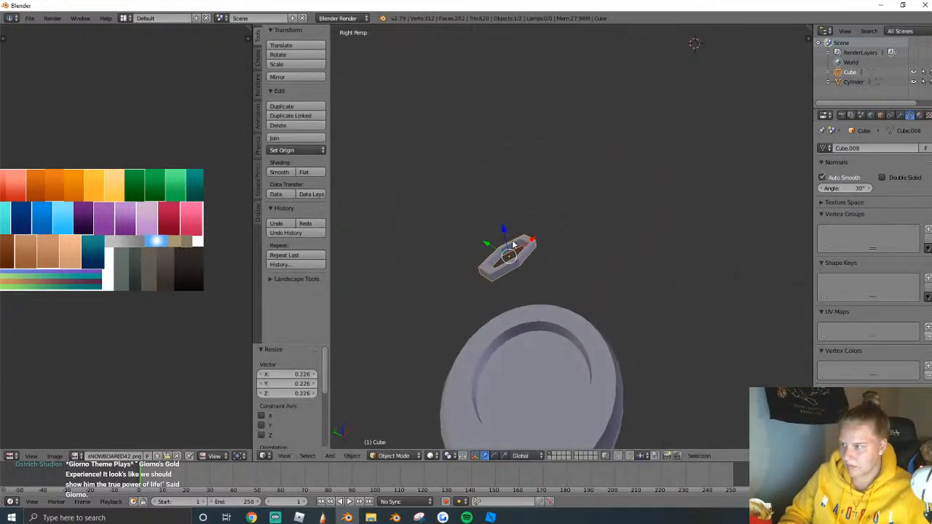
pyautogui.hotkey('alt', 'g')
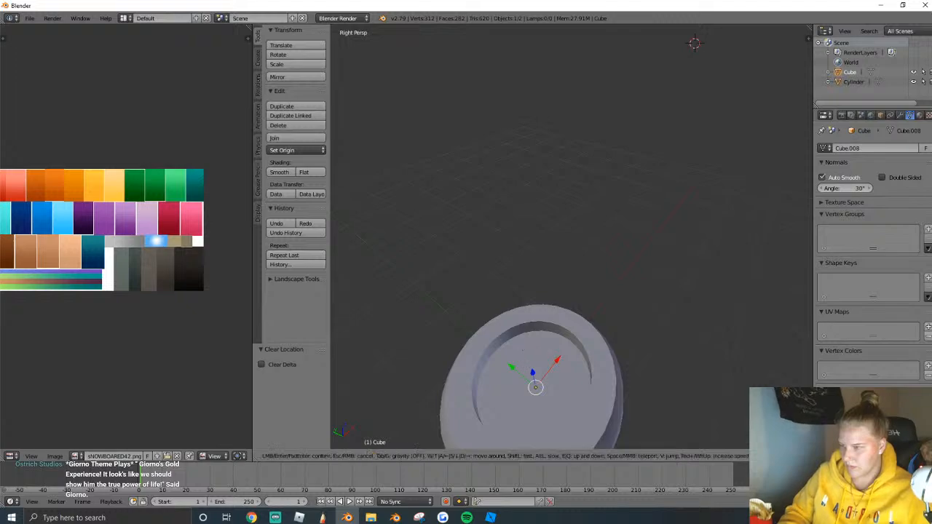
pyautogui.scroll(3, 522, 339)
pyautogui.press('g')
pyautogui.press('z')
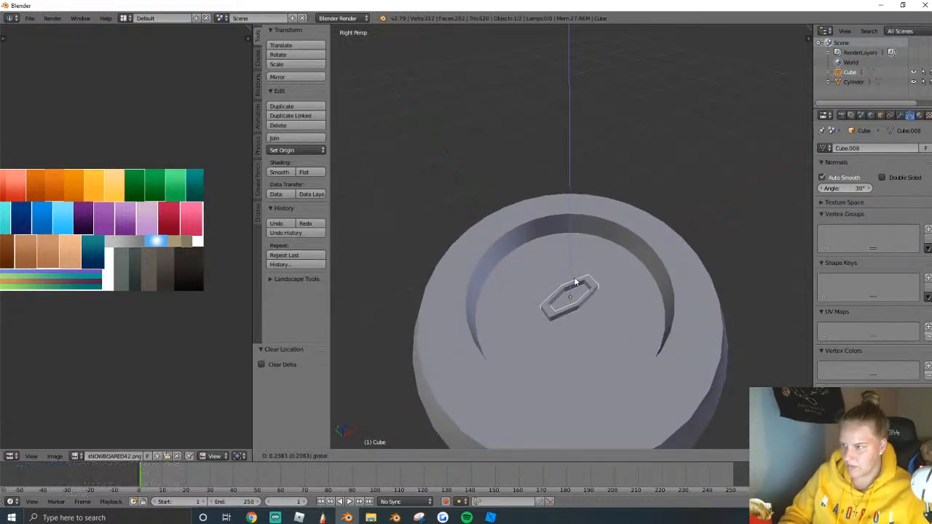
pyautogui.click(577, 281)
# Stretch the frame by 3.634 along X so it spans the recess as a spoke.
pyautogui.press('s')
pyautogui.press('y')
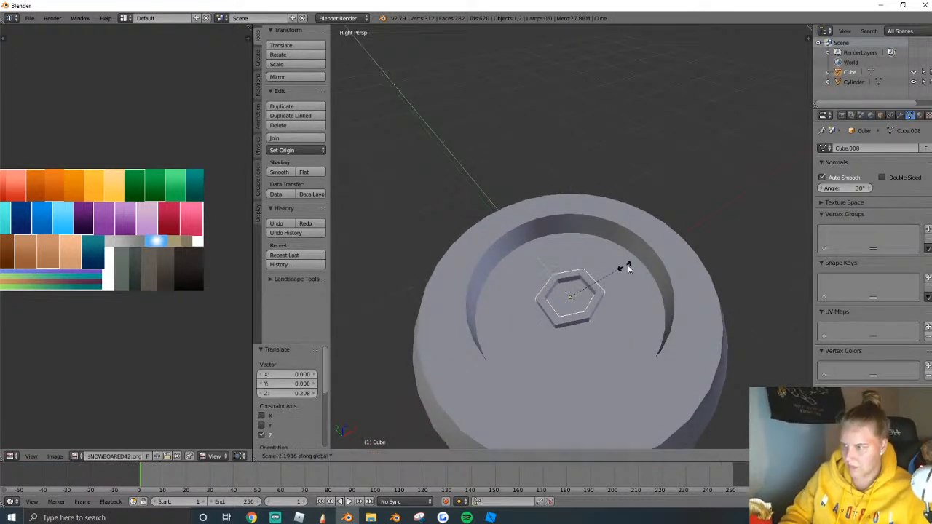
pyautogui.press('Escape')
pyautogui.press('s')
pyautogui.press('x')
pyautogui.click(731, 227)
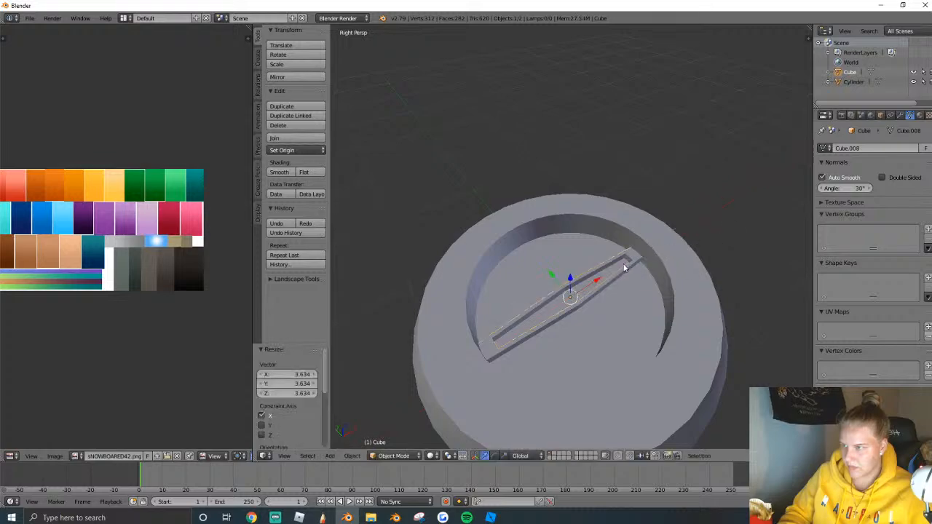
pyautogui.scroll(-3, 591, 244)
# Duplicate the spoke in place and rotate the copy 45° around Z.
pyautogui.hotkey('shift', 'd')
pyautogui.rightClick(591, 245)
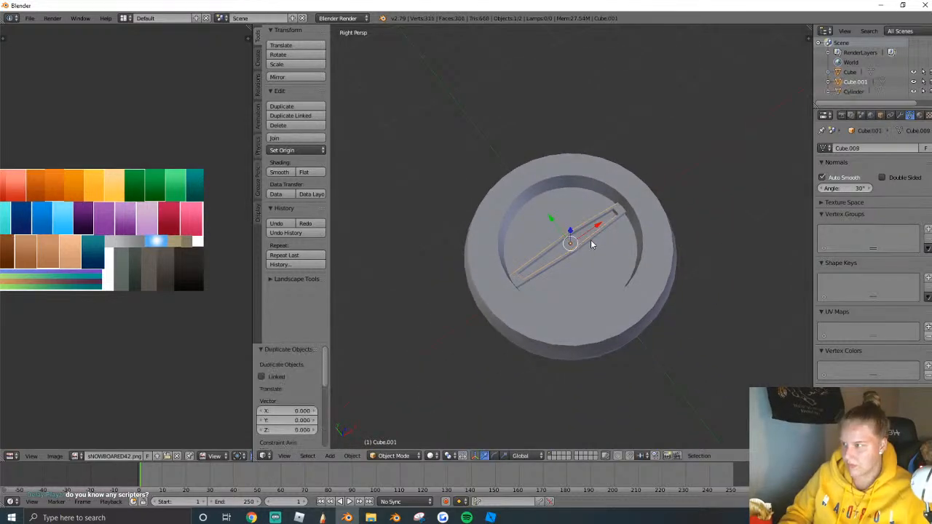
pyautogui.press('r')
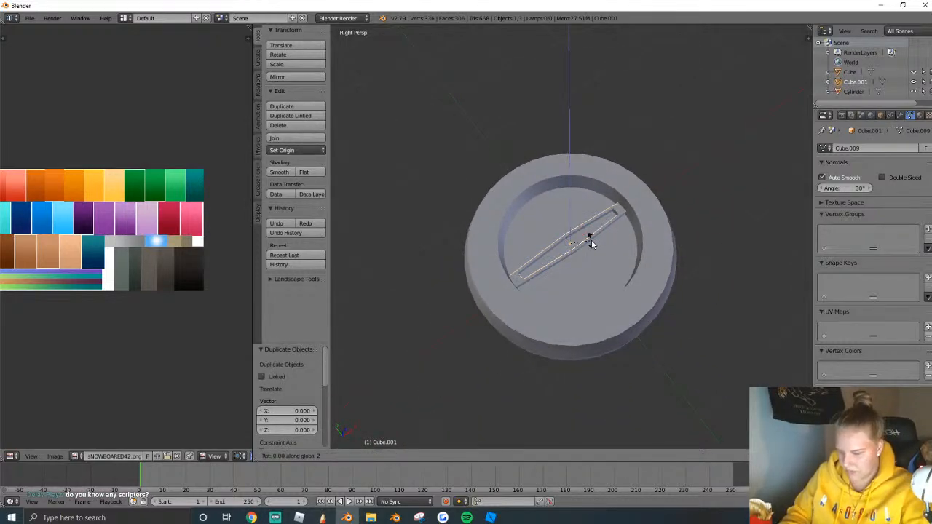
pyautogui.write('45')
pyautogui.press('Return')
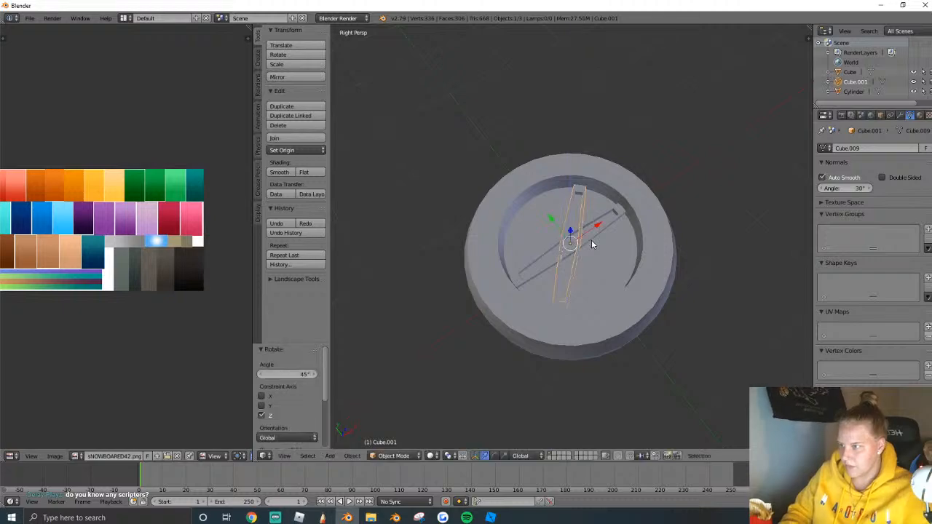
# Add two more spoke duplicates in place, rotating each a further 45° around Z to complete the wheel's spokes.
pyautogui.hotkey('shift', 'd')
pyautogui.rightClick(587, 244)
pyautogui.write('rz45')
pyautogui.press('Return')
pyautogui.hotkey('shift', 'd')
pyautogui.rightClick(587, 245)
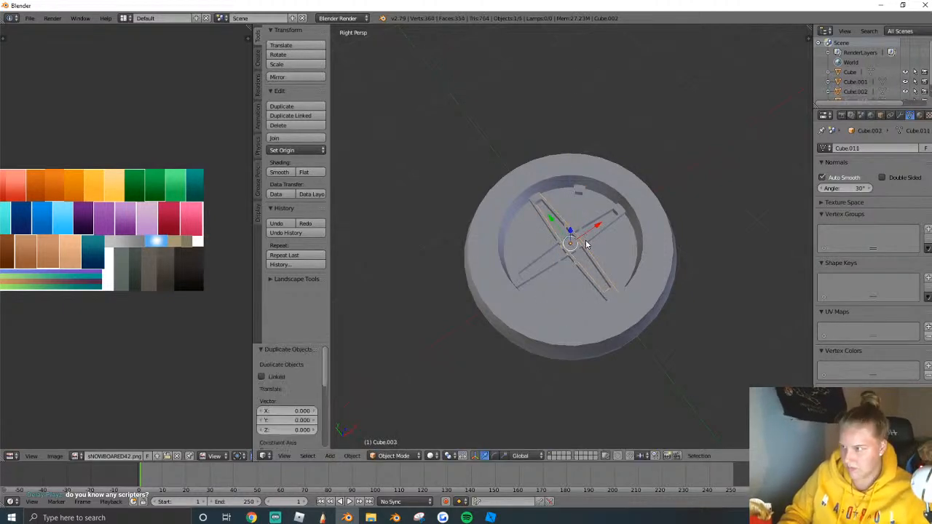
pyautogui.write('rz45')
pyautogui.press('Return')
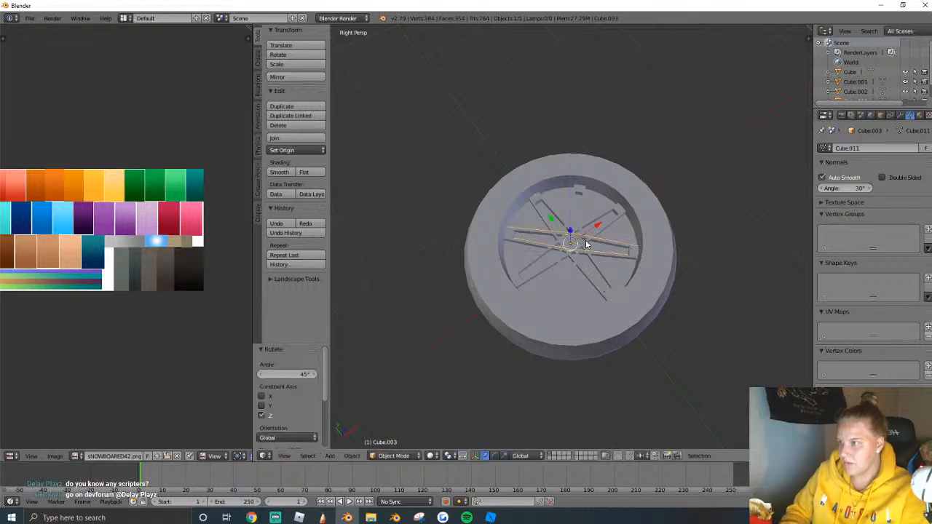
# Duplicate all four spokes in place and lower the copies along Z into the recess on the cylinder's underside.
pyautogui.press('a')
pyautogui.rightClick(581, 230)
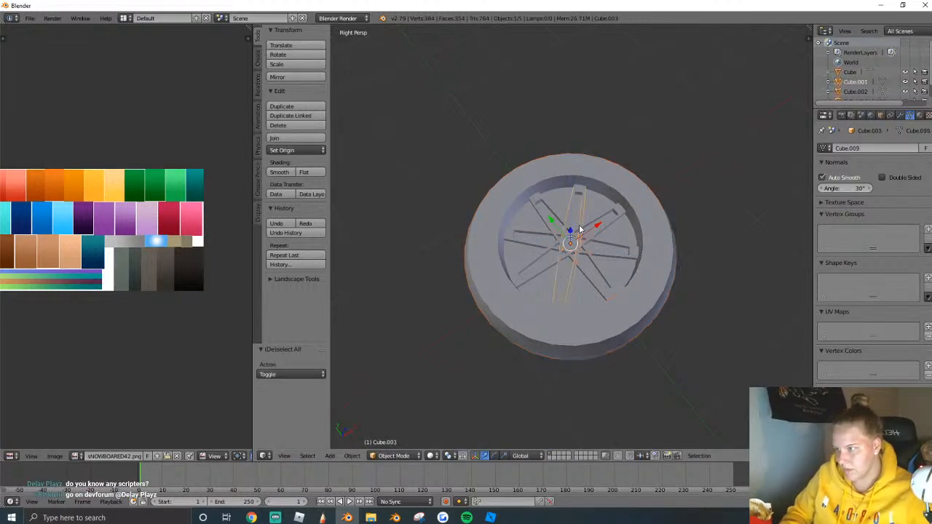
pyautogui.rightClick(594, 252)
pyautogui.keyDown('shift'); pyautogui.rightClick(596, 256); pyautogui.keyUp('shift')
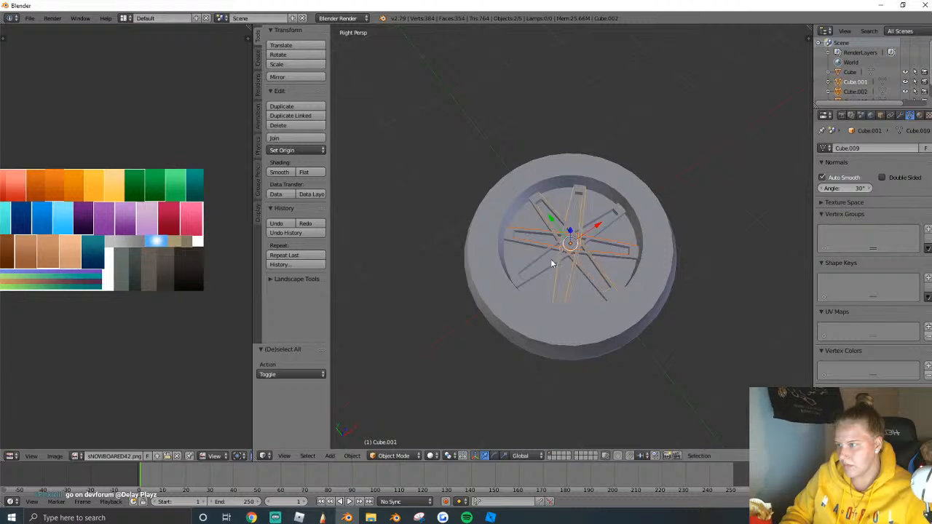
pyautogui.hotkey('shift', 'd')
pyautogui.rightClick(574, 268)
pyautogui.hotkey('shift', 'f')
pyautogui.press('w')
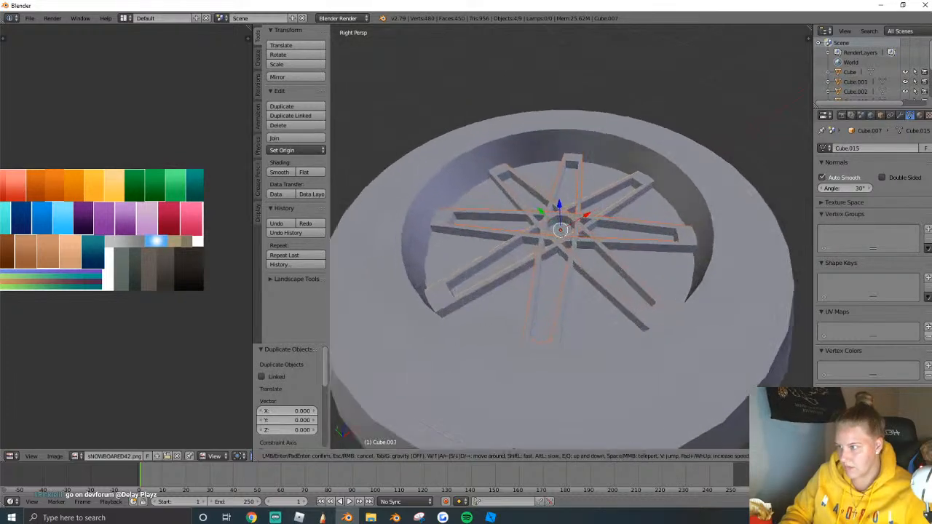
pyautogui.press('q')
pyautogui.press('w')
pyautogui.press('Return')
pyautogui.press('g')
pyautogui.press('z')
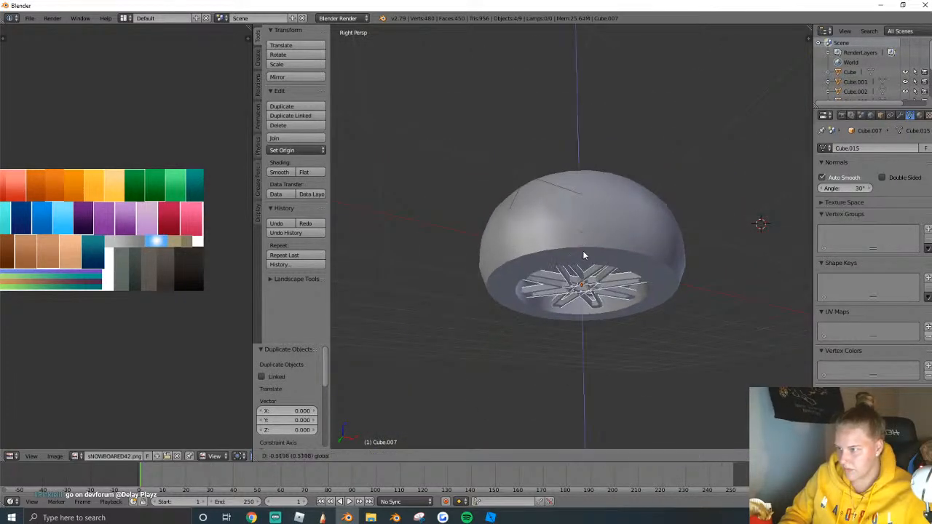
pyautogui.click(588, 243)
# Select every spoke with the cylinder as the active object and join them into one wheel mesh.
pyautogui.press('a')
pyautogui.press('a')
pyautogui.press('w')
pyautogui.rightClick(668, 285)
pyautogui.hotkey('shift', 'f')
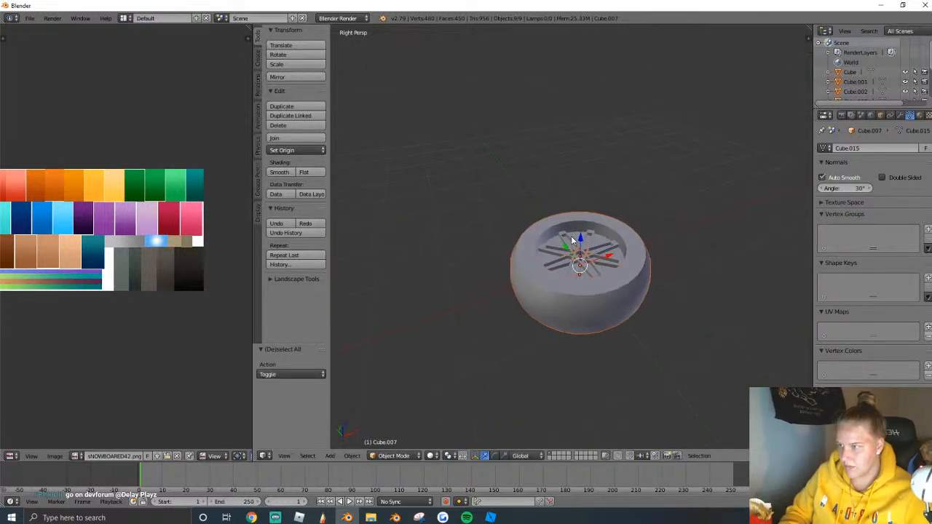
pyautogui.click(572, 236)
pyautogui.press('w')
pyautogui.rightClick(614, 242)
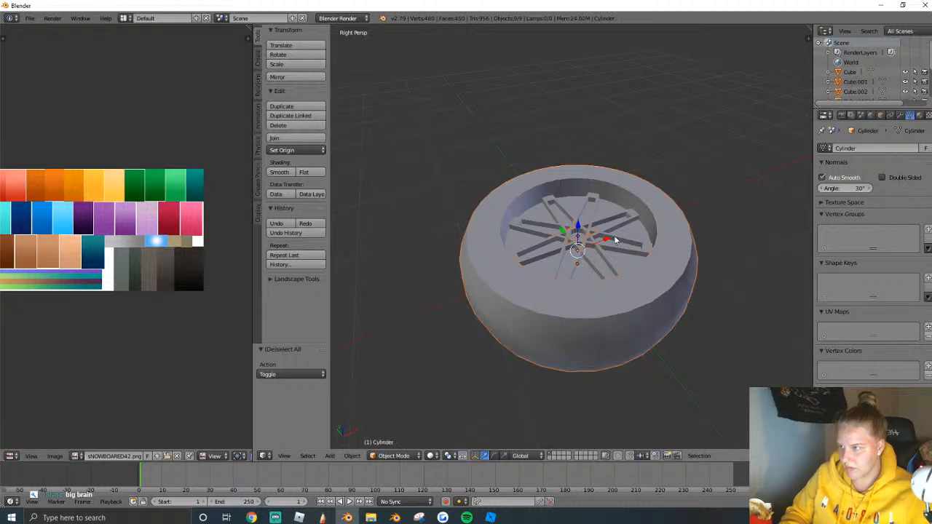
pyautogui.press('w')
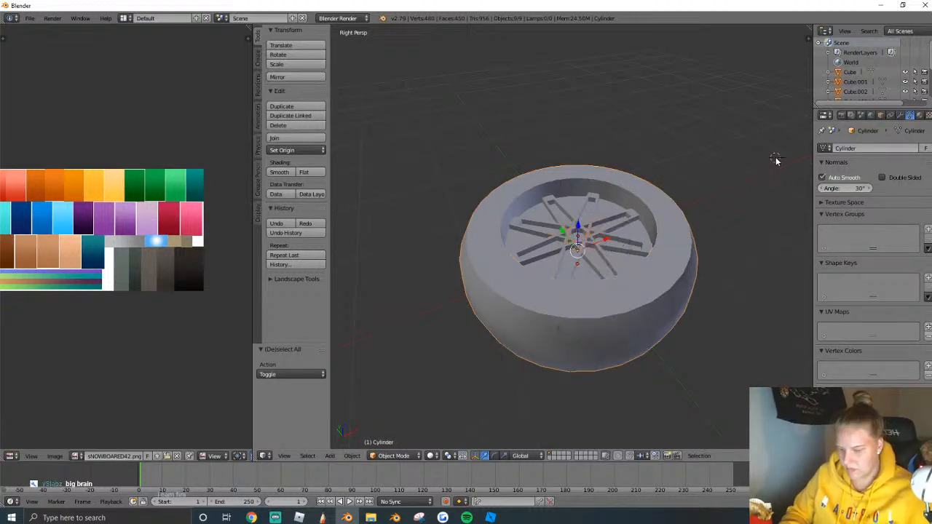
pyautogui.hotkey('ctrl', 'j')
pyautogui.moveTo(577, 229); pyautogui.dragTo(564, 383)
pyautogui.hotkey('ctrl', 'z')
pyautogui.hotkey('shift', 'f')
pyautogui.press('s')
pyautogui.press('e')
pyautogui.click(572, 239)
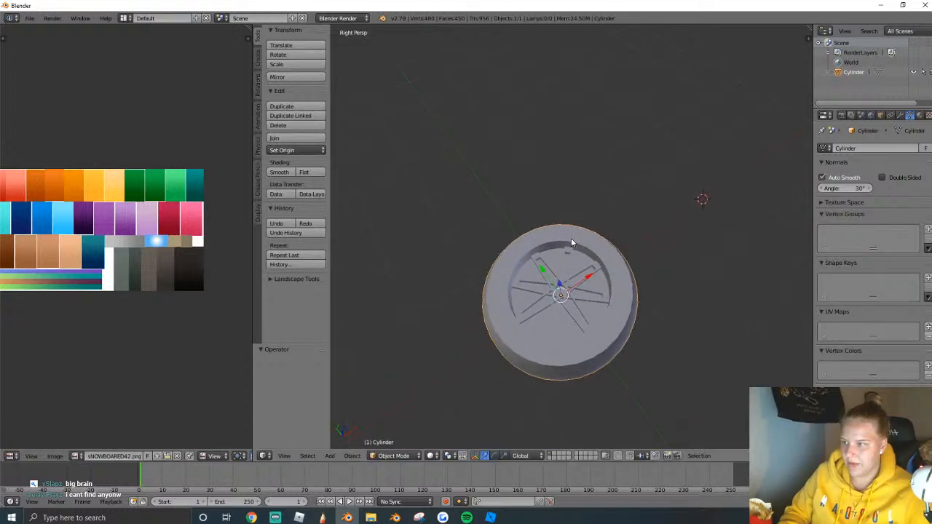
# Select the whole wheel mesh and UV-unwrap it with Project From View from the top orthographic view.
pyautogui.press('Tab')
pyautogui.press('a')
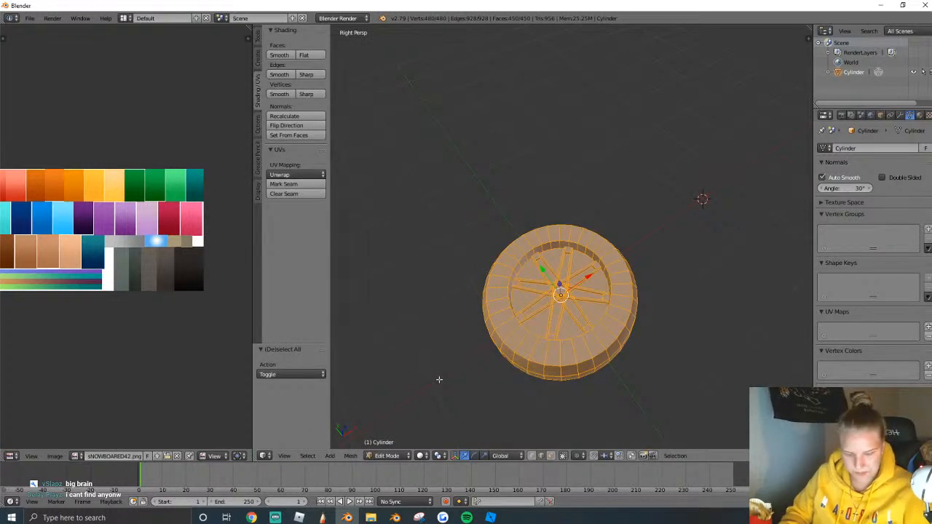
pyautogui.press('KP_5')
pyautogui.press('KP_2')
pyautogui.press('KP_6')
pyautogui.press('KP_5')
pyautogui.press('KP_5')
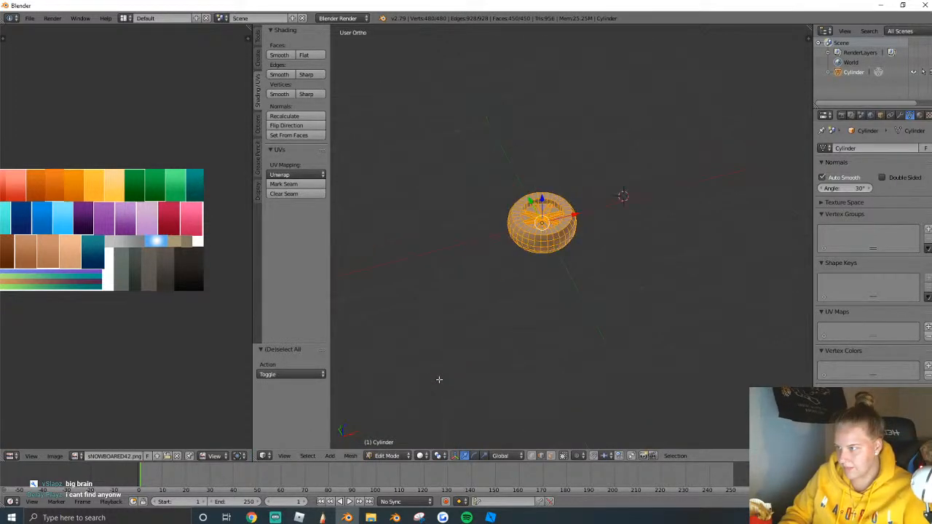
pyautogui.click(284, 456)
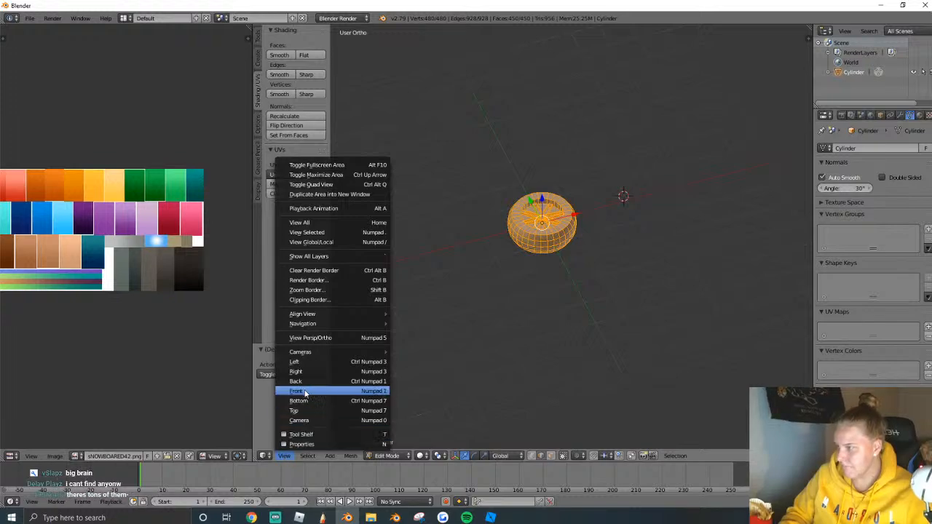
pyautogui.click(293, 413)
pyautogui.scroll(1, 485, 280)
pyautogui.keyDown('shift'); pyautogui.moveTo(463, 347); pyautogui.dragTo(580, 229, button='middle'); pyautogui.keyUp('shift')
pyautogui.scroll(4, 637, 197)
pyautogui.keyDown('shift'); pyautogui.moveTo(667, 172); pyautogui.dragTo(609, 280, button='middle'); pyautogui.keyUp('shift')
pyautogui.press('u')
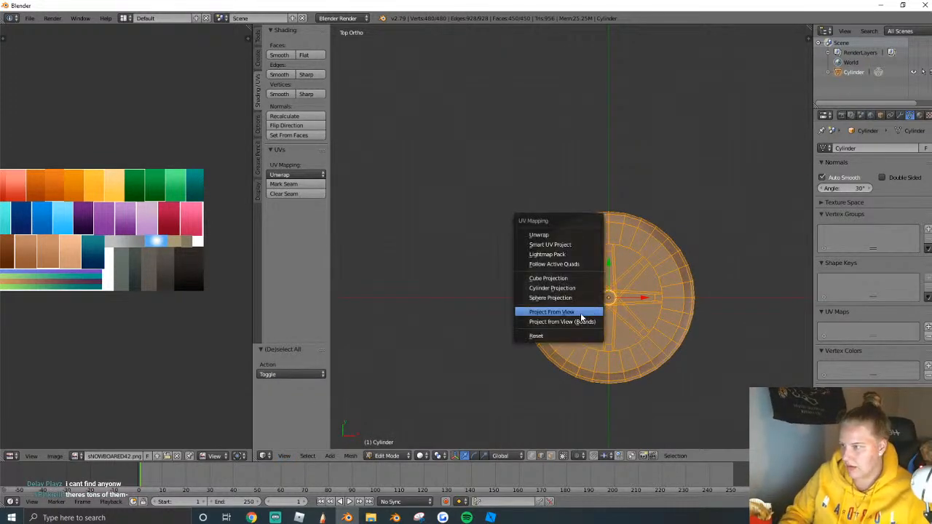
pyautogui.click(583, 318)
# Scale down and narrow the wheel's UVs and position them inside the near-black swatch of the palette image.
pyautogui.press('g')
pyautogui.click(240, 271)
pyautogui.press('s')
pyautogui.click(208, 264)
pyautogui.press('g')
pyautogui.click(215, 271)
pyautogui.press('s')
pyautogui.press('x')
pyautogui.click(207, 280)
pyautogui.press('s')
pyautogui.press('y')
pyautogui.click(213, 294)
pyautogui.press('g')
pyautogui.click(203, 275)
pyautogui.press('s')
pyautogui.click(208, 276)
pyautogui.press('g')
pyautogui.click(212, 274)
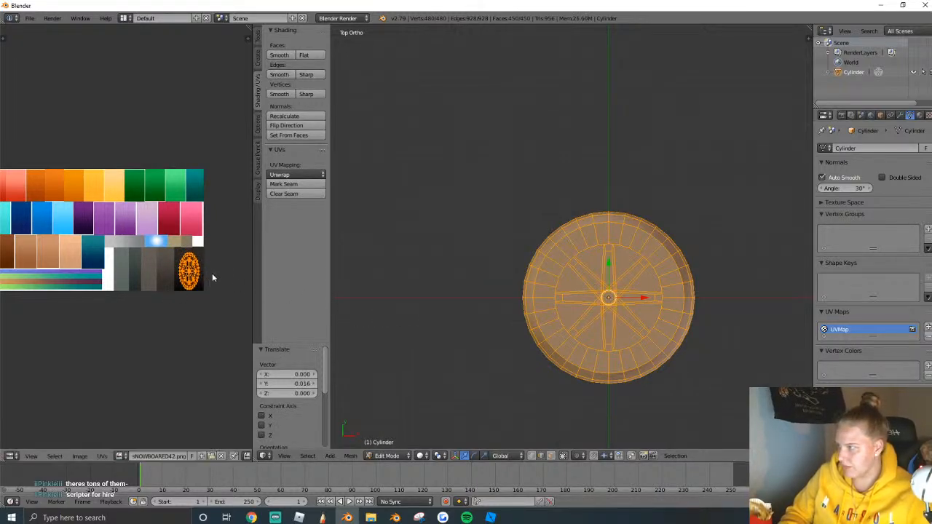
# Select the recess floor faces on both sides of the wheel, shrink their UVs and move them onto the grey gradient swatch.
pyautogui.rightClick(616, 329)
pyautogui.rightClick(631, 341)
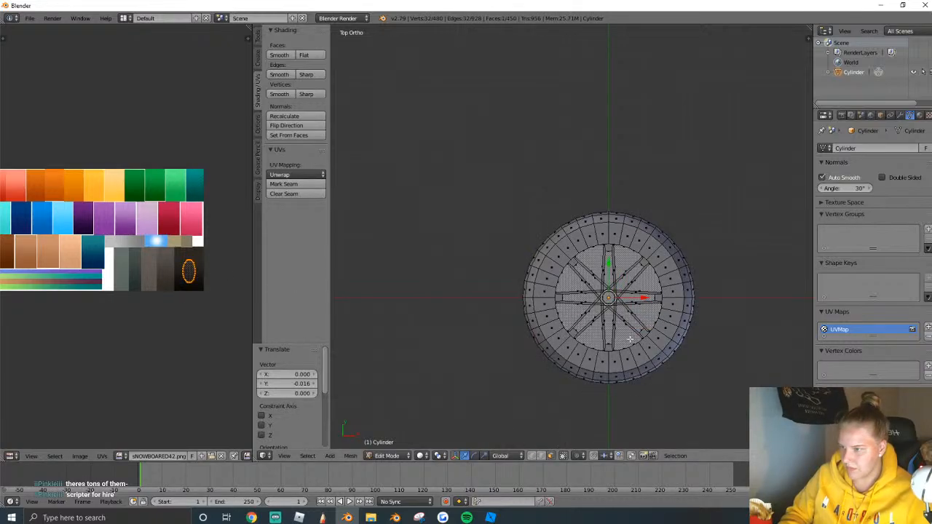
pyautogui.hotkey('shift', 'f')
pyautogui.press('s')
pyautogui.click(573, 236)
pyautogui.moveTo(572, 236)
pyautogui.mouseDown(button='middle')
pyautogui.moveTo(579, 182)
pyautogui.moveTo(572, 236)
pyautogui.mouseUp(button='middle')
pyautogui.press('g')
pyautogui.click(175, 254)
pyautogui.press('s')
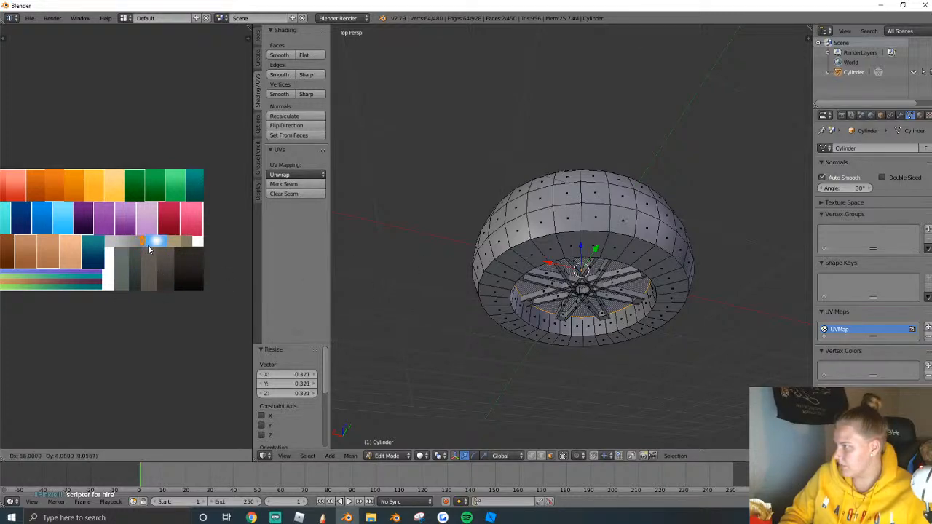
pyautogui.click(149, 249)
# Switch the viewport to textured shading and check the wheel's colours in Object Mode.
pyautogui.click(420, 456)
pyautogui.click(437, 433)
pyautogui.hotkey('shift', 'f')
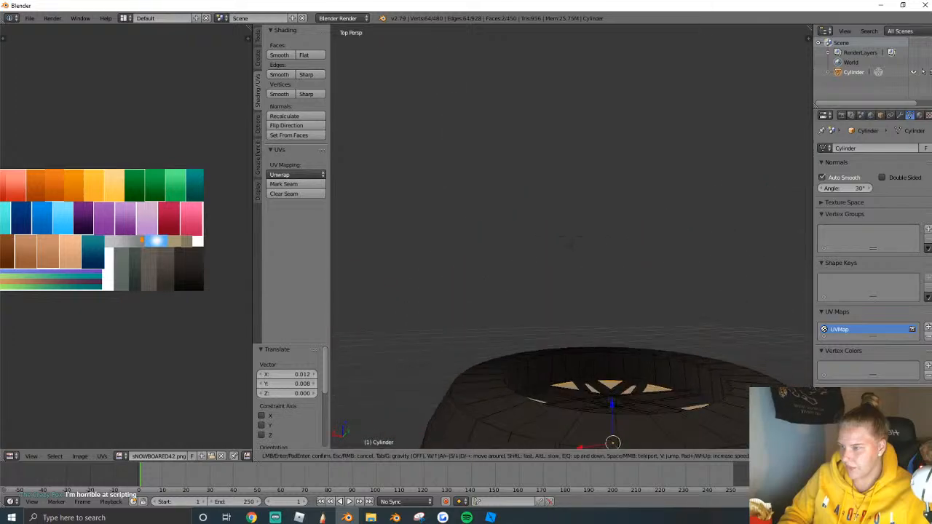
pyautogui.press('Escape')
pyautogui.press('Tab')
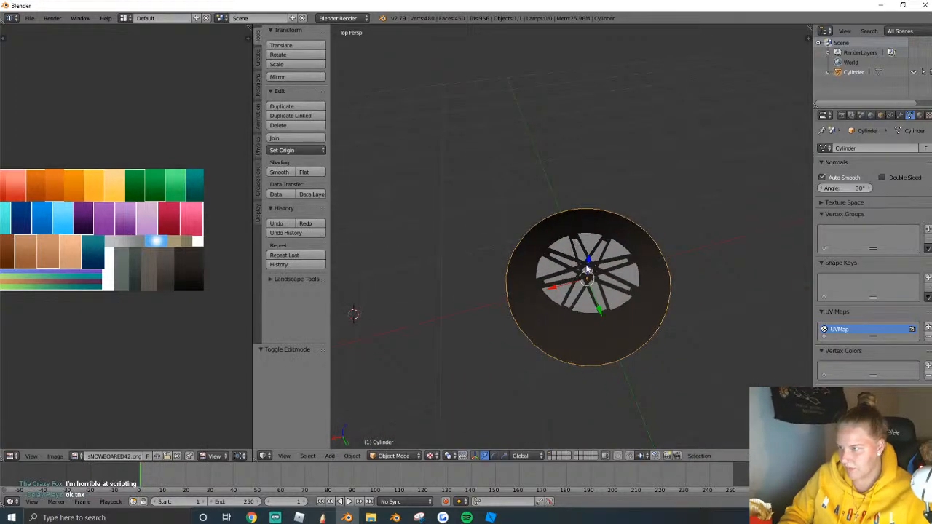
pyautogui.scroll(2, 589, 270)
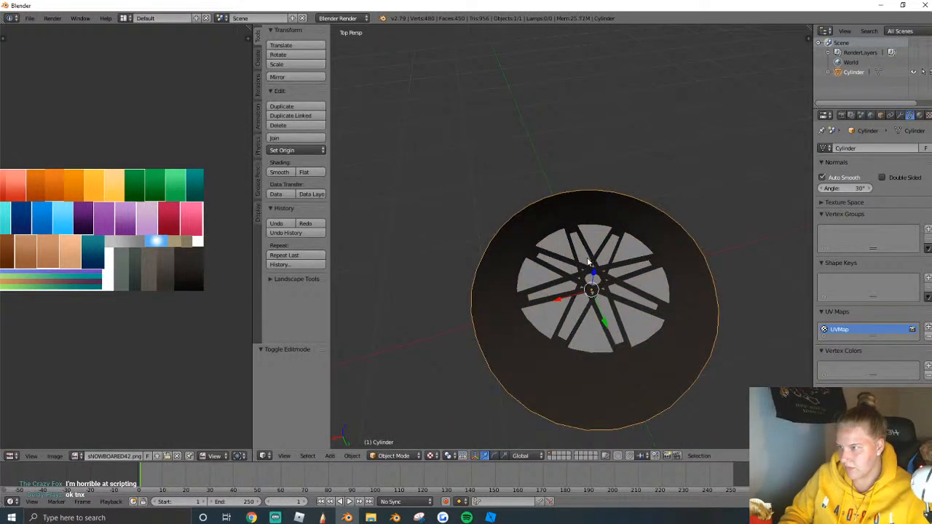
pyautogui.press('Tab')
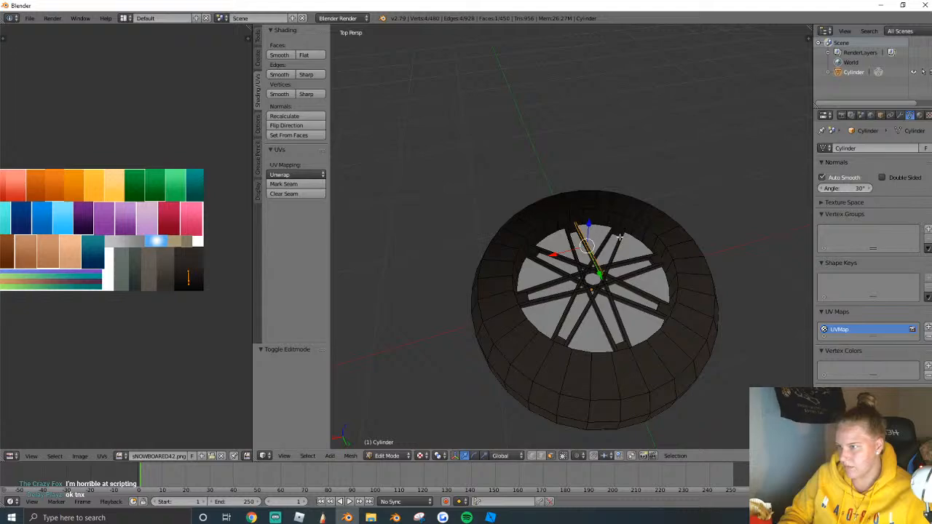
pyautogui.press('Tab')
pyautogui.scroll(-2, 583, 241)
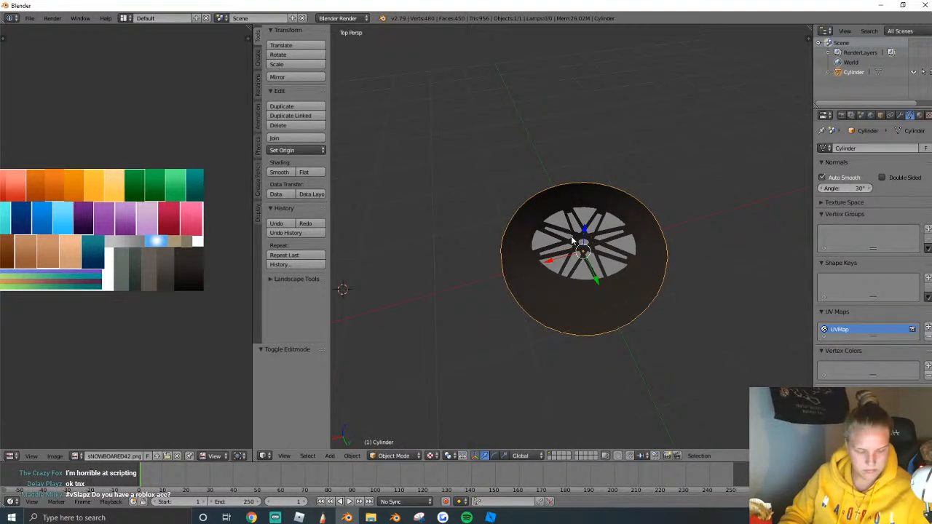
pyautogui.hotkey('shift', 'f')
pyautogui.press('s')
pyautogui.click(572, 240)
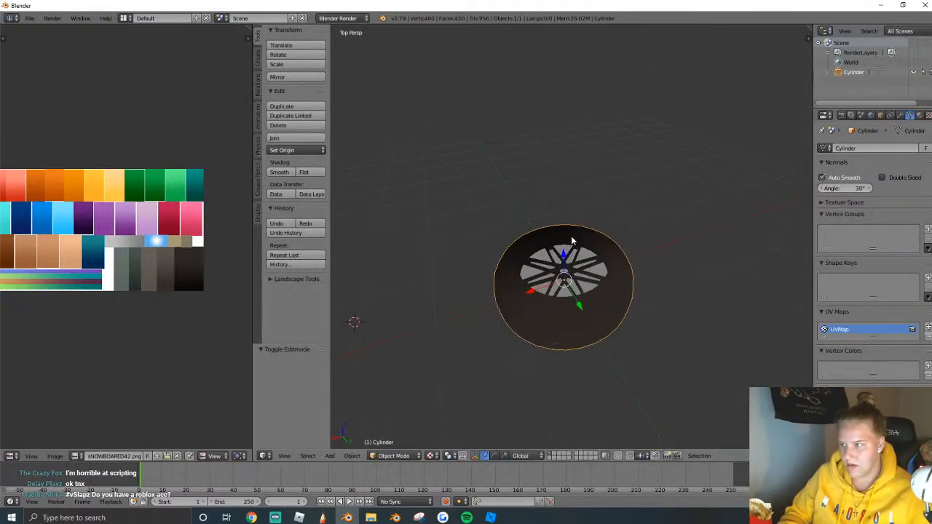
# Export the wheel in Stanford (.ply) format.
pyautogui.click(30, 18)
pyautogui.moveTo(43, 215)
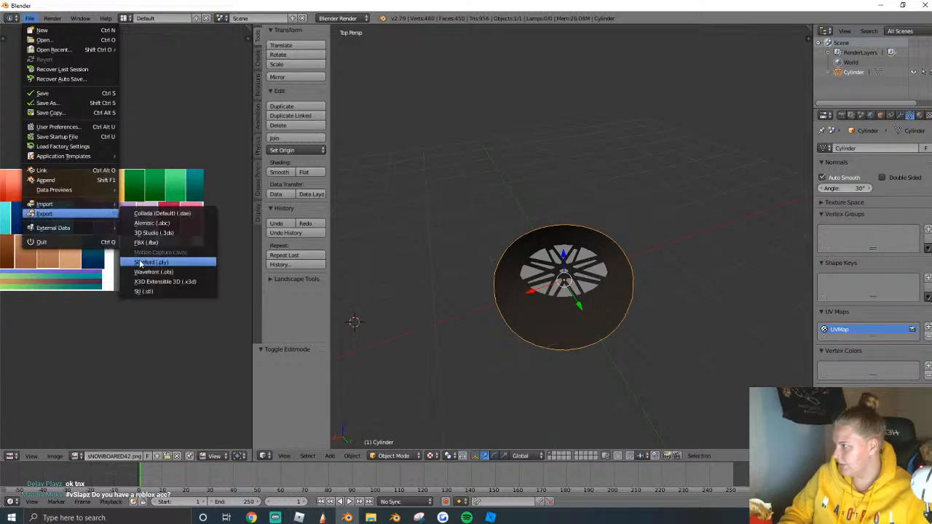
pyautogui.click(153, 261)
pyautogui.click(912, 43)
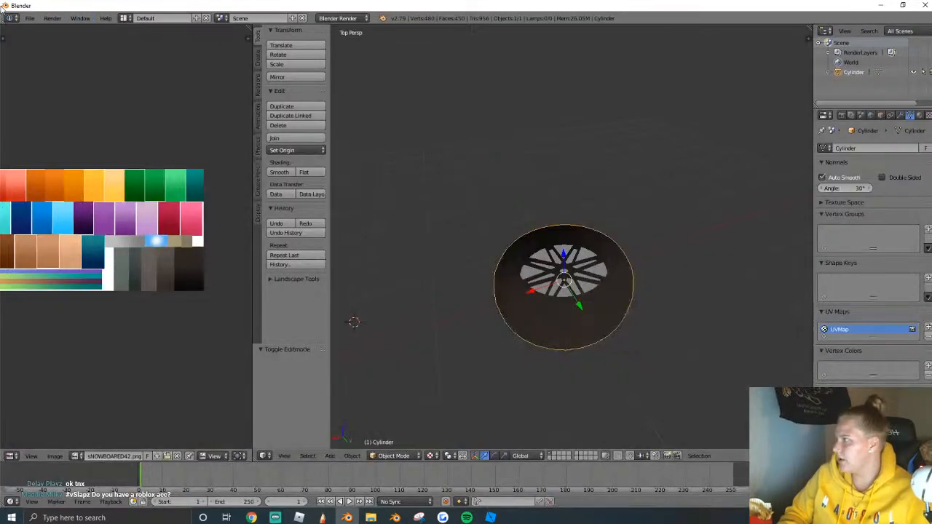
# Export the wheel in Wavefront (.obj) format to the Documents folder as untitled.obj.
pyautogui.click(29, 18)
pyautogui.moveTo(44, 215)
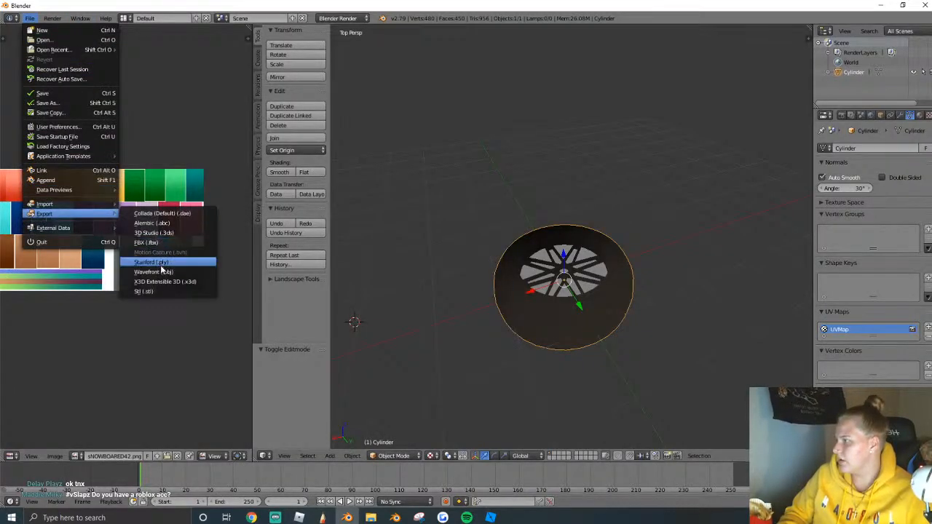
pyautogui.click(30, 18)
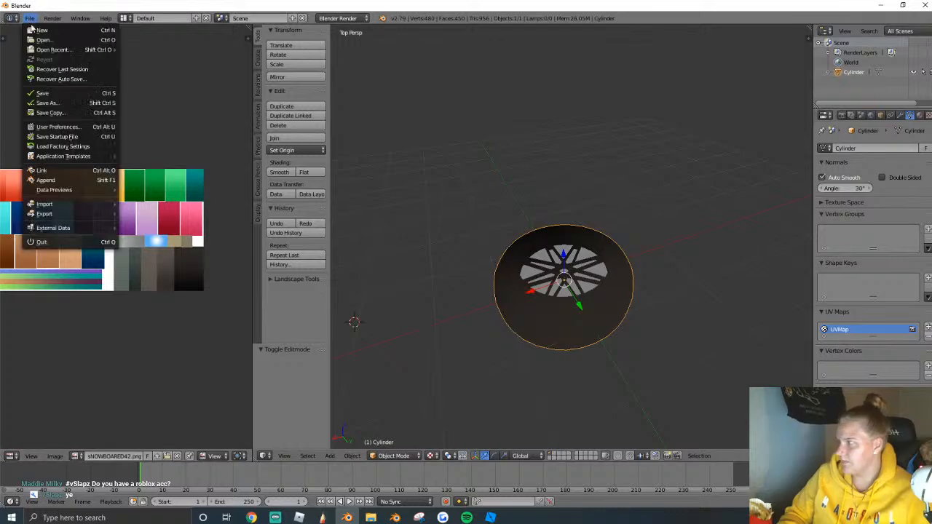
pyautogui.moveTo(64, 216)
pyautogui.click(161, 274)
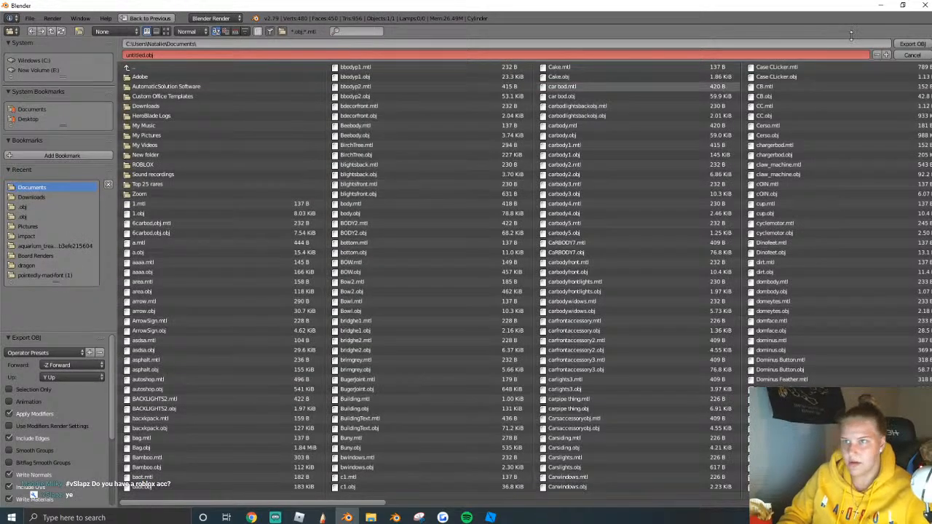
pyautogui.click(914, 46)
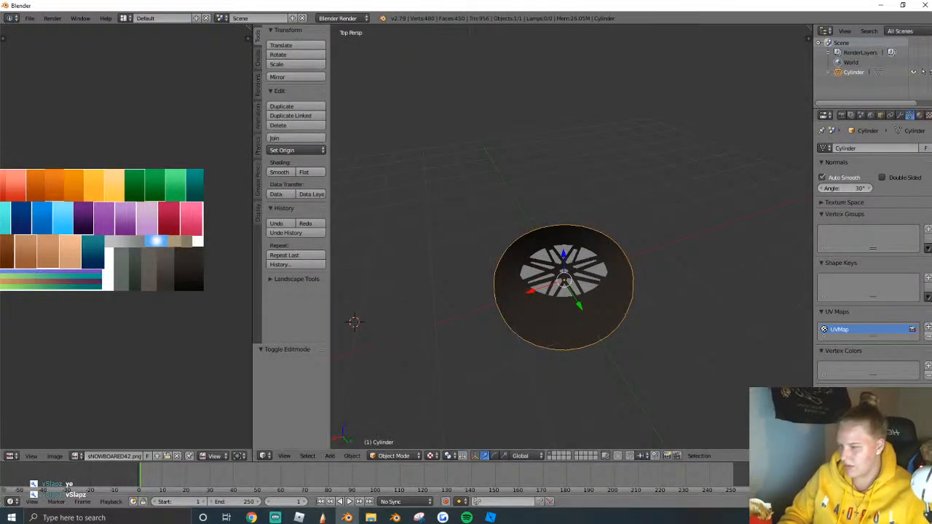
# Switch to Roblox Studio, duplicate the black trash bag and place the copy beside the original.
pyautogui.click(491, 518)
pyautogui.click(402, 338)
pyautogui.press('d')
pyautogui.hotkey('ctrl', 'd')
pyautogui.moveTo(387, 211); pyautogui.dragTo(581, 352)
pyautogui.press('d')
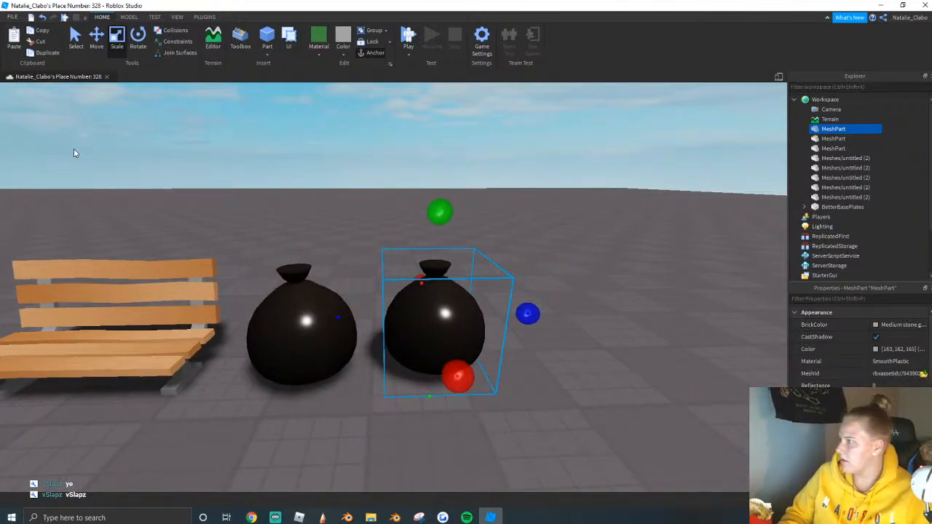
# Replace the duplicated bag's MeshId with the untitled mesh file and complete the import.
pyautogui.click(924, 373)
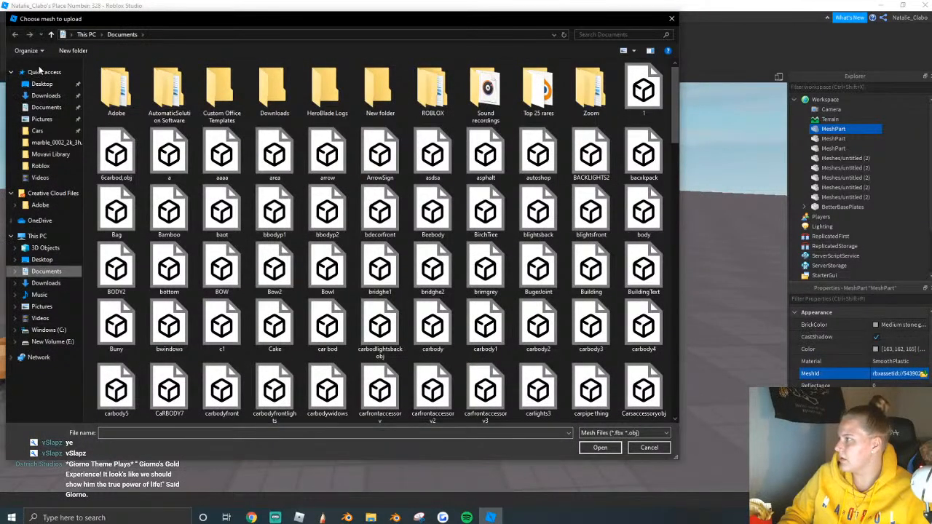
pyautogui.click(44, 71)
pyautogui.click(126, 169)
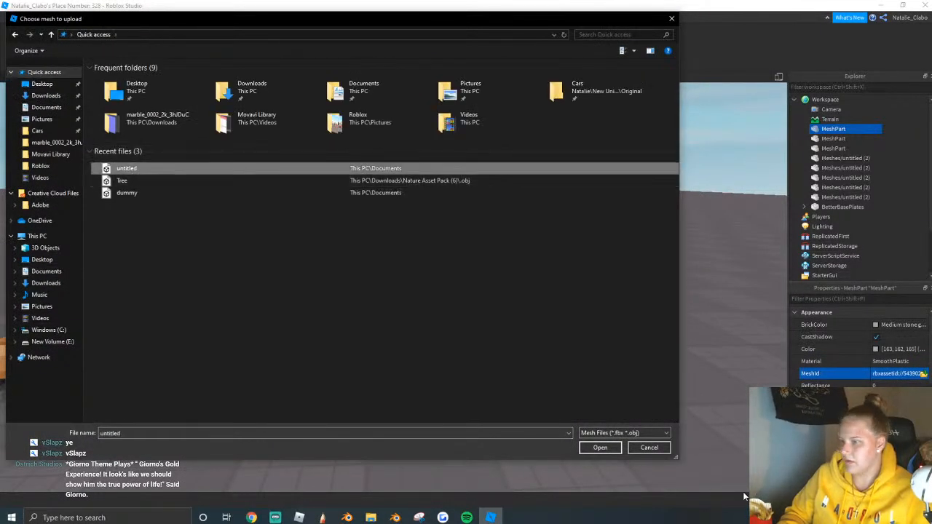
pyautogui.click(599, 448)
pyautogui.click(528, 263)
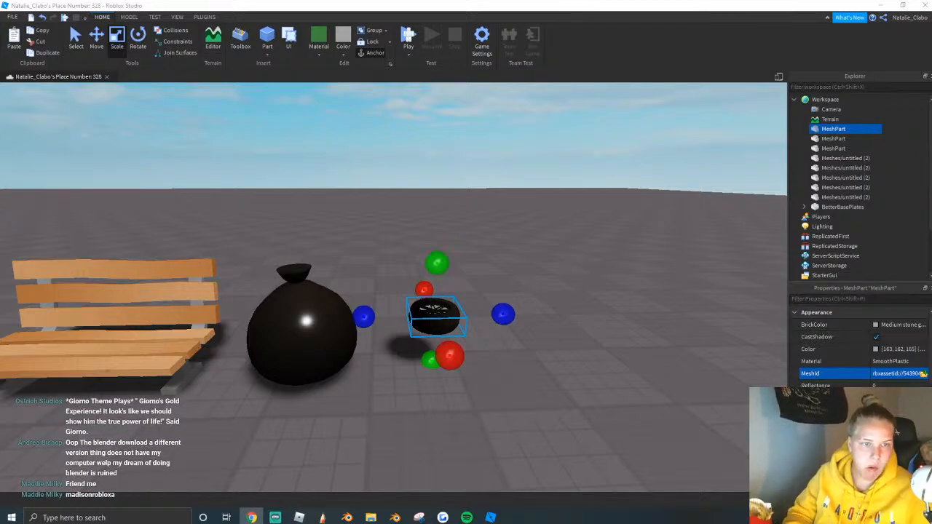
# Focus on the imported wheel and set it down on the ground next to the trash bag.
pyautogui.press('f')
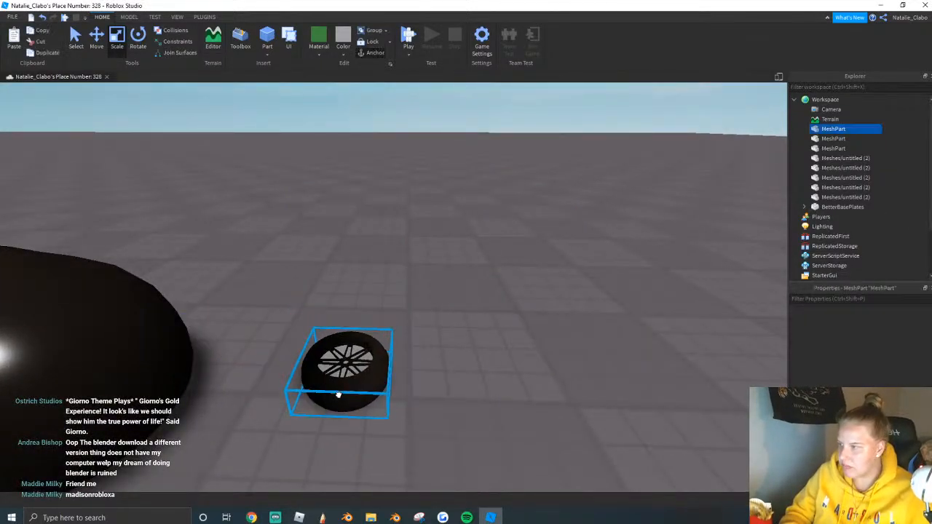
pyautogui.scroll(2, 395, 336)
pyautogui.moveTo(395, 335); pyautogui.dragTo(357, 364, button='right')
pyautogui.keyDown('shift'); pyautogui.moveTo(310, 233); pyautogui.dragTo(306, 219); pyautogui.keyUp('shift')
pyautogui.scroll(-5, 415, 293)
pyautogui.moveTo(379, 291); pyautogui.dragTo(415, 293, button='right')
pyautogui.scroll(1, 437, 295)
pyautogui.moveTo(490, 297); pyautogui.dragTo(532, 313)
pyautogui.scroll(3, 524, 299)
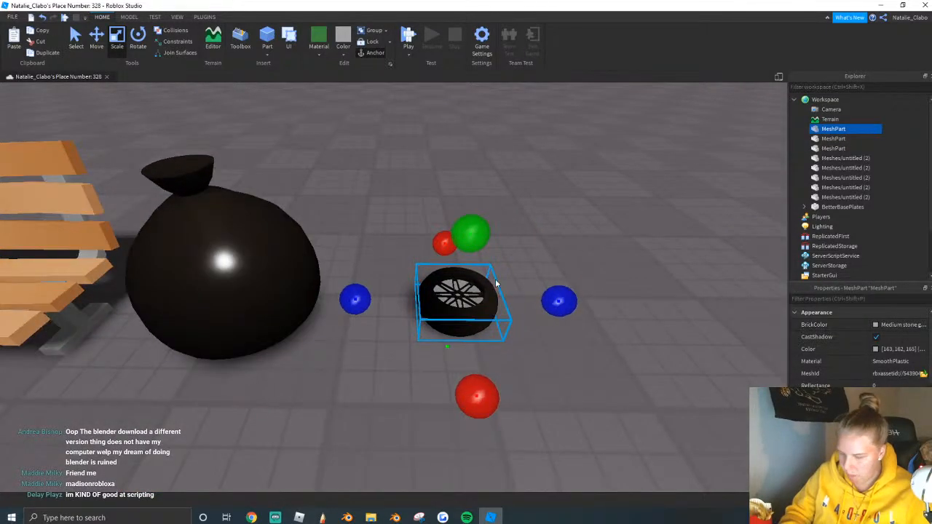
# Duplicate the wheel and stack the copy slightly offset on top of the first one.
pyautogui.hotkey('ctrl', 'd')
pyautogui.moveTo(446, 283); pyautogui.dragTo(502, 281)
pyautogui.hotkey('ctrl', '3')
pyautogui.scroll(3, 504, 283)
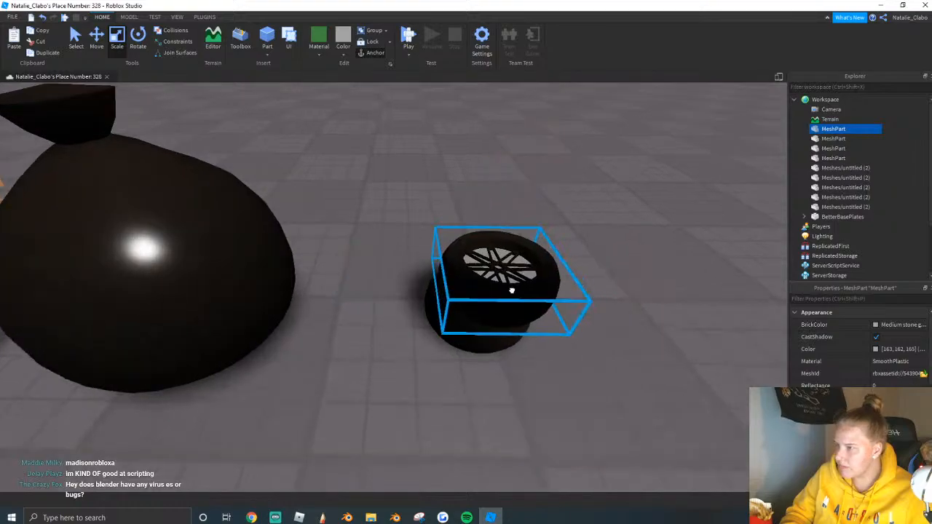
pyautogui.scroll(3, 505, 284)
pyautogui.click(129, 17)
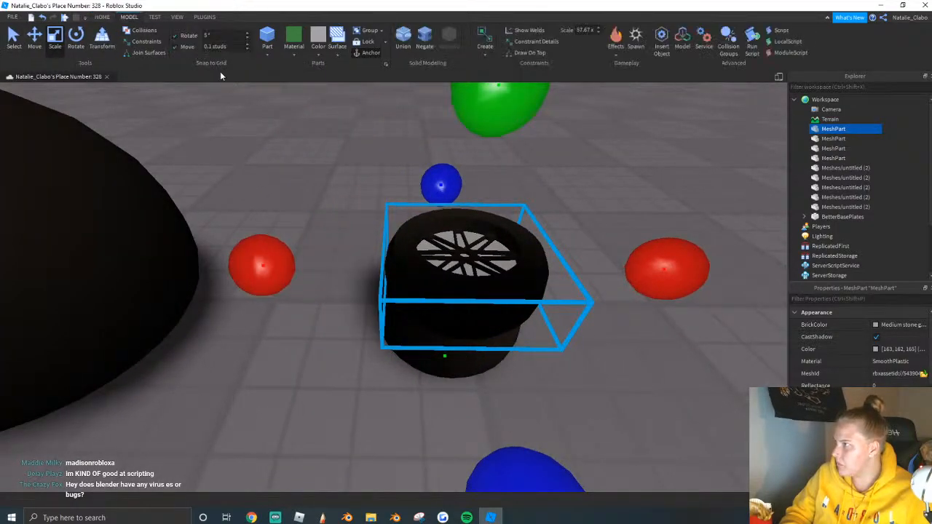
pyautogui.click(35, 40)
pyautogui.moveTo(497, 268); pyautogui.dragTo(497, 268, button='right')
# Select both stacked wheels, duplicate them and place the copies on top to make a taller pile.
pyautogui.keyDown('ctrl'); pyautogui.click(408, 294); pyautogui.keyUp('ctrl')
pyautogui.moveTo(429, 291); pyautogui.dragTo(437, 240, button='right')
pyautogui.hotkey('ctrl', 'd')
pyautogui.click(444, 246)
pyautogui.moveTo(276, 227); pyautogui.dragTo(468, 413)
pyautogui.click(533, 412)
# Duplicate one more wheel and place it on the ground beside the stack.
pyautogui.click(410, 277)
pyautogui.hotkey('ctrl', 'd')
pyautogui.moveTo(410, 277); pyautogui.dragTo(325, 370)
pyautogui.press('d')
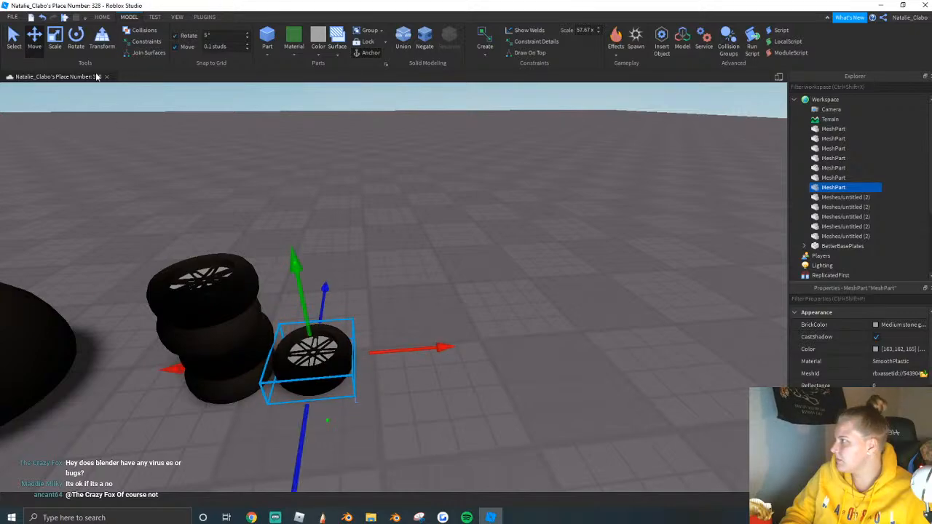
# Rotate the loose wheel upright at a tilt and move it so it leans against the stack.
pyautogui.press('a')
pyautogui.click(80, 48)
pyautogui.moveTo(397, 265); pyautogui.dragTo(411, 293)
pyautogui.click(411, 293)
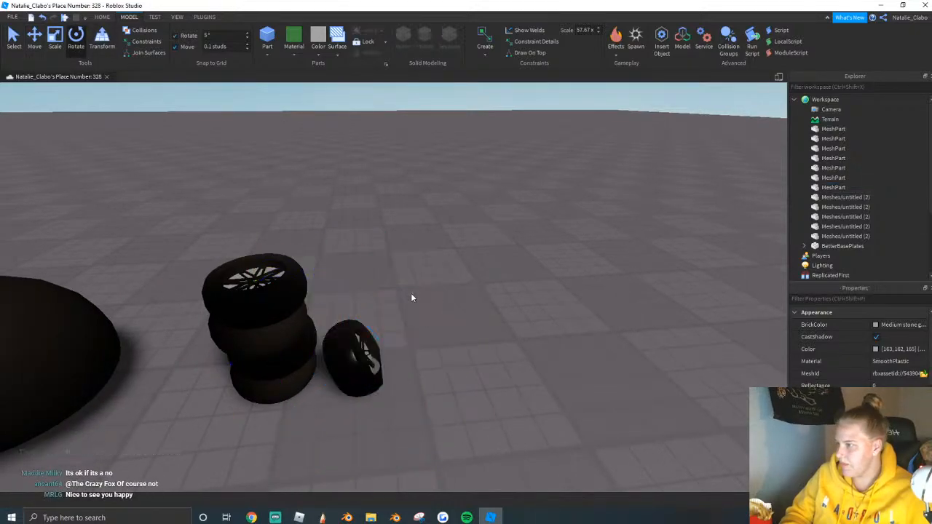
pyautogui.click(349, 343)
pyautogui.hotkey('ctrl', '2')
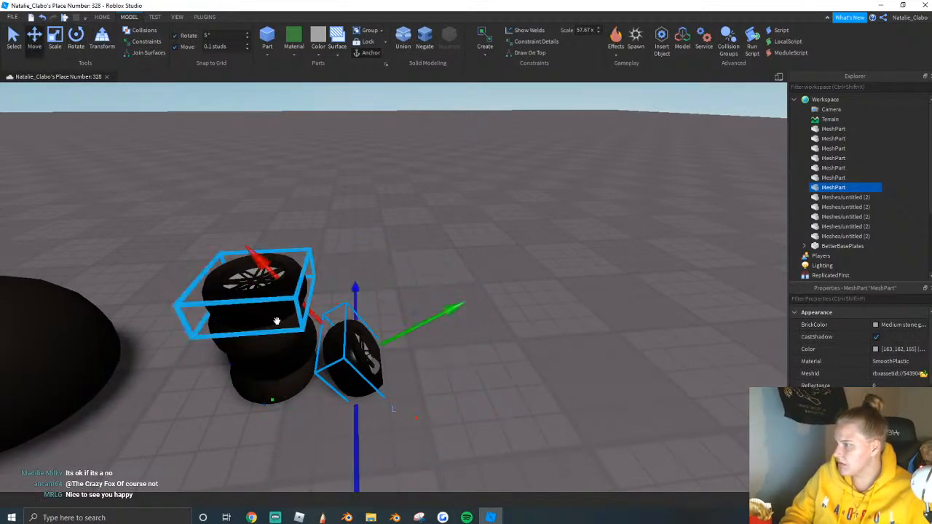
pyautogui.moveTo(283, 301); pyautogui.dragTo(364, 313, button='right')
pyautogui.moveTo(462, 281); pyautogui.dragTo(454, 282)
pyautogui.click(401, 215)
# Select all five wheels and group them into one model.
pyautogui.moveTo(402, 216); pyautogui.dragTo(443, 223, button='right')
pyautogui.scroll(-3, 442, 223)
pyautogui.moveTo(443, 212); pyautogui.dragTo(608, 326)
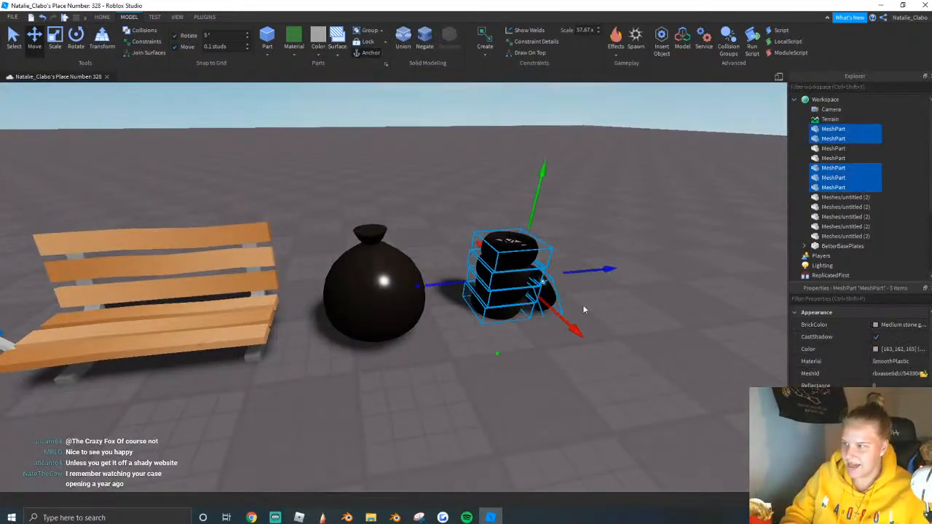
pyautogui.moveTo(607, 326); pyautogui.dragTo(620, 326, button='right')
pyautogui.rightClick(518, 283)
pyautogui.click(555, 356)
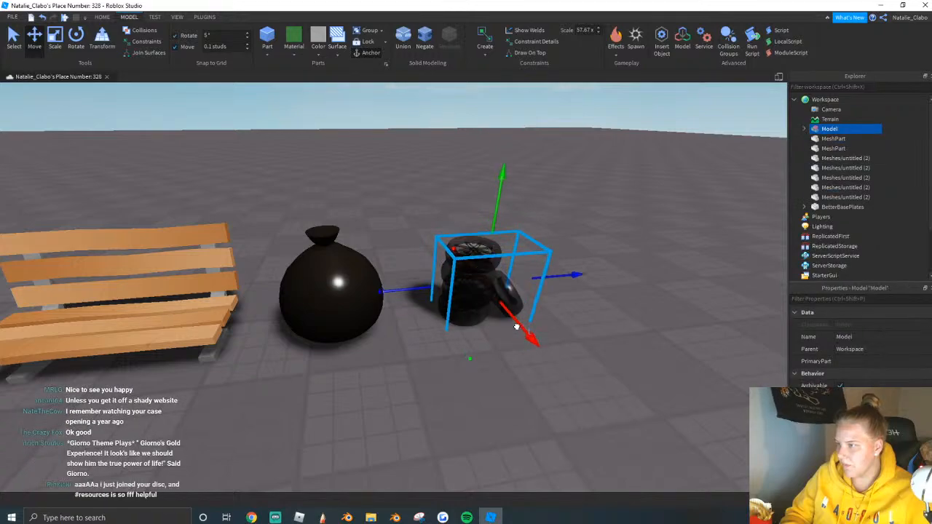
pyautogui.click(611, 287)
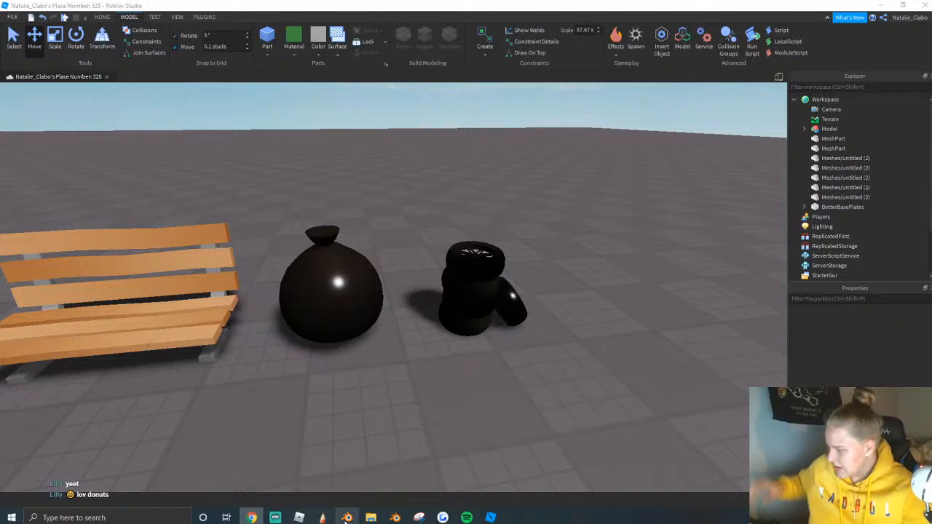
# Minimize all open windows to show the desktop.
pyautogui.moveTo(347, 518)
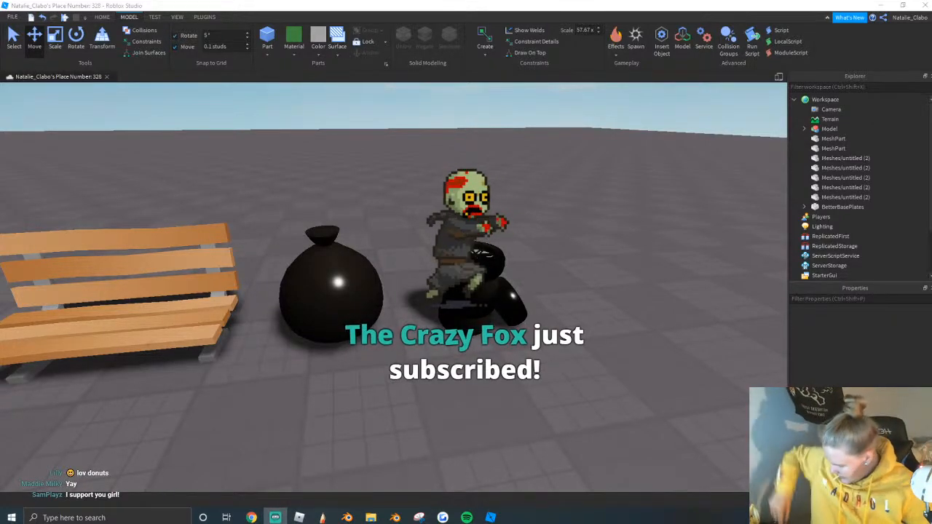
pyautogui.press('super+d')
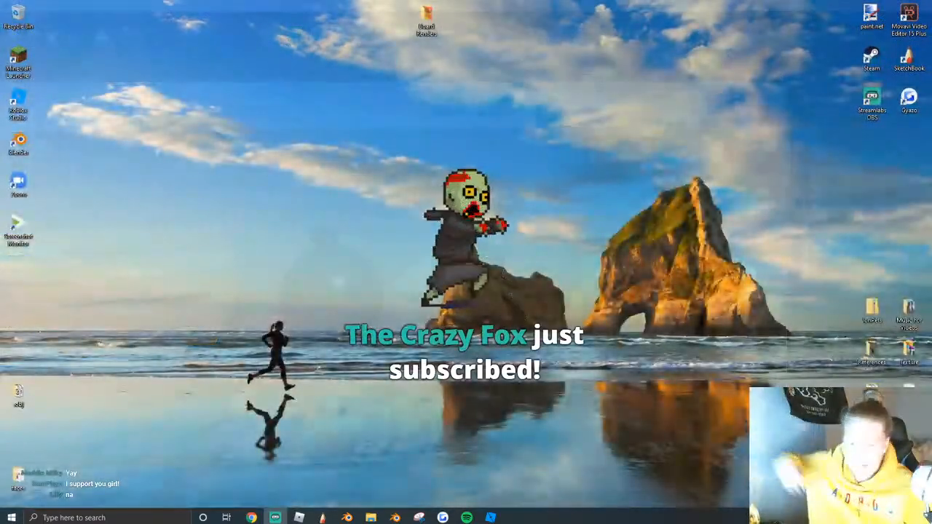
# Switch to Blender, delete the wheel mesh and reset the 3D cursor to the centre.
pyautogui.press('super+d')
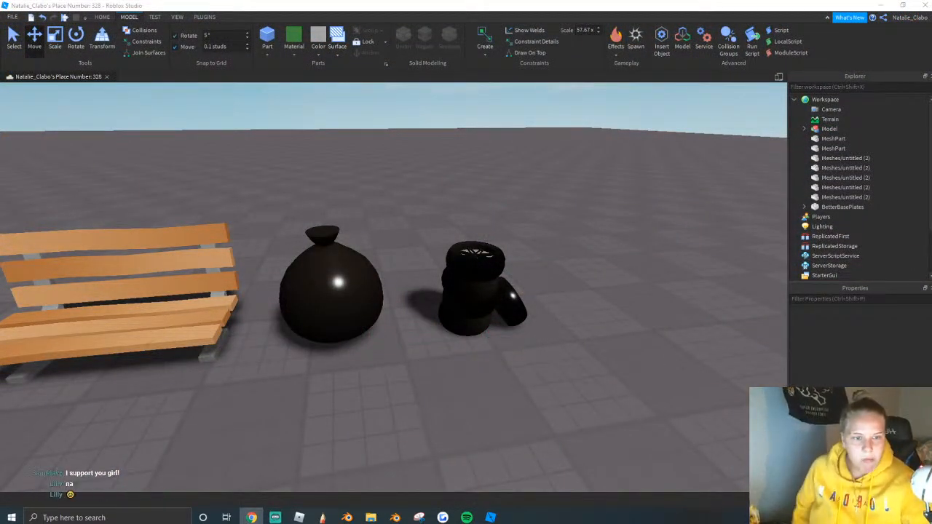
pyautogui.click(347, 518)
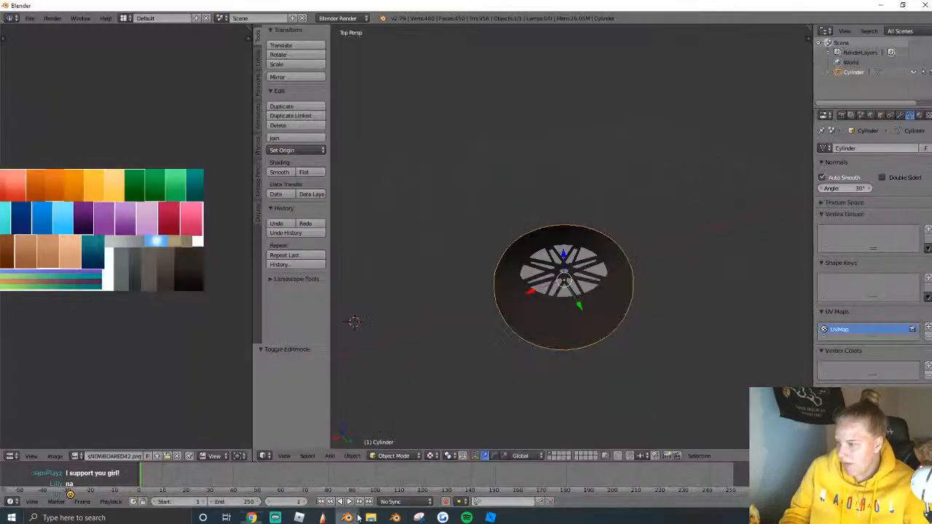
pyautogui.press('x')
pyautogui.click(512, 246)
pyautogui.hotkey('shift', 'c')
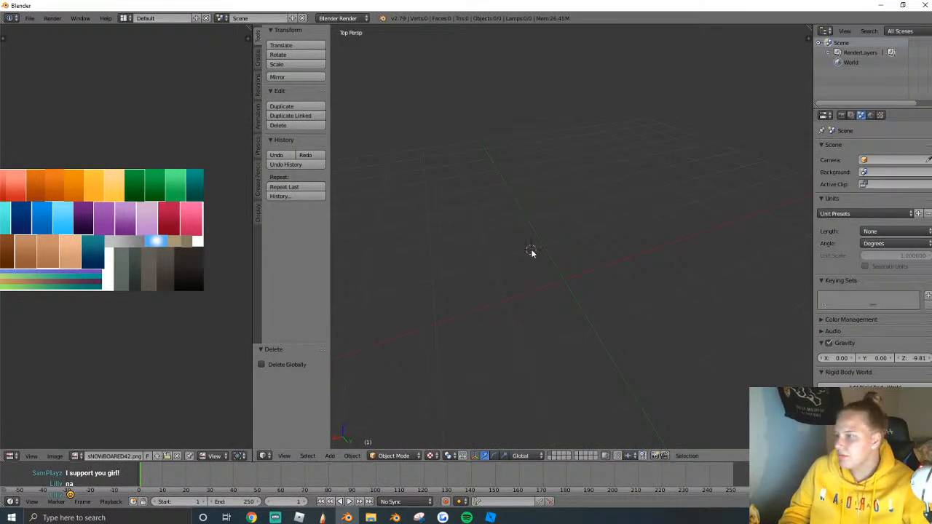
# Add a cube and lower its top face in Edit Mode to form a thin slab.
pyautogui.click(257, 58)
pyautogui.click(299, 64)
pyautogui.press('Tab')
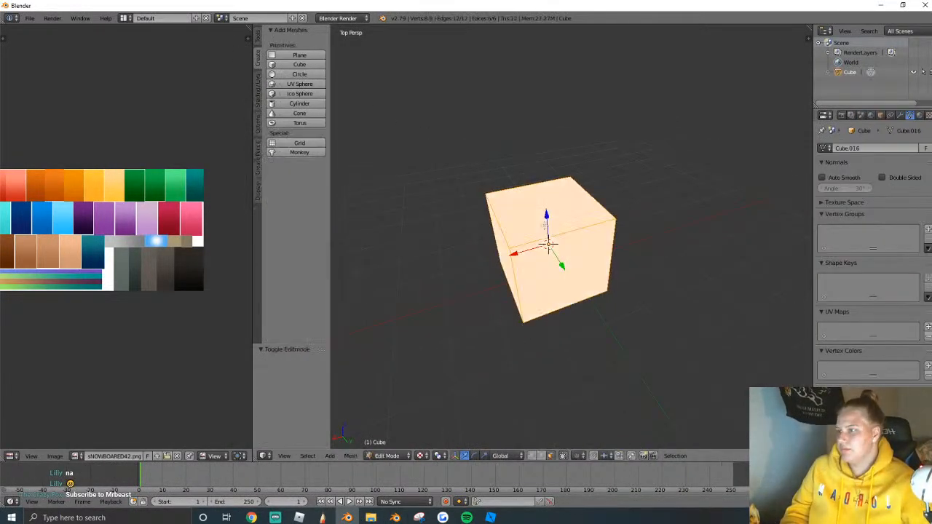
pyautogui.rightClick(548, 225)
pyautogui.moveTo(547, 226); pyautogui.dragTo(515, 182, button='middle')
pyautogui.moveTo(526, 129); pyautogui.dragTo(548, 253)
pyautogui.press('s')
pyautogui.click(619, 292)
pyautogui.hotkey('ctrl', 'z')
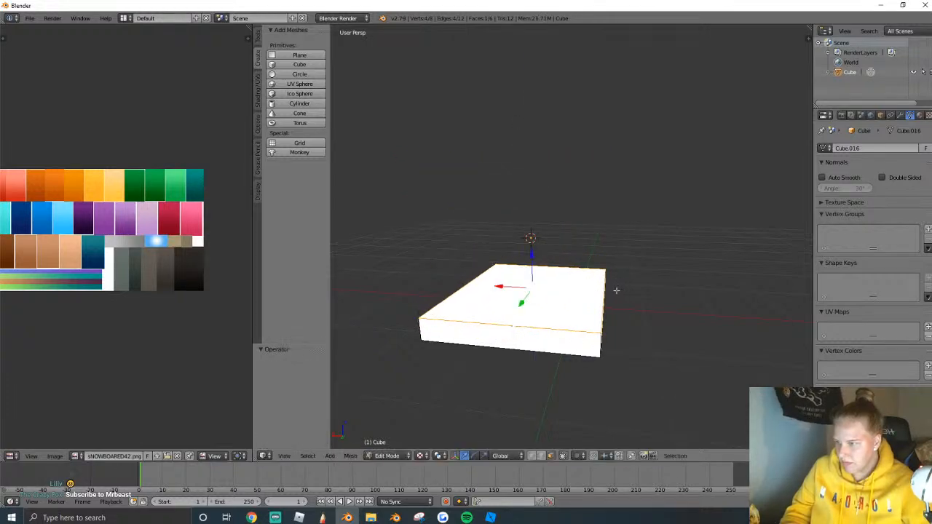
# Widen the whole slab along the X axis.
pyautogui.press('s')
pyautogui.press('x')
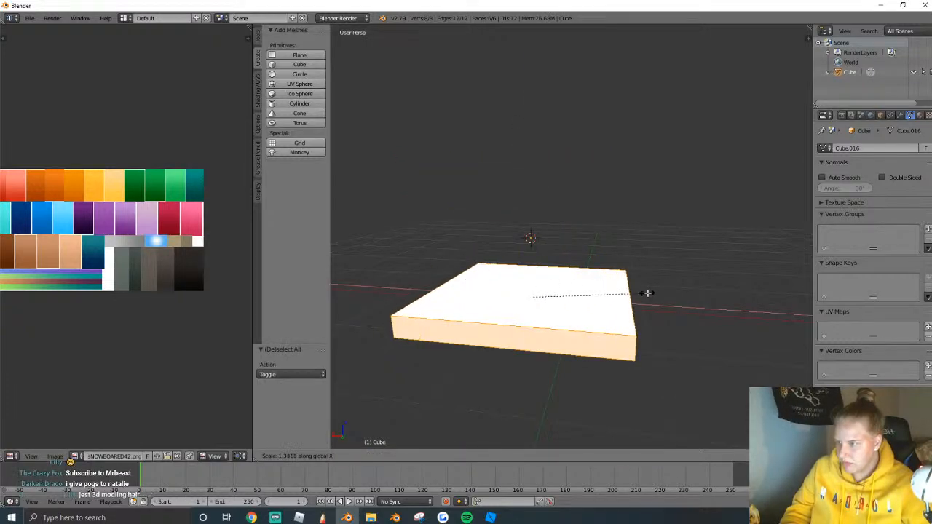
pyautogui.click(648, 292)
# Form the box body by insetting the slab's top face about 0.085, extruding it up about 1.745 and scaling its top.
pyautogui.press('i')
pyautogui.click(687, 312)
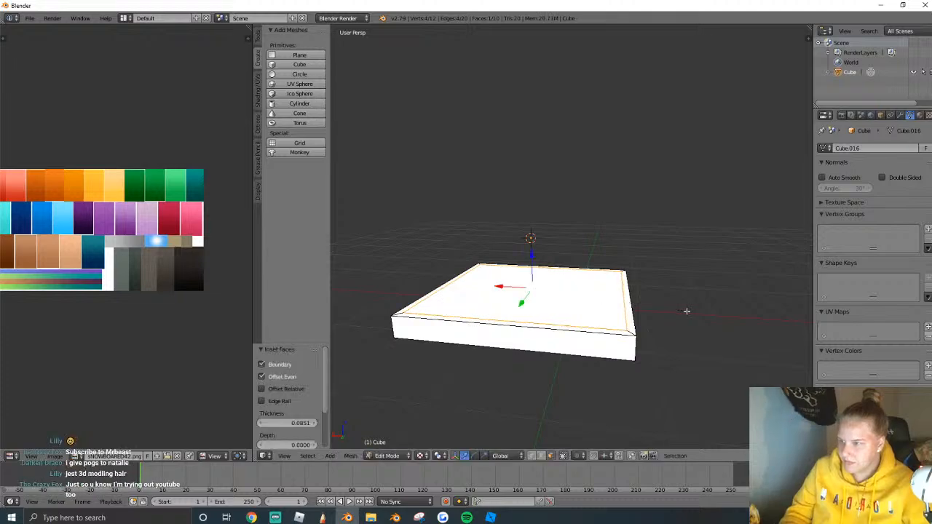
pyautogui.press('e')
pyautogui.click(638, 204)
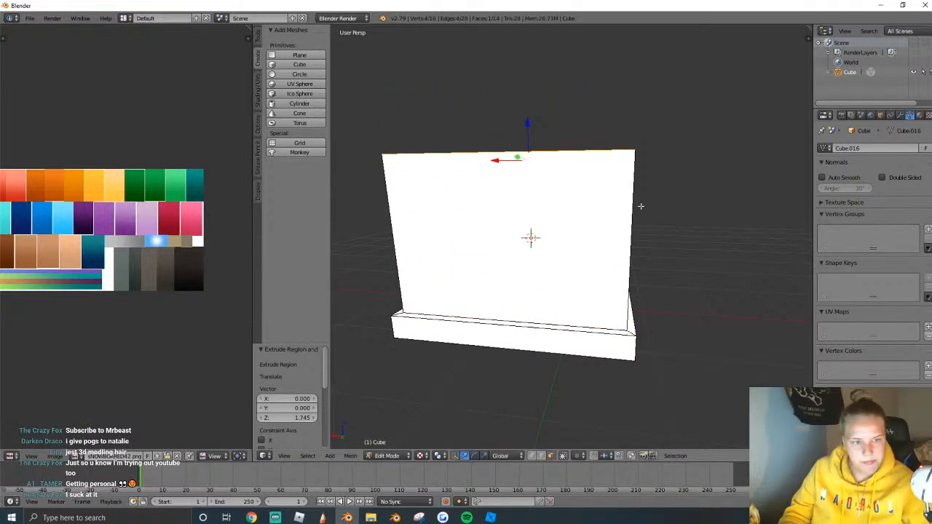
pyautogui.press('s')
pyautogui.click(644, 206)
# Extrude an overhanging rim from the body's top face, scaled outward to 1.045 and raised about 0.41.
pyautogui.moveTo(644, 206); pyautogui.dragTo(573, 236, button='middle')
pyautogui.press('e')
pyautogui.rightClick(593, 240)
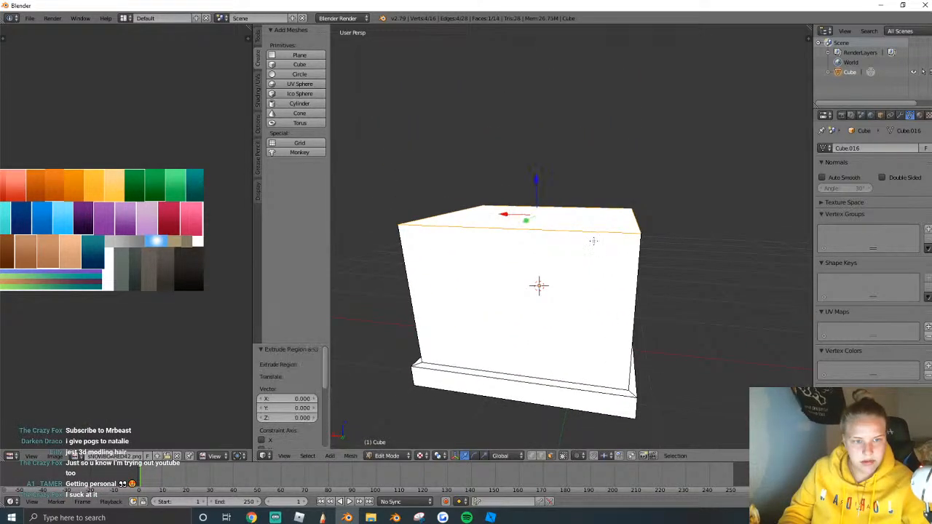
pyautogui.press('s')
pyautogui.click(595, 238)
pyautogui.press('e')
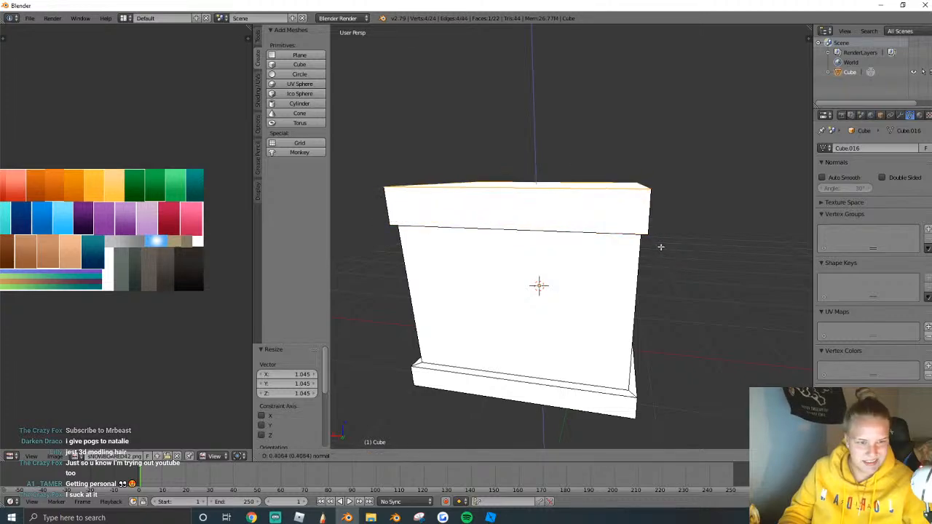
pyautogui.click(662, 246)
# Flare the rim by scaling its top face to 1.031, adjust its height slightly and rescale it to 0.993.
pyautogui.hotkey('shift', 'f')
pyautogui.click(571, 235)
pyautogui.press('s')
pyautogui.click(544, 180)
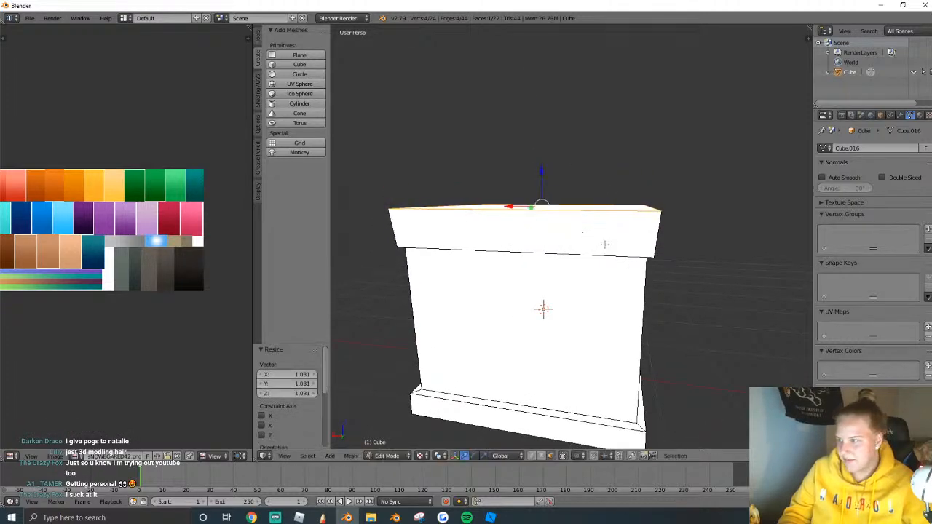
pyautogui.moveTo(544, 180); pyautogui.dragTo(545, 188)
pyautogui.press('s')
pyautogui.click(693, 228)
# Inset the rim's top face about 0.074 and extrude it downward to hollow out the opening.
pyautogui.hotkey('shift', 'f')
pyautogui.press('w')
pyautogui.press('e')
pyautogui.click(572, 236)
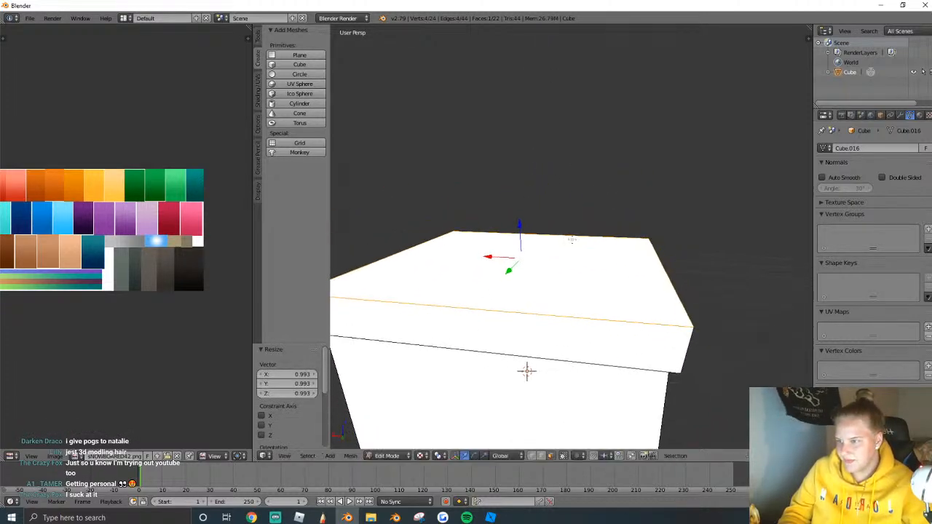
pyautogui.press('i')
pyautogui.click(656, 284)
pyautogui.press('e')
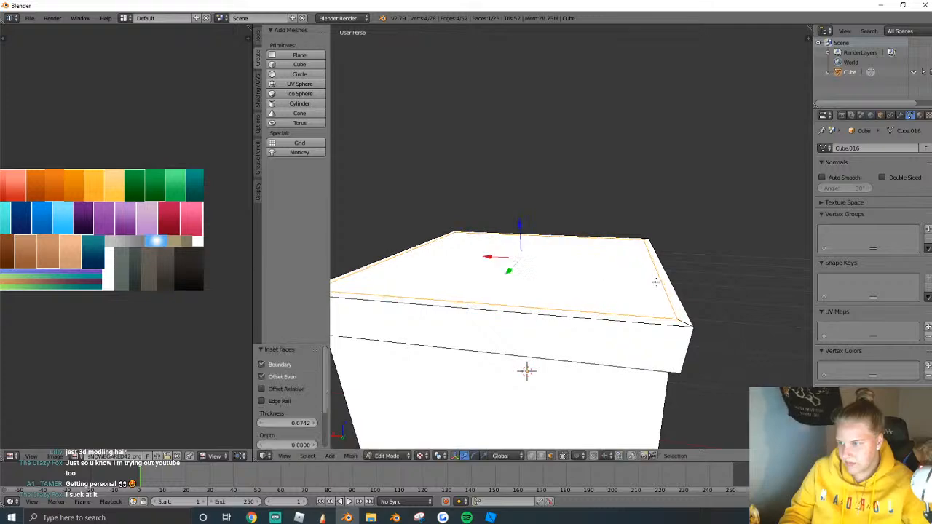
pyautogui.click(651, 297)
pyautogui.press('s')
pyautogui.click(645, 302)
# Select the whole box mesh and widen it along the X axis.
pyautogui.hotkey('shift', 'f')
pyautogui.press('s')
pyautogui.click(572, 236)
pyautogui.press('a')
pyautogui.press('s')
pyautogui.press('x')
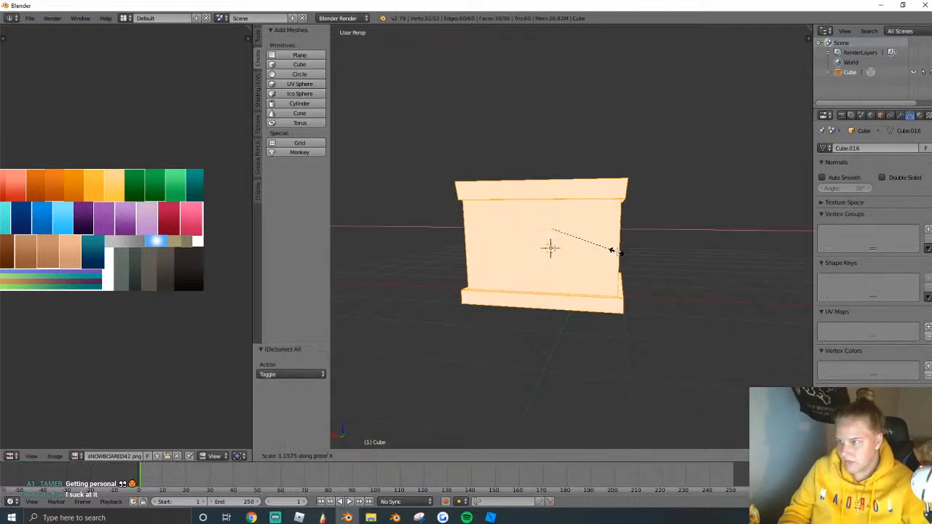
pyautogui.click(614, 255)
# Apply smooth shading to the box with Auto Smooth enabled and return to Object Mode.
pyautogui.click(257, 89)
pyautogui.click(279, 55)
pyautogui.click(822, 177)
pyautogui.press('Tab')
# Display the 3D view in Solid shading and deselect the box.
pyautogui.scroll(3, 569, 236)
pyautogui.click(432, 456)
pyautogui.click(445, 422)
pyautogui.scroll(-3, 447, 417)
pyautogui.moveTo(447, 416); pyautogui.dragTo(572, 237, button='middle')
pyautogui.press('a')
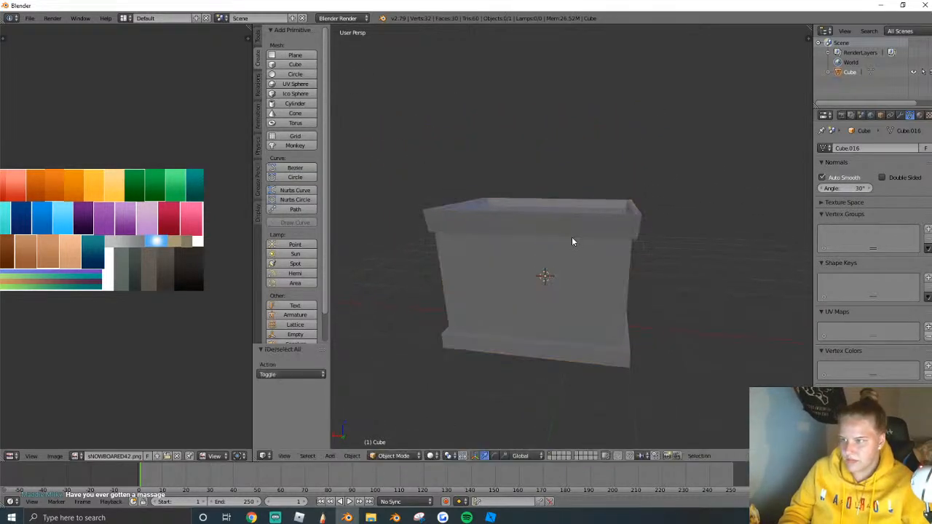
pyautogui.hotkey('shift', 'f')
pyautogui.press('Return')
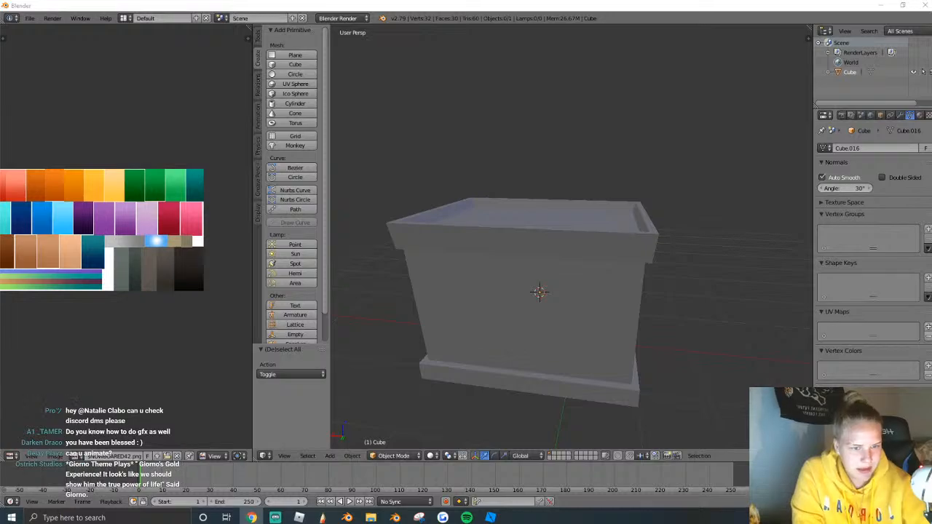
# Switch to the Discord direct message and enlarge the attached screenshot of the gradient texture and model.
pyautogui.moveTo(931, 197); pyautogui.dragTo(648, 233)
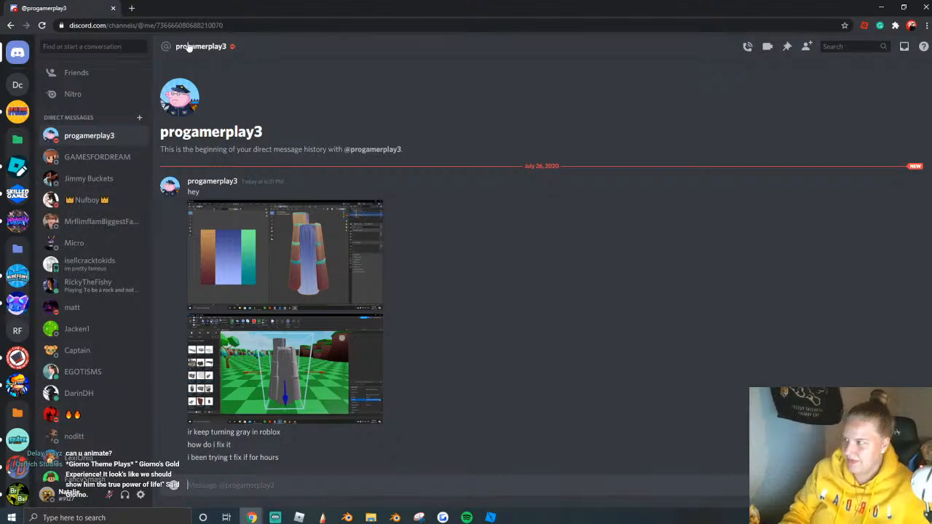
pyautogui.click(236, 248)
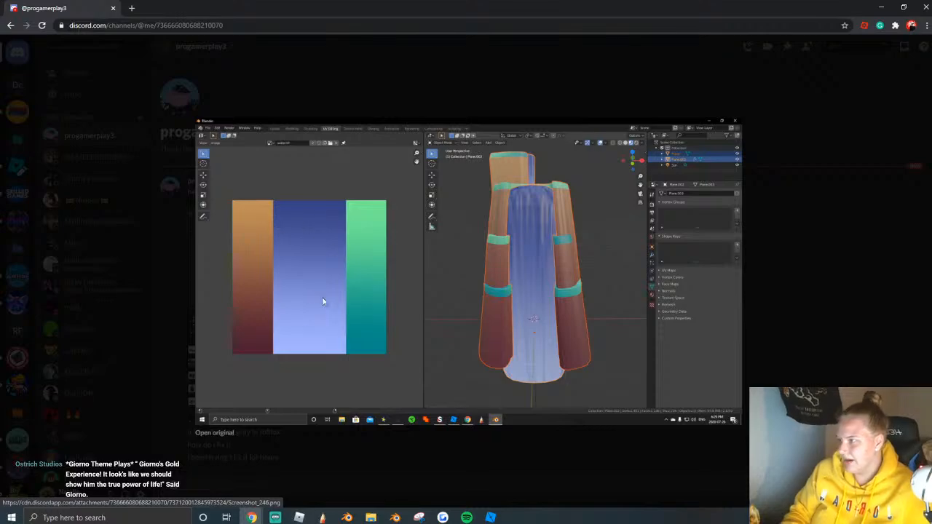
# Open Roblox in a new browser tab and go to the Decals creation page.
pyautogui.click(132, 7)
pyautogui.click(415, 251)
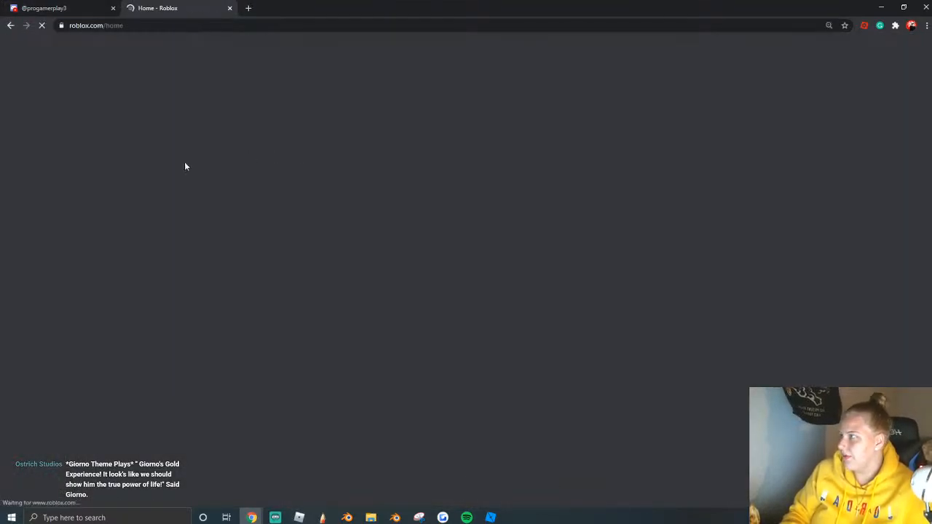
pyautogui.click(263, 45)
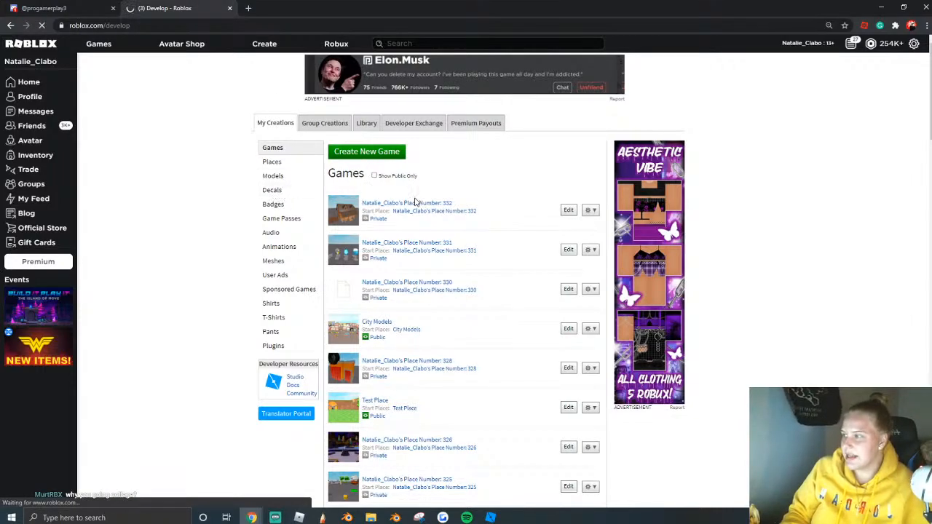
pyautogui.click(269, 190)
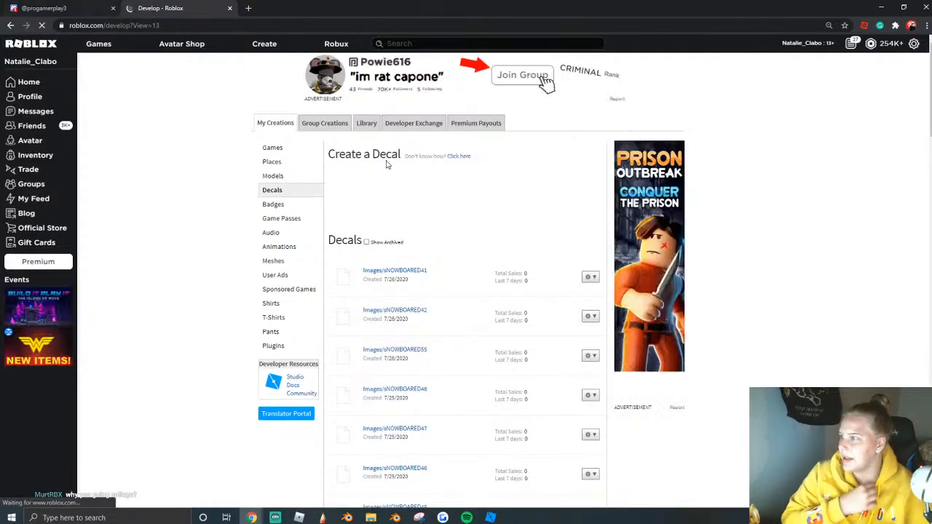
# Choose sNOWBOARED42.png from the Documents folder as the decal image.
pyautogui.click(401, 176)
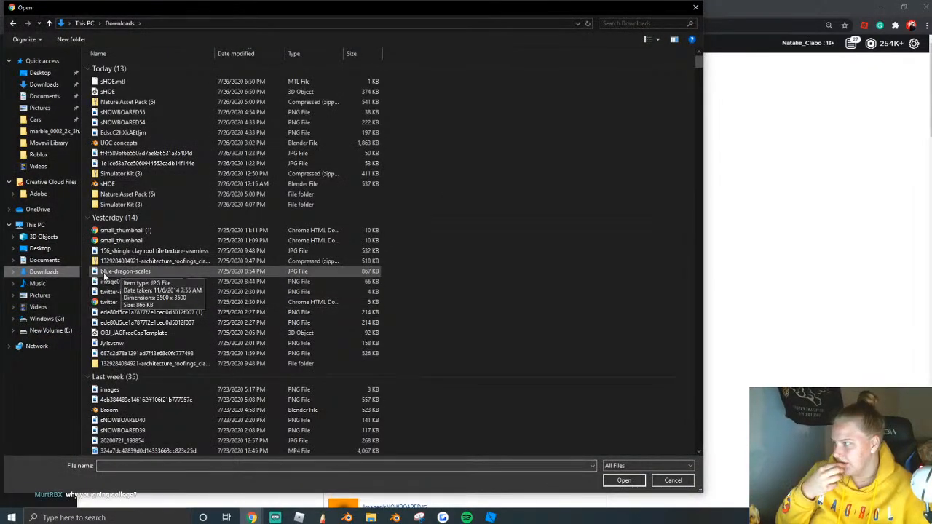
pyautogui.click(44, 260)
pyautogui.scroll(-5, 411, 298)
pyautogui.scroll(-10, 472, 338)
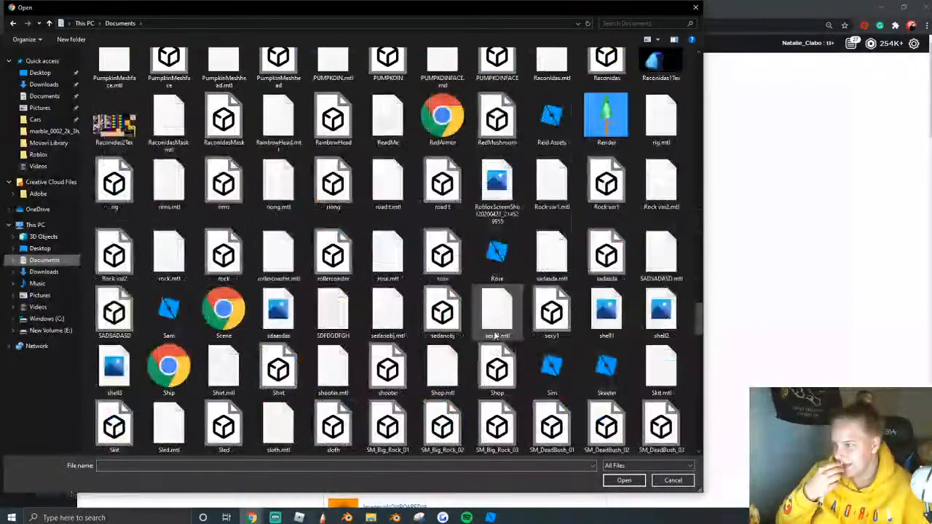
pyautogui.doubleClick(608, 437)
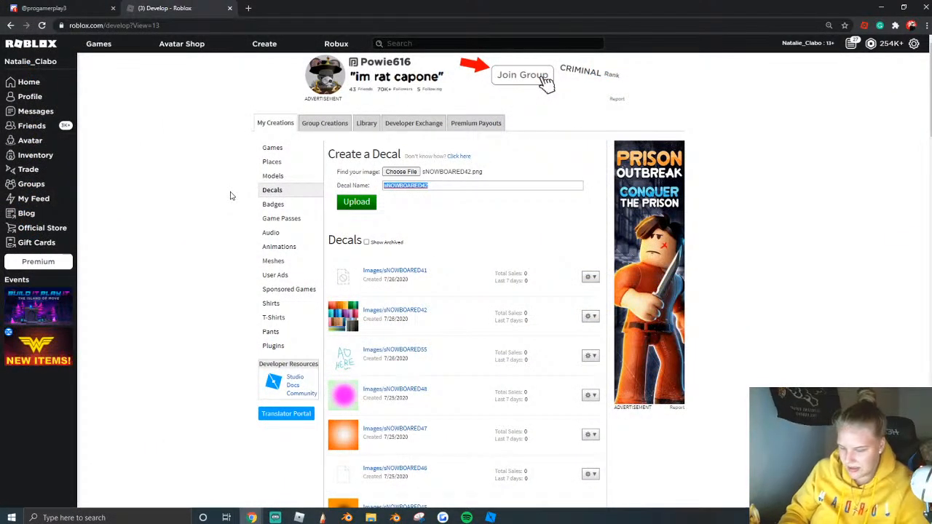
pyautogui.write('chicken')
pyautogui.press('BackSpace')
pyautogui.press('BackSpace')
pyautogui.press('BackSpace')
pyautogui.press('BackSpace')
pyautogui.press('BackSpace')
pyautogui.press('BackSpace')
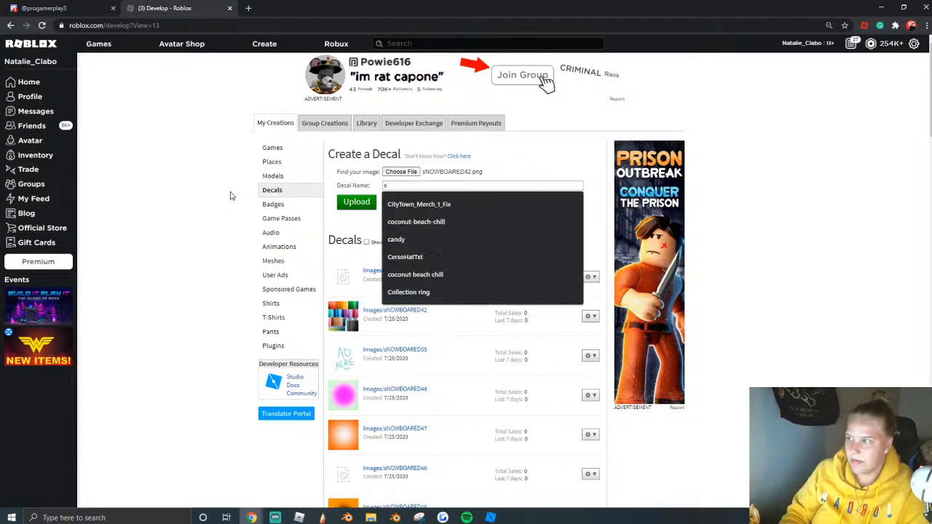
pyautogui.press('BackSpace')
# Name the decal Colors and upload it.
pyautogui.write('Colors')
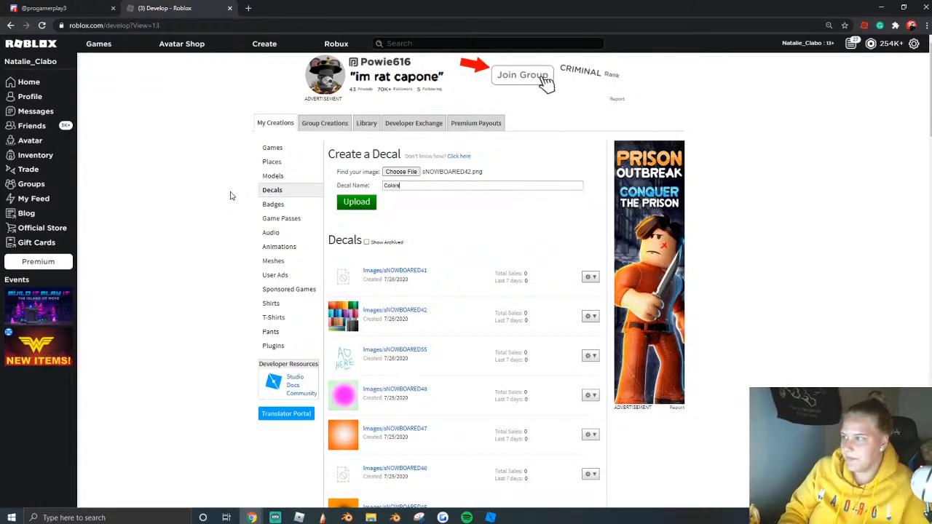
pyautogui.click(371, 206)
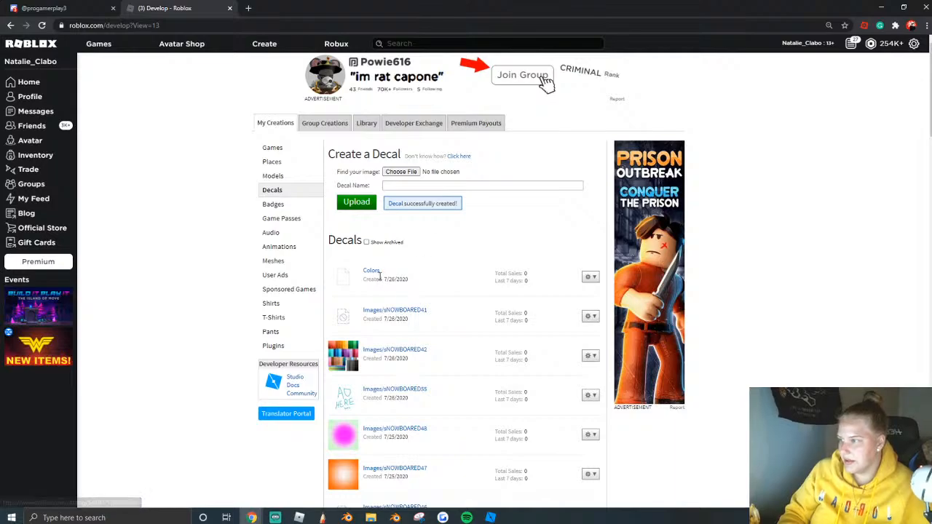
# Open the Colors decal's page and copy its asset ID from the web address.
pyautogui.click(372, 271)
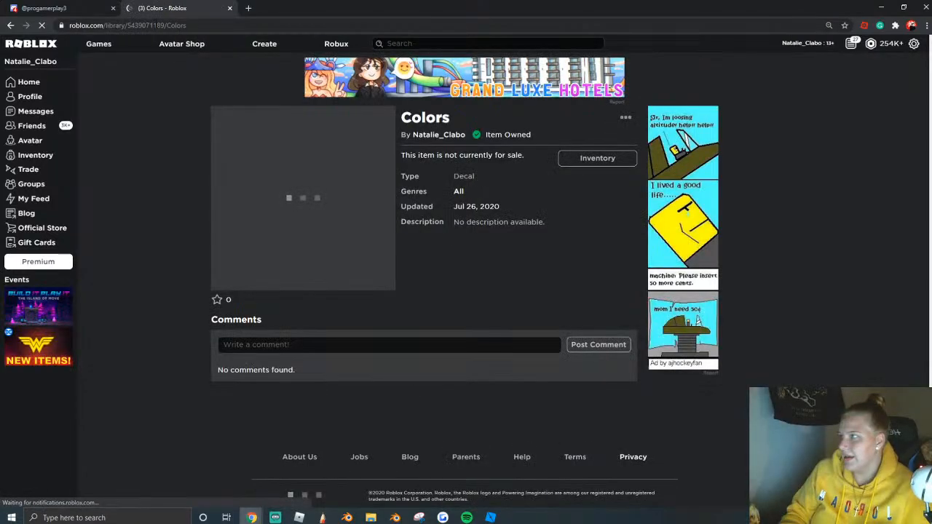
pyautogui.doubleClick(183, 25)
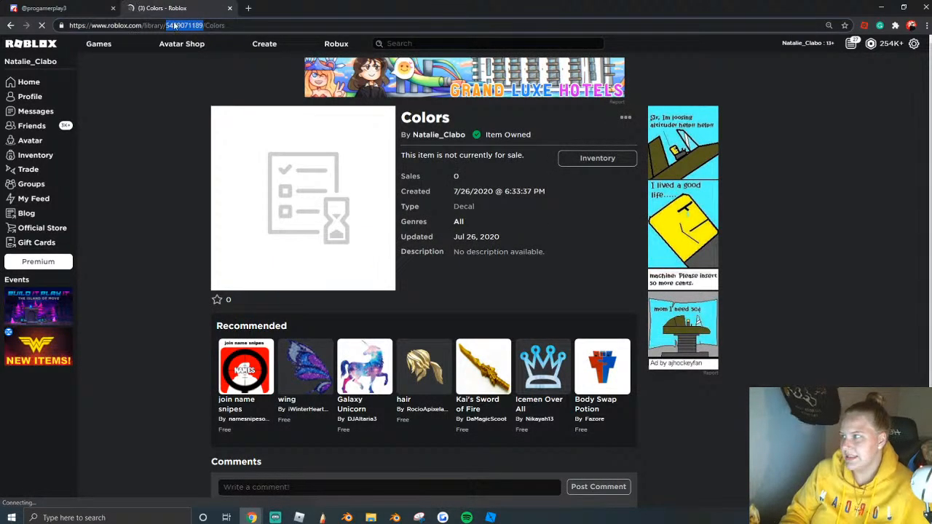
pyautogui.rightClick(197, 27)
pyautogui.click(213, 77)
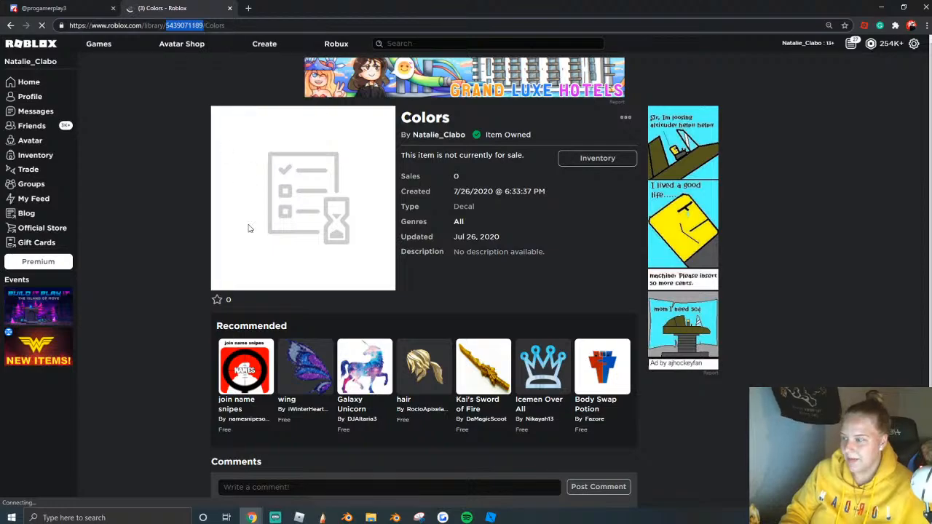
# Switch to Roblox Studio and select the black bag mesh to examine its properties, leaving it deselected.
pyautogui.click(491, 518)
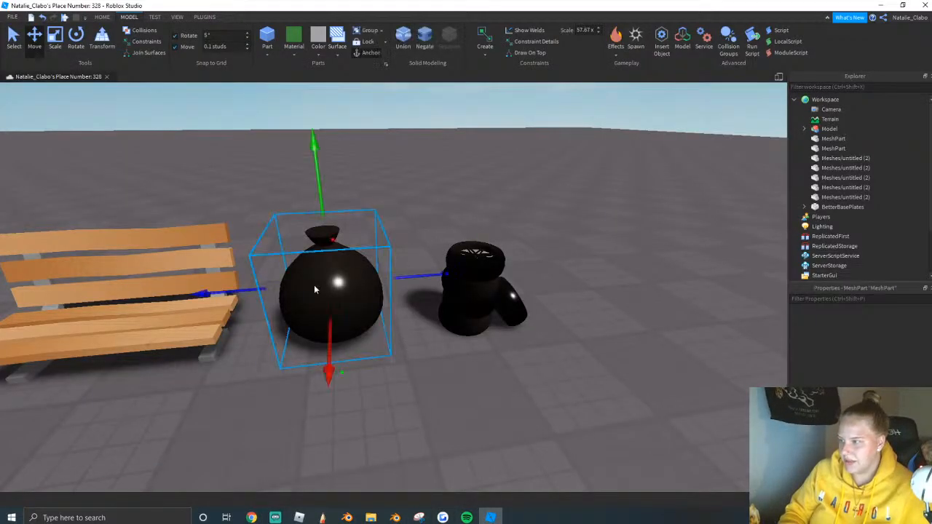
pyautogui.click(314, 285)
pyautogui.press('f')
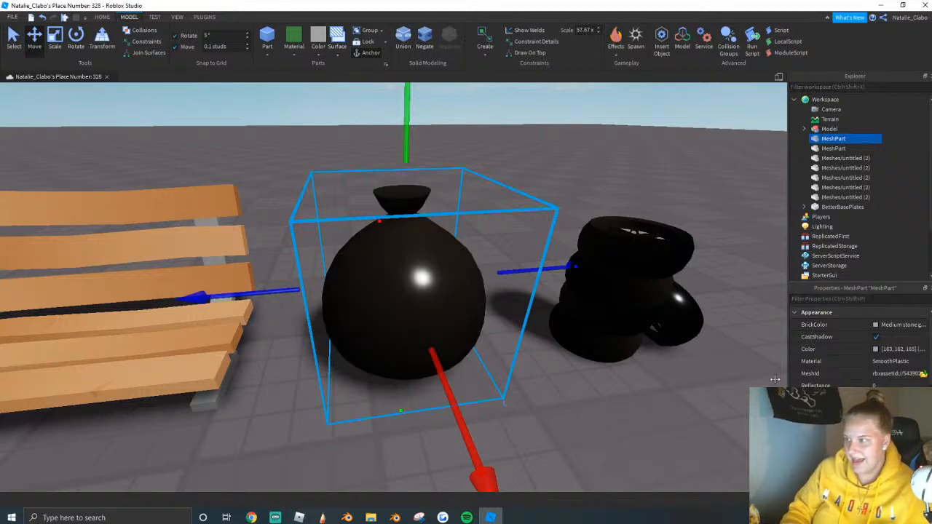
pyautogui.click(438, 180)
pyautogui.press('s')
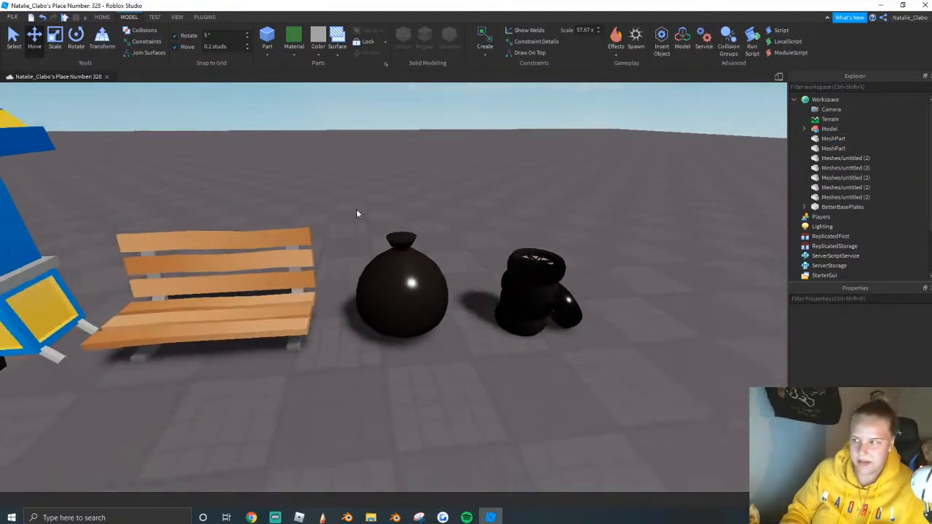
pyautogui.press('d')
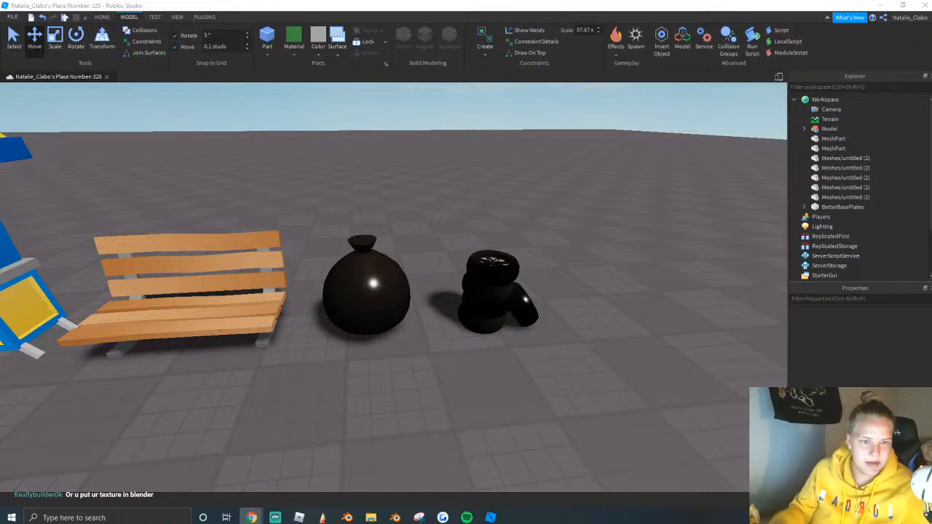
pyautogui.click(482, 317)
pyautogui.press('s')
pyautogui.click(484, 388)
pyautogui.moveTo(484, 388); pyautogui.dragTo(485, 387, button='right')
pyautogui.press('w')
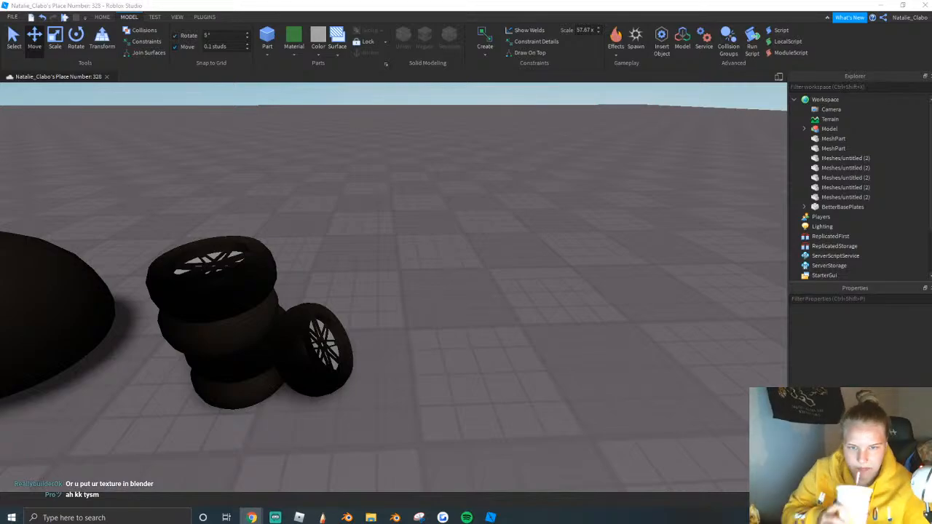
# Switch to Blender, add a cube at the origin and raise it about 1.083 along Z.
pyautogui.click(347, 518)
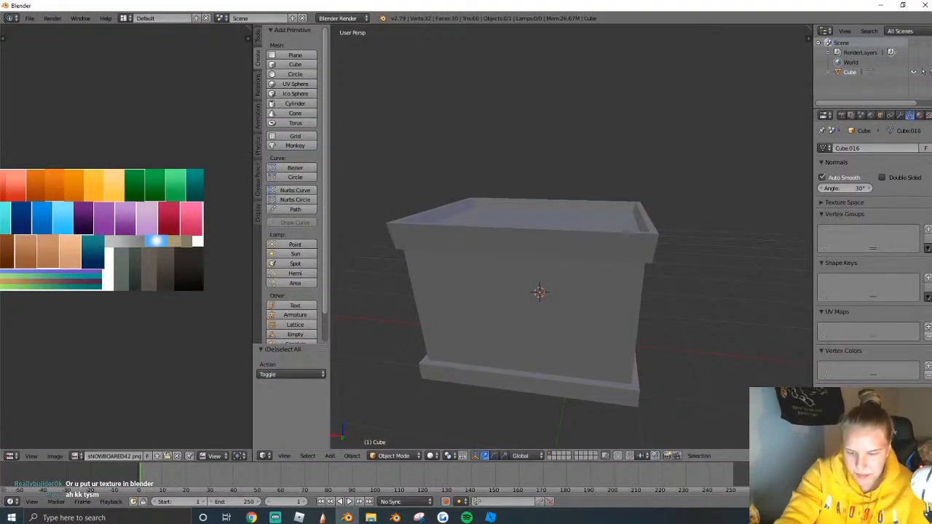
pyautogui.click(694, 319)
pyautogui.press('a')
pyautogui.click(444, 98)
pyautogui.press('a')
pyautogui.click(295, 64)
pyautogui.scroll(-2, 534, 277)
pyautogui.hotkey('alt', 'g')
pyautogui.press('g')
pyautogui.press('z')
pyautogui.click(570, 347)
pyautogui.hotkey('shift', 'f')
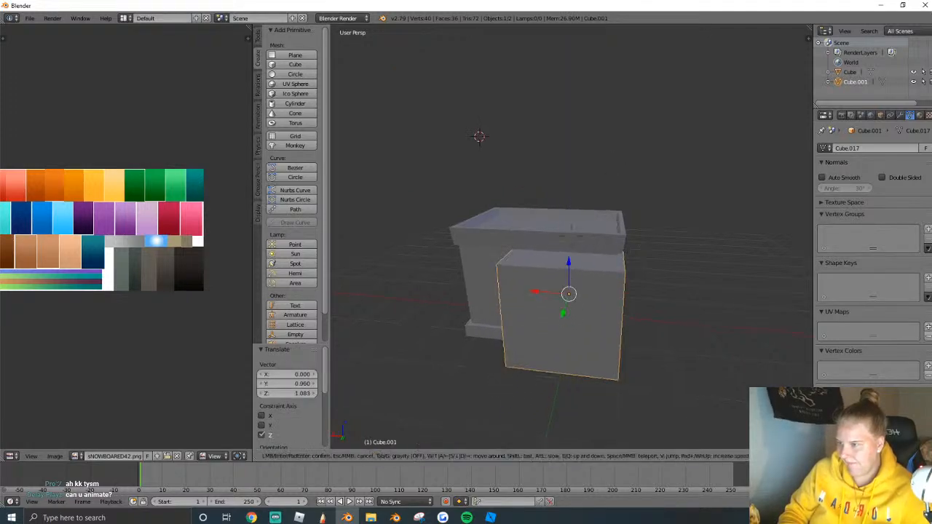
# Scale the new cube down and lower it about 0.245 along Z beside the building's front wall.
pyautogui.click(572, 237)
pyautogui.press('s')
pyautogui.click(621, 239)
pyautogui.hotkey('shift', 'f')
pyautogui.press('w')
pyautogui.click(571, 236)
pyautogui.moveTo(541, 179); pyautogui.dragTo(541, 205)
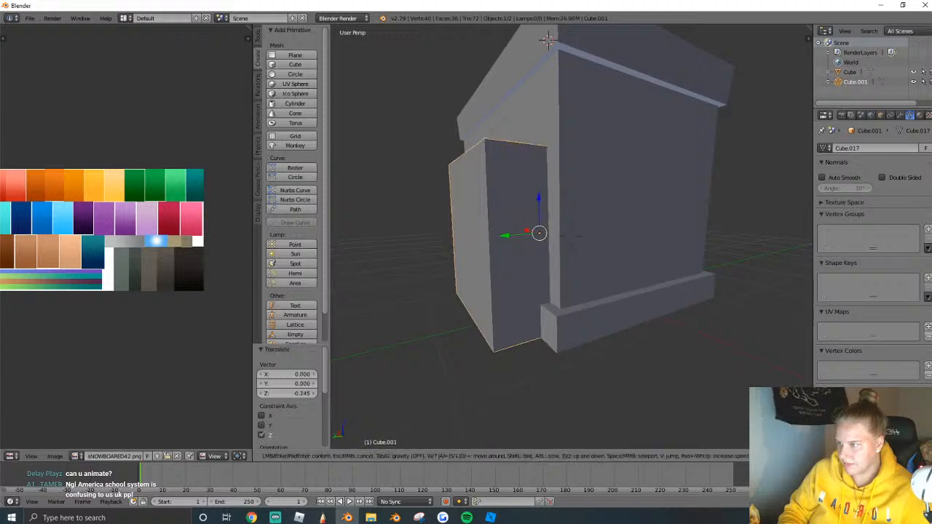
# Thin the cube to about 0.45 along Y and move it along Y toward the building's front wall.
pyautogui.hotkey('shift', 'f')
pyautogui.click(689, 234)
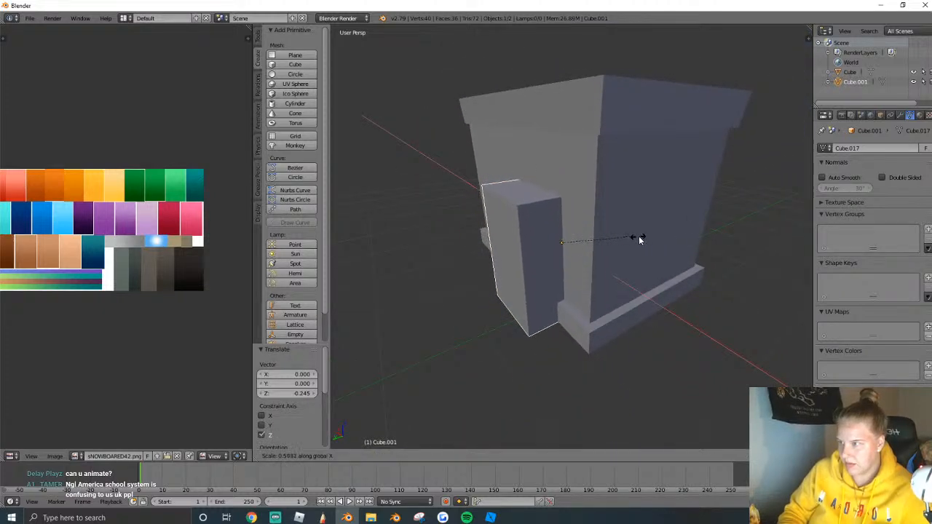
pyautogui.press('g')
pyautogui.press('y')
pyautogui.click(597, 250)
pyautogui.press('g')
pyautogui.press('y')
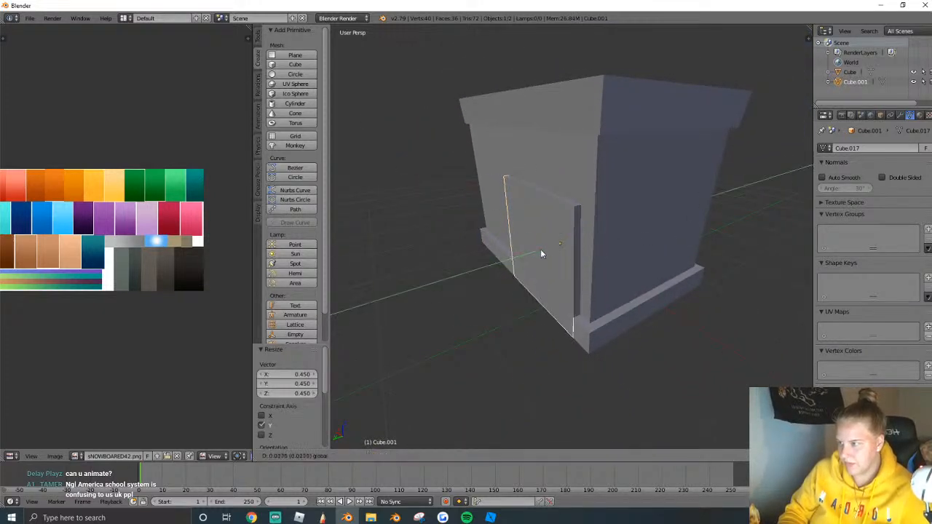
pyautogui.click(534, 261)
# Narrow the block to about 0.577 along X and shift it about -0.226 along X toward the wall's corner.
pyautogui.press('s')
pyautogui.click(554, 271)
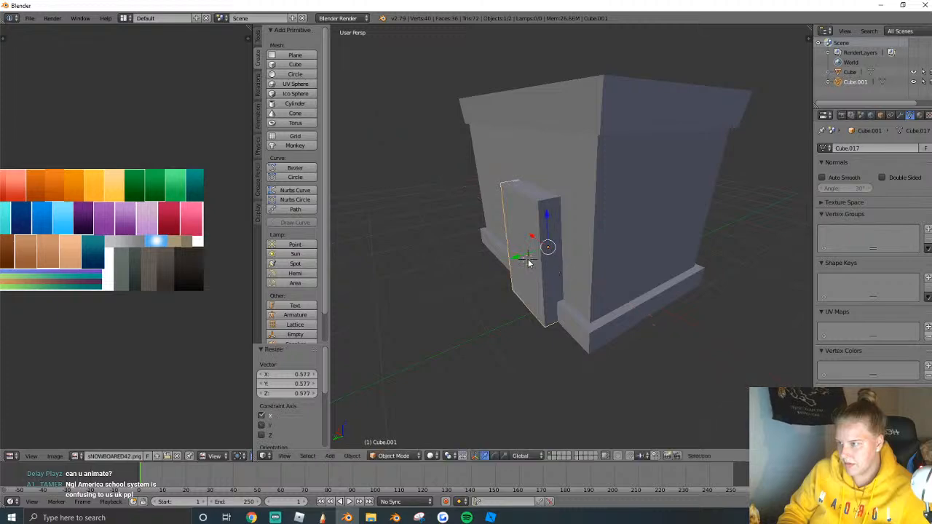
pyautogui.click(539, 232)
pyautogui.moveTo(533, 235); pyautogui.dragTo(548, 241)
pyautogui.moveTo(547, 240); pyautogui.dragTo(620, 227, button='middle')
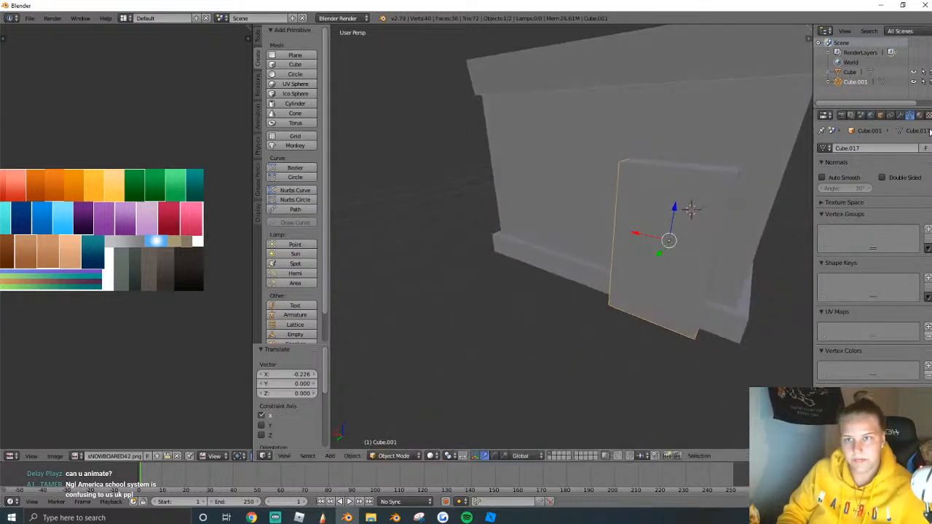
pyautogui.hotkey('shift', 'f')
pyautogui.press('s')
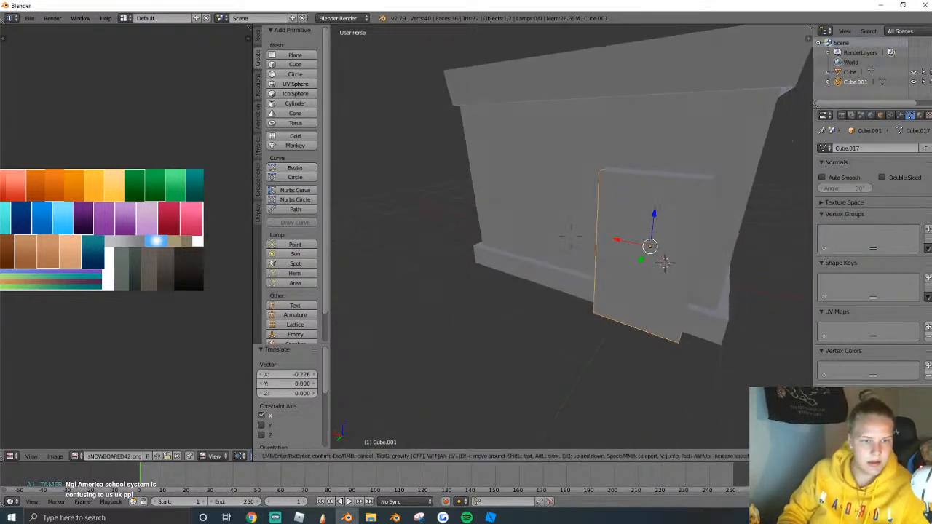
pyautogui.press('w')
pyautogui.click(572, 237)
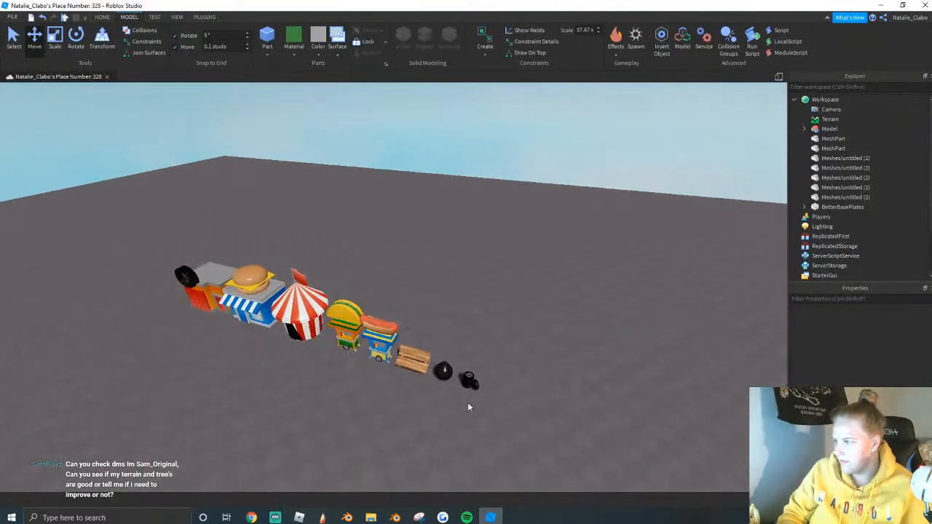
# Capture a screenshot of the whole row of city props in Roblox Studio.
pyautogui.scroll(-5, 468, 407)
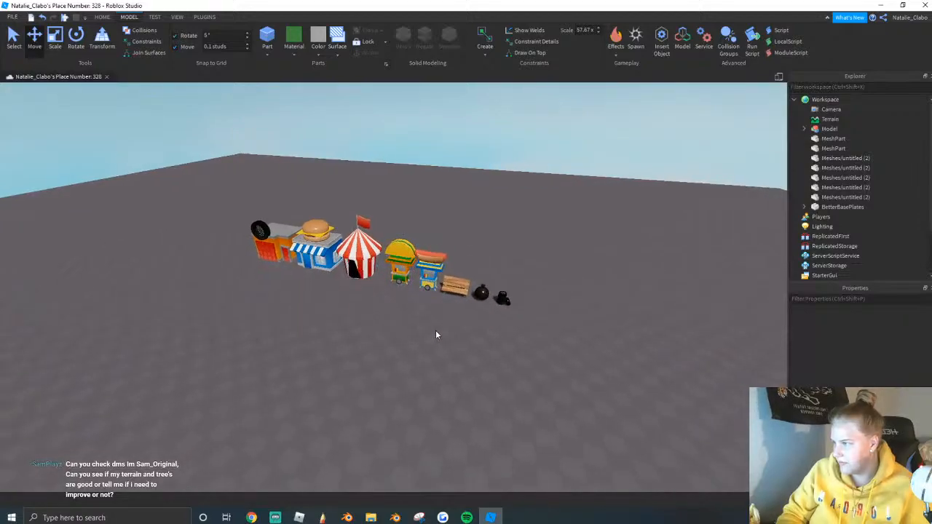
pyautogui.press('Print')
pyautogui.moveTo(182, 155); pyautogui.dragTo(592, 353)
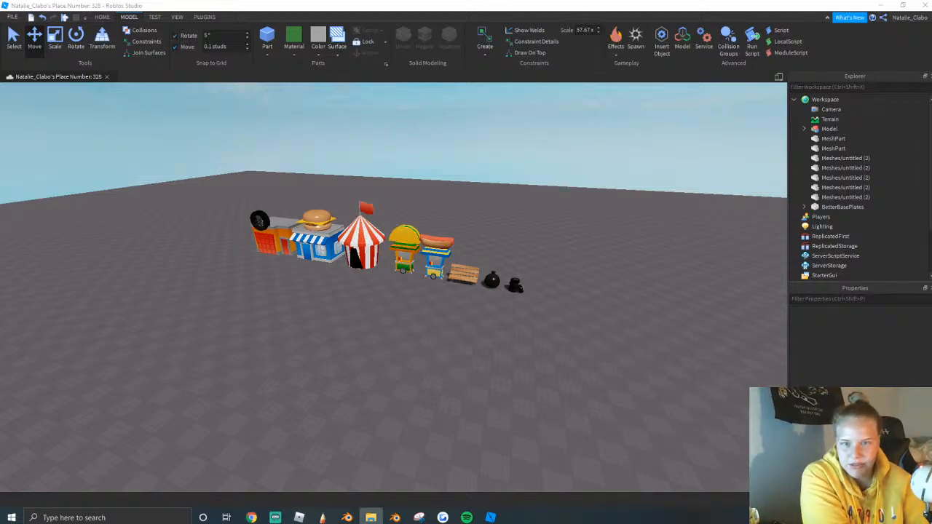
# Open the Pictures folder in File Explorer and preview the images (1), Icon2 and Icon1 game icons.
pyautogui.press('super+e')
pyautogui.click(33, 334)
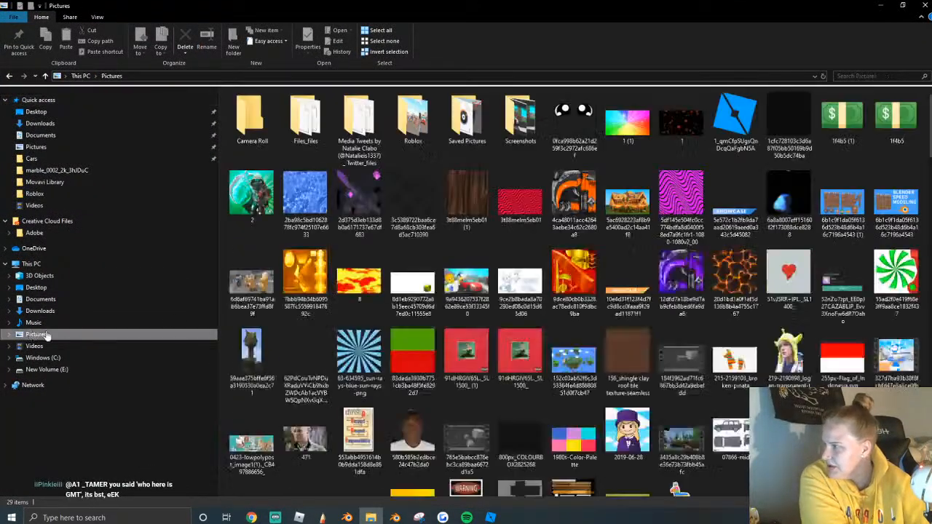
pyautogui.scroll(-5, 785, 378)
pyautogui.scroll(-15, 785, 378)
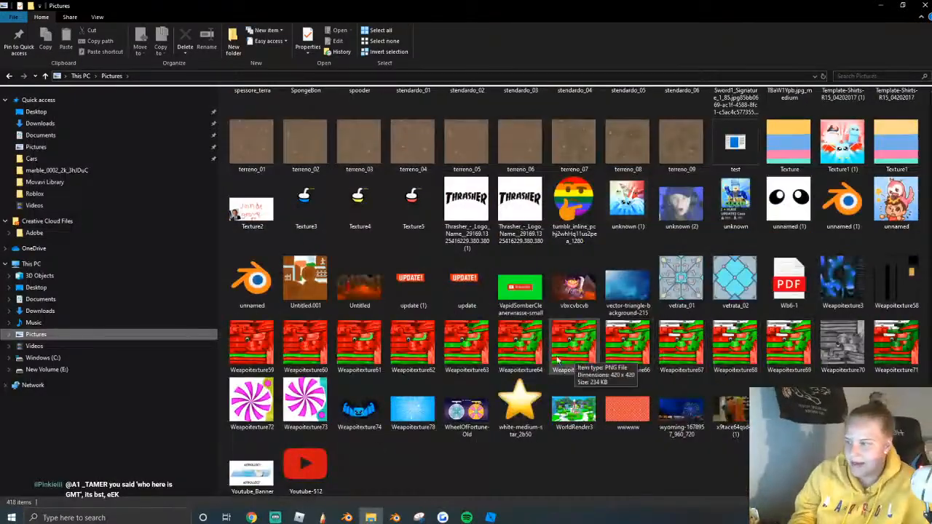
pyautogui.scroll(10, 542, 357)
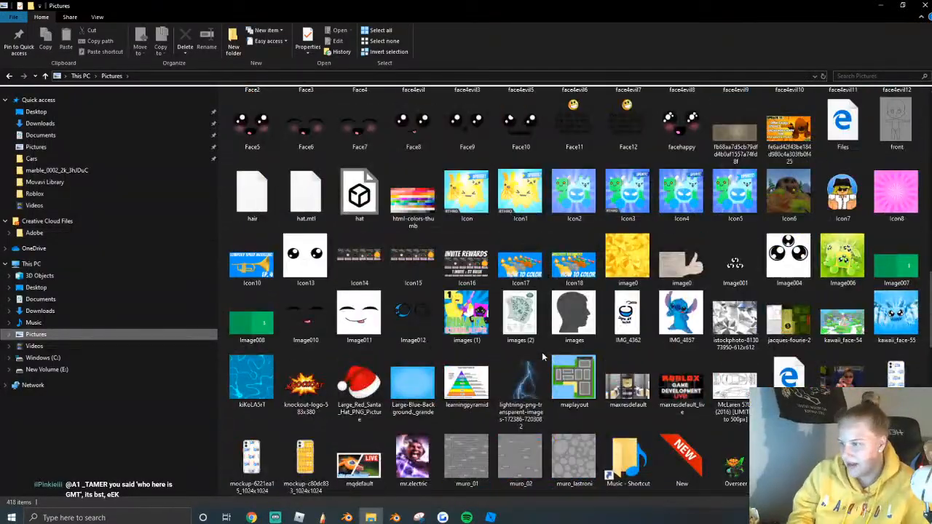
pyautogui.doubleClick(478, 320)
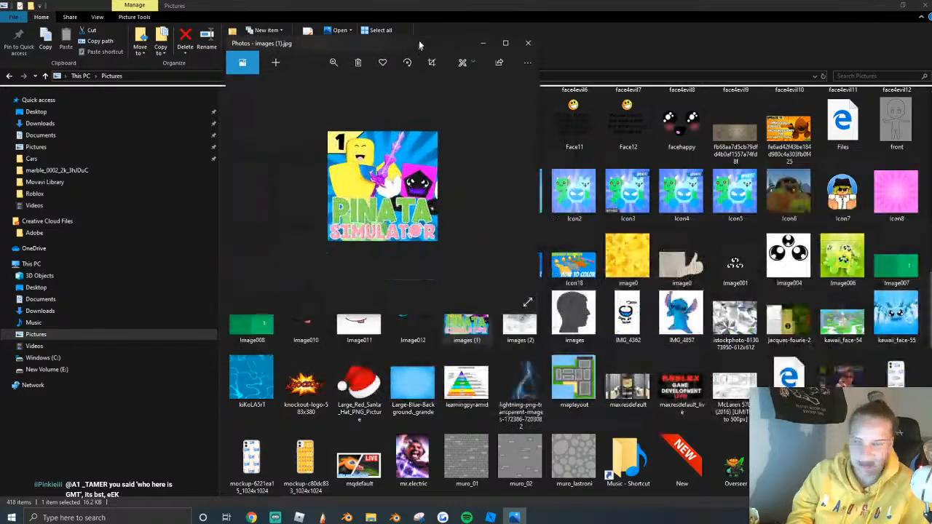
pyautogui.click(545, 55)
pyautogui.doubleClick(576, 191)
pyautogui.click(545, 54)
pyautogui.doubleClick(522, 191)
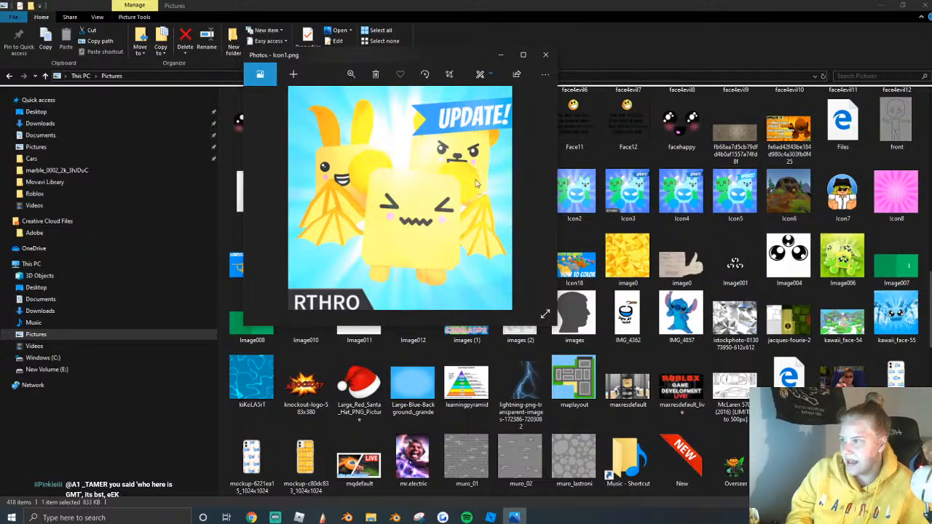
pyautogui.click(546, 54)
# Find the kawaii_face-55 image in the Pictures folder and preview it.
pyautogui.scroll(-10, 635, 312)
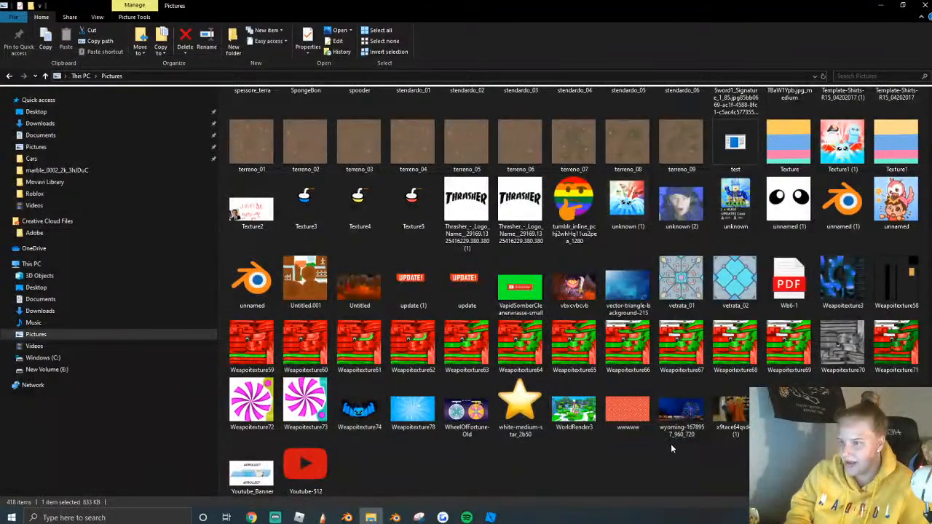
pyautogui.scroll(6, 666, 442)
pyautogui.doubleClick(896, 169)
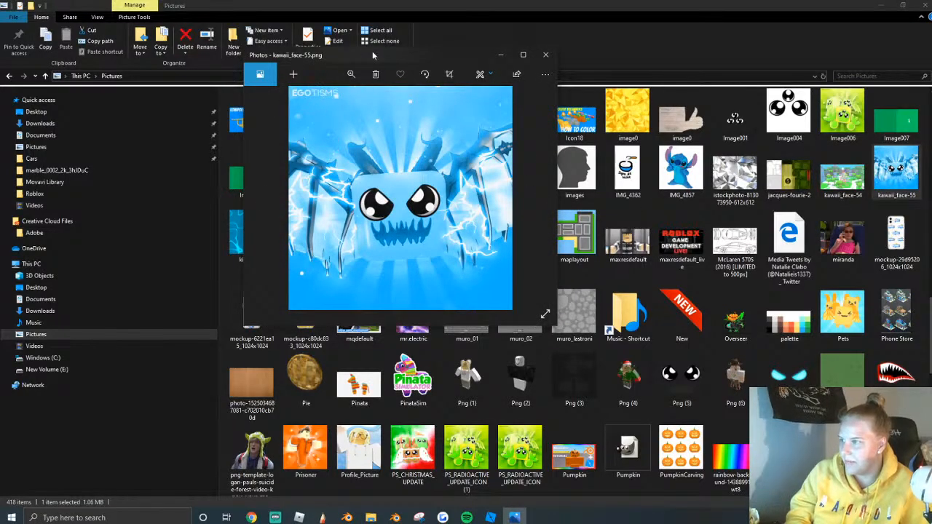
pyautogui.click(546, 55)
pyautogui.scroll(6, 781, 264)
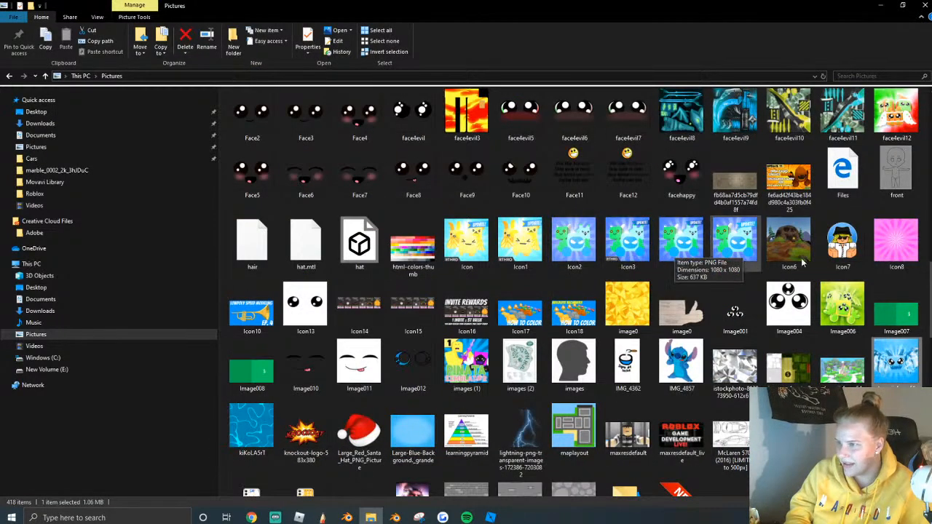
# Find and preview the Colorpop18 image, and close the Pictures folder.
pyautogui.scroll(5, 781, 263)
pyautogui.scroll(5, 729, 250)
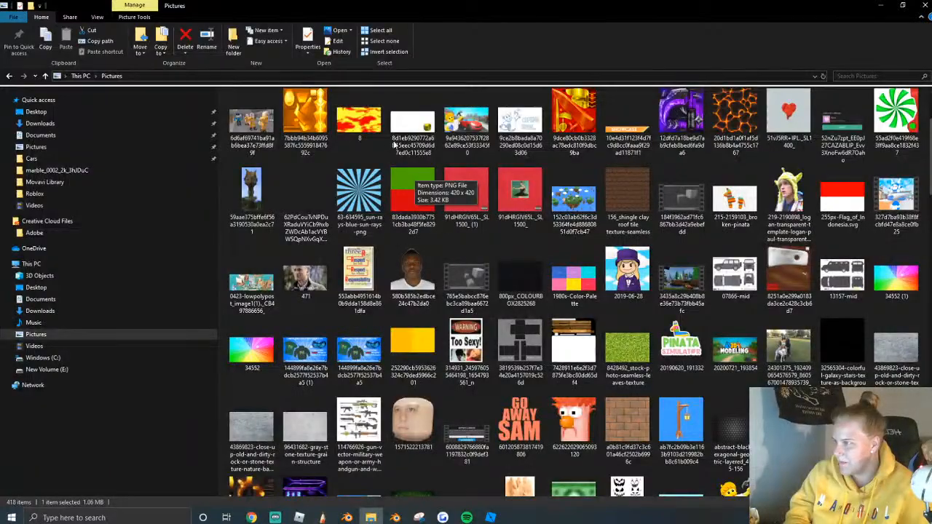
pyautogui.scroll(-10, 458, 350)
pyautogui.click(417, 190)
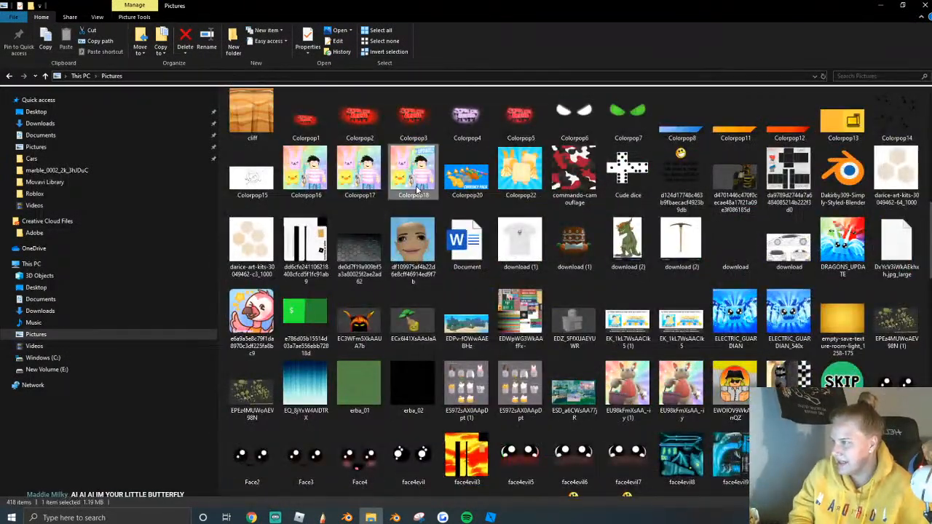
pyautogui.doubleClick(417, 189)
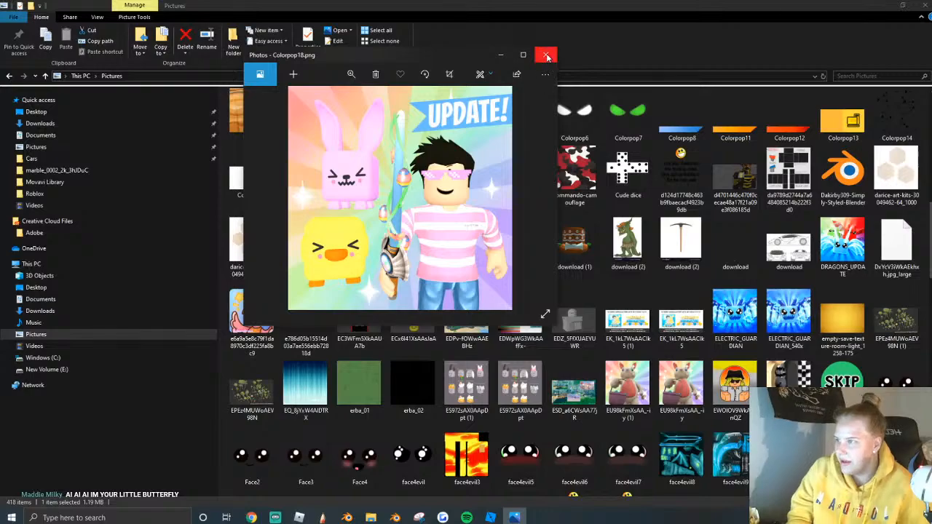
pyautogui.click(547, 56)
pyautogui.click(924, 5)
pyautogui.scroll(5, 492, 280)
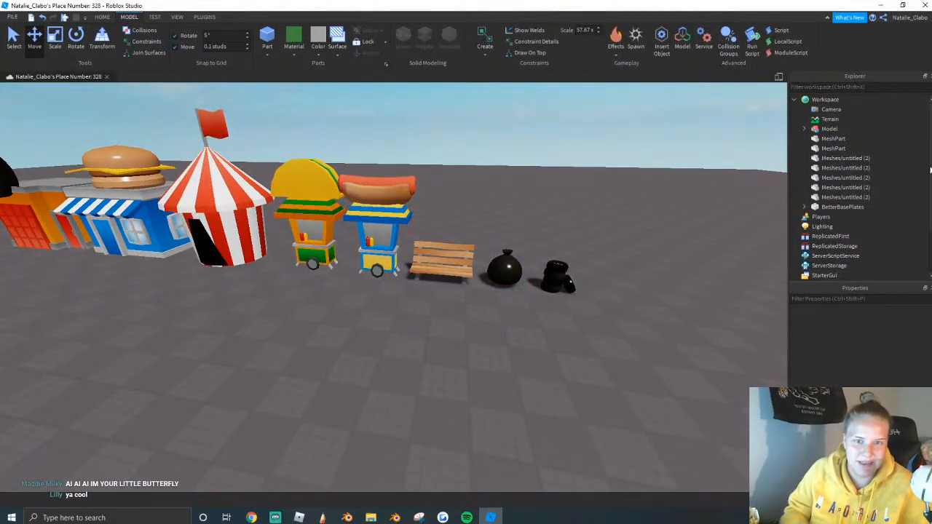
pyautogui.click(251, 518)
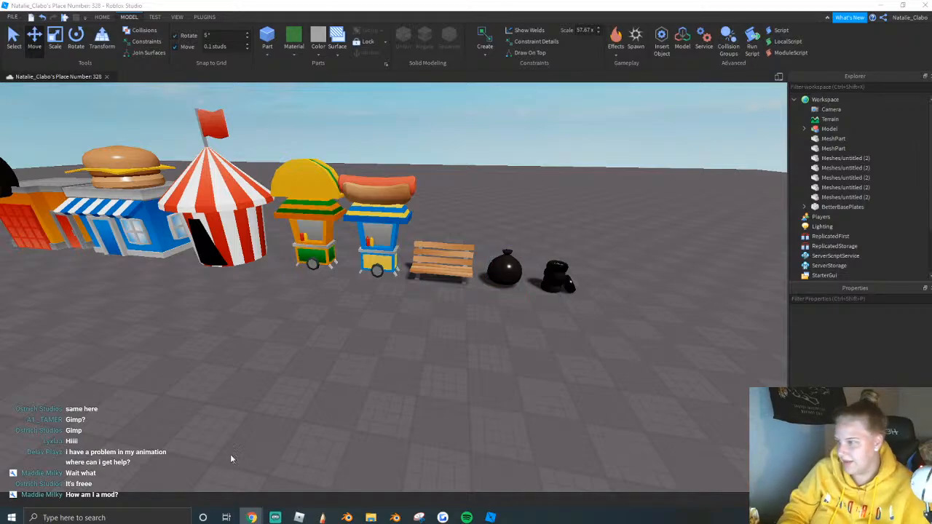
# Switch to Blender and scale the top face of the door block slightly wider in Edit Mode.
pyautogui.click(347, 518)
pyautogui.scroll(-3, 531, 309)
pyautogui.scroll(3, 532, 307)
pyautogui.hotkey('shift', 'f')
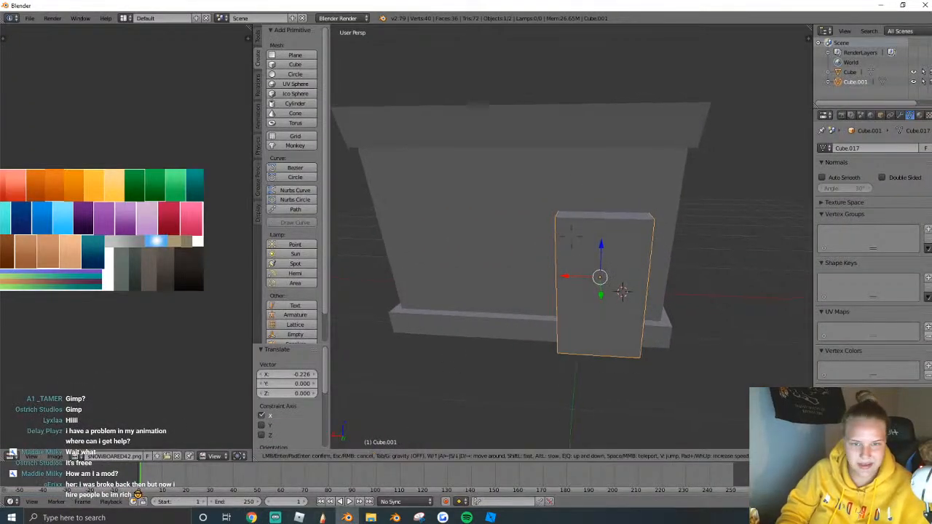
pyautogui.press('d')
pyautogui.click(573, 238)
pyautogui.press('Tab')
pyautogui.hotkey('shift', 'f')
pyautogui.press('e')
pyautogui.click(573, 237)
pyautogui.rightClick(541, 258)
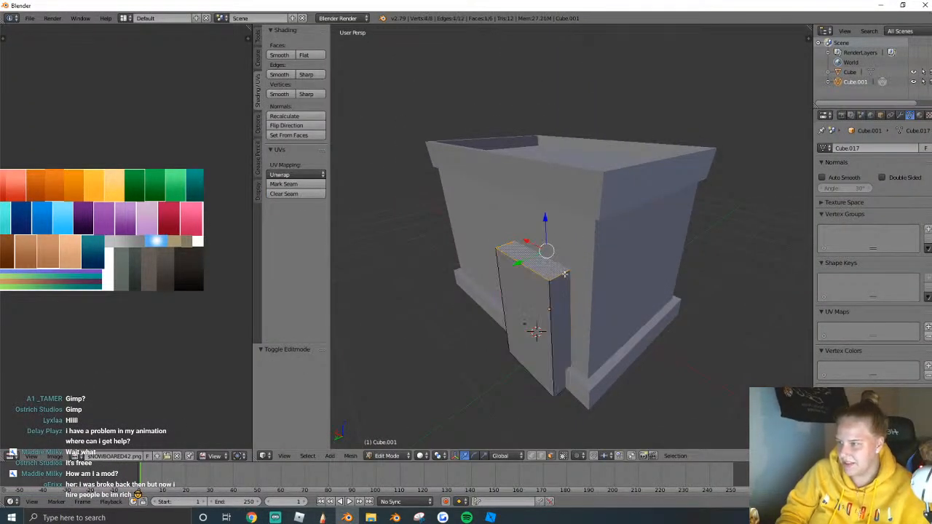
pyautogui.press('s')
pyautogui.click(569, 282)
# Select the whole door block, make it thinner along Y and move it about 0.029 along Y.
pyautogui.press('a')
pyautogui.press('a')
pyautogui.press('s')
pyautogui.click(658, 280)
pyautogui.hotkey('ctrl', 'z')
pyautogui.press('s')
pyautogui.press('y')
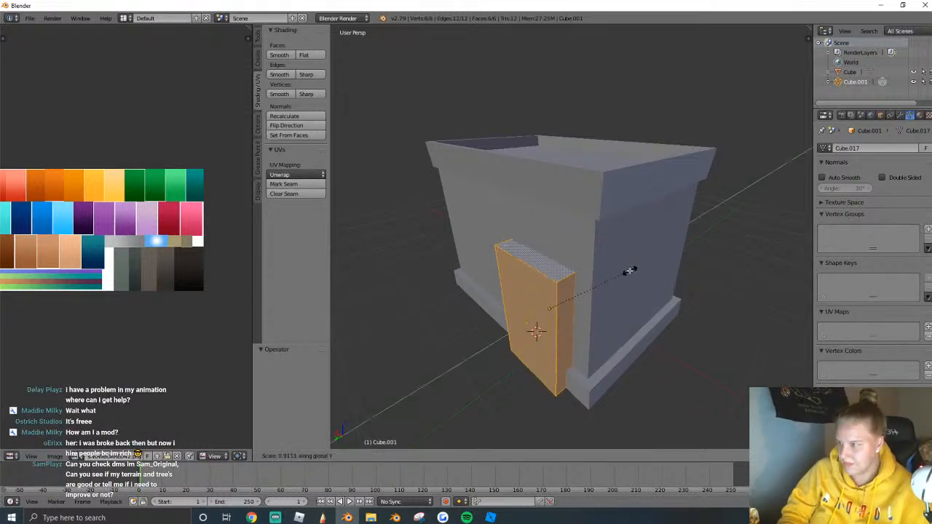
pyautogui.click(602, 282)
pyautogui.press('g')
pyautogui.press('y')
pyautogui.click(585, 286)
# Try to inset the front face of the door block for a frame.
pyautogui.hotkey('shift', 'f')
pyautogui.press('a')
pyautogui.click(572, 237)
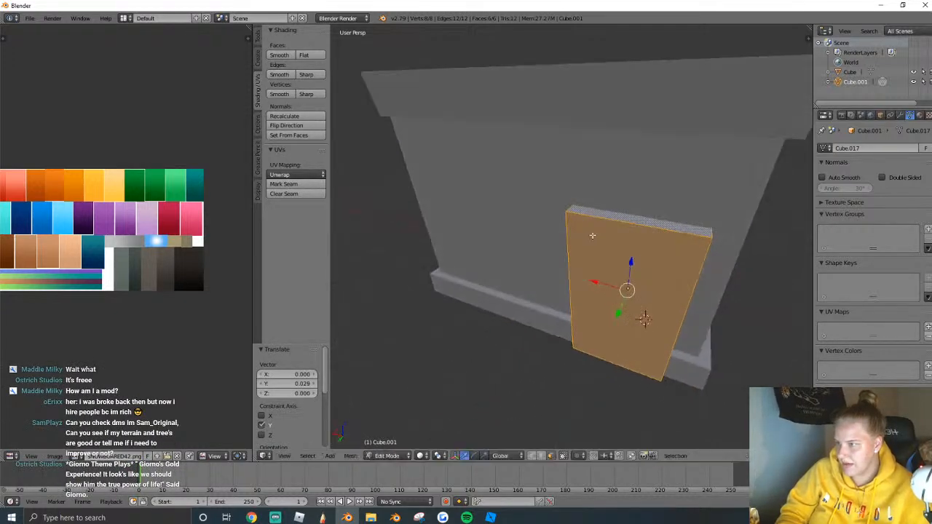
pyautogui.press('Tab')
pyautogui.hotkey('shift', 'f')
pyautogui.press('s')
pyautogui.click(593, 243)
pyautogui.press('a')
pyautogui.rightClick(613, 253)
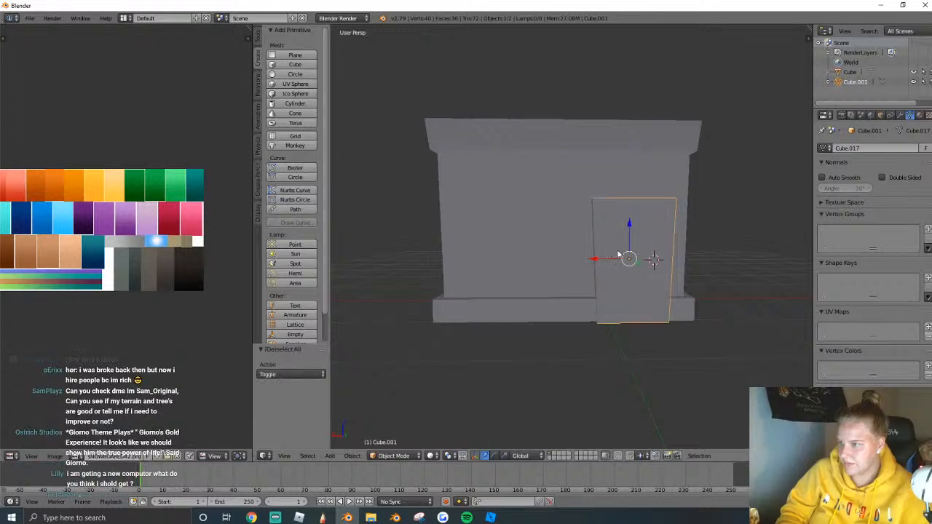
pyautogui.press('Tab')
pyautogui.press('i')
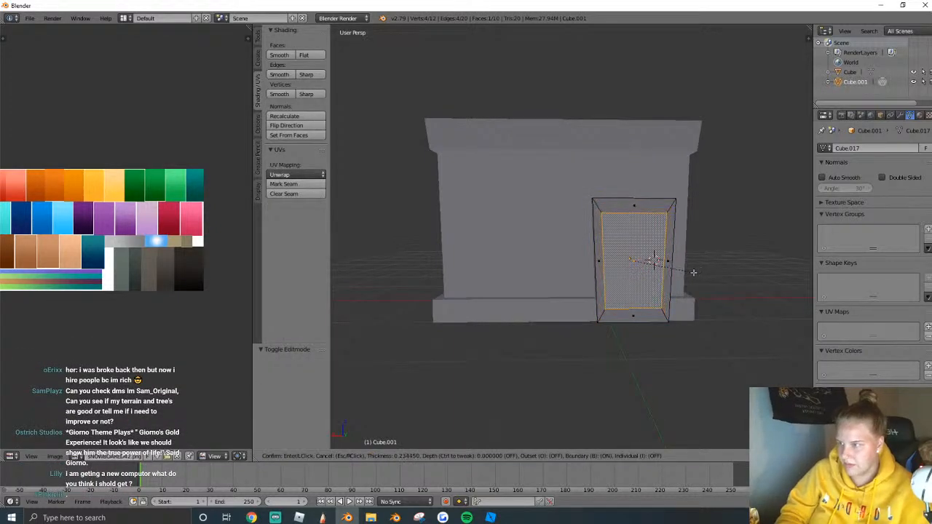
pyautogui.click(691, 276)
pyautogui.hotkey('ctrl', 'z')
# Add two vertical loop cuts to the door block and spread them along X toward its side edges.
pyautogui.moveTo(658, 282); pyautogui.dragTo(500, 210, button='middle')
pyautogui.press('a')
pyautogui.press('a')
pyautogui.click(256, 35)
pyautogui.click(292, 232)
pyautogui.scroll(1, 611, 272)
pyautogui.click(611, 273)
pyautogui.rightClick(611, 272)
pyautogui.press('s')
pyautogui.press('x')
pyautogui.click(703, 266)
# Add one horizontal loop cut around the door block and slide it close to the top edge.
pyautogui.press('a')
pyautogui.press('a')
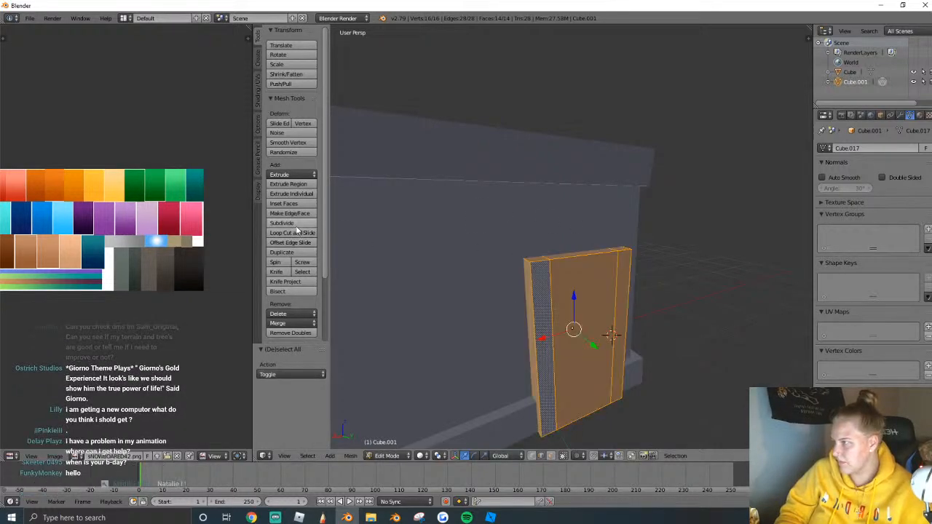
pyautogui.hotkey('ctrl', 'r')
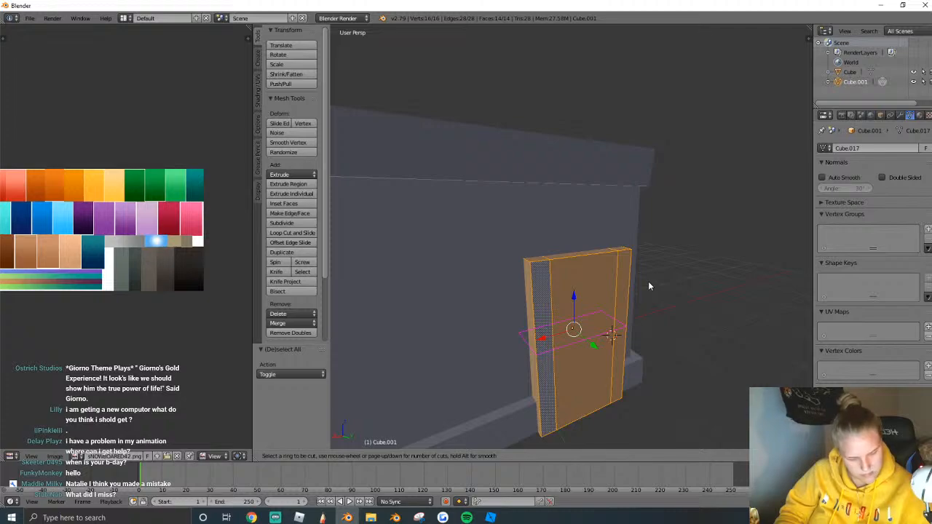
pyautogui.click(634, 303)
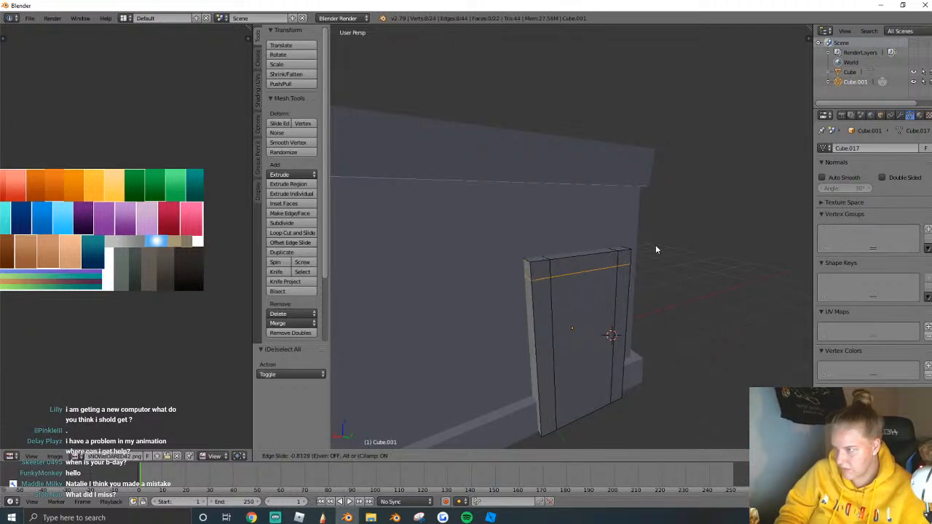
pyautogui.click(656, 245)
# Extrude the door's central front face inward by about 0.033 to recess the panel within the frame.
pyautogui.click(551, 456)
pyautogui.rightClick(593, 370)
pyautogui.press('e')
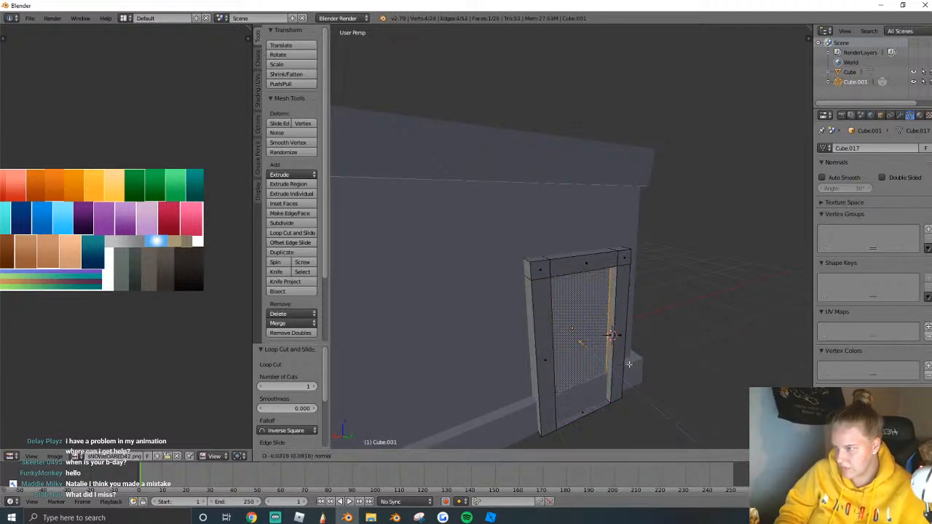
pyautogui.click(631, 370)
# Delete the narrow bottom face of the door's recess.
pyautogui.rightClick(590, 414)
pyautogui.press('x')
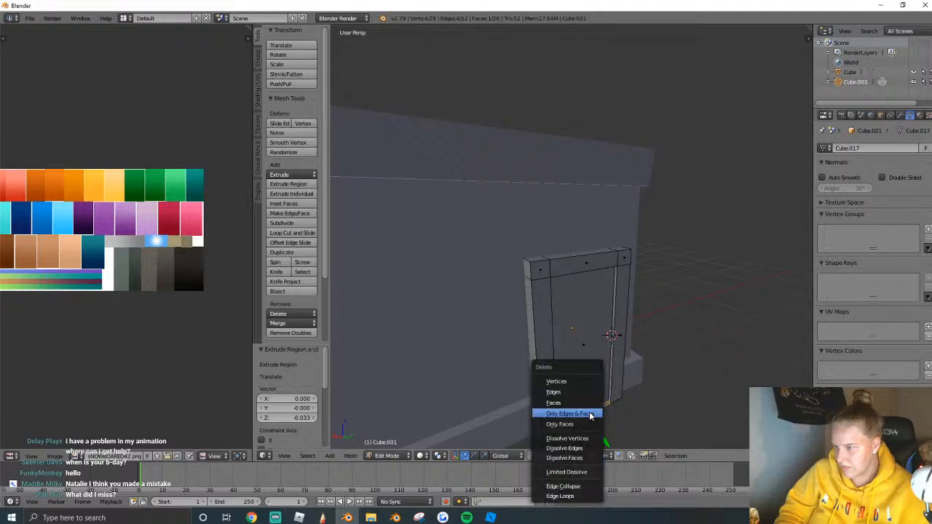
pyautogui.click(570, 403)
# Delete the central underside face of the door block between the two frame posts and return to Object Mode.
pyautogui.hotkey('shift', 'f')
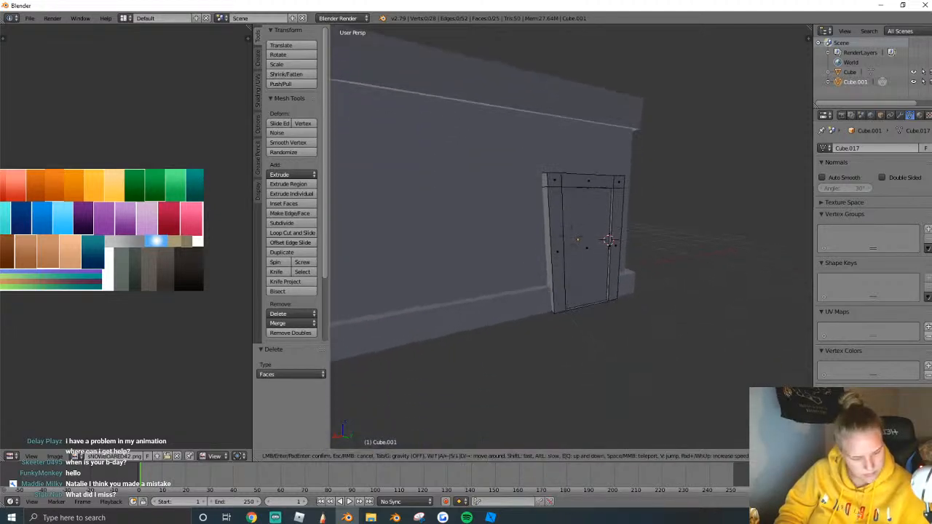
pyautogui.click(572, 234)
pyautogui.rightClick(572, 235)
pyautogui.press('e')
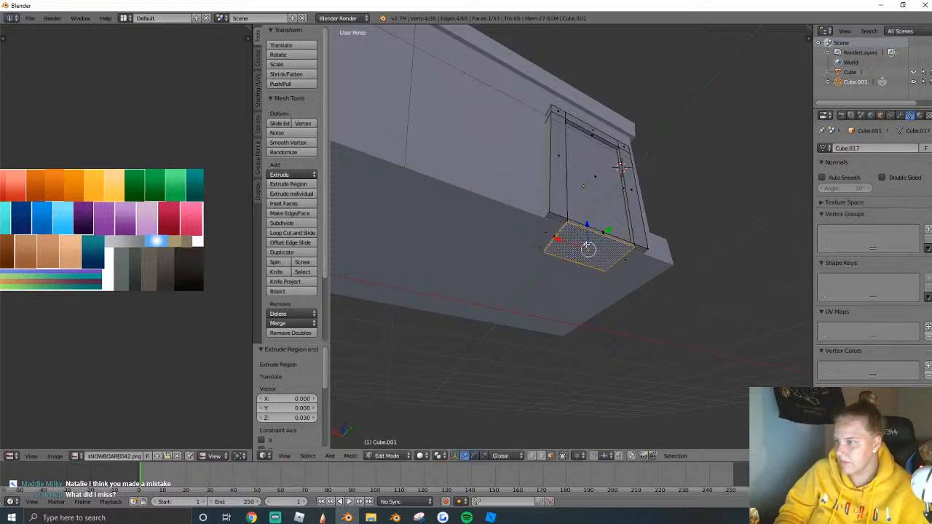
pyautogui.rightClick(581, 233)
pyautogui.press('x')
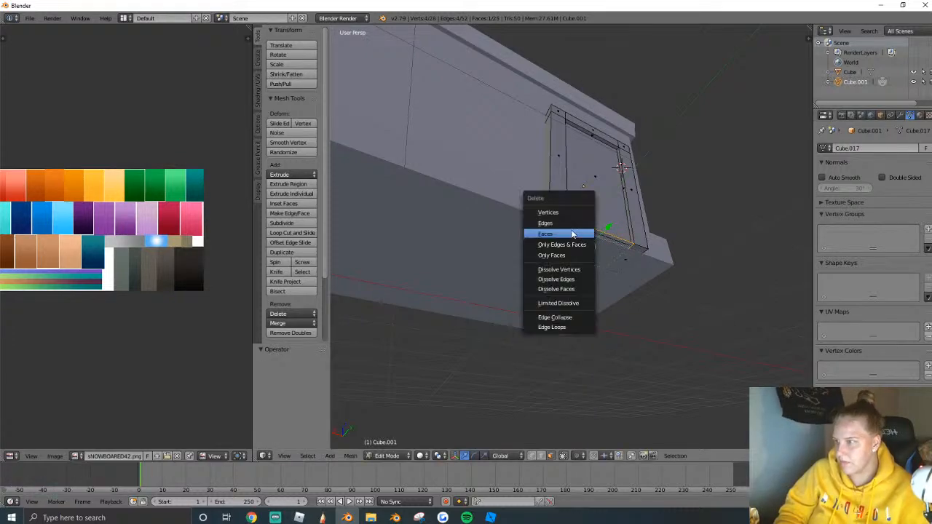
pyautogui.click(581, 232)
pyautogui.press('Tab')
pyautogui.scroll(-4, 605, 220)
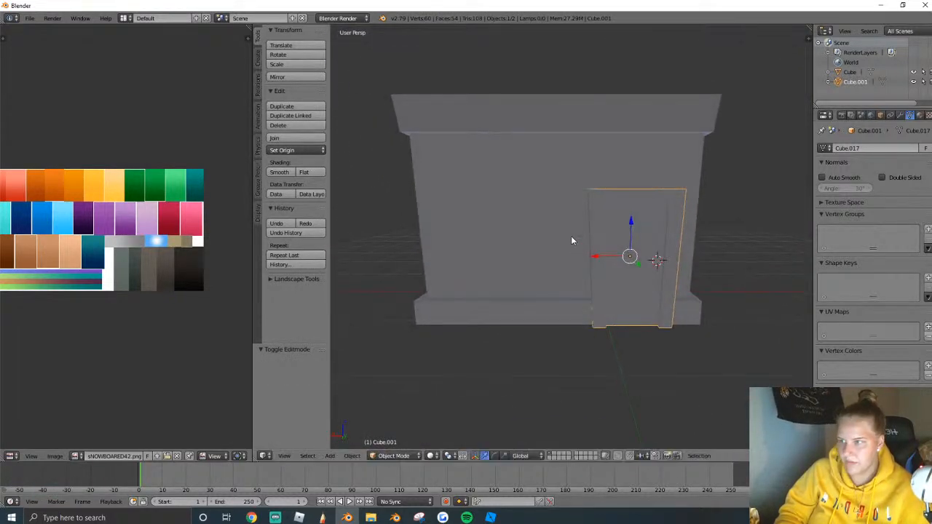
pyautogui.press('a')
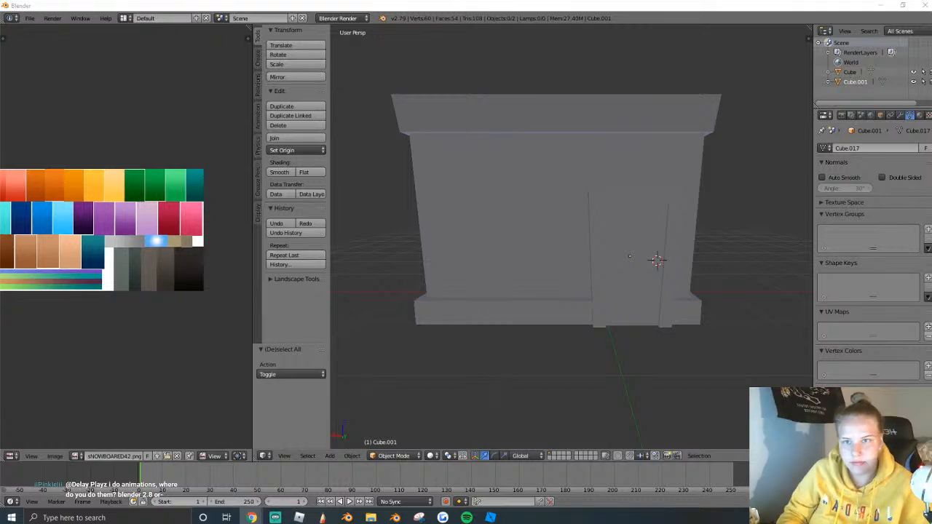
pyautogui.rightClick(551, 292)
pyautogui.rightClick(630, 284)
pyautogui.hotkey('shift', 'f')
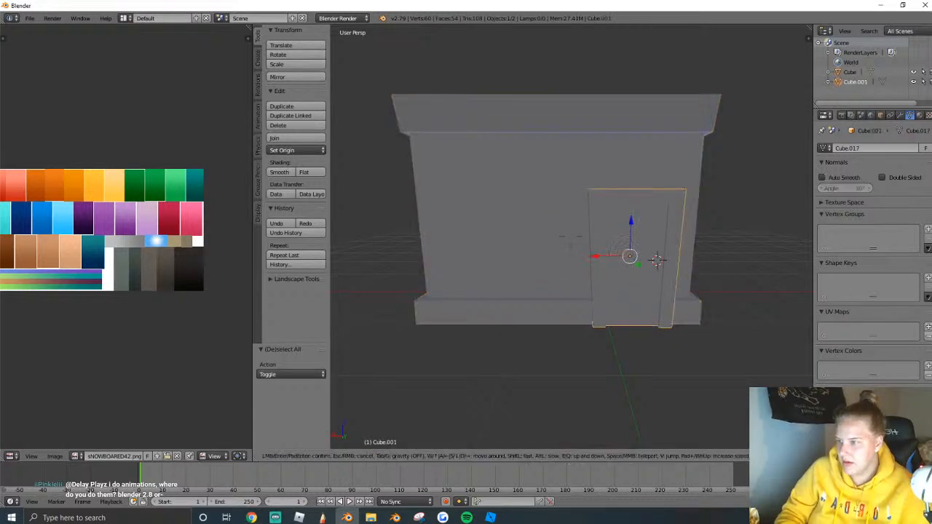
pyautogui.press('a')
pyautogui.click(575, 237)
pyautogui.press('a')
pyautogui.hotkey('shift', 'f')
pyautogui.press('s')
pyautogui.click(573, 240)
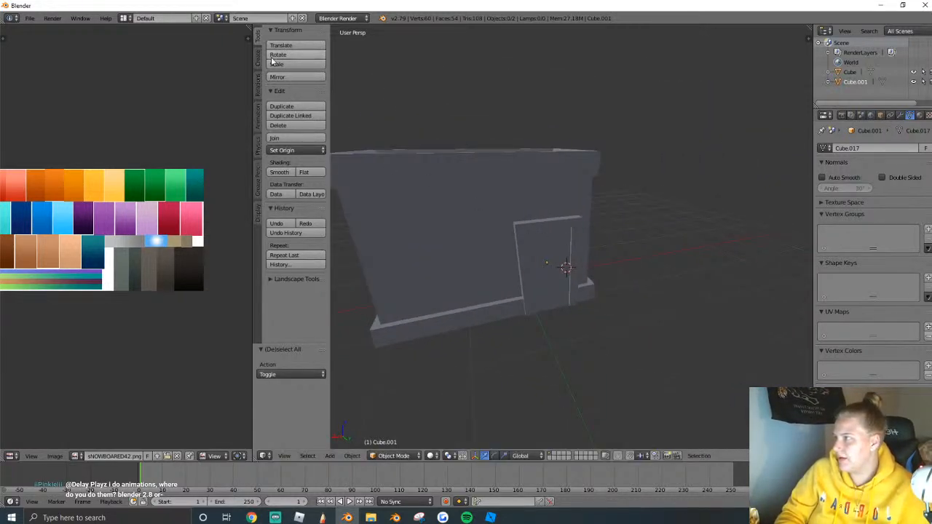
# Add a cube, clear its location, move it in front of the building along Y and raise it about 1.83 along Z.
pyautogui.click(258, 58)
pyautogui.click(295, 65)
pyautogui.hotkey('shift', 'f')
pyautogui.click(571, 238)
pyautogui.hotkey('alt', 'g')
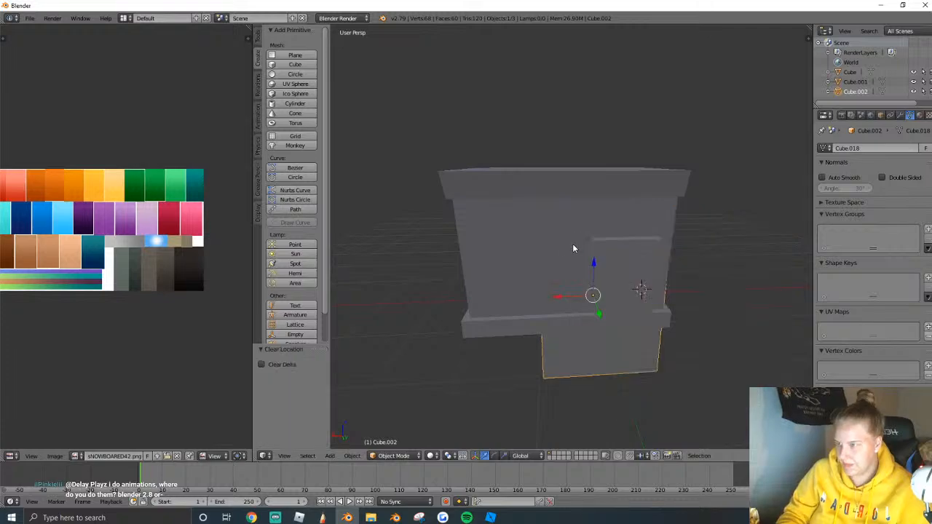
pyautogui.moveTo(599, 314); pyautogui.dragTo(603, 327)
pyautogui.moveTo(599, 284); pyautogui.dragTo(602, 177)
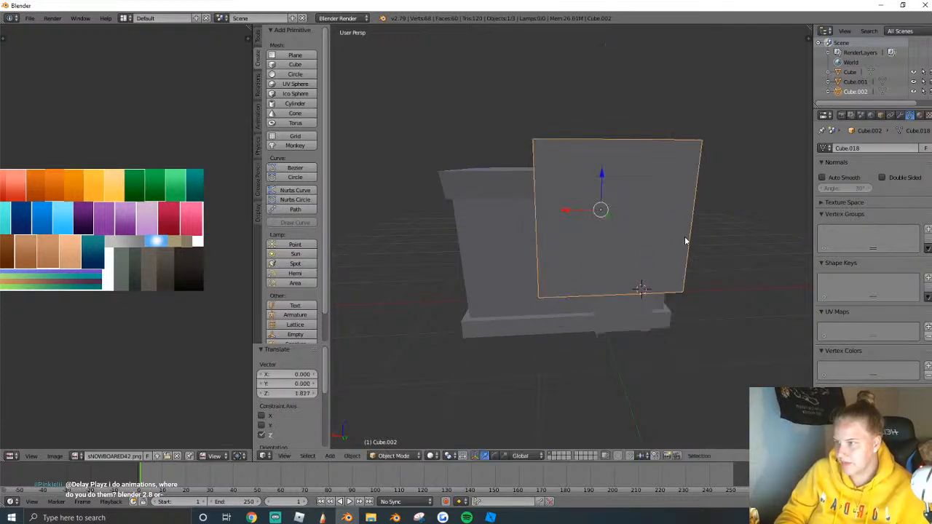
# Flatten the new cube along Z to about 0.29 of its height to form an awning slab.
pyautogui.press('s')
pyautogui.press('z')
pyautogui.click(634, 217)
pyautogui.press('n')
pyautogui.scroll(-5, 765, 218)
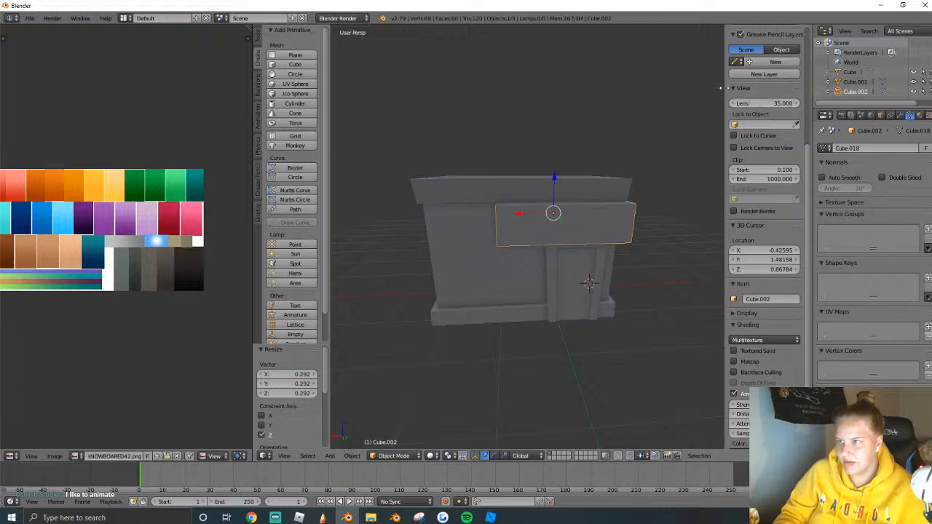
pyautogui.press('n')
# Move the awning slab about 0.76 along Y at the front of the building.
pyautogui.moveTo(643, 219); pyautogui.dragTo(609, 277, button='middle')
pyautogui.press('g')
pyautogui.press('y')
pyautogui.click(609, 277)
pyautogui.hotkey('shift', 'f')
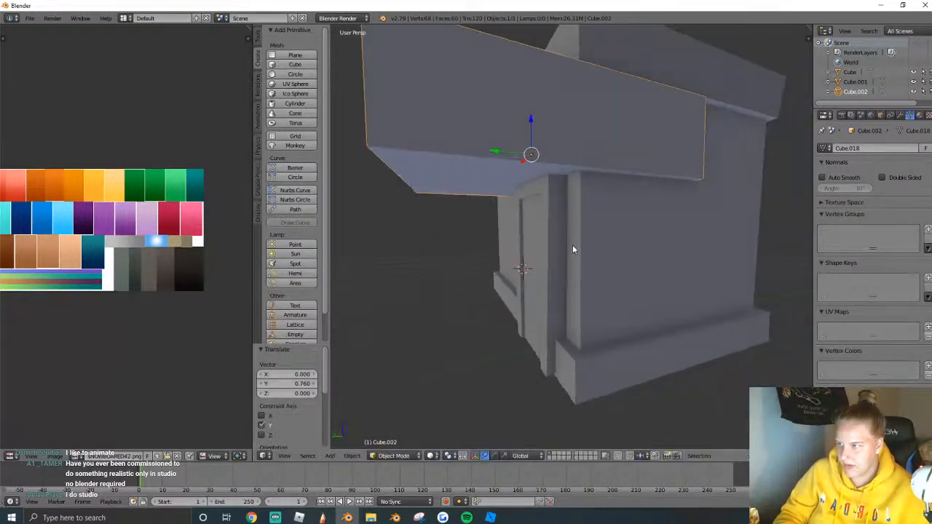
pyautogui.press('Escape')
pyautogui.press('s')
pyautogui.press('x')
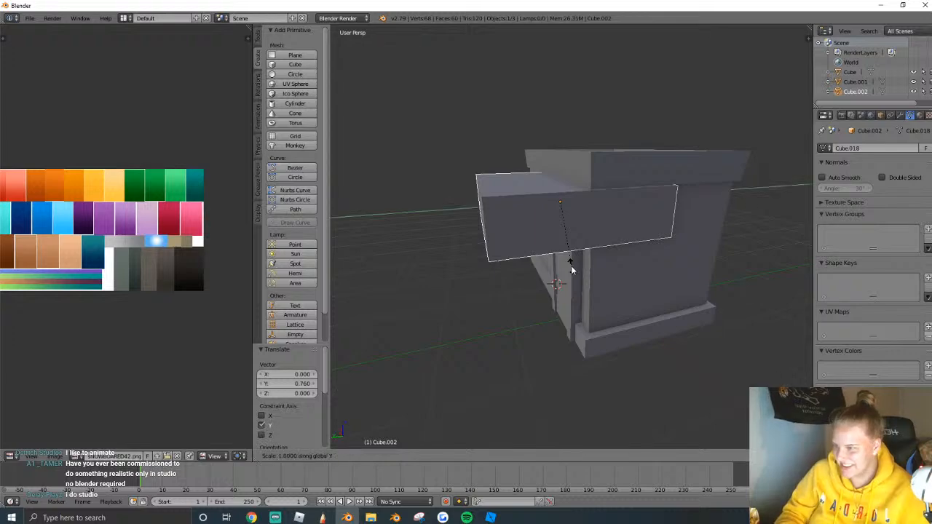
pyautogui.click(584, 249)
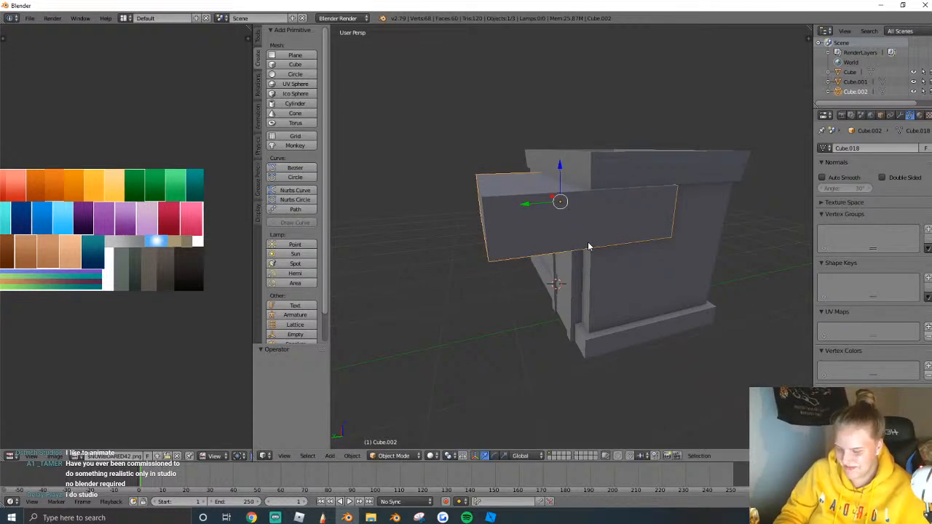
# Rotate the slab about X so it slopes down away from the wall, and rescale it.
pyautogui.press('r')
pyautogui.press('x')
pyautogui.click(658, 231)
pyautogui.press('s')
pyautogui.click(592, 221)
pyautogui.hotkey('shift', 'f')
pyautogui.click(584, 205)
# Reposition the sloped slab along Y, thin it along Z and stretch it about 3 times along X across the facade.
pyautogui.press('g')
pyautogui.press('y')
pyautogui.click(597, 218)
pyautogui.press('s')
pyautogui.press('z')
pyautogui.click(598, 207)
pyautogui.press('s')
pyautogui.click(608, 193)
pyautogui.hotkey('shift', 'f')
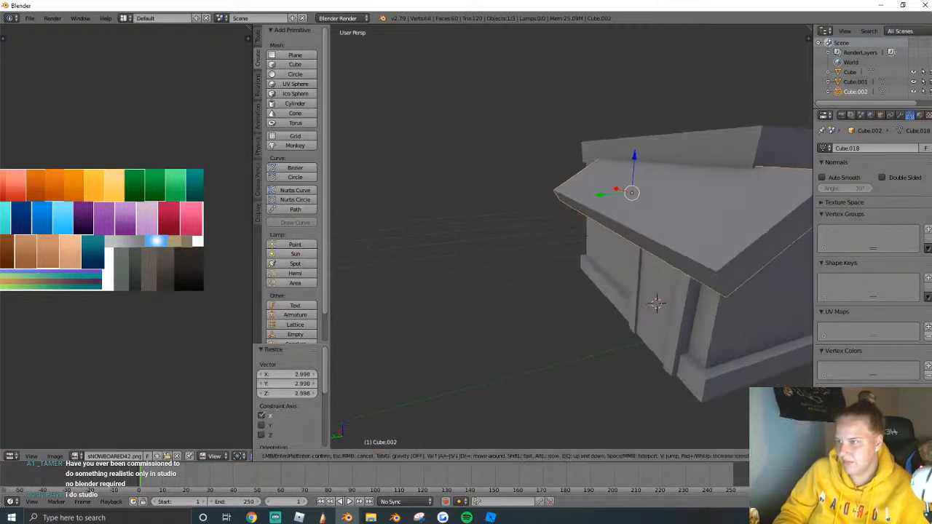
pyautogui.click(686, 259)
# Shift the awning to centre it on the facade and scale it along X by about 0.98.
pyautogui.press('g')
pyautogui.click(597, 277)
pyautogui.press('s')
pyautogui.click(711, 276)
pyautogui.hotkey('shift', 'f')
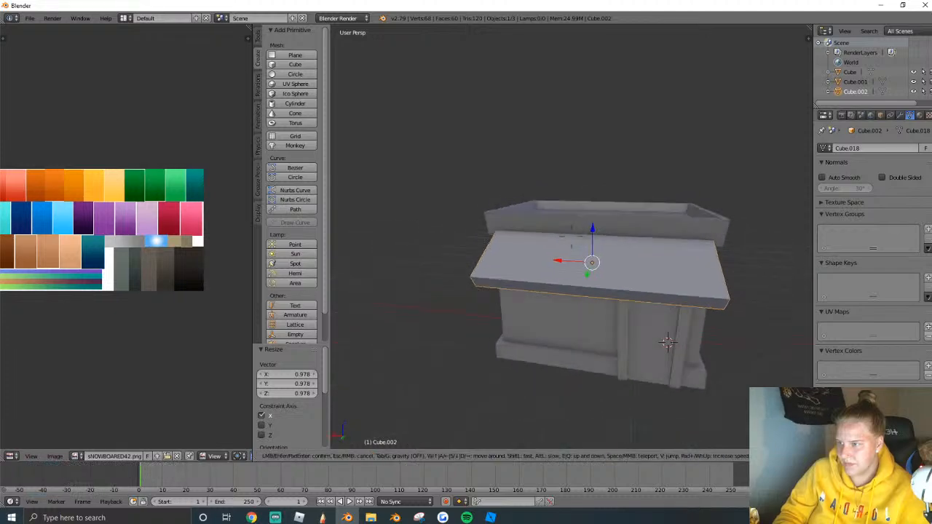
pyautogui.click(550, 242)
# Move the awning along Y and Z so its upper edge meets the wall just below the cornice.
pyautogui.press('g')
pyautogui.press('y')
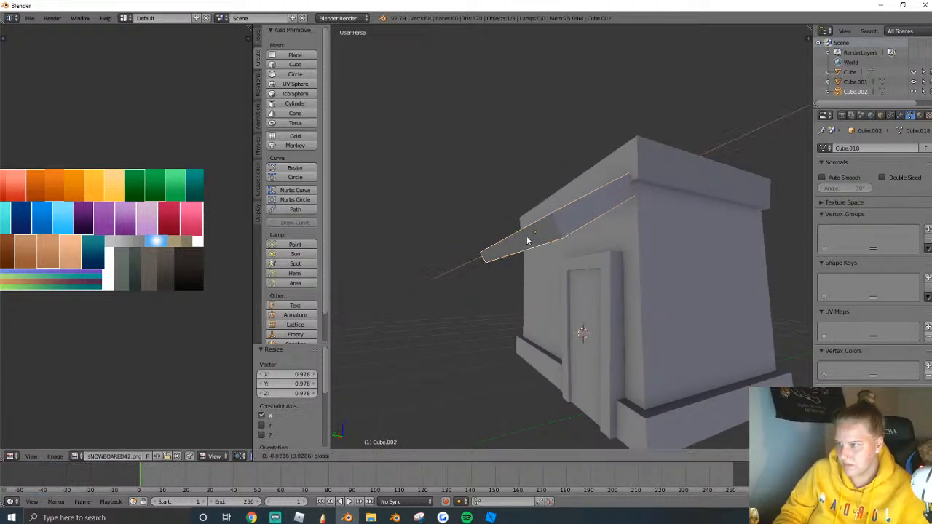
pyautogui.click(528, 237)
pyautogui.press('g')
pyautogui.press('y')
pyautogui.click(510, 231)
pyautogui.press('g')
pyautogui.press('z')
pyautogui.click(539, 211)
pyautogui.hotkey('shift', 'f')
pyautogui.press('Return')
# Scale the awning along X to fit the building's width and nudge it into alignment.
pyautogui.press('s')
pyautogui.press('x')
pyautogui.click(663, 256)
pyautogui.moveTo(539, 252); pyautogui.dragTo(535, 252)
# Add six evenly spaced loop cuts across the awning's length, dividing it into seven strips.
pyautogui.press('Tab')
pyautogui.press('a')
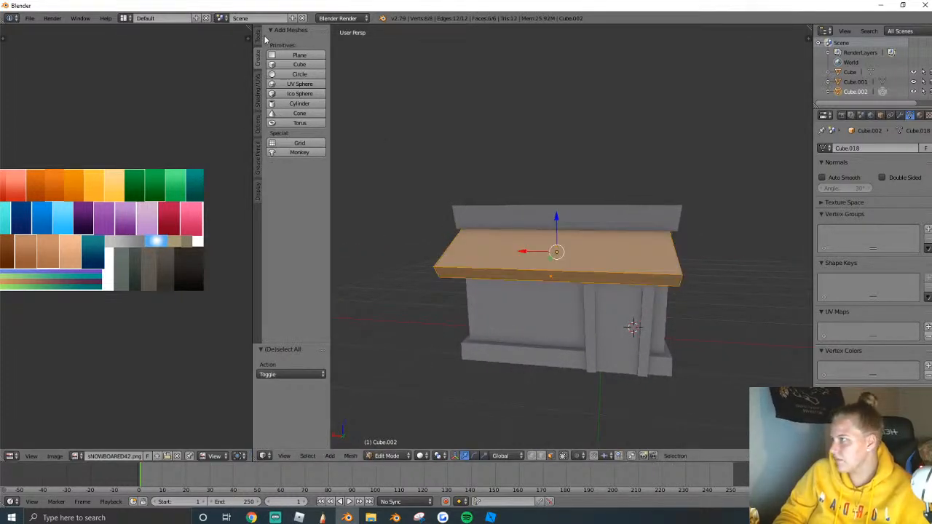
pyautogui.click(287, 233)
pyautogui.scroll(5, 602, 255)
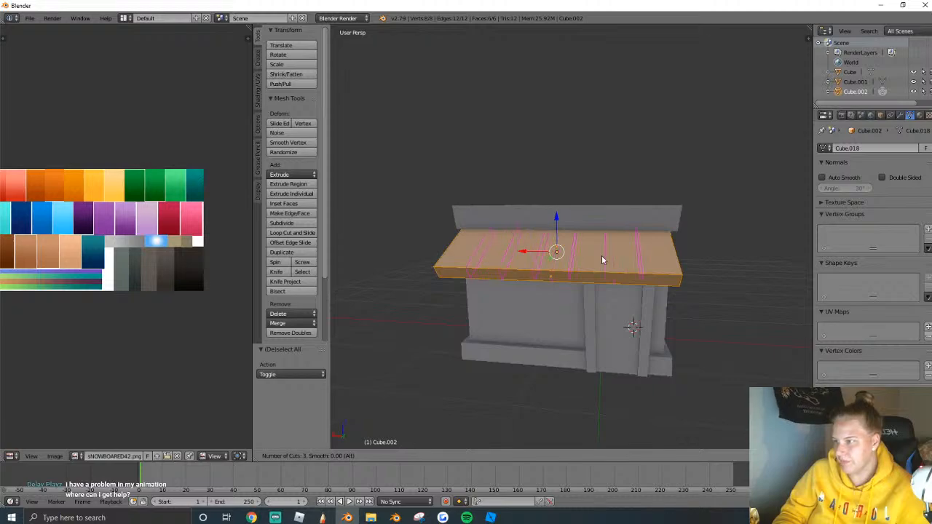
pyautogui.click(602, 255)
pyautogui.rightClick(570, 441)
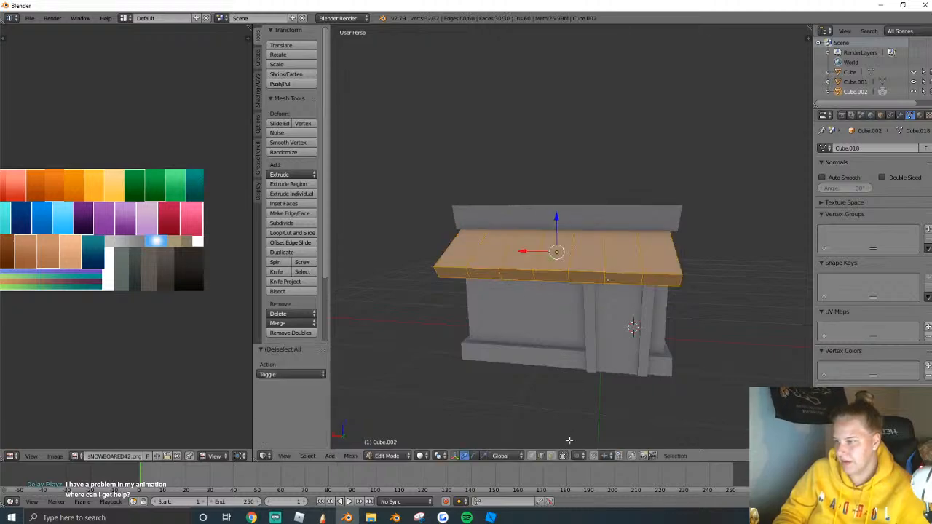
# Extrude the seven front-edge faces of the awning individually by about 0.17.
pyautogui.rightClick(460, 274)
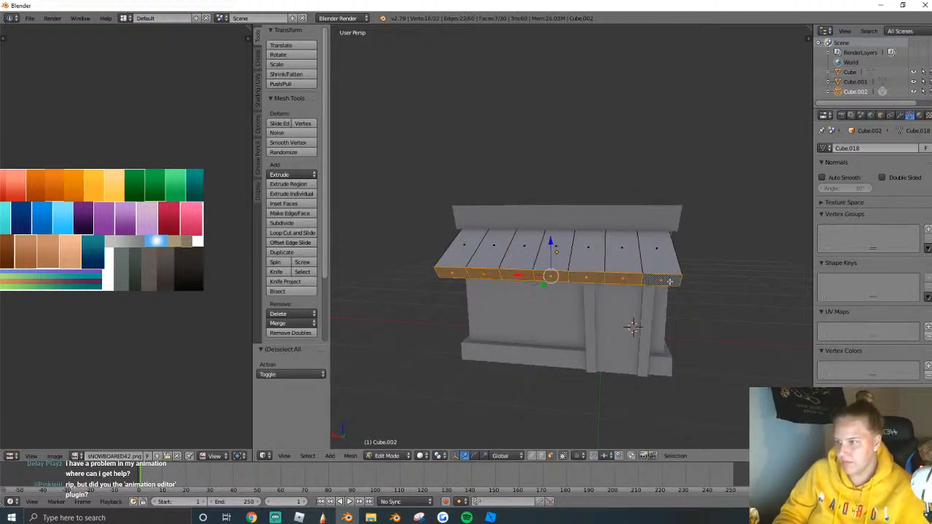
pyautogui.hotkey('alt', 'e')
pyautogui.click(603, 310)
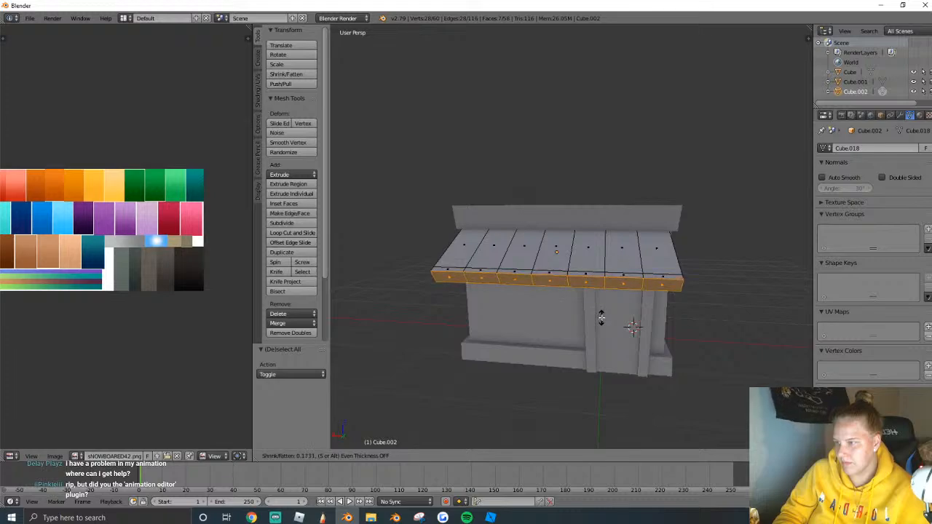
pyautogui.click(601, 317)
# Bevel the extruded front faces by about 0.075 to give the awning a scalloped edge.
pyautogui.hotkey('ctrl', 'b')
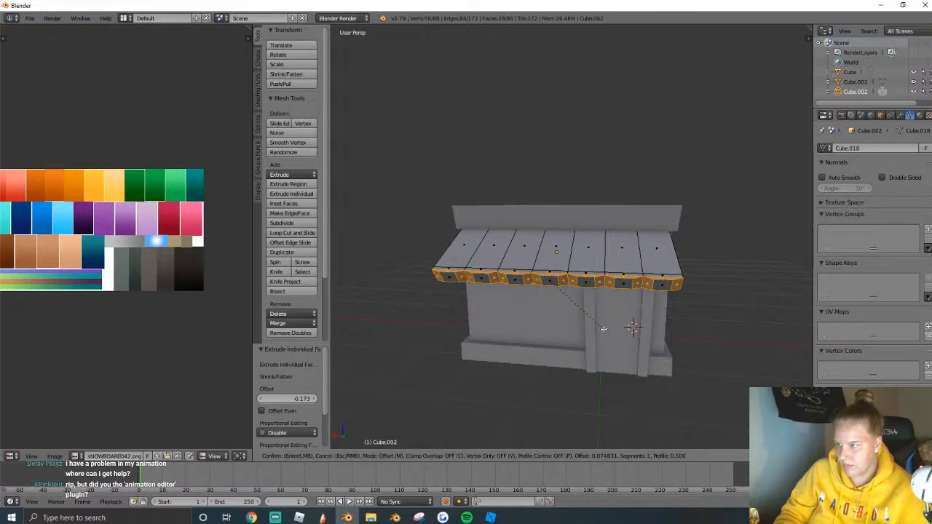
pyautogui.click(603, 329)
pyautogui.press('Tab')
pyautogui.scroll(2, 575, 291)
pyautogui.moveTo(604, 321); pyautogui.dragTo(568, 234, button='middle')
# Shade the whole awning smooth and enable Auto Smooth with a 35° angle.
pyautogui.press('Tab')
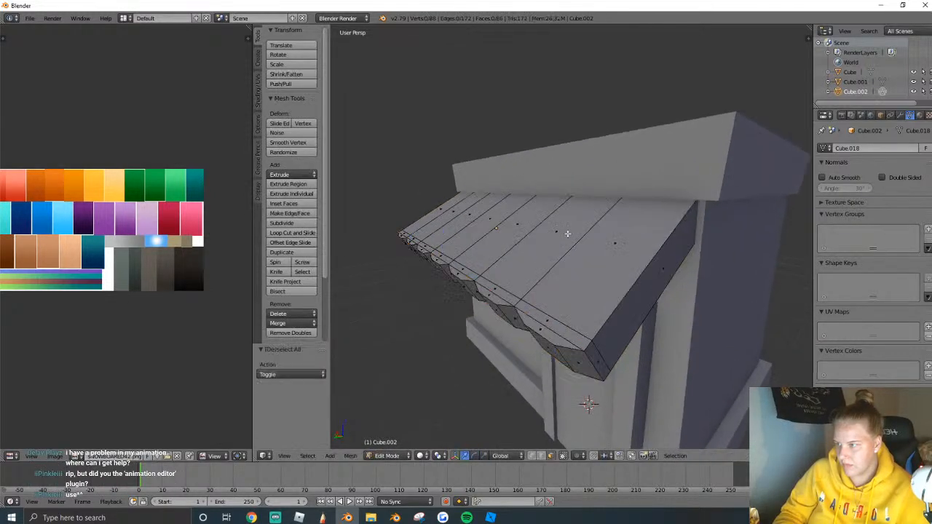
pyautogui.press('a')
pyautogui.click(259, 79)
pyautogui.click(279, 56)
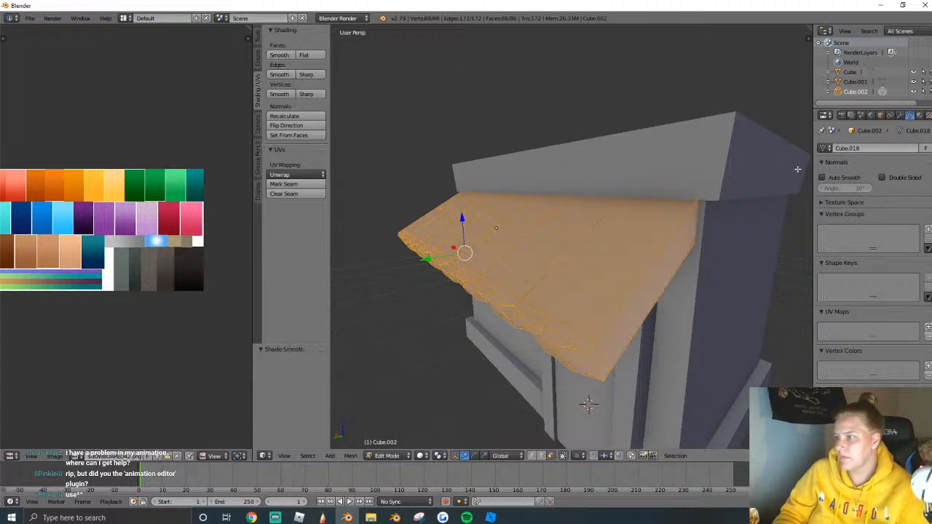
pyautogui.click(840, 180)
pyautogui.press('Tab')
pyautogui.hotkey('shift', 'f')
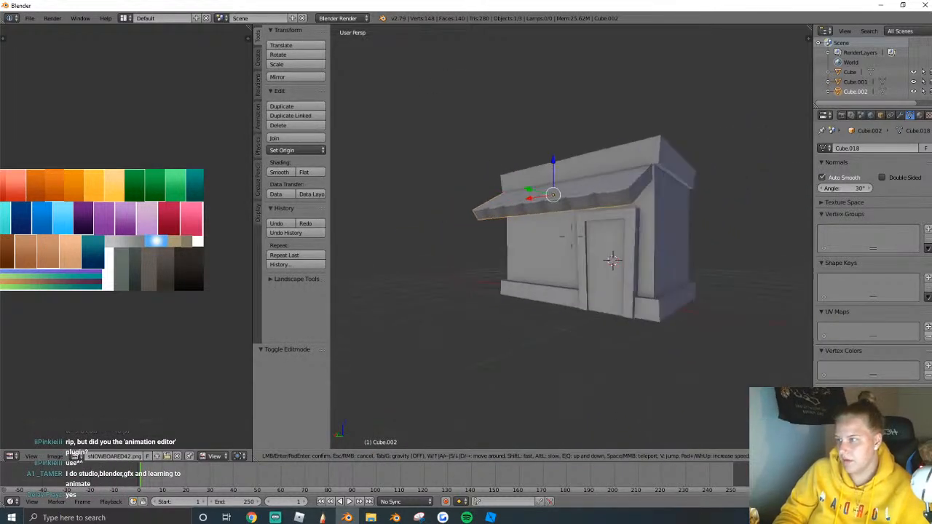
pyautogui.click(554, 238)
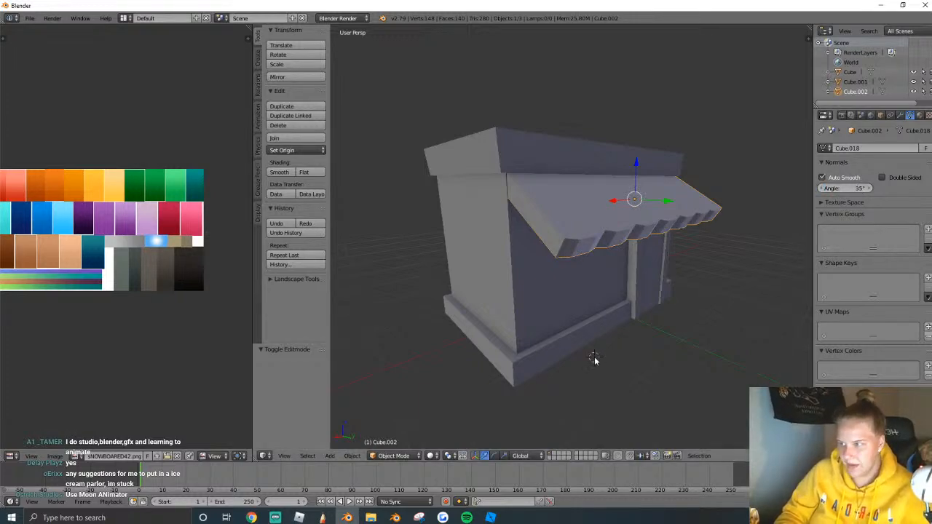
# Deselect the awning, add a cube for a window on the front wall beside the door, and rescale it.
pyautogui.hotkey('shift', 'g')
pyautogui.press('Escape')
pyautogui.press('a')
pyautogui.hotkey('shift', 'f')
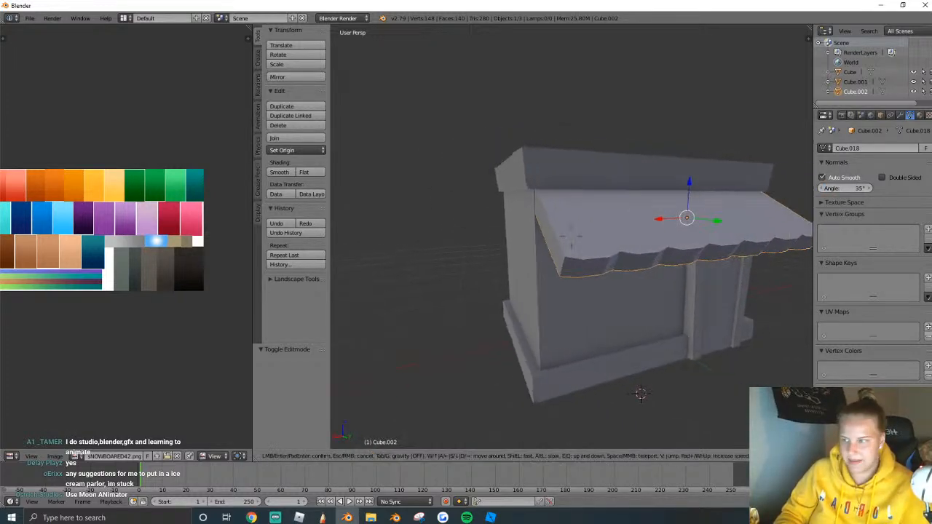
pyautogui.press('w')
pyautogui.click(570, 233)
pyautogui.click(256, 55)
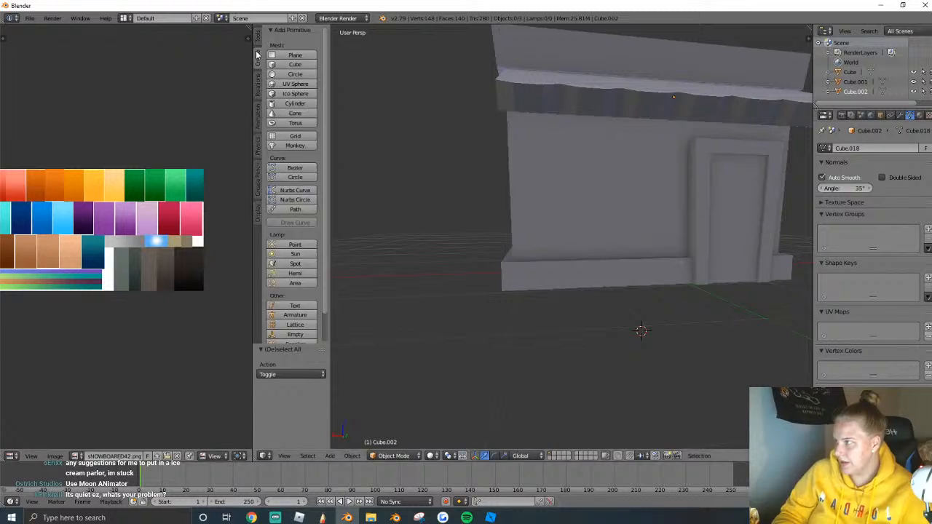
pyautogui.click(290, 64)
pyautogui.moveTo(453, 151); pyautogui.dragTo(648, 265, button='middle')
pyautogui.moveTo(647, 264); pyautogui.dragTo(685, 276)
pyautogui.scroll(4, 571, 241)
pyautogui.press('s')
pyautogui.click(716, 271)
# Reposition the window block on the wall, then scale it to about 0.59 along X and 0.27 along Y.
pyautogui.moveTo(614, 268); pyautogui.dragTo(579, 163)
pyautogui.press('s')
pyautogui.click(645, 183)
pyautogui.hotkey('shift', 'f')
pyautogui.click(659, 273)
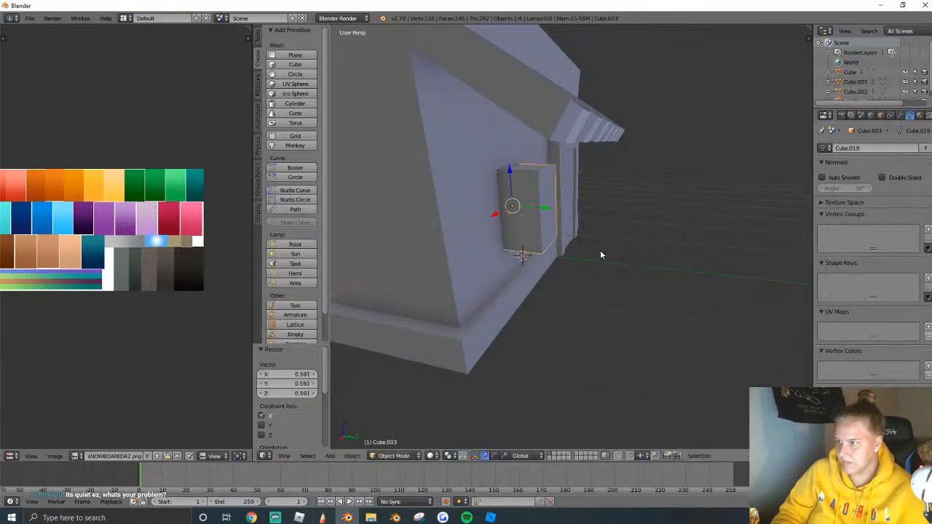
pyautogui.press('s')
pyautogui.press('y')
pyautogui.click(524, 232)
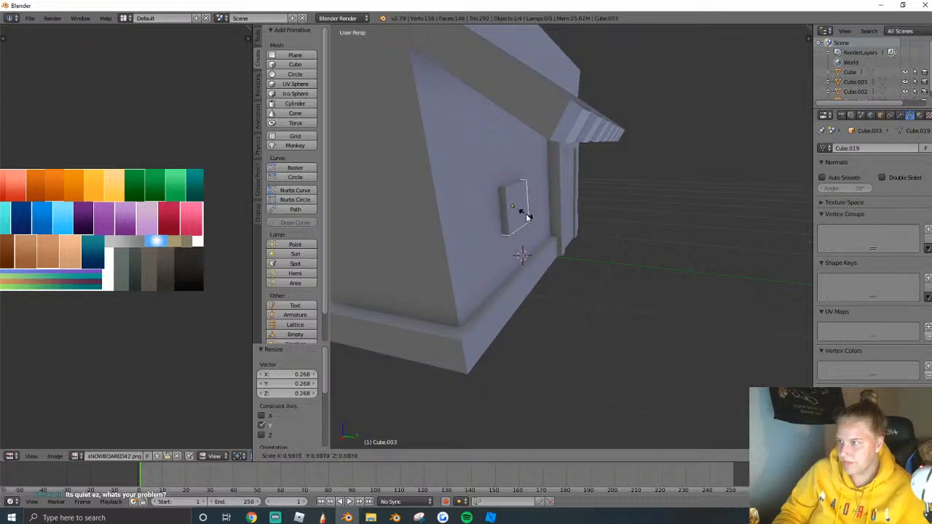
# Scale the window block uniformly and move it along Z to the middle of the wall.
pyautogui.press('s')
pyautogui.click(543, 204)
pyautogui.press('g')
pyautogui.press('z')
pyautogui.click(543, 204)
# Adjust the window block's width along X and its depth along Y so it sits shallowly against the wall.
pyautogui.press('s')
pyautogui.press('x')
pyautogui.click(591, 193)
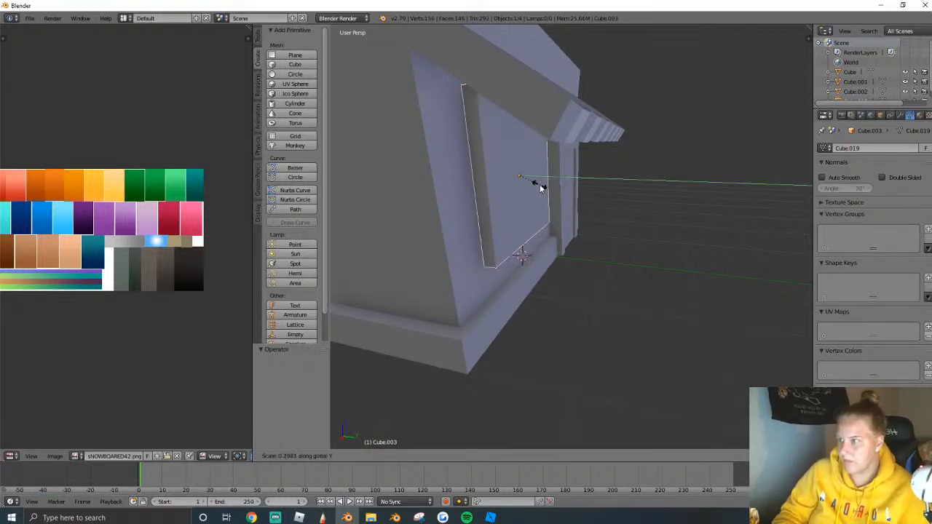
pyautogui.press('g')
pyautogui.press('y')
pyautogui.click(556, 191)
# Hide the awning and select the window block.
pyautogui.moveTo(556, 190); pyautogui.dragTo(572, 241, button='middle')
pyautogui.press('h')
pyautogui.rightClick(513, 244)
pyautogui.moveTo(512, 244); pyautogui.dragTo(603, 250, button='middle')
pyautogui.scroll(2, 603, 250)
# Add one centred horizontal and one centred vertical loop cut to the window block, dividing its front into four panes.
pyautogui.press('Tab')
pyautogui.press('a')
pyautogui.press('a')
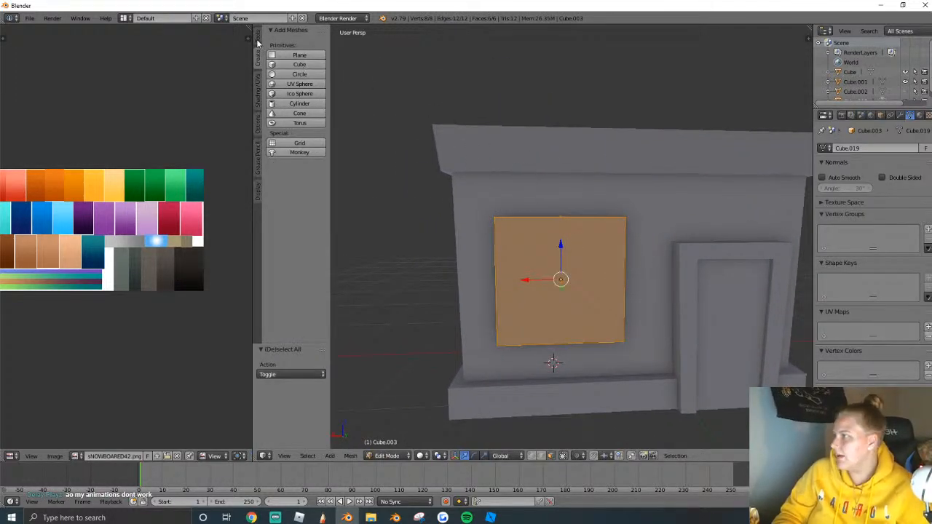
pyautogui.click(257, 42)
pyautogui.click(611, 275)
pyautogui.rightClick(625, 267)
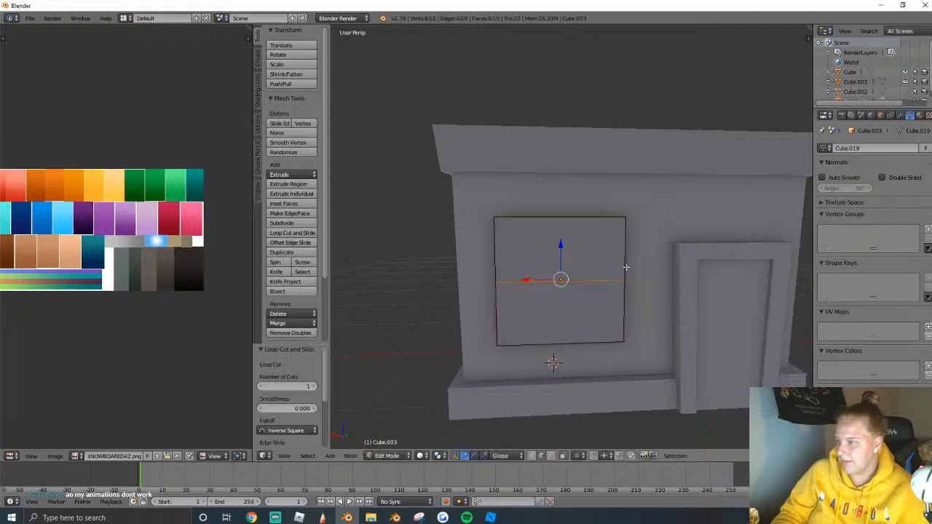
pyautogui.click(292, 233)
pyautogui.click(611, 218)
pyautogui.rightClick(611, 219)
pyautogui.press('a')
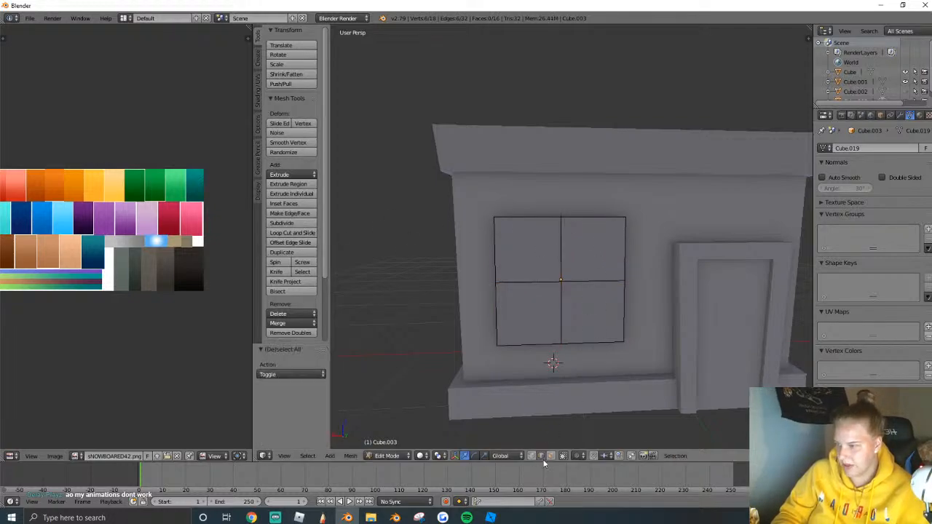
# Inset the window block's four front faces individually by about 0.11 and extrude them inward by about 0.028.
pyautogui.rightClick(566, 314)
pyautogui.keyDown('shift'); pyautogui.rightClick(586, 257); pyautogui.keyUp('shift')
pyautogui.keyDown('shift'); pyautogui.rightClick(510, 242); pyautogui.keyUp('shift')
pyautogui.keyDown('shift'); pyautogui.rightClick(525, 318); pyautogui.keyUp('shift')
pyautogui.press('i')
pyautogui.press('i')
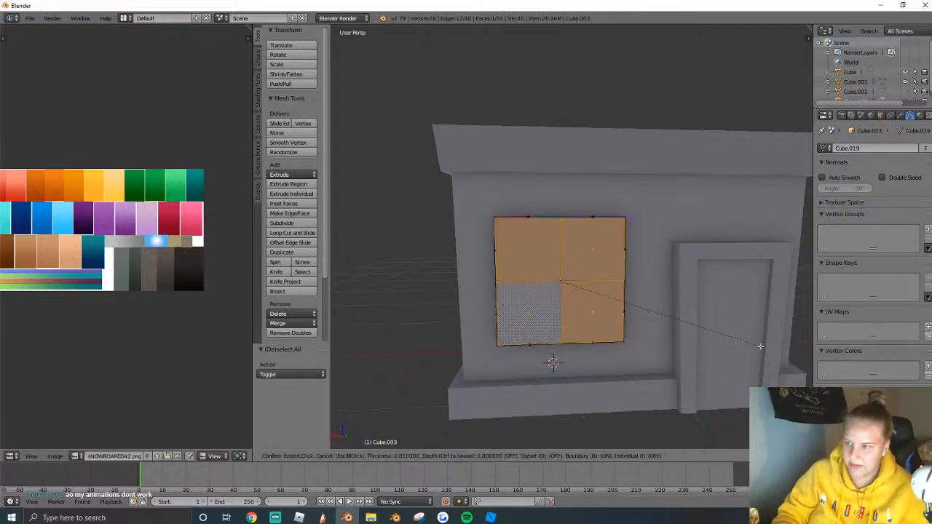
pyautogui.click(748, 349)
pyautogui.press('e')
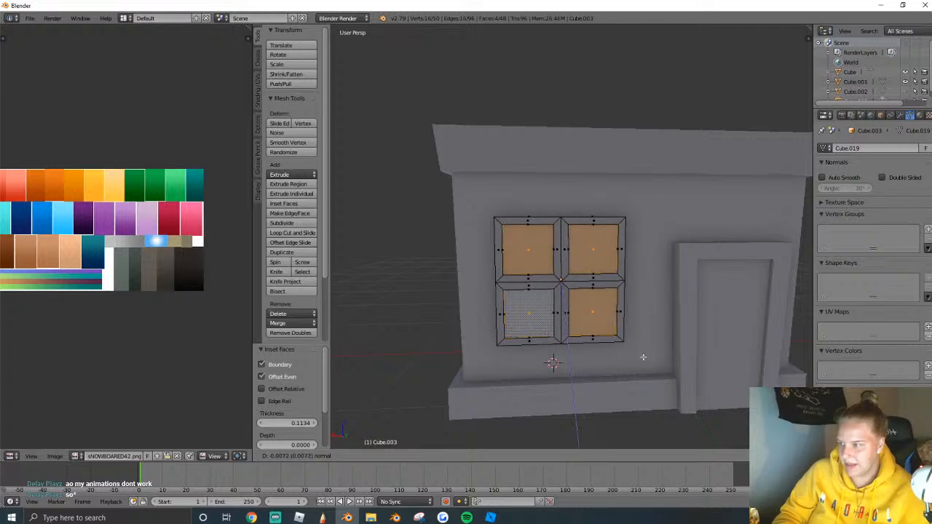
pyautogui.click(641, 357)
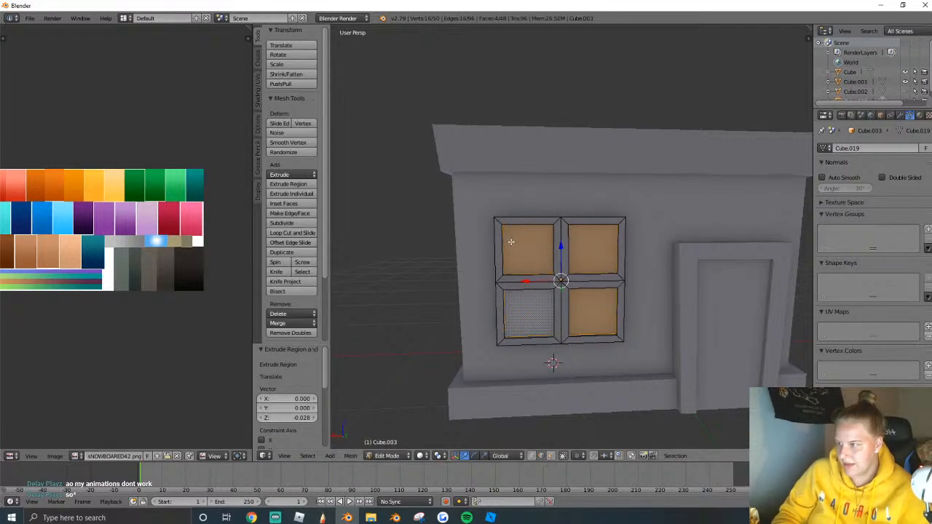
# Select the middle edges on the window's outer sides and scale them outward along Z to bow the frame's top and bottom.
pyautogui.hotkey('shift', 'f')
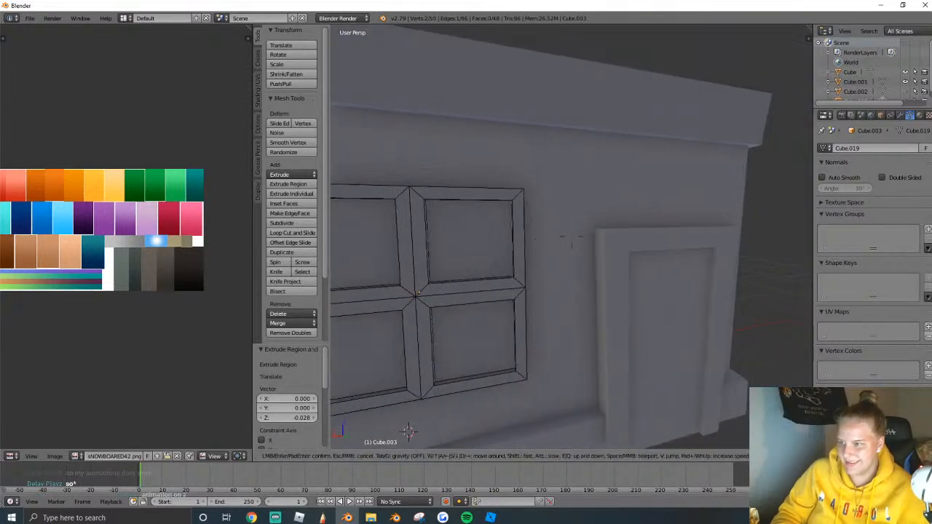
pyautogui.click(567, 237)
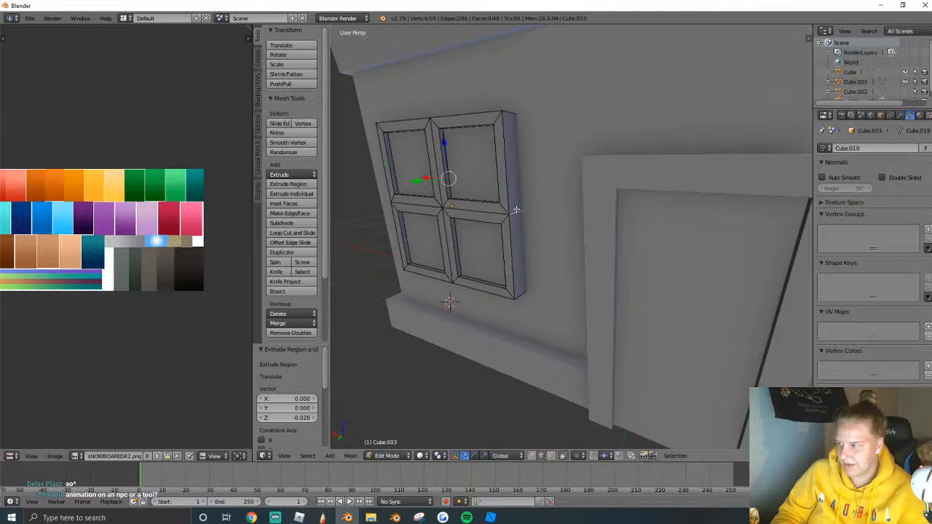
pyautogui.hotkey('shift', 'f')
pyautogui.click(575, 240)
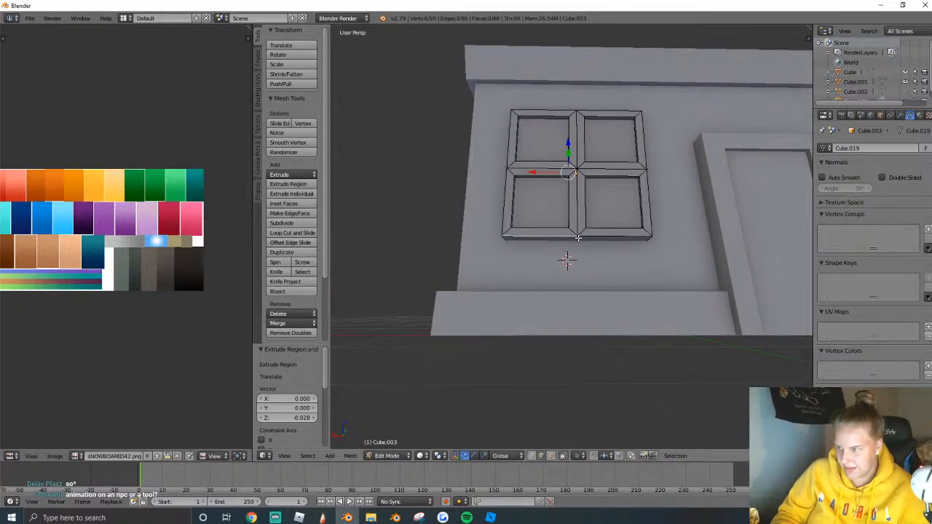
pyautogui.press('s')
pyautogui.press('z')
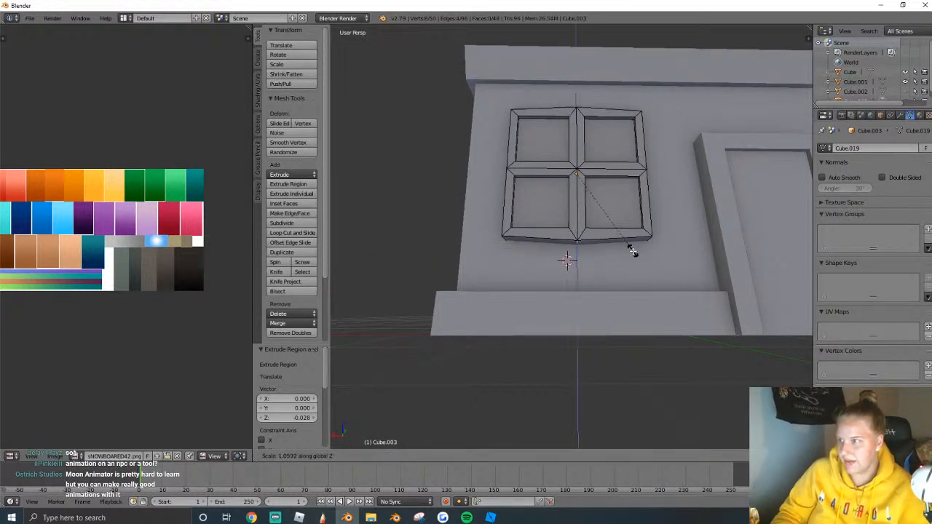
pyautogui.click(631, 249)
# Scale the selected middle edges up uniformly so the window frame's vertical sides also bow outward, and leave edit mode.
pyautogui.press('s')
pyautogui.press('y')
pyautogui.press('Escape')
pyautogui.press('s')
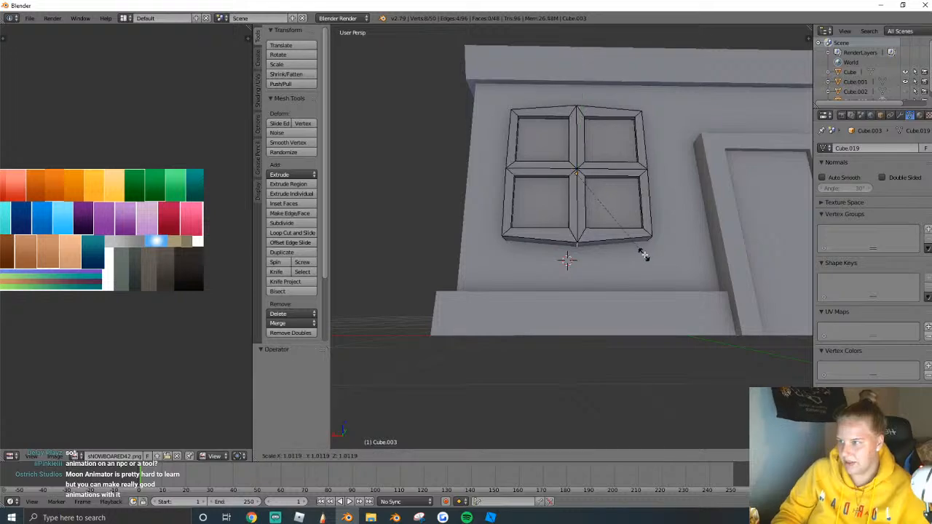
pyautogui.click(658, 257)
pyautogui.press('Tab')
# Unhide the awning and scale the window down uniformly by a factor of about 0.94.
pyautogui.hotkey('shift', 'f')
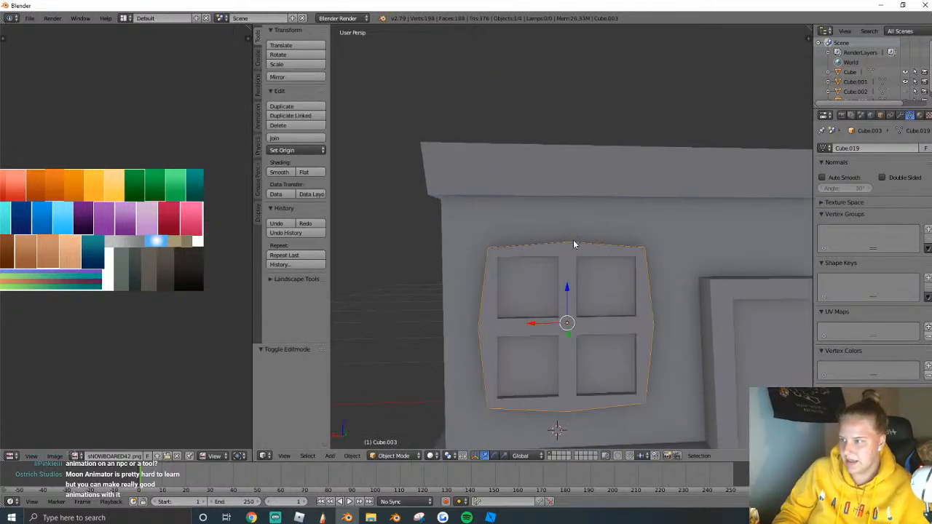
pyautogui.press('w')
pyautogui.click(572, 239)
pyautogui.press('a')
pyautogui.rightClick(572, 248)
pyautogui.press('Tab')
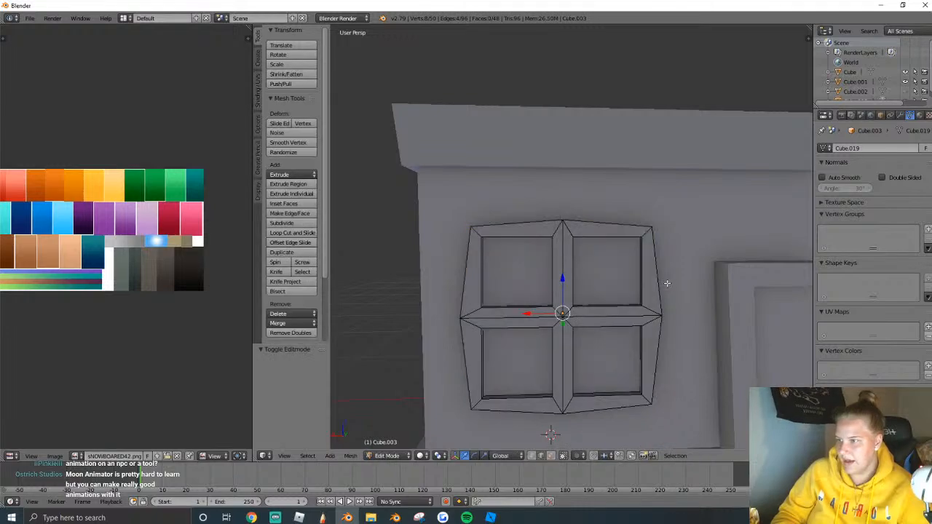
pyautogui.scroll(-2, 660, 248)
pyautogui.press('Tab')
pyautogui.scroll(-3, 704, 109)
pyautogui.moveTo(703, 108); pyautogui.dragTo(585, 267, button='middle')
pyautogui.press('s')
pyautogui.rightClick(627, 292)
pyautogui.moveTo(627, 292); pyautogui.dragTo(639, 286, button='middle')
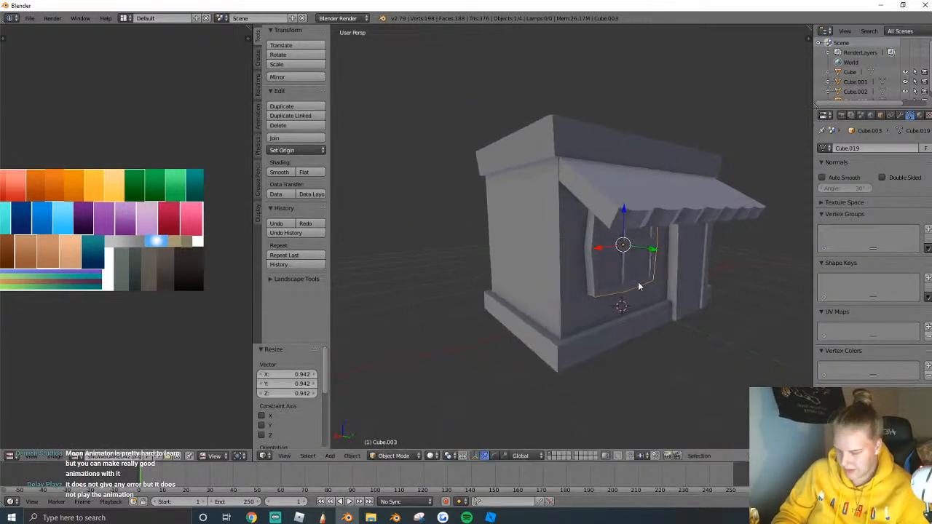
# Duplicate the front window in place and rotate the copy 90° around the Z axis to face the side wall.
pyautogui.hotkey('shift', 'd')
pyautogui.write('z')
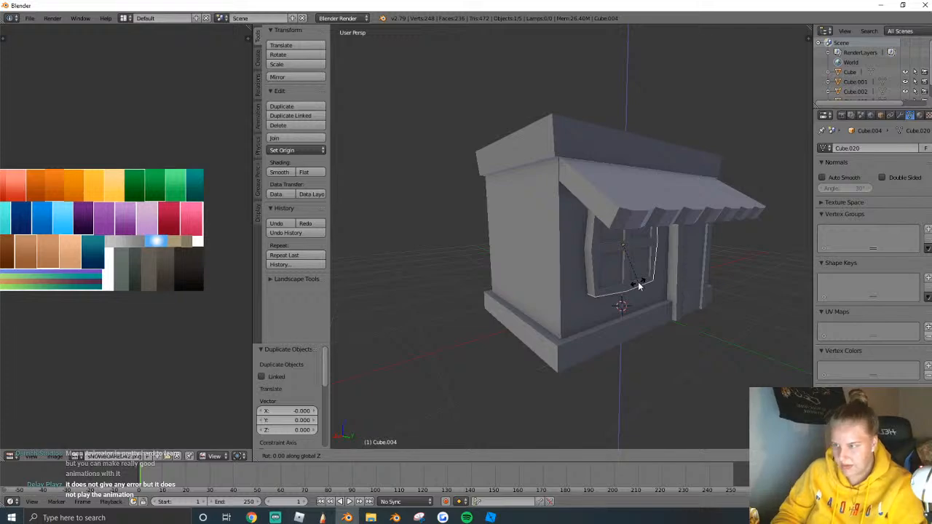
pyautogui.write('90')
pyautogui.press('Return')
pyautogui.moveTo(639, 286); pyautogui.dragTo(654, 322, button='middle')
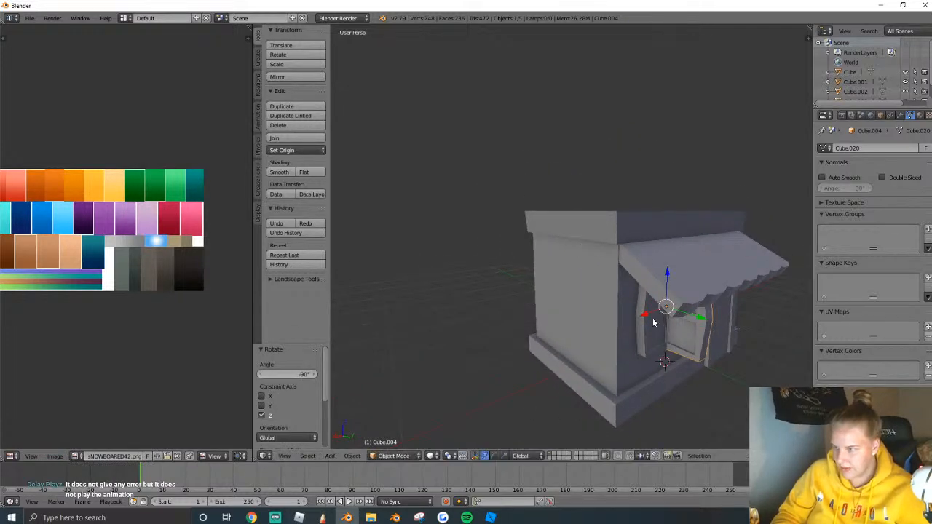
# Move the rotated window copy onto the middle of the shop's side wall, sitting shallowly against it.
pyautogui.press('g')
pyautogui.press('x')
pyautogui.click(641, 340)
pyautogui.moveTo(640, 341); pyautogui.dragTo(585, 319)
pyautogui.moveTo(568, 295); pyautogui.dragTo(585, 257, button='middle')
pyautogui.moveTo(598, 274); pyautogui.dragTo(599, 290)
# Duplicate the side window in place and rotate the copy 180° around the Z axis.
pyautogui.hotkey('shift', 'd')
pyautogui.press('r')
pyautogui.press('z')
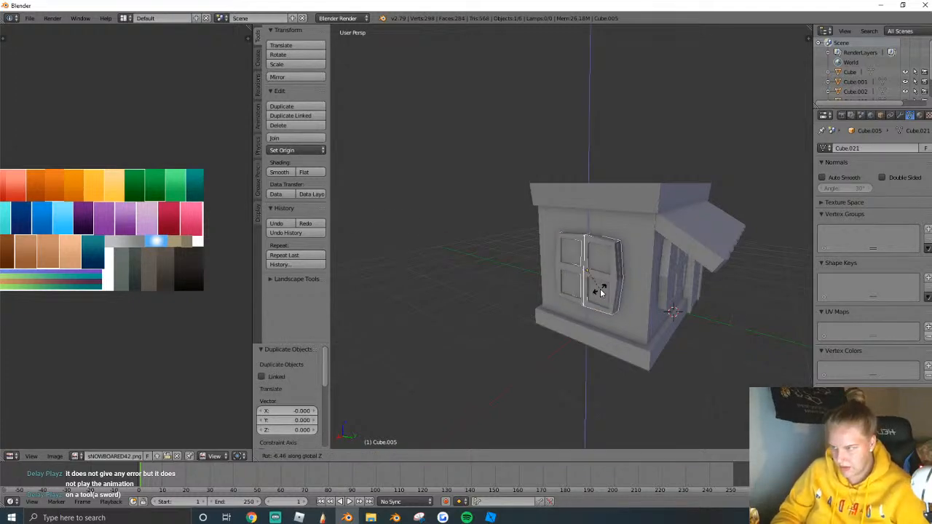
pyautogui.click(601, 292)
pyautogui.write('rz180')
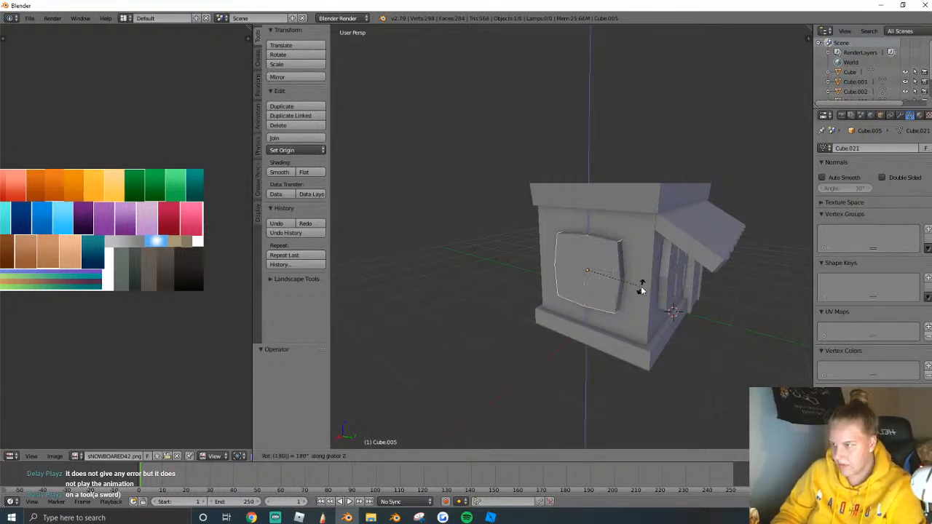
pyautogui.press('Return')
# Move the turned window copy along X by about -3.19 to the opposite side wall and fine-tune its depth.
pyautogui.hotkey('shift', 'f')
pyautogui.press('d')
pyautogui.click(569, 239)
pyautogui.moveTo(443, 182); pyautogui.dragTo(616, 184)
pyautogui.hotkey('shift', 'f')
pyautogui.press('w')
pyautogui.press('d')
pyautogui.click(572, 241)
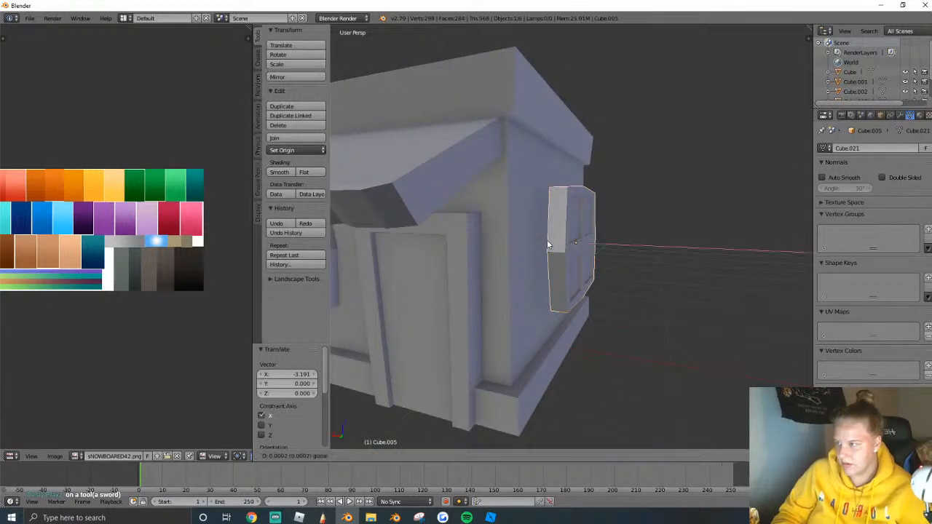
pyautogui.press('a')
# Examine the shop from the front and the side to check its windows and awning.
pyautogui.hotkey('shift', 'f')
pyautogui.press('s')
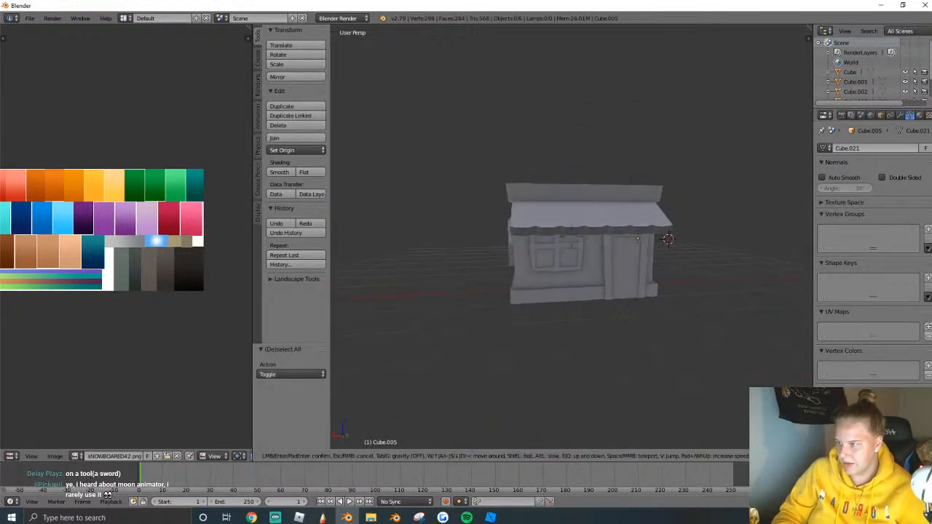
pyautogui.press('w')
pyautogui.press('a')
pyautogui.click(572, 238)
pyautogui.press('a')
pyautogui.hotkey('shift', 'f')
pyautogui.press('e')
pyautogui.click(572, 240)
pyautogui.press('a')
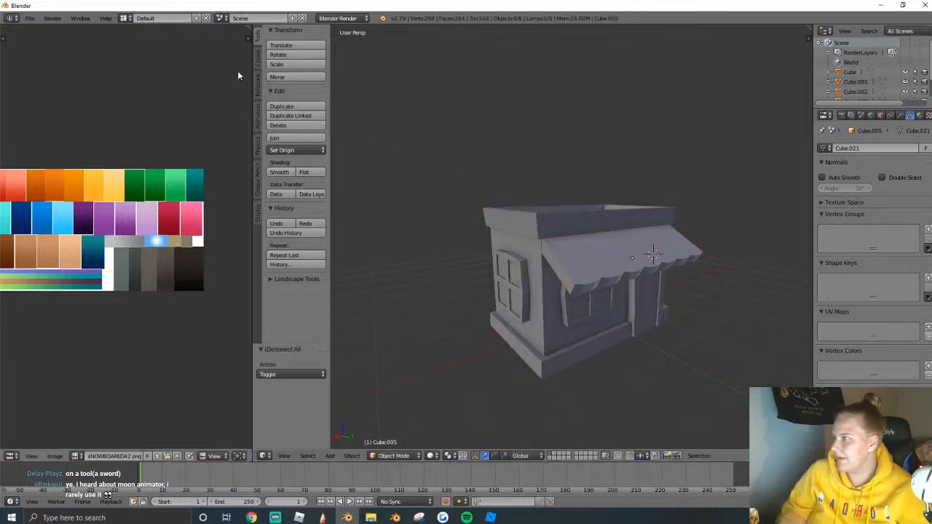
# Add a torus mesh primitive to the scene.
pyautogui.click(258, 59)
pyautogui.scroll(-1, 291, 182)
pyautogui.scroll(1, 302, 222)
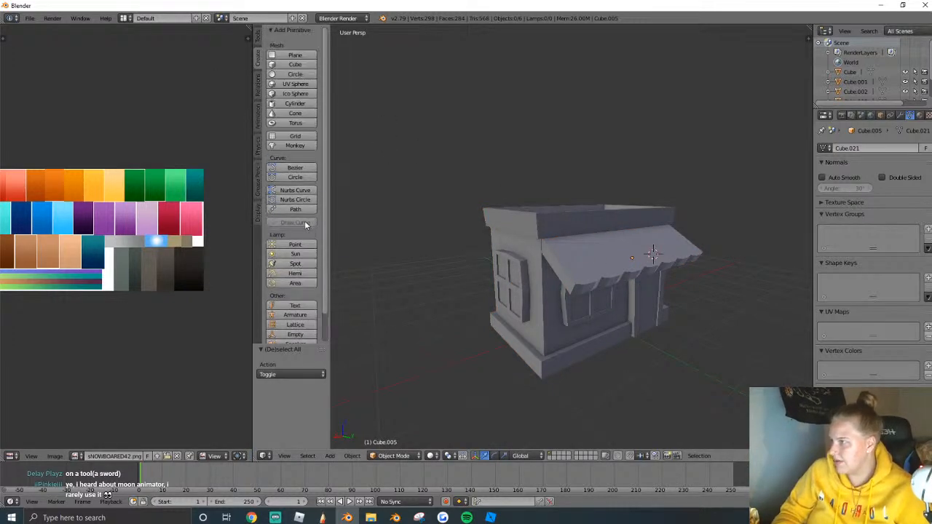
pyautogui.click(295, 123)
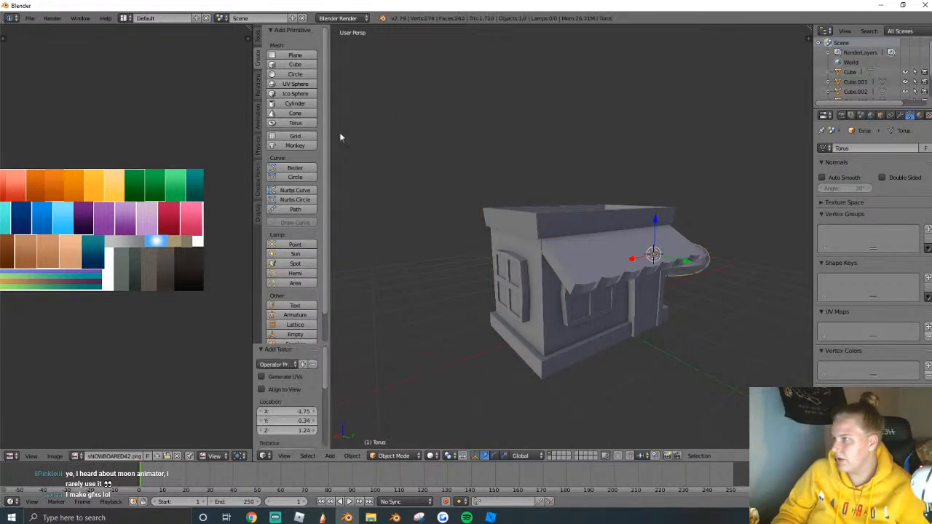
# Set the new torus's minor radius to about 0.70 to make it a thick ring.
pyautogui.scroll(3, 625, 222)
pyautogui.hotkey('shift', 'f')
pyautogui.press('d')
pyautogui.press('w')
pyautogui.press('Return')
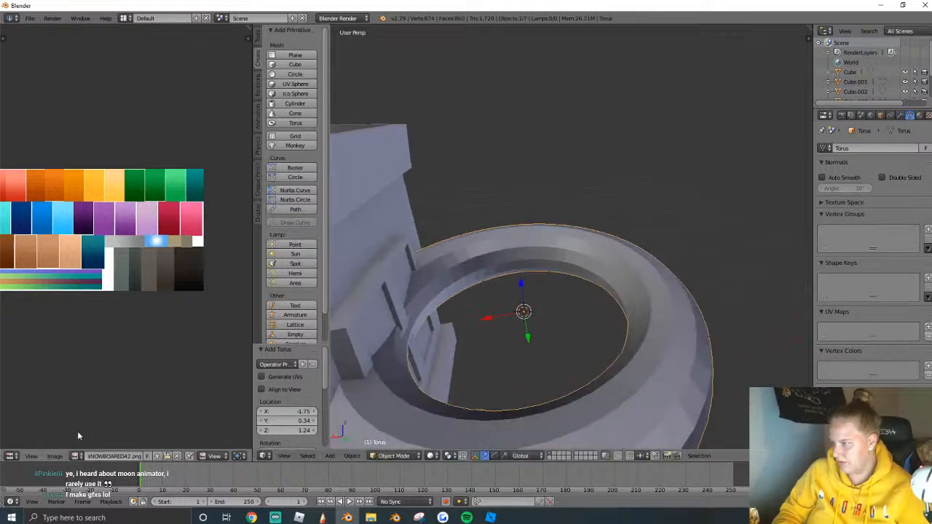
pyautogui.scroll(-2, 292, 219)
pyautogui.scroll(-5, 285, 418)
pyautogui.moveTo(297, 441)
pyautogui.mouseDown()
pyautogui.moveTo(331, 441)
pyautogui.moveTo(296, 445)
pyautogui.mouseUp()
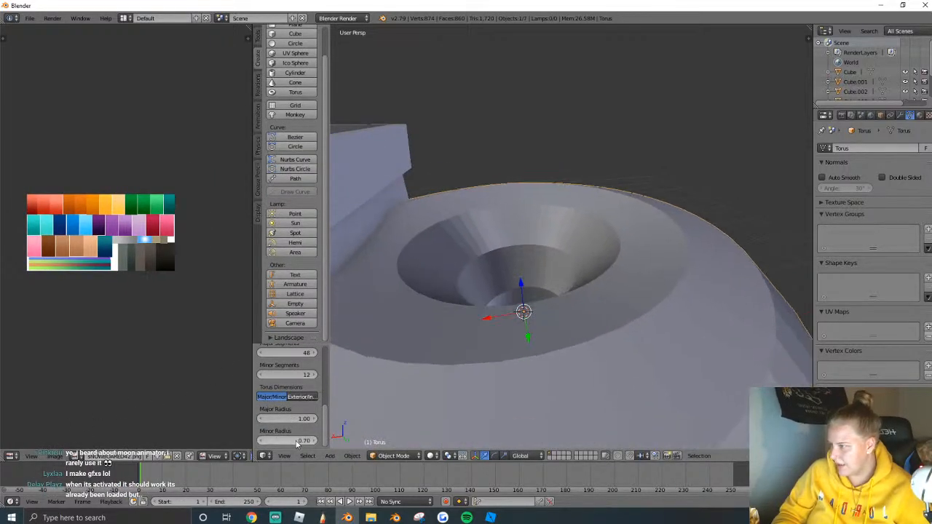
# Set the torus's major segments to 20 and its minor segments to 14.
pyautogui.scroll(2, 294, 389)
pyautogui.moveTo(287, 392); pyautogui.dragTo(295, 413)
pyautogui.hotkey('shift', 'f')
pyautogui.press('s')
pyautogui.click(571, 237)
pyautogui.hotkey('shift', 'f')
pyautogui.press('e')
pyautogui.press('s')
pyautogui.click(572, 238)
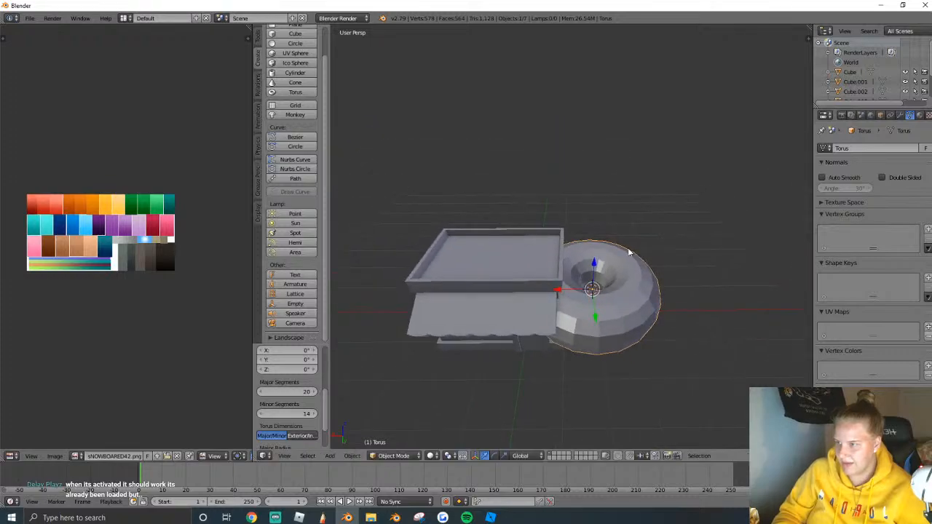
# Rotate the torus 90° around the X axis so it stands upright.
pyautogui.write('gx')
pyautogui.write('90')
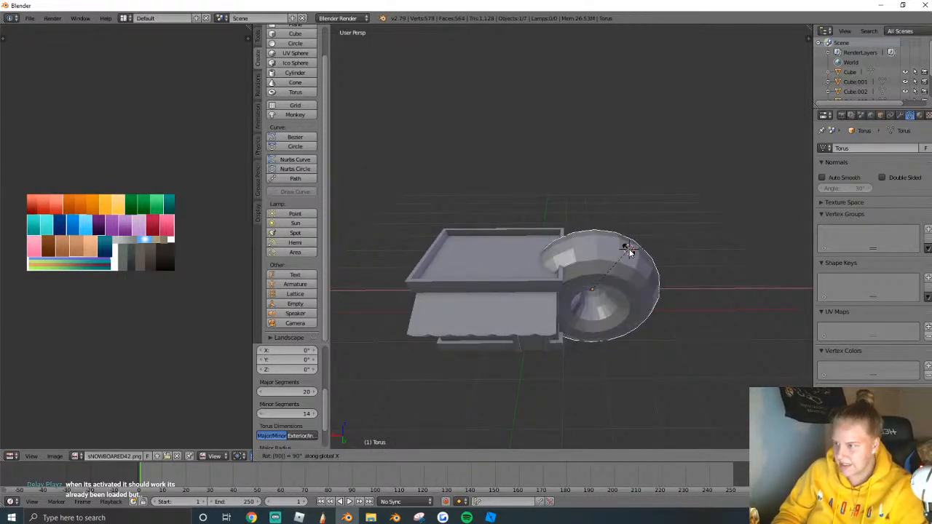
pyautogui.press('Return')
pyautogui.hotkey('shift', 'f')
pyautogui.press('q')
pyautogui.click(572, 237)
# Move the upright torus along X and Z to stand on top of the shop's roof.
pyautogui.moveTo(603, 263); pyautogui.dragTo(518, 258)
pyautogui.moveTo(527, 224); pyautogui.dragTo(529, 135)
pyautogui.hotkey('shift', 'f')
pyautogui.press('w')
pyautogui.press('e')
pyautogui.click(572, 237)
pyautogui.hotkey('shift', 'f')
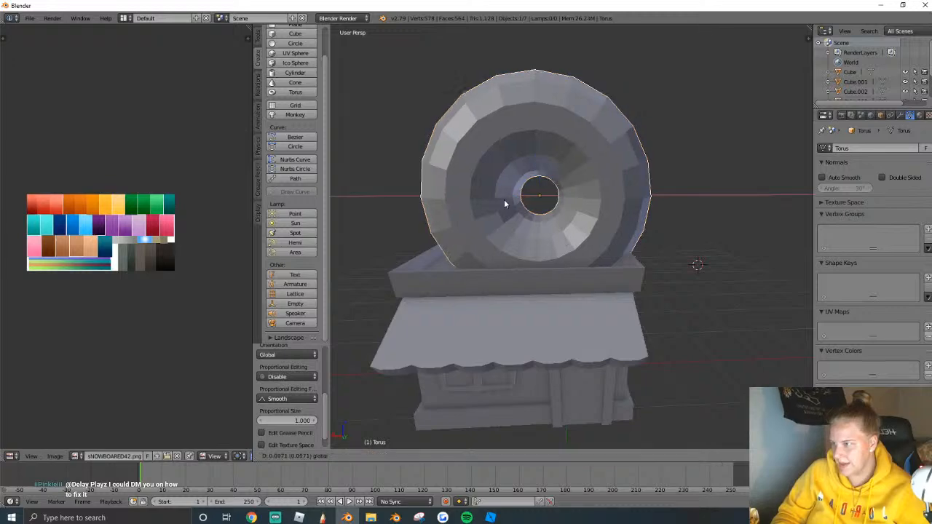
pyautogui.click(571, 237)
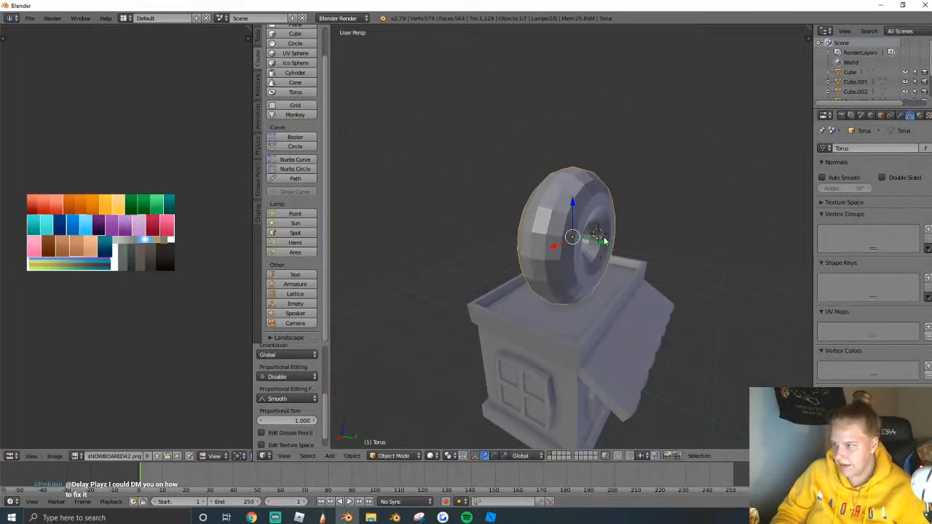
# Move the torus along Y towards the roof's front edge and lower it slightly along Z.
pyautogui.moveTo(605, 241); pyautogui.dragTo(633, 258)
pyautogui.hotkey('shift', 'f')
pyautogui.press('s')
pyautogui.press('d')
pyautogui.click(572, 237)
pyautogui.moveTo(571, 229); pyautogui.dragTo(581, 232)
pyautogui.moveTo(564, 197); pyautogui.dragTo(561, 210)
# Shift the torus slightly along X to centre it over the shopfront.
pyautogui.hotkey('shift', 'f')
pyautogui.press('s')
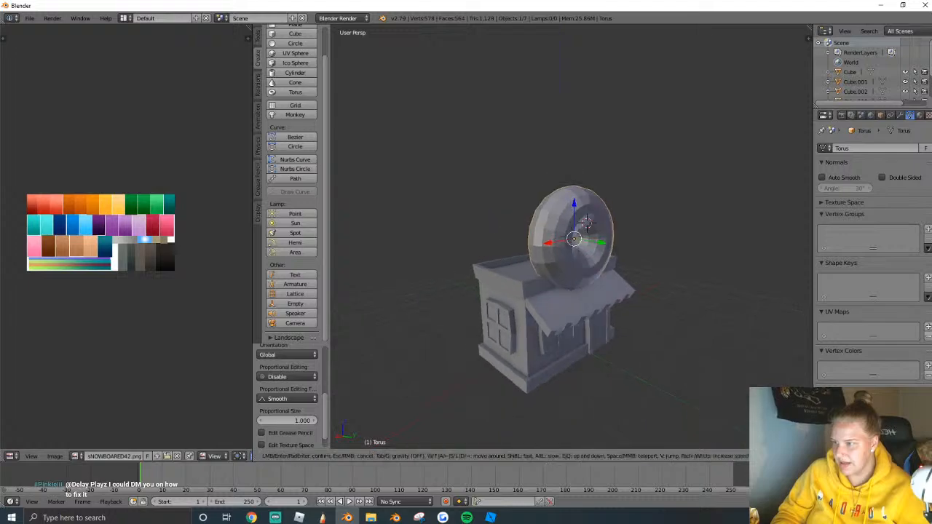
pyautogui.click(537, 224)
pyautogui.press('g')
pyautogui.press('x')
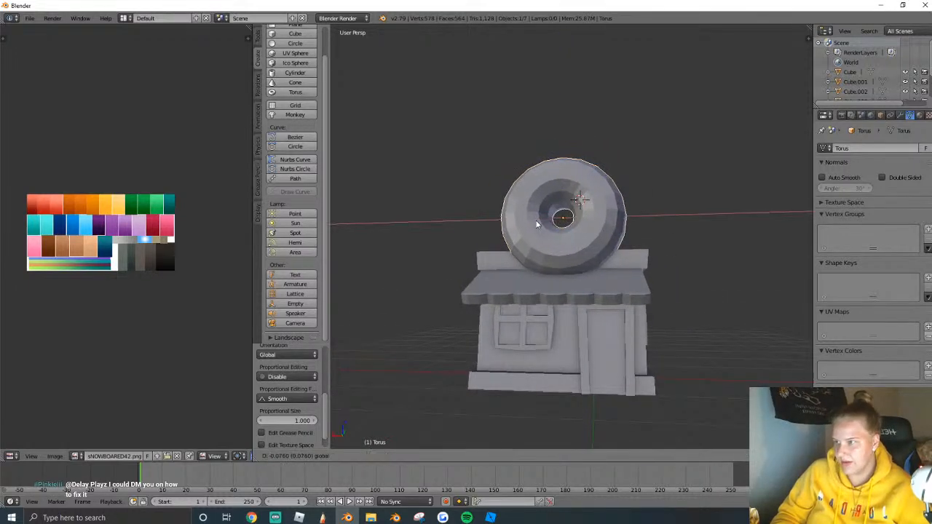
pyautogui.click(537, 225)
# Select all of the torus's faces in edit mode and shade them smooth.
pyautogui.press('Tab')
pyautogui.press('a')
pyautogui.press('a')
pyautogui.hotkey('shift', 'f')
pyautogui.press('w')
pyautogui.press('e')
pyautogui.click(572, 238)
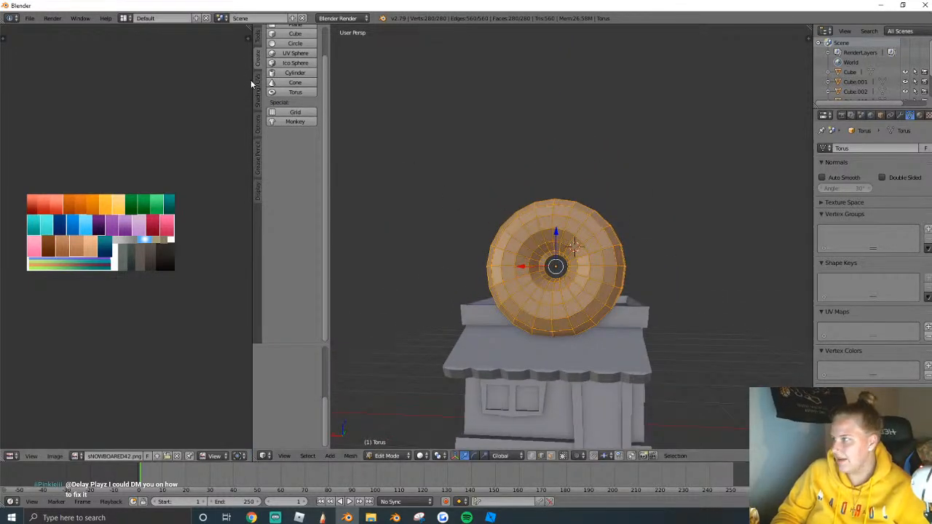
pyautogui.click(257, 80)
# Select the front face loops of the torus in face mode, from the outer rim inward, leaving out the innermost loops.
pyautogui.moveTo(457, 165); pyautogui.dragTo(557, 455, button='middle')
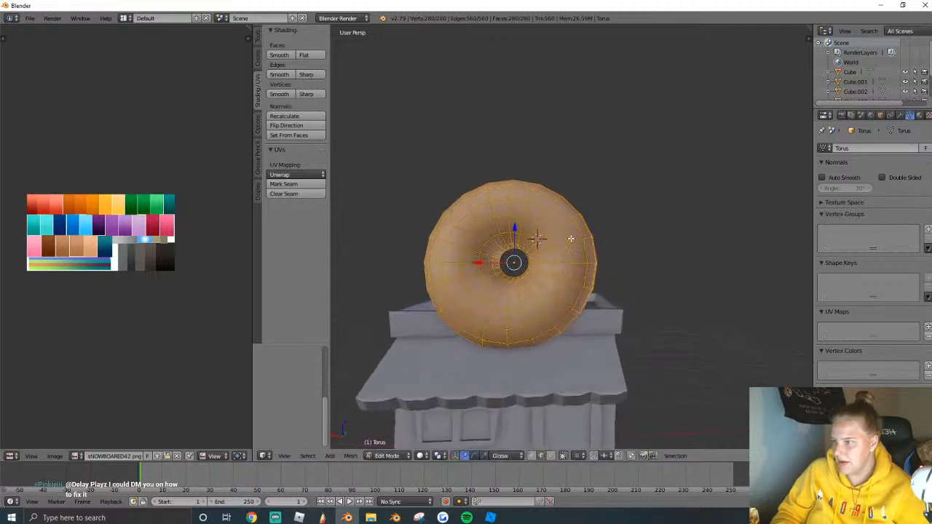
pyautogui.keyDown('alt'); pyautogui.rightClick(575, 311); pyautogui.keyUp('alt')
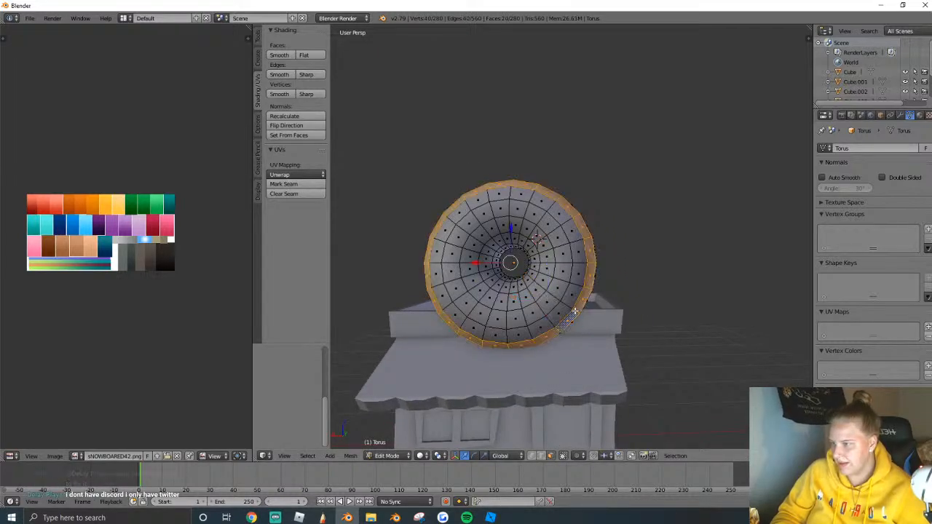
pyautogui.keyDown('alt'); pyautogui.keyDown('shift'); pyautogui.rightClick(567, 303); pyautogui.keyUp('shift'); pyautogui.keyUp('alt')
pyautogui.keyDown('alt'); pyautogui.keyDown('shift'); pyautogui.rightClick(556, 295); pyautogui.keyUp('shift'); pyautogui.keyUp('alt')
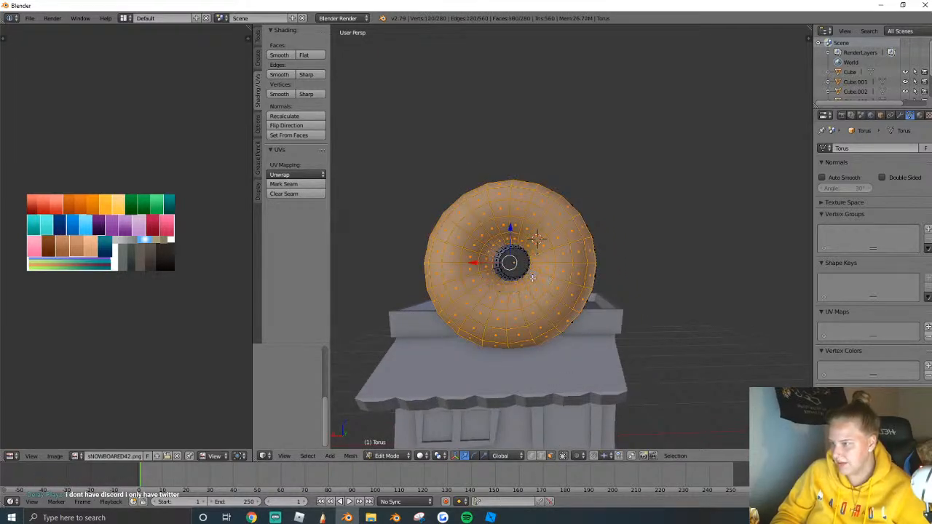
# Extrude the selected front faces of the torus slightly outward along their vertex normals to form a raised layer.
pyautogui.moveTo(600, 279); pyautogui.dragTo(466, 255, button='middle')
pyautogui.hotkey('alt', 'e')
pyautogui.click(593, 234)
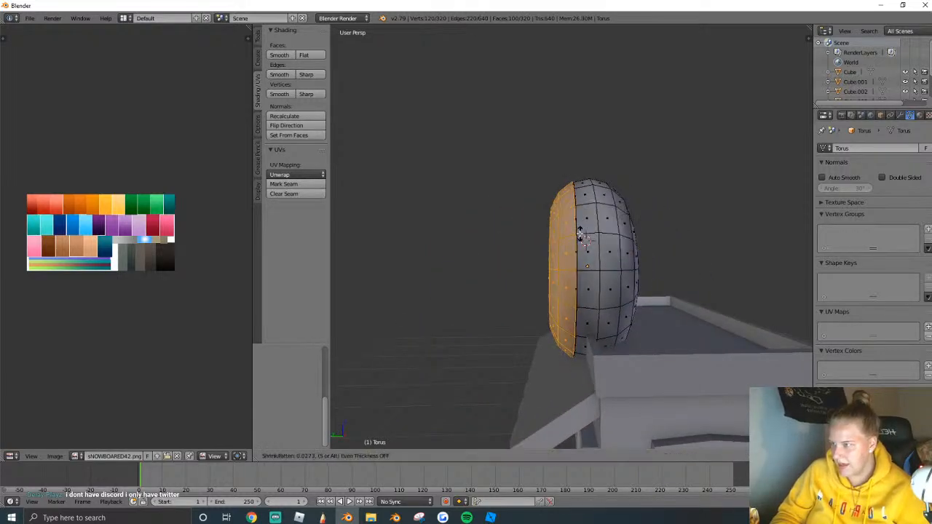
pyautogui.click(601, 236)
pyautogui.hotkey('shift', 'f')
pyautogui.press('Escape')
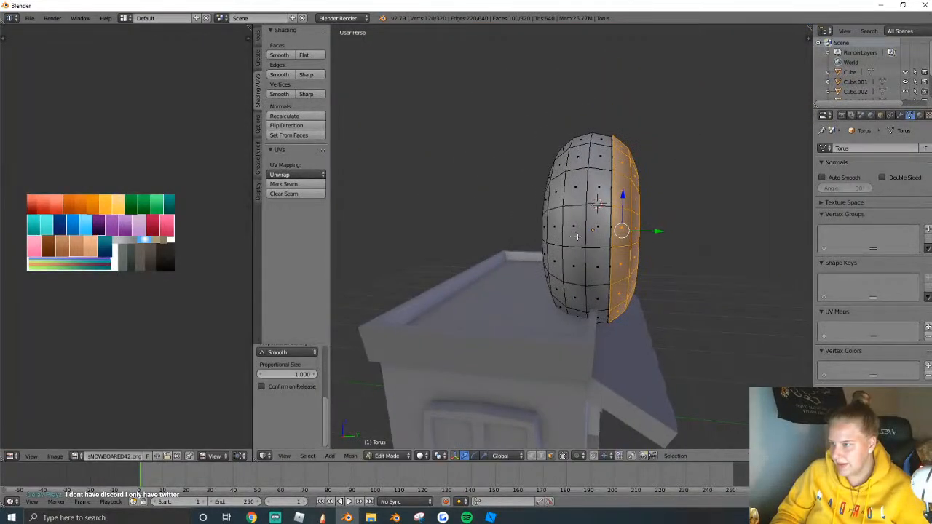
# Move the extruded front layer of the torus slightly forward to adjust its thickness.
pyautogui.press('g')
pyautogui.click(692, 240)
pyautogui.press('g')
pyautogui.click(701, 231)
pyautogui.moveTo(702, 232); pyautogui.dragTo(611, 244, button='middle')
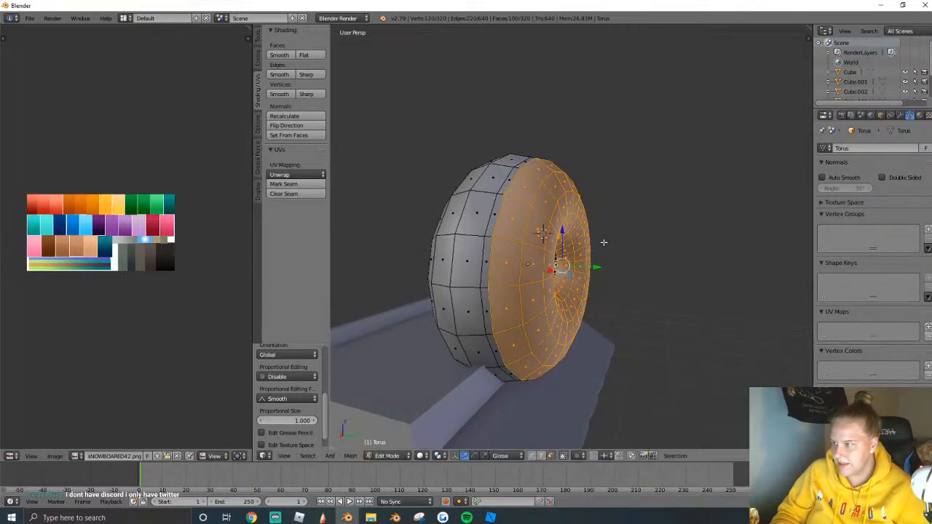
# Examine the donut sign and its raised front layer from several sides, with and without the wireframe.
pyautogui.hotkey('shift', 'f')
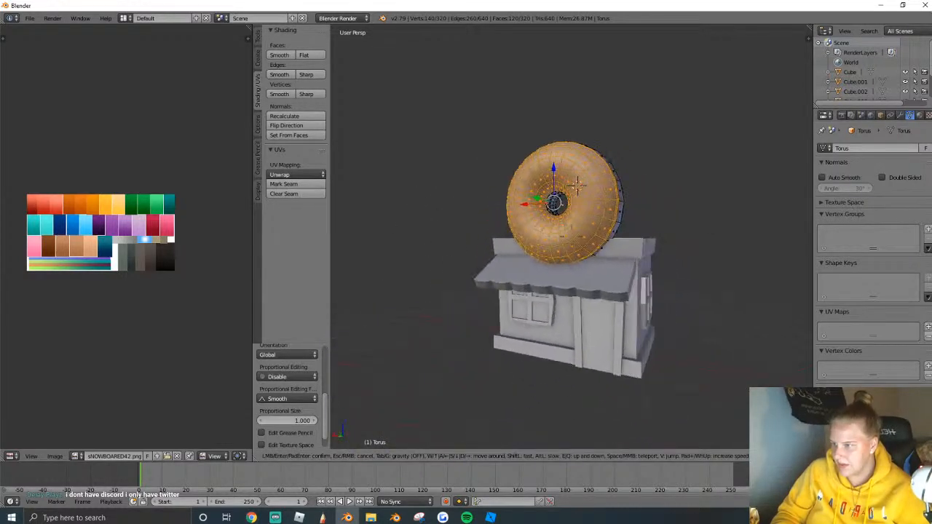
pyautogui.click(603, 248)
pyautogui.hotkey('shift', 'f')
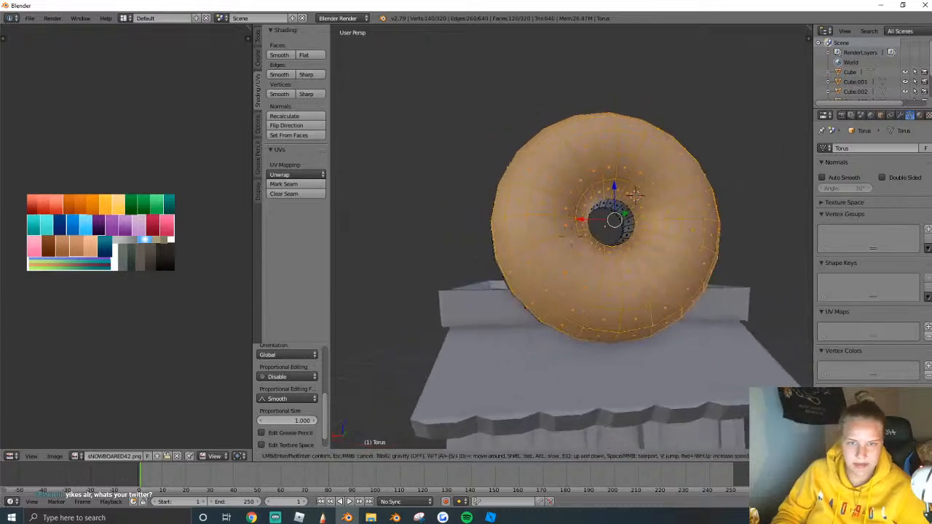
pyautogui.press('s')
pyautogui.click(572, 237)
pyautogui.press('Tab')
pyautogui.hotkey('shift', 'f')
pyautogui.press('s')
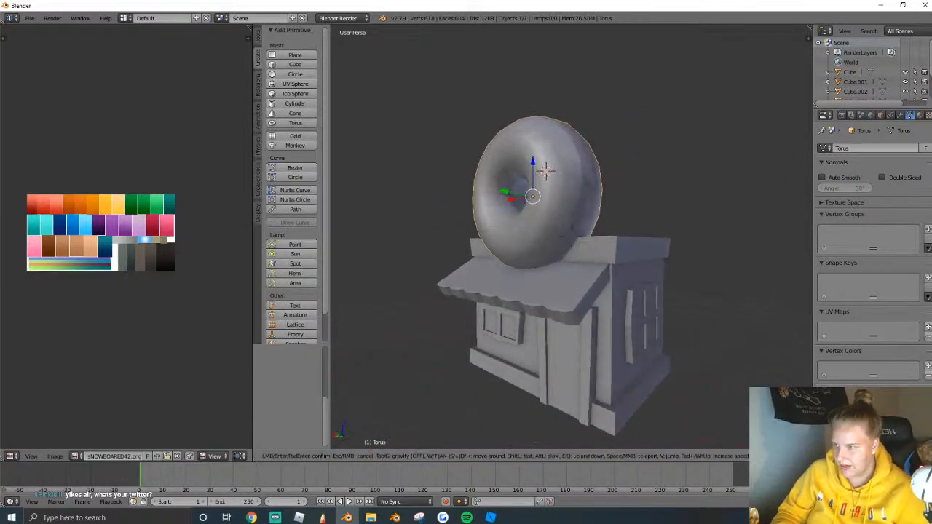
pyautogui.click(572, 236)
pyautogui.hotkey('shift', 'f')
pyautogui.press('w')
pyautogui.click(572, 237)
pyautogui.press('Tab')
pyautogui.hotkey('shift', 'f')
pyautogui.click(572, 237)
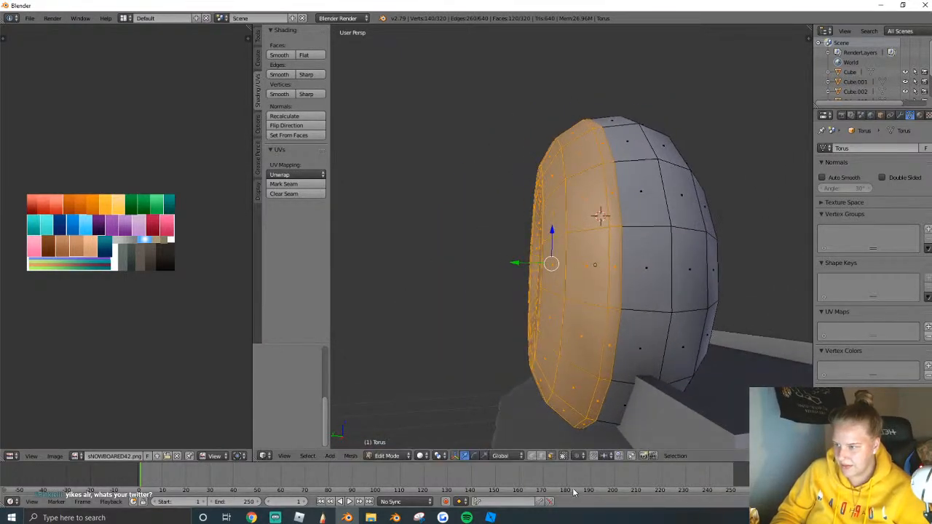
# Mark the two adjacent edge loops around the donut's rim, where the raised front layer begins, as sharp.
pyautogui.keyDown('alt'); pyautogui.rightClick(611, 296); pyautogui.keyUp('alt')
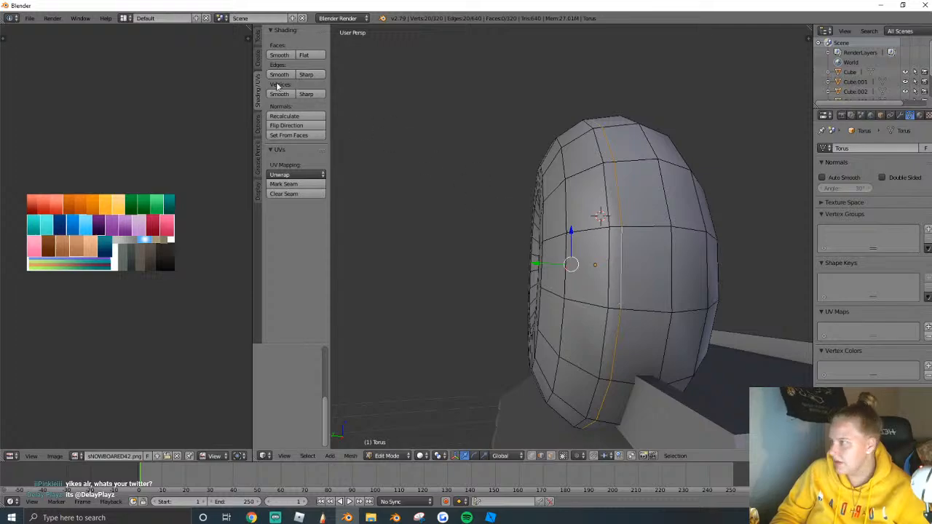
pyautogui.click(309, 74)
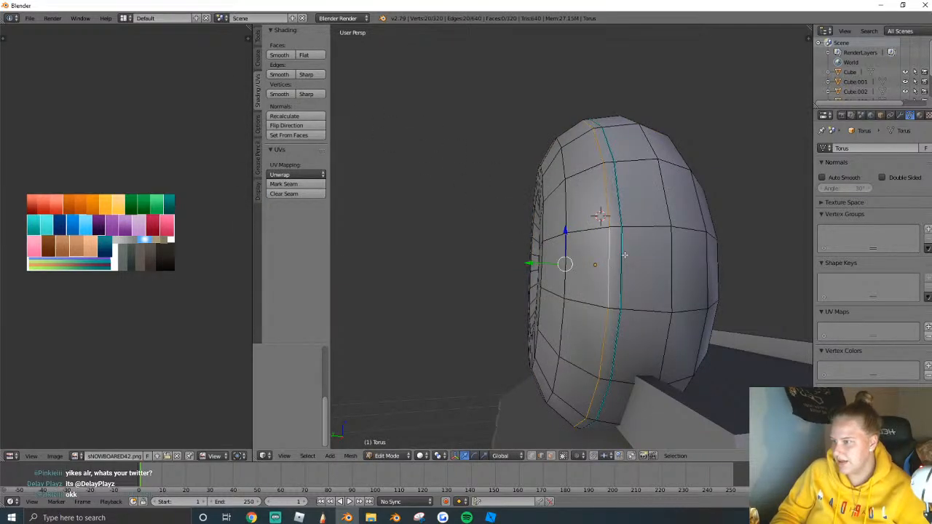
pyautogui.press('s')
pyautogui.click(625, 255)
pyautogui.click(307, 75)
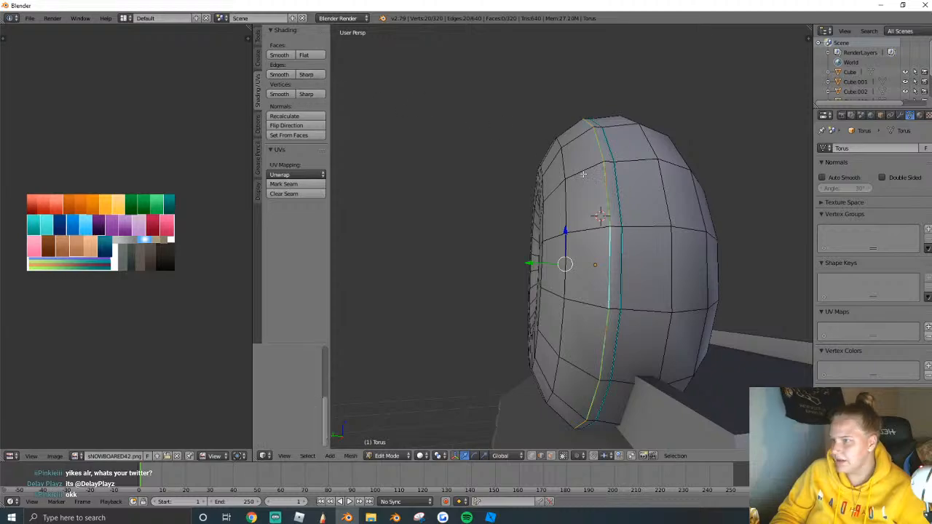
pyautogui.press('Tab')
# Select all the shop parts together with the donut and join them into one object.
pyautogui.hotkey('shift', 'f')
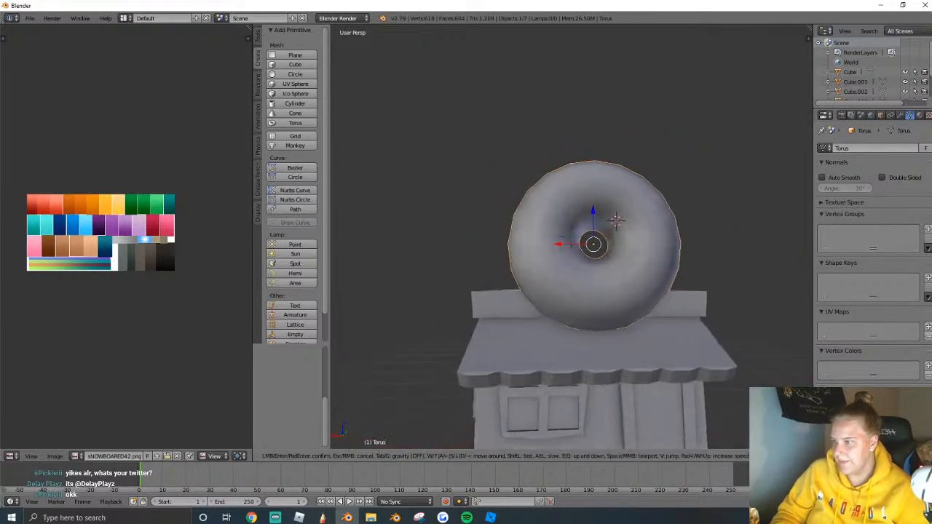
pyautogui.press('a')
pyautogui.press('d')
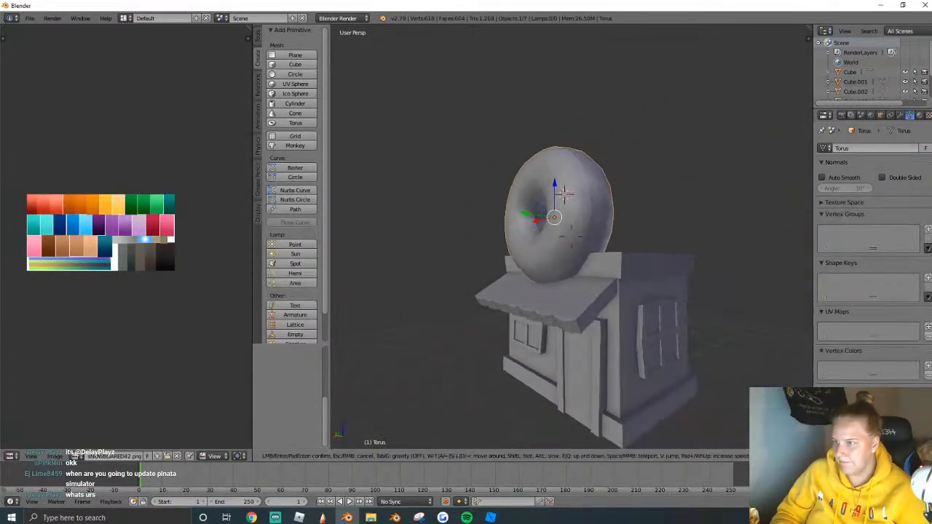
pyautogui.click(571, 237)
pyautogui.press('a')
pyautogui.hotkey('shift', 'f')
pyautogui.press('a')
pyautogui.click(572, 237)
pyautogui.press('a')
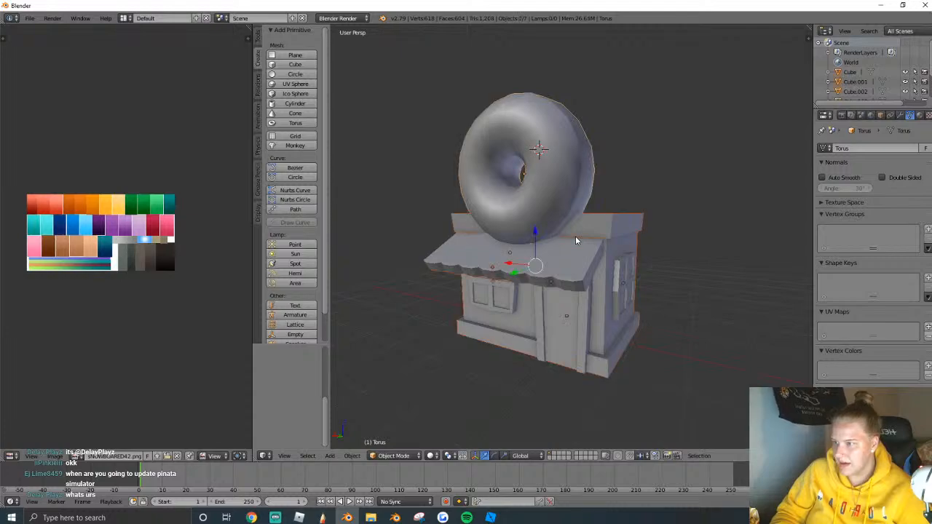
pyautogui.hotkey('ctrl', 'l')
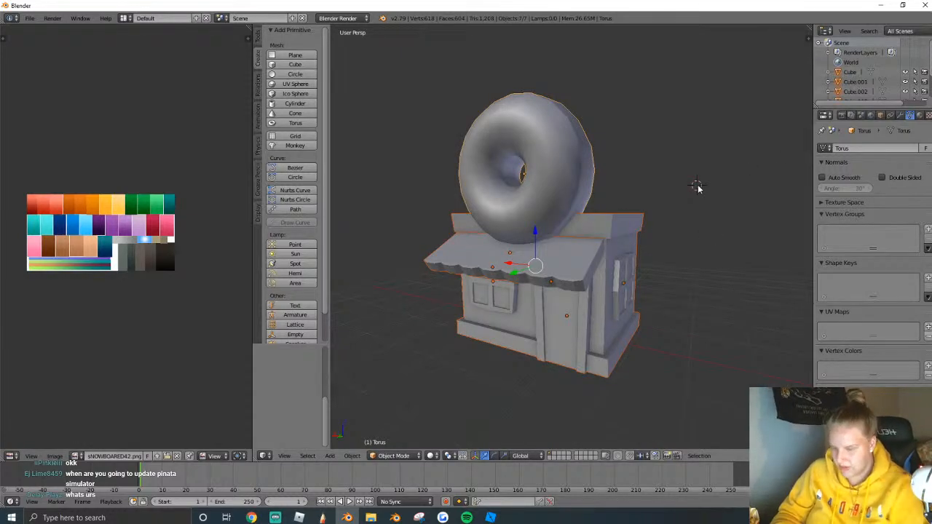
pyautogui.hotkey('ctrl', 'j')
# Enable Auto Smooth for the joined shop mesh's normals.
pyautogui.click(822, 177)
pyautogui.hotkey('shift', 'f')
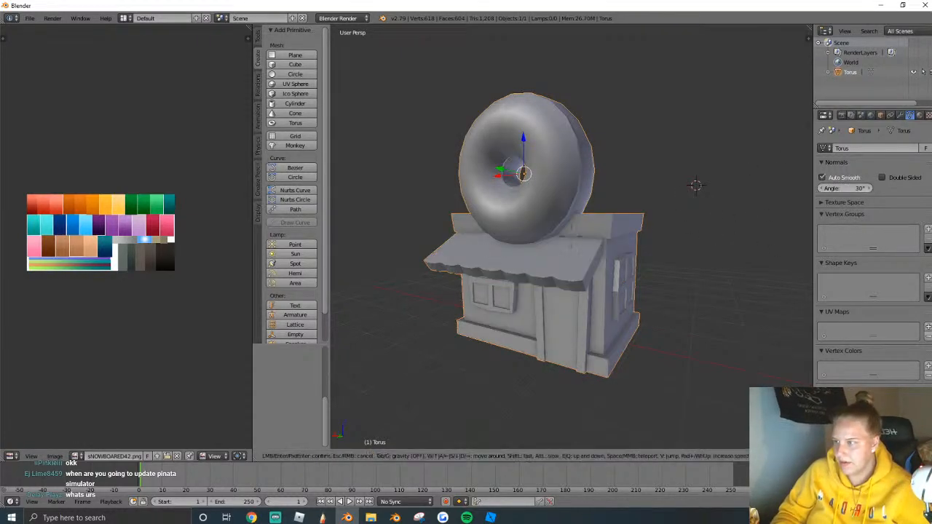
pyautogui.press('w')
pyautogui.press('Escape')
# Examine the donut's sharp rim edges and the smoothed shading on the joined shop in edit and object mode.
pyautogui.press('Tab')
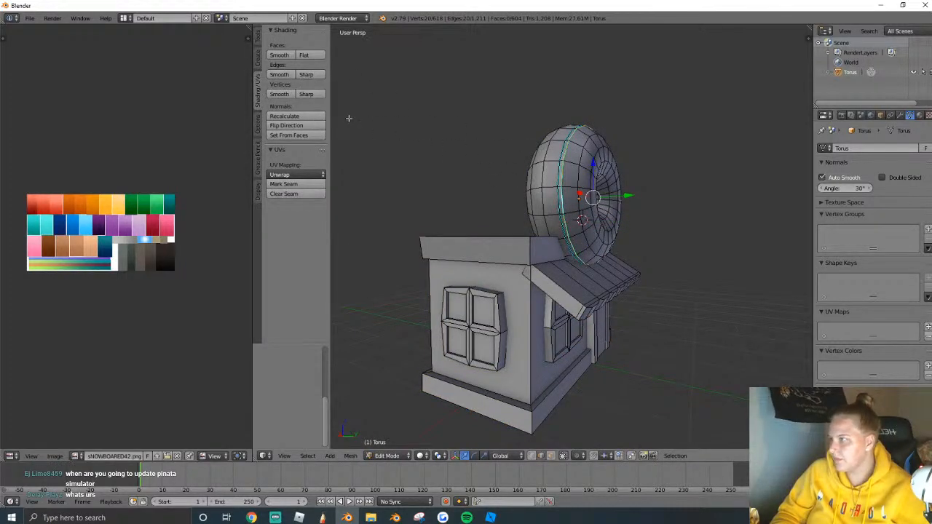
pyautogui.press('s')
pyautogui.click(664, 198)
pyautogui.press('Tab')
pyautogui.hotkey('shift', 'f')
pyautogui.press('w')
pyautogui.press('e')
pyautogui.click(572, 237)
pyautogui.press('Tab')
pyautogui.hotkey('shift', 'f')
pyautogui.press('d')
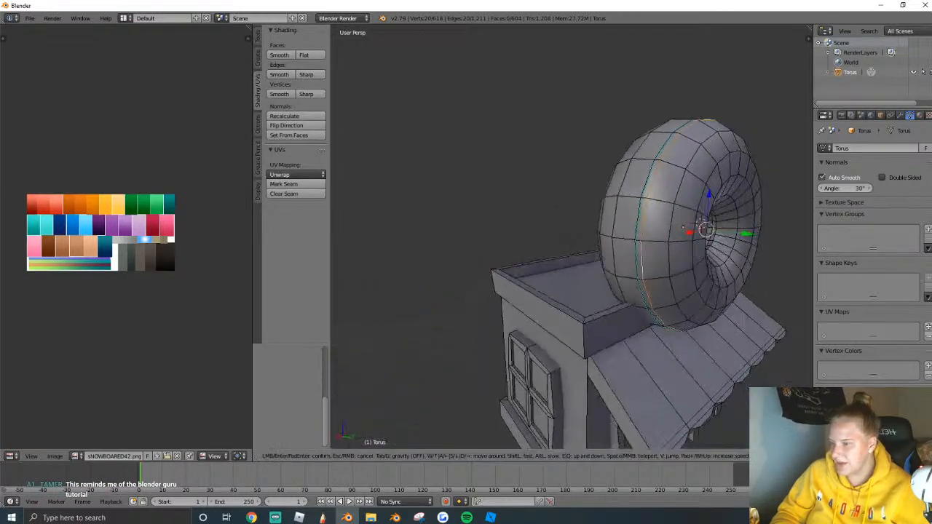
pyautogui.press('s')
pyautogui.click(572, 237)
pyautogui.press('Tab')
pyautogui.press('Tab')
pyautogui.press('Tab')
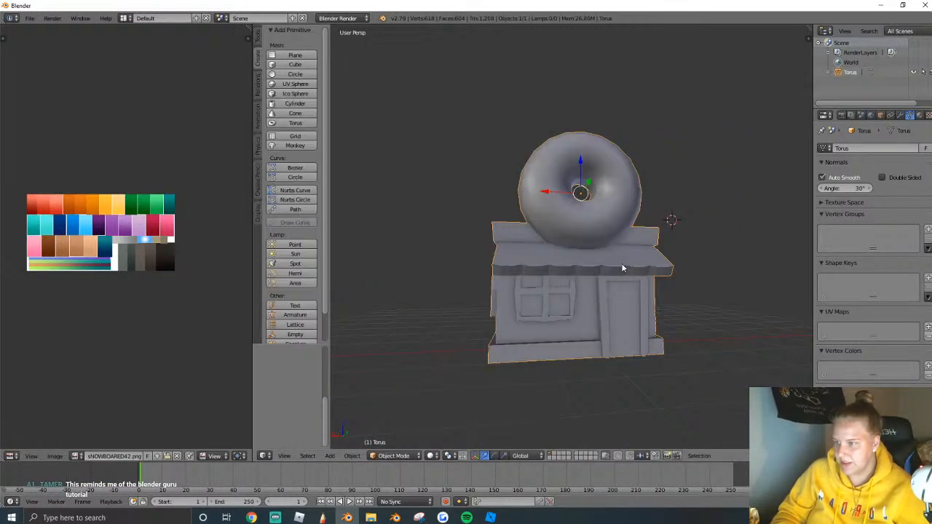
# Switch to an orthographic front view and rotate the shop about the global Z axis until its facade faces the view.
pyautogui.click(281, 456)
pyautogui.click(324, 338)
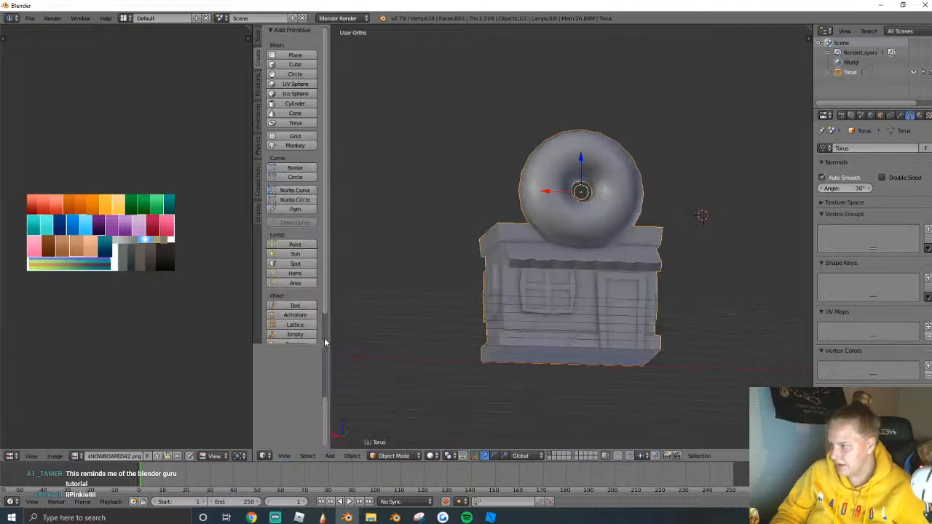
pyautogui.click(284, 456)
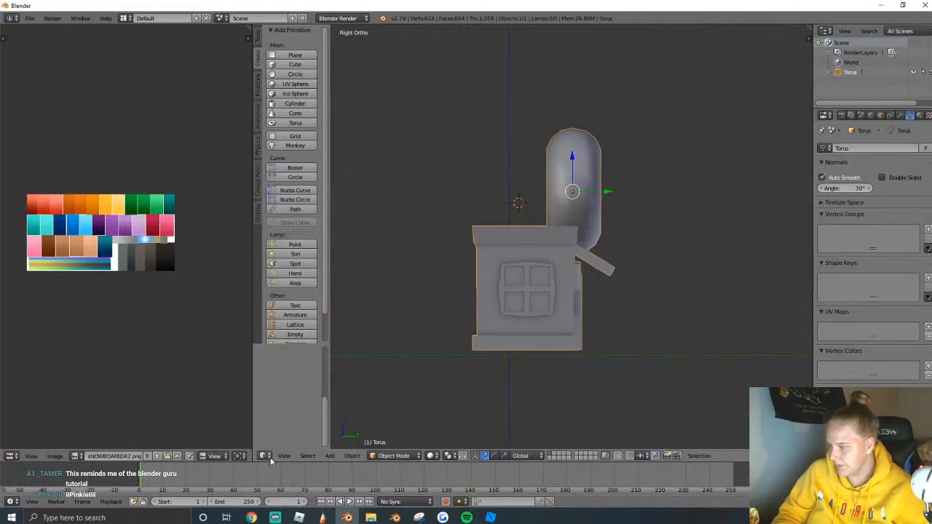
pyautogui.click(284, 456)
pyautogui.click(293, 379)
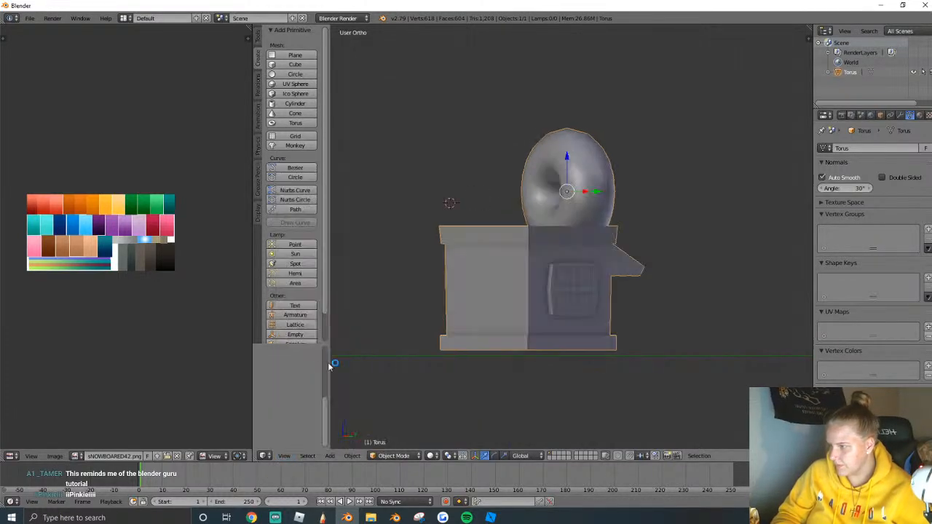
pyautogui.click(285, 456)
pyautogui.click(294, 404)
pyautogui.click(334, 456)
pyautogui.press('g')
pyautogui.press('z')
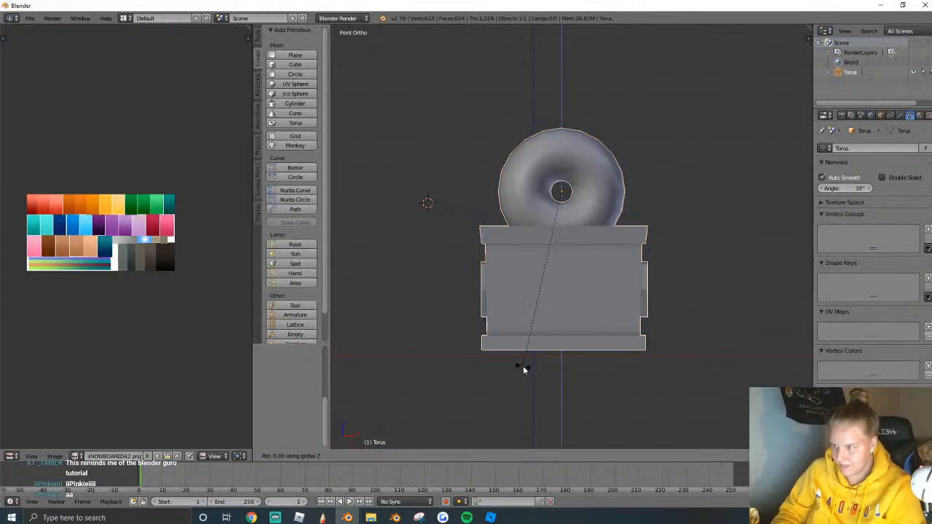
pyautogui.click(523, 365)
# Try to reset the shop's location and raise it along Z to the ground line.
pyautogui.hotkey('alt', 'g')
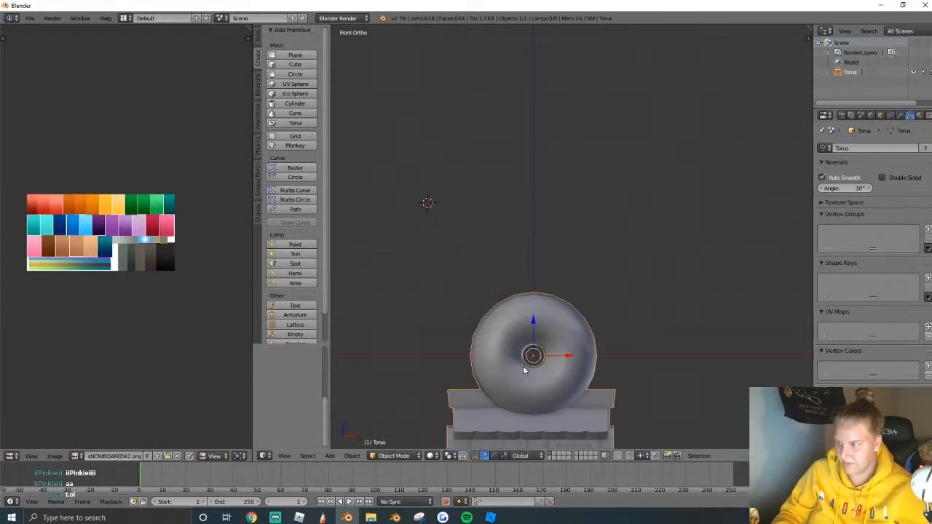
pyautogui.moveTo(534, 354); pyautogui.dragTo(537, 225)
pyautogui.hotkey('ctrl', 'z')
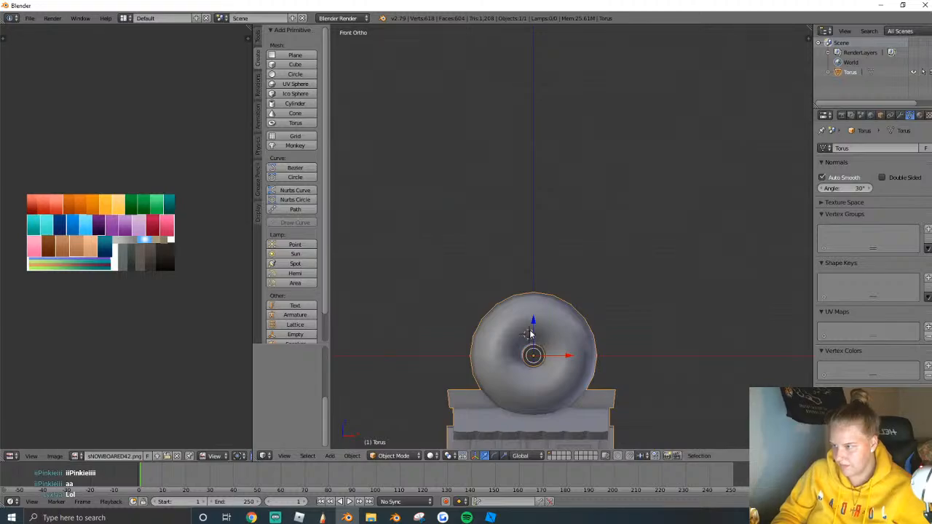
pyautogui.moveTo(542, 331); pyautogui.dragTo(553, 184)
# Center the shop's origin on its geometry, clear its location, and raise it about 2.18 units along Z to rest its base on the ground.
pyautogui.hotkey('shift', 'ctrl', 'alt', 'c')
pyautogui.click(493, 296)
pyautogui.hotkey('alt', 'g')
pyautogui.moveTo(537, 323); pyautogui.dragTo(536, 213)
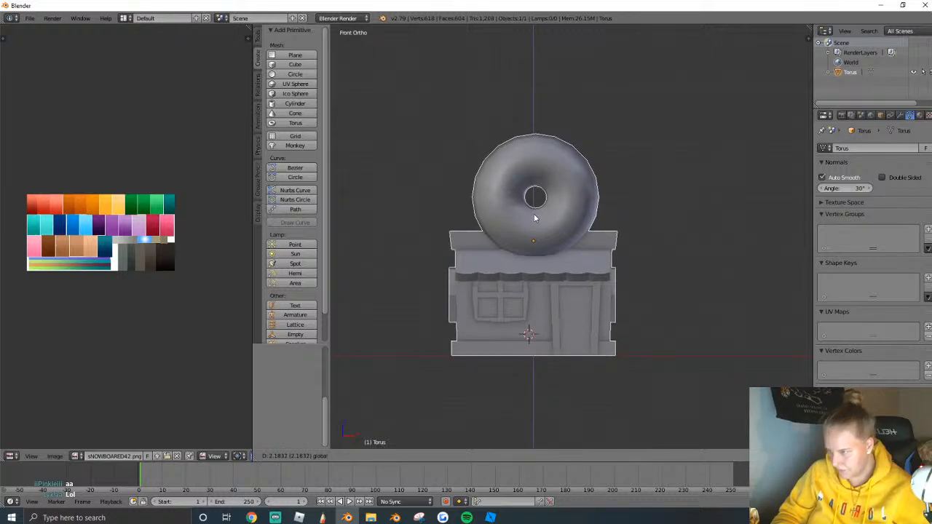
# Select the whole shop mesh in edit mode and unwrap it by projecting from the front view.
pyautogui.press('Tab')
pyautogui.press('a')
pyautogui.press('u')
pyautogui.click(575, 310)
# Move and shrink the shop's UV layout onto the pink palette swatch, and set the viewport shading to Texture.
pyautogui.scroll(3, 179, 249)
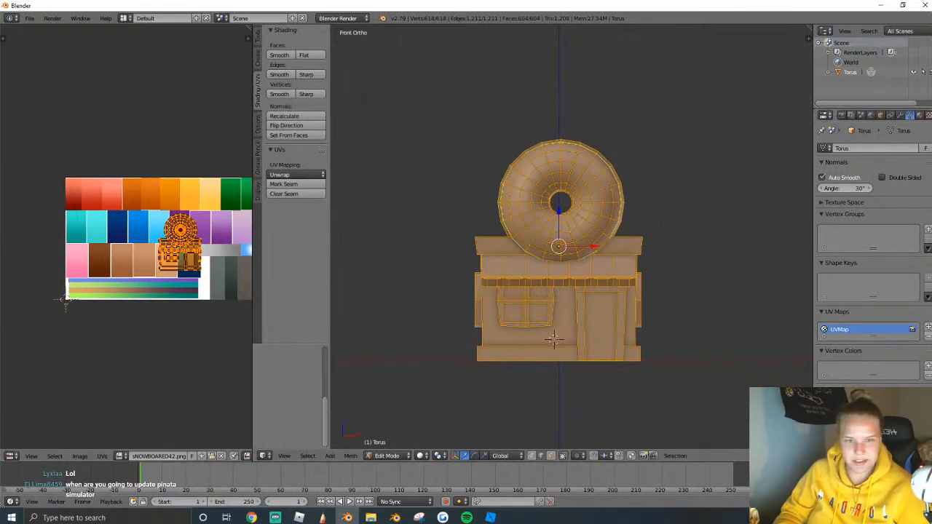
pyautogui.press('g')
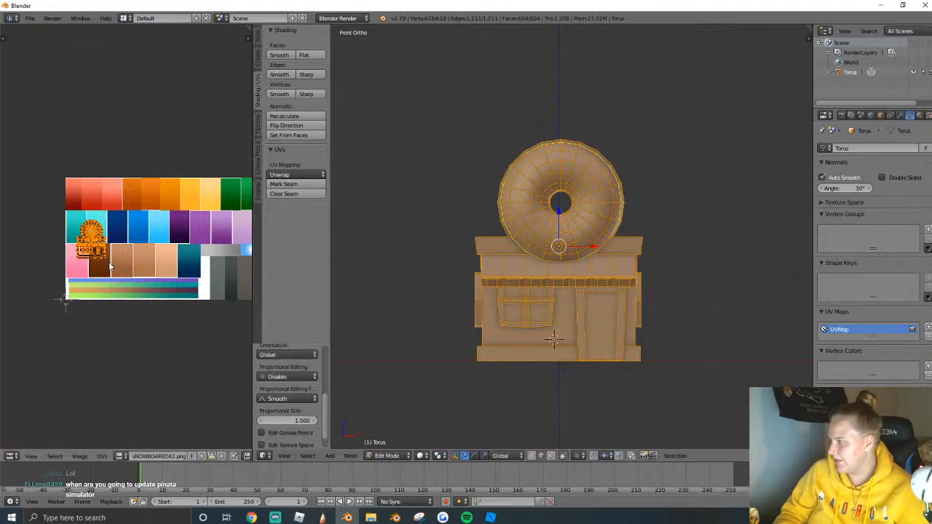
pyautogui.click(89, 269)
pyautogui.press('s')
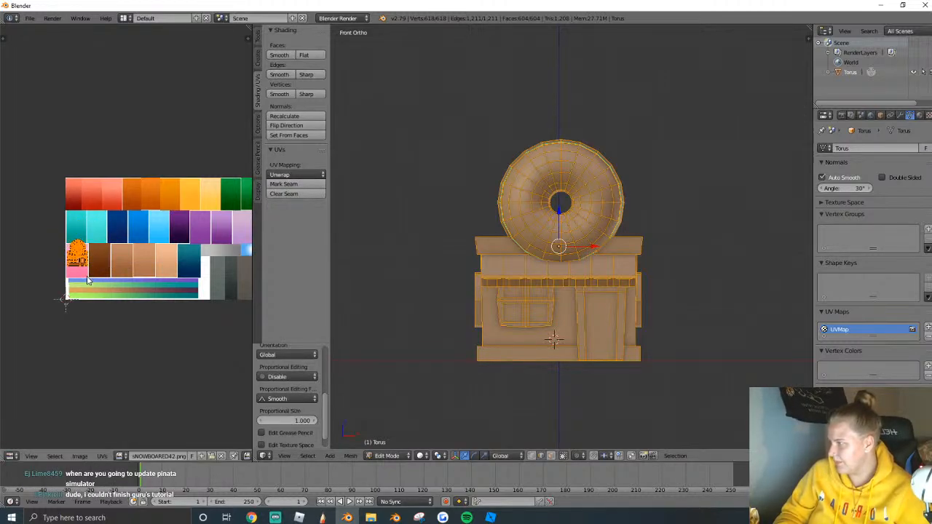
pyautogui.click(85, 291)
pyautogui.click(421, 457)
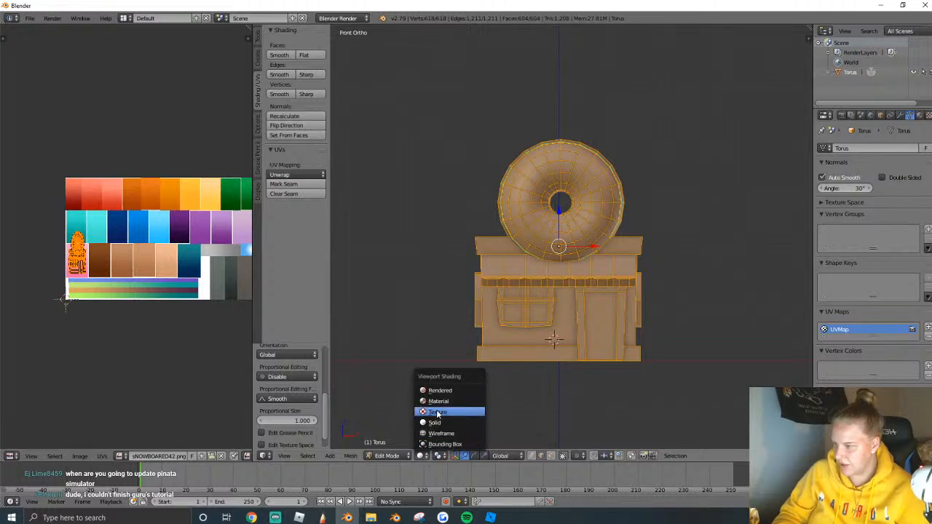
pyautogui.click(437, 412)
# Turn the shop's UV layout upside down and shift it lower over the pink swatch.
pyautogui.press('g')
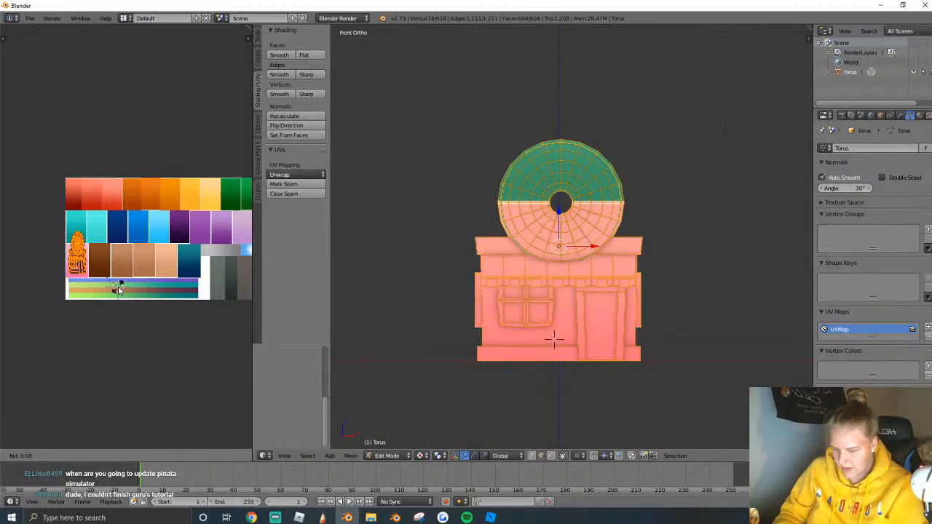
pyautogui.click(120, 290)
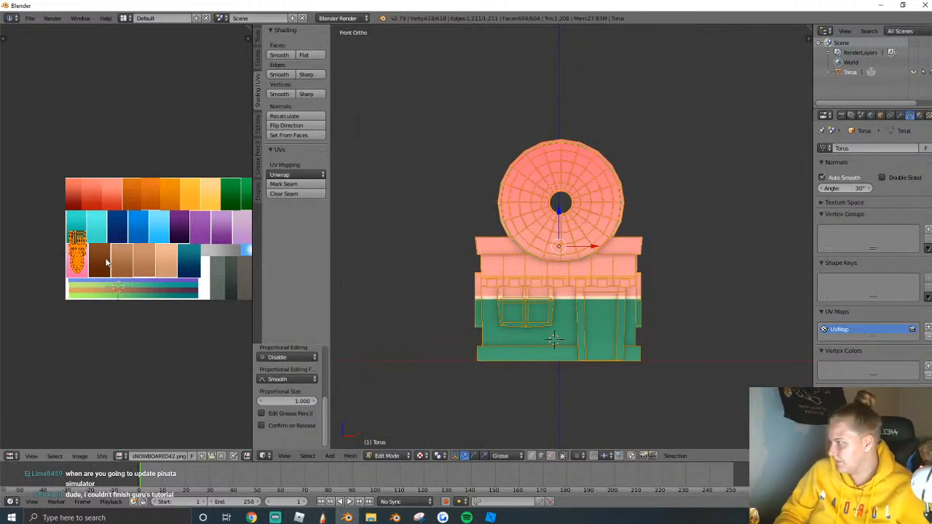
pyautogui.press('g')
pyautogui.click(106, 275)
pyautogui.press('Tab')
pyautogui.press('Tab')
# Select the linked faces of the base trim along the bottom of the shop walls on both sides of the door.
pyautogui.rightClick(601, 354)
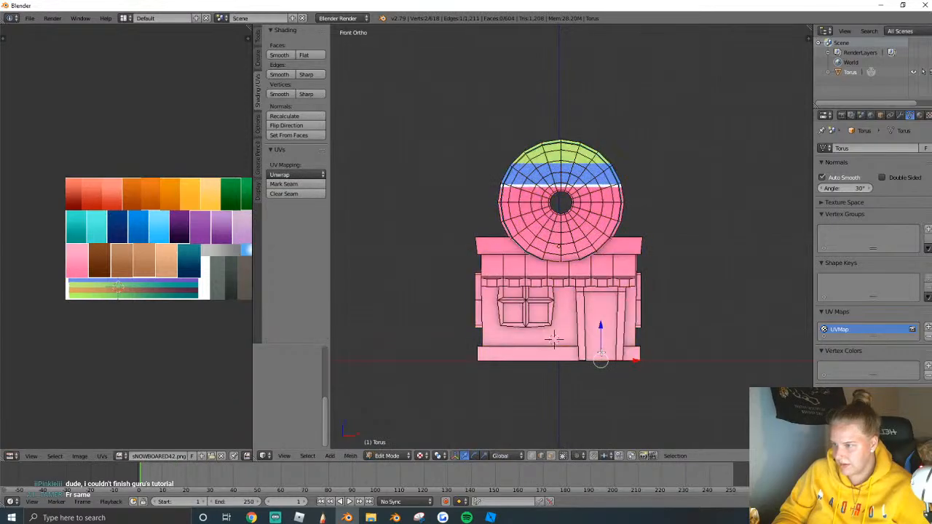
pyautogui.press('l')
pyautogui.hotkey('shift', 'f')
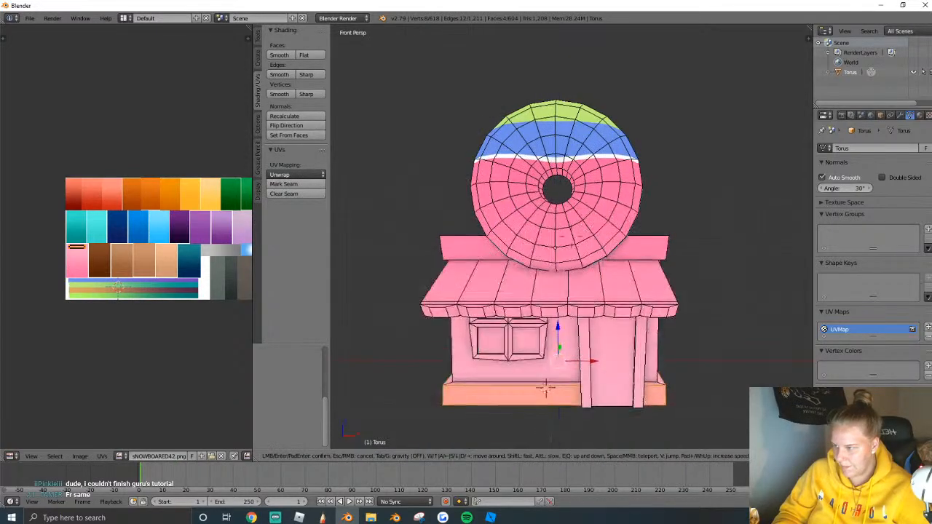
pyautogui.press('w')
pyautogui.click(572, 237)
pyautogui.press('l')
pyautogui.moveTo(684, 291); pyautogui.dragTo(637, 93, button='middle')
pyautogui.hotkey('shift', 'f')
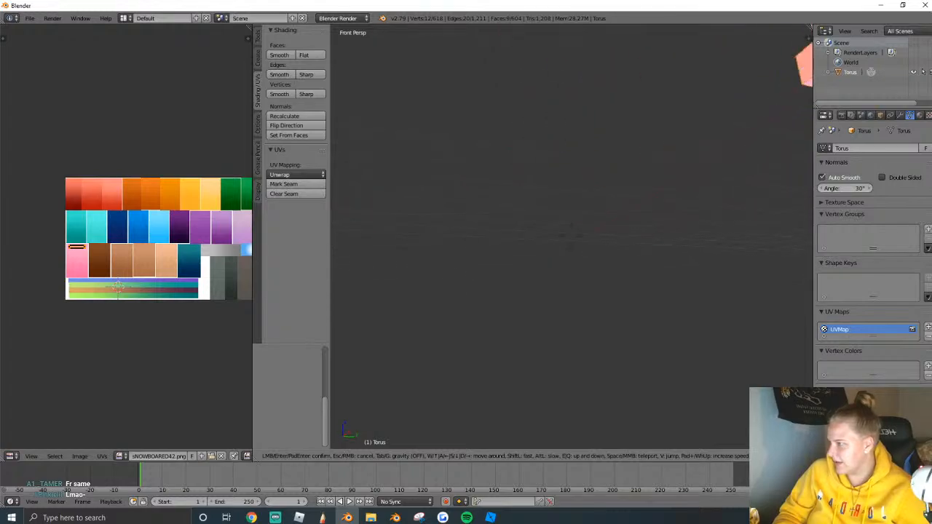
pyautogui.click(572, 237)
# Move the base trim's UVs onto the light grey gradient swatch and rotate them by 90 degrees.
pyautogui.press('g')
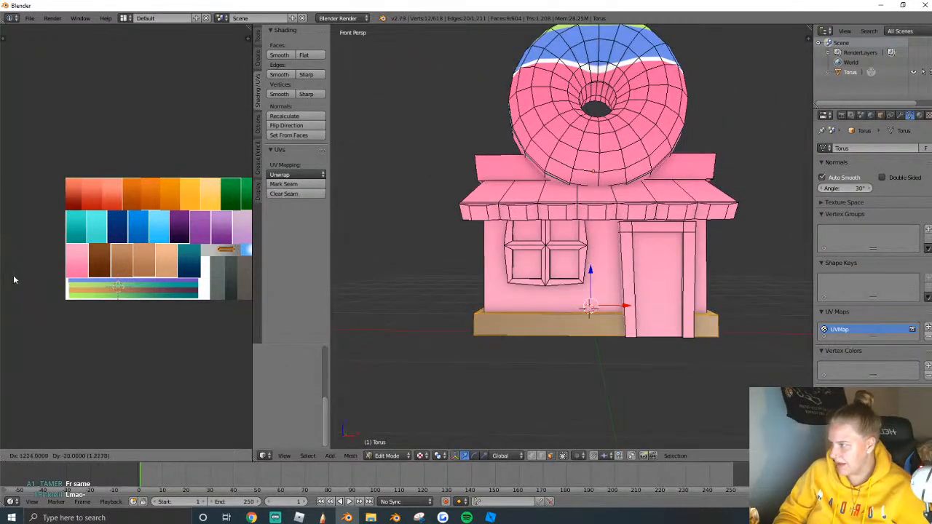
pyautogui.click(41, 276)
pyautogui.write('r90')
pyautogui.press('Return')
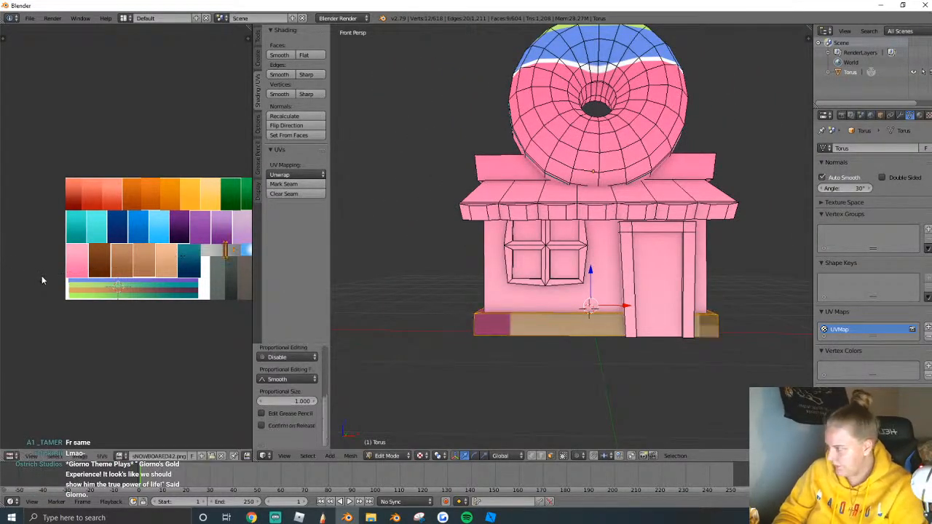
# Scale the base trim's UVs horizontally to spread them across the grey gradient swatch.
pyautogui.moveTo(195, 254); pyautogui.dragTo(124, 251, button='middle')
pyautogui.scroll(2, 132, 262)
pyautogui.press('s')
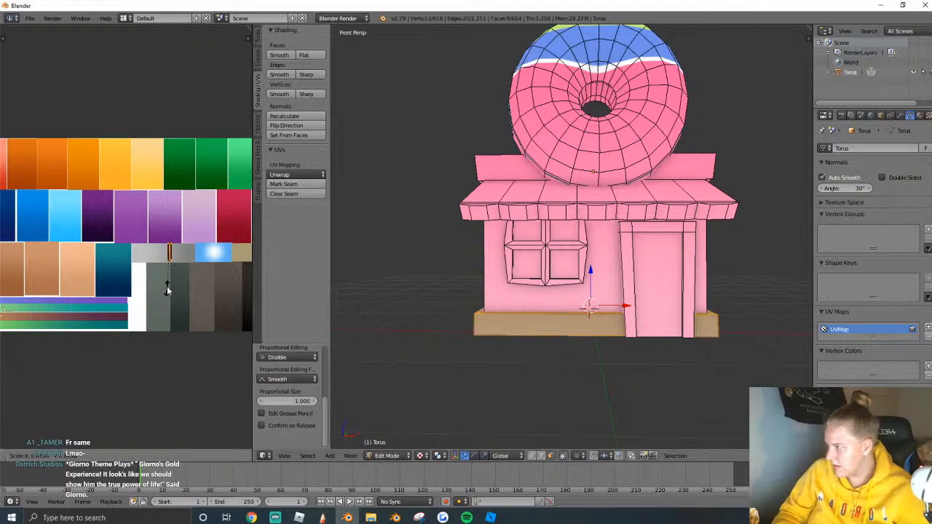
pyautogui.click(169, 276)
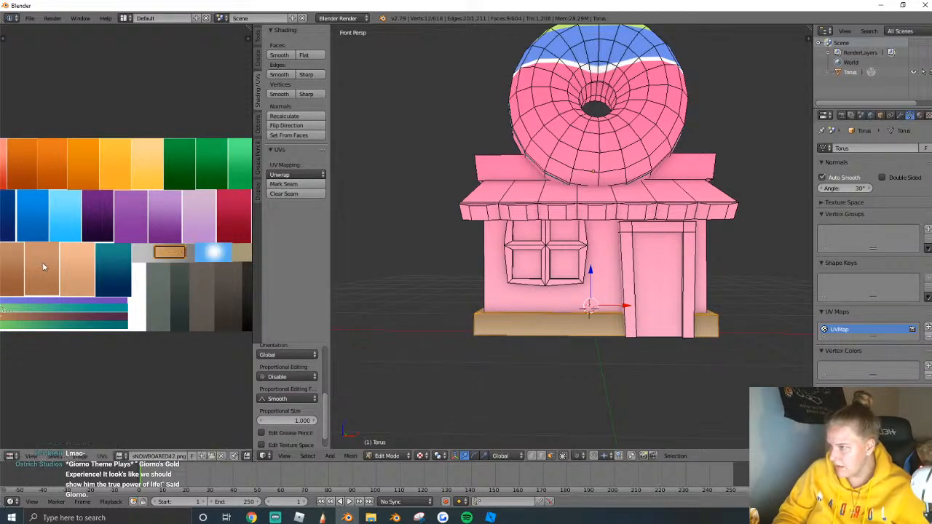
# Select the linked faces of the front window frame and move its UVs onto the light grey gradient swatch.
pyautogui.press('Tab')
pyautogui.press('Tab')
pyautogui.scroll(1, 553, 260)
pyautogui.hotkey('ctrl', 'l')
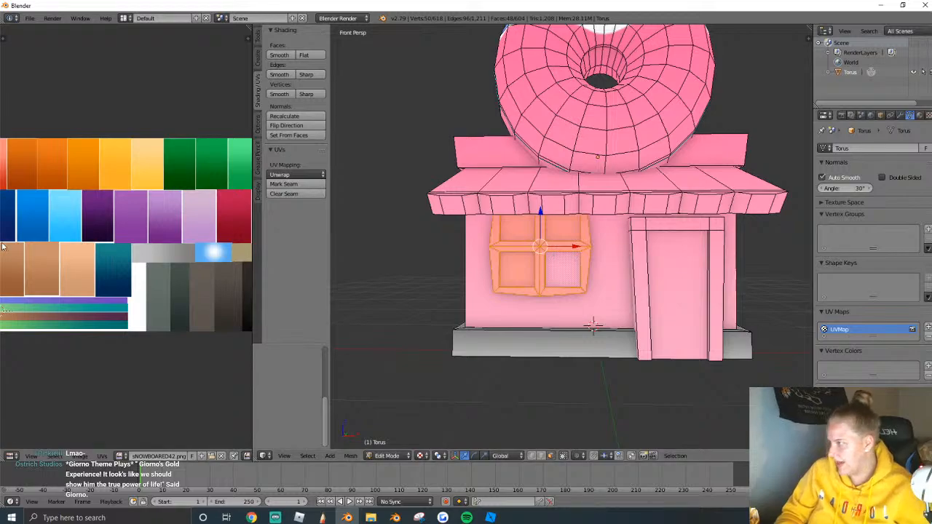
pyautogui.scroll(-2, 69, 247)
pyautogui.scroll(1, 82, 247)
pyautogui.moveTo(82, 247); pyautogui.dragTo(150, 280, button='middle')
pyautogui.press('g')
pyautogui.click(154, 277)
pyautogui.scroll(4, 146, 272)
pyautogui.scroll(-1, 150, 280)
pyautogui.press('g')
pyautogui.click(168, 309)
# Select the four glass panes of the front window and unwrap them by projecting from the front view.
pyautogui.rightClick(558, 268)
pyautogui.keyDown('shift'); pyautogui.rightClick(520, 268); pyautogui.keyUp('shift')
pyautogui.keyDown('shift'); pyautogui.rightClick(520, 231); pyautogui.keyUp('shift')
pyautogui.keyDown('shift'); pyautogui.rightClick(560, 230); pyautogui.keyUp('shift')
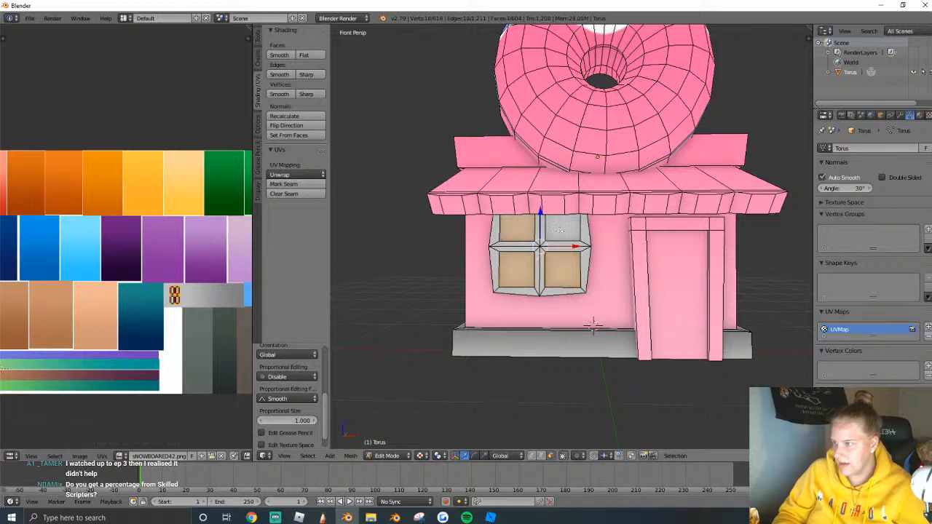
pyautogui.click(284, 456)
pyautogui.click(331, 338)
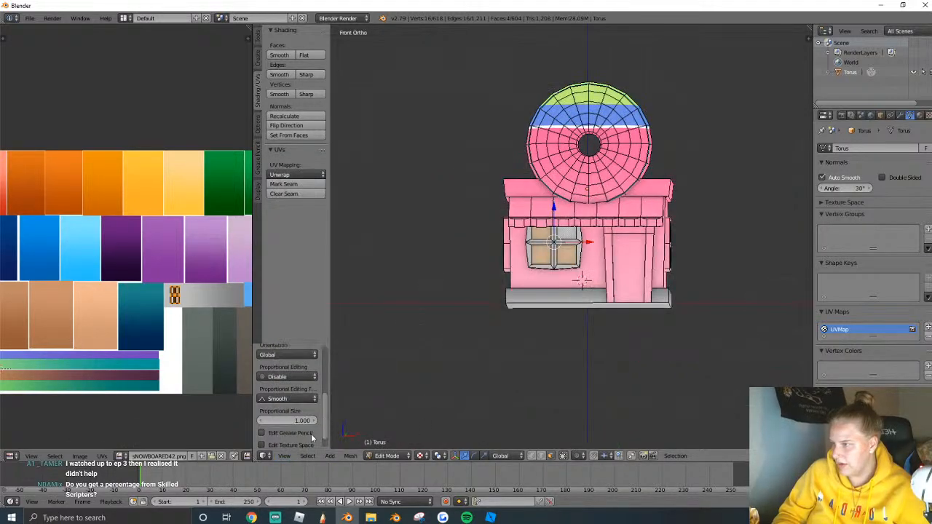
pyautogui.click(283, 456)
pyautogui.click(303, 376)
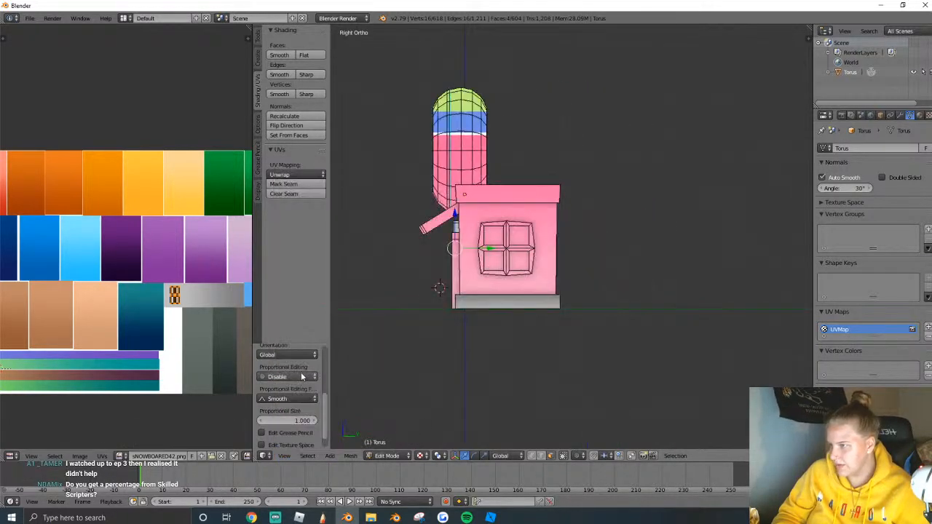
pyautogui.click(284, 456)
pyautogui.click(336, 400)
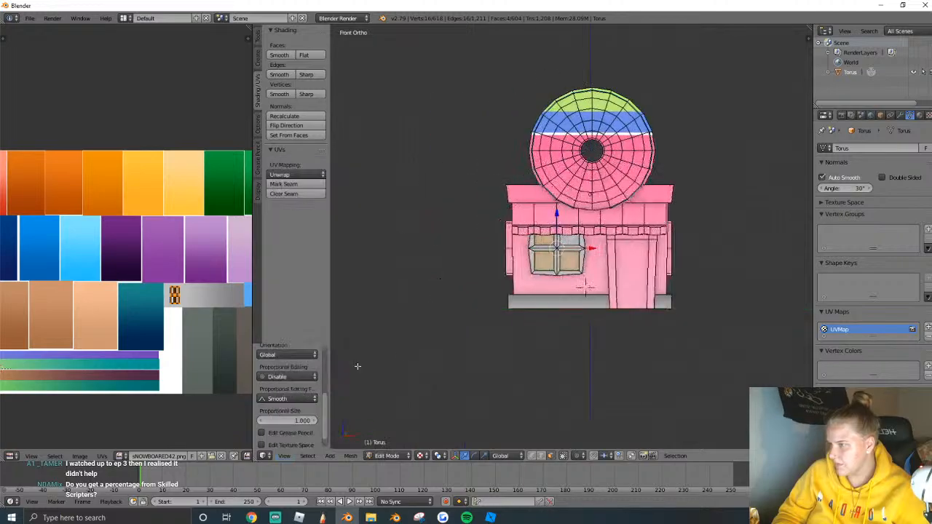
pyautogui.scroll(3, 596, 324)
pyautogui.press('u')
pyautogui.click(654, 360)
pyautogui.scroll(-2, 165, 276)
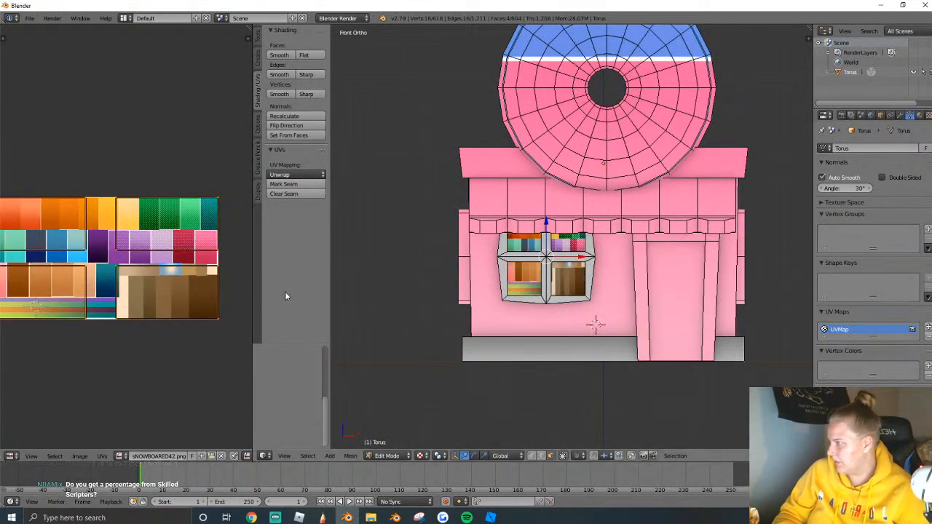
# Reposition the glass panes' UVs on the palette and shrink them to a small group of four squares.
pyautogui.press('g')
pyautogui.click(217, 267)
pyautogui.press('s')
pyautogui.click(178, 253)
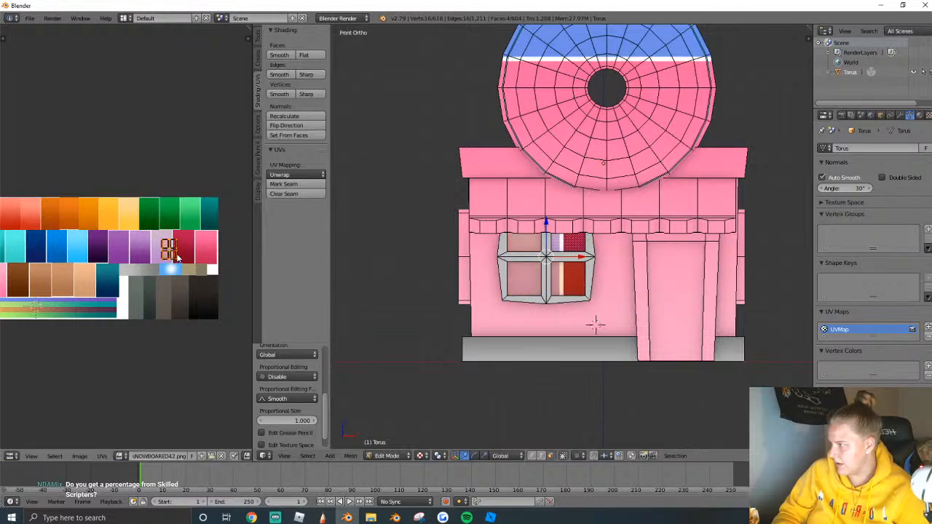
pyautogui.scroll(3, 193, 256)
pyautogui.scroll(4, 203, 256)
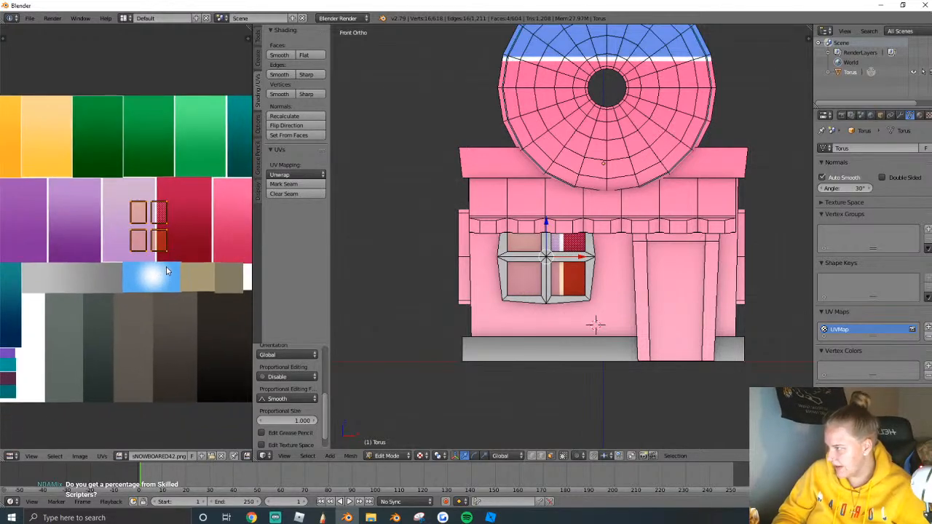
# Move the panes' UVs onto the blue swatch with the white glow and scale them to fit around its centre.
pyautogui.press('g')
pyautogui.click(189, 333)
pyautogui.press('s')
pyautogui.click(196, 328)
pyautogui.press('g')
pyautogui.click(197, 335)
pyautogui.press('s')
pyautogui.click(215, 331)
pyautogui.press('s')
pyautogui.click(219, 333)
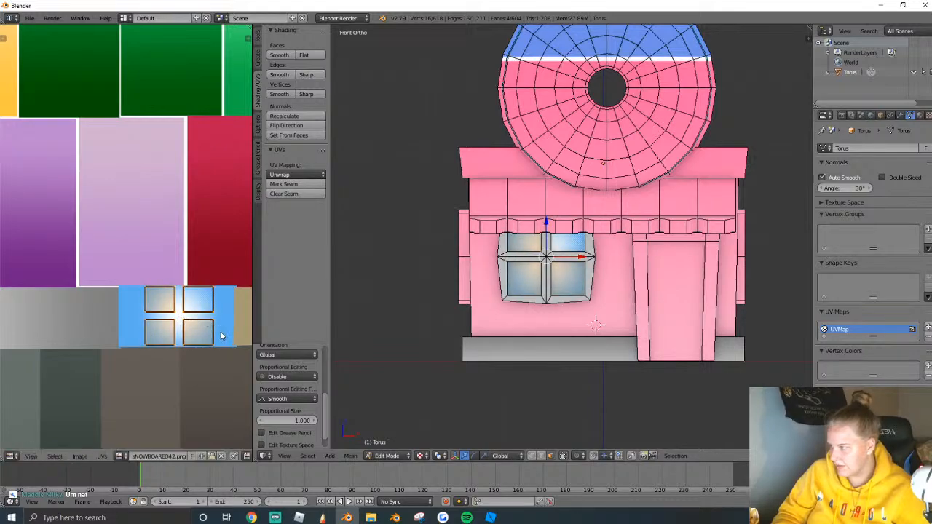
pyautogui.press('Tab')
pyautogui.hotkey('shift', 'f')
pyautogui.press('w')
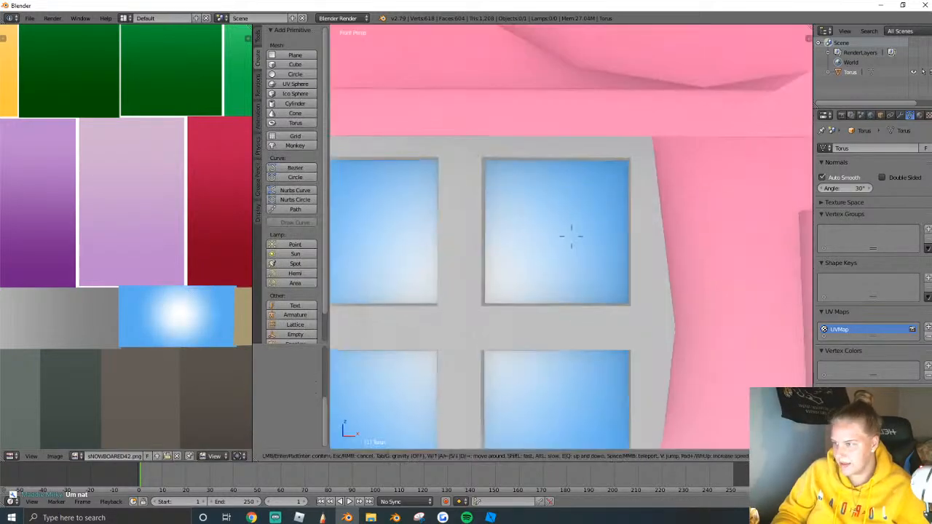
pyautogui.press('Escape')
# Select the door with its linked frame, move their UVs onto the light grey gradient swatch and rotate them to lie horizontally.
pyautogui.press('Tab')
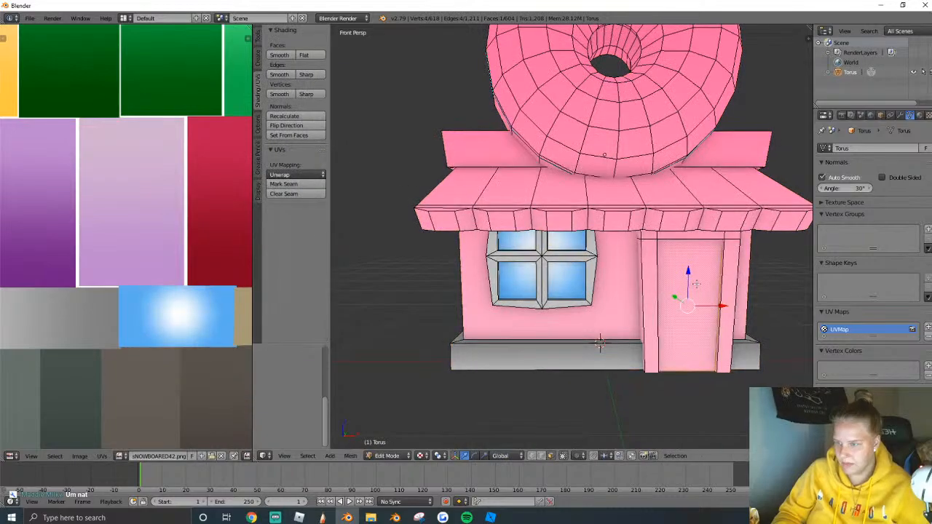
pyautogui.hotkey('ctrl', 'l')
pyautogui.scroll(-5, 175, 259)
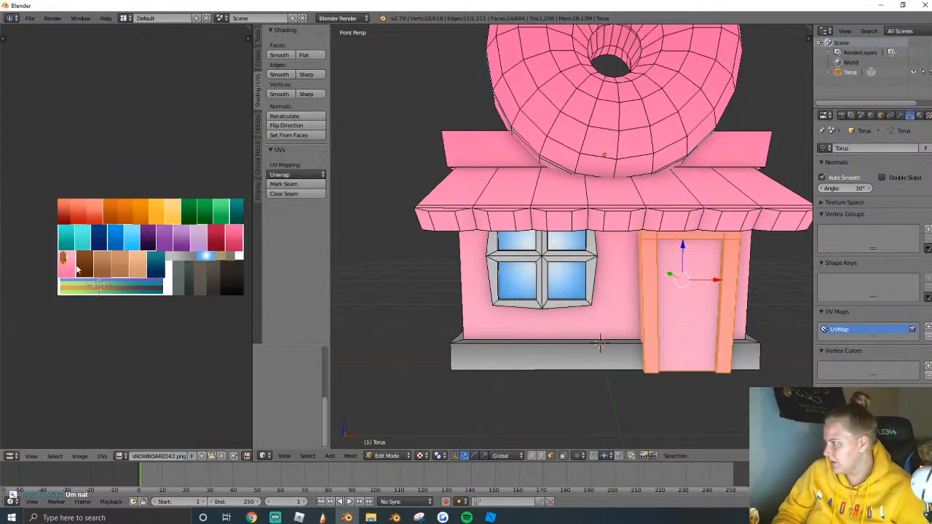
pyautogui.scroll(4, 175, 258)
pyautogui.press('g')
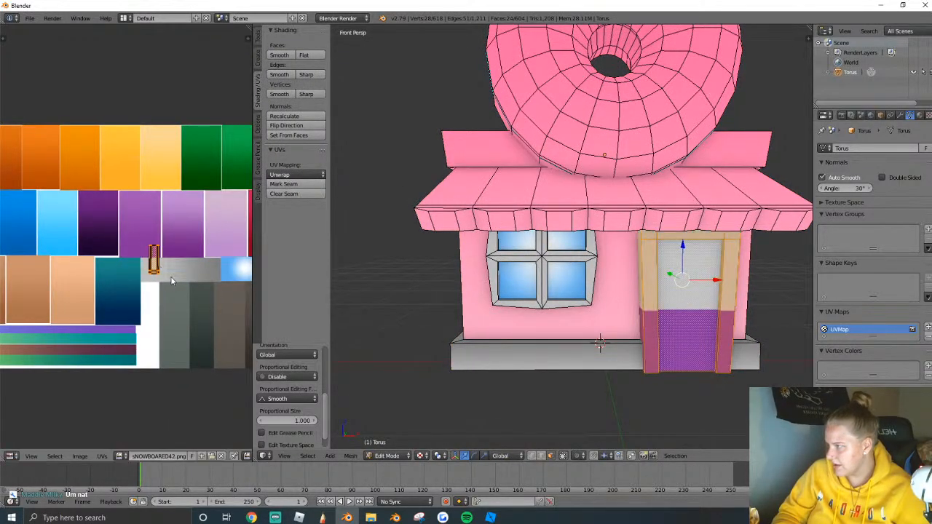
pyautogui.press('r')
pyautogui.click(174, 281)
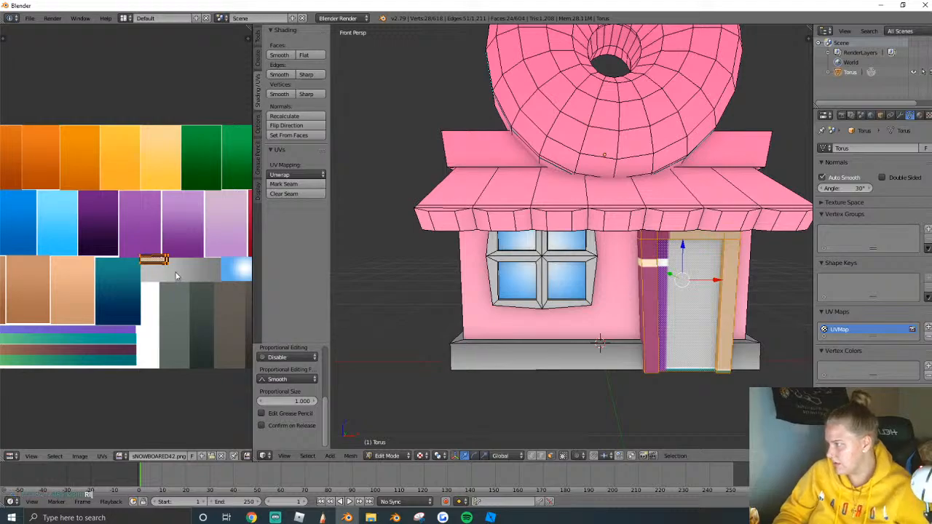
pyautogui.press('g')
pyautogui.click(178, 284)
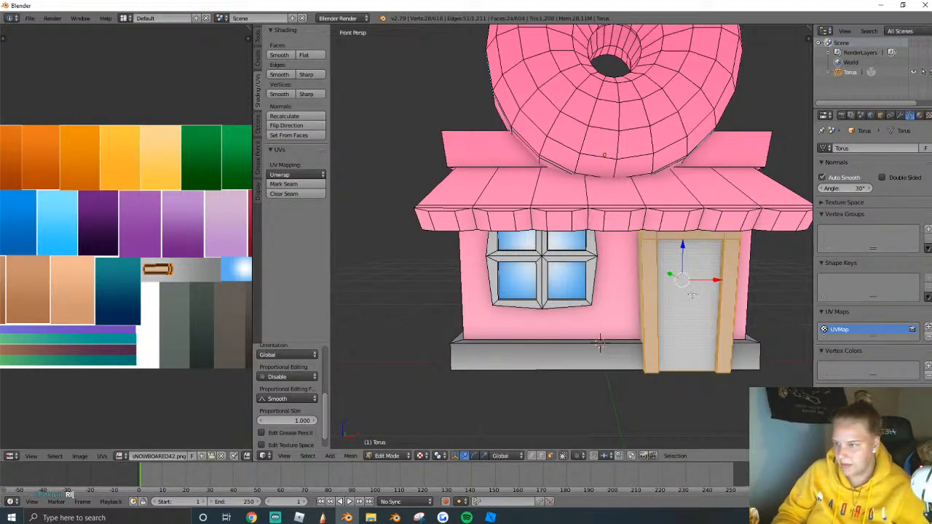
# Select the door's front face, rotate its UVs by 90 degrees and place them on the pink swatch.
pyautogui.rightClick(691, 294)
pyautogui.press('g')
pyautogui.click(82, 290)
pyautogui.write('r90')
pyautogui.press('Return')
pyautogui.scroll(-3, 6, 222)
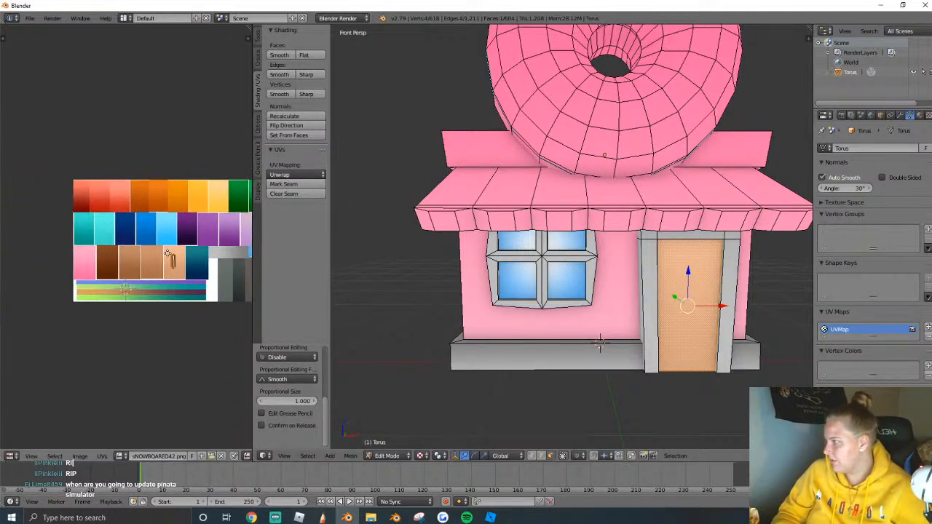
pyautogui.press('Tab')
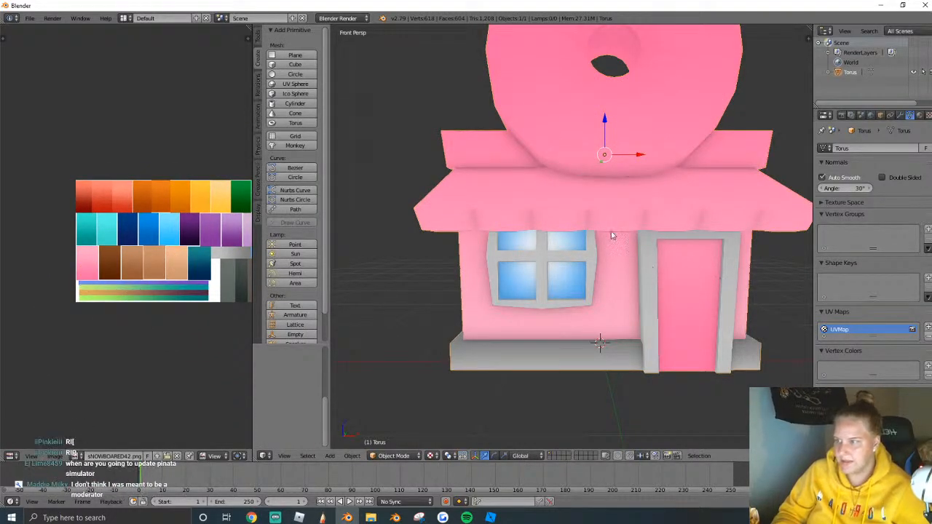
# Select all linked faces of the awning and move their UVs onto the white area of the palette.
pyautogui.press('Tab')
pyautogui.press('l')
pyautogui.press('g')
pyautogui.click(218, 322)
pyautogui.press('g')
pyautogui.click(211, 306)
pyautogui.press('g')
pyautogui.click(223, 300)
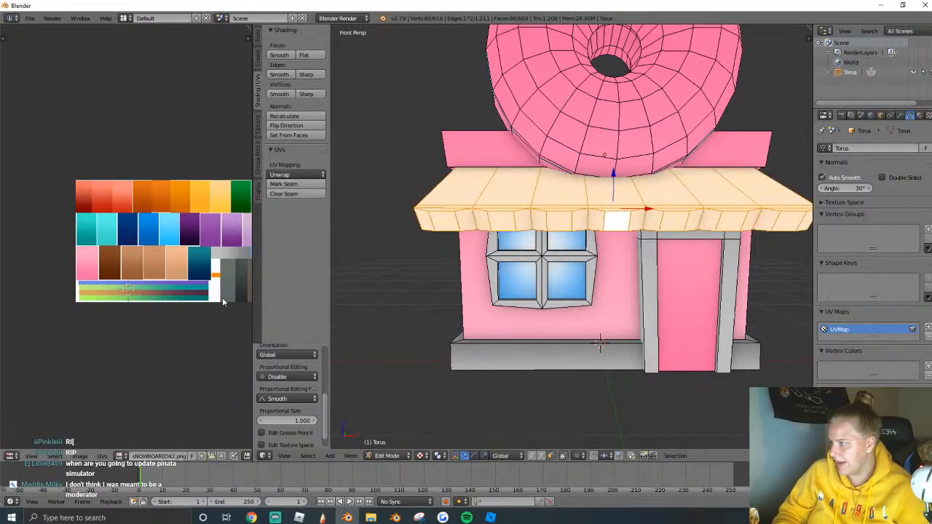
# Select every second stripe of the awning, starting with the second, and move their UVs onto the pink swatch.
pyautogui.keyDown('alt'); pyautogui.rightClick(495, 211); pyautogui.keyUp('alt')
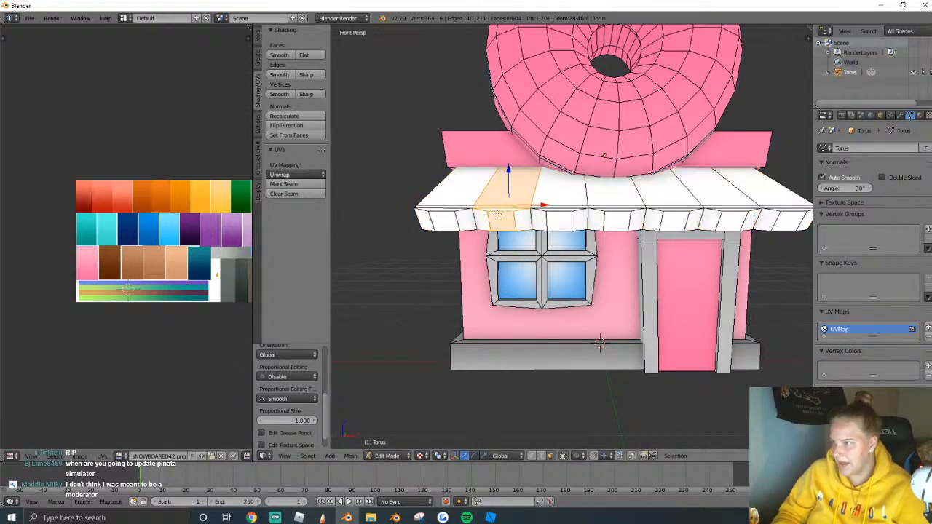
pyautogui.keyDown('alt'); pyautogui.keyDown('shift'); pyautogui.rightClick(611, 216); pyautogui.keyUp('shift'); pyautogui.keyUp('alt')
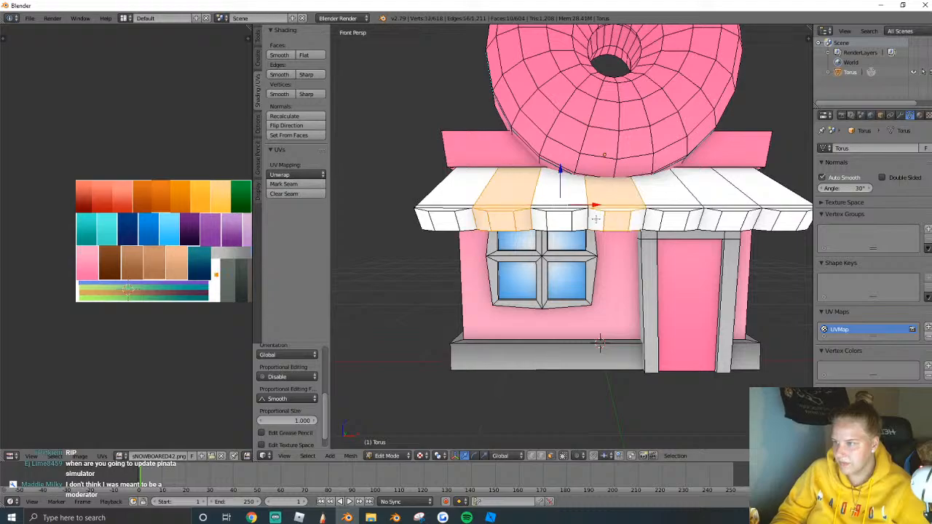
pyautogui.keyDown('alt'); pyautogui.keyDown('shift'); pyautogui.rightClick(731, 217); pyautogui.keyUp('shift'); pyautogui.keyUp('alt')
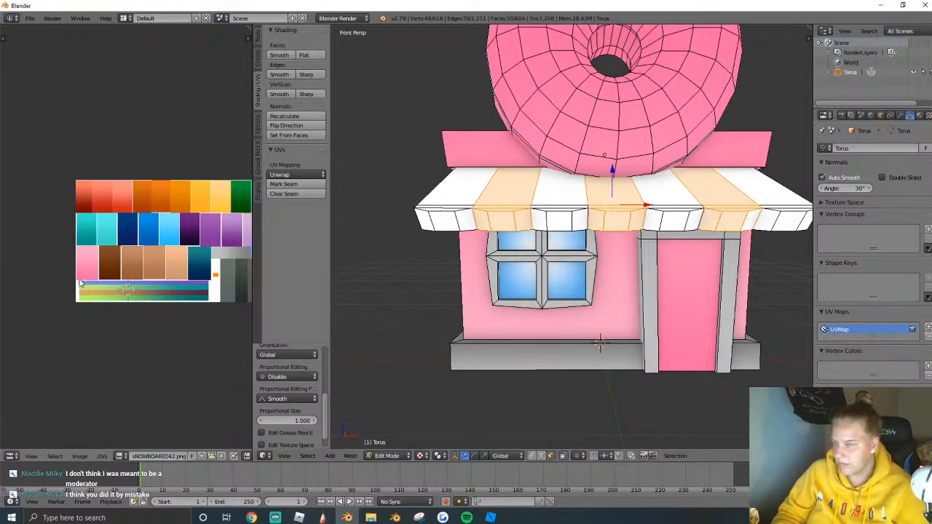
pyautogui.press('g')
pyautogui.click(117, 286)
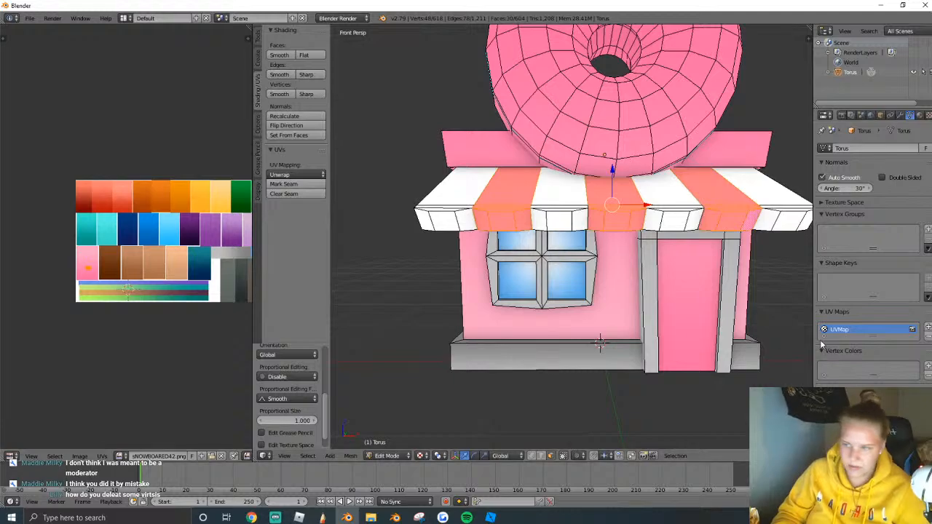
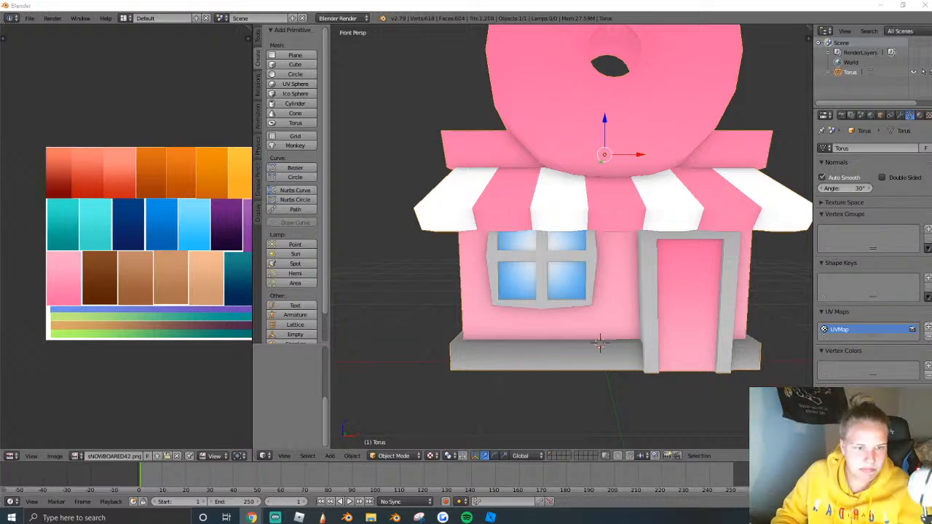
# Select the whole donut and move its UVs up so they lie entirely inside the pink swatch.
pyautogui.scroll(-1, 593, 235)
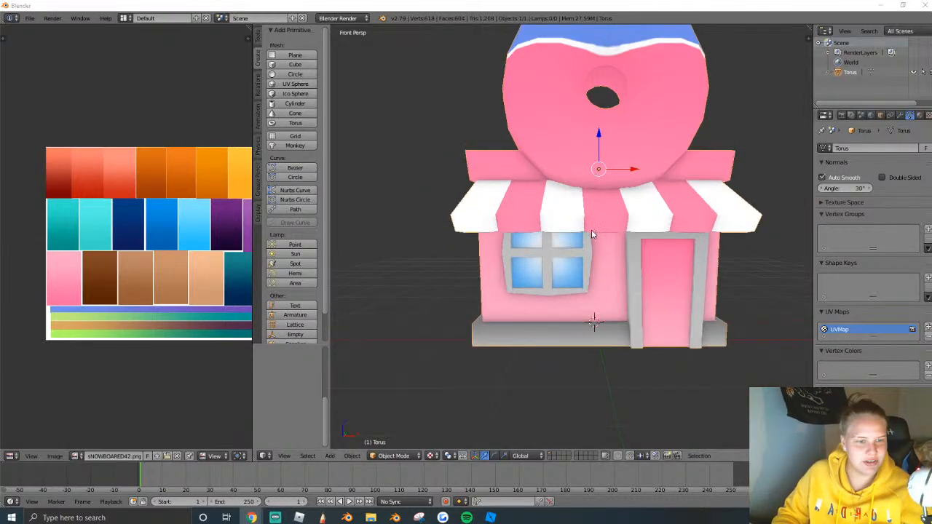
pyautogui.moveTo(596, 218); pyautogui.dragTo(687, 234, button='middle')
pyautogui.press('Tab')
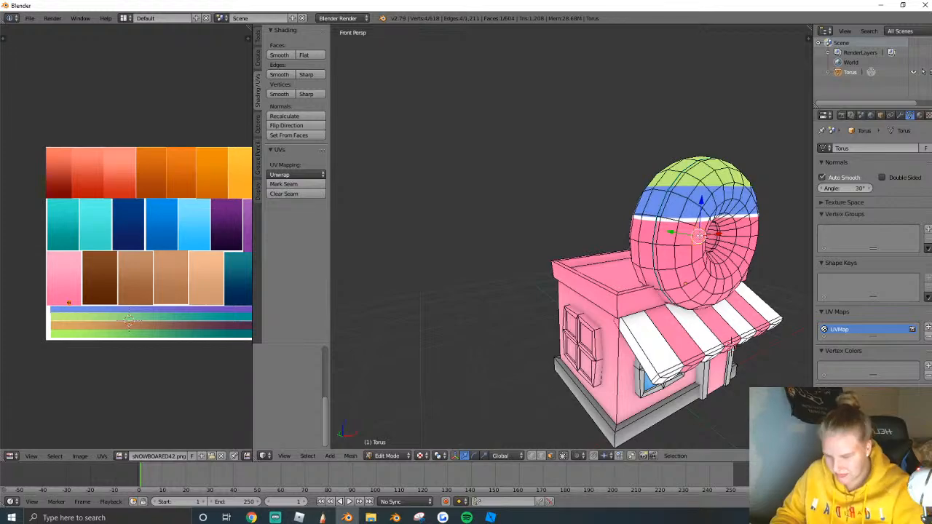
pyautogui.press('a')
pyautogui.press('g')
pyautogui.click(126, 310)
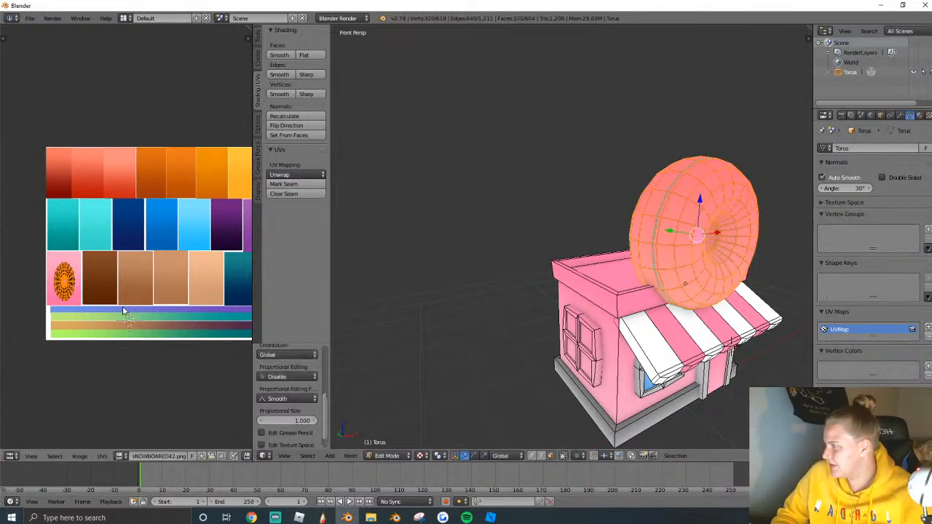
pyautogui.press('g')
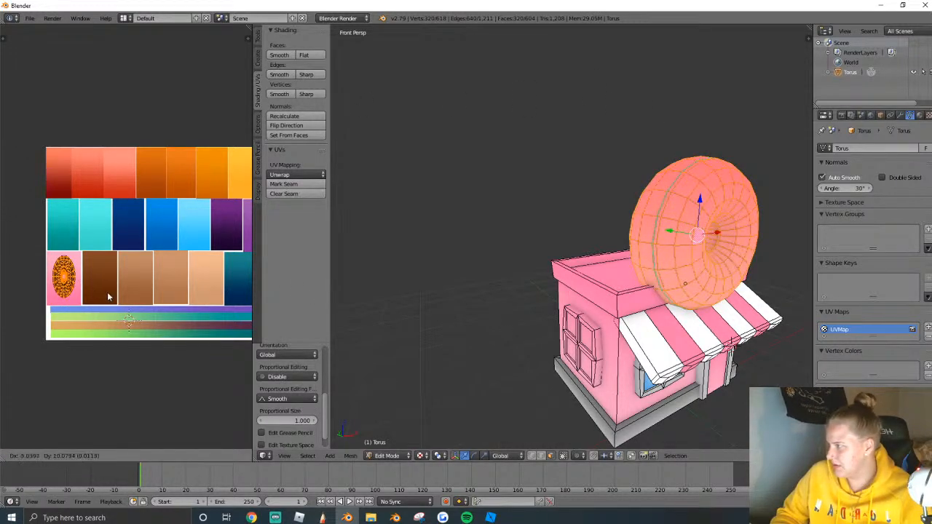
pyautogui.click(92, 274)
# Scale the donut's UVs within the pink swatch.
pyautogui.press('Tab')
pyautogui.moveTo(593, 278); pyautogui.dragTo(585, 233, button='middle')
pyautogui.scroll(-2, 591, 282)
pyautogui.press('Tab')
pyautogui.press('s')
pyautogui.click(134, 298)
# Select the face loops around the donut's outer rim behind the icing seam.
pyautogui.press('Tab')
pyautogui.moveTo(514, 238); pyautogui.dragTo(595, 249, button='middle')
pyautogui.scroll(3, 595, 250)
pyautogui.press('Tab')
pyautogui.rightClick(711, 309)
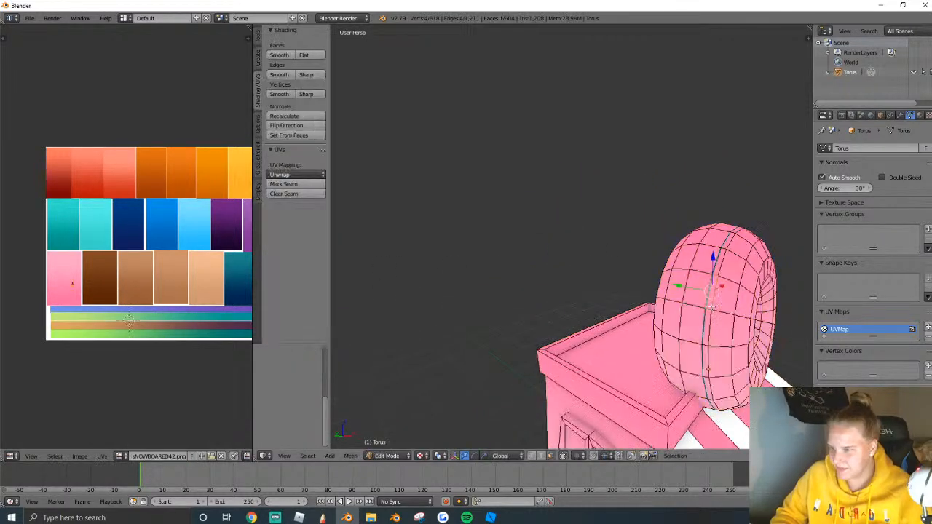
pyautogui.keyDown('alt'); pyautogui.rightClick(697, 330); pyautogui.keyUp('alt')
pyautogui.keyDown('alt'); pyautogui.rightClick(691, 341); pyautogui.keyUp('alt')
pyautogui.keyDown('alt'); pyautogui.keyDown('shift'); pyautogui.rightClick(675, 337); pyautogui.keyUp('shift'); pyautogui.keyUp('alt')
pyautogui.moveTo(675, 337); pyautogui.dragTo(627, 330, button='middle')
pyautogui.keyDown('alt'); pyautogui.keyDown('shift'); pyautogui.rightClick(583, 303); pyautogui.keyUp('shift'); pyautogui.keyUp('alt')
pyautogui.scroll(2, 583, 303)
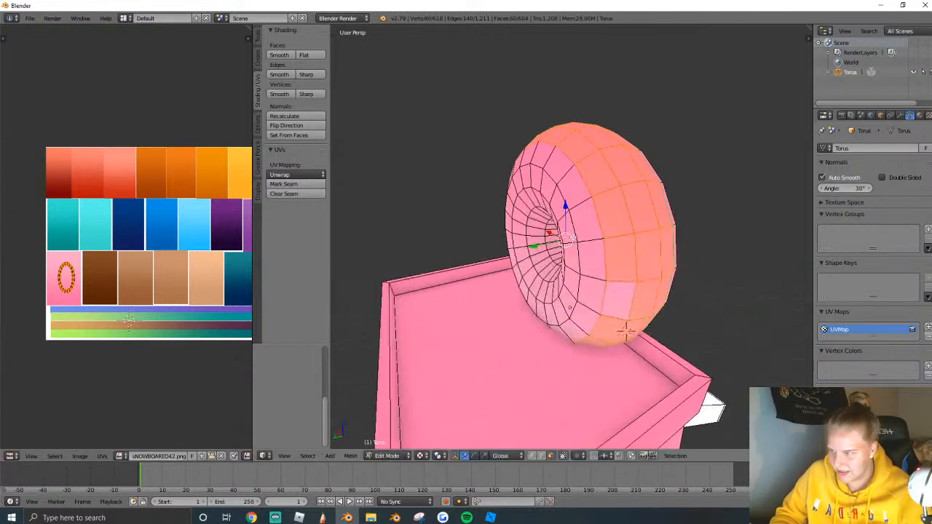
# Extend the selection with the face loops across the donut's back side and into its hole.
pyautogui.keyDown('alt'); pyautogui.keyDown('shift'); pyautogui.rightClick(627, 330); pyautogui.keyUp('shift'); pyautogui.keyUp('alt')
pyautogui.keyDown('alt'); pyautogui.keyDown('shift'); pyautogui.rightClick(619, 328); pyautogui.keyUp('shift'); pyautogui.keyUp('alt')
pyautogui.scroll(3, 666, 327)
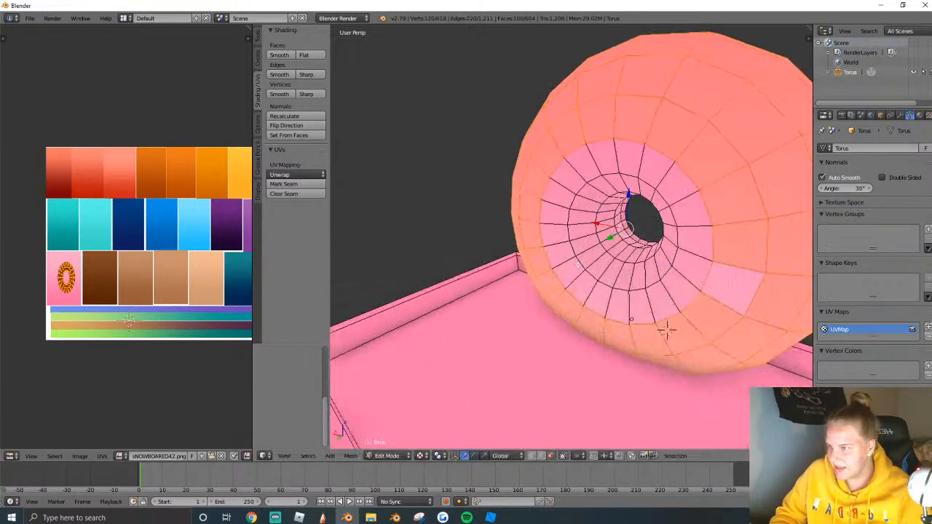
pyautogui.keyDown('alt'); pyautogui.keyDown('shift'); pyautogui.rightClick(602, 258); pyautogui.keyUp('shift'); pyautogui.keyUp('alt')
pyautogui.keyDown('alt'); pyautogui.keyDown('shift'); pyautogui.rightClick(619, 243); pyautogui.keyUp('shift'); pyautogui.keyUp('alt')
pyautogui.keyDown('alt'); pyautogui.keyDown('shift'); pyautogui.rightClick(625, 234); pyautogui.keyUp('shift'); pyautogui.keyUp('alt')
# Move the UVs of the donut's selected back half onto the light tan swatch and scale them up within it.
pyautogui.press('g')
pyautogui.click(206, 296)
pyautogui.press('s')
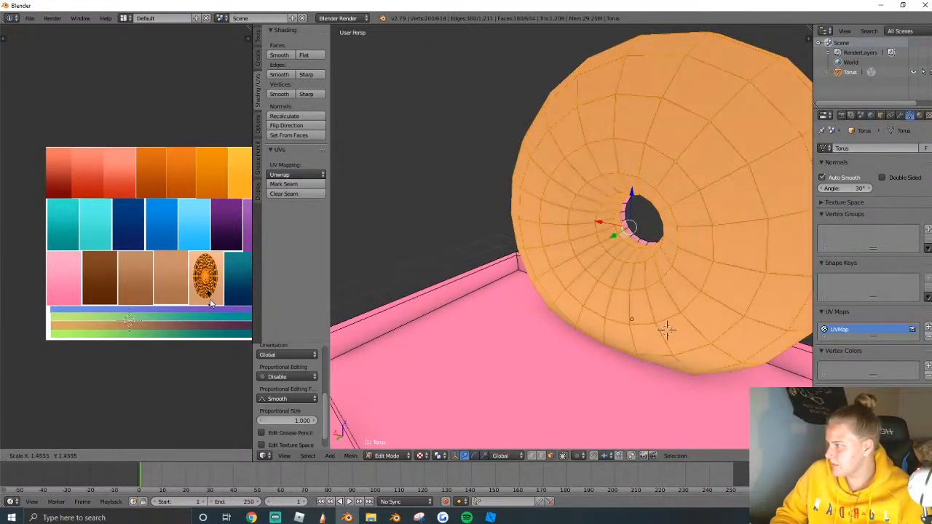
pyautogui.click(210, 303)
pyautogui.press('Tab')
pyautogui.hotkey('shift', 'f')
pyautogui.press('s')
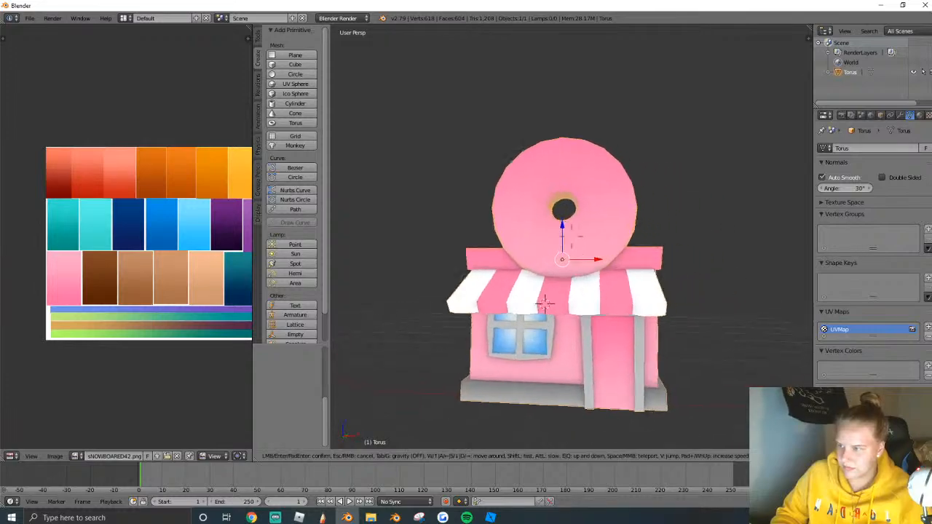
pyautogui.click(574, 240)
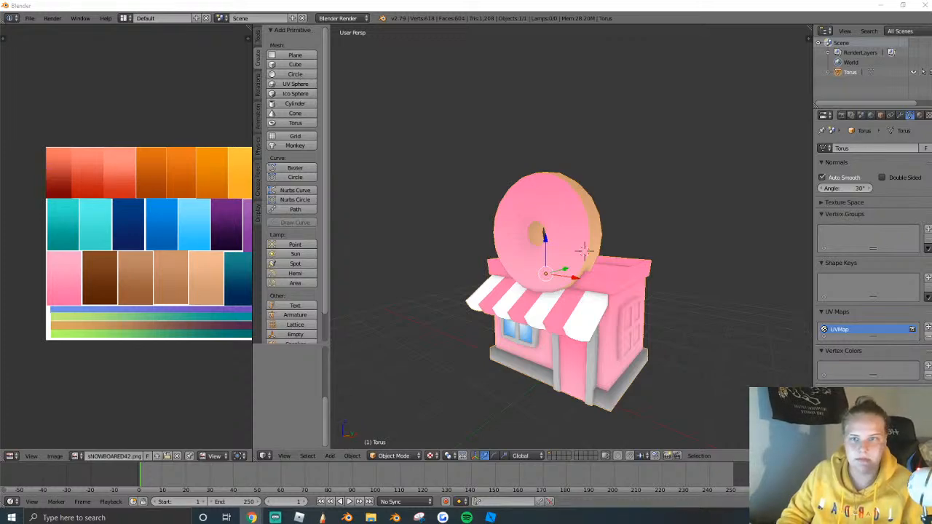
# Select the whole window on the shop's unfinished side wall and move its UVs onto the light grey swatch.
pyautogui.click(665, 361)
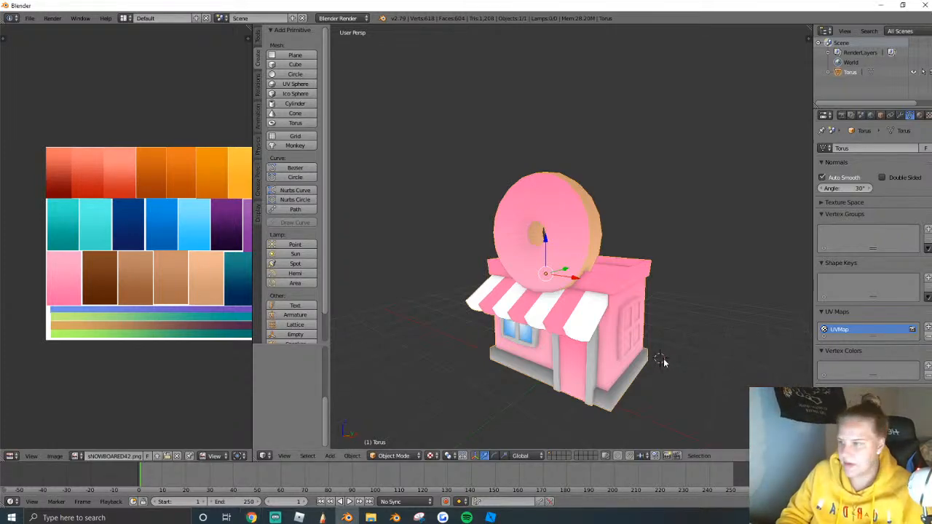
pyautogui.hotkey('shift', 'f')
pyautogui.press('d')
pyautogui.press('w')
pyautogui.click(625, 260)
pyautogui.press('Tab')
pyautogui.hotkey('shift', 'f')
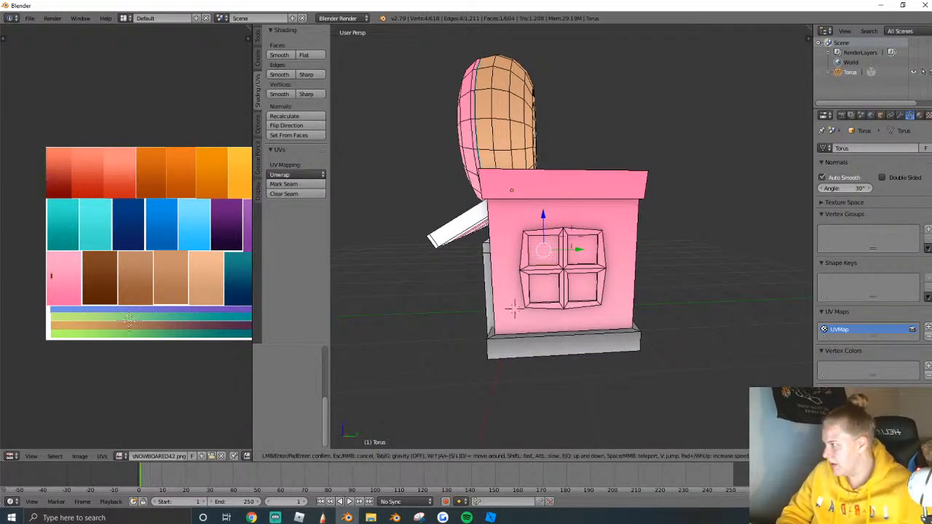
pyautogui.click(572, 237)
pyautogui.hotkey('ctrl', 'l')
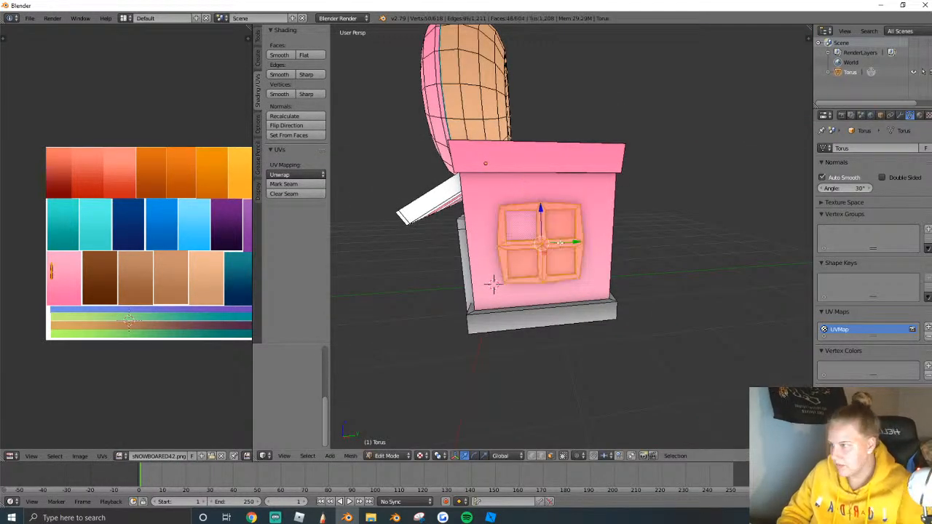
pyautogui.scroll(-1, 83, 260)
pyautogui.press('g')
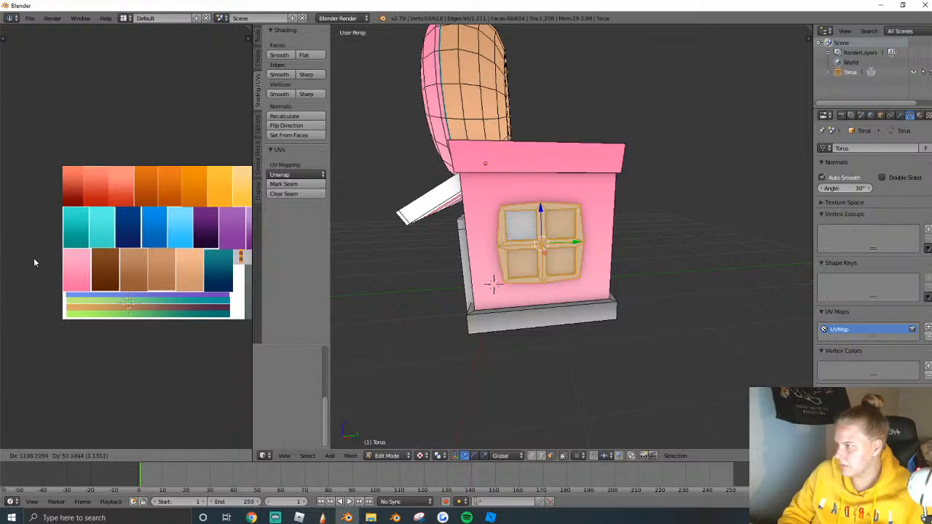
pyautogui.click(35, 259)
pyautogui.scroll(3, 146, 277)
pyautogui.moveTo(146, 277); pyautogui.dragTo(104, 271, button='middle')
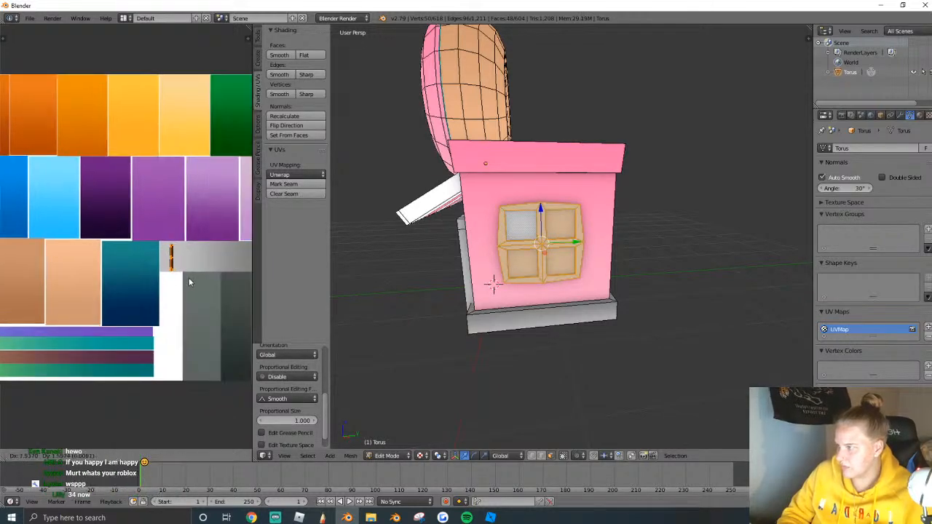
# Select the four glass panes of this side window and unwrap them.
pyautogui.moveTo(536, 251); pyautogui.dragTo(513, 231, button='middle')
pyautogui.rightClick(515, 231)
pyautogui.keyDown('shift'); pyautogui.rightClick(520, 258); pyautogui.keyUp('shift')
pyautogui.keyDown('shift'); pyautogui.rightClick(560, 224); pyautogui.keyUp('shift')
pyautogui.keyDown('shift'); pyautogui.rightClick(559, 258); pyautogui.keyUp('shift')
pyautogui.scroll(1, 555, 260)
pyautogui.moveTo(509, 264); pyautogui.dragTo(483, 240, button='middle')
pyautogui.press('u')
pyautogui.click(548, 274)
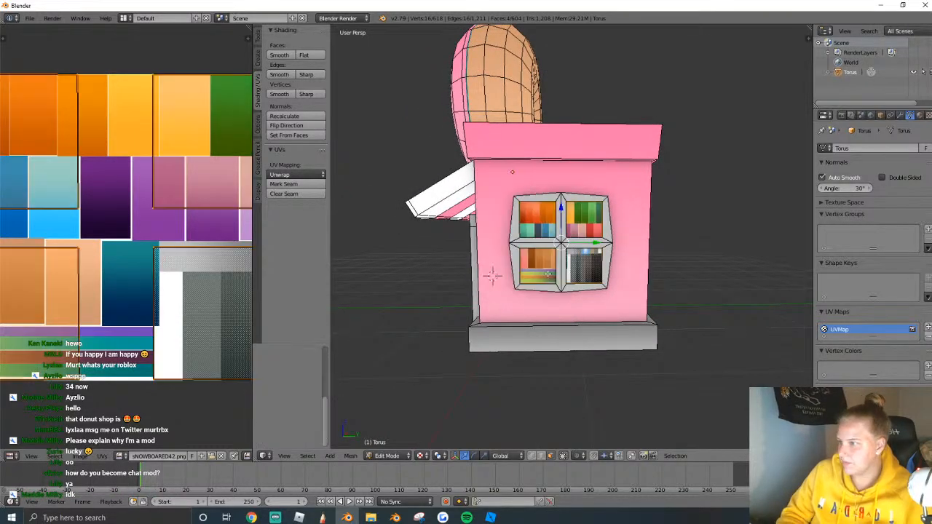
# Narrow and shrink the four panes' UVs and move them toward the blue glass swatch.
pyautogui.scroll(-3, 258, 274)
pyautogui.press('s')
pyautogui.press('x')
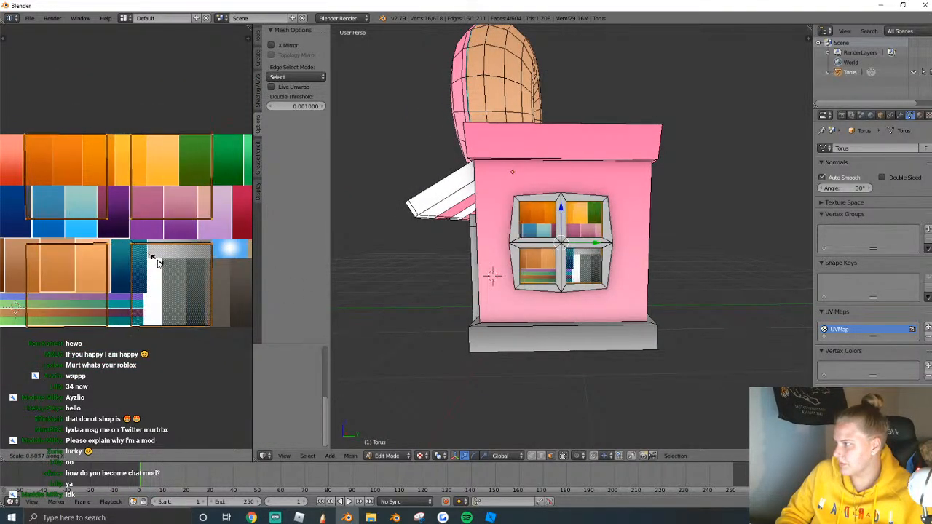
pyautogui.click(159, 260)
pyautogui.press('s')
pyautogui.click(155, 264)
pyautogui.press('g')
pyautogui.click(243, 278)
# Scale and position the four panes' UVs so they fit within the blue glass gradient swatch.
pyautogui.press('s')
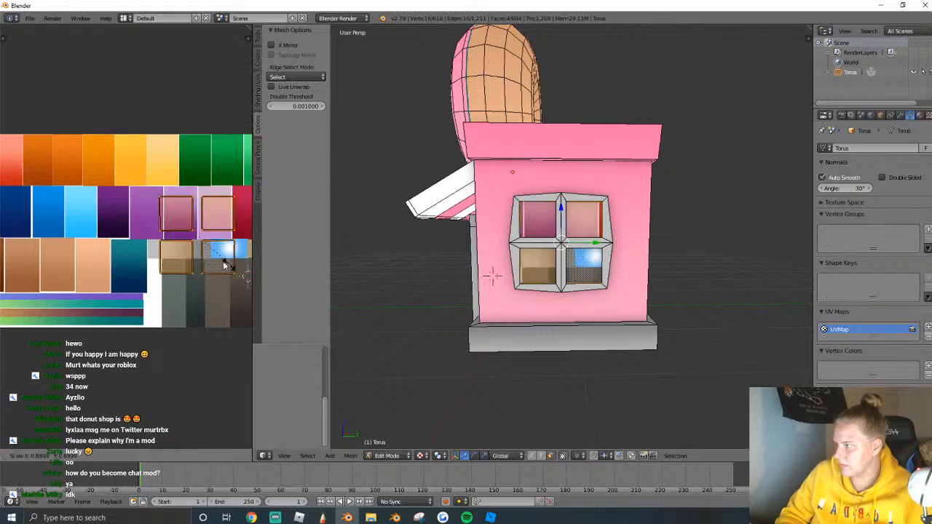
pyautogui.click(208, 258)
pyautogui.press('g')
pyautogui.click(234, 267)
pyautogui.press('s')
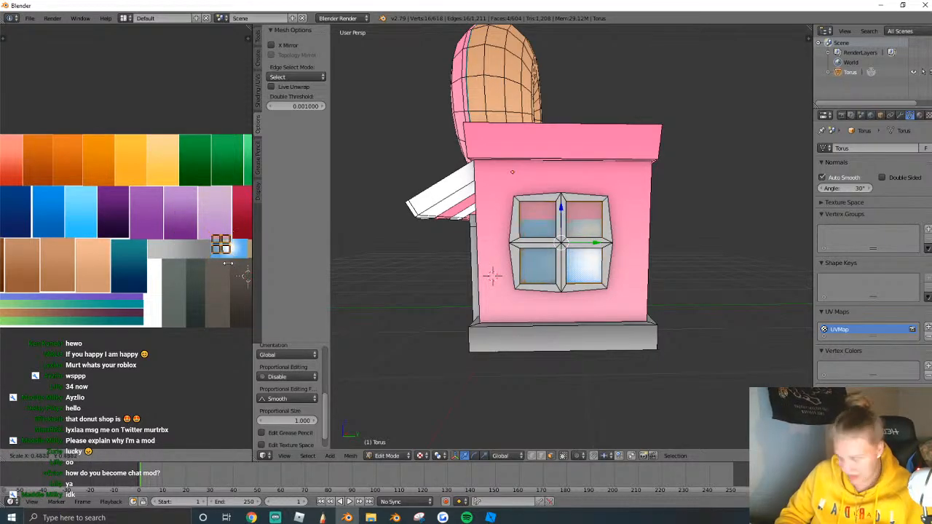
pyautogui.click(235, 268)
pyautogui.press('s')
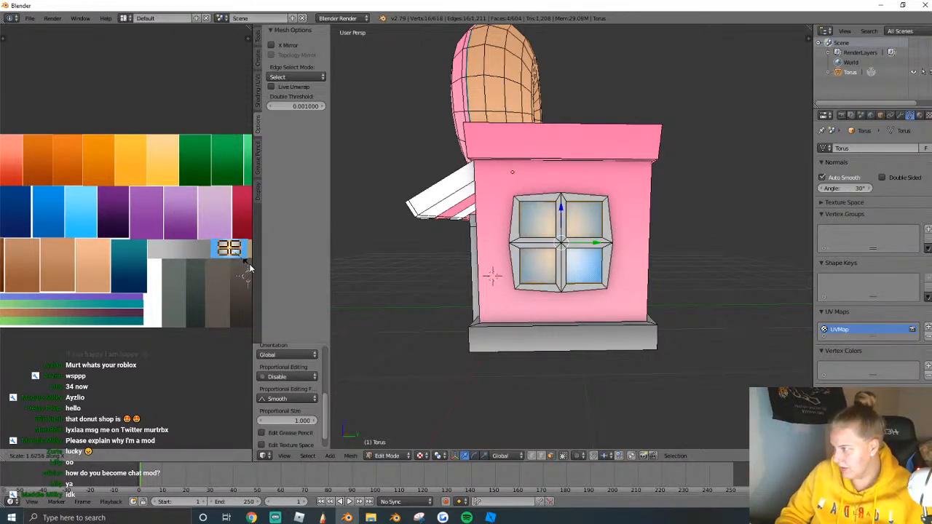
pyautogui.click(245, 263)
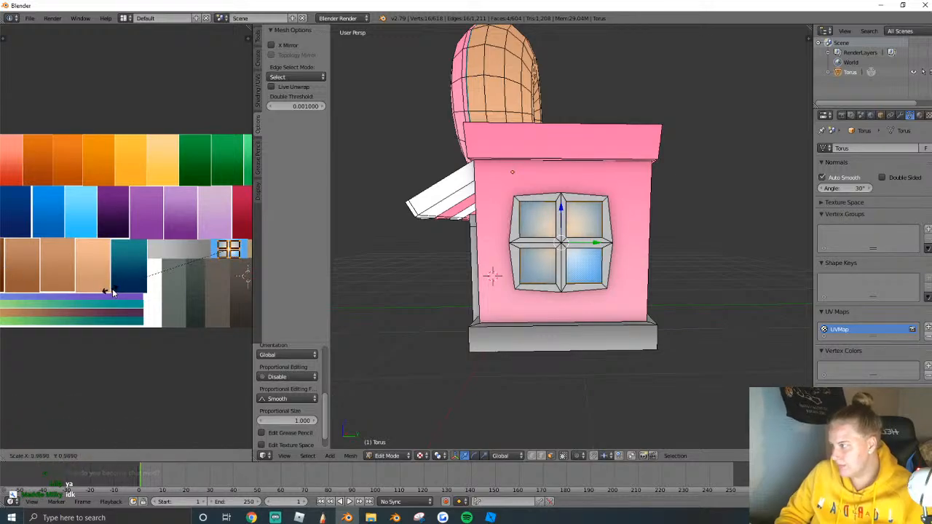
pyautogui.press('Tab')
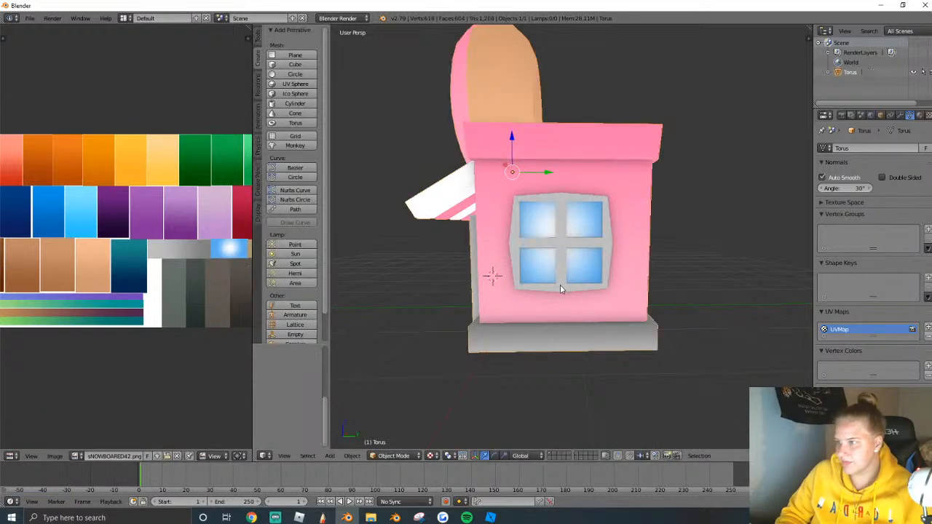
# Select the whole window on the opposite side wall and unwrap it.
pyautogui.hotkey('shift', 'f')
pyautogui.press('s')
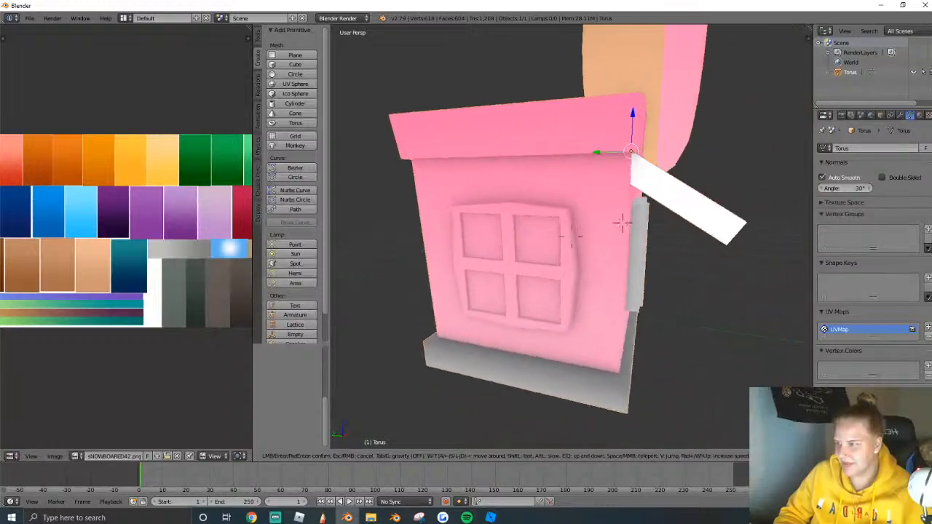
pyautogui.press('a')
pyautogui.click(571, 236)
pyautogui.press('Tab')
pyautogui.rightClick(576, 232)
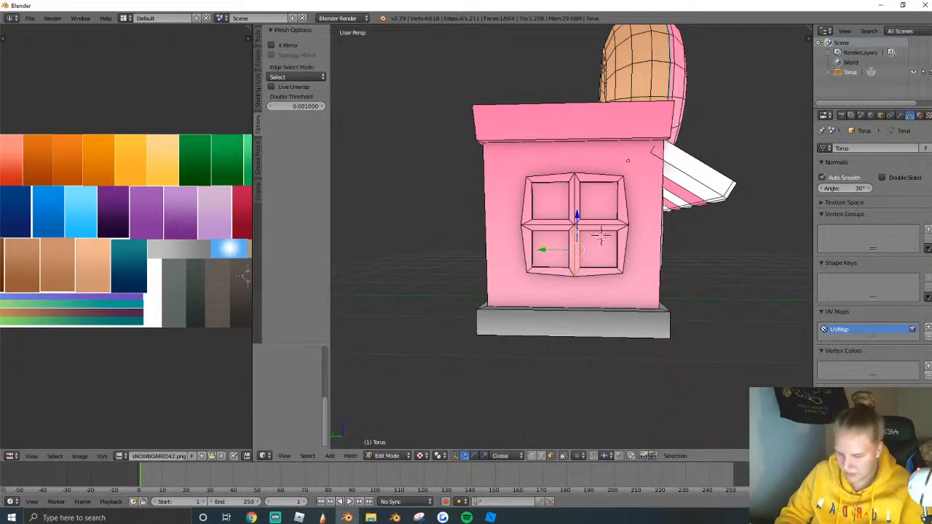
pyautogui.press('l')
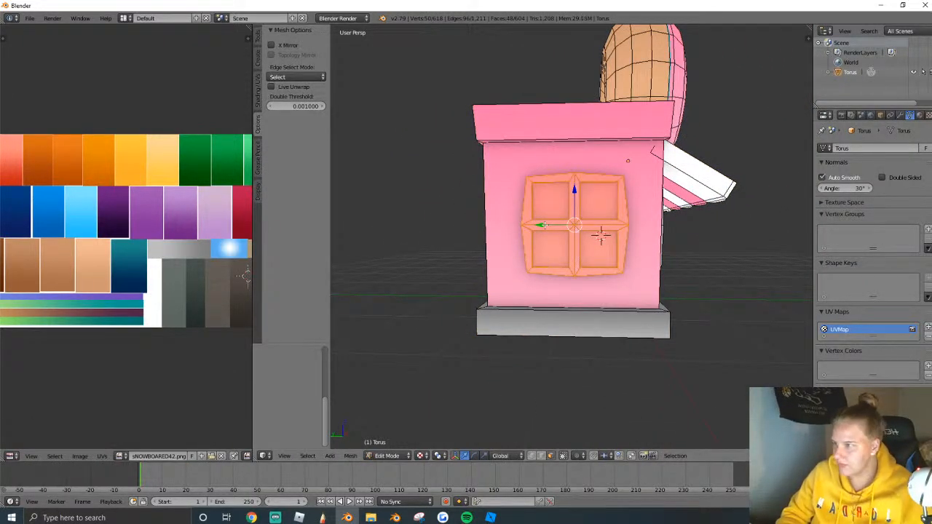
pyautogui.press('u')
pyautogui.click(542, 225)
# Shrink the selected window's UVs and fit them onto the light grey swatch.
pyautogui.press('g')
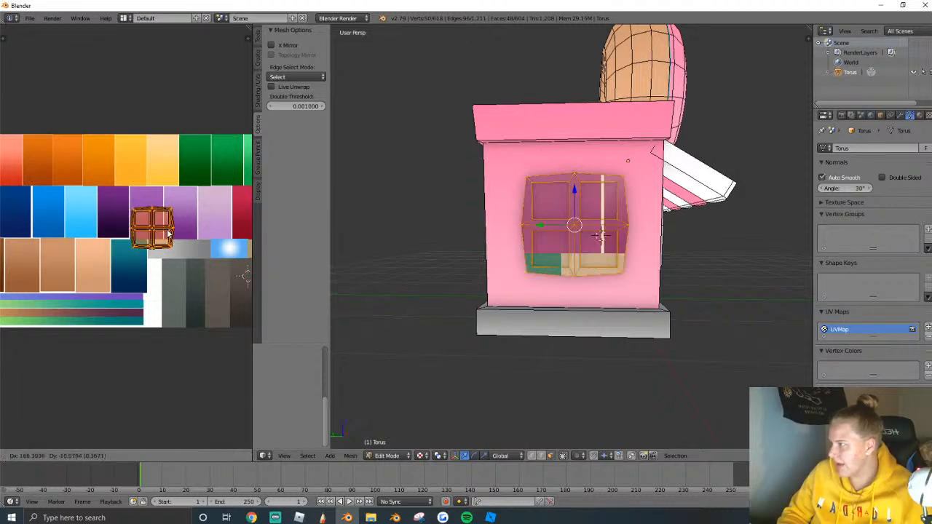
pyautogui.press('g')
pyautogui.click(156, 253)
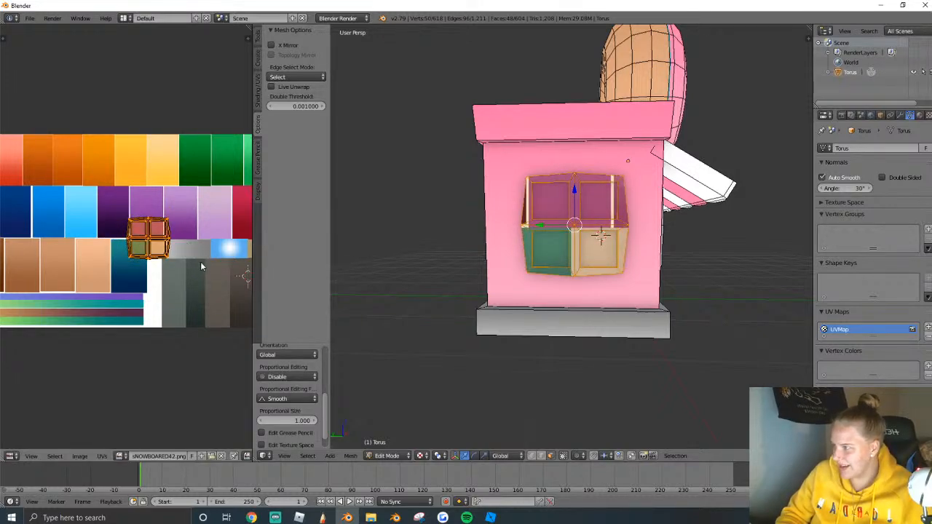
pyautogui.press('s')
pyautogui.click(152, 245)
pyautogui.press('g')
pyautogui.click(161, 255)
pyautogui.press('s')
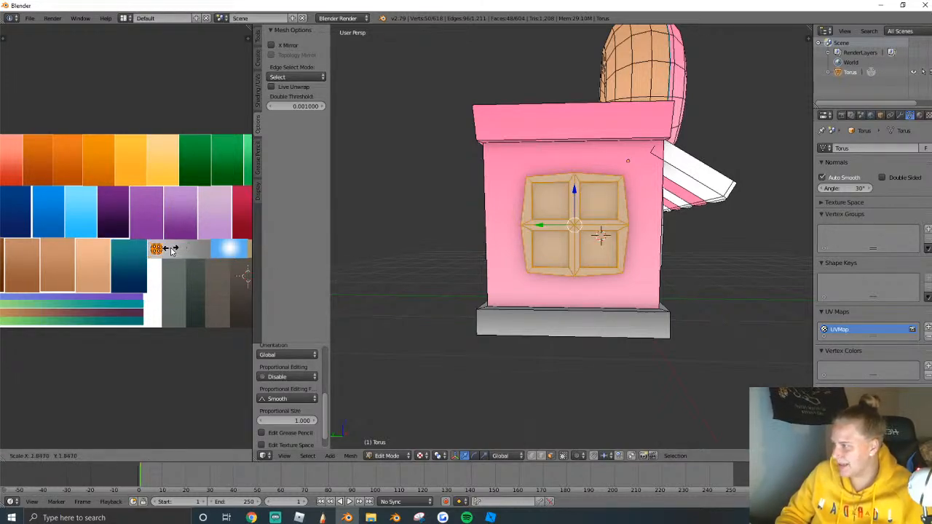
pyautogui.click(155, 249)
# Select the four panes of the opposite side window and center their UVs on the blue glass gradient swatch.
pyautogui.keyDown('shift'); pyautogui.rightClick(599, 200); pyautogui.keyUp('shift')
pyautogui.rightClick(599, 196)
pyautogui.keyDown('shift'); pyautogui.rightClick(595, 249); pyautogui.keyUp('shift')
pyautogui.keyDown('shift'); pyautogui.rightClick(554, 249); pyautogui.keyUp('shift')
pyautogui.keyDown('shift'); pyautogui.rightClick(553, 202); pyautogui.keyUp('shift')
pyautogui.press('g')
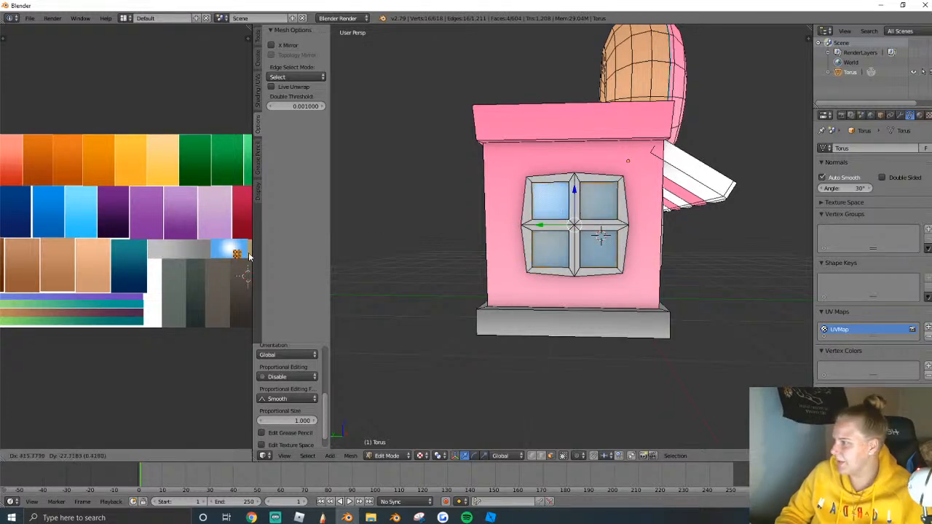
pyautogui.click(23, 249)
pyautogui.scroll(4, 135, 281)
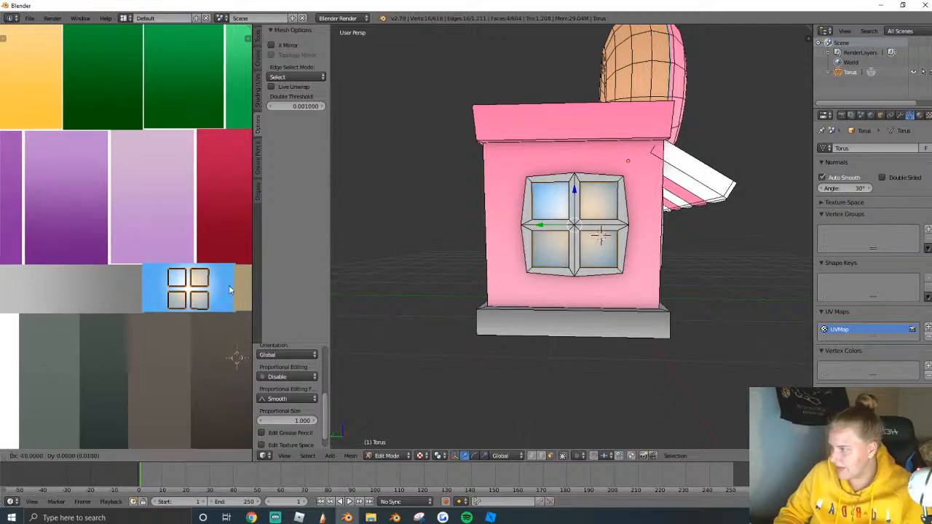
pyautogui.press('Tab')
# Select the face loops around the outside and top edge of the roof trim.
pyautogui.hotkey('shift', 'f')
pyautogui.press('s')
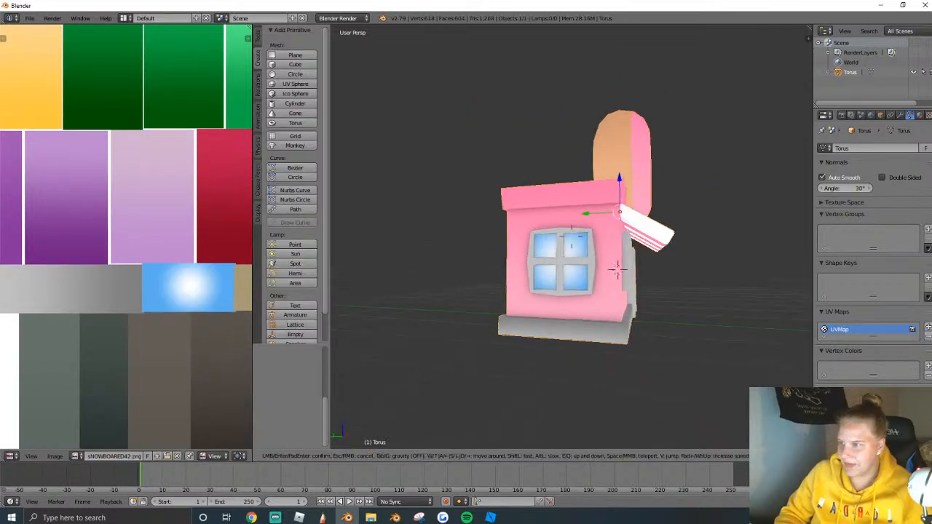
pyautogui.press('w')
pyautogui.press('d')
pyautogui.press('e')
pyautogui.press('w')
pyautogui.click(571, 238)
pyautogui.press('Tab')
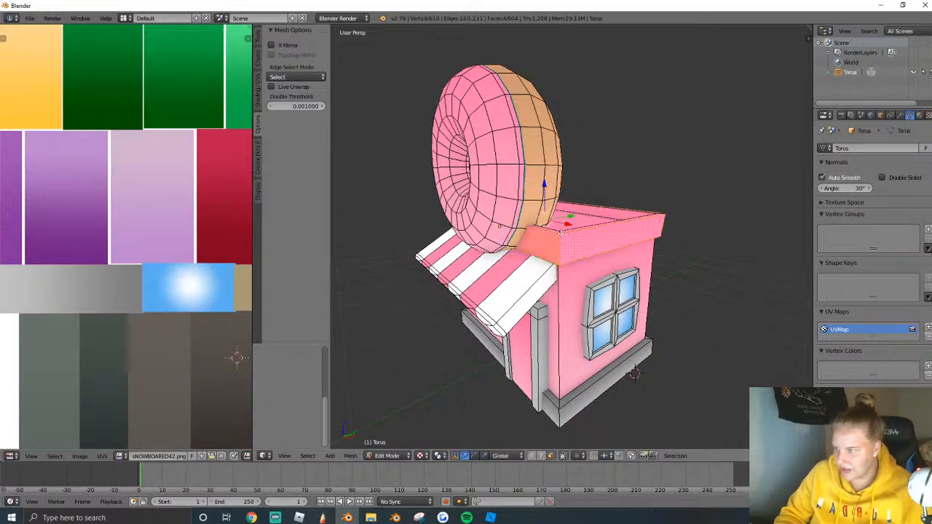
pyautogui.scroll(3, 560, 249)
pyautogui.moveTo(560, 249); pyautogui.dragTo(560, 311, button='middle')
pyautogui.keyDown('alt'); pyautogui.rightClick(558, 299); pyautogui.keyUp('alt')
pyautogui.keyDown('alt'); pyautogui.rightClick(559, 299); pyautogui.keyUp('alt')
pyautogui.keyDown('alt'); pyautogui.keyDown('shift'); pyautogui.rightClick(561, 318); pyautogui.keyUp('shift'); pyautogui.keyUp('alt')
# Add the roof trim's inner and underside face loops to the selection and move the UVs onto the light grey swatch.
pyautogui.hotkey('shift', 'f')
pyautogui.press('w')
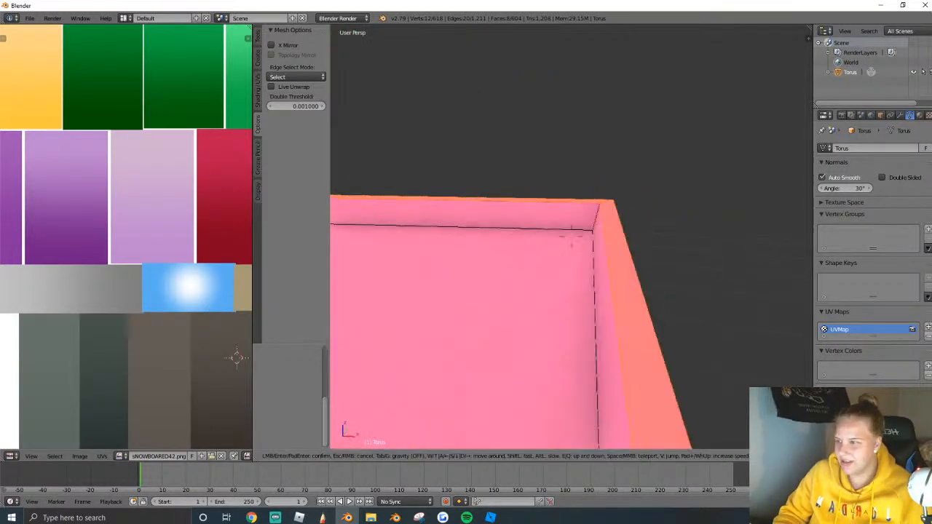
pyautogui.click(544, 246)
pyautogui.hotkey('shift', 'f')
pyautogui.press('s')
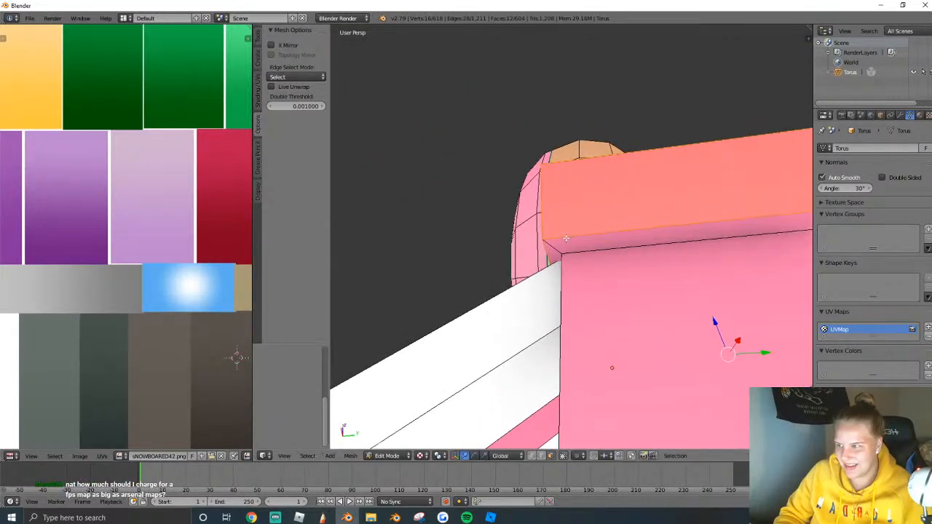
pyautogui.click(602, 322)
pyautogui.scroll(-5, 150, 293)
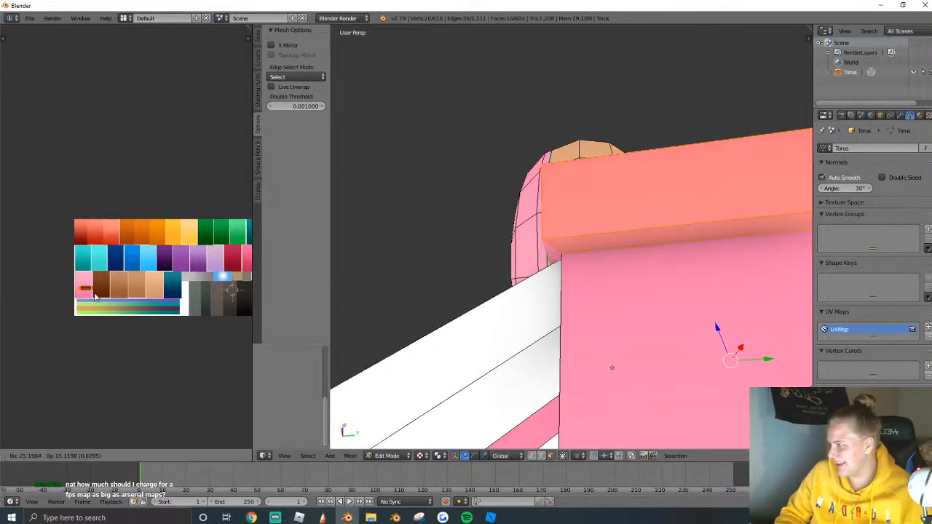
pyautogui.press('g')
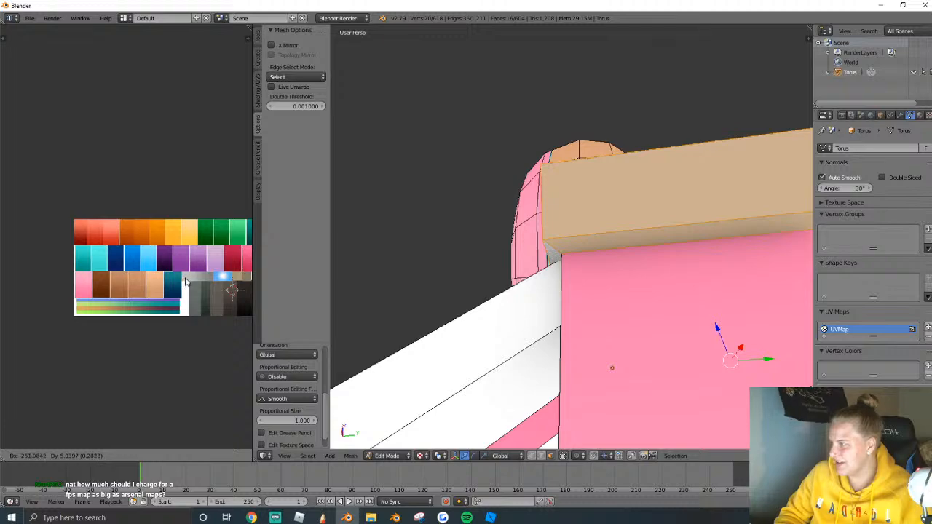
pyautogui.click(186, 283)
pyautogui.press('Tab')
# Select the recessed roof surface with its inner walls and move its UVs onto the light grey swatch.
pyautogui.hotkey('shift', 'f')
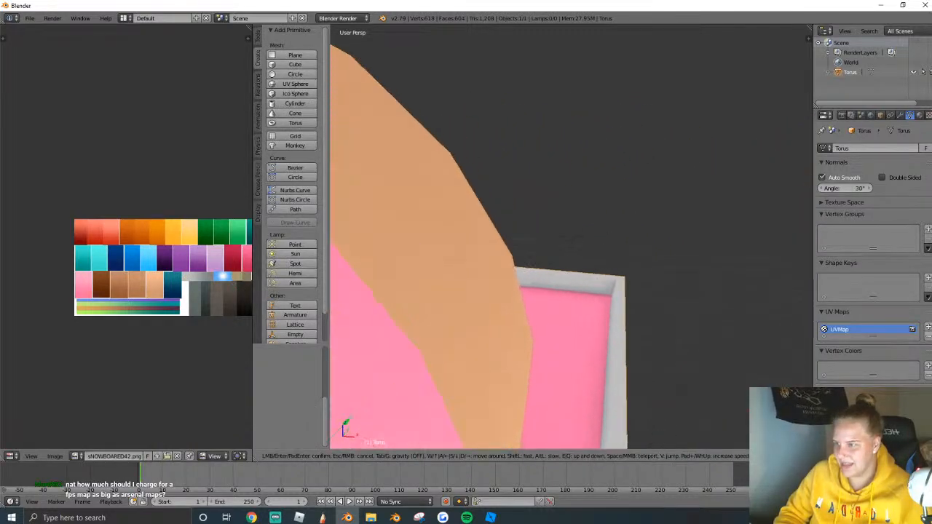
pyautogui.click(571, 240)
pyautogui.press('Tab')
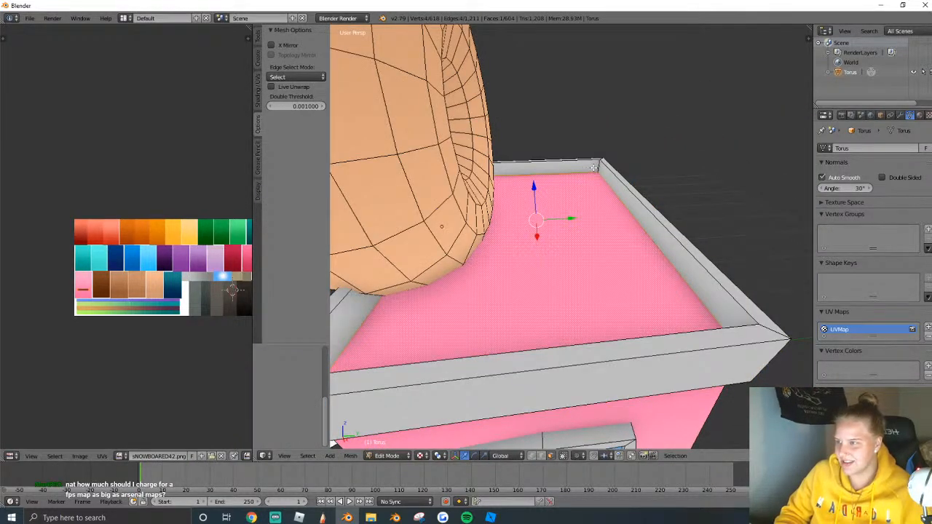
pyautogui.press('a')
pyautogui.press('a')
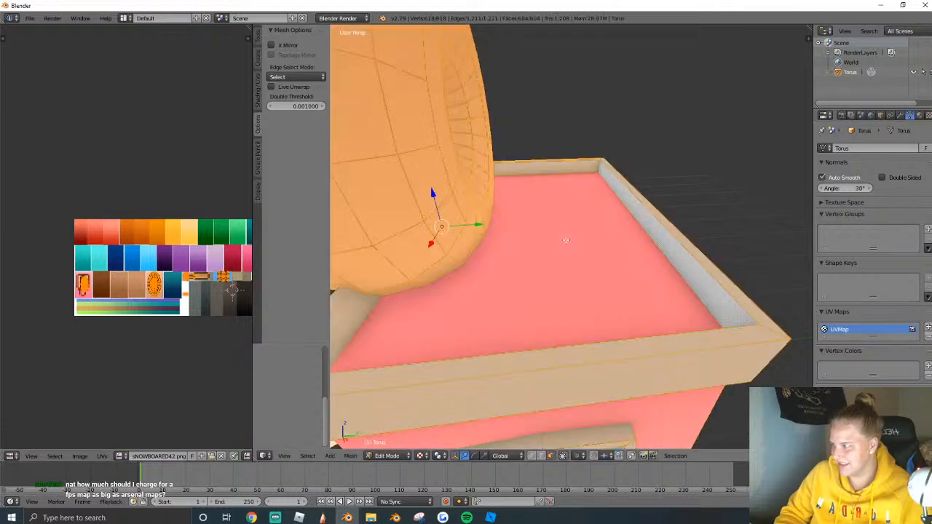
pyautogui.rightClick(555, 246)
pyautogui.hotkey('ctrl', 'l')
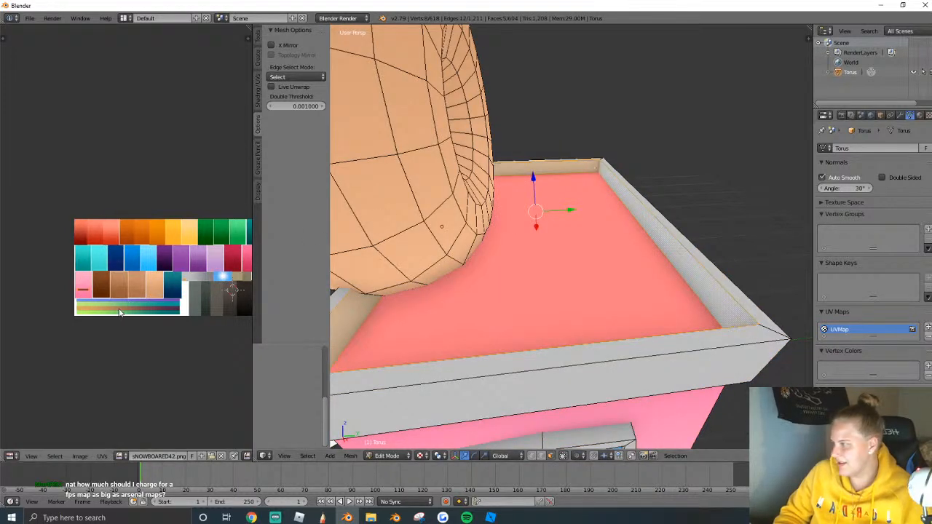
pyautogui.press('g')
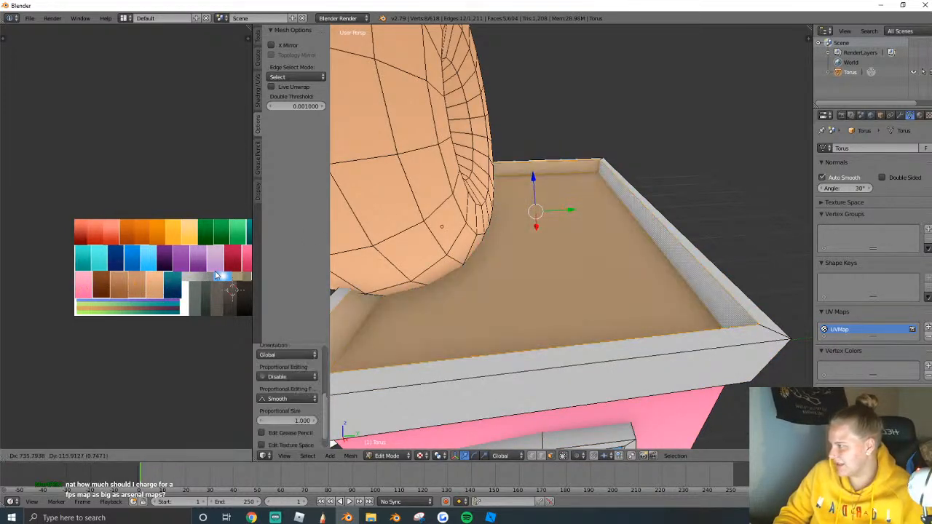
pyautogui.press('s')
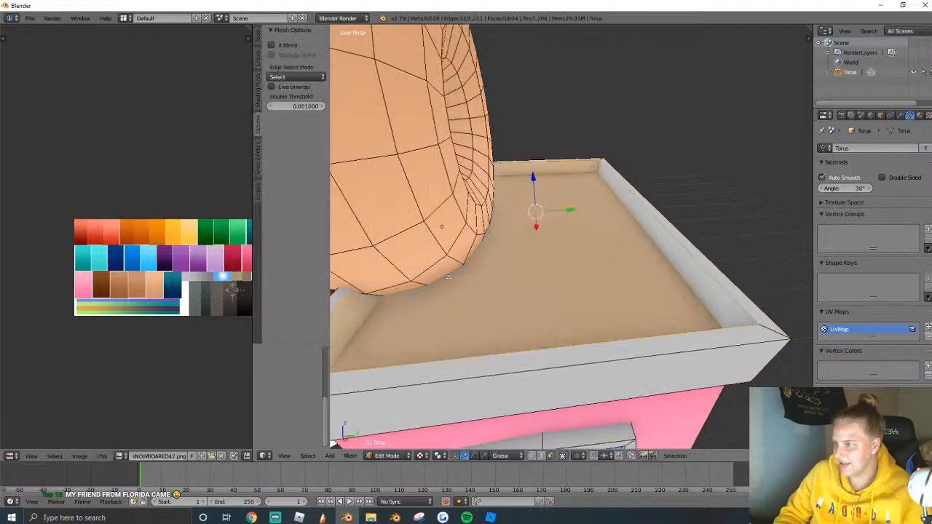
pyautogui.click(244, 298)
pyautogui.press('Tab')
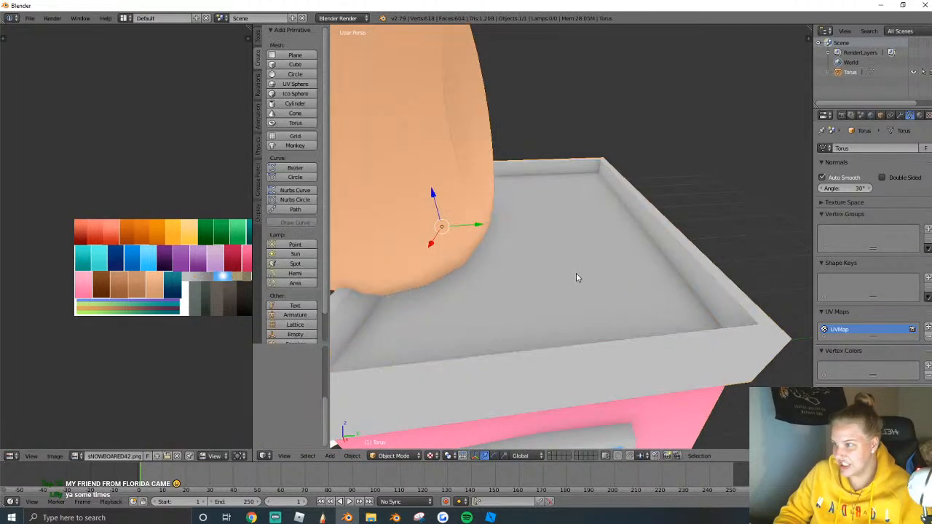
pyautogui.hotkey('shift', 'f')
pyautogui.press('s')
pyautogui.press('Return')
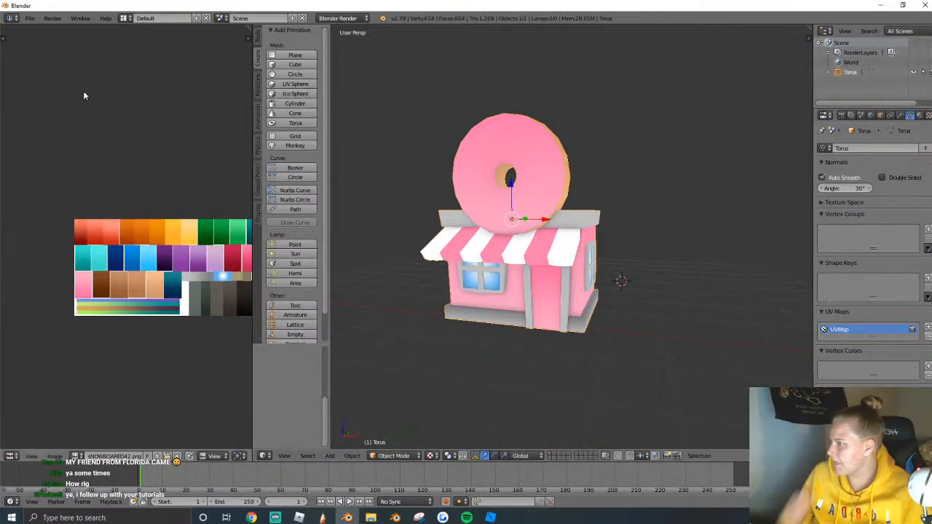
pyautogui.click(30, 18)
pyautogui.moveTo(44, 214)
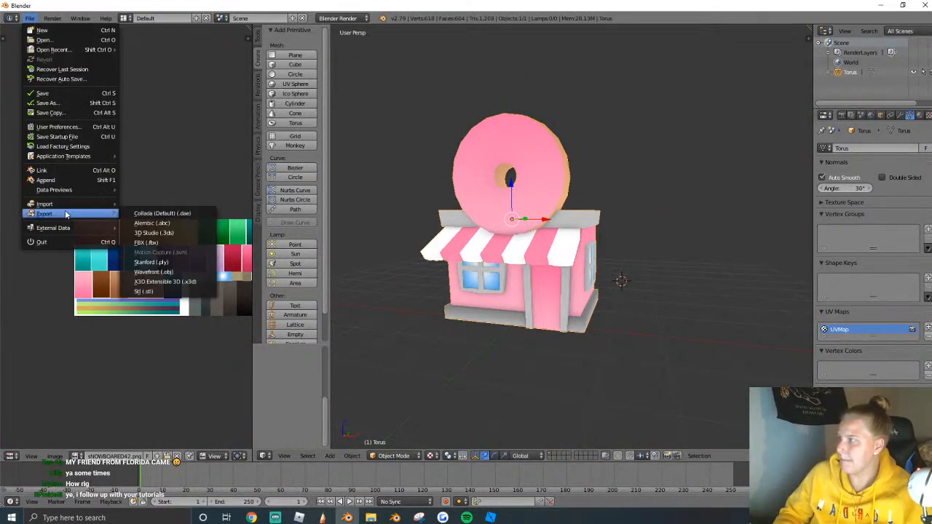
pyautogui.click(143, 272)
pyautogui.press('Escape')
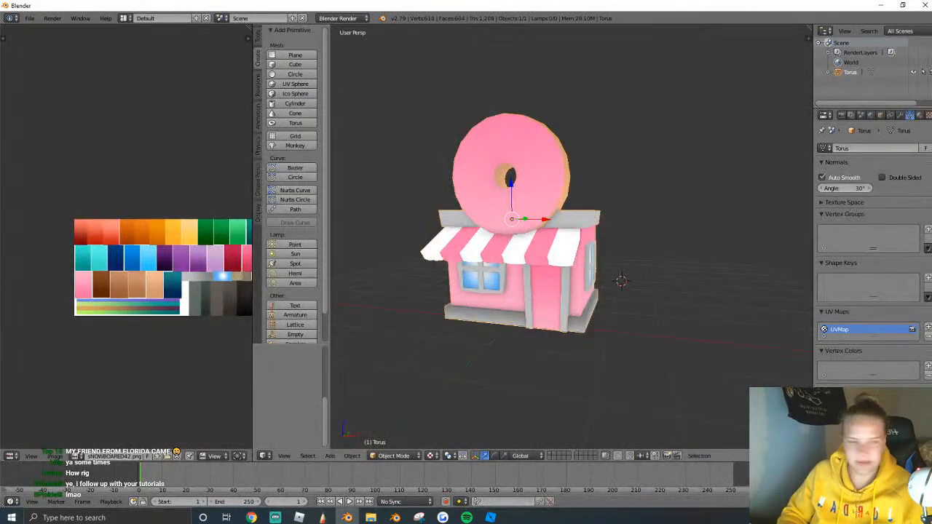
pyautogui.hotkey('shift', 'f')
pyautogui.press('w')
pyautogui.press('s')
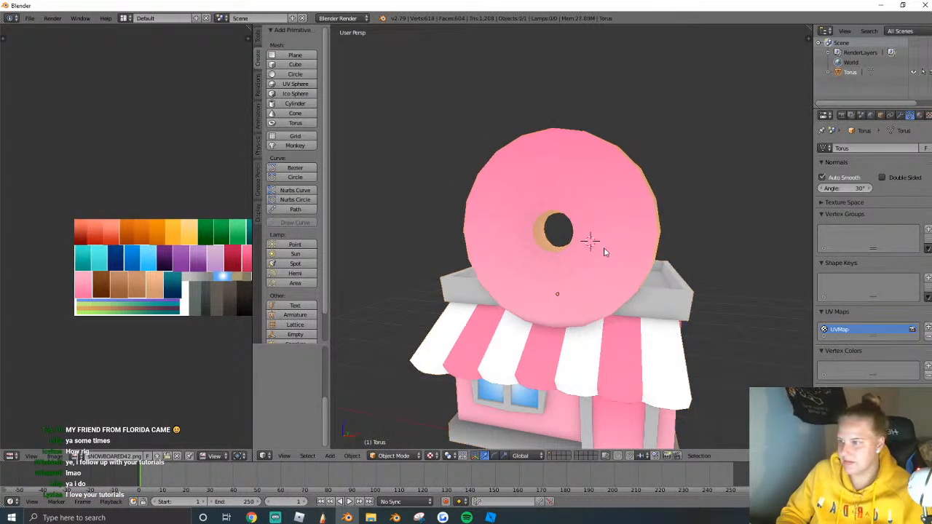
pyautogui.press('Return')
pyautogui.click(295, 54)
pyautogui.scroll(-1, 552, 233)
pyautogui.scroll(1, 551, 233)
pyautogui.press('x')
pyautogui.click(555, 265)
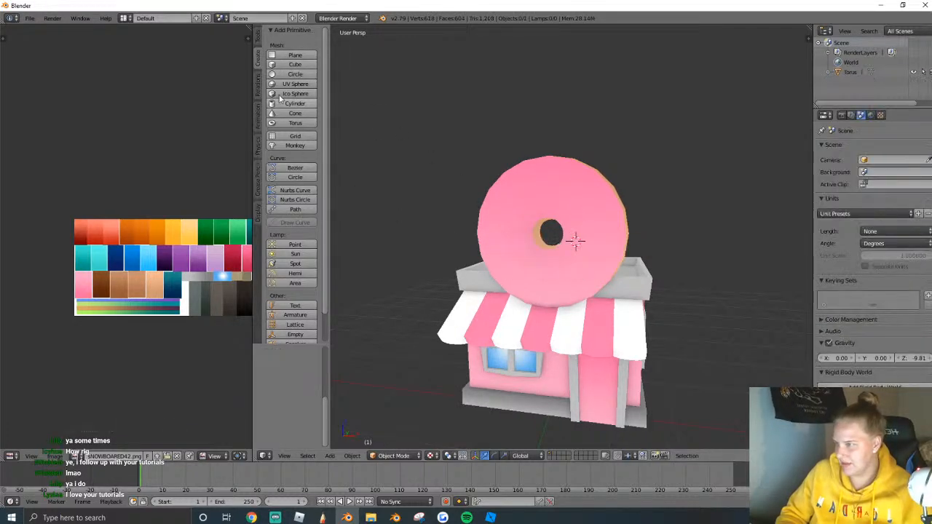
# Add a cube at the 3D cursor and scale it down to a small upright sprinkle on the donut's front face.
pyautogui.click(295, 64)
pyautogui.press('s')
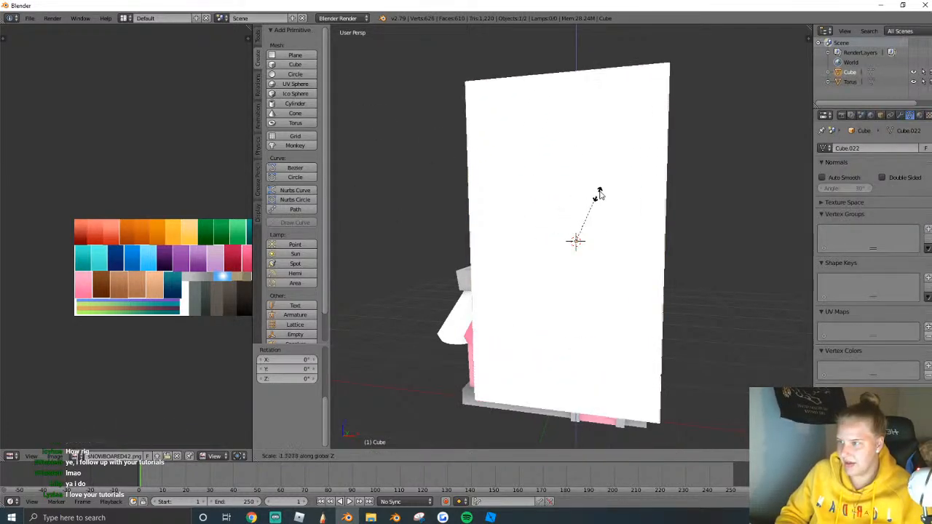
pyautogui.scroll(4, 605, 246)
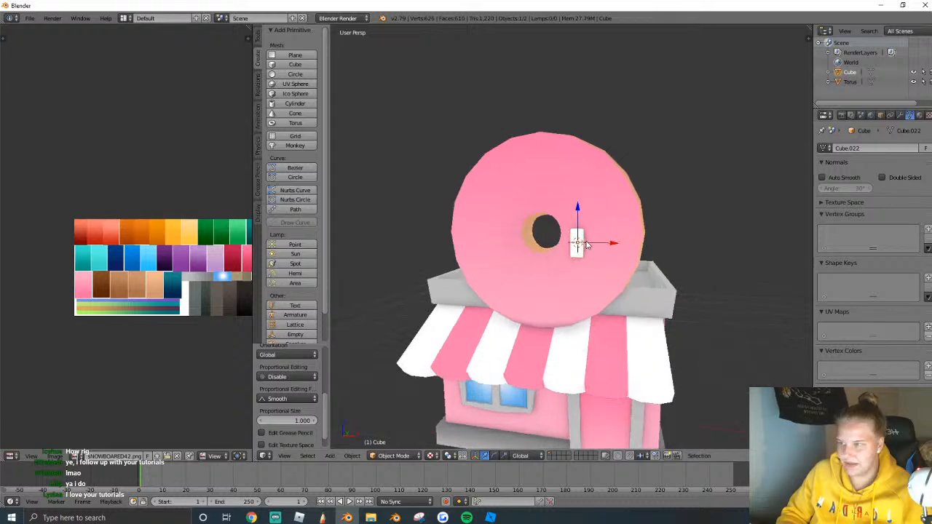
pyautogui.press('z')
pyautogui.scroll(3, 612, 244)
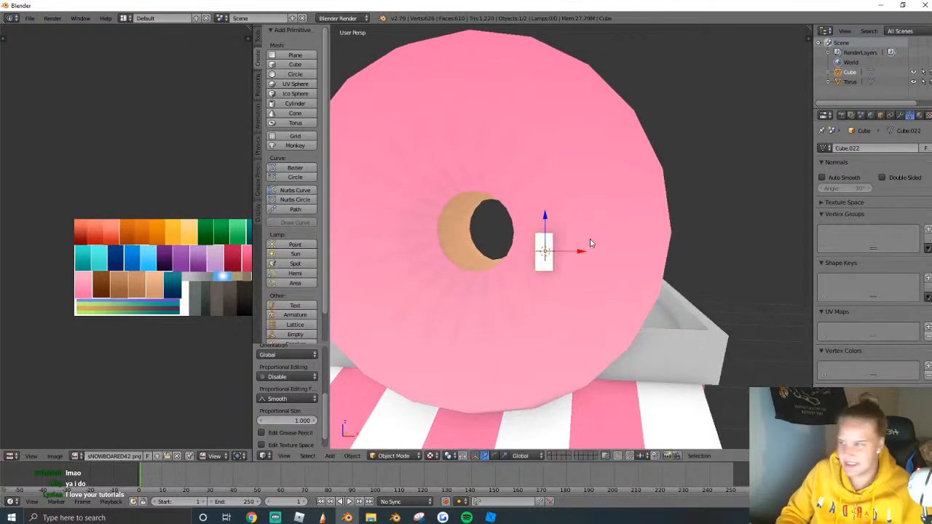
pyautogui.click(599, 223)
# Unwrap the sprinkle, shrink its UVs onto the yellow-orange palette swatch, and lengthen the sprinkle vertically.
pyautogui.press('Tab')
pyautogui.press('u')
pyautogui.click(557, 275)
pyautogui.press('s')
pyautogui.click(164, 270)
pyautogui.press('g')
pyautogui.click(191, 247)
pyautogui.press('s')
pyautogui.press('Tab')
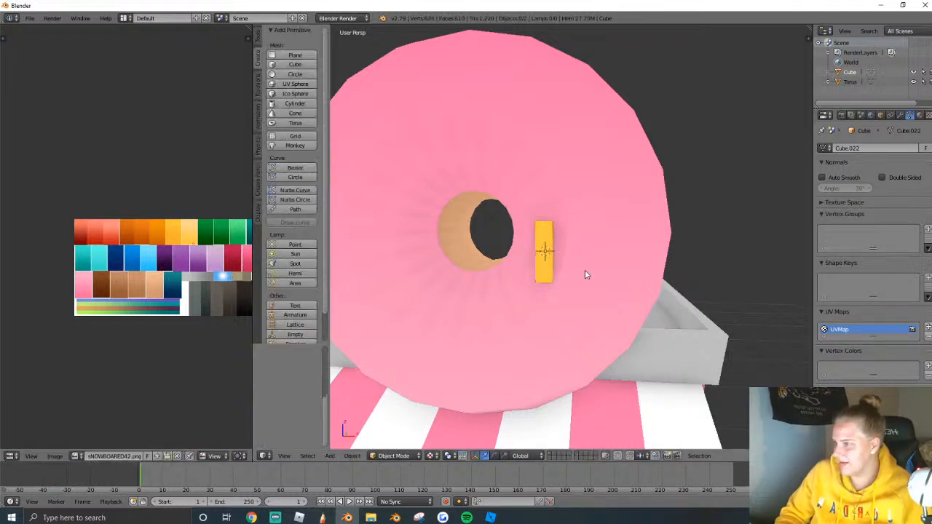
# Rotate the yellow sprinkle to a diagonal tilt beside the donut's hole.
pyautogui.press('g')
pyautogui.press('x')
pyautogui.press('Escape')
pyautogui.press('r')
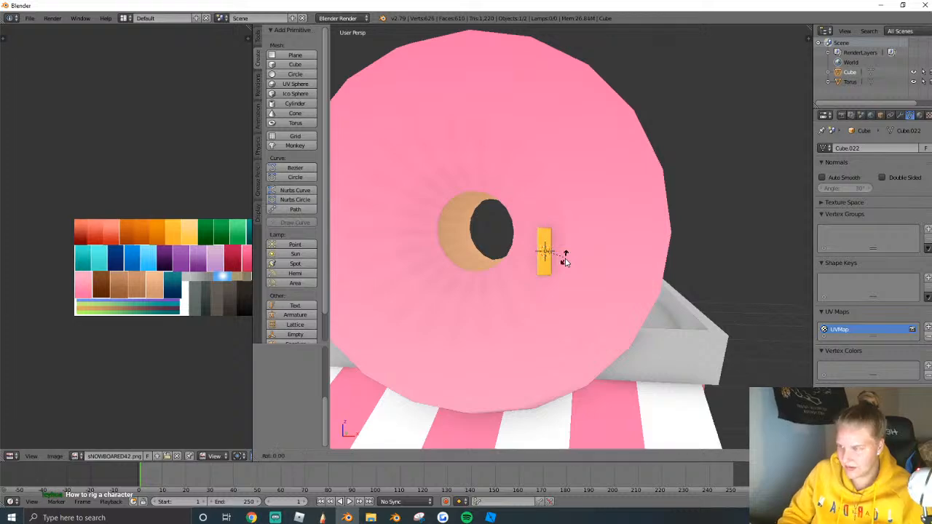
pyautogui.click(564, 277)
# Duplicate the yellow sprinkle, move the copy up toward the donut's outer edge, then rotate it and scale it smaller.
pyautogui.hotkey('shift', 'd')
pyautogui.rightClick(566, 267)
pyautogui.moveTo(569, 252); pyautogui.dragTo(603, 137)
pyautogui.press('r')
pyautogui.press('z')
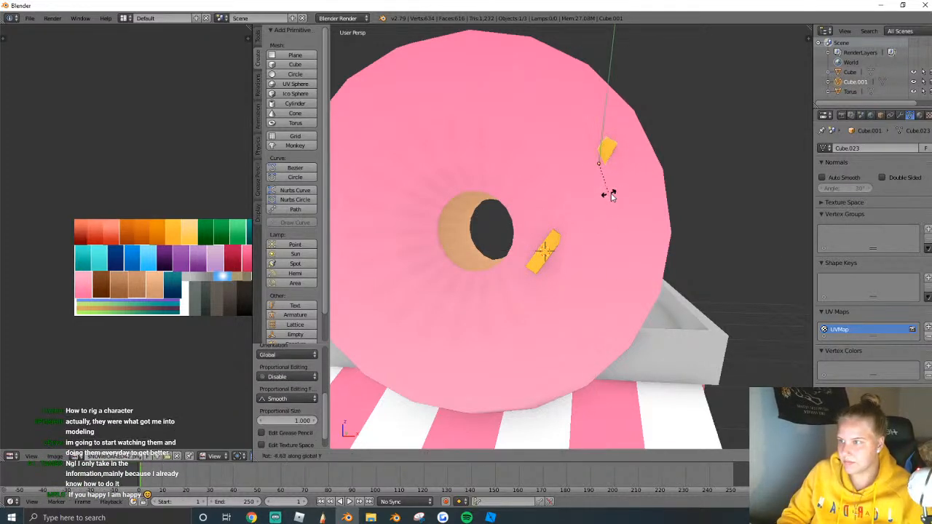
pyautogui.click(639, 174)
pyautogui.press('s')
pyautogui.click(624, 167)
# Move the smaller sprinkle copy along the Y axis so it sits out on the donut's pink face.
pyautogui.hotkey('shift', 'f')
pyautogui.press('s')
pyautogui.click(572, 236)
pyautogui.moveTo(603, 238); pyautogui.dragTo(606, 263)
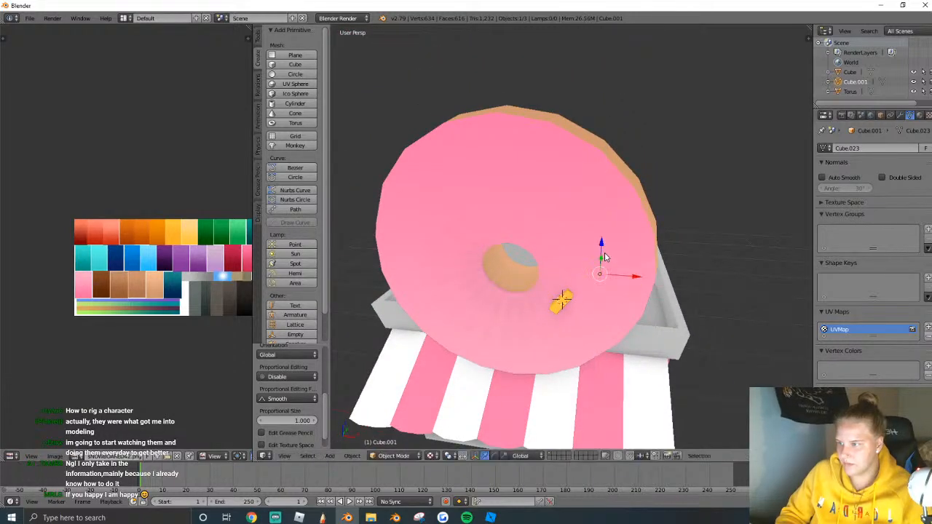
pyautogui.hotkey('shift', 'f')
pyautogui.press('d')
pyautogui.press('w')
pyautogui.click(572, 236)
pyautogui.click(469, 247)
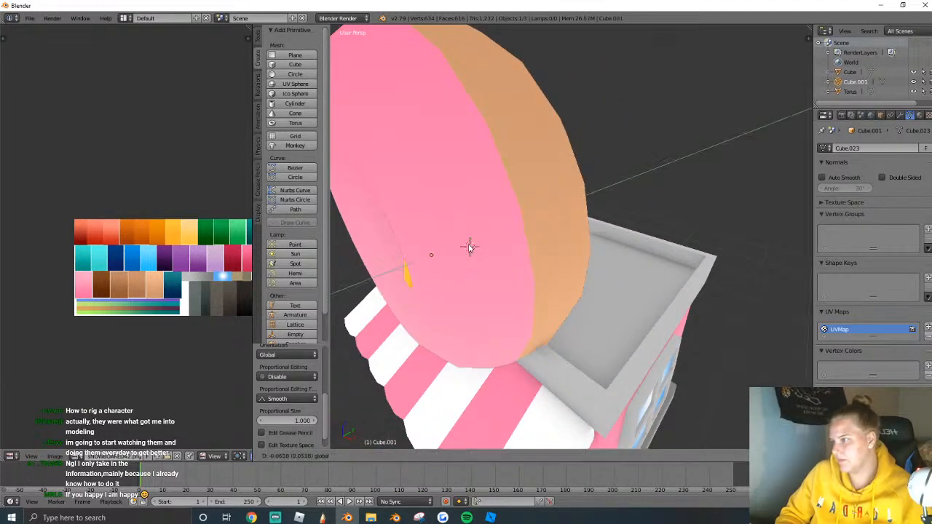
# Move the smaller sprinkle's UVs onto the bright green palette swatch.
pyautogui.press('Tab')
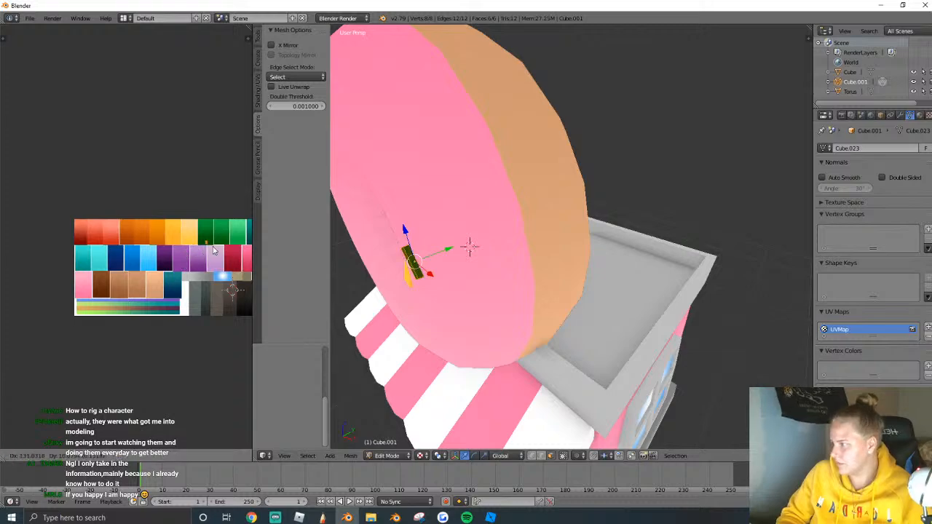
pyautogui.press('Tab')
pyautogui.hotkey('shift', 'f')
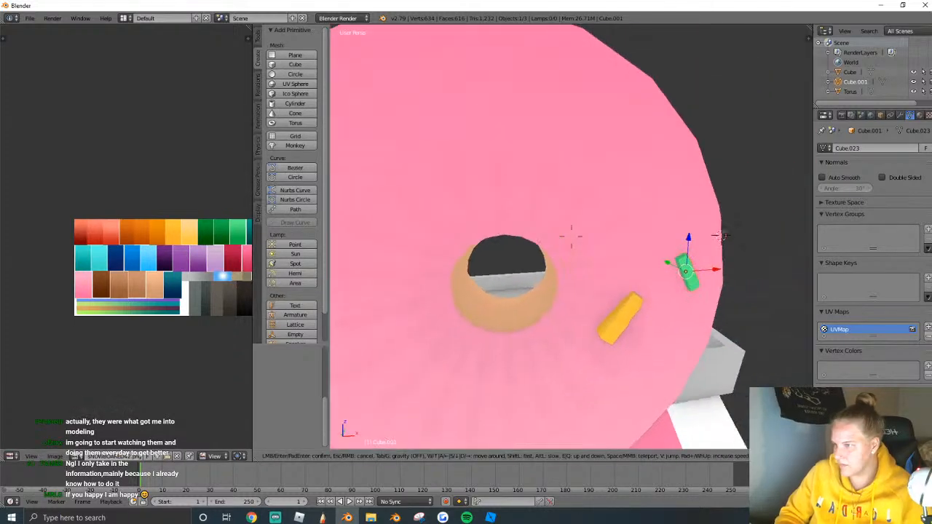
pyautogui.press('Escape')
# Duplicate the yellow and green sprinkles together and move the copies straight up the donut's face.
pyautogui.rightClick(622, 284)
pyautogui.hotkey('shift', 'd')
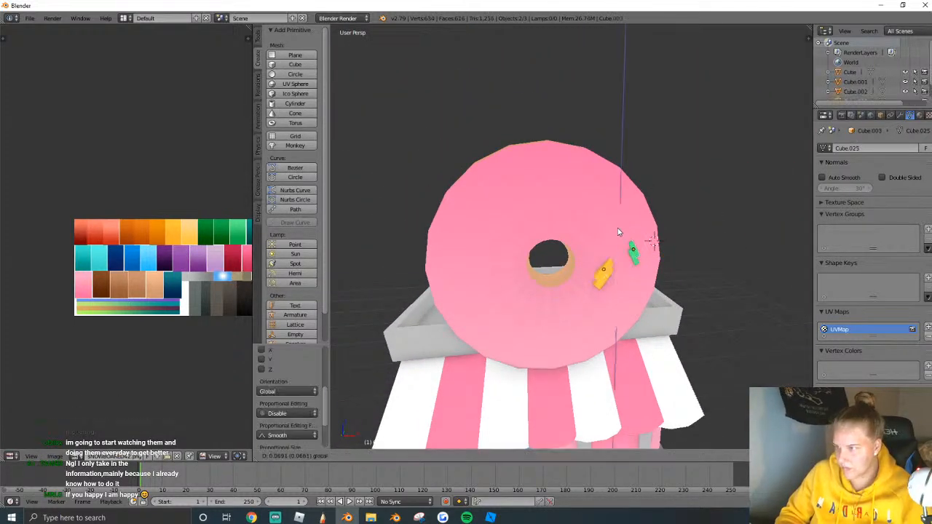
pyautogui.click(614, 190)
# Select the yellow sprinkle copy, place it above the donut's hole, and rotate it to a different angle.
pyautogui.rightClick(602, 215)
pyautogui.rightClick(601, 215)
pyautogui.moveTo(601, 211)
pyautogui.mouseDown()
pyautogui.moveTo(602, 196)
pyautogui.moveTo(601, 211)
pyautogui.mouseUp()
pyautogui.press('r')
pyautogui.press('y')
pyautogui.press('x')
pyautogui.click(586, 228)
# Bring the yellow copy above the hole out onto the donut's face and move its UVs onto the blue swatch.
pyautogui.hotkey('shift', 'f')
pyautogui.press('w')
pyautogui.click(573, 241)
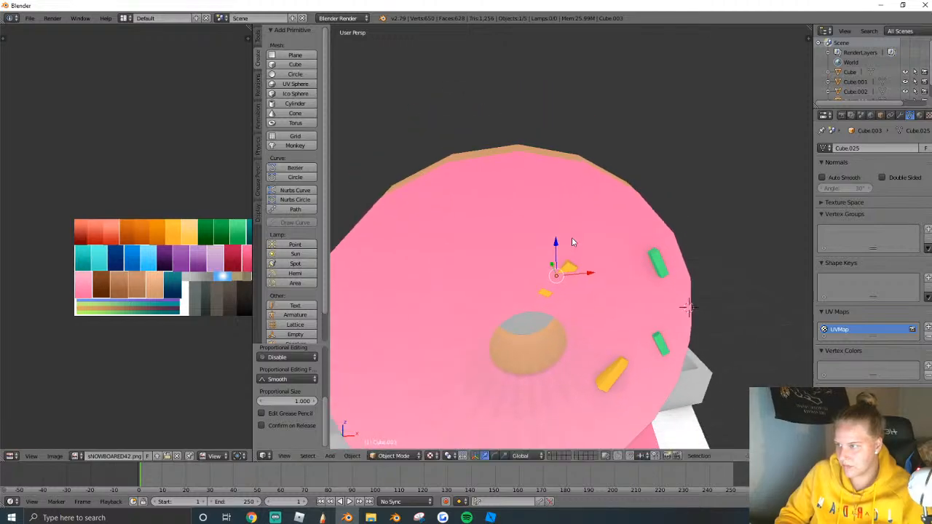
pyautogui.press('Tab')
pyautogui.press('g')
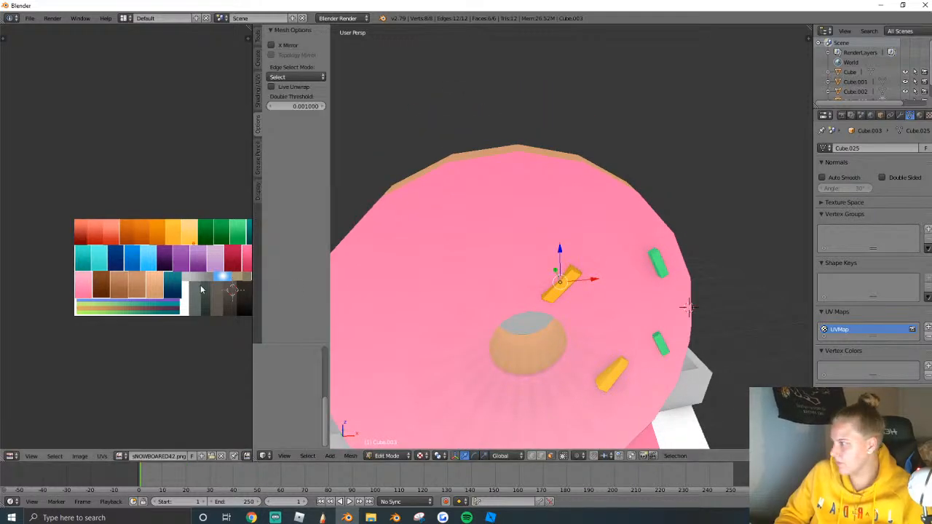
pyautogui.click(148, 268)
pyautogui.press('Tab')
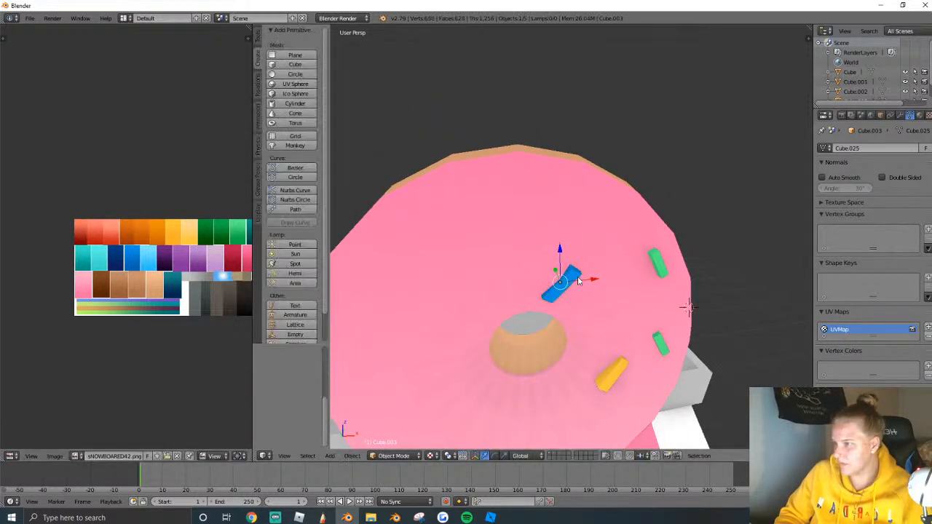
# Select the upper green sprinkle and move its UVs onto the rose pink palette swatch.
pyautogui.hotkey('shift', 'f')
pyautogui.press('s')
pyautogui.click(679, 233)
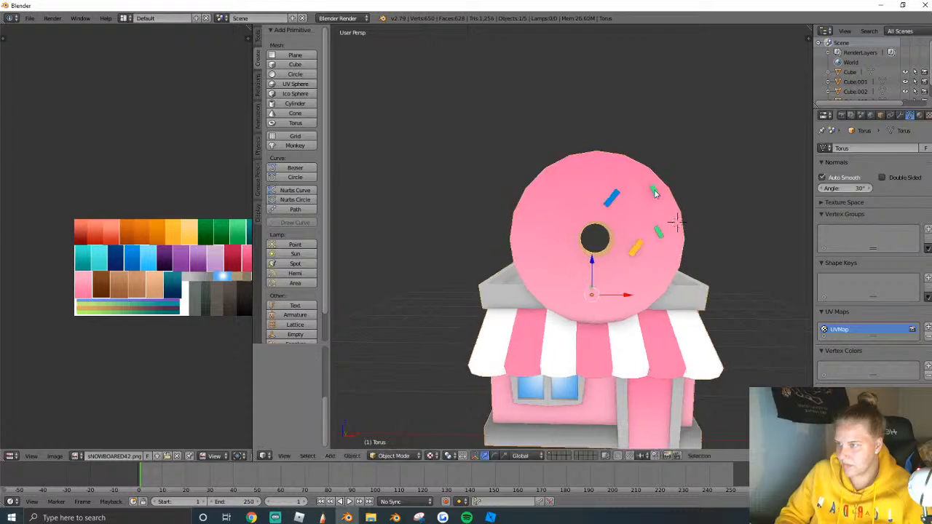
pyautogui.rightClick(677, 223)
pyautogui.press('Tab')
pyautogui.press('g')
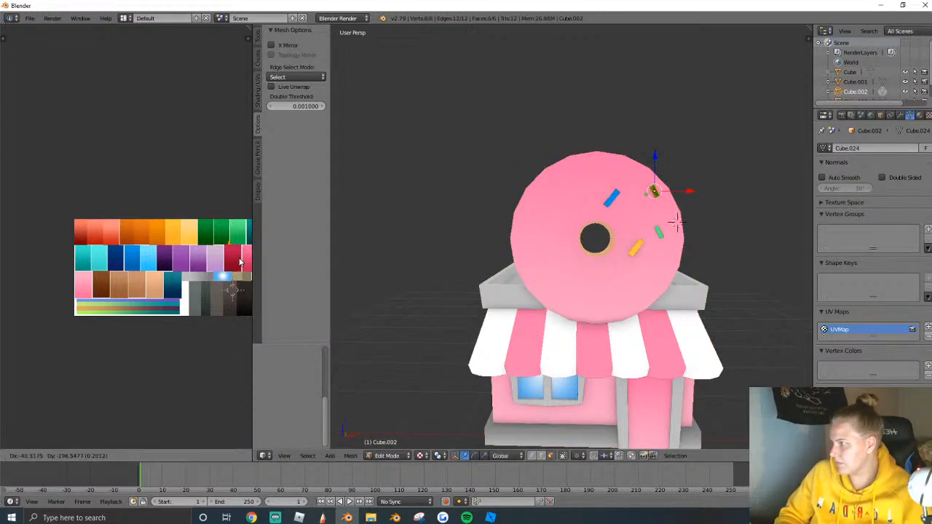
pyautogui.click(3, 268)
pyautogui.press('Tab')
# Duplicate the rose pink sprinkle along the X axis to the opposite upper side of the donut.
pyautogui.hotkey('shift', 'f')
pyautogui.press('w')
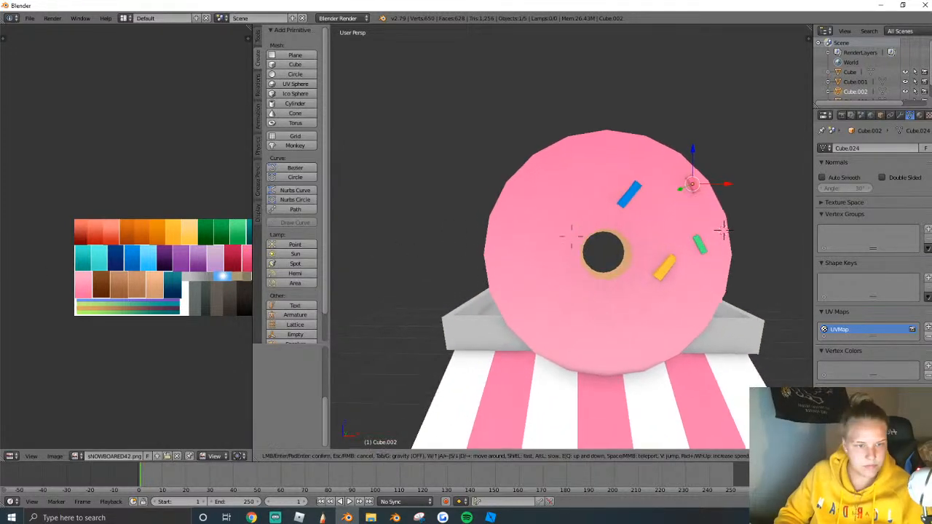
pyautogui.press('e')
pyautogui.click(572, 240)
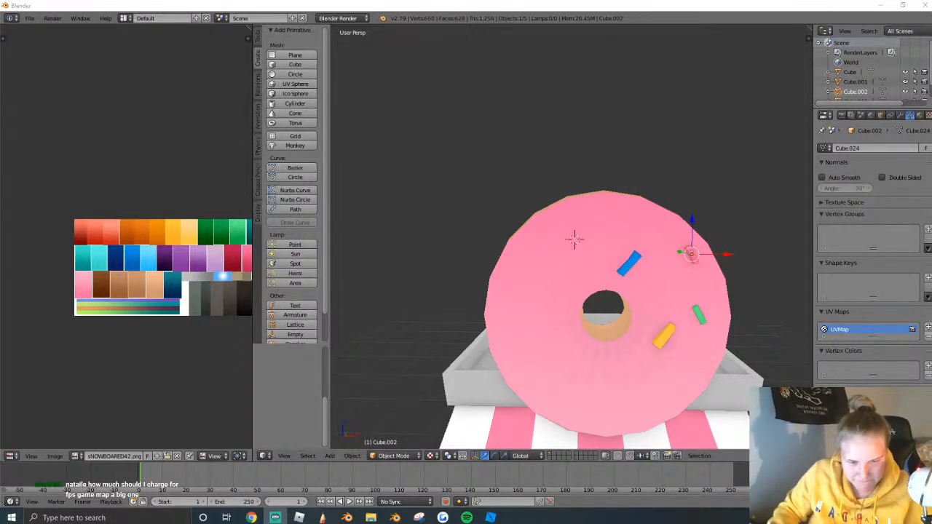
pyautogui.scroll(3, 733, 216)
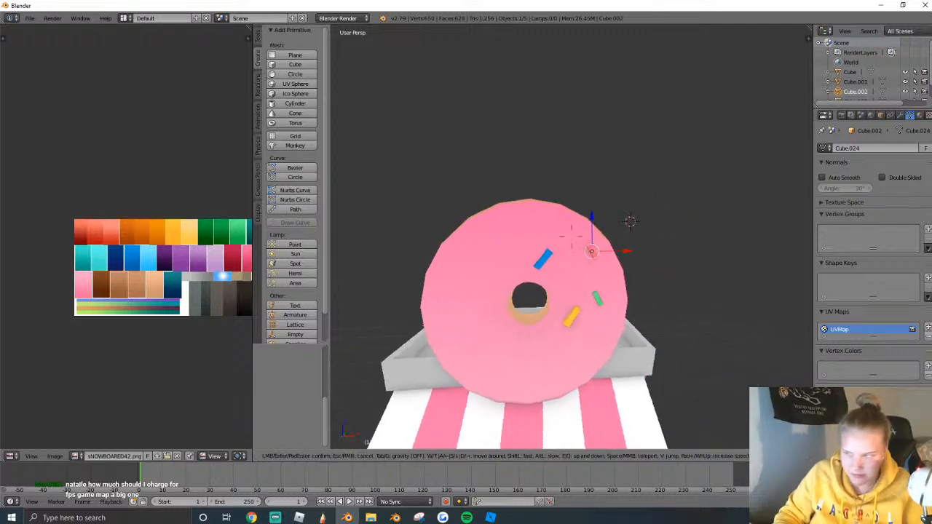
pyautogui.hotkey('shift', 'd')
pyautogui.press('x')
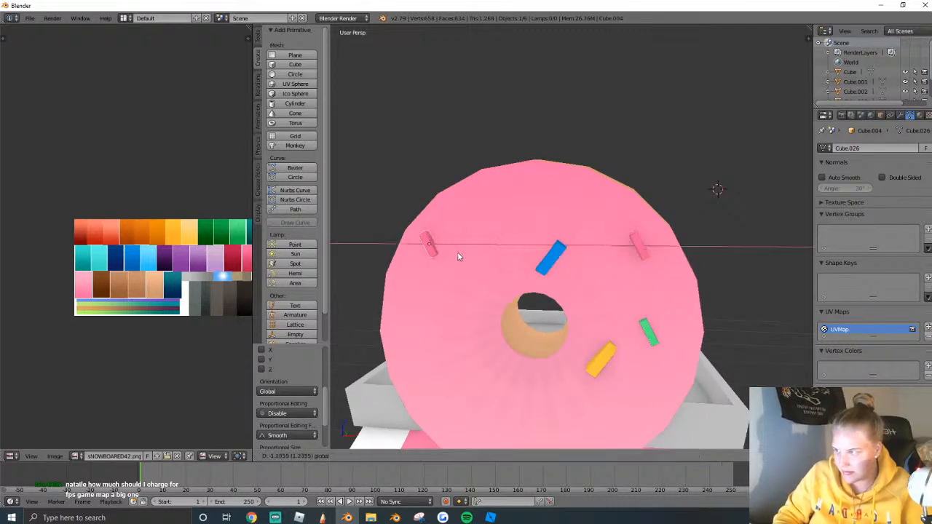
pyautogui.click(459, 253)
# Rotate the new pink sprinkle about the Y axis so it tilts differently from the original.
pyautogui.scroll(-2, 572, 241)
pyautogui.press('r')
pyautogui.press('x')
pyautogui.press('y')
pyautogui.click(522, 294)
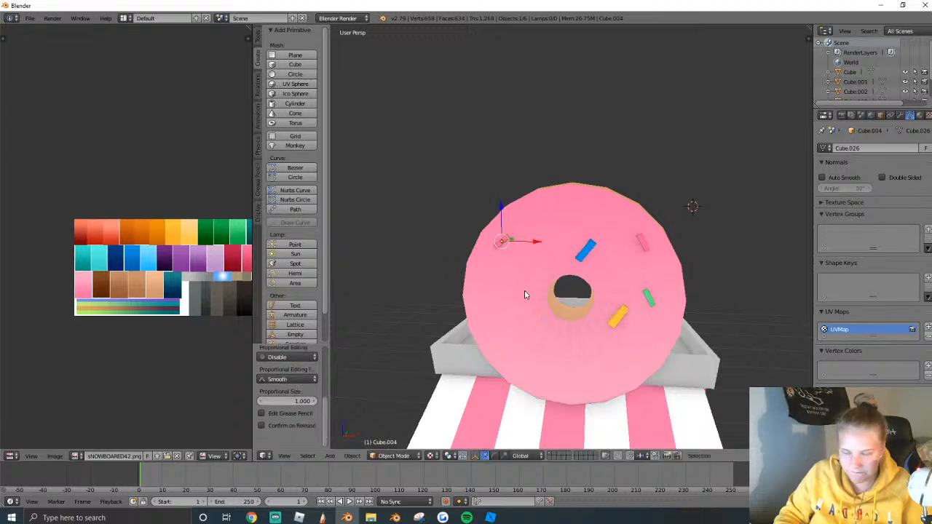
# Shift the new pink sprinkle along the Y axis so it rests on the donut's face.
pyautogui.scroll(3, 624, 253)
pyautogui.moveTo(642, 252); pyautogui.dragTo(644, 254)
pyautogui.moveTo(644, 253); pyautogui.dragTo(721, 282, button='middle')
pyautogui.moveTo(635, 300); pyautogui.dragTo(631, 298)
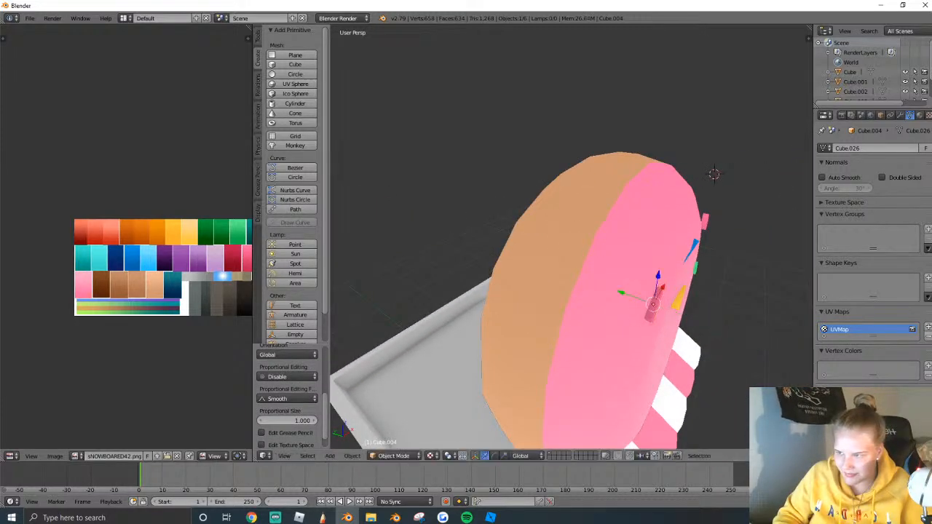
pyautogui.moveTo(637, 293); pyautogui.dragTo(569, 248, button='middle')
pyautogui.scroll(-4, 569, 248)
pyautogui.scroll(5, 573, 242)
# Select the original pink sprinkle and nudge it back against the donut's face.
pyautogui.rightClick(603, 290)
pyautogui.hotkey('shift', 'f')
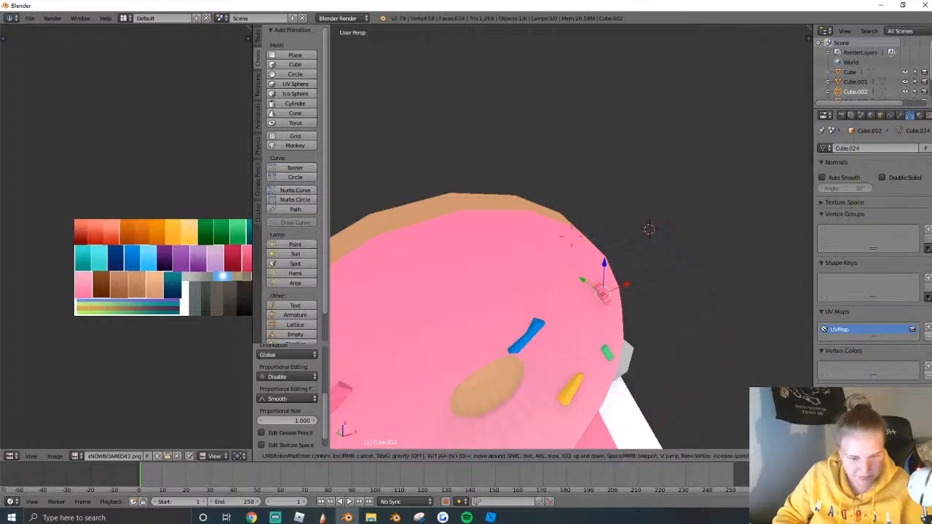
pyautogui.click(573, 240)
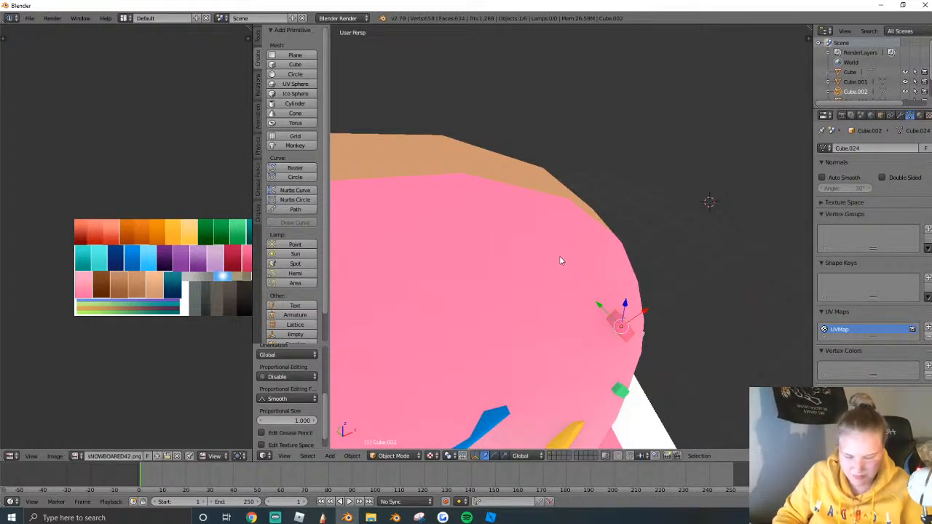
pyautogui.press('g')
pyautogui.click(588, 300)
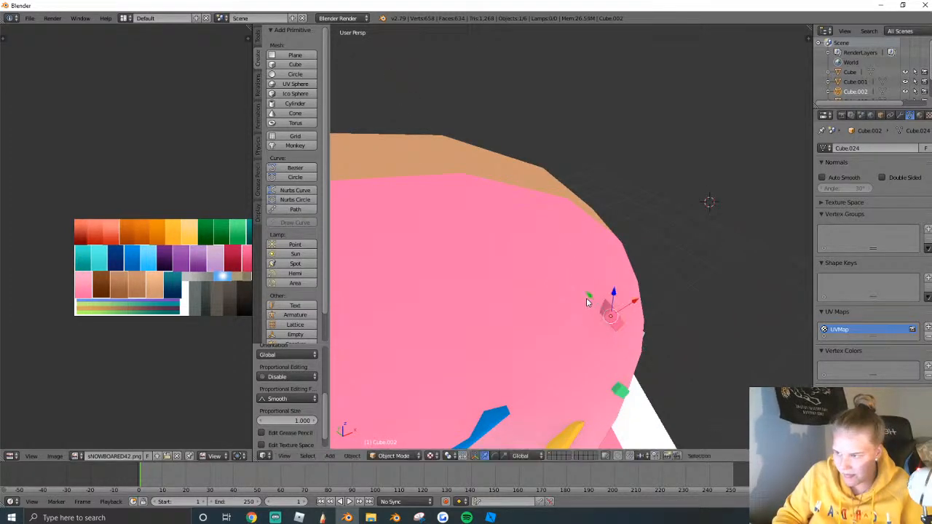
pyautogui.hotkey('shift', 'f')
pyautogui.click(572, 235)
# Move the blue sprinkle straight down below the donut's hole and rotate it about the Y axis.
pyautogui.rightClick(603, 213)
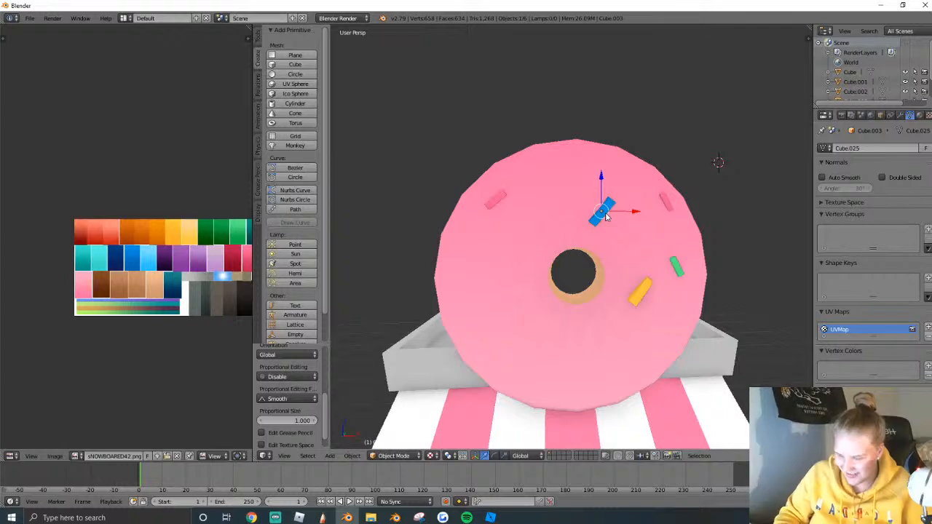
pyautogui.press('g')
pyautogui.click(609, 347)
pyautogui.press('r')
pyautogui.press('y')
pyautogui.click(633, 357)
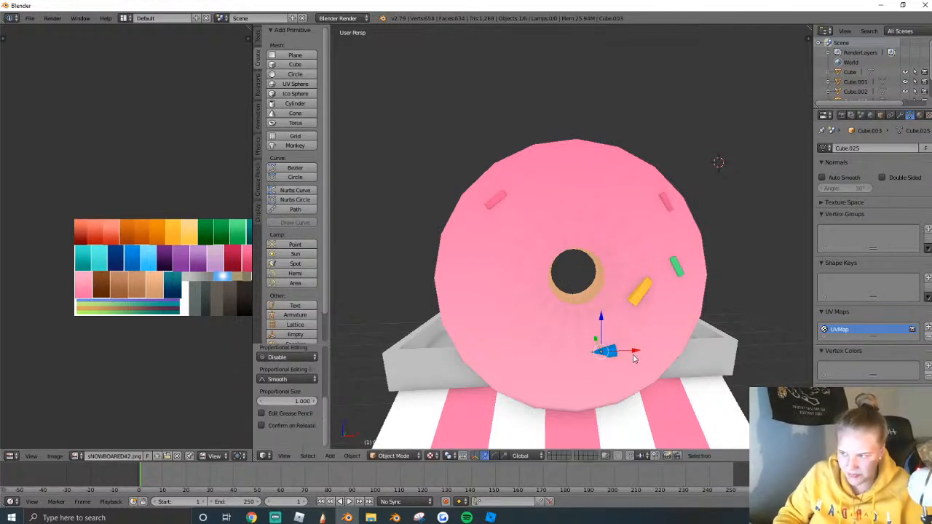
# Refine the blue sprinkle's rotation so it lies flat on the donut's face, tilted slightly from horizontal.
pyautogui.press('r')
pyautogui.click(595, 334)
pyautogui.press('r')
pyautogui.click(590, 343)
pyautogui.press('r')
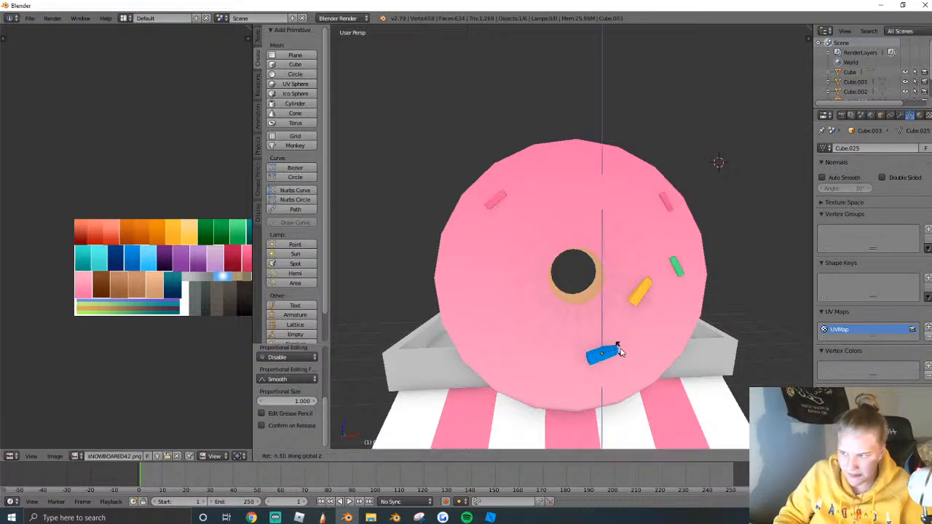
pyautogui.click(631, 347)
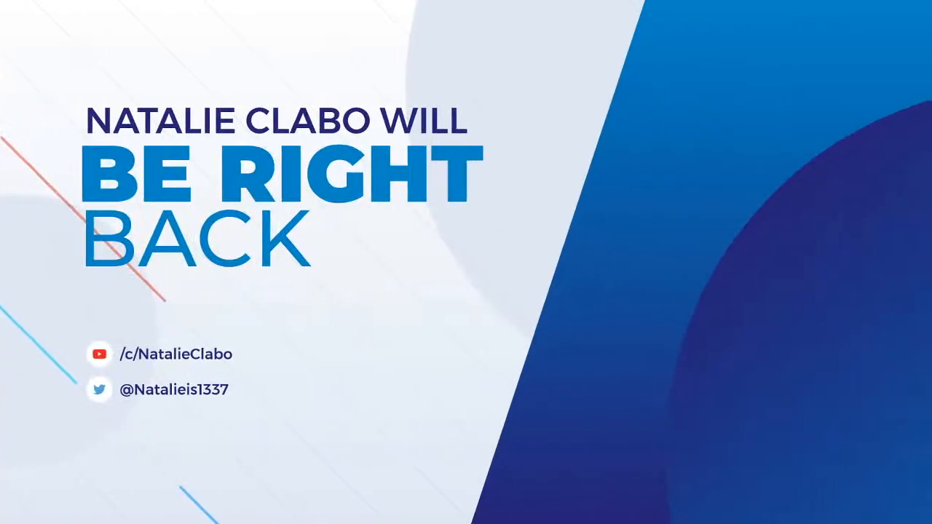
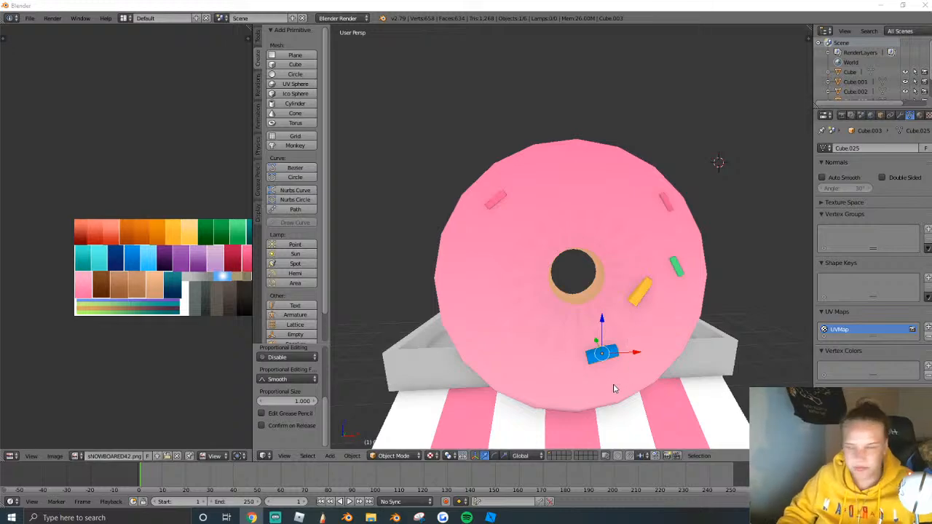
# Duplicate the blue sprinkle and place the copy on the donut's face, below and to the left of the hole.
pyautogui.press('g')
pyautogui.press('z')
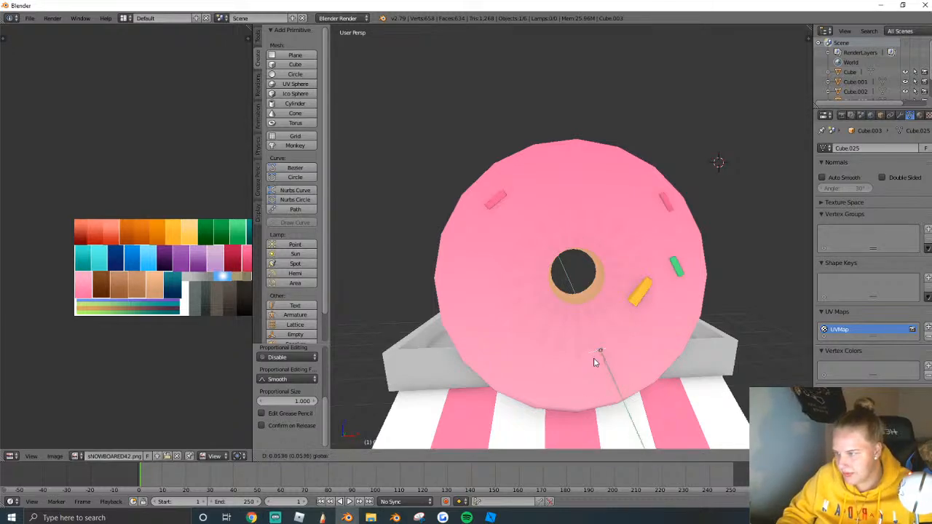
pyautogui.click(596, 353)
pyautogui.hotkey('shift', 'd')
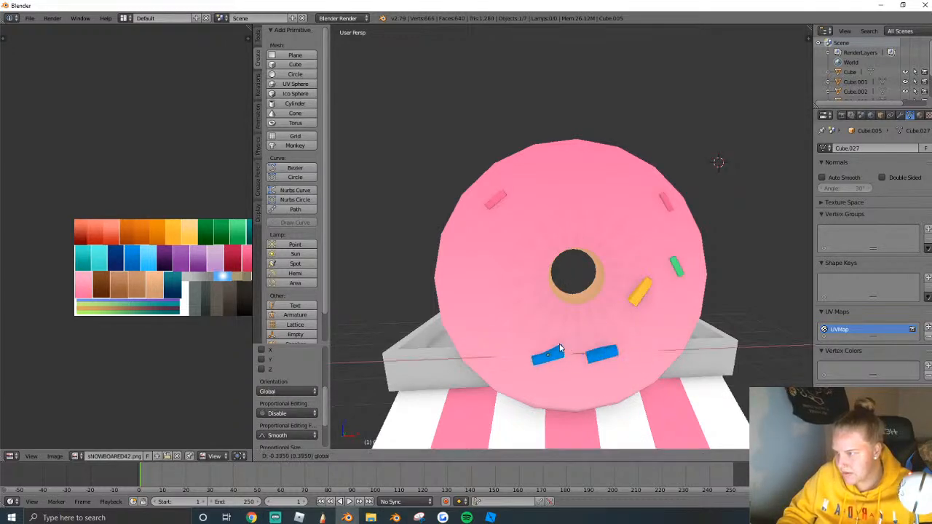
pyautogui.click(518, 333)
pyautogui.moveTo(492, 327); pyautogui.dragTo(496, 280)
# Recolor the copied sprinkle yellow-orange by moving its UVs onto that swatch of the palette.
pyautogui.press('Tab')
pyautogui.press('g')
pyautogui.click(214, 251)
pyautogui.press('Tab')
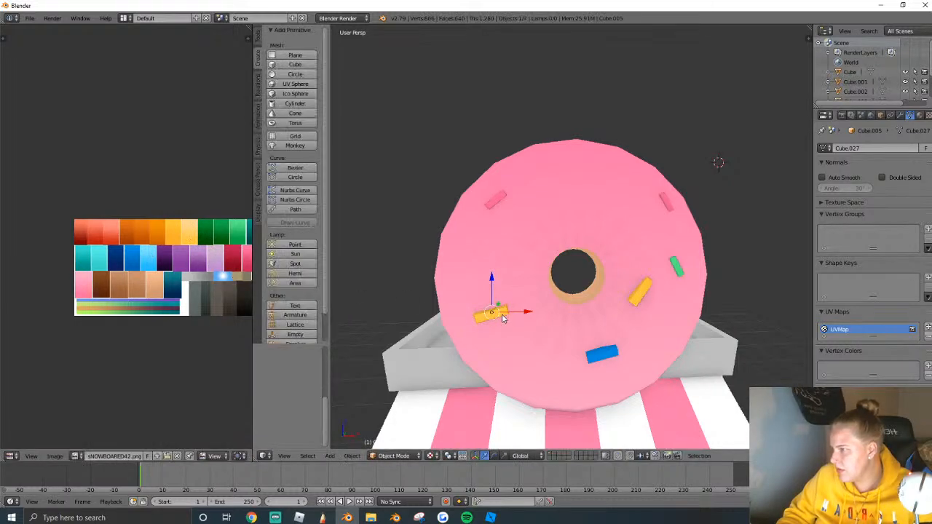
# Duplicate the green sprinkle along the X axis to the donut's opposite side and rotate the copy to tilt the other way.
pyautogui.hotkey('shift', 'd')
pyautogui.press('x')
pyautogui.click(496, 268)
pyautogui.press('r')
pyautogui.press('x')
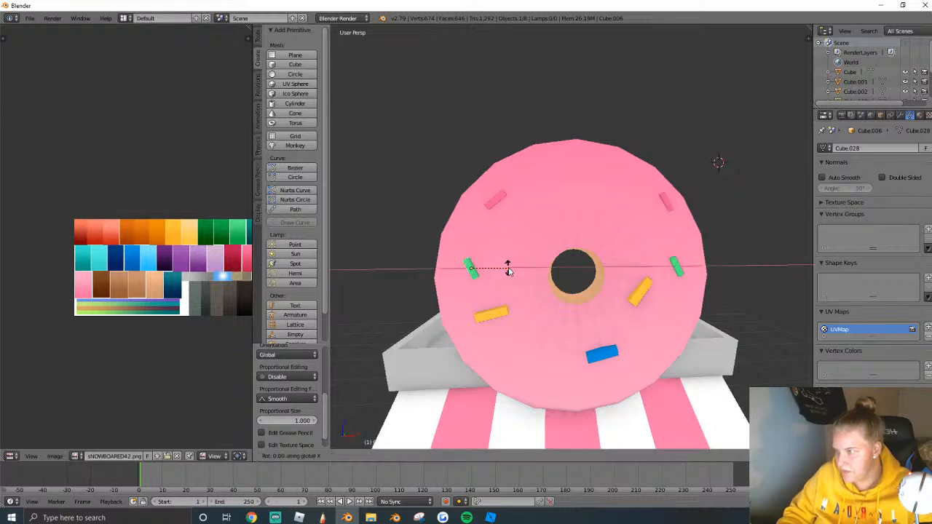
pyautogui.click(471, 318)
# Duplicate the left green sprinkle, place the copy above the donut's hole and rotate it about the Y axis.
pyautogui.hotkey('shift', 'd')
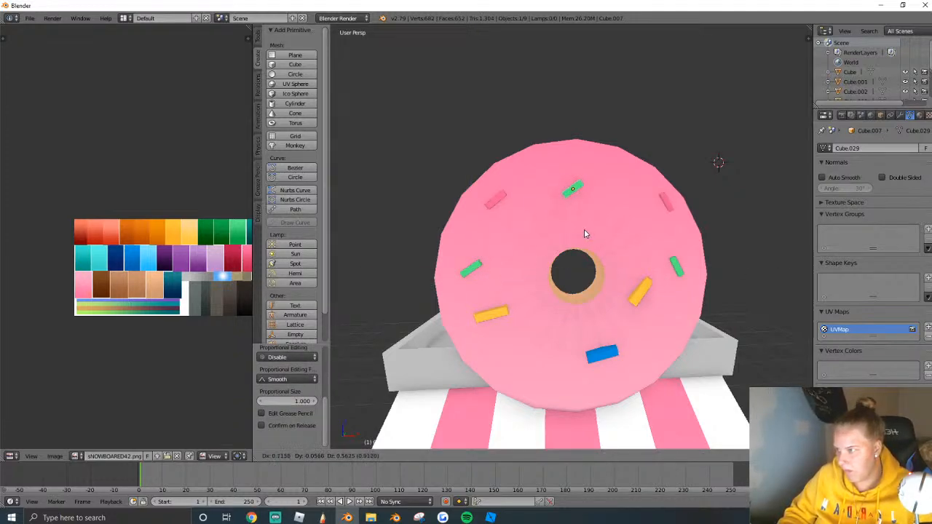
pyautogui.click(585, 233)
pyautogui.moveTo(585, 234); pyautogui.dragTo(604, 270, button='middle')
pyautogui.press('r')
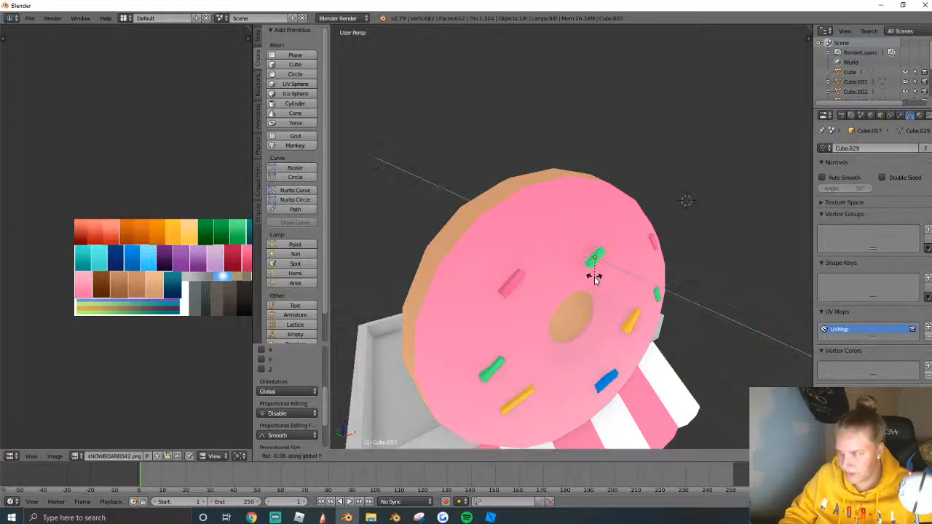
pyautogui.click(628, 267)
pyautogui.click(575, 249)
pyautogui.moveTo(575, 250); pyautogui.dragTo(570, 248)
# Recolor the sprinkle above the hole light blue by moving its UVs onto that palette swatch.
pyautogui.press('Tab')
pyautogui.press('g')
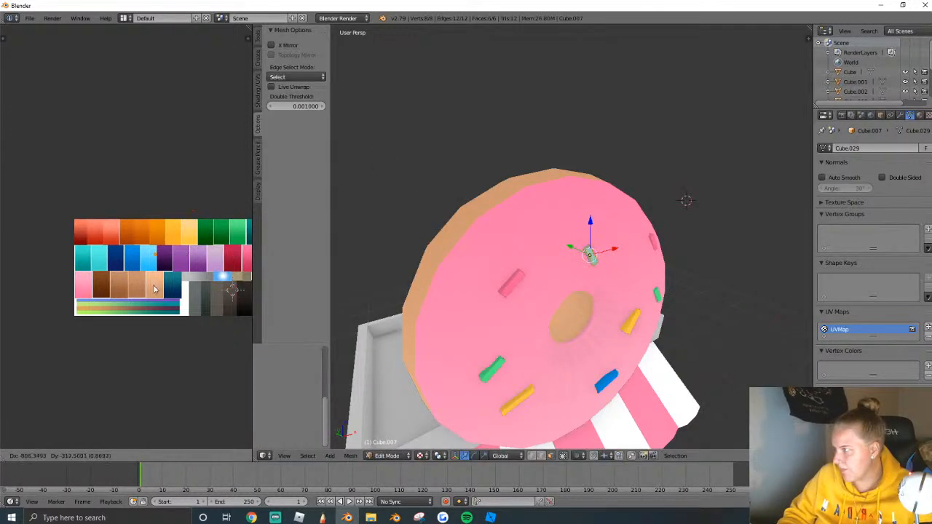
pyautogui.click(149, 294)
pyautogui.press('Tab')
# Duplicate the light blue sprinkle, place the copy at the hole's upper left and rotate it about the Y axis.
pyautogui.moveTo(610, 257); pyautogui.dragTo(585, 253, button='middle')
pyautogui.scroll(2, 585, 253)
pyautogui.hotkey('shift', 'd')
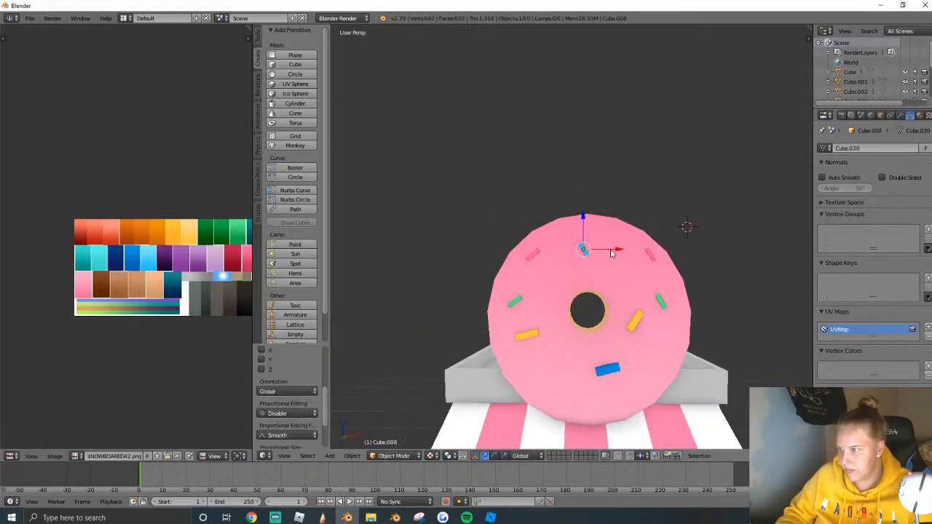
pyautogui.click(590, 264)
pyautogui.press('g')
pyautogui.press('z')
pyautogui.click(580, 266)
pyautogui.press('r')
pyautogui.press('y')
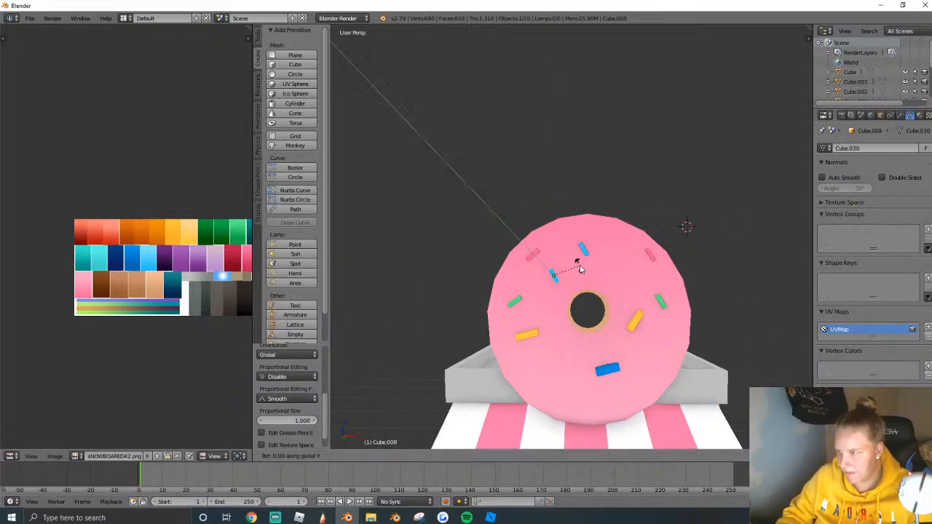
pyautogui.click(569, 295)
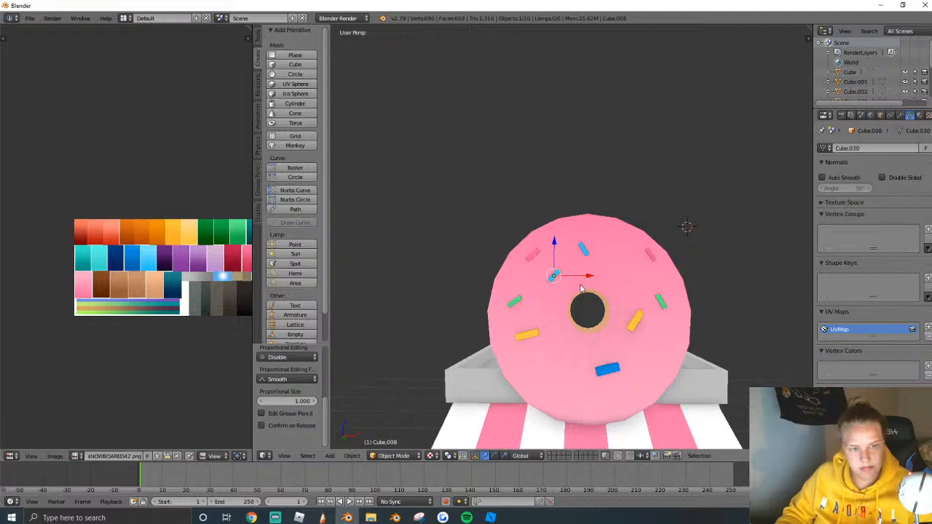
# Recolor the new upper-left sprinkle white by moving its UVs onto the white area of the palette.
pyautogui.press('Tab')
pyautogui.press('g')
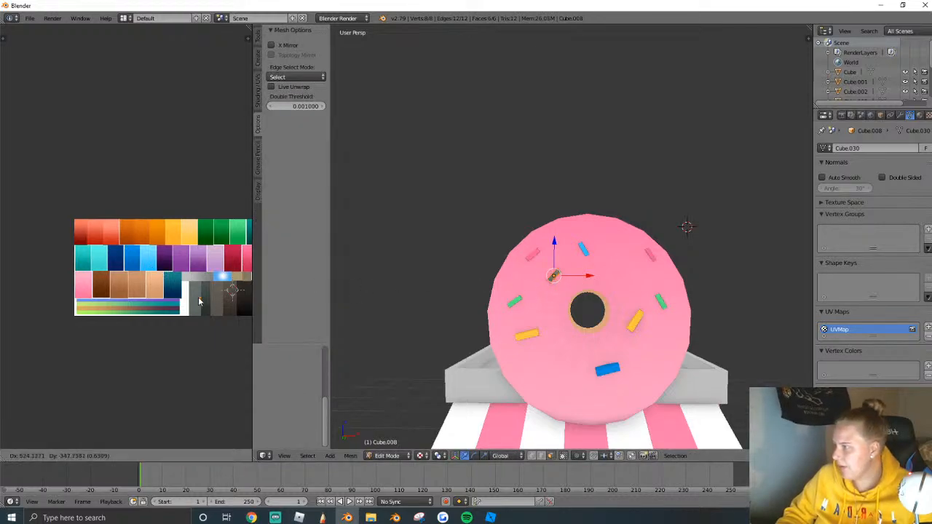
pyautogui.click(191, 295)
pyautogui.press('Tab')
# Duplicate the white sprinkle straight down below the hole and rotate the copy about the Y axis to tilt the opposite way.
pyautogui.hotkey('shift', 'd')
pyautogui.rightClick(581, 286)
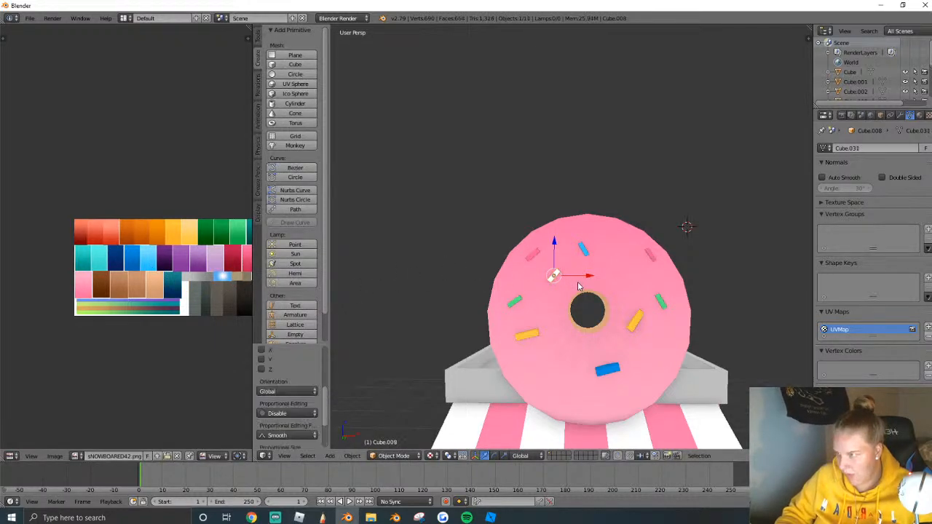
pyautogui.moveTo(555, 244); pyautogui.dragTo(550, 357)
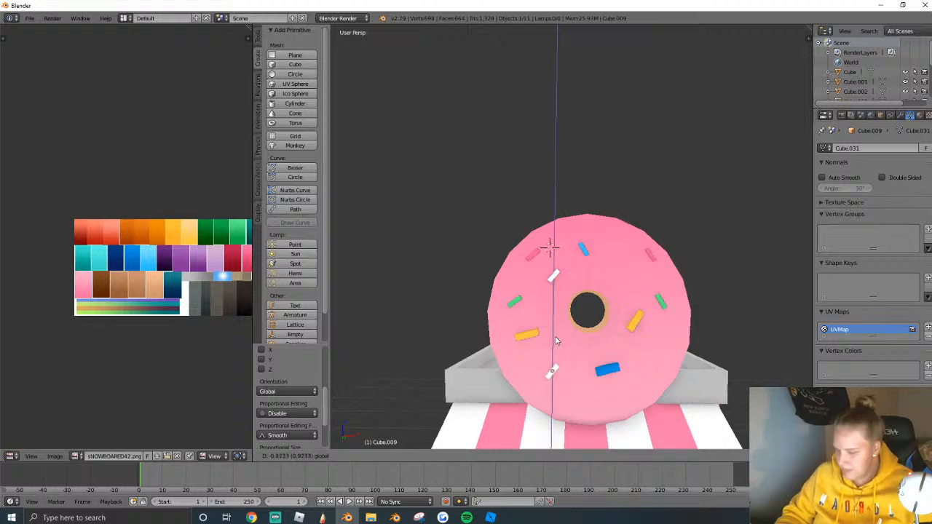
pyautogui.click(556, 340)
pyautogui.press('r')
pyautogui.click(595, 351)
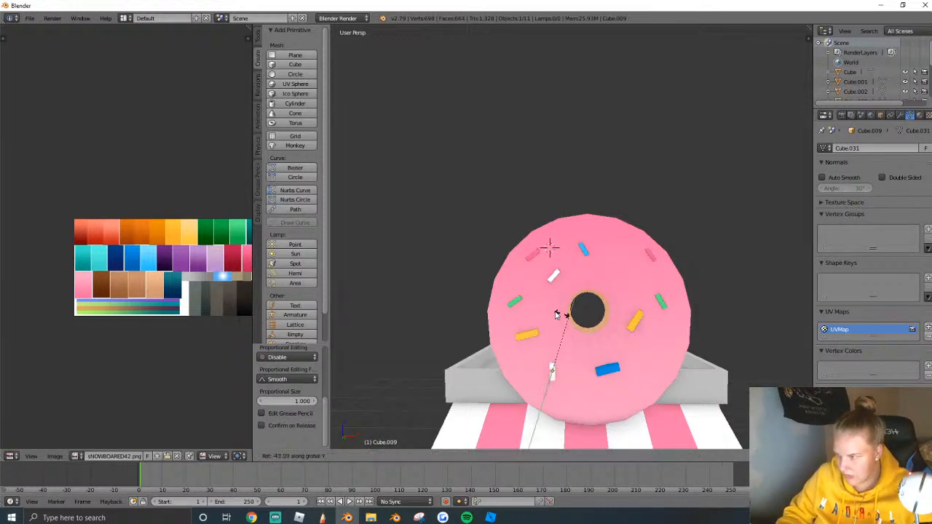
pyautogui.moveTo(553, 368); pyautogui.dragTo(561, 372)
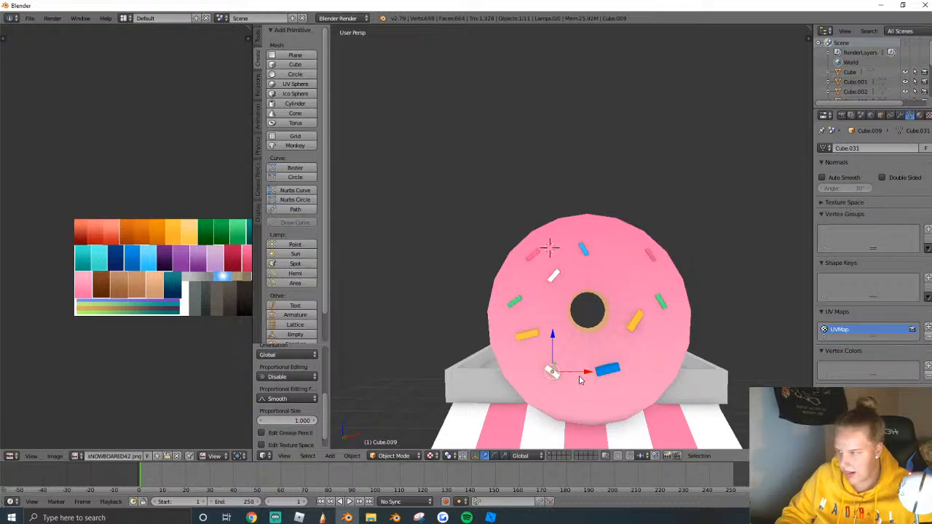
pyautogui.press('g')
pyautogui.press('x')
pyautogui.click(699, 366)
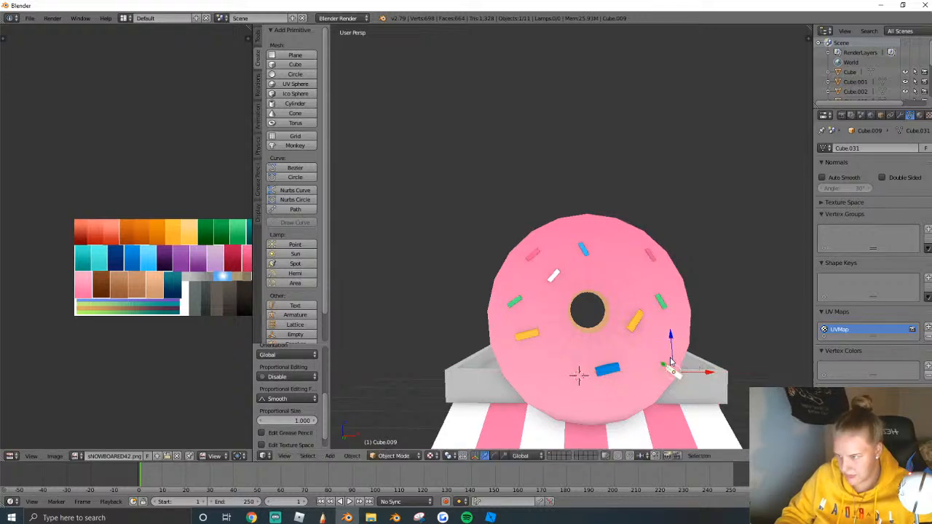
pyautogui.hotkey('ctrl', 'z')
# Duplicate the lower white sprinkle along the X axis to the right side of the donut's face.
pyautogui.hotkey('shift', 'd')
pyautogui.press('x')
pyautogui.click(665, 366)
pyautogui.hotkey('shift', 'f')
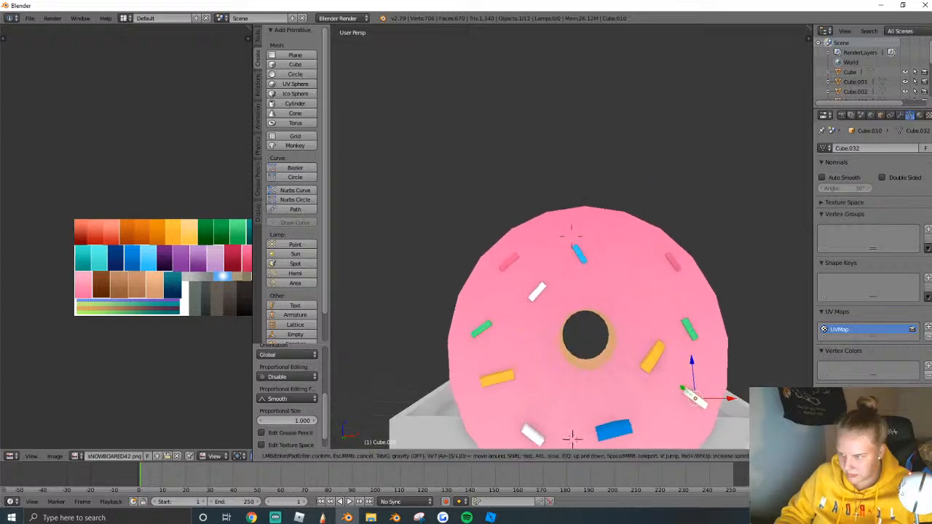
pyautogui.click(614, 265)
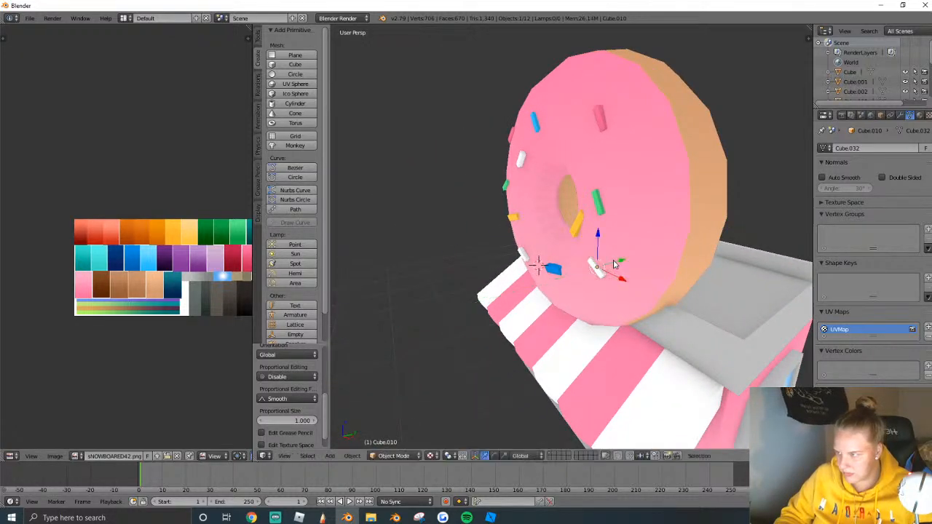
# Duplicate the right white sprinkle upward along the Z axis, between the green and pink sprinkles.
pyautogui.hotkey('shift', 'd')
pyautogui.press('z')
pyautogui.click(614, 164)
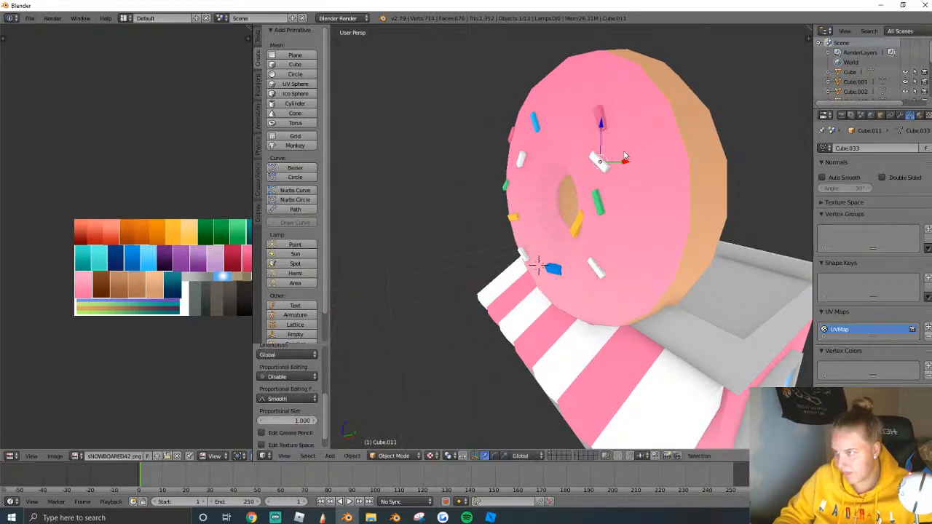
pyautogui.hotkey('shift', 'f')
pyautogui.press('s')
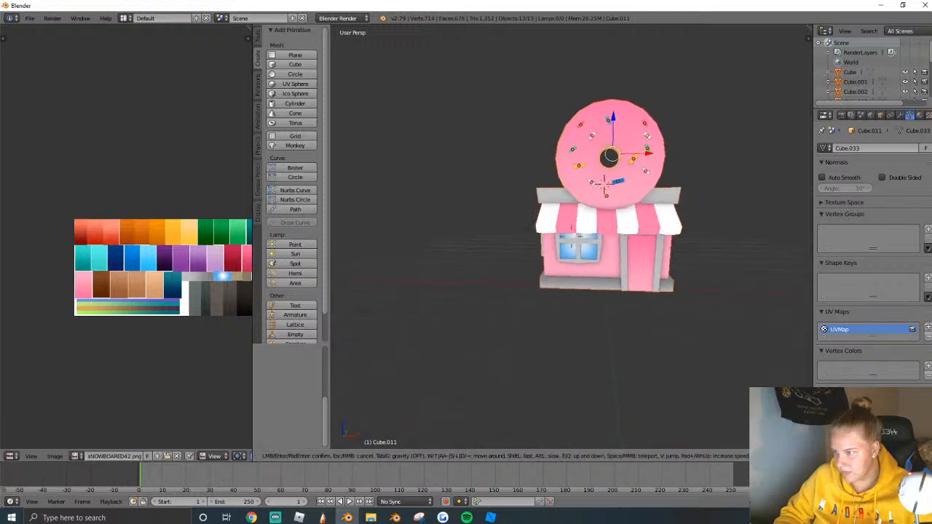
pyautogui.press('w')
pyautogui.click(572, 240)
pyautogui.hotkey('ctrl', 'l')
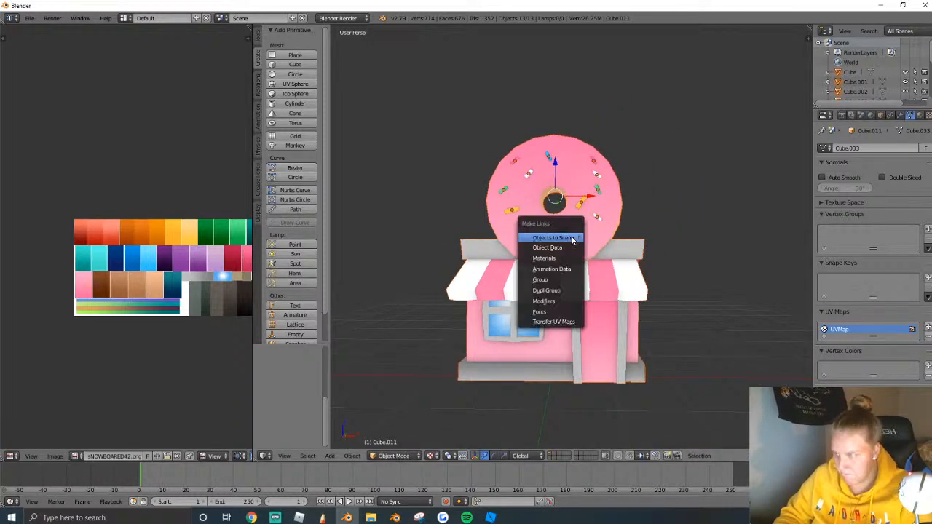
pyautogui.press('Escape')
# Select all the sprinkles without the donut shop and join them into one object.
pyautogui.hotkey('shift', 'f')
pyautogui.press('w')
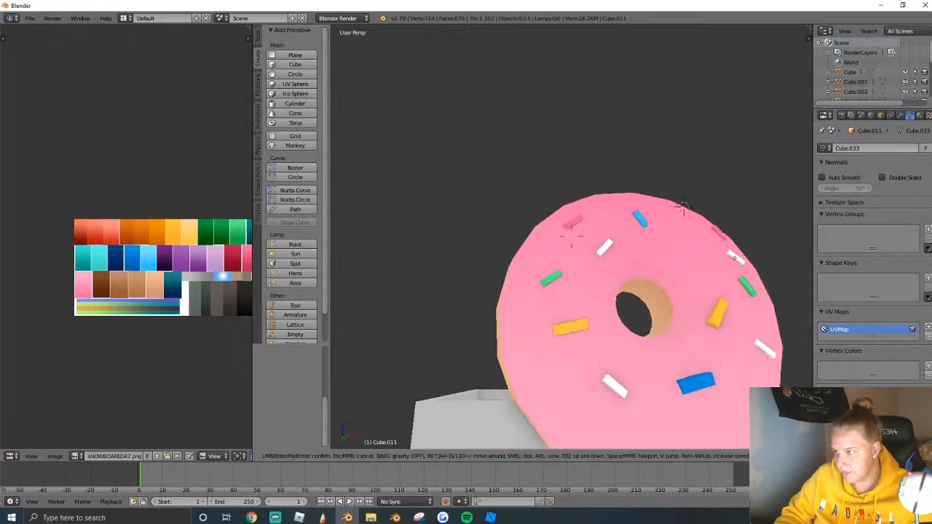
pyautogui.click(650, 188)
pyautogui.press('b')
pyautogui.moveTo(483, 160); pyautogui.dragTo(781, 299)
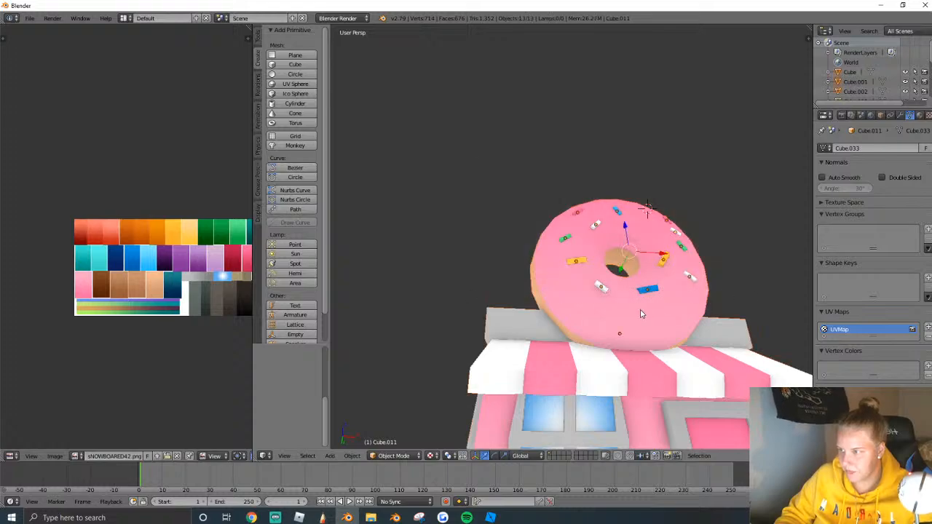
pyautogui.press('a')
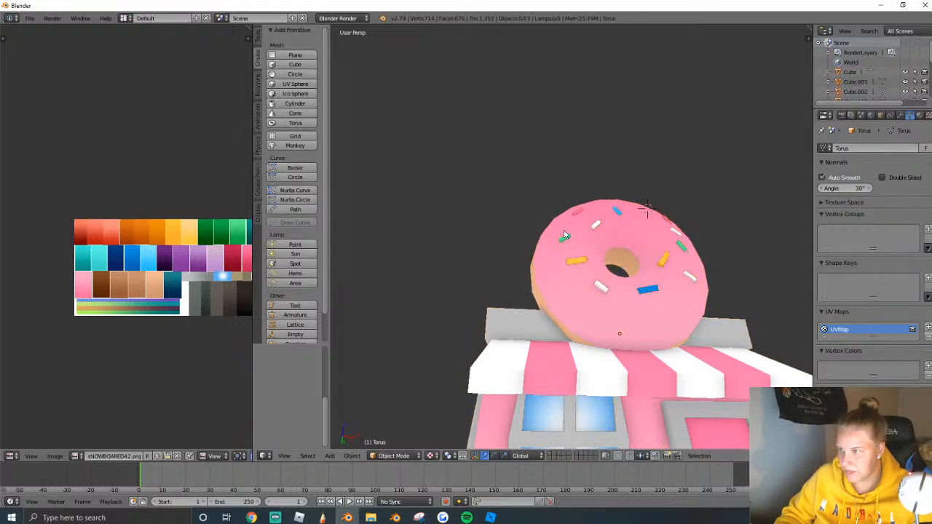
pyautogui.press('b')
pyautogui.moveTo(511, 167); pyautogui.dragTo(757, 312)
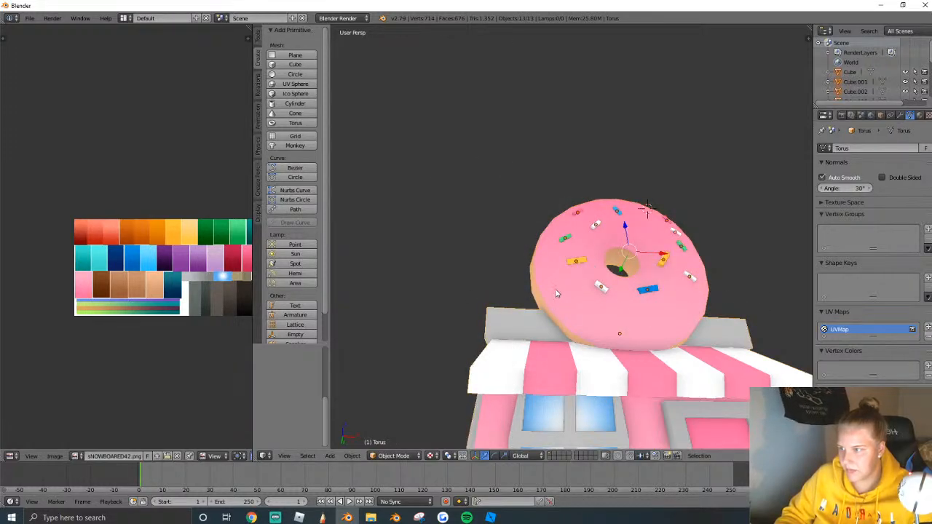
pyautogui.keyDown('shift'); pyautogui.rightClick(539, 290); pyautogui.keyUp('shift')
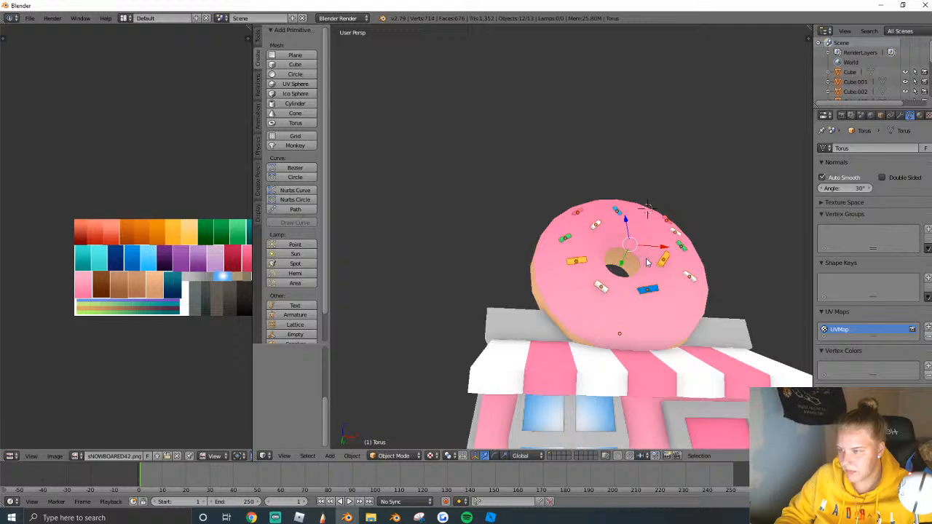
pyautogui.hotkey('ctrl', 'j')
# Scale the joined sprinkles up slightly and nudge them into place on the donut's face.
pyautogui.press('s')
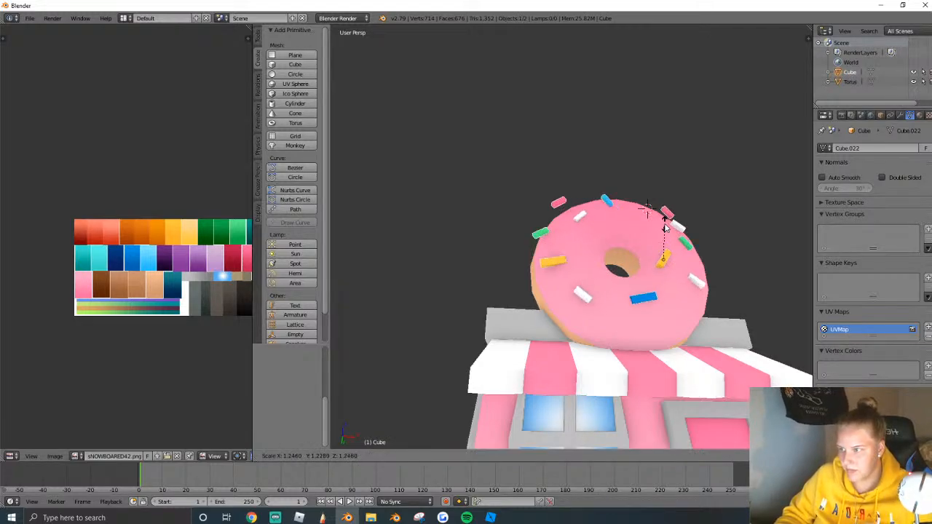
pyautogui.click(666, 227)
pyautogui.moveTo(690, 265); pyautogui.dragTo(694, 265)
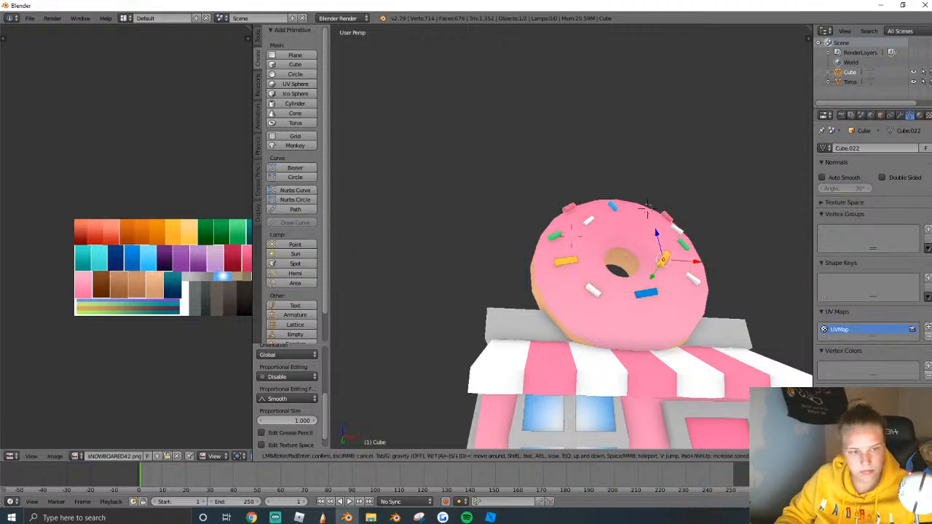
pyautogui.hotkey('shift', 'f')
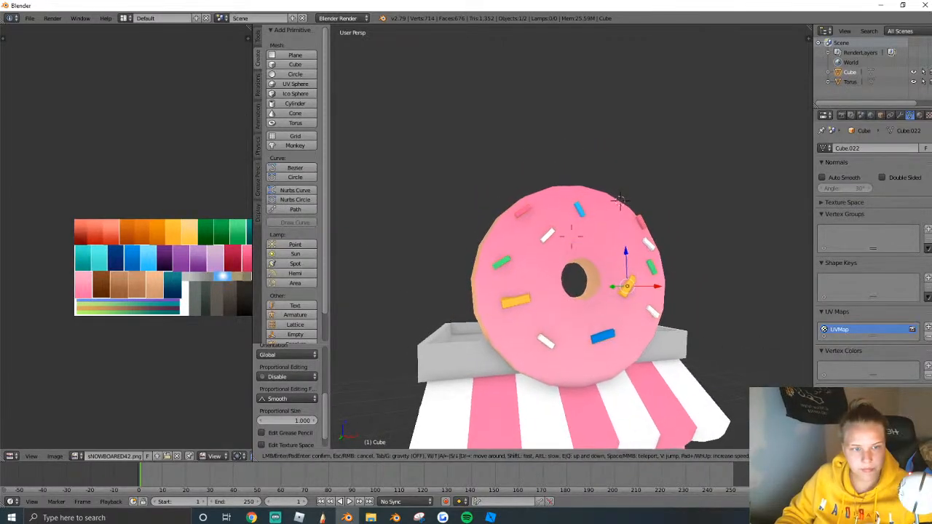
pyautogui.click(573, 240)
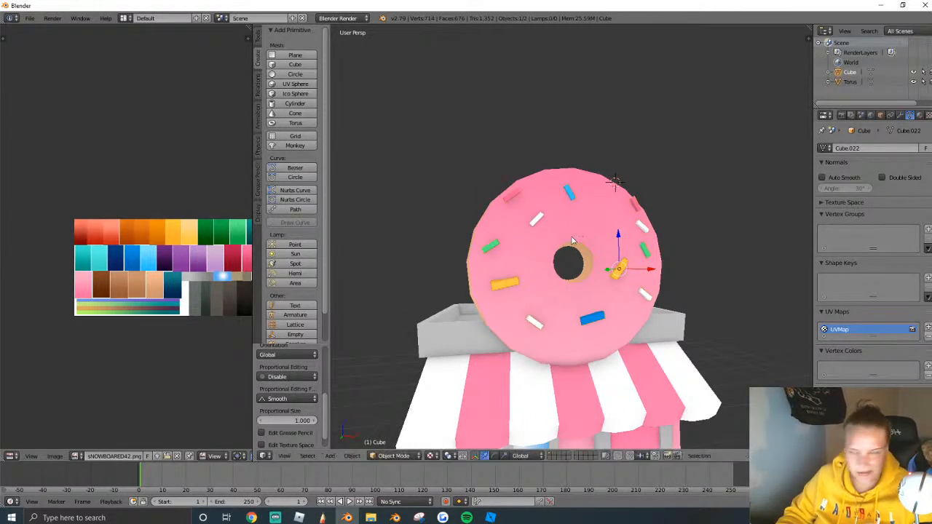
pyautogui.moveTo(617, 242); pyautogui.dragTo(614, 246)
pyautogui.moveTo(651, 277); pyautogui.dragTo(648, 276)
# Select the sprinkles together with the donut shop and join them into a single object.
pyautogui.moveTo(648, 276); pyautogui.dragTo(579, 248, button='middle')
pyautogui.rightClick(578, 246)
pyautogui.hotkey('ctrl', 'l')
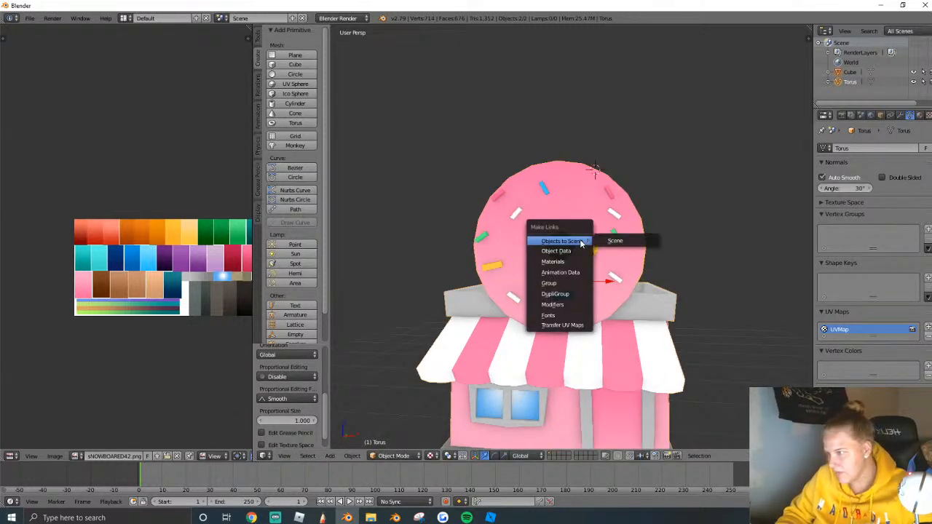
pyautogui.hotkey('ctrl', 'j')
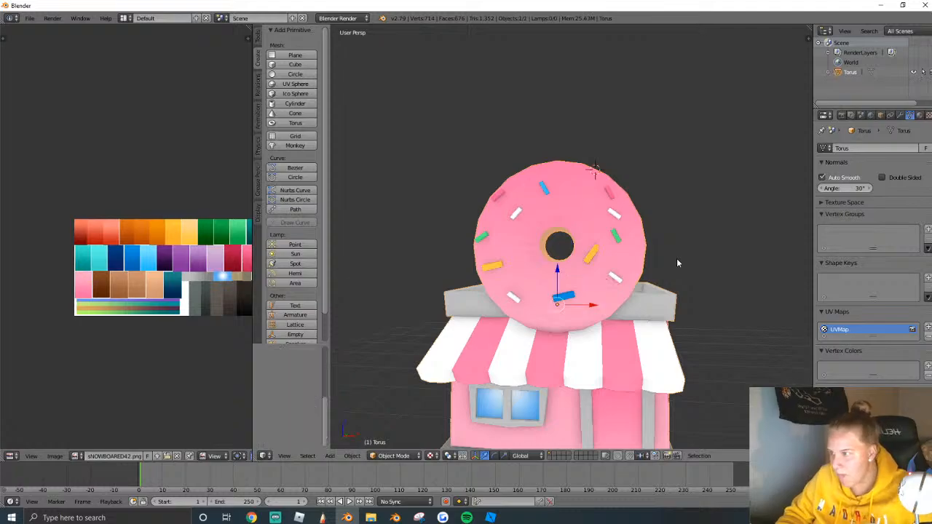
# Export the finished donut shop as a Wavefront (.obj) file.
pyautogui.click(30, 18)
pyautogui.moveTo(56, 217)
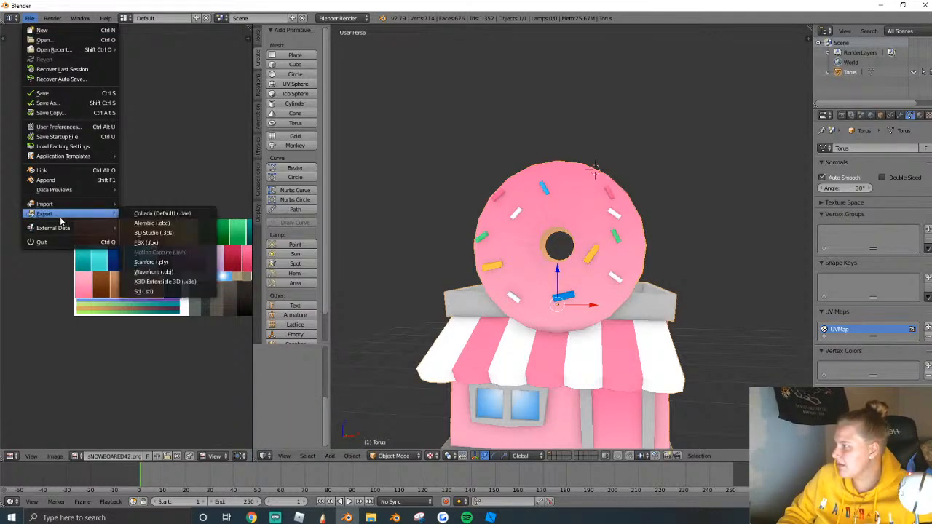
pyautogui.click(167, 272)
pyautogui.click(911, 43)
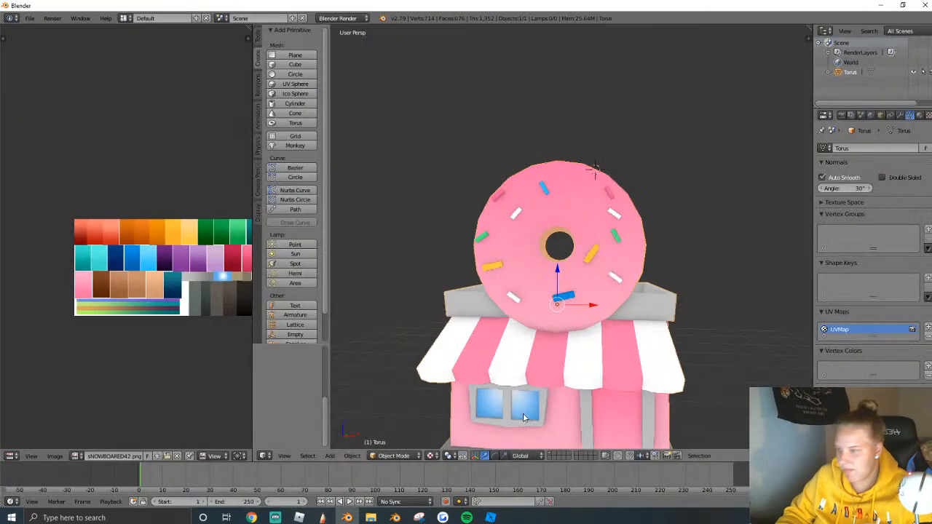
# Switch to Roblox Studio, duplicate the hot dog stand and place the copy at the end of the prop row beyond the tires.
pyautogui.click(490, 517)
pyautogui.click(382, 256)
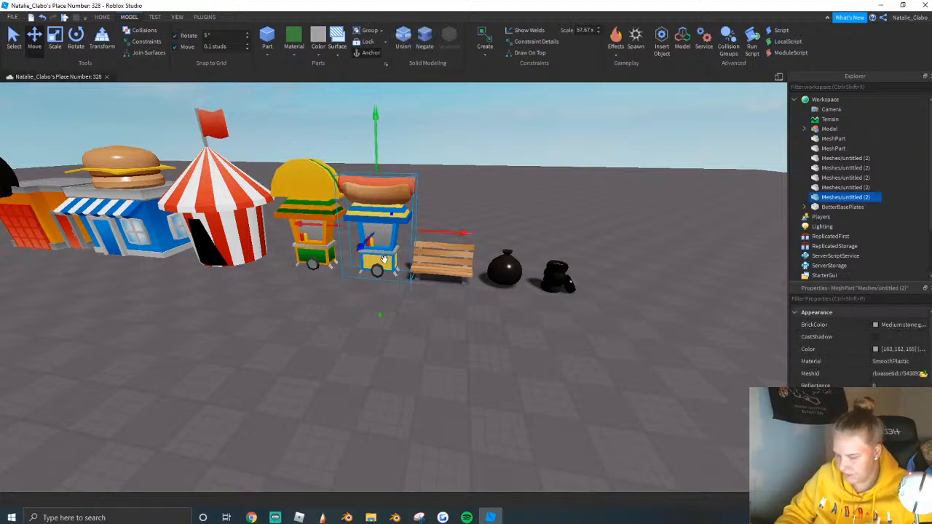
pyautogui.hotkey('ctrl', 'c')
pyautogui.hotkey('ctrl', 'v')
pyautogui.moveTo(382, 255); pyautogui.dragTo(476, 294)
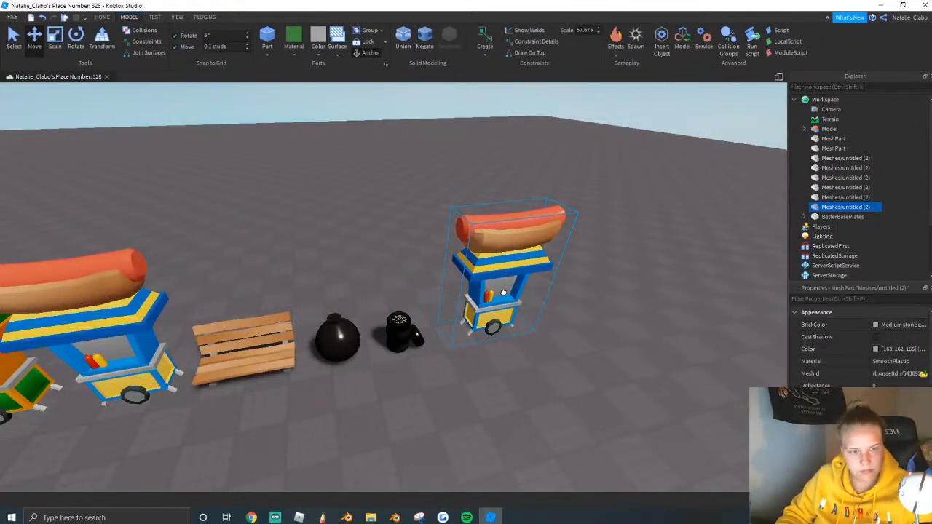
pyautogui.hotkey('ctrl', '2')
pyautogui.scroll(5, 768, 365)
pyautogui.press('w')
pyautogui.press('a')
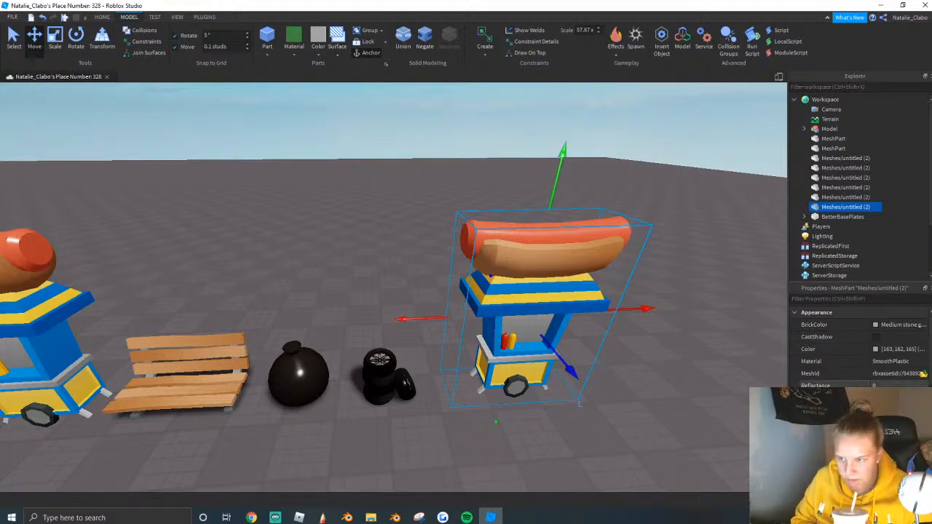
# Replace the copied stand's mesh with the exported file untitled from the Documents folder.
pyautogui.click(923, 373)
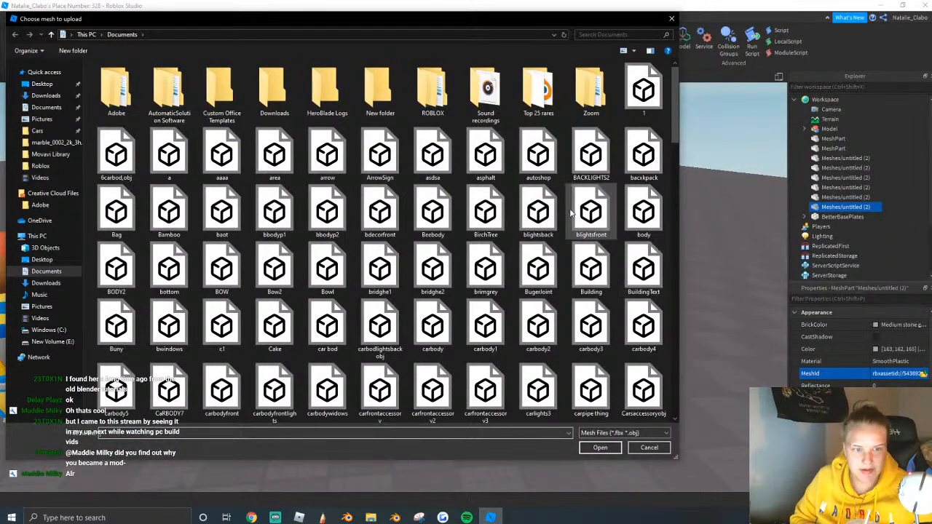
pyautogui.scroll(-15, 352, 337)
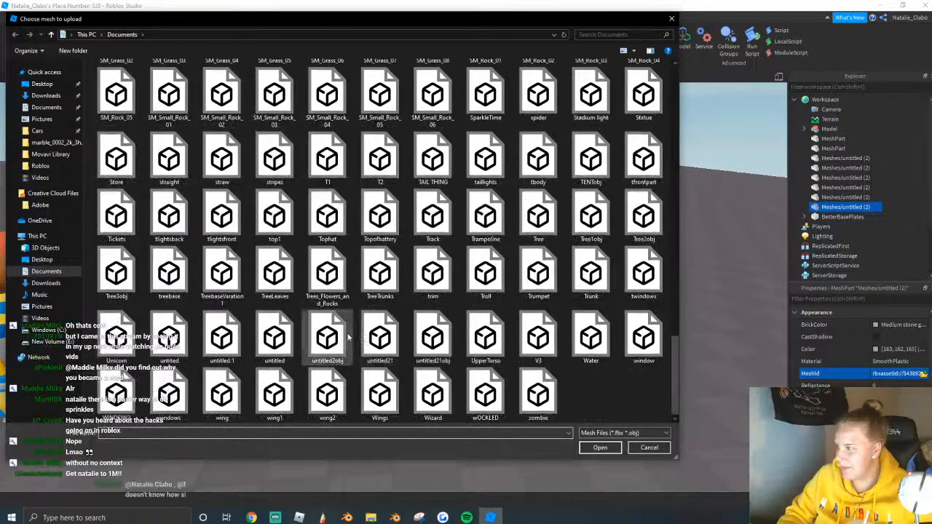
pyautogui.click(274, 337)
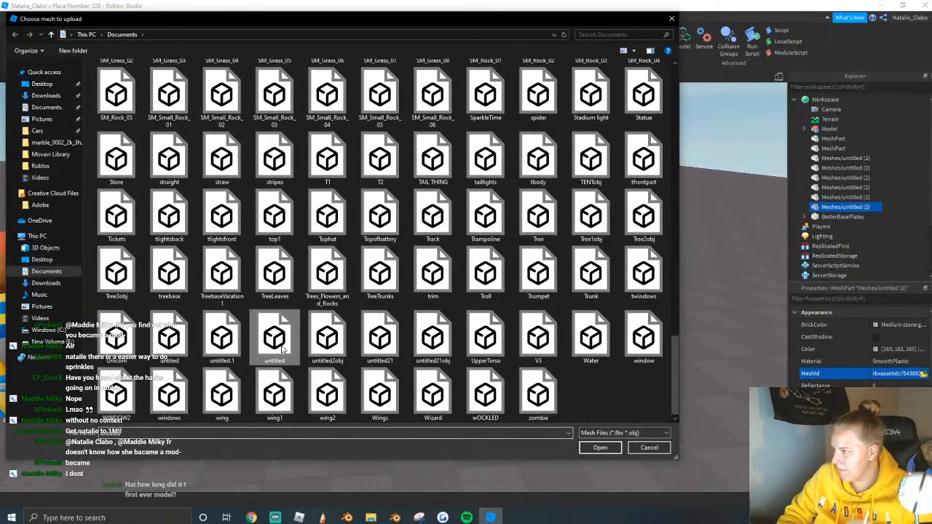
pyautogui.click(599, 448)
pyautogui.click(557, 263)
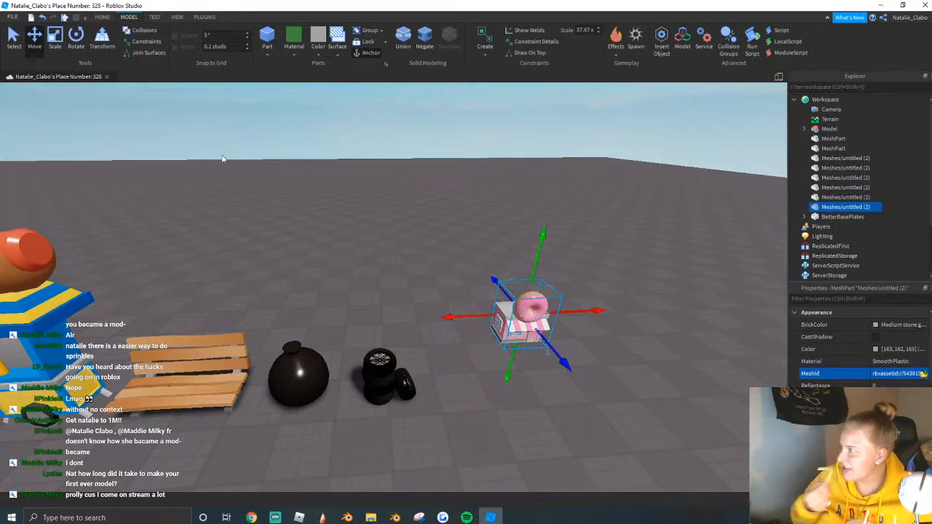
# Check the imported donut's sprinkles up close, and switch to Blender to flip the normals of the sprinkles.
pyautogui.click(57, 42)
pyautogui.press('f')
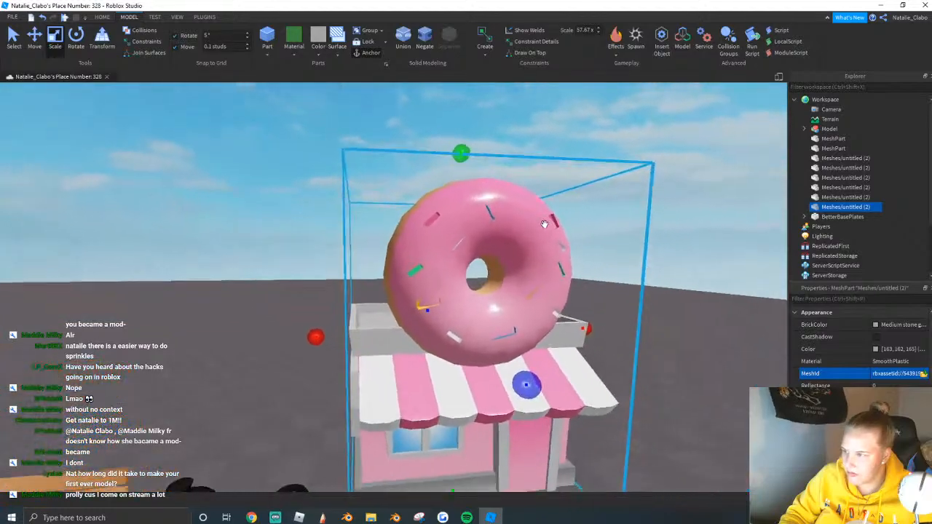
pyautogui.scroll(2, 545, 224)
pyautogui.moveTo(545, 224); pyautogui.dragTo(545, 229, button='right')
pyautogui.scroll(3, 546, 229)
pyautogui.moveTo(264, 437); pyautogui.dragTo(255, 456, button='right')
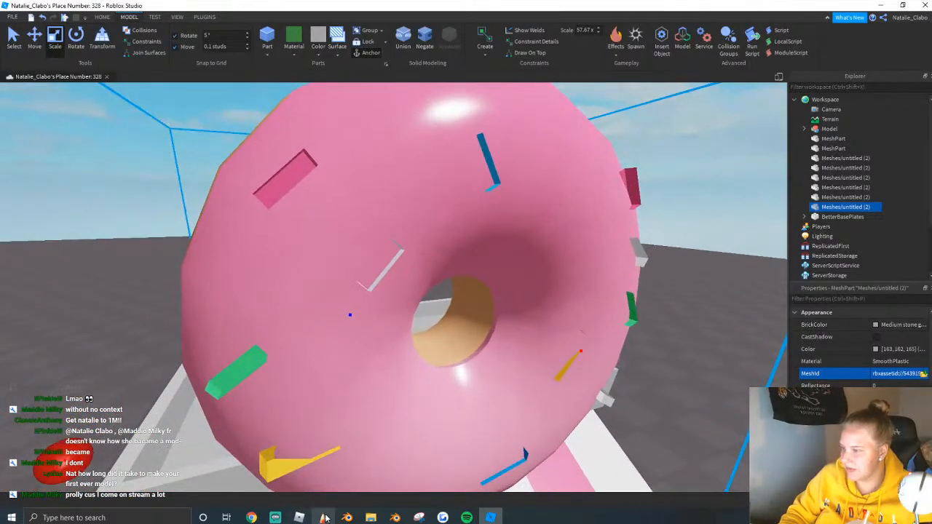
pyautogui.click(347, 517)
pyautogui.press('w')
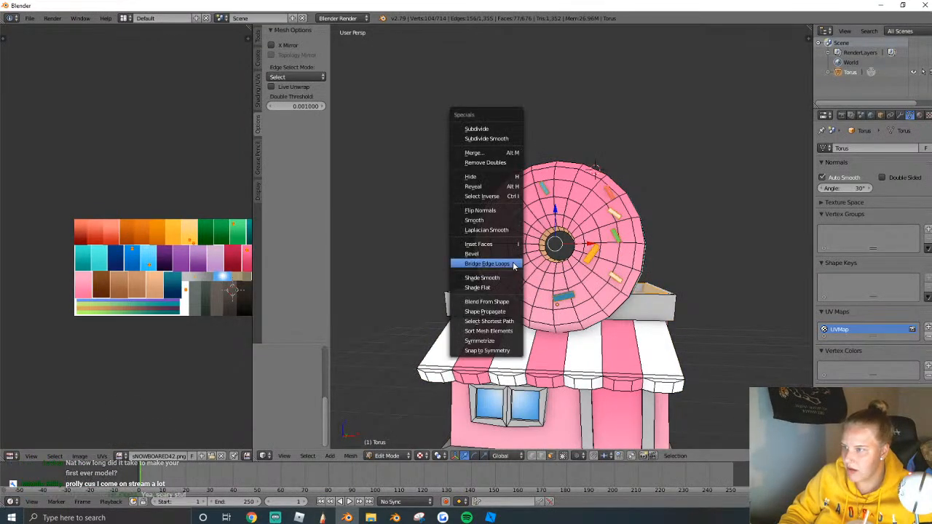
pyautogui.click(482, 212)
pyautogui.press('Tab')
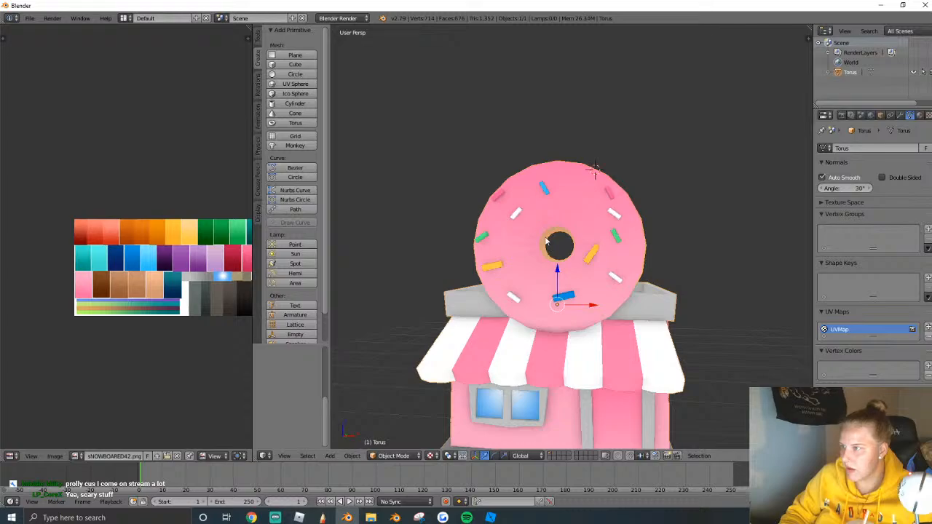
# Export the corrected donut shop as a Wavefront (.obj) file, overwriting untitled.obj in Documents.
pyautogui.click(31, 18)
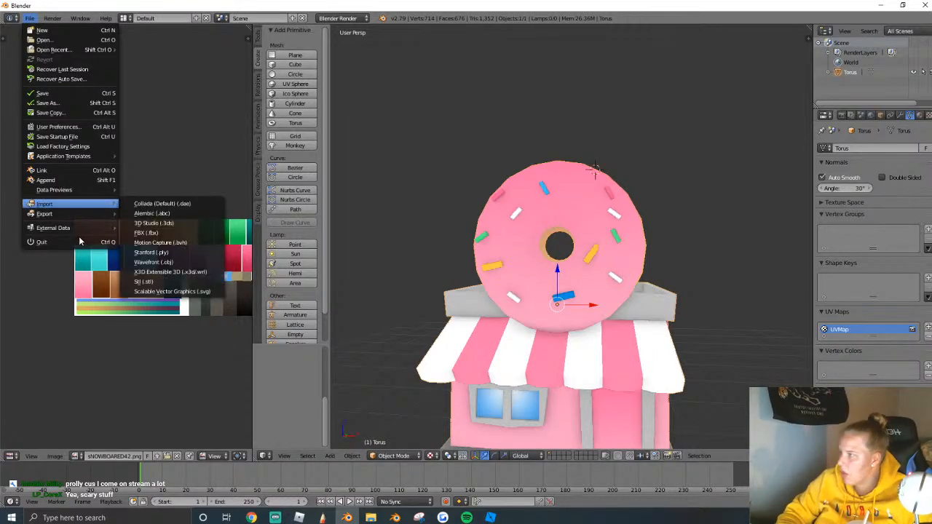
pyautogui.moveTo(58, 214)
pyautogui.click(147, 273)
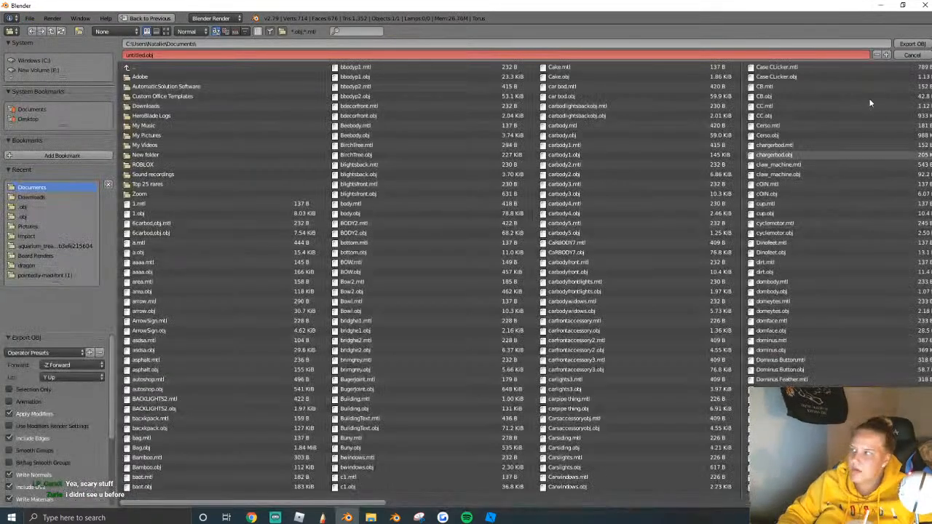
pyautogui.click(907, 38)
# Switch back to Roblox Studio and load the re-exported untitled mesh into the donut shop's MeshId.
pyautogui.click(491, 518)
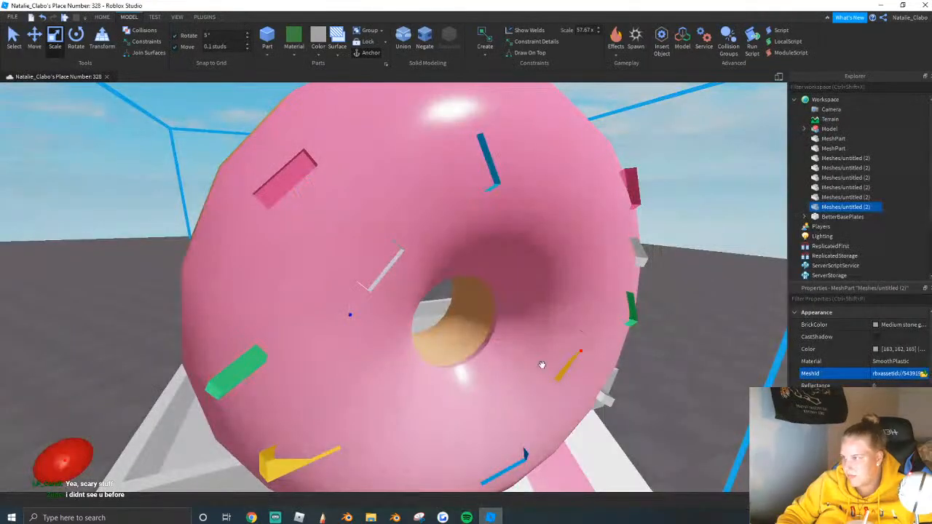
pyautogui.click(923, 374)
pyautogui.scroll(-15, 218, 255)
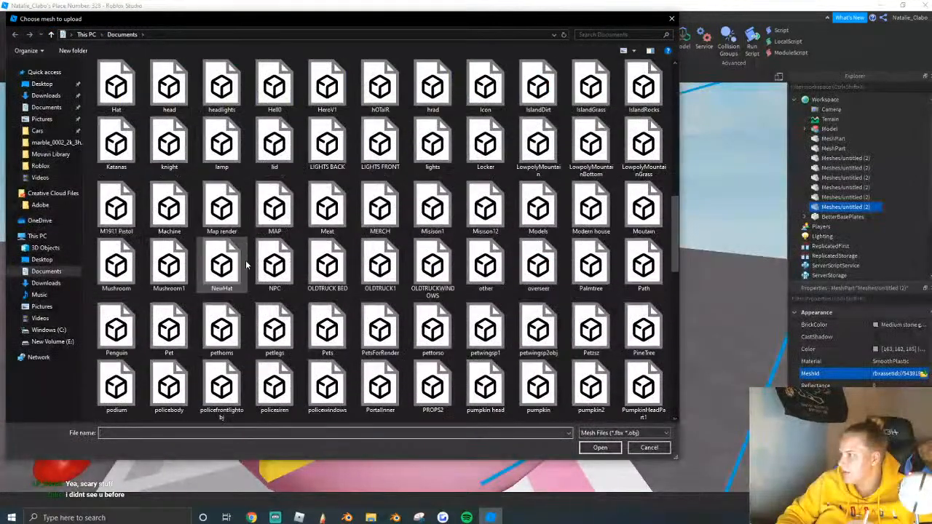
pyautogui.click(274, 352)
pyautogui.click(600, 447)
pyautogui.click(566, 262)
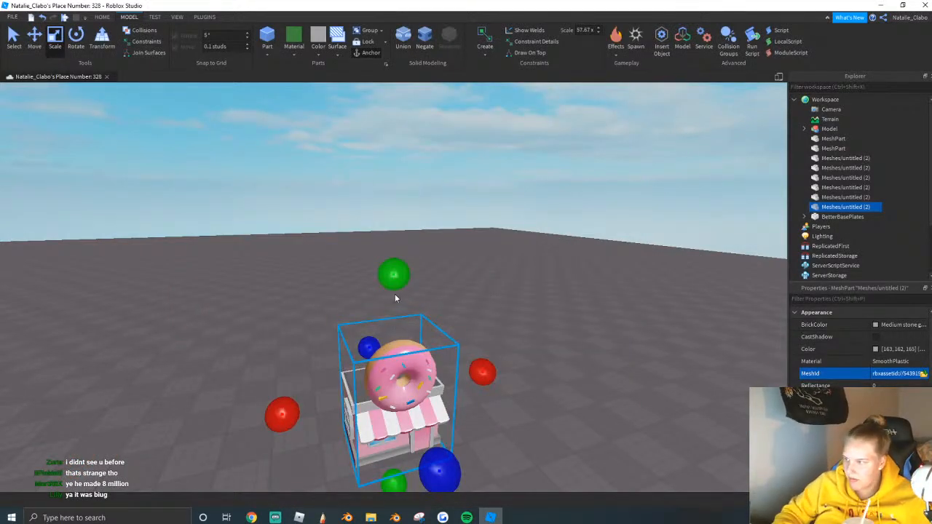
# Scale the donut shop up to building size beside the other props and deselect it.
pyautogui.moveTo(398, 276); pyautogui.dragTo(418, 100)
pyautogui.scroll(-3, 386, 240)
pyautogui.moveTo(358, 318); pyautogui.dragTo(364, 339)
pyautogui.moveTo(357, 289); pyautogui.dragTo(358, 250)
pyautogui.moveTo(358, 250); pyautogui.dragTo(360, 264, button='right')
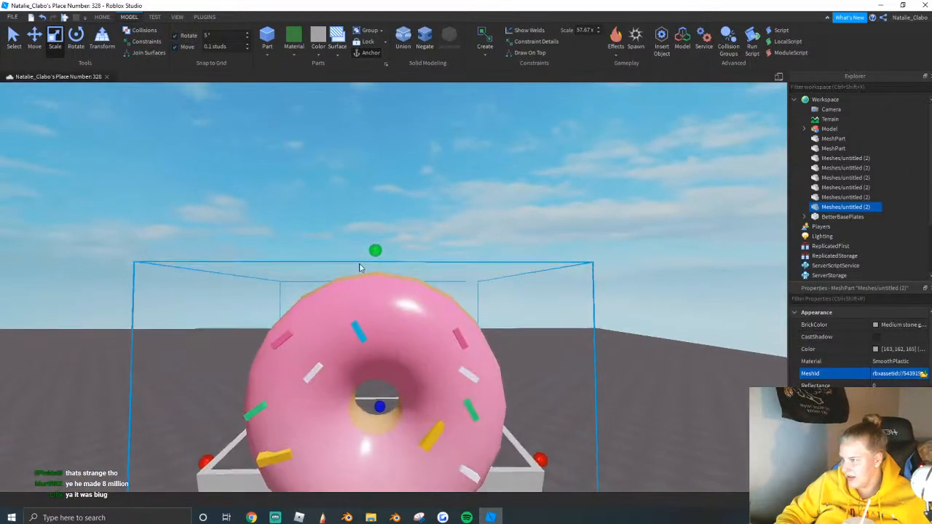
pyautogui.scroll(-5, 362, 272)
pyautogui.press('w')
pyautogui.press('a')
pyautogui.moveTo(447, 313); pyautogui.dragTo(468, 311)
pyautogui.press('s')
pyautogui.press('a')
pyautogui.click(364, 171)
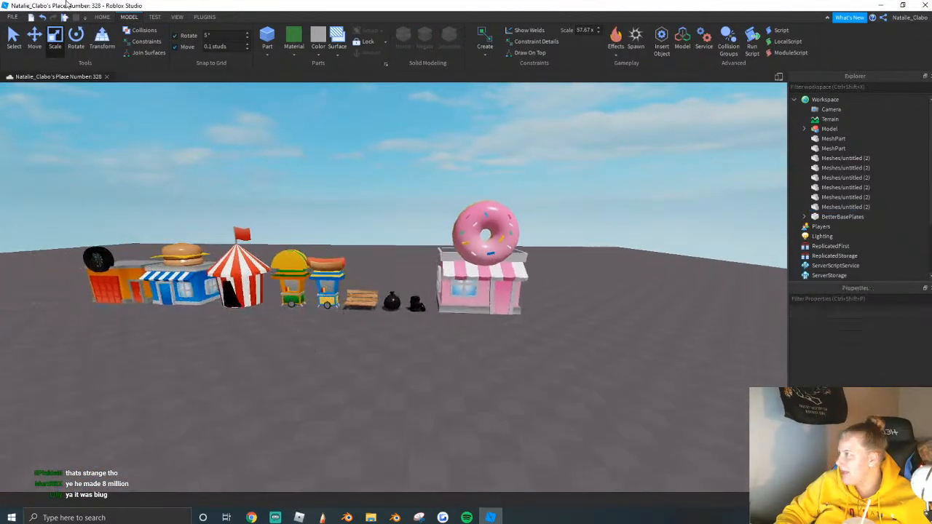
# Open the Toolbox and show the My Models category of the inventory.
pyautogui.click(177, 16)
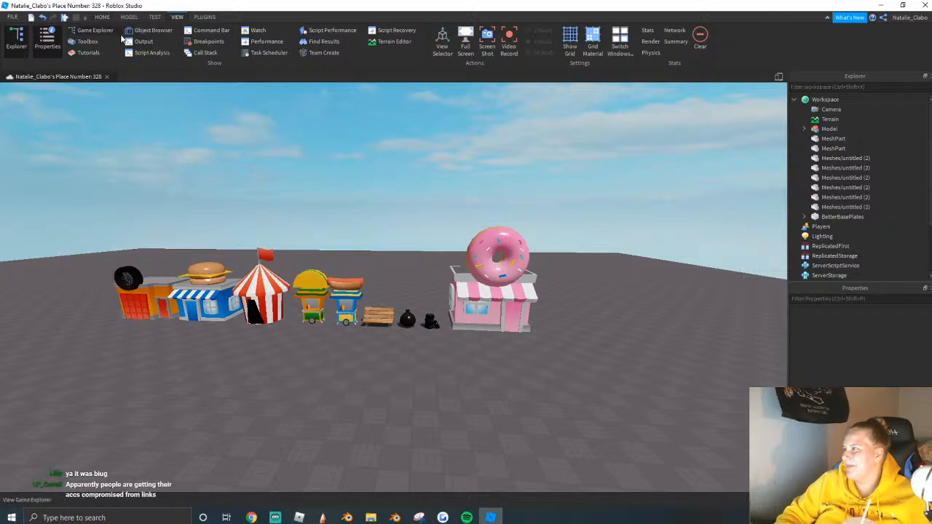
pyautogui.click(88, 42)
pyautogui.click(87, 90)
pyautogui.click(32, 110)
pyautogui.click(136, 210)
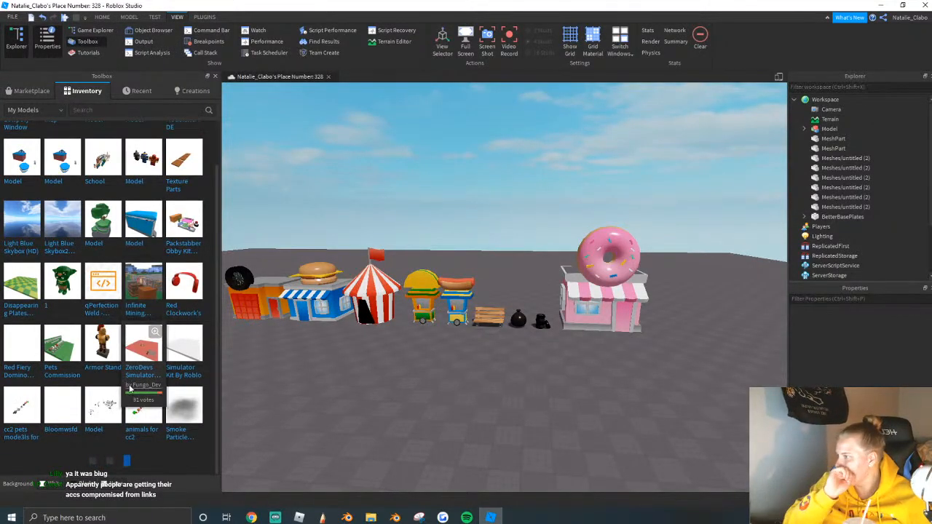
# Look through the saved models in the inventory, including the older kits, GUIs and decorations.
pyautogui.scroll(-3, 103, 340)
pyautogui.scroll(-2, 103, 341)
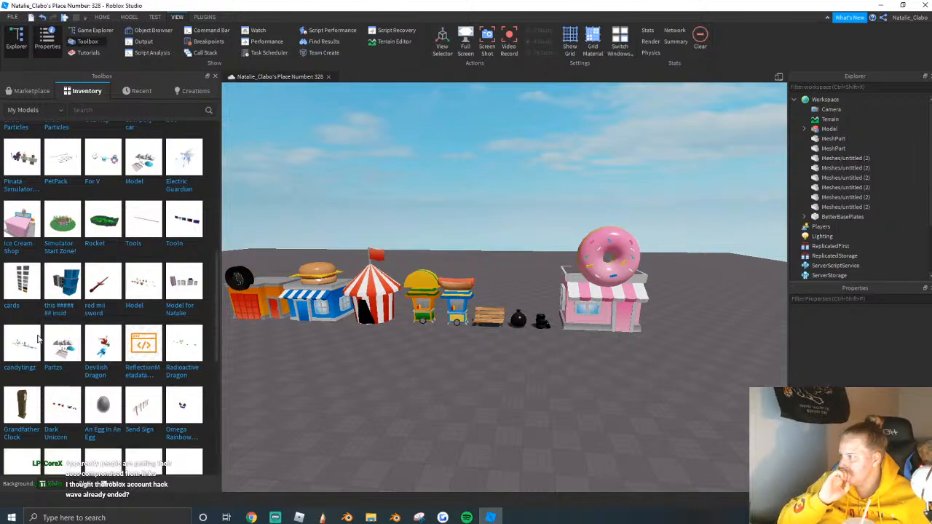
pyautogui.scroll(-5, 66, 313)
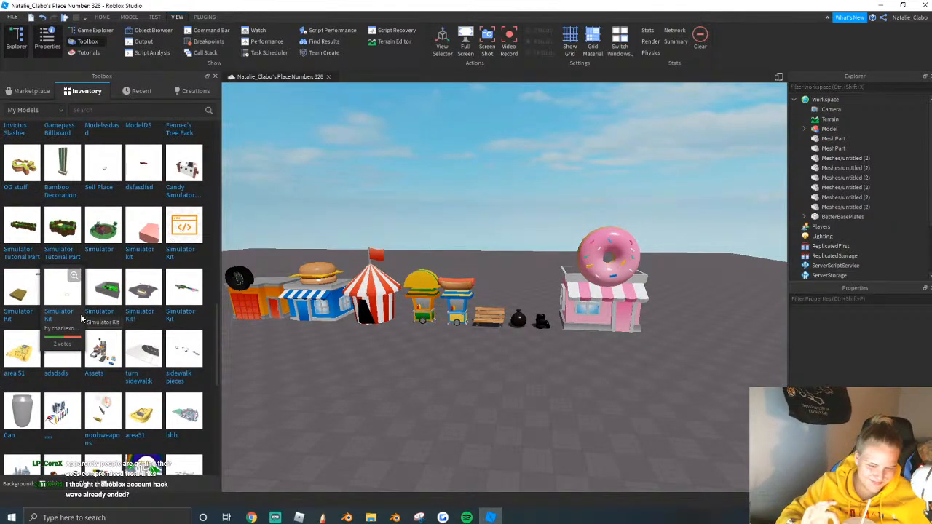
pyautogui.scroll(-5, 82, 318)
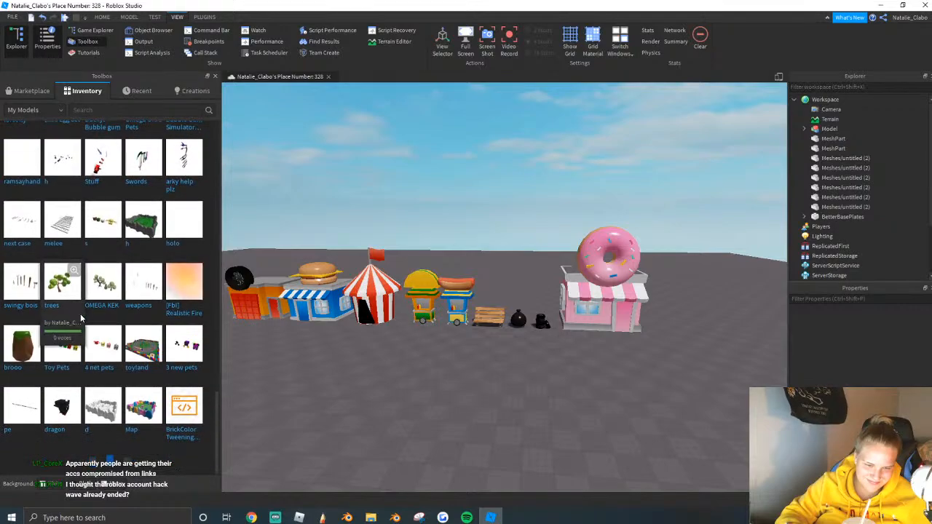
pyautogui.scroll(-6, 80, 312)
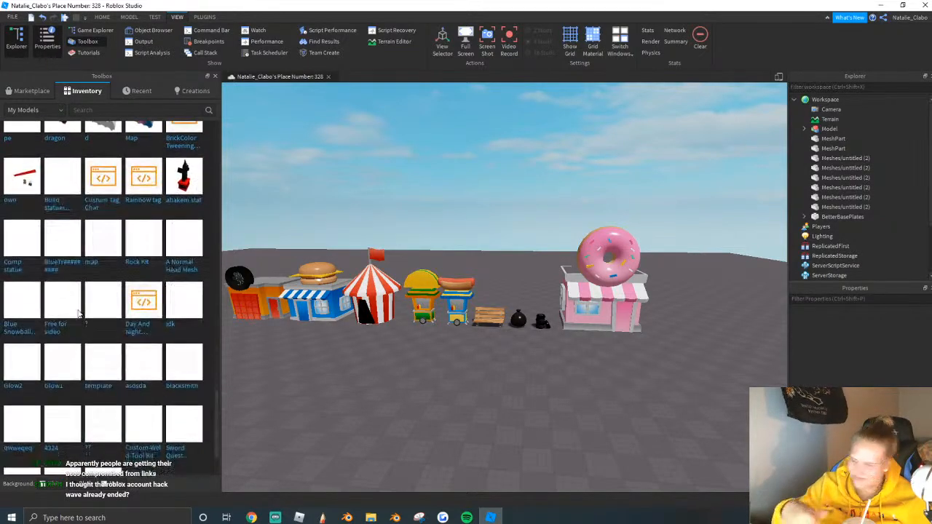
pyautogui.scroll(-5, 146, 348)
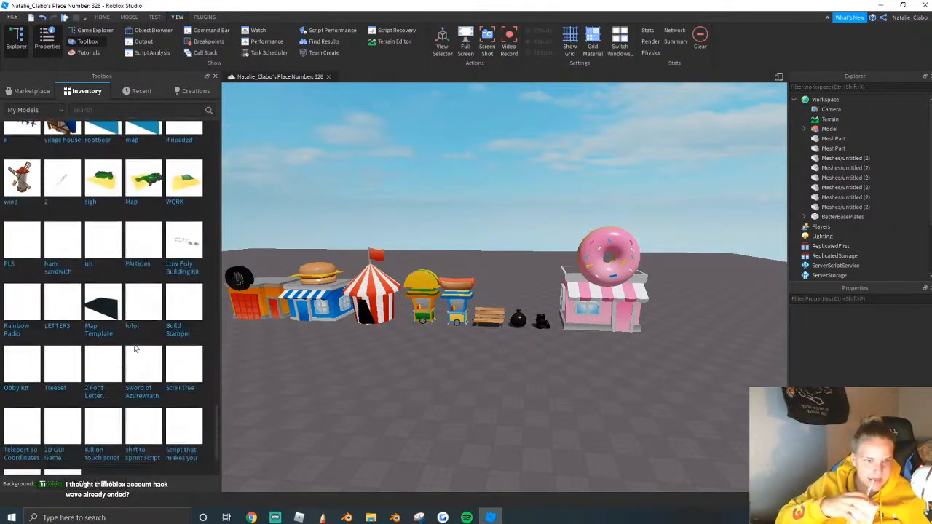
pyautogui.scroll(-5, 133, 350)
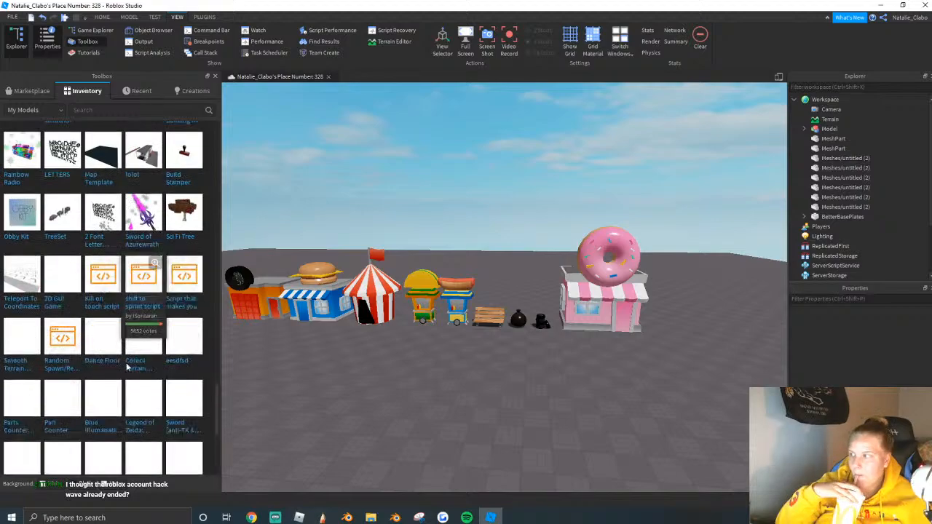
pyautogui.scroll(-5, 138, 379)
pyautogui.scroll(-5, 145, 380)
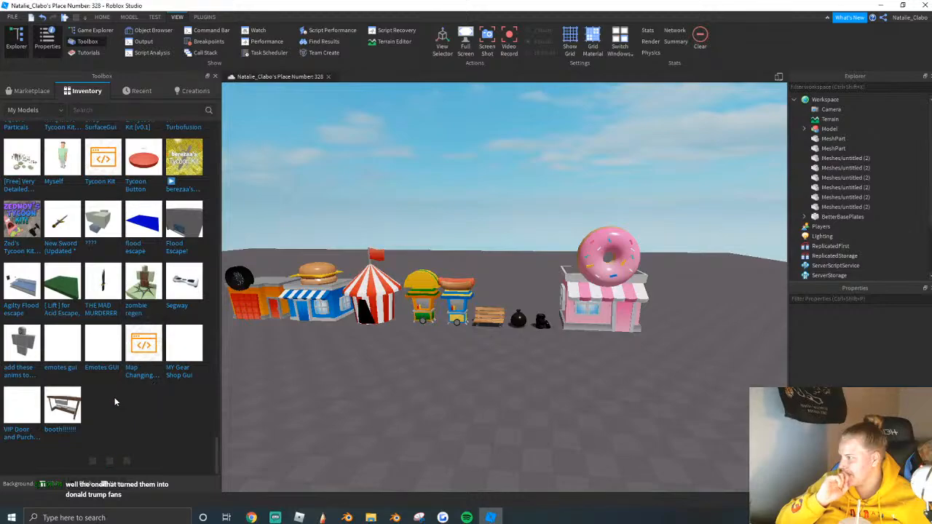
pyautogui.scroll(-5, 124, 404)
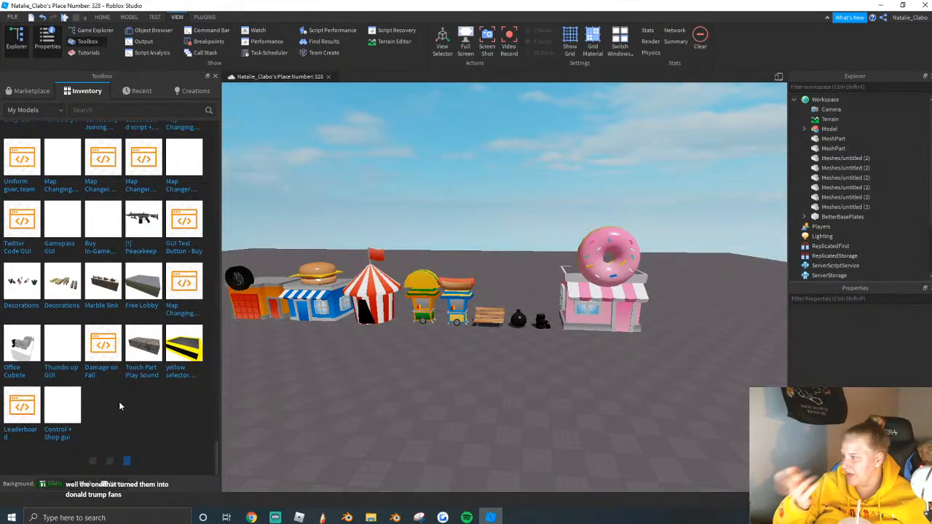
pyautogui.scroll(-5, 120, 404)
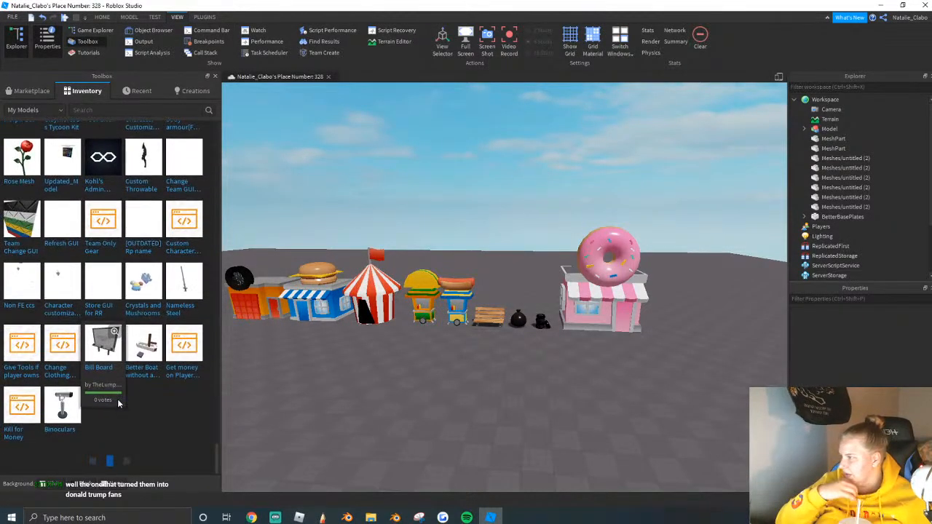
pyautogui.scroll(-5, 146, 396)
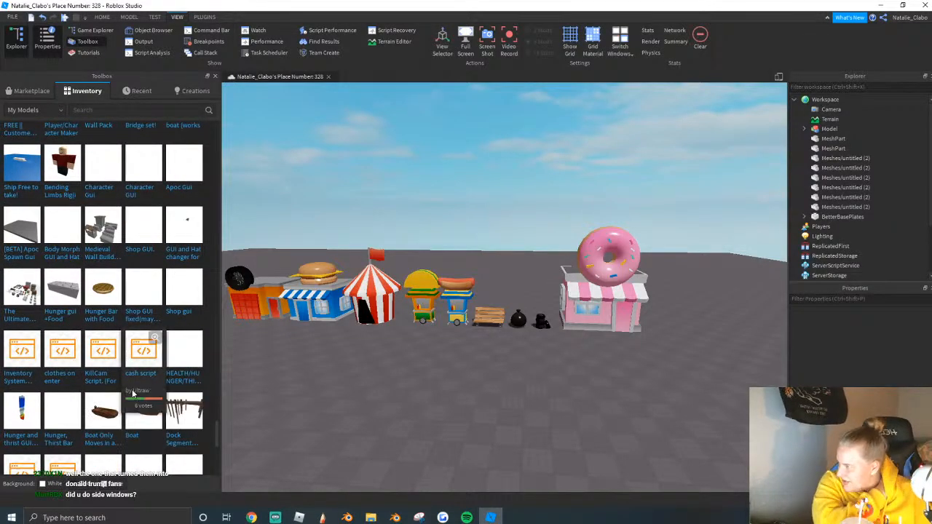
pyautogui.scroll(-5, 131, 390)
pyautogui.scroll(2, 130, 388)
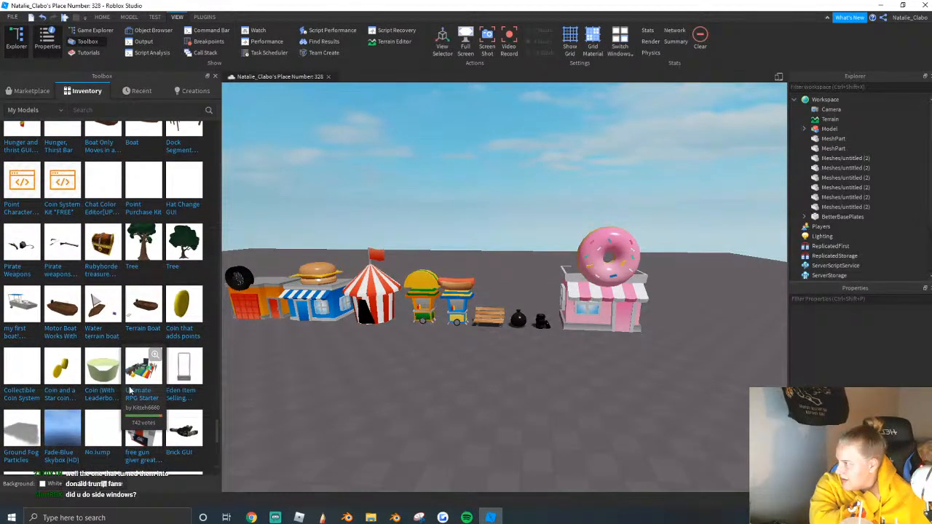
pyautogui.scroll(3, 129, 391)
pyautogui.scroll(-10, 129, 394)
pyautogui.scroll(8, 58, 340)
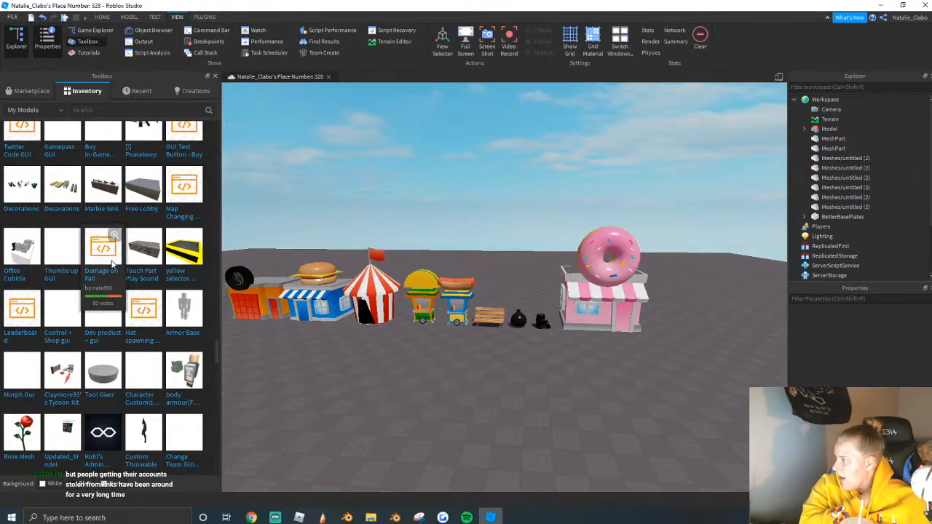
pyautogui.scroll(2, 185, 271)
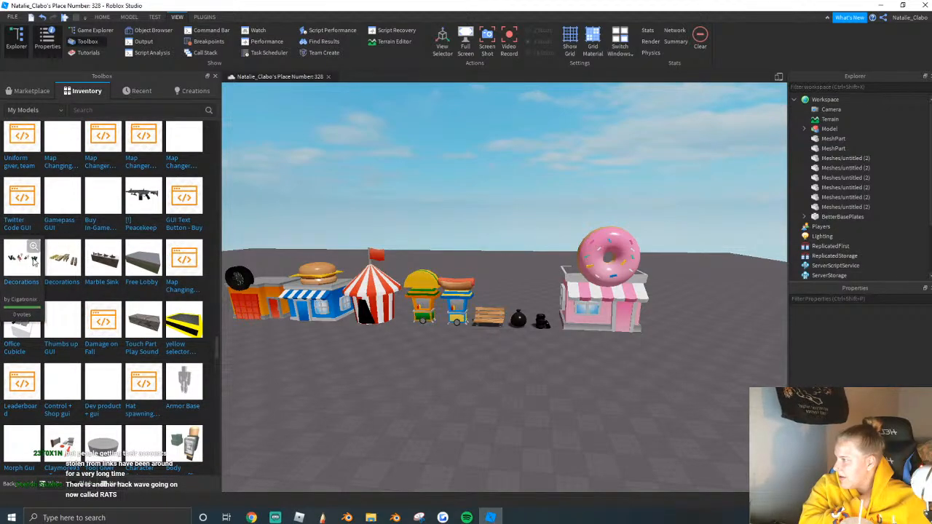
# Insert the Marble Sink model into the scene to examine it up close, and delete it again.
pyautogui.press('f')
pyautogui.moveTo(489, 271); pyautogui.dragTo(495, 279, button='right')
pyautogui.press('w')
pyautogui.moveTo(492, 275); pyautogui.dragTo(492, 300, button='right')
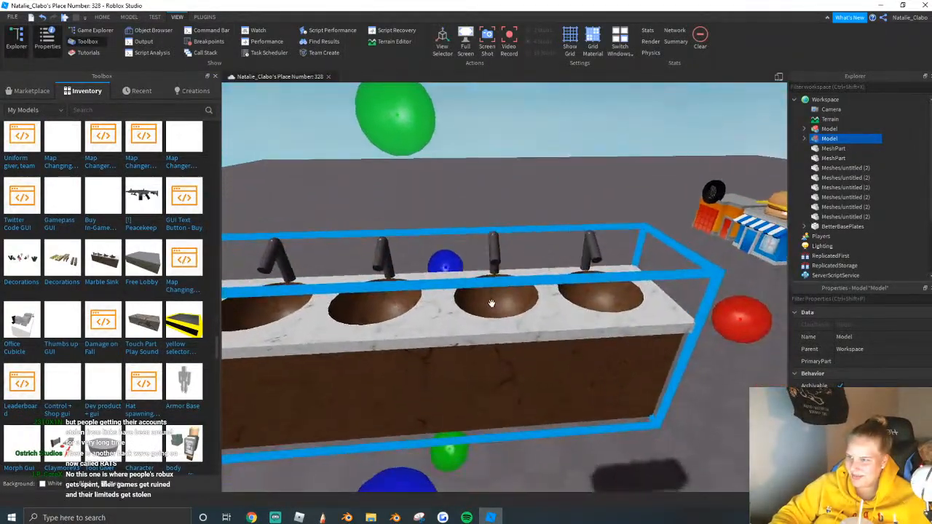
pyautogui.rightClick(495, 302)
pyautogui.click(539, 121)
# Look through further pages of saved models in the inventory, including the skyboxes, furniture, build kits and weapons.
pyautogui.scroll(-3, 111, 271)
pyautogui.scroll(-10, 110, 271)
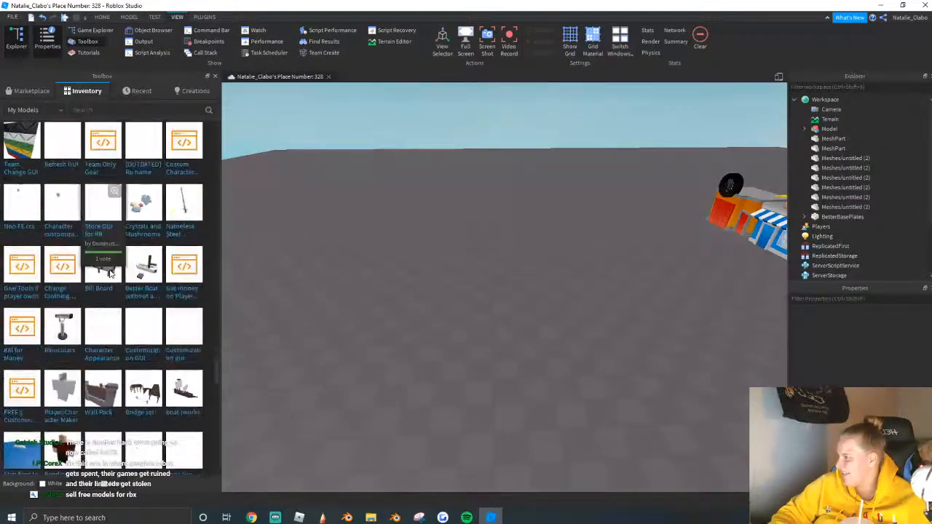
pyautogui.scroll(-4, 82, 301)
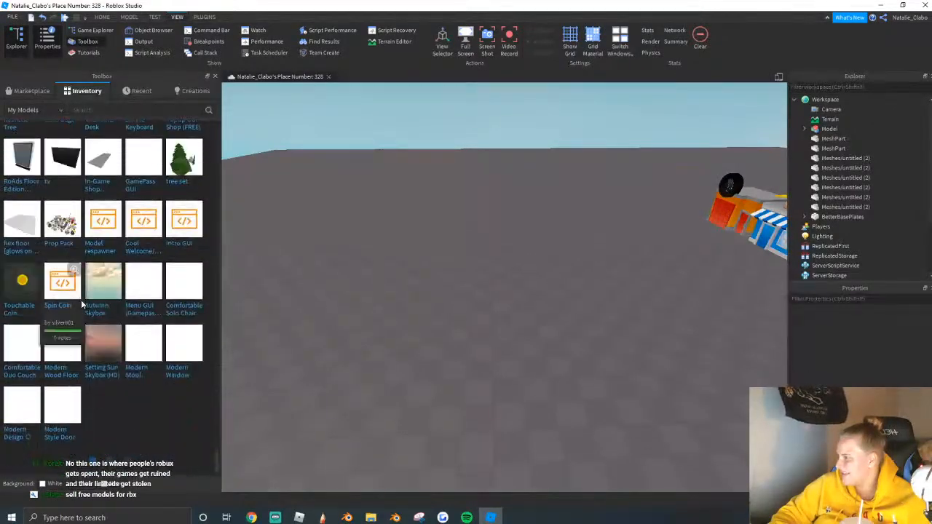
pyautogui.scroll(-5, 166, 364)
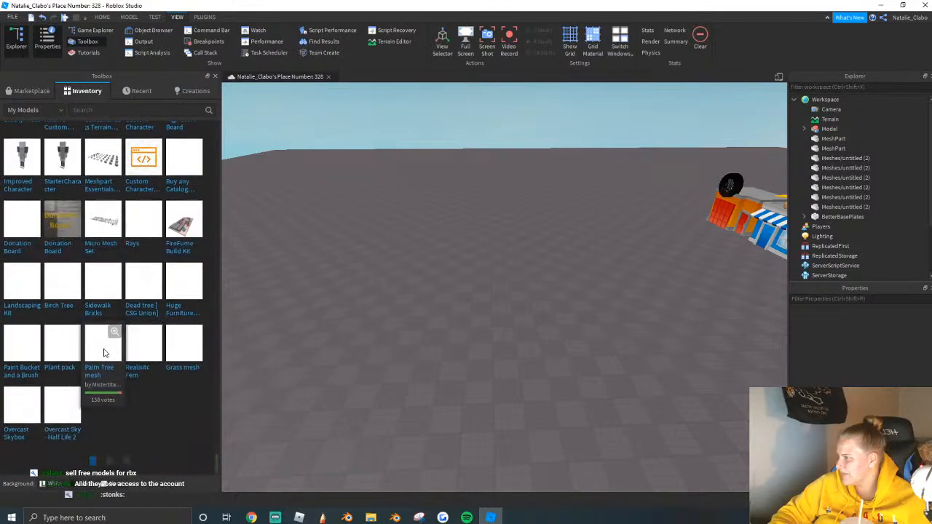
pyautogui.scroll(-3, 57, 290)
pyautogui.scroll(-5, 56, 289)
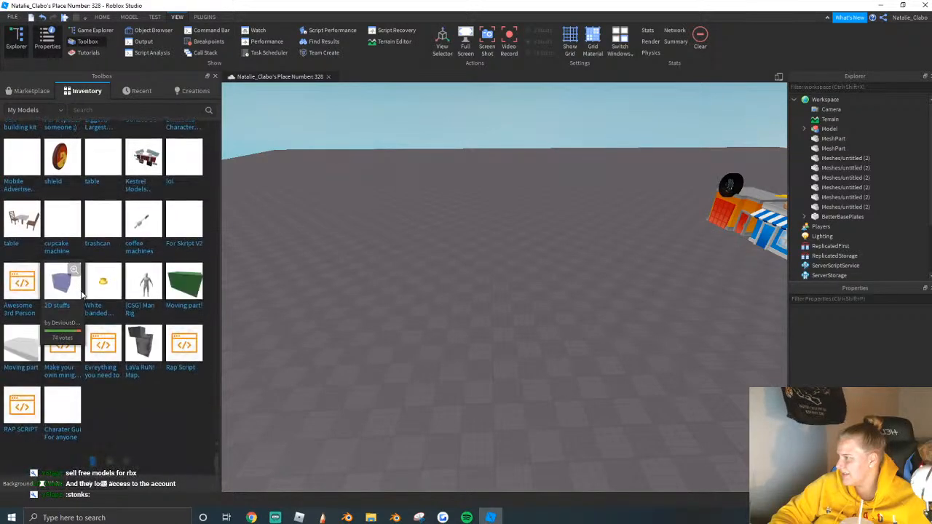
pyautogui.scroll(-5, 111, 320)
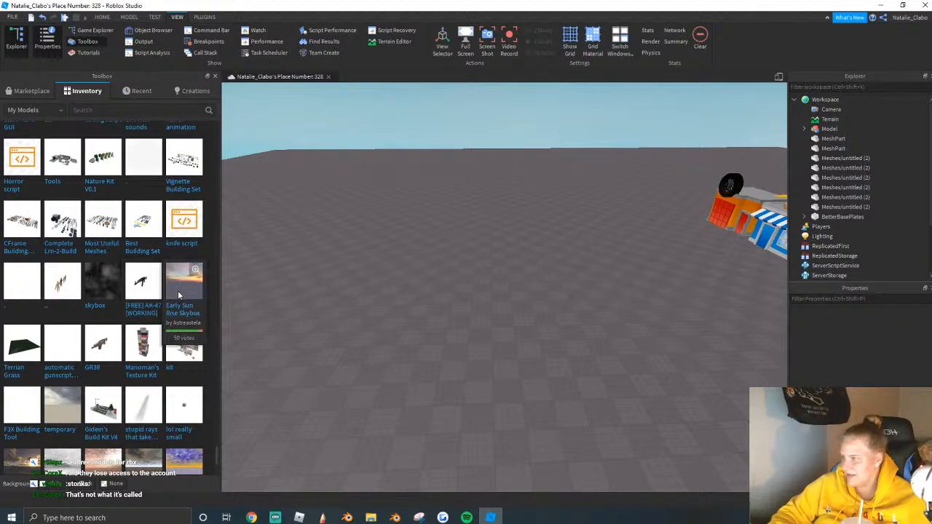
# Insert the AK-47 model without adding it to the starter pack, inspect it in the scene, and delete it again.
pyautogui.click(141, 283)
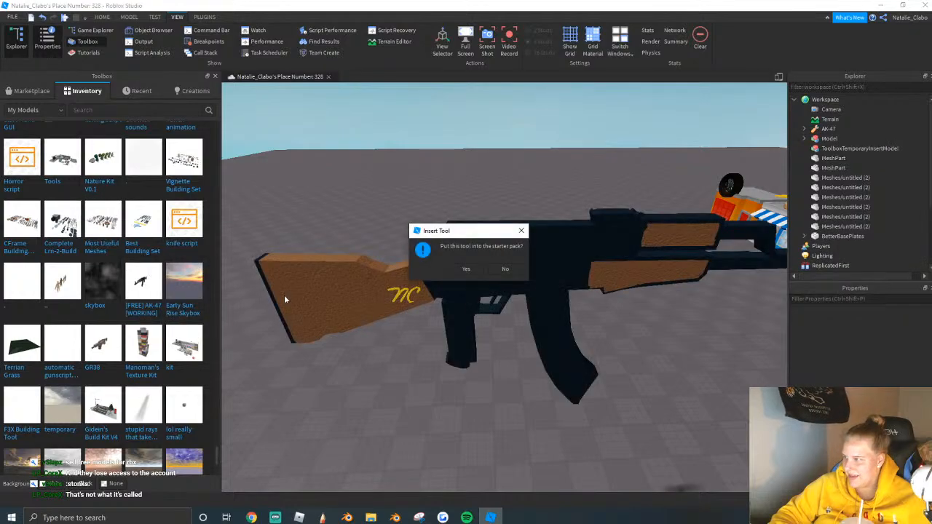
pyautogui.click(506, 269)
pyautogui.click(532, 292)
pyautogui.moveTo(651, 384); pyautogui.dragTo(571, 327, button='right')
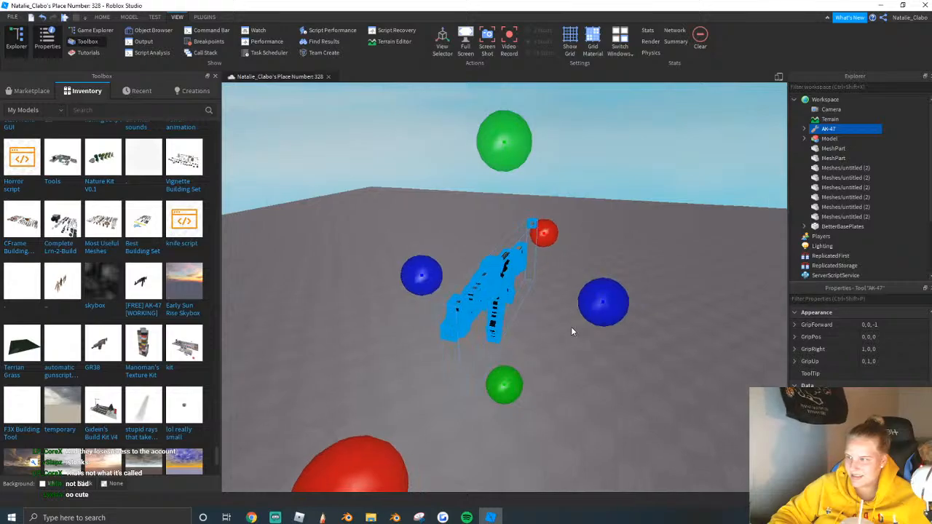
pyautogui.rightClick(571, 326)
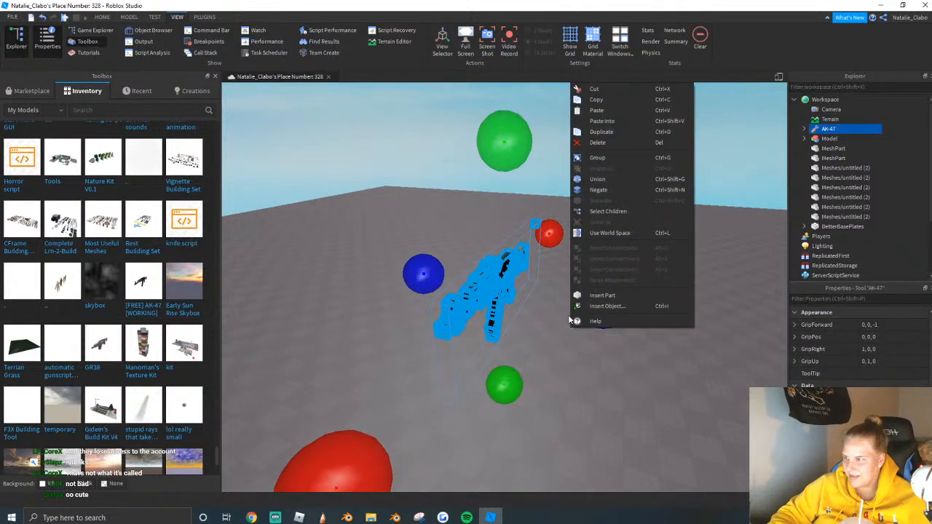
pyautogui.click(588, 146)
# Insert the AK-47 model again and put it into the starter pack.
pyautogui.click(153, 283)
pyautogui.click(503, 270)
pyautogui.press('Delete')
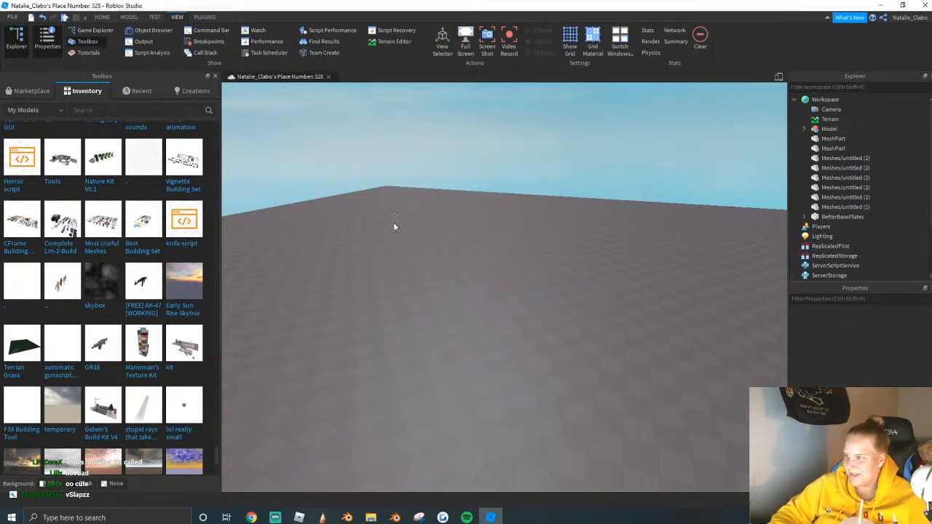
# Close the Toolbox and start a play test of the place.
pyautogui.click(215, 75)
pyautogui.click(102, 17)
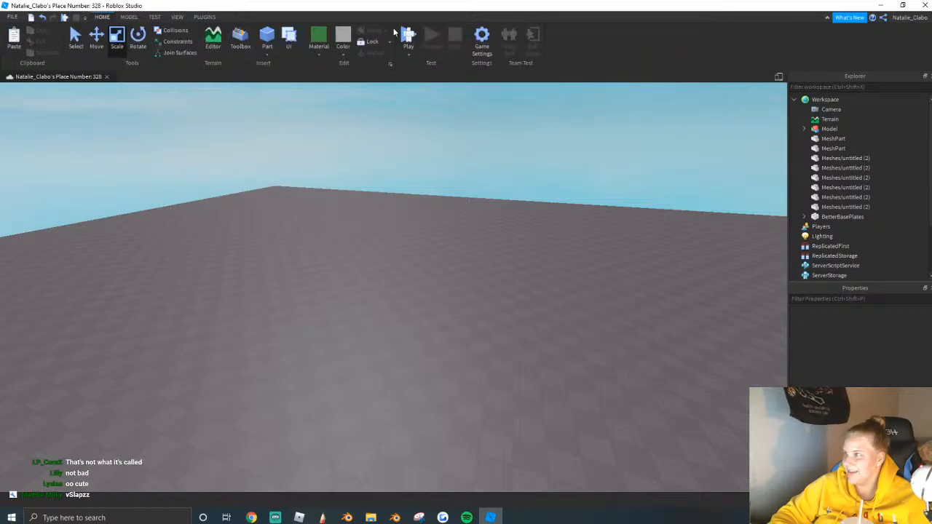
pyautogui.click(408, 34)
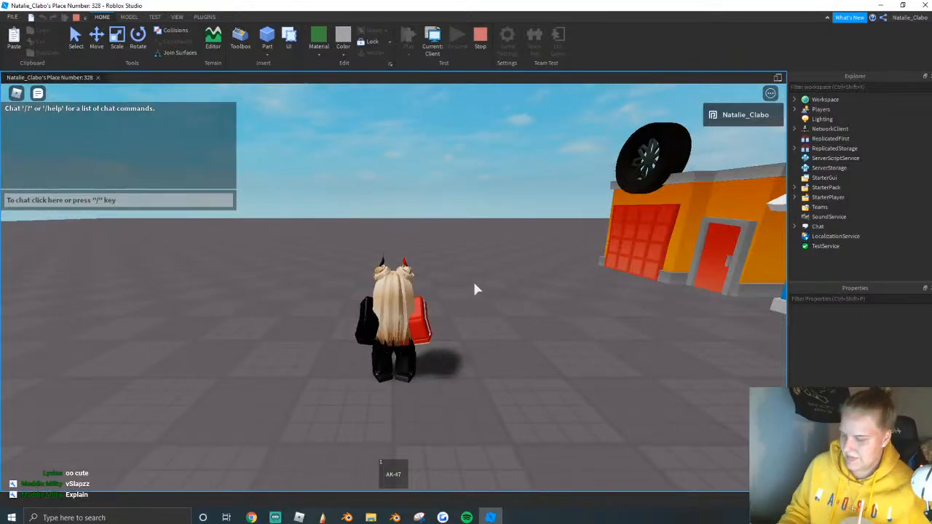
# Equip the AK-47, fire its rounds in first-person view and try to reload it.
pyautogui.press('1')
pyautogui.scroll(5, 439, 315)
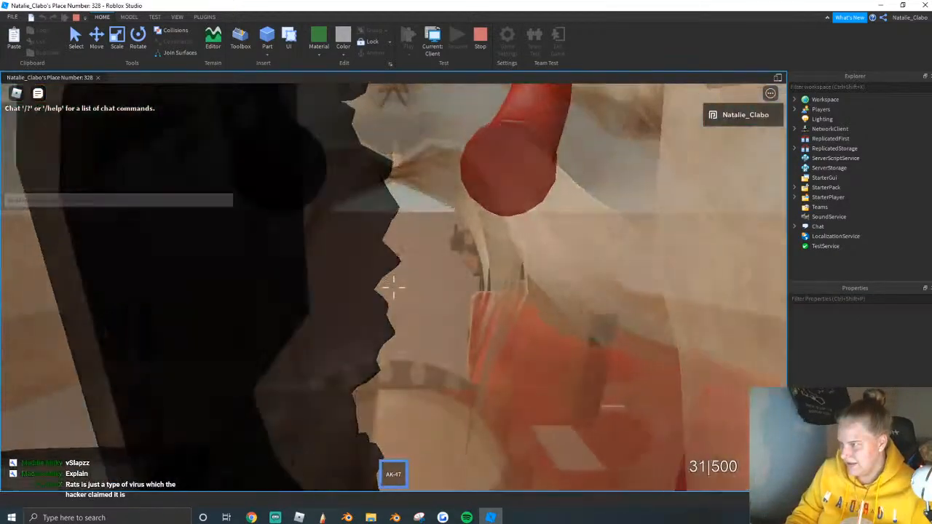
pyautogui.click(394, 287)
pyautogui.moveTo(394, 287); pyautogui.dragTo(394, 288)
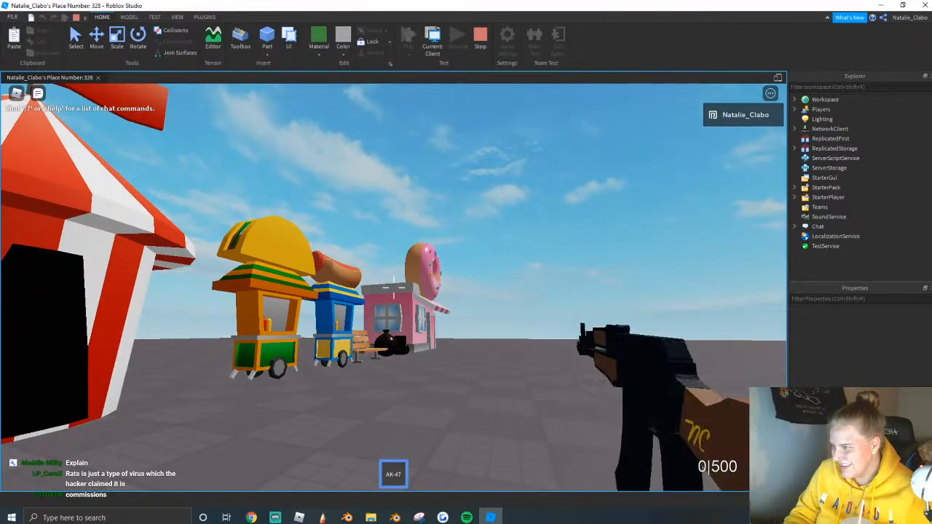
pyautogui.press('r')
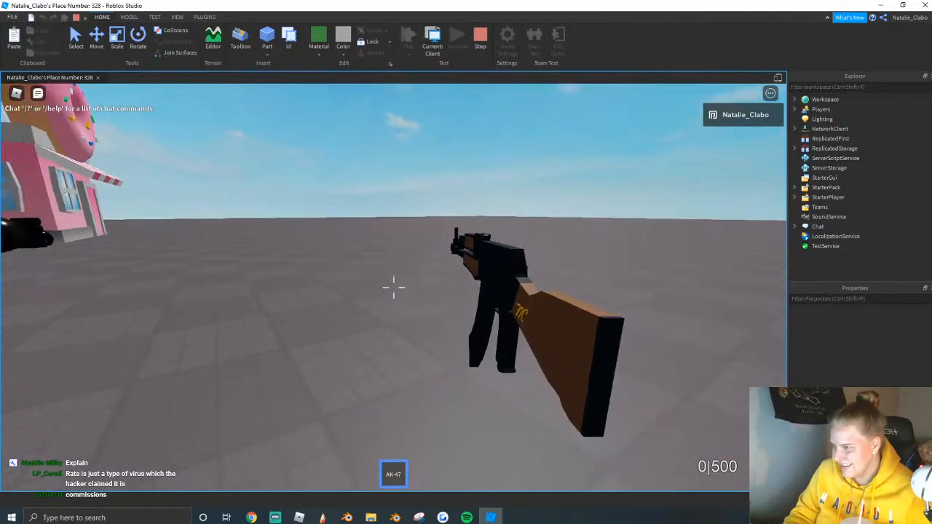
# Walk the avatar past the food stands toward the donut shop, viewing the gun in first and third person.
pyautogui.press('w')
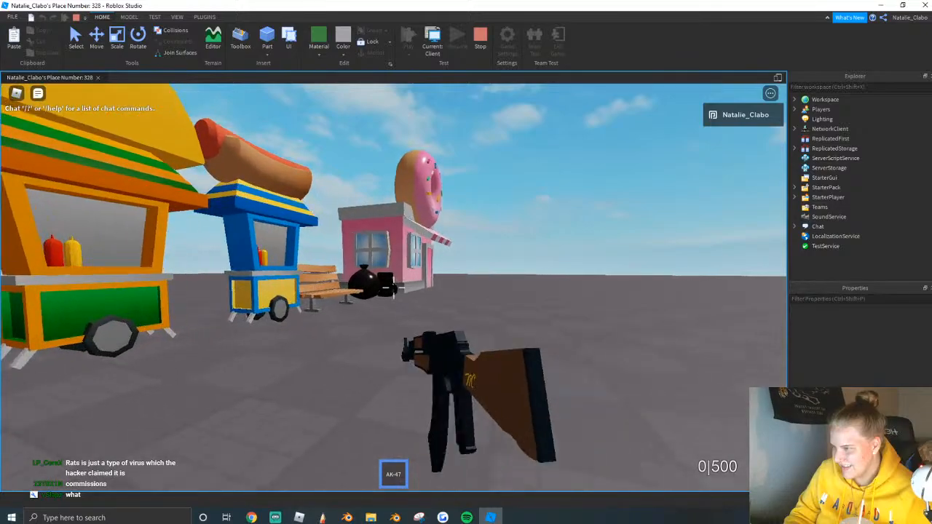
pyautogui.scroll(-3, 393, 287)
pyautogui.scroll(-5, 393, 287)
pyautogui.press('d')
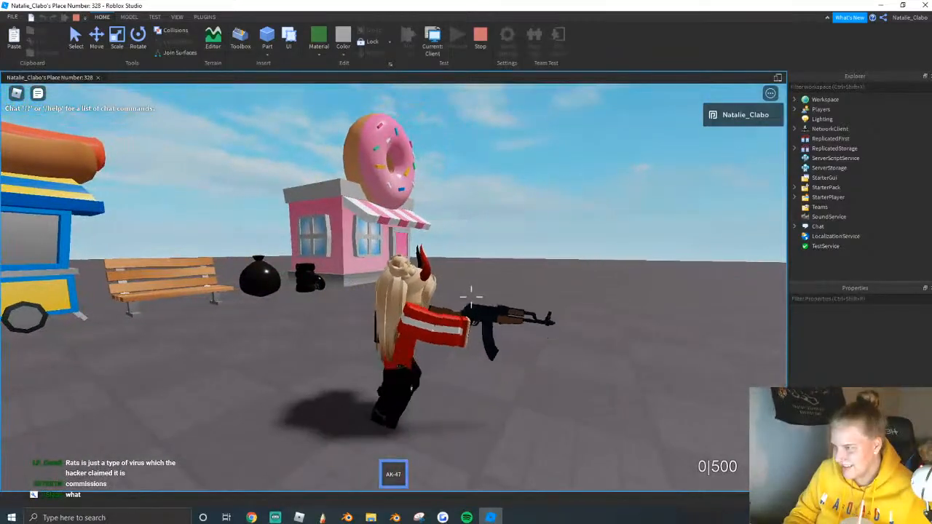
pyautogui.moveTo(508, 303); pyautogui.dragTo(508, 303, button='right')
pyautogui.scroll(5, 508, 303)
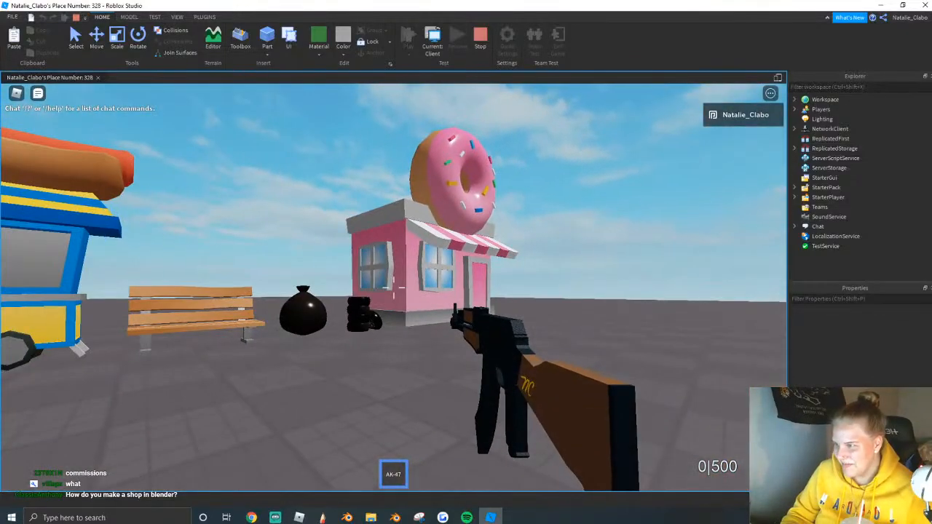
pyautogui.scroll(-3, 393, 287)
pyautogui.moveTo(394, 287); pyautogui.dragTo(393, 287, button='right')
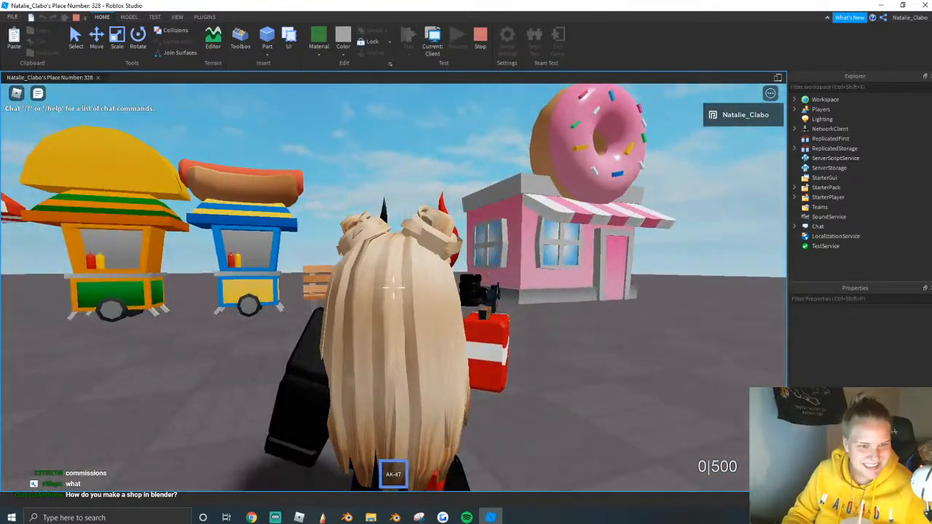
pyautogui.scroll(-1, 393, 287)
pyautogui.moveTo(475, 202); pyautogui.dragTo(474, 203, button='right')
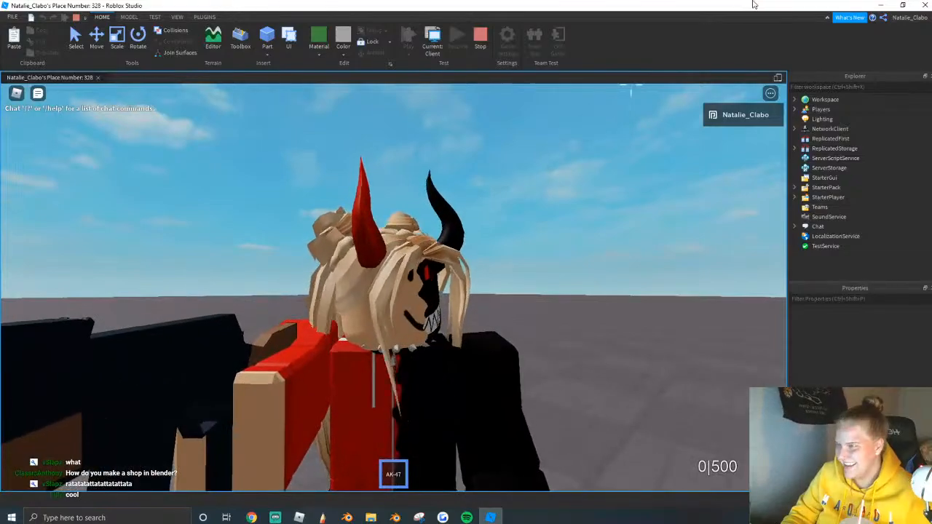
# Stop the play test and delete the AK-47 from StarterPack.
pyautogui.hotkey('shift', 'F5')
pyautogui.moveTo(456, 271); pyautogui.dragTo(457, 270, button='right')
pyautogui.scroll(-3, 804, 266)
pyautogui.doubleClick(801, 226)
pyautogui.click(828, 236)
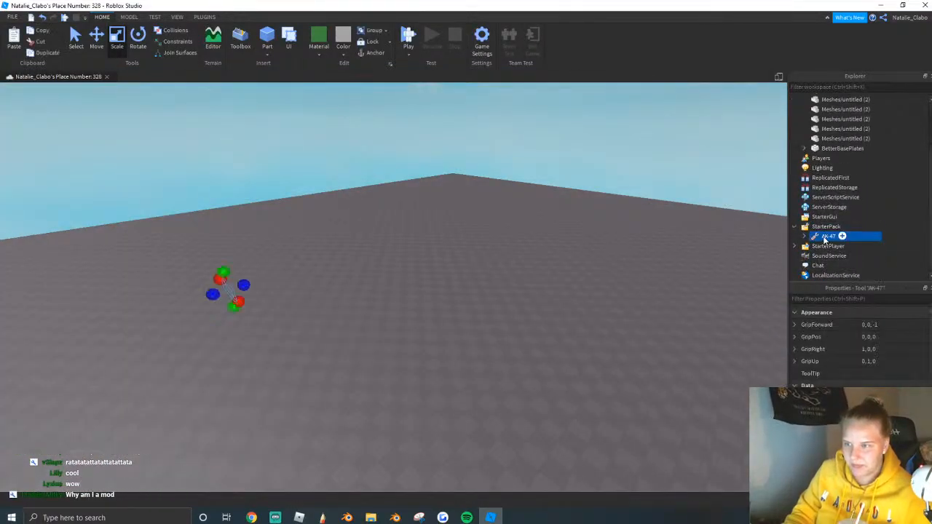
pyautogui.press('Delete')
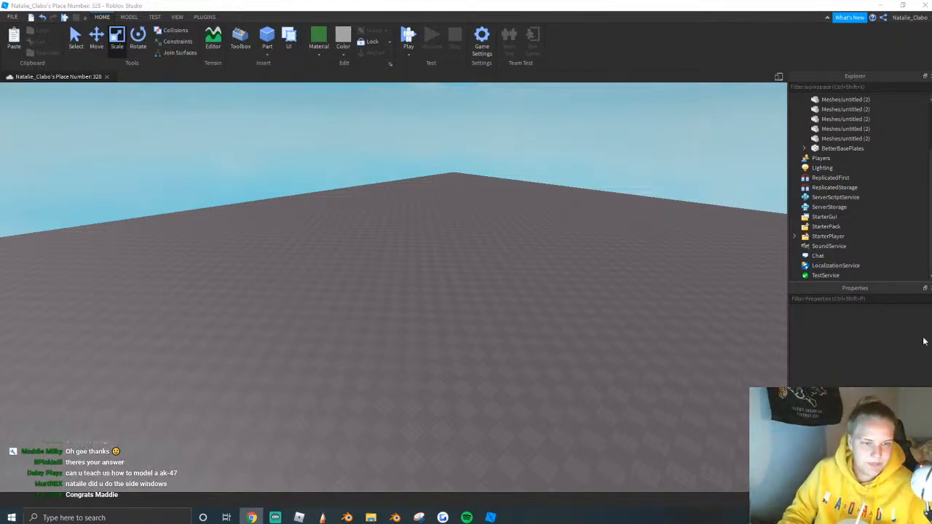
# Examine the donut shop's roof and parapet closely from behind and above.
pyautogui.scroll(-5, 718, 321)
pyautogui.moveTo(718, 321); pyautogui.dragTo(717, 320, button='right')
pyautogui.press('w')
pyautogui.press('s')
pyautogui.press('w')
pyautogui.press('s')
pyautogui.press('a')
pyautogui.press('w')
pyautogui.press('d')
pyautogui.press('s')
pyautogui.press('w')
pyautogui.press('s')
pyautogui.press('s')
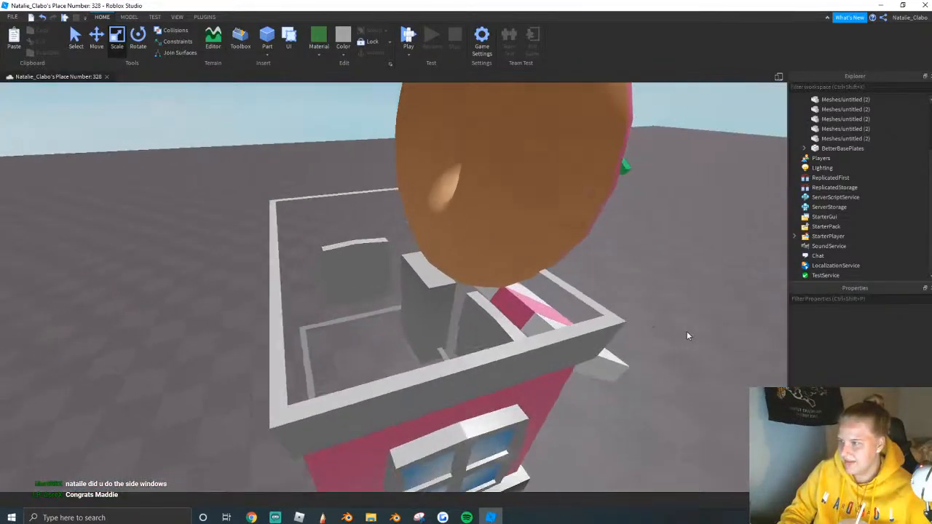
# Switch to Blender and put the donut shop mesh into Edit Mode.
pyautogui.click(347, 518)
pyautogui.press('Tab')
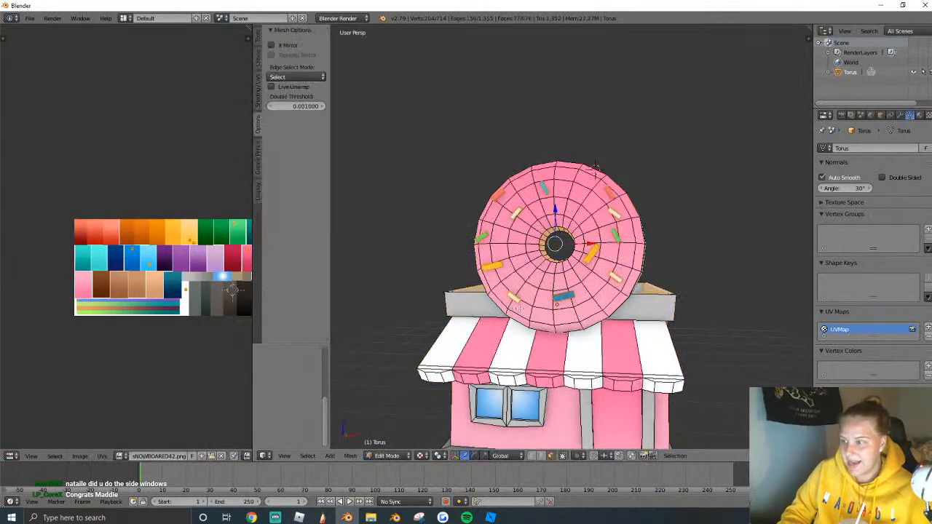
pyautogui.hotkey('shift', 'f')
pyautogui.press('w')
pyautogui.press('a')
pyautogui.press('s')
pyautogui.click(574, 238)
# Flip the normals of the roof floor and the inner parapet faces of the donut shop, and return to Object Mode.
pyautogui.rightClick(578, 297)
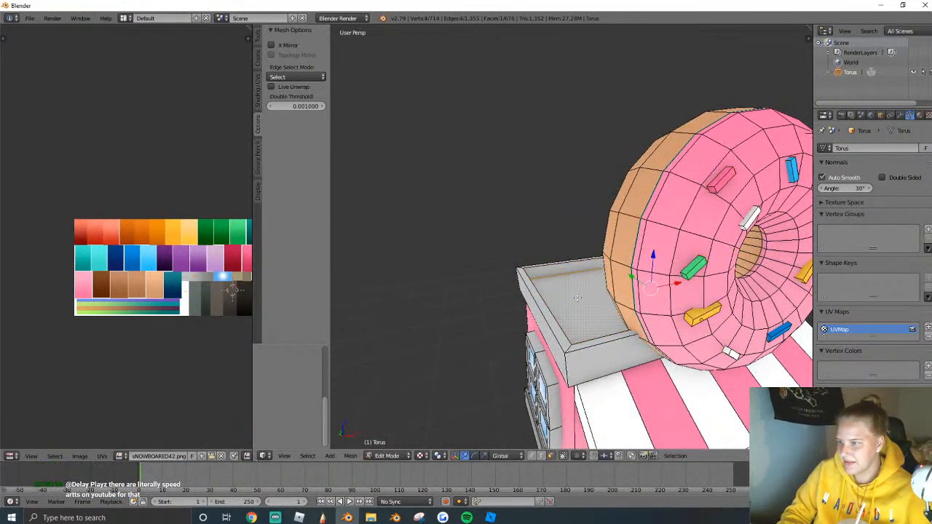
pyautogui.keyDown('alt'); pyautogui.rightClick(556, 276); pyautogui.keyUp('alt')
pyautogui.hotkey('shift', 'f')
pyautogui.press('w')
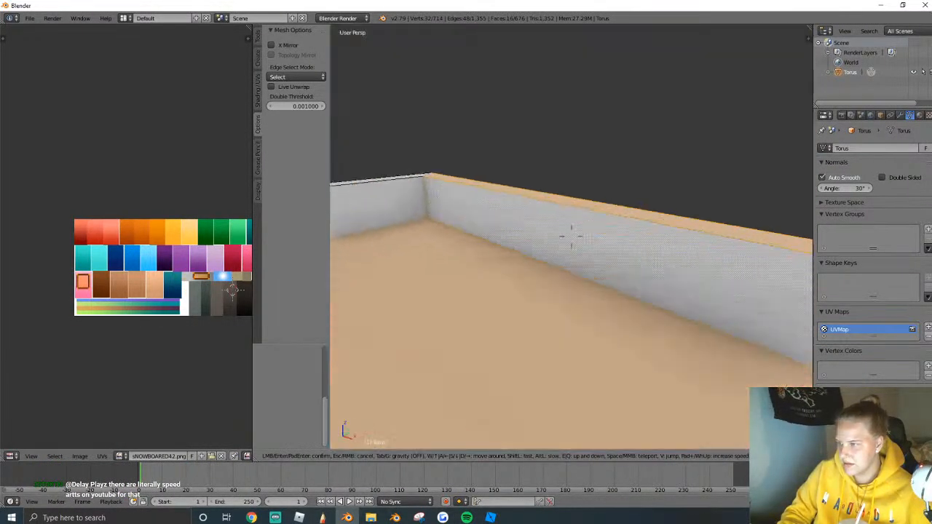
pyautogui.click(571, 236)
pyautogui.keyDown('alt'); pyautogui.rightClick(558, 235); pyautogui.keyUp('alt')
pyautogui.keyDown('alt'); pyautogui.rightClick(559, 231); pyautogui.keyUp('alt')
pyautogui.keyDown('shift'); pyautogui.rightClick(531, 269); pyautogui.keyUp('shift')
pyautogui.press('w')
pyautogui.click(531, 268)
pyautogui.press('Tab')
# Export the donut shop as an OBJ file, overwriting untitled.obj in the Documents folder.
pyautogui.scroll(-5, 574, 236)
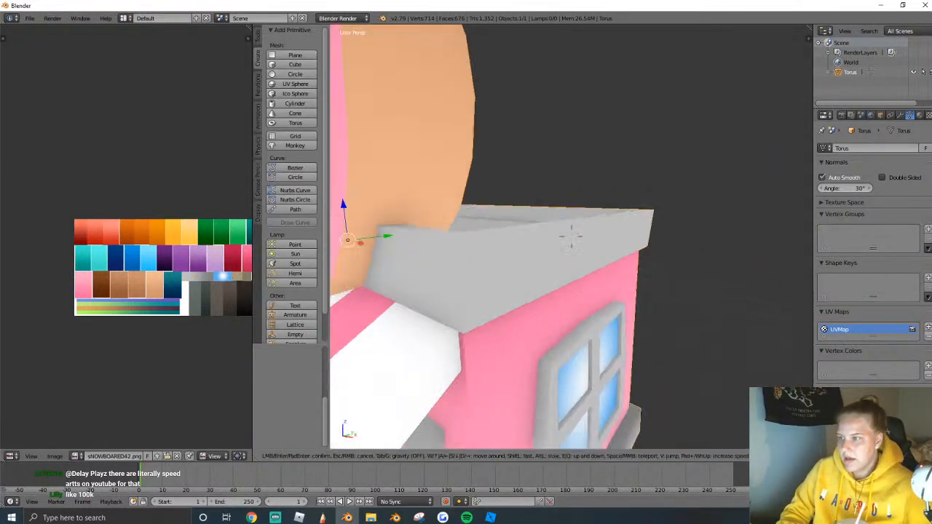
pyautogui.moveTo(574, 237); pyautogui.dragTo(572, 252, button='middle')
pyautogui.click(30, 18)
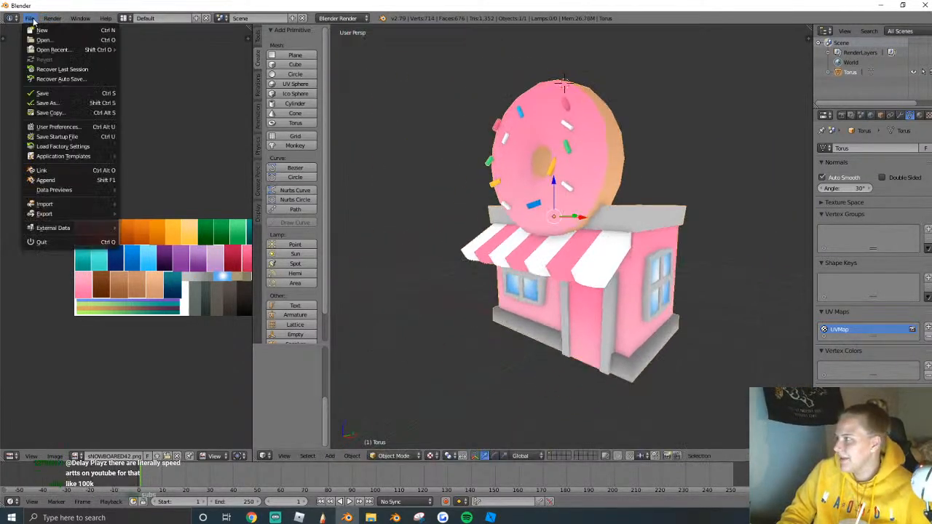
pyautogui.moveTo(37, 214)
pyautogui.click(164, 272)
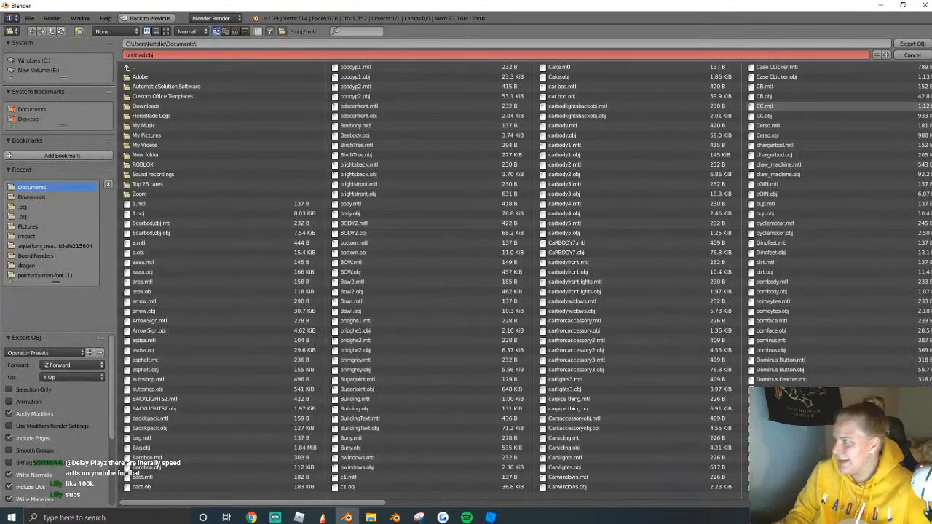
pyautogui.click(904, 44)
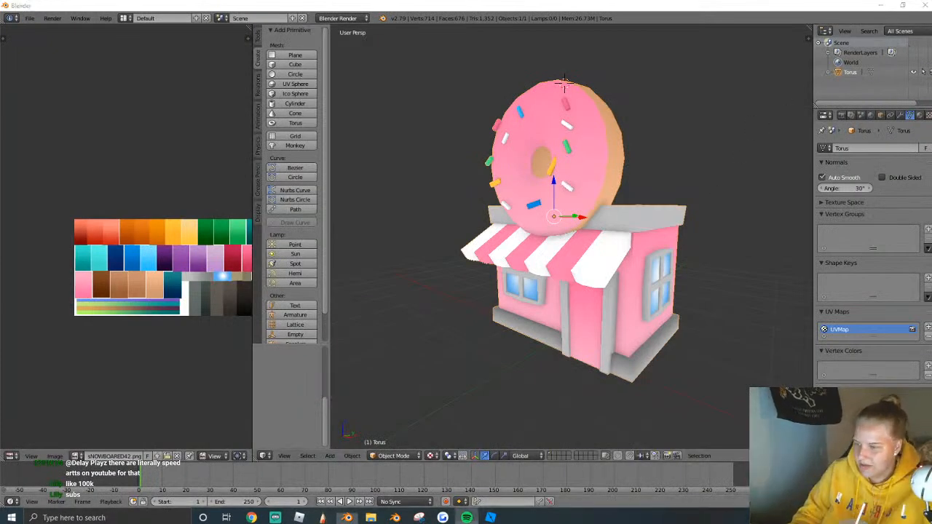
# Switch to Roblox Studio and replace the donut shop MeshPart's mesh with the re-exported untitled file from Documents.
pyautogui.click(491, 518)
pyautogui.click(924, 373)
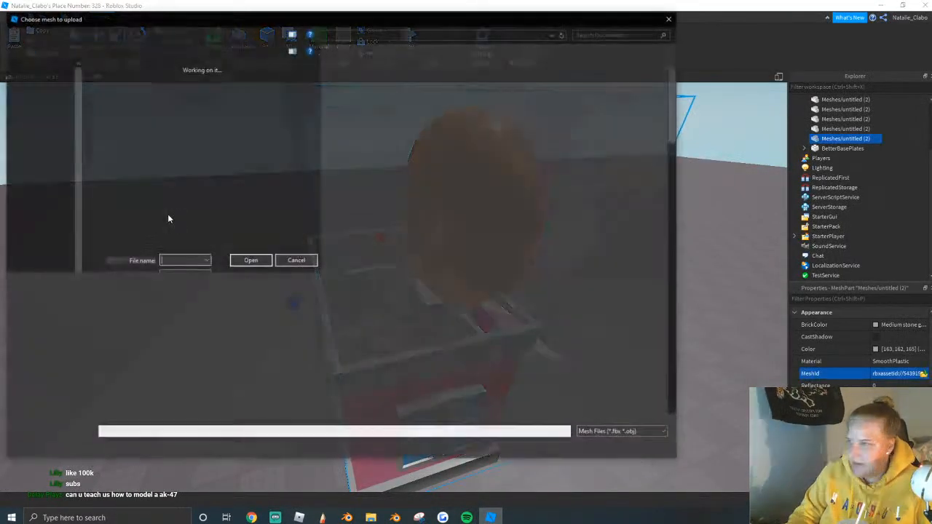
pyautogui.scroll(-10, 347, 330)
pyautogui.scroll(-5, 347, 330)
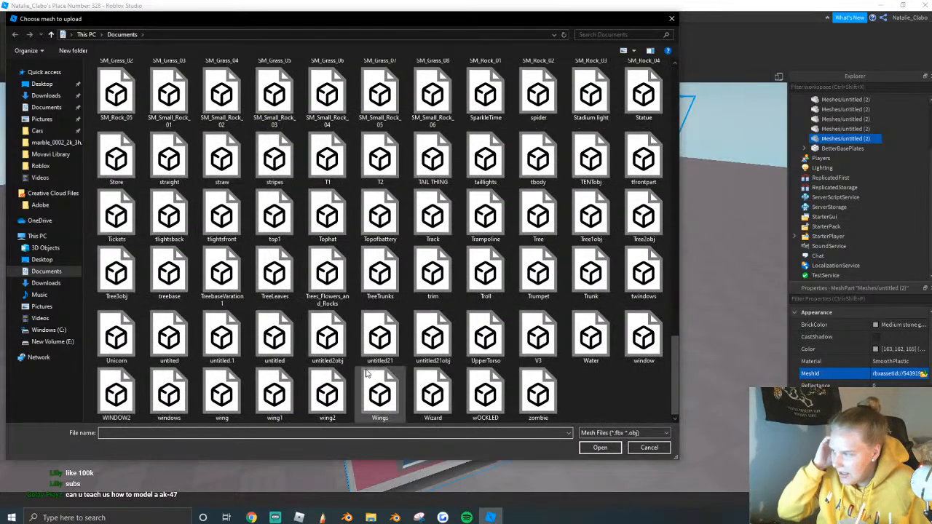
pyautogui.click(283, 349)
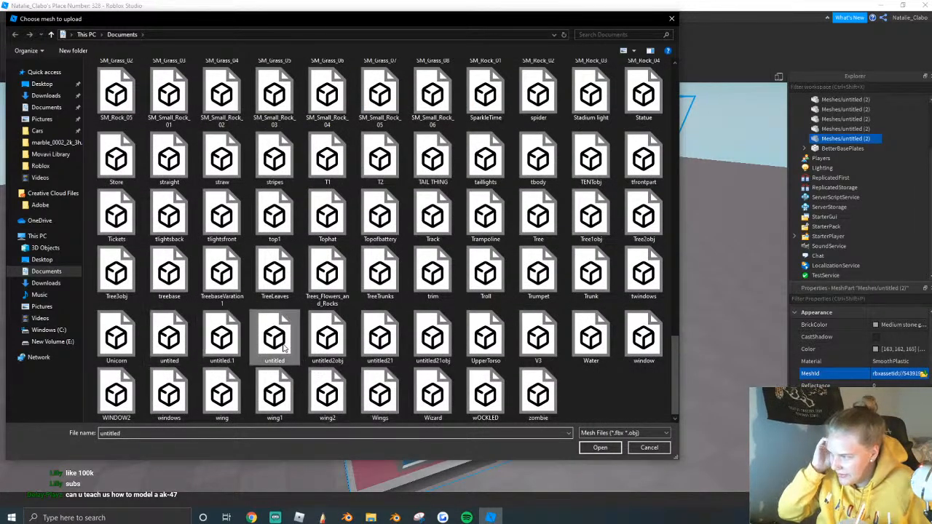
pyautogui.click(606, 451)
pyautogui.click(558, 267)
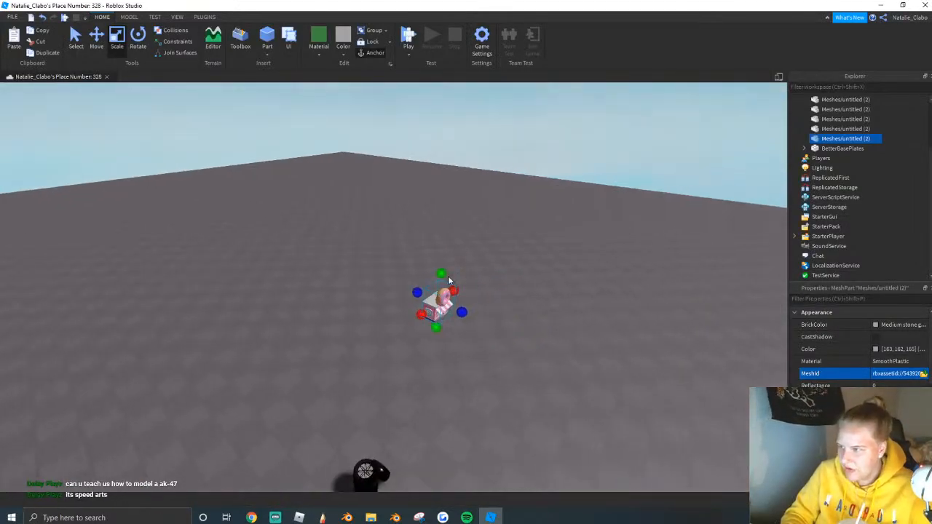
# Scale the donut shop up proportionally and move it to the end of the model row, beside the black trash props.
pyautogui.keyDown('shift'); pyautogui.moveTo(456, 225); pyautogui.dragTo(434, 136); pyautogui.keyUp('shift')
pyautogui.moveTo(422, 277); pyautogui.dragTo(430, 343)
pyautogui.moveTo(408, 321); pyautogui.dragTo(339, 254, button='right')
pyautogui.moveTo(350, 252); pyautogui.dragTo(345, 194)
pyautogui.scroll(5, 452, 335)
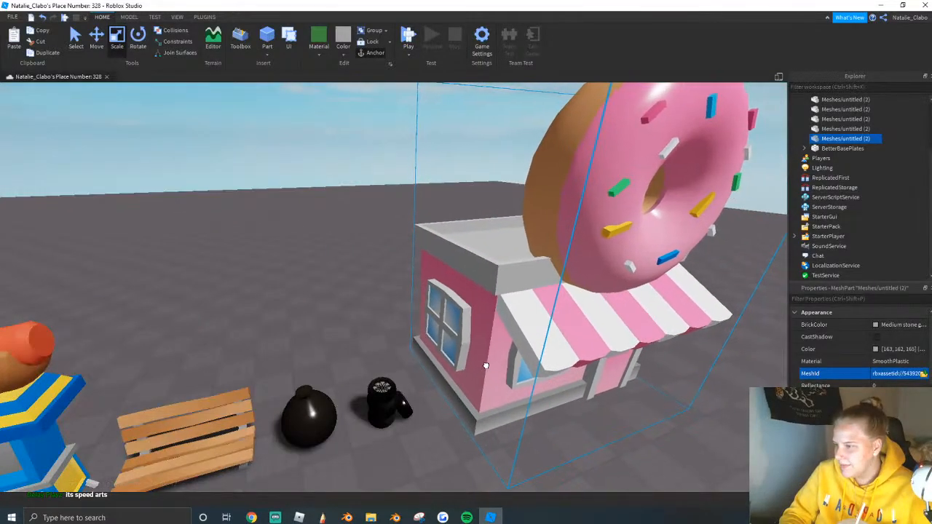
pyautogui.moveTo(486, 366); pyautogui.dragTo(478, 383)
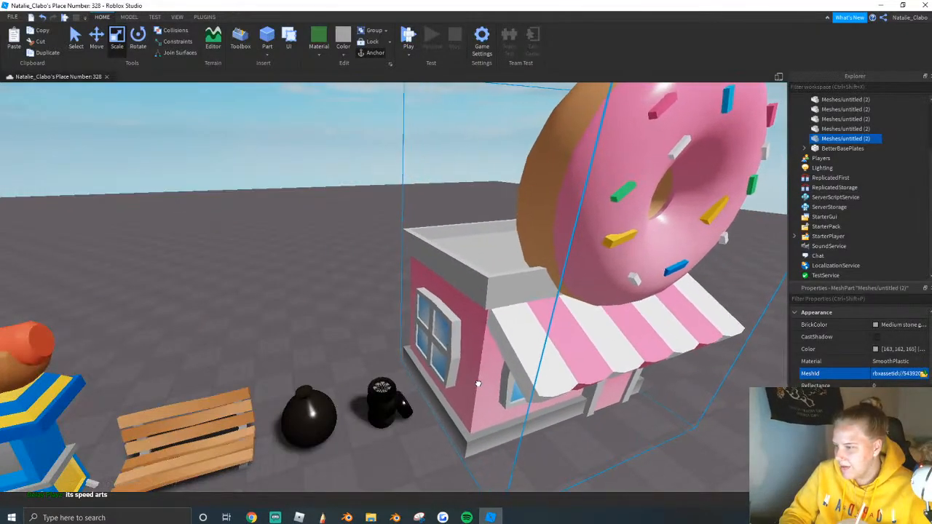
pyautogui.click(386, 328)
pyautogui.scroll(-5, 386, 328)
pyautogui.moveTo(481, 328); pyautogui.dragTo(444, 299, button='right')
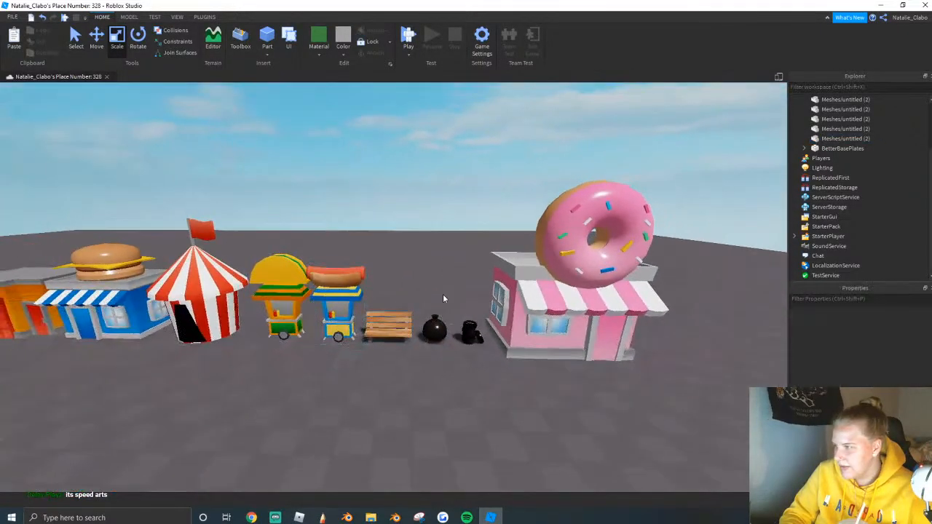
# Scale the donut shop down proportionally so it suits the neighbouring models in the row.
pyautogui.click(569, 321)
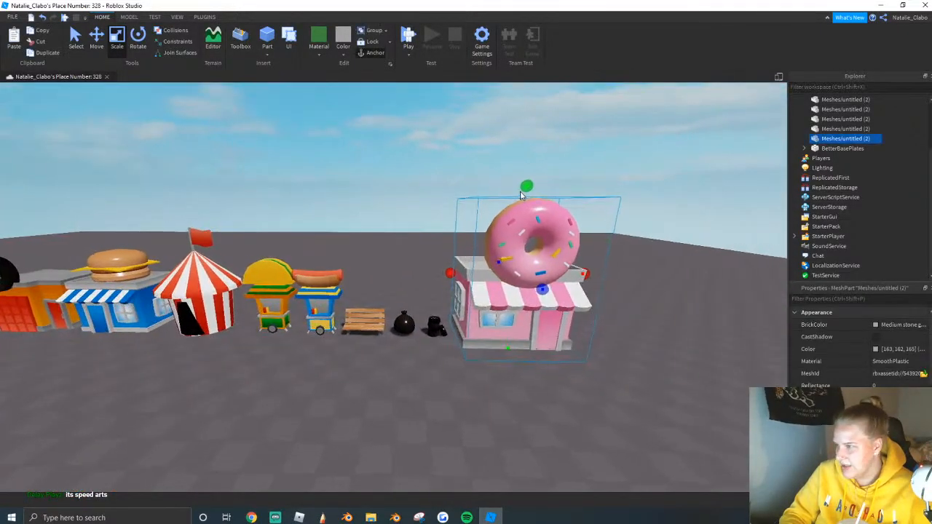
pyautogui.keyDown('shift'); pyautogui.moveTo(545, 181); pyautogui.dragTo(523, 241); pyautogui.keyUp('shift')
pyautogui.scroll(5, 470, 260)
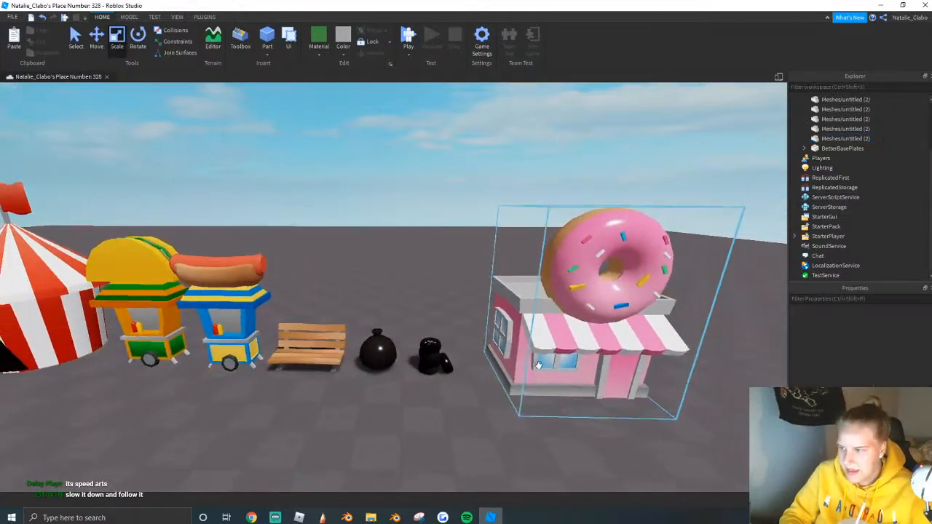
pyautogui.click(538, 365)
pyautogui.scroll(-4, 537, 364)
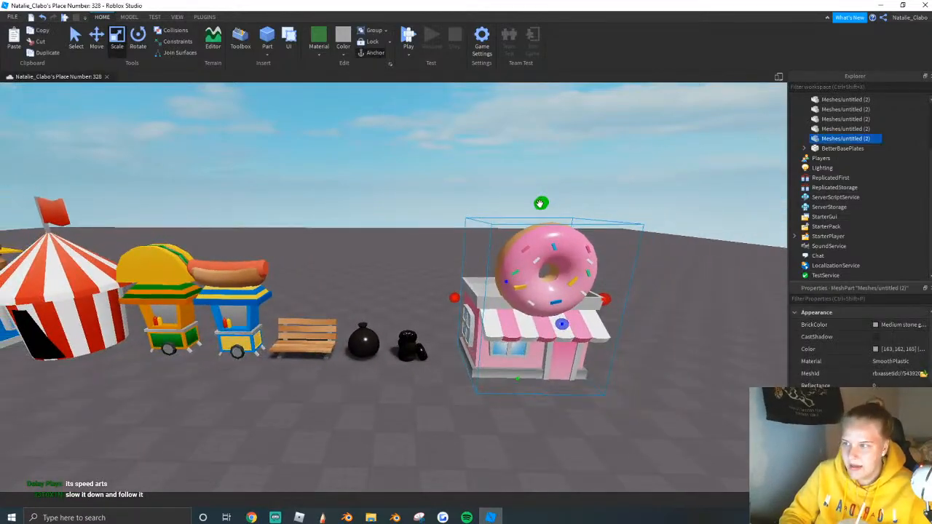
# Compare the donut shop's size with the nearby food carts, bench and trash props.
pyautogui.click(435, 208)
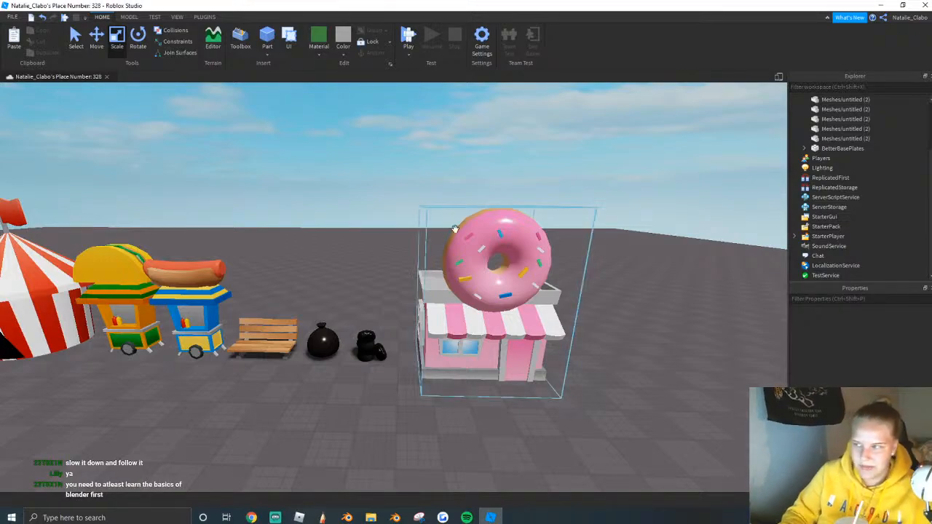
pyautogui.click(455, 229)
pyautogui.hotkey('ctrl', 'z')
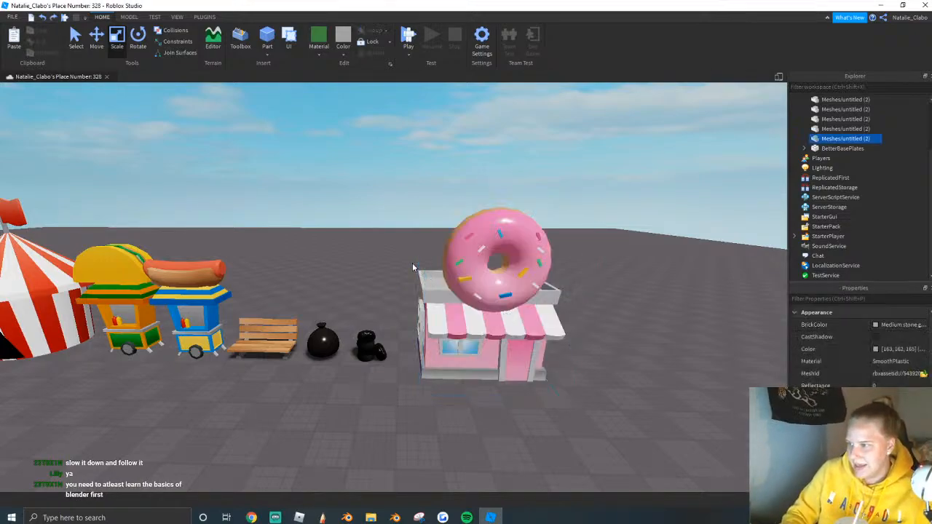
pyautogui.press('d')
pyautogui.scroll(2, 430, 308)
pyautogui.click(431, 308)
pyautogui.click(591, 379)
pyautogui.press('a')
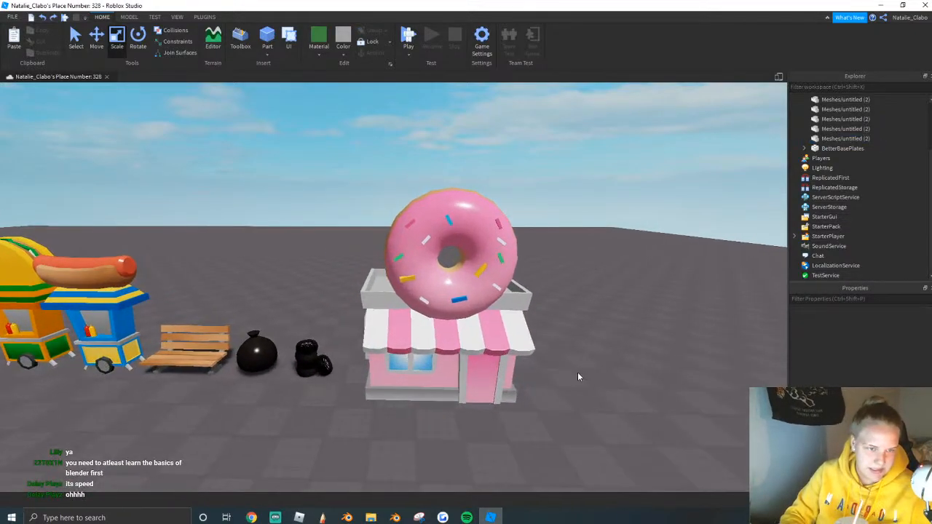
# Fine-tune the donut shop's overall scale slightly.
pyautogui.moveTo(486, 355); pyautogui.dragTo(535, 354, button='right')
pyautogui.click(439, 277)
pyautogui.scroll(-1, 437, 276)
pyautogui.keyDown('shift'); pyautogui.moveTo(438, 275); pyautogui.dragTo(438, 270); pyautogui.keyUp('shift')
pyautogui.moveTo(438, 277); pyautogui.dragTo(450, 304, button='right')
pyautogui.scroll(3, 449, 303)
pyautogui.moveTo(425, 347); pyautogui.dragTo(392, 314)
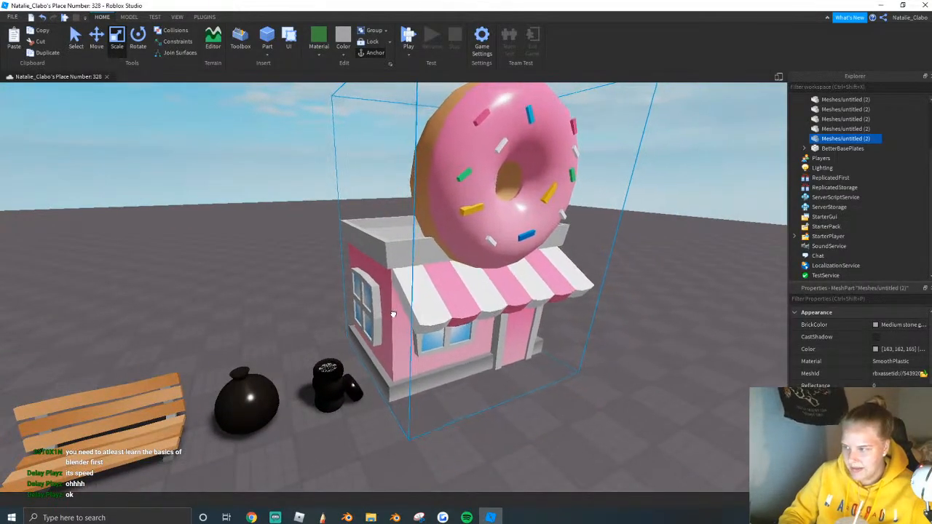
# Reduce the donut shop's size a little further against the full row of models.
pyautogui.click(327, 280)
pyautogui.scroll(-6, 333, 280)
pyautogui.moveTo(138, 244); pyautogui.dragTo(531, 357)
pyautogui.scroll(3, 400, 360)
pyautogui.click(399, 359)
pyautogui.click(481, 292)
pyautogui.moveTo(492, 208); pyautogui.dragTo(494, 240)
# Examine the donut shop from its front and side, and review it together with the whole row of models.
pyautogui.scroll(6, 513, 338)
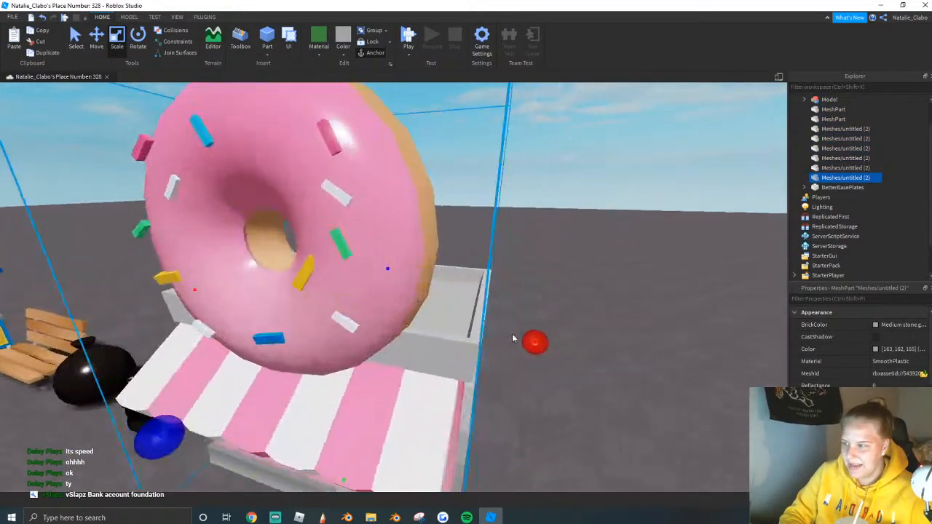
pyautogui.scroll(-6, 512, 338)
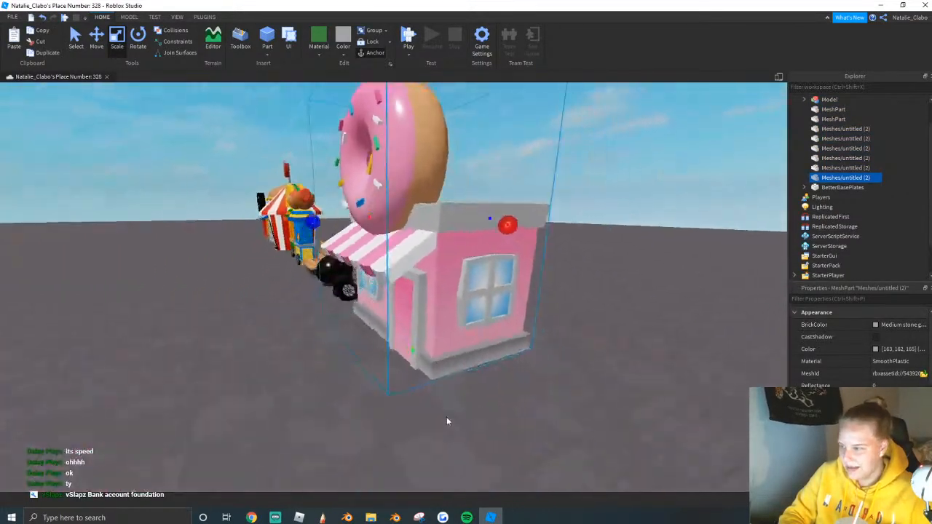
pyautogui.moveTo(426, 385); pyautogui.dragTo(420, 387, button='right')
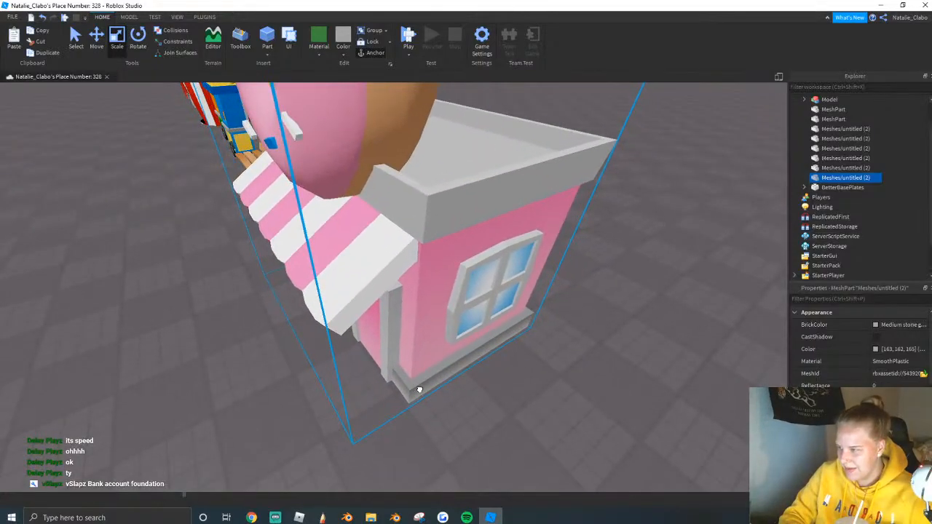
pyautogui.click(495, 416)
pyautogui.press('a')
pyautogui.moveTo(482, 395); pyautogui.dragTo(483, 394, button='right')
pyautogui.scroll(-6, 482, 397)
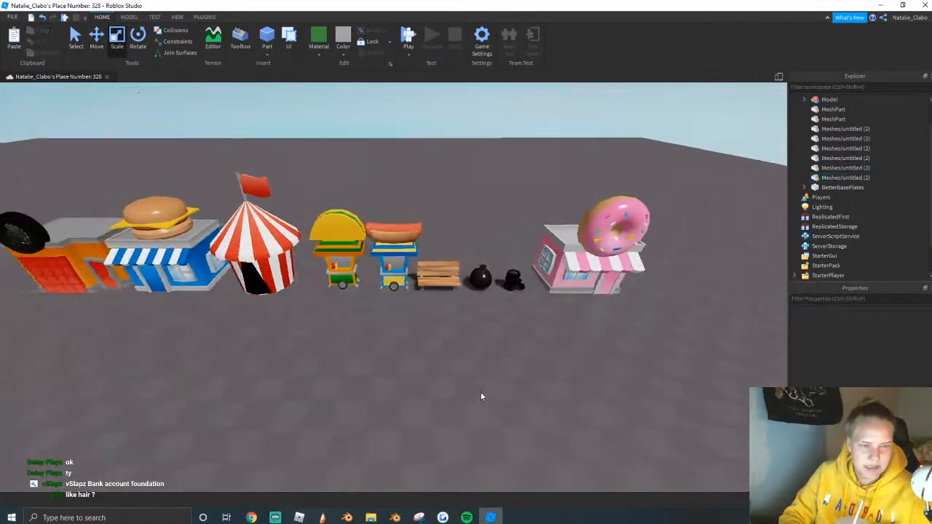
pyautogui.moveTo(95, 256); pyautogui.dragTo(551, 343)
pyautogui.scroll(4, 539, 339)
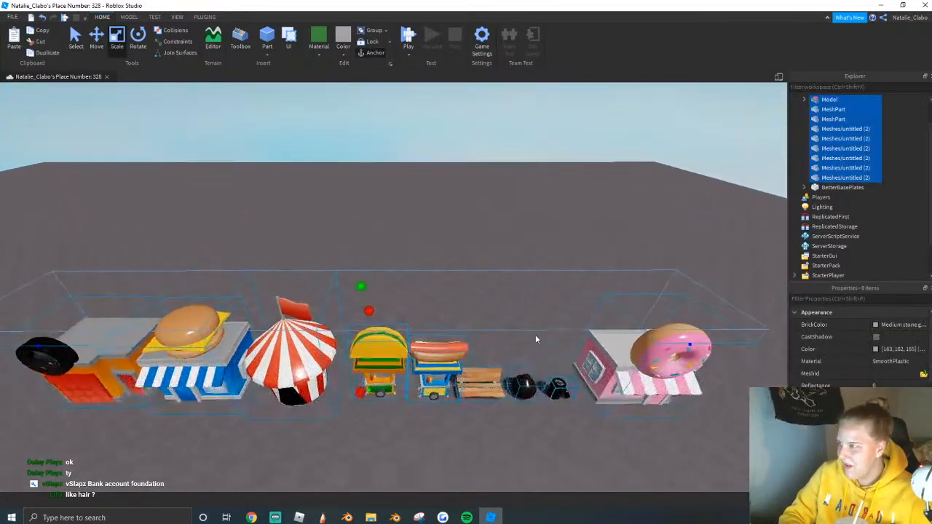
pyautogui.scroll(2, 535, 340)
pyautogui.click(397, 216)
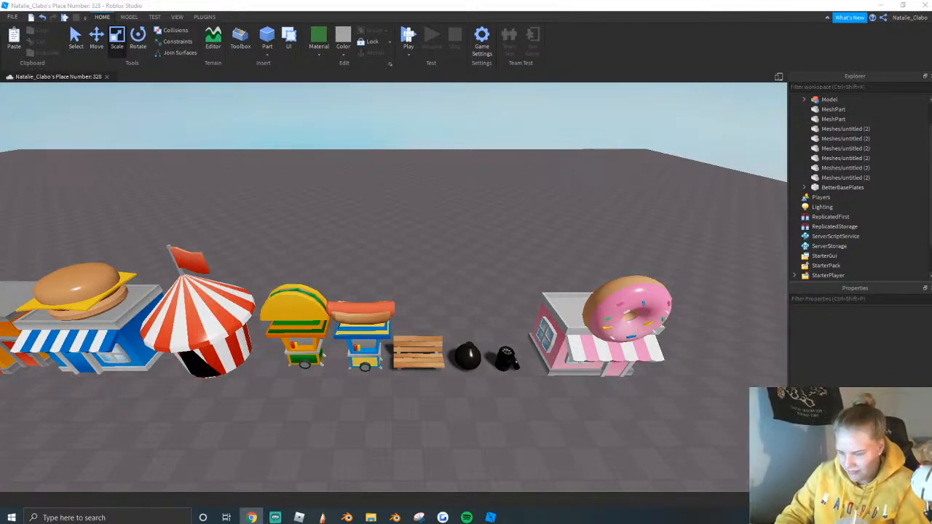
pyautogui.click(366, 329)
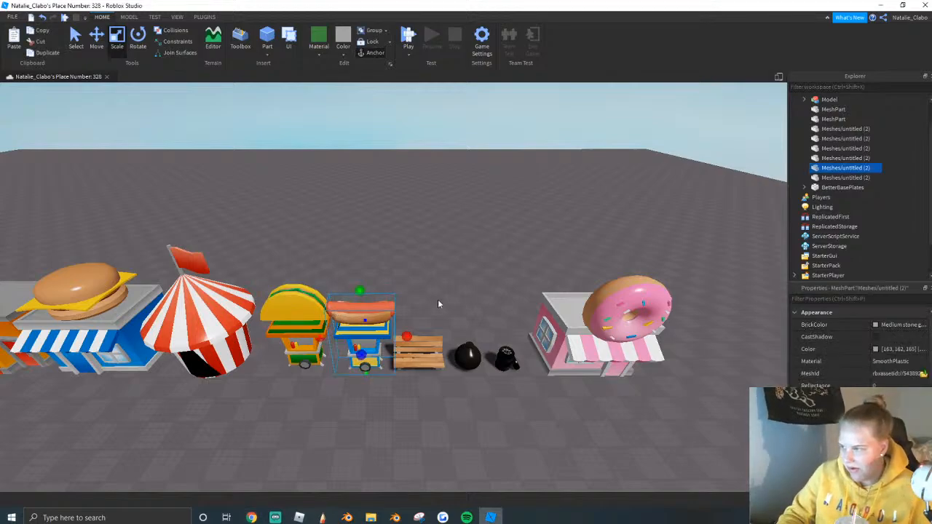
pyautogui.click(430, 303)
pyautogui.press('s')
pyautogui.press('a')
pyautogui.moveTo(65, 220); pyautogui.dragTo(617, 412)
pyautogui.scroll(3, 413, 308)
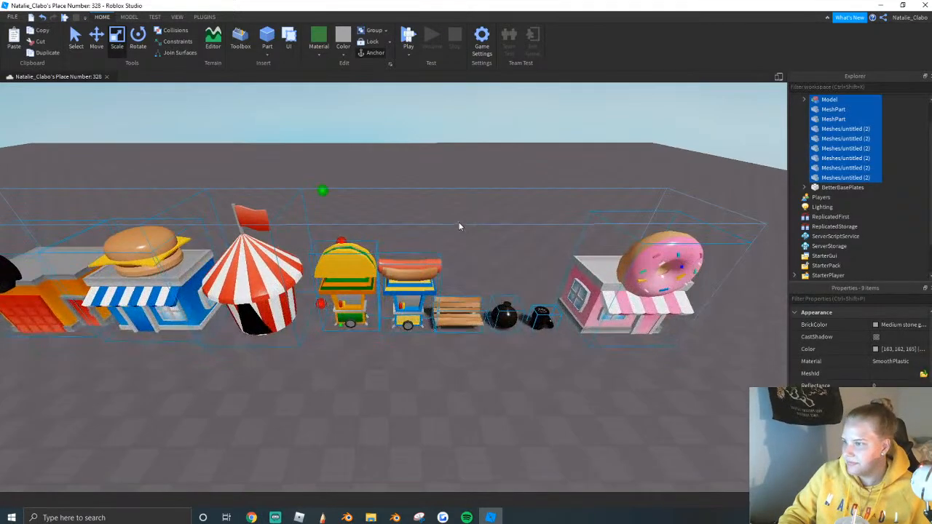
pyautogui.click(460, 225)
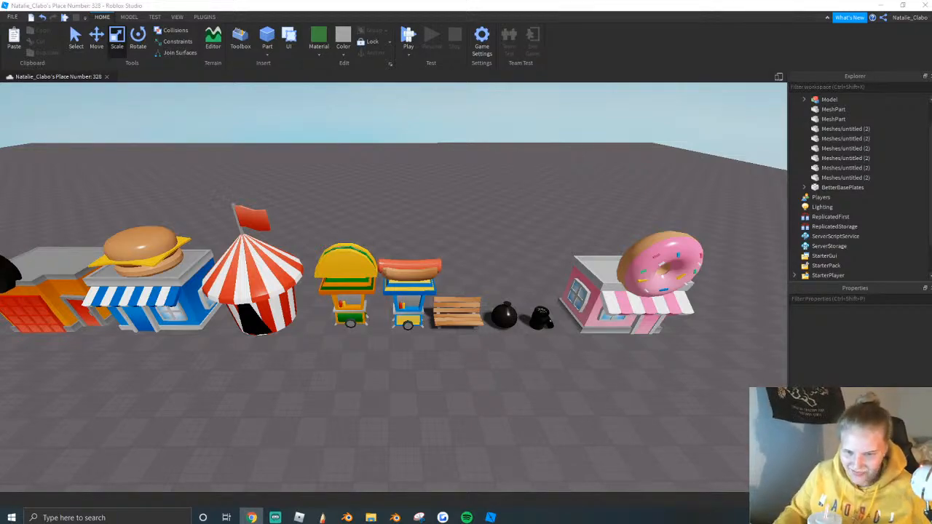
pyautogui.click(400, 208)
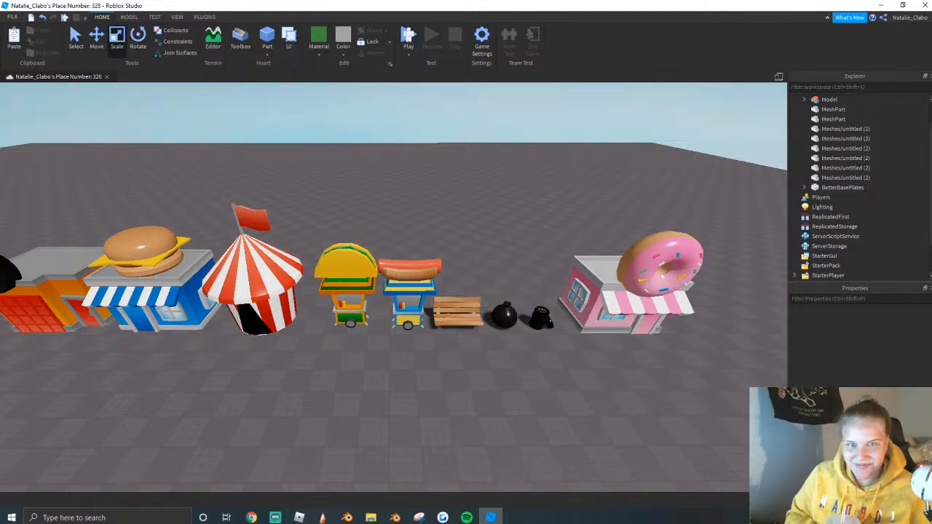
# Switch to the Roblox website in the browser, view the BluePrint Productions group page, and return to Roblox Studio.
pyautogui.hotkey('alt', 'Tab')
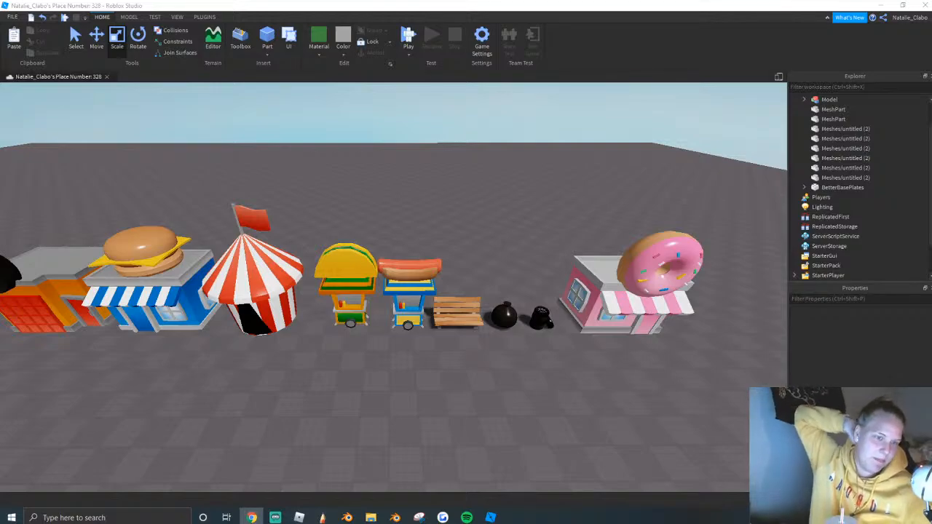
pyautogui.moveTo(931, 172); pyautogui.dragTo(874, 2)
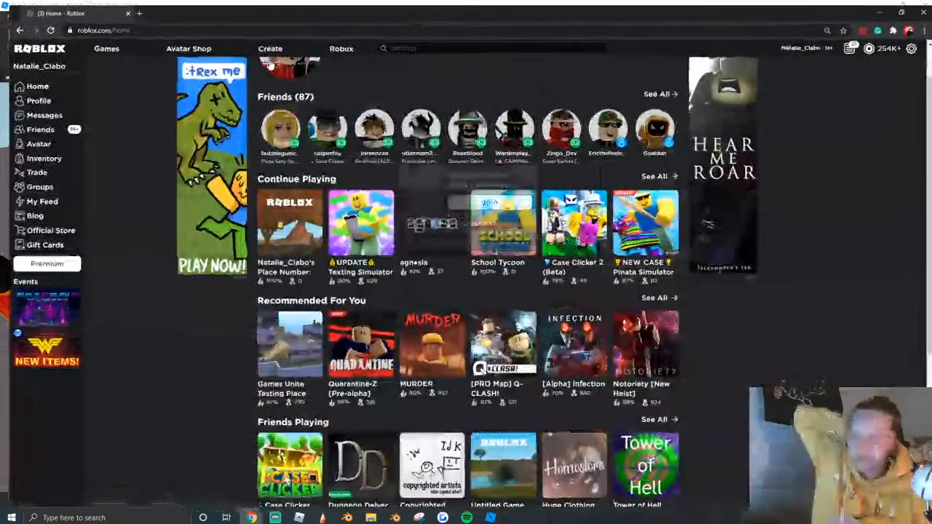
pyautogui.click(883, 42)
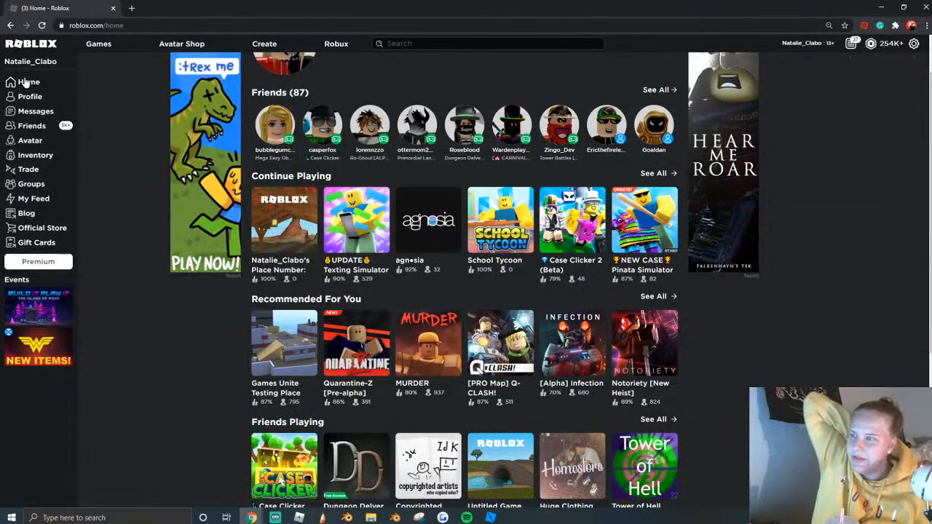
pyautogui.click(12, 184)
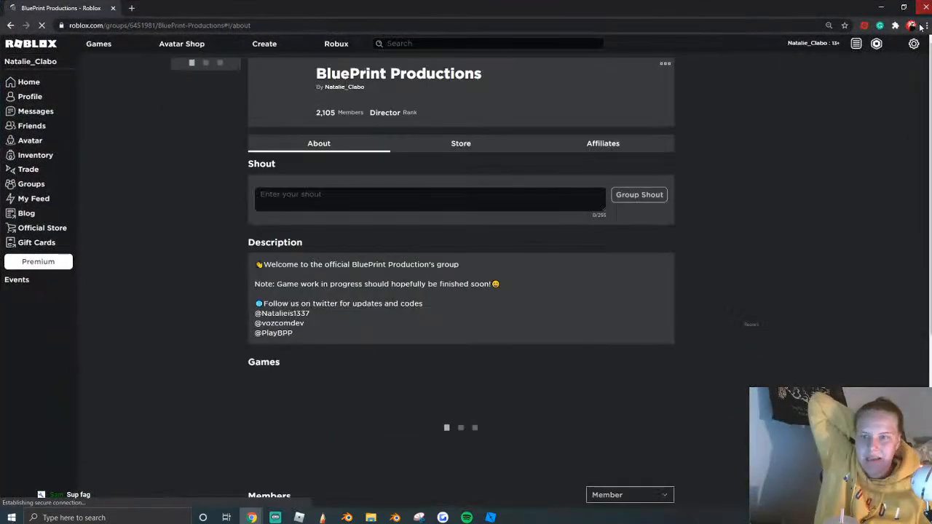
pyautogui.hotkey('alt', 'Tab')
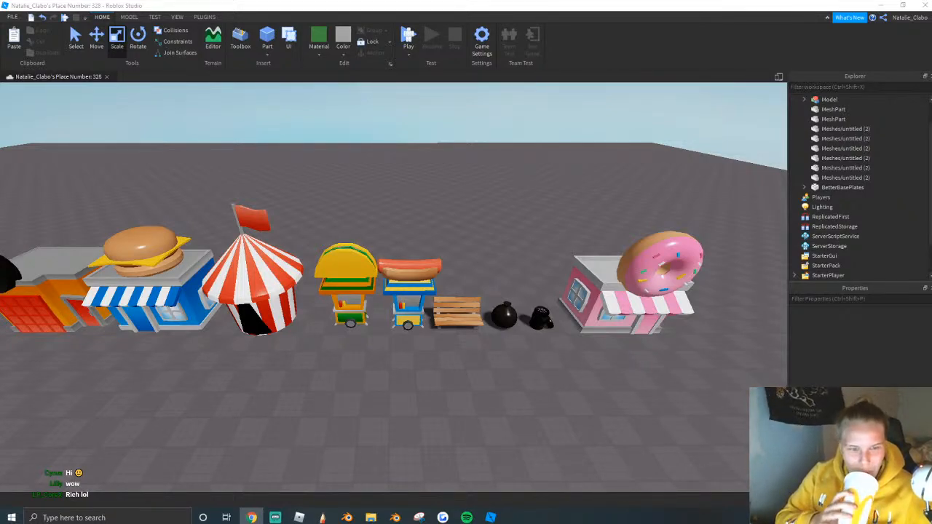
# Switch to the donut shop model in Blender.
pyautogui.moveTo(636, 409); pyautogui.dragTo(622, 420, button='right')
pyautogui.scroll(3, 585, 375)
pyautogui.moveTo(585, 375); pyautogui.dragTo(582, 373, button='right')
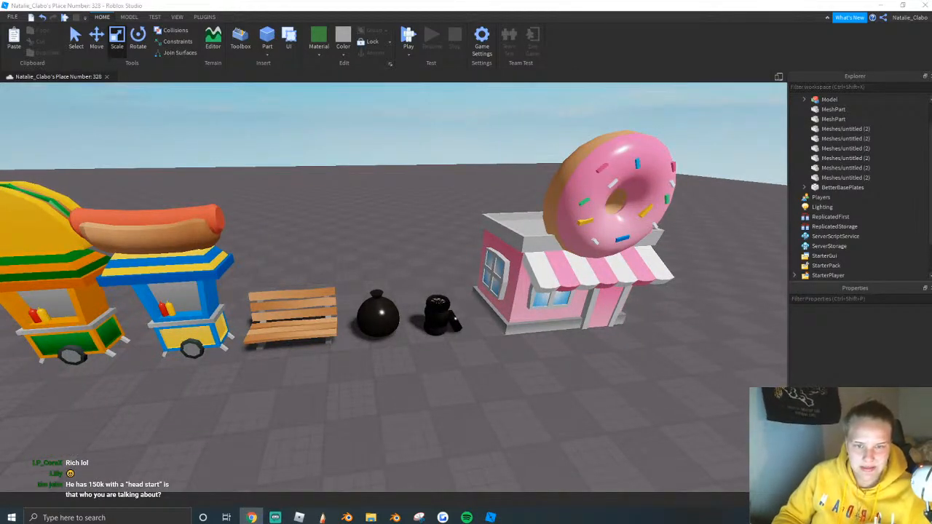
pyautogui.click(347, 518)
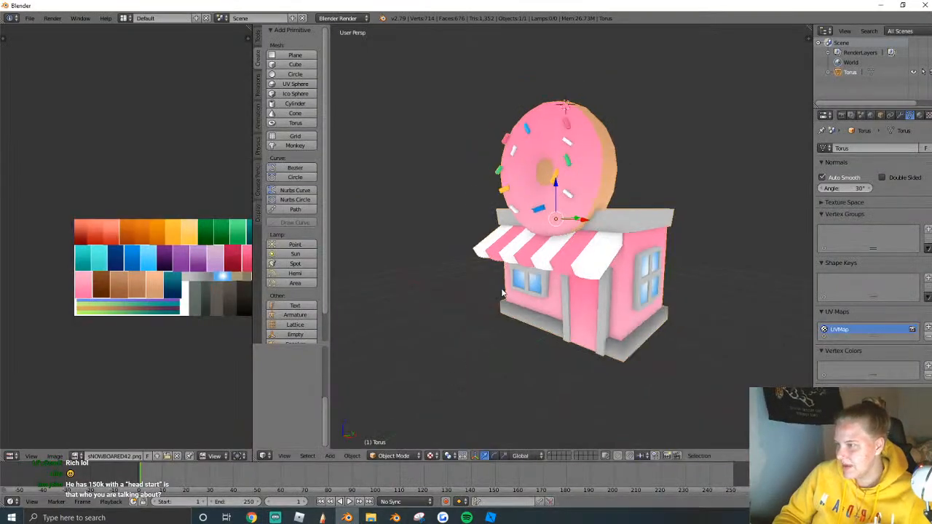
pyautogui.click(559, 283)
pyautogui.hotkey('ctrl', 'z')
pyautogui.press('g')
pyautogui.rightClick(562, 282)
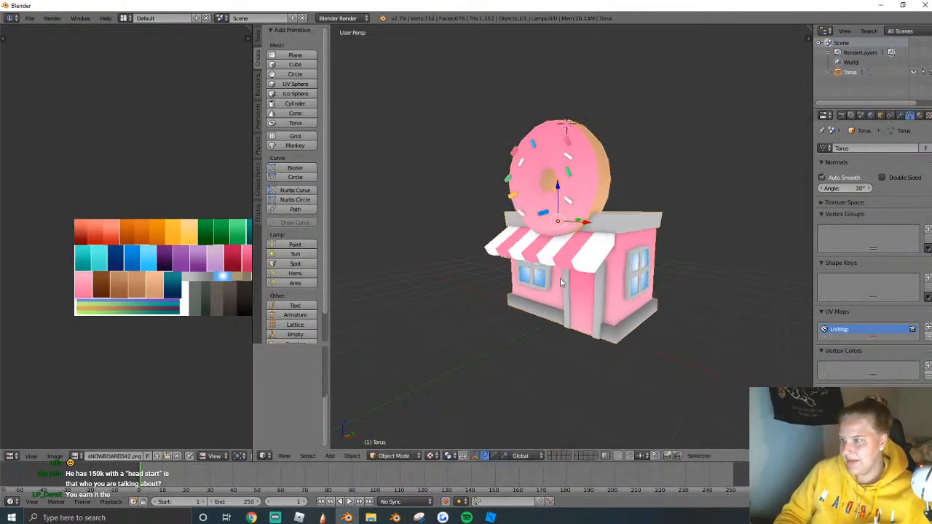
# Enter Edit Mode and delete the vertices of the giant donut on the shop's roof.
pyautogui.press('Tab')
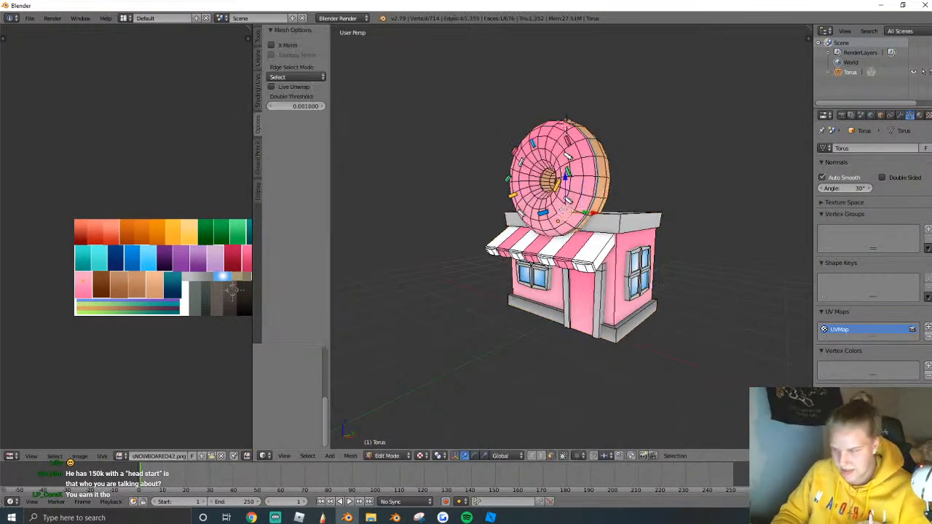
pyautogui.press('l')
pyautogui.press('z')
pyautogui.press('x')
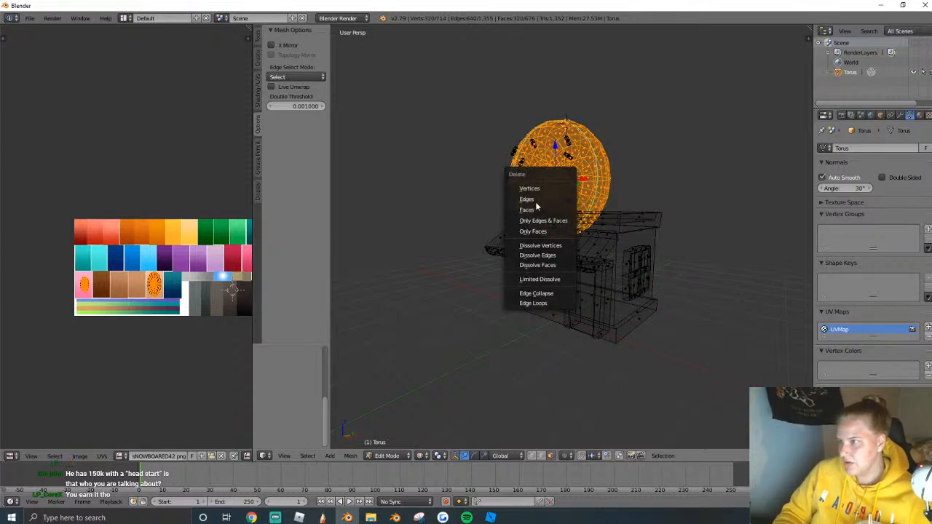
pyautogui.click(539, 191)
# Delete the vertices of all the leftover sprinkles floating above the roof.
pyautogui.hotkey('shift', 'f')
pyautogui.press('w')
pyautogui.press('a')
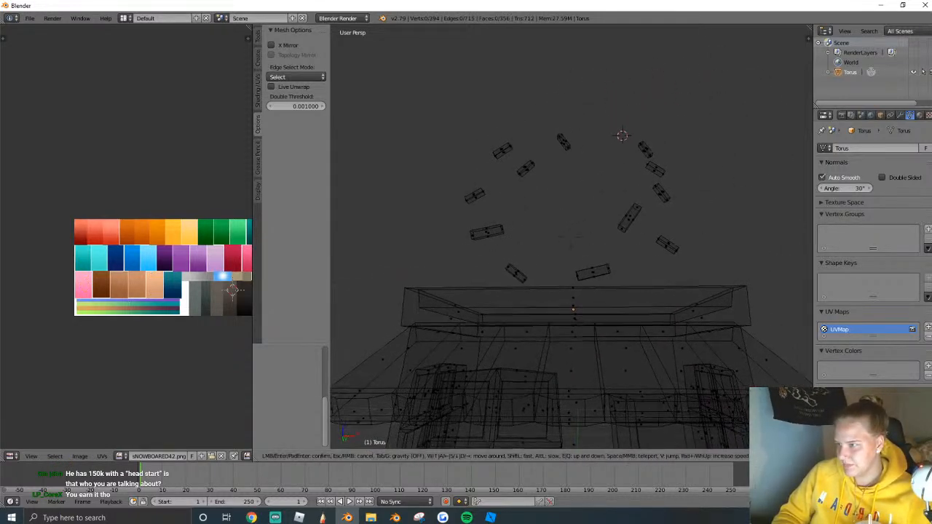
pyautogui.click(572, 237)
pyautogui.press('b')
pyautogui.moveTo(400, 46); pyautogui.dragTo(779, 284)
pyautogui.press('x')
pyautogui.press('x')
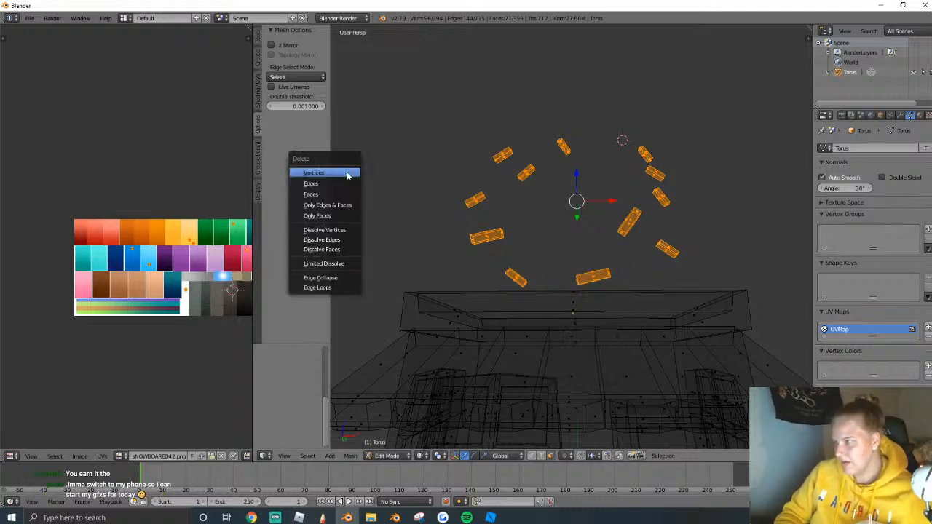
pyautogui.click(347, 172)
# In solid shading, select the whole window on the shop's side wall and move it away from the building.
pyautogui.click(439, 456)
pyautogui.click(460, 414)
pyautogui.press('k')
pyautogui.scroll(-5, 459, 414)
pyautogui.moveTo(461, 291); pyautogui.dragTo(568, 236, button='middle')
pyautogui.press('Escape')
pyautogui.rightClick(561, 230)
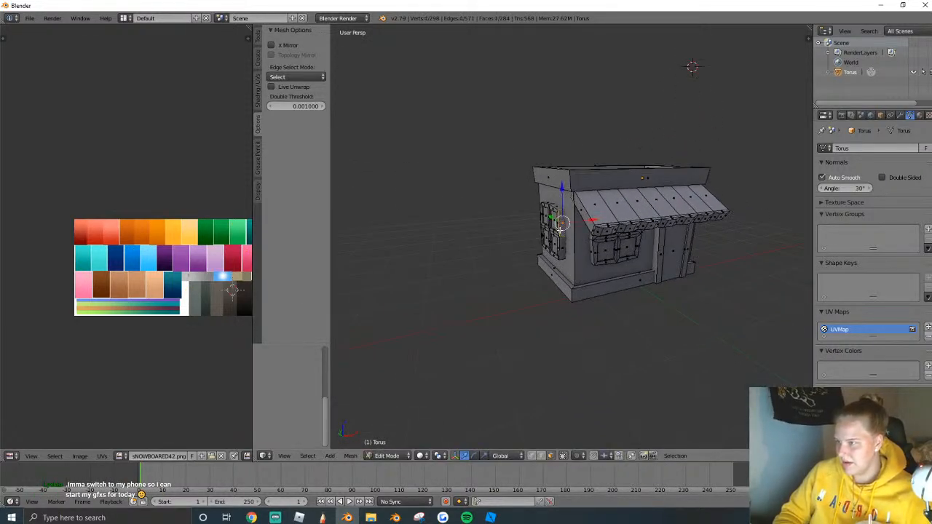
pyautogui.press('l')
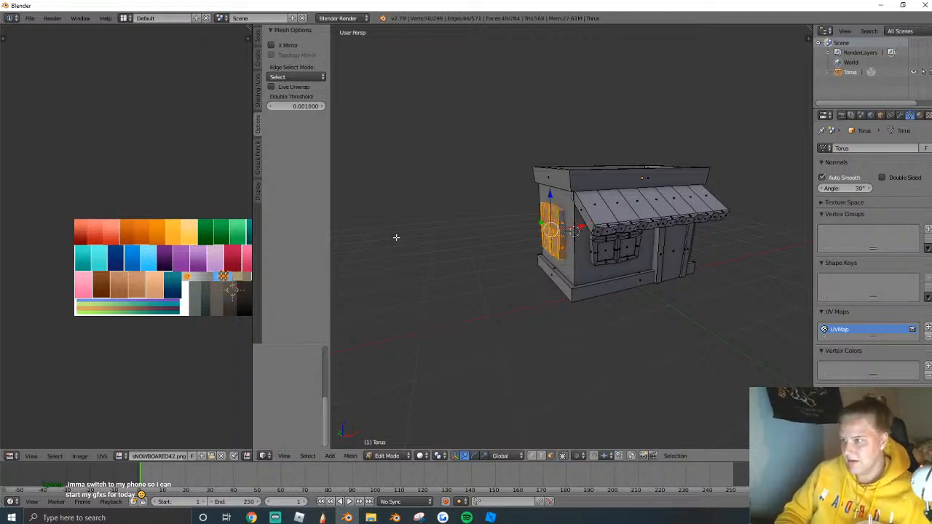
pyautogui.press('g')
pyautogui.click(414, 250)
pyautogui.press('a')
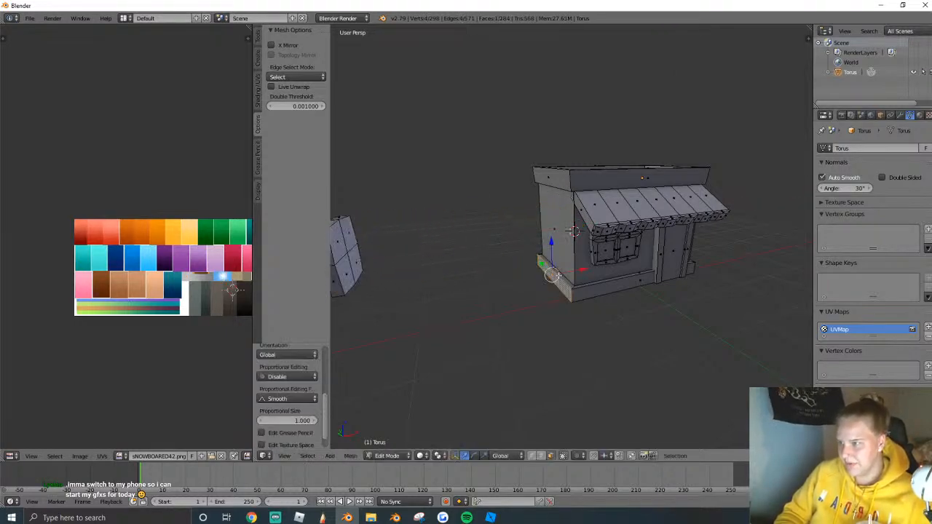
# Select the side wall's face together with its base ledge, outer trim and inner roof edge faces one by one.
pyautogui.rightClick(557, 271)
pyautogui.keyDown('shift'); pyautogui.rightClick(552, 276); pyautogui.keyUp('shift')
pyautogui.keyDown('shift'); pyautogui.rightClick(555, 217); pyautogui.keyUp('shift')
pyautogui.hotkey('shift', 'f')
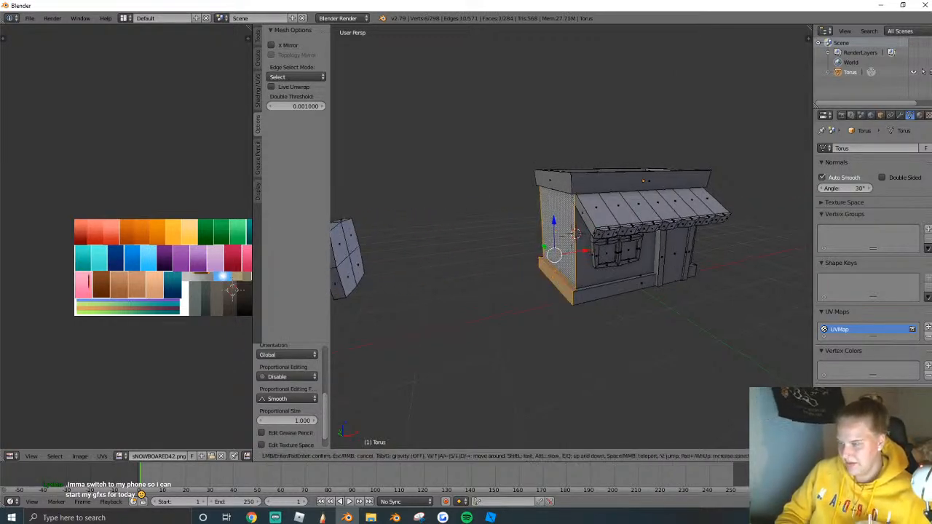
pyautogui.press('w')
pyautogui.click(572, 236)
pyautogui.keyDown('shift'); pyautogui.rightClick(579, 224); pyautogui.keyUp('shift')
pyautogui.keyDown('shift'); pyautogui.rightClick(574, 211); pyautogui.keyUp('shift')
pyautogui.hotkey('shift', 'f')
pyautogui.press('w')
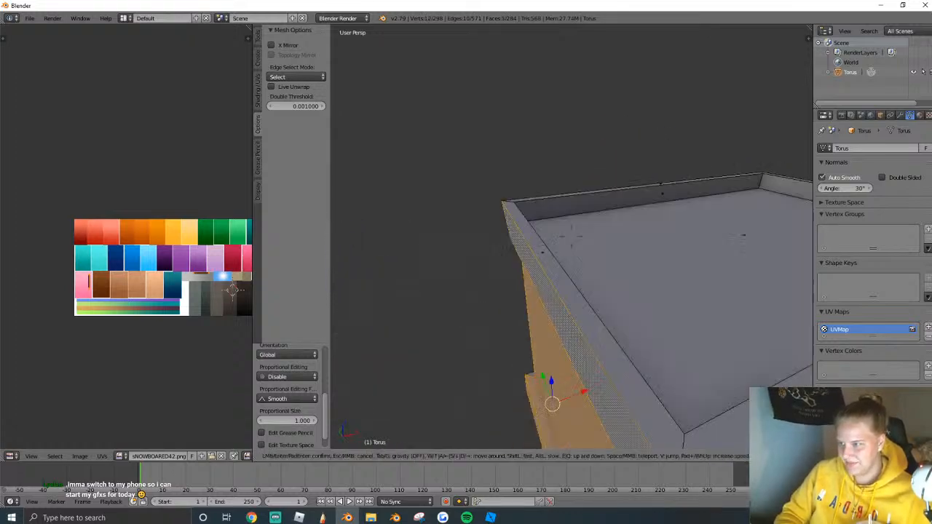
pyautogui.click(572, 237)
pyautogui.keyDown('shift'); pyautogui.rightClick(523, 167); pyautogui.keyUp('shift')
pyautogui.keyDown('shift'); pyautogui.rightClick(525, 158); pyautogui.keyUp('shift')
pyautogui.hotkey('shift', 'f')
pyautogui.press('s')
pyautogui.click(572, 236)
pyautogui.moveTo(644, 241); pyautogui.dragTo(521, 239)
pyautogui.hotkey('shift', 'f')
pyautogui.press('w')
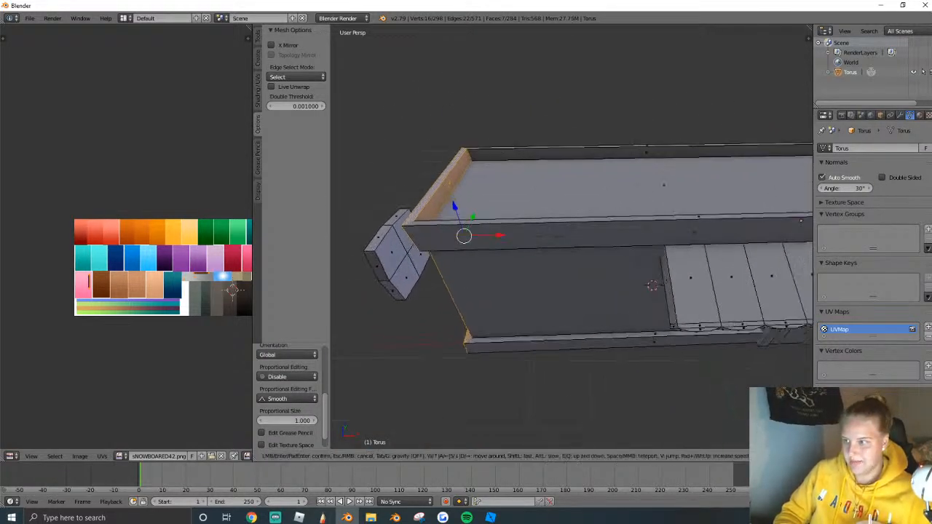
pyautogui.press('s')
pyautogui.click(572, 237)
# Select the faces of the back wall with its base ledge and roof trim one by one.
pyautogui.rightClick(571, 312)
pyautogui.hotkey('shift', 'f')
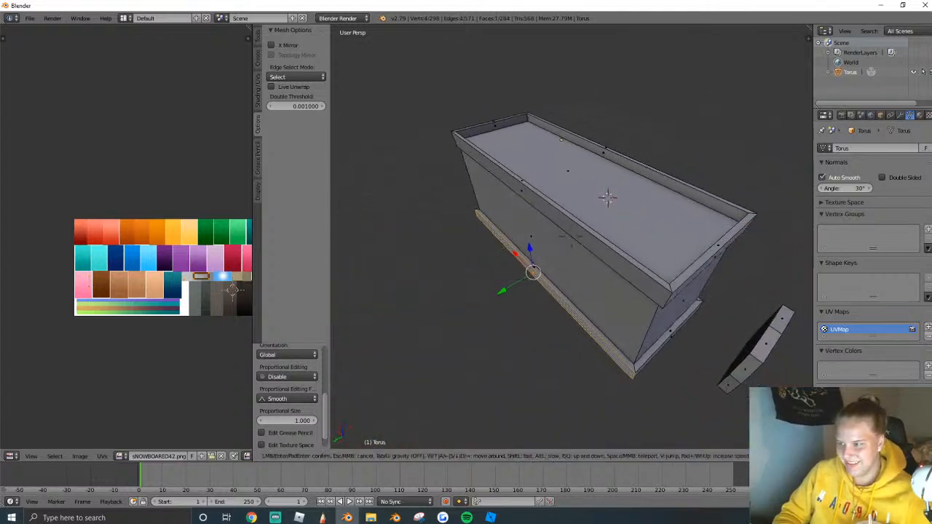
pyautogui.press('w')
pyautogui.click(571, 237)
pyautogui.keyDown('shift'); pyautogui.rightClick(497, 255); pyautogui.keyUp('shift')
pyautogui.hotkey('shift', 'f')
pyautogui.press('e')
pyautogui.click(571, 236)
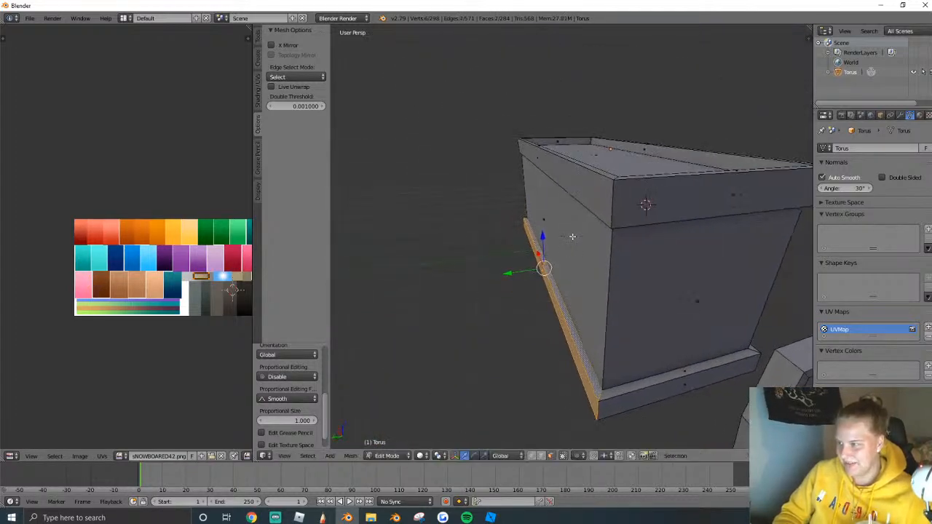
pyautogui.keyDown('shift'); pyautogui.rightClick(572, 238); pyautogui.keyUp('shift')
pyautogui.hotkey('shift', 'f')
pyautogui.press('e')
pyautogui.click(572, 237)
pyautogui.keyDown('shift'); pyautogui.rightClick(571, 244); pyautogui.keyUp('shift')
pyautogui.hotkey('shift', 'f')
pyautogui.press('q')
pyautogui.click(572, 237)
pyautogui.keyDown('shift'); pyautogui.rightClick(581, 177); pyautogui.keyUp('shift')
pyautogui.hotkey('shift', 'f')
pyautogui.press('e')
pyautogui.click(572, 237)
pyautogui.keyDown('shift'); pyautogui.rightClick(572, 189); pyautogui.keyUp('shift')
pyautogui.hotkey('shift', 'f')
pyautogui.press('s')
pyautogui.click(572, 237)
pyautogui.moveTo(570, 205); pyautogui.dragTo(470, 210)
pyautogui.hotkey('shift', 'f')
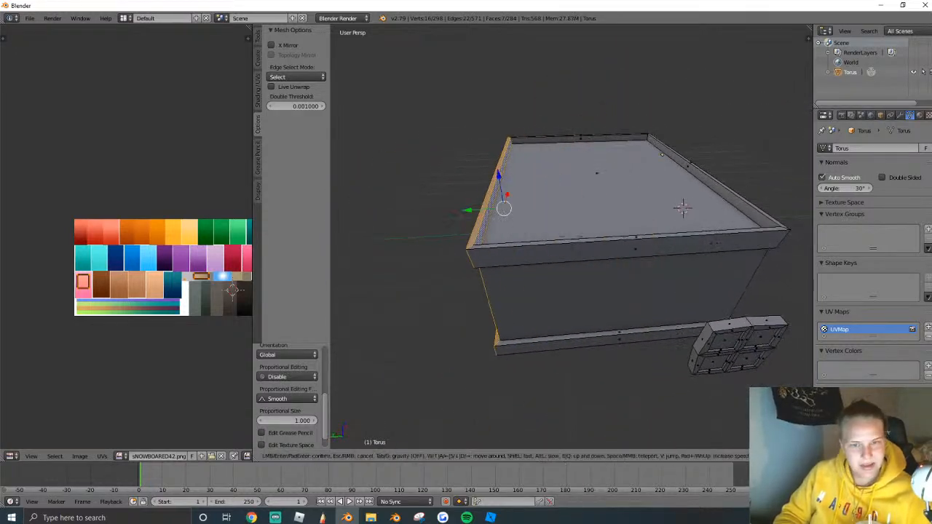
pyautogui.press('d')
pyautogui.press('e')
pyautogui.press('s')
pyautogui.click(572, 237)
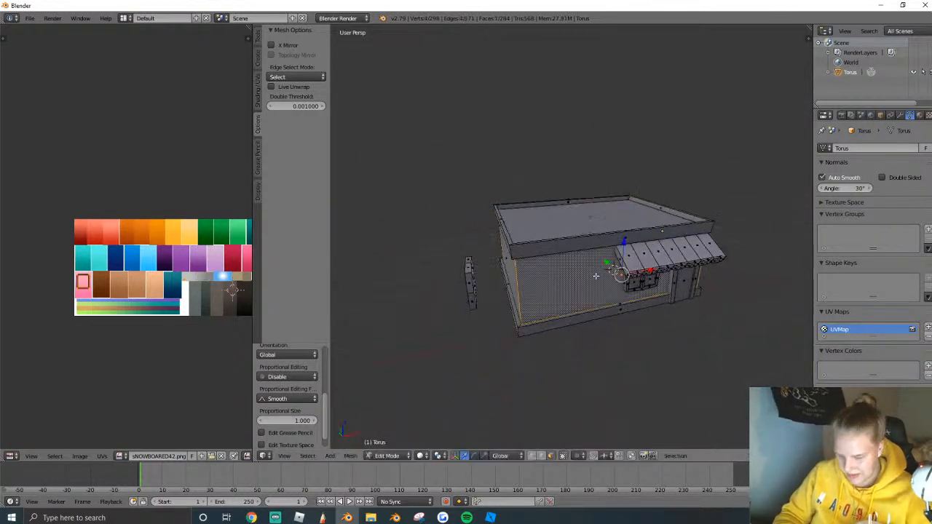
# Duplicate the building's whole wall-and-roof shell, shrink the copy and raise it above the roof as an upper storey.
pyautogui.press('a')
pyautogui.press('f')
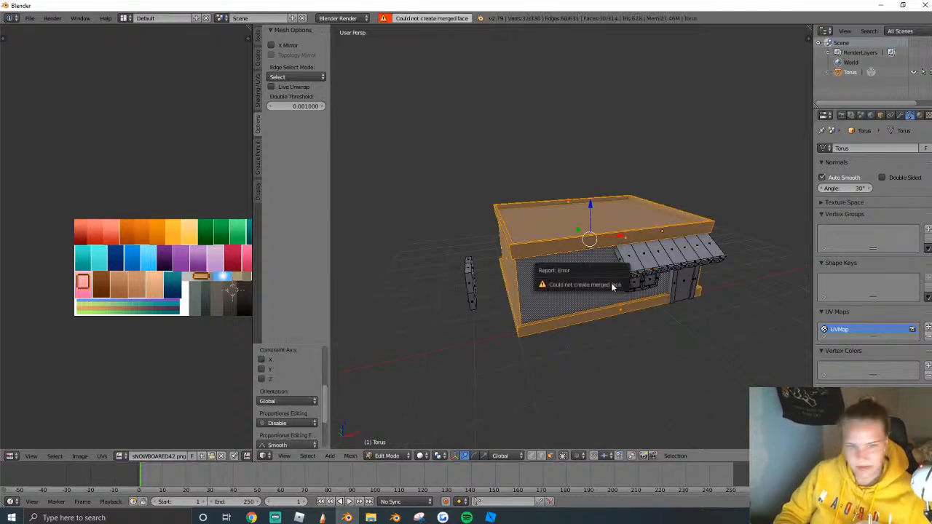
pyautogui.press('a')
pyautogui.rightClick(594, 211)
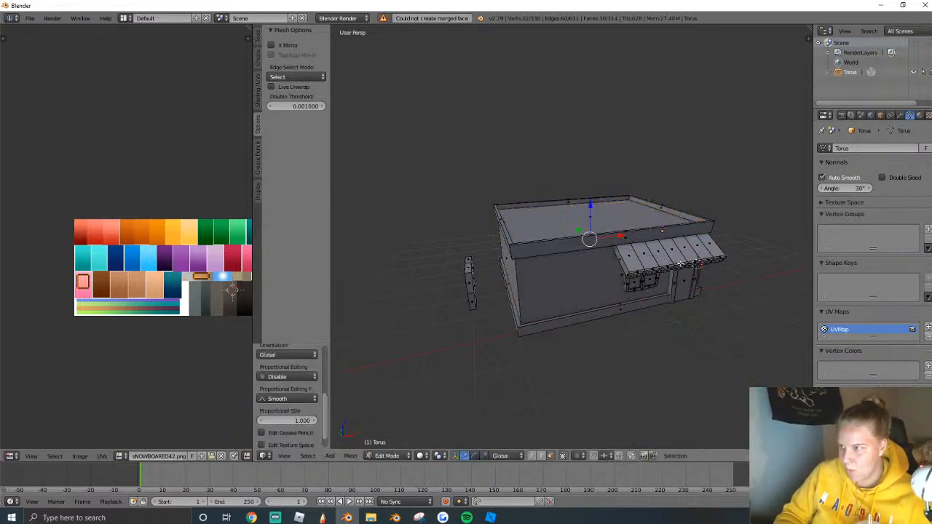
pyautogui.press('e')
pyautogui.click(576, 169)
pyautogui.scroll(2, 576, 171)
pyautogui.moveTo(577, 170); pyautogui.dragTo(627, 251, button='middle')
# Scale the upper storey along the X axis and shift it into position on the roof.
pyautogui.press('s')
pyautogui.press('x')
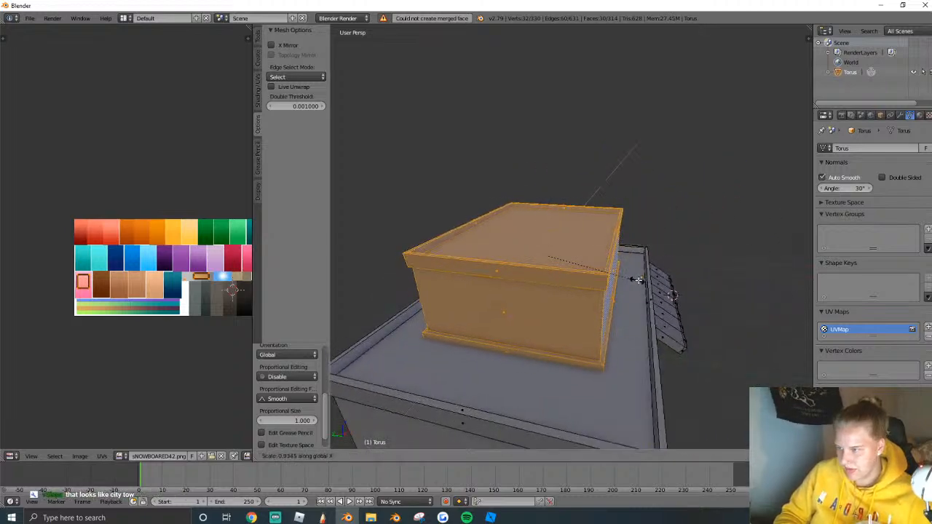
pyautogui.click(600, 279)
pyautogui.click(503, 254)
pyautogui.moveTo(510, 253); pyautogui.dragTo(469, 250)
pyautogui.hotkey('shift', 'f')
pyautogui.press('s')
pyautogui.press('d')
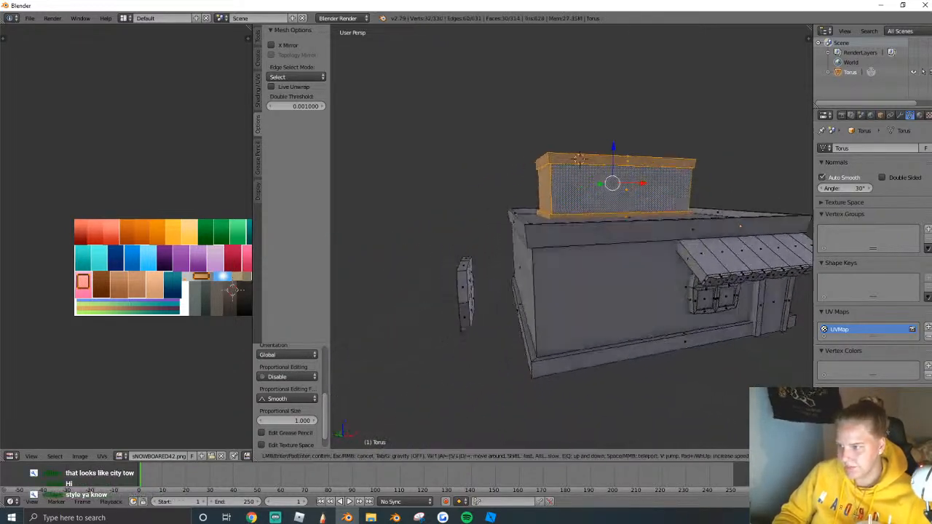
pyautogui.click(553, 184)
# Move the upper storey along the Z axis to seat it on the roof, and return to Object Mode.
pyautogui.press('g')
pyautogui.press('z')
pyautogui.click(570, 195)
pyautogui.moveTo(569, 196); pyautogui.dragTo(594, 195)
pyautogui.press('Tab')
pyautogui.hotkey('shift', 'f')
pyautogui.press('a')
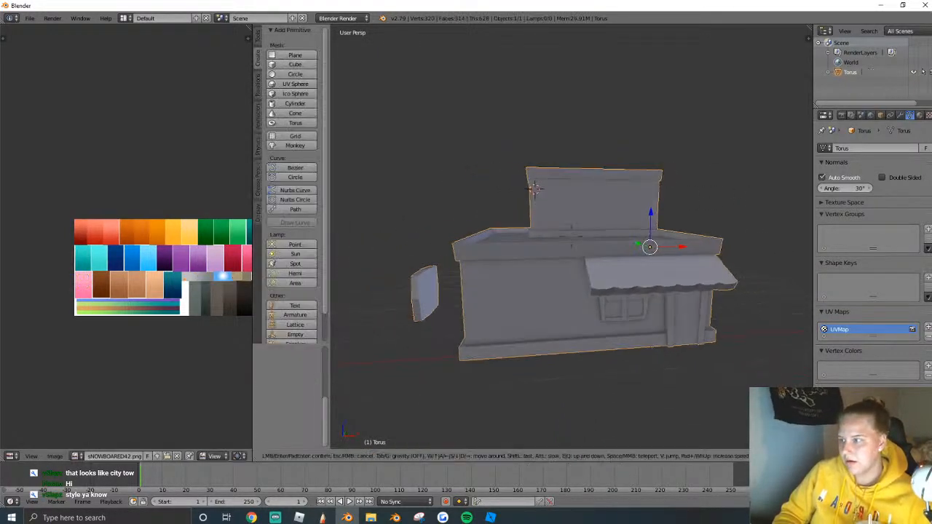
pyautogui.click(572, 237)
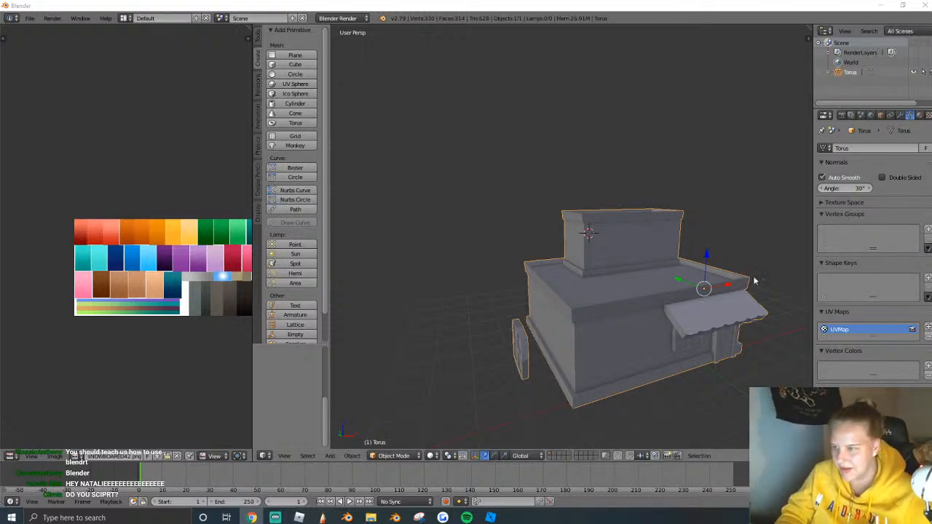
# In Edit Mode, select the whole detached window and move it along the X axis back against the side wall.
pyautogui.click(702, 253)
pyautogui.press('Tab')
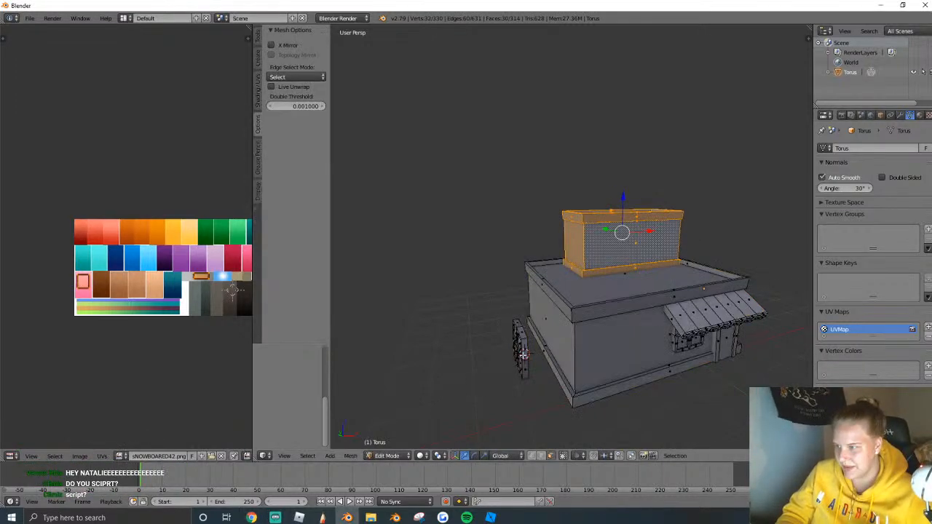
pyautogui.rightClick(520, 346)
pyautogui.hotkey('ctrl', 'l')
pyautogui.hotkey('shift', 'f')
pyautogui.press('w')
pyautogui.press('Return')
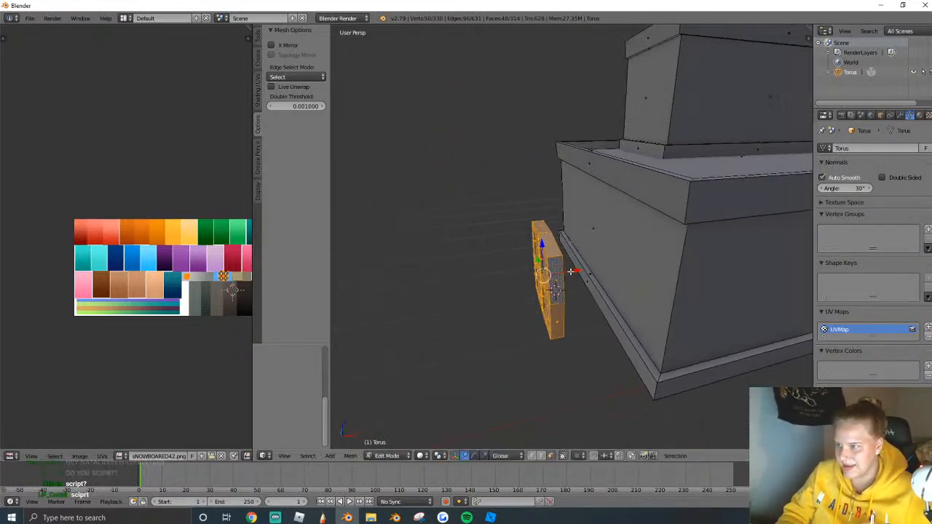
pyautogui.press('g')
pyautogui.press('x')
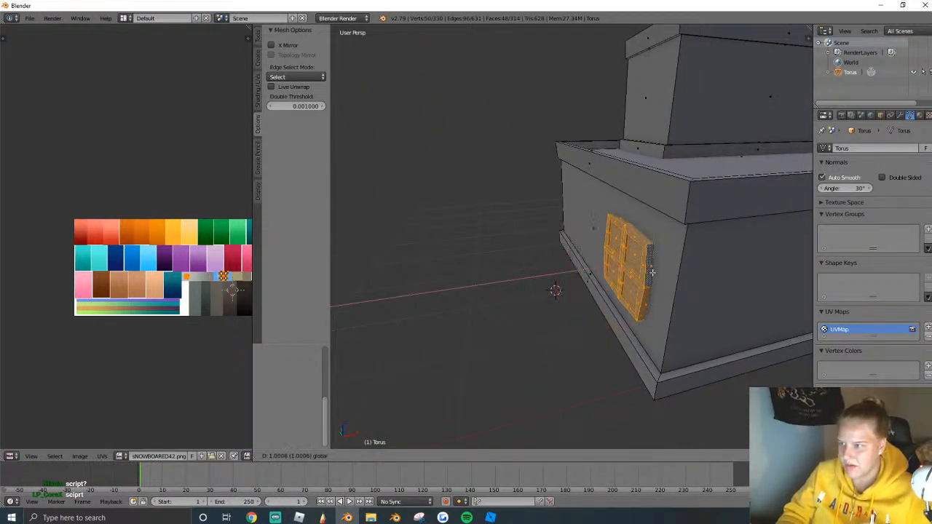
pyautogui.click(654, 272)
# Duplicate the side window and move the copy along the Y axis to the other end of the wall.
pyautogui.hotkey('shift', 'f')
pyautogui.press('s')
pyautogui.press('q')
pyautogui.click(576, 245)
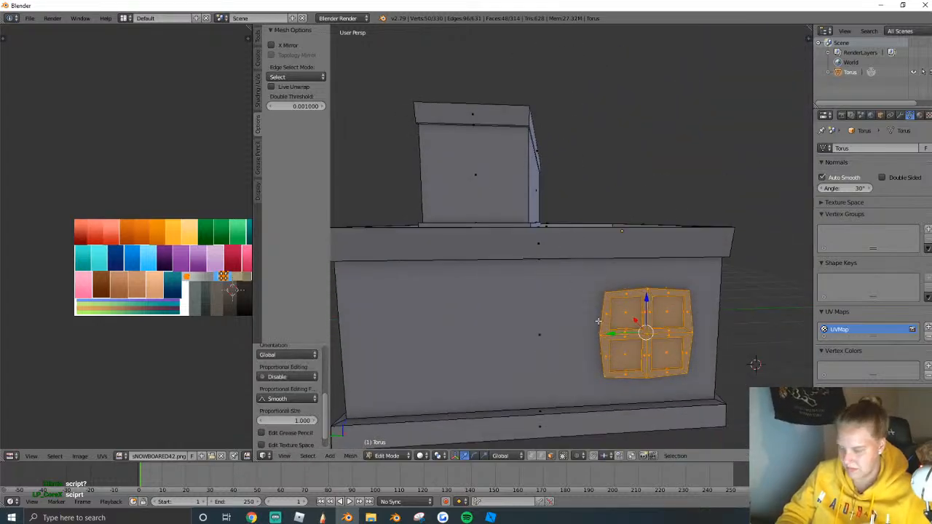
pyautogui.hotkey('shift', 'd')
pyautogui.rightClick(606, 334)
pyautogui.hotkey('shift', 'f')
pyautogui.press('s')
pyautogui.click(575, 245)
pyautogui.press('g')
pyautogui.press('y')
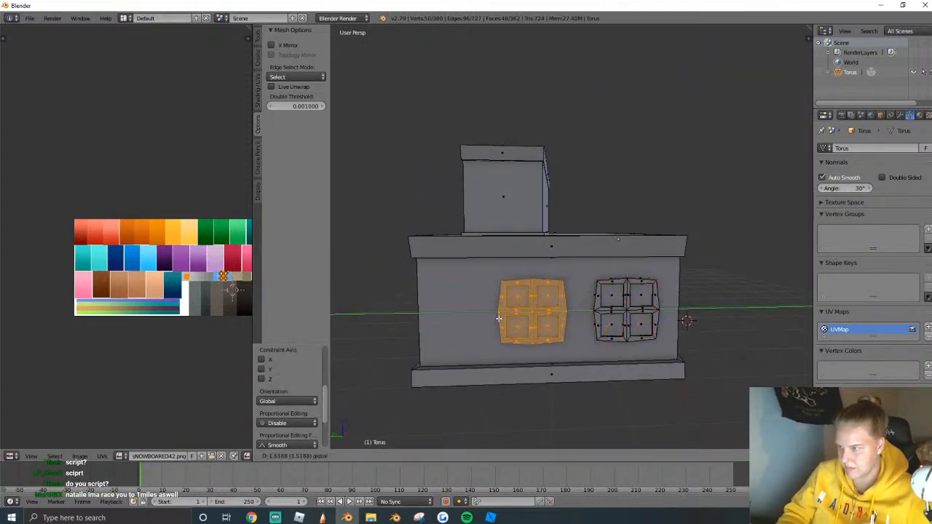
pyautogui.click(441, 315)
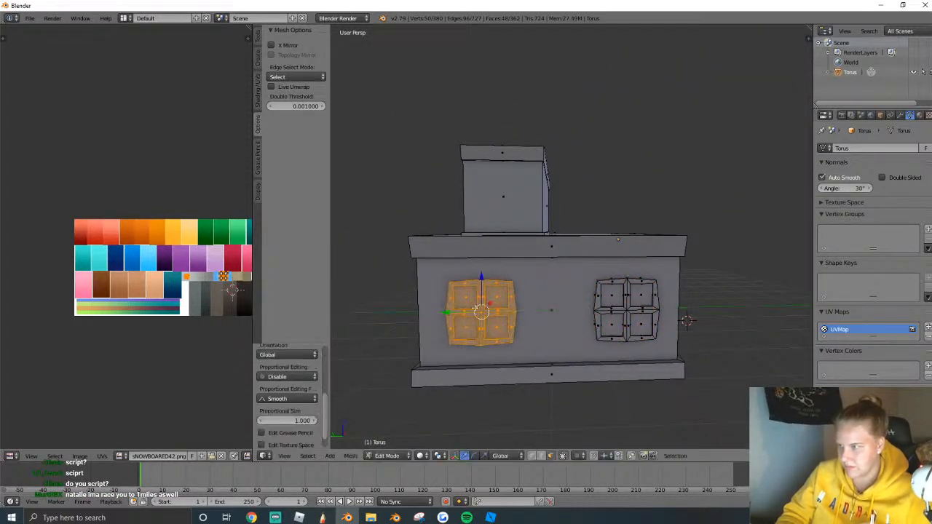
# Duplicate the copied window and raise the new one along the Z axis to the upper storey.
pyautogui.press('Tab')
pyautogui.hotkey('shift', 'f')
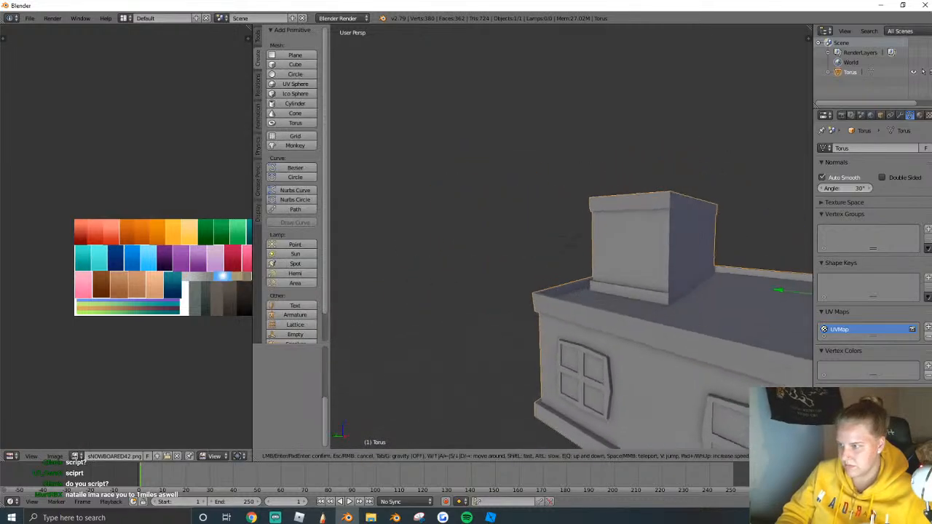
pyautogui.click(572, 240)
pyautogui.press('Tab')
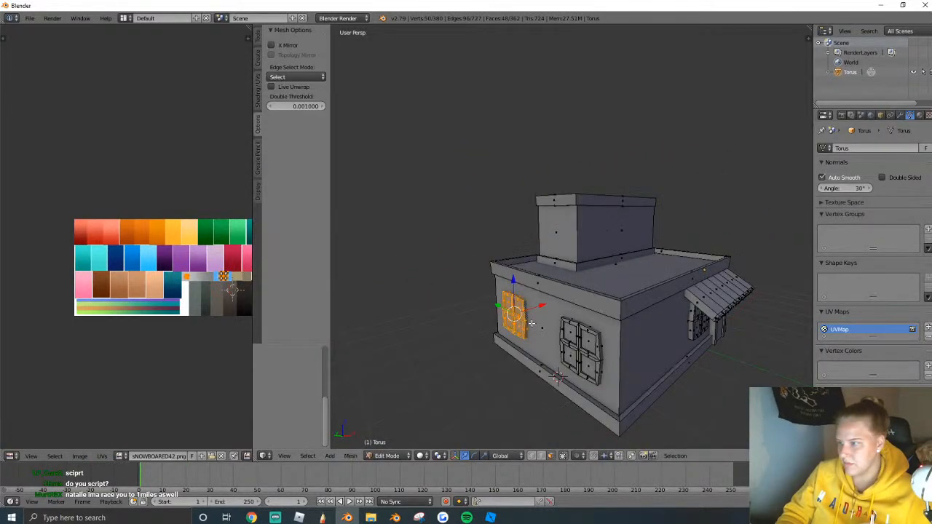
pyautogui.hotkey('shift', 'd')
pyautogui.press('z')
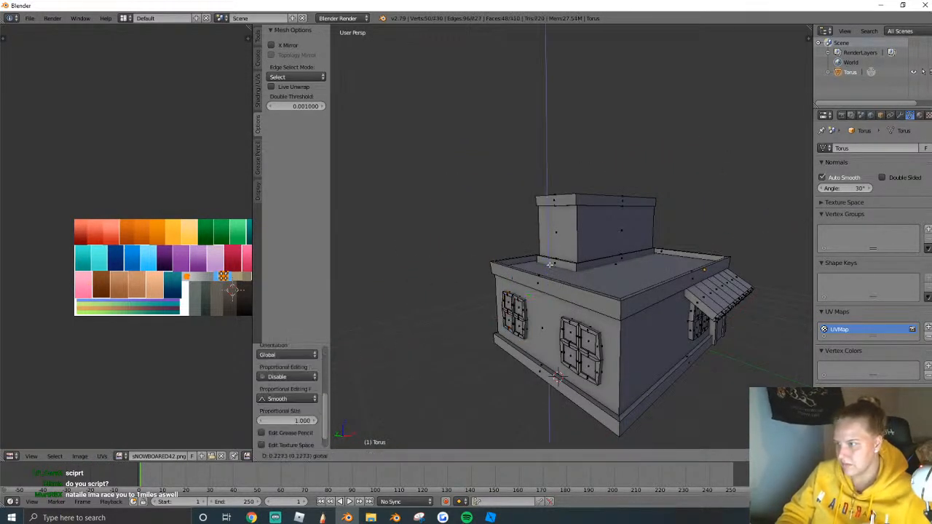
pyautogui.click(555, 206)
pyautogui.press('KP_Decimal')
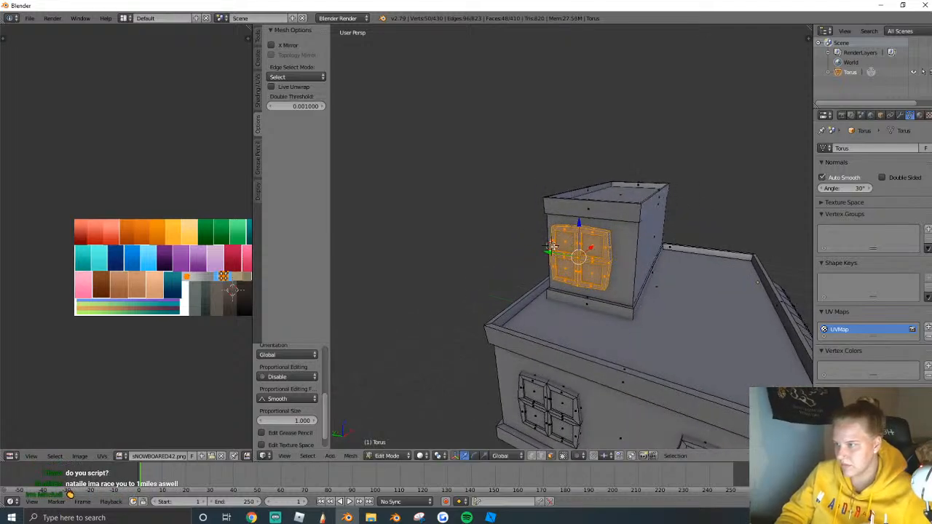
# Move the upper window along X against the upper storey's side wall and adjust its position along Y.
pyautogui.moveTo(555, 252); pyautogui.dragTo(524, 251, button='middle')
pyautogui.press('g')
pyautogui.press('x')
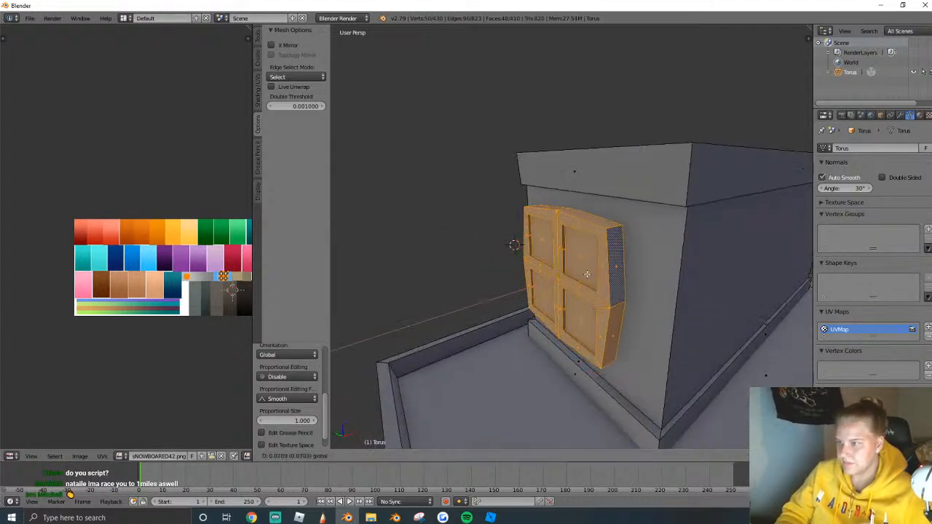
pyautogui.click(596, 270)
pyautogui.click(572, 247)
pyautogui.press('g')
pyautogui.press('y')
pyautogui.click(574, 250)
# Examine the upper window and the whole two-storey building from different sides in Object Mode.
pyautogui.press('Tab')
pyautogui.hotkey('shift', 'f')
pyautogui.press('s')
pyautogui.press('a')
pyautogui.click(572, 250)
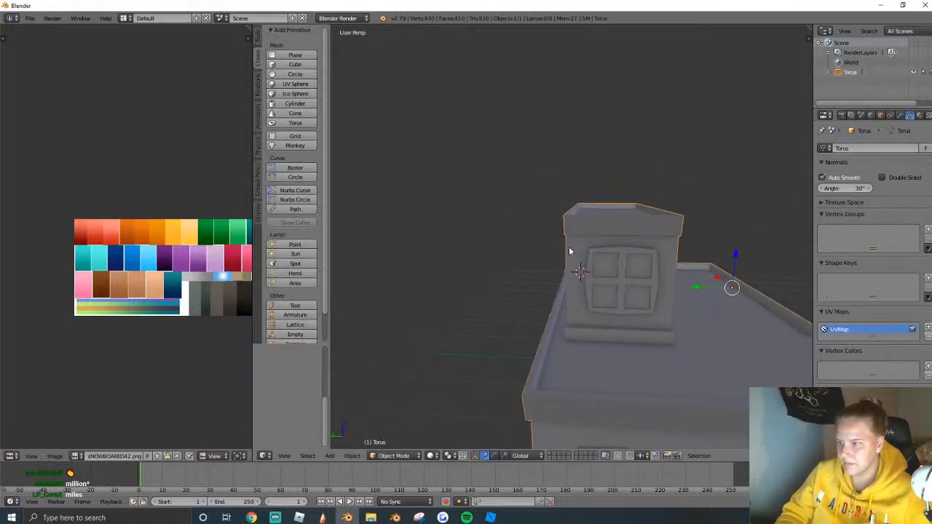
pyautogui.hotkey('shift', 'f')
pyautogui.press('s')
pyautogui.press('d')
pyautogui.click(577, 242)
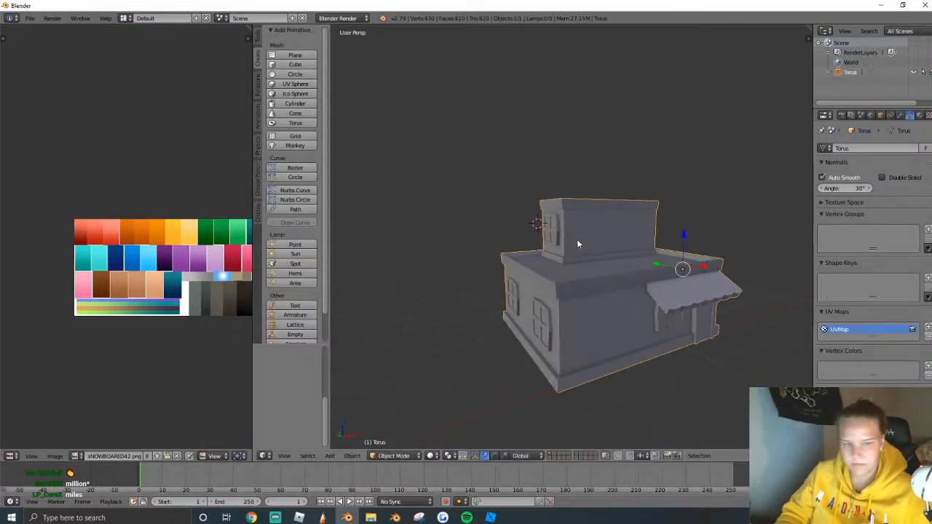
# Select the whole awning on the front wall, duplicate it and slide the copy along X beside the original.
pyautogui.press('Tab')
pyautogui.rightClick(670, 315)
pyautogui.press('Tab')
pyautogui.hotkey('shift', 'f')
pyautogui.click(606, 295)
pyautogui.press('Tab')
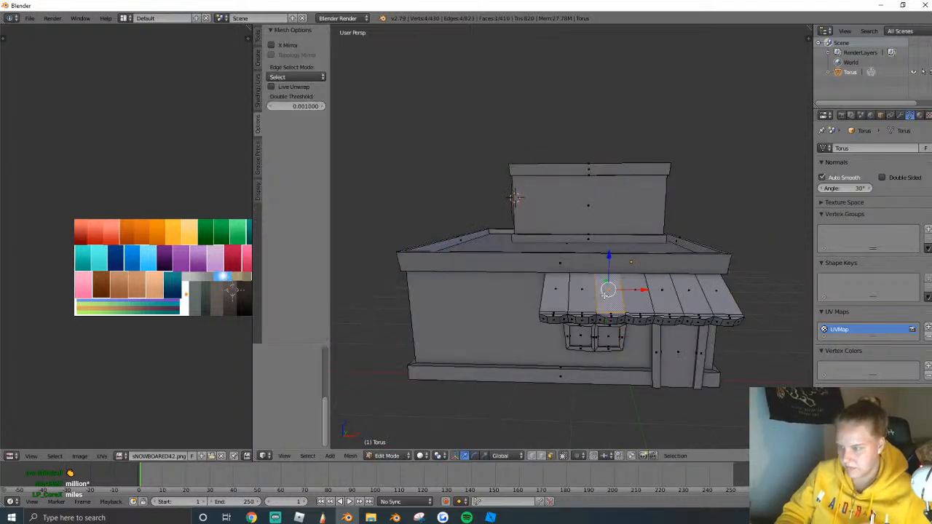
pyautogui.press('l')
pyautogui.hotkey('shift', 'd')
pyautogui.rightClick(604, 298)
pyautogui.moveTo(654, 306); pyautogui.dragTo(510, 304)
# Select the whole original awning above the window and door and narrow it along the X axis.
pyautogui.rightClick(576, 300)
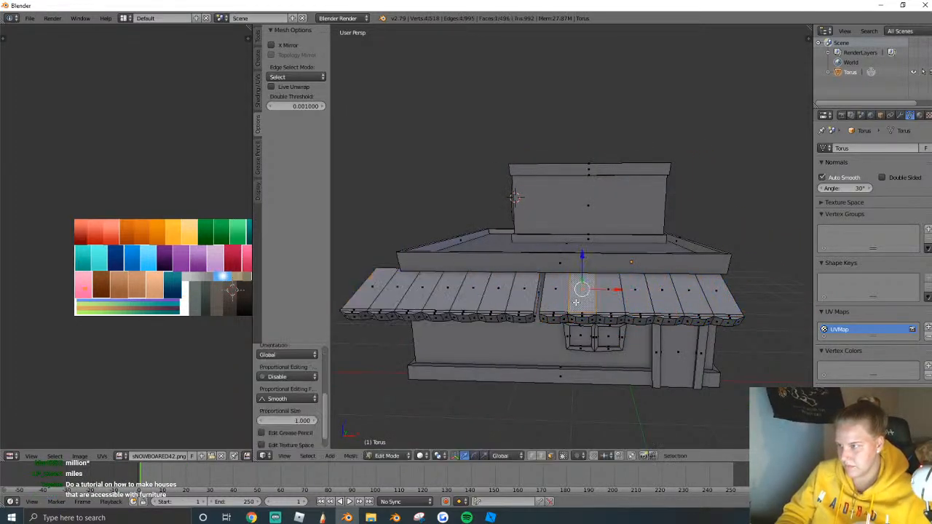
pyautogui.press('l')
pyautogui.press('s')
pyautogui.press('x')
pyautogui.click(682, 320)
pyautogui.hotkey('ctrl', 'z')
pyautogui.press('s')
pyautogui.press('x')
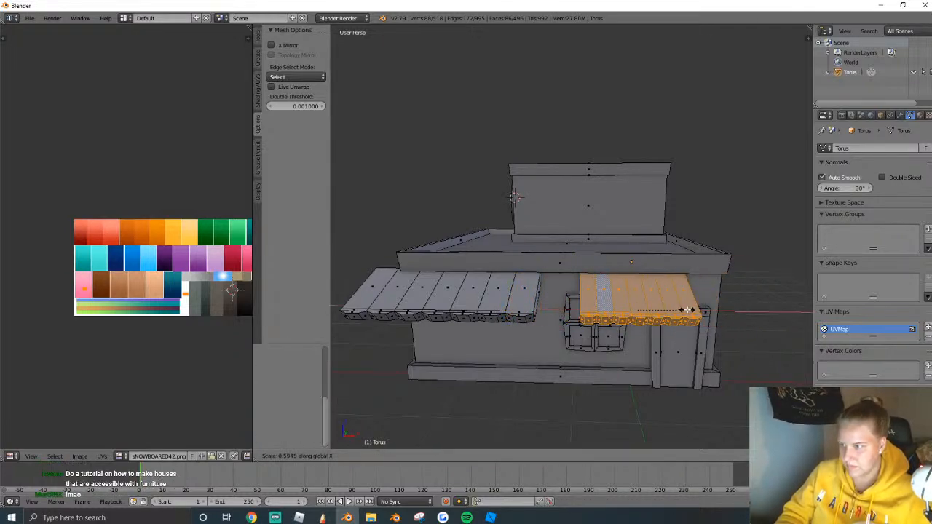
pyautogui.click(685, 312)
# Reposition the original awning along X over the window and door, and widen it slightly to cover them.
pyautogui.press('g')
pyautogui.press('x')
pyautogui.click(684, 311)
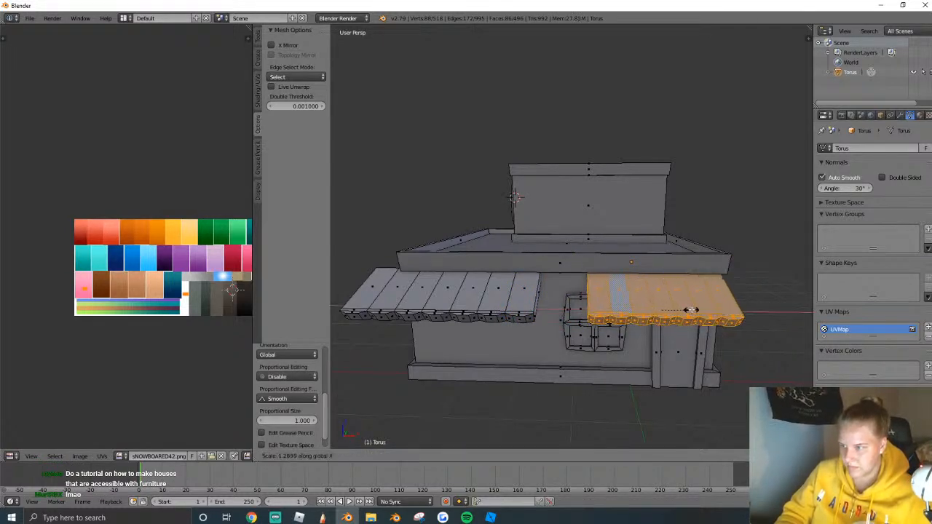
pyautogui.press('g')
pyautogui.press('x')
pyautogui.click(688, 312)
pyautogui.press('g')
pyautogui.click(677, 314)
# Select the whole copied awning, move it along X toward the first one and narrow it along X.
pyautogui.rightClick(502, 318)
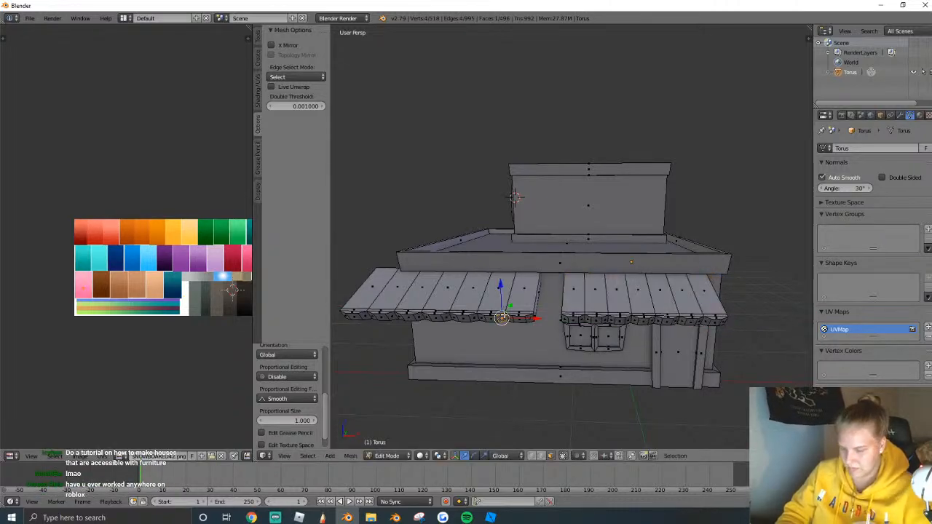
pyautogui.hotkey('ctrl', 'l')
pyautogui.press('g')
pyautogui.press('x')
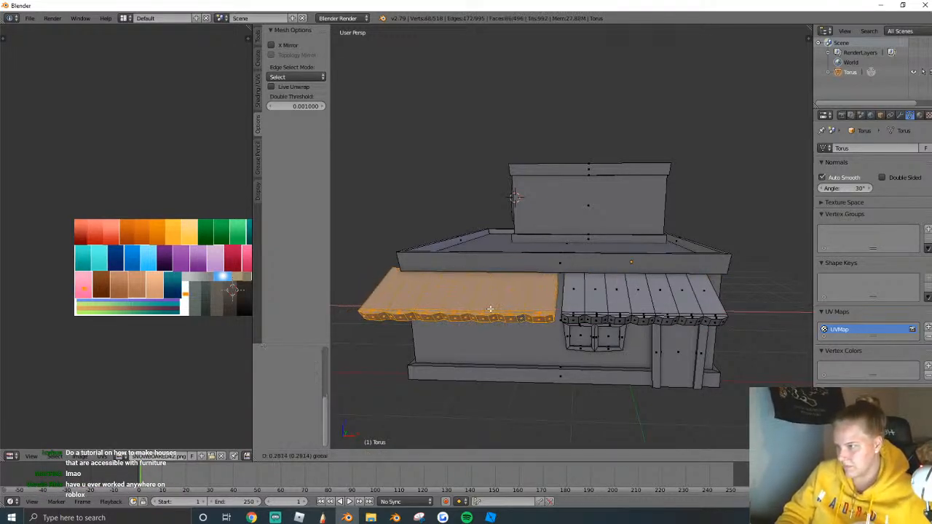
pyautogui.click(530, 314)
pyautogui.press('s')
pyautogui.press('x')
pyautogui.click(510, 313)
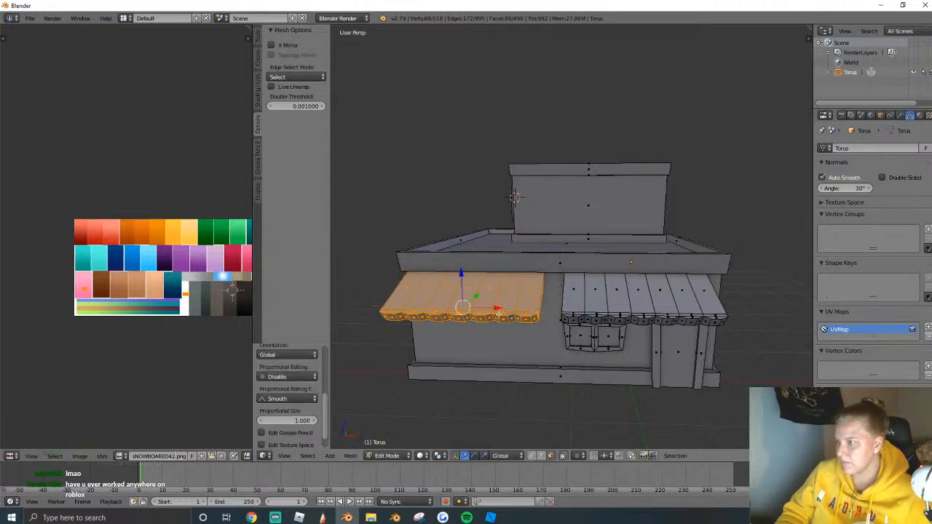
# Adjust the copied awning's width along the X axis.
pyautogui.press('s')
pyautogui.press('x')
pyautogui.click(508, 310)
pyautogui.press('Tab')
pyautogui.hotkey('shift', 'f')
pyautogui.press('w')
pyautogui.click(532, 231)
pyautogui.press('Tab')
# Select the whole awning over the window and door, adjust its width along X and slide it past the wall's end, clear of the window.
pyautogui.hotkey('ctrl', 'l')
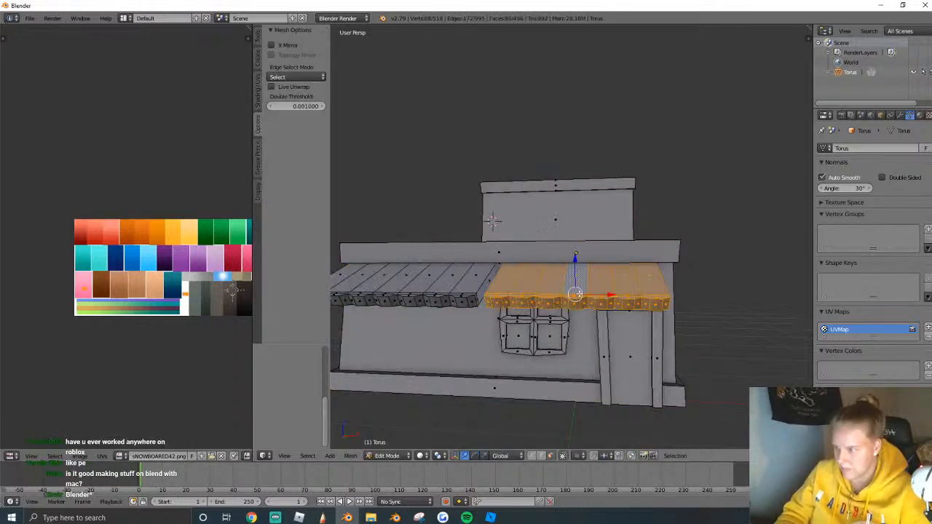
pyautogui.press('s')
pyautogui.press('x')
pyautogui.click(634, 290)
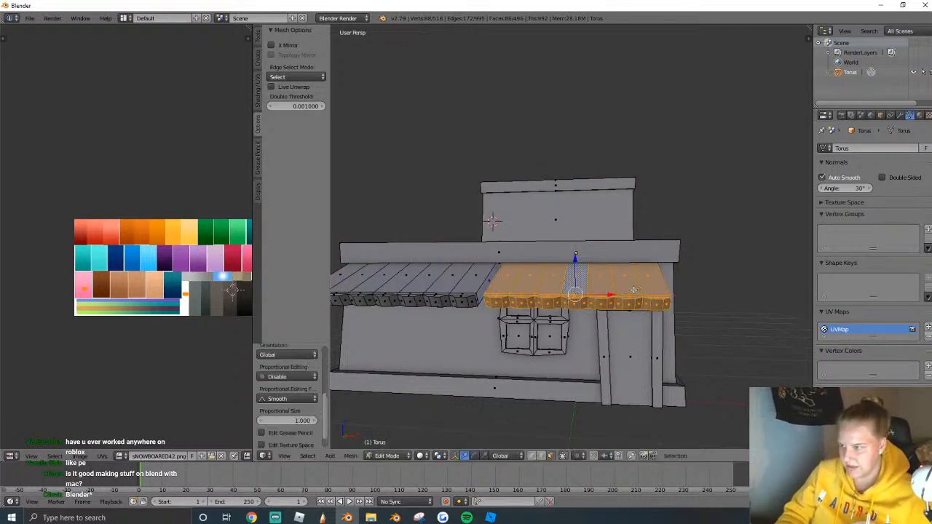
pyautogui.moveTo(618, 295); pyautogui.dragTo(695, 295)
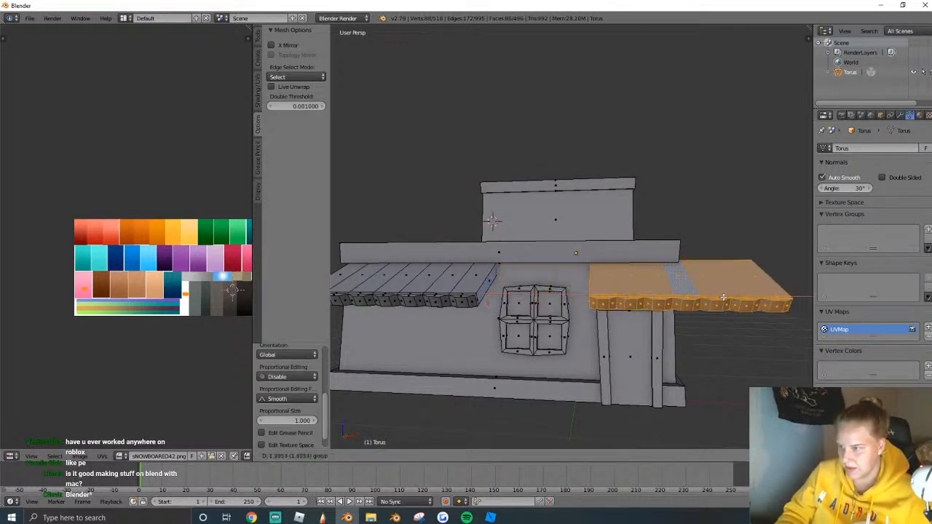
# Delete the faces of the three awning strips that stick out past the building's corner.
pyautogui.hotkey('shift', 'f')
pyautogui.click(608, 306)
pyautogui.rightClick(608, 306)
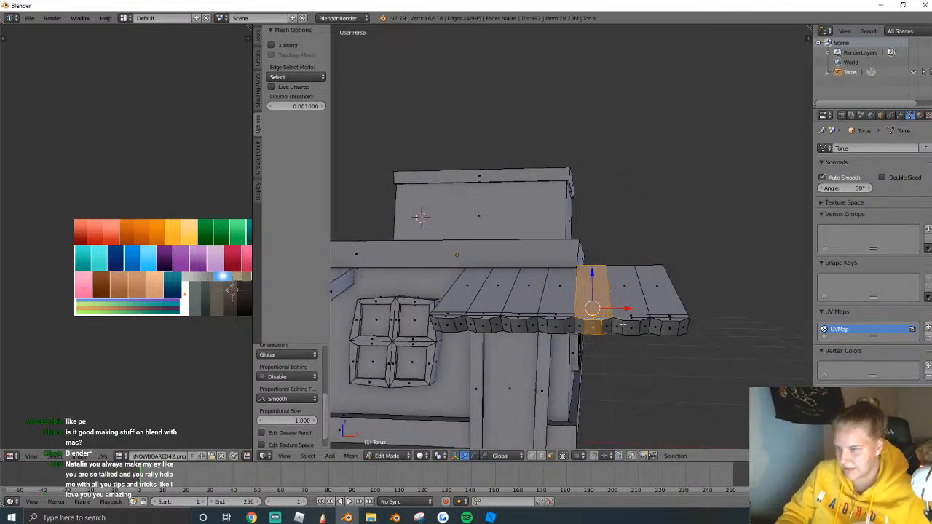
pyautogui.keyDown('shift'); pyautogui.rightClick(635, 314); pyautogui.keyUp('shift')
pyautogui.keyDown('shift'); pyautogui.rightClick(668, 323); pyautogui.keyUp('shift')
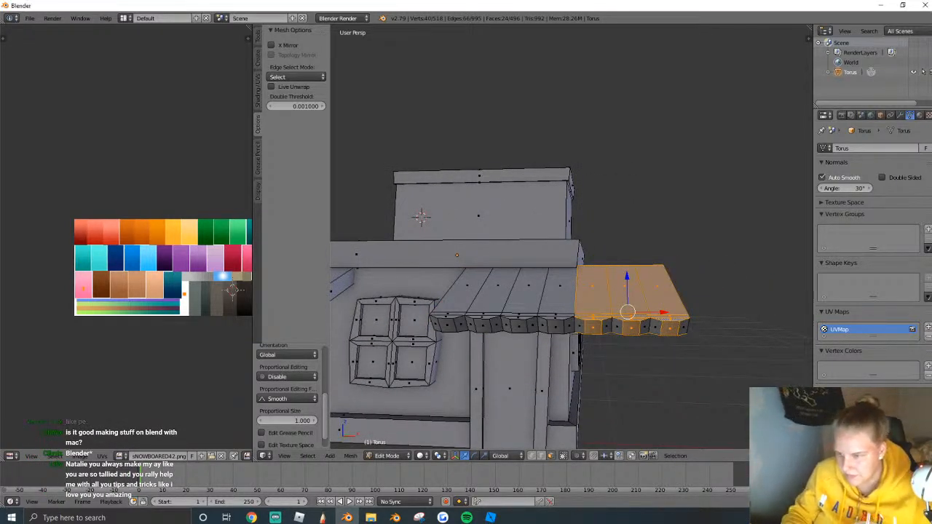
pyautogui.press('x')
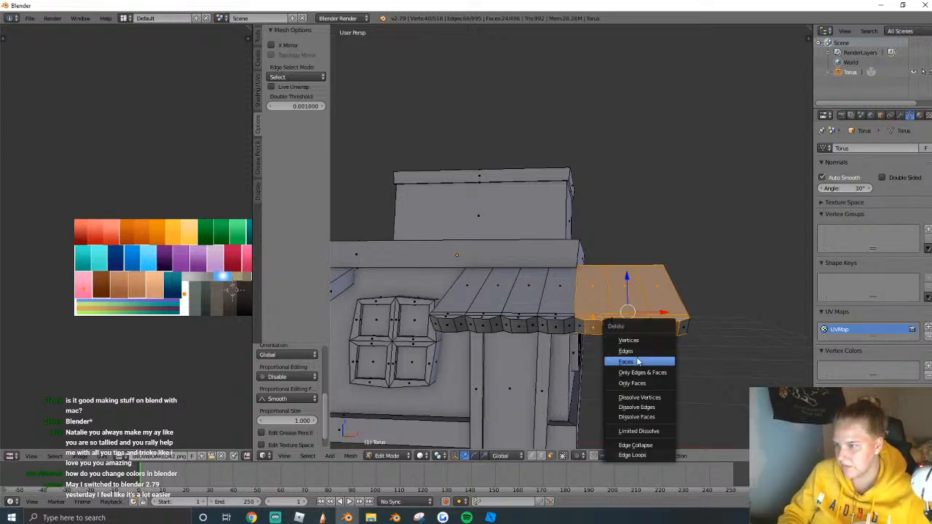
pyautogui.click(638, 362)
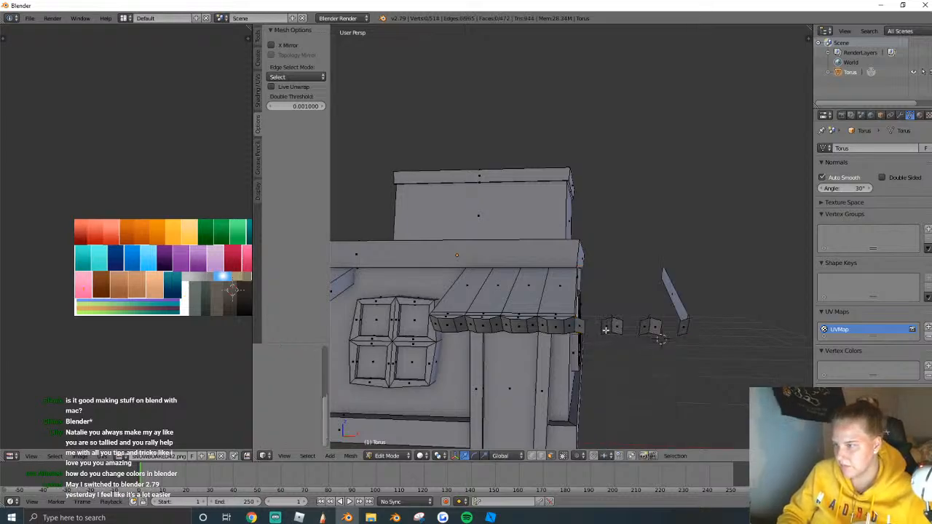
pyautogui.moveTo(660, 339); pyautogui.dragTo(539, 452, button='middle')
pyautogui.click(533, 457)
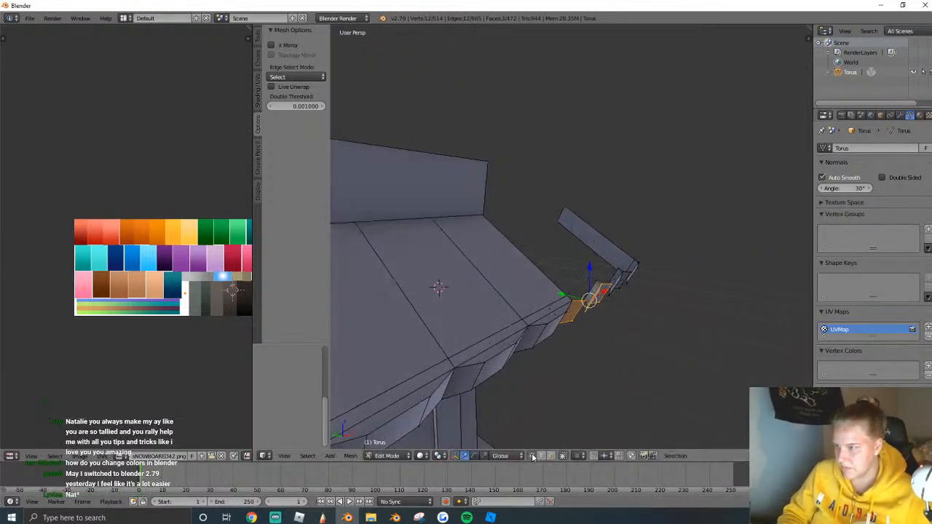
pyautogui.scroll(3, 541, 295)
pyautogui.moveTo(568, 311); pyautogui.dragTo(576, 277, button='middle')
pyautogui.scroll(-3, 542, 295)
pyautogui.keyDown('shift'); pyautogui.rightClick(587, 274); pyautogui.keyUp('shift')
pyautogui.keyDown('shift'); pyautogui.rightClick(588, 274); pyautogui.keyUp('shift')
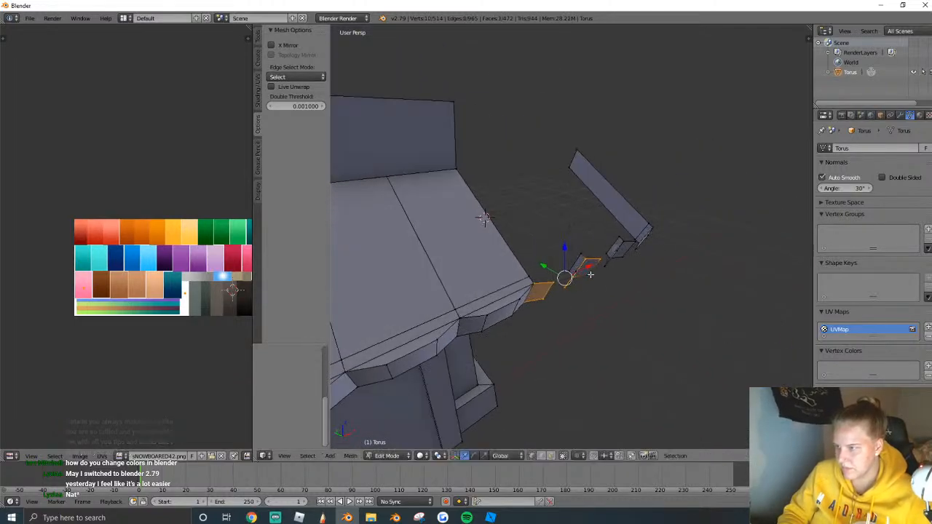
pyautogui.press('a')
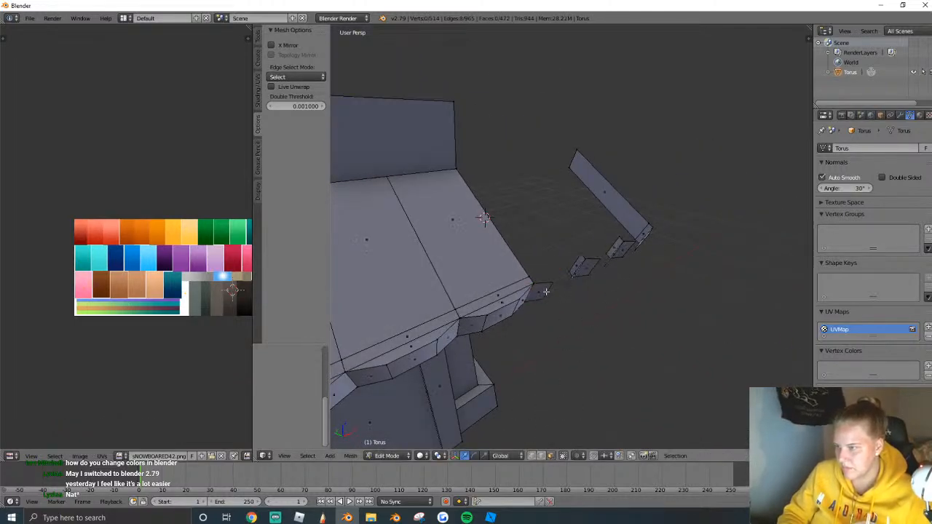
# Delete the first leftover faces of the cut-off awning section, including its sloped end piece.
pyautogui.keyDown('shift'); pyautogui.rightClick(577, 271); pyautogui.keyUp('shift')
pyautogui.keyDown('shift'); pyautogui.rightClick(638, 234); pyautogui.keyUp('shift')
pyautogui.keyDown('shift'); pyautogui.rightClick(639, 236); pyautogui.keyUp('shift')
pyautogui.keyDown('shift'); pyautogui.rightClick(642, 234); pyautogui.keyUp('shift')
pyautogui.keyDown('shift'); pyautogui.rightClick(641, 237); pyautogui.keyUp('shift')
pyautogui.keyDown('shift'); pyautogui.rightClick(641, 238); pyautogui.keyUp('shift')
pyautogui.keyDown('shift'); pyautogui.rightClick(641, 238); pyautogui.keyUp('shift')
pyautogui.keyDown('shift'); pyautogui.rightClick(642, 236); pyautogui.keyUp('shift')
pyautogui.press('x')
pyautogui.click(619, 249)
pyautogui.moveTo(619, 249); pyautogui.dragTo(578, 257, button='middle')
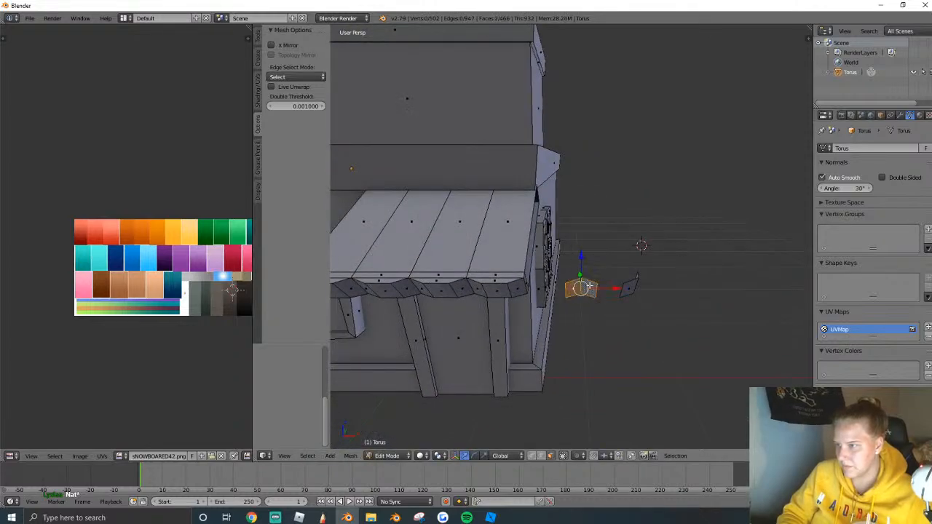
# Delete the remaining detached fringe faces floating beside the building.
pyautogui.press('x')
pyautogui.click(635, 283)
pyautogui.moveTo(639, 245); pyautogui.dragTo(573, 237, button='middle')
pyautogui.press('x')
pyautogui.click(691, 244)
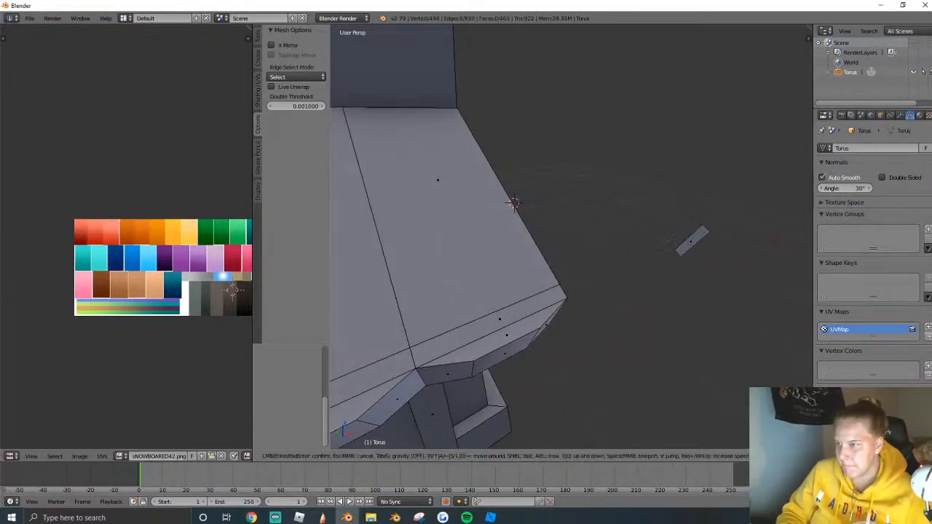
pyautogui.moveTo(691, 244); pyautogui.dragTo(685, 210, button='middle')
pyautogui.rightClick(565, 241)
pyautogui.press('x')
pyautogui.press('Escape')
pyautogui.moveTo(565, 241); pyautogui.dragTo(693, 232, button='middle')
pyautogui.rightClick(675, 226)
pyautogui.press('x')
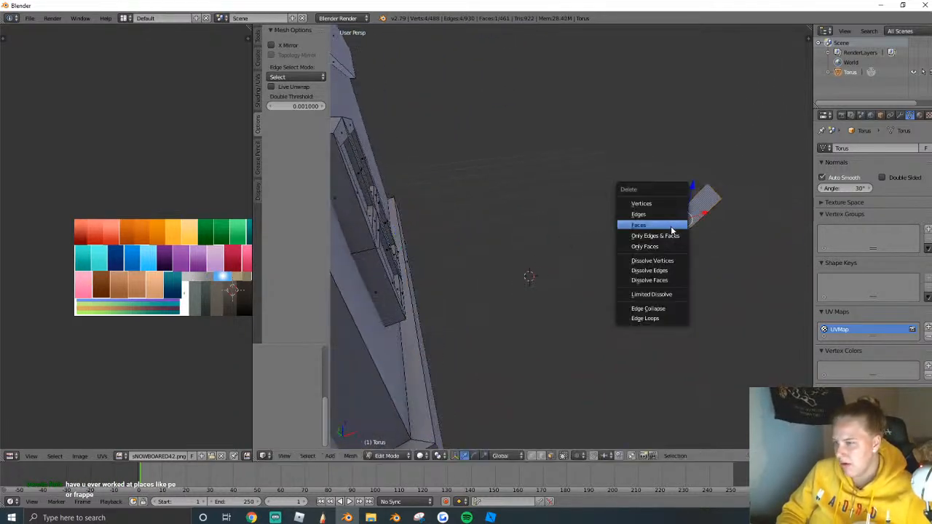
pyautogui.click(668, 225)
# Select the whole shortened awning and slide it along X over the door.
pyautogui.moveTo(598, 233); pyautogui.dragTo(634, 244, button='middle')
pyautogui.rightClick(561, 218)
pyautogui.hotkey('ctrl', 'l')
pyautogui.press('g')
pyautogui.press('x')
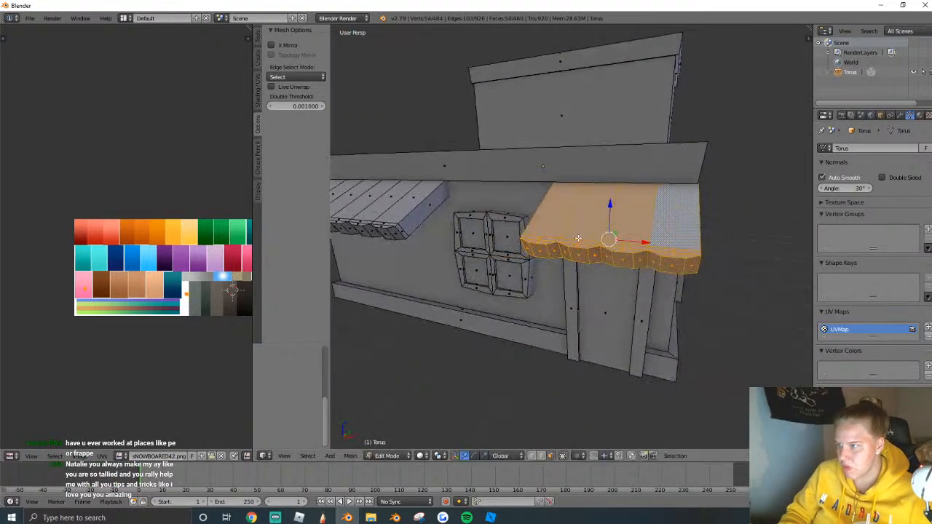
pyautogui.click(620, 241)
# Select the outline of the shortened awning's open end and fill it with a face.
pyautogui.hotkey('shift', 'f')
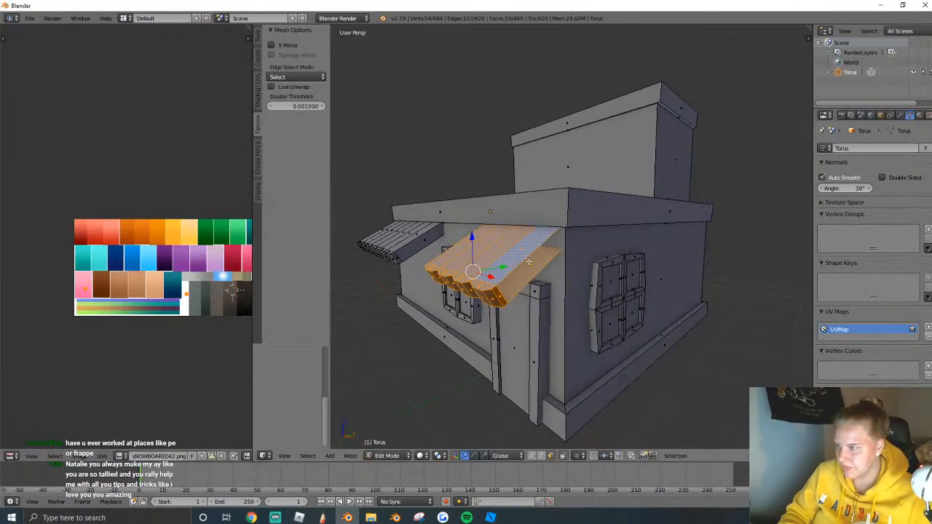
pyautogui.press('w')
pyautogui.click(500, 319)
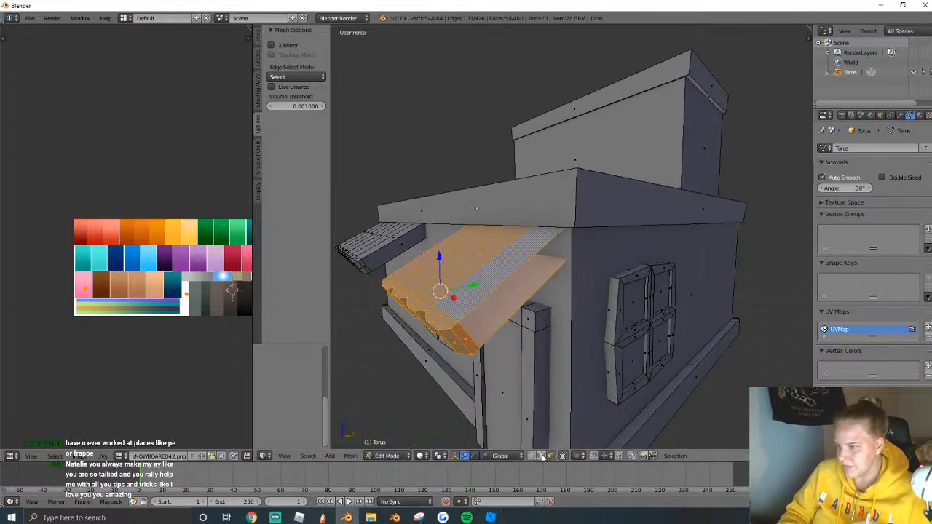
pyautogui.rightClick(500, 319)
pyautogui.rightClick(543, 314)
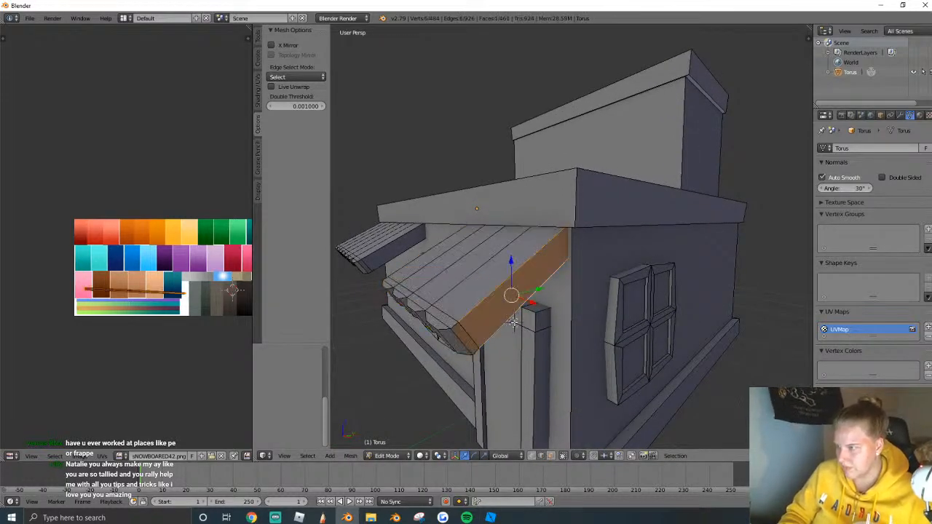
# Nudge the edge at the outer corner of the shortened awning's fringe along X by about 0.03.
pyautogui.rightClick(524, 302)
pyautogui.moveTo(483, 335); pyautogui.dragTo(487, 344)
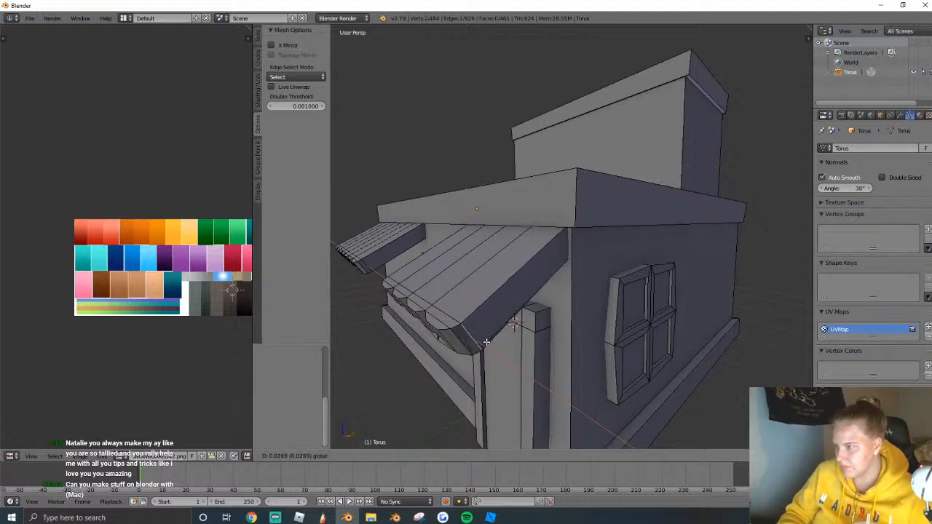
pyautogui.click(486, 342)
pyautogui.press('Tab')
pyautogui.moveTo(486, 342); pyautogui.dragTo(582, 236, button='middle')
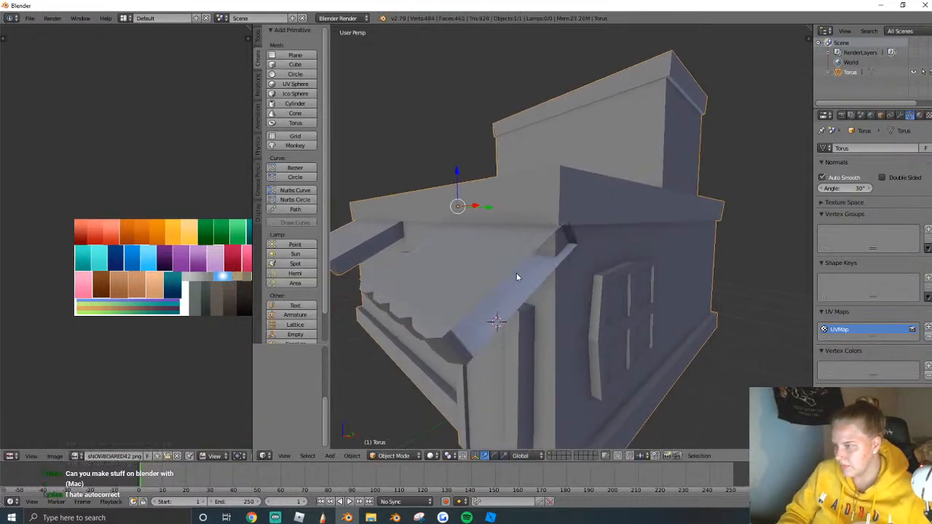
# Delete the two small fringe faces at the outer corner of the awning's open end.
pyautogui.press('Tab')
pyautogui.scroll(4, 526, 271)
pyautogui.keyDown('shift'); pyautogui.moveTo(526, 271); pyautogui.dragTo(592, 229, button='middle'); pyautogui.keyUp('shift')
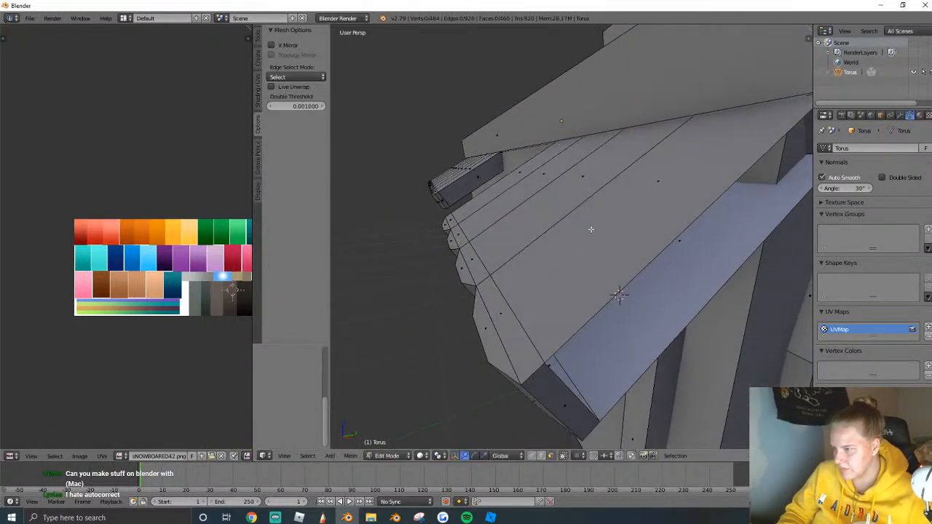
pyautogui.rightClick(546, 375)
pyautogui.press('x')
pyautogui.click(540, 378)
pyautogui.rightClick(560, 392)
pyautogui.press('x')
pyautogui.click(561, 392)
pyautogui.rightClick(553, 393)
pyautogui.moveTo(554, 393); pyautogui.dragTo(570, 282, button='middle')
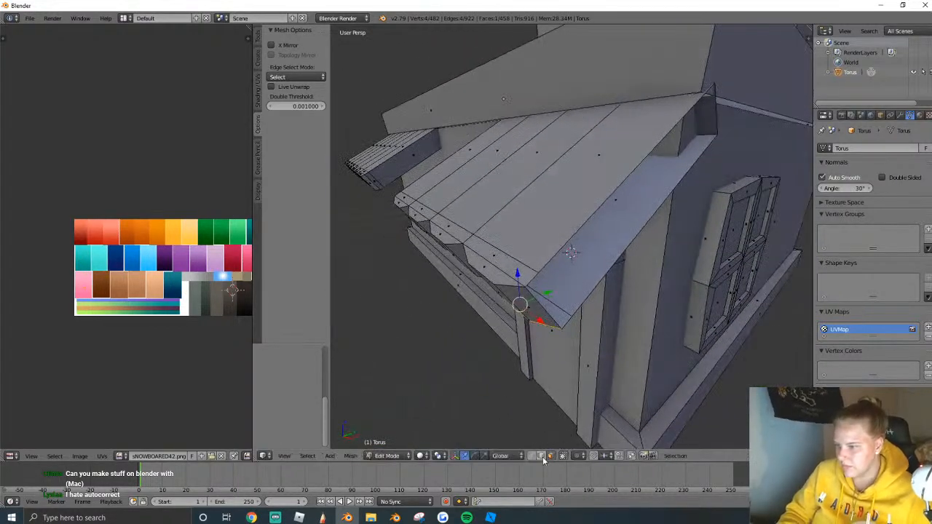
# Select the edge loop around the awning's open end, try Bridge Edge Loops, and fill the loop with a face.
pyautogui.rightClick(580, 291)
pyautogui.press('w')
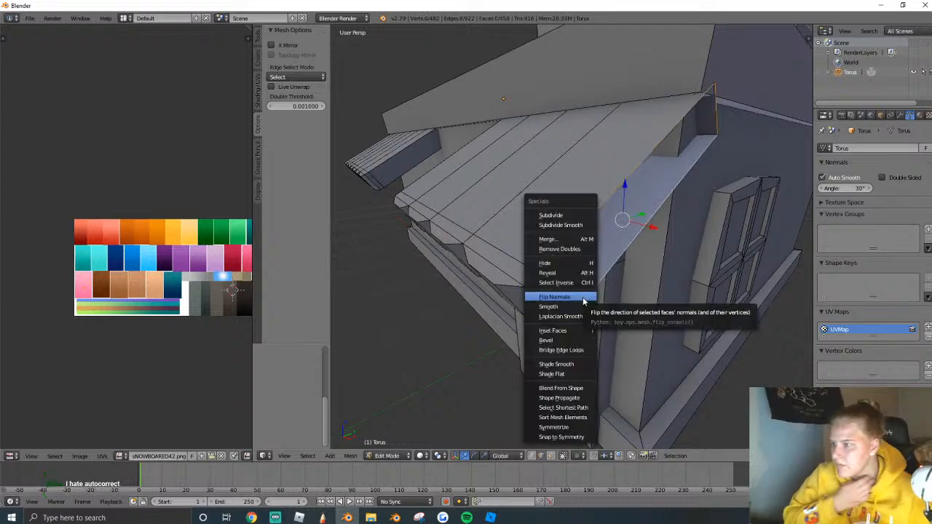
pyautogui.click(558, 351)
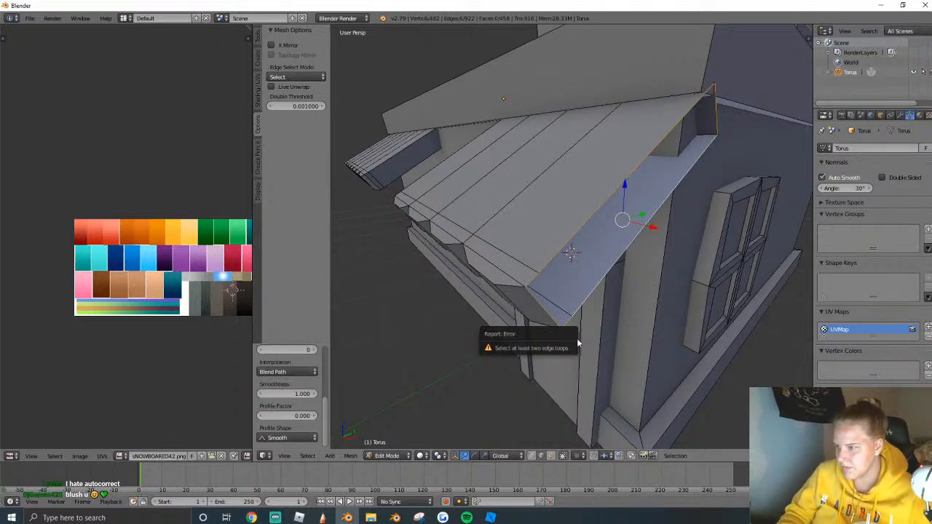
pyautogui.press('f')
# Select the whole closed awning and shift it slightly along X back toward the window.
pyautogui.rightClick(579, 289)
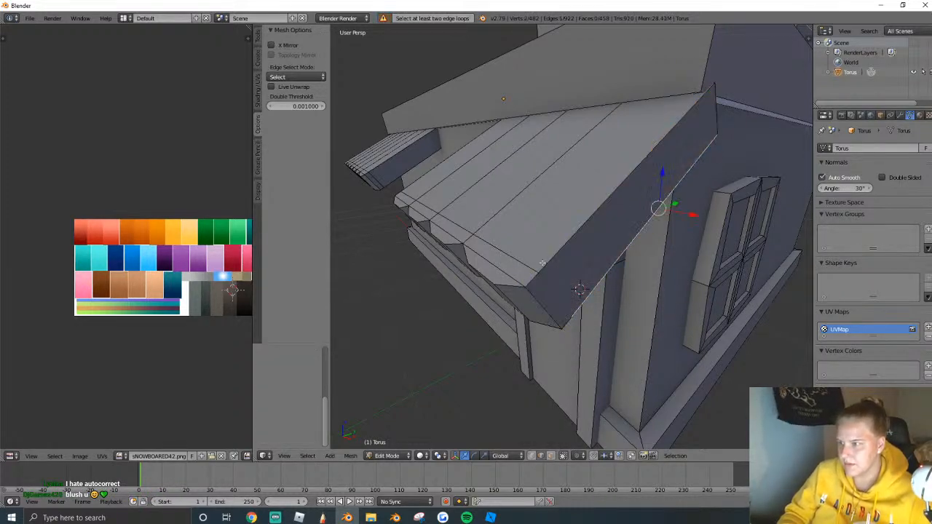
pyautogui.press('l')
pyautogui.hotkey('shift', 'f')
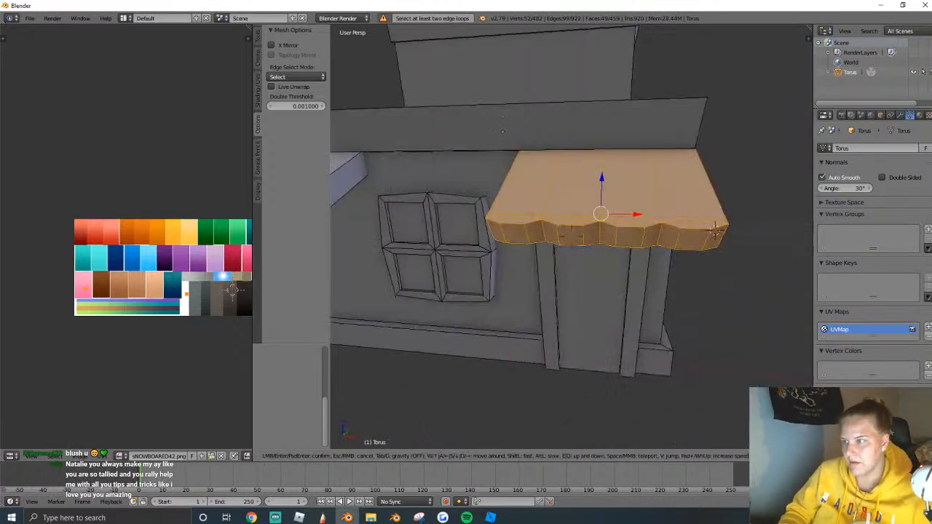
pyautogui.click(572, 238)
pyautogui.moveTo(605, 234); pyautogui.dragTo(587, 236)
# Return to Object Mode, deselect the building and examine both awnings and the roofs from several angles.
pyautogui.press('Tab')
pyautogui.hotkey('shift', 'f')
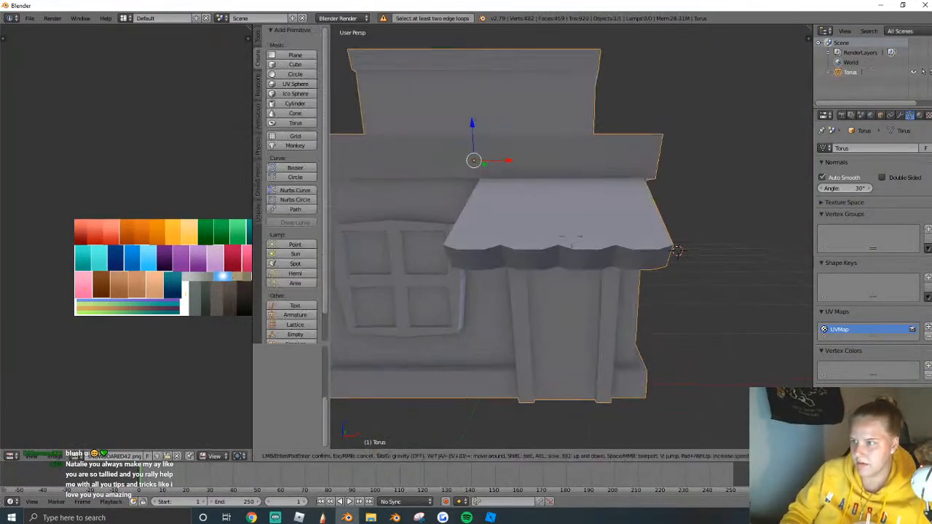
pyautogui.press('d')
pyautogui.click(572, 237)
pyautogui.hotkey('shift', 'f')
pyautogui.press('e')
pyautogui.press('a')
pyautogui.click(572, 239)
pyautogui.press('a')
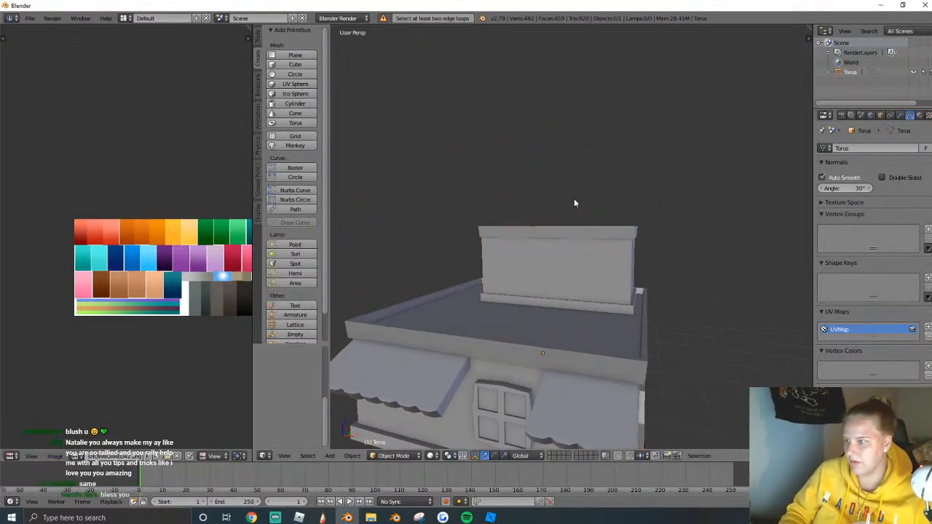
pyautogui.moveTo(592, 244); pyautogui.dragTo(560, 230, button='middle')
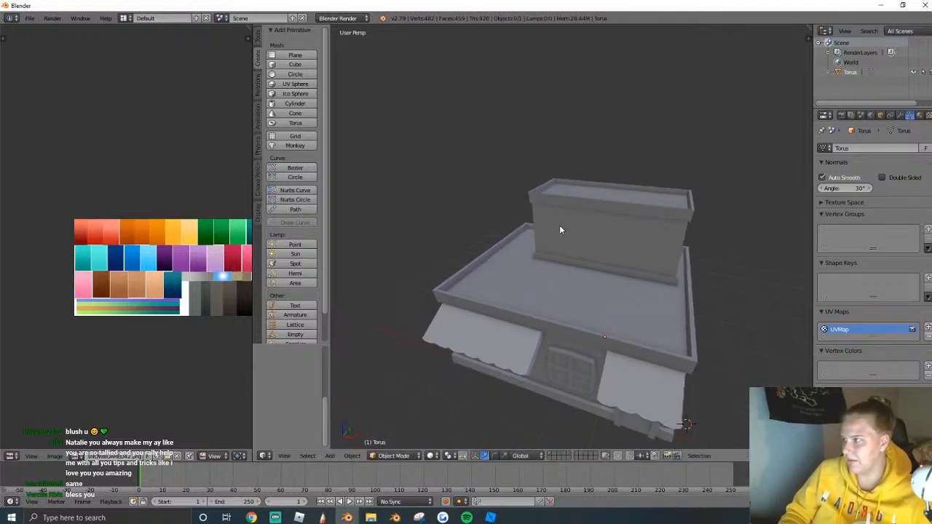
# Add a cylinder, reset its location to the origin and raise it along Z above the lower roof.
pyautogui.click(295, 104)
pyautogui.hotkey('ctrl', 'z')
pyautogui.click(295, 103)
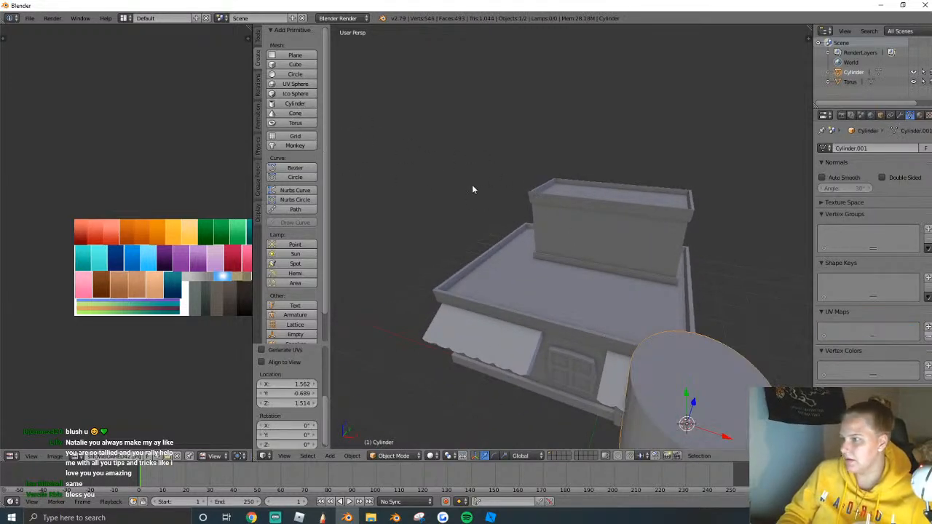
pyautogui.moveTo(438, 172); pyautogui.dragTo(613, 286, button='middle')
pyautogui.hotkey('alt', 'g')
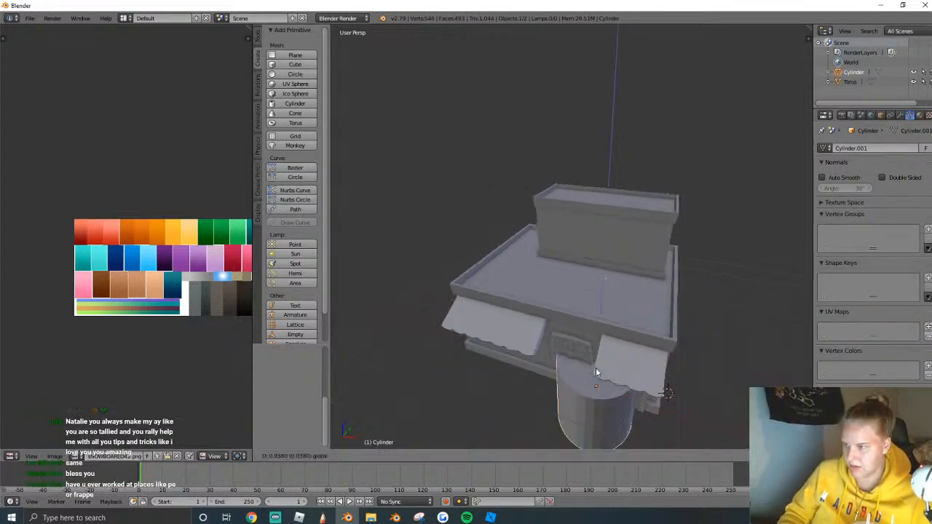
pyautogui.moveTo(595, 374); pyautogui.dragTo(617, 216)
pyautogui.moveTo(617, 216); pyautogui.dragTo(572, 236, button='middle')
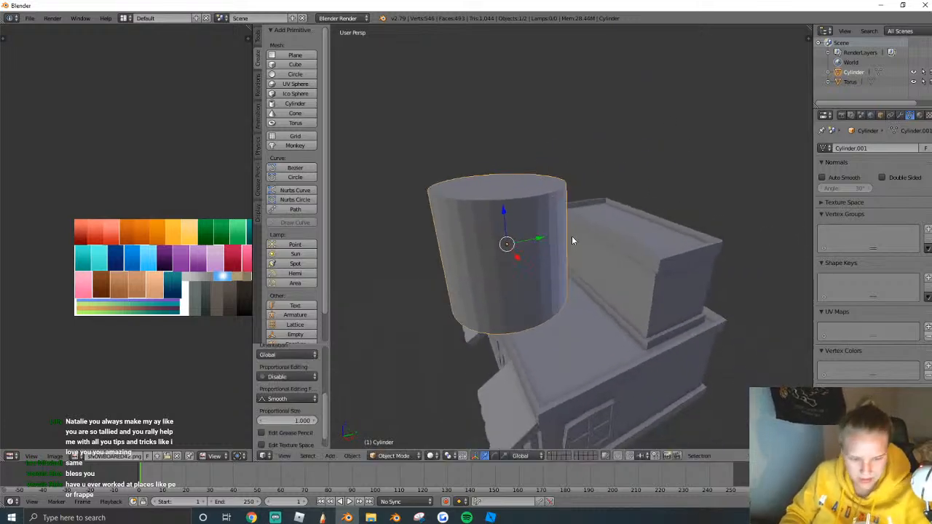
# Skip ahead to another track in the background music player.
pyautogui.press('XF86AudioNext')
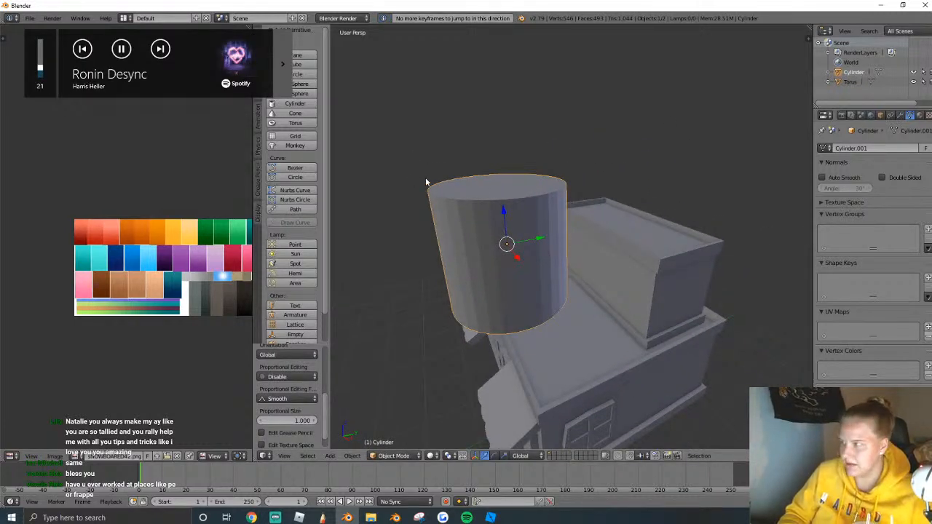
pyautogui.click(474, 182)
pyautogui.click(161, 49)
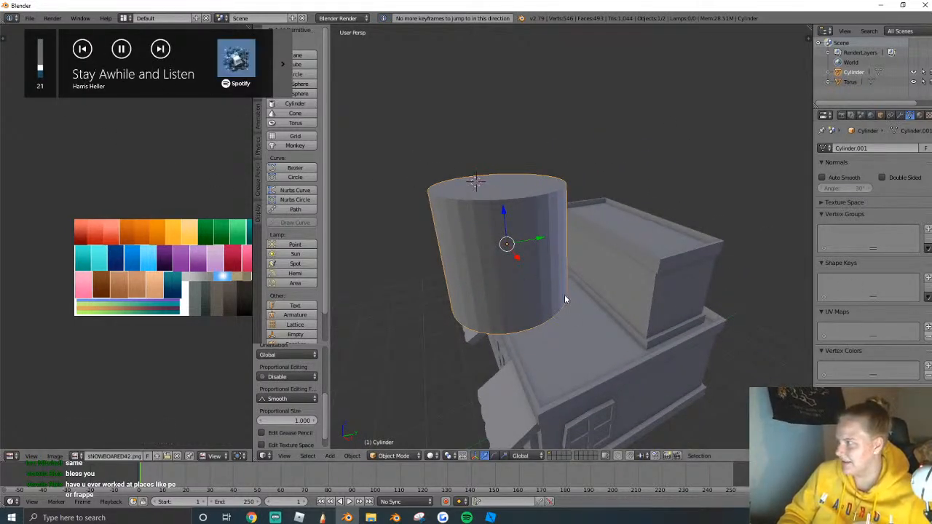
# Move the cylinder horizontally onto the upper storey's roof and scale it down.
pyautogui.moveTo(545, 236); pyautogui.dragTo(688, 209)
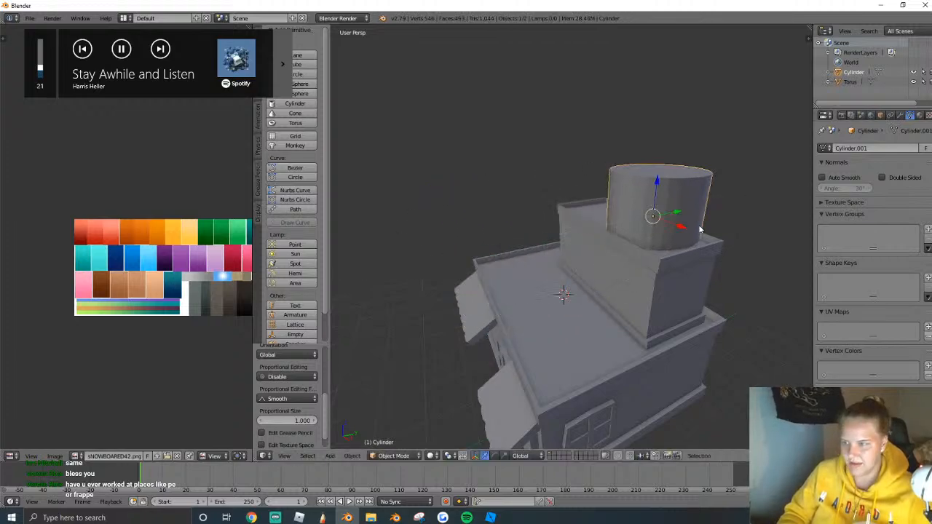
pyautogui.hotkey('shift', 'f')
pyautogui.press('w')
pyautogui.click(573, 240)
pyautogui.press('s')
pyautogui.click(617, 259)
pyautogui.hotkey('shift', 'f')
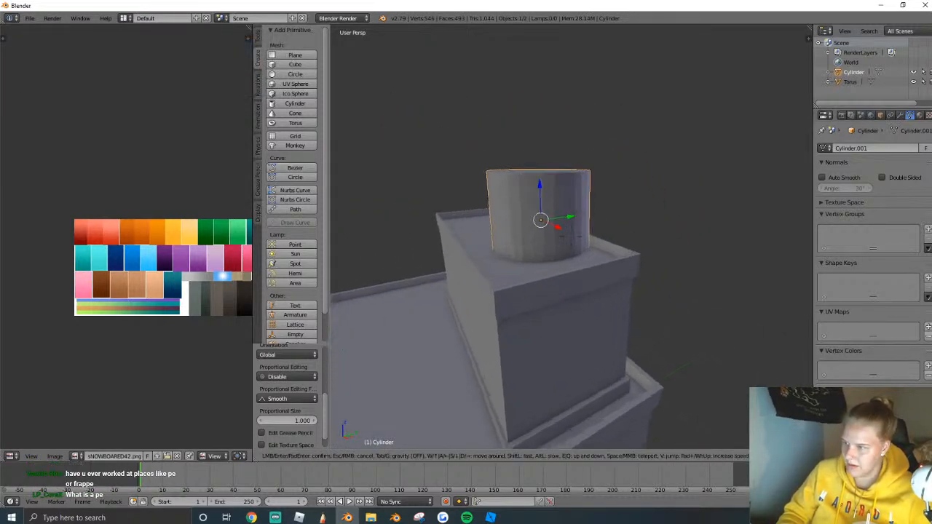
# Slide the cylinder across the upper storey's roof towards its end and flatten it along Z.
pyautogui.press('a')
pyautogui.click(572, 237)
pyautogui.moveTo(530, 226); pyautogui.dragTo(619, 266)
pyautogui.moveTo(579, 228); pyautogui.dragTo(530, 208)
pyautogui.press('s')
pyautogui.press('z')
pyautogui.click(572, 229)
pyautogui.hotkey('shift', 'f')
pyautogui.press('w')
pyautogui.click(572, 236)
# Select the cylinder's top face in Edit Mode and lower it so the shape becomes a low disc.
pyautogui.press('Tab')
pyautogui.rightClick(559, 204)
pyautogui.keyDown('alt'); pyautogui.rightClick(561, 203); pyautogui.keyUp('alt')
pyautogui.moveTo(529, 163); pyautogui.dragTo(523, 215)
pyautogui.hotkey('shift', 'f')
pyautogui.press('a')
pyautogui.click(572, 236)
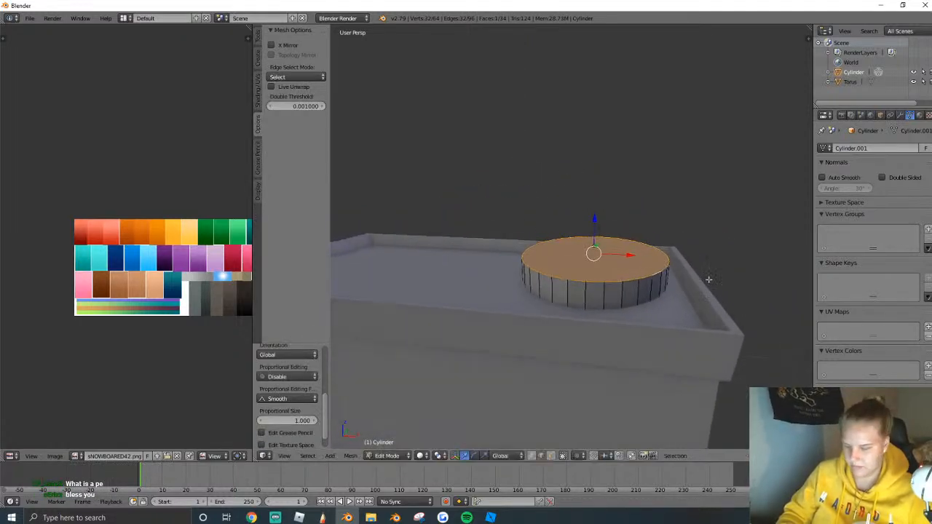
# Inset the disc's top face, extrude it upward into a tall shaft and scale the end inward to form a taper.
pyautogui.press('i')
pyautogui.click(685, 284)
pyautogui.press('e')
pyautogui.click(661, 160)
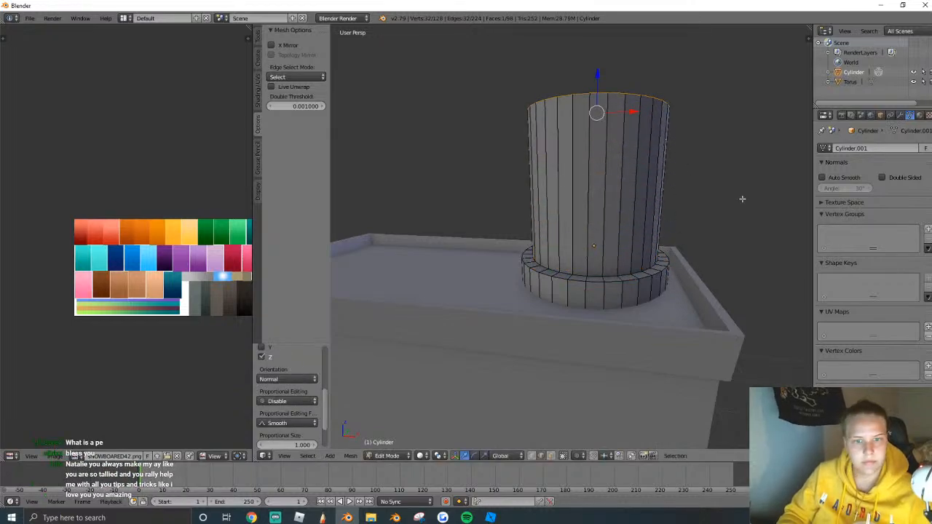
pyautogui.press('s')
pyautogui.click(674, 180)
pyautogui.scroll(-2, 648, 179)
pyautogui.keyDown('shift'); pyautogui.moveTo(608, 173); pyautogui.dragTo(599, 231, button='middle'); pyautogui.keyUp('shift')
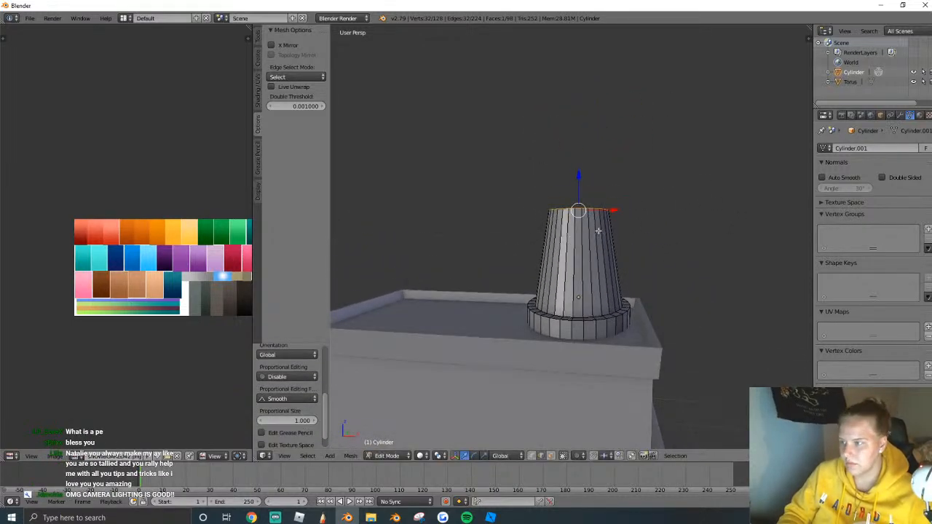
# Extrude the shaft's top face into a slightly wider, short collar.
pyautogui.press('e')
pyautogui.click(599, 230)
pyautogui.click(646, 224)
pyautogui.press('e')
pyautogui.click(643, 201)
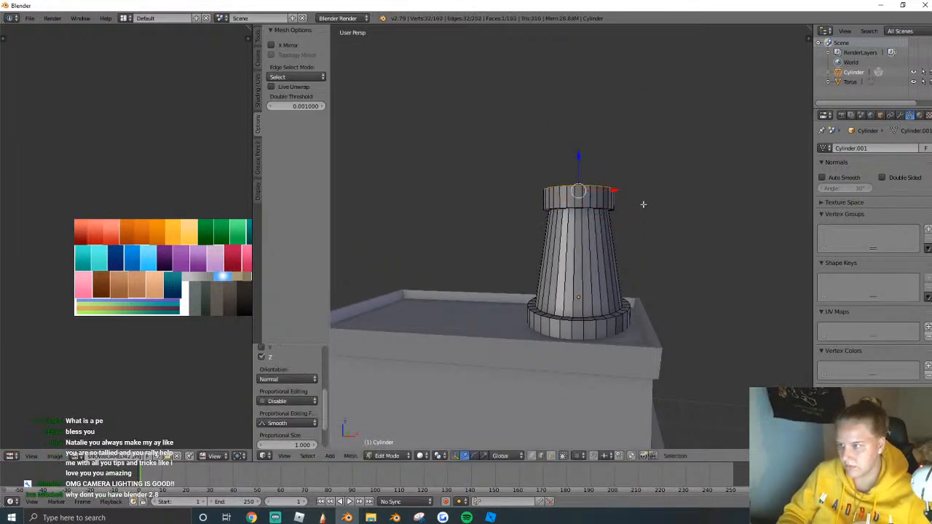
# Inset the collar's top face, extrude it upward and scale it outward into a flared section.
pyautogui.scroll(3, 643, 207)
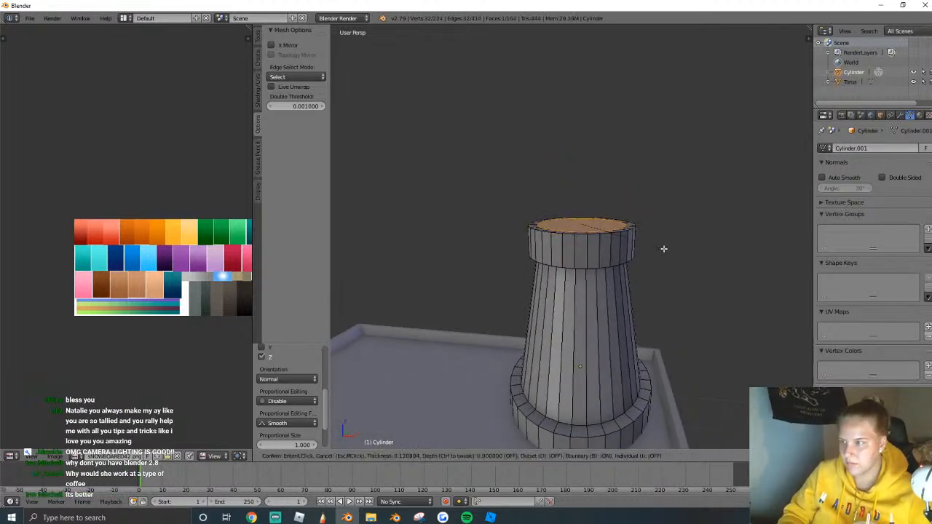
pyautogui.click(664, 249)
pyautogui.press('e')
pyautogui.click(637, 187)
pyautogui.press('s')
pyautogui.click(648, 186)
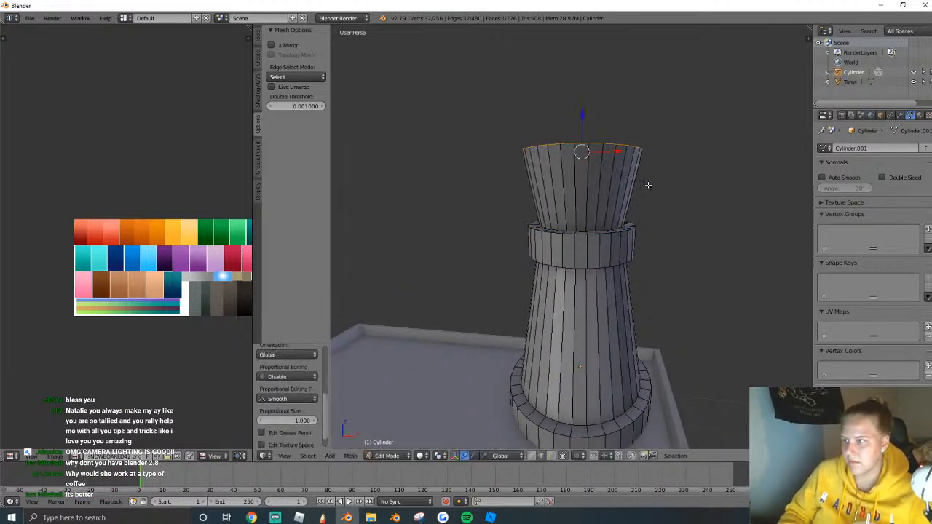
# Extrude a short straight rim on top of the flare and push its ring of side faces outward.
pyautogui.scroll(3, 648, 186)
pyautogui.scroll(-2, 597, 231)
pyautogui.press('e')
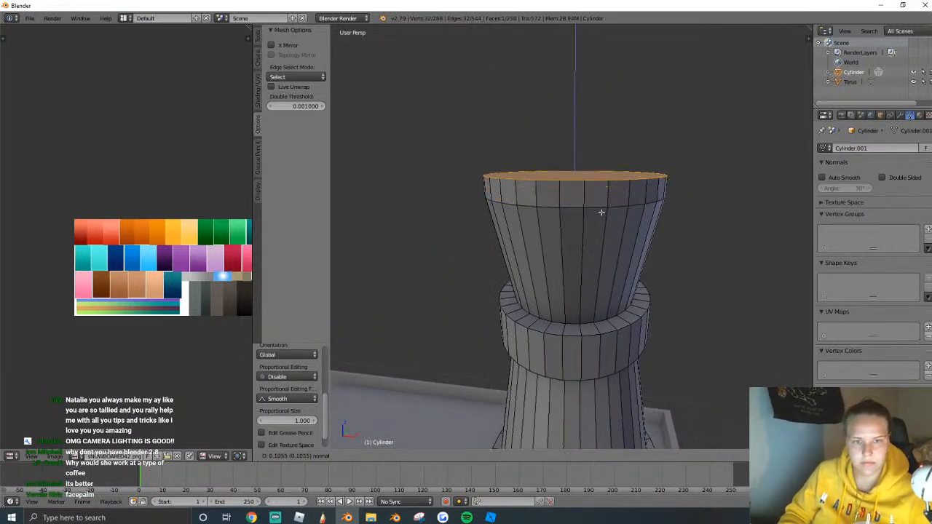
pyautogui.click(602, 181)
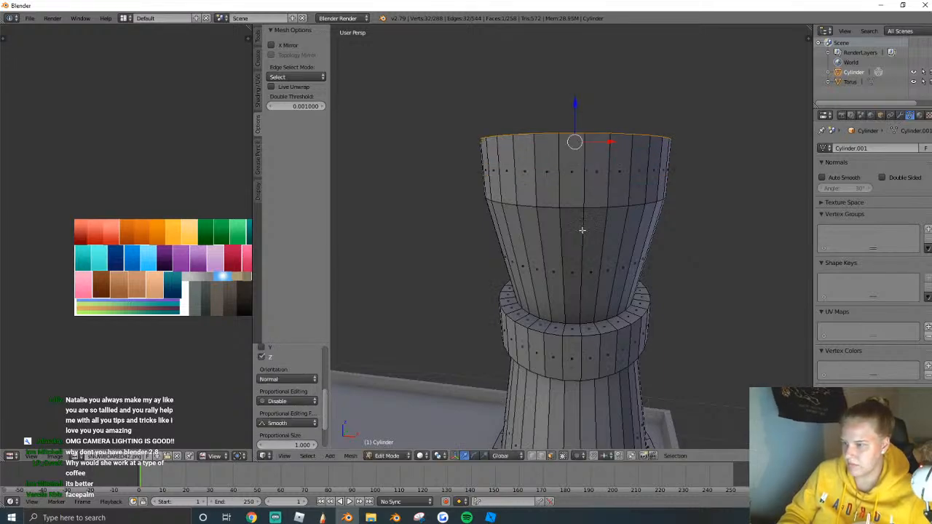
pyautogui.keyDown('alt'); pyautogui.click(581, 187); pyautogui.keyUp('alt')
pyautogui.hotkey('alt', 'e')
pyautogui.click(592, 187)
pyautogui.click(632, 197)
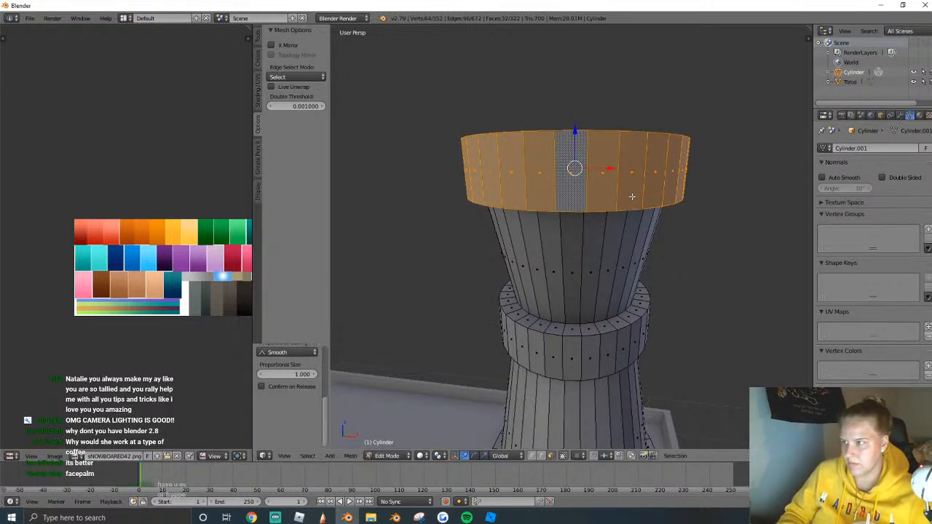
# Hollow the chimney's top by extruding its inner top face downward and scaling it.
pyautogui.moveTo(632, 197); pyautogui.dragTo(573, 238, button='middle')
pyautogui.scroll(-2, 572, 238)
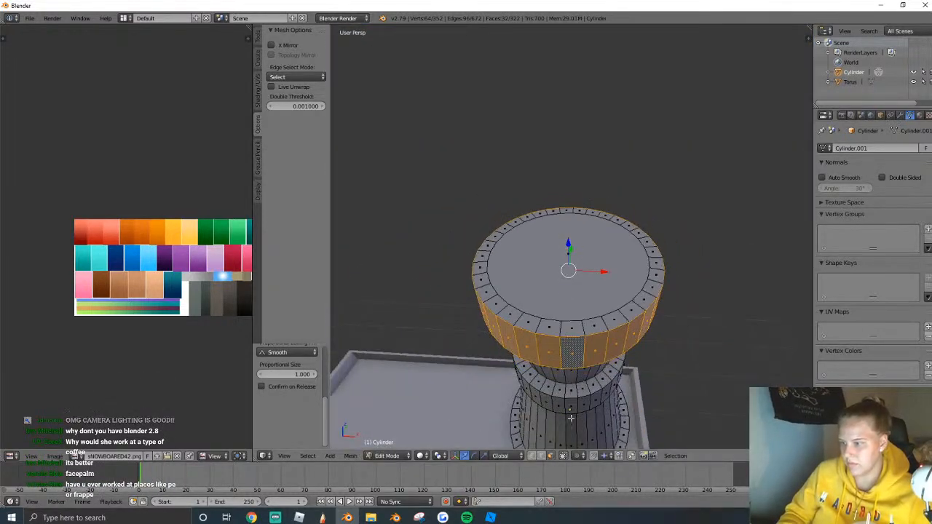
pyautogui.click(582, 265)
pyautogui.press('e')
pyautogui.click(613, 270)
pyautogui.press('s')
pyautogui.click(603, 271)
pyautogui.hotkey('shift', 'f')
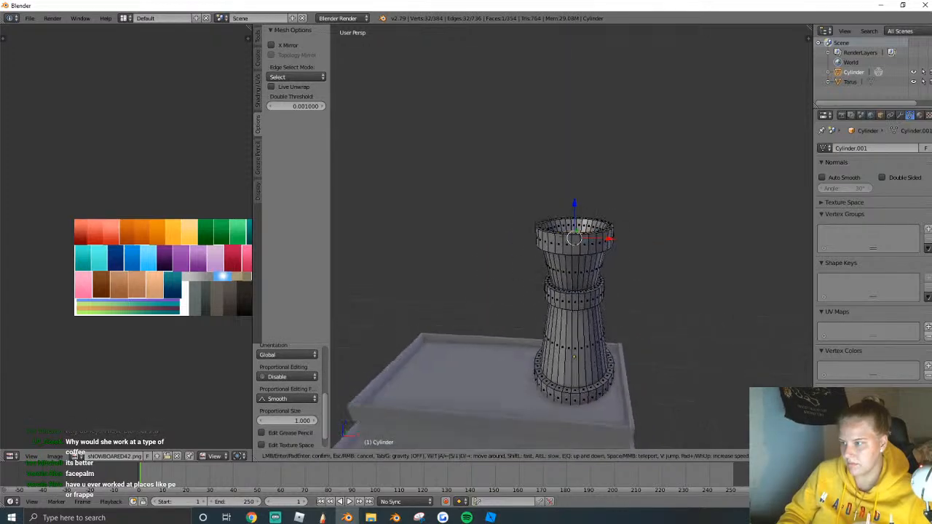
pyautogui.click(576, 237)
# Select the whole chimney mesh, shade its faces smooth and enable Auto Smooth at 30°.
pyautogui.press('Tab')
pyautogui.hotkey('shift', 'f')
pyautogui.press('s')
pyautogui.click(576, 237)
pyautogui.press('Tab')
pyautogui.press('a')
pyautogui.click(258, 90)
pyautogui.click(823, 177)
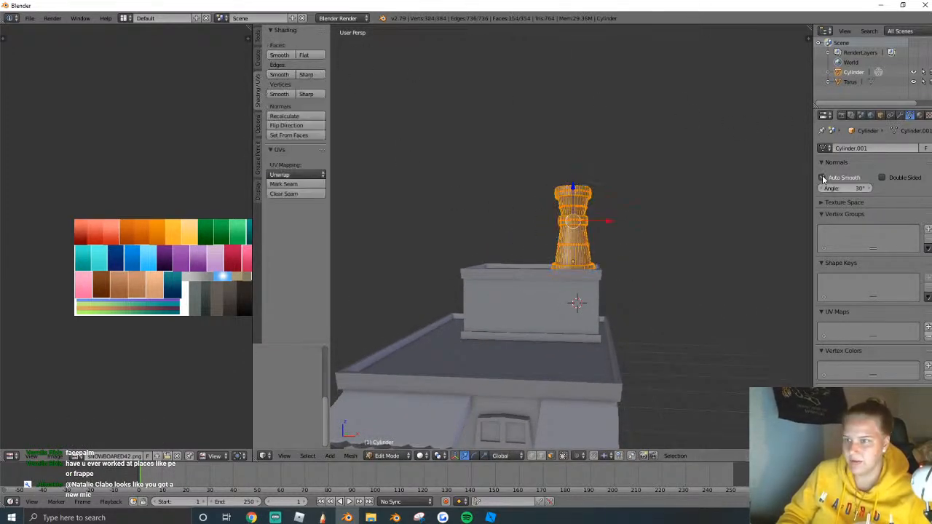
# Return to Object Mode, stretch the chimney along Z and nudge it along X on the roof.
pyautogui.press('Tab')
pyautogui.hotkey('shift', 'f')
pyautogui.press('w')
pyautogui.press('s')
pyautogui.press('z')
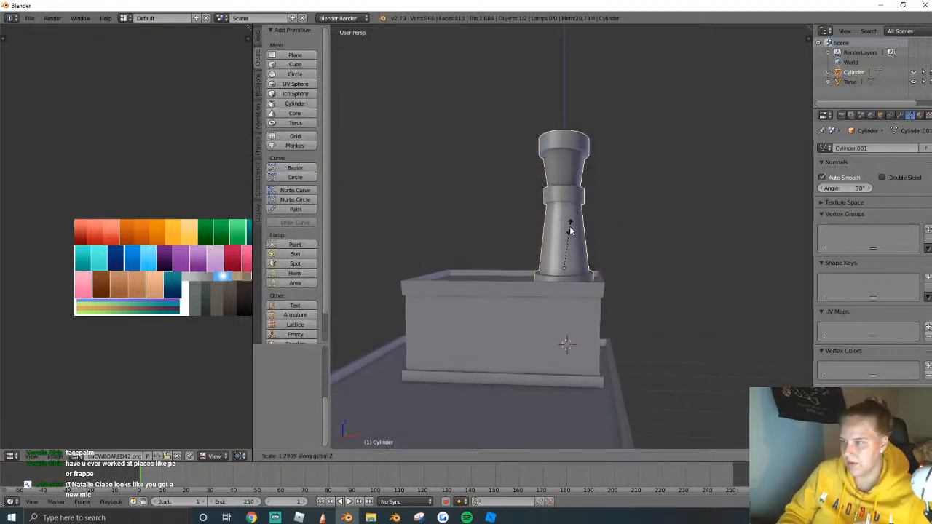
pyautogui.click(581, 238)
pyautogui.hotkey('shift', 'f')
pyautogui.press('w')
pyautogui.press('e')
pyautogui.click(574, 238)
pyautogui.moveTo(594, 321); pyautogui.dragTo(600, 321)
# Duplicate the chimney along X, then select both chimneys and scale them down.
pyautogui.hotkey('shift', 'd')
pyautogui.press('x')
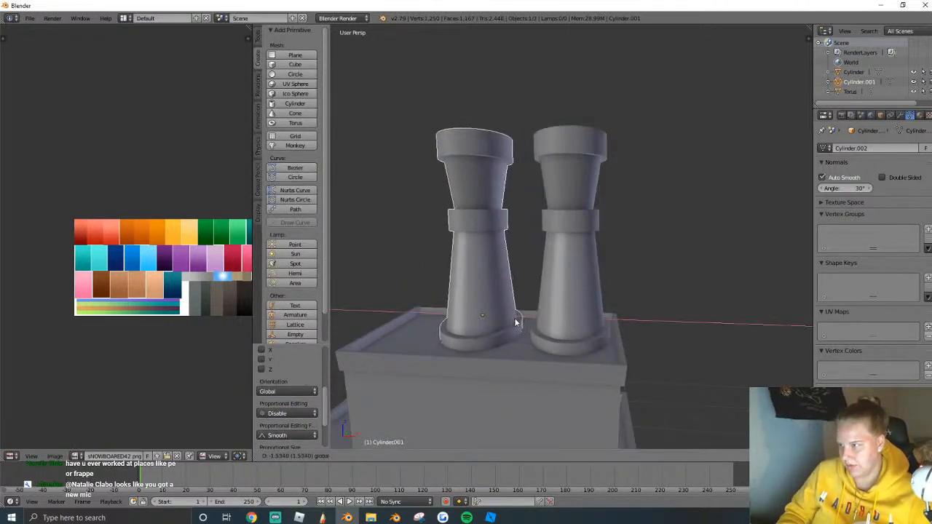
pyautogui.click(515, 323)
pyautogui.hotkey('shift', 'f')
pyautogui.press('s')
pyautogui.press('a')
pyautogui.keyDown('shift'); pyautogui.rightClick(639, 302); pyautogui.keyUp('shift')
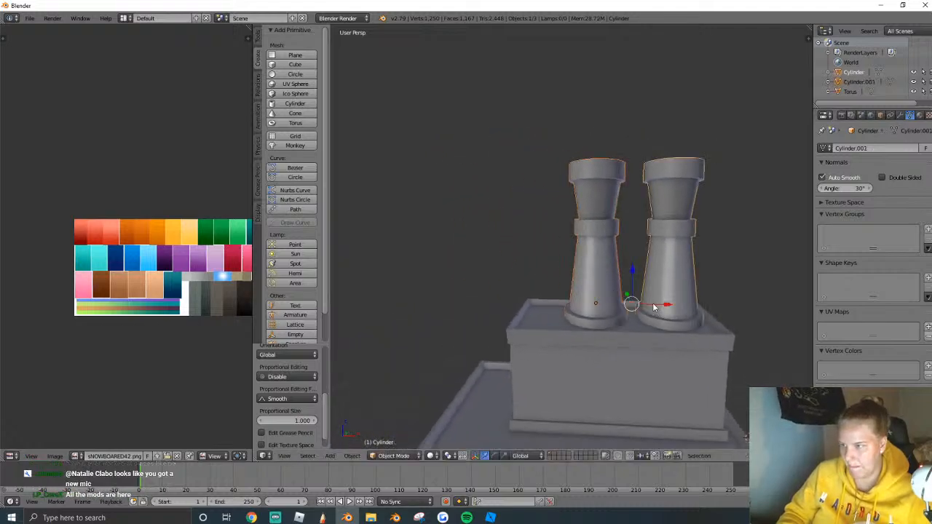
pyautogui.press('s')
pyautogui.click(620, 273)
# Duplicate a chimney along X to form a row of three on the upper roof.
pyautogui.rightClick(672, 293)
pyautogui.hotkey('shift', 'd')
pyautogui.press('x')
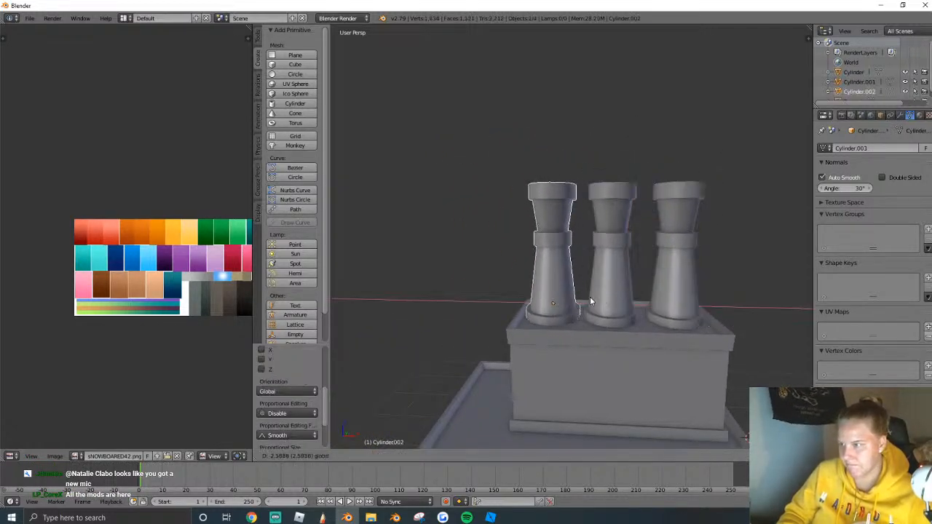
pyautogui.click(590, 305)
# Select all three chimneys, centre them along X on the upper roof and adjust their scale and height.
pyautogui.keyDown('shift'); pyautogui.rightClick(609, 310); pyautogui.keyUp('shift')
pyautogui.keyDown('shift'); pyautogui.rightClick(660, 305); pyautogui.keyUp('shift')
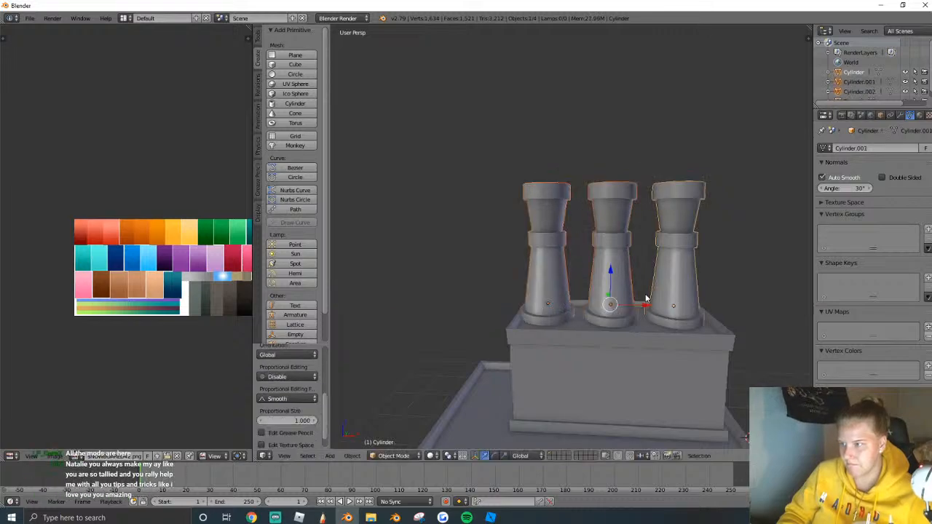
pyautogui.moveTo(644, 306); pyautogui.dragTo(651, 306)
pyautogui.press('s')
pyautogui.click(703, 307)
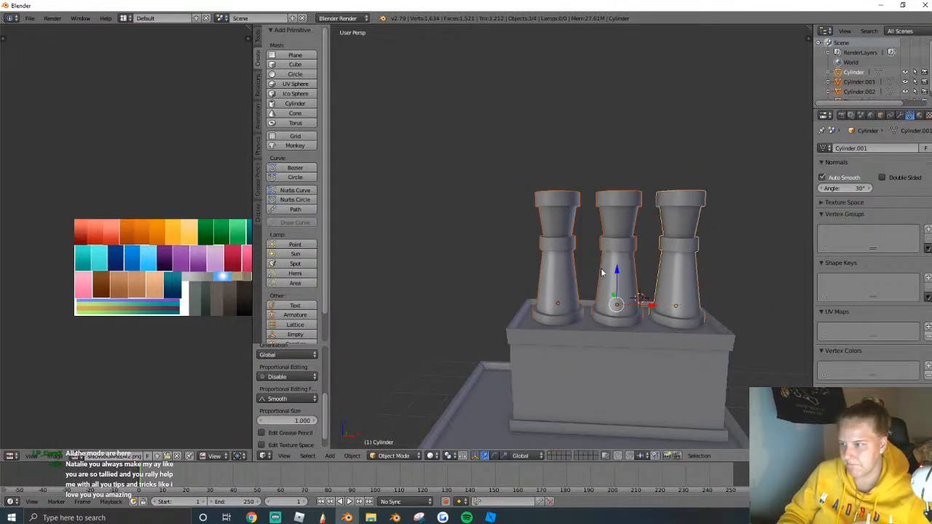
pyautogui.moveTo(617, 276); pyautogui.dragTo(617, 273)
# Add the building to the selected chimneys and join everything into one object.
pyautogui.hotkey('shift', 'f')
pyautogui.press('s')
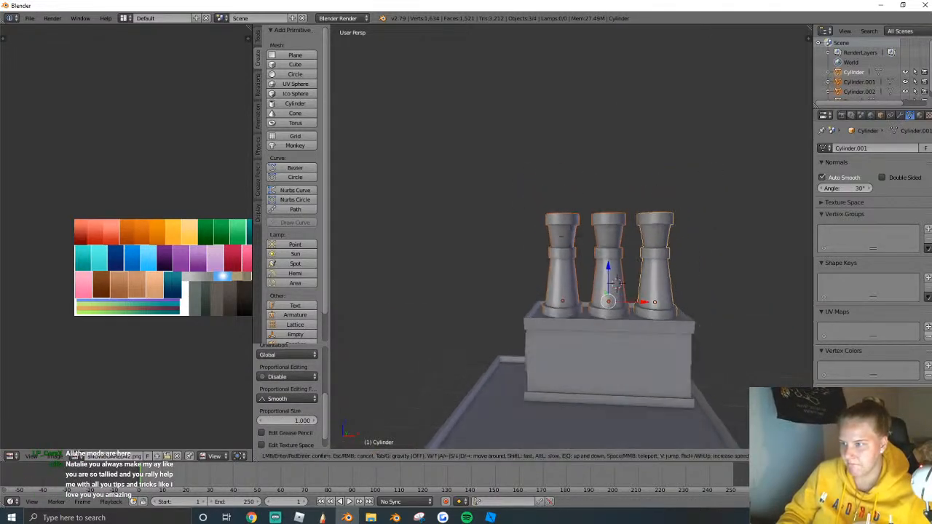
pyautogui.click(571, 236)
pyautogui.keyDown('shift'); pyautogui.rightClick(571, 236); pyautogui.keyUp('shift')
pyautogui.hotkey('ctrl', 'l')
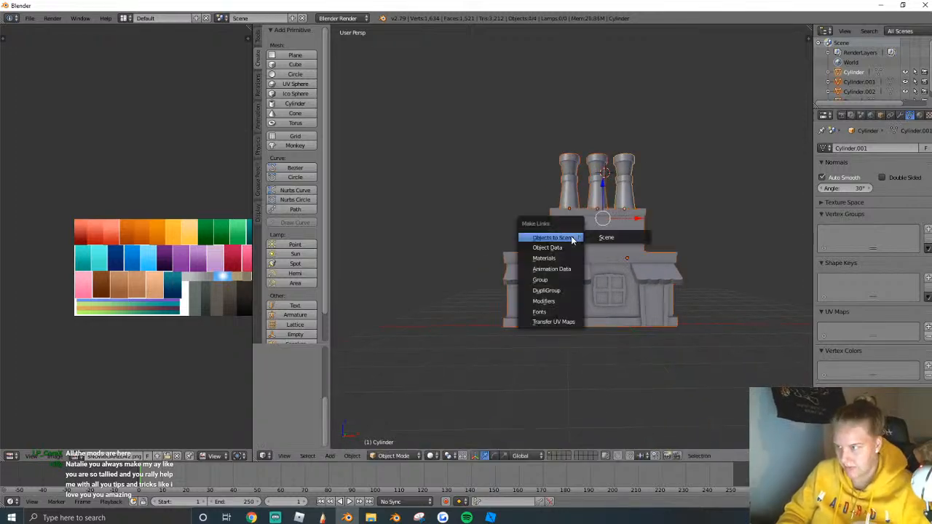
pyautogui.hotkey('ctrl', 'j')
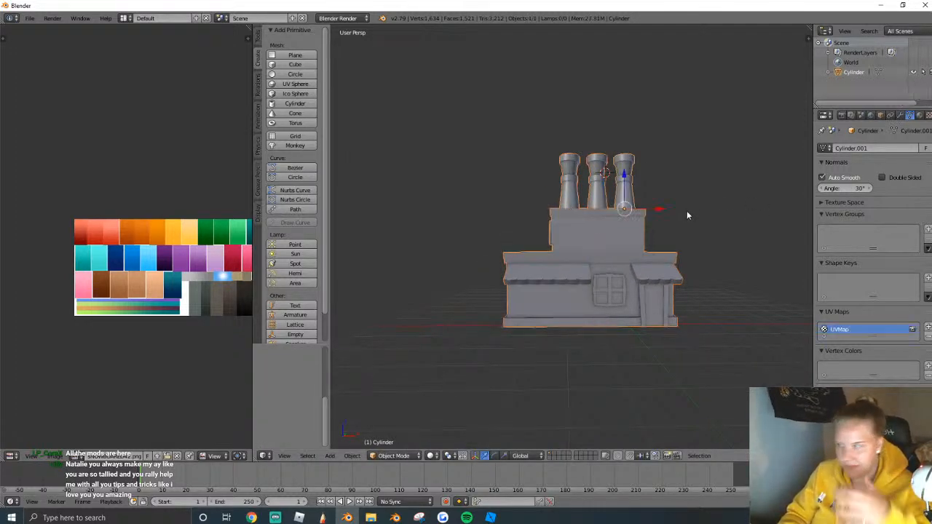
# Select the door, its frame and the awning above it in Edit Mode and duplicate them up to the second storey.
pyautogui.press('Tab')
pyautogui.moveTo(687, 215); pyautogui.dragTo(573, 243, button='middle')
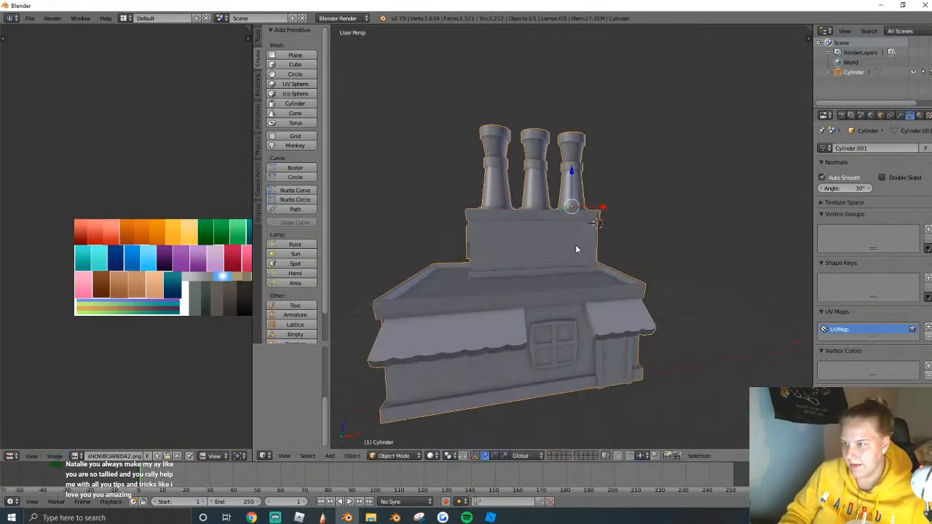
pyautogui.rightClick(613, 317)
pyautogui.press('l')
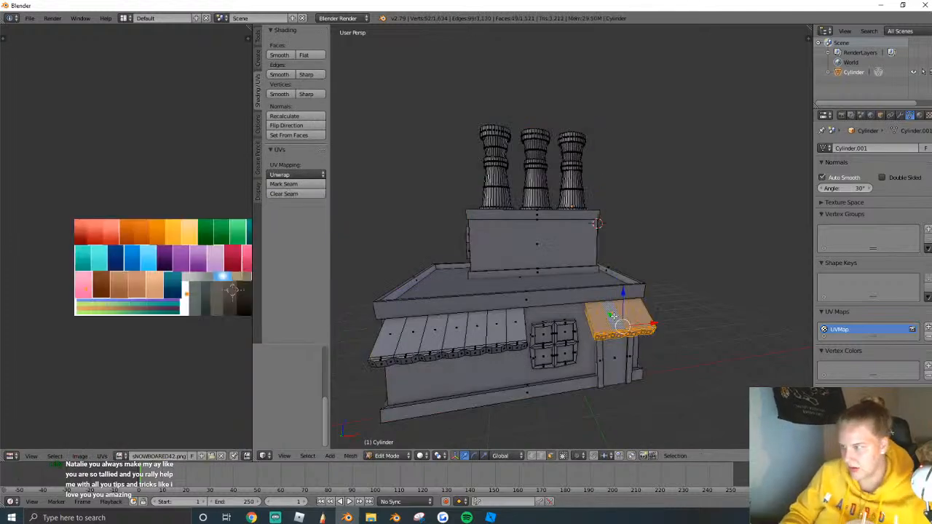
pyautogui.press('l')
pyautogui.press('l')
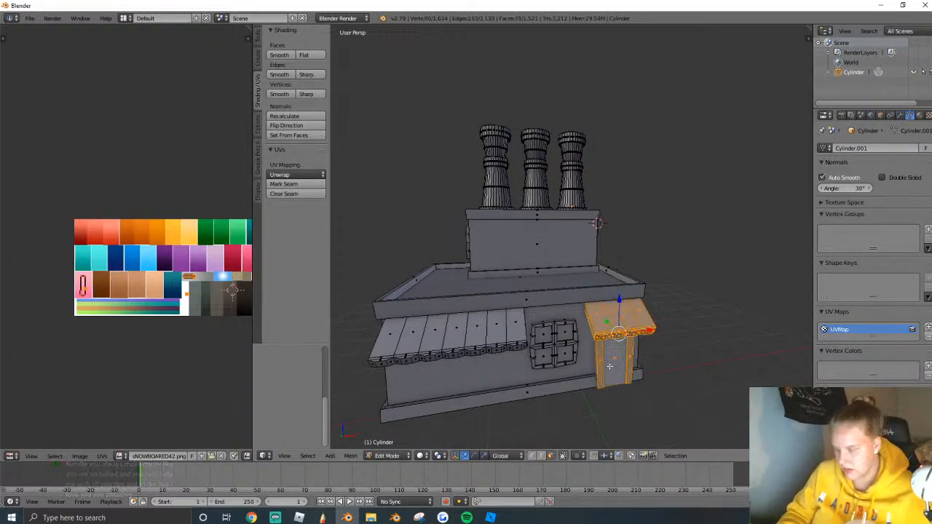
pyautogui.hotkey('shift', 'd')
pyautogui.click(604, 228)
# Move the copied doorway and awning along Z and Y to stand against the upper storey's front wall.
pyautogui.moveTo(604, 228); pyautogui.dragTo(572, 236, button='middle')
pyautogui.scroll(3, 572, 236)
pyautogui.press('g')
pyautogui.press('z')
pyautogui.click(576, 217)
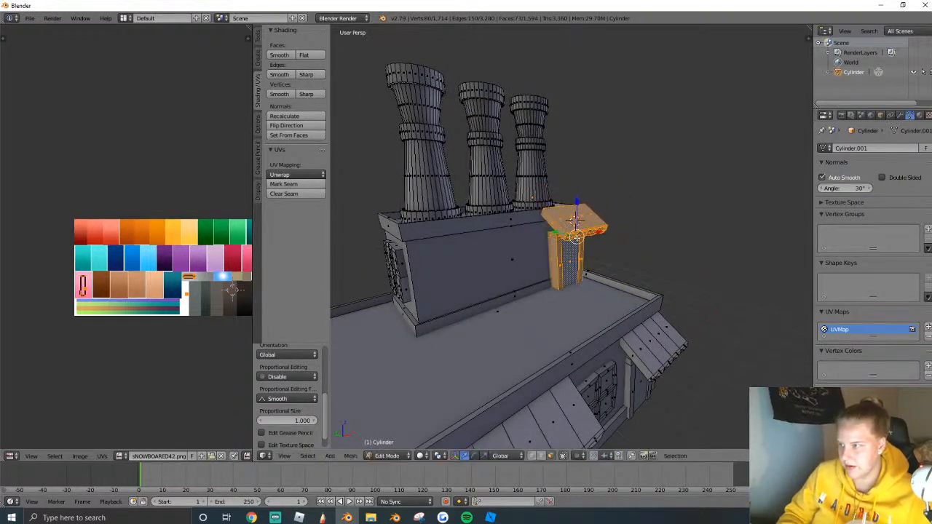
pyautogui.moveTo(575, 219); pyautogui.dragTo(519, 248, button='middle')
pyautogui.scroll(4, 519, 247)
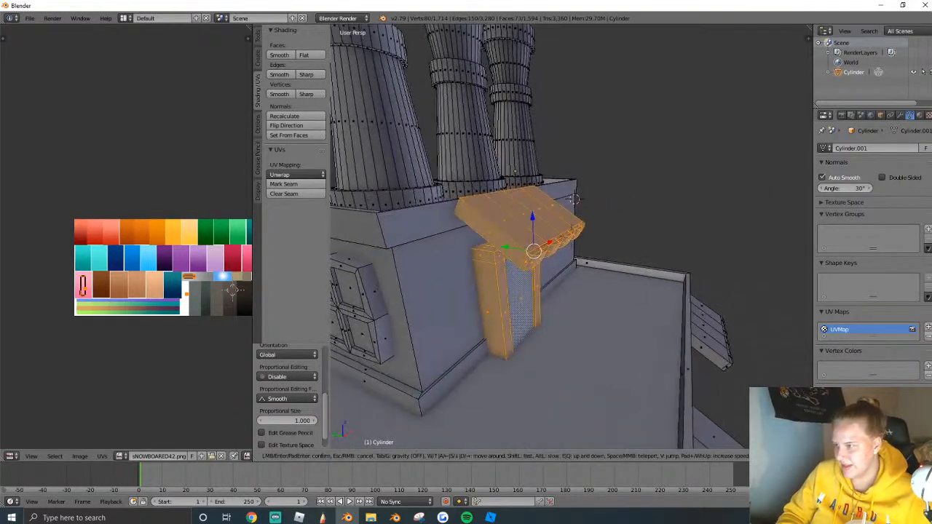
pyautogui.press('g')
pyautogui.press('y')
pyautogui.click(474, 246)
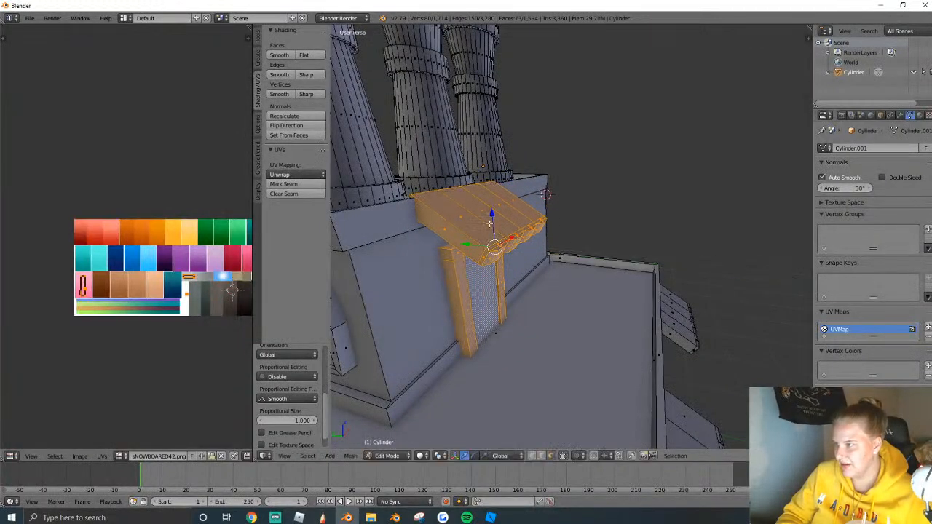
# Scale the copied doorway and awning down and adjust their depth along Y to fit the upper wall.
pyautogui.press('g')
pyautogui.press('y')
pyautogui.click(548, 250)
pyautogui.press('g')
pyautogui.press('y')
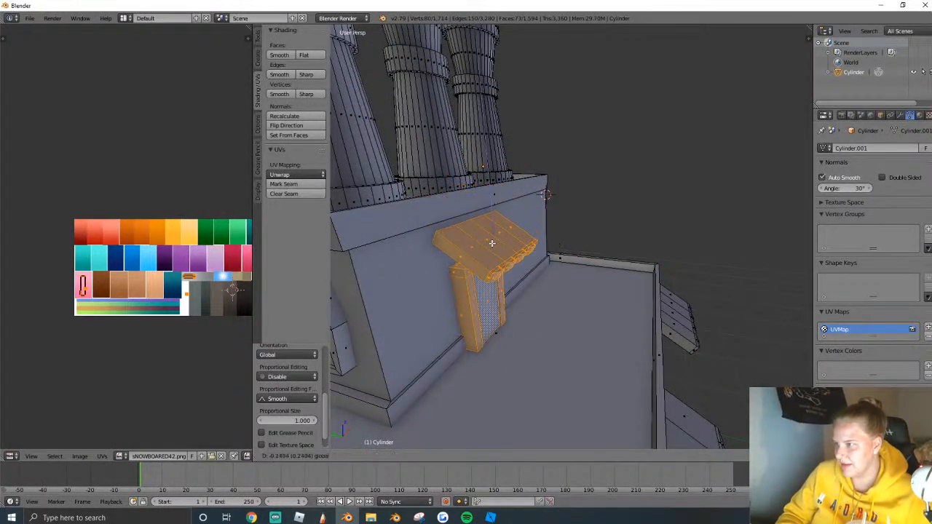
pyautogui.click(489, 252)
pyautogui.press('g')
pyautogui.press('y')
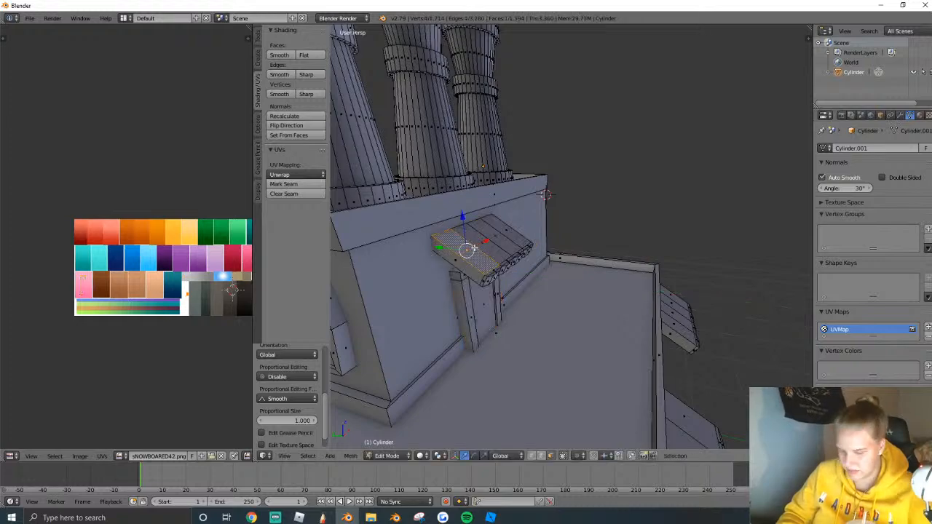
# Select only the upper awning's linked faces, raise it slightly above the doorway and check it from the front.
pyautogui.hotkey('ctrl', 'l')
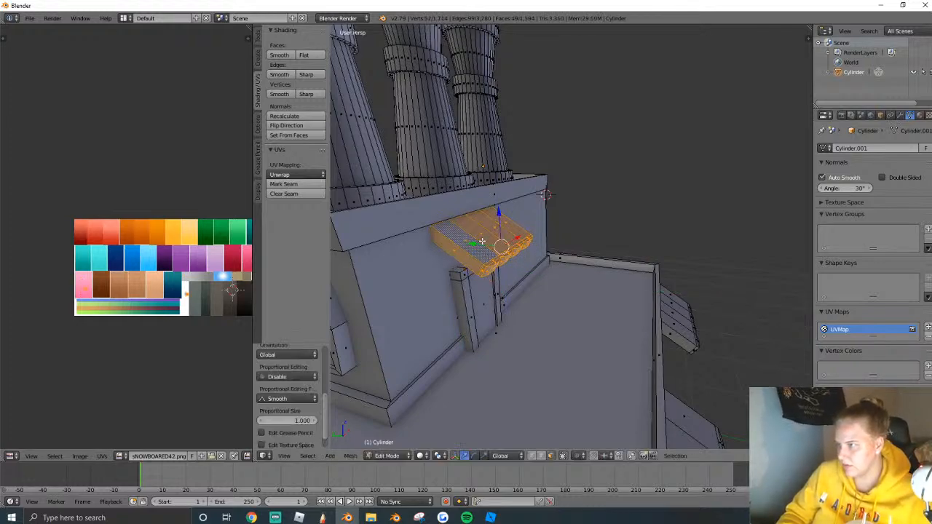
pyautogui.press('Tab')
pyautogui.hotkey('shift', 'f')
pyautogui.press('s')
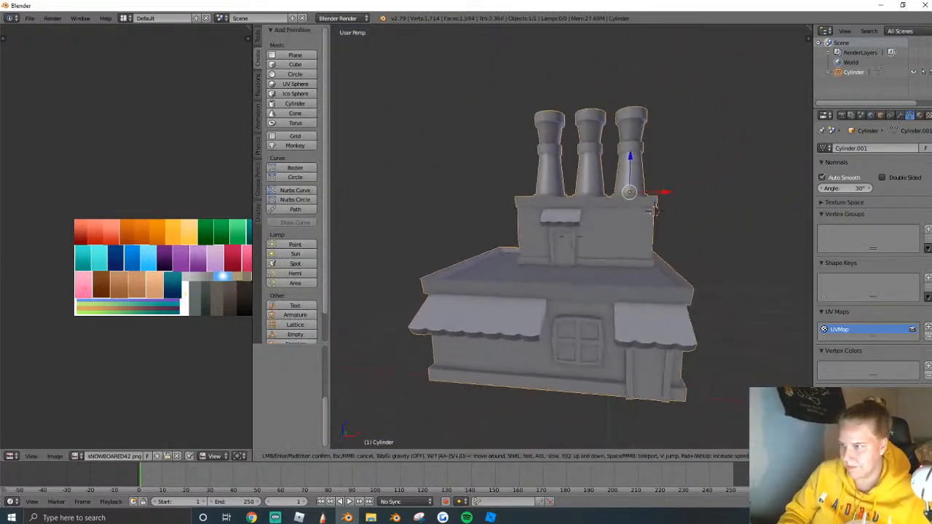
pyautogui.click(625, 204)
pyautogui.press('Tab')
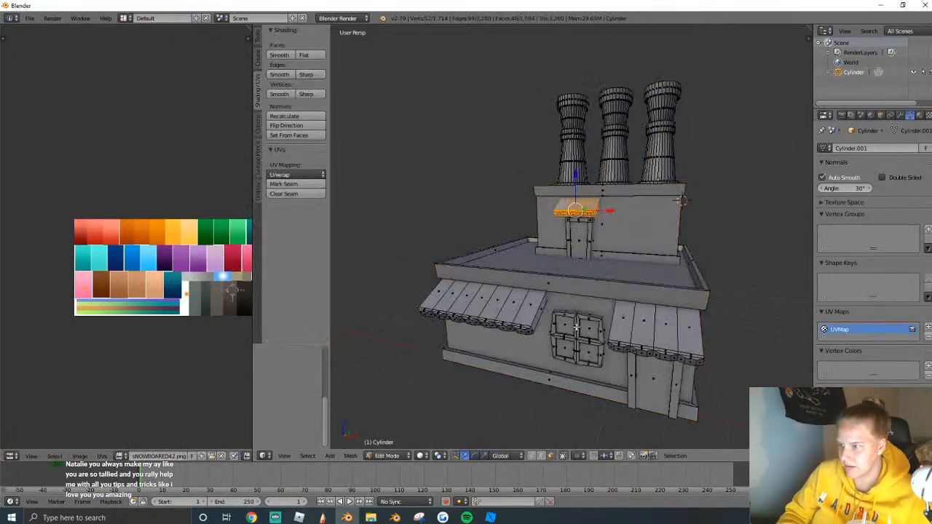
pyautogui.press('Tab')
# Select the upper doorway together with its awning, slide them along X towards the wall's end and return to Object Mode.
pyautogui.press('Tab')
pyautogui.rightClick(580, 237)
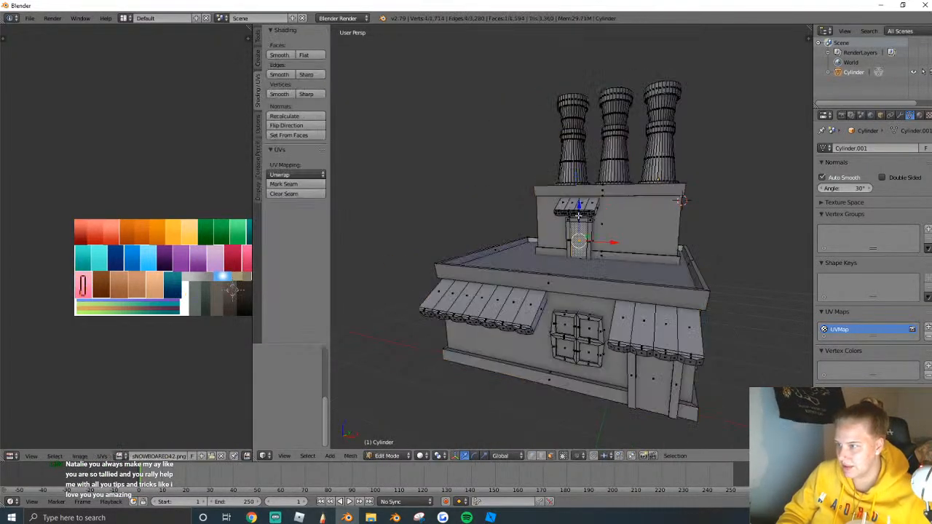
pyautogui.keyDown('shift'); pyautogui.rightClick(576, 210); pyautogui.keyUp('shift')
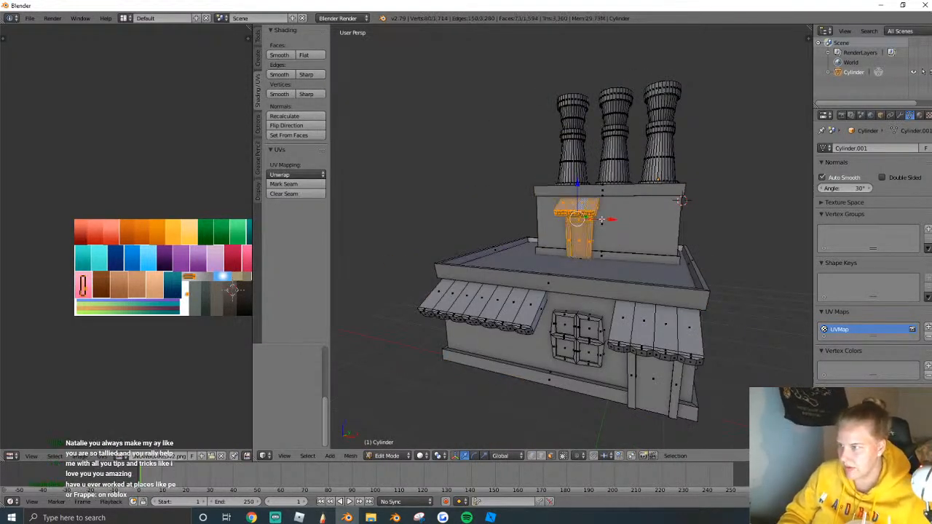
pyautogui.press('g')
pyautogui.press('x')
pyautogui.click(575, 217)
pyautogui.press('Tab')
pyautogui.hotkey('shift', 'f')
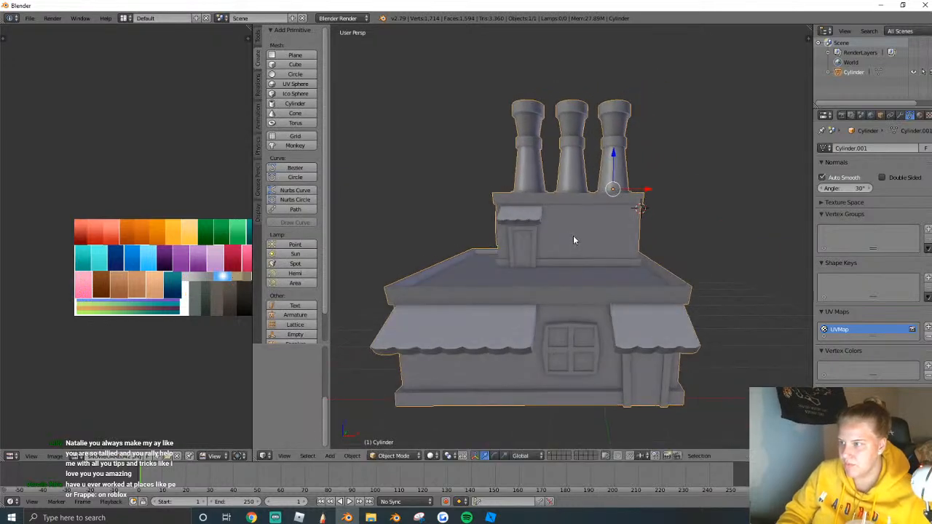
# Add a cube beside the upper storey and move it down over the lower roof.
pyautogui.click(569, 233)
pyautogui.click(295, 64)
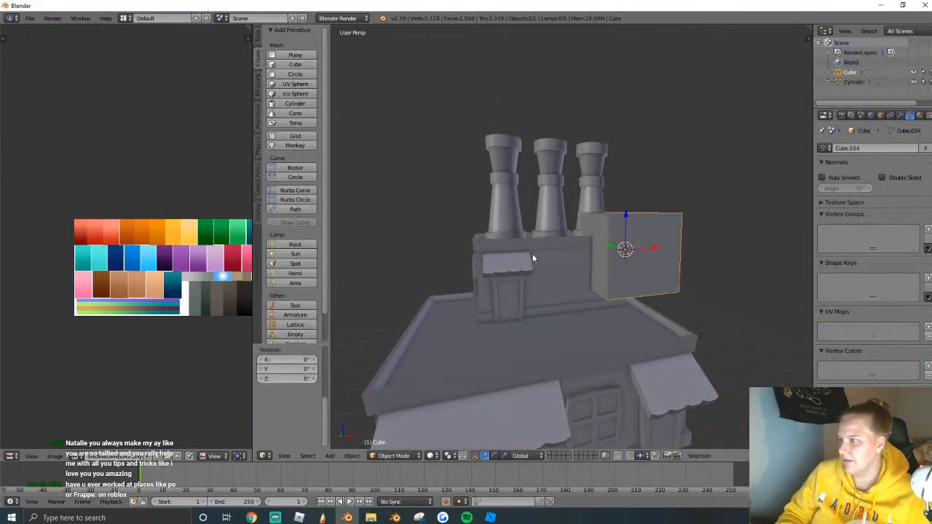
pyautogui.scroll(-2, 561, 264)
pyautogui.press('g')
pyautogui.click(591, 256)
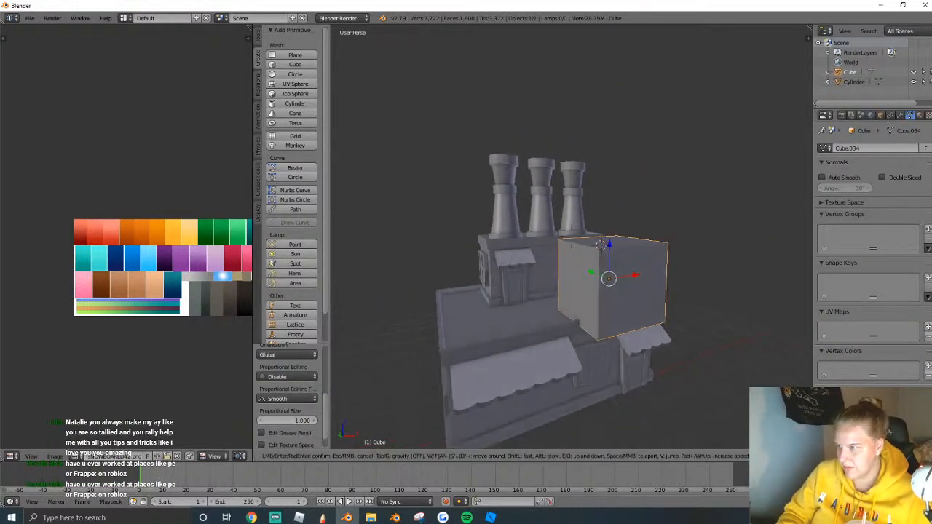
pyautogui.scroll(3, 594, 284)
pyautogui.press('g')
pyautogui.click(535, 269)
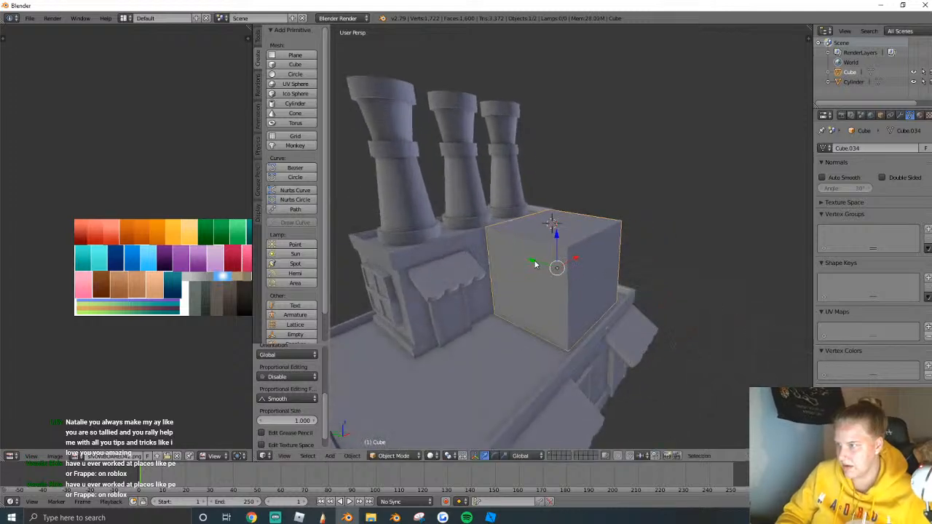
# Position the cube on the lower roof near the upper storey's front wall and scale it down to a small block.
pyautogui.press('g')
pyautogui.click(637, 277)
pyautogui.press('g')
pyautogui.click(526, 284)
pyautogui.moveTo(525, 284); pyautogui.dragTo(513, 285)
pyautogui.moveTo(582, 284); pyautogui.dragTo(548, 248, button='middle')
pyautogui.scroll(2, 548, 244)
pyautogui.moveTo(559, 260); pyautogui.dragTo(601, 259)
pyautogui.scroll(3, 576, 240)
# Reshape the block in Edit Mode by pulling its front face outward and raising its top face.
pyautogui.press('Tab')
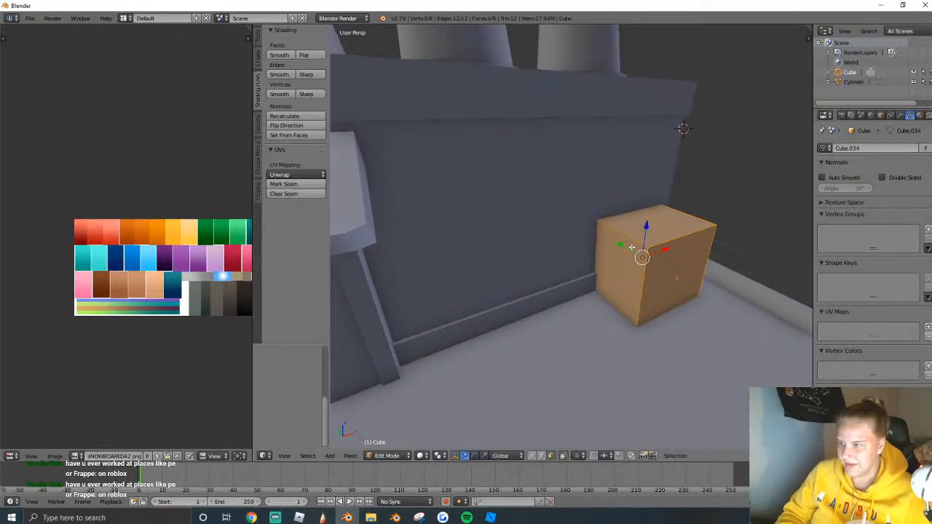
pyautogui.scroll(2, 644, 270)
pyautogui.click(644, 270)
pyautogui.press('a')
pyautogui.hotkey('ctrl', 'Tab')
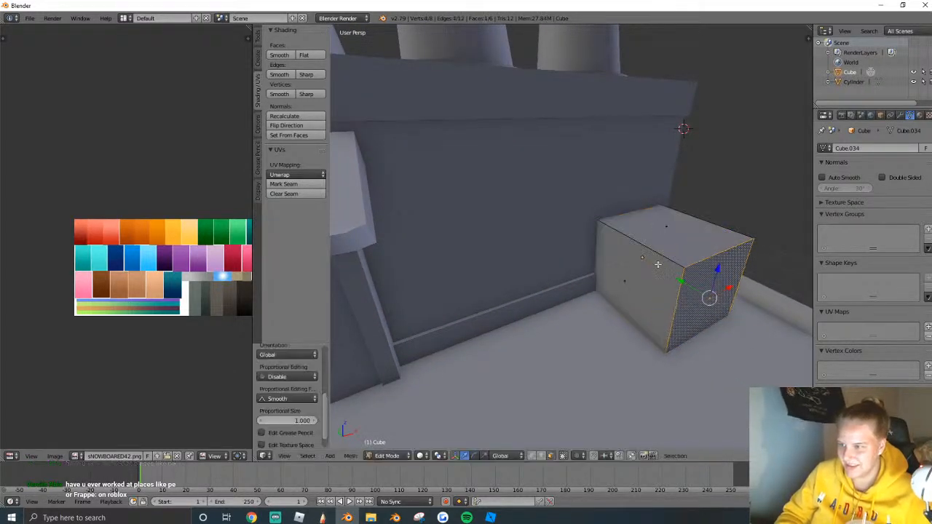
pyautogui.rightClick(668, 219)
pyautogui.press('g')
pyautogui.click(676, 155)
pyautogui.moveTo(676, 156); pyautogui.dragTo(583, 218, button='middle')
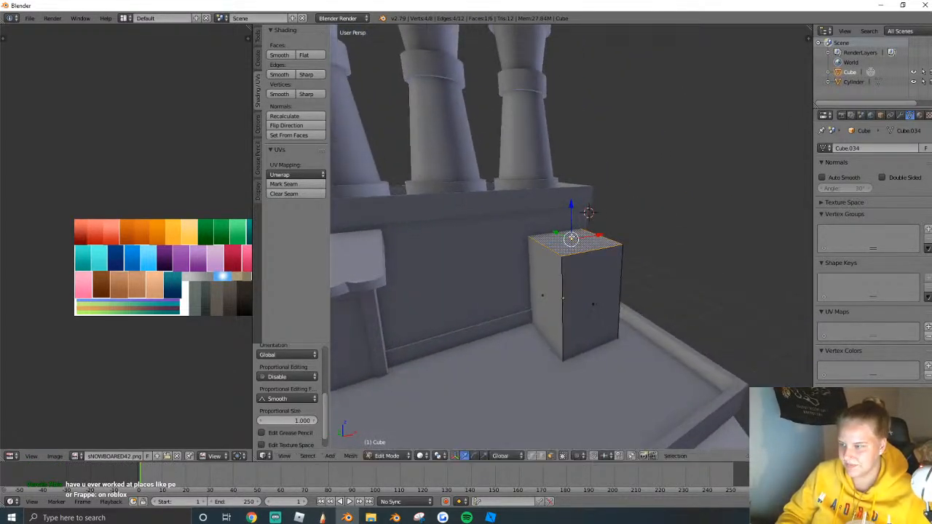
# Bevel the block's upper front edge with 4 segments to give it a rounded top.
pyautogui.click(540, 456)
pyautogui.rightClick(592, 248)
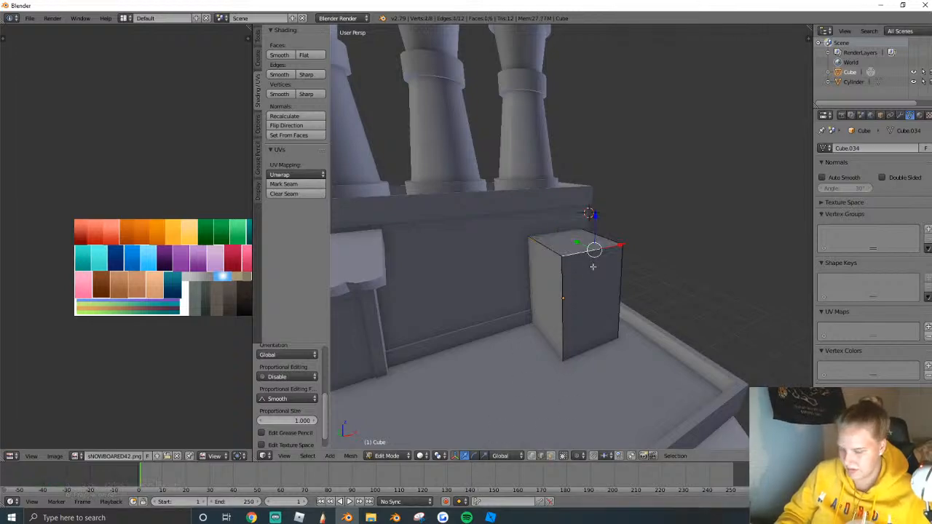
pyautogui.hotkey('ctrl', 'b')
pyautogui.scroll(3, 626, 379)
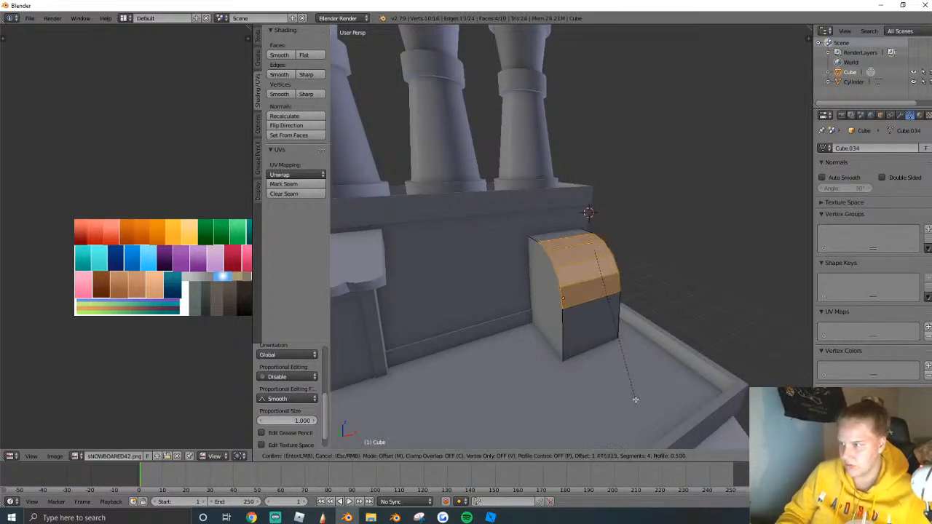
pyautogui.click(618, 353)
# Select the whole rounded block and fit it against the upper wall near the roof's end.
pyautogui.press('a')
pyautogui.moveTo(618, 352); pyautogui.dragTo(755, 260, button='middle')
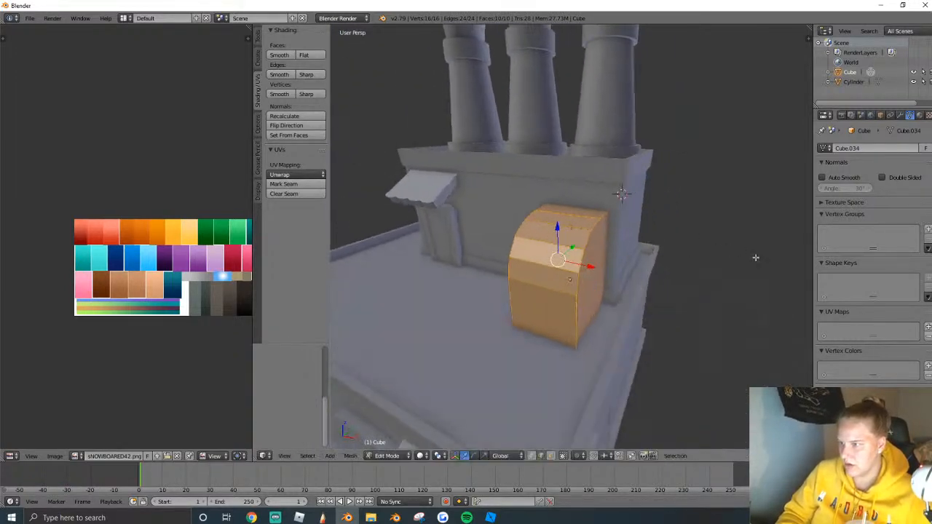
pyautogui.press('g')
pyautogui.click(671, 270)
pyautogui.press('g')
pyautogui.click(575, 271)
pyautogui.press('g')
pyautogui.click(579, 267)
pyautogui.moveTo(579, 267); pyautogui.dragTo(700, 229, button='middle')
# Apply smooth shading with Auto Smooth to the rounded block.
pyautogui.press('Tab')
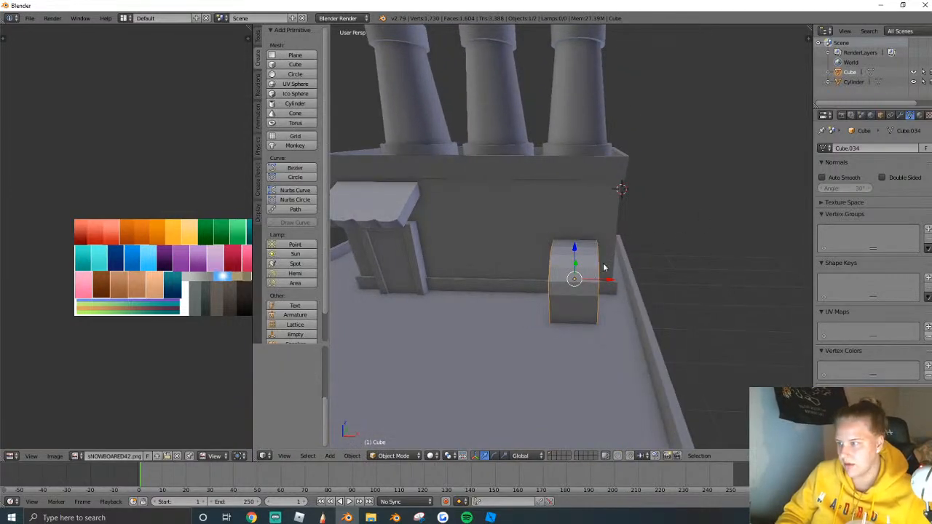
pyautogui.press('Tab')
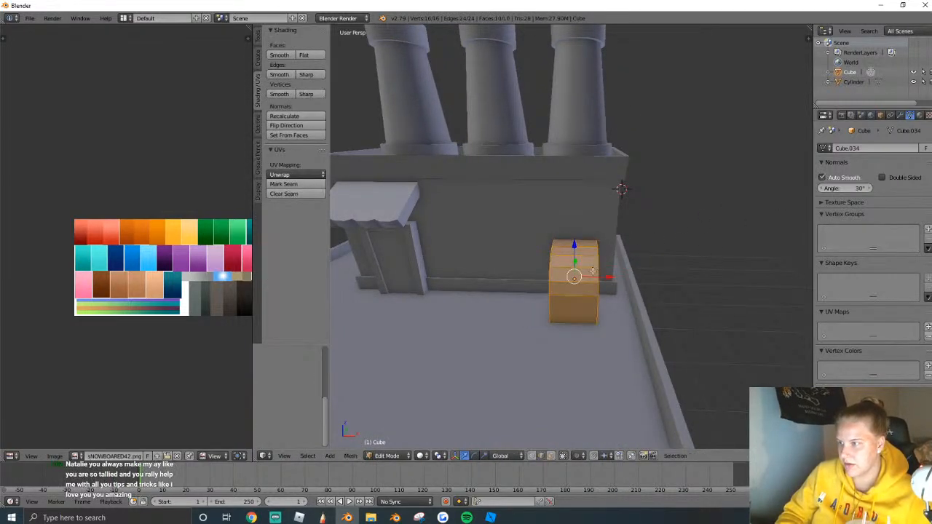
pyautogui.click(281, 55)
pyautogui.press('Tab')
pyautogui.moveTo(606, 314); pyautogui.dragTo(712, 280, button='middle')
pyautogui.hotkey('shift', 'd')
pyautogui.rightClick(713, 279)
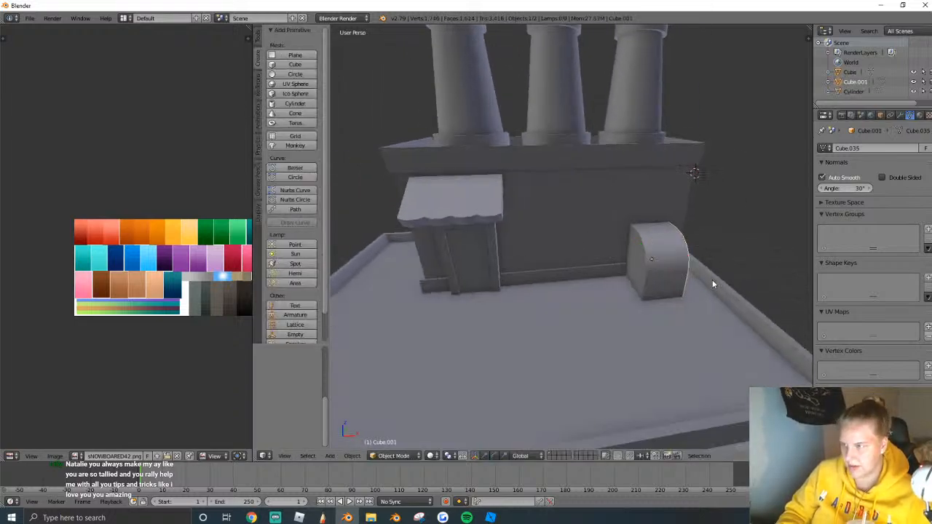
pyautogui.hotkey('ctrl', 'space')
pyautogui.press('x')
pyautogui.click(654, 265)
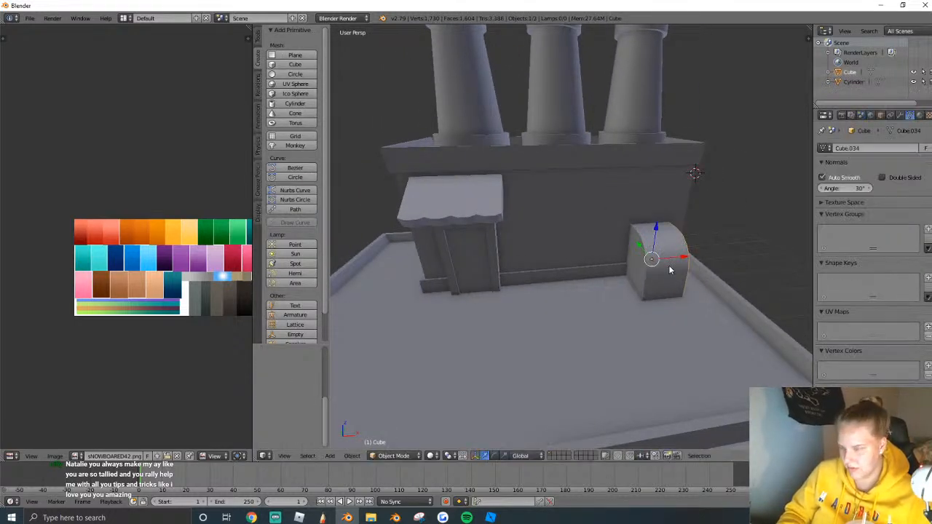
# Duplicate the rounded block twice along the wall to form a row of three roof units.
pyautogui.hotkey('shift', 'd')
pyautogui.click(634, 268)
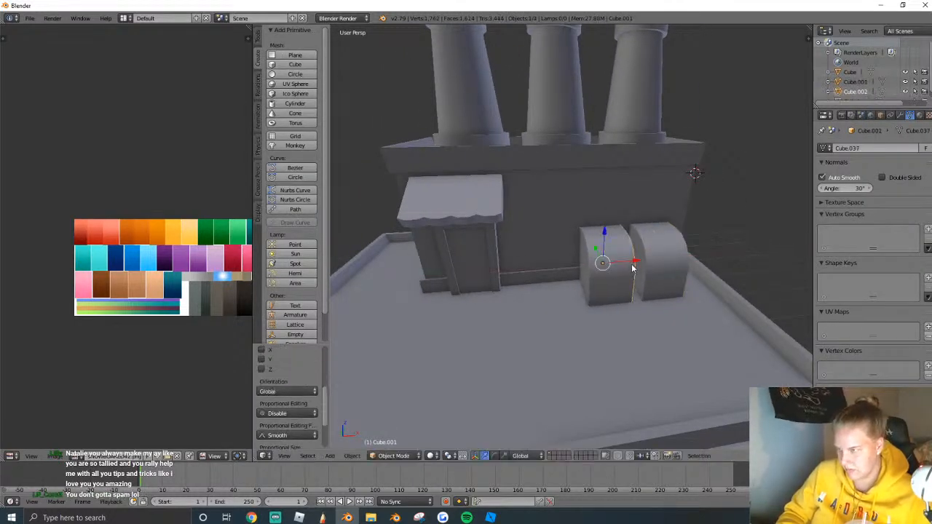
pyautogui.hotkey('shift', 'd')
pyautogui.click(569, 234)
pyautogui.scroll(-5, 571, 236)
pyautogui.moveTo(570, 234); pyautogui.dragTo(571, 236, button='middle')
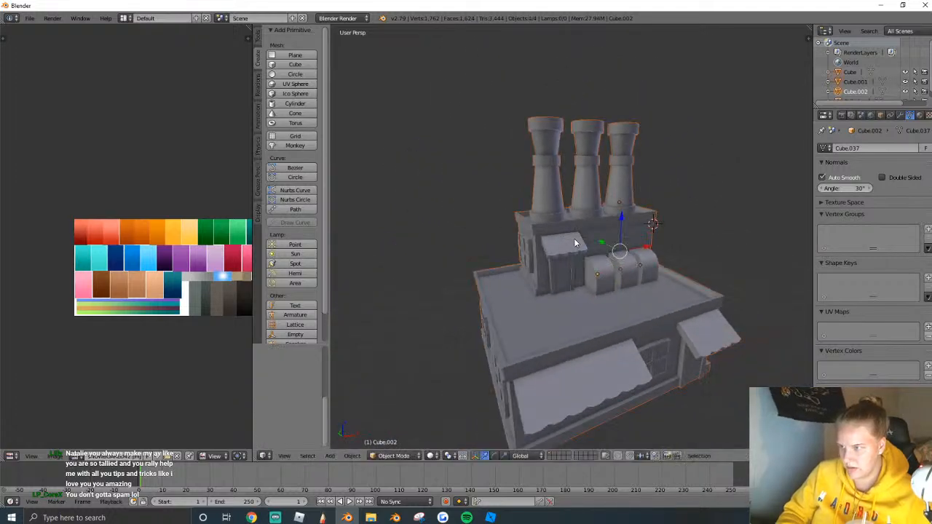
# Select the three roof units with the building as the active object and join them into one mesh.
pyautogui.hotkey('shift', 'f')
pyautogui.press('s')
pyautogui.press('q')
pyautogui.click(571, 236)
pyautogui.hotkey('ctrl', 'l')
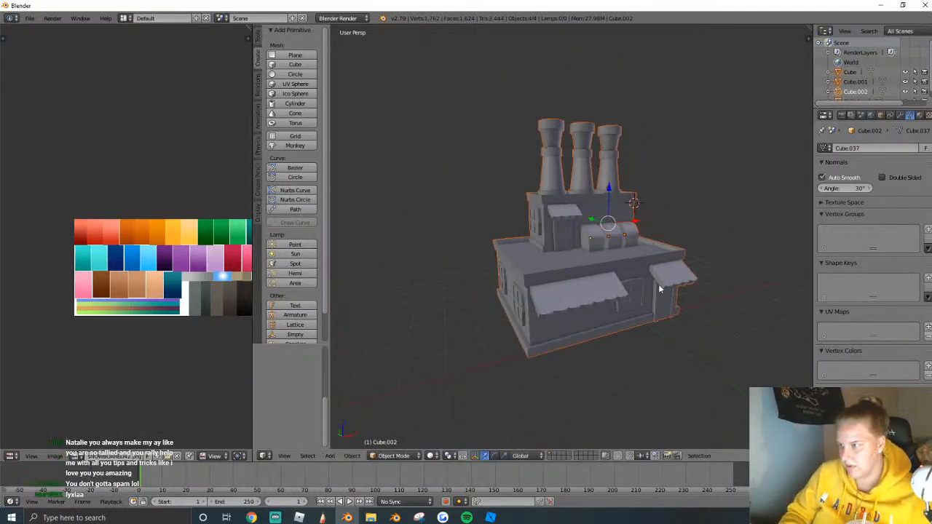
pyautogui.keyDown('shift'); pyautogui.rightClick(632, 241); pyautogui.keyUp('shift')
pyautogui.hotkey('ctrl', 'l')
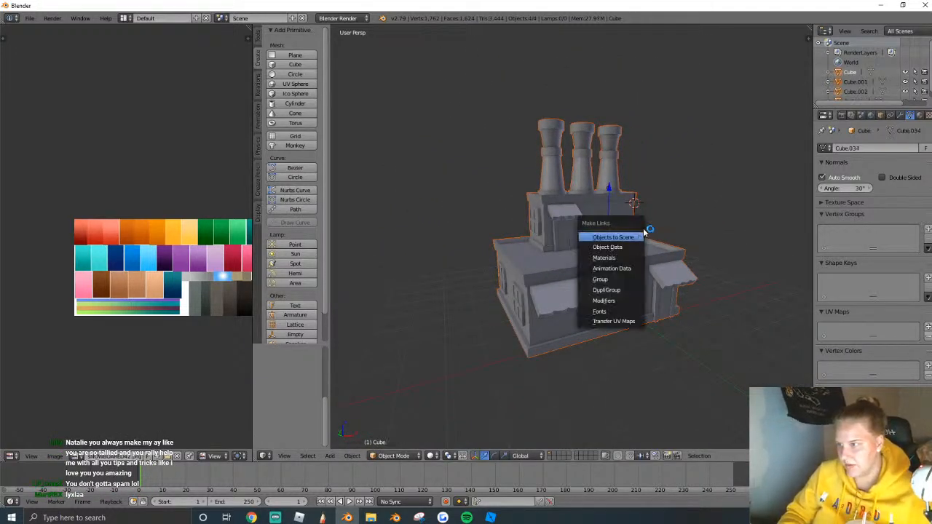
pyautogui.keyDown('shift'); pyautogui.rightClick(662, 269); pyautogui.keyUp('shift')
pyautogui.hotkey('ctrl', 'l')
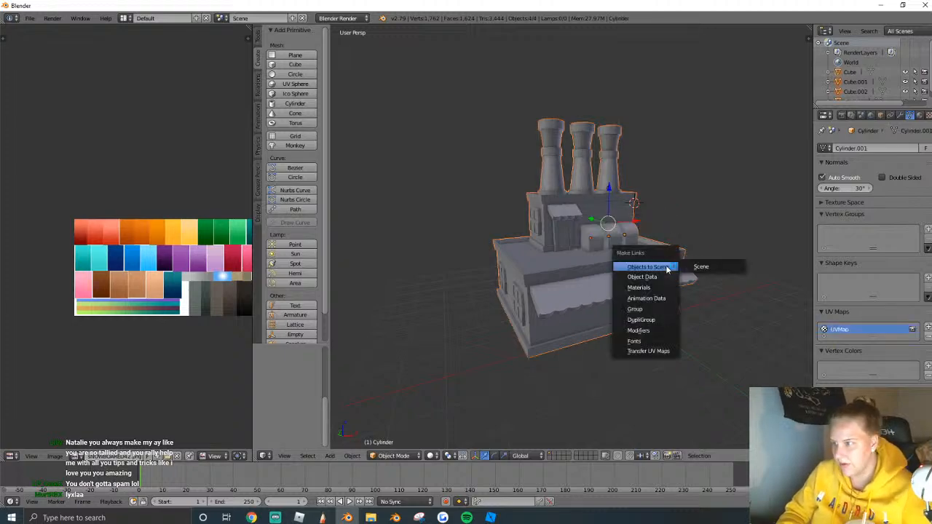
pyautogui.hotkey('ctrl', 'j')
# Switch the viewport display to Texture shading.
pyautogui.moveTo(714, 157); pyautogui.dragTo(572, 240, button='middle')
pyautogui.click(429, 456)
pyautogui.click(446, 424)
# Examine the textured building from several angles to judge its colours.
pyautogui.hotkey('shift', 'f')
pyautogui.press('w')
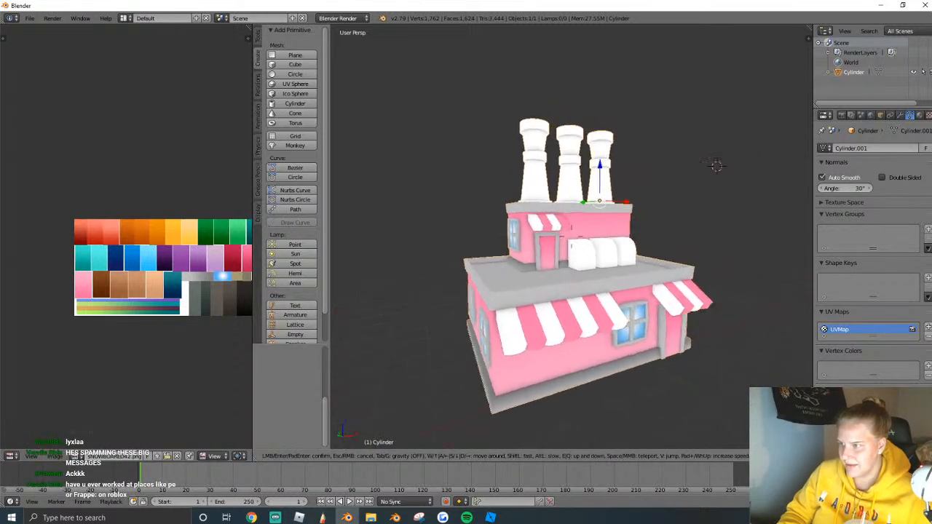
pyautogui.click(585, 196)
pyautogui.moveTo(585, 197); pyautogui.dragTo(572, 240, button='middle')
pyautogui.hotkey('shift', 'f')
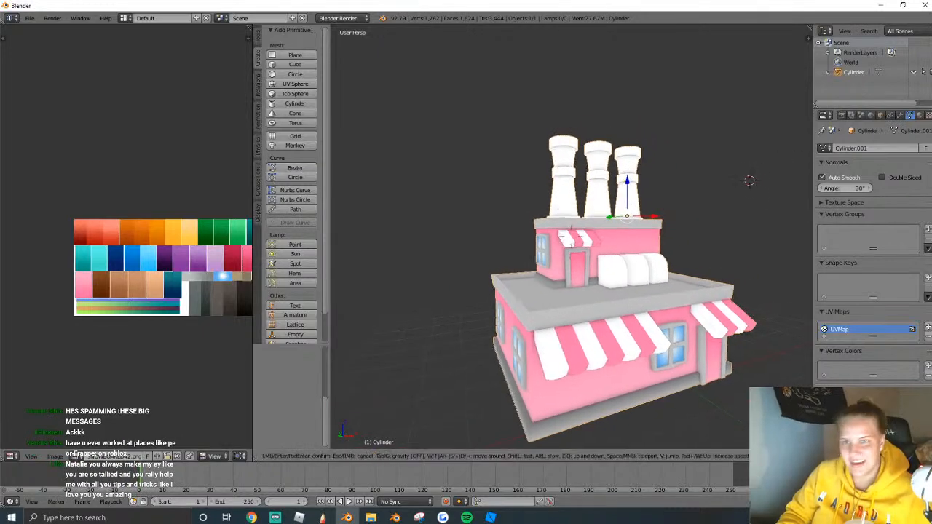
pyautogui.press('Return')
pyautogui.click(705, 326)
pyautogui.hotkey('shift', 'f')
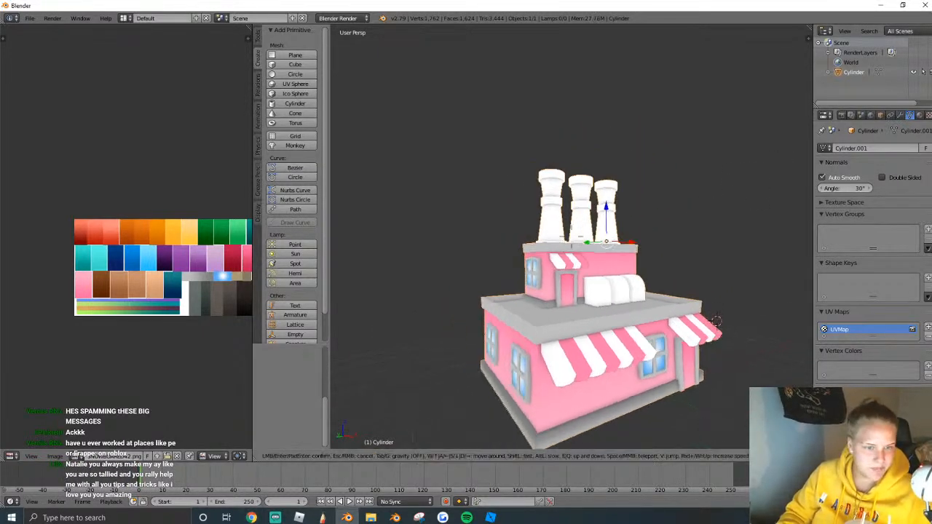
pyautogui.click(573, 240)
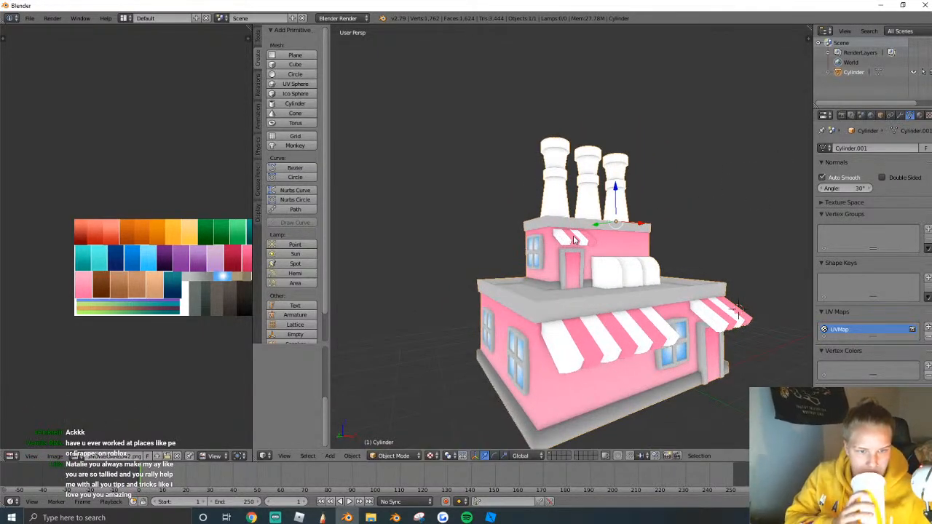
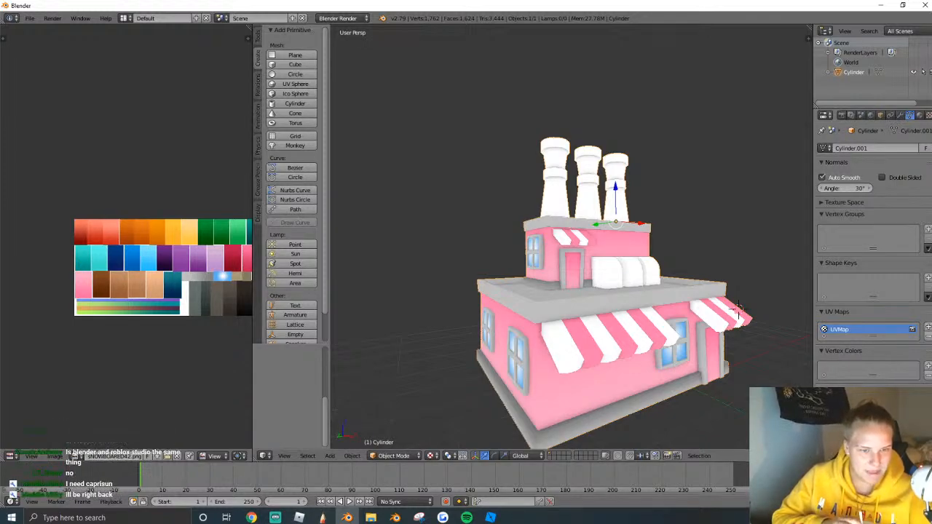
pyautogui.hotkey('alt', 'Tab')
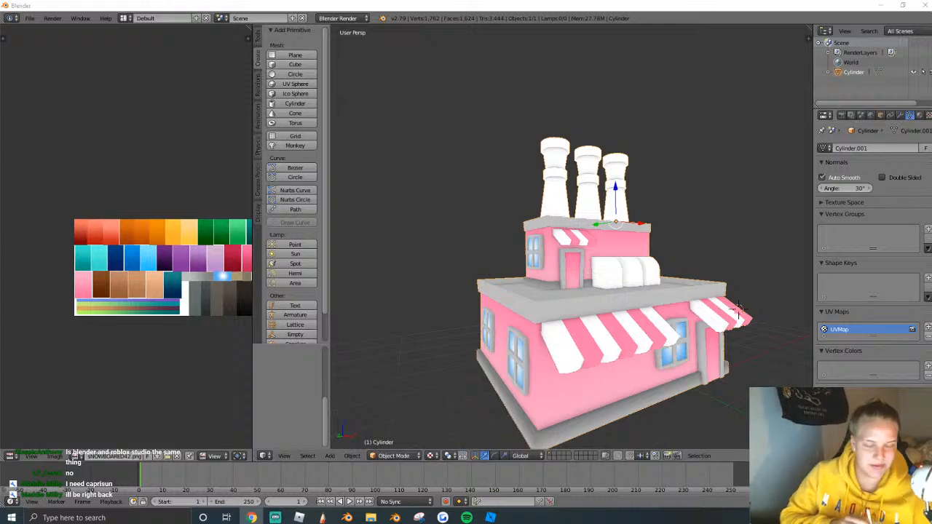
pyautogui.click(667, 304)
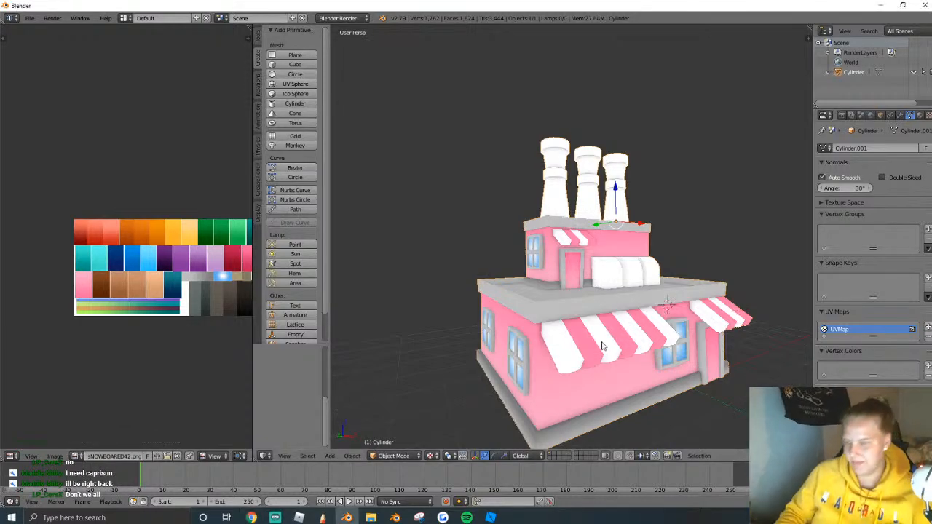
# Select all linked geometry of the three roof units in Edit Mode and show them in front orthographic view.
pyautogui.press('Tab')
pyautogui.rightClick(609, 274)
pyautogui.keyDown('shift'); pyautogui.rightClick(638, 266); pyautogui.keyUp('shift')
pyautogui.keyDown('shift'); pyautogui.rightClick(656, 263); pyautogui.keyUp('shift')
pyautogui.click(284, 456)
pyautogui.click(315, 341)
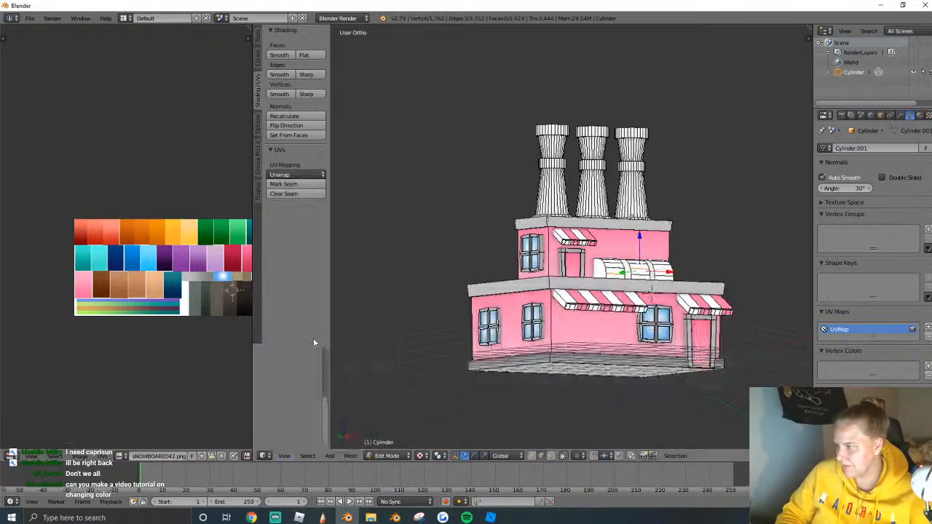
pyautogui.click(284, 456)
pyautogui.click(302, 387)
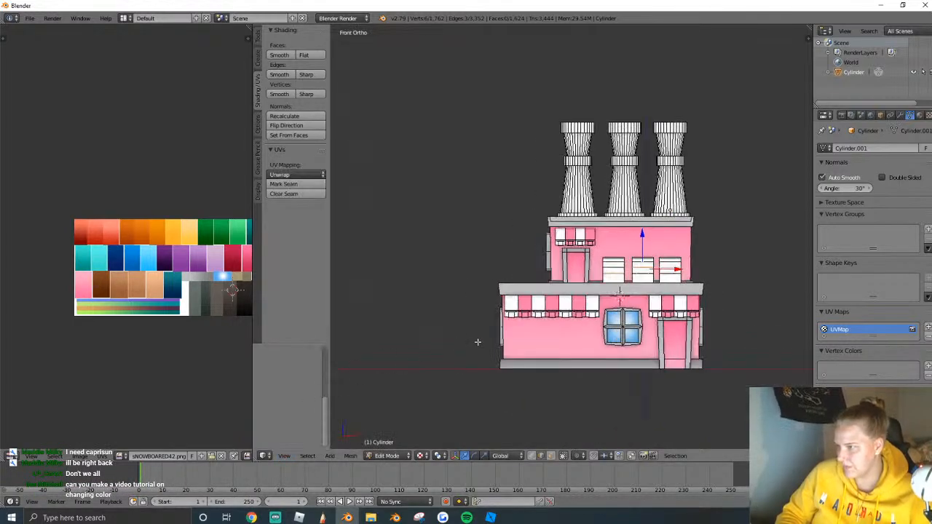
pyautogui.scroll(4, 573, 237)
pyautogui.hotkey('ctrl', 'l')
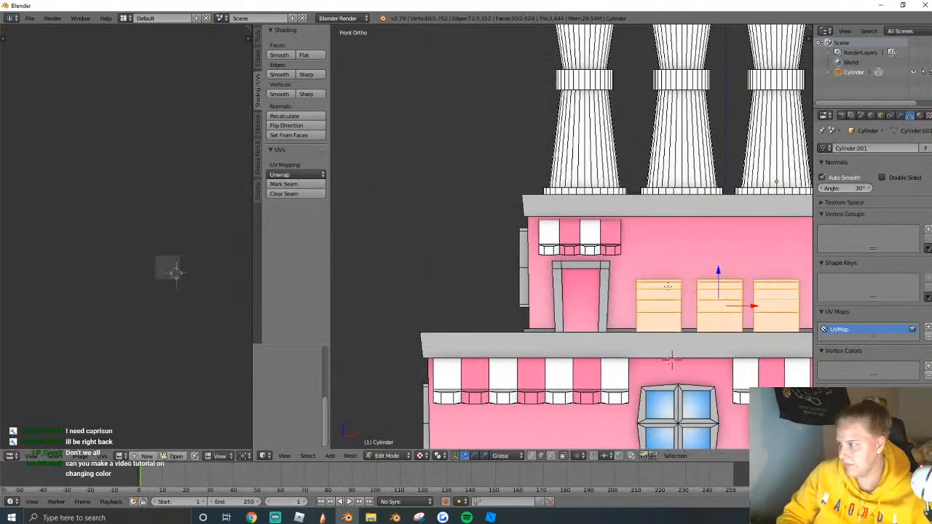
# Unwrap the three roof units from the front view and assign the colour palette image to them.
pyautogui.press('u')
pyautogui.click(624, 282)
pyautogui.scroll(2, 208, 321)
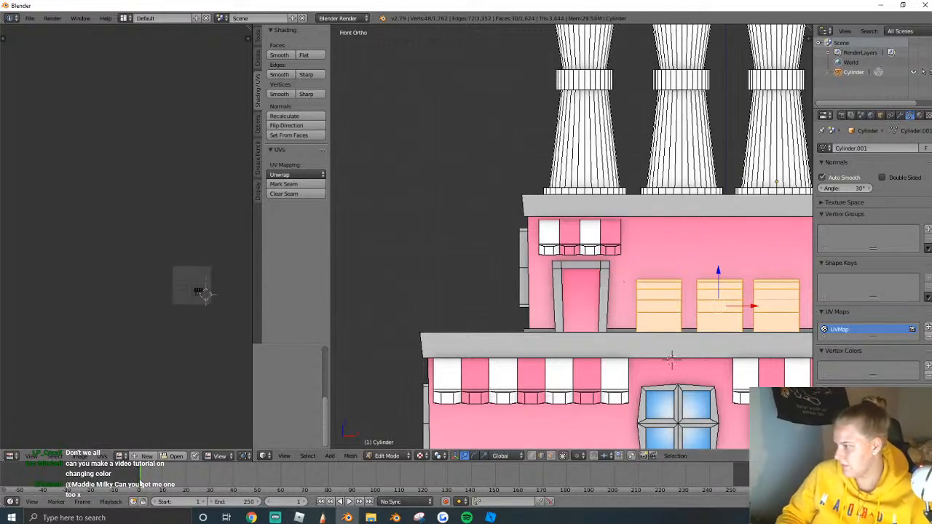
pyautogui.click(122, 456)
pyautogui.click(156, 358)
# Move the roof units' UVs onto the palette's orange swatch and scale them to fit inside it.
pyautogui.scroll(4, 188, 347)
pyautogui.scroll(-3, 187, 348)
pyautogui.moveTo(187, 347); pyautogui.dragTo(141, 338, button='middle')
pyautogui.press('g')
pyautogui.click(143, 235)
pyautogui.press('s')
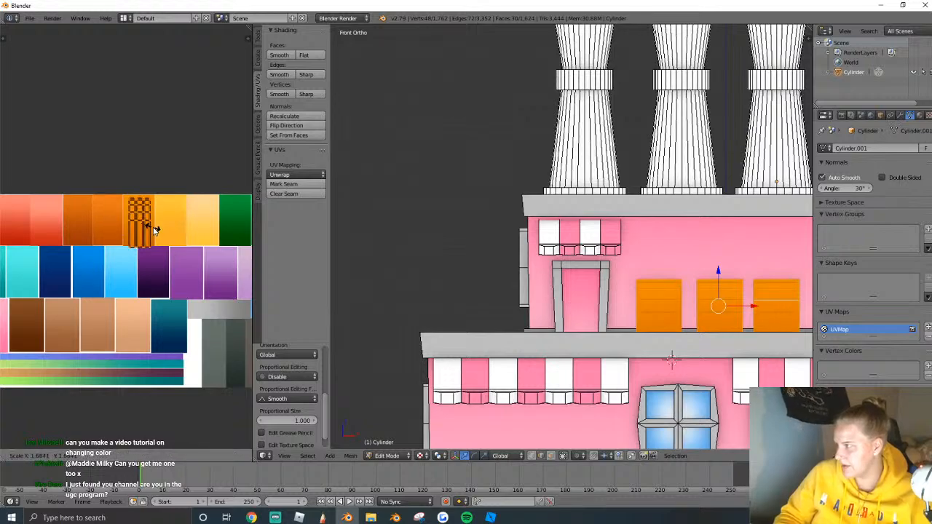
pyautogui.click(150, 204)
# Select the upper door's face and recolour it by moving its UVs onto the palette's blue swatch.
pyautogui.rightClick(581, 298)
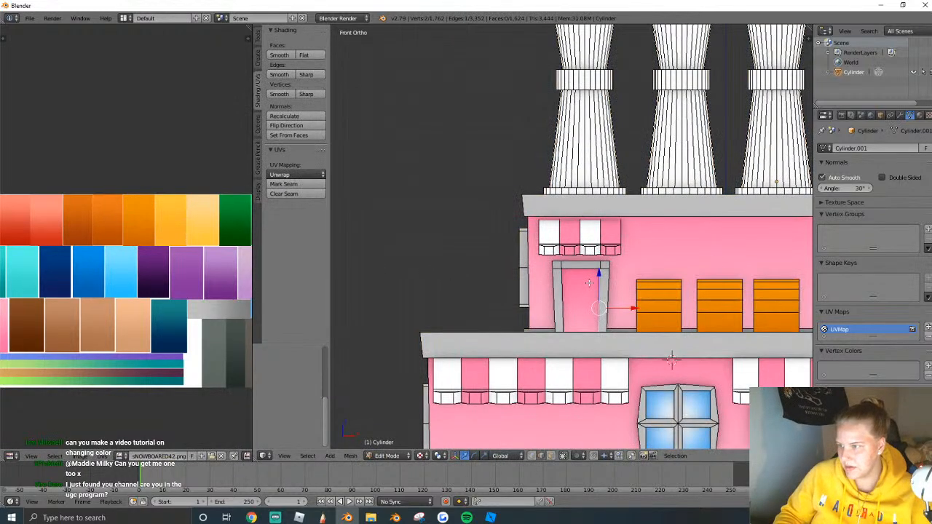
pyautogui.click(550, 457)
pyautogui.rightClick(578, 293)
pyautogui.scroll(-5, 139, 277)
pyautogui.press('g')
pyautogui.click(206, 257)
pyautogui.press('g')
pyautogui.click(126, 274)
pyautogui.press('g')
pyautogui.click(120, 267)
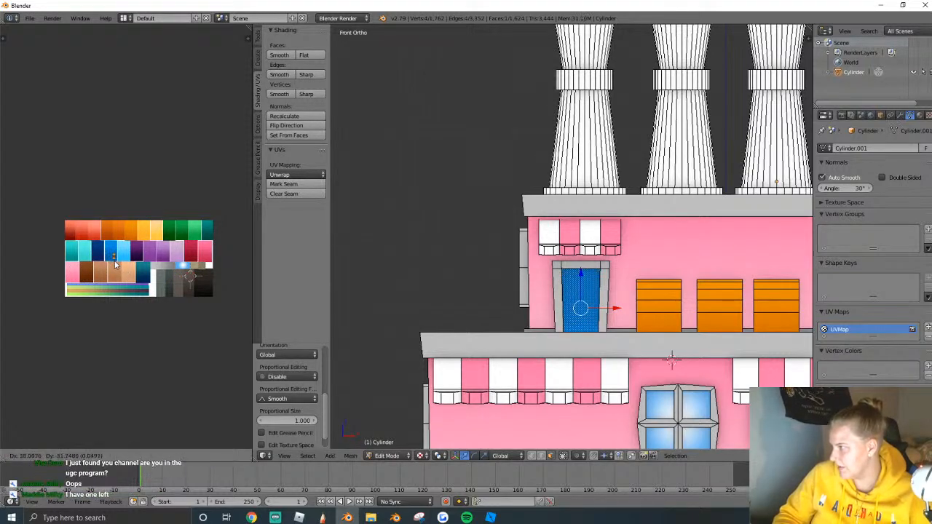
pyautogui.press('Tab')
pyautogui.press('Tab')
# Select the upper storey's wall faces and move and scale their UVs onto the palette's blue swatch.
pyautogui.rightClick(644, 247)
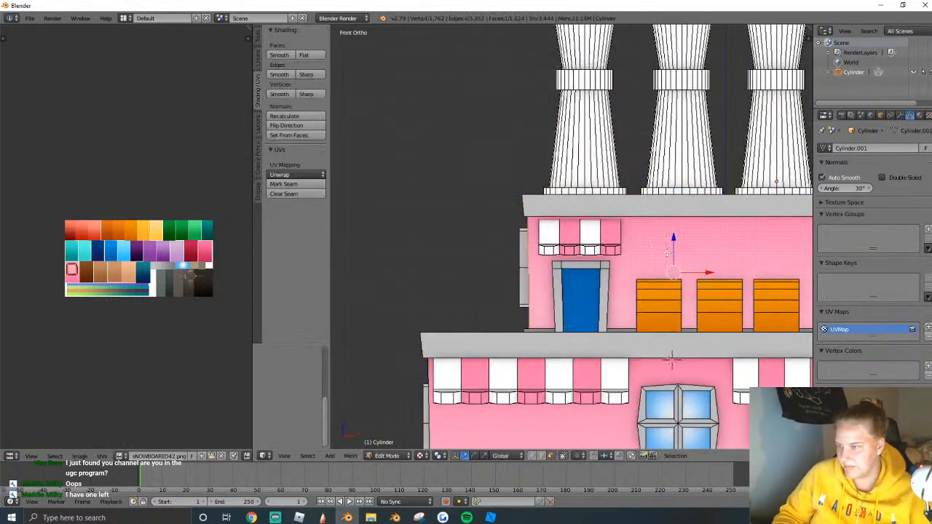
pyautogui.keyDown('shift'); pyautogui.moveTo(668, 252); pyautogui.dragTo(765, 258, button='middle'); pyautogui.keyUp('shift')
pyautogui.scroll(2, 56, 303)
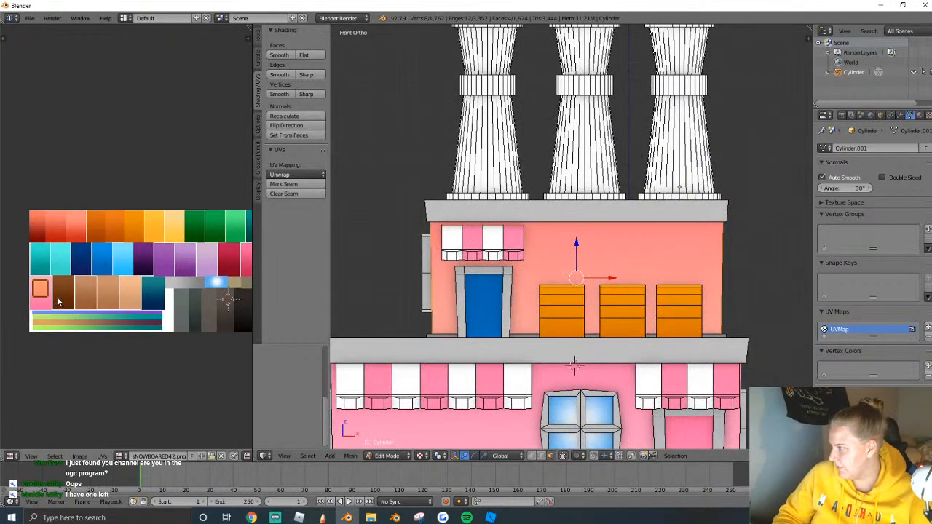
pyautogui.press('g')
pyautogui.click(115, 268)
pyautogui.press('s')
pyautogui.click(113, 261)
pyautogui.press('g')
pyautogui.click(114, 261)
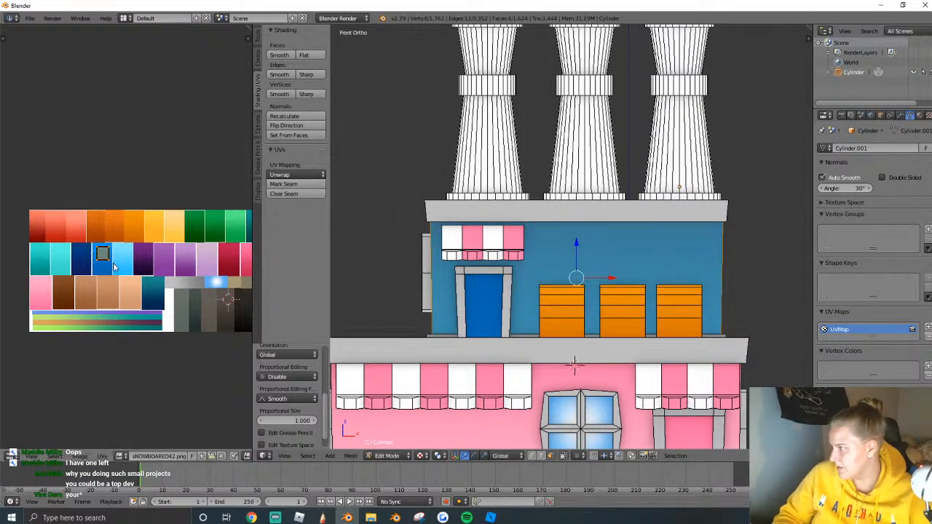
# Stretch the upper walls' UVs within the palette's blue swatch and move and stretch the ground-floor walls' UVs onto the same swatch.
pyautogui.press('s')
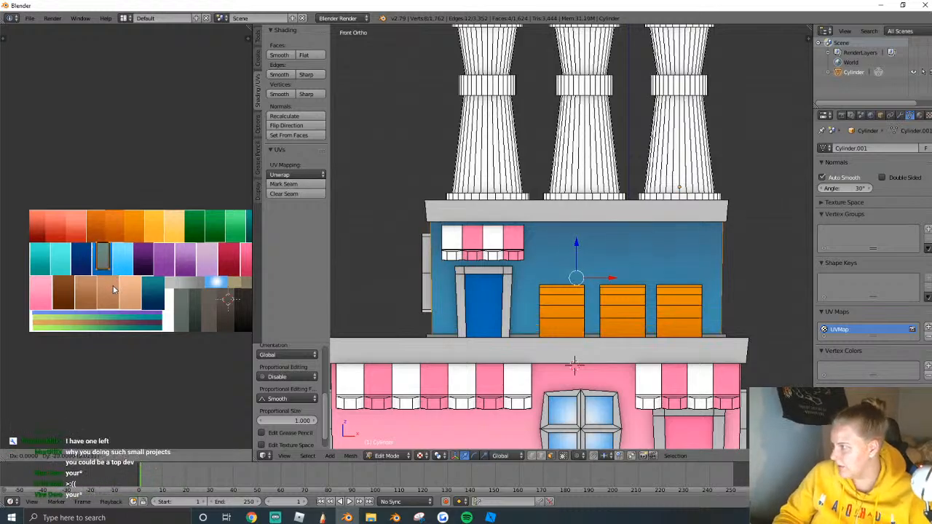
pyautogui.click(113, 286)
pyautogui.rightClick(737, 434)
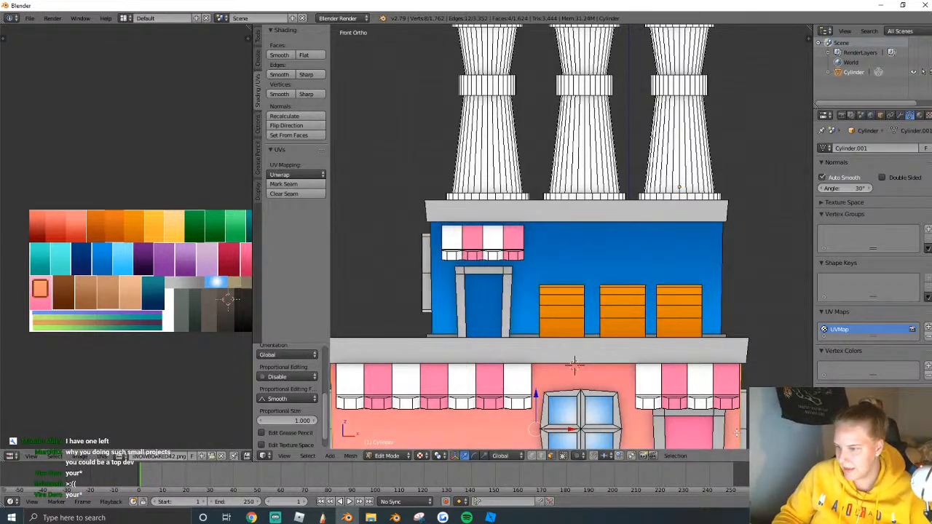
pyautogui.press('g')
pyautogui.click(122, 279)
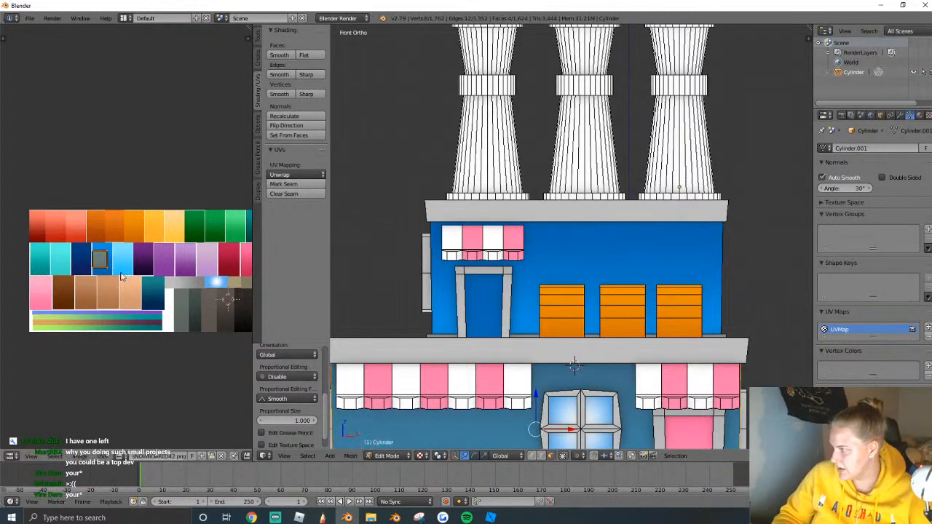
pyautogui.press('s')
pyautogui.press('y')
pyautogui.click(131, 293)
# Select the upper awning and recolour its pink stripes by moving and scaling their UVs onto the palette's orange swatch.
pyautogui.rightClick(519, 254)
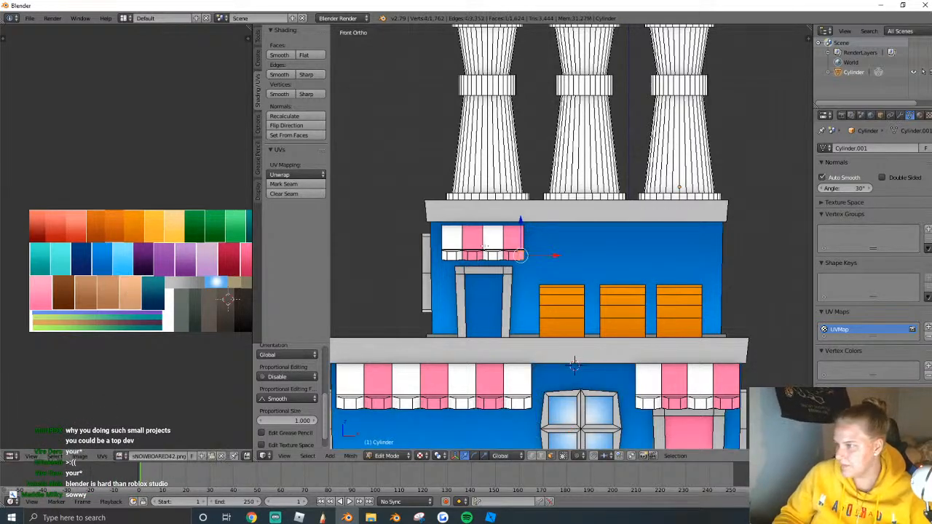
pyautogui.press('Tab')
pyautogui.press('Tab')
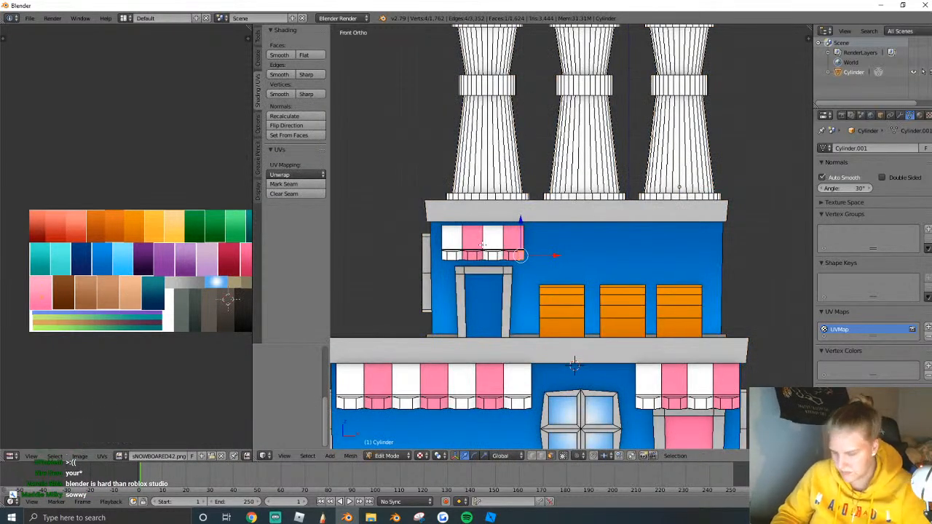
pyautogui.hotkey('ctrl', 'l')
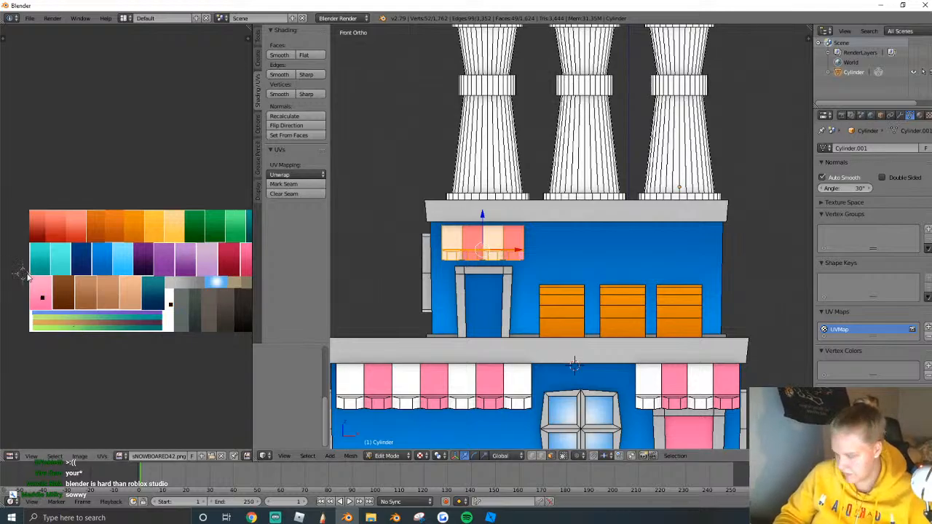
pyautogui.press('g')
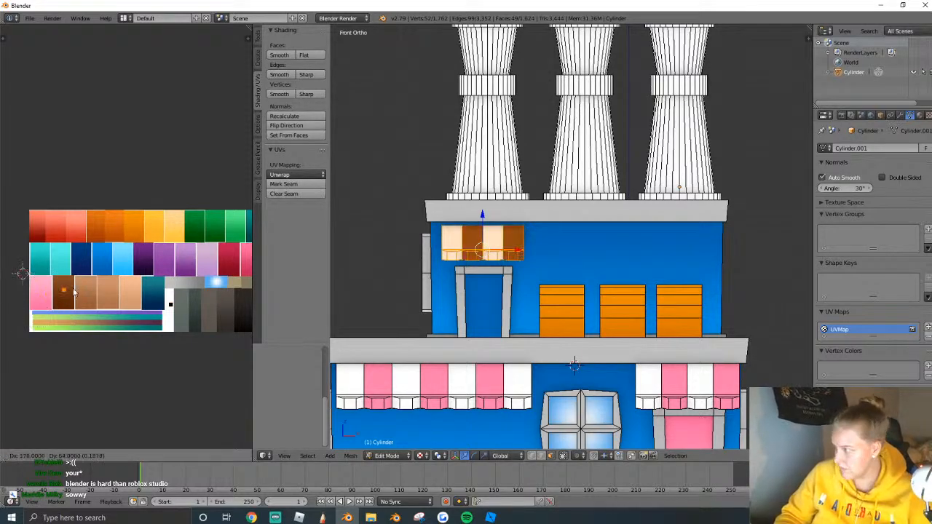
pyautogui.click(117, 270)
pyautogui.press('s')
pyautogui.press('g')
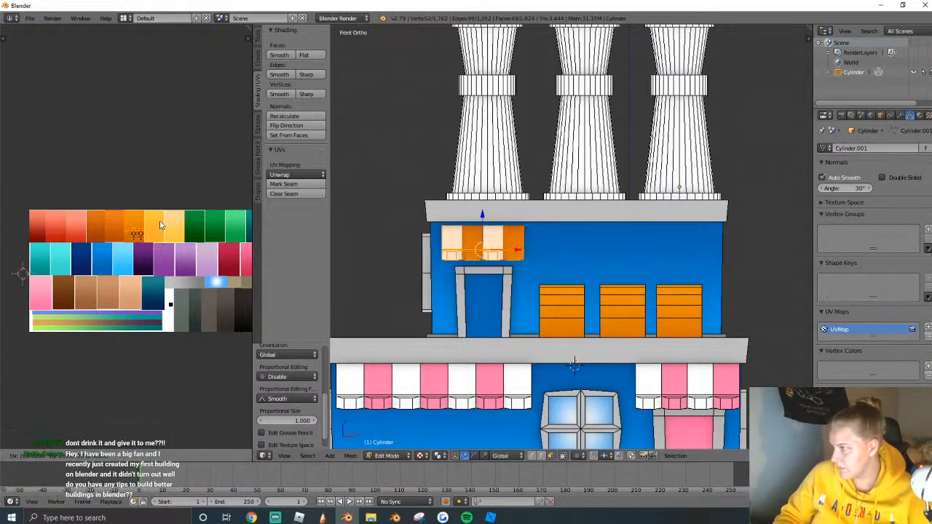
pyautogui.click(151, 228)
pyautogui.press('Tab')
# Select the long ground-floor awning and move and vertically stretch its pink stripes' UVs onto the palette's orange swatch.
pyautogui.scroll(-3, 515, 329)
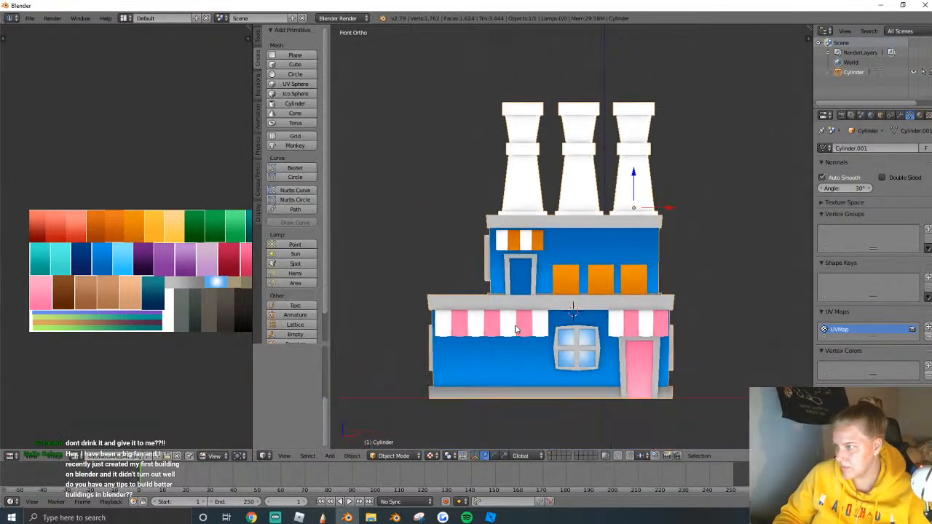
pyautogui.scroll(1, 515, 329)
pyautogui.keyDown('shift'); pyautogui.moveTo(515, 328); pyautogui.dragTo(507, 307, button='middle'); pyautogui.keyUp('shift')
pyautogui.press('Tab')
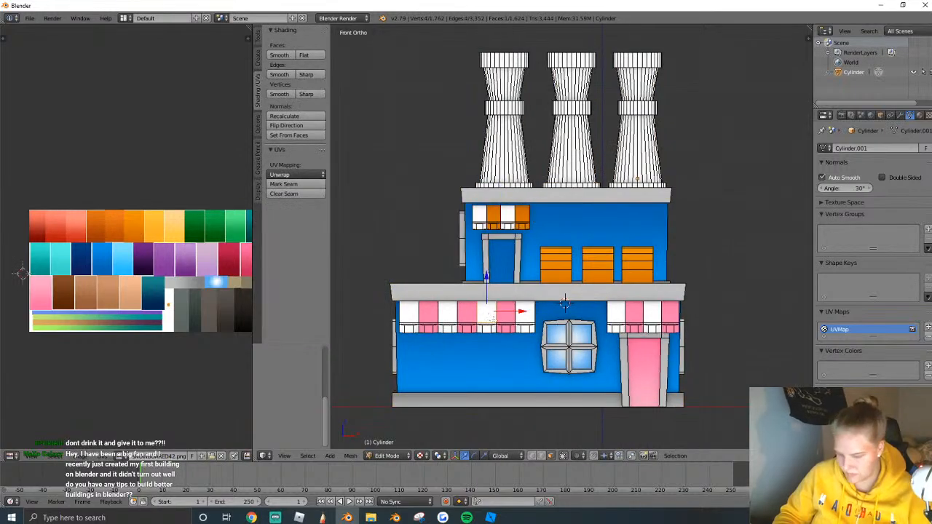
pyautogui.hotkey('ctrl', 'l')
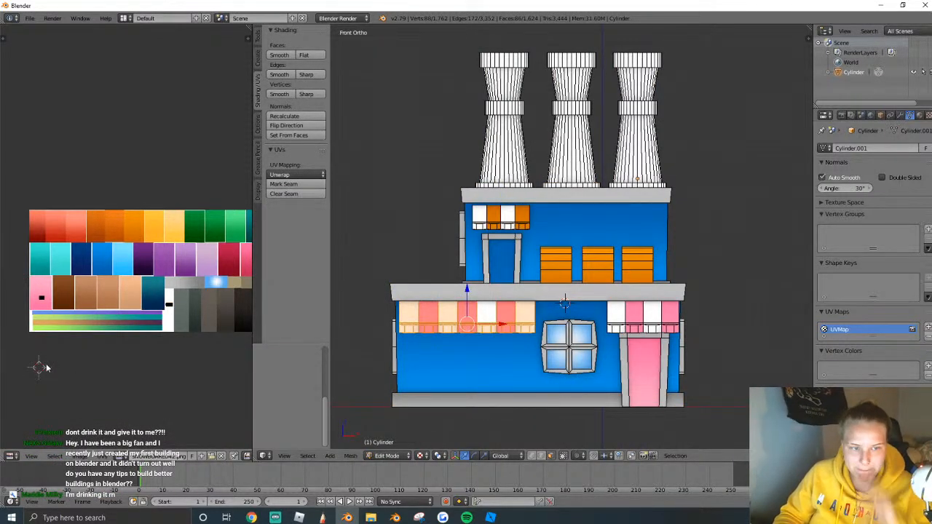
pyautogui.press('b')
pyautogui.moveTo(18, 275); pyautogui.dragTo(56, 319)
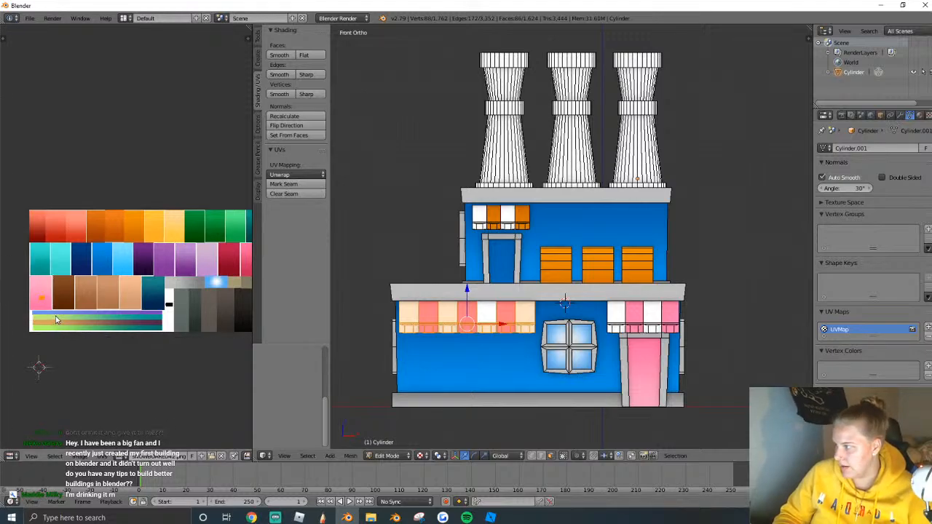
pyautogui.press('g')
pyautogui.click(146, 240)
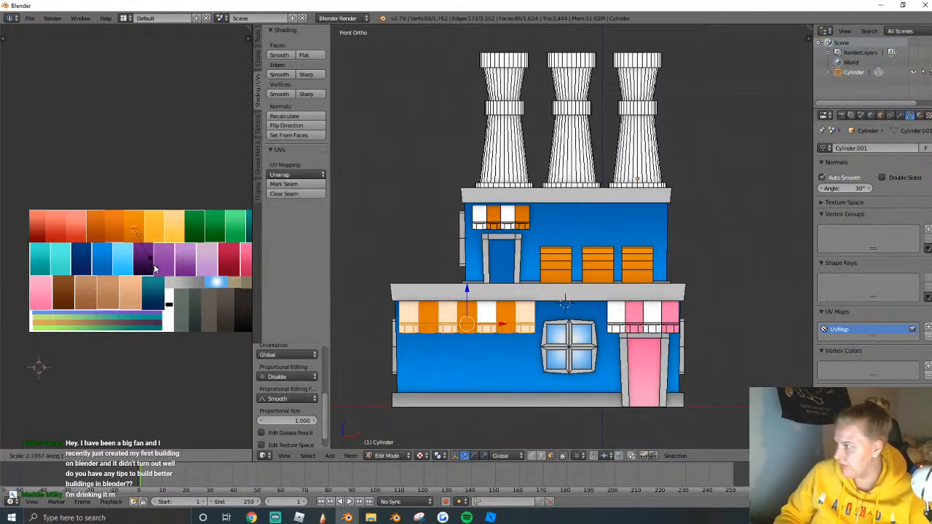
pyautogui.click(206, 334)
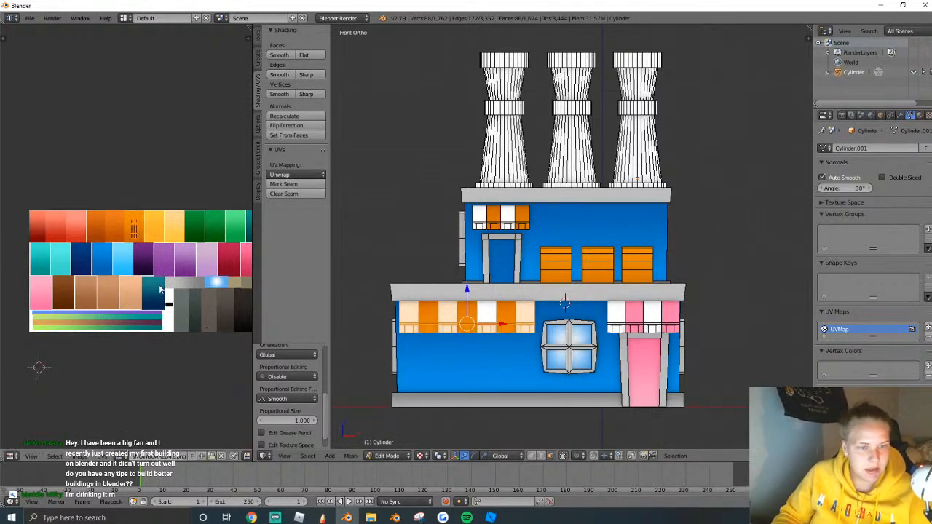
pyautogui.moveTo(161, 290); pyautogui.dragTo(124, 291, button='middle')
pyautogui.press('Tab')
# Recolour the pink stripes of the awning above the ground-floor door by moving and stretching their UVs onto the orange swatch.
pyautogui.press('Tab')
pyautogui.rightClick(648, 326)
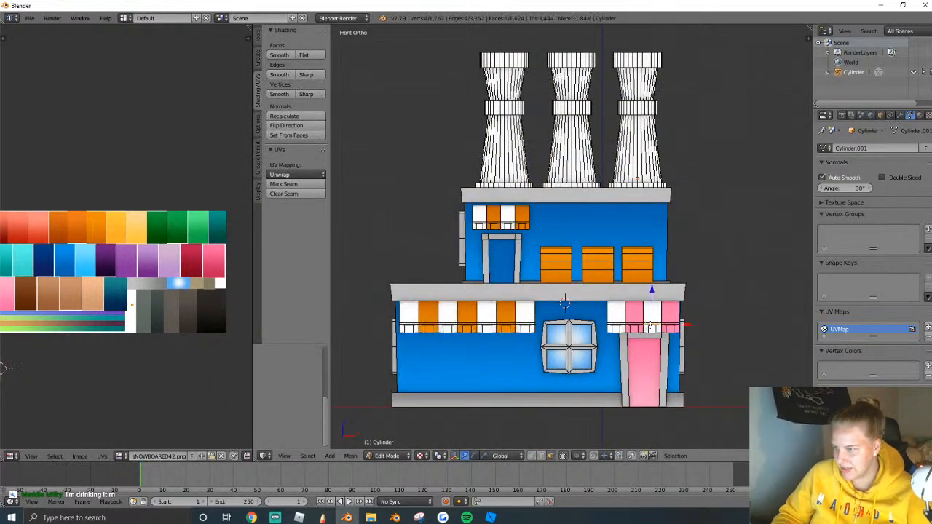
pyautogui.press('l')
pyautogui.moveTo(49, 275); pyautogui.dragTo(151, 272, button='middle')
pyautogui.press('g')
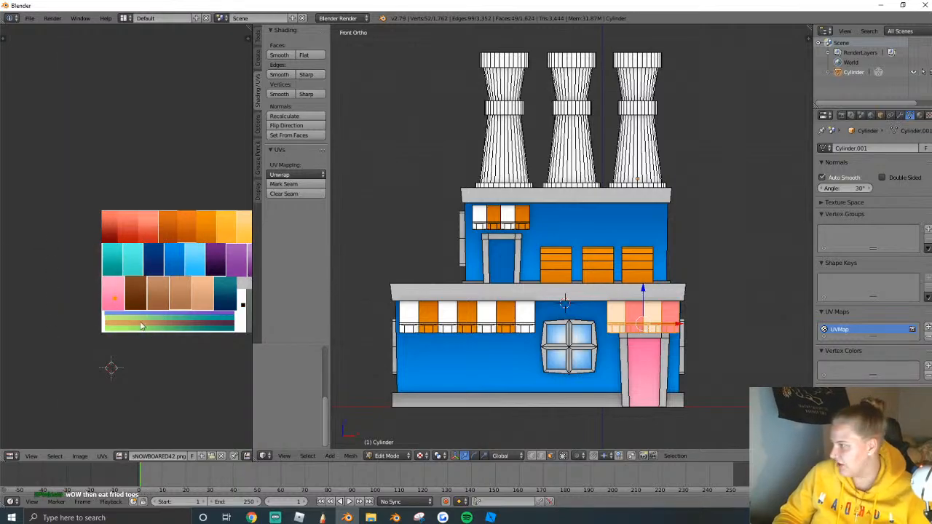
pyautogui.press('s')
pyautogui.press('y')
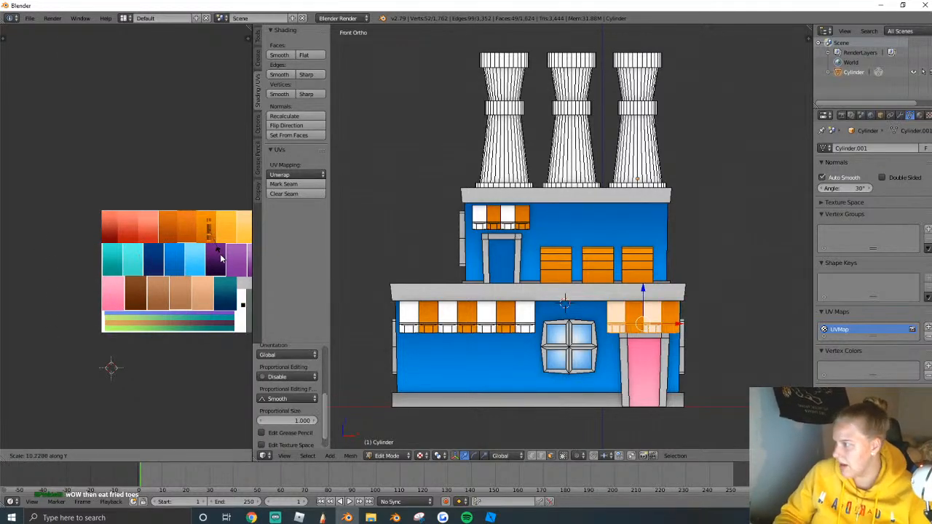
pyautogui.click(220, 258)
pyautogui.press('Tab')
pyautogui.press('Tab')
pyautogui.press('Tab')
pyautogui.press('Tab')
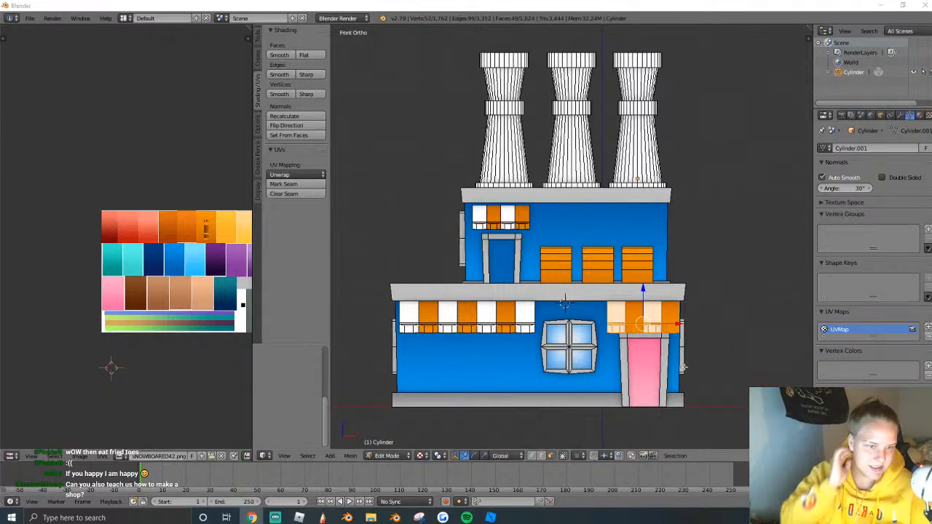
# Select the ground-floor door's face and recolour it by moving its UVs onto the palette's blue swatch.
pyautogui.rightClick(645, 368)
pyautogui.moveTo(122, 306); pyautogui.dragTo(180, 271, button='right')
pyautogui.press('Tab')
pyautogui.scroll(-2, 470, 301)
pyautogui.scroll(2, 470, 300)
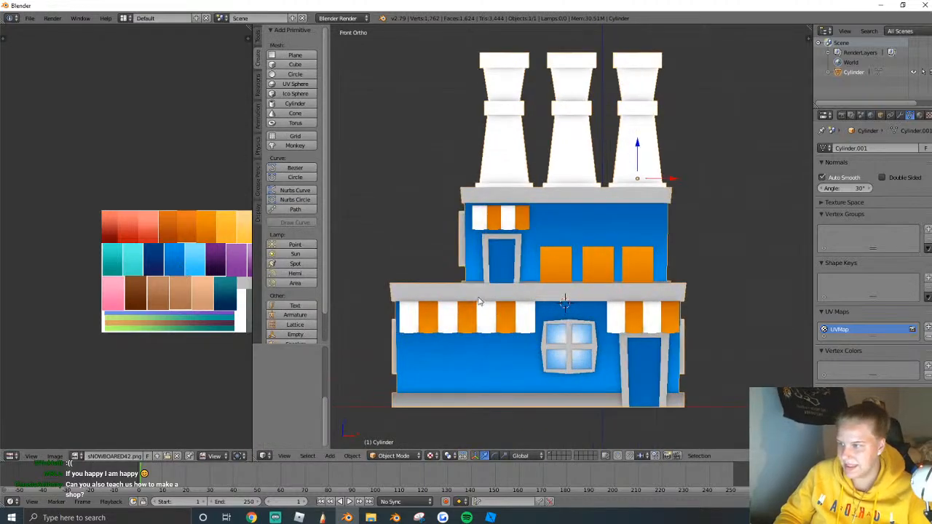
# Select all three chimneys, assign the colour palette image to them and unwrap them from the front view.
pyautogui.press('Tab')
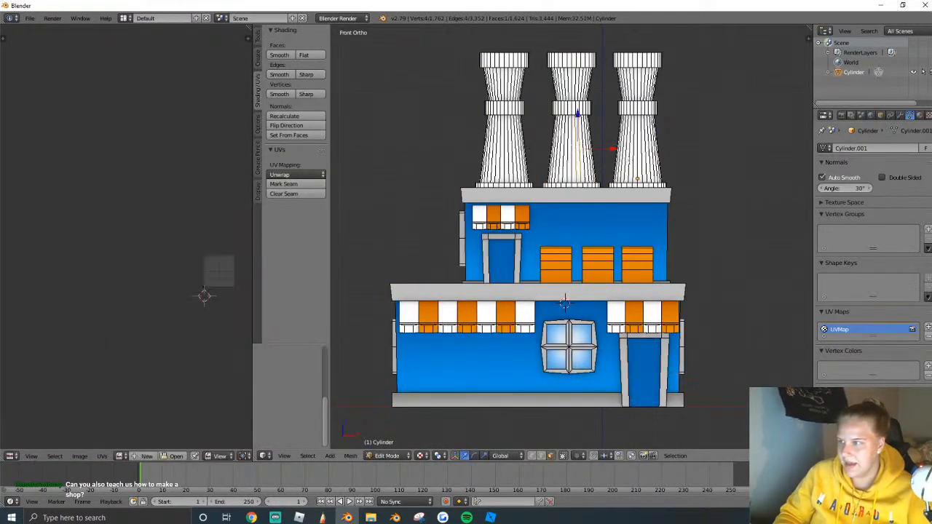
pyautogui.hotkey('ctrl', 'l')
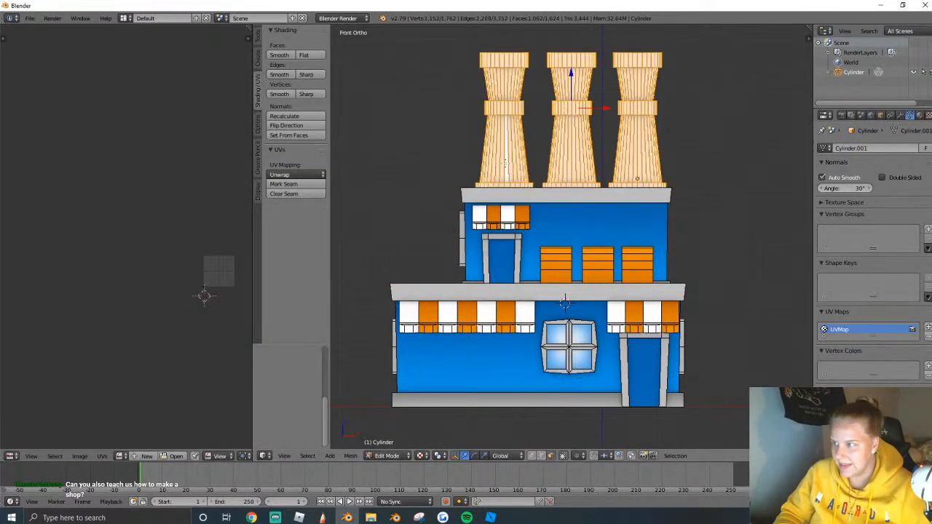
pyautogui.click(121, 456)
pyautogui.click(148, 358)
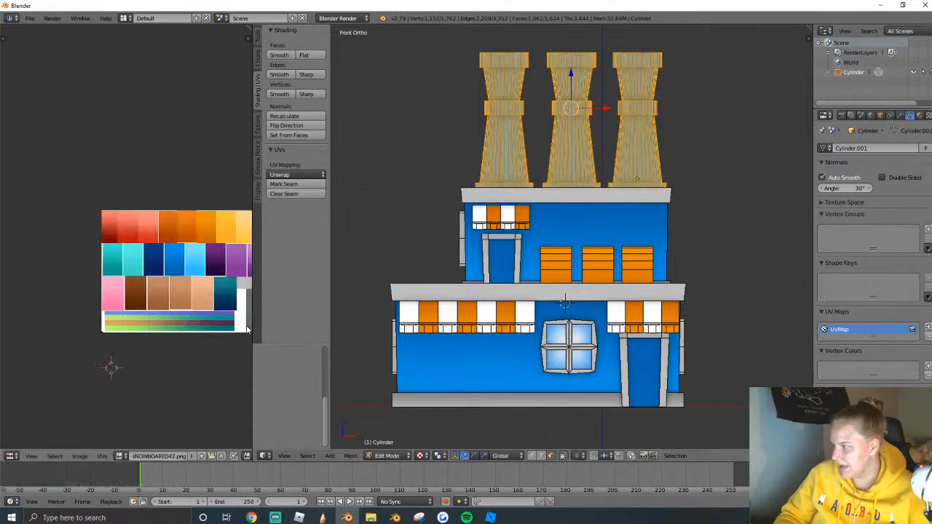
pyautogui.press('u')
pyautogui.click(509, 354)
# Scale down the chimneys' UVs and move them onto the palette's light grey swatch.
pyautogui.scroll(3, 182, 299)
pyautogui.press('s')
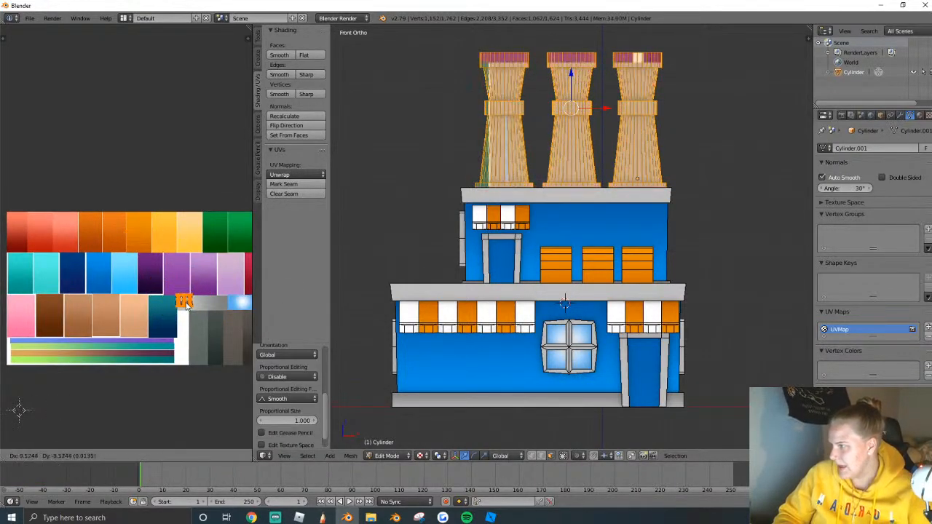
pyautogui.click(203, 311)
# Select the outer face loops of the base rings, middle collars and top rims on all three chimneys.
pyautogui.scroll(1, 582, 137)
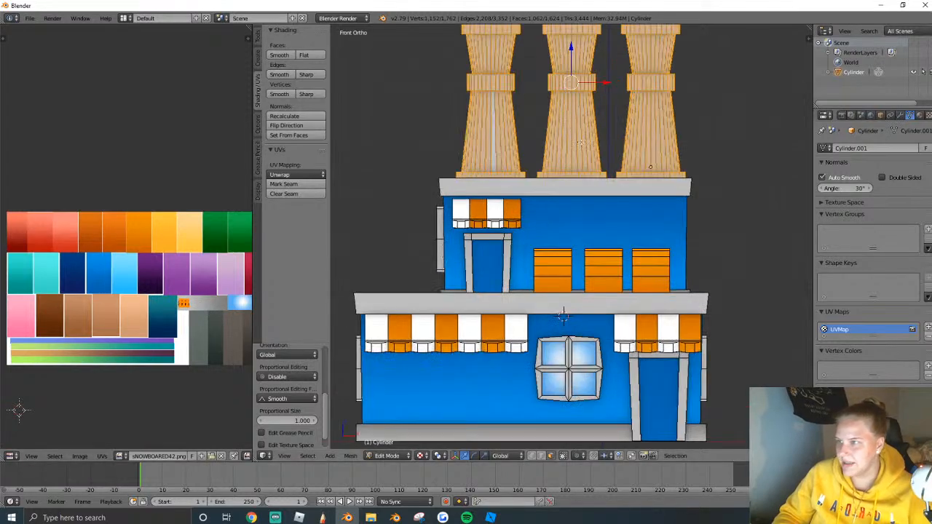
pyautogui.keyDown('alt'); pyautogui.rightClick(602, 176); pyautogui.keyUp('alt')
pyautogui.keyDown('alt'); pyautogui.rightClick(634, 175); pyautogui.keyUp('alt')
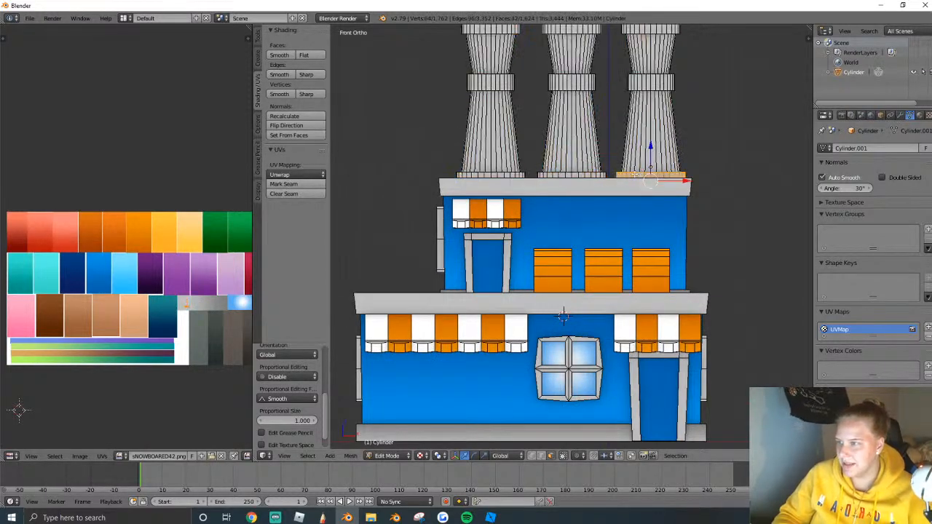
pyautogui.keyDown('alt'); pyautogui.keyDown('shift'); pyautogui.rightClick(506, 175); pyautogui.keyUp('shift'); pyautogui.keyUp('alt')
pyautogui.press('KP_5')
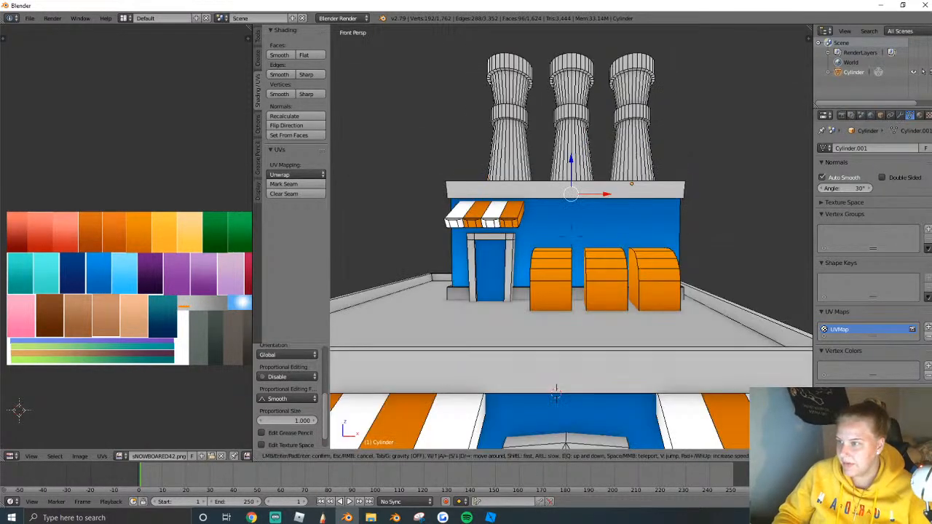
pyautogui.scroll(5, 497, 240)
pyautogui.keyDown('alt'); pyautogui.keyDown('shift'); pyautogui.rightClick(497, 241); pyautogui.keyUp('shift'); pyautogui.keyUp('alt')
pyautogui.keyDown('alt'); pyautogui.keyDown('shift'); pyautogui.rightClick(606, 230); pyautogui.keyUp('shift'); pyautogui.keyUp('alt')
pyautogui.keyDown('alt'); pyautogui.keyDown('shift'); pyautogui.rightClick(674, 230); pyautogui.keyUp('shift'); pyautogui.keyUp('alt')
pyautogui.keyDown('alt'); pyautogui.keyDown('shift'); pyautogui.rightClick(706, 136); pyautogui.keyUp('shift'); pyautogui.keyUp('alt')
pyautogui.keyDown('alt'); pyautogui.keyDown('shift'); pyautogui.rightClick(582, 132); pyautogui.keyUp('shift'); pyautogui.keyUp('alt')
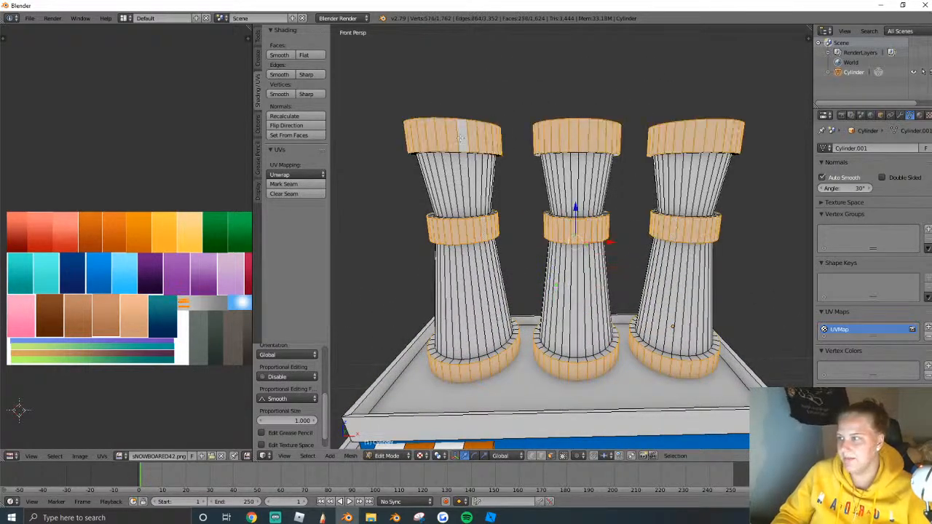
pyautogui.keyDown('alt'); pyautogui.keyDown('shift'); pyautogui.rightClick(459, 136); pyautogui.keyUp('shift'); pyautogui.keyUp('alt')
# Add the upper edge and inner wall face loops of the chimneys' top rims to the selection.
pyautogui.scroll(4, 459, 136)
pyautogui.moveTo(459, 136); pyautogui.dragTo(587, 202, button='middle')
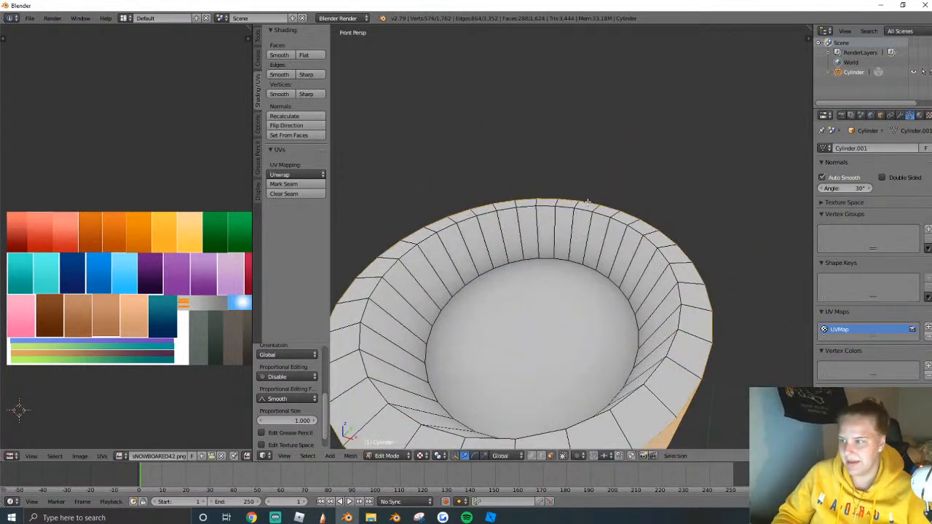
pyautogui.keyDown('alt'); pyautogui.keyDown('shift'); pyautogui.rightClick(595, 209); pyautogui.keyUp('shift'); pyautogui.keyUp('alt')
pyautogui.scroll(-5, 588, 236)
pyautogui.keyDown('alt'); pyautogui.keyDown('shift'); pyautogui.rightClick(563, 226); pyautogui.keyUp('shift'); pyautogui.keyUp('alt')
# Add the upper ledge face loops of the three chimneys' middle collars to the selection.
pyautogui.moveTo(566, 226); pyautogui.dragTo(571, 287, button='middle')
pyautogui.keyDown('alt'); pyautogui.keyDown('shift'); pyautogui.rightClick(571, 287); pyautogui.keyUp('shift'); pyautogui.keyUp('alt')
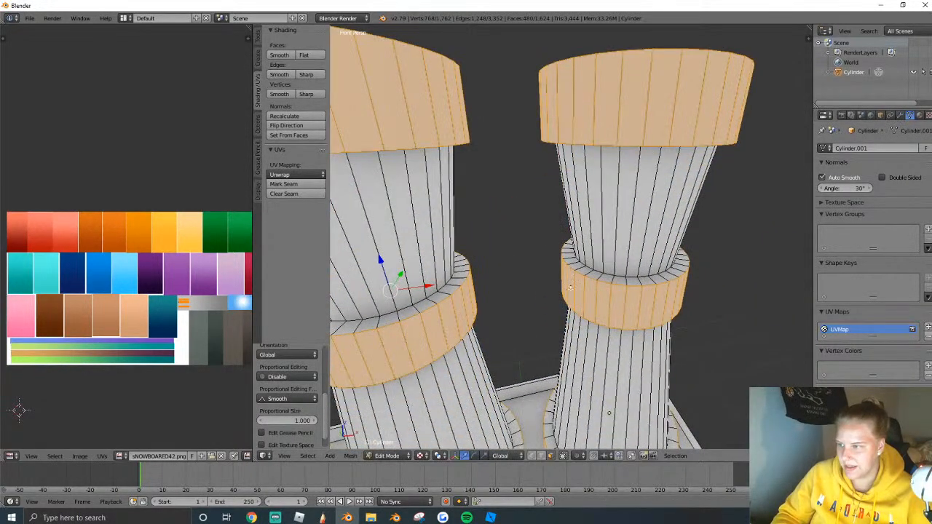
pyautogui.hotkey('shift', 'f')
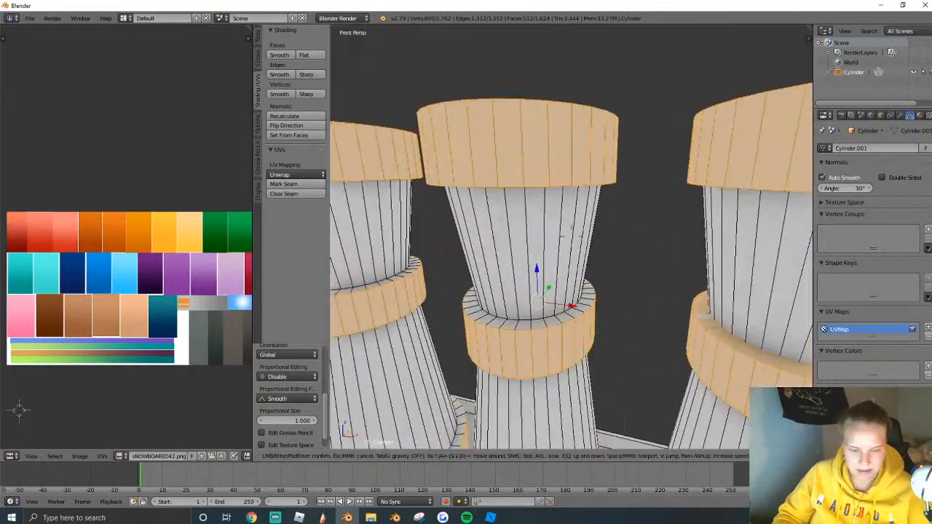
pyautogui.press('Return')
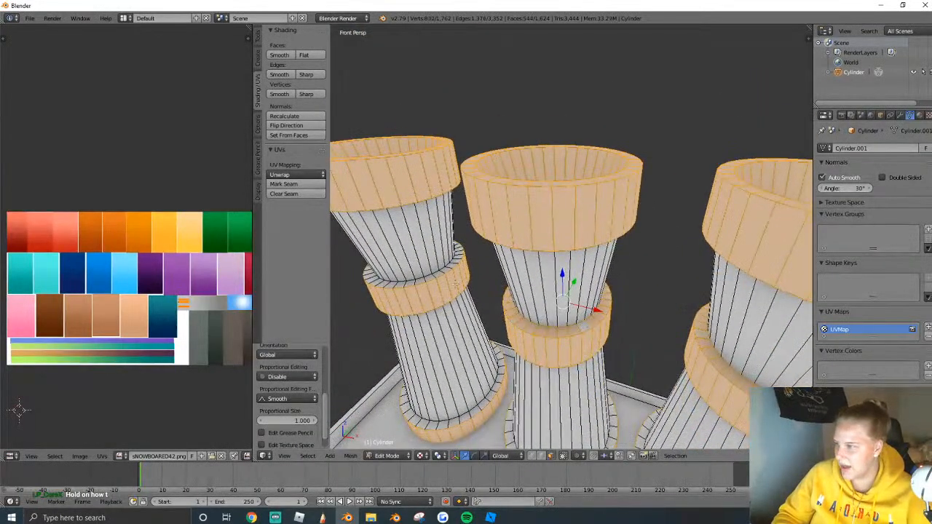
pyautogui.keyDown('alt'); pyautogui.keyDown('shift'); pyautogui.rightClick(448, 268); pyautogui.keyUp('shift'); pyautogui.keyUp('alt')
# Add the underside face loops of the three chimneys' middle collars to the selection.
pyautogui.hotkey('shift', 'f')
pyautogui.click(572, 237)
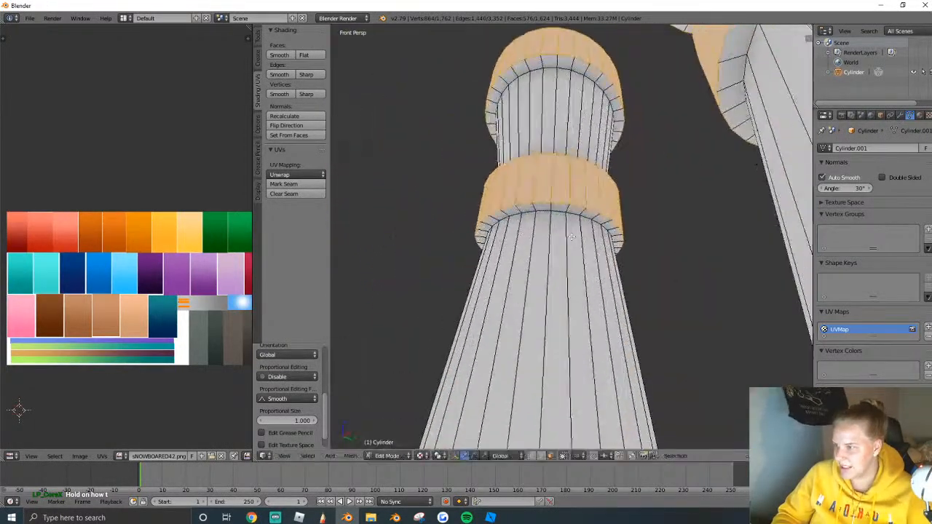
pyautogui.moveTo(561, 222); pyautogui.dragTo(589, 228, button='middle')
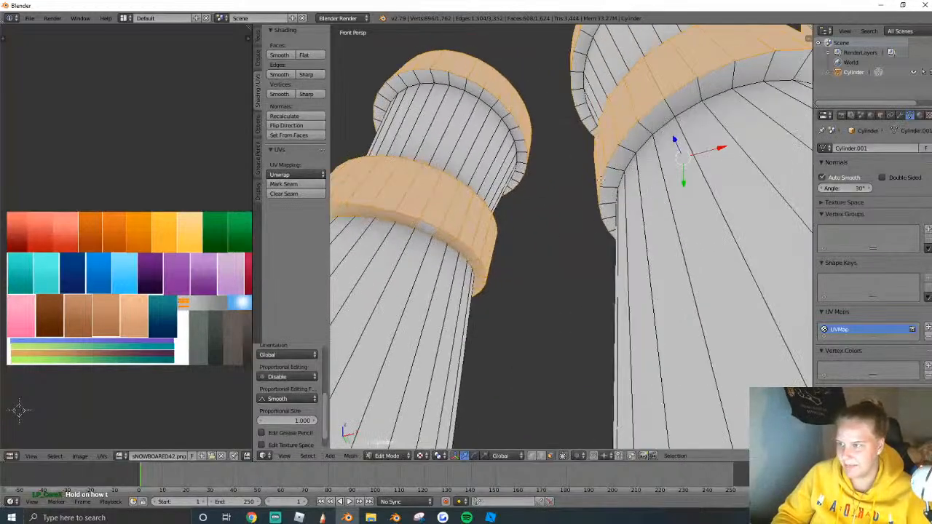
pyautogui.keyDown('alt'); pyautogui.keyDown('shift'); pyautogui.rightClick(610, 137); pyautogui.keyUp('shift'); pyautogui.keyUp('alt')
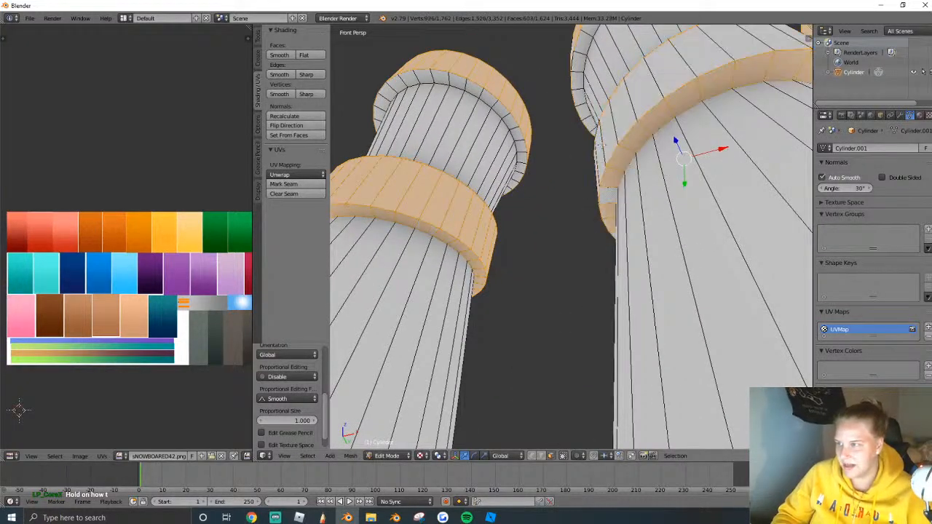
pyautogui.hotkey('shift', 'f')
pyautogui.press('s')
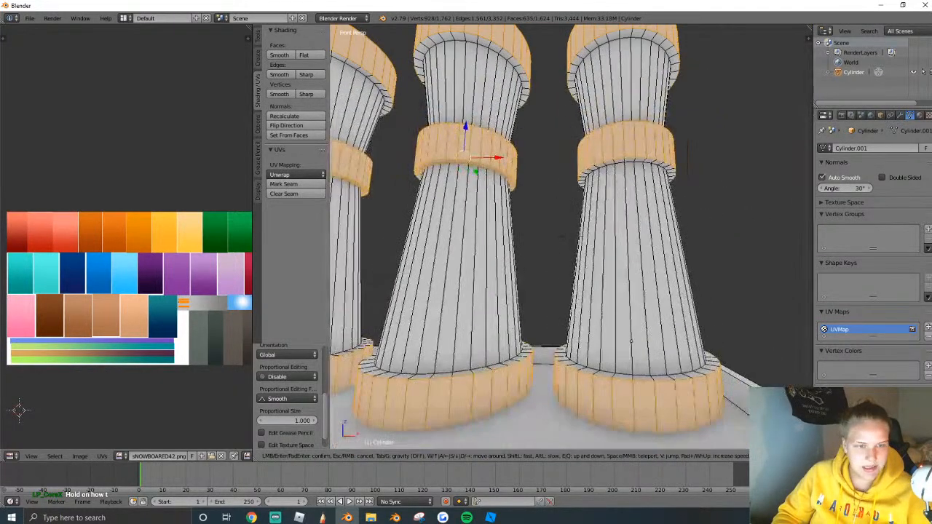
pyautogui.press('w')
pyautogui.press('Escape')
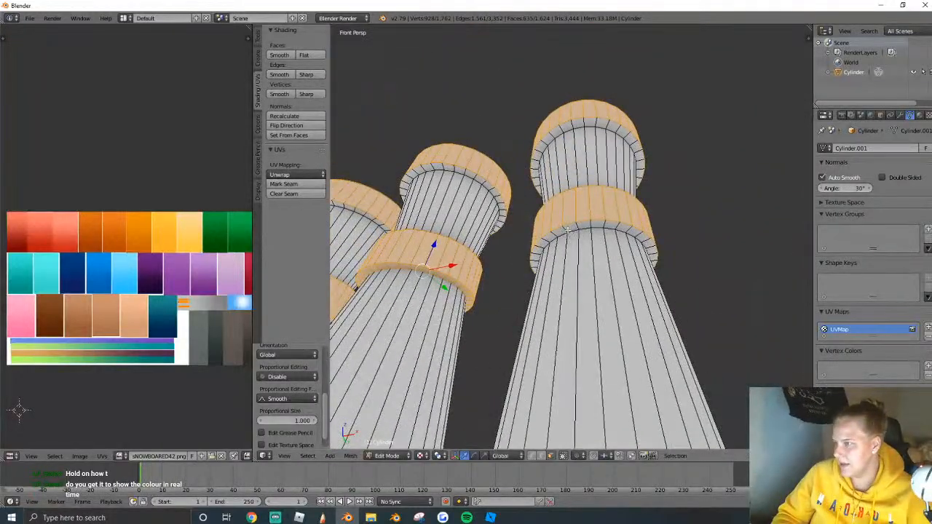
pyautogui.keyDown('alt'); pyautogui.keyDown('shift'); pyautogui.rightClick(563, 231); pyautogui.keyUp('shift'); pyautogui.keyUp('alt')
# Add the underside face loops of the three chimneys' top rims to the selection.
pyautogui.hotkey('shift', 'f')
pyautogui.press('w')
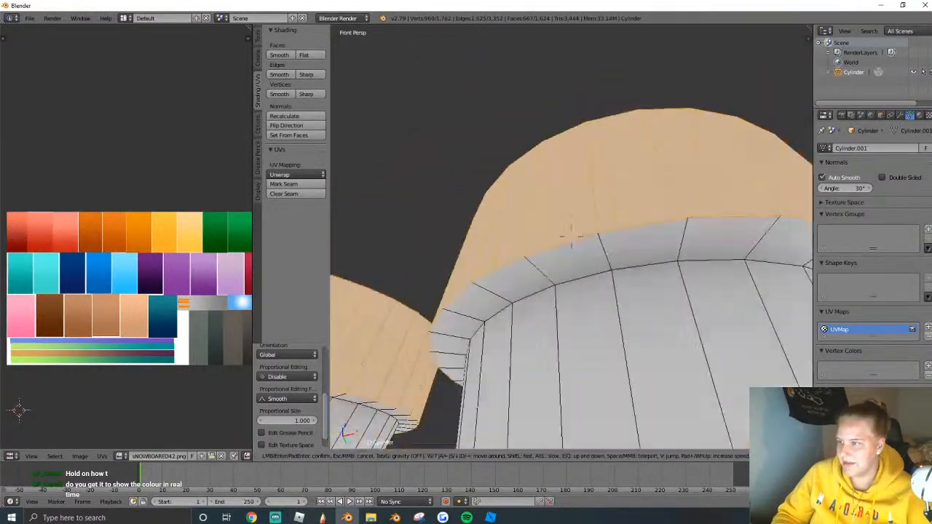
pyautogui.press('s')
pyautogui.click(561, 244)
pyautogui.keyDown('alt'); pyautogui.keyDown('shift'); pyautogui.rightClick(563, 245); pyautogui.keyUp('shift'); pyautogui.keyUp('alt')
pyautogui.keyDown('alt'); pyautogui.keyDown('shift'); pyautogui.rightClick(444, 296); pyautogui.keyUp('shift'); pyautogui.keyUp('alt')
pyautogui.hotkey('shift', 'f')
pyautogui.press('s')
pyautogui.press('w')
pyautogui.press('s')
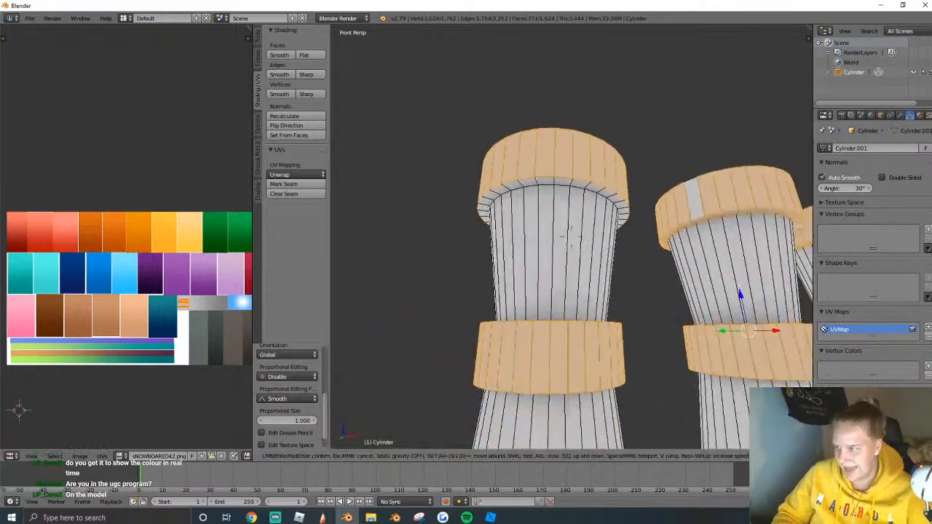
pyautogui.press('w')
pyautogui.press('s')
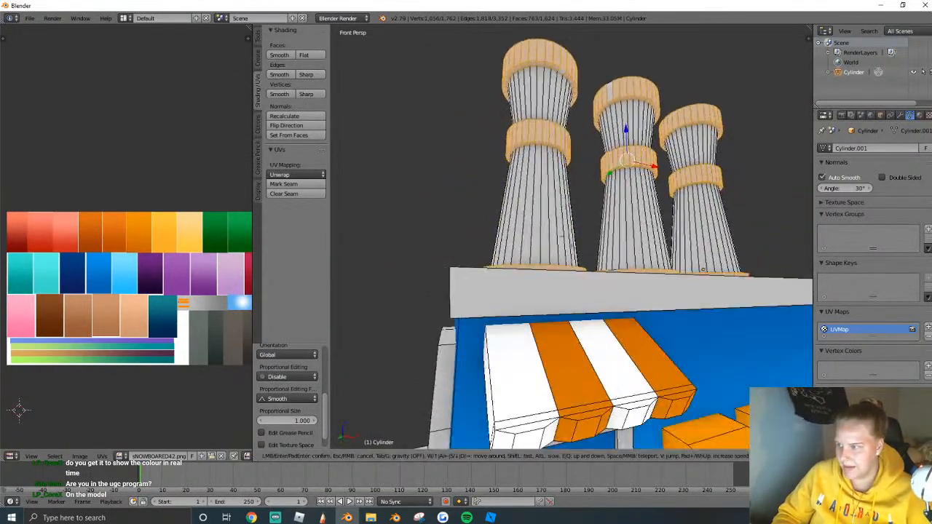
# Add the upper ledge face loops of the three chimneys' base rings to the selection.
pyautogui.press('w')
pyautogui.click(571, 236)
pyautogui.keyDown('alt'); pyautogui.keyDown('shift'); pyautogui.rightClick(580, 262); pyautogui.keyUp('shift'); pyautogui.keyUp('alt')
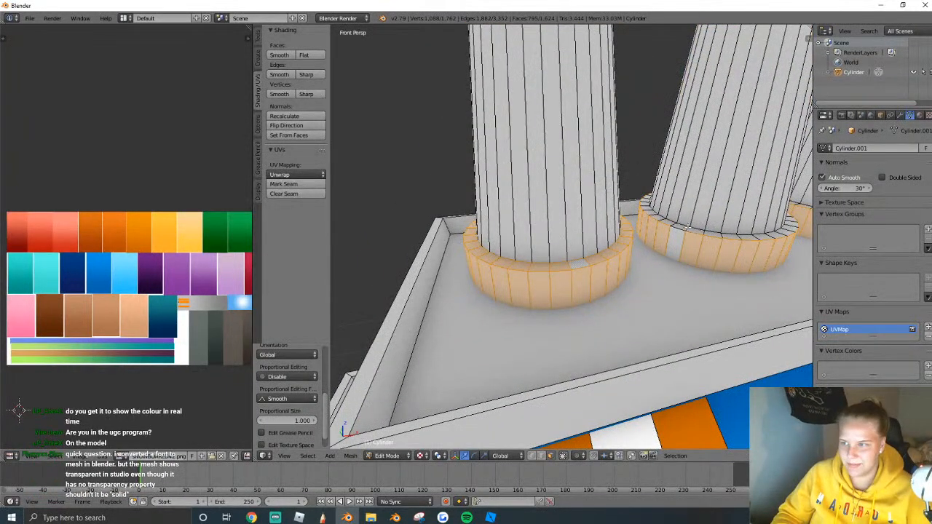
pyautogui.hotkey('shift', 'f')
pyautogui.click(575, 222)
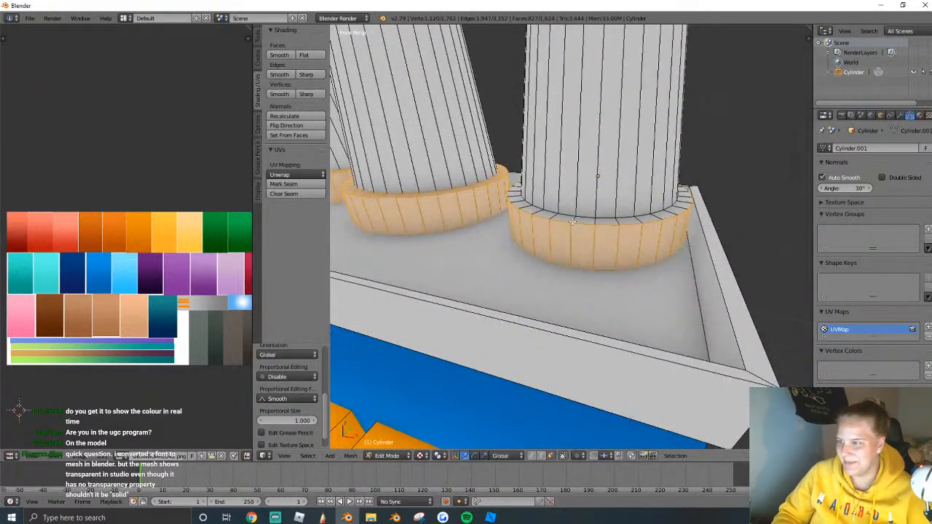
pyautogui.keyDown('alt'); pyautogui.keyDown('shift'); pyautogui.rightClick(575, 223); pyautogui.keyUp('shift'); pyautogui.keyUp('alt')
# Move the selected chimney bands' UVs onto the palette's grey gradient swatch and scale them wider along X.
pyautogui.press('g')
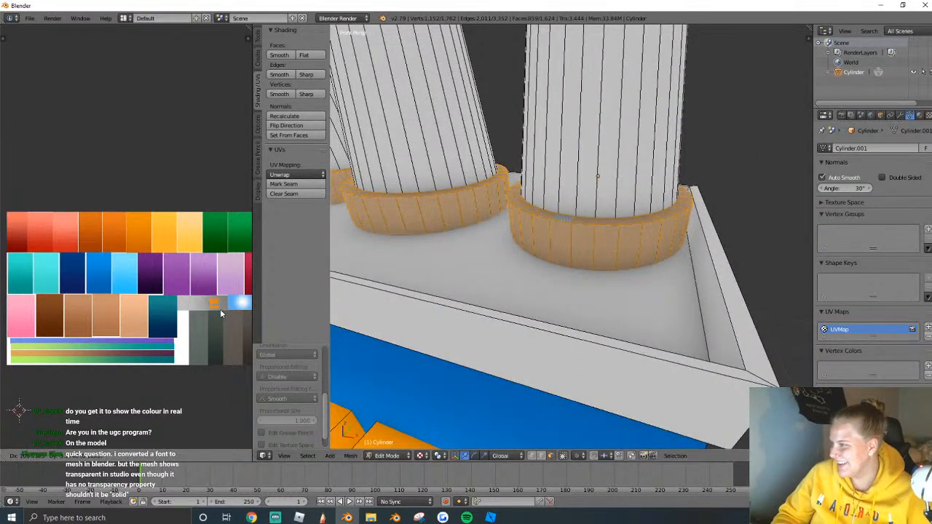
pyautogui.click(219, 314)
pyautogui.press('a')
pyautogui.press('a')
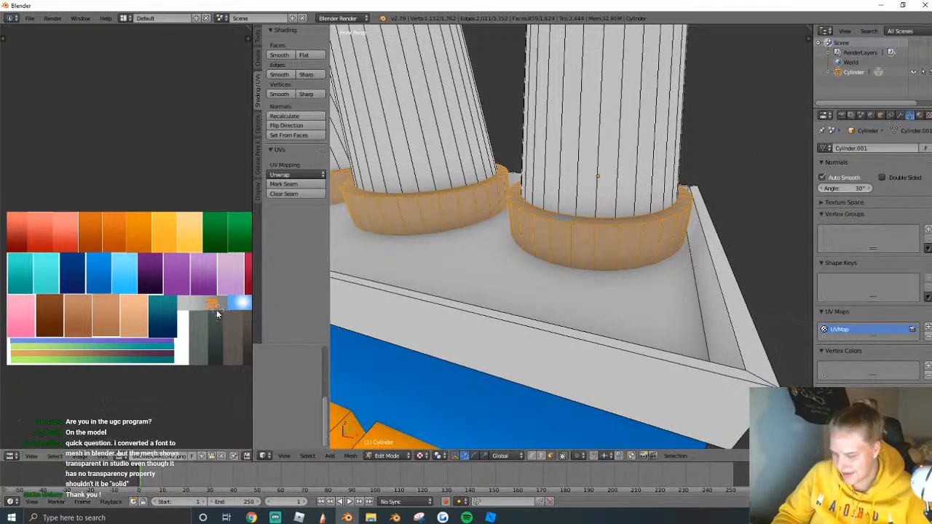
pyautogui.click(216, 313)
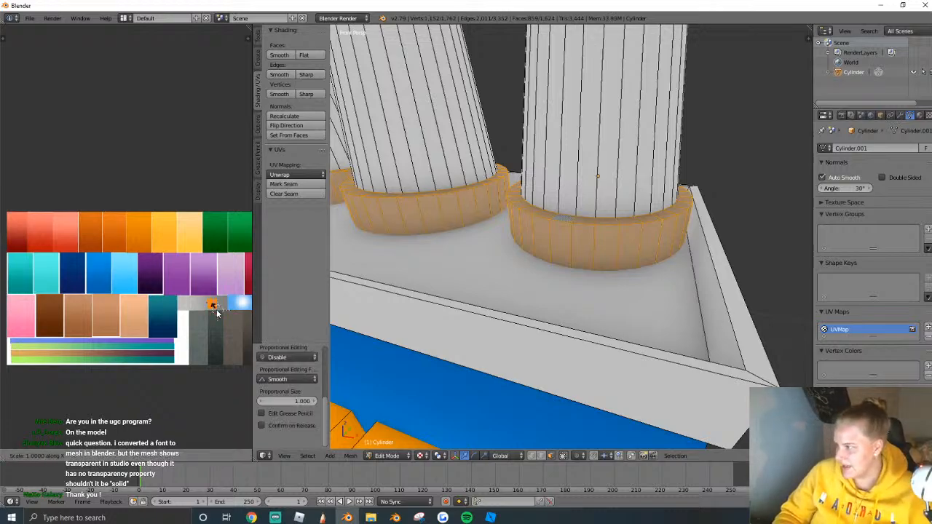
pyautogui.click(216, 313)
pyautogui.press('g')
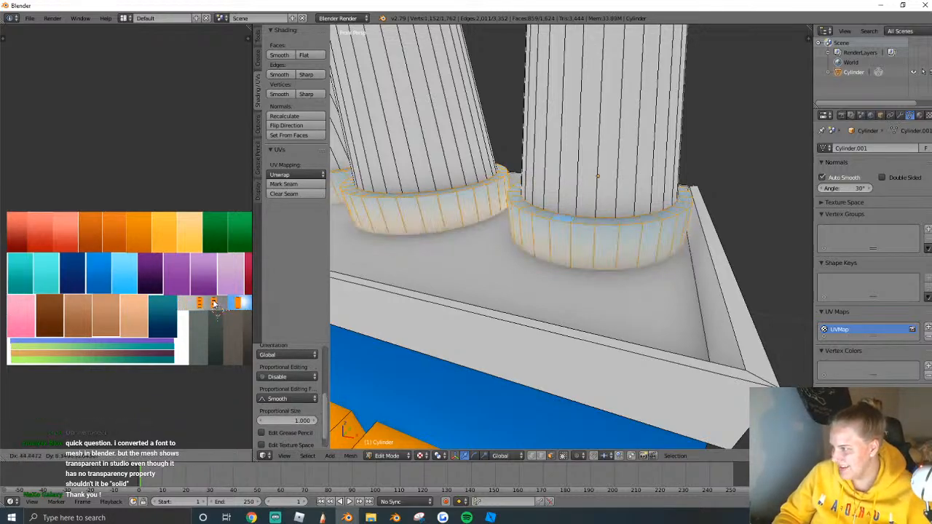
pyautogui.press('s')
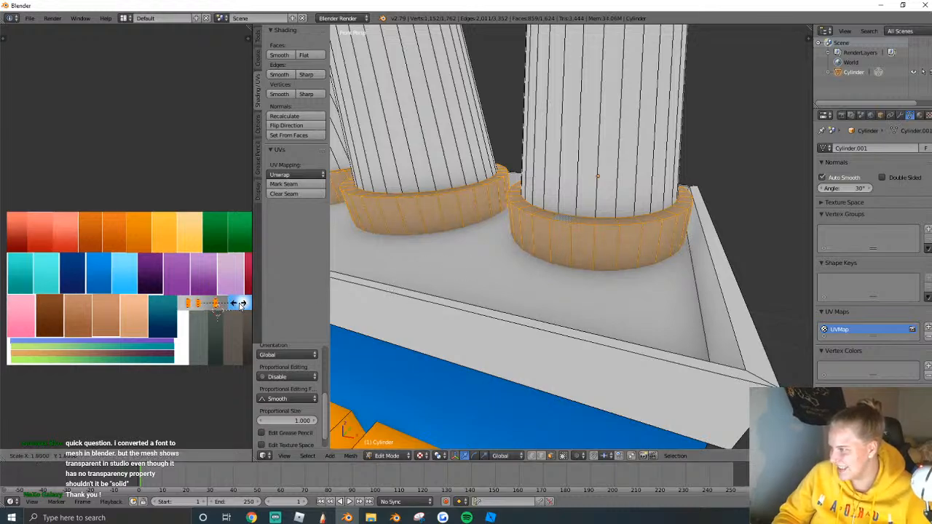
pyautogui.click(248, 306)
pyautogui.press('Tab')
pyautogui.hotkey('shift', 'f')
pyautogui.press('s')
pyautogui.click(571, 236)
# Select the whole leftmost chimney, move one of its band UV islands toward the gradient's darker end and stretch it along X.
pyautogui.press('Tab')
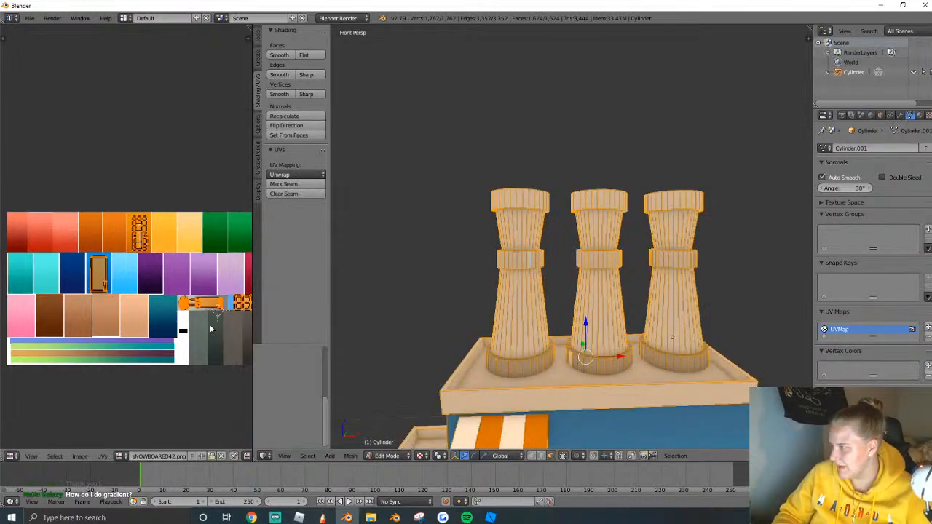
pyautogui.scroll(2, 240, 321)
pyautogui.hotkey('ctrl', 'l')
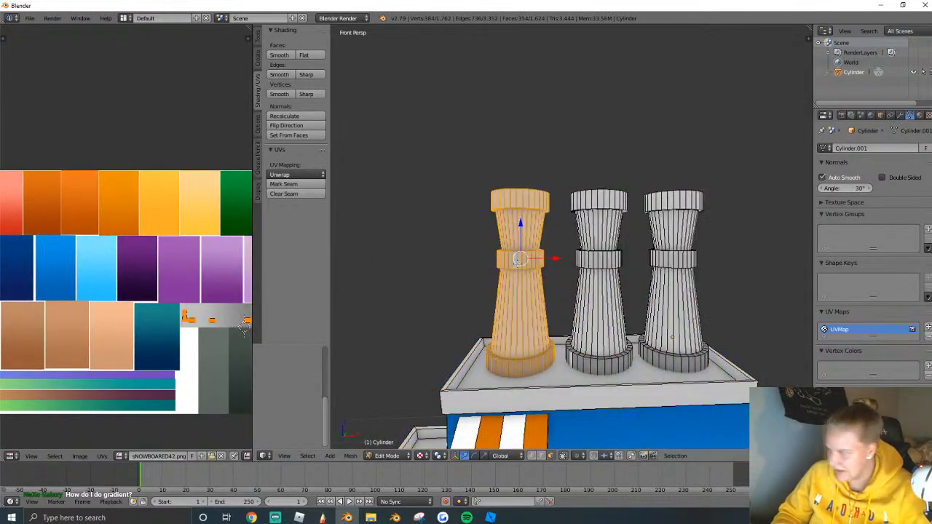
pyautogui.scroll(4, 244, 326)
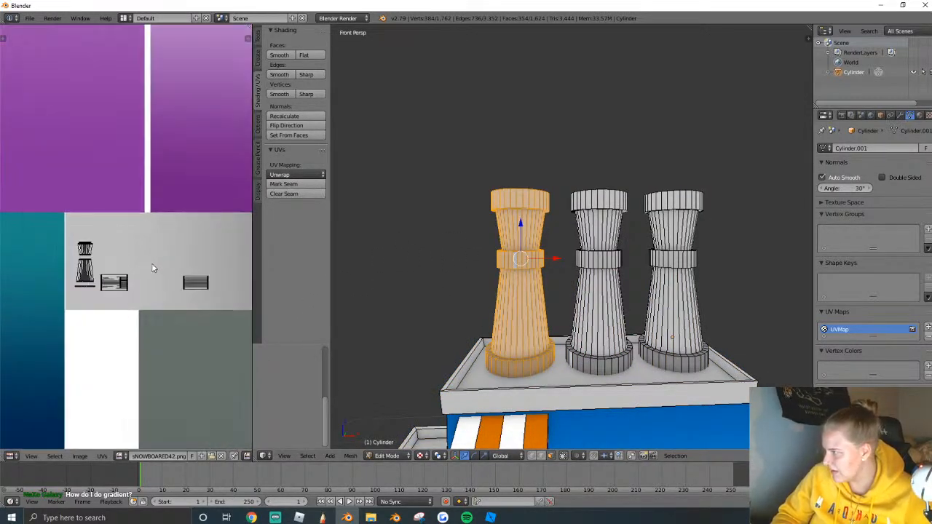
pyautogui.scroll(-4, 195, 295)
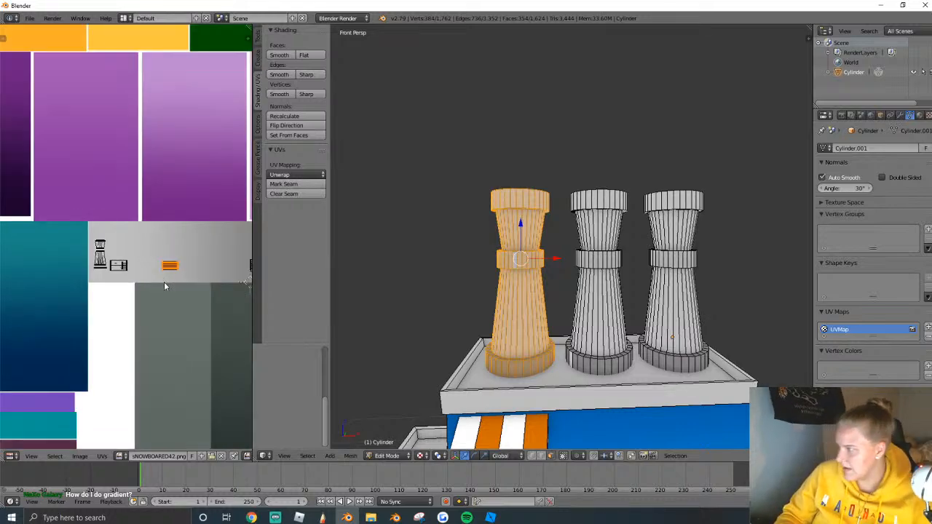
pyautogui.press('g')
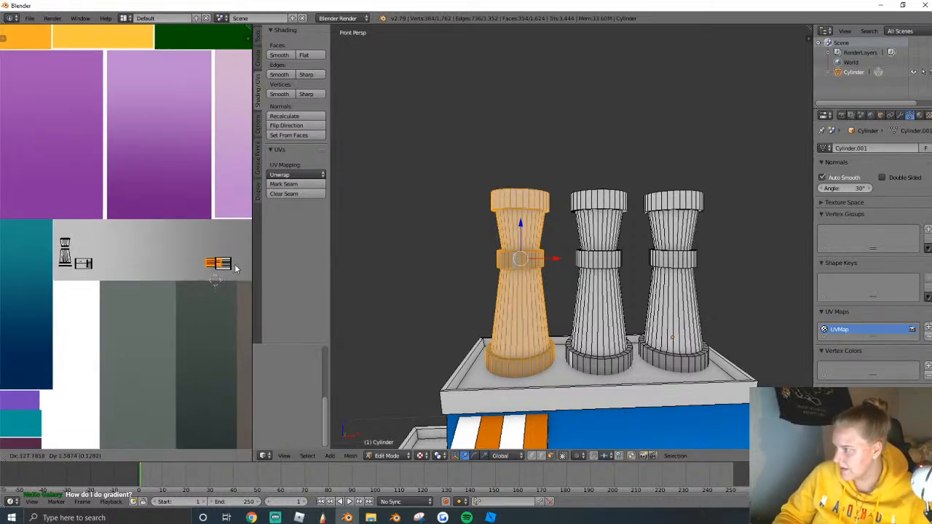
pyautogui.click(217, 266)
pyautogui.press('s')
pyautogui.click(88, 267)
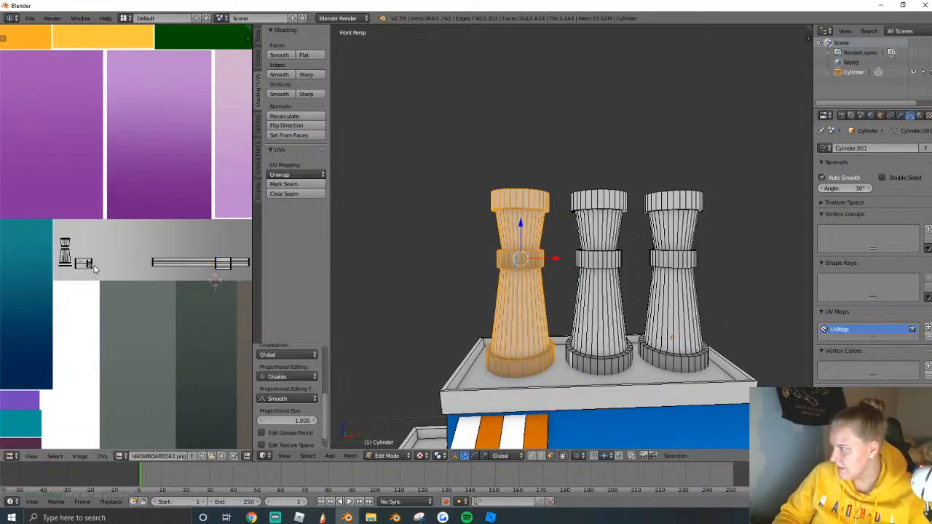
# Move the chimney's second band UV island onto the darker part of the grey gradient and stretch it along X.
pyautogui.press('l')
pyautogui.press('s')
pyautogui.press('x')
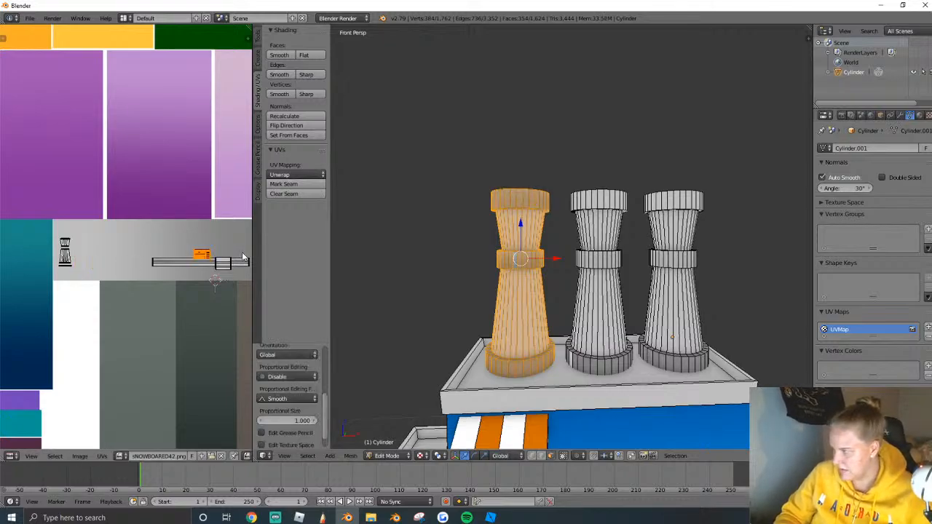
pyautogui.click(186, 262)
pyautogui.press('g')
pyautogui.click(181, 261)
# Stretch the chimney's remaining band UV island along X across the grey gradient and return to Object Mode.
pyautogui.press('l')
pyautogui.press('l')
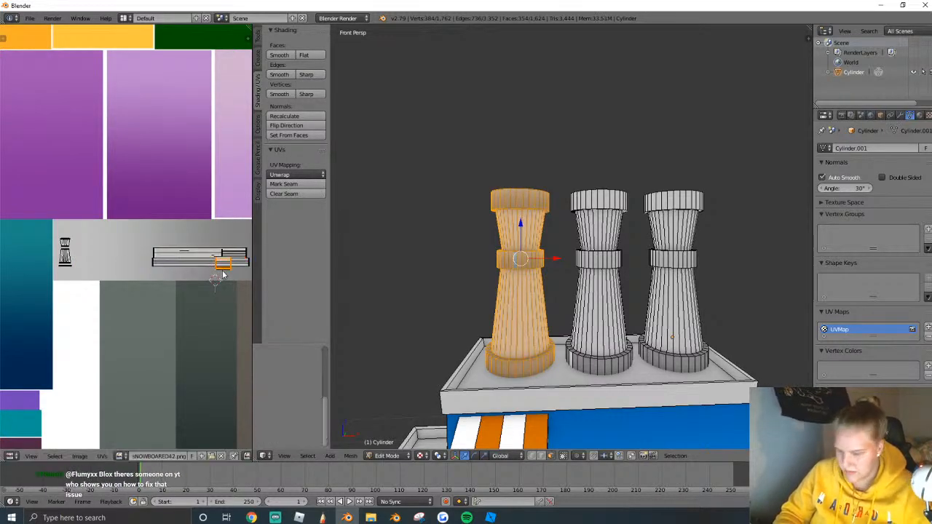
pyautogui.press('s')
pyautogui.click(16, 275)
pyautogui.press('Tab')
pyautogui.hotkey('shift', 'f')
pyautogui.click(599, 261)
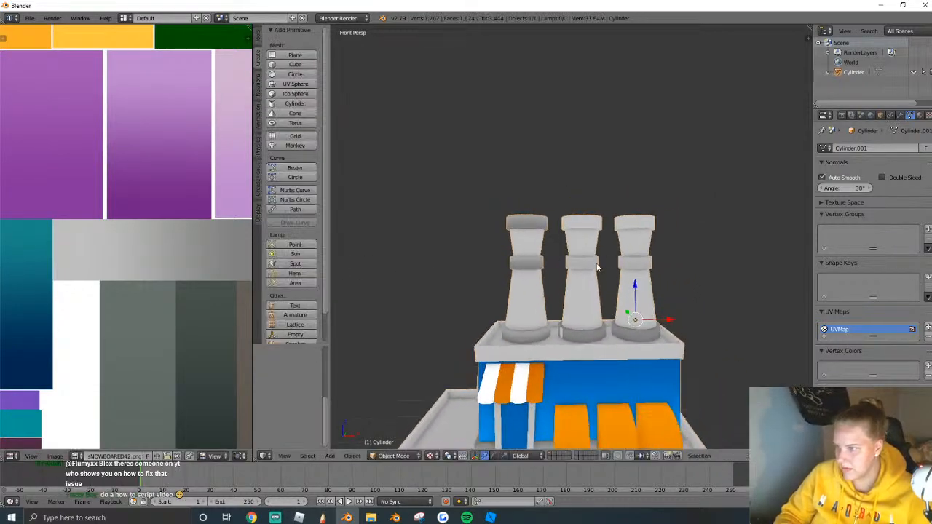
# Select the entire middle and rightmost chimneys and delete their faces.
pyautogui.press('Tab')
pyautogui.rightClick(579, 266)
pyautogui.keyDown('shift'); pyautogui.rightClick(644, 272); pyautogui.keyUp('shift')
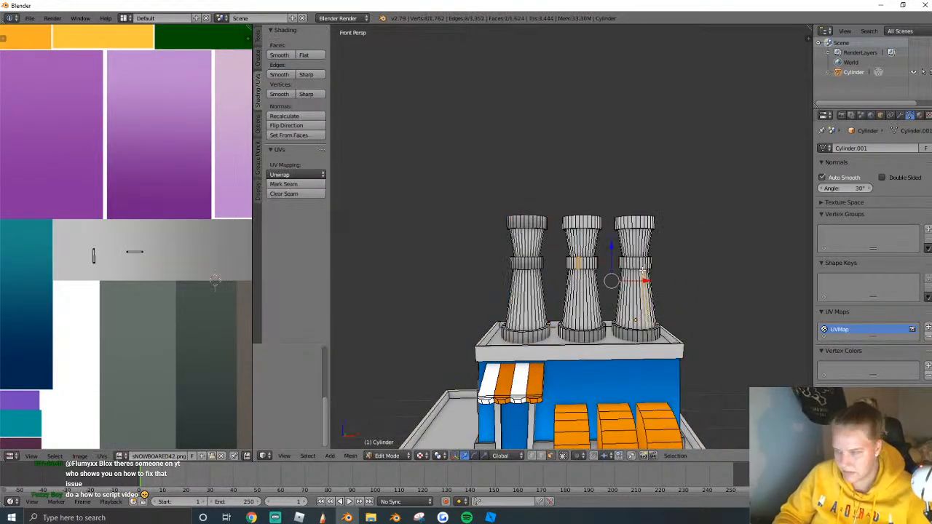
pyautogui.hotkey('ctrl', 'l')
pyautogui.press('x')
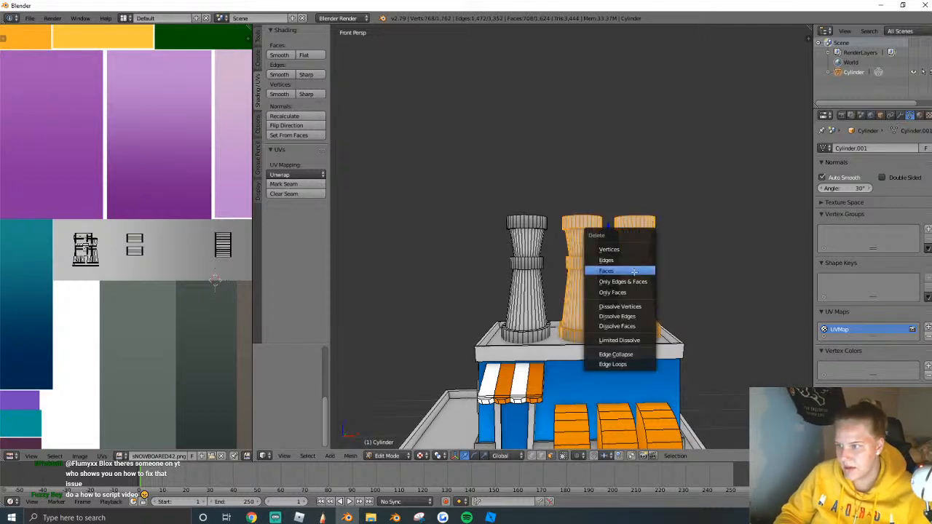
pyautogui.click(635, 272)
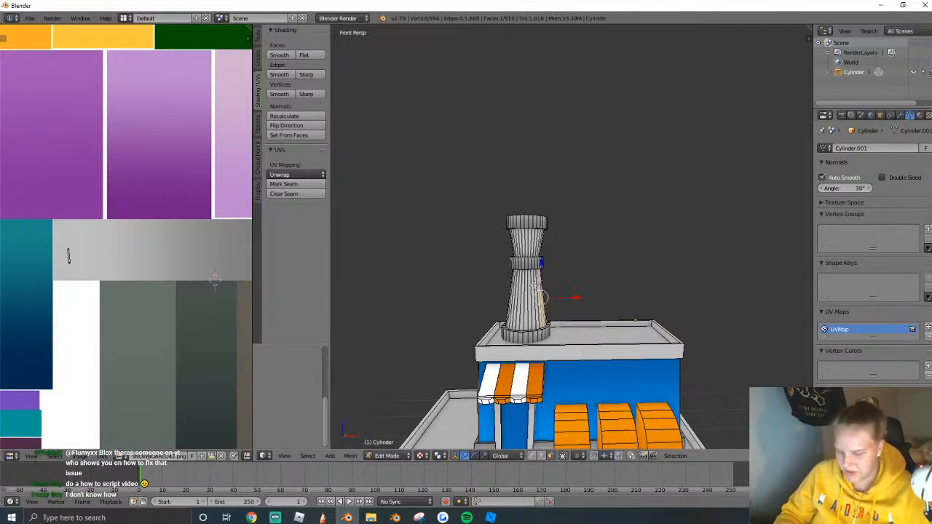
pyautogui.hotkey('ctrl', 'l')
pyautogui.hotkey('shift', 'd')
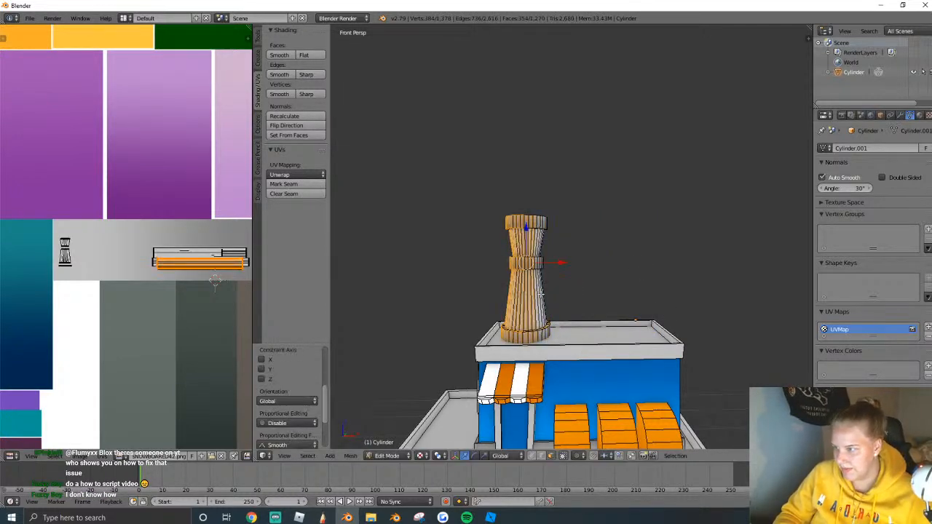
pyautogui.hotkey('ctrl', 'z')
pyautogui.hotkey('ctrl', 'z')
# Select the whole remaining chimney and duplicate it twice along X to form an evenly spaced row of three.
pyautogui.hotkey('ctrl', 'l')
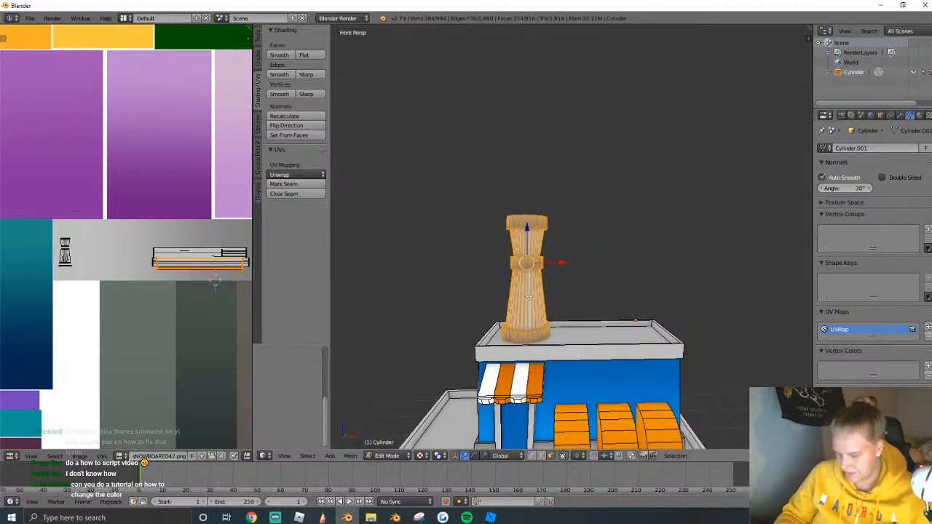
pyautogui.hotkey('shift', 'd')
pyautogui.press('x')
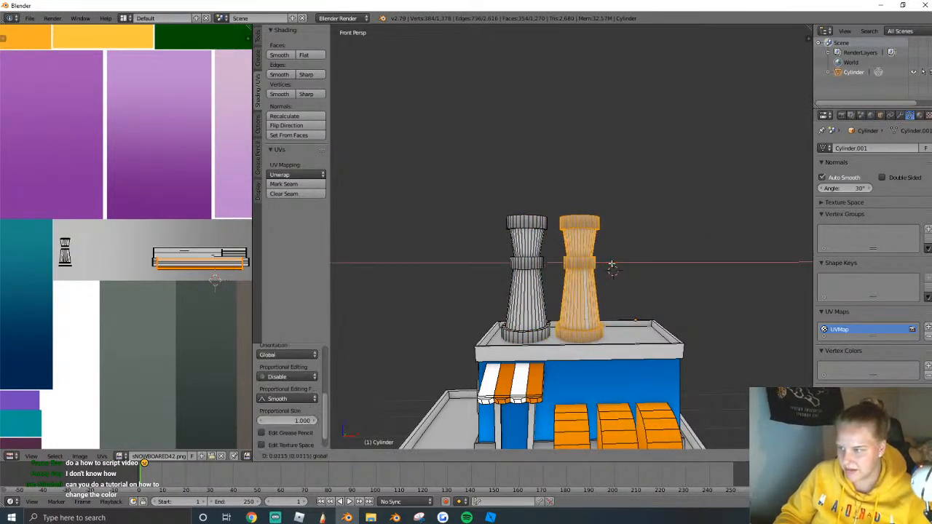
pyautogui.click(613, 267)
pyautogui.hotkey('shift', 'd')
pyautogui.press('x')
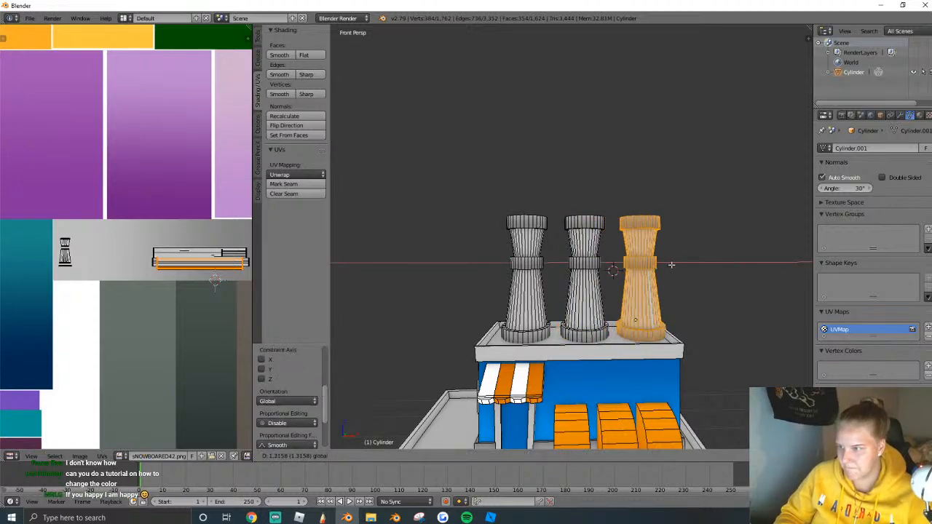
pyautogui.click(645, 264)
# Shift the three chimneys together along X to centre them on the upper roof and return to Object Mode.
pyautogui.press('a')
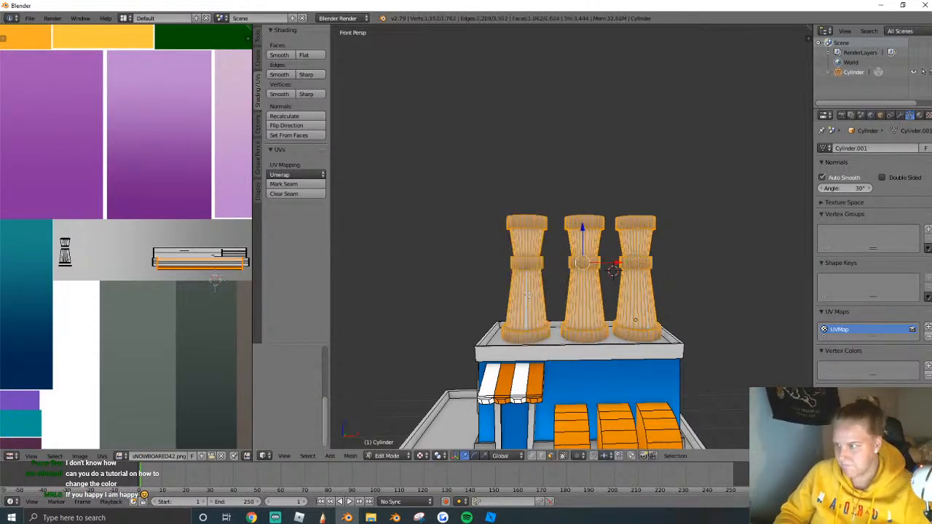
pyautogui.moveTo(609, 262); pyautogui.dragTo(604, 264)
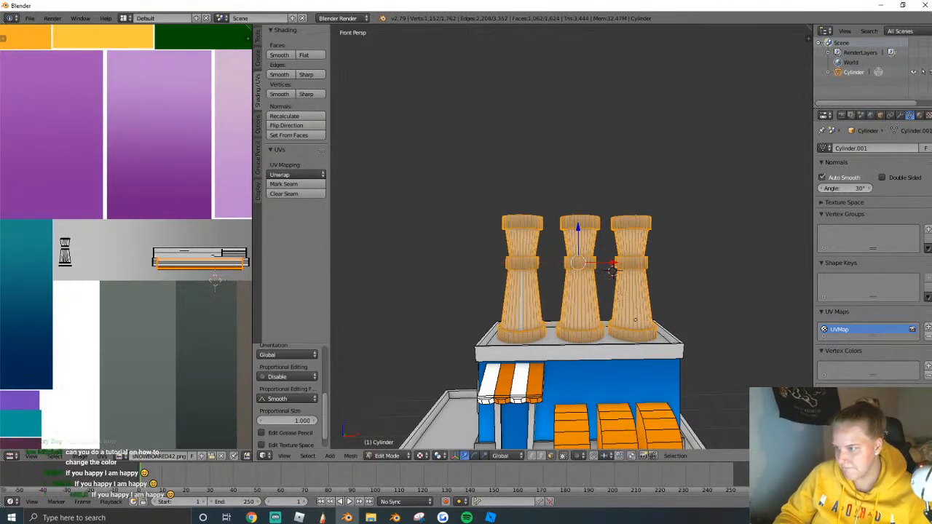
pyautogui.rightClick(594, 296)
pyautogui.press('l')
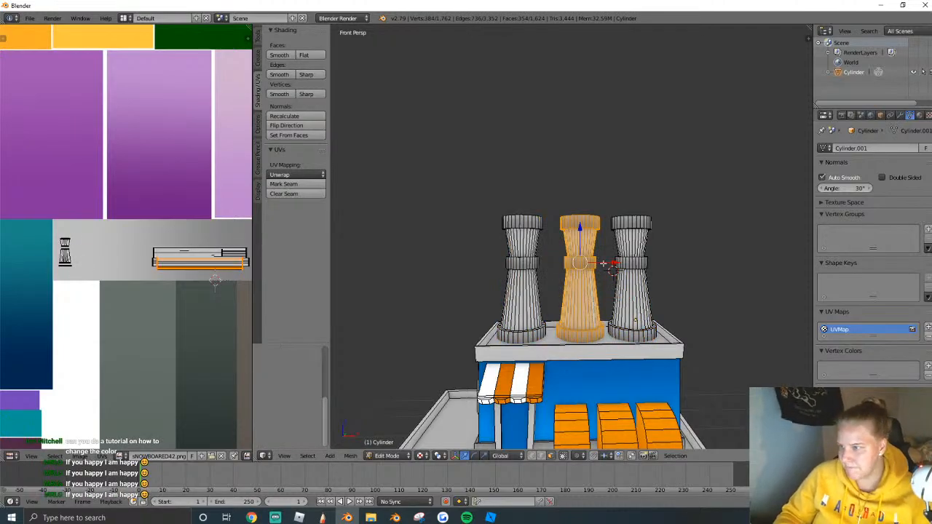
pyautogui.press('Tab')
pyautogui.scroll(-4, 604, 266)
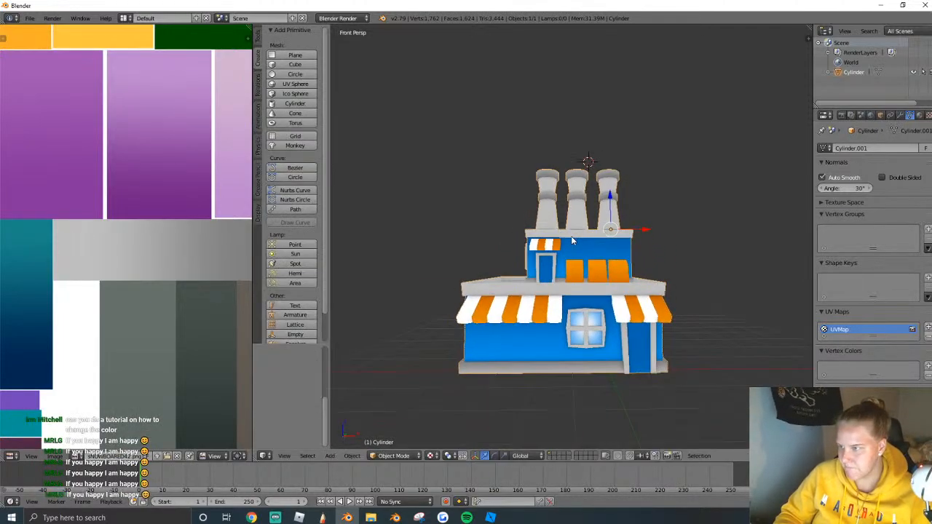
# Select the whole middle chimney, nudge it along X to even out the row's spacing, and return to Object Mode.
pyautogui.press('Tab')
pyautogui.rightClick(577, 215)
pyautogui.press('l')
pyautogui.press('Tab')
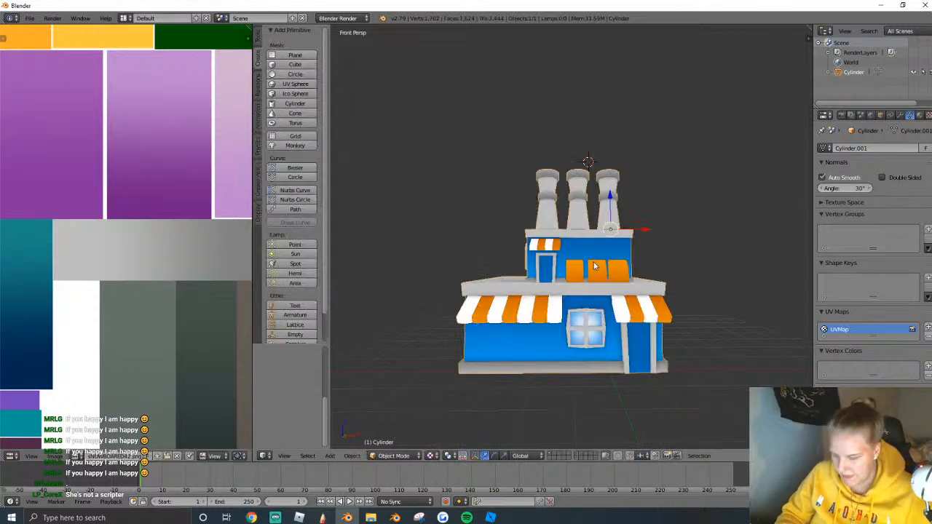
# Duplicate the ground-floor door with its frame along X to beneath the long striped awning and widen the copy to garage-door size.
pyautogui.moveTo(595, 266); pyautogui.dragTo(632, 277, button='middle')
pyautogui.hotkey('shift', 'f')
pyautogui.press('a')
pyautogui.press('w')
pyautogui.press('a')
pyautogui.press('d')
pyautogui.press('a')
pyautogui.press('e')
pyautogui.press('d')
pyautogui.press('q')
pyautogui.click(518, 284)
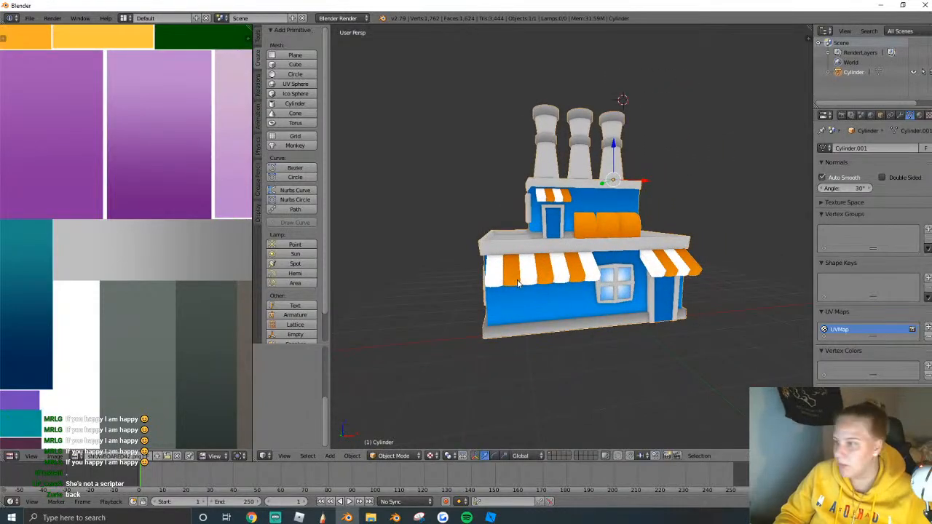
pyautogui.press('Tab')
pyautogui.press('l')
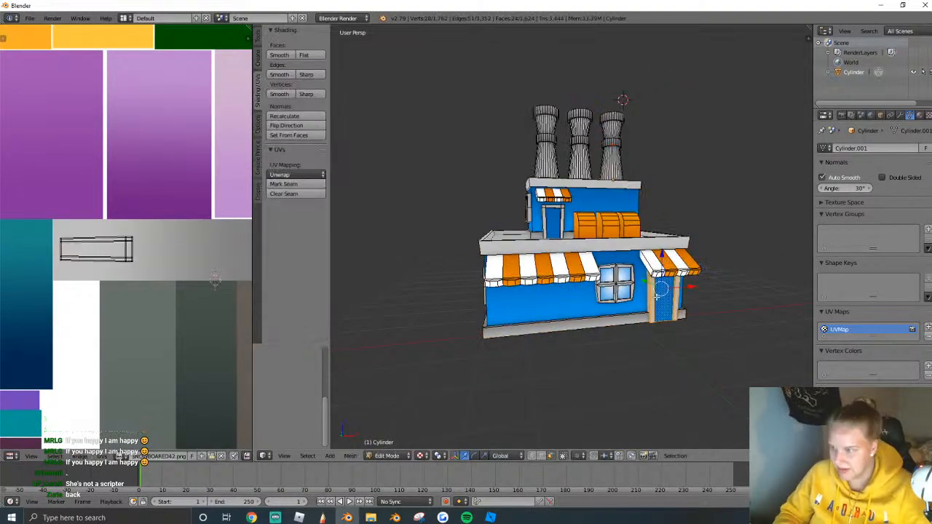
pyautogui.press('g')
pyautogui.press('x')
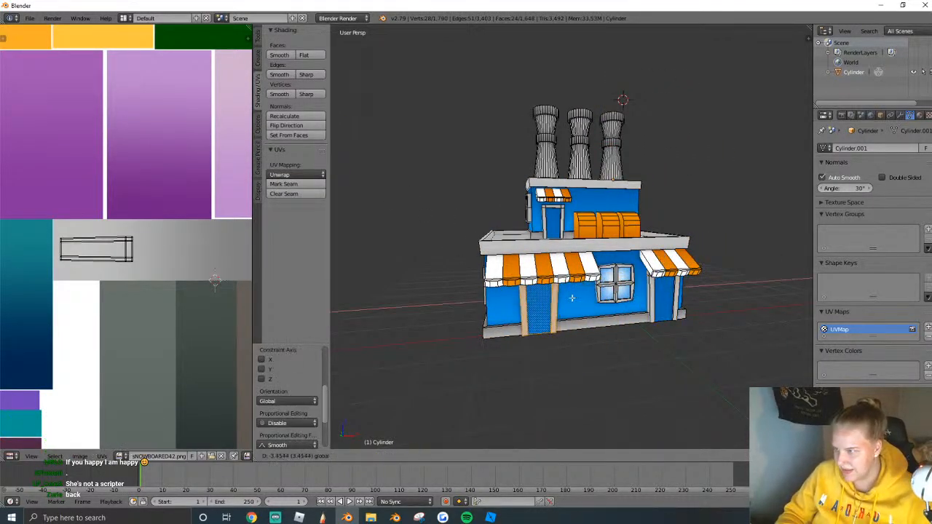
pyautogui.click(571, 298)
# Select both inner side faces of the garage door's frame and scale them apart along X to make the posts thinner.
pyautogui.hotkey('shift', 'f')
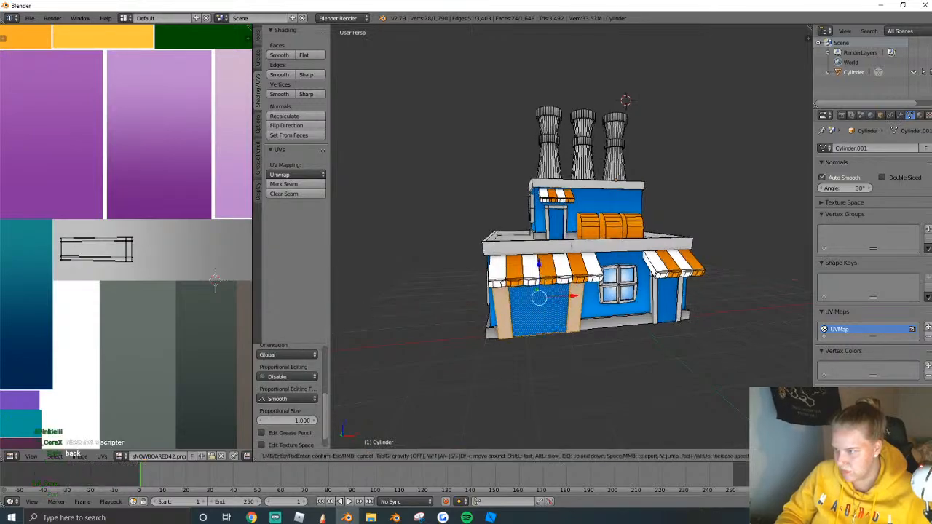
pyautogui.press('w')
pyautogui.press('s')
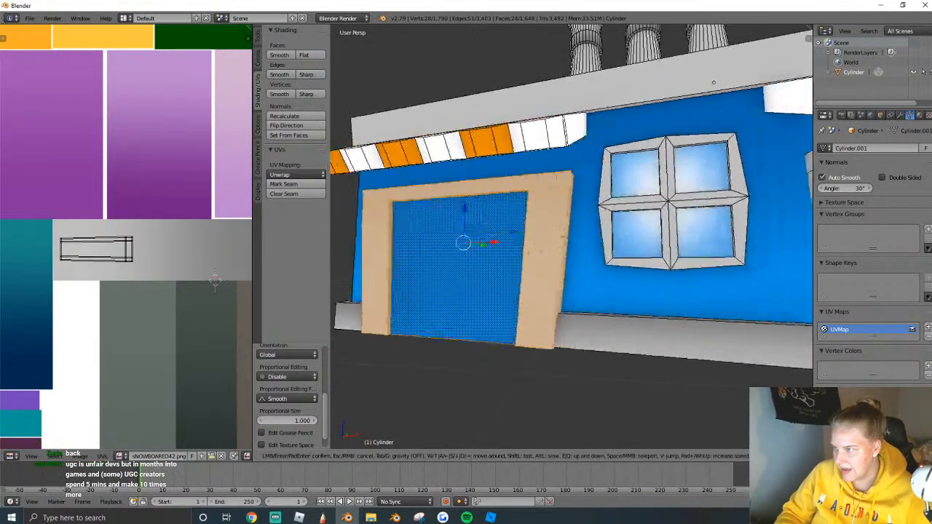
pyautogui.click(508, 215)
pyautogui.press('a')
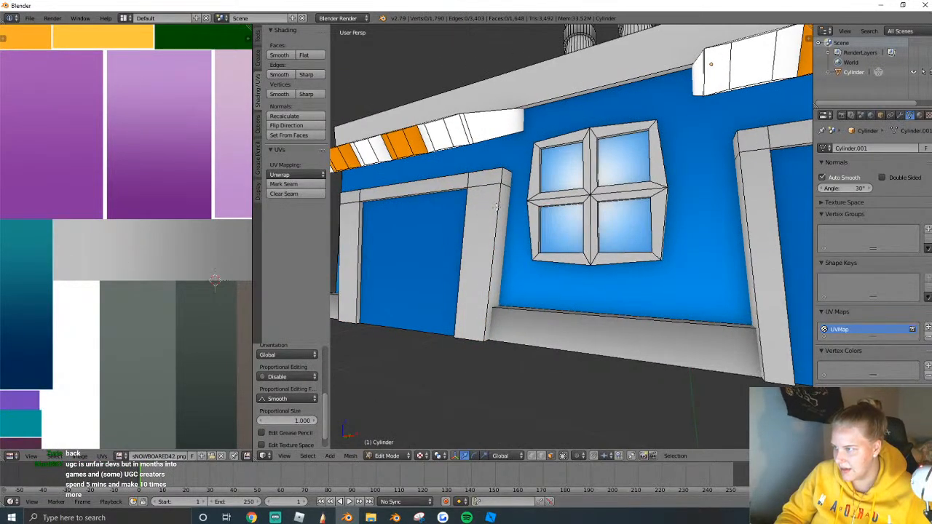
pyautogui.hotkey('shift', 'f')
pyautogui.press('s')
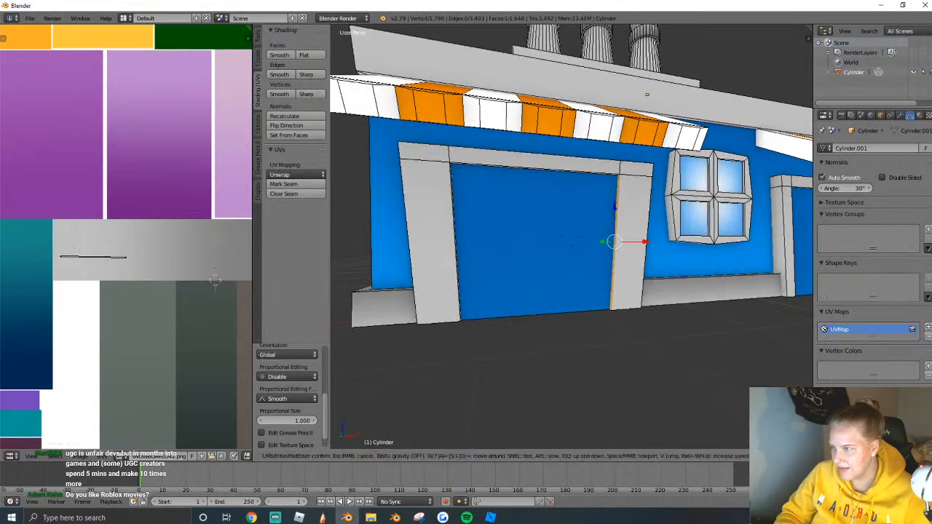
pyautogui.press('w')
pyautogui.click(572, 237)
pyautogui.keyDown('shift'); pyautogui.rightClick(485, 203); pyautogui.keyUp('shift')
pyautogui.hotkey('shift', 'f')
pyautogui.press('s')
pyautogui.click(572, 237)
pyautogui.press('s')
pyautogui.press('x')
pyautogui.click(593, 239)
pyautogui.press('Tab')
# Select the whole garage door with its frame and cut three evenly spaced horizontal edge loops across it.
pyautogui.hotkey('shift', 'f')
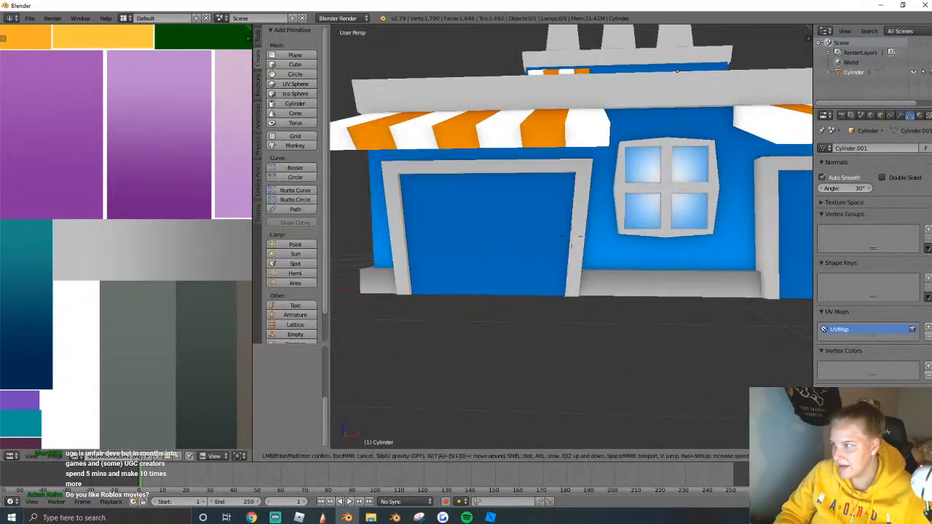
pyautogui.press('s')
pyautogui.click(572, 237)
pyautogui.press('Tab')
pyautogui.rightClick(505, 297)
pyautogui.press('a')
pyautogui.press('l')
pyautogui.hotkey('shift', 'f')
pyautogui.press('a')
pyautogui.press('w')
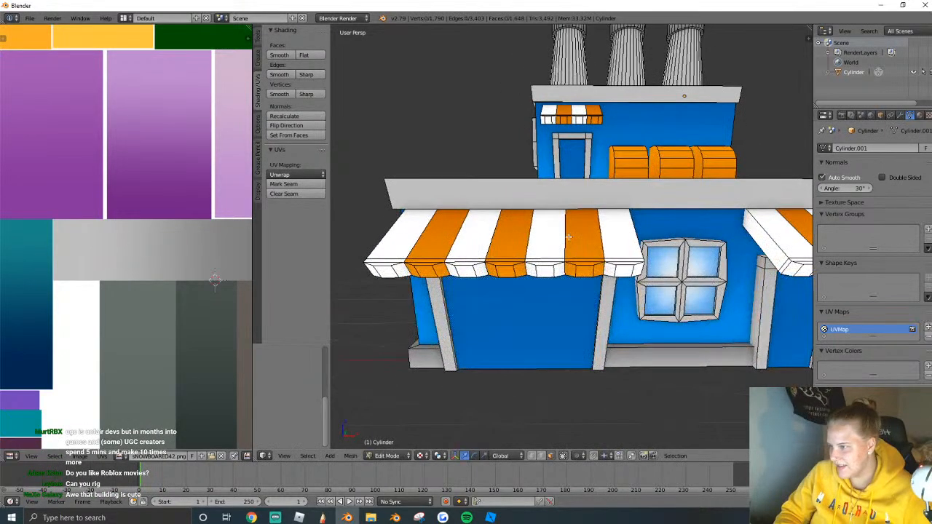
pyautogui.click(572, 237)
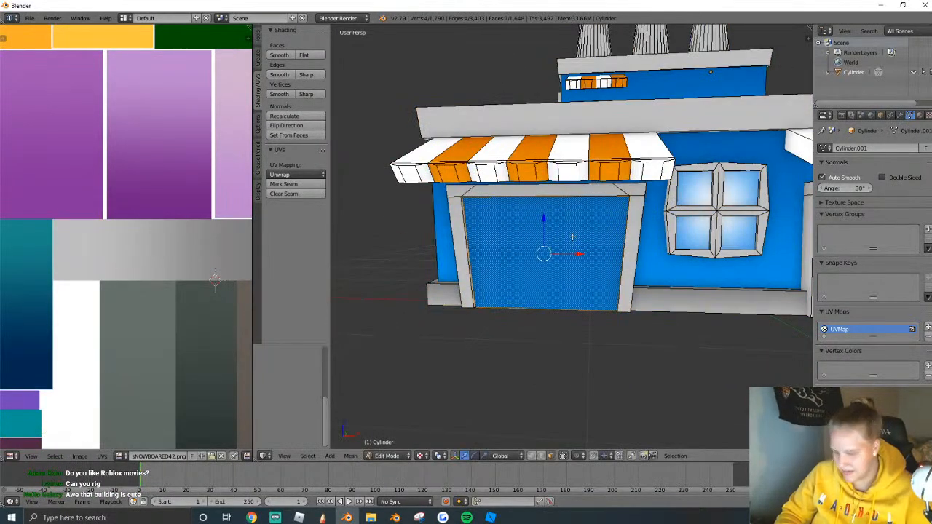
pyautogui.press('l')
pyautogui.click(258, 37)
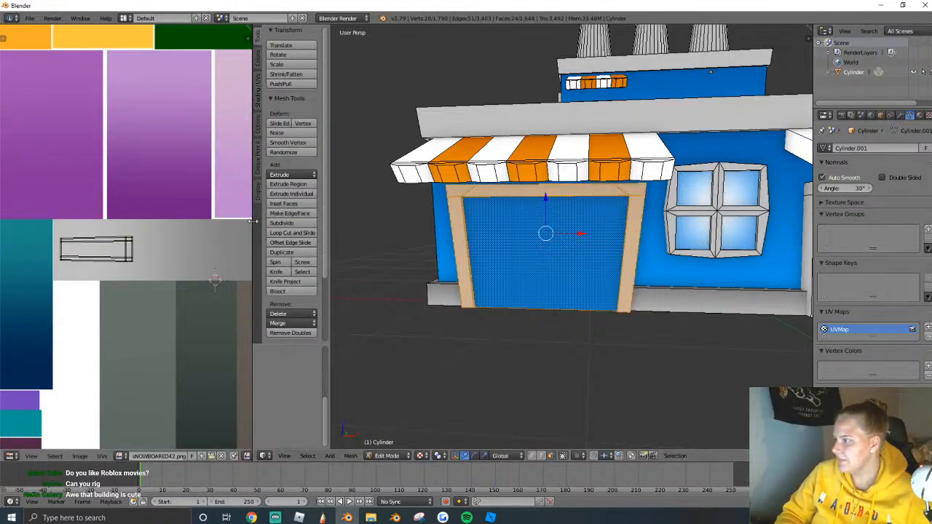
pyautogui.click(291, 232)
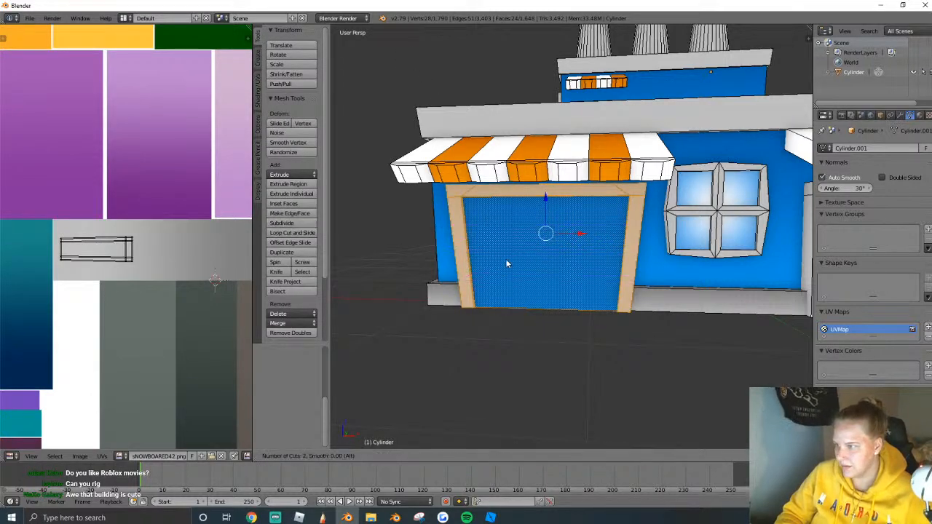
pyautogui.click(481, 270)
pyautogui.rightClick(473, 271)
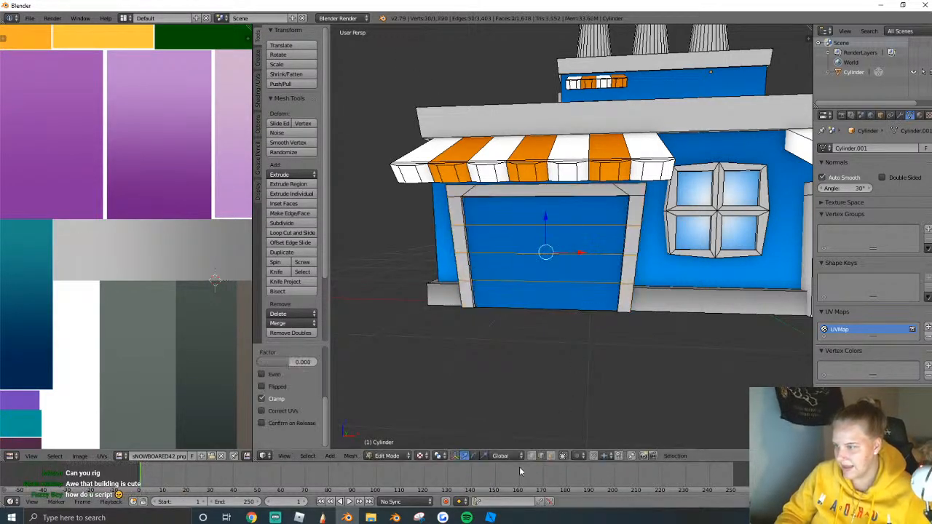
# Enlarge the UVs of the garage door's two lowest panels over the medium-blue gradient so each panel is shaded.
pyautogui.rightClick(545, 295)
pyautogui.scroll(-5, 7, 216)
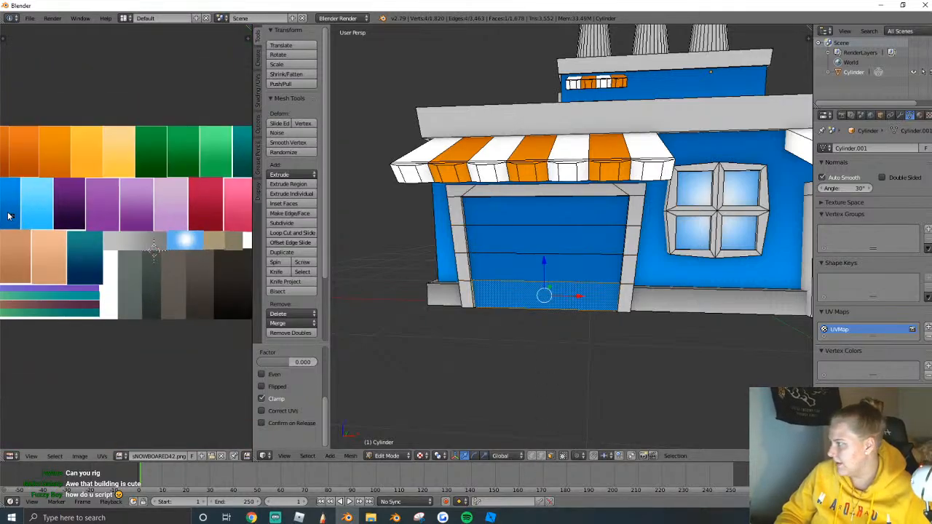
pyautogui.scroll(5, 8, 216)
pyautogui.press('s')
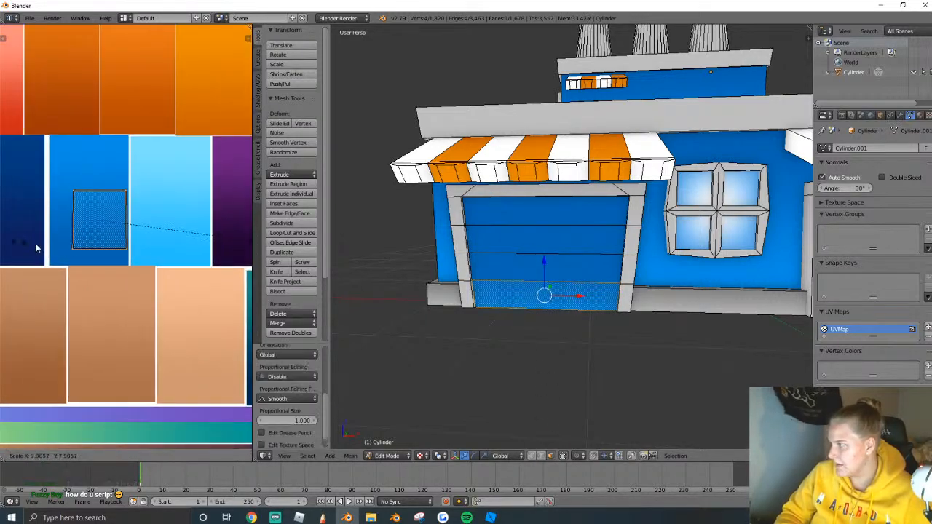
pyautogui.click(112, 233)
pyautogui.rightClick(575, 268)
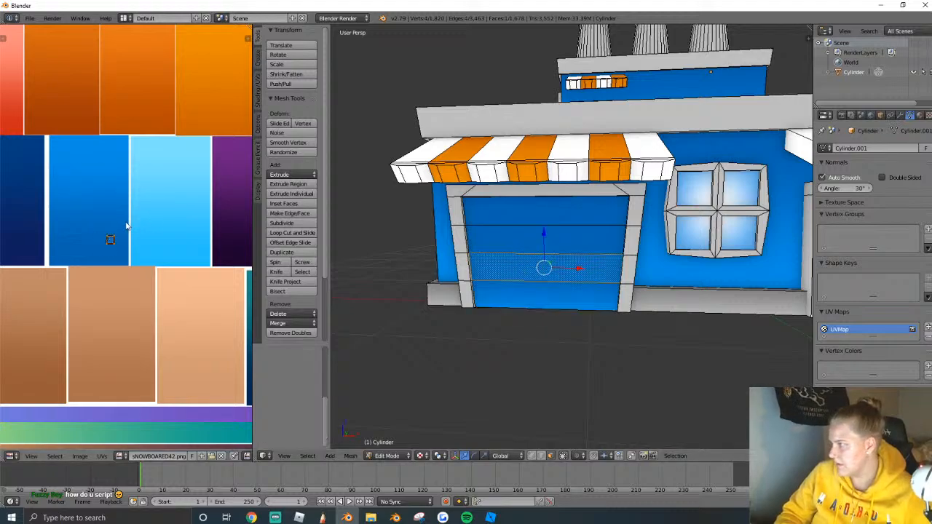
pyautogui.press('s')
pyautogui.click(184, 103)
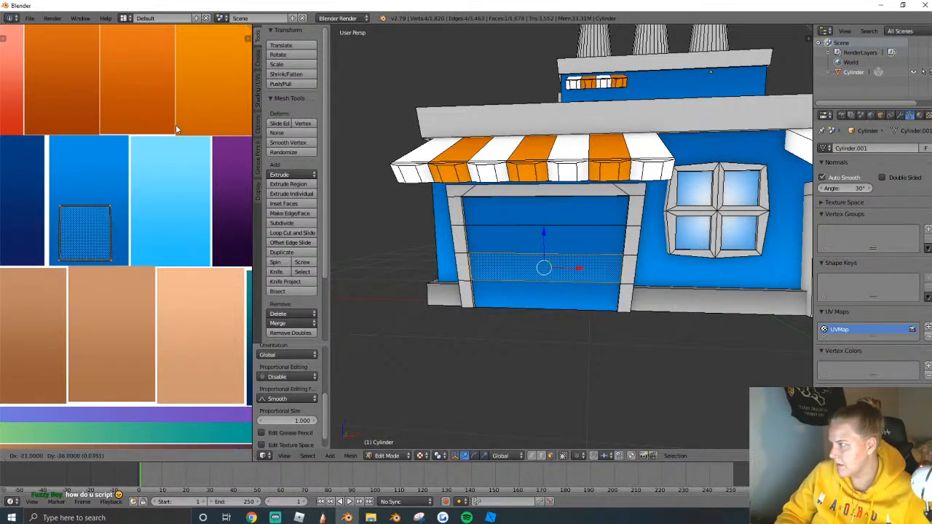
# Enlarge the UVs of the garage door's two upper panels over the medium-blue gradient and return to Object Mode.
pyautogui.press('a')
pyautogui.rightClick(529, 243)
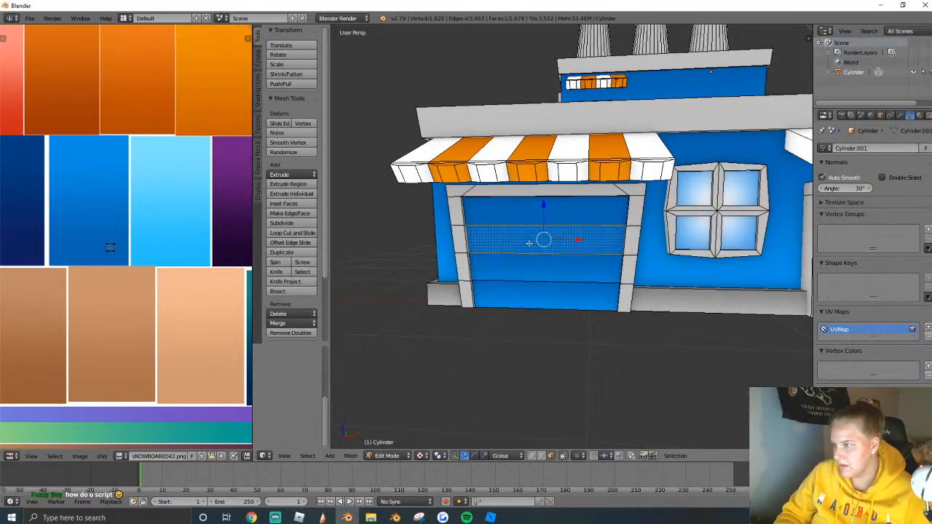
pyautogui.press('s')
pyautogui.click(176, 219)
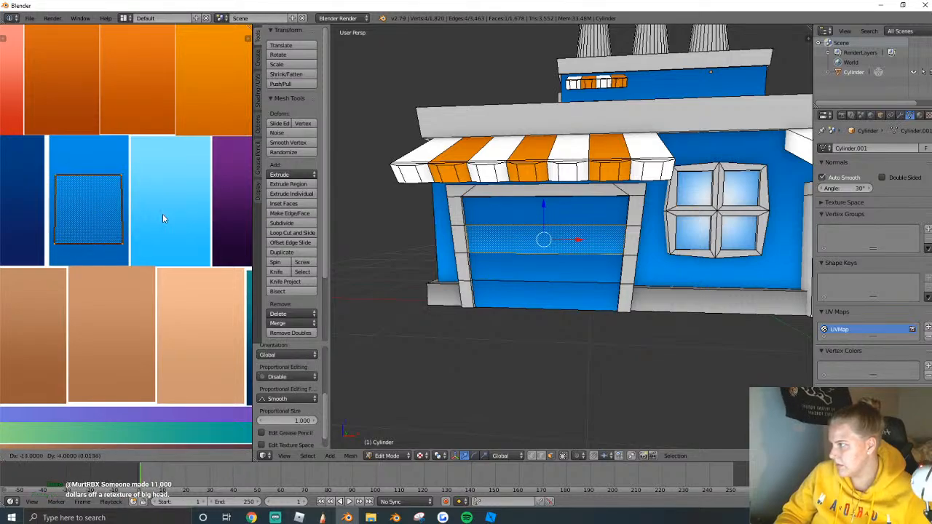
pyautogui.press('a')
pyautogui.hotkey('ctrl', 'z')
pyautogui.rightClick(506, 232)
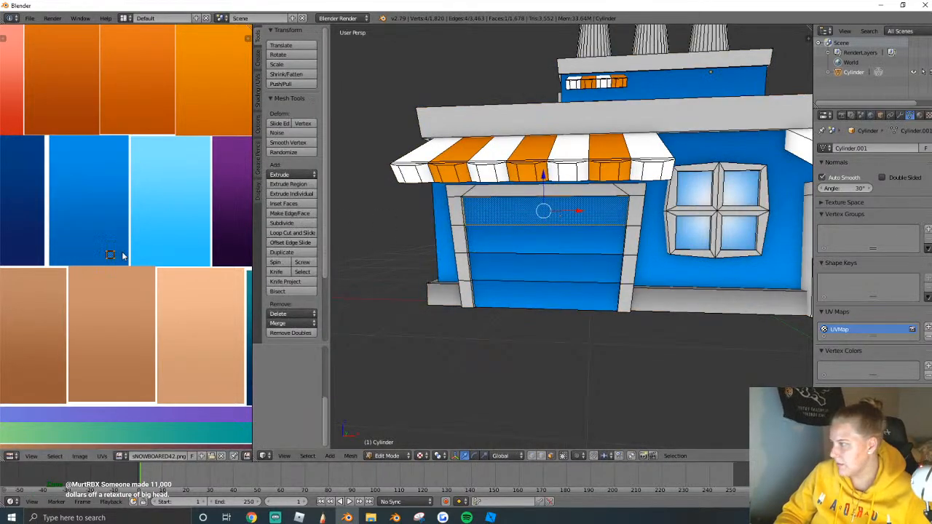
pyautogui.press('s')
pyautogui.click(183, 188)
pyautogui.press('Tab')
# Examine the building with its new garage door from several angles and distances.
pyautogui.scroll(-6, 630, 246)
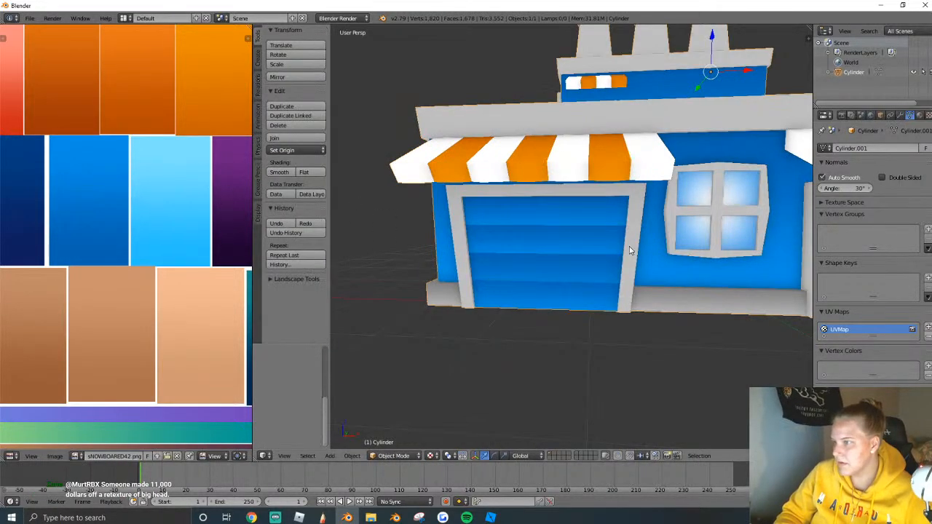
pyautogui.moveTo(629, 246); pyautogui.dragTo(572, 241, button='middle')
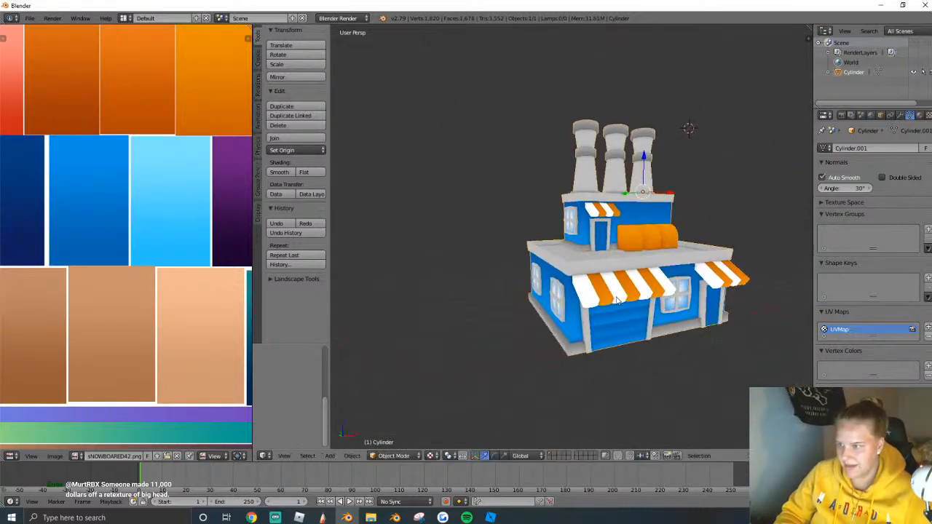
pyautogui.hotkey('shift', 'f')
pyautogui.press('w')
pyautogui.press('s')
pyautogui.click(567, 264)
pyautogui.press('a')
pyautogui.press('a')
pyautogui.hotkey('shift', 'f')
pyautogui.press('w')
pyautogui.press('e')
pyautogui.click(570, 238)
# Add a camera at a 3D cursor placed on the building and pull it back in camera view to frame the whole model.
pyautogui.click(571, 238)
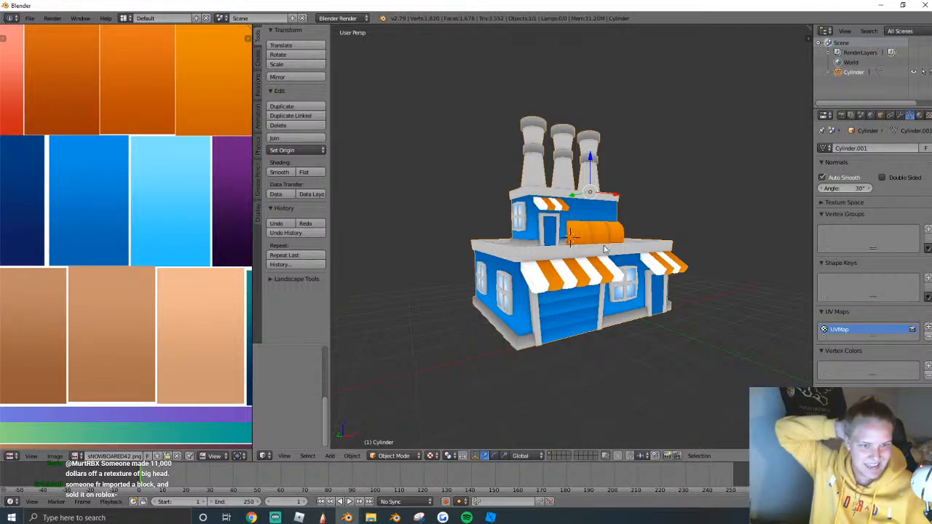
pyautogui.click(258, 62)
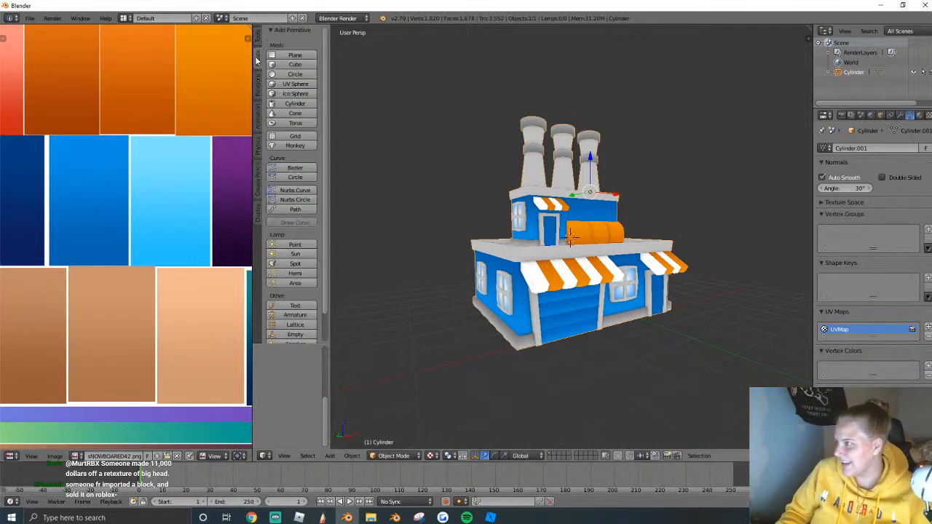
pyautogui.scroll(-2, 292, 321)
pyautogui.click(294, 323)
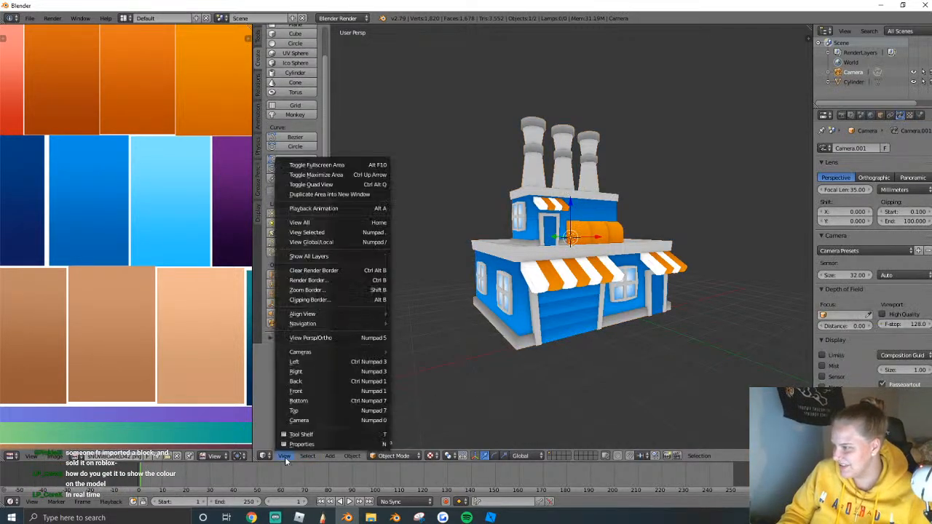
pyautogui.click(298, 421)
pyautogui.hotkey('shift', 'f')
pyautogui.press('s')
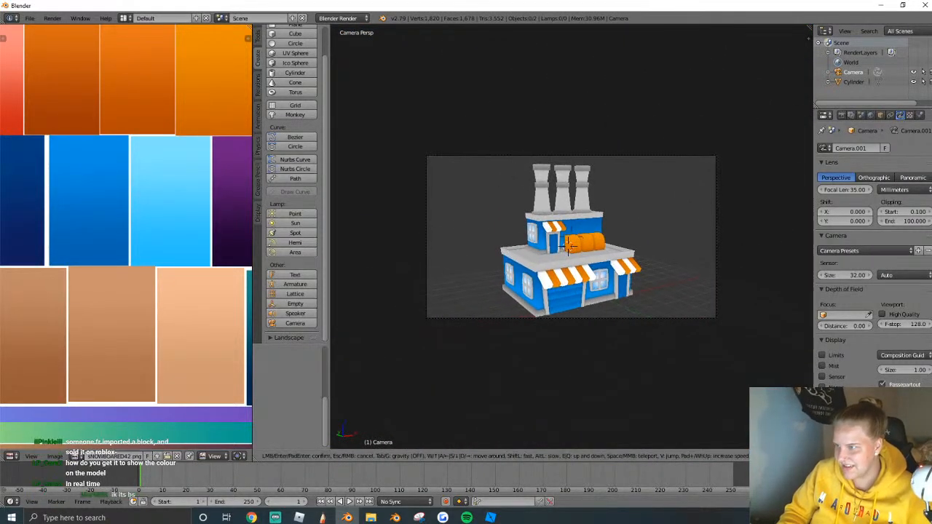
pyautogui.click(676, 232)
# Select the building, create a new brush texture, and load sNOWBOARED42.png from the Documents folder as its image.
pyautogui.rightClick(597, 242)
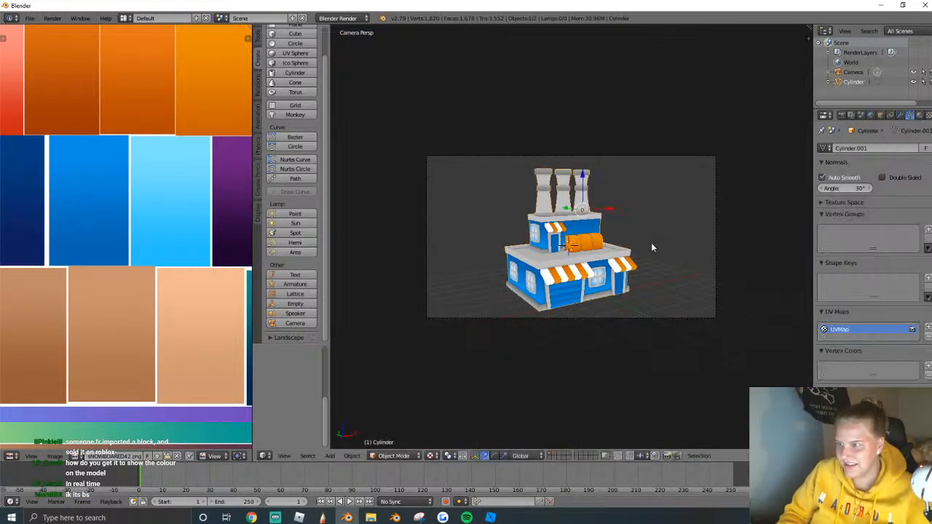
pyautogui.click(921, 115)
pyautogui.click(865, 180)
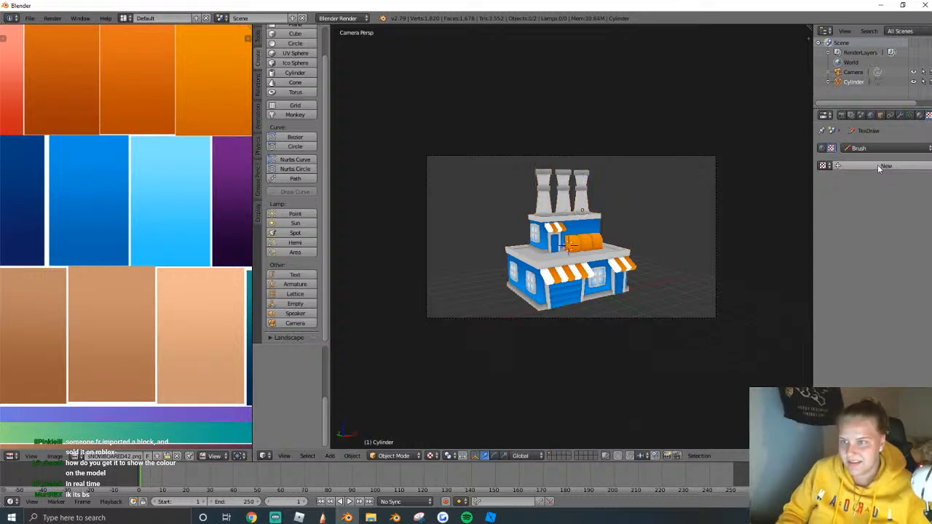
pyautogui.click(901, 294)
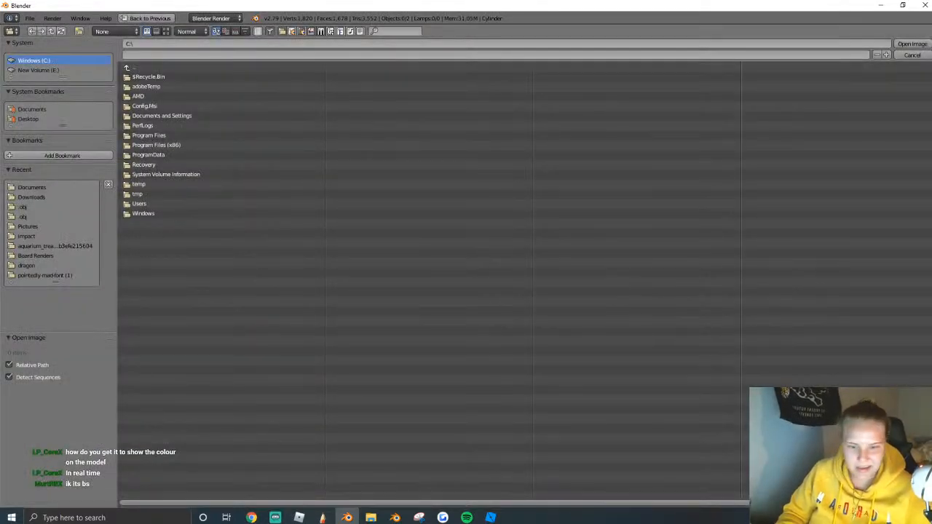
pyautogui.press('super+e')
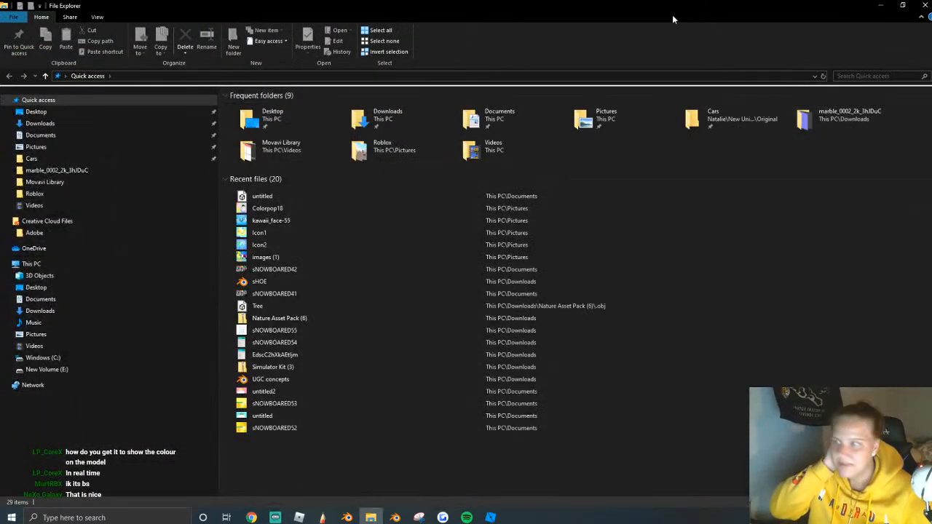
pyautogui.moveTo(746, 11); pyautogui.dragTo(931, 73)
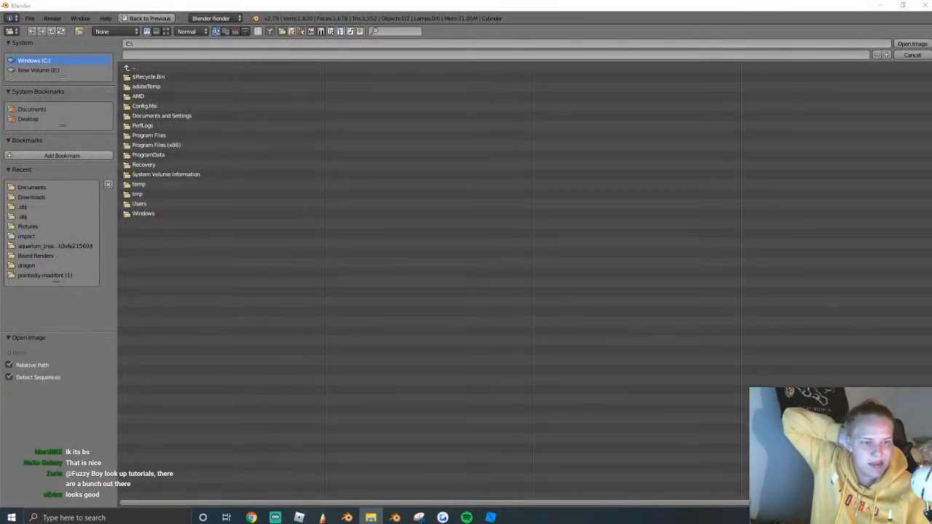
pyautogui.moveTo(931, 328); pyautogui.dragTo(543, 414)
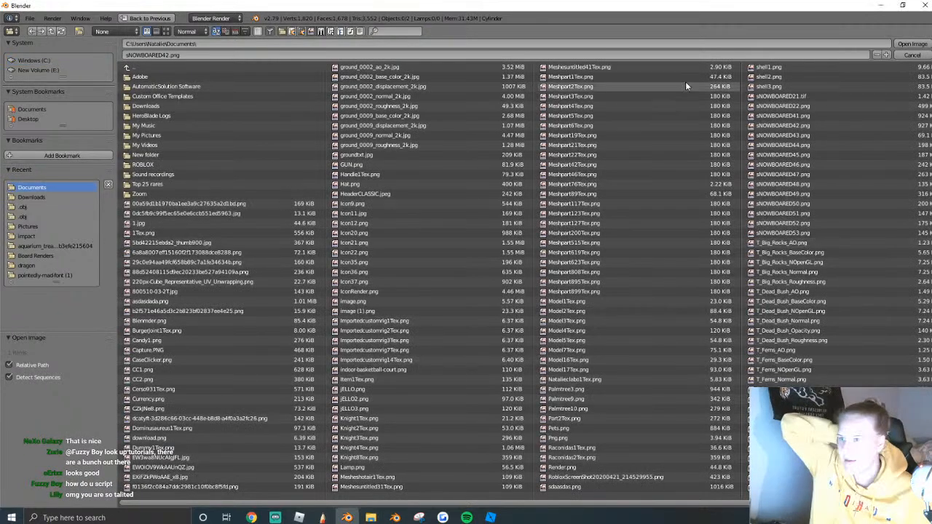
pyautogui.click(909, 44)
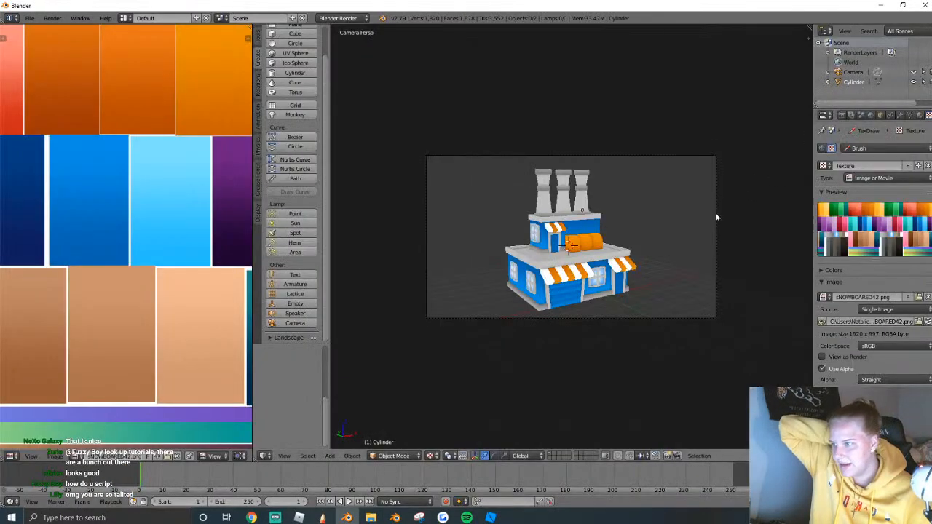
# Give the building a new material with sNOWBOARED42.png as image texture, diffuse intensity 1.000 and specular intensity 0.000.
pyautogui.click(920, 116)
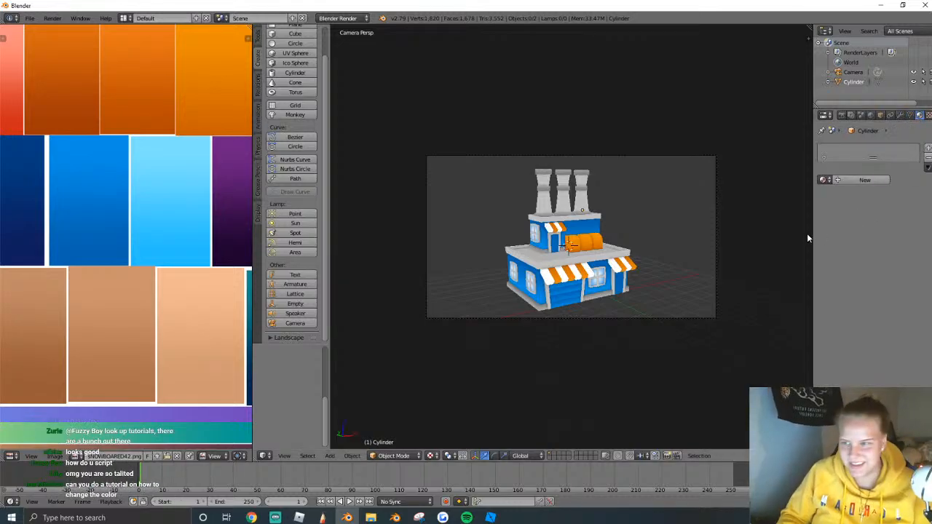
pyautogui.click(864, 181)
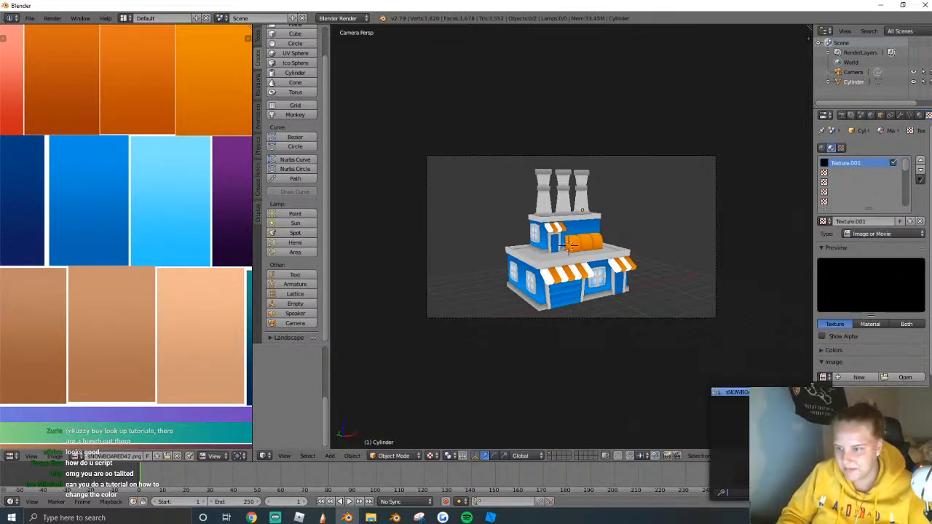
pyautogui.click(870, 324)
pyautogui.click(881, 131)
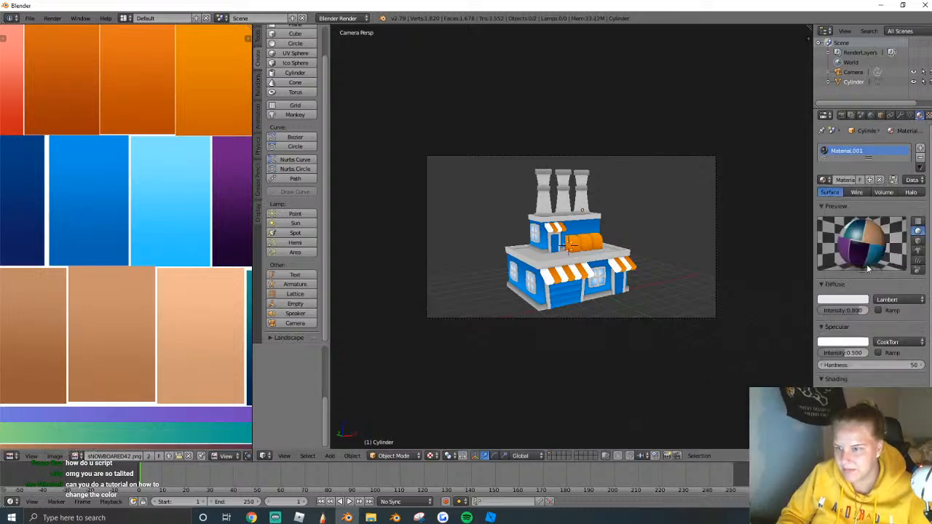
pyautogui.moveTo(847, 311); pyautogui.dragTo(878, 311)
pyautogui.moveTo(845, 352); pyautogui.dragTo(799, 328)
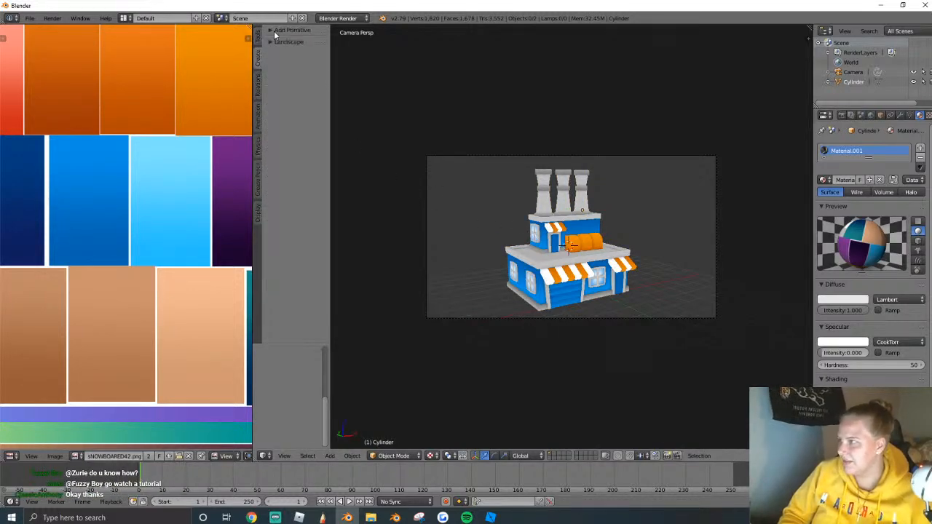
# Add a Hemi lamp, move it out beside the building and rotate it about the X axis.
pyautogui.keyDown('ctrl'); pyautogui.scroll(-1, 292, 282); pyautogui.keyUp('ctrl')
pyautogui.scroll(-1, 294, 284)
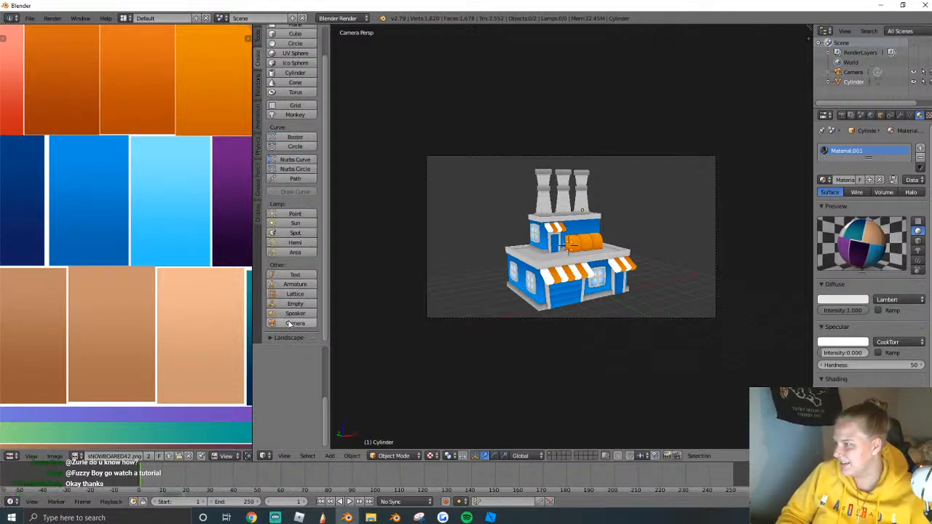
pyautogui.click(295, 243)
pyautogui.moveTo(565, 244); pyautogui.dragTo(660, 281, button='middle')
pyautogui.moveTo(525, 238); pyautogui.dragTo(650, 257)
pyautogui.press('r')
pyautogui.press('x')
pyautogui.click(661, 280)
# Raise the Hemi lamp and check its placement relative to the building and the camera.
pyautogui.moveTo(662, 279); pyautogui.dragTo(619, 198, button='middle')
pyautogui.moveTo(665, 199); pyautogui.dragTo(659, 130)
pyautogui.moveTo(619, 156); pyautogui.dragTo(692, 245, button='middle')
pyautogui.moveTo(805, 246); pyautogui.dragTo(686, 283, button='middle')
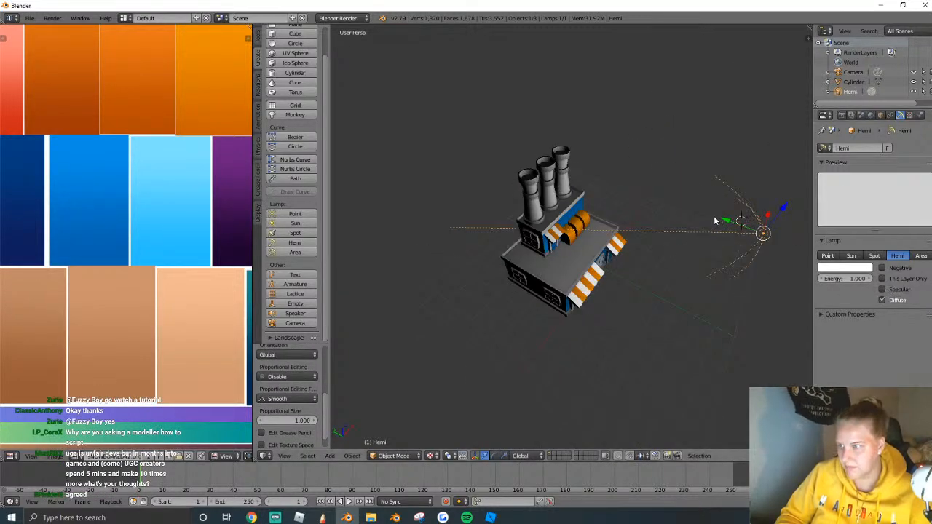
pyautogui.moveTo(737, 226); pyautogui.dragTo(611, 216, button='middle')
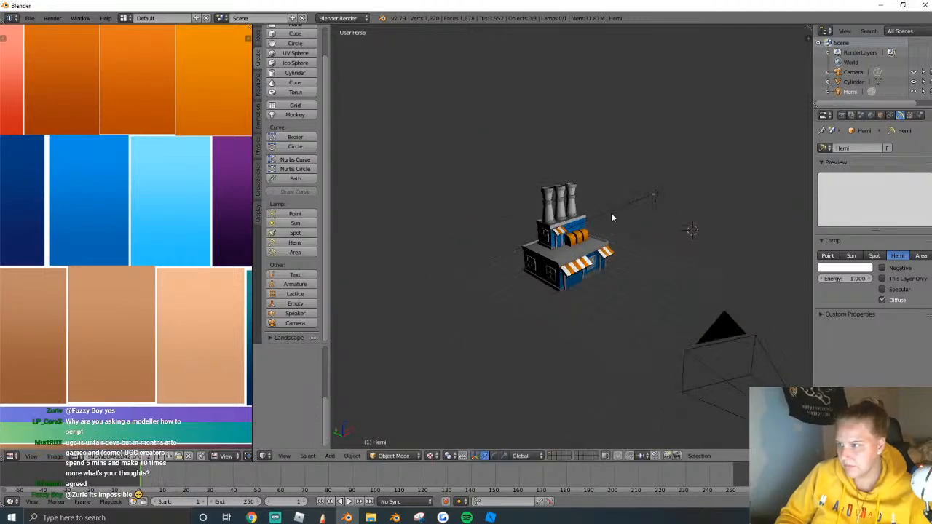
# Set the world's horizon color to light orange (R 1.000, G 0.448, B 0.077) and render a test image.
pyautogui.click(83, 19)
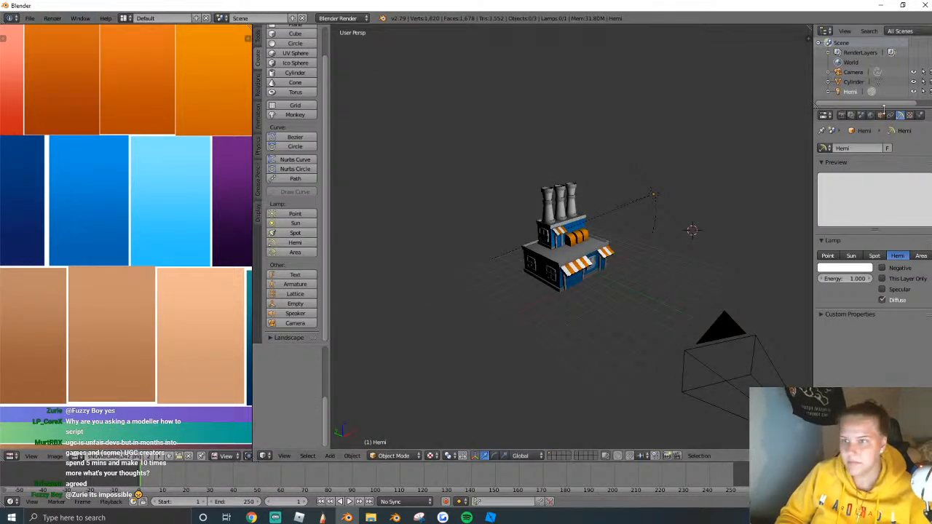
pyautogui.click(871, 115)
pyautogui.click(840, 275)
pyautogui.moveTo(843, 185); pyautogui.dragTo(844, 152)
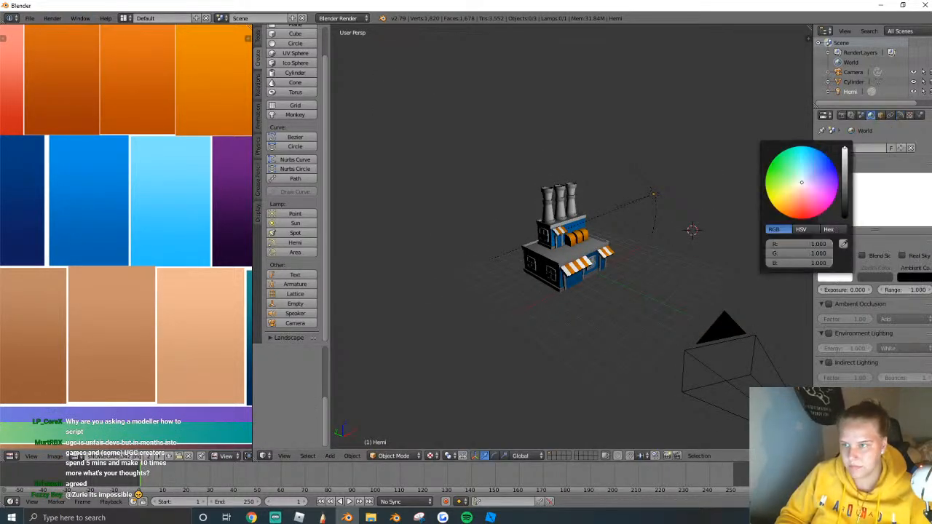
pyautogui.moveTo(802, 182)
pyautogui.mouseDown()
pyautogui.moveTo(785, 173)
pyautogui.moveTo(788, 203)
pyautogui.mouseUp()
pyautogui.click(52, 17)
pyautogui.click(66, 30)
pyautogui.scroll(-3, 542, 224)
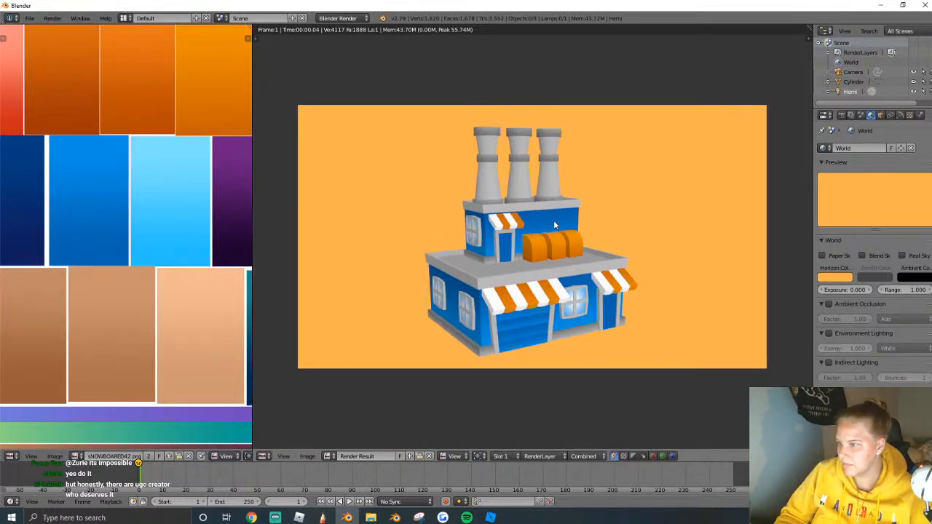
pyautogui.press('Escape')
# In camera view, rotate the building slightly and move it along the Z axis to improve its framing.
pyautogui.rightClick(561, 256)
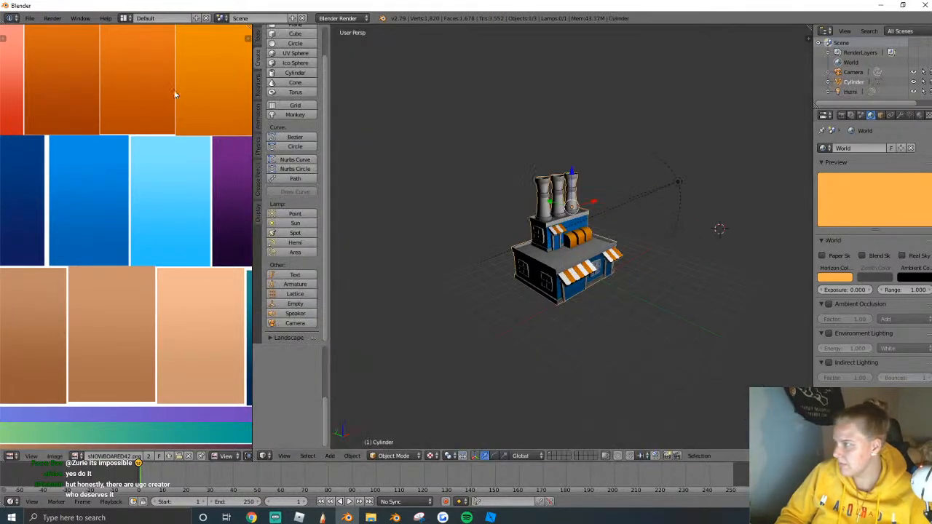
pyautogui.click(284, 456)
pyautogui.click(313, 415)
pyautogui.scroll(3, 569, 255)
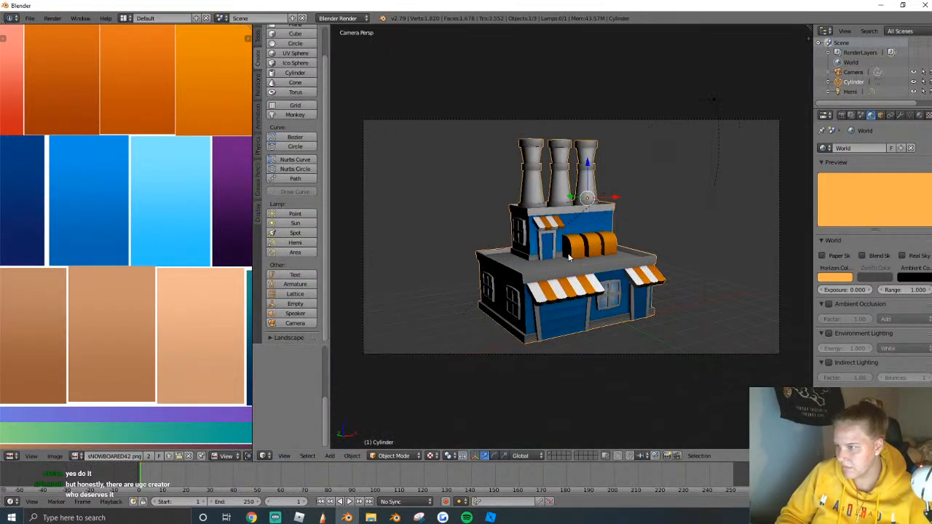
pyautogui.press('r')
pyautogui.click(590, 222)
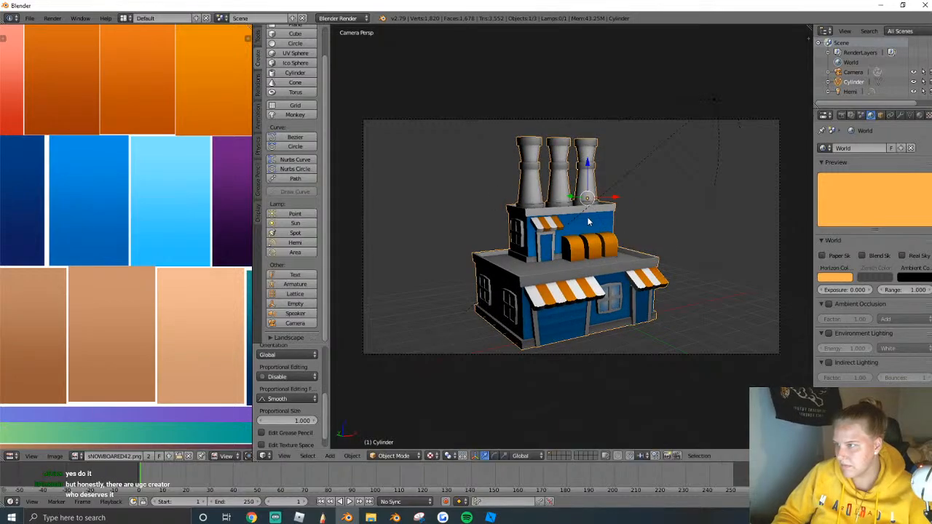
pyautogui.press('g')
pyautogui.press('z')
pyautogui.click(590, 169)
pyautogui.moveTo(572, 225)
pyautogui.mouseDown(button='middle')
pyautogui.moveTo(599, 223)
pyautogui.moveTo(574, 216)
pyautogui.mouseUp(button='middle')
# Render the repositioned building, examine the framing and close the render.
pyautogui.click(52, 17)
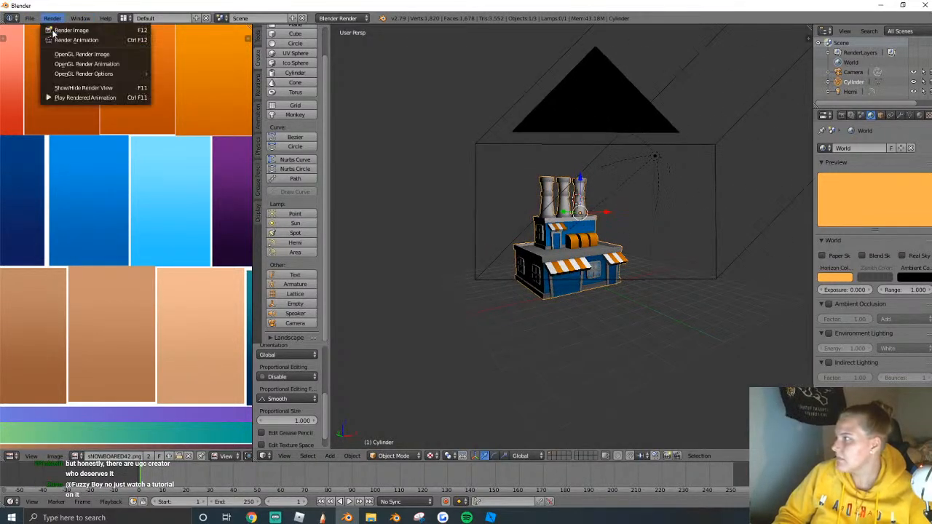
pyautogui.click(66, 30)
pyautogui.moveTo(556, 258)
pyautogui.mouseDown(button='middle')
pyautogui.moveTo(526, 255)
pyautogui.moveTo(542, 257)
pyautogui.mouseUp(button='middle')
pyautogui.scroll(1, 537, 254)
pyautogui.scroll(-1, 540, 260)
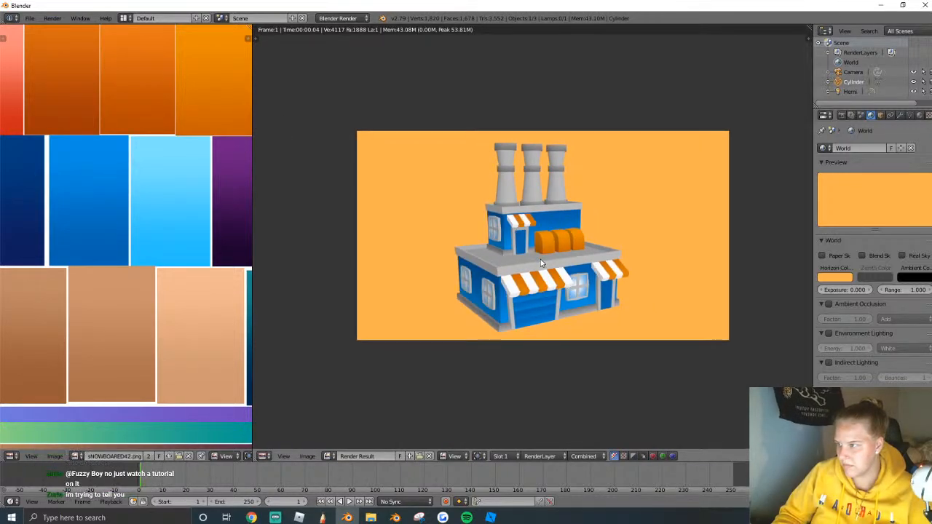
pyautogui.click(307, 458)
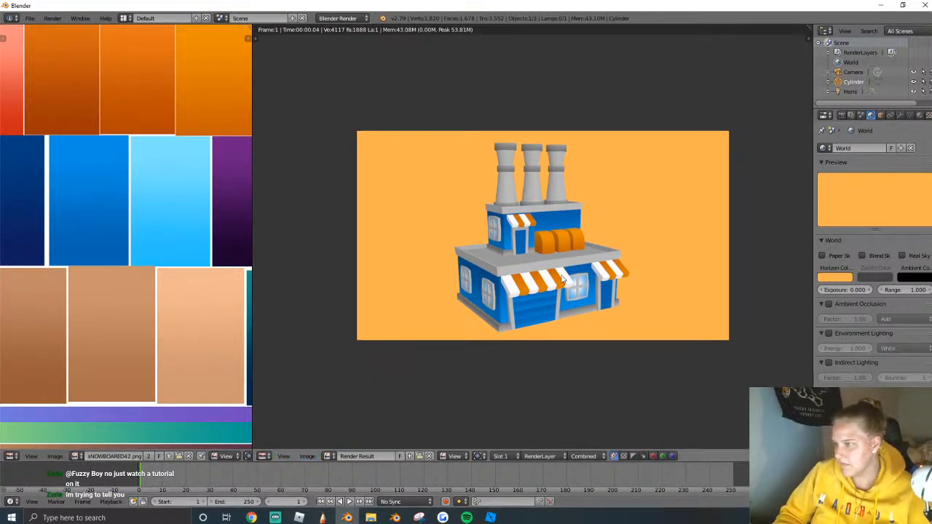
pyautogui.press('Escape')
# Try a deeper orange horizon color and render the building against it.
pyautogui.click(836, 277)
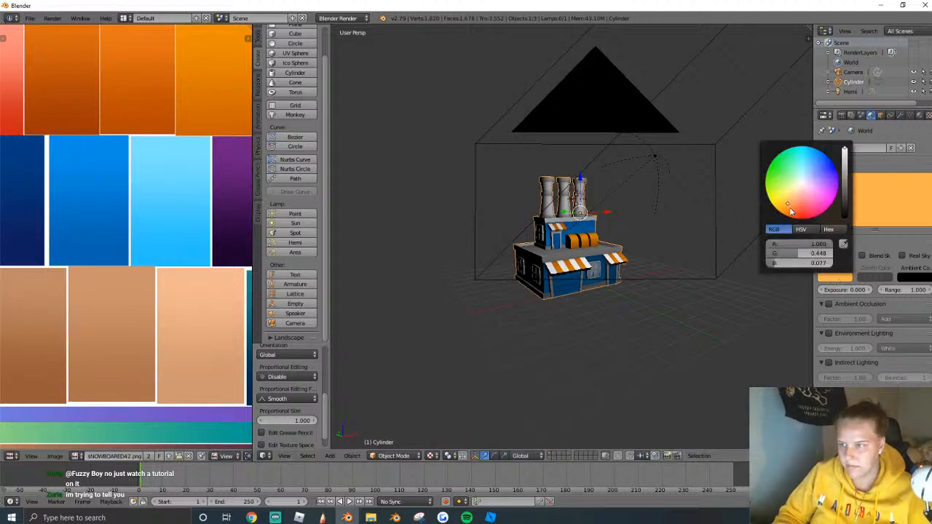
pyautogui.click(792, 211)
pyautogui.click(54, 19)
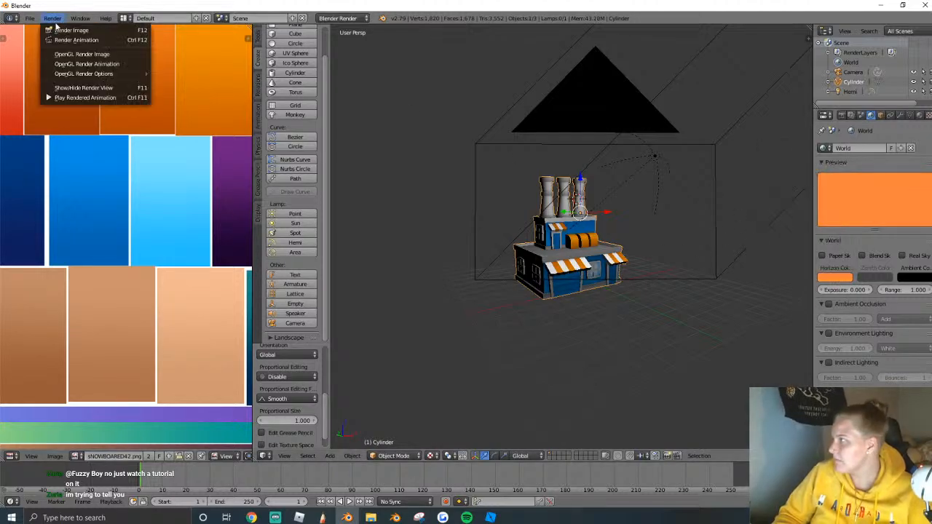
pyautogui.click(67, 29)
pyautogui.scroll(1, 480, 227)
pyautogui.scroll(-1, 631, 274)
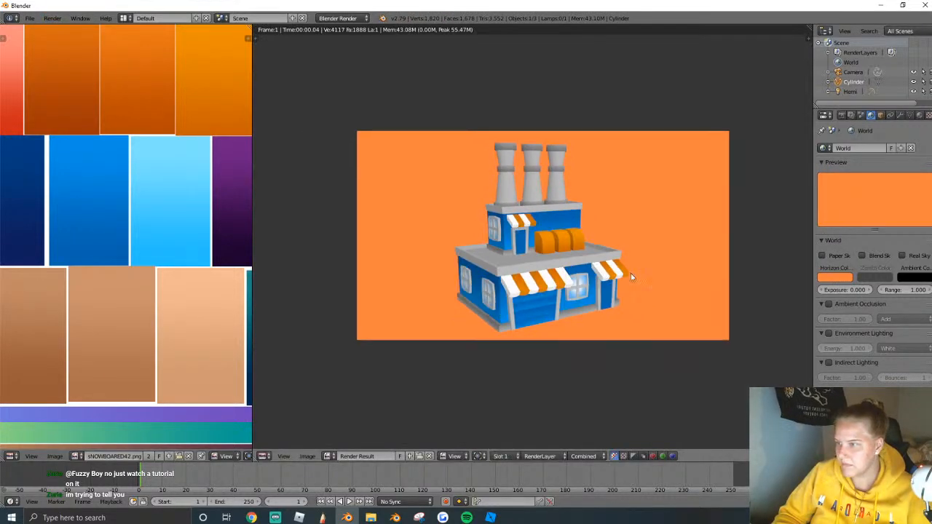
# Try a green horizon color and render the building against it.
pyautogui.click(836, 277)
pyautogui.click(788, 168)
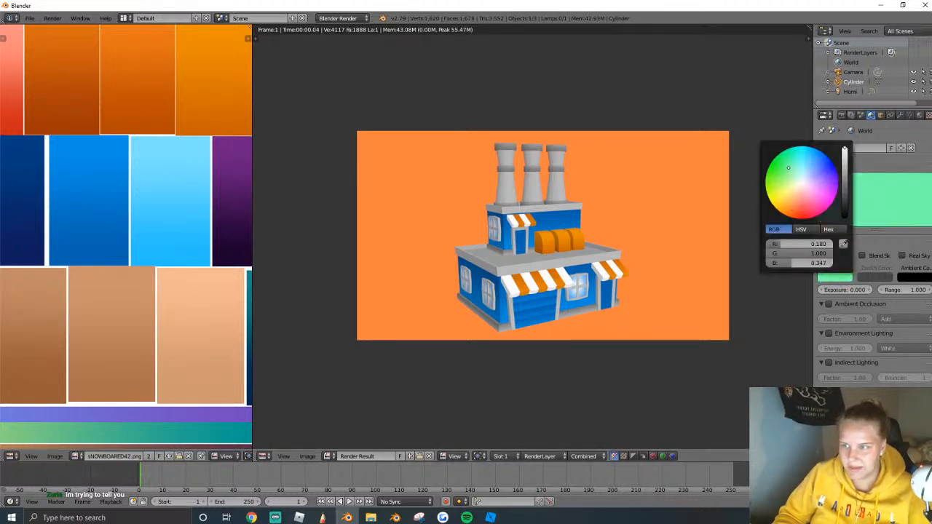
pyautogui.click(52, 18)
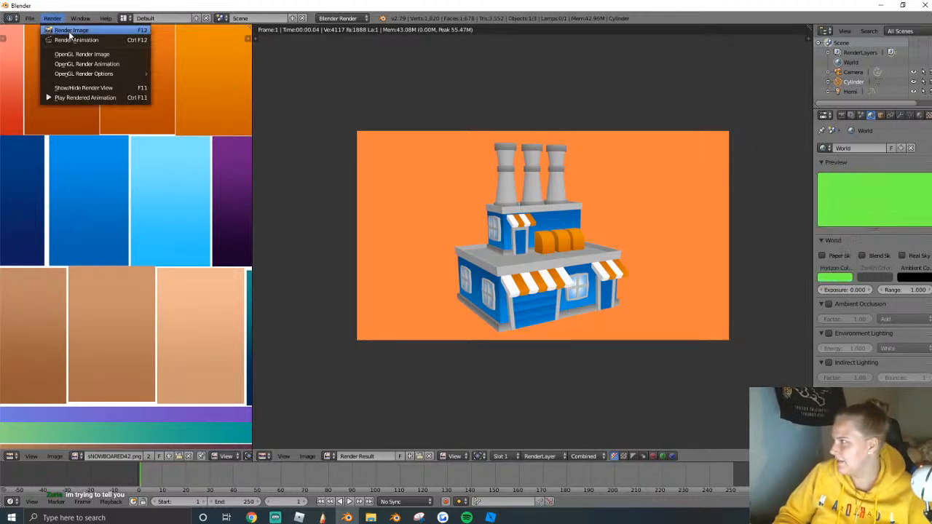
pyautogui.click(67, 29)
pyautogui.scroll(1, 606, 277)
pyautogui.scroll(-1, 607, 278)
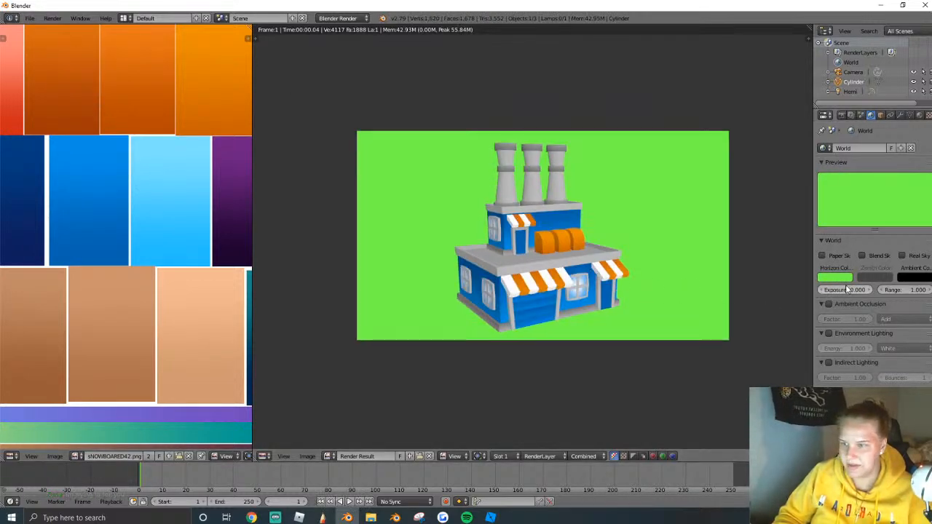
# Set the horizon color to a saturated orange and render the final image.
pyautogui.click(836, 278)
pyautogui.moveTo(785, 204); pyautogui.dragTo(791, 212)
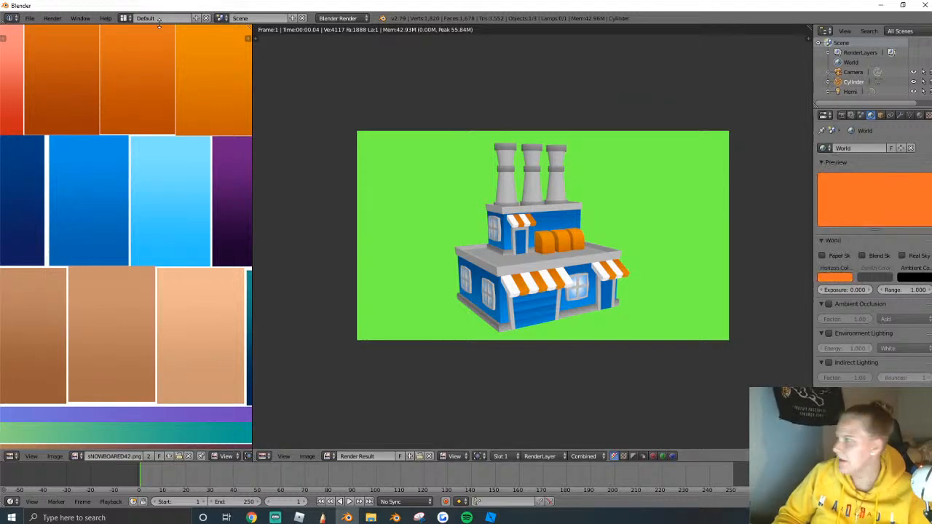
pyautogui.click(58, 19)
pyautogui.click(67, 30)
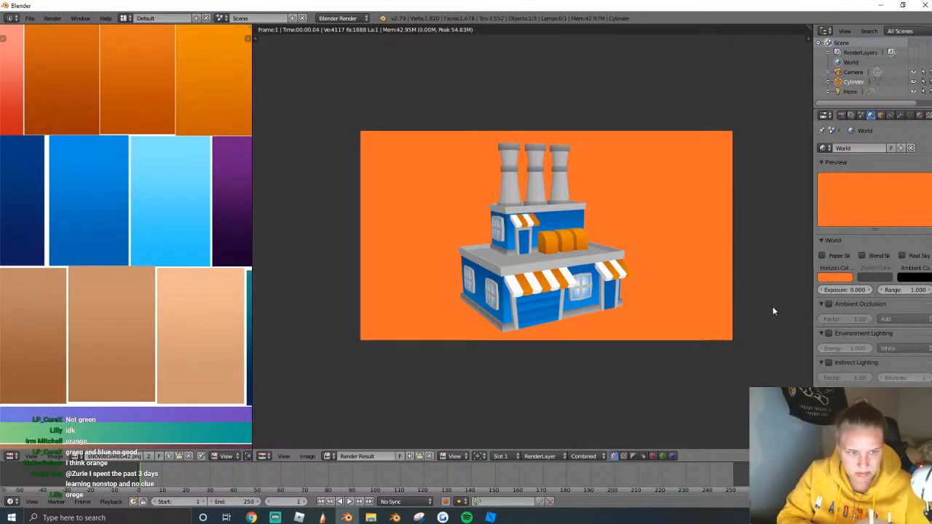
# Save the render as the PNG untitled.png in the Documents folder with 0% compression and return to the 3D view.
pyautogui.click(307, 456)
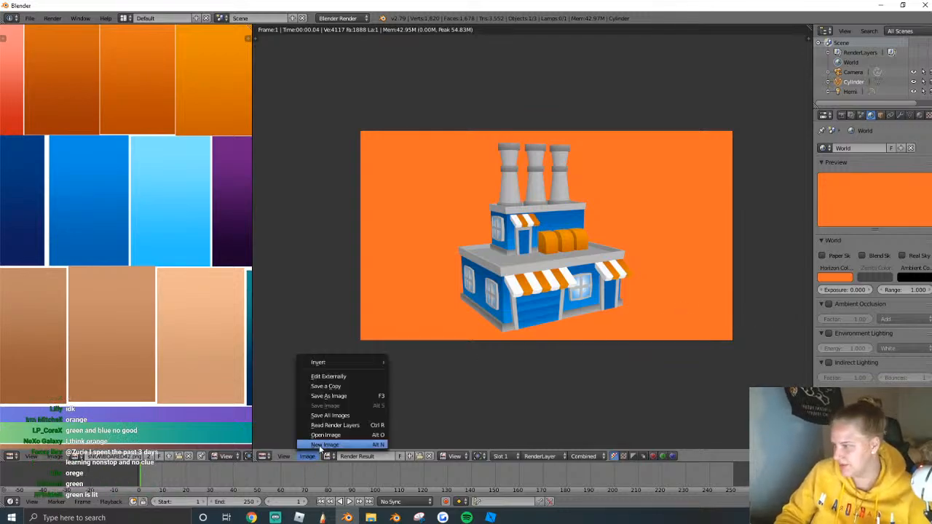
pyautogui.click(332, 403)
pyautogui.moveTo(54, 374); pyautogui.dragTo(14, 374)
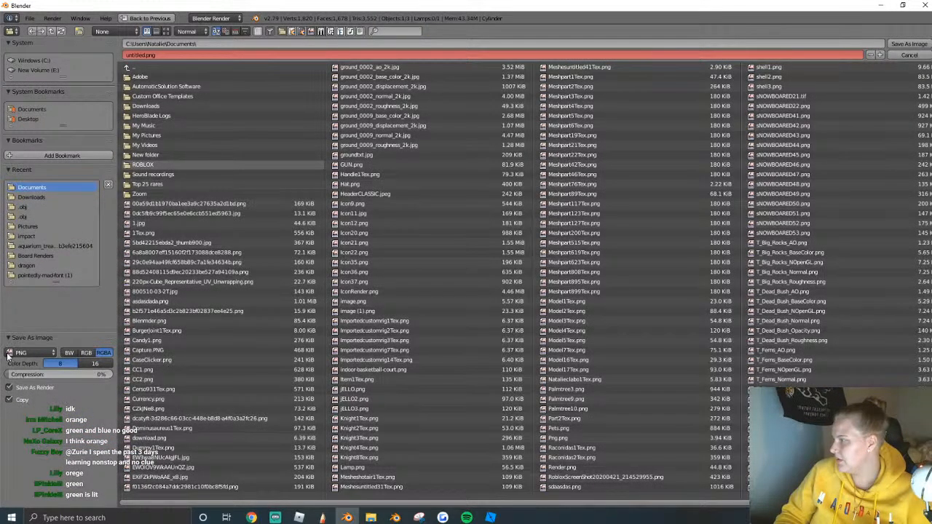
pyautogui.click(893, 44)
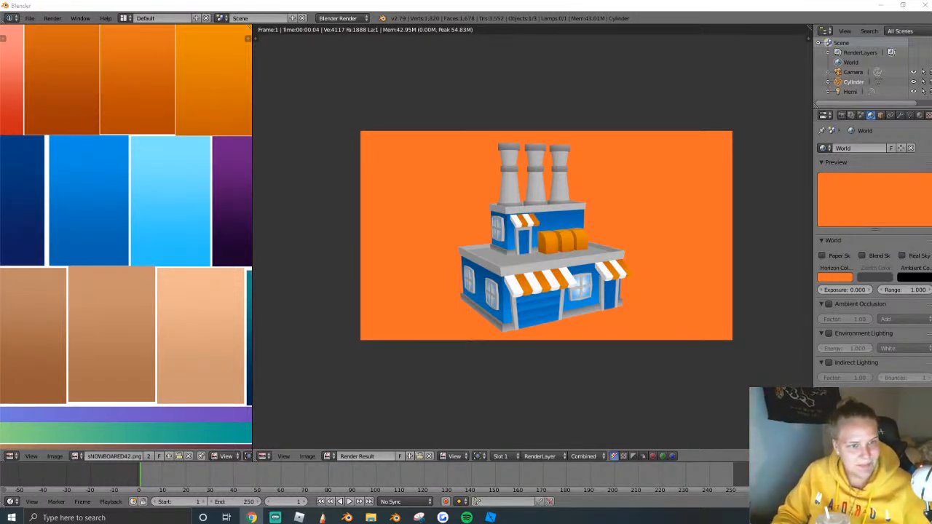
pyautogui.press('Escape')
pyautogui.moveTo(603, 226); pyautogui.dragTo(565, 271, button='middle')
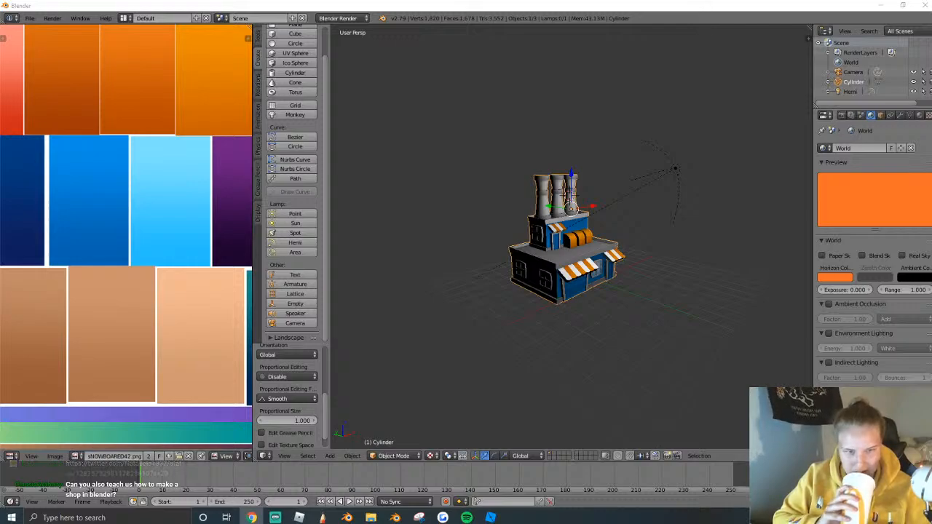
# Switch to Roblox Studio, duplicate the pink donut shop and place the copy beside the original.
pyautogui.click(490, 517)
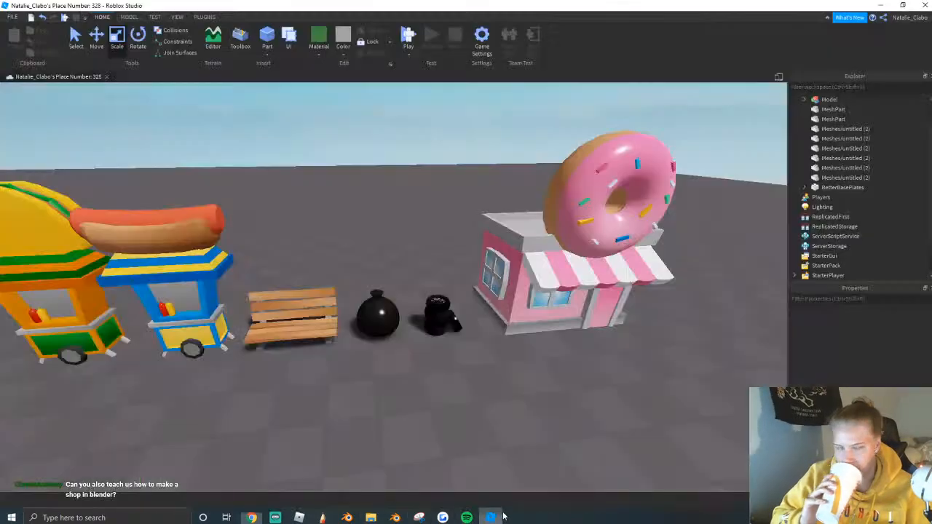
pyautogui.click(540, 301)
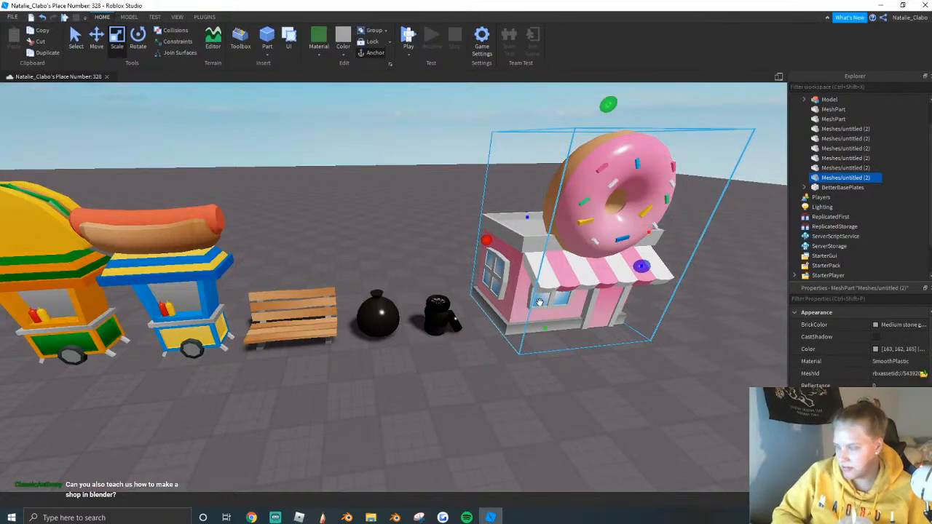
pyautogui.hotkey('ctrl', 'c')
pyautogui.hotkey('ctrl', 'v')
pyautogui.moveTo(413, 302); pyautogui.dragTo(518, 383)
pyautogui.press('q')
pyautogui.press('s')
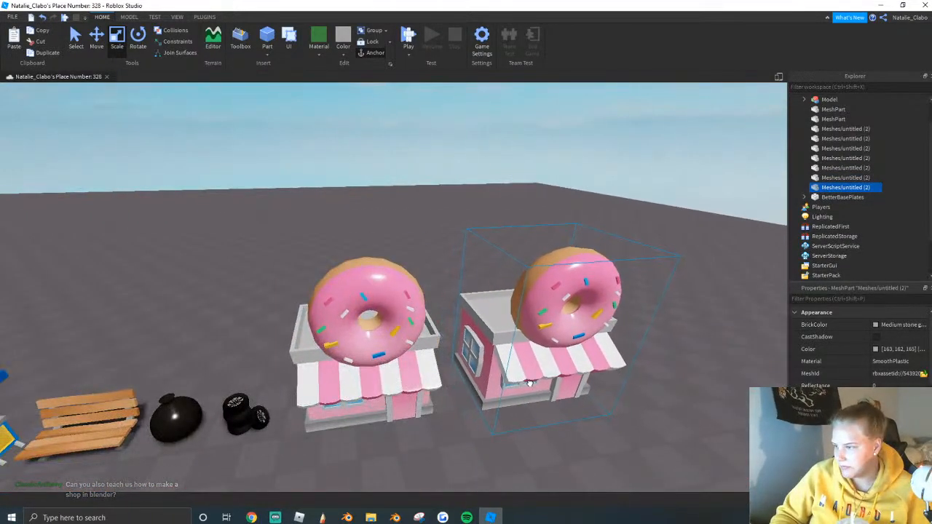
# Replace the copied shop's mesh with the untitled mesh file from the Documents folder.
pyautogui.click(923, 374)
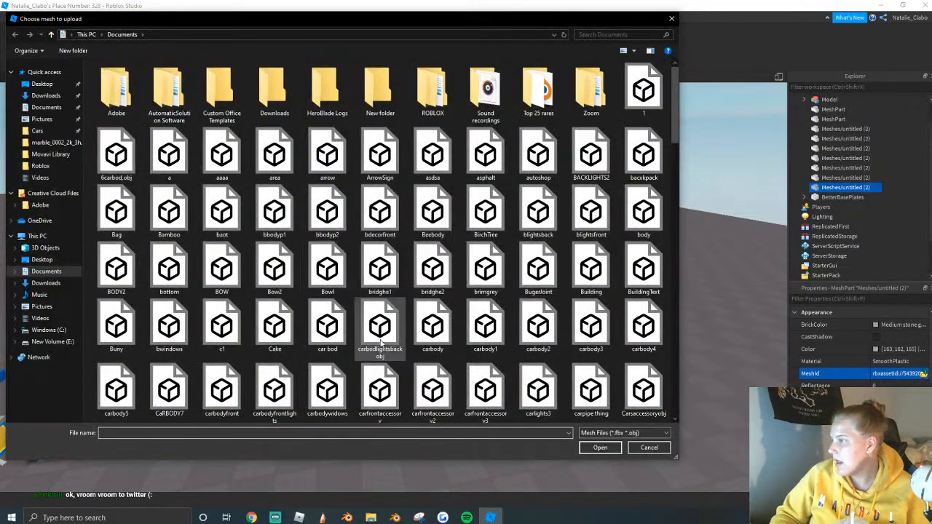
pyautogui.scroll(-10, 350, 355)
pyautogui.scroll(-5, 351, 355)
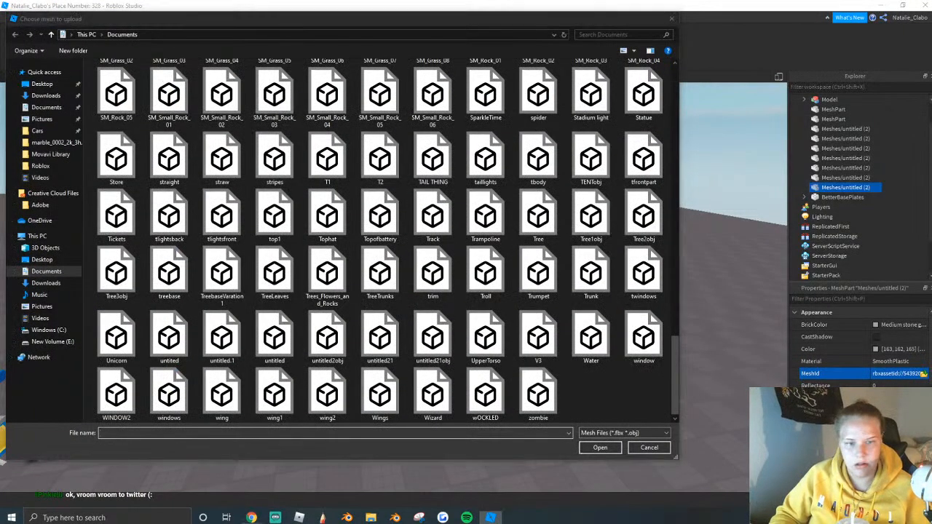
pyautogui.click(274, 336)
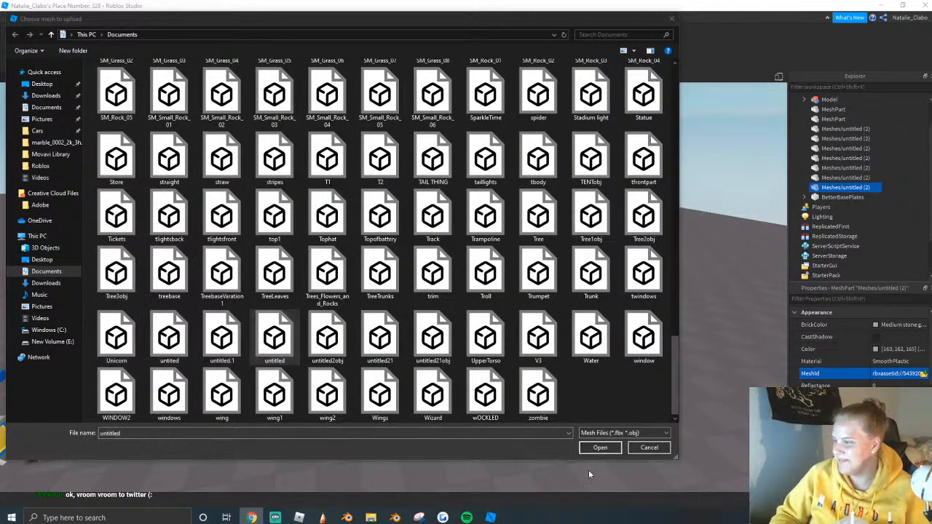
pyautogui.click(599, 447)
pyautogui.press('Return')
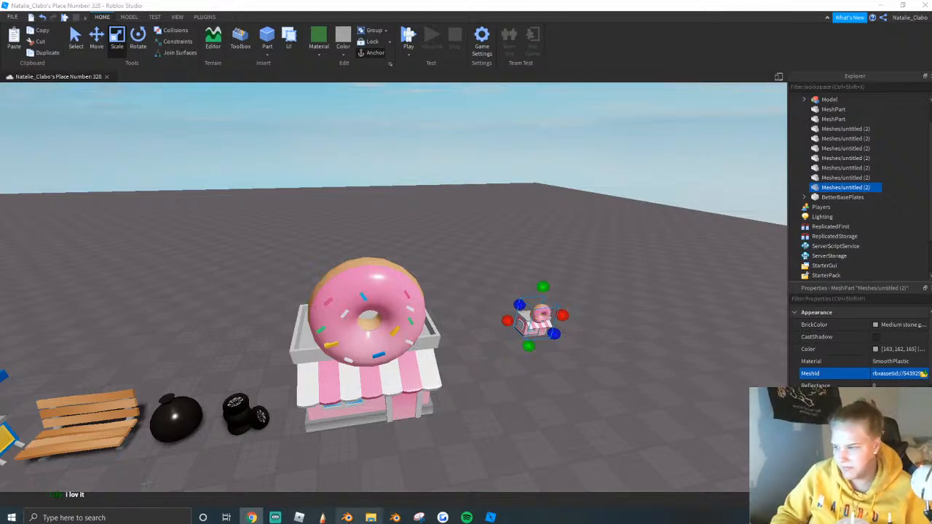
# Switch to Blender and export only the selected shop as the Wavefront file untitled.obj in the Documents folder.
pyautogui.click(347, 518)
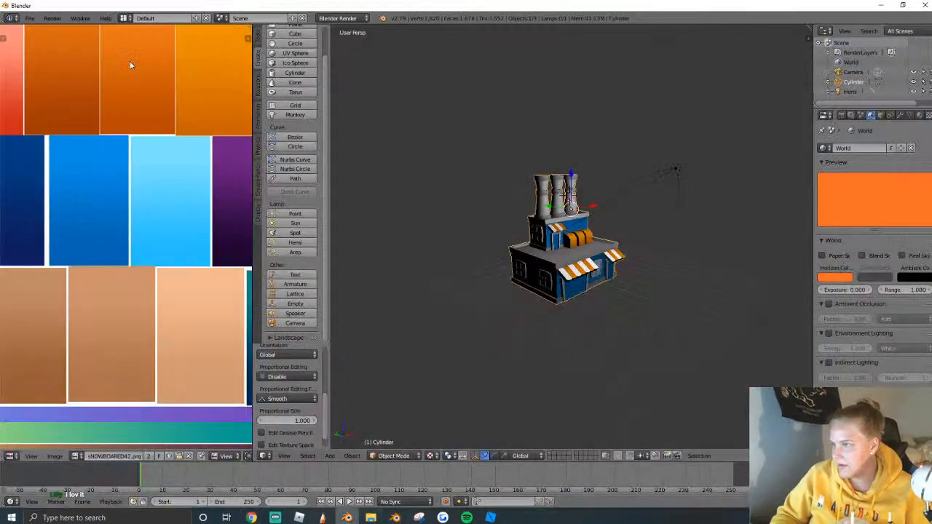
pyautogui.click(29, 18)
pyautogui.moveTo(46, 214)
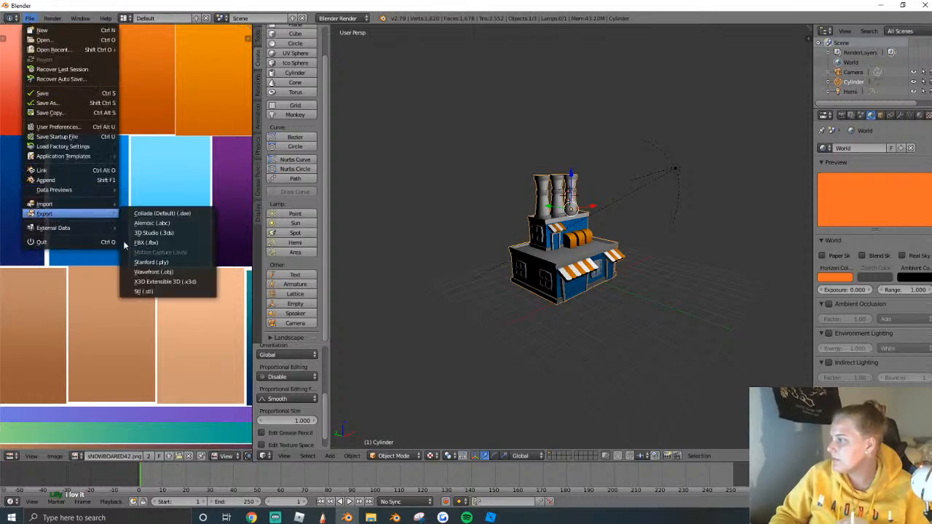
pyautogui.click(168, 281)
pyautogui.click(10, 389)
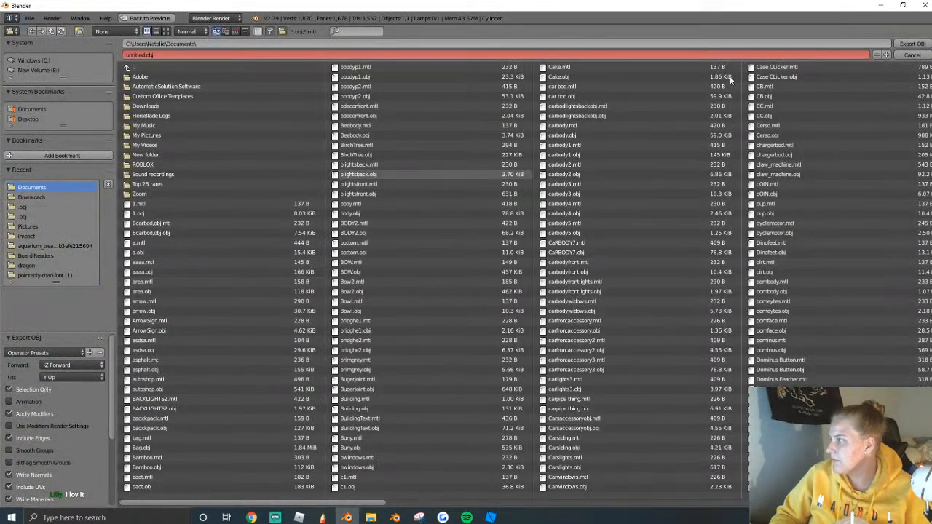
pyautogui.click(914, 46)
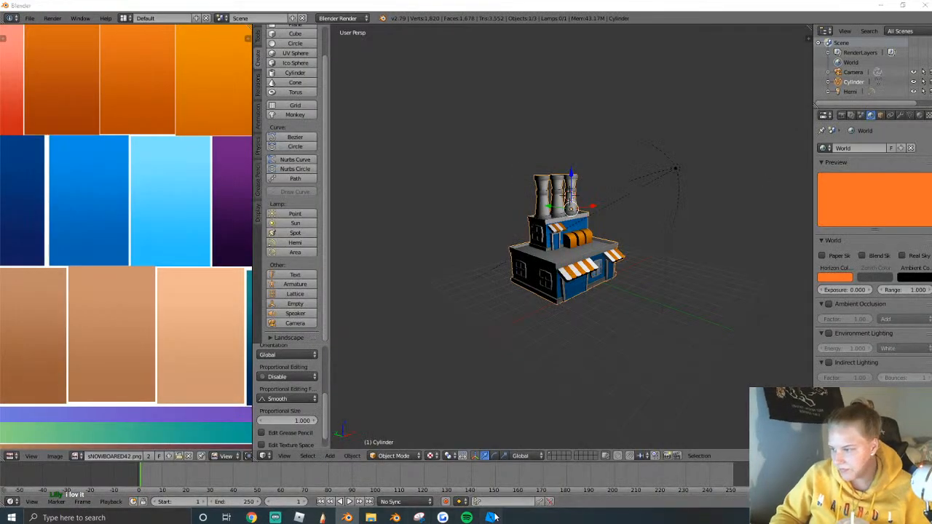
# Switch to Roblox Studio and load the re-exported untitled mesh into the small shop copy, declining the move to its stored location.
pyautogui.click(491, 518)
pyautogui.click(919, 375)
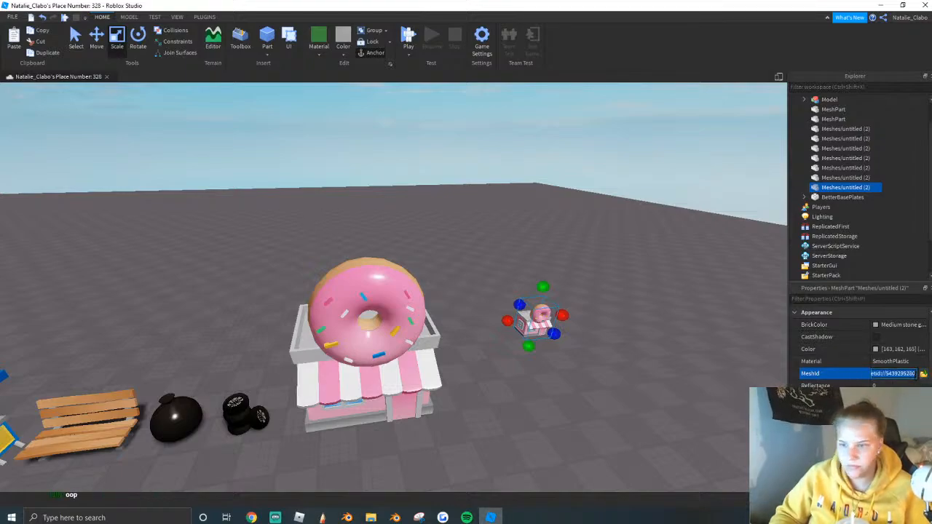
pyautogui.click(923, 374)
pyautogui.scroll(-10, 403, 316)
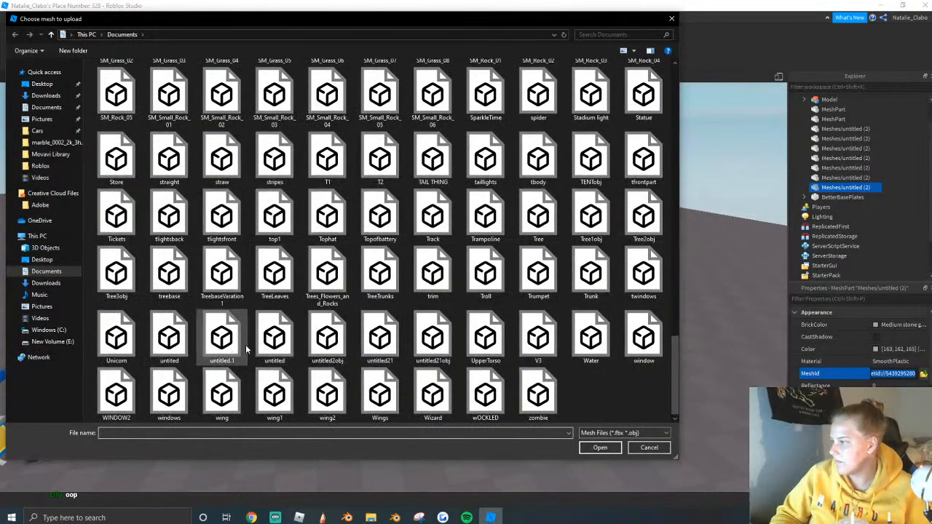
pyautogui.click(275, 338)
pyautogui.click(600, 450)
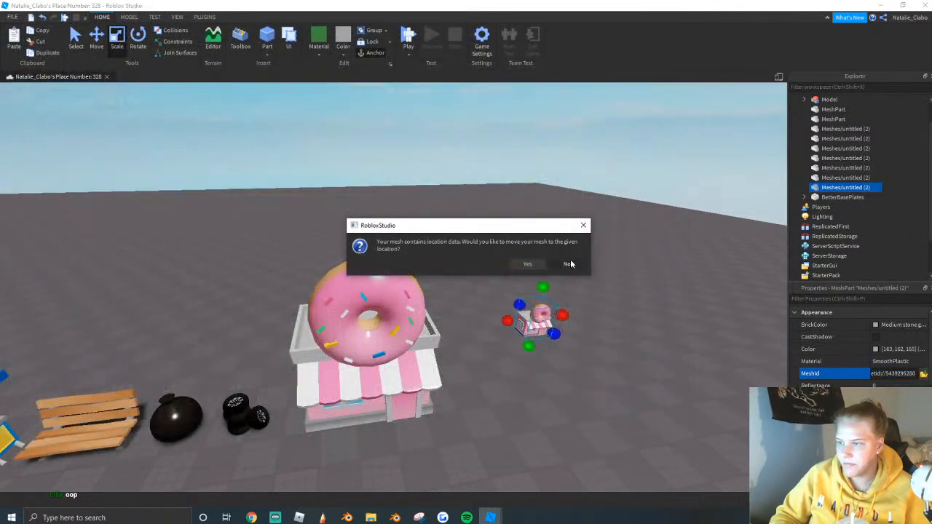
pyautogui.click(568, 261)
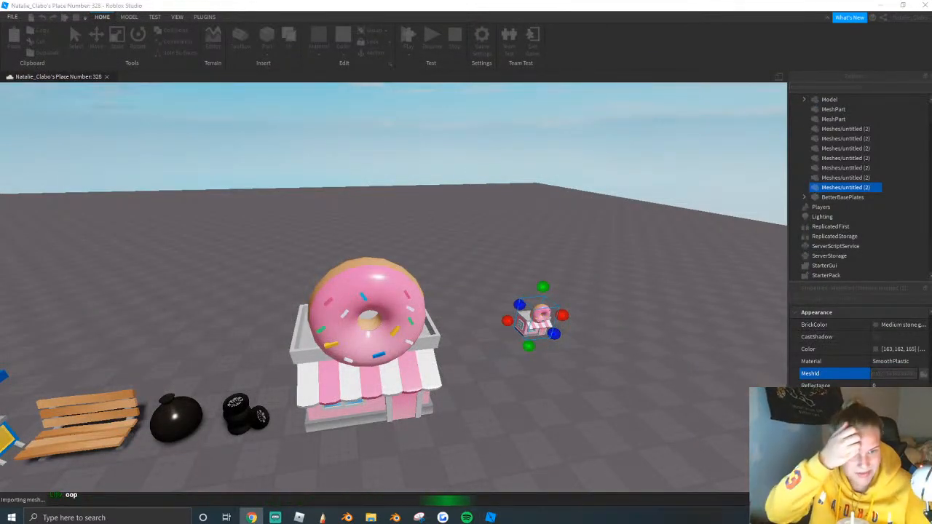
# Scale the imported blue-and-orange shop up until it stands taller and wider than the pink donut shop.
pyautogui.moveTo(547, 275); pyautogui.dragTo(567, 84)
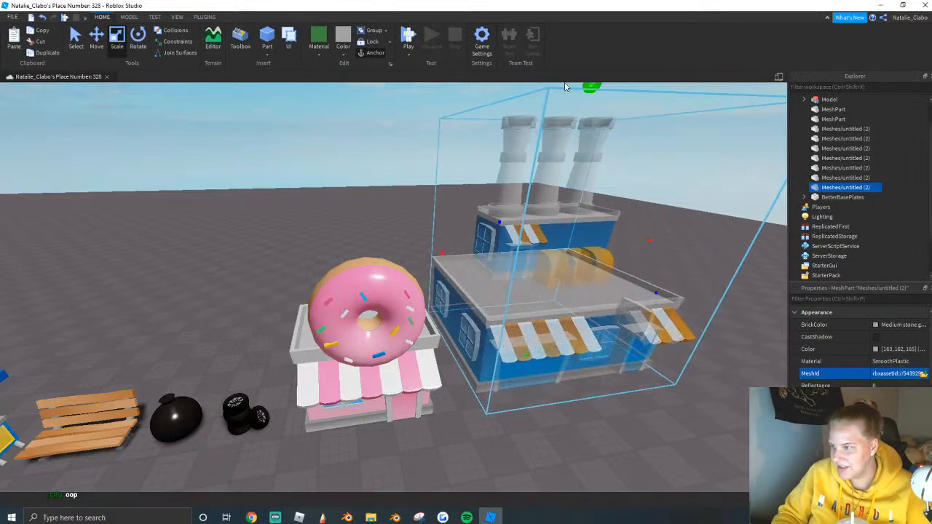
pyautogui.press('s')
pyautogui.press('d')
pyautogui.moveTo(496, 119); pyautogui.dragTo(494, 180)
pyautogui.click(590, 250)
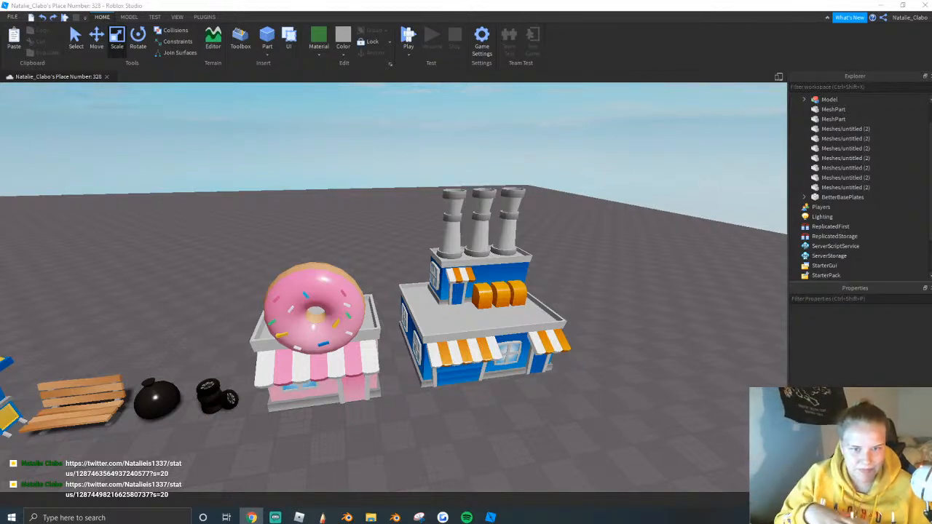
# Move the blue-and-orange shop closer to the donut shop.
pyautogui.moveTo(465, 279); pyautogui.dragTo(465, 279, button='right')
pyautogui.press('s')
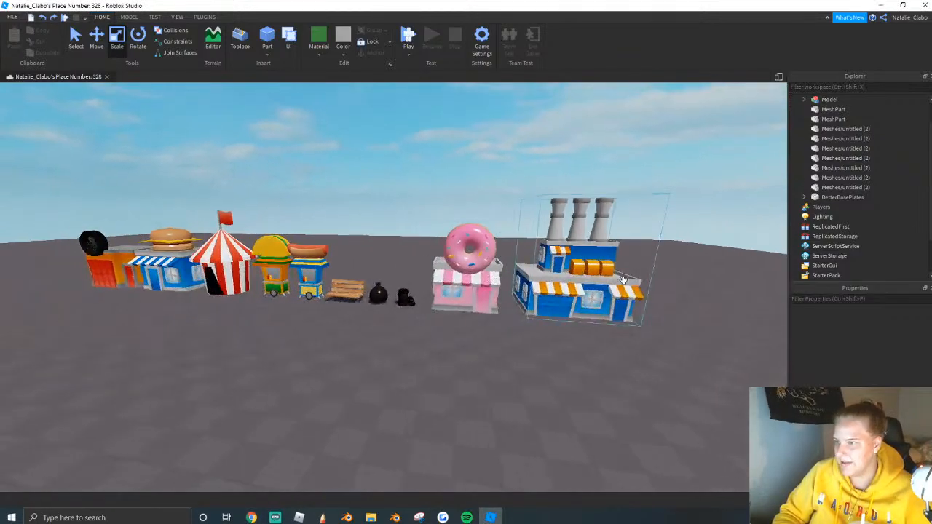
pyautogui.click(556, 318)
pyautogui.scroll(3, 556, 318)
pyautogui.moveTo(556, 318); pyautogui.dragTo(562, 307)
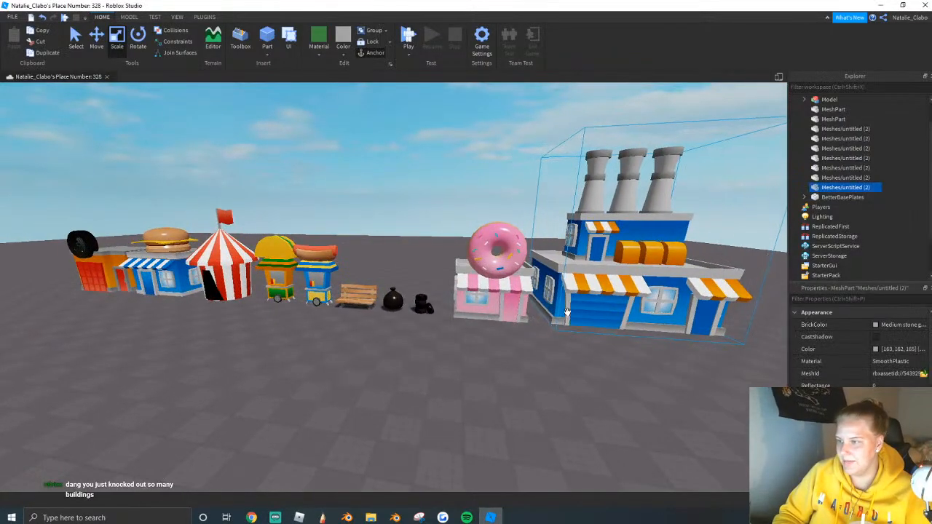
# Examine the whole row of props and buildings, from the tire shop to the blue-and-orange shop.
pyautogui.click(419, 394)
pyautogui.moveTo(419, 393); pyautogui.dragTo(430, 381, button='right')
pyautogui.press('w')
pyautogui.press('d')
pyautogui.press('s')
pyautogui.moveTo(175, 246); pyautogui.dragTo(692, 433)
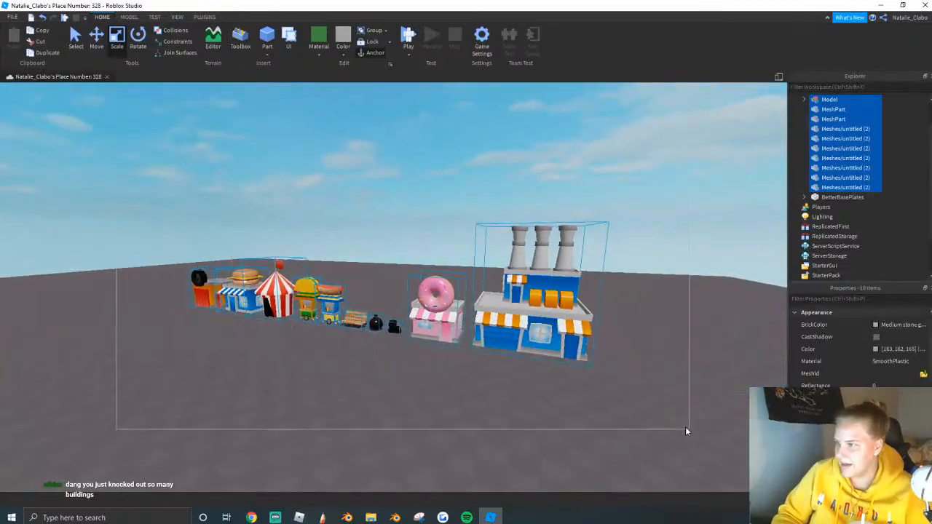
pyautogui.press('w')
pyautogui.click(508, 333)
pyautogui.moveTo(507, 334); pyautogui.dragTo(508, 333, button='right')
pyautogui.press('q')
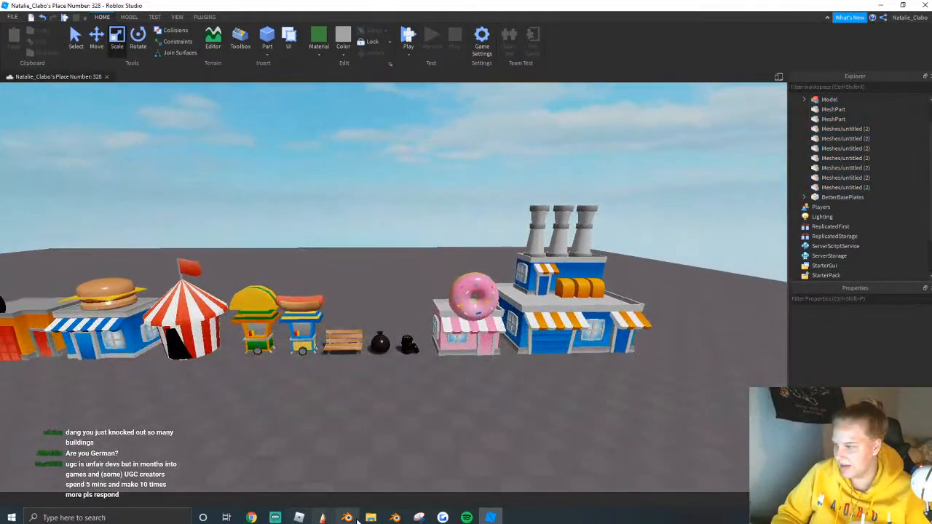
# Switch to Blender and delete every object in the scene.
pyautogui.click(349, 518)
pyautogui.press('a')
pyautogui.press('x')
pyautogui.click(537, 330)
pyautogui.press('a')
pyautogui.press('x')
pyautogui.click(605, 282)
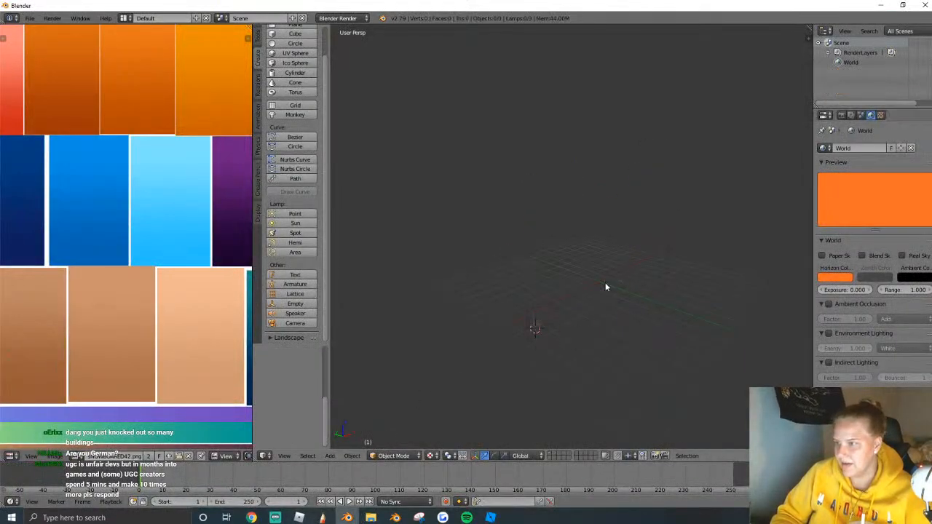
# Quit Blender, start it again with a fresh default scene and dismiss the splash screen.
pyautogui.hotkey('shift', 'f')
pyautogui.click(449, 355)
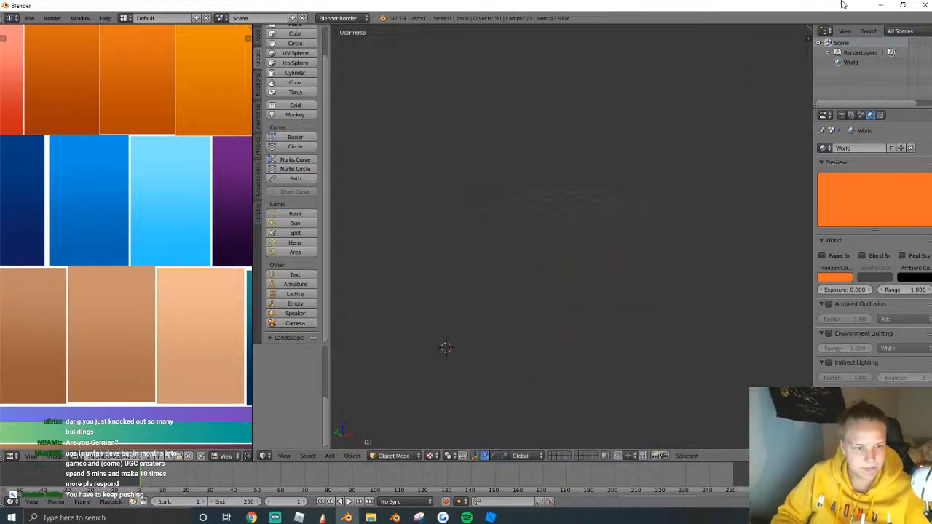
pyautogui.hotkey('ctrl', 'q')
pyautogui.click(475, 295)
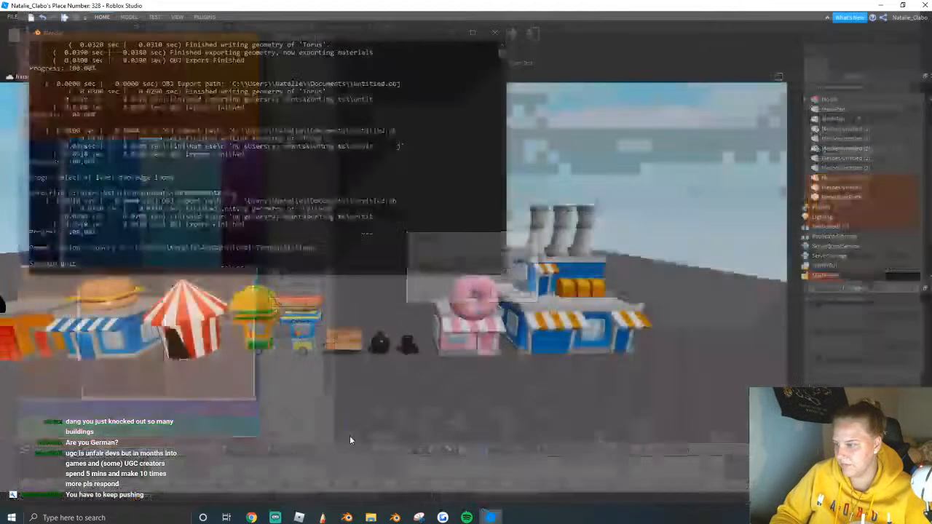
pyautogui.click(345, 518)
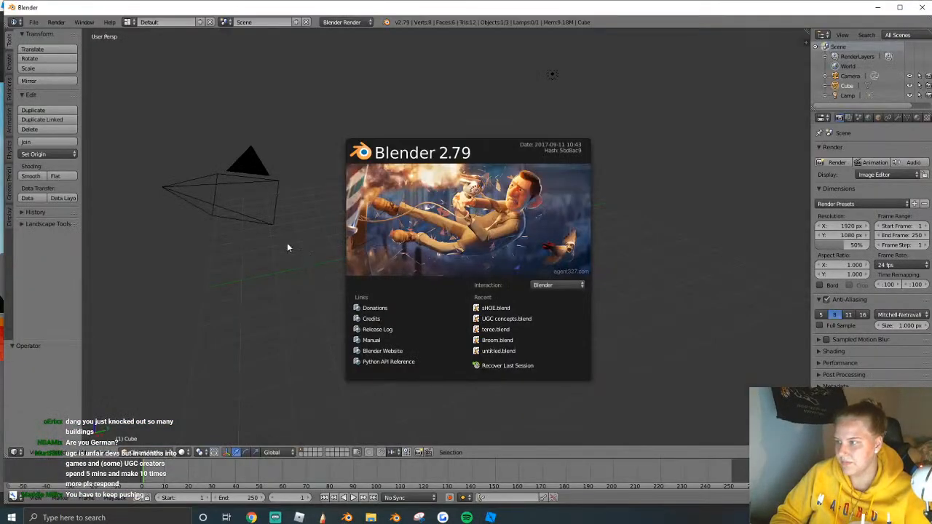
pyautogui.click(289, 242)
# Delete the camera and the lamp, keeping only the default cube.
pyautogui.press('a')
pyautogui.rightClick(276, 177)
pyautogui.keyDown('shift'); pyautogui.rightClick(561, 79); pyautogui.keyUp('shift')
pyautogui.press('x')
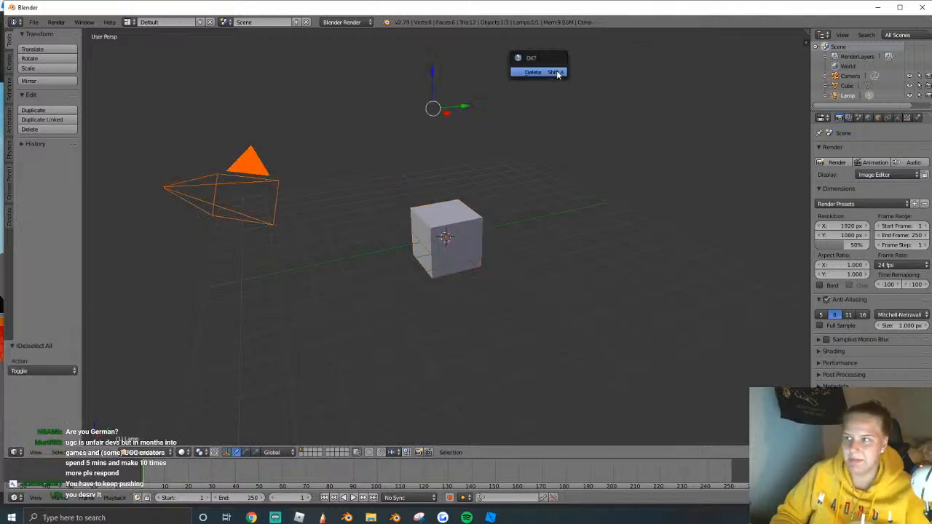
pyautogui.click(546, 70)
pyautogui.click(677, 219)
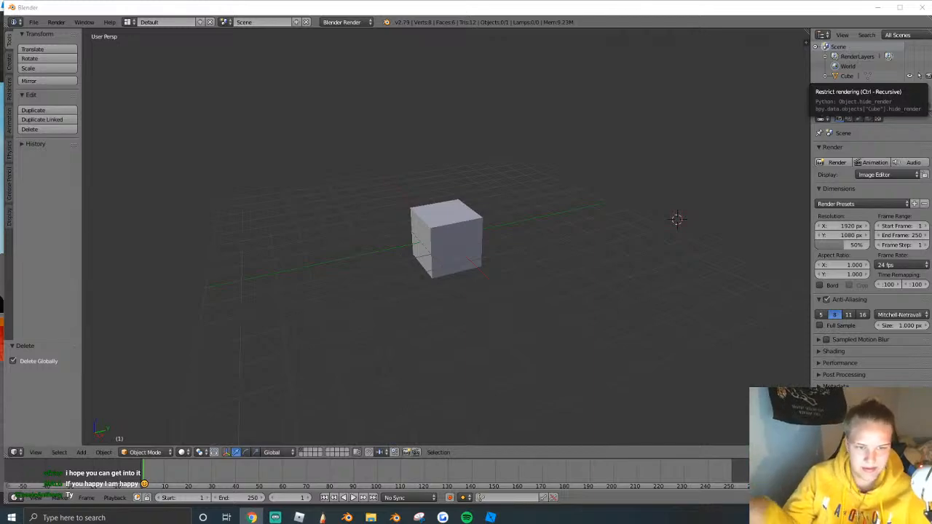
# Select the default cube and maximize the Blender window.
pyautogui.scroll(-4, 587, 217)
pyautogui.rightClick(449, 236)
pyautogui.scroll(5, 459, 227)
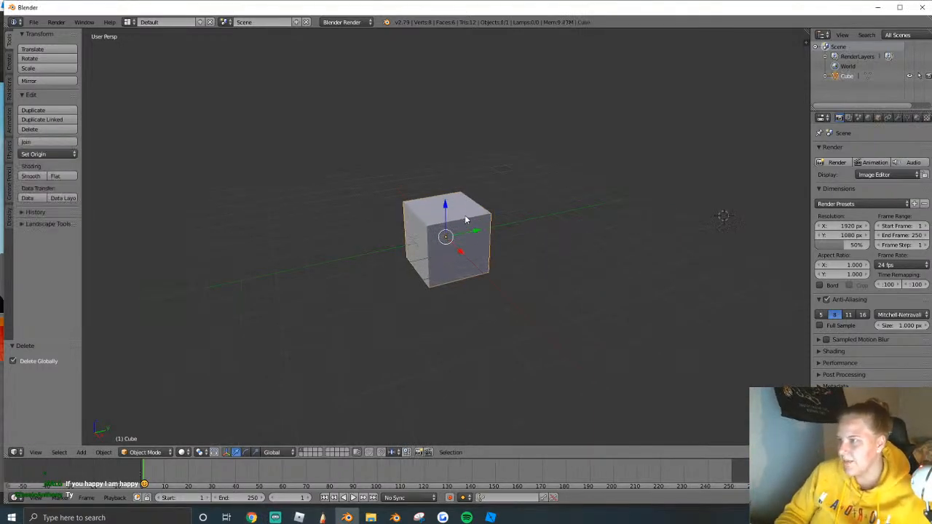
pyautogui.scroll(3, 480, 232)
pyautogui.moveTo(505, 239); pyautogui.dragTo(509, 237, button='middle')
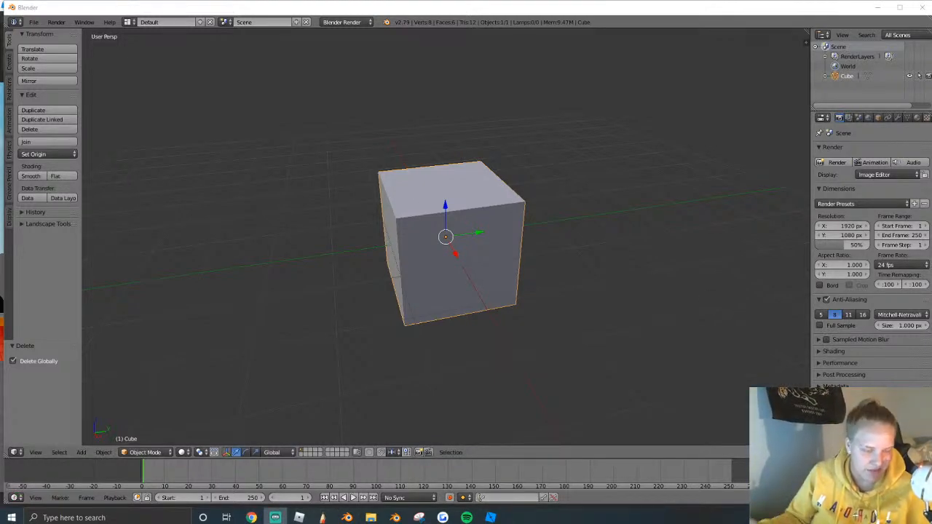
pyautogui.click(169, 309)
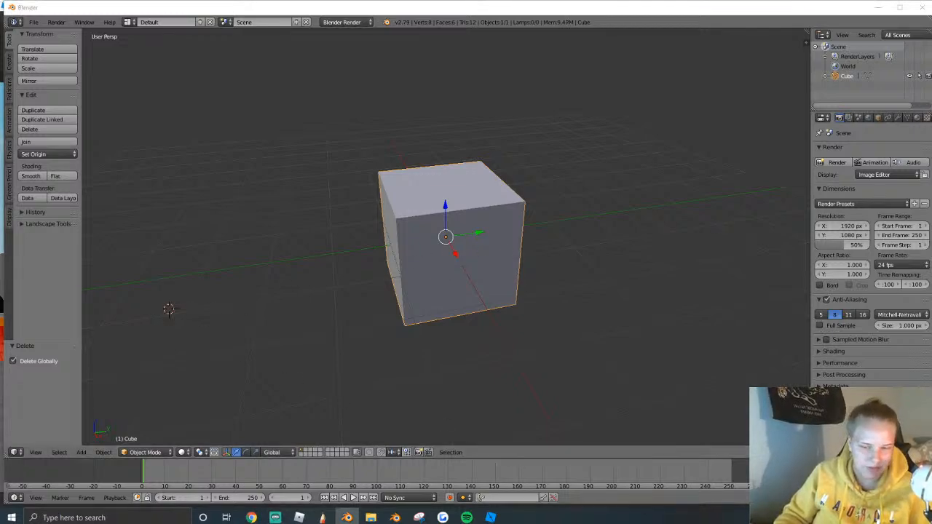
pyautogui.scroll(-2, 536, 221)
pyautogui.moveTo(479, 220); pyautogui.dragTo(431, 223, button='middle')
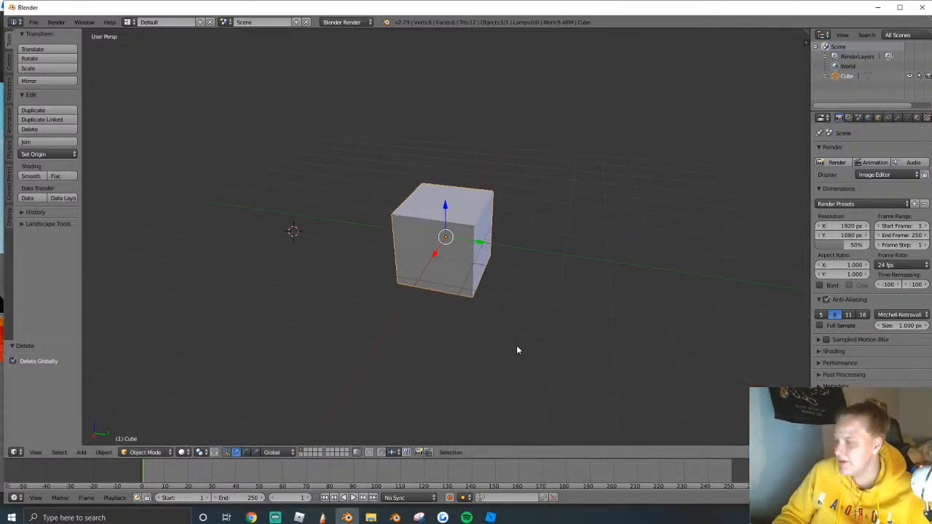
pyautogui.scroll(3, 517, 350)
pyautogui.doubleClick(545, 8)
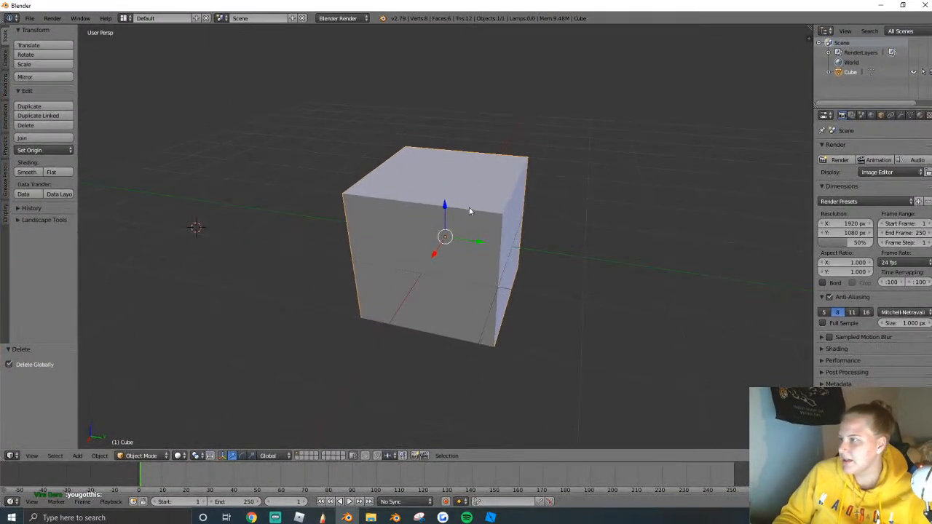
# Scale the cube down along the global Z axis into a thin slab.
pyautogui.moveTo(386, 220); pyautogui.dragTo(496, 289, button='middle')
pyautogui.press('s')
pyautogui.press('z')
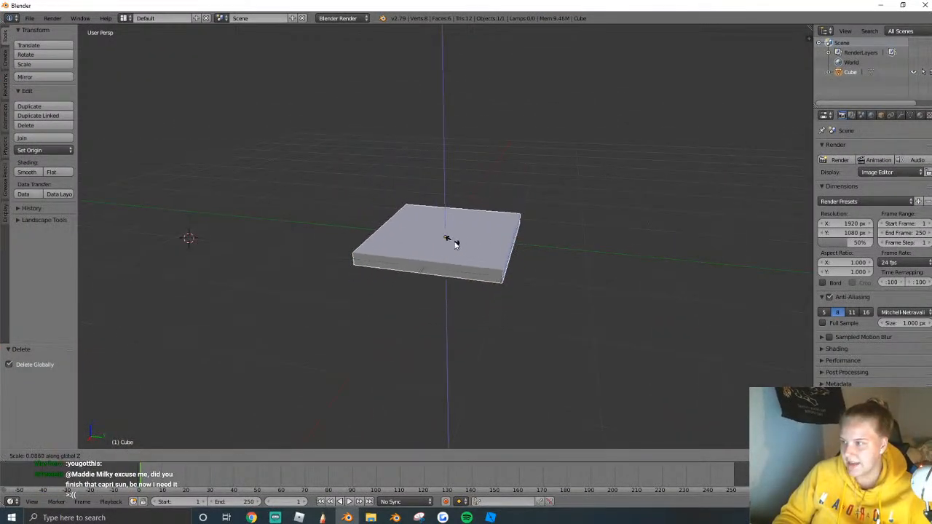
pyautogui.click(468, 253)
pyautogui.moveTo(469, 253); pyautogui.dragTo(508, 296, button='middle')
pyautogui.press('s')
pyautogui.press('x')
pyautogui.click(454, 264)
pyautogui.hotkey('ctrl', 'z')
# Widen the slab along the Y axis and stretch it along the X axis into a broad rectangular base.
pyautogui.press('s')
pyautogui.press('y')
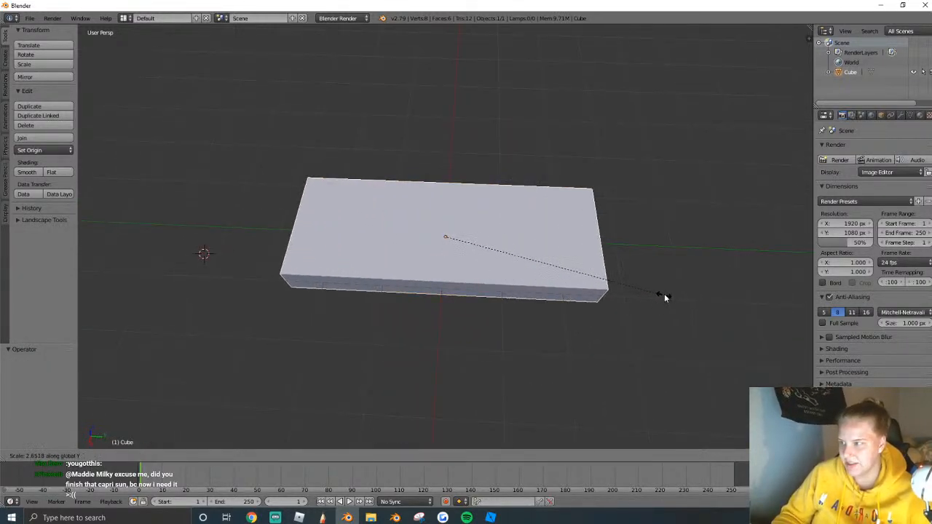
pyautogui.click(576, 292)
pyautogui.press('s')
pyautogui.press('x')
pyautogui.click(682, 371)
pyautogui.moveTo(682, 371); pyautogui.dragTo(475, 255, button='middle')
pyautogui.press('s')
pyautogui.press('x')
pyautogui.click(547, 258)
# In Edit Mode, inset the slab's top face by about 0.036 to leave a narrow rim.
pyautogui.press('Tab')
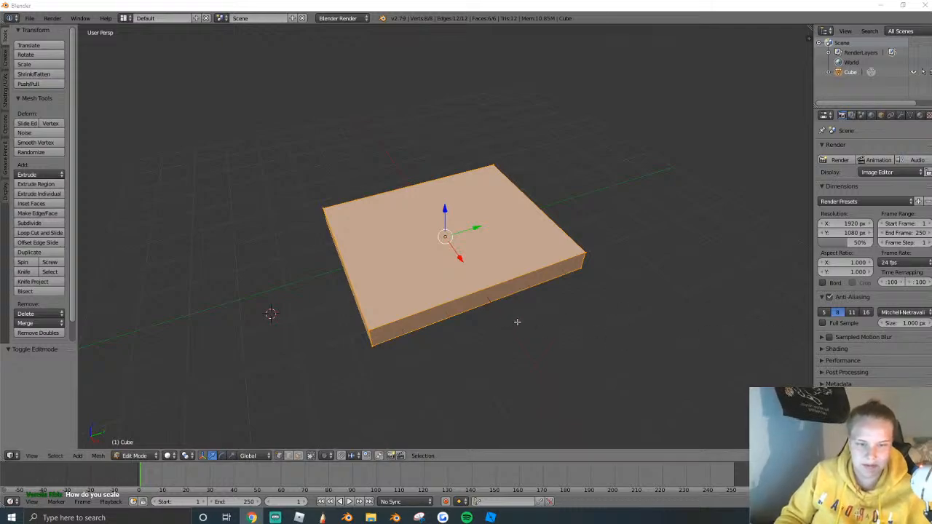
pyautogui.moveTo(454, 238); pyautogui.dragTo(478, 255, button='middle')
pyautogui.rightClick(487, 252)
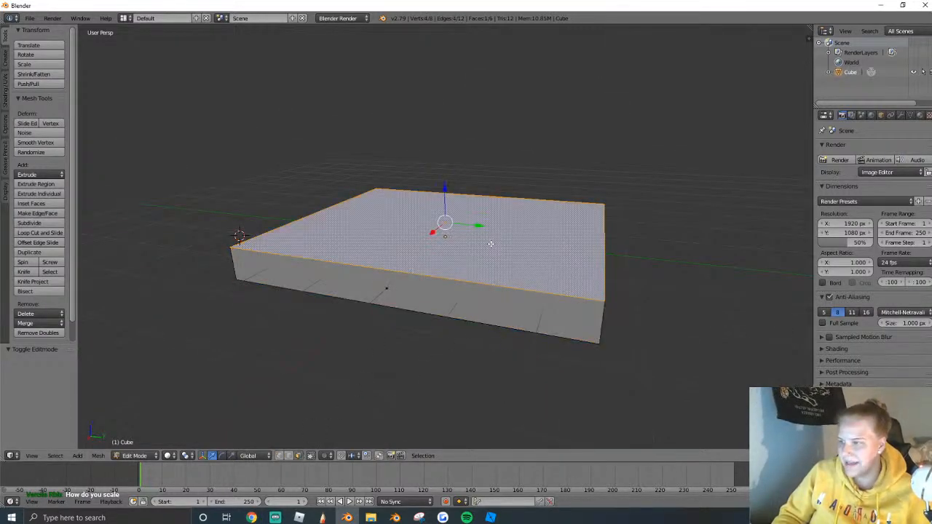
pyautogui.moveTo(425, 264); pyautogui.dragTo(584, 333, button='middle')
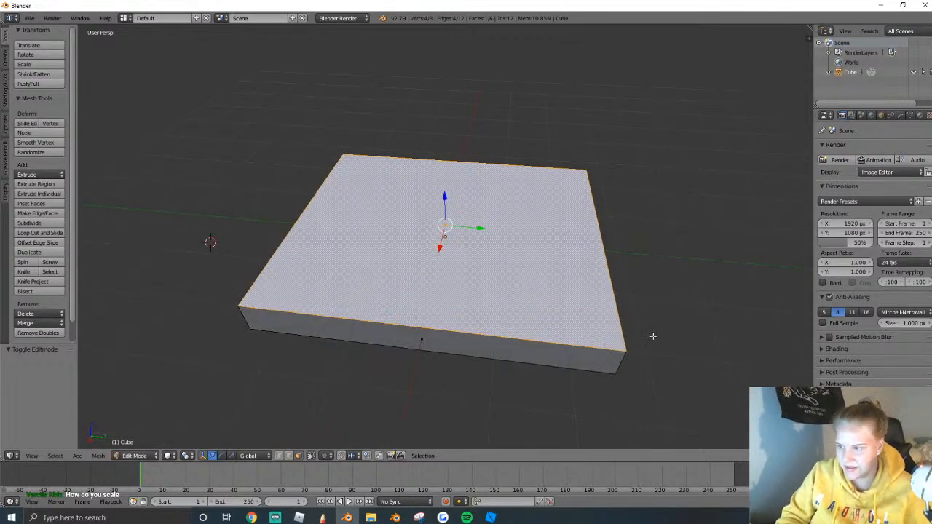
pyautogui.moveTo(571, 365); pyautogui.dragTo(532, 351, button='middle')
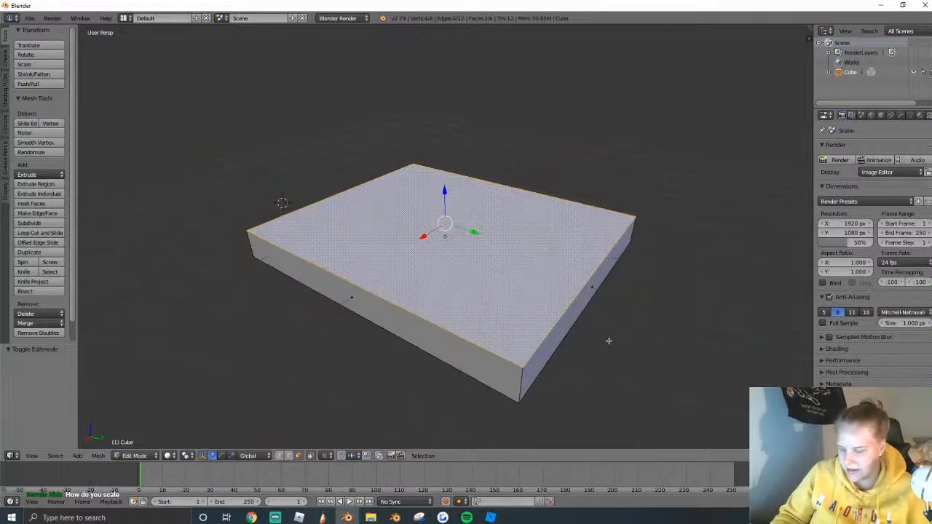
pyautogui.press('i')
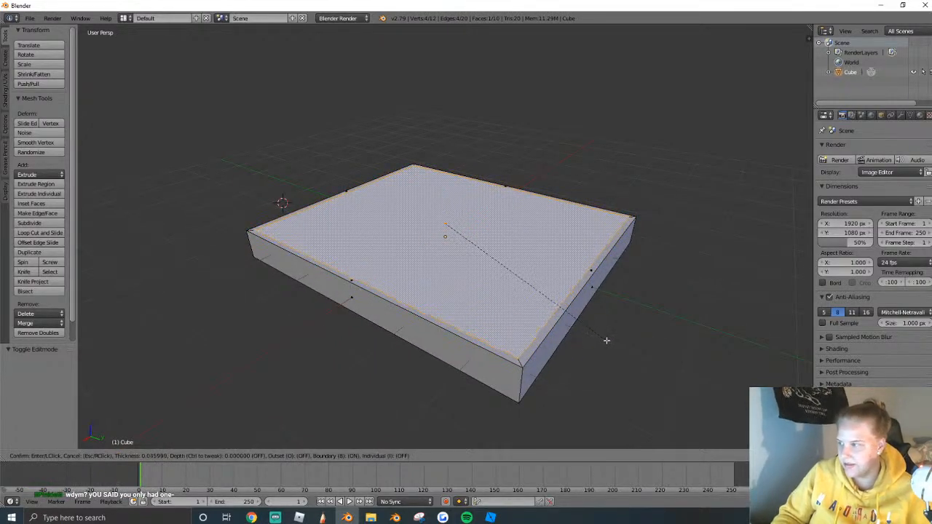
pyautogui.click(607, 340)
# Extrude the inset top face upward about 6.32 along Z to form the building's tall body.
pyautogui.moveTo(607, 340); pyautogui.dragTo(339, 177, button='middle')
pyautogui.scroll(3, 334, 329)
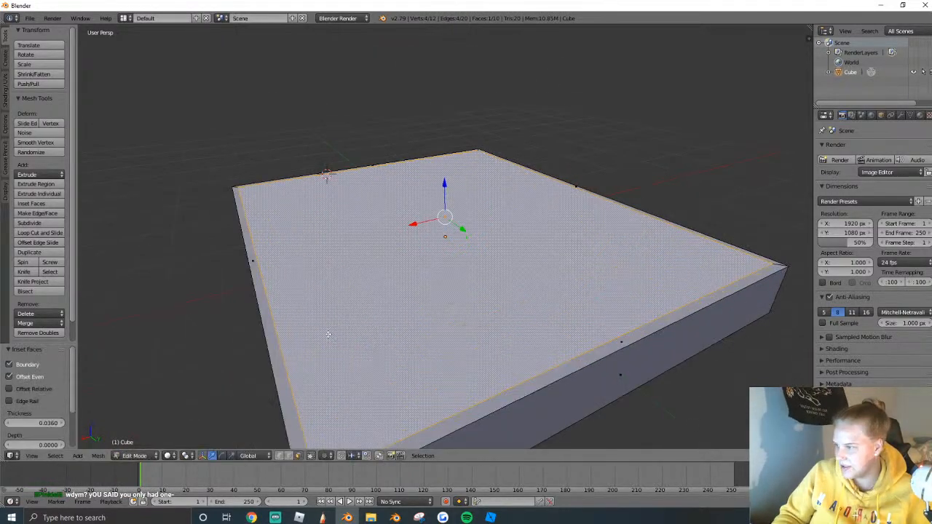
pyautogui.scroll(-8, 265, 343)
pyautogui.keyDown('shift'); pyautogui.moveTo(435, 204); pyautogui.dragTo(446, 237, button='middle'); pyautogui.keyUp('shift')
pyautogui.press('e')
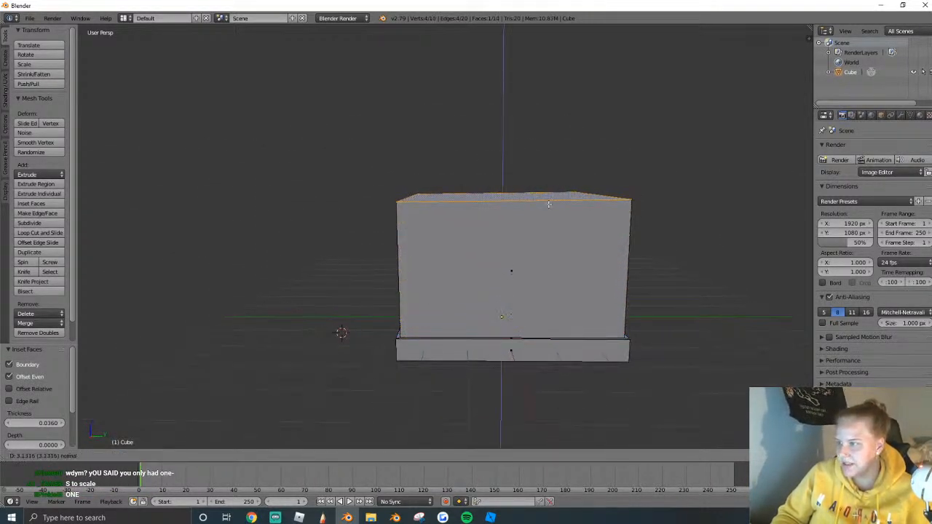
pyautogui.click(552, 81)
pyautogui.keyDown('shift'); pyautogui.moveTo(455, 142); pyautogui.dragTo(451, 236, button='middle'); pyautogui.keyUp('shift')
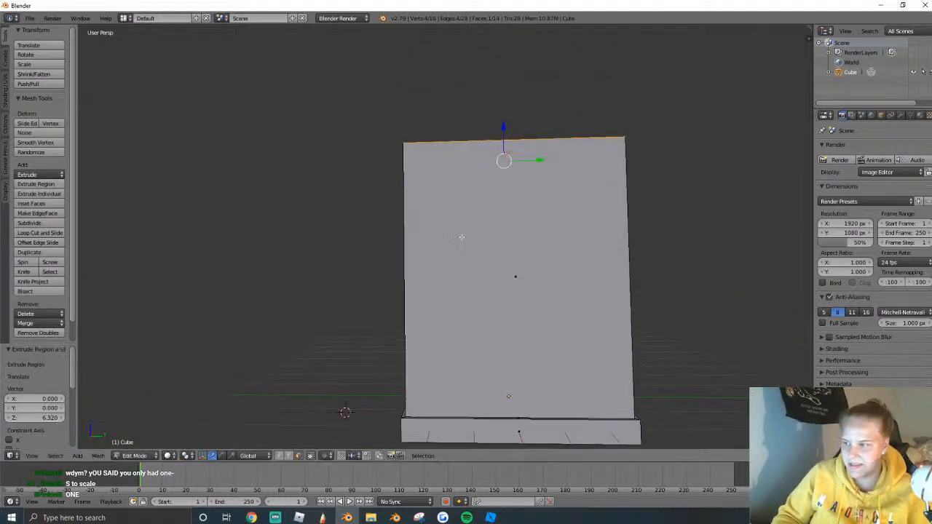
# Extrude the body's top face in place and scale it to about 1.04 to form a small roof overhang.
pyautogui.press('a')
pyautogui.hotkey('shift', 'f')
pyautogui.press('w')
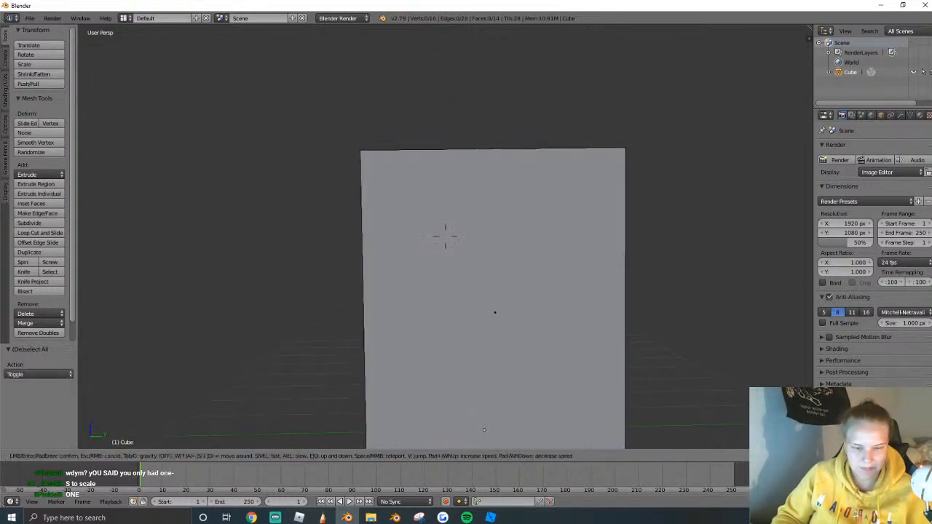
pyautogui.click(448, 234)
pyautogui.rightClick(447, 233)
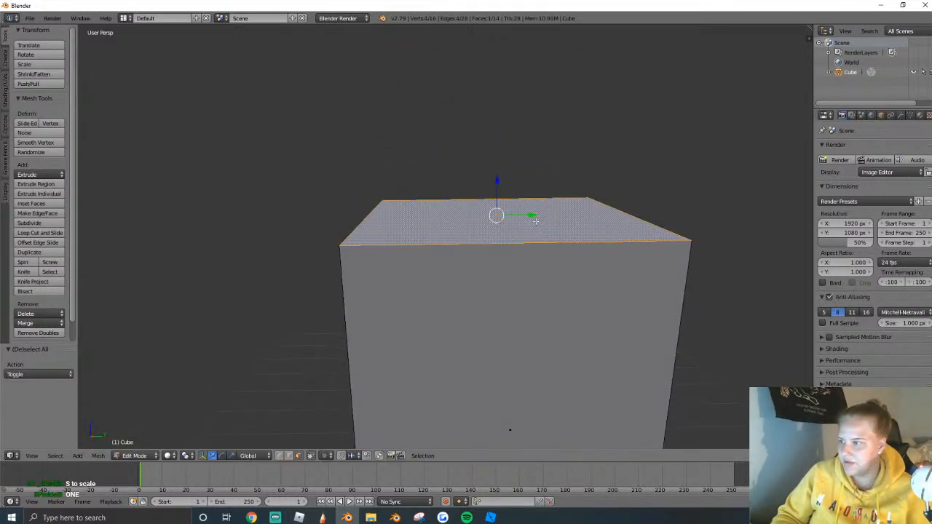
pyautogui.scroll(1, 445, 236)
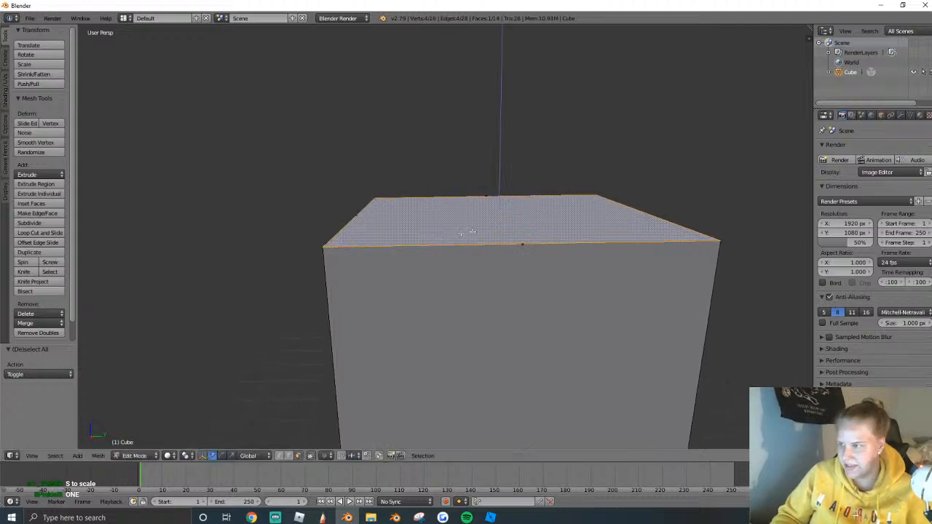
pyautogui.press('e')
pyautogui.press('Escape')
pyautogui.press('s')
pyautogui.click(535, 240)
pyautogui.hotkey('shift', 'f')
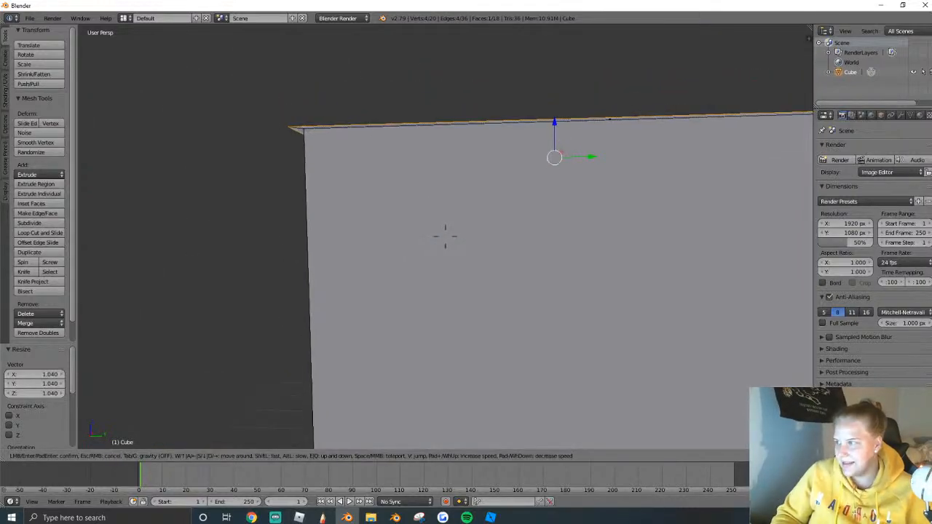
pyautogui.click(445, 236)
# Extrude the overhanging top face upward about 0.413 along Z and scale it to about 0.995.
pyautogui.press('e')
pyautogui.click(514, 210)
pyautogui.hotkey('shift', 'f')
pyautogui.press('s')
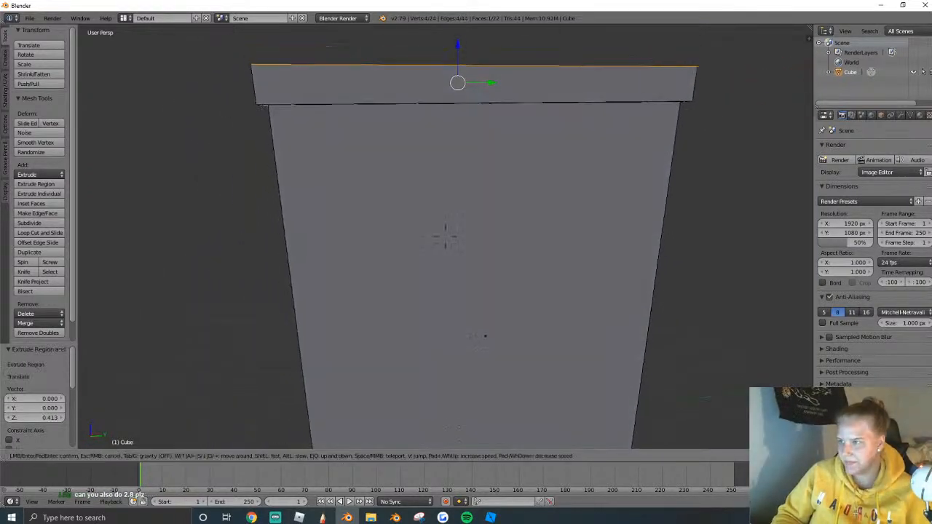
pyautogui.click(445, 237)
pyautogui.press('s')
pyautogui.click(308, 399)
pyautogui.press('s')
pyautogui.press('w')
pyautogui.press('e')
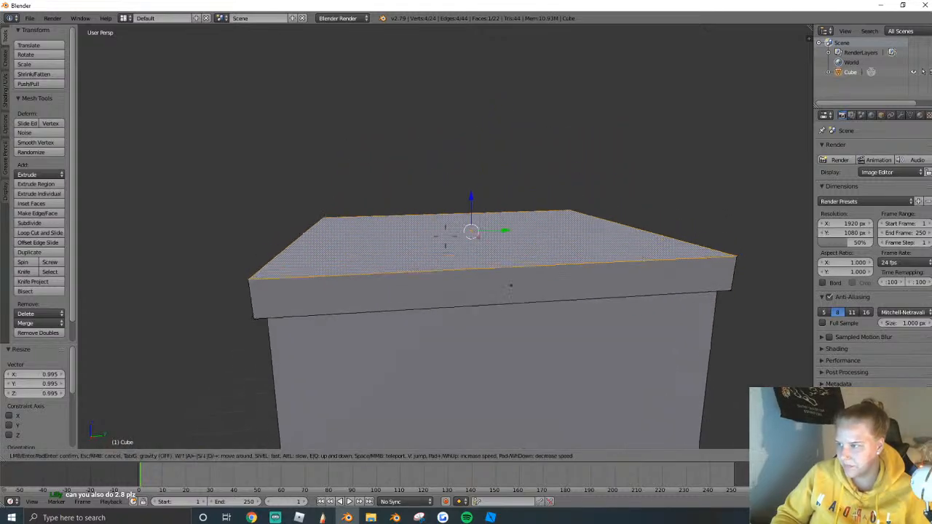
pyautogui.click(503, 256)
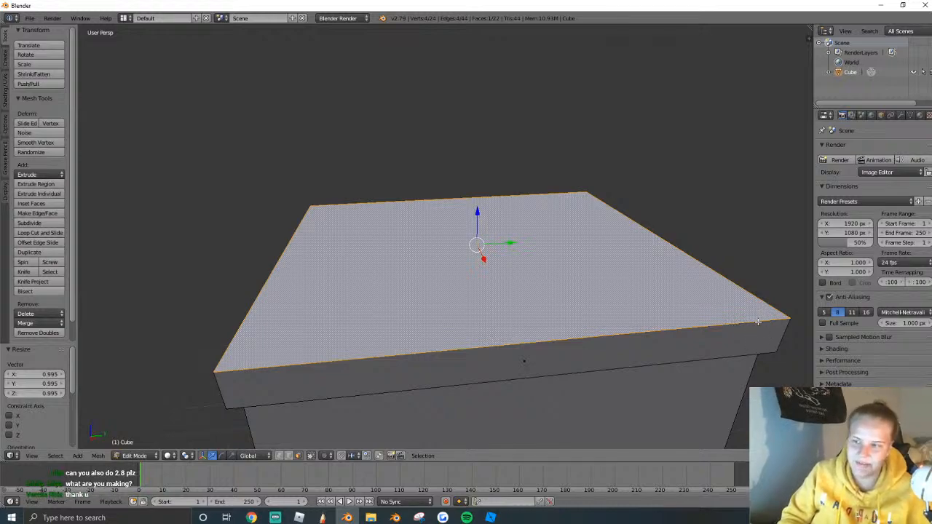
# Inset the roof face by about 0.143 and extrude it down about 0.229 to leave a raised parapet.
pyautogui.press('i')
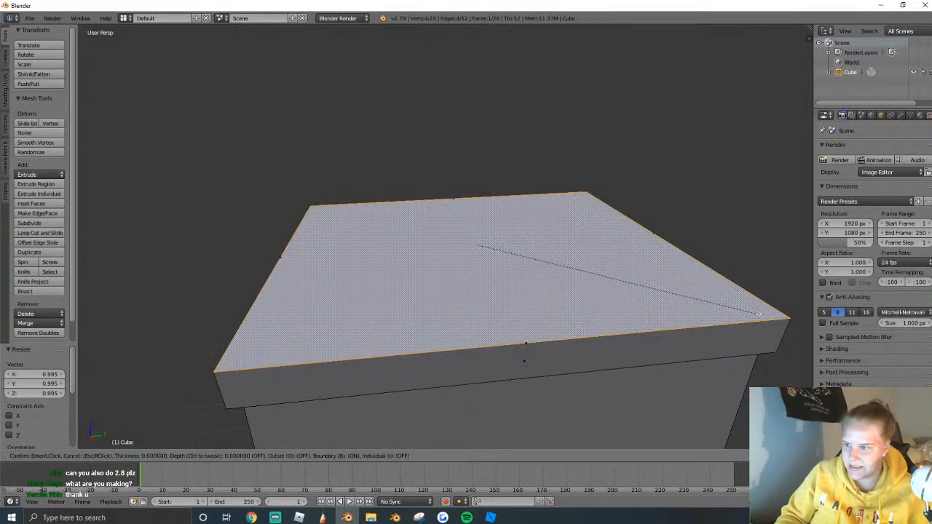
pyautogui.click(750, 314)
pyautogui.press('e')
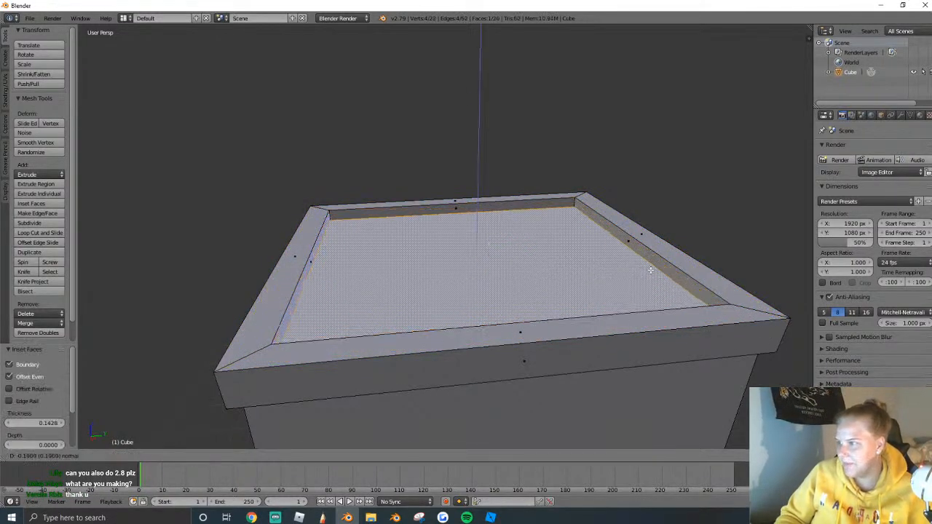
pyautogui.click(651, 272)
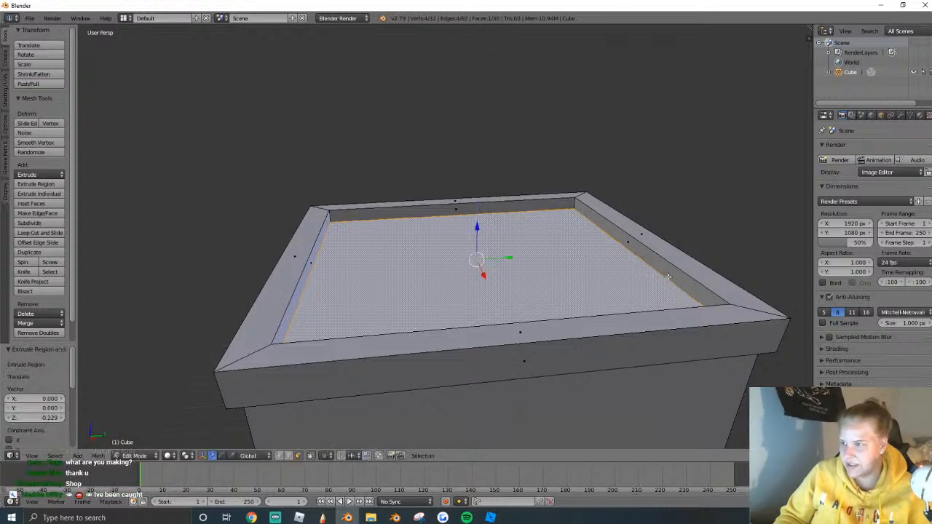
pyautogui.press('Tab')
pyautogui.hotkey('shift', 'f')
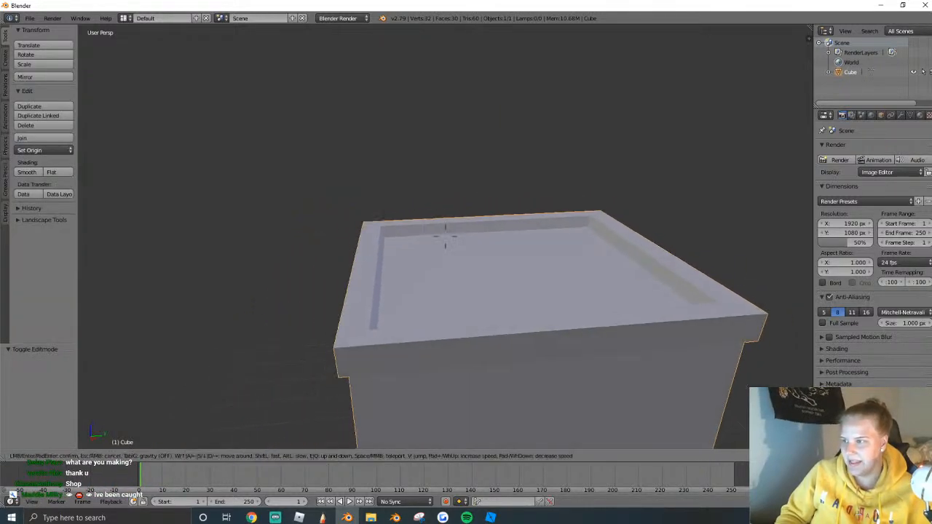
pyautogui.press('s')
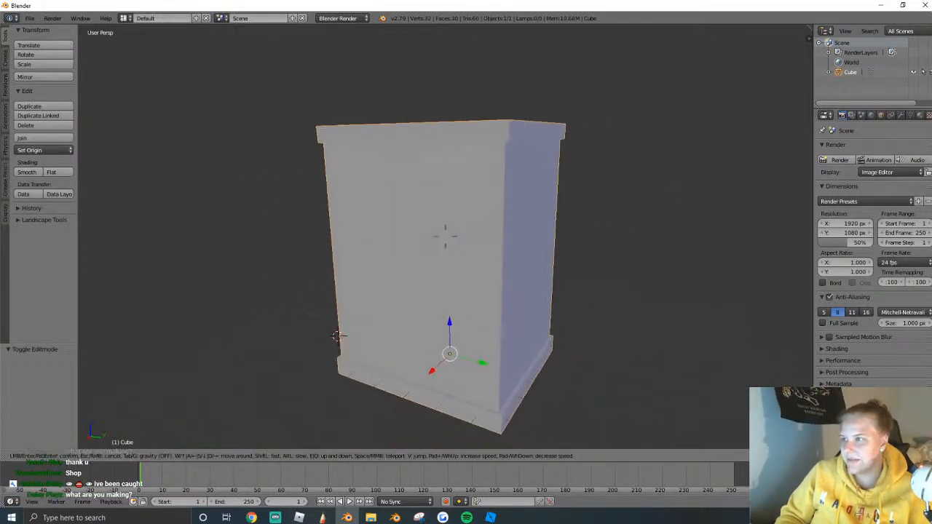
pyautogui.click(441, 227)
# Add two horizontal loop cuts around the building's body and scale them together to about 0.158 along global Z.
pyautogui.press('Tab')
pyautogui.press('a')
pyautogui.hotkey('shift', 'f')
pyautogui.press('w')
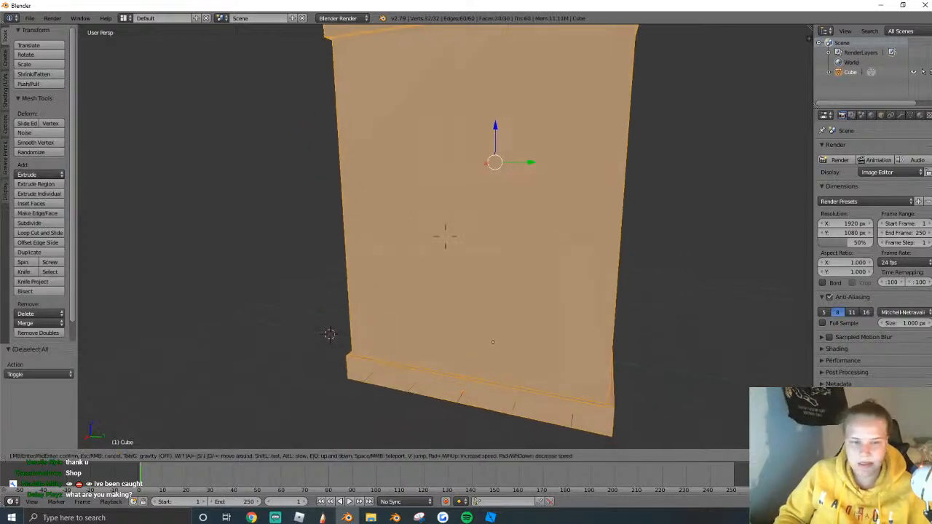
pyautogui.press('s')
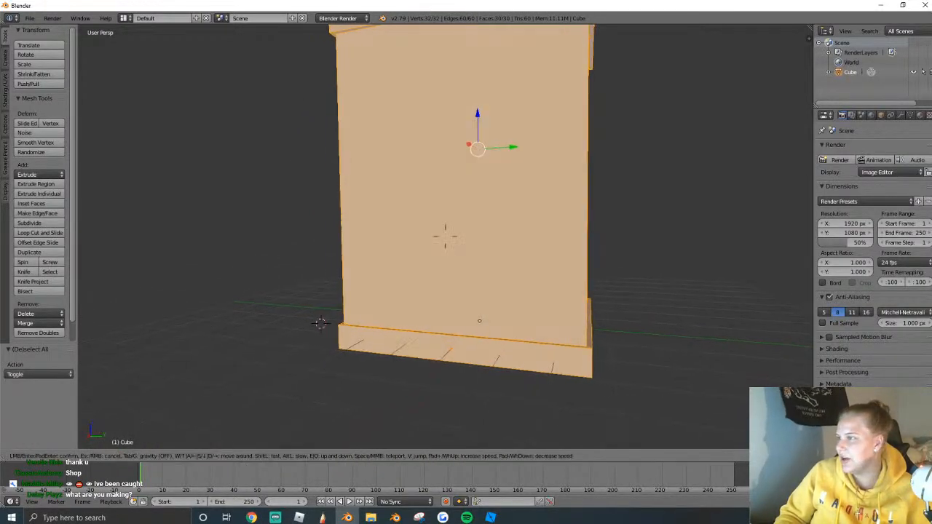
pyautogui.press('s')
pyautogui.click(445, 237)
pyautogui.click(40, 233)
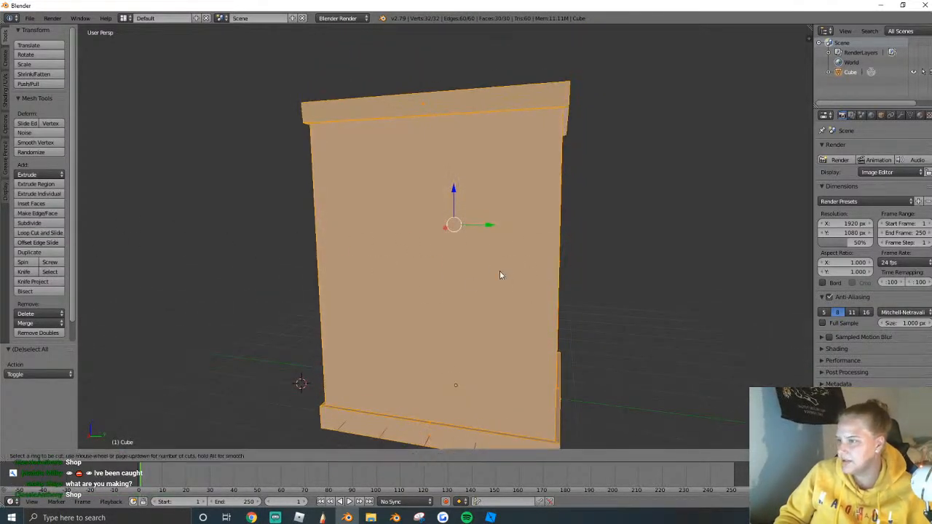
pyautogui.click(318, 273)
pyautogui.press('s')
pyautogui.press('z')
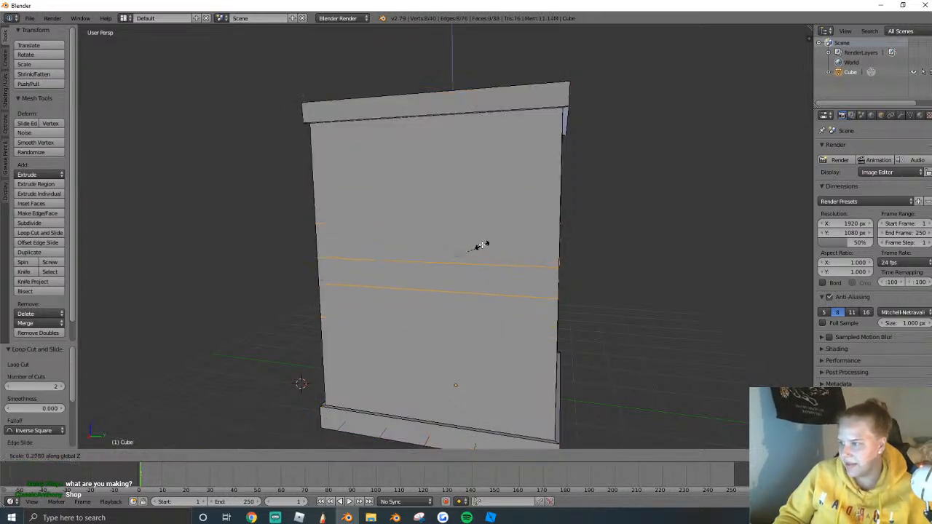
pyautogui.click(470, 247)
# Spread the two loops apart along global Z with scales of about 1.249 and 1.124.
pyautogui.press('s')
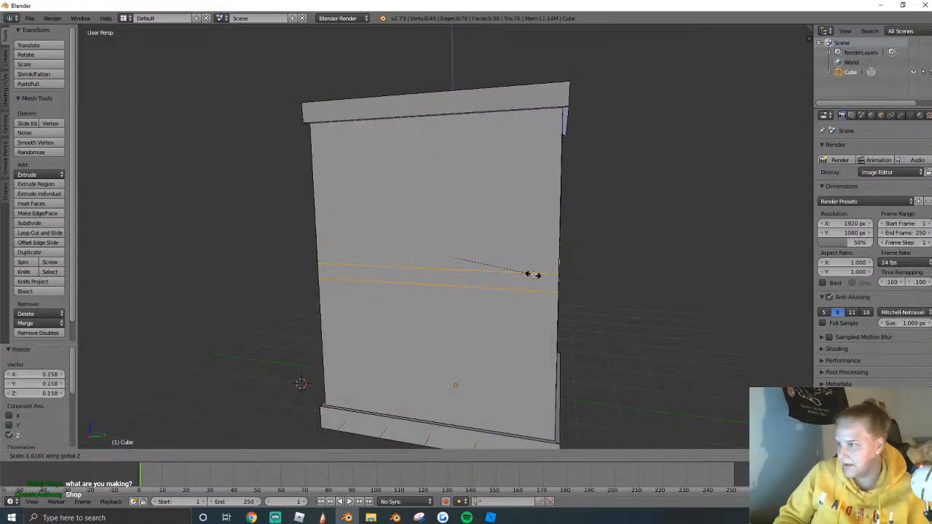
pyautogui.click(549, 274)
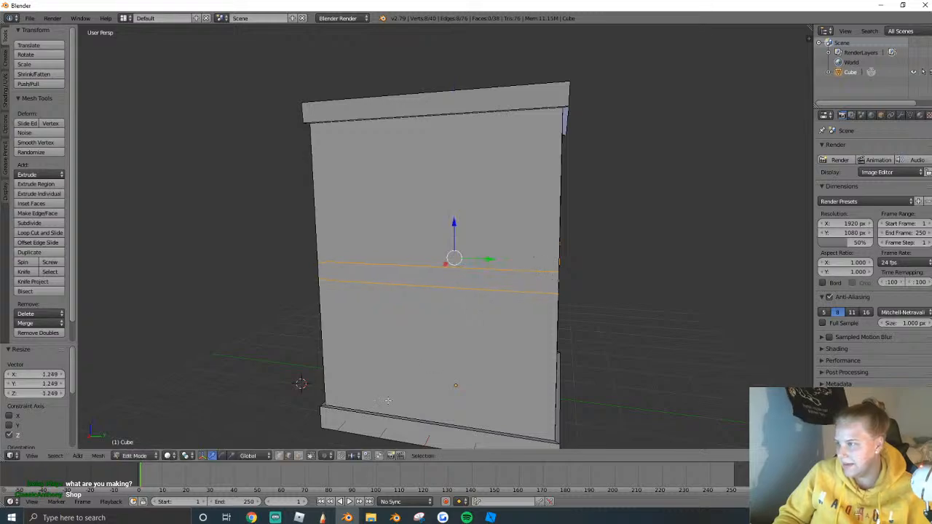
pyautogui.press('s')
pyautogui.click(592, 323)
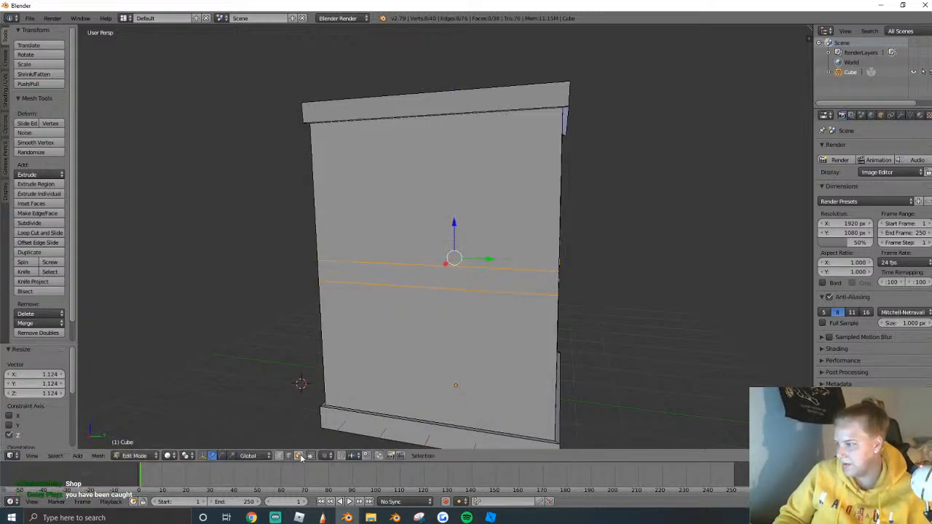
# Select the face ring between the two loops and extrude it outward about 0.041 along its normals as a trim band.
pyautogui.keyDown('alt'); pyautogui.rightClick(555, 301); pyautogui.keyUp('alt')
pyautogui.moveTo(555, 301); pyautogui.dragTo(481, 304, button='middle')
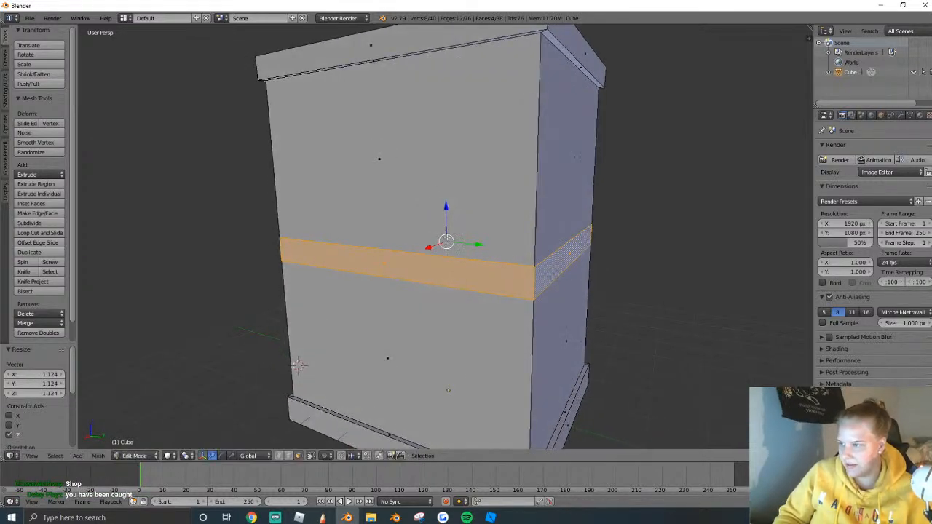
pyautogui.hotkey('alt', 'e')
pyautogui.click(523, 285)
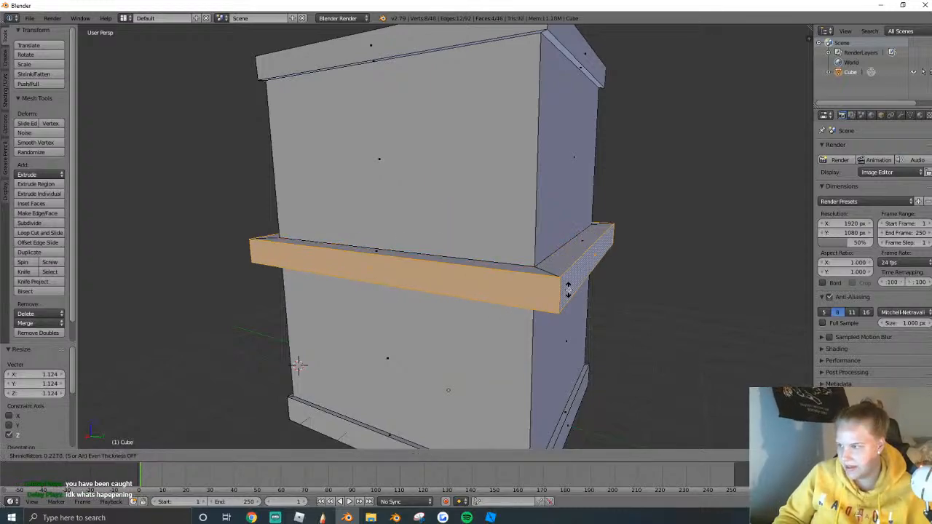
pyautogui.click(551, 286)
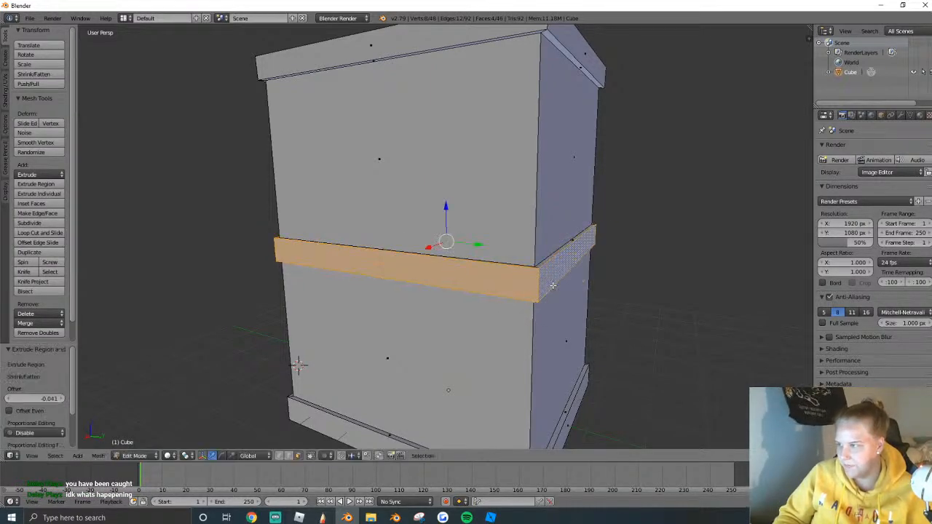
# Examine the building and its middle trim band from other sides in Object Mode.
pyautogui.hotkey('shift', 'f')
pyautogui.press('a')
pyautogui.click(446, 237)
pyautogui.press('Tab')
pyautogui.hotkey('shift', 'f')
pyautogui.press('a')
pyautogui.press('s')
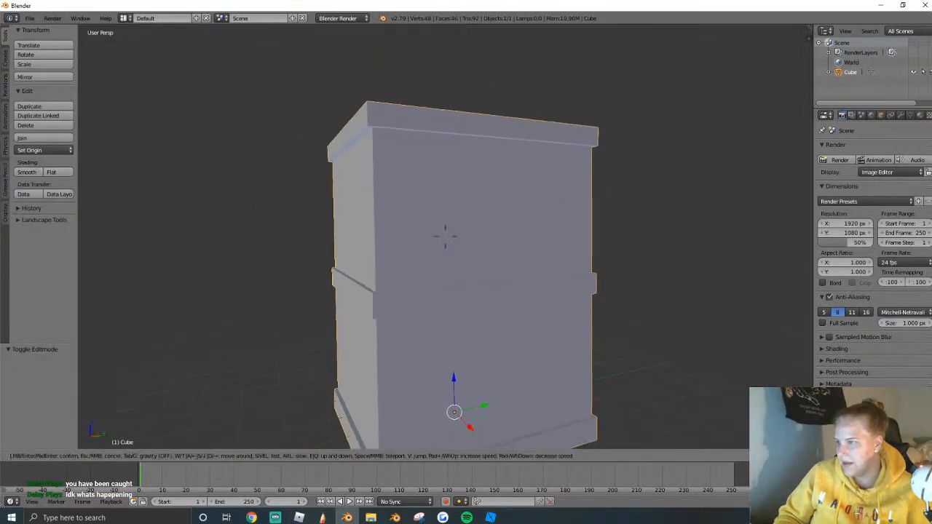
pyautogui.click(445, 237)
pyautogui.press('Tab')
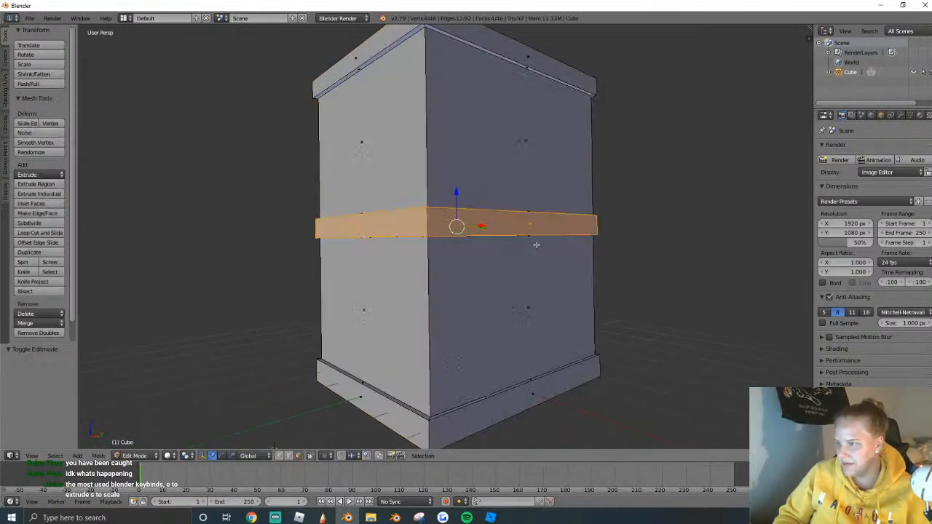
pyautogui.press('s')
pyautogui.click(549, 245)
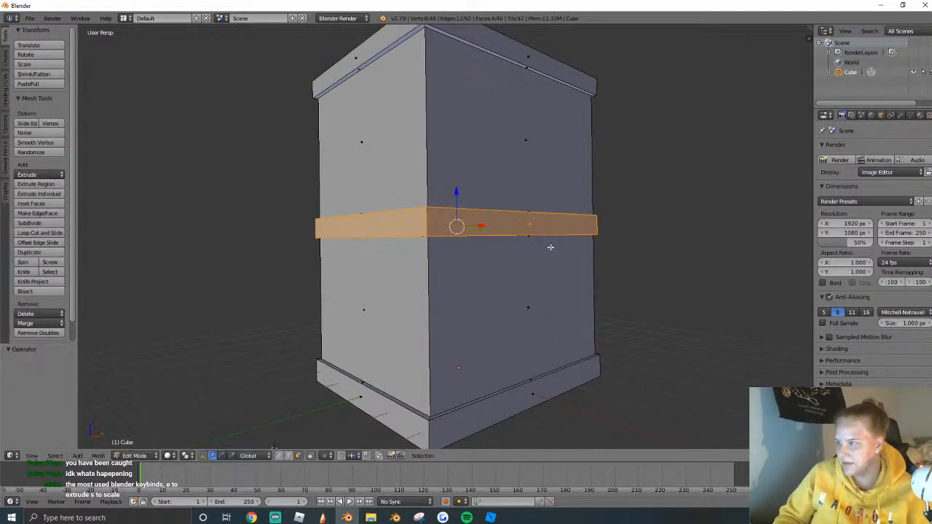
pyautogui.hotkey('shift', 'f')
pyautogui.press('w')
pyautogui.press('s')
pyautogui.click(445, 237)
pyautogui.press('Tab')
pyautogui.press('s')
pyautogui.click(351, 221)
pyautogui.hotkey('ctrl', 'z')
# Examine the overall proportions of the whole building from the front and the corner in Object Mode.
pyautogui.hotkey('shift', 'f')
pyautogui.press('s')
pyautogui.click(446, 237)
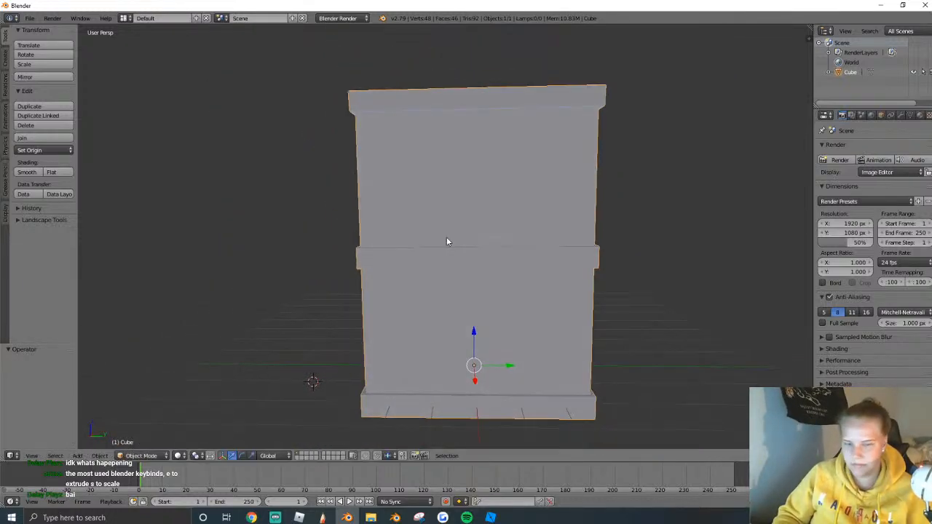
pyautogui.press('a')
pyautogui.hotkey('shift', 'f')
pyautogui.click(445, 237)
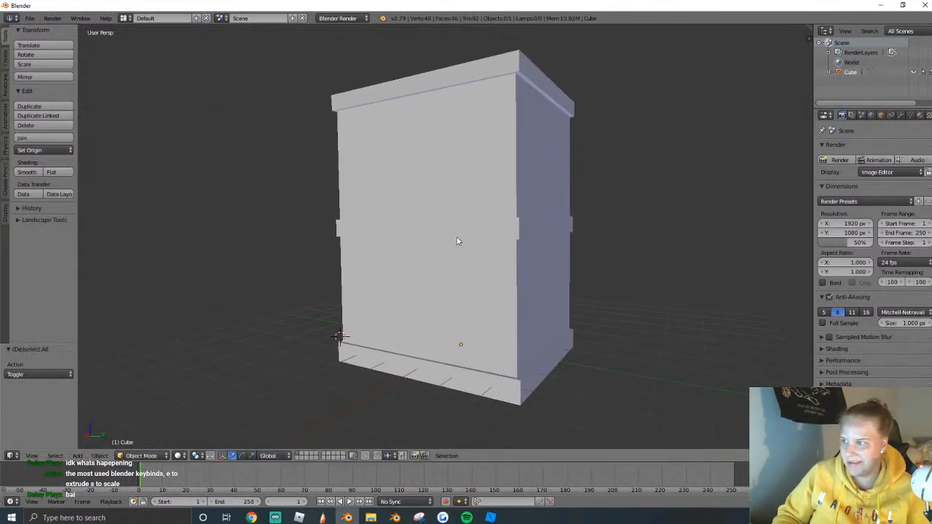
pyautogui.hotkey('shift', 'f')
pyautogui.click(446, 236)
pyautogui.press('space')
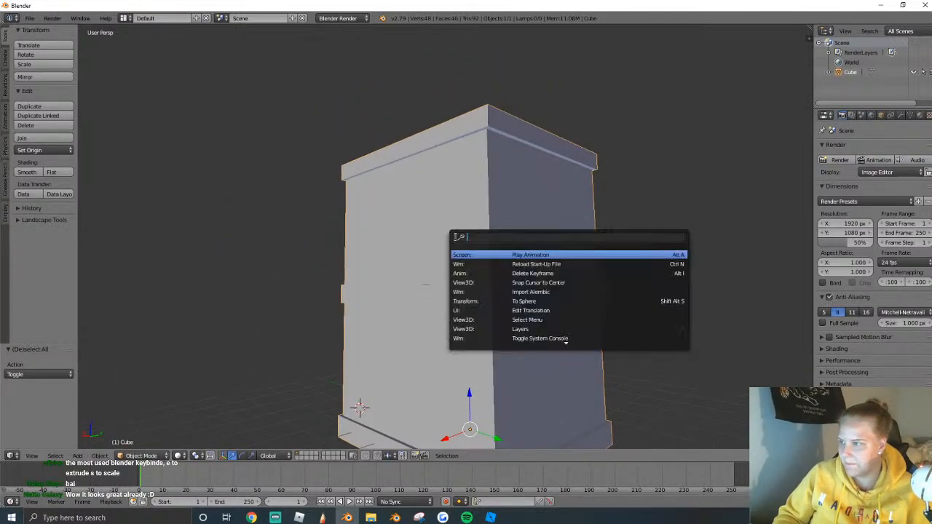
pyautogui.click(509, 176)
# In Edit Mode, select the face rings around the upper storey and the roof trim together.
pyautogui.press('Tab')
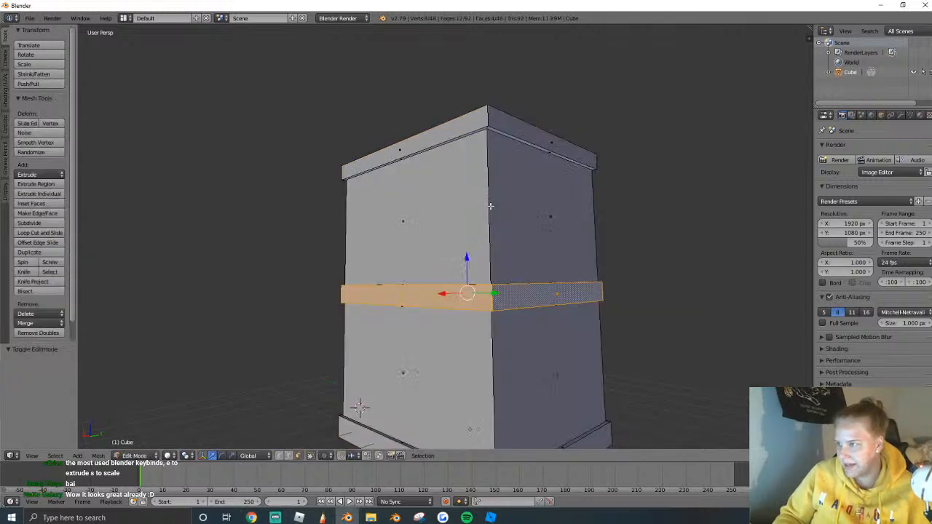
pyautogui.rightClick(490, 201)
pyautogui.keyDown('alt'); pyautogui.rightClick(496, 186); pyautogui.keyUp('alt')
pyautogui.hotkey('shift', 'f')
pyautogui.press('w')
pyautogui.press('e')
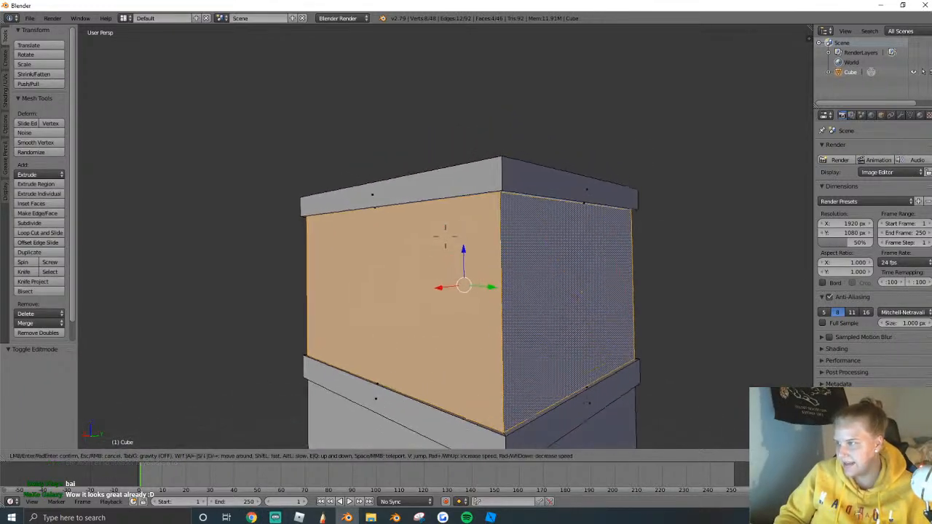
pyautogui.click(445, 237)
pyautogui.keyDown('alt'); pyautogui.keyDown('shift'); pyautogui.rightClick(493, 193); pyautogui.keyUp('shift'); pyautogui.keyUp('alt')
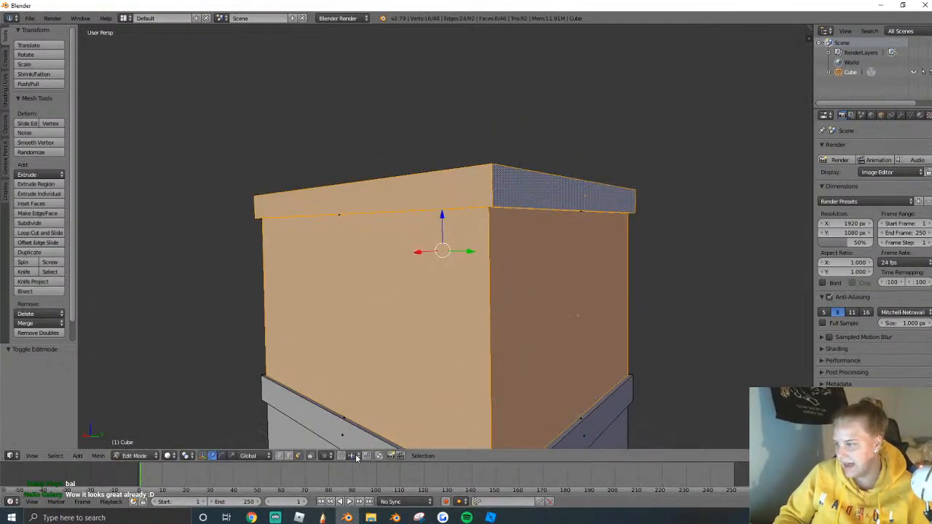
# Enable proportional editing and scale the selected upper storey and roof trim.
pyautogui.click(326, 456)
pyautogui.click(333, 434)
pyautogui.hotkey('shift', 'f')
pyautogui.press('s')
pyautogui.click(445, 237)
pyautogui.press('s')
pyautogui.click(614, 274)
pyautogui.hotkey('shift', 'f')
pyautogui.press('s')
pyautogui.click(445, 237)
# Examine the building from the corner and the front in Object Mode, and return to Edit Mode.
pyautogui.press('Tab')
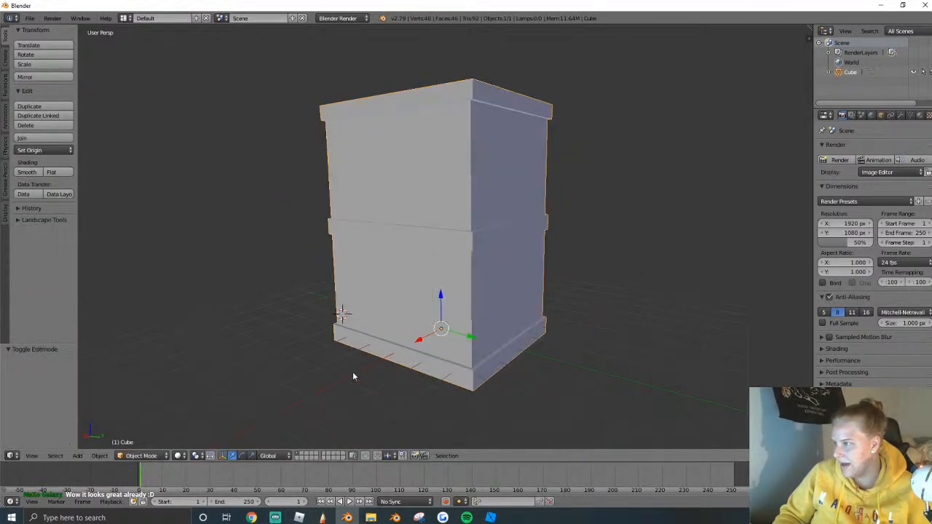
pyautogui.hotkey('shift', 'f')
pyautogui.press('a')
pyautogui.press('s')
pyautogui.click(446, 237)
pyautogui.hotkey('shift', 'f')
pyautogui.press('w')
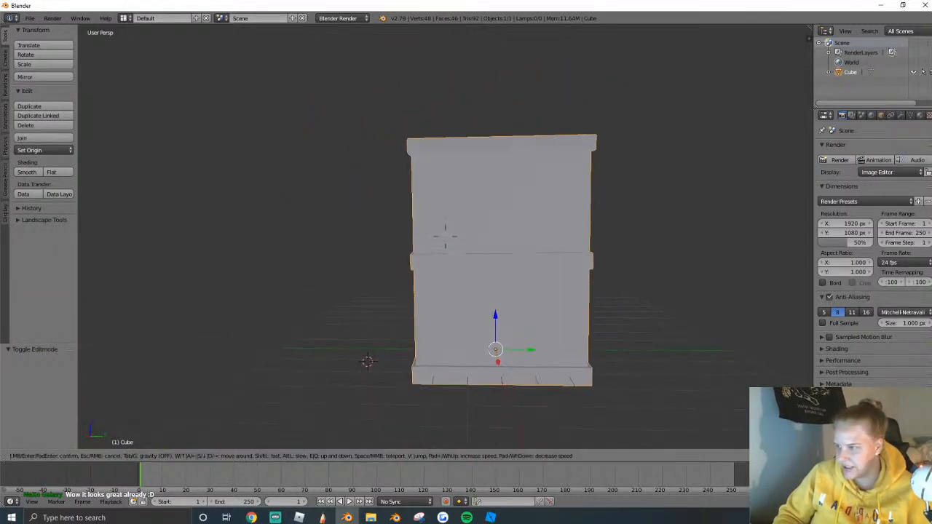
pyautogui.click(445, 237)
pyautogui.press('a')
pyautogui.hotkey('shift', 'f')
pyautogui.press('s')
pyautogui.click(445, 237)
pyautogui.press('Tab')
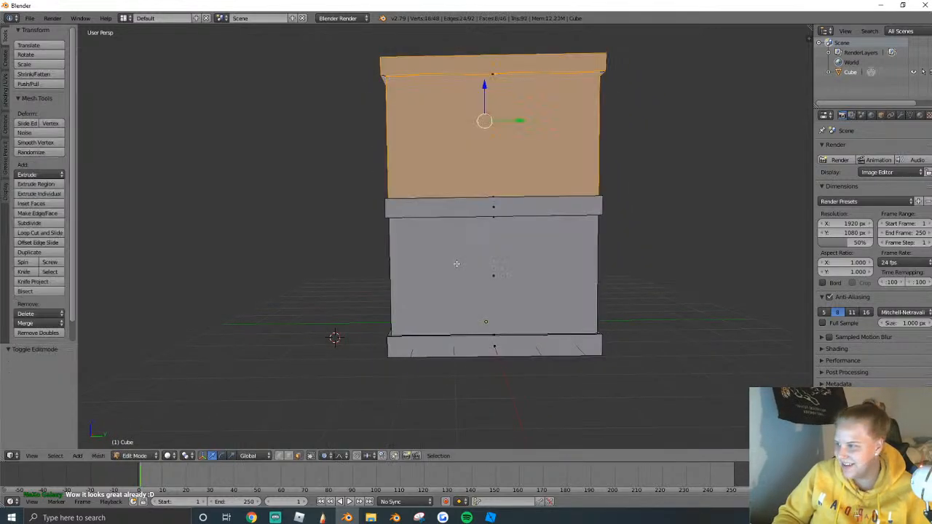
# Deselect the building's upper-storey faces and return to Object Mode.
pyautogui.press('a')
pyautogui.hotkey('shift', 'f')
pyautogui.press('w')
pyautogui.press('d')
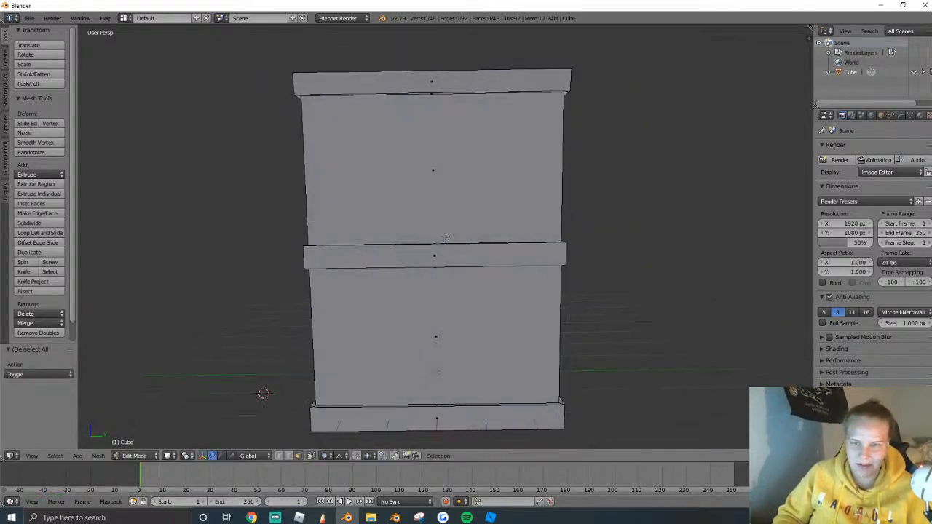
pyautogui.click(445, 237)
pyautogui.press('a')
pyautogui.press('Tab')
pyautogui.hotkey('shift', 'f')
pyautogui.press('s')
pyautogui.click(447, 241)
# Add a cube and reset its location to the world origin.
pyautogui.click(5, 60)
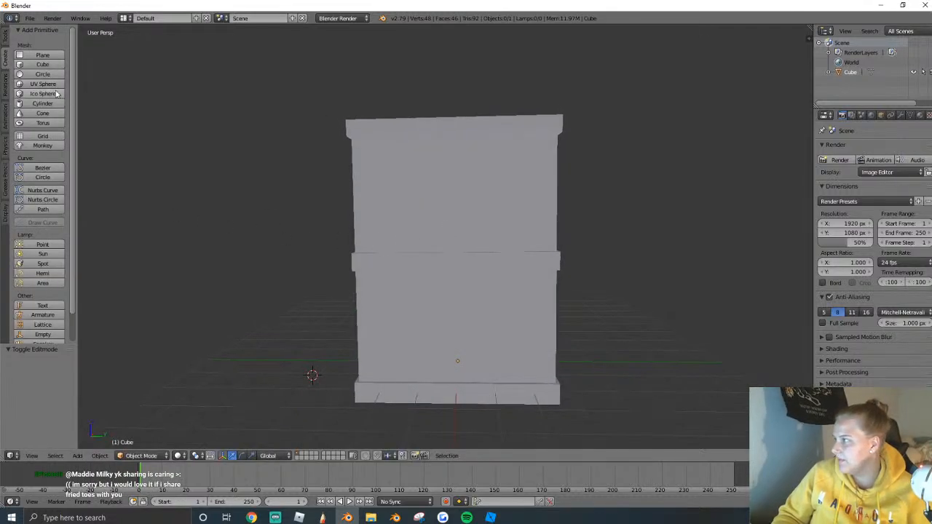
pyautogui.click(42, 65)
pyautogui.scroll(-5, 412, 282)
pyautogui.scroll(4, 413, 282)
pyautogui.hotkey('alt', 'g')
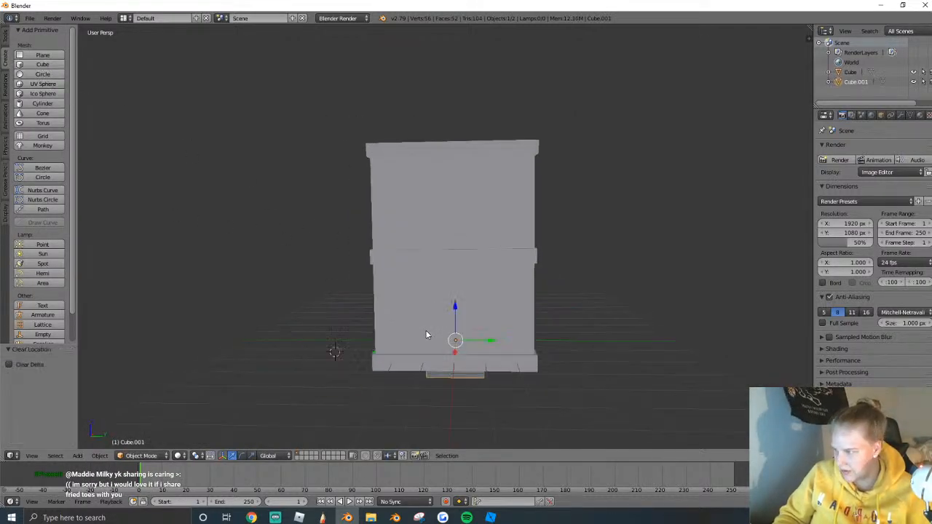
# Move the new cube about 1.4 units along X so it protrudes from the building's front.
pyautogui.press('g')
pyautogui.press('x')
pyautogui.click(468, 364)
pyautogui.hotkey('shift', 'f')
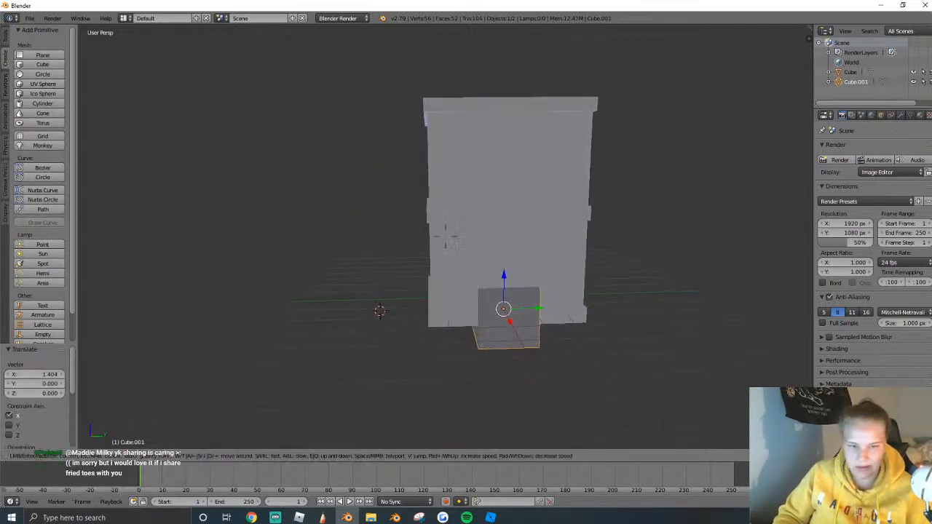
pyautogui.click(445, 236)
# Raise the cube about 0.75 units along Z so it stands near ground level.
pyautogui.press('g')
pyautogui.press('z')
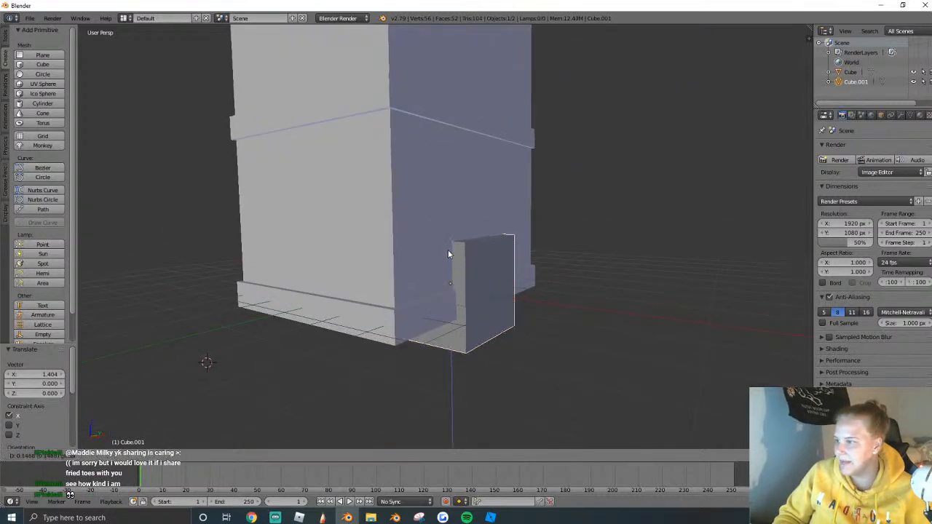
pyautogui.click(445, 224)
pyautogui.hotkey('shift', 'f')
pyautogui.press('w')
pyautogui.press('a')
pyautogui.click(421, 246)
# Move the cube about 1.71 units further out along X and shift it sideways along Y toward the door's place.
pyautogui.press('g')
pyautogui.press('x')
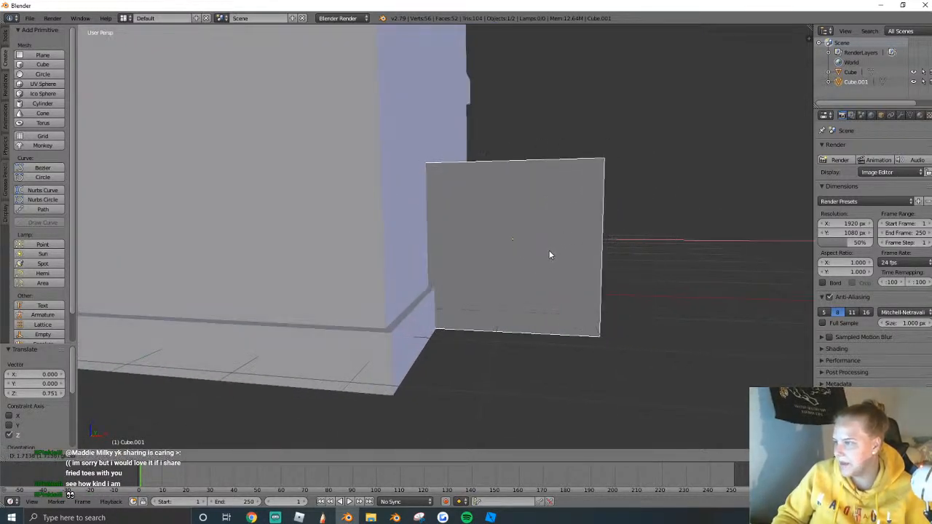
pyautogui.click(550, 255)
pyautogui.hotkey('shift', 'f')
pyautogui.press('d')
pyautogui.press('s')
pyautogui.click(445, 236)
pyautogui.moveTo(503, 251); pyautogui.dragTo(447, 251)
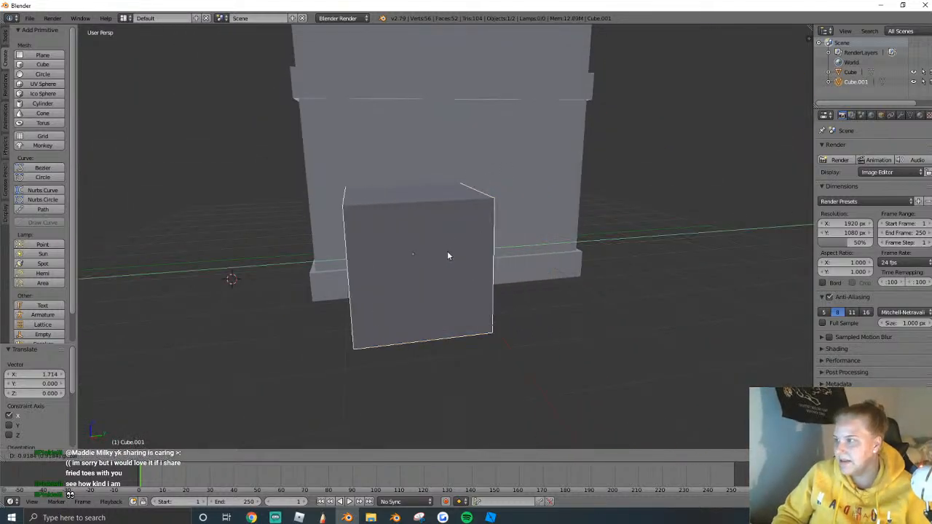
# Flatten the cube into a thin slab by moving its front face back along X, and disable proportional editing.
pyautogui.press('Tab')
pyautogui.hotkey('shift', 'f')
pyautogui.press('w')
pyautogui.press('a')
pyautogui.click(445, 238)
pyautogui.rightClick(516, 238)
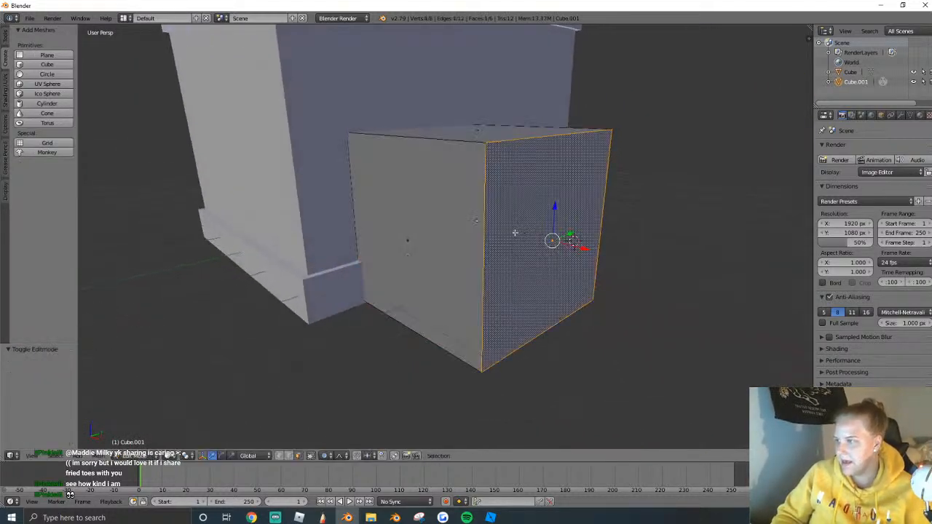
pyautogui.press('g')
pyautogui.press('x')
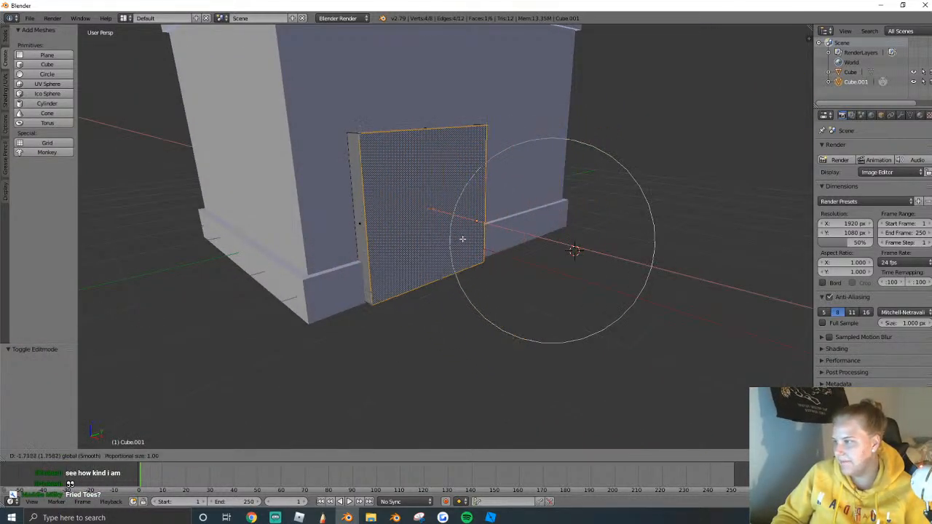
pyautogui.click(462, 239)
pyautogui.click(331, 457)
pyautogui.click(338, 444)
# Raise the slab's top face along Z to give it the height of a door.
pyautogui.hotkey('shift', 'f')
pyautogui.press('s')
pyautogui.press('e')
pyautogui.click(445, 238)
pyautogui.rightClick(485, 329)
pyautogui.click(500, 307)
pyautogui.moveTo(505, 303); pyautogui.dragTo(509, 247)
pyautogui.hotkey('shift', 'f')
pyautogui.press('d')
pyautogui.click(446, 238)
# Raise the door slab's top face a further 0.12 units or so along Z.
pyautogui.press('a')
pyautogui.press('a')
pyautogui.hotkey('shift', 'f')
pyautogui.press('w')
pyautogui.press('e')
pyautogui.click(445, 238)
pyautogui.rightClick(431, 199)
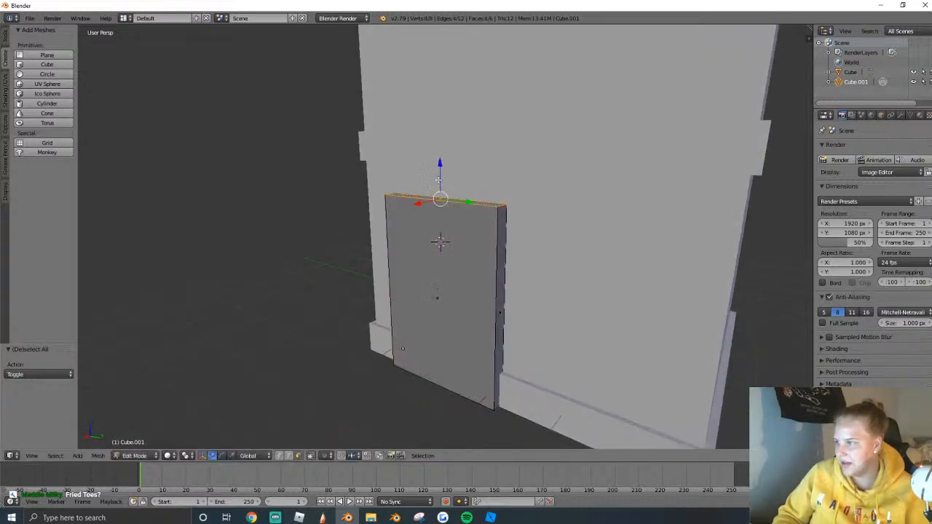
pyautogui.moveTo(441, 167); pyautogui.dragTo(440, 160)
pyautogui.hotkey('shift', 'f')
pyautogui.press('a')
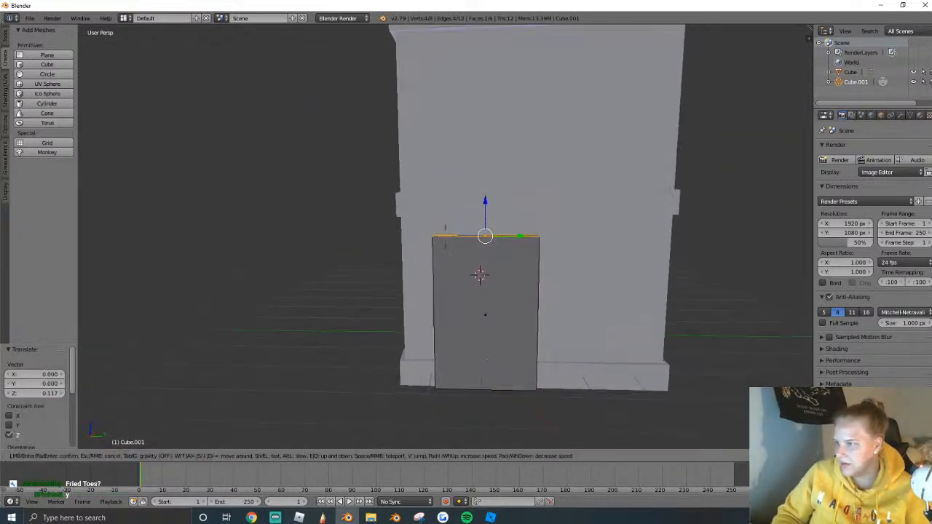
pyautogui.click(458, 240)
# Narrow the door slab by moving one side face inward along Y, and select the whole slab.
pyautogui.rightClick(458, 240)
pyautogui.rightClick(469, 244)
pyautogui.moveTo(499, 304); pyautogui.dragTo(473, 304)
pyautogui.press('a')
pyautogui.hotkey('shift', 'f')
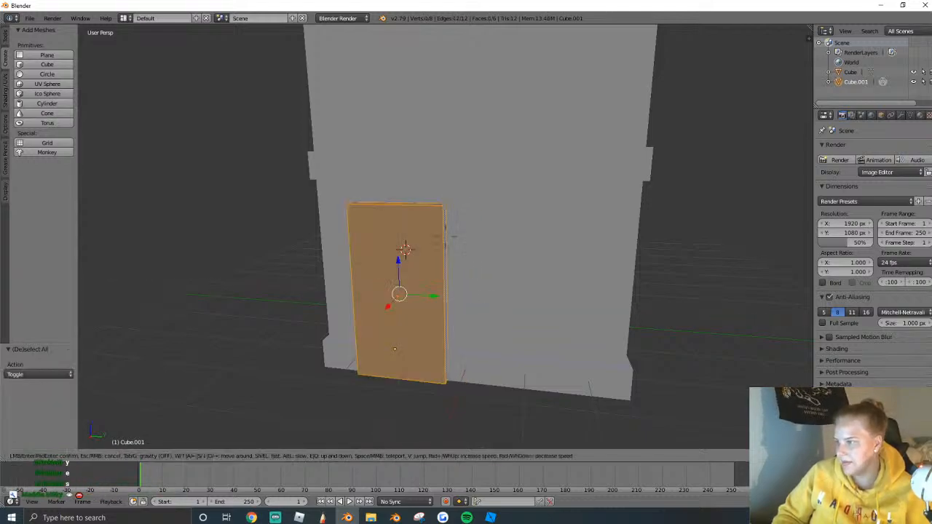
pyautogui.press('s')
pyautogui.press('w')
pyautogui.press('a')
pyautogui.click(447, 237)
# Add one horizontal loop cut through the middle of the door slab.
pyautogui.click(6, 35)
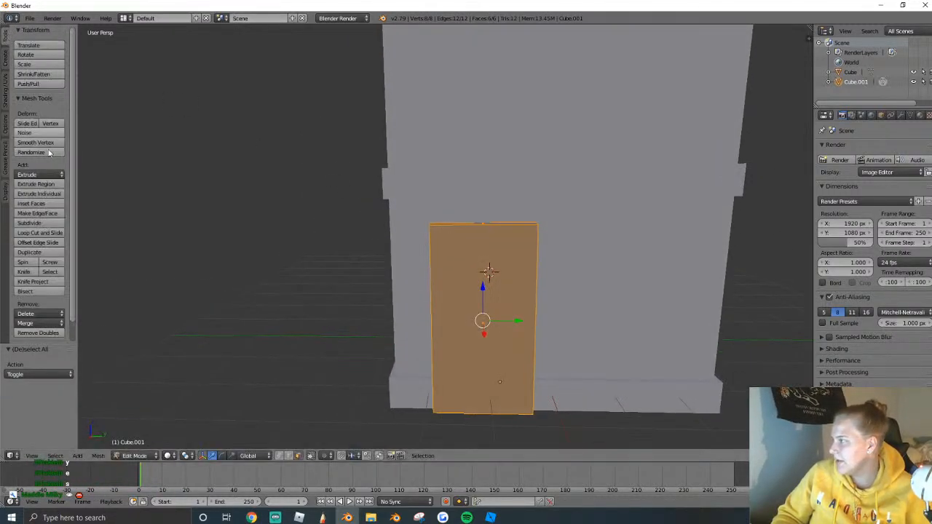
pyautogui.click(42, 235)
pyautogui.click(537, 311)
pyautogui.rightClick(537, 312)
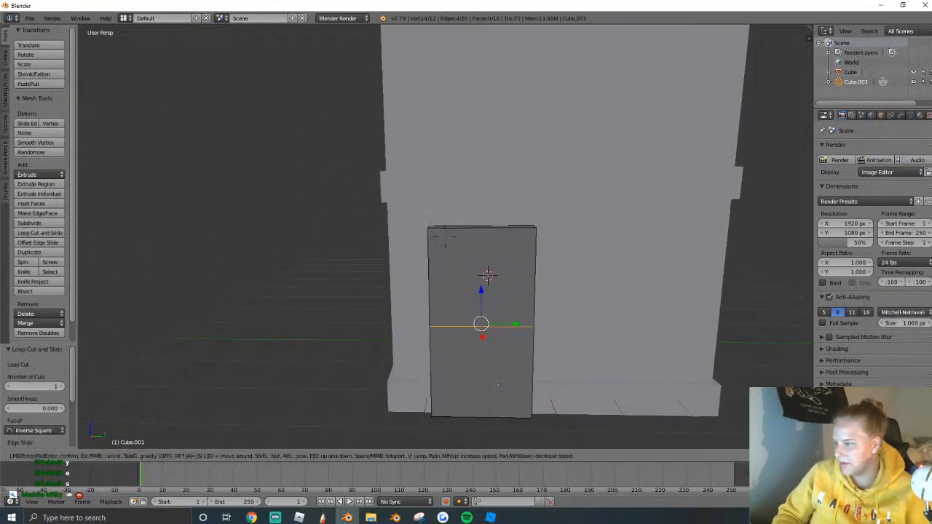
pyautogui.moveTo(537, 312); pyautogui.dragTo(358, 507, button='middle')
# Select the upper and lower front faces of the door.
pyautogui.rightClick(469, 314)
pyautogui.hotkey('shift', 'f')
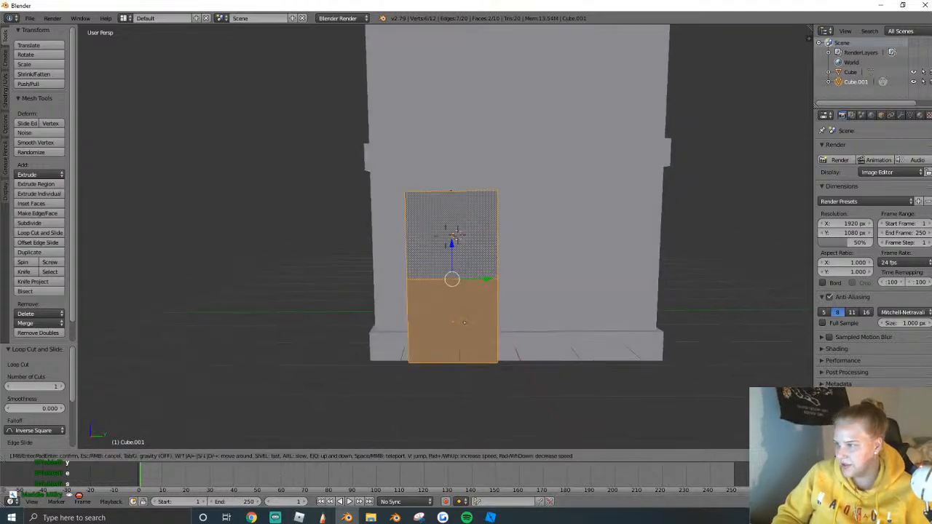
pyautogui.press('w')
pyautogui.press('Escape')
pyautogui.press('i')
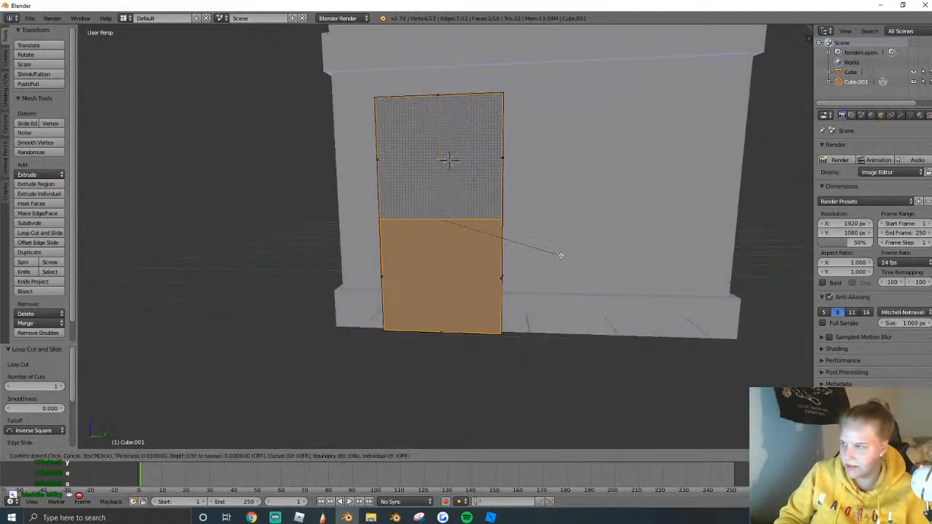
pyautogui.press('i')
pyautogui.click(543, 256)
pyautogui.hotkey('ctrl', 'z')
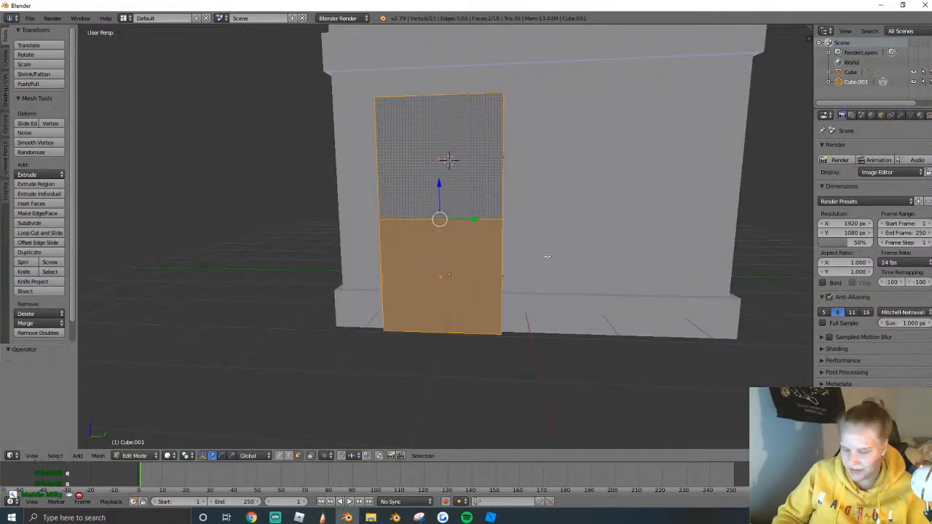
# Inset the door's two front faces individually by about 0.135 to form two framed panels.
pyautogui.press('i')
pyautogui.click(539, 258)
pyautogui.hotkey('shift', 'f')
pyautogui.press('w')
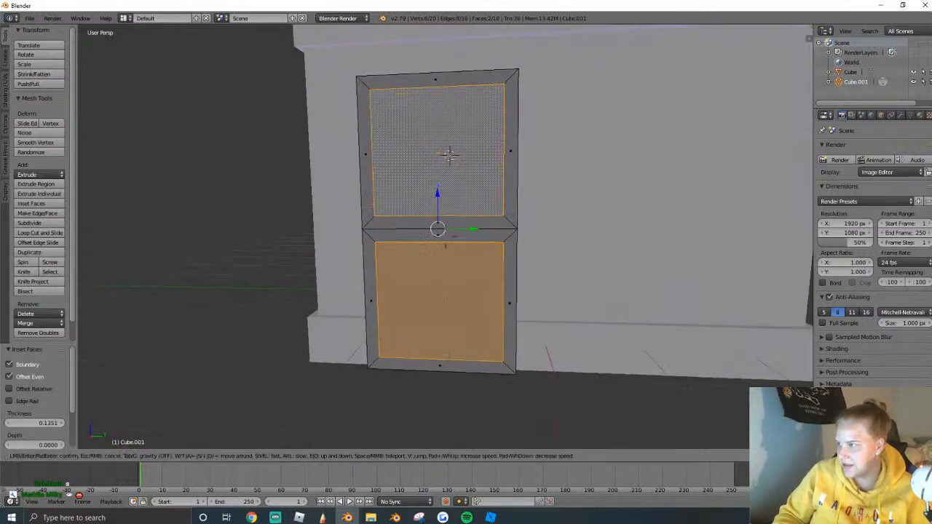
pyautogui.click(452, 292)
# Extrude the two door panels slightly inward by about 0.04 units and return to Object Mode with nothing selected.
pyautogui.press('e')
pyautogui.click(451, 292)
pyautogui.scroll(-5, 452, 292)
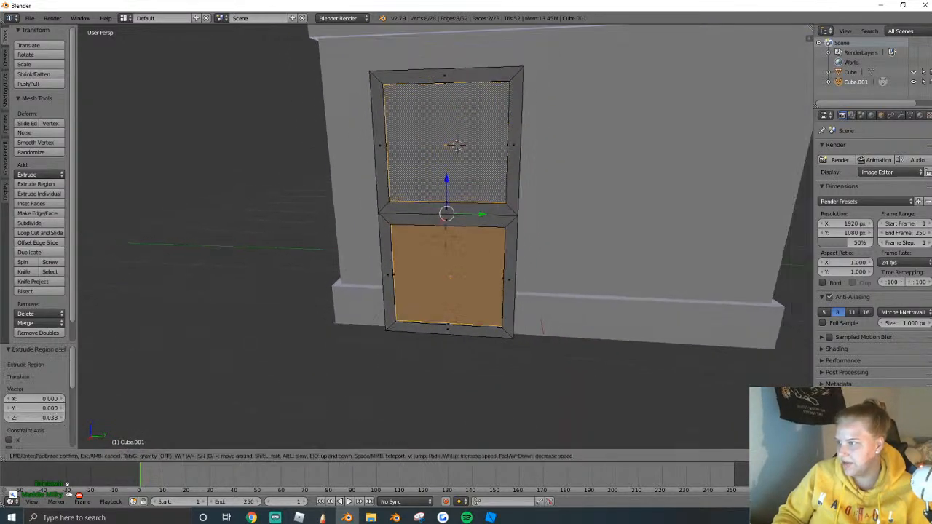
pyautogui.press('a')
pyautogui.press('a')
pyautogui.press('Tab')
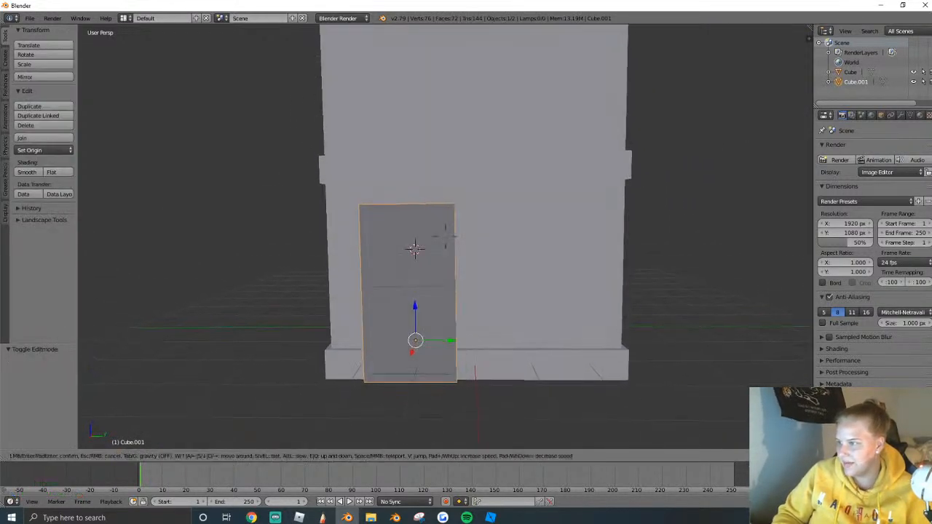
pyautogui.moveTo(446, 241); pyautogui.dragTo(443, 234, button='middle')
# Add another cube for the window and reset its location to the world origin.
pyautogui.click(7, 58)
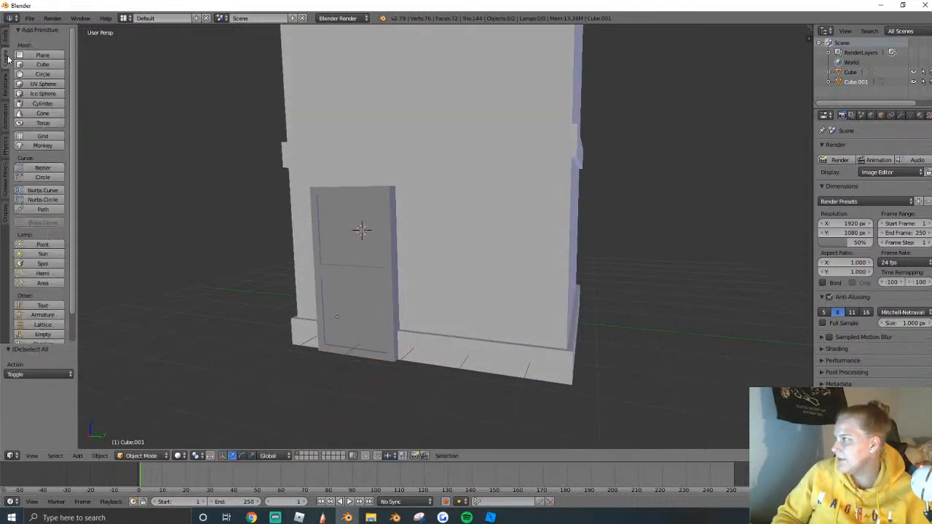
pyautogui.click(43, 65)
pyautogui.moveTo(349, 232); pyautogui.dragTo(382, 228, button='middle')
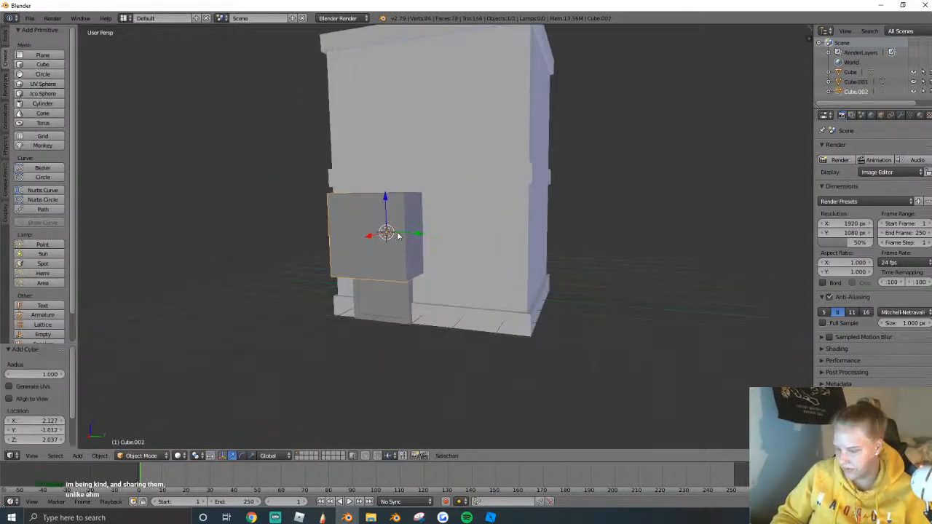
pyautogui.hotkey('alt', 'g')
# Move the window cube along X until it stands clear in front of the building.
pyautogui.press('g')
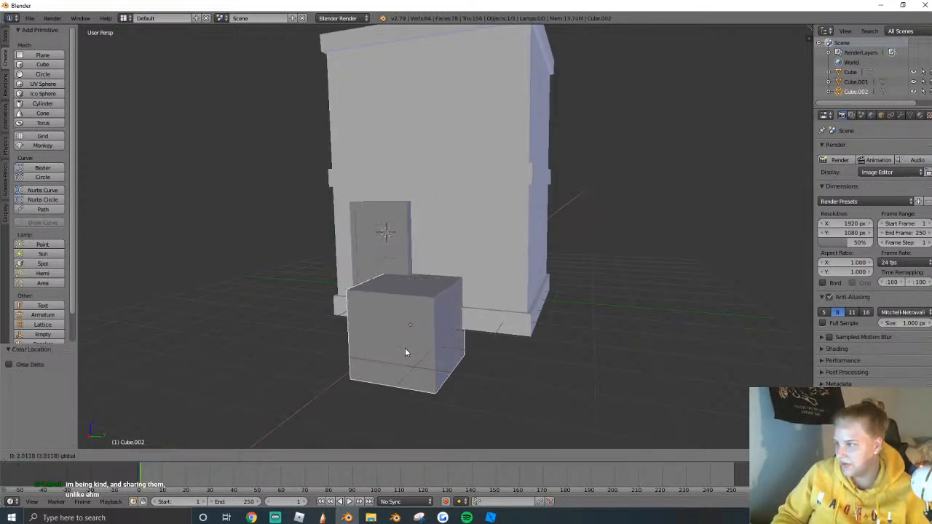
pyautogui.moveTo(405, 349); pyautogui.dragTo(391, 357)
pyautogui.keyDown('shift'); pyautogui.moveTo(396, 353); pyautogui.dragTo(434, 263, button='middle'); pyautogui.keyUp('shift')
# Flatten the window cube into a thin slab by moving one face along X, and select the whole mesh.
pyautogui.press('Tab')
pyautogui.rightClick(414, 263)
pyautogui.moveTo(389, 278); pyautogui.dragTo(423, 254)
pyautogui.scroll(3, 501, 201)
pyautogui.moveTo(423, 255); pyautogui.dragTo(503, 240, button='middle')
pyautogui.press('a')
pyautogui.press('a')
# Add one centred vertical and one centred horizontal loop cut to divide the window slab into quarters.
pyautogui.click(6, 40)
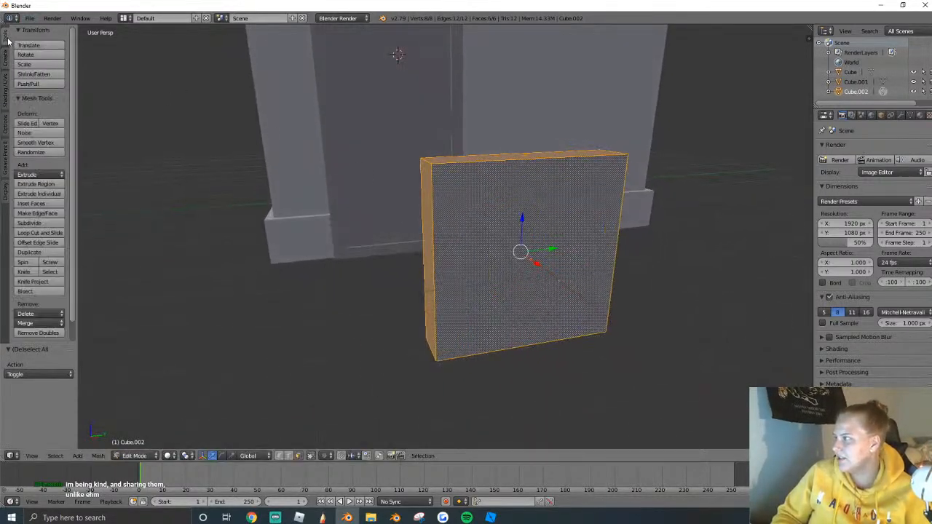
pyautogui.click(30, 234)
pyautogui.click(530, 155)
pyautogui.rightClick(485, 174)
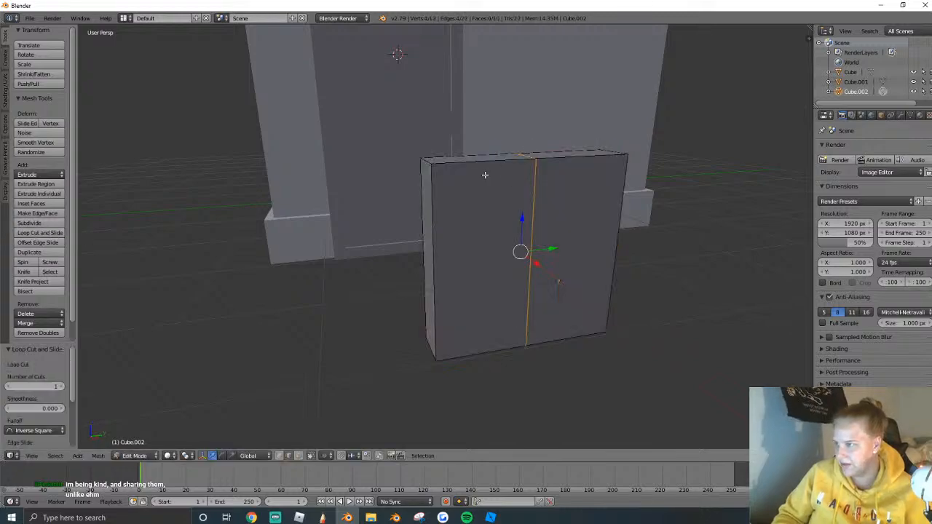
pyautogui.click(30, 233)
pyautogui.click(612, 258)
pyautogui.rightClick(611, 259)
pyautogui.moveTo(612, 258); pyautogui.dragTo(479, 232, button='middle')
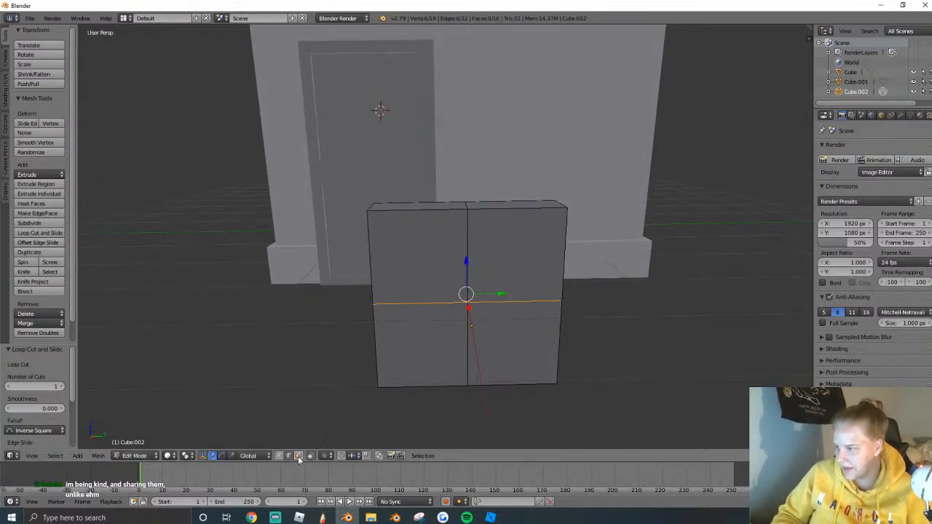
# Select the window's four front faces in face select mode and inset them individually by about 0.106.
pyautogui.click(298, 456)
pyautogui.rightClick(412, 346)
pyautogui.keyDown('shift'); pyautogui.rightClick(417, 255); pyautogui.keyUp('shift')
pyautogui.keyDown('shift'); pyautogui.rightClick(538, 271); pyautogui.keyUp('shift')
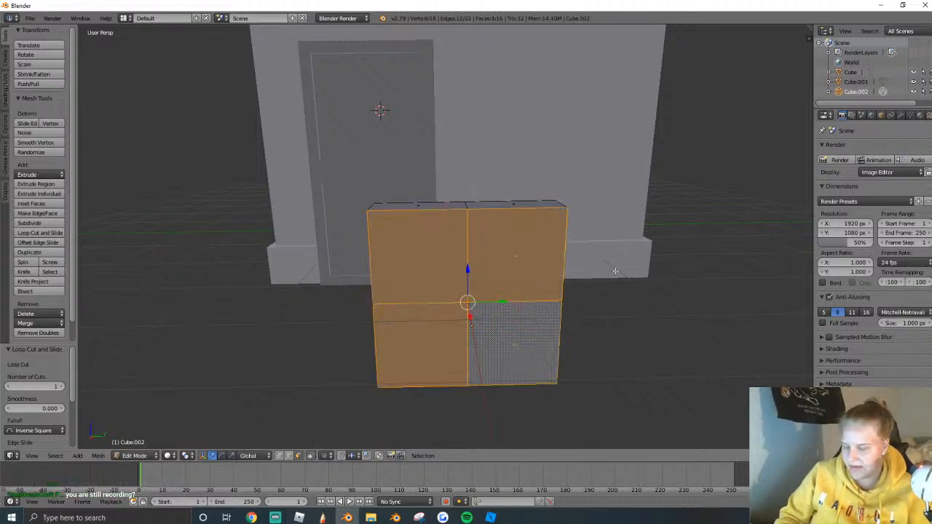
pyautogui.press('i')
pyautogui.press('i')
pyautogui.click(502, 331)
# Extrude the four window panes inward by about 0.05 units and inspect the result in Object Mode.
pyautogui.press('e')
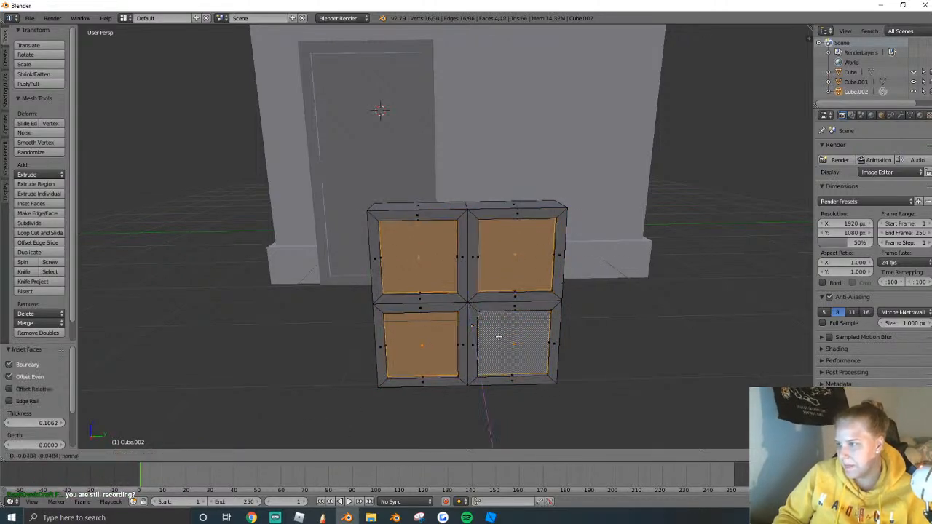
pyautogui.click(499, 336)
pyautogui.hotkey('shift', 'f')
pyautogui.press('a')
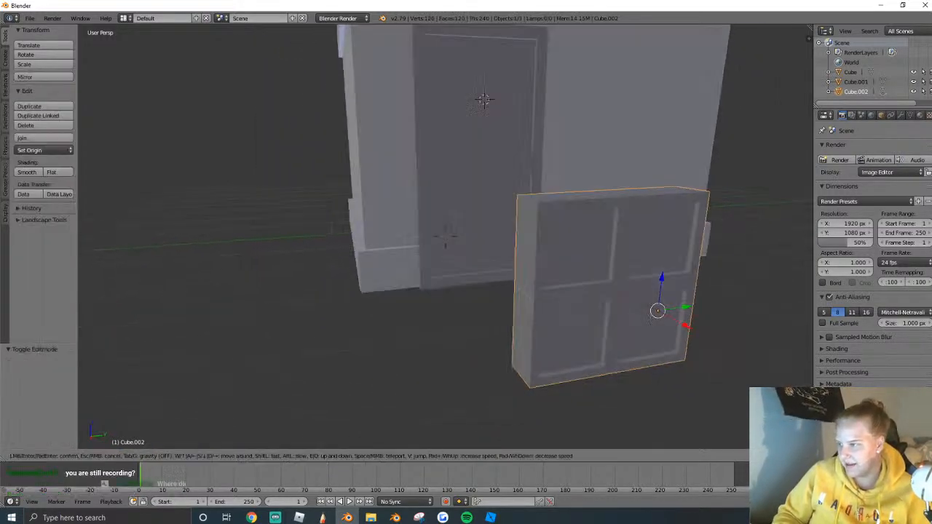
pyautogui.click(446, 237)
pyautogui.press('Tab')
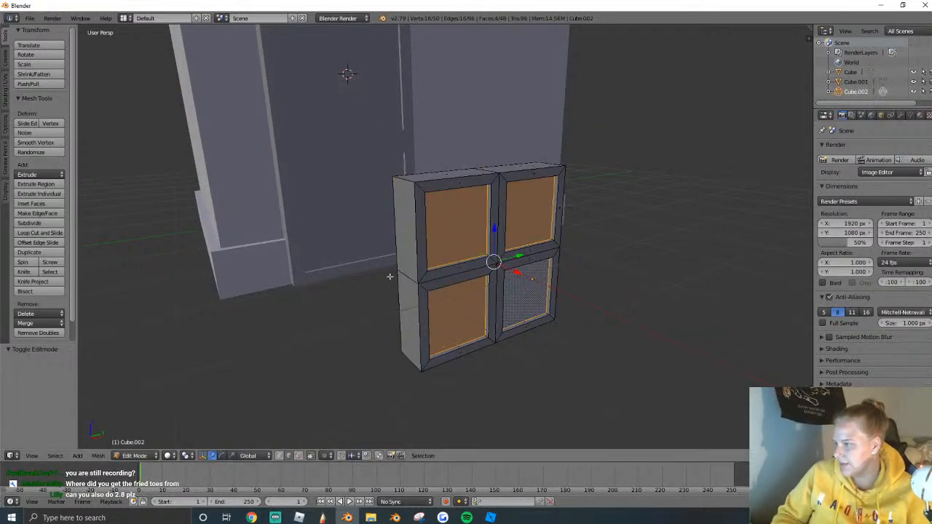
# Select the four midline edges on the window slab's outer sides and scale them along Z by about 1.093.
pyautogui.rightClick(407, 277)
pyautogui.hotkey('shift', 'f')
pyautogui.press('d')
pyautogui.press('w')
pyautogui.click(446, 237)
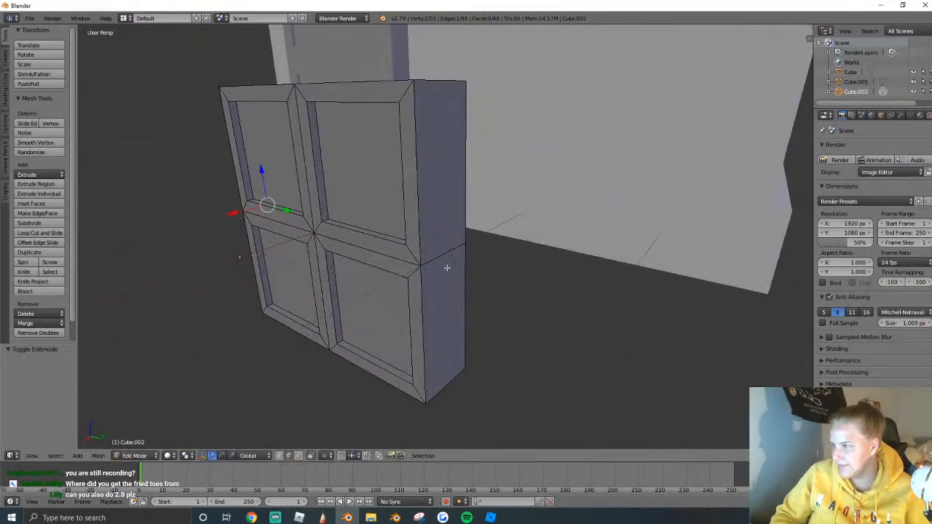
pyautogui.hotkey('shift', 'f')
pyautogui.press('s')
pyautogui.press('w')
pyautogui.click(443, 227)
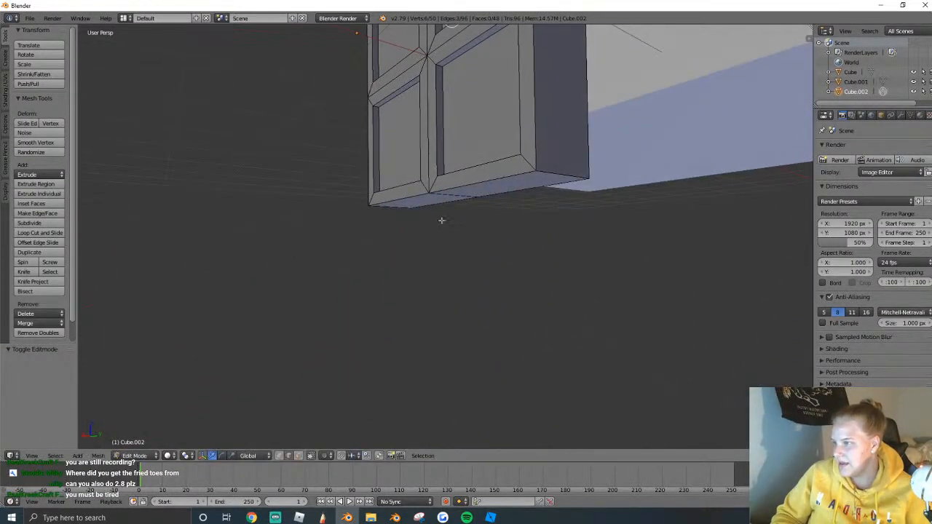
pyautogui.moveTo(443, 226); pyautogui.dragTo(461, 229, button='middle')
pyautogui.hotkey('shift', 'f')
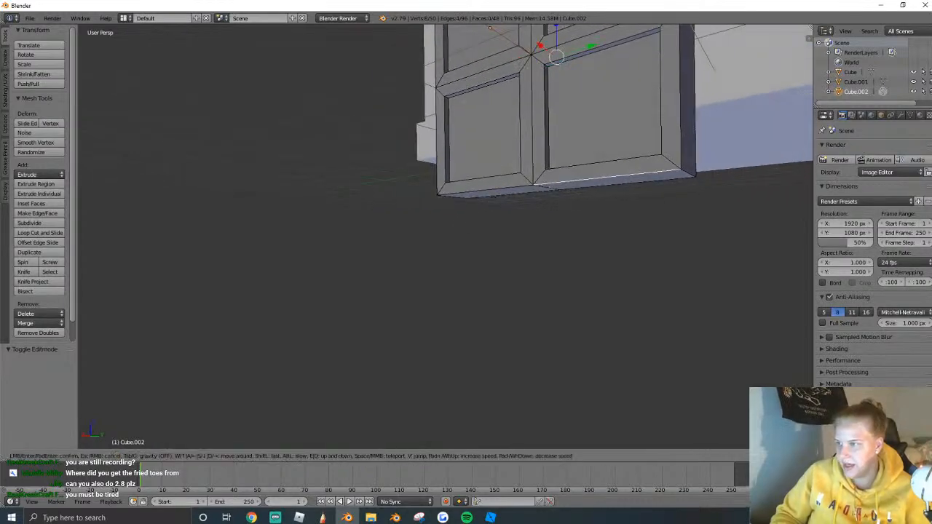
pyautogui.click(447, 235)
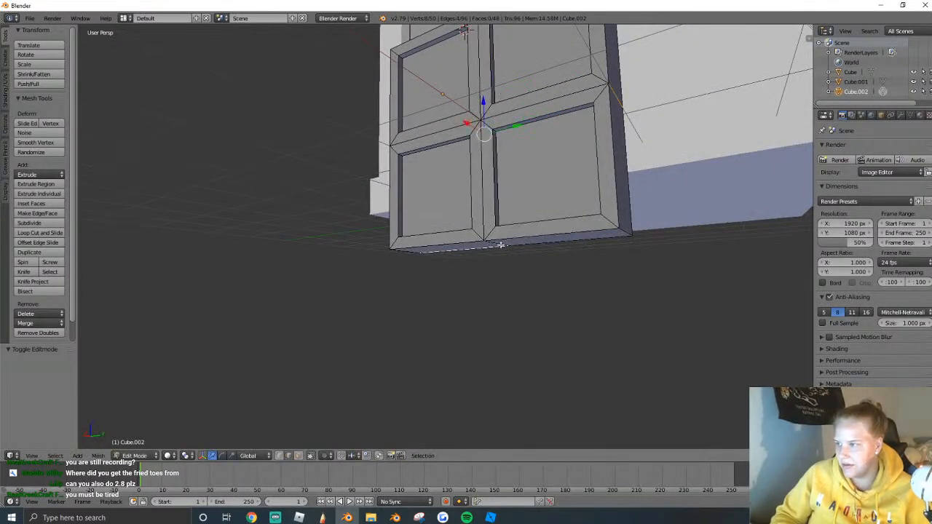
pyautogui.hotkey('shift', 'f')
pyautogui.press('s')
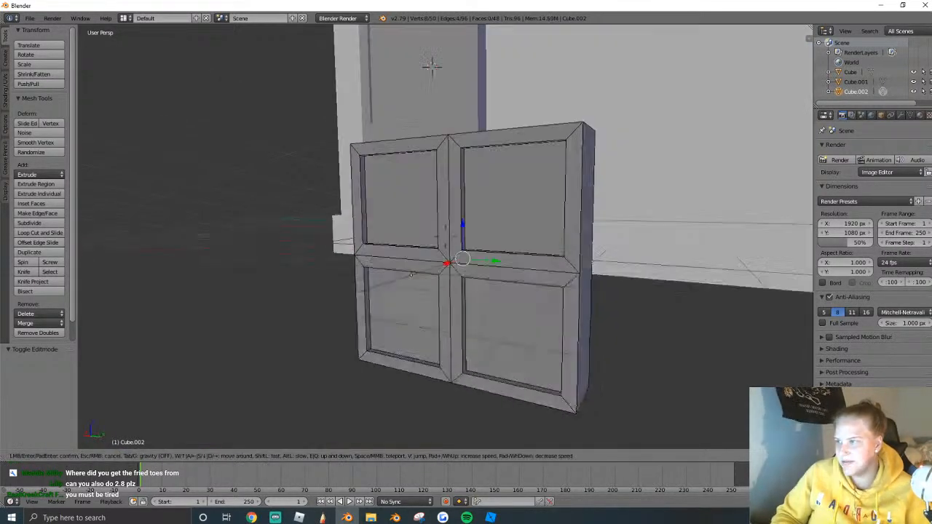
pyautogui.press('w')
pyautogui.click(446, 236)
pyautogui.press('s')
pyautogui.press('z')
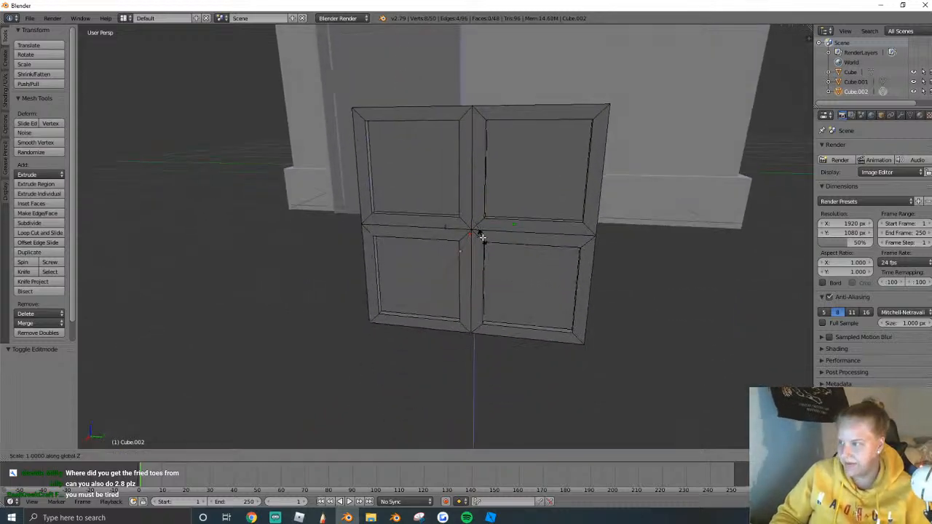
pyautogui.click(516, 245)
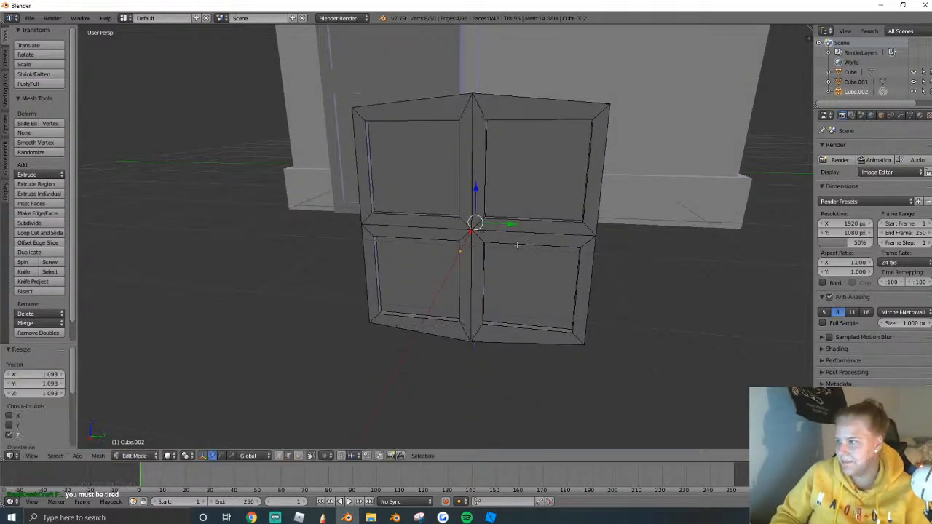
# Scale the window's selected midline edges along Y by about 1.07 and return to Object Mode.
pyautogui.keyDown('alt'); pyautogui.rightClick(564, 249); pyautogui.keyUp('alt')
pyautogui.press('s')
pyautogui.press('y')
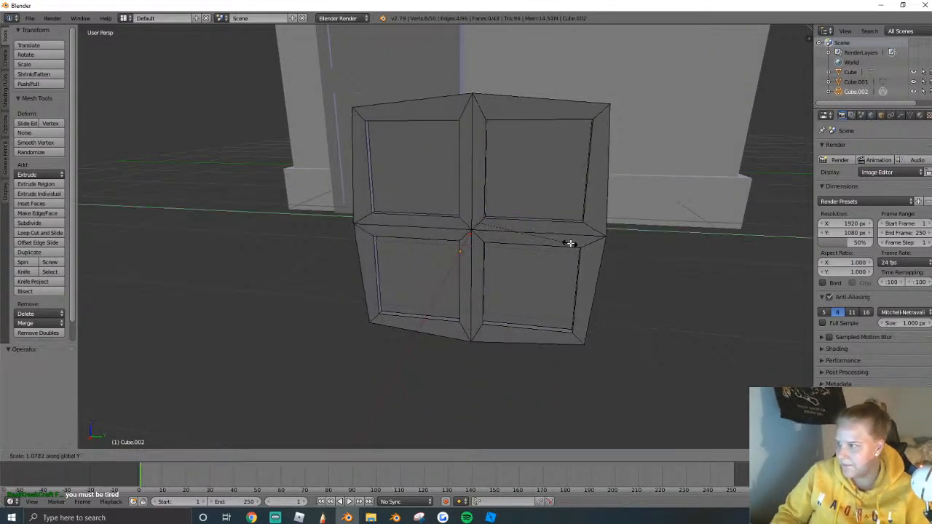
pyautogui.click(570, 243)
pyautogui.press('Tab')
# Raise the window along Z and shift it about 1.192 units along Y, beside the door.
pyautogui.hotkey('shift', 'f')
pyautogui.press('s')
pyautogui.press('w')
pyautogui.click(466, 262)
pyautogui.press('g')
pyautogui.press('z')
pyautogui.click(496, 189)
pyautogui.moveTo(497, 188); pyautogui.dragTo(435, 253, button='middle')
pyautogui.press('g')
pyautogui.press('y')
pyautogui.click(548, 260)
# Move the window about -1.108 units along X toward the front wall and raise it about 0.606 along Z.
pyautogui.hotkey('shift', 'f')
pyautogui.press('w')
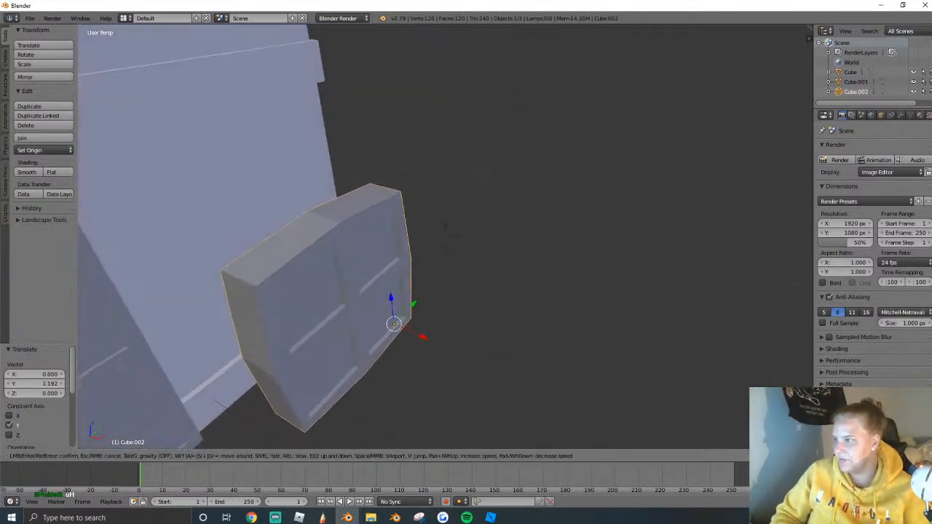
pyautogui.click(446, 236)
pyautogui.press('g')
pyautogui.press('x')
pyautogui.click(494, 235)
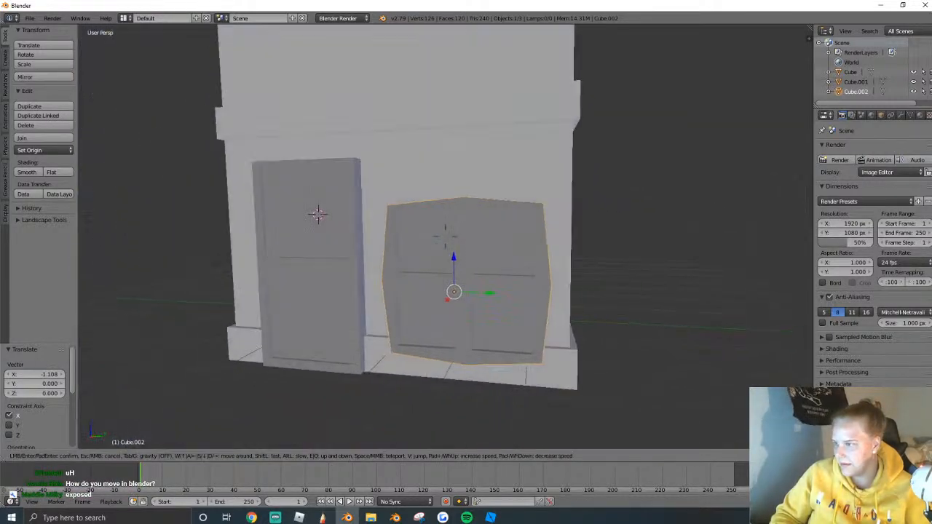
pyautogui.click(446, 236)
pyautogui.press('g')
pyautogui.press('z')
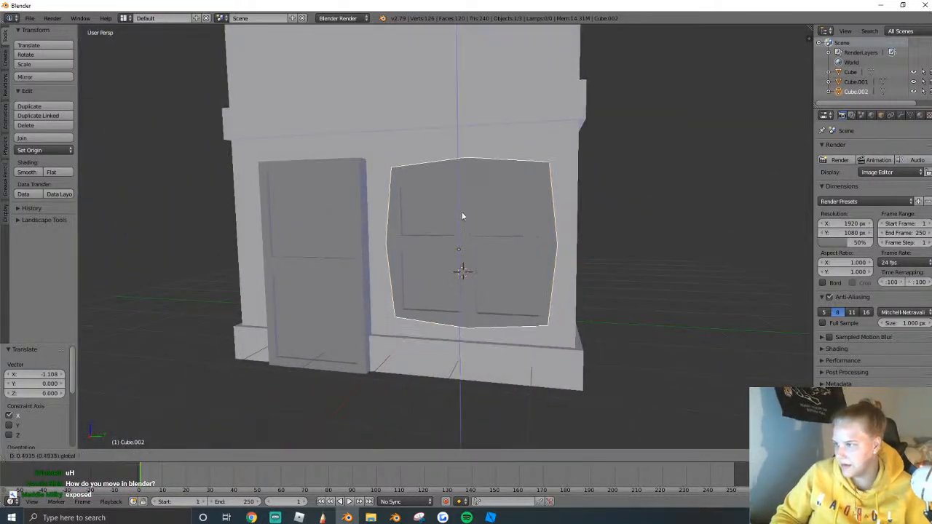
pyautogui.click(464, 219)
# Scale the window's thickness along X to about 0.499 and move it about -0.422 along X against the wall.
pyautogui.hotkey('shift', 'f')
pyautogui.click(530, 229)
pyautogui.press('s')
pyautogui.press('x')
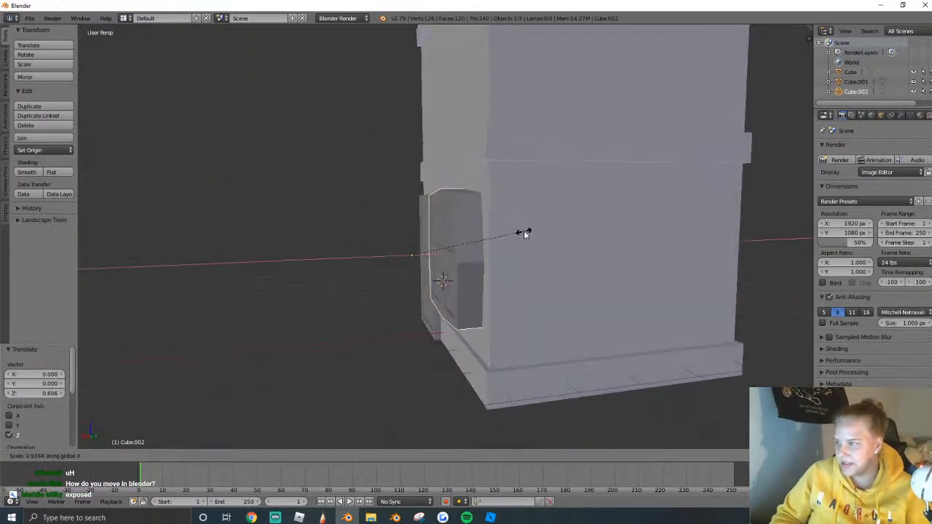
pyautogui.click(466, 258)
pyautogui.press('g')
pyautogui.press('x')
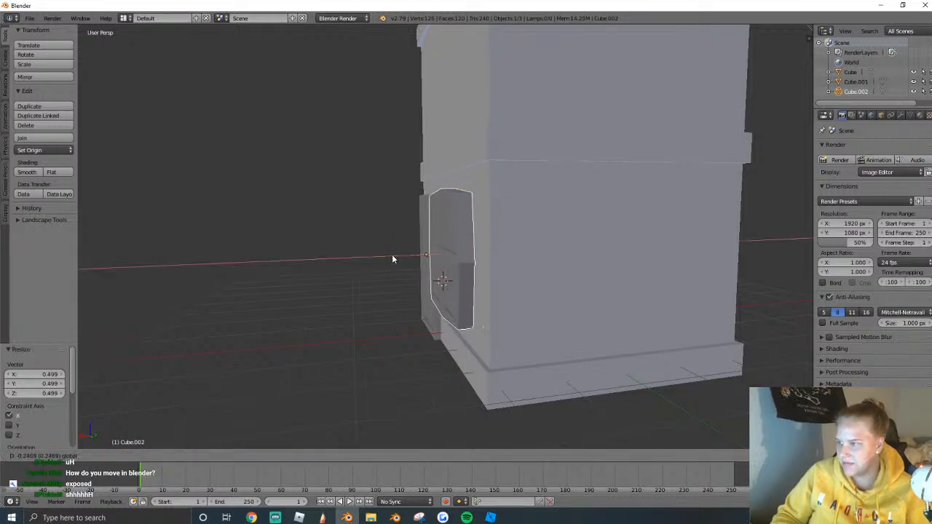
pyautogui.click(401, 253)
pyautogui.hotkey('shift', 'f')
pyautogui.click(445, 236)
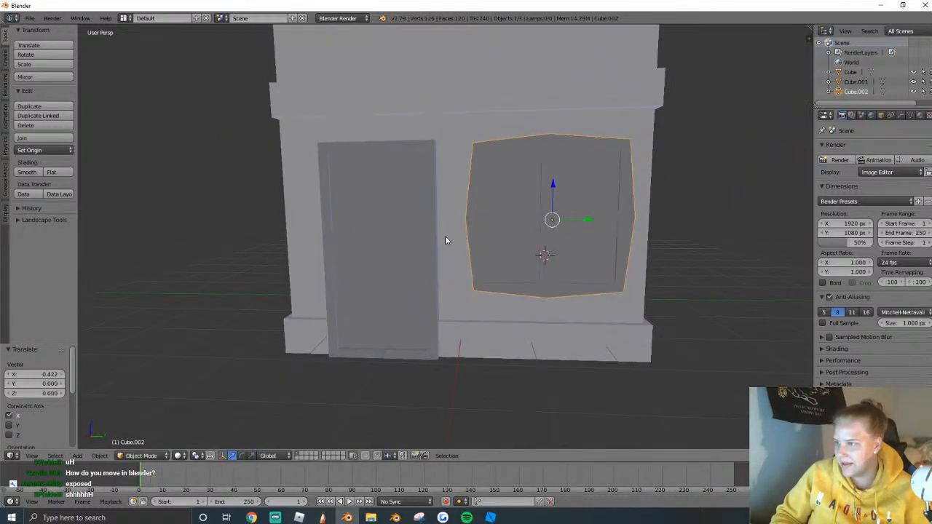
# Shrink the window to suit the wall beside the door, adjust its Y position, and rescale it by about 1.081.
pyautogui.press('s')
pyautogui.click(563, 235)
pyautogui.hotkey('shift', 'f')
pyautogui.click(550, 239)
pyautogui.press('g')
pyautogui.press('y')
pyautogui.press('s')
pyautogui.click(552, 235)
pyautogui.hotkey('shift', 'f')
pyautogui.click(447, 240)
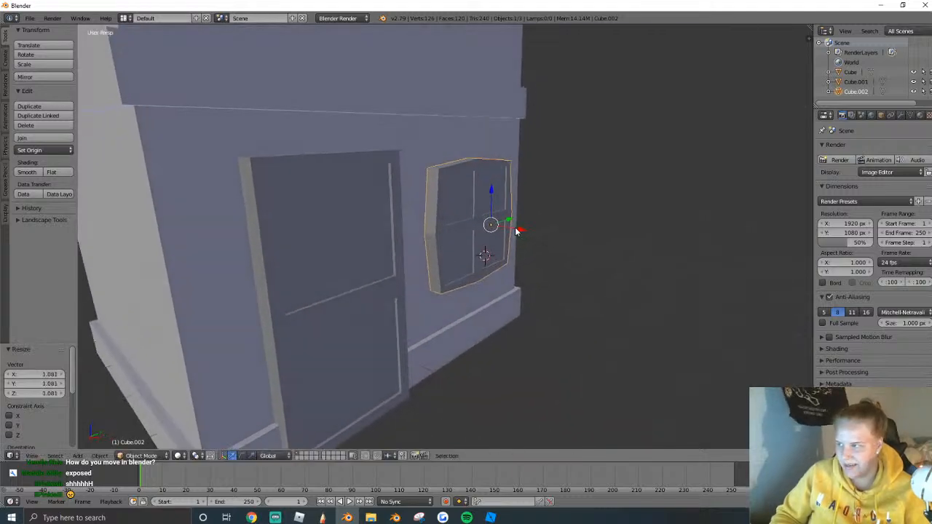
# Push the window about -0.080 units along X into the front wall.
pyautogui.press('g')
pyautogui.press('x')
pyautogui.click(475, 237)
pyautogui.hotkey('shift', 'f')
pyautogui.click(444, 242)
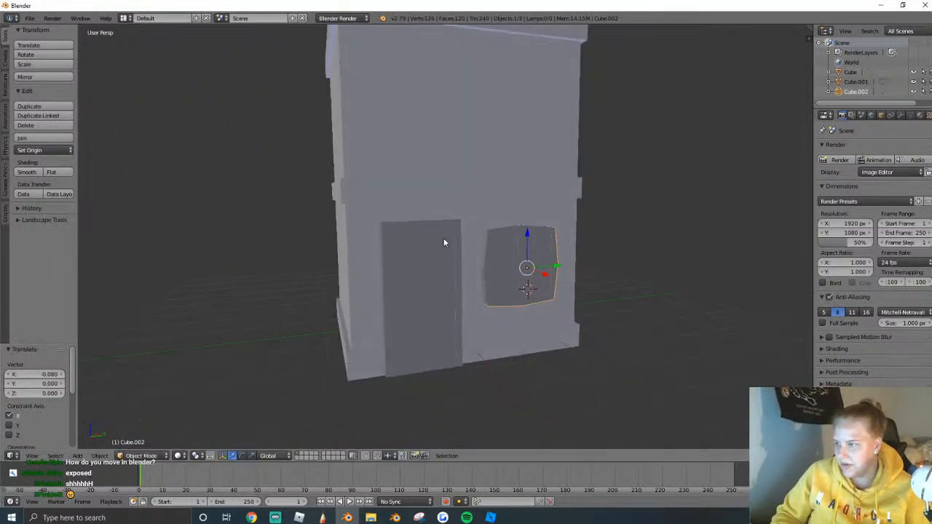
# Select the building, door and window with the building as the active object and join them into one.
pyautogui.press('a')
pyautogui.press('a')
pyautogui.hotkey('ctrl', 'l')
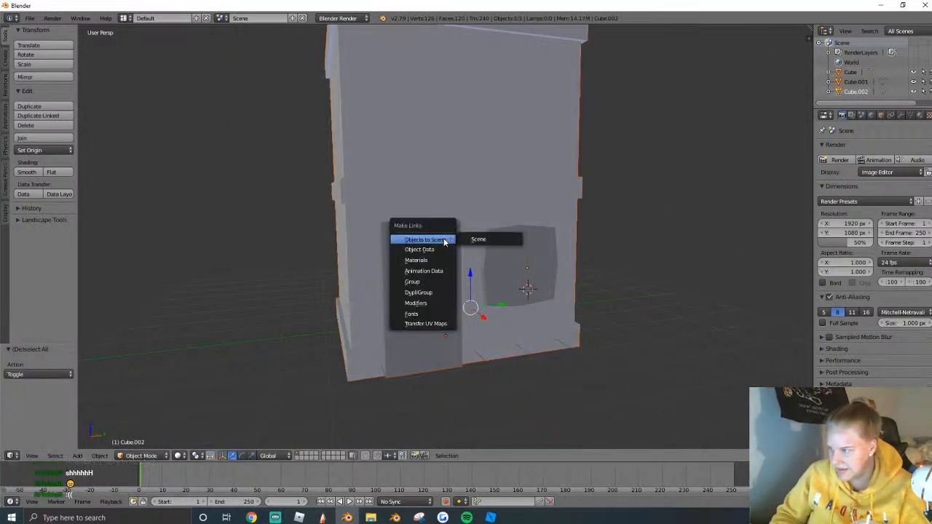
pyautogui.keyDown('shift'); pyautogui.rightClick(468, 204); pyautogui.keyUp('shift')
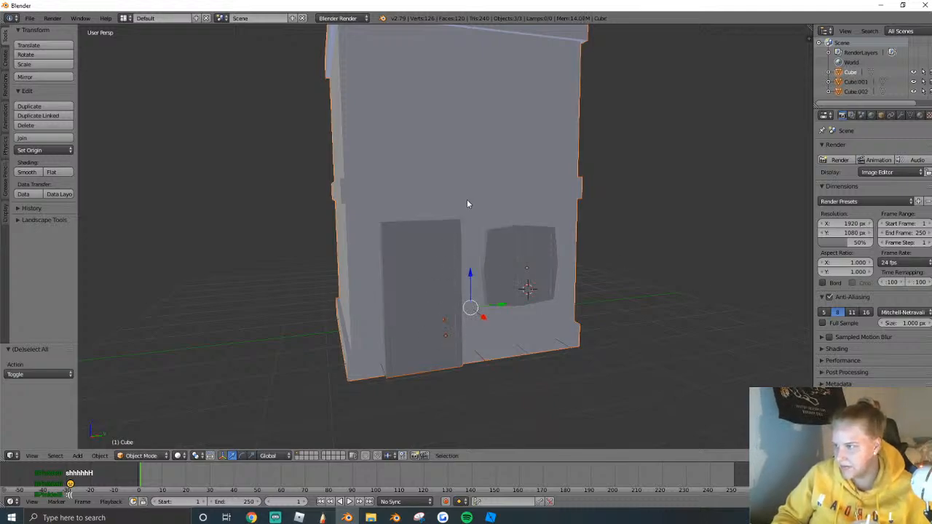
pyautogui.hotkey('ctrl', 'j')
pyautogui.hotkey('shift', 'f')
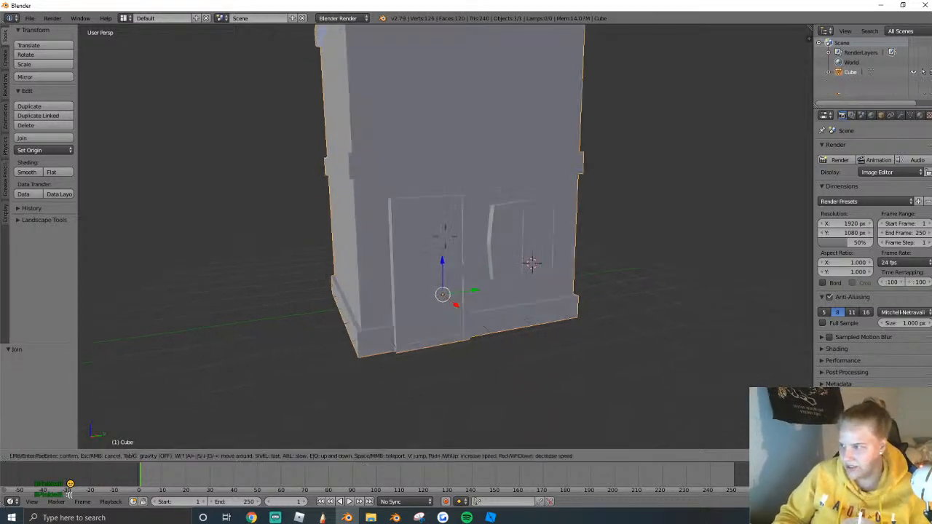
pyautogui.press('w')
pyautogui.click(446, 235)
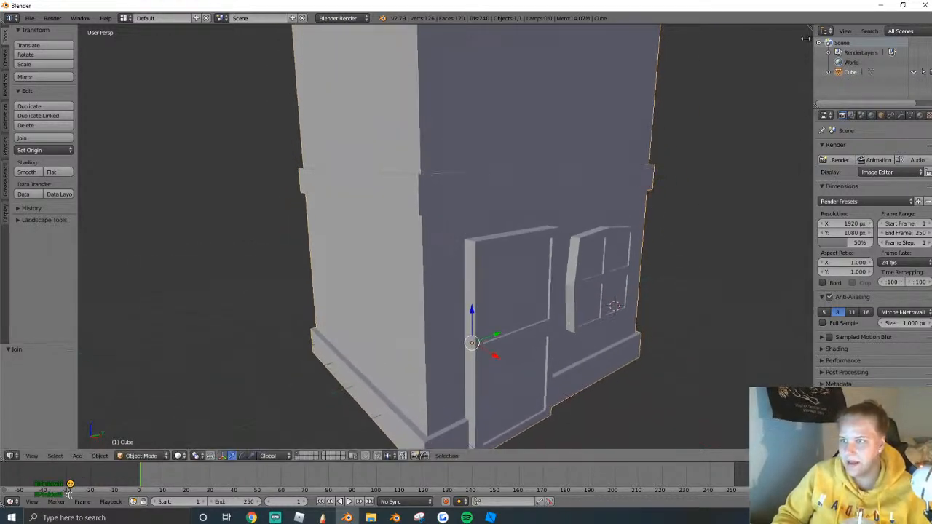
# Enable ambient occlusion in the viewport's shading settings.
pyautogui.click(806, 38)
pyautogui.scroll(-8, 735, 411)
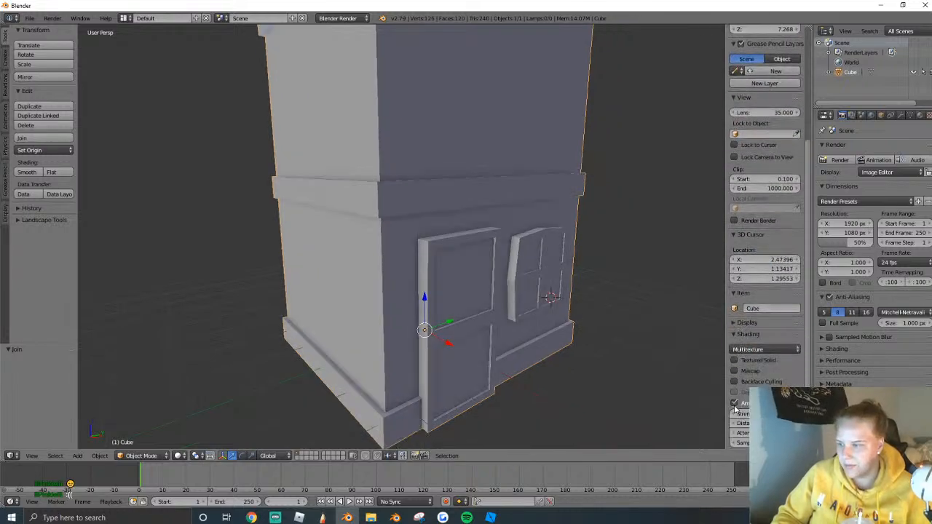
pyautogui.scroll(6, 715, 162)
pyautogui.scroll(-10, 708, 165)
pyautogui.scroll(3, 688, 217)
pyautogui.press('n')
pyautogui.press('s')
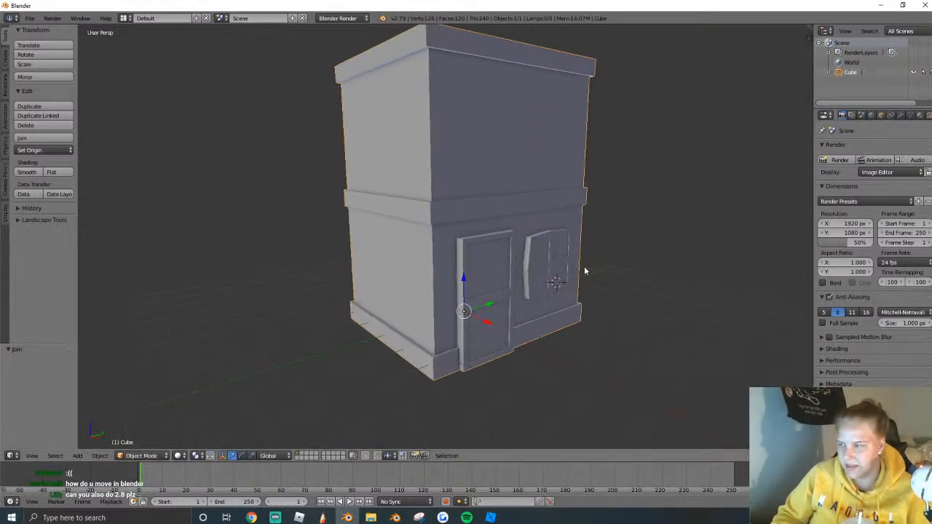
pyautogui.press('Escape')
# Select the joined building's entire mesh in Edit Mode, shade its faces smooth, and return to Object Mode.
pyautogui.press('Tab')
pyautogui.scroll(4, 452, 233)
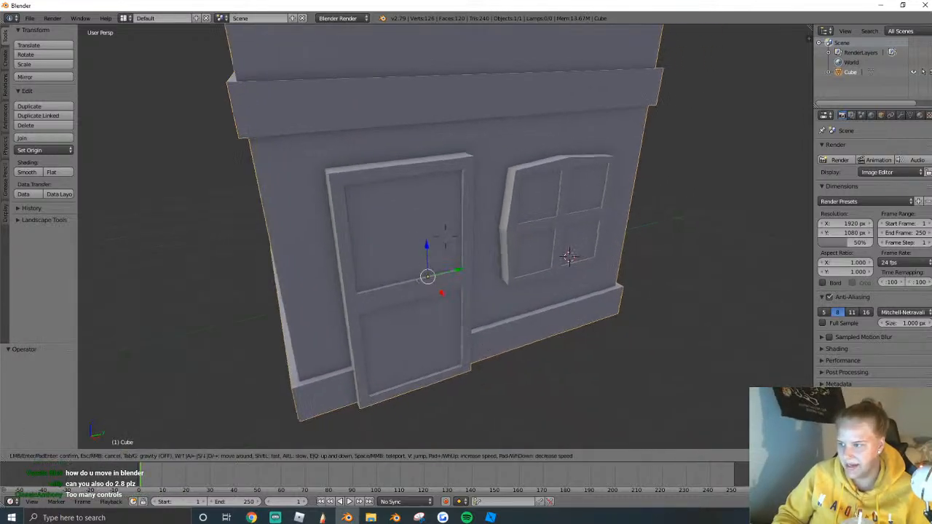
pyautogui.press('a')
pyautogui.press('a')
pyautogui.scroll(-3, 452, 232)
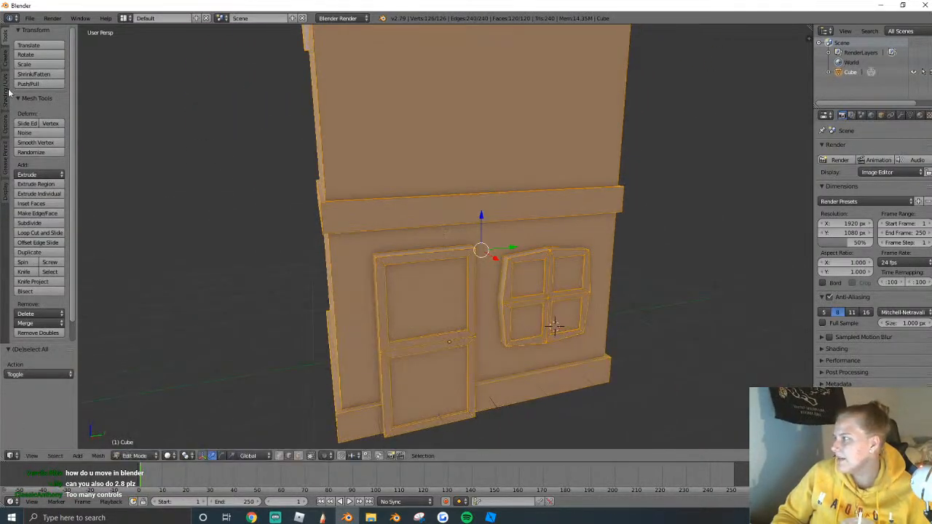
pyautogui.press('Tab')
pyautogui.moveTo(493, 293); pyautogui.dragTo(563, 221, button='middle')
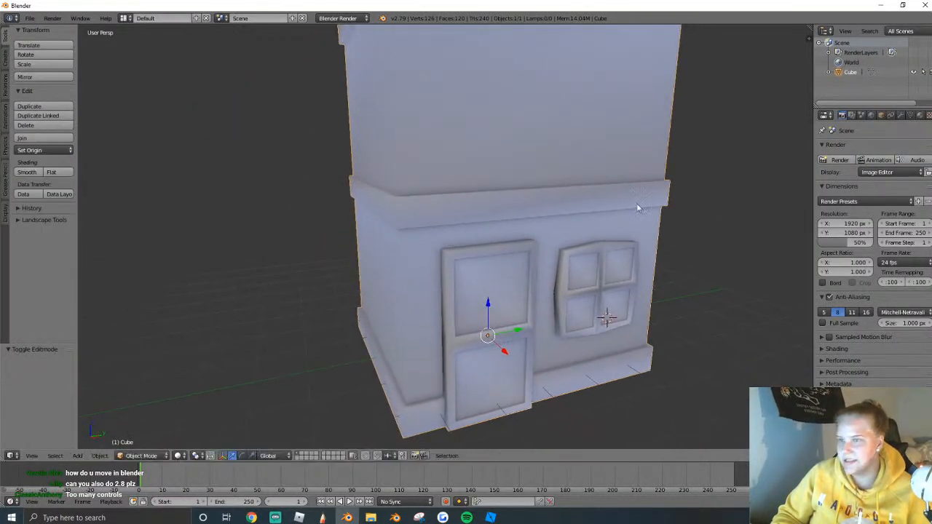
# Enable Auto Smooth for the building's normals and set the angle to 35°.
pyautogui.click(911, 115)
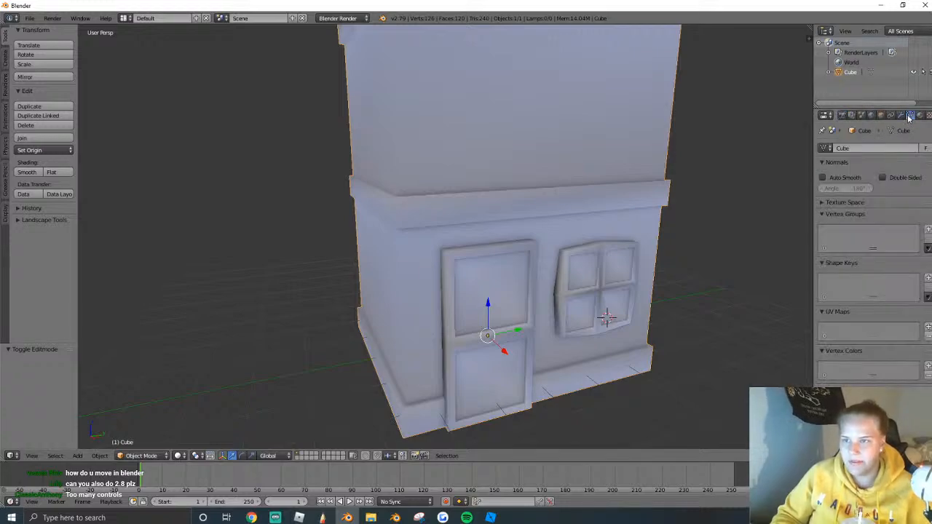
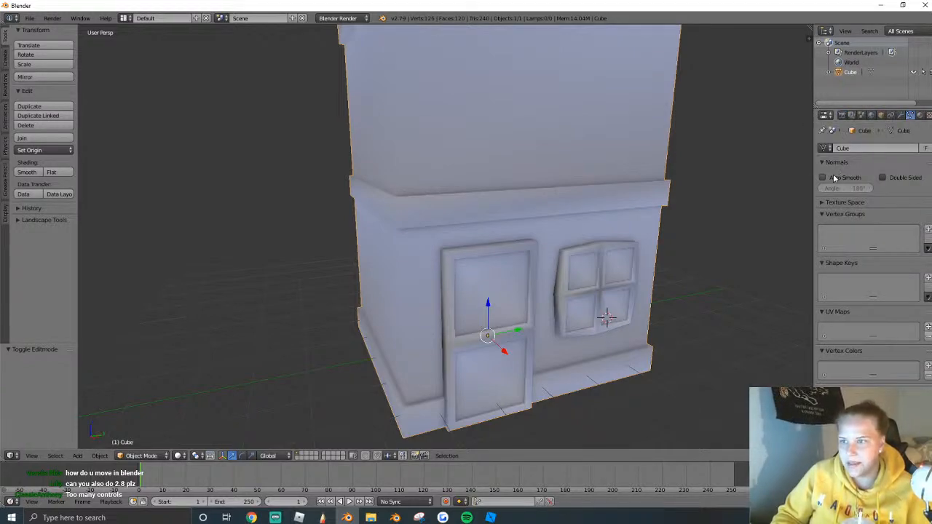
pyautogui.click(845, 188)
pyautogui.write('45')
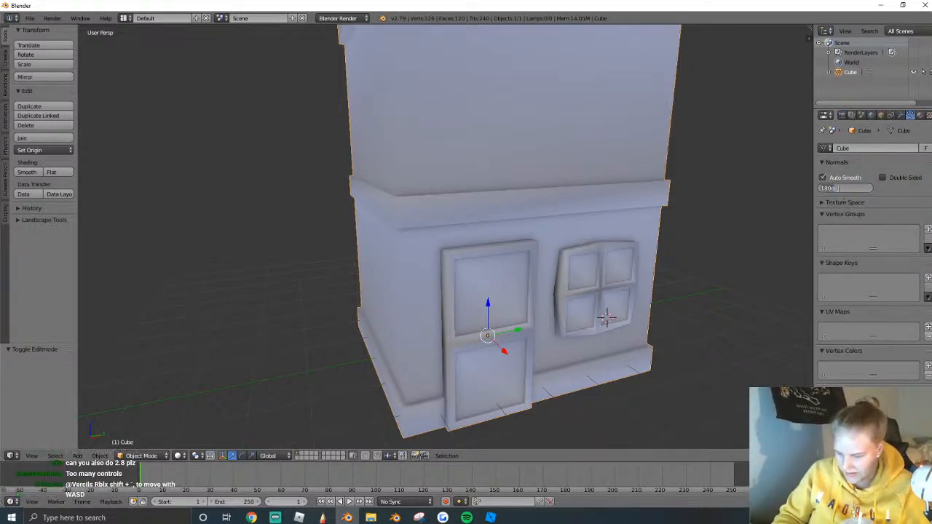
pyautogui.press('Return')
pyautogui.click(840, 188)
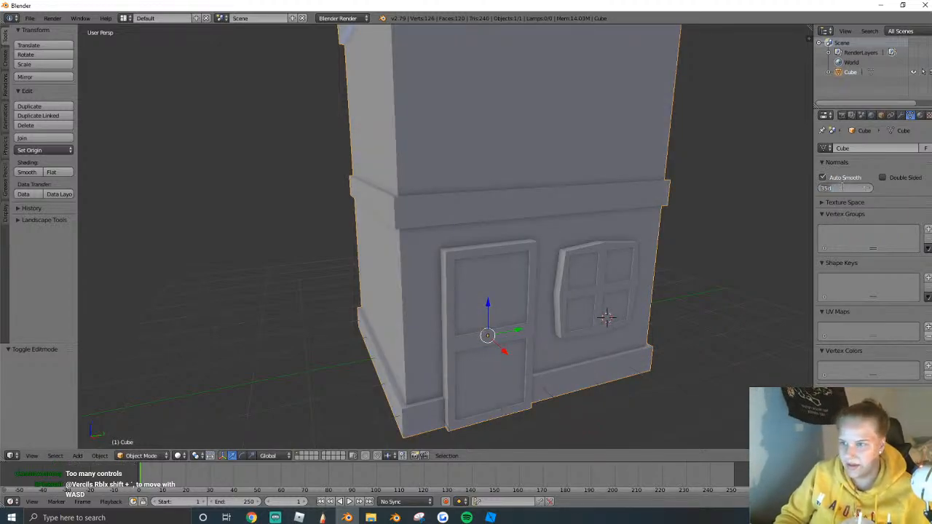
pyautogui.press('Return')
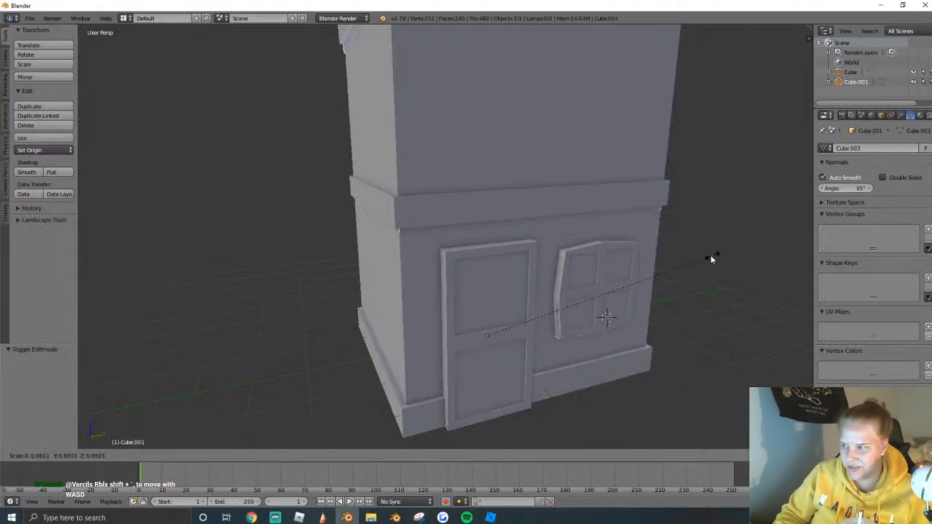
# Delete the duplicated building and inspect the original from the front and side.
pyautogui.press('Delete')
pyautogui.hotkey('shift', '`')
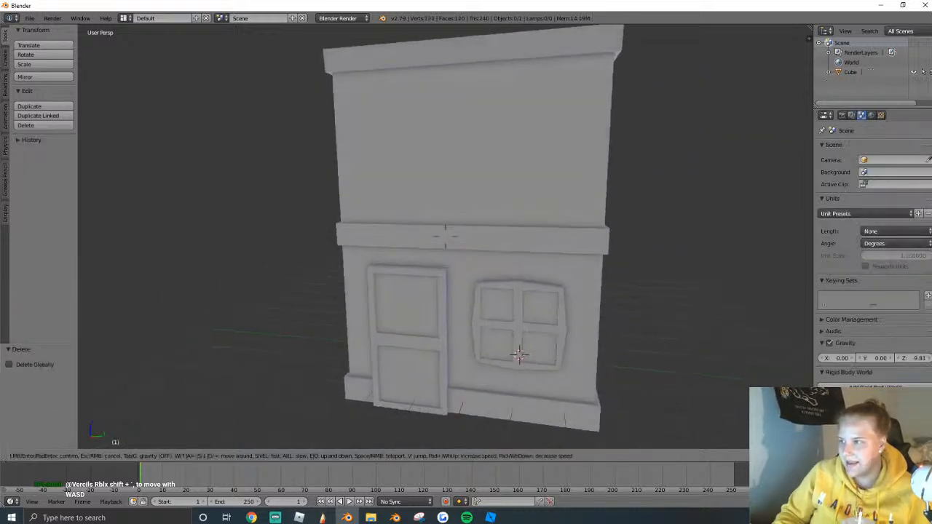
pyautogui.press('a')
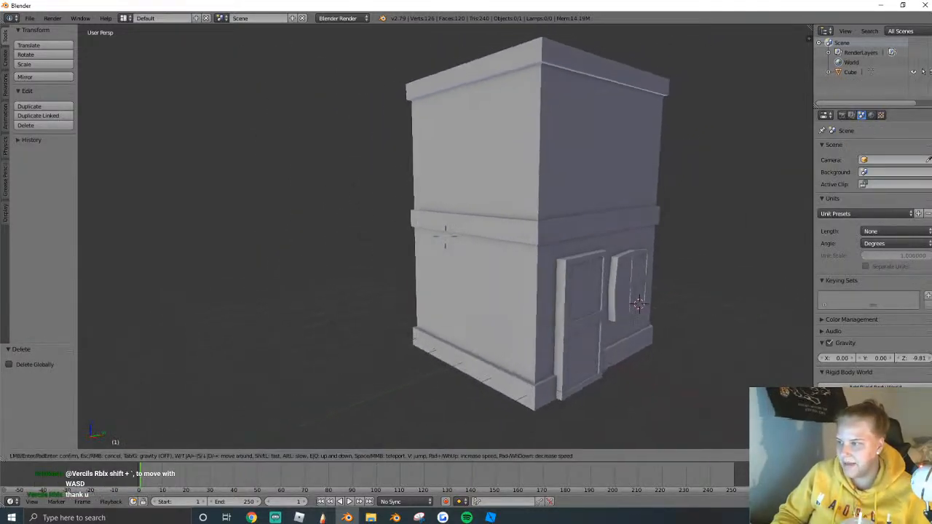
pyautogui.press('d')
pyautogui.press('w')
pyautogui.click(457, 262)
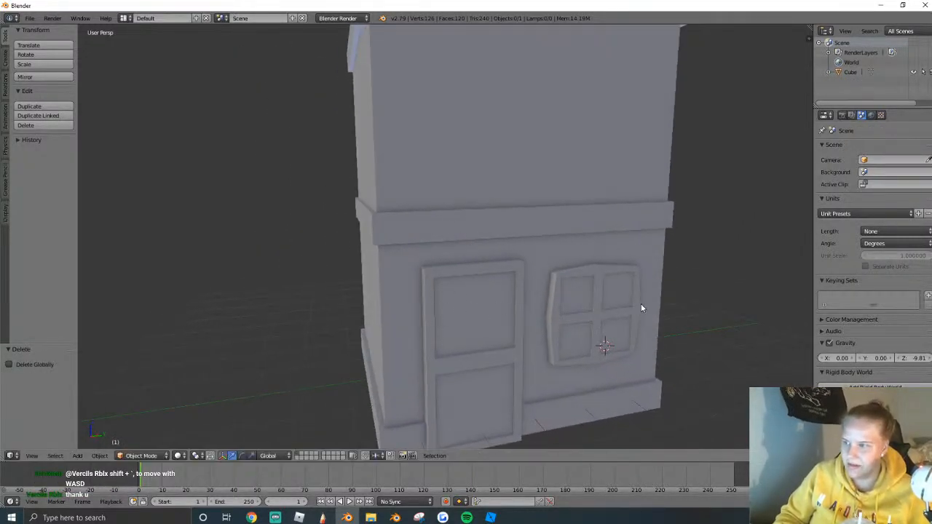
# Add a cube at the 3D cursor in front of the ground-floor window.
pyautogui.hotkey('shift', '`')
pyautogui.press('s')
pyautogui.click(446, 237)
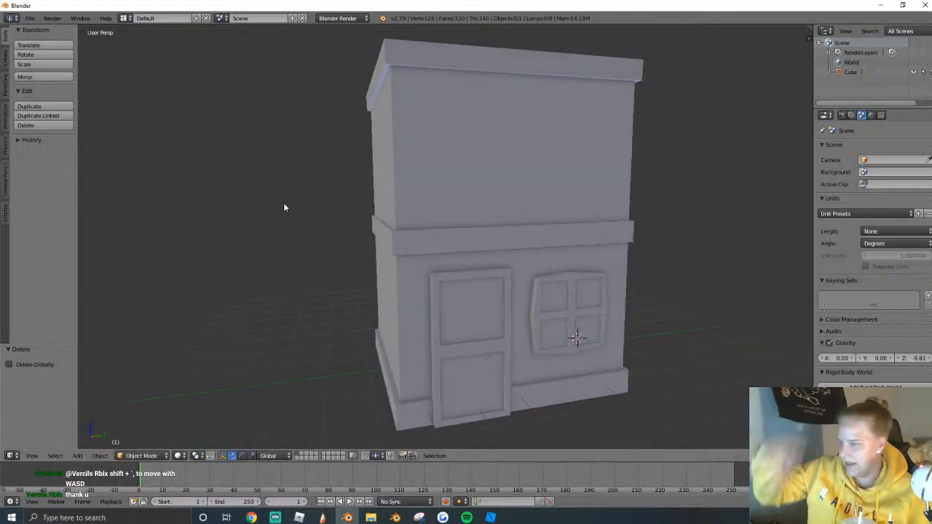
pyautogui.click(5, 69)
pyautogui.click(42, 64)
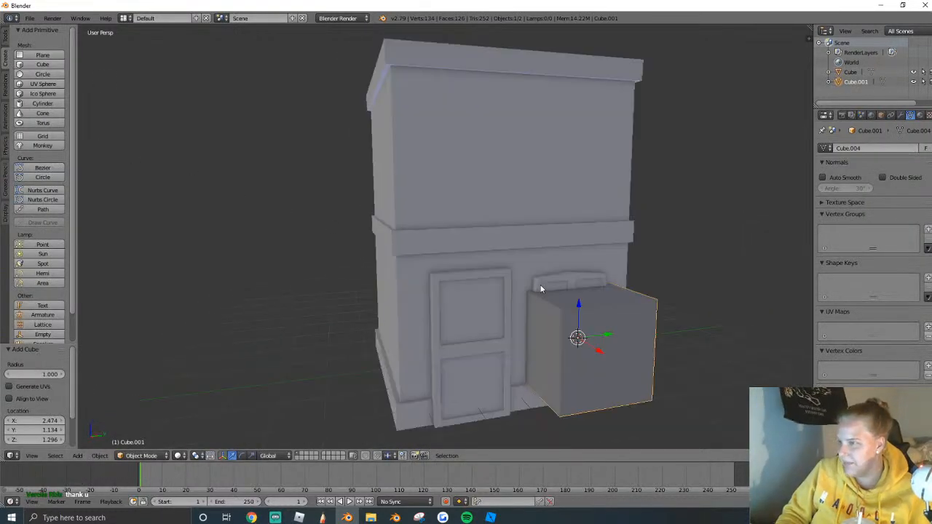
# Clear the new cube's location, then reposition it along X and Z in front of the building's ground-floor facade.
pyautogui.hotkey('alt', 'g')
pyautogui.press('g')
pyautogui.press('x')
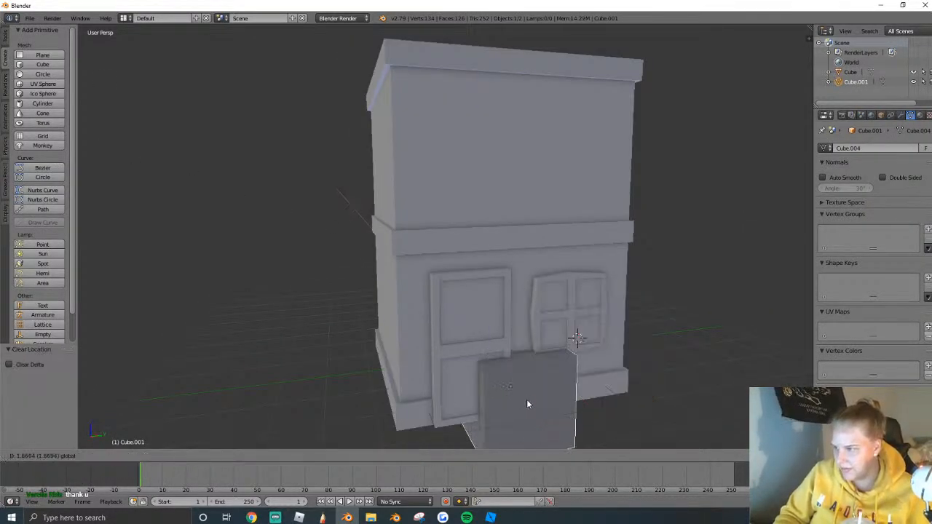
pyautogui.click(525, 379)
pyautogui.press('g')
pyautogui.press('z')
pyautogui.click(537, 271)
# Flatten the cube along Z into a thin slab and raise it to just below the mid-level band.
pyautogui.press('s')
pyautogui.press('z')
pyautogui.click(523, 282)
pyautogui.press('g')
pyautogui.press('z')
pyautogui.click(529, 227)
# Scale the slab along Y by about 2.479 so it spans the width of the facade.
pyautogui.hotkey('shift', 'f')
pyautogui.press('w')
pyautogui.press('d')
pyautogui.click(558, 248)
pyautogui.press('s')
pyautogui.press('x')
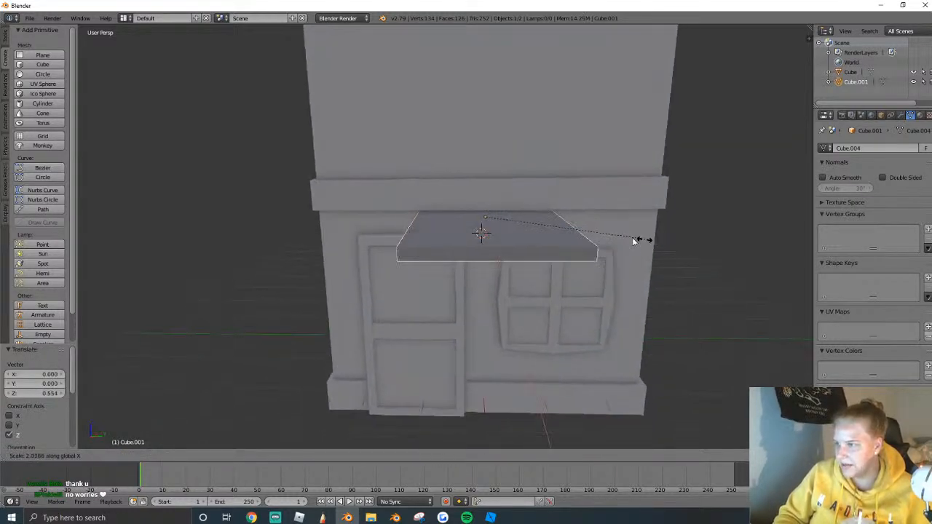
pyautogui.rightClick(643, 238)
pyautogui.press('s')
pyautogui.press('y')
pyautogui.click(707, 238)
# Tilt the slab about the global Y axis by about 49° and fine-tune the slope to form an awning.
pyautogui.moveTo(707, 238); pyautogui.dragTo(447, 241, button='middle')
pyautogui.press('g')
pyautogui.press('y')
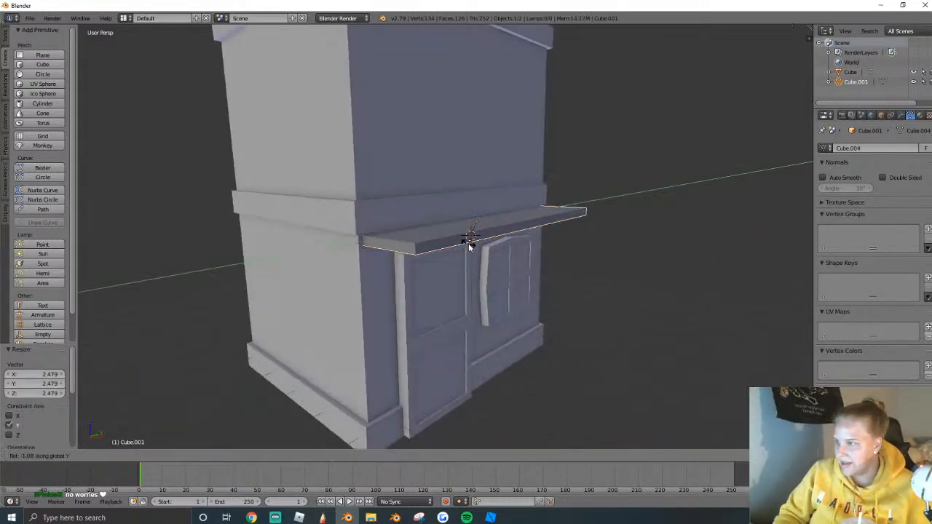
pyautogui.click(472, 238)
pyautogui.press('r')
pyautogui.press('y')
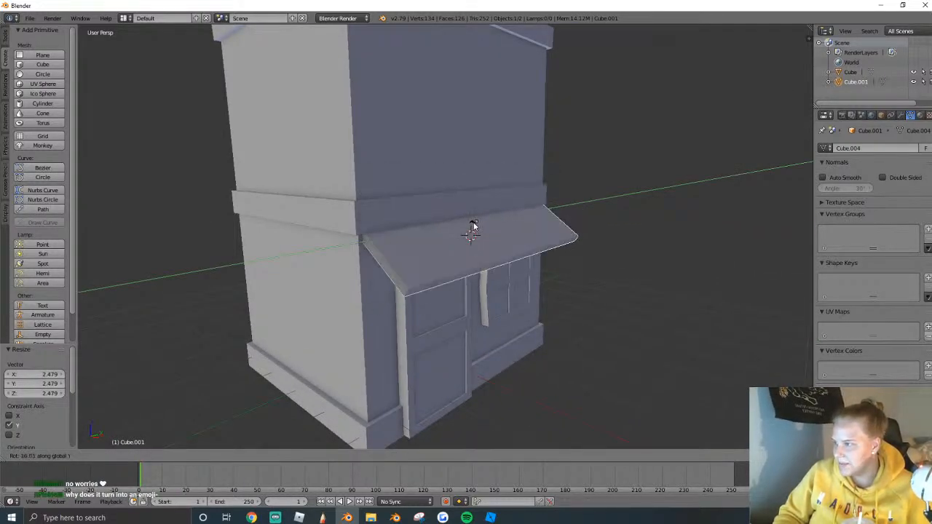
pyautogui.click(474, 232)
pyautogui.press('r')
pyautogui.press('y')
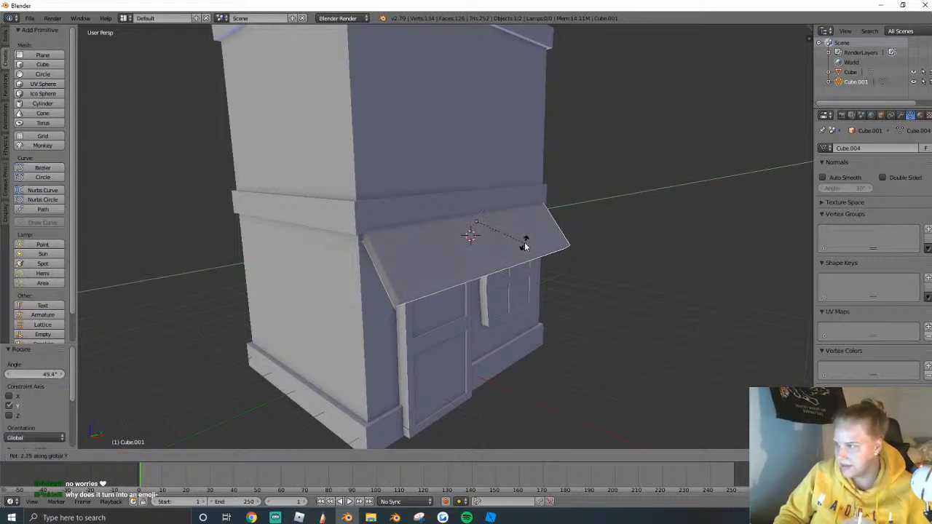
pyautogui.click(532, 229)
# Nudge the awning up along Z by about 0.035 against the mid-level band.
pyautogui.hotkey('shift', 'f')
pyautogui.click(446, 237)
pyautogui.moveTo(421, 221); pyautogui.dragTo(429, 223)
pyautogui.moveTo(399, 202); pyautogui.dragTo(400, 200)
pyautogui.hotkey('shift', 'f')
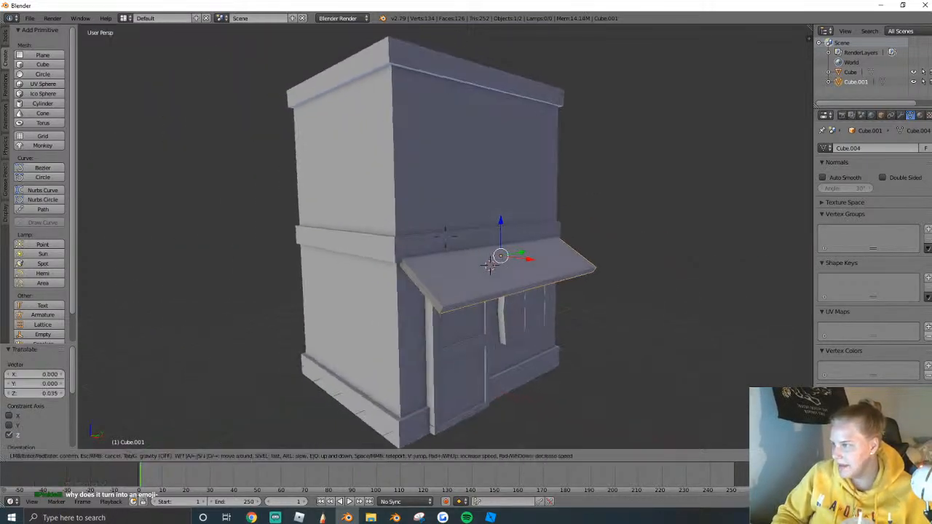
pyautogui.click(446, 236)
# Add eight evenly spaced loop cuts across the awning in Edit Mode, dividing it into nine sloping strips.
pyautogui.press('Tab')
pyautogui.press('a')
pyautogui.press('Tab')
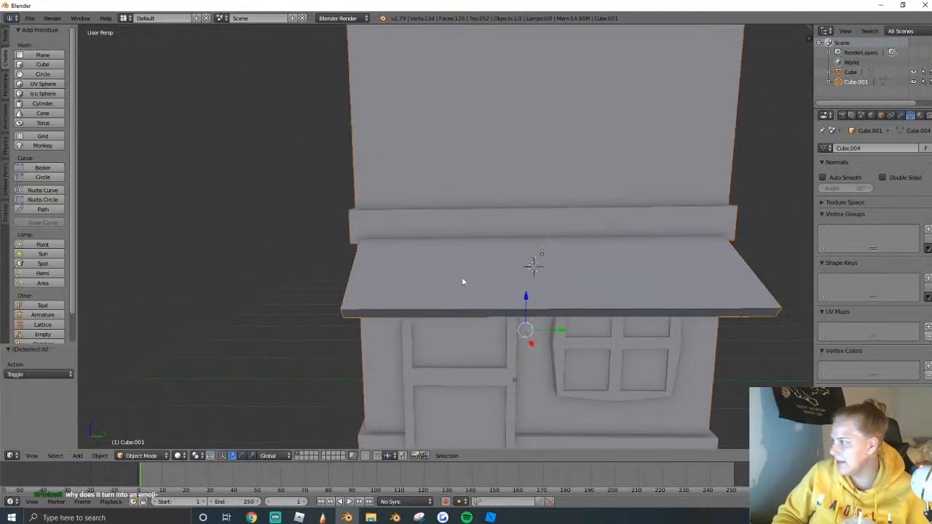
pyautogui.press('Tab')
pyautogui.press('a')
pyautogui.press('a')
pyautogui.press('a')
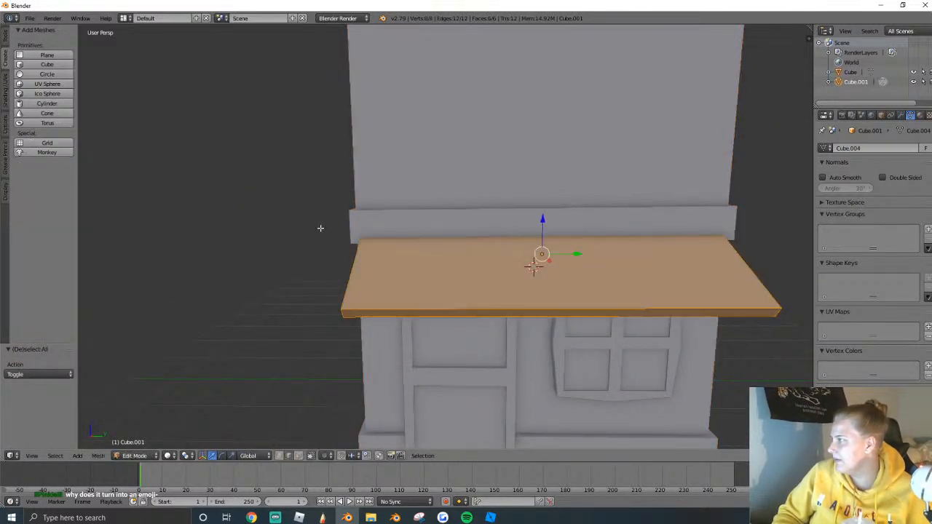
pyautogui.click(7, 42)
pyautogui.click(27, 235)
pyautogui.scroll(8, 576, 325)
pyautogui.click(575, 325)
pyautogui.moveTo(575, 325); pyautogui.dragTo(446, 237, button='middle')
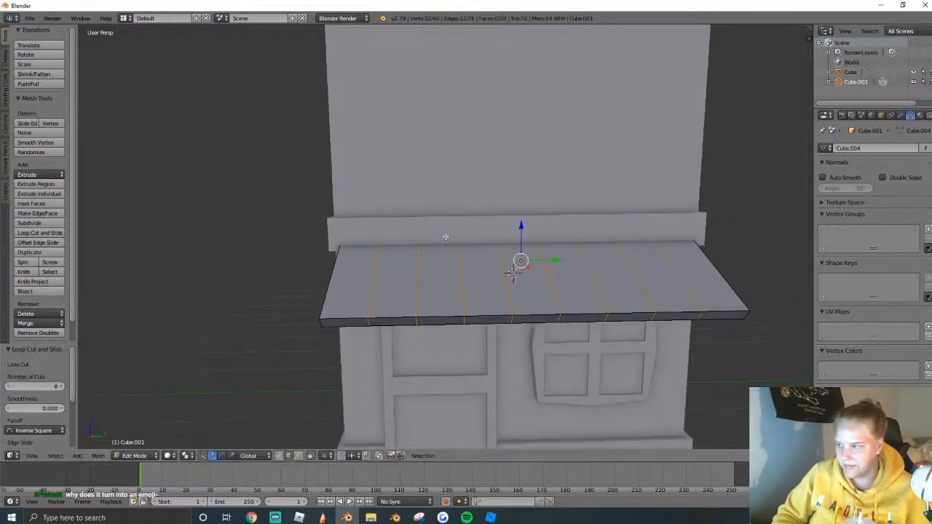
# Select the nine faces along the awning's front edge and extrude them as individual faces with an offset of about -0.147.
pyautogui.press('a')
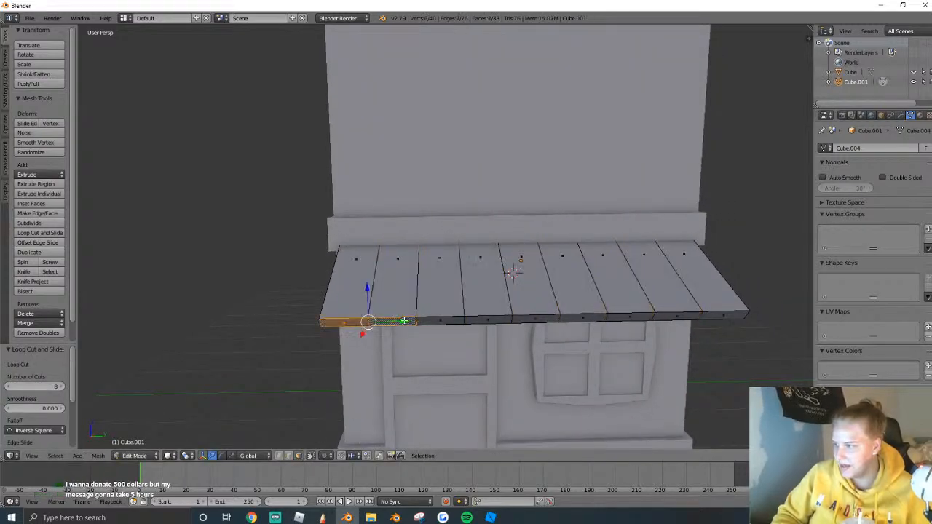
pyautogui.keyDown('shift'); pyautogui.rightClick(440, 321); pyautogui.keyUp('shift')
pyautogui.keyDown('shift'); pyautogui.rightClick(483, 320); pyautogui.keyUp('shift')
pyautogui.keyDown('shift'); pyautogui.rightClick(548, 319); pyautogui.keyUp('shift')
pyautogui.keyDown('shift'); pyautogui.rightClick(581, 319); pyautogui.keyUp('shift')
pyautogui.keyDown('shift'); pyautogui.rightClick(624, 319); pyautogui.keyUp('shift')
pyautogui.keyDown('shift'); pyautogui.rightClick(662, 317); pyautogui.keyUp('shift')
pyautogui.keyDown('shift'); pyautogui.rightClick(722, 313); pyautogui.keyUp('shift')
pyautogui.hotkey('alt', 'e')
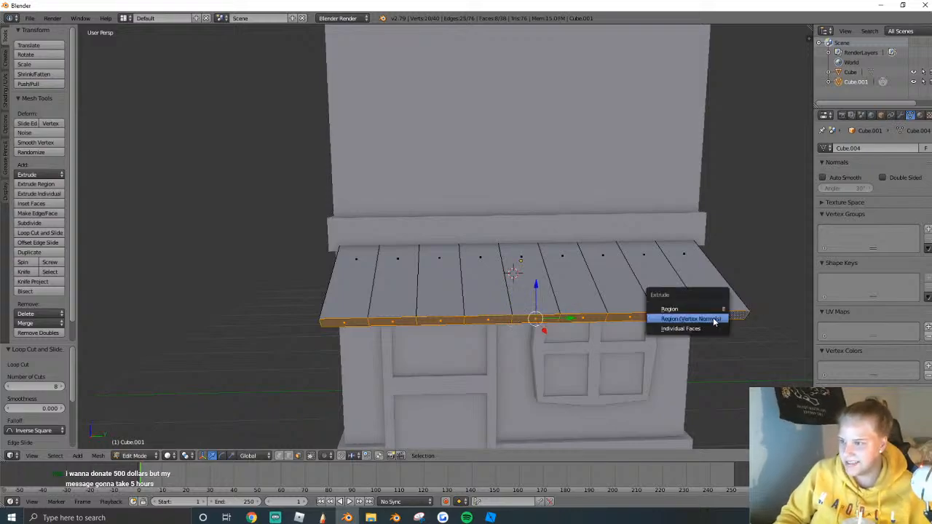
pyautogui.click(690, 328)
pyautogui.click(666, 335)
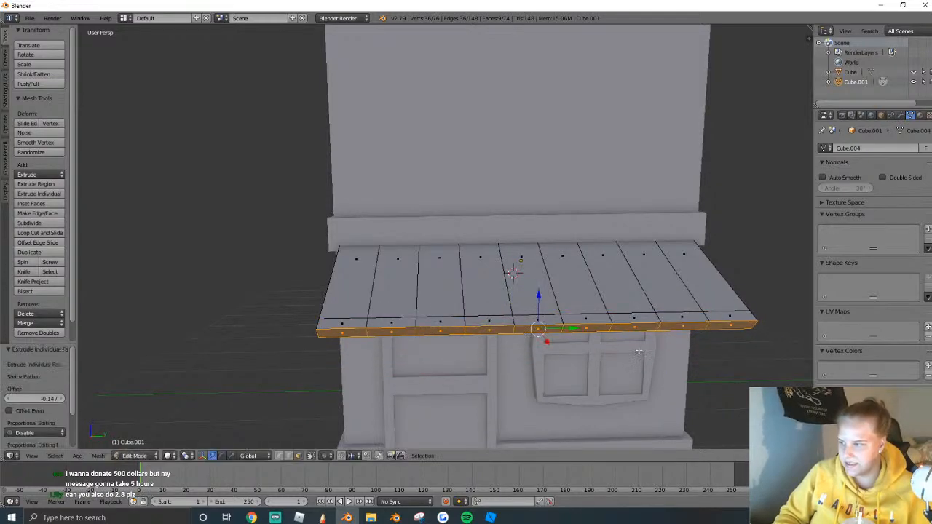
# Bevel the extruded front pieces with two segments to form rounded scallops.
pyautogui.hotkey('ctrl', 'b')
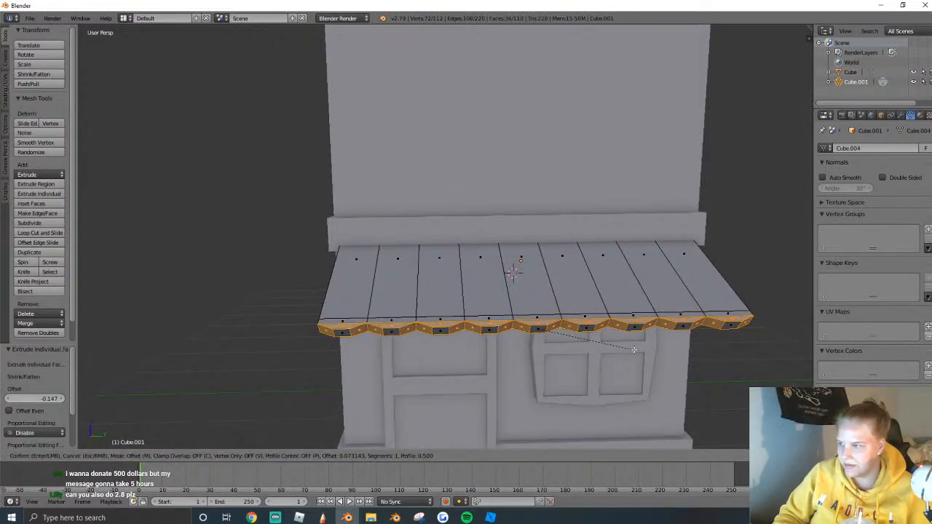
pyautogui.scroll(1, 637, 349)
pyautogui.click(636, 348)
# Select the awning's entire mesh, shade it smooth, and return to Object Mode.
pyautogui.press('a')
pyautogui.moveTo(636, 348); pyautogui.dragTo(452, 241, button='middle')
pyautogui.press('a')
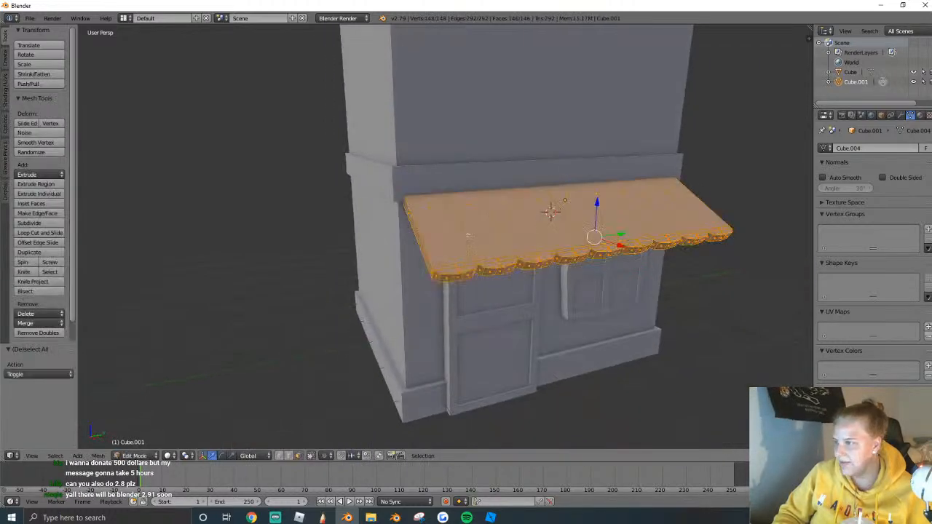
pyautogui.click(6, 87)
pyautogui.press('Tab')
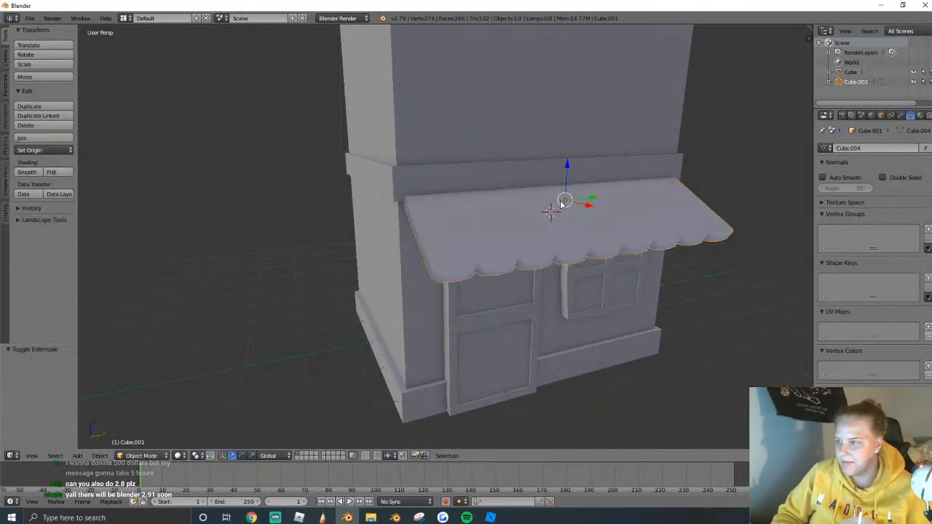
# Join the awning and the building into a single object.
pyautogui.hotkey('shift', 'f')
pyautogui.press('Escape')
pyautogui.keyDown('shift'); pyautogui.rightClick(564, 136); pyautogui.keyUp('shift')
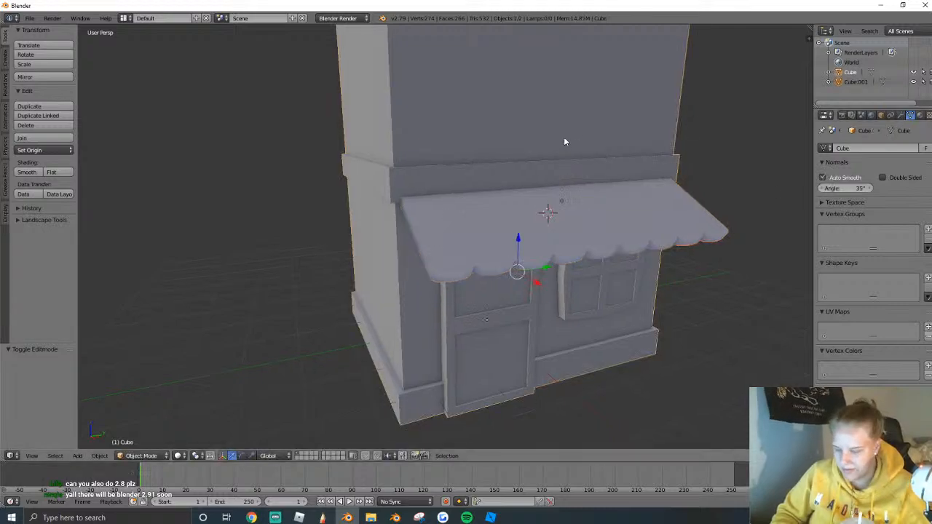
pyautogui.hotkey('ctrl', 'j')
# Select the joined building's entire mesh, shade all its faces smooth, and return to Object Mode.
pyautogui.press('Tab')
pyautogui.press('a')
pyautogui.press('a')
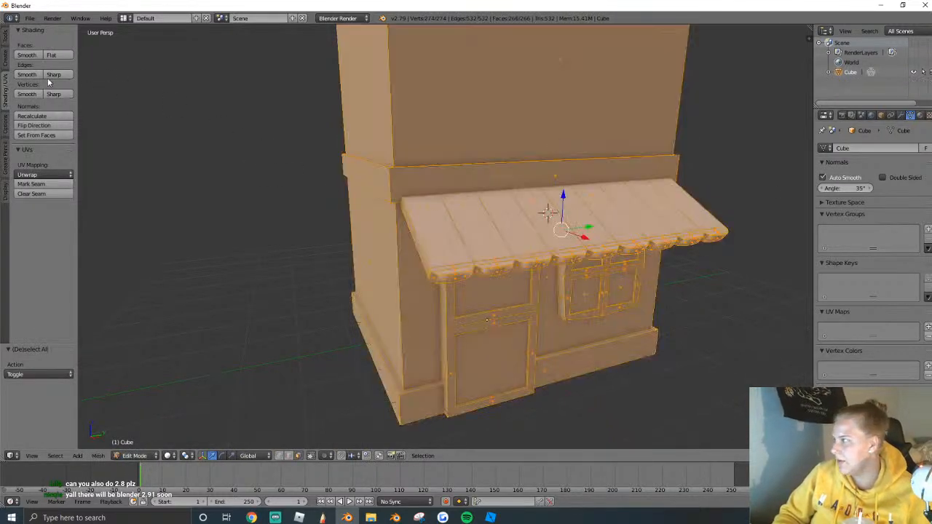
pyautogui.click(26, 56)
pyautogui.press('Tab')
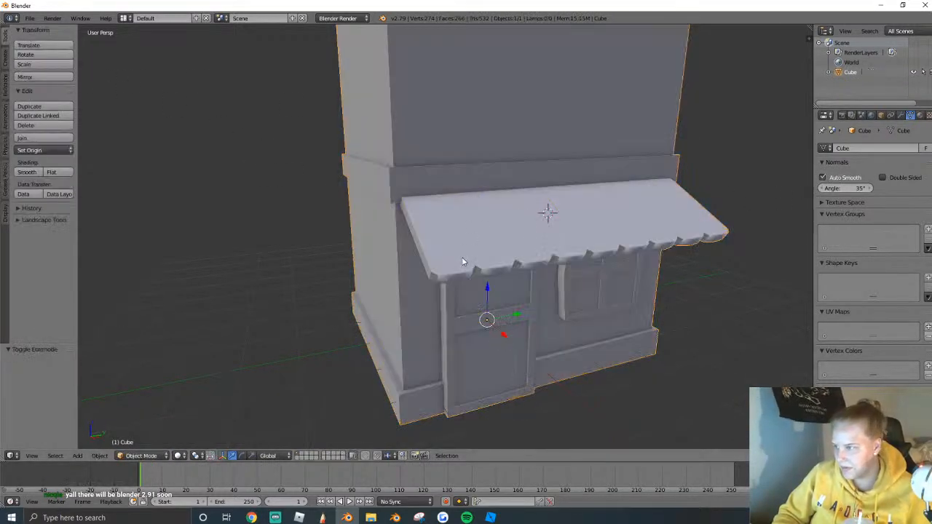
# Select all of the awning's linked geometry in Edit Mode and shade its faces smooth.
pyautogui.press('Tab')
pyautogui.rightClick(463, 279)
pyautogui.hotkey('shift', 'f')
pyautogui.press('w')
pyautogui.click(463, 282)
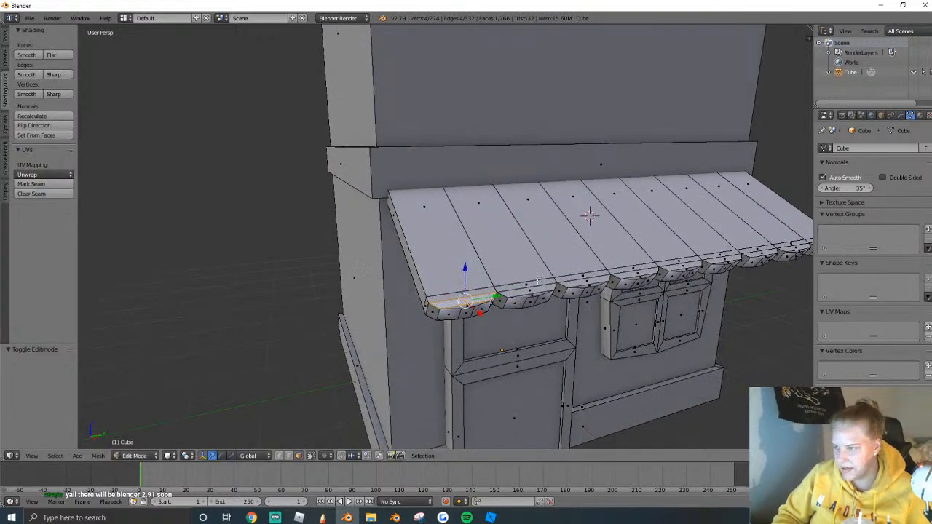
pyautogui.keyDown('shift'); pyautogui.rightClick(536, 283); pyautogui.keyUp('shift')
pyautogui.keyDown('shift'); pyautogui.rightClick(585, 281); pyautogui.keyUp('shift')
pyautogui.keyDown('shift'); pyautogui.rightClick(681, 254); pyautogui.keyUp('shift')
pyautogui.keyDown('shift'); pyautogui.rightClick(628, 274); pyautogui.keyUp('shift')
pyautogui.keyDown('shift'); pyautogui.rightClick(738, 247); pyautogui.keyUp('shift')
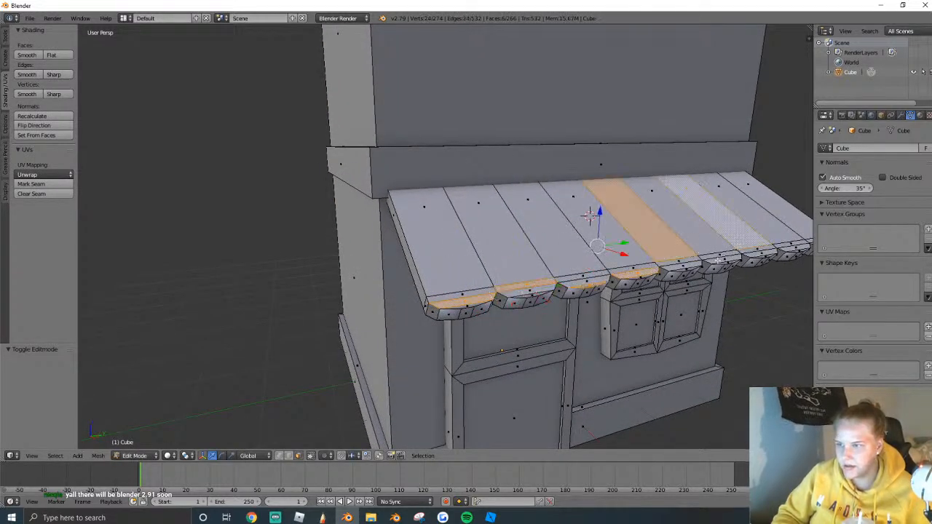
pyautogui.keyDown('shift'); pyautogui.rightClick(757, 237); pyautogui.keyUp('shift')
pyautogui.keyDown('shift'); pyautogui.rightClick(791, 225); pyautogui.keyUp('shift')
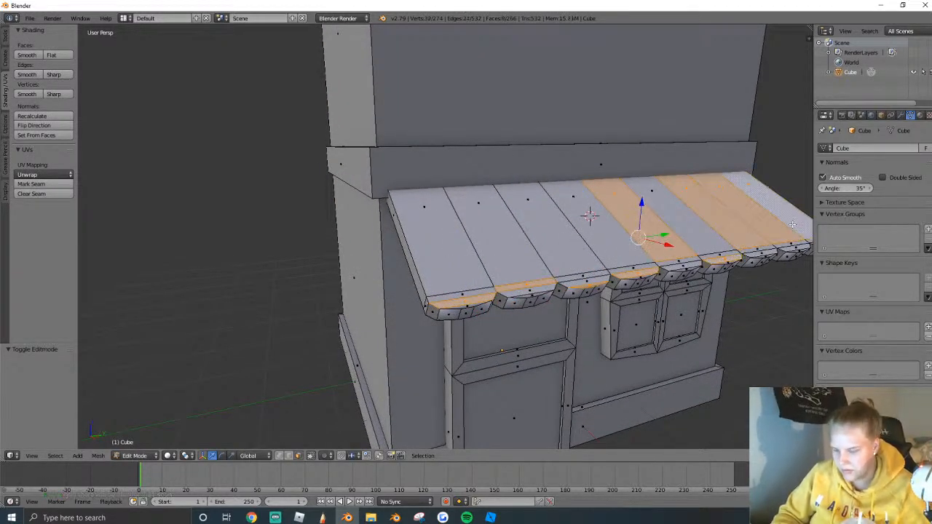
pyautogui.hotkey('ctrl', 'l')
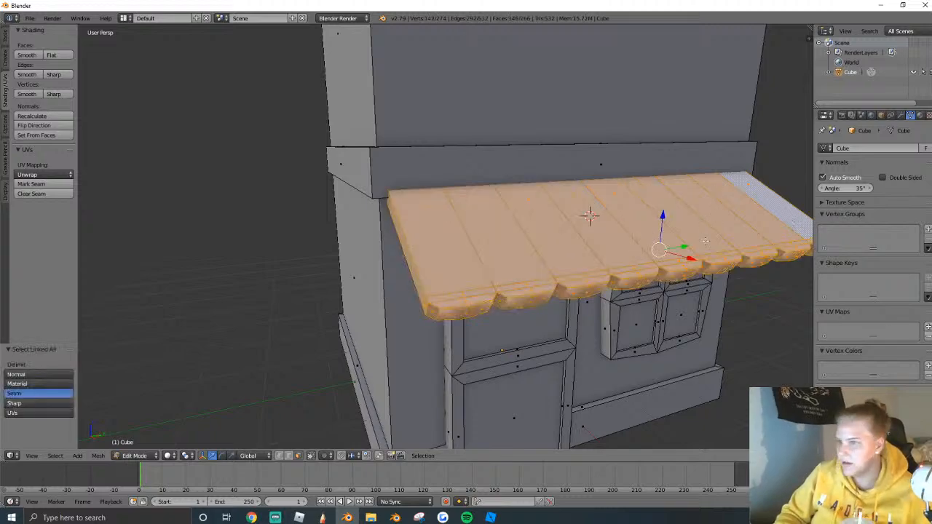
pyautogui.click(26, 55)
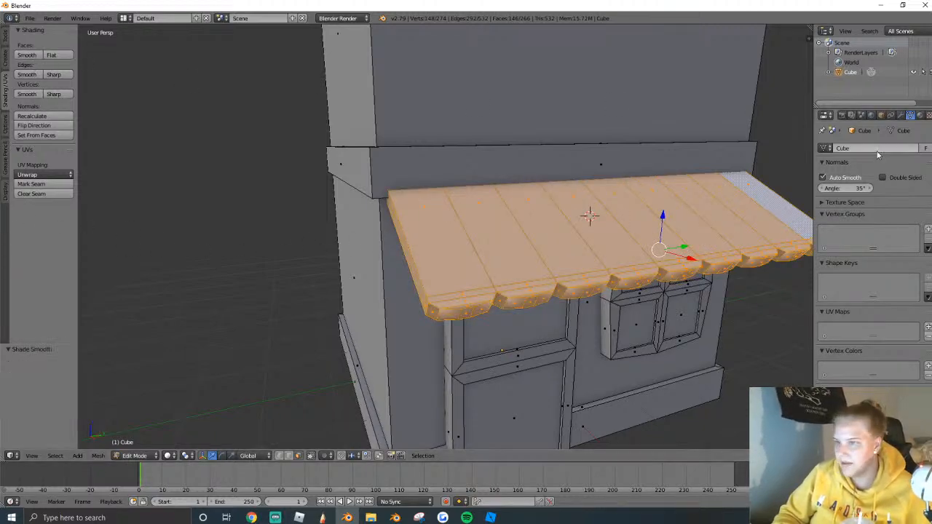
# Set the Auto Smooth angle to 45° and check the awning's shading in Object Mode.
pyautogui.click(844, 178)
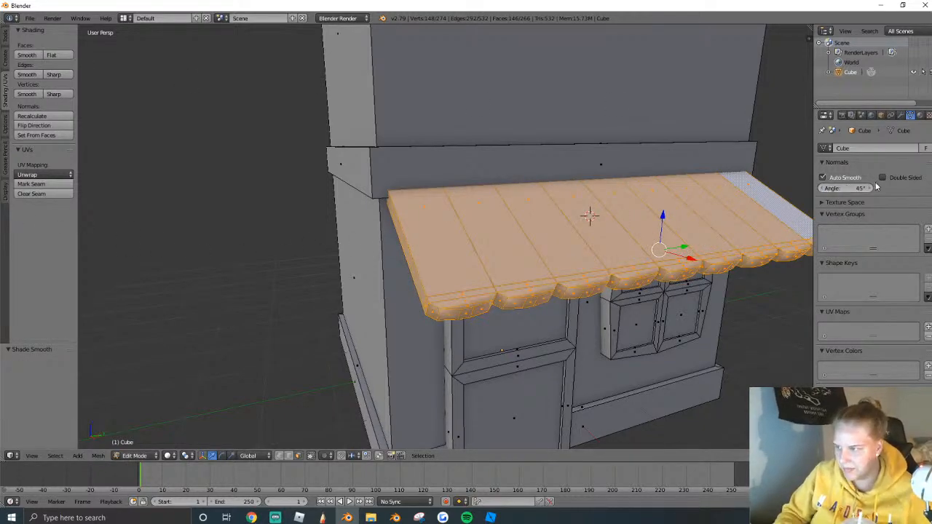
pyautogui.press('Tab')
pyautogui.hotkey('shift', 'f')
pyautogui.click(446, 236)
pyautogui.hotkey('shift', 'f')
pyautogui.press('a')
pyautogui.click(446, 237)
pyautogui.press('Tab')
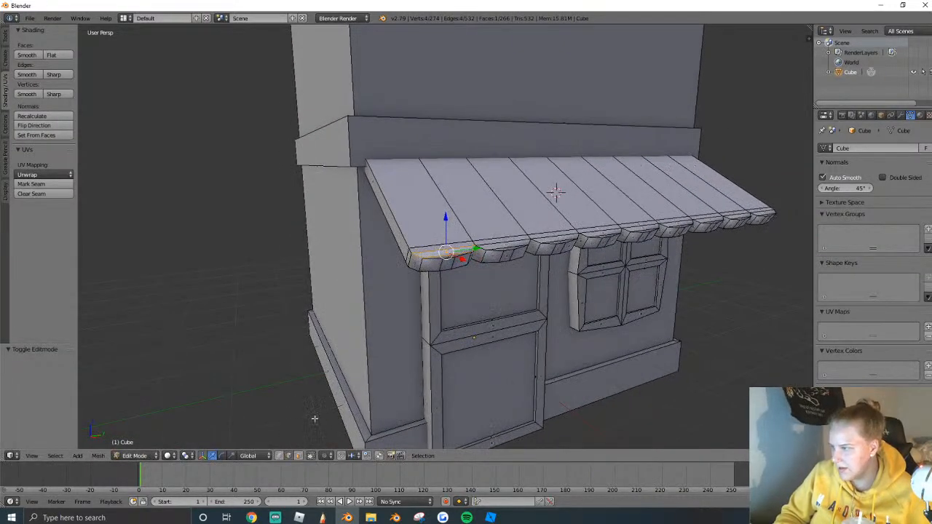
pyautogui.keyDown('shift'); pyautogui.rightClick(465, 254); pyautogui.keyUp('shift')
pyautogui.press('w')
pyautogui.click(441, 249)
pyautogui.hotkey('shift', 'f')
pyautogui.press('w')
pyautogui.click(445, 237)
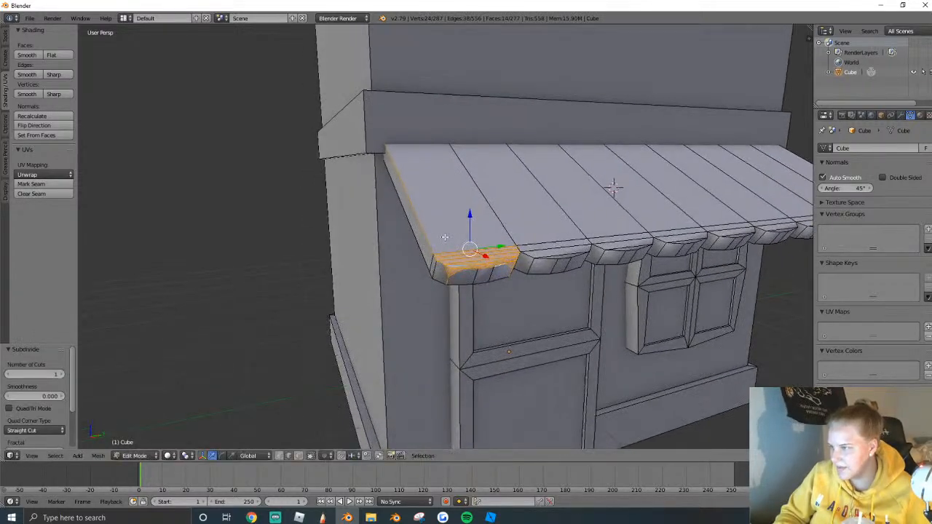
pyautogui.hotkey('ctrl', 'z')
# Select the awning's side edges, strip seams and upper scallop edges along the front, and mark them sharp.
pyautogui.hotkey('shift', 'f')
pyautogui.press('w')
pyautogui.click(446, 237)
pyautogui.press('a')
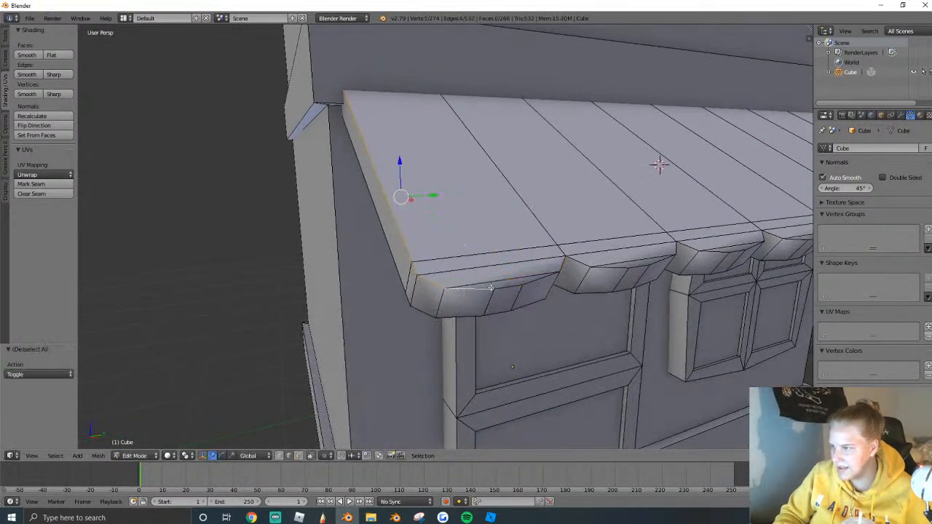
pyautogui.keyDown('shift'); pyautogui.rightClick(533, 275); pyautogui.keyUp('shift')
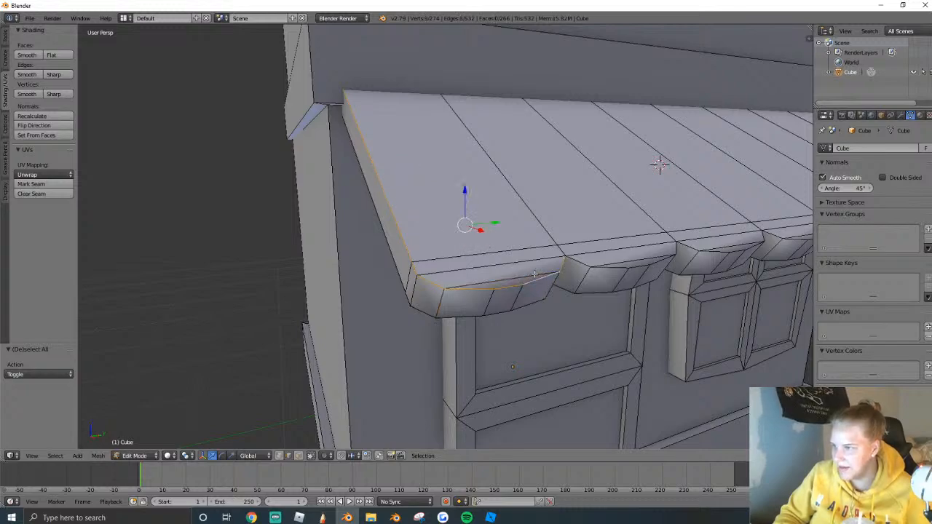
pyautogui.keyDown('shift'); pyautogui.rightClick(549, 234); pyautogui.keyUp('shift')
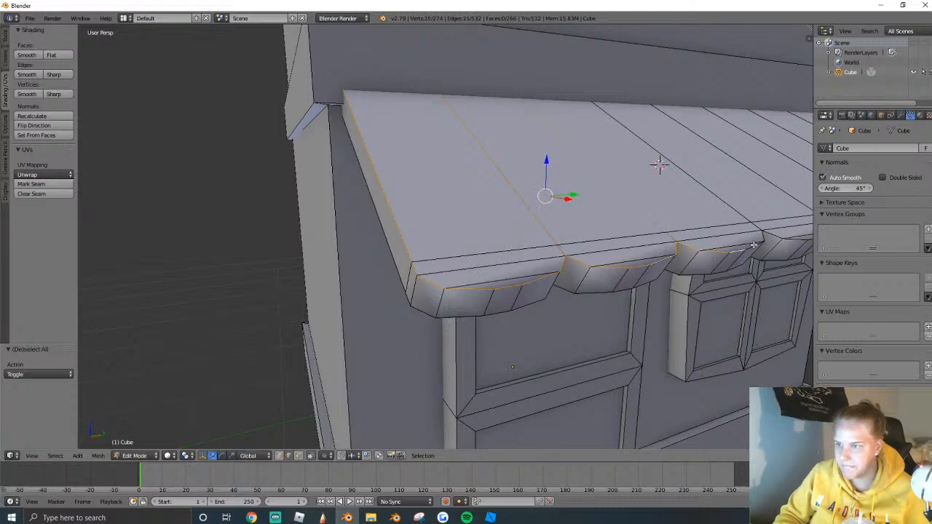
pyautogui.moveTo(750, 247); pyautogui.dragTo(449, 235, button='middle')
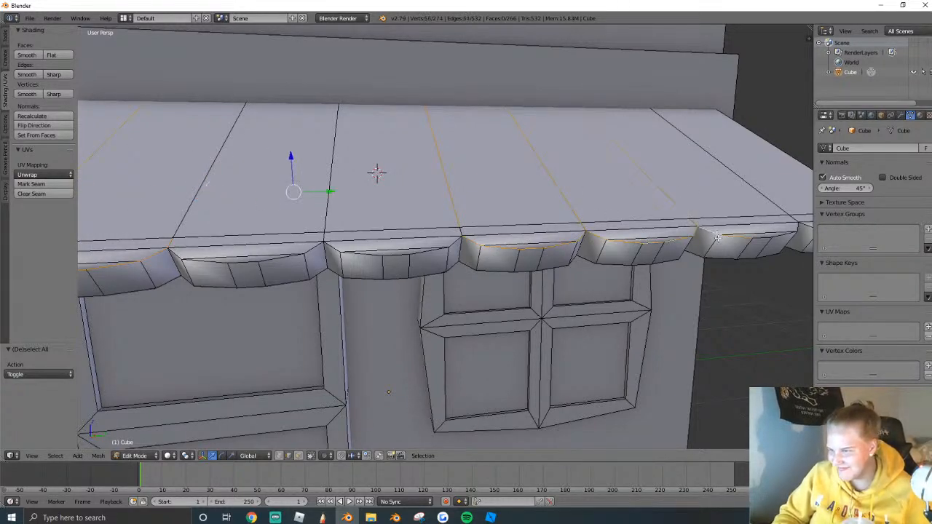
pyautogui.moveTo(758, 201); pyautogui.dragTo(444, 240, button='middle')
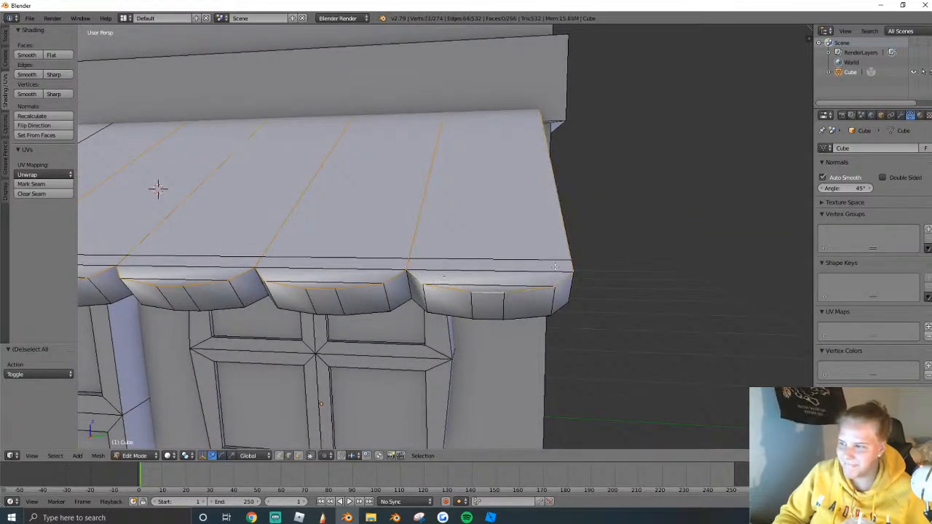
pyautogui.click(27, 75)
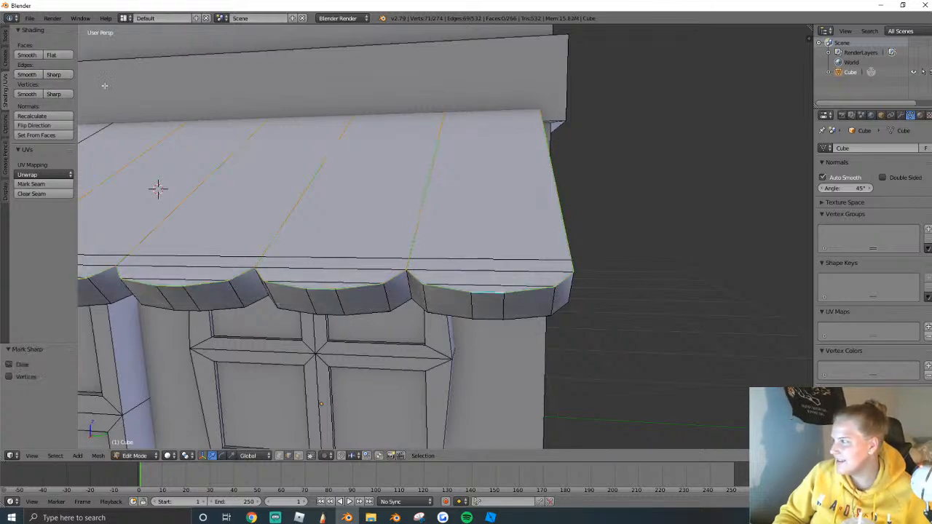
# Select the two middle scallops' upper edges and the unmarked strip seams above them on the awning, and mark them sharp.
pyautogui.press('Tab')
pyautogui.hotkey('shift', 'f')
pyautogui.press('a')
pyautogui.click(445, 237)
pyautogui.press('Tab')
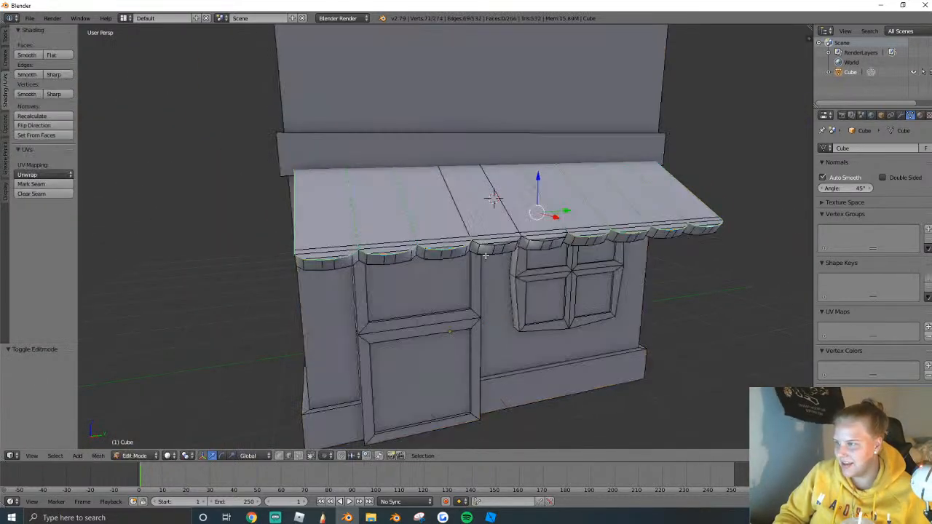
pyautogui.hotkey('shift', 'f')
pyautogui.press('w')
pyautogui.click(445, 236)
pyautogui.rightClick(498, 233)
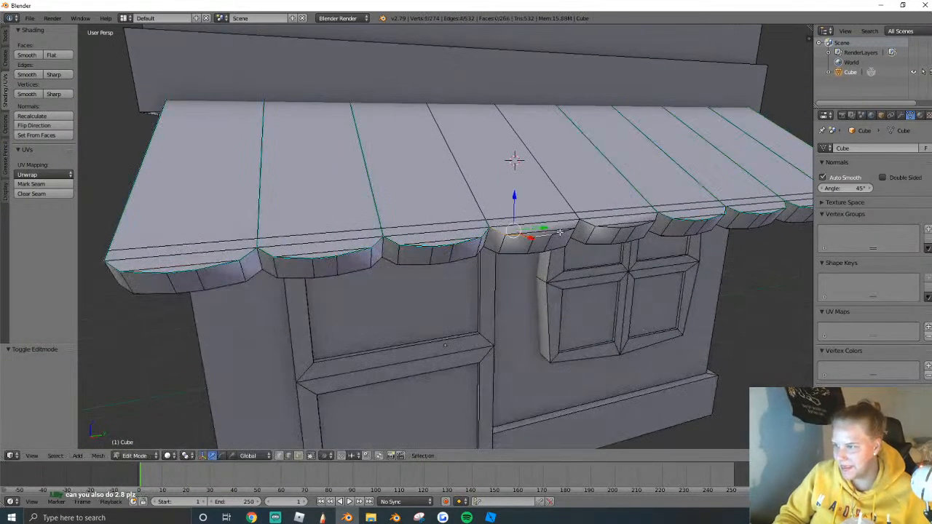
pyautogui.keyDown('shift'); pyautogui.rightClick(627, 227); pyautogui.keyUp('shift')
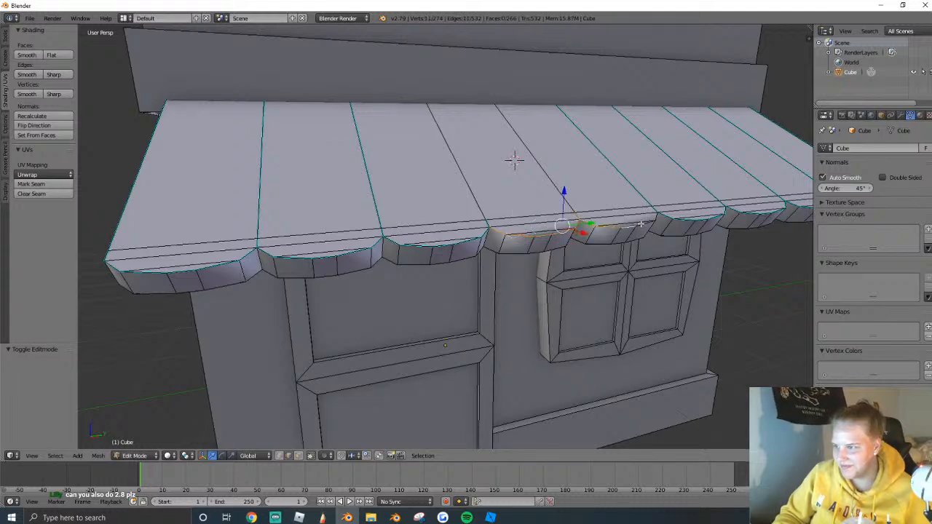
pyautogui.keyDown('shift'); pyautogui.rightClick(561, 199); pyautogui.keyUp('shift')
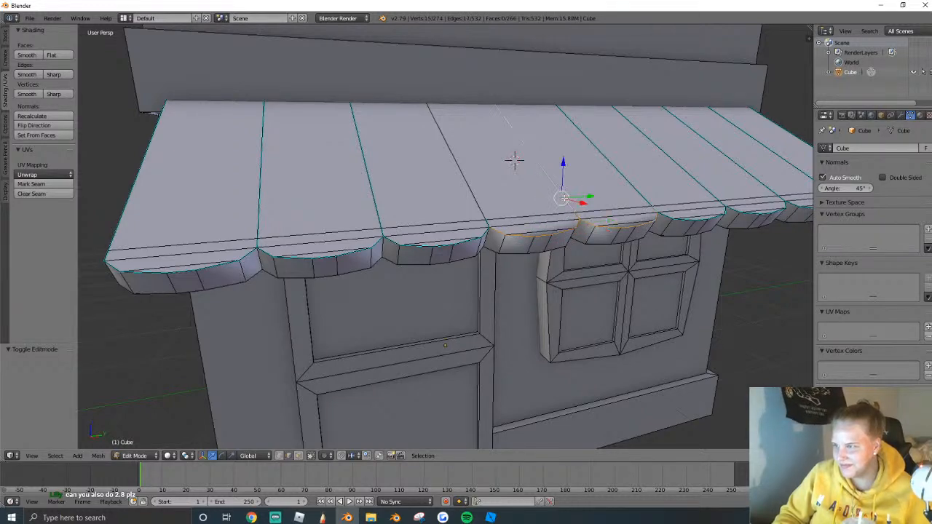
pyautogui.click(56, 76)
# Examine the awning's and building's shading in Object Mode from the side, from a corner and from the front.
pyautogui.press('Tab')
pyautogui.hotkey('shift', 'f')
pyautogui.press('s')
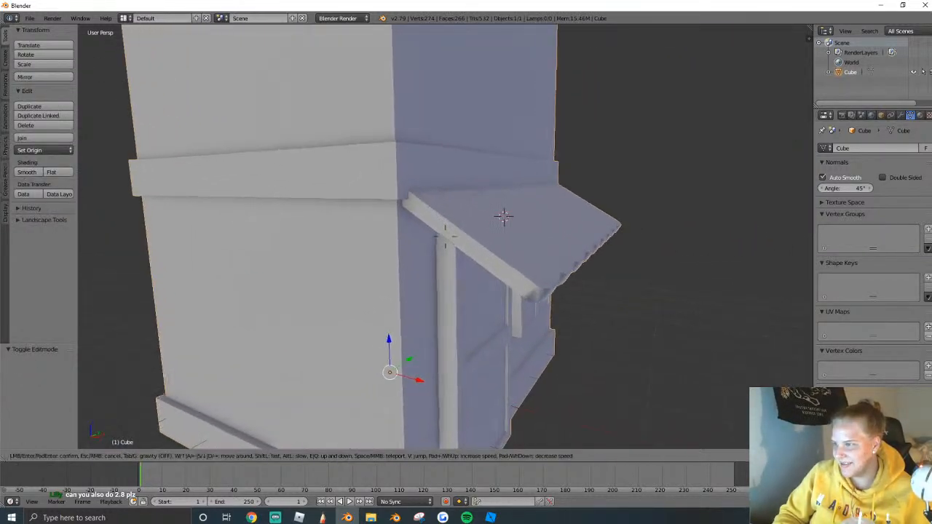
pyautogui.press('d')
pyautogui.press('s')
pyautogui.press('a')
pyautogui.press('d')
pyautogui.press('a')
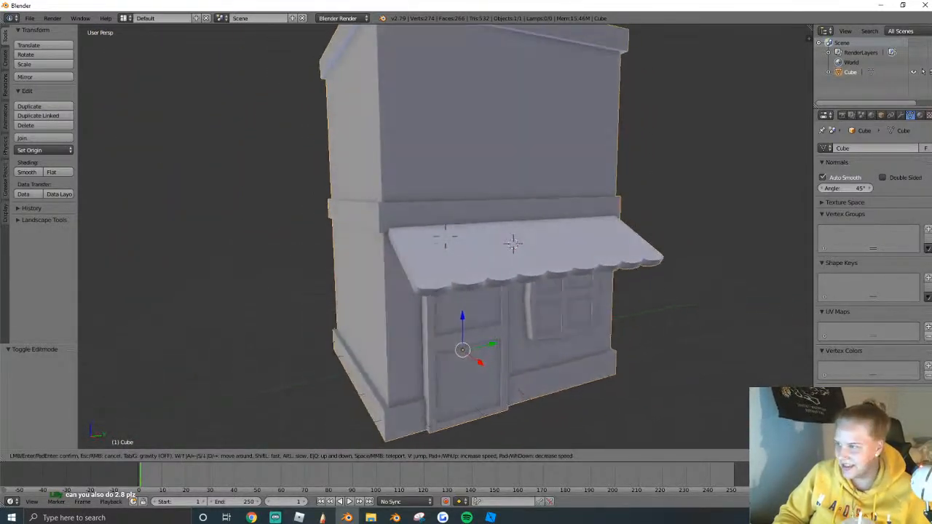
pyautogui.press('a')
pyautogui.click(449, 243)
pyautogui.press('Tab')
pyautogui.press('Tab')
pyautogui.moveTo(588, 310); pyautogui.dragTo(463, 279, button='middle')
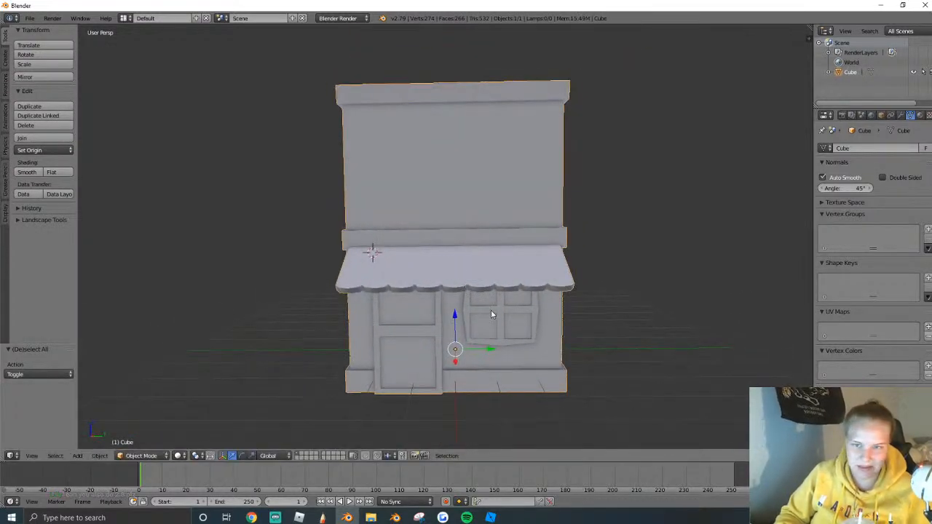
pyautogui.click(10, 456)
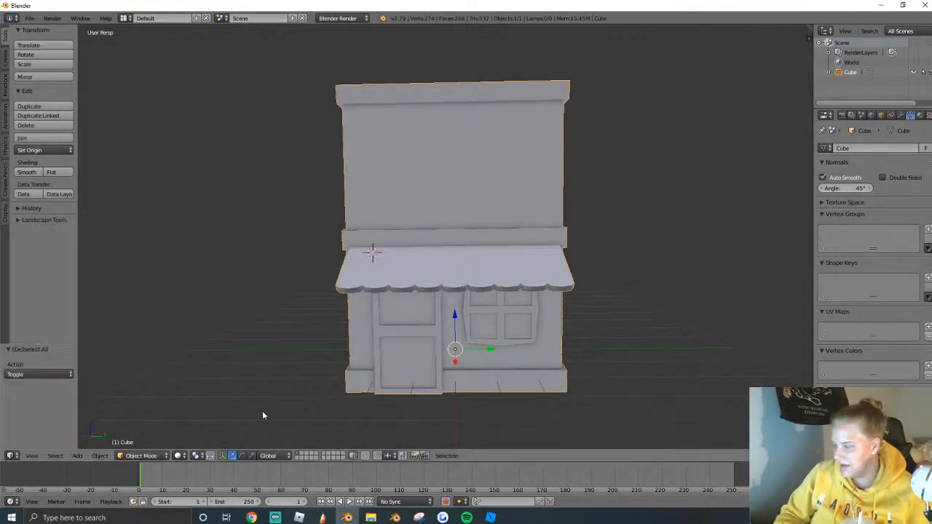
# Frame the building in the right orthographic view and select its entire mesh in Edit Mode.
pyautogui.scroll(-5, 221, 353)
pyautogui.press('KP_5')
pyautogui.press('KP_8')
pyautogui.press('KP_3')
pyautogui.scroll(4, 309, 339)
pyautogui.keyDown('shift'); pyautogui.moveTo(432, 303); pyautogui.dragTo(452, 337, button='middle'); pyautogui.keyUp('shift')
pyautogui.press('Tab')
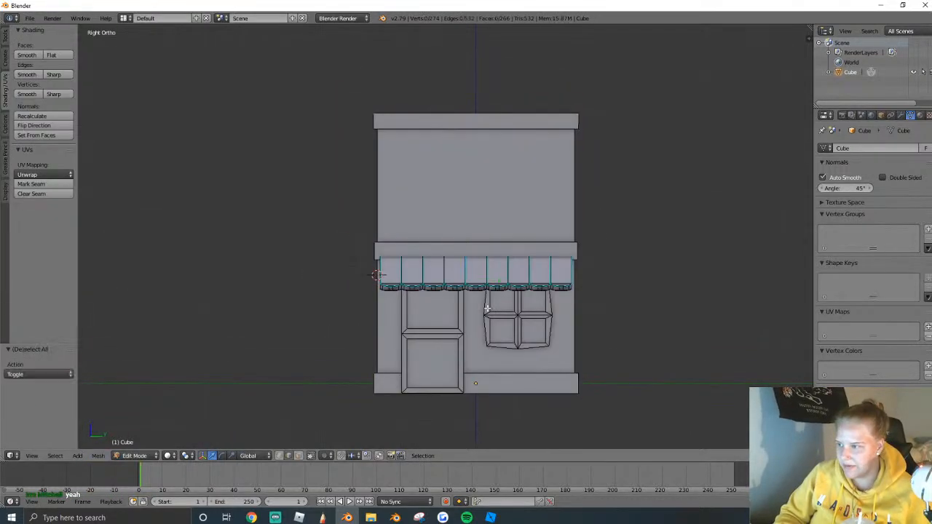
pyautogui.press('a')
# Split the 3D viewport, make the new area a UV/Image Editor, and open the palette image sNOWBOARED42.png there.
pyautogui.moveTo(2, 445); pyautogui.dragTo(382, 437)
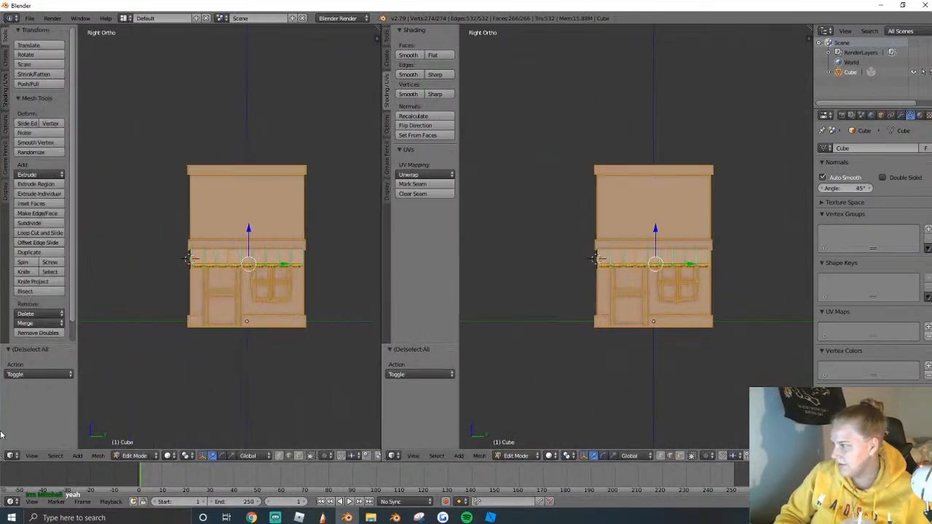
pyautogui.click(12, 456)
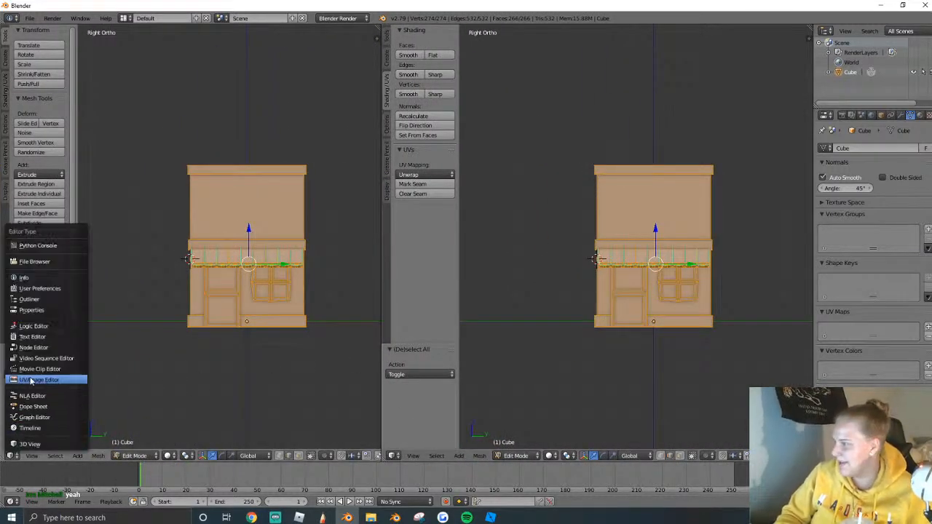
pyautogui.click(39, 379)
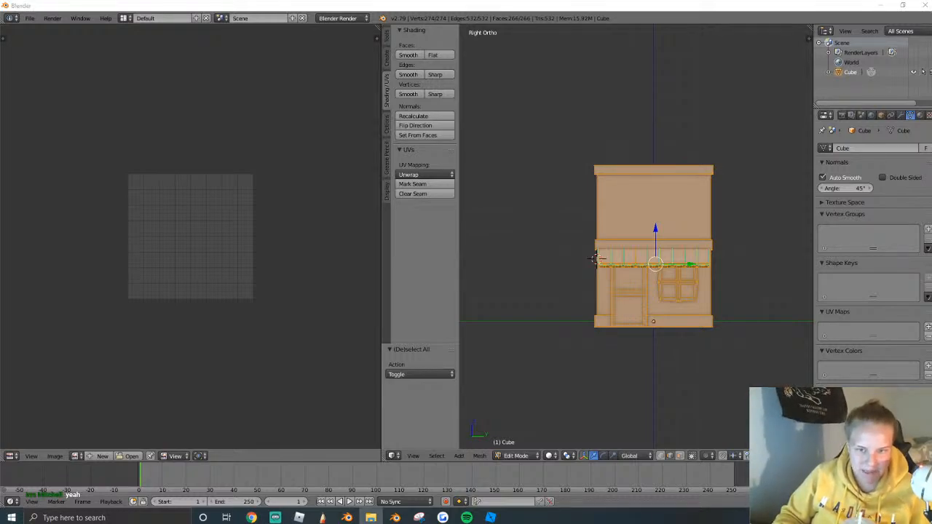
pyautogui.hotkey('alt', 'o')
pyautogui.doubleClick(173, 267)
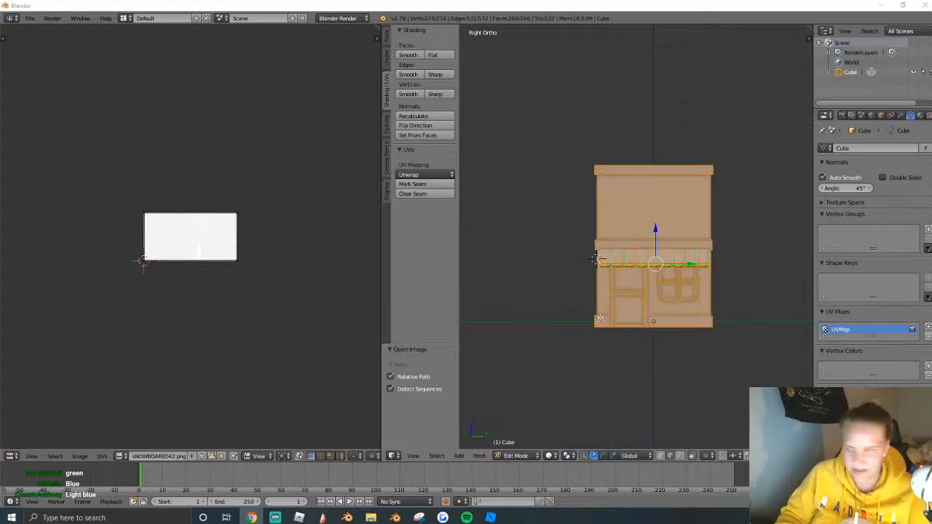
pyautogui.moveTo(633, 294); pyautogui.dragTo(619, 320, button='middle')
pyautogui.click(413, 457)
pyautogui.click(437, 341)
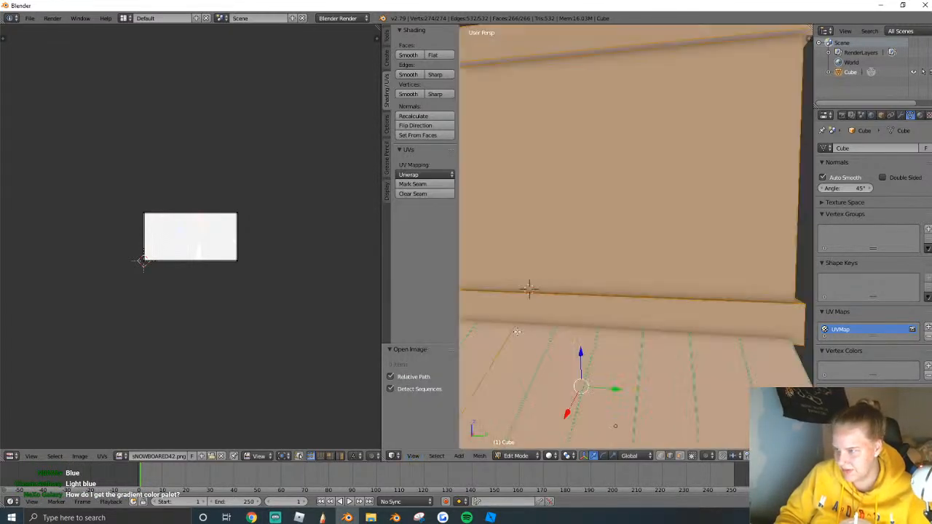
pyautogui.scroll(-5, 517, 332)
pyautogui.click(413, 457)
pyautogui.click(539, 345)
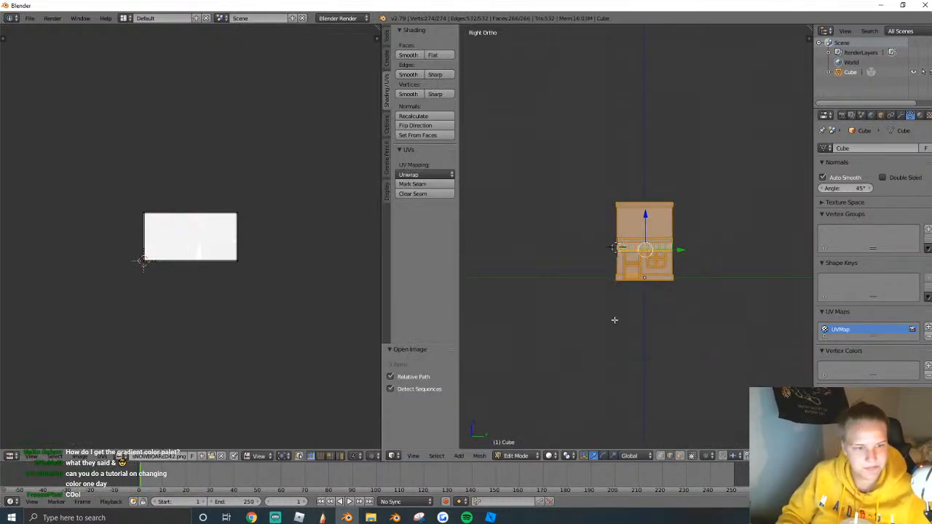
pyautogui.scroll(5, 616, 321)
pyautogui.press('i')
pyautogui.click(646, 272)
pyautogui.hotkey('ctrl', 'z')
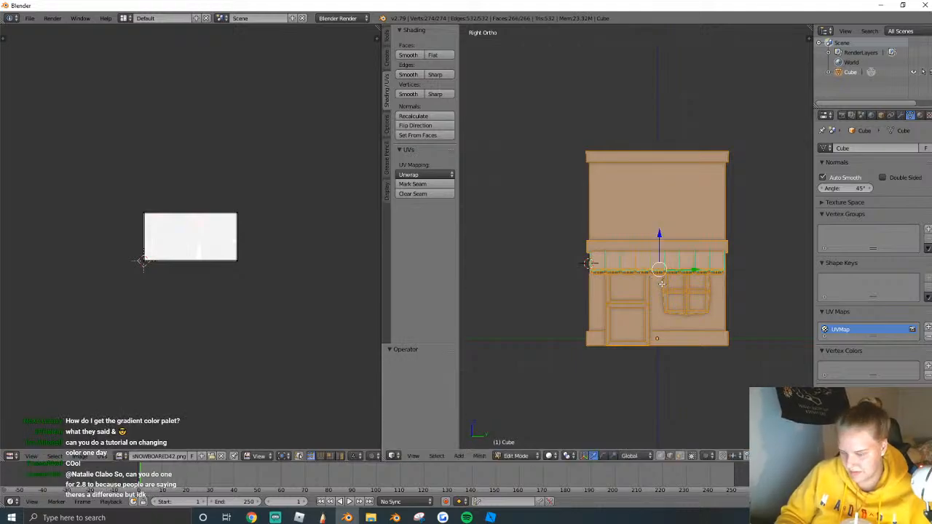
# Reselect the whole mesh and unwrap it with a projection from the right orthographic view.
pyautogui.press('a')
pyautogui.press('a')
pyautogui.press('u')
pyautogui.click(617, 373)
pyautogui.scroll(6, 212, 277)
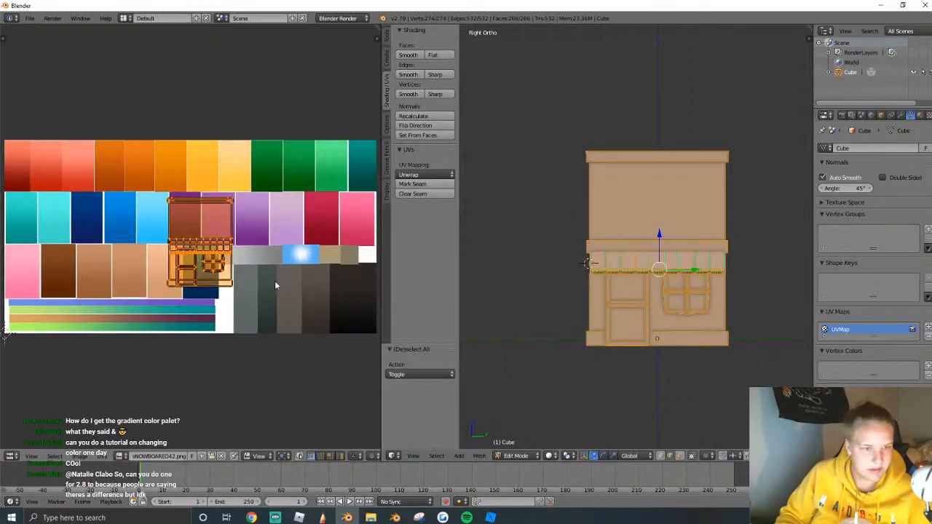
# Try the building's UV layout at different positions and sizes over the colour palette.
pyautogui.press('g')
pyautogui.click(173, 212)
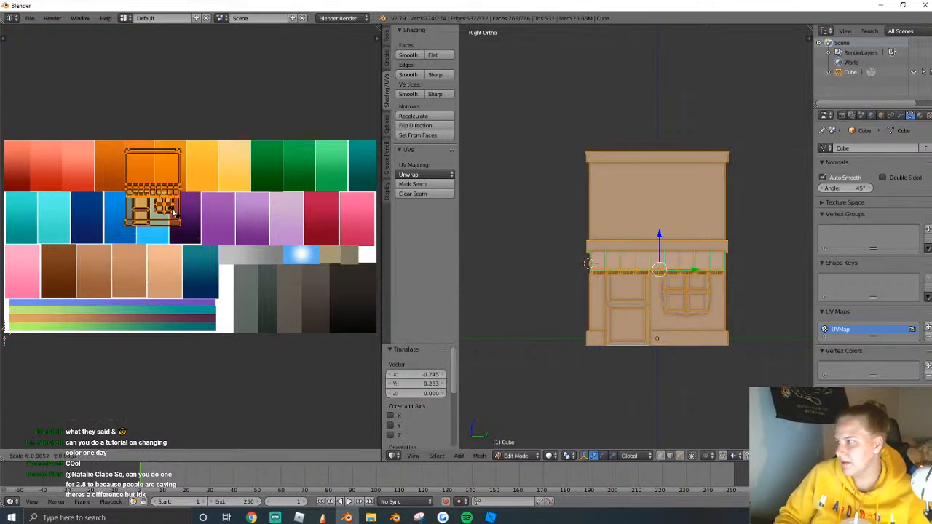
pyautogui.click(163, 203)
pyautogui.press('g')
pyautogui.click(151, 246)
pyautogui.press('s')
pyautogui.click(237, 269)
pyautogui.press('g')
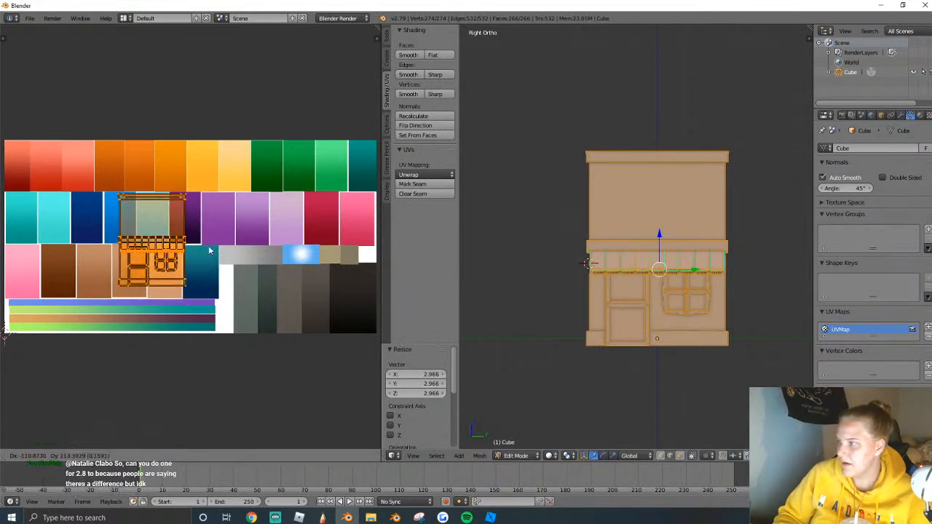
pyautogui.click(209, 252)
# Narrow the building's UV layout along X and shrink it to fit within a single purple palette swatch.
pyautogui.press('s')
pyautogui.press('x')
pyautogui.click(182, 246)
pyautogui.press('s')
pyautogui.click(218, 226)
pyautogui.press('g')
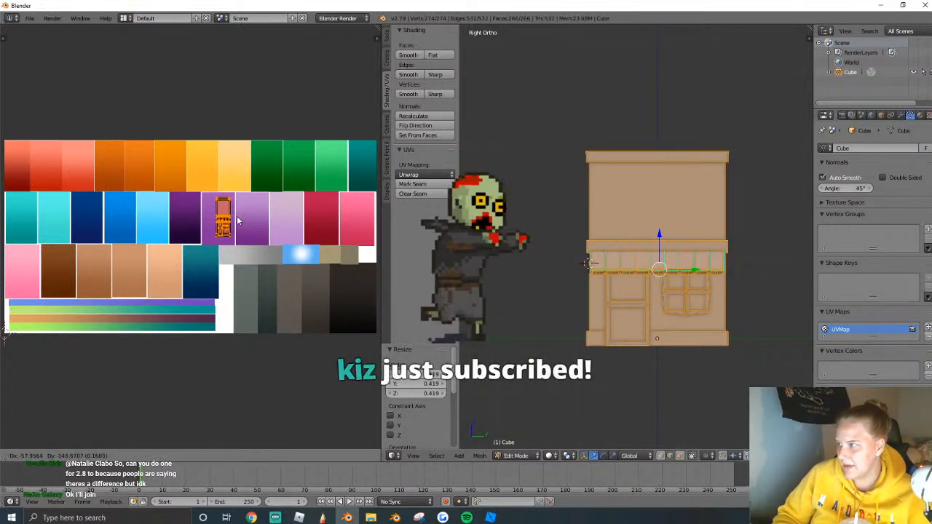
pyautogui.click(281, 220)
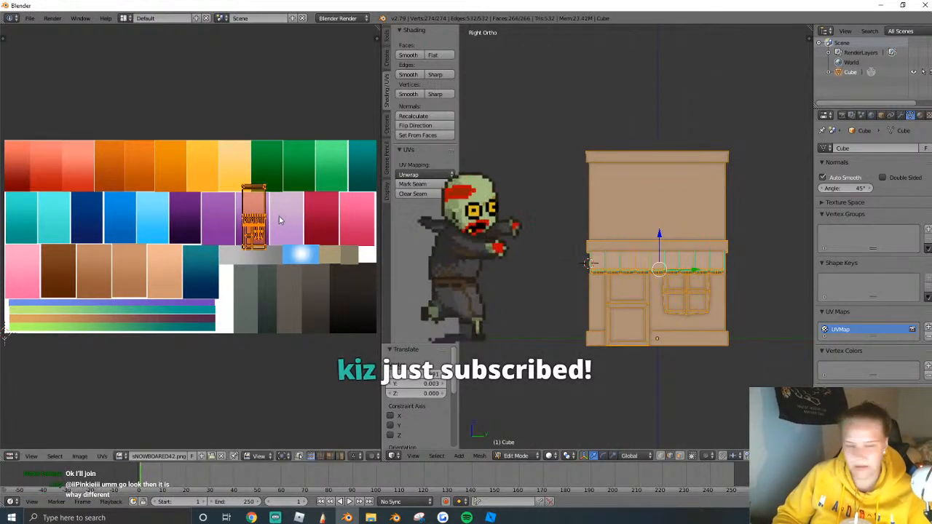
pyautogui.press('s')
pyautogui.click(244, 228)
pyautogui.moveTo(244, 228); pyautogui.dragTo(226, 241, button='middle')
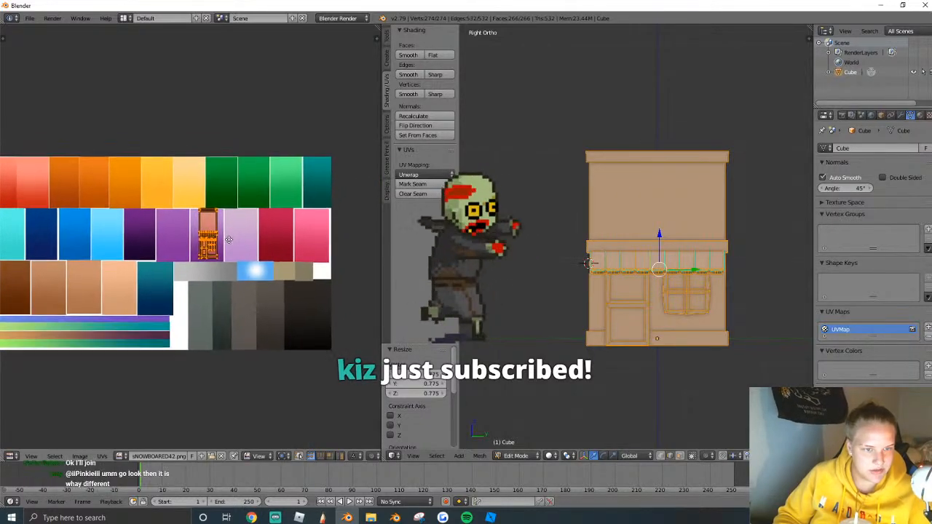
# Move the building's UV layout onto the medium blue swatch and scale it down to fit inside.
pyautogui.scroll(1, 227, 240)
pyautogui.press('g')
pyautogui.click(147, 251)
pyautogui.press('g')
pyautogui.press('s')
pyautogui.click(161, 260)
# Show the building with Texture viewport shading and rotate its UV layout by 180°.
pyautogui.click(549, 456)
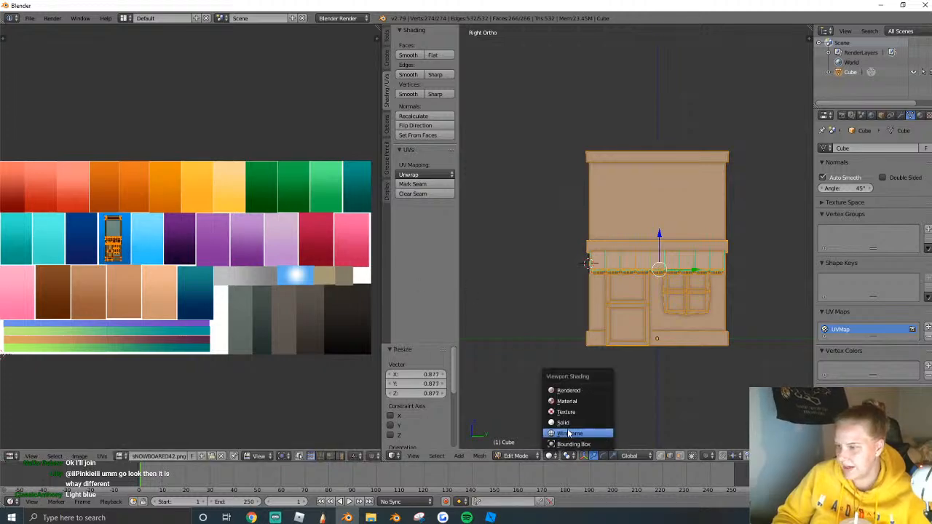
pyautogui.click(566, 413)
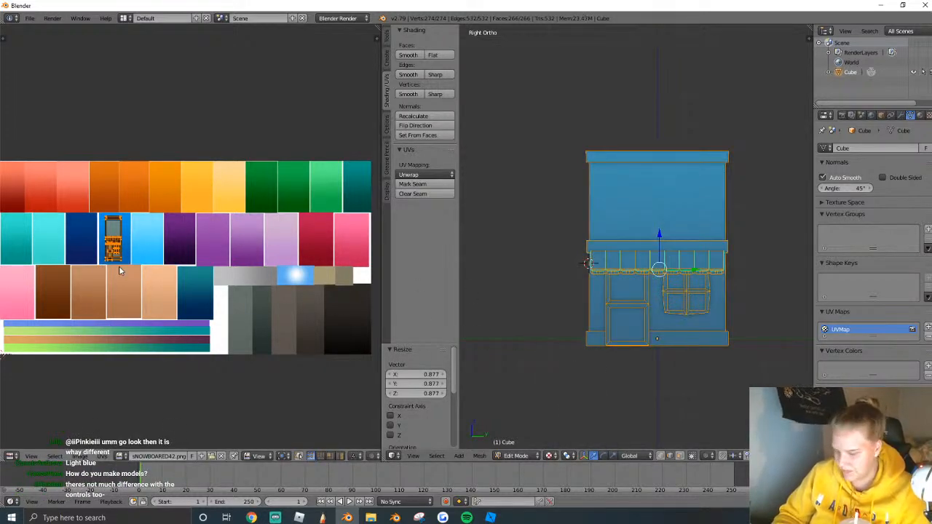
pyautogui.write('r180')
pyautogui.press('Return')
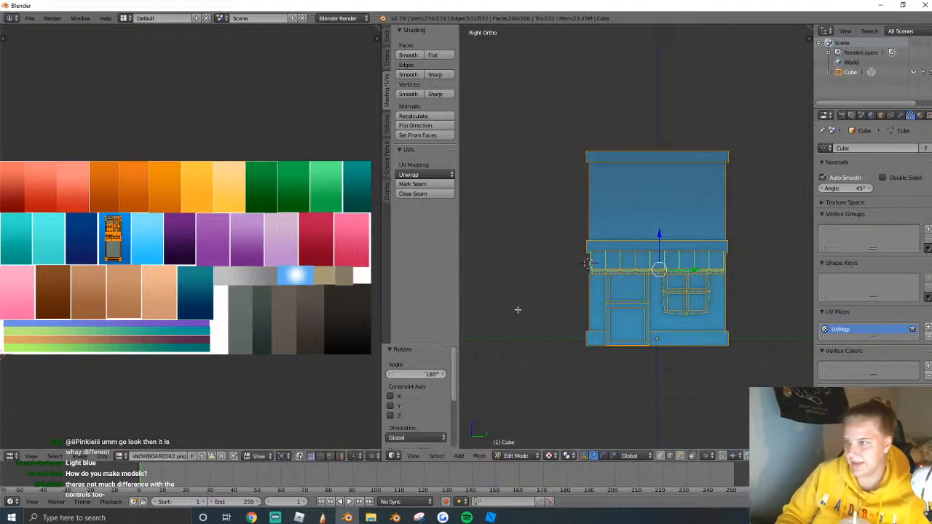
# Select the faces of the base trim around the building and move their UVs onto the light grey gradient swatch.
pyautogui.scroll(3, 507, 316)
pyautogui.press('a')
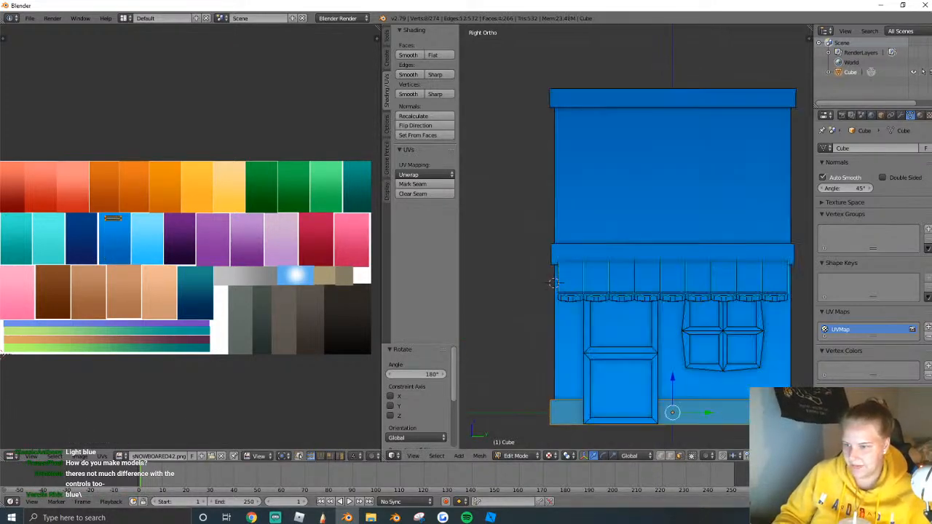
pyautogui.hotkey('shift', 'f')
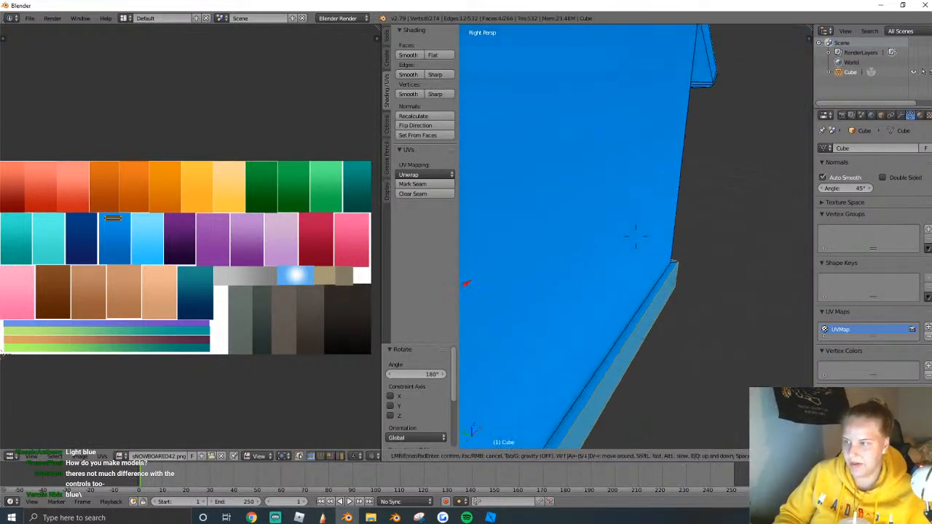
pyautogui.press('d')
pyautogui.click(636, 236)
pyautogui.keyDown('alt'); pyautogui.keyDown('shift'); pyautogui.rightClick(623, 246); pyautogui.keyUp('shift'); pyautogui.keyUp('alt')
pyautogui.press('g')
pyautogui.click(261, 290)
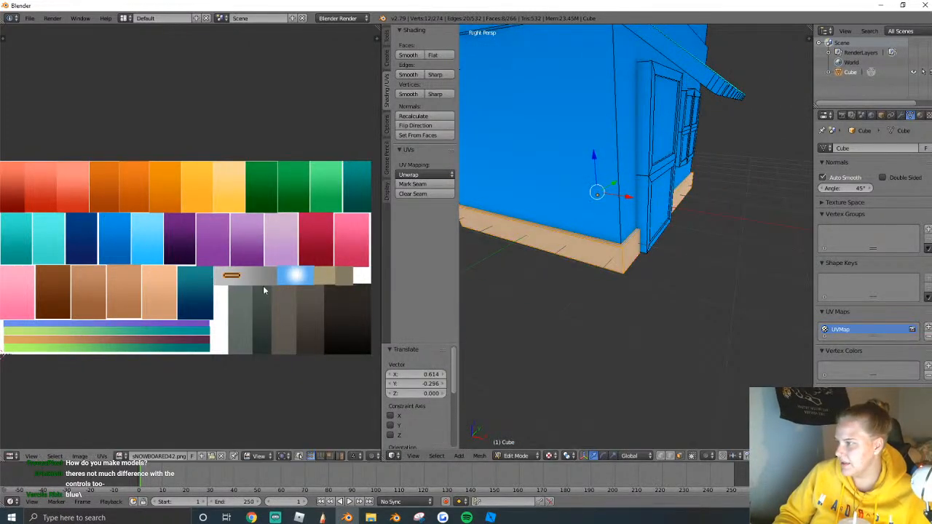
# Rotate the base trim's UVs by -90° and stretch them along X across the light grey swatch.
pyautogui.write('r-90')
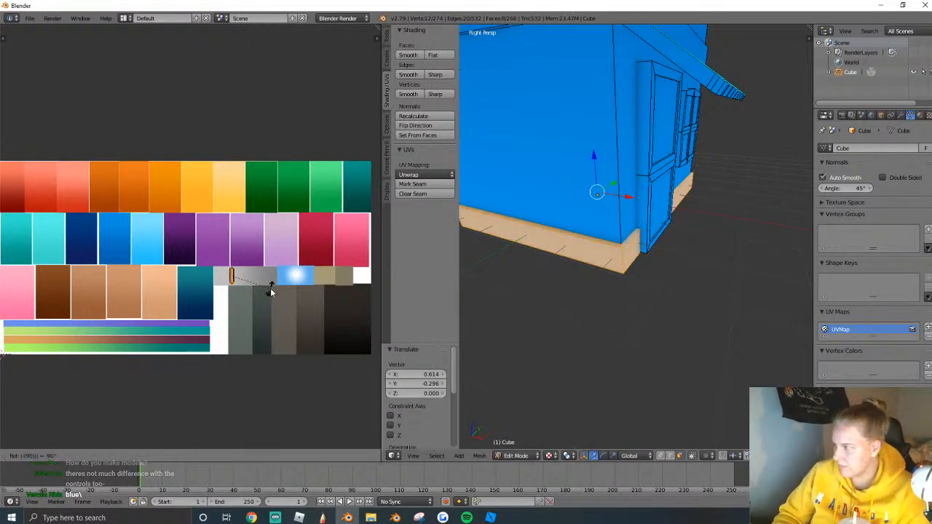
pyautogui.press('Return')
pyautogui.press('s')
pyautogui.click(276, 280)
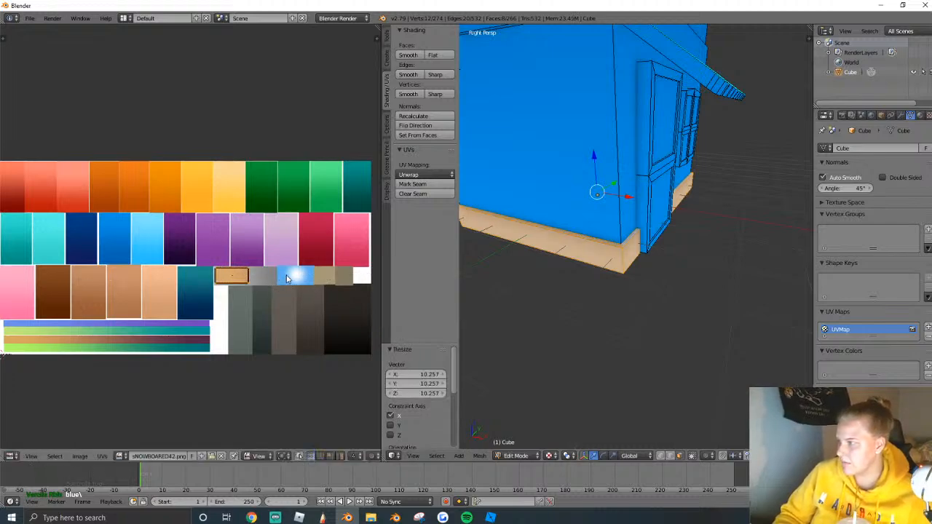
# Reposition and rescale the base trim's UVs so they fit within the grey gradient.
pyautogui.press('g')
pyautogui.click(295, 278)
pyautogui.press('g')
pyautogui.click(288, 286)
pyautogui.press('s')
pyautogui.click(276, 283)
pyautogui.press('s')
pyautogui.click(304, 280)
# Check the base trim's new colour on the building's front in Object Mode.
pyautogui.press('Tab')
pyautogui.hotkey('shift', 'f')
pyautogui.press('w')
pyautogui.press('d')
pyautogui.press('s')
pyautogui.press('a')
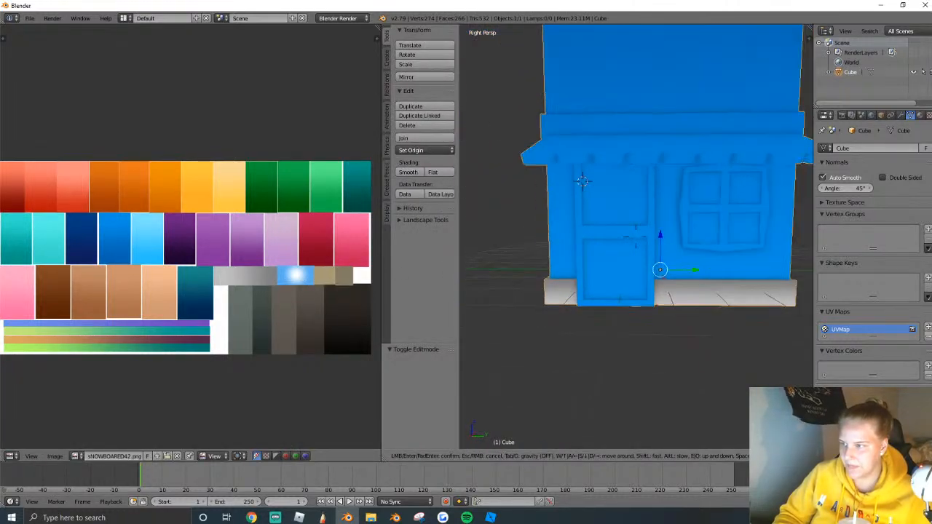
pyautogui.click(636, 236)
pyautogui.press('Tab')
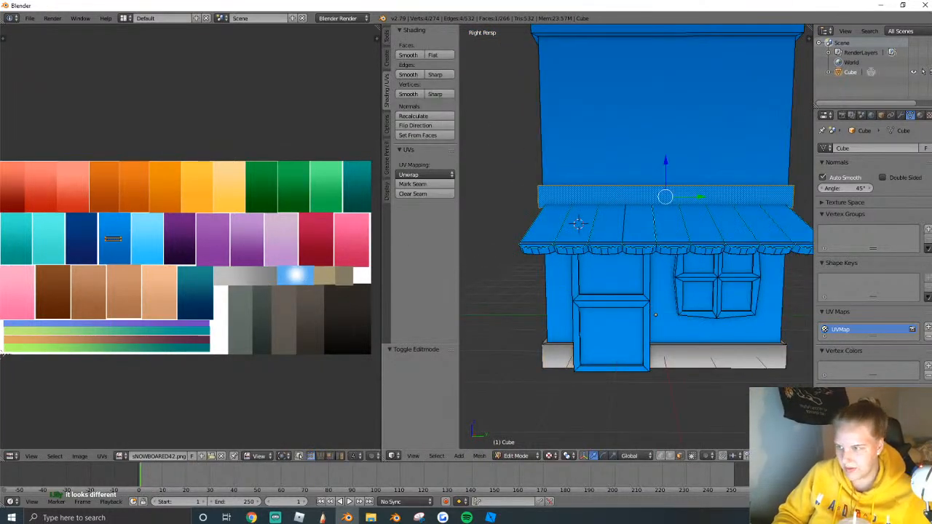
pyautogui.hotkey('shift', 'f')
pyautogui.press('w')
pyautogui.click(636, 237)
pyautogui.hotkey('shift', 'f')
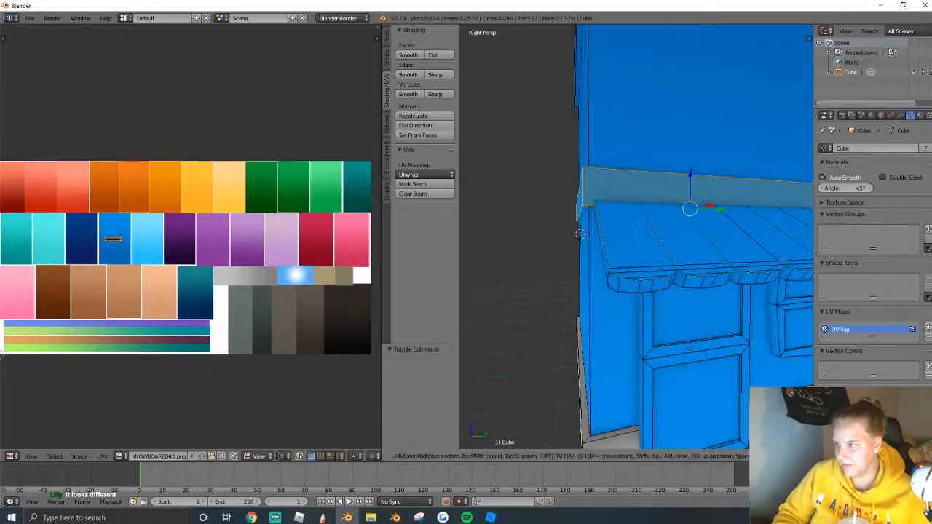
pyautogui.click(636, 236)
pyautogui.keyDown('alt'); pyautogui.keyDown('shift'); pyautogui.rightClick(646, 199); pyautogui.keyUp('shift'); pyautogui.keyUp('alt')
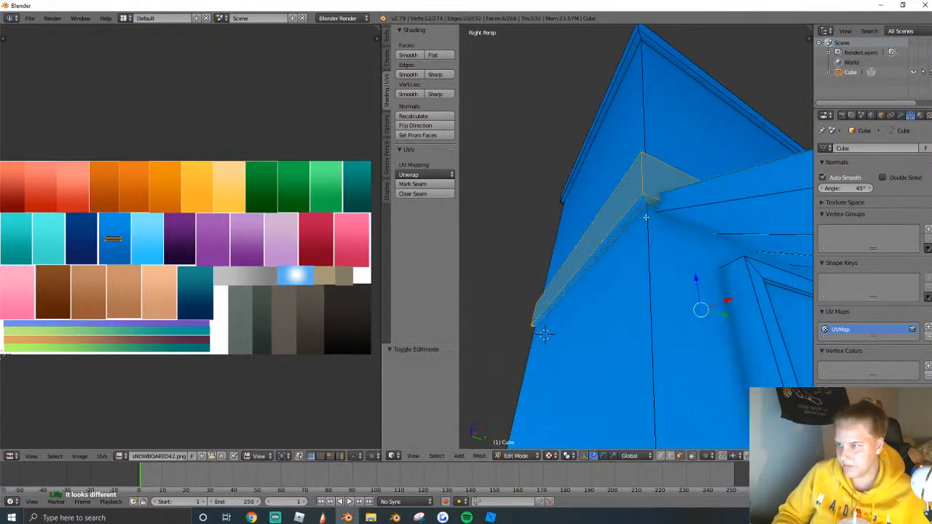
pyautogui.hotkey('shift', 'f')
pyautogui.press('e')
pyautogui.click(636, 237)
pyautogui.keyDown('alt'); pyautogui.keyDown('shift'); pyautogui.rightClick(540, 167); pyautogui.keyUp('shift'); pyautogui.keyUp('alt')
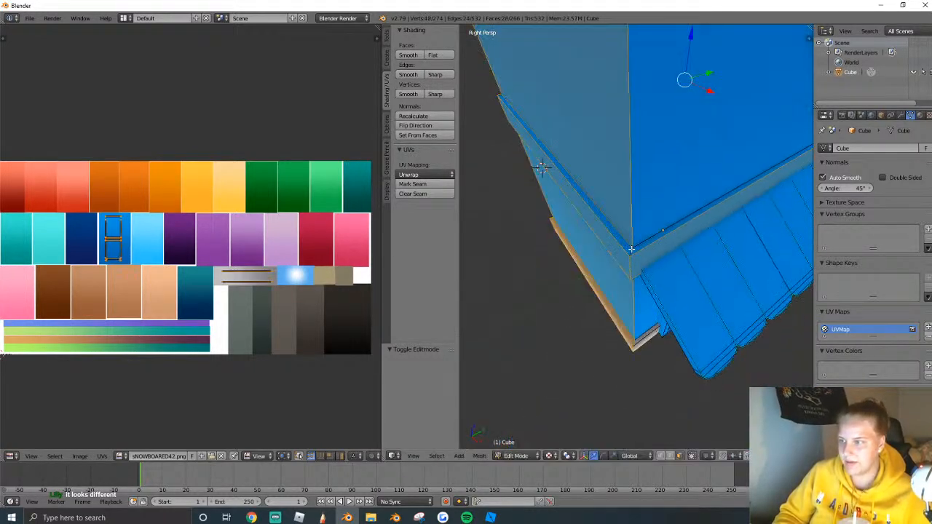
pyautogui.press('a')
# Select the face loops of the trim band between the two storeys and move their UVs onto the light grey swatch.
pyautogui.keyDown('alt'); pyautogui.rightClick(632, 252); pyautogui.keyUp('alt')
pyautogui.keyDown('alt'); pyautogui.keyDown('shift'); pyautogui.rightClick(632, 263); pyautogui.keyUp('shift'); pyautogui.keyUp('alt')
pyautogui.hotkey('shift', 'f')
pyautogui.press('q')
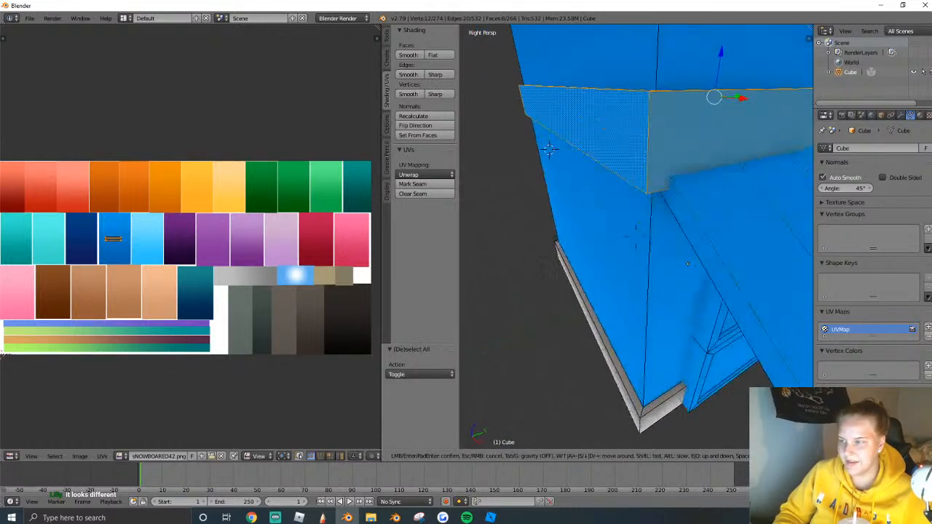
pyautogui.click(636, 237)
pyautogui.keyDown('alt'); pyautogui.keyDown('shift'); pyautogui.rightClick(636, 180); pyautogui.keyUp('shift'); pyautogui.keyUp('alt')
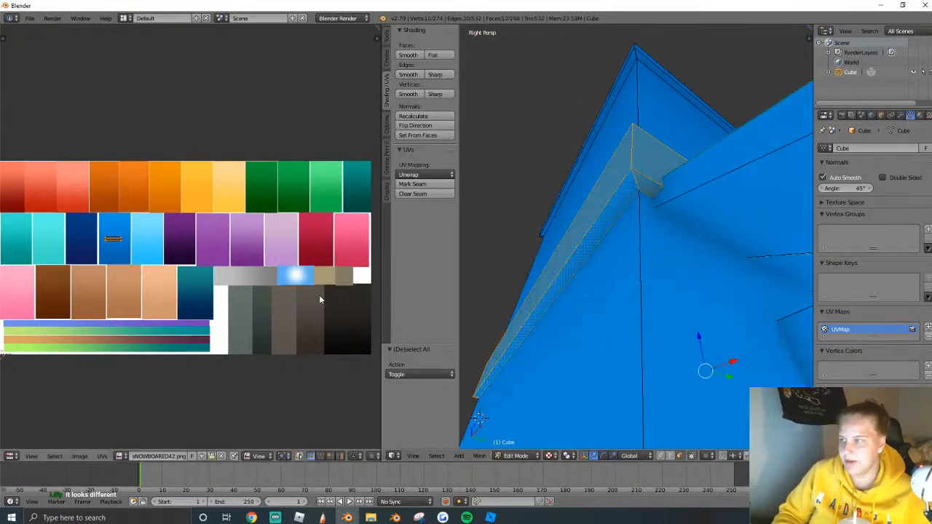
pyautogui.press('g')
pyautogui.click(212, 277)
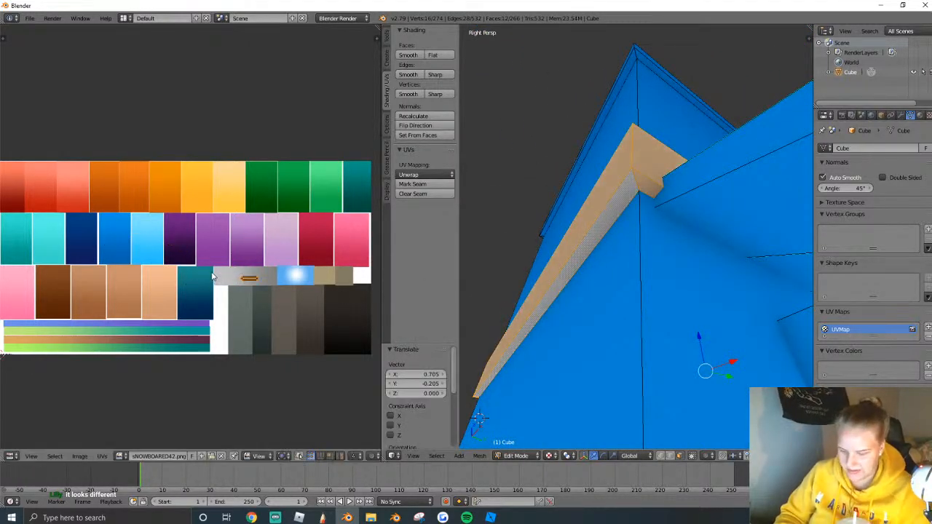
# Rotate the middle trim band's UVs by -90°, stretch them along X and position them within the light grey swatch.
pyautogui.write('r-90')
pyautogui.press('Return')
pyautogui.press('g')
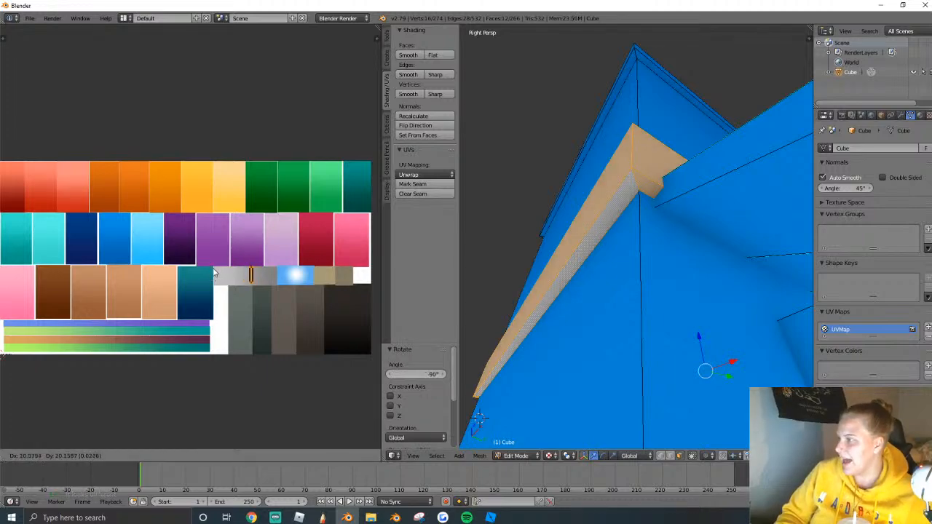
pyautogui.click(211, 276)
pyautogui.press('s')
pyautogui.press('x')
pyautogui.click(134, 293)
pyautogui.press('g')
pyautogui.click(230, 278)
# Check the middle trim band's new colour around the building in Object Mode and look over the roof edge.
pyautogui.press('Tab')
pyautogui.hotkey('shift', 'f')
pyautogui.press('w')
pyautogui.press('s')
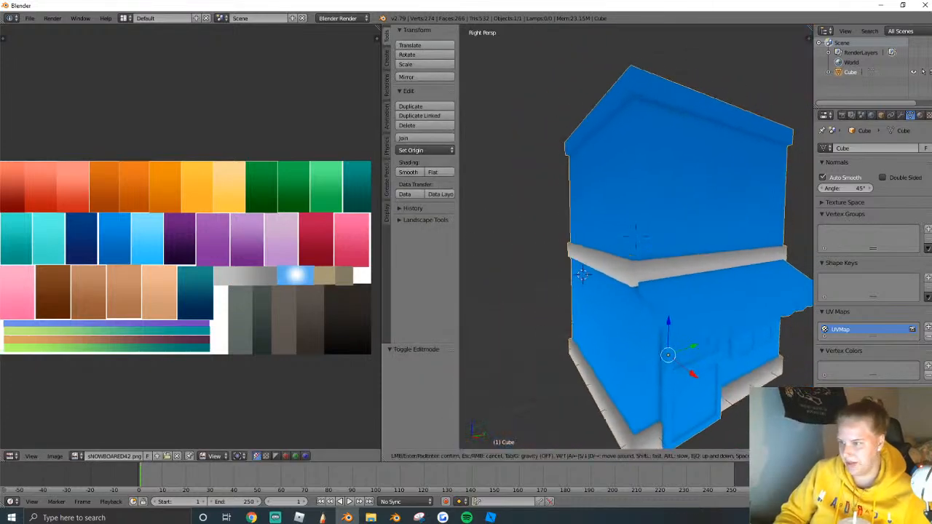
pyautogui.press('d')
pyautogui.press('w')
pyautogui.press('s')
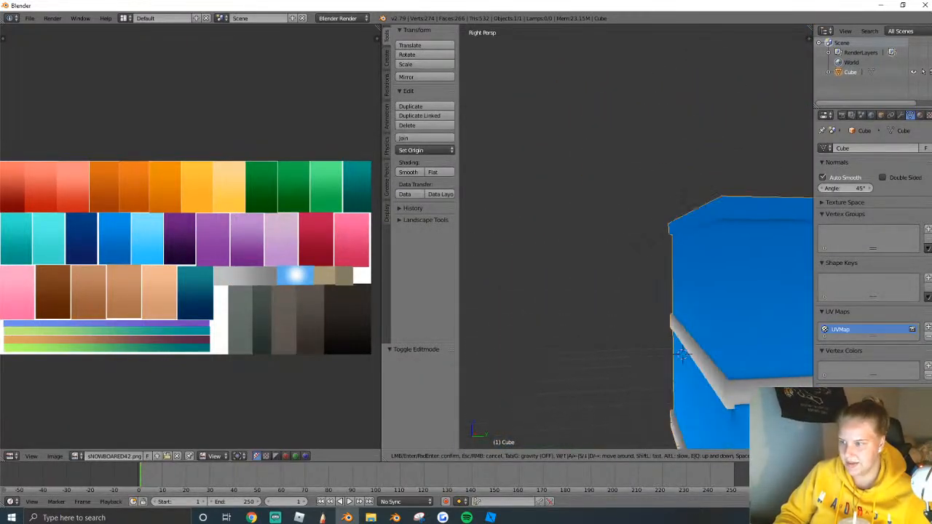
pyautogui.click(639, 200)
# Select the outer, top and inner face loops of the raised trim around the roof in Edit Mode.
pyautogui.press('Tab')
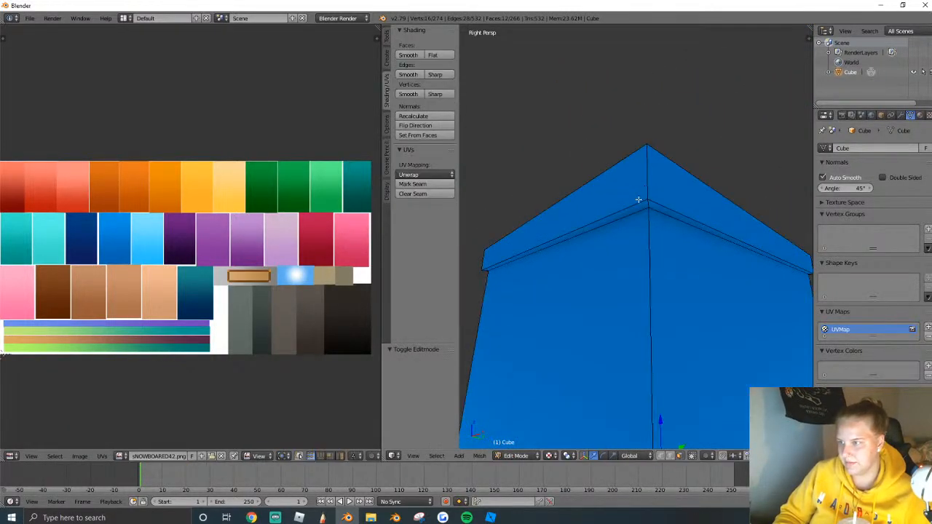
pyautogui.keyDown('alt'); pyautogui.rightClick(647, 203); pyautogui.keyUp('alt')
pyautogui.keyDown('alt'); pyautogui.keyDown('shift'); pyautogui.rightClick(648, 181); pyautogui.keyUp('shift'); pyautogui.keyUp('alt')
pyautogui.hotkey('shift', 'f')
pyautogui.press('e')
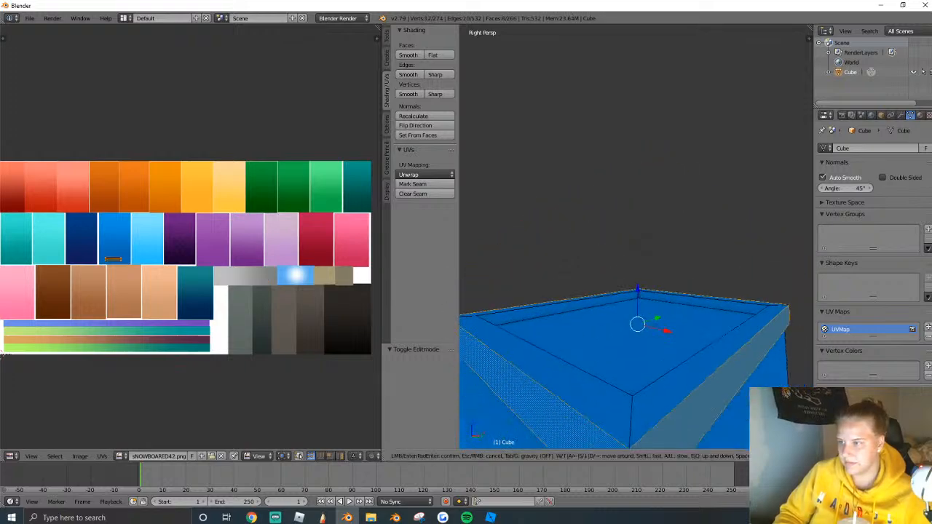
pyautogui.click(663, 249)
pyautogui.keyDown('alt'); pyautogui.keyDown('shift'); pyautogui.rightClick(663, 249); pyautogui.keyUp('shift'); pyautogui.keyUp('alt')
pyautogui.hotkey('shift', 'f')
pyautogui.press('q')
pyautogui.click(637, 237)
pyautogui.keyDown('alt'); pyautogui.keyDown('shift'); pyautogui.rightClick(644, 229); pyautogui.keyUp('shift'); pyautogui.keyUp('alt')
# Move the roof trim's UVs onto the light grey swatch, rotate them by 90° and stretch them along X.
pyautogui.press('g')
pyautogui.click(266, 300)
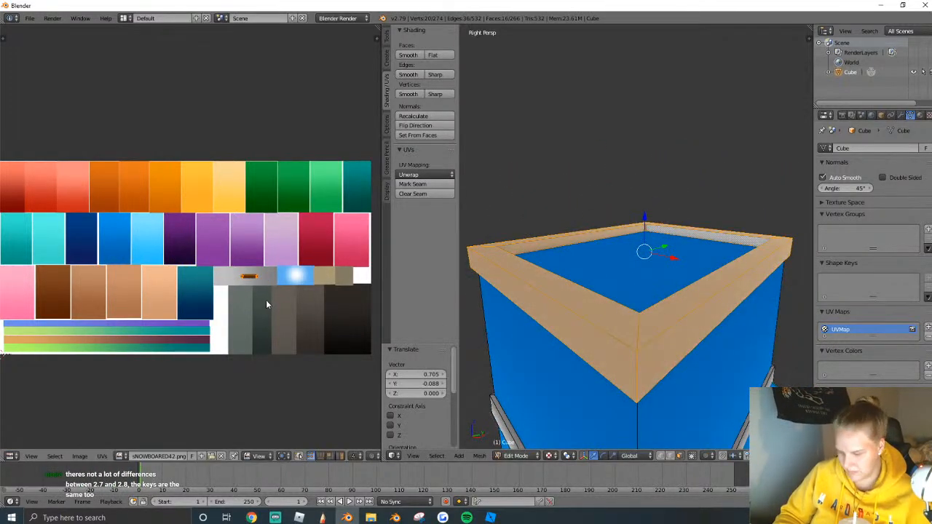
pyautogui.write('r90')
pyautogui.press('Return')
pyautogui.press('s')
pyautogui.press('x')
pyautogui.click(266, 285)
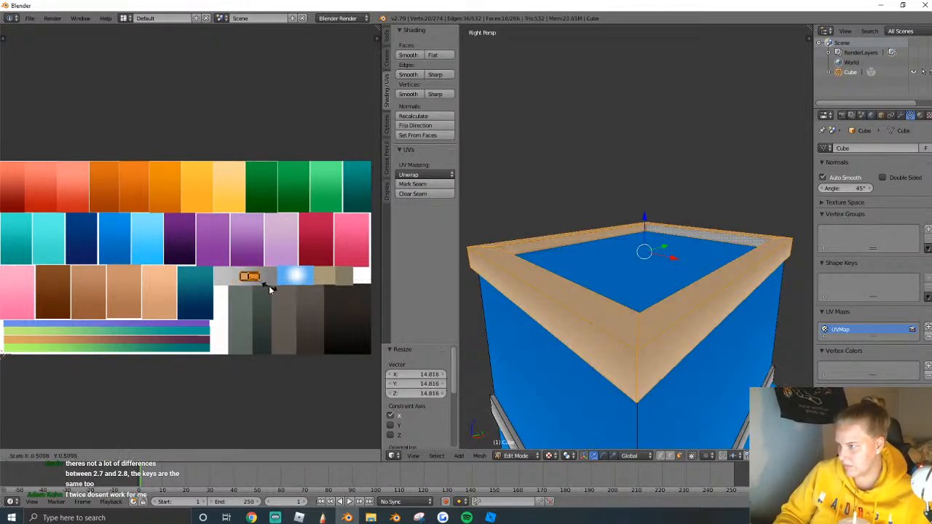
pyautogui.press('Tab')
# Select the flat roof face, move its UVs to the dark end of the grey swatch and rotate them upright.
pyautogui.press('Tab')
pyautogui.rightClick(591, 262)
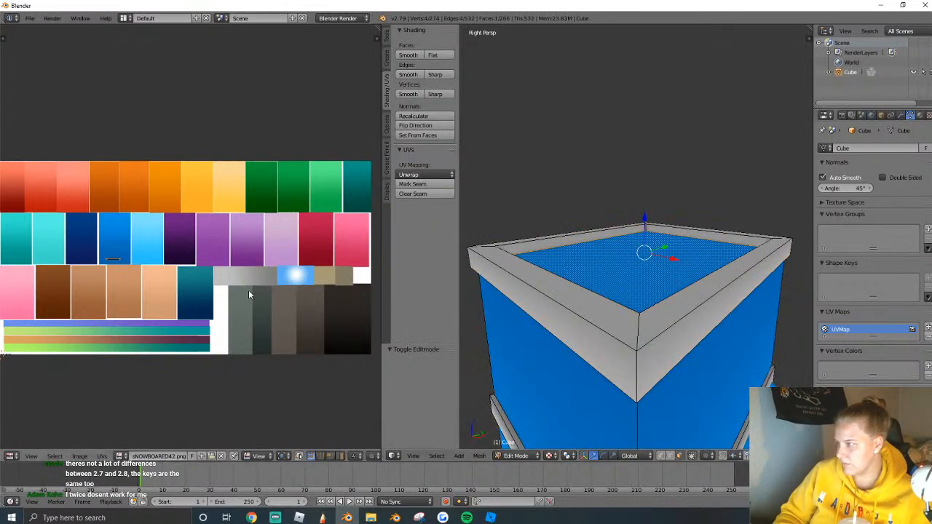
pyautogui.press('g')
pyautogui.click(256, 280)
pyautogui.press('r')
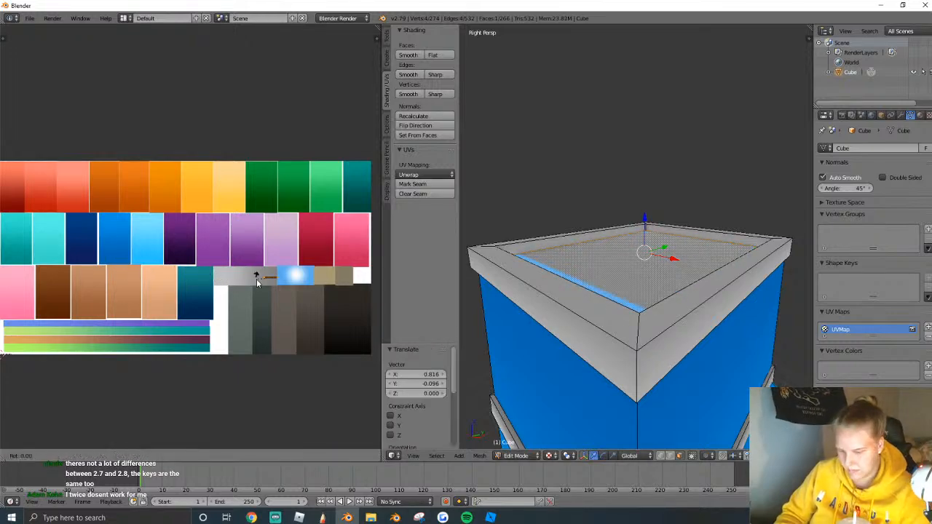
pyautogui.press('Return')
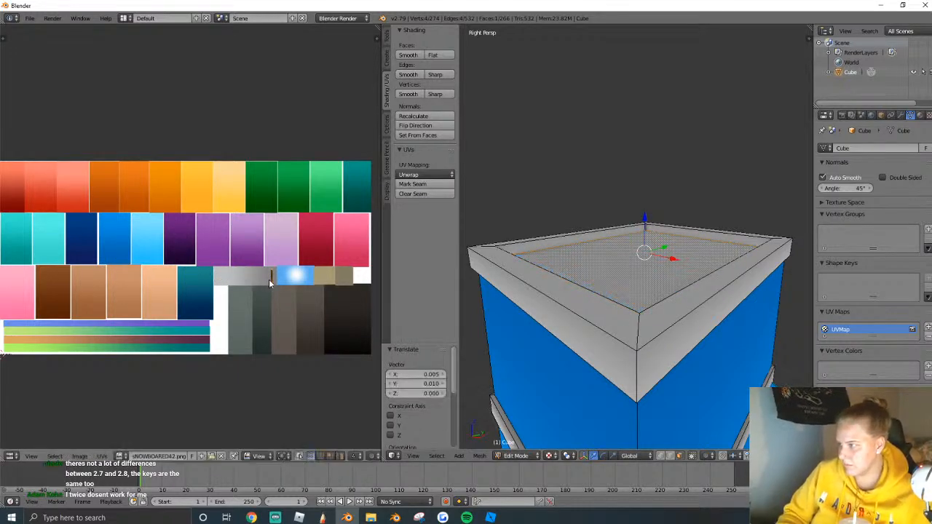
# Check the flat roof's colour in Object Mode and adjust the position of its UVs on the palette.
pyautogui.press('Tab')
pyautogui.hotkey('shift', 'f')
pyautogui.press('s')
pyautogui.press('Return')
pyautogui.press('Tab')
pyautogui.press('g')
pyautogui.press('Return')
# View the building's front in Object Mode and switch the viewport to orthographic projection.
pyautogui.press('Tab')
pyautogui.hotkey('shift', 'f')
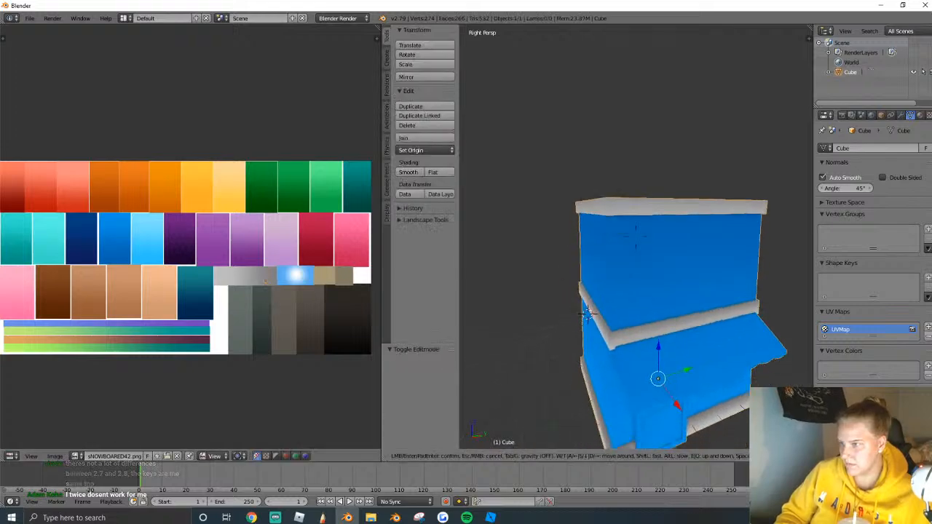
pyautogui.press('d')
pyautogui.click(636, 266)
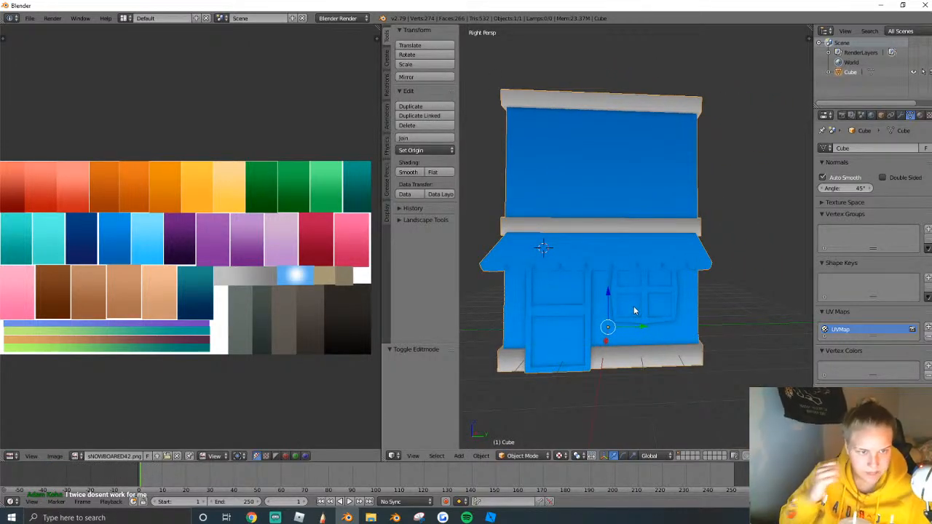
pyautogui.click(413, 456)
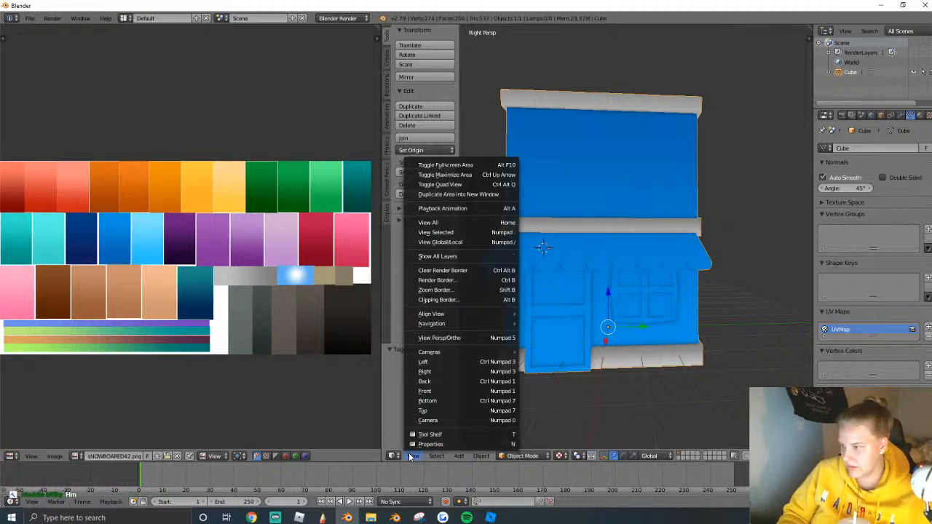
pyautogui.click(440, 338)
# Select the whole linked awning, shrink its UVs and move them onto the white area of the palette.
pyautogui.press('Tab')
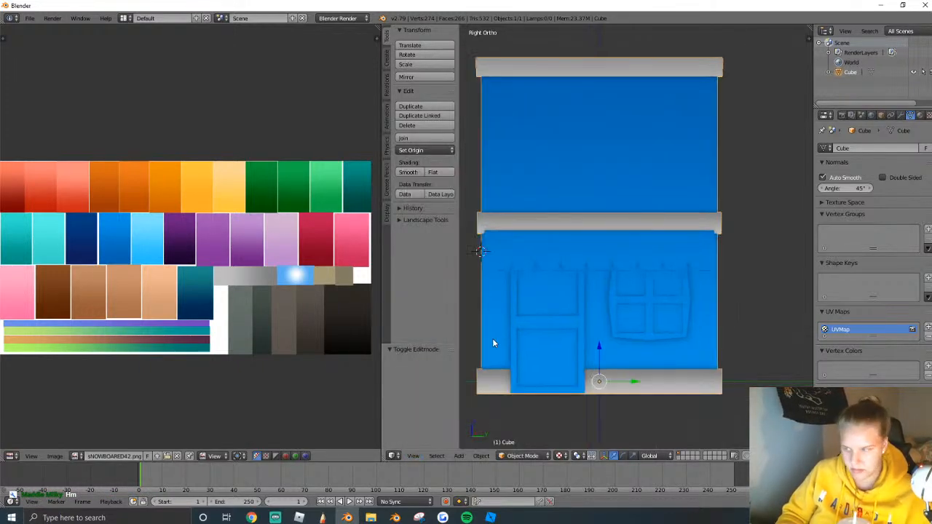
pyautogui.hotkey('ctrl', 'l')
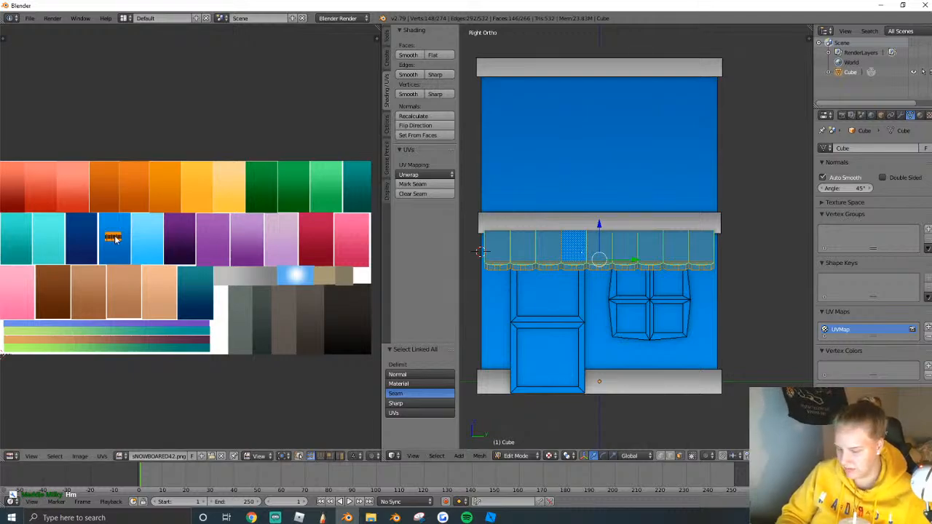
pyautogui.press('s')
pyautogui.click(186, 295)
pyautogui.press('g')
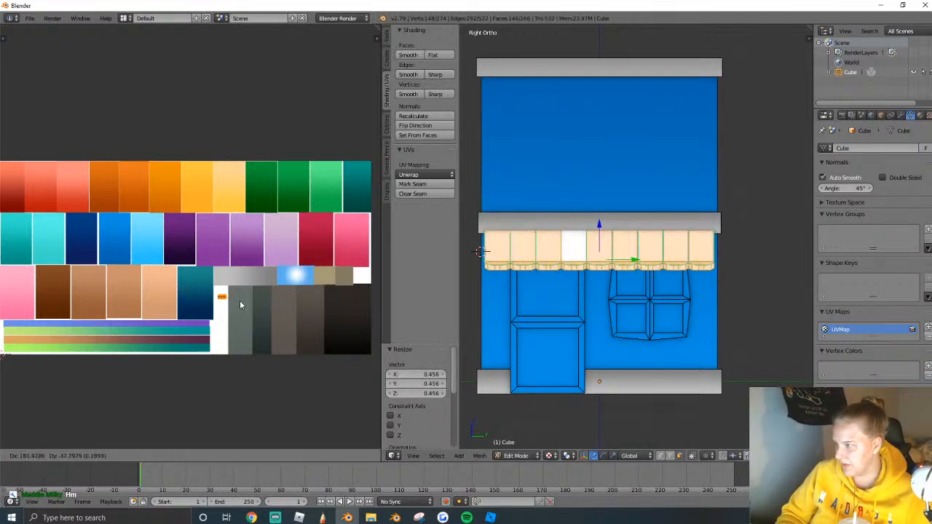
pyautogui.click(241, 306)
# Select every second awning stripe together with its scalloped edge, starting from the second stripe.
pyautogui.scroll(2, 240, 305)
pyautogui.scroll(1, 500, 272)
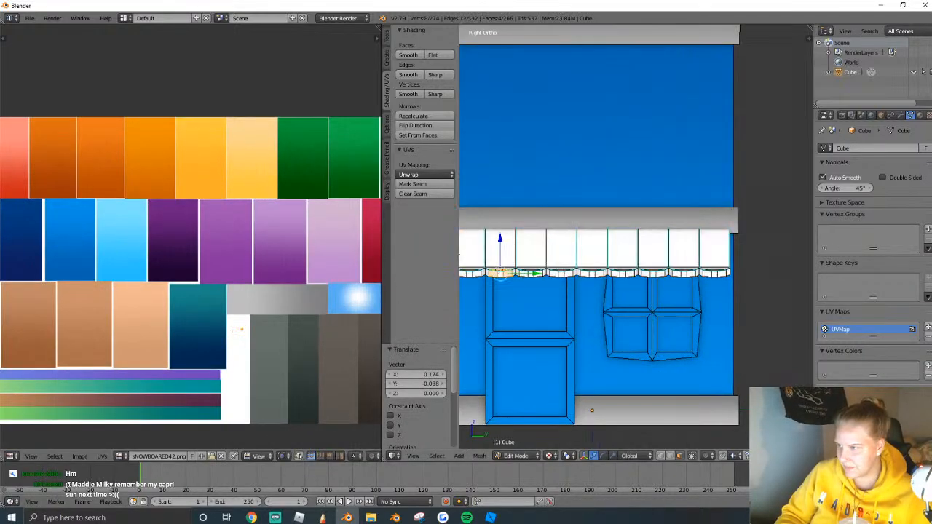
pyautogui.rightClick(500, 271)
pyautogui.rightClick(499, 271)
pyautogui.scroll(4, 486, 273)
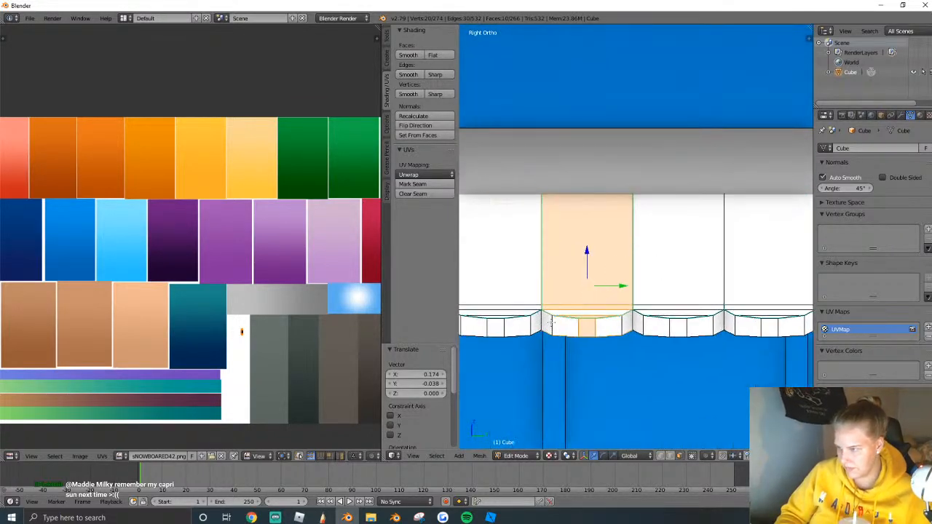
pyautogui.keyDown('shift'); pyautogui.moveTo(624, 320); pyautogui.dragTo(556, 319, button='middle'); pyautogui.keyUp('shift')
pyautogui.keyDown('shift'); pyautogui.rightClick(621, 308); pyautogui.keyUp('shift')
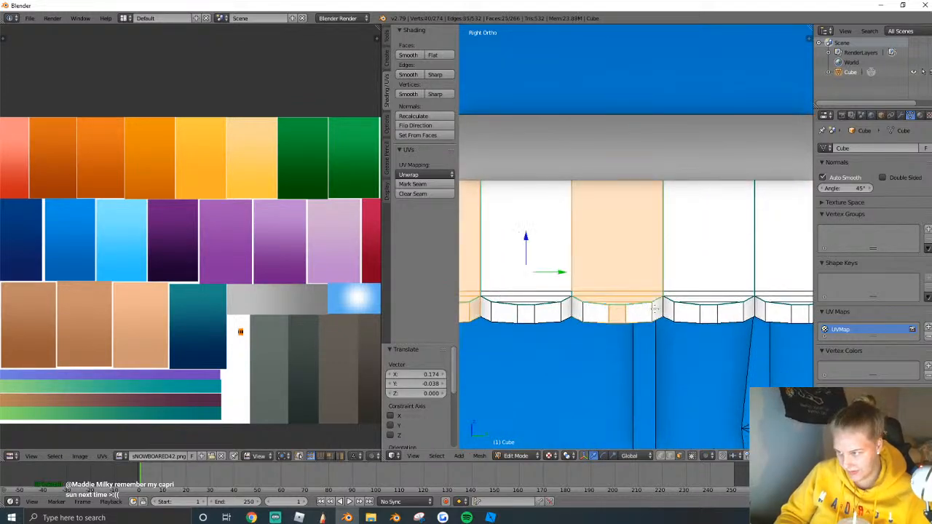
pyautogui.keyDown('shift'); pyautogui.moveTo(679, 304); pyautogui.dragTo(594, 307, button='middle'); pyautogui.keyUp('shift')
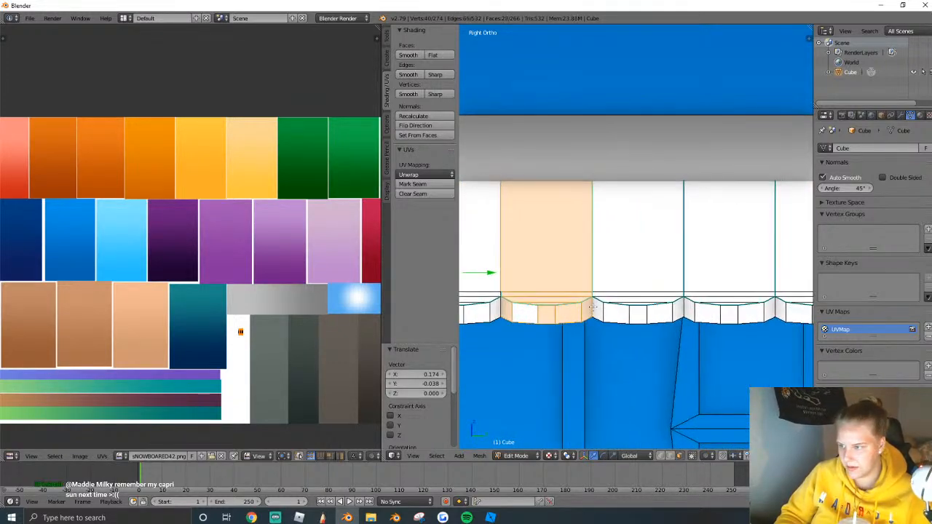
pyautogui.keyDown('shift'); pyautogui.moveTo(701, 315); pyautogui.dragTo(528, 312, button='middle'); pyautogui.keyUp('shift')
pyautogui.keyDown('shift'); pyautogui.rightClick(581, 315); pyautogui.keyUp('shift')
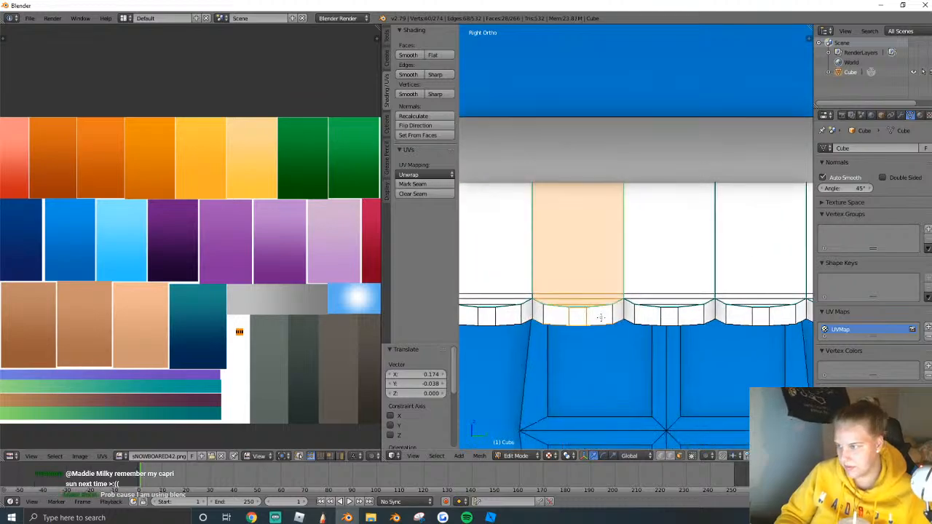
pyautogui.keyDown('shift'); pyautogui.moveTo(647, 289); pyautogui.dragTo(516, 298, button='middle'); pyautogui.keyUp('shift')
pyautogui.press('l')
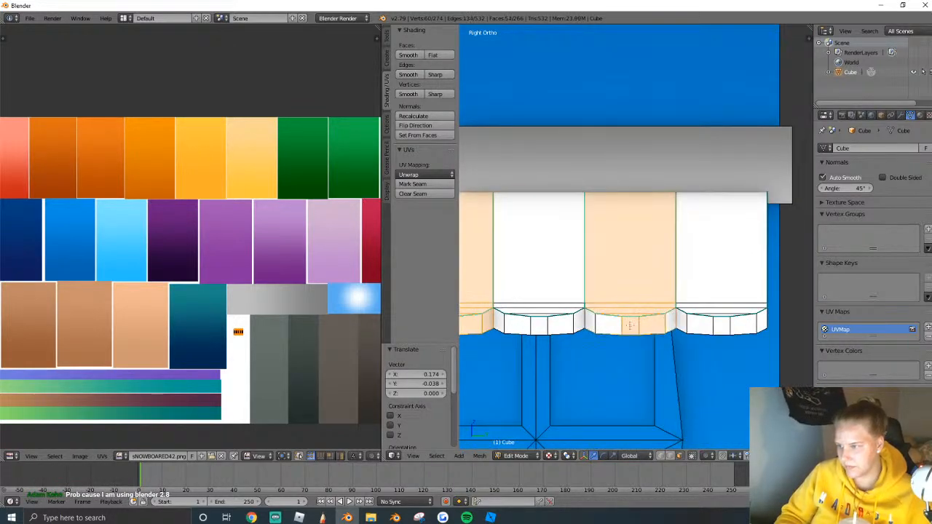
pyautogui.press('l')
# Move the selected awning stripes' UVs onto the blue swatch and stretch them vertically to span its gradient.
pyautogui.press('g')
pyautogui.click(86, 259)
pyautogui.press('s')
pyautogui.press('s')
pyautogui.press('x')
pyautogui.click(91, 264)
pyautogui.press('s')
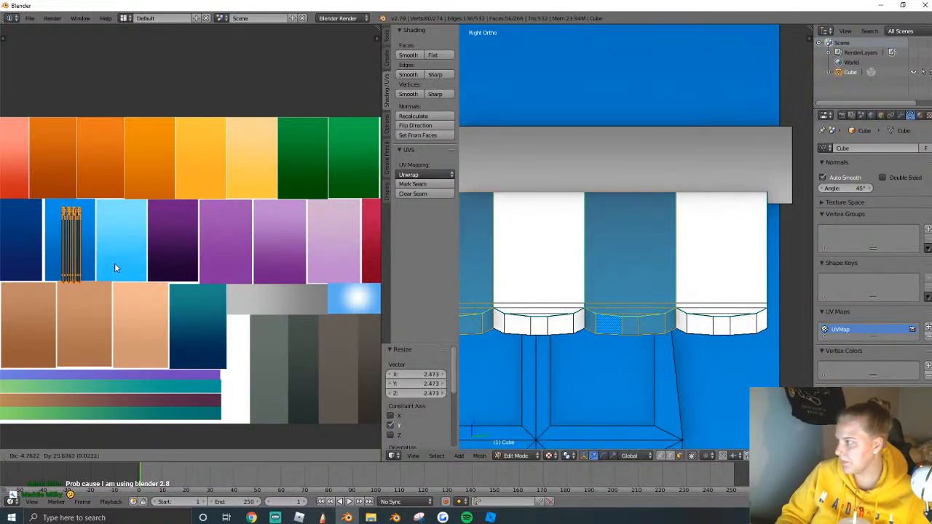
pyautogui.click(115, 258)
pyautogui.press('Tab')
pyautogui.scroll(-4, 580, 268)
pyautogui.keyDown('shift'); pyautogui.moveTo(489, 260); pyautogui.dragTo(620, 293, button='middle'); pyautogui.keyUp('shift')
pyautogui.scroll(1, 646, 294)
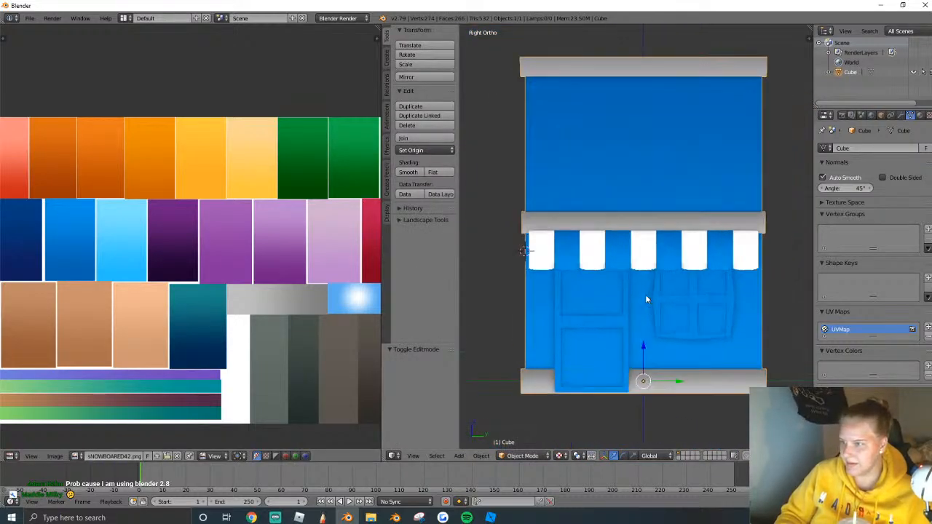
# Move the alternate awning stripes' UVs onto the yellow-orange swatch and check the result in Object Mode.
pyautogui.press('Tab')
pyautogui.press('g')
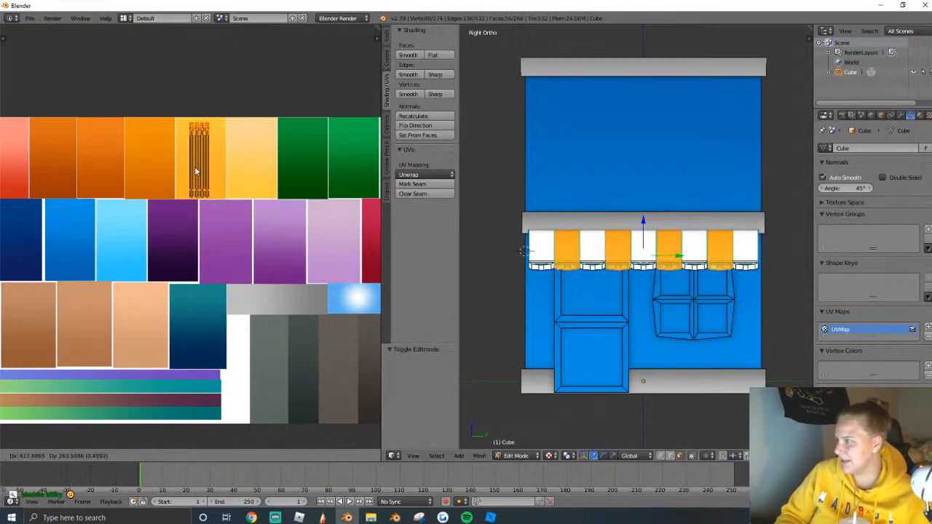
pyautogui.click(198, 170)
pyautogui.press('Tab')
pyautogui.scroll(-2, 652, 255)
pyautogui.scroll(2, 654, 260)
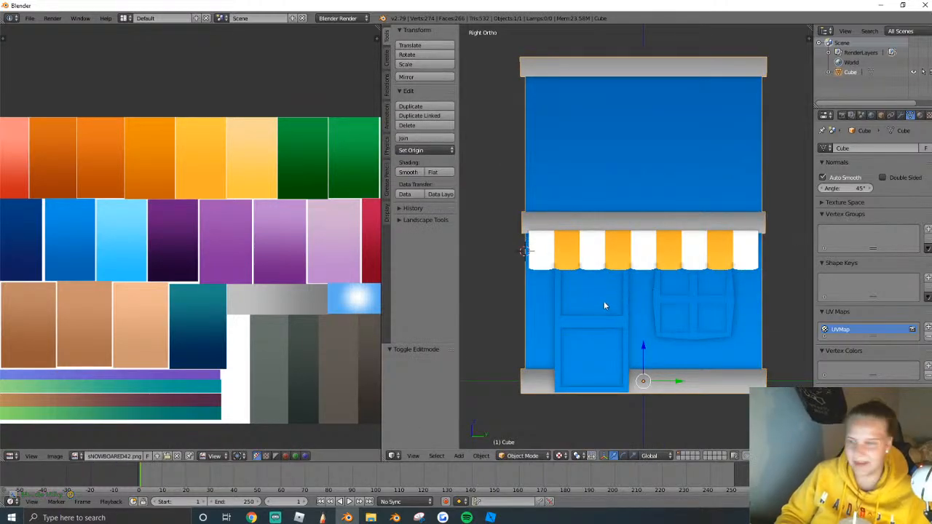
# Select the whole linked door, move its UVs onto the light grey gradient swatch and rotate them a quarter turn.
pyautogui.press('Tab')
pyautogui.rightClick(596, 330)
pyautogui.hotkey('ctrl', 'l')
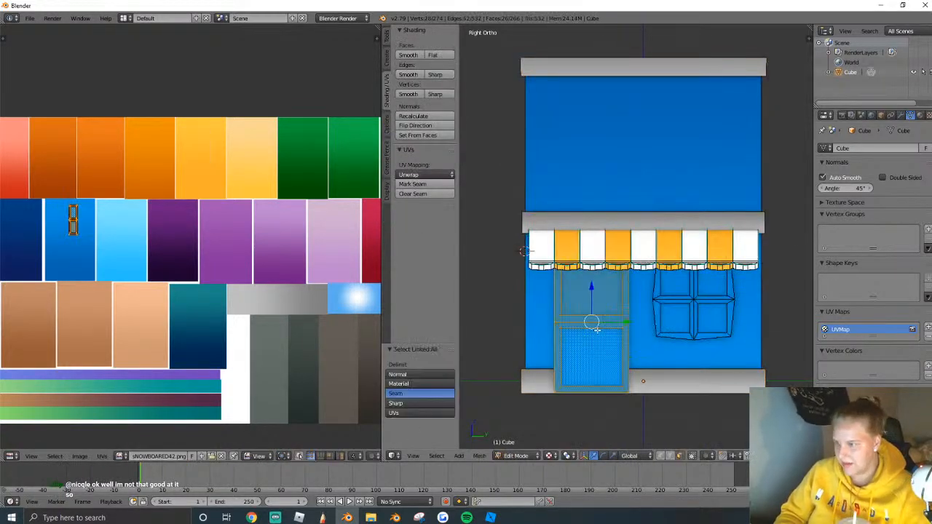
pyautogui.press('g')
pyautogui.click(268, 309)
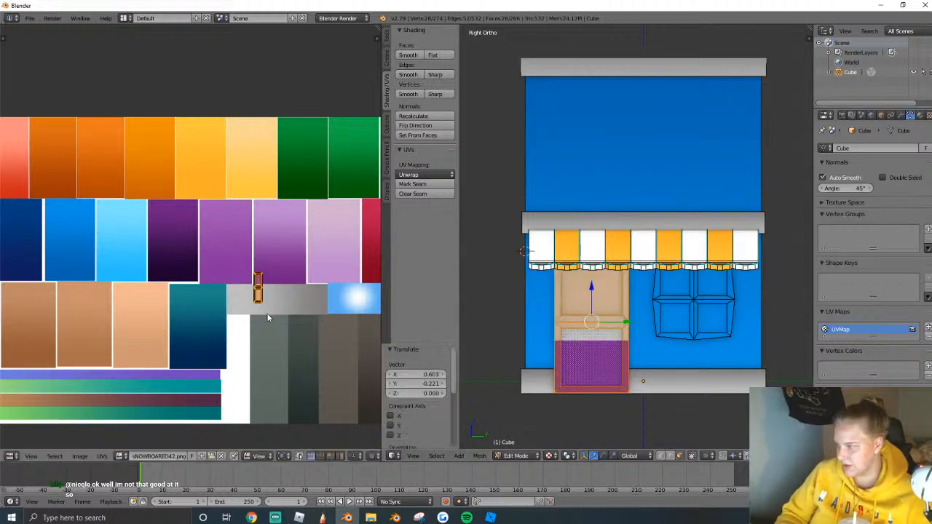
pyautogui.press('g')
pyautogui.click(265, 315)
pyautogui.press('r')
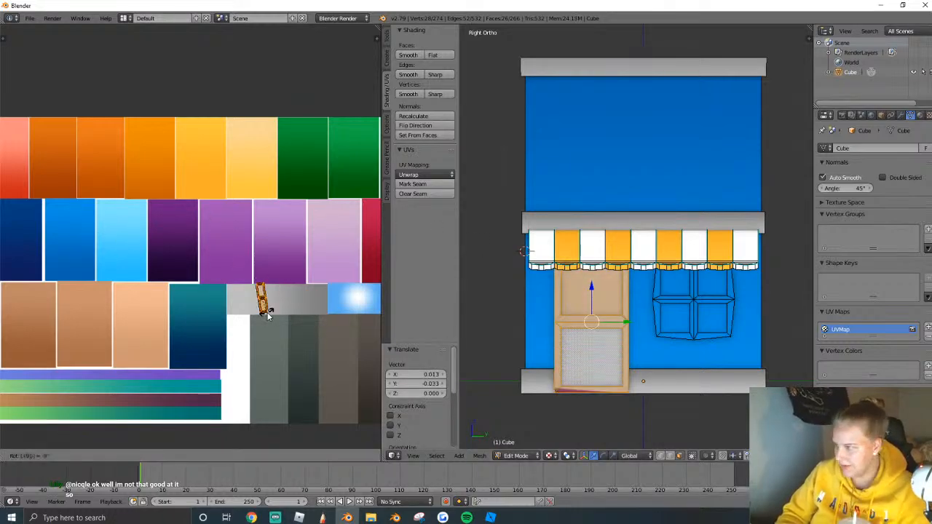
pyautogui.rightClick(268, 313)
pyautogui.press('g')
pyautogui.click(272, 314)
# Stretch the door's UVs horizontally and vertically within the grey swatch and check the door in Object Mode.
pyautogui.press('s')
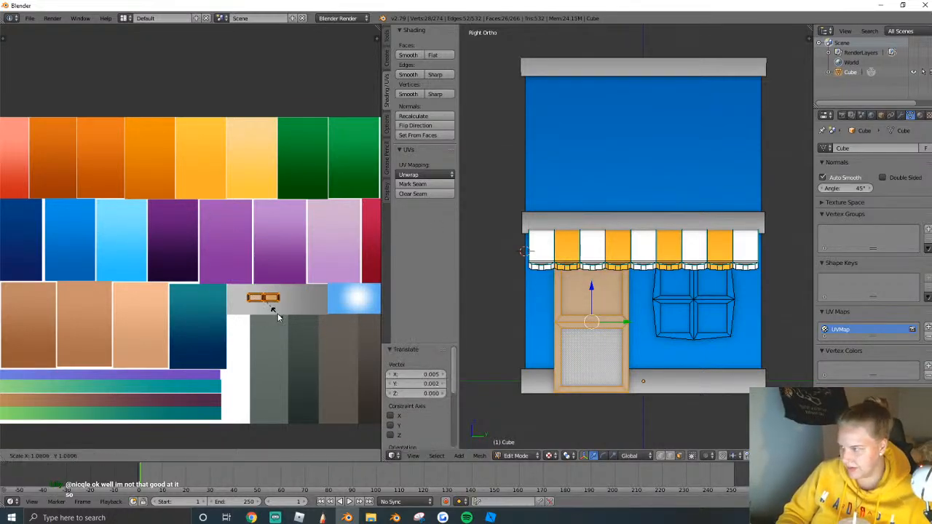
pyautogui.click(279, 320)
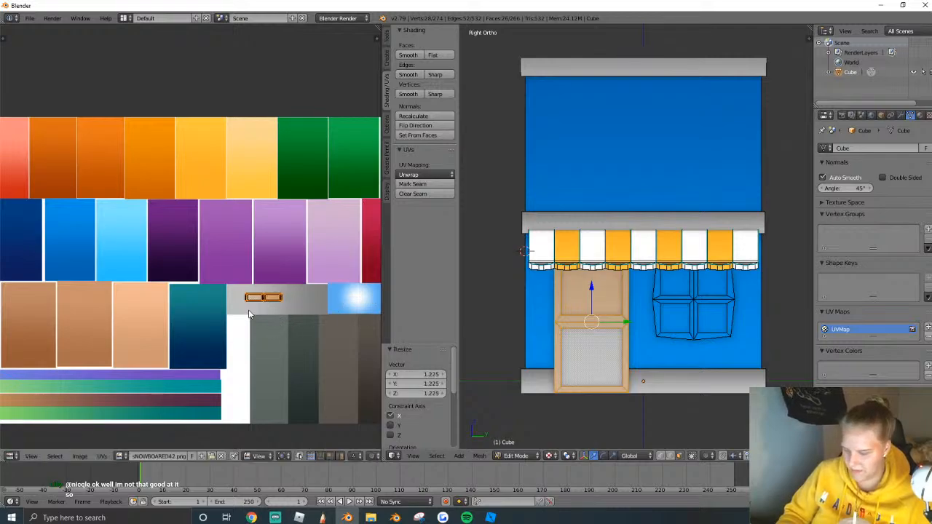
pyautogui.press('s')
pyautogui.press('y')
pyautogui.click(277, 332)
pyautogui.press('g')
pyautogui.click(276, 330)
pyautogui.press('s')
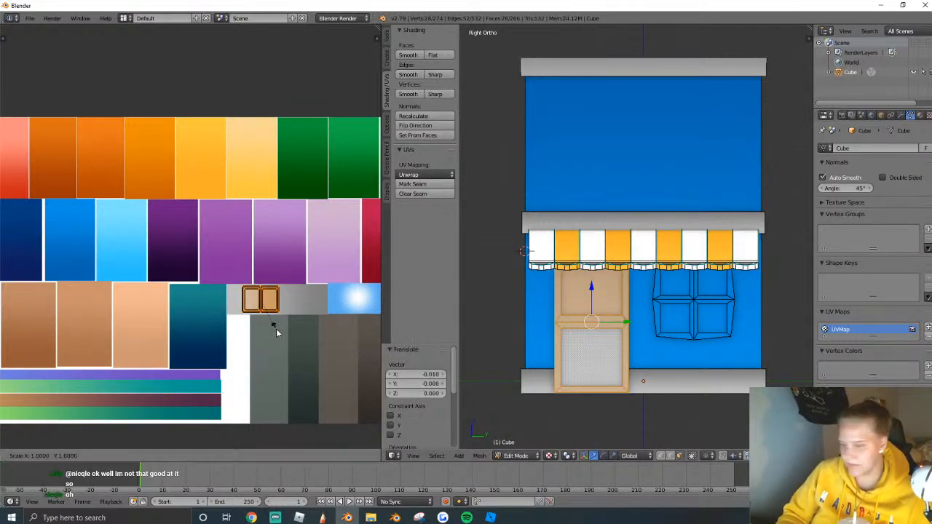
pyautogui.click(274, 321)
pyautogui.press('s')
pyautogui.press('x')
pyautogui.press('Escape')
pyautogui.press('Tab')
pyautogui.press('Tab')
# Select the door's upper and lower glass panels and unwrap them with Project From View.
pyautogui.rightClick(587, 295)
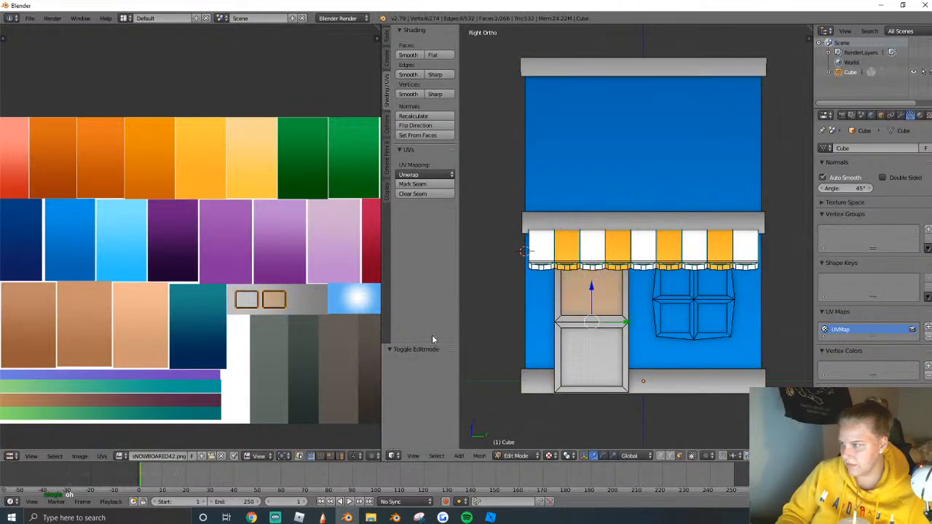
pyautogui.press('g')
pyautogui.click(300, 320)
pyautogui.press('u')
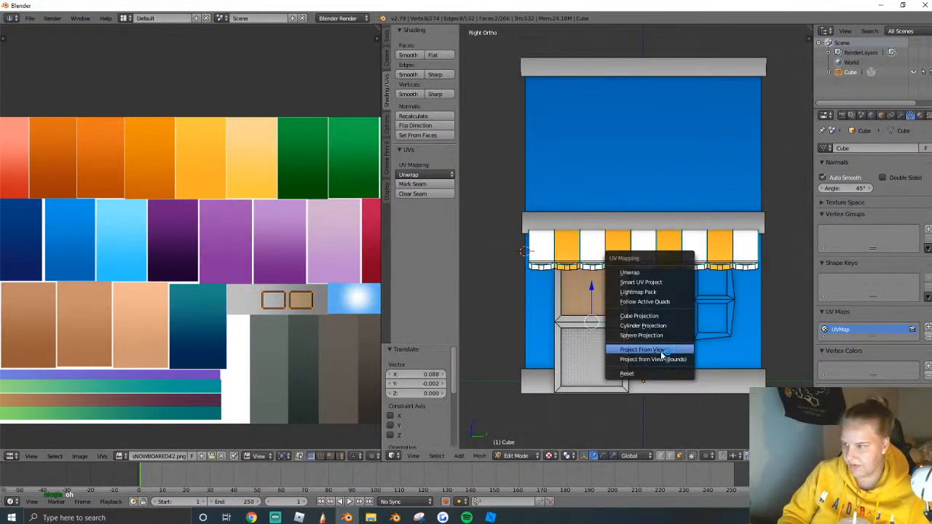
pyautogui.click(643, 350)
pyautogui.scroll(-3, 219, 276)
pyautogui.scroll(2, 316, 297)
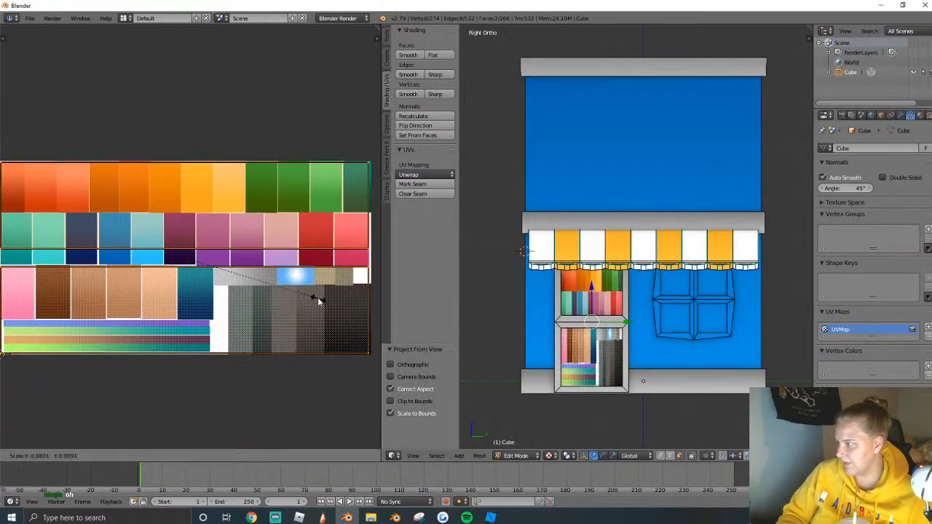
# Shrink both glass panels' UVs and move them onto the blue swatch with the white glow.
pyautogui.press('s')
pyautogui.press('x')
pyautogui.click(197, 248)
pyautogui.press('g')
pyautogui.click(323, 283)
pyautogui.press('g')
pyautogui.click(321, 288)
pyautogui.press('s')
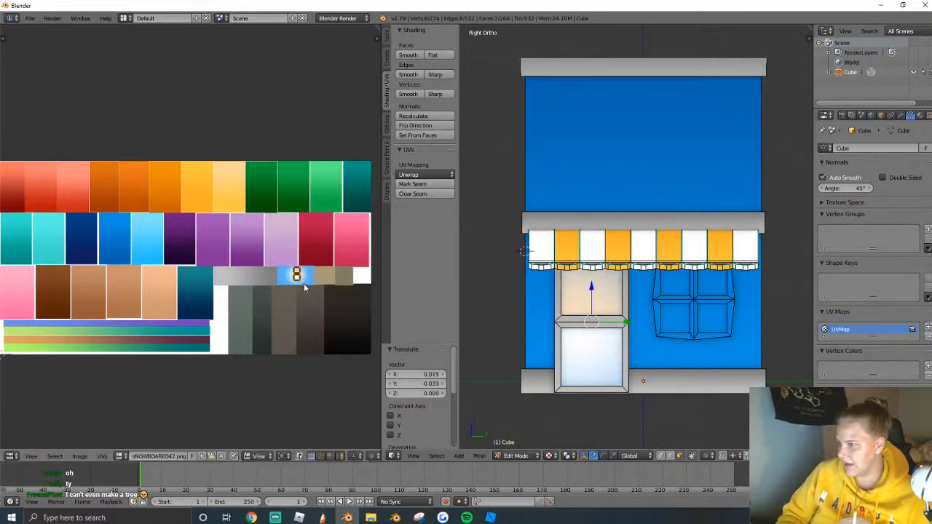
pyautogui.click(308, 290)
pyautogui.scroll(5, 309, 290)
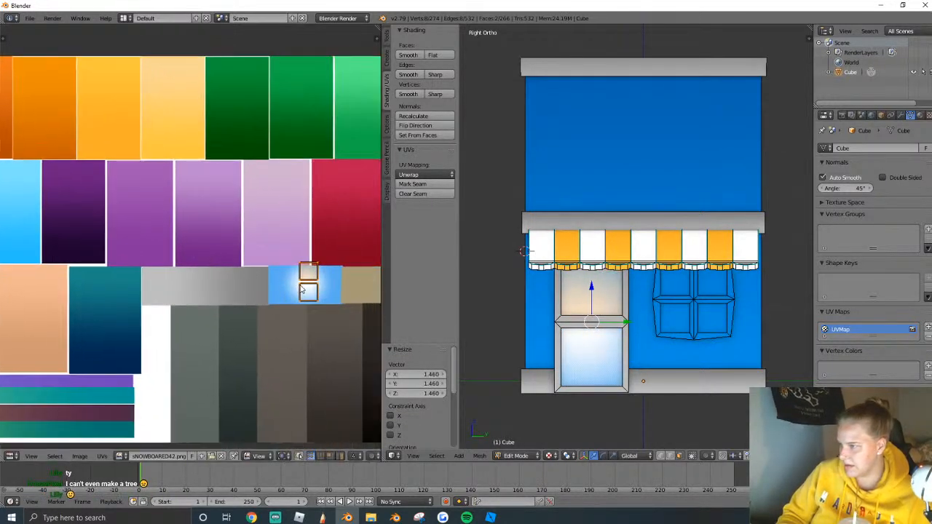
# Move both panels' UVs aside, then place the lower panel's UVs alone on the white glow, scaled to fit around its centre.
pyautogui.press('g')
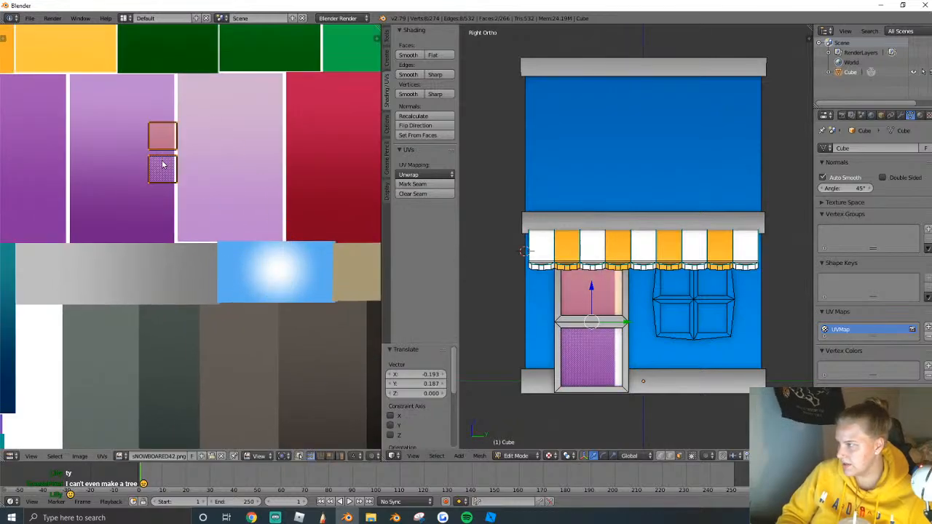
pyautogui.click(151, 162)
pyautogui.press('a')
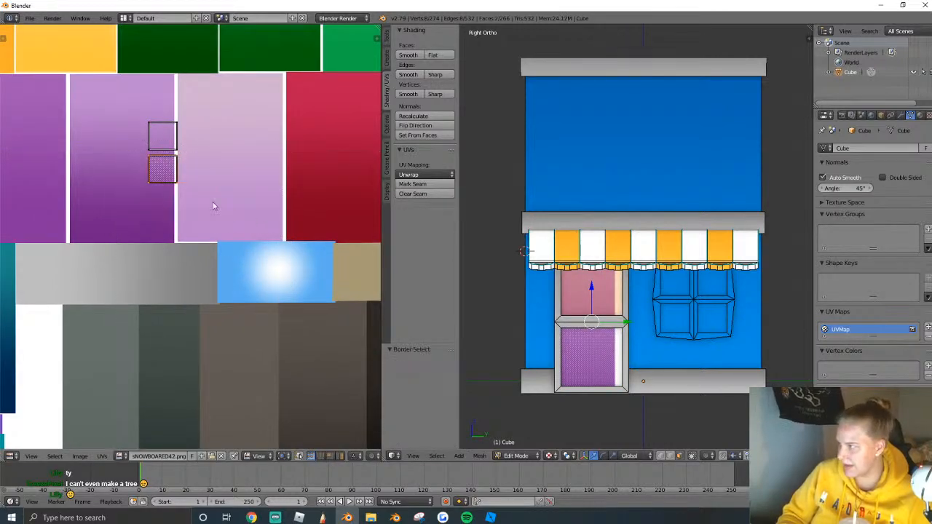
pyautogui.press('g')
pyautogui.click(283, 278)
pyautogui.press('s')
pyautogui.click(299, 286)
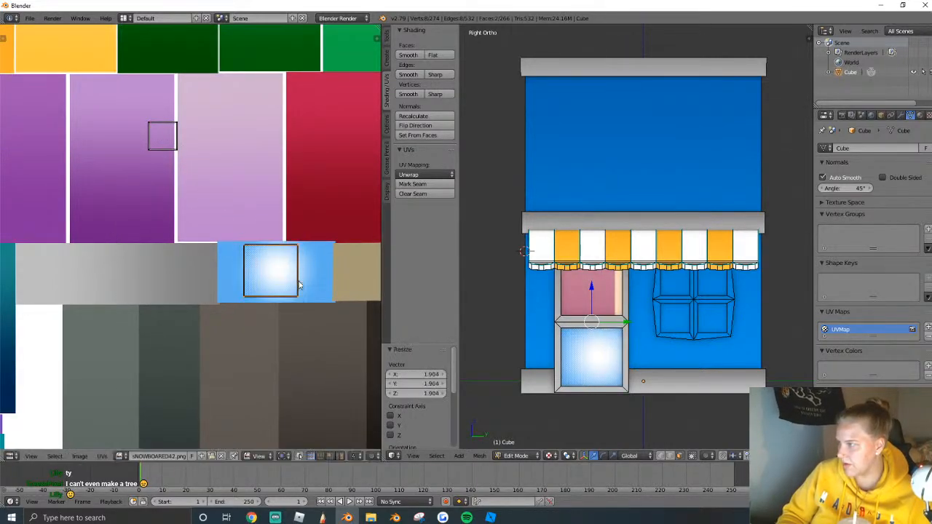
pyautogui.press('g')
pyautogui.click(309, 284)
pyautogui.press('s')
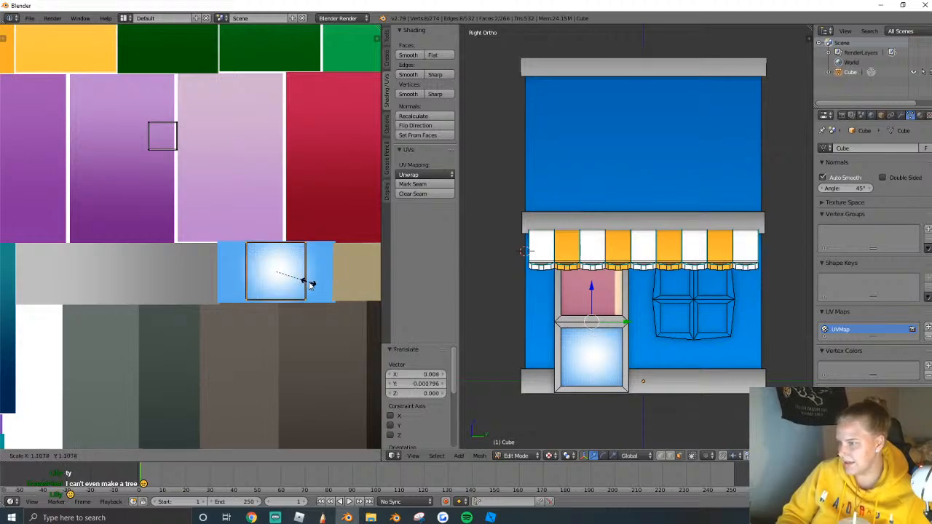
pyautogui.click(303, 283)
# Move the upper door panel's UVs onto the white glow, enlarge them to match the lower panel and check the door in Object Mode.
pyautogui.press('a')
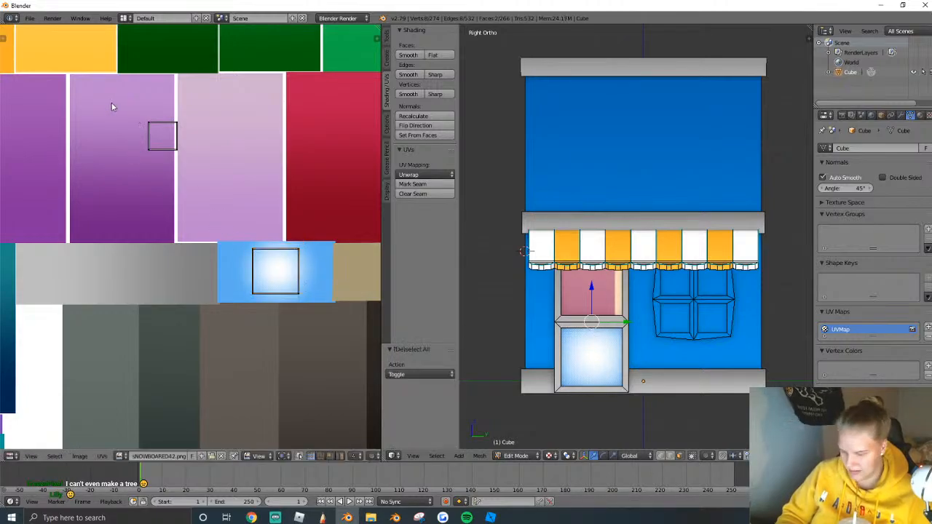
pyautogui.moveTo(216, 188); pyautogui.dragTo(217, 189)
pyautogui.press('g')
pyautogui.click(282, 274)
pyautogui.press('s')
pyautogui.click(285, 271)
pyautogui.press('g')
pyautogui.click(281, 271)
pyautogui.press('s')
pyautogui.click(284, 271)
pyautogui.press('a')
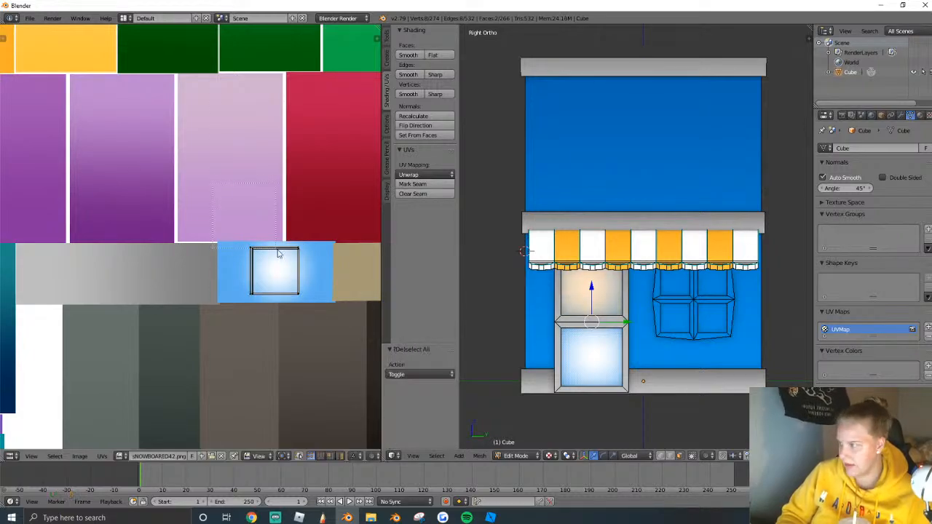
pyautogui.press('Tab')
pyautogui.scroll(-2, 631, 306)
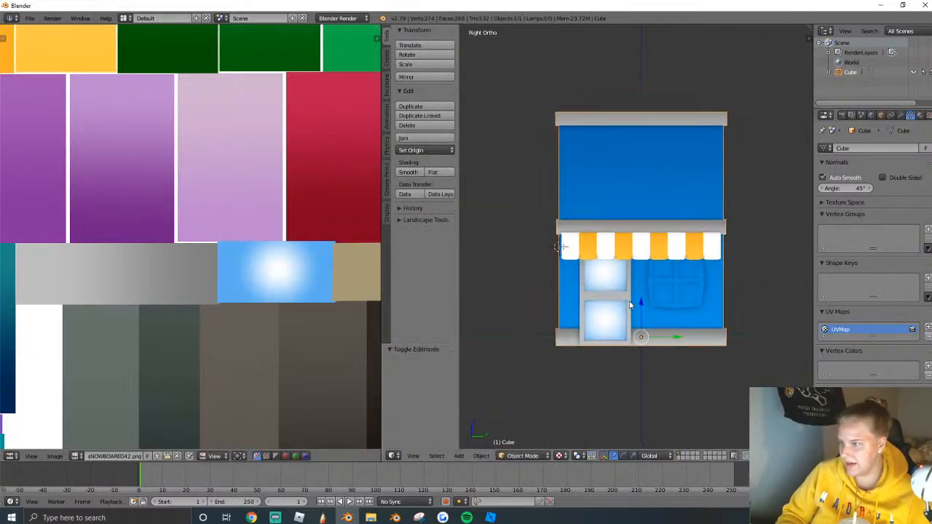
pyautogui.scroll(1, 694, 312)
# Select the whole linked window, unwrap it with Project From View, shrink its UVs and move them onto the light grey swatch.
pyautogui.press('Tab')
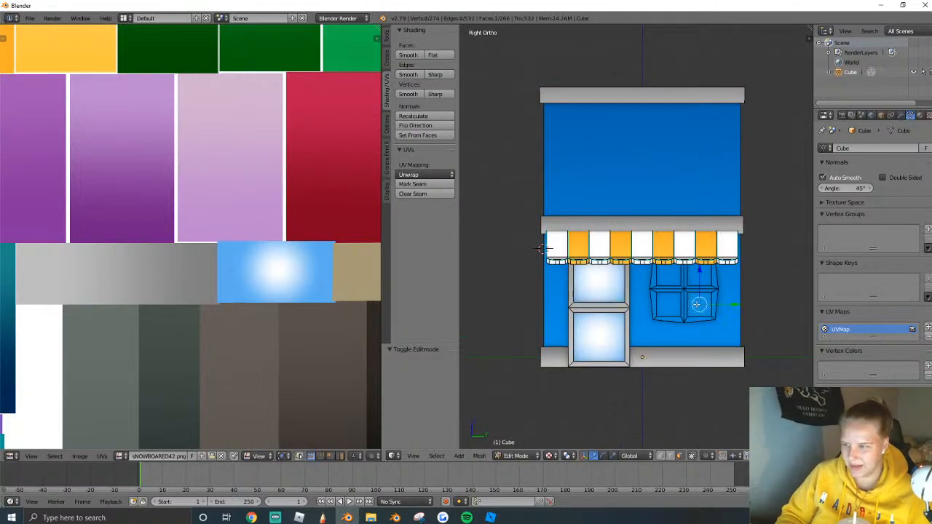
pyautogui.hotkey('ctrl', 'l')
pyautogui.press('u')
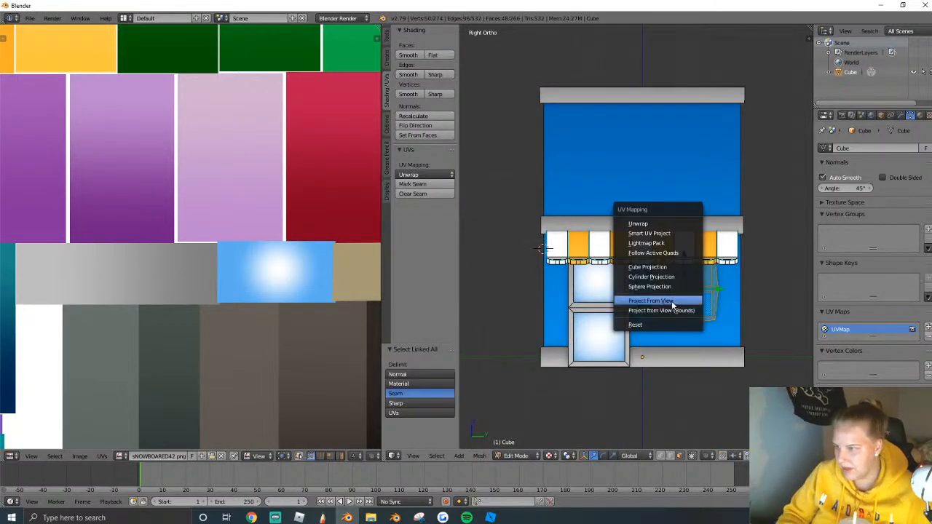
pyautogui.click(673, 301)
pyautogui.press('s')
pyautogui.click(86, 256)
pyautogui.press('g')
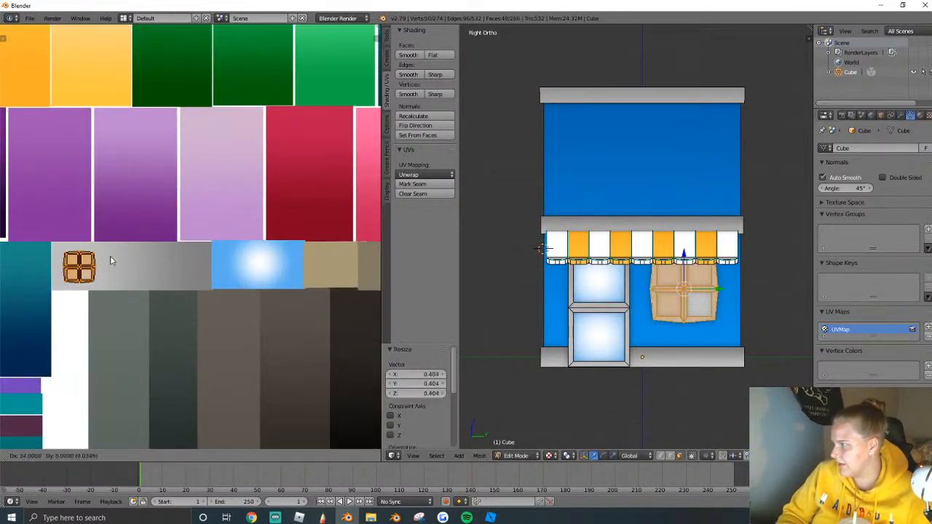
pyautogui.click(110, 261)
# Stretch the window's UVs along X across the grey gradient and check the shading in Object Mode.
pyautogui.press('Tab')
pyautogui.press('Tab')
pyautogui.press('s')
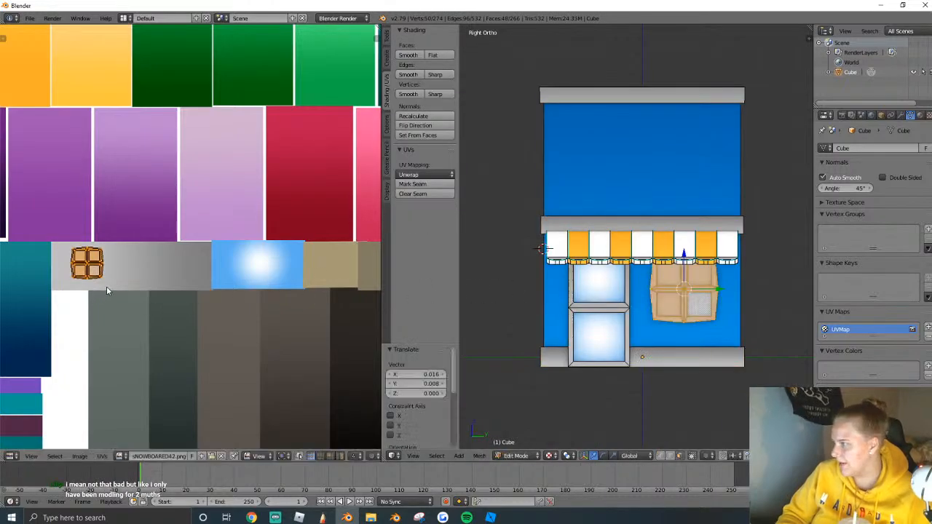
pyautogui.press('x')
pyautogui.click(190, 291)
pyautogui.press('Tab')
pyautogui.press('Tab')
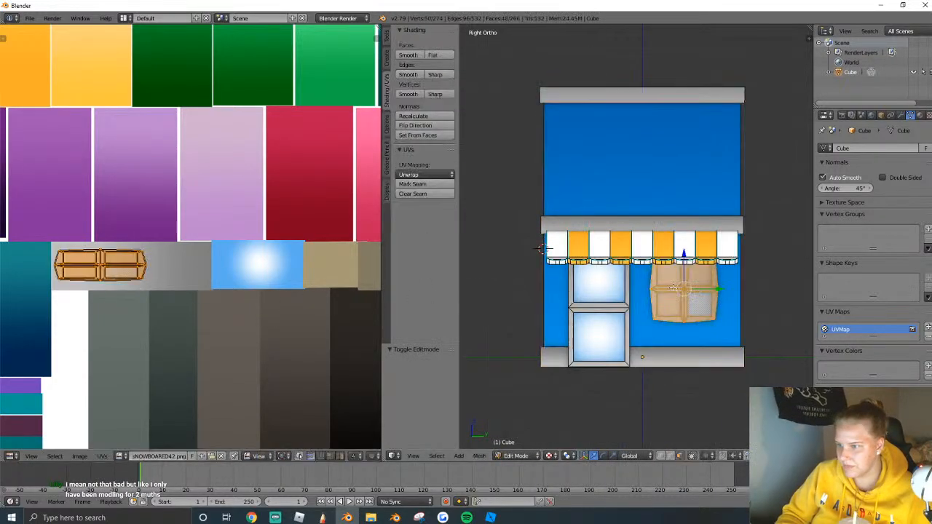
# Unwrap the window's four panes with Project From View and centre their UVs on the blue swatch's white glow.
pyautogui.press('u')
pyautogui.click(631, 297)
pyautogui.scroll(-2, 160, 284)
pyautogui.press('g')
pyautogui.click(269, 253)
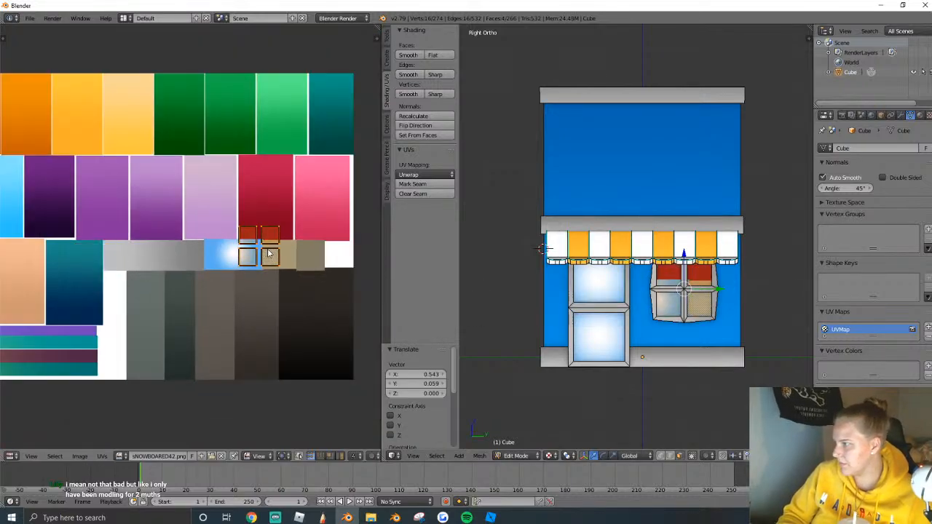
pyautogui.scroll(1, 262, 255)
pyautogui.press('g')
pyautogui.click(244, 266)
pyautogui.scroll(1, 244, 266)
pyautogui.scroll(3, 244, 270)
pyautogui.press('g')
pyautogui.click(274, 259)
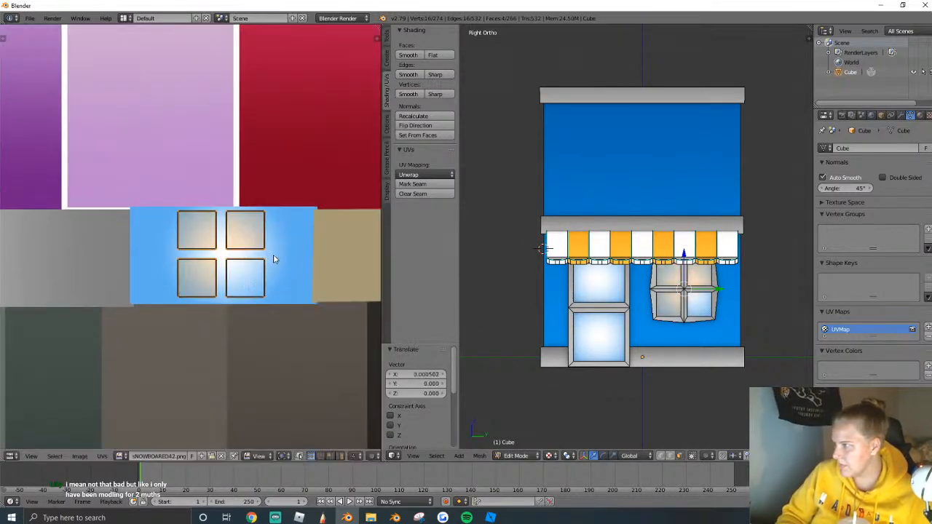
# Scale down the four window panes' UVs so they sit closer to the white glow.
pyautogui.press('Tab')
pyautogui.scroll(-1, 664, 294)
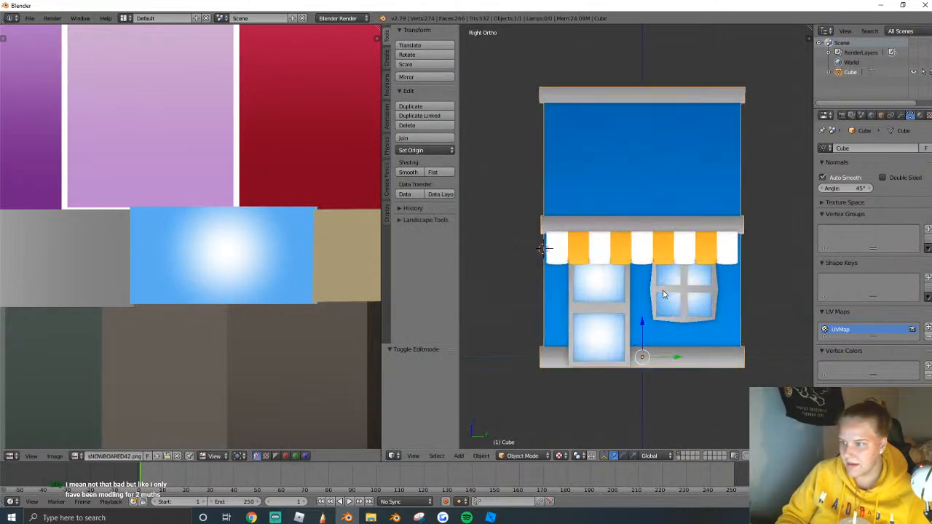
pyautogui.scroll(2, 664, 295)
pyautogui.press('Tab')
pyautogui.press('a')
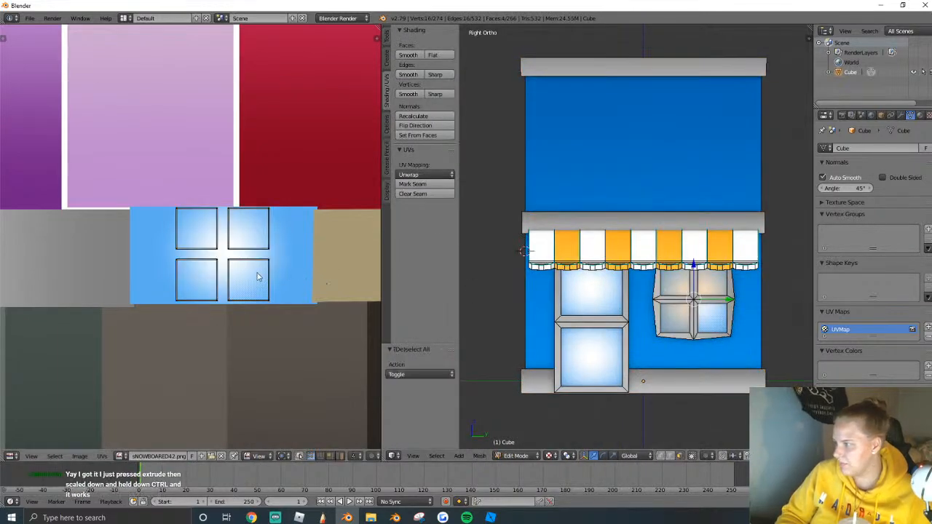
pyautogui.press('a')
pyautogui.press('s')
pyautogui.click(266, 270)
pyautogui.press('Tab')
pyautogui.press('Tab')
# Nudge the panes' UVs to fine-tune their position on the glow and check the window in Object Mode.
pyautogui.scroll(-1, 581, 299)
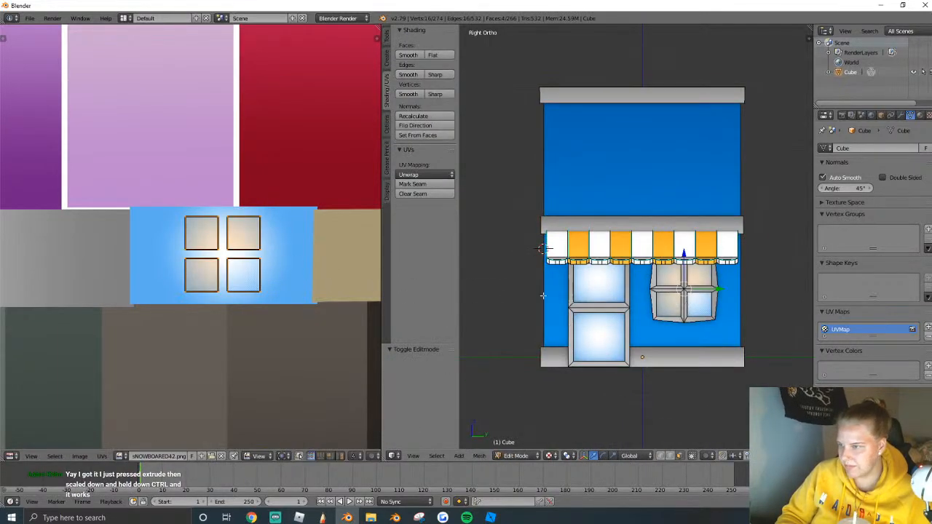
pyautogui.press('g')
pyautogui.click(265, 261)
pyautogui.press('Tab')
pyautogui.press('a')
pyautogui.scroll(-1, 648, 299)
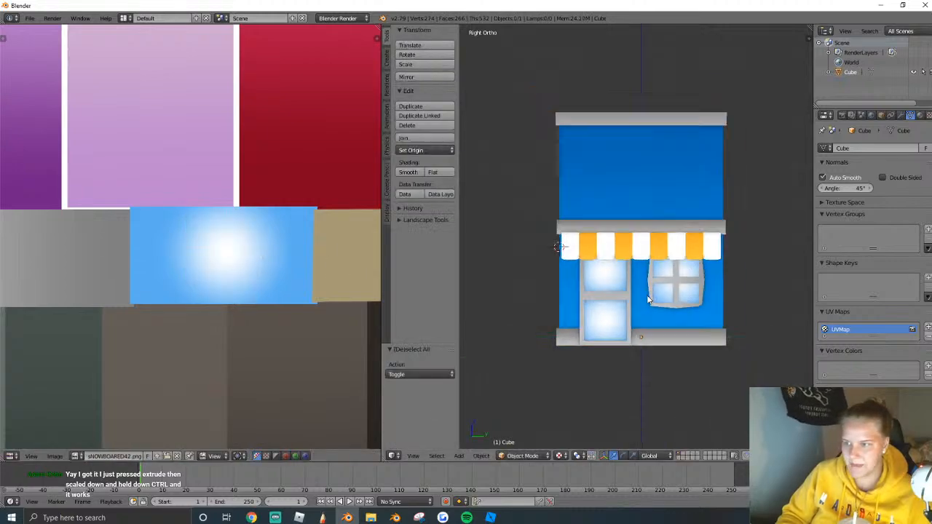
# Select the whole linked window and duplicate it straight up along Z onto the upper storey.
pyautogui.press('Tab')
pyautogui.rightClick(681, 298)
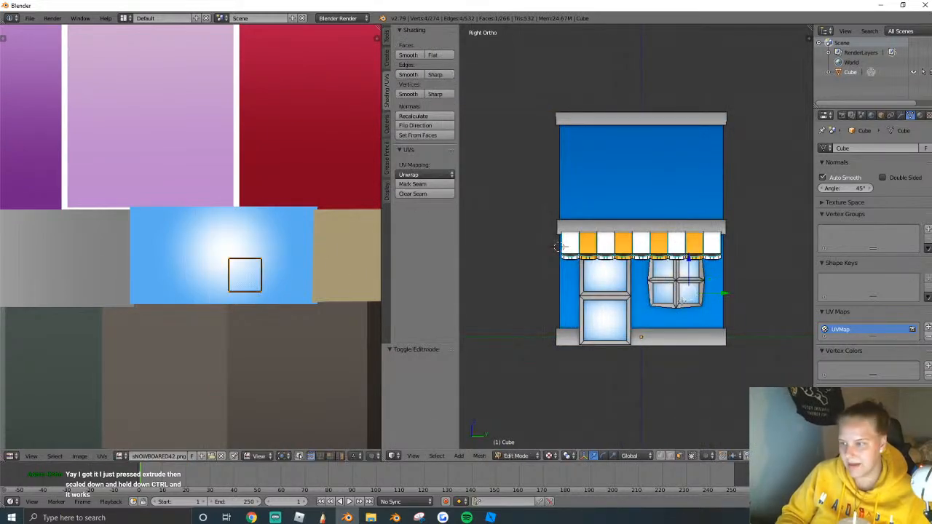
pyautogui.hotkey('ctrl', 'l')
pyautogui.hotkey('shift', 'd')
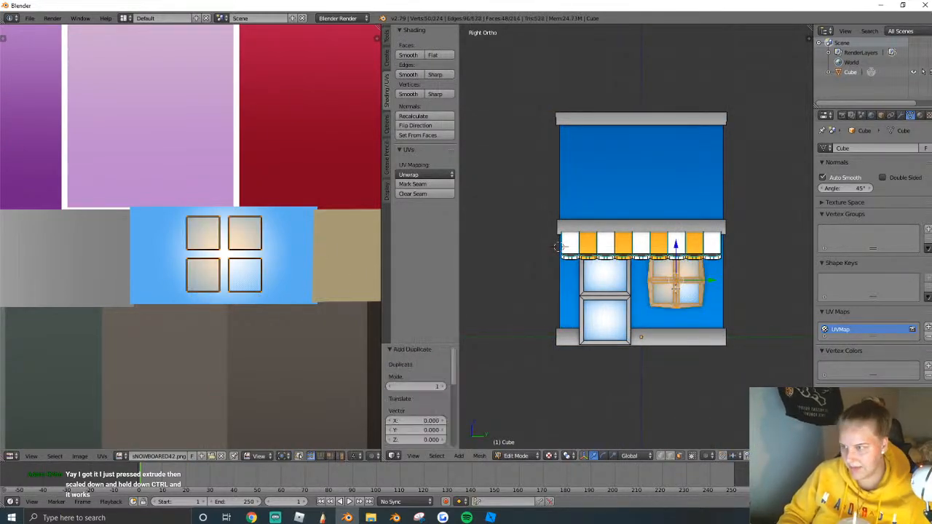
pyautogui.press('z')
pyautogui.click(683, 156)
# Duplicate the upper-storey window about -2.25 units along Y, placing the copy above the door.
pyautogui.hotkey('shift', 'd')
pyautogui.press('y')
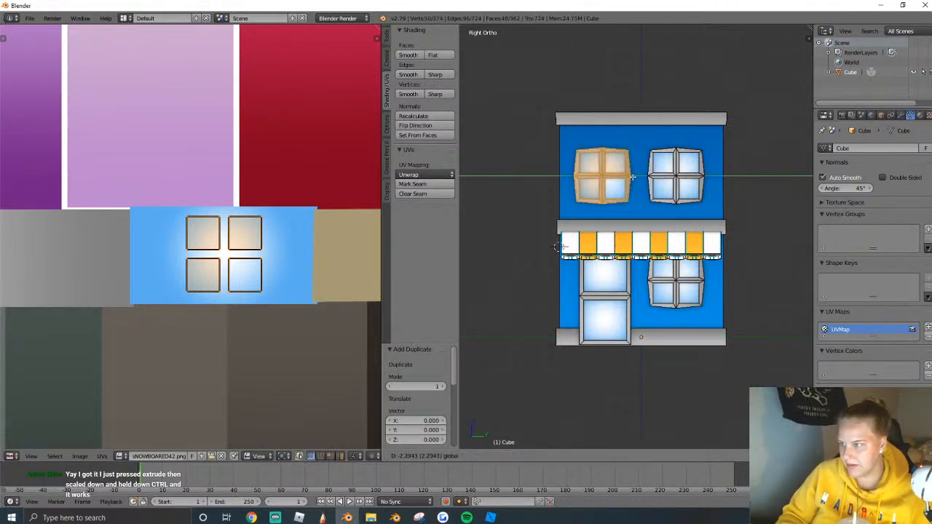
pyautogui.click(633, 177)
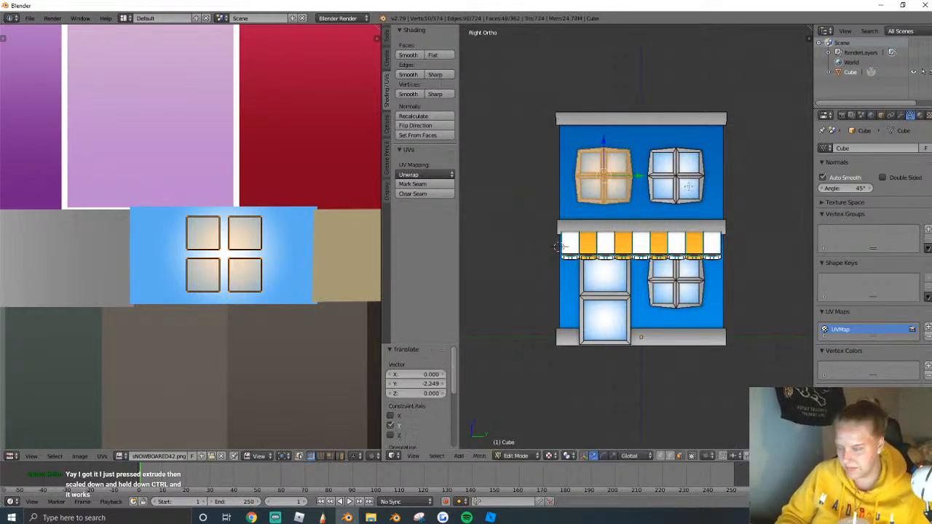
pyautogui.hotkey('ctrl', 'l')
# Duplicate the whole linked ground-floor front window and rotate the copy about Z to face a side wall.
pyautogui.moveTo(727, 118); pyautogui.dragTo(708, 150, button='middle')
pyautogui.rightClick(688, 283)
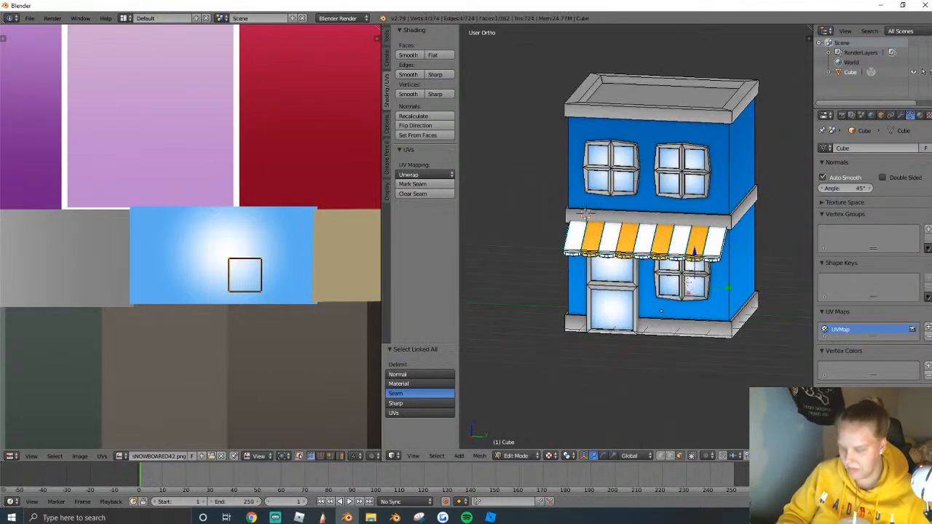
pyautogui.hotkey('ctrl', 'l')
pyautogui.hotkey('shift', 'd')
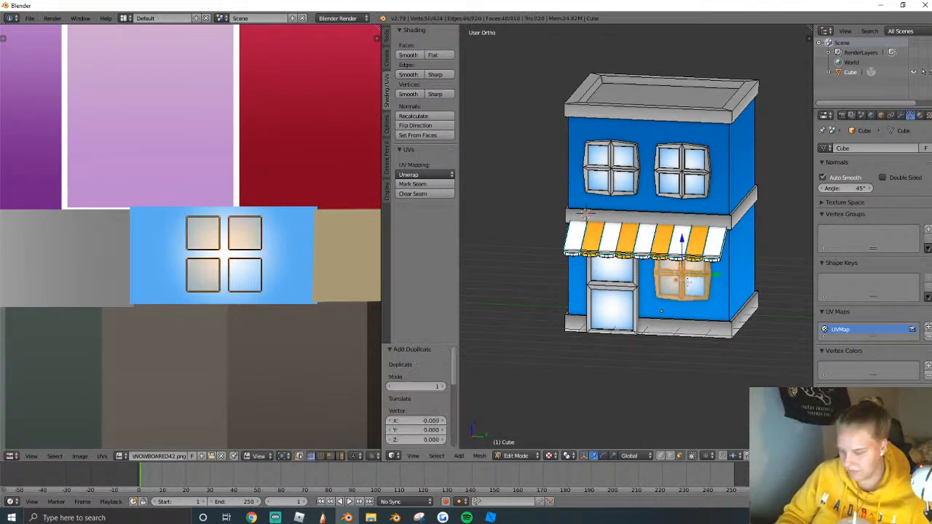
pyautogui.press('r')
pyautogui.press('z')
pyautogui.press('Return')
# Move the rotated window copy onto the ground-floor side wall beside the awning.
pyautogui.press('KP_5')
pyautogui.moveTo(687, 282); pyautogui.dragTo(635, 309, button='middle')
pyautogui.scroll(3, 663, 285)
pyautogui.moveTo(620, 292); pyautogui.dragTo(705, 295)
pyautogui.hotkey('shift', 'f')
pyautogui.press('Return')
pyautogui.moveTo(470, 248); pyautogui.dragTo(596, 82)
# Duplicate the side-wall window about 3.378 units up along Z onto the upper storey.
pyautogui.hotkey('shift', 'd')
pyautogui.click(603, 248)
pyautogui.hotkey('shift', 'f')
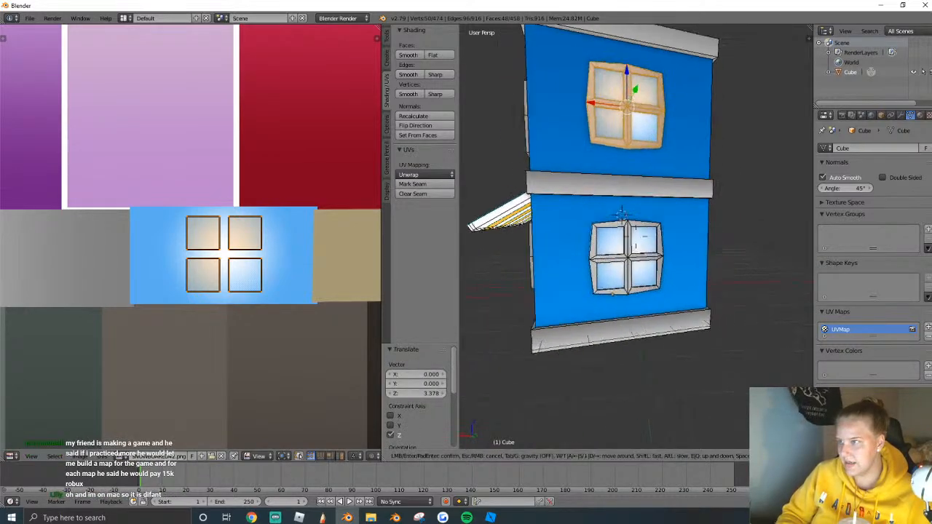
pyautogui.press('a')
pyautogui.press('s')
pyautogui.click(638, 240)
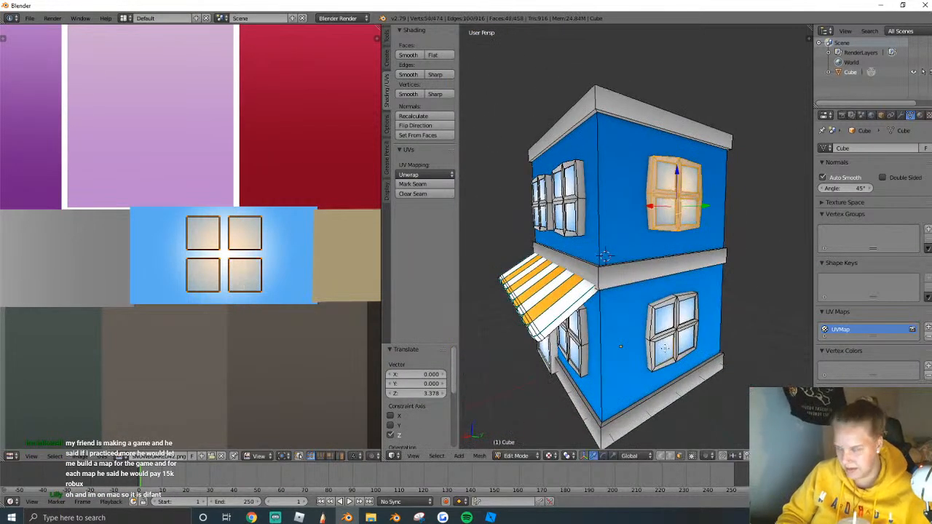
# Select both linked side-wall windows, duplicate them in place and rotate the copies 180° about Z.
pyautogui.hotkey('ctrl', 'l')
pyautogui.hotkey('shift', 'd')
pyautogui.rightClick(665, 348)
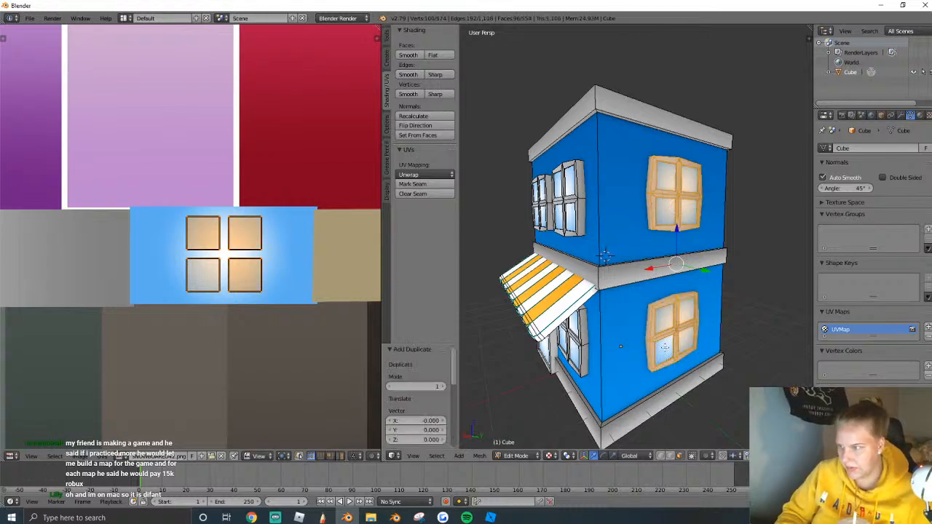
pyautogui.write('rz180')
pyautogui.press('Return')
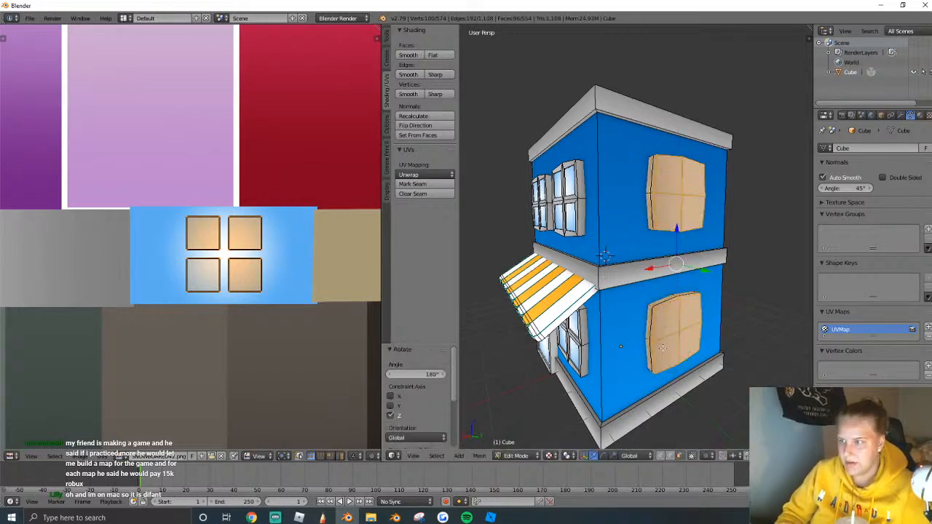
# Move the two window copies about -5.317 units along Y onto the opposite side wall and check the building in Object Mode.
pyautogui.hotkey('shift', 'f')
pyautogui.press('s')
pyautogui.click(636, 236)
pyautogui.moveTo(743, 264); pyautogui.dragTo(604, 272)
pyautogui.hotkey('shift', 'f')
pyautogui.press('a')
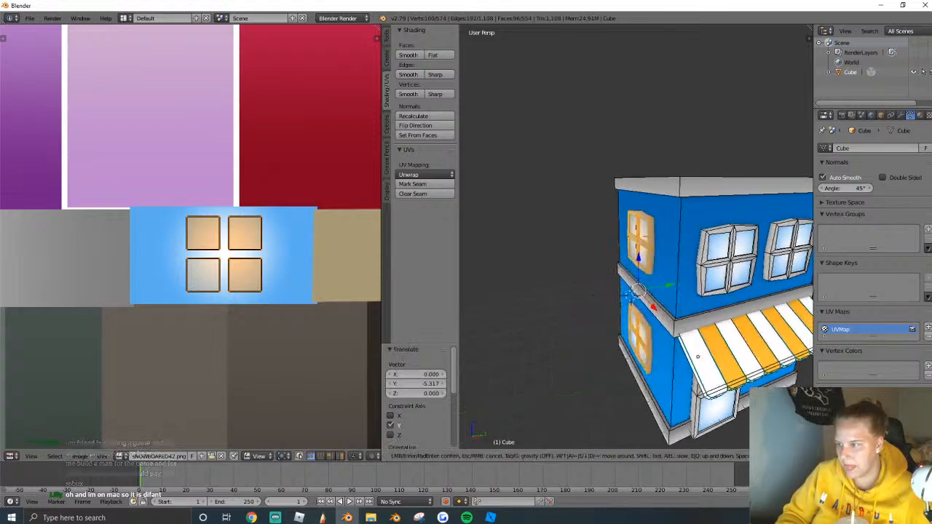
pyautogui.click(636, 236)
pyautogui.press('Tab')
pyautogui.hotkey('shift', 'f')
pyautogui.press('s')
pyautogui.press('d')
pyautogui.click(636, 241)
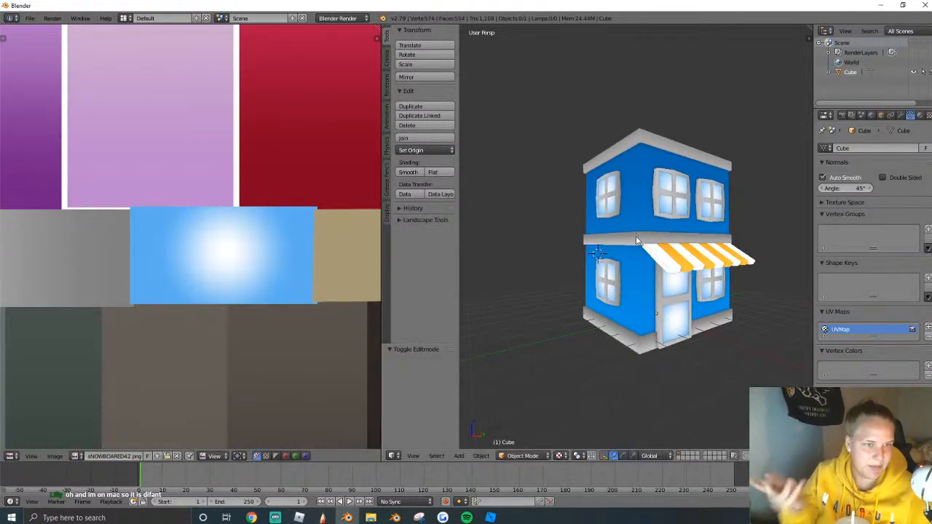
pyautogui.scroll(-1, 633, 282)
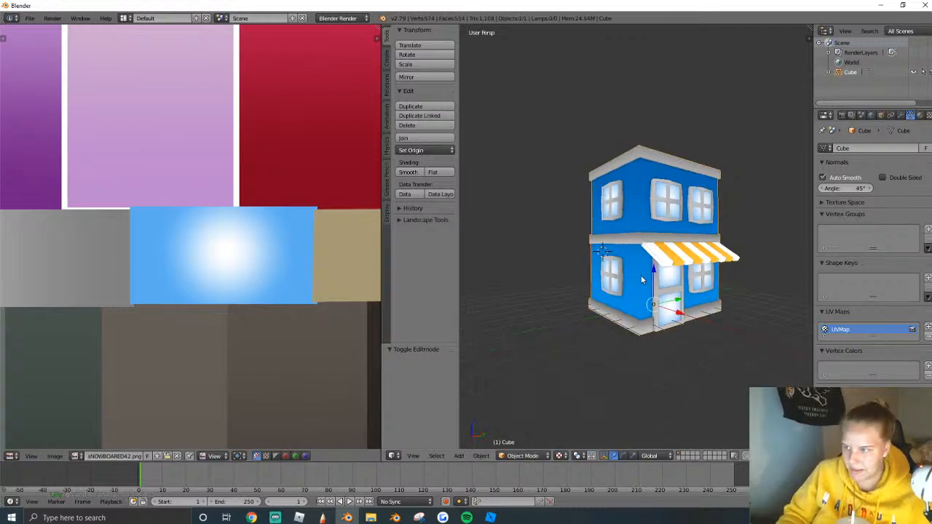
# Select the building's underside face and move its UVs onto the grey gradient of the palette.
pyautogui.hotkey('shift', 'f')
pyautogui.press('w')
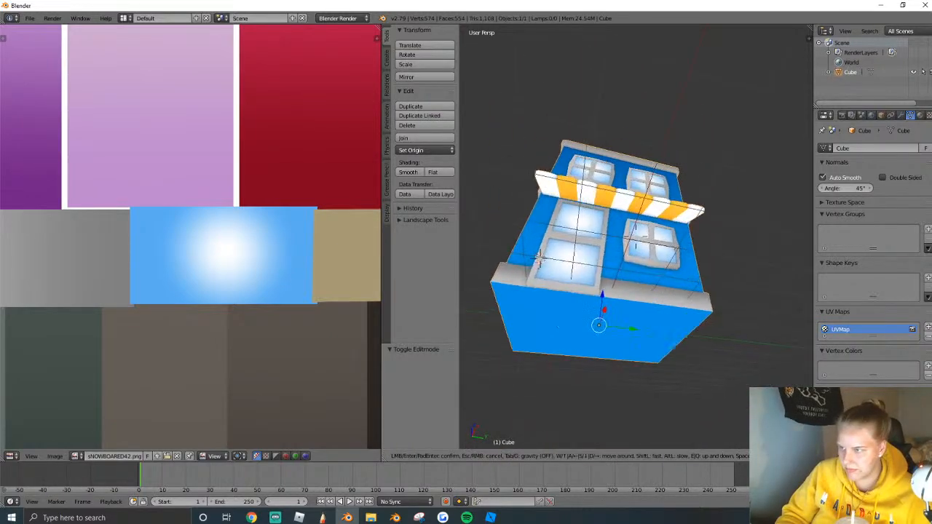
pyautogui.click(628, 275)
pyautogui.press('Tab')
pyautogui.rightClick(628, 275)
pyautogui.scroll(-5, 212, 274)
pyautogui.press('g')
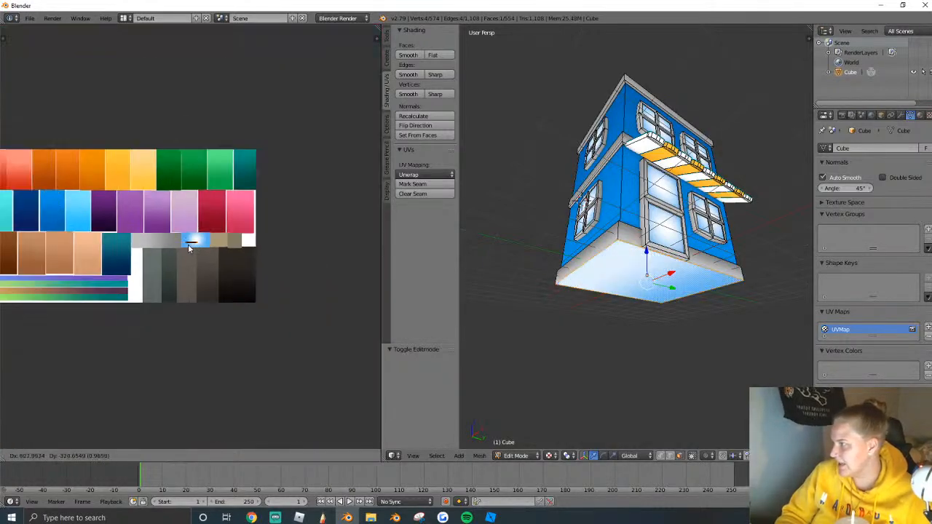
pyautogui.click(170, 246)
# Rotate, reposition and scale the underside face's UVs within the grey palette area.
pyautogui.press('r')
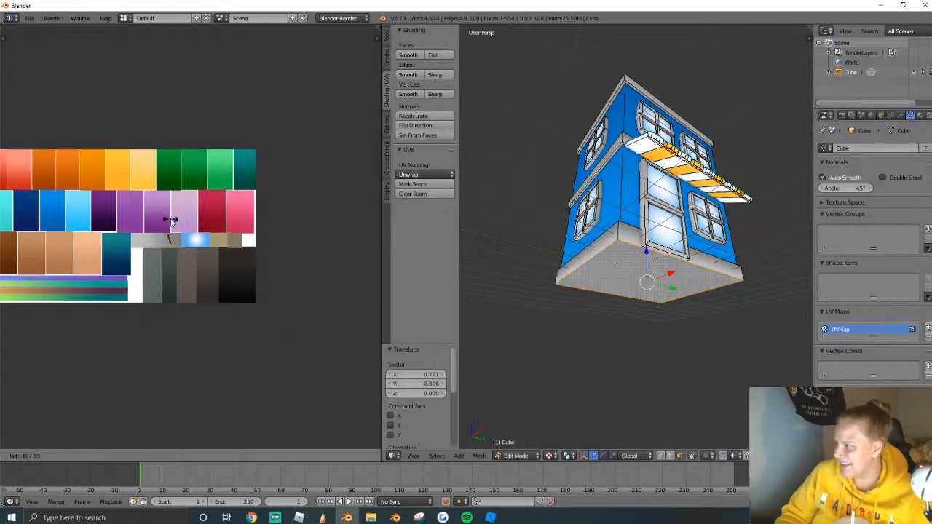
pyautogui.click(180, 224)
pyautogui.press('g')
pyautogui.click(187, 238)
pyautogui.press('s')
pyautogui.click(180, 237)
# Check the underside in Object Mode and shift its UVs once more along the grey gradient.
pyautogui.press('Tab')
pyautogui.moveTo(632, 198); pyautogui.dragTo(636, 236, button='middle')
pyautogui.press('Tab')
pyautogui.press('g')
pyautogui.click(161, 256)
pyautogui.press('Tab')
pyautogui.hotkey('shift', 'f')
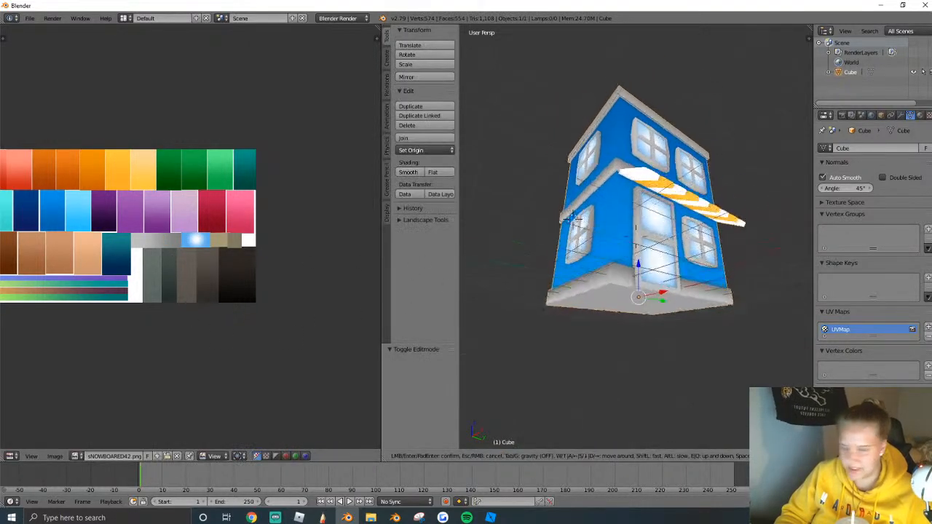
pyautogui.press('s')
pyautogui.press('e')
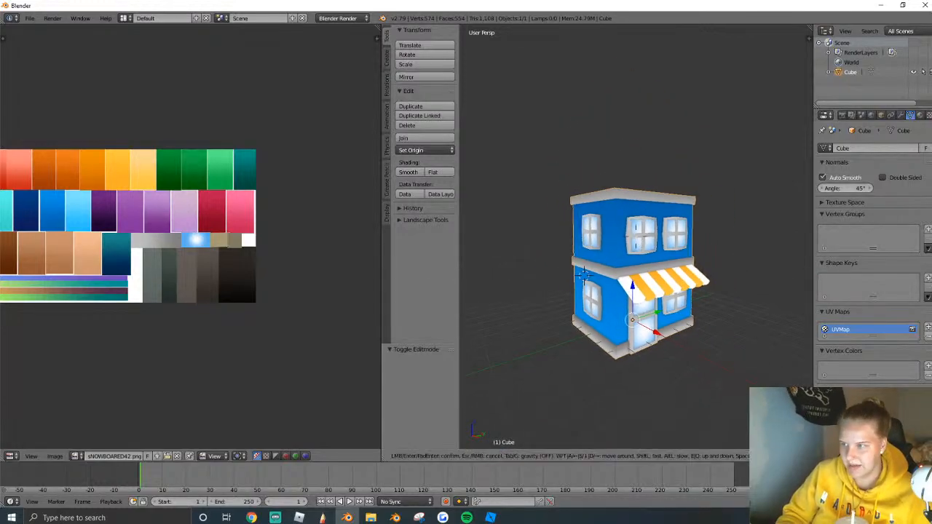
pyautogui.press('w')
pyautogui.click(637, 240)
pyautogui.click(30, 17)
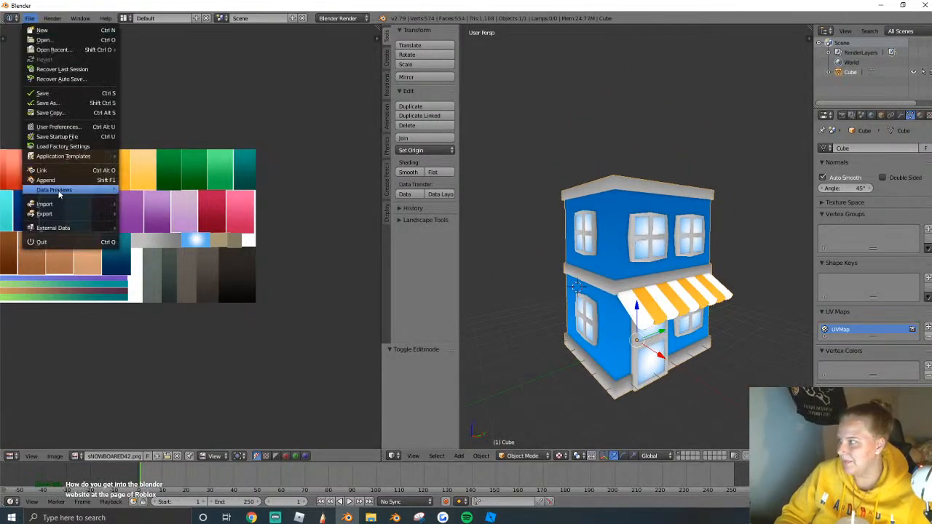
# Select both linked upper-storey side windows and lower them slightly along Z.
pyautogui.press('Tab')
pyautogui.hotkey('shift', 'f')
pyautogui.press('d')
pyautogui.click(693, 239)
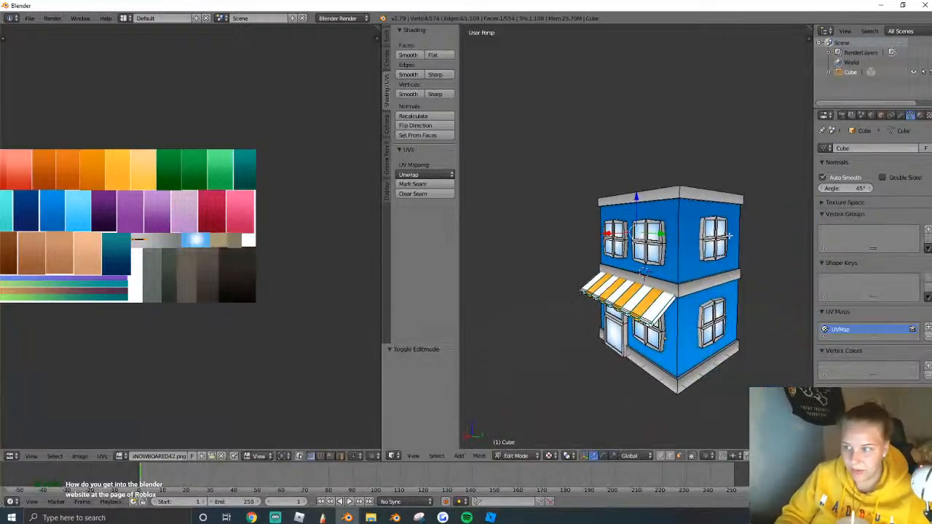
pyautogui.hotkey('ctrl', 'l')
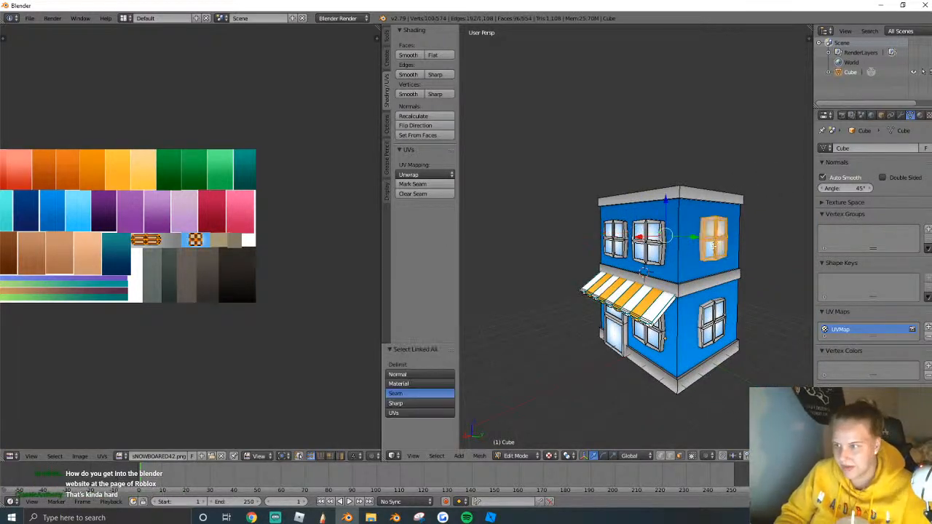
pyautogui.moveTo(666, 204); pyautogui.dragTo(666, 210)
pyautogui.press('Tab')
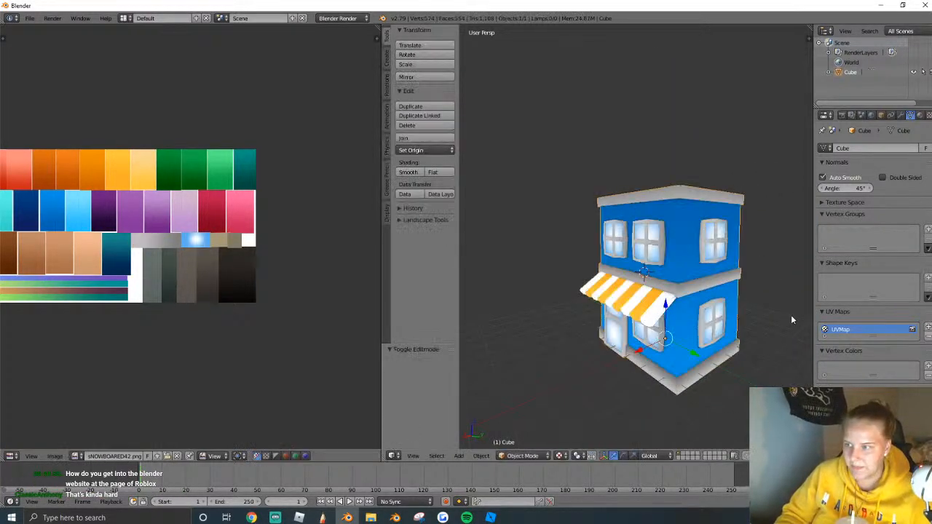
# Examine the finished building from both front corners in Object Mode, including the windows, awning and trims.
pyautogui.hotkey('shift', 'f')
pyautogui.press('w')
pyautogui.press('a')
pyautogui.click(598, 287)
pyautogui.scroll(-5, 598, 291)
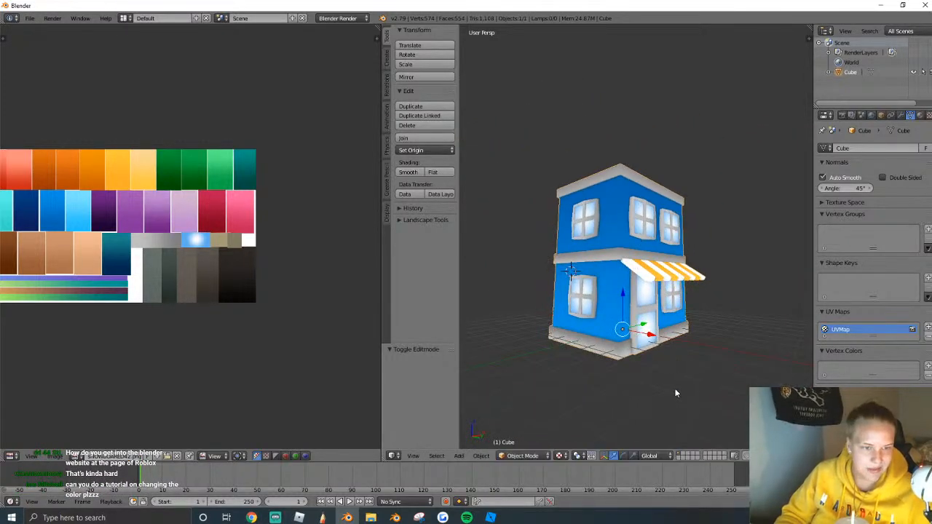
pyautogui.moveTo(664, 337); pyautogui.dragTo(636, 243, button='middle')
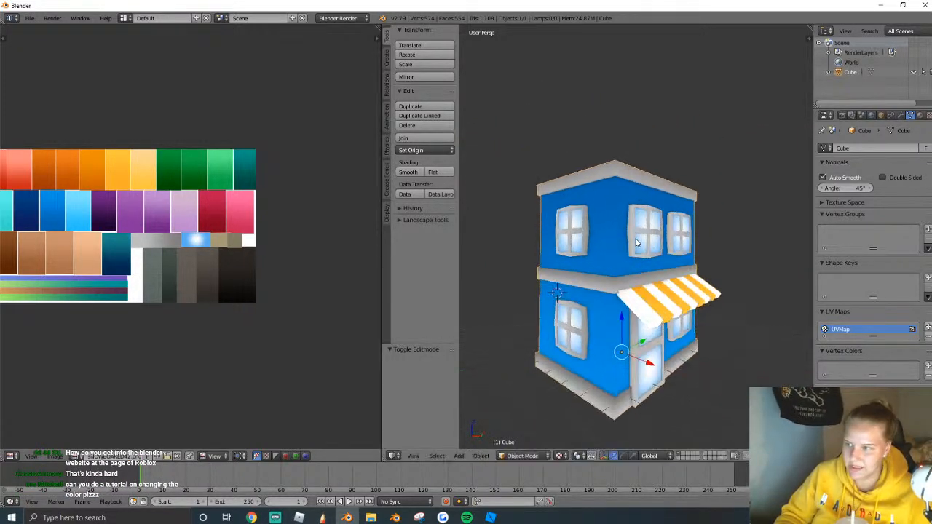
pyautogui.hotkey('shift', 'f')
pyautogui.press('s')
pyautogui.press('d')
pyautogui.click(637, 241)
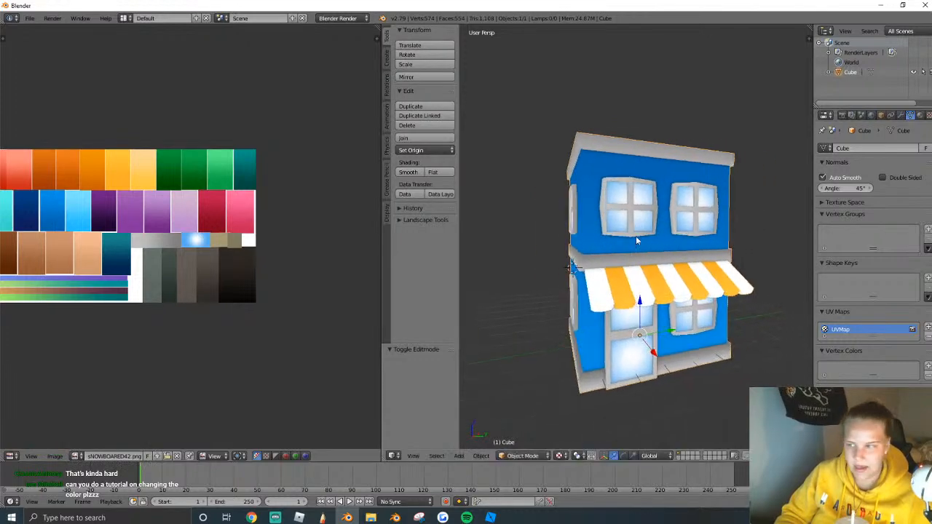
pyautogui.hotkey('shift', 'f')
pyautogui.press('a')
pyautogui.press('w')
pyautogui.click(637, 241)
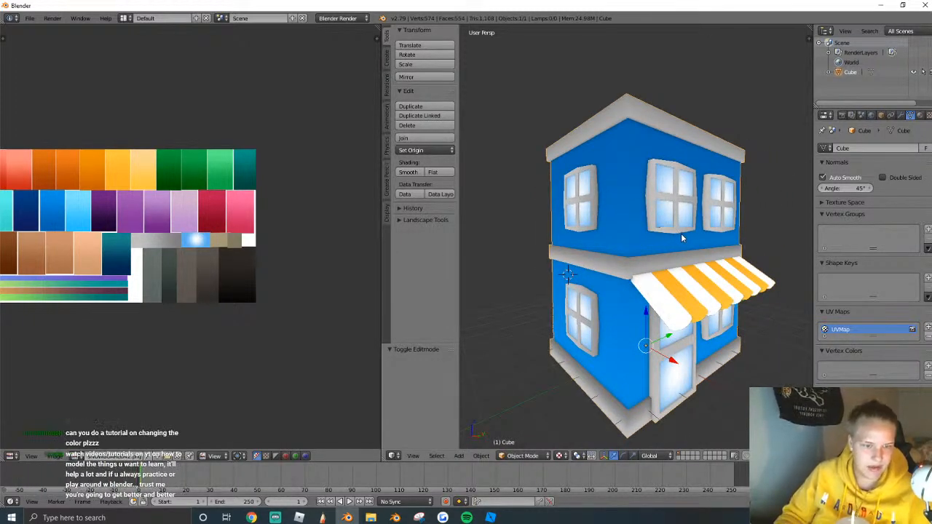
# Export the finished blue building as a mesh file.
pyautogui.click(29, 17)
pyautogui.moveTo(44, 214)
pyautogui.click(167, 265)
pyautogui.click(912, 44)
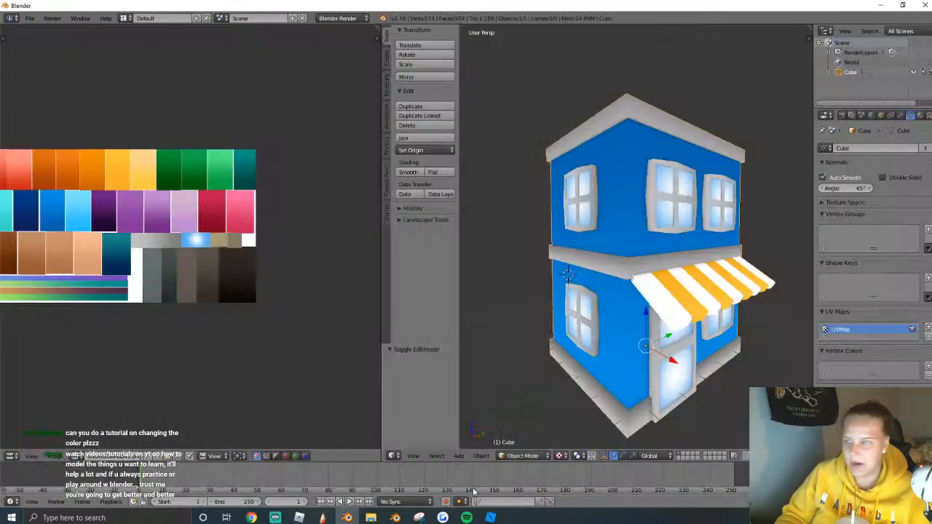
# Switch to Roblox Studio, duplicate the blue factory mesh and move the copy aside.
pyautogui.click(496, 518)
pyautogui.press('w')
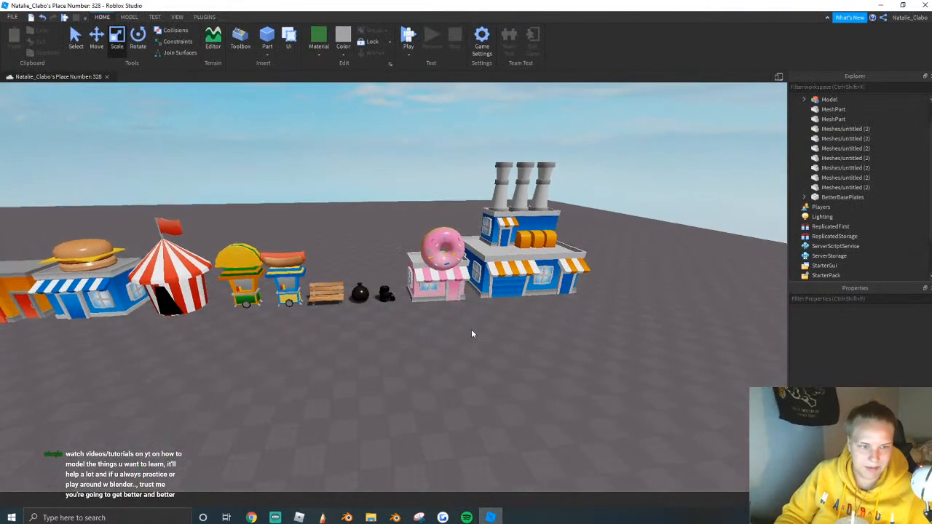
pyautogui.press('w')
pyautogui.click(483, 293)
pyautogui.hotkey('ctrl', 'c')
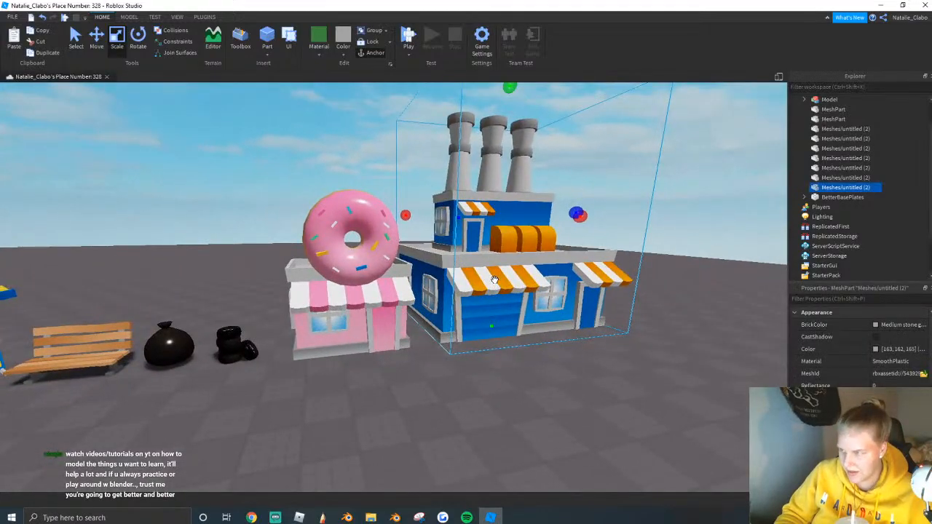
pyautogui.hotkey('ctrl', 'v')
pyautogui.moveTo(451, 278); pyautogui.dragTo(439, 364)
pyautogui.moveTo(438, 364); pyautogui.dragTo(481, 350, button='right')
# Replace the copied part's mesh with the recently exported file untitled.
pyautogui.click(923, 373)
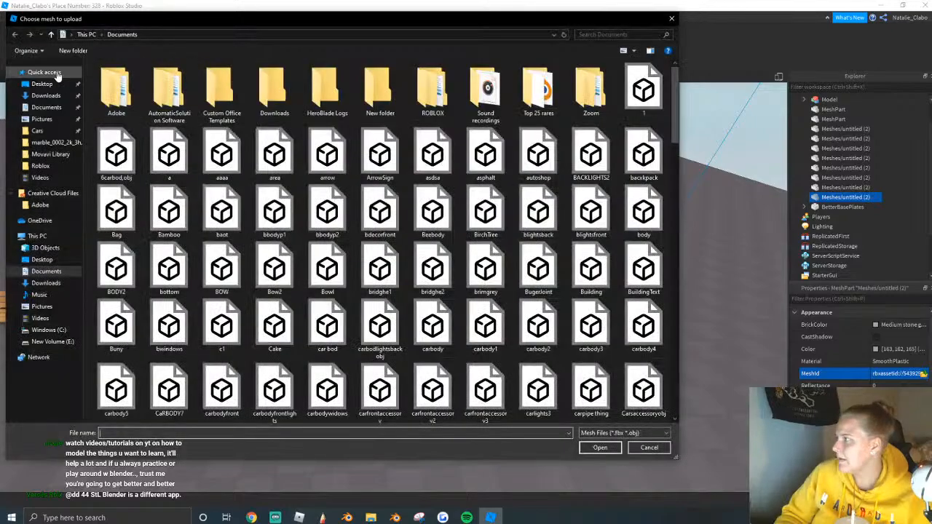
pyautogui.click(43, 72)
pyautogui.click(124, 168)
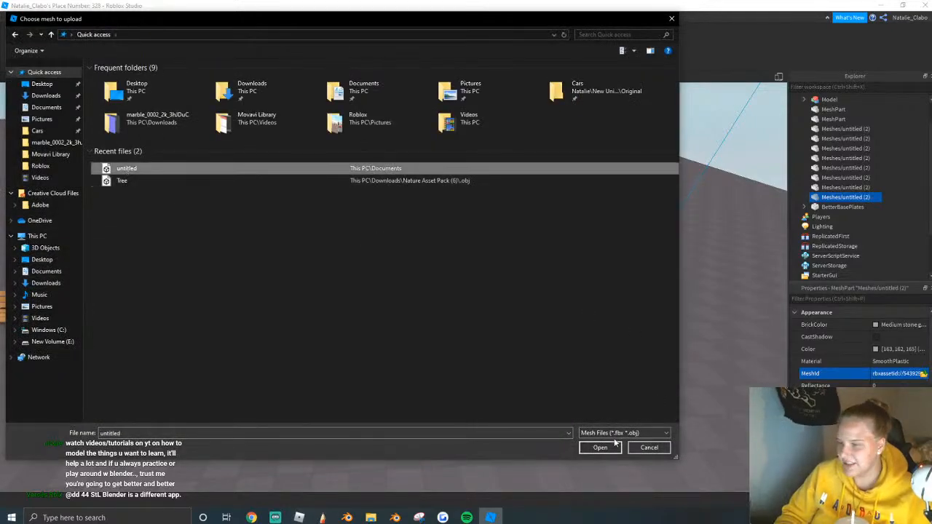
pyautogui.click(600, 447)
pyautogui.click(526, 263)
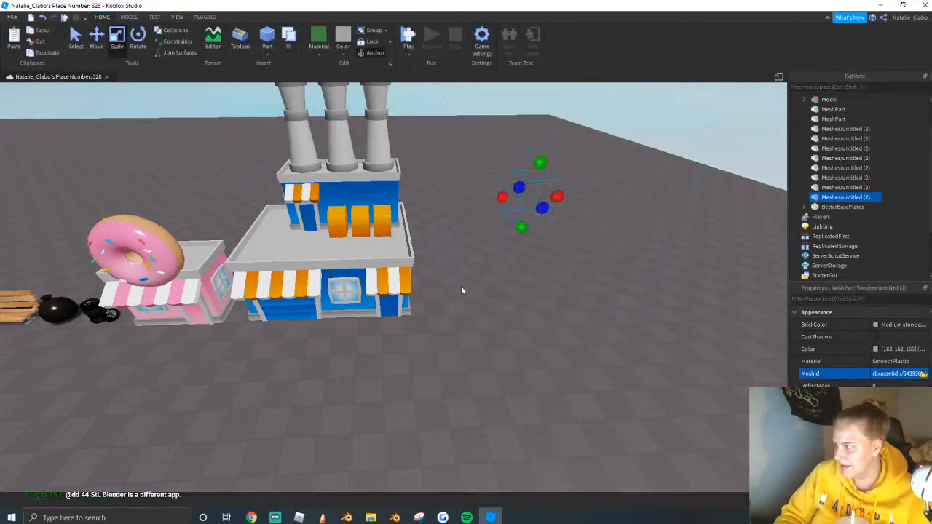
# Scale up the imported building, rotate it to face forward and place it beside the blue factory.
pyautogui.moveTo(462, 286); pyautogui.dragTo(465, 291, button='right')
pyautogui.scroll(1, 465, 291)
pyautogui.click(475, 293)
pyautogui.moveTo(493, 268); pyautogui.dragTo(482, 234)
pyautogui.hotkey('ctrl', 'r')
pyautogui.moveTo(443, 337); pyautogui.dragTo(439, 333, button='right')
pyautogui.scroll(1, 439, 333)
pyautogui.moveTo(438, 335); pyautogui.dragTo(401, 352)
pyautogui.press('a')
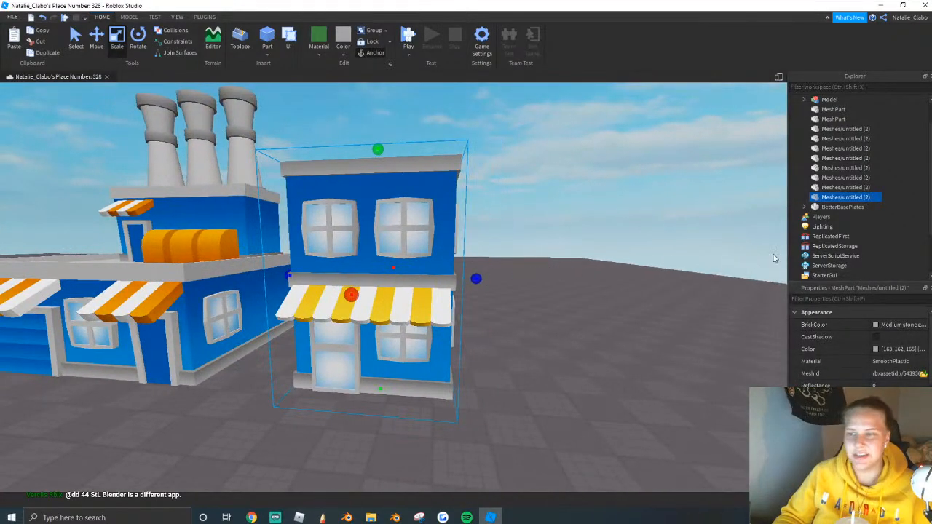
pyautogui.rightClick(815, 202)
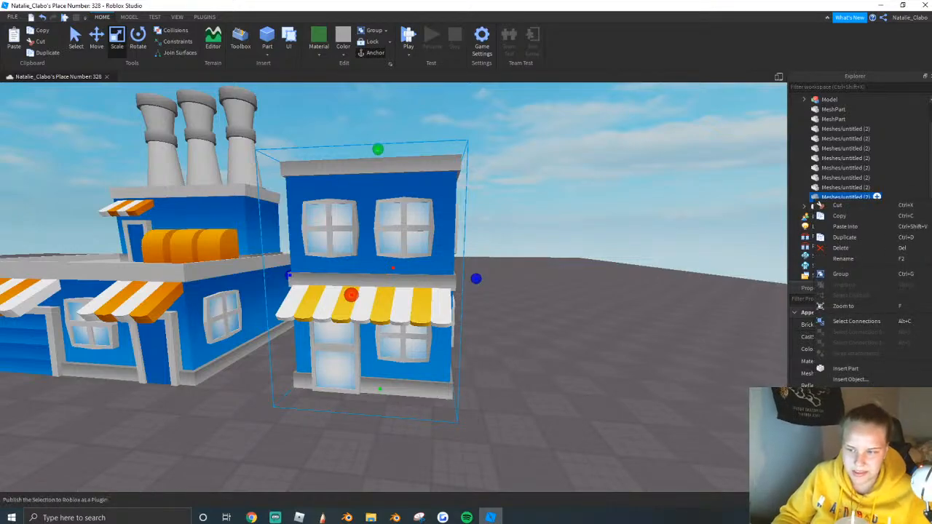
pyautogui.click(850, 415)
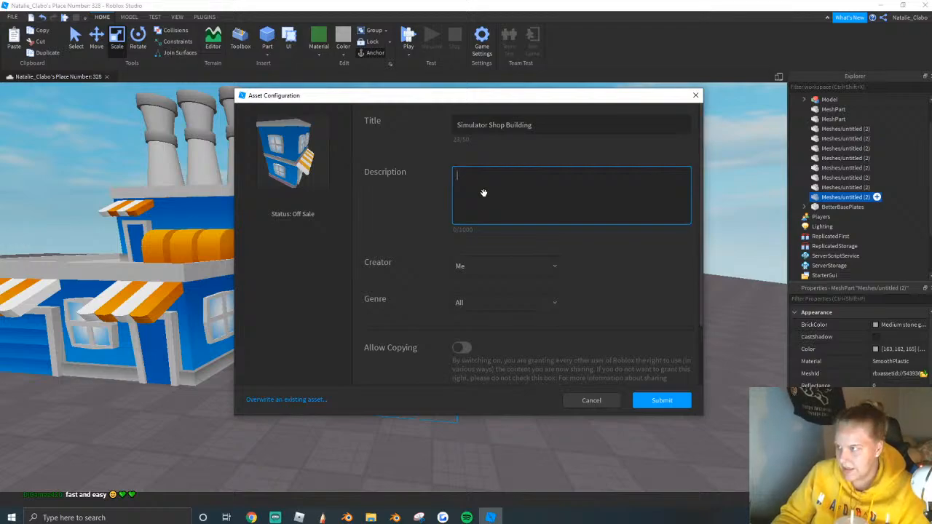
pyautogui.click(587, 399)
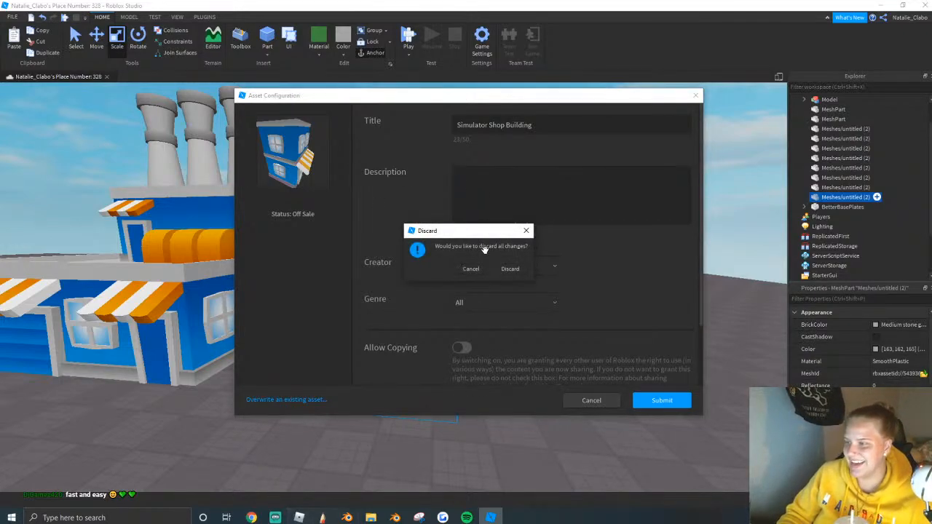
pyautogui.click(510, 269)
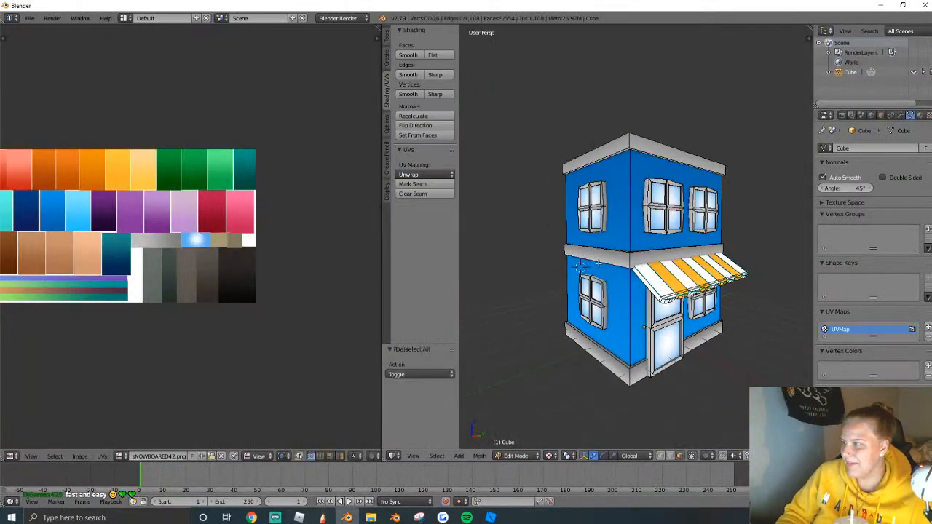
# Recolour the building's walls orange by moving their UVs onto the orange gradient, and check the result in Object Mode.
pyautogui.moveTo(88, 193); pyautogui.dragTo(153, 191, button='middle')
pyautogui.scroll(1, 133, 203)
pyautogui.press('a')
pyautogui.moveTo(176, 243); pyautogui.dragTo(218, 293)
pyautogui.press('g')
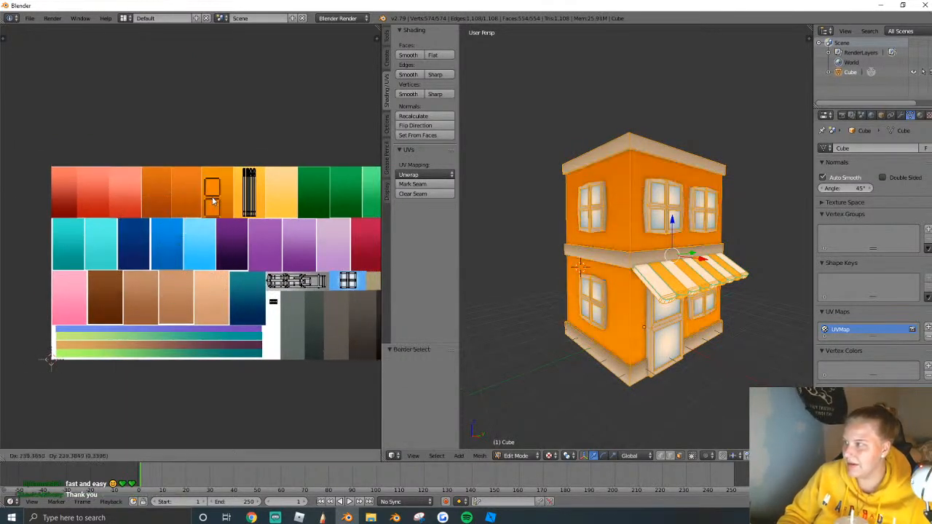
pyautogui.click(216, 198)
pyautogui.moveTo(216, 198); pyautogui.dragTo(191, 203, button='middle')
pyautogui.scroll(2, 200, 191)
pyautogui.press('a')
pyautogui.moveTo(225, 164); pyautogui.dragTo(210, 165, button='middle')
pyautogui.press('Tab')
pyautogui.moveTo(681, 315); pyautogui.dragTo(626, 313, button='middle')
# Export the orange version of the building as a mesh file.
pyautogui.click(30, 17)
pyautogui.moveTo(73, 213)
pyautogui.click(146, 272)
pyautogui.click(909, 43)
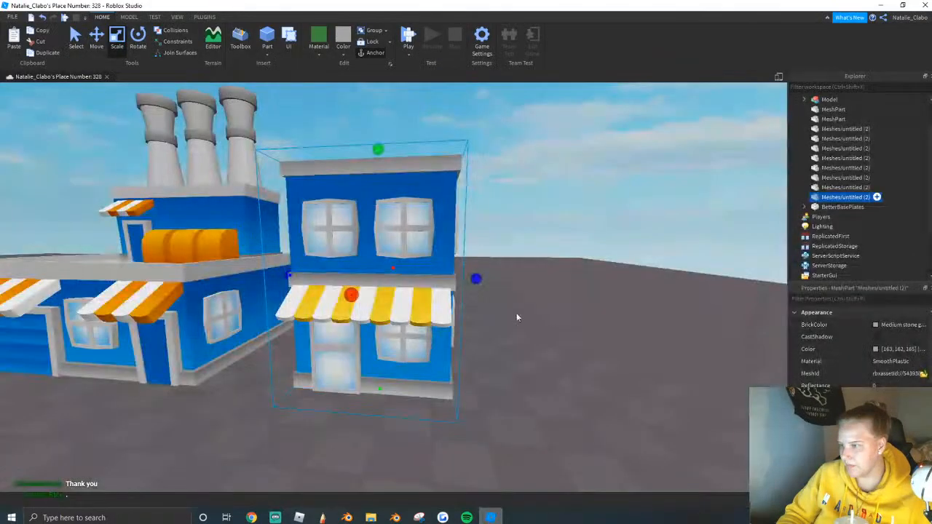
# Duplicate the blue shop building and replace the copy's mesh with the exported file untitled.
pyautogui.scroll(5, 466, 307)
pyautogui.scroll(-3, 512, 309)
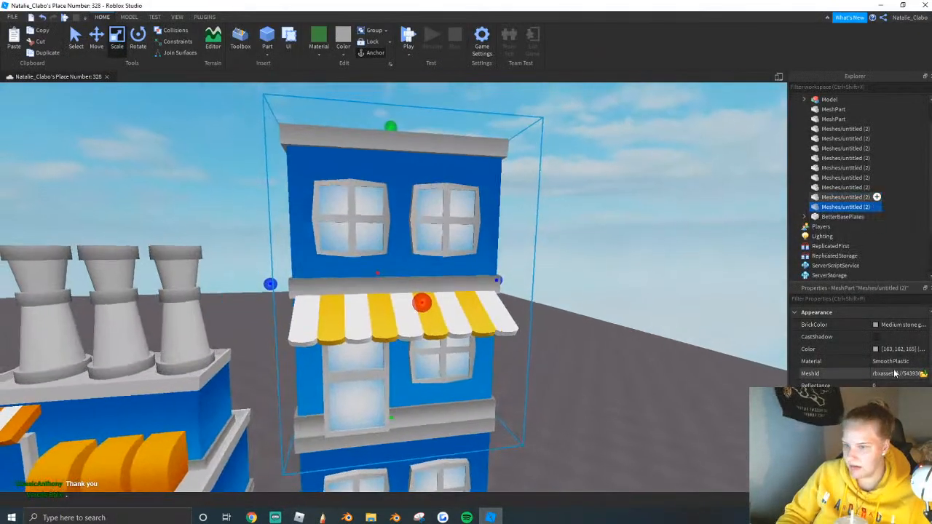
pyautogui.click(924, 373)
pyautogui.scroll(-5, 352, 290)
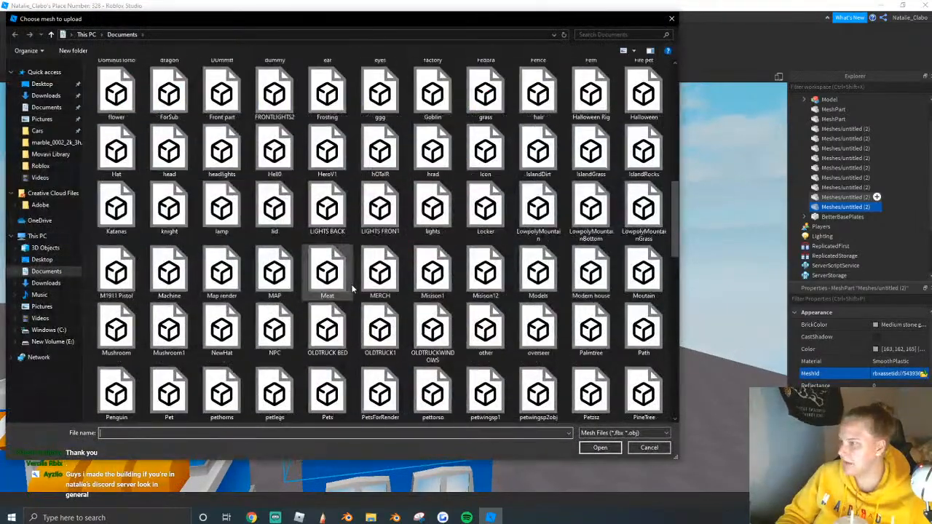
pyautogui.scroll(-5, 457, 337)
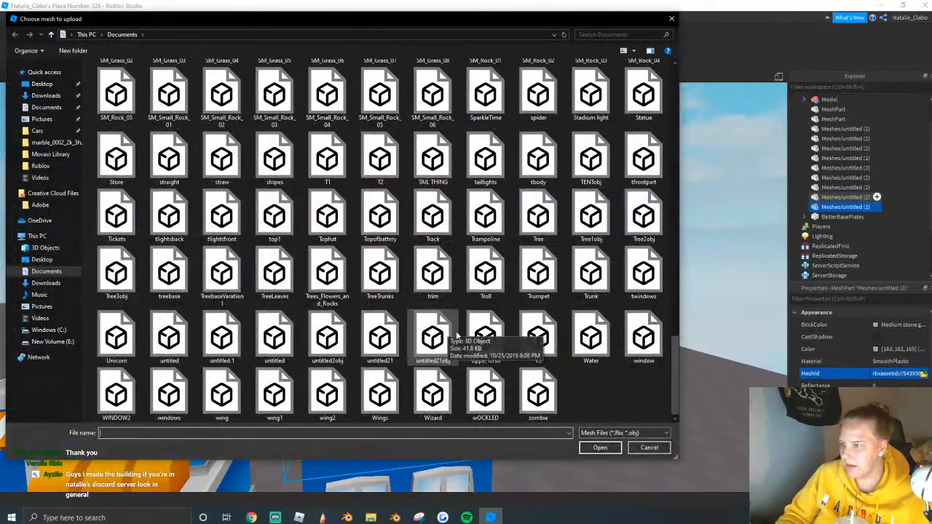
pyautogui.click(271, 343)
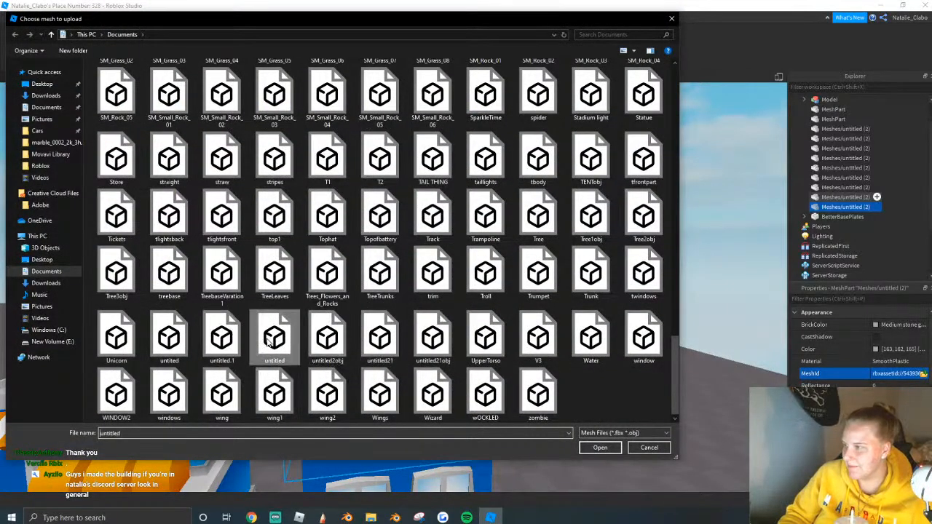
pyautogui.click(616, 452)
pyautogui.click(570, 264)
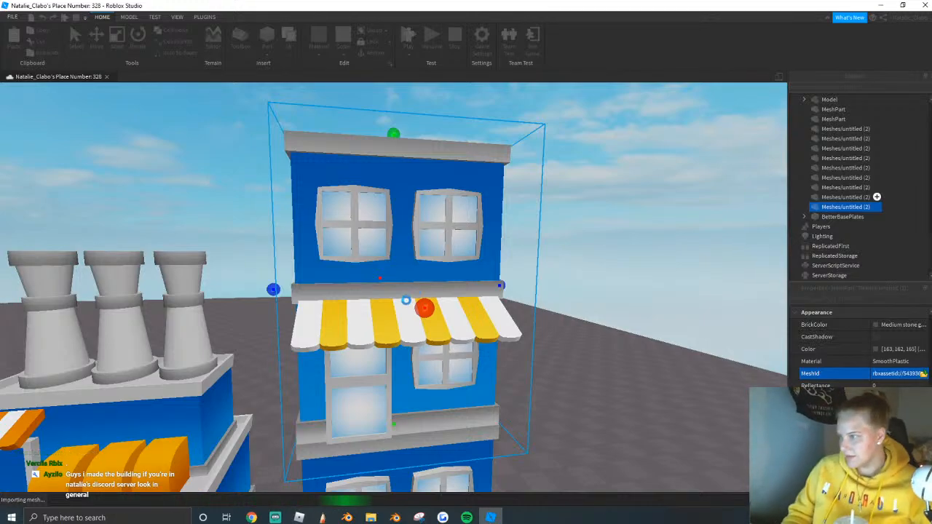
# Scale up the imported orange building to match the blue shop and place it beside that shop.
pyautogui.scroll(5, 380, 420)
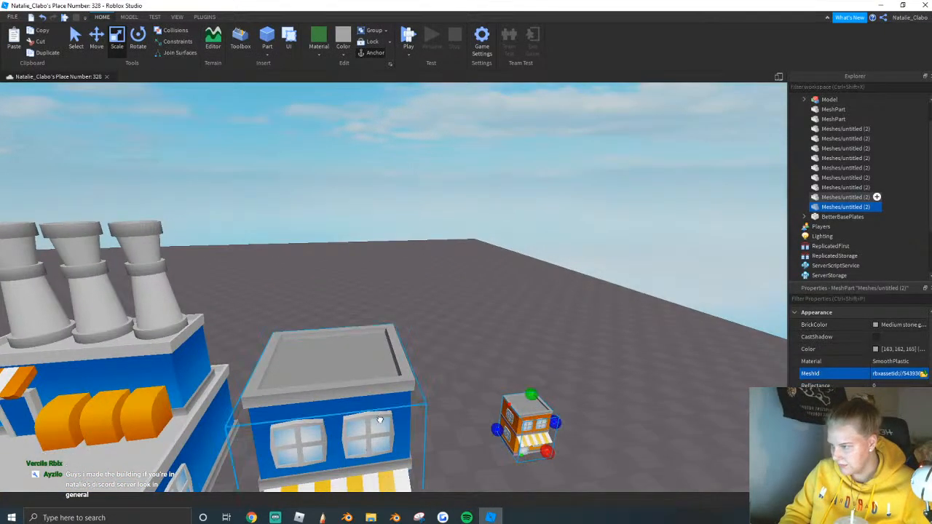
pyautogui.click(380, 420)
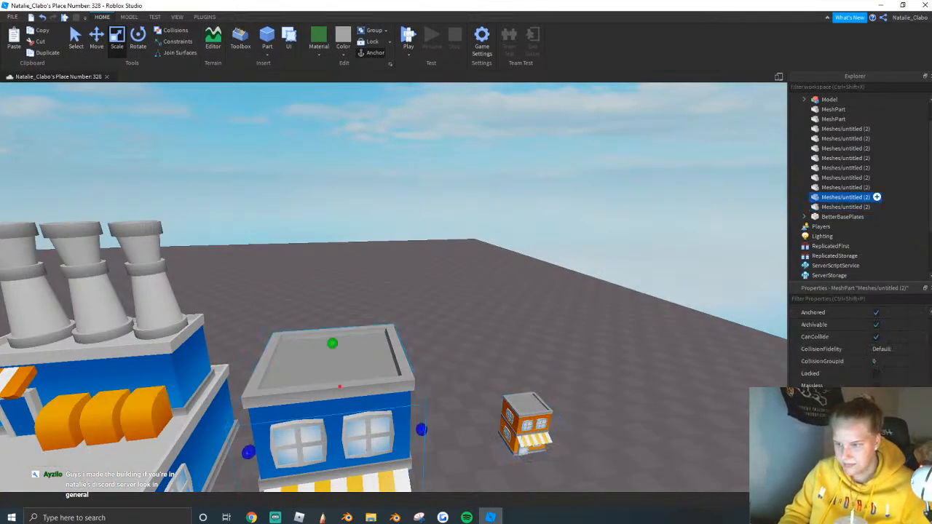
pyautogui.click(525, 426)
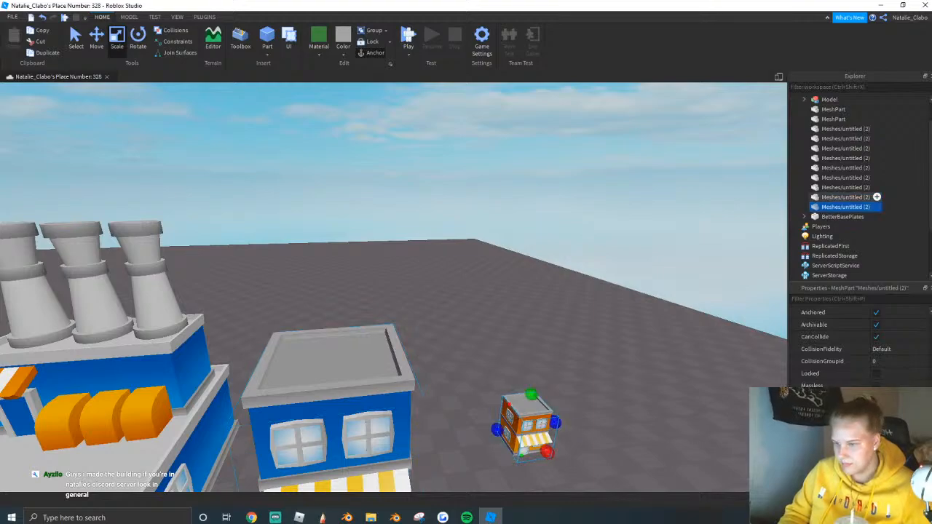
pyautogui.scroll(10, 517, 408)
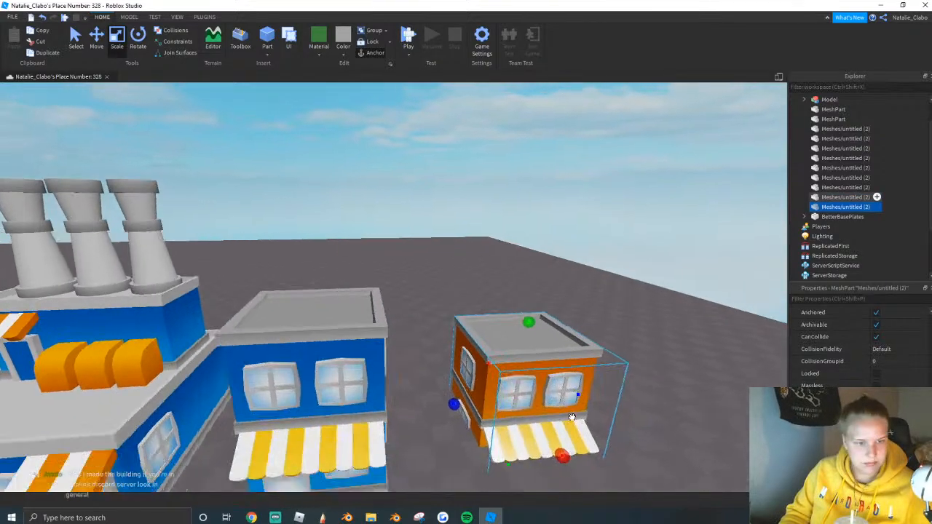
pyautogui.scroll(-8, 505, 380)
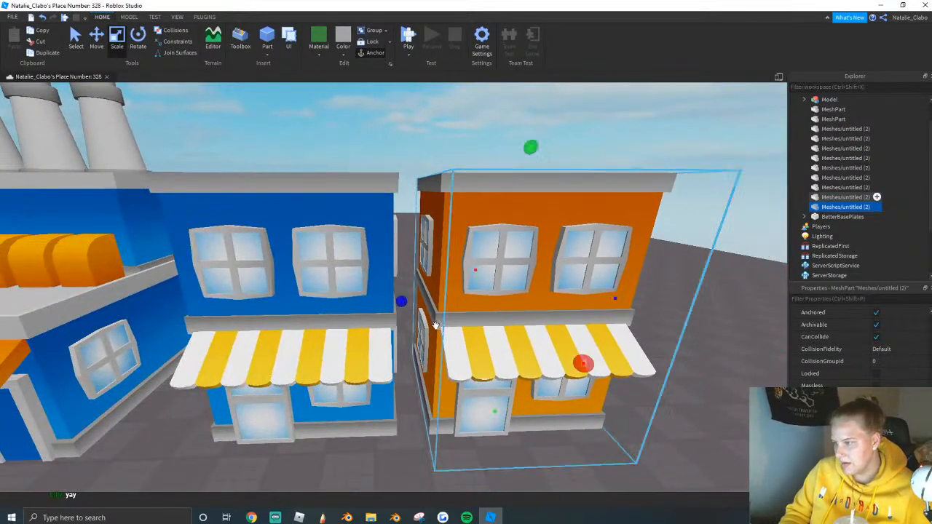
pyautogui.click(367, 377)
# Switch to Blender and put the building into Edit Mode with its UVs shown over the palette.
pyautogui.hotkey('alt', 'Tab')
pyautogui.press('a')
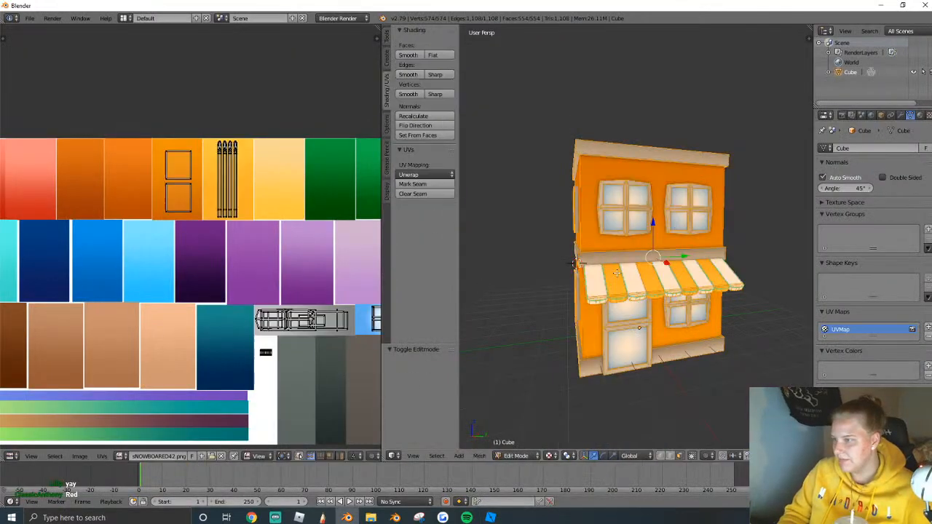
pyautogui.scroll(2, 162, 209)
pyautogui.keyDown('ctrl'); pyautogui.hscroll(-2, 223, 155); pyautogui.keyUp('ctrl')
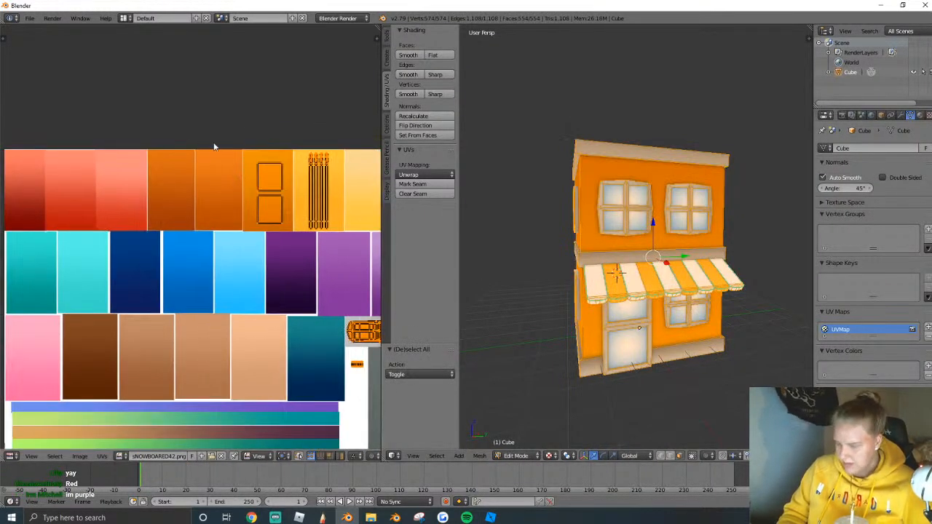
pyautogui.moveTo(350, 249); pyautogui.dragTo(351, 251)
pyautogui.moveTo(283, 210); pyautogui.dragTo(322, 219, button='middle')
pyautogui.press('g')
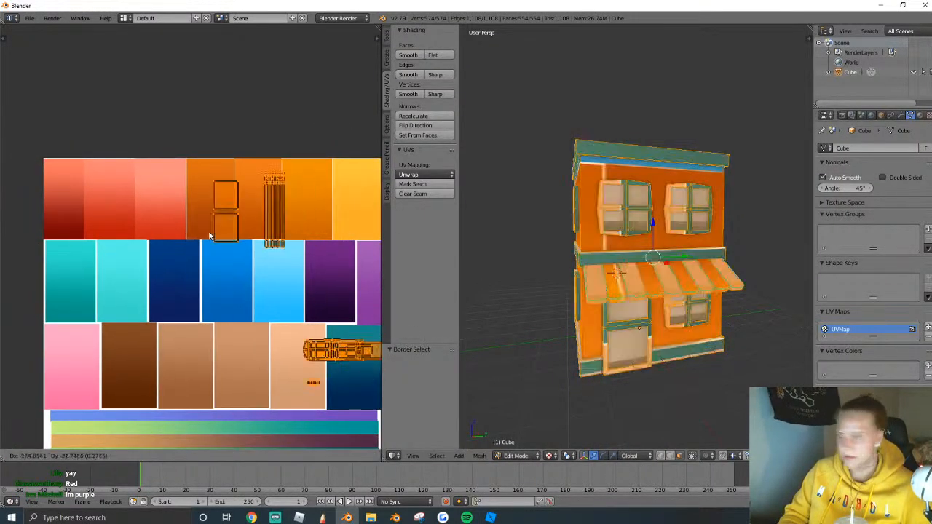
pyautogui.rightClick(162, 242)
pyautogui.press('a')
# Recolour the walls red by moving and shrinking their UVs onto the middle red gradient, and check the building in Object Mode.
pyautogui.scroll(-3, 219, 219)
pyautogui.scroll(3, 244, 196)
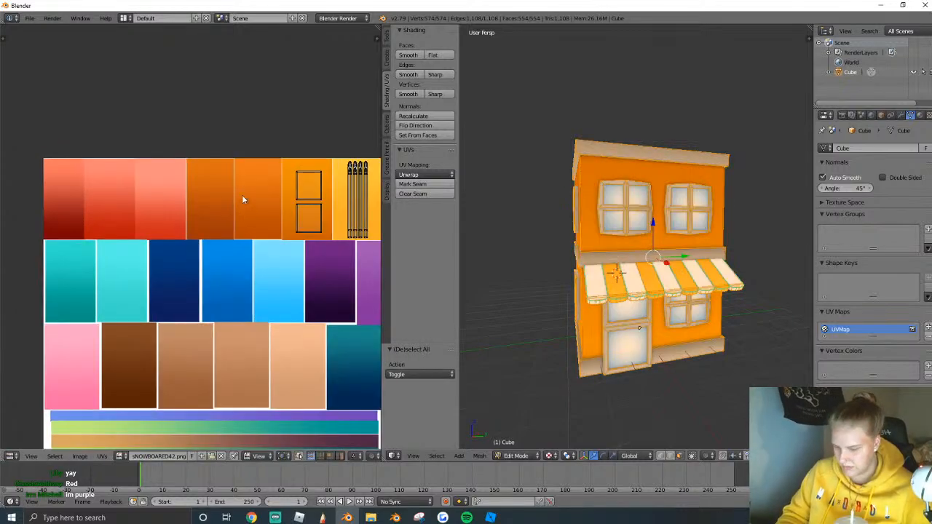
pyautogui.moveTo(335, 250); pyautogui.dragTo(335, 250)
pyautogui.press('g')
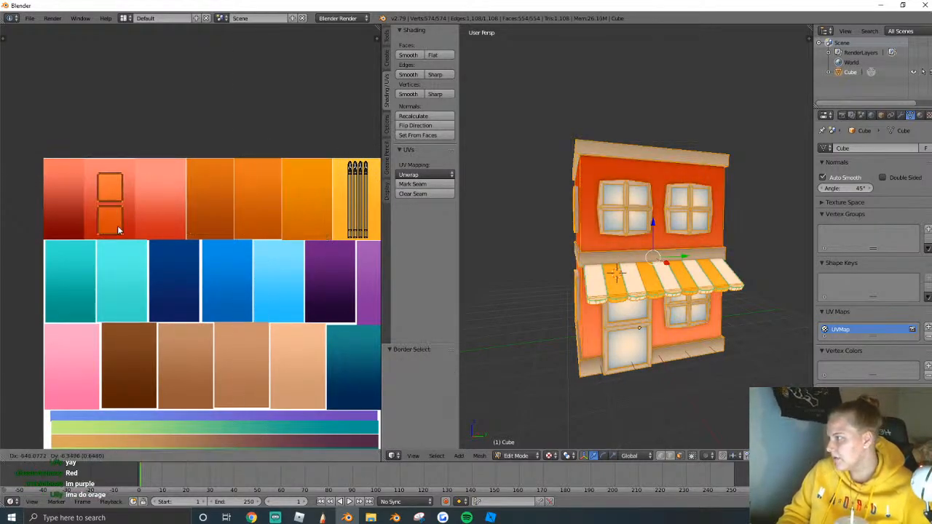
pyautogui.click(122, 231)
pyautogui.press('s')
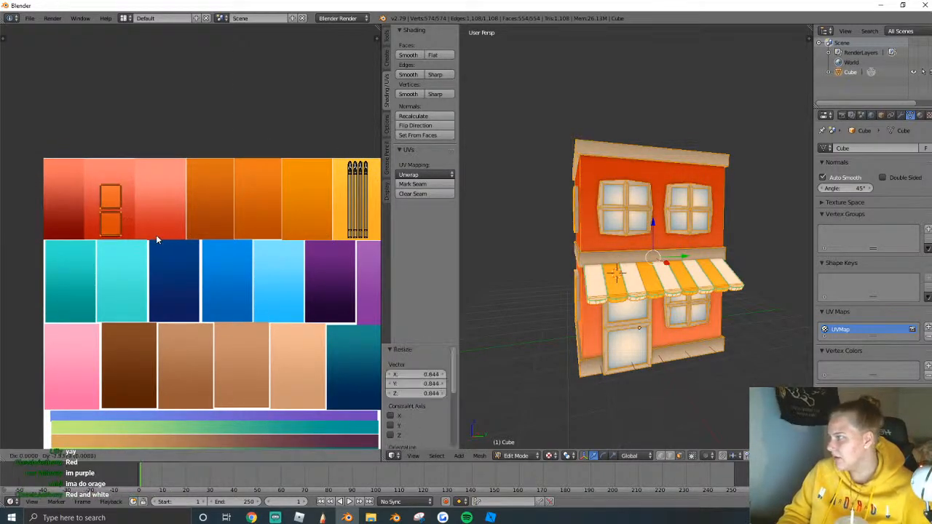
pyautogui.press('g')
pyautogui.click(161, 232)
pyautogui.press('Tab')
pyautogui.moveTo(159, 228); pyautogui.dragTo(120, 228, button='middle')
pyautogui.moveTo(655, 306); pyautogui.dragTo(696, 306, button='middle')
pyautogui.click(29, 17)
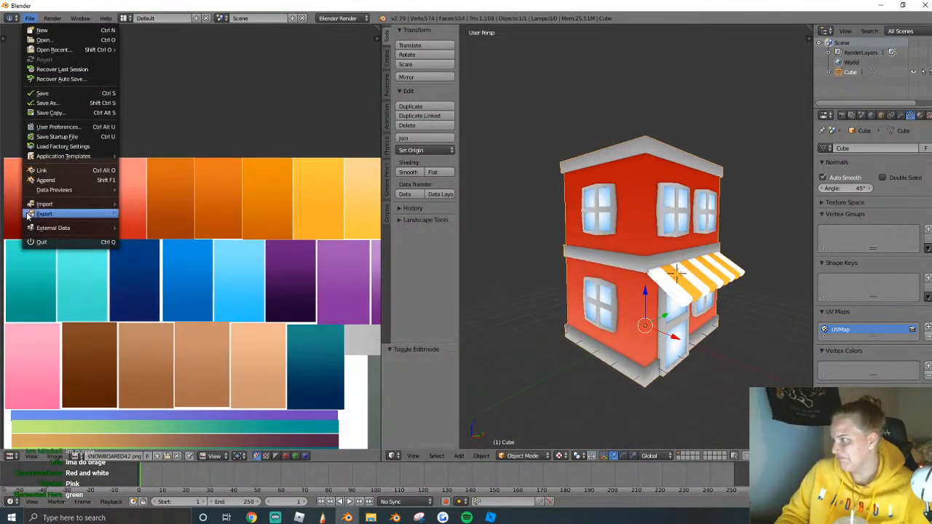
pyautogui.moveTo(55, 217)
pyautogui.click(207, 282)
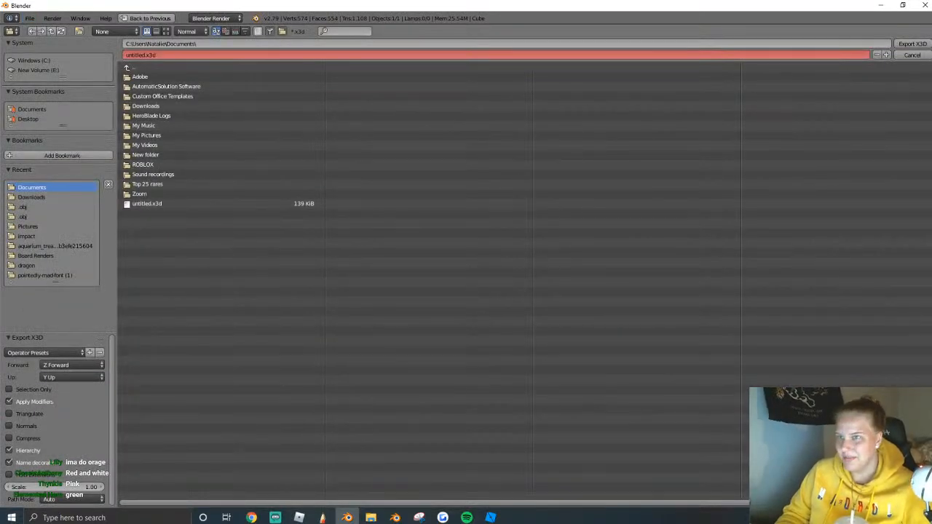
pyautogui.click(903, 56)
# Export the red version of the building as a Wavefront (.obj) file.
pyautogui.click(29, 17)
pyautogui.moveTo(61, 216)
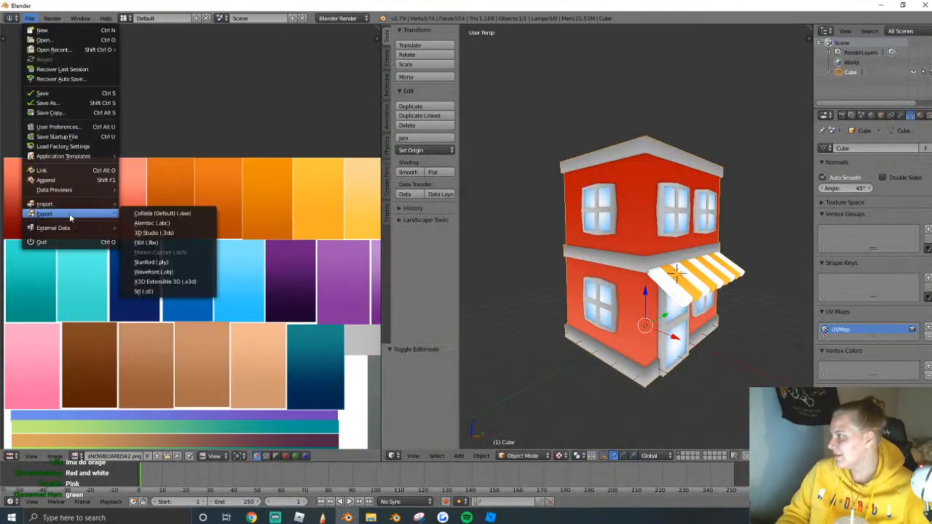
pyautogui.click(180, 276)
pyautogui.press('Return')
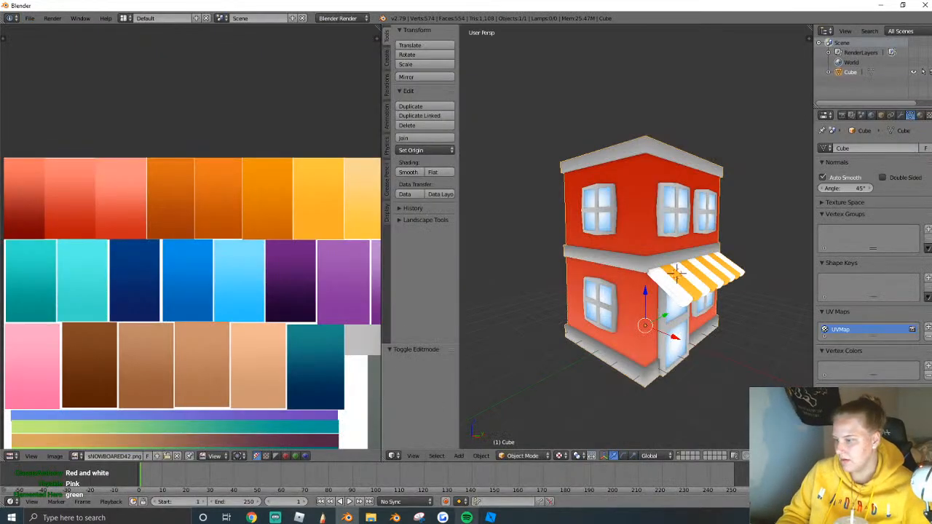
# Switch to Roblox Studio, duplicate the orange building and replace the copy's mesh with the exported file untitled.
pyautogui.hotkey('alt', 'Tab')
pyautogui.click(469, 327)
pyautogui.hotkey('ctrl', 'c')
pyautogui.hotkey('ctrl', 'v')
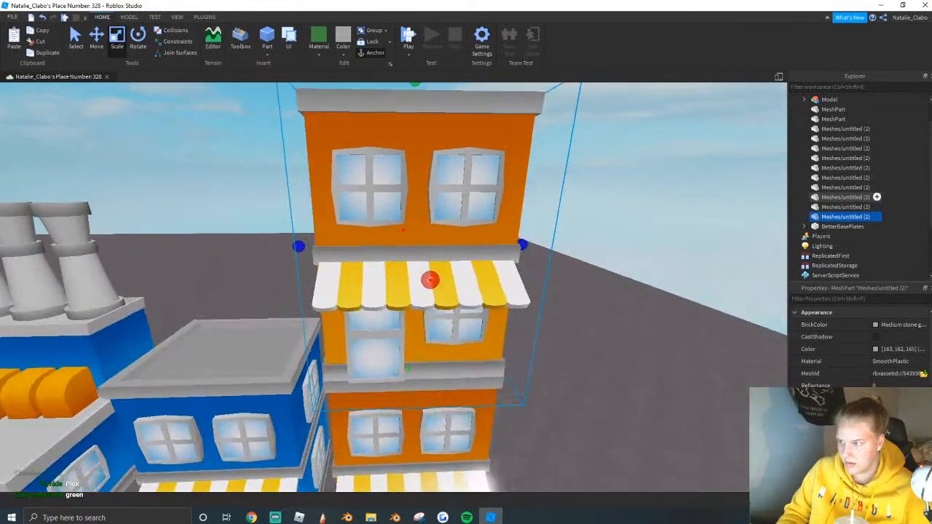
pyautogui.click(923, 374)
pyautogui.scroll(-2, 201, 205)
pyautogui.scroll(-10, 200, 205)
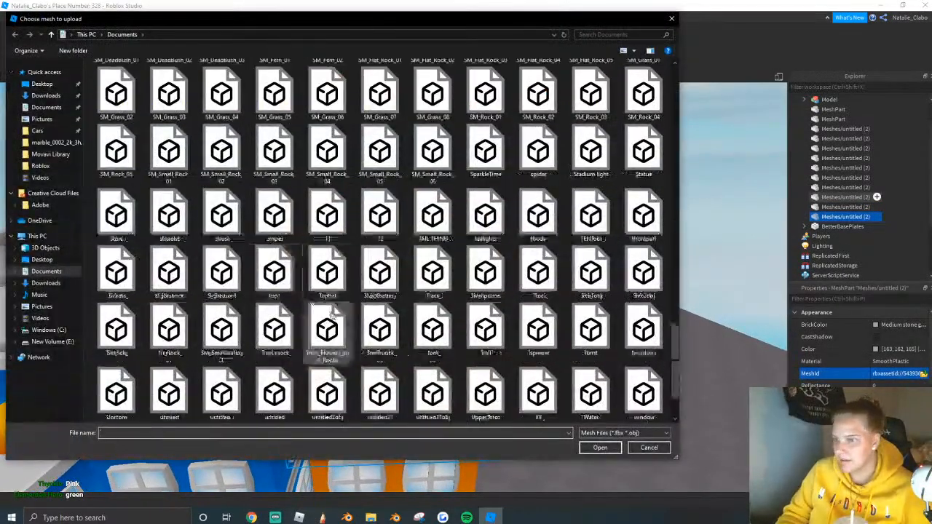
pyautogui.click(275, 339)
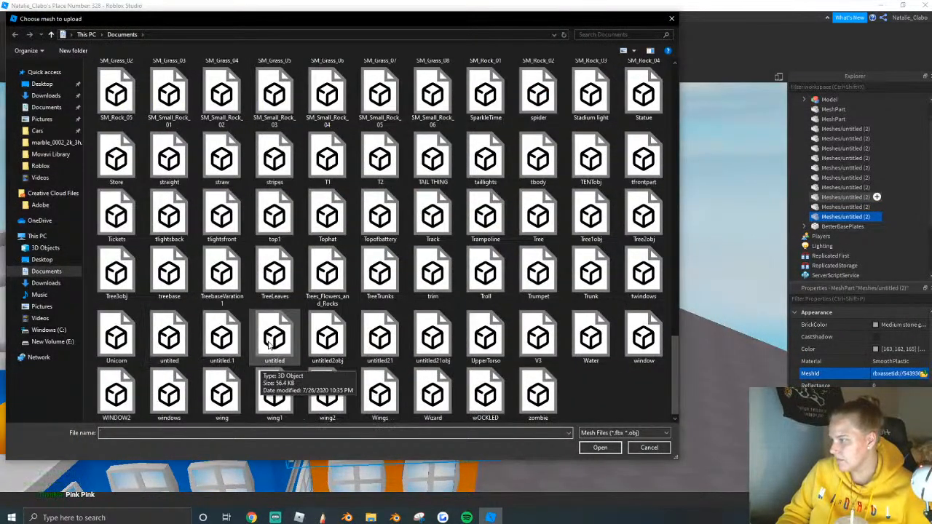
pyautogui.click(599, 447)
pyautogui.click(573, 264)
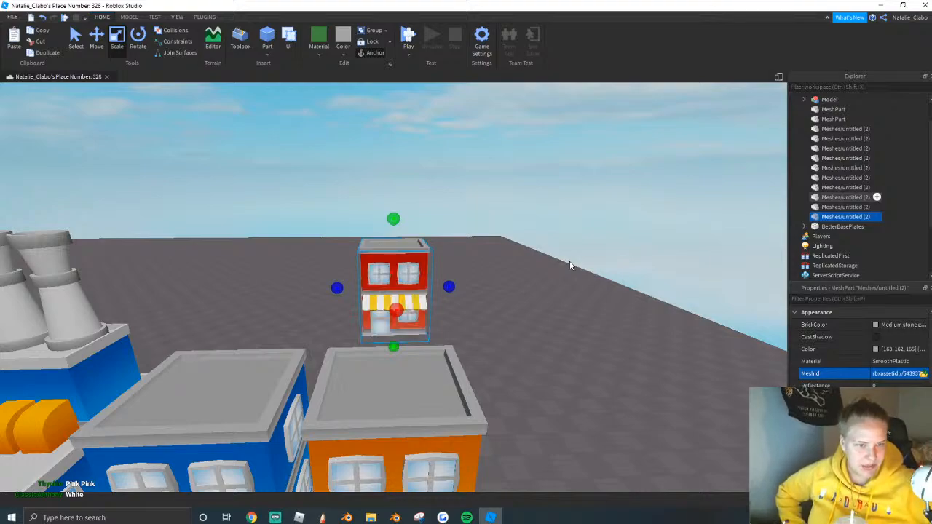
# Scale up the imported red building and move it down to the ground beyond the orange one.
pyautogui.moveTo(354, 309); pyautogui.dragTo(353, 335, button='right')
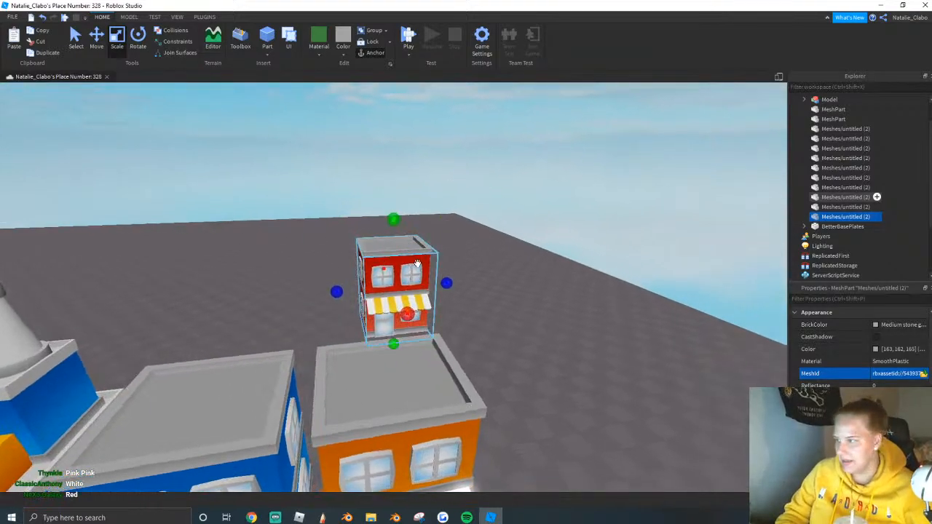
pyautogui.moveTo(442, 227); pyautogui.dragTo(435, 241, button='right')
pyautogui.scroll(-2, 436, 242)
pyautogui.moveTo(438, 184); pyautogui.dragTo(416, 336, button='right')
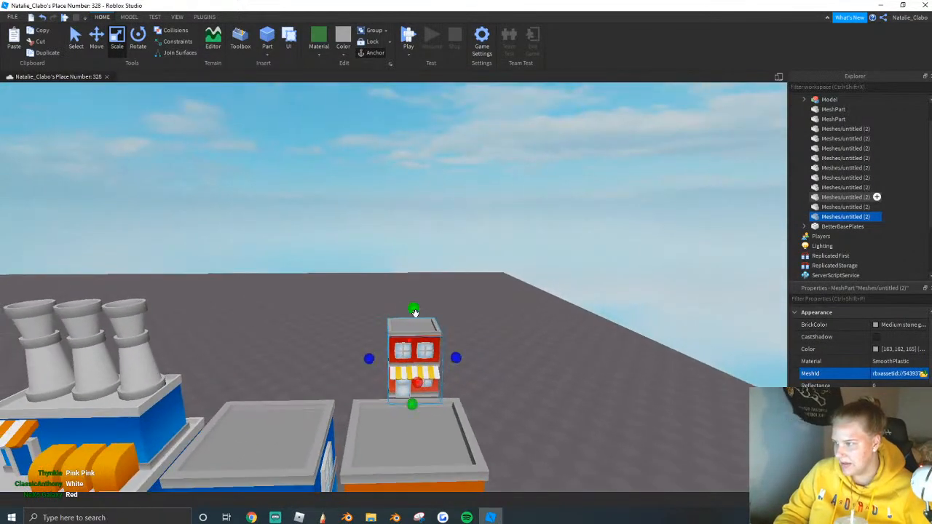
pyautogui.keyDown('shift'); pyautogui.moveTo(414, 308); pyautogui.dragTo(409, 172); pyautogui.keyUp('shift')
pyautogui.moveTo(412, 179); pyautogui.dragTo(430, 219, button='right')
pyautogui.scroll(-2, 430, 219)
pyautogui.moveTo(451, 225); pyautogui.dragTo(557, 336)
# Adjust the red building's size to match the orange shop and move it into the row directly beside that shop.
pyautogui.click(388, 403)
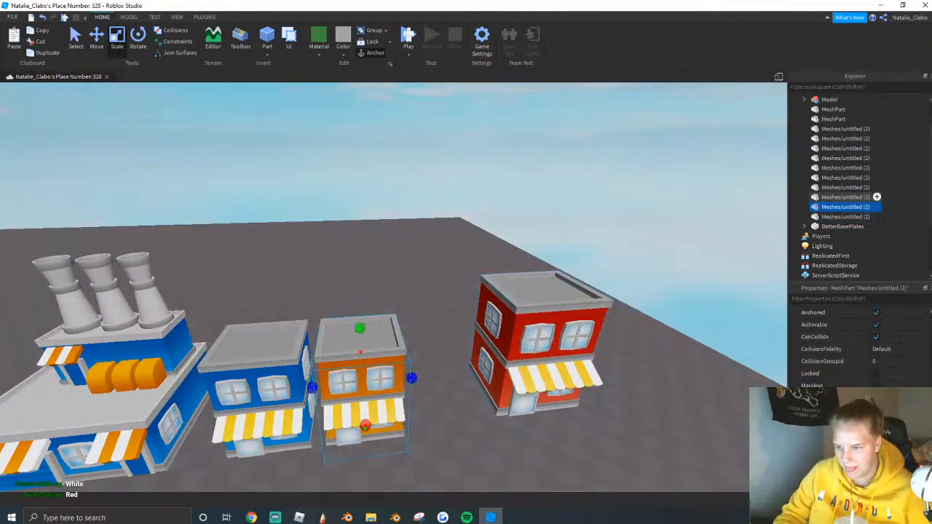
pyautogui.click(542, 321)
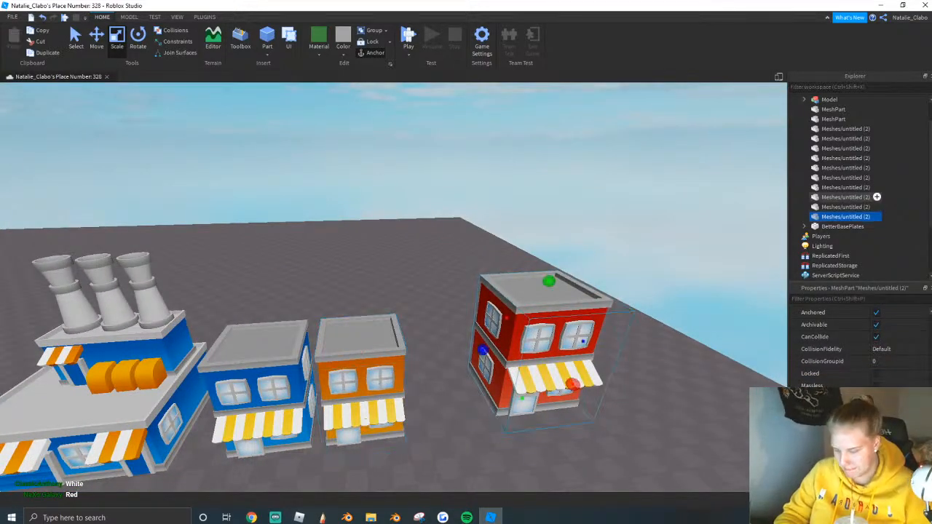
pyautogui.keyDown('ctrl'); pyautogui.keyDown('shift'); pyautogui.moveTo(549, 281); pyautogui.dragTo(546, 294); pyautogui.keyUp('shift'); pyautogui.keyUp('ctrl')
pyautogui.moveTo(582, 405); pyautogui.dragTo(585, 406, button='right')
pyautogui.press('w')
pyautogui.moveTo(617, 353); pyautogui.dragTo(530, 395)
pyautogui.press('d')
pyautogui.press('w')
pyautogui.moveTo(463, 368); pyautogui.dragTo(460, 363, button='right')
pyautogui.press('s')
pyautogui.moveTo(476, 386); pyautogui.dragTo(444, 387)
pyautogui.click(358, 420)
pyautogui.press('s')
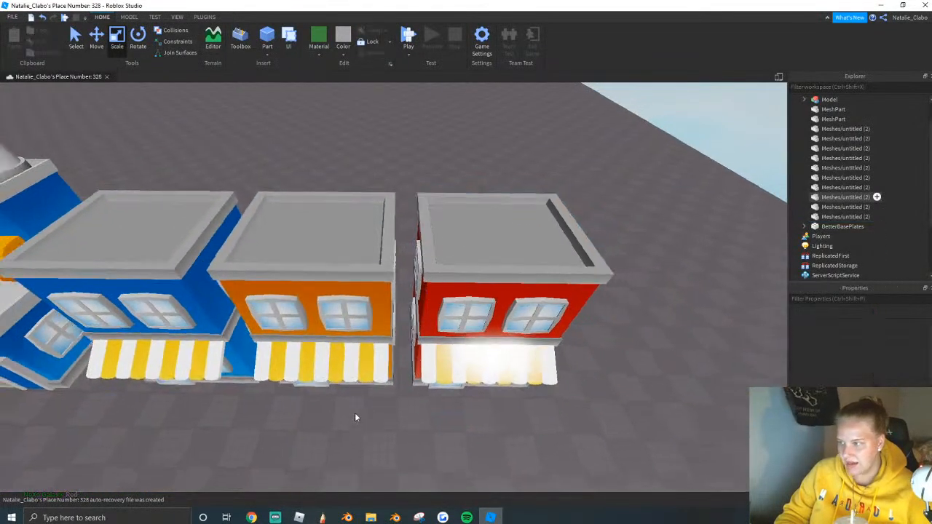
# Duplicate the red building in place and focus the view on the copy.
pyautogui.moveTo(358, 421); pyautogui.dragTo(358, 381, button='right')
pyautogui.press('w')
pyautogui.press('w')
pyautogui.press('d')
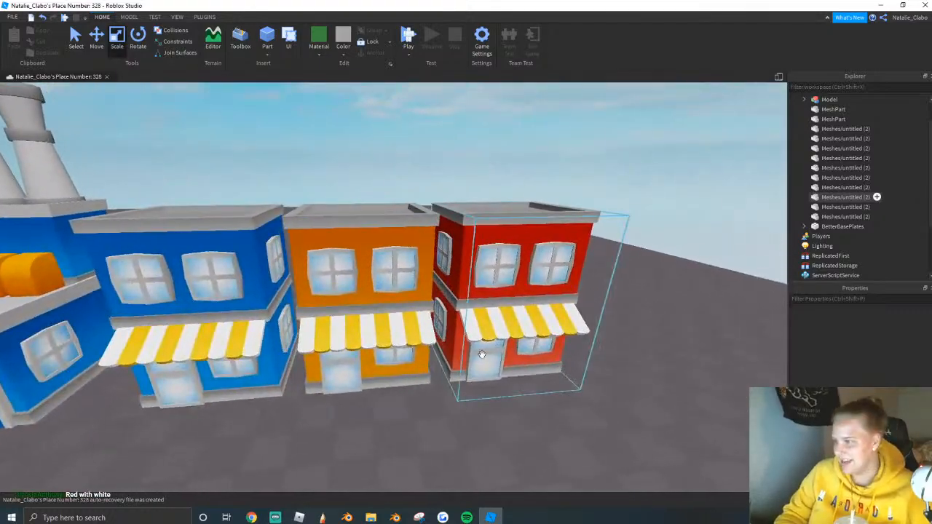
pyautogui.click(483, 352)
pyautogui.hotkey('ctrl', 'c')
pyautogui.hotkey('ctrl', 'v')
pyautogui.press('f')
pyautogui.moveTo(483, 352); pyautogui.dragTo(442, 422, button='right')
# Switch to Blender and recolour the walls pink by moving and enlarging their UVs on the pink gradient.
pyautogui.click(347, 517)
pyautogui.press('Tab')
pyautogui.moveTo(138, 198); pyautogui.dragTo(113, 199, button='middle')
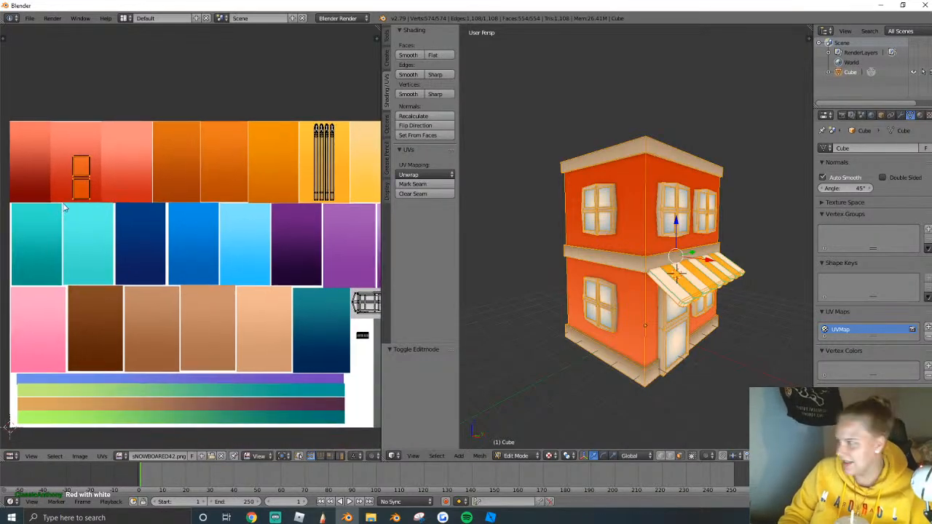
pyautogui.press('g')
pyautogui.click(68, 340)
pyautogui.press('s')
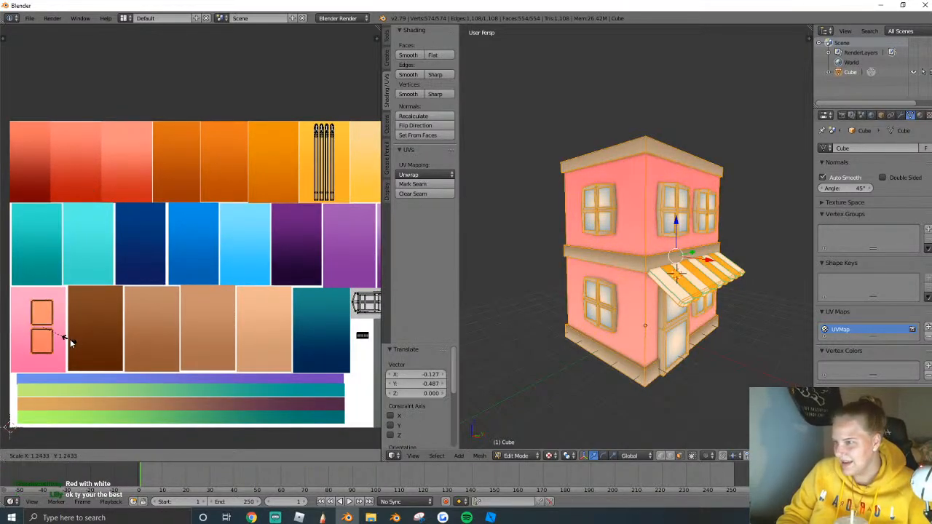
pyautogui.click(79, 343)
pyautogui.press('g')
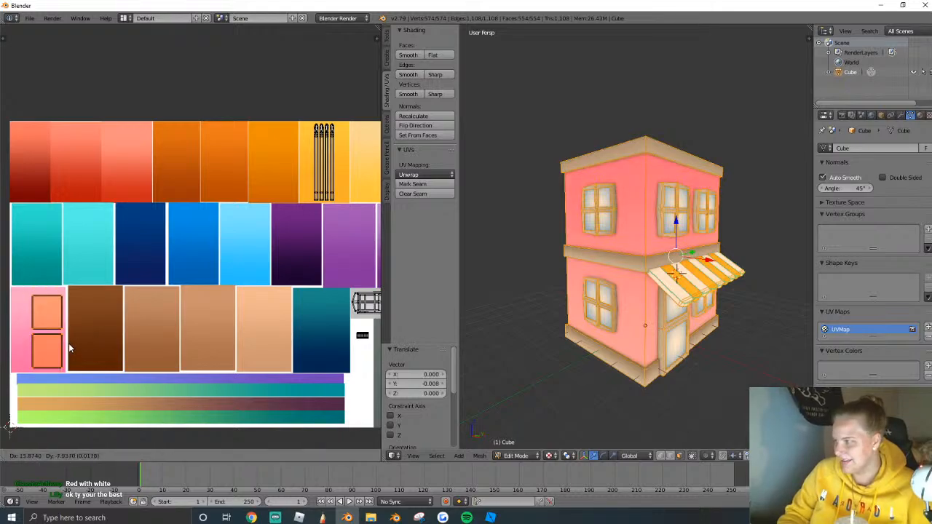
pyautogui.scroll(1, 190, 291)
# Recolour the awning's coloured stripes pink by moving and resizing their UVs on the pink gradient.
pyautogui.press('a')
pyautogui.scroll(-3, 216, 224)
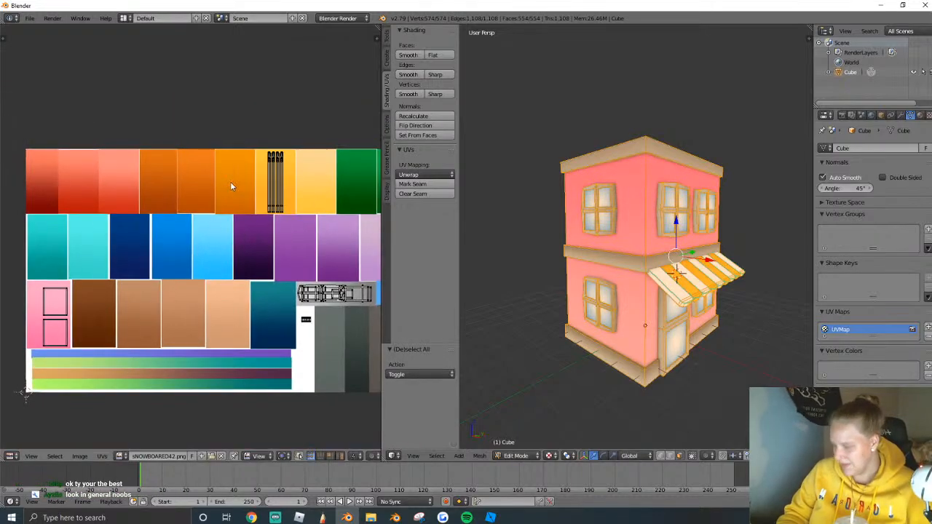
pyautogui.press('b')
pyautogui.moveTo(230, 143); pyautogui.dragTo(314, 217)
pyautogui.press('g')
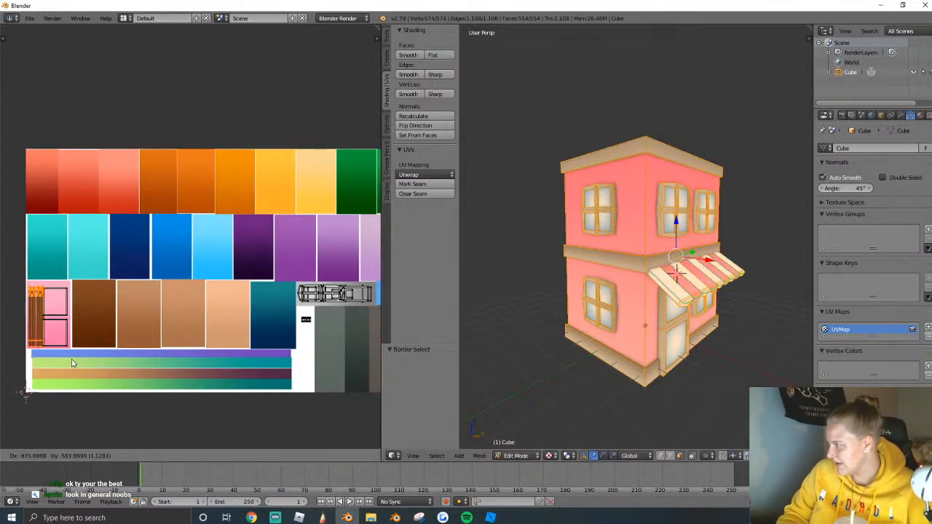
pyautogui.click(72, 362)
pyautogui.press('s')
pyautogui.press('Tab')
pyautogui.moveTo(728, 276); pyautogui.dragTo(683, 271, button='middle')
# Export the pink building as a Wavefront OBJ over the existing file.
pyautogui.click(29, 18)
pyautogui.moveTo(44, 215)
pyautogui.click(184, 273)
pyautogui.click(905, 42)
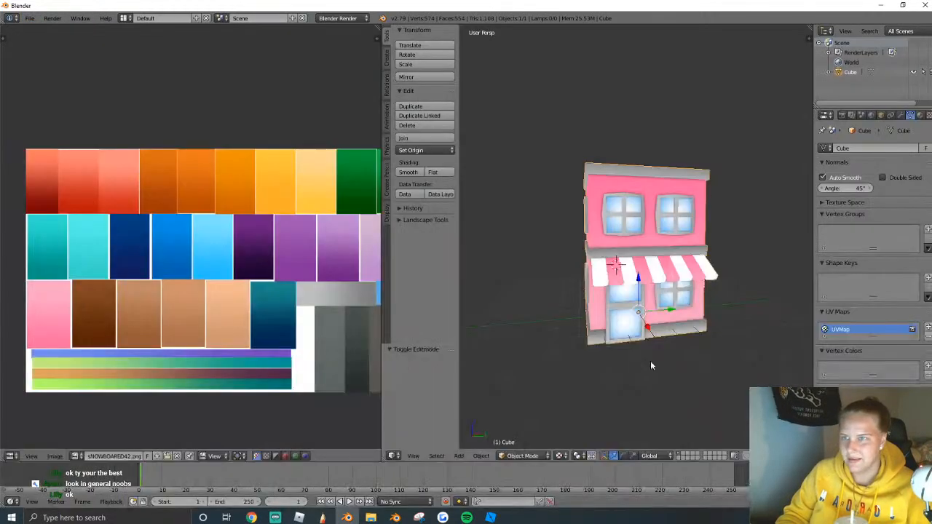
# Switch to Roblox Studio and replace the duplicate red building's mesh with the exported pink one, declining to use its stored location.
pyautogui.hotkey('alt', 'Tab')
pyautogui.click(923, 373)
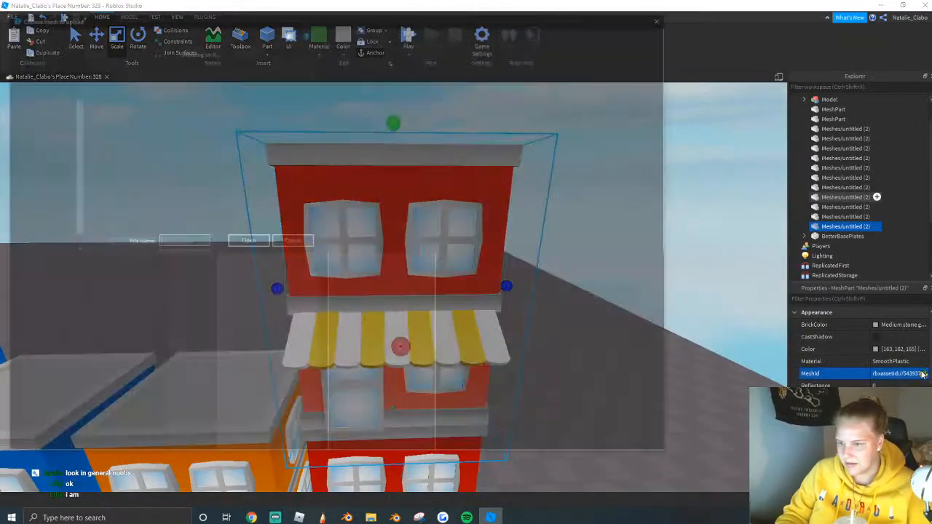
pyautogui.scroll(-10, 287, 342)
pyautogui.scroll(-1, 278, 376)
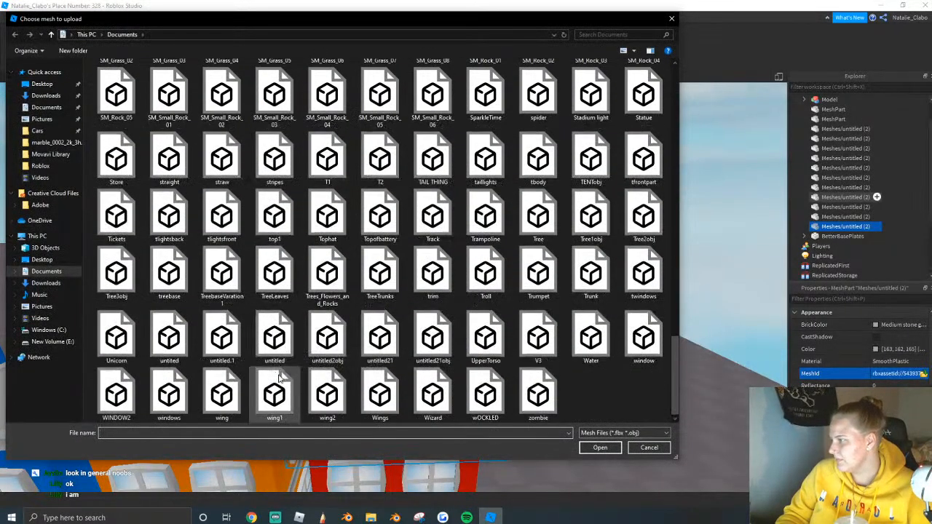
pyautogui.click(599, 447)
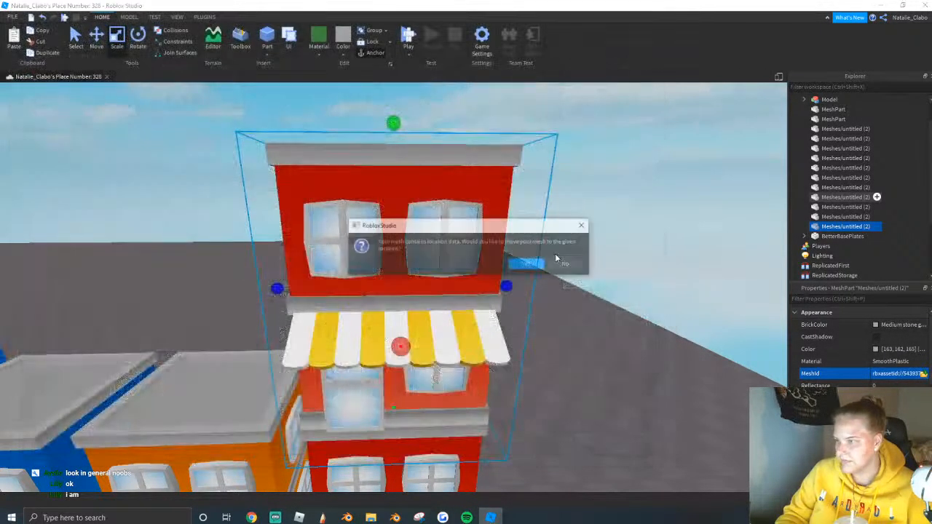
pyautogui.click(565, 266)
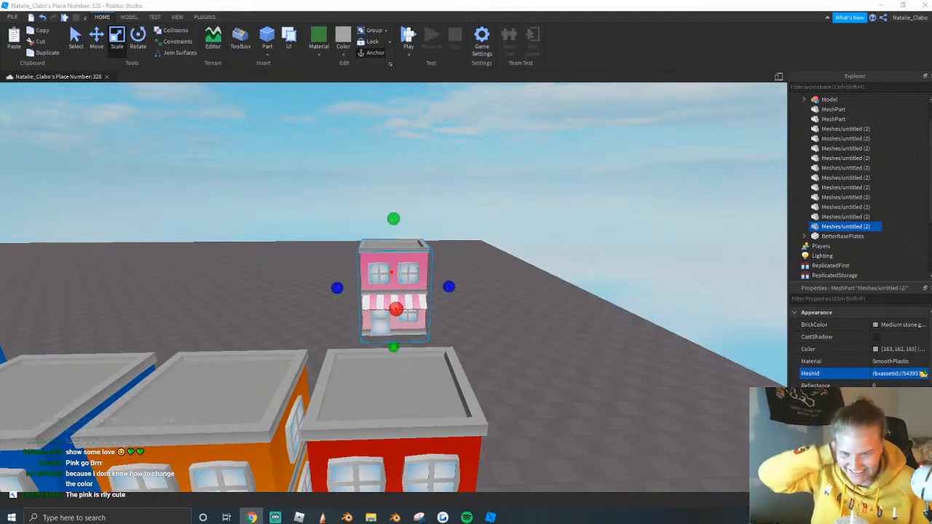
# Enlarge the pink building to match the other shops and place it on the ground beside the red one.
pyautogui.moveTo(493, 326); pyautogui.dragTo(499, 413, button='right')
pyautogui.click(499, 414)
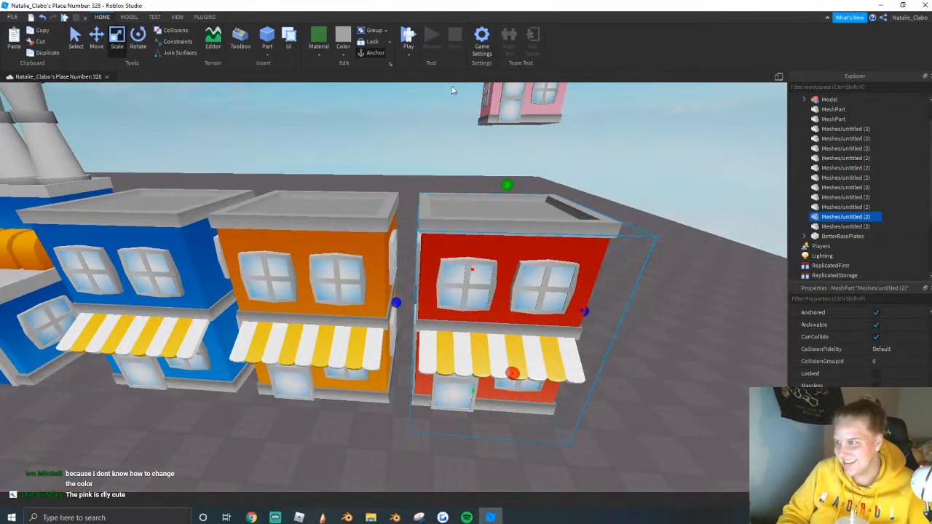
pyautogui.hotkey('ctrl', 'z')
pyautogui.moveTo(579, 341); pyautogui.dragTo(571, 299, button='right')
pyautogui.moveTo(381, 250); pyautogui.dragTo(389, 394)
pyautogui.scroll(-3, 538, 385)
pyautogui.moveTo(338, 445); pyautogui.dragTo(362, 442, button='right')
pyautogui.scroll(-2, 362, 444)
pyautogui.scroll(1, 408, 372)
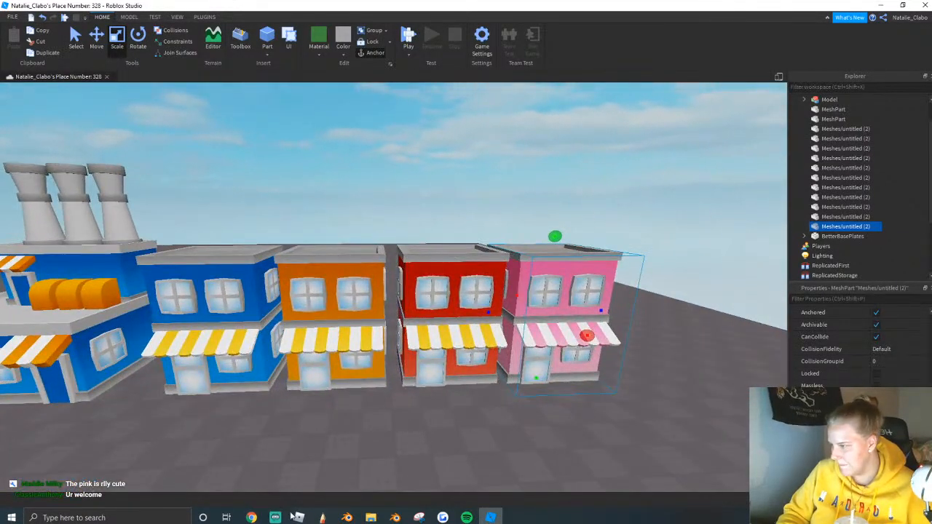
# Switch to Blender and recolour the awning stripes blue by moving their UVs onto the blue gradient.
pyautogui.click(347, 518)
pyautogui.scroll(1, 36, 277)
pyautogui.press('g')
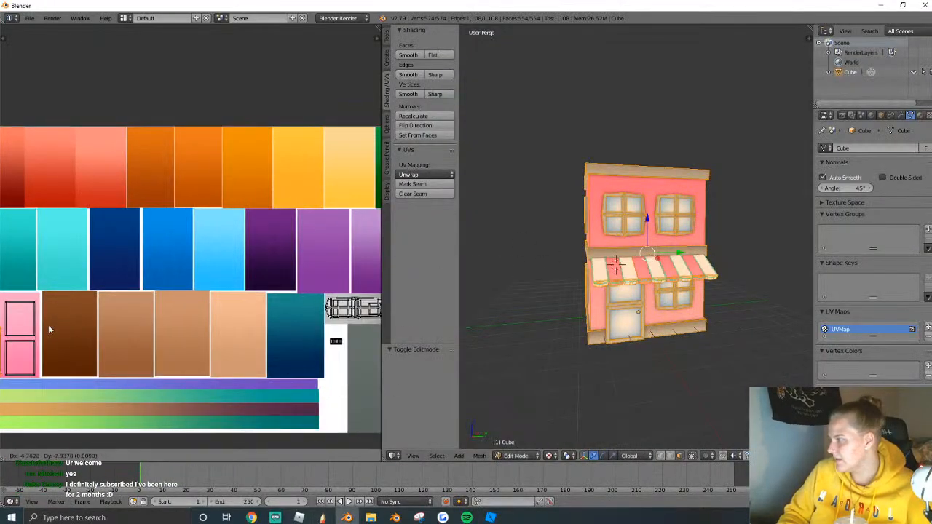
pyautogui.press('Escape')
pyautogui.scroll(-3, 215, 223)
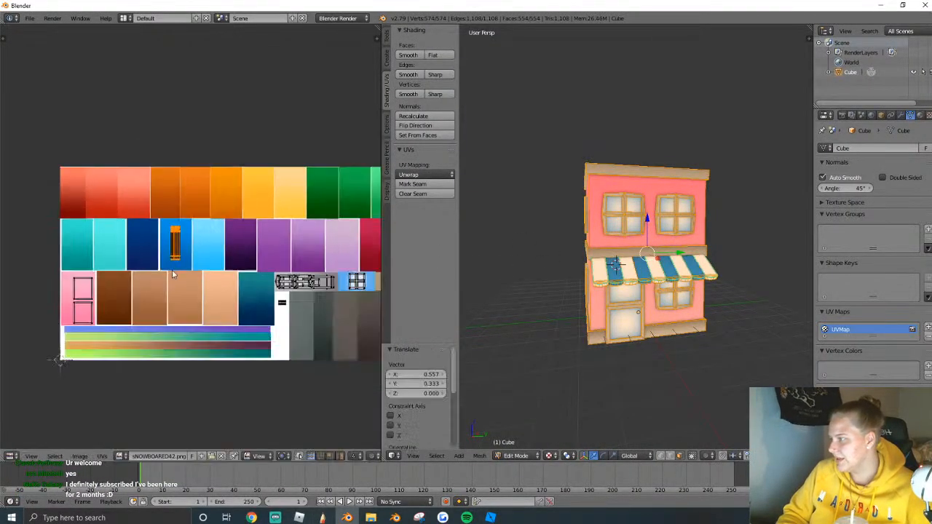
# Recolour the walls green by moving their UVs onto the second dark green gradient.
pyautogui.press('a')
pyautogui.moveTo(109, 310); pyautogui.dragTo(174, 348)
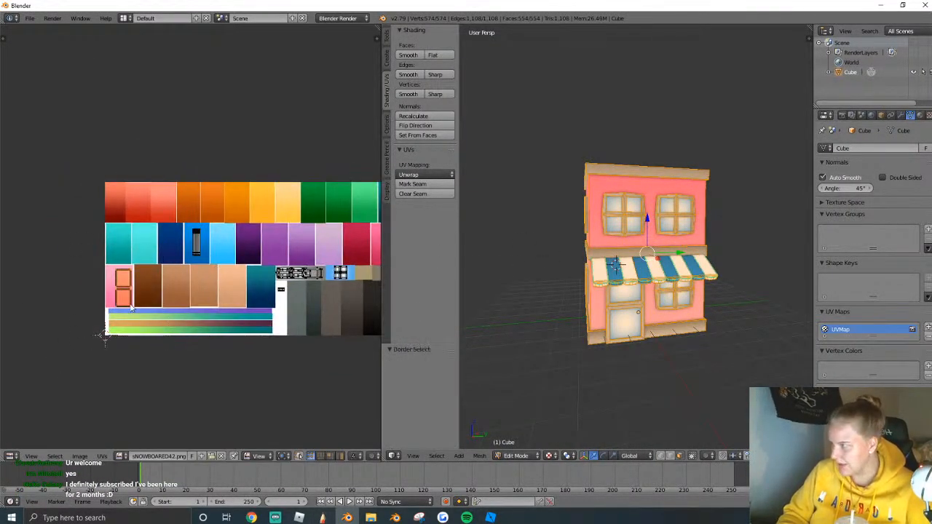
pyautogui.press('g')
pyautogui.click(350, 222)
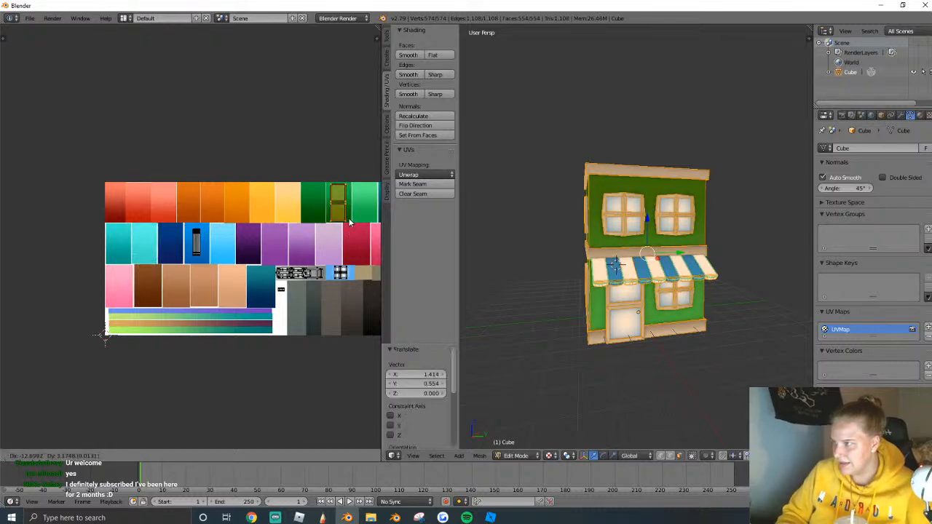
pyautogui.press('Tab')
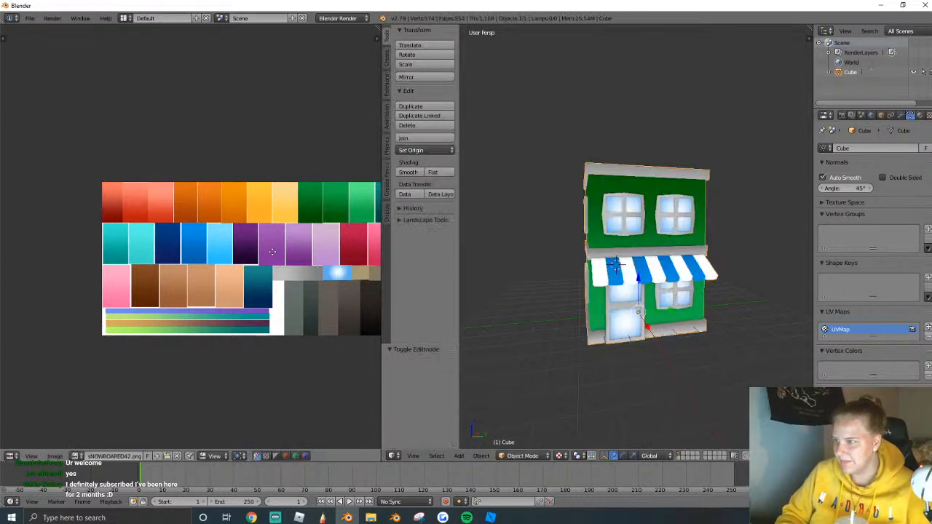
# Recolour the awning stripes by moving their UVs onto the lighter green gradient.
pyautogui.press('Tab')
pyautogui.moveTo(242, 273); pyautogui.dragTo(195, 279, button='middle')
pyautogui.press('b')
pyautogui.moveTo(110, 221); pyautogui.dragTo(154, 271)
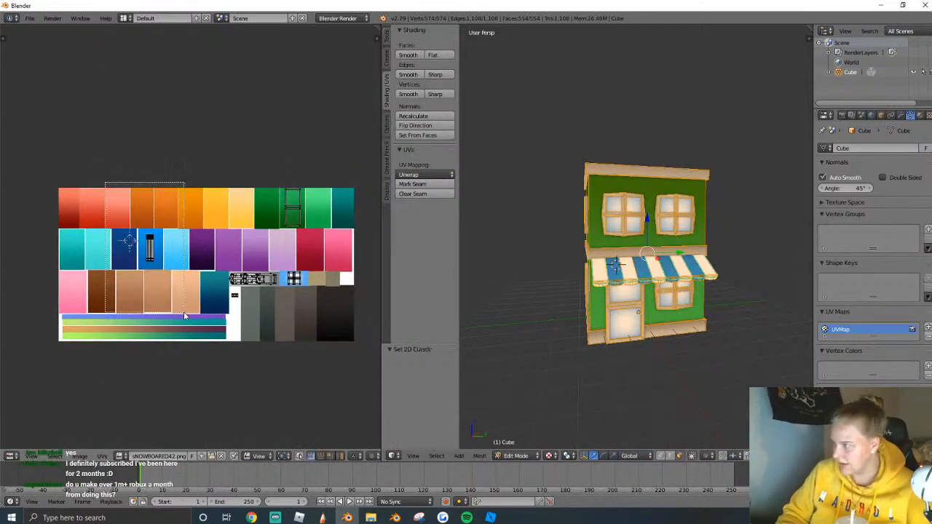
pyautogui.press('g')
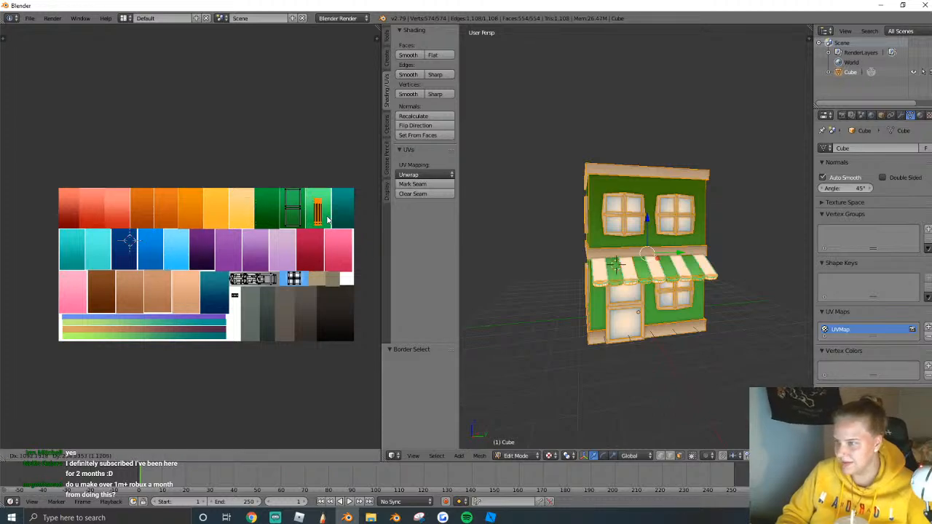
pyautogui.click(327, 220)
pyautogui.press('Tab')
pyautogui.moveTo(645, 263)
pyautogui.mouseDown(button='middle')
pyautogui.moveTo(597, 274)
pyautogui.moveTo(647, 271)
pyautogui.mouseUp(button='middle')
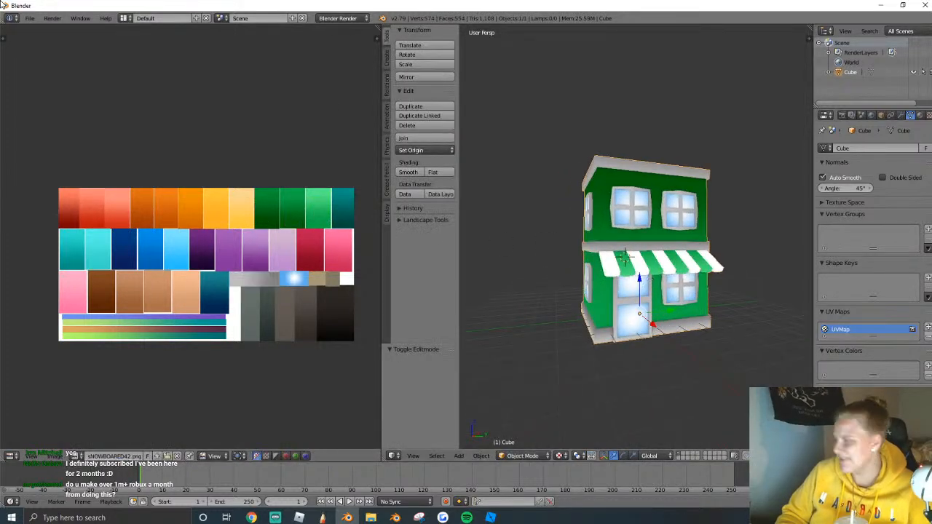
# Export the green building as a Wavefront OBJ over the existing file.
pyautogui.click(30, 18)
pyautogui.moveTo(44, 213)
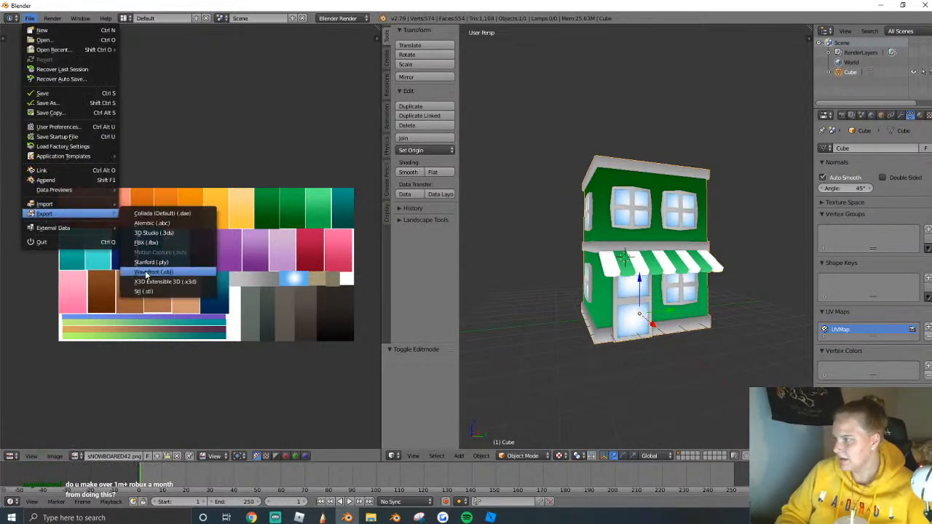
pyautogui.click(146, 271)
pyautogui.press('Return')
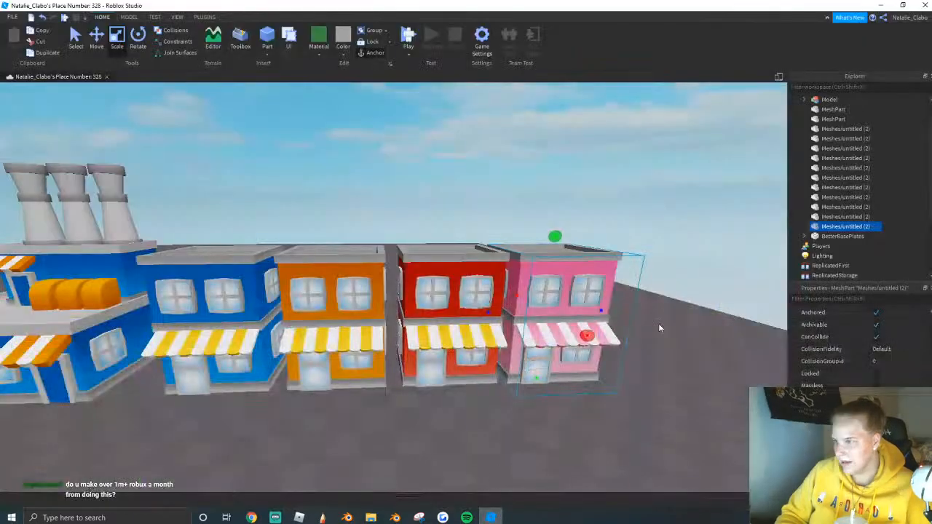
# Switch to Roblox Studio and paste a copy of the pink building.
pyautogui.scroll(2, 576, 368)
pyautogui.hotkey('ctrl', 'c')
pyautogui.hotkey('ctrl', 'v')
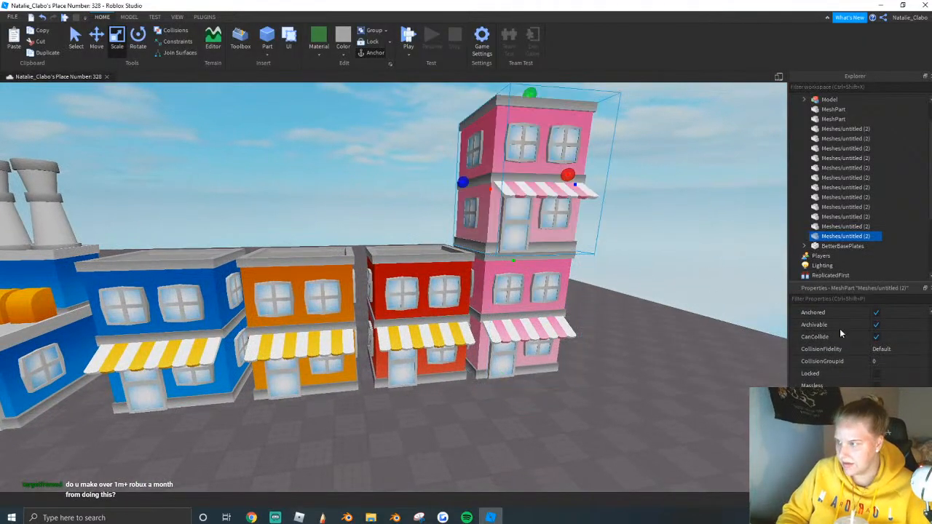
# Replace the copied building's mesh with the exported untitled file, declining to use its stored location.
pyautogui.click(922, 374)
pyautogui.scroll(-15, 216, 368)
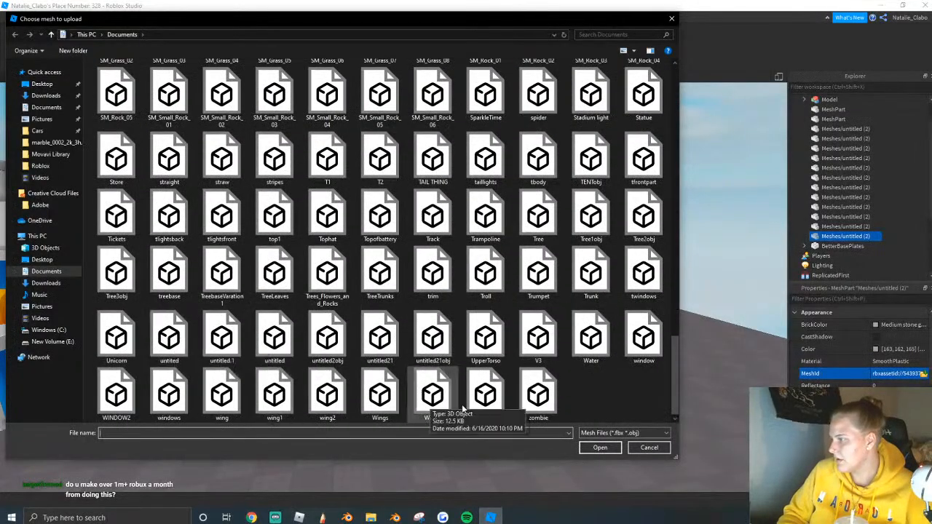
pyautogui.doubleClick(274, 335)
pyautogui.click(566, 265)
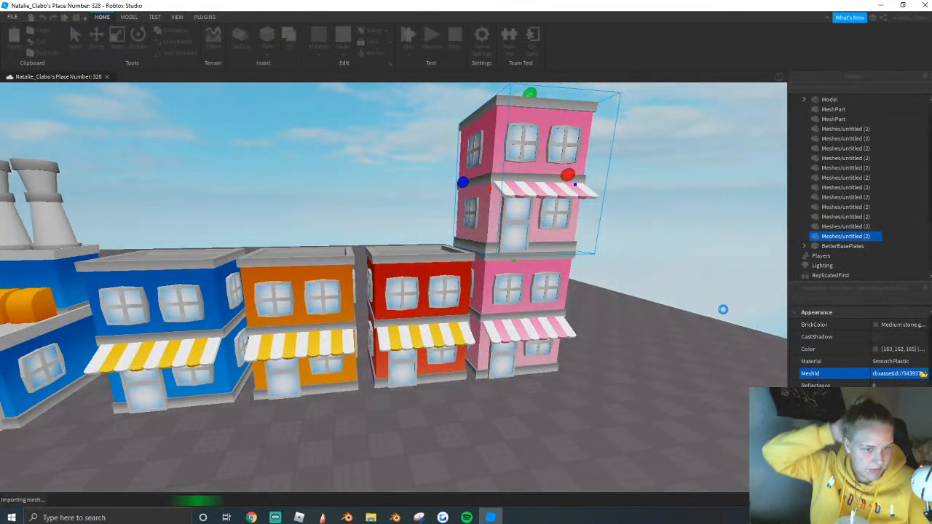
pyautogui.click(475, 311)
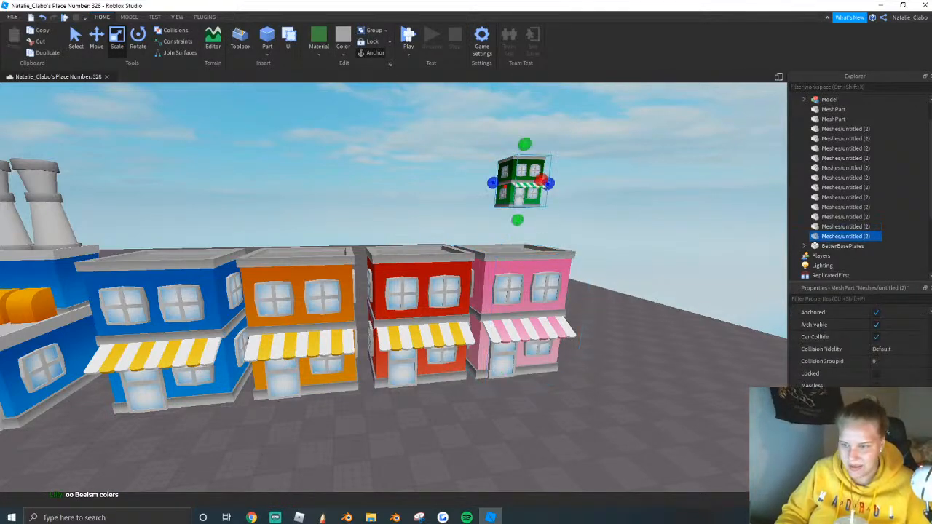
# Enlarge the green building to match the other shops and move it down into the row beside the pink one.
pyautogui.moveTo(691, 431); pyautogui.dragTo(549, 389, button='right')
pyautogui.moveTo(549, 389); pyautogui.dragTo(485, 334)
pyautogui.moveTo(435, 350); pyautogui.dragTo(423, 307, button='right')
pyautogui.moveTo(423, 308); pyautogui.dragTo(435, 308)
pyautogui.scroll(-3, 434, 308)
pyautogui.moveTo(287, 137); pyautogui.dragTo(394, 262, button='right')
pyautogui.moveTo(395, 262); pyautogui.dragTo(394, 263)
# Select all five coloured shops and move the row away from the factory.
pyautogui.press('s')
pyautogui.press('a')
pyautogui.moveTo(324, 162); pyautogui.dragTo(328, 161, button='right')
pyautogui.press('s')
pyautogui.click(329, 160)
pyautogui.moveTo(306, 202); pyautogui.dragTo(598, 307)
pyautogui.moveTo(453, 310); pyautogui.dragTo(408, 219)
pyautogui.scroll(5, 409, 219)
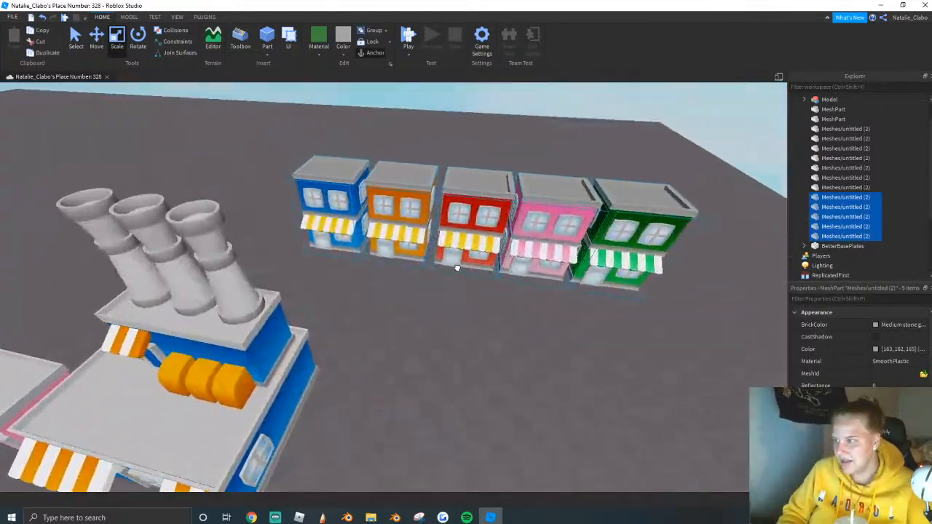
# Group the five selected shops into one model.
pyautogui.scroll(-5, 436, 201)
pyautogui.scroll(4, 459, 247)
pyautogui.rightClick(484, 299)
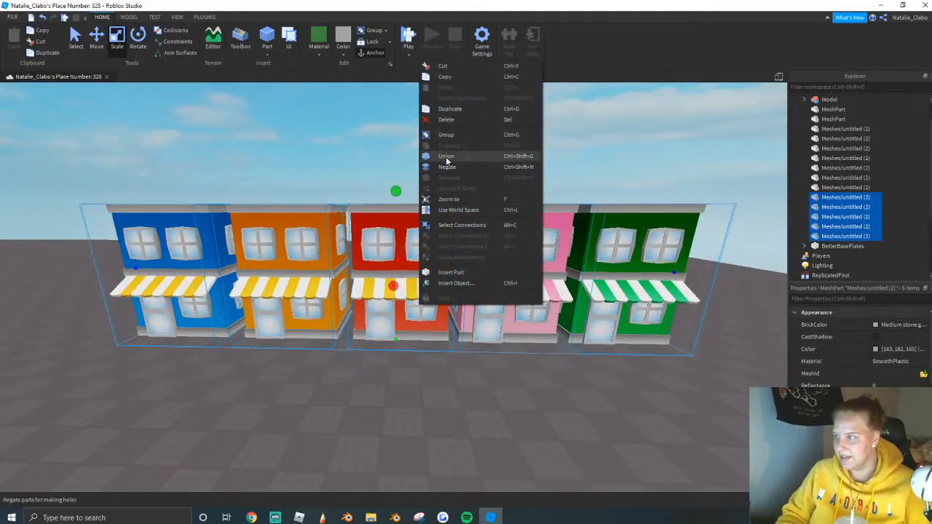
pyautogui.click(445, 136)
# Rename the grouped shop model to Simulator Shops.
pyautogui.click(862, 336)
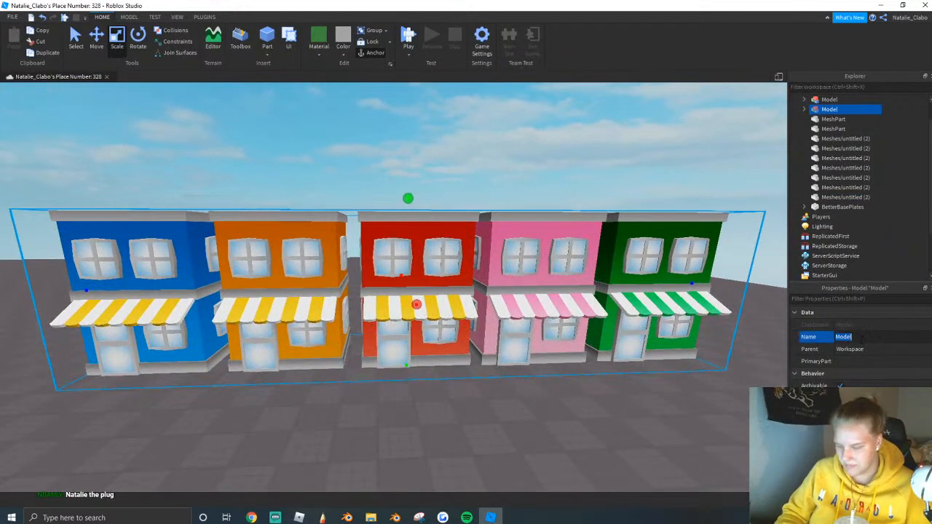
pyautogui.write('Simuolat')
pyautogui.press('BackSpace')
pyautogui.press('BackSpace')
pyautogui.press('BackSpace')
pyautogui.press('BackSpace')
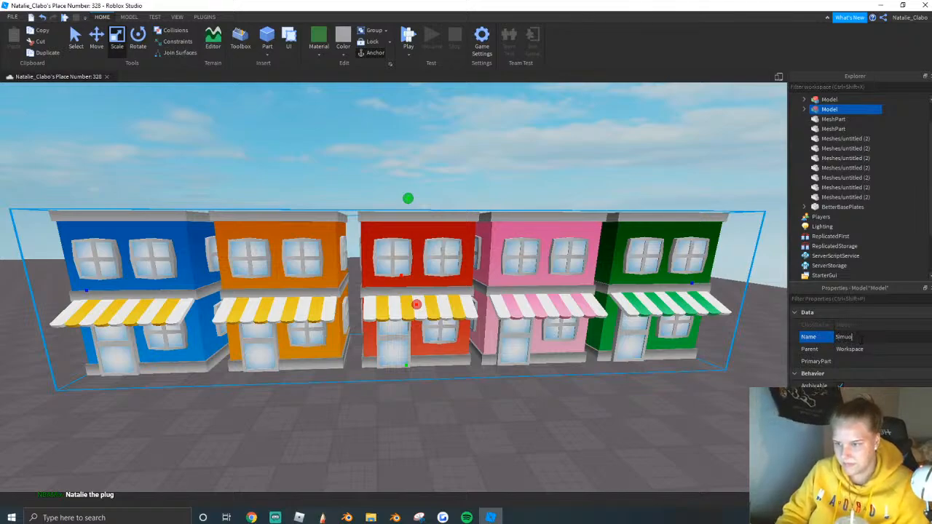
pyautogui.write('lator')
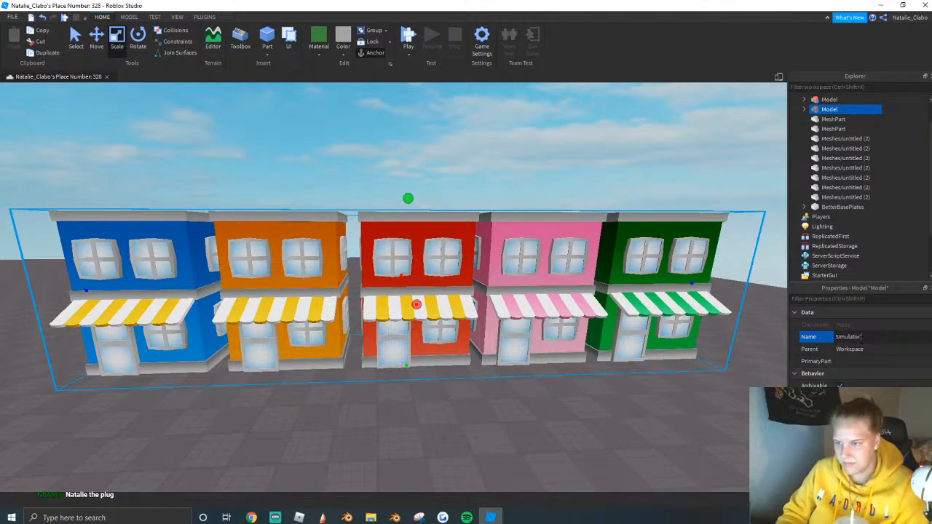
pyautogui.write(' Shop')
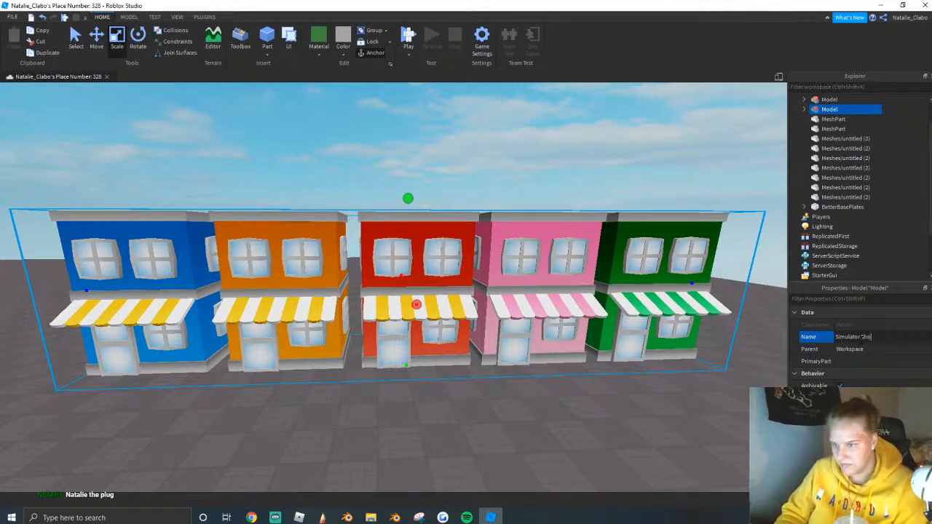
pyautogui.write('s')
pyautogui.press('Return')
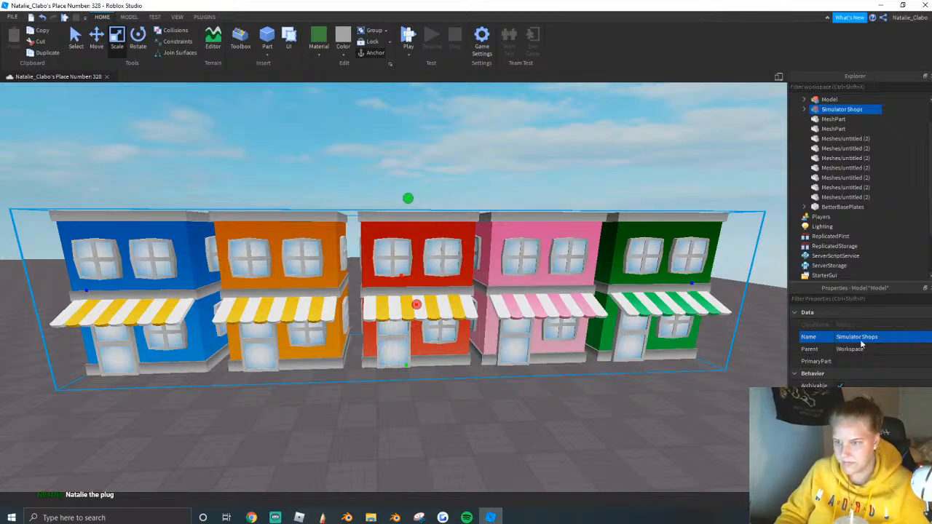
# Select the Simulator Shops model and open its asset configuration for saving to Roblox.
pyautogui.click(528, 455)
pyautogui.scroll(-3, 510, 430)
pyautogui.moveTo(117, 168); pyautogui.dragTo(604, 354)
pyautogui.click(562, 381)
pyautogui.rightClick(527, 294)
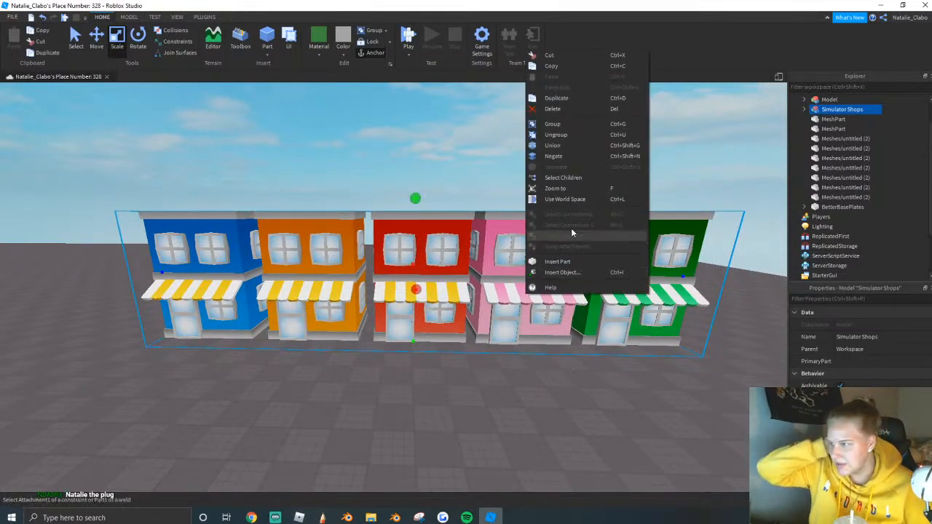
pyautogui.click(825, 118)
pyautogui.rightClick(830, 109)
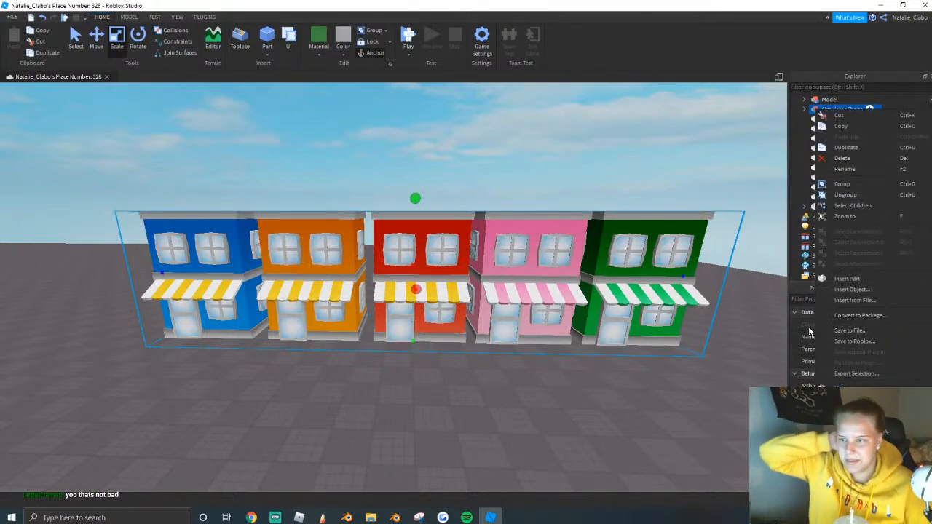
pyautogui.click(851, 345)
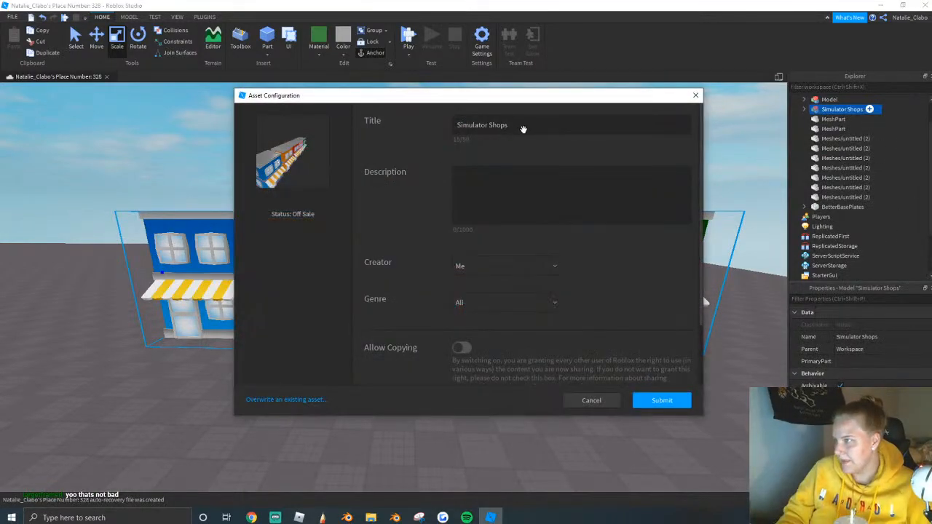
# Fill in the asset description with a line inviting people to subscribe to the creator on youtube for more.
pyautogui.click(483, 199)
pyautogui.write('Su')
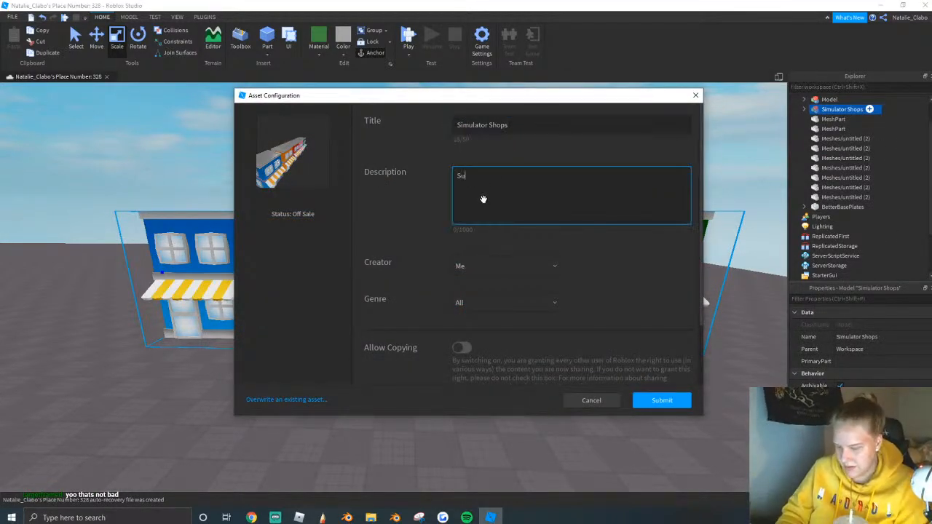
pyautogui.write('bsc')
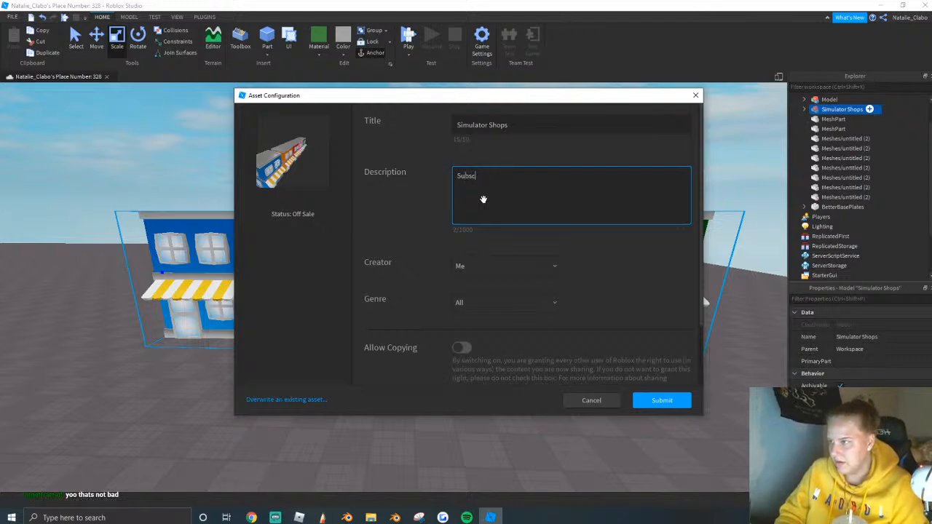
pyautogui.write('ribe to N')
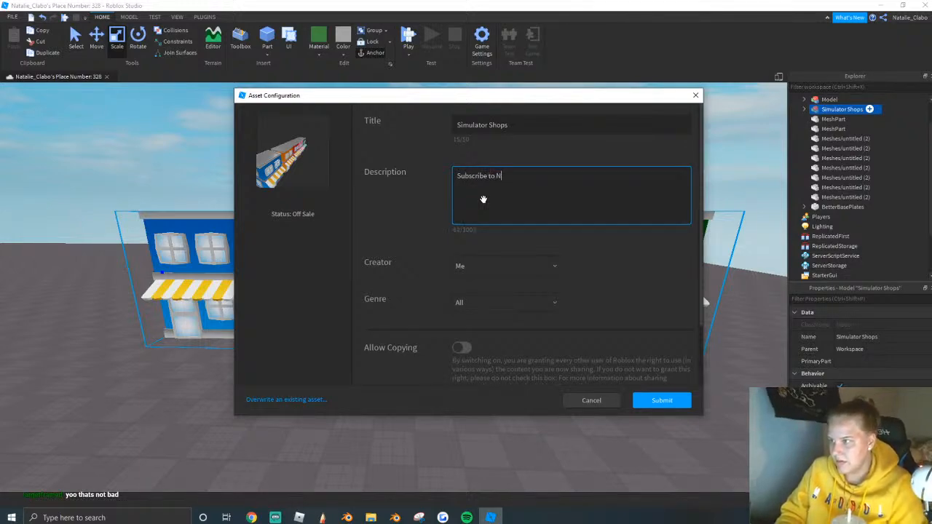
pyautogui.write('atalie Clabo on ')
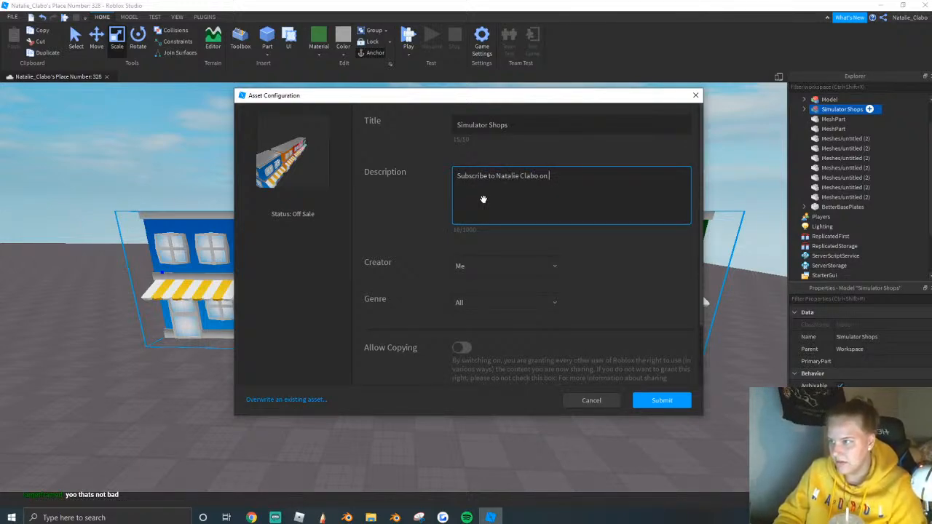
pyautogui.write('youtube for more')
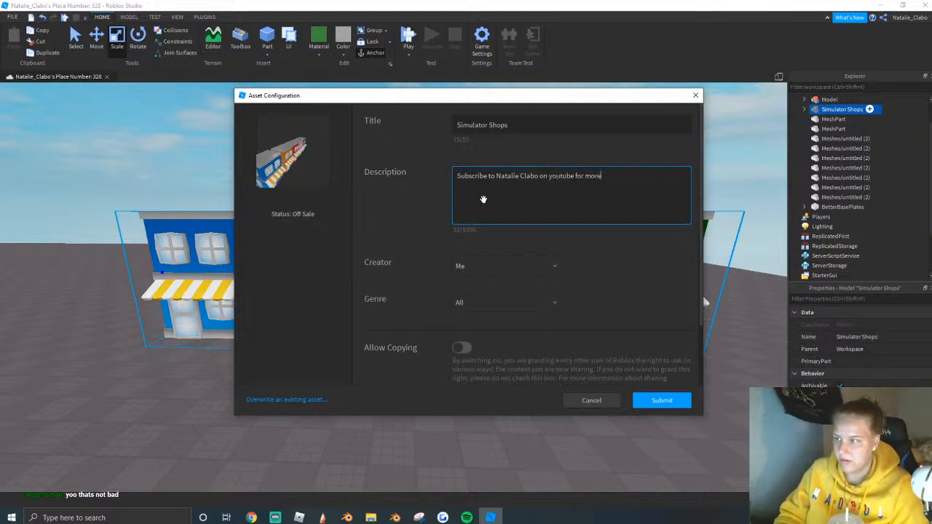
# Turn on Allow Copying and Allow Comments for the asset and keep Me as its creator.
pyautogui.scroll(-2, 469, 292)
pyautogui.click(464, 275)
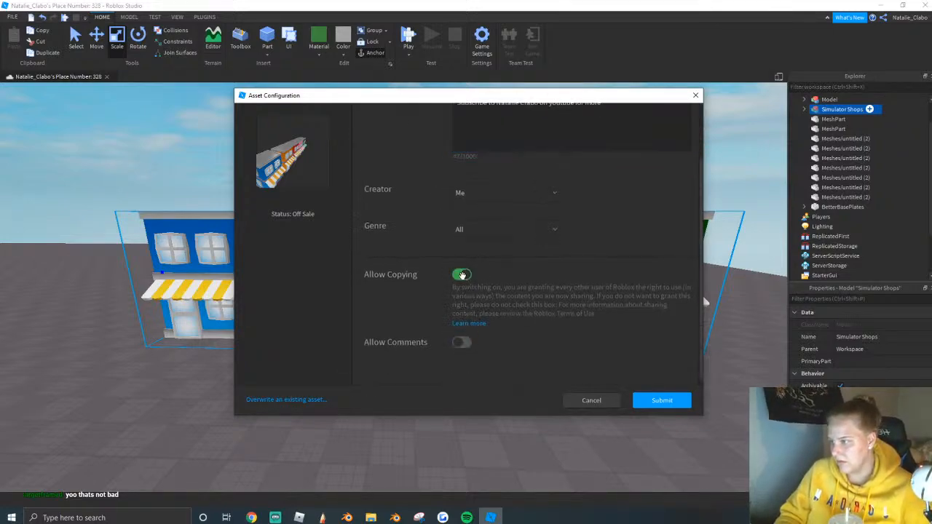
pyautogui.click(462, 343)
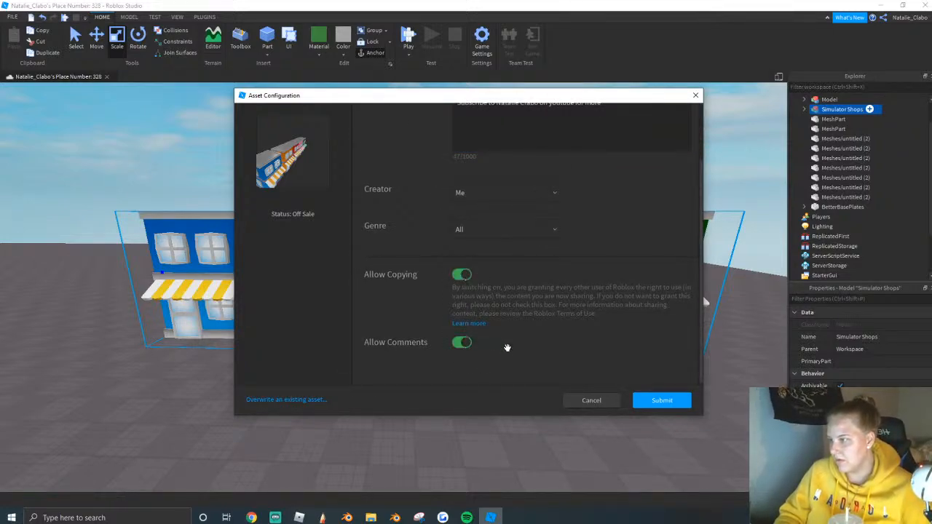
pyautogui.scroll(2, 481, 314)
pyautogui.click(491, 266)
pyautogui.click(477, 279)
pyautogui.scroll(-2, 477, 277)
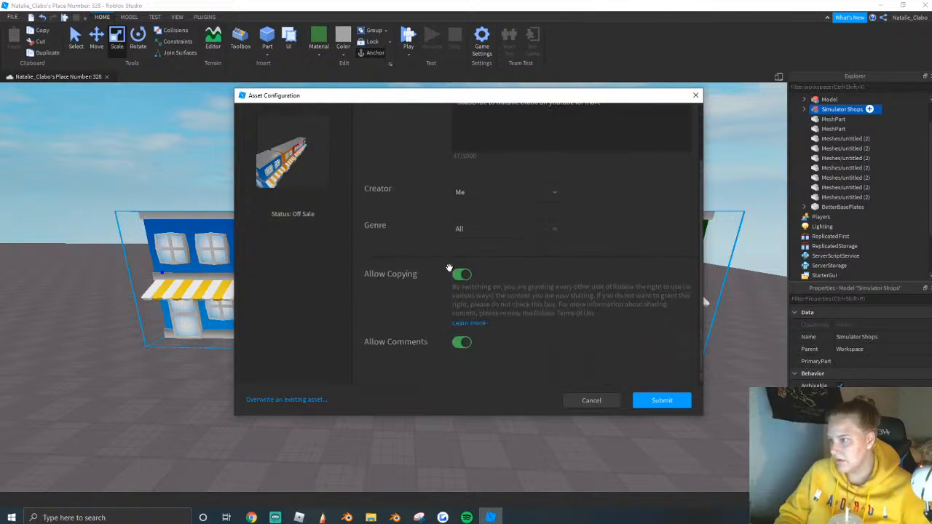
# Set the asset's genre to TownAndCity and submit the Simulator Shops model to Roblox.
pyautogui.click(457, 226)
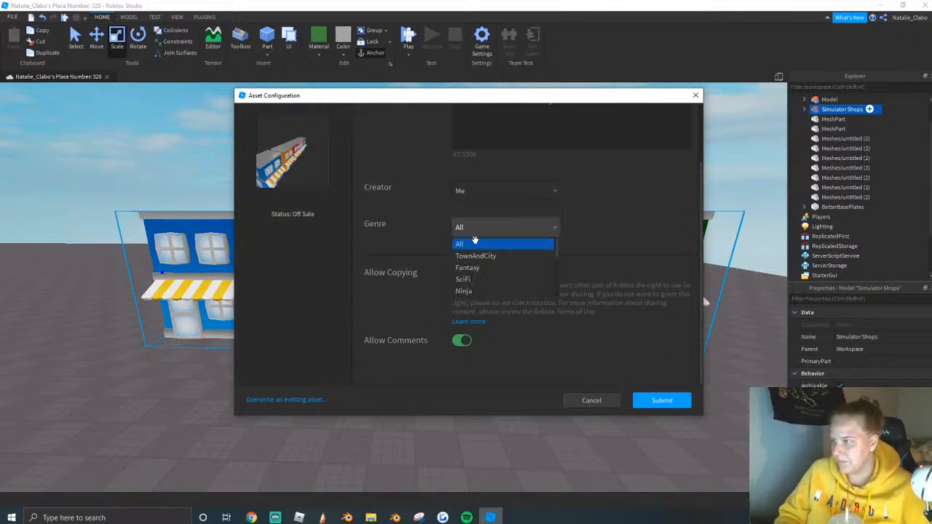
pyautogui.click(487, 254)
pyautogui.scroll(3, 575, 244)
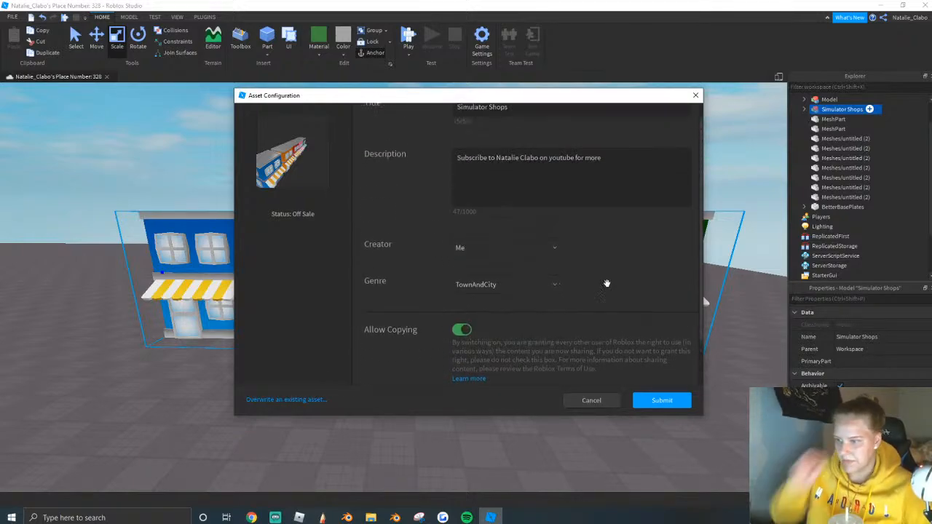
pyautogui.click(662, 399)
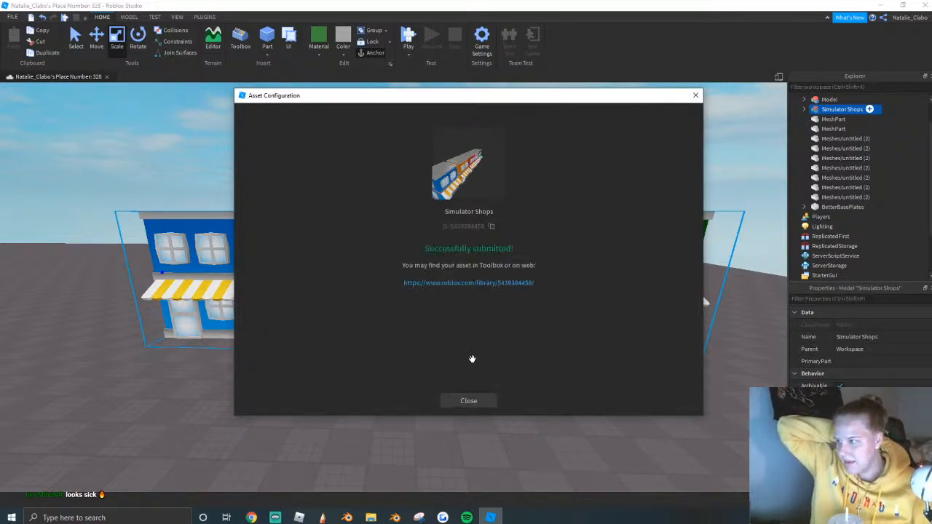
# Open the submitted asset's web page, copy its address, and close both the page and the Asset Configuration window.
pyautogui.click(485, 283)
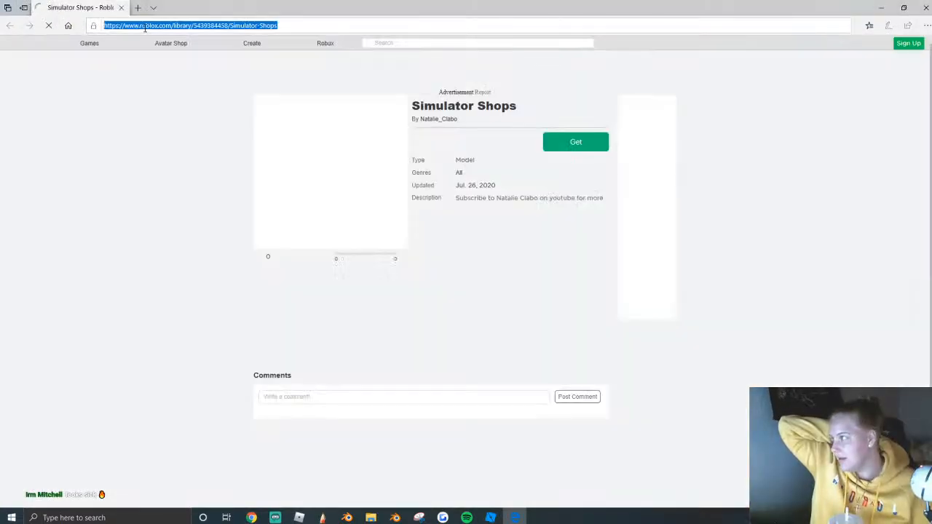
pyautogui.click(145, 27)
pyautogui.rightClick(145, 28)
pyautogui.click(169, 58)
pyautogui.click(122, 8)
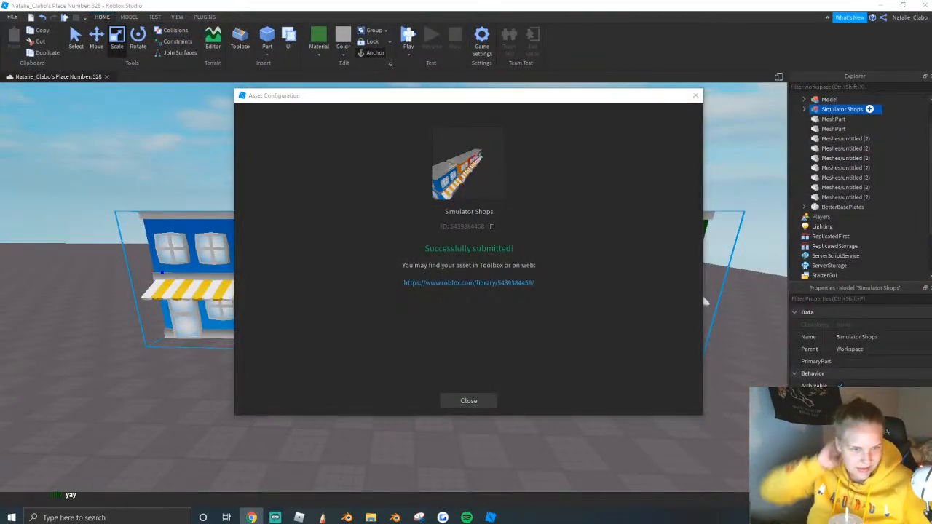
pyautogui.click(695, 96)
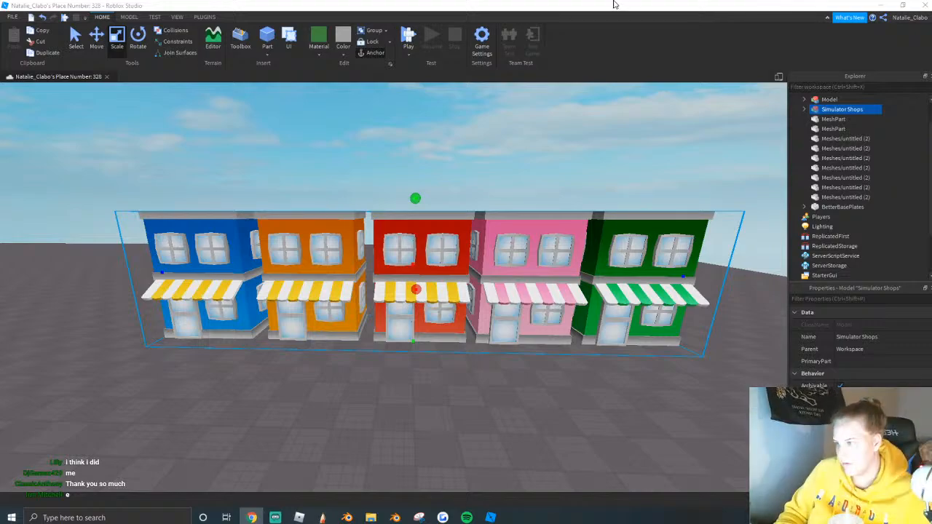
# Activate the Select tool and deselect the Simulator Shops model.
pyautogui.click(75, 40)
pyautogui.click(176, 106)
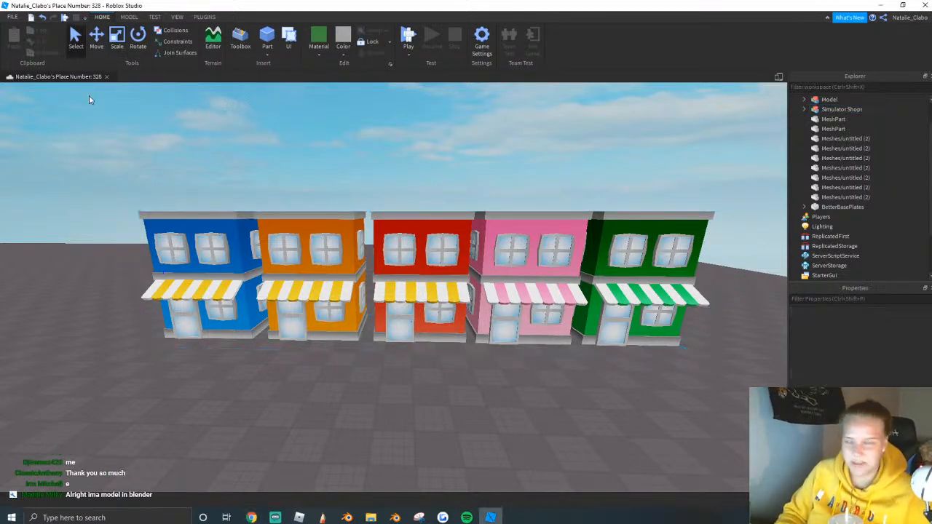
pyautogui.moveTo(95, 159); pyautogui.dragTo(725, 386)
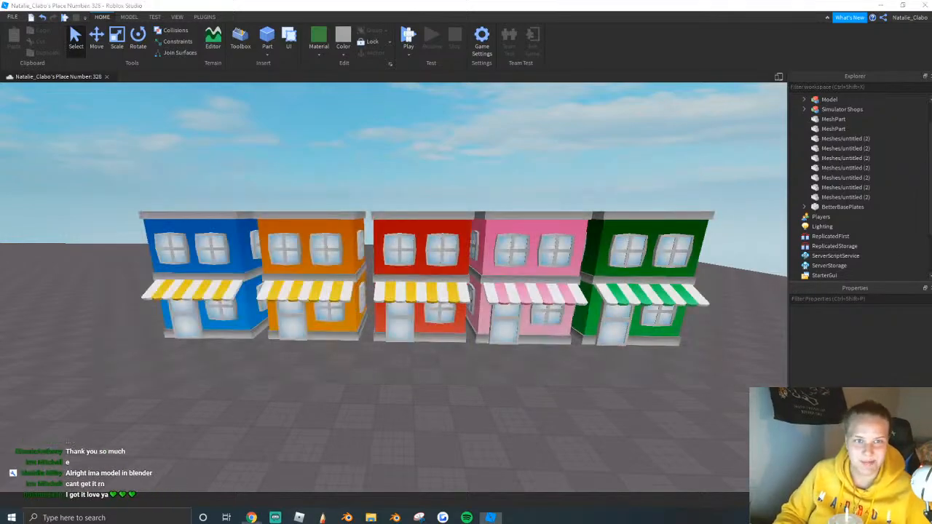
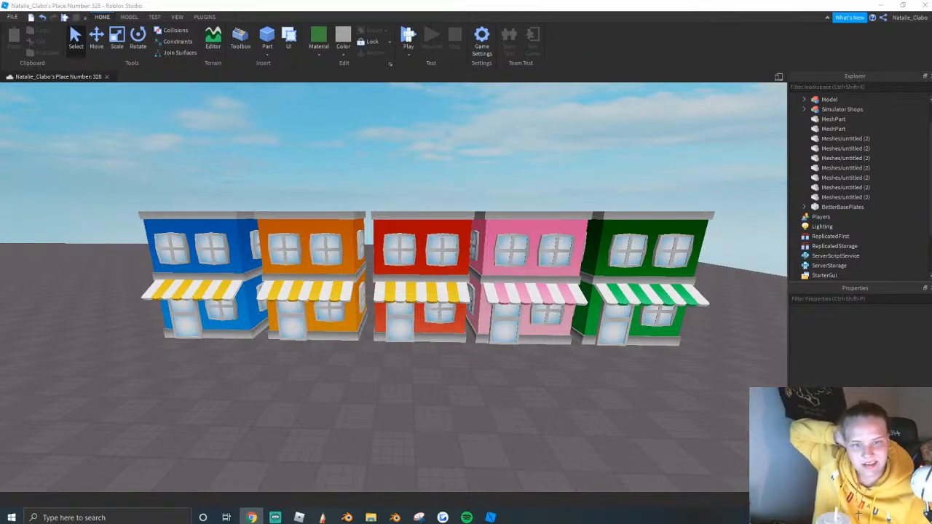
# Switch to the browser's Roblox transactions page, review the Simulator Shops sales entries, and move the browser window out of the way.
pyautogui.hotkey('alt', 'Tab')
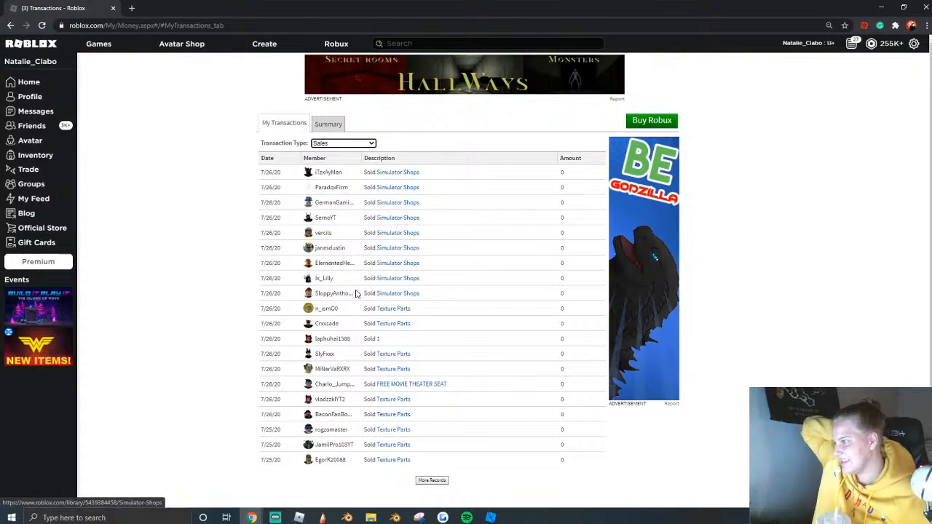
pyautogui.moveTo(454, 293); pyautogui.dragTo(274, 179)
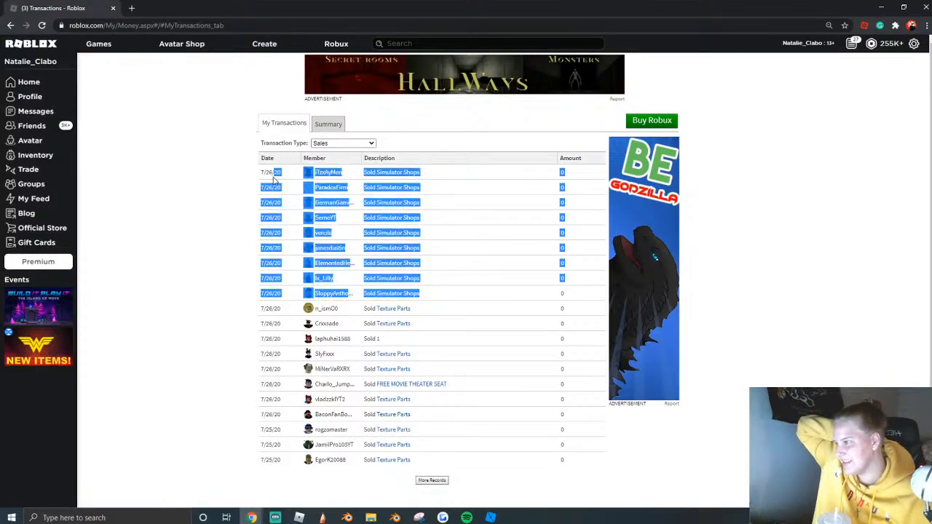
pyautogui.click(483, 236)
pyautogui.moveTo(88, 10); pyautogui.dragTo(931, 109)
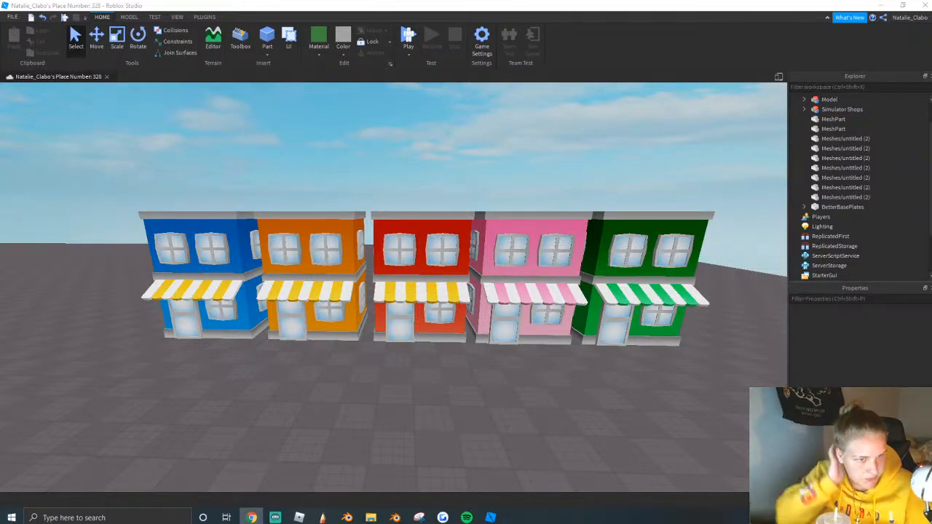
# Select the Simulator Shops model, ungroup it, and delete its five separated shop meshes.
pyautogui.click(540, 380)
pyautogui.press('s')
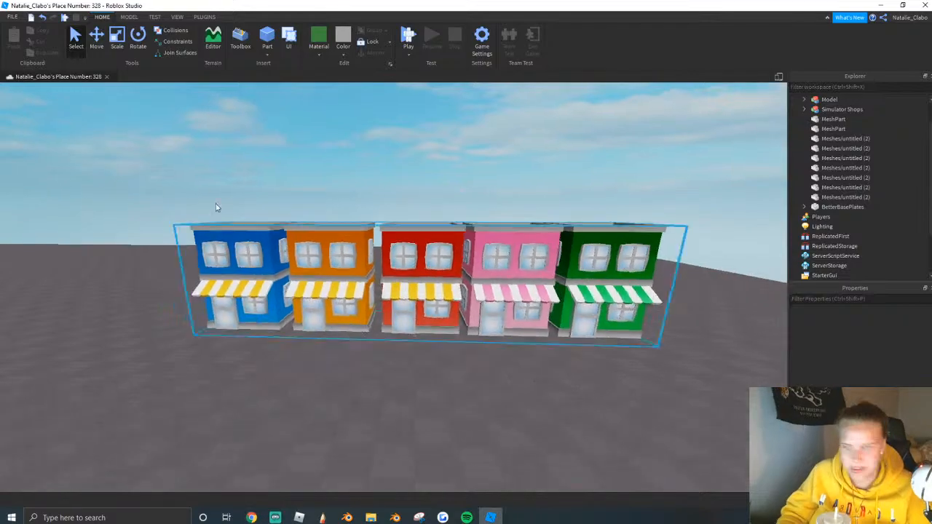
pyautogui.moveTo(80, 213); pyautogui.dragTo(558, 332)
pyautogui.rightClick(425, 311)
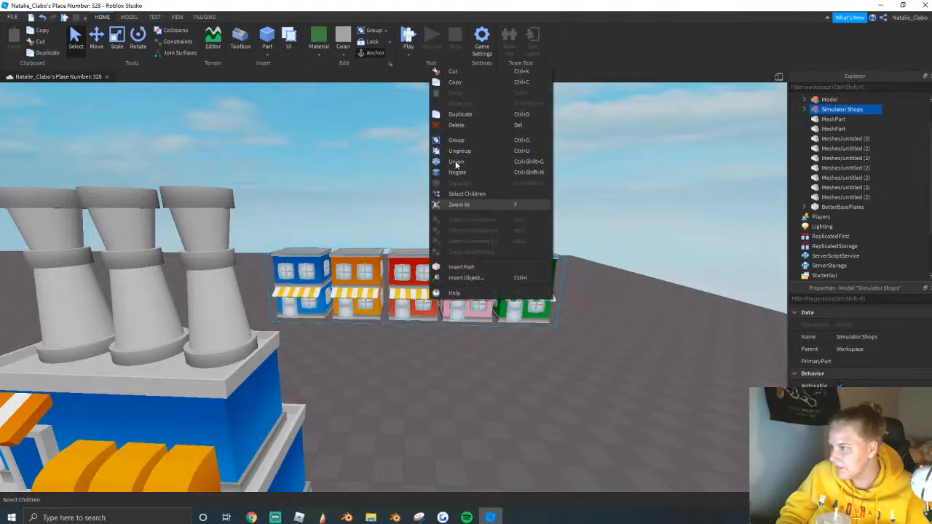
pyautogui.click(457, 158)
pyautogui.rightClick(386, 316)
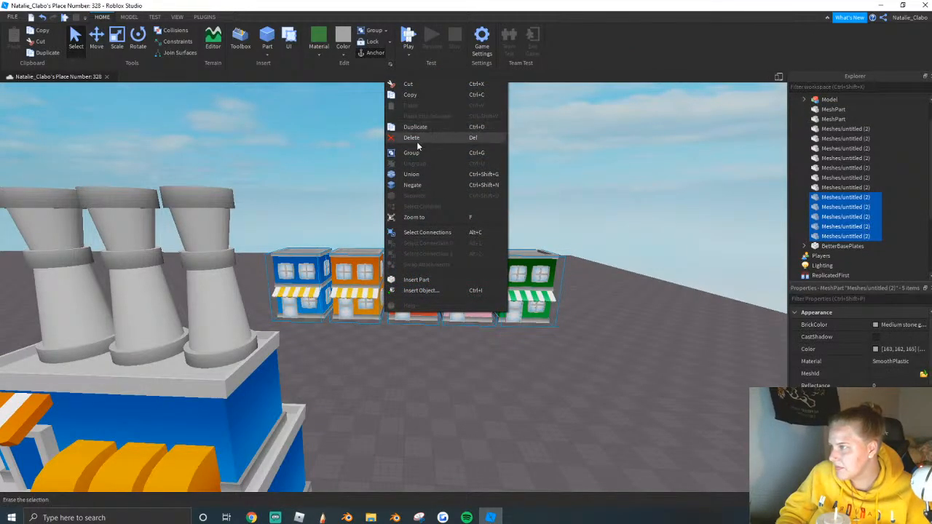
pyautogui.click(417, 139)
pyautogui.press('s')
pyautogui.moveTo(402, 271); pyautogui.dragTo(402, 270, button='right')
pyautogui.scroll(5, 401, 270)
pyautogui.scroll(-2, 401, 268)
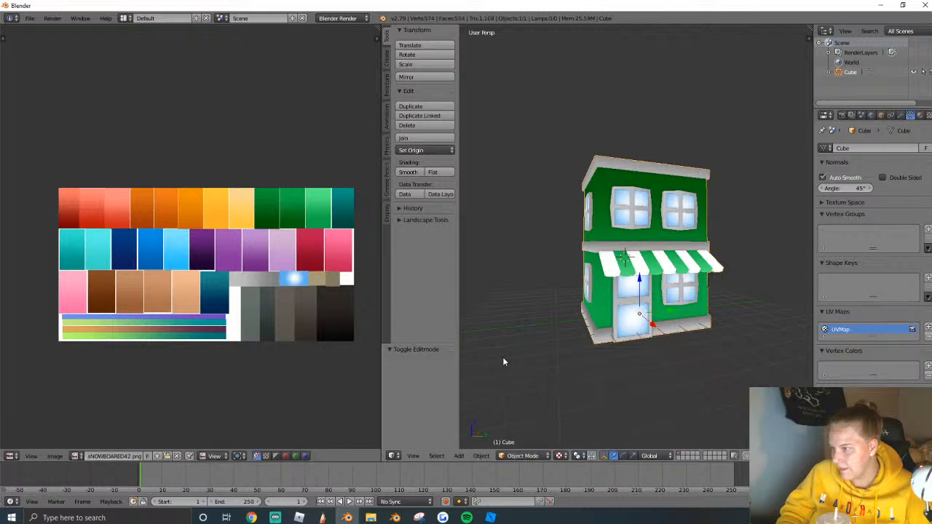
# Switch to Blender and put the green shop into Edit Mode.
pyautogui.click(347, 518)
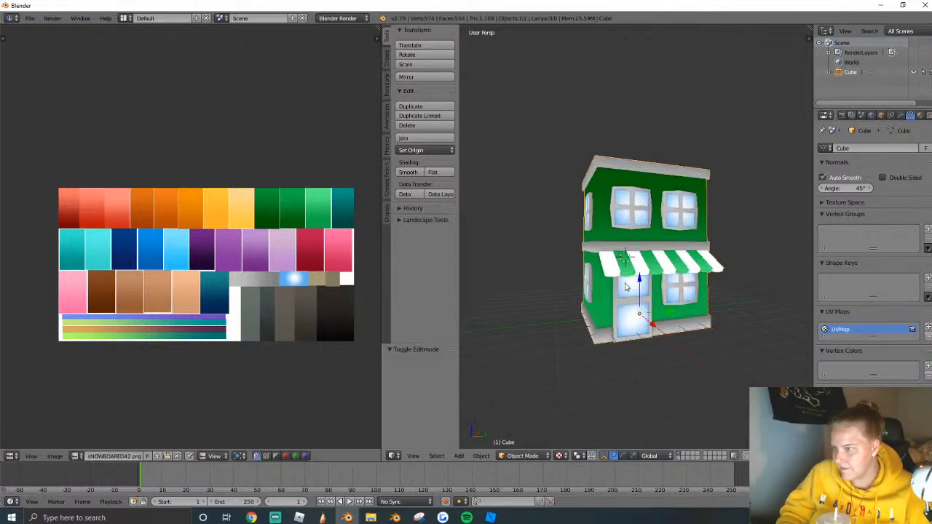
pyautogui.press('Tab')
pyautogui.scroll(2, 652, 271)
pyautogui.scroll(-1, 635, 260)
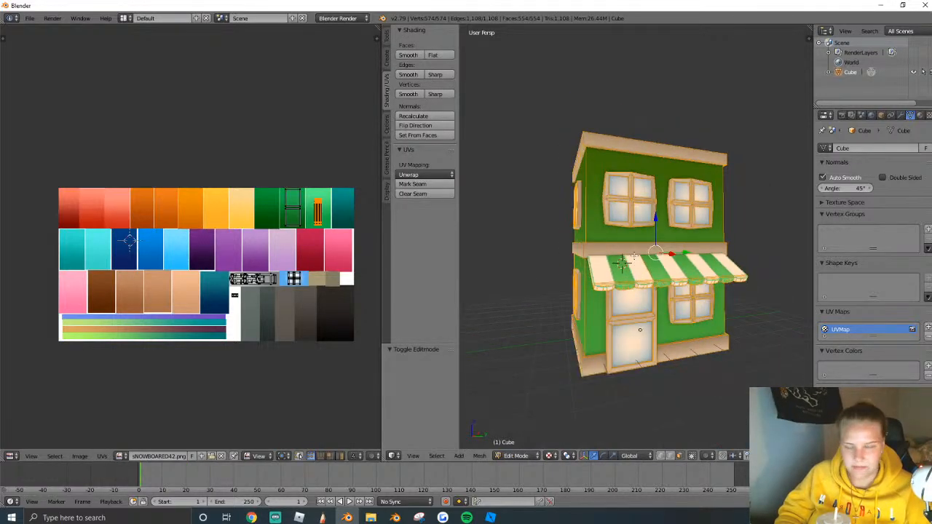
# Select the face loop around the outer side of the green shop's roof rim.
pyautogui.rightClick(631, 234)
pyautogui.hotkey('shift', 'f')
pyautogui.press('w')
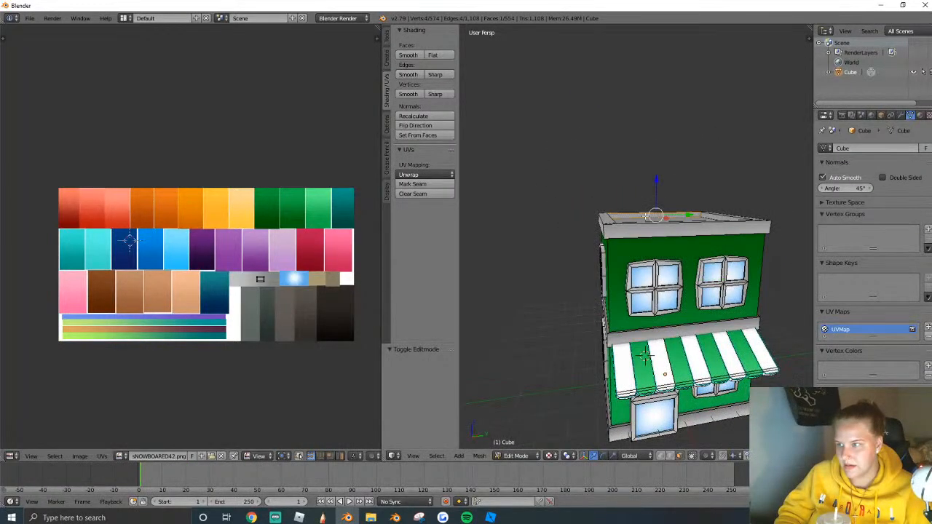
pyautogui.click(619, 277)
pyautogui.rightClick(618, 289)
pyautogui.keyDown('alt'); pyautogui.rightClick(575, 313); pyautogui.keyUp('alt')
pyautogui.hotkey('shift', 'f')
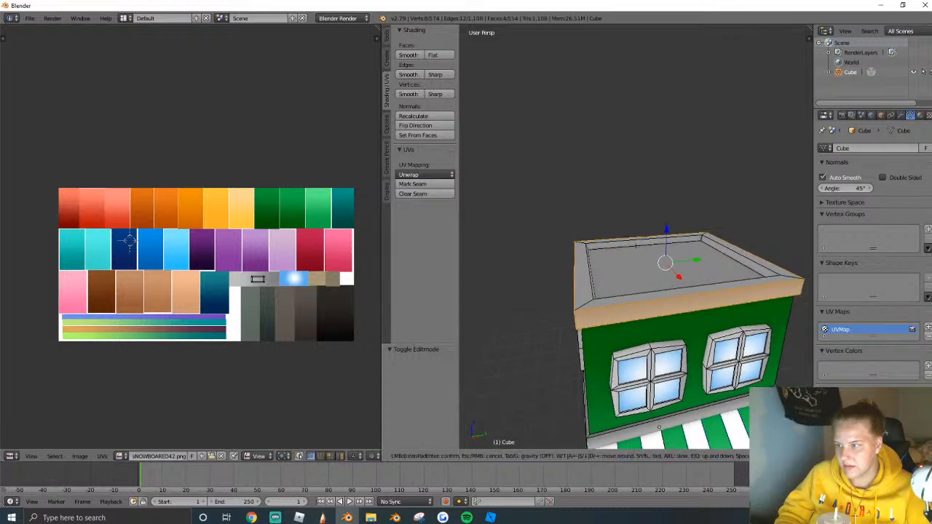
pyautogui.click(581, 301)
# Extend the roof rim selection with the face loop along the rim's top surface.
pyautogui.keyDown('alt'); pyautogui.keyDown('shift'); pyautogui.rightClick(588, 310); pyautogui.keyUp('shift'); pyautogui.keyUp('alt')
pyautogui.keyDown('alt'); pyautogui.rightClick(588, 310); pyautogui.keyUp('alt')
pyautogui.keyDown('alt'); pyautogui.keyDown('shift'); pyautogui.rightClick(589, 320); pyautogui.keyUp('shift'); pyautogui.keyUp('alt')
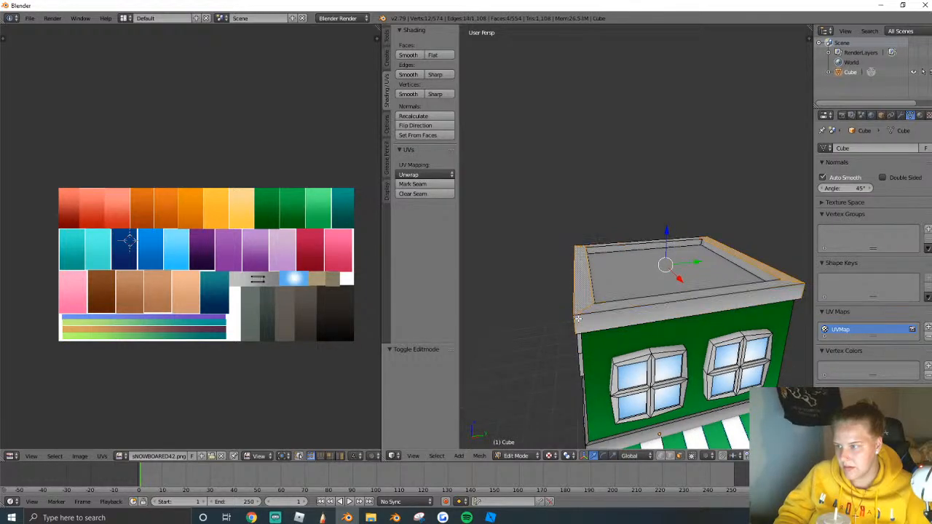
pyautogui.hotkey('shift', 'f')
pyautogui.press('a')
pyautogui.click(636, 246)
pyautogui.keyDown('alt'); pyautogui.keyDown('shift'); pyautogui.rightClick(660, 263); pyautogui.keyUp('shift'); pyautogui.keyUp('alt')
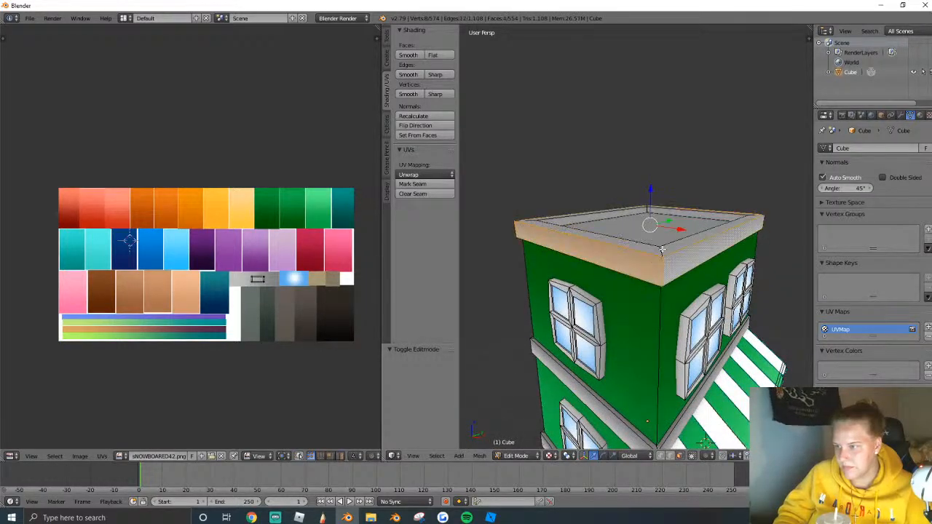
pyautogui.keyDown('alt'); pyautogui.keyDown('shift'); pyautogui.rightClick(663, 249); pyautogui.keyUp('shift'); pyautogui.keyUp('alt')
# Add the rim's inner face loop and the flat roof face to the selection.
pyautogui.hotkey('shift', 'f')
pyautogui.press('w')
pyautogui.press('a')
pyautogui.click(635, 247)
pyautogui.keyDown('alt'); pyautogui.keyDown('shift'); pyautogui.rightClick(569, 255); pyautogui.keyUp('shift'); pyautogui.keyUp('alt')
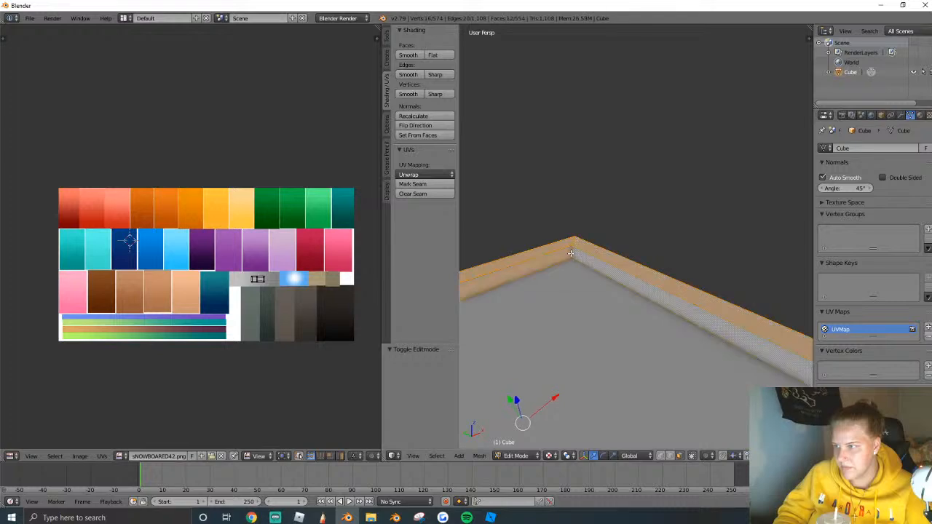
pyautogui.keyDown('shift'); pyautogui.rightClick(583, 311); pyautogui.keyUp('shift')
pyautogui.hotkey('shift', 'f')
pyautogui.press('a')
pyautogui.press('s')
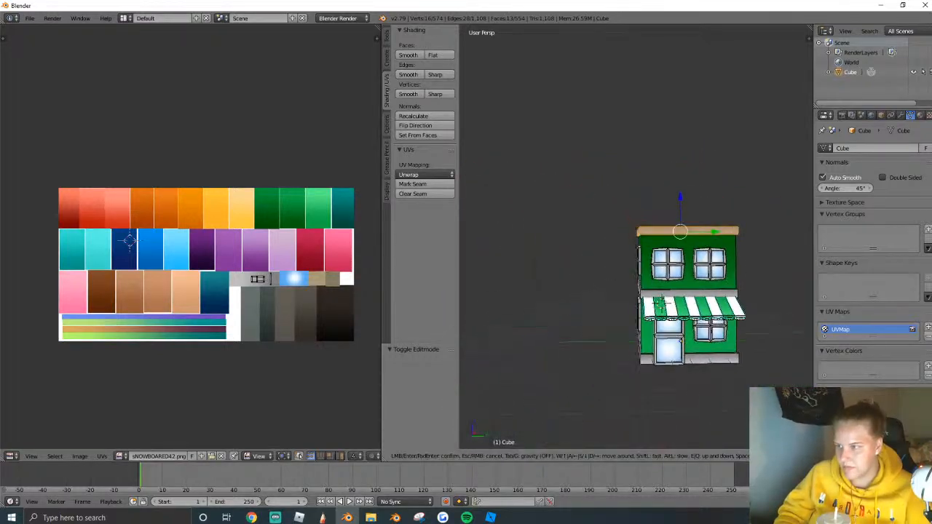
pyautogui.click(636, 246)
# Try raising the selected roof faces about 8.2 units along Z, and undo the move.
pyautogui.moveTo(668, 210); pyautogui.dragTo(681, 90)
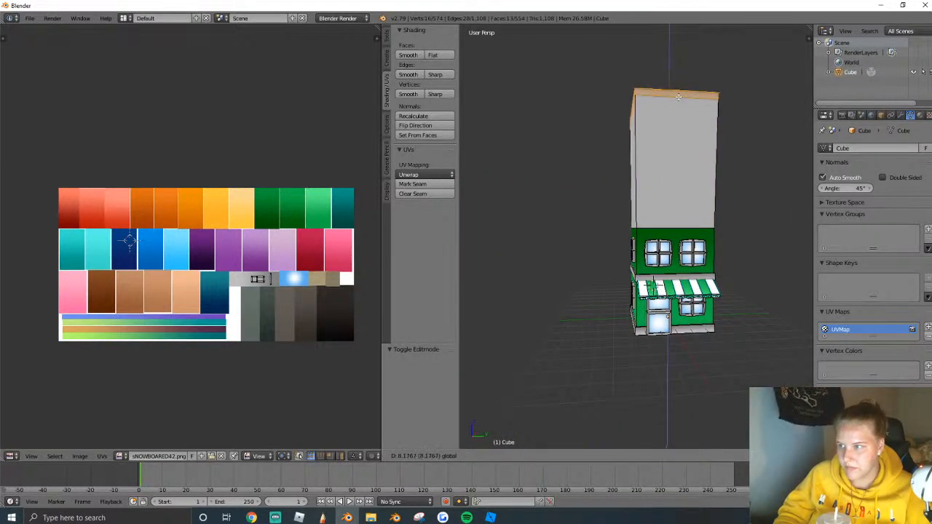
pyautogui.hotkey('ctrl', 'z')
# Add the face loop on the underside of the roof rim to the selection.
pyautogui.hotkey('shift', 'f')
pyautogui.press('w')
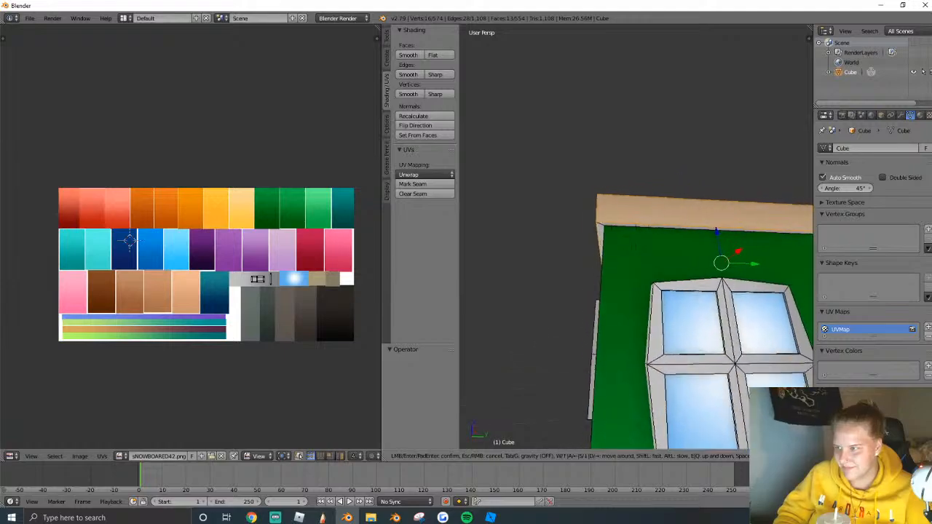
pyautogui.click(611, 230)
pyautogui.scroll(-6, 612, 230)
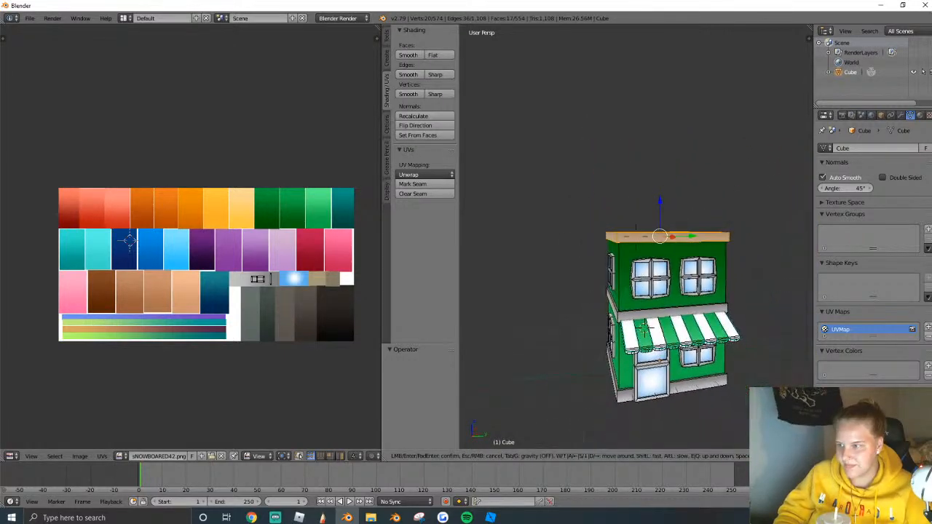
# Raise the selected roof section along Z to stretch the shop into a tall tower, and clear the selection.
pyautogui.moveTo(667, 197); pyautogui.dragTo(666, 115)
pyautogui.keyDown('shift'); pyautogui.moveTo(667, 114); pyautogui.dragTo(660, 164, button='middle'); pyautogui.keyUp('shift')
pyautogui.moveTo(666, 157); pyautogui.dragTo(666, 129)
pyautogui.press('a')
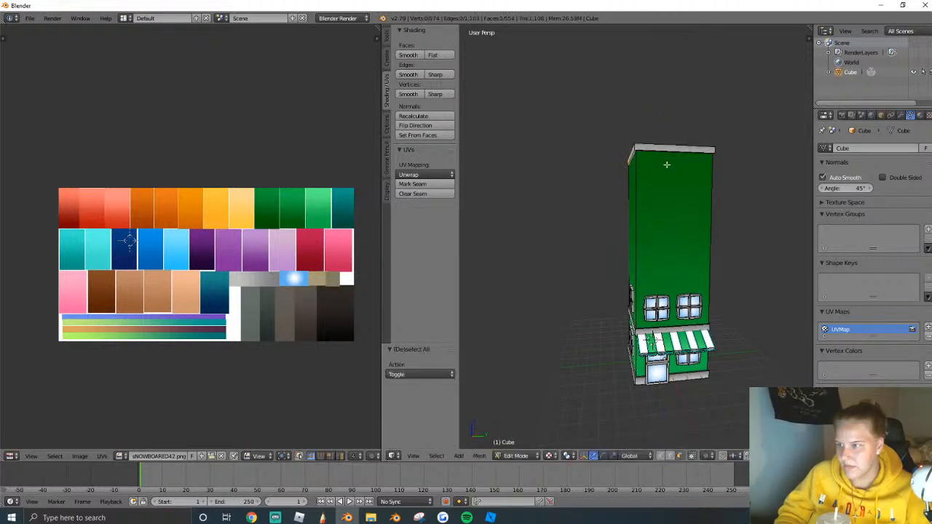
# Add three evenly spaced horizontal loop cuts around the tall blank wall above the upper windows.
pyautogui.press('a')
pyautogui.moveTo(665, 166); pyautogui.dragTo(650, 191, button='middle')
pyautogui.scroll(2, 636, 237)
pyautogui.click(387, 37)
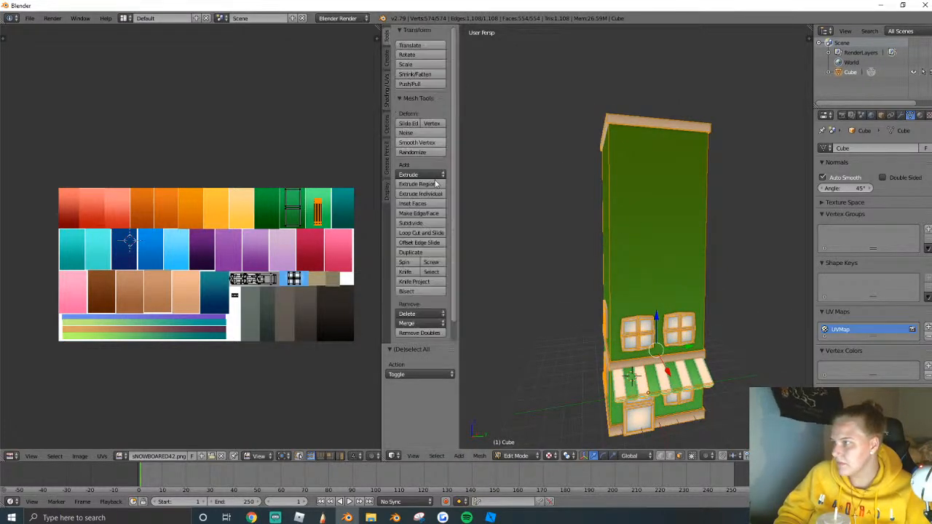
pyautogui.click(421, 233)
pyautogui.scroll(4, 710, 256)
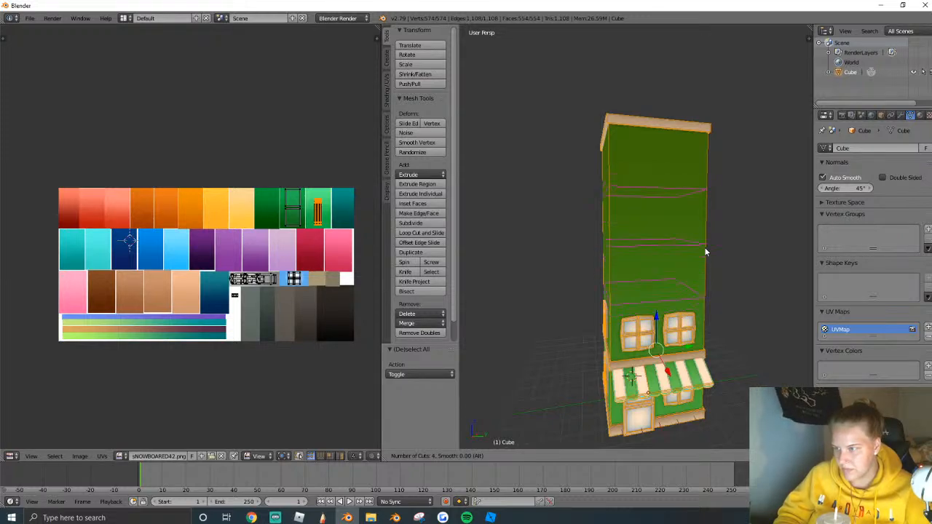
pyautogui.scroll(-1, 705, 252)
pyautogui.click(705, 252)
pyautogui.rightClick(706, 251)
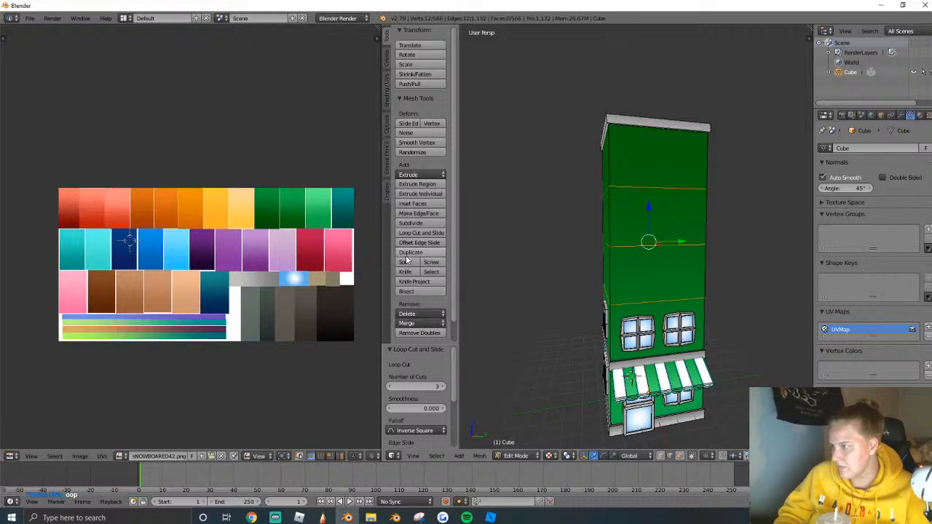
# Add a single loop cut slightly above each of the three evenly spaced loops to form three narrow bands.
pyautogui.click(418, 234)
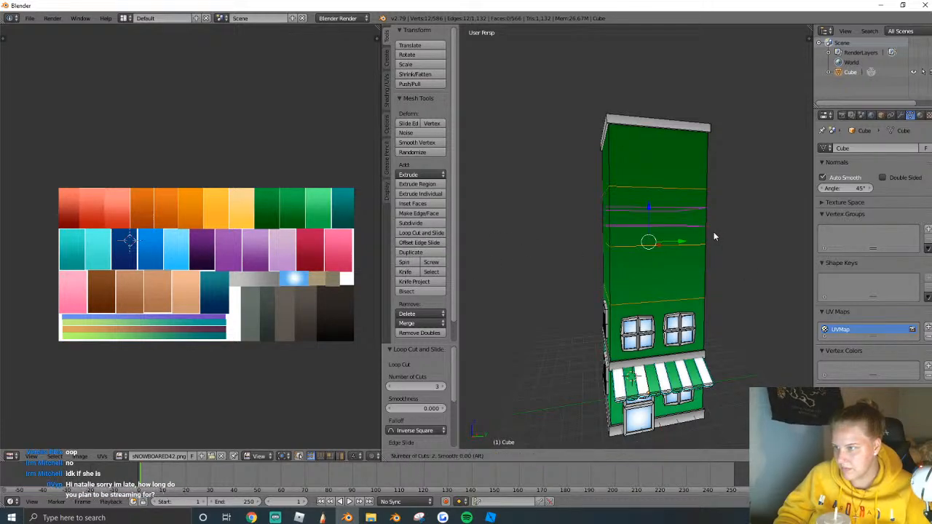
pyautogui.scroll(-1, 714, 231)
pyautogui.click(714, 232)
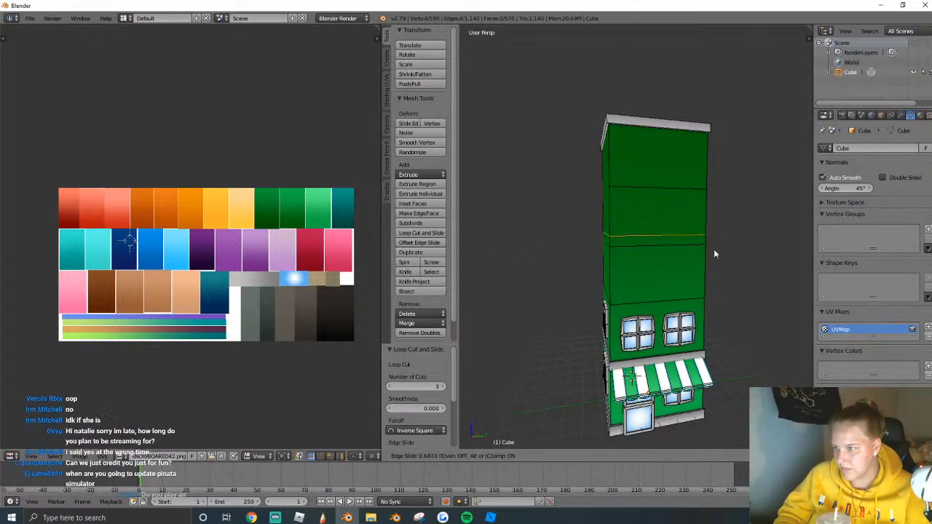
pyautogui.rightClick(714, 249)
pyautogui.click(421, 234)
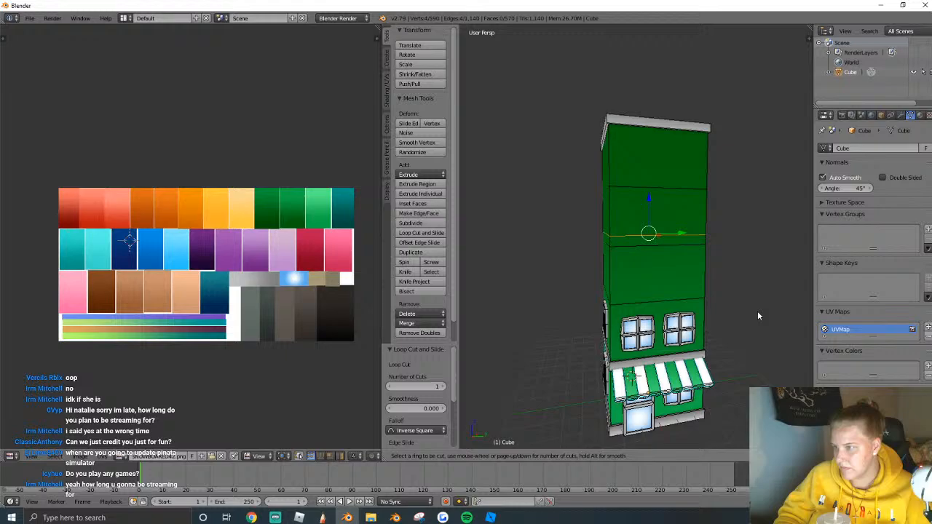
pyautogui.click(705, 280)
pyautogui.click(711, 295)
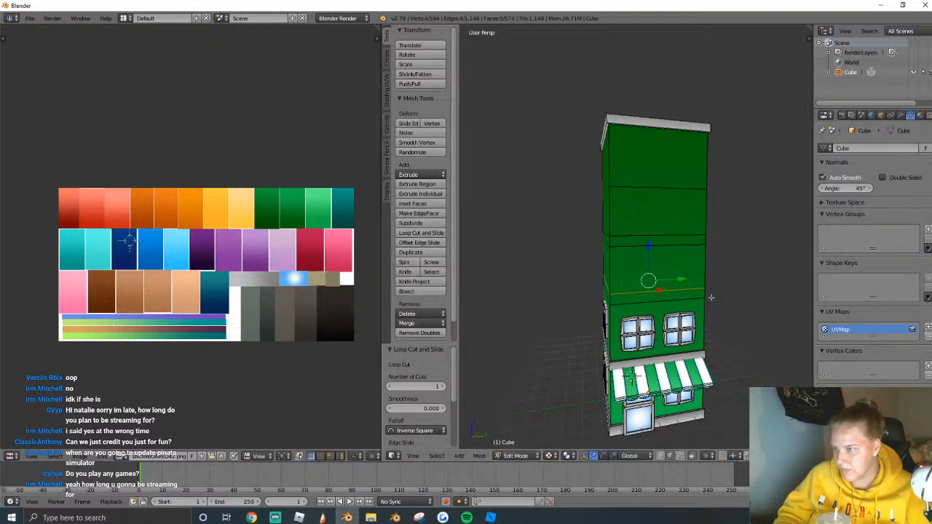
pyautogui.click(417, 234)
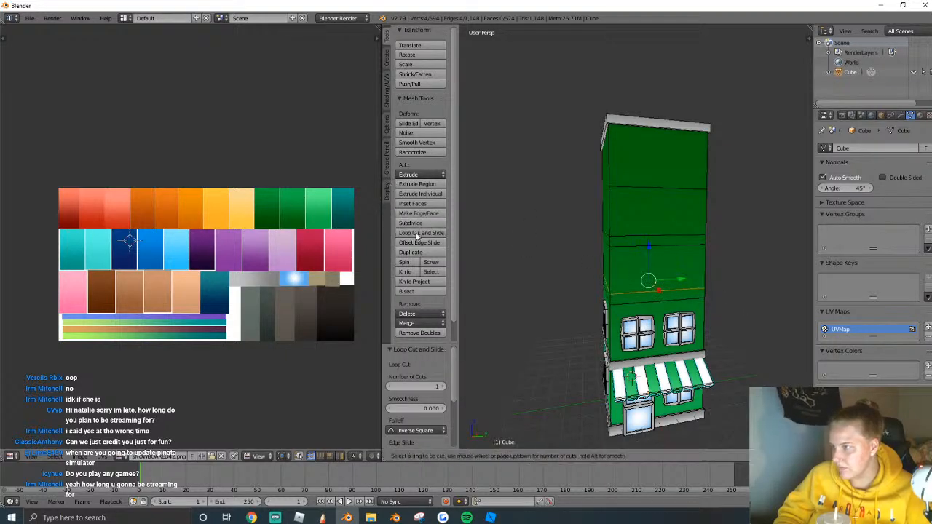
pyautogui.click(707, 181)
pyautogui.click(721, 202)
pyautogui.scroll(5, 721, 202)
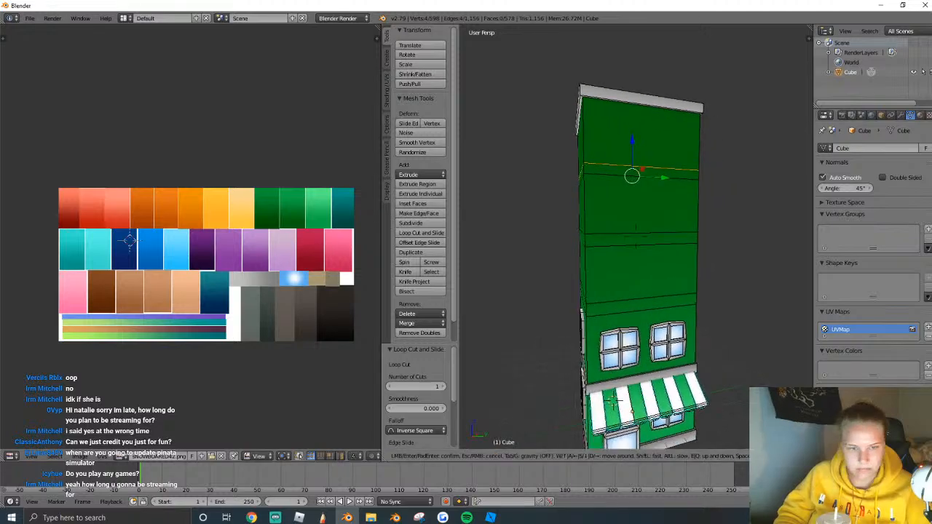
# Select the face loops of the three narrow bands and extrude them outward along vertex normals with an offset of about -0.039.
pyautogui.click(680, 456)
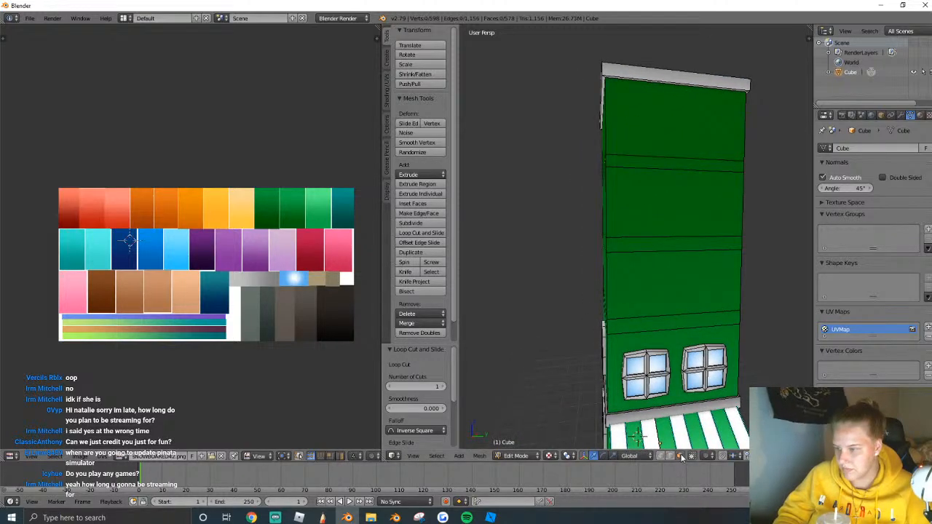
pyautogui.keyDown('alt'); pyautogui.rightClick(608, 325); pyautogui.keyUp('alt')
pyautogui.keyDown('alt'); pyautogui.keyDown('shift'); pyautogui.rightClick(610, 242); pyautogui.keyUp('shift'); pyautogui.keyUp('alt')
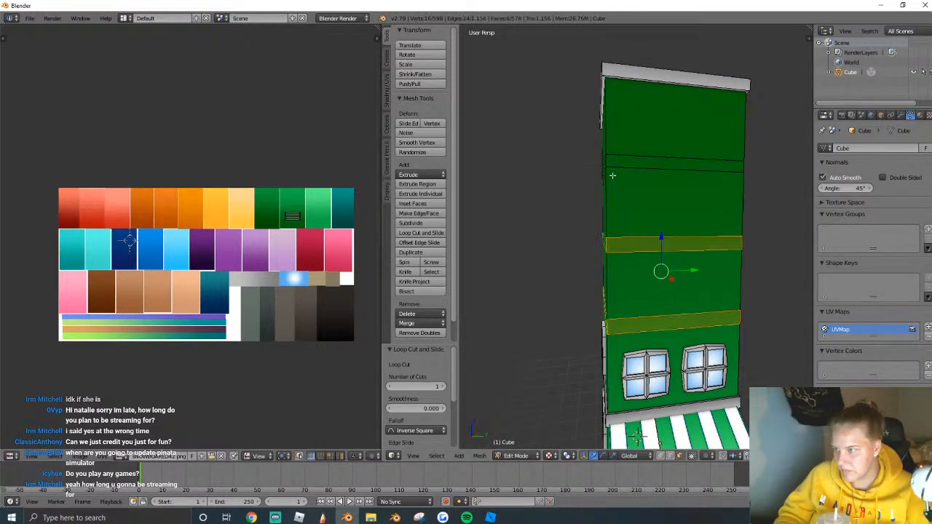
pyautogui.keyDown('alt'); pyautogui.keyDown('shift'); pyautogui.rightClick(609, 174); pyautogui.keyUp('shift'); pyautogui.keyUp('alt')
pyautogui.moveTo(609, 175); pyautogui.dragTo(652, 322, button='middle')
pyautogui.hotkey('alt', 'e')
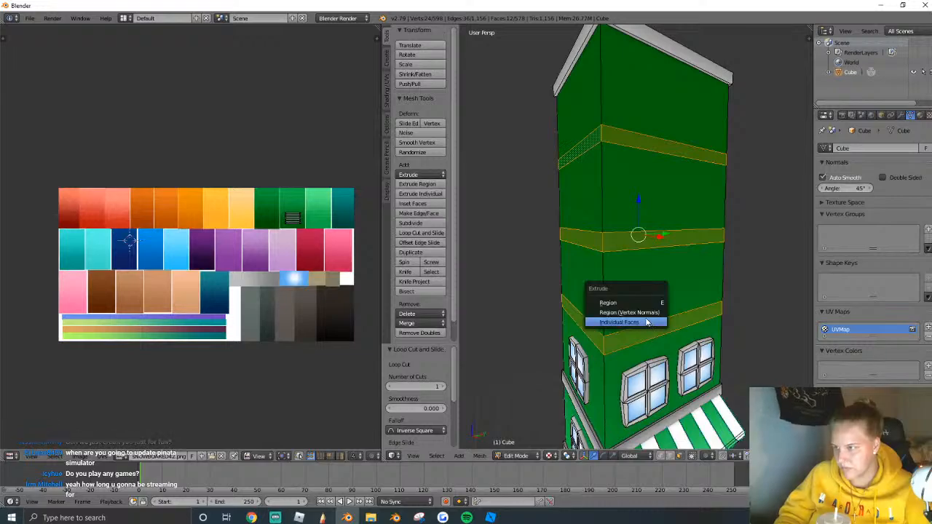
pyautogui.click(650, 316)
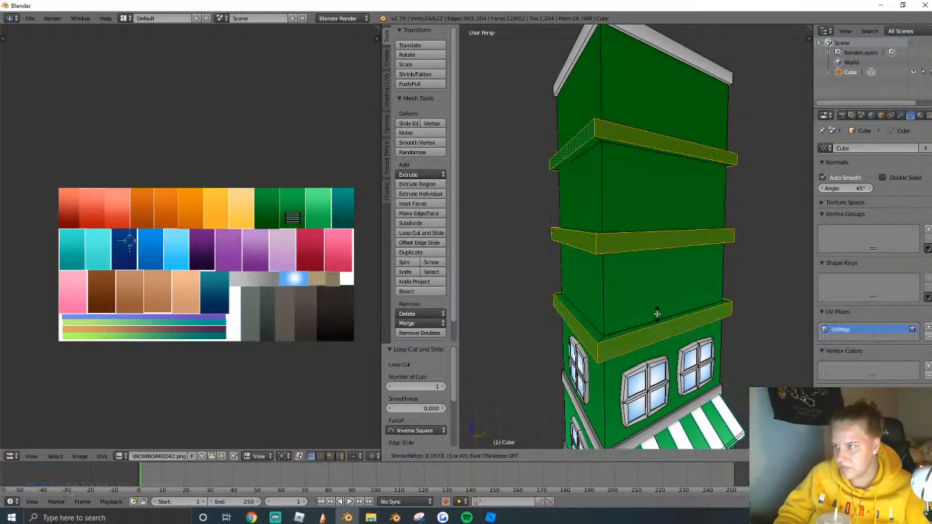
pyautogui.click(654, 314)
# Add the top and underside face loops of the lowest extruded band to the selection.
pyautogui.hotkey('shift', 'f')
pyautogui.press('w')
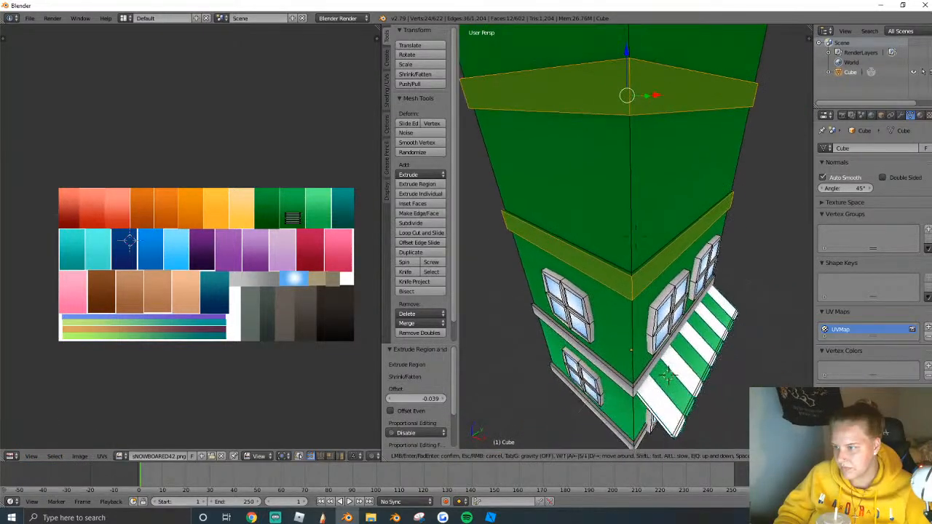
pyautogui.click(636, 237)
pyautogui.keyDown('alt'); pyautogui.keyDown('shift'); pyautogui.rightClick(629, 263); pyautogui.keyUp('shift'); pyautogui.keyUp('alt')
pyautogui.hotkey('shift', 'f')
pyautogui.press('q')
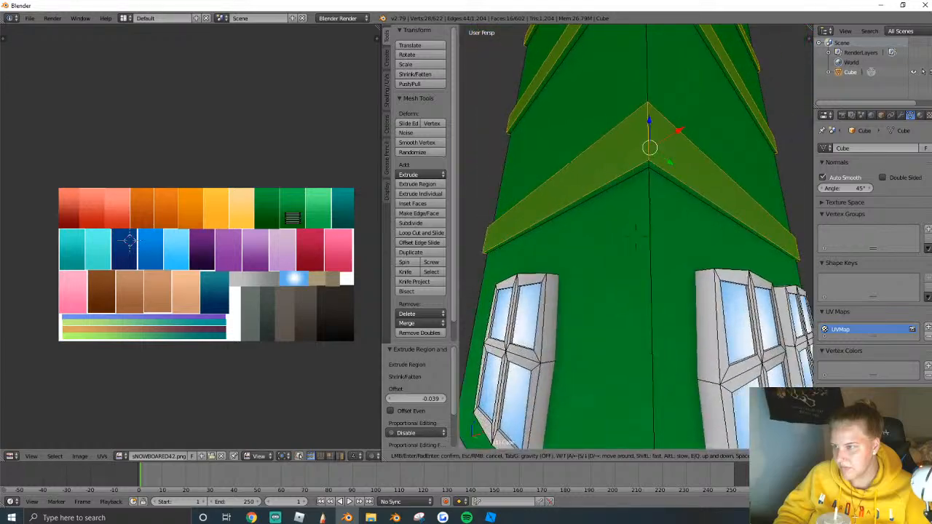
pyautogui.click(636, 237)
pyautogui.keyDown('alt'); pyautogui.keyDown('shift'); pyautogui.rightClick(627, 238); pyautogui.keyUp('shift'); pyautogui.keyUp('alt')
# Add the remaining top and underside face loops of the two upper bands to the selection.
pyautogui.hotkey('shift', 'f')
pyautogui.press('w')
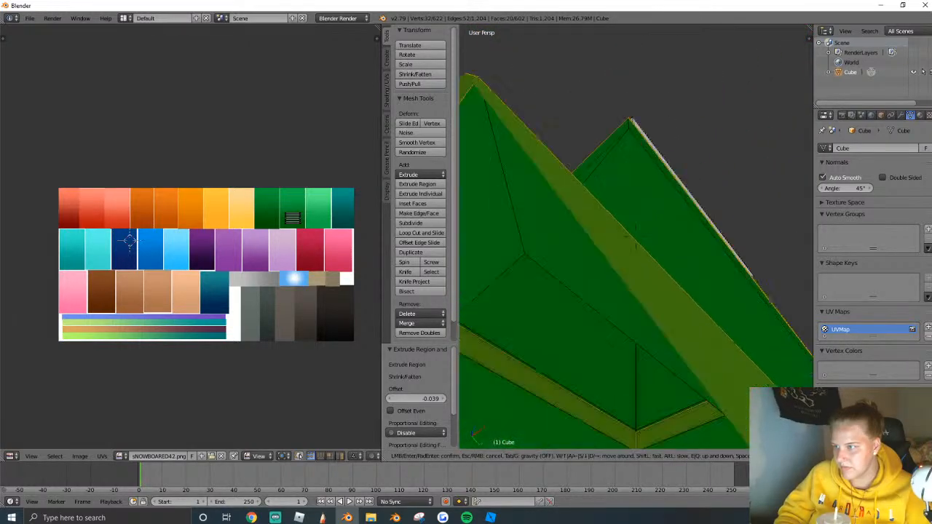
pyautogui.click(636, 237)
pyautogui.keyDown('alt'); pyautogui.keyDown('shift'); pyautogui.rightClick(593, 355); pyautogui.keyUp('shift'); pyautogui.keyUp('alt')
pyautogui.hotkey('shift', 'f')
pyautogui.press('e')
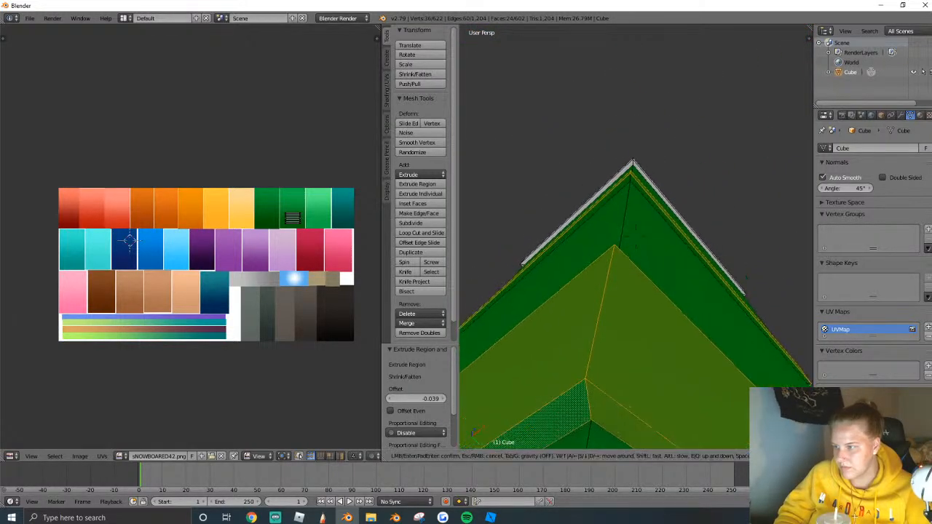
pyautogui.click(636, 237)
pyautogui.keyDown('alt'); pyautogui.keyDown('shift'); pyautogui.rightClick(639, 324); pyautogui.keyUp('shift'); pyautogui.keyUp('alt')
pyautogui.hotkey('shift', 'f')
pyautogui.press('q')
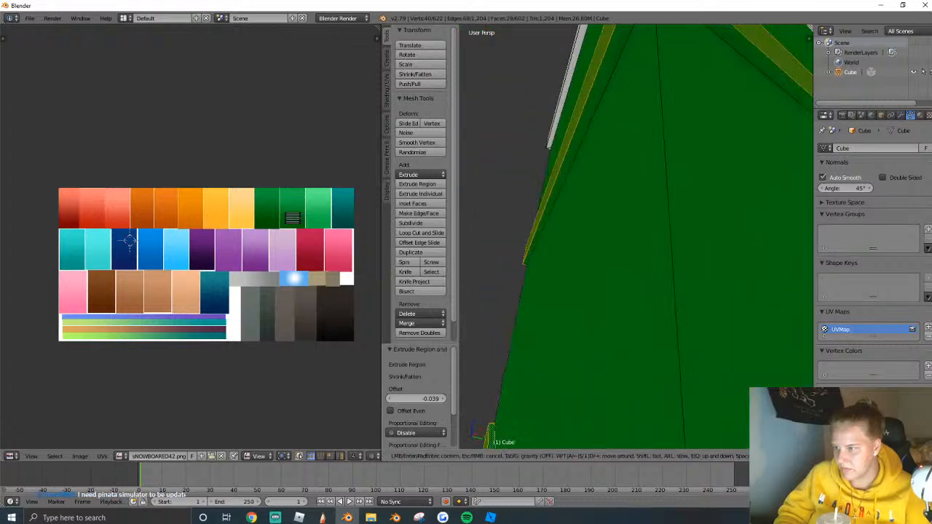
pyautogui.click(636, 237)
pyautogui.keyDown('alt'); pyautogui.keyDown('shift'); pyautogui.rightClick(644, 232); pyautogui.keyUp('shift'); pyautogui.keyUp('alt')
pyautogui.hotkey('shift', 'f')
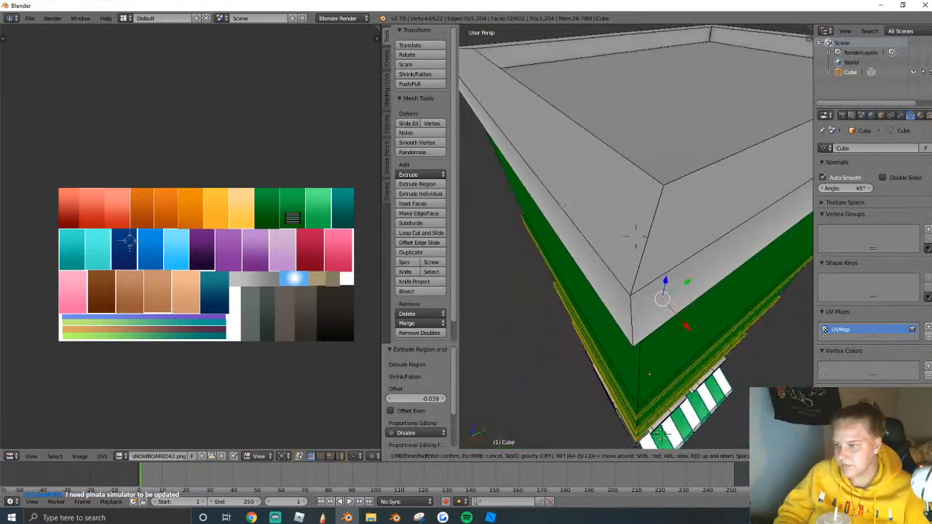
pyautogui.click(636, 238)
pyautogui.keyDown('alt'); pyautogui.keyDown('shift'); pyautogui.rightClick(636, 356); pyautogui.keyUp('shift'); pyautogui.keyUp('alt')
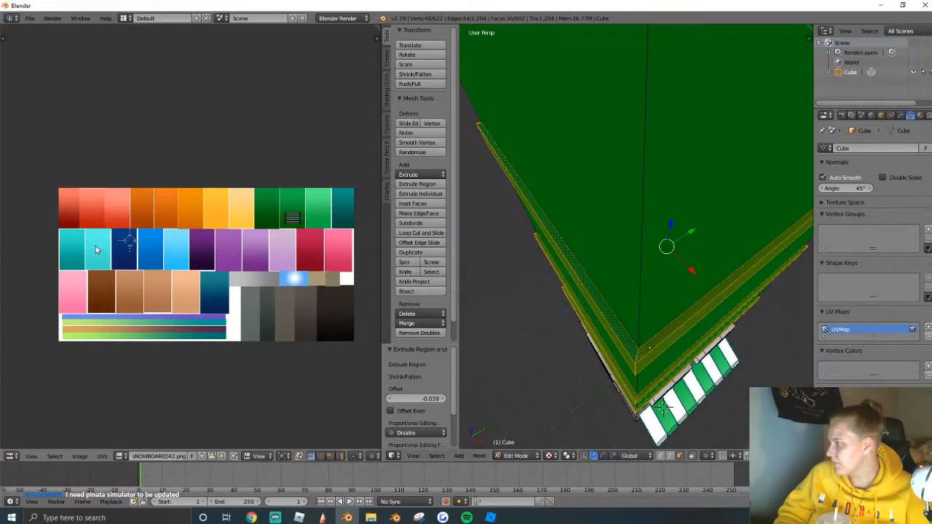
# Move all UVs of the three selected bands onto the light grey swatch and check the result in Object Mode.
pyautogui.press('a')
pyautogui.press('g')
pyautogui.click(253, 297)
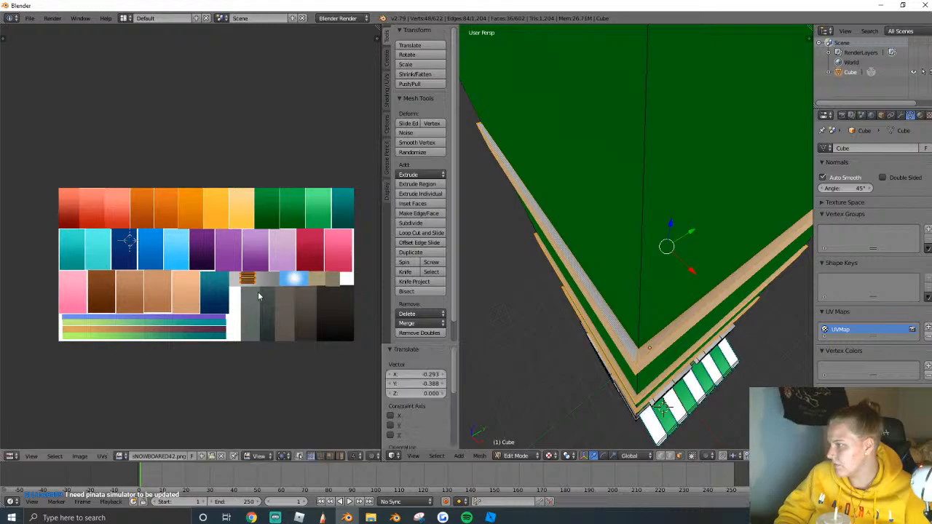
pyautogui.press('Tab')
pyautogui.hotkey('shift', 'f')
pyautogui.press('s')
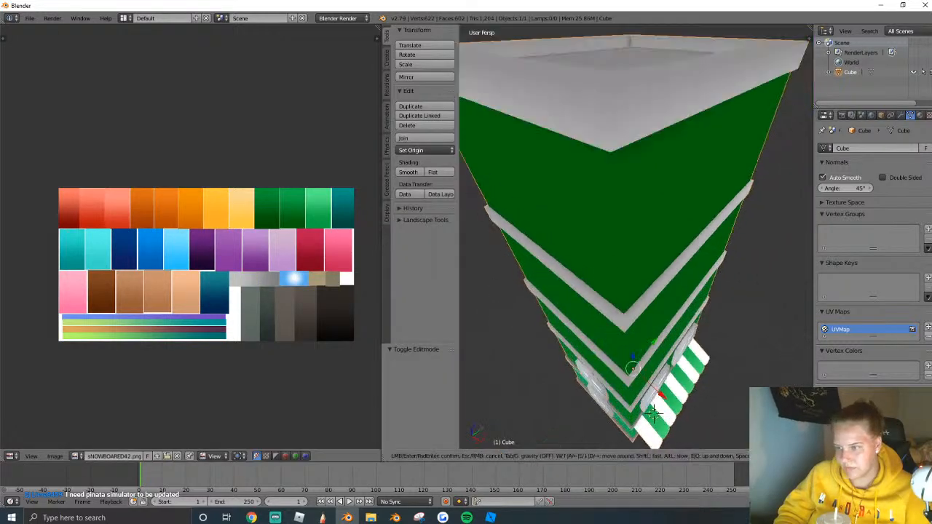
pyautogui.click(637, 300)
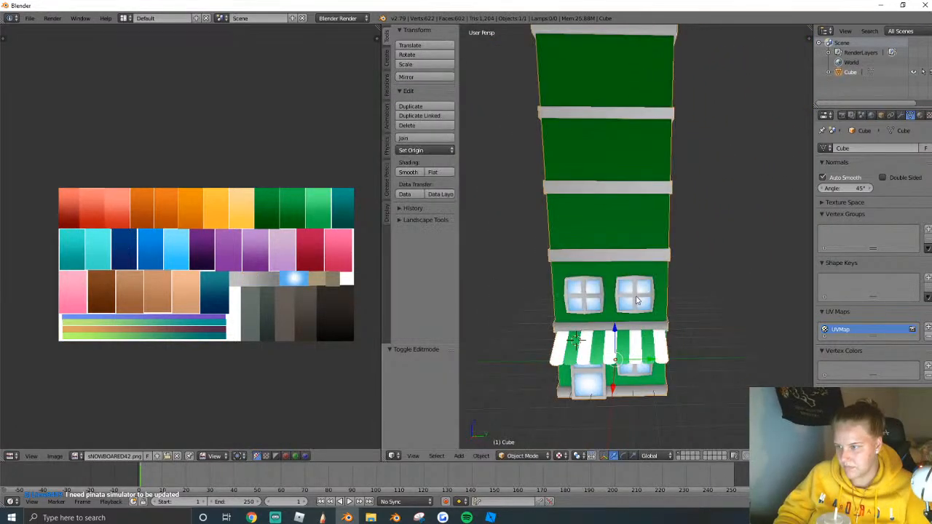
# Try recolouring the ground-floor walls by scaling their UVs to 0.730 and moving them onto a coral-red swatch.
pyautogui.hotkey('shift', 'f')
pyautogui.press('q')
pyautogui.press('w')
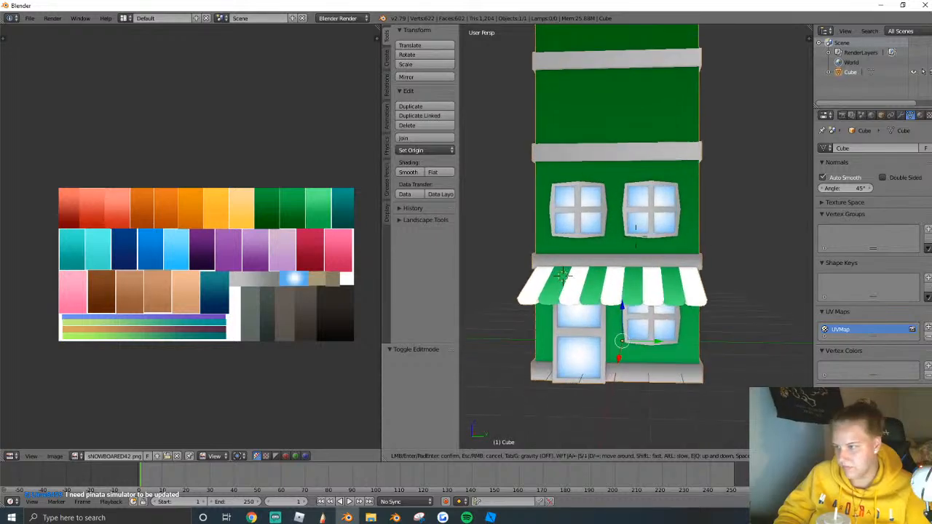
pyautogui.press('Return')
pyautogui.press('Tab')
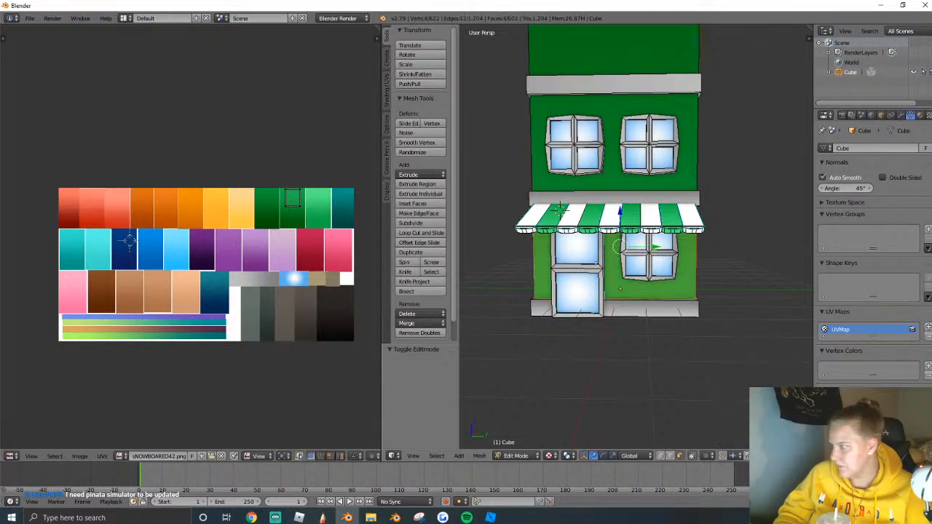
pyautogui.press('g')
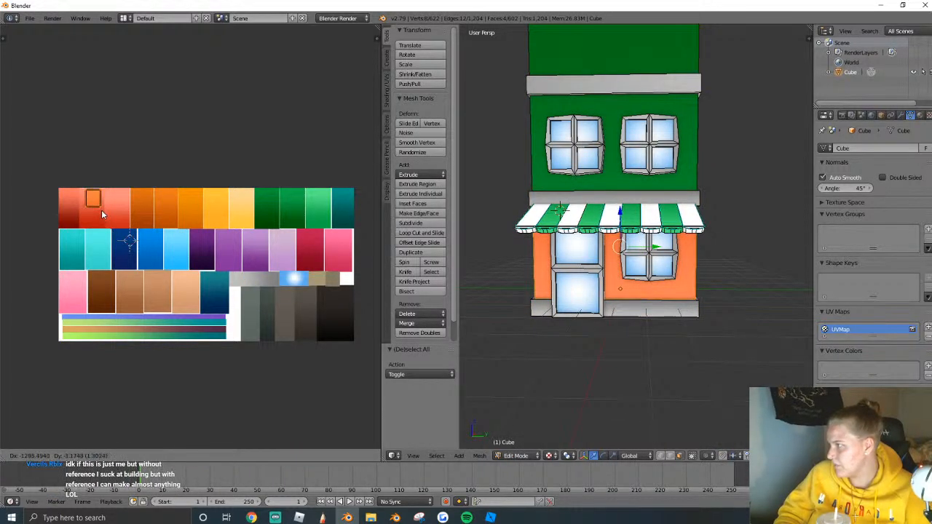
pyautogui.click(97, 212)
pyautogui.press('s')
pyautogui.click(97, 207)
pyautogui.press('g')
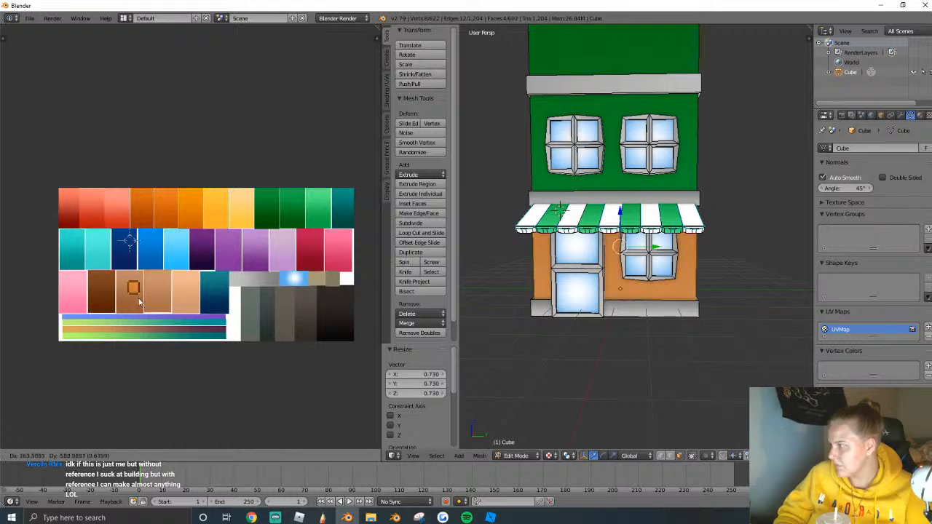
pyautogui.click(73, 209)
pyautogui.press('Tab')
pyautogui.moveTo(641, 248)
pyautogui.mouseDown(button='middle')
pyautogui.moveTo(604, 240)
pyautogui.moveTo(669, 249)
pyautogui.moveTo(655, 231)
pyautogui.moveTo(641, 248)
pyautogui.mouseUp(button='middle')
pyautogui.scroll(-3, 663, 247)
pyautogui.scroll(5, 655, 231)
pyautogui.scroll(2, 641, 248)
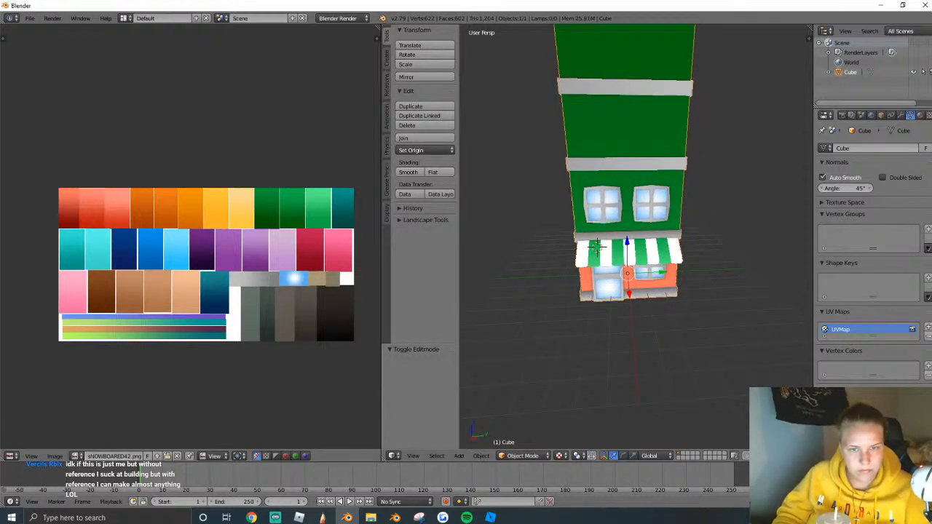
# Move the ground-floor wall UVs from the coral-red swatch back onto the green swatch.
pyautogui.press('Tab')
pyautogui.moveTo(615, 228); pyautogui.dragTo(697, 195, button='middle')
pyautogui.press('g')
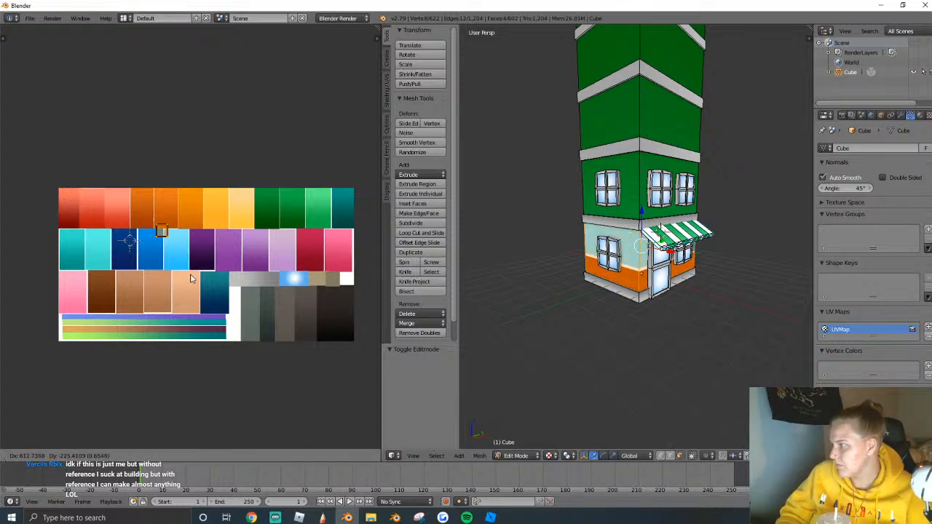
pyautogui.click(325, 266)
pyautogui.press('Tab')
# Select the green wall faces of all four floors above the awning.
pyautogui.moveTo(568, 219); pyautogui.dragTo(624, 215, button='middle')
pyautogui.scroll(2, 624, 214)
pyautogui.press('Tab')
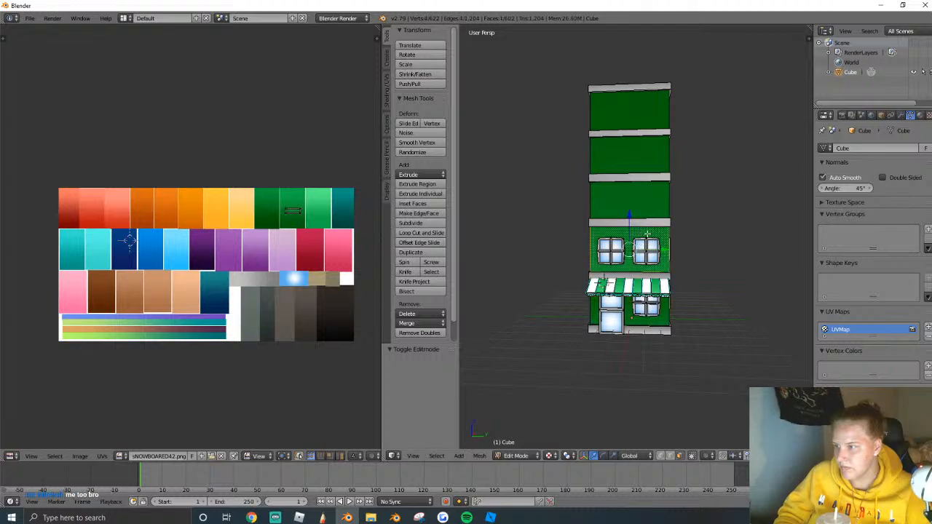
pyautogui.rightClick(668, 232)
pyautogui.press('a')
pyautogui.rightClick(668, 195)
pyautogui.keyDown('shift'); pyautogui.rightClick(661, 147); pyautogui.keyUp('shift')
pyautogui.keyDown('shift'); pyautogui.rightClick(669, 112); pyautogui.keyUp('shift')
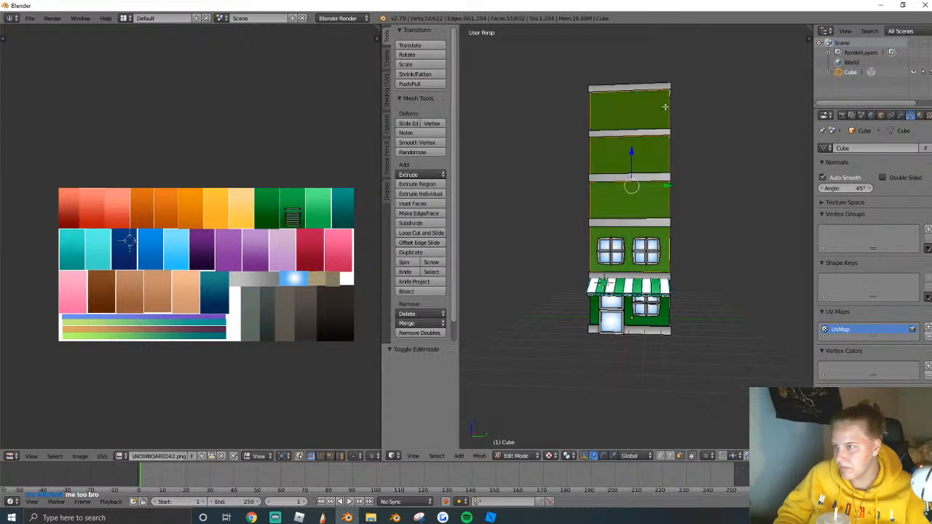
# Shift the upper walls' UVs by X -0.003 and Y 0.070 towards the lighter end of the green swatch.
pyautogui.moveTo(302, 221); pyautogui.dragTo(311, 227, button='middle')
pyautogui.click(306, 215)
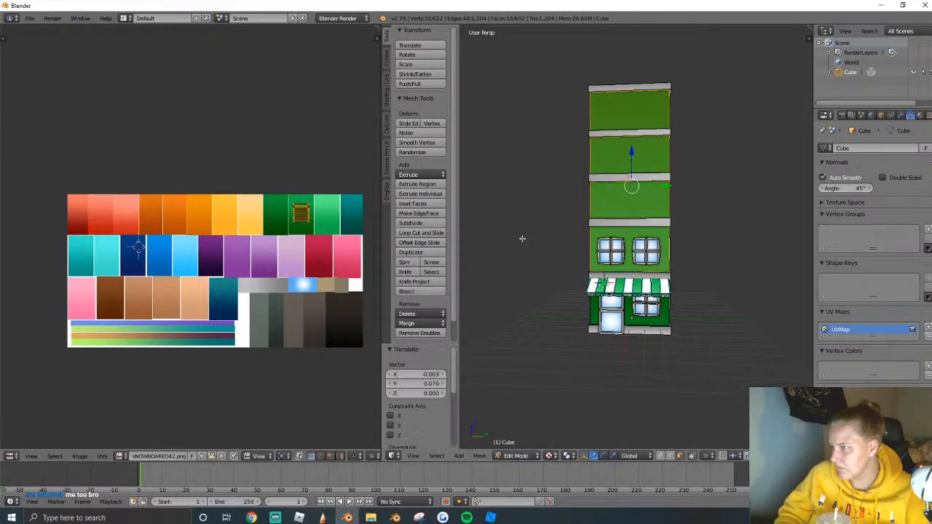
pyautogui.press('Tab')
pyautogui.moveTo(523, 237); pyautogui.dragTo(619, 262, button='middle')
# Deselect the building in Object Mode, add a new cube mesh, and clear the cube's location to the origin.
pyautogui.press('Tab')
pyautogui.rightClick(634, 261)
pyautogui.press('Tab')
pyautogui.press('a')
pyautogui.click(390, 71)
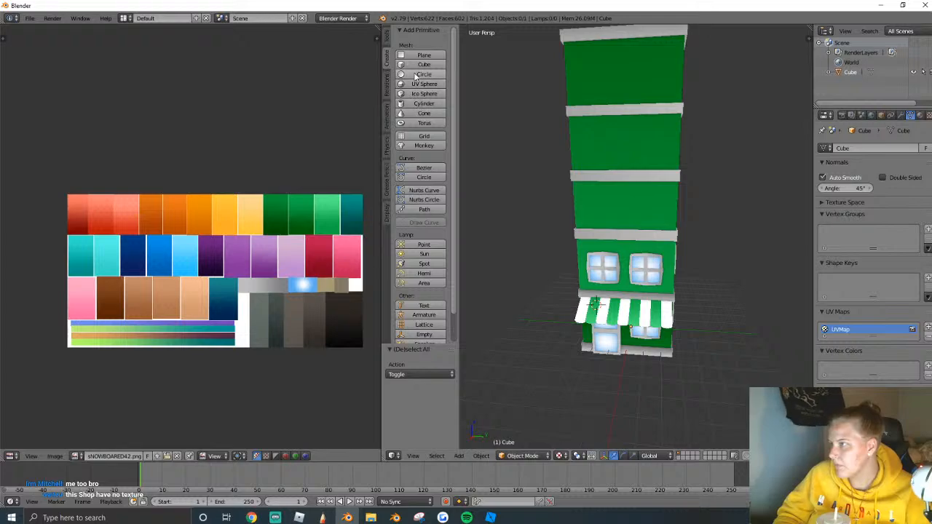
pyautogui.click(424, 64)
pyautogui.scroll(-3, 687, 291)
pyautogui.hotkey('alt', 'g')
pyautogui.scroll(2, 663, 306)
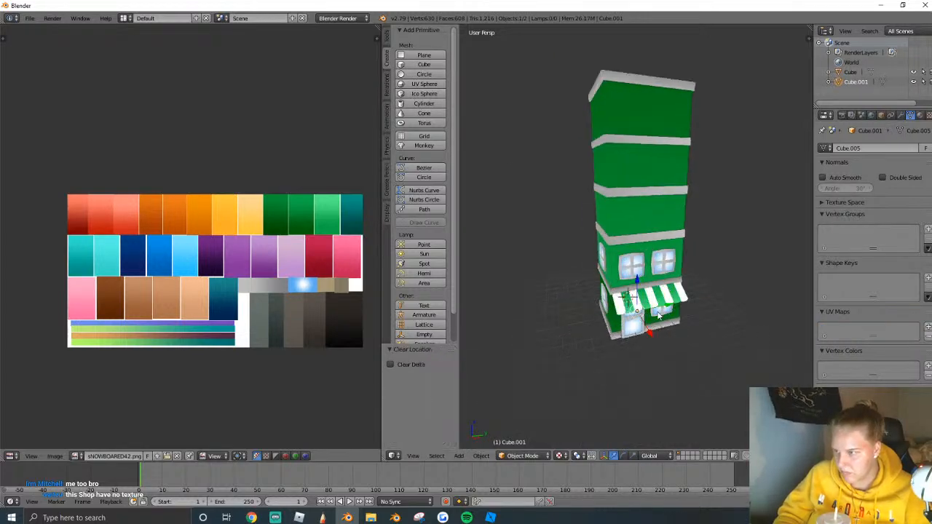
# Scale the new cube in front of the building, stretch it vertically by a Z factor of 2.322, and narrow it into a tall slab.
pyautogui.press('s')
pyautogui.click(678, 361)
pyautogui.press('Tab')
pyautogui.scroll(2, 677, 349)
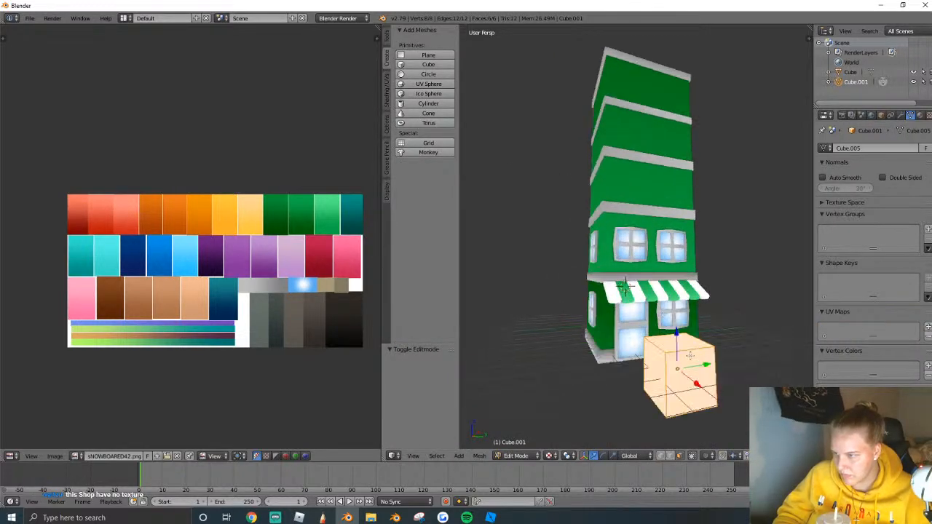
pyautogui.press('s')
pyautogui.press('z')
pyautogui.click(691, 329)
pyautogui.moveTo(691, 331); pyautogui.dragTo(695, 400, button='middle')
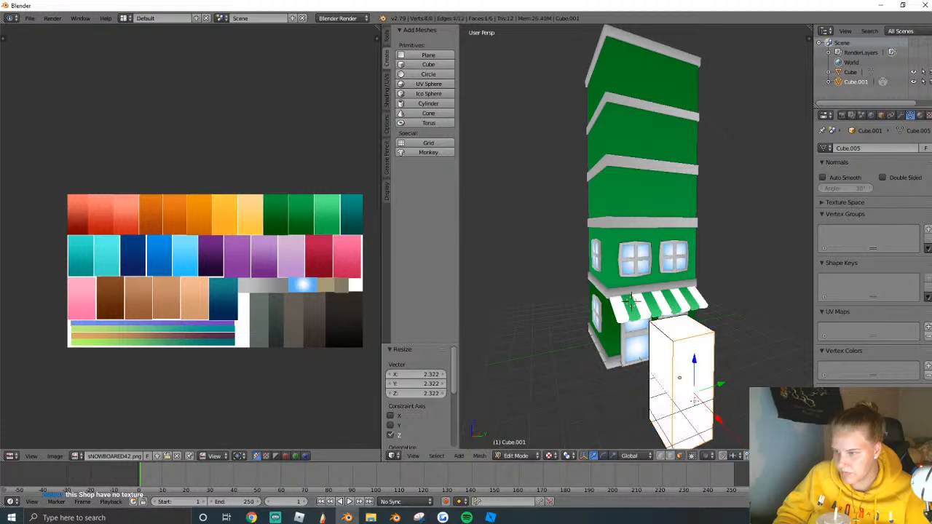
pyautogui.press('a')
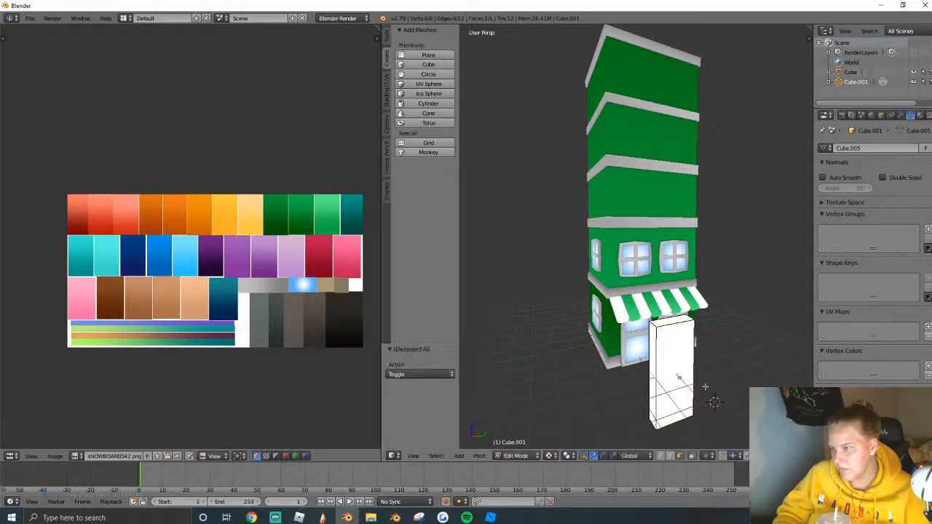
pyautogui.moveTo(714, 397); pyautogui.dragTo(712, 323, button='middle')
# Cut a vertical centre loop through the slab's front and scale that loop along Z by 1.102 to form a peak.
pyautogui.click(386, 36)
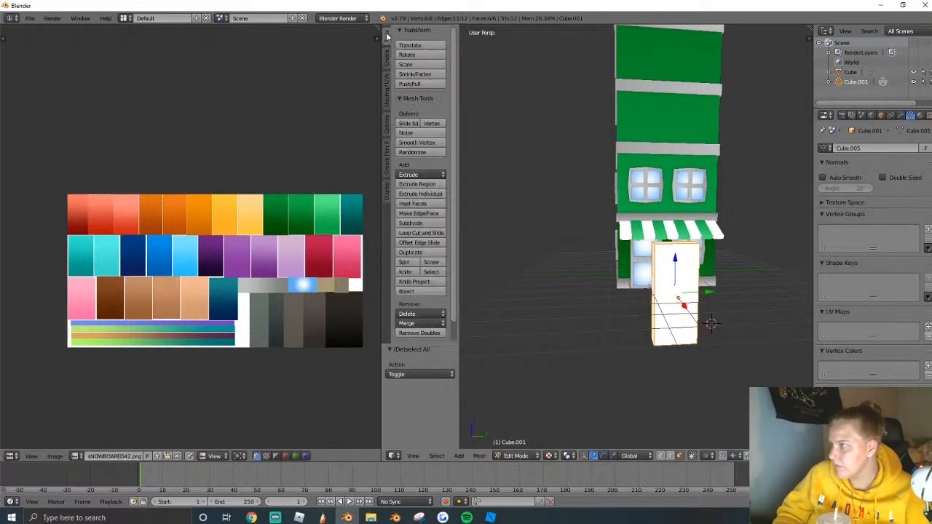
pyautogui.press('s')
pyautogui.press('z')
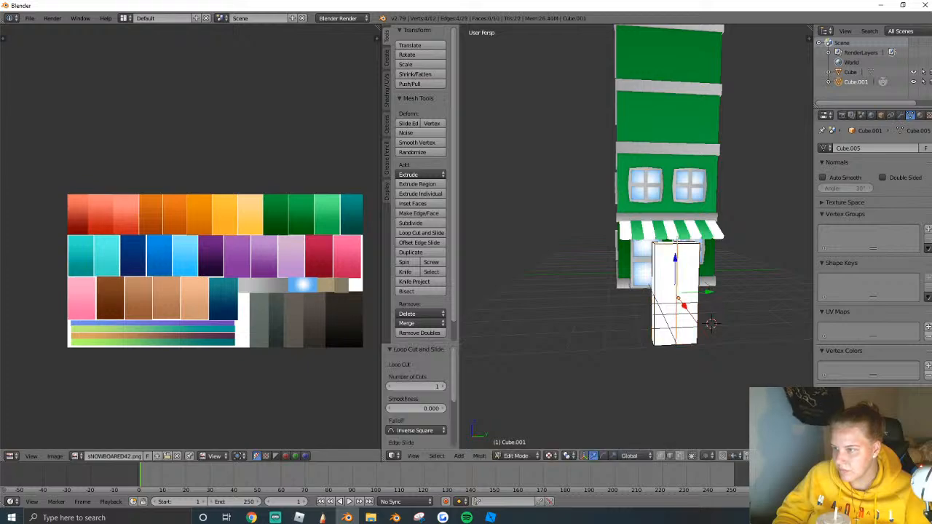
pyautogui.click(677, 241)
pyautogui.press('k')
pyautogui.moveTo(678, 236); pyautogui.dragTo(684, 238, button='middle')
pyautogui.scroll(2, 674, 240)
pyautogui.press('Escape')
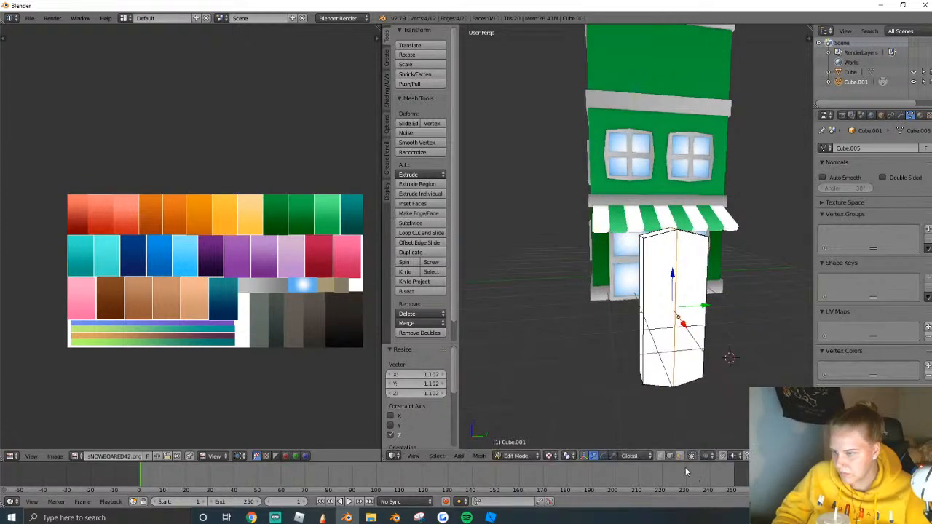
# Switch to face selection and add one centred horizontal loop cut across the slab, splitting its front into four panels.
pyautogui.click(680, 456)
pyautogui.rightClick(688, 338)
pyautogui.keyDown('shift'); pyautogui.rightClick(664, 330); pyautogui.keyUp('shift')
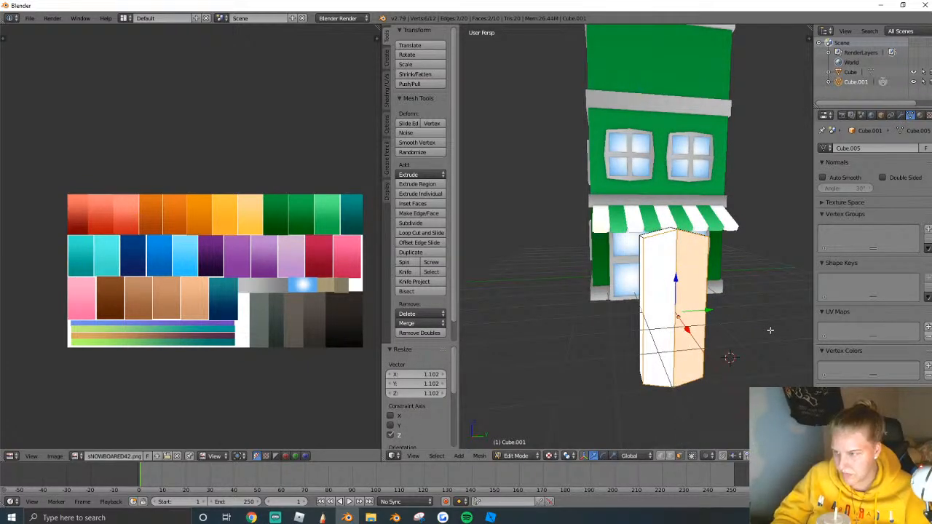
pyautogui.click(421, 232)
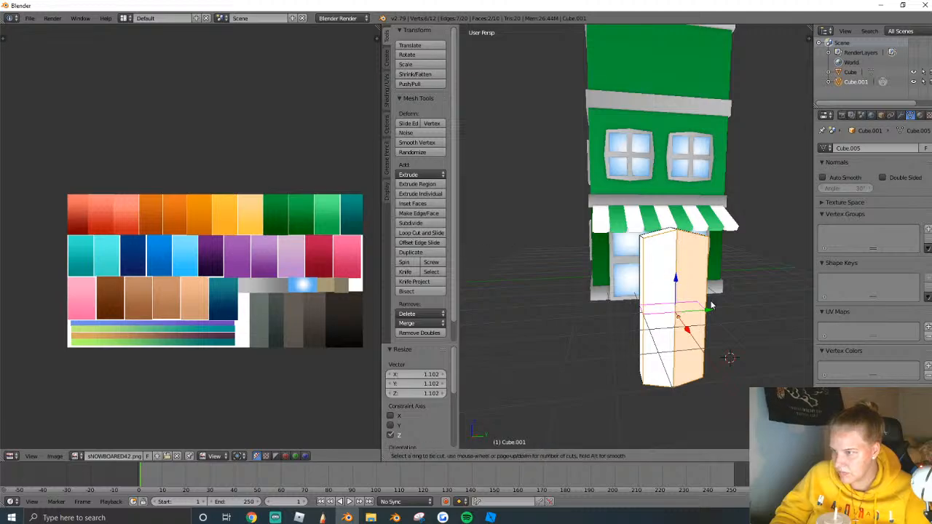
pyautogui.click(711, 301)
pyautogui.rightClick(710, 301)
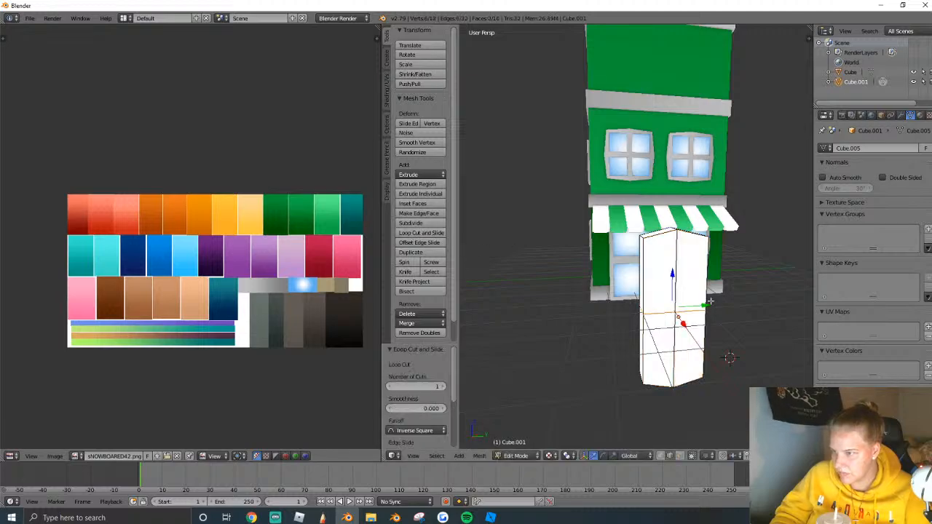
# Select the four front panel faces of the slab and inset each one individually.
pyautogui.keyDown('shift'); pyautogui.rightClick(664, 301); pyautogui.keyUp('shift')
pyautogui.keyDown('shift'); pyautogui.rightClick(663, 344); pyautogui.keyUp('shift')
pyautogui.press('i')
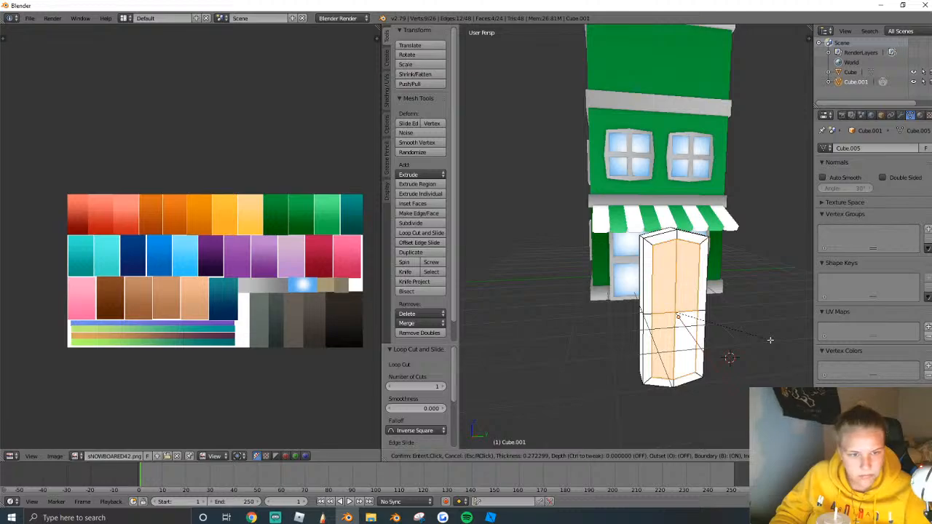
pyautogui.press('i')
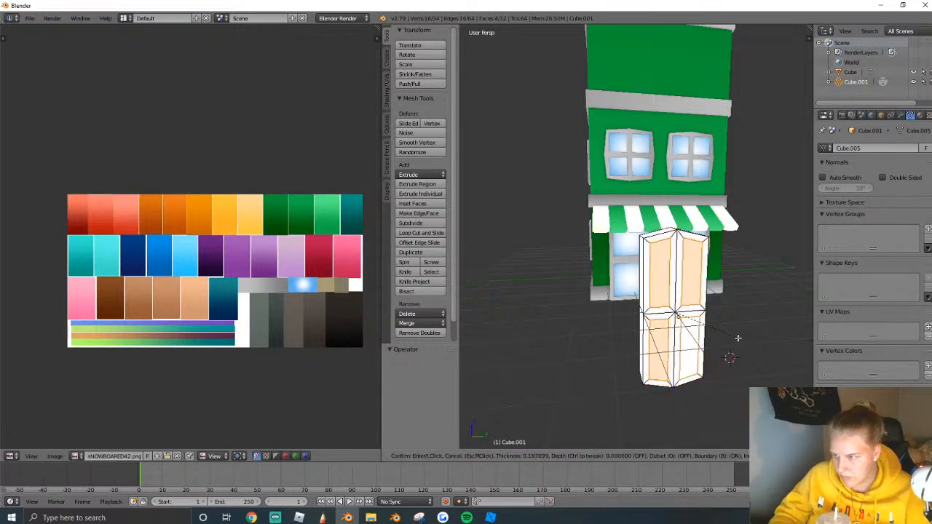
# Cancel the inset and merge the split front faces with Limited Dissolve, leaving one face each for the window's upper and lower halves.
pyautogui.press('Escape')
pyautogui.rightClick(679, 338)
pyautogui.keyDown('shift'); pyautogui.rightClick(665, 341); pyautogui.keyUp('shift')
pyautogui.press('x')
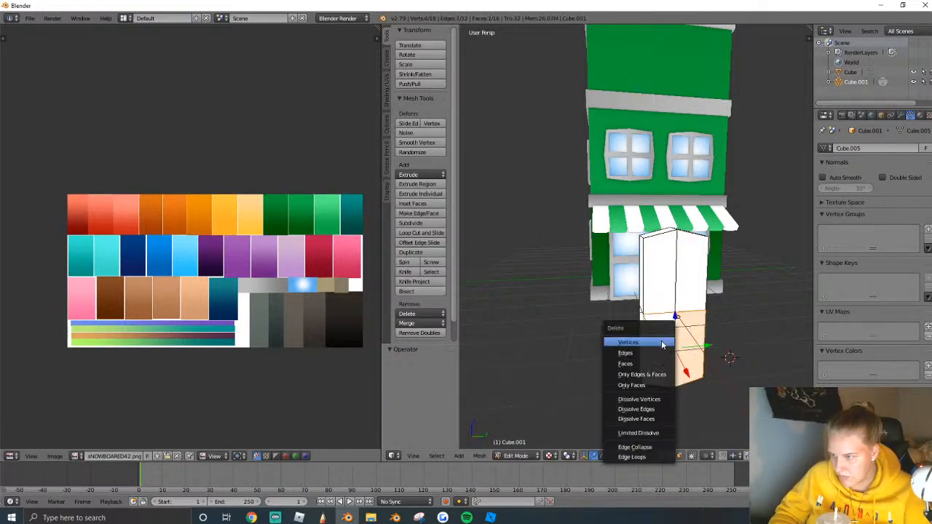
pyautogui.click(638, 433)
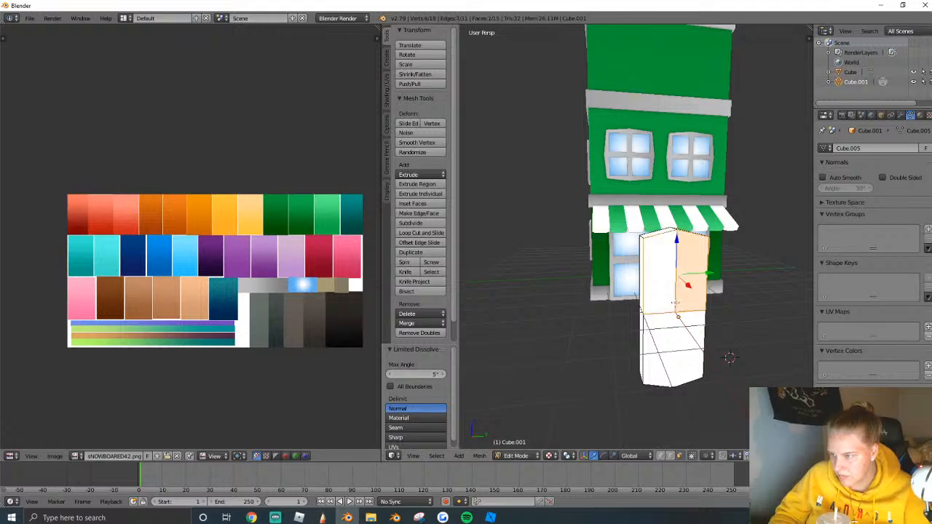
pyautogui.press('x')
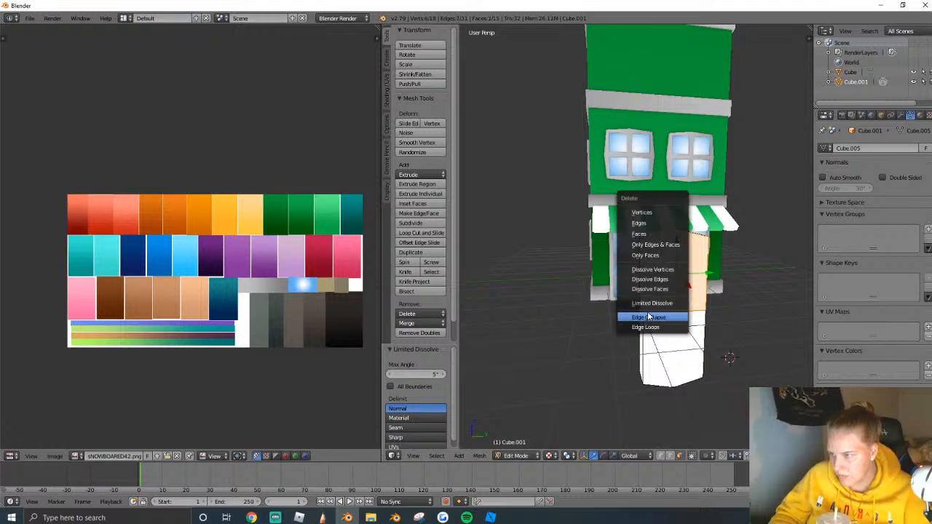
pyautogui.click(648, 317)
pyautogui.hotkey('ctrl', 'z')
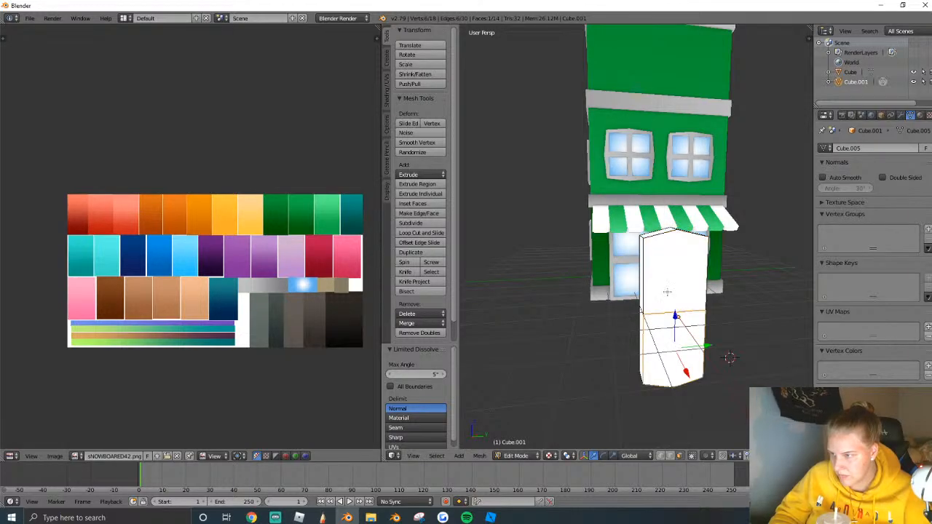
# Inset the window's upper and lower front faces and extrude them 0.145 inward as recessed panes.
pyautogui.hotkey('ctrl', 'z')
pyautogui.press('i')
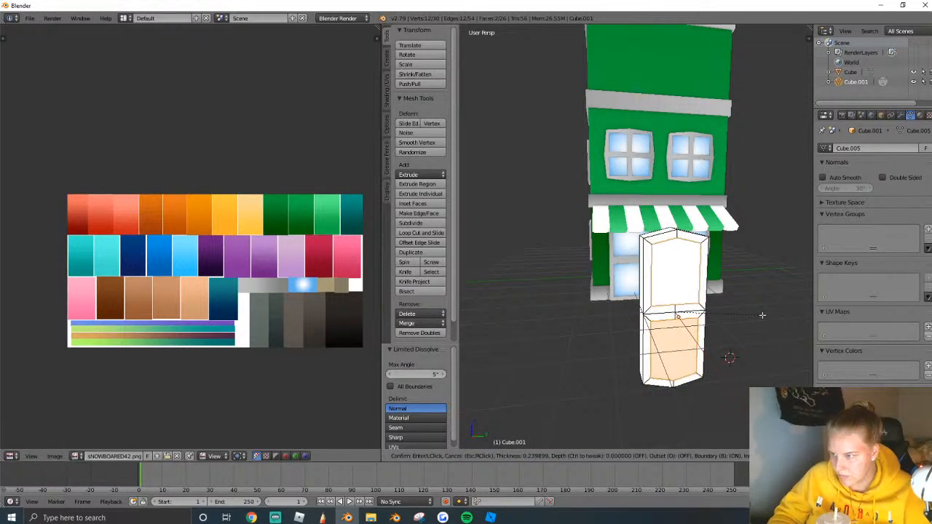
pyautogui.click(757, 318)
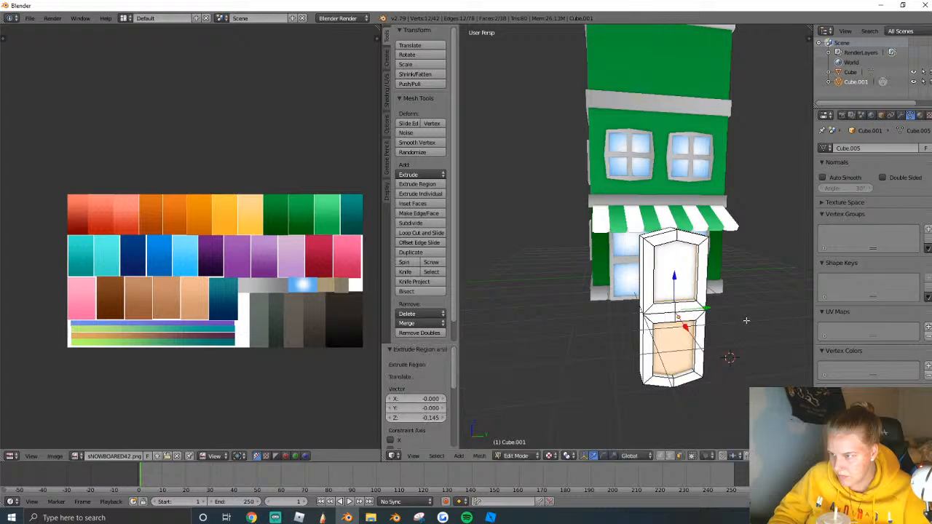
# Select the whole window mesh and unwrap it with Project From View from the right orthographic view.
pyautogui.press('a')
pyautogui.press('a')
pyautogui.click(413, 456)
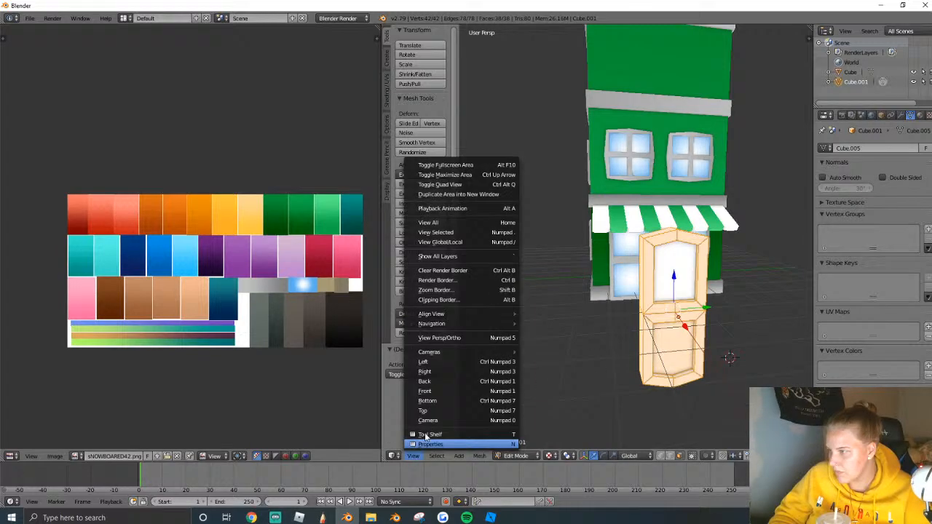
pyautogui.click(440, 339)
pyautogui.click(413, 456)
pyautogui.click(426, 391)
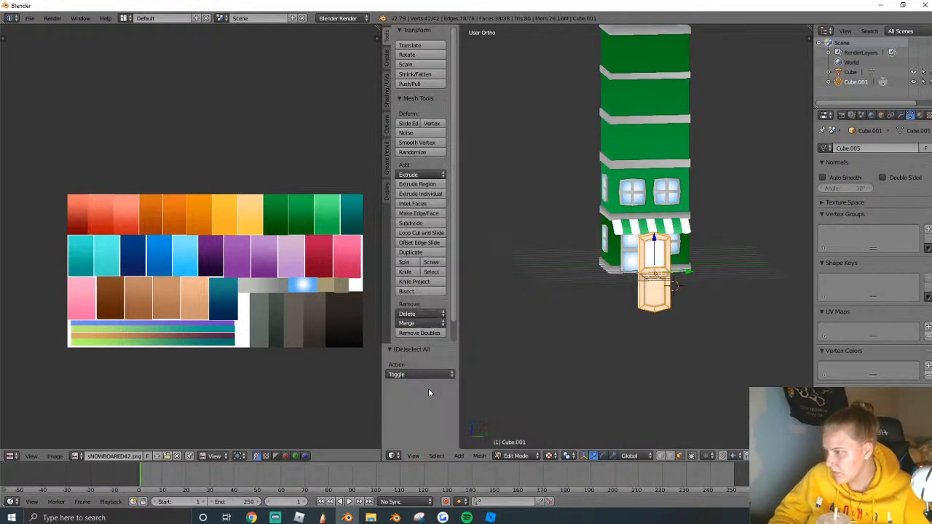
pyautogui.click(413, 456)
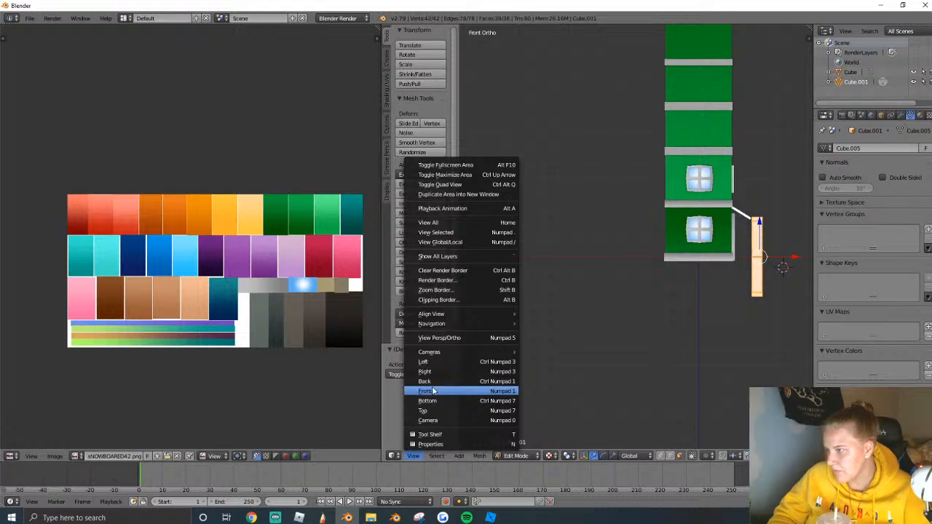
pyautogui.click(424, 373)
pyautogui.scroll(3, 641, 284)
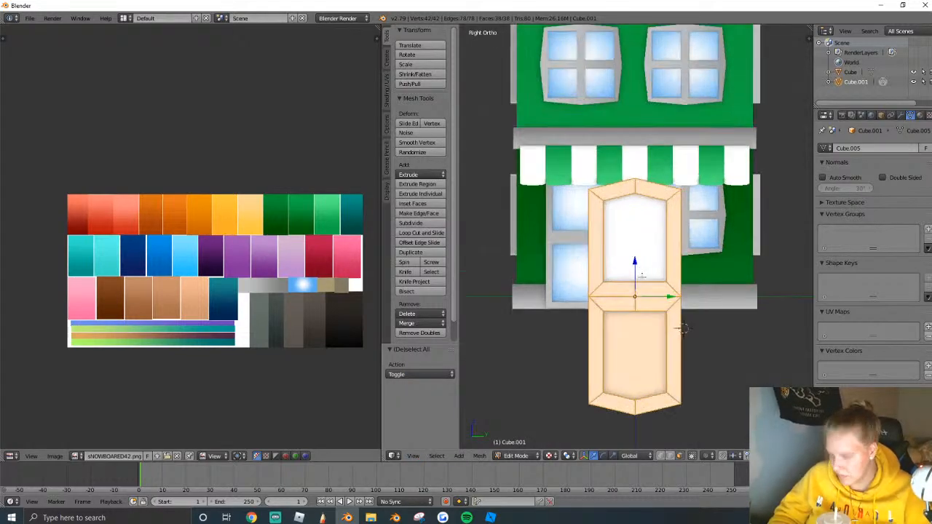
pyautogui.press('u')
pyautogui.click(628, 279)
# Move the window's UV island onto the light grey gradient swatch and shrink it to fit inside.
pyautogui.scroll(2, 249, 315)
pyautogui.press('g')
pyautogui.click(217, 309)
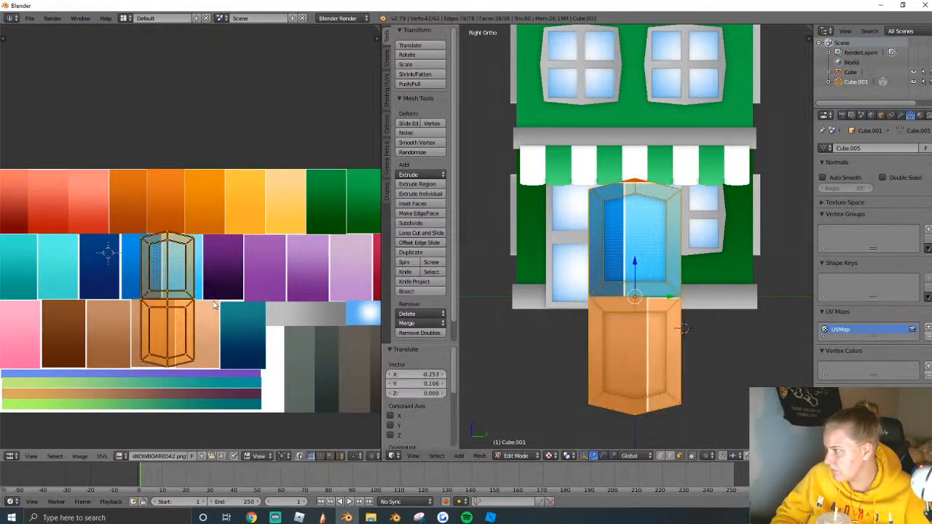
pyautogui.press('s')
pyautogui.click(202, 325)
pyautogui.press('g')
pyautogui.click(315, 330)
pyautogui.click(302, 318)
pyautogui.press('g')
pyautogui.click(294, 327)
pyautogui.press('s')
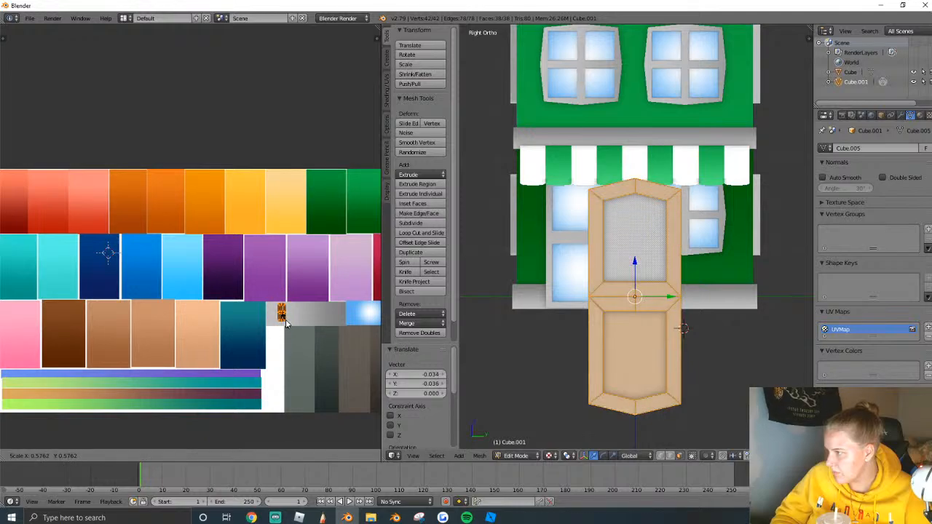
pyautogui.click(284, 324)
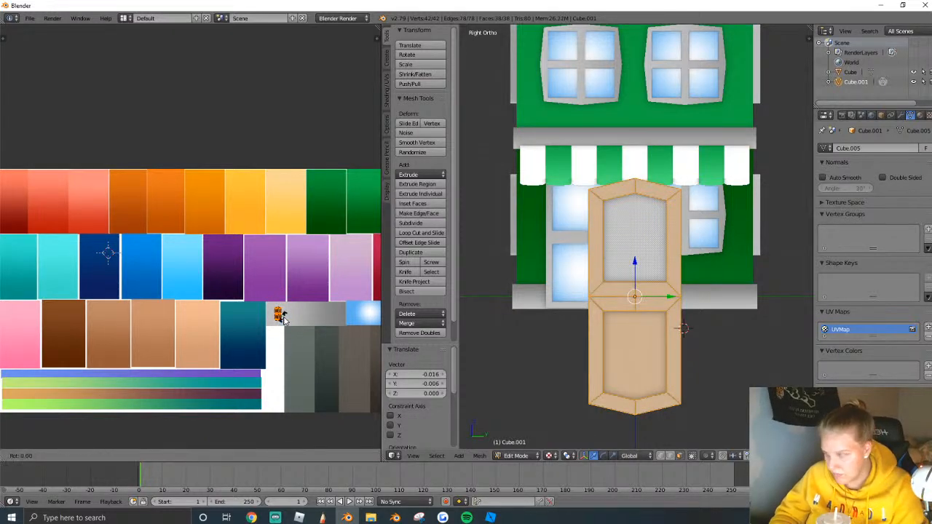
# Rotate the window's UV island sideways and stretch it along the grey gradient swatch without crossing its borders.
pyautogui.click(284, 321)
pyautogui.press('s')
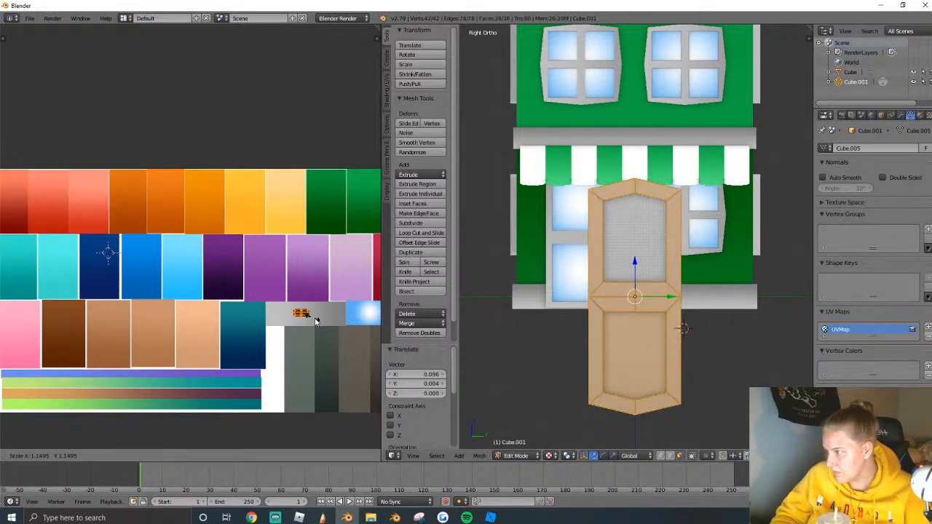
pyautogui.click(344, 326)
pyautogui.press('s')
pyautogui.click(331, 322)
pyautogui.press('s')
pyautogui.click(324, 323)
pyautogui.press('s')
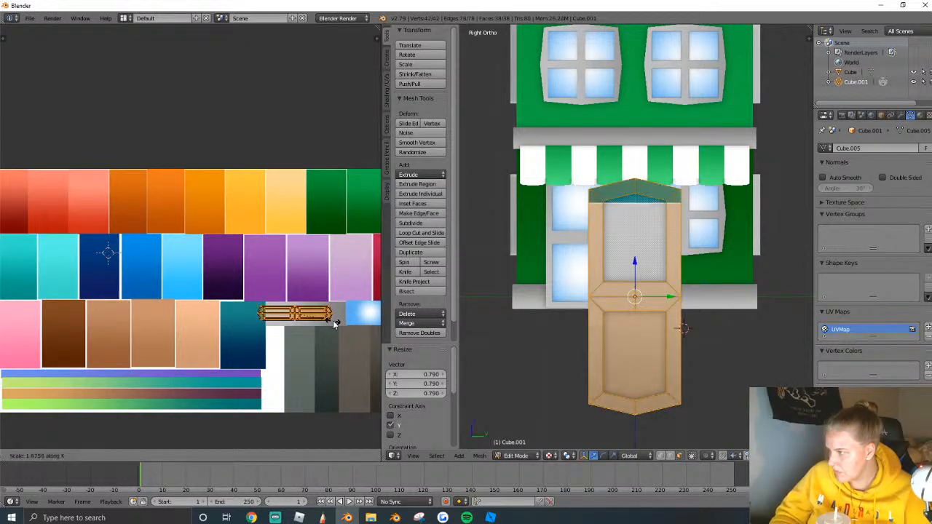
pyautogui.press('Escape')
pyautogui.press('g')
pyautogui.click(339, 320)
pyautogui.press('s')
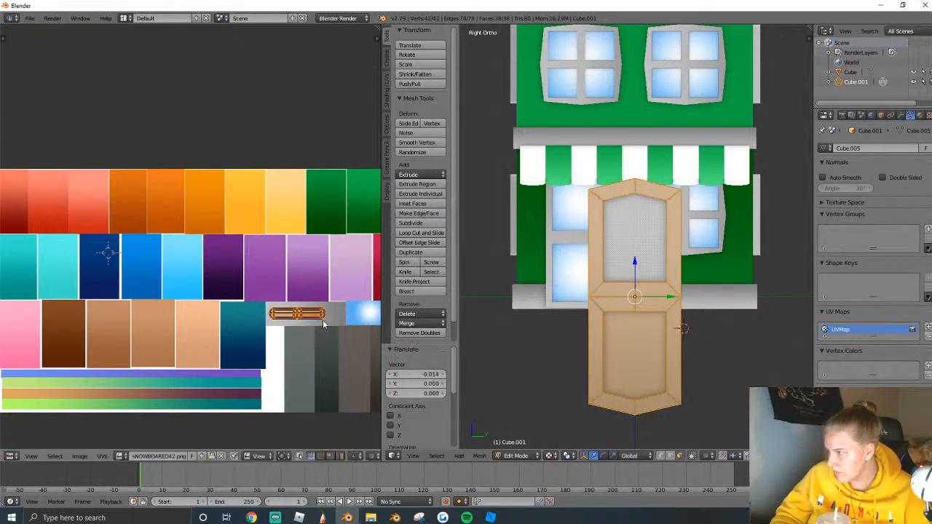
# Unwrap only the two recessed panes with Project From View, then move their UVs aside and scale them to 0.529.
pyautogui.rightClick(593, 351)
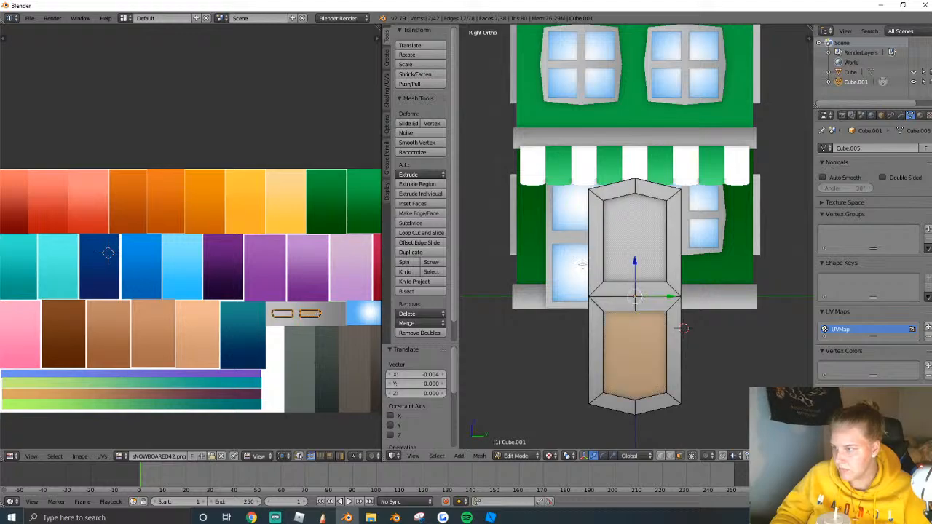
pyautogui.press('u')
pyautogui.click(611, 317)
pyautogui.scroll(-1, 219, 291)
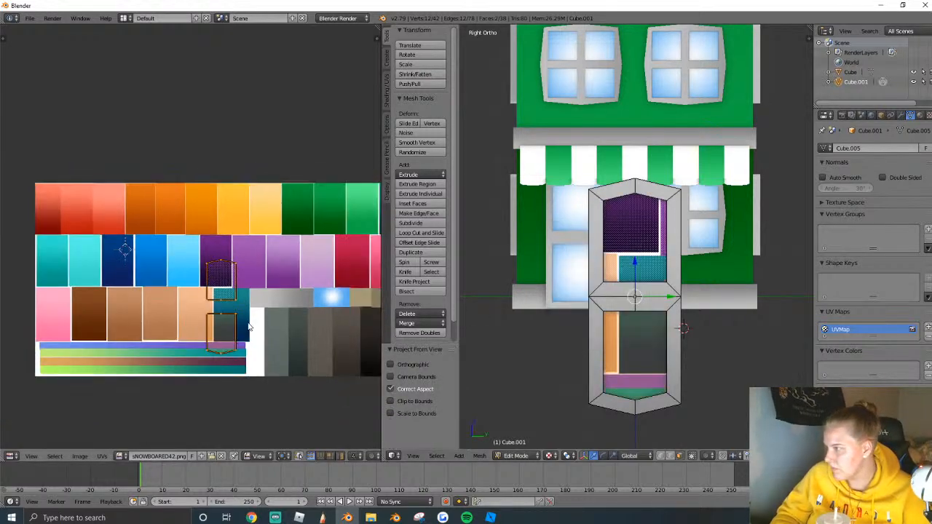
pyautogui.press('g')
pyautogui.click(342, 281)
pyautogui.press('s')
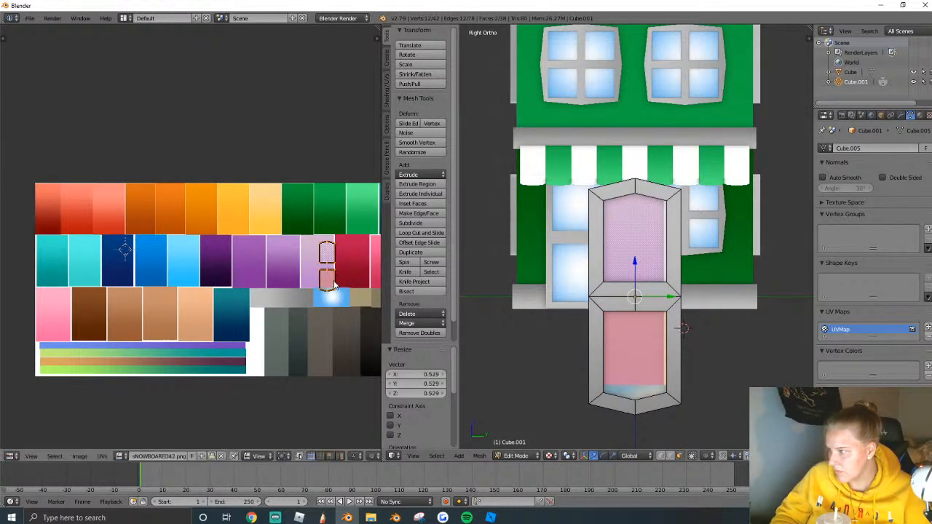
# Place the lower pane's UV island over the blue swatch with the white glow and scale it to fit.
pyautogui.scroll(5, 331, 280)
pyautogui.press('a')
pyautogui.press('b')
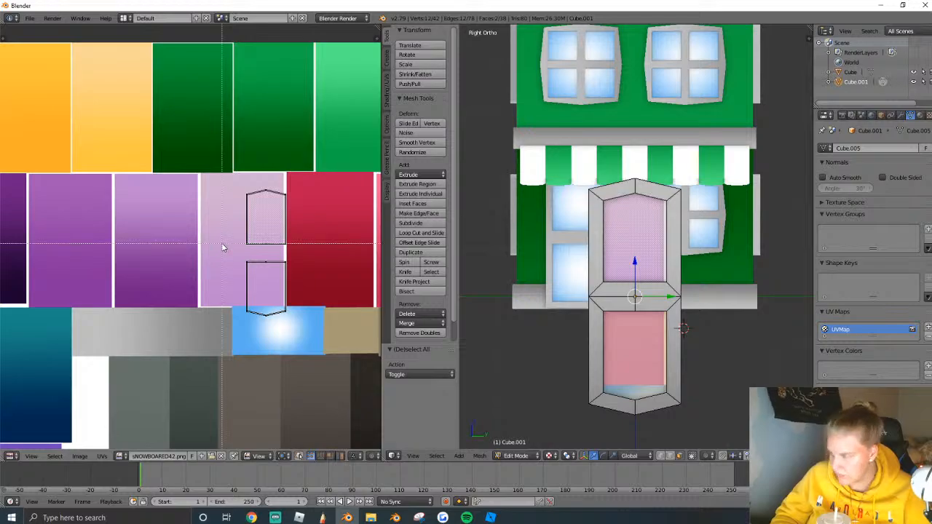
pyautogui.press('g')
pyautogui.click(319, 363)
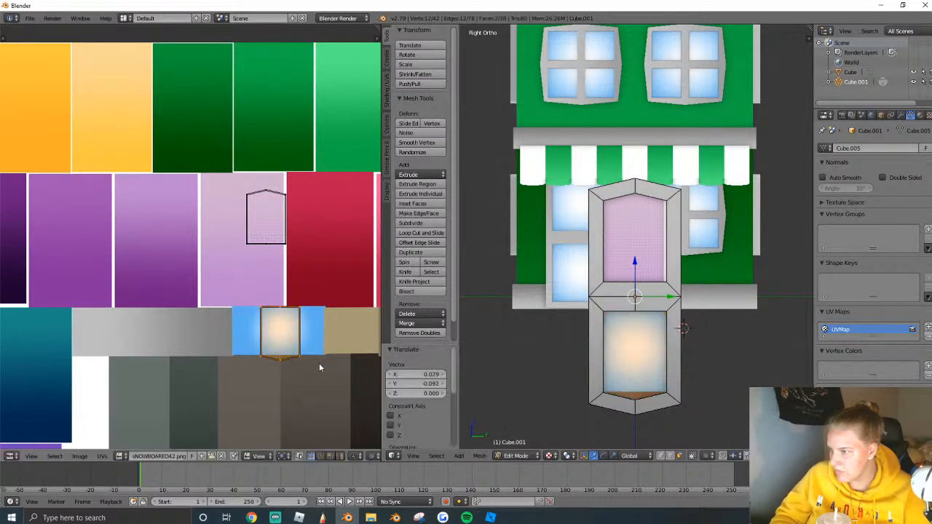
pyautogui.press('s')
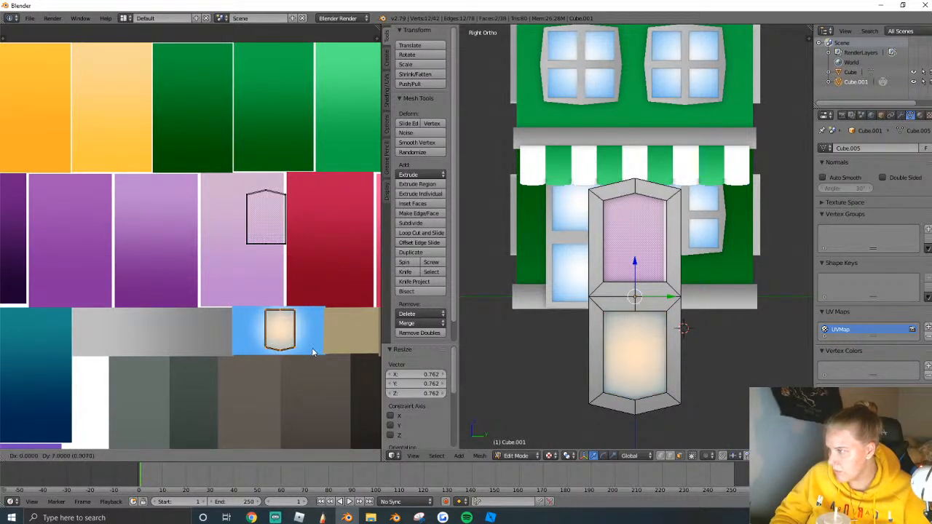
pyautogui.click(315, 352)
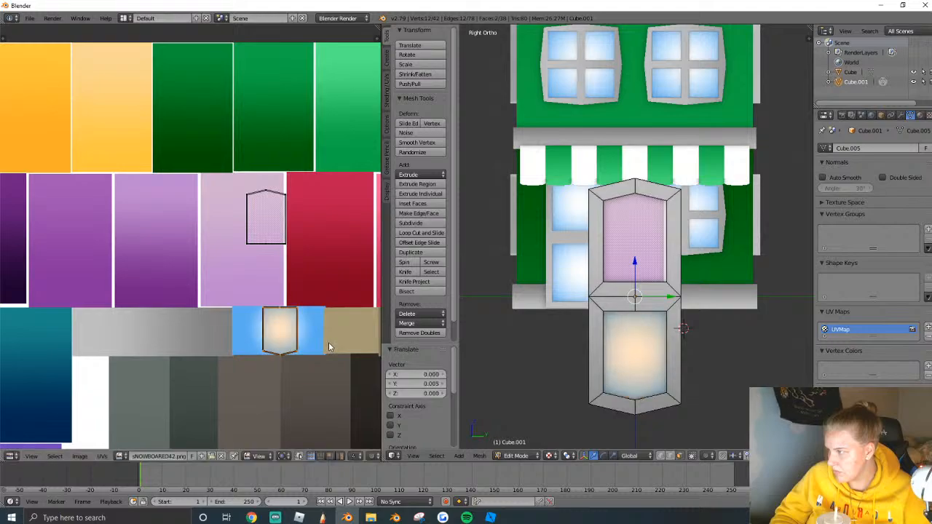
# Place the upper pane's UV island over the same blue glow swatch and scale it to fit.
pyautogui.press('a')
pyautogui.press('a')
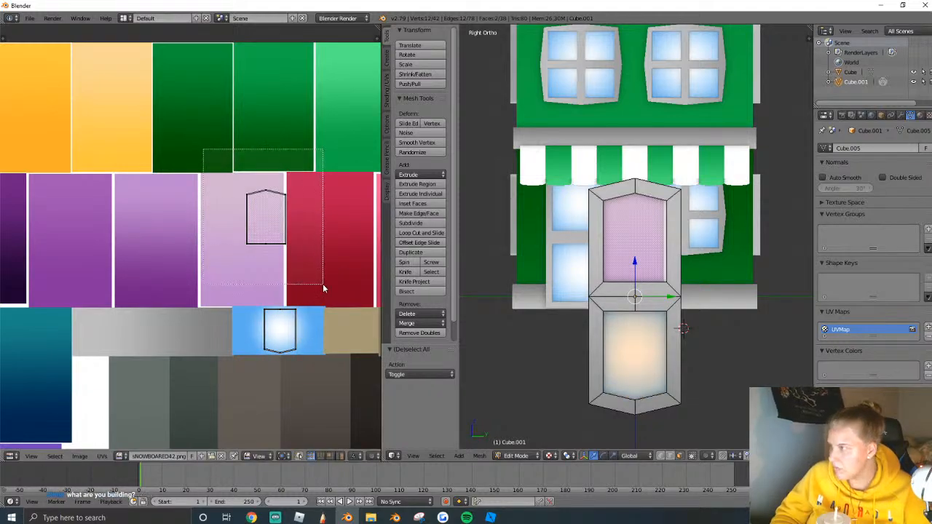
pyautogui.press('g')
pyautogui.click(312, 348)
pyautogui.press('s')
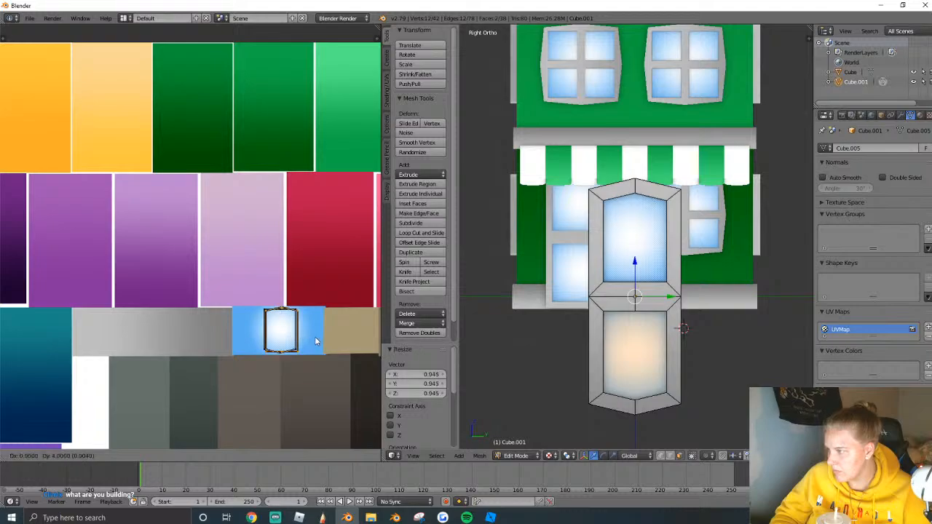
pyautogui.click(315, 338)
# Return to Object Mode and thin the window by scaling it to 0.399 along X.
pyautogui.press('Tab')
pyautogui.hotkey('shift', 'f')
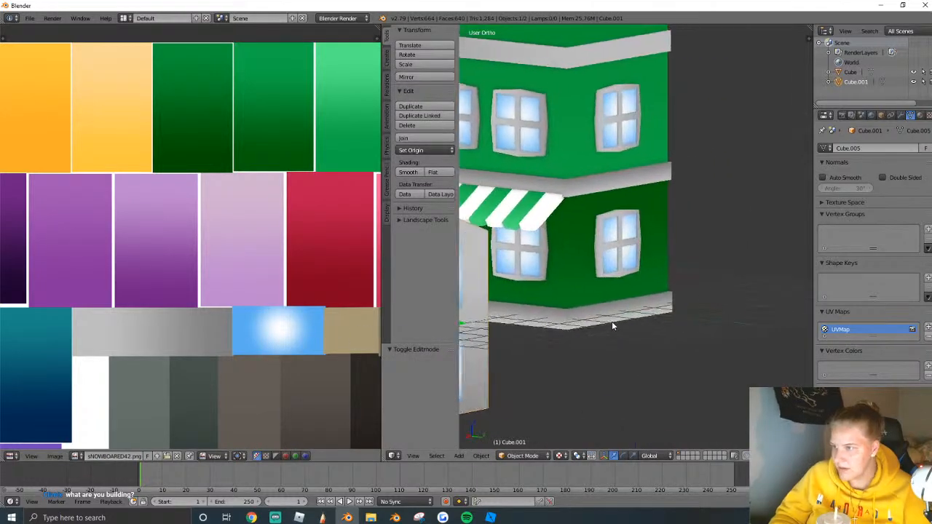
pyautogui.press('Escape')
pyautogui.press('s')
pyautogui.press('x')
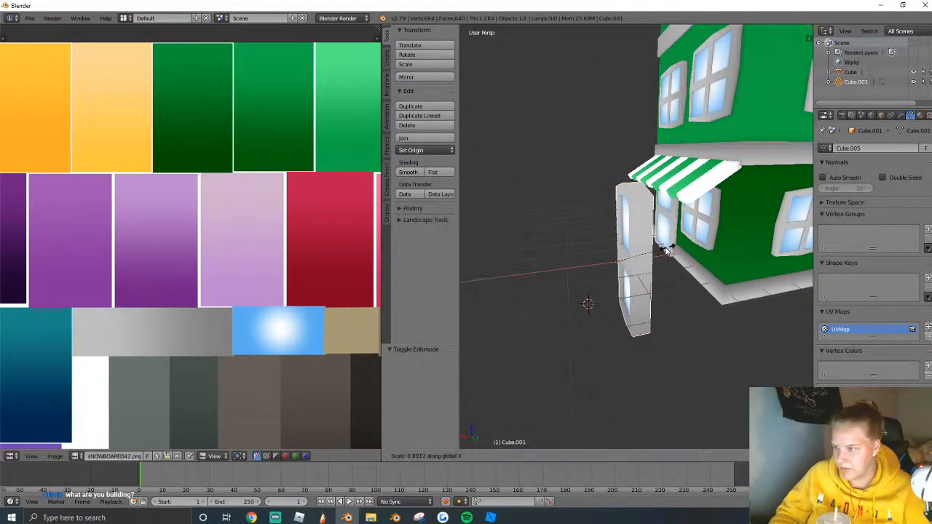
pyautogui.click(619, 264)
# Move the window back toward the building along X and raise it 7.567 along Z to the third storey.
pyautogui.moveTo(619, 264); pyautogui.dragTo(645, 292, button='middle')
pyautogui.press('g')
pyautogui.press('x')
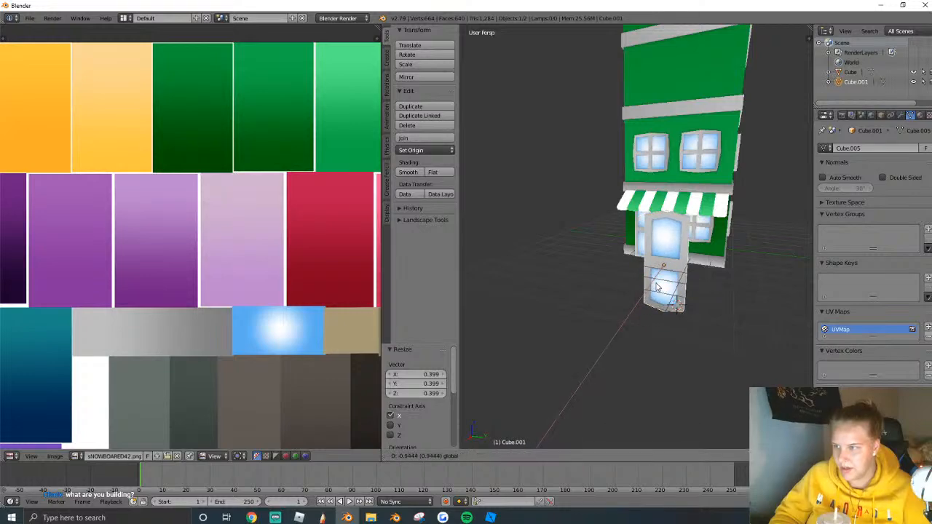
pyautogui.click(677, 301)
pyautogui.press('g')
pyautogui.press('z')
pyautogui.click(683, 210)
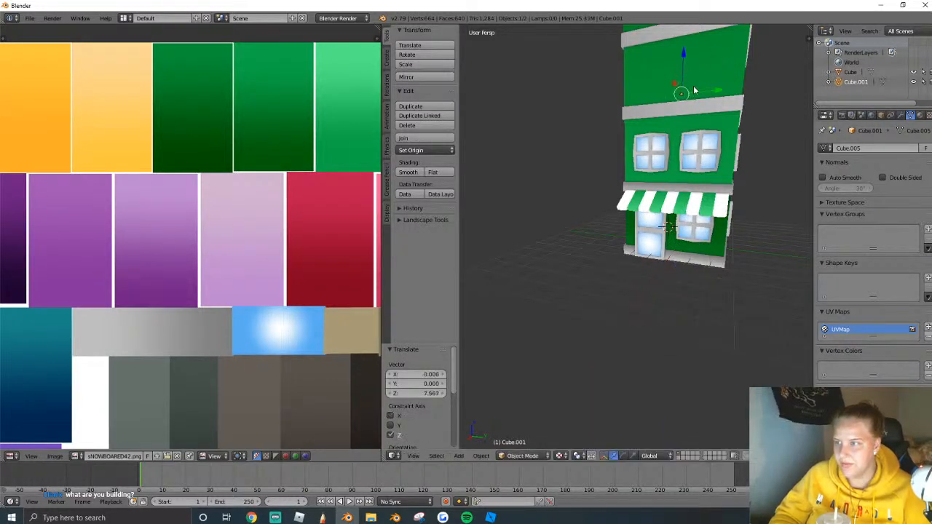
# Bring the window out to the third-storey front wall and resize it by 0.262 and 1.343.
pyautogui.scroll(6, 637, 236)
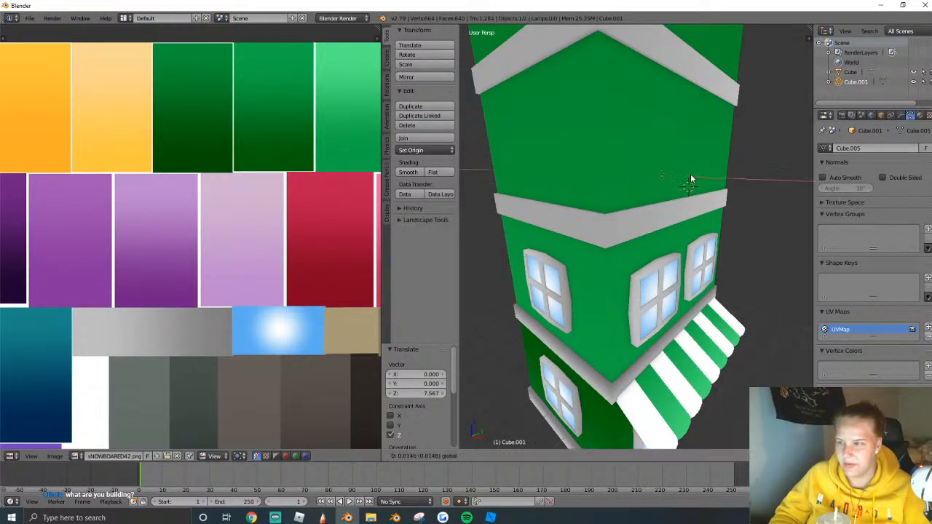
pyautogui.click(727, 185)
pyautogui.press('s')
pyautogui.click(707, 181)
pyautogui.hotkey('shift', 'f')
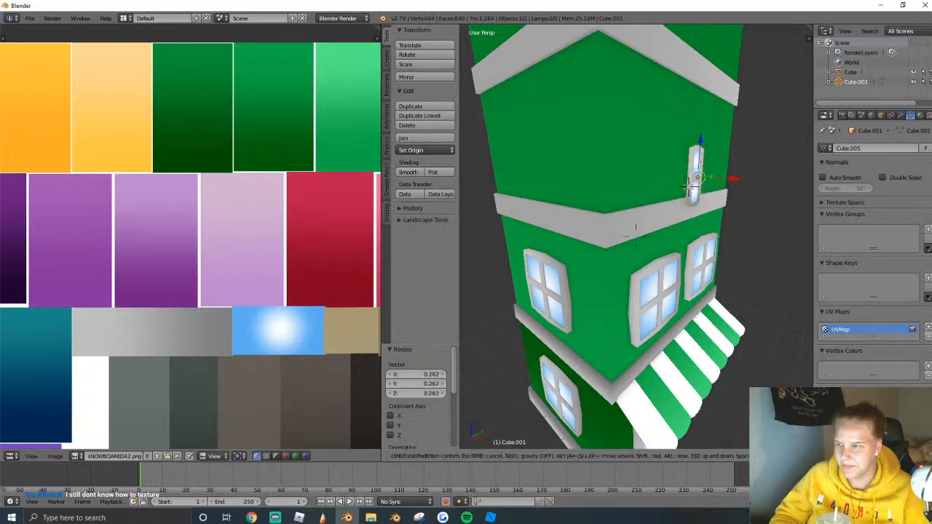
pyautogui.press('w')
pyautogui.click(647, 231)
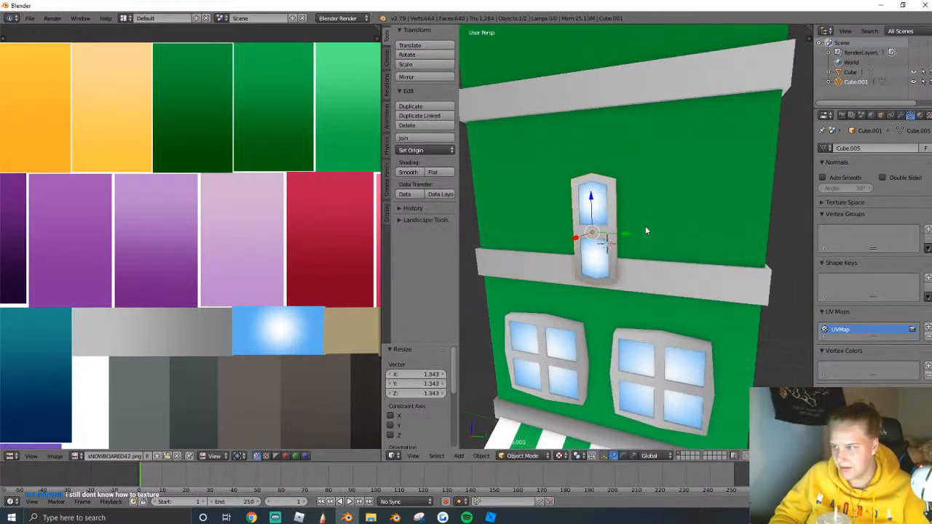
# Move the window -0.171 along X so it sits against the front wall.
pyautogui.press('g')
pyautogui.press('x')
pyautogui.click(590, 237)
pyautogui.scroll(-1, 636, 241)
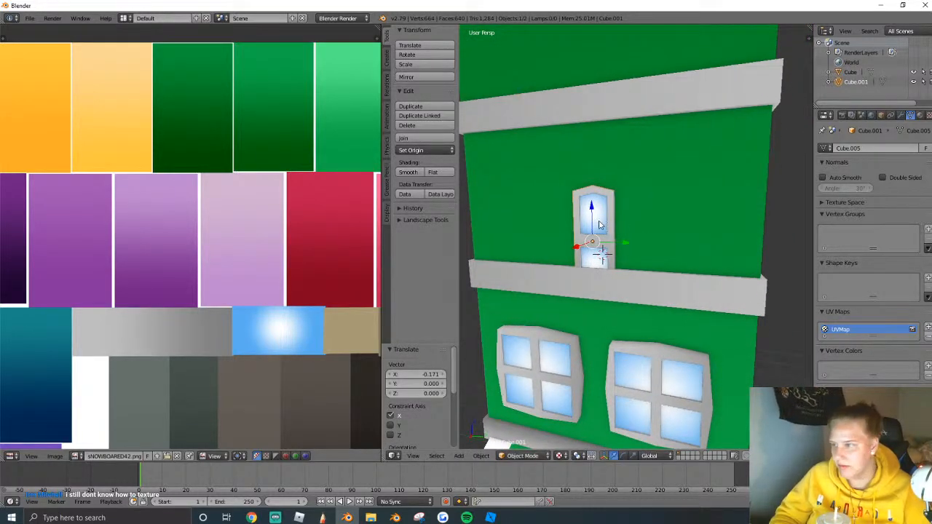
# Raise the window above the grey ledge and shift it 1.046 along Y toward the wall's outer edge.
pyautogui.press('g')
pyautogui.press('z')
pyautogui.click(596, 186)
pyautogui.press('g')
pyautogui.press('y')
pyautogui.click(683, 209)
# Enlarge the window slightly and raise it 0.093 along Z to fit between the two grey ledges.
pyautogui.press('s')
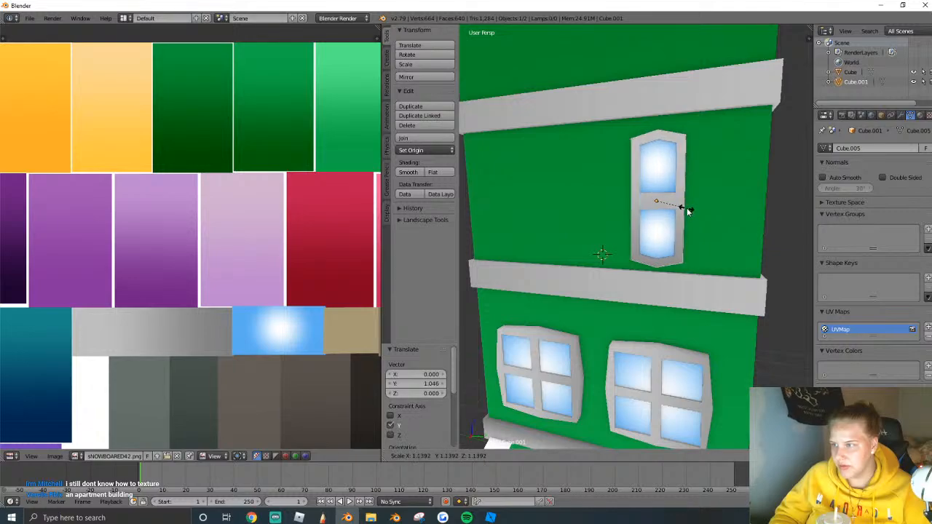
pyautogui.click(684, 207)
pyautogui.moveTo(658, 172); pyautogui.dragTo(660, 166)
pyautogui.hotkey('shift', 'f')
pyautogui.press('a')
pyautogui.press('s')
pyautogui.click(657, 252)
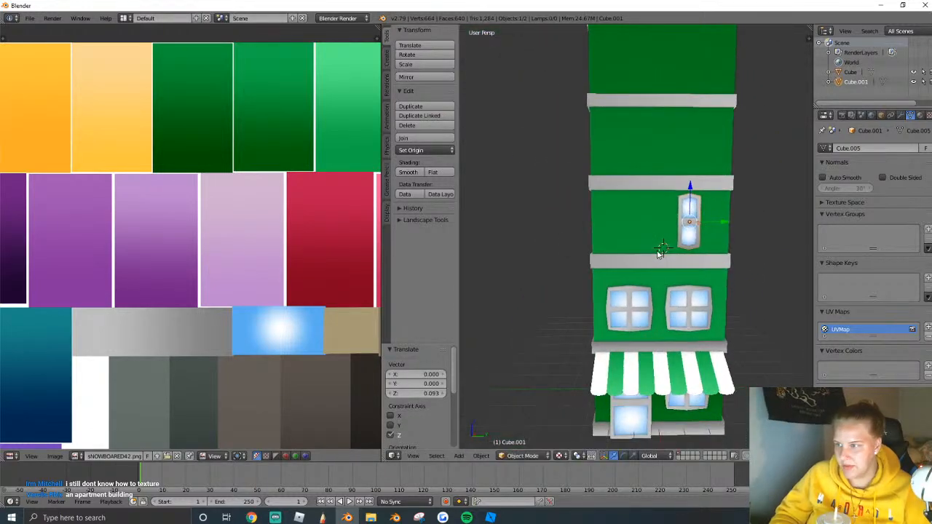
pyautogui.hotkey('shift', 'd')
pyautogui.press('Escape')
pyautogui.press('Delete')
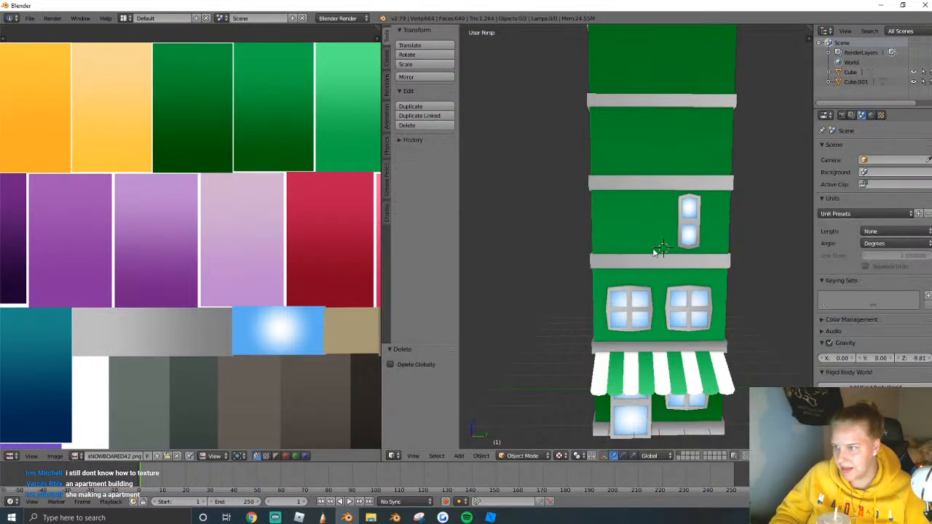
# Duplicate the tall third-storey window and move the copy -1.449 along Y to the middle of the front wall.
pyautogui.rightClick(684, 236)
pyautogui.hotkey('shift', 'd')
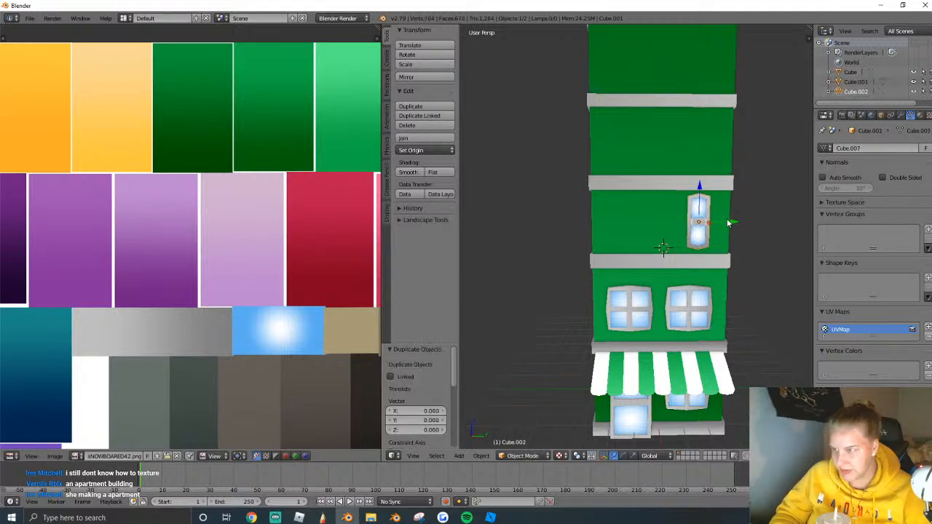
pyautogui.press('y')
pyautogui.click(688, 231)
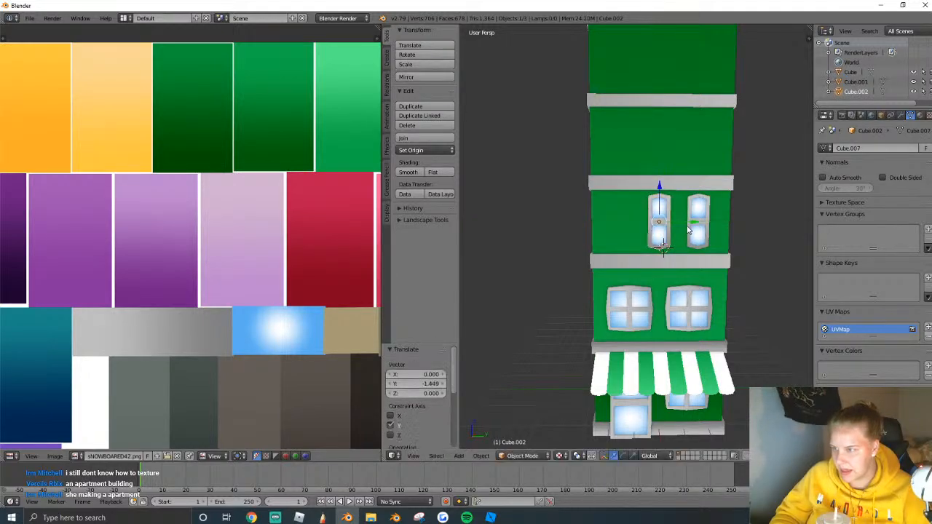
# Duplicate the middle window and move the copy -1.518 along Y to form the third window of the row.
pyautogui.press('x')
pyautogui.click(659, 220)
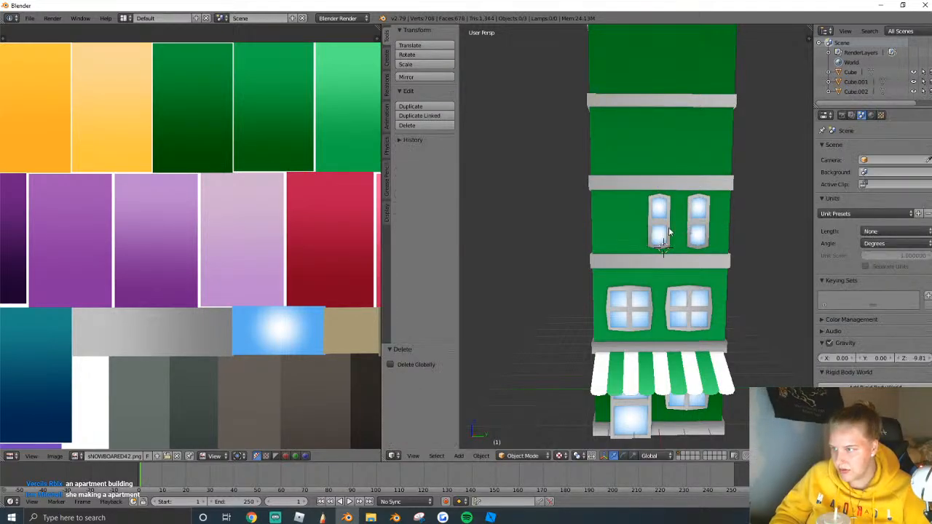
pyautogui.rightClick(665, 232)
pyautogui.hotkey('shift', 'd')
pyautogui.press('y')
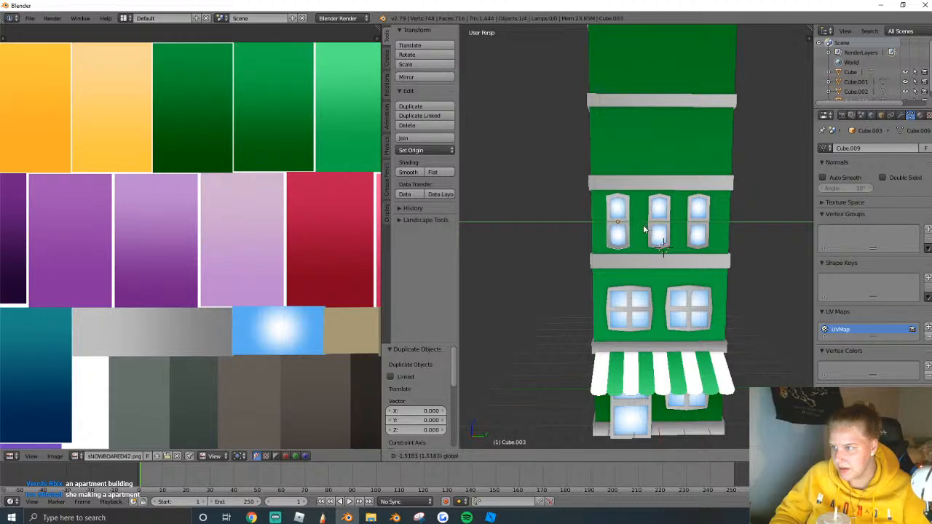
pyautogui.click(644, 231)
# Select all three third-storey windows and shift them 0.161 along Y to centre the row on the wall.
pyautogui.keyDown('shift'); pyautogui.rightClick(677, 236); pyautogui.keyUp('shift')
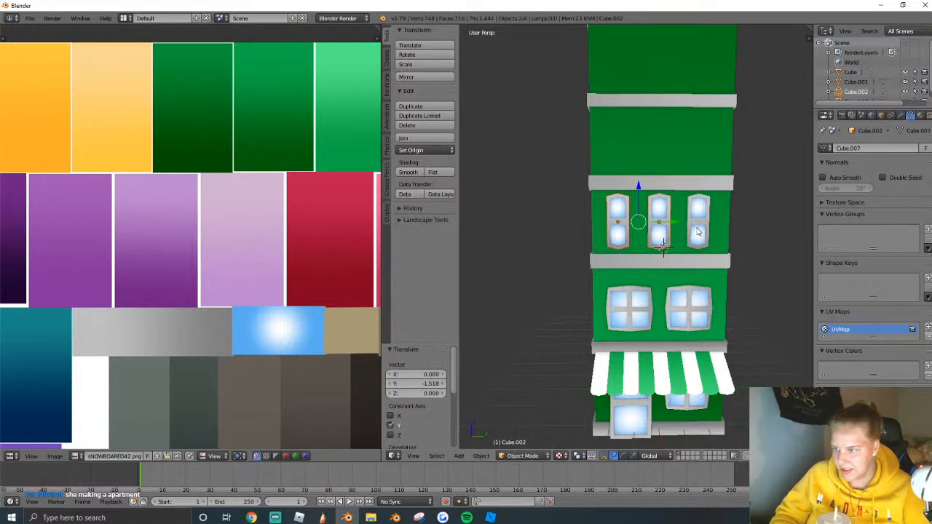
pyautogui.press('g')
pyautogui.press('y')
pyautogui.click(695, 228)
# Duplicate the row of three windows onto the fourth and fifth storeys, raising each copy about 2.84 along Z.
pyautogui.scroll(-3, 655, 233)
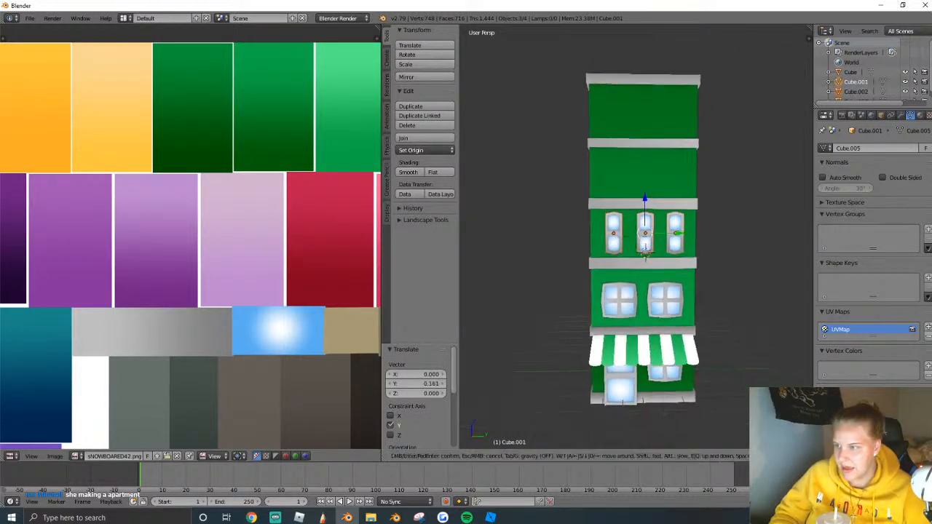
pyautogui.hotkey('shift', 'd')
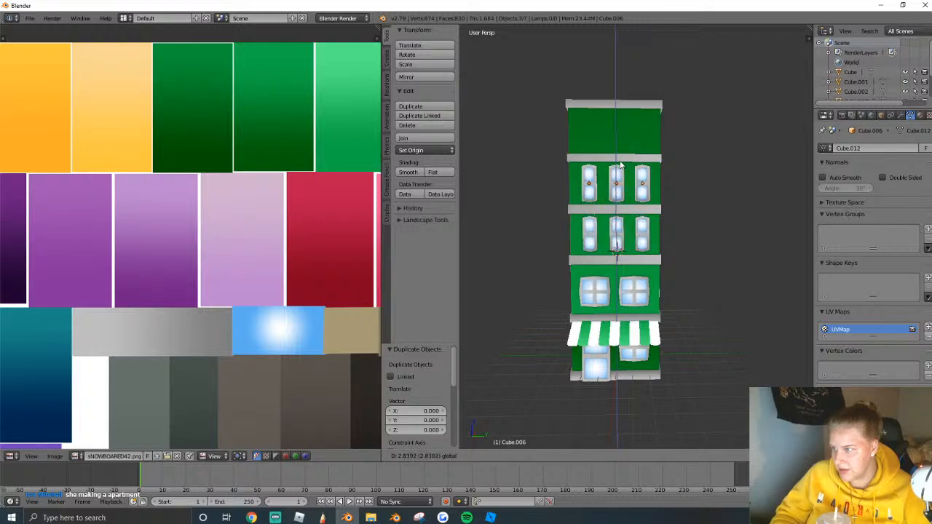
pyautogui.click(620, 165)
pyautogui.hotkey('shift', 'd')
pyautogui.press('z')
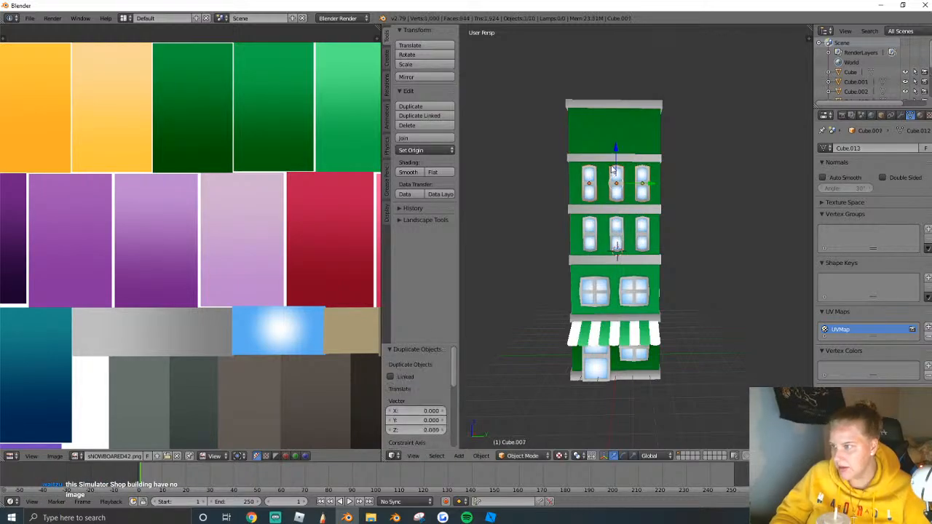
pyautogui.click(620, 106)
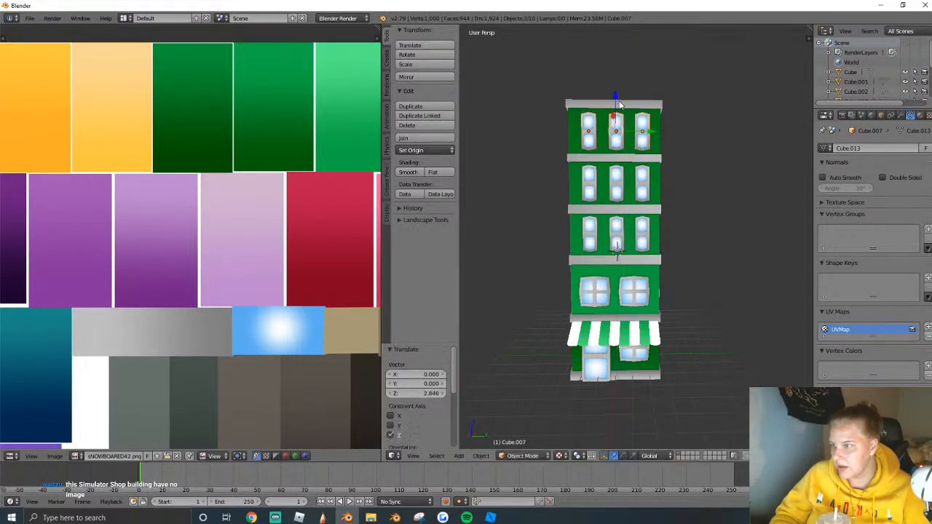
# Select the main green building object in place of the duplicated windows.
pyautogui.moveTo(623, 109); pyautogui.dragTo(641, 218, button='middle')
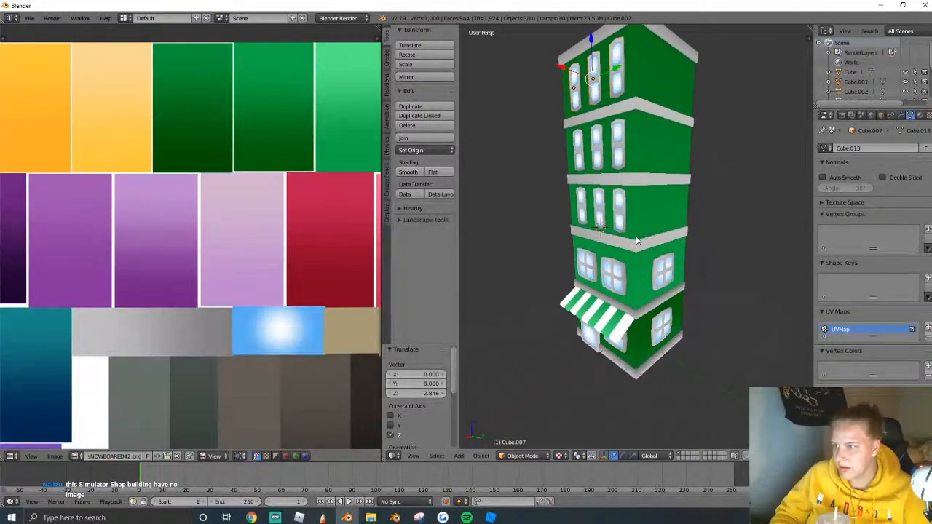
pyautogui.press('Tab')
pyautogui.press('Tab')
pyautogui.click(662, 250)
pyautogui.rightClick(662, 251)
pyautogui.press('Tab')
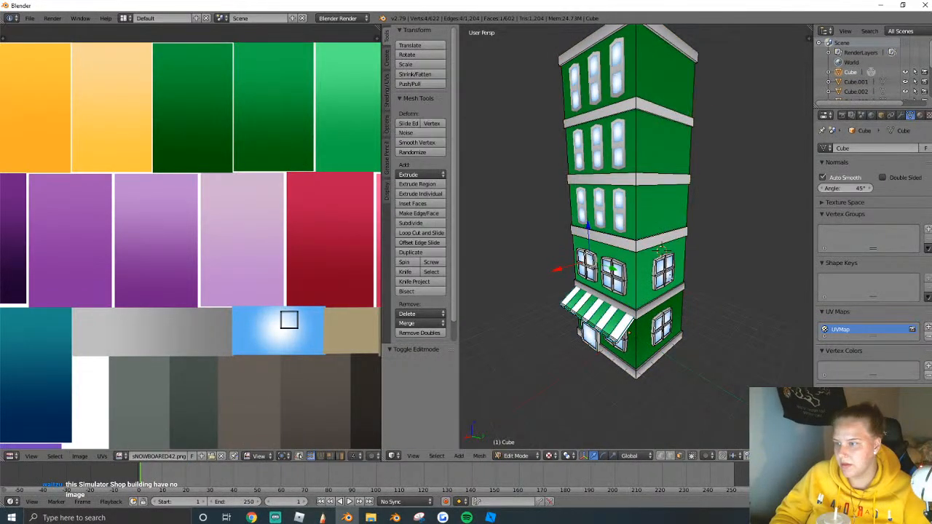
pyautogui.press('Tab')
pyautogui.moveTo(685, 277); pyautogui.dragTo(635, 236, button='middle')
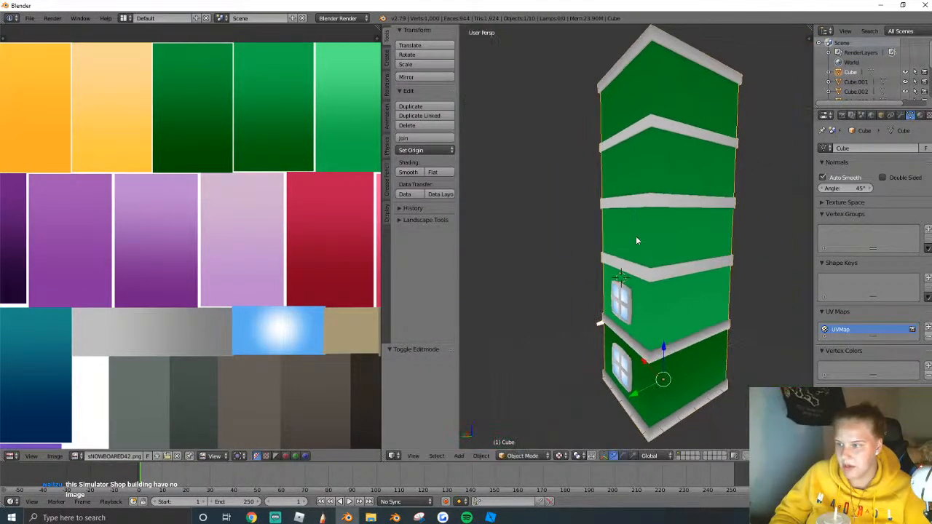
# In Edit Mode, select the green wall faces and ledge front faces along the building's entire rear side.
pyautogui.press('Tab')
pyautogui.rightClick(678, 330)
pyautogui.keyDown('shift'); pyautogui.rightClick(679, 400); pyautogui.keyUp('shift')
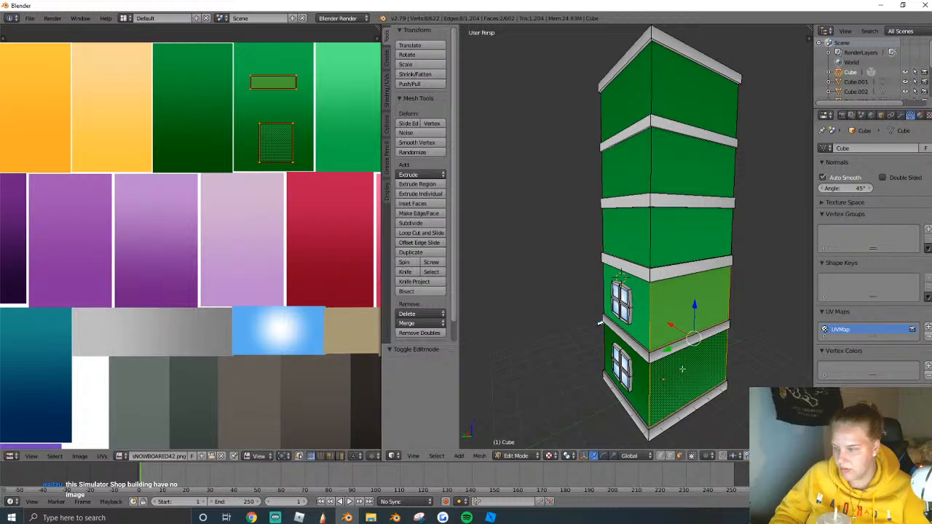
pyautogui.hotkey('ctrl', 'l')
pyautogui.press('a')
pyautogui.moveTo(600, 323); pyautogui.dragTo(650, 329, button='middle')
pyautogui.moveTo(653, 358)
pyautogui.mouseDown()
pyautogui.moveTo(639, 93)
pyautogui.moveTo(659, 274)
pyautogui.mouseUp()
pyautogui.rightClick(641, 78)
# Add the narrow edge faces of the lowest rear ledges to the selection.
pyautogui.hotkey('shift', 'f')
pyautogui.click(650, 163)
pyautogui.hotkey('shift', 'f')
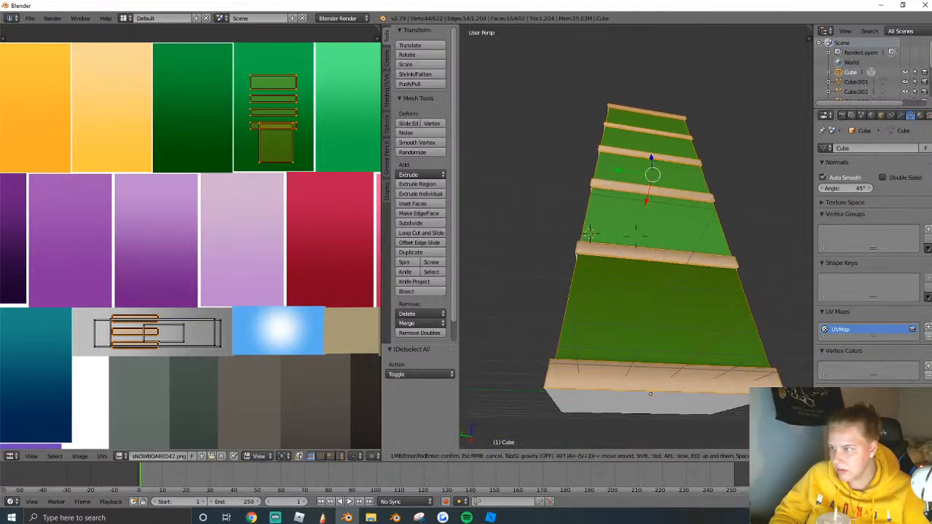
pyautogui.click(630, 275)
pyautogui.press('w')
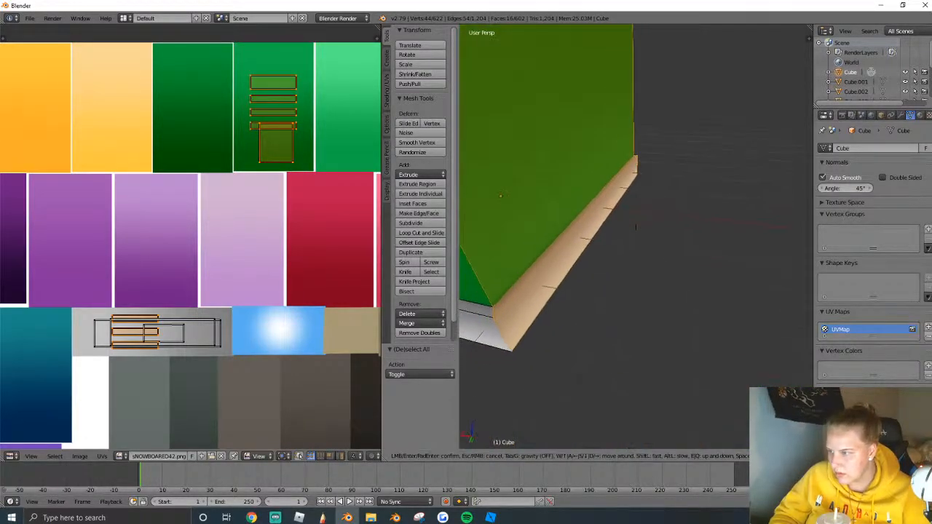
pyautogui.click(595, 239)
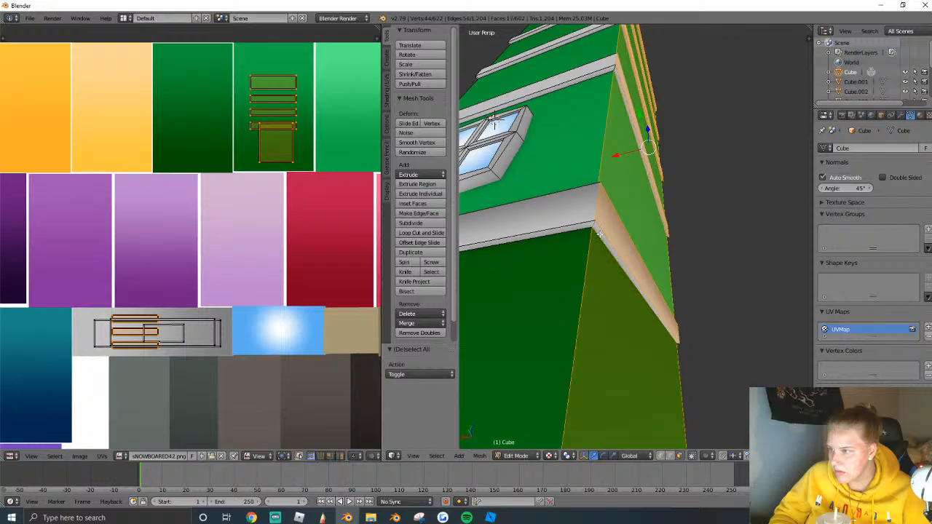
pyautogui.hotkey('shift', 'f')
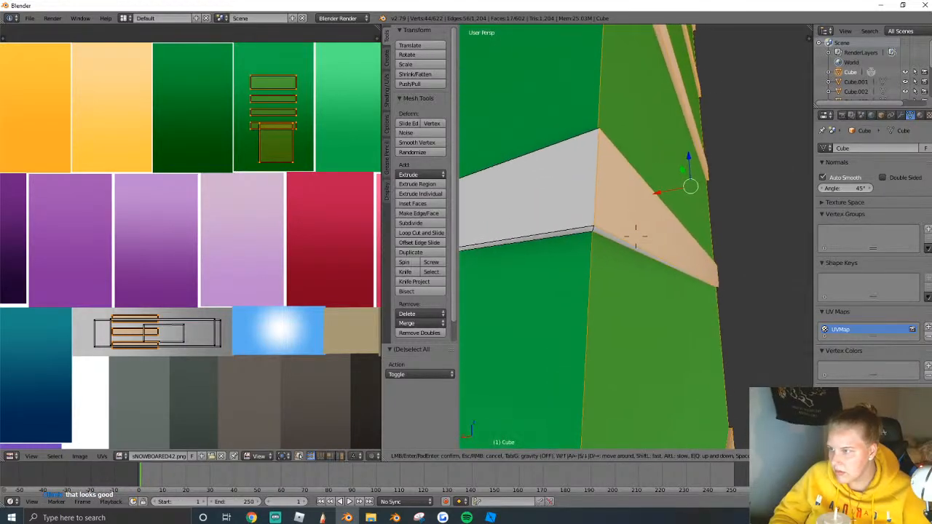
pyautogui.click(636, 237)
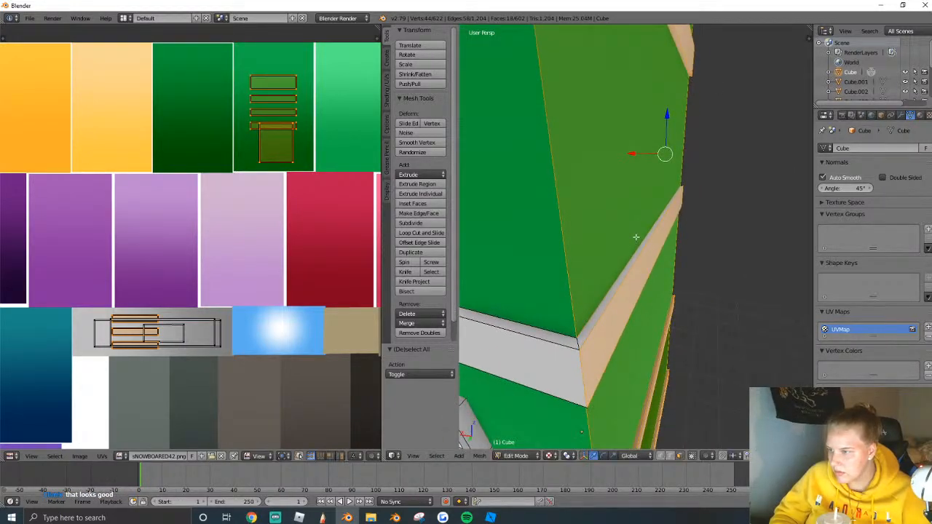
# Extend the selection with the thin top faces of the middle rear ledges.
pyautogui.keyDown('shift'); pyautogui.rightClick(612, 290); pyautogui.keyUp('shift')
pyautogui.hotkey('shift', 'f')
pyautogui.press('e')
pyautogui.click(636, 237)
pyautogui.keyDown('shift'); pyautogui.rightClick(623, 251); pyautogui.keyUp('shift')
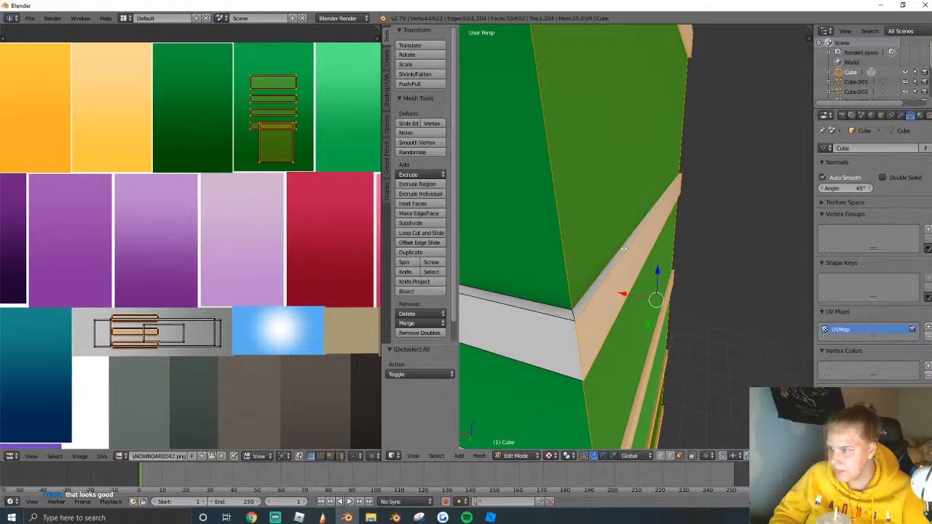
pyautogui.hotkey('shift', 'f')
pyautogui.press('e')
pyautogui.click(635, 237)
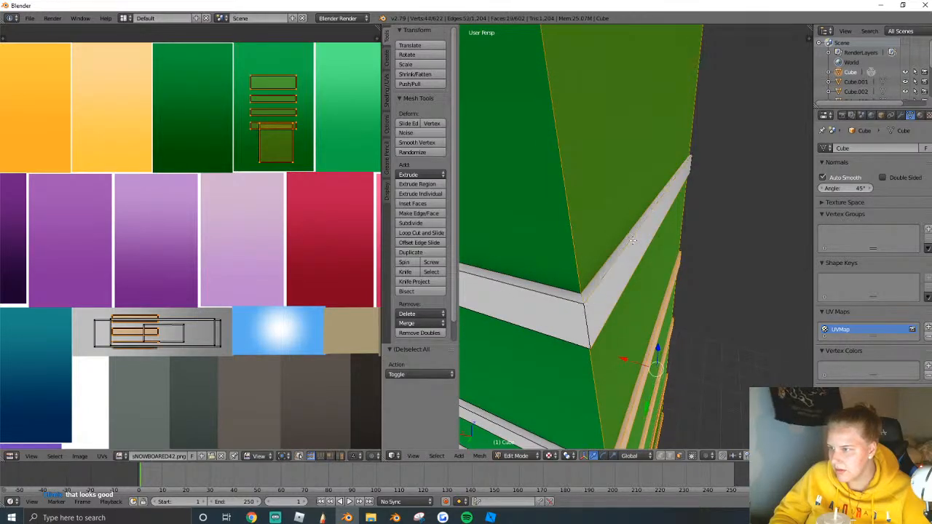
# Add the remaining upper ledge faces and the roof rim faces on the rear side to the selection.
pyautogui.keyDown('shift'); pyautogui.rightClick(633, 240); pyautogui.keyUp('shift')
pyautogui.hotkey('shift', 'f')
pyautogui.press('e')
pyautogui.click(636, 236)
pyautogui.keyDown('shift'); pyautogui.rightClick(636, 237); pyautogui.keyUp('shift')
pyautogui.keyDown('shift'); pyautogui.rightClick(618, 257); pyautogui.keyUp('shift')
pyautogui.hotkey('shift', 'f')
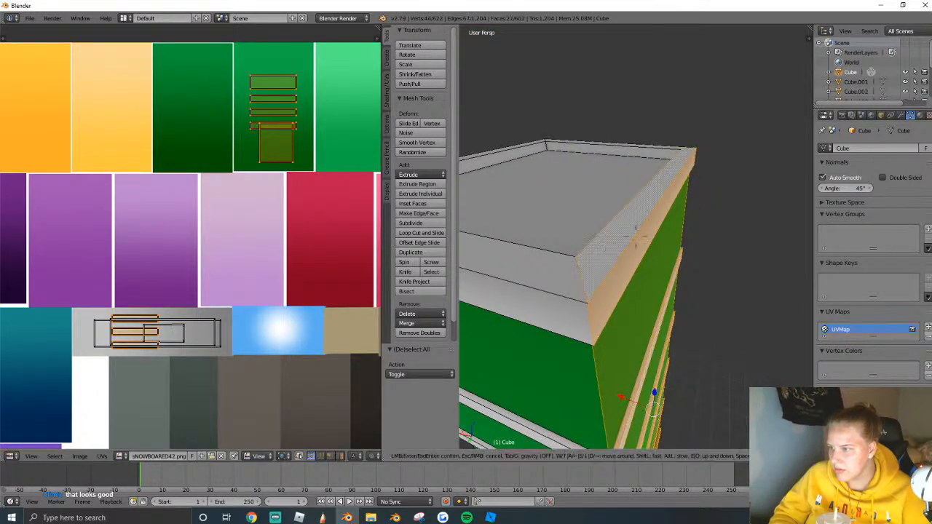
pyautogui.press('e')
pyautogui.press('s')
pyautogui.press('q')
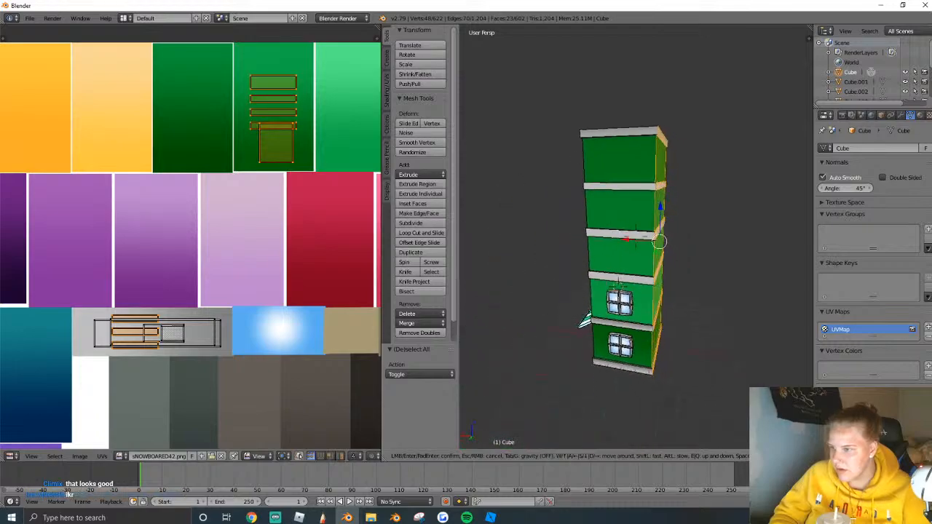
# Move the selected rear faces 1.079 along X toward the building's front.
pyautogui.press('d')
pyautogui.press('w')
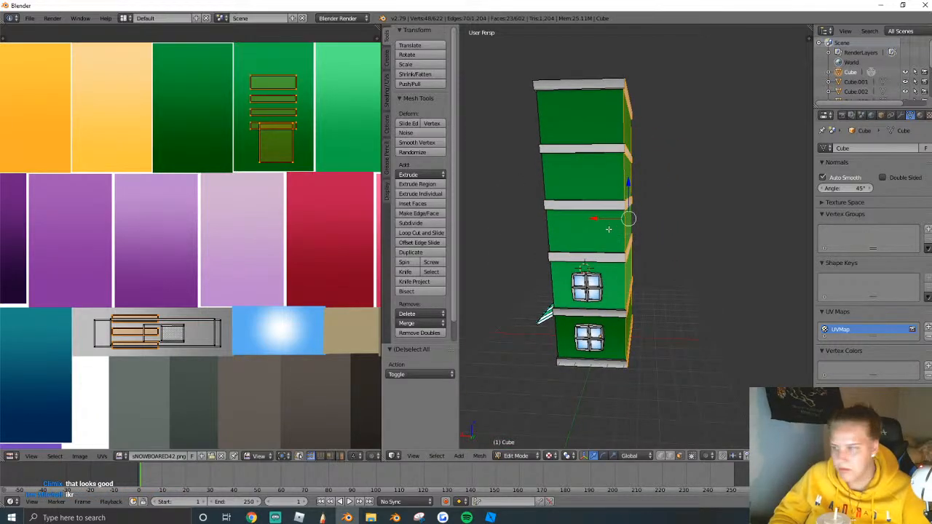
pyautogui.moveTo(606, 217); pyautogui.dragTo(668, 235)
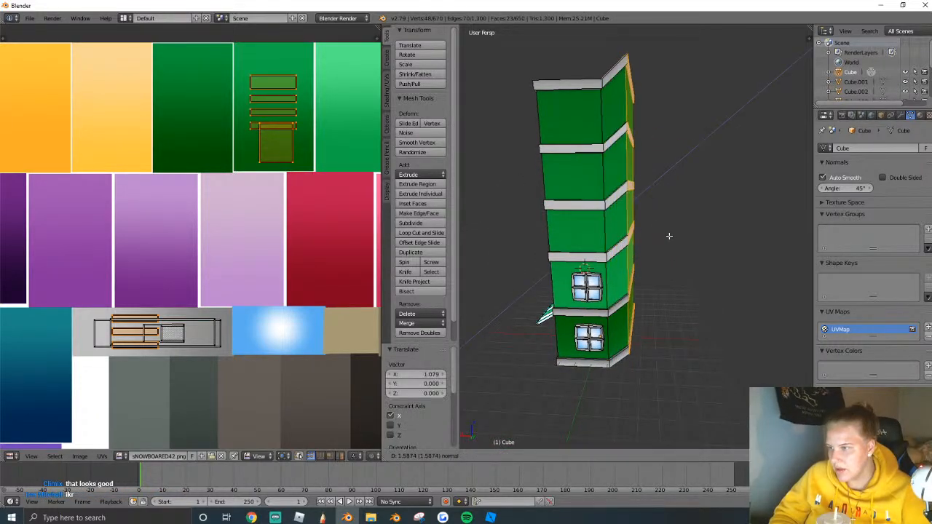
# Extrude the selected rear faces and move them -3.350 along X to lengthen the building backwards.
pyautogui.hotkey('ctrl', 'z')
pyautogui.press('e')
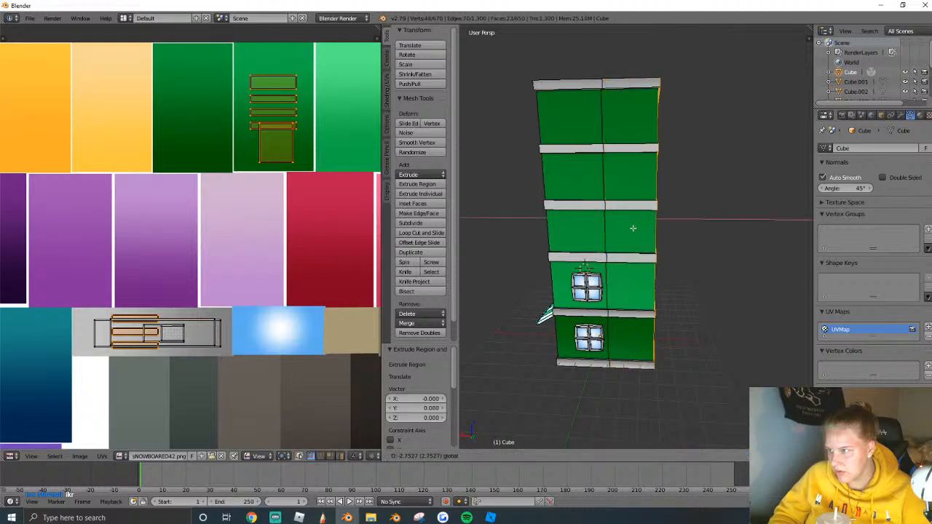
pyautogui.press('Escape')
pyautogui.hotkey('ctrl', 'z')
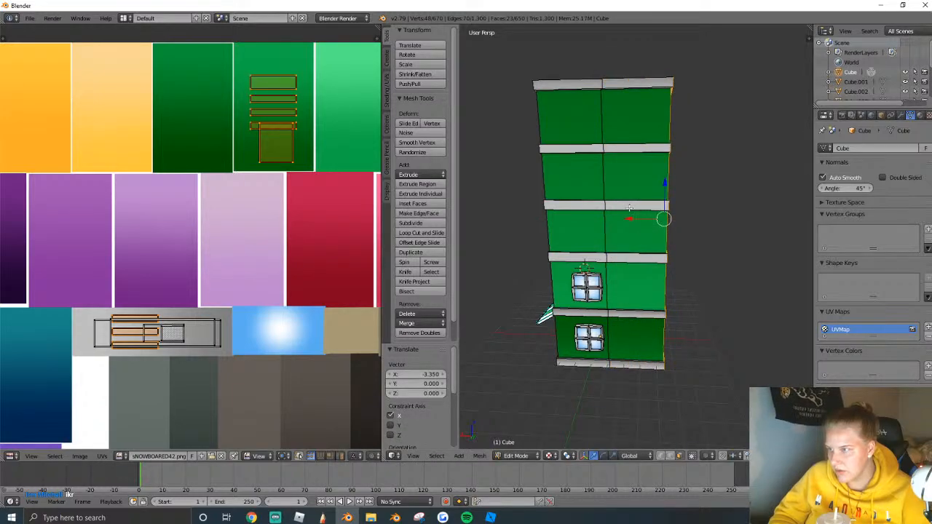
pyautogui.moveTo(630, 208); pyautogui.dragTo(636, 237, button='middle')
# Deselect everything and select the column of side wall and ledge faces on the newly extruded rear section.
pyautogui.press('a')
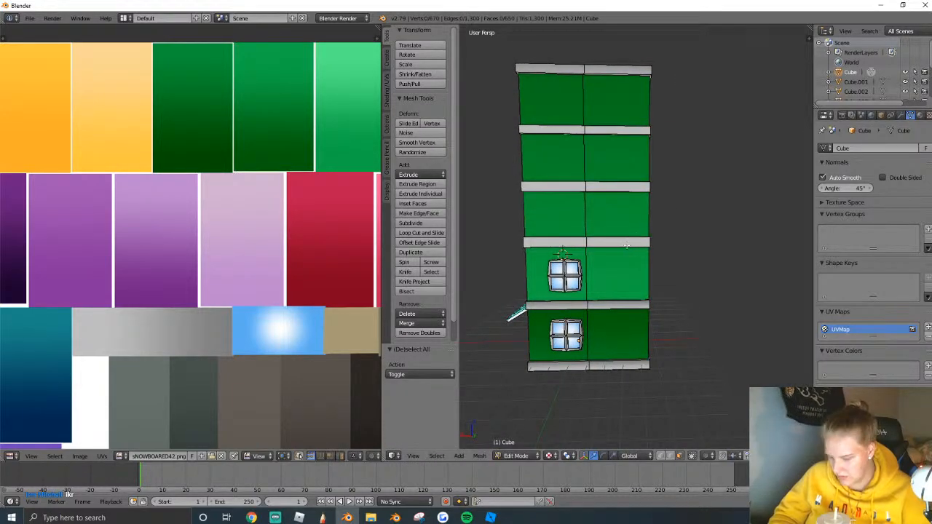
pyautogui.moveTo(606, 82); pyautogui.dragTo(613, 374)
pyautogui.rightClick(612, 373)
# Add the thin edge faces of the extruded section's lower side ledges to the selection.
pyautogui.hotkey('shift', 'f')
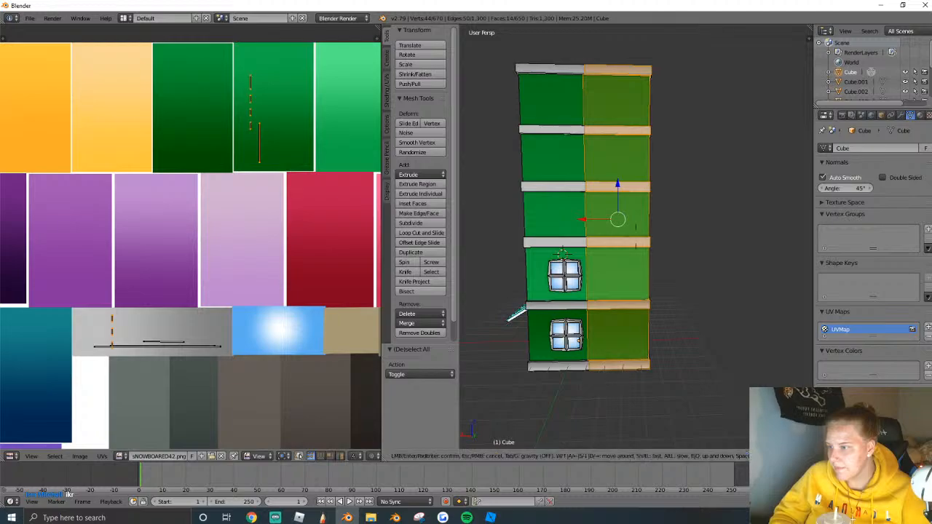
pyautogui.press('w')
pyautogui.click(636, 210)
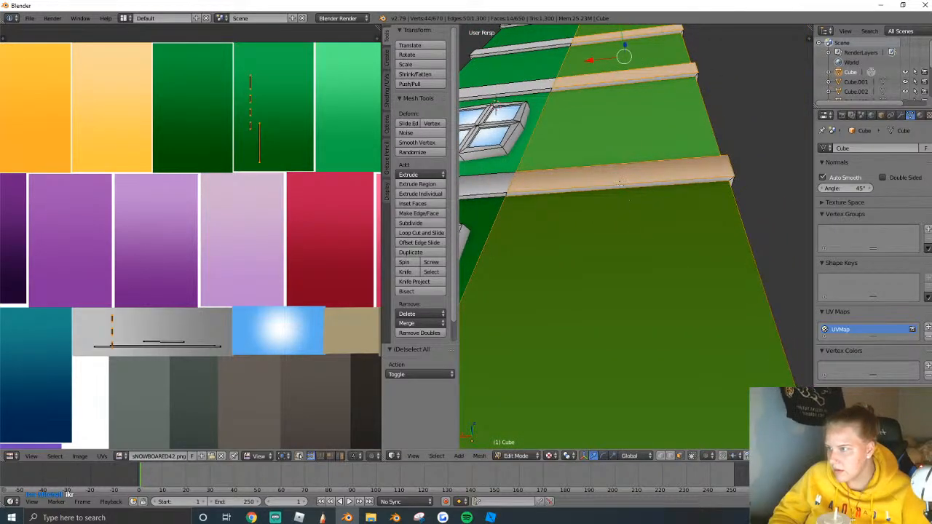
pyautogui.keyDown('shift'); pyautogui.rightClick(620, 185); pyautogui.keyUp('shift')
pyautogui.hotkey('shift', 'f')
pyautogui.press('w')
pyautogui.click(636, 236)
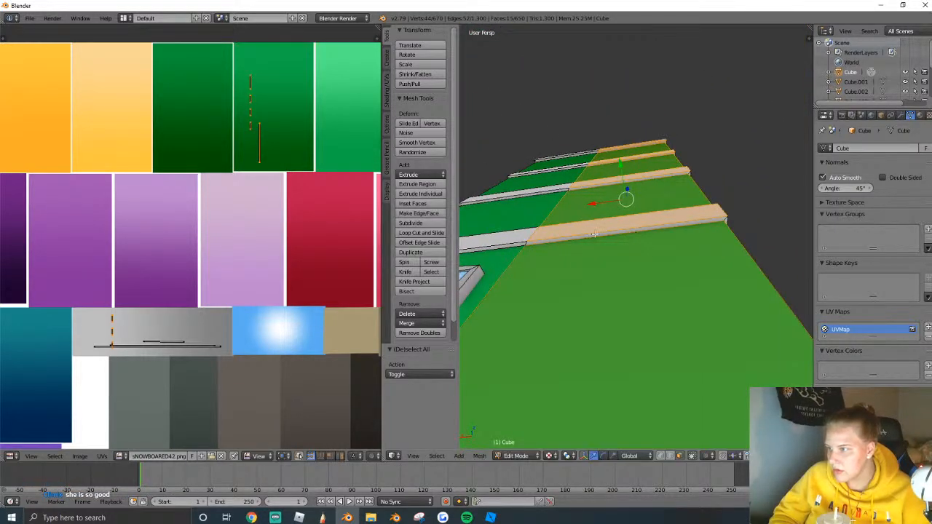
pyautogui.hotkey('shift', 'f')
pyautogui.press('w')
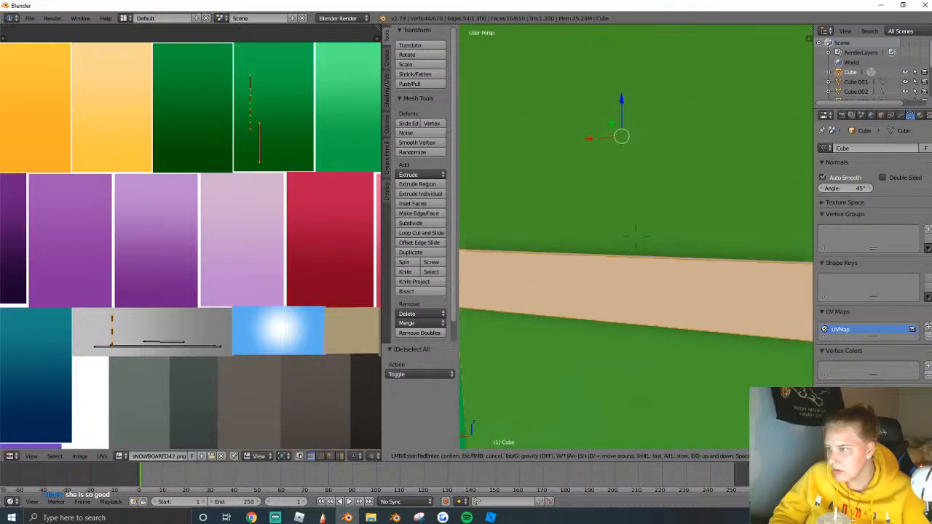
pyautogui.click(539, 360)
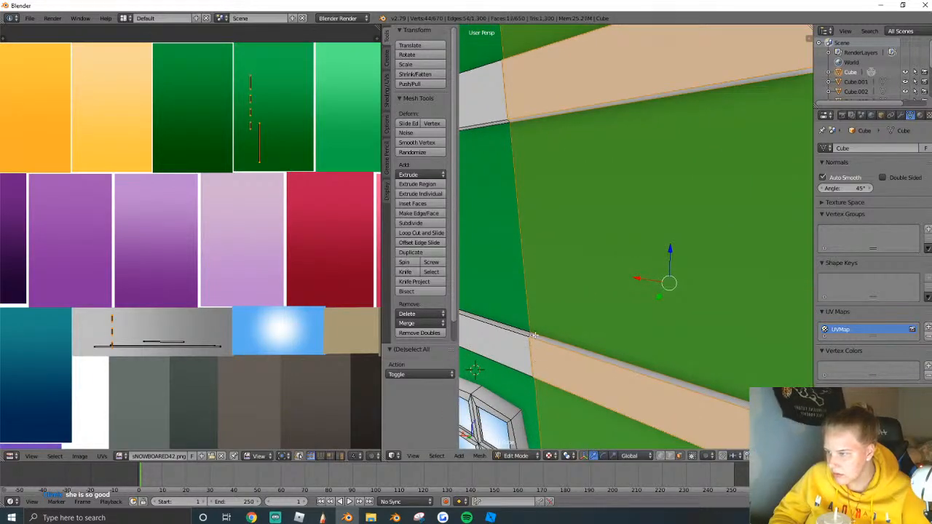
# Add the thin edge faces of the extruded rear section's upper side ledges to the selection.
pyautogui.hotkey('shift', 'f')
pyautogui.click(623, 282)
pyautogui.hotkey('shift', 'f')
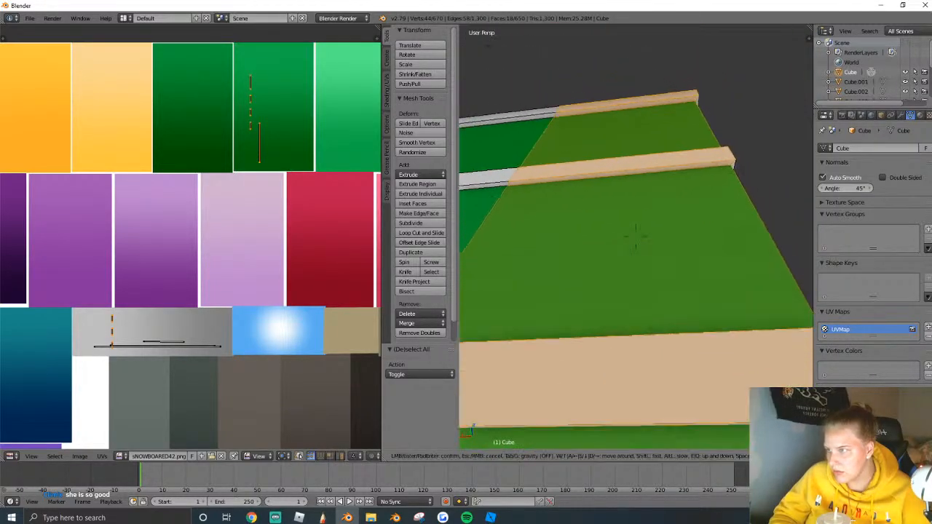
pyautogui.click(609, 195)
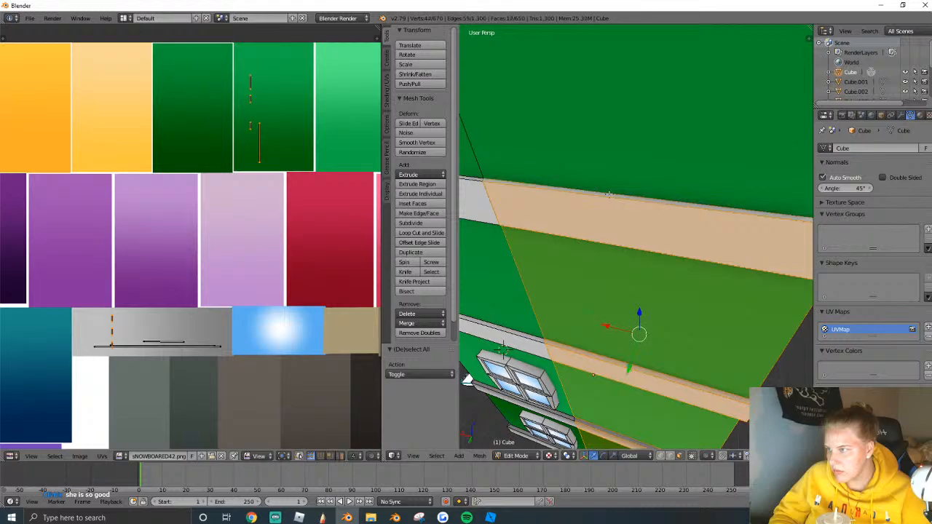
pyautogui.hotkey('shift', 'f')
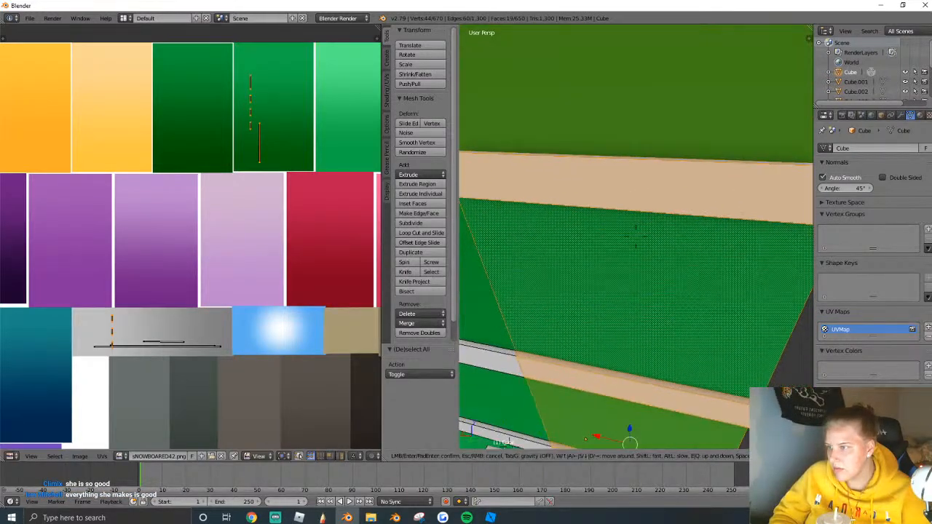
pyautogui.click(636, 237)
pyautogui.hotkey('shift', 'f')
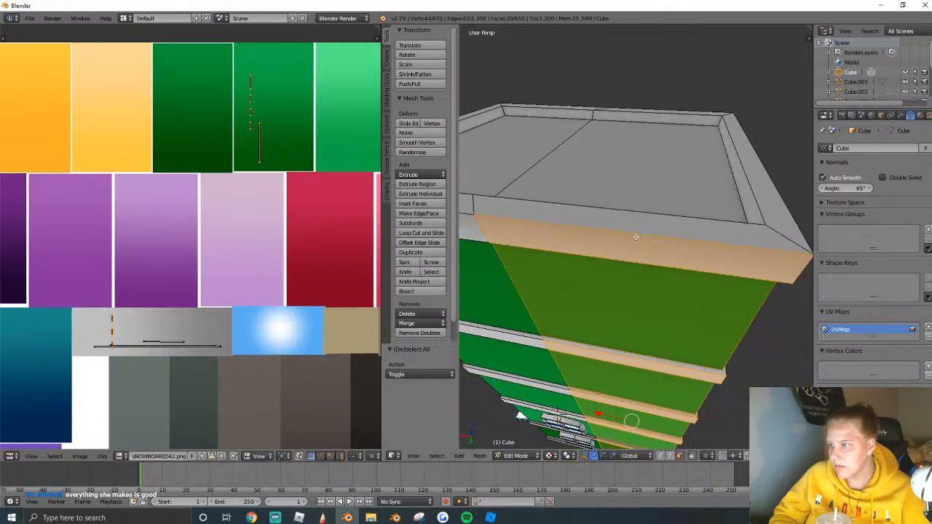
# Add the rear section's roof rim faces and the remaining lower ledge face on the same side to the selection.
pyautogui.click(636, 236)
pyautogui.hotkey('shift', 'f')
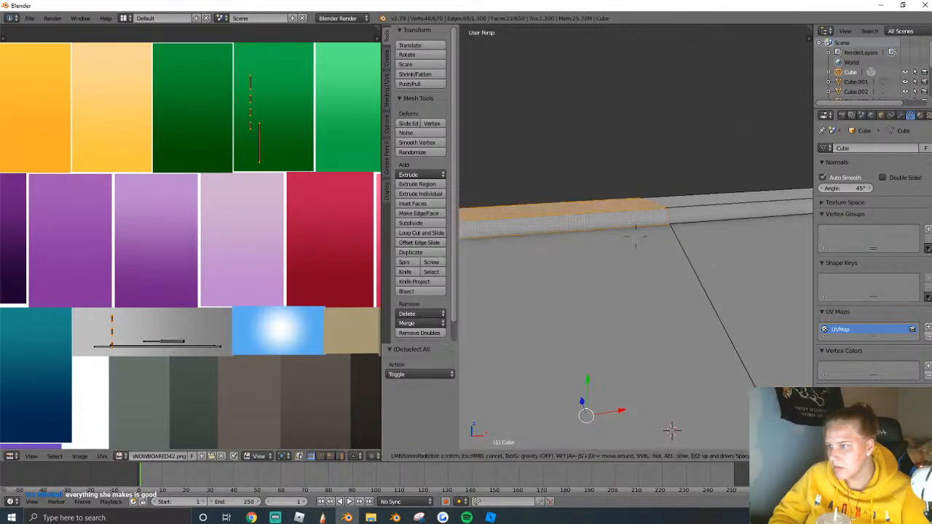
pyautogui.press('d')
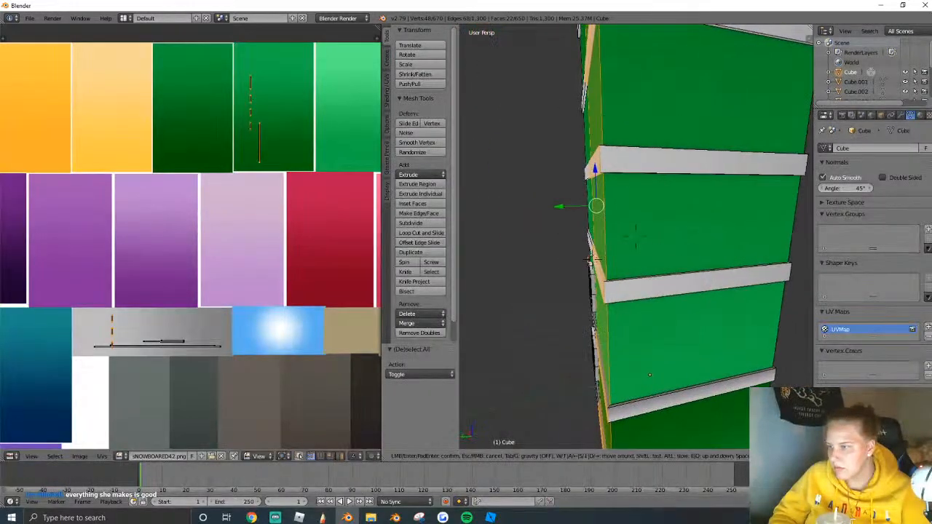
pyautogui.click(636, 236)
pyautogui.hotkey('shift', 'f')
pyautogui.press('a')
pyautogui.press('d')
pyautogui.click(635, 236)
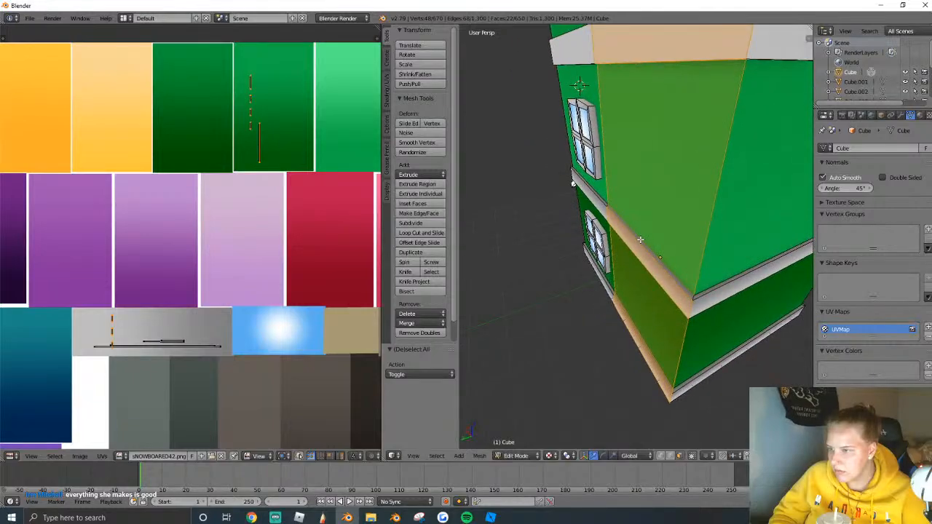
pyautogui.hotkey('shift', 'f')
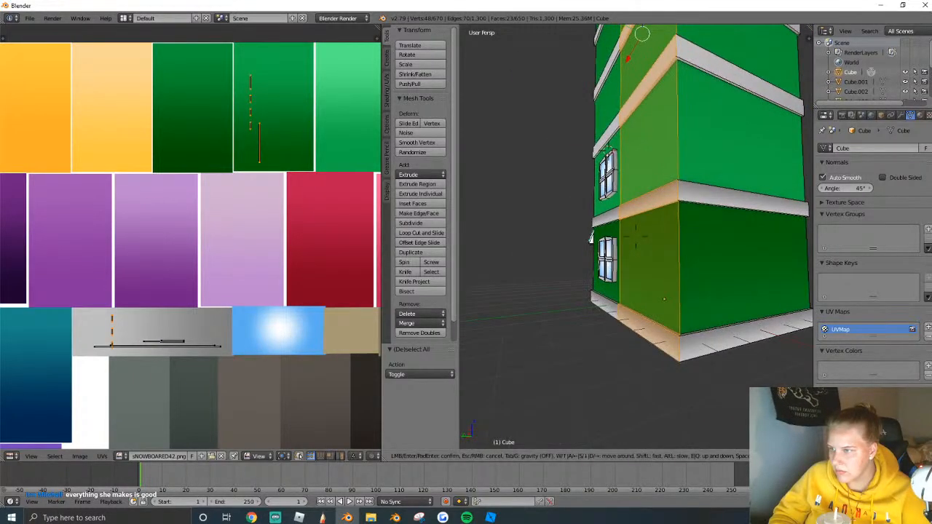
pyautogui.press('s')
pyautogui.click(636, 237)
pyautogui.hotkey('shift', 'f')
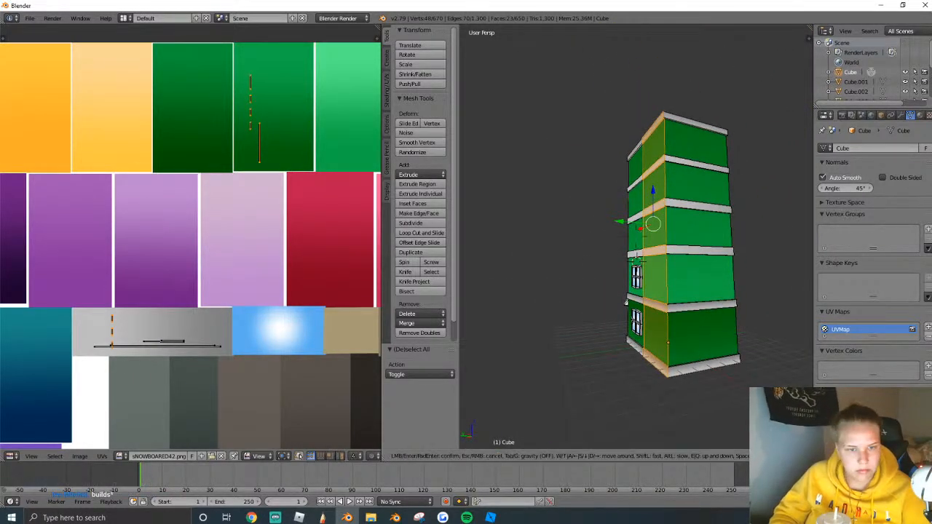
pyautogui.press('w')
pyautogui.press('s')
pyautogui.click(636, 233)
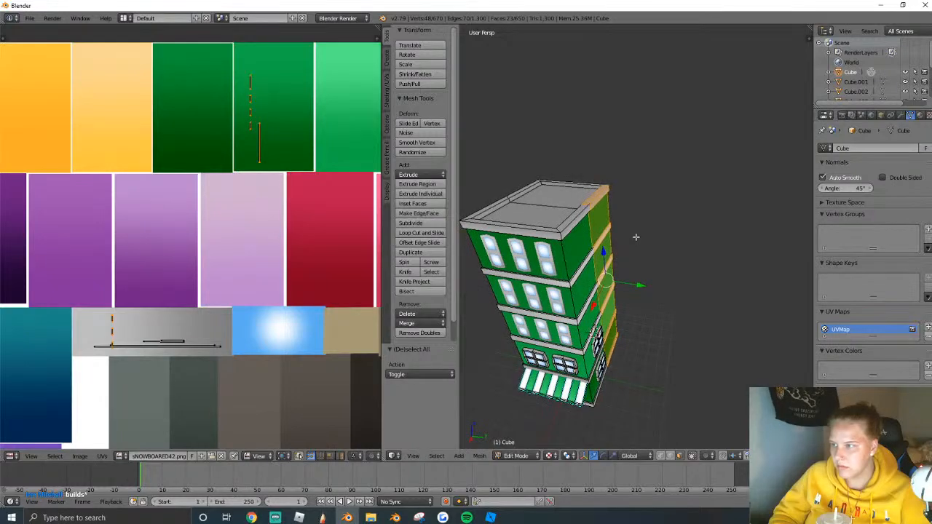
# Extrude the selected side faces 3.762 along Y into a side wing, and move them slightly further out along Y.
pyautogui.press('e')
pyautogui.rightClick(636, 237)
pyautogui.press('g')
pyautogui.press('y')
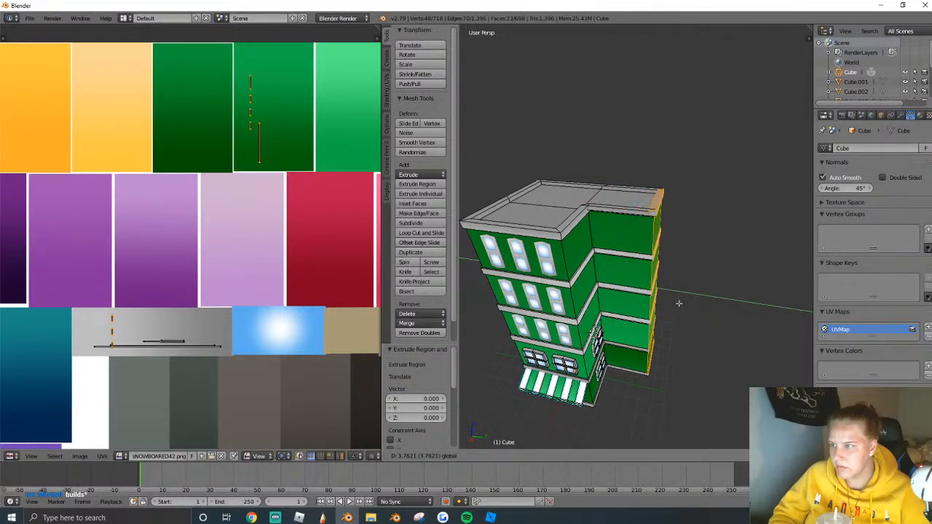
pyautogui.moveTo(679, 303); pyautogui.dragTo(679, 304)
pyautogui.hotkey('shift', 'f')
pyautogui.click(635, 237)
pyautogui.moveTo(662, 266); pyautogui.dragTo(669, 266)
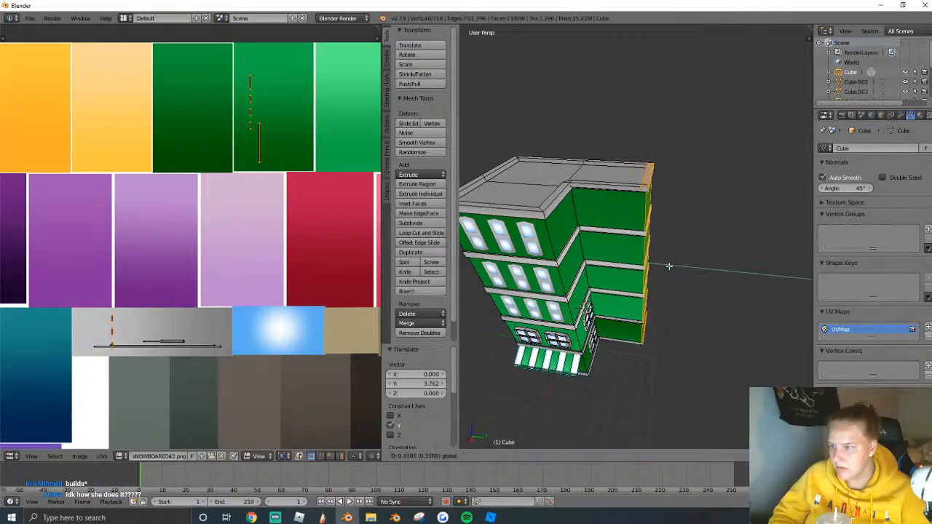
pyautogui.click(669, 266)
# Select both complete four-pane windows on the front section's side wall and move them about 0.48 along X toward the front.
pyautogui.press('Tab')
pyautogui.hotkey('shift', 'f')
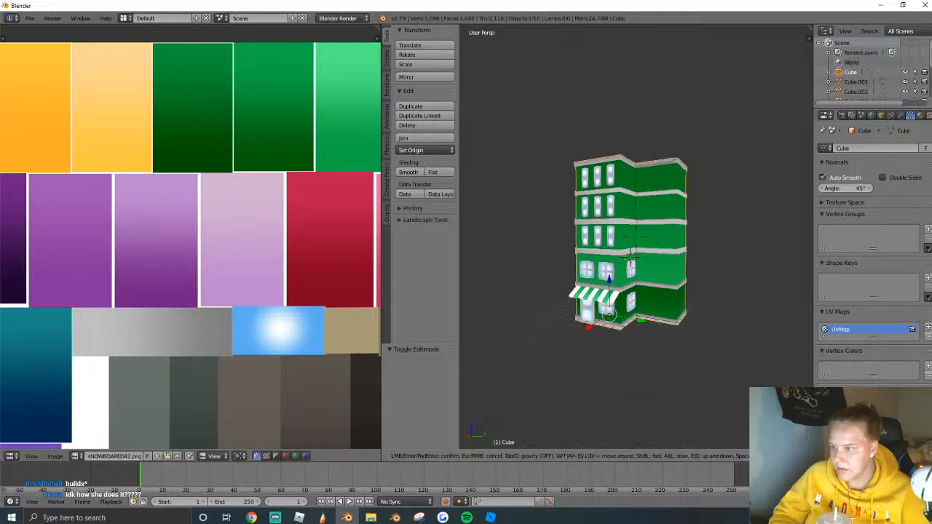
pyautogui.press('w')
pyautogui.click(628, 244)
pyautogui.press('Tab')
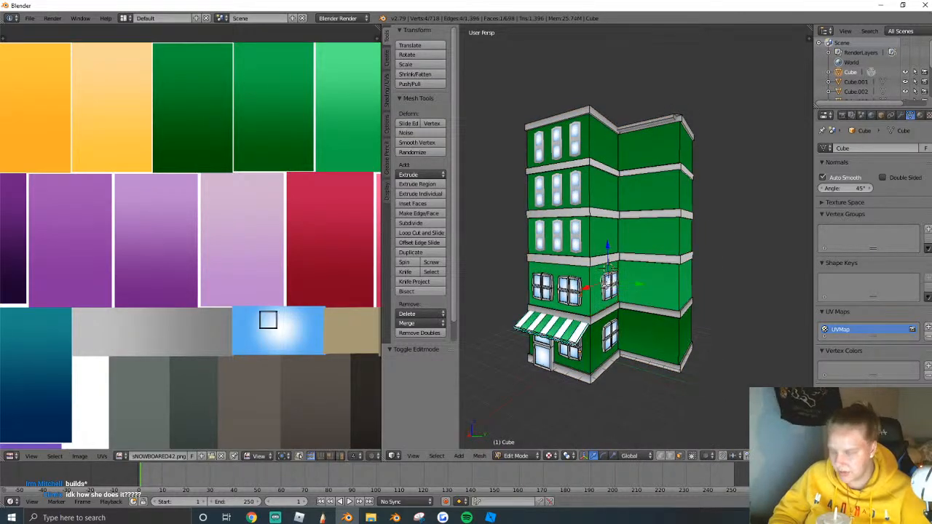
pyautogui.hotkey('ctrl', 'l')
pyautogui.press('KP_Decimal')
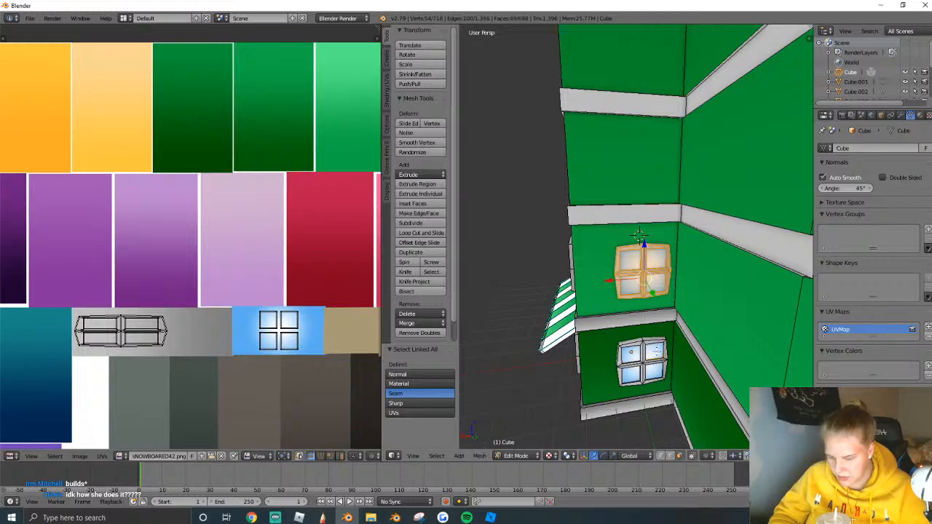
pyautogui.scroll(1, 610, 341)
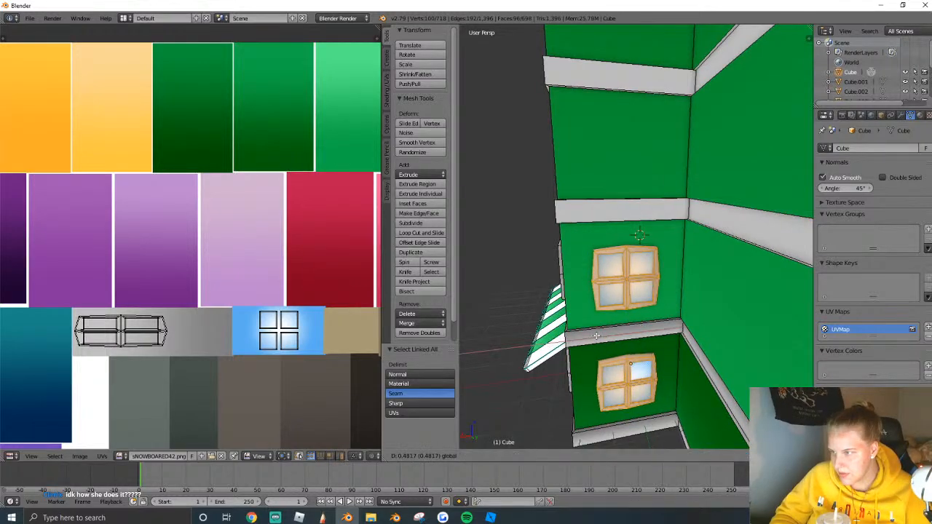
pyautogui.press('Tab')
pyautogui.hotkey('shift', 'f')
pyautogui.press('s')
pyautogui.click(631, 275)
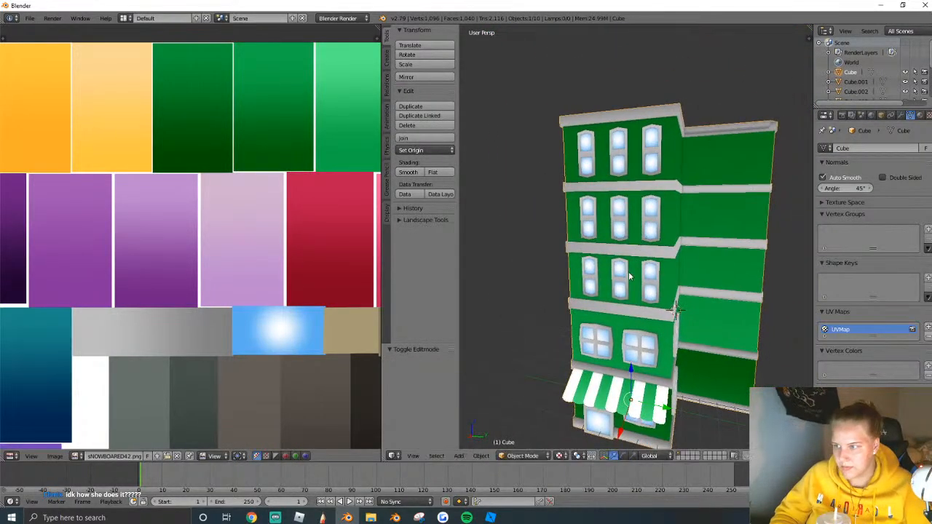
pyautogui.press('Tab')
pyautogui.rightClick(629, 279)
pyautogui.press('Tab')
pyautogui.rightClick(626, 280)
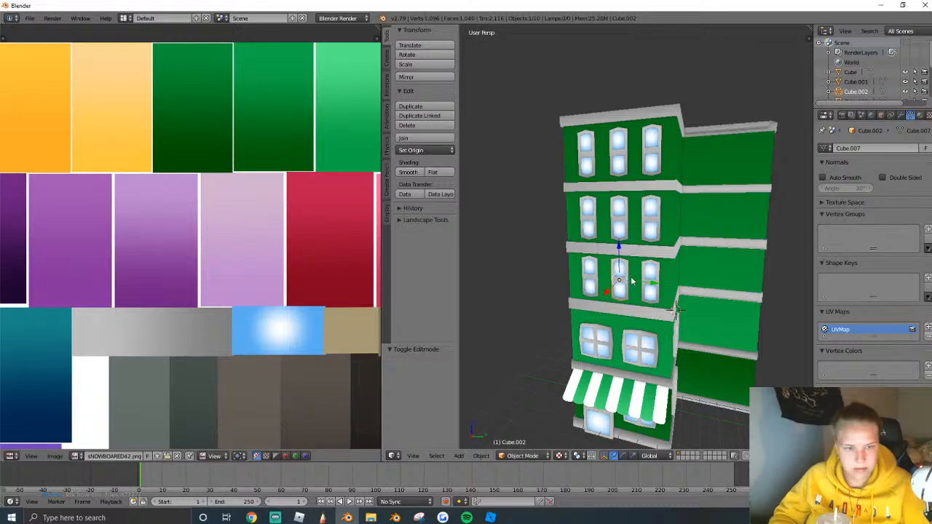
pyautogui.rightClick(643, 286)
# Duplicate the two four-pane windows above the awning, moving the copies 5.134 along Y and -3.126 along X onto the side wing.
pyautogui.press('Tab')
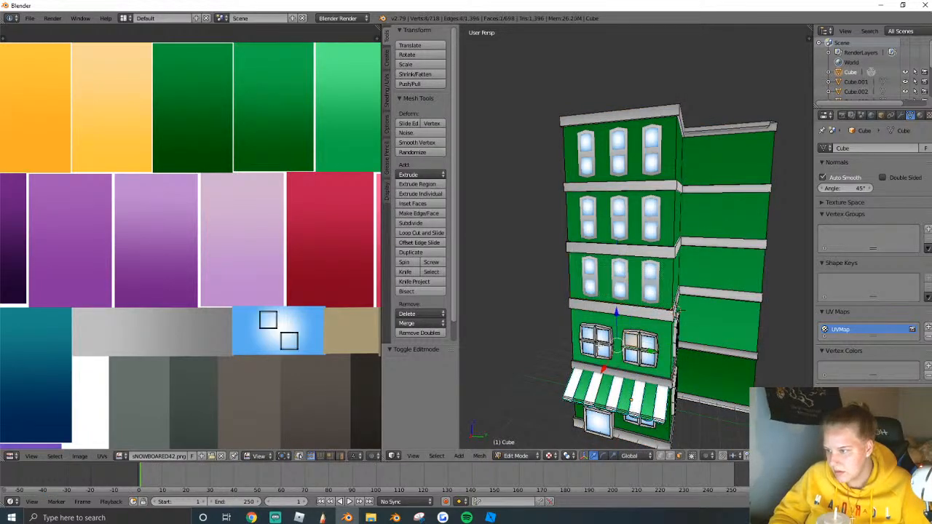
pyautogui.hotkey('ctrl', 'l')
pyautogui.hotkey('shift', 'd')
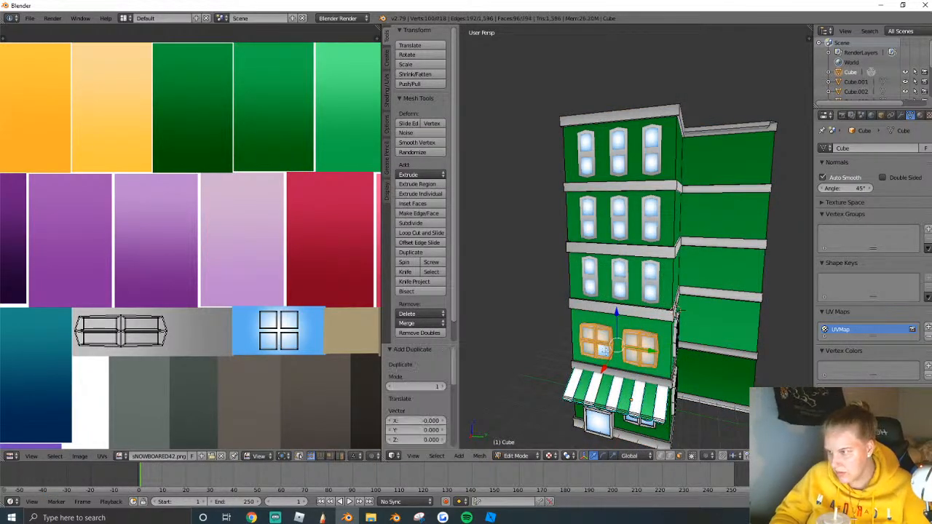
pyautogui.press('y')
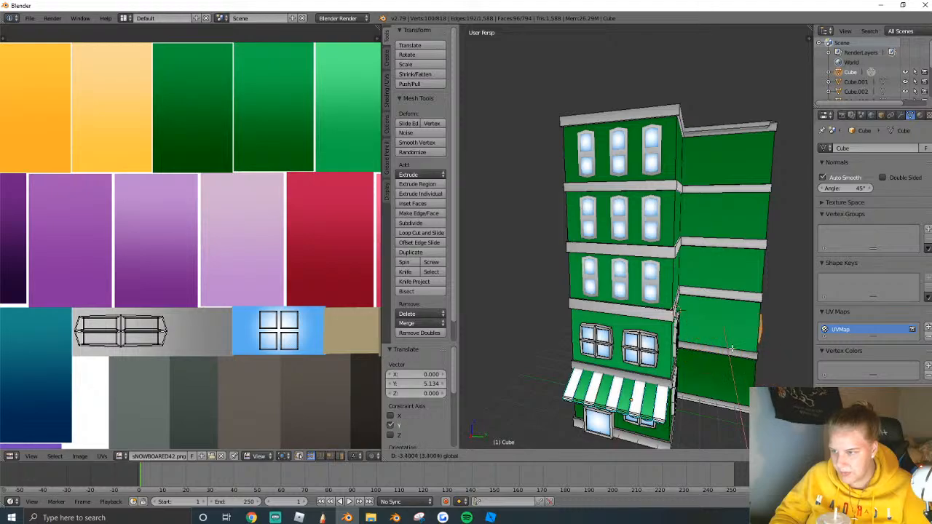
pyautogui.press('Return')
pyautogui.press('KP_Decimal')
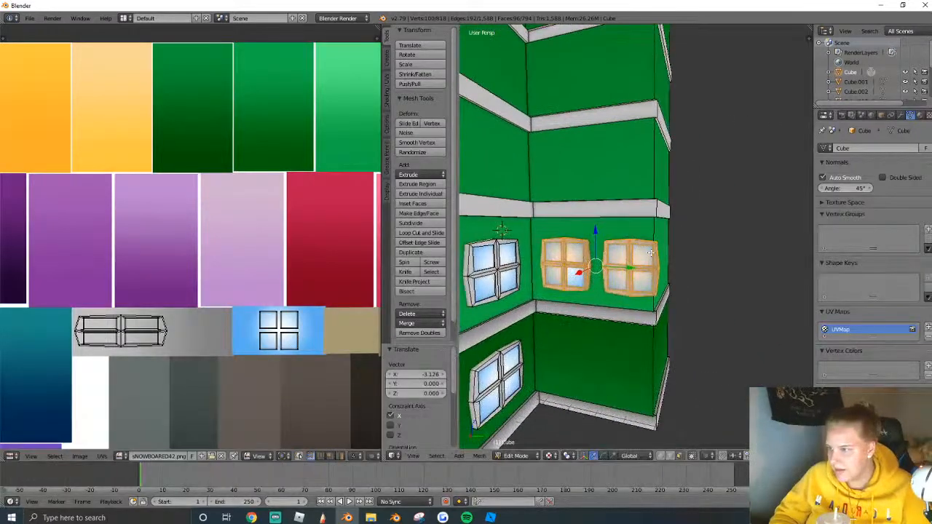
# Fine-tune the duplicated window pair on the wing's front wall along Y and X.
pyautogui.moveTo(625, 270); pyautogui.dragTo(617, 270)
pyautogui.moveTo(619, 260); pyautogui.dragTo(601, 294, button='middle')
pyautogui.press('g')
pyautogui.press('x')
pyautogui.click(601, 292)
# Duplicate the wing's second-storey window pair and raise the copy along Z onto the third storey.
pyautogui.scroll(-6, 601, 293)
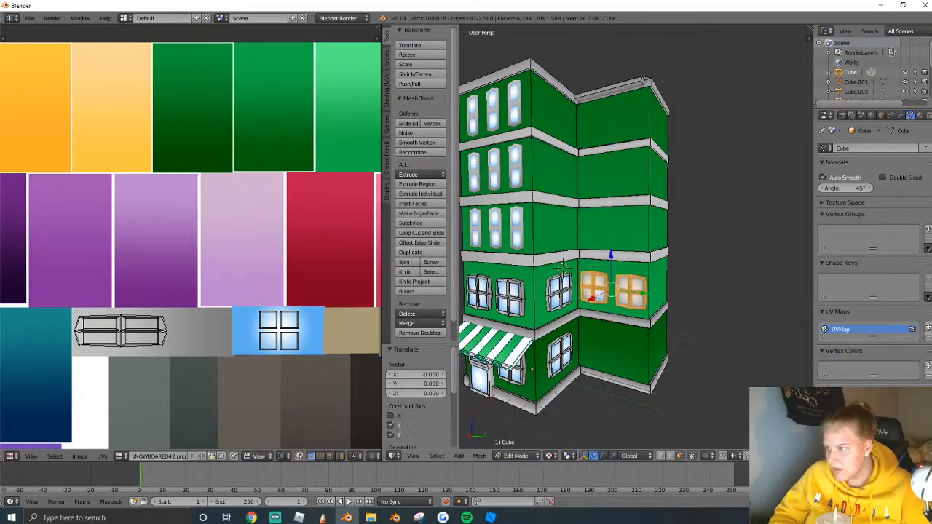
pyautogui.moveTo(612, 256); pyautogui.dragTo(615, 196)
pyautogui.hotkey('ctrl', 'z')
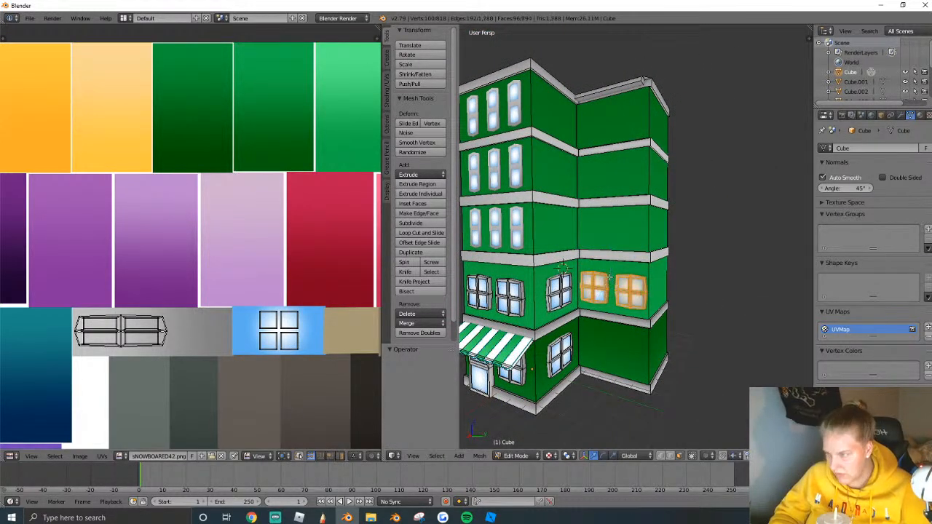
pyautogui.hotkey('shift', 'd')
pyautogui.press('z')
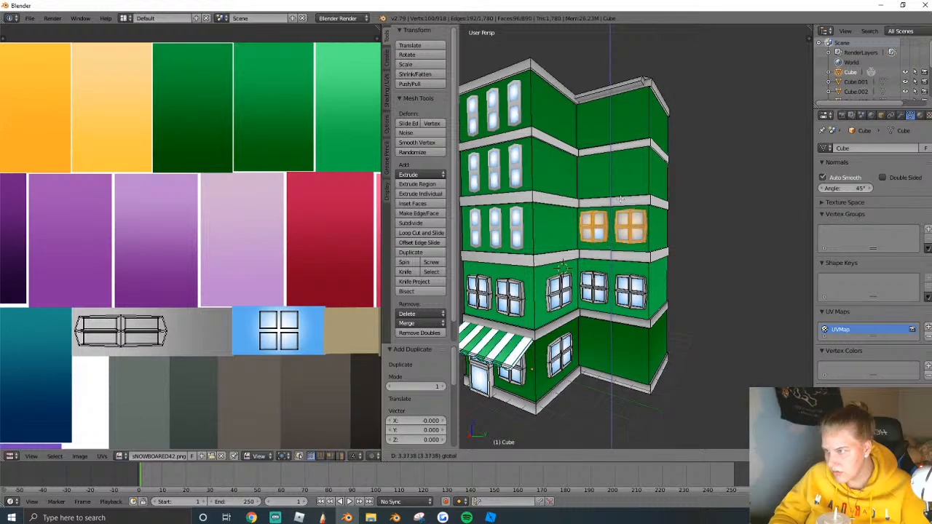
pyautogui.click(623, 212)
# Duplicate the third-storey window pair and move the copy 2.857 up along Z onto the fourth storey.
pyautogui.hotkey('shift', 'd')
pyautogui.rightClick(622, 220)
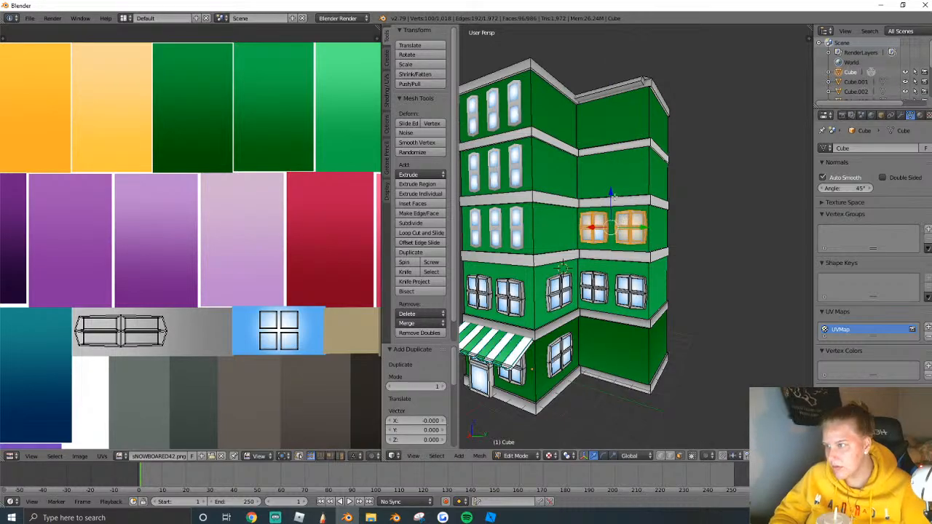
pyautogui.moveTo(612, 194); pyautogui.dragTo(599, 141)
pyautogui.click(598, 140)
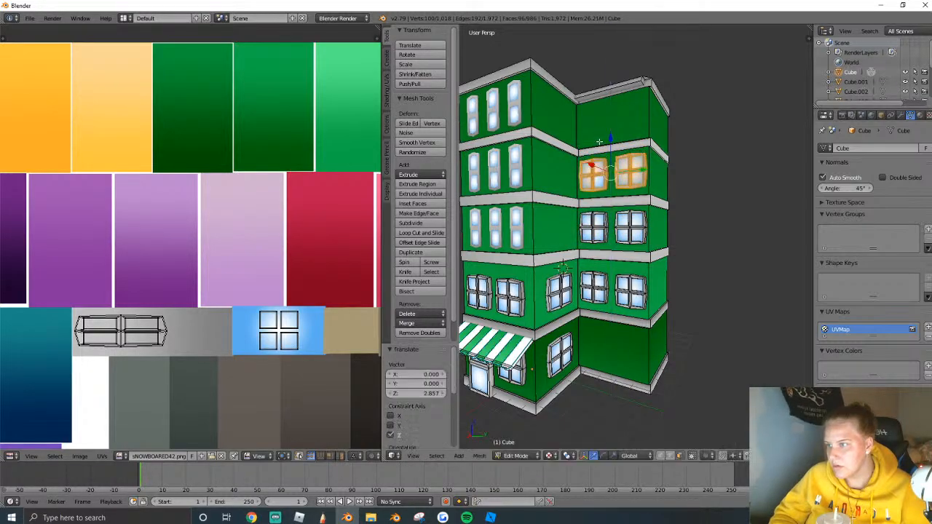
# Duplicate the fourth-storey window pair and move the copy 2.966 up along Z onto the top storey.
pyautogui.scroll(3, 599, 140)
pyautogui.hotkey('shift', 'd')
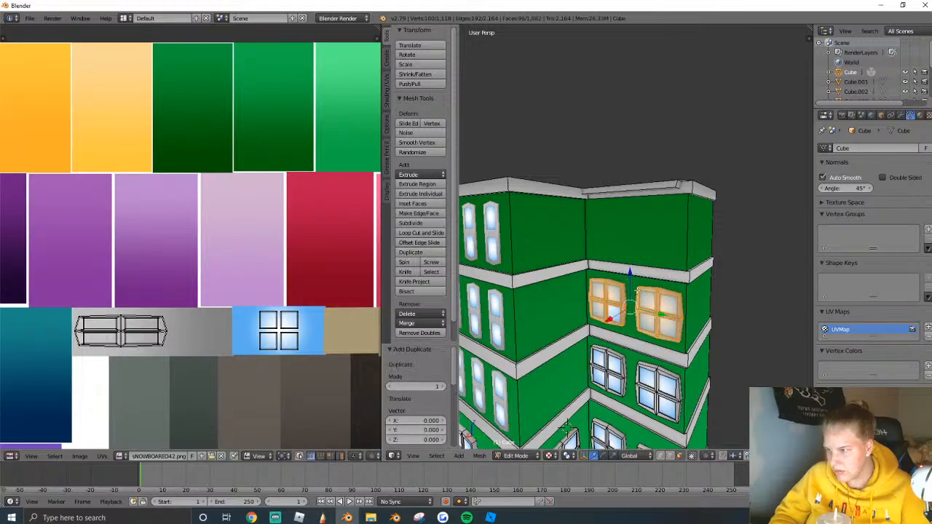
pyautogui.rightClick(624, 271)
pyautogui.moveTo(624, 271); pyautogui.dragTo(640, 195)
pyautogui.click(641, 195)
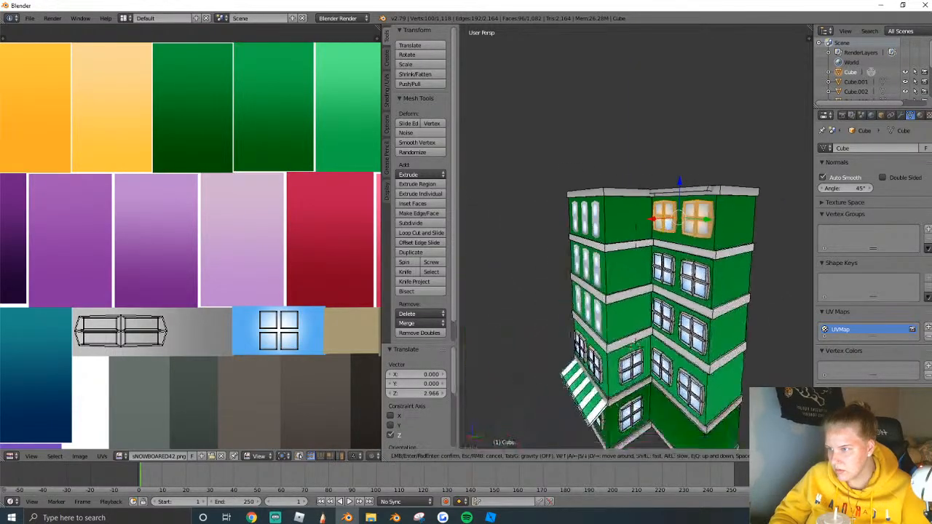
# Extend the selection to all eight complete four-pane windows on the wing's front wall using linked selection.
pyautogui.moveTo(641, 196); pyautogui.dragTo(634, 229, button='middle')
pyautogui.press('w')
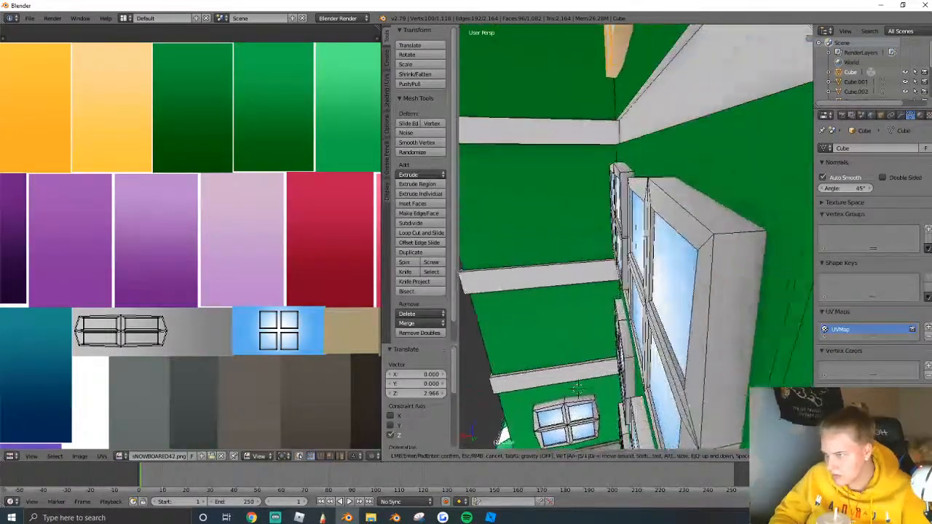
pyautogui.click(687, 241)
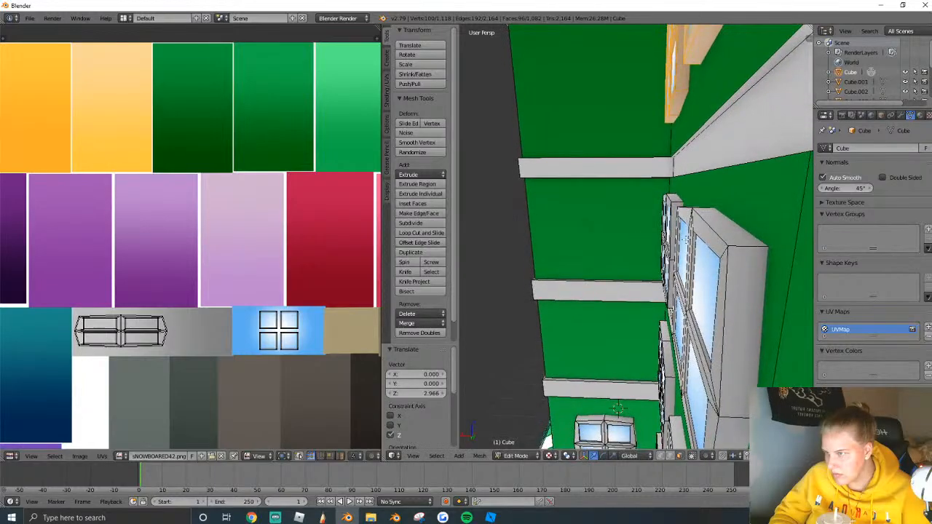
pyautogui.moveTo(672, 201); pyautogui.dragTo(635, 321, button='middle')
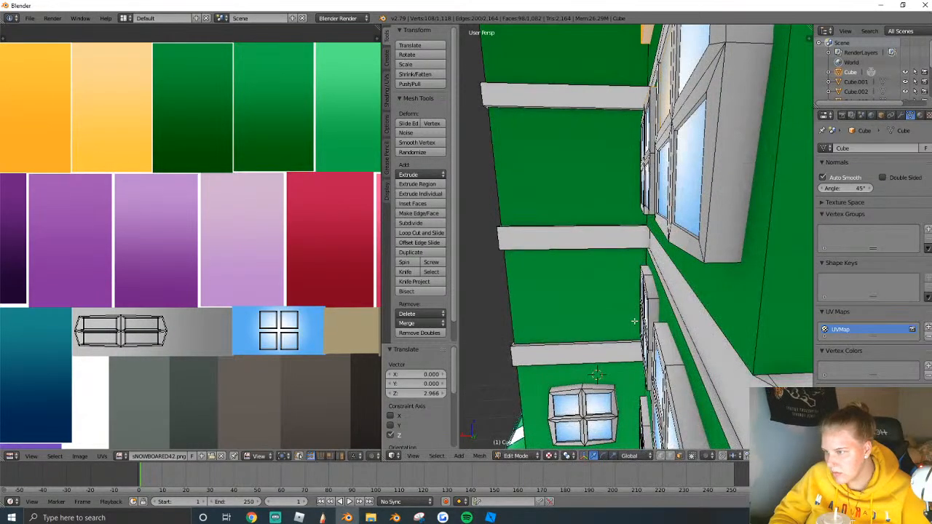
pyautogui.moveTo(595, 375); pyautogui.dragTo(514, 285, button='middle')
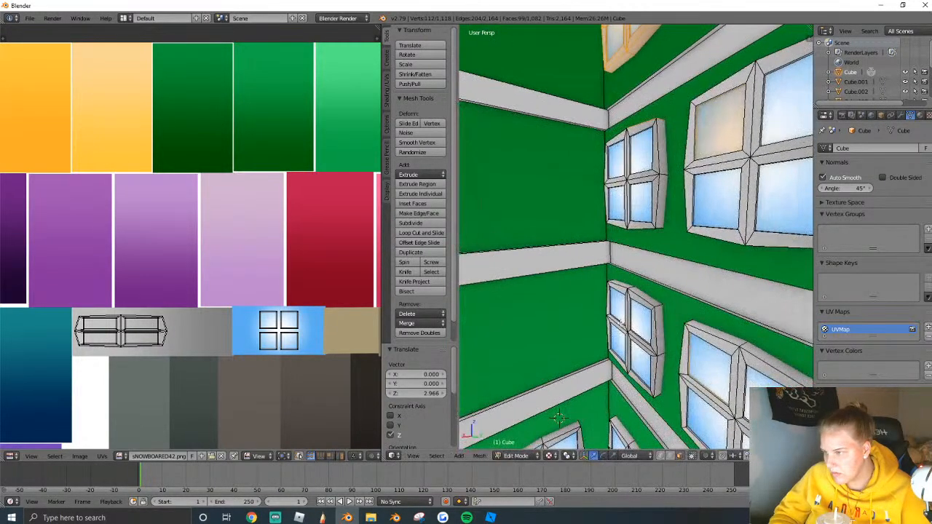
pyautogui.hotkey('shift', 'f')
pyautogui.click(604, 334)
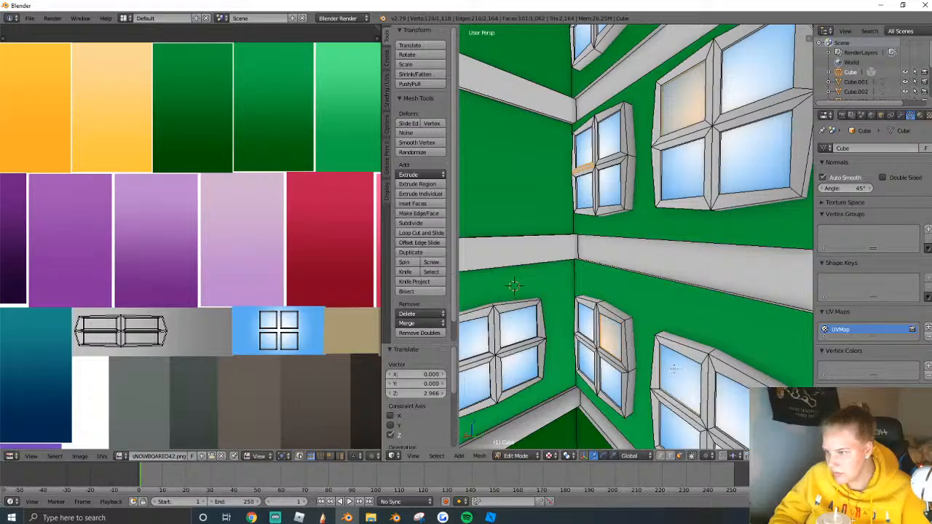
pyautogui.hotkey('ctrl', 'l')
pyautogui.moveTo(673, 368); pyautogui.dragTo(634, 227, button='middle')
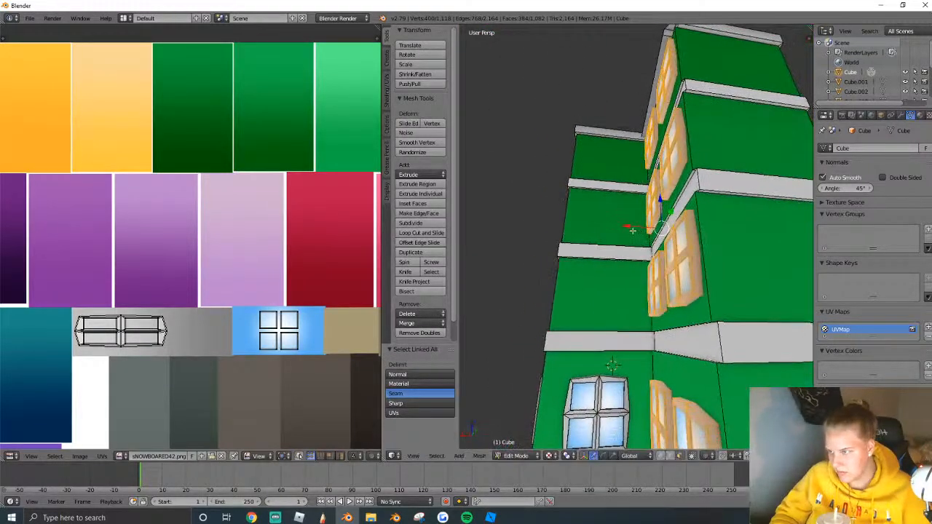
# Move the eight selected four-pane windows -0.057 along X against the wing's front wall and return to Object Mode.
pyautogui.press('g')
pyautogui.press('x')
pyautogui.click(636, 225)
pyautogui.hotkey('shift', 'f')
pyautogui.press('a')
pyautogui.click(635, 237)
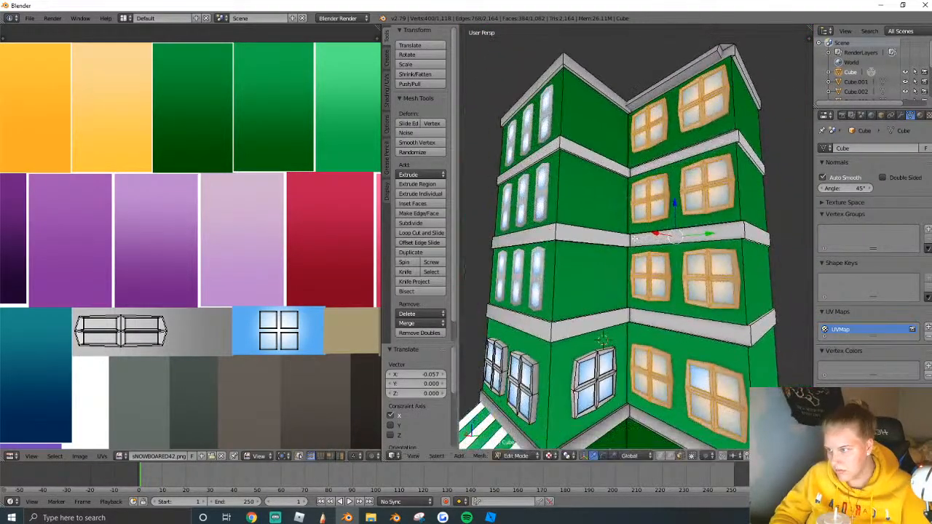
pyautogui.press('Tab')
pyautogui.hotkey('shift', 'f')
pyautogui.press('s')
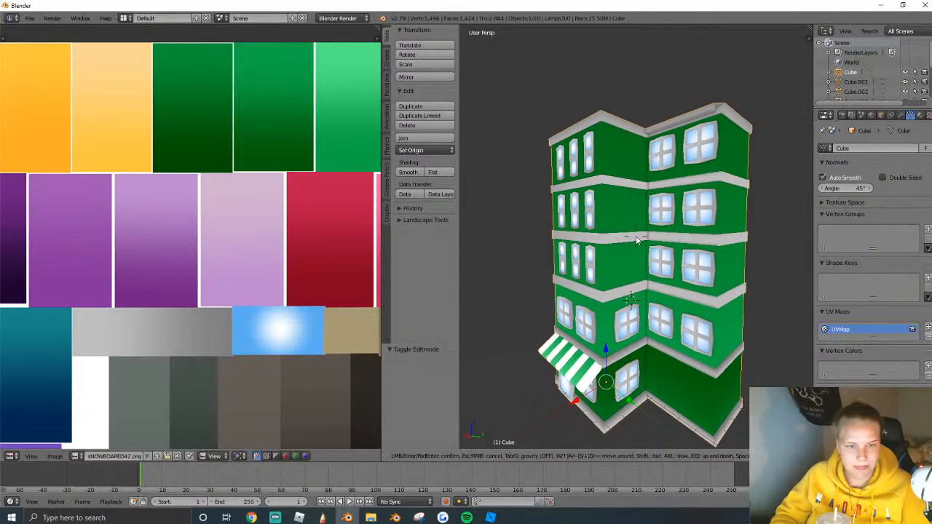
pyautogui.click(636, 236)
# Duplicate the three upper-storey narrow windows nearest the front corner and rotate the copies 90° about Z.
pyautogui.press('Tab')
pyautogui.rightClick(590, 253)
pyautogui.press('Tab')
pyautogui.rightClick(588, 259)
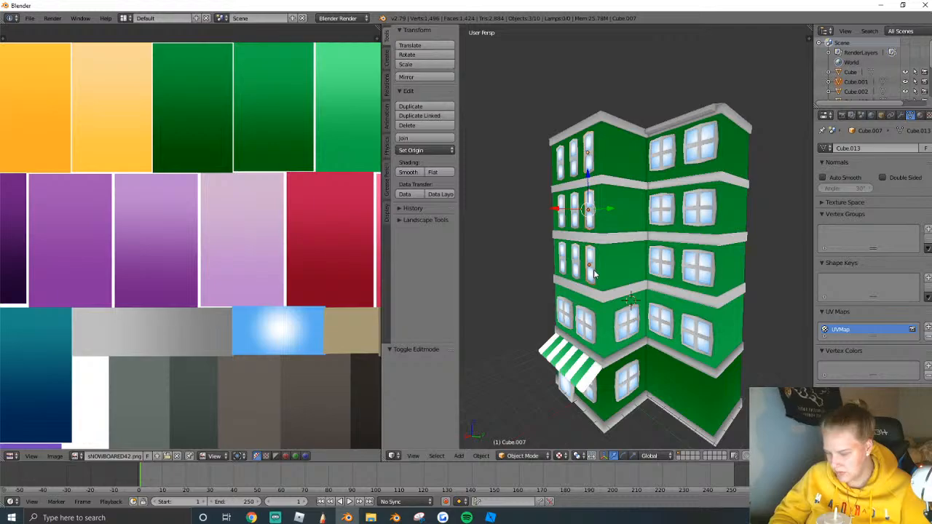
pyautogui.hotkey('shift', 'd')
pyautogui.write('z')
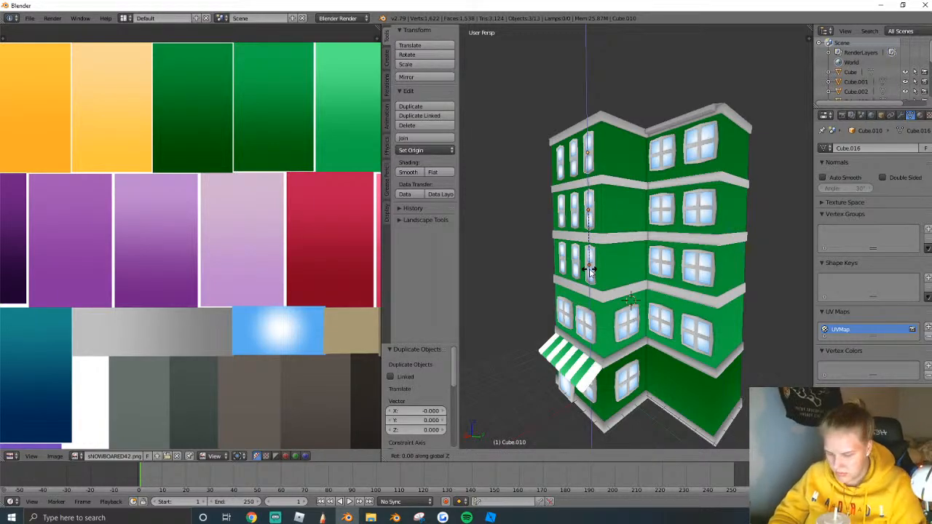
pyautogui.write('90')
pyautogui.press('Return')
pyautogui.press('KP_Decimal')
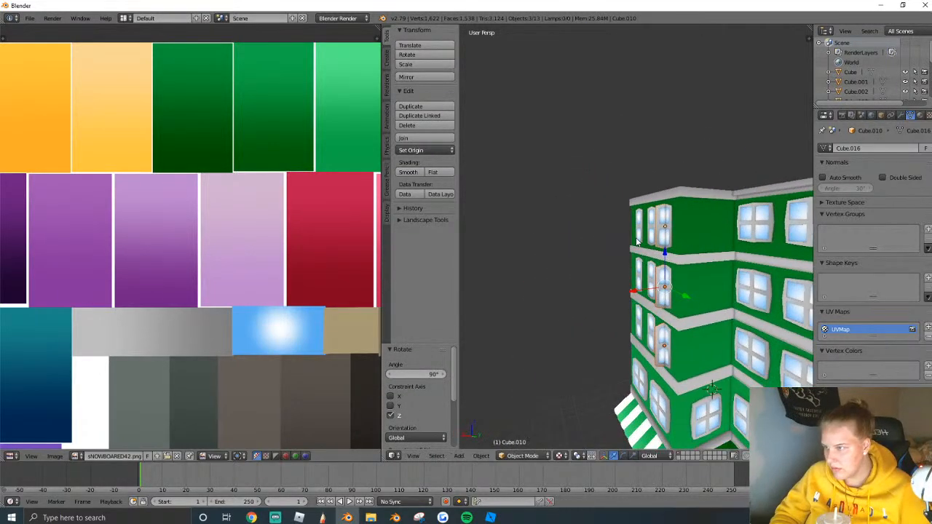
# Place the rotated windows on the adjoining side wall, shifting them -0.964 and -0.731 along X and 1.181 and -0.068 along Y.
pyautogui.press('g')
pyautogui.press('x')
pyautogui.click(699, 299)
pyautogui.press('g')
pyautogui.press('y')
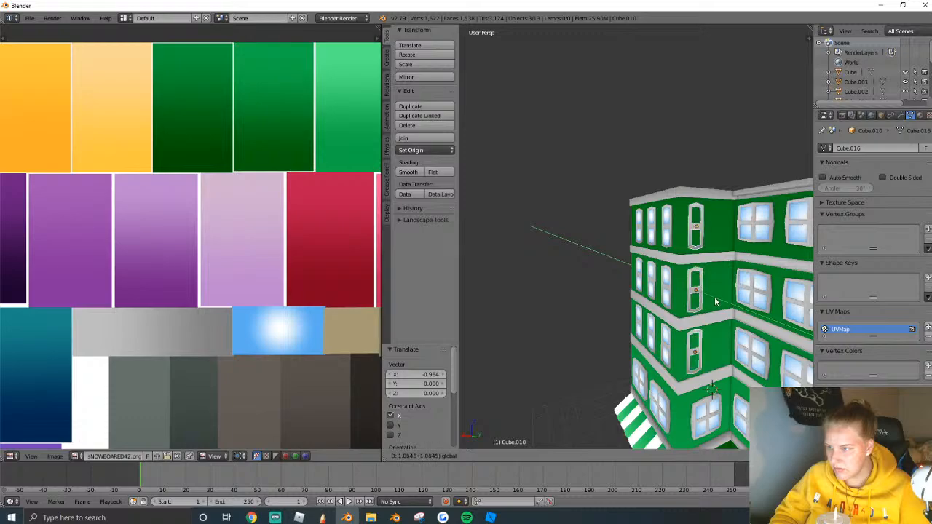
pyautogui.press('Escape')
pyautogui.press('g')
pyautogui.press('x')
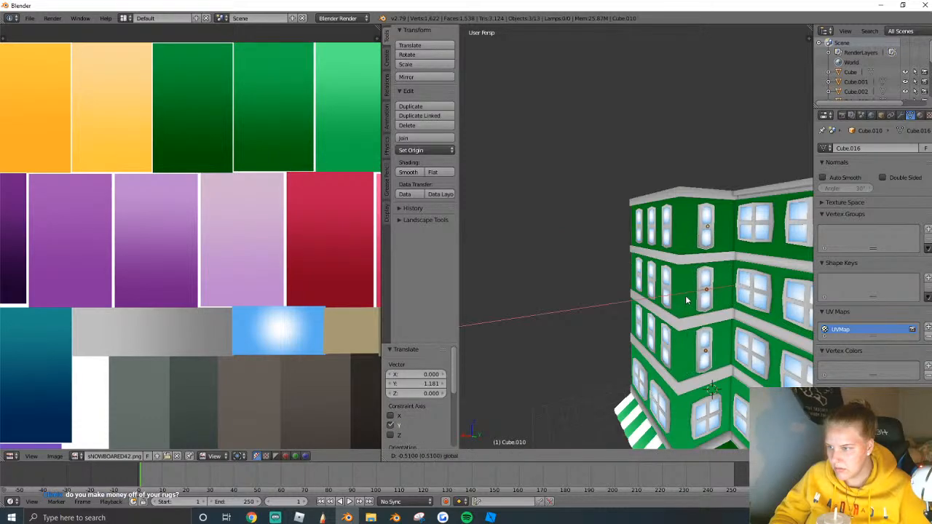
pyautogui.click(692, 299)
pyautogui.press('g')
pyautogui.press('y')
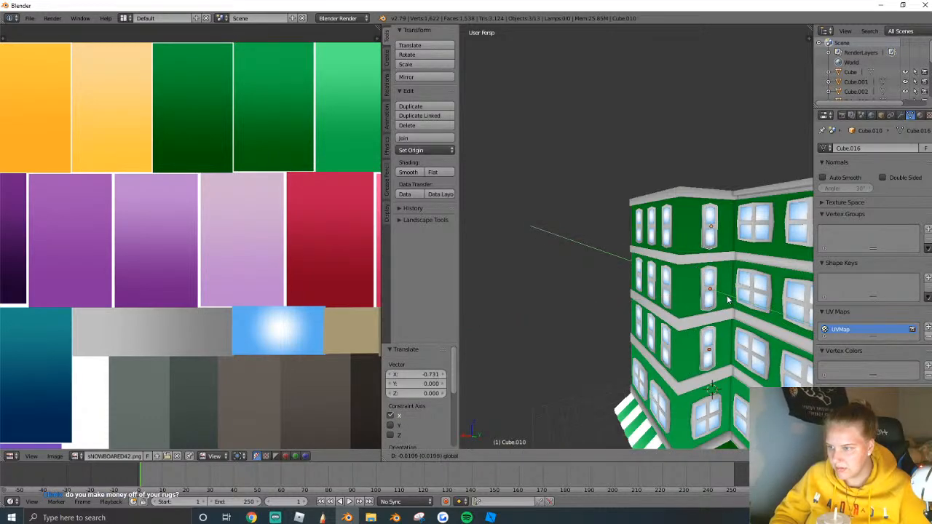
pyautogui.click(723, 299)
pyautogui.moveTo(723, 299); pyautogui.dragTo(639, 288, button='middle')
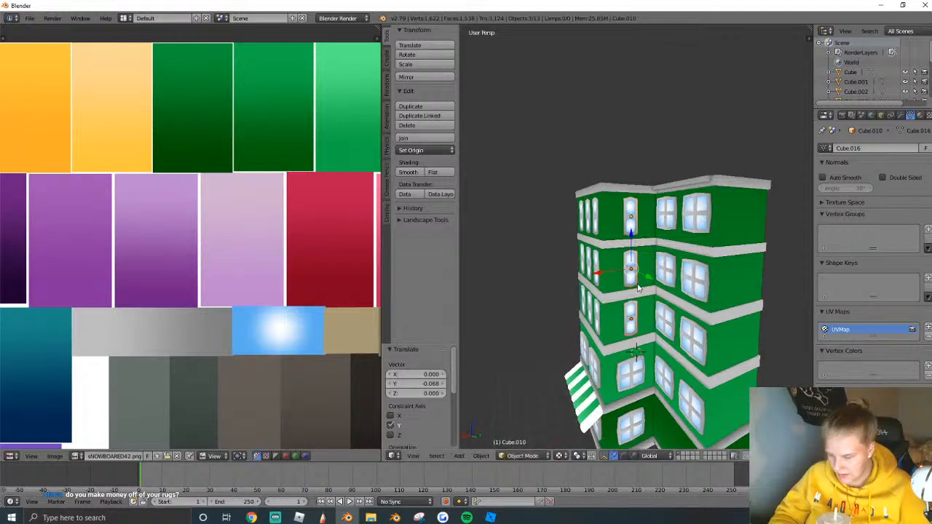
# Duplicate the three side-wall windows onto the wing's outer side wall, moving the copies -3.607 along X and adjusting them -0.368 along Y.
pyautogui.hotkey('shift', 'd')
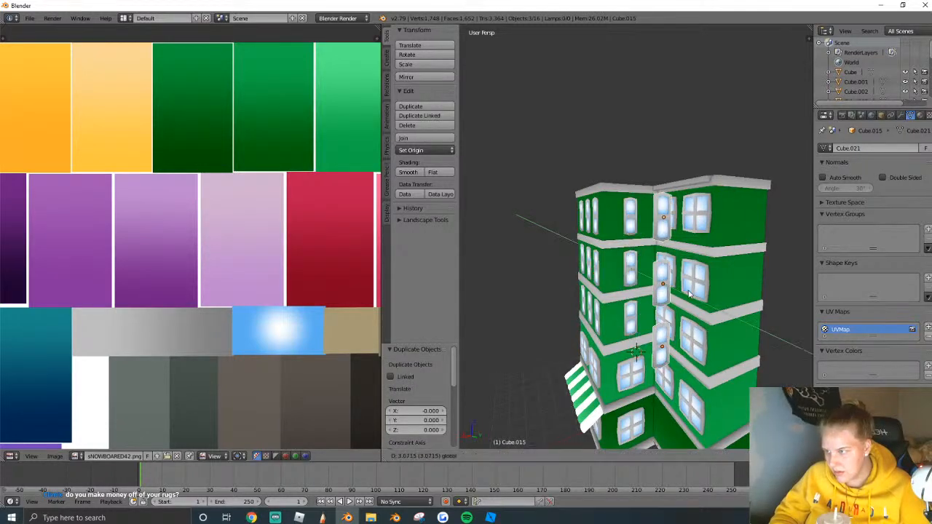
pyautogui.press('x')
pyautogui.click(762, 298)
pyautogui.press('g')
pyautogui.press('y')
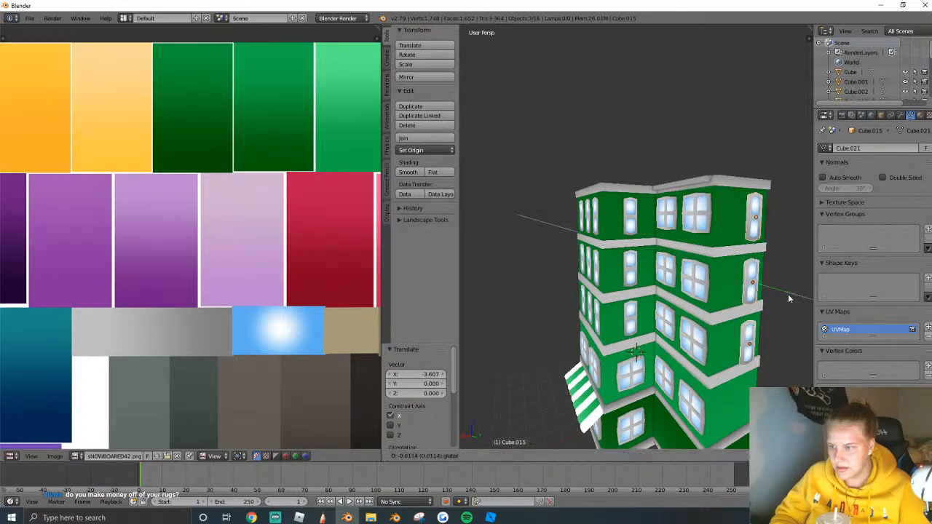
pyautogui.click(781, 295)
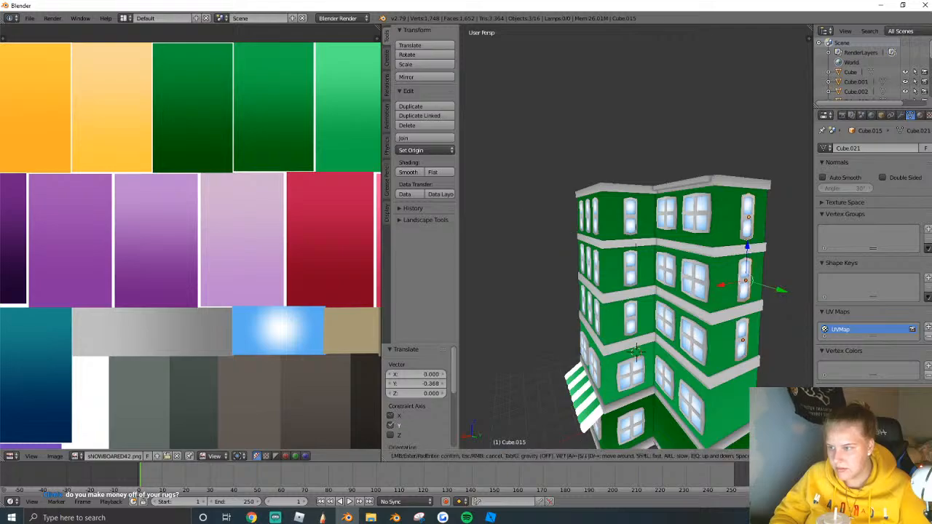
# Examine the window placement on the building's front, side and wing walls from several angles.
pyautogui.hotkey('shift', 'f')
pyautogui.press('w')
pyautogui.press('s')
pyautogui.press('a')
pyautogui.press('d')
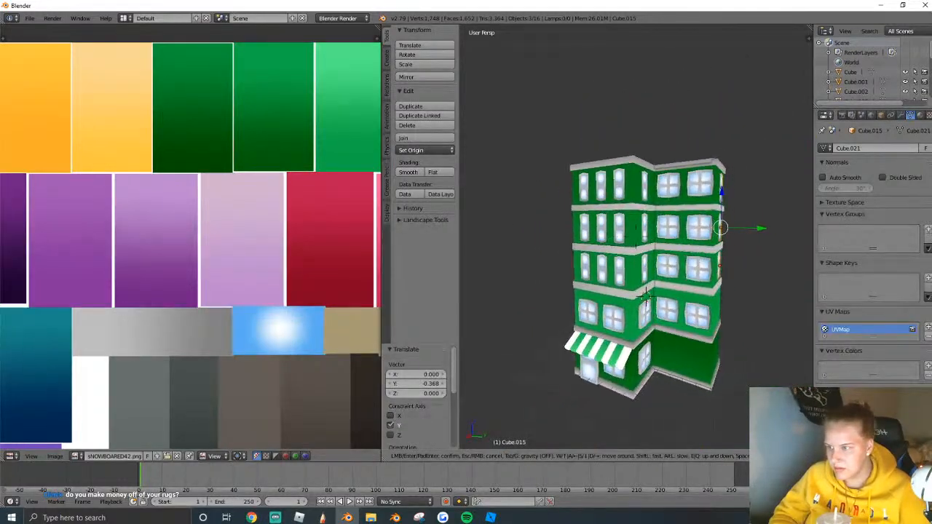
pyautogui.press('w')
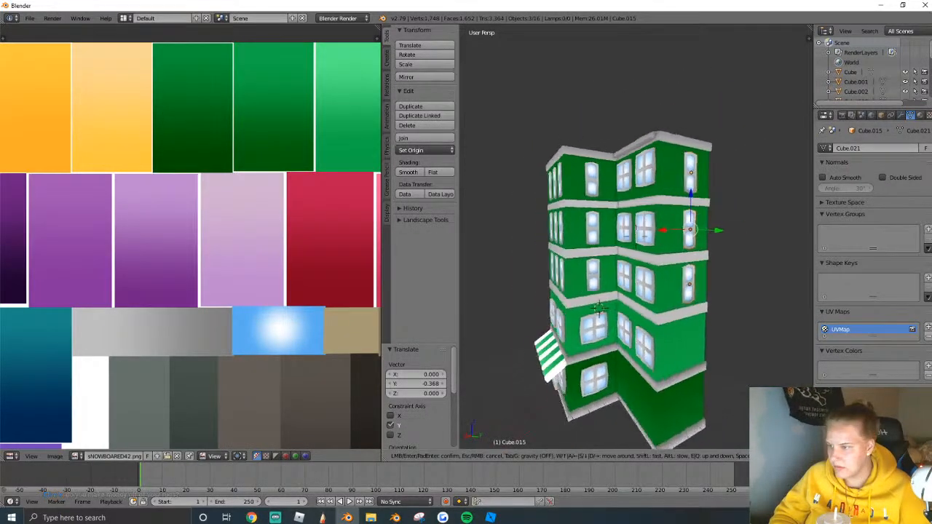
pyautogui.press('Return')
pyautogui.rightClick(573, 319)
pyautogui.hotkey('shift', 'f')
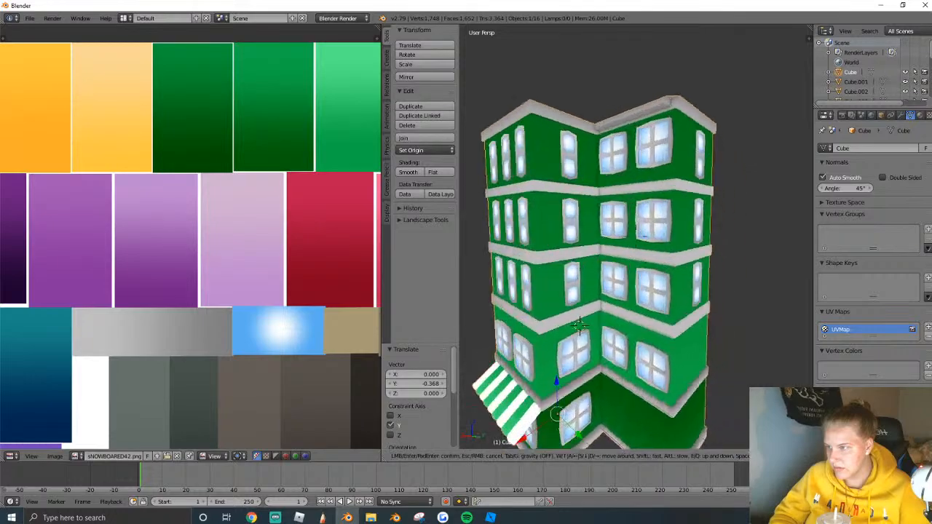
pyautogui.press('s')
pyautogui.press('w')
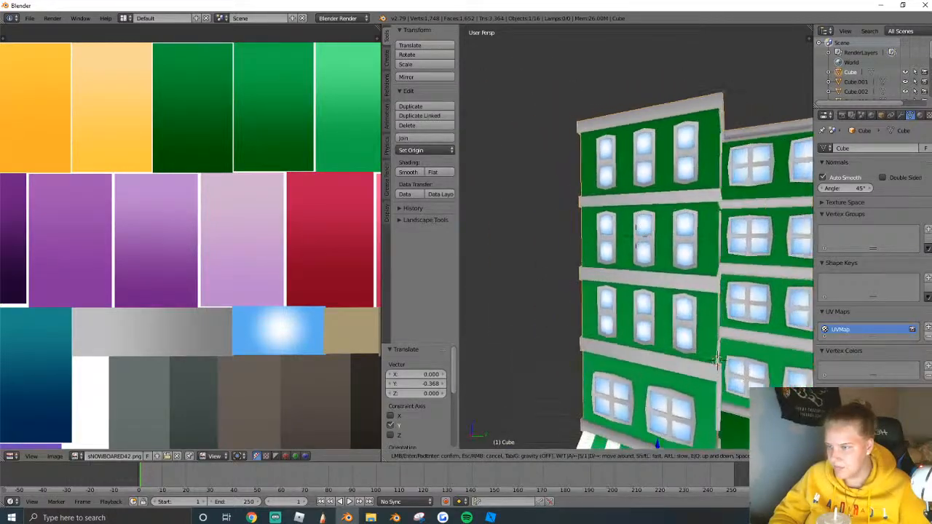
pyautogui.press('Return')
# Duplicate the three narrow windows on the side wall beside the wing and rotate the copies 180° about Z.
pyautogui.rightClick(665, 297)
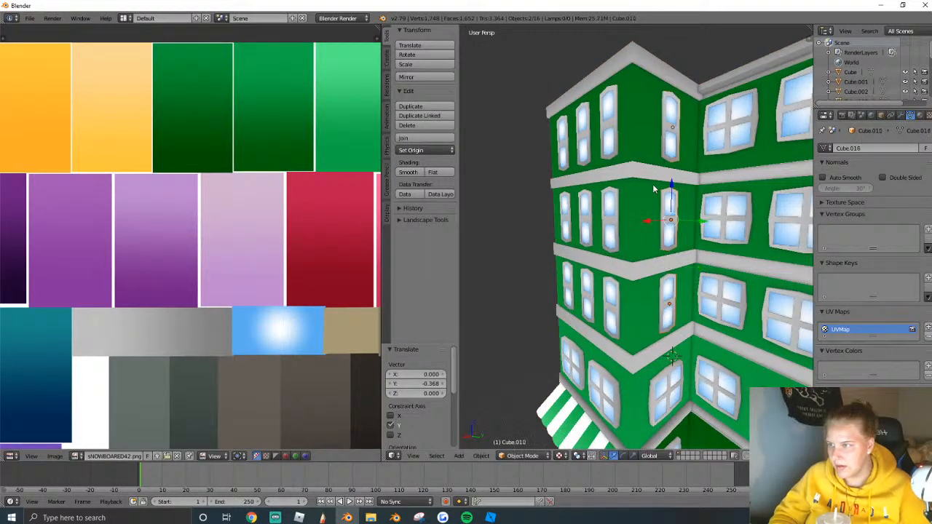
pyautogui.hotkey('shift', 'd')
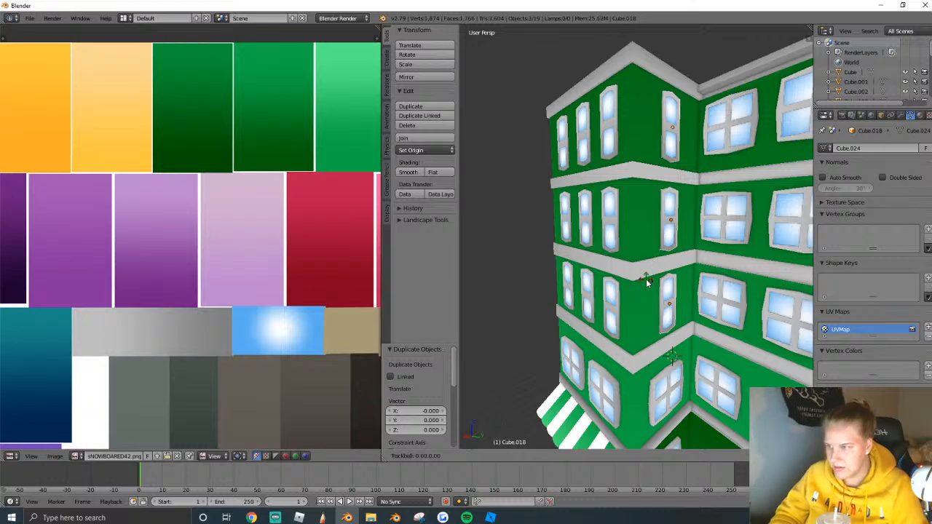
pyautogui.click(646, 279)
pyautogui.press('r')
pyautogui.press('z')
pyautogui.press('1')
pyautogui.press('8')
pyautogui.press('0')
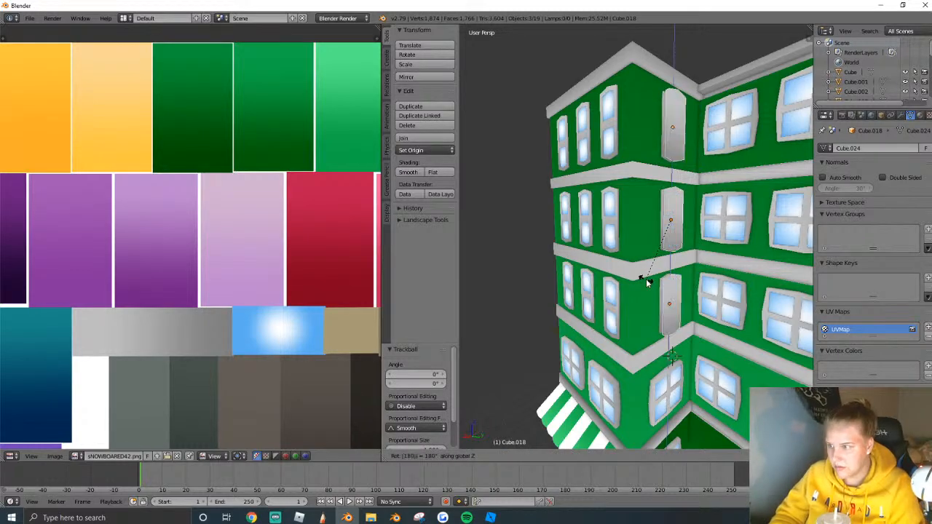
pyautogui.press('Return')
# Move the rotated narrow windows -5.336 along Y onto the building's opposite side wall.
pyautogui.scroll(-1, 647, 281)
pyautogui.moveTo(598, 277); pyautogui.dragTo(636, 238, button='middle')
pyautogui.scroll(-1, 636, 237)
pyautogui.moveTo(671, 220); pyautogui.dragTo(630, 228)
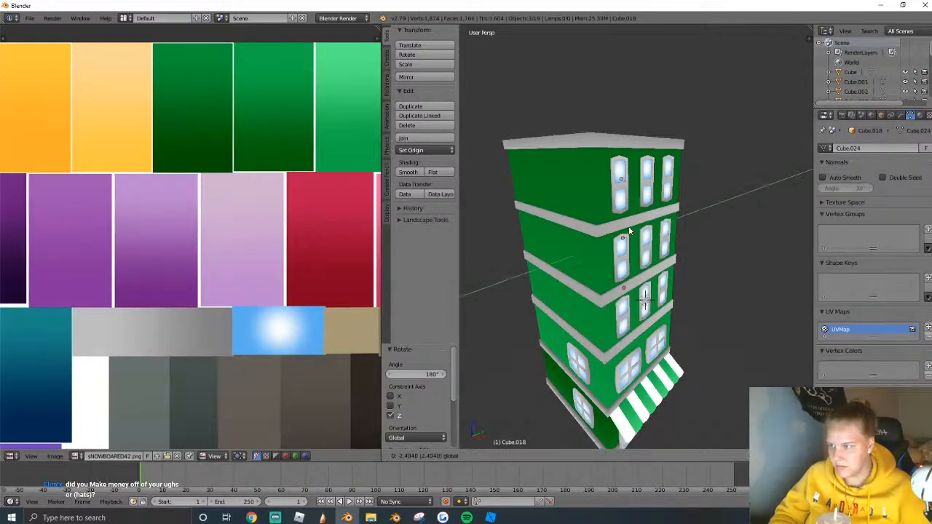
pyautogui.click(587, 241)
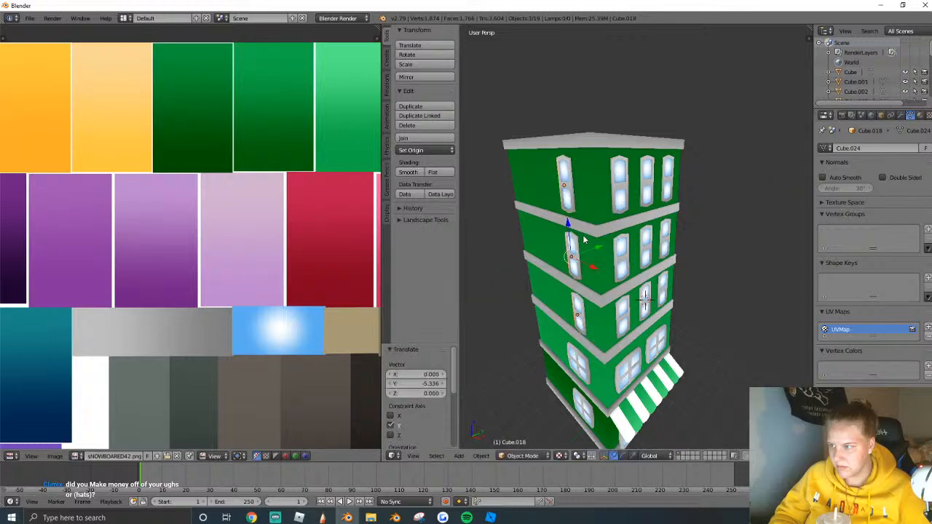
pyautogui.hotkey('shift', 'f')
pyautogui.press('w')
pyautogui.press('Escape')
# Duplicate the narrow window column on the opposite side wall and move the copy -1.852 along X.
pyautogui.hotkey('shift', 'd')
pyautogui.press('Escape')
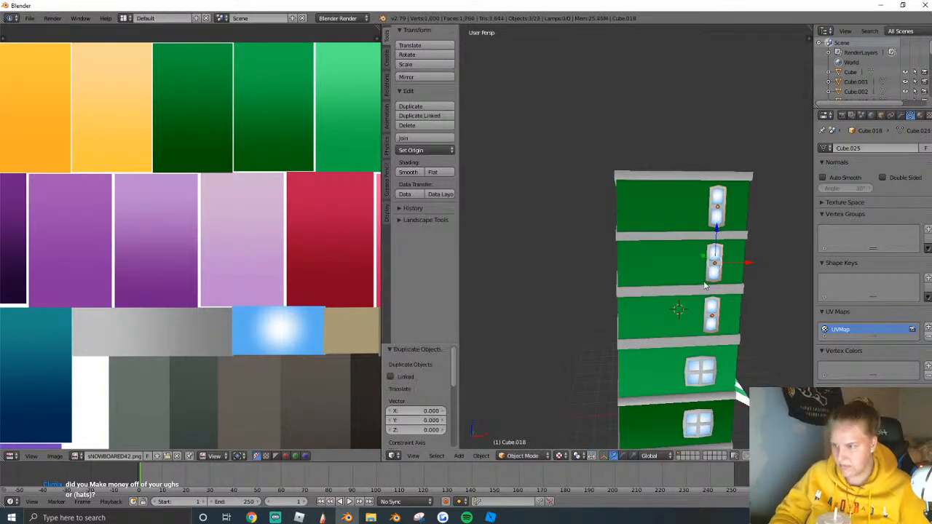
pyautogui.press('g')
pyautogui.press('x')
pyautogui.click(706, 274)
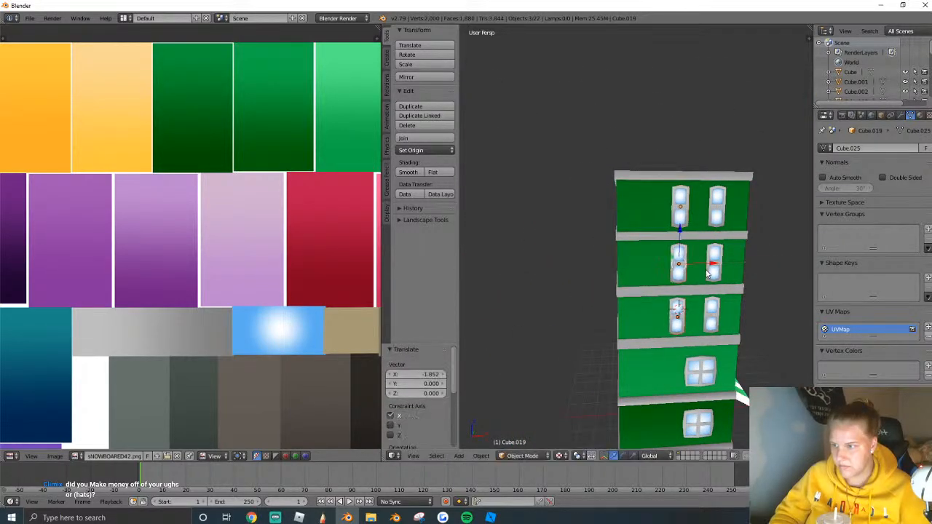
# Duplicate the middle narrow window column and move the copy -1.848 along X to form a third column.
pyautogui.hotkey('shift', 'd')
pyautogui.press('x')
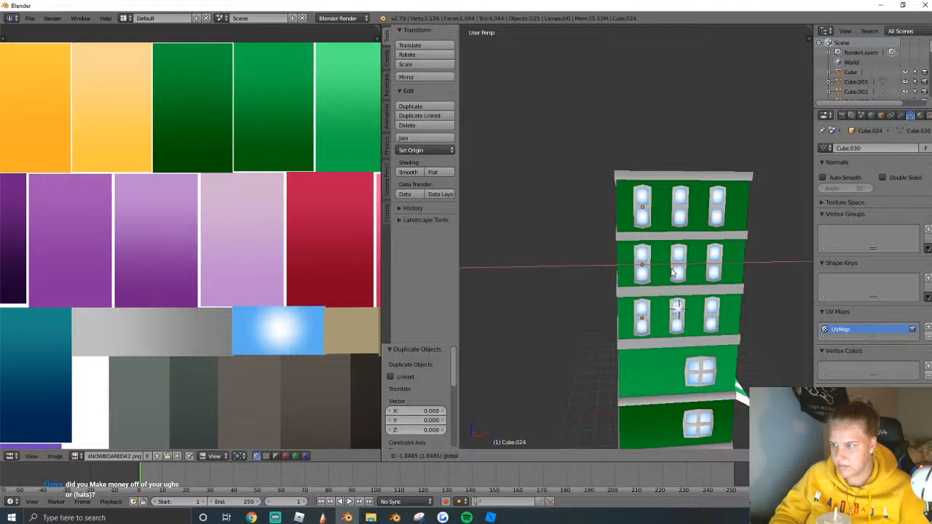
pyautogui.click(675, 303)
# Extend the selection to all nine narrow windows on this side wall and shift them about 0.2 along X.
pyautogui.keyDown('shift'); pyautogui.rightClick(714, 213); pyautogui.keyUp('shift')
pyautogui.keyDown('shift'); pyautogui.rightClick(704, 272); pyautogui.keyUp('shift')
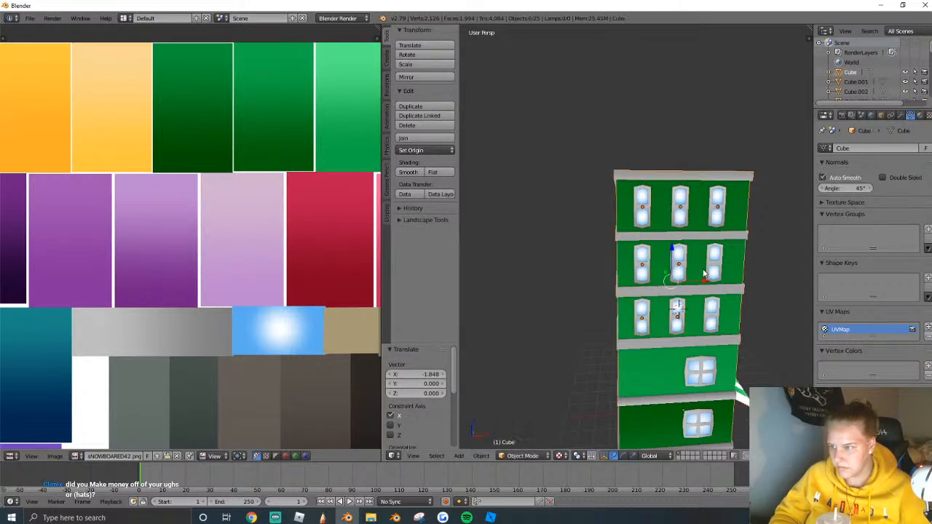
pyautogui.keyDown('shift'); pyautogui.rightClick(703, 270); pyautogui.keyUp('shift')
pyautogui.keyDown('shift'); pyautogui.rightClick(710, 268); pyautogui.keyUp('shift')
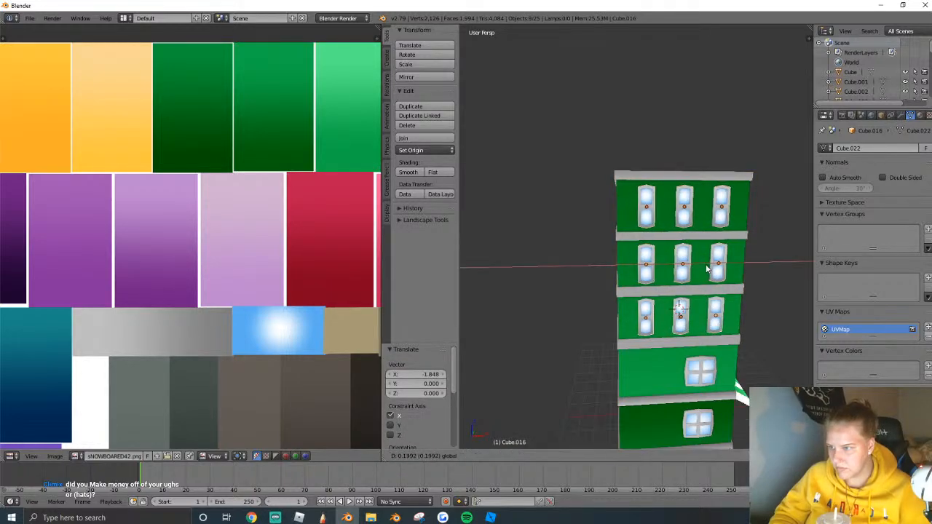
pyautogui.moveTo(705, 272); pyautogui.dragTo(659, 267, button='middle')
pyautogui.press('Tab')
pyautogui.press('Tab')
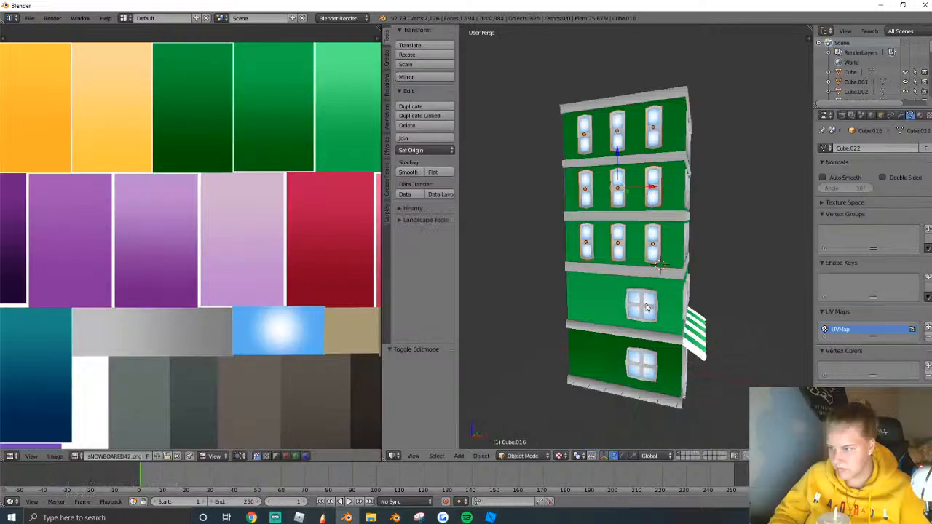
# Duplicate the side wall's second-storey four-pane window and move the copy -2.380 along X, adjusting it by a further -0.055.
pyautogui.rightClick(646, 307)
pyautogui.press('Tab')
pyautogui.rightClick(651, 302)
pyautogui.hotkey('ctrl', 'l')
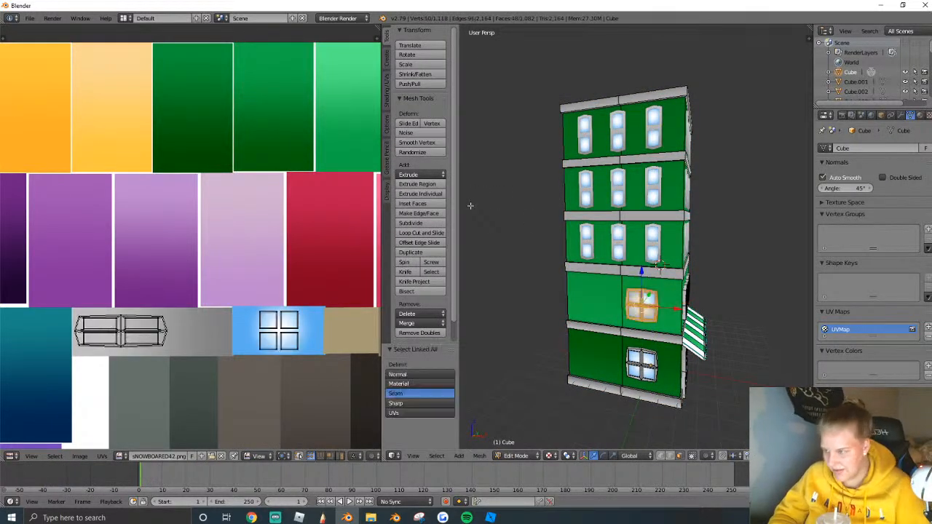
pyautogui.hotkey('shift', 'd')
pyautogui.rightClick(469, 208)
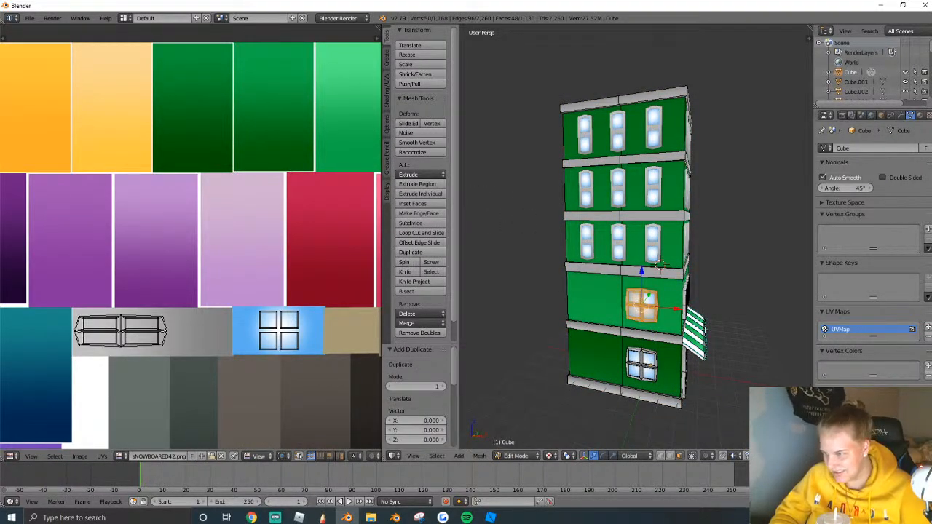
pyautogui.moveTo(675, 310); pyautogui.dragTo(632, 301)
pyautogui.hotkey('shift', 'f')
pyautogui.press('w')
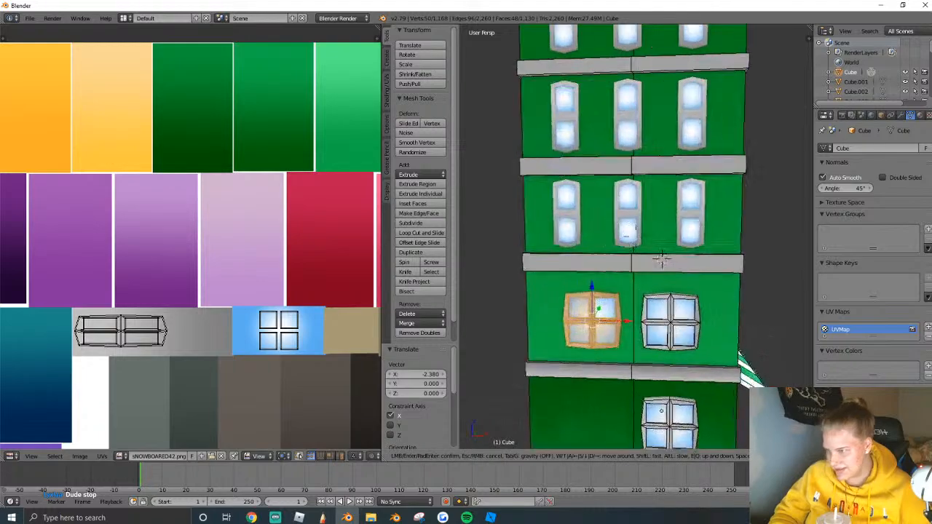
pyautogui.press('q')
pyautogui.click(628, 238)
pyautogui.moveTo(618, 232); pyautogui.dragTo(615, 232)
# Duplicate the linked ground-floor four-pane window, move the copy about -2.505 along X, and leave Edit Mode.
pyautogui.rightClick(684, 337)
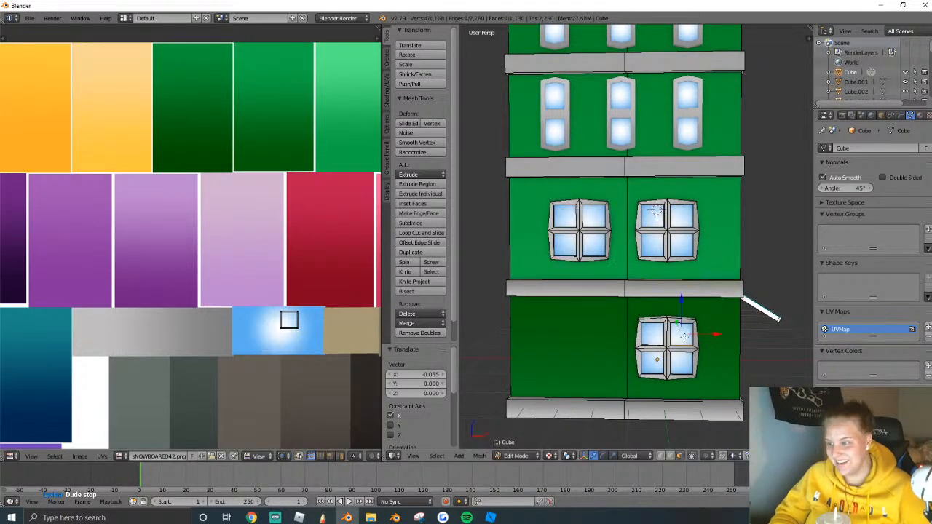
pyautogui.hotkey('ctrl', 'l')
pyautogui.hotkey('shift', 'd')
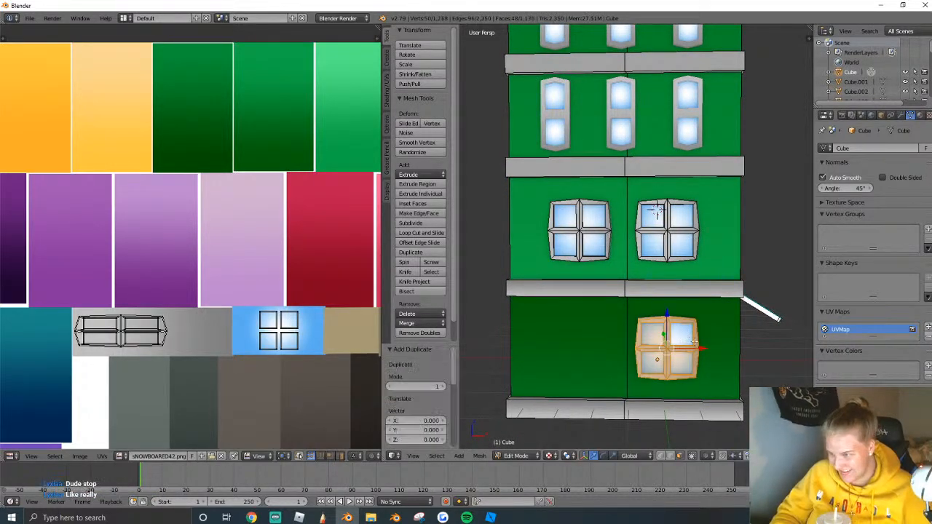
pyautogui.press('g')
pyautogui.press('x')
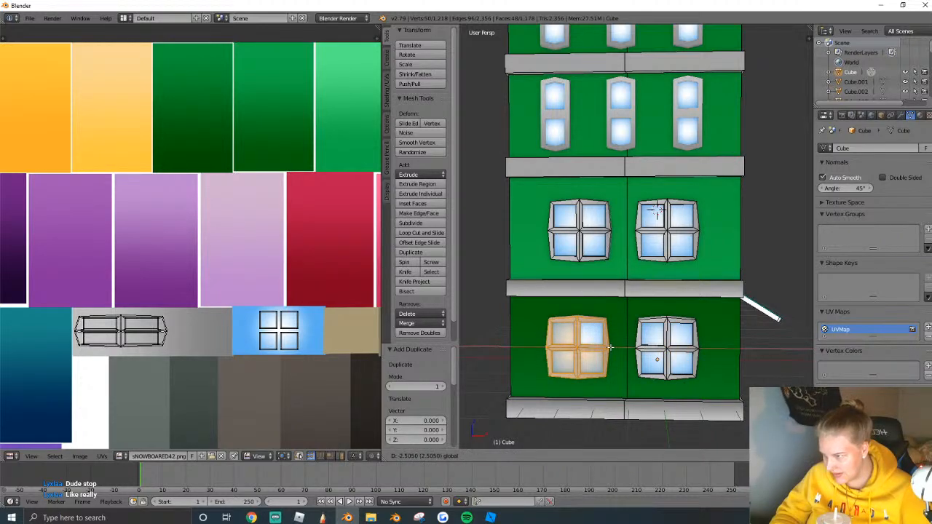
pyautogui.click(612, 349)
pyautogui.press('Tab')
# Examine the whole building from the front and the wing side.
pyautogui.hotkey('shift', 'f')
pyautogui.press('s')
pyautogui.press('d')
pyautogui.press('w')
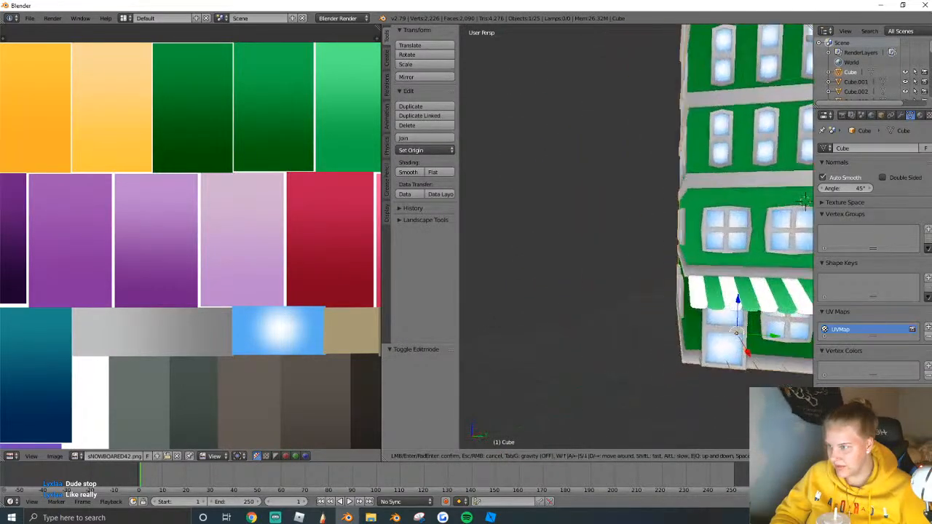
pyautogui.press('s')
pyautogui.click(664, 280)
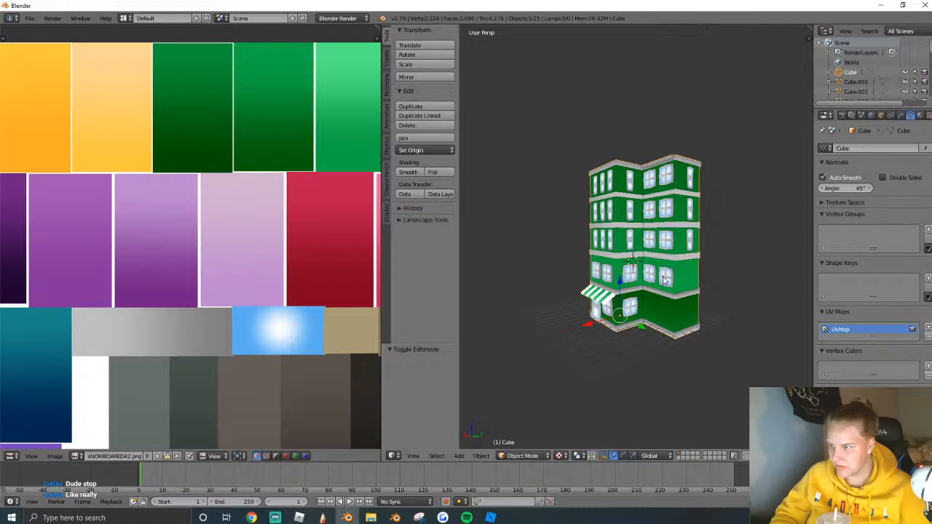
# Duplicate the third-storey narrow window on the wing's end wall and move the copy down along Z to the second storey.
pyautogui.scroll(3, 688, 234)
pyautogui.rightClick(674, 228)
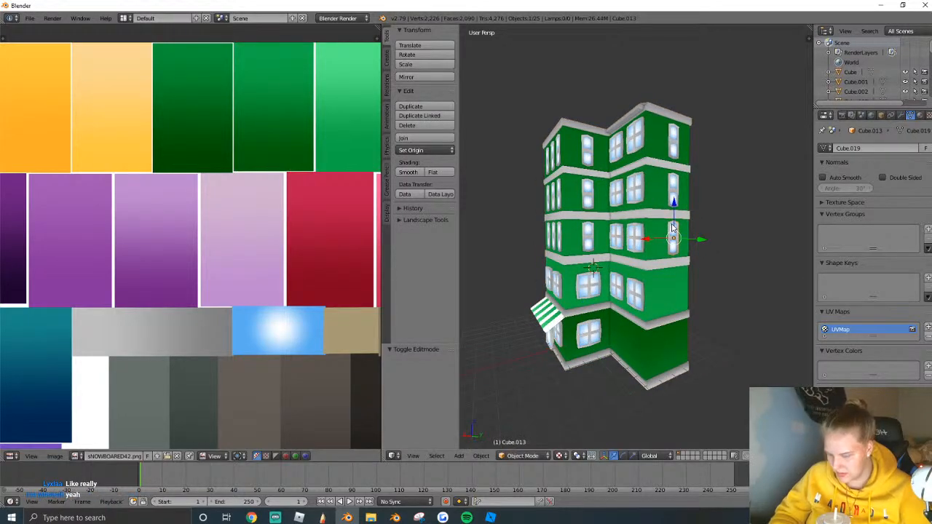
pyautogui.hotkey('shift', 'd')
pyautogui.rightClick(674, 228)
pyautogui.press('g')
pyautogui.press('z')
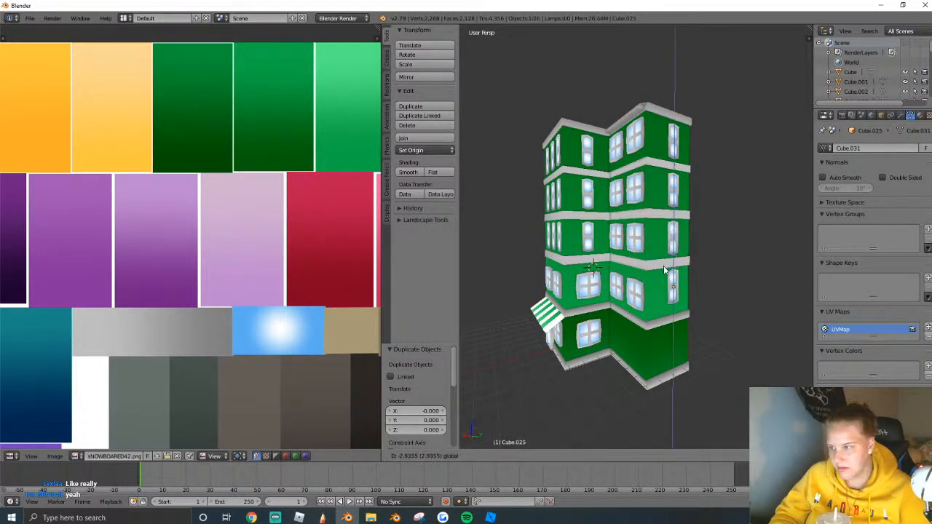
pyautogui.click(662, 279)
# In the building mesh, duplicate the whole linked striped awning above the entrance and move the copy over to the wing's bare ground-floor wall.
pyautogui.moveTo(658, 279); pyautogui.dragTo(670, 195, button='middle')
pyautogui.rightClick(533, 239)
pyautogui.press('Tab')
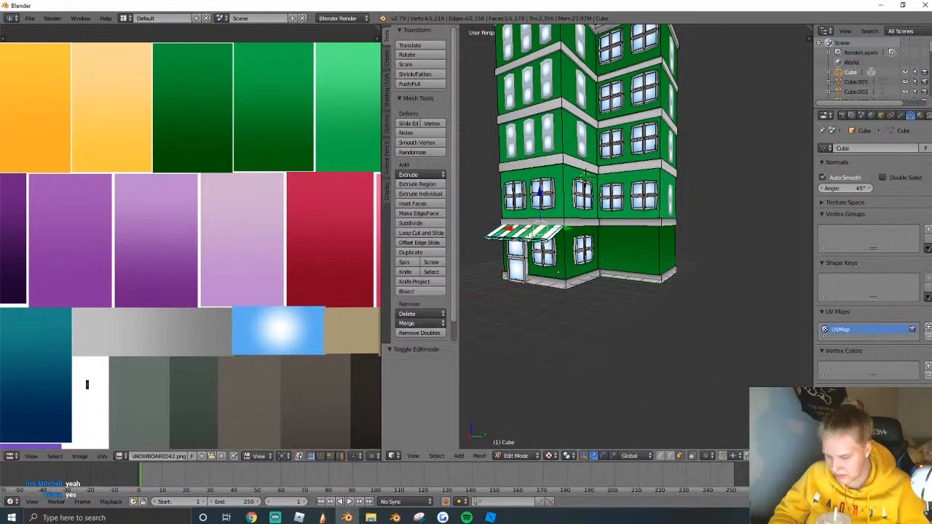
pyautogui.hotkey('ctrl', 'l')
pyautogui.hotkey('shift', 'f')
pyautogui.click(636, 239)
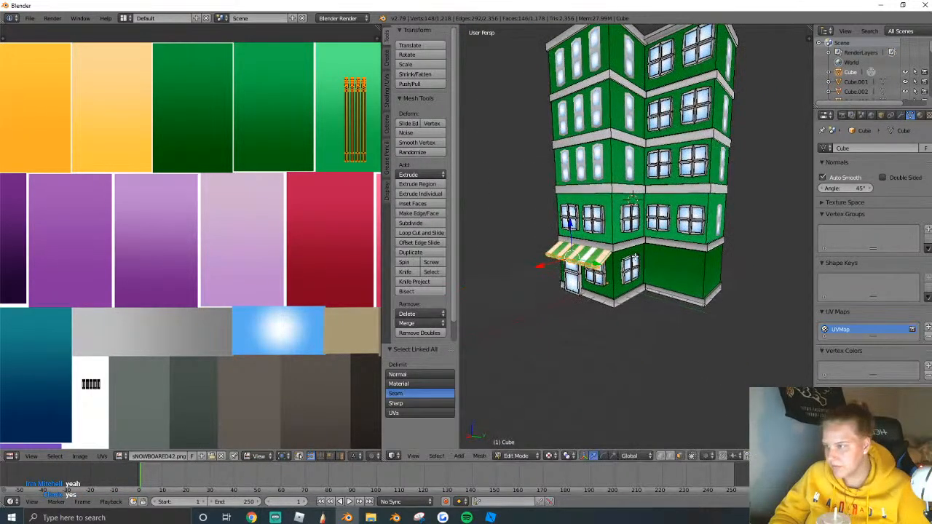
pyautogui.hotkey('shift', 'd')
pyautogui.click(594, 263)
pyautogui.moveTo(594, 263); pyautogui.dragTo(692, 270)
# Scale the awning copy to 0.724 and seat it under the wing's ledge, adjusting its height and shifting it -0.180 along X.
pyautogui.hotkey('shift', 'f')
pyautogui.press('w')
pyautogui.press('a')
pyautogui.click(636, 238)
pyautogui.press('s')
pyautogui.click(719, 264)
pyautogui.moveTo(717, 260); pyautogui.dragTo(650, 190, button='middle')
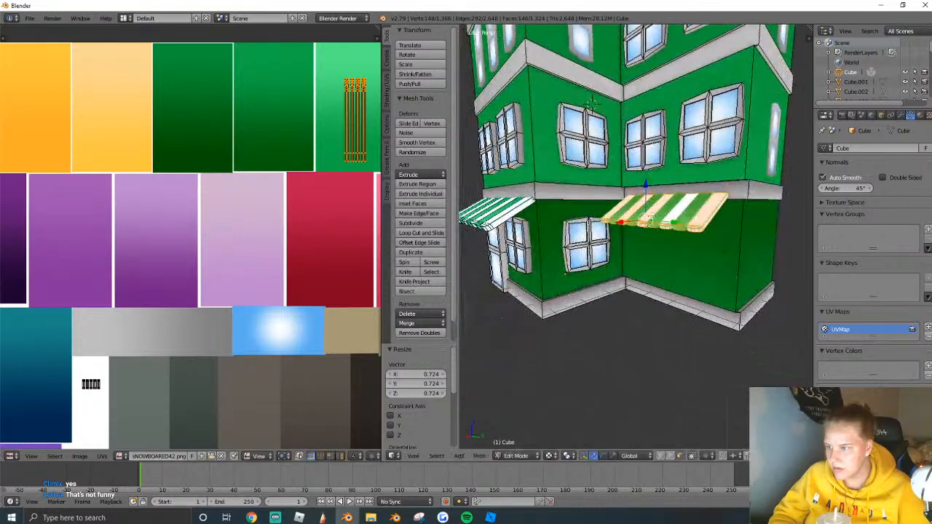
pyautogui.moveTo(649, 188); pyautogui.dragTo(649, 195)
pyautogui.moveTo(625, 230); pyautogui.dragTo(623, 230)
# Duplicate the wing's outer second-storey four-pane window, lower the copy to the ground floor and shift it -1.111 along Y under the awning.
pyautogui.rightClick(686, 146)
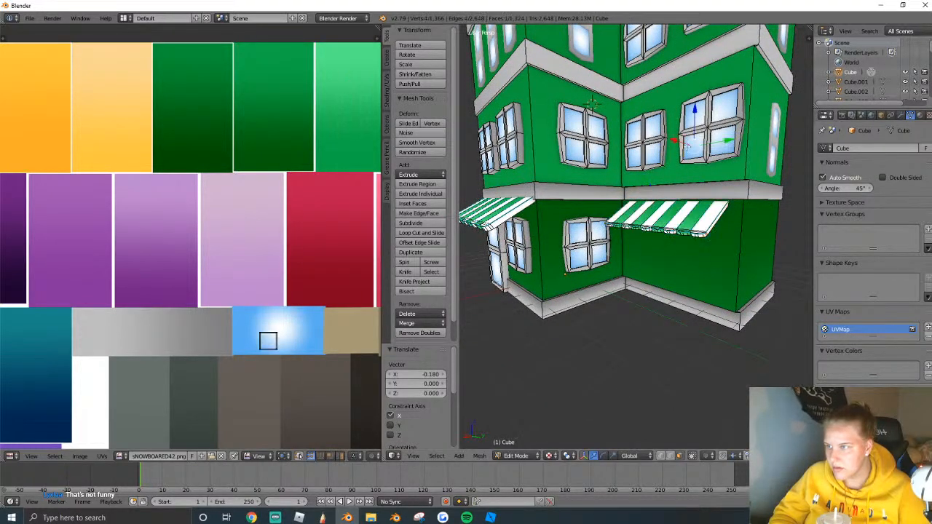
pyautogui.hotkey('ctrl', 'l')
pyautogui.press('g')
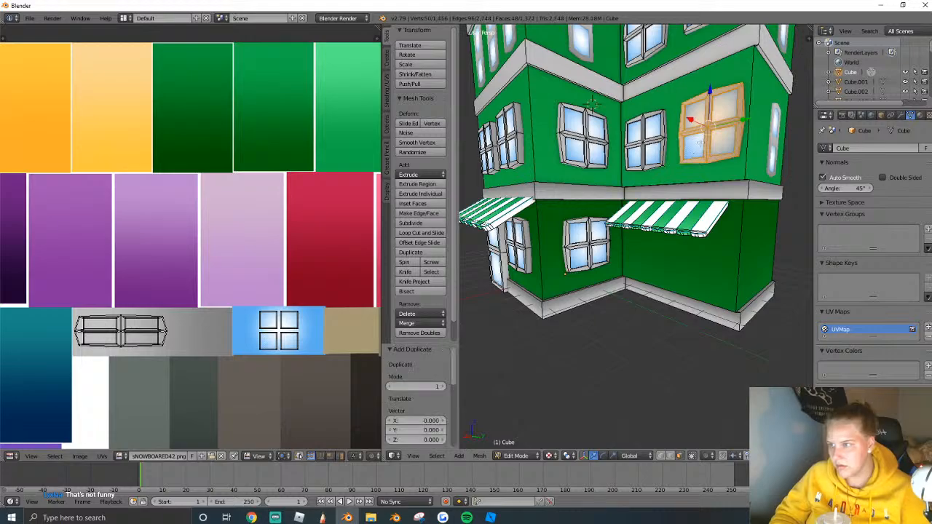
pyautogui.press('z')
pyautogui.click(737, 260)
pyautogui.moveTo(739, 268); pyautogui.dragTo(705, 259)
pyautogui.moveTo(705, 260); pyautogui.dragTo(638, 237, button='middle')
pyautogui.scroll(2, 638, 237)
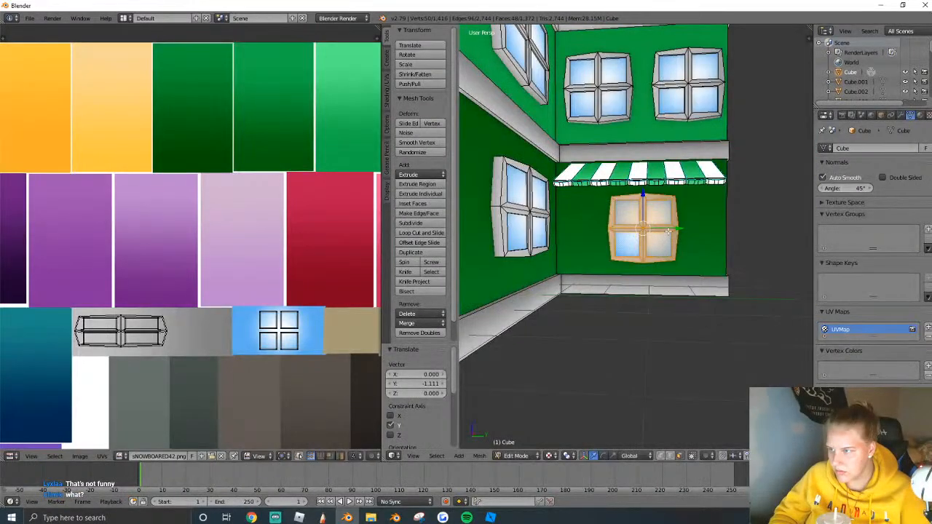
# Center the ground-floor window copy beneath the awning along Y and raise it 0.133 along Z.
pyautogui.moveTo(668, 231); pyautogui.dragTo(665, 231)
pyautogui.scroll(-3, 663, 231)
pyautogui.keyDown('shift'); pyautogui.moveTo(659, 232); pyautogui.dragTo(619, 234, button='middle'); pyautogui.keyUp('shift')
pyautogui.moveTo(604, 214); pyautogui.dragTo(605, 209)
# Duplicate the four-pane window beneath the wing awning and rotate the copy 90° about Z.
pyautogui.scroll(-5, 606, 219)
pyautogui.moveTo(606, 219); pyautogui.dragTo(561, 236, button='middle')
pyautogui.scroll(3, 582, 237)
pyautogui.hotkey('shift', 'f')
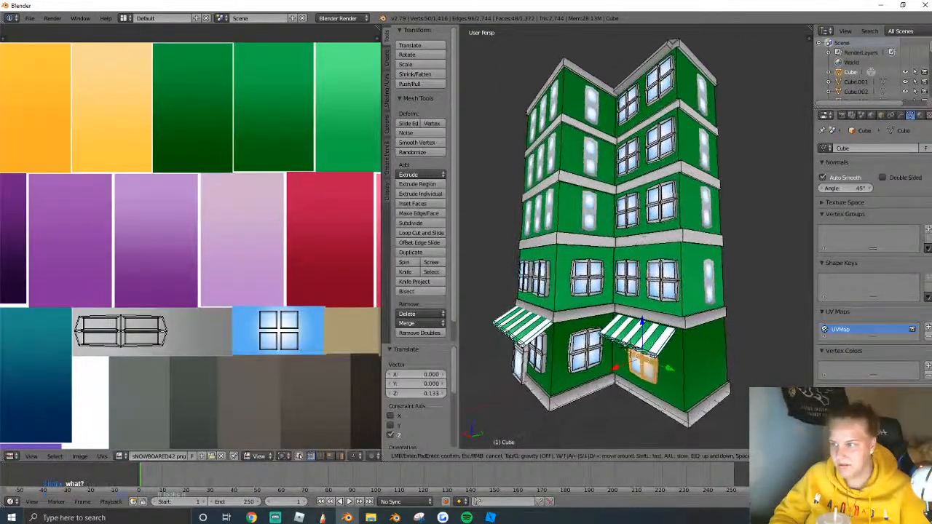
pyautogui.press('w')
pyautogui.click(636, 236)
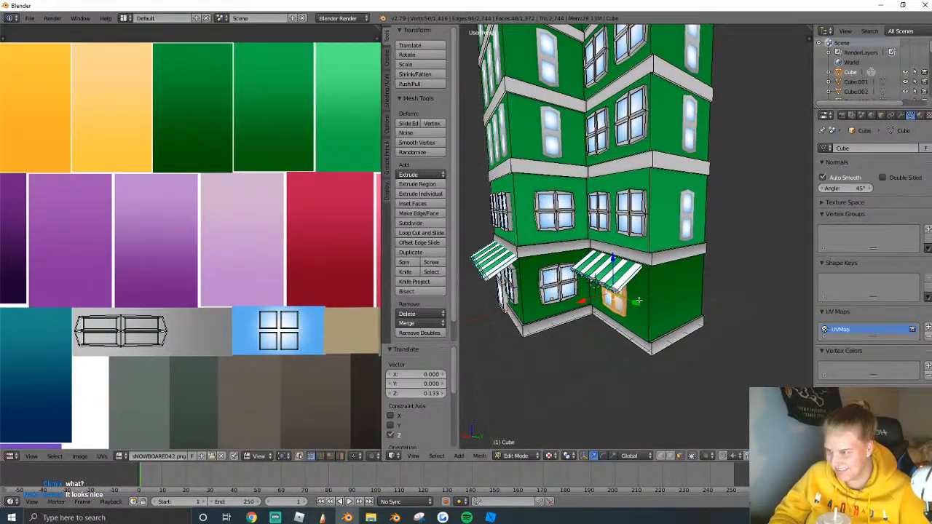
pyautogui.hotkey('shift', 'd')
pyautogui.write('z')
pyautogui.write('90|) = along global Z')
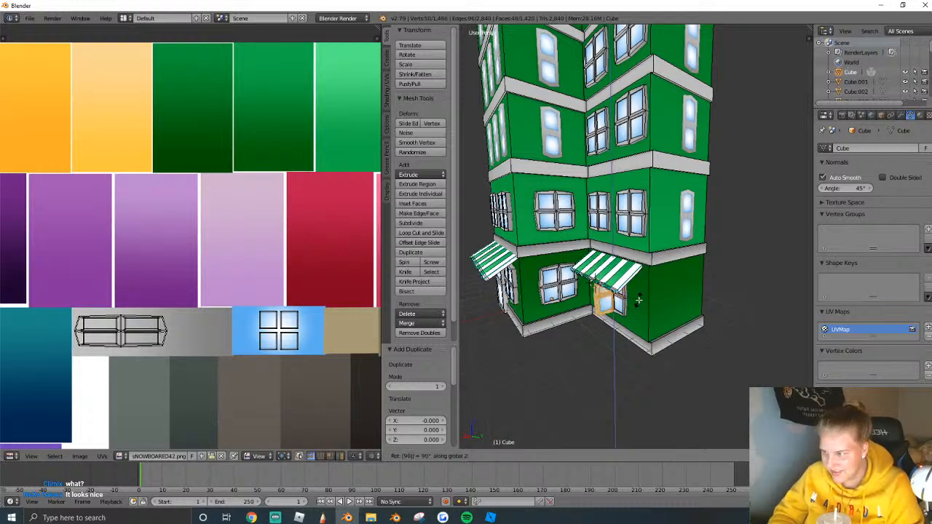
pyautogui.press('Return')
# Move the rotated window copy 2.237 along Y and -1.722 along X onto the wing's ground-floor end wall.
pyautogui.press('g')
pyautogui.press('y')
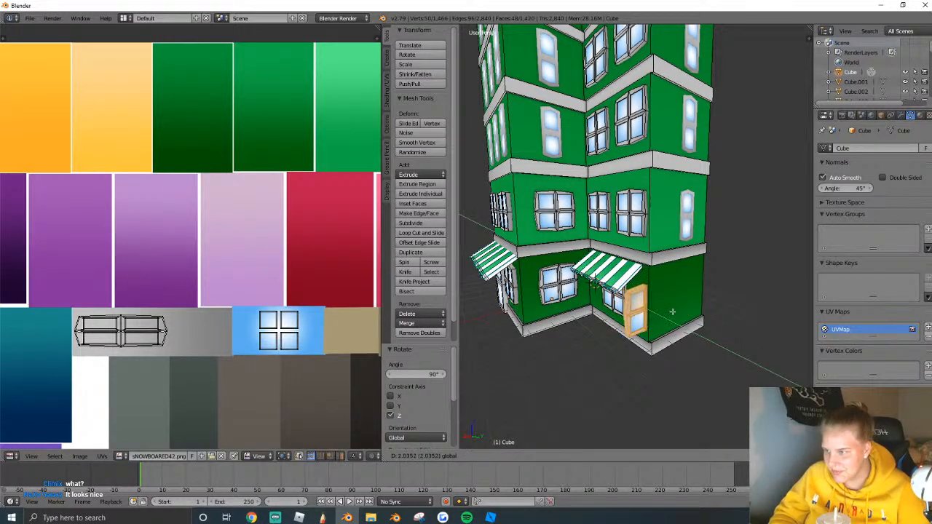
pyautogui.click(671, 315)
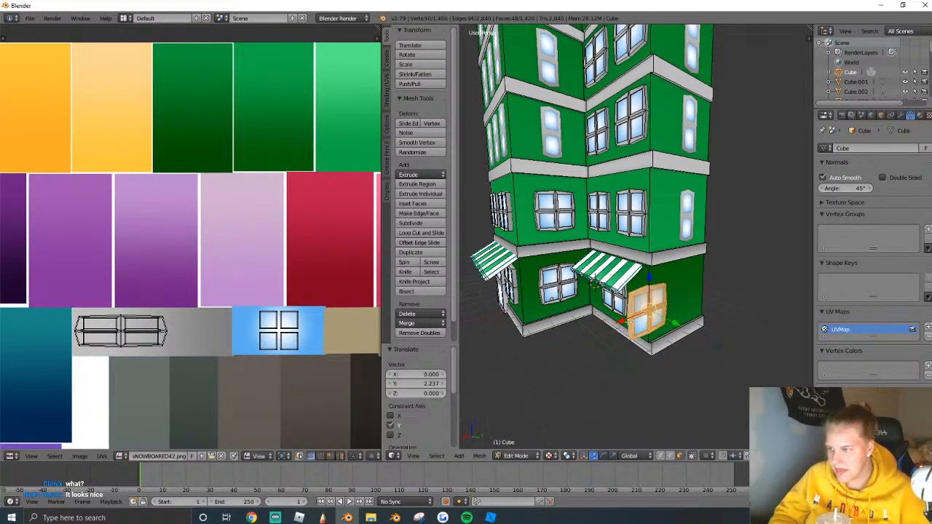
pyautogui.press('g')
pyautogui.press('x')
pyautogui.press('Return')
# Duplicate the whole linked wing awning and rotate the copy about Z by -90° and a further 180°.
pyautogui.press('a')
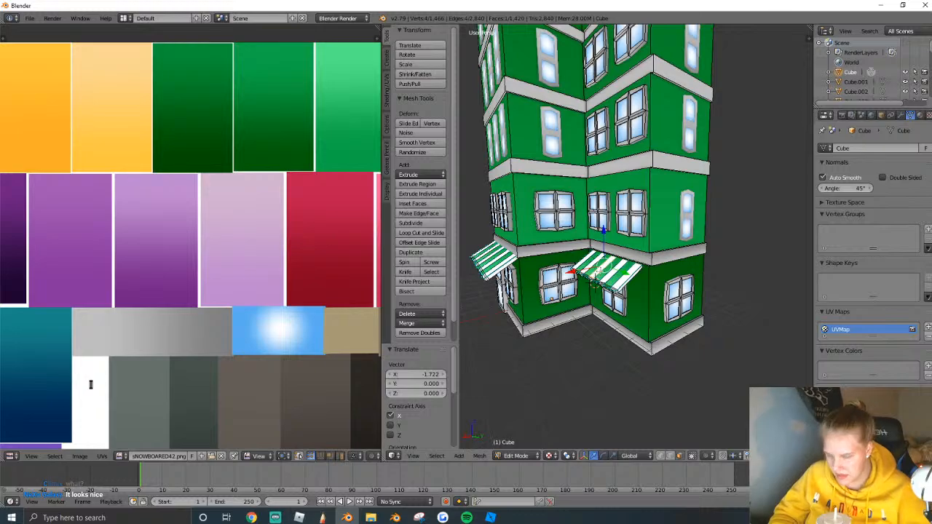
pyautogui.hotkey('ctrl', 'l')
pyautogui.hotkey('shift', 'd')
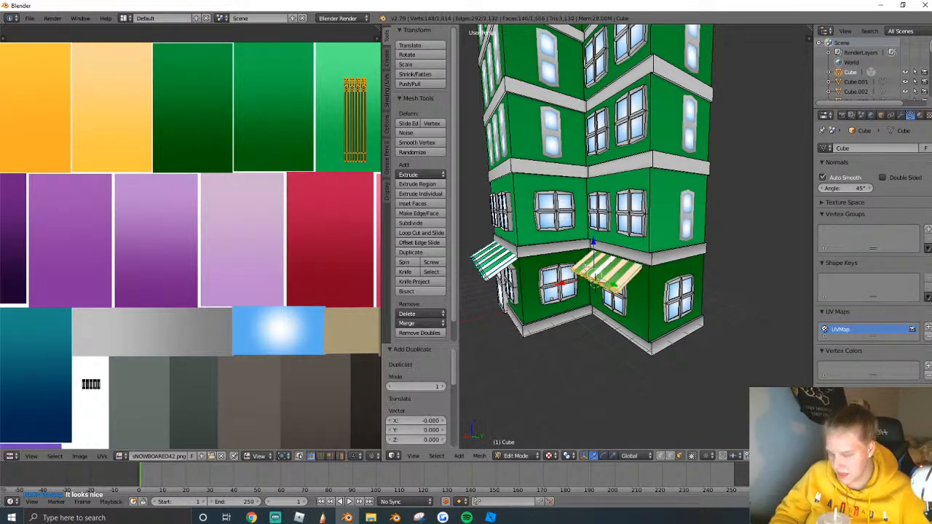
pyautogui.write('z')
pyautogui.write('-90')
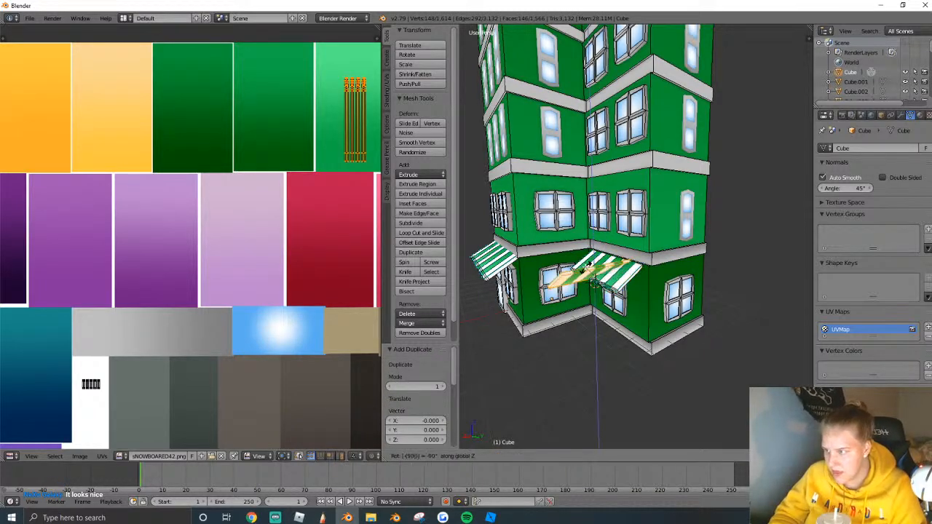
pyautogui.press('Return')
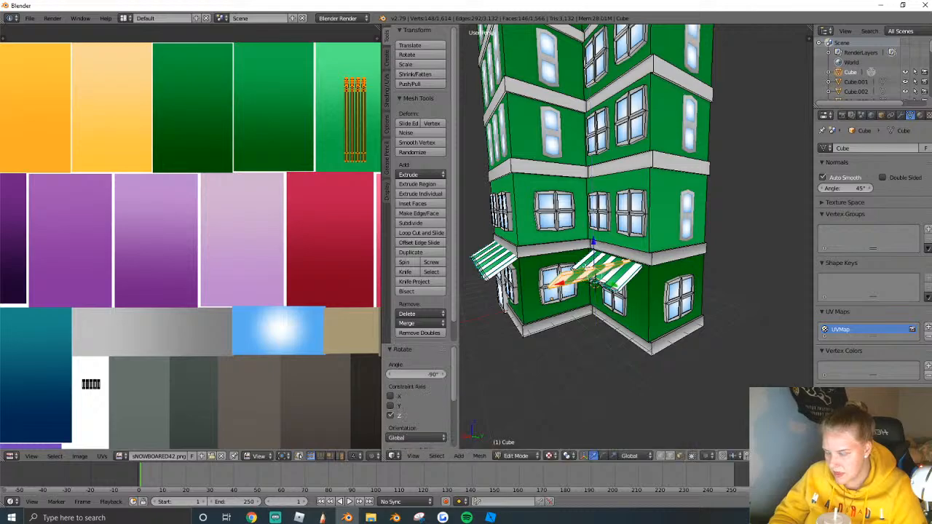
pyautogui.write('r80')
pyautogui.press('Return')
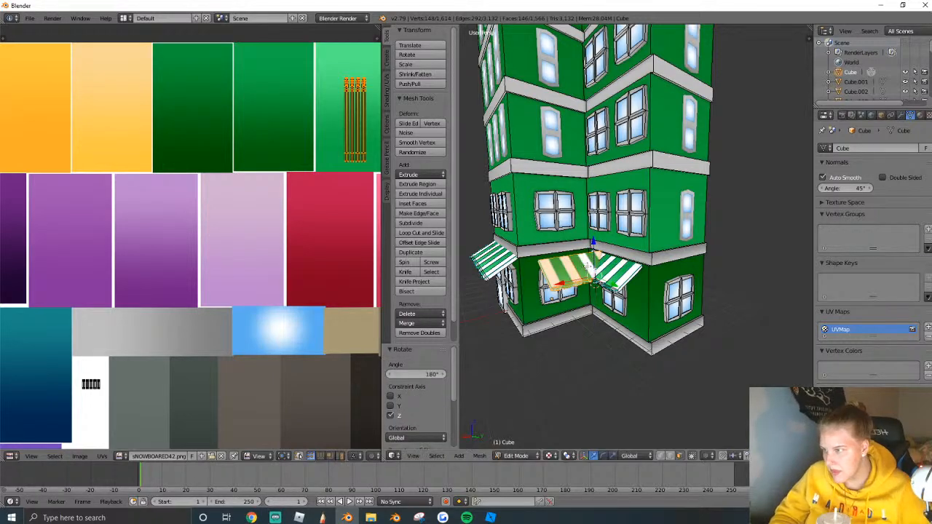
# Move the rotated awning copy 3.253 along Y and shift it along X toward the window on the wing's end wall.
pyautogui.press('g')
pyautogui.press('y')
pyautogui.press('Return')
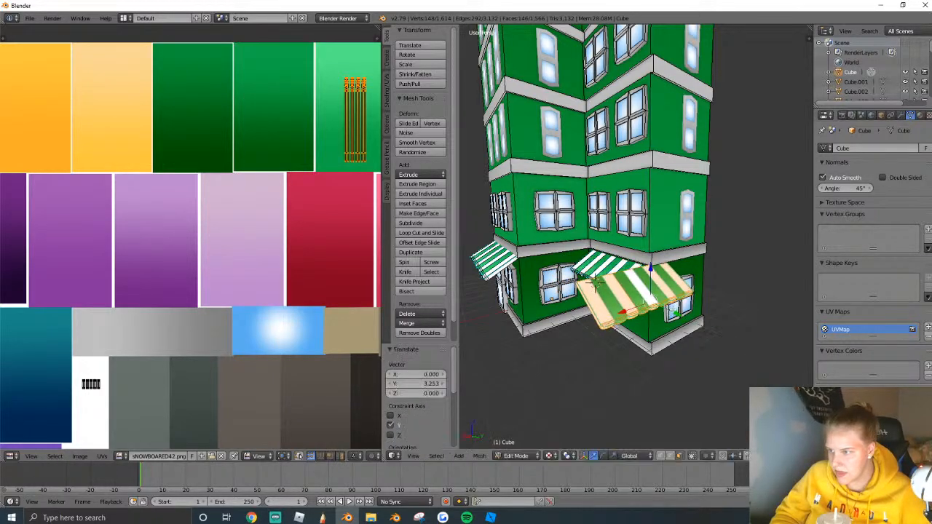
pyautogui.hotkey('shift', 'f')
pyautogui.press('w')
pyautogui.click(551, 269)
pyautogui.press('g')
pyautogui.press('x')
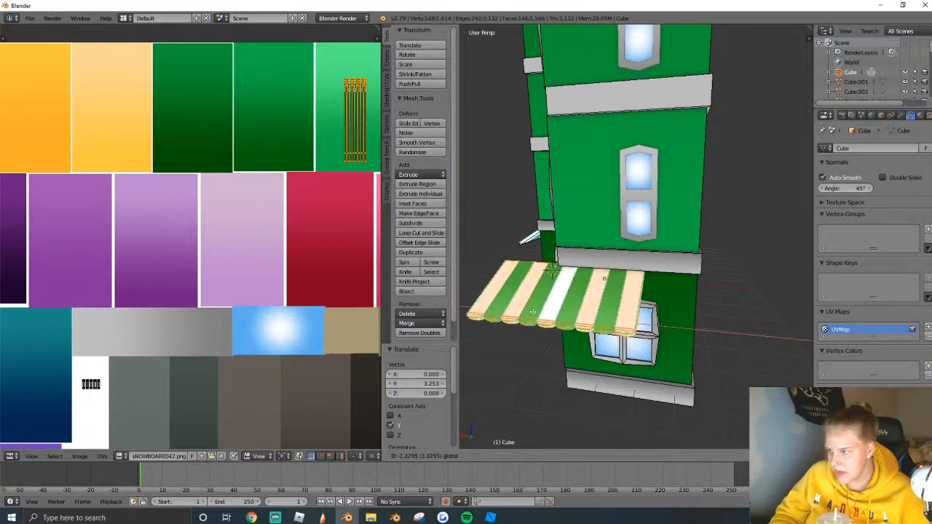
pyautogui.press('Return')
# Scale the end-wall awning to 0.865, shift it -0.176 along Y against the wall and center it along X above the window.
pyautogui.press('s')
pyautogui.click(713, 321)
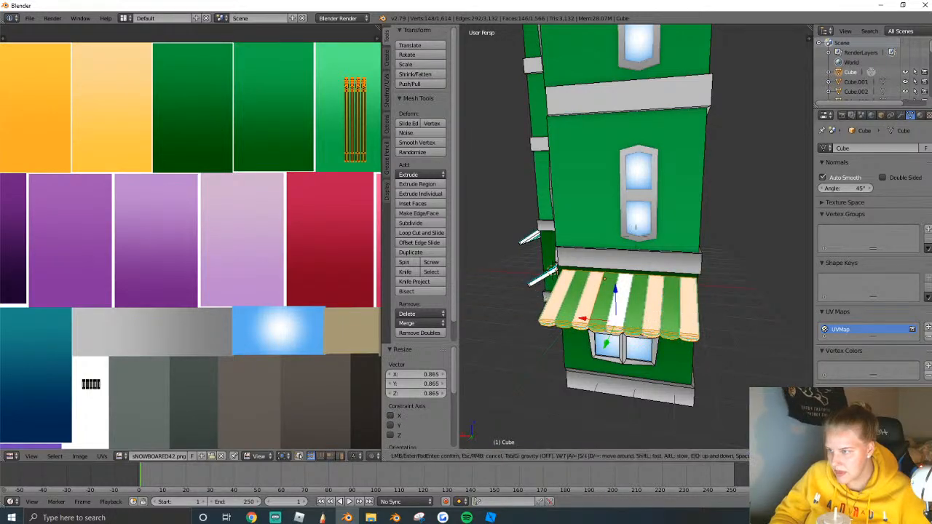
pyautogui.moveTo(693, 318); pyautogui.dragTo(724, 300, button='middle')
pyautogui.moveTo(722, 317); pyautogui.dragTo(710, 311)
pyautogui.press('g')
pyautogui.press('x')
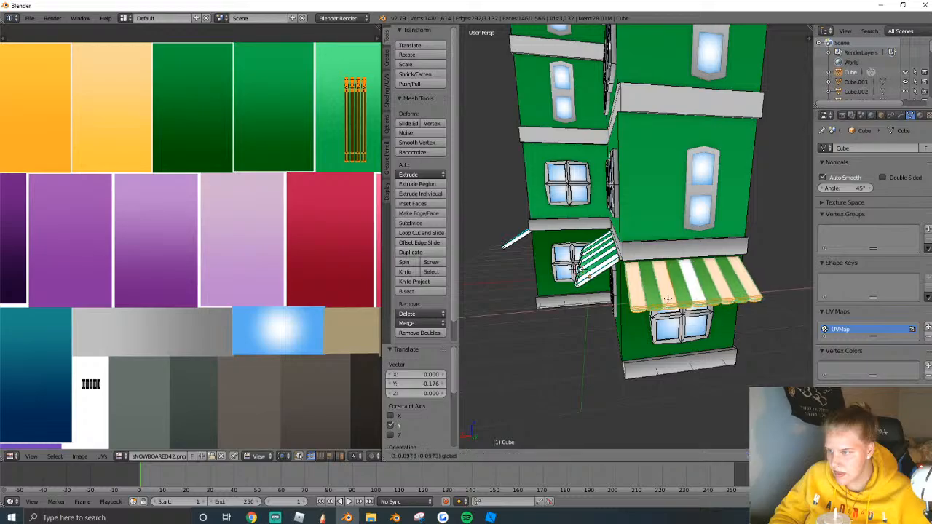
pyautogui.click(698, 280)
# Select the whole linked awning on the wing's recessed wall, adjust its height slightly along Z and leave Edit Mode.
pyautogui.moveTo(697, 280); pyautogui.dragTo(636, 281, button='middle')
pyautogui.press('Tab')
pyautogui.hotkey('shift', 'f')
pyautogui.press('w')
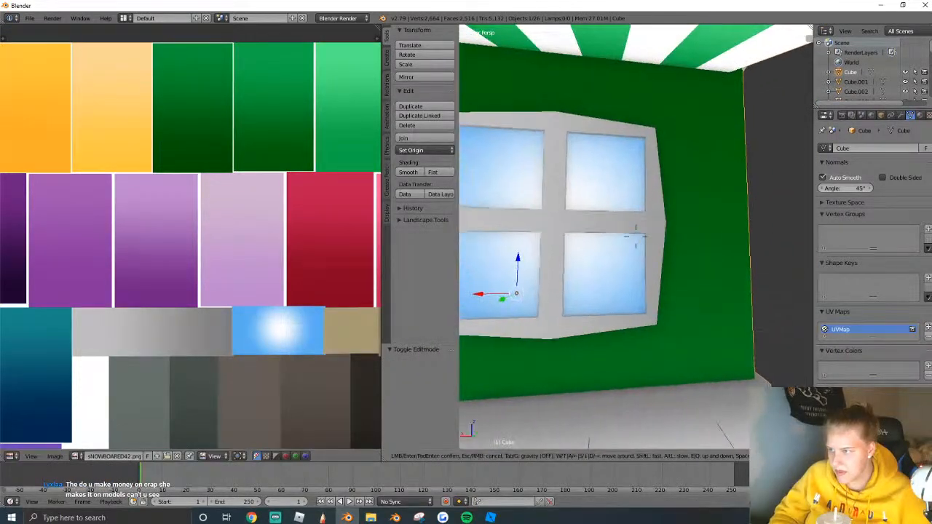
pyautogui.press('s')
pyautogui.click(637, 239)
pyautogui.press('Tab')
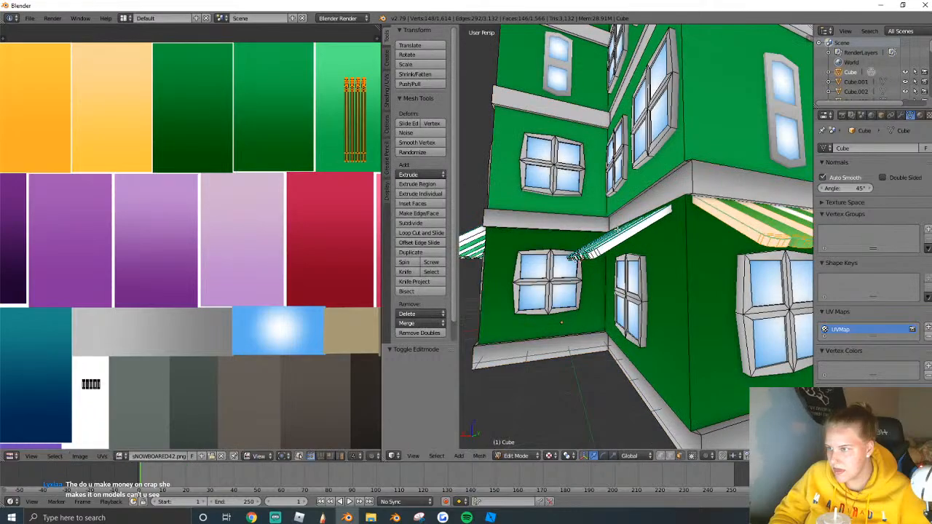
pyautogui.hotkey('ctrl', 'l')
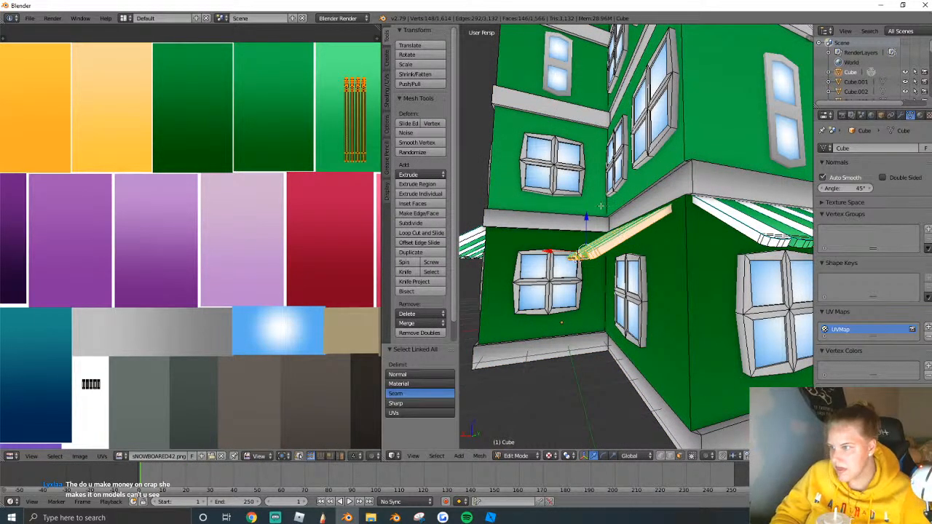
pyautogui.press('g')
pyautogui.press('z')
pyautogui.click(591, 212)
pyautogui.press('Tab')
# Examine the whole building and its UV layout, viewing the front and wing with their awnings.
pyautogui.hotkey('shift', 'f')
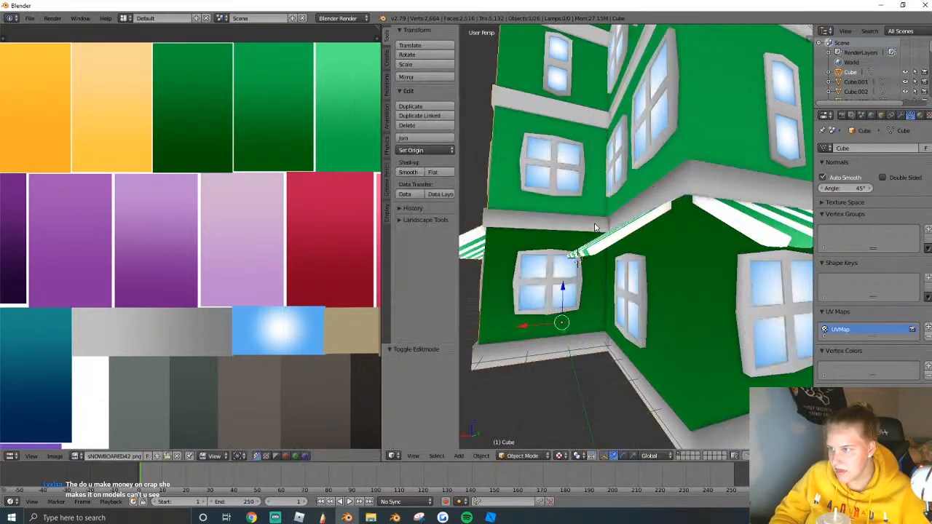
pyautogui.press('s')
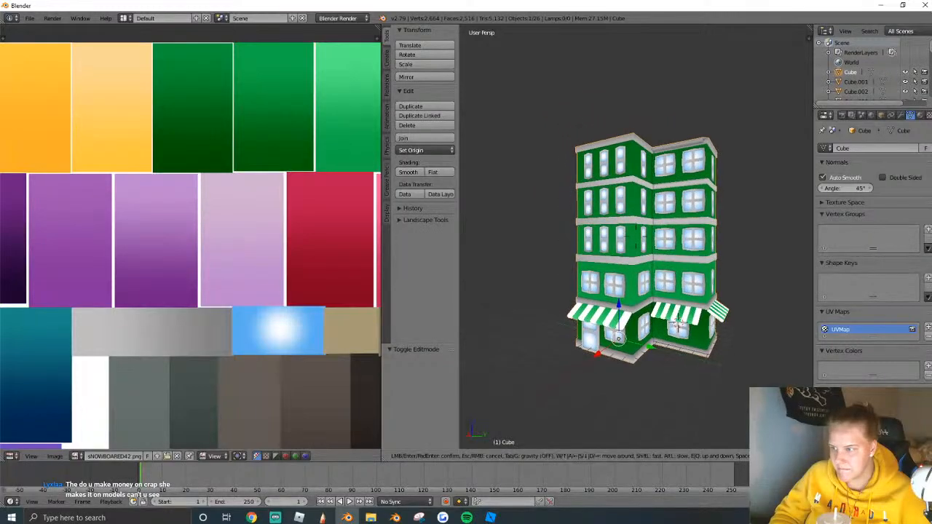
pyautogui.press('Return')
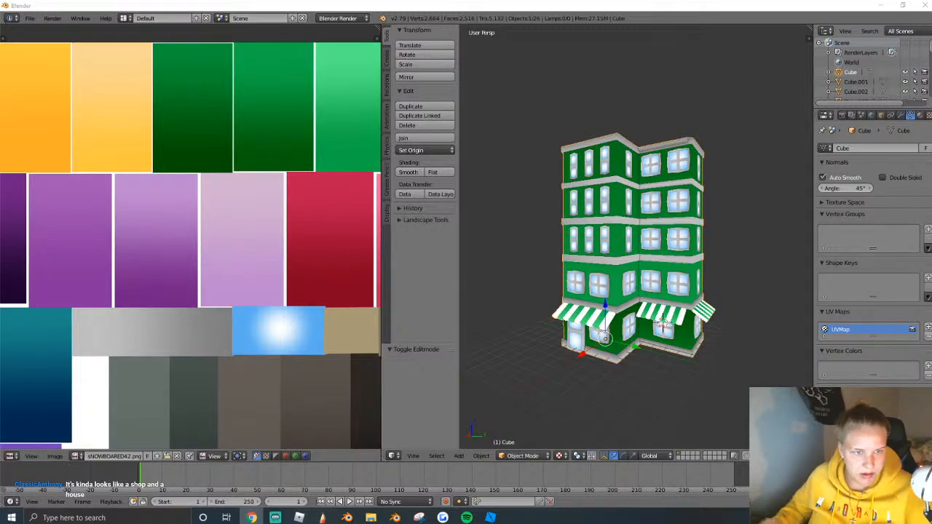
pyautogui.press('Tab')
pyautogui.press('a')
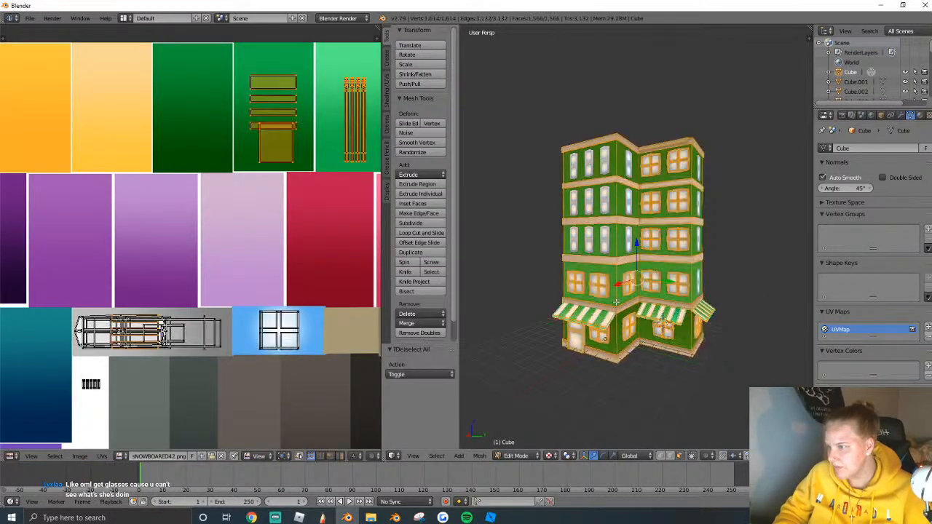
pyautogui.press('Tab')
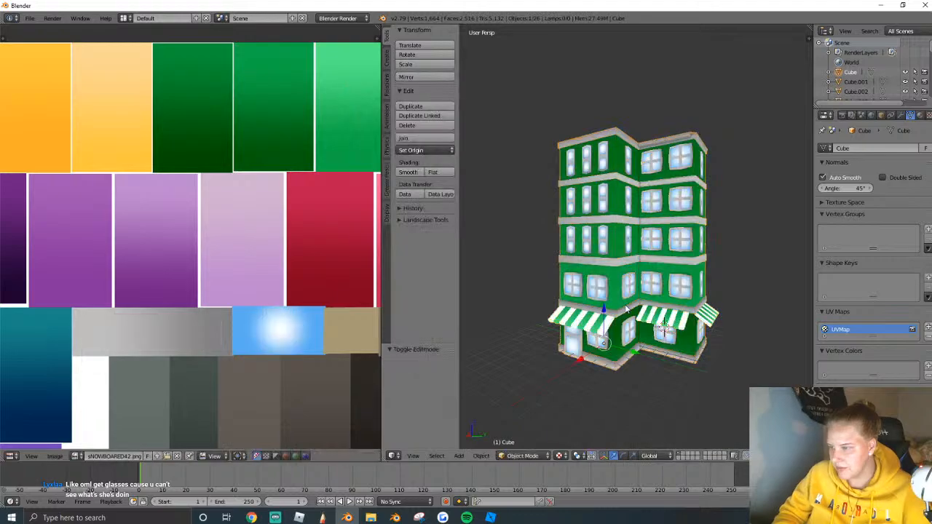
pyautogui.scroll(3, 637, 240)
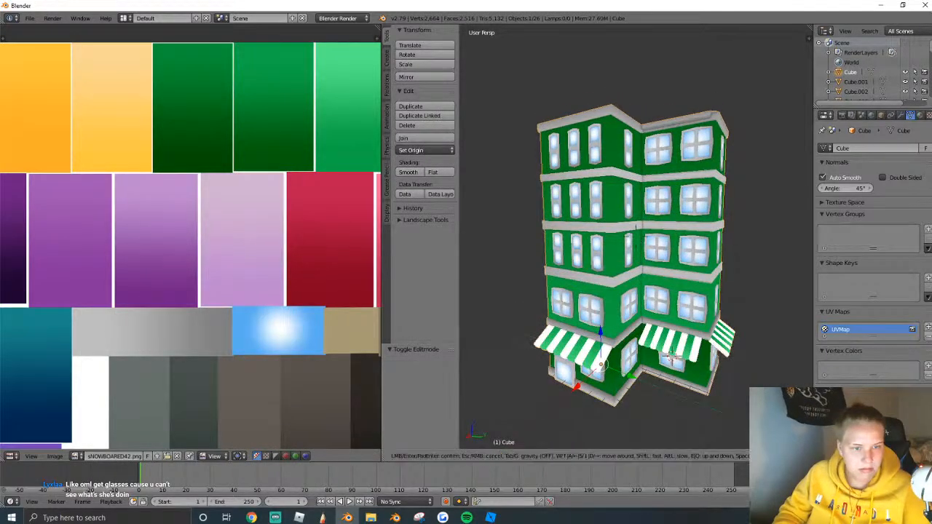
pyautogui.moveTo(638, 241); pyautogui.dragTo(638, 236, button='middle')
# Export the building in OBJ format as untitled.obj to the Documents folder.
pyautogui.click(33, 22)
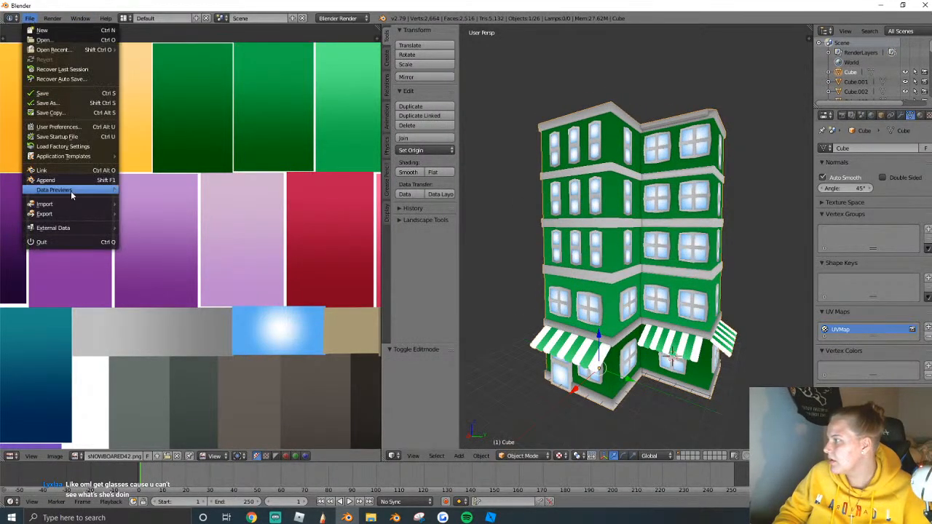
pyautogui.moveTo(69, 211)
pyautogui.click(153, 271)
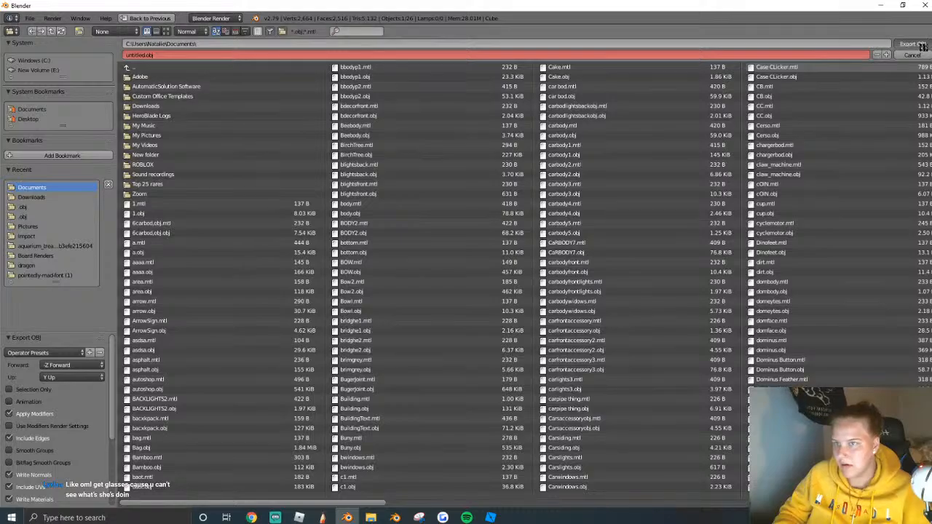
pyautogui.press('Return')
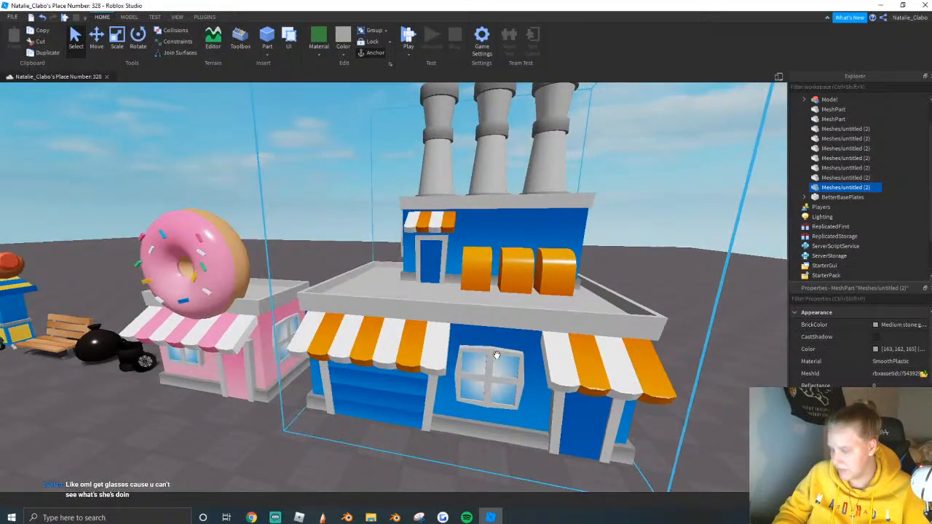
# Switch to Roblox Studio and make a pasted copy of the selected blue factory building mesh.
pyautogui.hotkey('ctrl', 'c')
pyautogui.hotkey('ctrl', 'v')
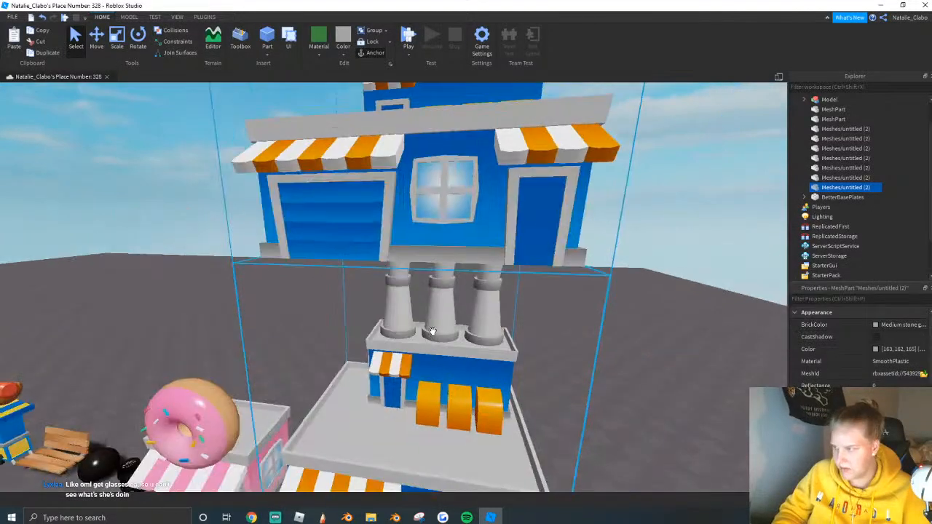
# Place the factory copy beside the original and replace its mesh with the untitled OBJ from Documents, declining the file's location data.
pyautogui.moveTo(431, 328); pyautogui.dragTo(456, 429)
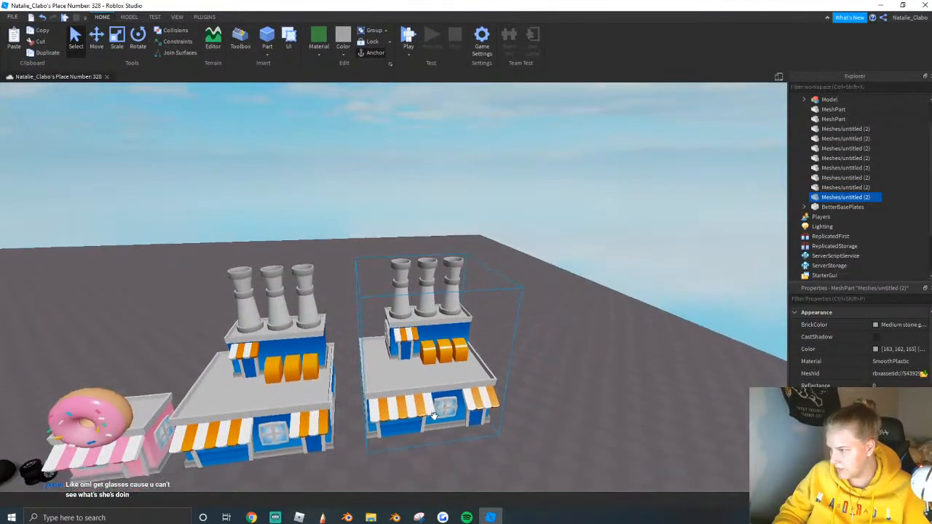
pyautogui.scroll(5, 587, 336)
pyautogui.click(923, 374)
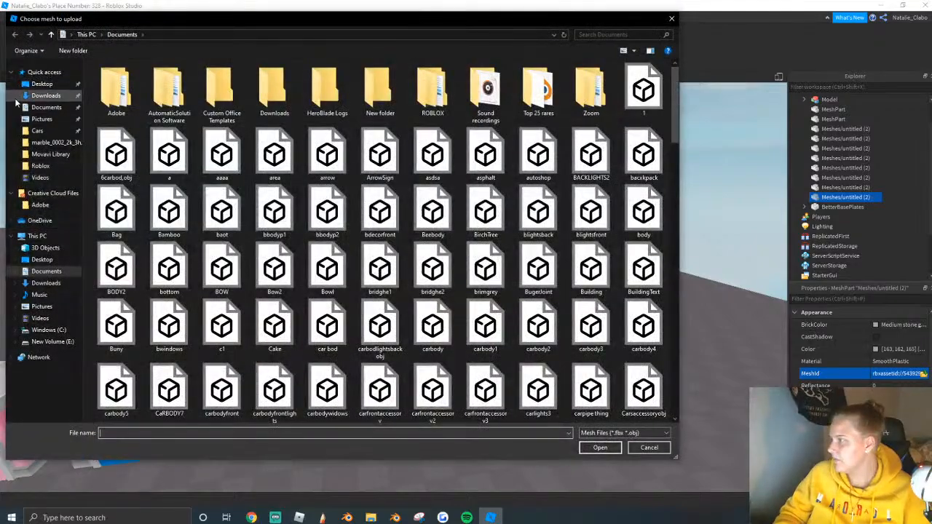
pyautogui.click(44, 72)
pyautogui.click(143, 168)
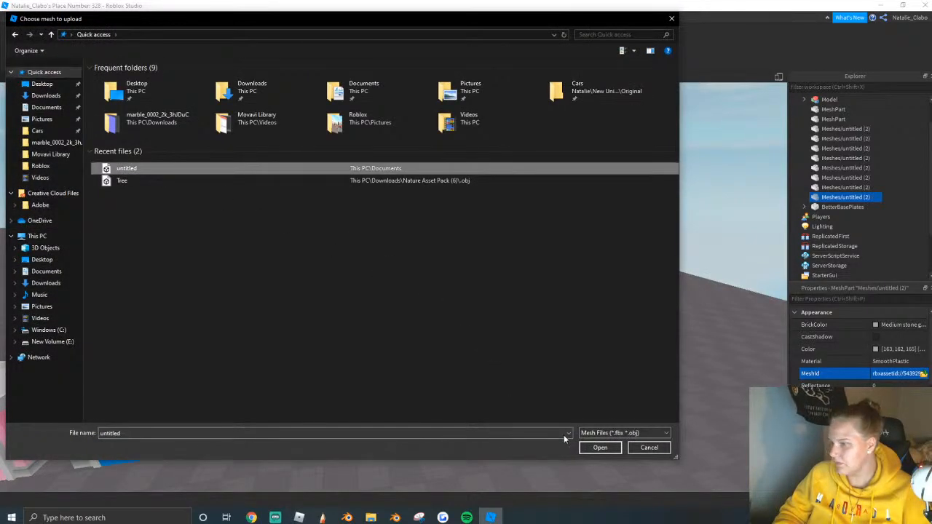
pyautogui.click(599, 447)
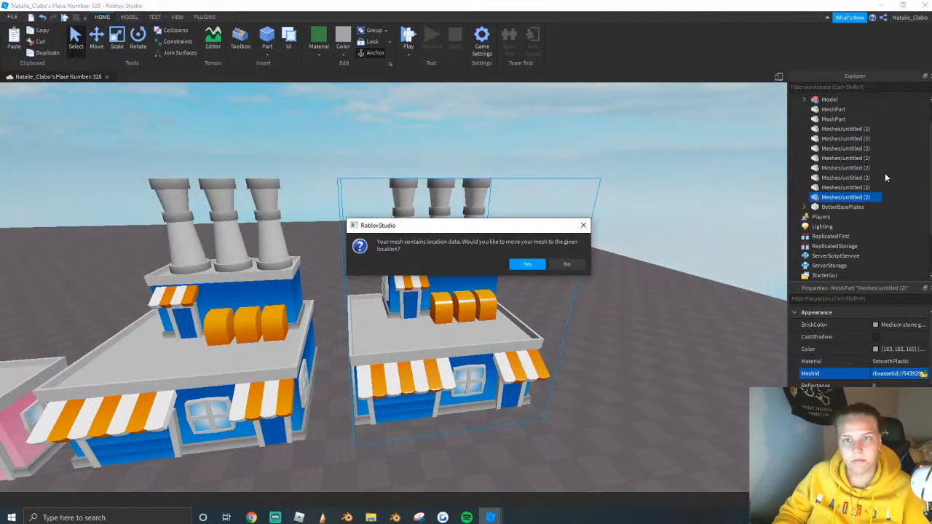
pyautogui.click(575, 265)
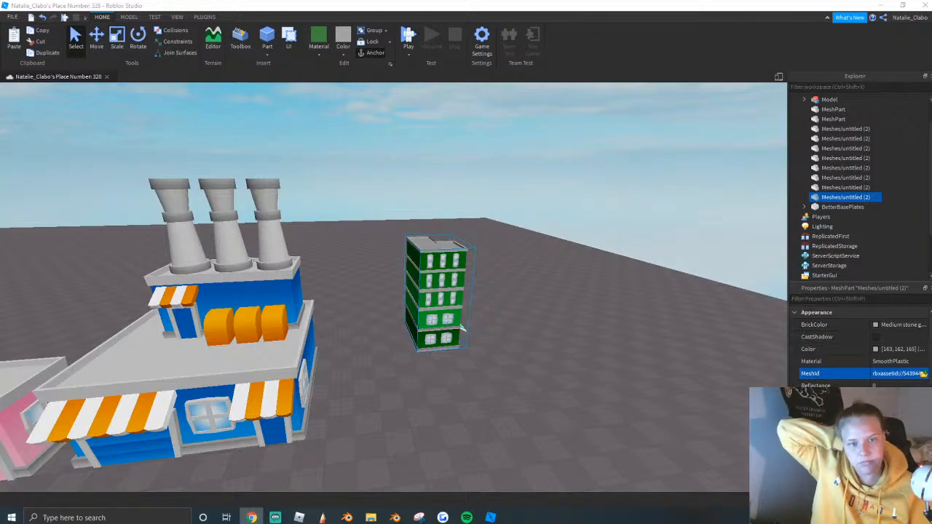
# Reposition the imported green building beside the factory and rotate it so its awning front faces the same way as the shops.
pyautogui.click(490, 280)
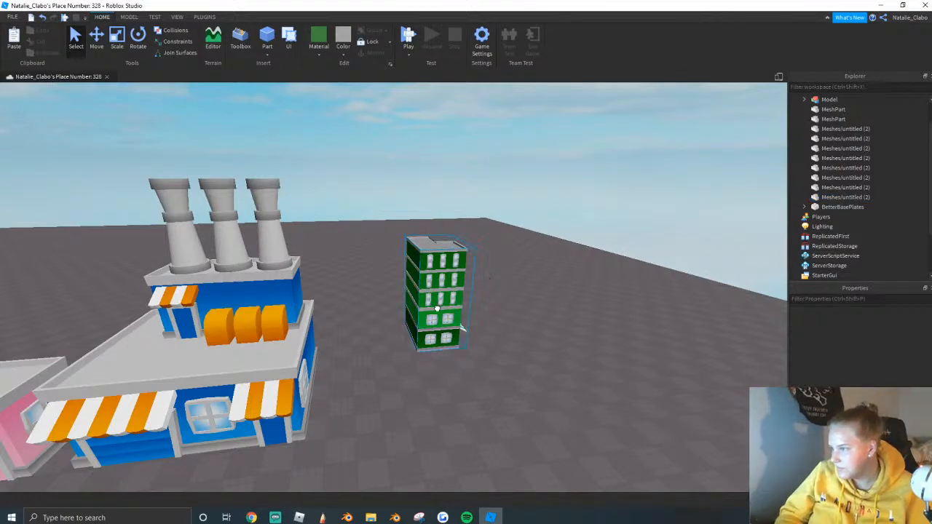
pyautogui.hotkey('ctrl', 'r')
pyautogui.moveTo(437, 309); pyautogui.dragTo(456, 350)
pyautogui.hotkey('ctrl', 'r')
pyautogui.scroll(5, 455, 350)
pyautogui.moveTo(456, 350); pyautogui.dragTo(456, 349, button='right')
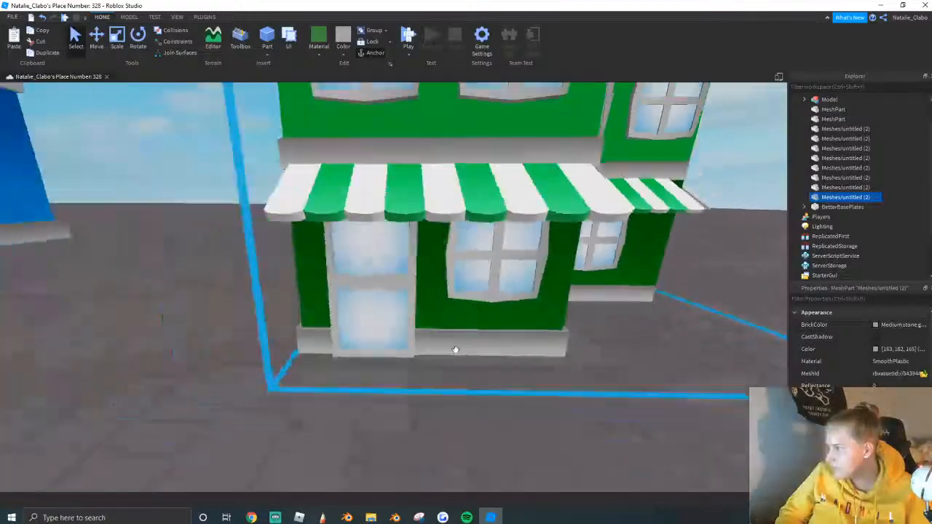
pyautogui.scroll(-10, 456, 349)
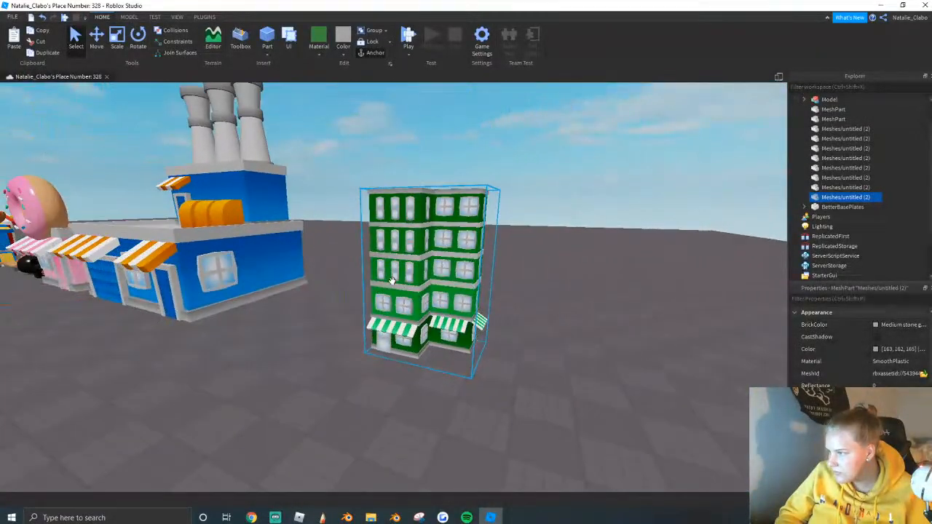
# Scale the green building up to tower over the factory and place it directly next to the factory.
pyautogui.click(392, 280)
pyautogui.press('s')
pyautogui.click(408, 272)
pyautogui.press('a')
pyautogui.click(117, 38)
pyautogui.moveTo(455, 191); pyautogui.dragTo(474, 142)
pyautogui.moveTo(468, 202); pyautogui.dragTo(479, 360, button='right')
pyautogui.moveTo(479, 360); pyautogui.dragTo(430, 371)
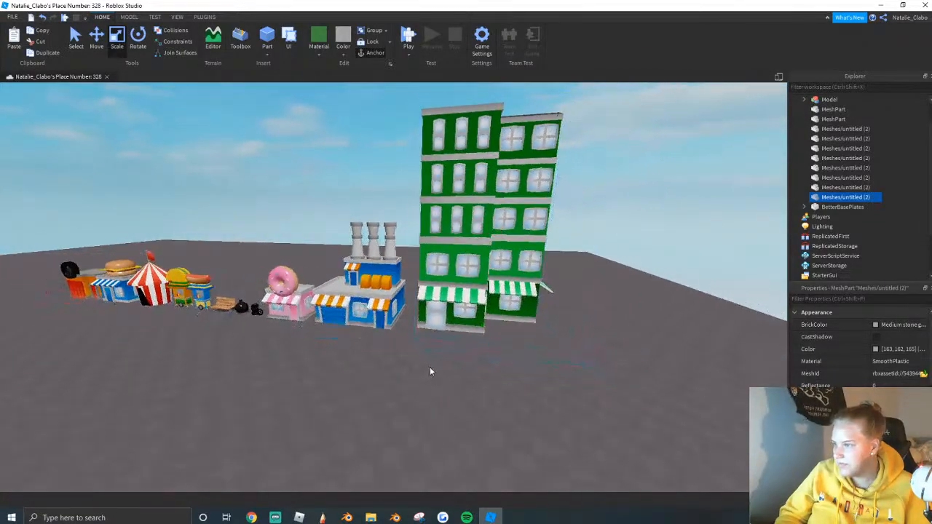
pyautogui.press('w')
pyautogui.moveTo(430, 371)
pyautogui.mouseDown(button='right')
pyautogui.moveTo(431, 359)
pyautogui.moveTo(416, 364)
pyautogui.mouseUp(button='right')
# Switch to Blender and shift the wall UV islands within the second dark green swatch.
pyautogui.click(347, 517)
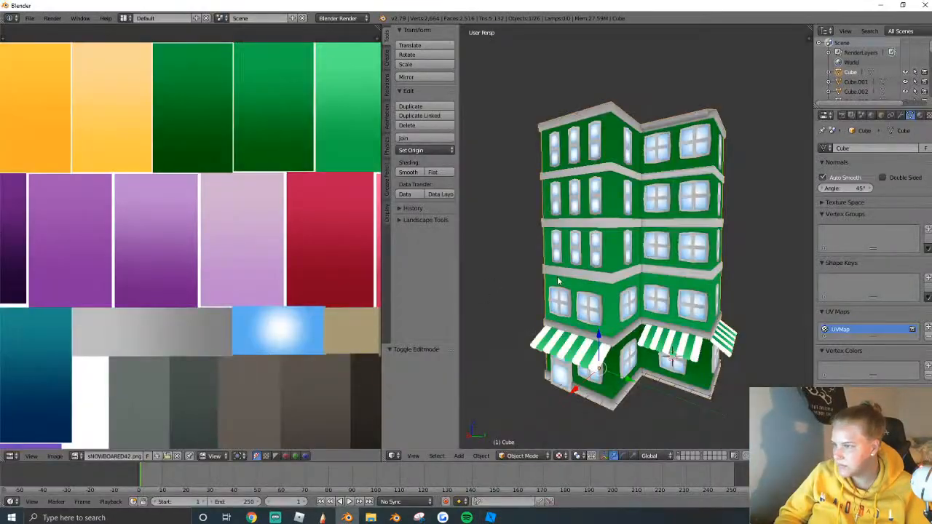
pyautogui.press('Tab')
pyautogui.scroll(-1, 211, 147)
pyautogui.moveTo(211, 147); pyautogui.dragTo(202, 225, button='middle')
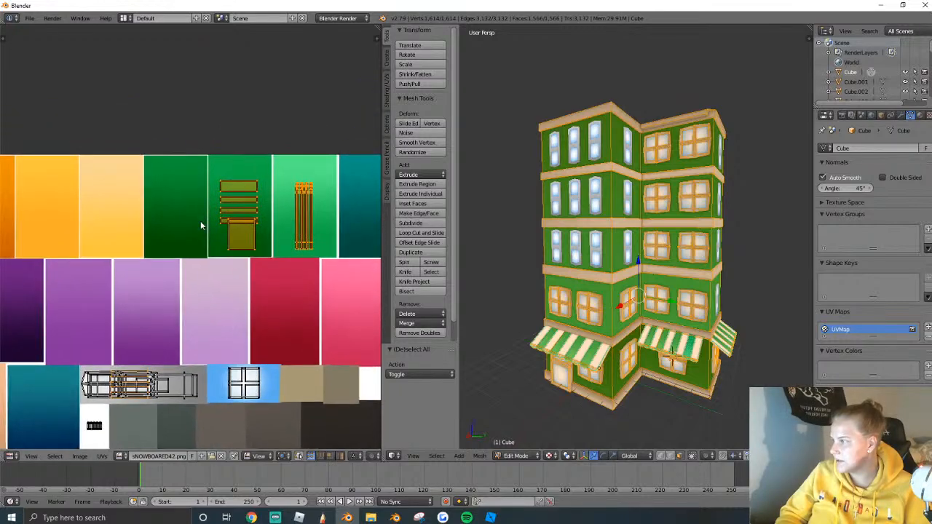
pyautogui.press('a')
pyautogui.scroll(1, 202, 225)
pyautogui.moveTo(203, 174); pyautogui.dragTo(197, 175, button='middle')
pyautogui.press('b')
pyautogui.moveTo(164, 154); pyautogui.dragTo(290, 295)
pyautogui.press('g')
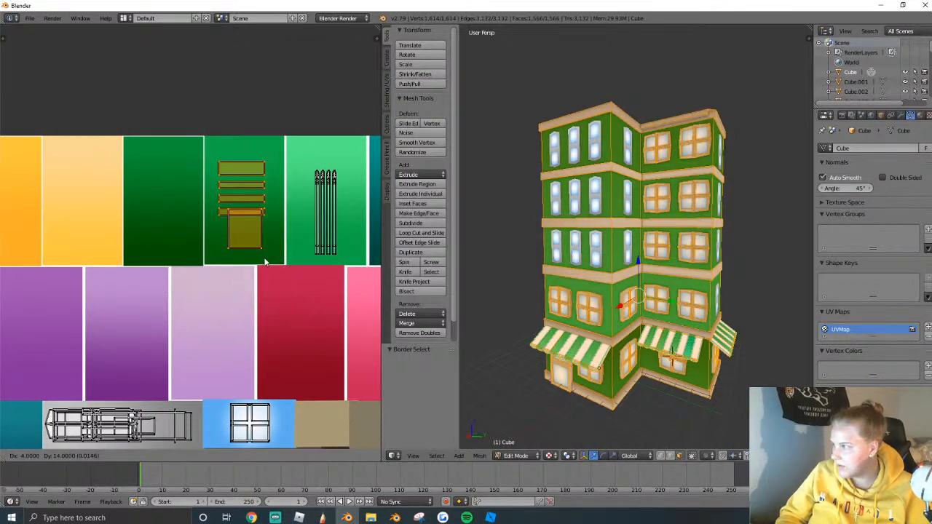
pyautogui.click(266, 243)
# Scale the wall UV islands to 0.829, move them to the brighter upper end of the green swatch and leave Edit Mode.
pyautogui.press('s')
pyautogui.click(261, 234)
pyautogui.press('g')
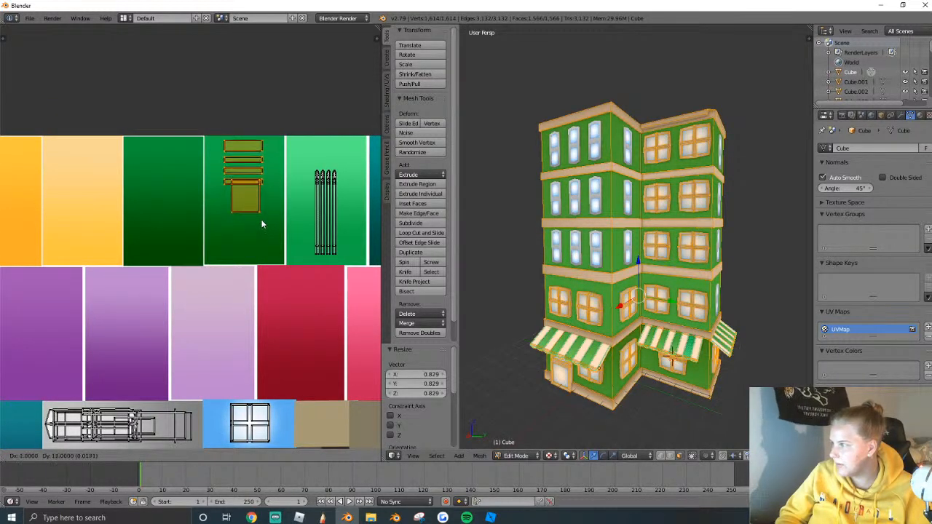
pyautogui.click(262, 220)
pyautogui.press('Tab')
pyautogui.moveTo(571, 274); pyautogui.dragTo(577, 278, button='middle')
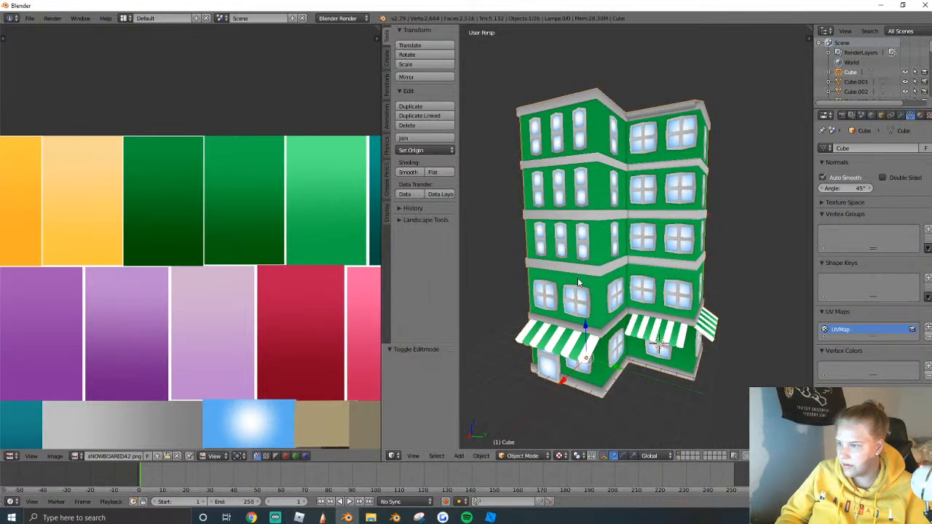
# Export the brighter green building in OBJ format over untitled.obj in the Documents folder.
pyautogui.click(30, 18)
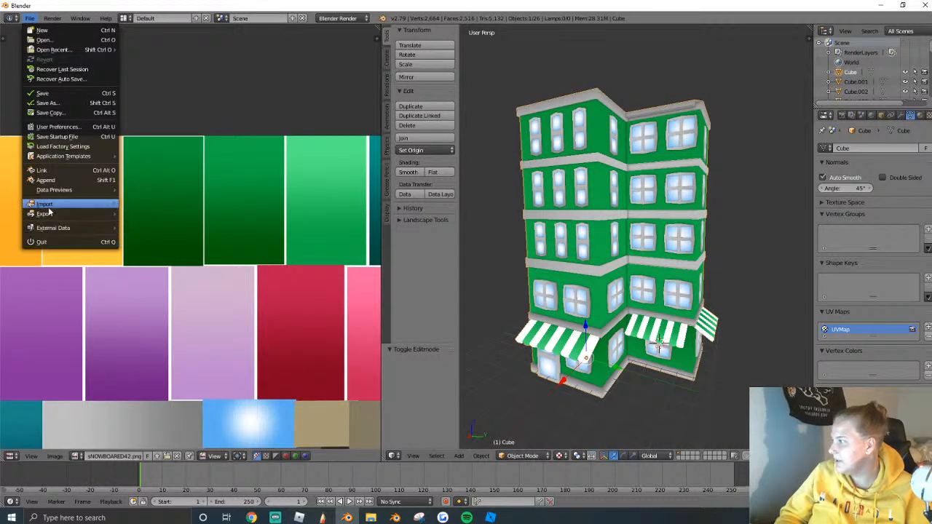
pyautogui.moveTo(46, 214)
pyautogui.click(157, 267)
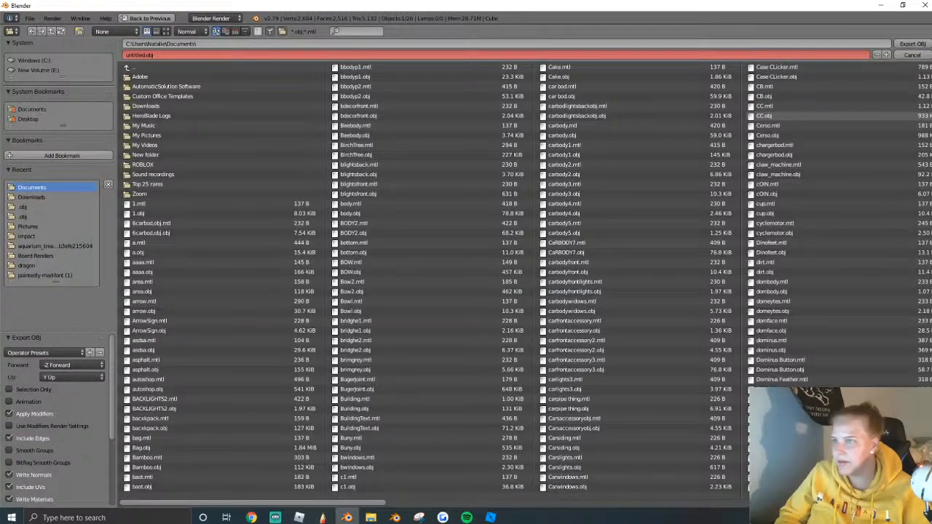
pyautogui.click(919, 45)
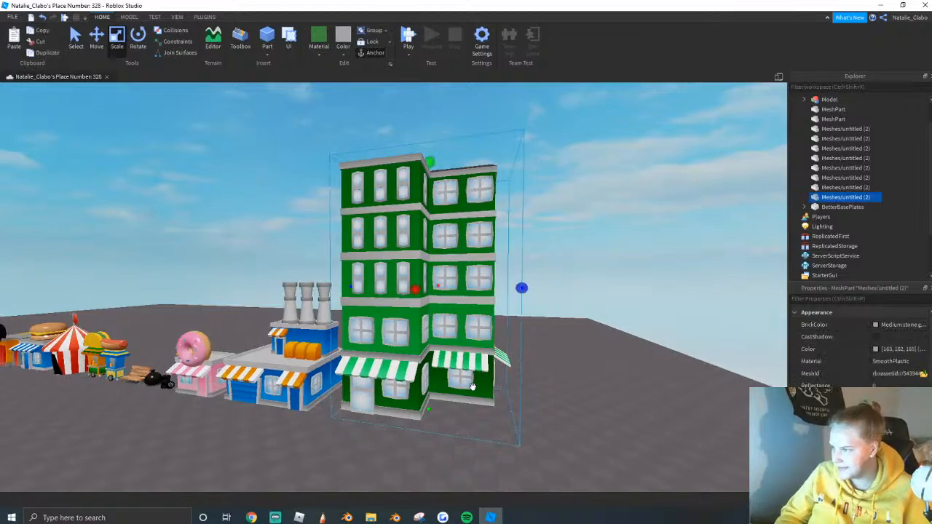
# Replace the selected building's mesh in Roblox Studio with the re-exported untitled OBJ, declining the file's location data.
pyautogui.click(923, 375)
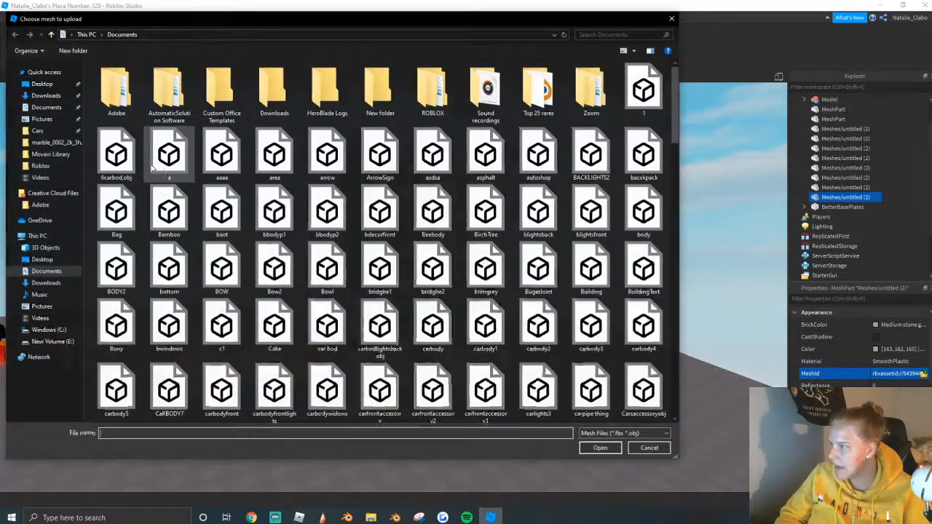
pyautogui.click(43, 71)
pyautogui.click(128, 168)
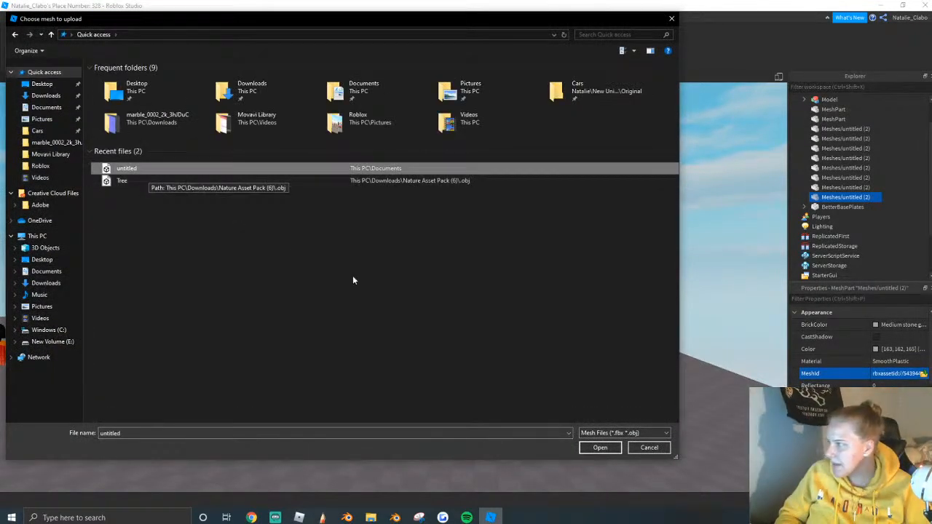
pyautogui.click(600, 447)
pyautogui.click(565, 264)
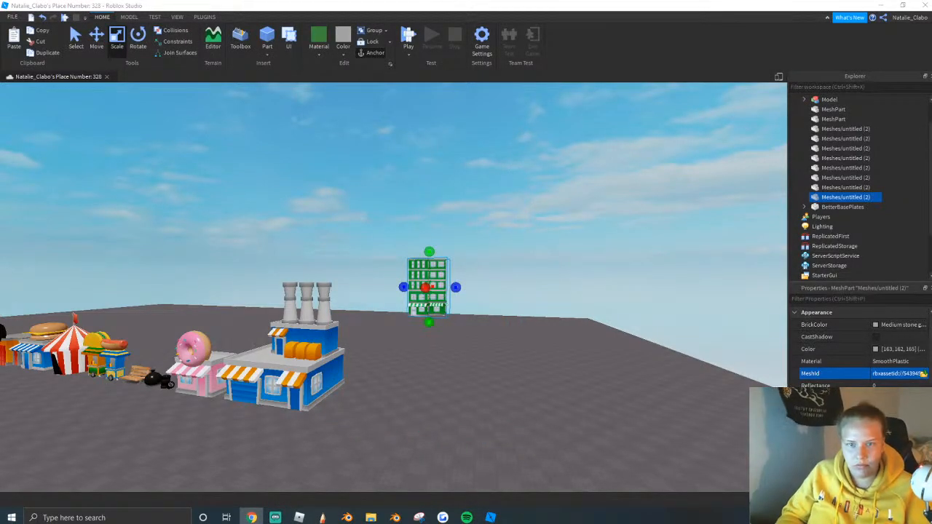
# Scale the brighter green building up proportionally and place it on the ground next to the blue factory.
pyautogui.scroll(2, 443, 259)
pyautogui.keyDown('shift'); pyautogui.moveTo(415, 250); pyautogui.dragTo(413, 89); pyautogui.keyUp('shift')
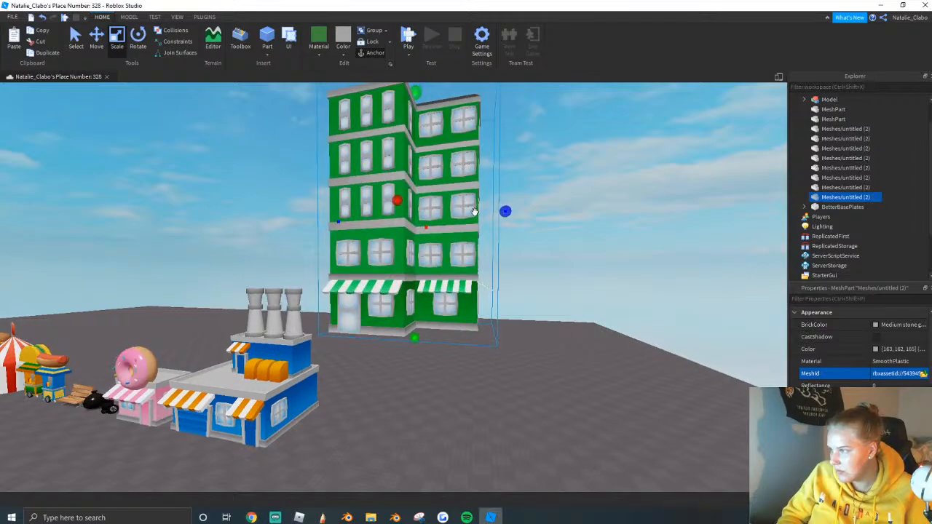
pyautogui.scroll(-1, 472, 211)
pyautogui.moveTo(446, 320); pyautogui.dragTo(466, 430)
pyautogui.moveTo(466, 430); pyautogui.dragTo(469, 438, button='right')
pyautogui.scroll(-2, 468, 437)
pyautogui.moveTo(393, 379); pyautogui.dragTo(448, 314)
pyautogui.moveTo(448, 315)
pyautogui.mouseDown(button='right')
pyautogui.moveTo(423, 299)
pyautogui.moveTo(437, 315)
pyautogui.mouseUp(button='right')
pyautogui.moveTo(445, 321); pyautogui.dragTo(480, 355)
pyautogui.moveTo(480, 355); pyautogui.dragTo(462, 313, button='right')
# Duplicate the green building and move the copy sideways so the two stand next to each other.
pyautogui.click(48, 53)
pyautogui.click(96, 41)
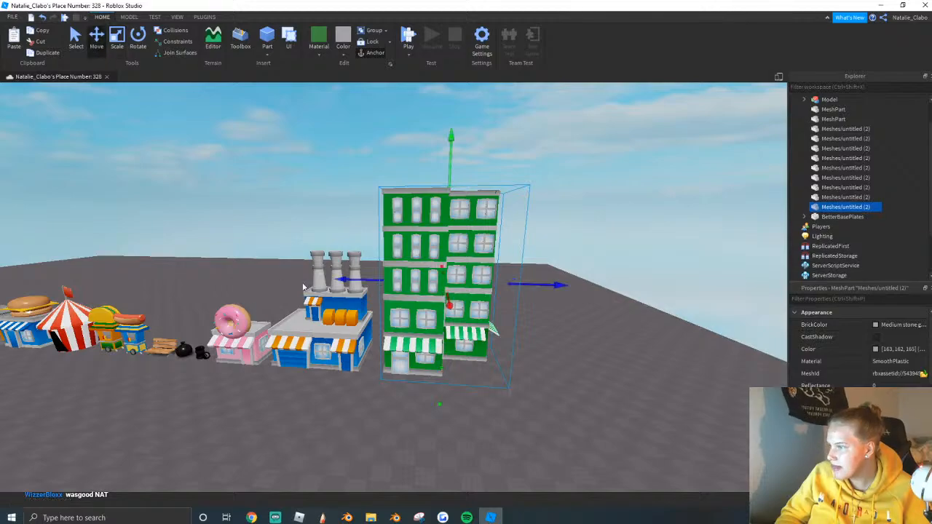
pyautogui.moveTo(380, 283); pyautogui.dragTo(483, 296)
pyautogui.scroll(-1, 480, 295)
pyautogui.click(269, 208)
pyautogui.moveTo(269, 207); pyautogui.dragTo(255, 206, button='right')
pyautogui.press('d')
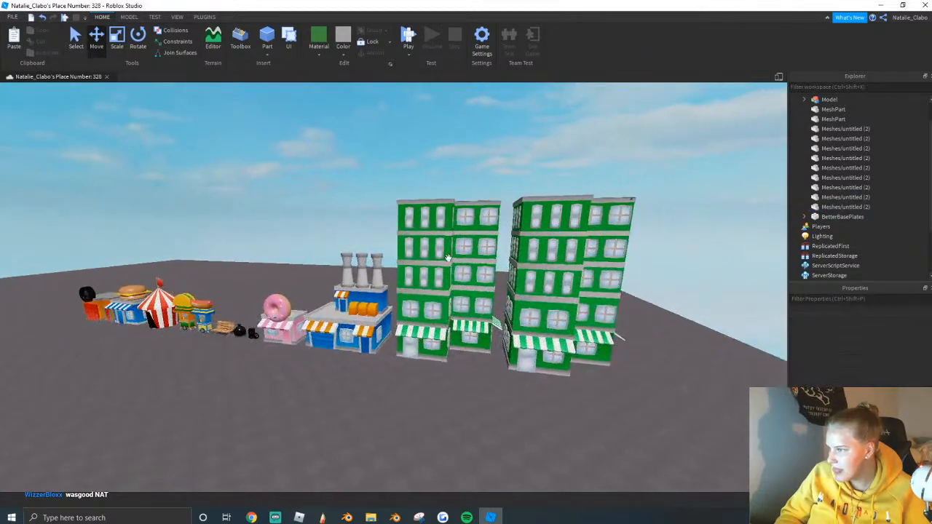
# Switch to Blender, select the wall and awning-stripe UV islands, move them toward the pink swatch and narrow them along X.
pyautogui.click(347, 518)
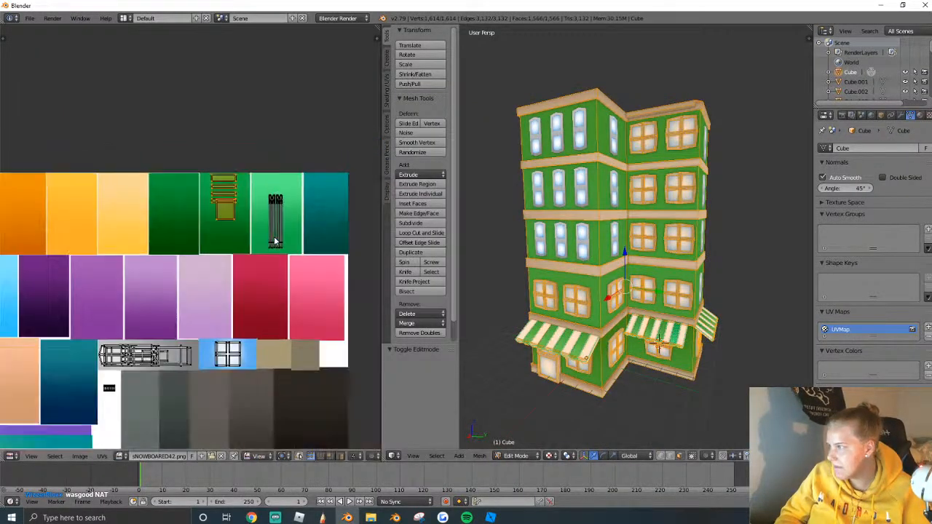
pyautogui.moveTo(153, 155); pyautogui.dragTo(304, 257)
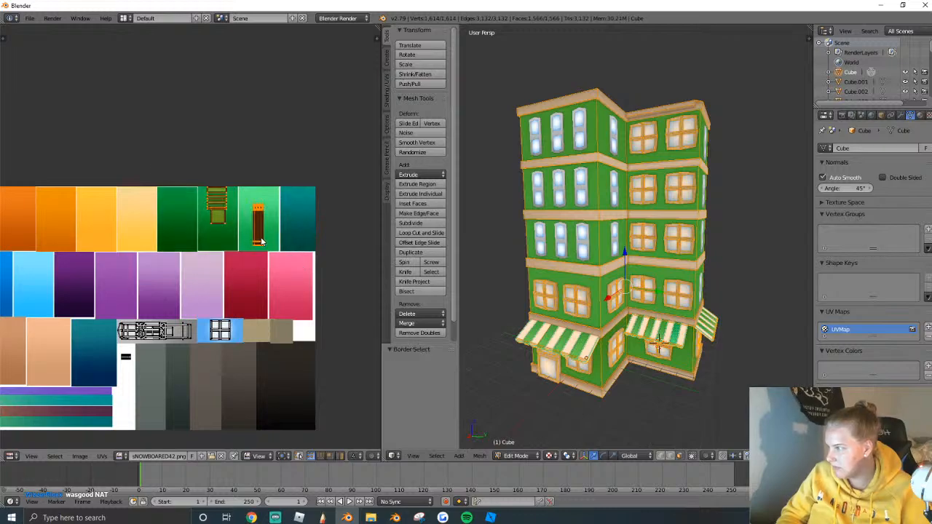
pyautogui.press('g')
pyautogui.click(308, 309)
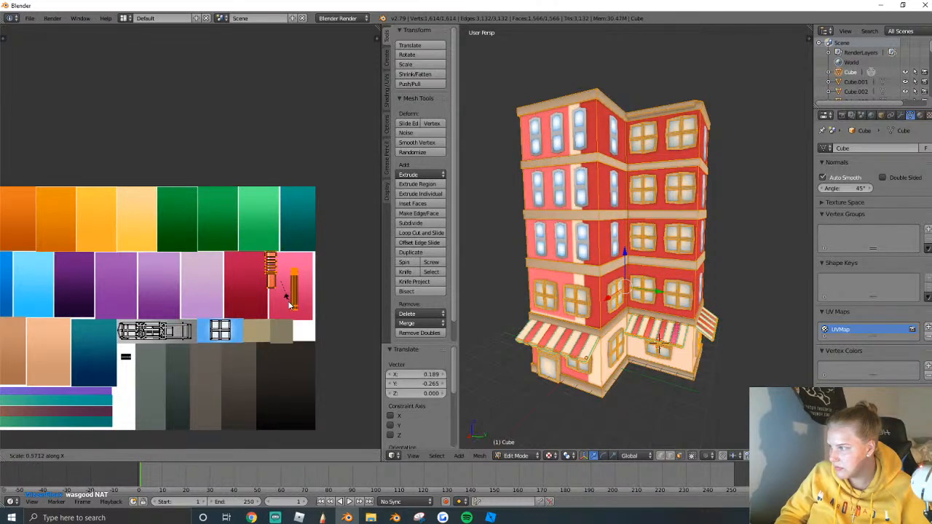
pyautogui.press('Tab')
pyautogui.press('Tab')
# Move the selected wall and awning-stripe UV islands onto the red-orange swatches in the palette's first row.
pyautogui.press('g')
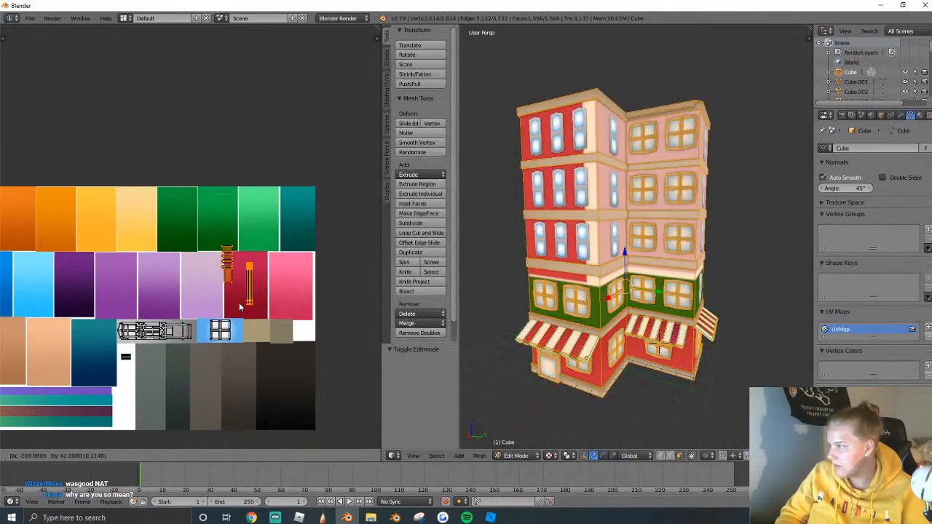
pyautogui.click(98, 266)
pyautogui.moveTo(87, 263); pyautogui.dragTo(307, 287, button='middle')
pyautogui.press('g')
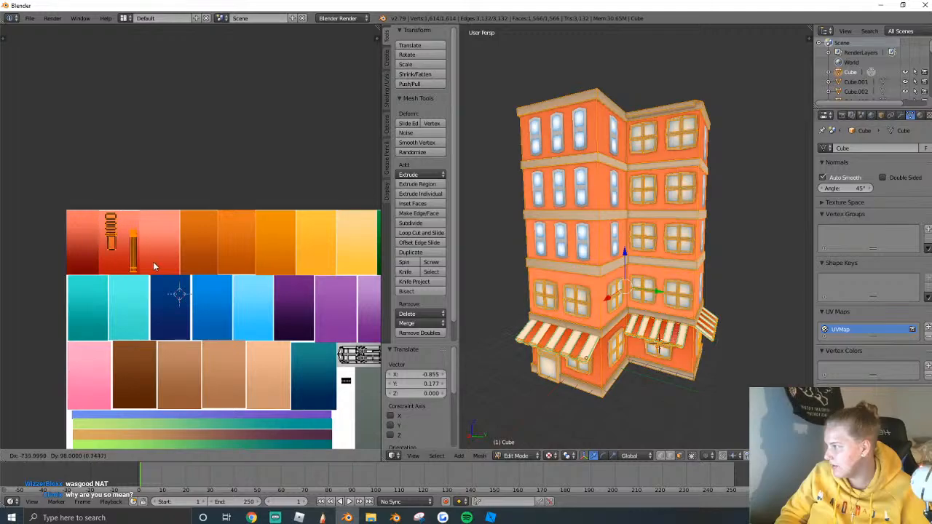
pyautogui.click(153, 262)
pyautogui.press('Tab')
pyautogui.moveTo(692, 291)
pyautogui.mouseDown(button='middle')
pyautogui.moveTo(731, 295)
pyautogui.moveTo(696, 297)
pyautogui.mouseUp(button='middle')
pyautogui.press('Tab')
# Narrow the wall and awning-stripe UV islands to 0.666 along X, fit them onto the palette's first red swatches and leave Edit Mode.
pyautogui.press('g')
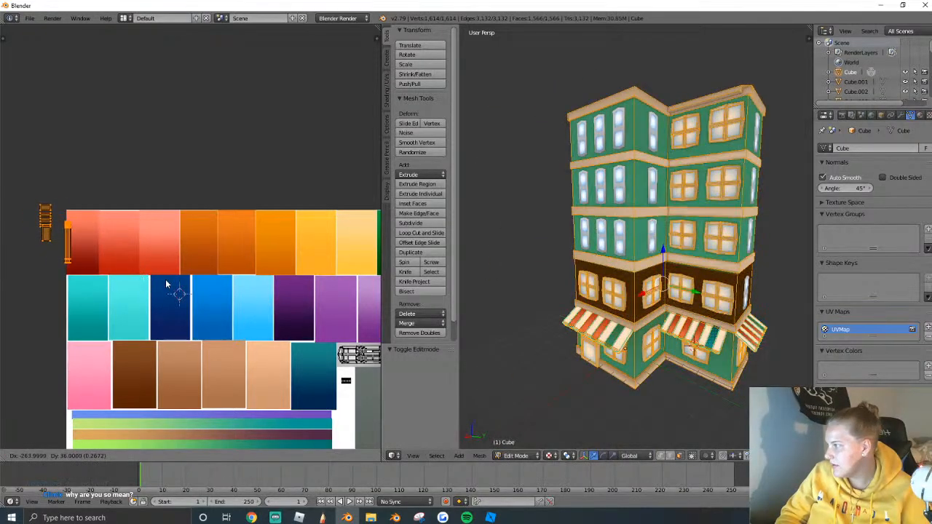
pyautogui.click(183, 290)
pyautogui.press('s')
pyautogui.press('x')
pyautogui.click(145, 278)
pyautogui.press('s')
pyautogui.press('y')
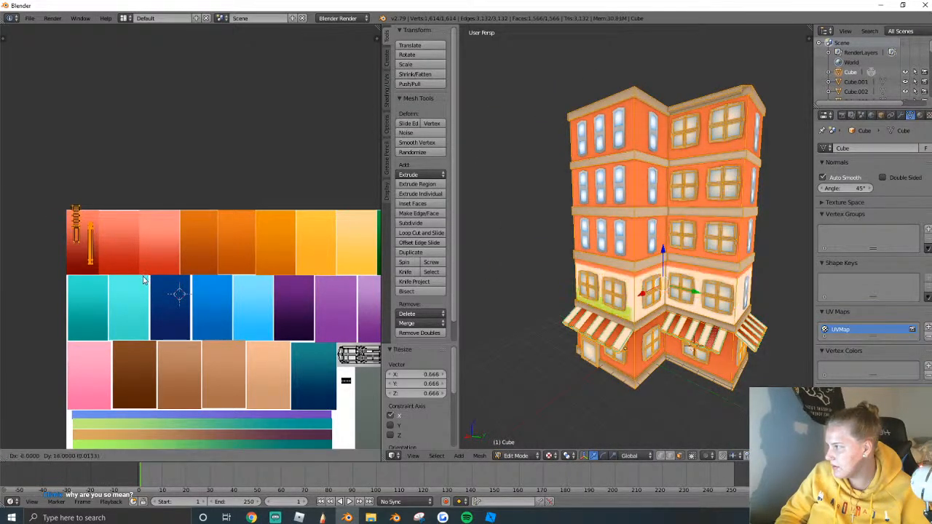
pyautogui.click(128, 269)
pyautogui.press('Tab')
pyautogui.hotkey('shift', 'a')
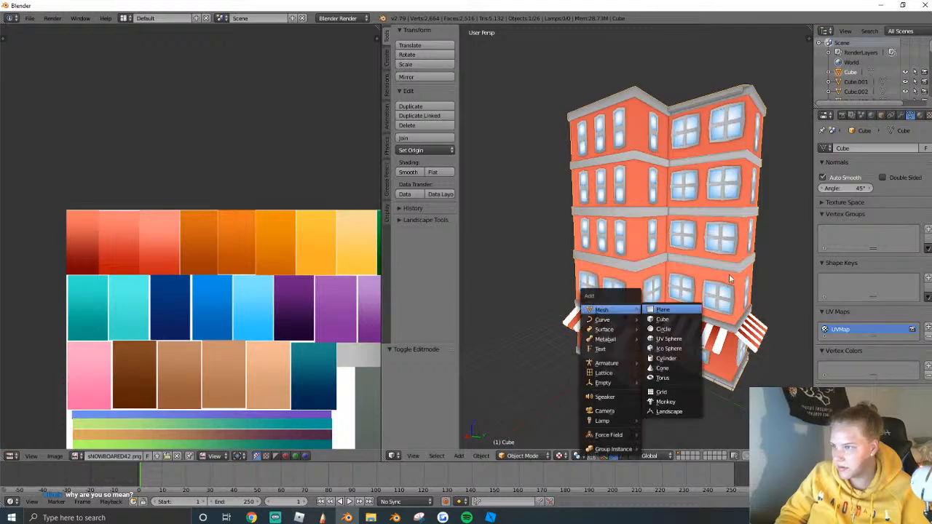
pyautogui.hotkey('shift', 'f')
pyautogui.press('a')
pyautogui.click(637, 240)
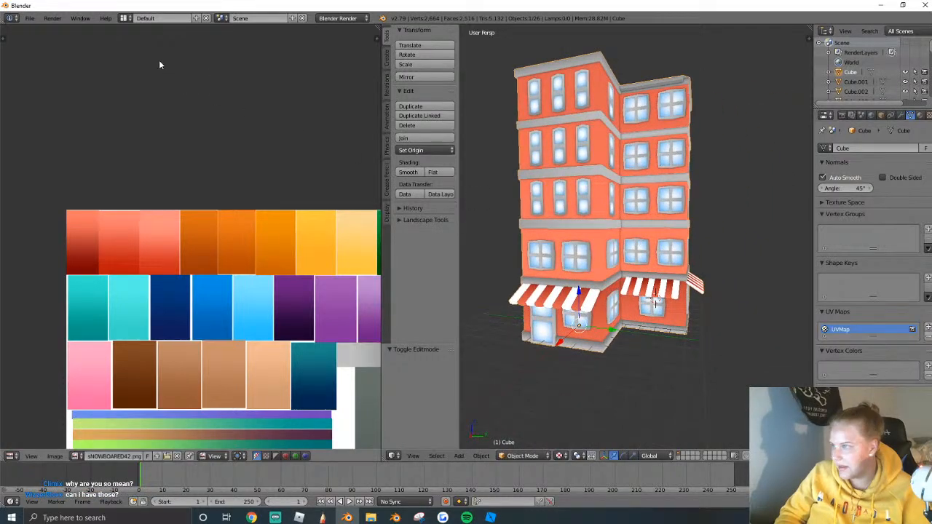
# Export the red building in OBJ format over untitled.obj in Documents and switch to Roblox Studio.
pyautogui.click(29, 17)
pyautogui.moveTo(66, 214)
pyautogui.click(154, 272)
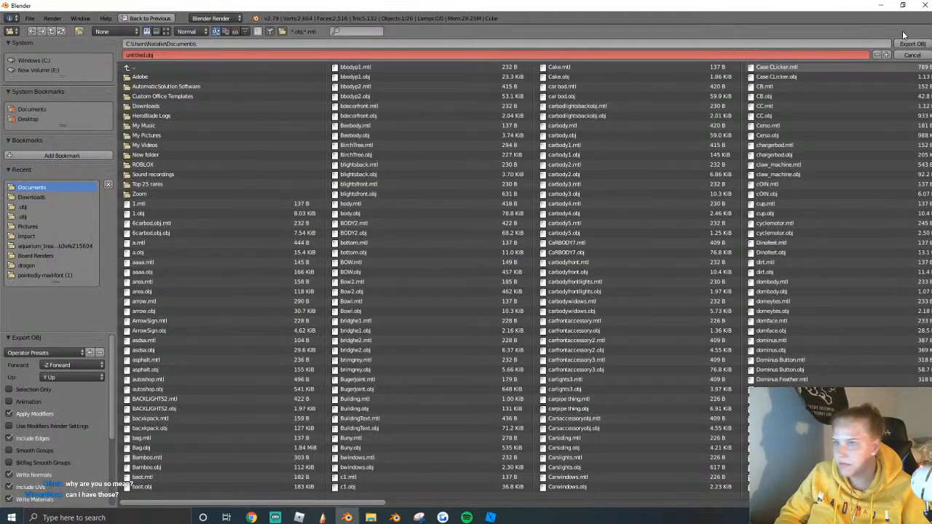
pyautogui.click(913, 44)
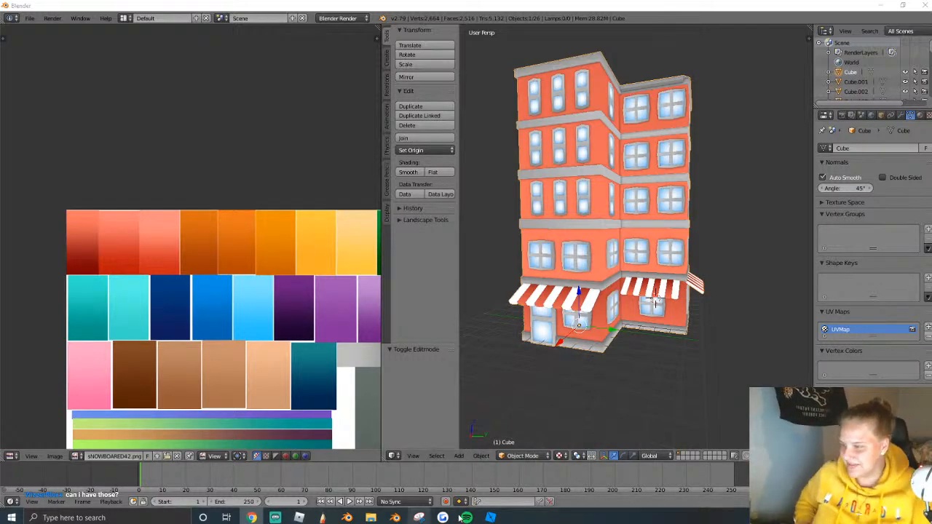
pyautogui.hotkey('alt', 'Tab')
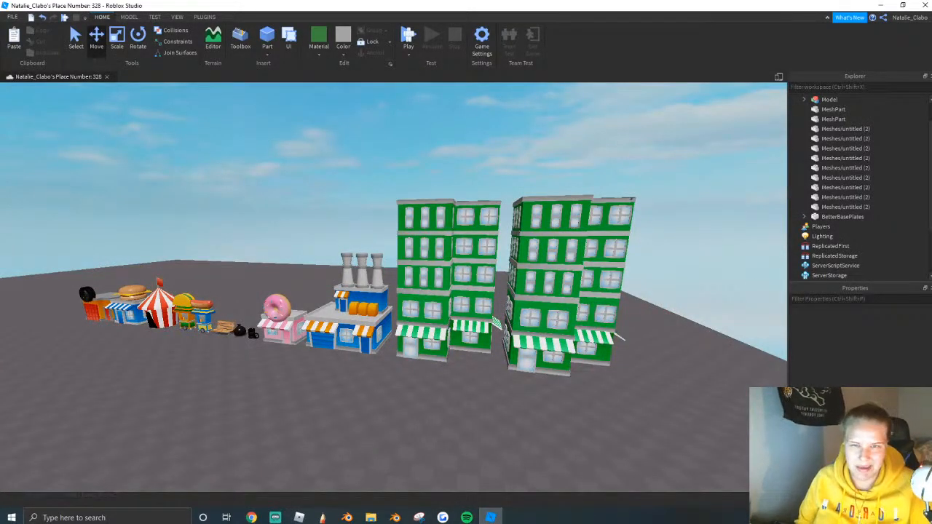
# Switch to the browser, view the photo of the five simulator shops on the Twitter profile, and return to Roblox Studio.
pyautogui.hotkey('alt', 'Tab')
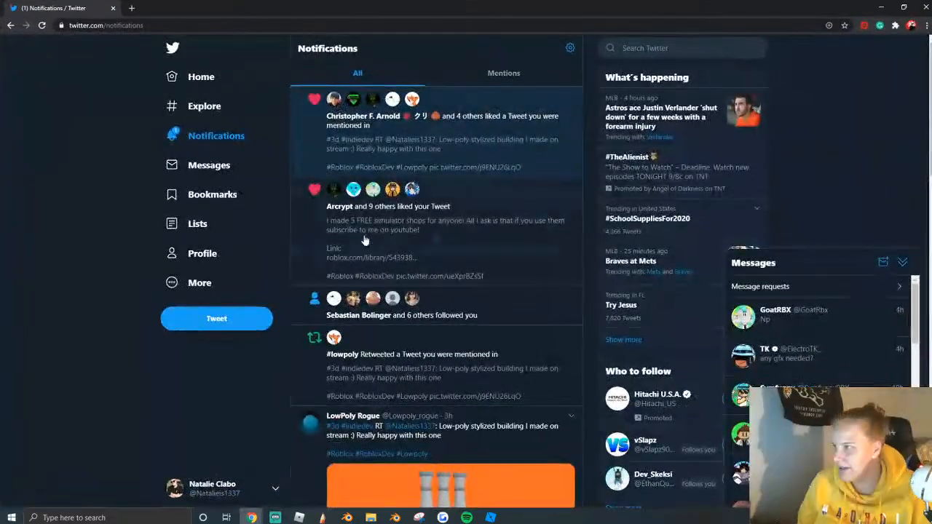
pyautogui.click(240, 261)
pyautogui.scroll(-5, 437, 308)
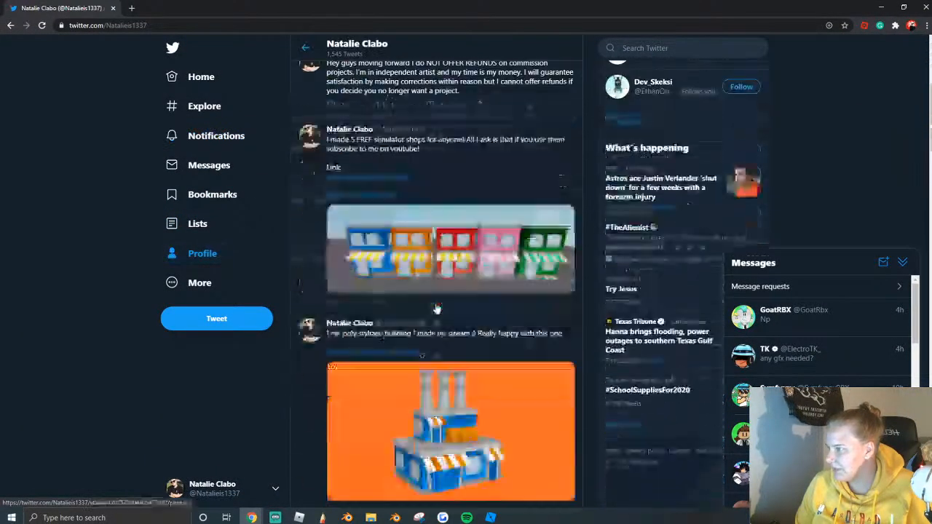
pyautogui.click(429, 249)
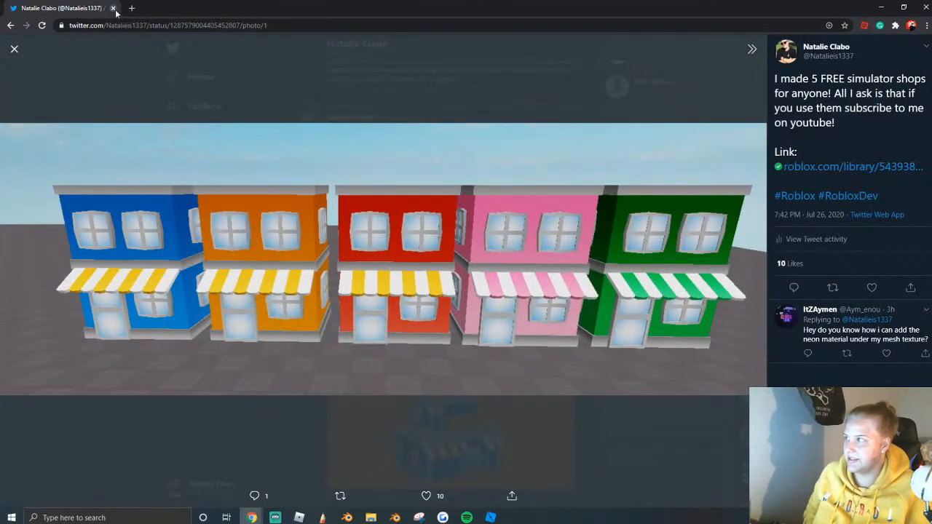
pyautogui.hotkey('alt', 'Tab')
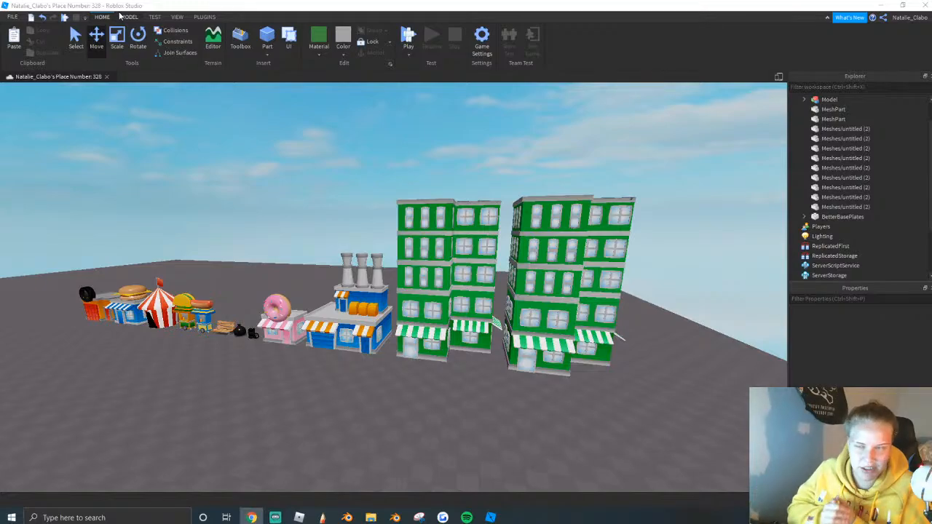
# Select the second green building, export the red building from Blender over untitled.obj in Documents, and return to Roblox Studio.
pyautogui.click(568, 292)
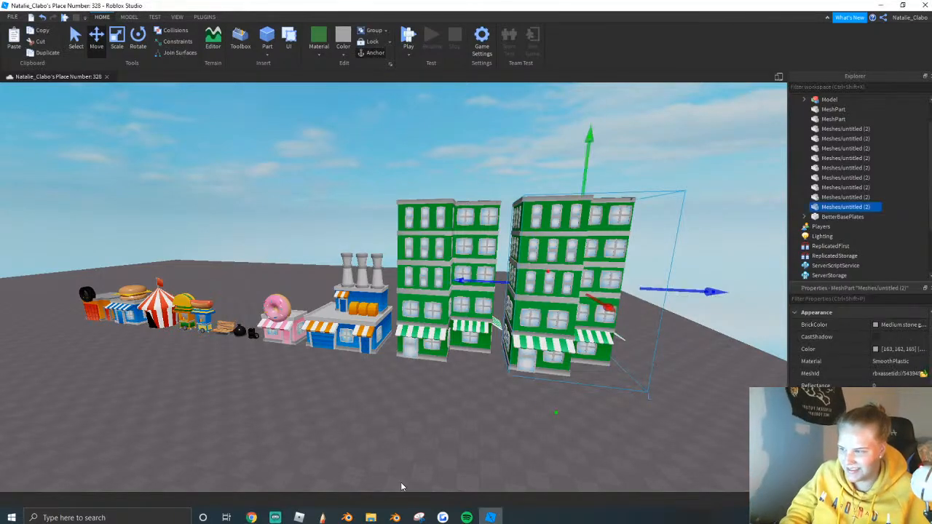
pyautogui.click(347, 518)
pyautogui.click(29, 17)
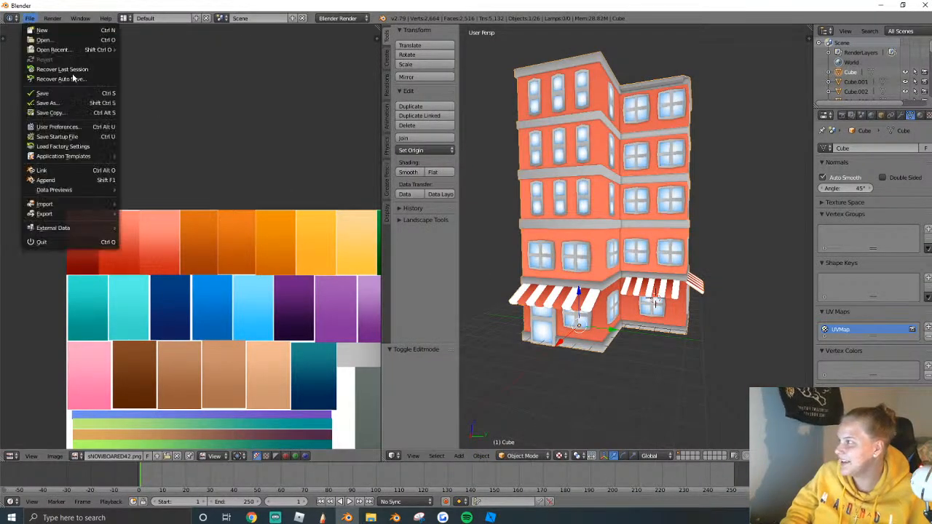
pyautogui.moveTo(64, 217)
pyautogui.click(153, 271)
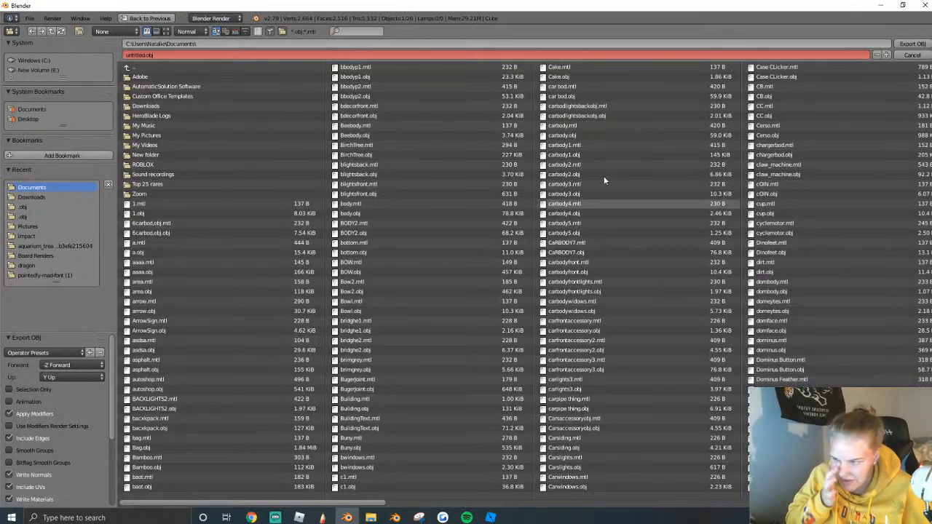
pyautogui.click(912, 44)
pyautogui.click(490, 518)
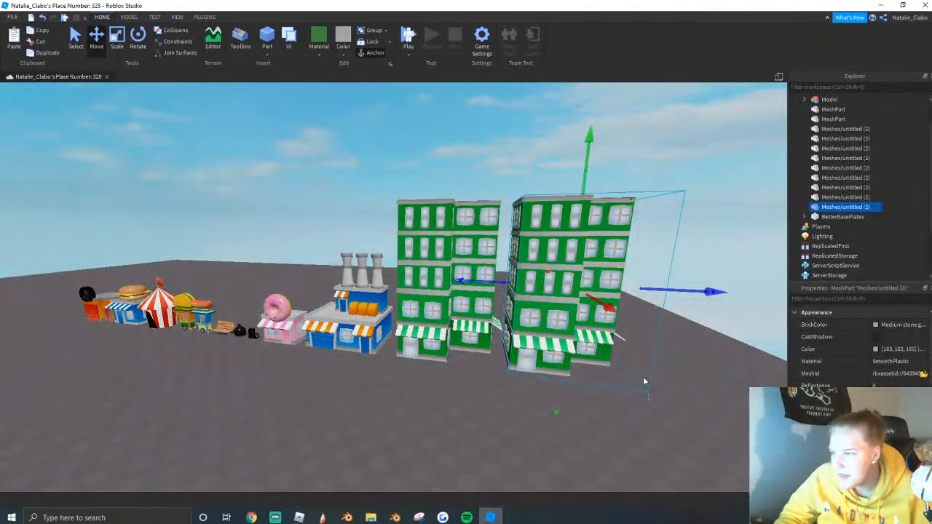
# Replace the second green building's mesh with the exported red one, match its size to the first green building, and deselect it.
pyautogui.click(923, 373)
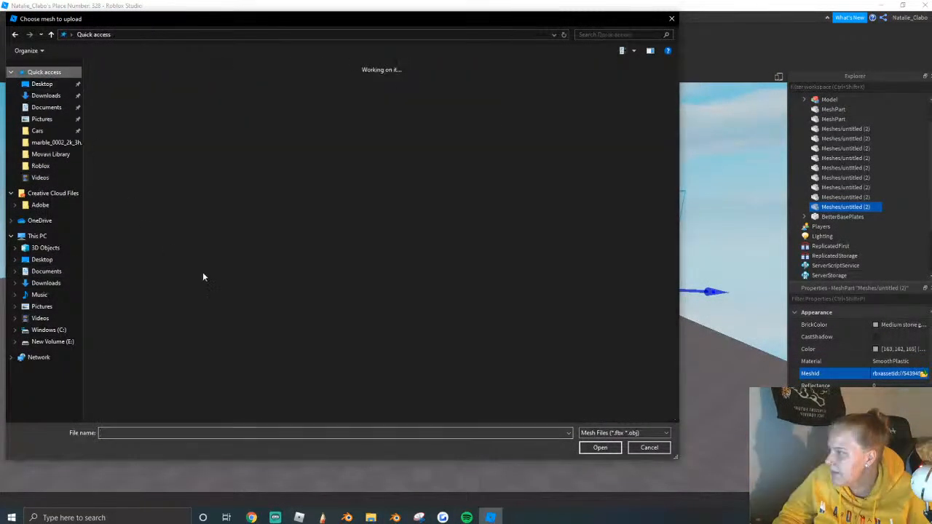
pyautogui.click(154, 169)
pyautogui.click(598, 448)
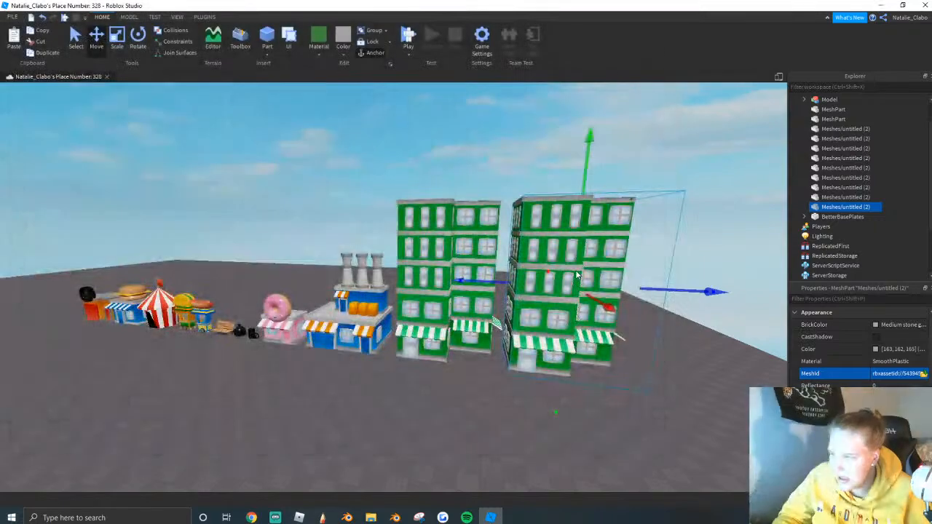
pyautogui.click(563, 264)
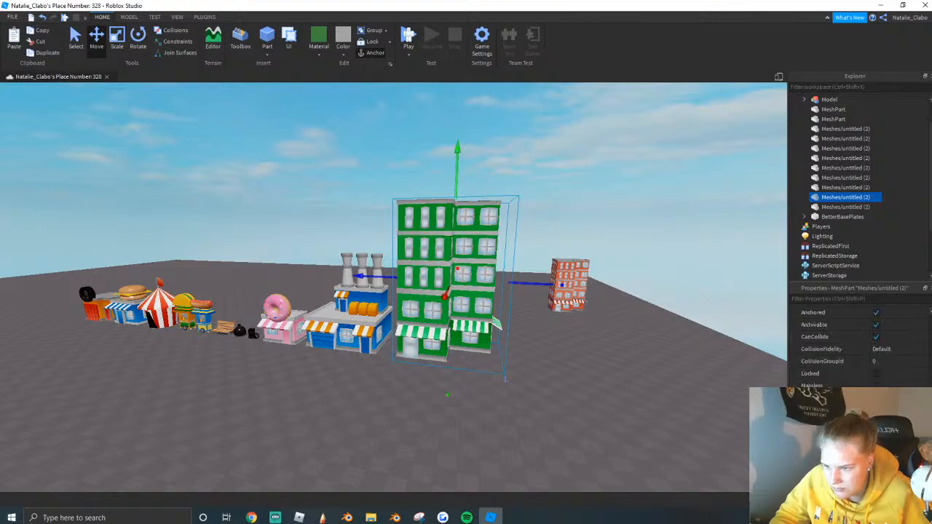
pyautogui.click(595, 304)
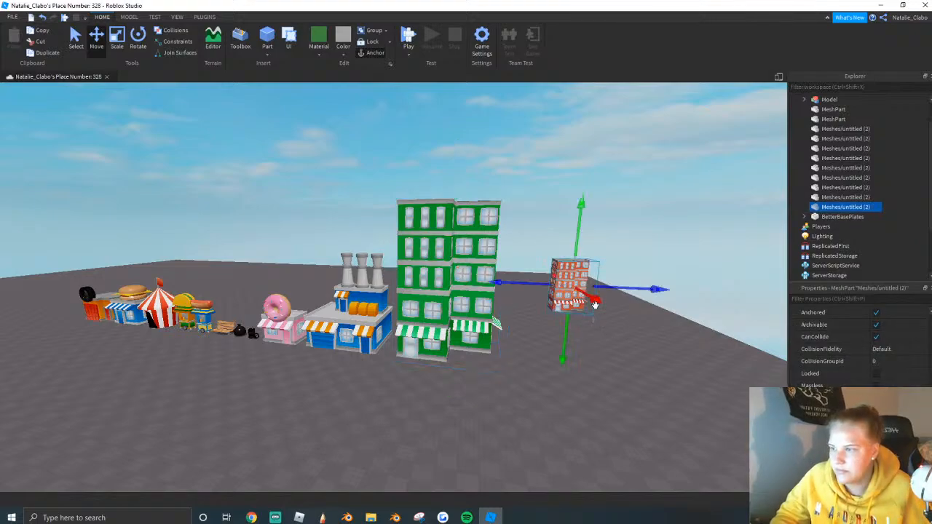
pyautogui.press('Return')
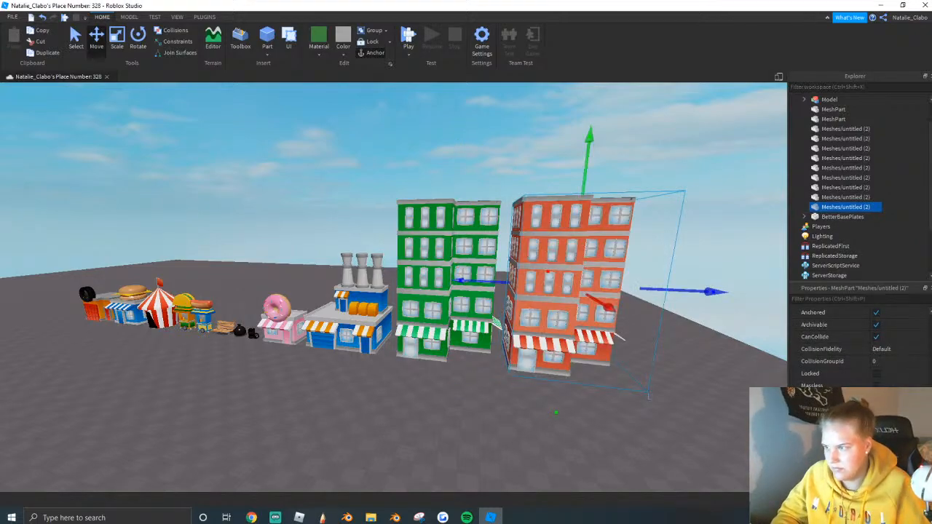
pyautogui.click(633, 393)
pyautogui.click(540, 365)
pyautogui.click(450, 373)
pyautogui.press('d')
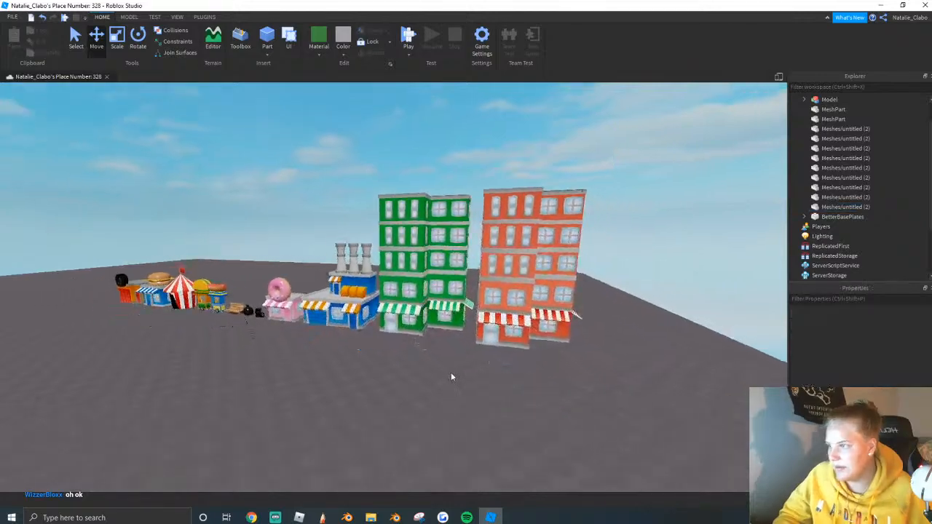
pyautogui.moveTo(451, 373); pyautogui.dragTo(419, 355, button='right')
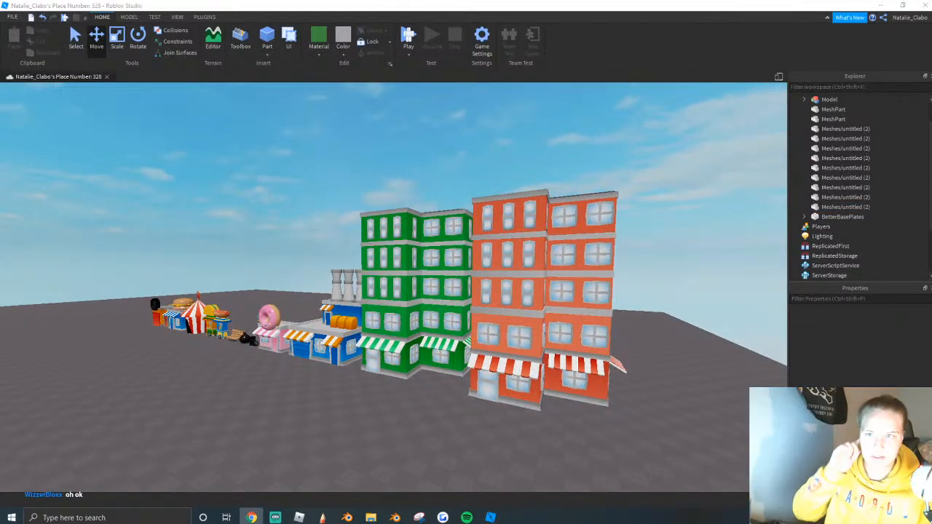
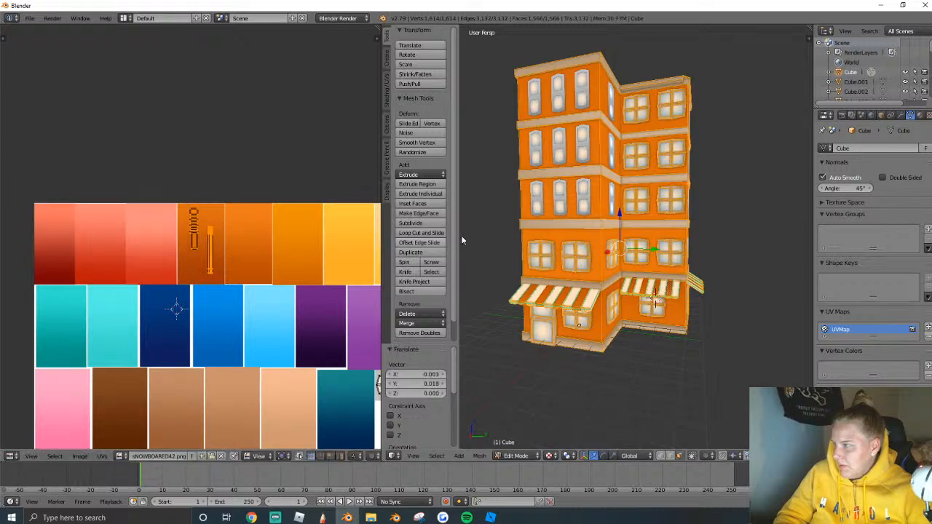
# In Blender, leave Edit Mode, export the orange building in OBJ format, and switch to Roblox Studio.
pyautogui.press('Tab')
pyautogui.click(29, 17)
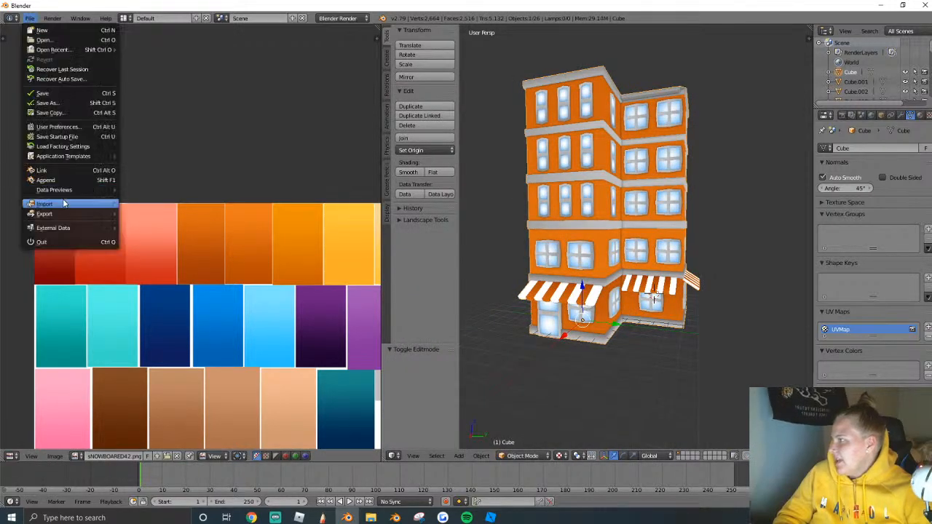
pyautogui.moveTo(59, 204)
pyautogui.click(167, 273)
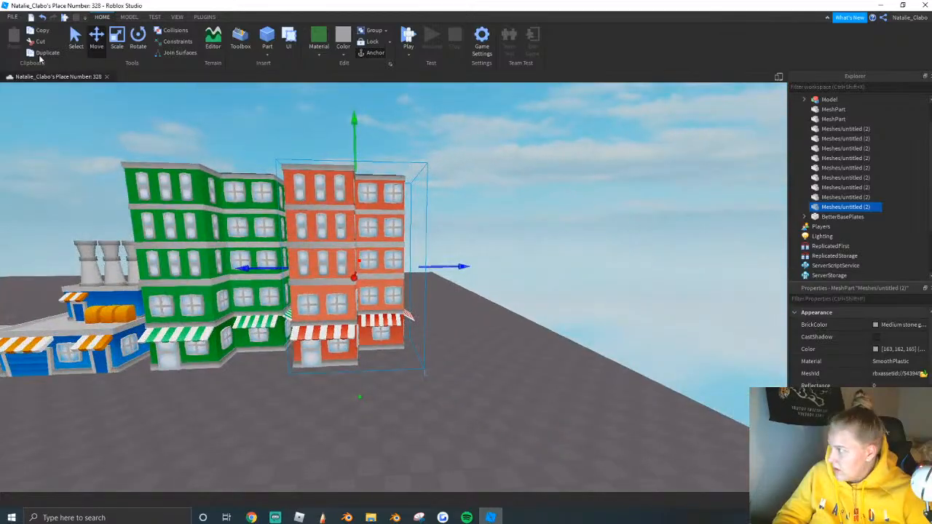
# Duplicate the red building and move the copy along the row to the red building's free side.
pyautogui.click(41, 54)
pyautogui.moveTo(483, 264); pyautogui.dragTo(608, 277)
pyautogui.scroll(3, 474, 254)
pyautogui.scroll(-3, 474, 254)
# Upload untitled from Documents as the copied building's mesh and decline moving it to the file's stored location.
pyautogui.click(924, 373)
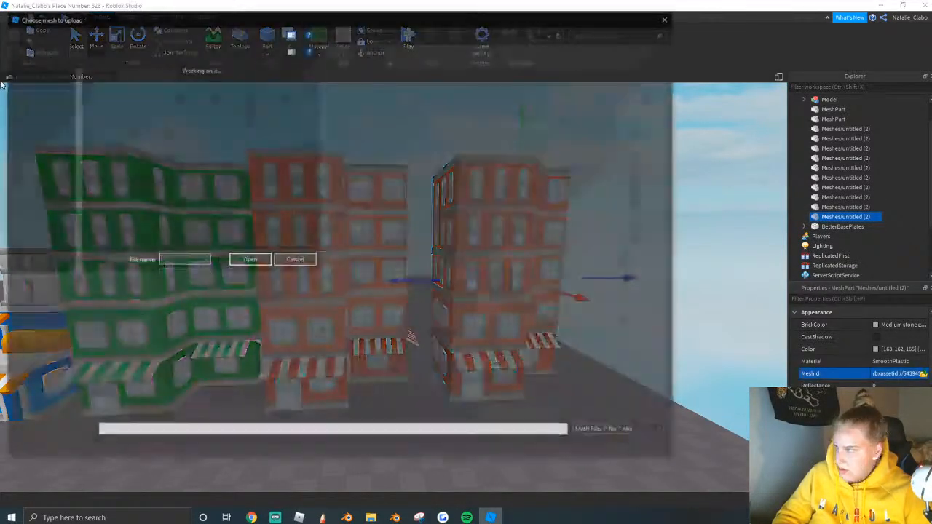
pyautogui.scroll(-15, 416, 329)
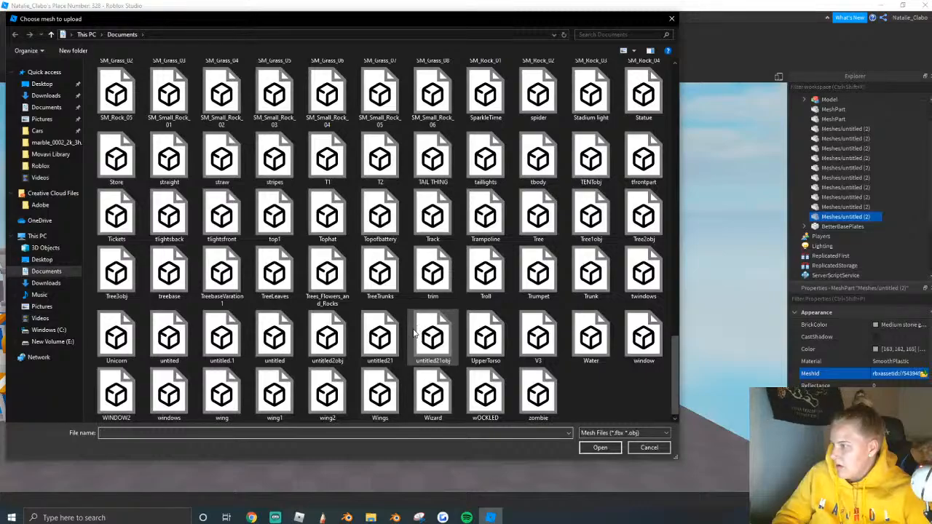
pyautogui.click(275, 337)
pyautogui.click(600, 447)
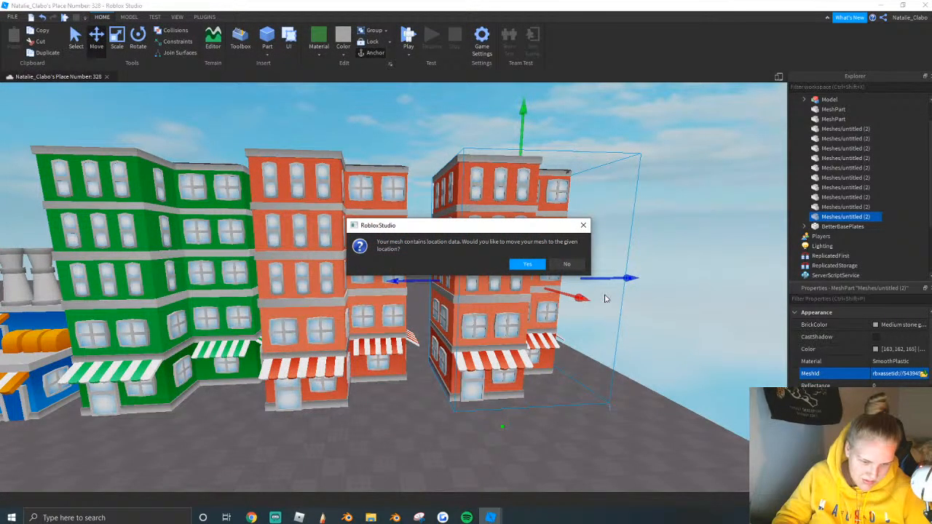
pyautogui.click(565, 265)
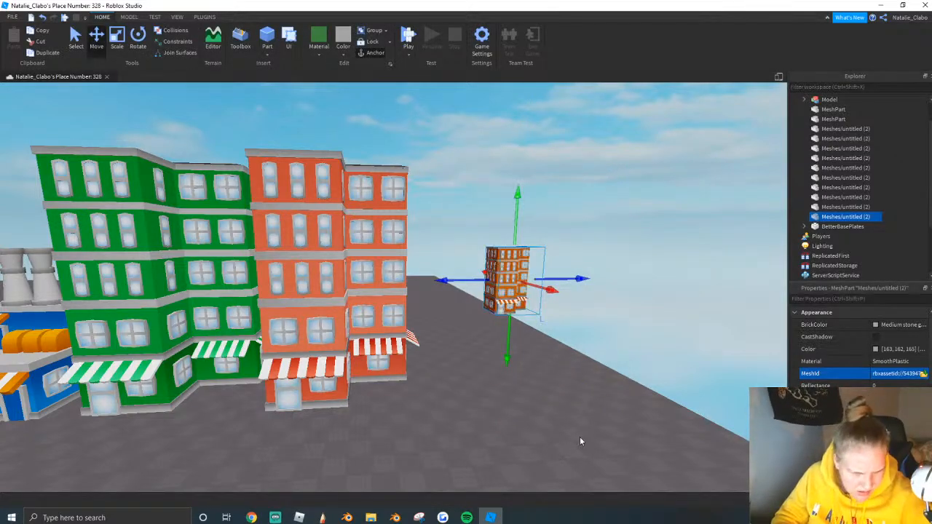
# Enlarge the small orange building to the same size as the red building and deselect it.
pyautogui.moveTo(580, 436); pyautogui.dragTo(596, 409, button='right')
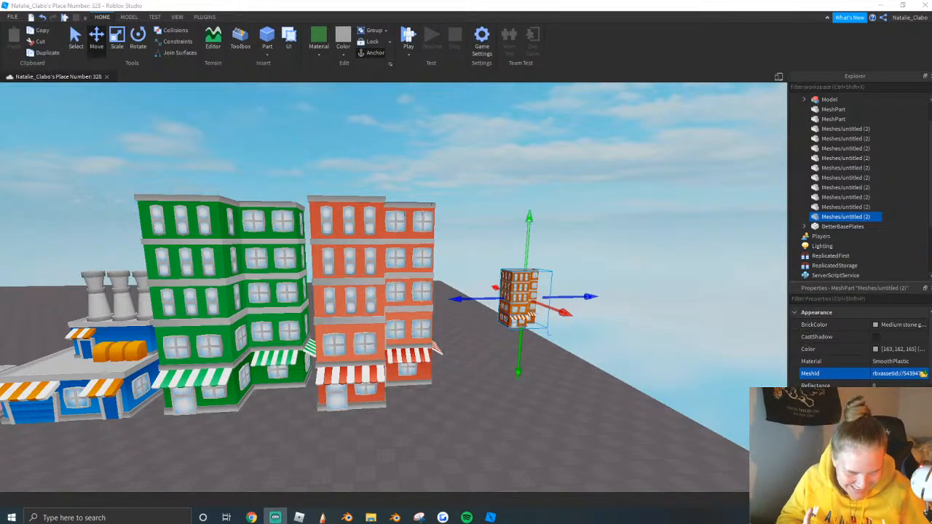
pyautogui.click(364, 335)
pyautogui.press('w')
pyautogui.press('d')
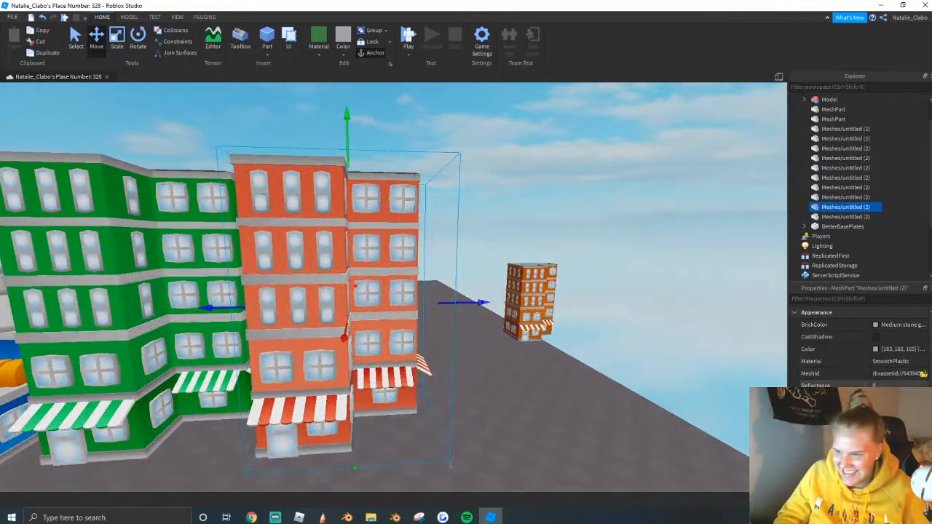
pyautogui.scroll(-5, 860, 343)
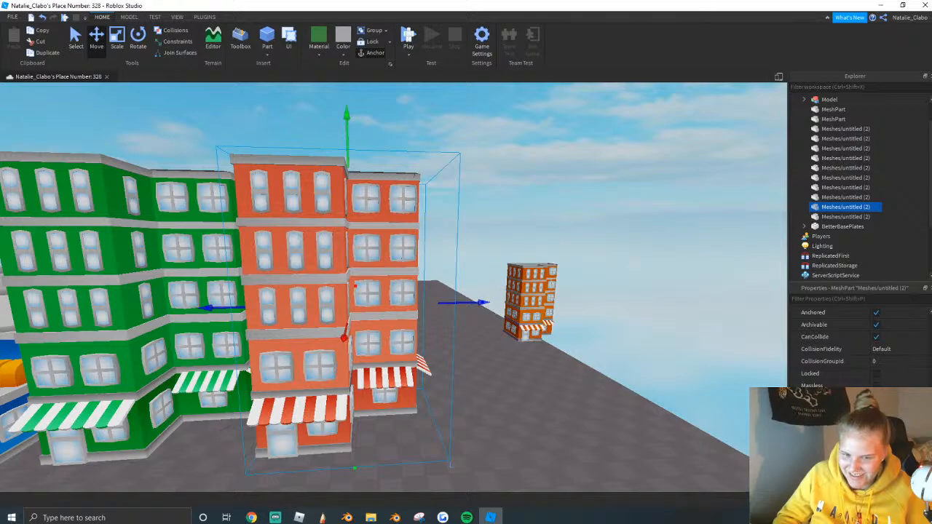
pyautogui.click(531, 299)
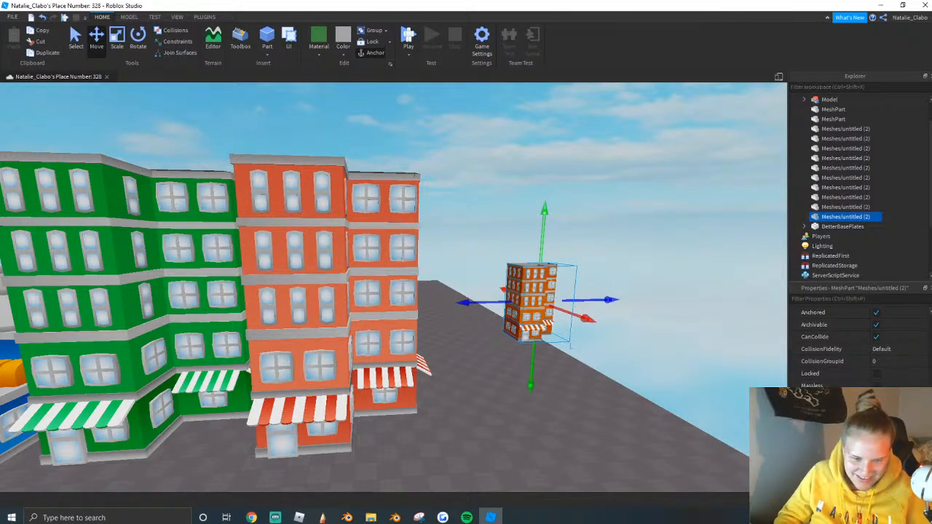
pyautogui.moveTo(588, 319); pyautogui.dragTo(632, 334)
pyautogui.moveTo(719, 414); pyautogui.dragTo(672, 433, button='right')
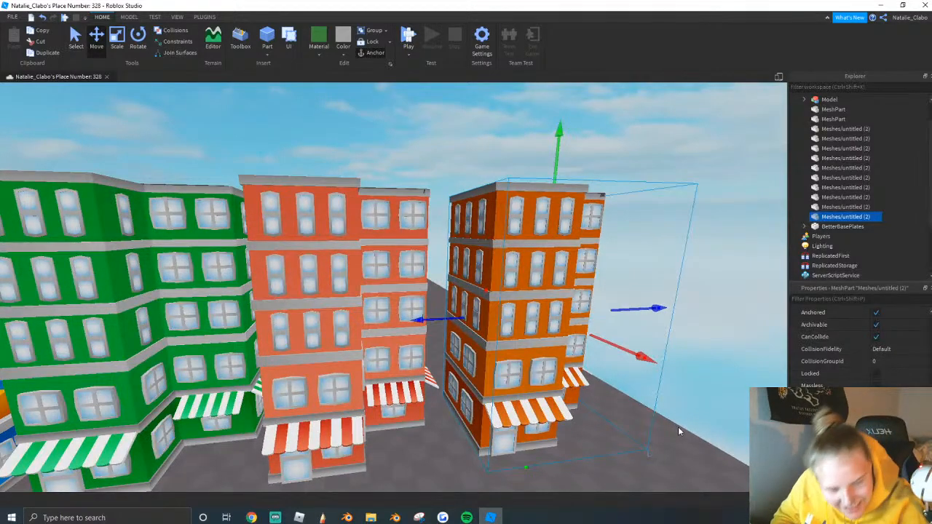
pyautogui.moveTo(679, 427); pyautogui.dragTo(602, 305, button='right')
pyautogui.click(602, 305)
# Inspect the row of buildings and the roof edges of the orange, red and green ones, and switch to Blender.
pyautogui.moveTo(477, 348); pyautogui.dragTo(430, 349, button='right')
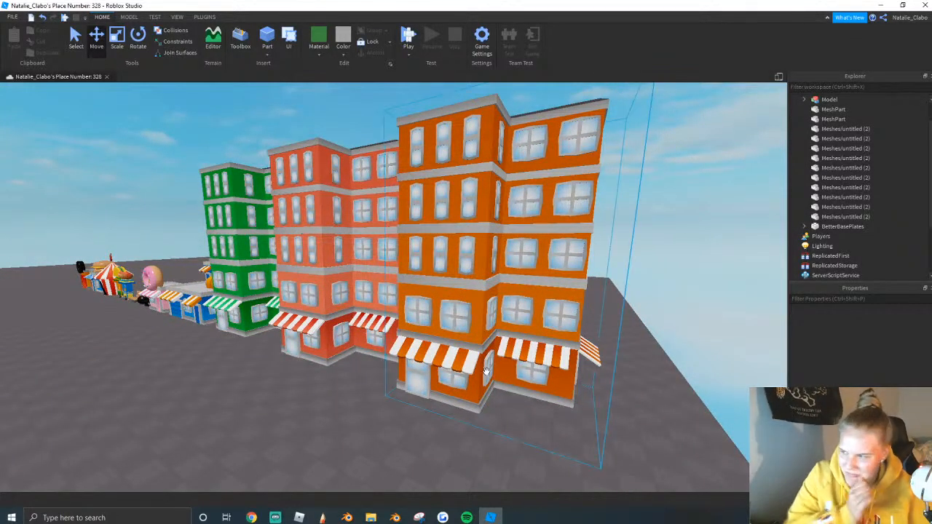
pyautogui.moveTo(466, 378); pyautogui.dragTo(470, 379)
pyautogui.click(354, 374)
pyautogui.moveTo(354, 374); pyautogui.dragTo(435, 342, button='right')
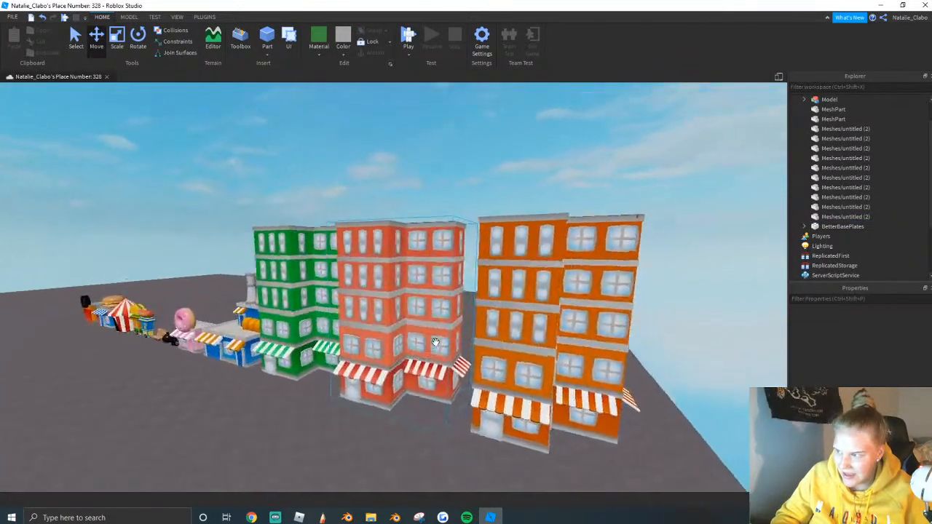
pyautogui.press('w')
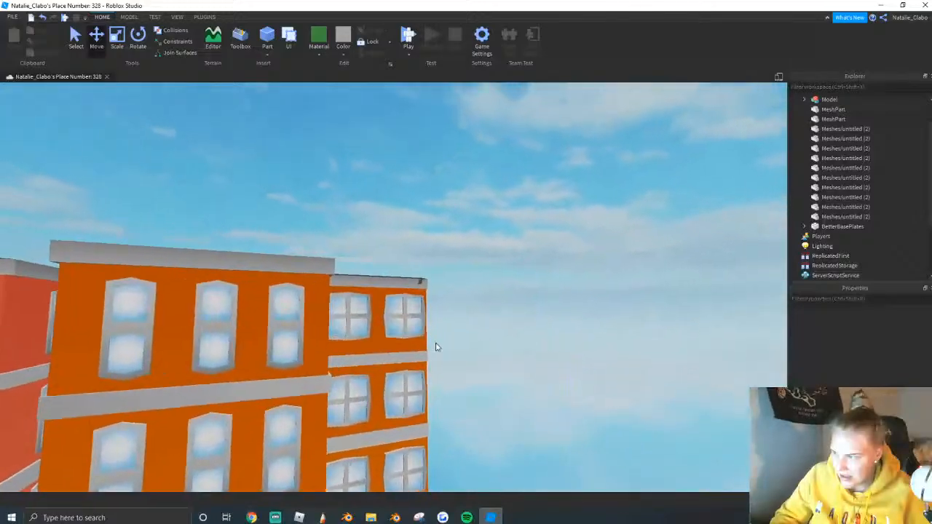
pyautogui.press('e')
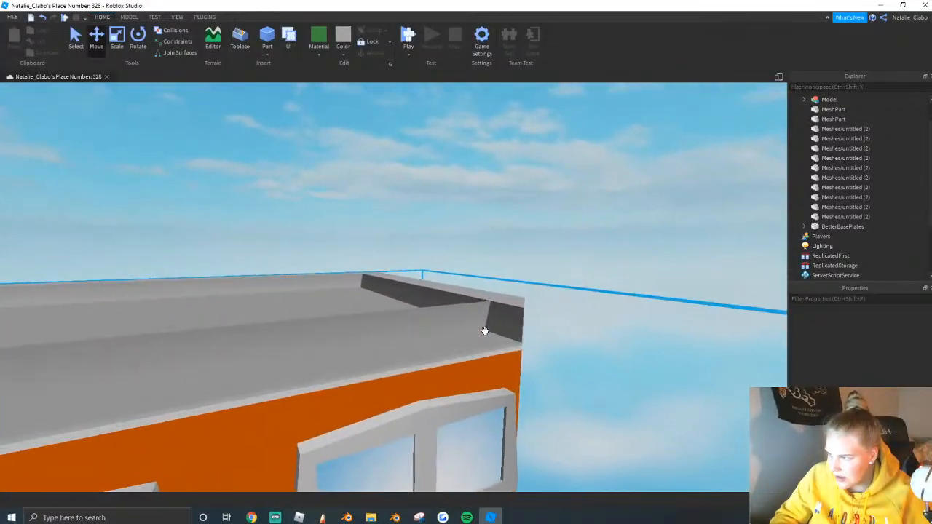
pyautogui.press('w')
pyautogui.press('q')
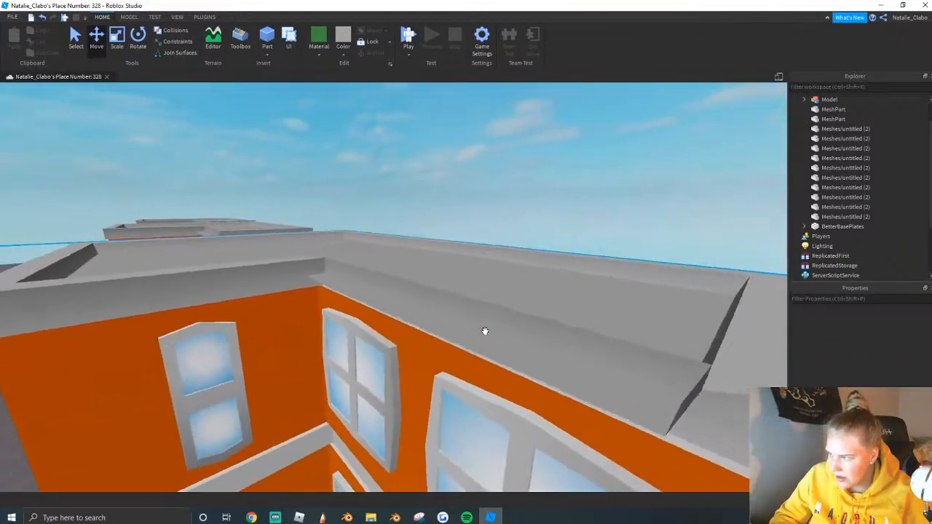
pyautogui.press('w')
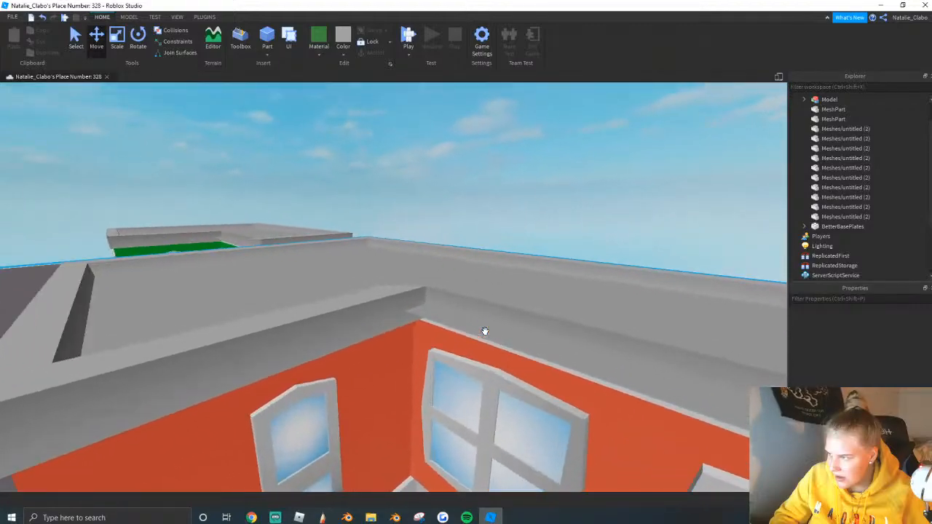
pyautogui.press('w')
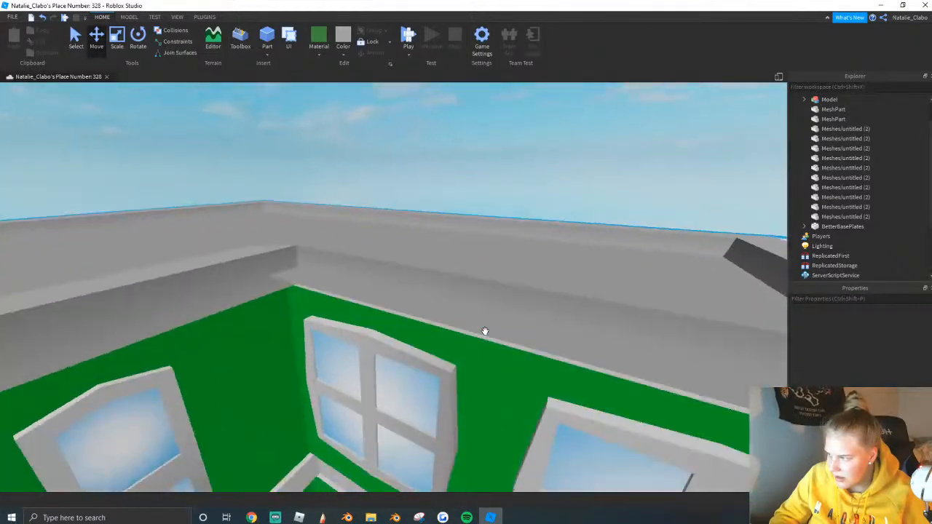
pyautogui.hotkey('alt', 'Tab')
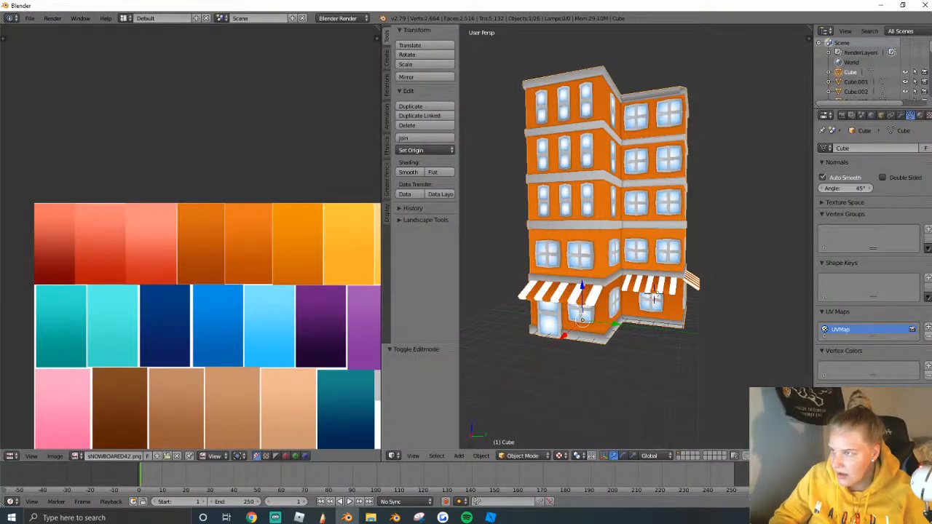
# Edit the orange building's mesh and move the roof trim face above the recessed wing 0.074 along X.
pyautogui.scroll(10, 655, 297)
pyautogui.press('Tab')
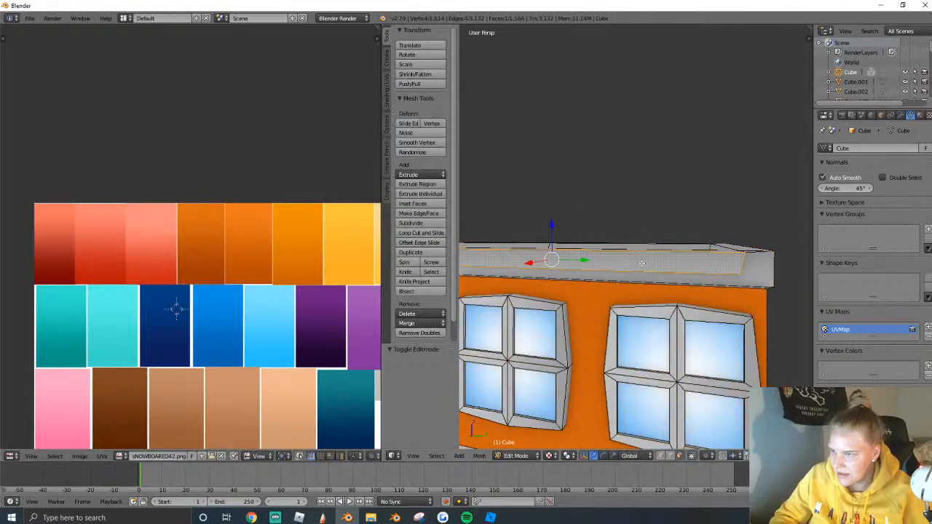
pyautogui.moveTo(637, 266); pyautogui.dragTo(636, 237, button='middle')
pyautogui.press('a')
pyautogui.moveTo(691, 342); pyautogui.dragTo(707, 300)
pyautogui.moveTo(743, 341); pyautogui.dragTo(734, 344)
pyautogui.hotkey('shift', 'f')
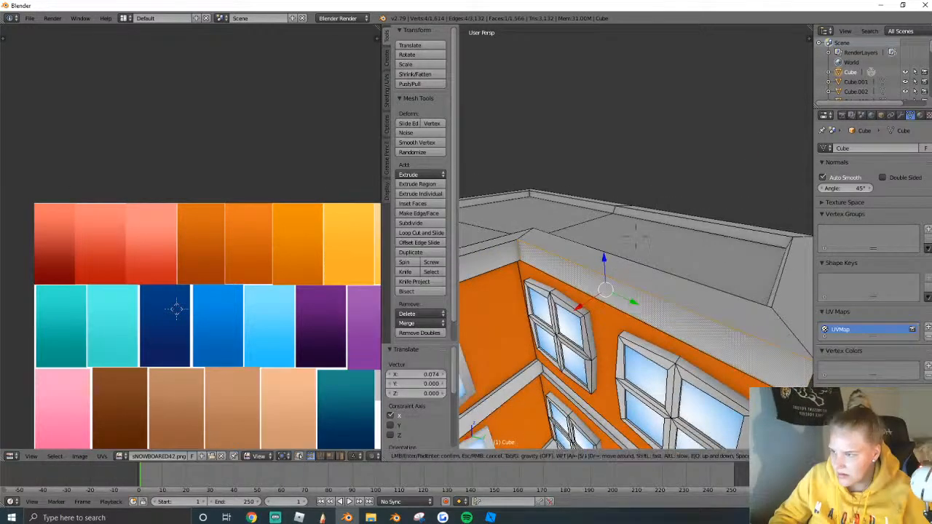
pyautogui.press('d')
pyautogui.click(636, 237)
pyautogui.rightClick(643, 255)
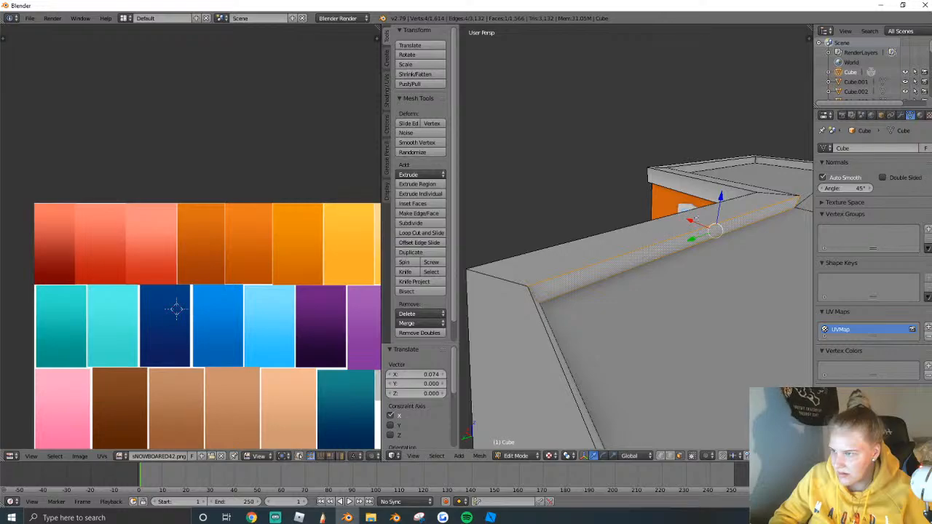
# Return to Object Mode, check the whole building and export the orange version as Wavefront OBJ.
pyautogui.press('Tab')
pyautogui.hotkey('shift', 'f')
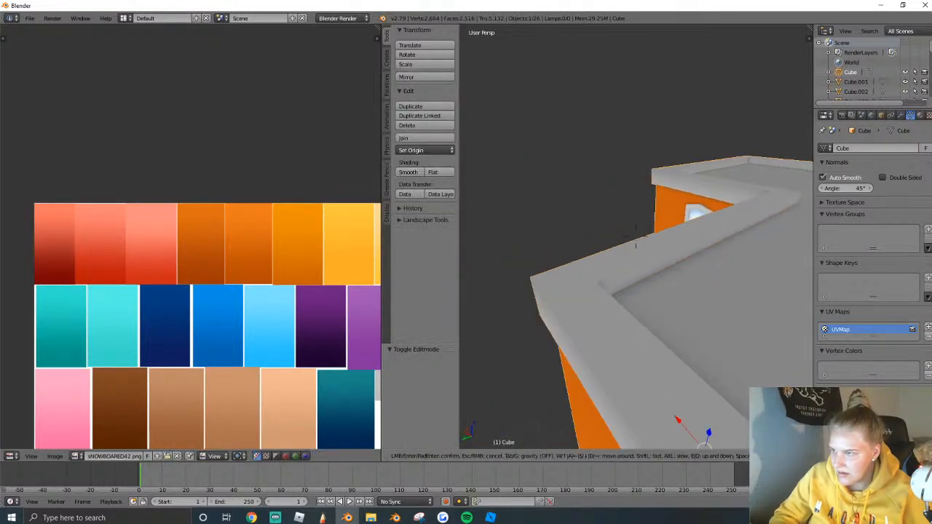
pyautogui.press('s')
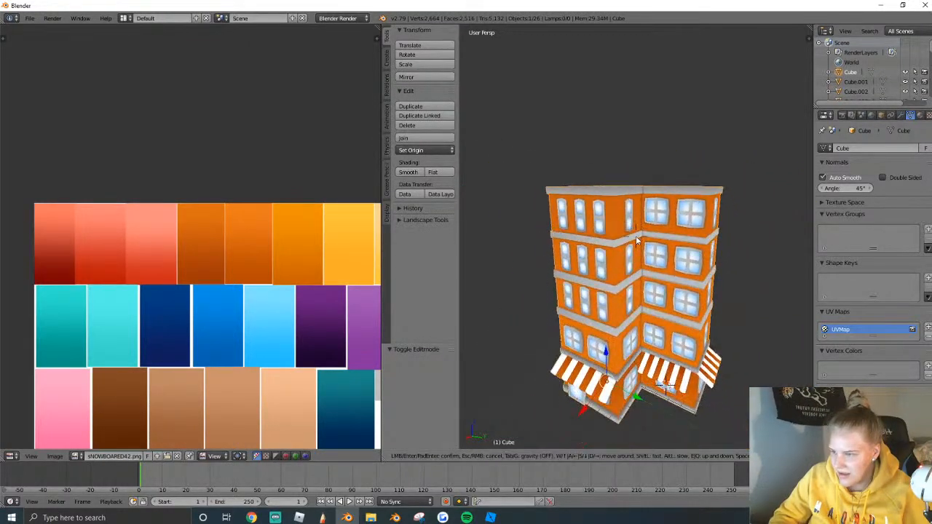
pyautogui.click(636, 238)
pyautogui.hotkey('shift', 'f')
pyautogui.press('w')
pyautogui.click(636, 238)
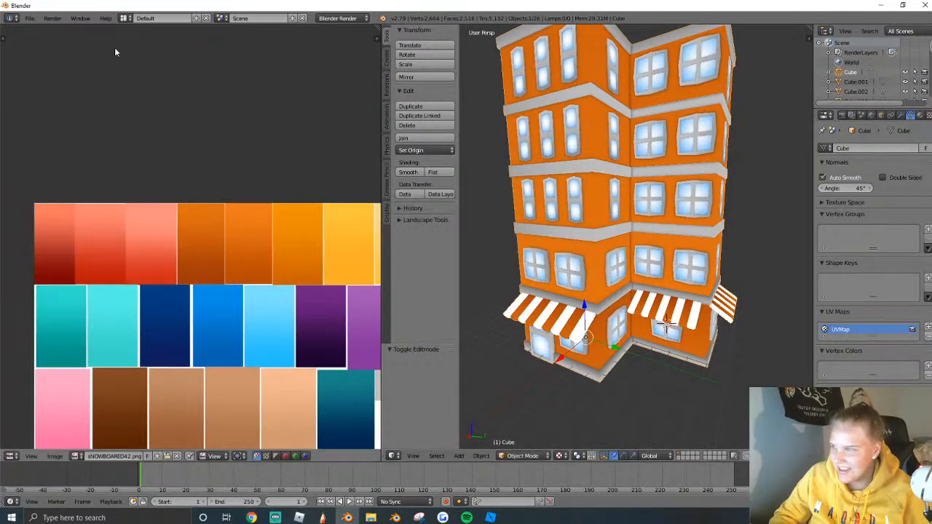
pyautogui.click(29, 19)
pyautogui.moveTo(51, 214)
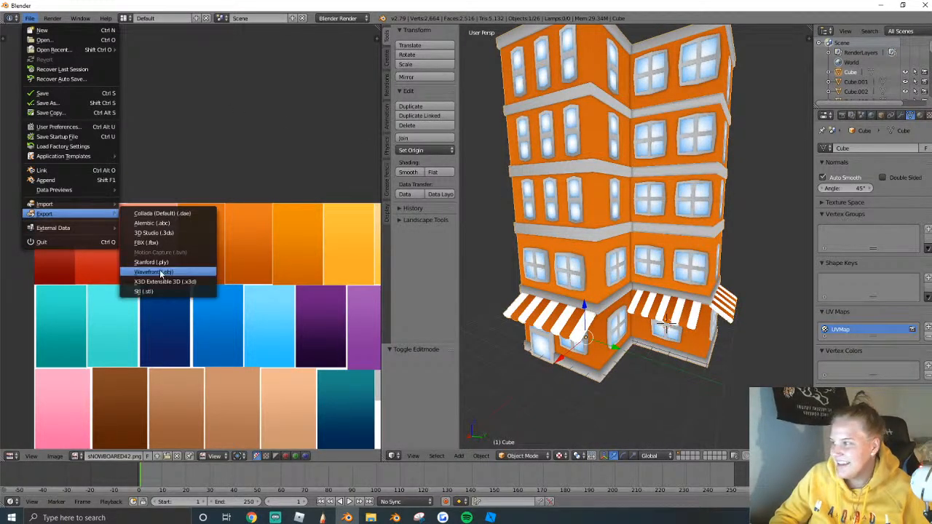
pyautogui.click(146, 269)
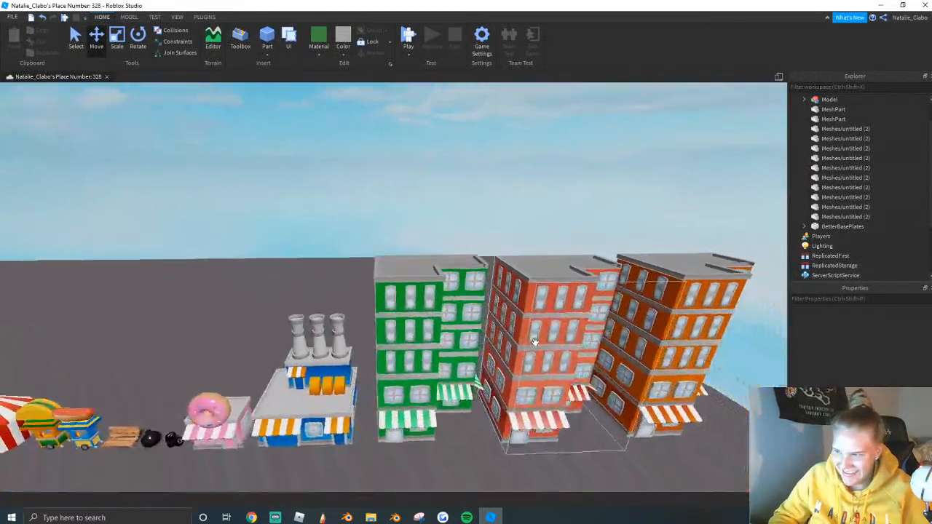
# In Roblox Studio, upload untitled from Documents as the orange building's mesh and decline moving it to the file's stored location.
pyautogui.click(535, 337)
pyautogui.moveTo(535, 337); pyautogui.dragTo(559, 345, button='right')
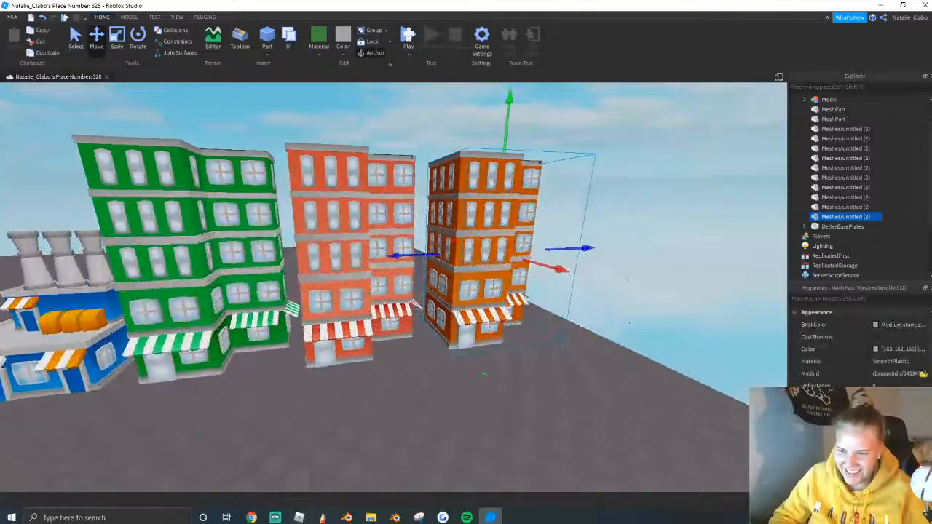
pyautogui.click(923, 374)
pyautogui.scroll(-15, 288, 360)
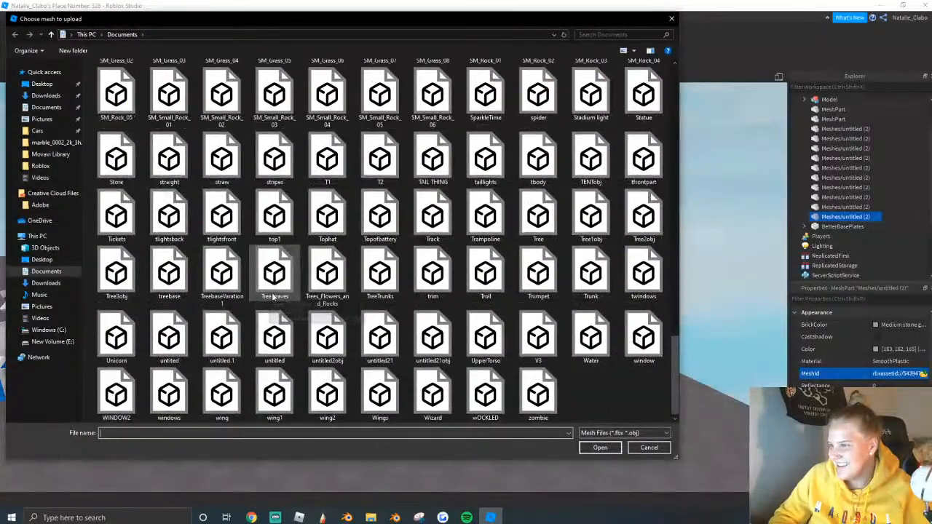
pyautogui.click(275, 338)
pyautogui.click(598, 447)
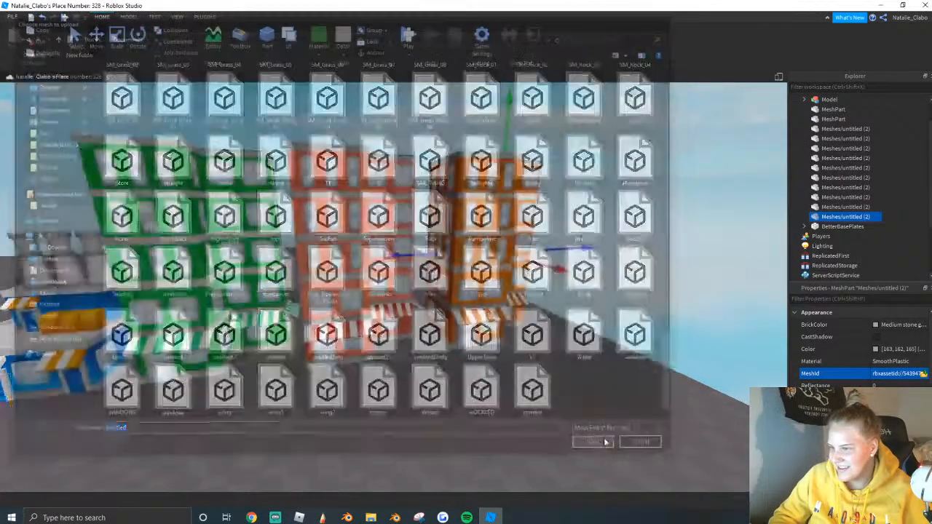
pyautogui.click(567, 264)
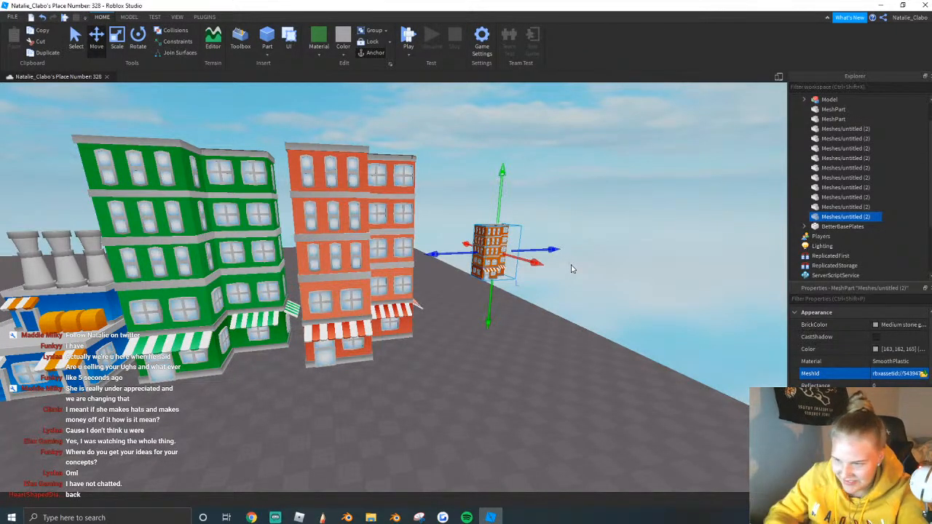
# Enlarge the small orange building to the same size as the red building, deselect it and switch to Blender.
pyautogui.click(420, 253)
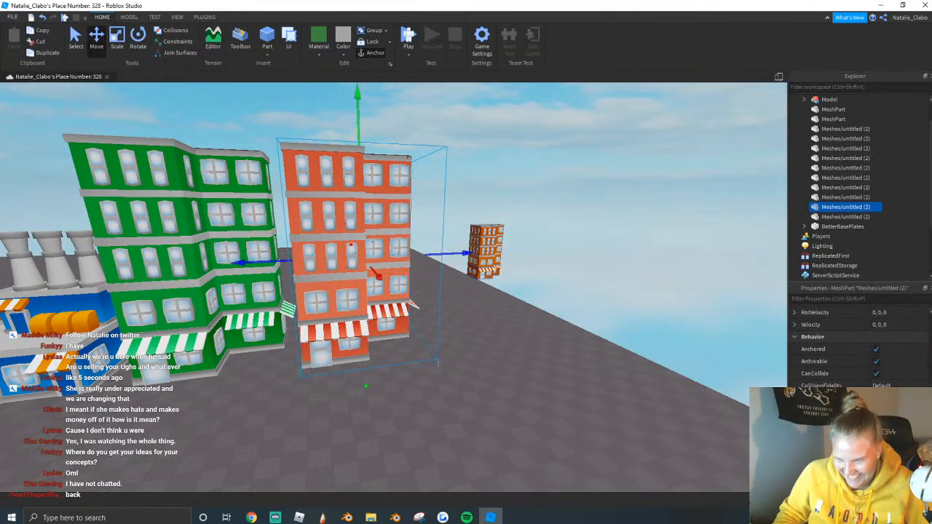
pyautogui.click(493, 264)
pyautogui.hotkey('ctrl', 'z')
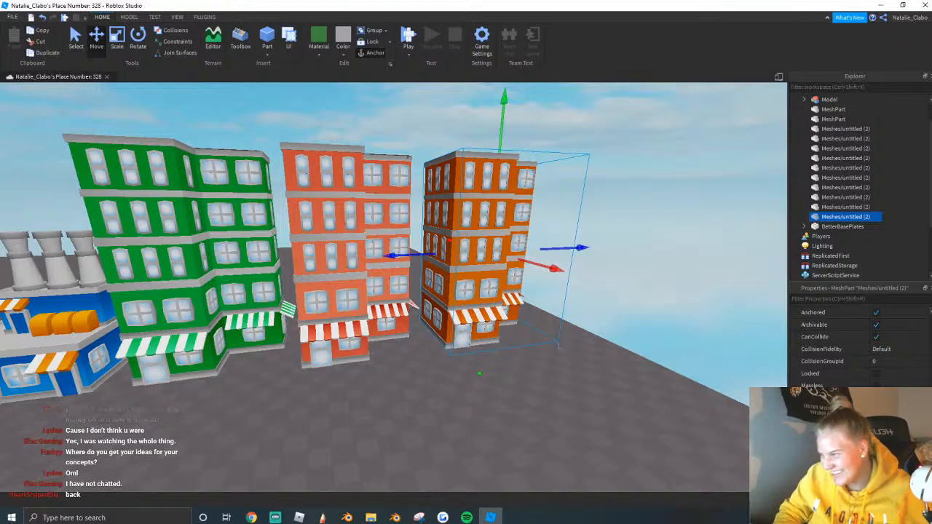
pyautogui.click(539, 320)
pyautogui.press('w')
pyautogui.moveTo(474, 340); pyautogui.dragTo(409, 403, button='right')
pyautogui.click(346, 518)
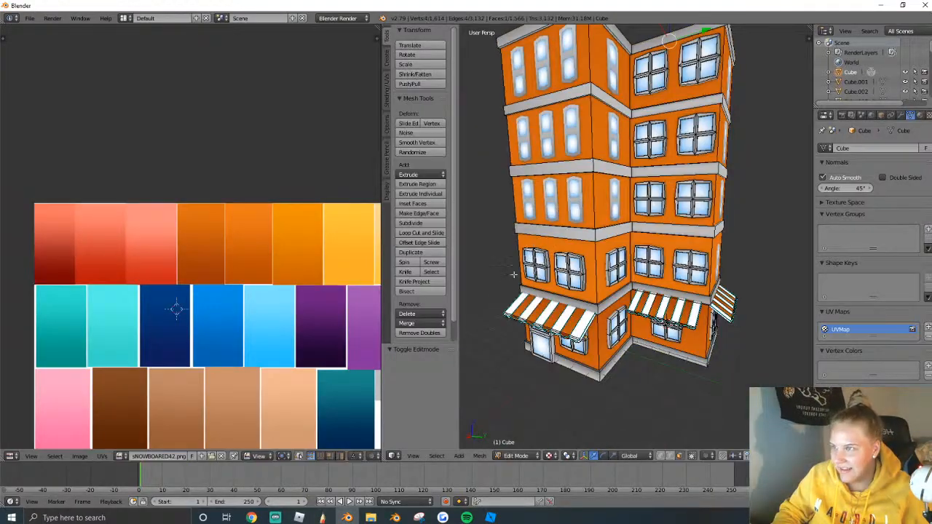
# Recolour the building green by moving its whole UV layout onto the dark green swatch, and return to Object Mode.
pyautogui.press('a')
pyautogui.scroll(-4, 183, 229)
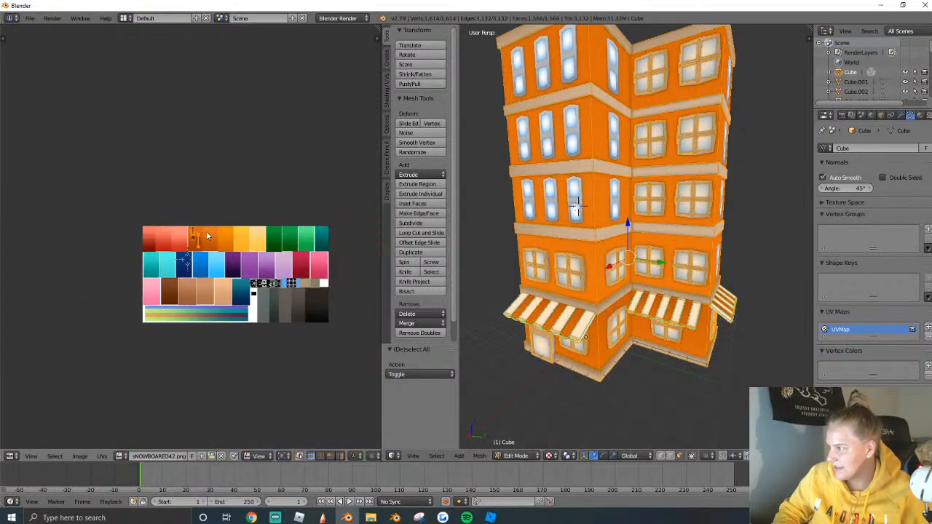
pyautogui.scroll(2, 182, 231)
pyautogui.press('g')
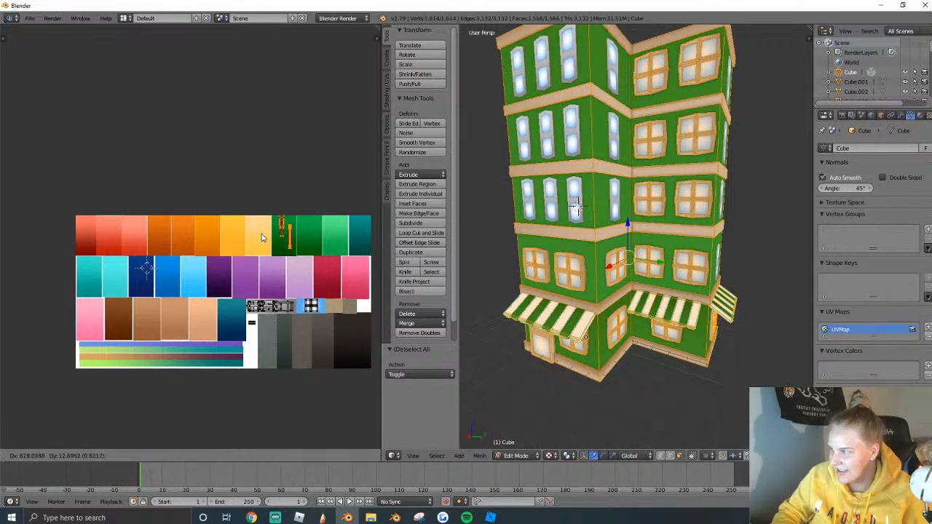
pyautogui.click(262, 237)
pyautogui.press('Tab')
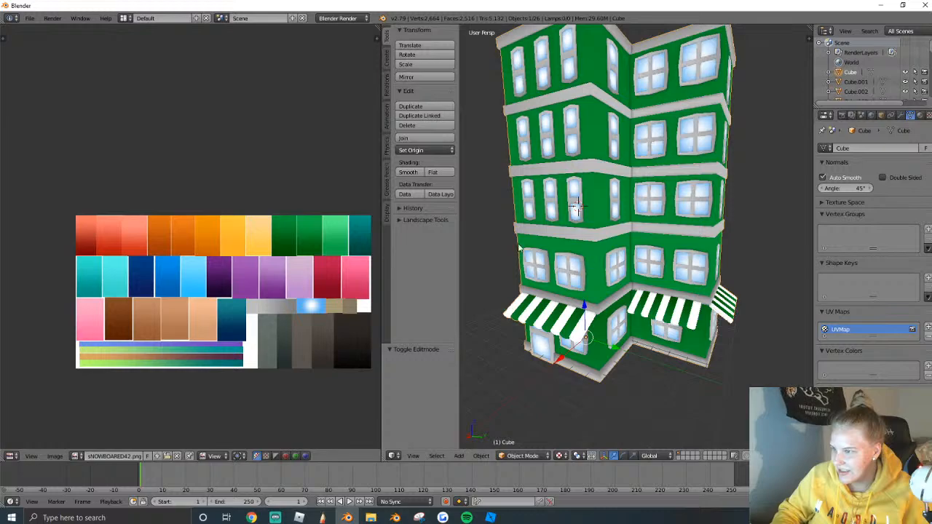
# Export the green building as Wavefront OBJ and switch to Roblox Studio.
pyautogui.click(29, 19)
pyautogui.moveTo(80, 214)
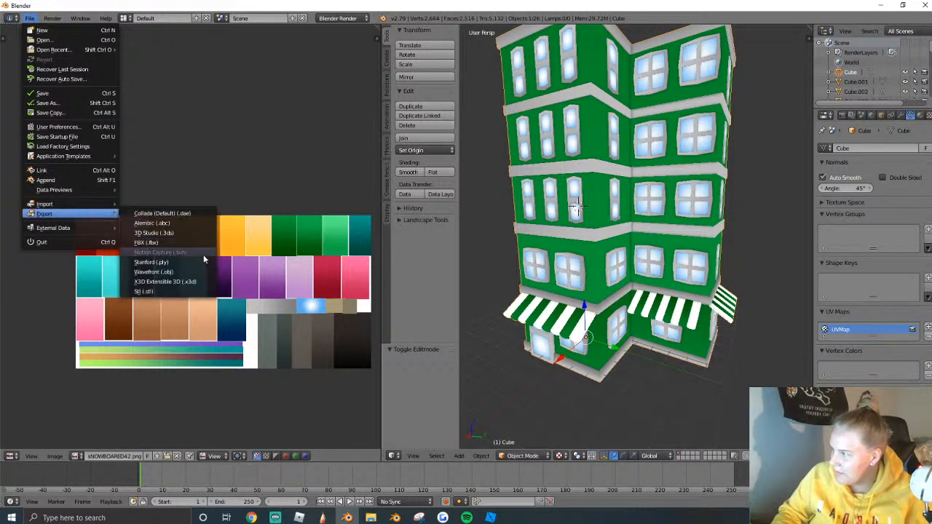
pyautogui.click(187, 271)
pyautogui.click(913, 43)
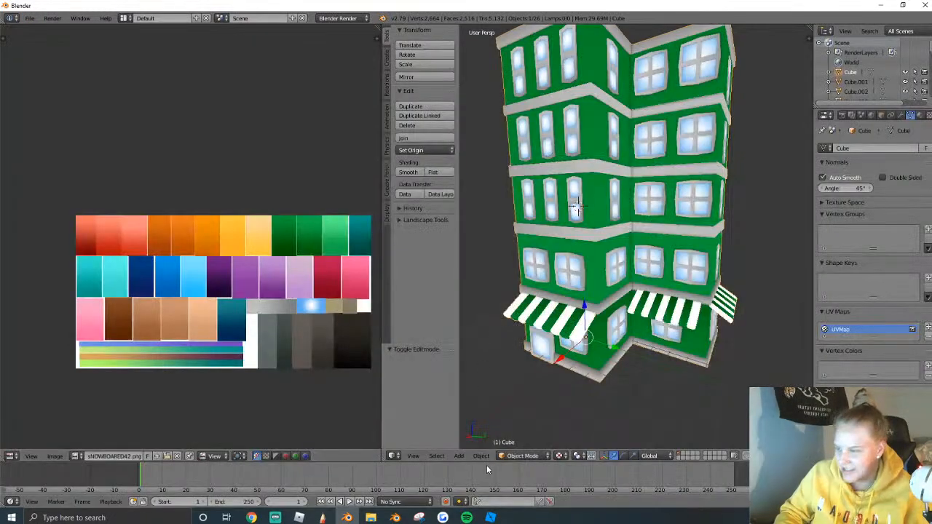
pyautogui.click(491, 518)
# Upload untitled from Documents as the green building's mesh and keep the building at its current position.
pyautogui.click(380, 363)
pyautogui.press('a')
pyautogui.click(214, 360)
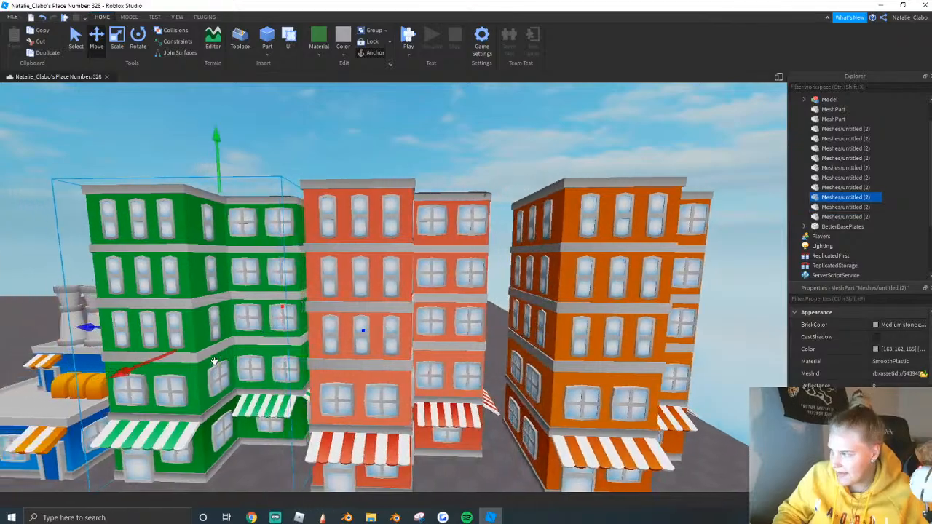
pyautogui.press('a')
pyautogui.click(922, 374)
pyautogui.scroll(-10, 507, 357)
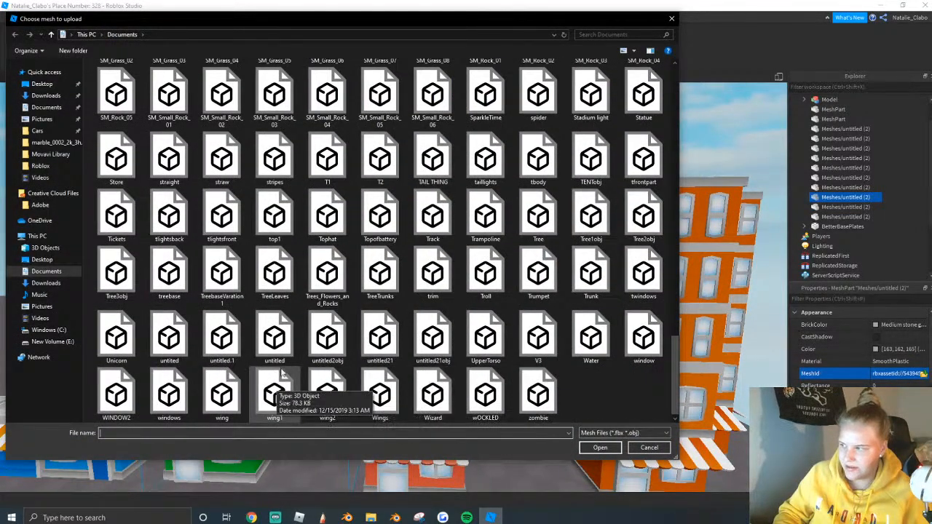
pyautogui.click(275, 336)
pyautogui.click(630, 451)
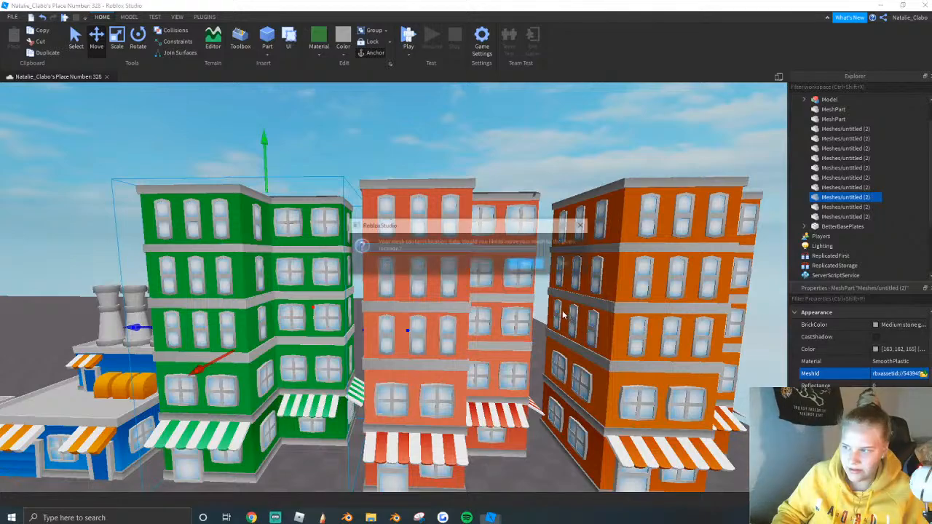
pyautogui.click(520, 264)
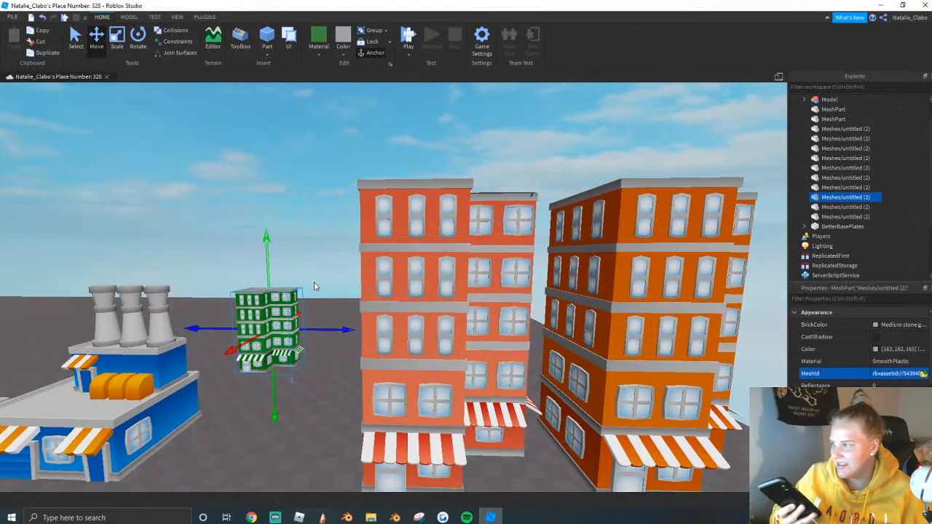
# Enlarge the small green building to the same size as the orange building and switch to Blender.
pyautogui.moveTo(316, 284); pyautogui.dragTo(313, 287, button='right')
pyautogui.click(635, 290)
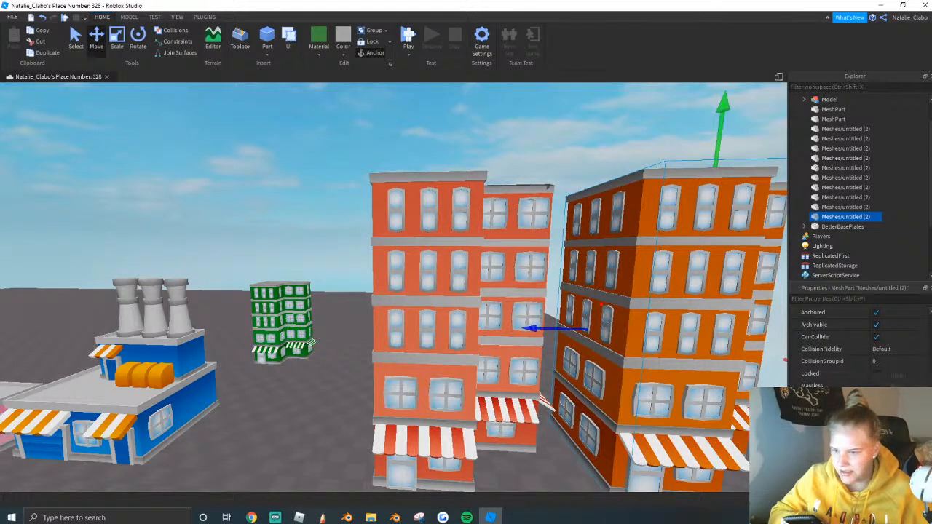
pyautogui.click(281, 342)
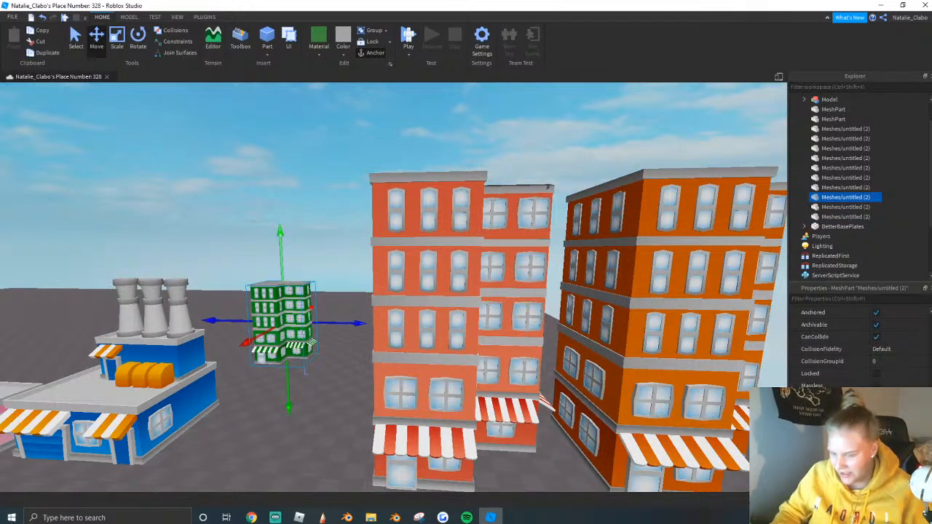
pyautogui.press('Return')
pyautogui.moveTo(454, 335); pyautogui.dragTo(481, 335, button='right')
pyautogui.click(454, 335)
pyautogui.click(176, 316)
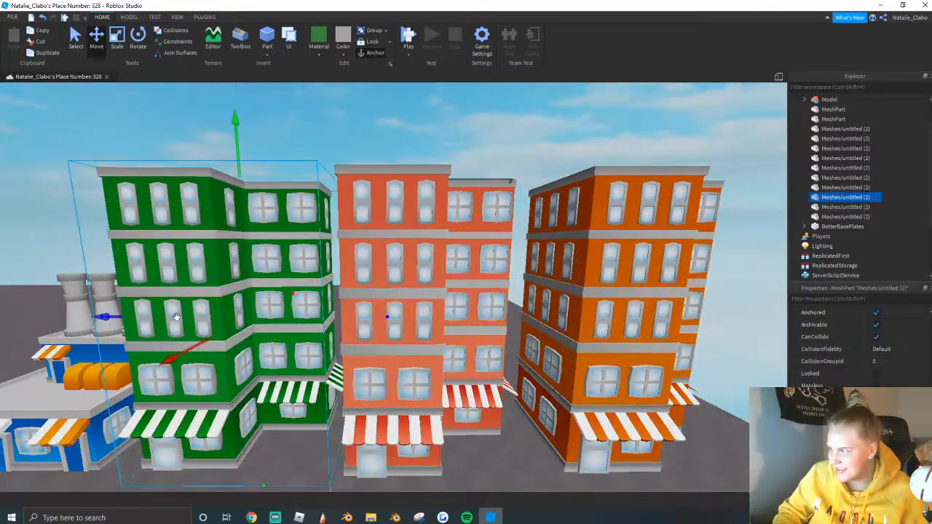
pyautogui.click(346, 518)
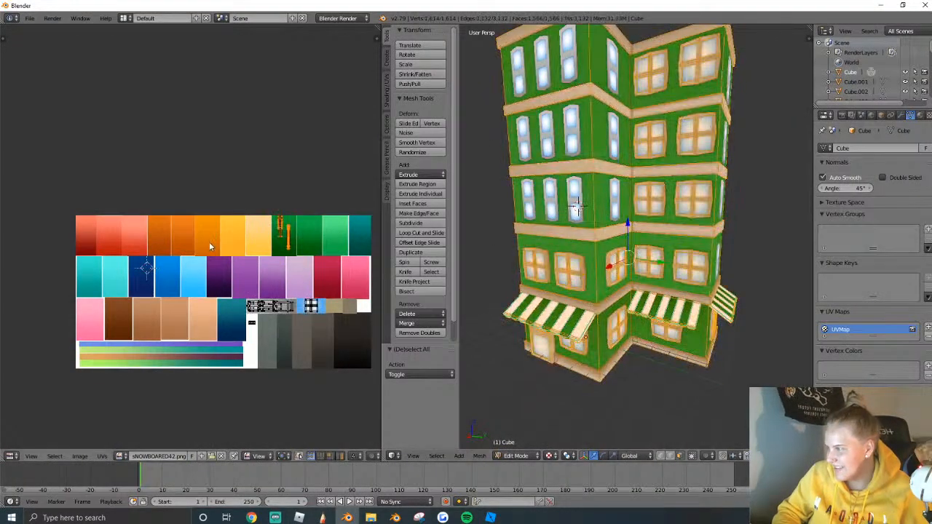
# Recolour the building yellow by moving its whole UV layout onto the yellow swatch, and return to Object Mode.
pyautogui.press('g')
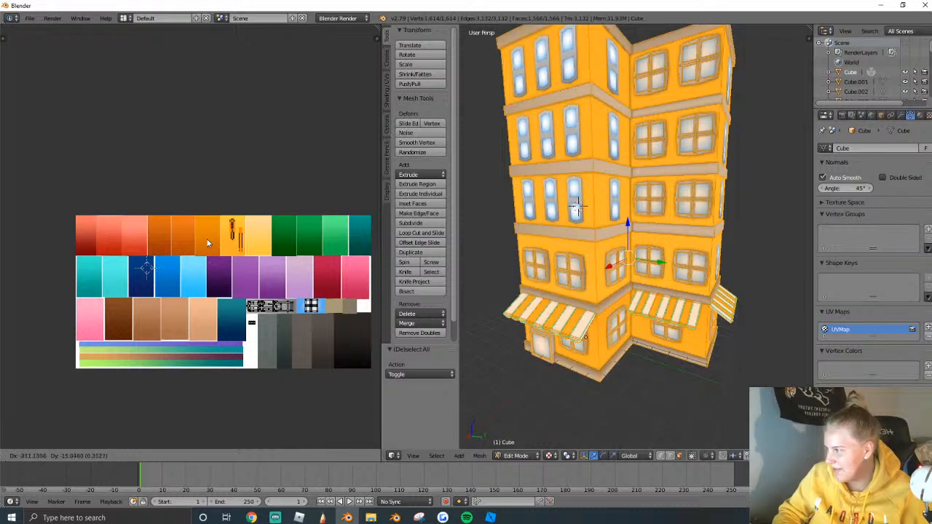
pyautogui.click(208, 243)
pyautogui.press('Tab')
pyautogui.moveTo(620, 240)
pyautogui.mouseDown(button='middle')
pyautogui.moveTo(634, 245)
pyautogui.moveTo(636, 260)
pyautogui.moveTo(637, 241)
pyautogui.mouseUp(button='middle')
pyautogui.scroll(4, 636, 246)
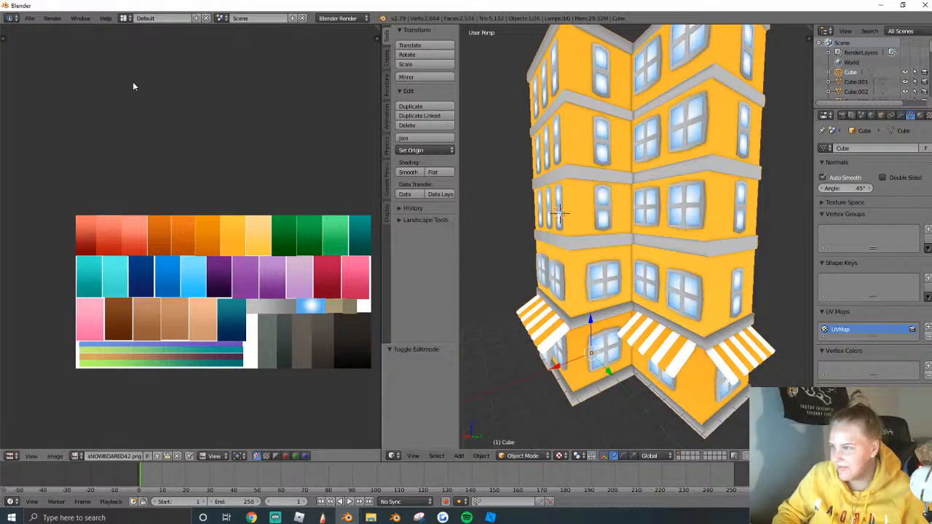
# Export the yellow building as untitled.obj in Documents and switch to Roblox Studio.
pyautogui.click(29, 17)
pyautogui.moveTo(45, 213)
pyautogui.click(156, 273)
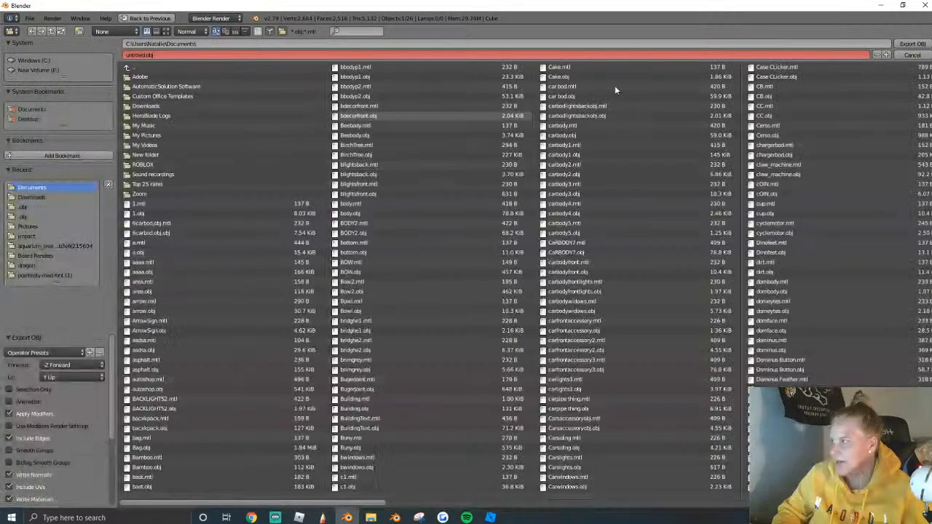
pyautogui.click(912, 47)
pyautogui.click(491, 517)
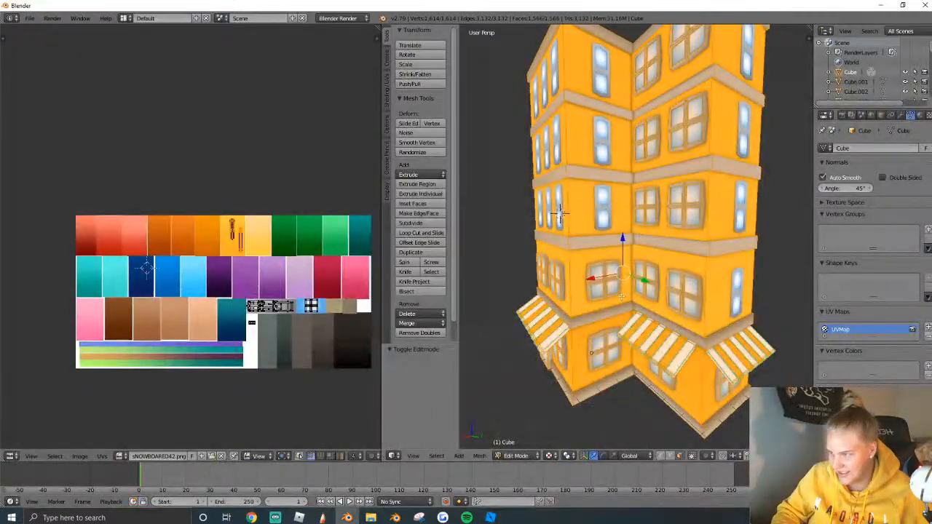
# Recolour the building red by moving its whole UV layout onto the darkest red swatch, scaled by 0.878, and return to Object Mode.
pyautogui.press('g')
pyautogui.click(95, 259)
pyautogui.press('s')
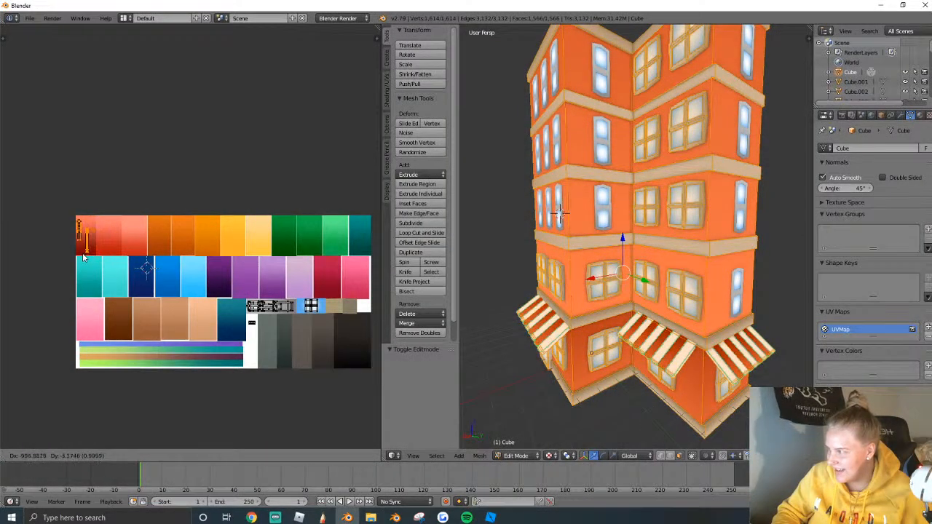
pyautogui.click(109, 257)
pyautogui.press('g')
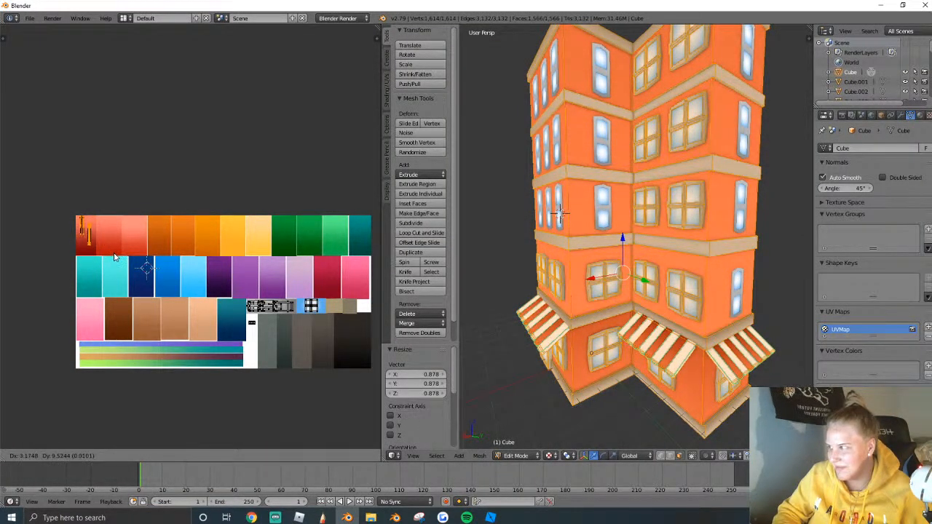
pyautogui.click(112, 257)
pyautogui.press('Tab')
pyautogui.moveTo(557, 241); pyautogui.dragTo(543, 295, button='middle')
pyautogui.scroll(1, 542, 295)
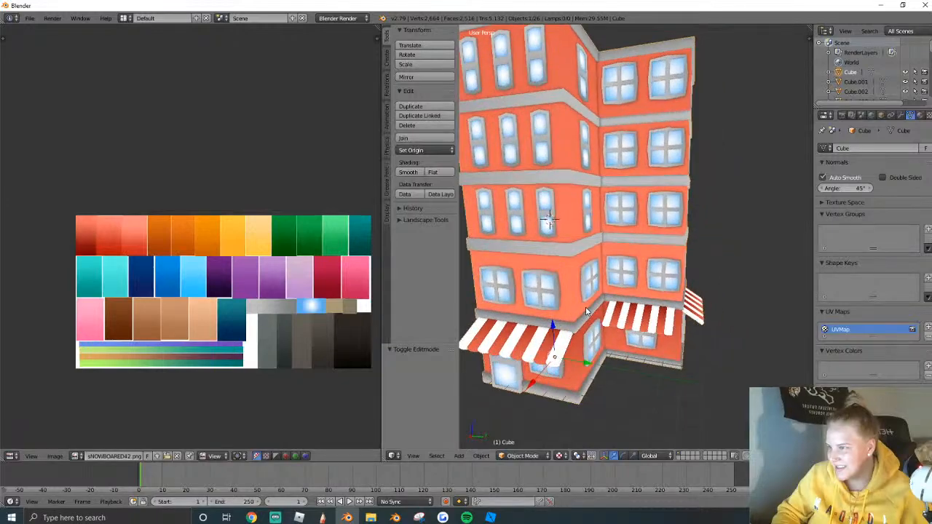
# Export the red building as untitled.obj in Documents and switch to Roblox Studio.
pyautogui.click(29, 18)
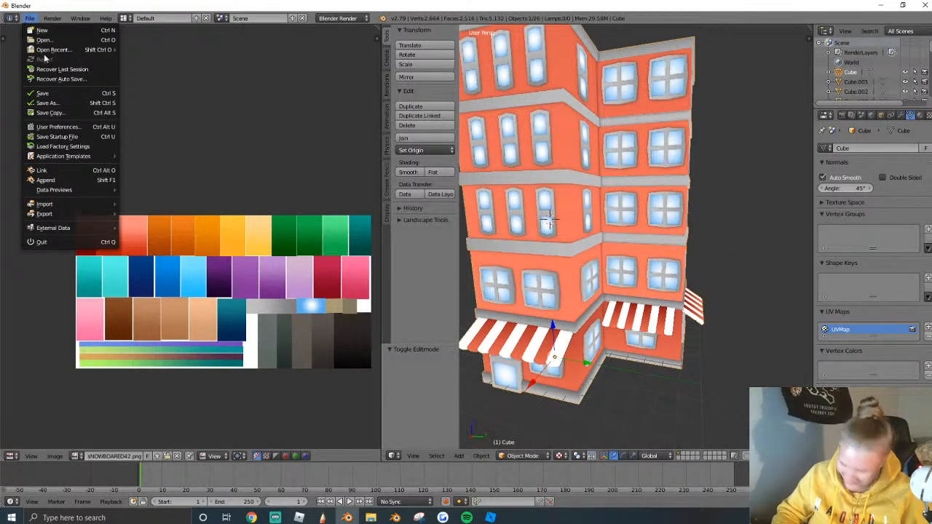
pyautogui.moveTo(49, 217)
pyautogui.click(177, 275)
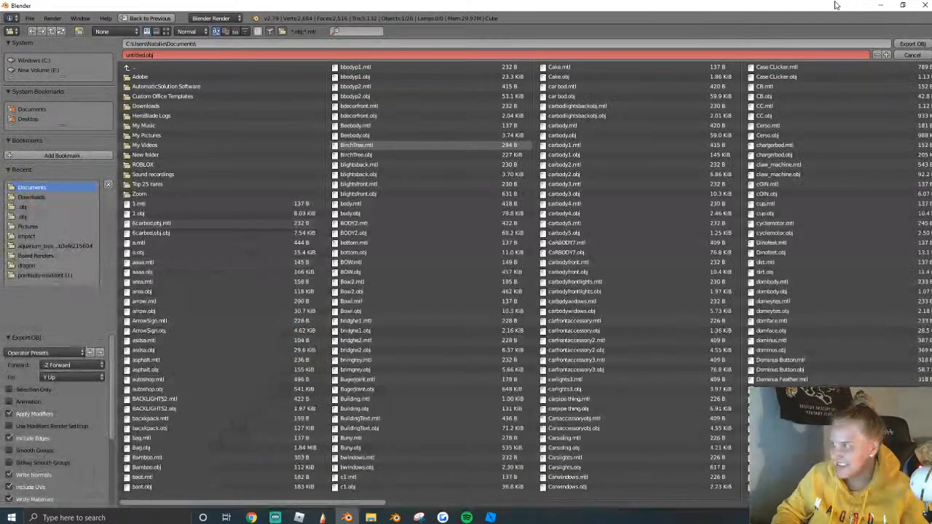
pyautogui.press('Escape')
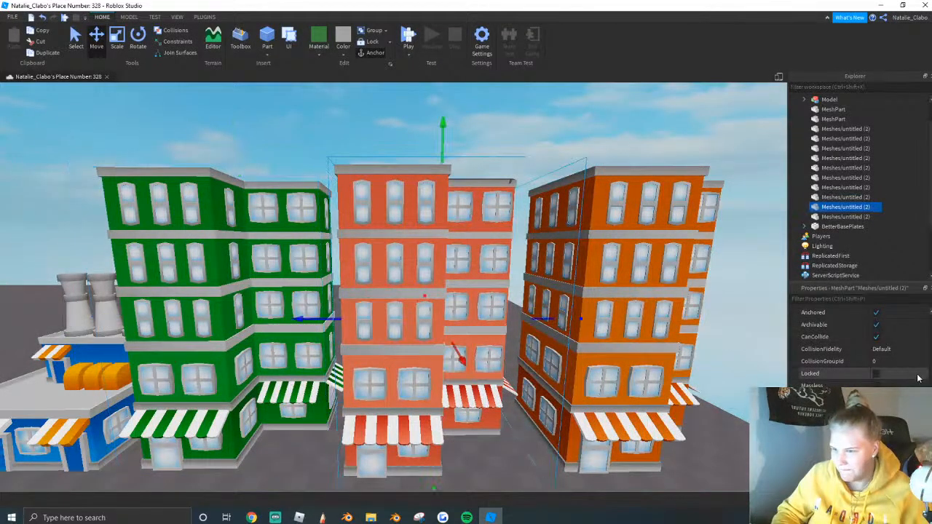
# Replace the middle apartment building's mesh with the recently exported untitled file.
pyautogui.click(903, 373)
pyautogui.scroll(4, 912, 375)
pyautogui.click(924, 373)
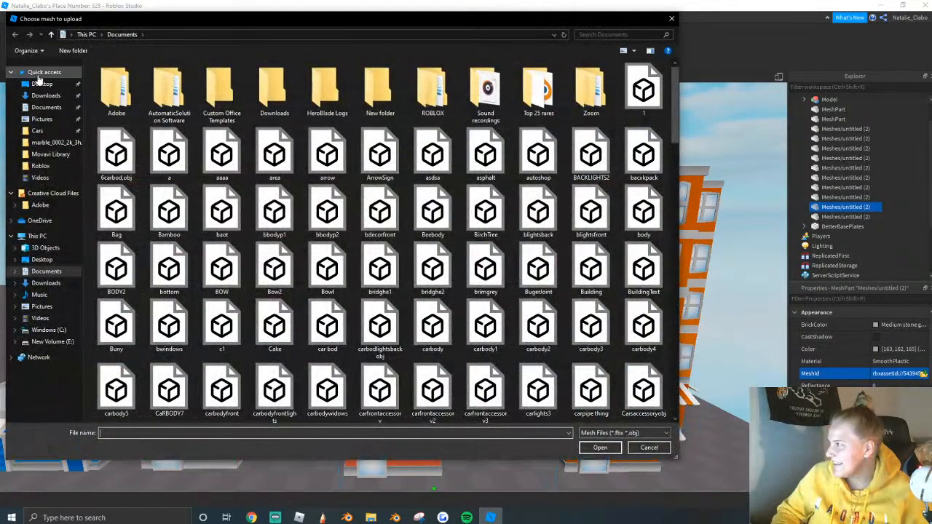
pyautogui.click(42, 75)
pyautogui.click(125, 168)
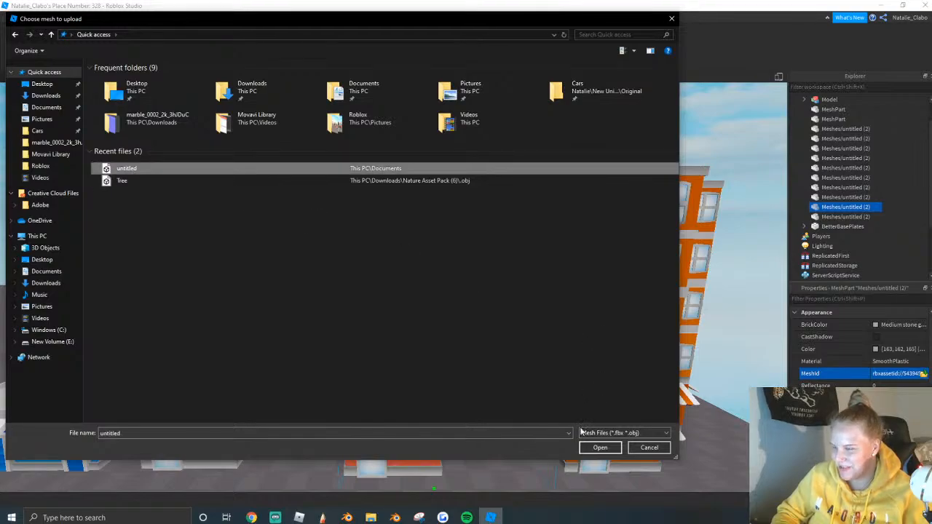
pyautogui.click(600, 447)
pyautogui.click(569, 266)
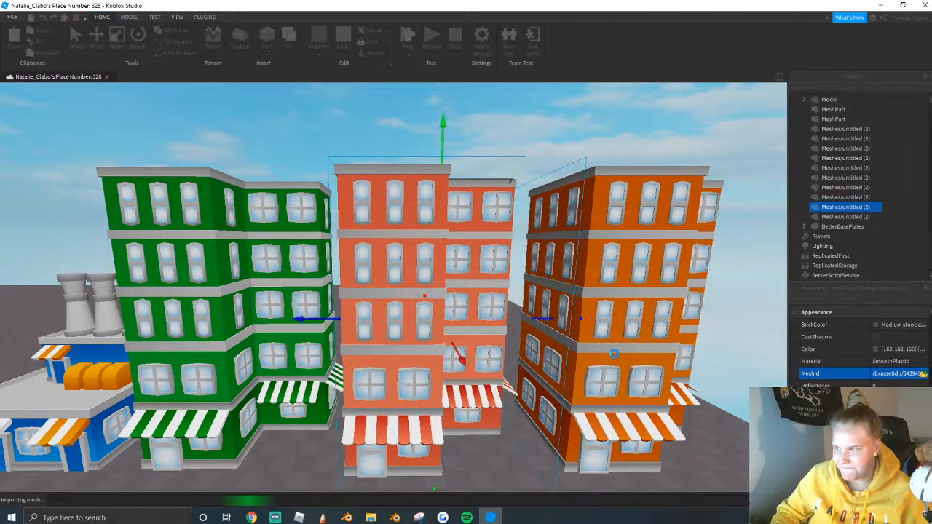
# Enlarge the small red building to the same size as the neighbouring orange building.
pyautogui.click(678, 367)
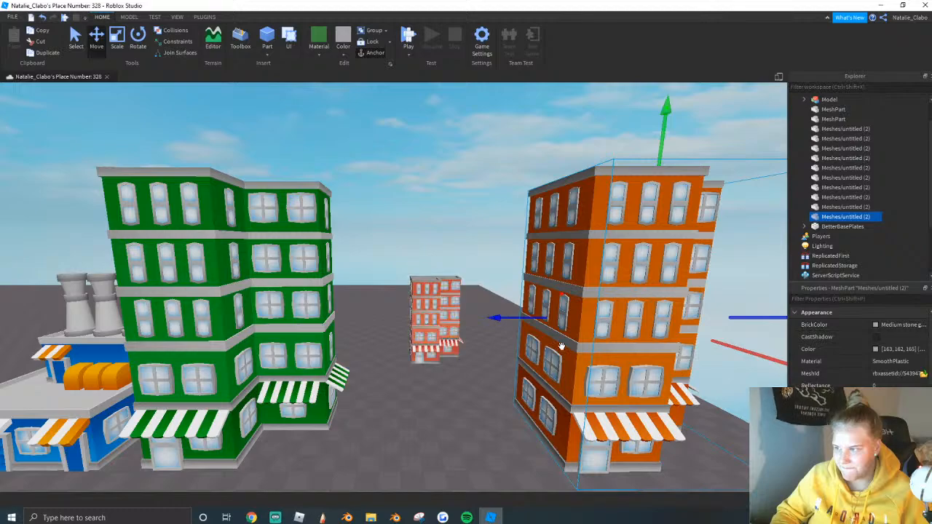
pyautogui.scroll(-5, 892, 377)
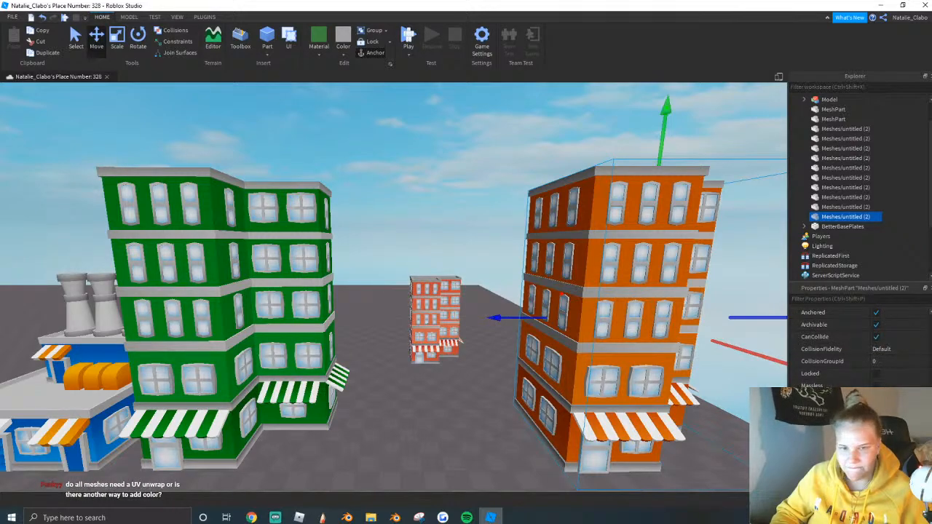
pyautogui.click(435, 348)
pyautogui.moveTo(451, 340); pyautogui.dragTo(457, 357)
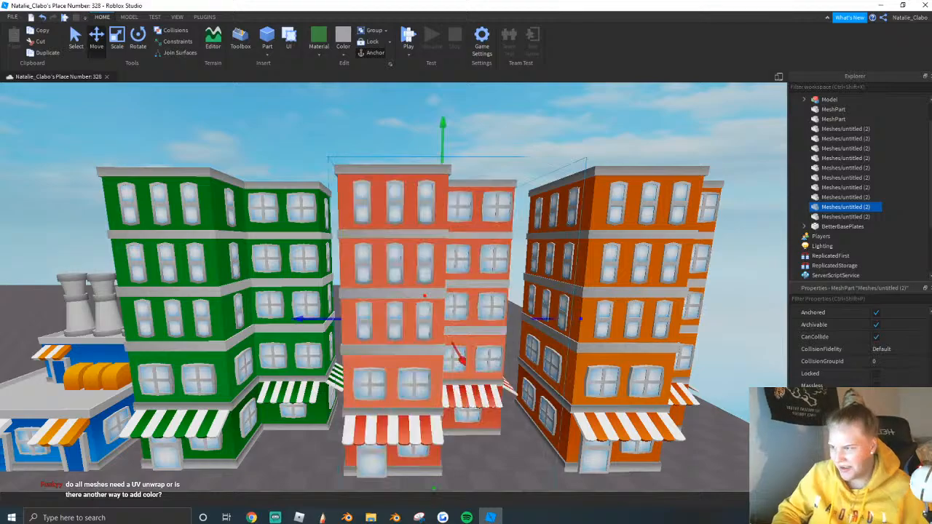
# Examine how the three apartment buildings compare in scale with the shops and props in the row.
pyautogui.moveTo(381, 454)
pyautogui.mouseDown()
pyautogui.moveTo(391, 453)
pyautogui.moveTo(384, 451)
pyautogui.mouseUp()
pyautogui.press('s')
pyautogui.press('a')
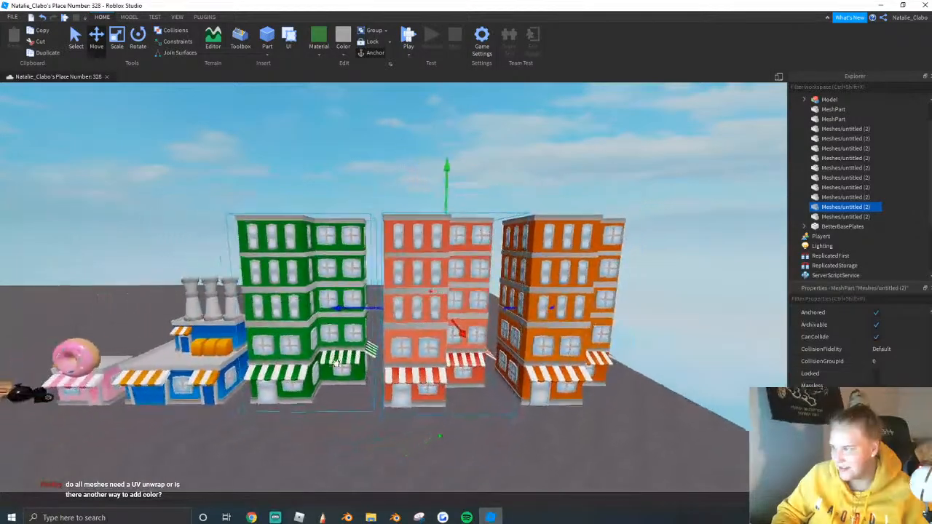
pyautogui.moveTo(350, 380); pyautogui.dragTo(346, 382)
pyautogui.click(543, 374)
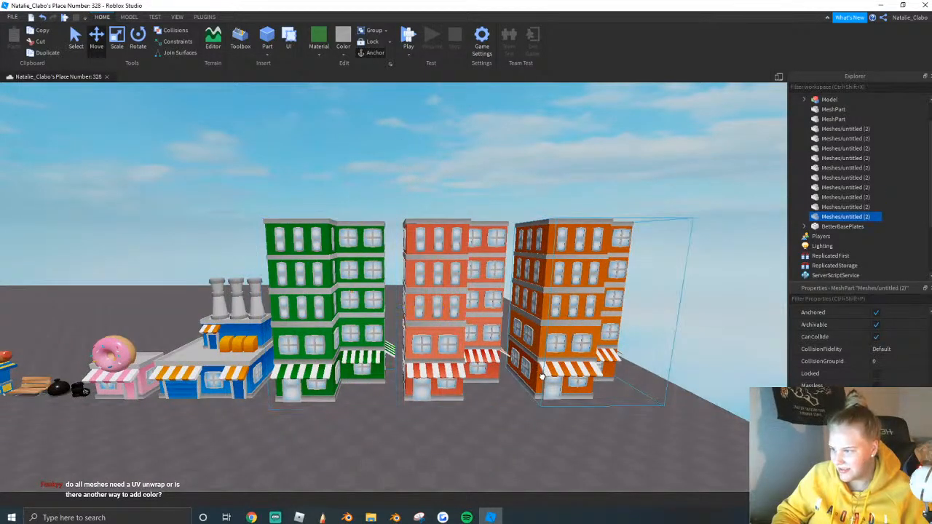
pyautogui.press('s')
pyautogui.press('a')
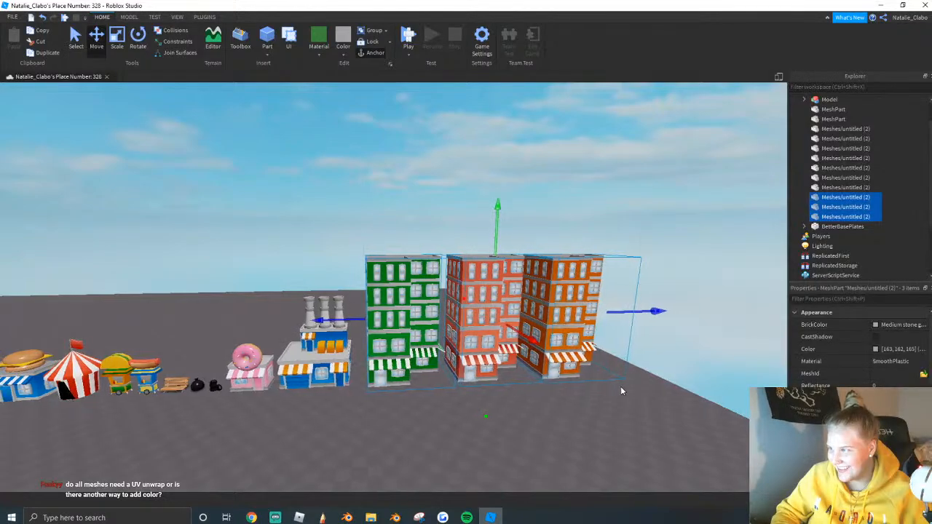
pyautogui.press('a')
pyautogui.click(506, 434)
pyautogui.press('s')
pyautogui.moveTo(250, 273); pyautogui.dragTo(641, 408)
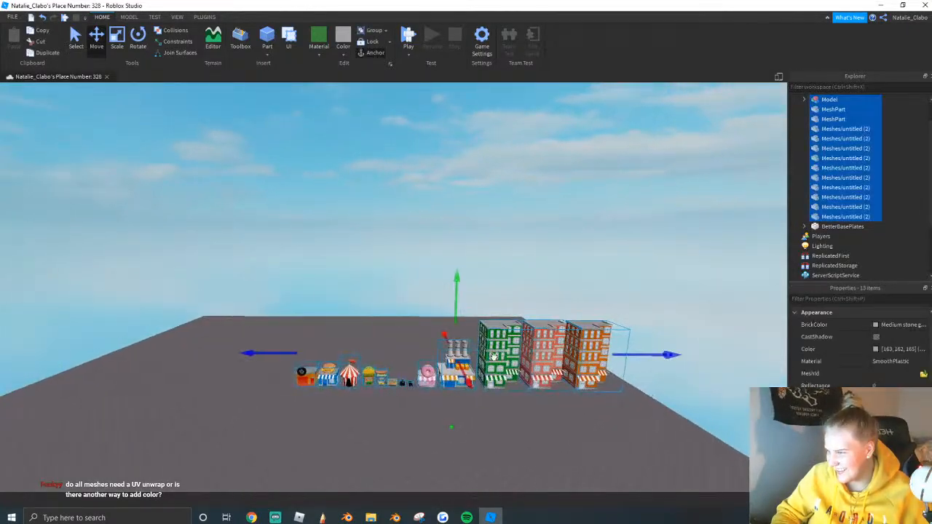
pyautogui.click(391, 408)
pyautogui.press('w')
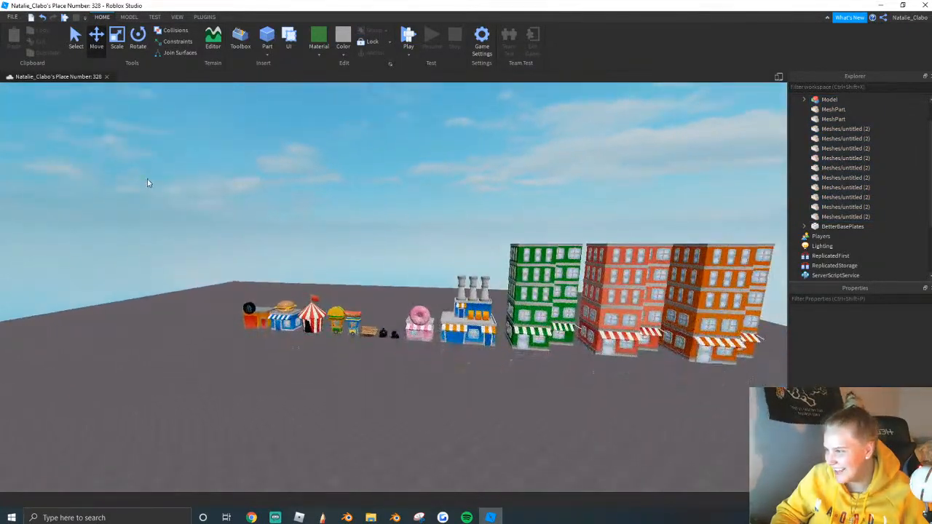
# Select the whole row of buildings and props and scale it up together.
pyautogui.moveTo(141, 246); pyautogui.dragTo(718, 393)
pyautogui.click(117, 37)
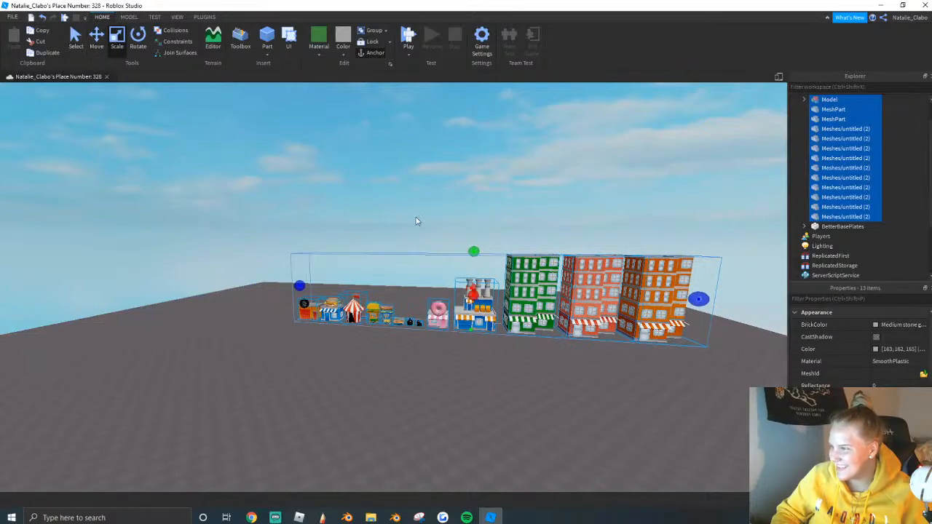
pyautogui.moveTo(474, 251); pyautogui.dragTo(476, 330)
pyautogui.press('d')
pyautogui.click(477, 380)
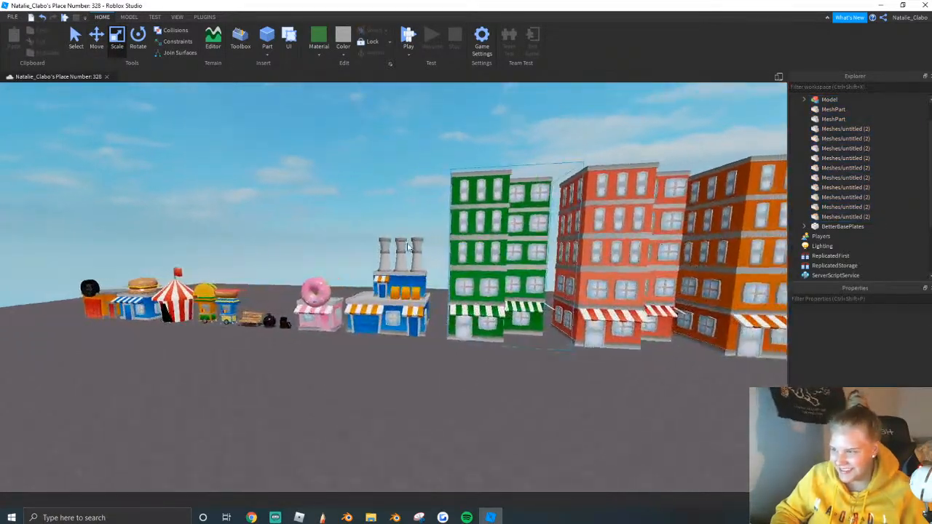
# Scale the green, red and orange apartment buildings down slightly together and deselect them.
pyautogui.click(525, 276)
pyautogui.press('d')
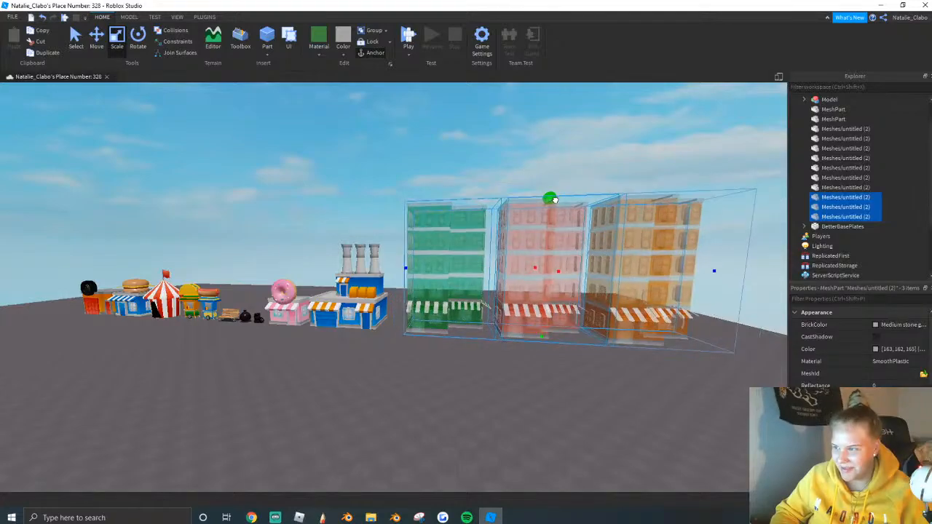
pyautogui.scroll(2, 513, 321)
pyautogui.scroll(-2, 512, 321)
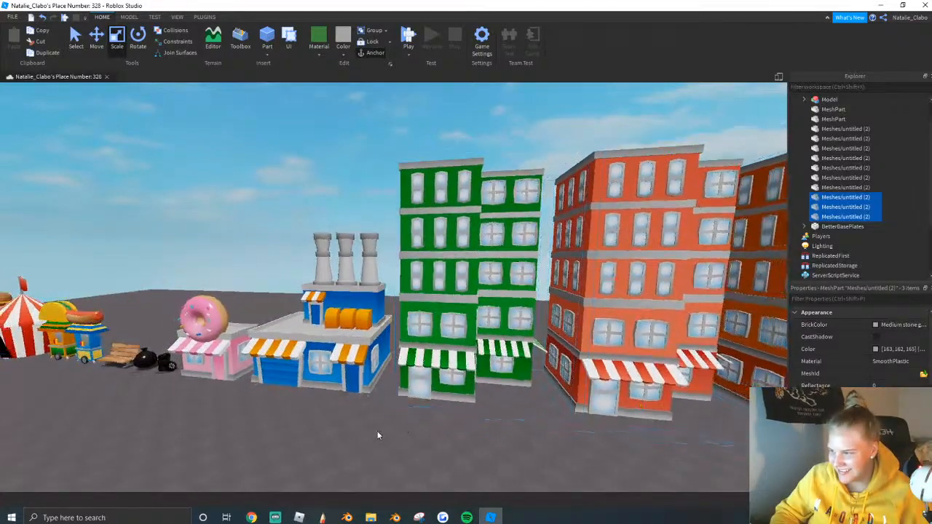
pyautogui.click(357, 356)
pyautogui.press('a')
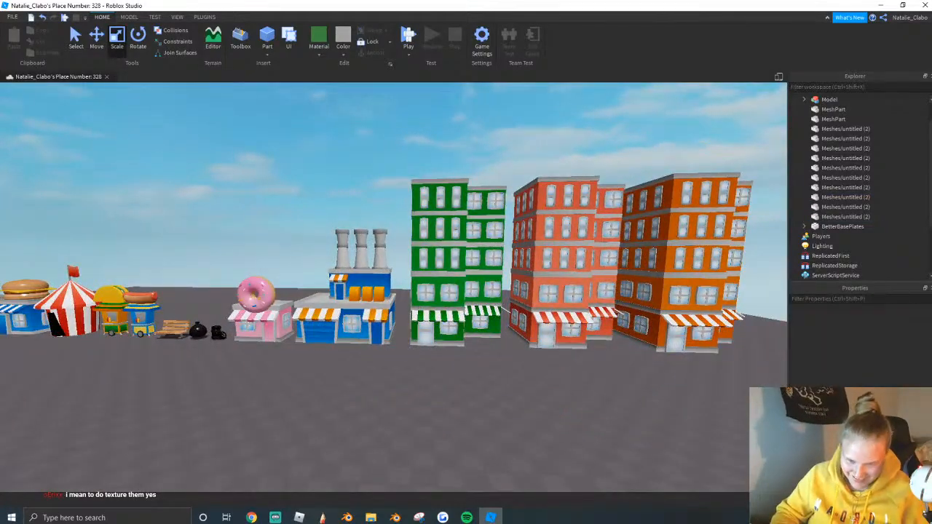
# Switch to Blender and enter Edit Mode on the red building.
pyautogui.hotkey('alt', 'Tab')
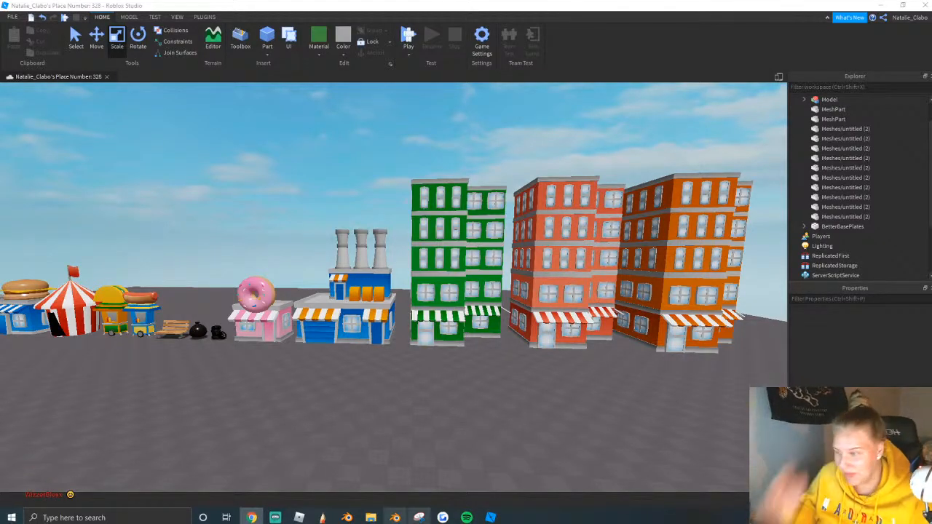
pyautogui.click(346, 517)
pyautogui.scroll(-5, 611, 193)
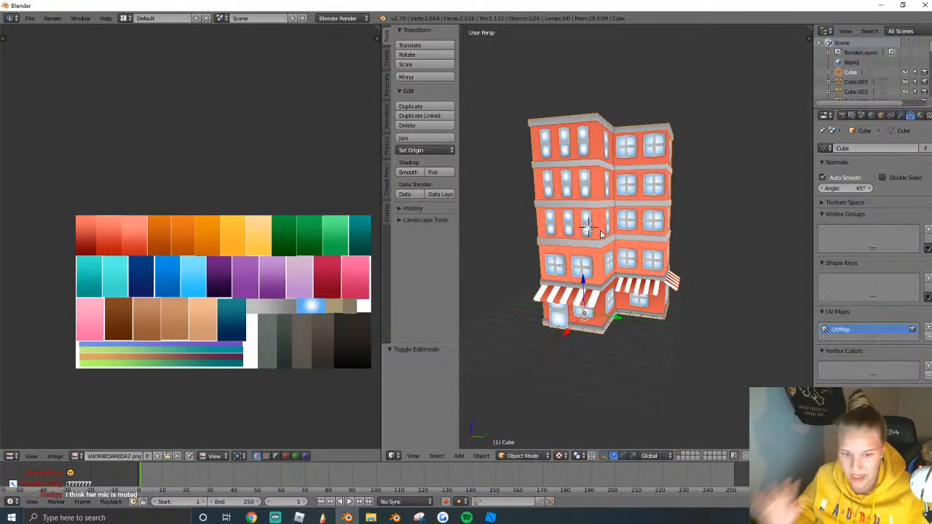
pyautogui.press('Tab')
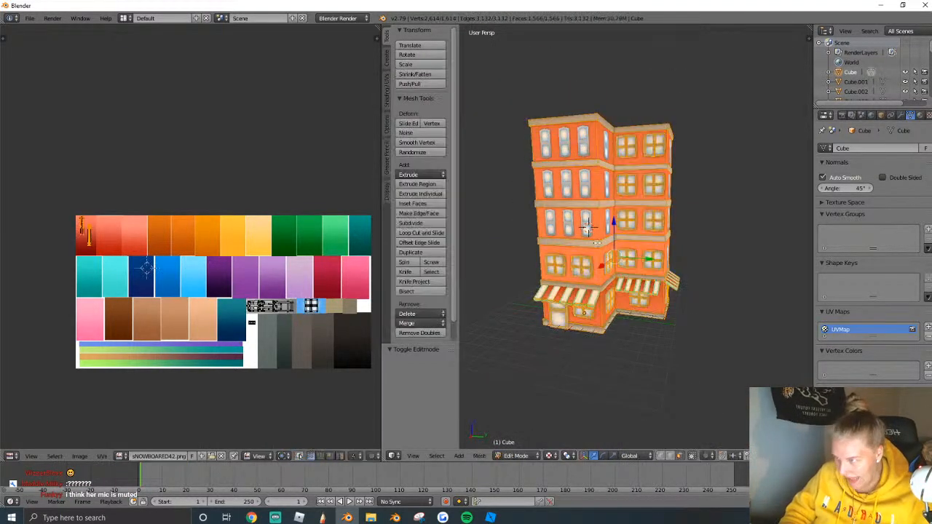
# Select the red wall faces of the three upper storeys by growing the selection from one face.
pyautogui.rightClick(588, 228)
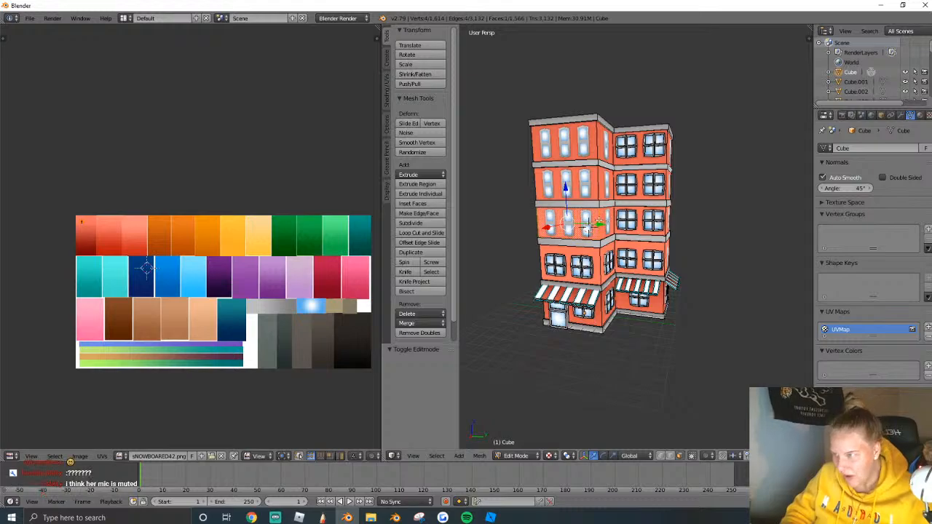
pyautogui.hotkey('shift', 'f')
pyautogui.press('w')
pyautogui.click(625, 227)
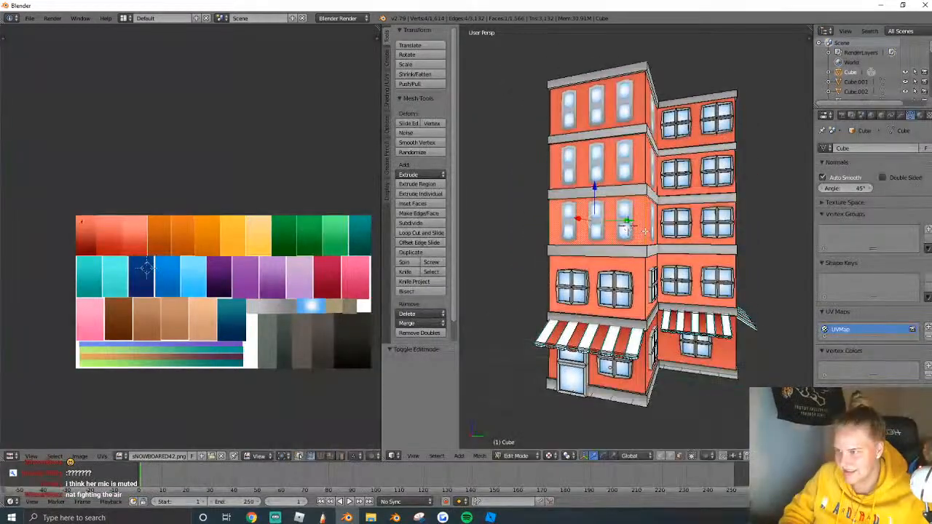
pyautogui.press('ctrl+KP_Add')
pyautogui.press('ctrl+KP_Add')
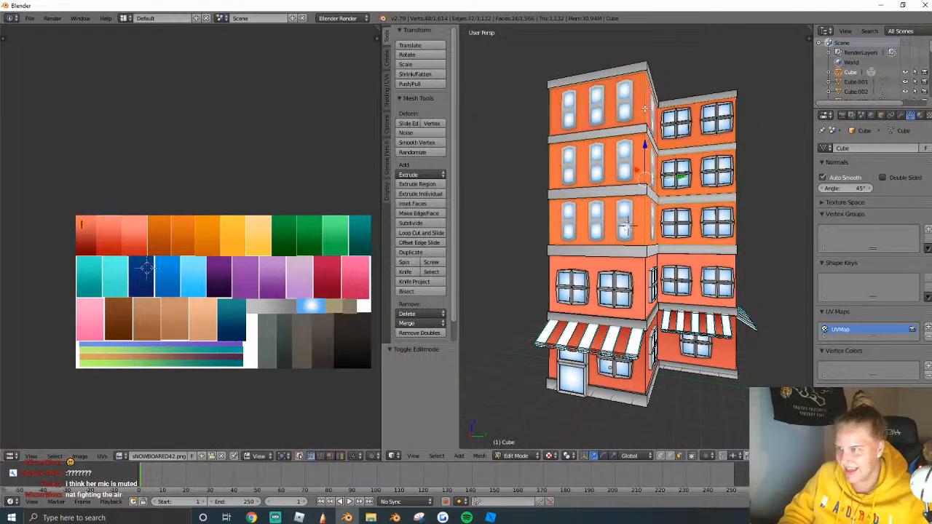
# Try to remove the selected upper-storey walls with Edge Collapse, Edge Loops and Dissolve Vertices.
pyautogui.press('x')
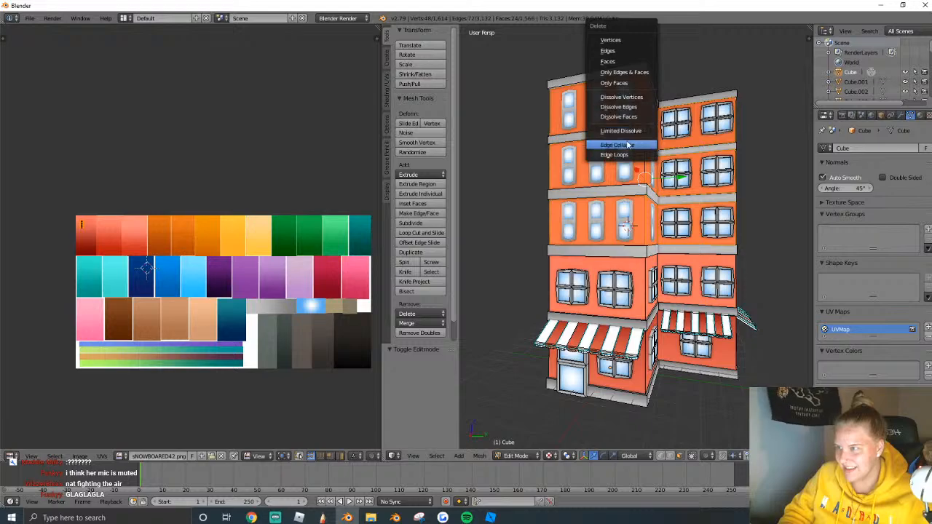
pyautogui.click(626, 145)
pyautogui.hotkey('ctrl', 'z')
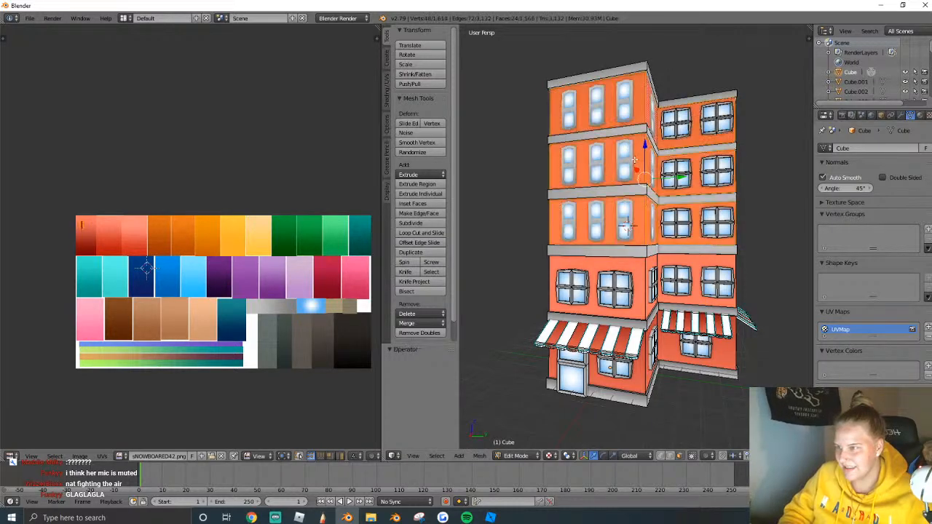
pyautogui.press('x')
pyautogui.click(609, 167)
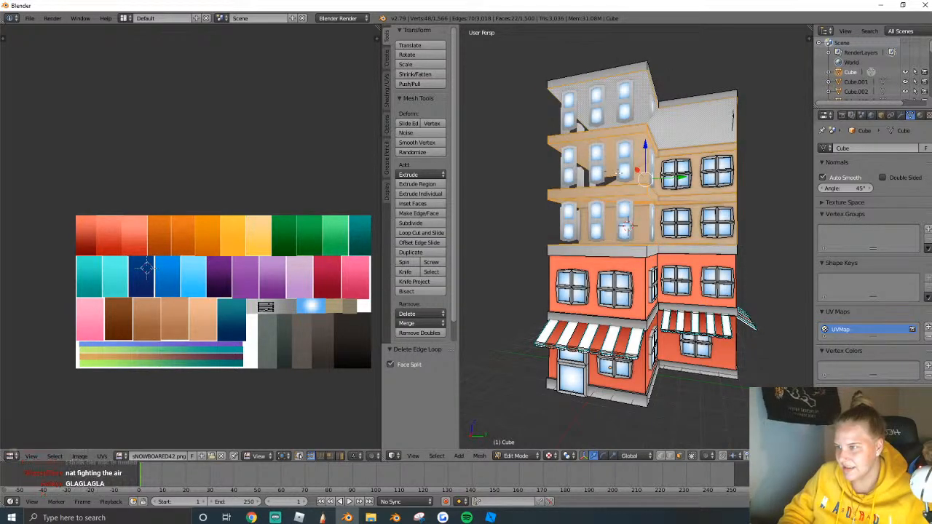
pyautogui.hotkey('ctrl', 'z')
pyautogui.press('x')
pyautogui.click(614, 153)
pyautogui.hotkey('ctrl', 'z')
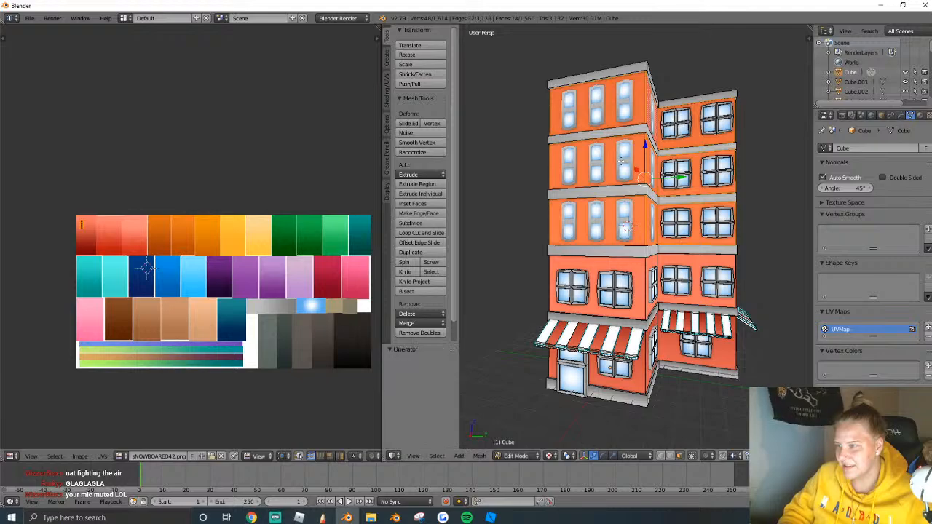
pyautogui.press('x')
pyautogui.click(598, 132)
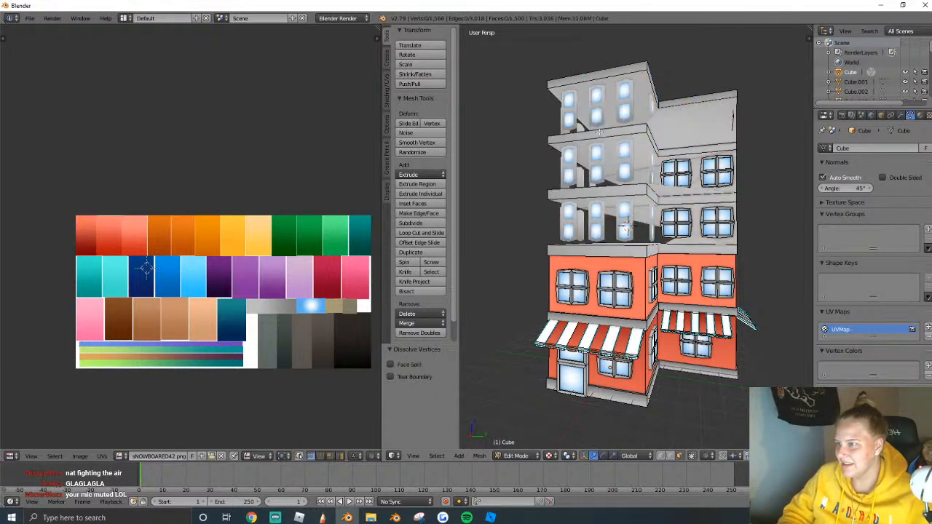
pyautogui.hotkey('ctrl', 'z')
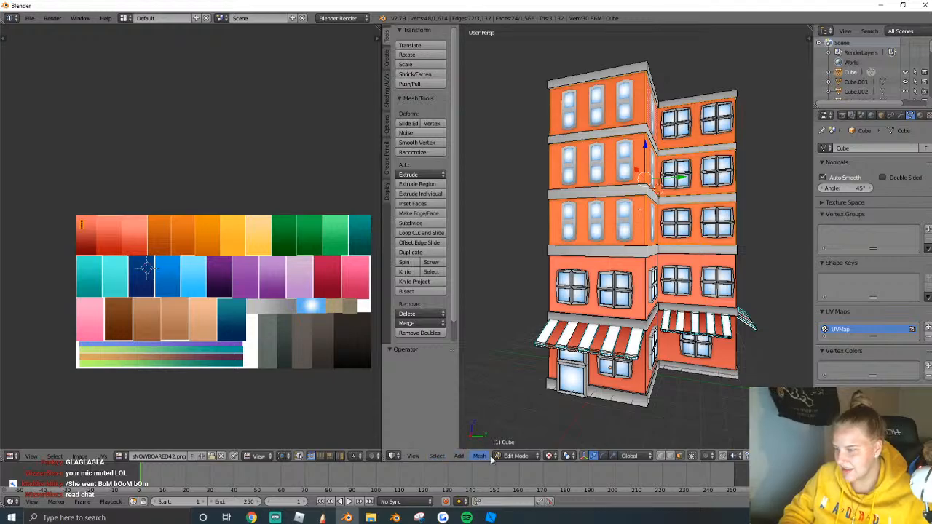
# Display the building in wireframe, box-select its three upper storeys and delete their vertices.
pyautogui.click(551, 457)
pyautogui.click(562, 433)
pyautogui.moveTo(574, 255); pyautogui.dragTo(630, 236, button='middle')
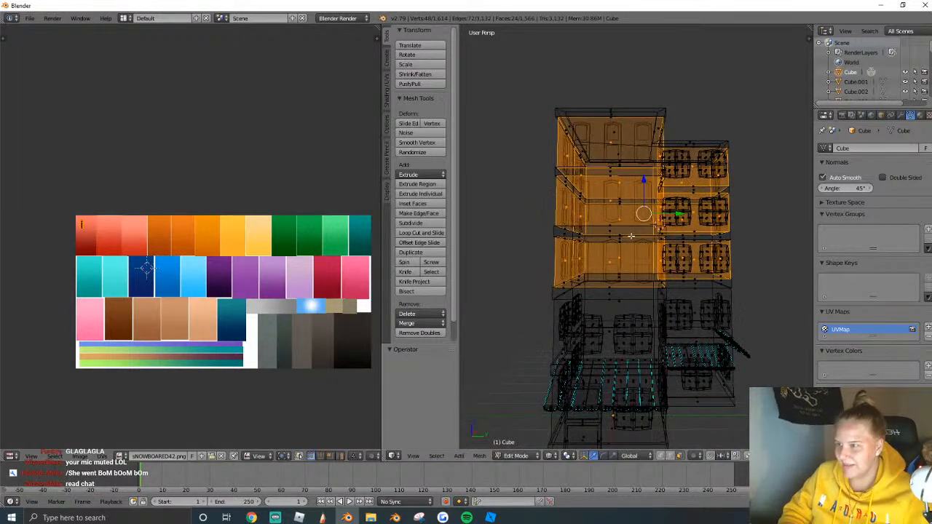
pyautogui.press('a')
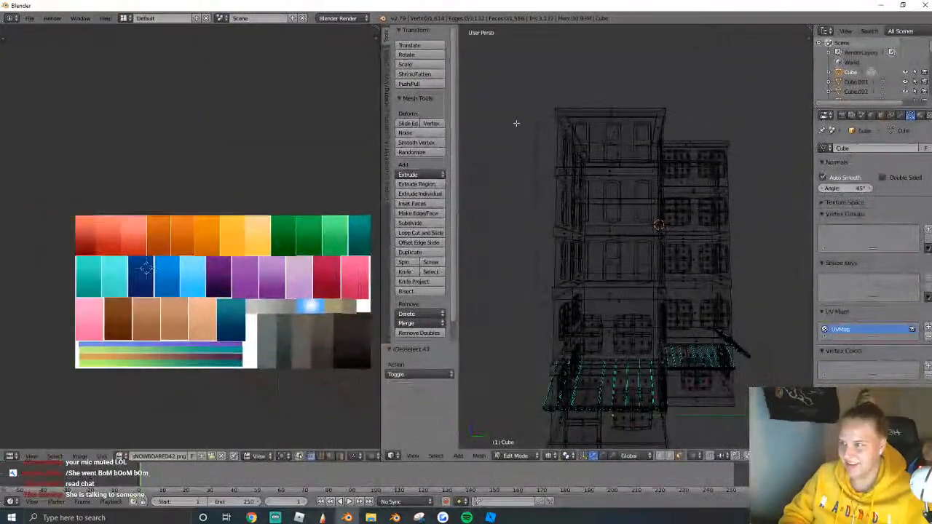
pyautogui.press('b')
pyautogui.moveTo(487, 75)
pyautogui.mouseDown()
pyautogui.moveTo(762, 268)
pyautogui.moveTo(801, 286)
pyautogui.mouseUp()
pyautogui.press('x')
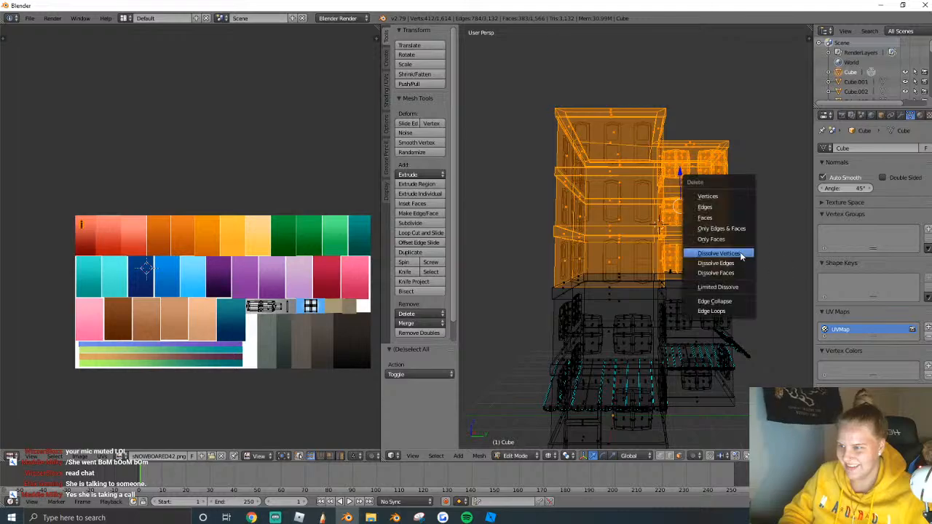
pyautogui.click(710, 196)
pyautogui.hotkey('shift', 'f')
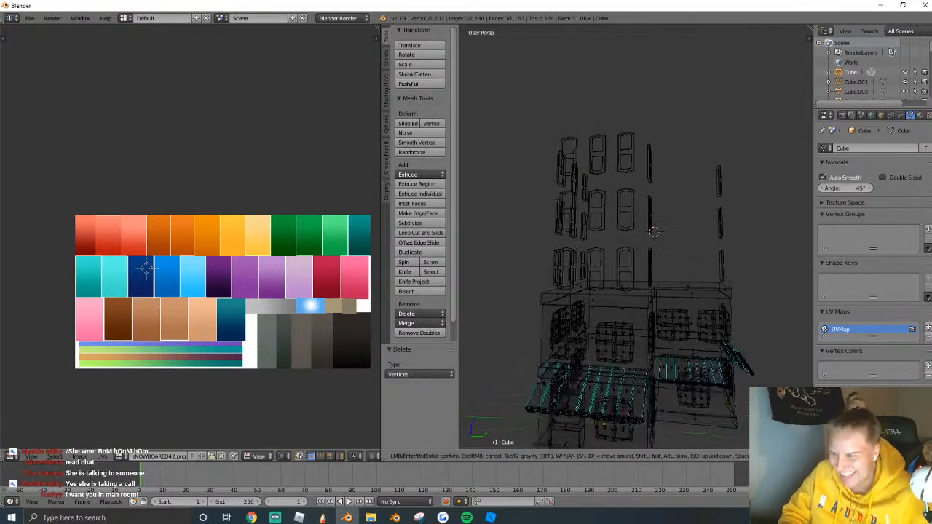
# Leave Edit Mode, display the building in solid shading and deselect everything.
pyautogui.click(612, 307)
pyautogui.press('Tab')
pyautogui.click(559, 457)
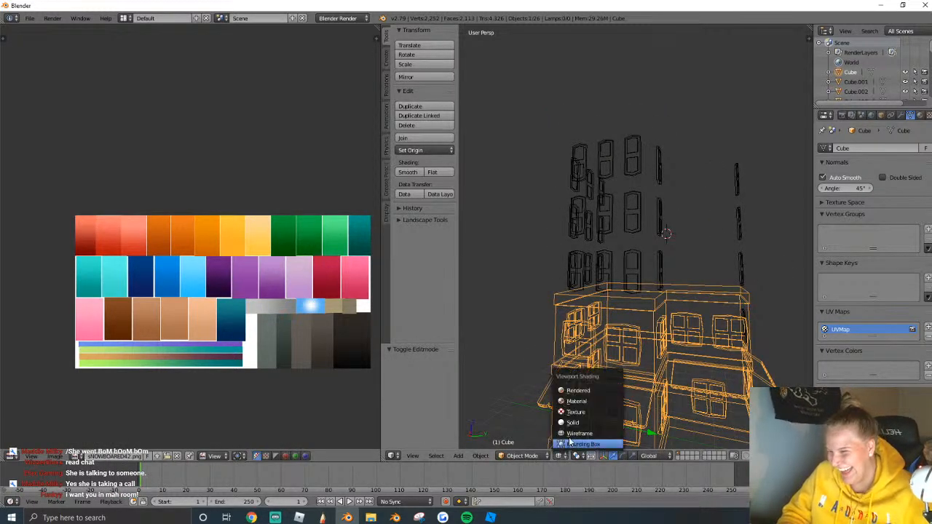
pyautogui.click(564, 421)
pyautogui.press('a')
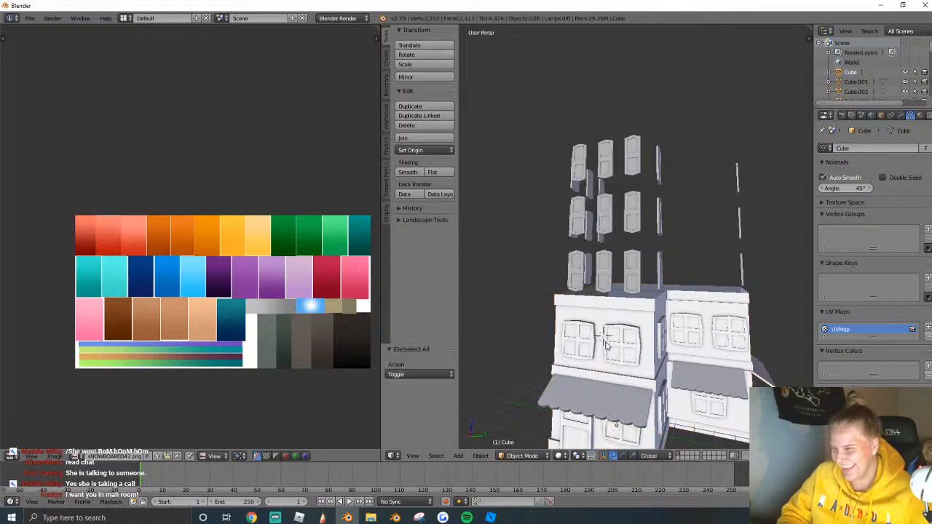
# Box-select the group of window objects floating above the building's front wing and delete them.
pyautogui.moveTo(623, 374); pyautogui.dragTo(641, 252, button='middle')
pyautogui.rightClick(608, 273)
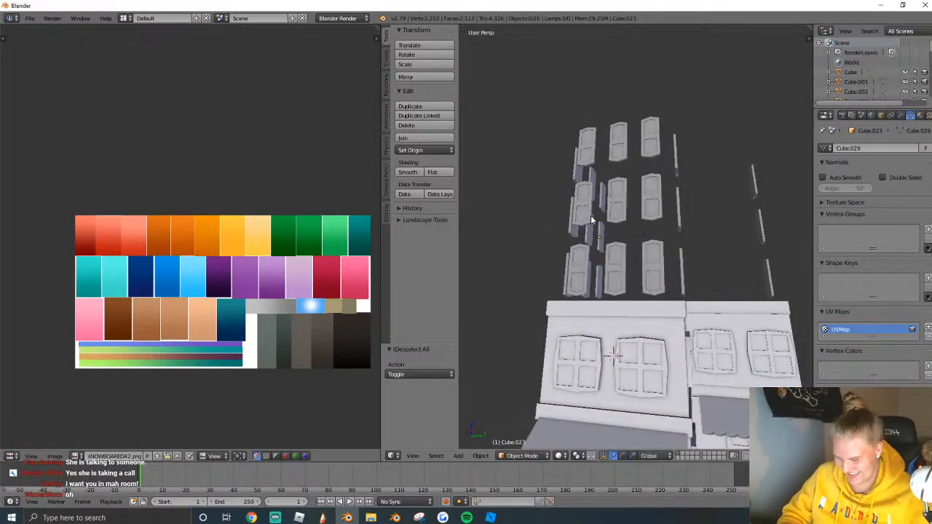
pyautogui.press('b')
pyautogui.moveTo(522, 106); pyautogui.dragTo(749, 288)
pyautogui.press('x')
pyautogui.click(733, 279)
# Delete the three remaining window objects floating above the rear wing.
pyautogui.hotkey('shift', 'f')
pyautogui.press('w')
pyautogui.press('d')
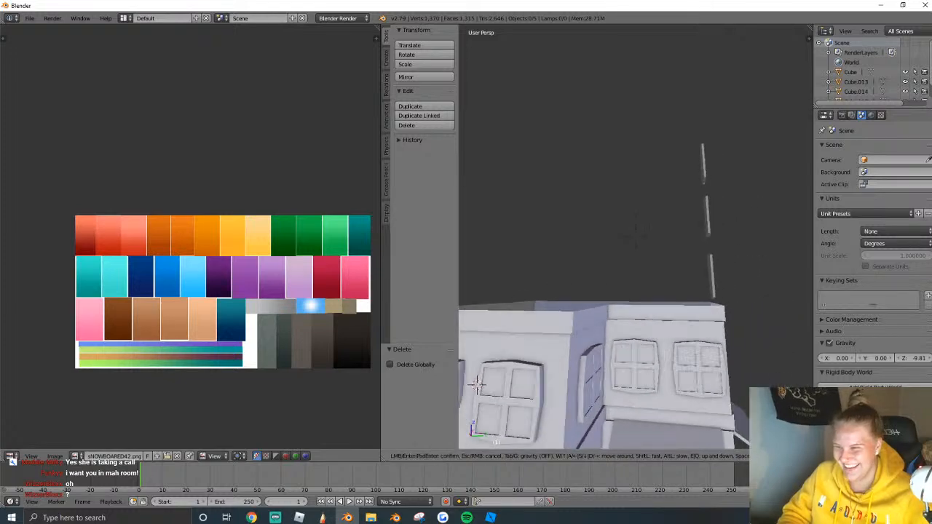
pyautogui.click(613, 151)
pyautogui.press('b')
pyautogui.moveTo(614, 124); pyautogui.dragTo(739, 274)
pyautogui.press('x')
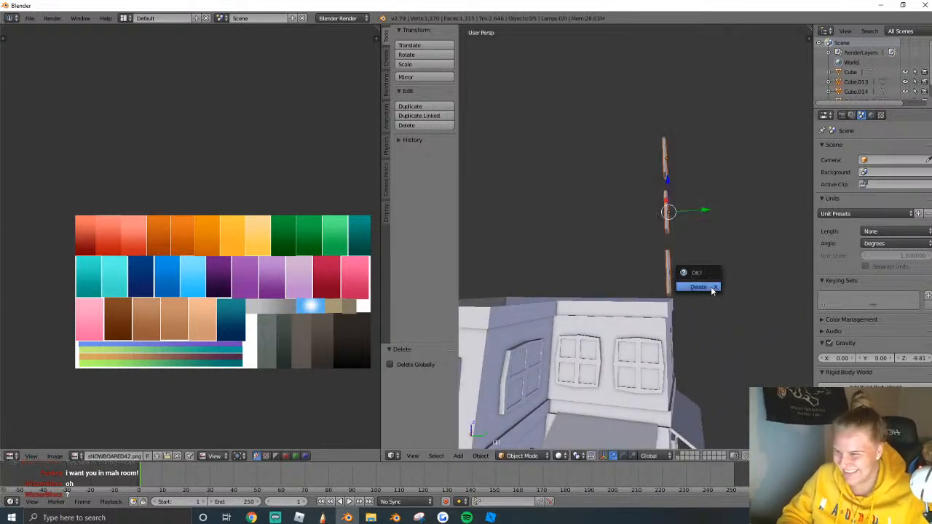
pyautogui.click(714, 288)
# In Edit Mode, select the open edge loop along the top of the walls and fill it with a roof face.
pyautogui.hotkey('shift', 'f')
pyautogui.click(636, 239)
pyautogui.rightClick(635, 242)
pyautogui.press('Tab')
pyautogui.rightClick(654, 246)
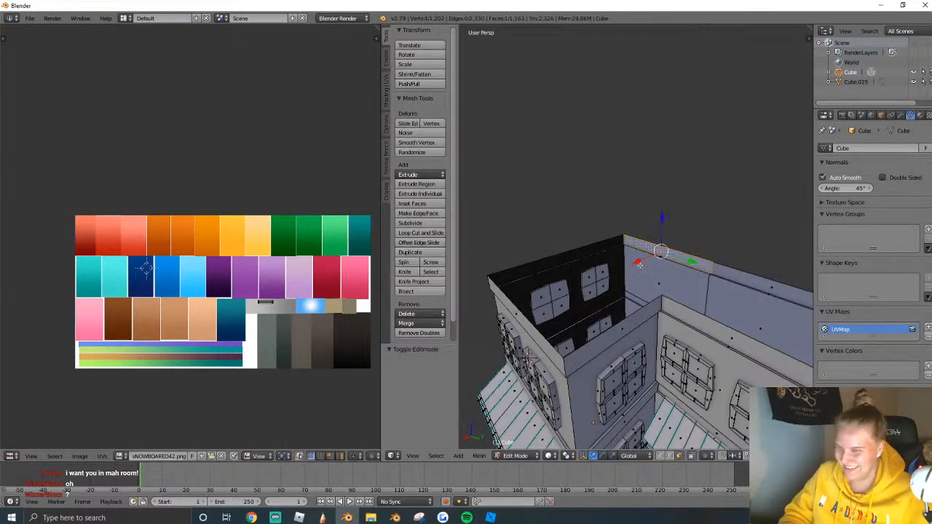
pyautogui.rightClick(674, 248)
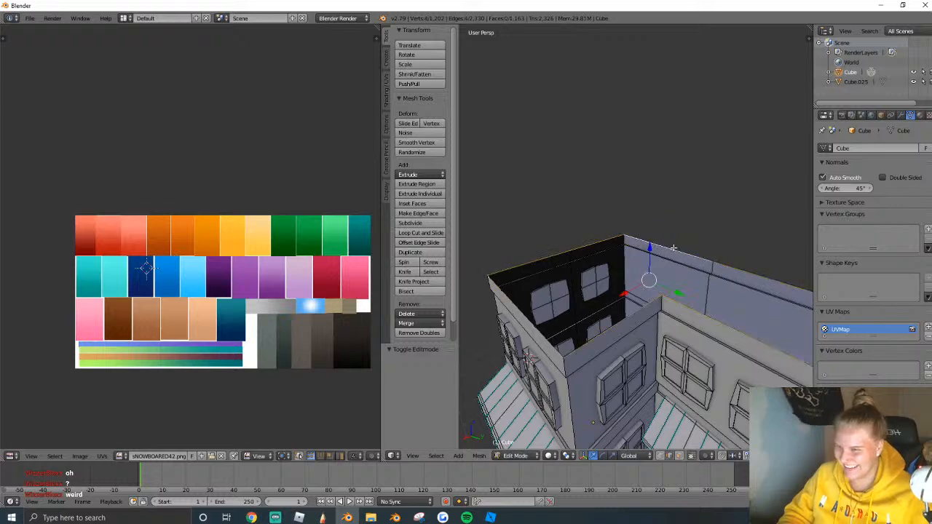
pyautogui.press('f')
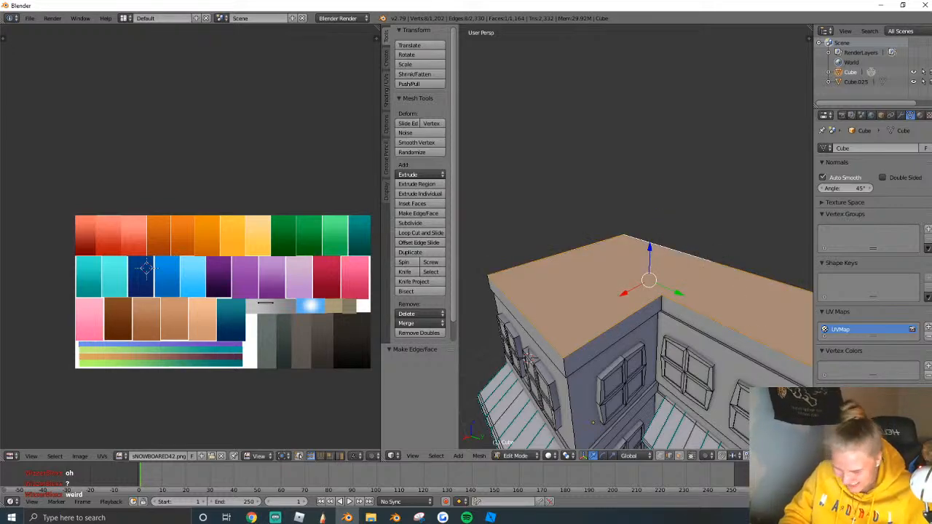
# Inset the roof face by about 0.16, sink it behind a raised rim and check the building's shape.
pyautogui.press('i')
pyautogui.click(726, 291)
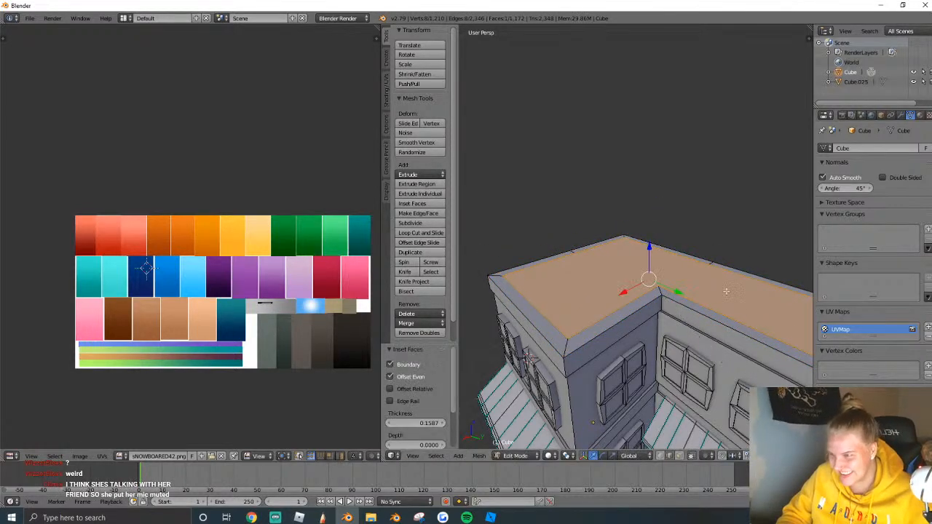
pyautogui.scroll(-3, 726, 291)
pyautogui.press('Tab')
pyautogui.hotkey('shift', 'f')
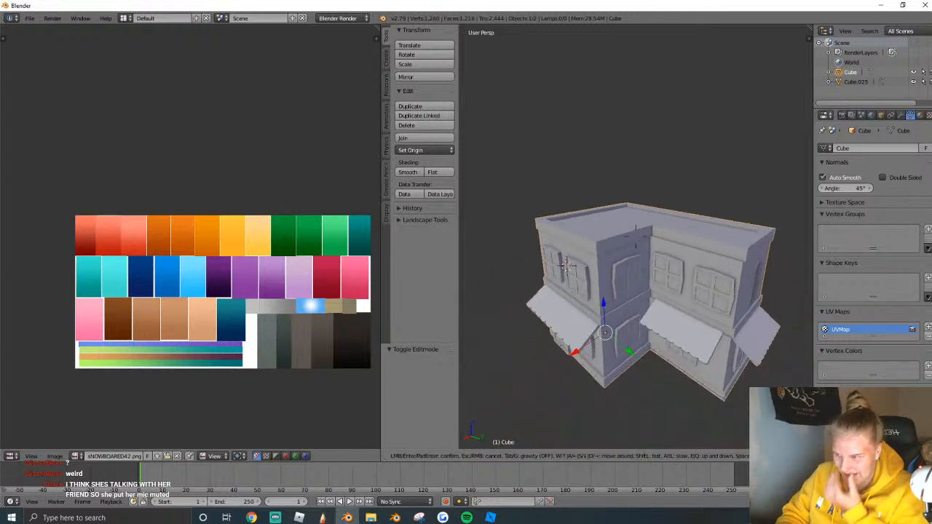
pyautogui.press('q')
pyautogui.press('w')
pyautogui.press('a')
pyautogui.press('s')
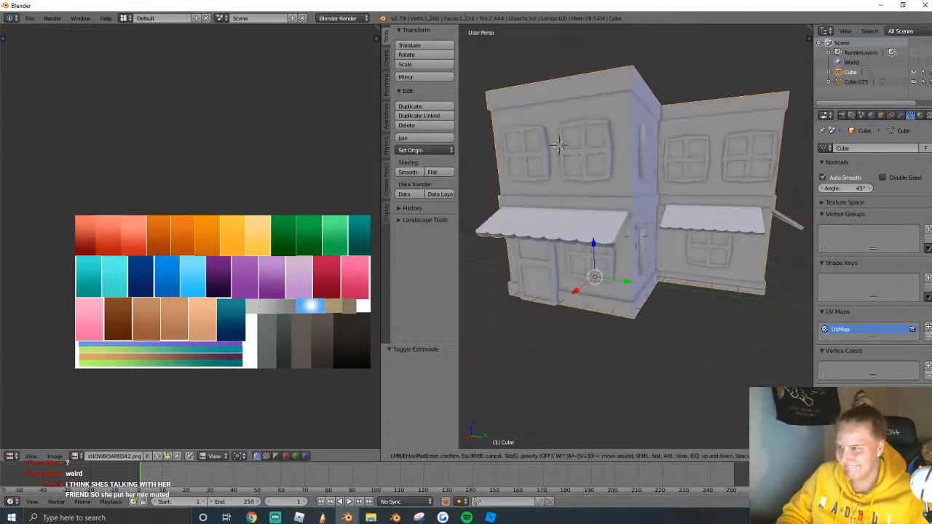
pyautogui.click(616, 346)
# Display the building in textured shading and look at its facade.
pyautogui.click(559, 457)
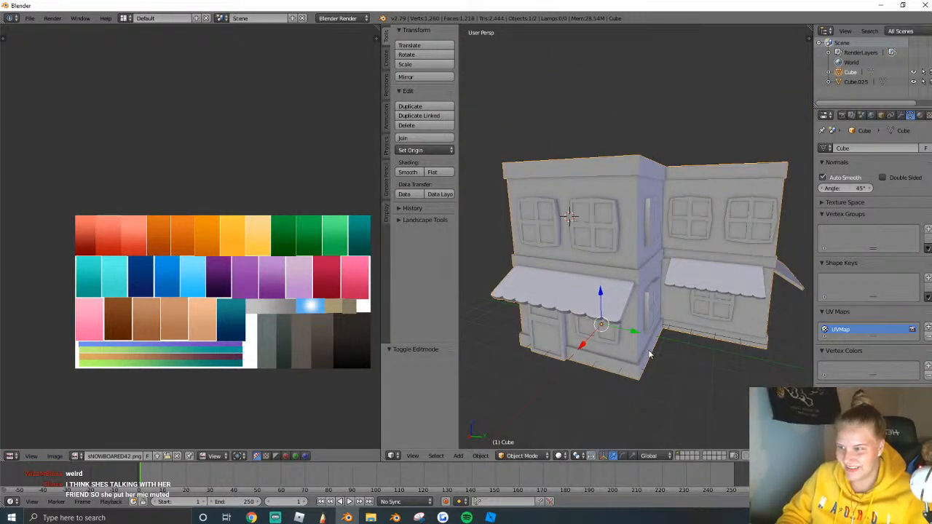
pyautogui.click(562, 456)
pyautogui.click(578, 413)
pyautogui.hotkey('shift', 'f')
pyautogui.press('w')
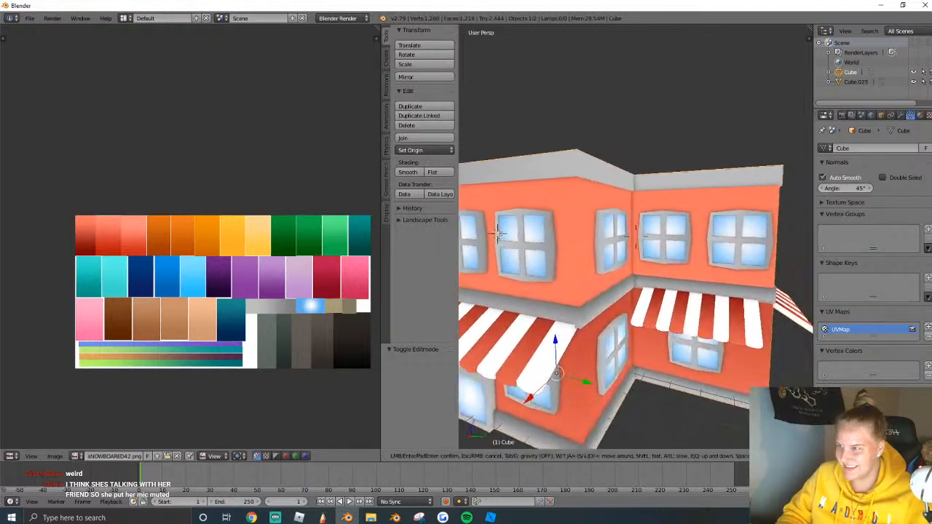
pyautogui.press('e')
pyautogui.click(636, 239)
# Scale down the sunken roof face's UVs and reposition them on the palette to colour the roof grey.
pyautogui.press('Tab')
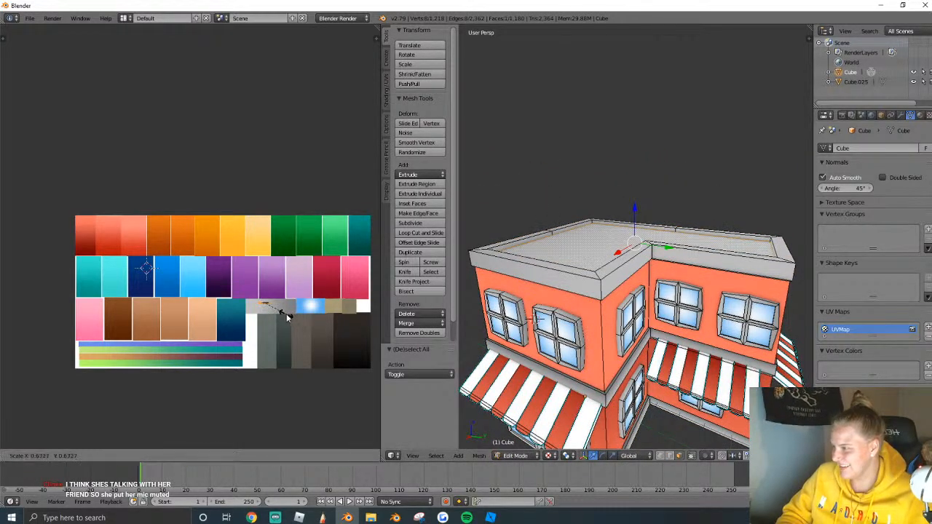
pyautogui.press('Tab')
pyautogui.hotkey('shift', 'f')
pyautogui.click(636, 237)
pyautogui.press('Tab')
pyautogui.rightClick(636, 237)
pyautogui.press('g')
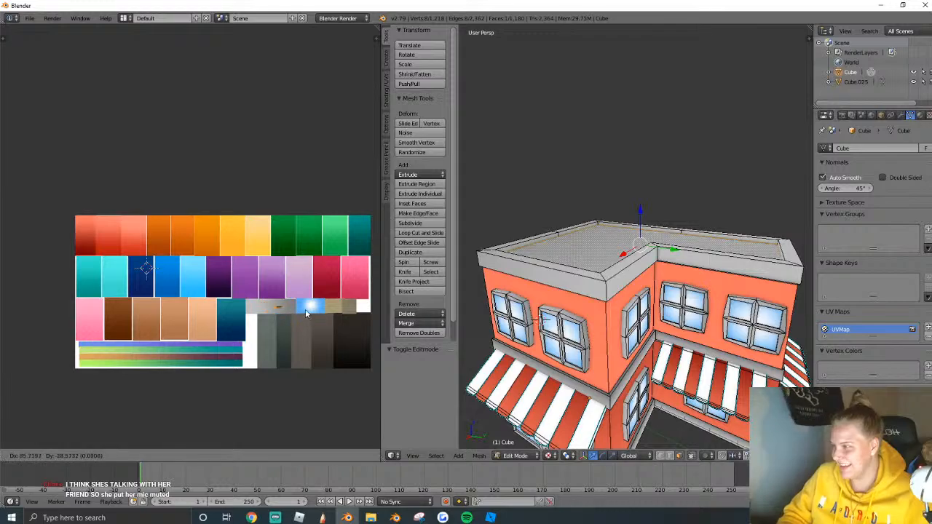
pyautogui.click(350, 310)
pyautogui.press('Tab')
# Enter Edit Mode on the building and select its whole mesh.
pyautogui.hotkey('shift', 'f')
pyautogui.press('s')
pyautogui.press('q')
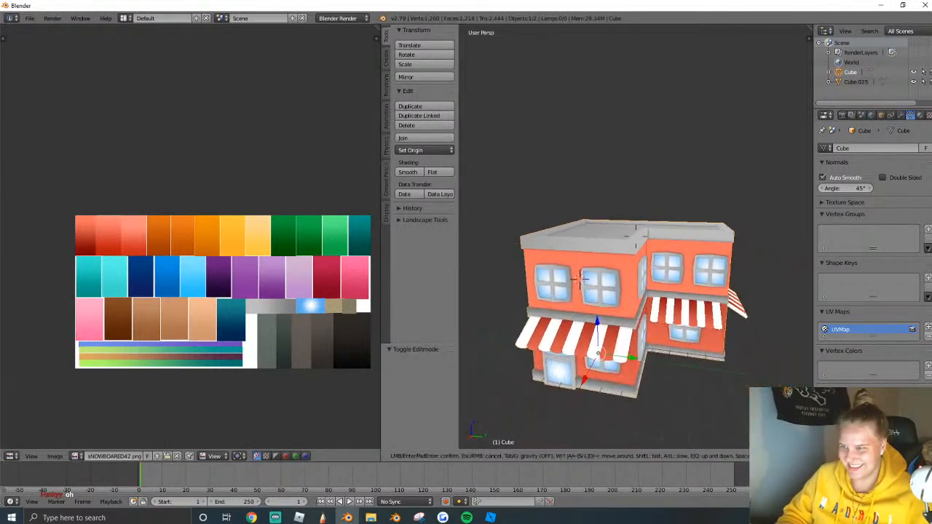
pyautogui.click(636, 237)
pyautogui.press('a')
pyautogui.hotkey('shift', 'f')
pyautogui.click(636, 237)
pyautogui.press('Tab')
pyautogui.press('a')
pyautogui.press('a')
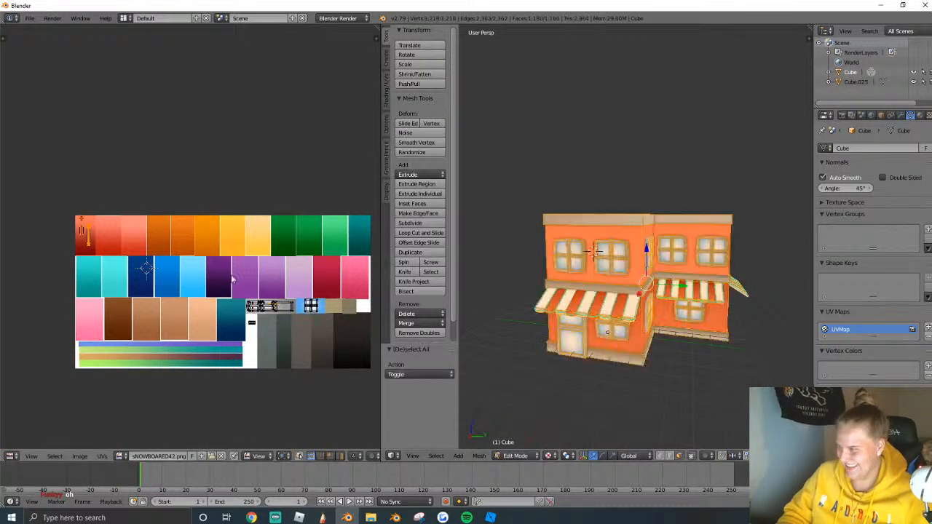
# Try moving the building's selected UVs on the palette and undo the move.
pyautogui.press('g')
pyautogui.click(198, 224)
pyautogui.hotkey('ctrl', 'z')
# Box-select the UVs on the red swatch and move them onto the green swatch to recolour the walls and awnings.
pyautogui.press('a')
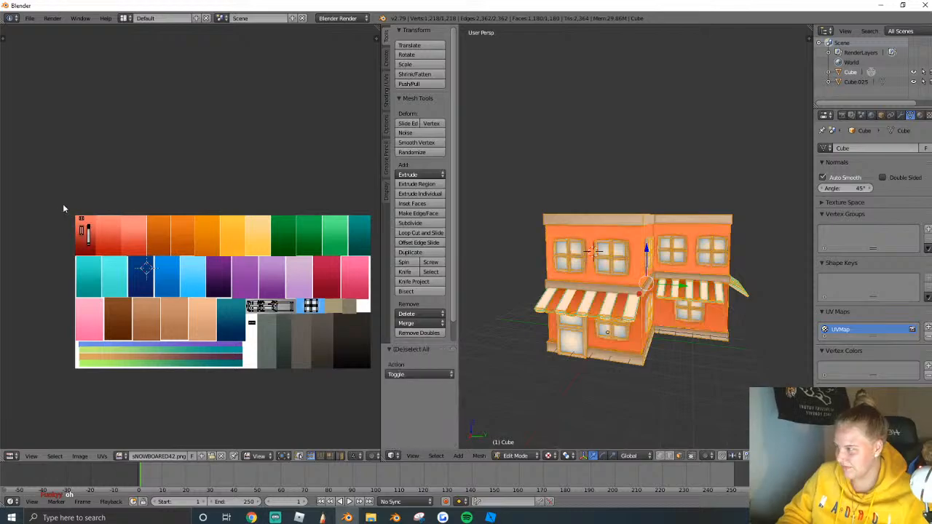
pyautogui.press('b')
pyautogui.moveTo(38, 188); pyautogui.dragTo(166, 271)
pyautogui.press('g')
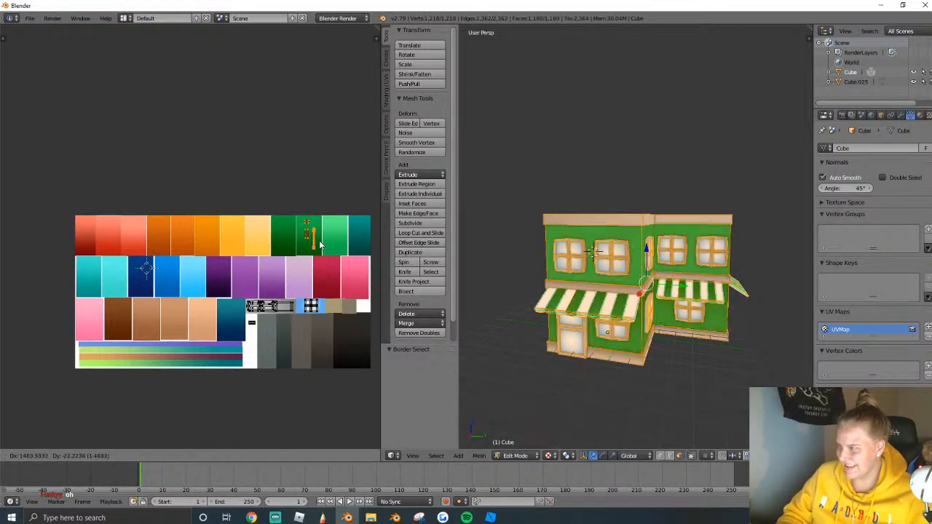
pyautogui.click(321, 242)
pyautogui.press('Tab')
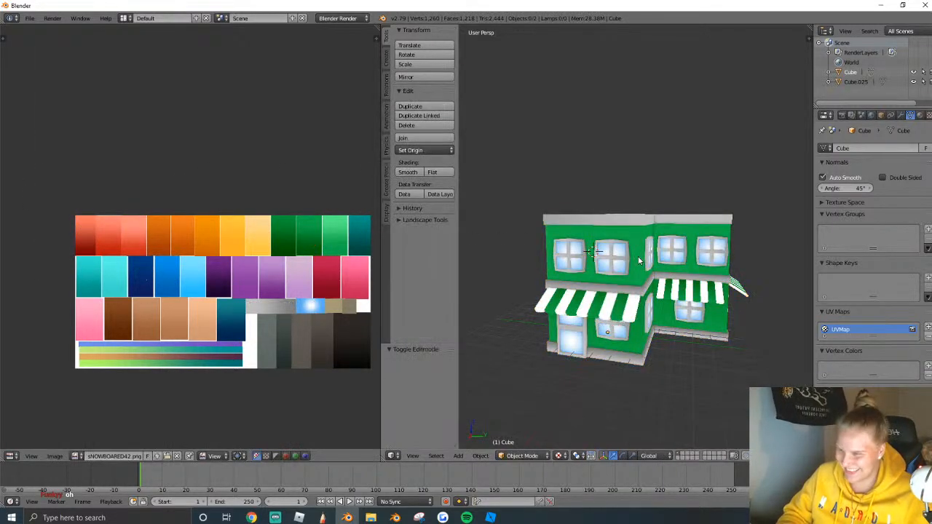
pyautogui.hotkey('shift', 'f')
pyautogui.press('Return')
pyautogui.hotkey('alt', 'Tab')
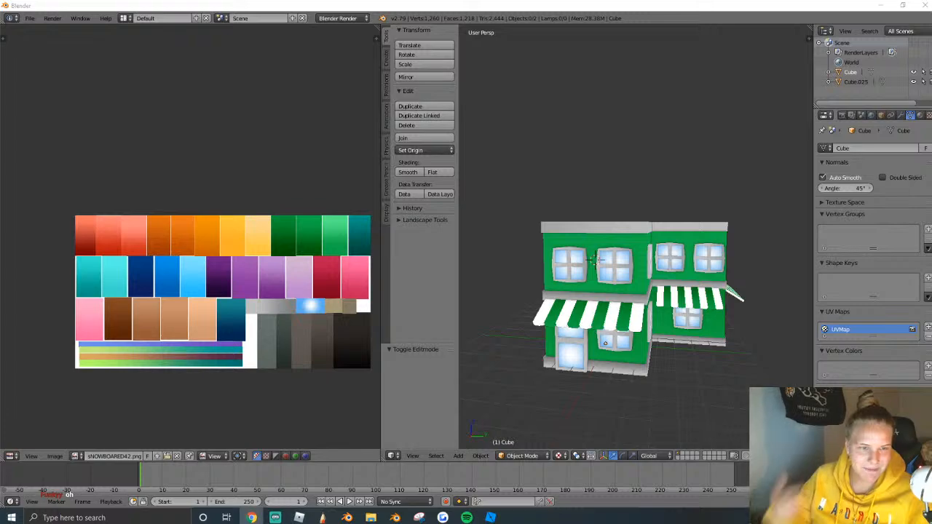
pyautogui.click(529, 329)
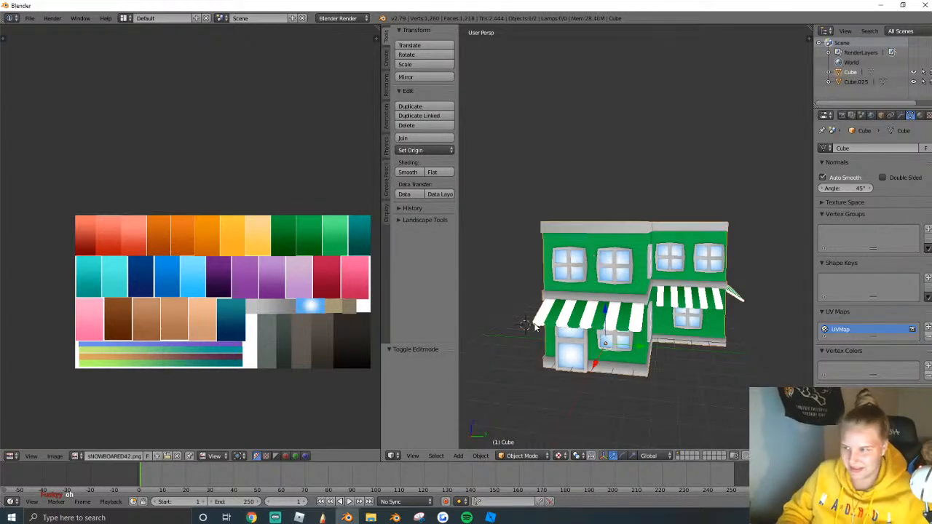
pyautogui.press('a')
pyautogui.keyDown('shift'); pyautogui.moveTo(637, 275); pyautogui.dragTo(631, 238, button='middle'); pyautogui.keyUp('shift')
# Try deleting the linked upper-storey windows on the front wall and undo the deletion.
pyautogui.press('Tab')
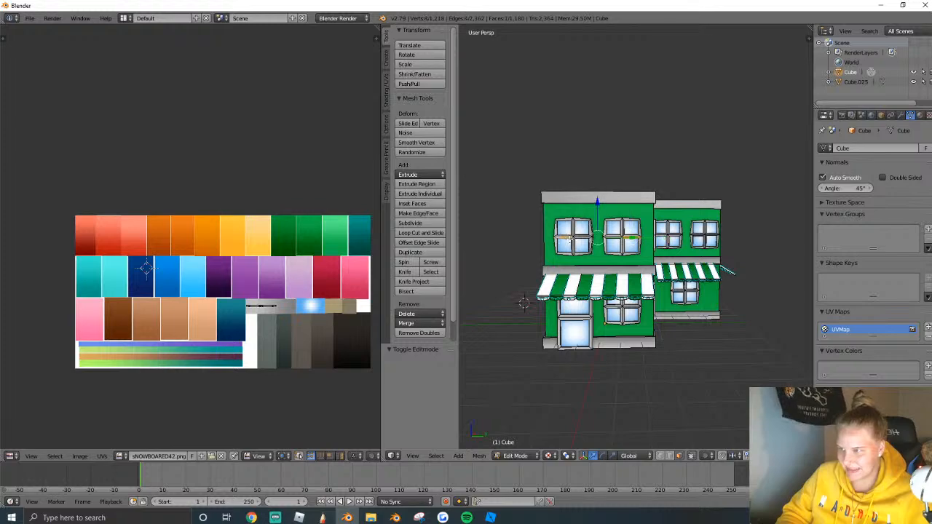
pyautogui.press('l')
pyautogui.press('x')
pyautogui.click(575, 238)
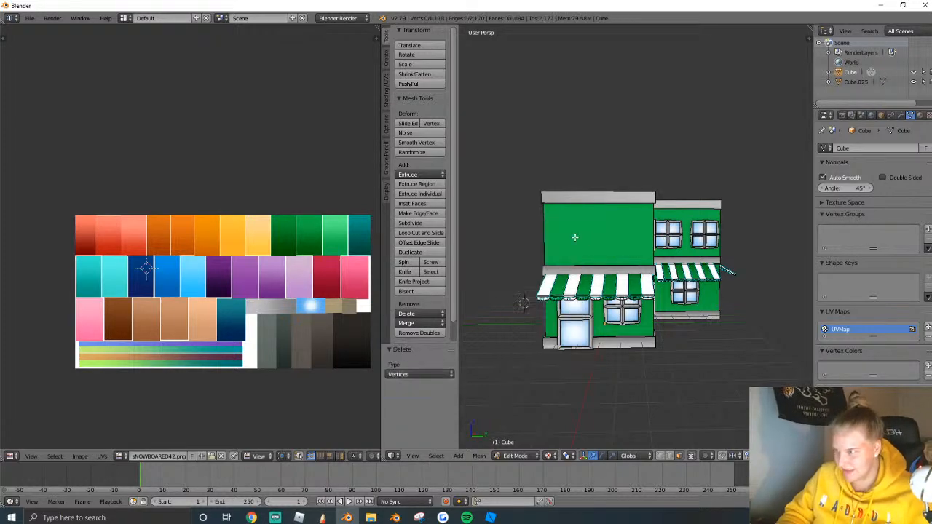
pyautogui.hotkey('ctrl', 'z')
pyautogui.press('Tab')
# Add a cube, clear its location and raise it to the building's rooftop.
pyautogui.hotkey('shift', 'f')
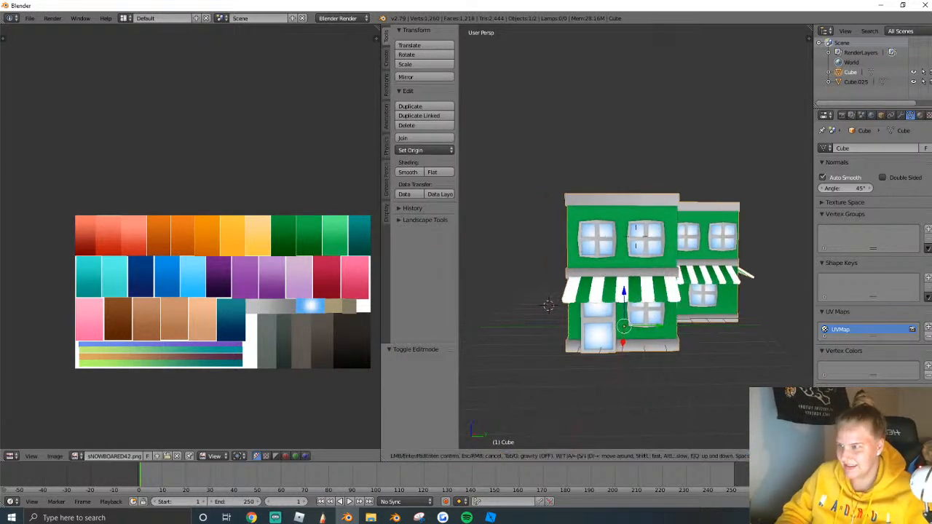
pyautogui.press('w')
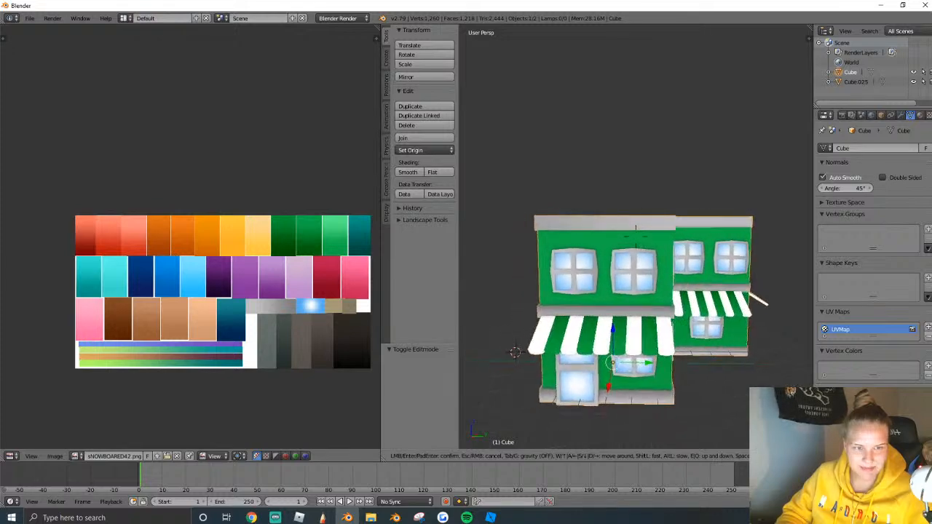
pyautogui.press('s')
pyautogui.press('Return')
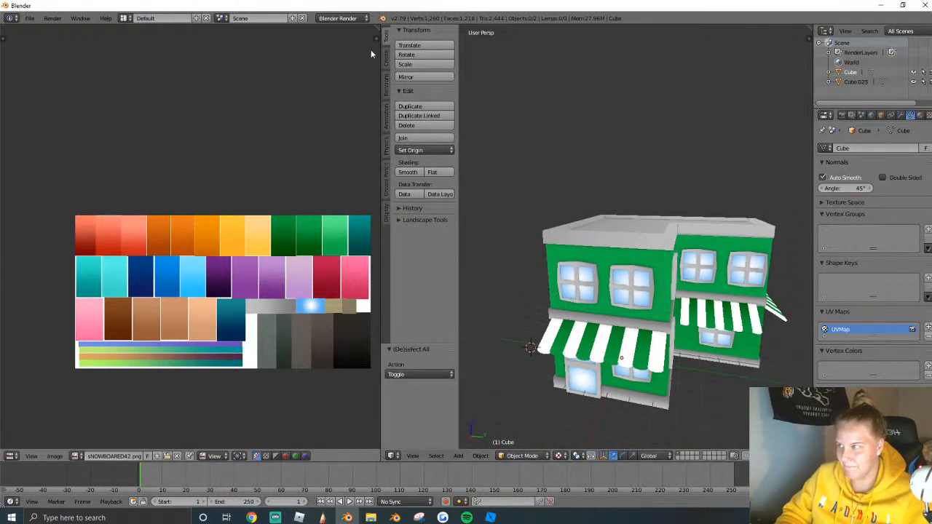
pyautogui.click(387, 70)
pyautogui.click(428, 65)
pyautogui.scroll(-3, 594, 227)
pyautogui.hotkey('alt', 'g')
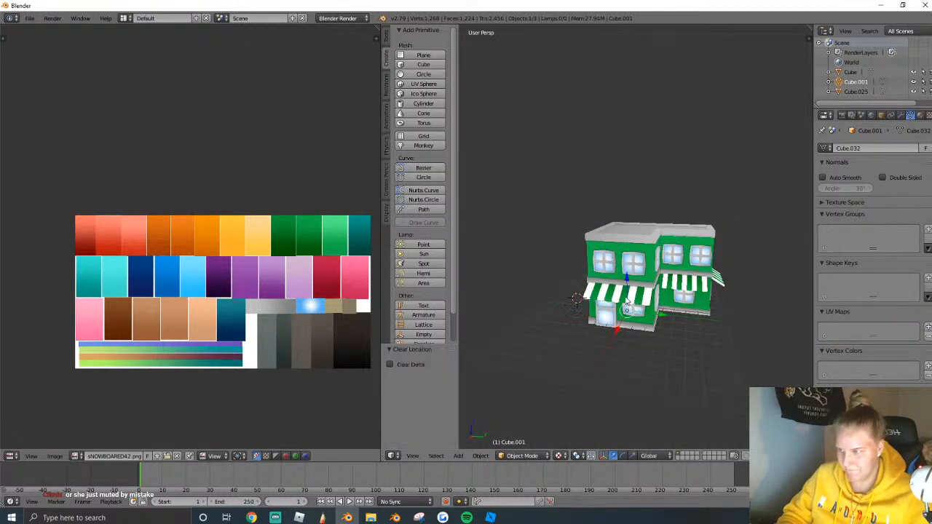
pyautogui.moveTo(628, 289); pyautogui.dragTo(627, 233)
# Select two opposite side faces of the rooftop cube in Edit Mode and scale them by about 1.4 along Y.
pyautogui.scroll(4, 630, 213)
pyautogui.press('Tab')
pyautogui.rightClick(627, 232)
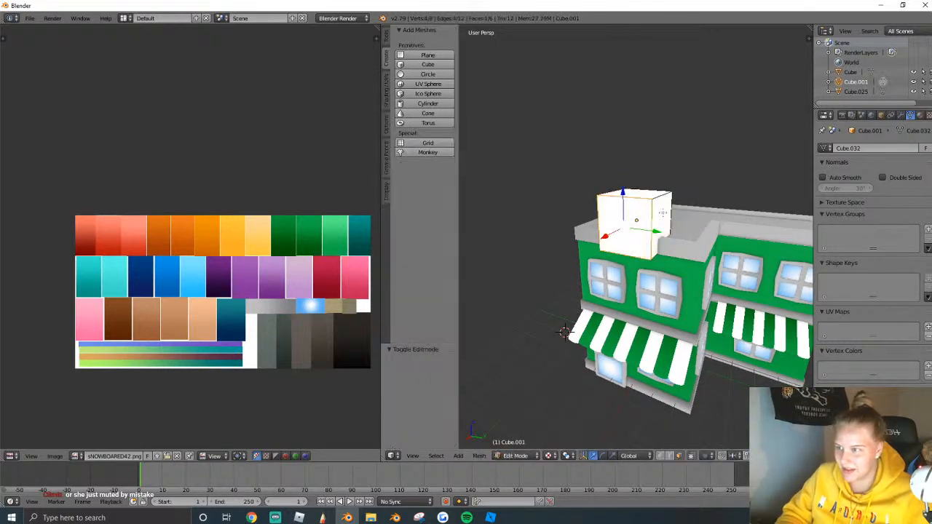
pyautogui.rightClick(664, 214)
pyautogui.press('k')
pyautogui.moveTo(638, 196); pyautogui.dragTo(681, 193, button='middle')
pyautogui.press('Escape')
pyautogui.keyDown('shift'); pyautogui.rightClick(663, 216); pyautogui.keyUp('shift')
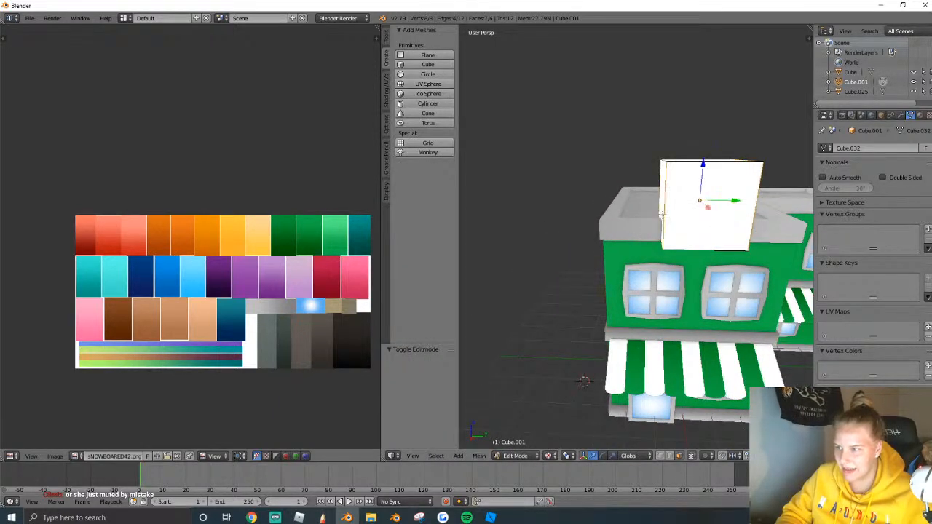
pyautogui.press('s')
pyautogui.press('x')
pyautogui.rightClick(741, 235)
pyautogui.press('s')
pyautogui.press('y')
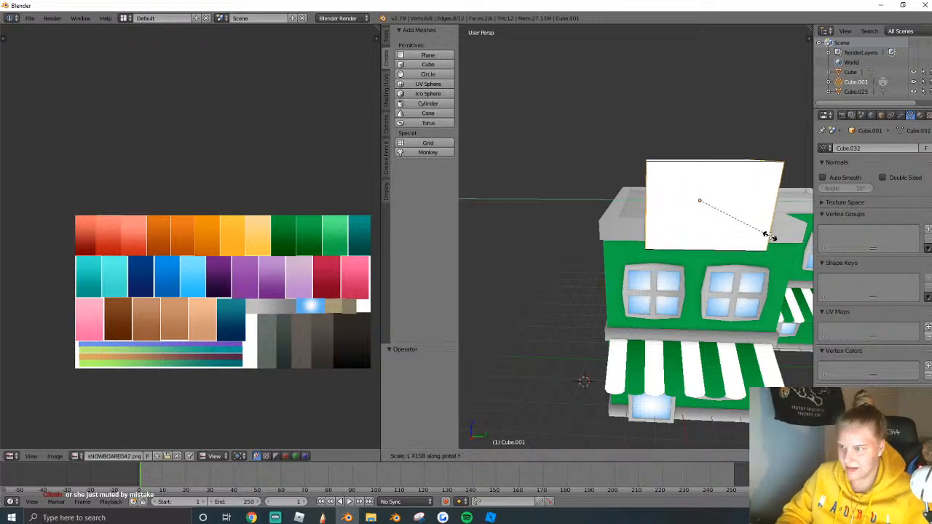
pyautogui.click(766, 235)
# Add three evenly spaced vertical loop cuts across the rooftop cube.
pyautogui.hotkey('shift', 'f')
pyautogui.press('Escape')
pyautogui.press('a')
pyautogui.click(388, 40)
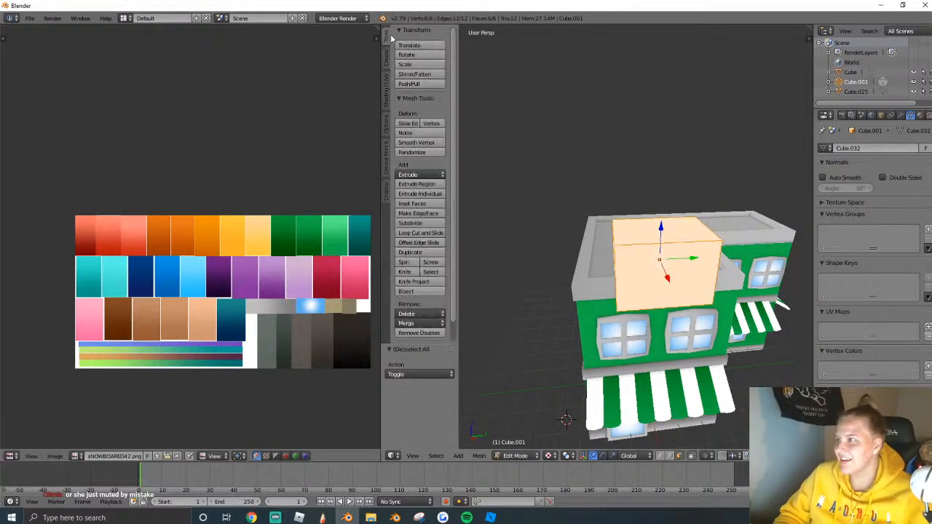
pyautogui.click(421, 233)
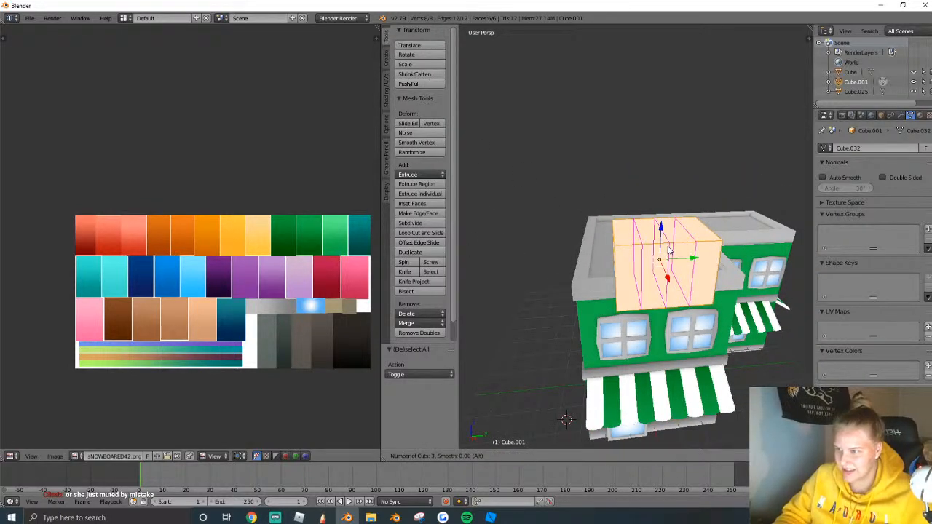
pyautogui.click(669, 249)
pyautogui.rightClick(669, 250)
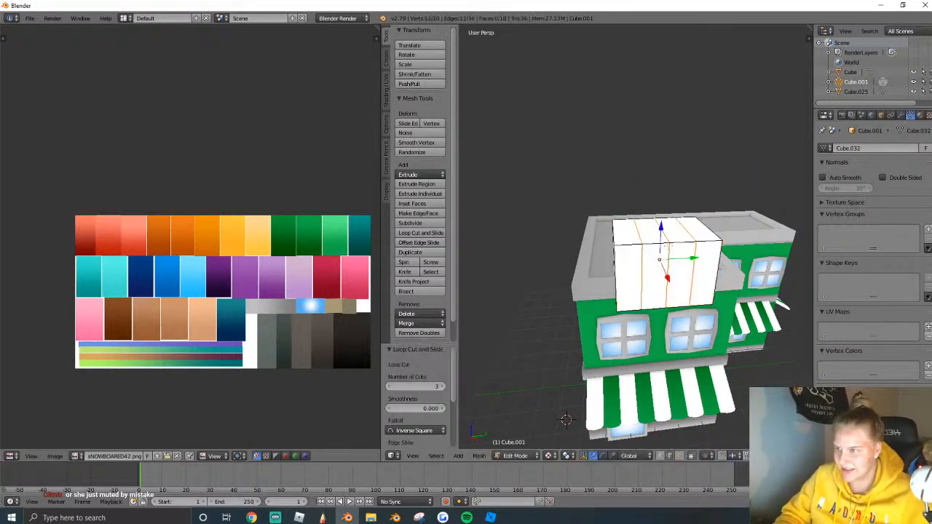
# Add two evenly spaced loop cuts around the rooftop cube, crossing the existing three cuts on its top.
pyautogui.click(421, 234)
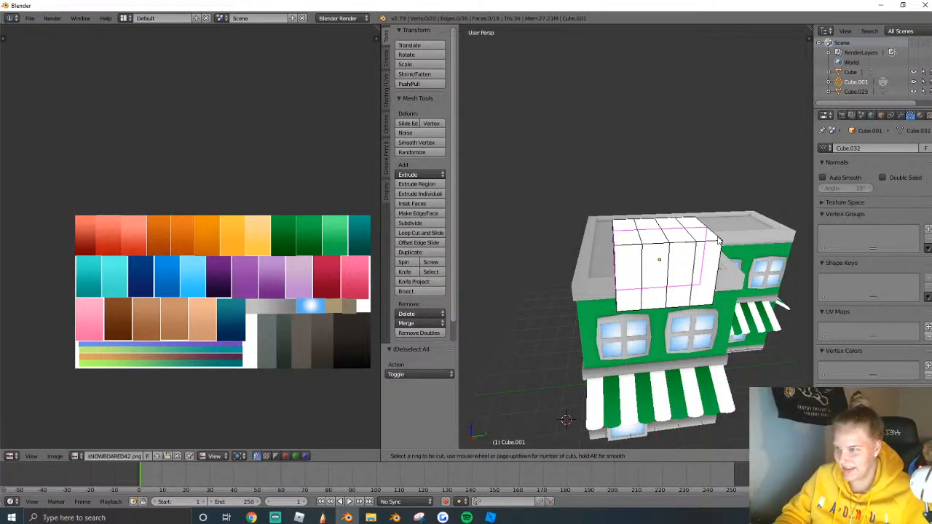
pyautogui.scroll(-1, 717, 241)
pyautogui.click(717, 240)
pyautogui.rightClick(717, 241)
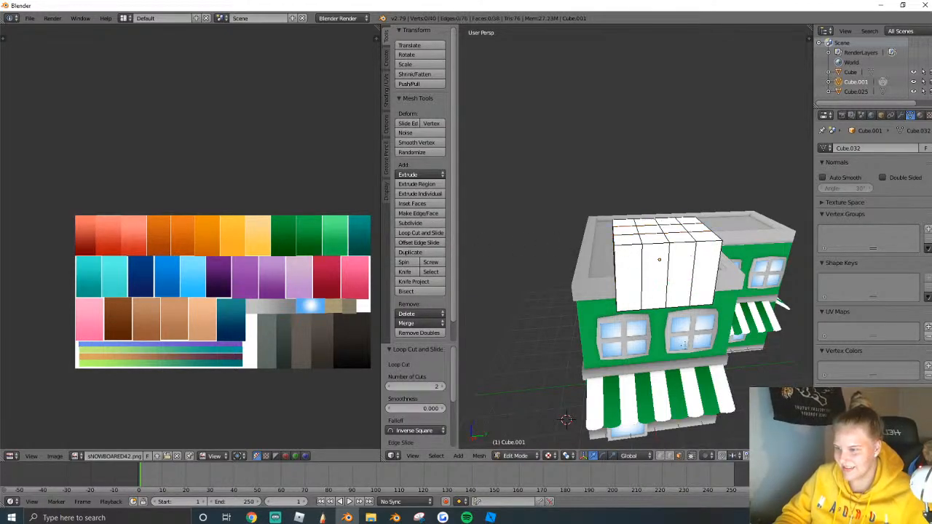
# Try extruding the two outer middle faces on the cube's top upward by about 1.15 and undo it.
pyautogui.rightClick(617, 229)
pyautogui.press('e')
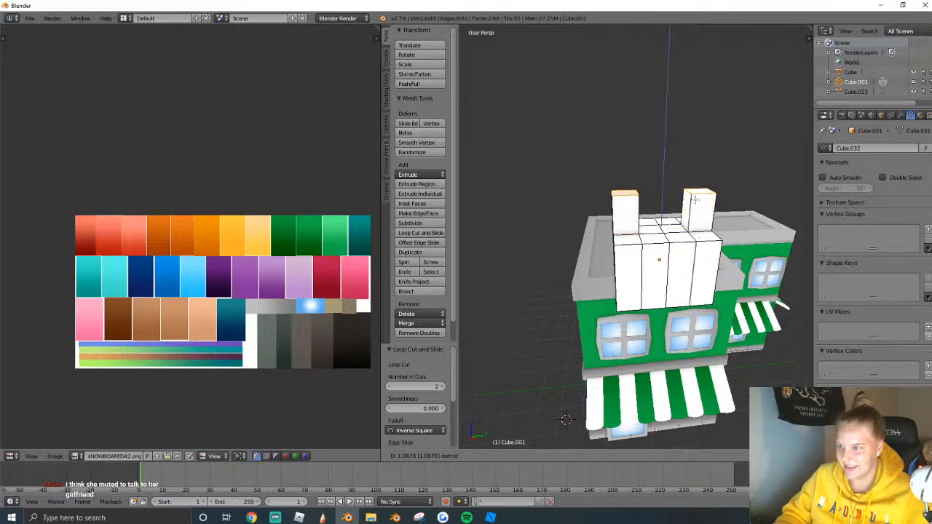
pyautogui.click(695, 191)
pyautogui.hotkey('shift', 'f')
pyautogui.click(636, 236)
pyautogui.hotkey('shift', 'f')
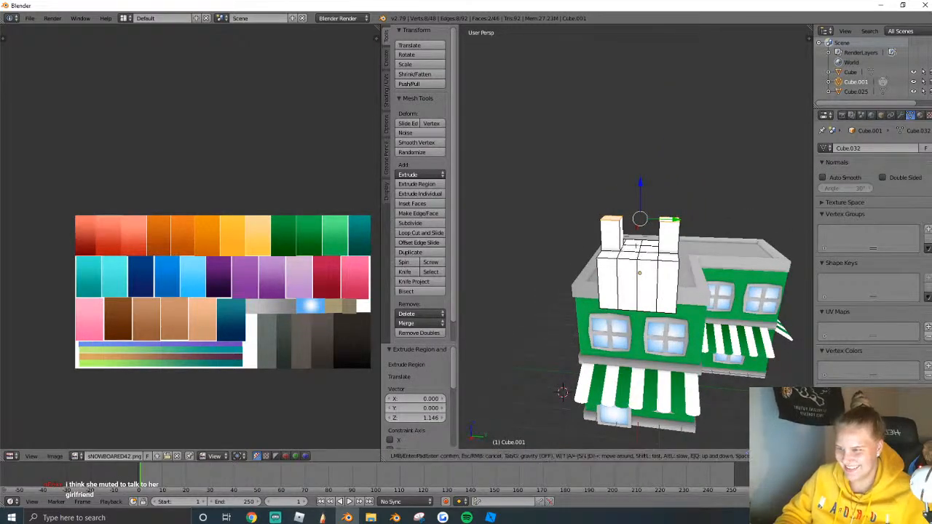
pyautogui.press('w')
pyautogui.click(636, 236)
pyautogui.hotkey('ctrl', 'z')
pyautogui.hotkey('ctrl', 'z')
# Select all the top faces of the rooftop cube and inset them with a thickness of about 0.178.
pyautogui.press('a')
pyautogui.press('a')
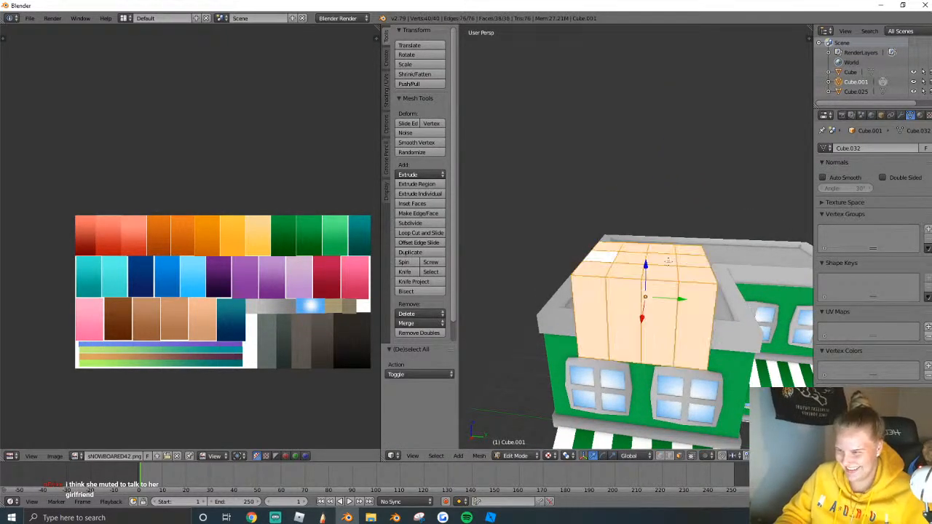
pyautogui.hotkey('shift', 'f')
pyautogui.click(646, 226)
pyautogui.press('a')
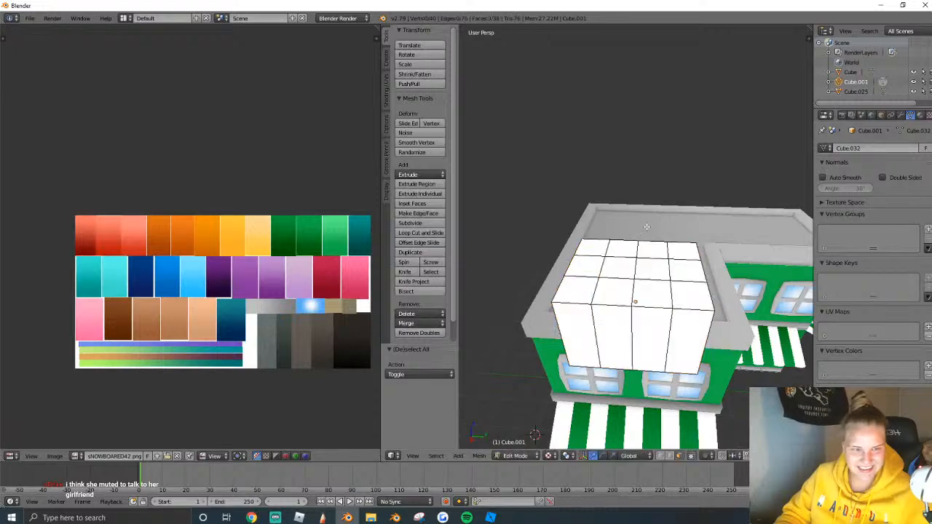
pyautogui.press('b')
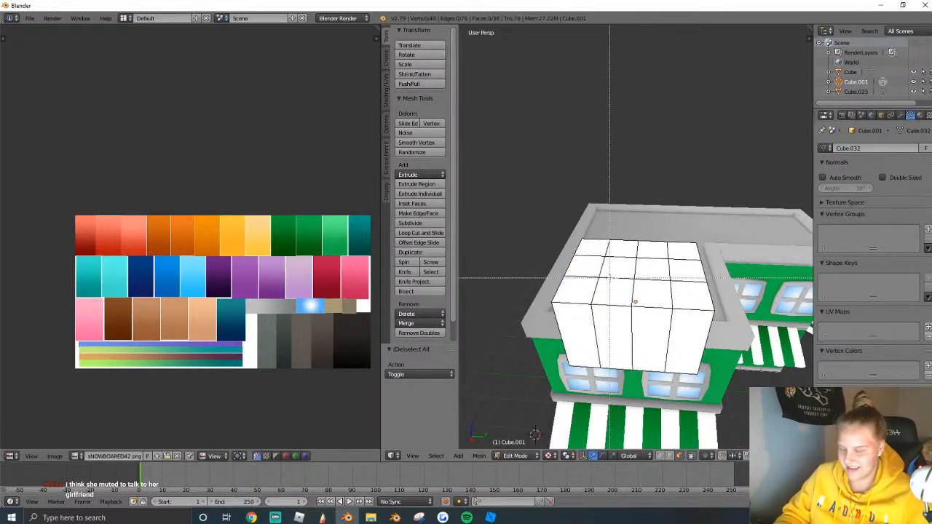
pyautogui.moveTo(610, 280)
pyautogui.mouseDown()
pyautogui.moveTo(590, 268)
pyautogui.moveTo(619, 252)
pyautogui.moveTo(673, 259)
pyautogui.moveTo(672, 275)
pyautogui.mouseUp()
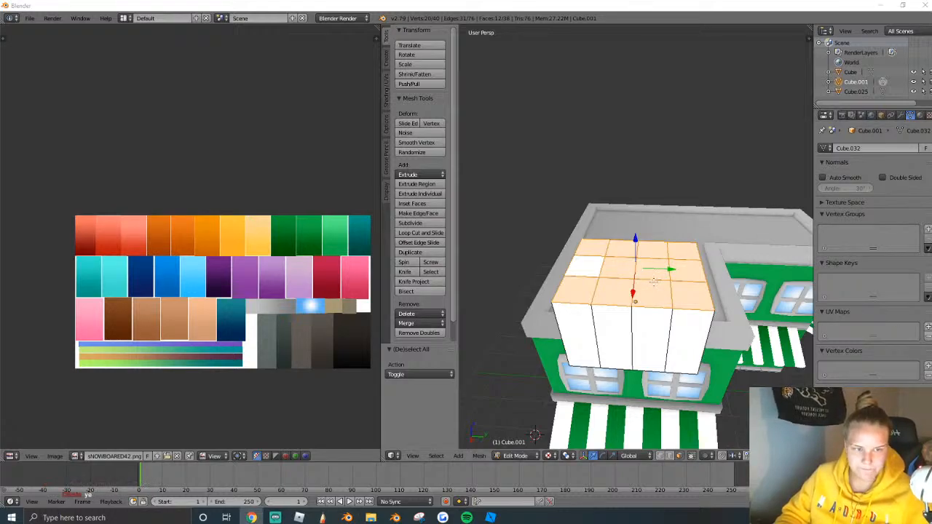
pyautogui.press('i')
pyautogui.click(734, 303)
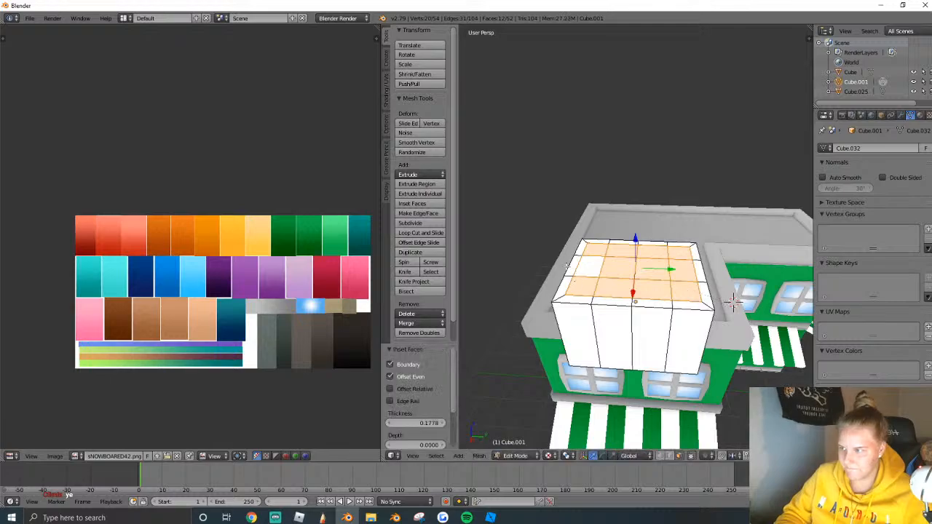
# Extrude the middle rim faces on two opposite sides of the top into upright posts, adding a 0.171 segment at their ends.
pyautogui.rightClick(572, 264)
pyautogui.press('e')
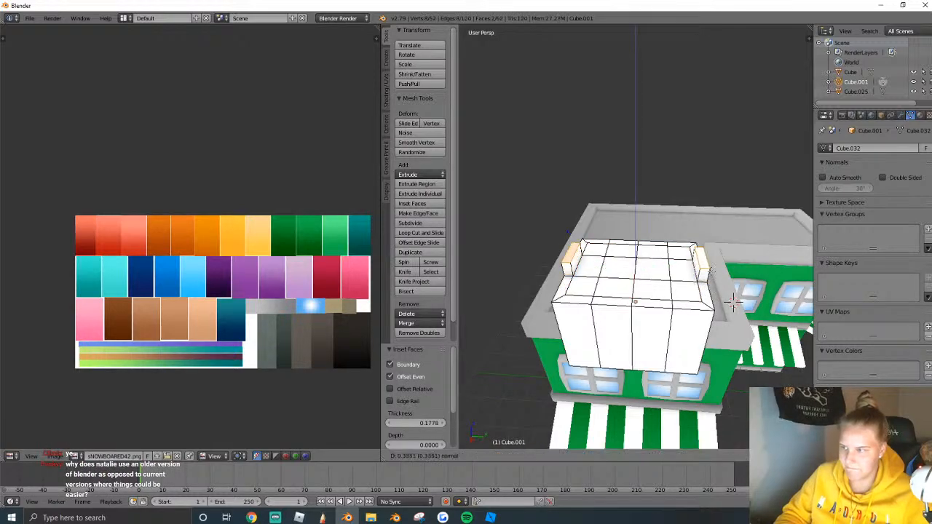
pyautogui.click(745, 238)
pyautogui.click(707, 210)
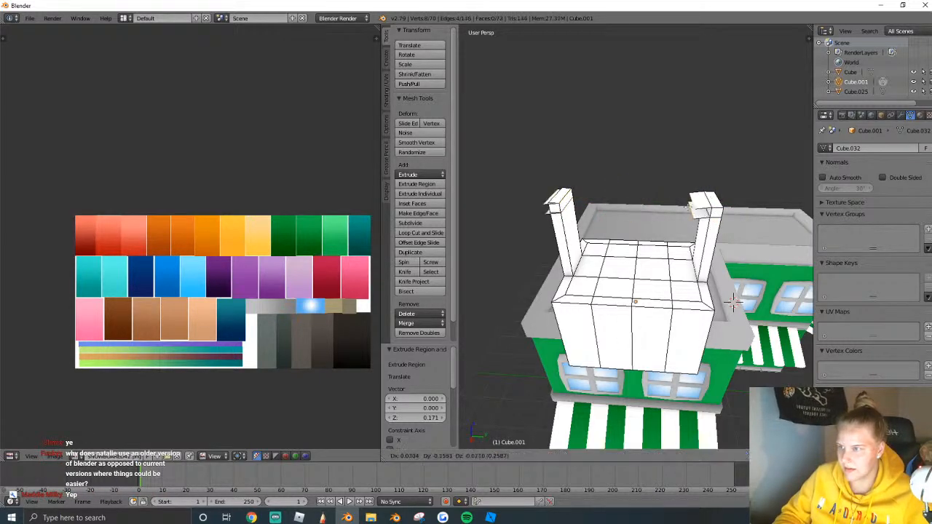
# Delete the facing inner faces at the post tops and bridge two pairs of their edges to start a crossbar.
pyautogui.press('x')
pyautogui.press('w')
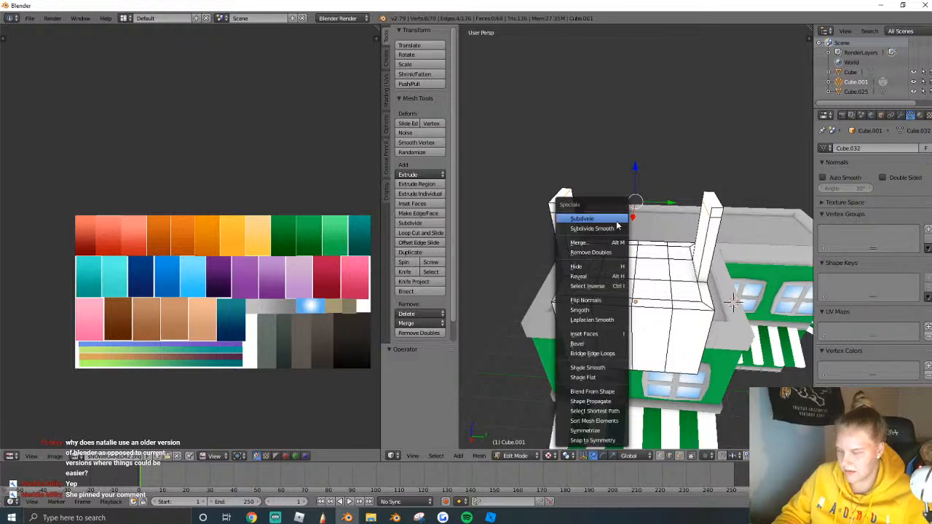
pyautogui.click(591, 353)
pyautogui.rightClick(566, 193)
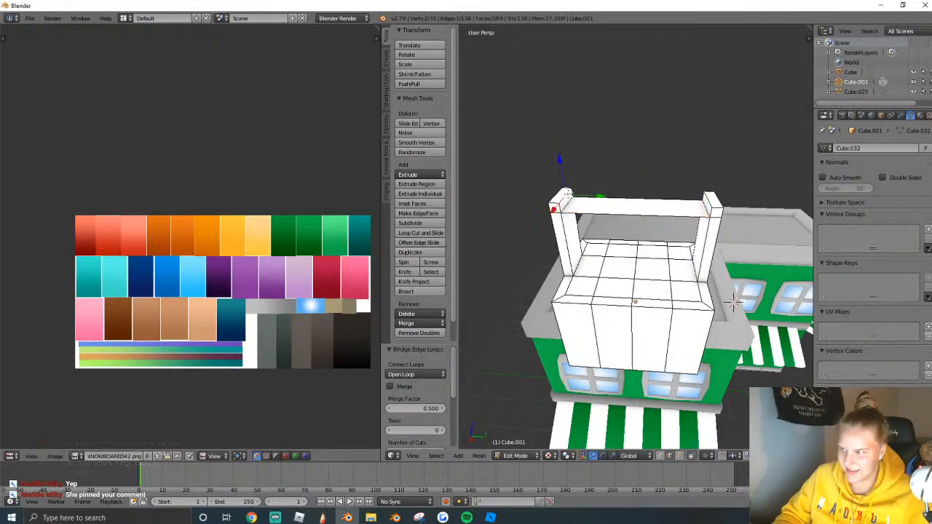
pyautogui.keyDown('shift'); pyautogui.rightClick(707, 209); pyautogui.keyUp('shift')
pyautogui.press('w')
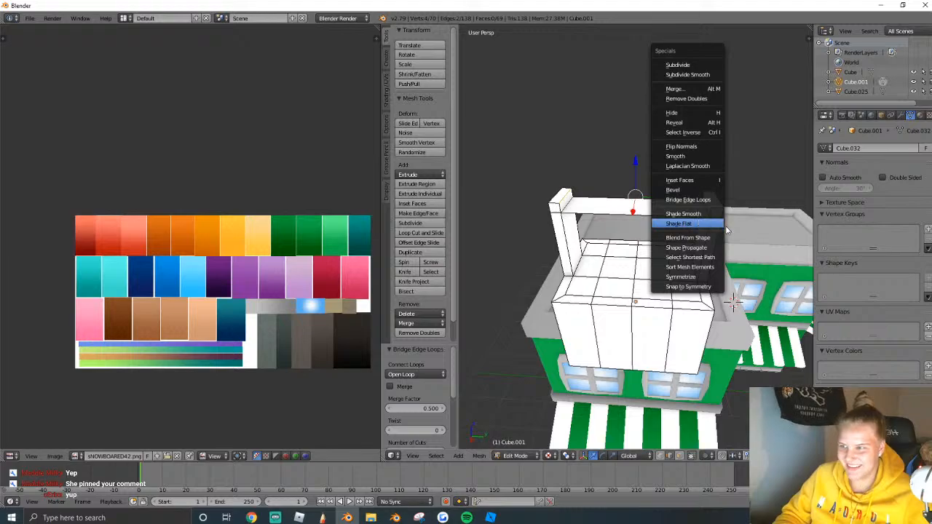
pyautogui.click(688, 199)
# Bridge the remaining two pairs of edges between the post tops to close the crossbar on all sides.
pyautogui.scroll(6, 612, 204)
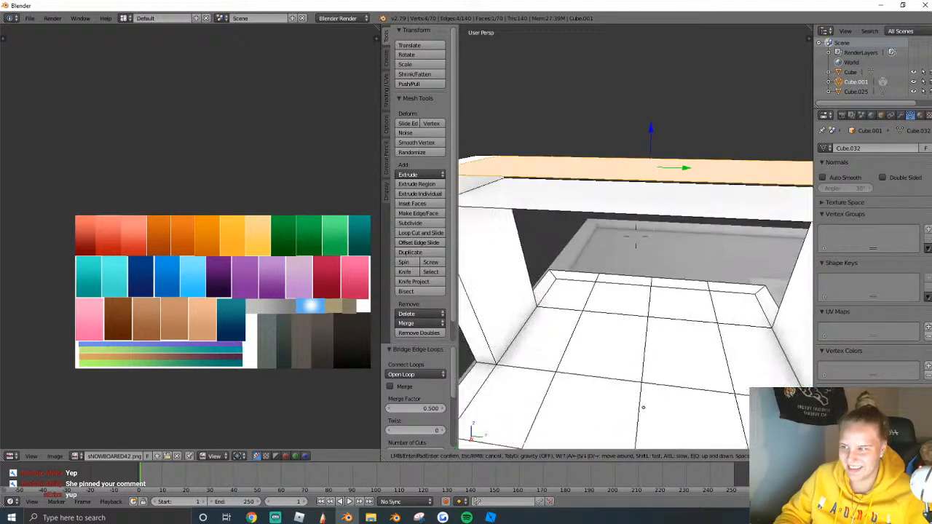
pyautogui.rightClick(609, 180)
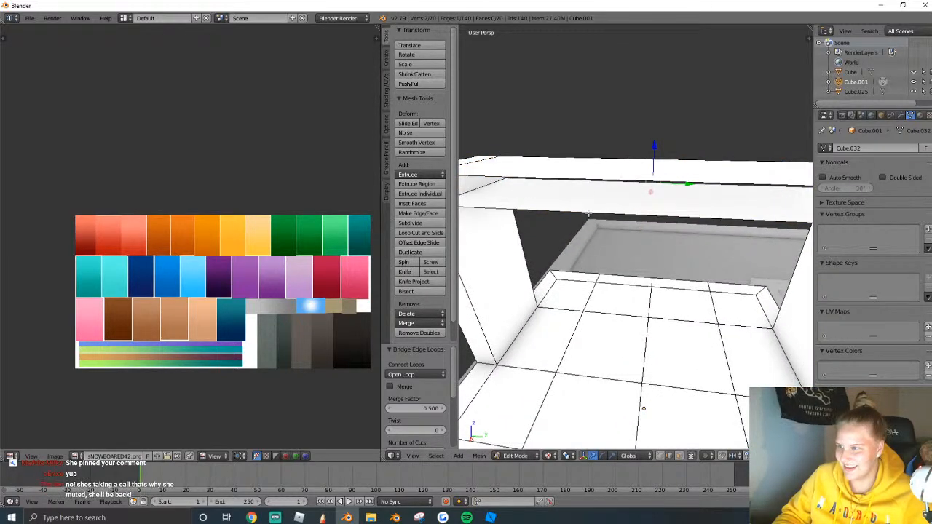
pyautogui.moveTo(534, 169); pyautogui.dragTo(638, 241, button='middle')
pyautogui.press('w')
pyautogui.click(623, 238)
pyautogui.scroll(-5, 622, 240)
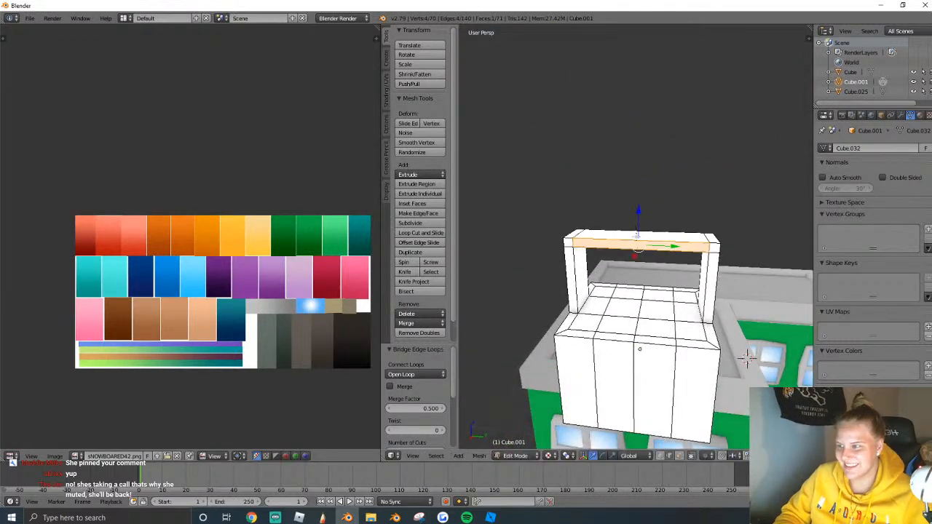
pyautogui.press('g')
pyautogui.press('w')
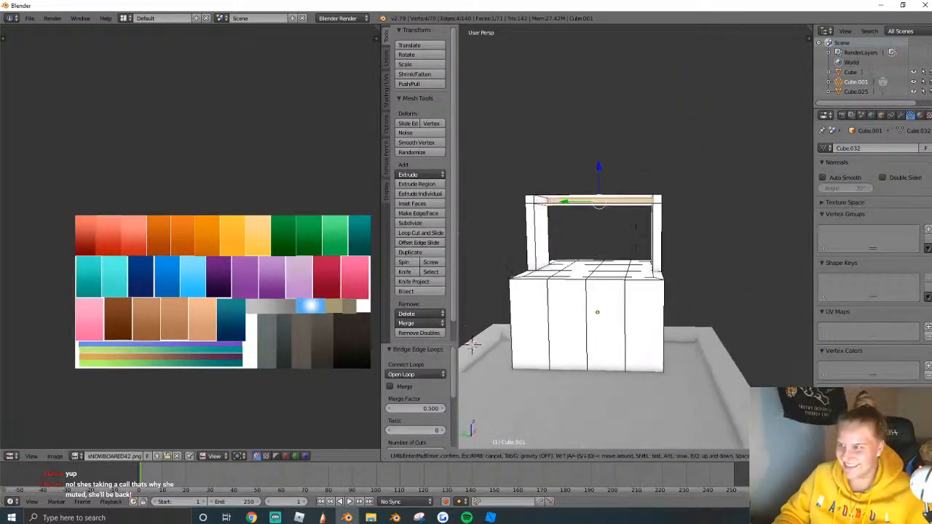
pyautogui.click(530, 184)
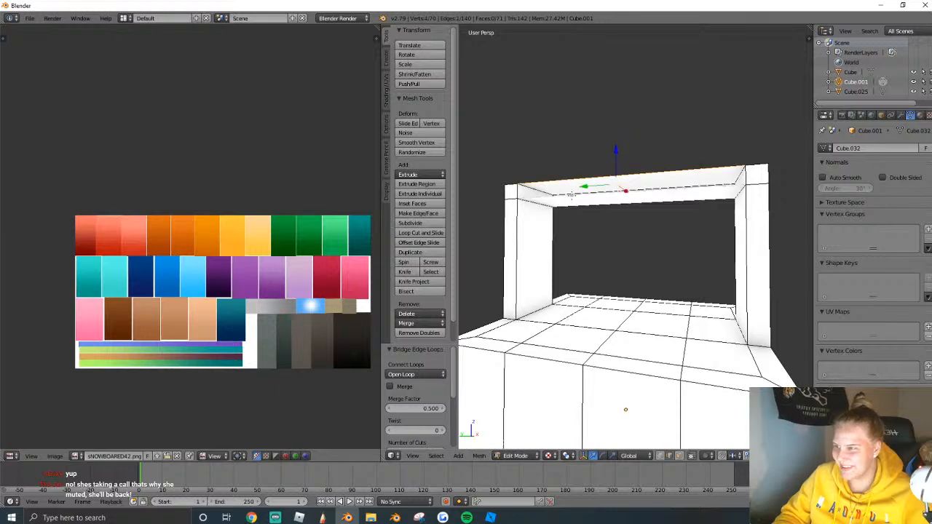
pyautogui.hotkey('ctrl', 'e')
pyautogui.keyDown('shift'); pyautogui.rightClick(568, 193); pyautogui.keyUp('shift')
pyautogui.press('w')
pyautogui.click(625, 232)
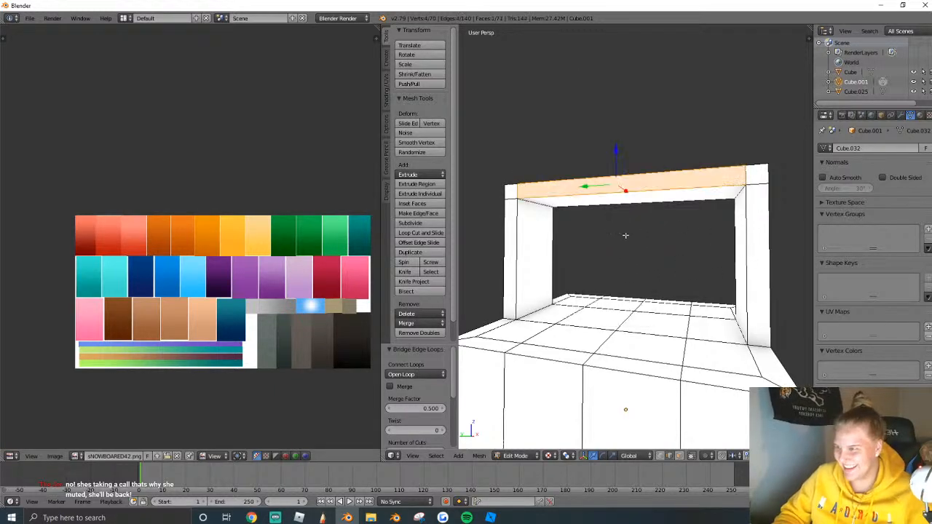
# Scale the whole rooftop piece in Object Mode by about 1.03 overall and by 0.82 along Z.
pyautogui.scroll(-2, 625, 235)
pyautogui.press('Tab')
pyautogui.hotkey('shift', 'f')
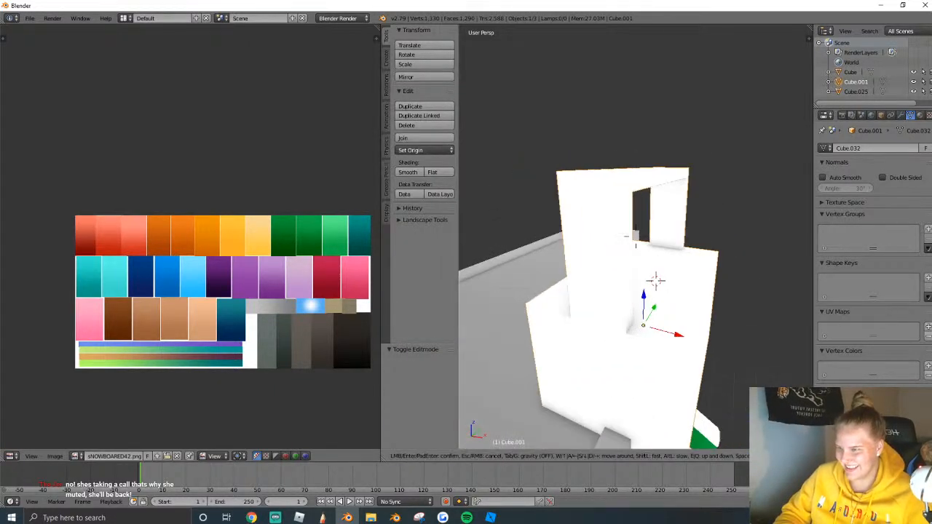
pyautogui.press('s')
pyautogui.click(655, 281)
pyautogui.press('s')
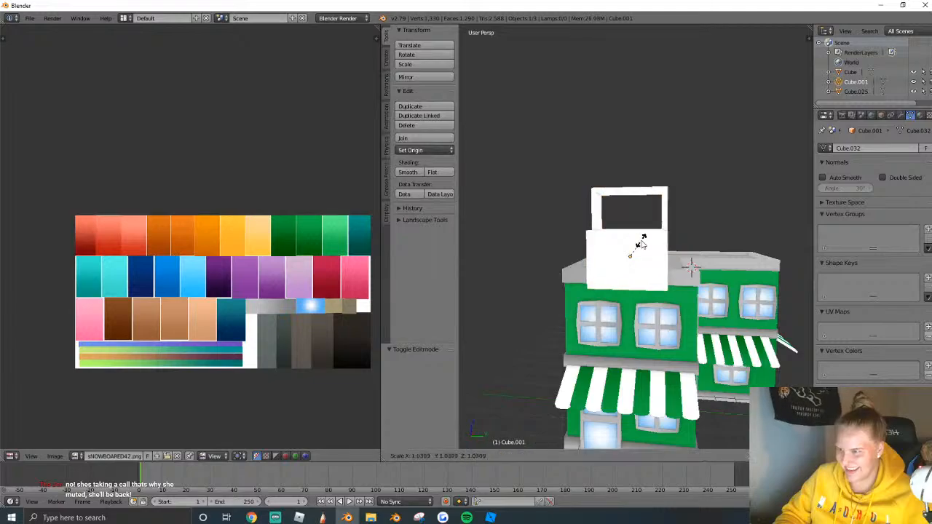
pyautogui.click(641, 243)
pyautogui.press('s')
pyautogui.press('z')
pyautogui.click(637, 248)
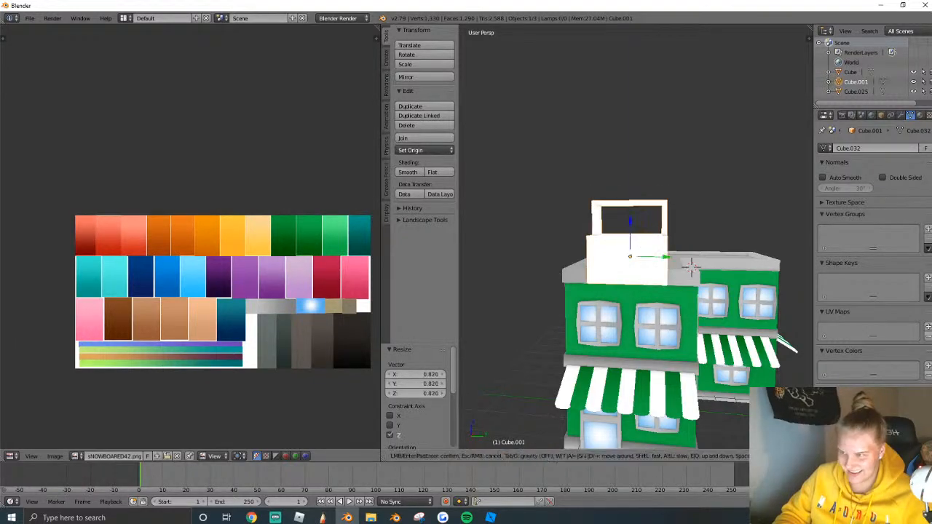
# Raise the rooftop piece clear of the roof in Object Mode and return to Edit Mode.
pyautogui.hotkey('shift', 'f')
pyautogui.press('w')
pyautogui.press('w')
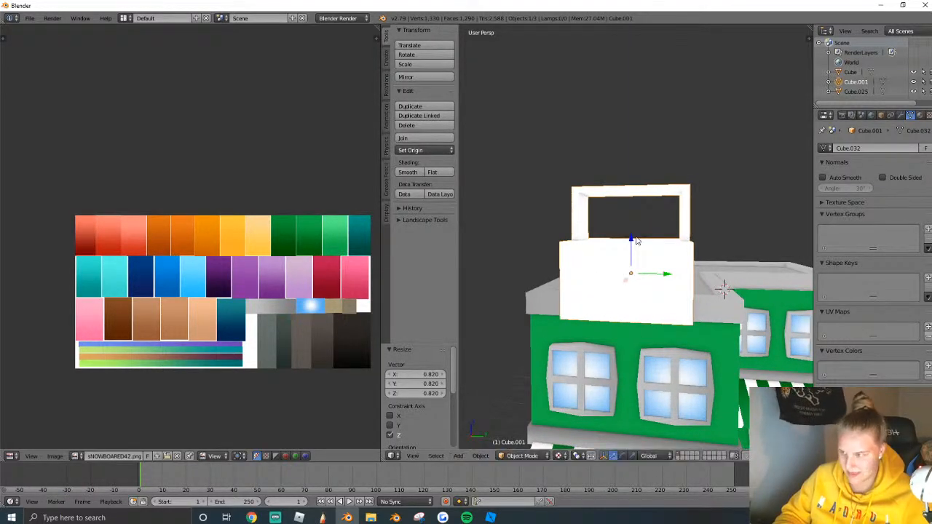
pyautogui.click(771, 228)
pyautogui.press('Tab')
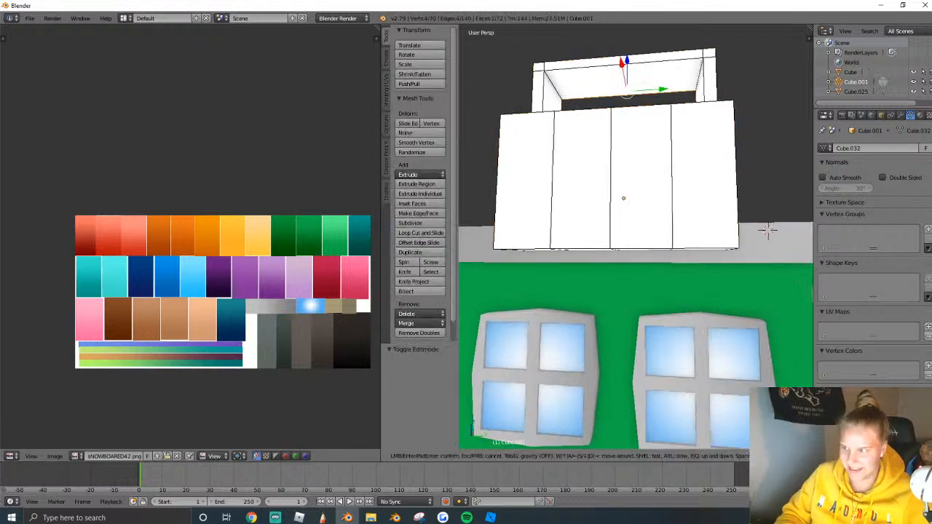
pyautogui.moveTo(771, 228); pyautogui.dragTo(726, 167, button='middle')
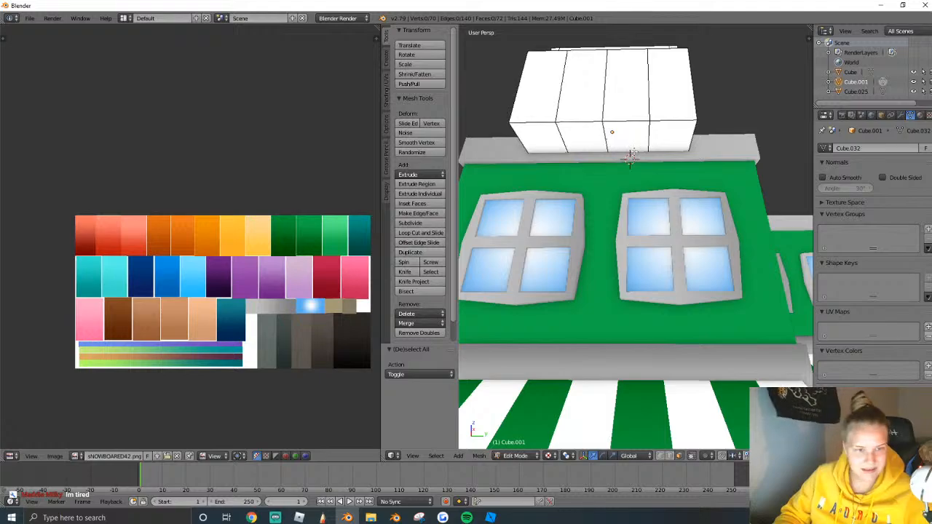
pyautogui.scroll(-3, 638, 152)
pyautogui.moveTo(643, 152); pyautogui.dragTo(659, 211, button='middle')
pyautogui.scroll(1, 658, 211)
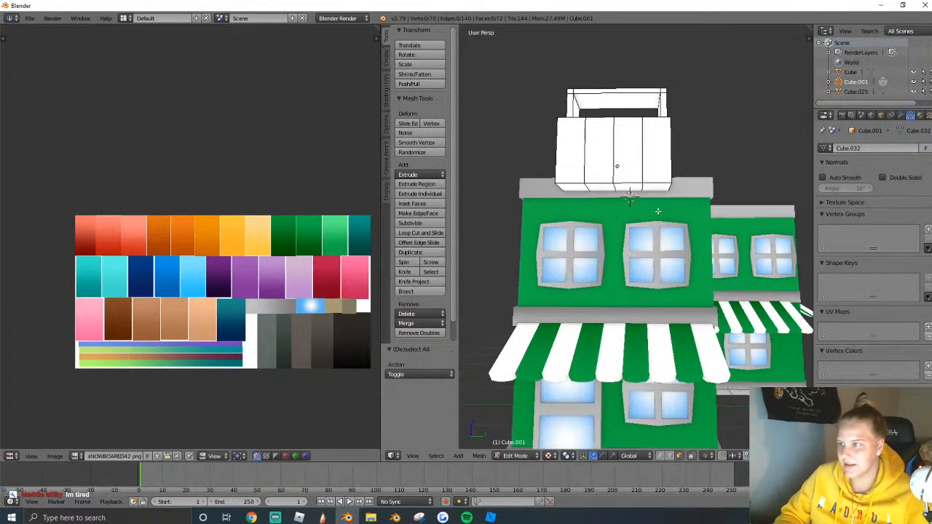
pyautogui.press('Tab')
pyautogui.rightClick(617, 129)
pyautogui.press('Tab')
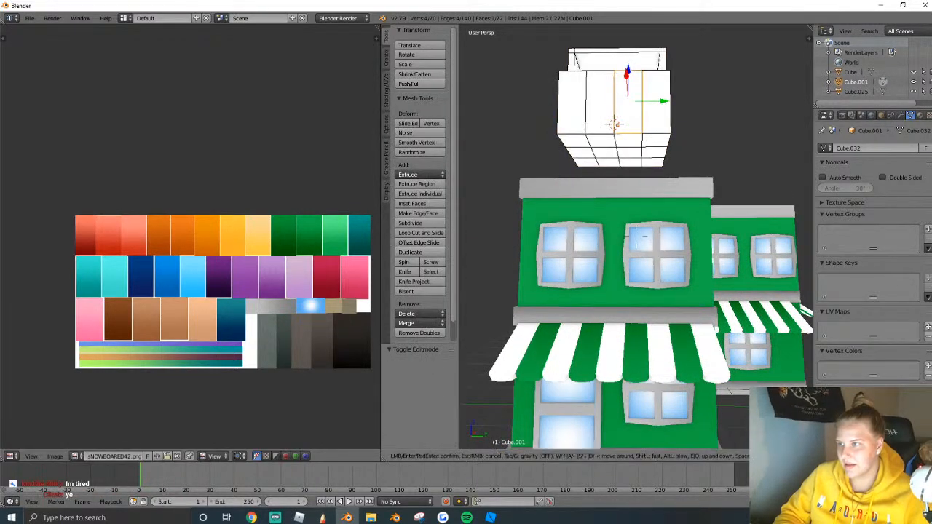
# Select all the underside faces of the raised rooftop piece.
pyautogui.scroll(2, 650, 236)
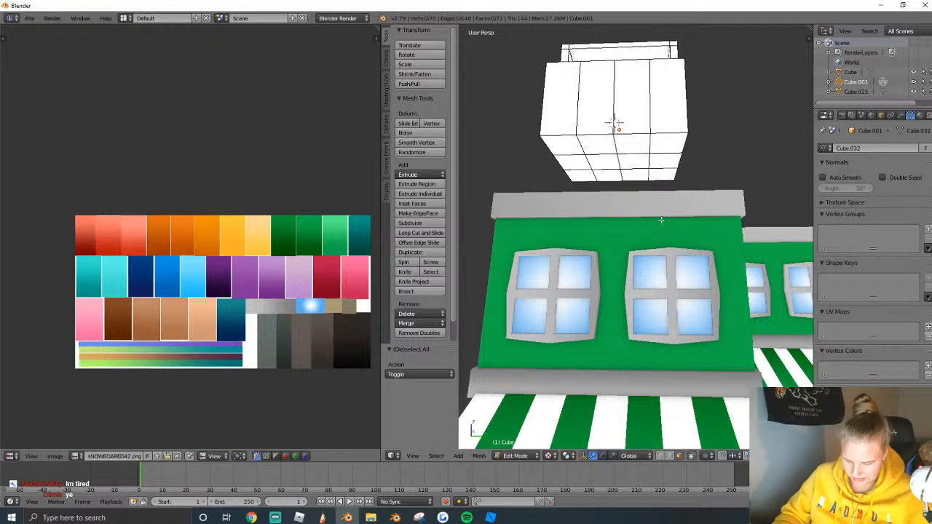
pyautogui.moveTo(641, 161); pyautogui.dragTo(603, 160)
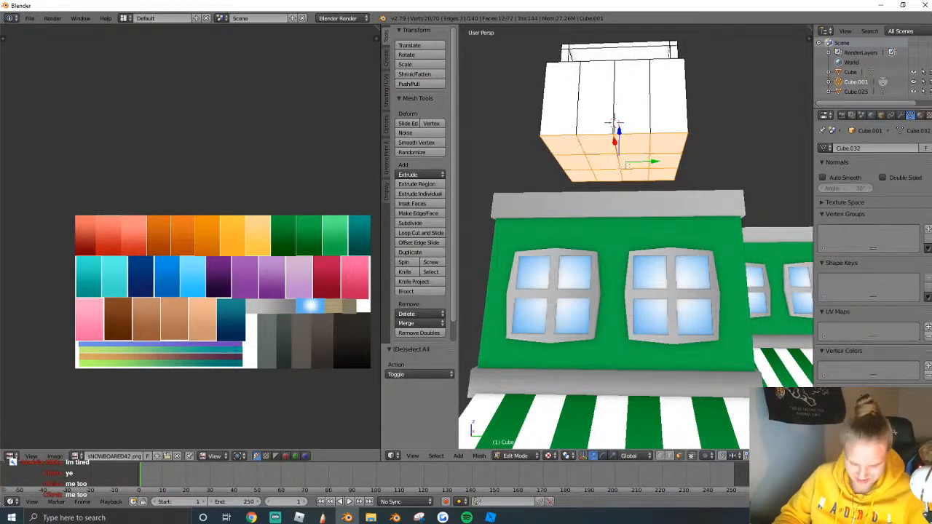
# Taper the basket's body by scaling its bottom faces to 0.866.
pyautogui.press('s')
pyautogui.click(688, 204)
pyautogui.hotkey('shift', 'f')
pyautogui.press('w')
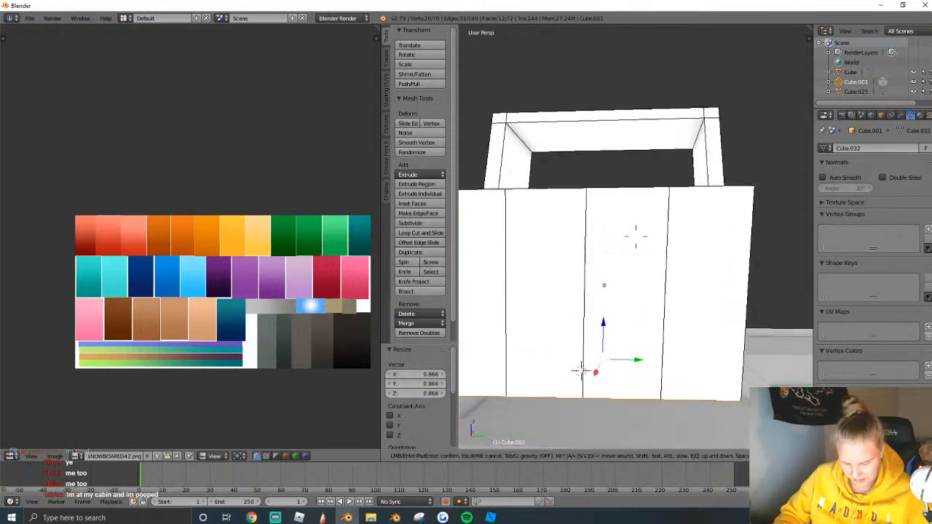
pyautogui.press('e')
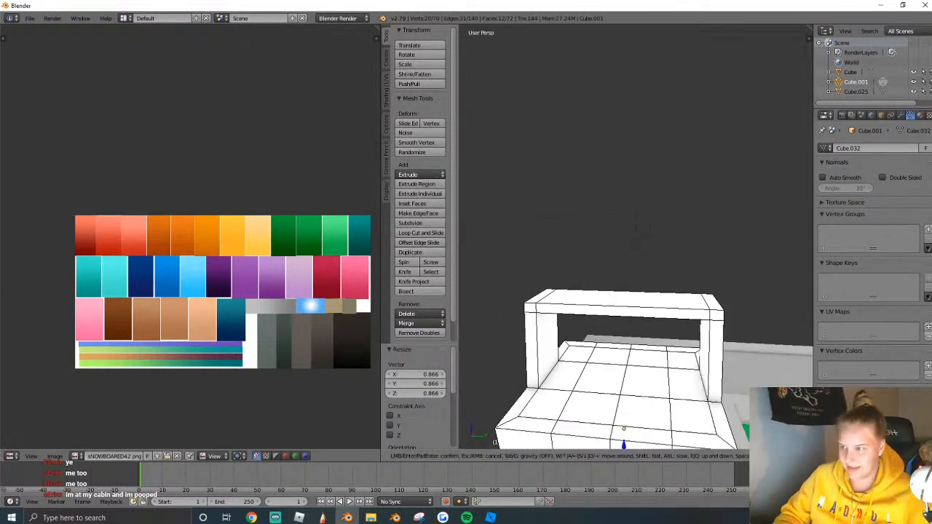
pyautogui.press('Escape')
# Try scaling the middle faces of the handle's crossbar along X and then along Y.
pyautogui.hotkey('shift', 'f')
pyautogui.press('w')
pyautogui.click(622, 243)
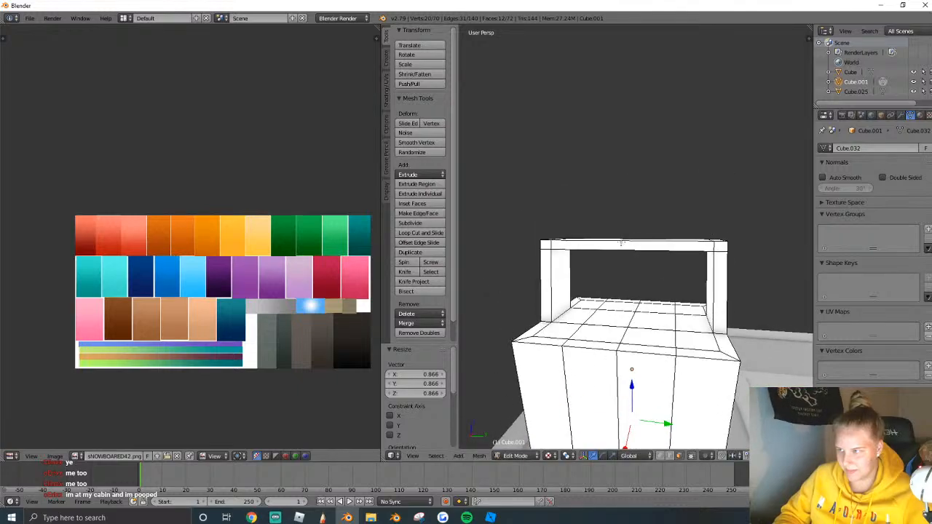
pyautogui.press('s')
pyautogui.press('x')
pyautogui.press('Escape')
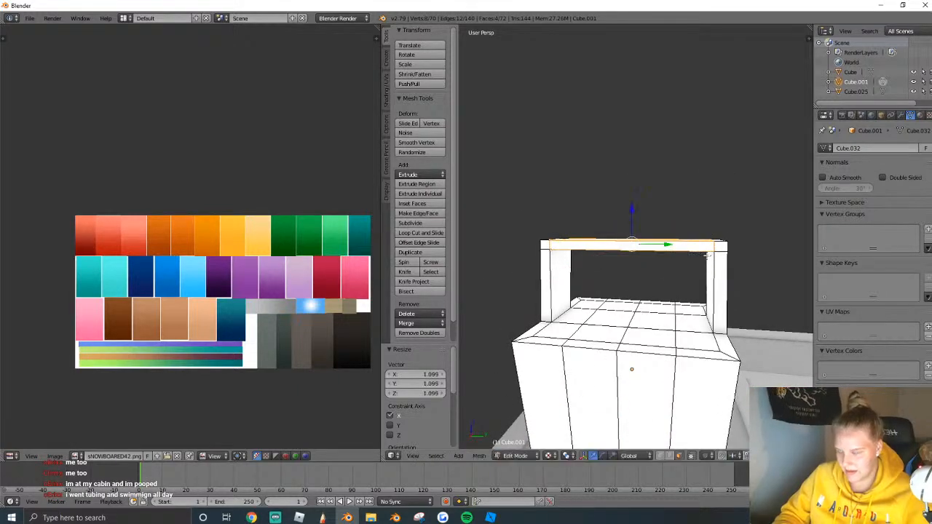
pyautogui.press('s')
pyautogui.press('y')
pyautogui.click(717, 255)
# Extend the selection to the handle's entire crossbar, including the end sections above both uprights.
pyautogui.hotkey('shift', 'f')
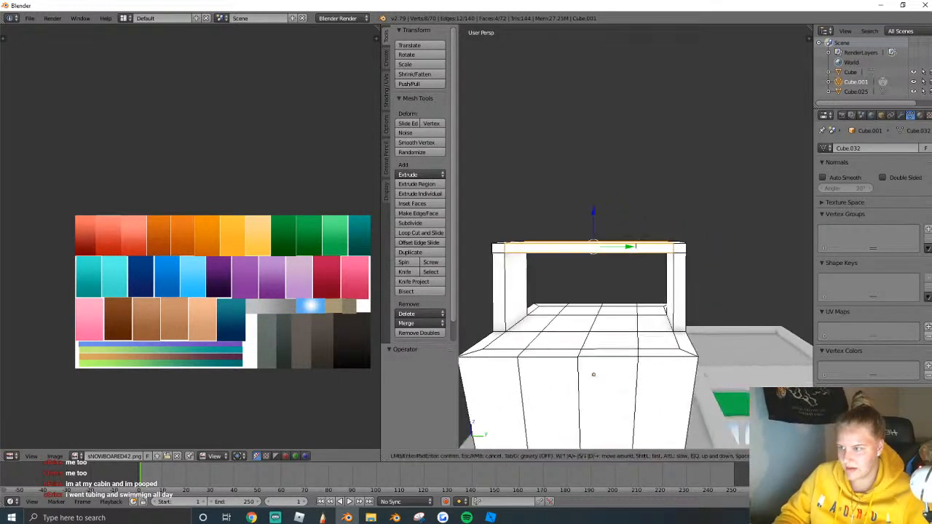
pyautogui.click(635, 239)
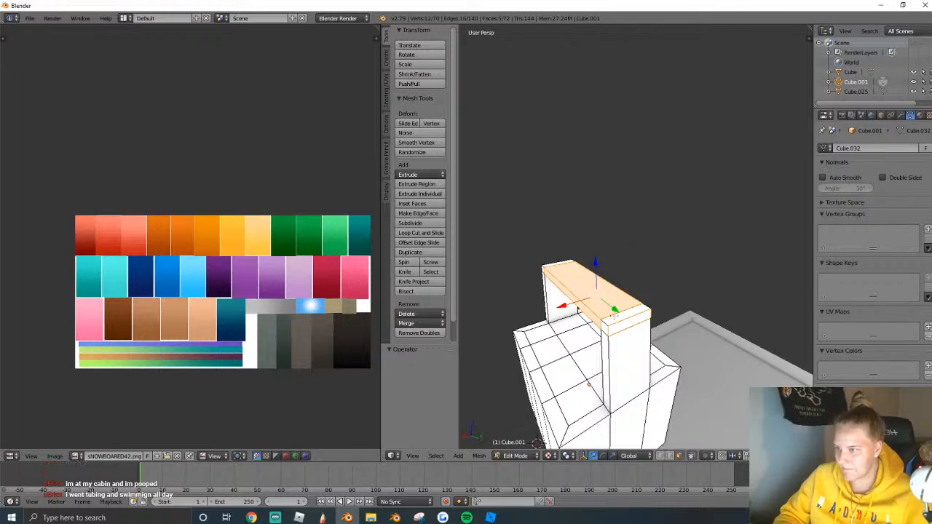
pyautogui.hotkey('shift', 'f')
pyautogui.click(649, 238)
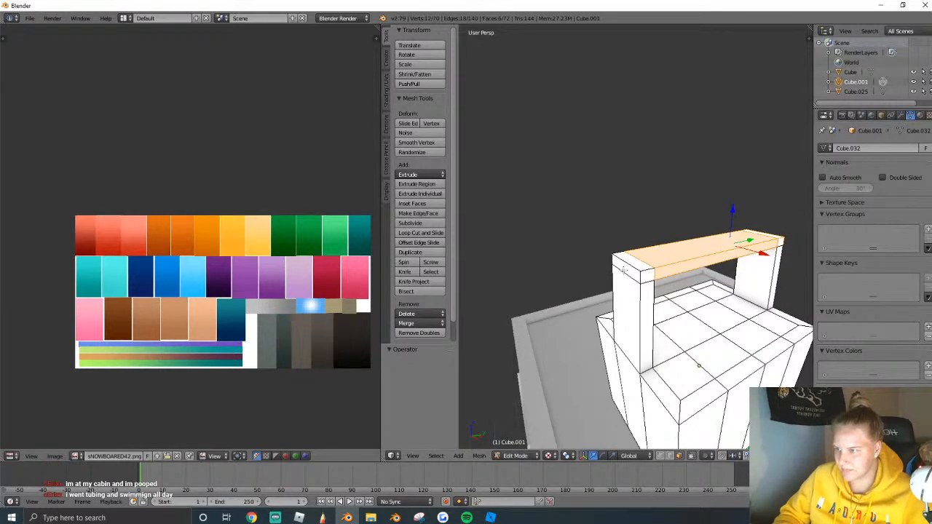
pyautogui.hotkey('shift', 'f')
pyautogui.click(635, 238)
# Try scaling the entire crossbar of the handle along X.
pyautogui.press('s')
pyautogui.press('x')
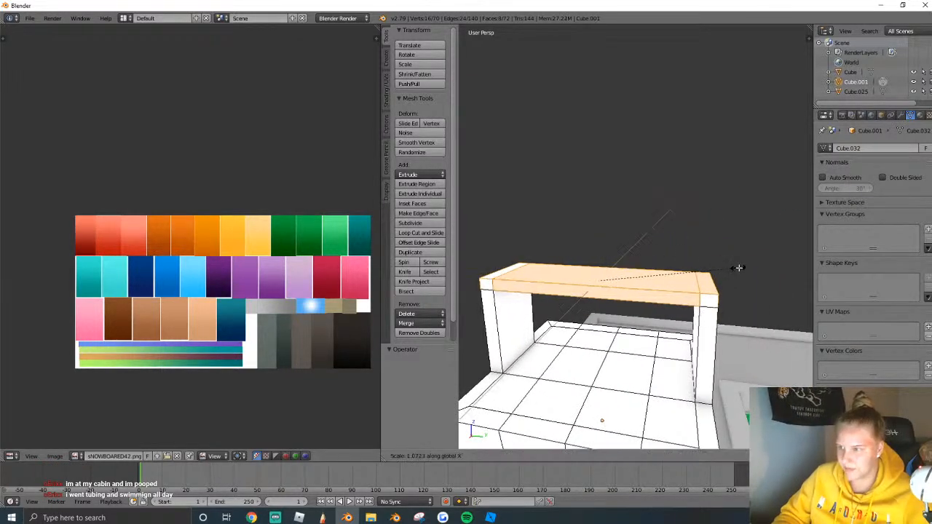
pyautogui.click(739, 268)
pyautogui.hotkey('ctrl', 'z')
# Flare the handle outward by scaling its crossbar along Y by 1.181, and refine it with a further Y scale of 0.934.
pyautogui.press('s')
pyautogui.press('y')
pyautogui.click(760, 274)
pyautogui.hotkey('shift', 'f')
pyautogui.press('s')
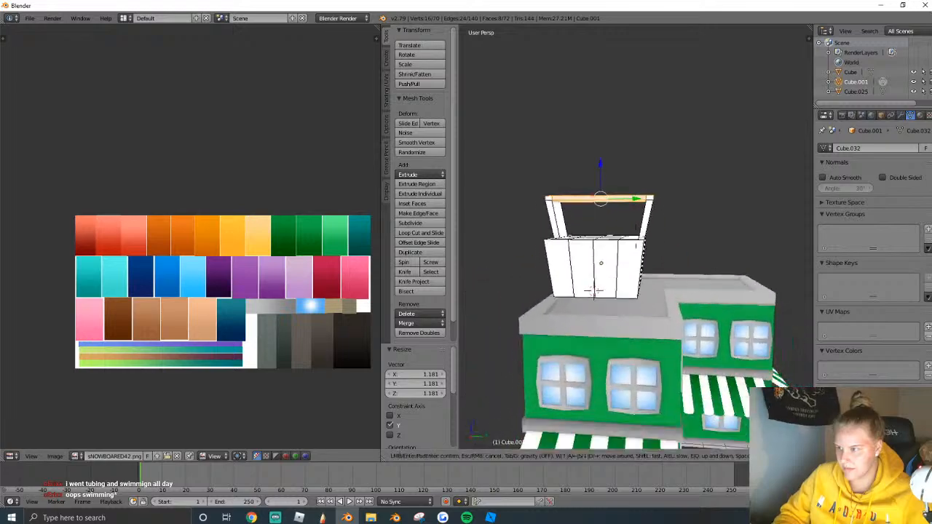
pyautogui.click(636, 237)
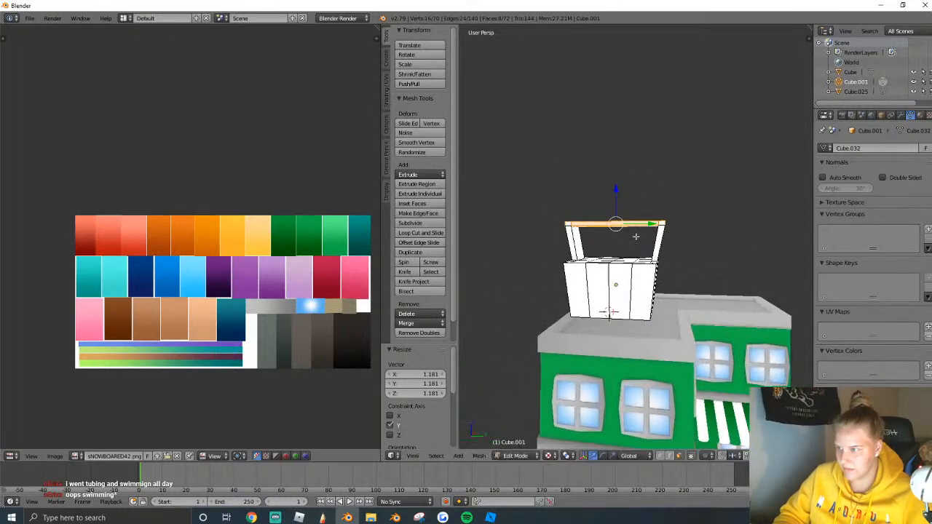
pyautogui.press('s')
pyautogui.press('y')
pyautogui.press('w')
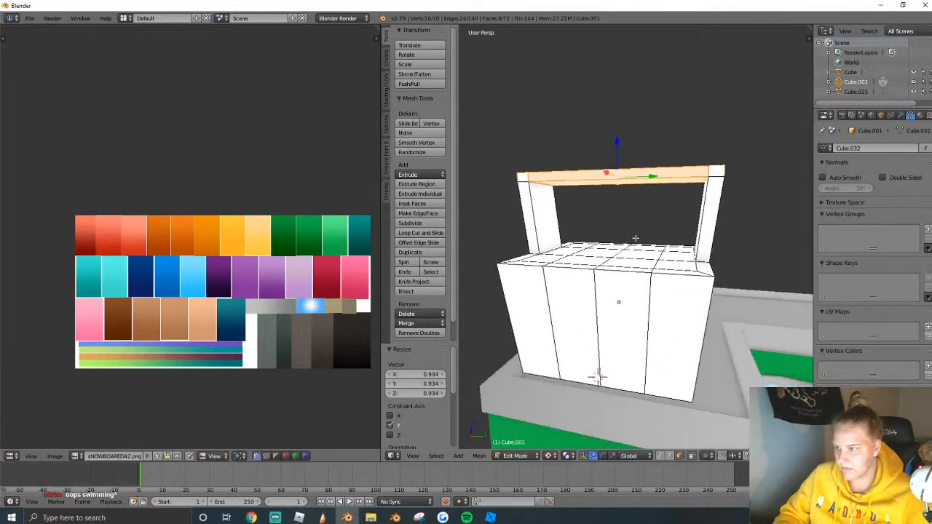
# Hollow out the basket by extruding its inner top faces downward and scaling the resulting floor to 0.748.
pyautogui.click(678, 302)
pyautogui.rightClick(678, 302)
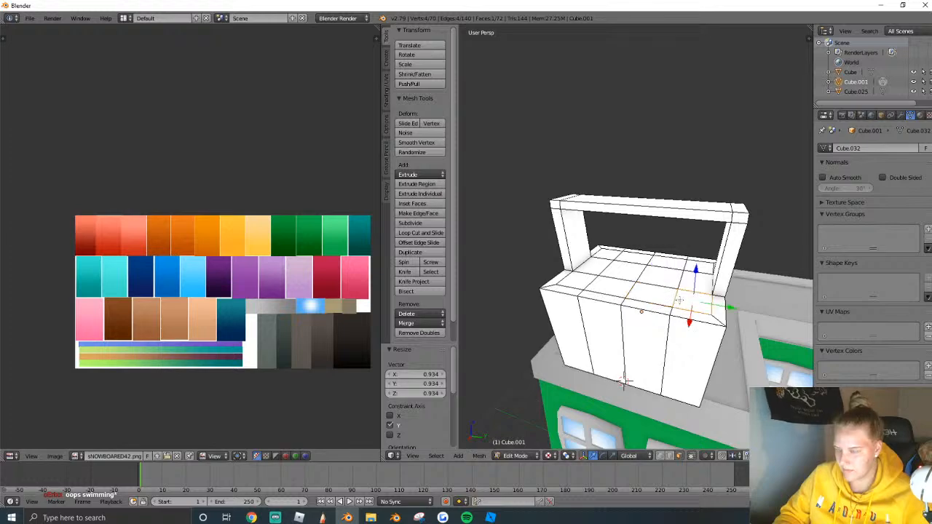
pyautogui.press('a')
pyautogui.moveTo(661, 275); pyautogui.dragTo(598, 266)
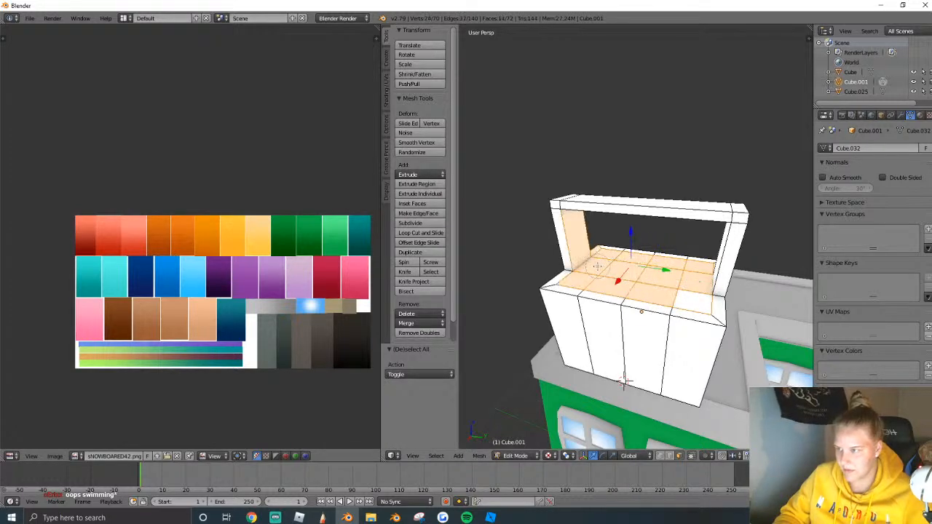
pyautogui.moveTo(596, 265); pyautogui.dragTo(586, 253, button='middle')
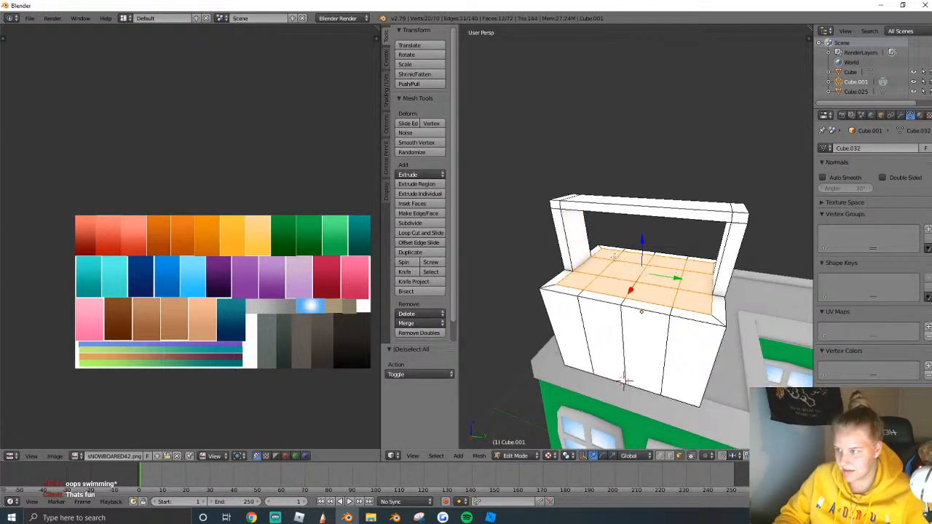
pyautogui.press('e')
pyautogui.click(784, 313)
pyautogui.press('s')
pyautogui.click(736, 333)
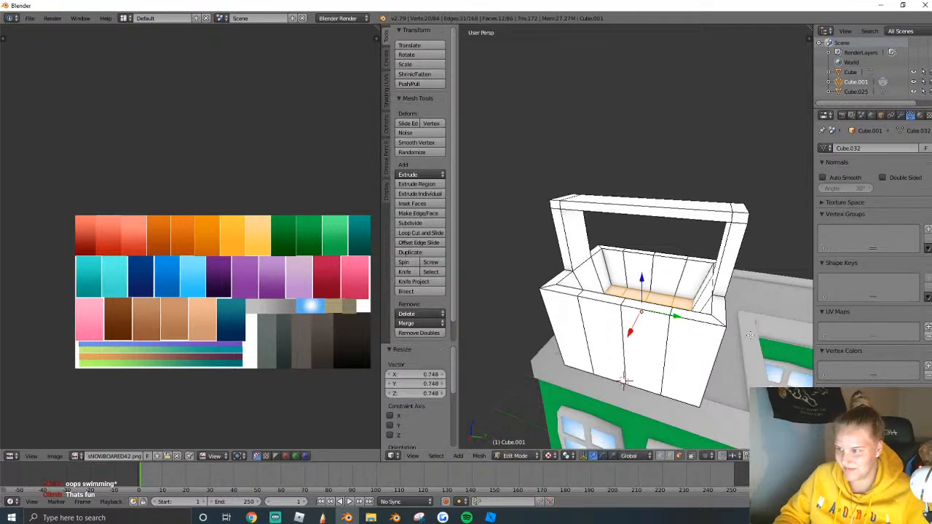
# Apply smooth shading to the whole basket mesh and enable Auto Smooth.
pyautogui.press('Tab')
pyautogui.hotkey('shift', 'f')
pyautogui.click(636, 238)
pyautogui.press('Tab')
pyautogui.press('a')
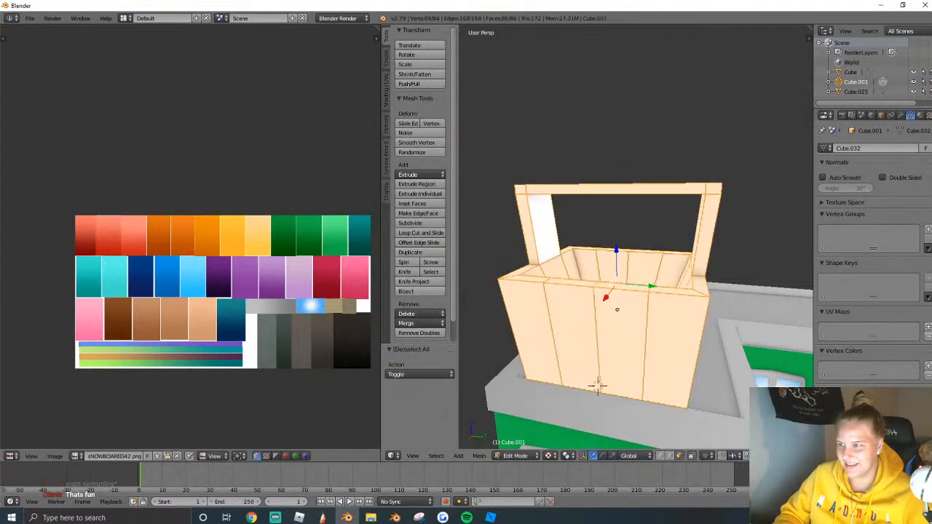
pyautogui.click(389, 89)
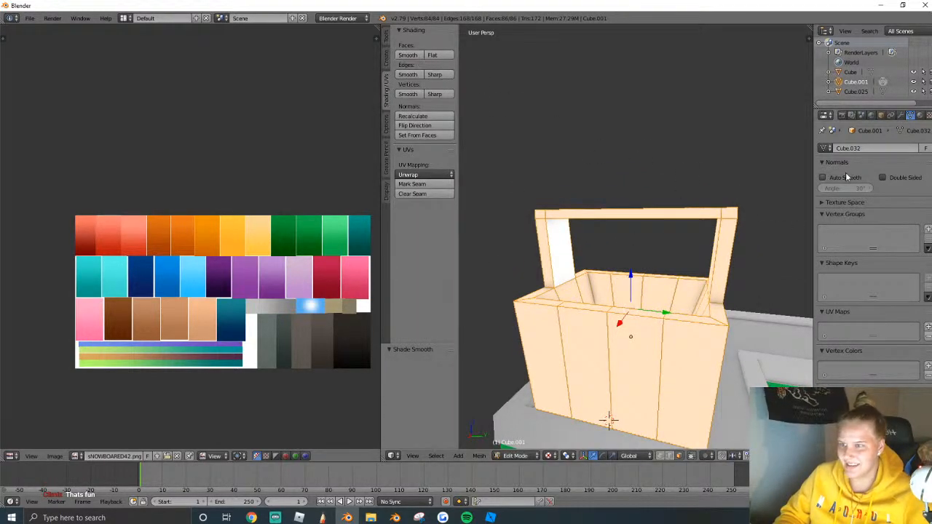
pyautogui.click(847, 177)
pyautogui.press('a')
pyautogui.scroll(-4, 649, 230)
pyautogui.press('a')
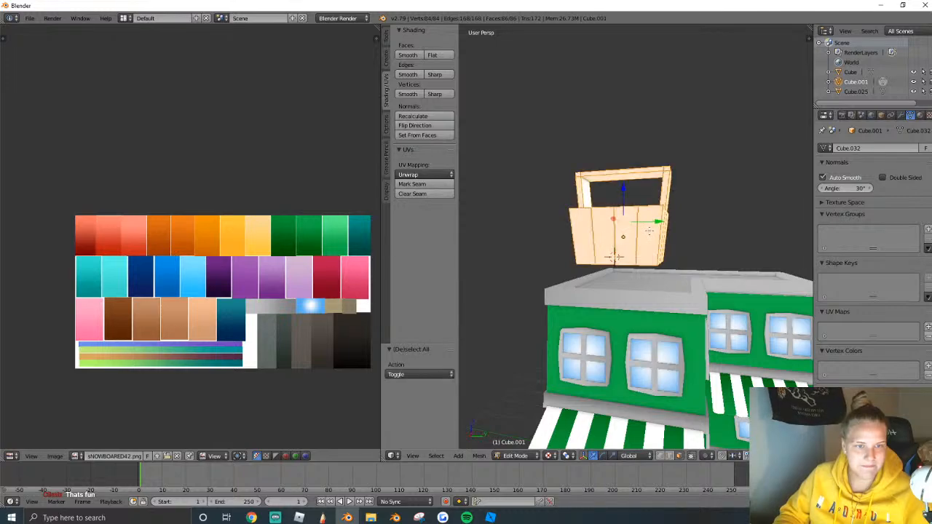
# Lower the basket object about 1.219 units along Z onto the building's roof edge.
pyautogui.press('Tab')
pyautogui.moveTo(627, 219); pyautogui.dragTo(626, 266)
pyautogui.hotkey('shift', 'f')
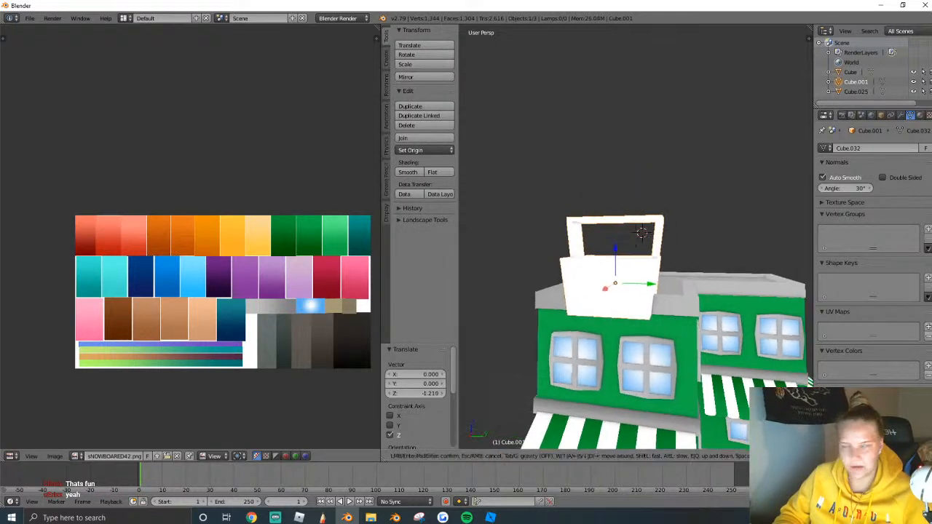
pyautogui.press('d')
pyautogui.press('w')
pyautogui.click(636, 237)
# Make the basket object thinner by scaling it to 0.707 along X.
pyautogui.hotkey('shift', 'f')
pyautogui.press('d')
pyautogui.click(636, 237)
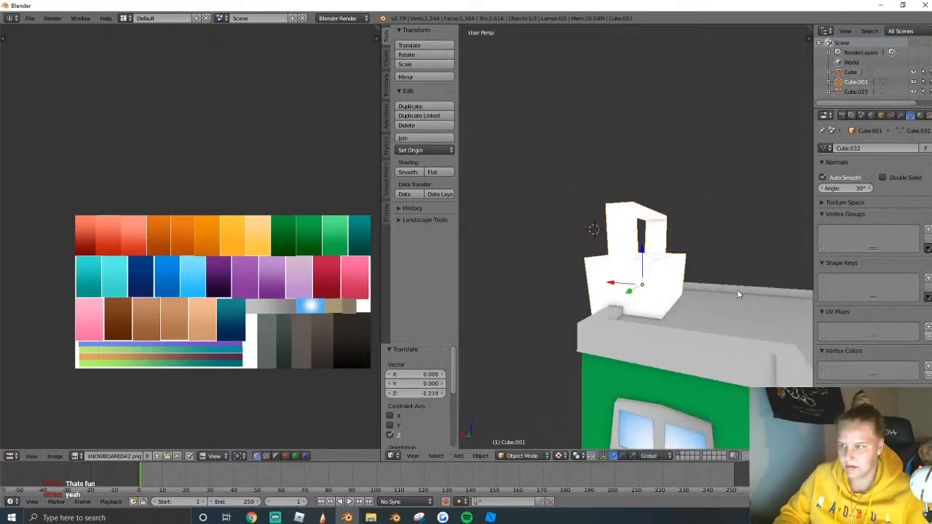
pyautogui.press('s')
pyautogui.press('x')
pyautogui.click(709, 288)
pyautogui.hotkey('shift', 'f')
pyautogui.press('a')
pyautogui.press('s')
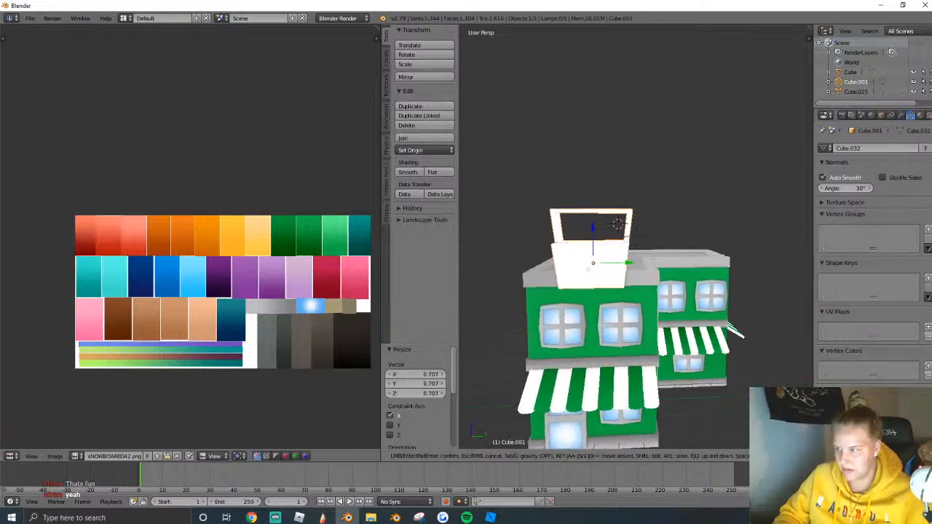
pyautogui.click(636, 236)
# Edit the basket mesh and dissolve the seam edge at one end of the handle's crossbar.
pyautogui.press('Tab')
pyautogui.press('KP_Decimal')
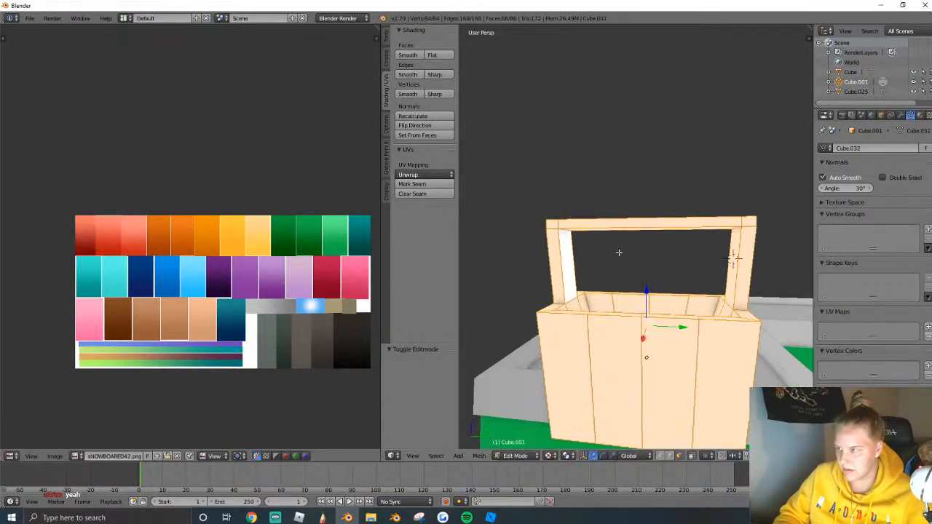
pyautogui.hotkey('shift', 'f')
pyautogui.press('w')
pyautogui.press('d')
pyautogui.click(636, 237)
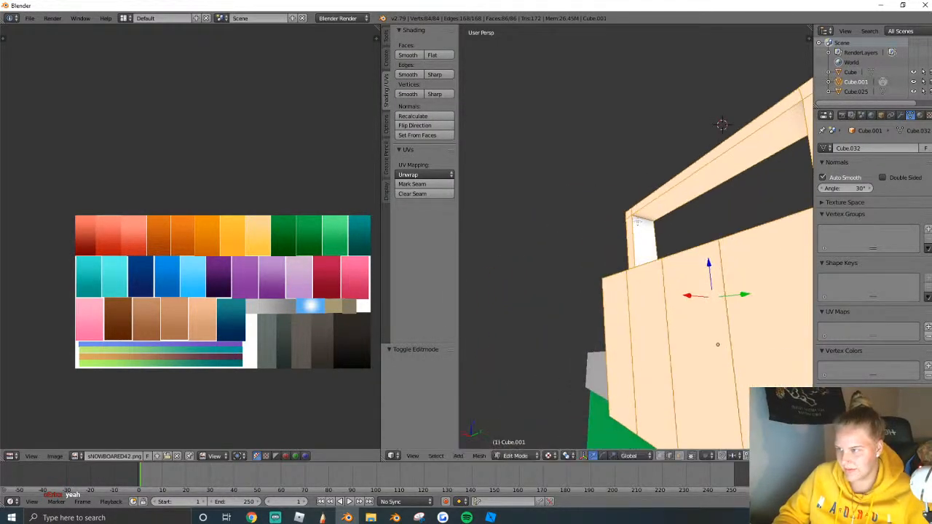
pyautogui.rightClick(635, 222)
pyautogui.hotkey('shift', 'f')
pyautogui.press('s')
pyautogui.click(636, 236)
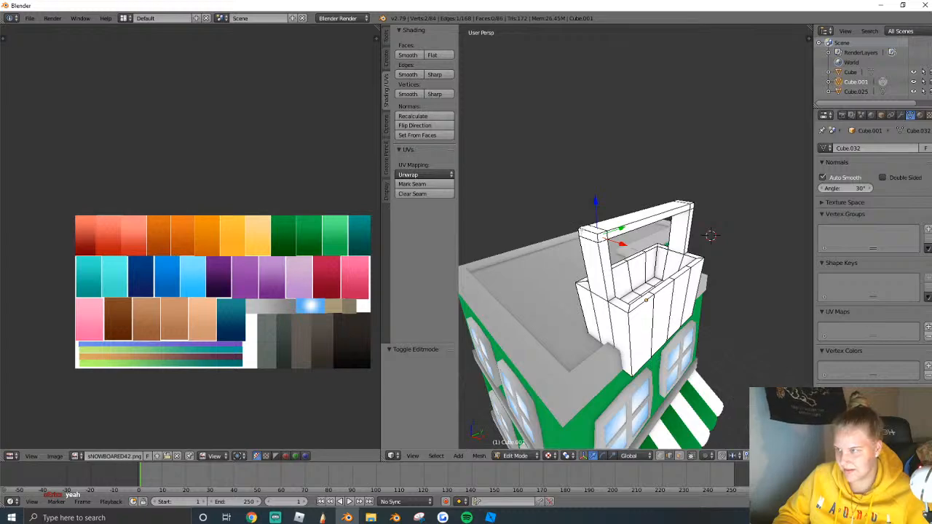
pyautogui.press('x')
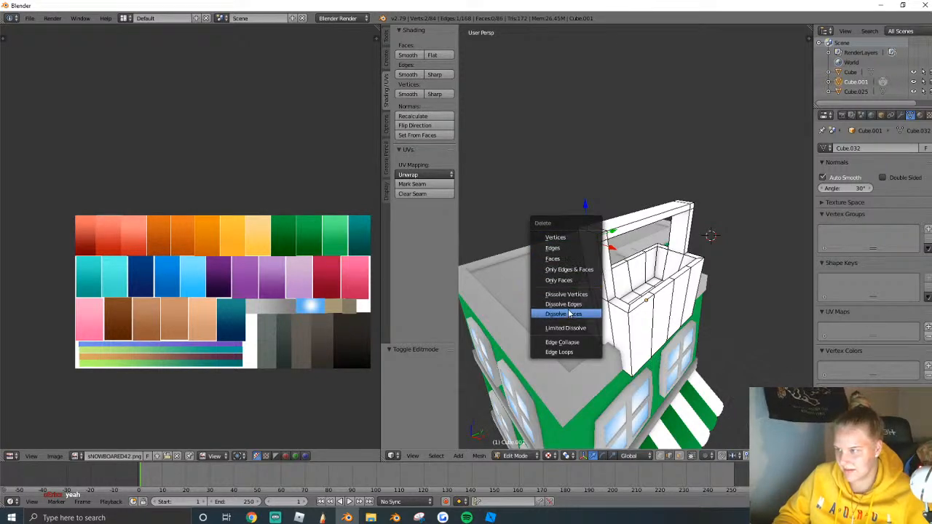
pyautogui.click(567, 306)
# Try dissolving further corner edges where the handle's crossbar meets the uprights.
pyautogui.hotkey('shift', 'f')
pyautogui.press('w')
pyautogui.click(636, 237)
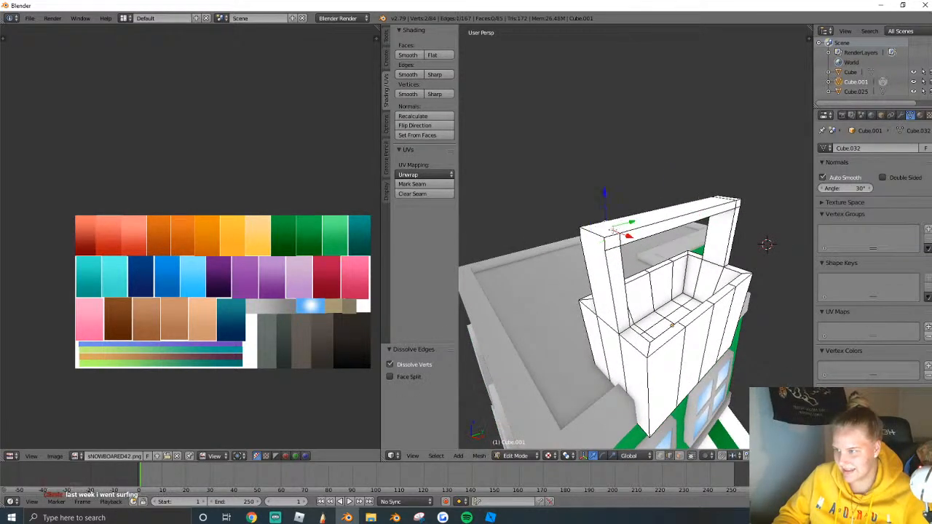
pyautogui.press('x')
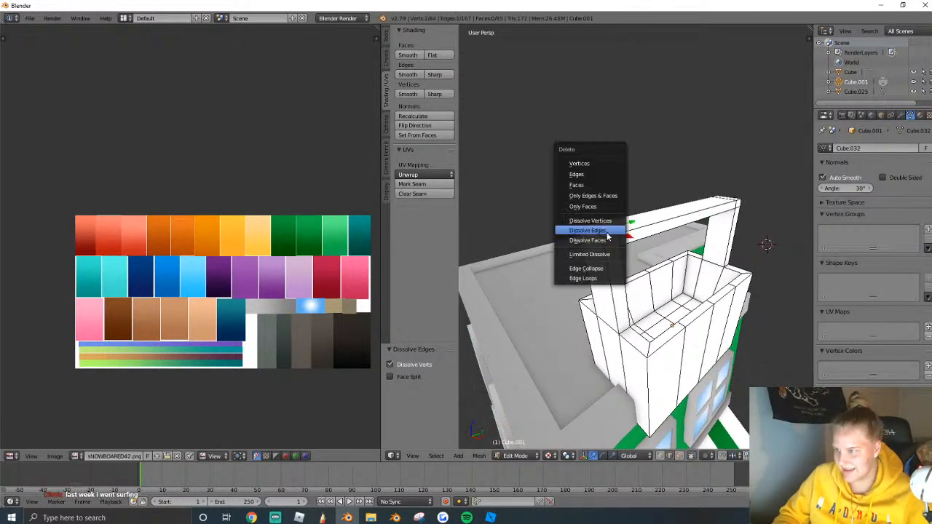
pyautogui.click(608, 235)
pyautogui.hotkey('shift', 'f')
pyautogui.press('w')
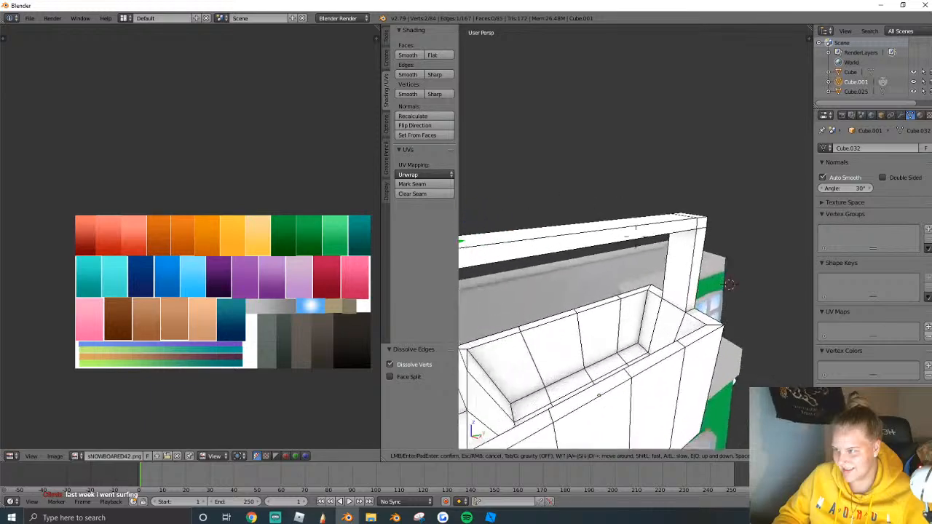
pyautogui.click(636, 237)
pyautogui.rightClick(631, 198)
pyautogui.press('x')
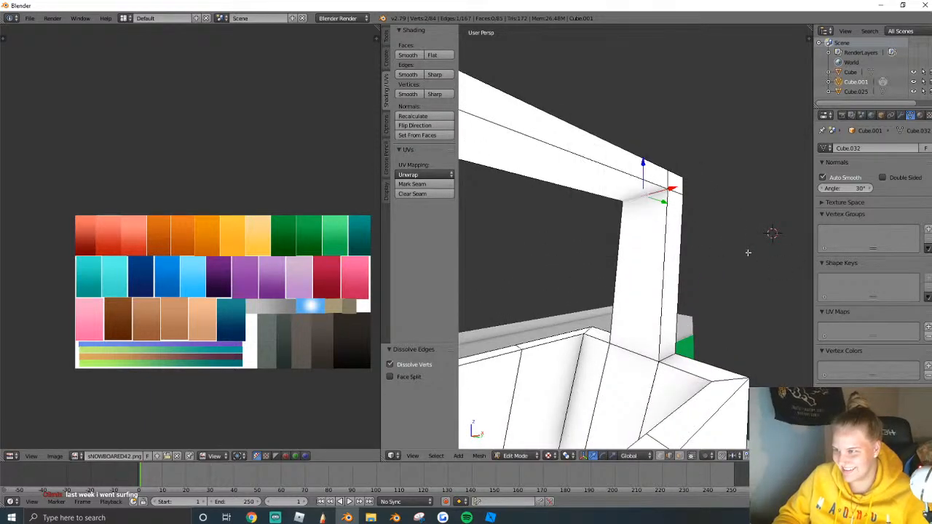
# Dissolve the corner edge at the opposite end of the handle's crossbar.
pyautogui.hotkey('shift', 'f')
pyautogui.press('d')
pyautogui.click(636, 237)
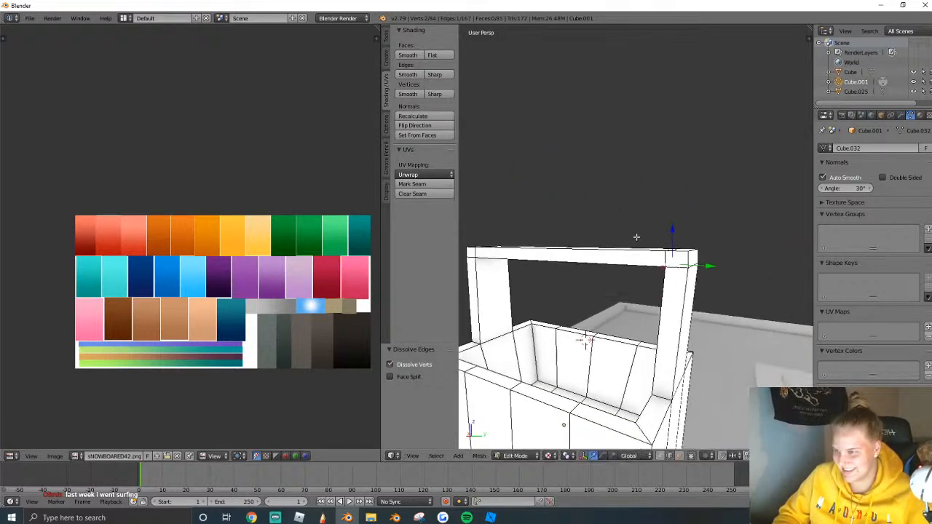
pyautogui.press('x')
pyautogui.click(696, 271)
# Select the seam edge across the top of the crossbar above the same upright.
pyautogui.hotkey('shift', 'f')
pyautogui.press('e')
pyautogui.click(636, 237)
pyautogui.rightClick(670, 313)
pyautogui.press('x')
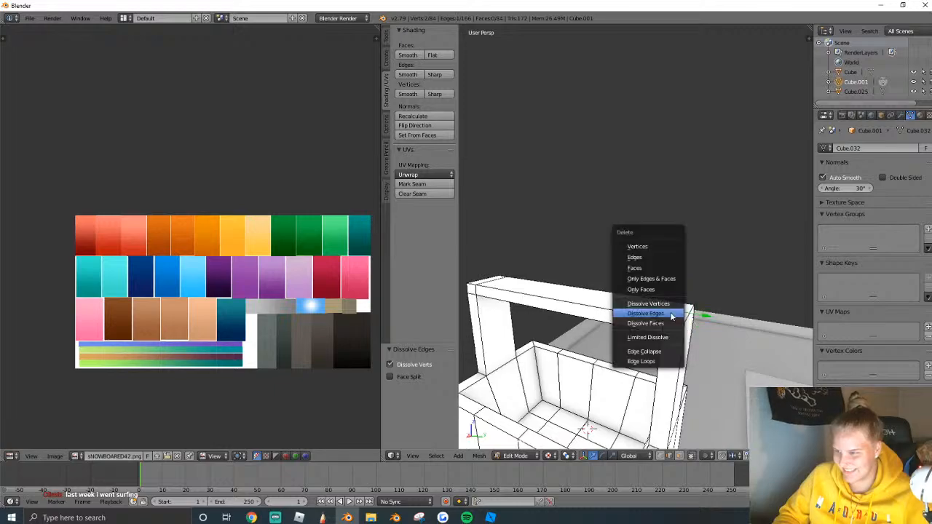
pyautogui.hotkey('shift', 'f')
pyautogui.rightClick(638, 238)
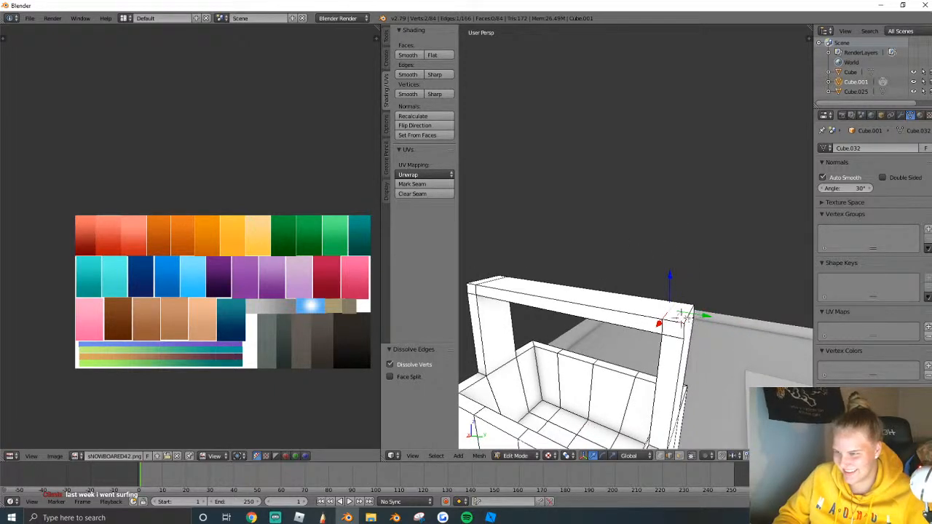
# Bevel the outer corner edges at both ends of the handle's crossbar with two segments and an offset of 0.167.
pyautogui.hotkey('shift', 'f')
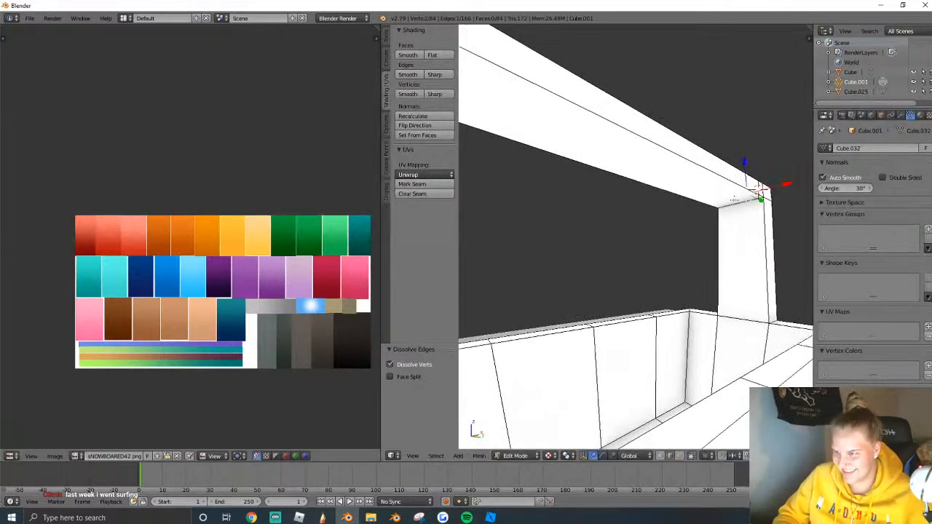
pyautogui.keyDown('shift'); pyautogui.rightClick(735, 199); pyautogui.keyUp('shift')
pyautogui.hotkey('shift', 'f')
pyautogui.click(636, 238)
pyautogui.keyDown('shift'); pyautogui.rightClick(738, 163); pyautogui.keyUp('shift')
pyautogui.hotkey('shift', 'f')
pyautogui.click(637, 237)
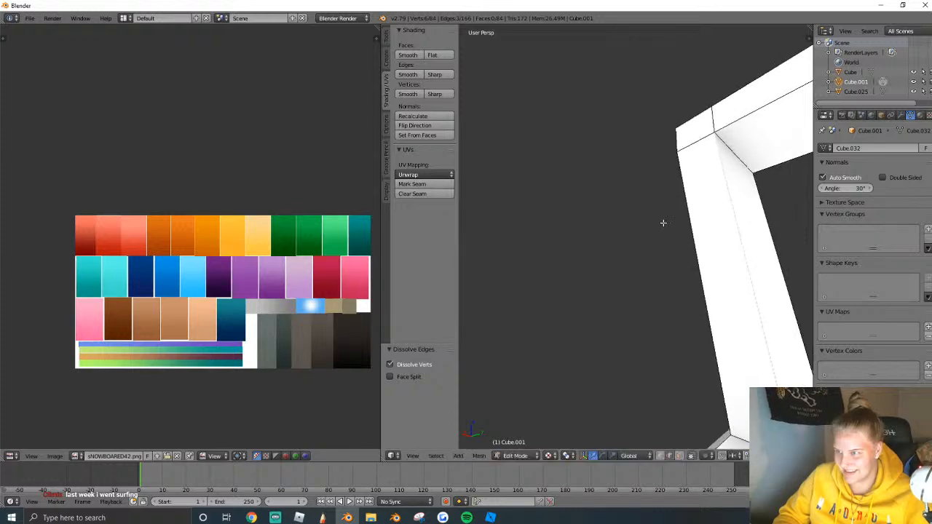
pyautogui.keyDown('shift'); pyautogui.rightClick(740, 155); pyautogui.keyUp('shift')
pyautogui.hotkey('shift', 'f')
pyautogui.click(637, 237)
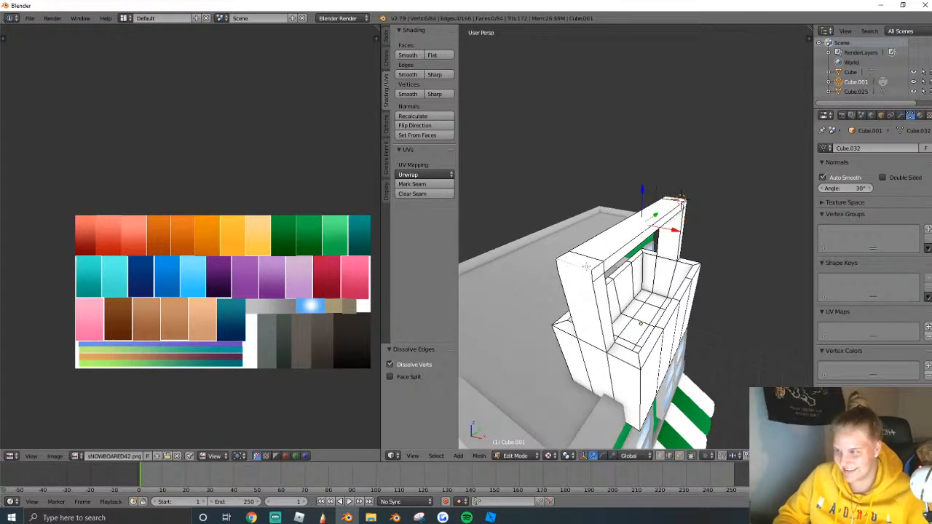
pyautogui.hotkey('shift', 'f')
pyautogui.click(637, 238)
pyautogui.hotkey('ctrl', 'b')
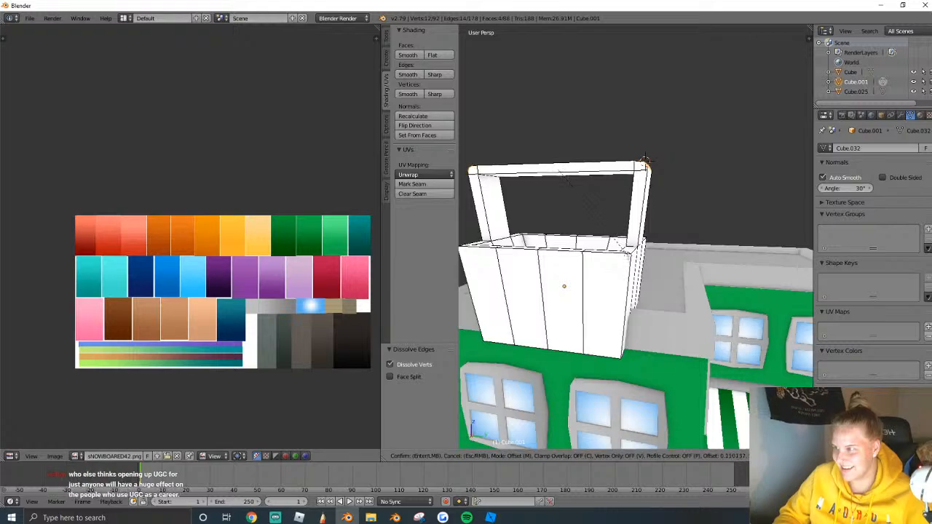
pyautogui.click(625, 264)
pyautogui.hotkey('shift', 'f')
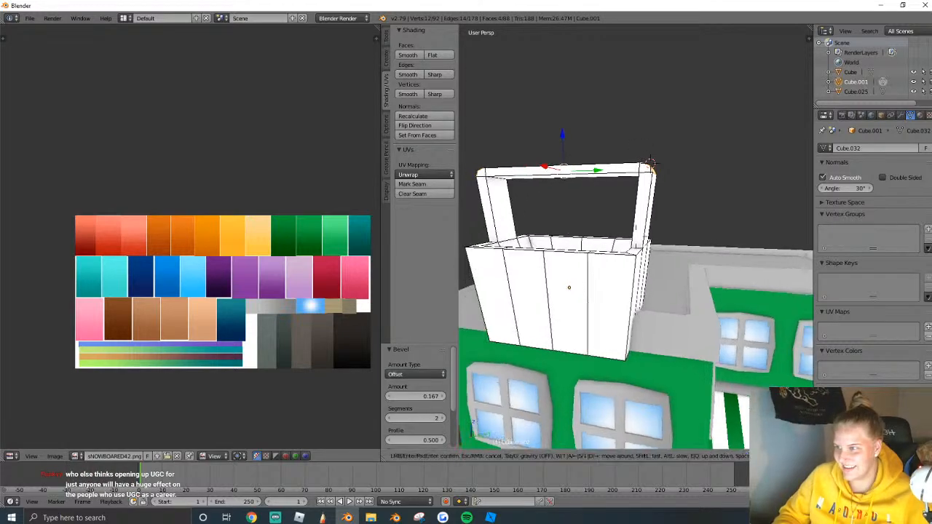
pyautogui.click(636, 237)
# Select the whole basket mesh and unwrap it with Project From View in the right orthographic view.
pyautogui.press('Tab')
pyautogui.hotkey('shift', 'f')
pyautogui.click(637, 237)
pyautogui.press('Tab')
pyautogui.press('a')
pyautogui.press('a')
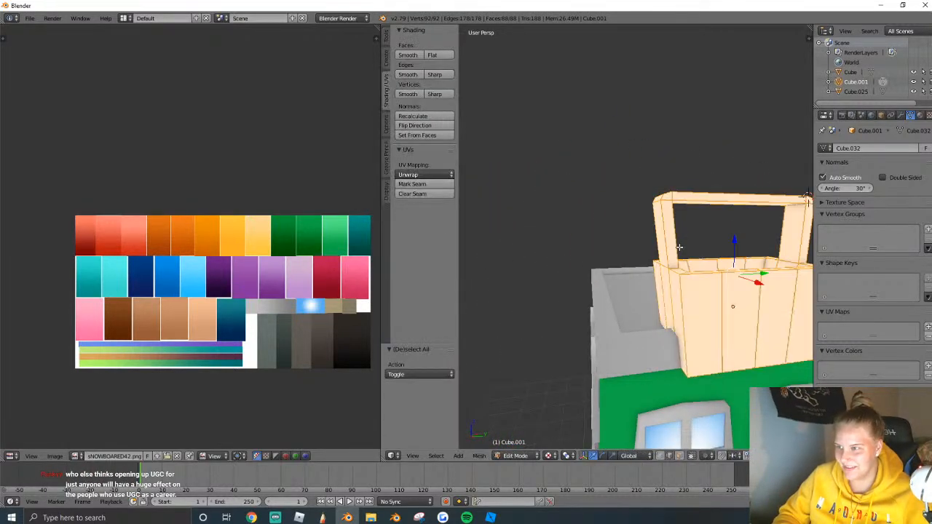
pyautogui.hotkey('shift', 'f')
pyautogui.click(637, 238)
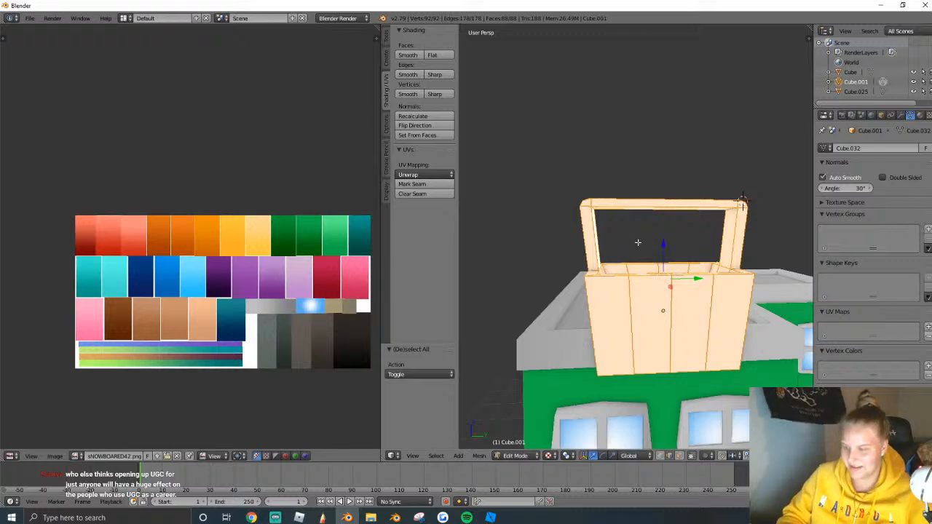
pyautogui.click(412, 456)
pyautogui.click(471, 336)
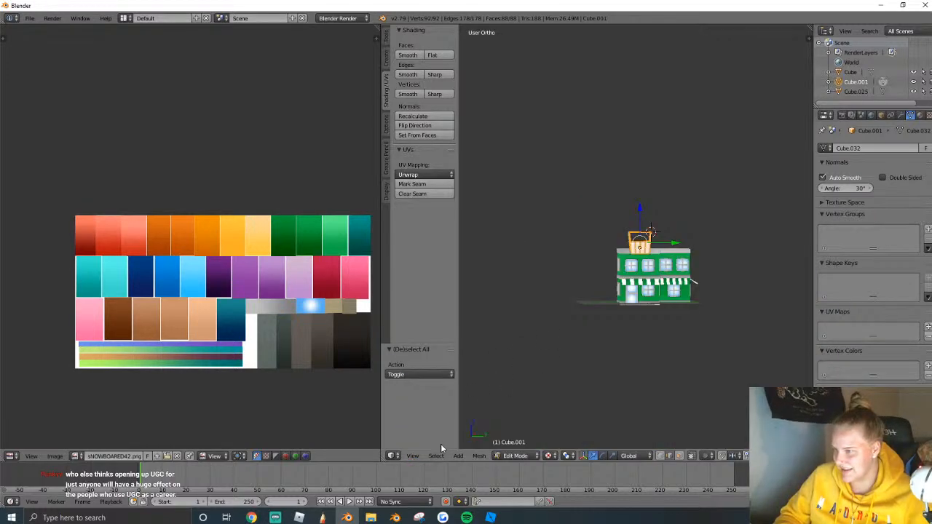
pyautogui.click(412, 456)
pyautogui.click(427, 372)
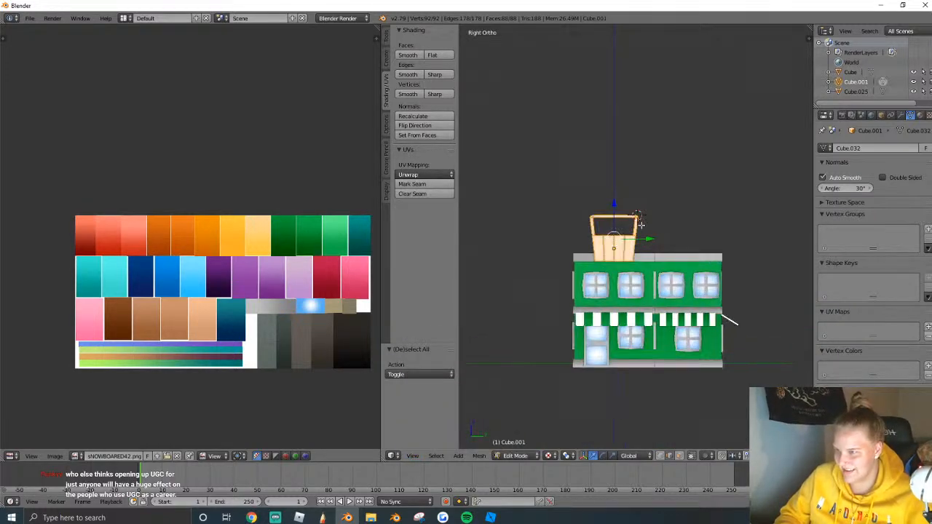
pyautogui.scroll(4, 604, 249)
pyautogui.press('u')
pyautogui.click(604, 253)
pyautogui.scroll(1, 241, 305)
# Move the basket's UVs onto the dark green swatch, shrinking and narrowing them to fit inside it.
pyautogui.press('g')
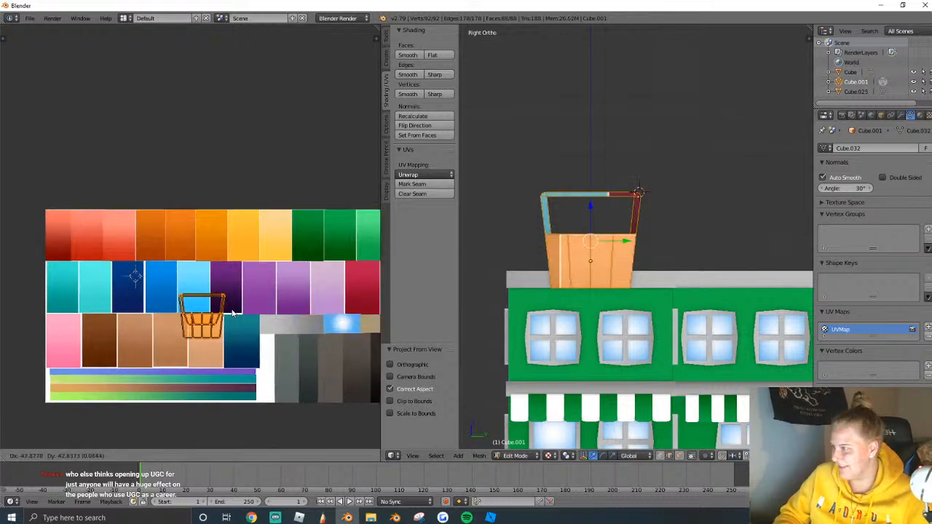
pyautogui.click(338, 233)
pyautogui.press('s')
pyautogui.click(327, 229)
pyautogui.press('s')
pyautogui.press('x')
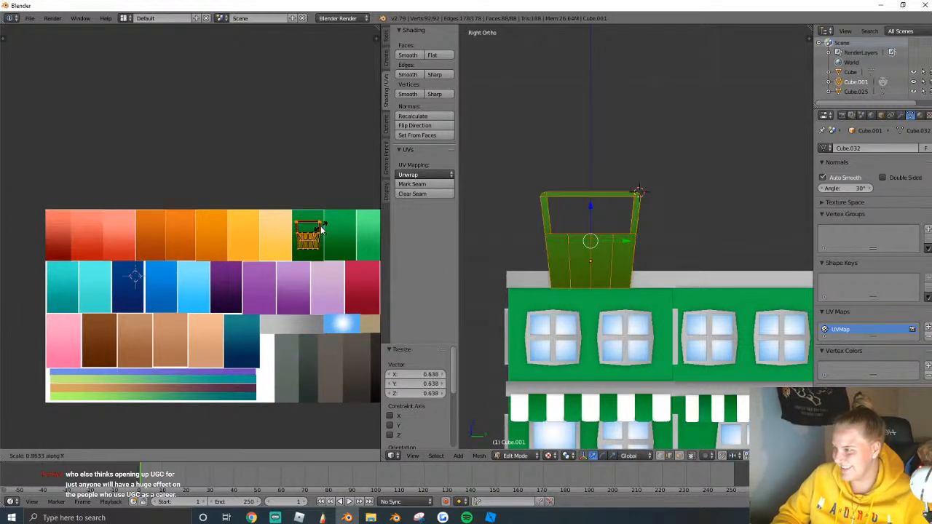
pyautogui.click(321, 228)
pyautogui.press('g')
pyautogui.click(315, 223)
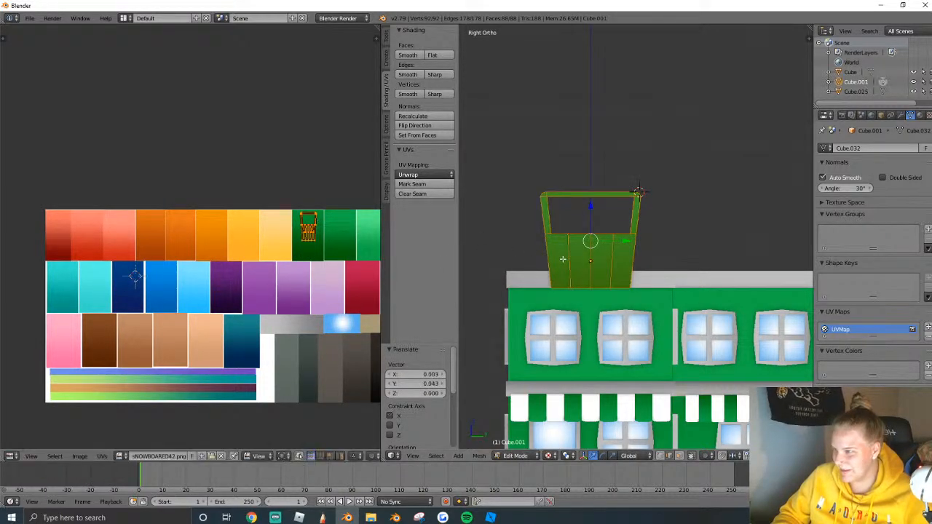
# Lower the basket mesh 0.152 units along Z toward the roof.
pyautogui.scroll(1, 577, 268)
pyautogui.moveTo(581, 216); pyautogui.dragTo(581, 224)
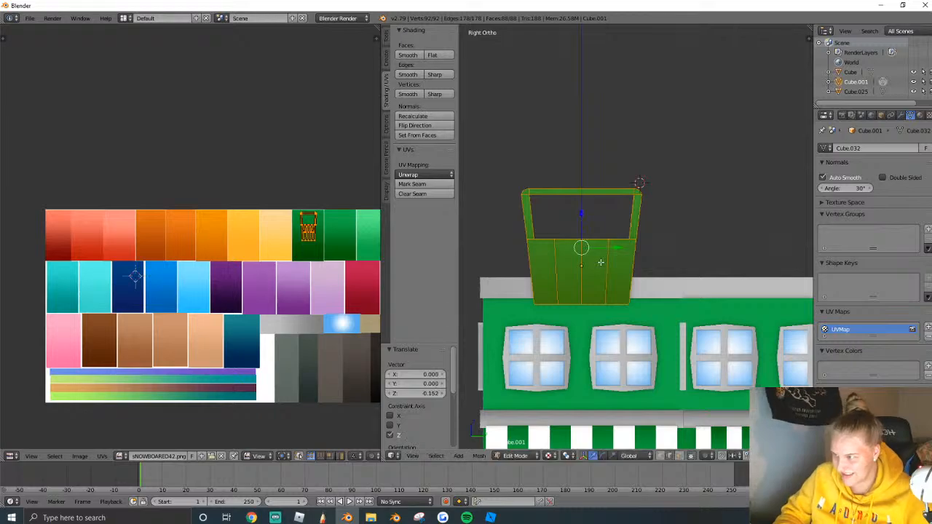
pyautogui.moveTo(602, 264); pyautogui.dragTo(599, 279, button='middle')
pyautogui.hotkey('shift', 'f')
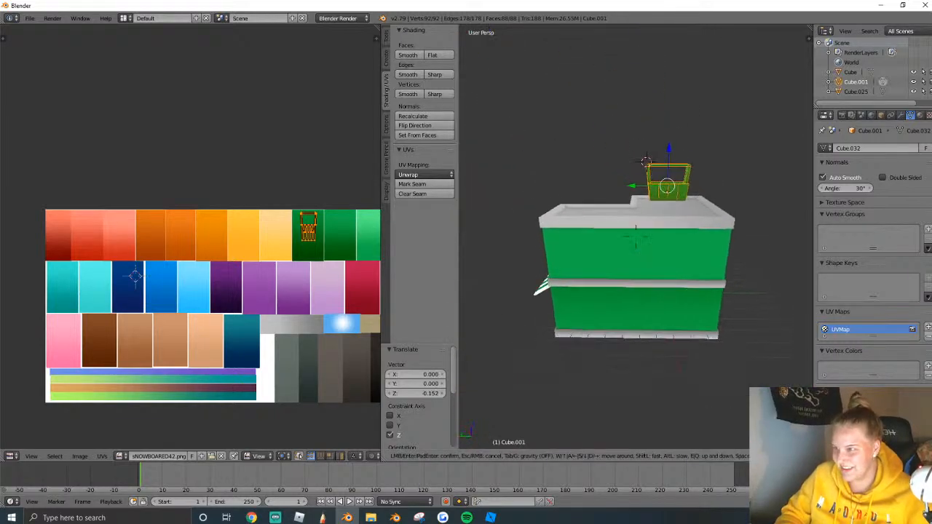
pyautogui.press('w')
pyautogui.click(638, 238)
# Select the loop of inner wall faces, move its UVs down within the dark green swatch and stretch them vertically.
pyautogui.rightClick(637, 238)
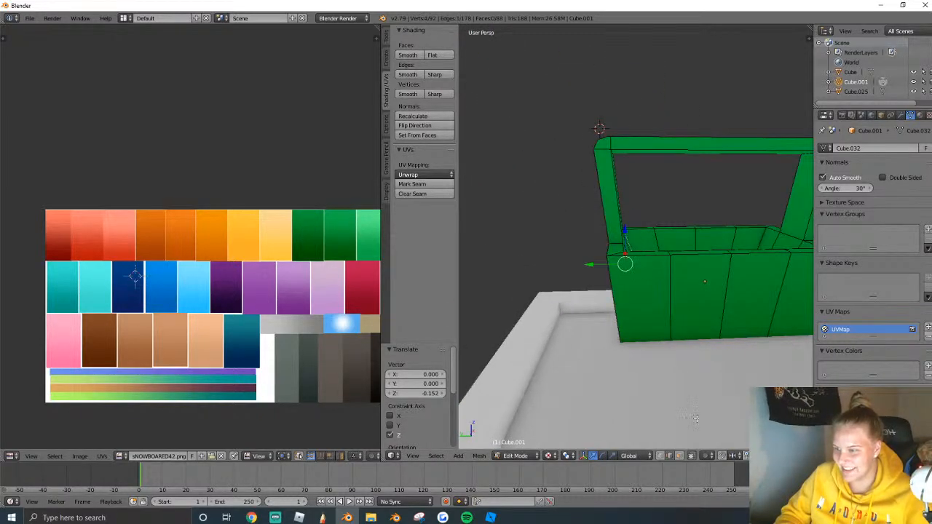
pyautogui.keyDown('alt'); pyautogui.rightClick(765, 236); pyautogui.keyUp('alt')
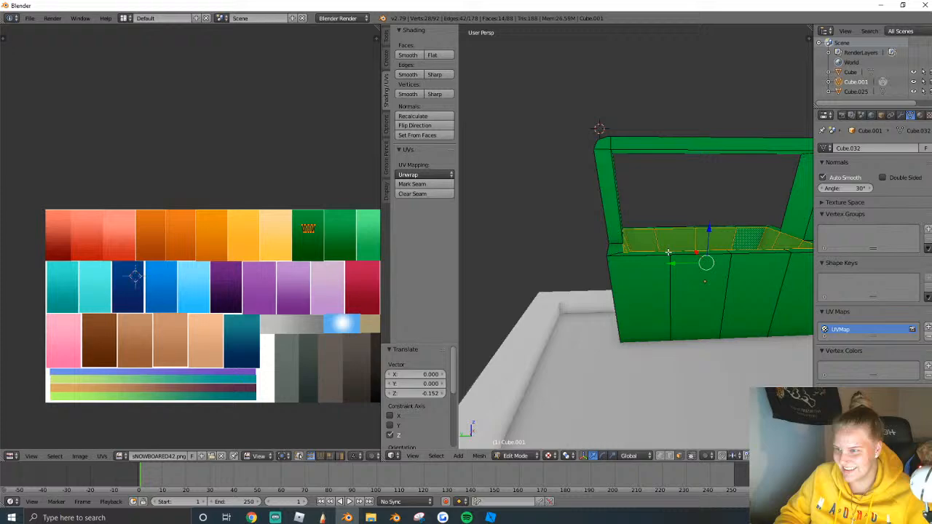
pyautogui.press('g')
pyautogui.click(313, 256)
pyautogui.press('KP_Decimal')
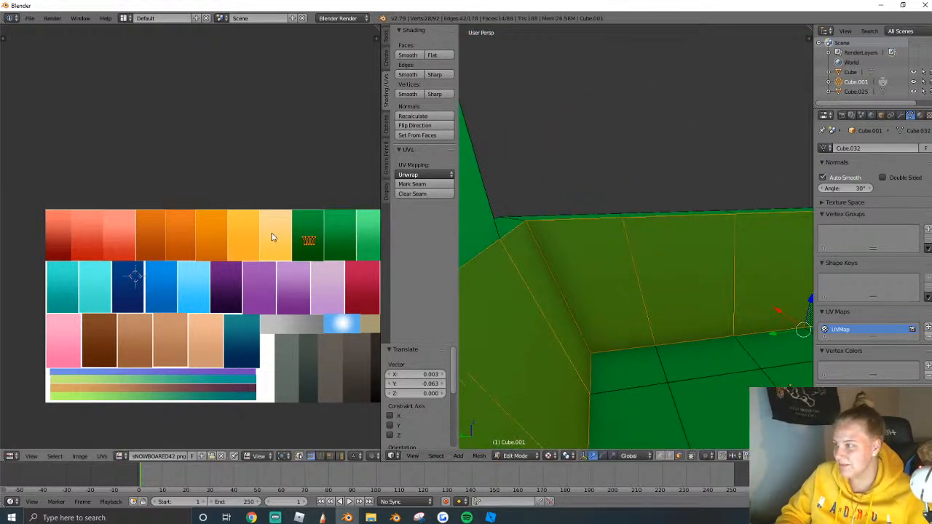
pyautogui.press('s')
pyautogui.click(310, 230)
pyautogui.press('s')
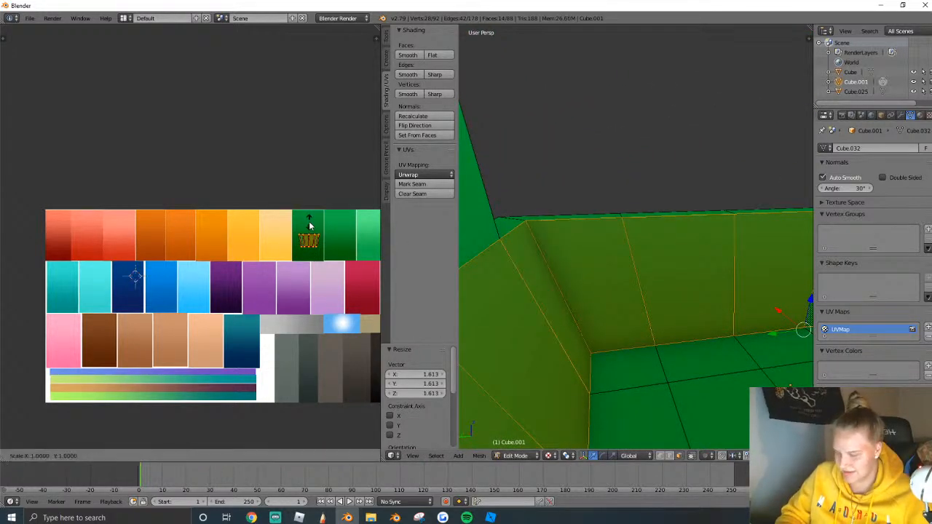
pyautogui.click(316, 193)
# Adjust the inner walls' UV placement on the dark green swatch while checking the shading in Object Mode.
pyautogui.press('Tab')
pyautogui.press('KP_Decimal')
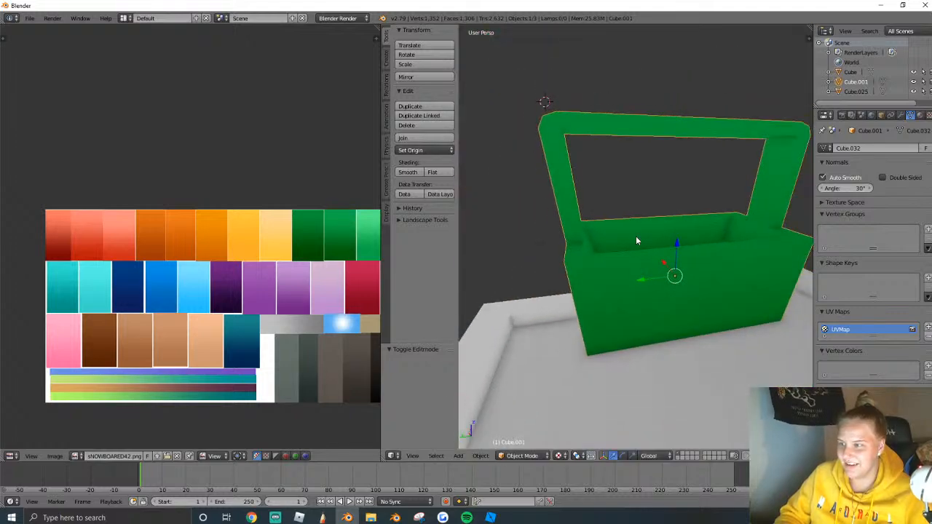
pyautogui.press('Tab')
pyautogui.click(309, 237)
pyautogui.press('Tab')
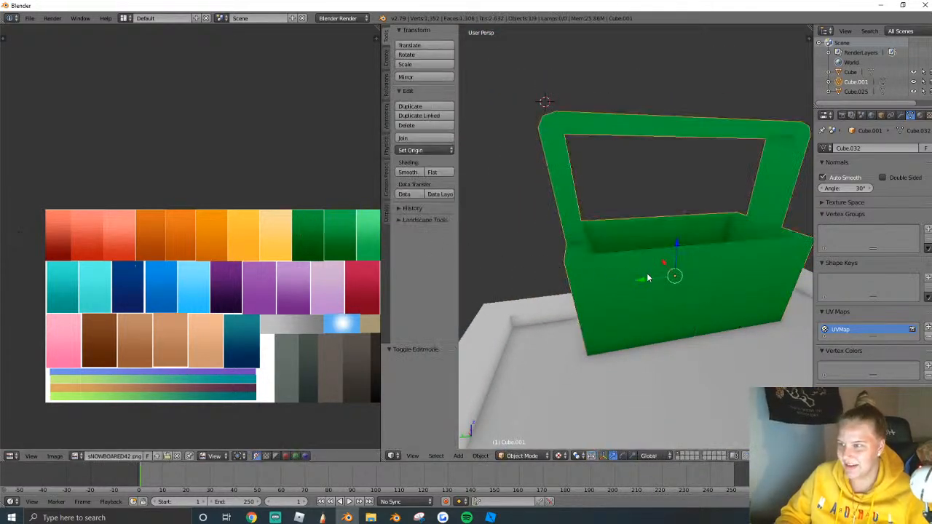
pyautogui.press('Tab')
pyautogui.press('g')
pyautogui.click(637, 240)
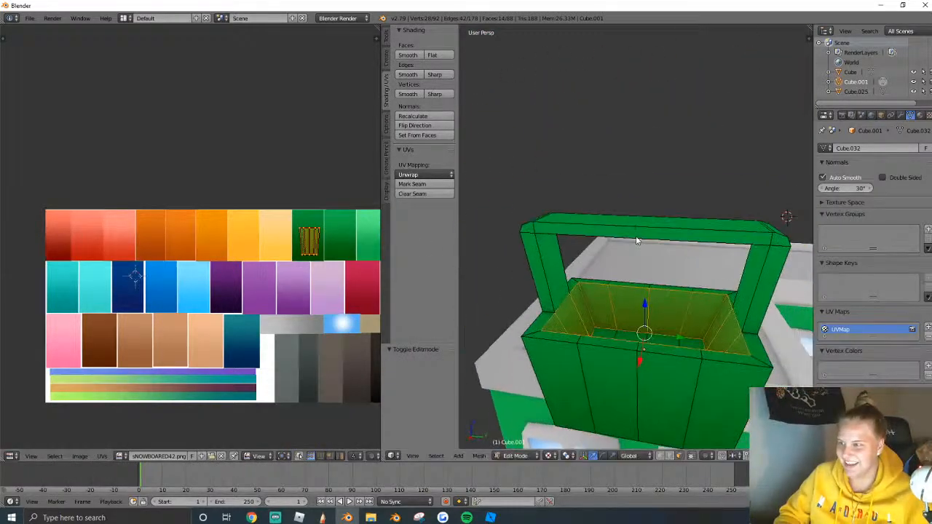
pyautogui.press('Tab')
# Examine the coloured basket on the rooftop from several distances and angles around the store.
pyautogui.hotkey('shift', 'f')
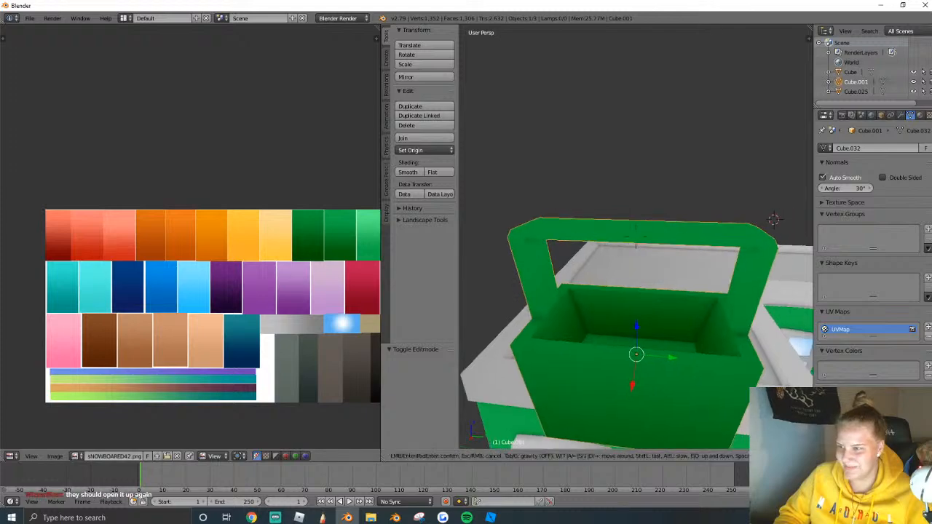
pyautogui.click(636, 236)
pyautogui.hotkey('shift', 'f')
pyautogui.click(636, 241)
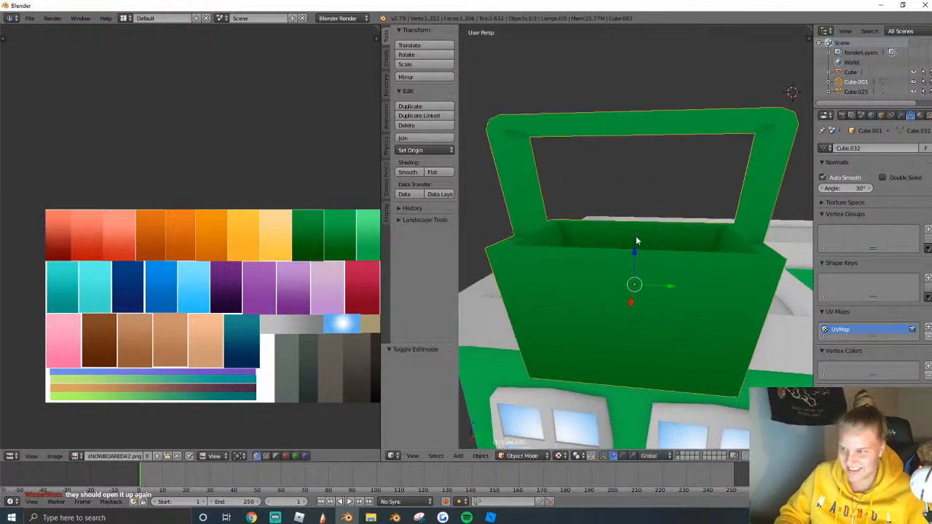
pyautogui.press('Tab')
pyautogui.press('a')
pyautogui.press('Tab')
pyautogui.hotkey('shift', 'f')
pyautogui.press('s')
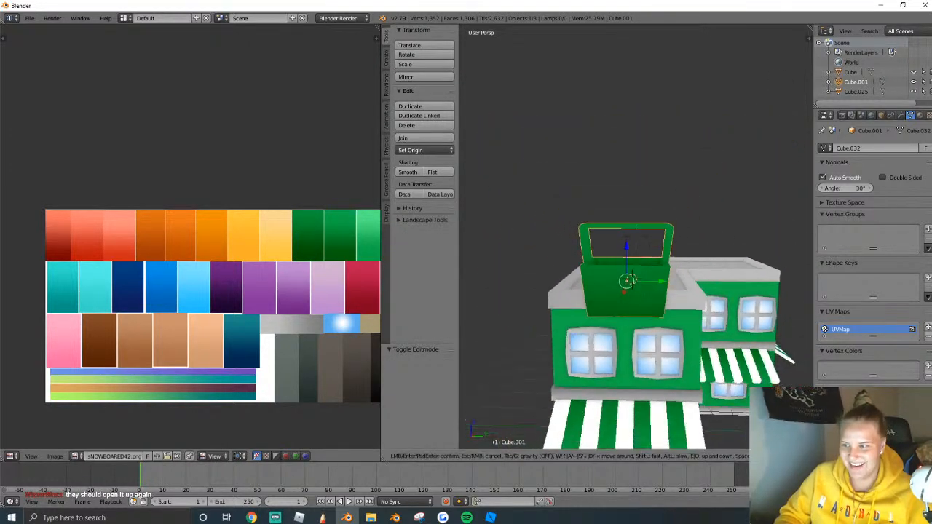
pyautogui.click(636, 241)
pyautogui.hotkey('shift', 'f')
pyautogui.press('q')
pyautogui.click(636, 242)
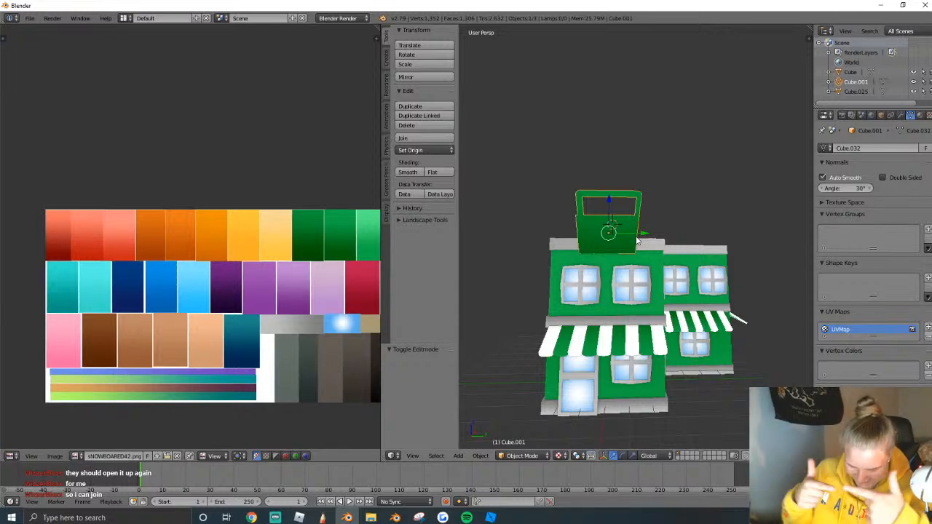
pyautogui.hotkey('shift', 'f')
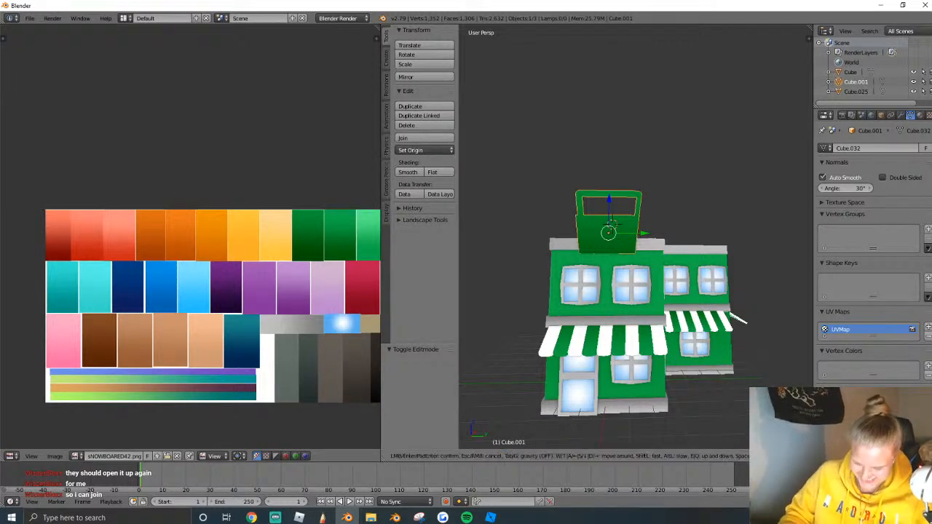
pyautogui.press('s')
pyautogui.moveTo(630, 262); pyautogui.dragTo(668, 261)
pyautogui.hotkey('shift', 'f')
pyautogui.press('w')
pyautogui.press('a')
pyautogui.click(637, 240)
pyautogui.hotkey('shift', 'f')
pyautogui.press('w')
pyautogui.click(687, 299)
# Select all the faces of the basket's inner floor and raise them slightly along Z.
pyautogui.press('Tab')
pyautogui.hotkey('shift', 'f')
pyautogui.press('w')
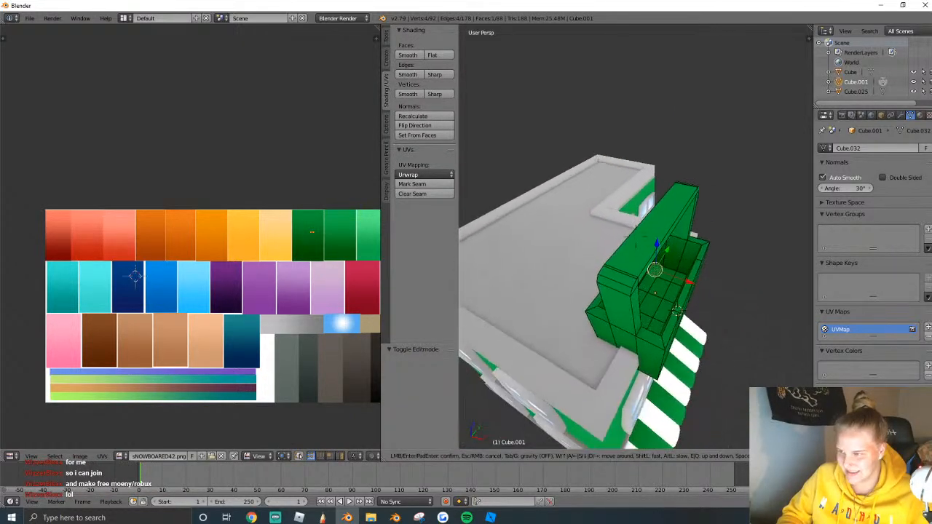
pyautogui.click(652, 233)
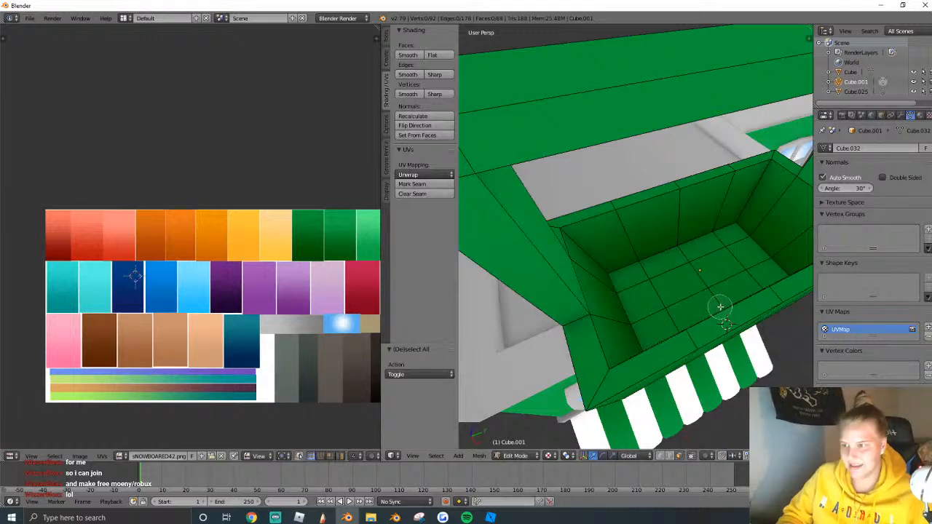
pyautogui.moveTo(720, 307)
pyautogui.mouseDown()
pyautogui.moveTo(772, 270)
pyautogui.moveTo(757, 252)
pyautogui.moveTo(651, 277)
pyautogui.moveTo(671, 314)
pyautogui.mouseUp()
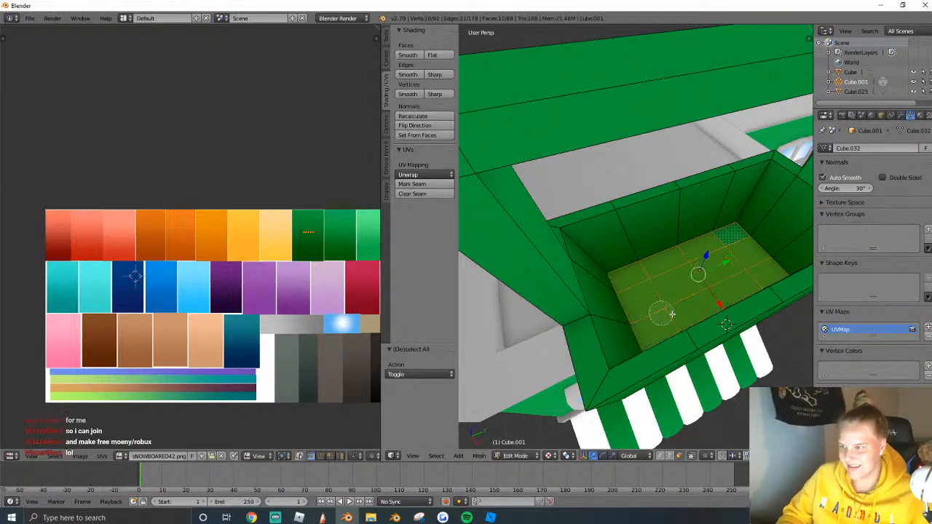
pyautogui.rightClick(672, 314)
pyautogui.hotkey('shift', 'f')
pyautogui.click(641, 239)
pyautogui.moveTo(689, 268); pyautogui.dragTo(694, 257)
pyautogui.press('Tab')
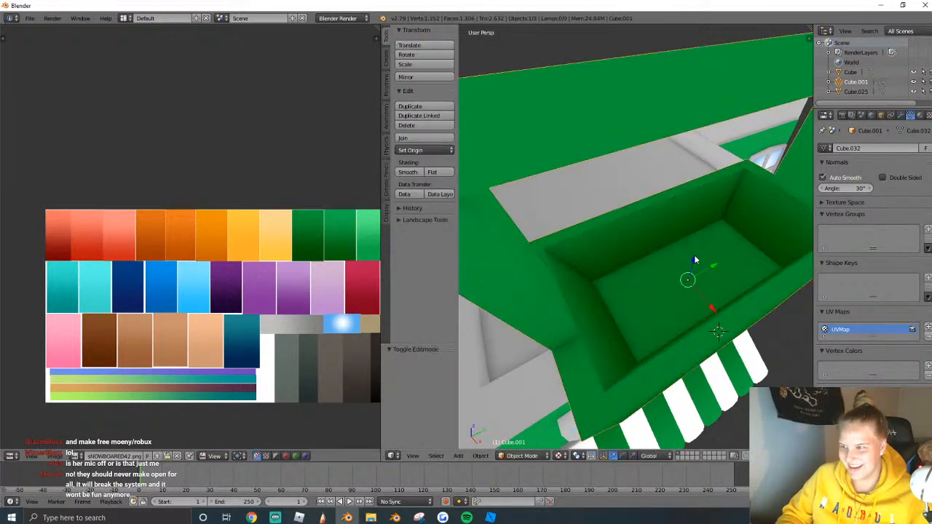
# Join the basket with the store building into a single object.
pyautogui.hotkey('shift', 'f')
pyautogui.press('s')
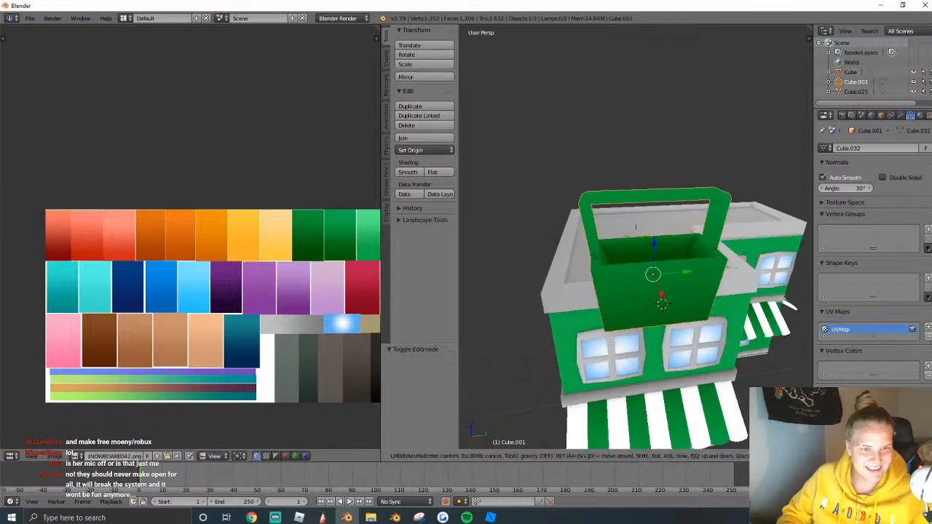
pyautogui.click(636, 240)
pyautogui.keyDown('shift'); pyautogui.rightClick(636, 256); pyautogui.keyUp('shift')
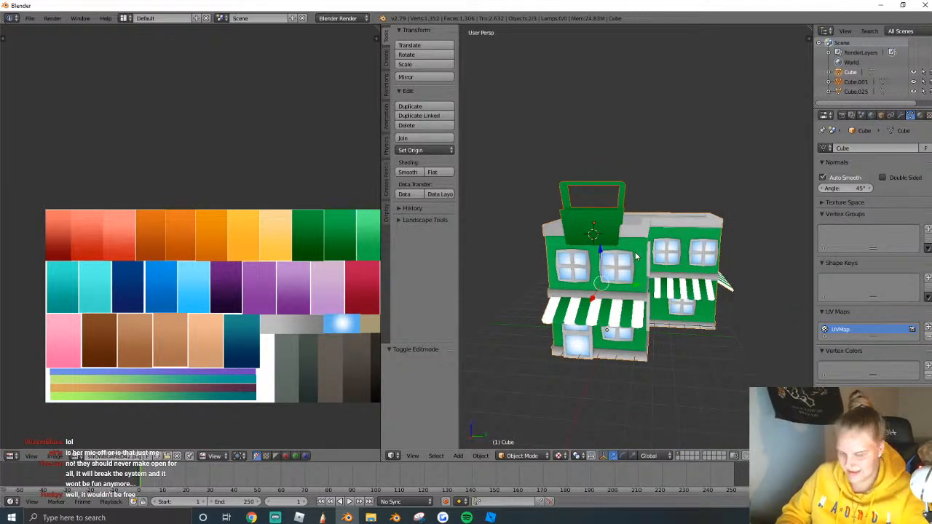
pyautogui.hotkey('shift', 'f')
pyautogui.press('s')
pyautogui.press('w')
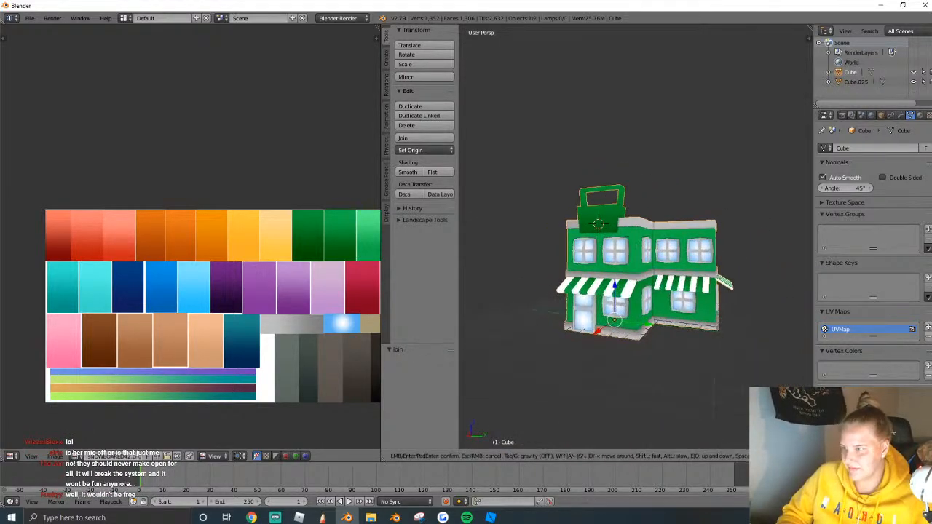
pyautogui.click(636, 241)
pyautogui.hotkey('shift', 'f')
pyautogui.press('d')
pyautogui.click(635, 240)
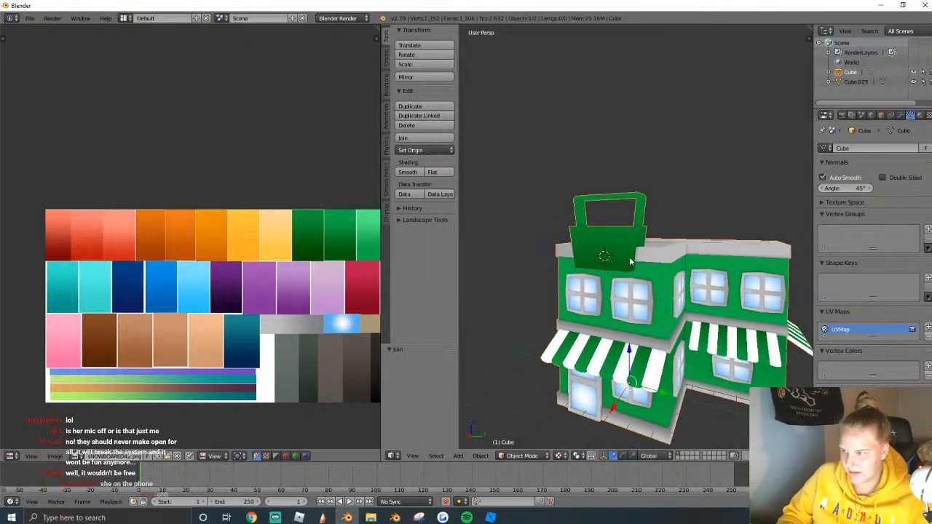
# Delete the vertices of the two upper-floor windows beneath the basket on the store's front wall.
pyautogui.press('Tab')
pyautogui.press('x')
pyautogui.click(611, 233)
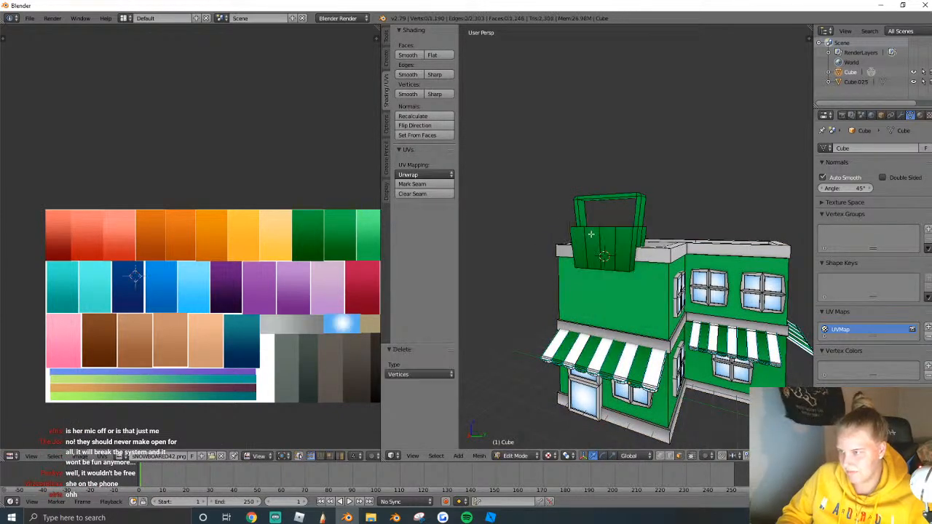
# Undo the deletion of the two upper-floor windows beneath the basket and clear the selection.
pyautogui.press('Tab')
pyautogui.hotkey('shift', 'f')
pyautogui.press('s')
pyautogui.click(635, 240)
pyautogui.press('Tab')
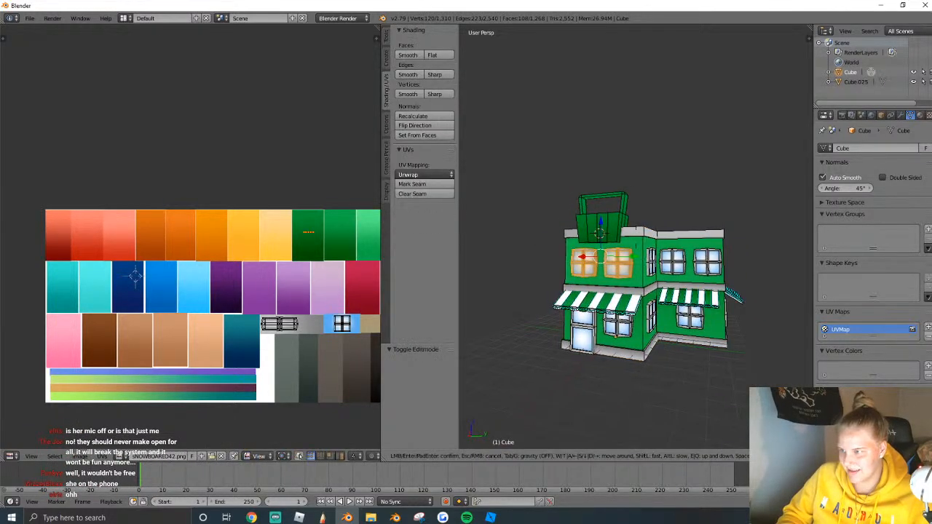
pyautogui.press('a')
# Examine the store's front facade and rooftop basket close up and from a distance.
pyautogui.hotkey('shift', 'f')
pyautogui.press('w')
pyautogui.moveTo(636, 241); pyautogui.dragTo(636, 241, button='middle')
pyautogui.scroll(8, 636, 241)
pyautogui.hotkey('shift', 'f')
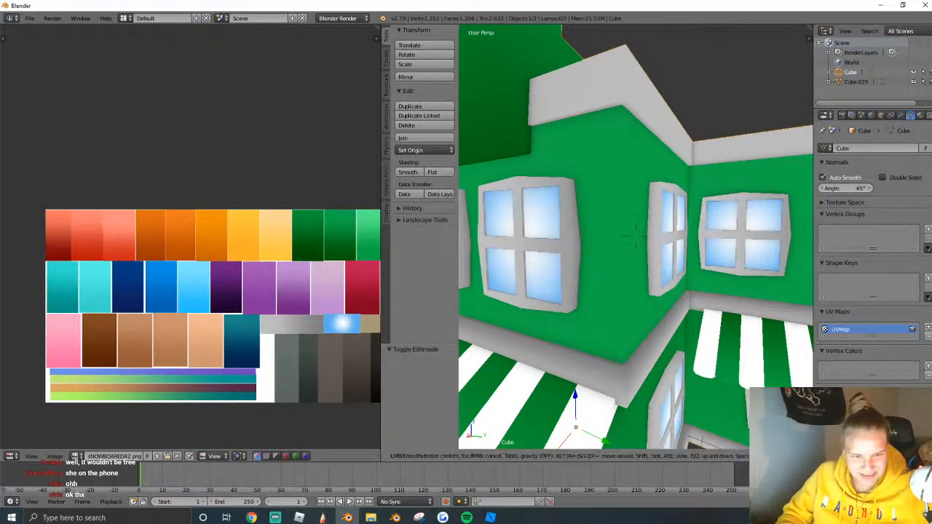
pyautogui.press('s')
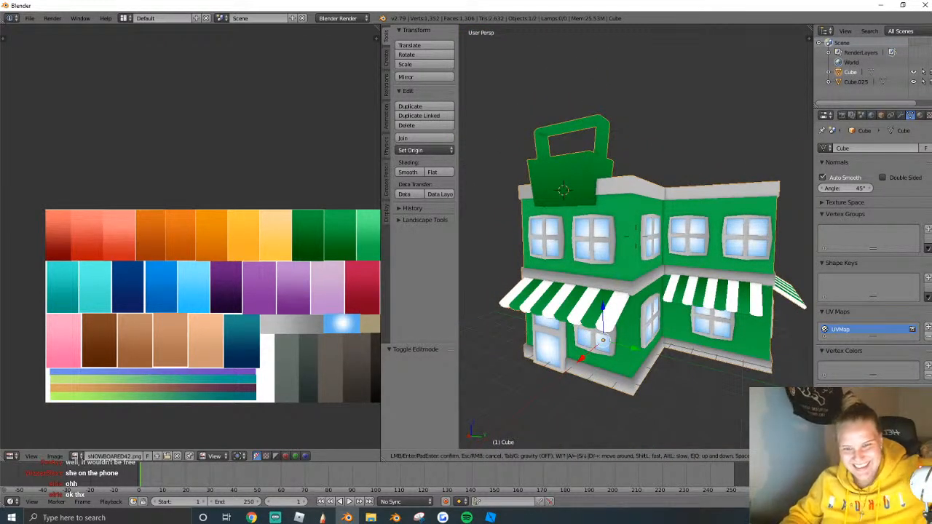
pyautogui.press('w')
pyautogui.press('s')
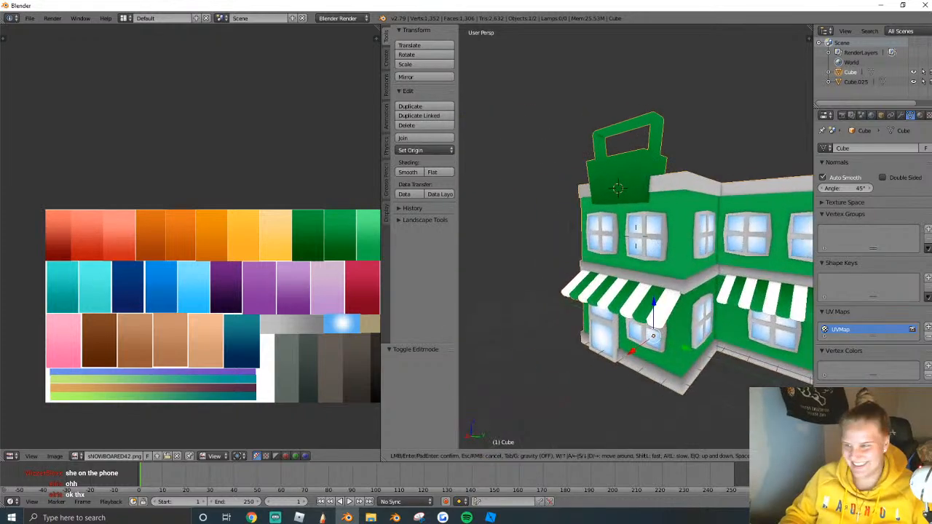
pyautogui.press('Return')
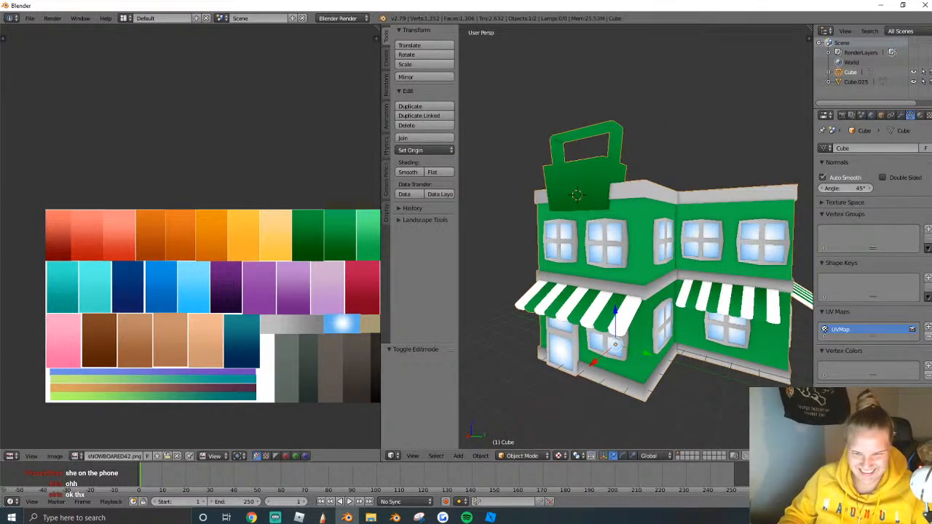
pyautogui.hotkey('shift', 'f')
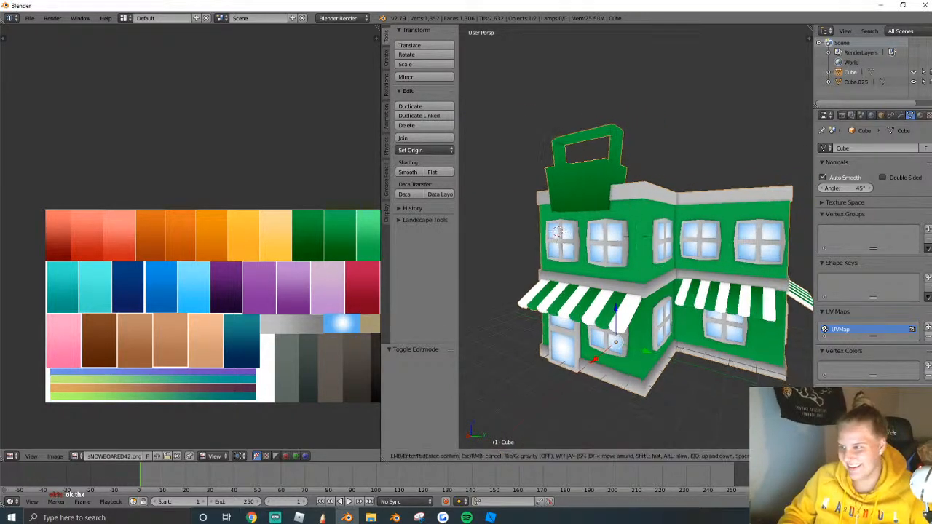
pyautogui.press('s')
pyautogui.press('Return')
pyautogui.press('a')
pyautogui.hotkey('shift', 'f')
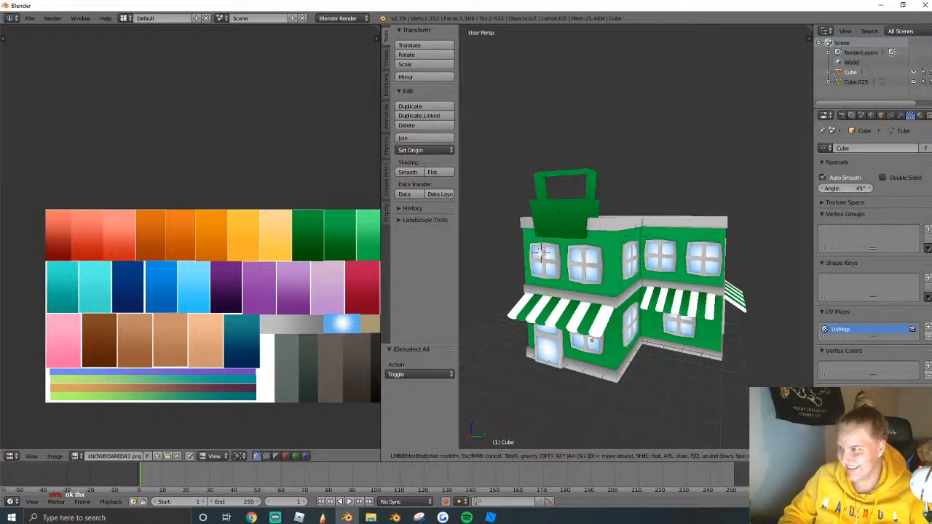
pyautogui.press('Return')
# Add an ico sphere, raise it about 2.88 along Z to basket height, and scale it to 0.6.
pyautogui.click(387, 63)
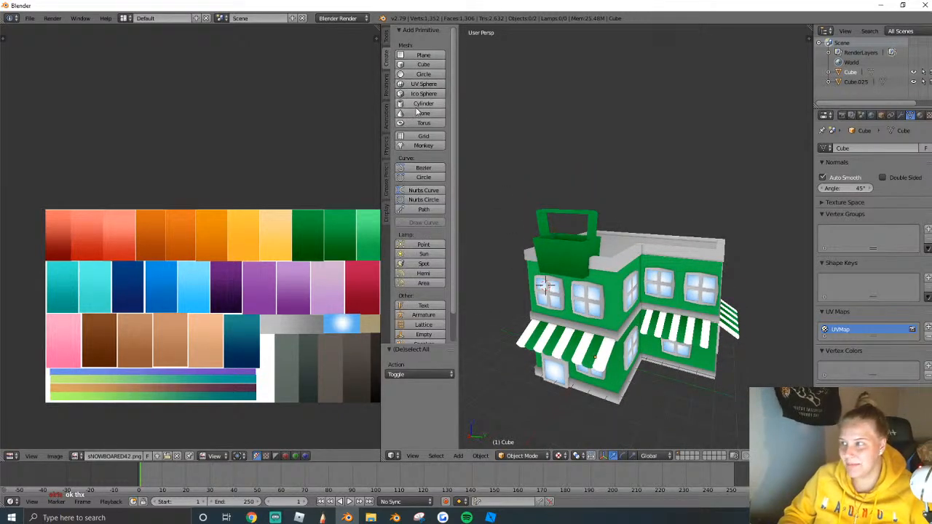
pyautogui.click(421, 94)
pyautogui.moveTo(561, 285); pyautogui.dragTo(572, 286, button='middle')
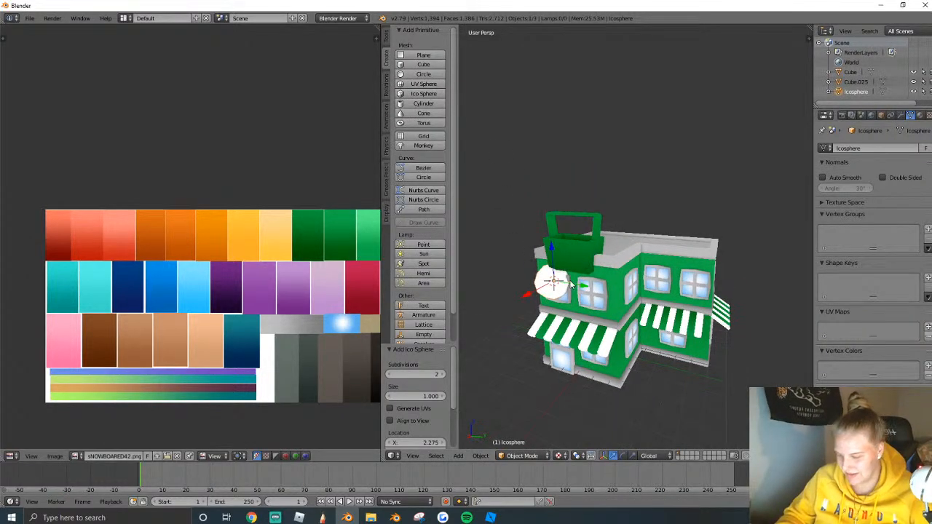
pyautogui.press('g')
pyautogui.press('z')
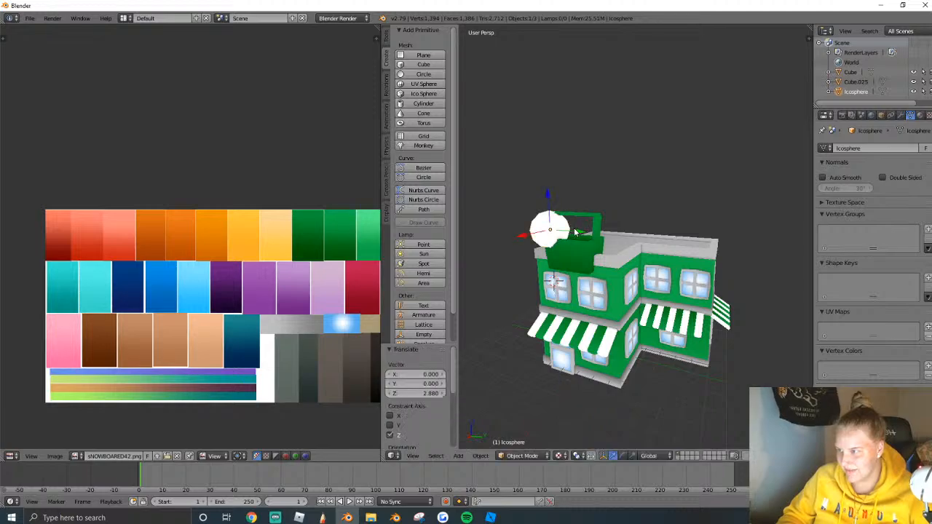
pyautogui.write('.6')
pyautogui.press('Return')
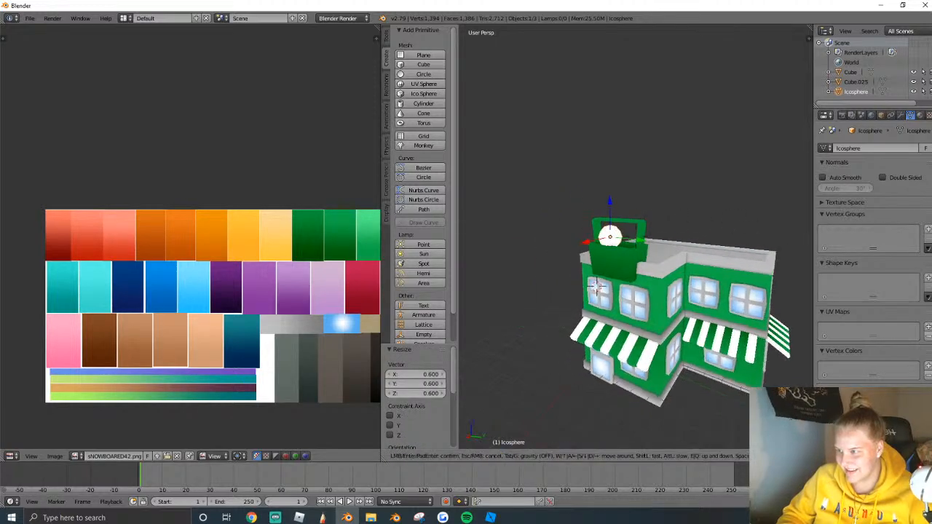
# Lower the sphere into one end of the basket and resize it to fit between the walls.
pyautogui.scroll(5, 619, 216)
pyautogui.press('g')
pyautogui.press('x')
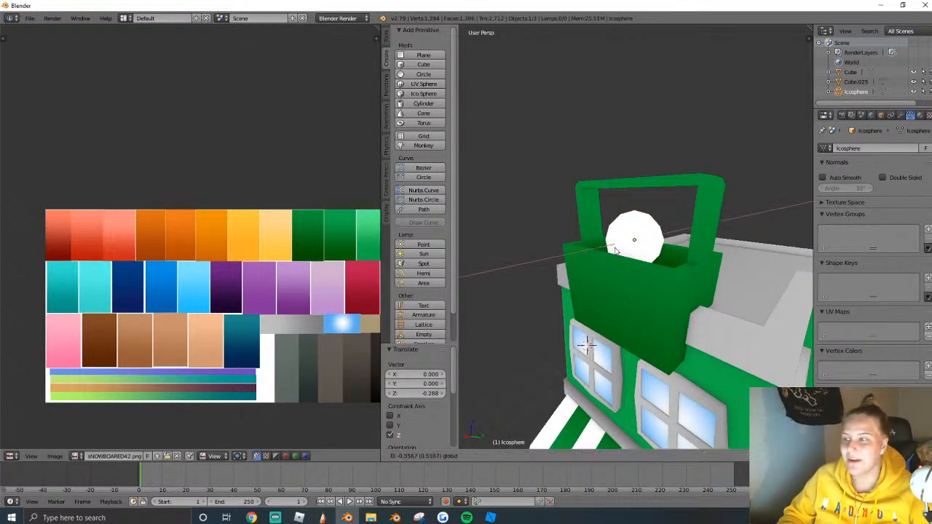
pyautogui.click(627, 232)
pyautogui.press('g')
pyautogui.press('z')
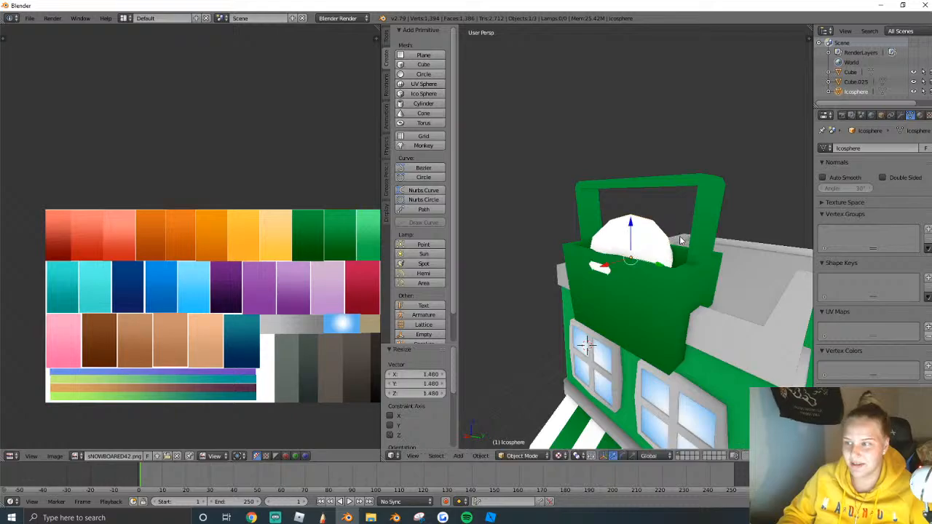
pyautogui.click(660, 242)
pyautogui.hotkey('shift', 'f')
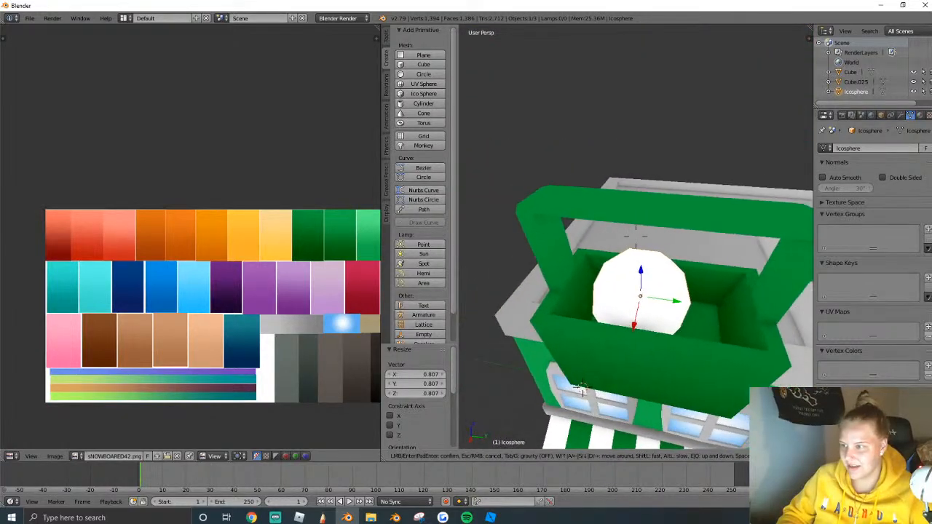
pyautogui.click(712, 221)
# Unwrap the whole sphere and place its shrunken UVs on the bright orange area of the palette.
pyautogui.press('Tab')
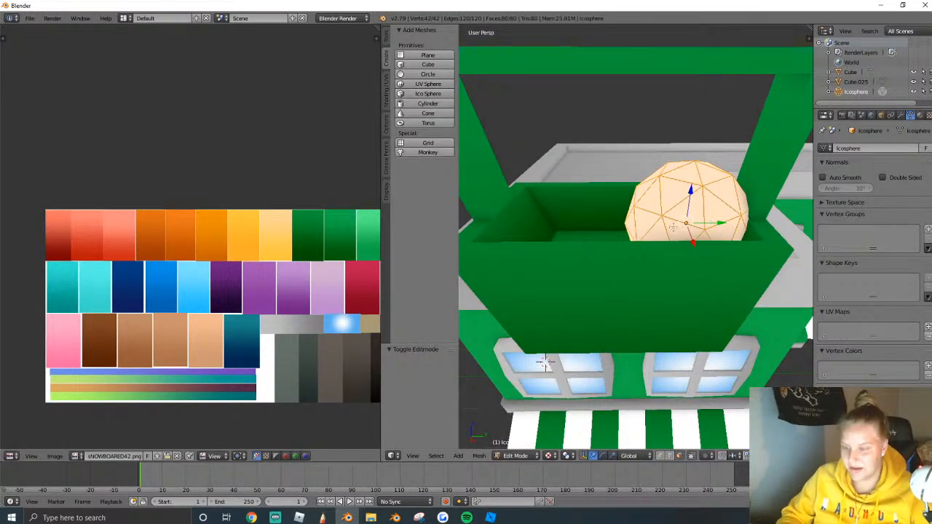
pyautogui.press('u')
pyautogui.click(673, 225)
pyautogui.press('g')
pyautogui.click(197, 229)
pyautogui.press('s')
pyautogui.click(223, 231)
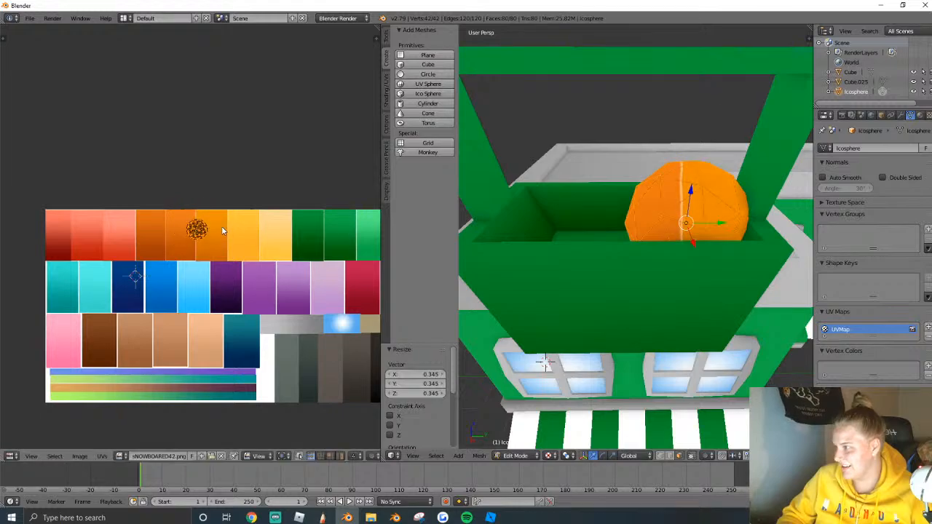
pyautogui.press('Tab')
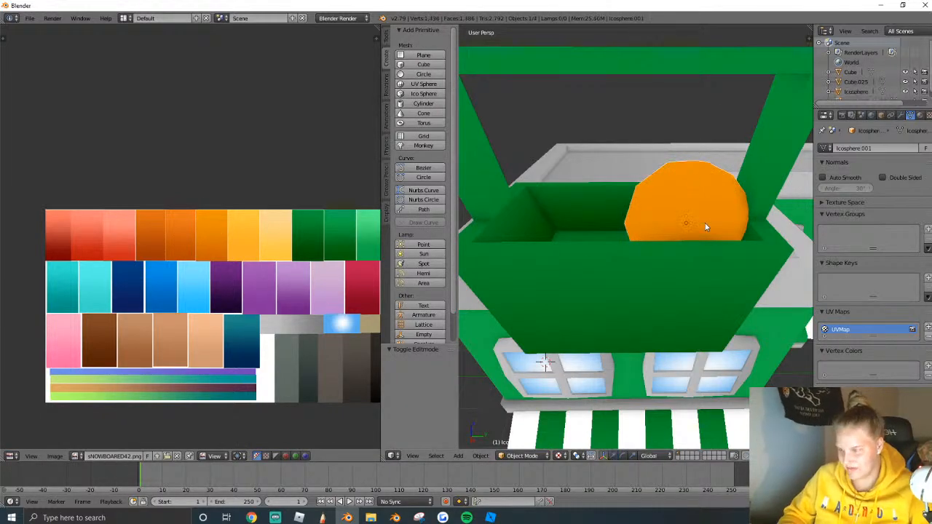
# Duplicate the orange sphere about -1.53 along Y to the basket's other end, shrink it, and shift it about 0.25 along X.
pyautogui.hotkey('shift', 'd')
pyautogui.press('x')
pyautogui.click(589, 230)
pyautogui.press('s')
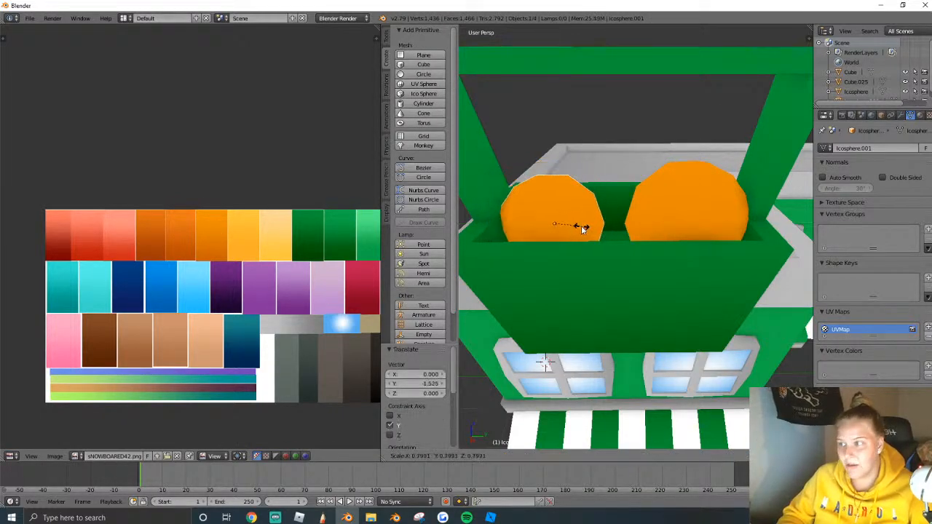
pyautogui.click(552, 218)
pyautogui.press('g')
pyautogui.press('x')
pyautogui.click(539, 253)
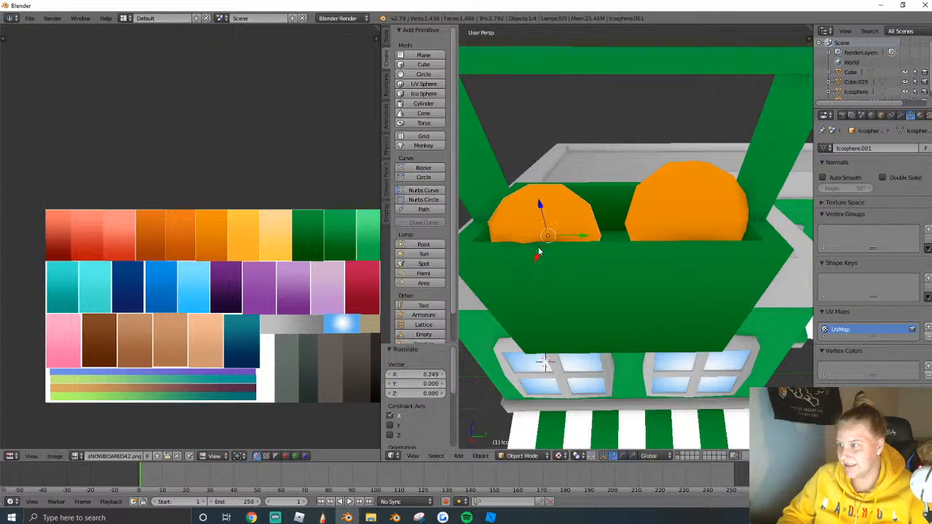
# Try recolouring the smaller sphere with one of the purple palette swatches.
pyautogui.press('Tab')
pyautogui.press('g')
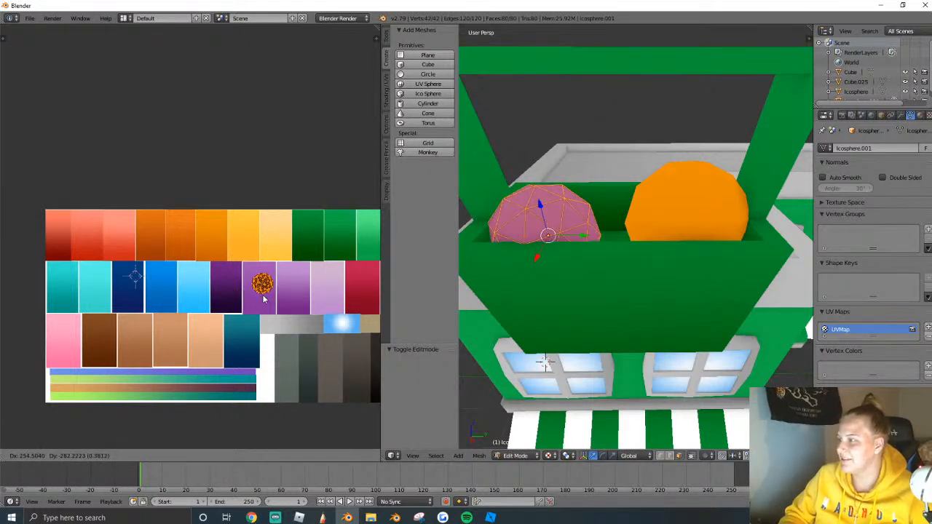
pyautogui.click(305, 313)
pyautogui.press('Tab')
pyautogui.moveTo(611, 213); pyautogui.dragTo(582, 218, button='middle')
# Recolour the smaller sphere red by moving its UVs onto a red swatch and stretching them to fit its height.
pyautogui.press('Tab')
pyautogui.press('g')
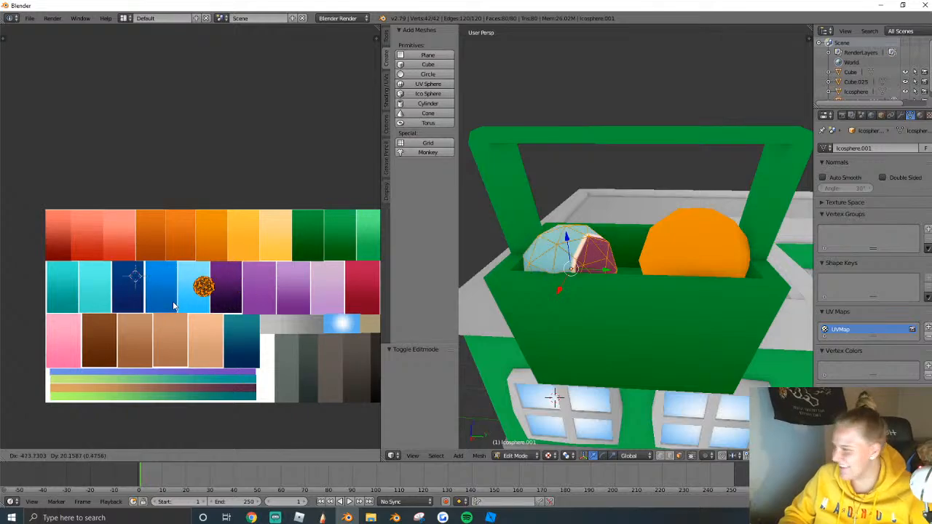
pyautogui.click(69, 252)
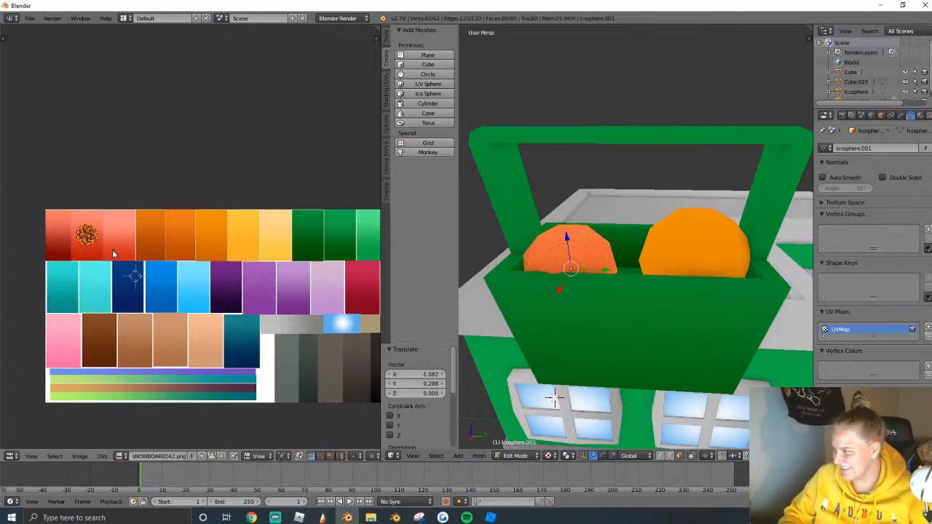
pyautogui.press('s')
pyautogui.click(102, 254)
pyautogui.press('s')
pyautogui.press('x')
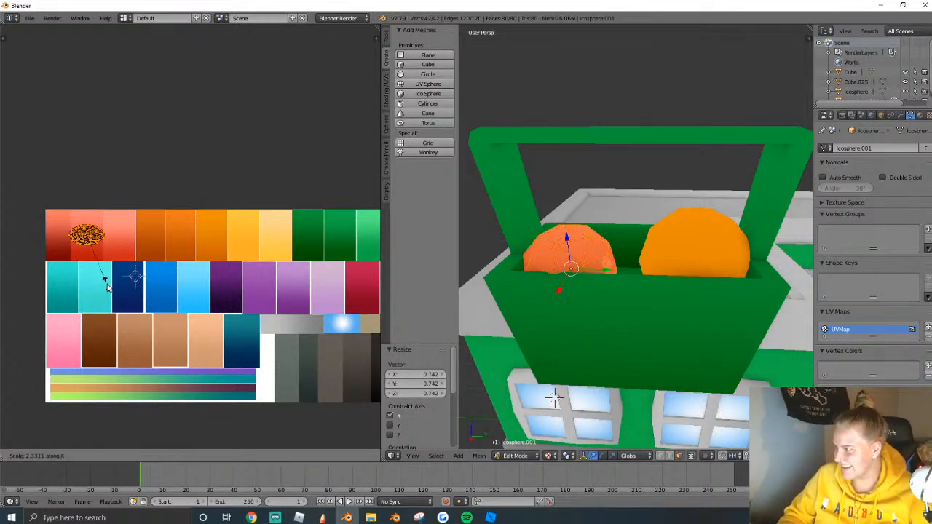
pyautogui.click(99, 267)
pyautogui.press('s')
pyautogui.click(100, 285)
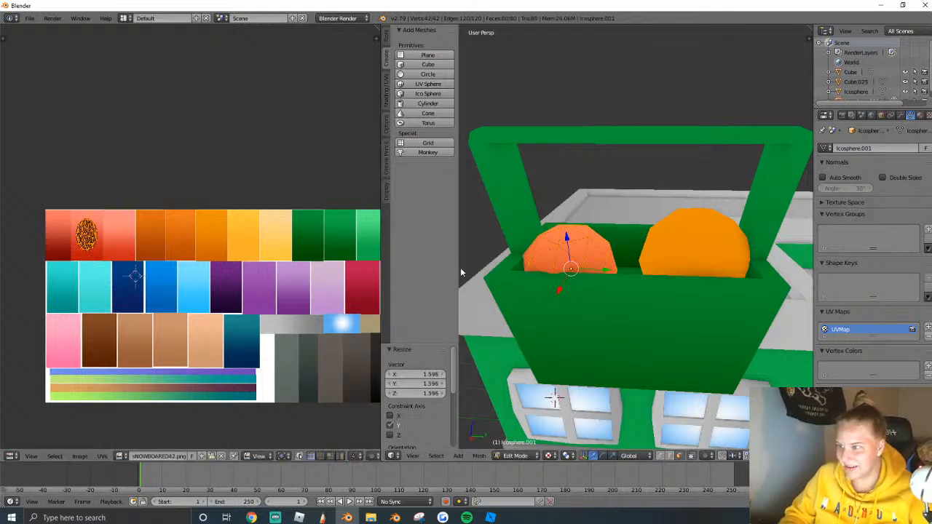
# Duplicate the red sphere along Y into the gap beside the orange one and recolour the copy yellow.
pyautogui.press('Tab')
pyautogui.hotkey('shift', 'd')
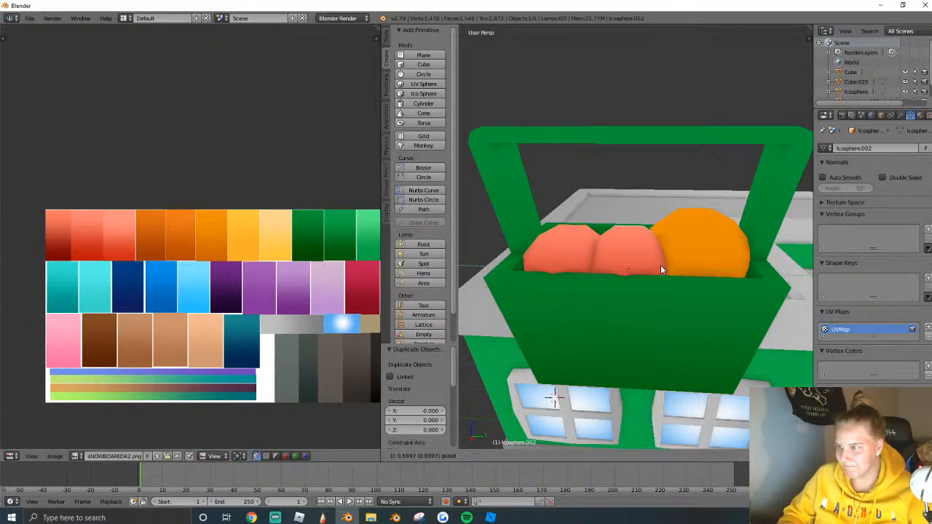
pyautogui.click(660, 265)
pyautogui.press('Tab')
pyautogui.press('g')
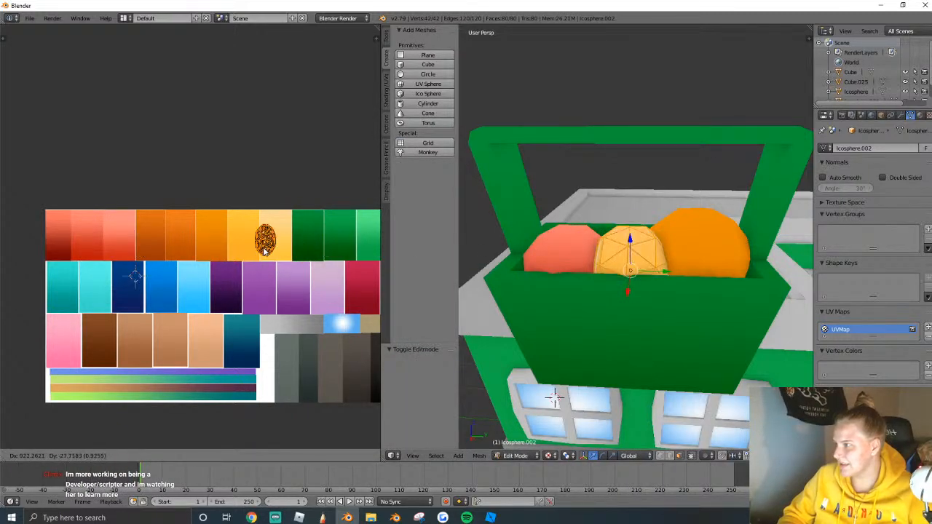
pyautogui.click(317, 254)
pyautogui.press('Tab')
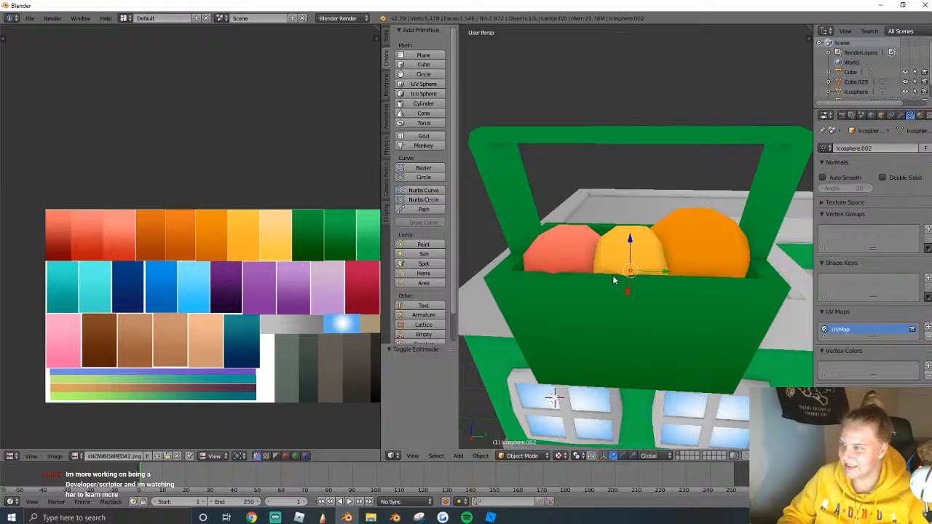
# Reposition and rescale the middle sphere's UVs so they fit within the yellow swatch.
pyautogui.press('Tab')
pyautogui.press('g')
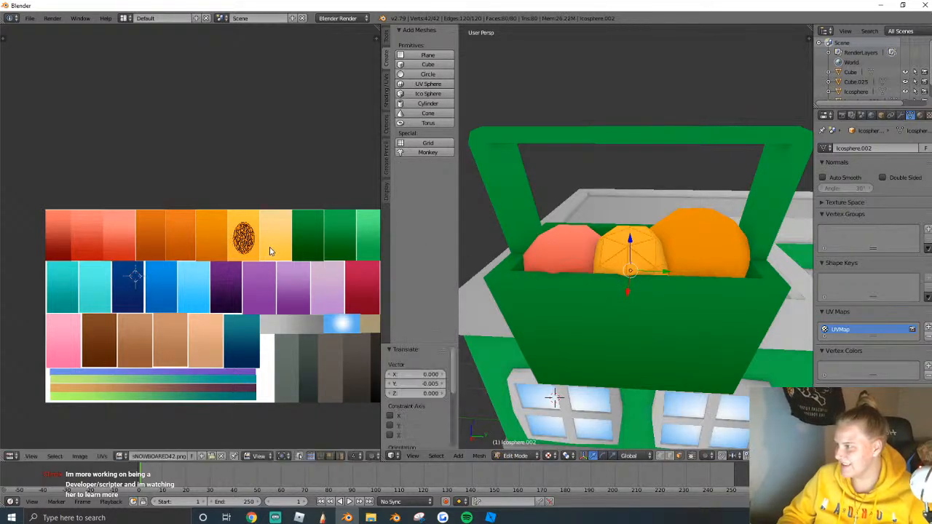
pyautogui.click(295, 256)
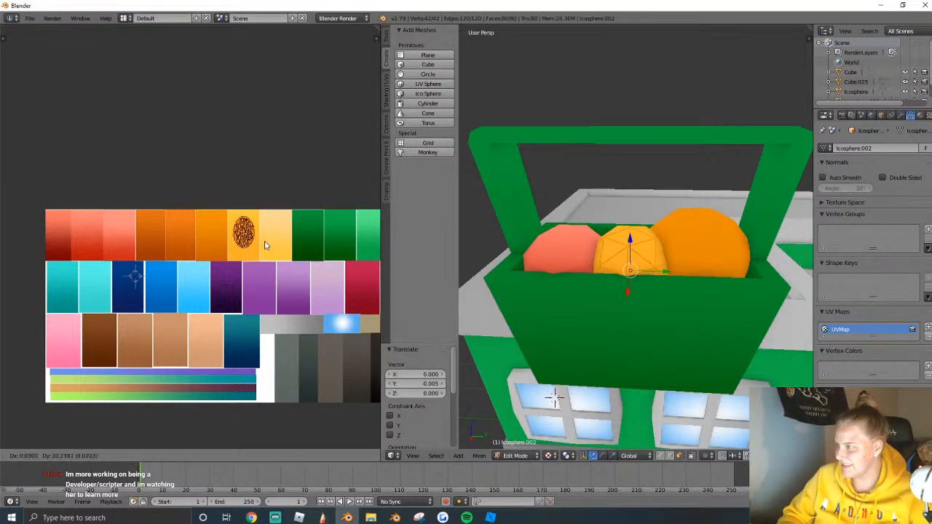
pyautogui.click(266, 246)
pyautogui.press('s')
pyautogui.click(268, 249)
pyautogui.press('s')
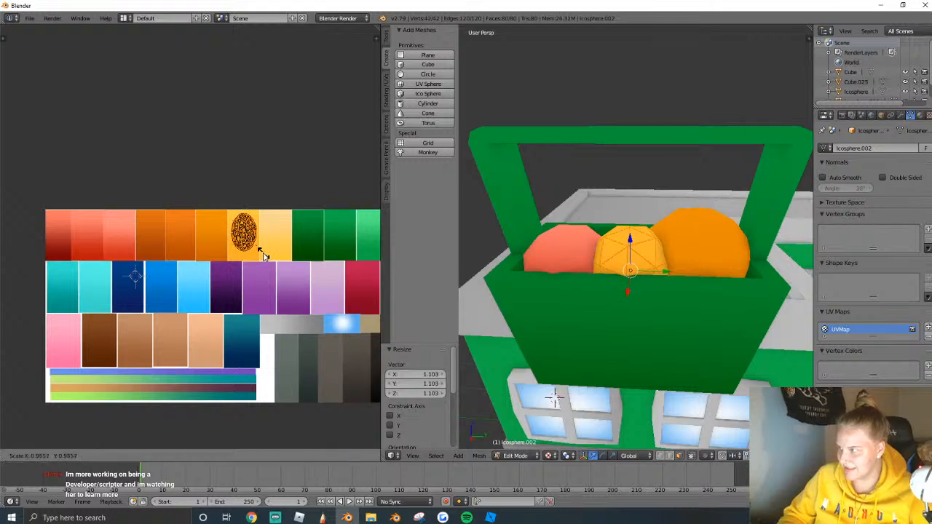
pyautogui.click(262, 255)
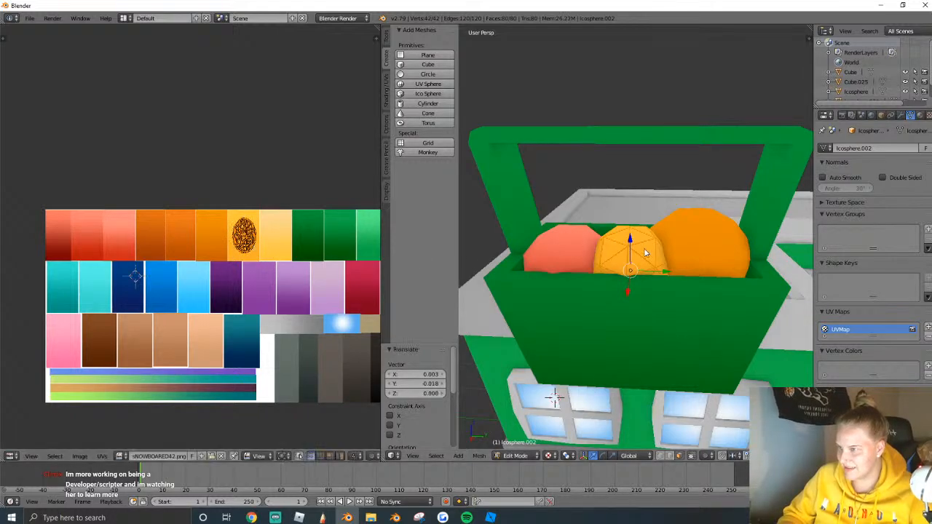
# Duplicate the large orange sphere about -1.05 along Y, set it behind the red one, and shrink it to about 0.72.
pyautogui.press('Tab')
pyautogui.hotkey('shift', 'd')
pyautogui.click(718, 254)
pyautogui.moveTo(728, 263); pyautogui.dragTo(652, 258)
pyautogui.moveTo(583, 236); pyautogui.dragTo(636, 240, button='middle')
pyautogui.scroll(-3, 636, 240)
pyautogui.moveTo(594, 268); pyautogui.dragTo(579, 264)
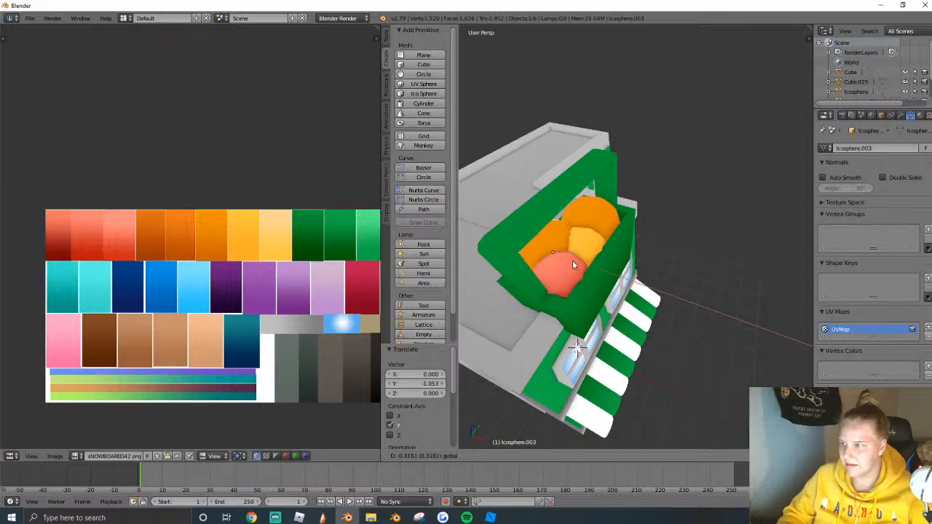
pyautogui.click(573, 265)
pyautogui.scroll(3, 573, 265)
pyautogui.moveTo(660, 261); pyautogui.dragTo(655, 287, button='middle')
pyautogui.press('s')
pyautogui.click(685, 304)
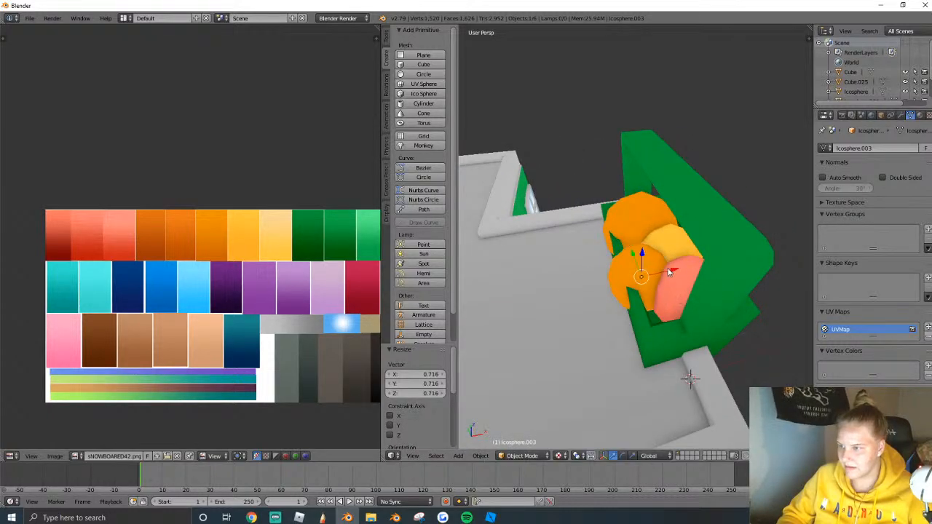
# Recolour the small rear orange sphere light green by moving its UVs onto the light green swatch and stretching them along Y to fit.
pyautogui.press('Tab')
pyautogui.press('g')
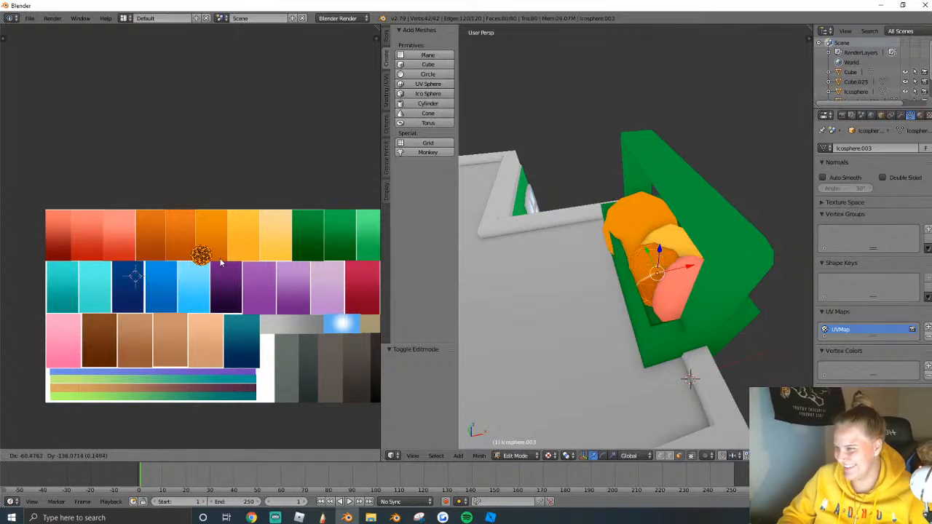
pyautogui.click(379, 234)
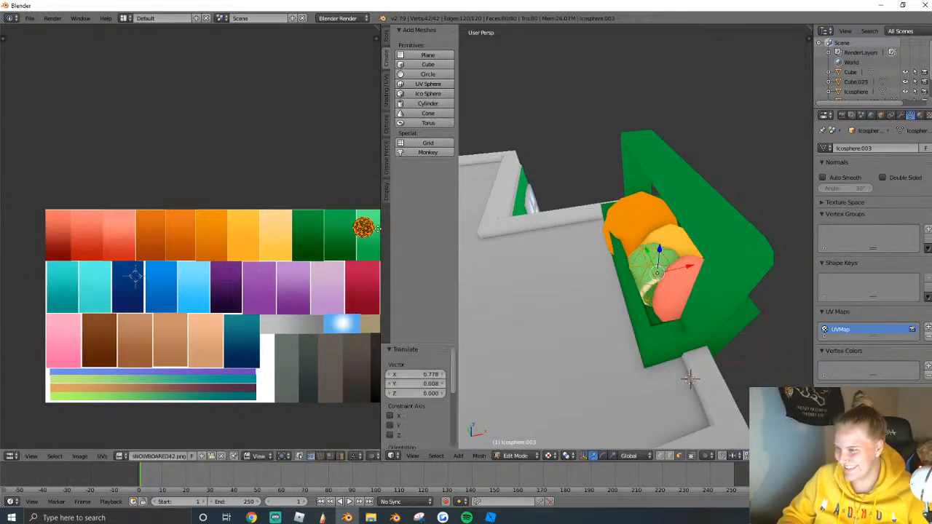
pyautogui.moveTo(378, 235); pyautogui.dragTo(319, 252, button='middle')
pyautogui.press('s')
pyautogui.press('y')
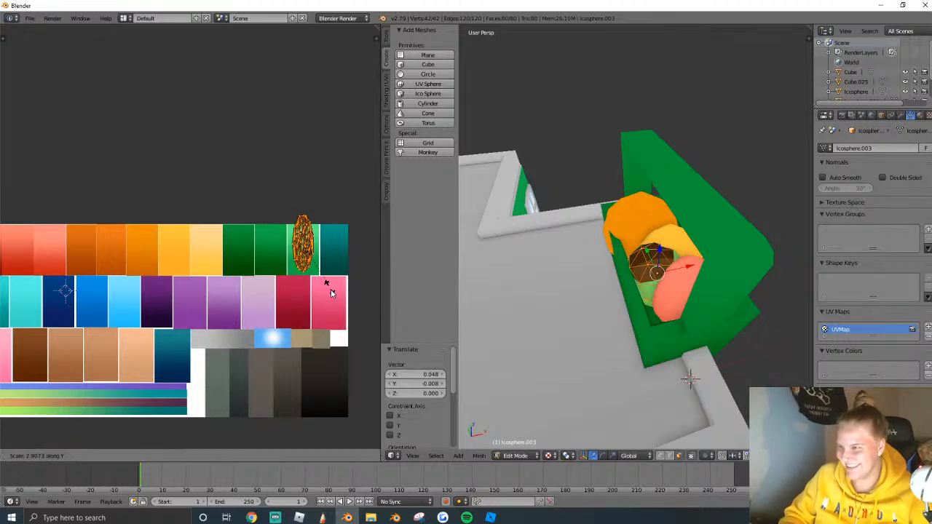
pyautogui.click(327, 269)
pyautogui.press('g')
pyautogui.click(328, 274)
# Move the green sphere's UVs onto the neighbouring darker green swatch.
pyautogui.press('Tab')
pyautogui.moveTo(653, 264); pyautogui.dragTo(436, 242, button='middle')
pyautogui.scroll(-3, 568, 262)
pyautogui.scroll(7, 569, 263)
pyautogui.press('Tab')
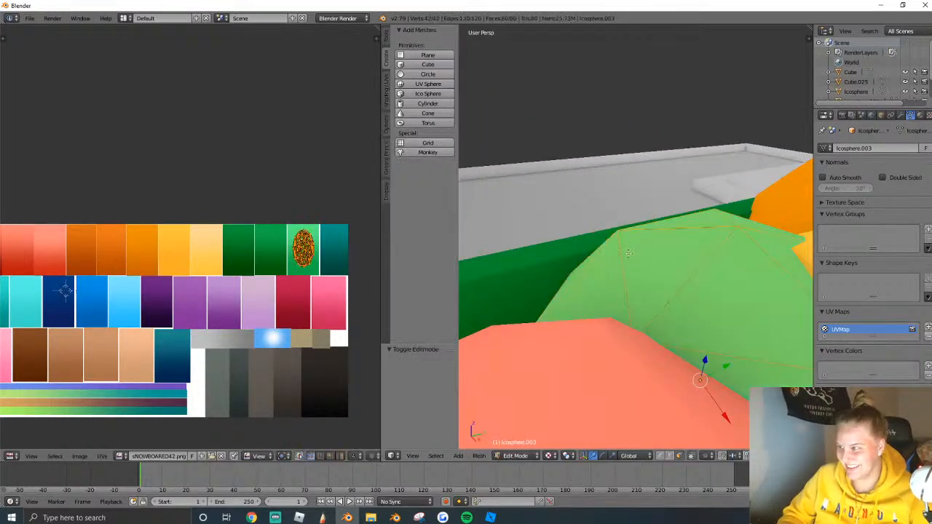
pyautogui.press('g')
pyautogui.click(270, 252)
pyautogui.press('Tab')
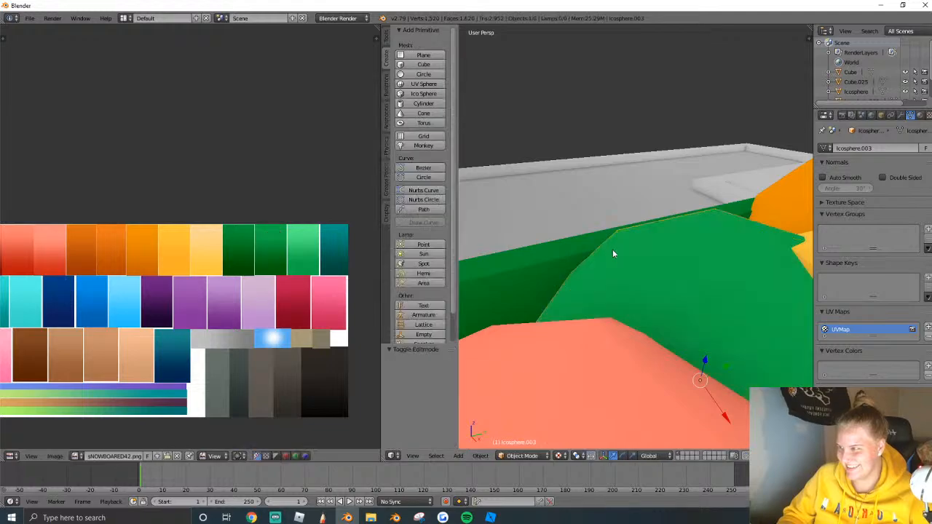
# Raise the green sphere about 0.143 along Z so it shows above the basket's rim.
pyautogui.hotkey('shift', 'f')
pyautogui.press('s')
pyautogui.press('w')
pyautogui.click(649, 317)
pyautogui.moveTo(654, 345); pyautogui.dragTo(654, 331)
# Select the large orange sphere and nudge it along Y within the basket.
pyautogui.hotkey('shift', 'f')
pyautogui.press('d')
pyautogui.click(698, 277)
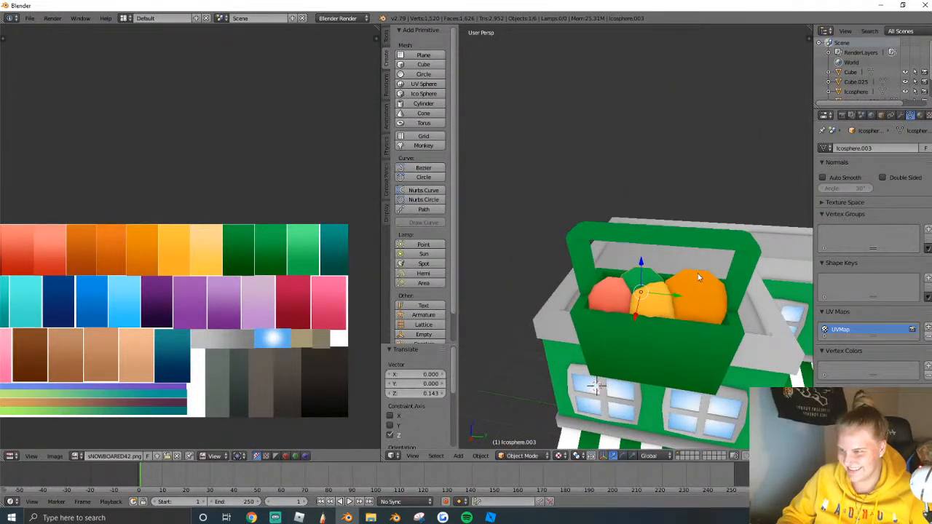
pyautogui.moveTo(727, 316); pyautogui.dragTo(726, 315)
pyautogui.click(727, 312)
# Select every part of the store, basket and fruit and join them into a single object.
pyautogui.hotkey('shift', 'f')
pyautogui.press('s')
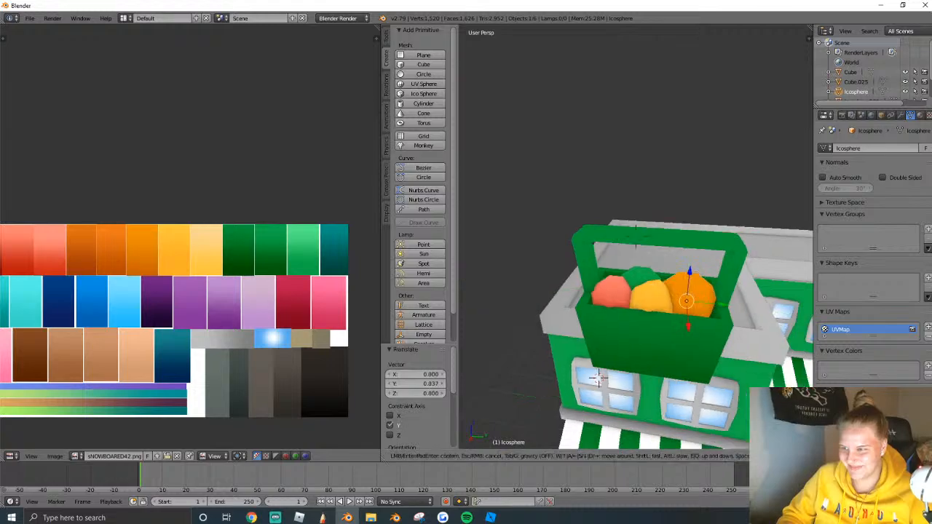
pyautogui.click(638, 241)
pyautogui.press('a')
pyautogui.hotkey('shift', 'f')
pyautogui.press('s')
pyautogui.click(636, 240)
pyautogui.press('a')
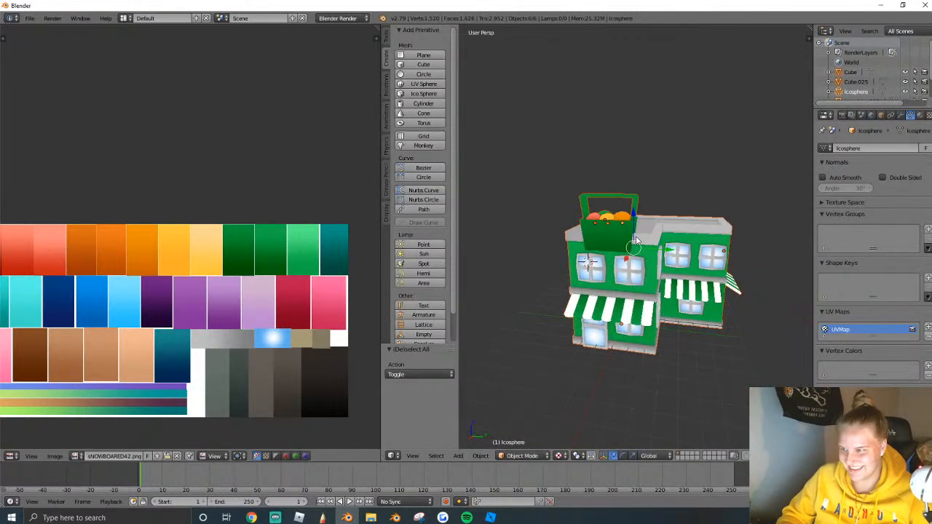
pyautogui.hotkey('ctrl', 'j')
pyautogui.scroll(2, 636, 241)
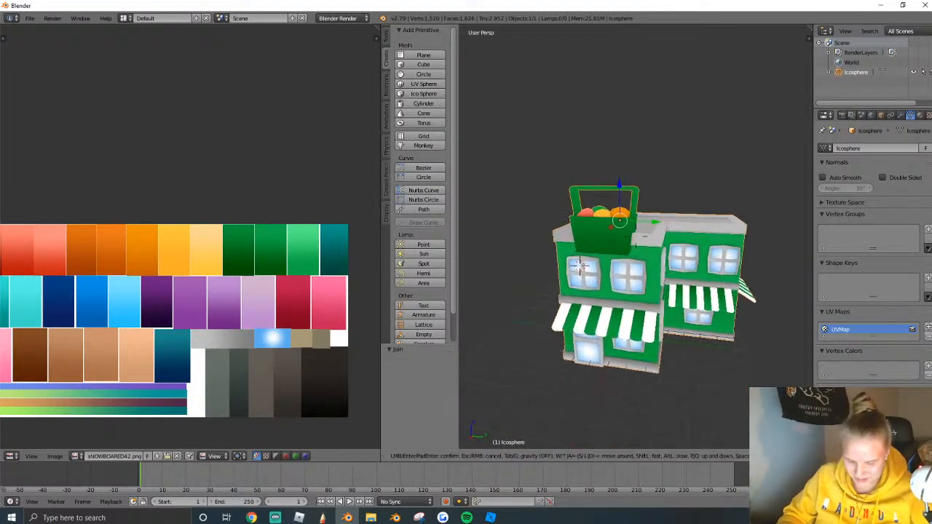
# Export the joined store to the Documents folder as untitled.obj.
pyautogui.click(30, 19)
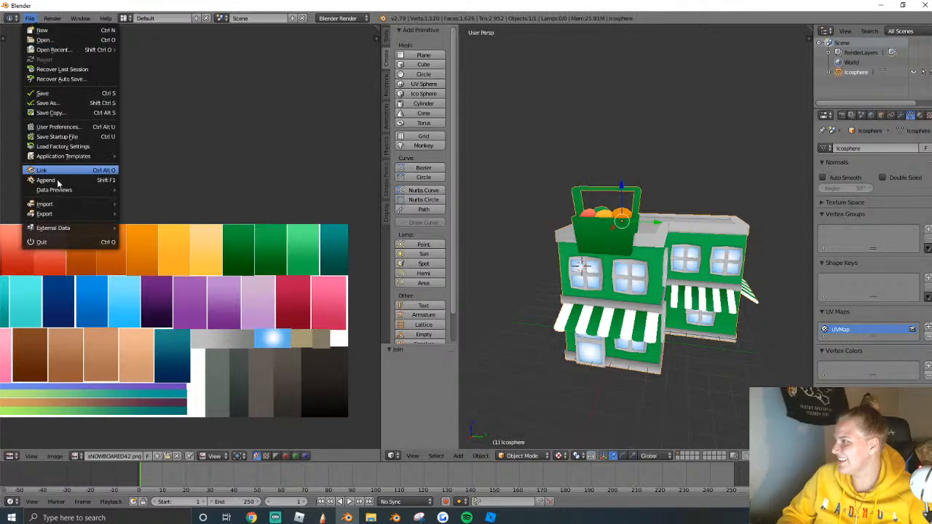
pyautogui.moveTo(64, 217)
pyautogui.click(152, 272)
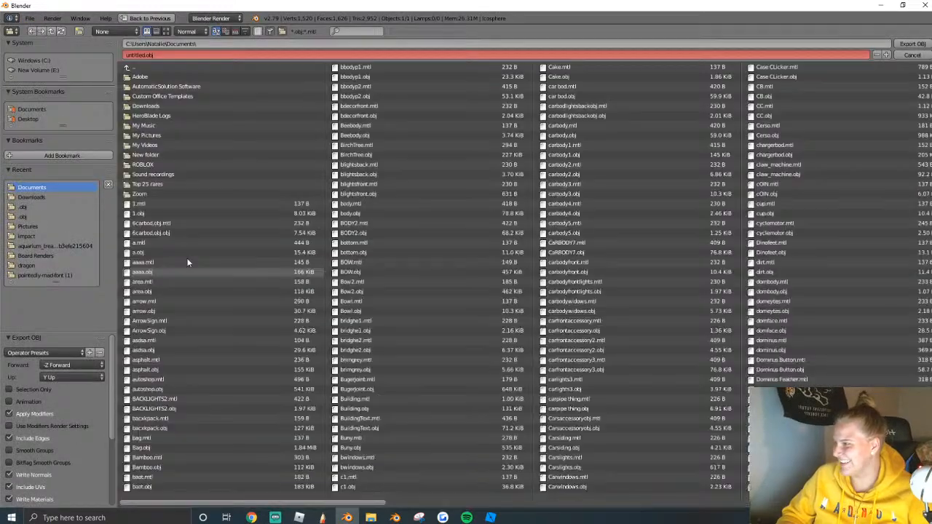
pyautogui.click(913, 43)
# Switch to Roblox Studio, duplicate the coral-red apartment building, and place the copy on the open ground beside the row.
pyautogui.click(501, 518)
pyautogui.click(555, 334)
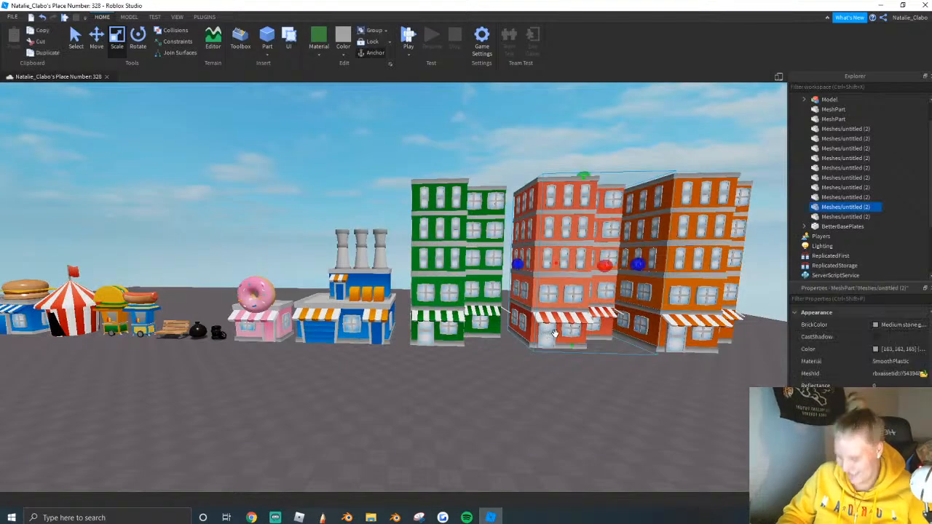
pyautogui.hotkey('ctrl', 'd')
pyautogui.moveTo(538, 200); pyautogui.dragTo(430, 314, button='right')
pyautogui.moveTo(430, 335); pyautogui.dragTo(473, 311)
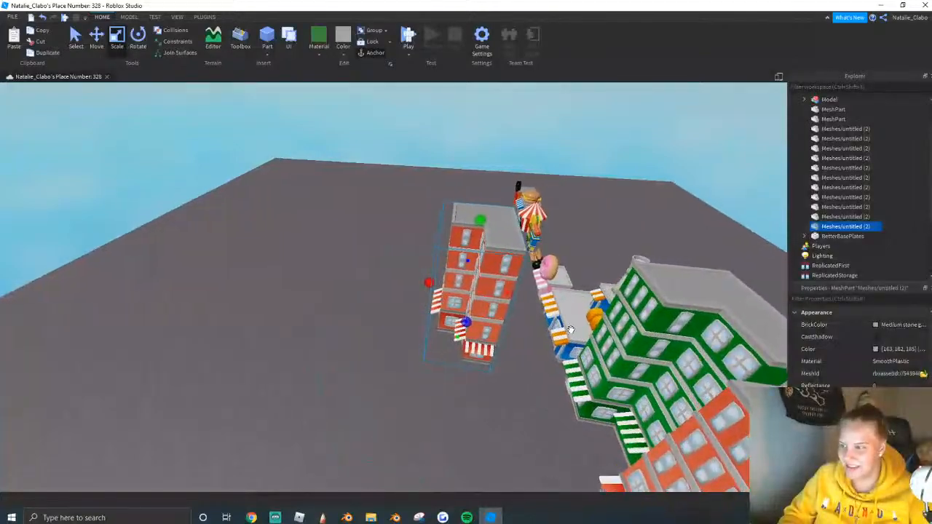
pyautogui.moveTo(473, 310); pyautogui.dragTo(403, 284, button='right')
pyautogui.hotkey('ctrl', 'z')
pyautogui.hotkey('ctrl', 'z')
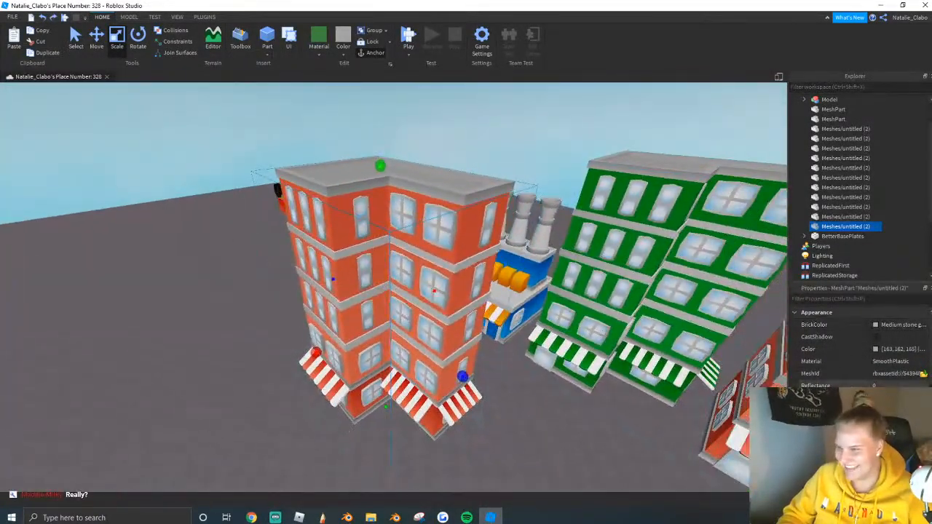
# Replace the duplicated building's mesh with the untitled file, declining to move it to the file's stored location.
pyautogui.click(923, 375)
pyautogui.click(44, 71)
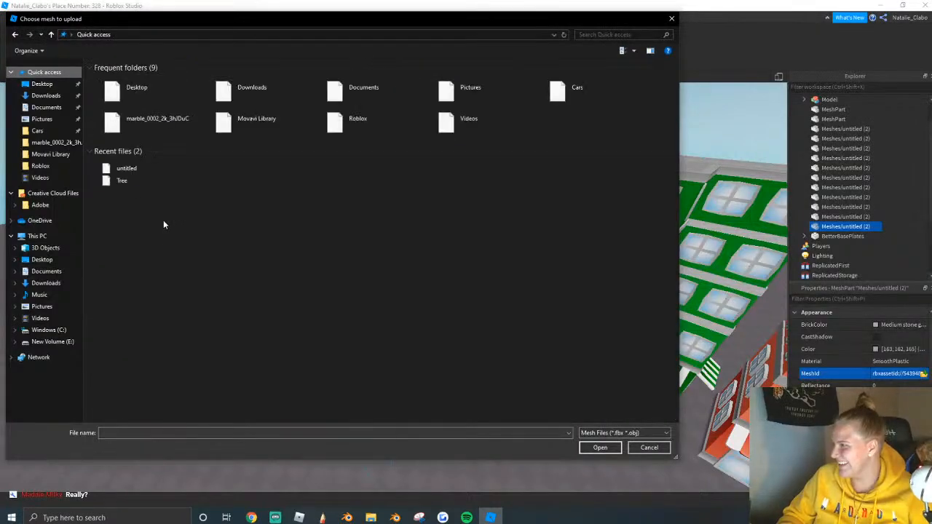
pyautogui.click(146, 170)
pyautogui.click(600, 447)
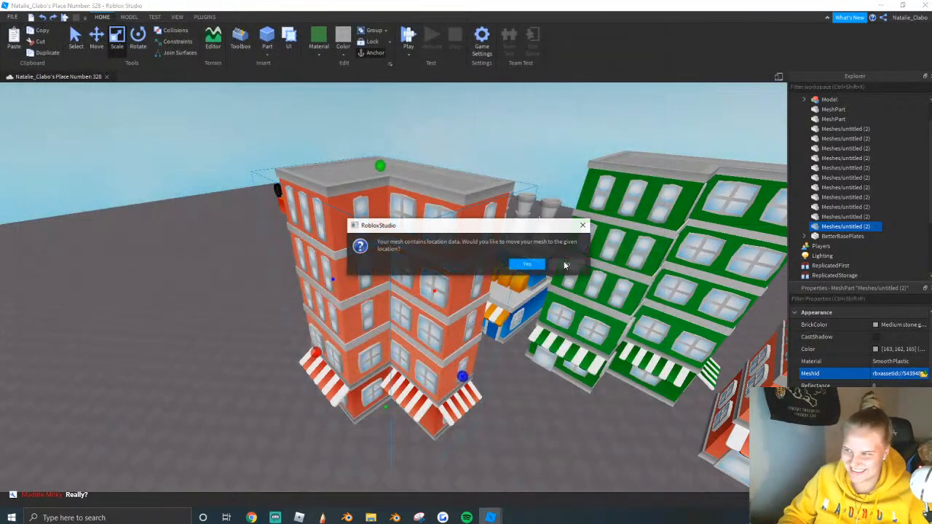
pyautogui.click(567, 265)
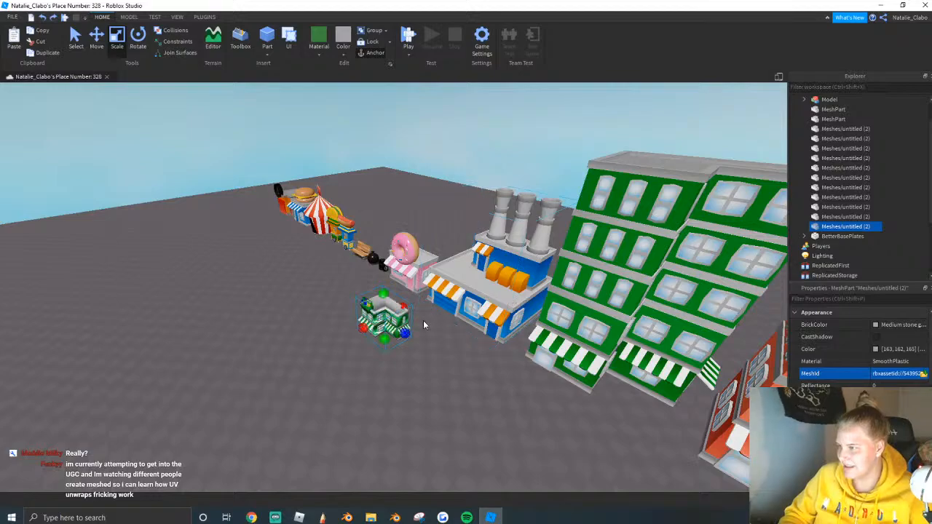
# Switch back to Blender, enable Auto Smooth at 30° for the store and shade all its faces smooth.
pyautogui.press('w')
pyautogui.moveTo(425, 325); pyautogui.dragTo(481, 343, button='right')
pyautogui.click(347, 517)
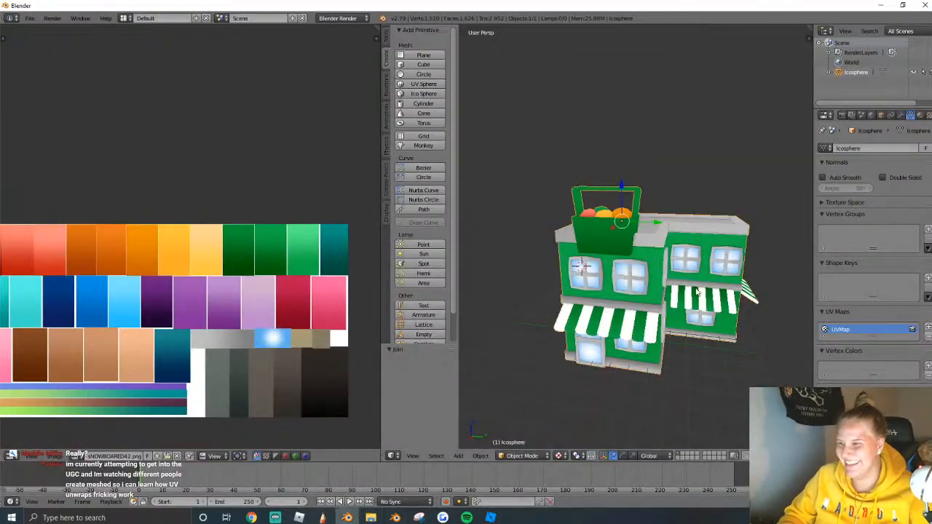
pyautogui.press('Tab')
pyautogui.press('Tab')
pyautogui.press('Tab')
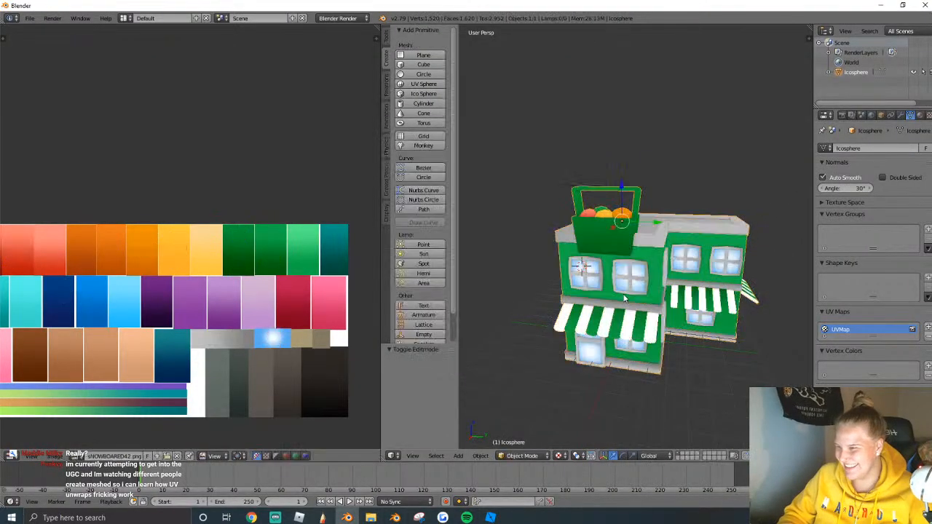
pyautogui.click(385, 78)
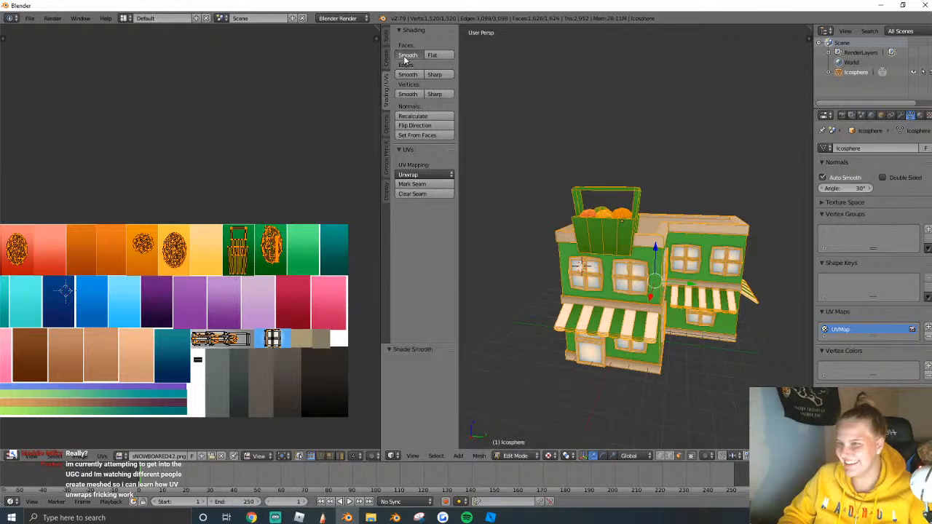
pyautogui.press('Tab')
# Export the smooth-shaded store as OBJ again, overwriting untitled.obj in Documents.
pyautogui.click(29, 17)
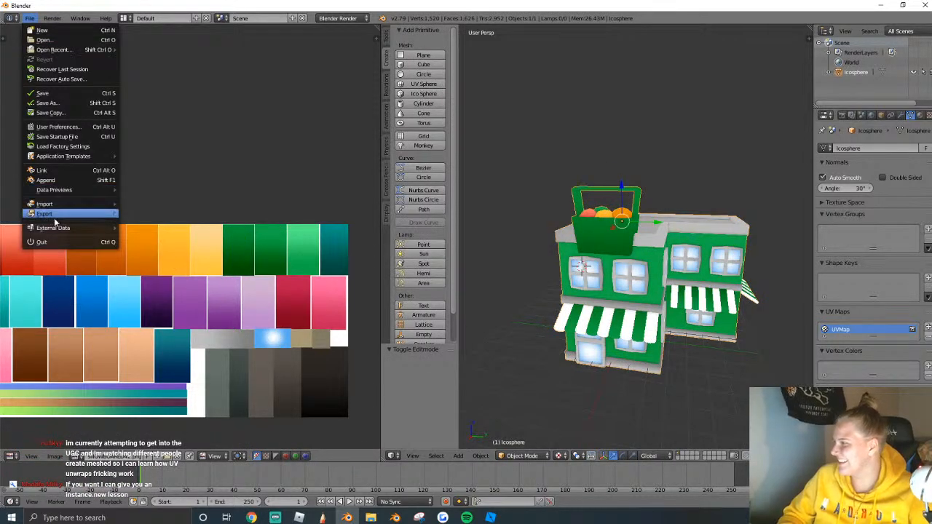
pyautogui.moveTo(55, 218)
pyautogui.click(149, 273)
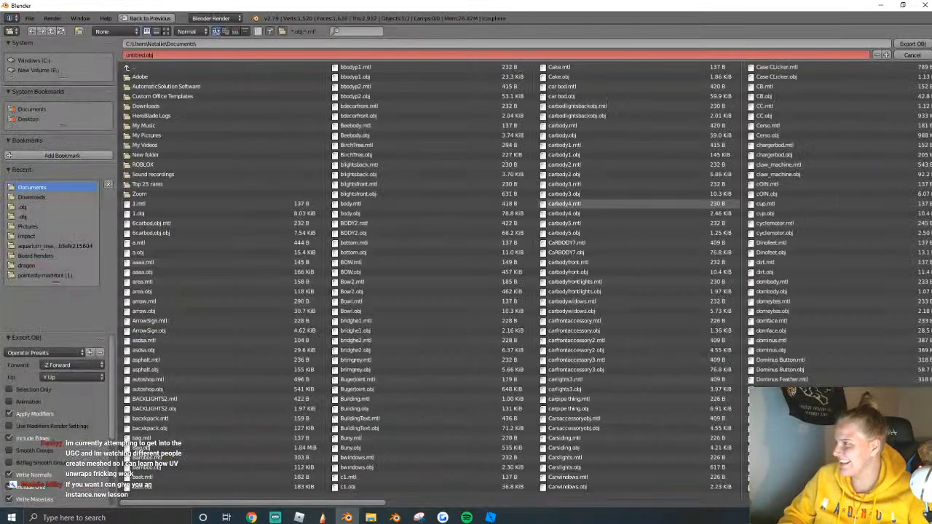
pyautogui.click(911, 44)
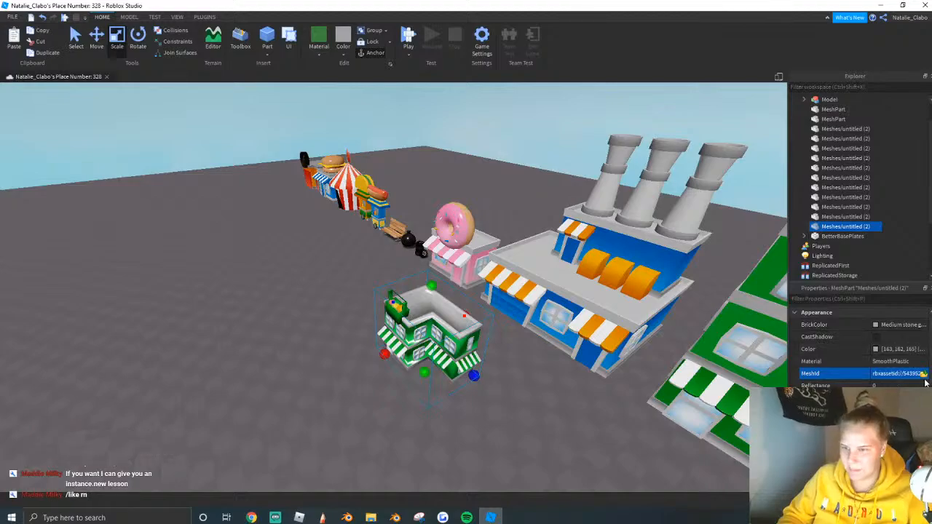
# Reload the small green store's mesh in Roblox Studio from the re-exported untitled file.
pyautogui.click(923, 373)
pyautogui.click(131, 169)
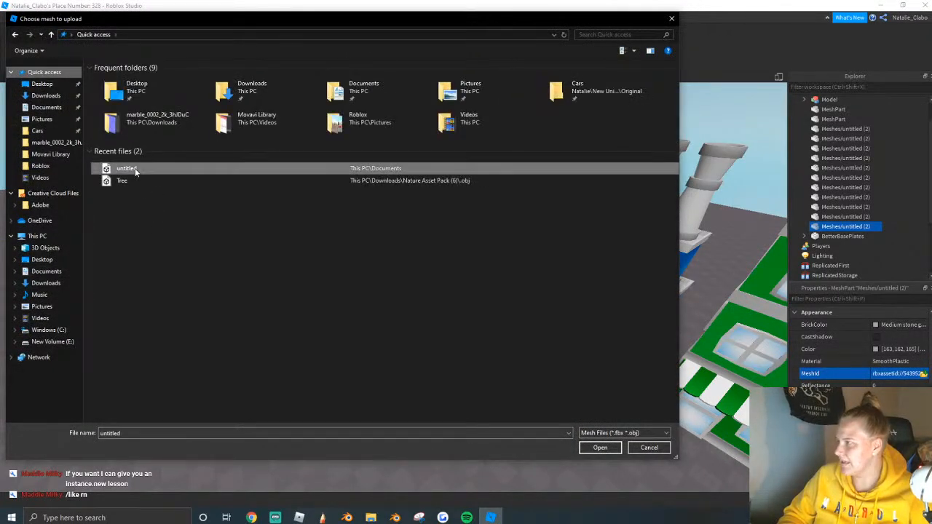
pyautogui.click(597, 448)
pyautogui.click(526, 265)
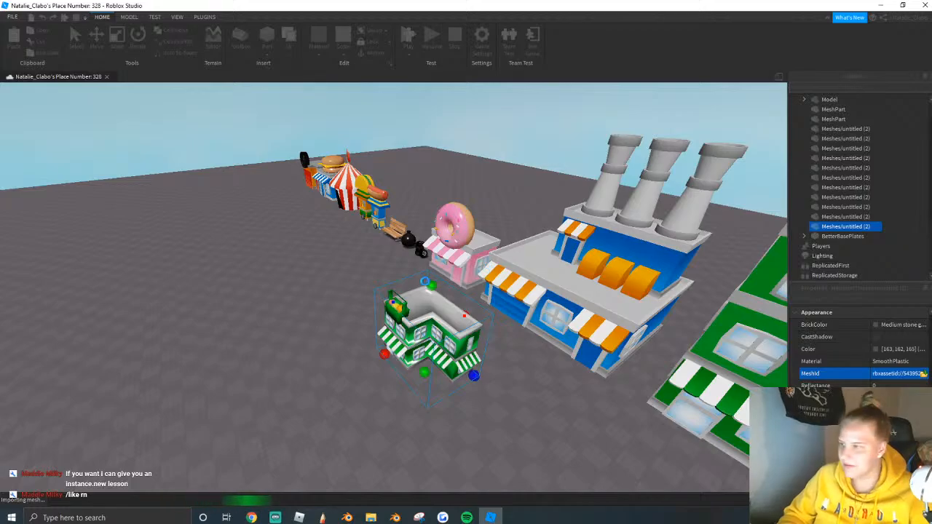
# Scale the green store up to match the size of the neighbouring shops.
pyautogui.keyDown('shift'); pyautogui.moveTo(431, 287); pyautogui.dragTo(468, 182); pyautogui.keyUp('shift')
pyautogui.moveTo(468, 181); pyautogui.dragTo(469, 202, button='right')
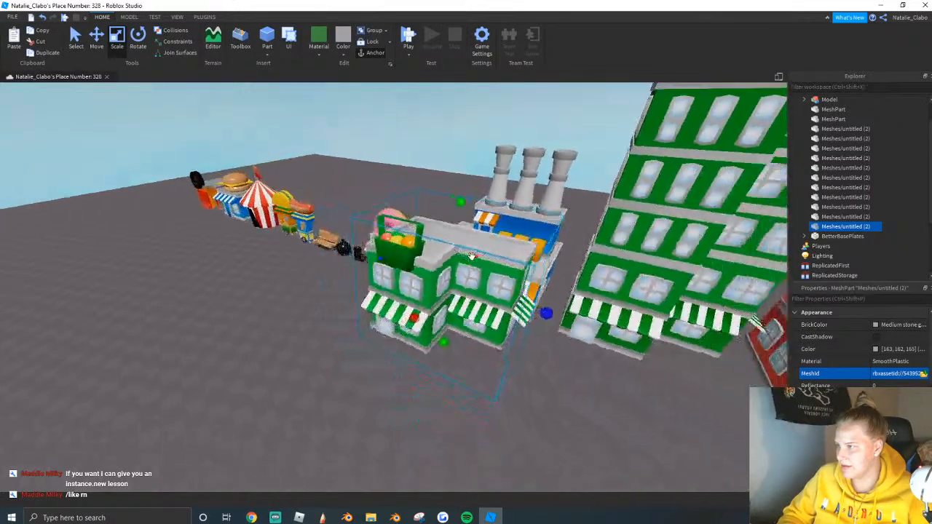
pyautogui.moveTo(471, 352); pyautogui.dragTo(502, 101)
# Move the green store to the far end of the row, beside the tire shop, and deselect it.
pyautogui.moveTo(436, 247); pyautogui.dragTo(373, 256)
pyautogui.moveTo(373, 257); pyautogui.dragTo(407, 258, button='right')
pyautogui.click(546, 354)
pyautogui.press('s')
pyautogui.moveTo(546, 354); pyautogui.dragTo(545, 354, button='right')
pyautogui.press('w')
pyautogui.press('w')
pyautogui.moveTo(306, 345); pyautogui.dragTo(306, 346, button='right')
pyautogui.press('w')
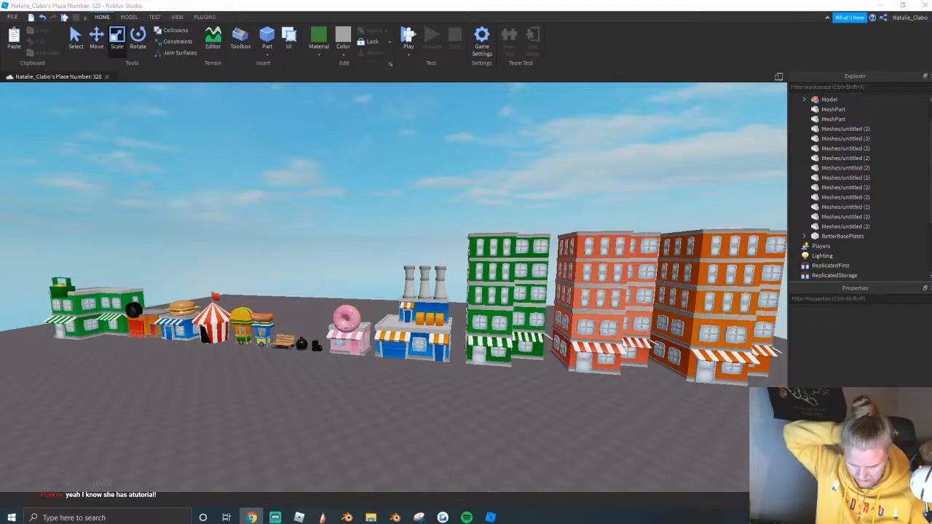
pyautogui.click(550, 401)
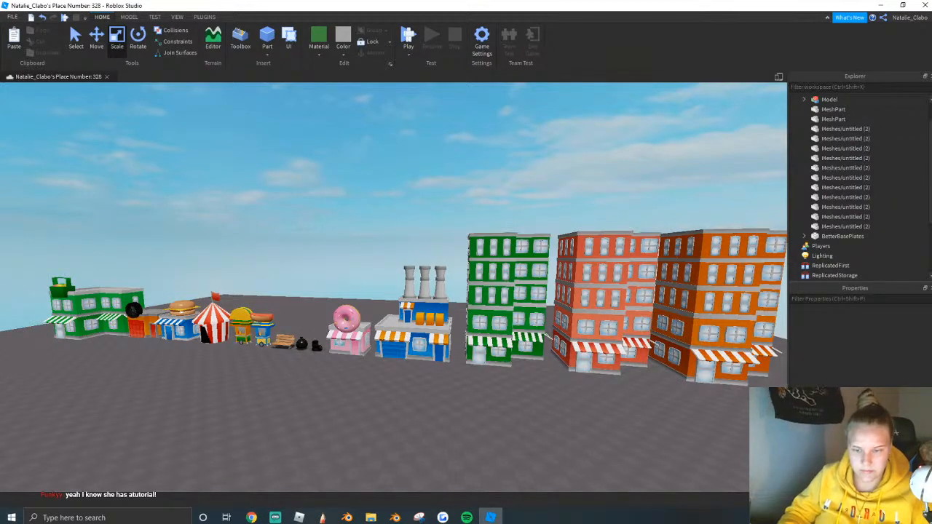
# Insert a new MeshPart on the open ground in front of the buildings.
pyautogui.moveTo(343, 448); pyautogui.dragTo(410, 372, button='right')
pyautogui.rightClick(410, 370)
pyautogui.click(441, 348)
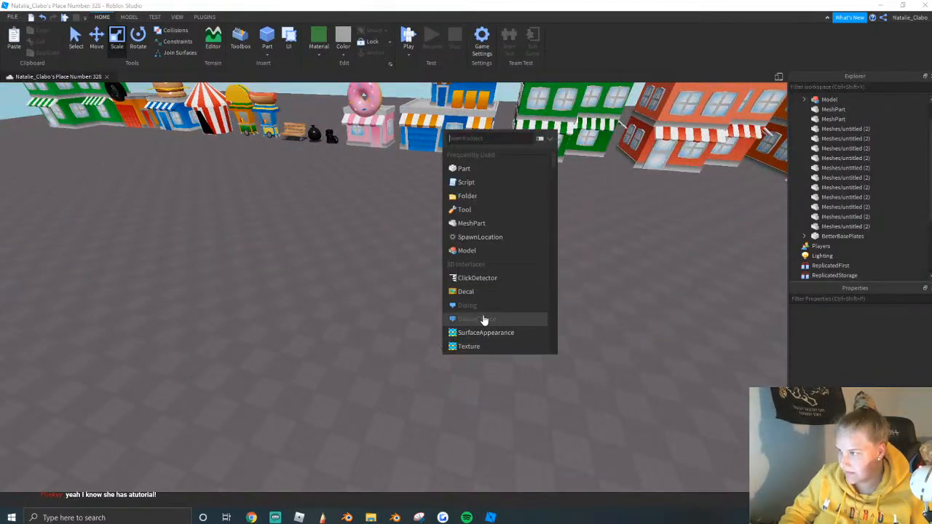
pyautogui.click(464, 227)
pyautogui.click(391, 284)
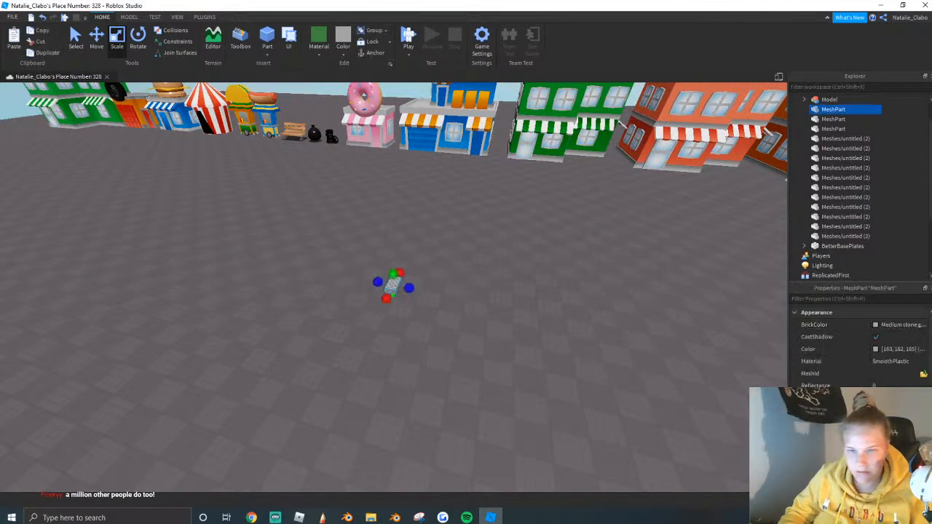
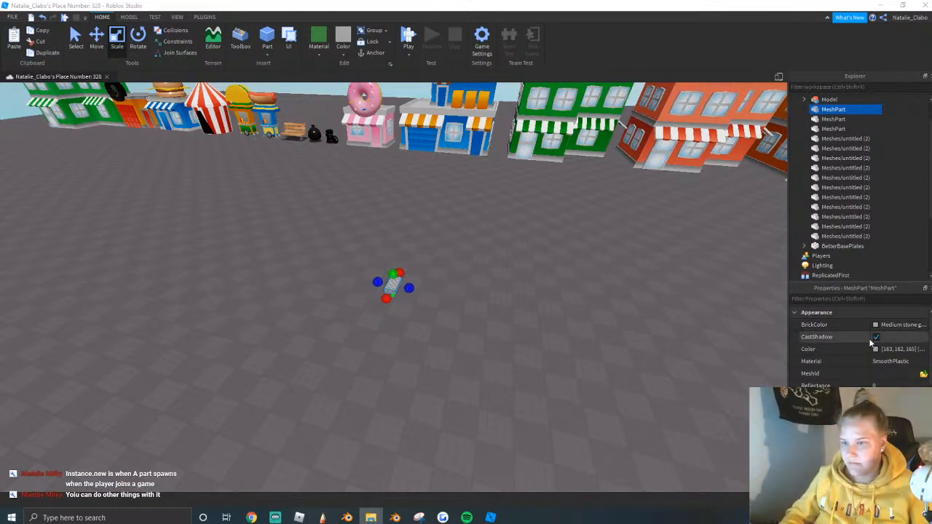
# Load the fountain model from the Documents folder as the new part's mesh, declining to move it to the stored location.
pyautogui.click(923, 374)
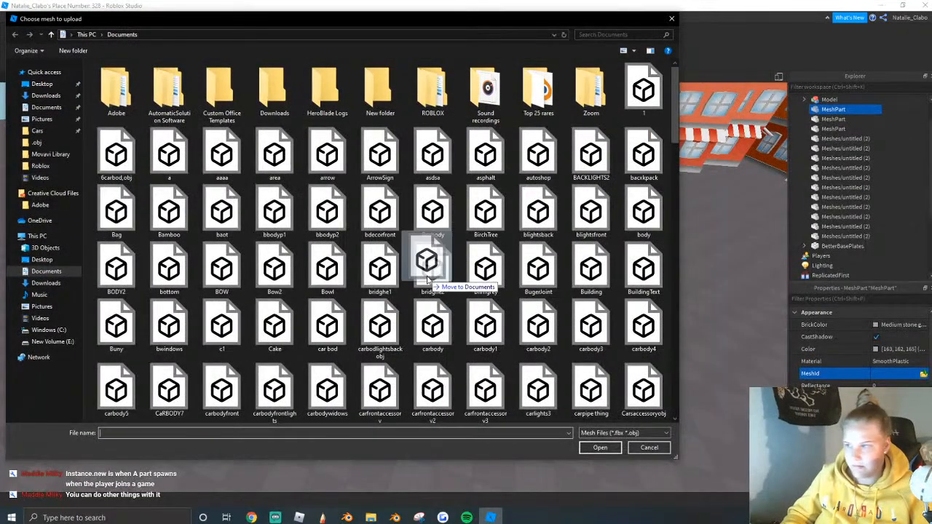
pyautogui.scroll(-5, 367, 260)
pyautogui.doubleClick(590, 388)
pyautogui.click(566, 264)
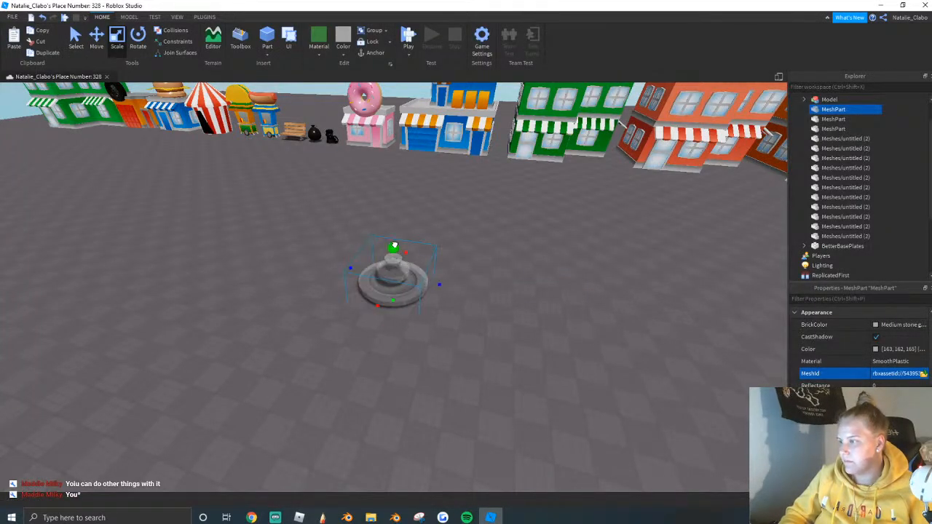
# Move the fountain next to the row, in front of the bench and the black trash bag.
pyautogui.scroll(5, 403, 279)
pyautogui.moveTo(410, 326); pyautogui.dragTo(332, 255, button='right')
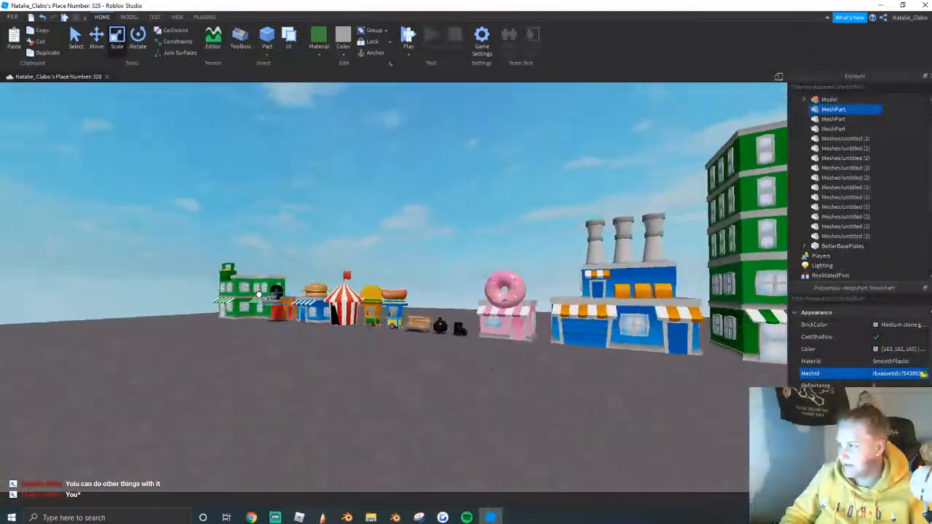
pyautogui.scroll(4, 500, 370)
pyautogui.moveTo(410, 327); pyautogui.dragTo(448, 377)
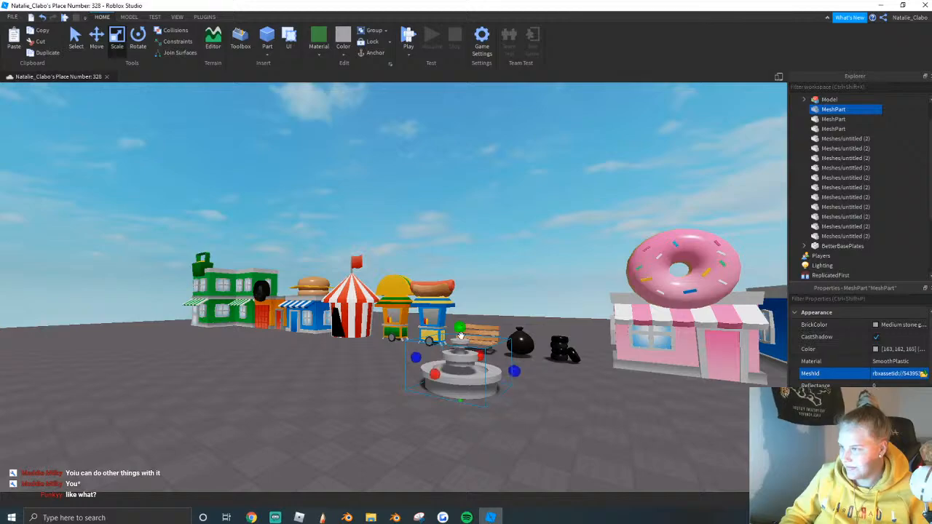
# Examine the fountain up close and the whole row of buildings and props from a distance.
pyautogui.scroll(3, 500, 365)
pyautogui.press('f')
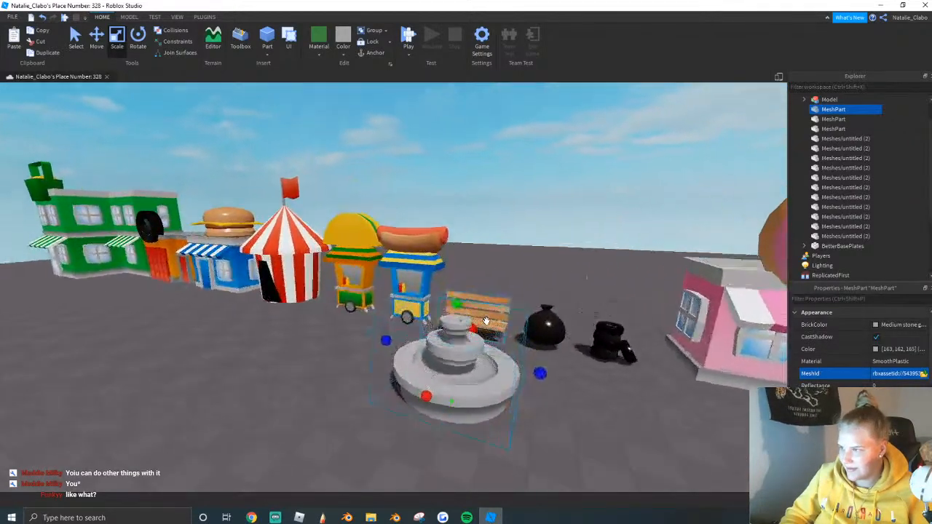
pyautogui.click(480, 381)
pyautogui.scroll(2, 401, 374)
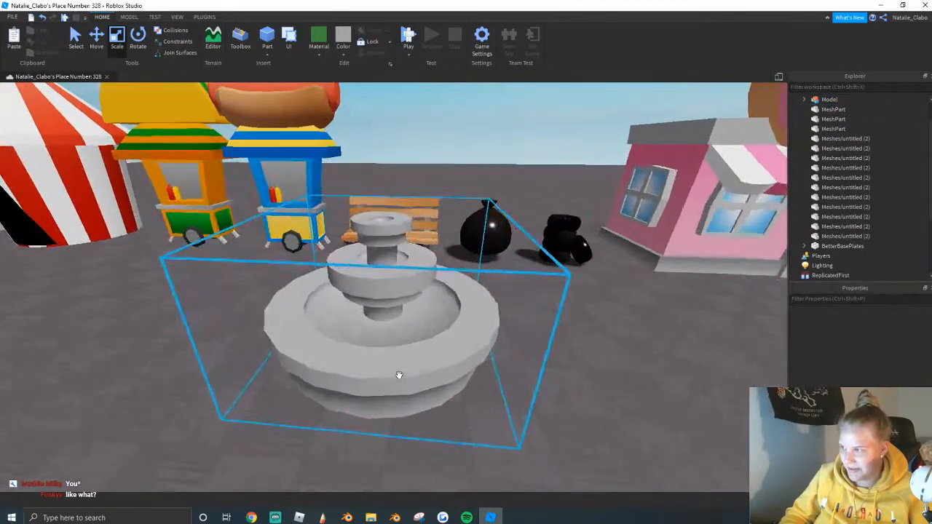
pyautogui.click(389, 349)
pyautogui.moveTo(410, 354); pyautogui.dragTo(412, 351, button='right')
pyautogui.scroll(-5, 411, 354)
pyautogui.click(411, 354)
pyautogui.scroll(-5, 412, 353)
pyautogui.scroll(2, 443, 351)
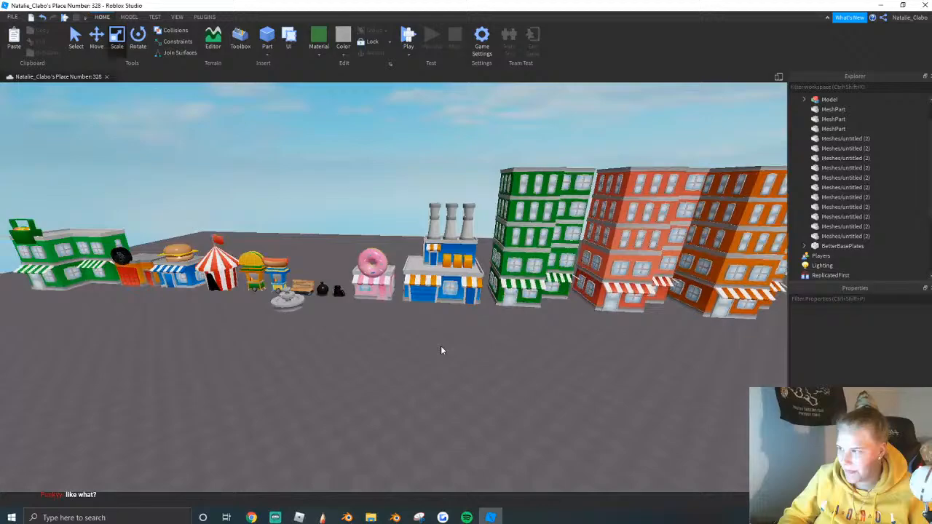
pyautogui.scroll(-2, 440, 350)
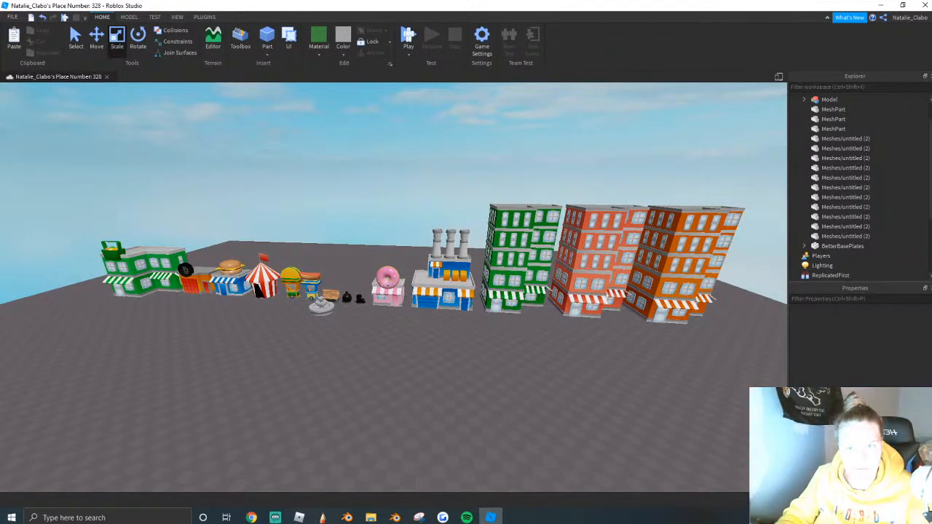
pyautogui.click(252, 518)
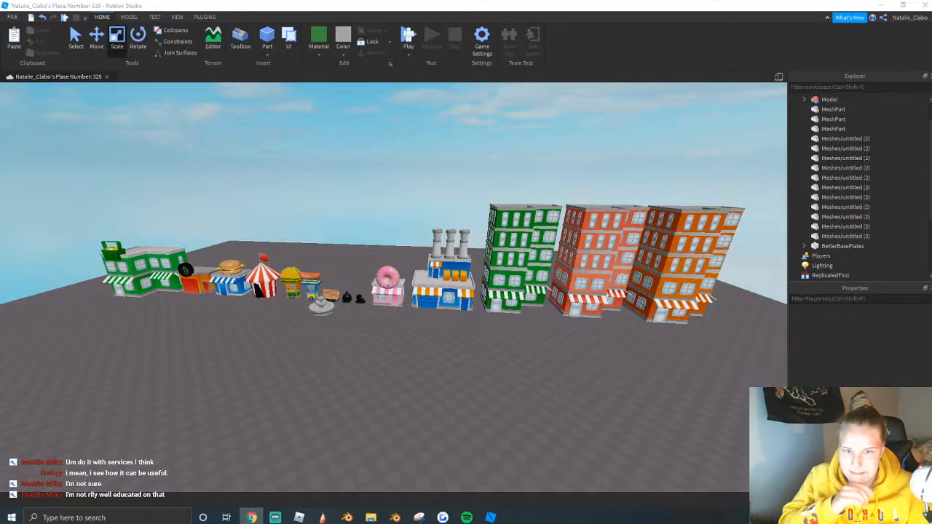
pyautogui.press('super')
pyautogui.moveTo(509, 381); pyautogui.dragTo(508, 399, button='right')
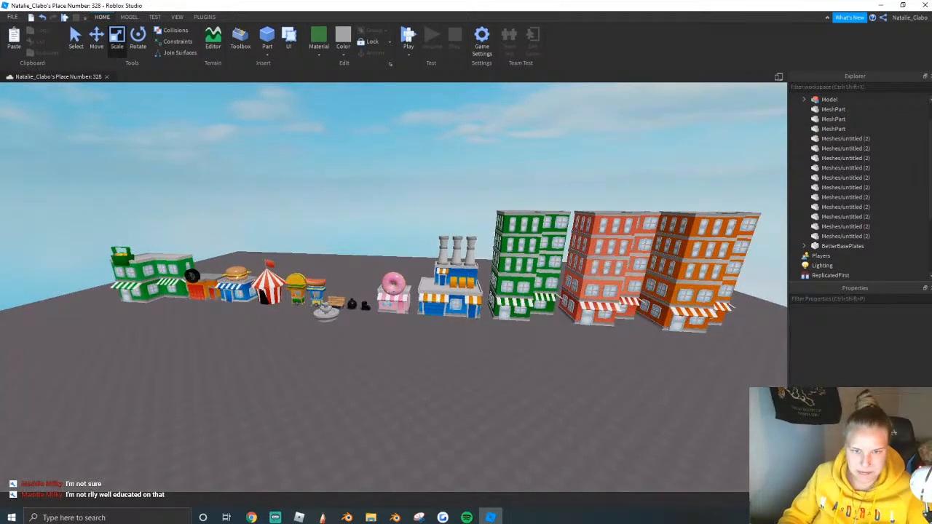
# Switch to Blender, delete the green grocery store model and widen the 3D viewport.
pyautogui.click(346, 518)
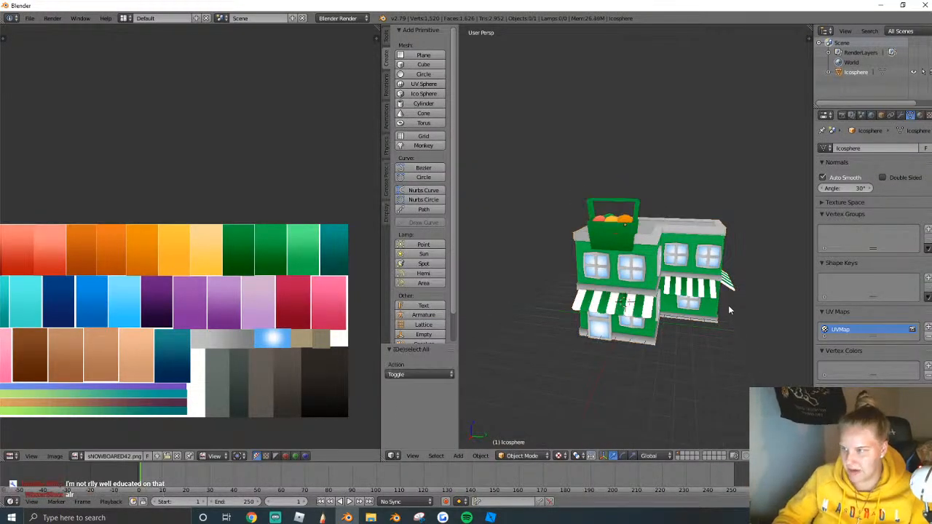
pyautogui.press('Delete')
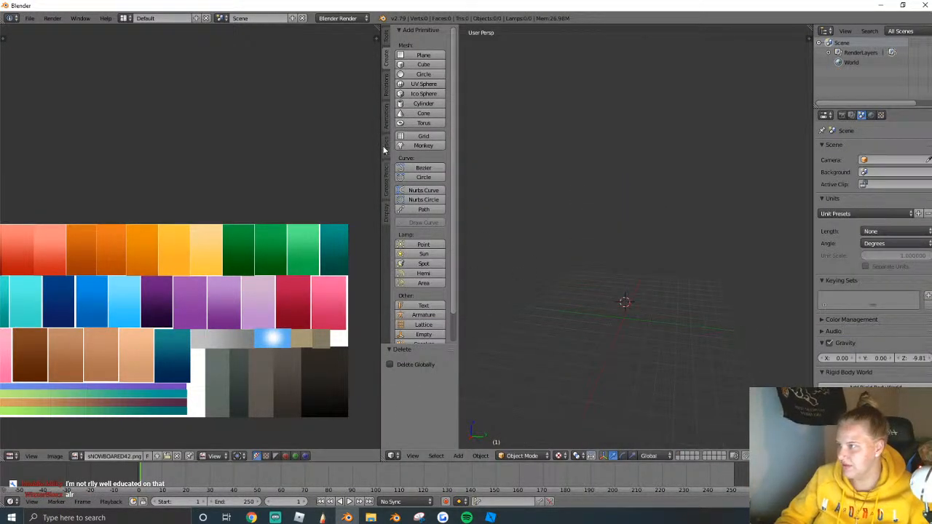
pyautogui.moveTo(384, 145); pyautogui.dragTo(126, 58)
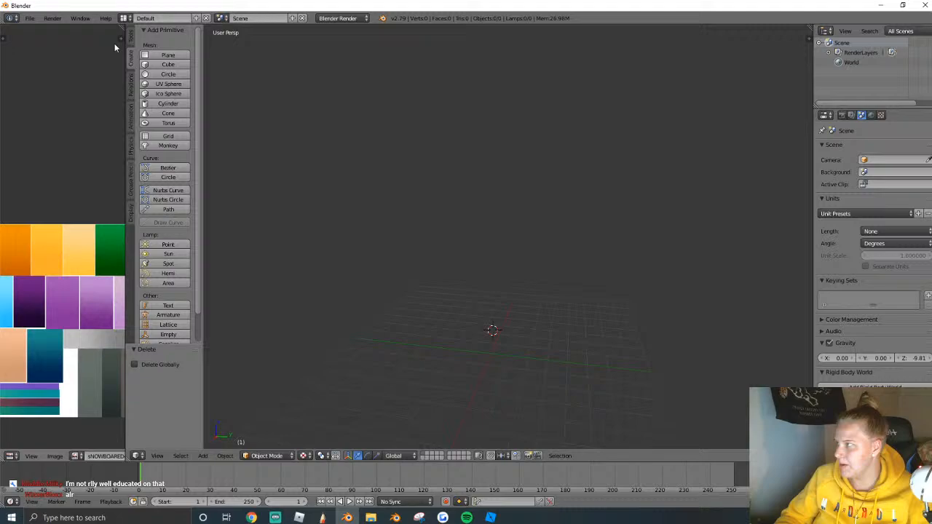
# Add a cube to the empty scene, undoing the circle added by mistake.
pyautogui.click(167, 74)
pyautogui.hotkey('ctrl', 'z')
pyautogui.click(168, 64)
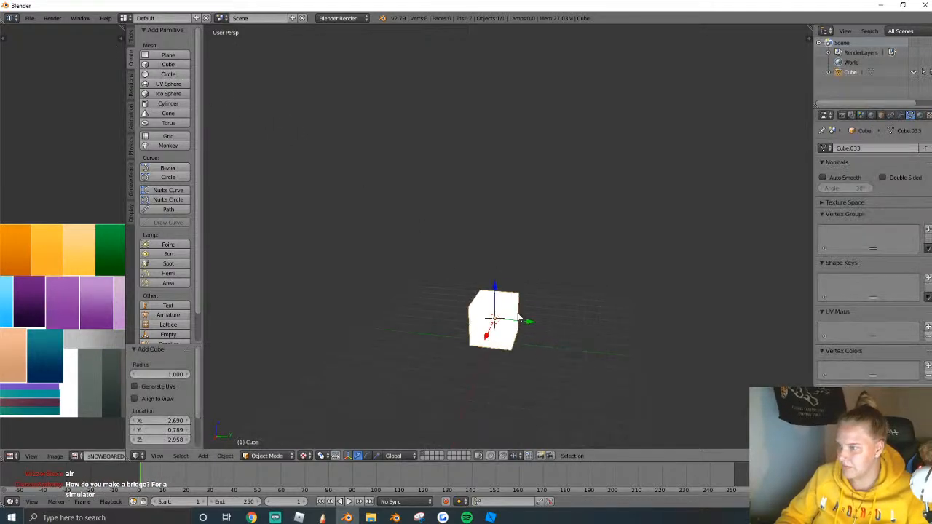
# Lengthen the cube by moving one side face about 2.37 units along the Y axis.
pyautogui.hotkey('shift', 'f')
pyautogui.click(510, 268)
pyautogui.press('Tab')
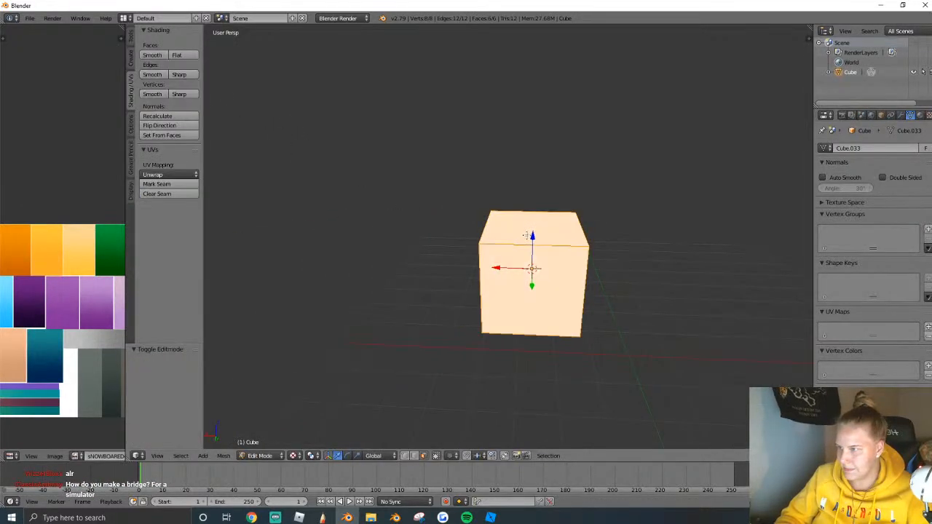
pyautogui.moveTo(510, 267); pyautogui.dragTo(505, 237, button='middle')
pyautogui.rightClick(437, 241)
pyautogui.press('g')
pyautogui.press('y')
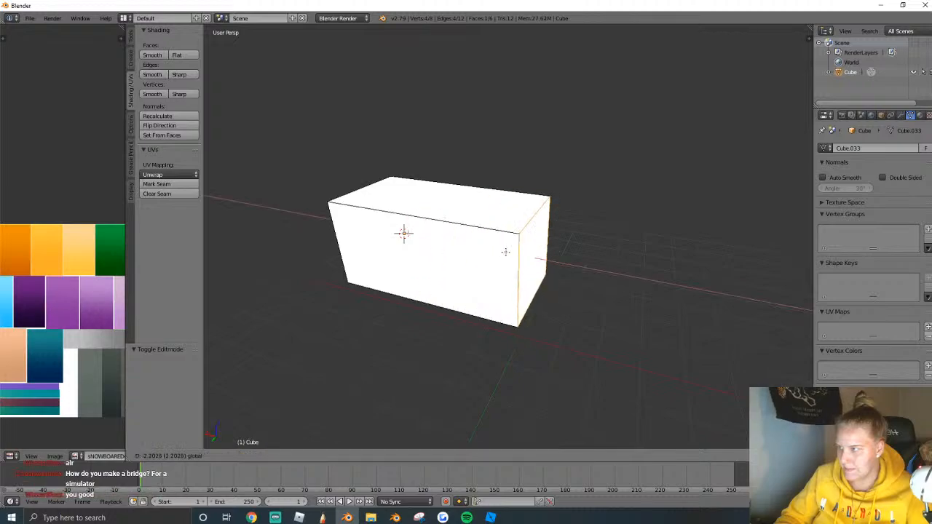
pyautogui.click(505, 250)
# Raise the block's top face about 5 units along the Z axis.
pyautogui.hotkey('shift', 'f')
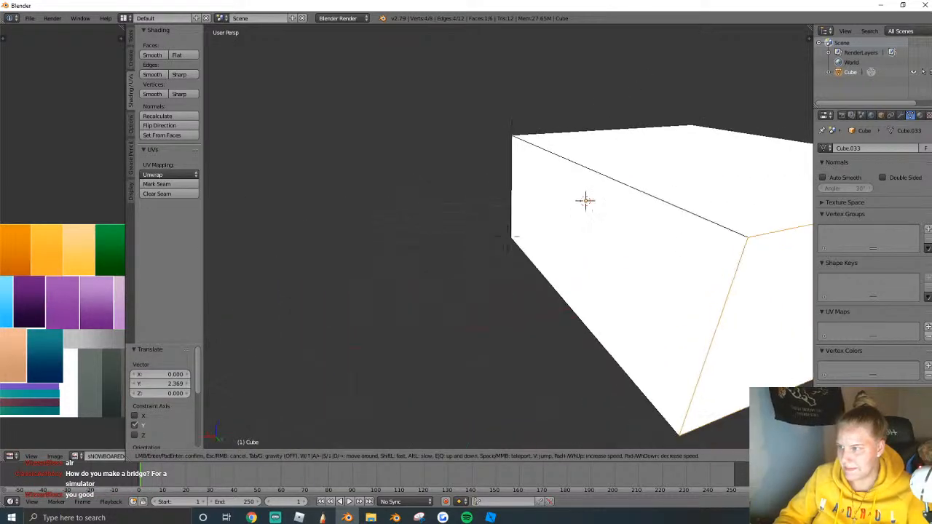
pyautogui.click(509, 238)
pyautogui.press('g')
pyautogui.press('z')
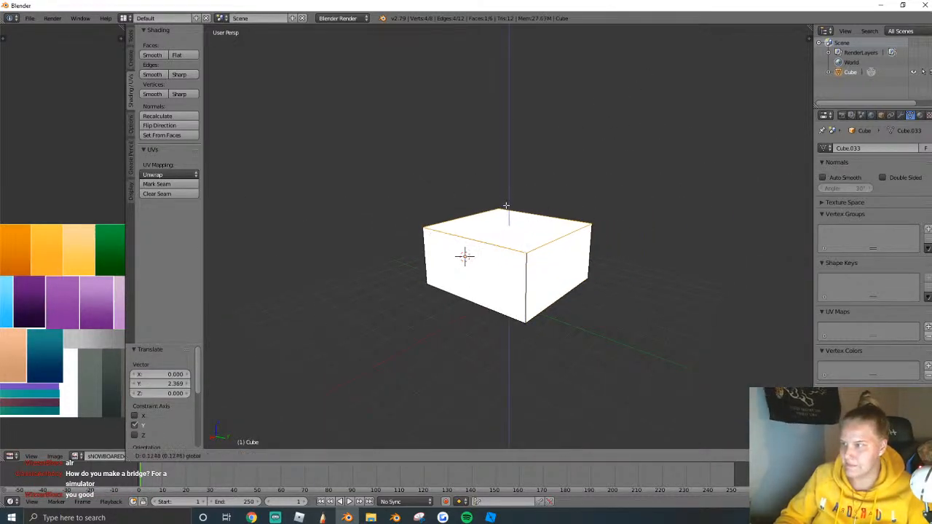
pyautogui.click(530, 81)
# Tilt the block's top face about -11.9° around the X axis and lower it along Z.
pyautogui.hotkey('shift', 'f')
pyautogui.click(508, 236)
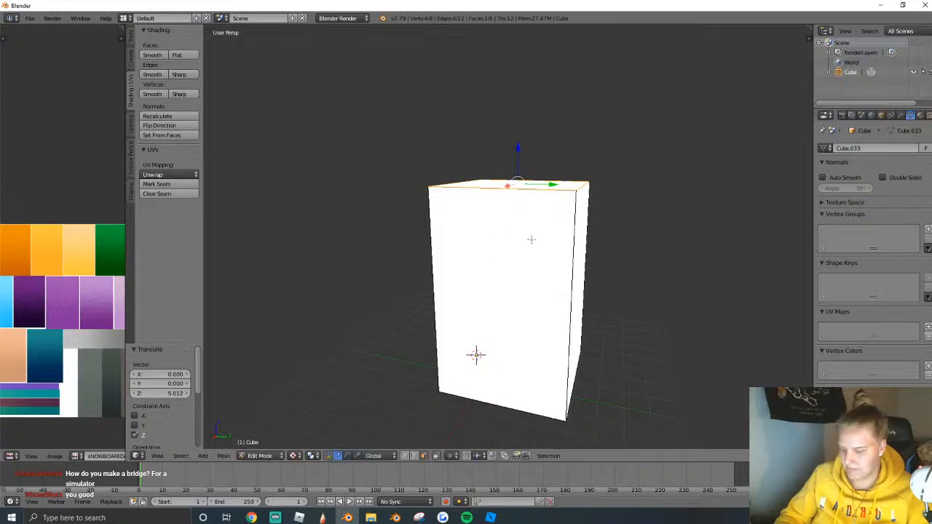
pyautogui.press('r')
pyautogui.press('x')
pyautogui.click(559, 265)
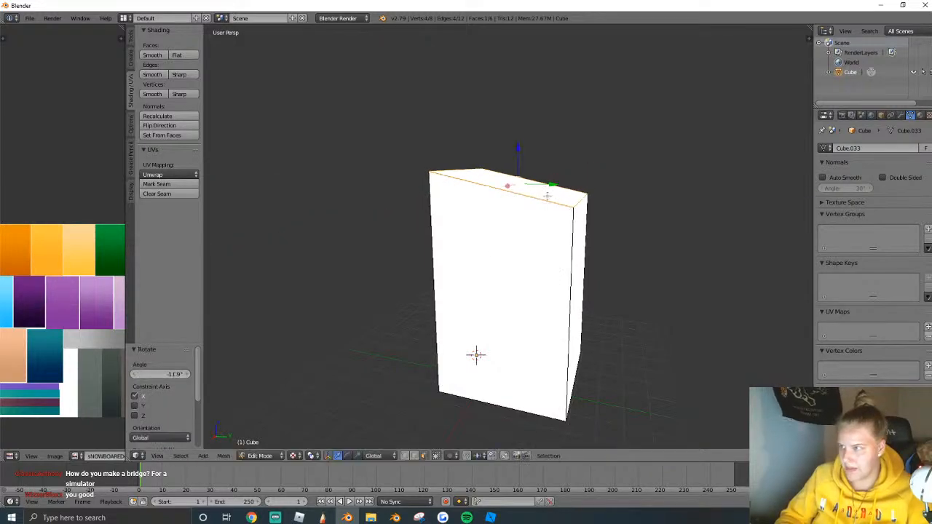
pyautogui.press('g')
pyautogui.press('z')
pyautogui.click(510, 240)
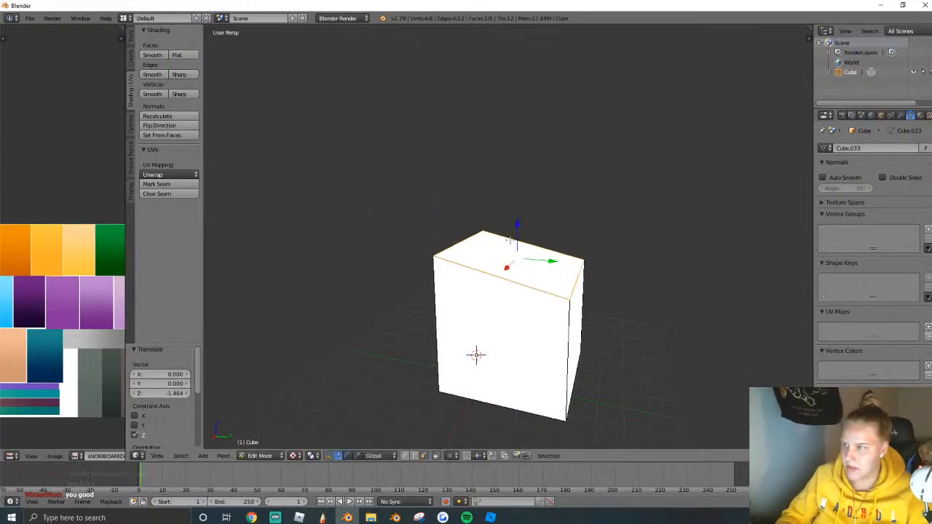
pyautogui.hotkey('ctrl', 'z')
# Extrude the slanted top face in place and scale it outward to about 1.06 for a roof overhang.
pyautogui.press('e')
pyautogui.rightClick(513, 233)
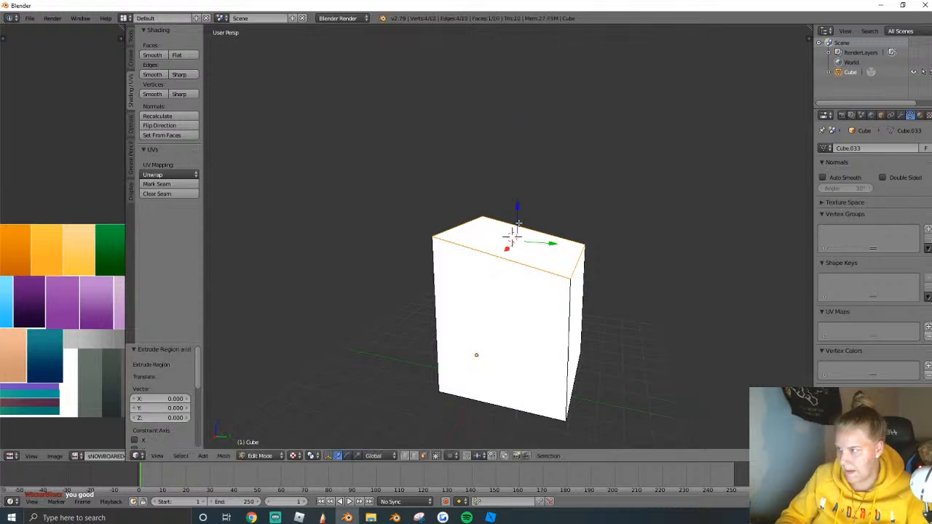
pyautogui.press('s')
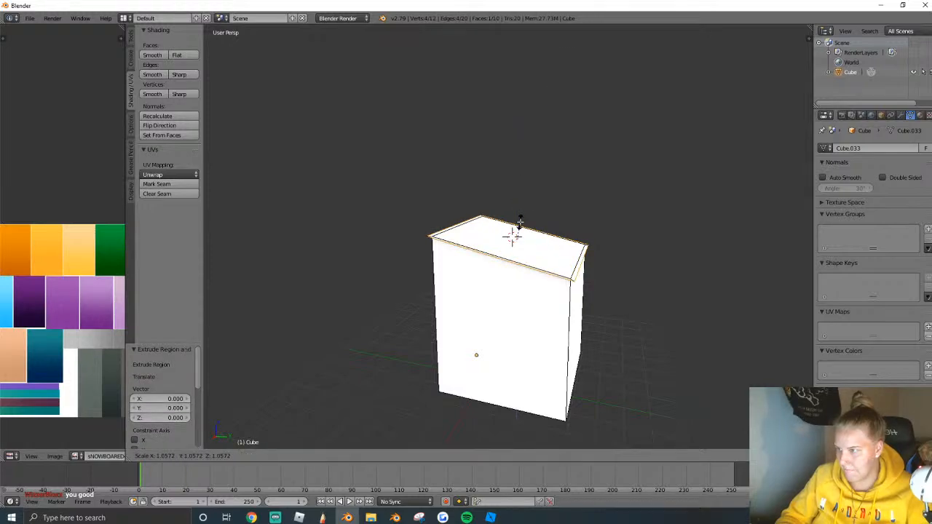
pyautogui.click(520, 223)
# Try to extrude the overhanging top face upward by about 0.33 units.
pyautogui.press('e')
pyautogui.click(567, 258)
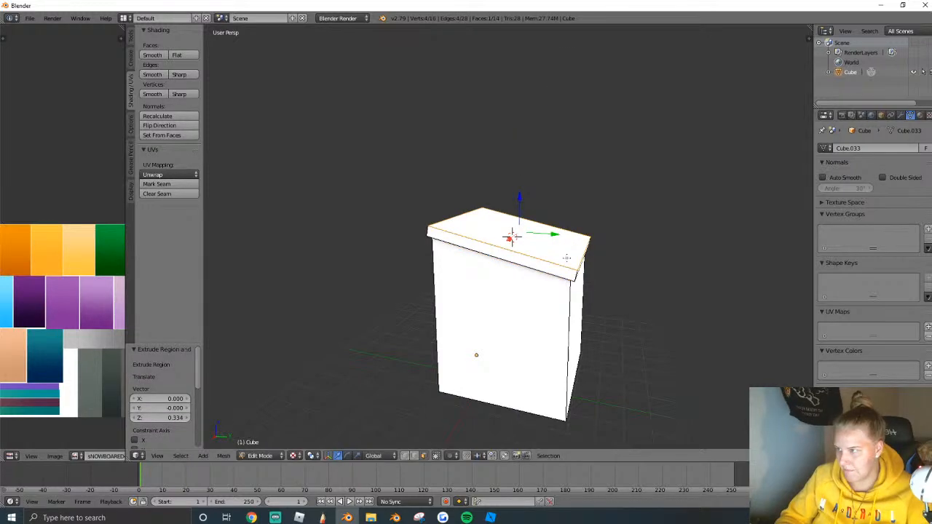
pyautogui.hotkey('ctrl', 'z')
# Extrude the overhanging top face along its vertex normals with an offset of about -0.374 as the roof slab.
pyautogui.hotkey('alt', 'e')
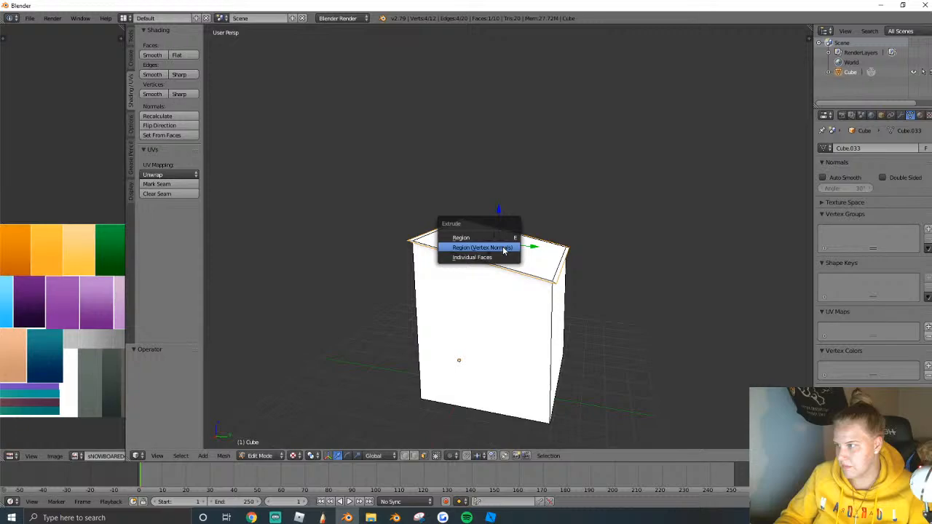
pyautogui.click(504, 248)
pyautogui.click(492, 241)
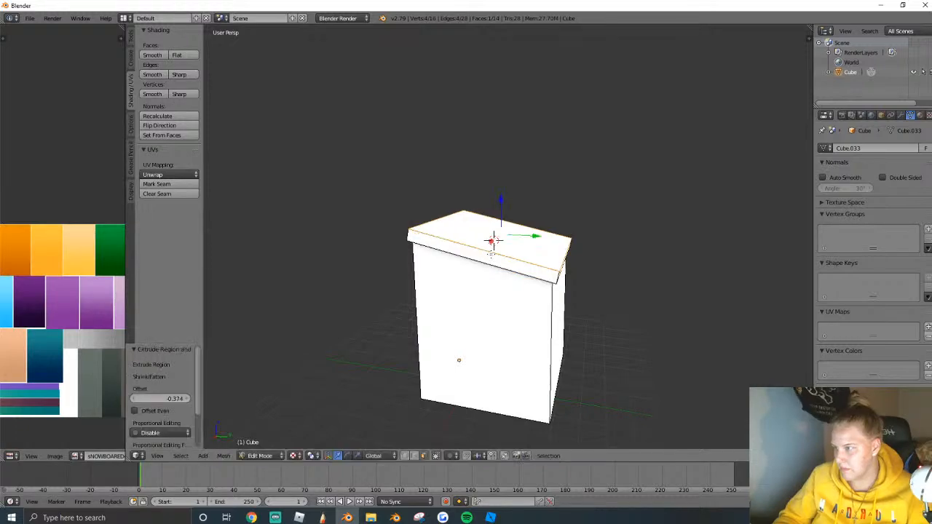
pyautogui.press('Tab')
pyautogui.hotkey('shift', 'f')
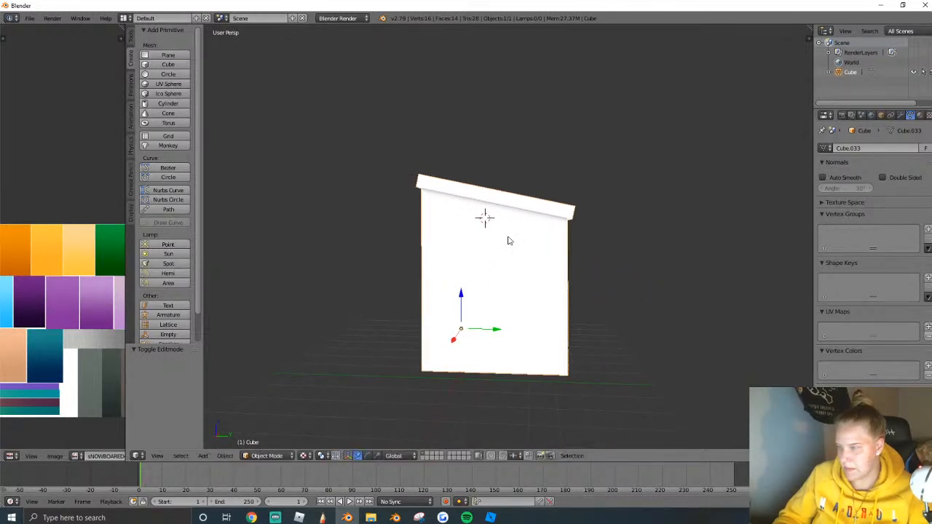
pyautogui.press('Tab')
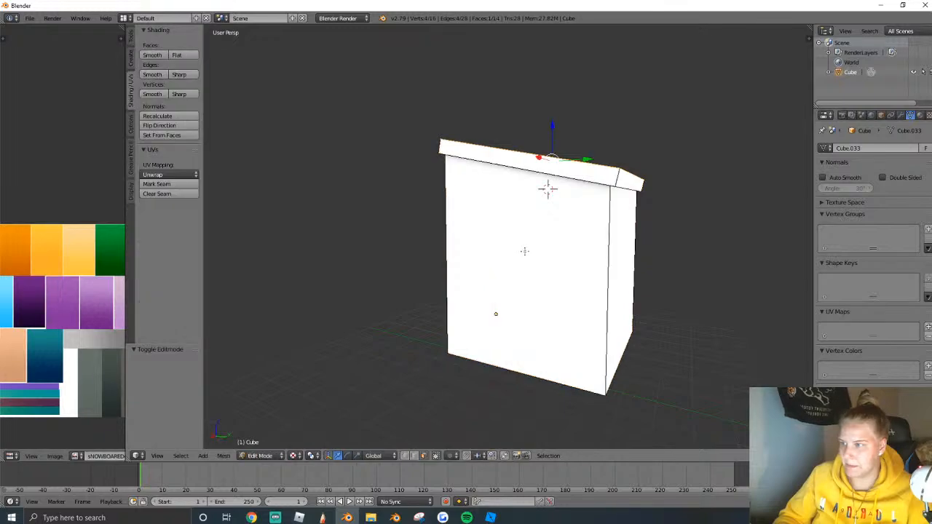
pyautogui.press('a')
pyautogui.press('Return')
pyautogui.press('Tab')
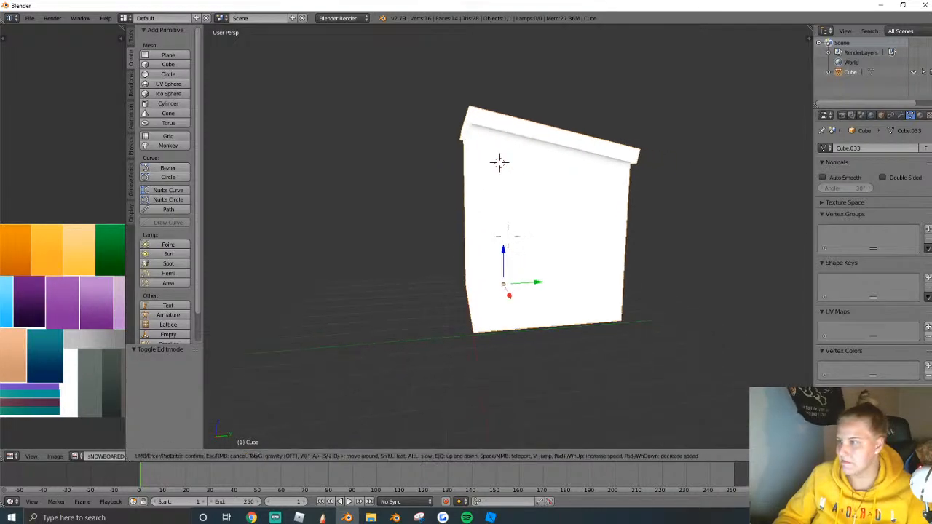
pyautogui.press('Tab')
pyautogui.press('a')
pyautogui.press('a')
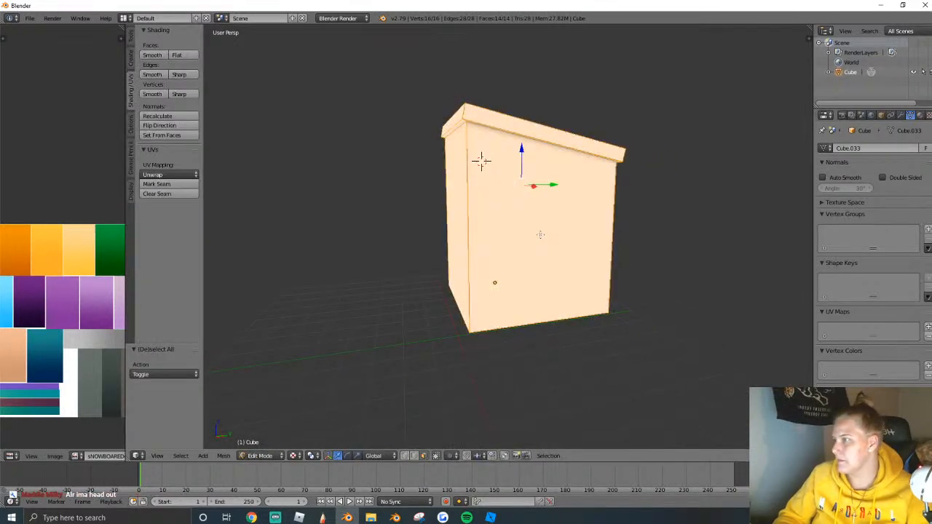
pyautogui.press('Tab')
# Add a second cube and clear the locations of it and the large block to centre both on the origin.
pyautogui.click(427, 194)
pyautogui.click(161, 64)
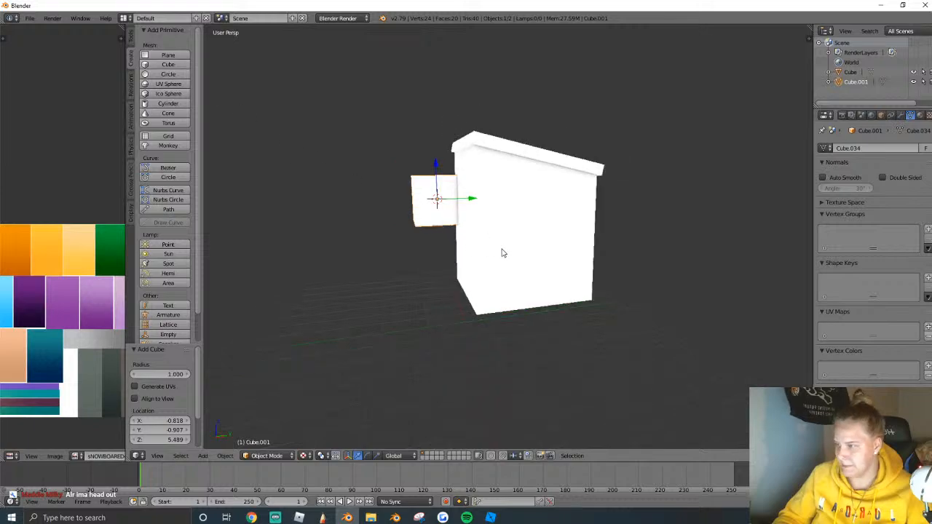
pyautogui.hotkey('alt', 'g')
pyautogui.rightClick(426, 218)
pyautogui.hotkey('alt', 'g')
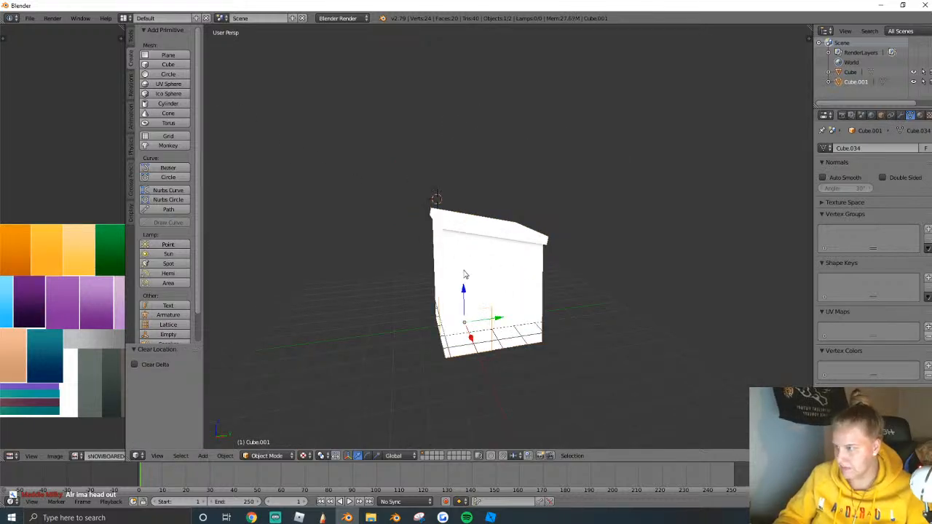
# Raise the small cube above the block's base and scale it to about 0.61 along Z.
pyautogui.moveTo(463, 301); pyautogui.dragTo(518, 298)
pyautogui.press('s')
pyautogui.press('z')
pyautogui.click(515, 311)
# Move the small cube about 0.76 units along X out of the wall and flatten it to about 0.73 along Z.
pyautogui.hotkey('shift', 'f')
pyautogui.press('w')
pyautogui.press('a')
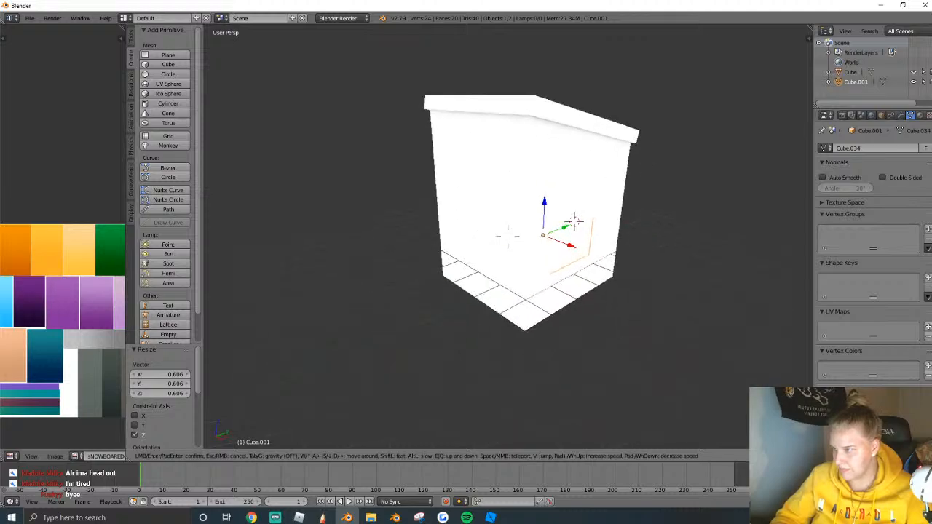
pyautogui.click(508, 235)
pyautogui.moveTo(559, 235); pyautogui.dragTo(580, 266)
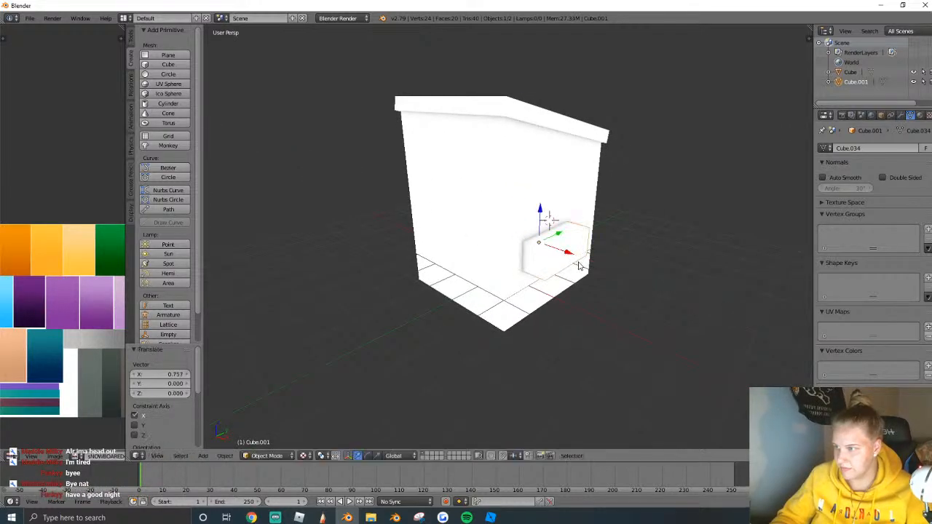
pyautogui.press('s')
pyautogui.press('z')
pyautogui.click(565, 257)
# Slide the flattened box farther outward from the block's wall along the X axis.
pyautogui.hotkey('shift', 'f')
pyautogui.press('d')
pyautogui.press('w')
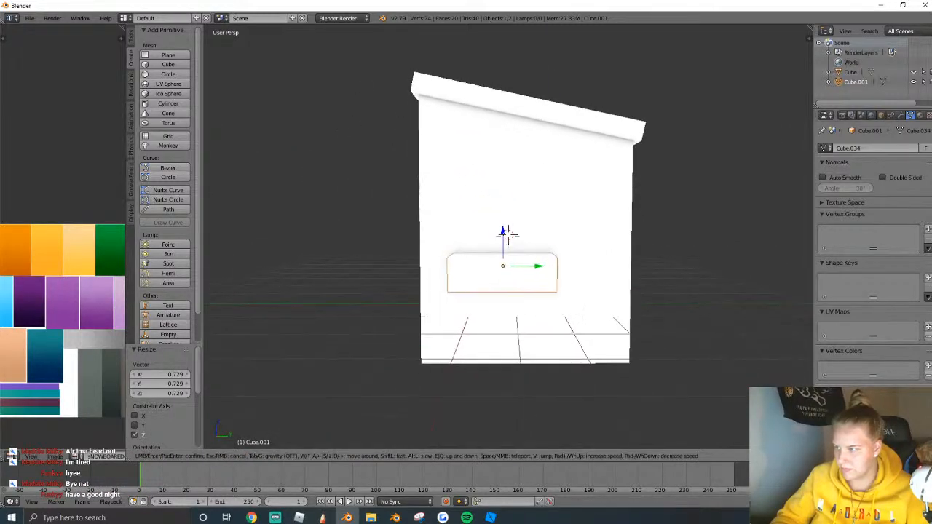
pyautogui.press('d')
pyautogui.press('w')
pyautogui.press('a')
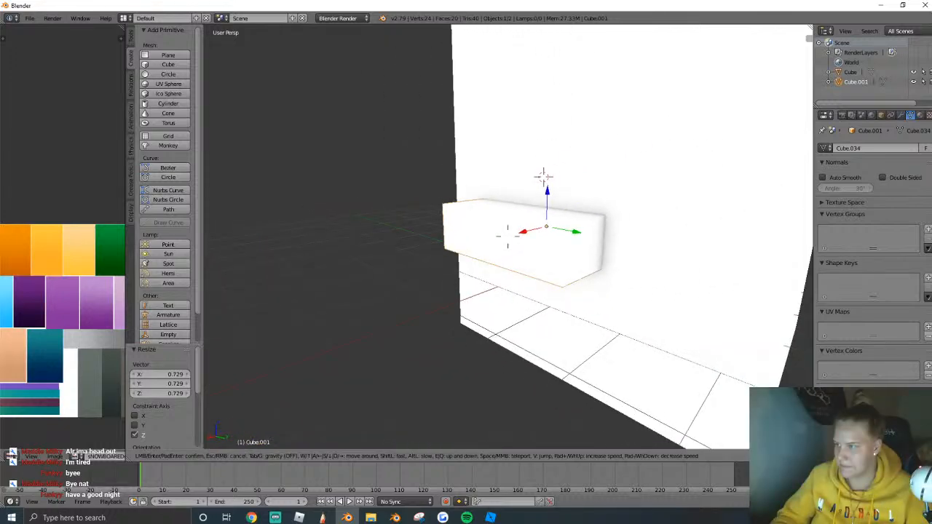
pyautogui.click(506, 237)
pyautogui.press('g')
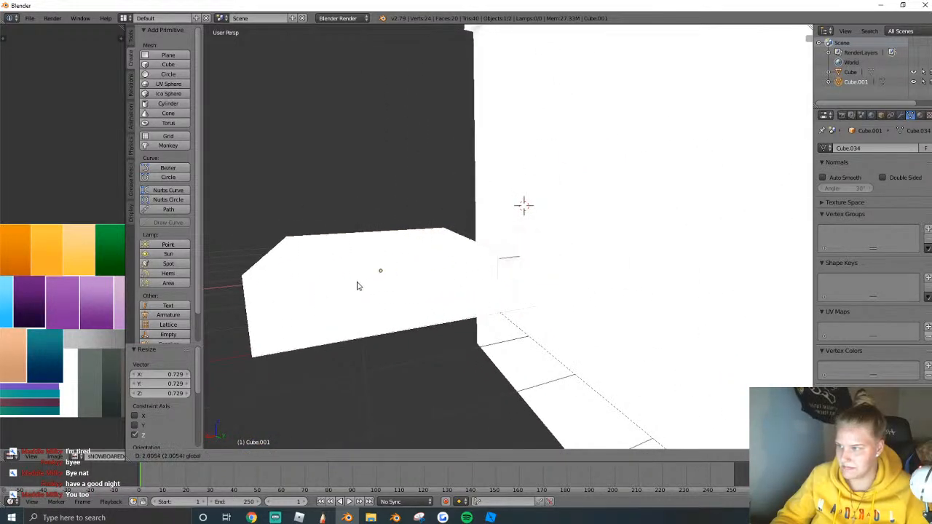
pyautogui.click(427, 288)
# Move the flattened box's outer face back toward the wall along X to make the box shallower.
pyautogui.keyDown('shift'); pyautogui.moveTo(363, 282); pyautogui.dragTo(446, 282, button='middle'); pyautogui.keyUp('shift')
pyautogui.press('Tab')
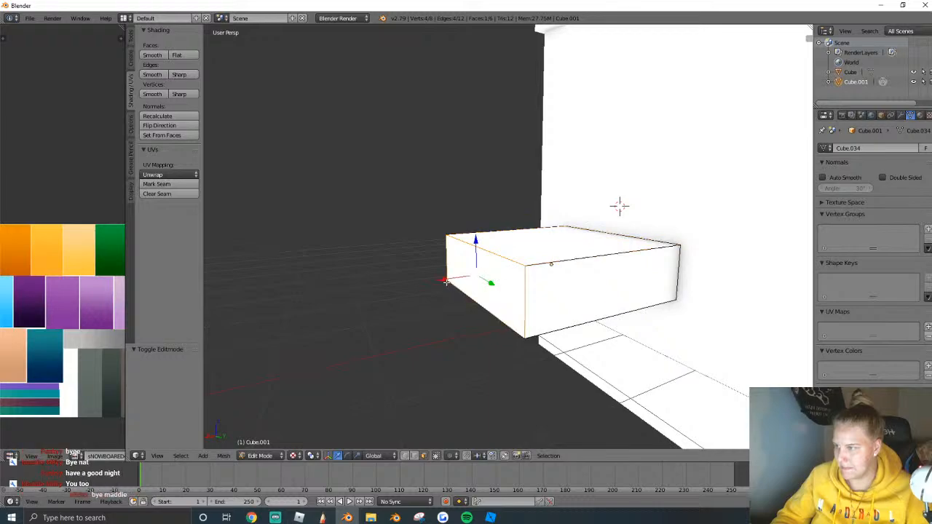
pyautogui.press('g')
pyautogui.press('x')
pyautogui.click(561, 246)
pyautogui.press('Tab')
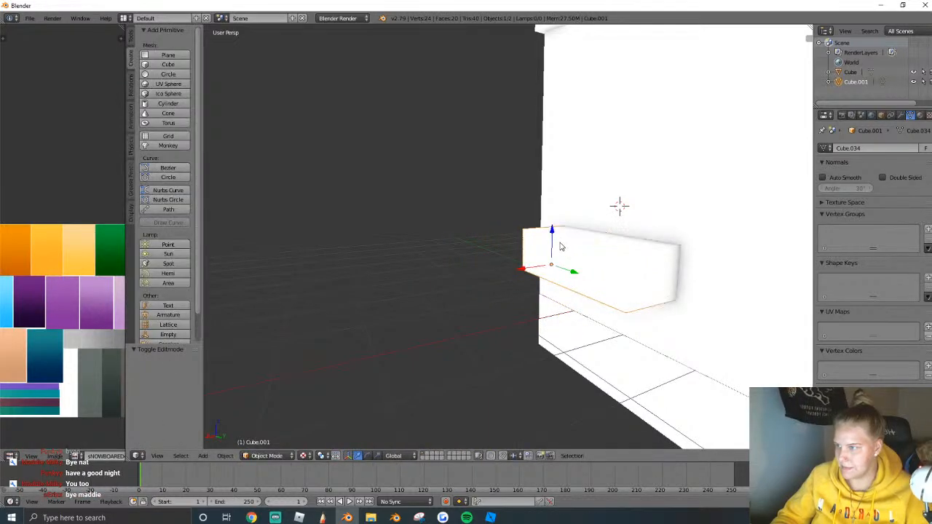
# Raise the box on the wall along Z and extrude its top face slightly upward.
pyautogui.click(560, 242)
pyautogui.moveTo(554, 242); pyautogui.dragTo(558, 217)
pyautogui.press('Tab')
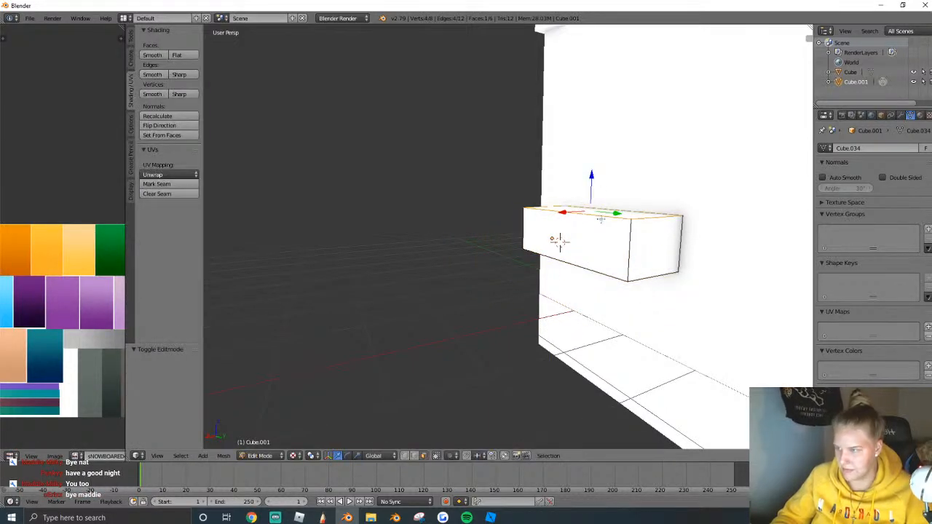
pyautogui.hotkey('alt', 'e')
pyautogui.click(602, 219)
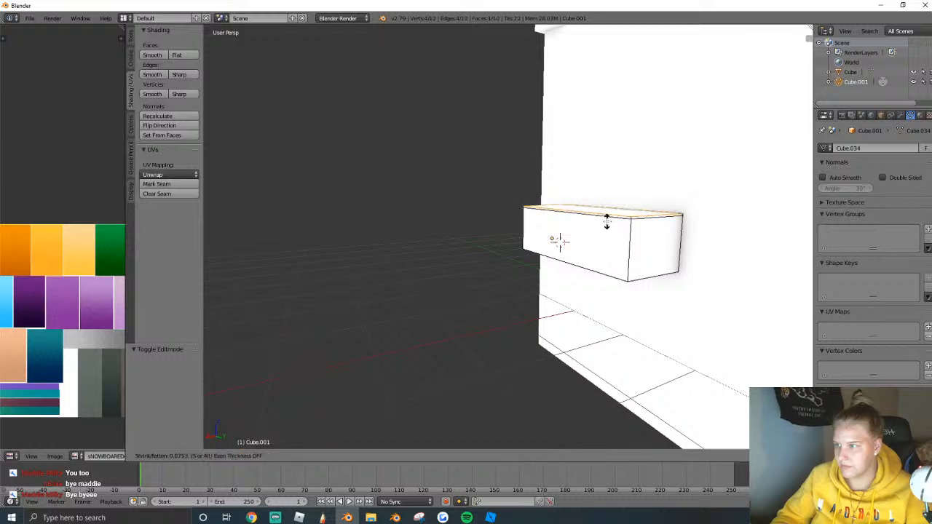
pyautogui.click(603, 230)
pyautogui.press('Tab')
# Join the wall box with the slanted-roof building into one object.
pyautogui.moveTo(604, 230); pyautogui.dragTo(519, 241, button='middle')
pyautogui.rightClick(508, 240)
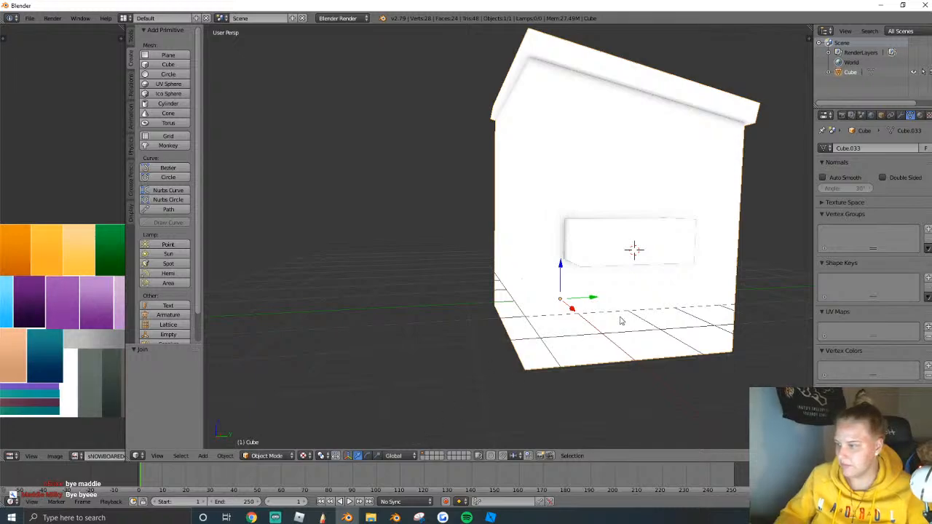
# Set the viewport's ambient occlusion strength to 2.300 and switch the viewport to solid shading.
pyautogui.press('n')
pyautogui.scroll(-2, 738, 433)
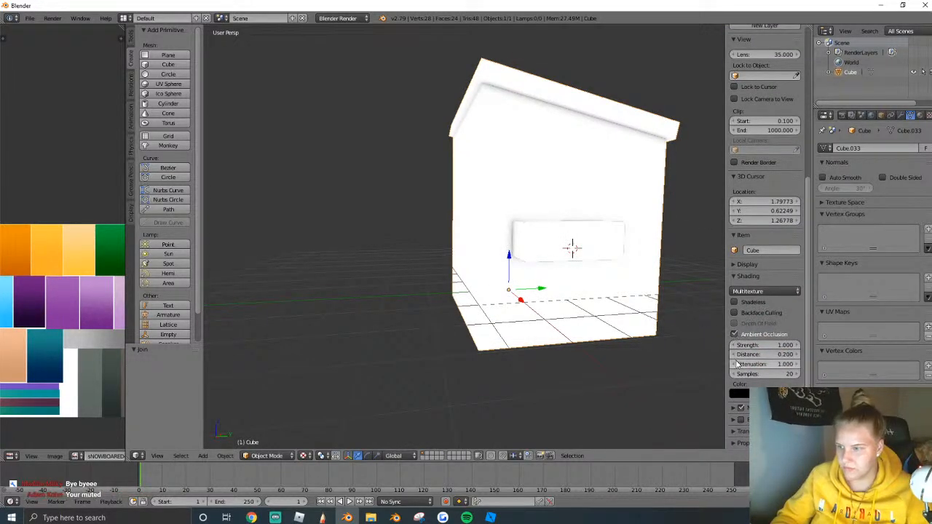
pyautogui.moveTo(751, 348); pyautogui.dragTo(779, 348)
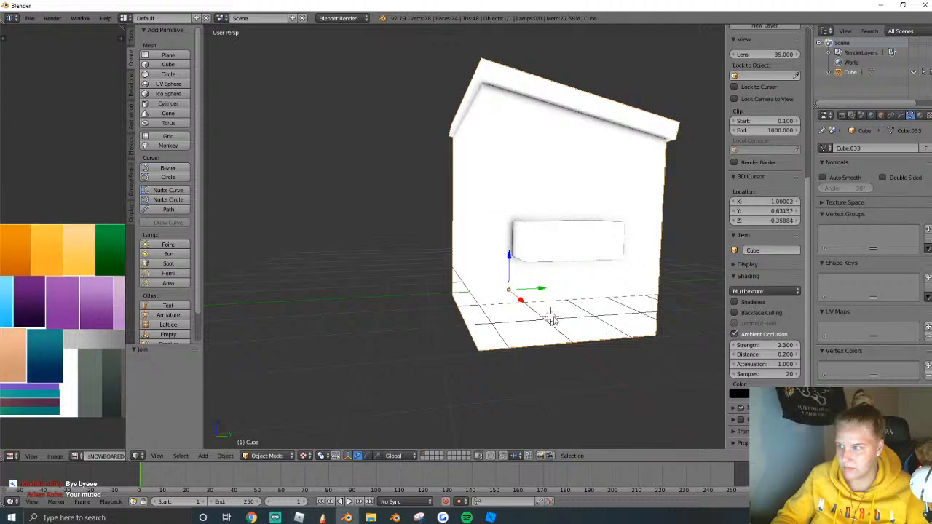
pyautogui.moveTo(551, 320); pyautogui.dragTo(465, 240, button='middle')
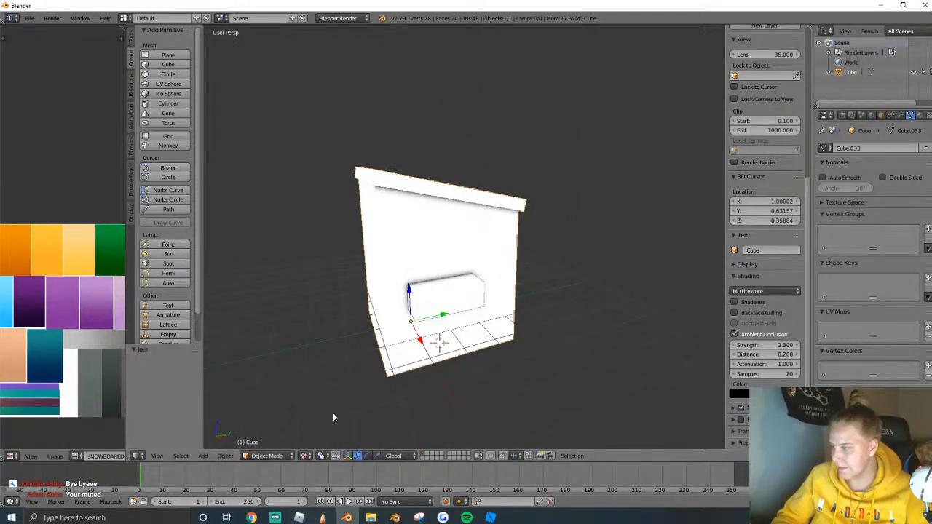
pyautogui.click(306, 455)
pyautogui.click(316, 422)
# Move the linked wall box 0.2 units along Y and stretch it to about 1.72 along Y.
pyautogui.moveTo(322, 414); pyautogui.dragTo(502, 278, button='middle')
pyautogui.press('Tab')
pyautogui.rightClick(502, 279)
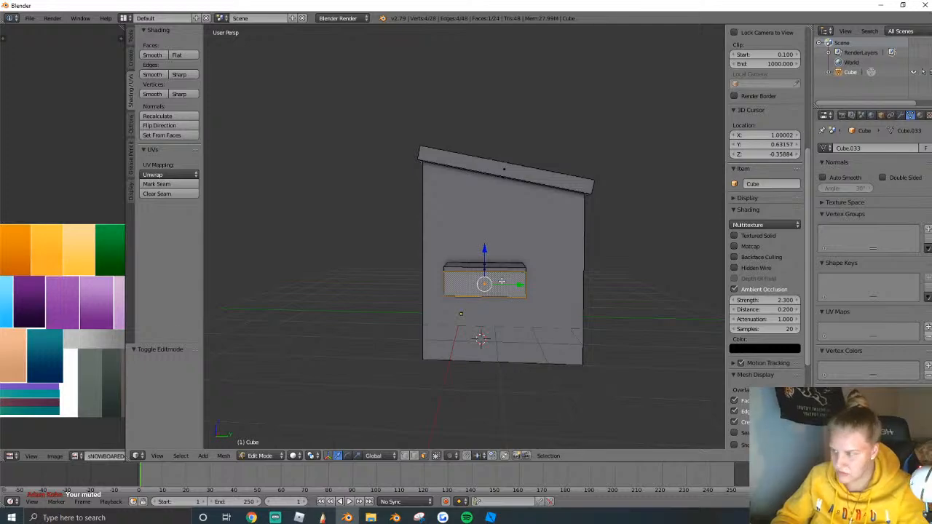
pyautogui.hotkey('ctrl', 'l')
pyautogui.moveTo(513, 278); pyautogui.dragTo(520, 281)
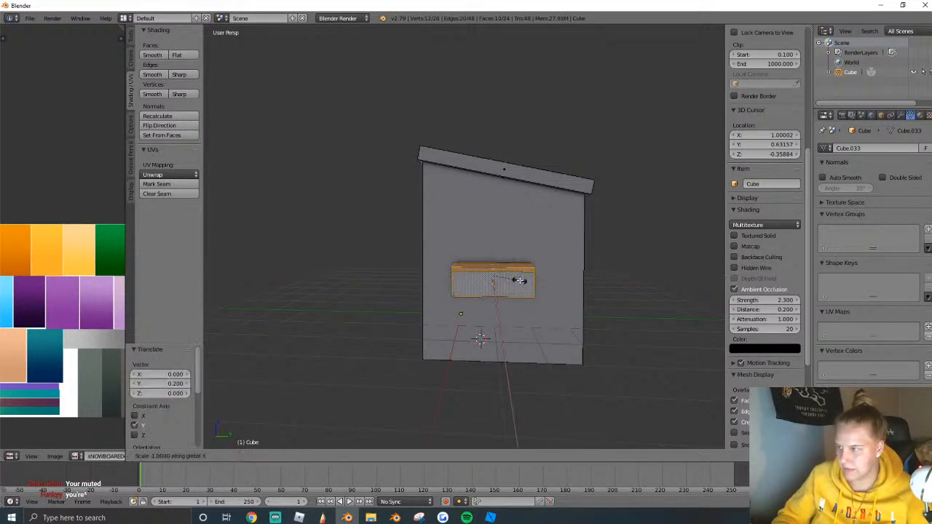
pyautogui.press('s')
pyautogui.press('y')
pyautogui.click(553, 280)
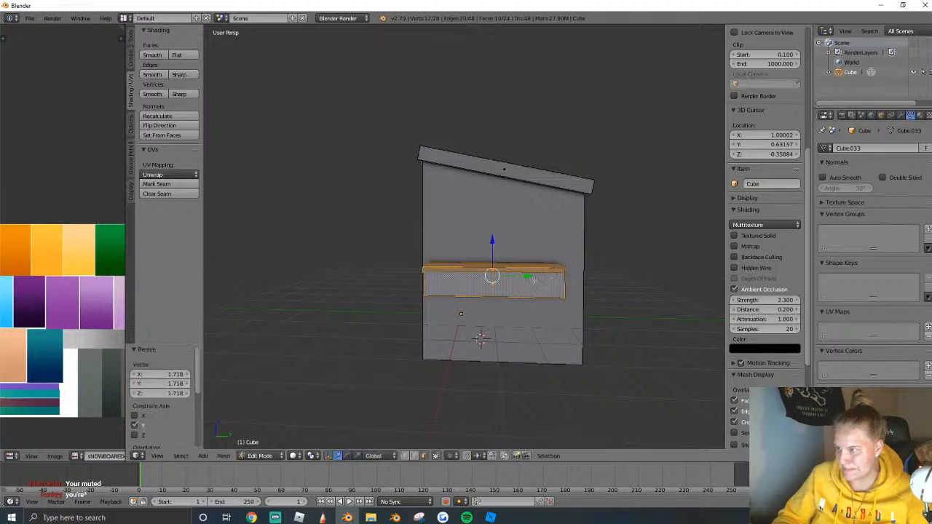
pyautogui.press('Tab')
# Add a cube, move it about 1.66 units along X from the origin and raise it above the wall box.
pyautogui.moveTo(524, 280); pyautogui.dragTo(438, 218, button='middle')
pyautogui.press('a')
pyautogui.click(168, 64)
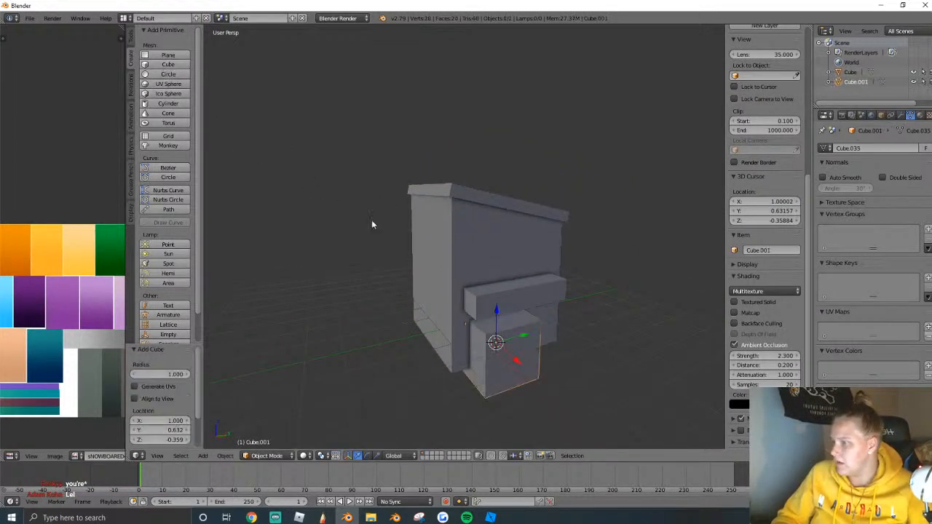
pyautogui.hotkey('alt', 'g')
pyautogui.moveTo(484, 337); pyautogui.dragTo(508, 355)
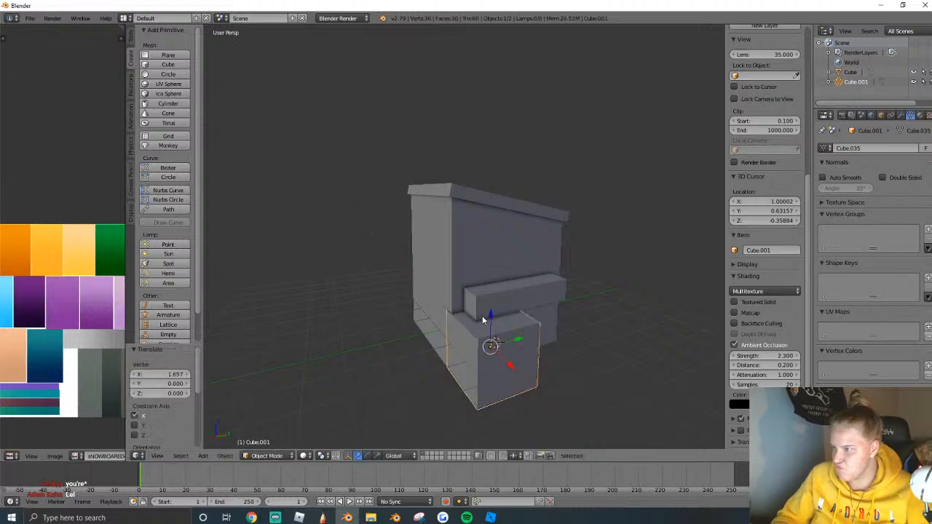
pyautogui.moveTo(490, 319); pyautogui.dragTo(504, 251)
pyautogui.click(503, 253)
# Shrink the cube into a slab thin along X and move it about 0.53 units back along X against the wall.
pyautogui.press('s')
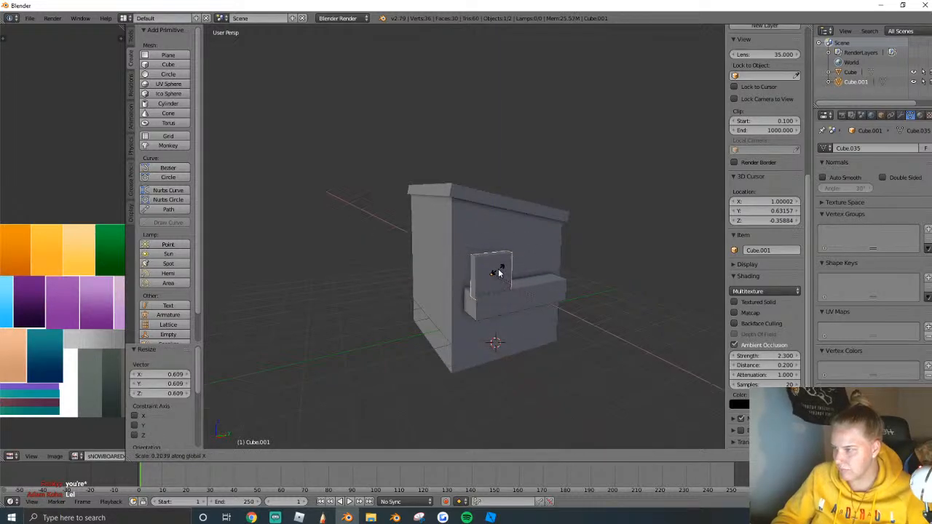
pyautogui.click(501, 285)
pyautogui.press('g')
pyautogui.press('x')
pyautogui.click(488, 277)
pyautogui.scroll(4, 466, 237)
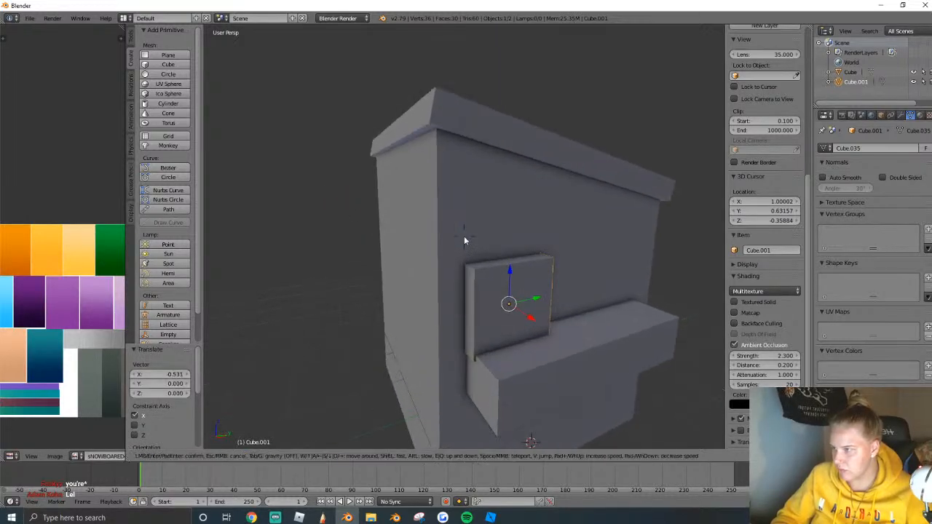
# Raise the slab clear of the wall box and reduce it to 0.85 along X and narrower along Y.
pyautogui.moveTo(510, 282); pyautogui.dragTo(510, 244)
pyautogui.press('s')
pyautogui.click(535, 280)
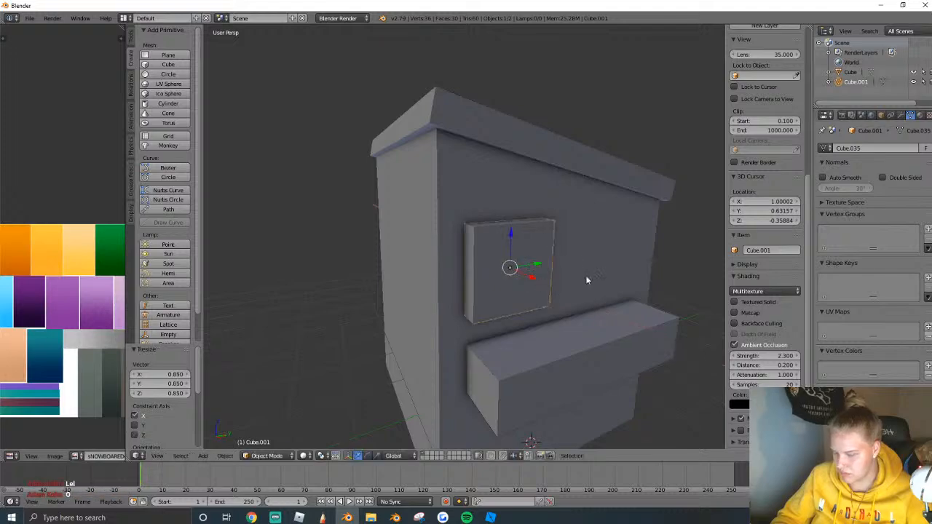
pyautogui.press('s')
pyautogui.press('y')
pyautogui.click(560, 277)
pyautogui.moveTo(527, 275); pyautogui.dragTo(522, 272)
# Move the slab's top face up along Z to form a taller window panel.
pyautogui.press('Tab')
pyautogui.rightClick(502, 222)
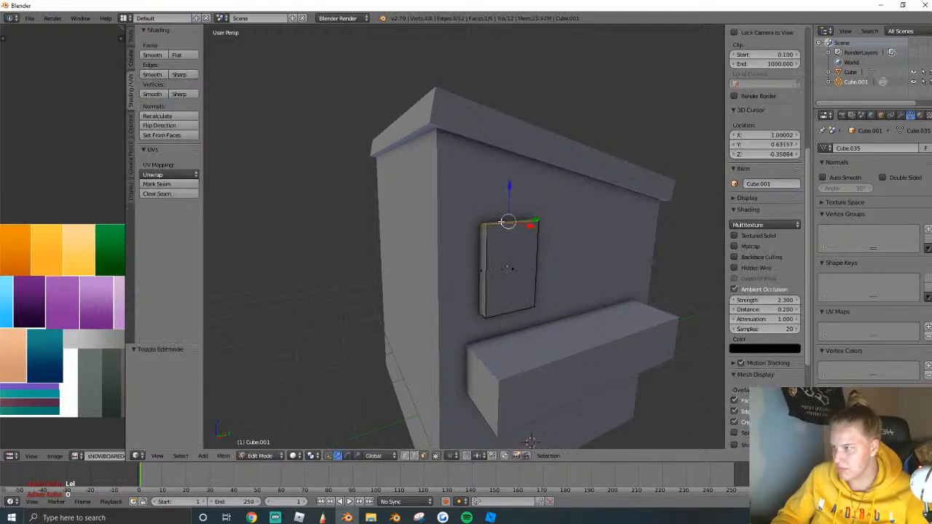
pyautogui.moveTo(510, 203); pyautogui.dragTo(512, 190)
pyautogui.click(512, 190)
pyautogui.press('Tab')
pyautogui.hotkey('shift', 'd')
pyautogui.click(474, 182)
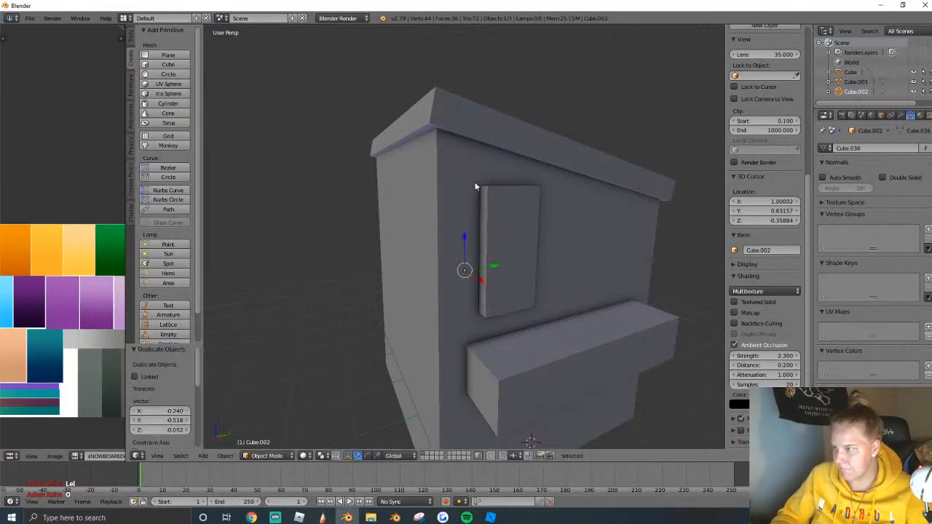
pyautogui.press('x')
pyautogui.click(476, 183)
# Slide the window panel along Y toward the wall's taller side and narrow it to about 0.88 along Y.
pyautogui.moveTo(475, 183); pyautogui.dragTo(401, 193, button='middle')
pyautogui.rightClick(383, 241)
pyautogui.moveTo(411, 261); pyautogui.dragTo(398, 262)
pyautogui.moveTo(361, 232); pyautogui.dragTo(364, 229)
pyautogui.hotkey('ctrl', 'z')
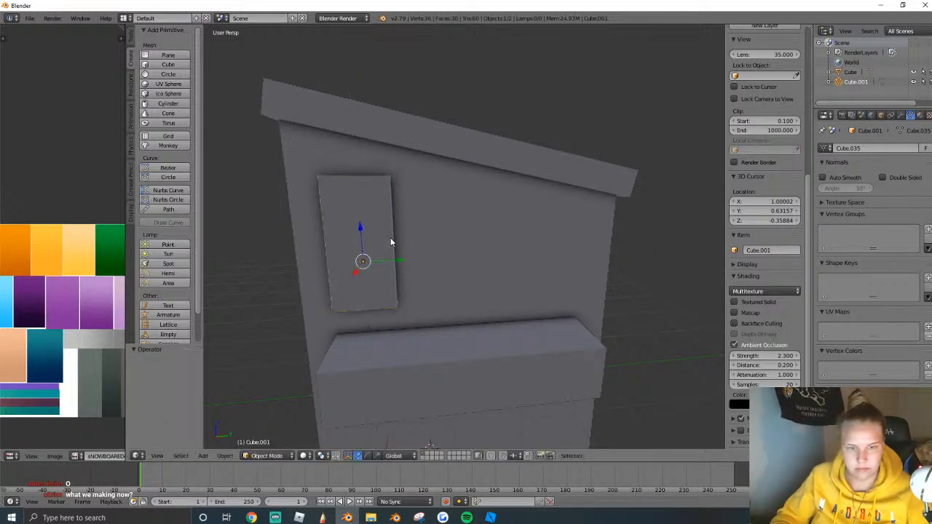
pyautogui.hotkey('shift', 'f')
pyautogui.press('s')
pyautogui.click(464, 248)
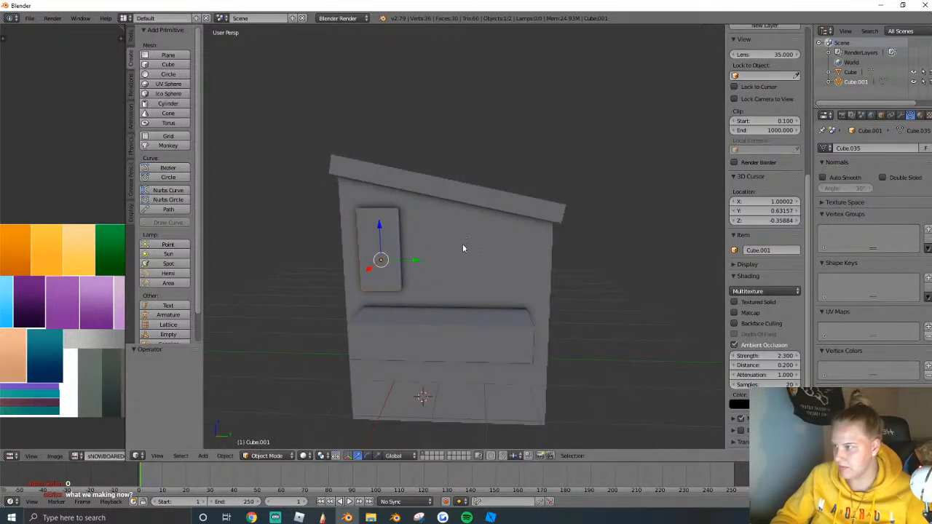
pyautogui.press('s')
pyautogui.click(455, 248)
pyautogui.press('s')
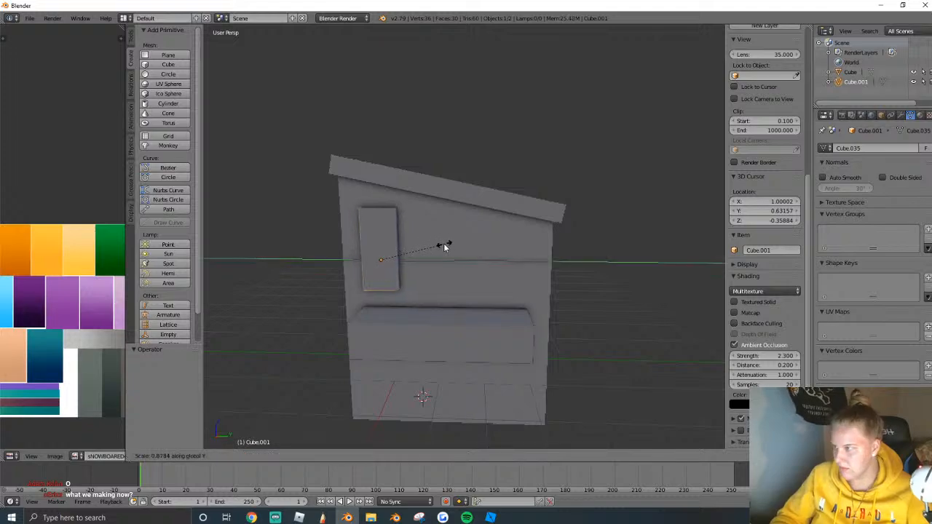
pyautogui.click(444, 247)
# Duplicate the window panel to the middle of the wall and lower the copy's top face to follow the roof slope.
pyautogui.hotkey('shift', 'd')
pyautogui.rightClick(421, 263)
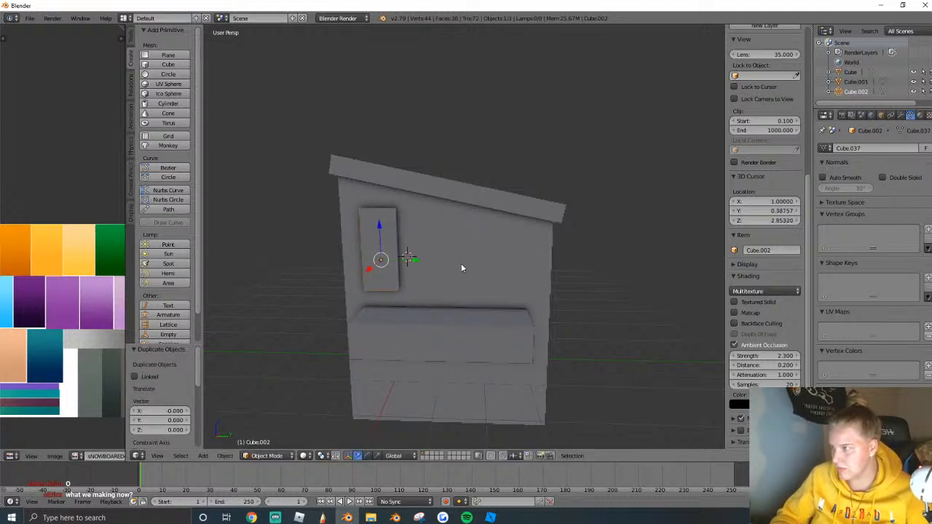
pyautogui.press('g')
pyautogui.click(475, 267)
pyautogui.press('Tab')
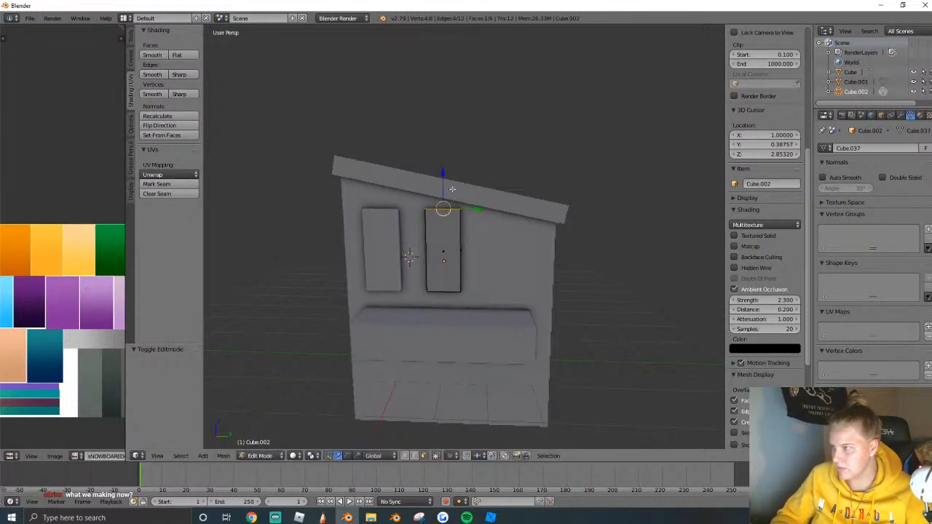
pyautogui.press('g')
pyautogui.press('z')
pyautogui.click(440, 208)
pyautogui.press('Tab')
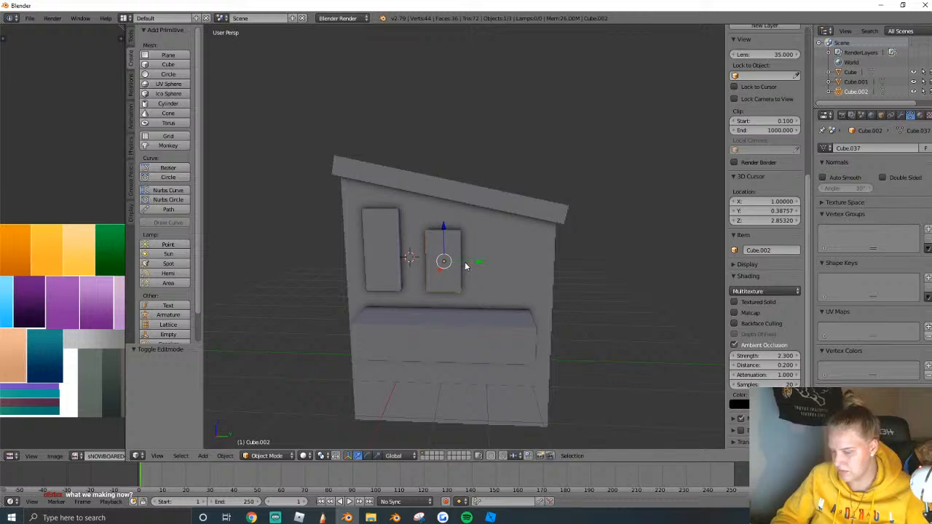
# Duplicate the middle panel toward the wall's shorter side and lower the new copy's top face along Z.
pyautogui.hotkey('shift', 'd')
pyautogui.click(524, 267)
pyautogui.press('Tab')
pyautogui.press('g')
pyautogui.press('z')
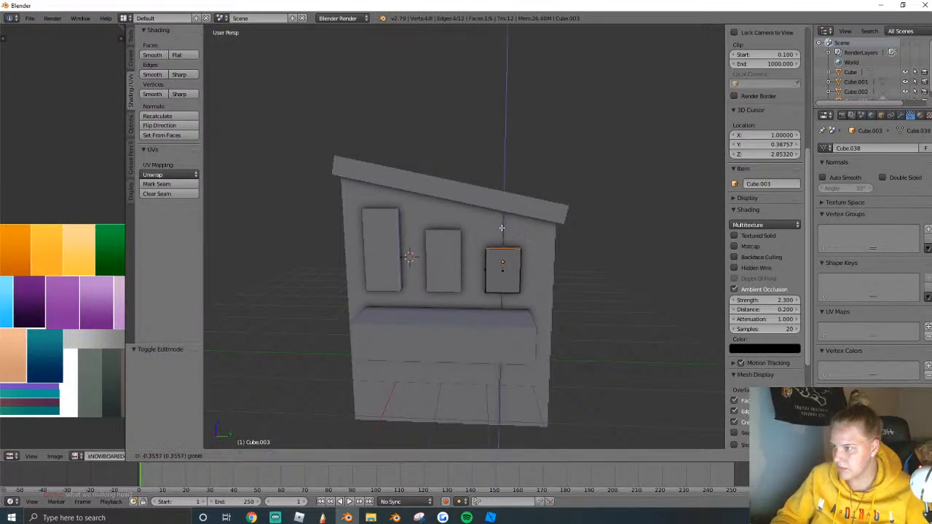
pyautogui.click(503, 249)
pyautogui.press('Tab')
# Join the three window panels into one object.
pyautogui.moveTo(503, 249); pyautogui.dragTo(548, 266, button='middle')
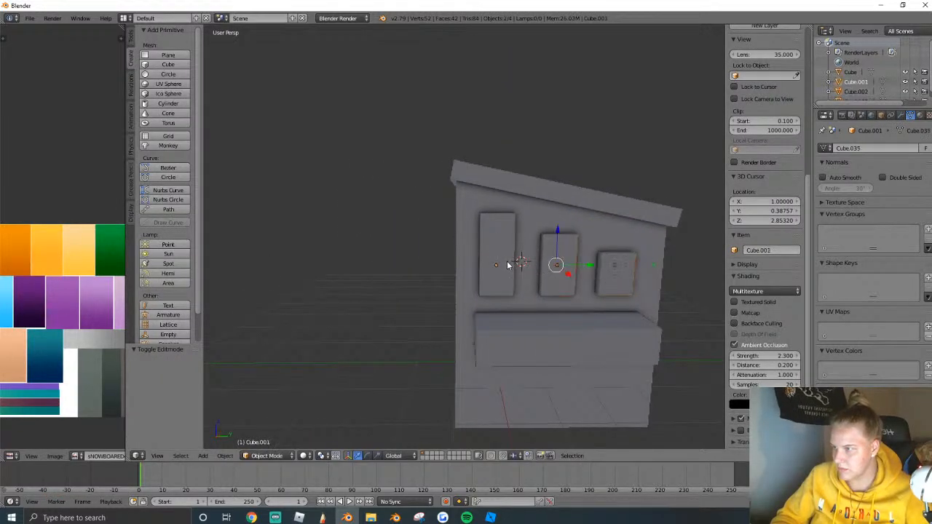
pyautogui.press('Tab')
pyautogui.press('Tab')
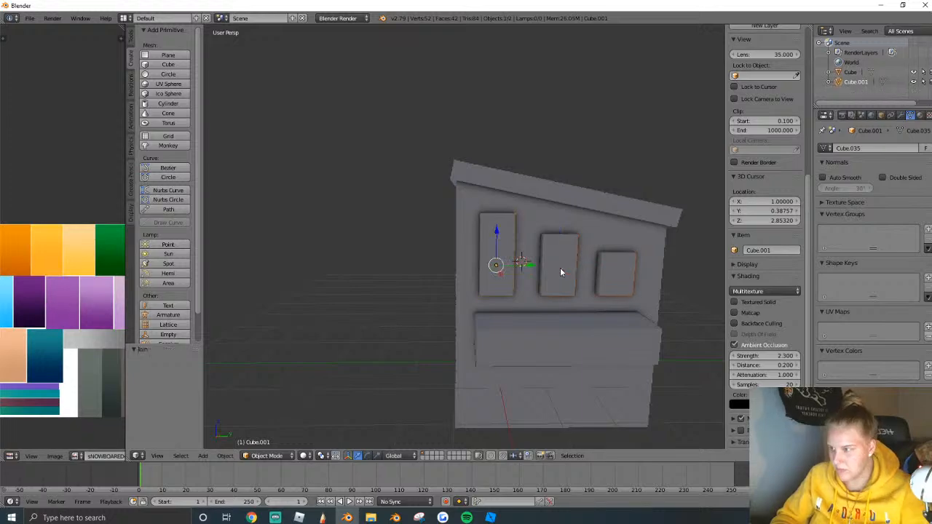
# Inset the front faces of all three window panels by about 0.19 and recess them to form frames.
pyautogui.press('Tab')
pyautogui.rightClick(559, 270)
pyautogui.keyDown('shift'); pyautogui.rightClick(611, 274); pyautogui.keyUp('shift')
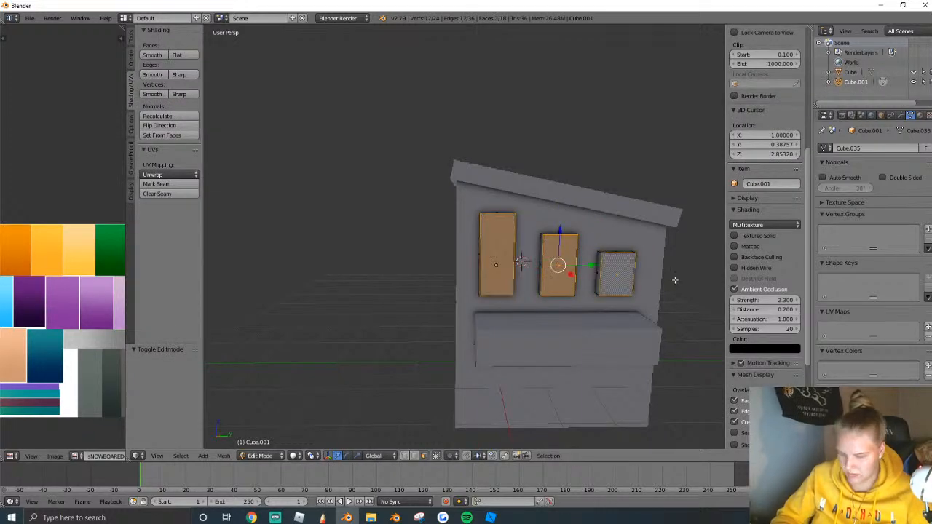
pyautogui.press('i')
pyautogui.click(665, 278)
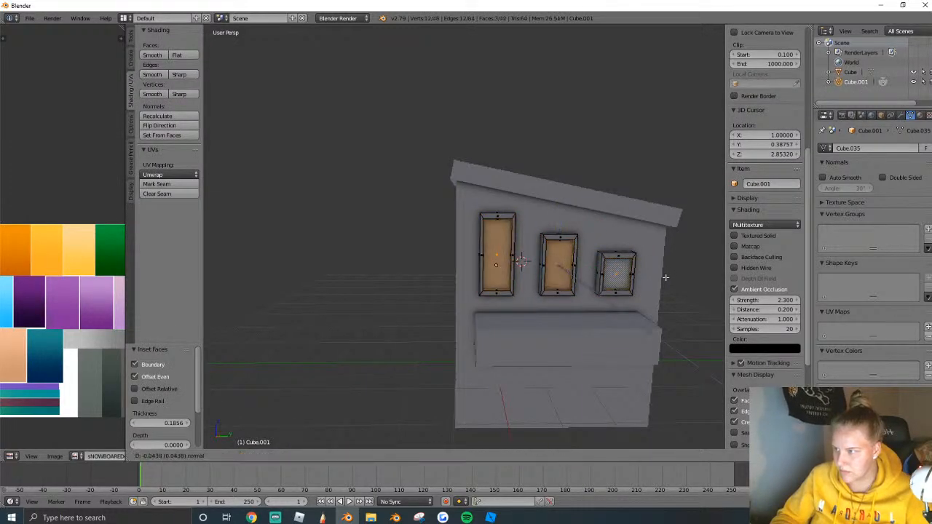
pyautogui.press('Tab')
# Examine the building's front, side walls, window frames and wall box from several angles.
pyautogui.hotkey('shift', 'f')
pyautogui.press('d')
pyautogui.press('w')
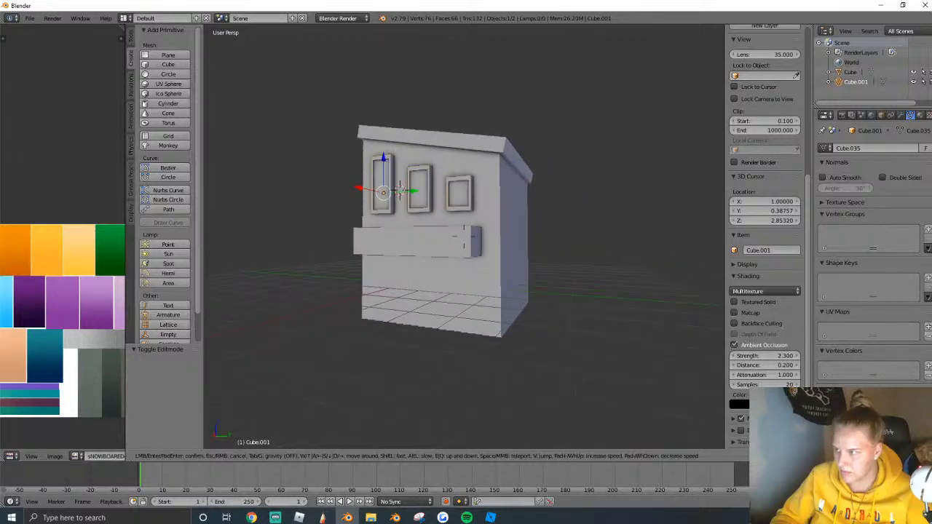
pyautogui.click(466, 236)
pyautogui.press('a')
pyautogui.hotkey('shift', 'f')
pyautogui.press('e')
pyautogui.click(464, 254)
pyautogui.hotkey('shift', 'f')
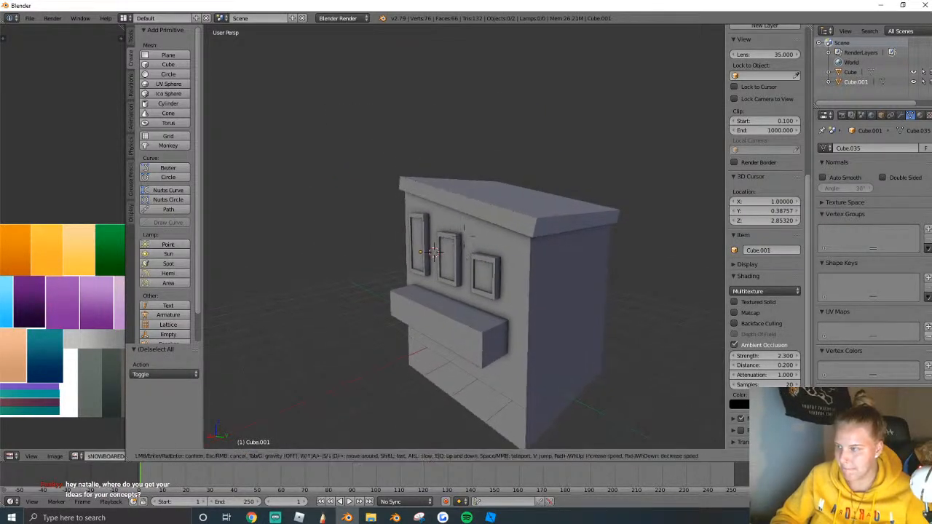
pyautogui.press('a')
pyautogui.click(464, 238)
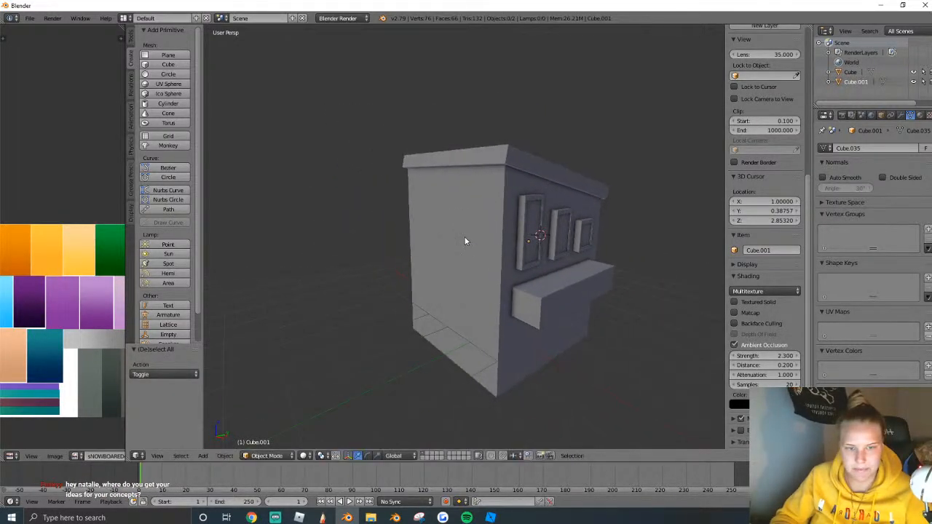
pyautogui.press('a')
pyautogui.press('a')
pyautogui.hotkey('shift', 'f')
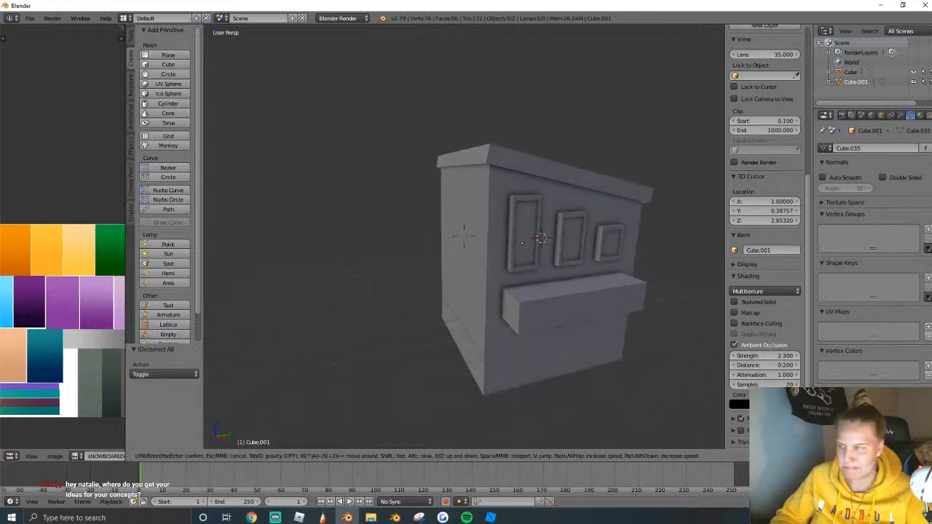
pyautogui.click(463, 241)
pyautogui.press('a')
pyautogui.hotkey('shift', 'f')
pyautogui.click(464, 240)
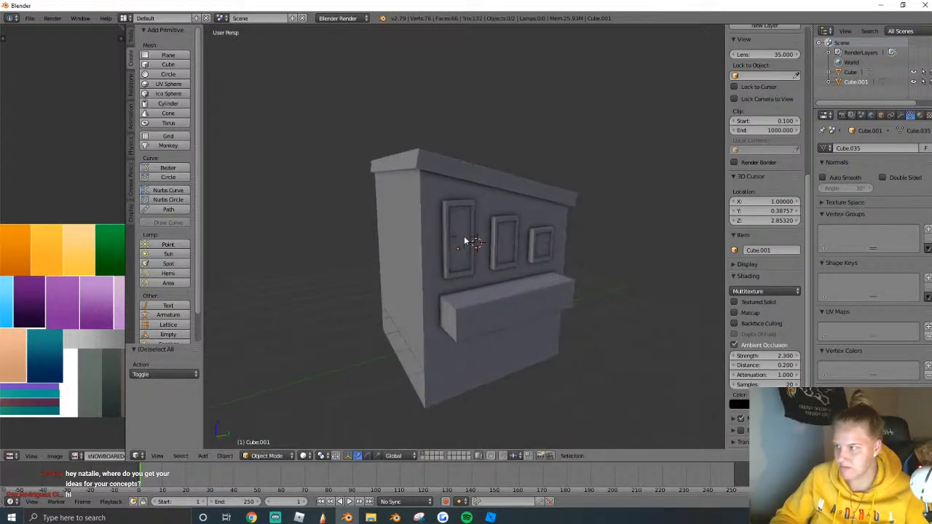
pyautogui.rightClick(384, 246)
pyautogui.hotkey('shift', 'f')
pyautogui.click(464, 239)
pyautogui.press('a')
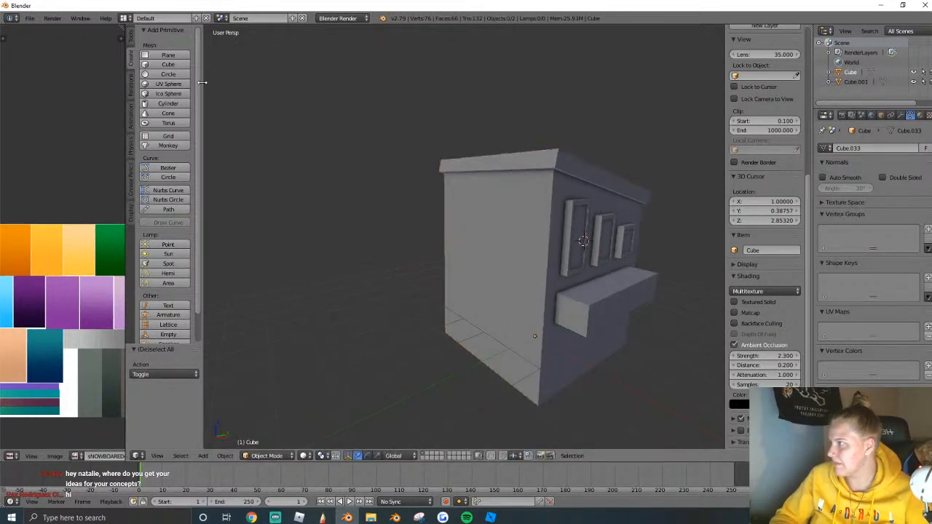
pyautogui.press('a')
pyautogui.hotkey('shift', 'f')
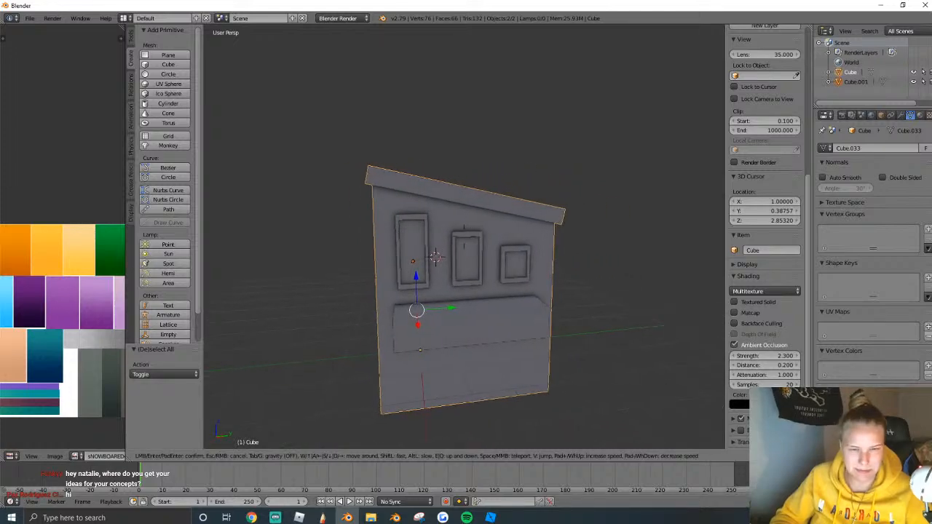
pyautogui.click(464, 238)
pyautogui.press('a')
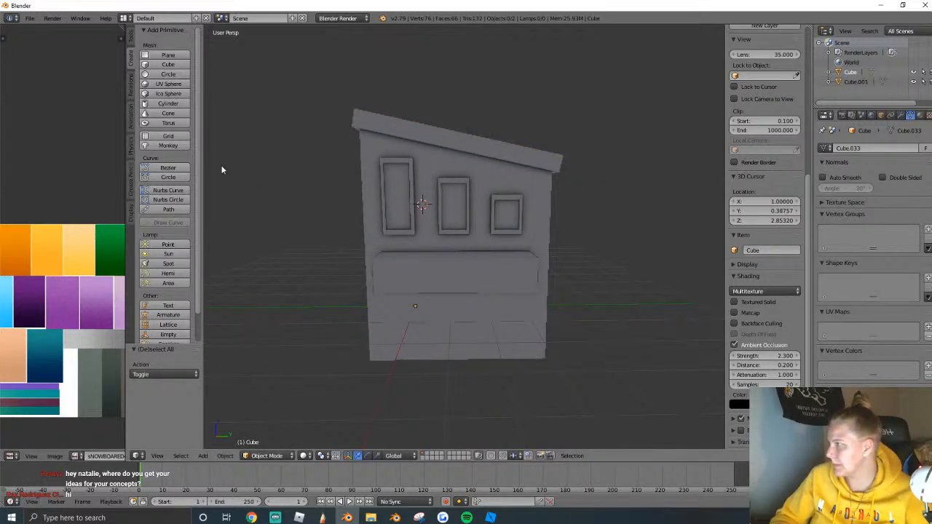
# Add a cube and clear its location so it forms a door block beneath the wall box.
pyautogui.click(169, 65)
pyautogui.hotkey('alt', 'g')
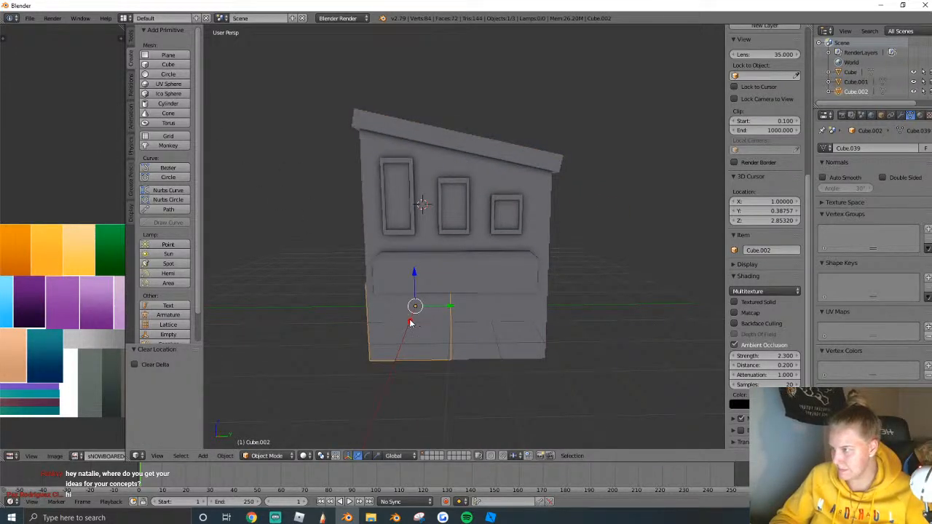
pyautogui.press('Tab')
pyautogui.hotkey('shift', 'f')
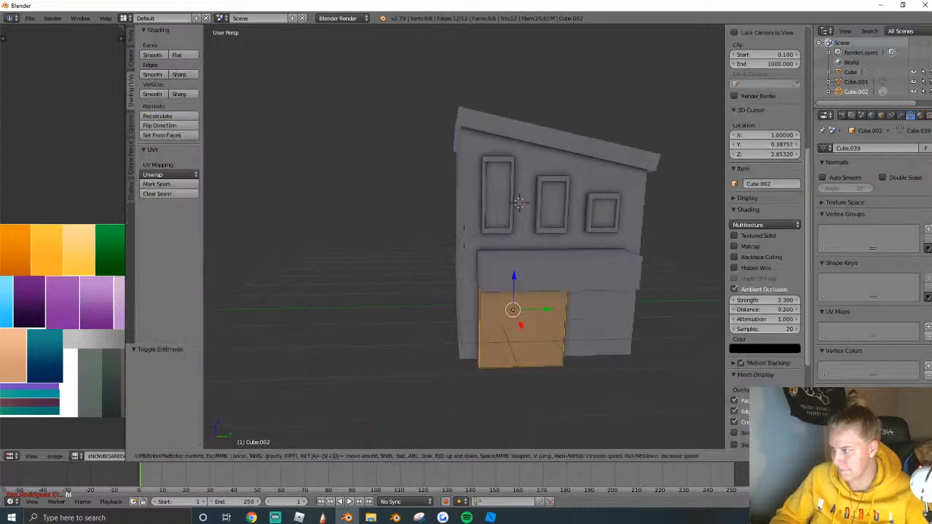
pyautogui.press('w')
pyautogui.press('Return')
# Cut a vertical loop toward the door block's narrow side section and a horizontal loop near its top.
pyautogui.click(132, 36)
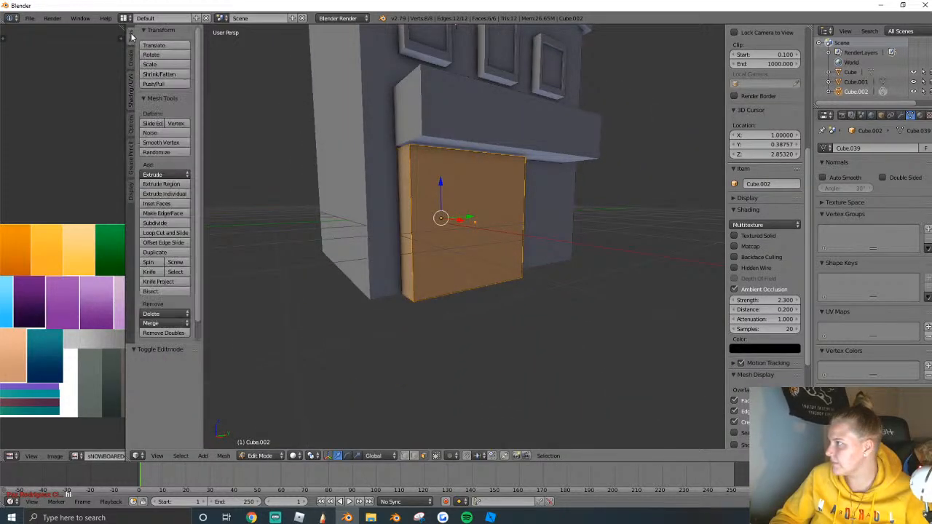
pyautogui.click(166, 233)
pyautogui.click(502, 298)
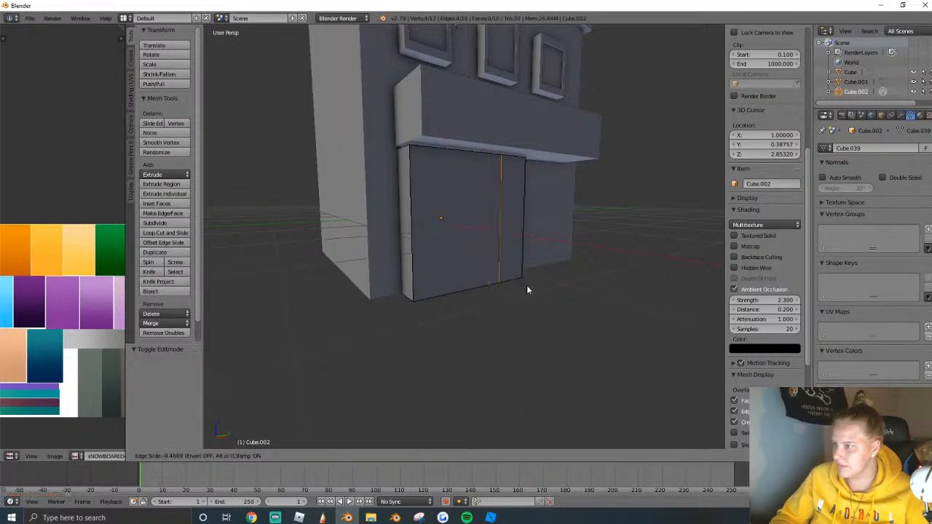
pyautogui.click(526, 285)
pyautogui.press('a')
pyautogui.click(176, 237)
pyautogui.click(539, 174)
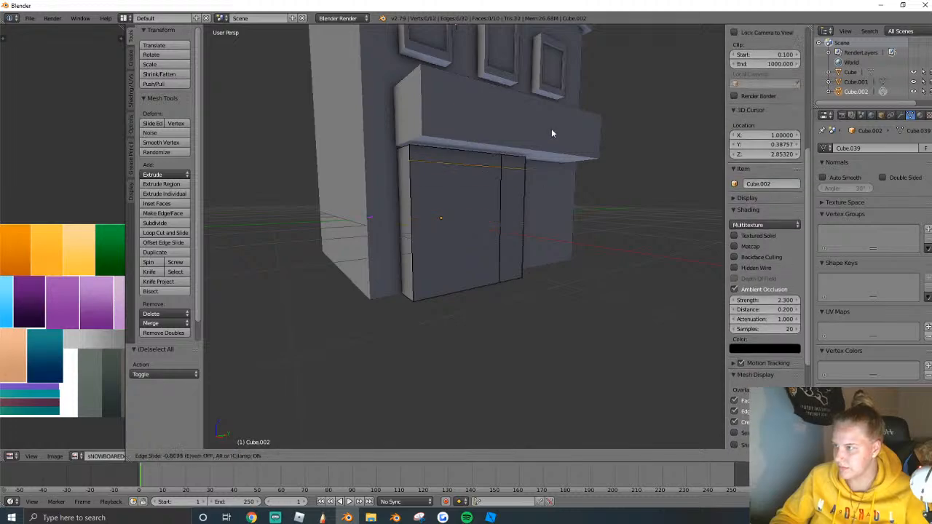
pyautogui.click(550, 138)
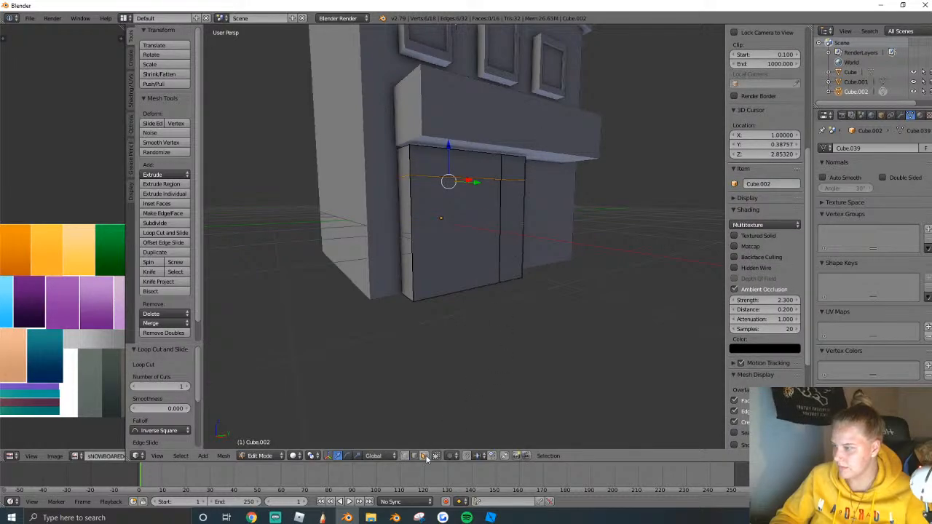
# Inset the door block's four front faces individually by about 0.08 and recess them to form frames.
pyautogui.click(455, 248)
pyautogui.keyDown('shift'); pyautogui.click(448, 162); pyautogui.keyUp('shift')
pyautogui.keyDown('shift'); pyautogui.click(509, 166); pyautogui.keyUp('shift')
pyautogui.press('i')
pyautogui.press('i')
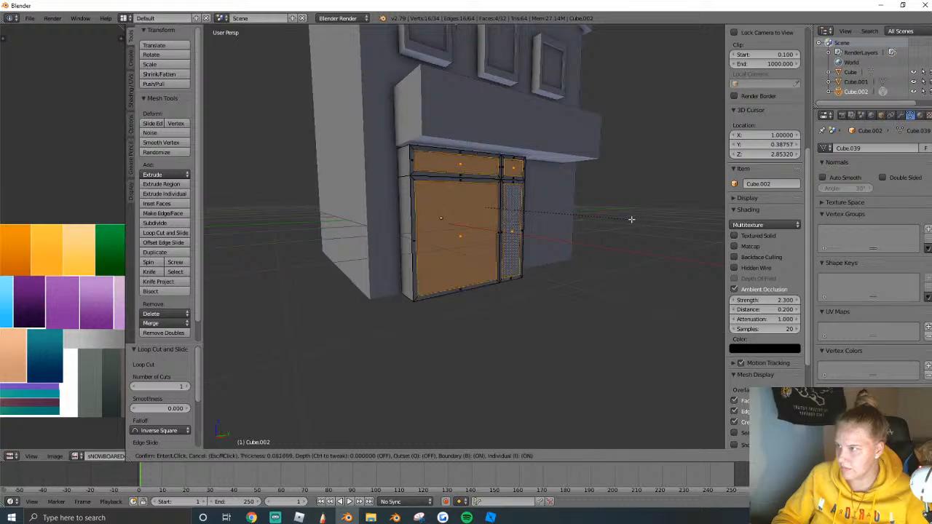
pyautogui.click(630, 220)
pyautogui.press('Tab')
# Scale the door frame along X to about 0.59 and move it along X against the building's front wall.
pyautogui.moveTo(628, 221); pyautogui.dragTo(483, 240, button='middle')
pyautogui.press('s')
pyautogui.click(514, 245)
pyautogui.scroll(5, 483, 239)
pyautogui.press('s')
pyautogui.press('x')
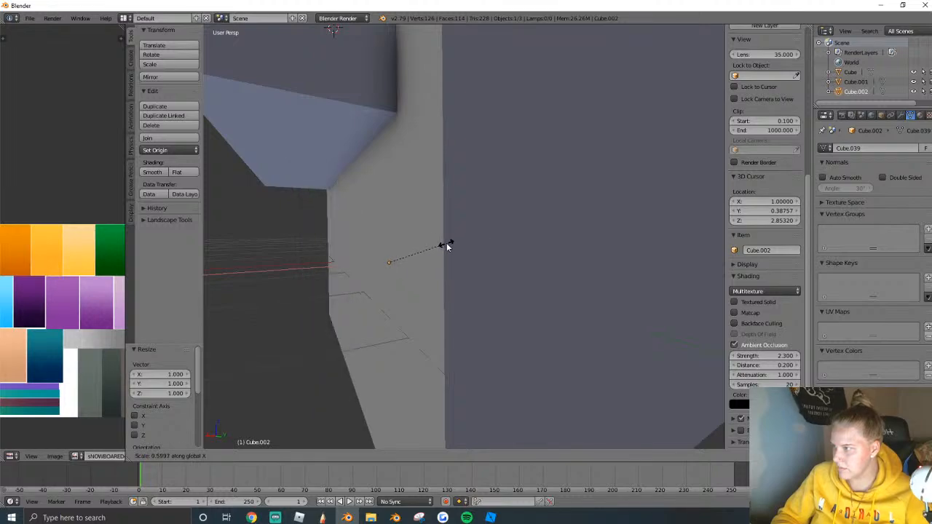
pyautogui.click(446, 243)
pyautogui.press('g')
pyautogui.press('x')
pyautogui.click(339, 270)
pyautogui.moveTo(338, 269); pyautogui.dragTo(466, 246, button='middle')
pyautogui.press('a')
pyautogui.hotkey('shift', 'f')
pyautogui.press('Return')
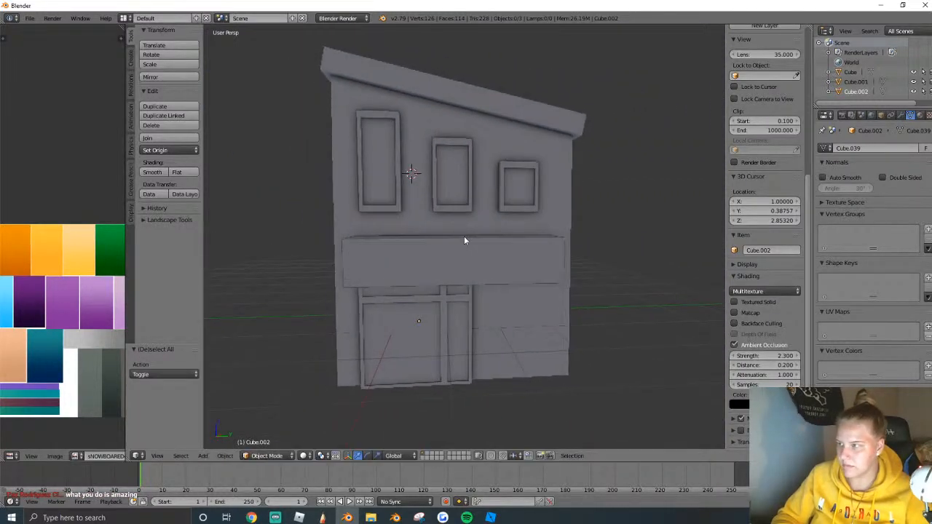
# Duplicate the smallest window frame and move the copy about 2.81 down along Z, beside the door.
pyautogui.press('Tab')
pyautogui.press('Tab')
pyautogui.rightClick(522, 193)
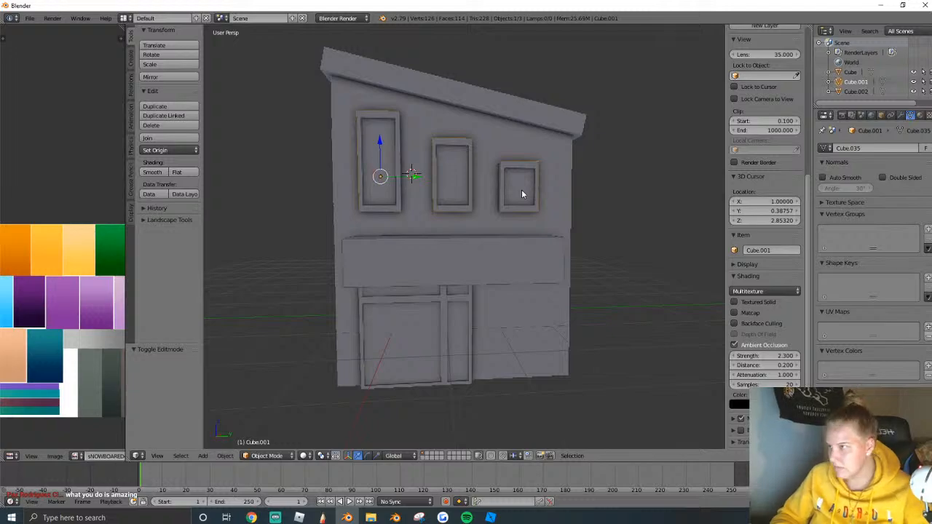
pyautogui.press('Tab')
pyautogui.hotkey('ctrl', 'l')
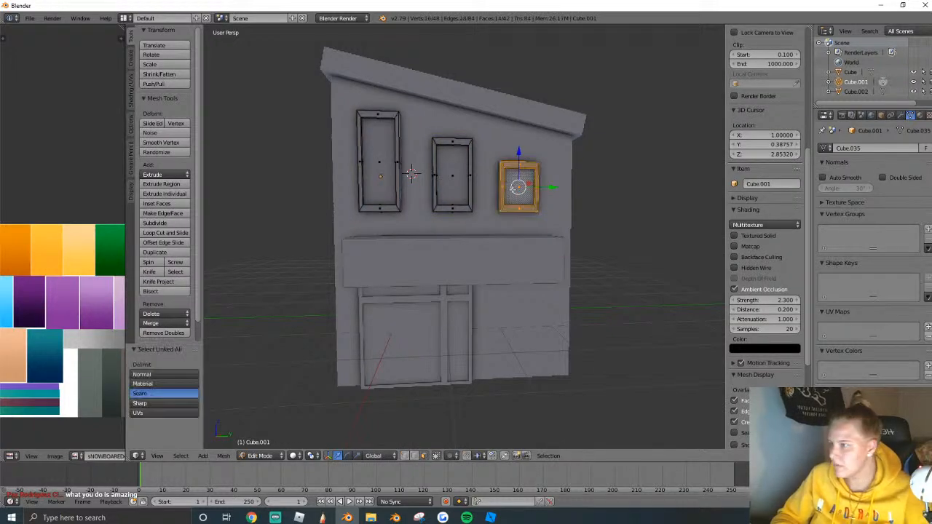
pyautogui.hotkey('shift', 'd')
pyautogui.press('Escape')
pyautogui.moveTo(519, 164); pyautogui.dragTo(516, 315)
# Raise the top of the ground-floor window frame along Z to make the window taller.
pyautogui.hotkey('shift', 'f')
pyautogui.press('q')
pyautogui.press('w')
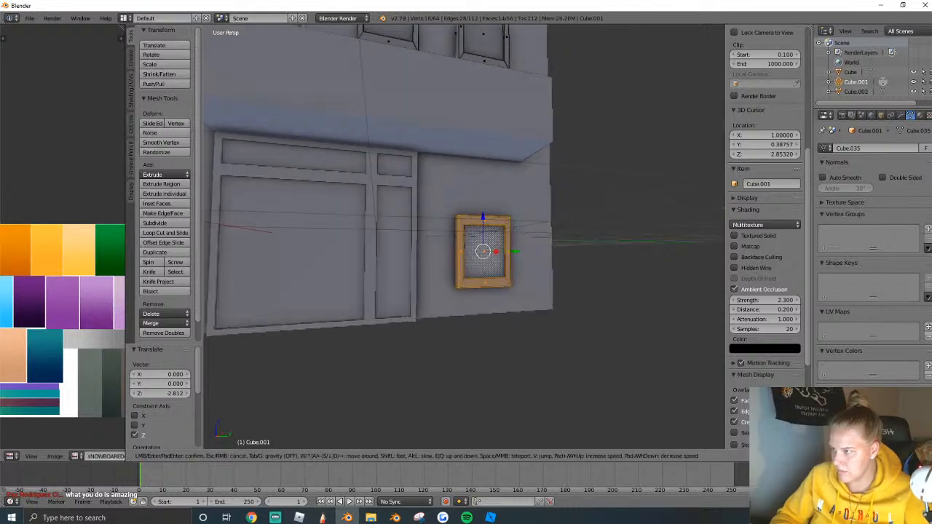
pyautogui.click(463, 237)
pyautogui.moveTo(450, 230); pyautogui.dragTo(475, 229, button='middle')
pyautogui.rightClick(457, 177)
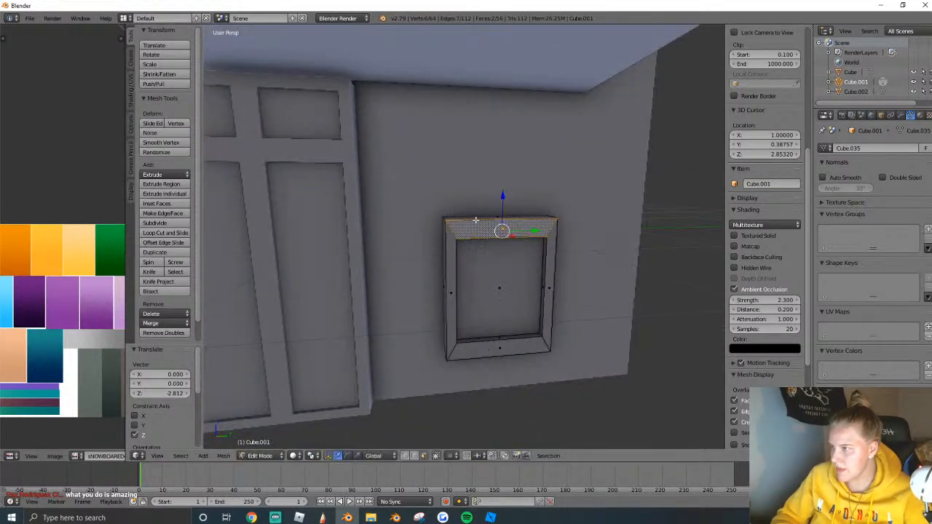
pyautogui.moveTo(499, 206); pyautogui.dragTo(501, 98)
pyautogui.press('Tab')
# Examine the door frame's depth, the side wall and the whole front of the building from several angles.
pyautogui.hotkey('shift', 'f')
pyautogui.press('s')
pyautogui.click(465, 237)
pyautogui.rightClick(465, 237)
pyautogui.hotkey('shift', 'f')
pyautogui.press('a')
pyautogui.press('w')
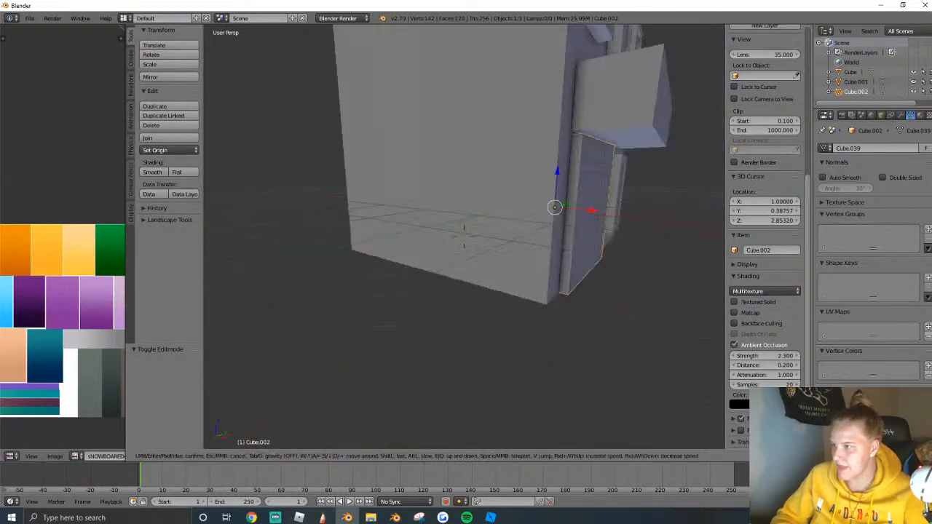
pyautogui.click(465, 237)
pyautogui.moveTo(476, 233); pyautogui.dragTo(479, 234)
pyautogui.hotkey('shift', 'f')
pyautogui.click(465, 237)
pyautogui.press('Tab')
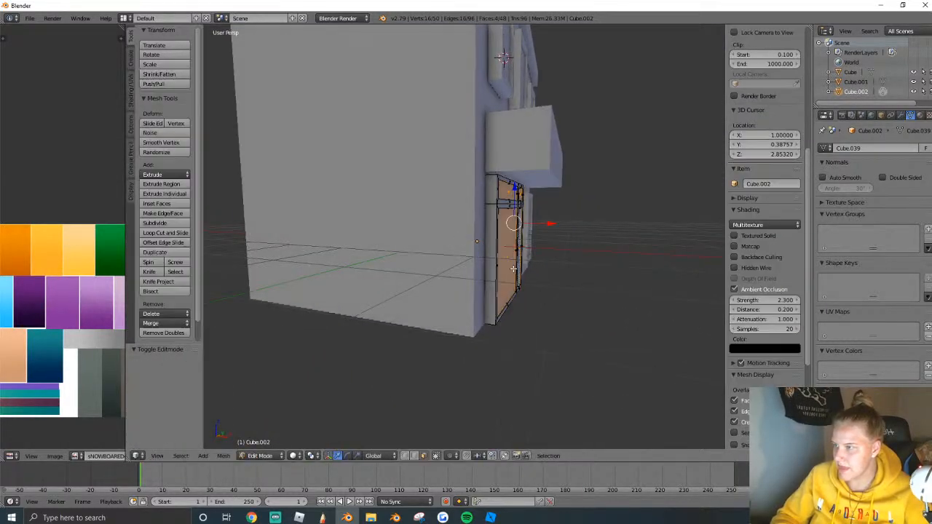
pyautogui.press('Tab')
pyautogui.hotkey('shift', 'f')
pyautogui.press('s')
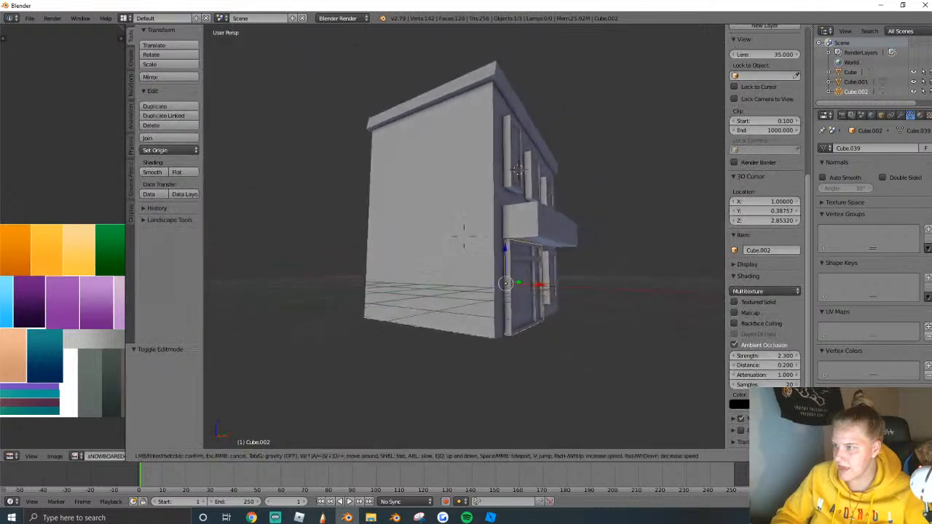
pyautogui.press('d')
pyautogui.click(464, 237)
pyautogui.press('a')
pyautogui.press('a')
pyautogui.hotkey('shift', 'f')
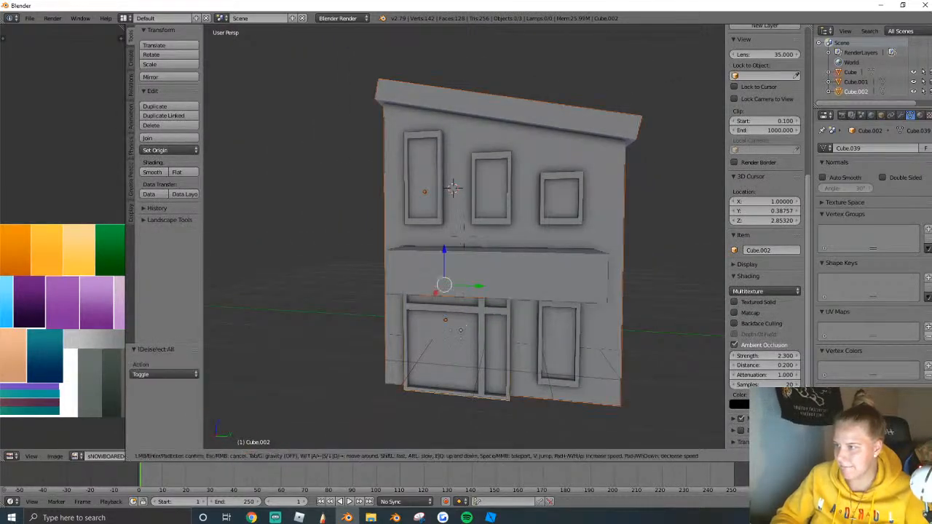
pyautogui.press('s')
pyautogui.press('d')
pyautogui.click(465, 241)
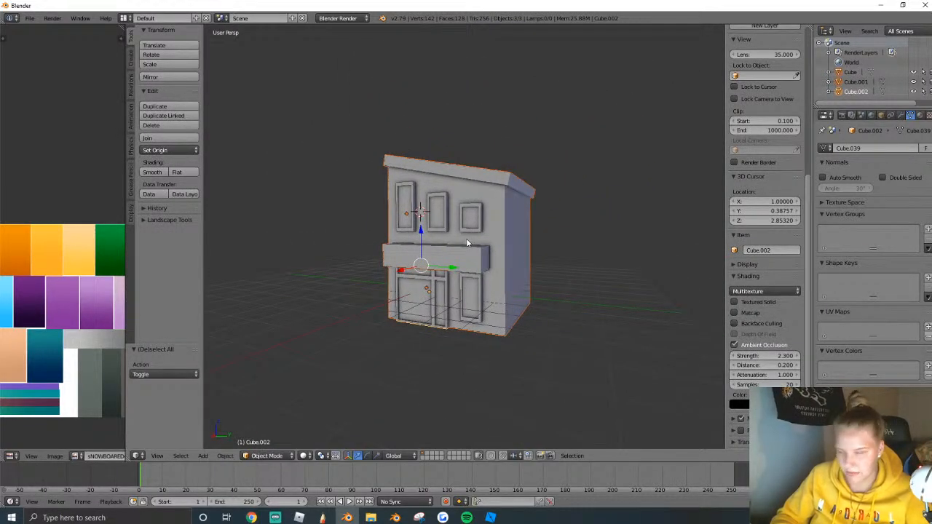
# Join the building, door frame and windows into one object with the windows as the active object.
pyautogui.rightClick(471, 285)
pyautogui.press('Tab')
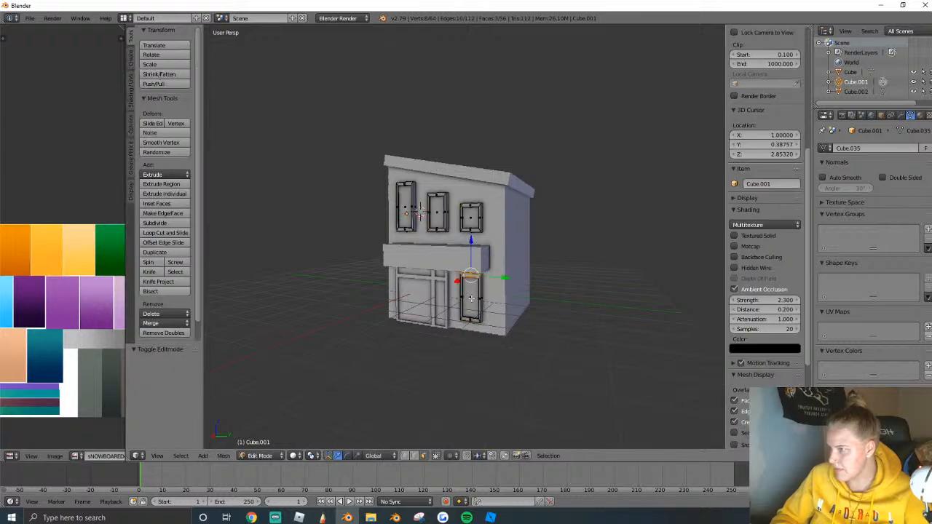
pyautogui.press('l')
pyautogui.press('Tab')
pyautogui.hotkey('shift', 'f')
pyautogui.press('w')
pyautogui.press('a')
pyautogui.click(470, 242)
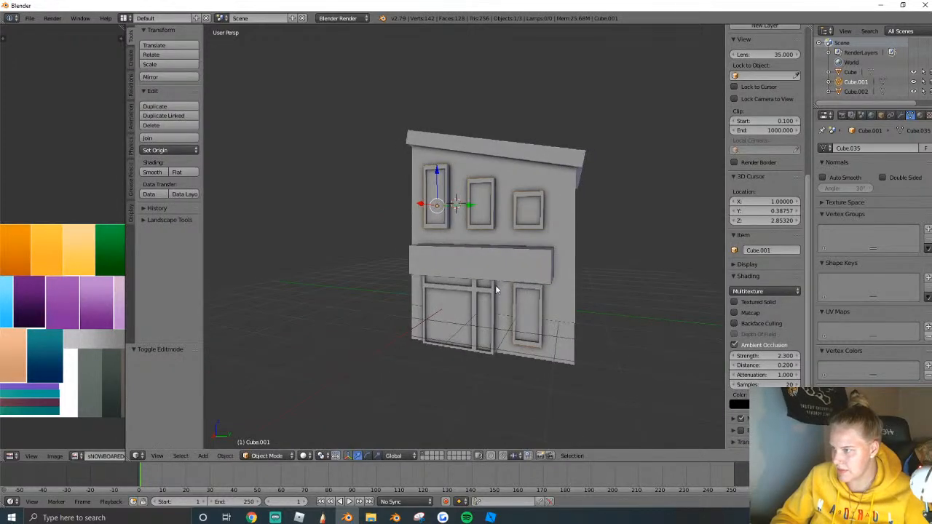
pyautogui.press('a')
pyautogui.hotkey('ctrl', 'j')
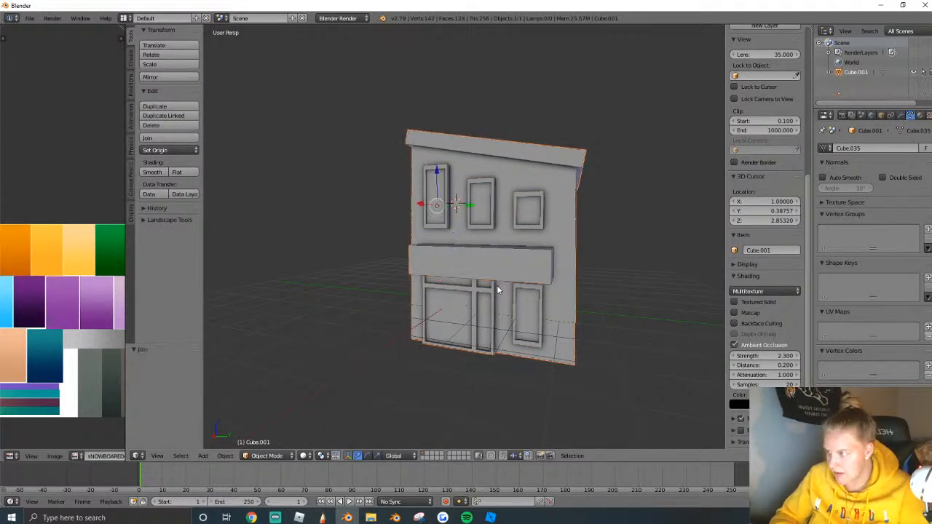
pyautogui.hotkey('shift', 'f')
pyautogui.press('a')
pyautogui.click(469, 241)
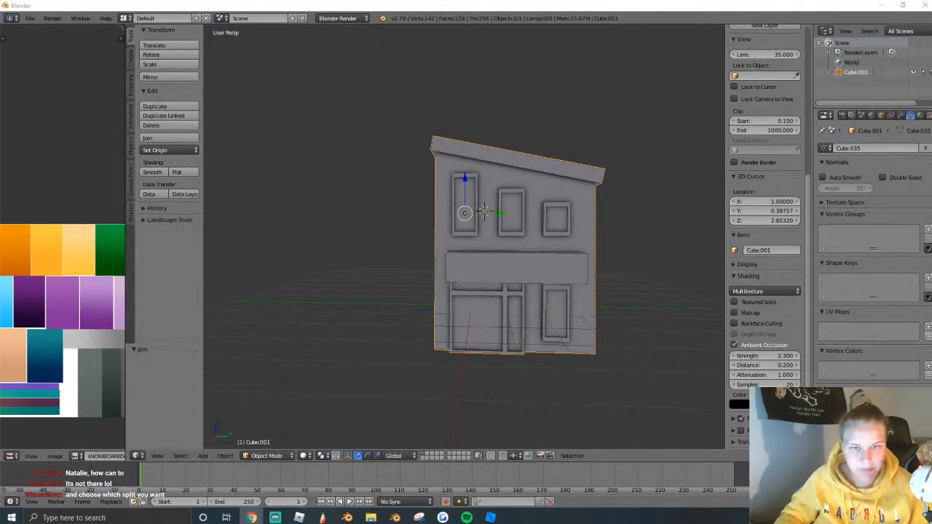
# Switch to the orthographic right view and unwrap the whole building by projecting its UVs from view.
pyautogui.scroll(2, 485, 290)
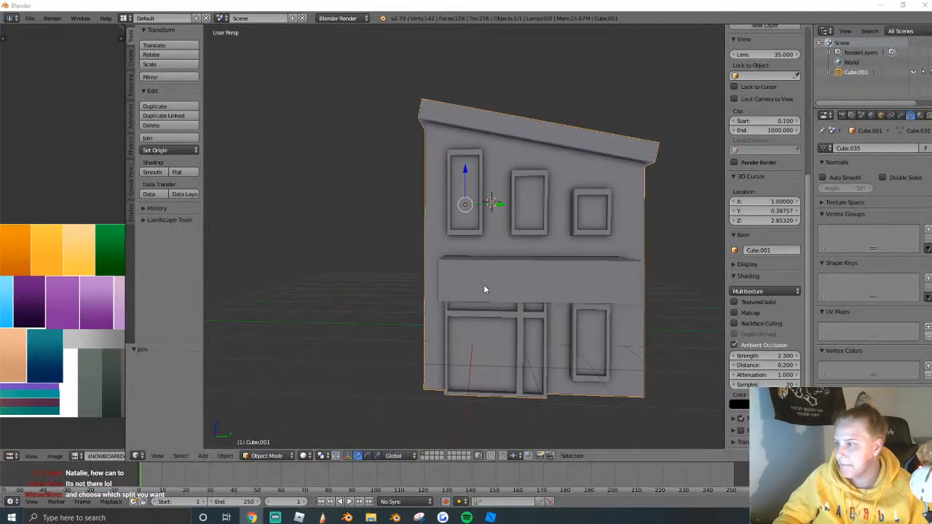
pyautogui.click(157, 456)
pyautogui.click(205, 338)
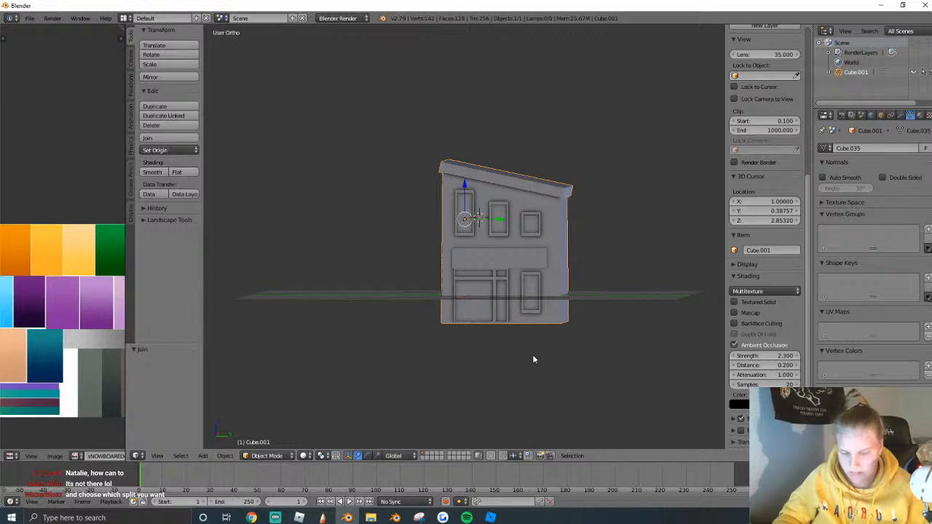
pyautogui.press('KP_3')
pyautogui.press('Tab')
pyautogui.press('a')
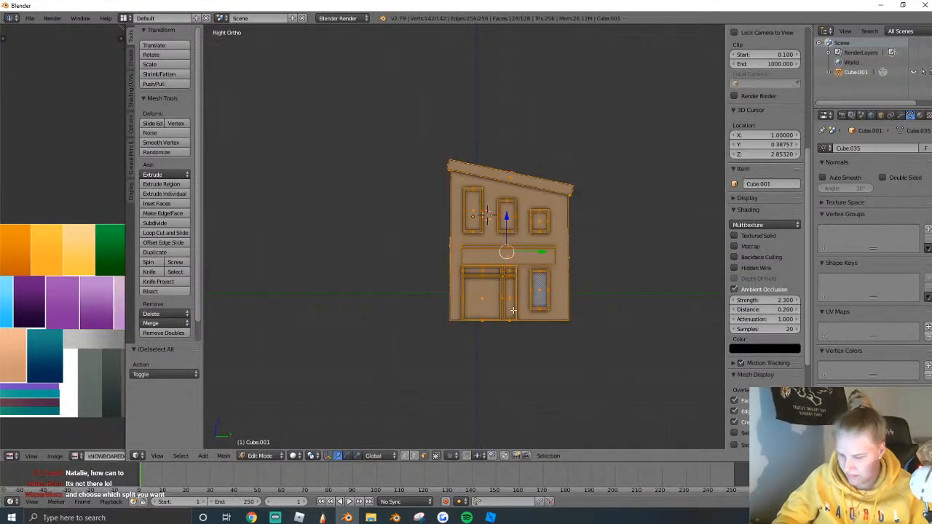
pyautogui.press('u')
pyautogui.click(514, 312)
pyautogui.moveTo(66, 313); pyautogui.dragTo(50, 282, button='middle')
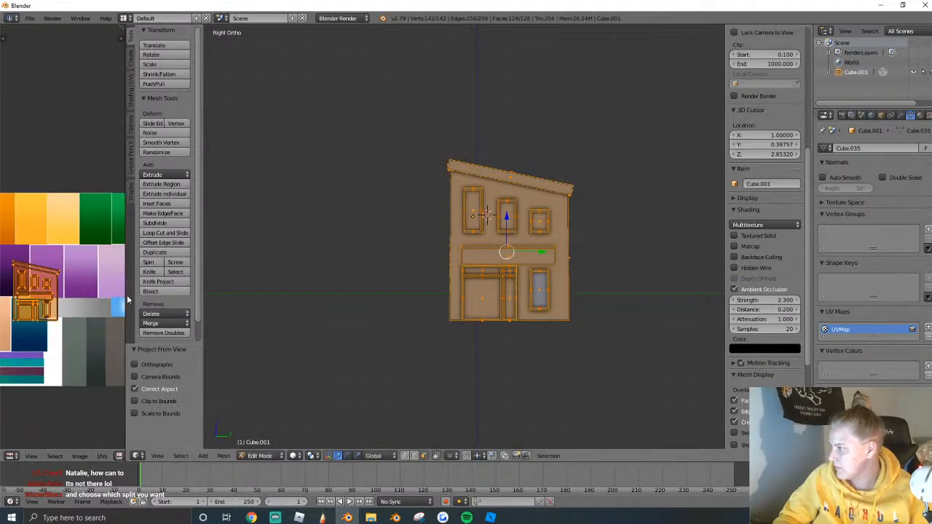
# Widen the image editor, move the UV layout toward the grey gradient swatch and rotate it 90 degrees.
pyautogui.moveTo(125, 300); pyautogui.dragTo(317, 300)
pyautogui.moveTo(149, 304); pyautogui.dragTo(197, 305, button='middle')
pyautogui.press('g')
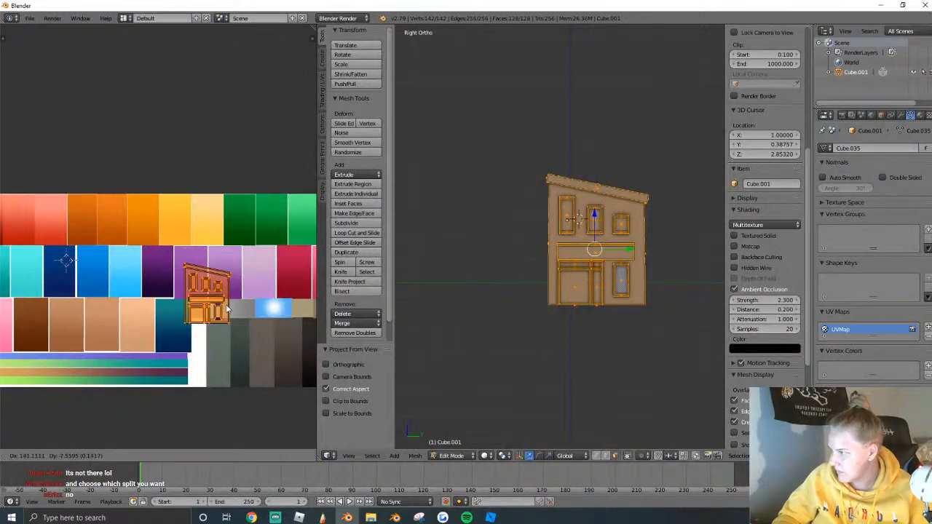
pyautogui.click(228, 309)
pyautogui.write('r90')
pyautogui.press('Return')
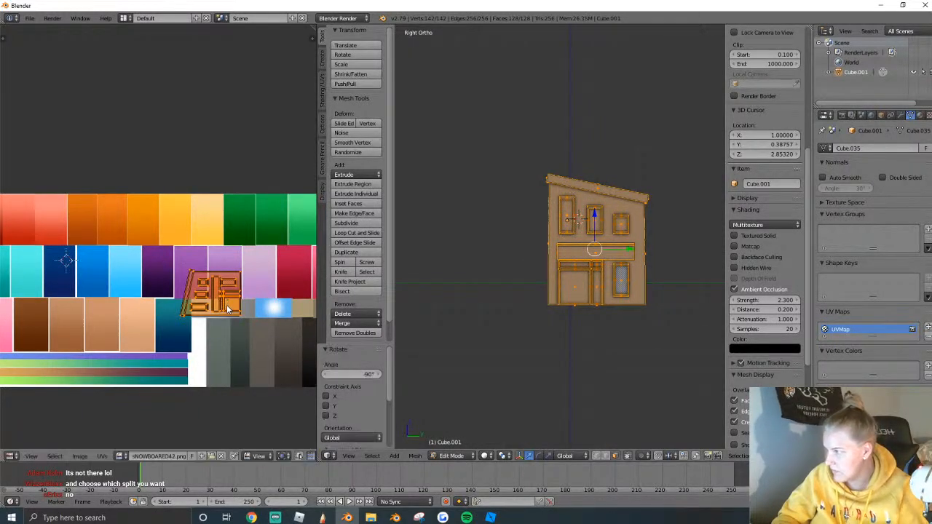
# Stretch the UV layout along X, shrink it onto the grey gradient swatch and set the viewport shading to Texture.
pyautogui.press('s')
pyautogui.press('x')
pyautogui.click(282, 306)
pyautogui.press('s')
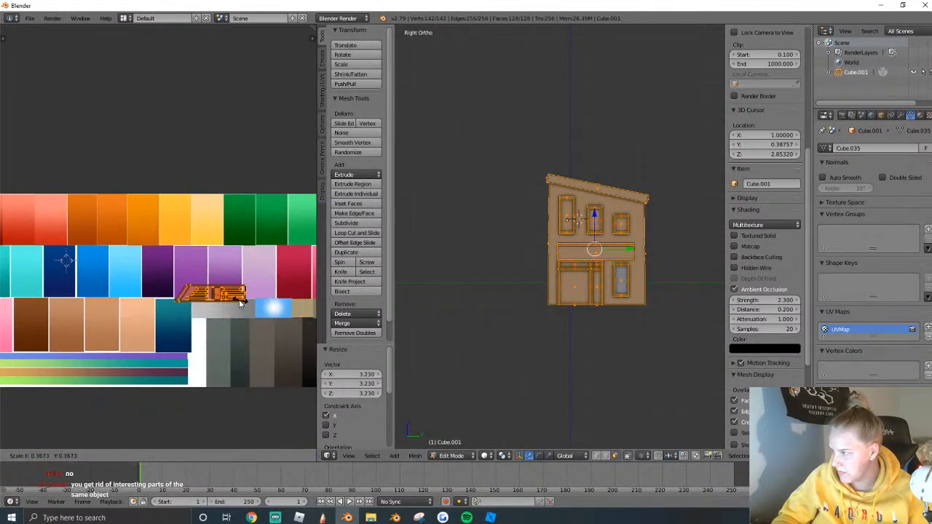
pyautogui.click(242, 306)
pyautogui.press('g')
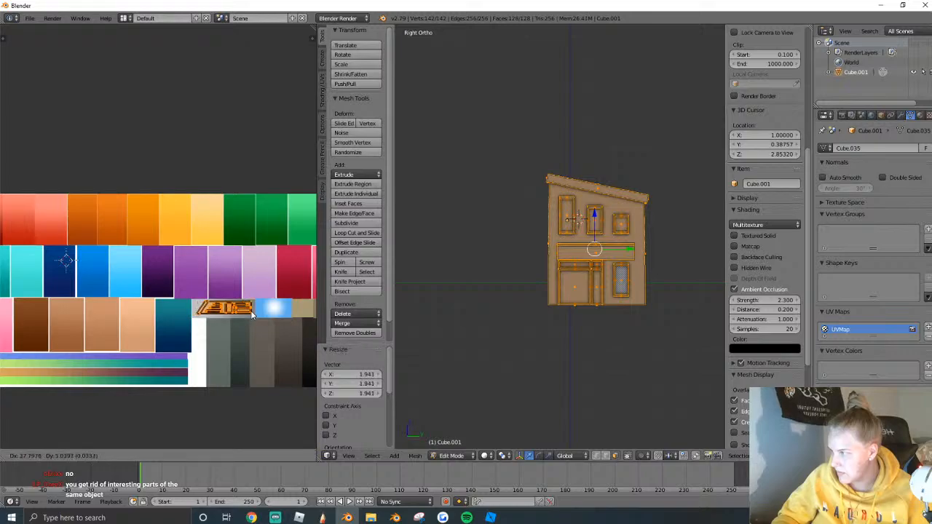
pyautogui.click(251, 314)
pyautogui.scroll(1, 451, 408)
pyautogui.click(485, 456)
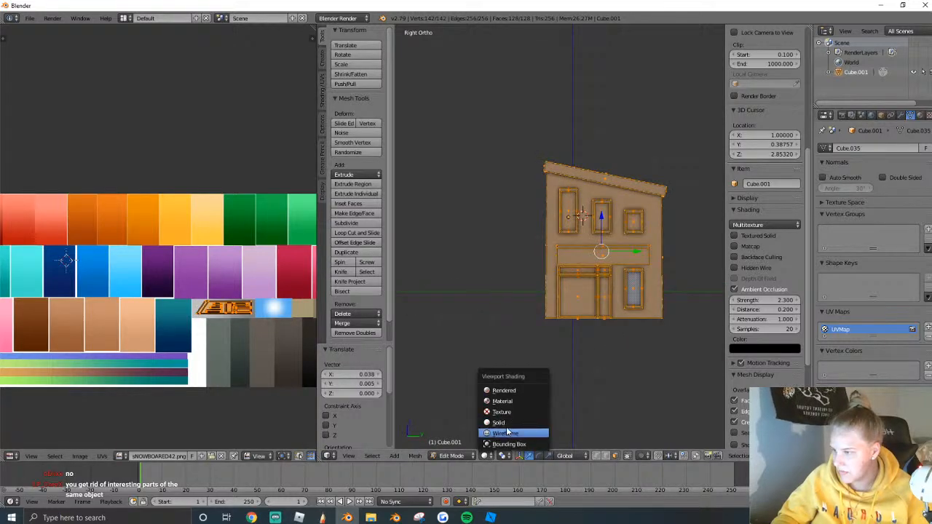
pyautogui.click(502, 412)
# Shrink the UVs of the building's main walls and place them on the white swatch.
pyautogui.scroll(2, 502, 408)
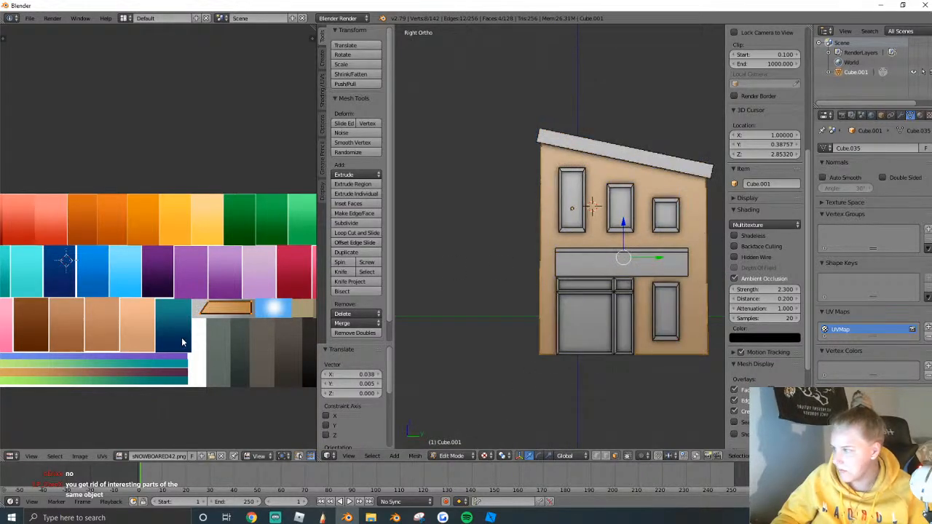
pyautogui.press('g')
pyautogui.click(209, 339)
pyautogui.press('s')
pyautogui.click(247, 331)
pyautogui.press('g')
pyautogui.click(237, 346)
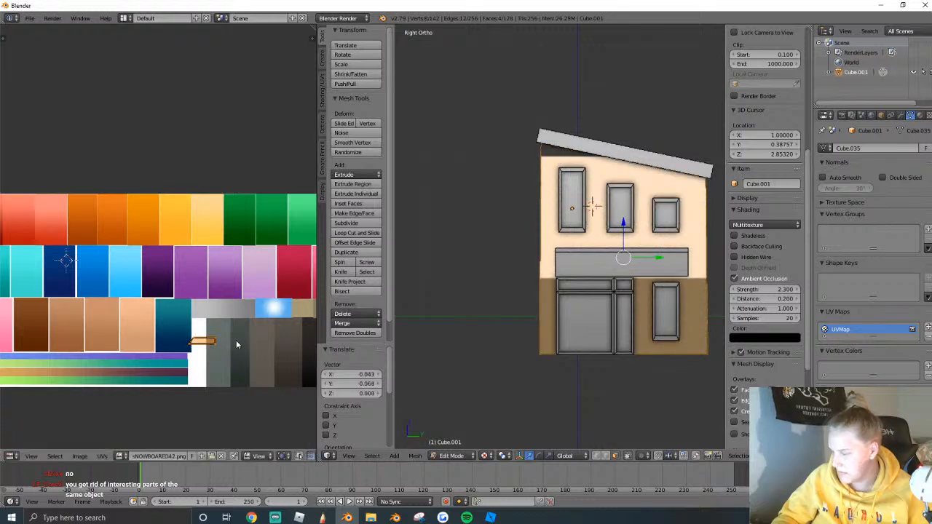
pyautogui.press('Tab')
pyautogui.press('Tab')
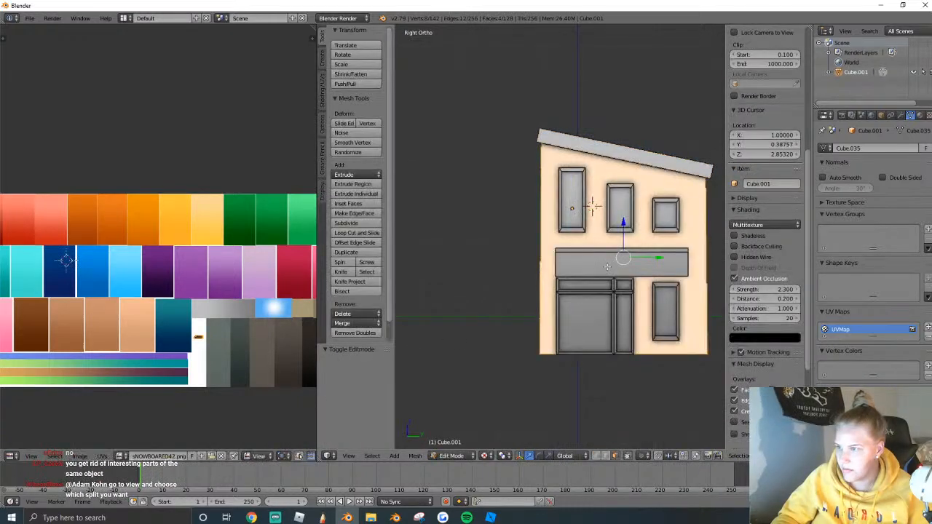
# Select the front face of the awning above the door and place its UVs on the white swatch.
pyautogui.scroll(1, 608, 267)
pyautogui.press('a')
pyautogui.press('l')
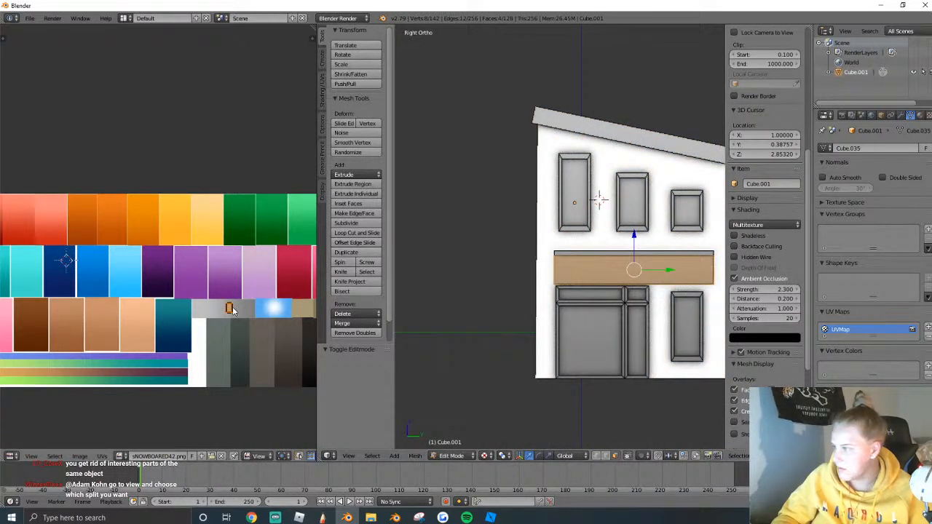
pyautogui.press('Tab')
pyautogui.press('Tab')
# Select all glass faces of the door and windows and unwrap them by projecting from view across the whole palette.
pyautogui.press('a')
pyautogui.press('l')
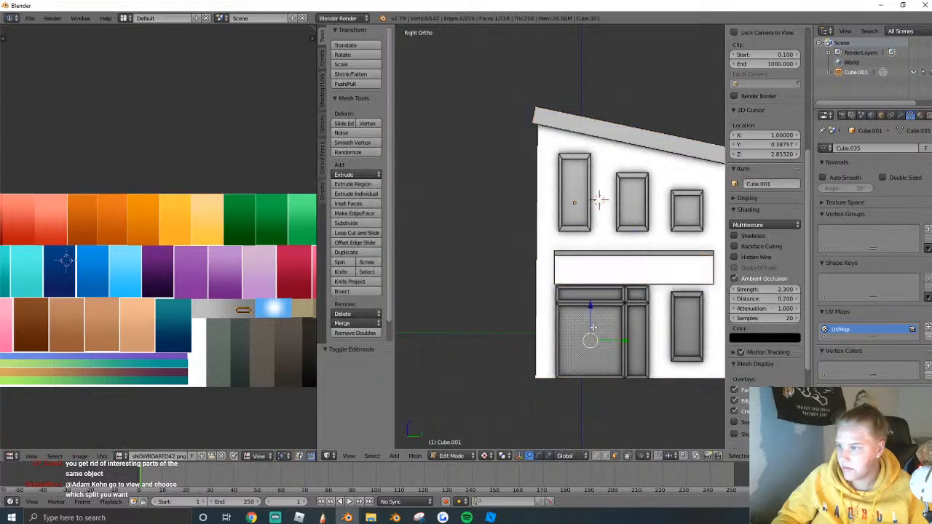
pyautogui.keyDown('shift'); pyautogui.rightClick(609, 293); pyautogui.keyUp('shift')
pyautogui.keyDown('shift'); pyautogui.rightClick(631, 292); pyautogui.keyUp('shift')
pyautogui.keyDown('shift'); pyautogui.rightClick(632, 346); pyautogui.keyUp('shift')
pyautogui.keyDown('shift'); pyautogui.rightClick(691, 319); pyautogui.keyUp('shift')
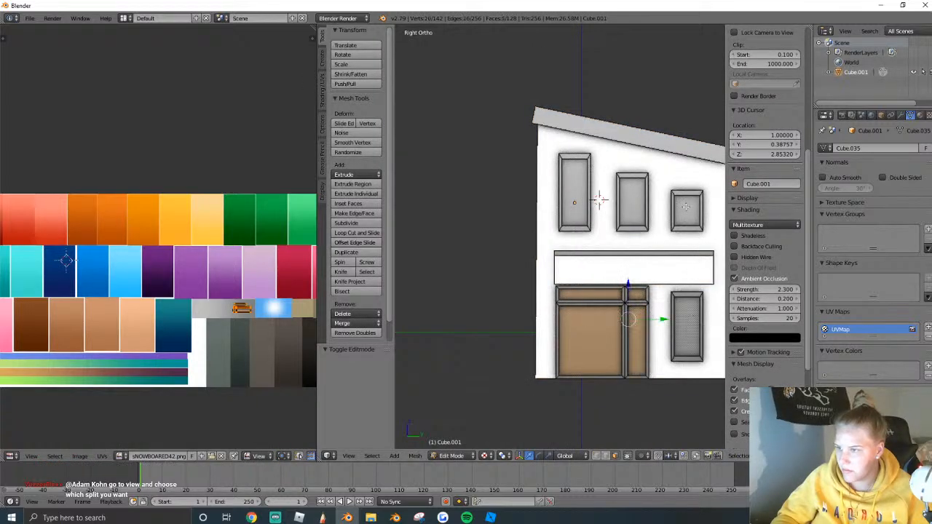
pyautogui.keyDown('shift'); pyautogui.rightClick(687, 326); pyautogui.keyUp('shift')
pyautogui.keyDown('shift'); pyautogui.rightClick(687, 210); pyautogui.keyUp('shift')
pyautogui.keyDown('shift'); pyautogui.rightClick(633, 203); pyautogui.keyUp('shift')
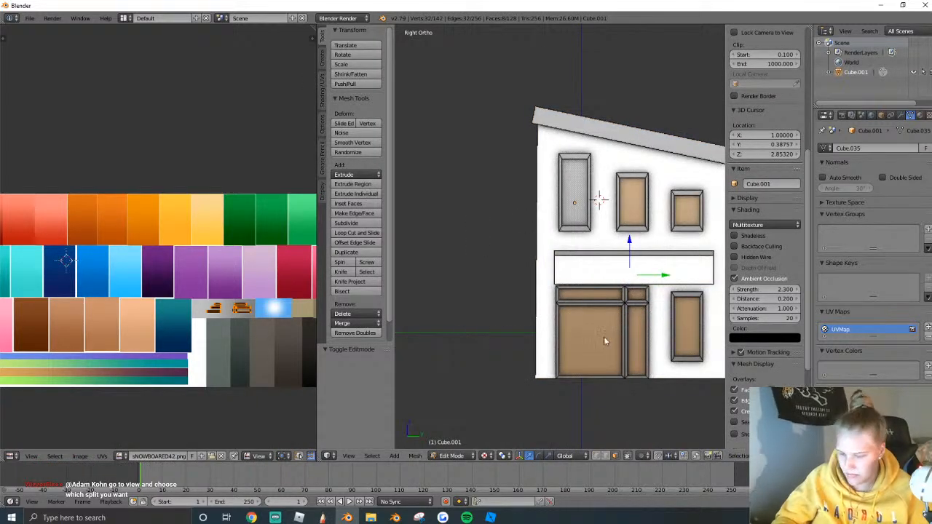
pyautogui.press('u')
pyautogui.click(576, 349)
# Move the ground-floor window's UVs onto the glowing light-blue swatch and shrink them to fit inside it.
pyautogui.moveTo(249, 290); pyautogui.dragTo(183, 290, button='middle')
pyautogui.press('a')
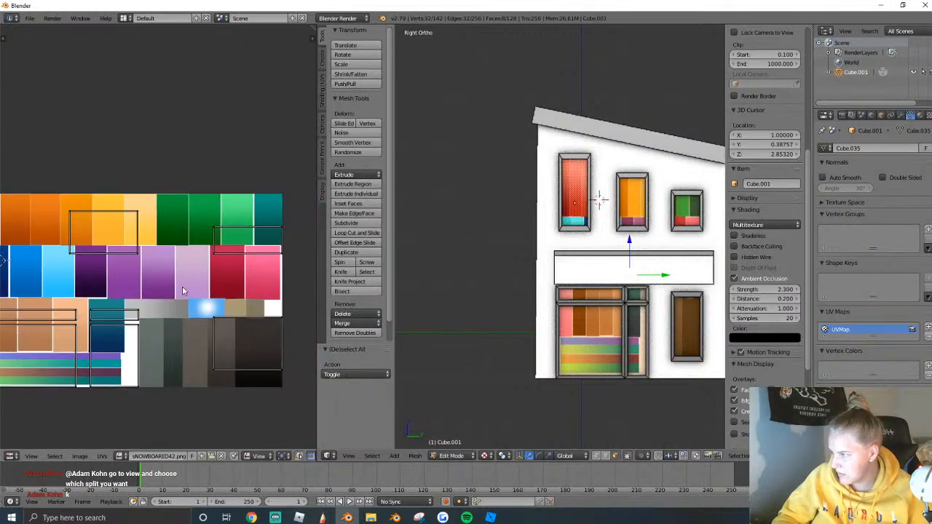
pyautogui.press('g')
pyautogui.click(272, 362)
pyautogui.press('s')
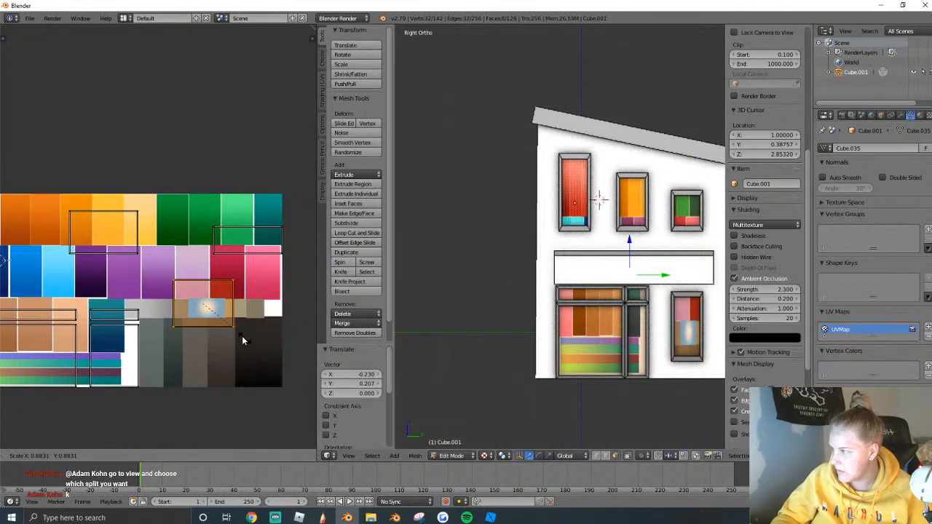
pyautogui.click(219, 320)
pyautogui.press('g')
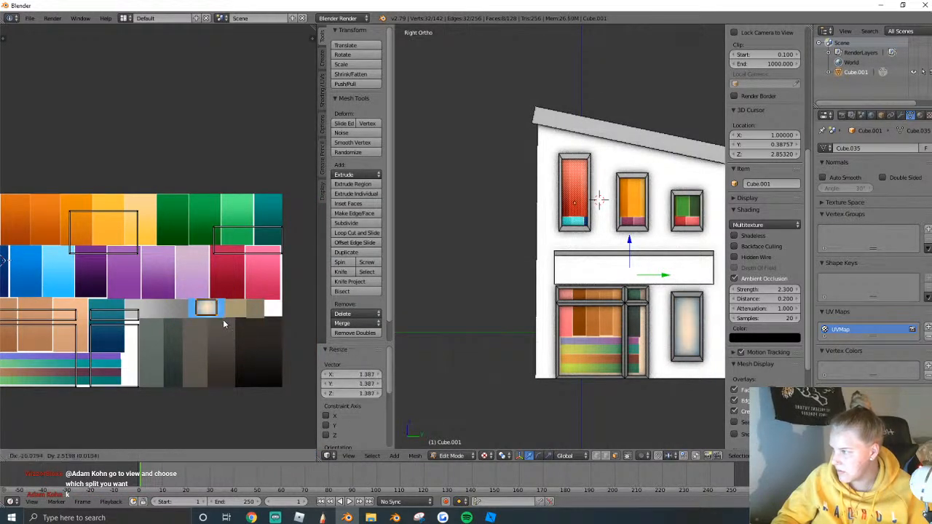
pyautogui.click(223, 321)
pyautogui.press('a')
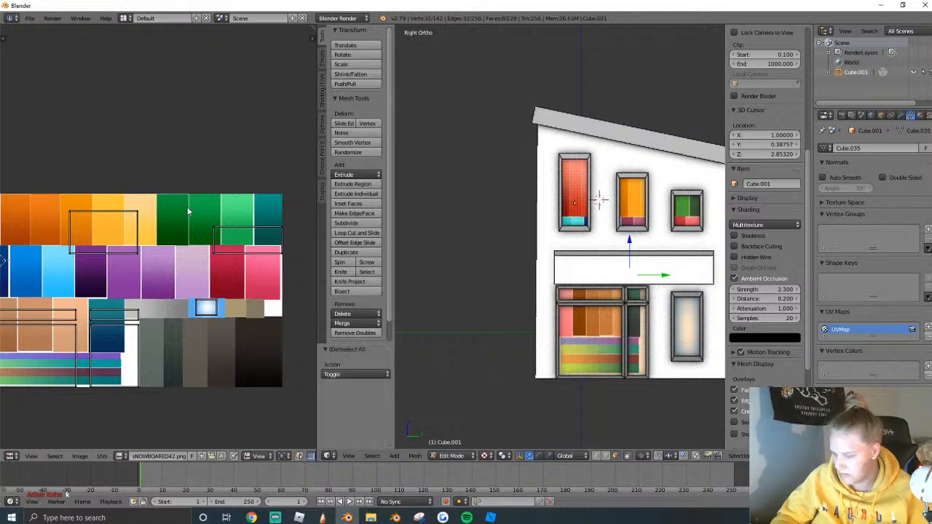
# Move the small square upper window's UVs to the light-blue glow swatch, shrink them and narrow them along X.
pyautogui.press('b')
pyautogui.moveTo(177, 190); pyautogui.dragTo(299, 283)
pyautogui.press('g')
pyautogui.click(236, 319)
pyautogui.press('s')
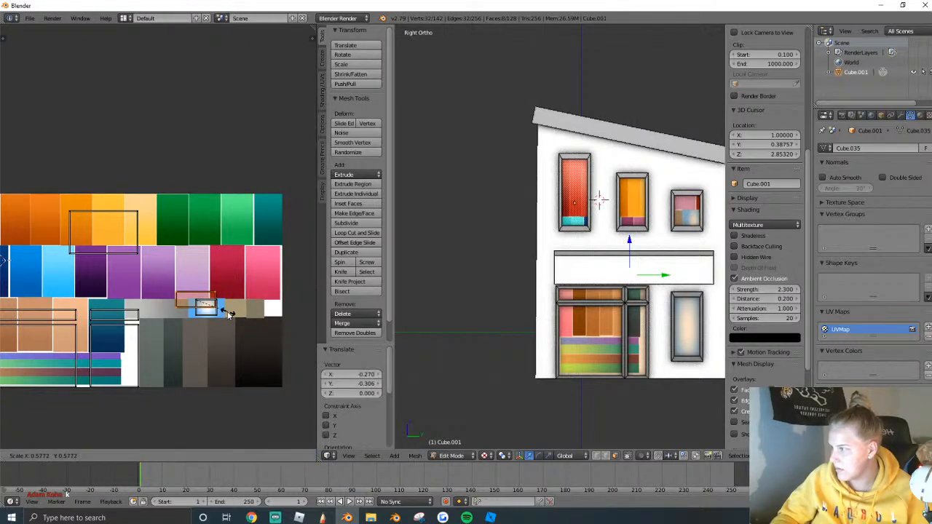
pyautogui.click(227, 315)
pyautogui.press('s')
pyautogui.press('x')
pyautogui.click(205, 309)
# Resize and centre the small square upper window's UVs within the light-blue glow swatch.
pyautogui.press('g')
pyautogui.click(216, 316)
pyautogui.press('s')
pyautogui.click(220, 319)
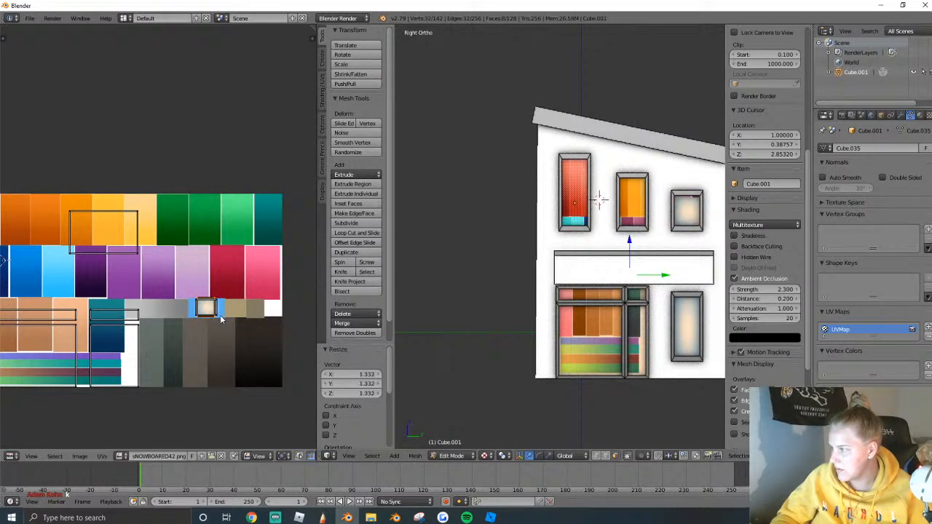
pyautogui.press('g')
pyautogui.click(218, 319)
pyautogui.press('s')
pyautogui.click(223, 320)
pyautogui.press('g')
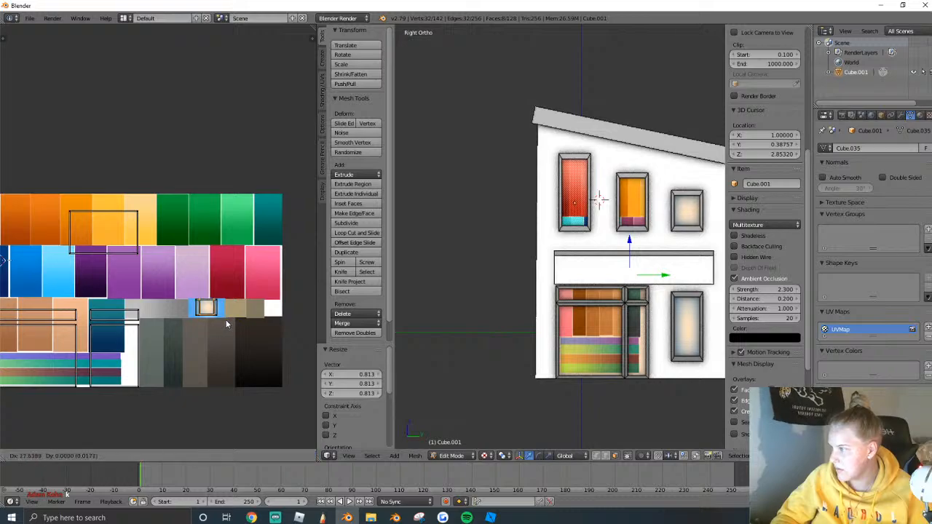
pyautogui.click(227, 321)
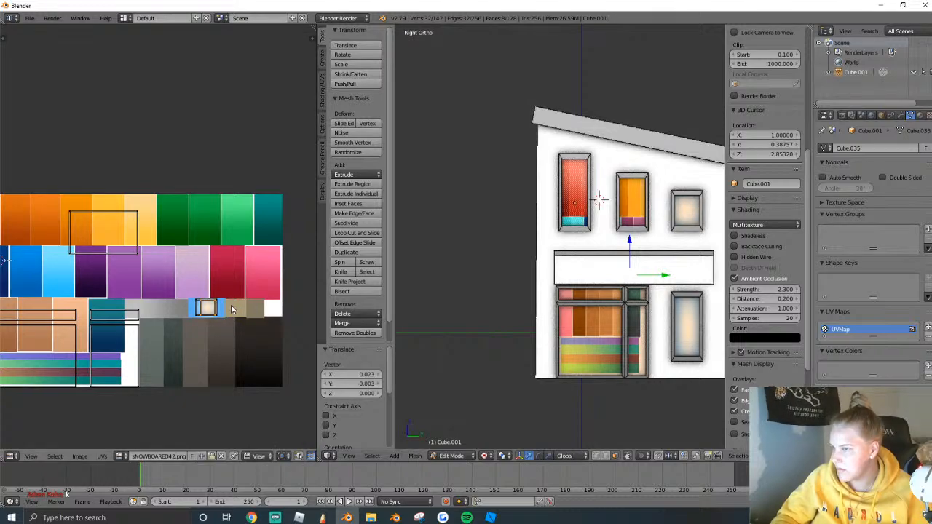
pyautogui.press('g')
pyautogui.click(225, 309)
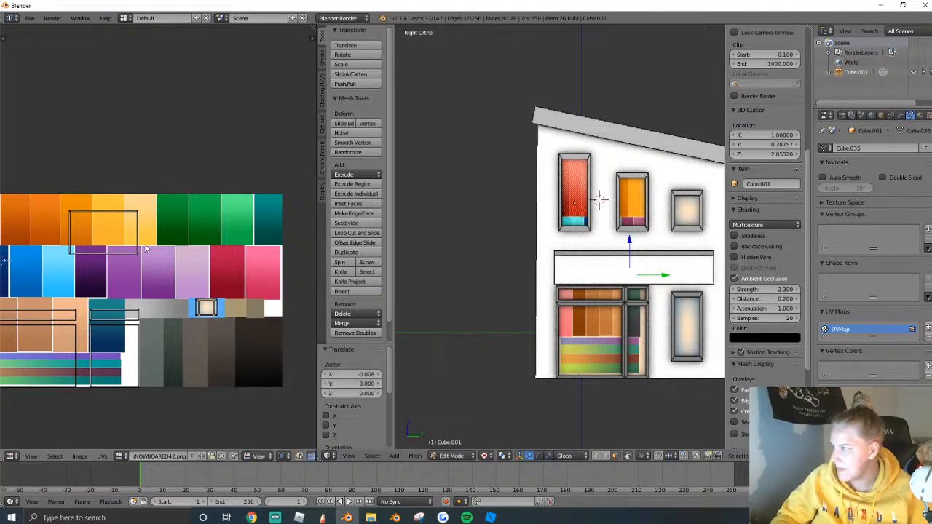
# Shrink the middle upper window's UVs, narrow them along X and place them on the light-blue glow swatch.
pyautogui.moveTo(177, 255); pyautogui.dragTo(214, 263, button='middle')
pyautogui.press('a')
pyautogui.press('b')
pyautogui.moveTo(88, 195); pyautogui.dragTo(194, 279)
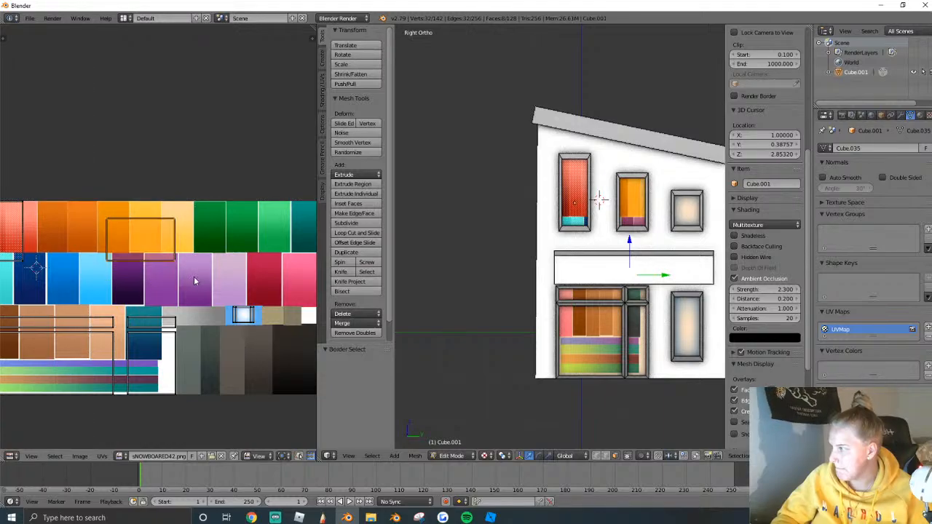
pyautogui.press('g')
pyautogui.click(218, 302)
pyautogui.press('s')
pyautogui.click(230, 313)
pyautogui.press('s')
pyautogui.press('x')
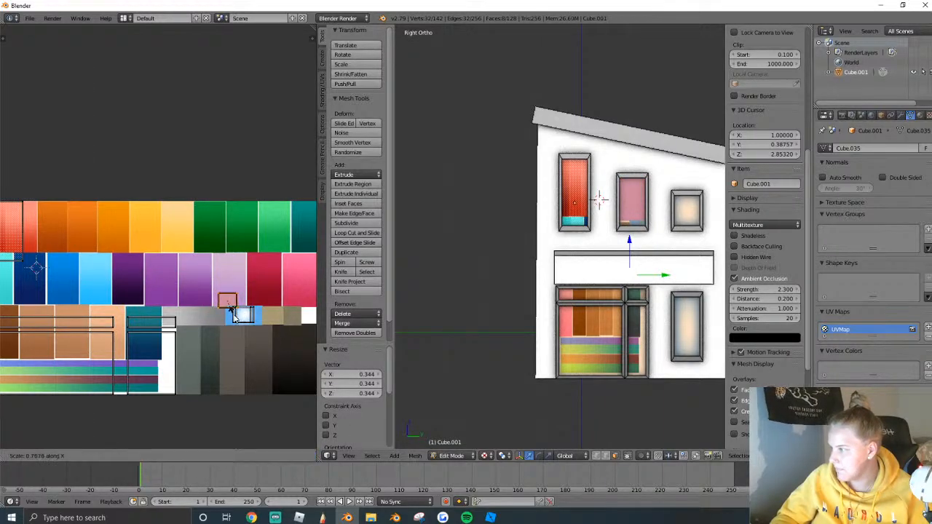
pyautogui.click(232, 312)
pyautogui.press('g')
pyautogui.click(259, 326)
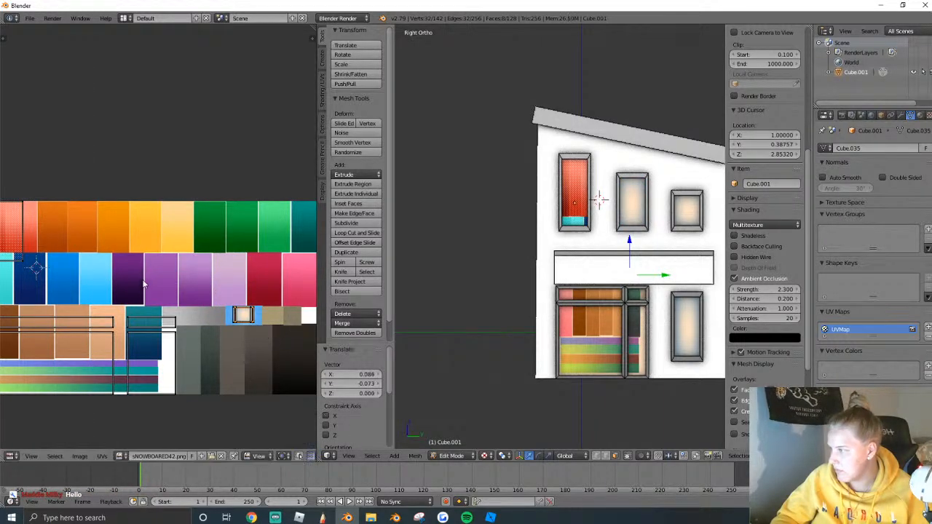
# Move the tall upper window's UVs over to the light-blue glow swatch and scale them down.
pyautogui.moveTo(144, 284); pyautogui.dragTo(236, 282, button='middle')
pyautogui.press('b')
pyautogui.moveTo(9, 163); pyautogui.dragTo(175, 298)
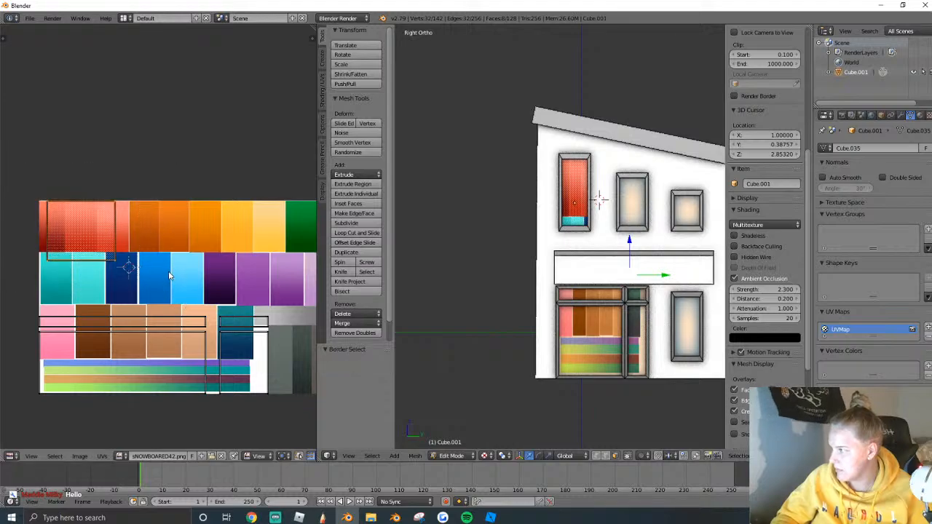
pyautogui.moveTo(169, 275); pyautogui.dragTo(129, 266, button='middle')
pyautogui.press('g')
pyautogui.click(310, 320)
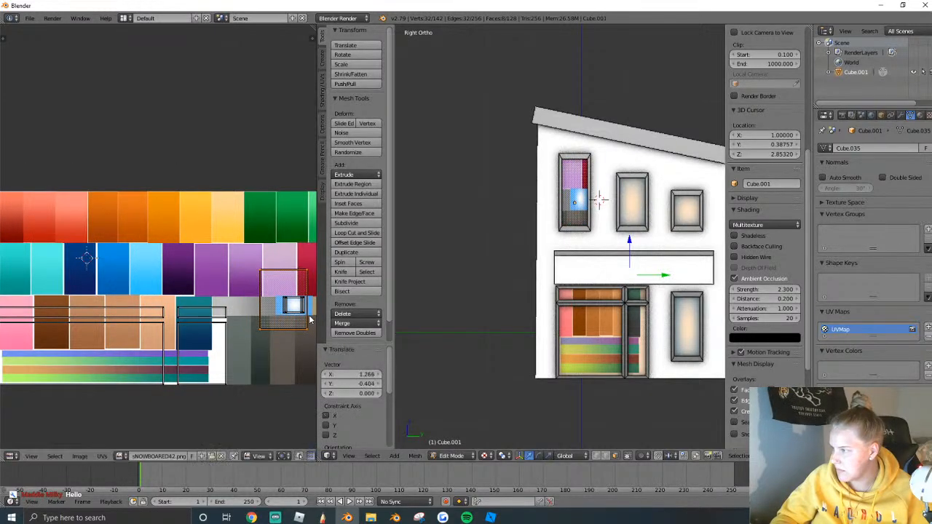
pyautogui.press('s')
pyautogui.click(294, 321)
# Adjust the size and position of the tall upper window's UVs until they sit inside the light-blue glow swatch.
pyautogui.press('s')
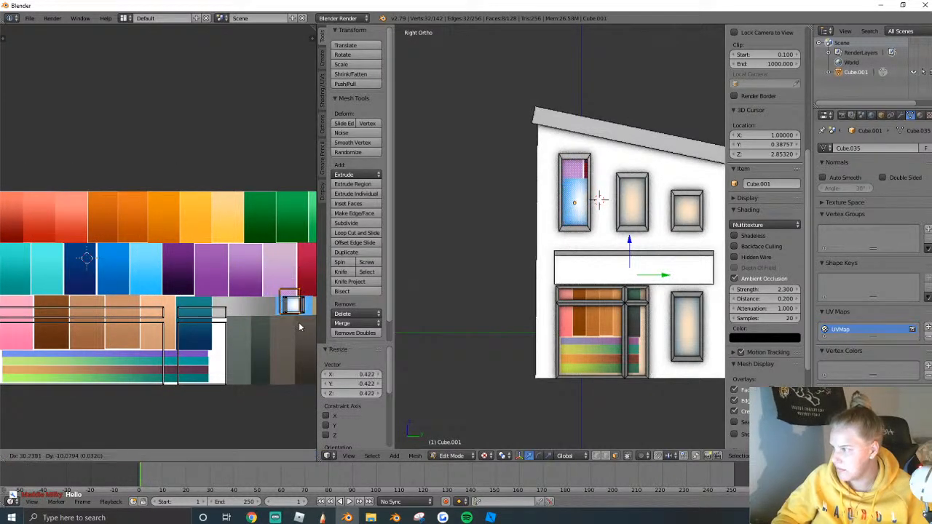
pyautogui.click(306, 322)
pyautogui.press('g')
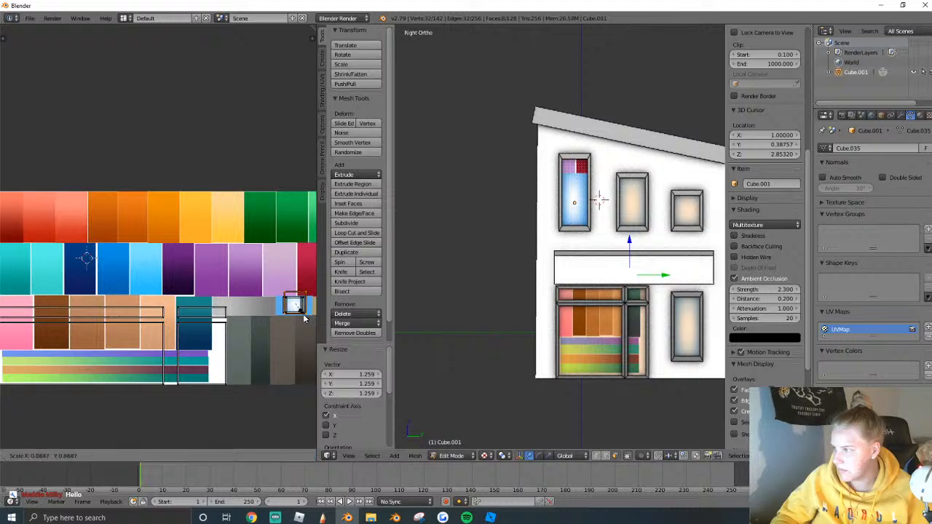
pyautogui.click(305, 317)
pyautogui.press('s')
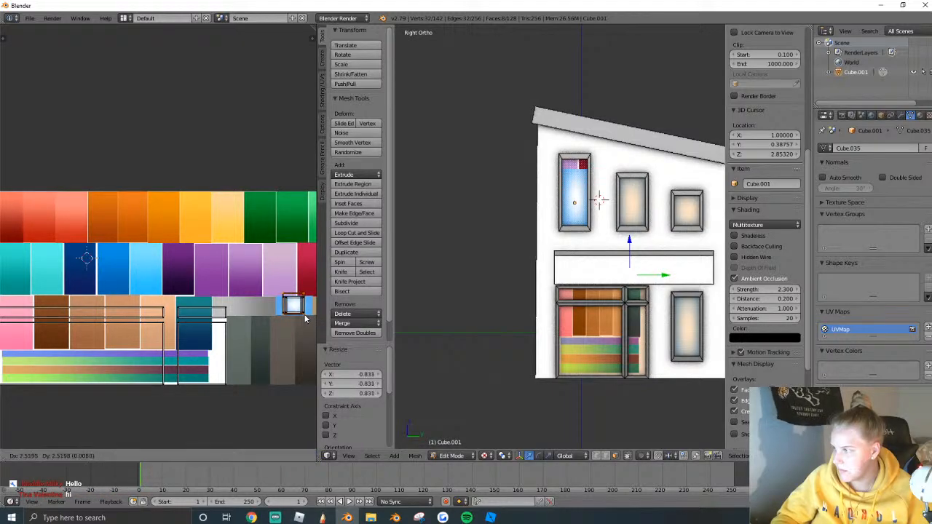
pyautogui.press('g')
pyautogui.click(303, 318)
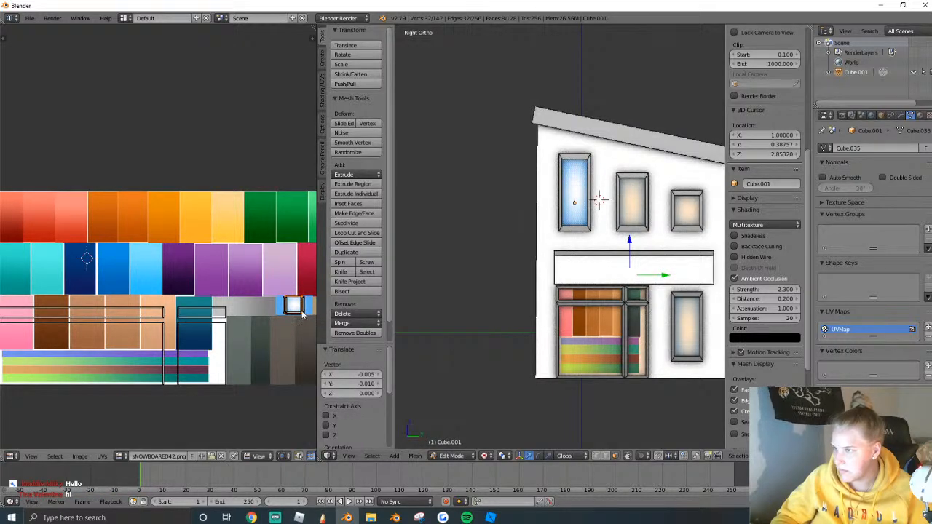
# Shrink the UVs of the large door pane and the pane above it and move them over the light-blue glow swatch.
pyautogui.scroll(-2, 235, 311)
pyautogui.press('a')
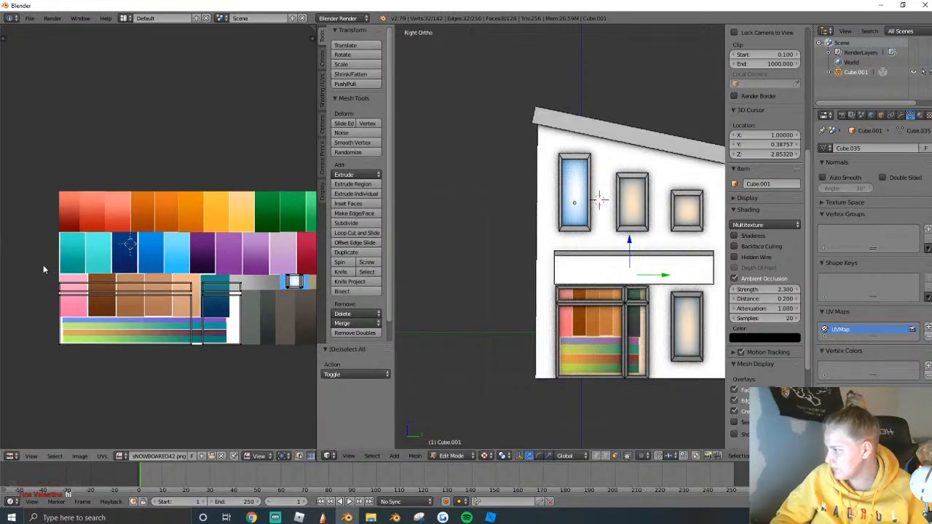
pyautogui.moveTo(29, 222); pyautogui.dragTo(191, 376)
pyautogui.press('s')
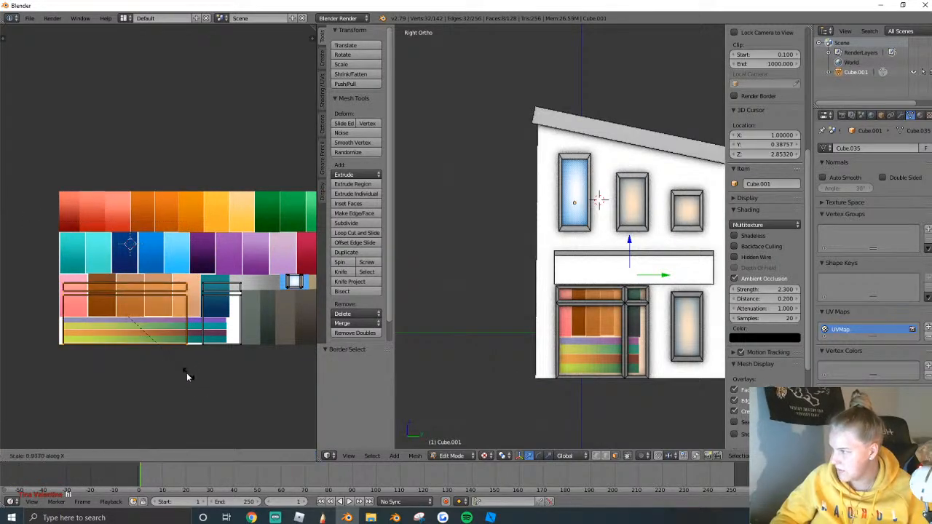
pyautogui.press('x')
pyautogui.click(126, 354)
pyautogui.press('g')
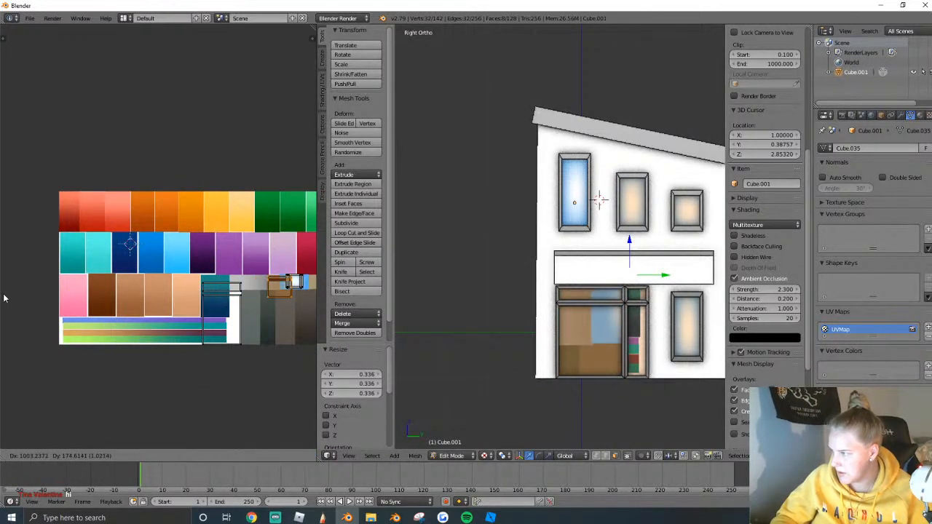
pyautogui.click(30, 286)
# Scale down the large door pane's and upper pane's UVs further and centre them within the light-blue glow swatch.
pyautogui.scroll(1, 29, 286)
pyautogui.scroll(2, 413, 308)
pyautogui.scroll(2, 241, 294)
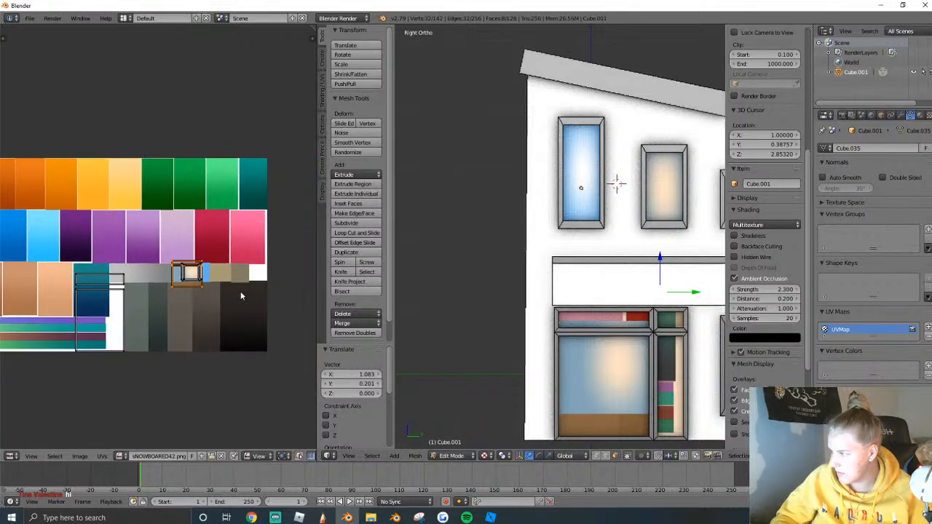
pyautogui.press('s')
pyautogui.click(207, 286)
pyautogui.press('g')
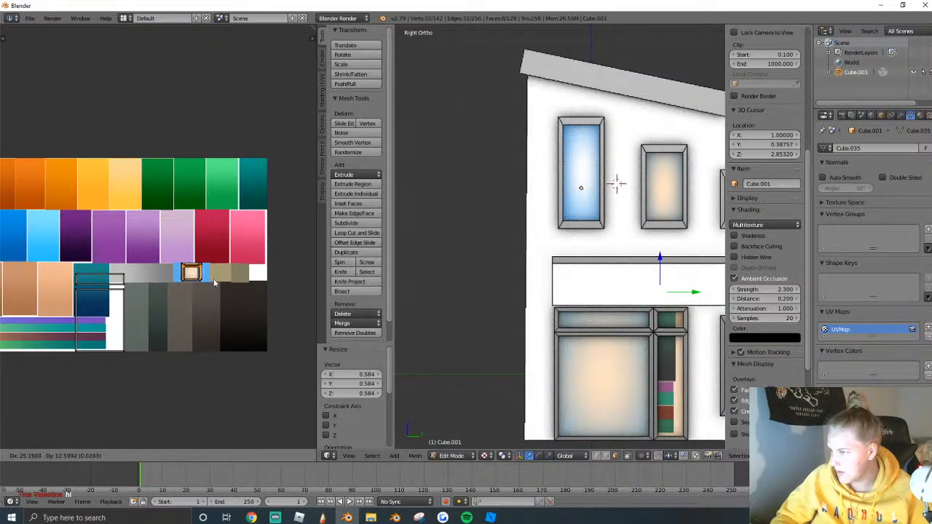
pyautogui.click(214, 283)
# Shrink the UVs of the two narrow panes beside the door and fit them on the light-blue glow swatch.
pyautogui.press('a')
pyautogui.press('b')
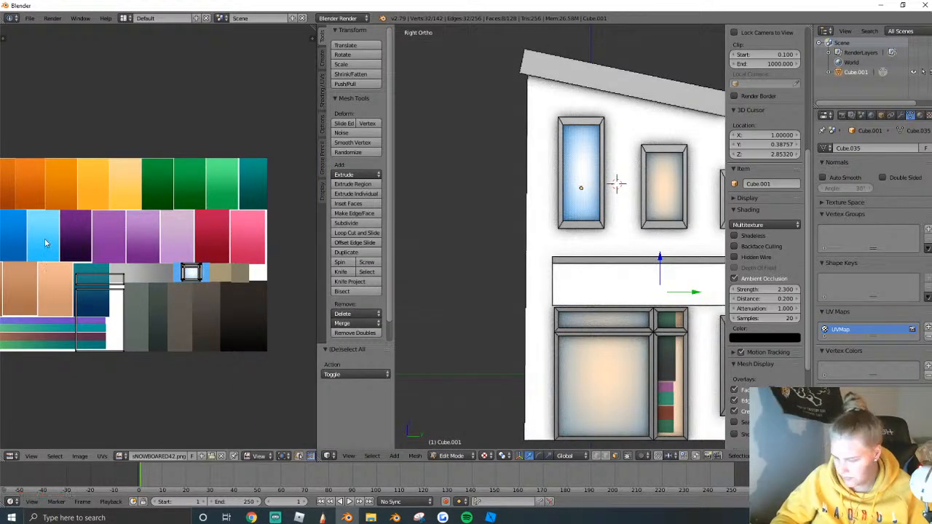
pyautogui.moveTo(43, 239); pyautogui.dragTo(145, 377)
pyautogui.press('s')
pyautogui.click(109, 322)
pyautogui.press('g')
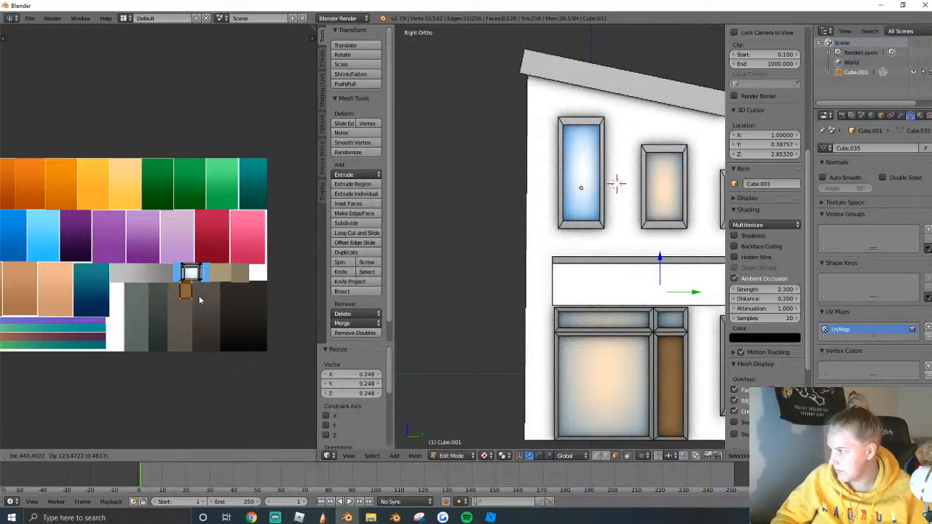
pyautogui.click(200, 284)
pyautogui.press('g')
pyautogui.click(208, 284)
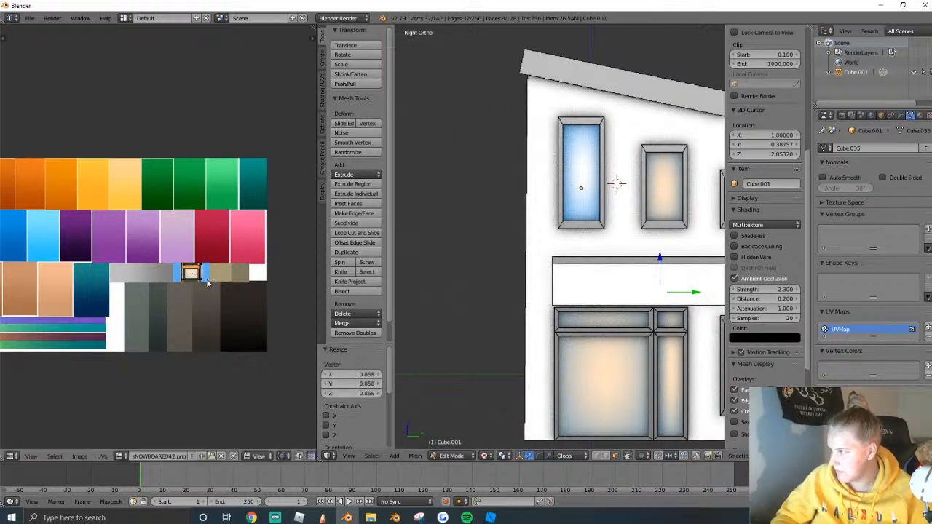
# Check the building in perspective, select its whole mesh and move the roof, awning-top and frame UVs to the near-black swatch.
pyautogui.press('Tab')
pyautogui.hotkey('shift', 'f')
pyautogui.press('s')
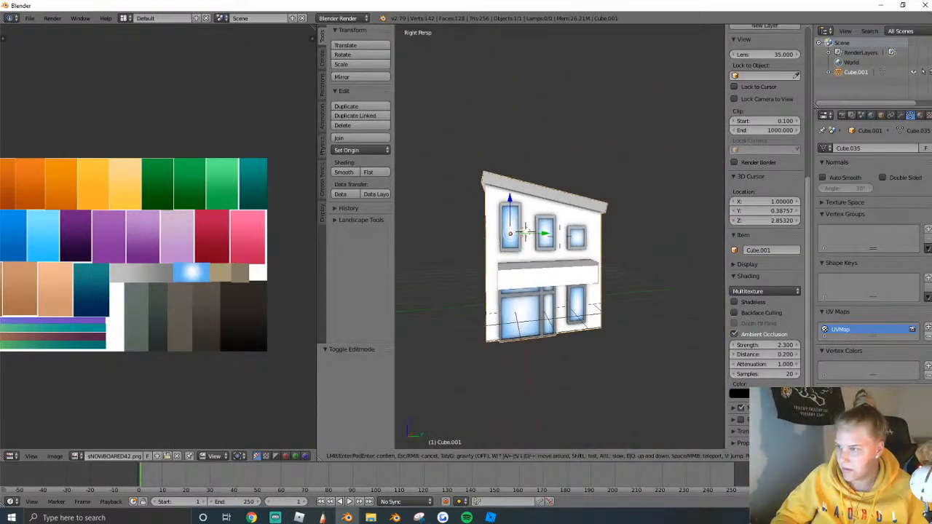
pyautogui.press('w')
pyautogui.press('a')
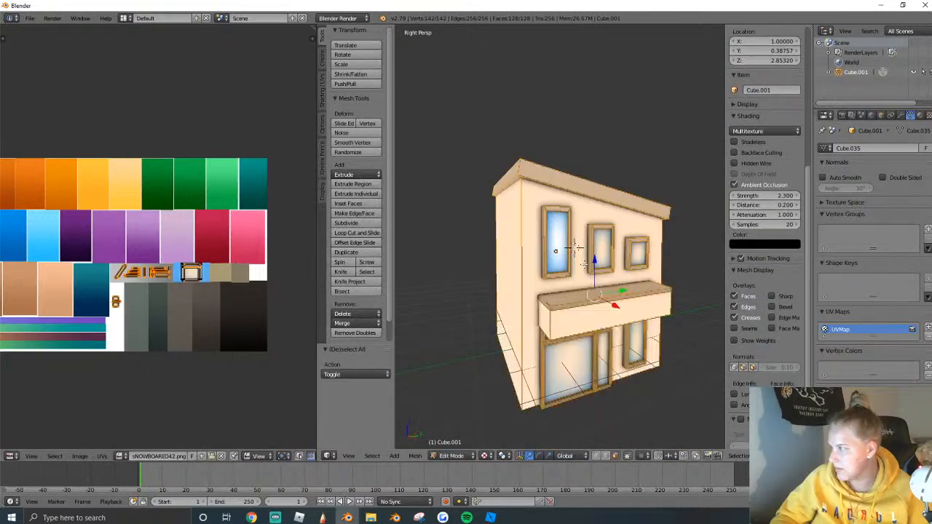
pyautogui.scroll(1, 266, 318)
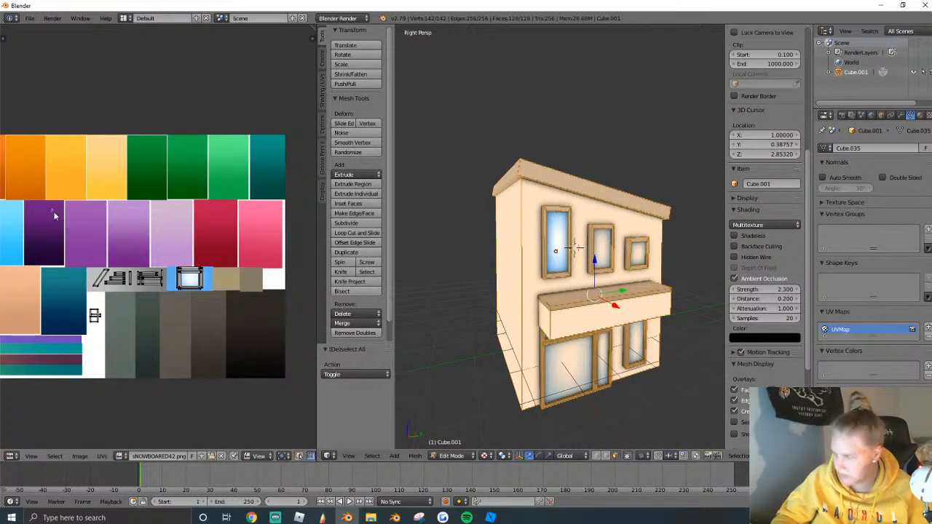
pyautogui.press('a')
pyautogui.press('g')
pyautogui.click(286, 343)
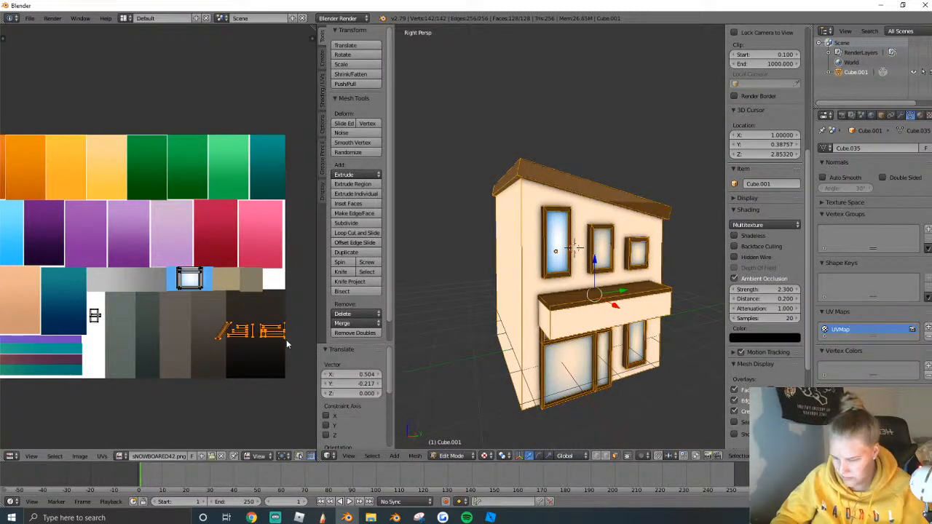
# Rotate the roof, awning-top and frame UVs by -90 degrees and fit them within the near-black swatch.
pyautogui.write('r-90')
pyautogui.press('Return')
pyautogui.press('s')
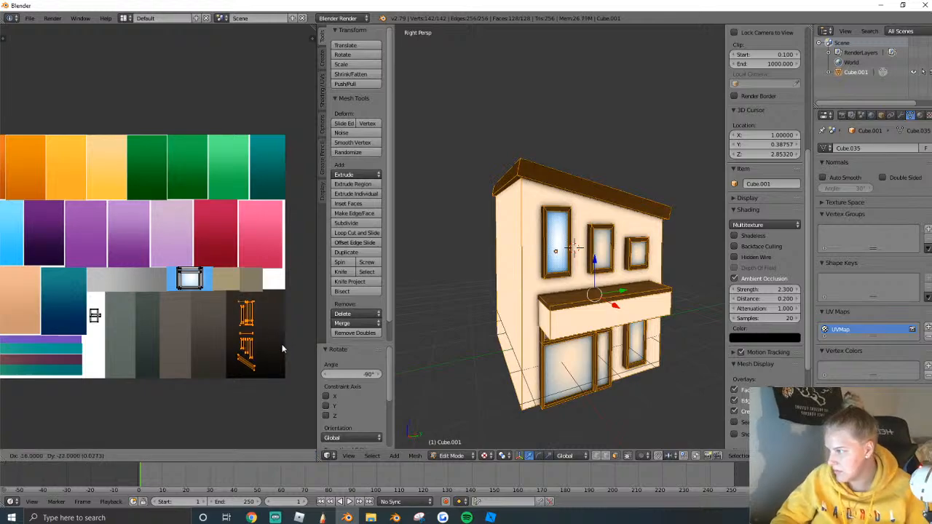
pyautogui.click(293, 347)
pyautogui.press('g')
pyautogui.click(301, 342)
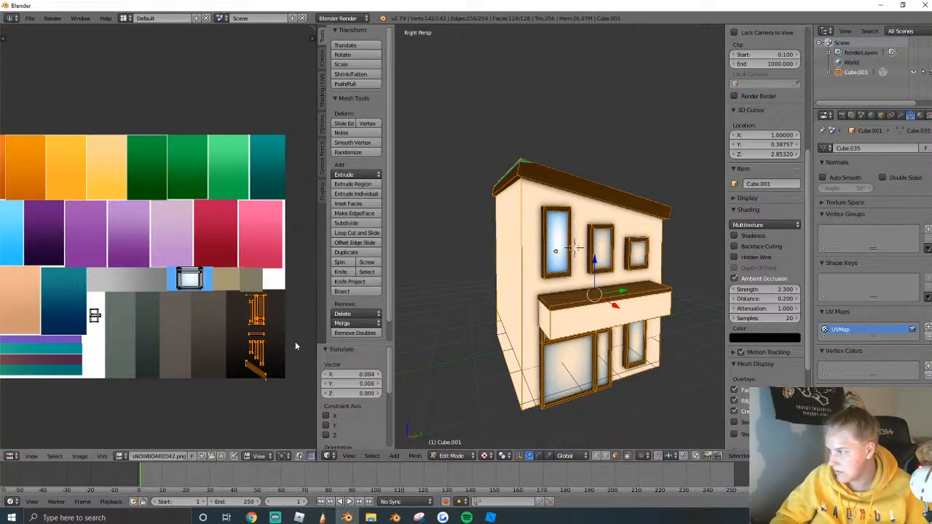
pyautogui.press('r')
pyautogui.click(286, 340)
pyautogui.press('Tab')
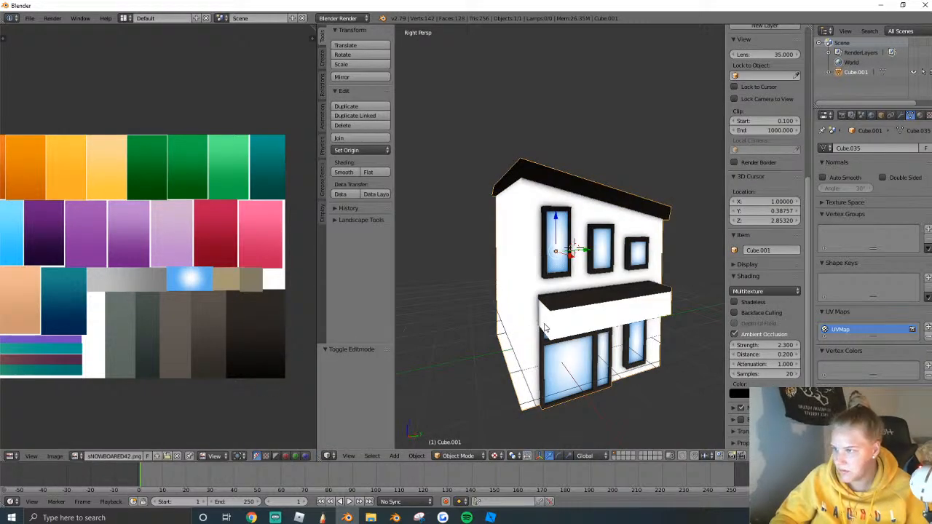
# Shrink the awning underside's UVs and move them onto the white swatch.
pyautogui.moveTo(545, 330); pyautogui.dragTo(569, 218, button='middle')
pyautogui.scroll(2, 564, 240)
pyautogui.press('Tab')
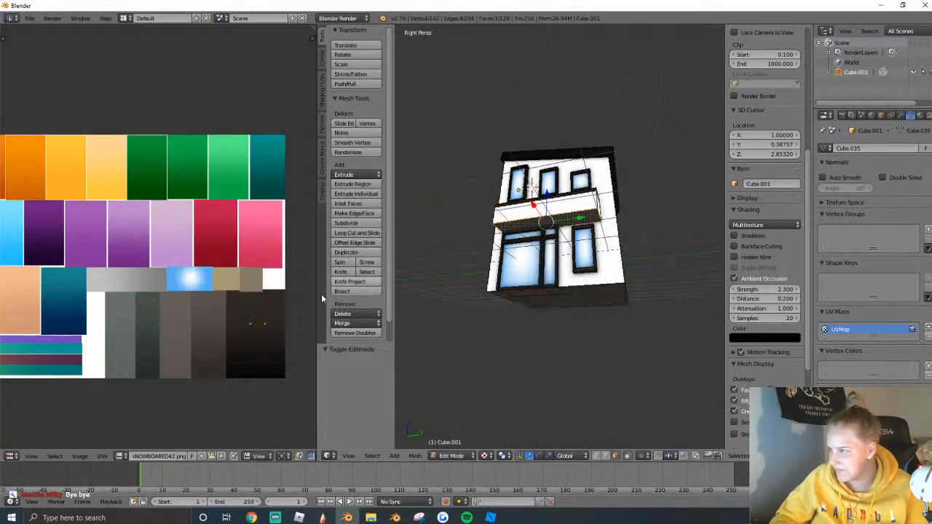
pyautogui.press('g')
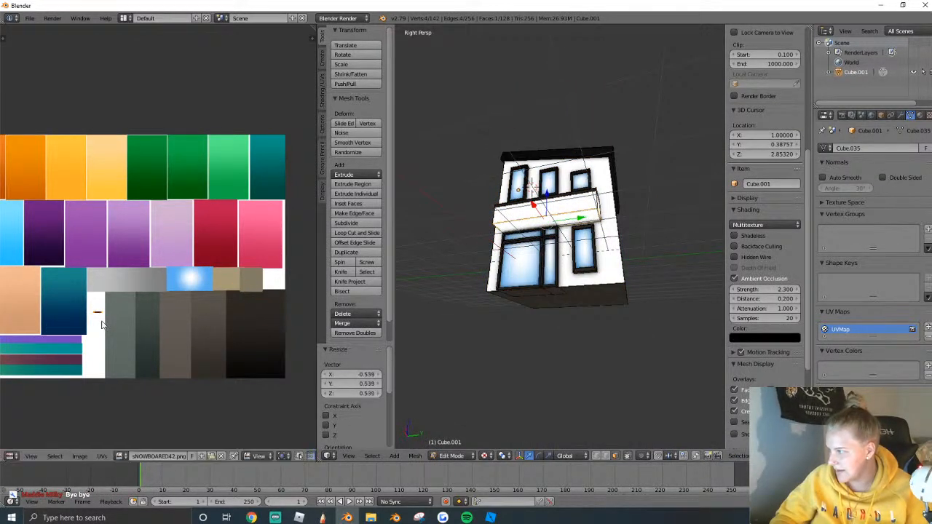
pyautogui.click(101, 329)
pyautogui.press('Tab')
# Check the textured building from both sides and export it as a Wavefront OBJ file.
pyautogui.hotkey('shift', 'f')
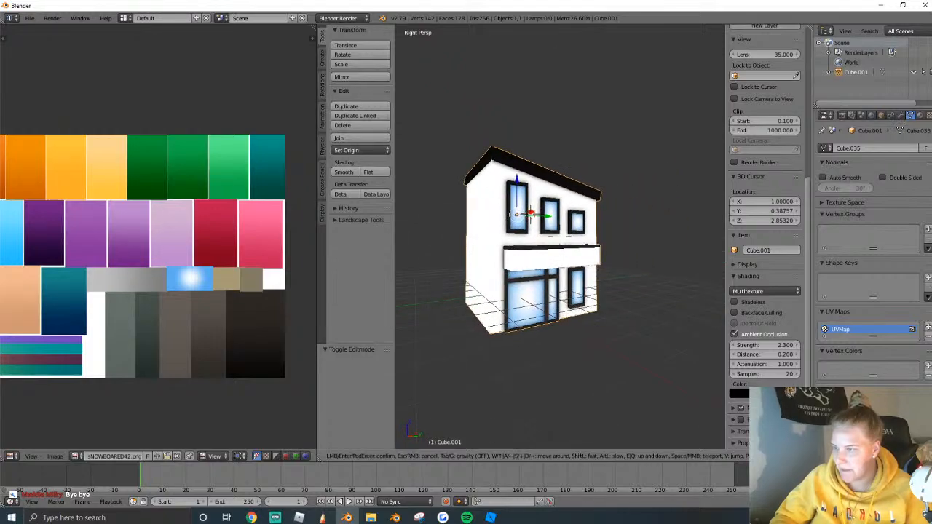
pyautogui.press('w')
pyautogui.click(570, 238)
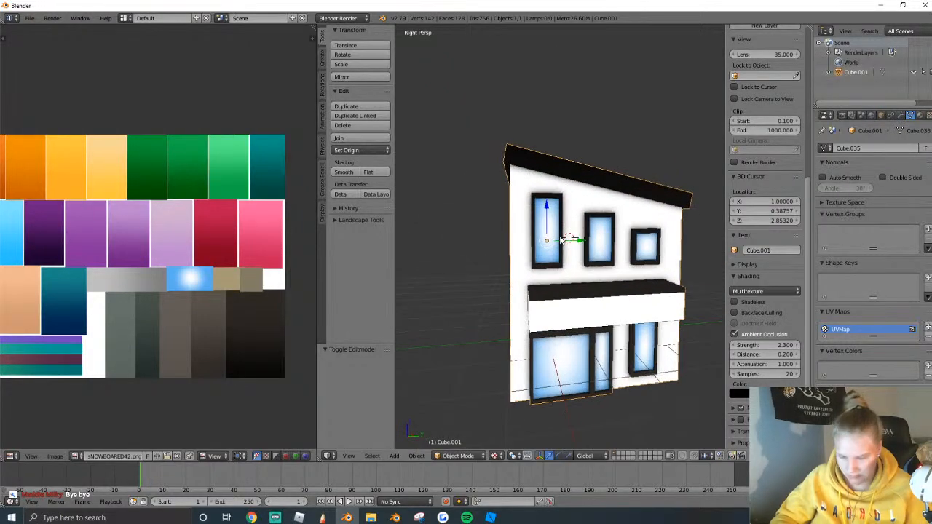
pyautogui.moveTo(577, 250)
pyautogui.mouseDown(button='middle')
pyautogui.moveTo(587, 237)
pyautogui.moveTo(550, 235)
pyautogui.moveTo(561, 240)
pyautogui.mouseUp(button='middle')
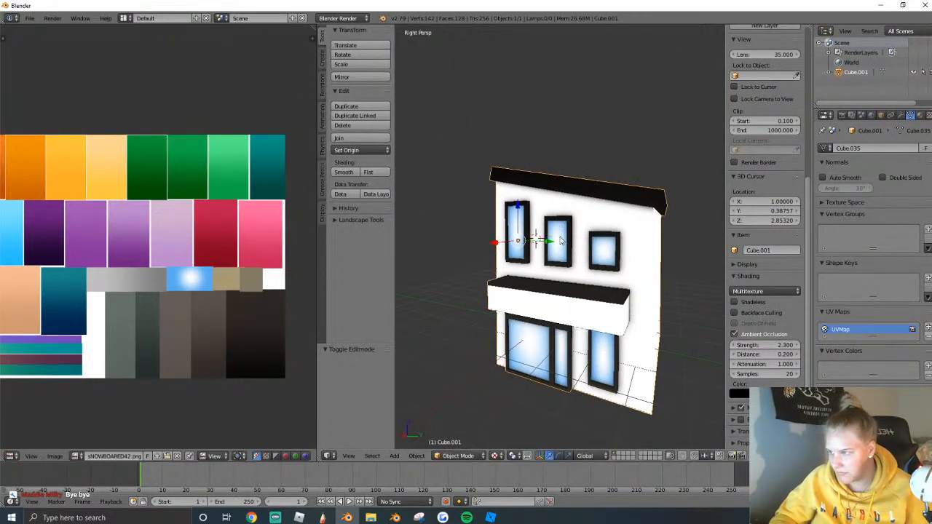
pyautogui.click(29, 17)
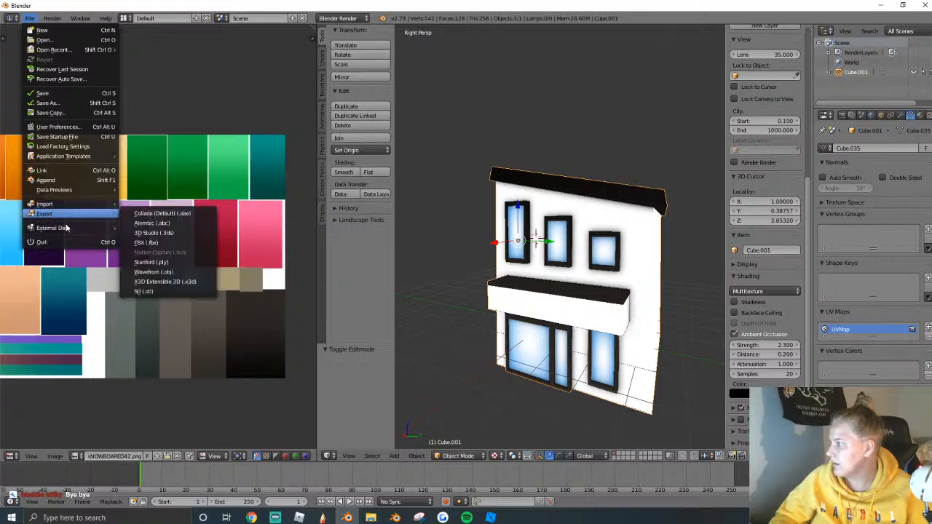
pyautogui.click(168, 273)
pyautogui.click(907, 32)
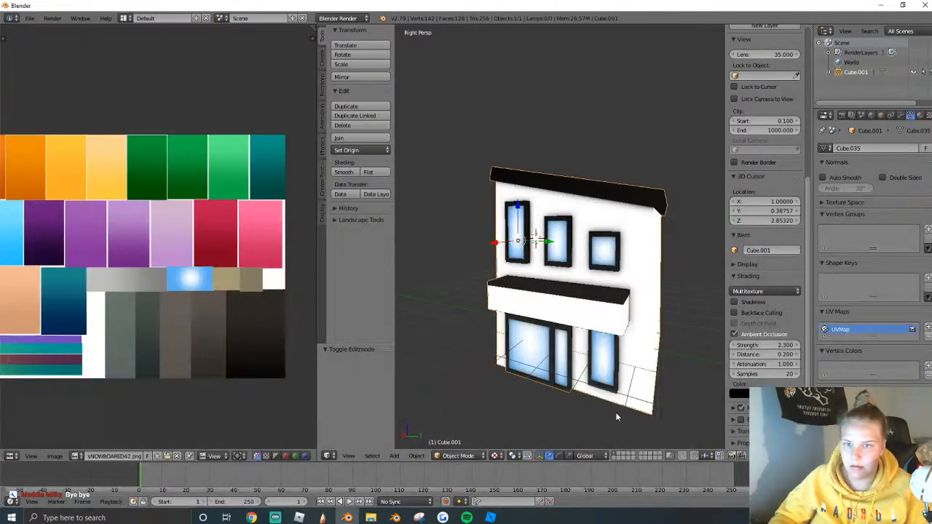
# Switch to Roblox Studio and duplicate the tall green building.
pyautogui.click(492, 518)
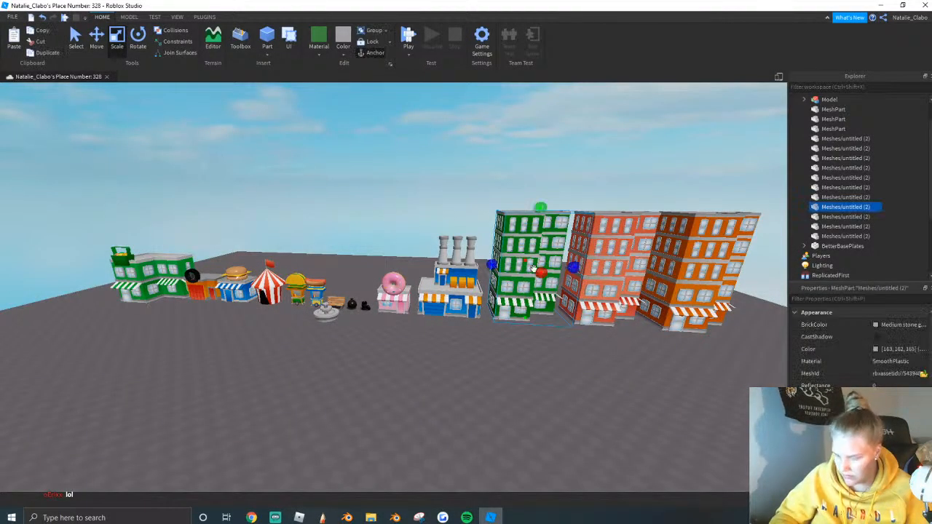
pyautogui.hotkey('ctrl', 'd')
pyautogui.moveTo(532, 268); pyautogui.dragTo(568, 273, button='right')
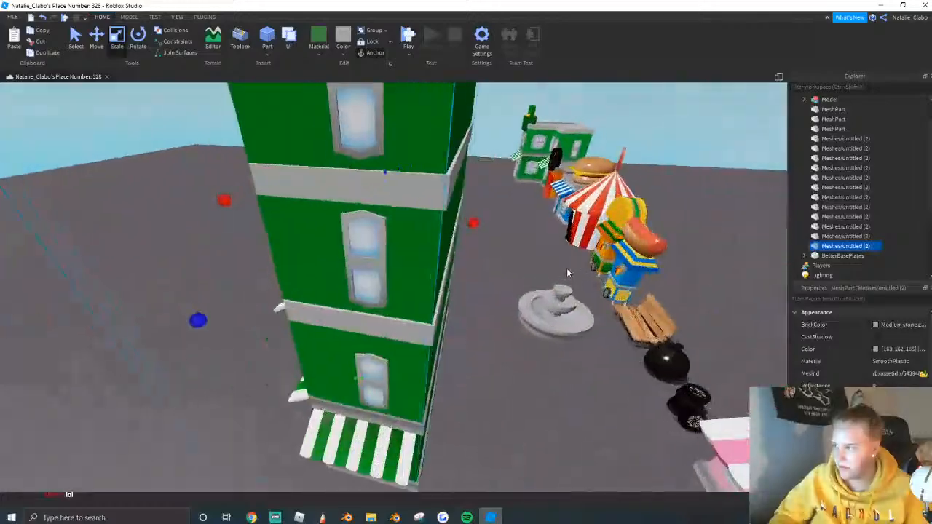
pyautogui.scroll(-10, 566, 268)
# Replace the duplicate's mesh with the recently exported file untitled from Documents.
pyautogui.click(923, 373)
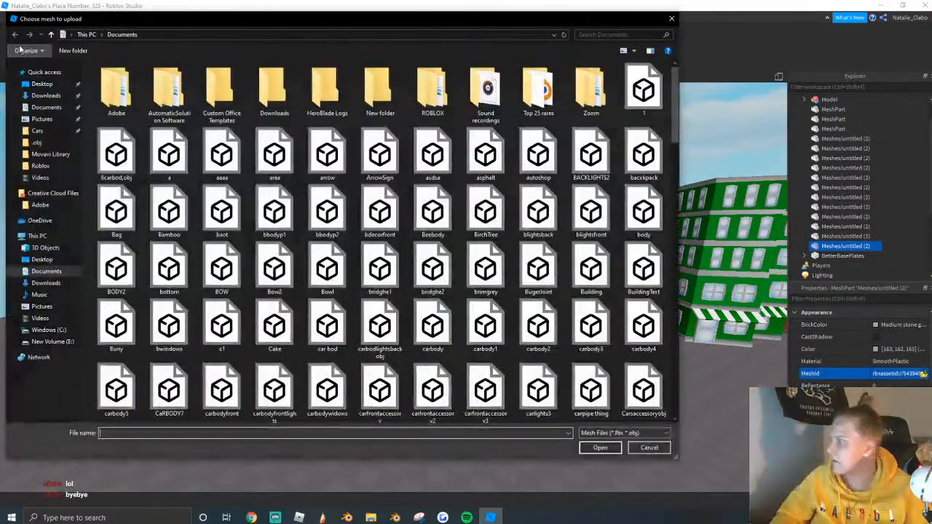
pyautogui.click(41, 84)
pyautogui.click(44, 72)
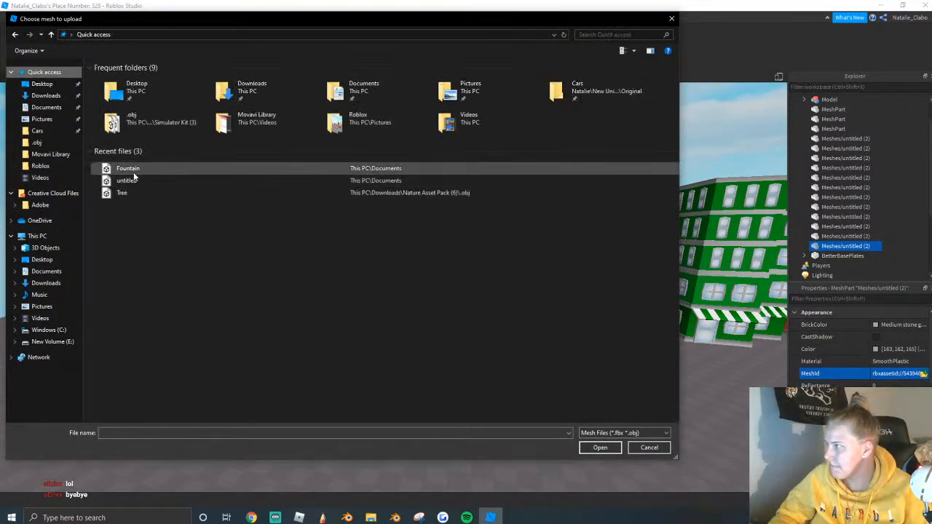
pyautogui.click(134, 173)
pyautogui.click(128, 182)
pyautogui.click(614, 448)
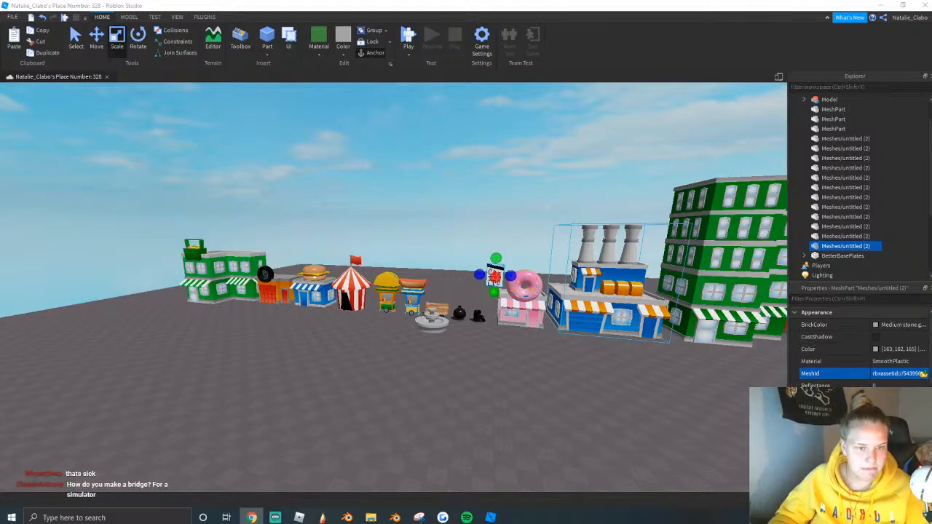
# Enlarge the imported white building and place it on the baseplate in front of the apartment towers.
pyautogui.scroll(5, 582, 320)
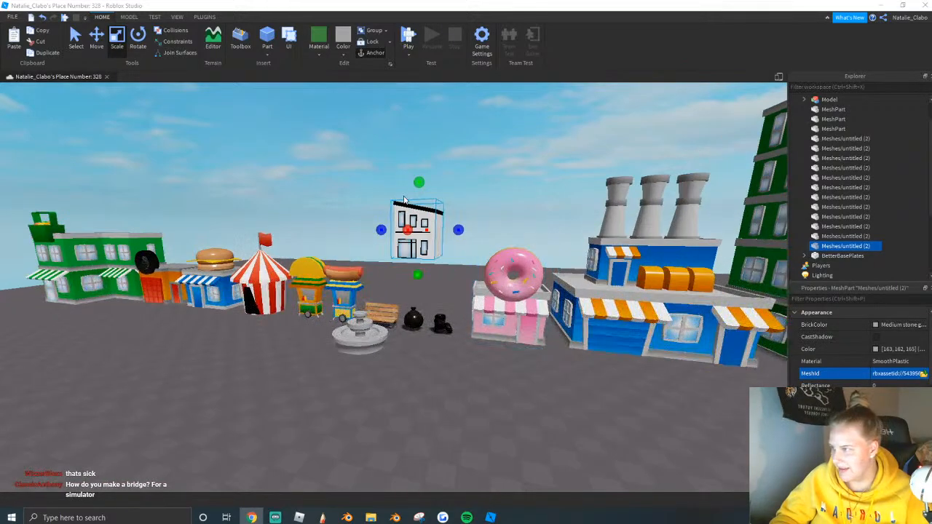
pyautogui.keyDown('shift'); pyautogui.moveTo(419, 185); pyautogui.dragTo(420, 91); pyautogui.keyUp('shift')
pyautogui.scroll(1, 467, 240)
pyautogui.moveTo(488, 281); pyautogui.dragTo(523, 327)
pyautogui.moveTo(523, 328)
pyautogui.mouseDown(button='right')
pyautogui.moveTo(498, 329)
pyautogui.moveTo(517, 318)
pyautogui.mouseUp(button='right')
pyautogui.scroll(3, 529, 328)
pyautogui.scroll(4, 497, 329)
pyautogui.scroll(-5, 503, 328)
pyautogui.scroll(2, 510, 350)
pyautogui.moveTo(525, 364); pyautogui.dragTo(519, 379, button='right')
pyautogui.keyDown('shift'); pyautogui.moveTo(573, 246); pyautogui.dragTo(570, 277); pyautogui.keyUp('shift')
pyautogui.click(459, 374)
pyautogui.scroll(5, 452, 362)
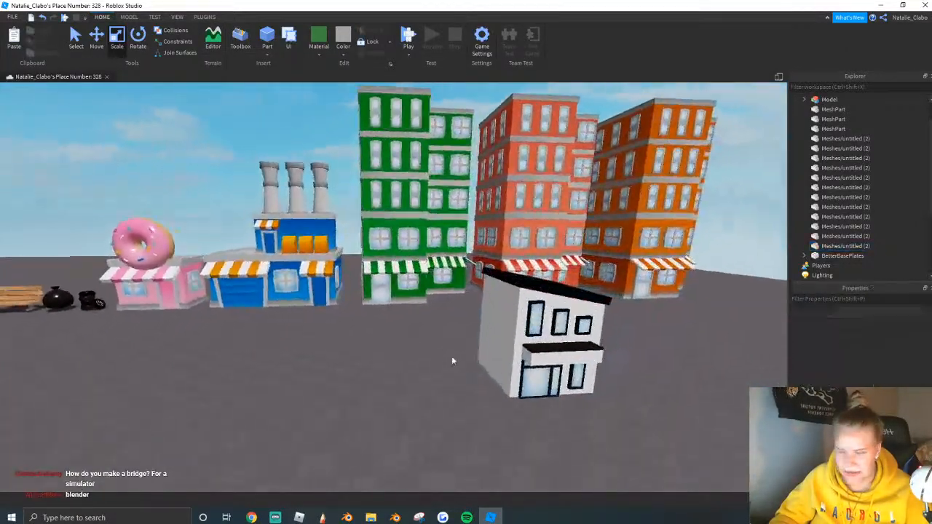
# Stretch the white building's depth outward from its front face and deselect it.
pyautogui.scroll(5, 470, 356)
pyautogui.click(471, 355)
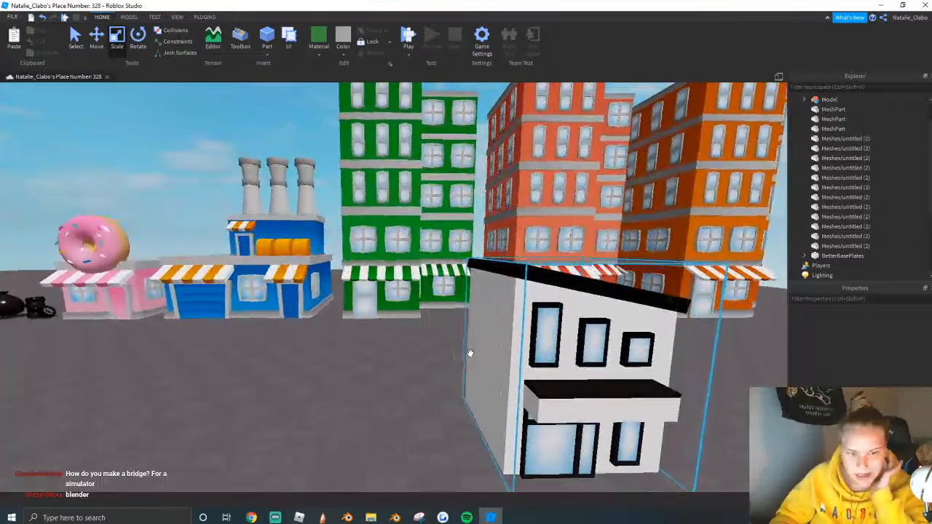
pyautogui.press('d')
pyautogui.moveTo(471, 353); pyautogui.dragTo(470, 333, button='right')
pyautogui.click(474, 286)
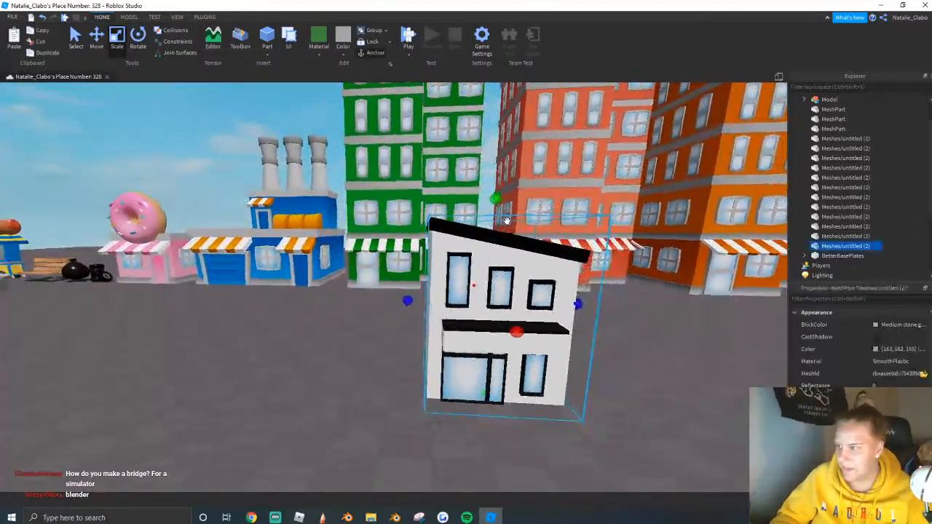
pyautogui.moveTo(515, 331); pyautogui.dragTo(373, 386)
pyautogui.click(373, 390)
pyautogui.moveTo(374, 390); pyautogui.dragTo(364, 399, button='right')
pyautogui.press('a')
pyautogui.press('q')
# Open the Archimedes plugin to look over its axis and angle options, and close it.
pyautogui.click(204, 17)
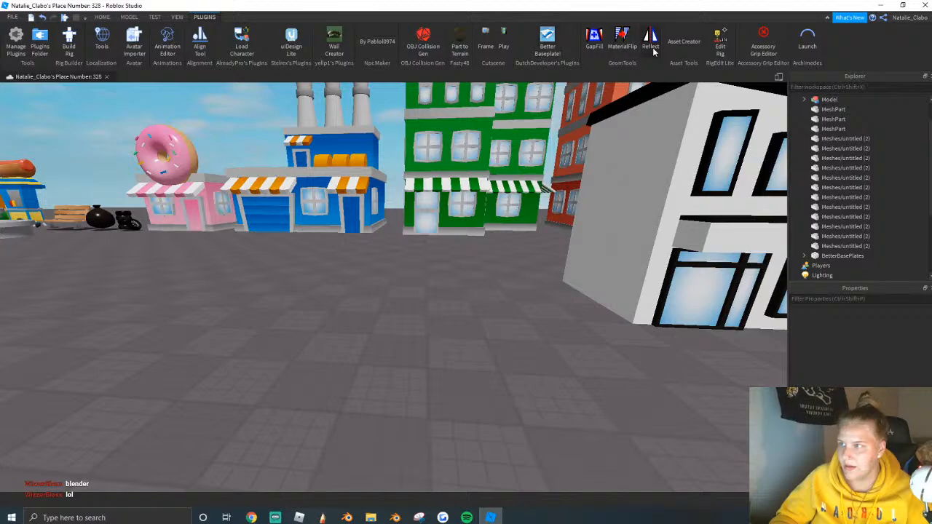
pyautogui.click(806, 46)
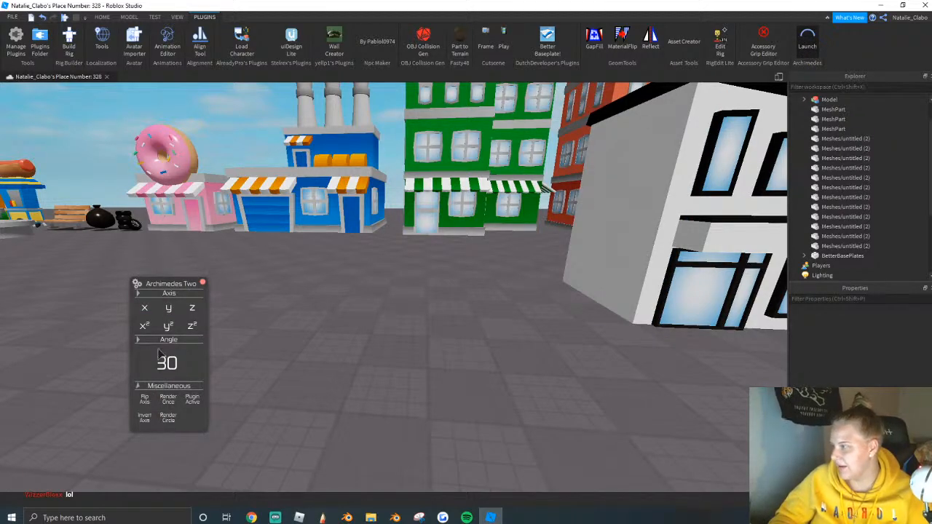
pyautogui.click(203, 283)
# Reposition the white building so it stands on the baseplate in front of the towers.
pyautogui.scroll(-5, 323, 305)
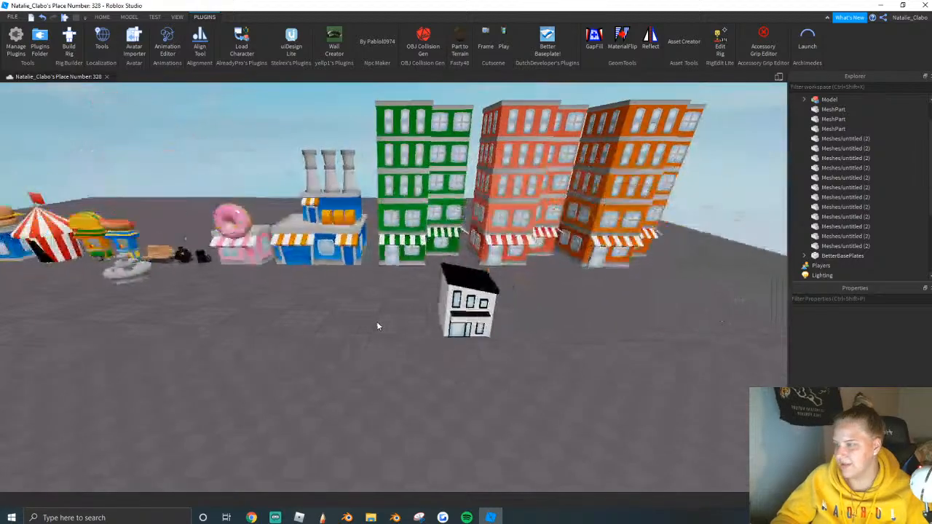
pyautogui.scroll(5, 376, 322)
pyautogui.click(462, 270)
pyautogui.keyDown('shift'); pyautogui.moveTo(460, 283); pyautogui.dragTo(454, 267); pyautogui.keyUp('shift')
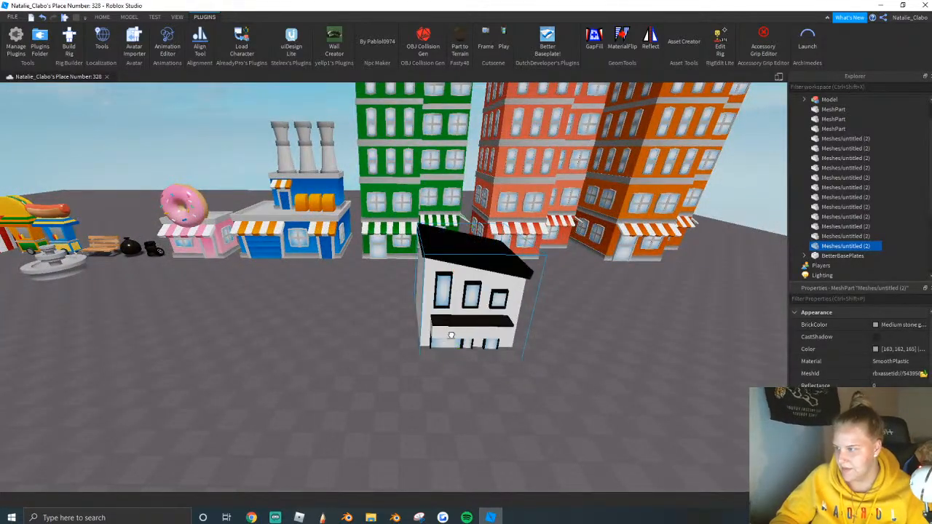
pyautogui.moveTo(449, 332); pyautogui.dragTo(455, 331)
pyautogui.click(350, 359)
pyautogui.scroll(-3, 350, 359)
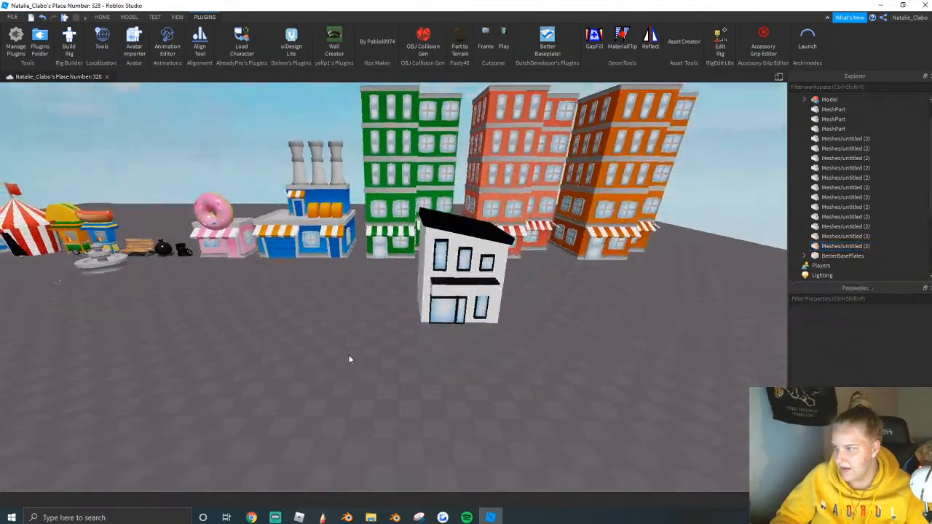
pyautogui.moveTo(350, 359); pyautogui.dragTo(338, 353, button='right')
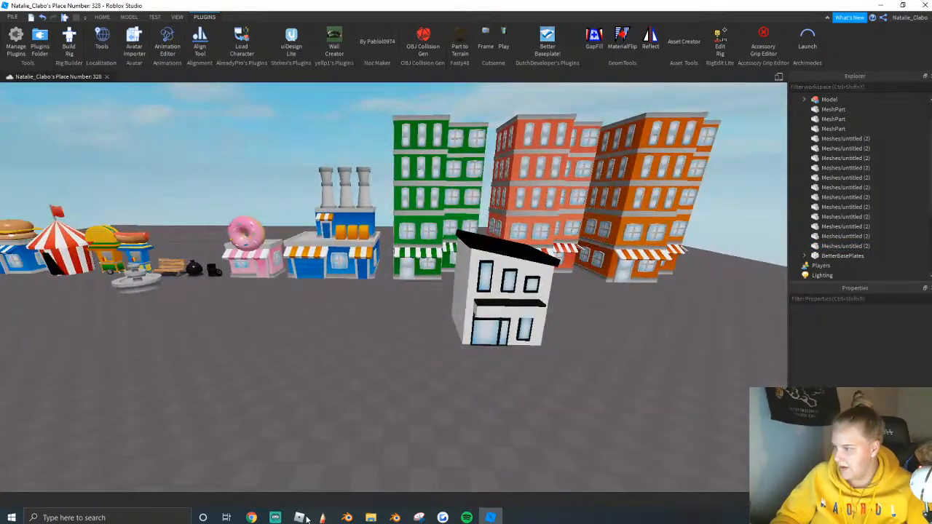
# Switch to Blender and add one horizontal loop cut at mid-height across the building's windowless side wall.
pyautogui.click(348, 518)
pyautogui.press('a')
pyautogui.press('a')
pyautogui.moveTo(512, 324); pyautogui.dragTo(568, 292, button='middle')
pyautogui.scroll(3, 558, 235)
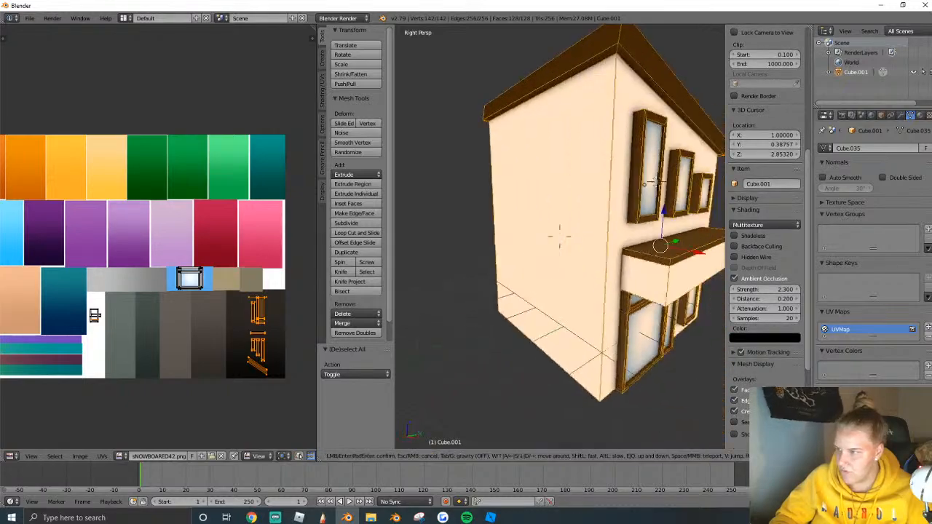
pyautogui.keyDown('shift'); pyautogui.moveTo(558, 236); pyautogui.dragTo(506, 236, button='middle'); pyautogui.keyUp('shift')
pyautogui.press('a')
pyautogui.press('a')
pyautogui.click(337, 234)
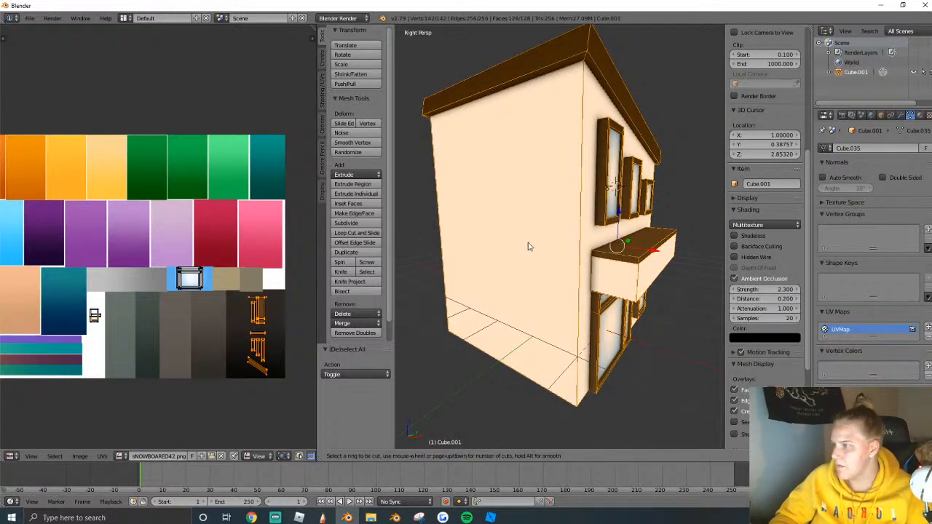
pyautogui.scroll(-1, 564, 257)
pyautogui.click(563, 255)
pyautogui.rightClick(565, 253)
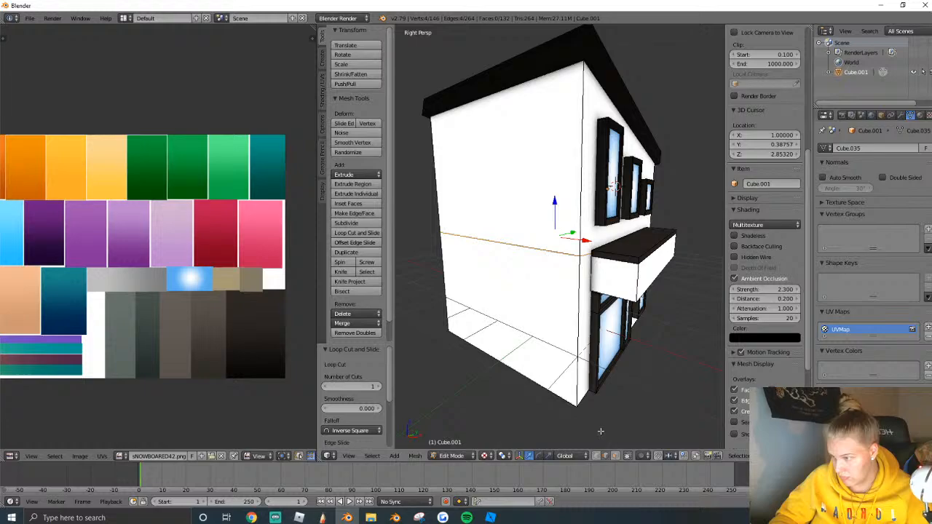
# Extrude the lower half of the side wall outward by about 2.2 and extend it another 2.61 along Y.
pyautogui.rightClick(531, 330)
pyautogui.press('e')
pyautogui.click(558, 230)
pyautogui.scroll(-3, 559, 230)
pyautogui.moveTo(628, 252); pyautogui.dragTo(583, 270, button='middle')
pyautogui.scroll(-2, 588, 267)
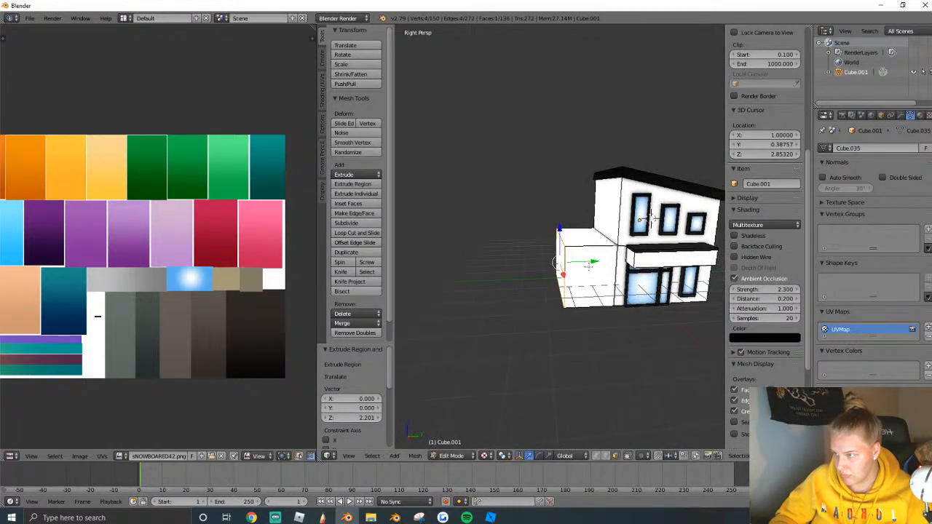
pyautogui.moveTo(592, 263); pyautogui.dragTo(541, 265)
# Extrude the side extension's top face upward by about 0.685 along its normal to form a roof slab.
pyautogui.rightClick(567, 243)
pyautogui.scroll(2, 603, 244)
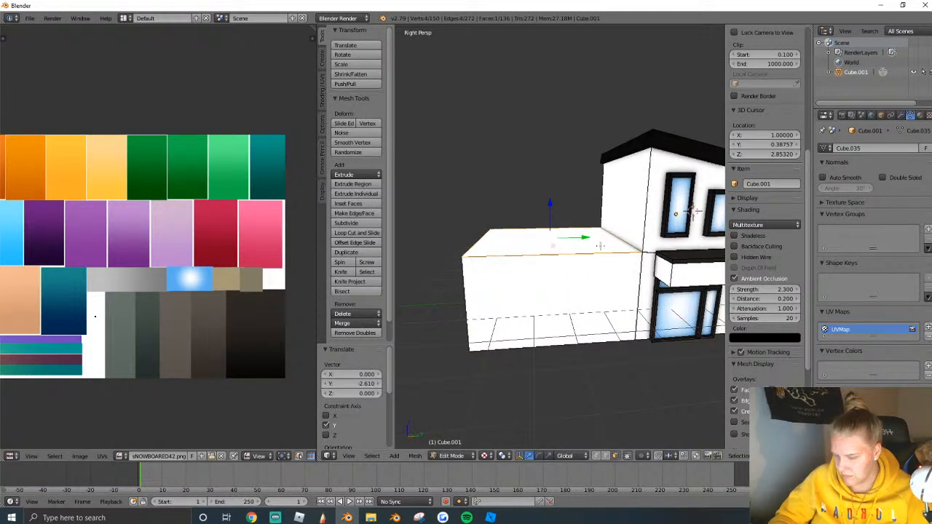
pyautogui.hotkey('alt', 'e')
pyautogui.click(602, 248)
pyautogui.click(604, 257)
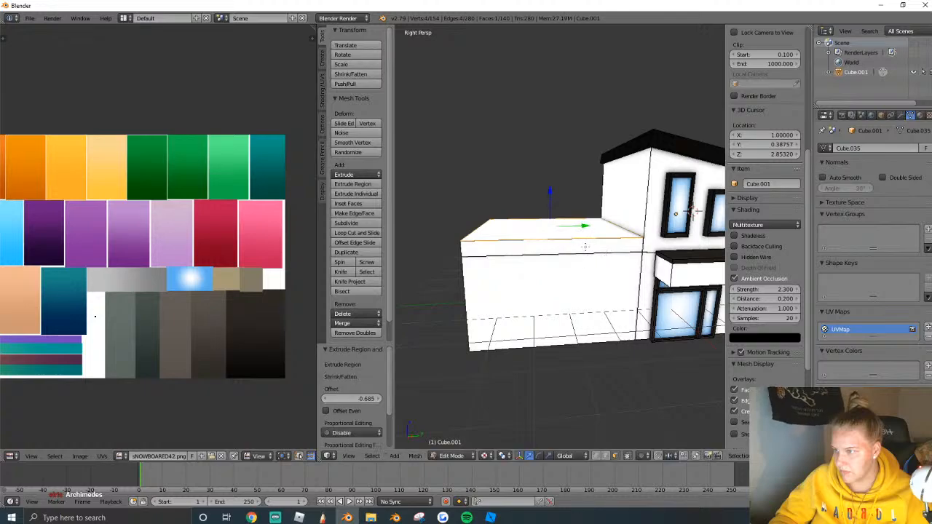
# Select the roof slab's top and side faces and move their UVs onto the near-black swatch.
pyautogui.rightClick(585, 247)
pyautogui.moveTo(586, 247); pyautogui.dragTo(614, 248, button='middle')
pyautogui.keyDown('alt'); pyautogui.rightClick(607, 249); pyautogui.keyUp('alt')
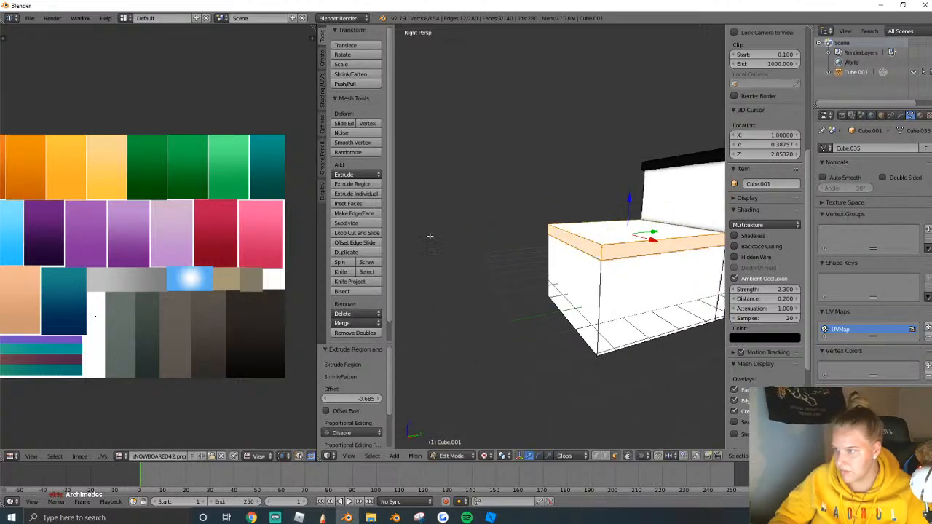
pyautogui.press('a')
pyautogui.press('g')
pyautogui.click(287, 369)
pyautogui.press('s')
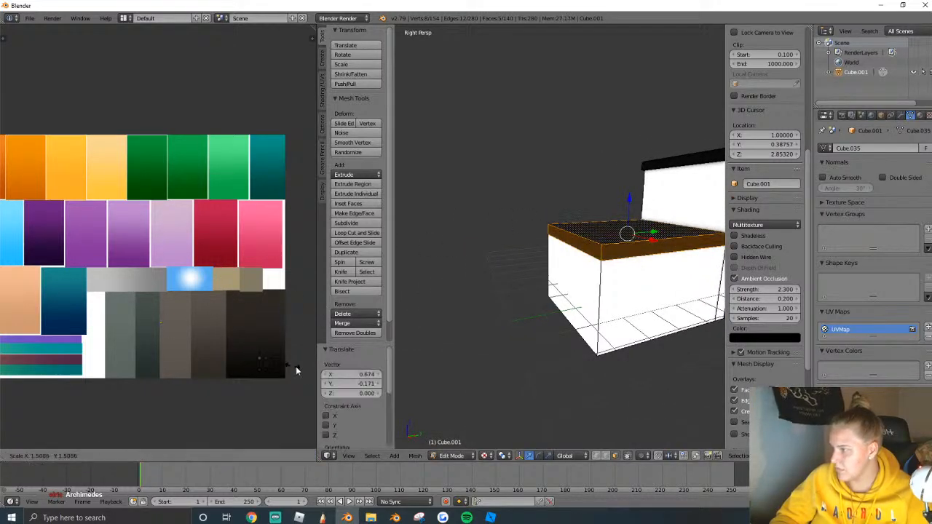
pyautogui.click(338, 384)
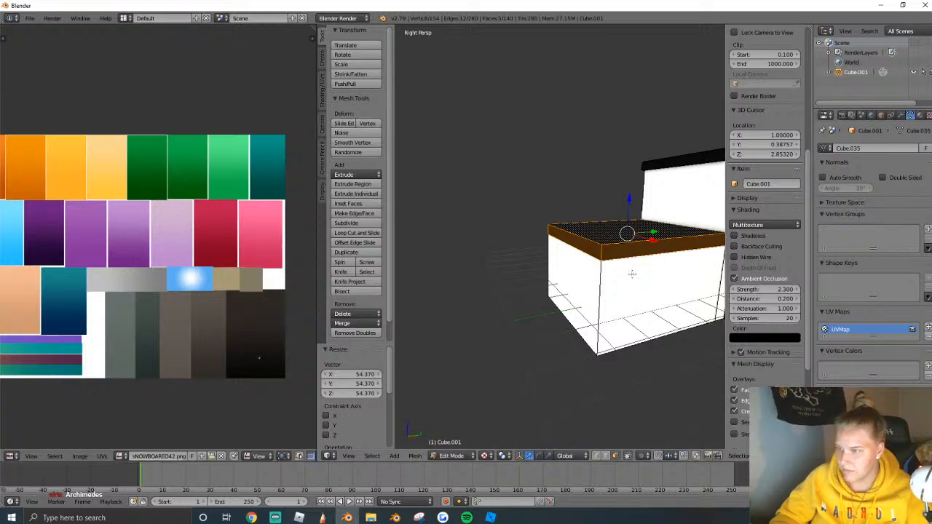
# Try to inset the side extension's front wall face by about 0.635 and rescale the inset face.
pyautogui.hotkey('shift', 'f')
pyautogui.press('d')
pyautogui.click(561, 237)
pyautogui.press('a')
pyautogui.rightClick(547, 335)
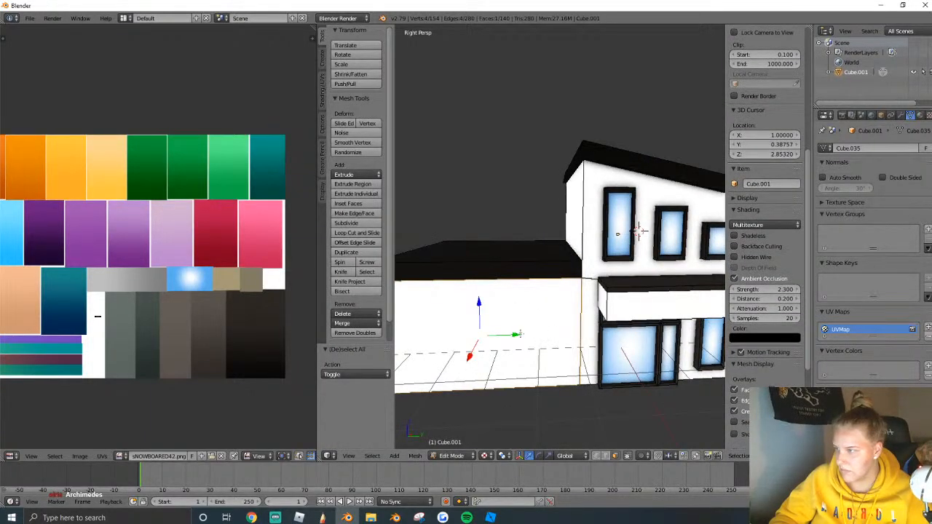
pyautogui.press('i')
pyautogui.click(590, 328)
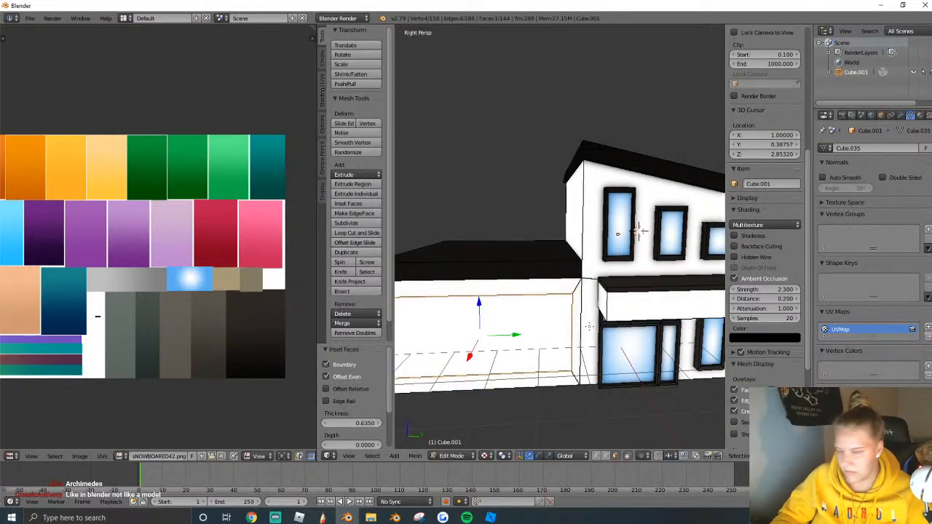
pyautogui.press('s')
pyautogui.press('x')
pyautogui.click(572, 325)
pyautogui.press('s')
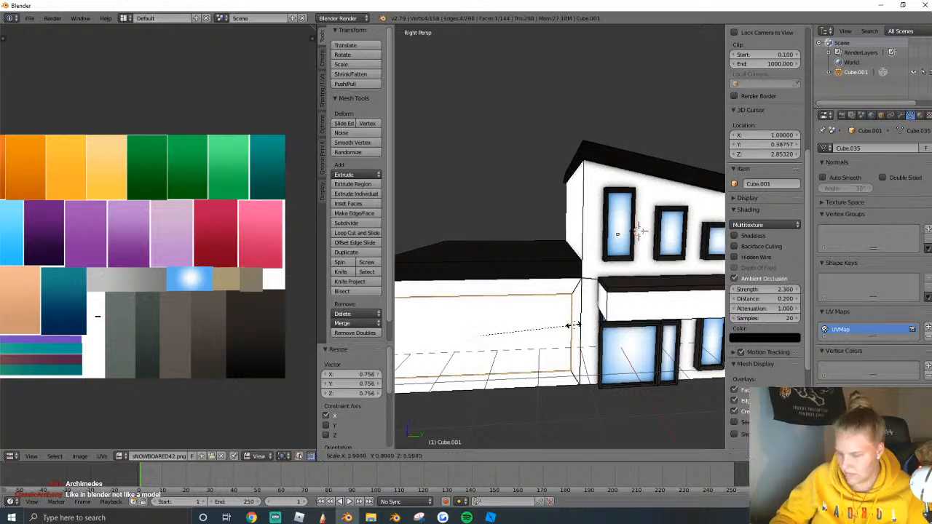
pyautogui.click(541, 325)
pyautogui.hotkey('ctrl', 'z')
pyautogui.hotkey('ctrl', 'z')
pyautogui.hotkey('ctrl', 'z')
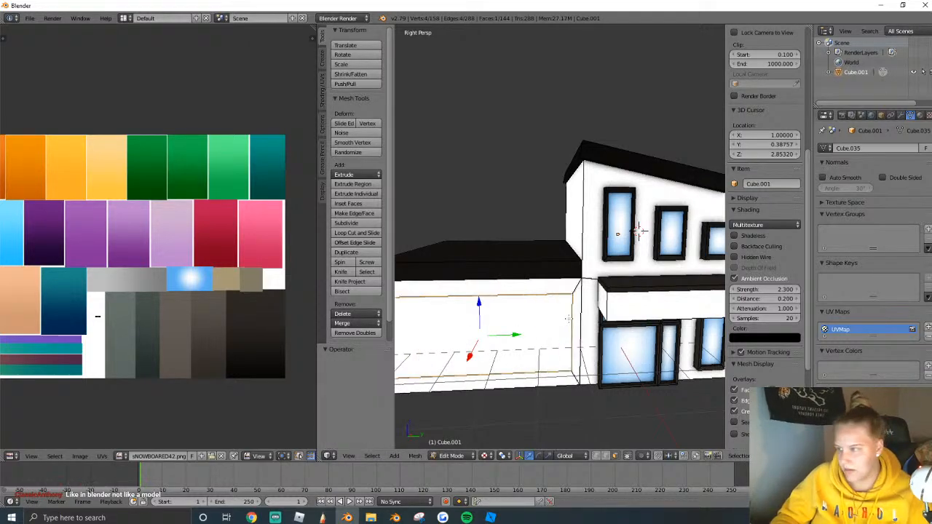
pyautogui.moveTo(566, 316); pyautogui.dragTo(559, 237, button='middle')
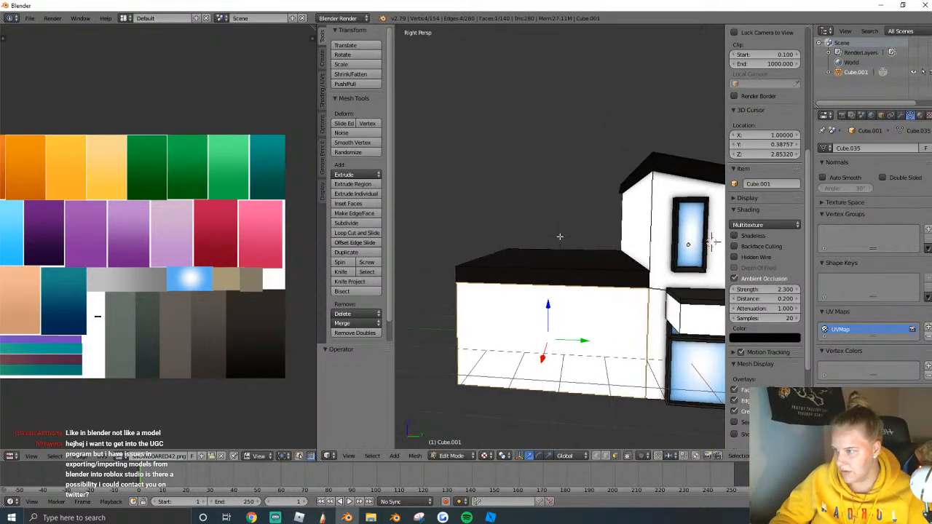
# Add two evenly spaced vertical loop cuts around the side extension's wall and roof slab.
pyautogui.press('a')
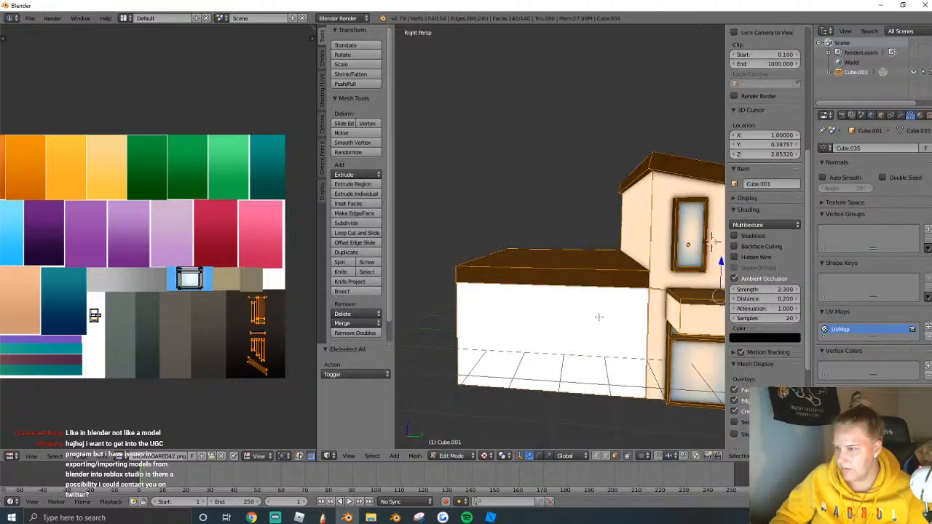
pyautogui.press('a')
pyautogui.press('a')
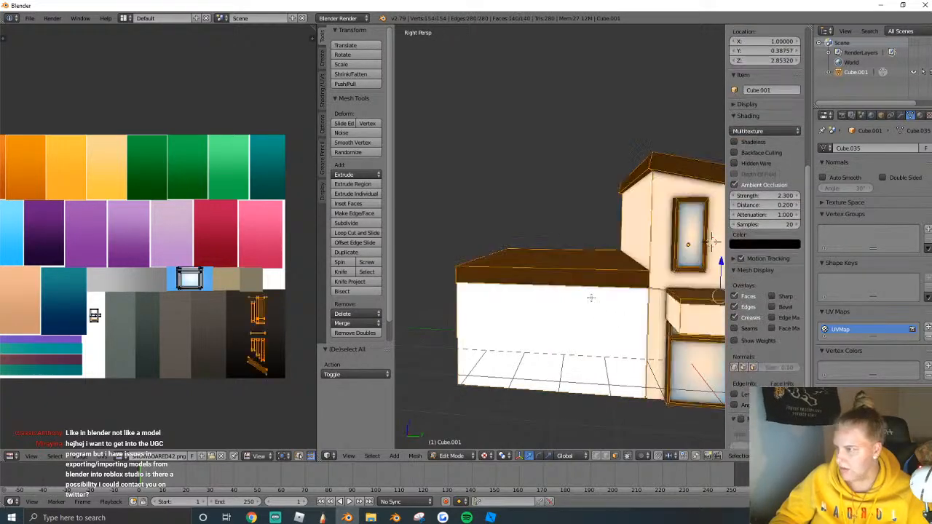
pyautogui.click(357, 232)
pyautogui.scroll(1, 588, 290)
pyautogui.scroll(1, 588, 290)
pyautogui.scroll(-1, 588, 290)
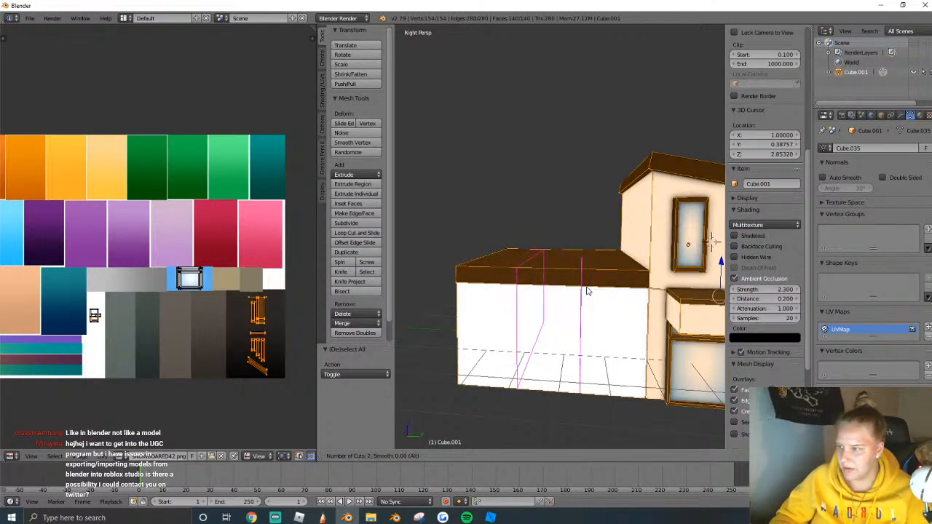
pyautogui.click(588, 290)
pyautogui.click(588, 291)
# Spread the two vertical edge loops apart by scaling them about 1.937 along the Y axis.
pyautogui.press('s')
pyautogui.press('x')
pyautogui.click(605, 289)
pyautogui.hotkey('ctrl', 'z')
pyautogui.press('s')
pyautogui.press('y')
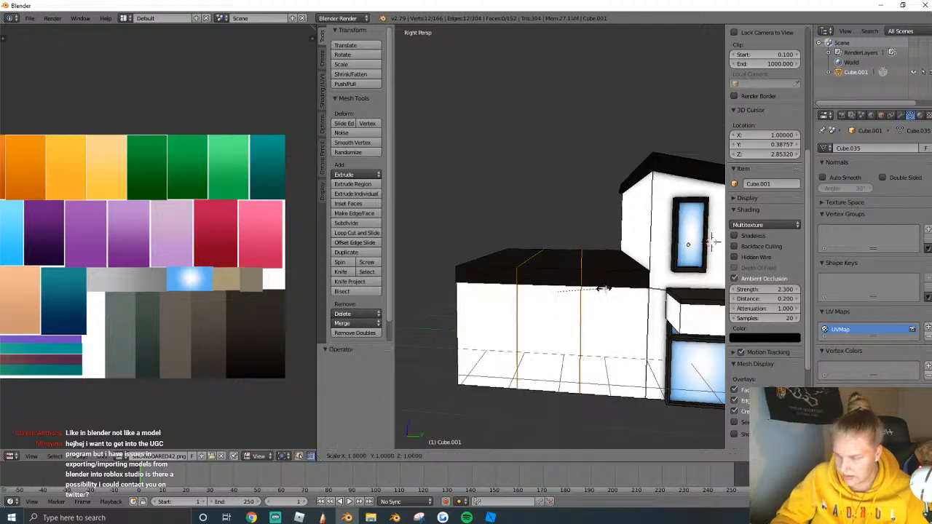
pyautogui.click(544, 425)
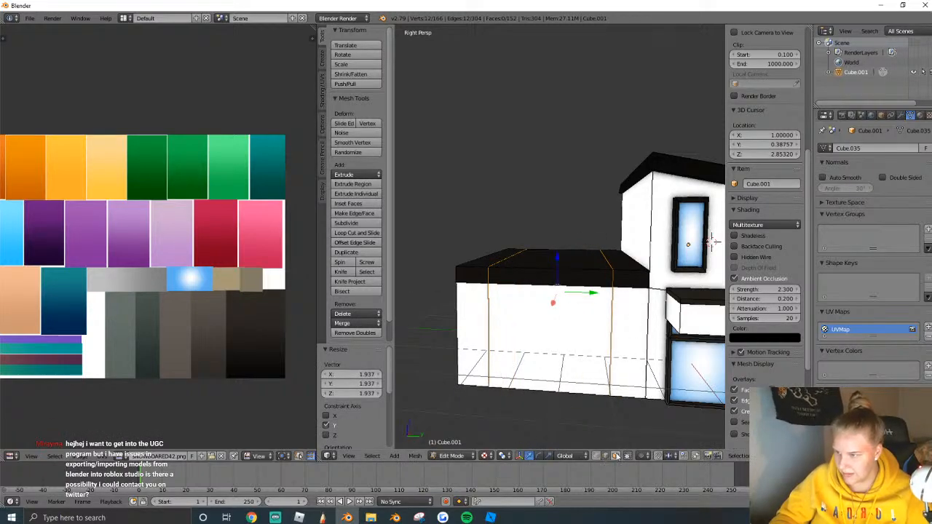
# Add one horizontal loop cut around the side extension's wall and slide it up just below the roof slab.
pyautogui.press('a')
pyautogui.click(358, 234)
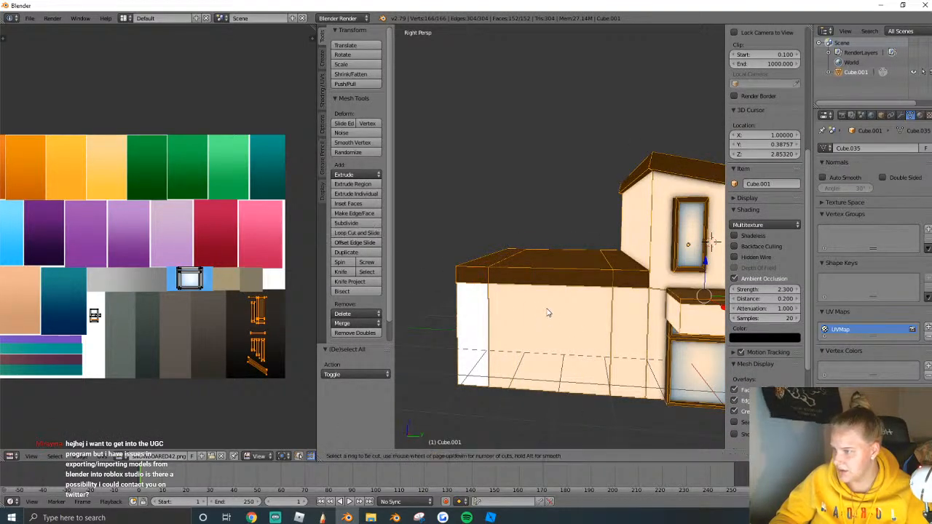
pyautogui.click(464, 315)
pyautogui.click(463, 277)
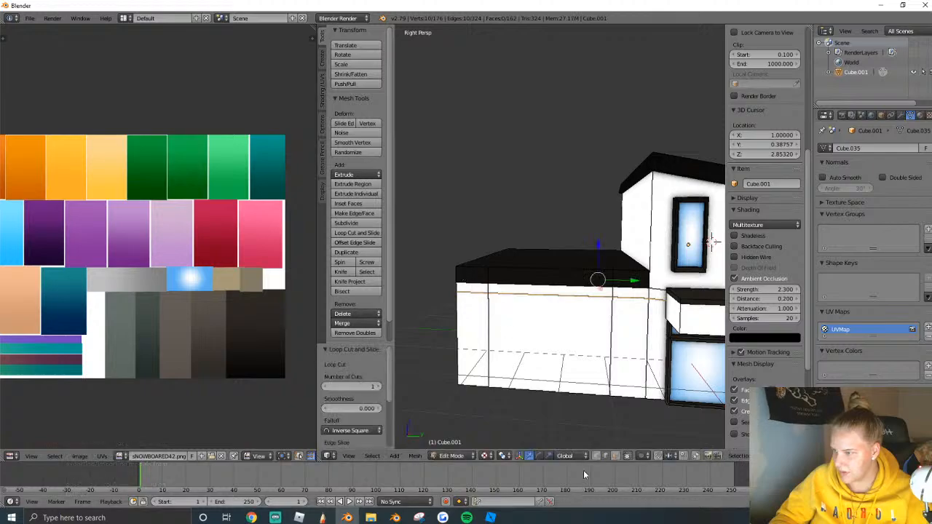
# Add three evenly spaced horizontal loop cuts across the extension wall below the upper edge loop.
pyautogui.click(615, 456)
pyautogui.rightClick(546, 345)
pyautogui.press('a')
pyautogui.rightClick(544, 345)
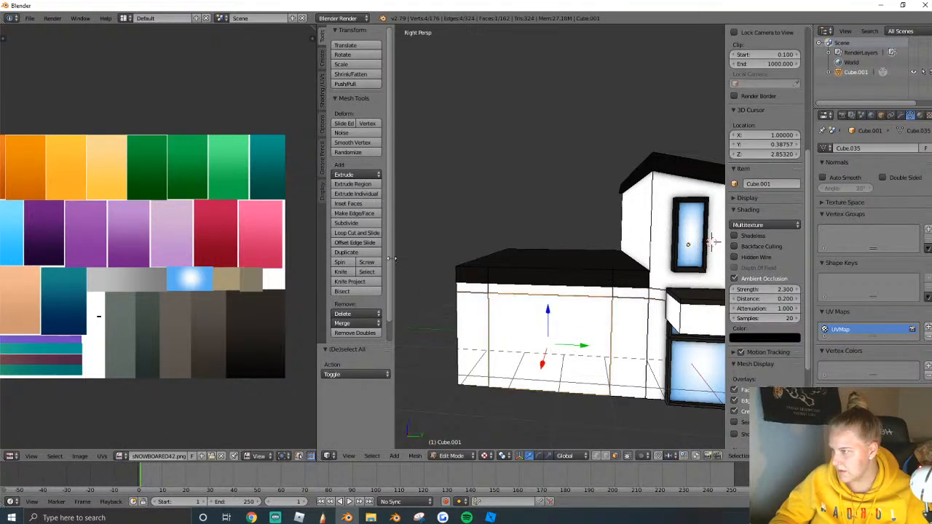
pyautogui.click(349, 234)
pyautogui.scroll(2, 488, 334)
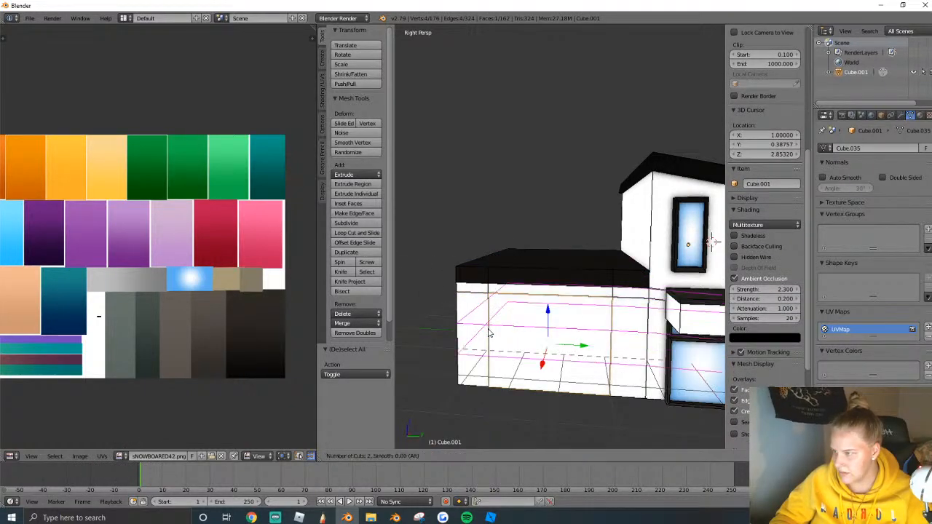
pyautogui.click(489, 333)
pyautogui.rightClick(489, 334)
# Select the four stacked centre panels of the extension's front wall and scale their UVs by about 16.358 on the near-black swatch.
pyautogui.click(615, 456)
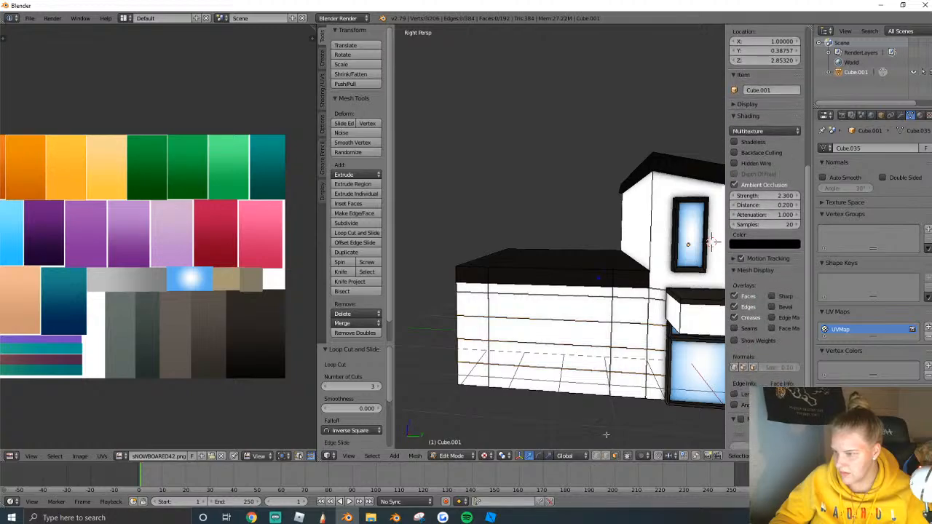
pyautogui.rightClick(575, 381)
pyautogui.keyDown('shift'); pyautogui.rightClick(571, 356); pyautogui.keyUp('shift')
pyautogui.keyDown('shift'); pyautogui.rightClick(568, 334); pyautogui.keyUp('shift')
pyautogui.keyDown('shift'); pyautogui.rightClick(560, 315); pyautogui.keyUp('shift')
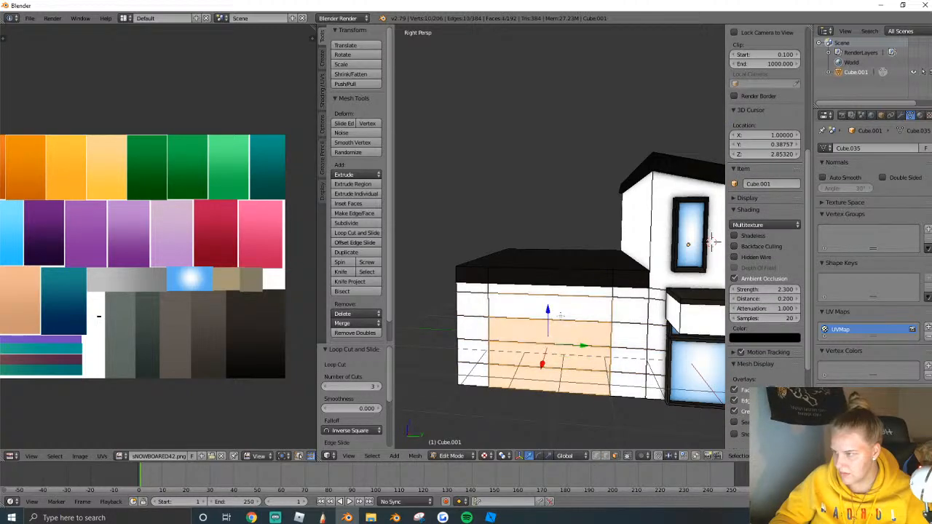
pyautogui.click(626, 457)
pyautogui.press('KP_8')
pyautogui.press('KP_4')
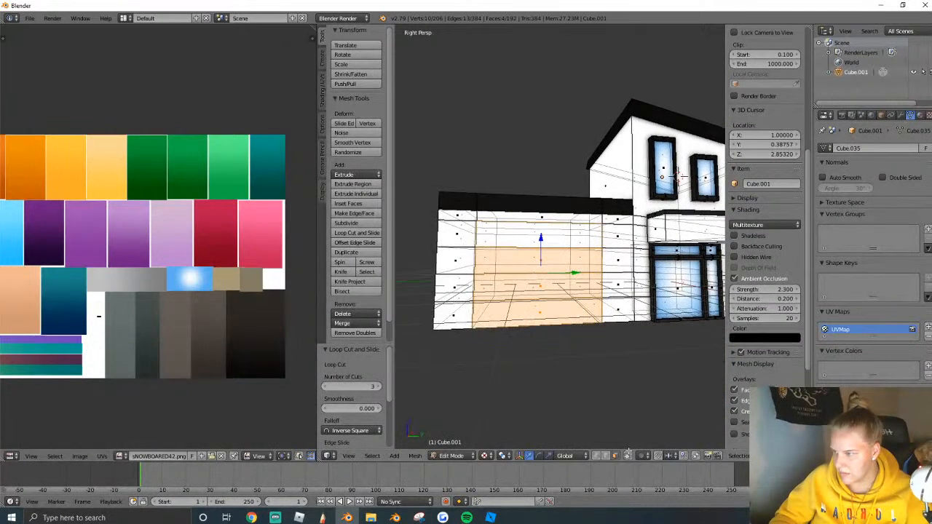
pyautogui.click(626, 457)
pyautogui.hotkey('shift', 'f')
pyautogui.press('a')
pyautogui.press('e')
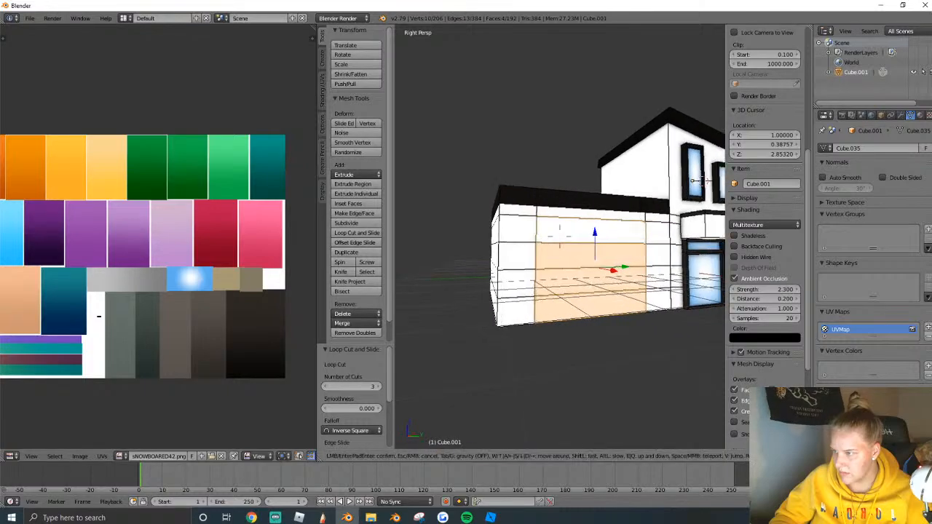
pyautogui.click(563, 241)
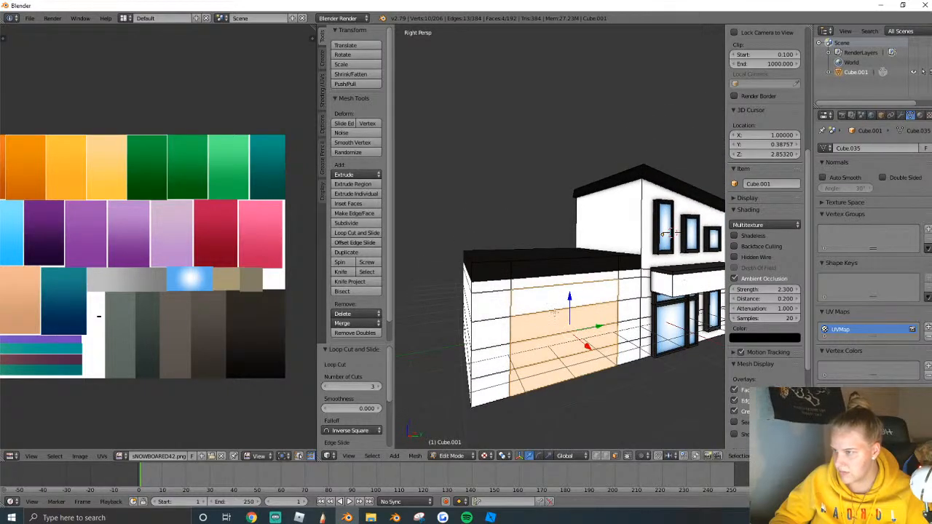
pyautogui.press('s')
pyautogui.click(305, 341)
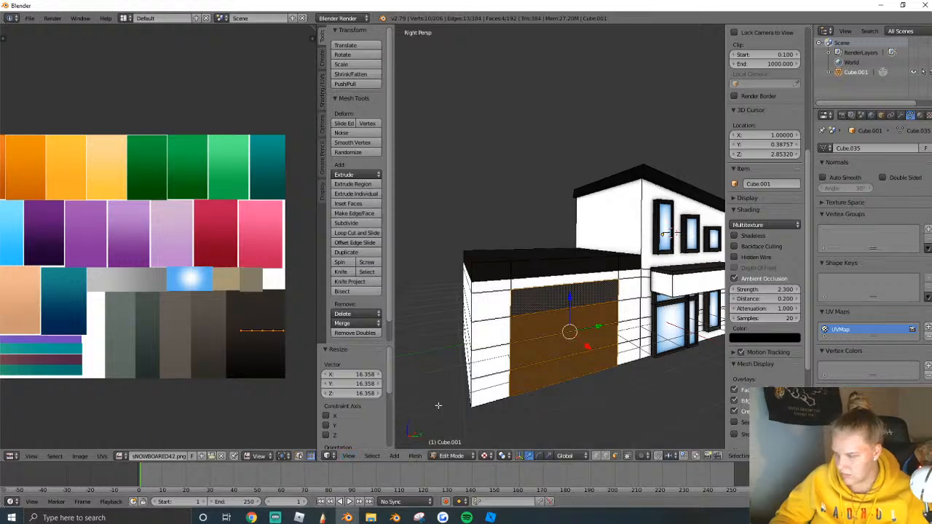
# Project the four centre panels' UVs from the orthographic right view.
pyautogui.press('KP_3')
pyautogui.keyDown('shift'); pyautogui.moveTo(530, 327); pyautogui.dragTo(479, 203, button='middle'); pyautogui.keyUp('shift')
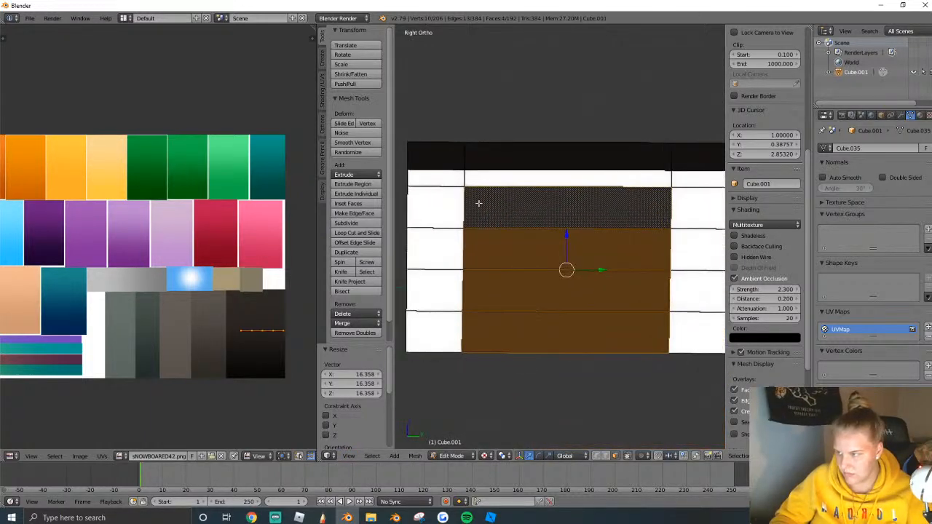
pyautogui.press('u')
pyautogui.click(576, 281)
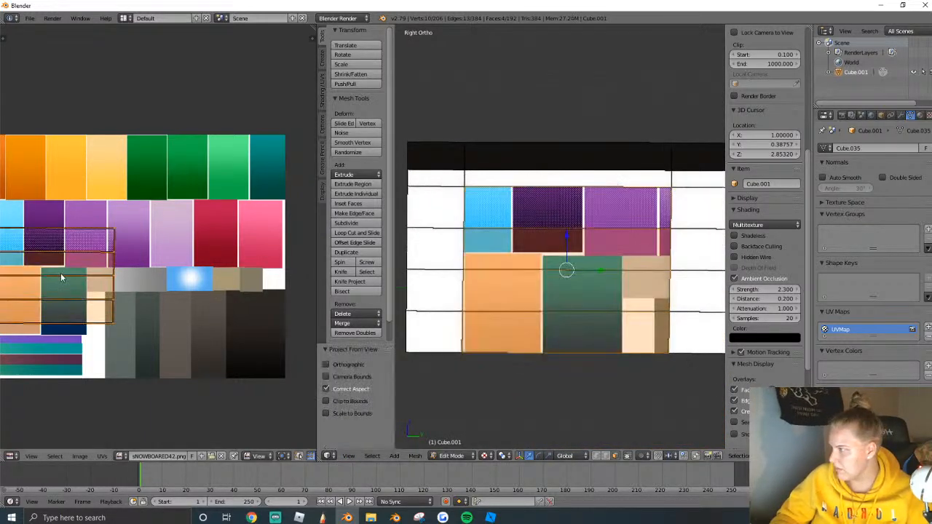
# Shrink the four panels' projected UVs and position them inside the near-black swatch.
pyautogui.press('g')
pyautogui.click(227, 326)
pyautogui.press('s')
pyautogui.click(194, 323)
pyautogui.press('g')
pyautogui.click(285, 343)
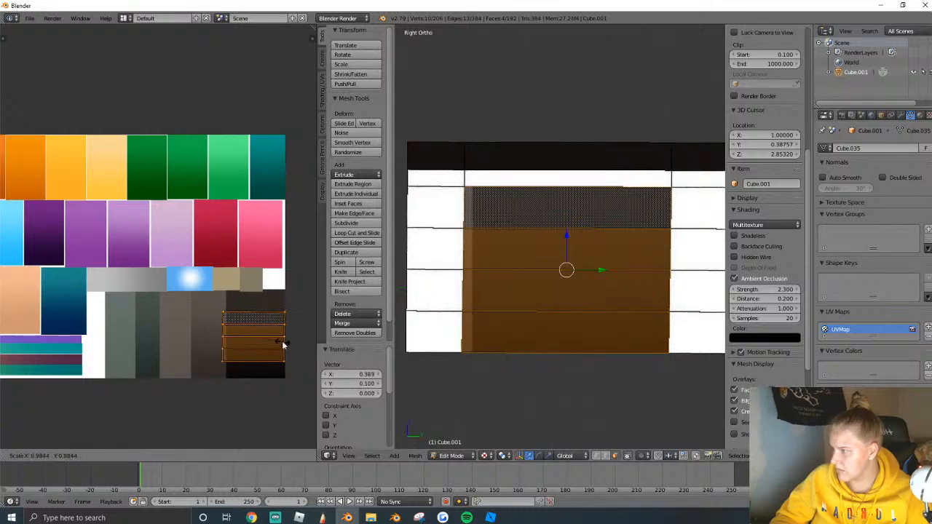
pyautogui.press('s')
pyautogui.click(273, 344)
pyautogui.press('g')
pyautogui.click(276, 348)
# Select the first and third door panels from the top and shift their UVs to a lighter part of the near-black swatch.
pyautogui.rightClick(534, 288)
pyautogui.keyDown('shift'); pyautogui.rightClick(580, 215); pyautogui.keyUp('shift')
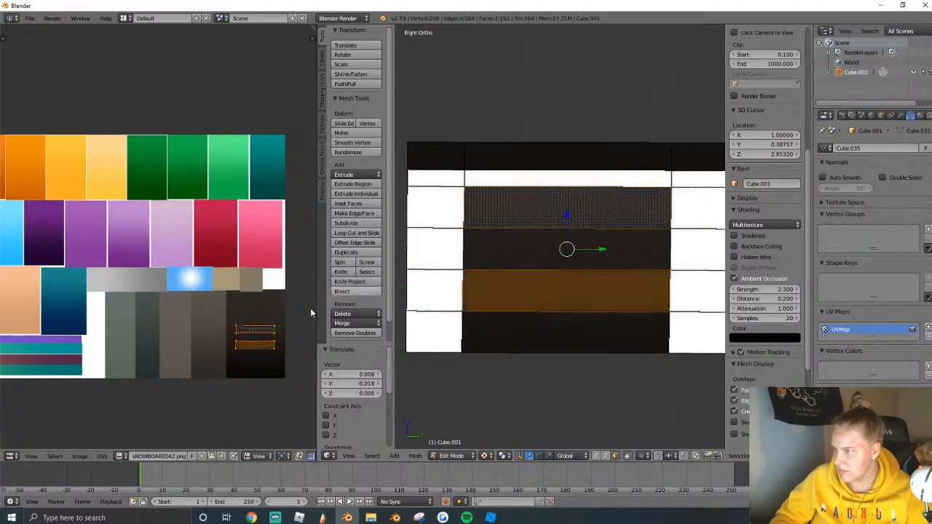
pyautogui.press('g')
pyautogui.click(288, 311)
pyautogui.press('Tab')
pyautogui.scroll(-3, 562, 323)
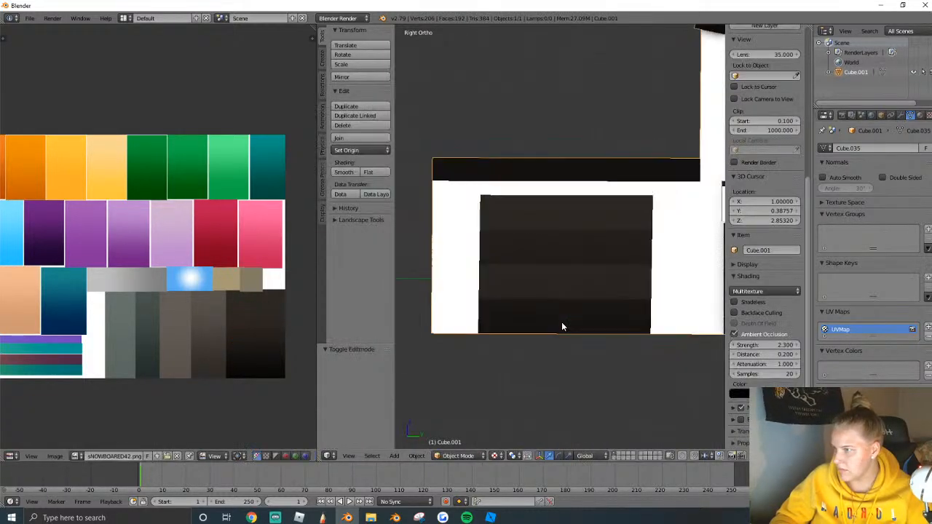
pyautogui.scroll(-2, 573, 284)
pyautogui.scroll(4, 583, 255)
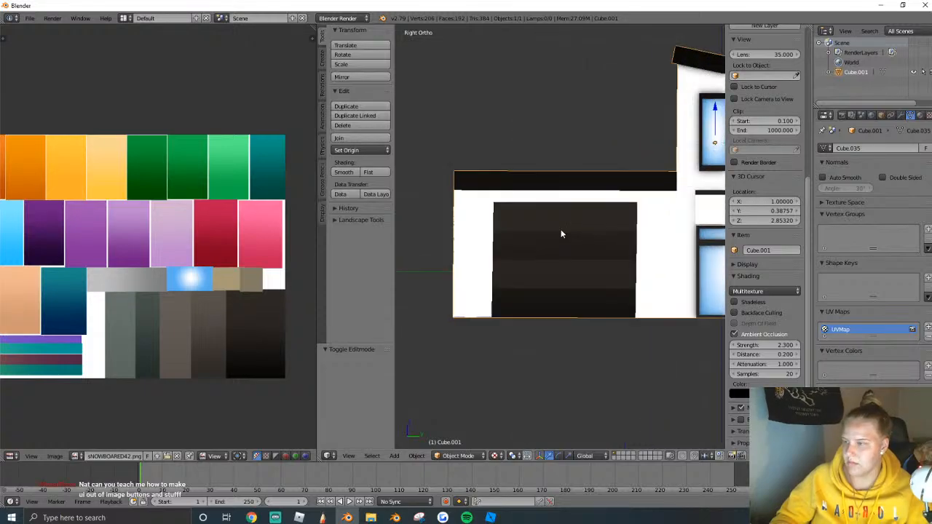
# Reproject the bottom door panel's UVs from view to bounds, then shrink and move them onto the near-black swatch.
pyautogui.press('Tab')
pyautogui.rightClick(560, 306)
pyautogui.press('u')
pyautogui.click(531, 303)
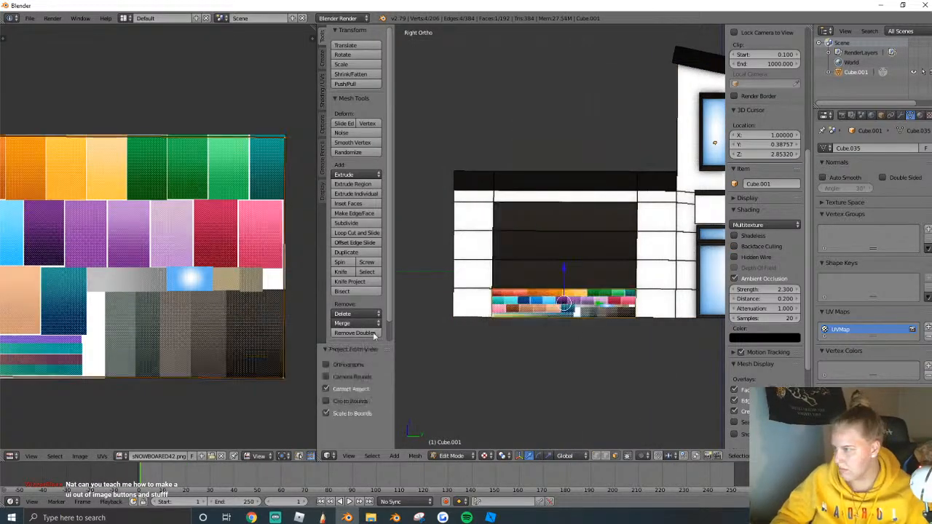
pyautogui.press('s')
pyautogui.click(81, 263)
pyautogui.press('g')
pyautogui.click(290, 329)
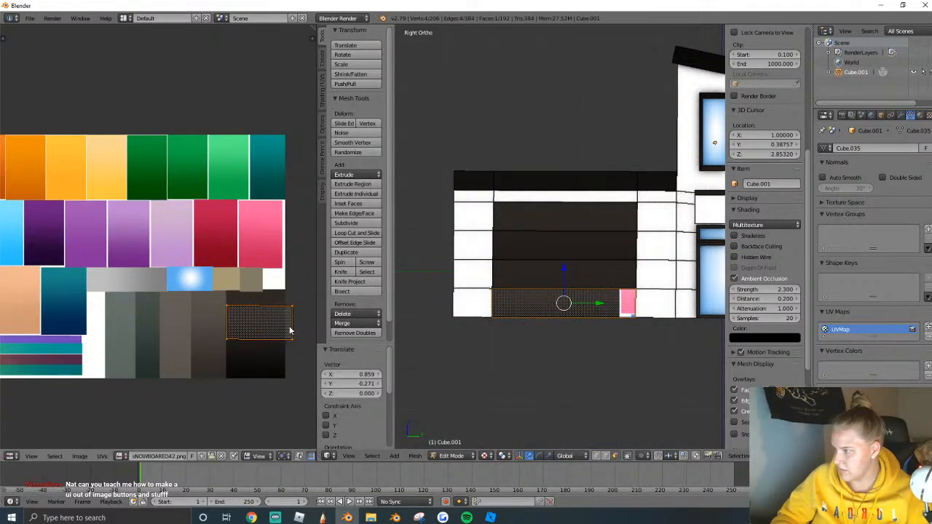
# Stretch the bottom panel's UVs by about 2.864 along Y and fit them inside the near-black swatch's gradient.
pyautogui.press('s')
pyautogui.press('y')
pyautogui.click(304, 338)
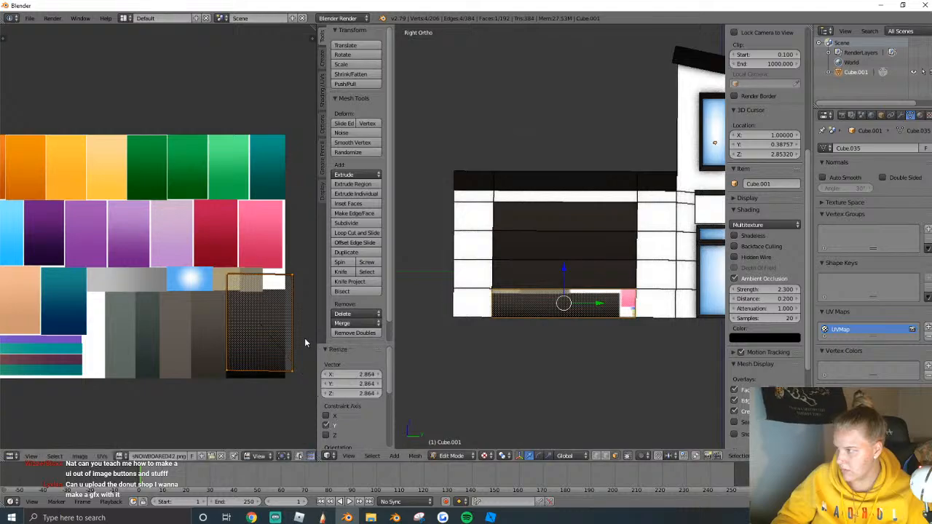
pyautogui.press('s')
pyautogui.click(278, 331)
pyautogui.press('g')
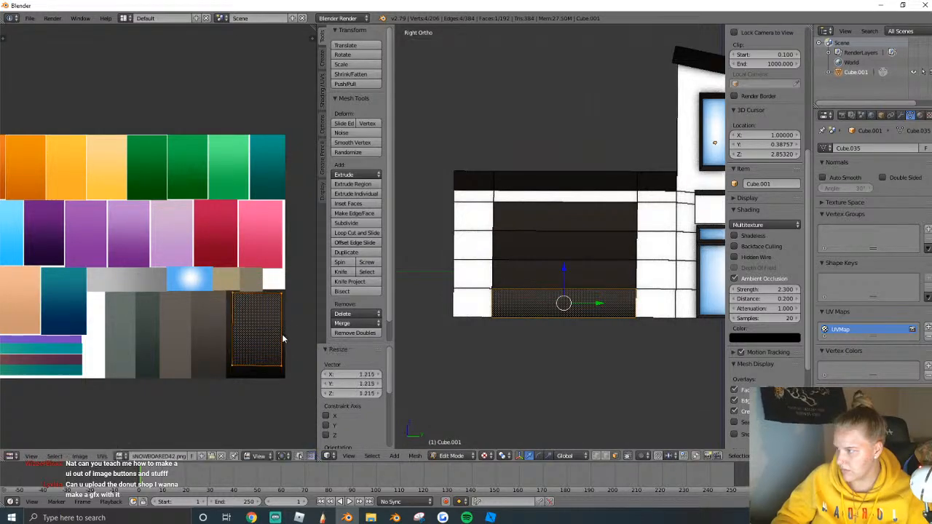
pyautogui.click(282, 341)
# Reproject the third door panel's UVs from view to bounds and narrow them along X to about 0.264.
pyautogui.rightClick(550, 287)
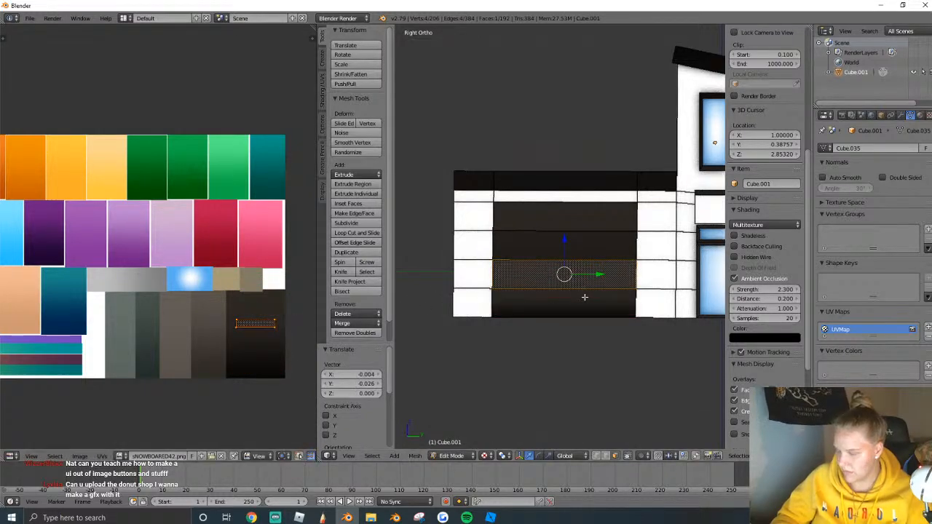
pyautogui.press('u')
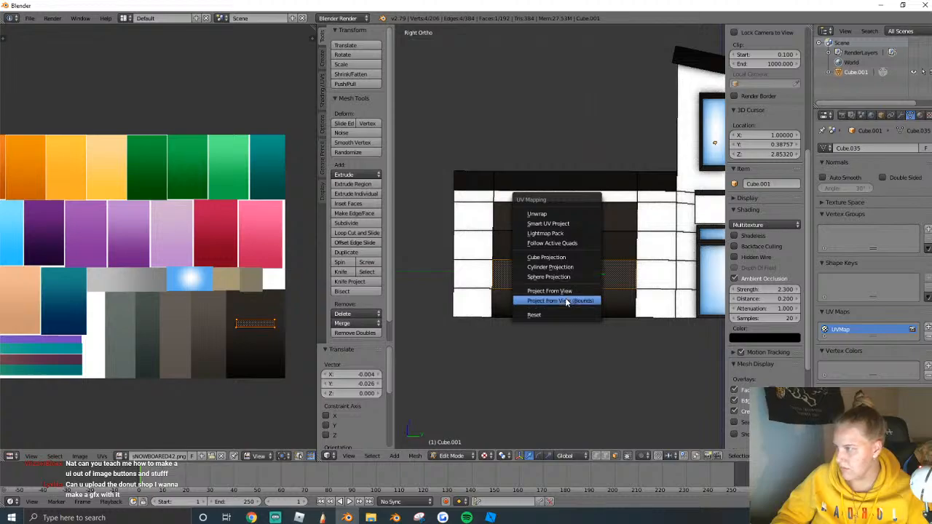
pyautogui.click(567, 301)
pyautogui.press('s')
pyautogui.click(88, 283)
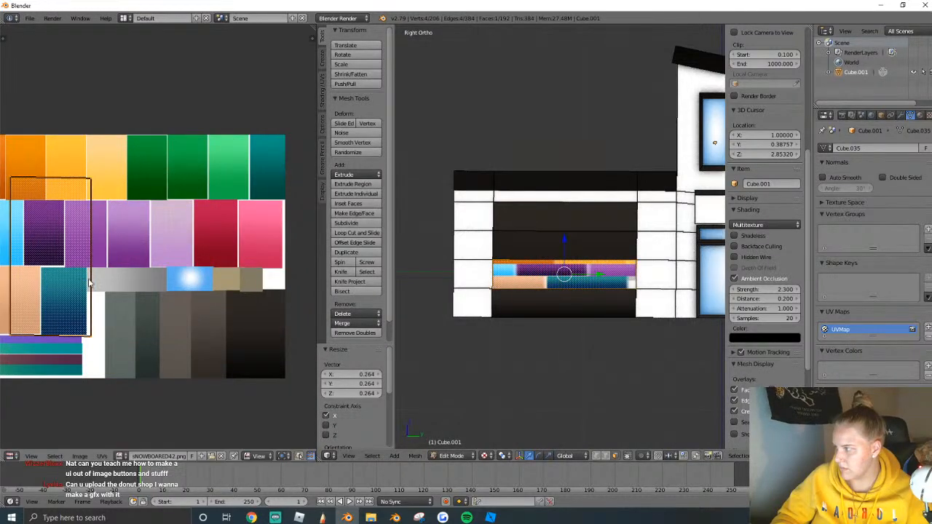
# Move the third panel's UVs onto the near-black swatch and scale them to span its gradient.
pyautogui.press('g')
pyautogui.click(292, 324)
pyautogui.press('s')
pyautogui.click(249, 325)
pyautogui.press('g')
pyautogui.click(283, 358)
pyautogui.press('s')
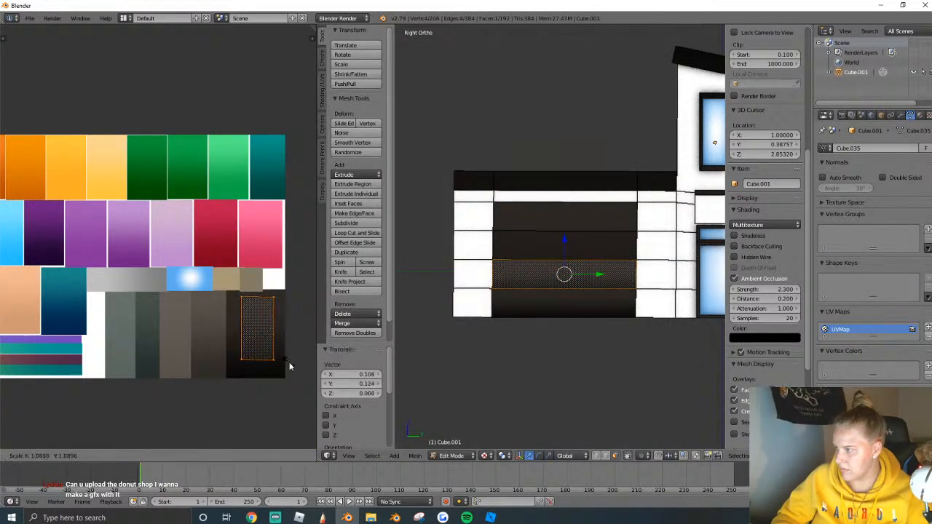
pyautogui.click(291, 367)
pyautogui.press('g')
pyautogui.rightClick(308, 378)
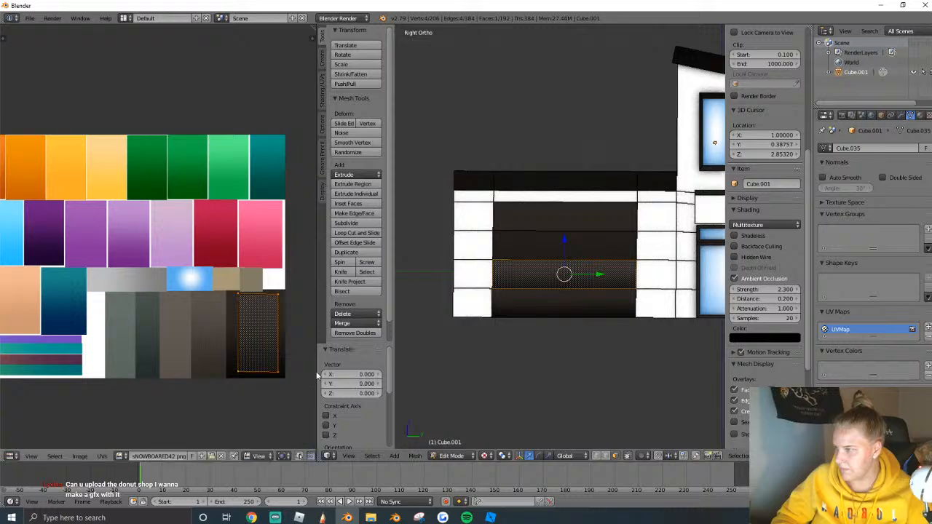
# Reproject the second door panel's UVs from view to bounds, shrink them and narrow them along X to about 0.195.
pyautogui.rightClick(589, 251)
pyautogui.press('u')
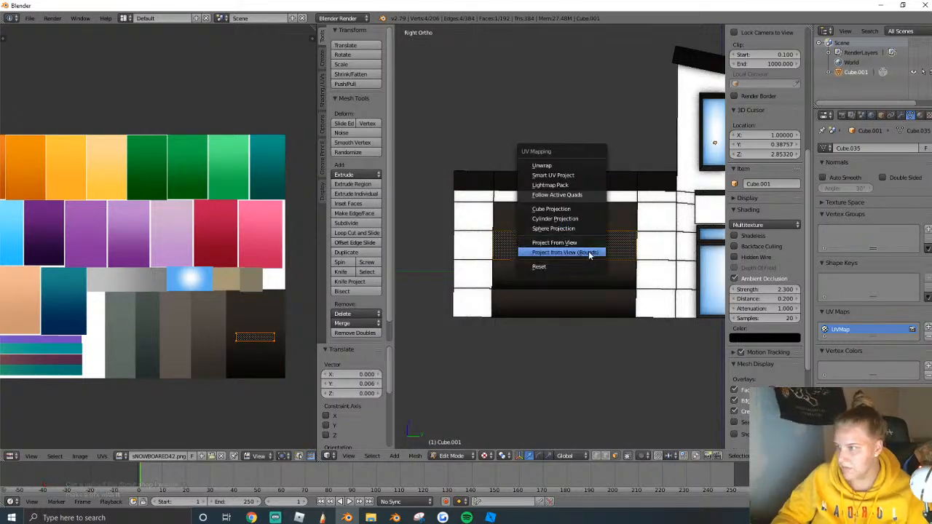
pyautogui.click(590, 253)
pyautogui.press('s')
pyautogui.click(189, 288)
pyautogui.press('s')
pyautogui.press('x')
pyautogui.click(82, 279)
# Move the second panel's UVs onto the near-black swatch and resize them to fit its gradient.
pyautogui.press('g')
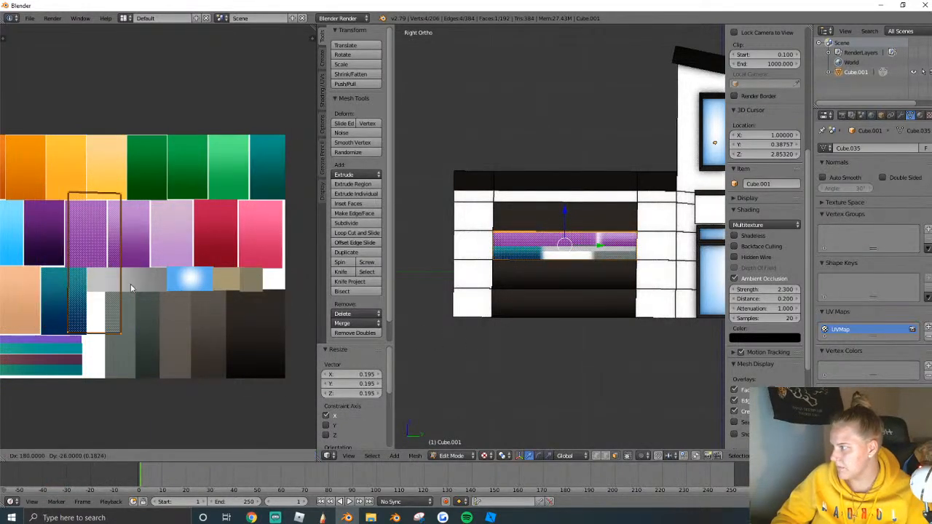
pyautogui.click(284, 342)
pyautogui.press('s')
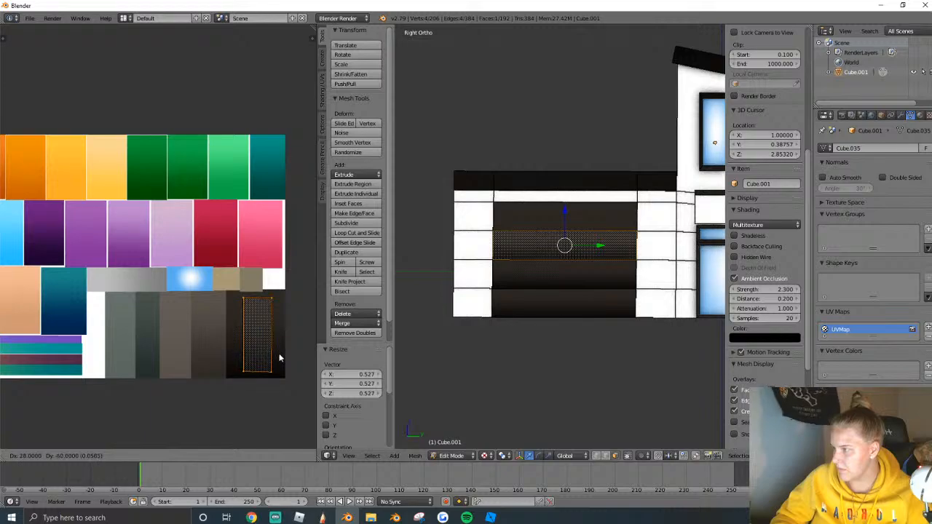
pyautogui.click(281, 354)
pyautogui.press('s')
pyautogui.click(284, 353)
# Reproject the top door panel's UVs from view to bounds, shrink them to about 0.677 and narrow them along X.
pyautogui.rightClick(576, 214)
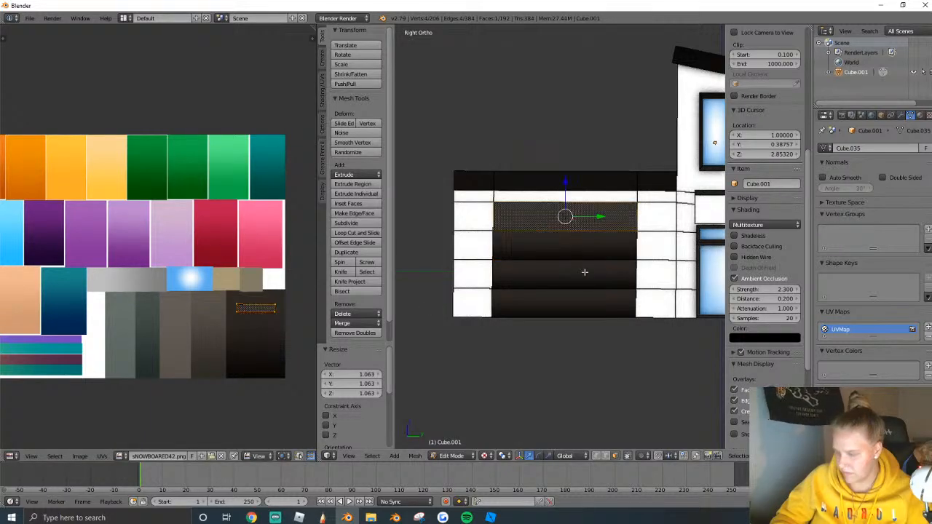
pyautogui.press('u')
pyautogui.click(585, 274)
pyautogui.press('s')
pyautogui.click(220, 298)
pyautogui.press('s')
pyautogui.press('x')
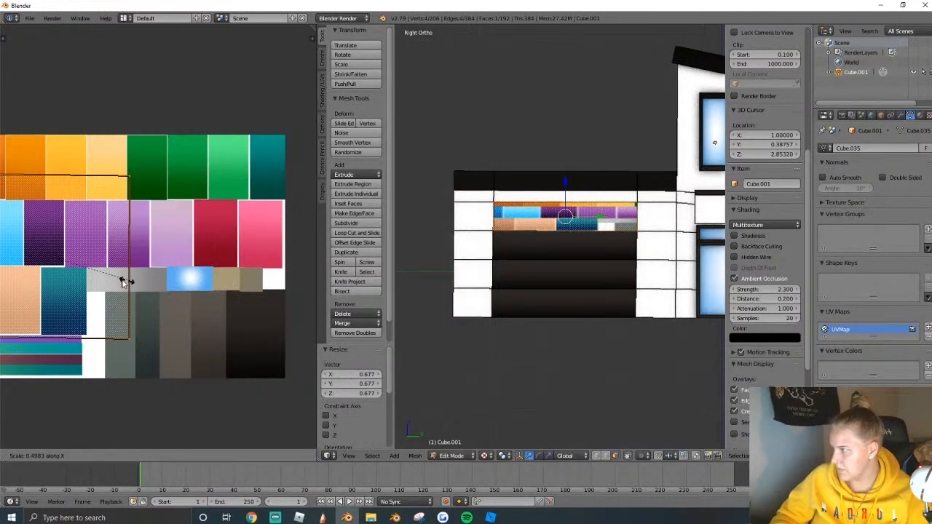
pyautogui.click(124, 282)
# Place the top panel's UVs inside the near-black swatch and scale them to span its gradient.
pyautogui.press('g')
pyautogui.click(267, 333)
pyautogui.press('s')
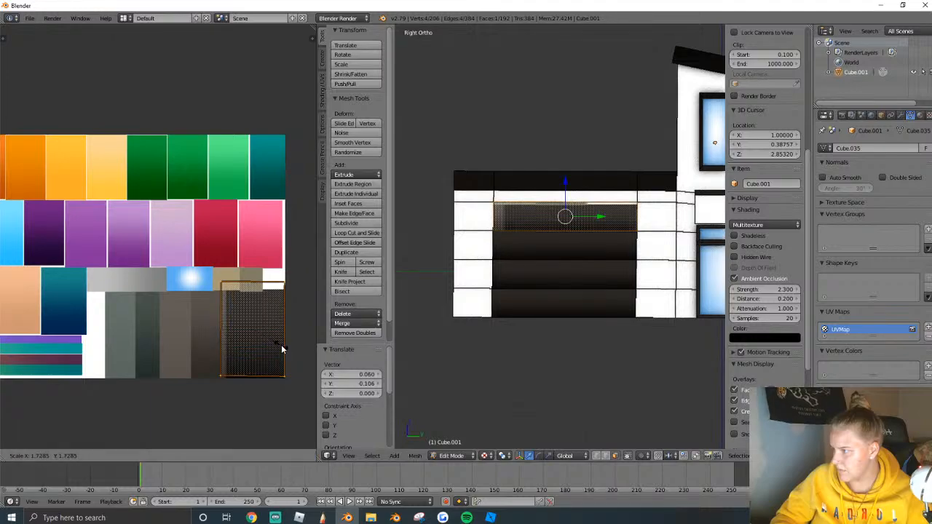
pyautogui.click(282, 346)
pyautogui.press('g')
pyautogui.click(278, 349)
pyautogui.press('s')
pyautogui.click(274, 346)
pyautogui.press('g')
pyautogui.click(276, 347)
pyautogui.press('s')
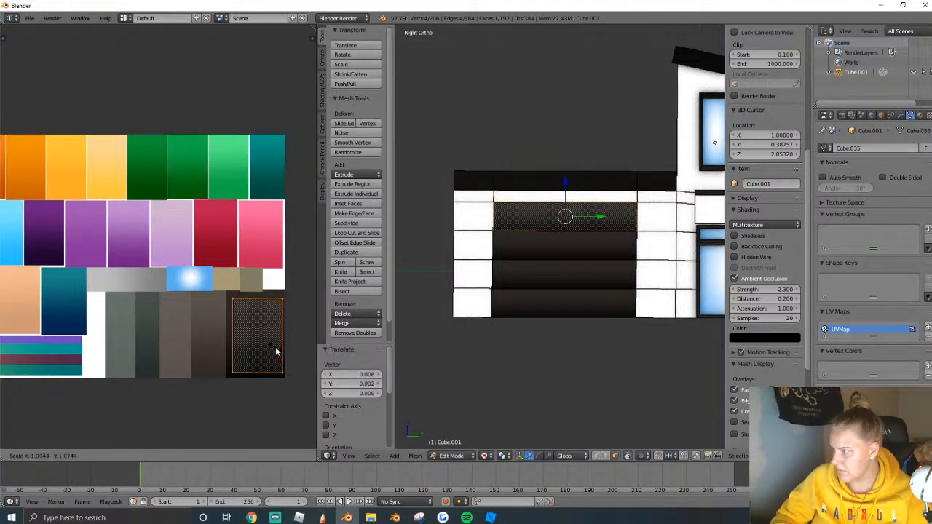
pyautogui.click(276, 348)
# Examine the building's front and its garage door in object mode from several viewpoints.
pyautogui.press('Tab')
pyautogui.scroll(-2, 615, 274)
pyautogui.moveTo(605, 274); pyautogui.dragTo(581, 263, button='middle')
pyautogui.hotkey('shift', 'f')
pyautogui.press('s')
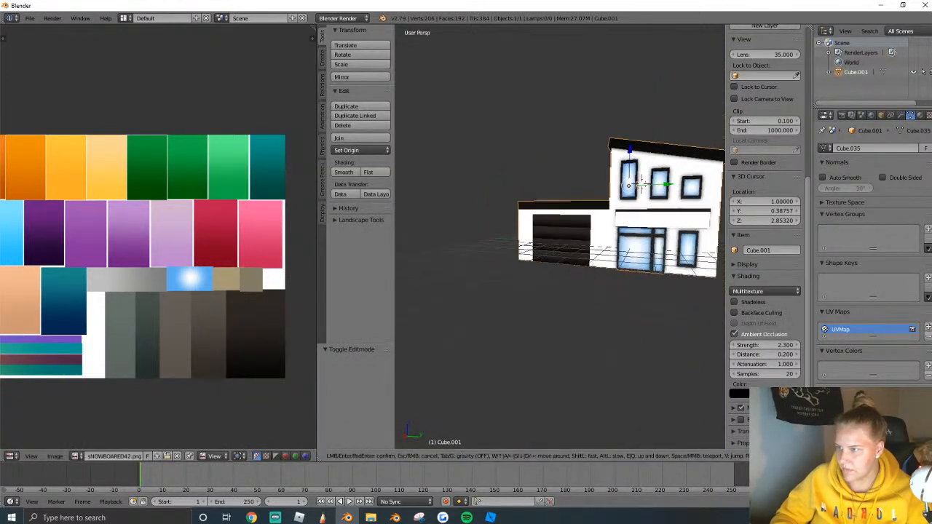
pyautogui.press('w')
pyautogui.press('e')
pyautogui.press('d')
pyautogui.press('a')
pyautogui.click(567, 241)
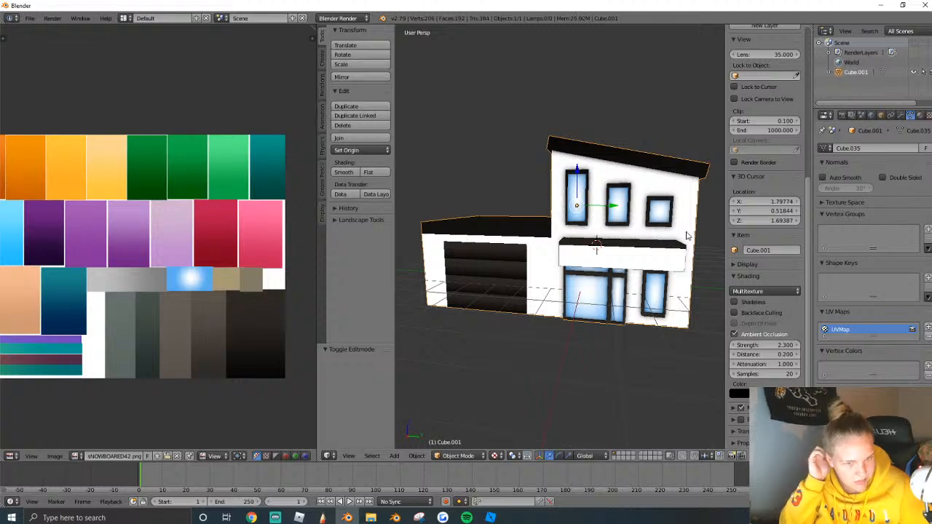
# Export the building as a Wavefront OBJ file.
pyautogui.click(29, 18)
pyautogui.moveTo(87, 214)
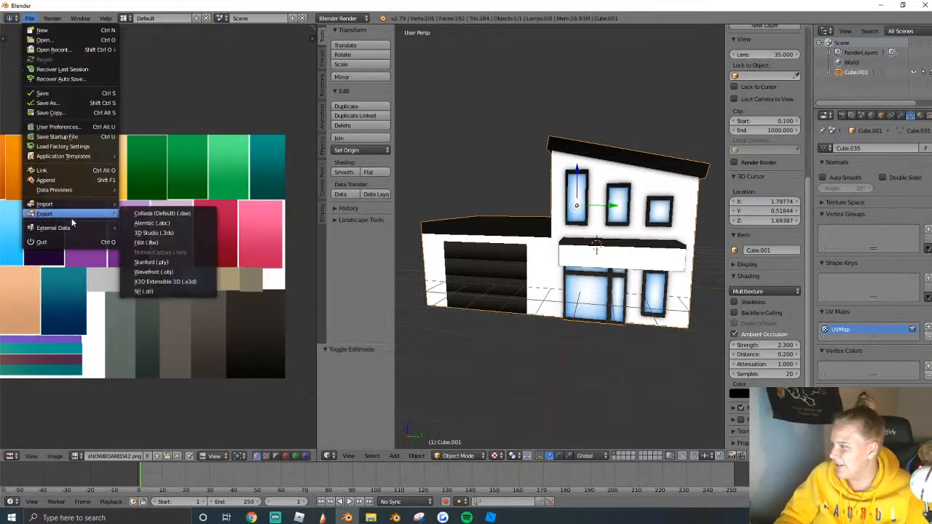
pyautogui.click(168, 271)
pyautogui.click(914, 44)
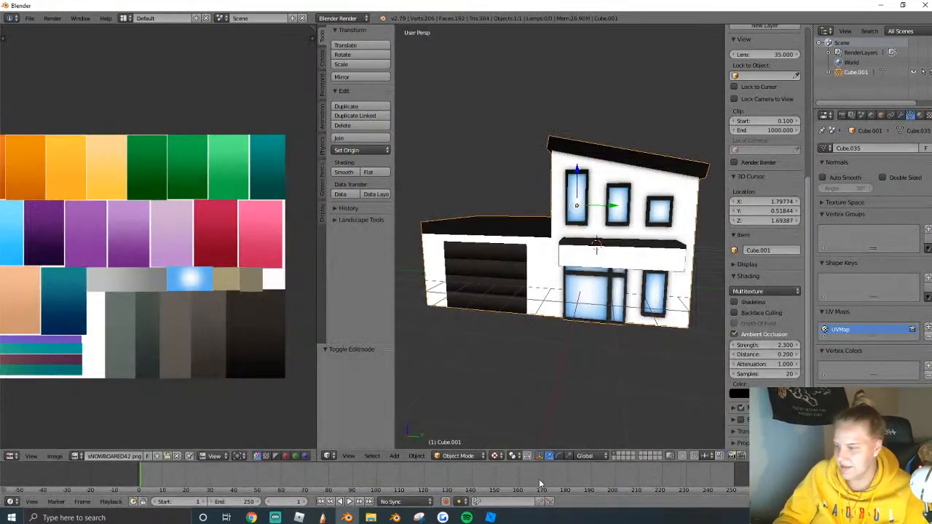
# Switch to Roblox Studio, duplicate the slanted-roof building and move the copy sideways away from the original.
pyautogui.click(491, 518)
pyautogui.click(498, 333)
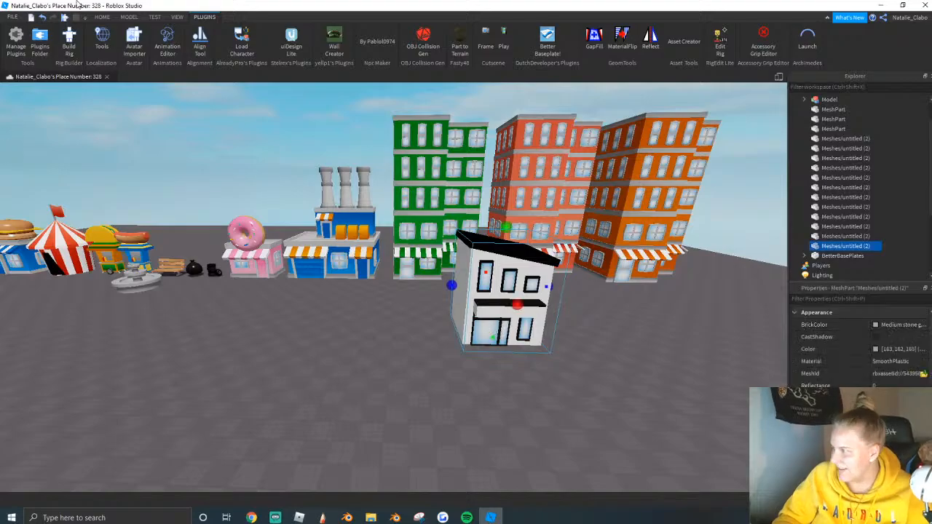
pyautogui.click(102, 17)
pyautogui.click(47, 53)
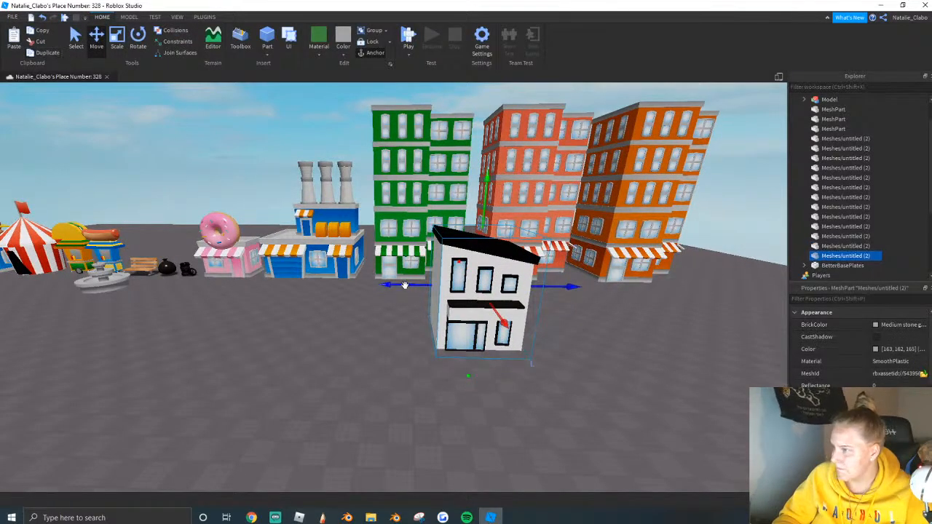
pyautogui.moveTo(390, 285); pyautogui.dragTo(270, 285)
# Replace the duplicate's mesh with the recent file untitled from Documents.
pyautogui.click(923, 376)
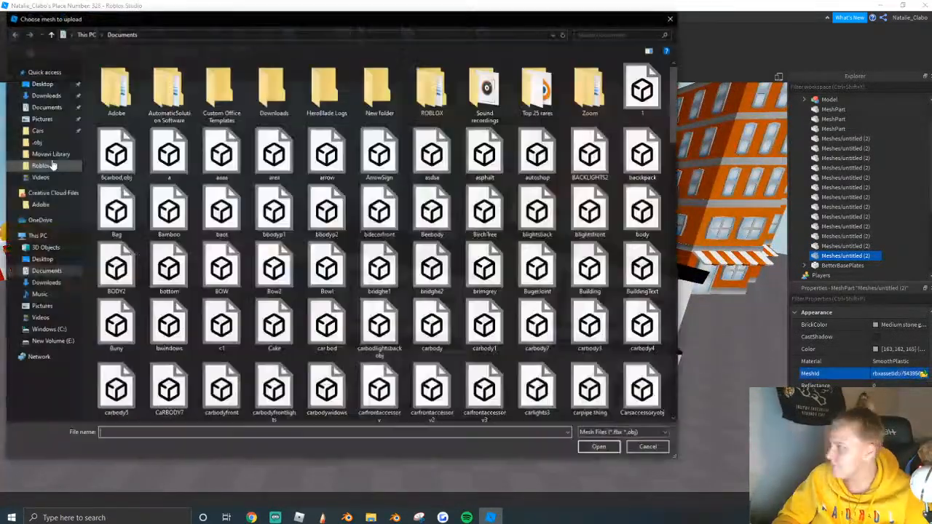
pyautogui.click(44, 71)
pyautogui.click(147, 168)
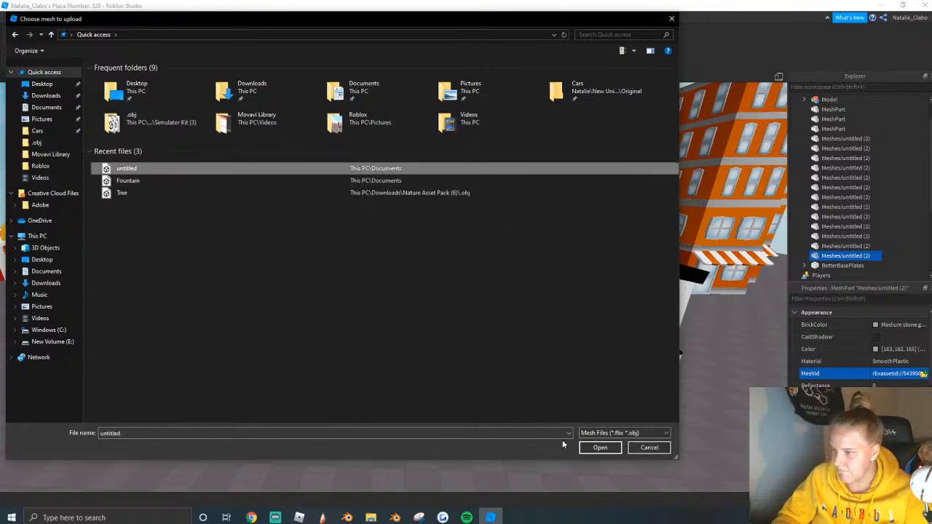
pyautogui.click(602, 448)
pyautogui.click(523, 265)
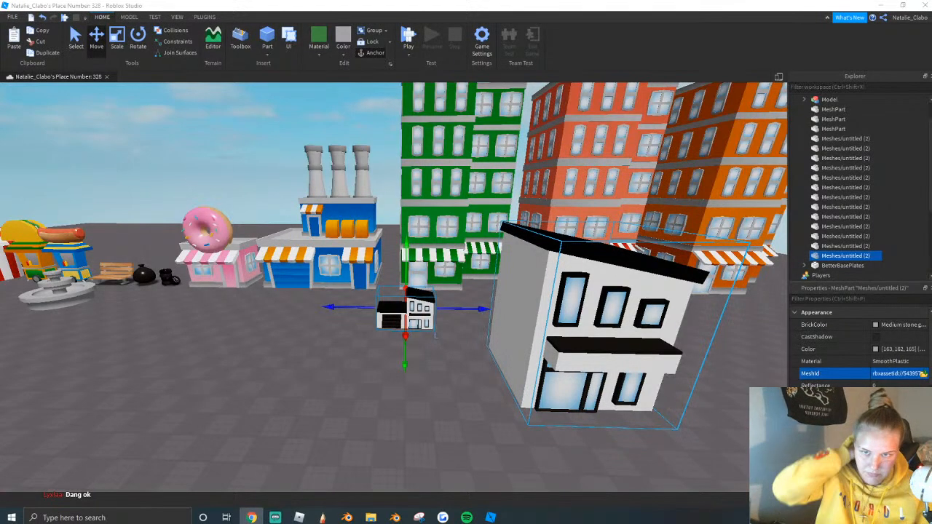
# Move the small garage building forward and scale it up proportionally to about the original building's size.
pyautogui.scroll(3, 373, 335)
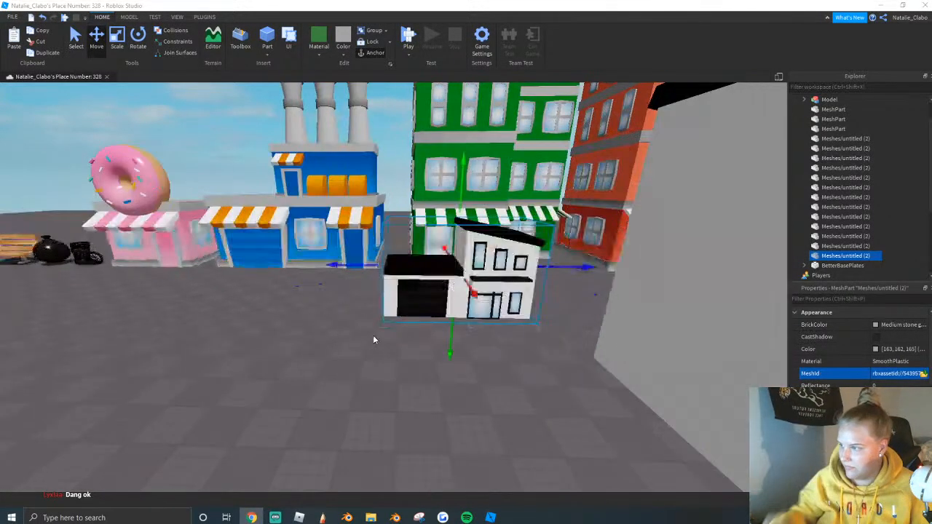
pyautogui.moveTo(475, 307); pyautogui.dragTo(496, 407)
pyautogui.scroll(-1, 328, 270)
pyautogui.click(116, 38)
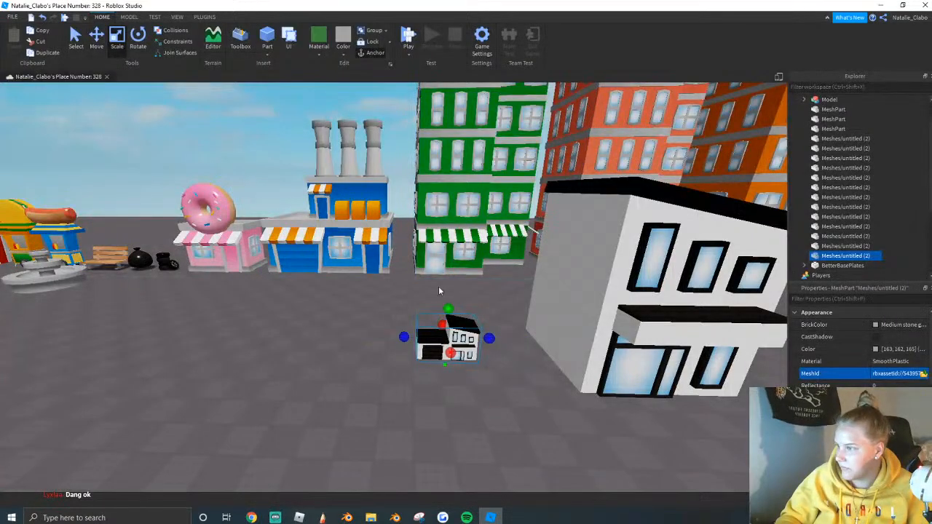
pyautogui.keyDown('shift'); pyautogui.moveTo(443, 313); pyautogui.dragTo(444, 155); pyautogui.keyUp('shift')
pyautogui.scroll(-2, 445, 154)
# Position the enlarged garage building beside the original slanted-roof building and deselect it.
pyautogui.moveTo(470, 324); pyautogui.dragTo(460, 360)
pyautogui.moveTo(460, 360); pyautogui.dragTo(461, 359, button='right')
pyautogui.press('d')
pyautogui.moveTo(455, 338); pyautogui.dragTo(434, 329)
pyautogui.press('d')
pyautogui.click(498, 381)
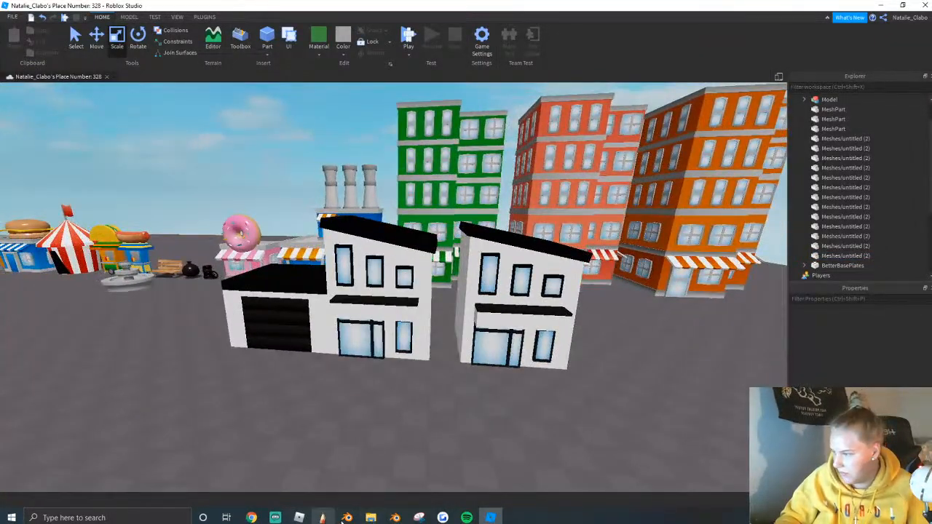
# Switch to Blender and raise the side extension's black roof to make room for an upper storey.
pyautogui.click(347, 518)
pyautogui.press('Tab')
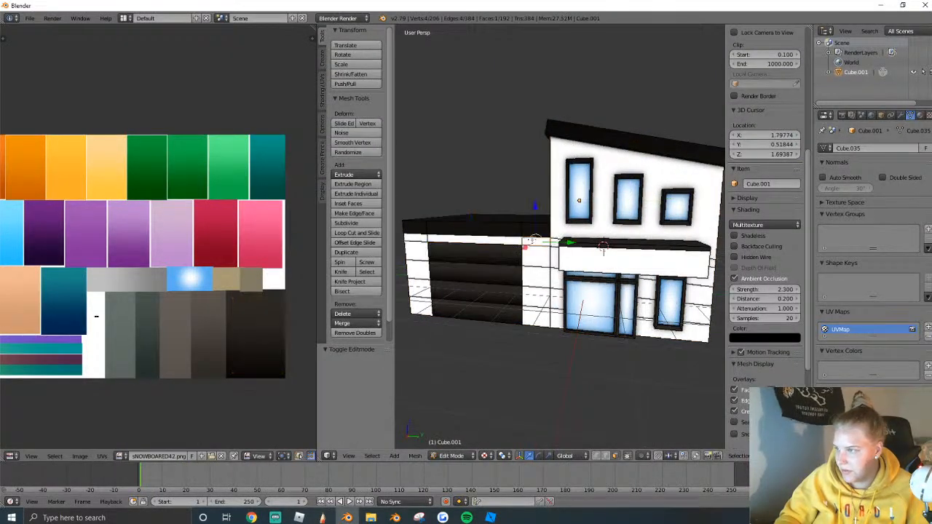
pyautogui.rightClick(535, 228)
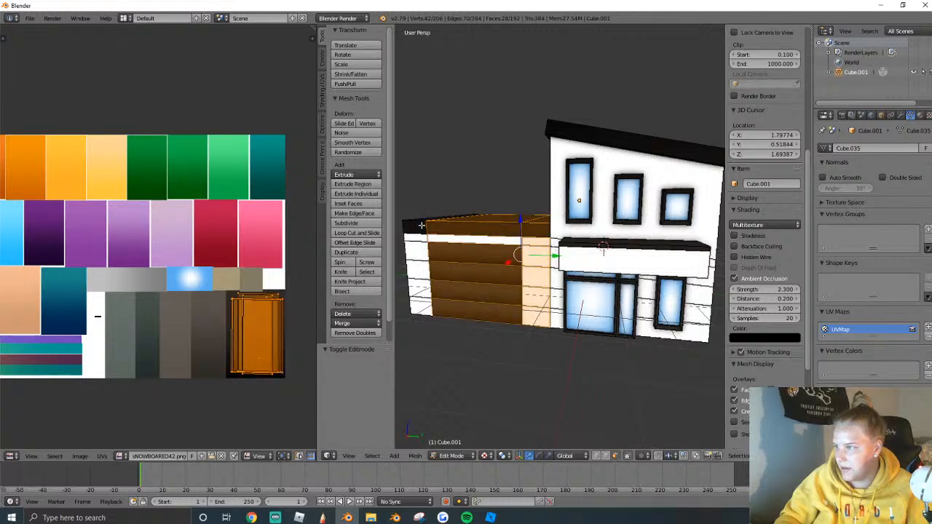
pyautogui.press('a')
pyautogui.press('a')
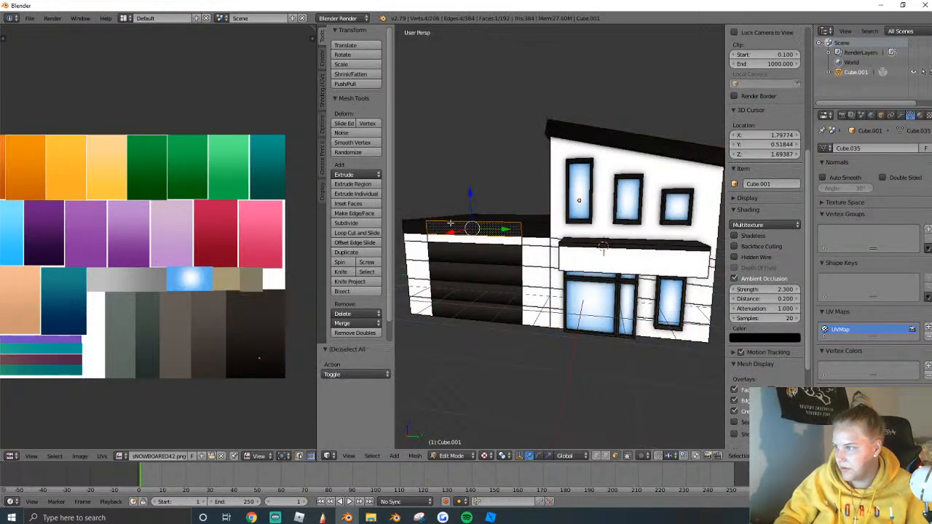
pyautogui.rightClick(426, 225)
pyautogui.moveTo(498, 191); pyautogui.dragTo(499, 145)
pyautogui.press('Tab')
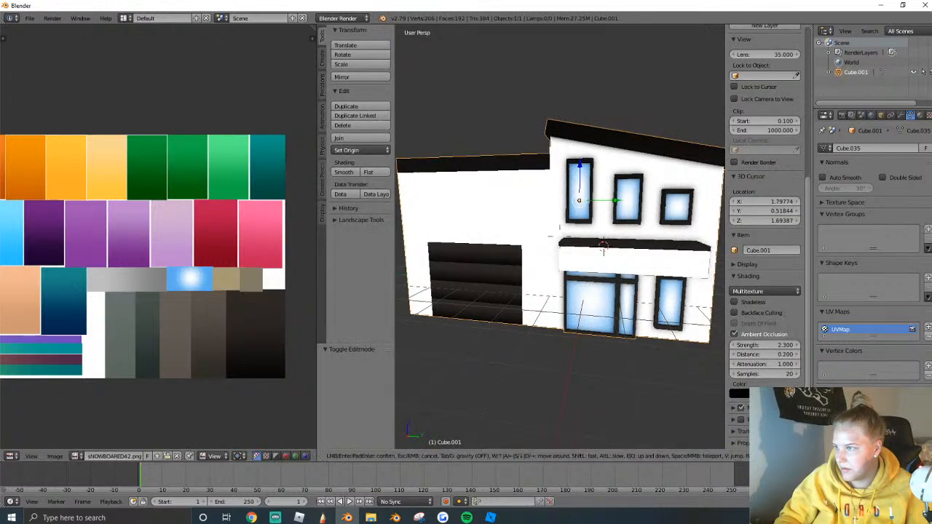
# Examine the side extension's taller wall and the faces above the garage door.
pyautogui.hotkey('shift', 'f')
pyautogui.click(559, 236)
pyautogui.press('Tab')
pyautogui.rightClick(544, 292)
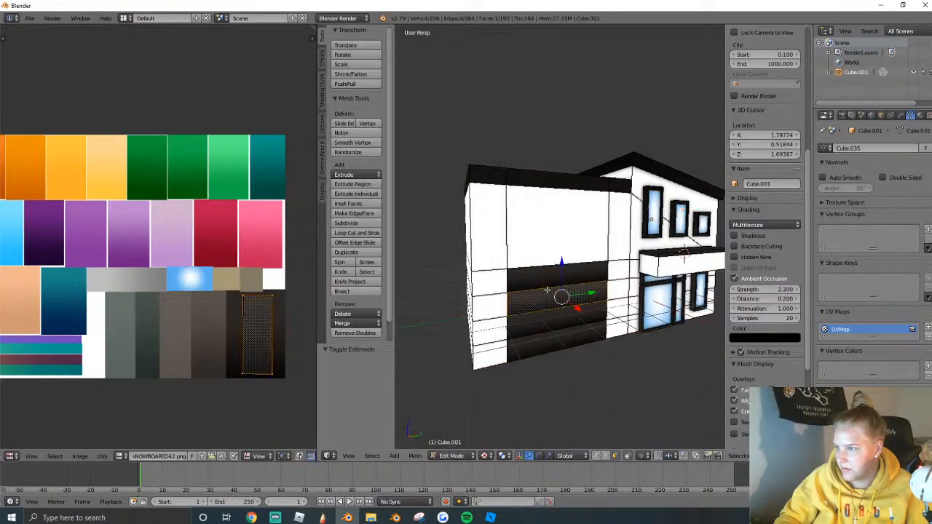
pyautogui.rightClick(544, 258)
pyautogui.press('a')
pyautogui.press('a')
pyautogui.press('a')
pyautogui.press('a')
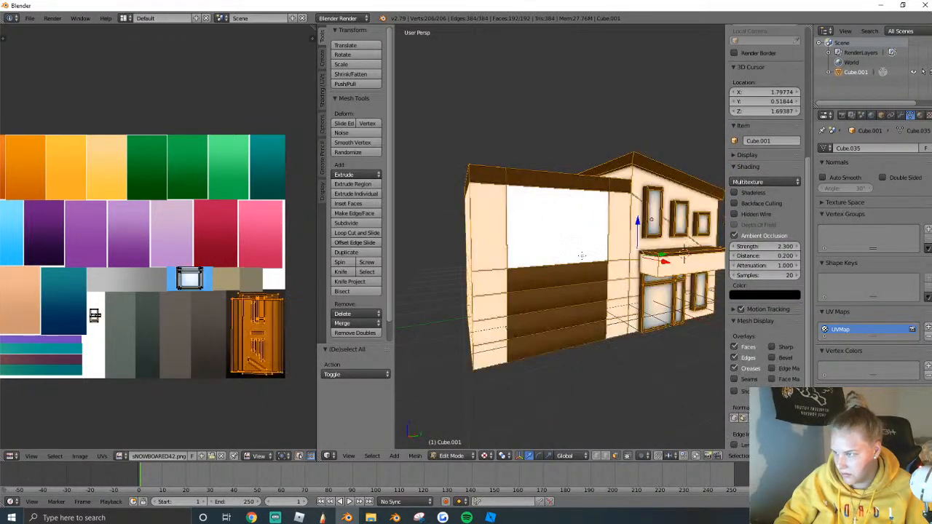
pyautogui.press('a')
# Duplicate the tall upper window with its frame, moving the copy -1.842 along Y and about 0.54 down onto the extension wall.
pyautogui.rightClick(655, 223)
pyautogui.hotkey('ctrl', 'l')
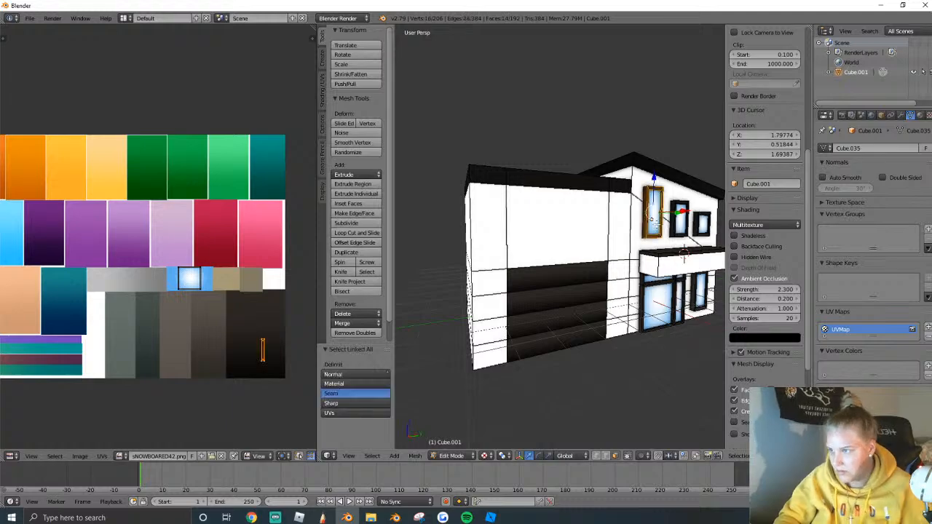
pyautogui.hotkey('shift', 'd')
pyautogui.rightClick(652, 218)
pyautogui.press('g')
pyautogui.press('x')
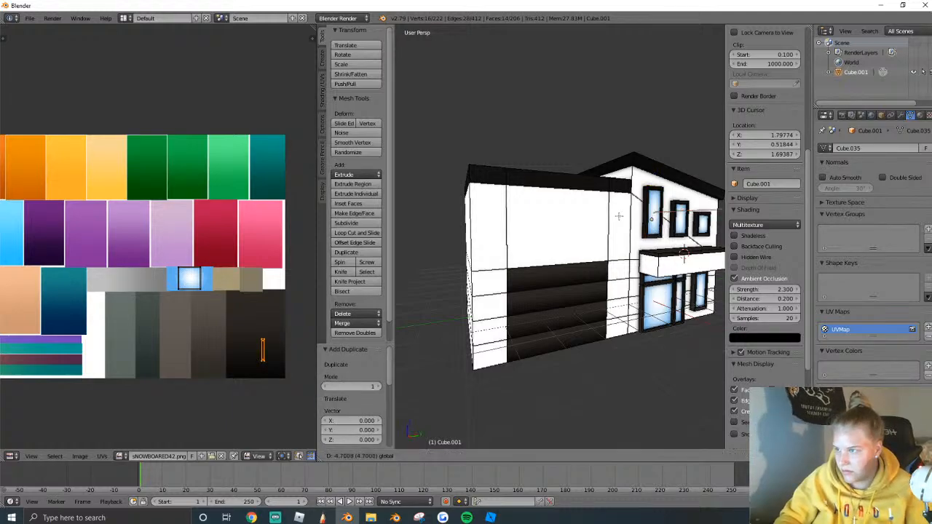
pyautogui.click(619, 216)
pyautogui.moveTo(618, 216); pyautogui.dragTo(631, 231, button='middle')
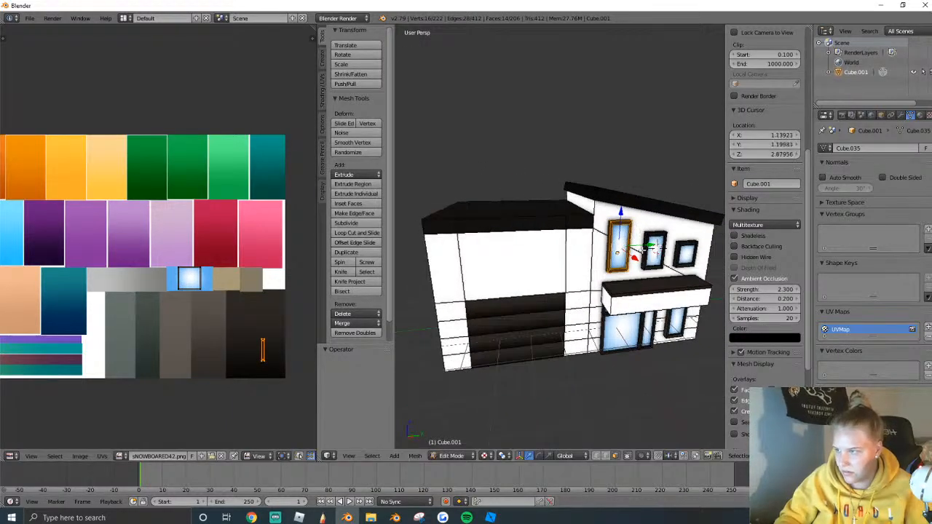
pyautogui.press('g')
pyautogui.press('z')
pyautogui.click(559, 215)
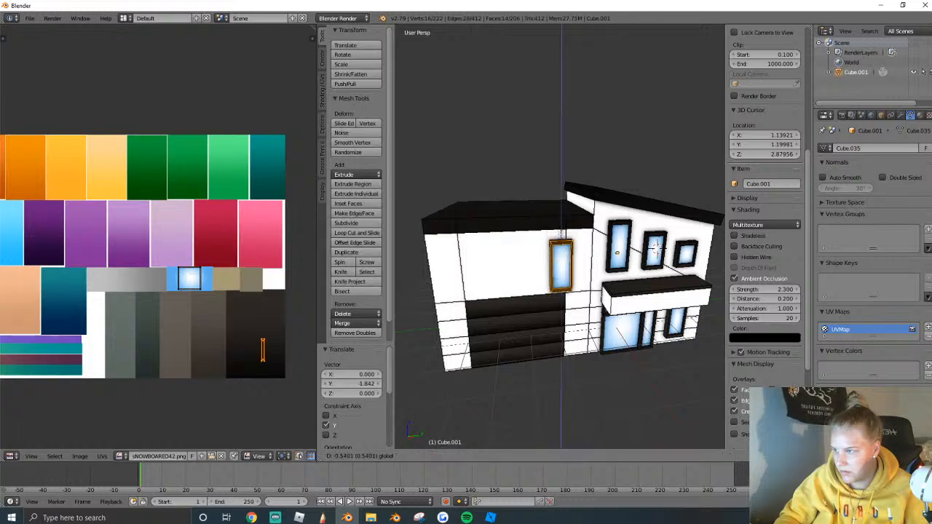
pyautogui.moveTo(562, 228); pyautogui.dragTo(560, 237, button='middle')
# Add two more copies of the extension window along Y, offset by -1.456 and -1.333 in turn.
pyautogui.hotkey('shift', 'd')
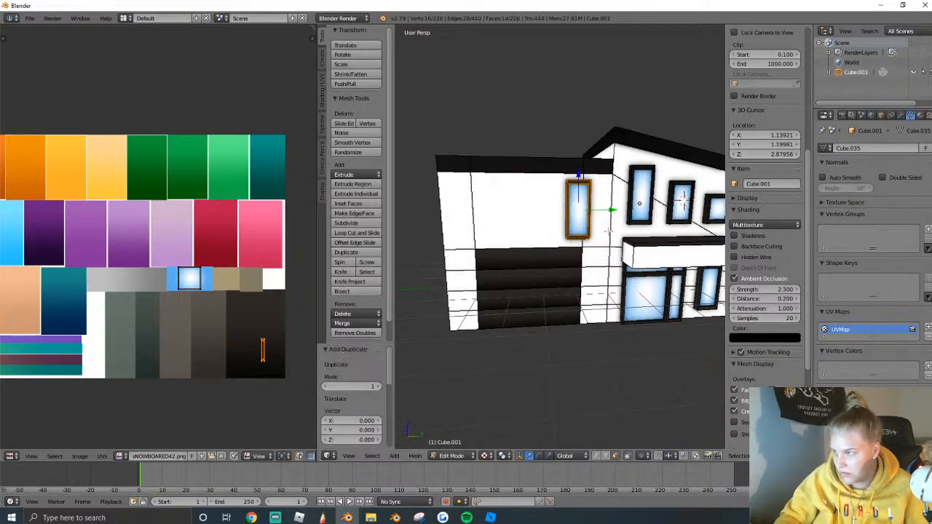
pyautogui.press('y')
pyautogui.click(545, 216)
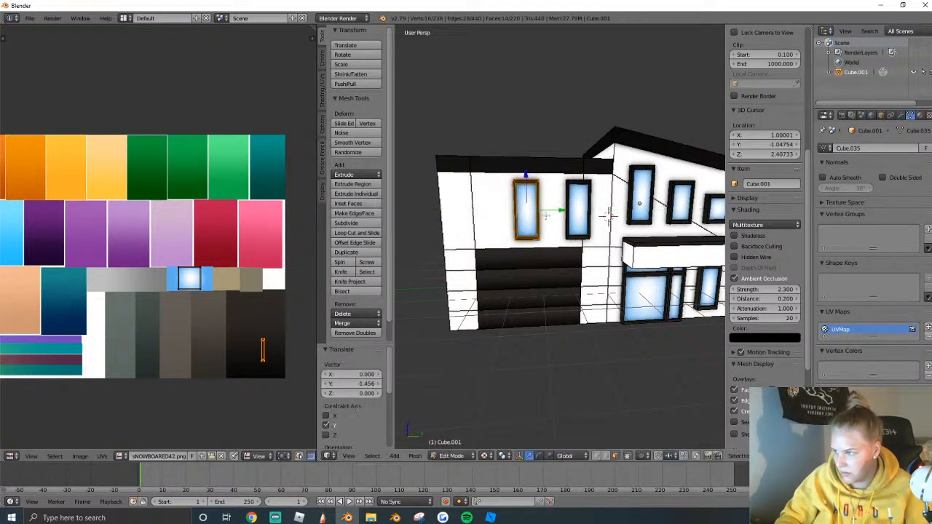
pyautogui.hotkey('shift', 'd')
pyautogui.press('y')
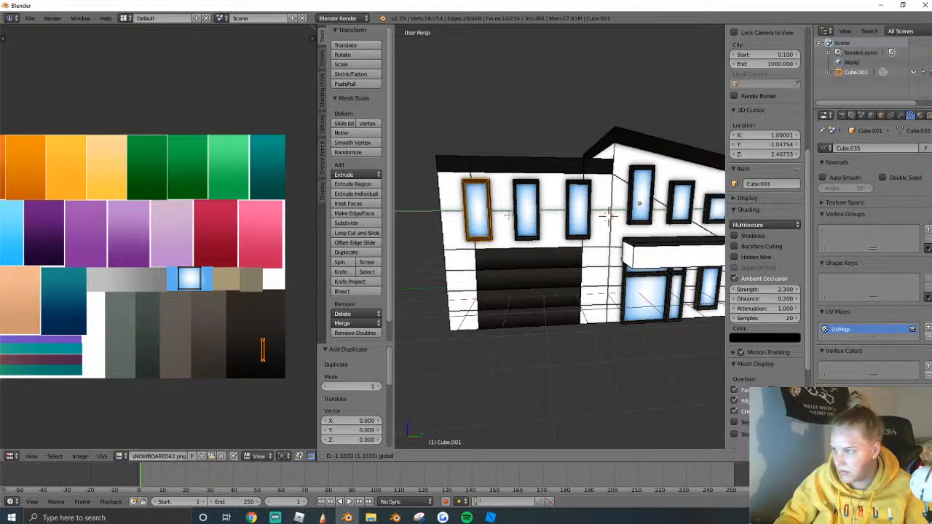
pyautogui.click(545, 216)
# Select all three extension windows together with their linked frames.
pyautogui.keyDown('shift'); pyautogui.rightClick(543, 214); pyautogui.keyUp('shift')
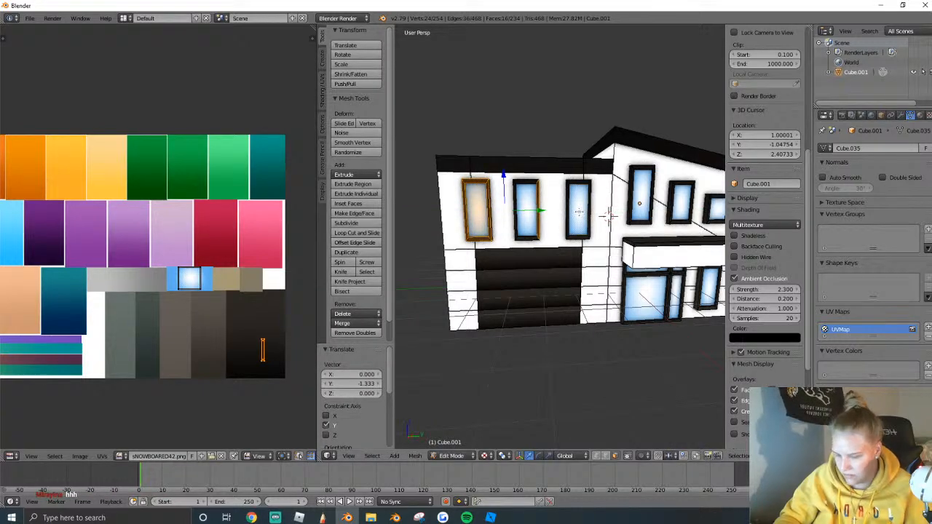
pyautogui.hotkey('ctrl', 'l')
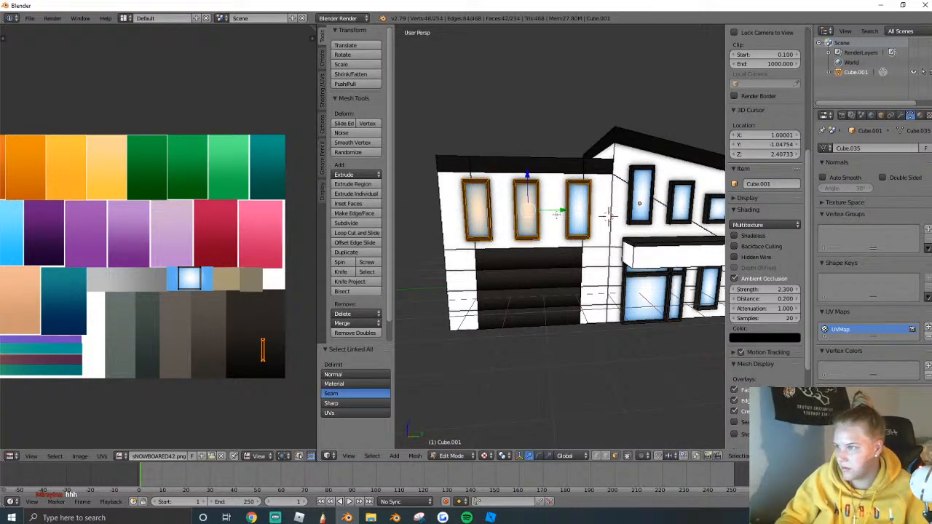
# Shift the three windows above the garage door together along the Y axis by about -0.041.
pyautogui.press('g')
pyautogui.press('y')
pyautogui.click(554, 214)
# Move the garage-section window nearest the gabled part slightly outward along the Y axis.
pyautogui.rightClick(587, 211)
pyautogui.rightClick(577, 204)
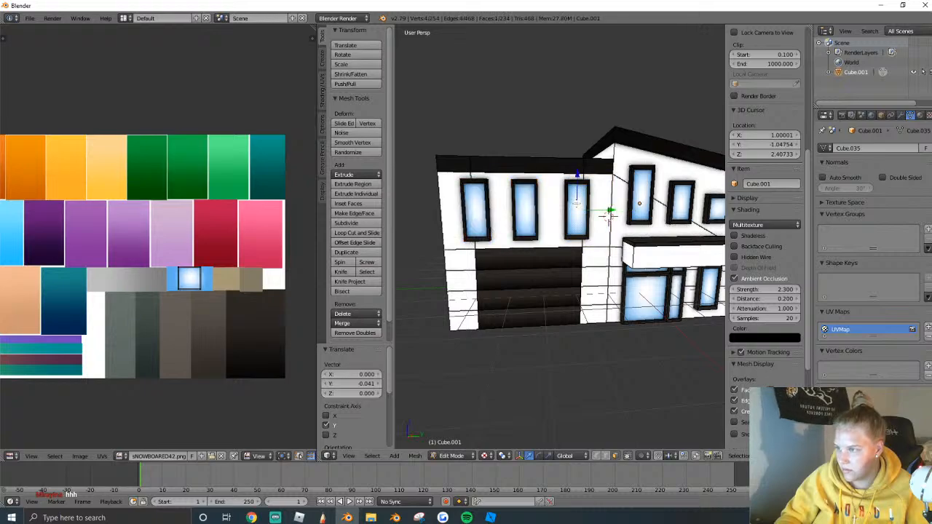
pyautogui.hotkey('ctrl', 'l')
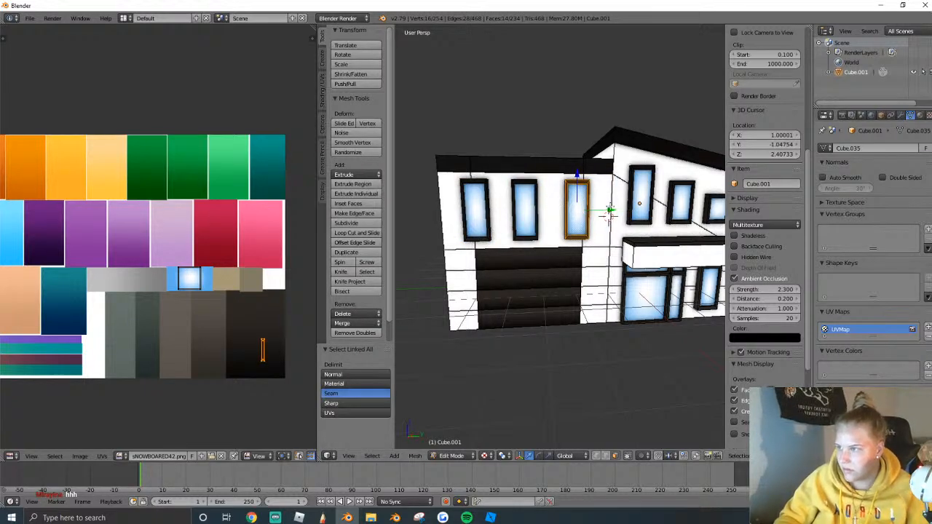
pyautogui.moveTo(610, 210); pyautogui.dragTo(615, 210)
pyautogui.moveTo(615, 210); pyautogui.dragTo(615, 210)
# Adjust the window nearest the garage's outer corner along the Y axis so the three windows are evenly spaced.
pyautogui.rightClick(479, 210)
pyautogui.hotkey('ctrl', 'l')
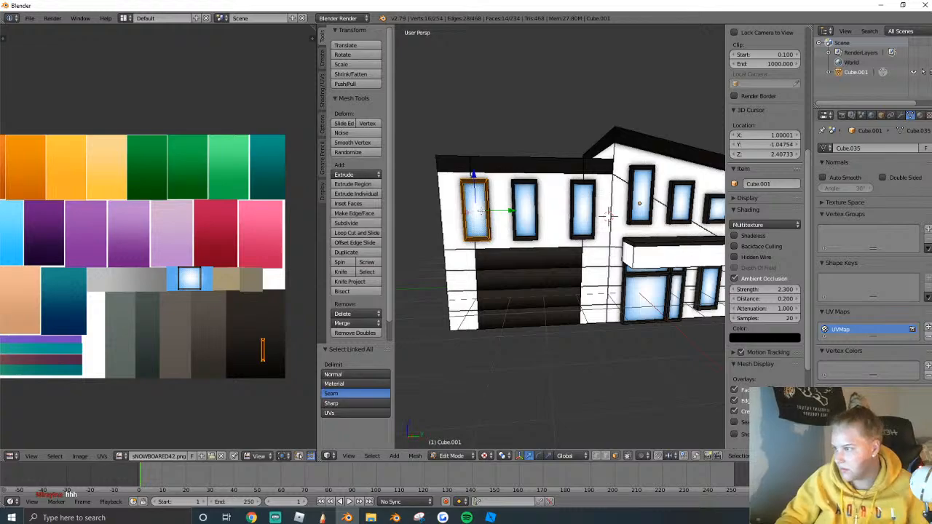
pyautogui.moveTo(511, 211); pyautogui.dragTo(556, 209)
pyautogui.rightClick(526, 210)
pyautogui.hotkey('ctrl', 'l')
pyautogui.press('Tab')
pyautogui.scroll(-3, 557, 213)
pyautogui.scroll(2, 557, 212)
pyautogui.moveTo(556, 212); pyautogui.dragTo(505, 231, button='middle')
pyautogui.scroll(-2, 535, 216)
pyautogui.press('Tab')
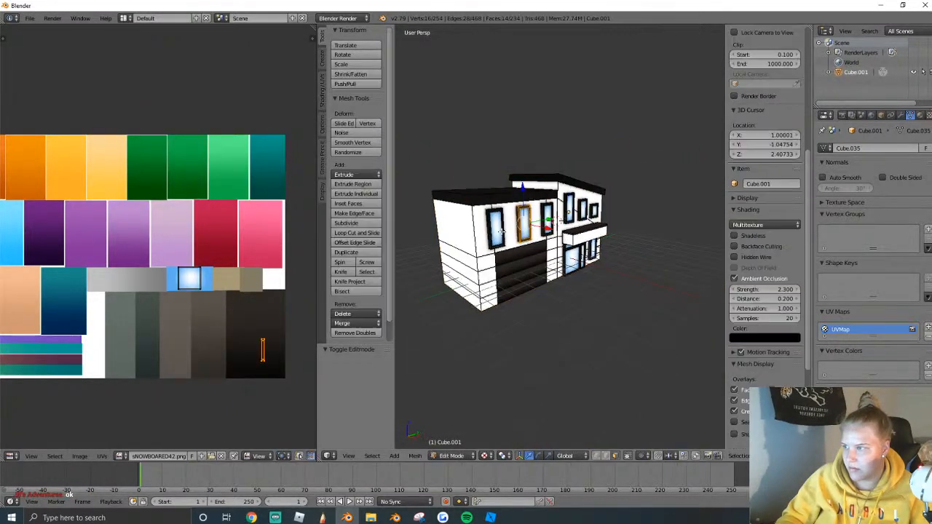
# Duplicate the two windows nearest the garage's outer corner and rotate the copies -90° about the Z axis.
pyautogui.scroll(2, 501, 231)
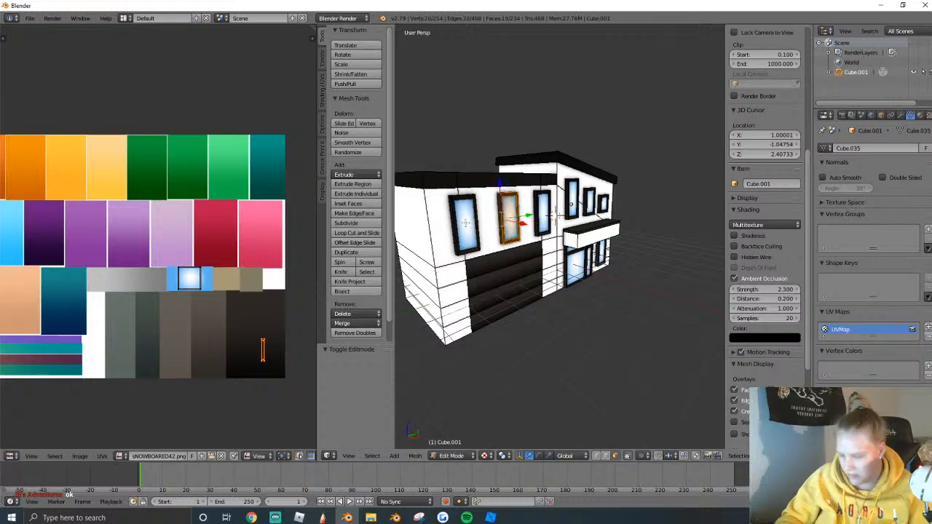
pyautogui.hotkey('ctrl', 'l')
pyautogui.hotkey('shift', 'd')
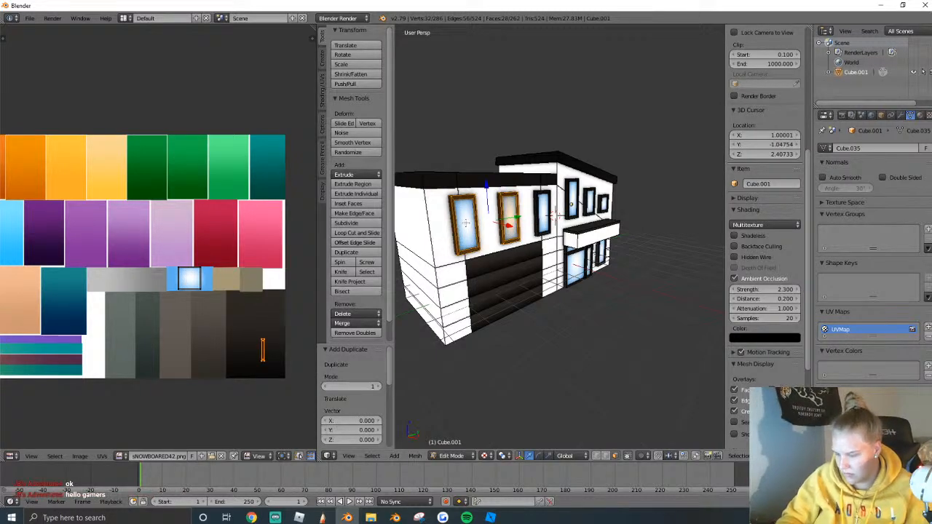
pyautogui.write('z')
pyautogui.write('-90')
pyautogui.press('Return')
# Position the duplicated windows on the garage's side wall, moving them about -1.83 along Y, then about -1.971 and -0.218 along X.
pyautogui.moveTo(466, 222); pyautogui.dragTo(604, 205, button='middle')
pyautogui.scroll(2, 510, 217)
pyautogui.press('g')
pyautogui.press('y')
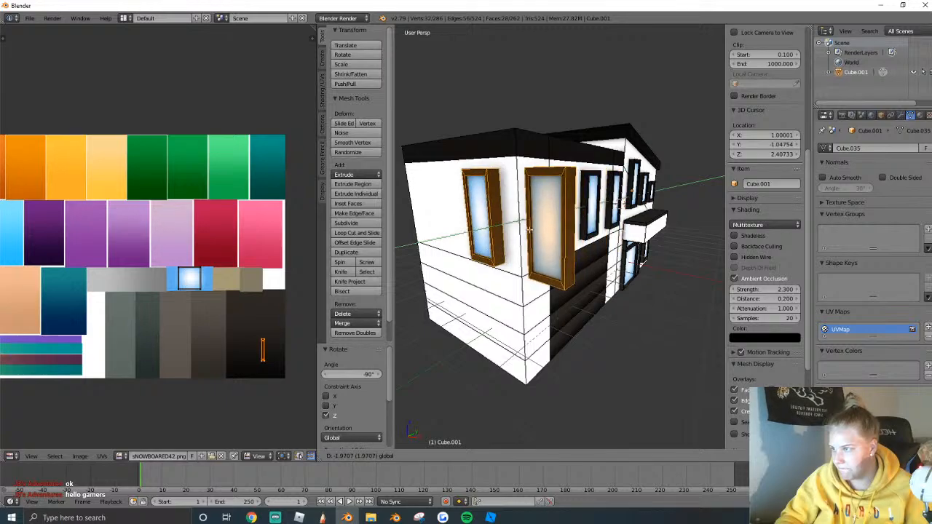
pyautogui.click(535, 228)
pyautogui.hotkey('shift', 'f')
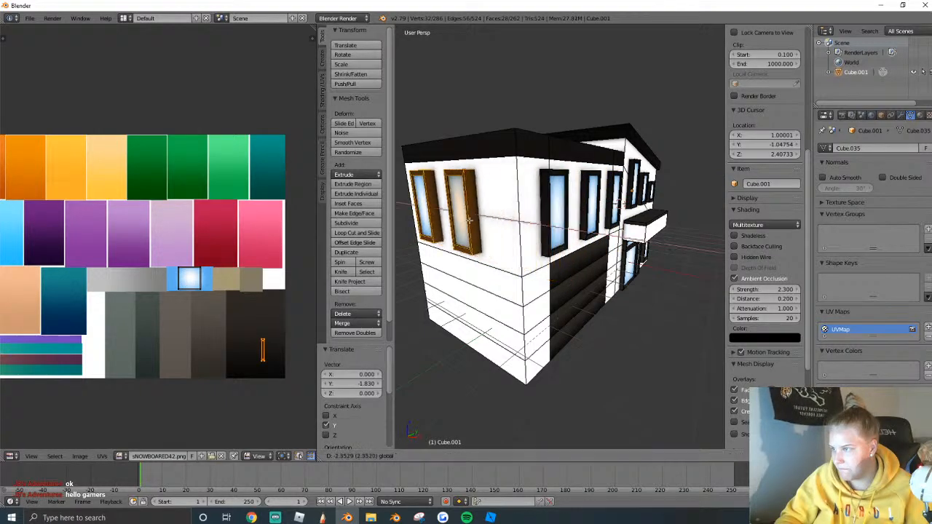
pyautogui.click(564, 237)
pyautogui.press('g')
pyautogui.press('x')
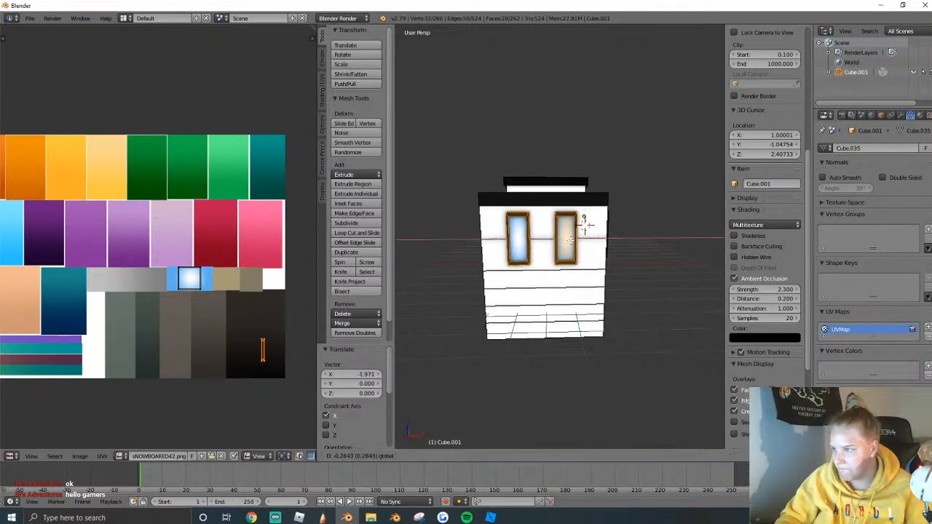
pyautogui.click(565, 239)
# Inspect the house and its window placement from several angles, in both Edit Mode and Object Mode.
pyautogui.hotkey('shift', 'f')
pyautogui.press('w')
pyautogui.press('d')
pyautogui.press('s')
pyautogui.click(559, 236)
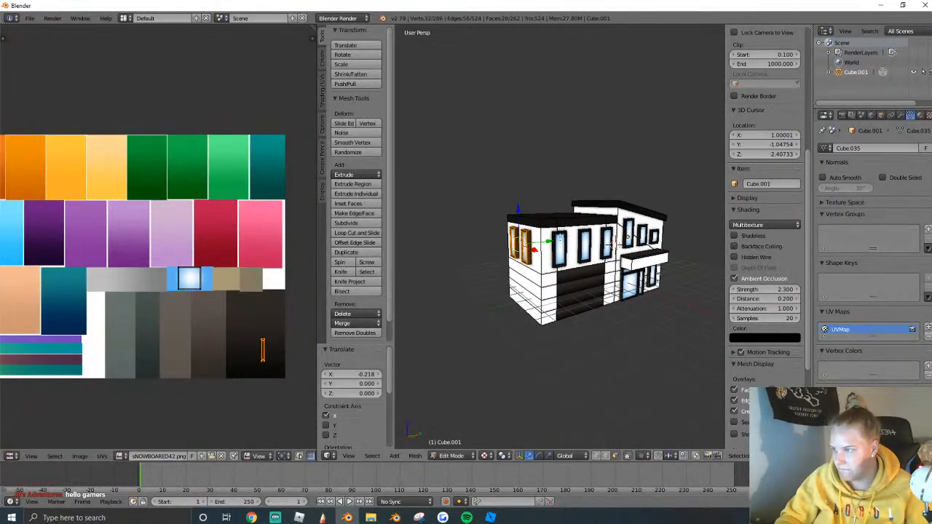
pyautogui.press('Tab')
pyautogui.hotkey('shift', 'f')
pyautogui.press('w')
pyautogui.click(559, 237)
pyautogui.press('Tab')
pyautogui.hotkey('shift', 'f')
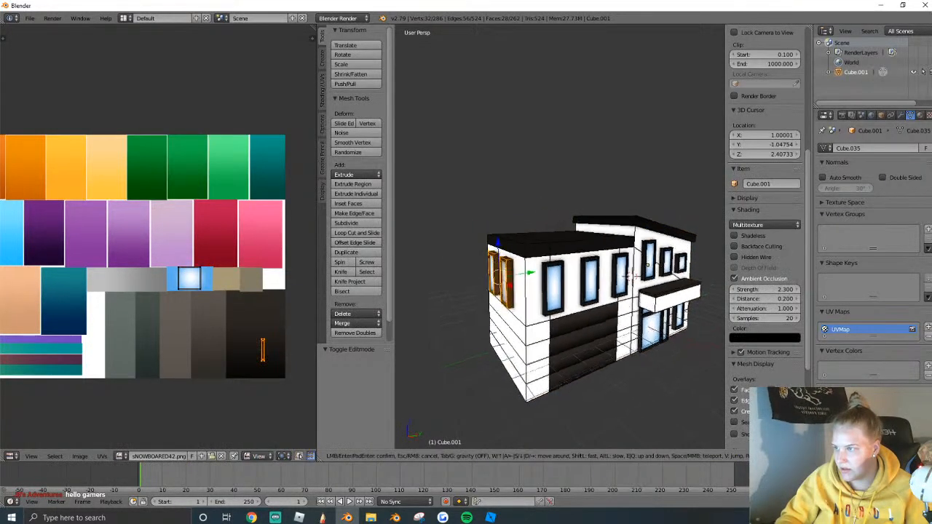
pyautogui.press('e')
pyautogui.click(560, 237)
pyautogui.rightClick(587, 270)
pyautogui.press('Tab')
pyautogui.press('Tab')
pyautogui.moveTo(576, 230); pyautogui.dragTo(577, 211)
pyautogui.hotkey('shift', 'f')
pyautogui.press('d')
pyautogui.press('q')
pyautogui.click(560, 236)
pyautogui.press('Tab')
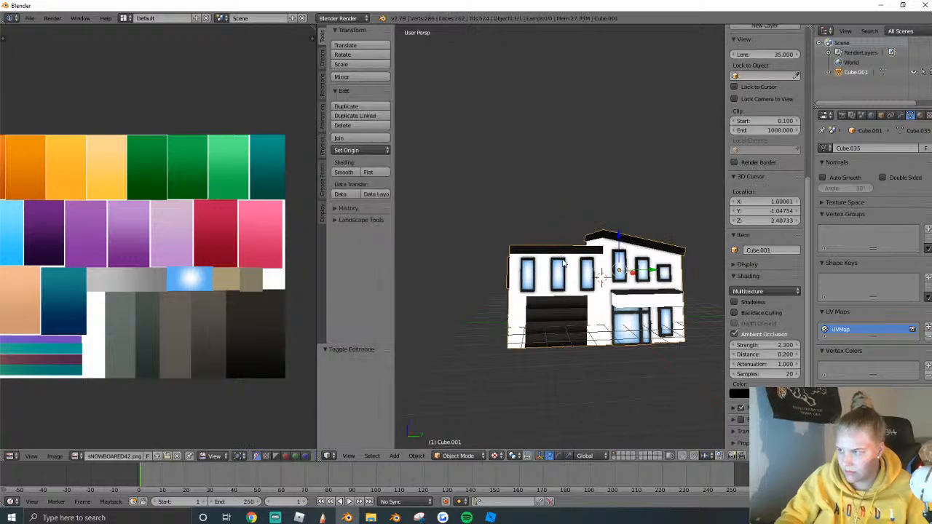
pyautogui.hotkey('shift', 'f')
pyautogui.click(560, 237)
pyautogui.press('Tab')
pyautogui.hotkey('shift', 'f')
pyautogui.click(560, 237)
pyautogui.press('Tab')
pyautogui.hotkey('shift', 'f')
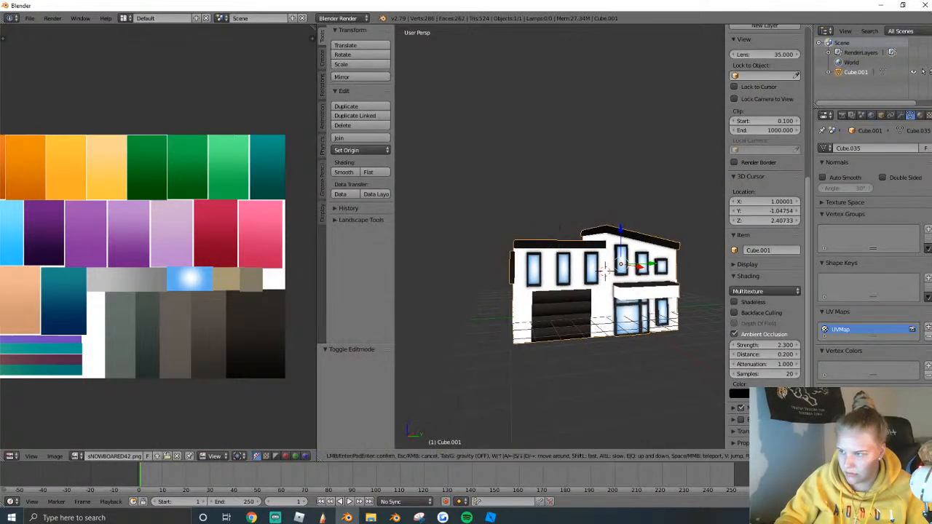
pyautogui.press('w')
pyautogui.click(560, 237)
# Tilt the top face of the entrance canopy about -2.3° around the X axis and raise it along Z.
pyautogui.press('Tab')
pyautogui.rightClick(571, 290)
pyautogui.rightClick(658, 300)
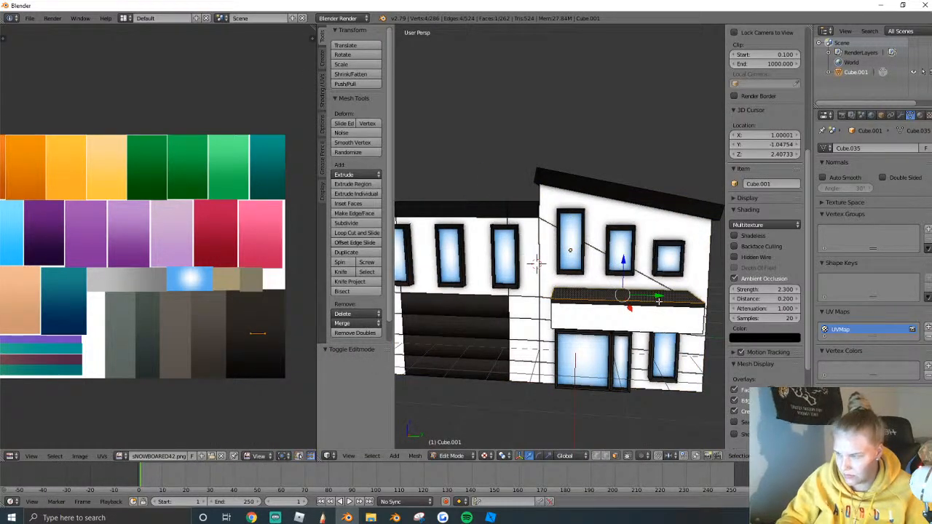
pyautogui.press('r')
pyautogui.press('x')
pyautogui.click(656, 298)
pyautogui.press('g')
pyautogui.press('z')
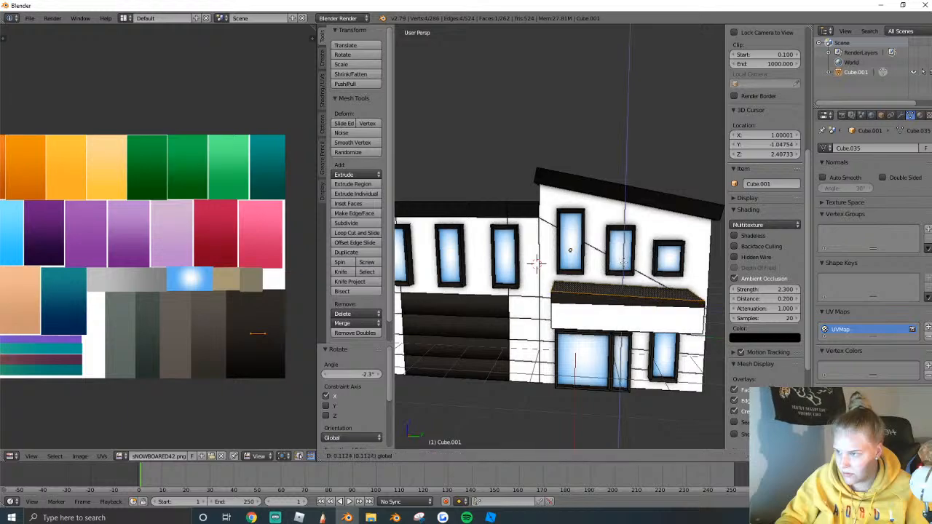
pyautogui.click(624, 263)
# Return to Object Mode and export the finished garage house as a Wavefront (.obj) file.
pyautogui.press('Tab')
pyautogui.hotkey('shift', 'f')
pyautogui.press('a')
pyautogui.press('s')
pyautogui.click(559, 237)
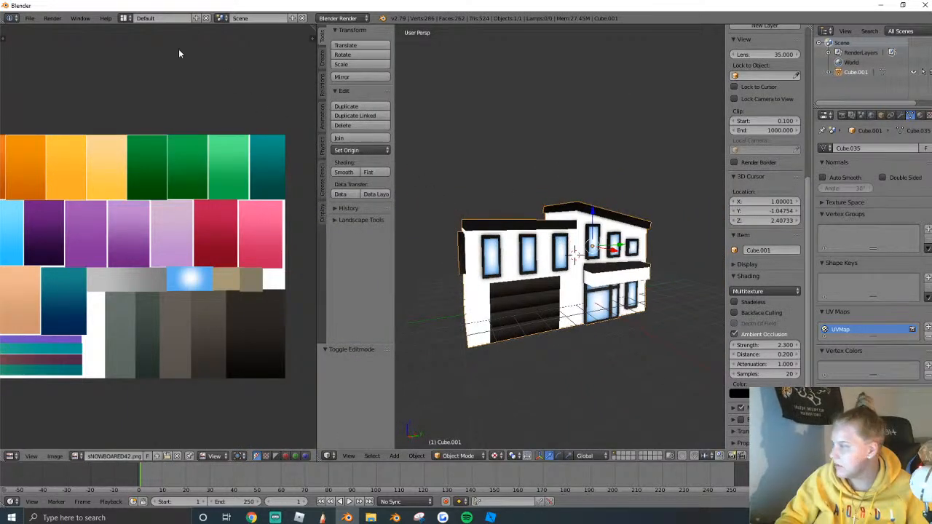
pyautogui.click(29, 18)
pyautogui.moveTo(44, 214)
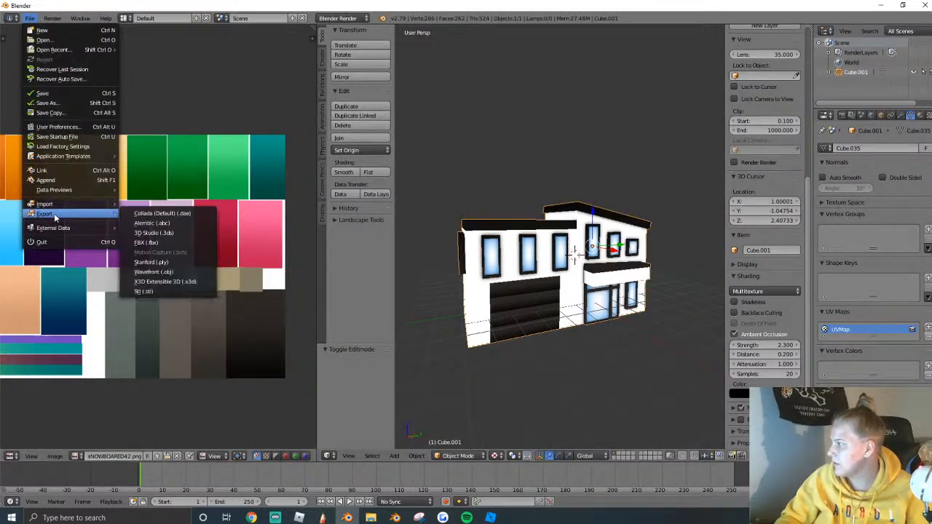
pyautogui.click(153, 272)
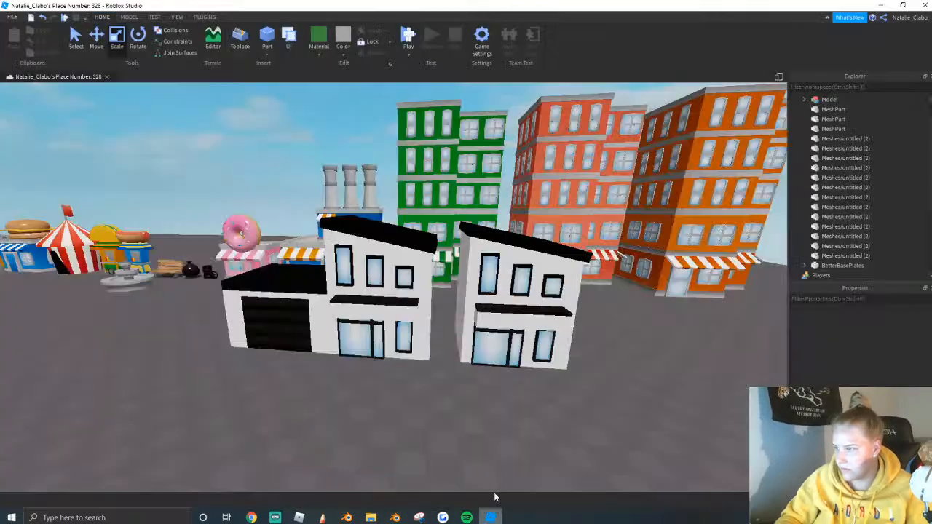
# In Roblox Studio, duplicate the house with the garage and move the copy beside the original, away from the narrow house.
pyautogui.click(393, 310)
pyautogui.press('w')
pyautogui.press('a')
pyautogui.click(47, 54)
pyautogui.click(97, 38)
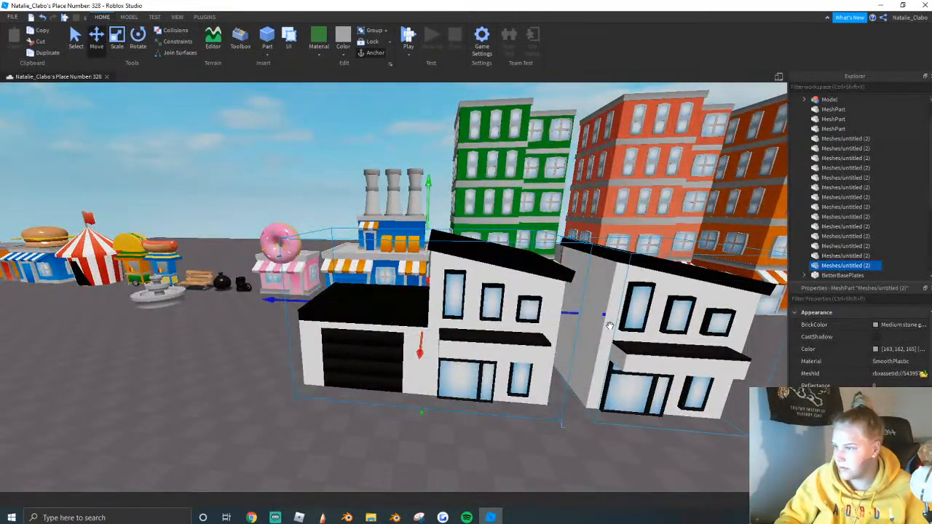
pyautogui.moveTo(610, 326); pyautogui.dragTo(305, 328)
# Replace the copied house's MeshId with the exported untitled mesh file.
pyautogui.click(923, 374)
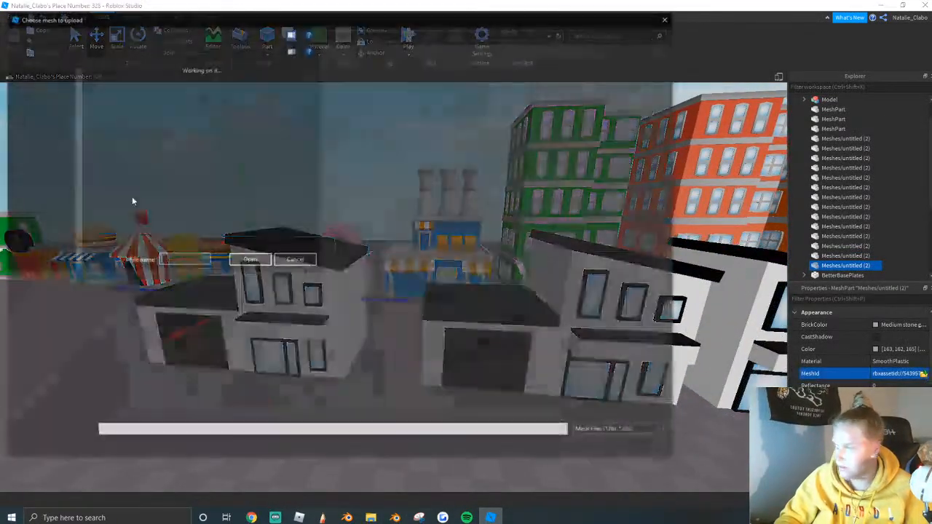
pyautogui.click(126, 169)
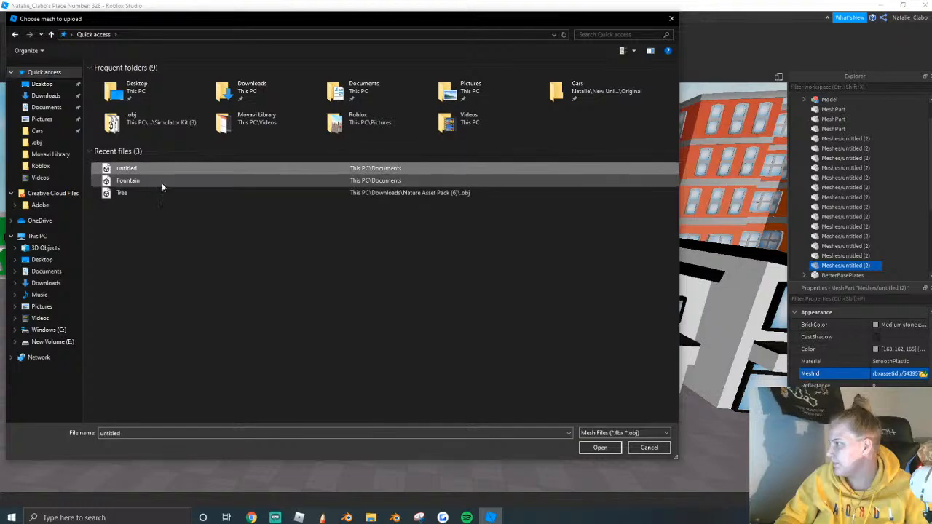
pyautogui.click(604, 447)
pyautogui.click(529, 264)
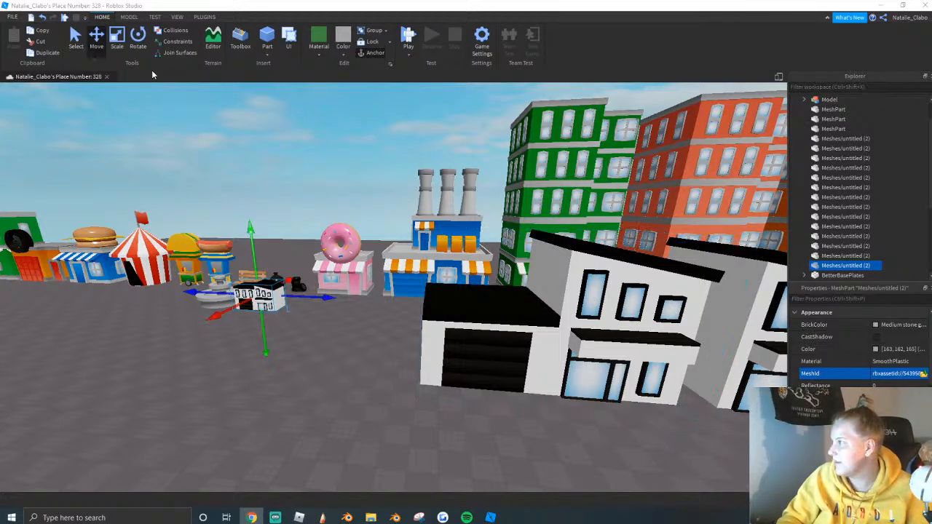
# Scale the newly loaded house up to match the neighbouring houses.
pyautogui.hotkey('ctrl', '3')
pyautogui.moveTo(258, 271); pyautogui.dragTo(284, 211)
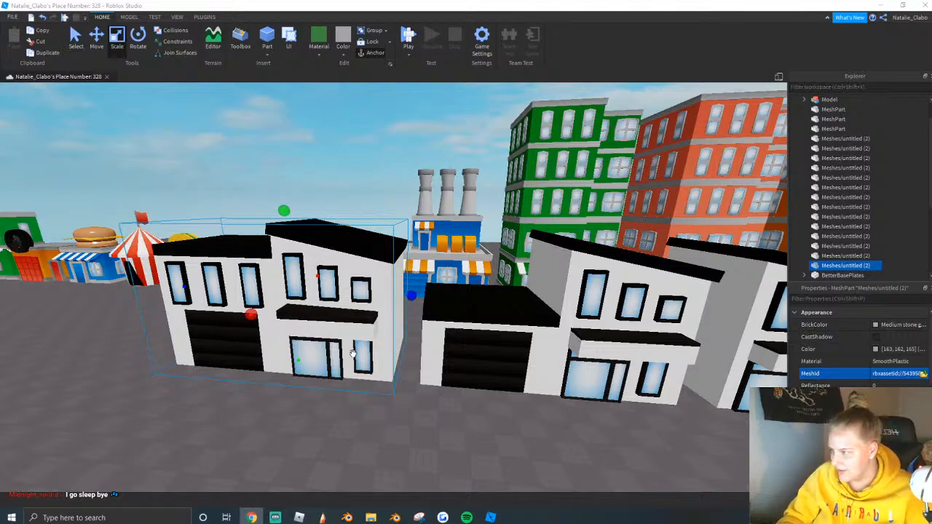
pyautogui.click(408, 391)
# Select all three white houses and move them together to the far end of the row, near the green shop.
pyautogui.scroll(-6, 408, 390)
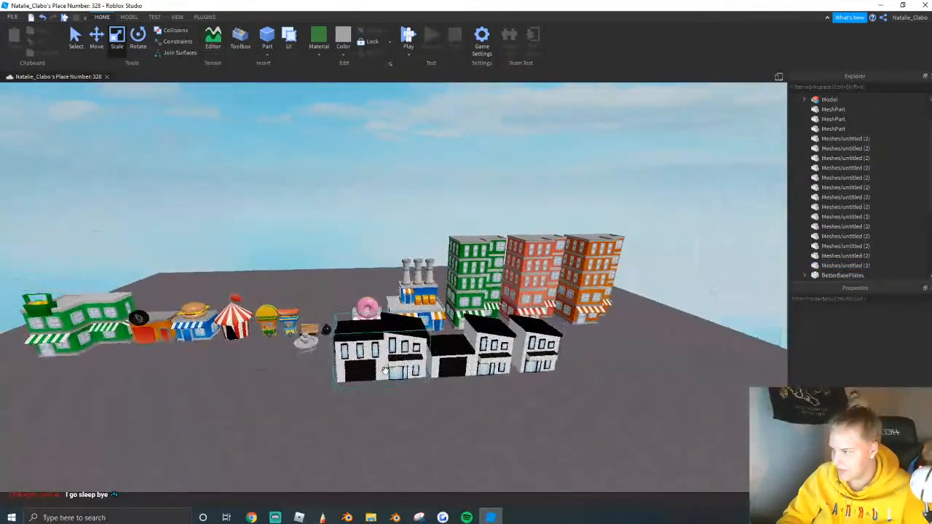
pyautogui.click(386, 371)
pyautogui.keyDown('shift'); pyautogui.click(463, 360); pyautogui.keyUp('shift')
pyautogui.keyDown('shift'); pyautogui.click(533, 357); pyautogui.keyUp('shift')
pyautogui.moveTo(461, 310); pyautogui.dragTo(460, 337)
pyautogui.scroll(4, 510, 400)
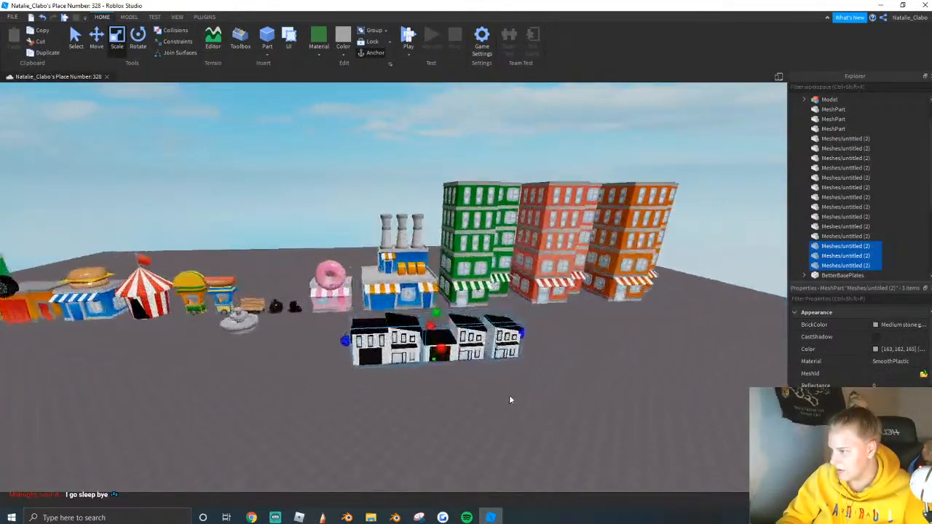
pyautogui.moveTo(510, 400); pyautogui.dragTo(364, 398, button='right')
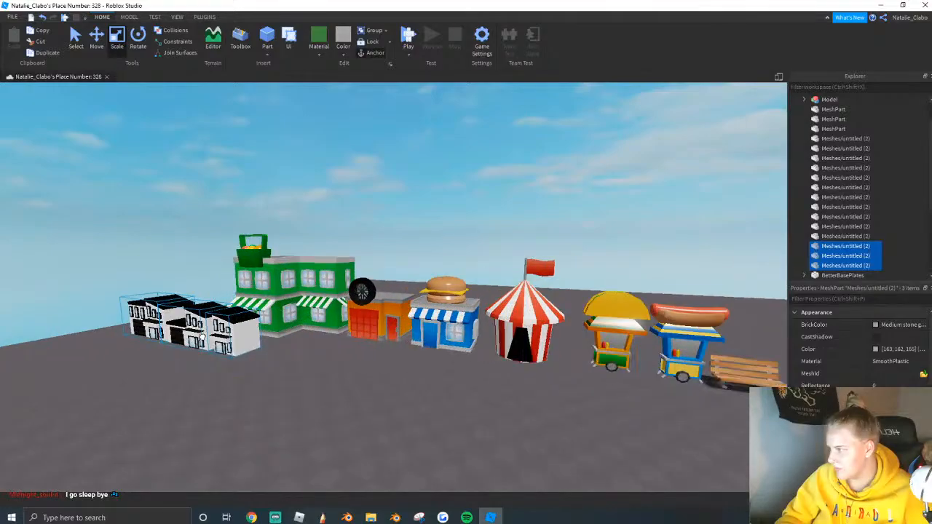
pyautogui.moveTo(202, 337); pyautogui.dragTo(432, 352)
pyautogui.scroll(-4, 448, 351)
pyautogui.click(461, 350)
pyautogui.moveTo(461, 350); pyautogui.dragTo(475, 344, button='right')
pyautogui.press('w')
pyautogui.press('d')
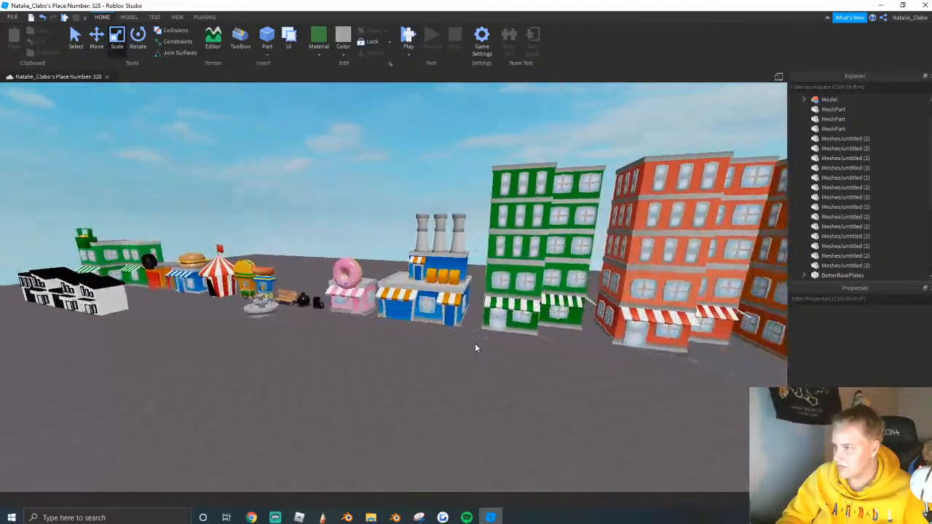
pyautogui.scroll(-3, 474, 348)
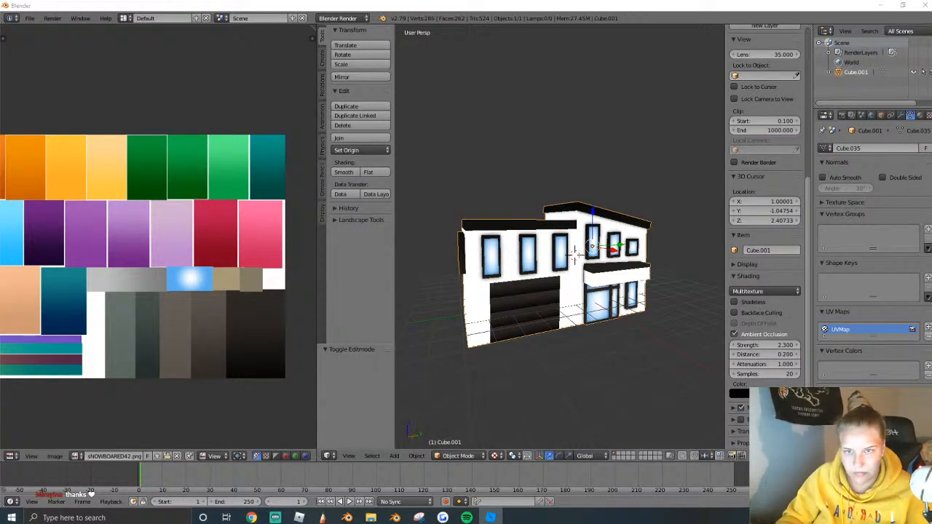
# Switch back to Roblox Studio, set the teddy bear mesh's material to SmoothPlastic and color it Pink.
pyautogui.hotkey('alt', 'Tab')
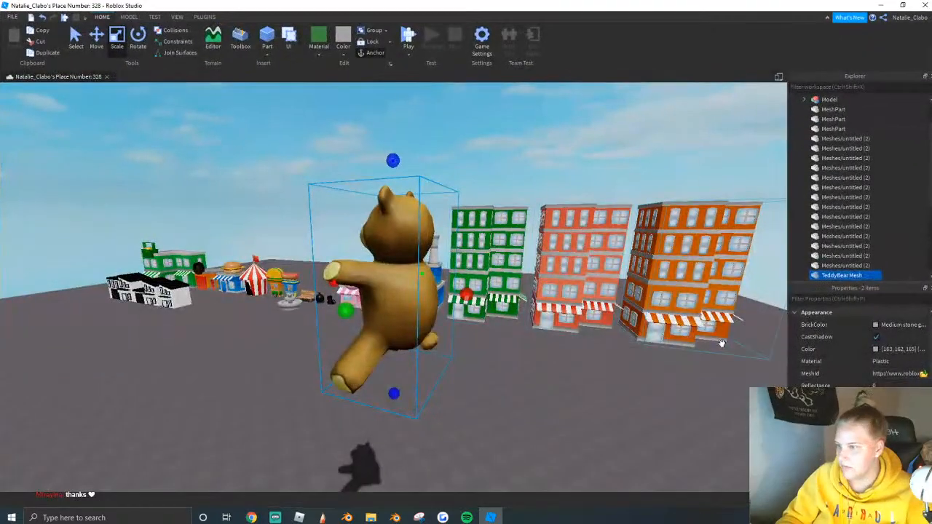
pyautogui.click(331, 47)
pyautogui.click(334, 53)
pyautogui.click(343, 50)
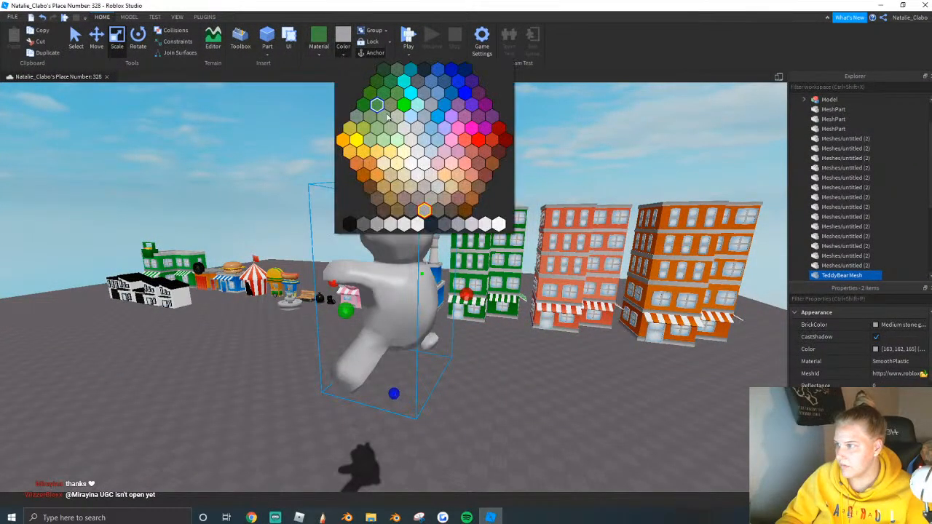
pyautogui.click(472, 129)
# Place the pink teddy bear on the front corner of the blue factory's roof, next to the donut shop.
pyautogui.scroll(-5, 437, 379)
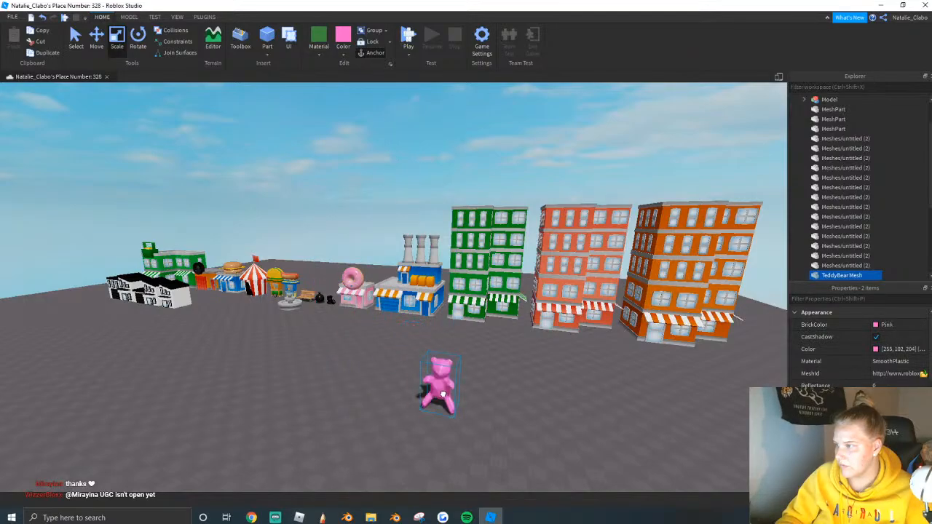
pyautogui.scroll(4, 467, 313)
pyautogui.scroll(-2, 459, 298)
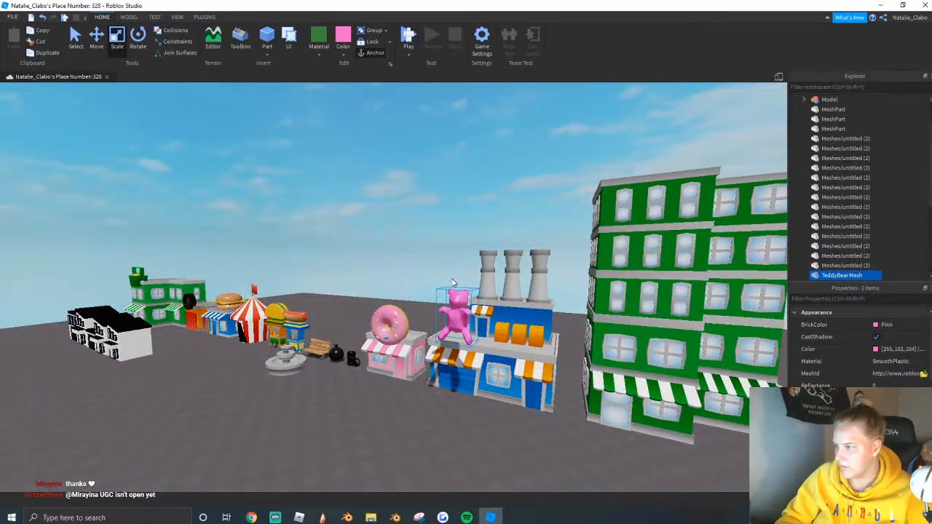
pyautogui.moveTo(457, 282); pyautogui.dragTo(445, 348)
pyautogui.scroll(4, 455, 306)
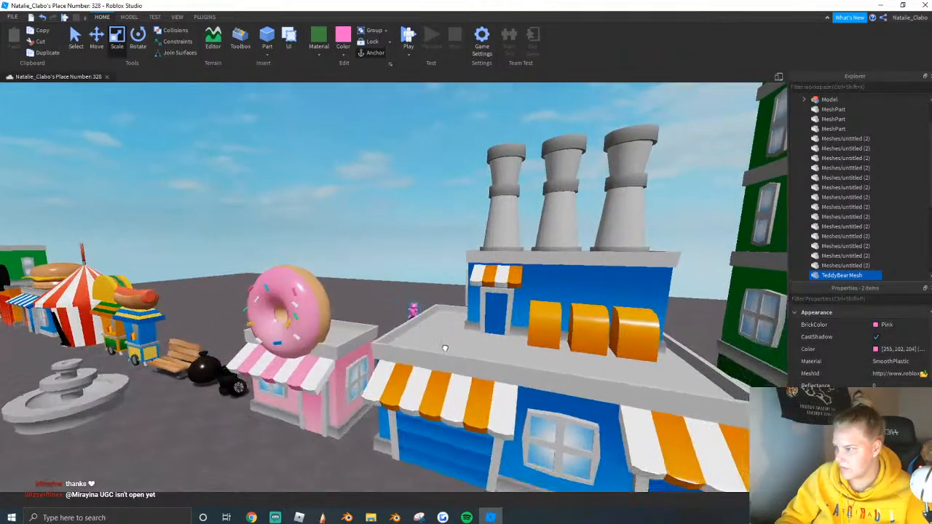
pyautogui.scroll(-3, 446, 349)
pyautogui.moveTo(416, 245); pyautogui.dragTo(430, 219)
pyautogui.scroll(3, 429, 218)
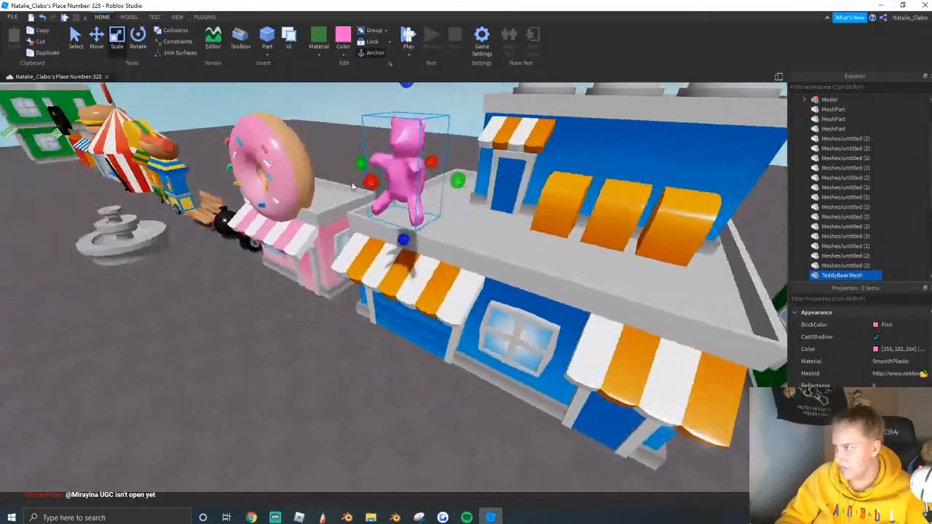
pyautogui.moveTo(430, 218); pyautogui.dragTo(394, 213, button='right')
pyautogui.moveTo(394, 214); pyautogui.dragTo(418, 217)
pyautogui.scroll(-2, 418, 217)
pyautogui.moveTo(418, 217); pyautogui.dragTo(430, 223, button='right')
pyautogui.moveTo(394, 226); pyautogui.dragTo(342, 241)
pyautogui.scroll(2, 736, 332)
# Recolor the standing teddy bear on the factory roof light purple, RGB 219, 126, 255.
pyautogui.click(876, 349)
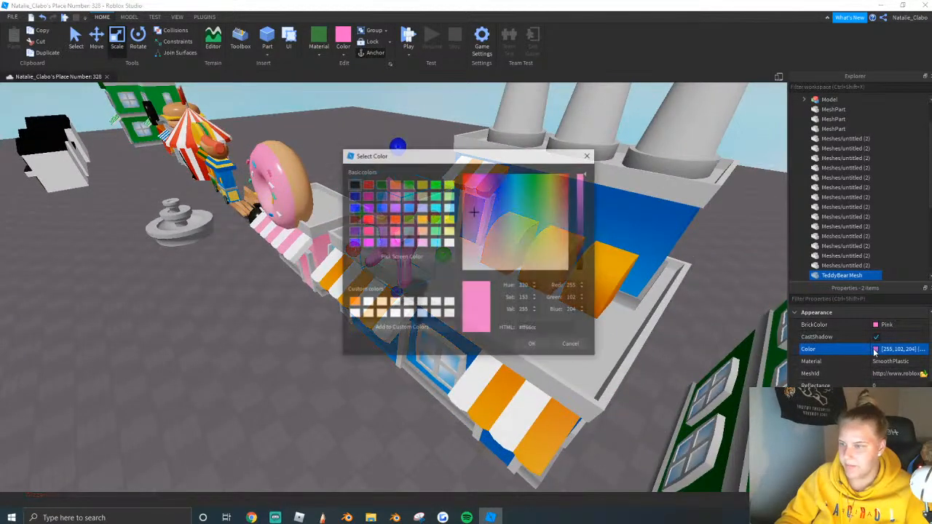
pyautogui.click(477, 215)
pyautogui.moveTo(475, 155); pyautogui.dragTo(166, 185)
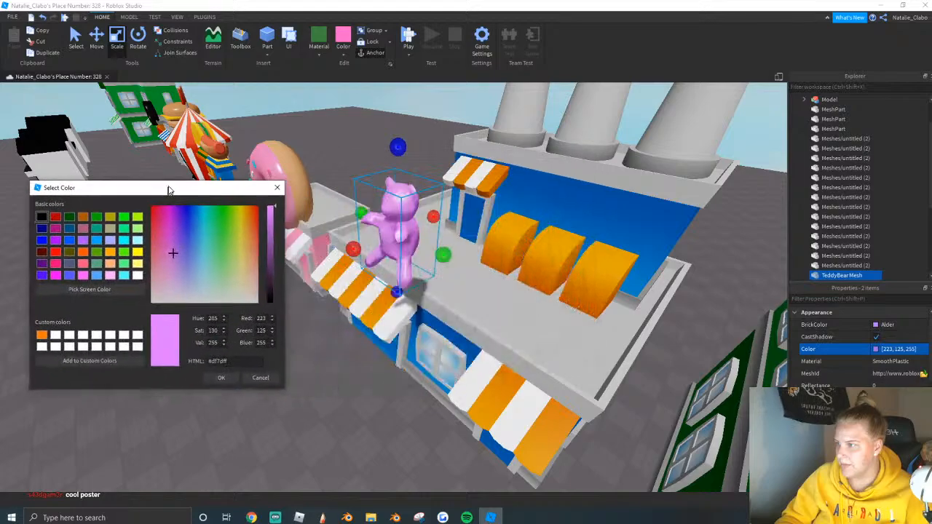
pyautogui.click(227, 376)
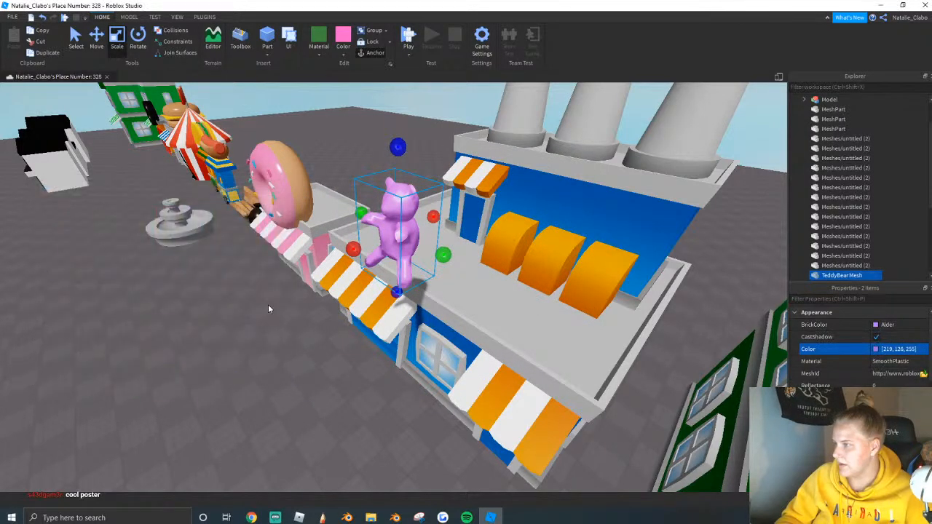
pyautogui.moveTo(525, 6); pyautogui.dragTo(931, 124)
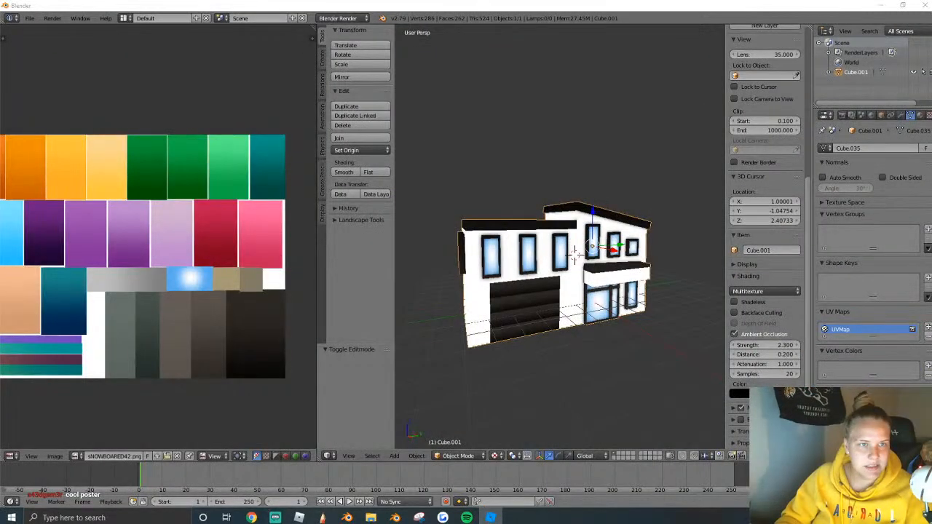
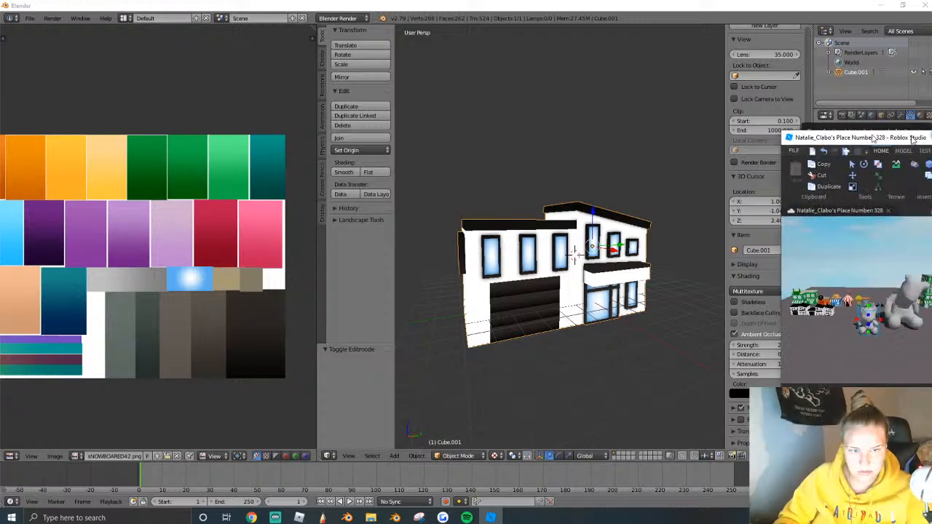
# Select the large gray toy bear by the blue factory and scale it down uniformly.
pyautogui.click(852, 255)
pyautogui.click(485, 233)
pyautogui.keyDown('shift'); pyautogui.moveTo(492, 191); pyautogui.dragTo(481, 264); pyautogui.keyUp('shift')
pyautogui.scroll(5, 468, 340)
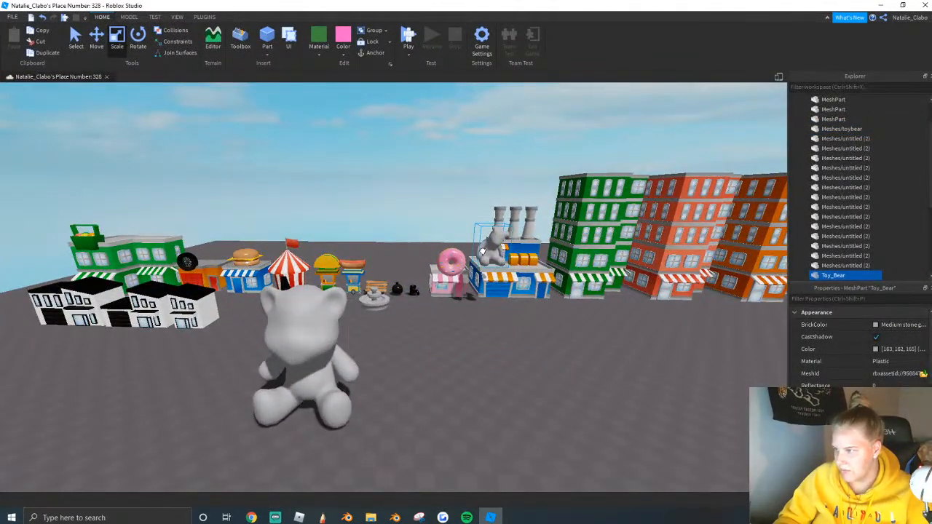
# Move the gray toy bear onto the blue factory's roof, at the front corner beside the donut shop.
pyautogui.press('f')
pyautogui.click(95, 40)
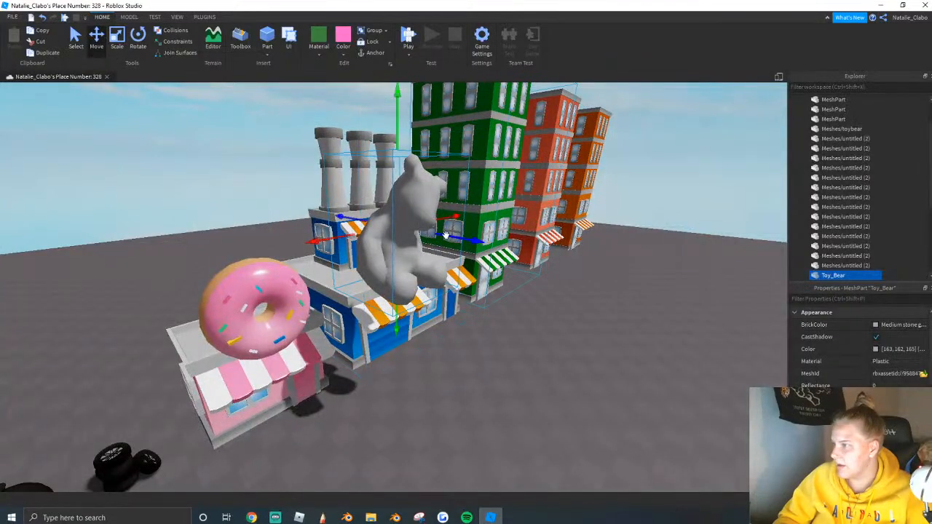
pyautogui.moveTo(415, 243); pyautogui.dragTo(354, 221)
pyautogui.moveTo(338, 148); pyautogui.dragTo(340, 184)
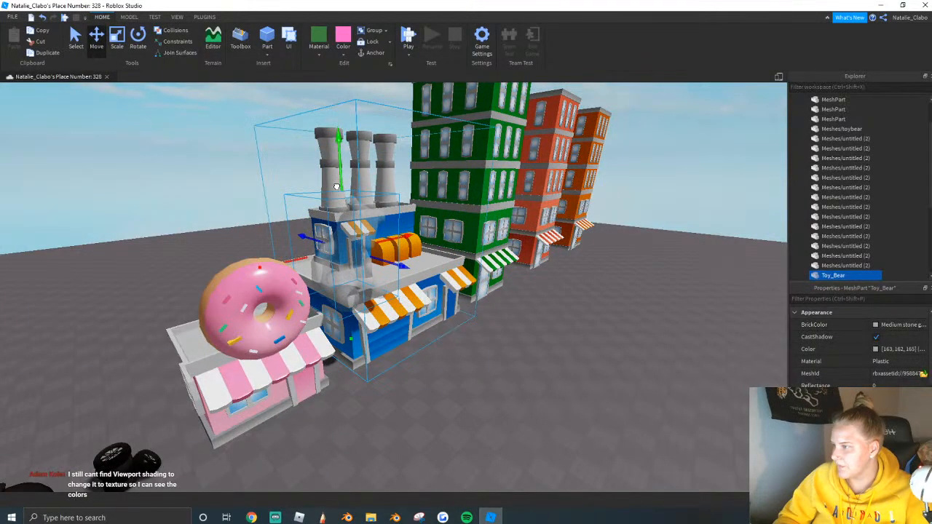
pyautogui.scroll(2, 339, 184)
pyautogui.moveTo(332, 225); pyautogui.dragTo(301, 219)
pyautogui.moveTo(408, 239); pyautogui.dragTo(393, 238, button='right')
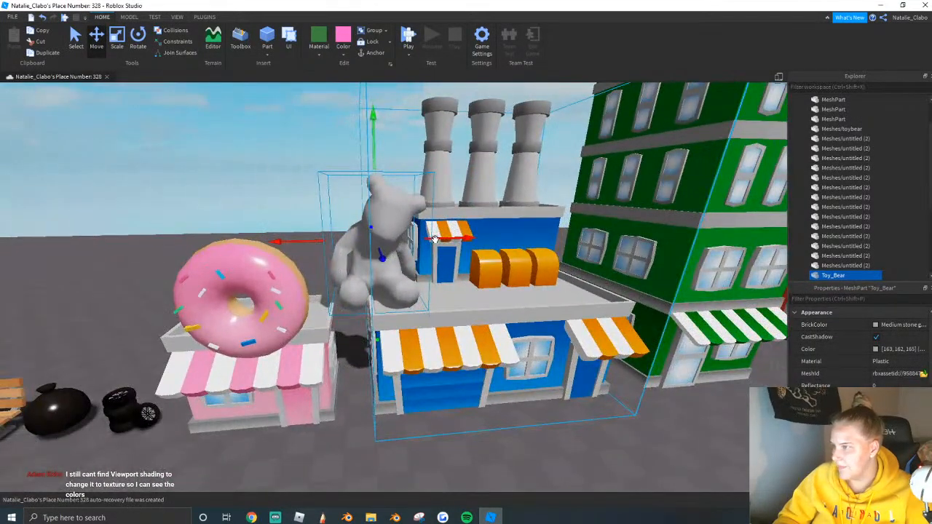
pyautogui.moveTo(450, 241); pyautogui.dragTo(498, 240)
pyautogui.moveTo(421, 163); pyautogui.dragTo(420, 172)
pyautogui.press('w')
pyautogui.press('d')
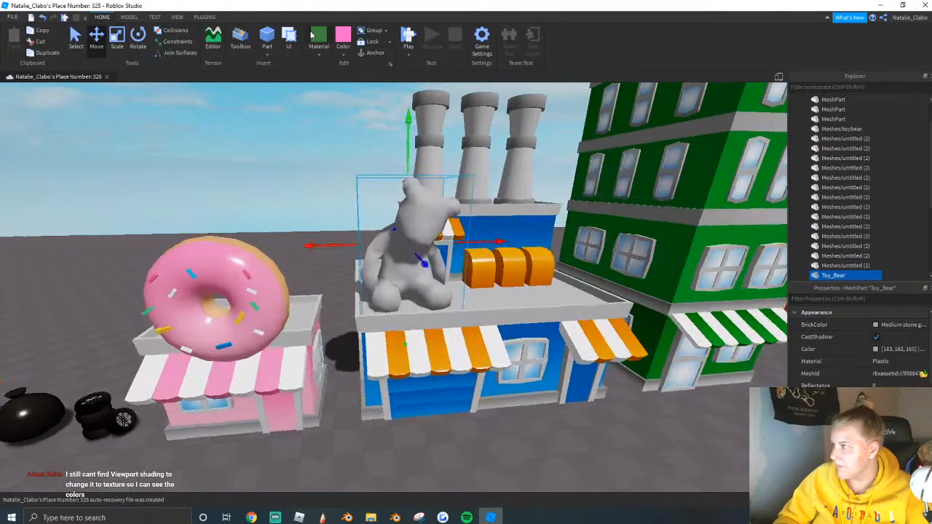
# Set the toy bear's material to SmoothPlastic and color it Carnation pink.
pyautogui.click(343, 51)
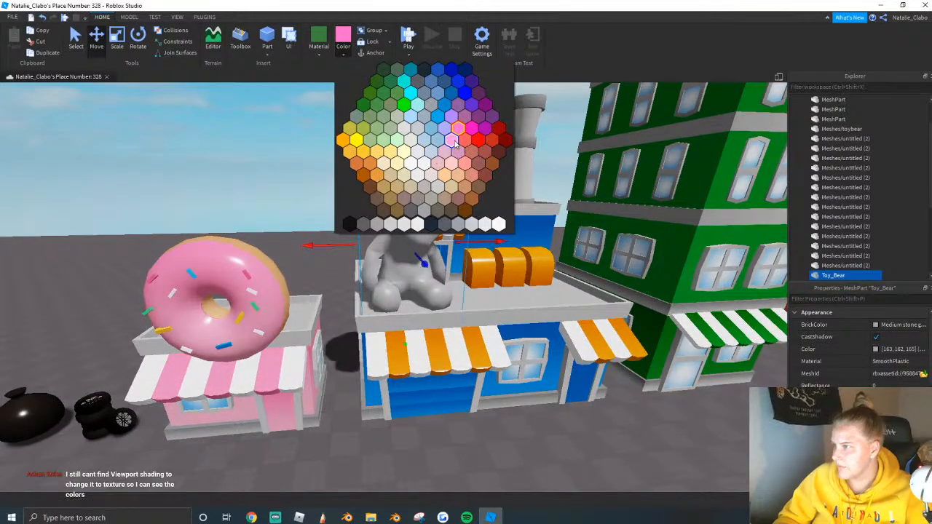
pyautogui.click(455, 144)
pyautogui.press('w')
pyautogui.press('s')
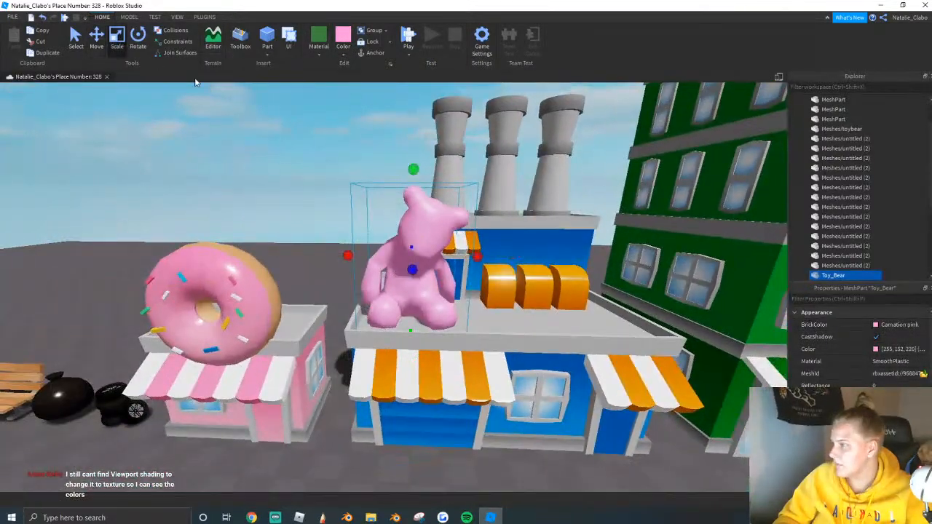
# Scale the pink toy bear down to fit the factory roof.
pyautogui.moveTo(414, 170); pyautogui.dragTo(413, 214)
pyautogui.scroll(2, 131, 89)
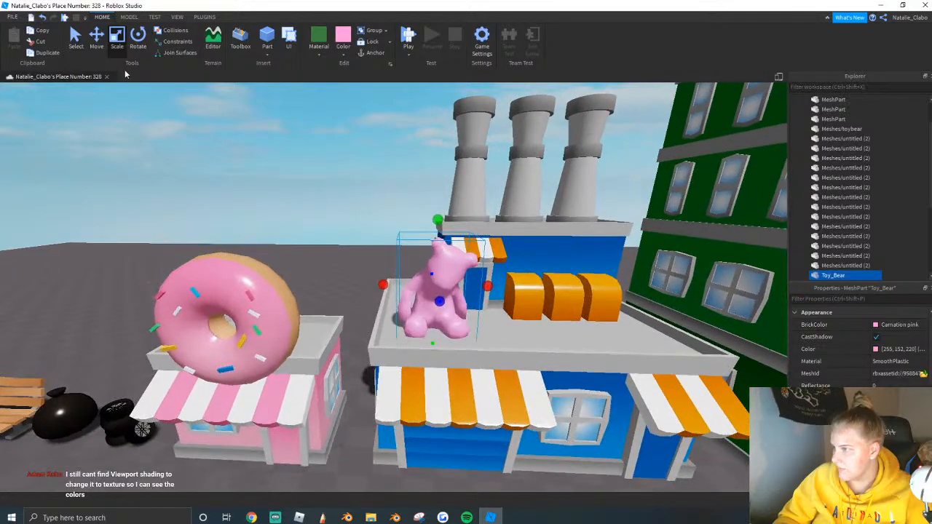
pyautogui.press('s')
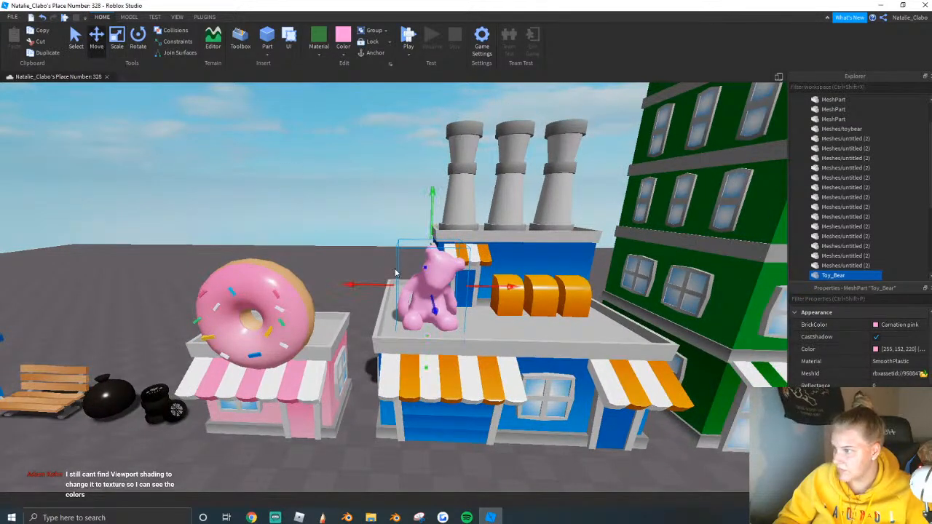
# Move the pink bear along the front edge of the factory roof to the corner beside the green building.
pyautogui.moveTo(436, 304); pyautogui.dragTo(444, 306)
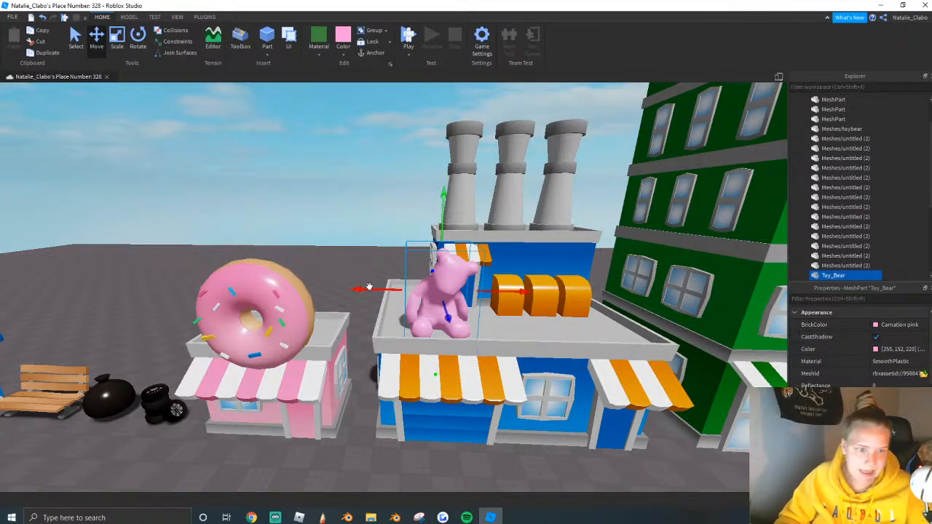
pyautogui.press('w')
pyautogui.moveTo(370, 286); pyautogui.dragTo(371, 294, button='right')
pyautogui.click(365, 264)
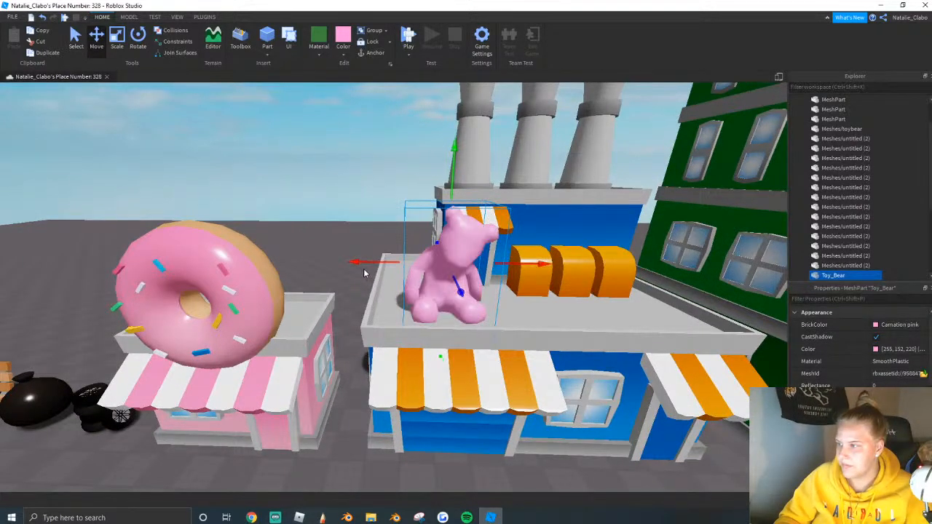
pyautogui.moveTo(374, 261); pyautogui.dragTo(563, 269)
pyautogui.press('d')
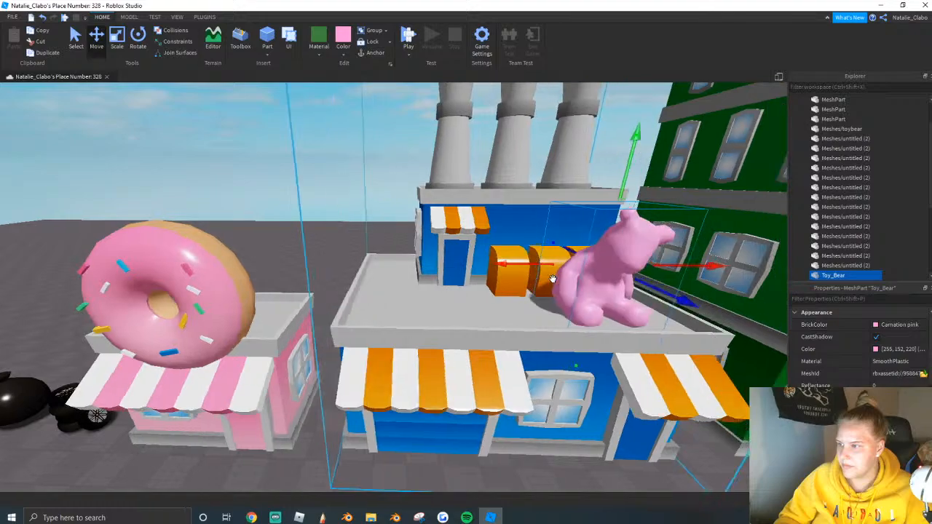
pyautogui.moveTo(441, 265); pyautogui.dragTo(385, 265)
# Duplicate the pink bear and set the copy slightly behind it on the side toward the donut shop.
pyautogui.hotkey('ctrl', 'd')
pyautogui.press('d')
pyautogui.press('w')
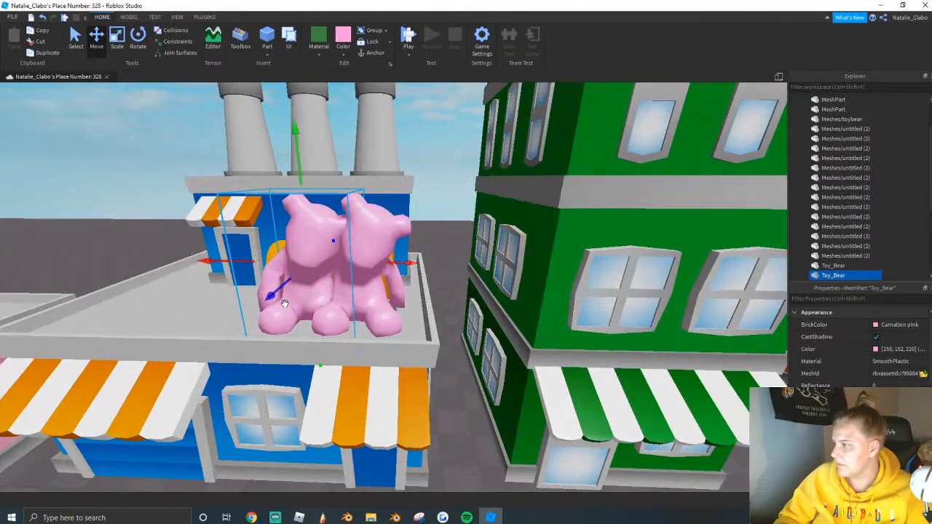
pyautogui.moveTo(280, 287); pyautogui.dragTo(292, 276)
pyautogui.press('a')
pyautogui.moveTo(306, 277); pyautogui.dragTo(338, 276, button='right')
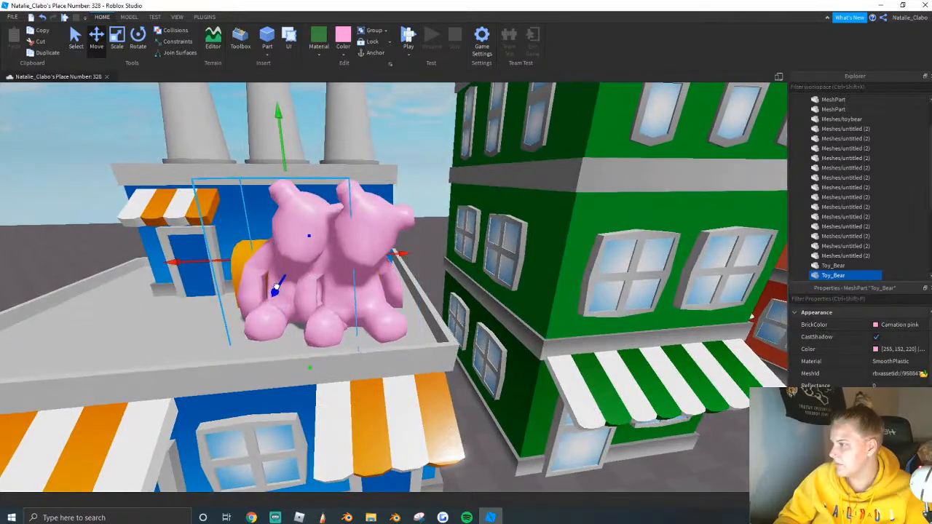
pyautogui.moveTo(278, 284); pyautogui.dragTo(282, 278)
pyautogui.press('a')
# Rotate the copied bear slightly and recolor it light blue, RGB 115, 195, 255.
pyautogui.click(139, 46)
pyautogui.moveTo(491, 250); pyautogui.dragTo(504, 260)
pyautogui.click(877, 349)
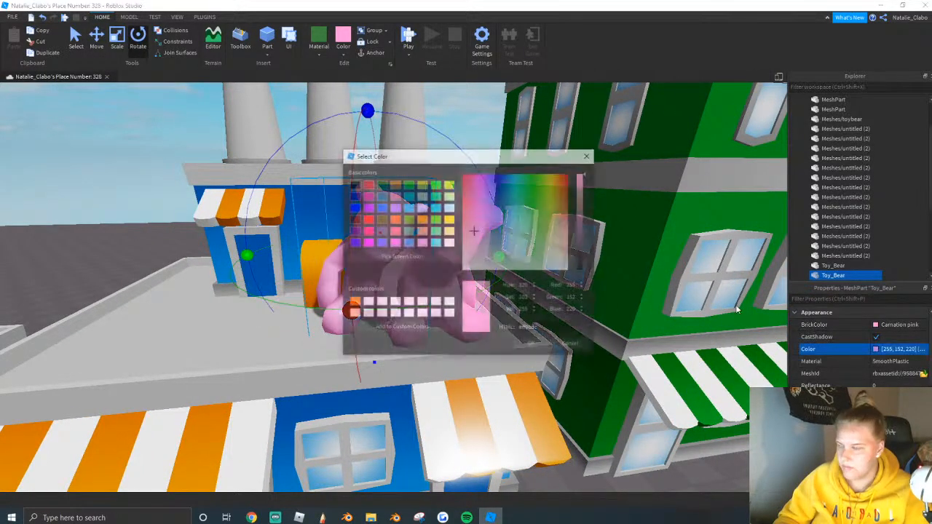
pyautogui.moveTo(608, 288); pyautogui.dragTo(614, 250)
pyautogui.click(639, 377)
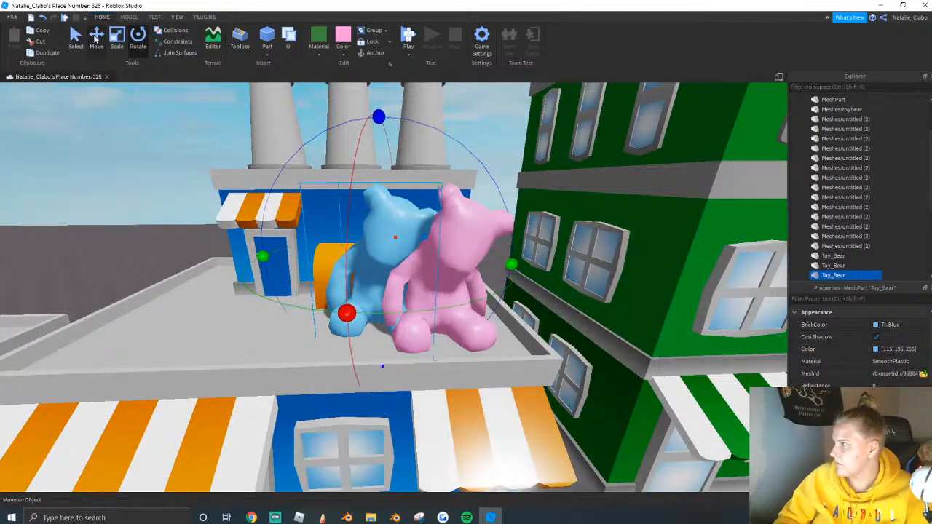
# Duplicate the blue bear and place the copy behind the pink bear, on the side toward the green building.
pyautogui.click(96, 38)
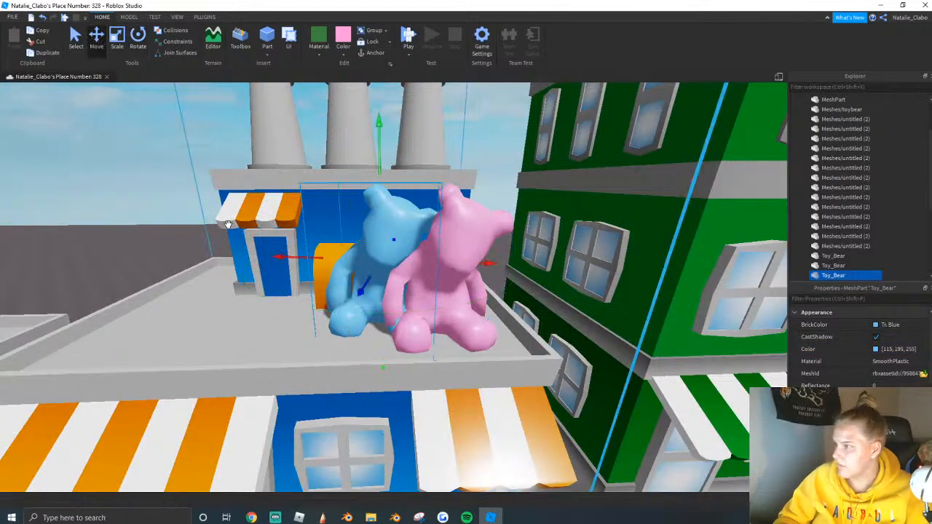
pyautogui.moveTo(279, 257); pyautogui.dragTo(381, 266)
pyautogui.scroll(-3, 437, 272)
pyautogui.moveTo(437, 273)
pyautogui.mouseDown(button='right')
pyautogui.moveTo(452, 274)
pyautogui.moveTo(437, 276)
pyautogui.mouseUp(button='right')
pyautogui.scroll(2, 437, 277)
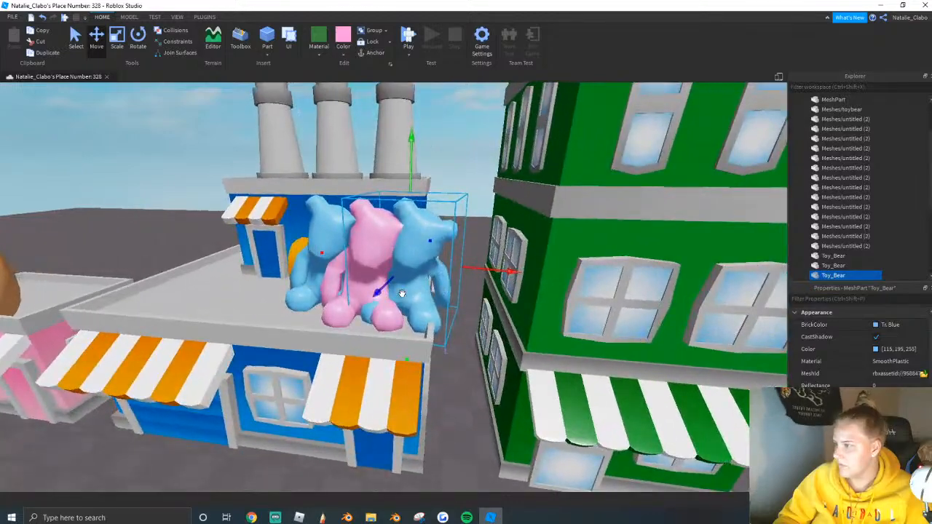
pyautogui.moveTo(401, 297); pyautogui.dragTo(383, 278)
pyautogui.scroll(1, 364, 255)
# Rotate the third bear and tuck it in closely behind the pink bear at the roof corner.
pyautogui.click(134, 41)
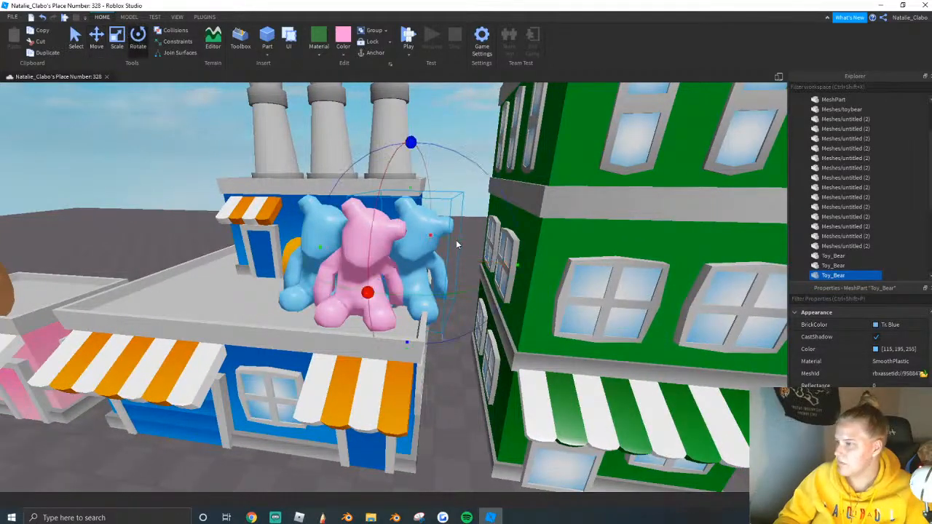
pyautogui.moveTo(479, 268); pyautogui.dragTo(504, 250)
pyautogui.press('a')
pyautogui.click(96, 42)
pyautogui.moveTo(492, 287); pyautogui.dragTo(467, 281)
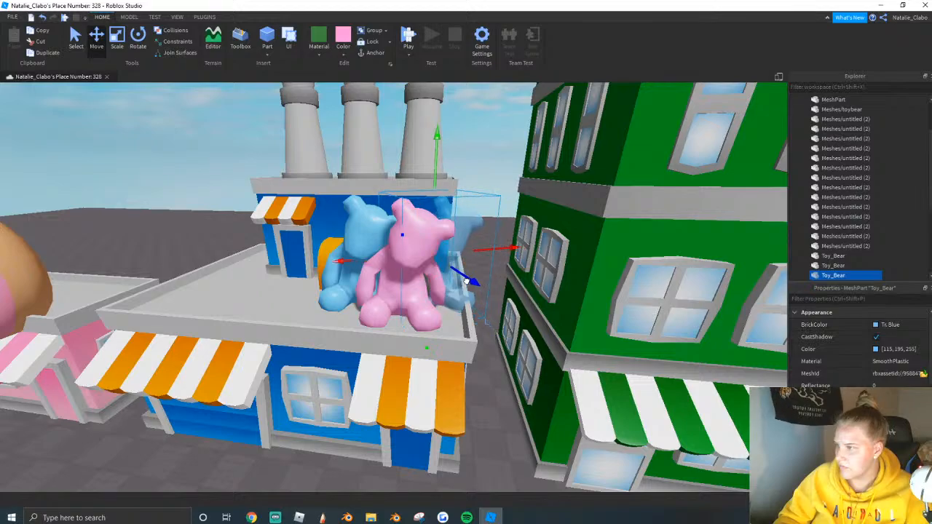
pyautogui.moveTo(504, 251); pyautogui.dragTo(496, 249)
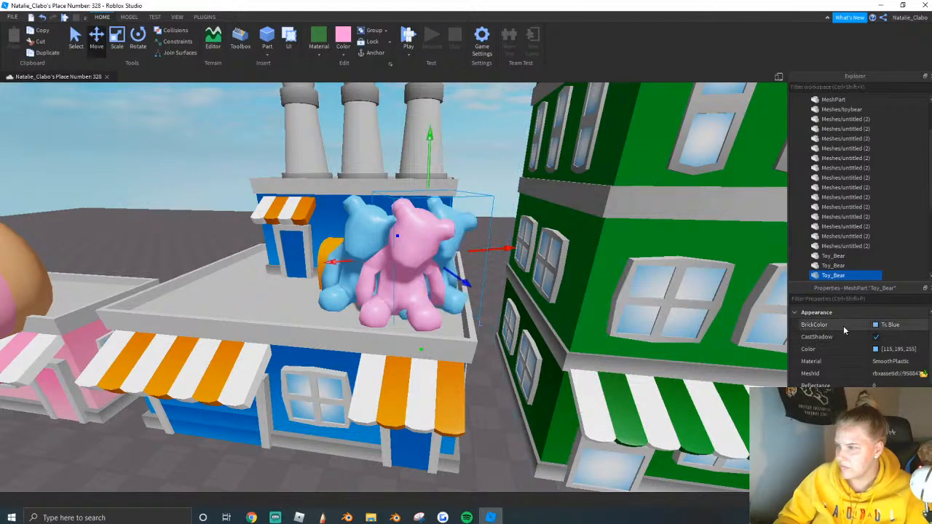
# Recolor the third bear yellowish orange, RGB 255, 180, 94.
pyautogui.click(877, 351)
pyautogui.click(662, 268)
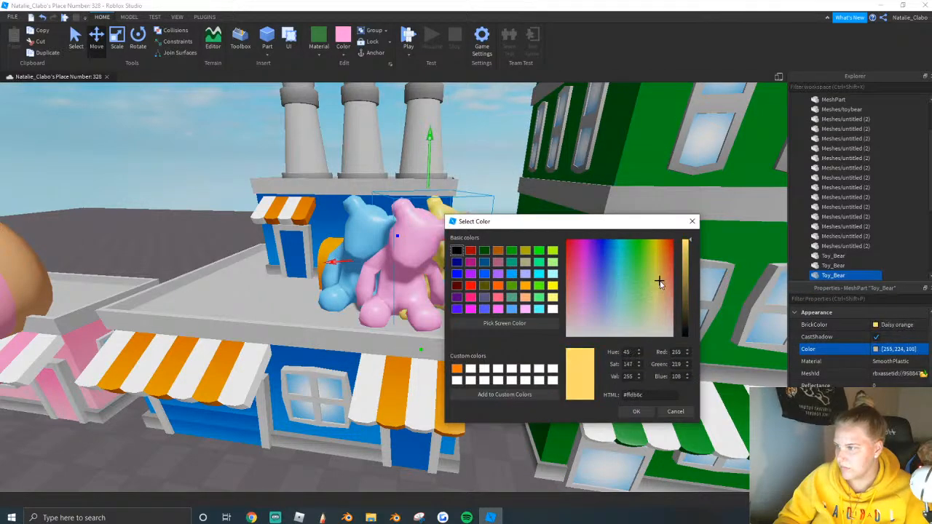
pyautogui.click(664, 269)
pyautogui.click(659, 276)
pyautogui.click(664, 276)
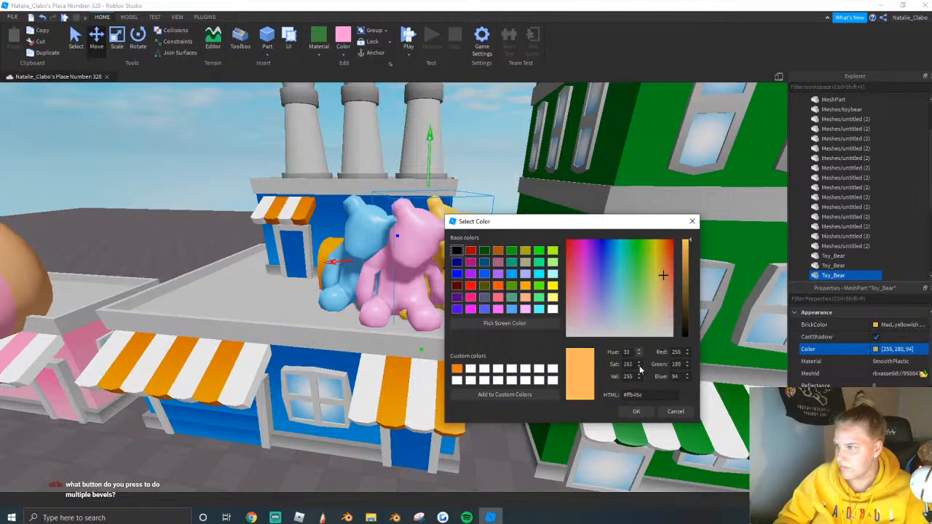
pyautogui.click(637, 411)
pyautogui.click(470, 401)
# Select the blue factory together with the three toy bears and group them.
pyautogui.scroll(-8, 470, 401)
pyautogui.moveTo(322, 343); pyautogui.dragTo(301, 240, button='right')
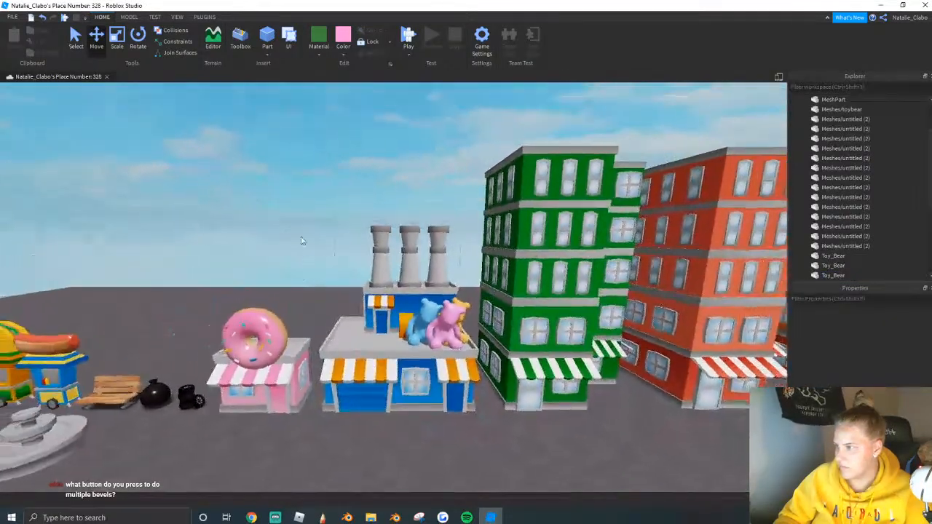
pyautogui.moveTo(306, 239); pyautogui.dragTo(473, 397)
pyautogui.scroll(3, 474, 397)
pyautogui.rightClick(475, 397)
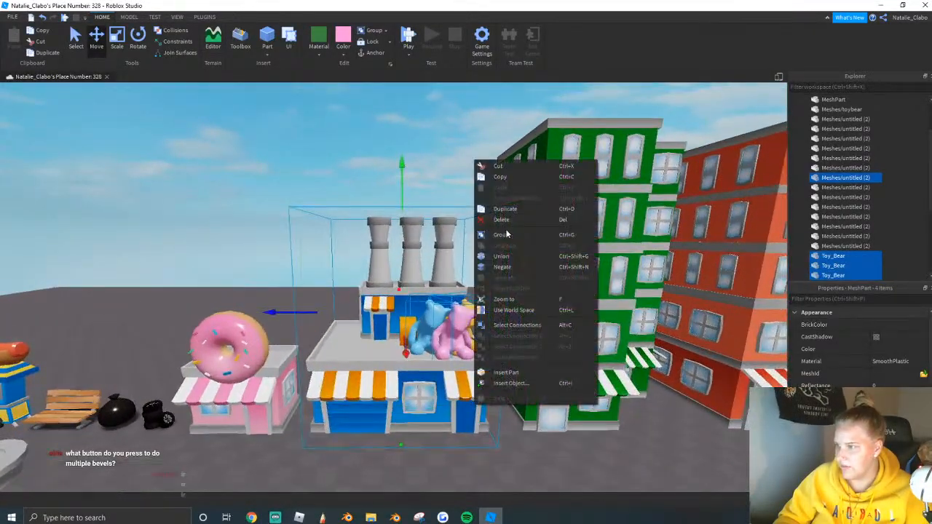
pyautogui.click(506, 234)
pyautogui.click(392, 204)
# Select the remaining large gray toy bear in the foreground and scale it down uniformly.
pyautogui.moveTo(369, 302); pyautogui.dragTo(370, 305, button='right')
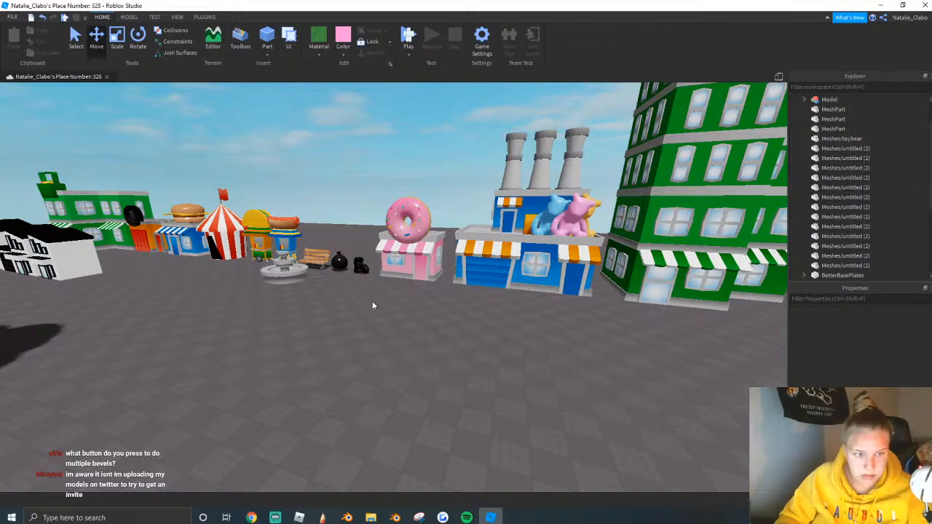
pyautogui.press('s')
pyautogui.moveTo(380, 306); pyautogui.dragTo(382, 309, button='right')
pyautogui.click(357, 263)
pyautogui.press('f')
pyautogui.click(116, 37)
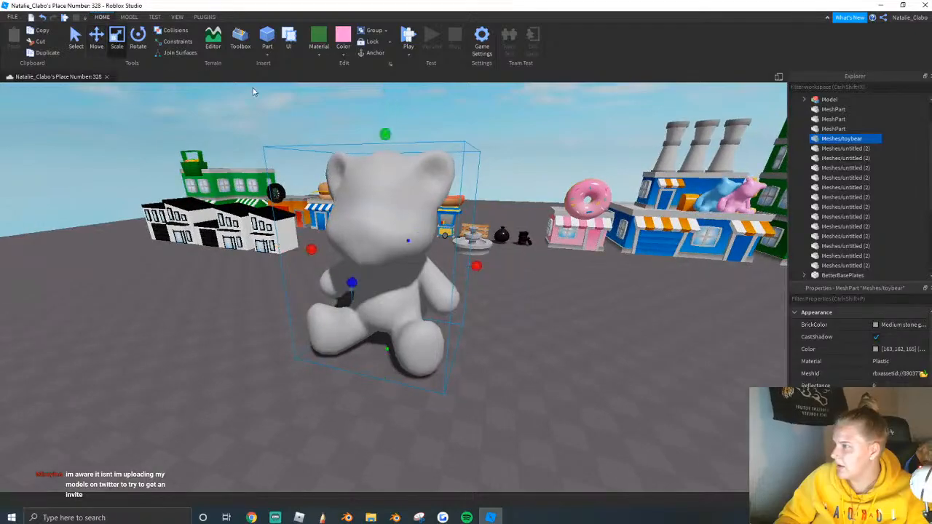
pyautogui.press('w')
pyautogui.keyDown('shift'); pyautogui.moveTo(385, 134); pyautogui.dragTo(387, 299); pyautogui.keyUp('shift')
pyautogui.moveTo(390, 302); pyautogui.dragTo(390, 302, button='right')
# Place the gray bear in front of the striped circus tent and shrink it to a small toy size.
pyautogui.moveTo(386, 299); pyautogui.dragTo(468, 356)
pyautogui.press('w')
pyautogui.keyDown('shift'); pyautogui.moveTo(466, 271); pyautogui.dragTo(472, 342); pyautogui.keyUp('shift')
pyautogui.press('w')
pyautogui.moveTo(470, 386); pyautogui.dragTo(465, 332)
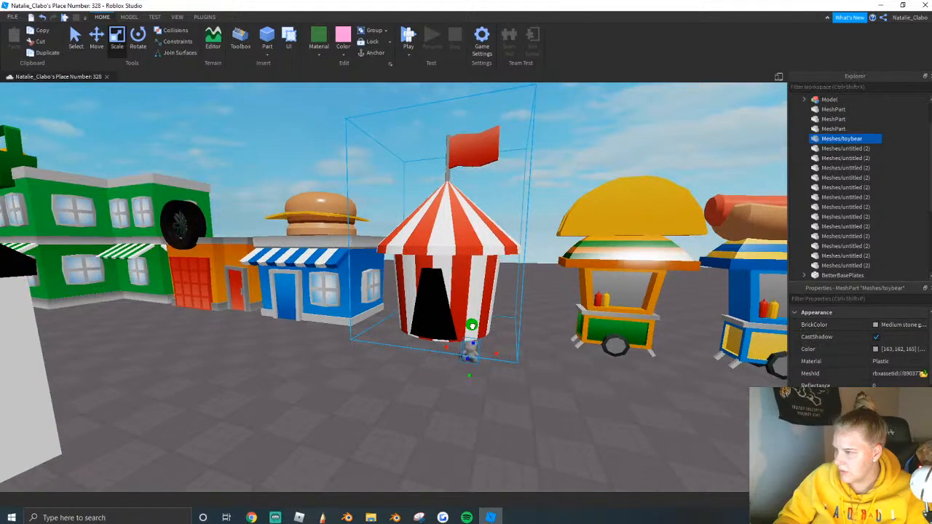
# Move the small gray bear up against the circus tent's wall, just beside the black entrance.
pyautogui.press('w')
pyautogui.click(96, 49)
pyautogui.moveTo(390, 310); pyautogui.dragTo(400, 340, button='right')
pyautogui.press('w')
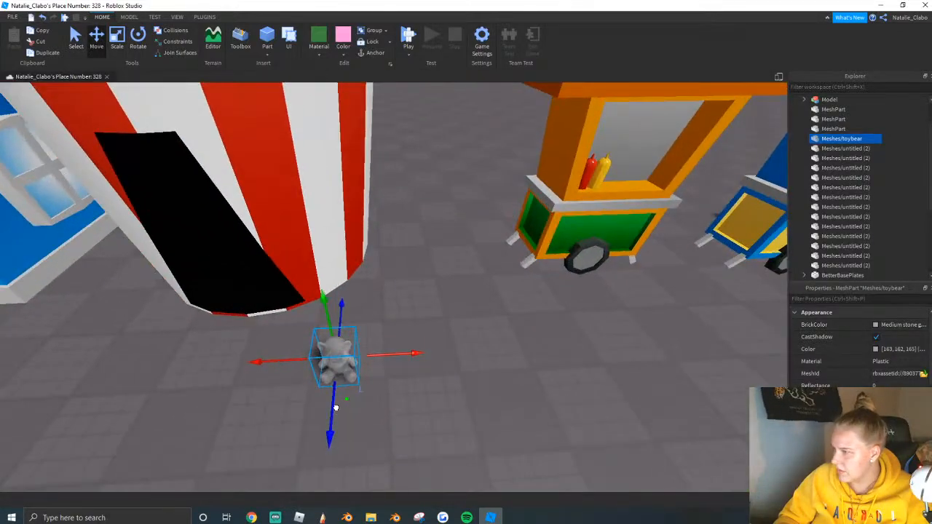
pyautogui.moveTo(335, 406); pyautogui.dragTo(336, 329)
pyautogui.moveTo(334, 239); pyautogui.dragTo(333, 227)
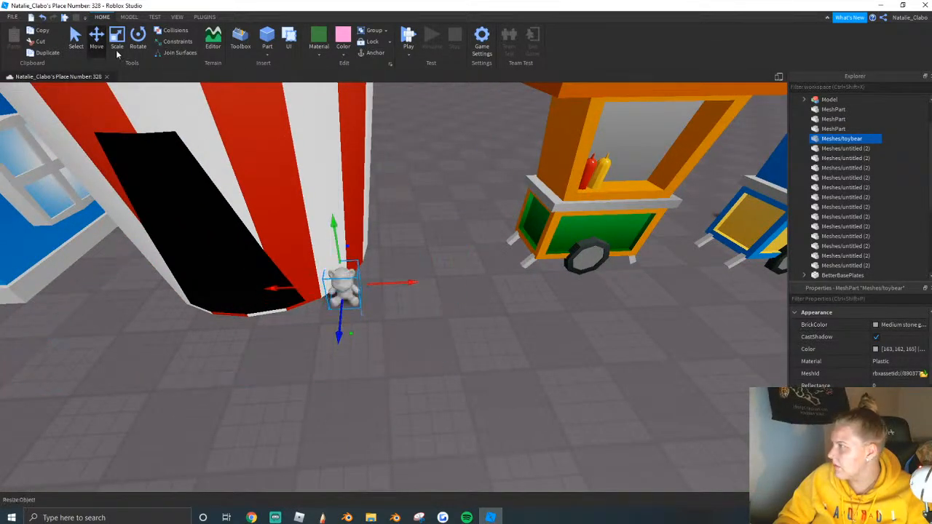
# Color the small gray toy bear beside the circus tent's entrance Pink.
pyautogui.press('q')
pyautogui.click(139, 42)
pyautogui.moveTo(402, 231); pyautogui.dragTo(393, 213)
pyautogui.moveTo(393, 213); pyautogui.dragTo(387, 211, button='right')
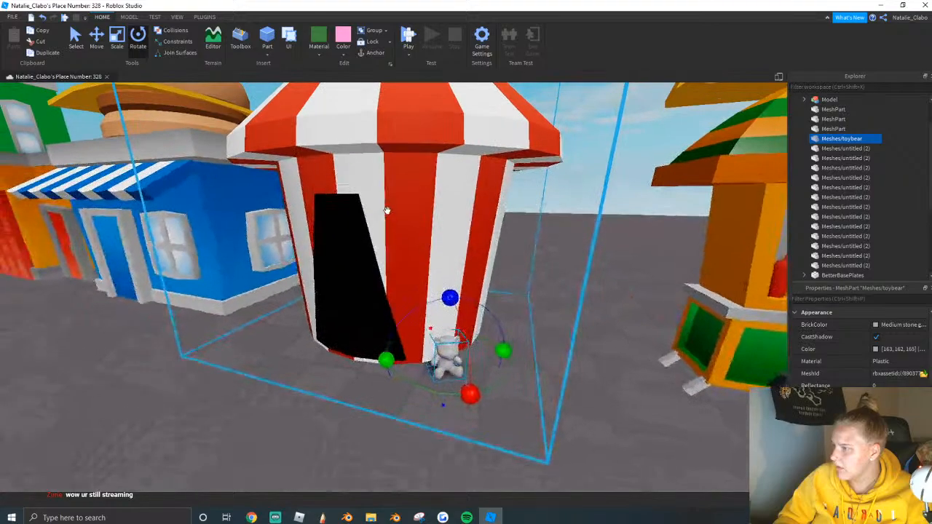
pyautogui.press('w')
pyautogui.click(343, 41)
pyautogui.click(341, 55)
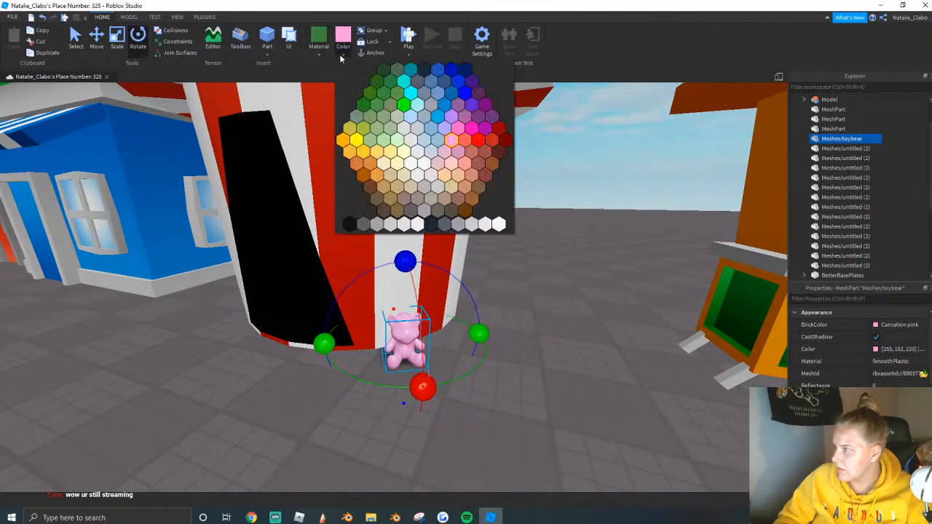
pyautogui.click(460, 130)
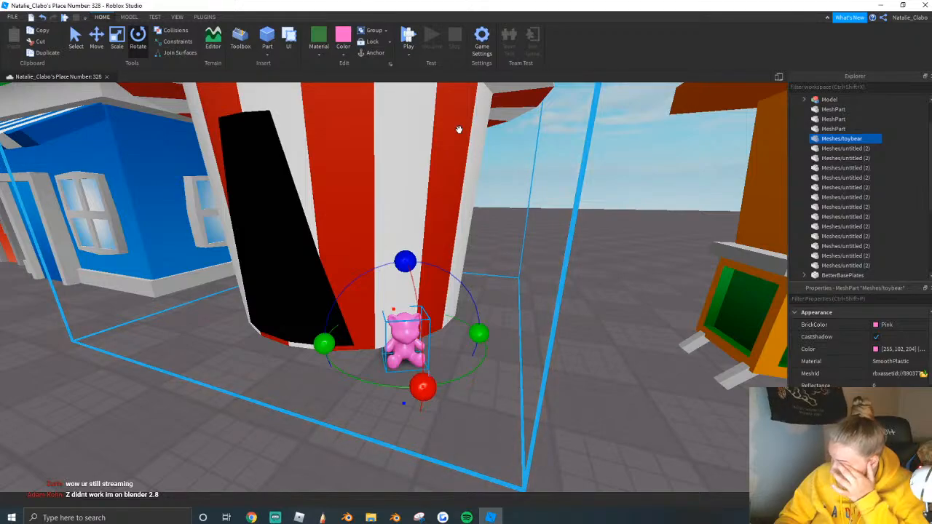
# Duplicate the pink bear so the copy sits on top of it, and color the copy Electric blue.
pyautogui.click(96, 49)
pyautogui.hotkey('ctrl', 'd')
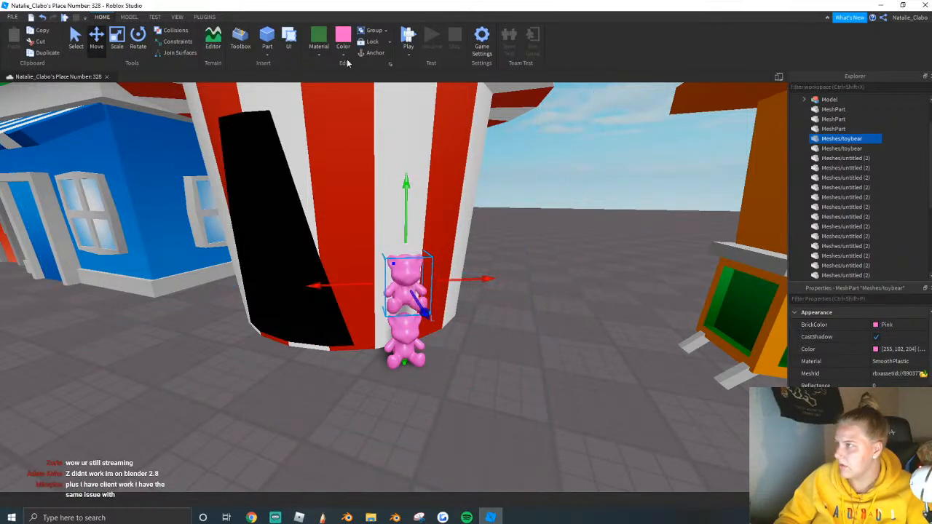
pyautogui.click(346, 55)
pyautogui.click(445, 106)
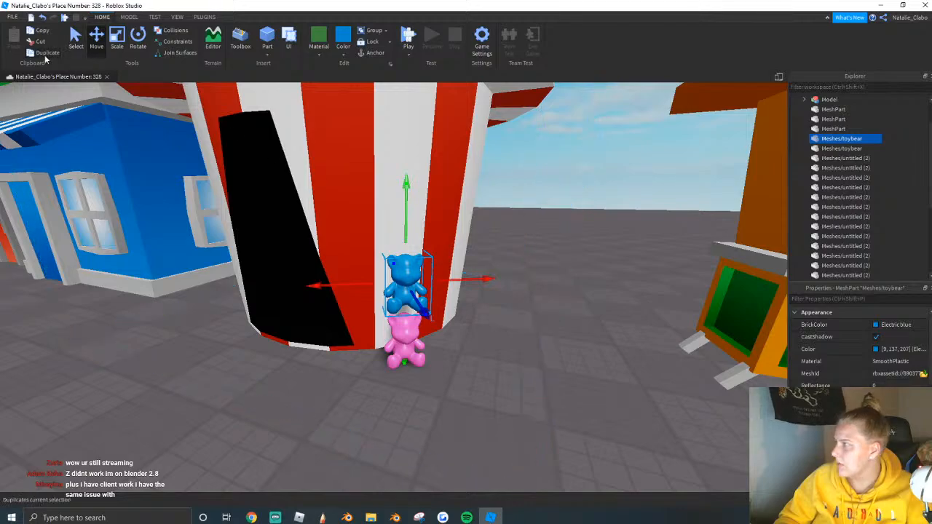
# Duplicate the blue bear on top of the stack and color the new copy Gold.
pyautogui.click(45, 54)
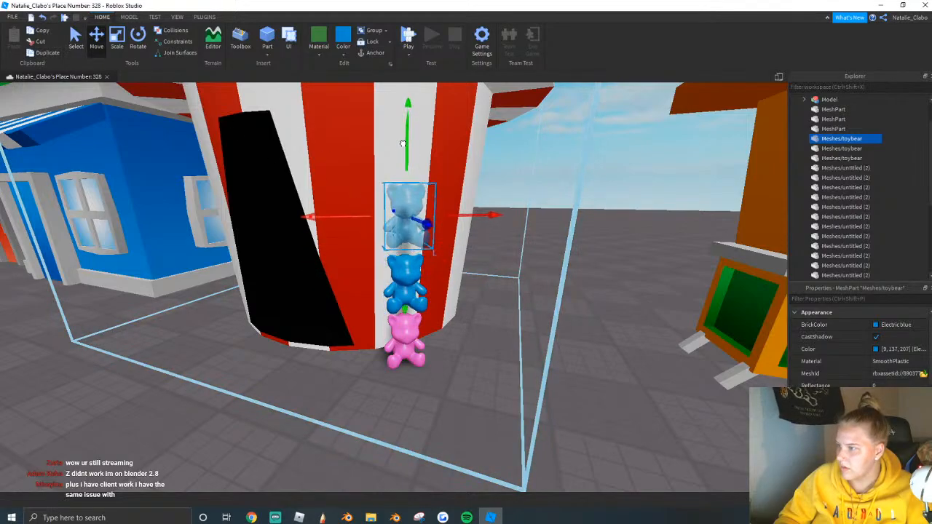
pyautogui.click(343, 52)
pyautogui.click(349, 151)
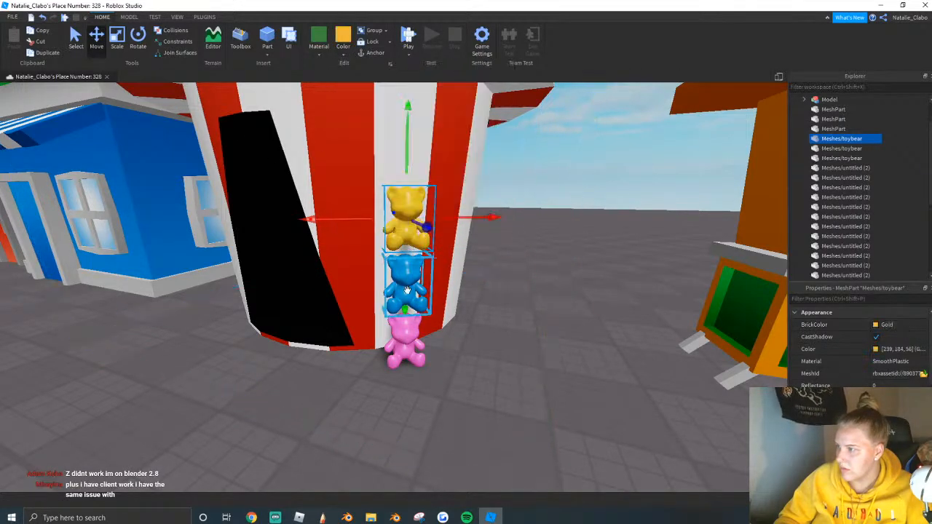
# Select the three stacked bears, duplicate them and place the copies above the originals along the tent wall.
pyautogui.keyDown('ctrl'); pyautogui.click(408, 343); pyautogui.keyUp('ctrl')
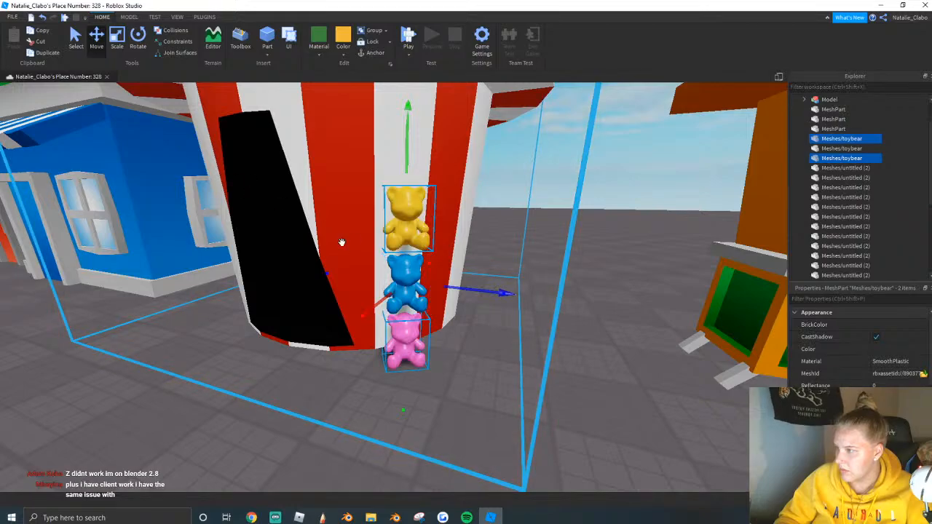
pyautogui.keyDown('ctrl'); pyautogui.click(406, 284); pyautogui.keyUp('ctrl')
pyautogui.press('s')
pyautogui.press('a')
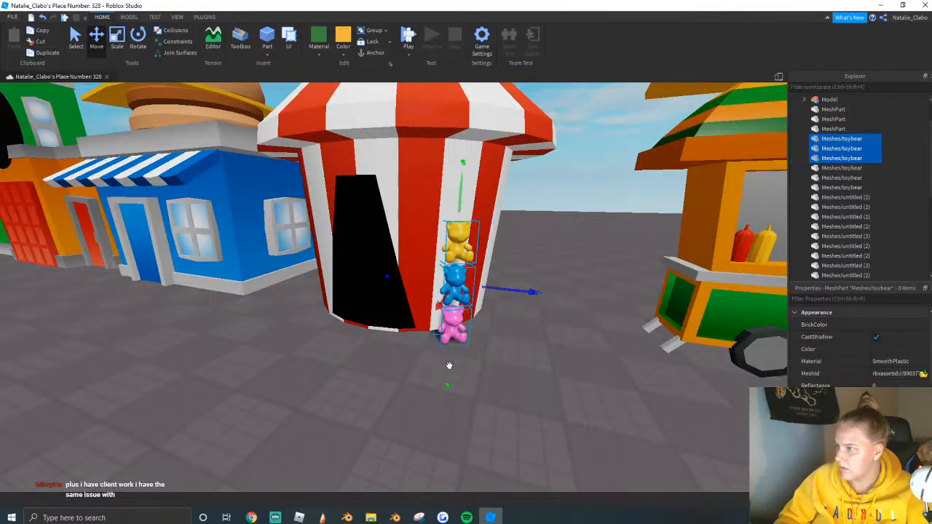
pyautogui.moveTo(448, 374); pyautogui.dragTo(462, 257)
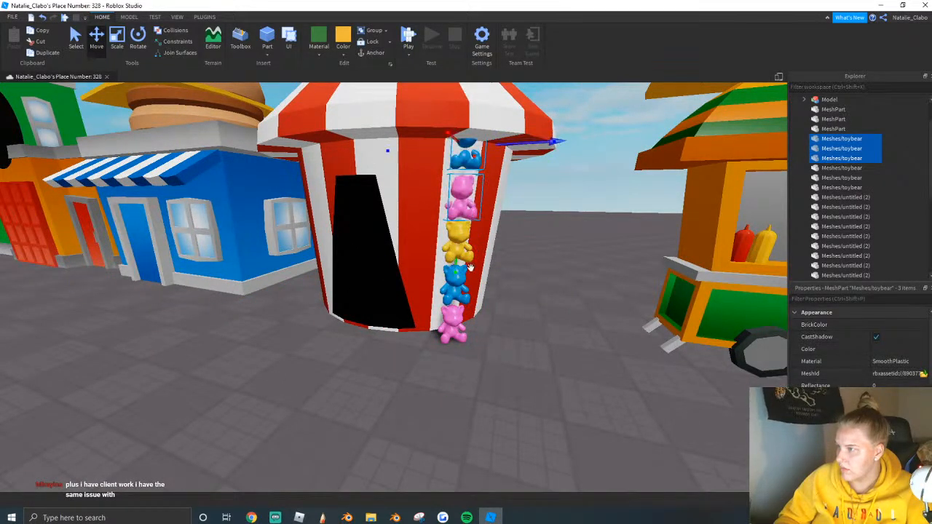
pyautogui.click(558, 265)
# Delete the duplicated gold and blue bears at the top of the stack and color the remaining top bear Shamrock green.
pyautogui.moveTo(557, 267); pyautogui.dragTo(559, 264, button='right')
pyautogui.click(400, 188)
pyautogui.rightClick(399, 189)
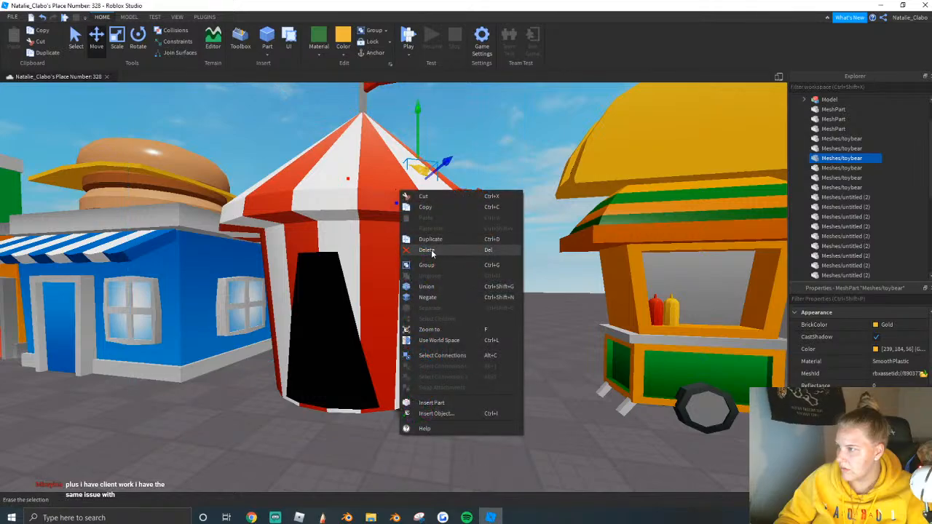
pyautogui.press('Escape')
pyautogui.scroll(2, 450, 248)
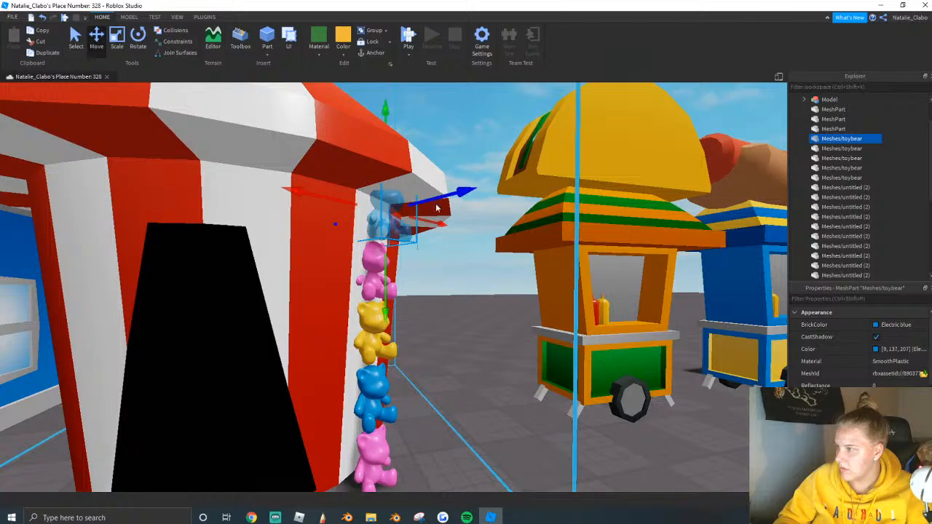
pyautogui.rightClick(424, 203)
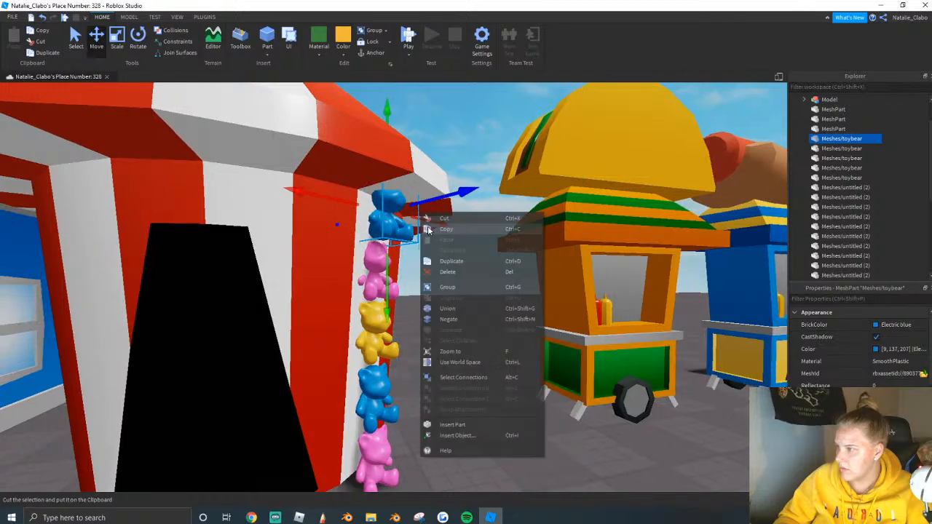
pyautogui.click(451, 272)
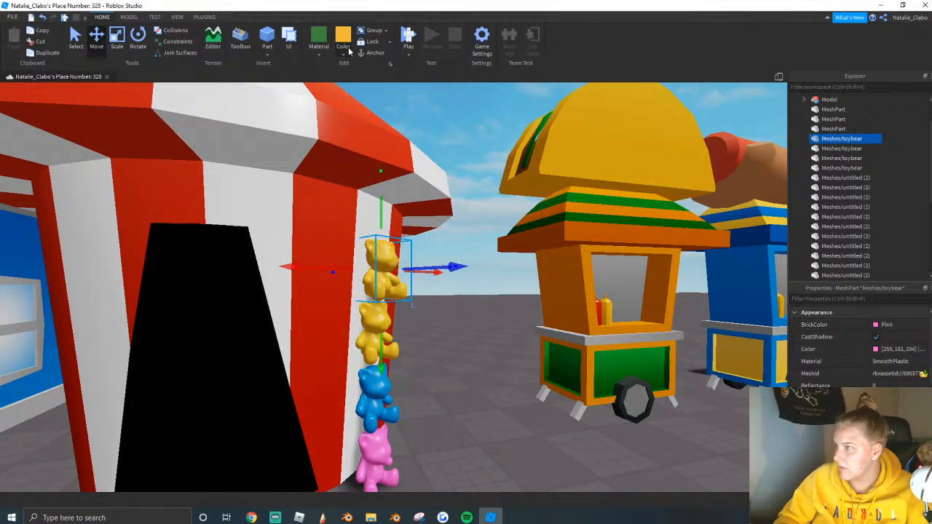
pyautogui.click(343, 45)
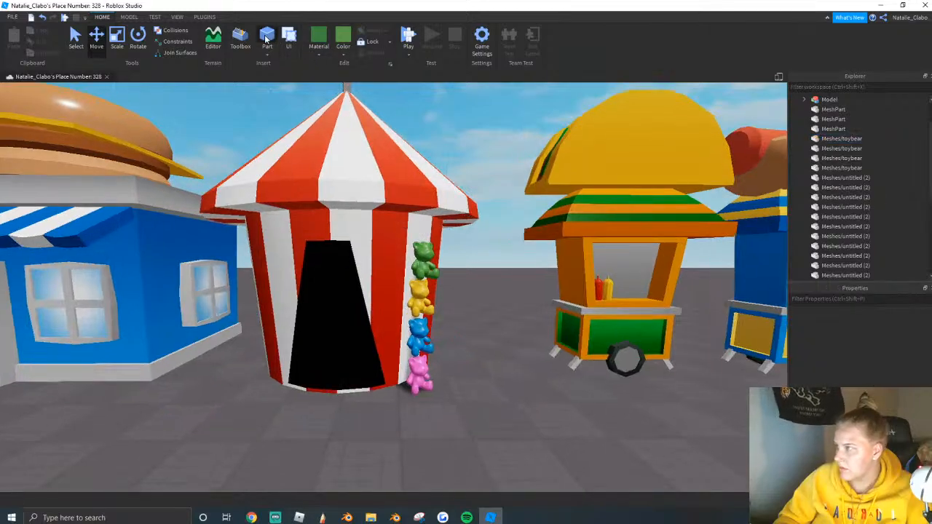
# Insert a block part and move it under the tent roof's edge, just above the green bear.
pyautogui.click(266, 38)
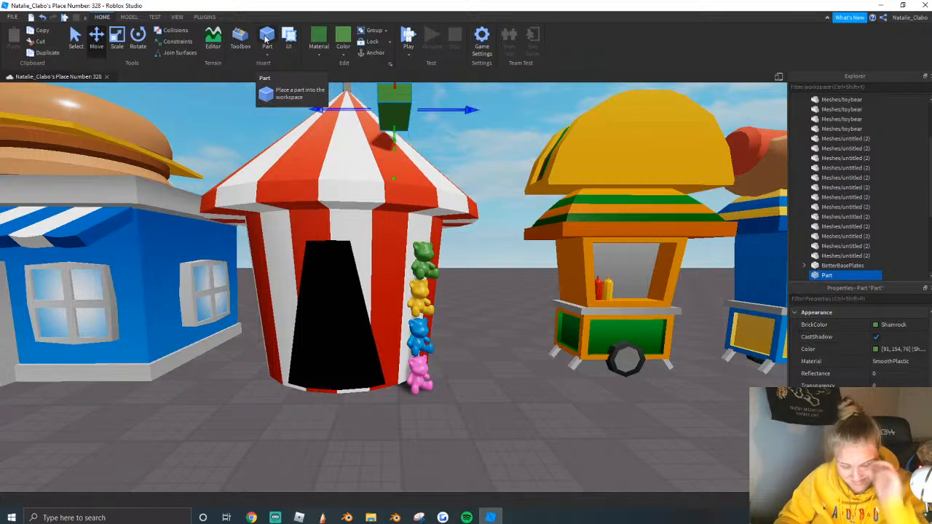
pyautogui.scroll(5, 349, 182)
pyautogui.moveTo(437, 240); pyautogui.dragTo(523, 230, button='right')
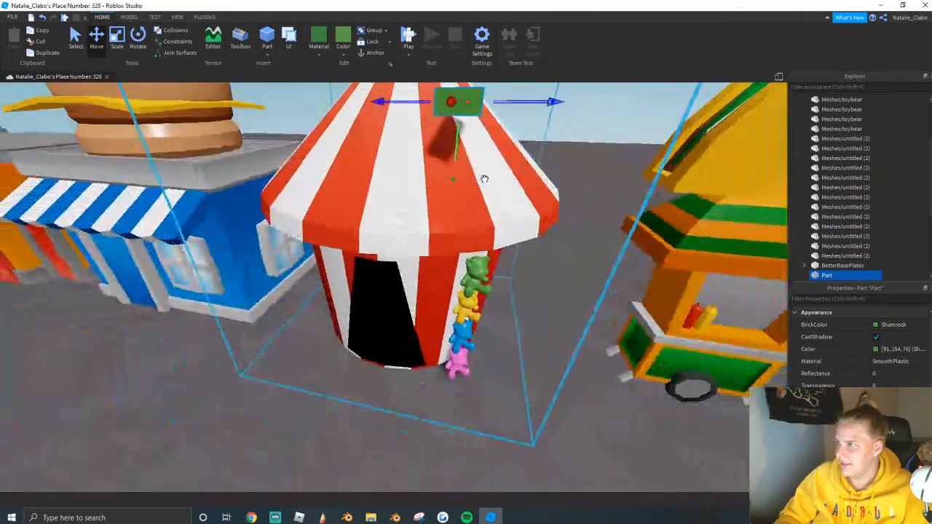
pyautogui.scroll(-5, 484, 179)
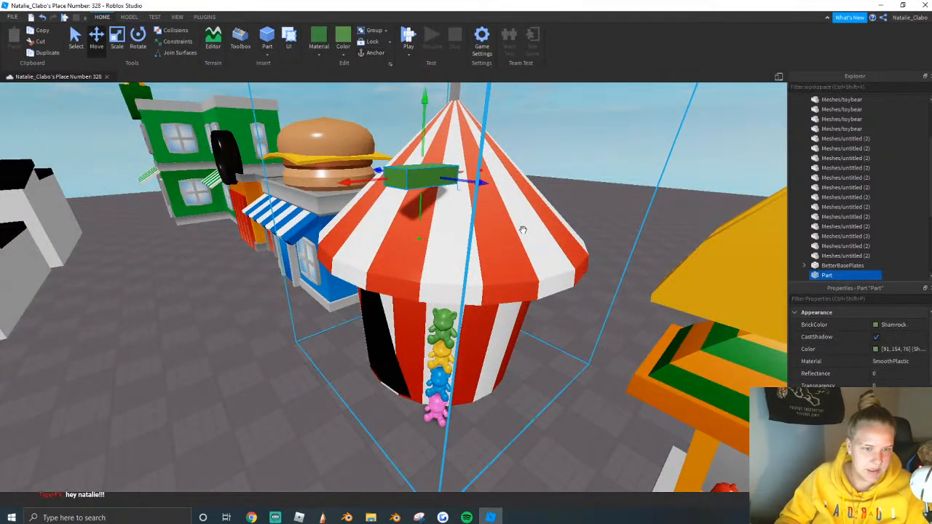
pyautogui.scroll(3, 523, 230)
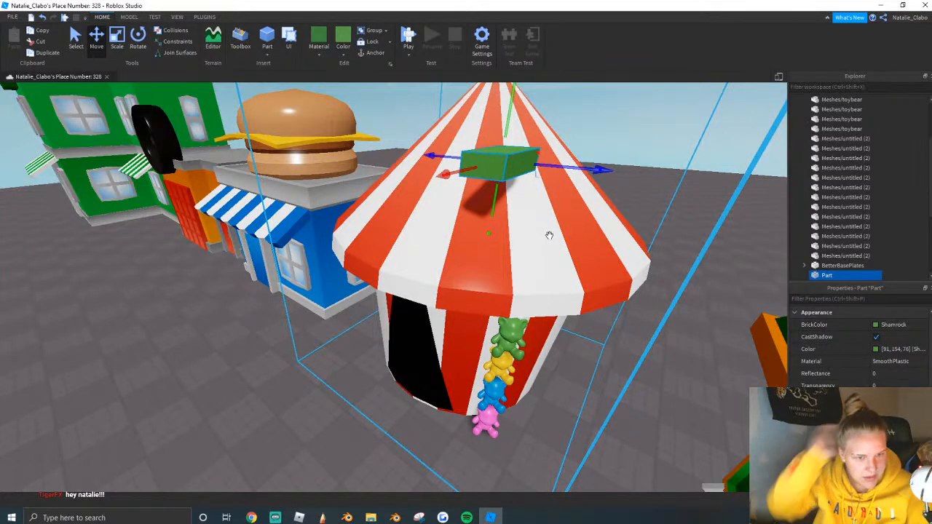
pyautogui.moveTo(549, 235); pyautogui.dragTo(509, 219, button='right')
pyautogui.moveTo(478, 161); pyautogui.dragTo(516, 283)
pyautogui.scroll(3, 517, 284)
pyautogui.moveTo(516, 283); pyautogui.dragTo(557, 292, button='right')
pyautogui.scroll(-2, 516, 284)
# Scale the block part down in width and depth to a thin post above the bear stack.
pyautogui.click(116, 39)
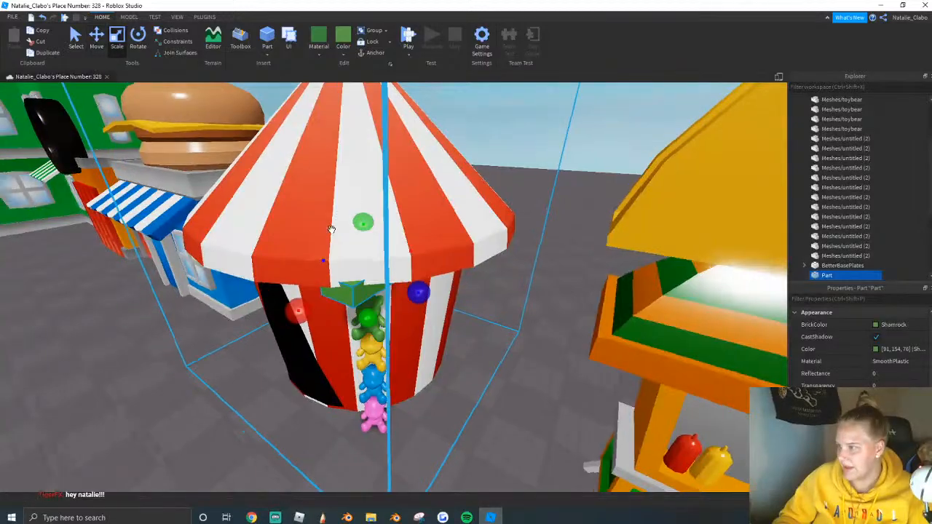
pyautogui.moveTo(331, 230); pyautogui.dragTo(314, 248, button='right')
pyautogui.moveTo(313, 289); pyautogui.dragTo(379, 272)
pyautogui.moveTo(386, 272); pyautogui.dragTo(368, 230, button='right')
pyautogui.moveTo(308, 179); pyautogui.dragTo(316, 180)
pyautogui.moveTo(474, 183); pyautogui.dragTo(434, 183)
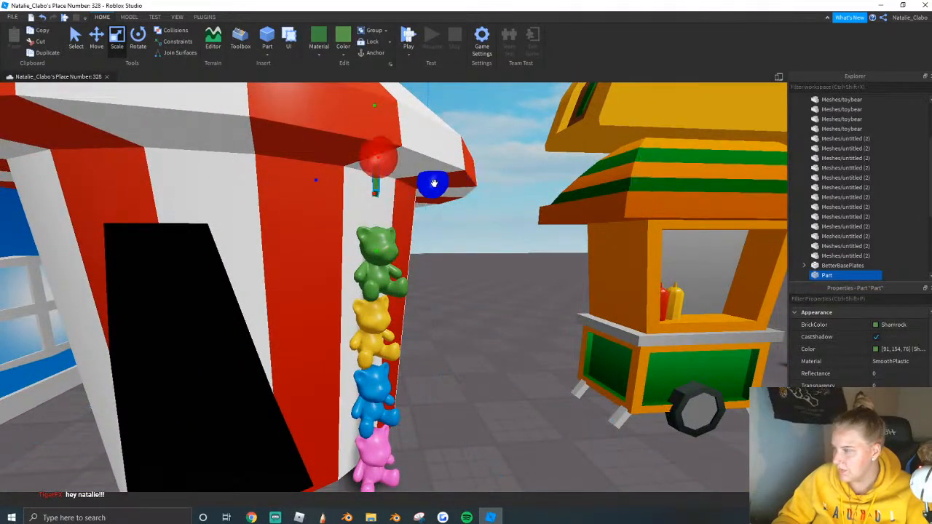
pyautogui.moveTo(433, 183); pyautogui.dragTo(533, 163, button='right')
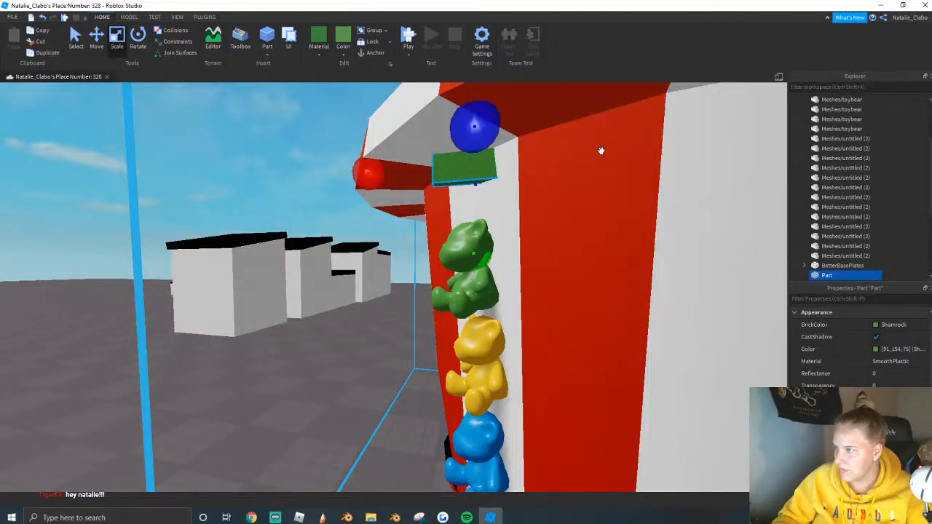
pyautogui.moveTo(601, 151); pyautogui.dragTo(555, 161)
pyautogui.moveTo(369, 173); pyautogui.dragTo(412, 177)
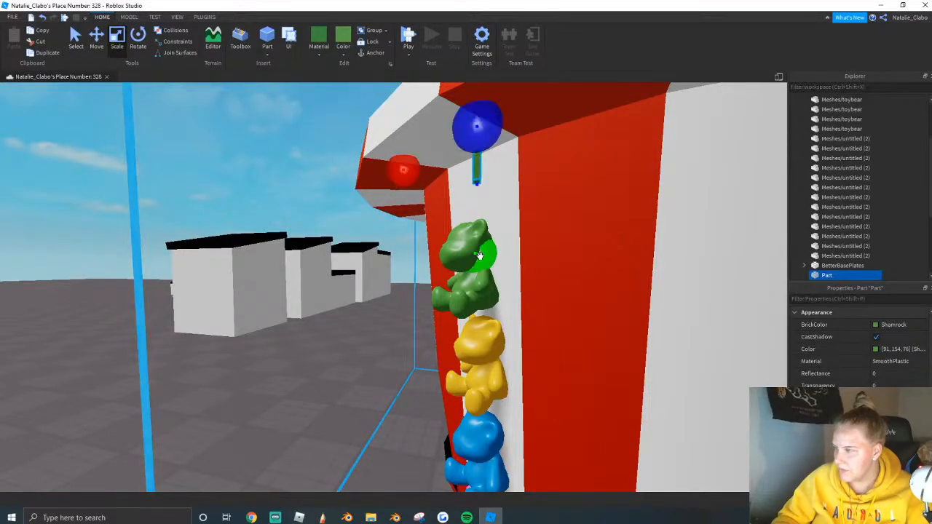
# Lengthen the thin post downward through all four stacked bears to the base of the tent.
pyautogui.moveTo(480, 255); pyautogui.dragTo(481, 279)
pyautogui.moveTo(478, 277); pyautogui.dragTo(481, 279, button='right')
pyautogui.moveTo(481, 279); pyautogui.dragTo(463, 338)
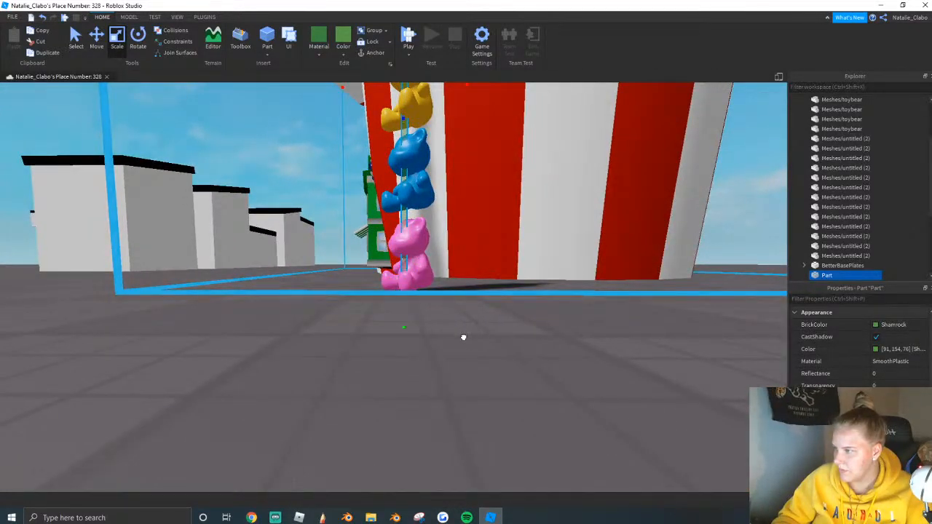
pyautogui.press('a')
pyautogui.moveTo(357, 282); pyautogui.dragTo(360, 277, button='right')
pyautogui.press('s')
pyautogui.press('w')
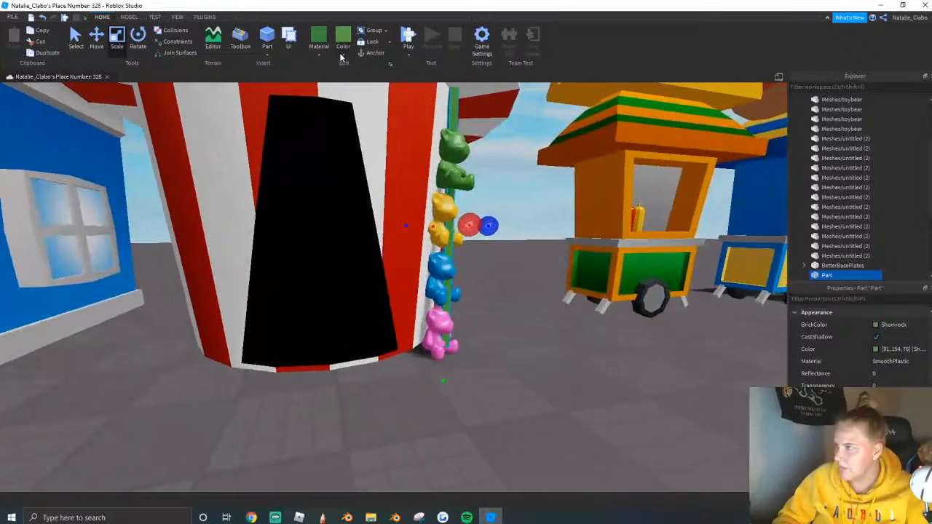
# Color the thin post Fossil gray.
pyautogui.click(342, 57)
pyautogui.click(458, 223)
pyautogui.press('s')
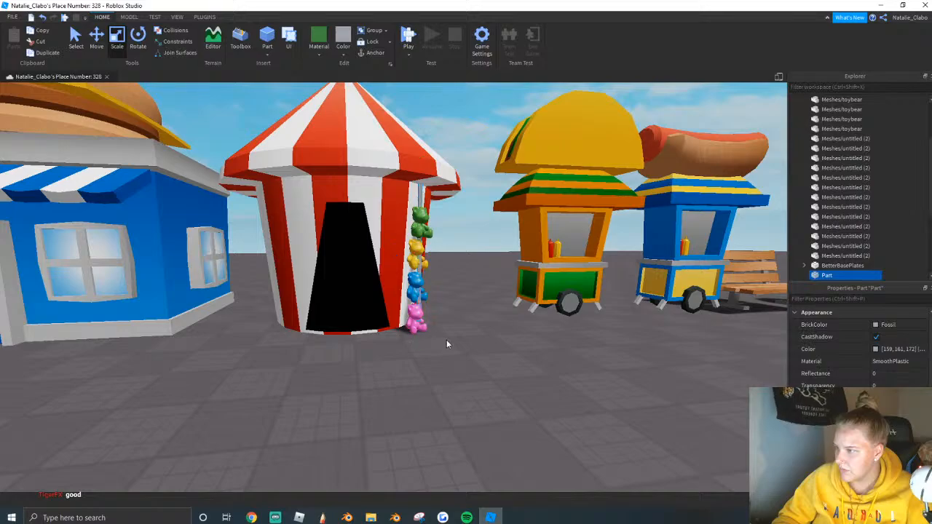
# Select the four stacked toy bears together with the gray post for moving.
pyautogui.moveTo(447, 340); pyautogui.dragTo(404, 196)
pyautogui.moveTo(402, 196); pyautogui.dragTo(402, 218, button='right')
pyautogui.press('w')
pyautogui.click(97, 43)
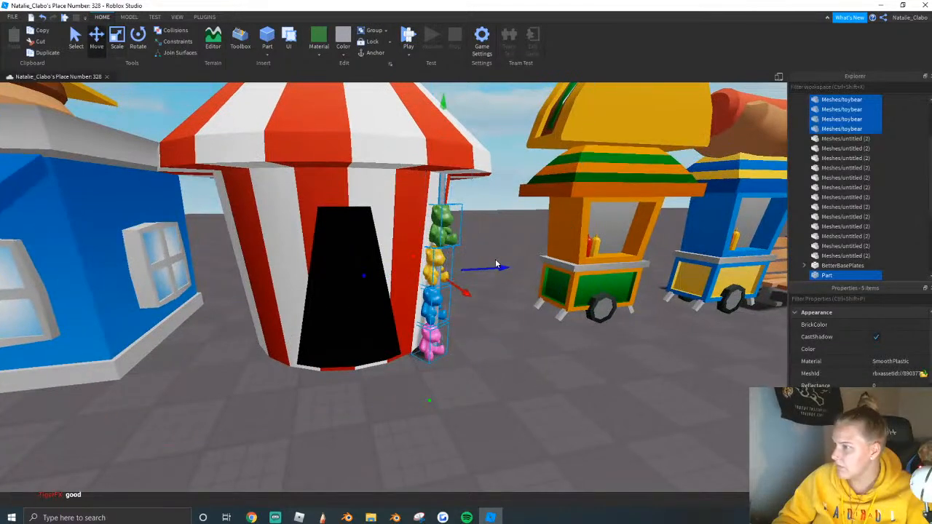
pyautogui.moveTo(474, 199); pyautogui.dragTo(458, 172)
pyautogui.press('w')
pyautogui.moveTo(458, 172); pyautogui.dragTo(459, 172, button='right')
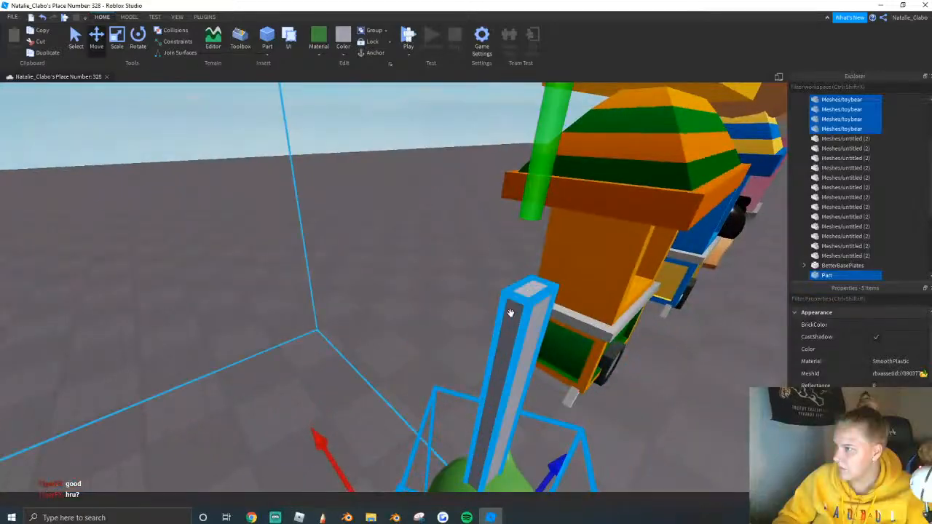
# Reduce the selection to the four toy bears, leaving out the gray post and the tent, and undo the stray move.
pyautogui.keyDown('ctrl'); pyautogui.click(523, 322); pyautogui.keyUp('ctrl')
pyautogui.moveTo(410, 299); pyautogui.dragTo(410, 300, button='right')
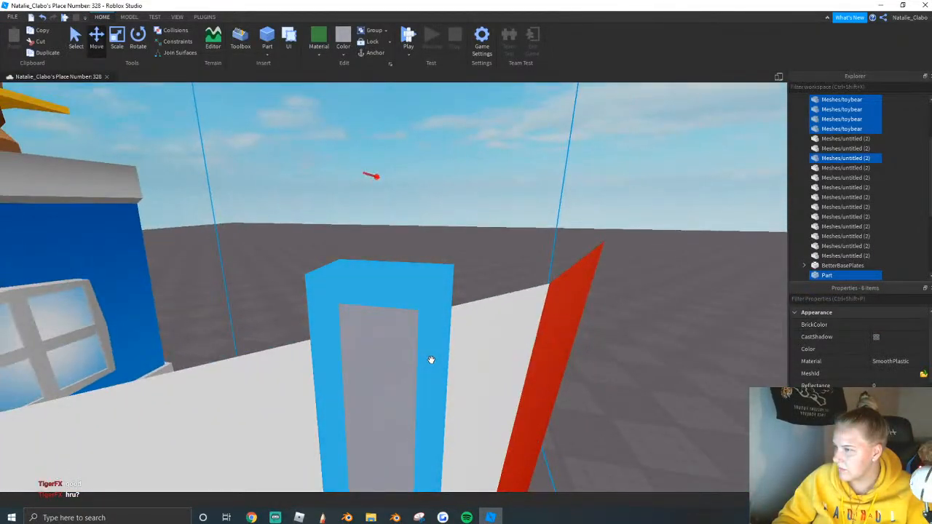
pyautogui.moveTo(431, 360); pyautogui.dragTo(430, 360, button='right')
pyautogui.press('w')
pyautogui.press('s')
pyautogui.keyDown('ctrl'); pyautogui.click(386, 322); pyautogui.keyUp('ctrl')
pyautogui.press('s')
pyautogui.moveTo(409, 308); pyautogui.dragTo(410, 308, button='right')
pyautogui.press('q')
pyautogui.moveTo(553, 132); pyautogui.dragTo(558, 125)
pyautogui.hotkey('ctrl', 'z')
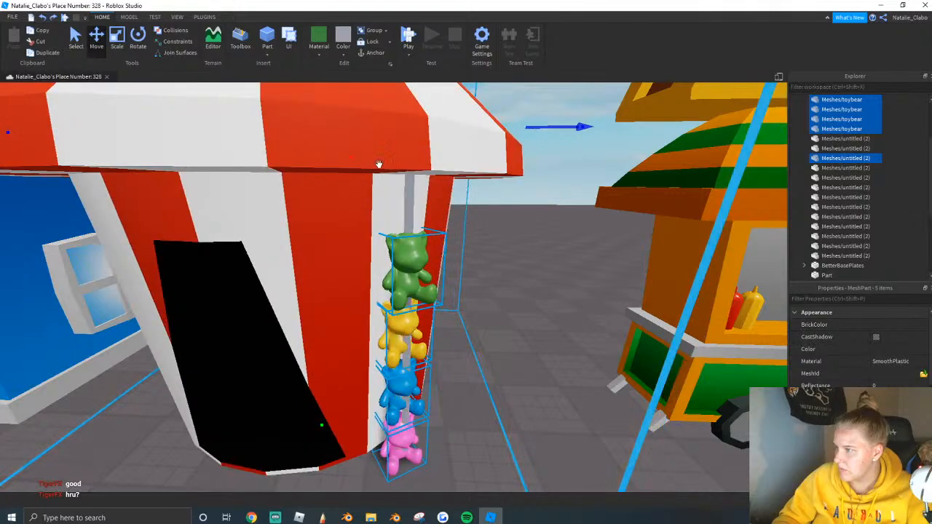
pyautogui.keyDown('ctrl'); pyautogui.click(379, 164); pyautogui.keyUp('ctrl')
# Nudge the four stacked bears slightly forward along the post and fine-tune the gold bear's position.
pyautogui.press('s')
pyautogui.moveTo(456, 356); pyautogui.dragTo(464, 357)
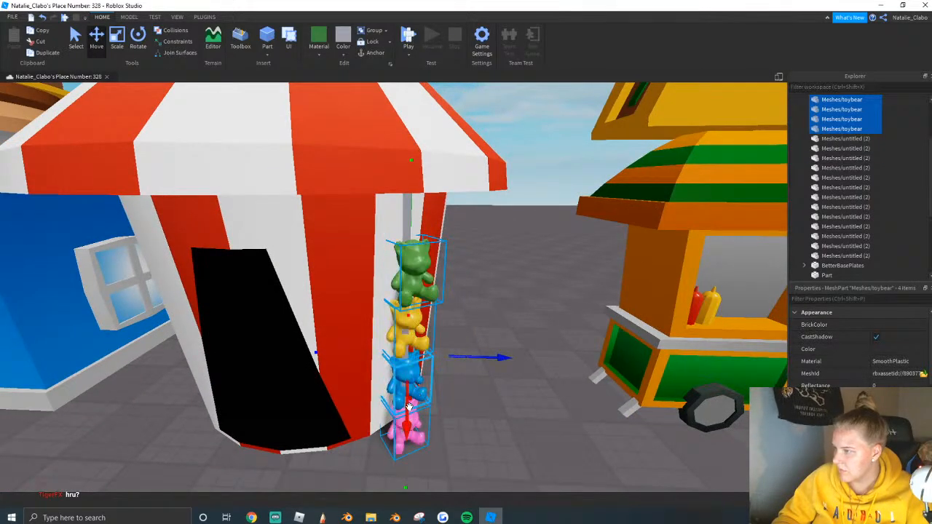
pyautogui.moveTo(409, 406); pyautogui.dragTo(409, 410)
pyautogui.click(437, 354)
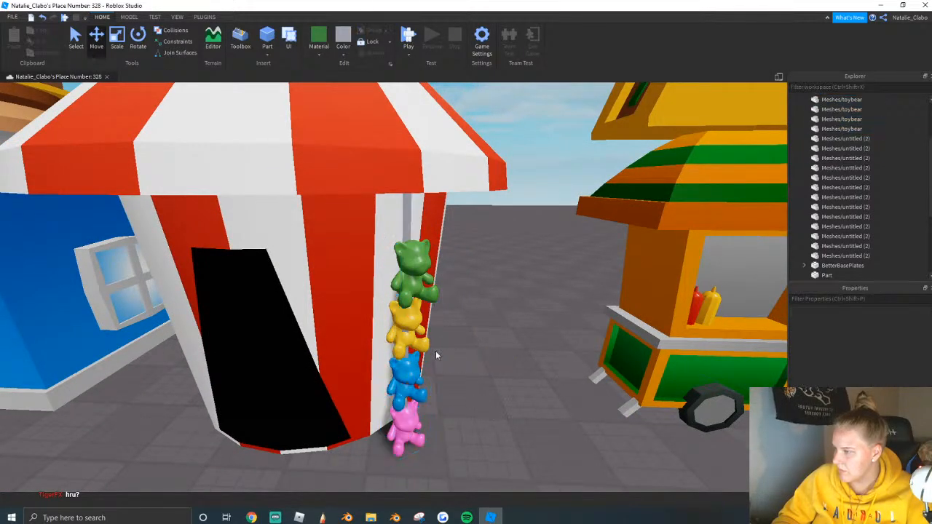
pyautogui.click(419, 331)
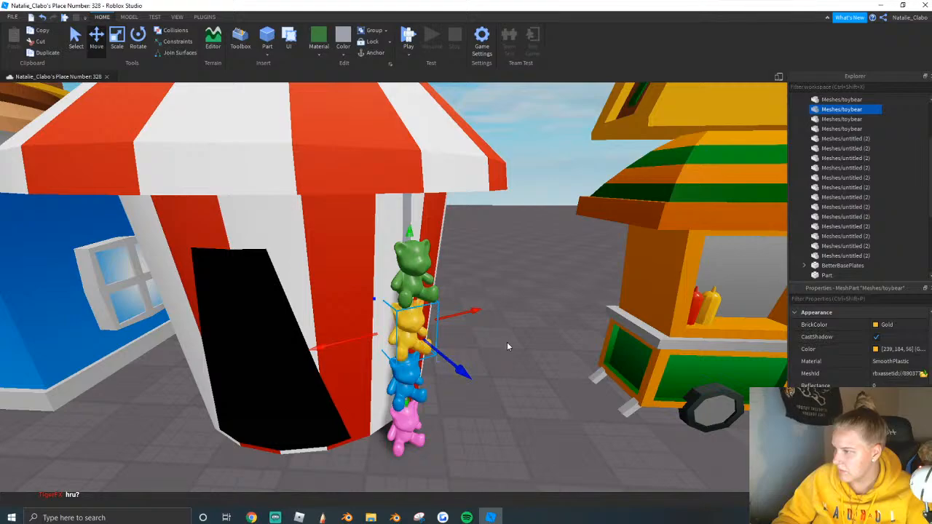
pyautogui.click(508, 347)
# Select the four stacked bears and the gray post and group them into one model.
pyautogui.press('s')
pyautogui.moveTo(466, 249); pyautogui.dragTo(383, 422)
pyautogui.press('s')
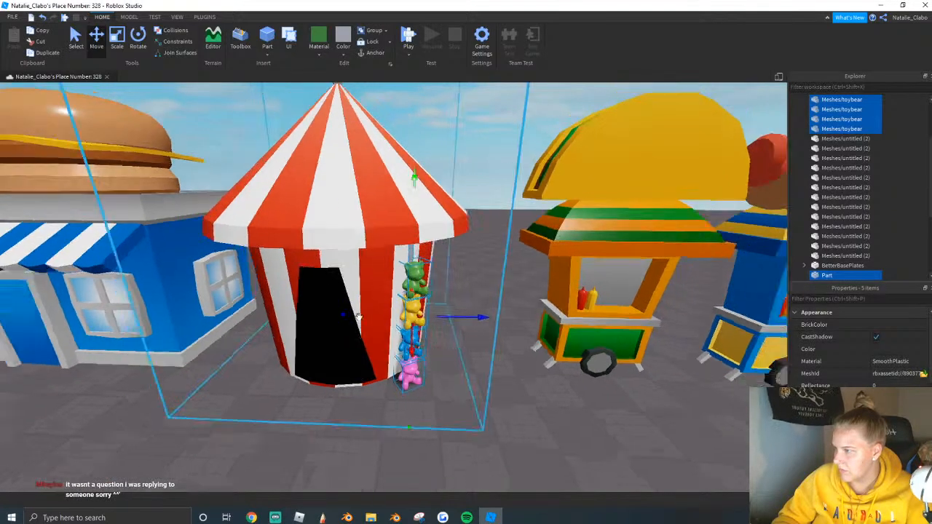
pyautogui.press('s')
pyautogui.press('a')
pyautogui.rightClick(458, 296)
pyautogui.click(492, 131)
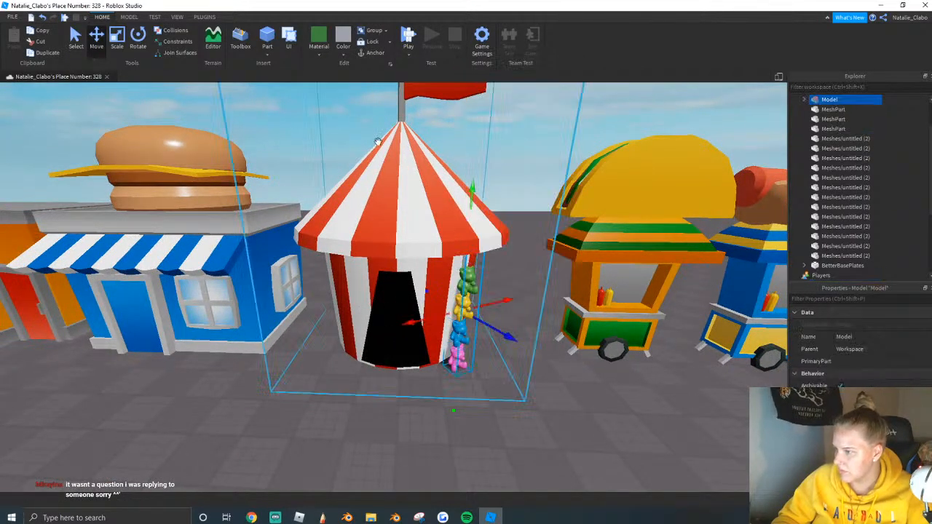
# Duplicate the bear-covered post model, rotate the copy, and place it on the opposite side of the tent entrance.
pyautogui.click(47, 53)
pyautogui.click(137, 40)
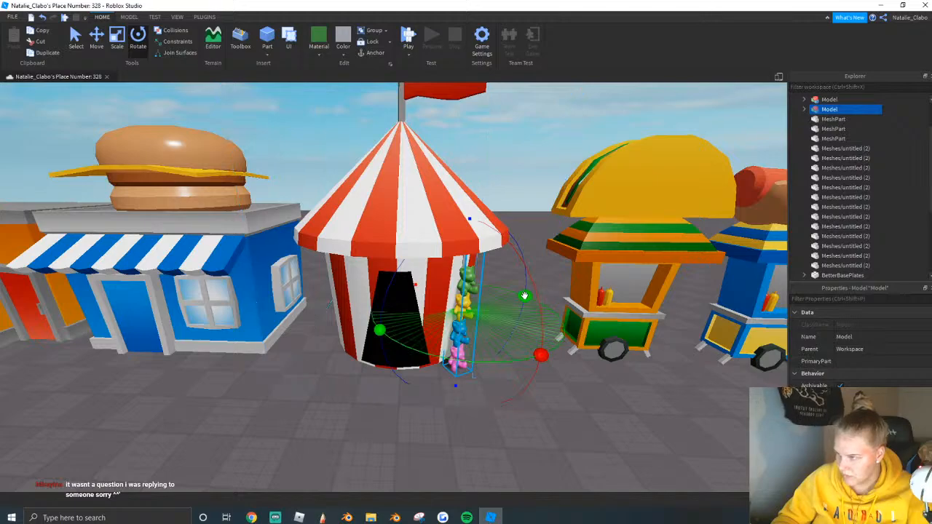
pyautogui.hotkey('ctrl', '2')
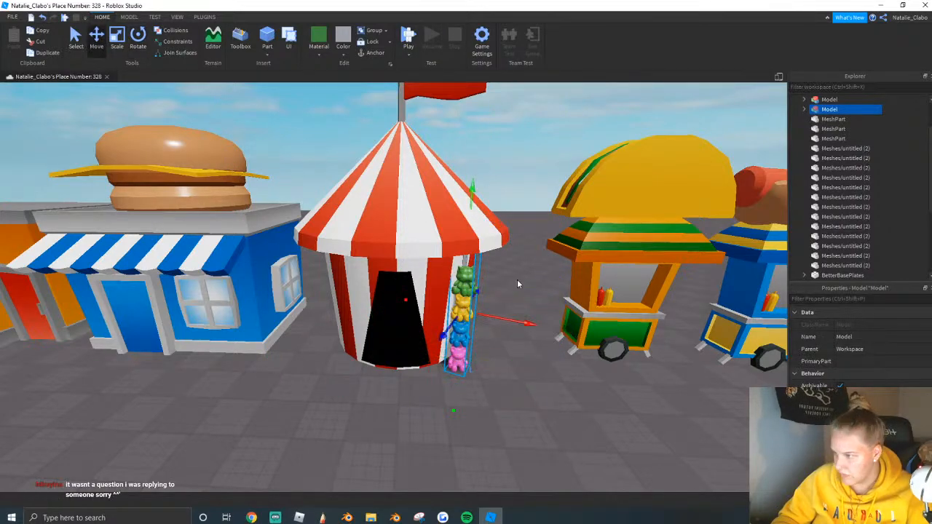
pyautogui.rightClick(508, 317)
pyautogui.click(553, 217)
pyautogui.moveTo(455, 324); pyautogui.dragTo(381, 307)
pyautogui.click(449, 383)
pyautogui.press('s')
pyautogui.moveTo(450, 383); pyautogui.dragTo(453, 375, button='right')
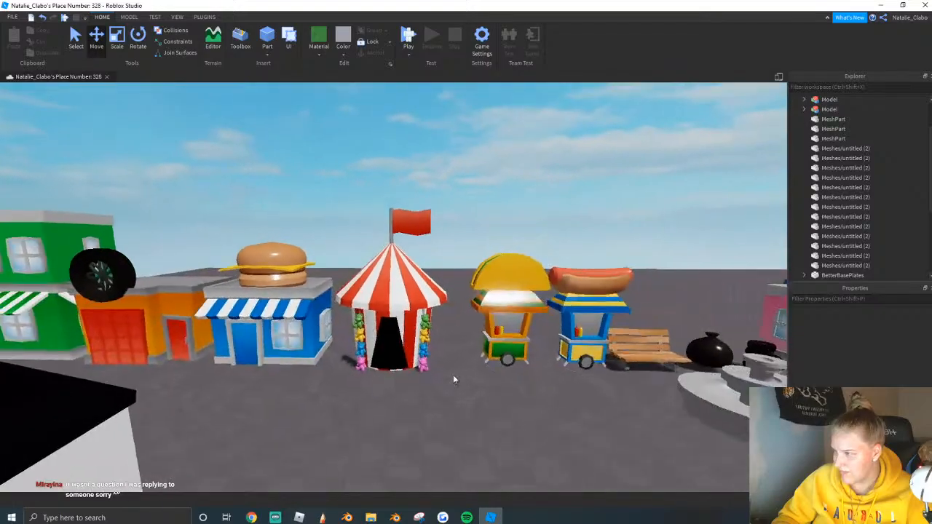
pyautogui.press('s')
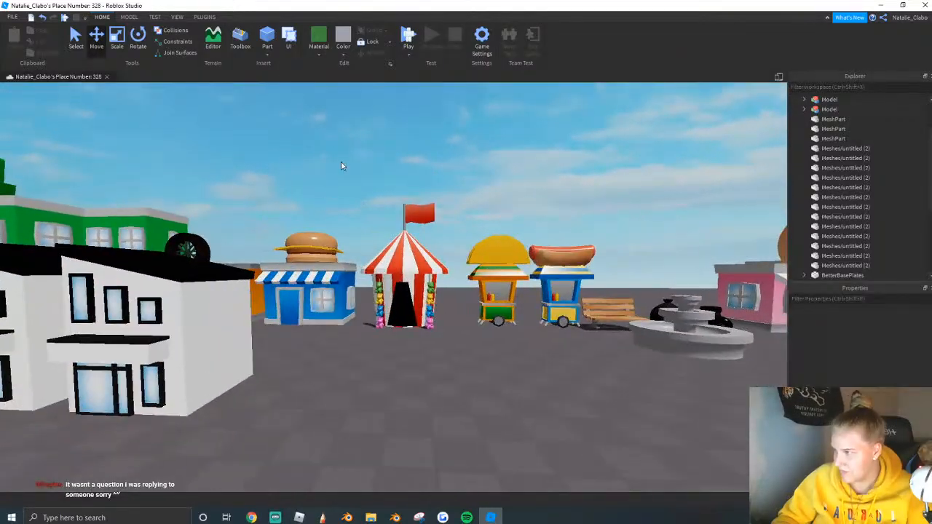
# Select the circus tent with both bear-covered posts and group them into one model.
pyautogui.moveTo(342, 163); pyautogui.dragTo(463, 349)
pyautogui.press('w')
pyautogui.rightClick(403, 247)
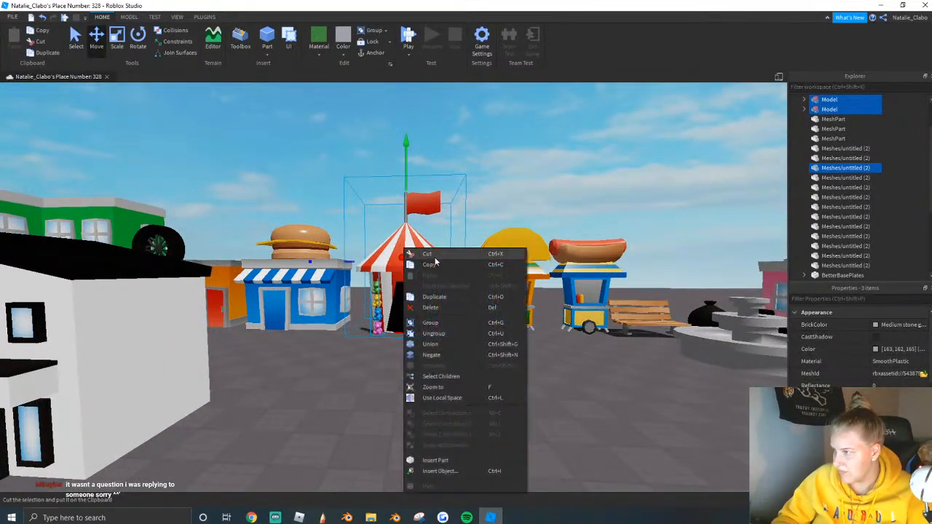
pyautogui.click(443, 325)
pyautogui.moveTo(350, 196); pyautogui.dragTo(446, 385)
pyautogui.press('s')
pyautogui.moveTo(446, 384)
pyautogui.mouseDown(button='right')
pyautogui.moveTo(433, 372)
pyautogui.moveTo(433, 312)
pyautogui.mouseUp(button='right')
pyautogui.press('s')
pyautogui.click(433, 312)
# Select all the buildings and props in the scene and anchor them.
pyautogui.moveTo(154, 174); pyautogui.dragTo(627, 394)
pyautogui.press('w')
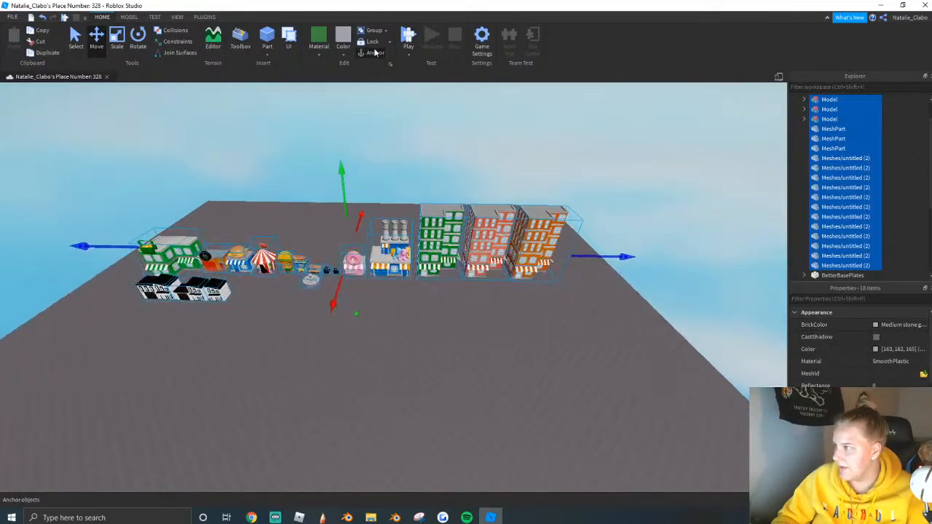
pyautogui.click(391, 171)
pyautogui.press('w')
pyautogui.moveTo(405, 314); pyautogui.dragTo(403, 280, button='right')
pyautogui.press('d')
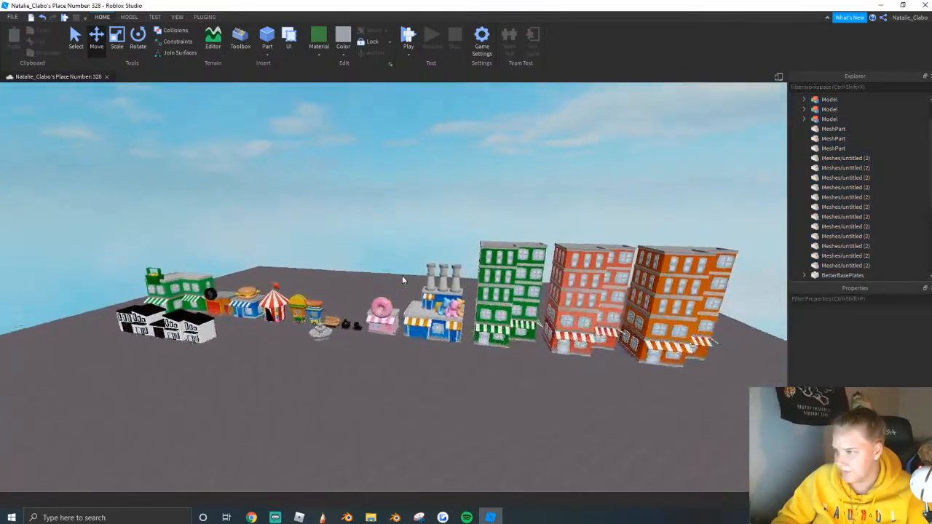
# Move the black-and-white houses to the far end of the row, beside the orange apartment building.
pyautogui.moveTo(93, 326); pyautogui.dragTo(191, 365)
pyautogui.moveTo(177, 333); pyautogui.dragTo(530, 336)
pyautogui.moveTo(364, 409); pyautogui.dragTo(423, 423, button='right')
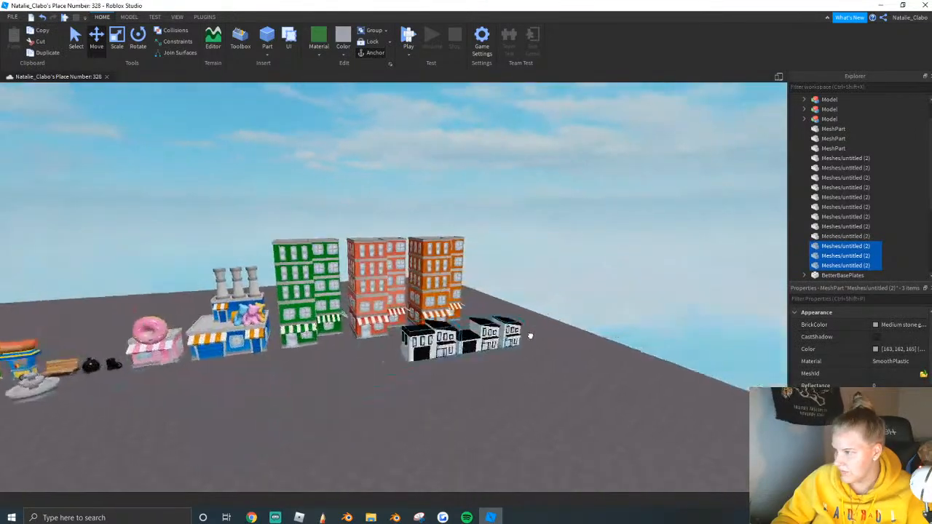
pyautogui.moveTo(530, 335); pyautogui.dragTo(551, 328)
pyautogui.moveTo(476, 334)
pyautogui.mouseDown()
pyautogui.moveTo(485, 325)
pyautogui.moveTo(477, 327)
pyautogui.mouseUp()
pyautogui.click(423, 356)
pyautogui.press('d')
pyautogui.moveTo(418, 357); pyautogui.dragTo(419, 356, button='right')
pyautogui.press('s')
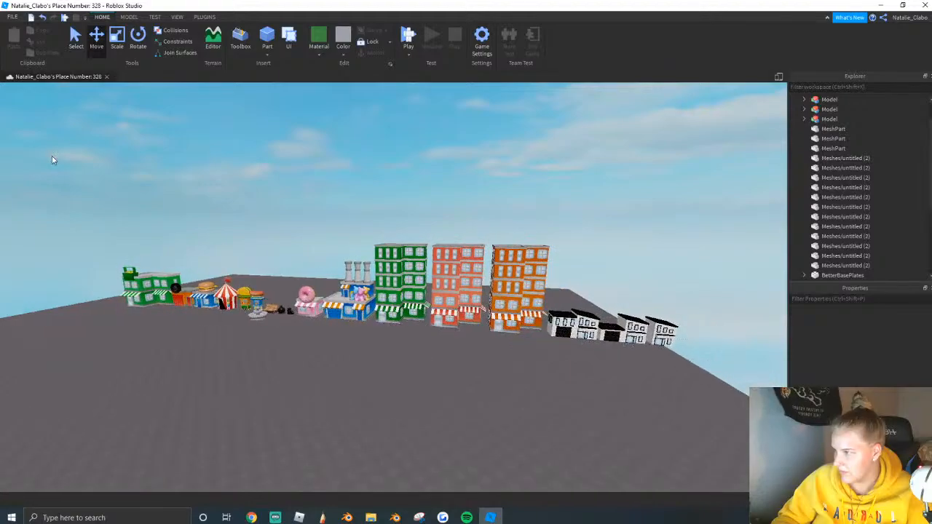
# Frame the whole row of city buildings and capture a screenshot of that region.
pyautogui.moveTo(46, 160); pyautogui.dragTo(685, 403)
pyautogui.press('w')
pyautogui.click(407, 372)
pyautogui.moveTo(407, 375); pyautogui.dragTo(408, 375, button='right')
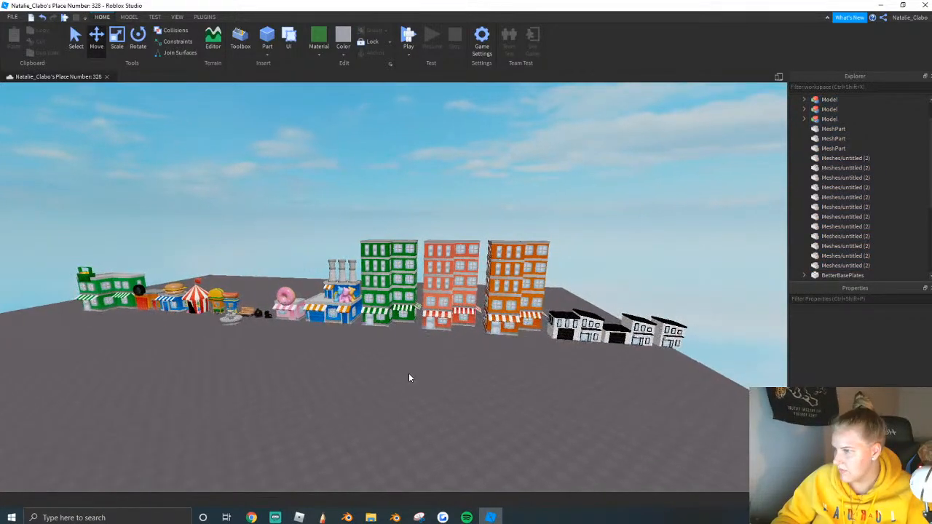
pyautogui.hotkey('ctrl', 'shift', 'c')
pyautogui.moveTo(35, 173); pyautogui.dragTo(721, 391)
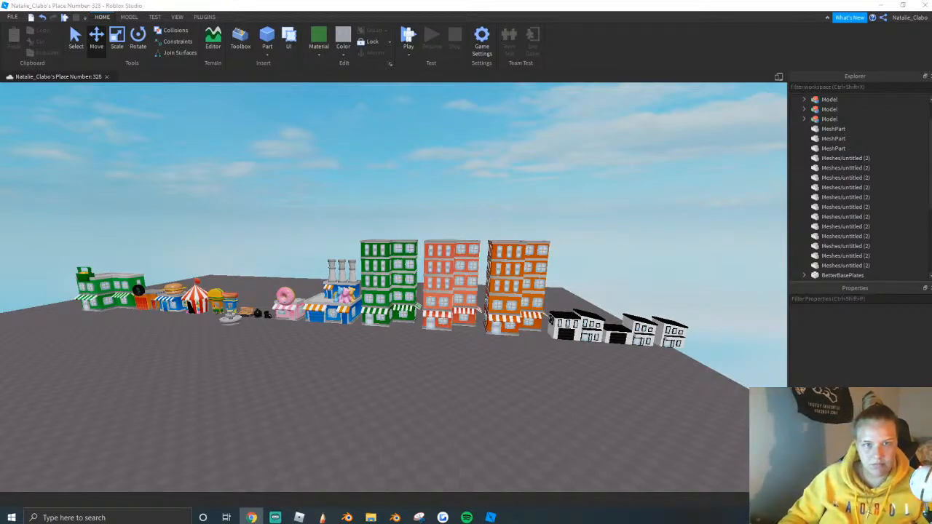
pyautogui.click(461, 202)
pyautogui.hotkey('ctrl', 'shift', 'c')
pyautogui.moveTo(28, 200); pyautogui.dragTo(719, 372)
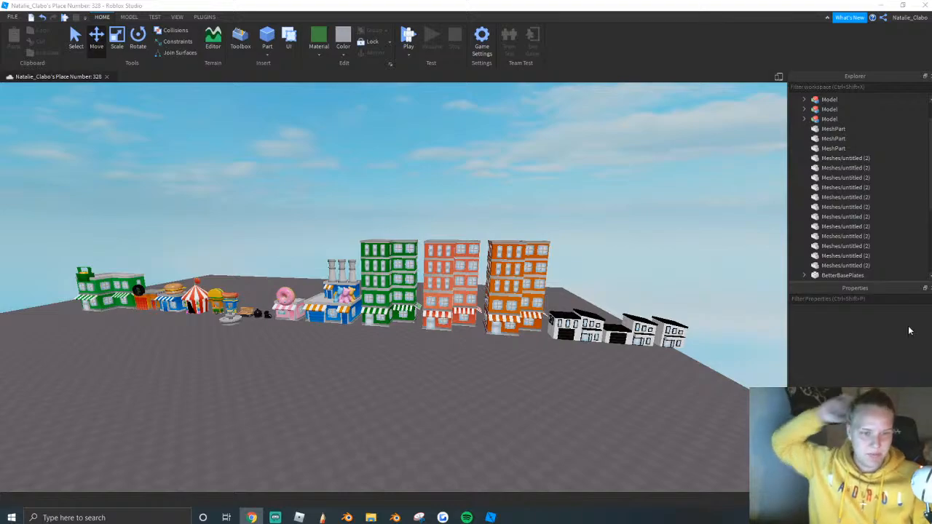
pyautogui.click(547, 410)
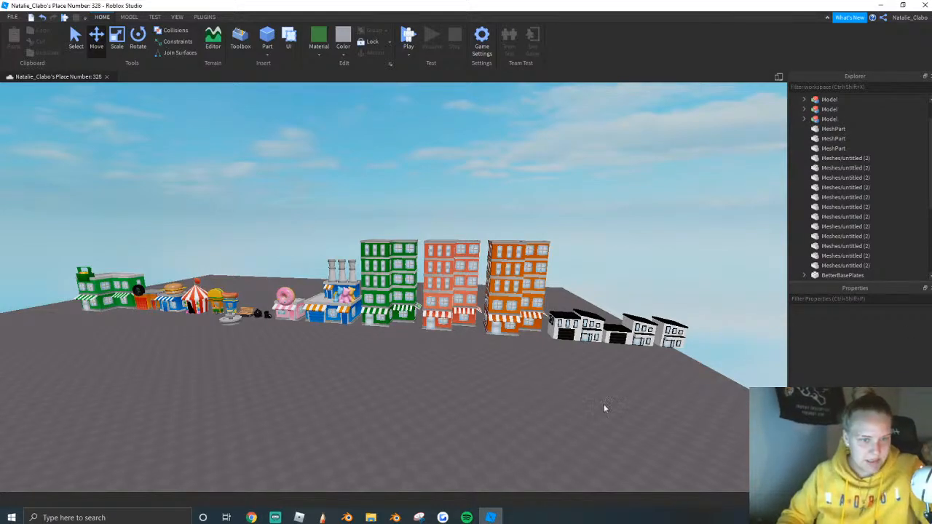
pyautogui.scroll(-1, 590, 386)
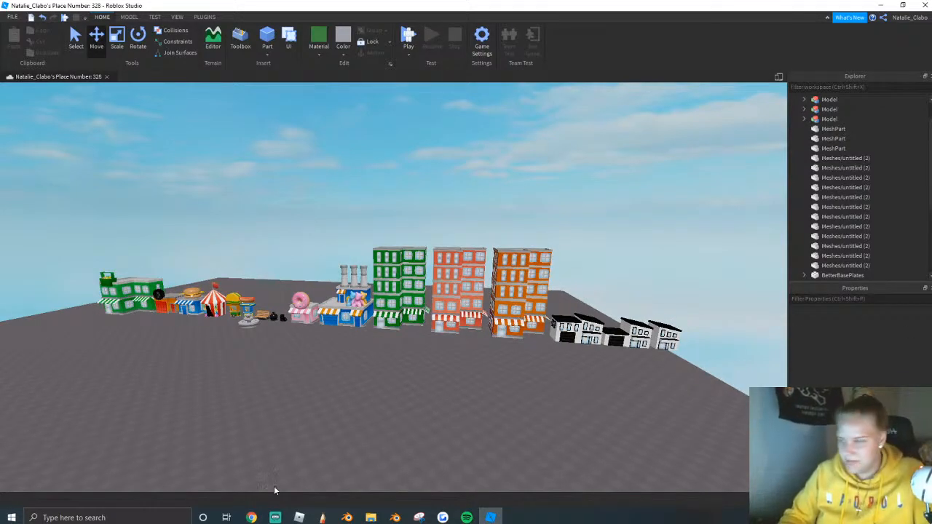
# Switch to Blender and delete the old object to leave an empty scene.
pyautogui.click(346, 518)
pyautogui.press('x')
pyautogui.click(496, 269)
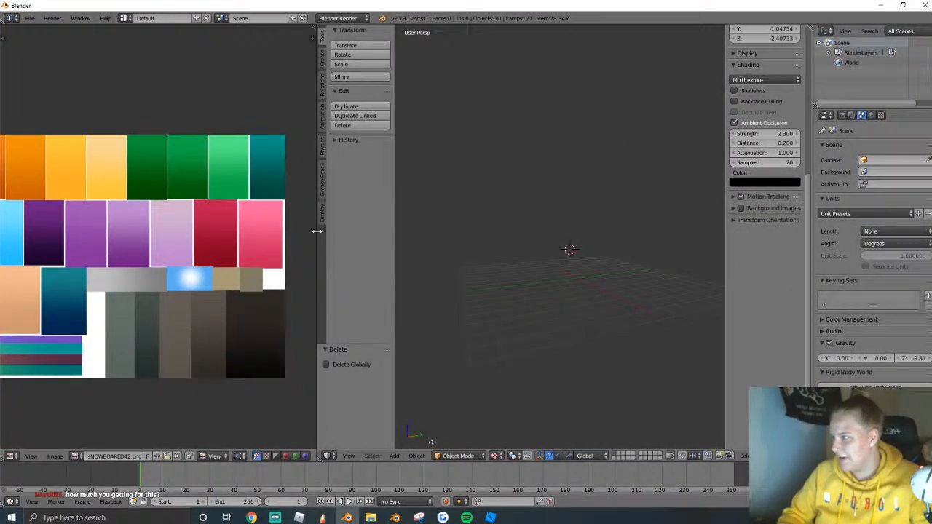
# Join the image editor area into the 3D viewport so the viewport fills its space.
pyautogui.moveTo(315, 233); pyautogui.dragTo(267, 235)
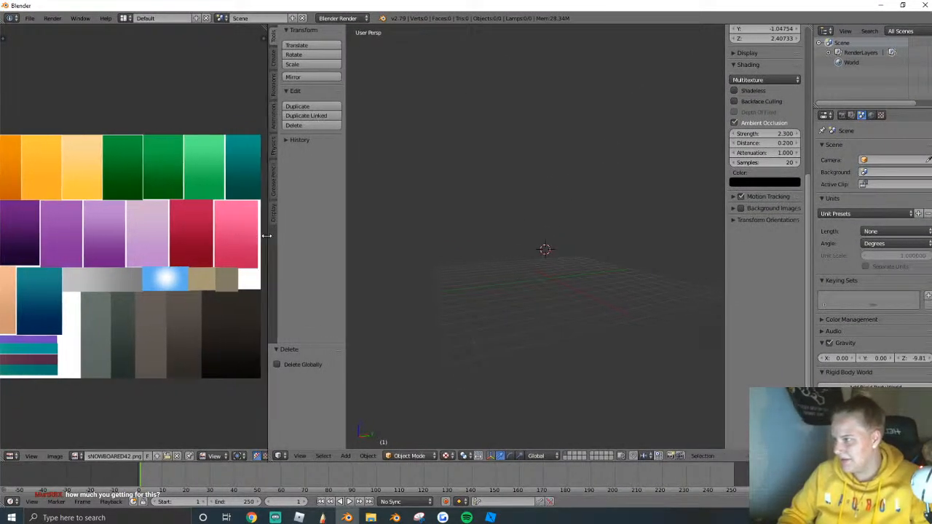
pyautogui.rightClick(264, 237)
pyautogui.click(241, 246)
pyautogui.click(171, 239)
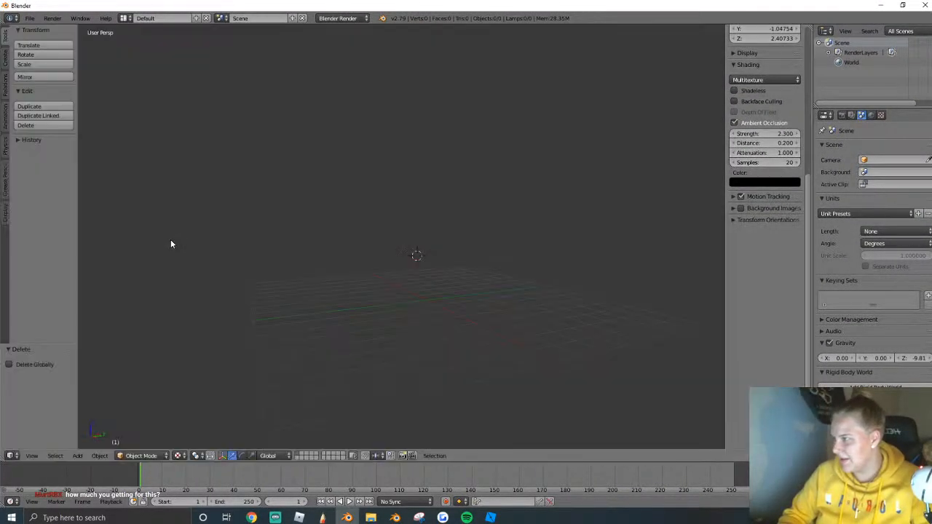
pyautogui.click(170, 240)
# Add a cube, clear its location to the world origin, and enter Edit Mode with all its geometry selected.
pyautogui.click(6, 62)
pyautogui.click(43, 65)
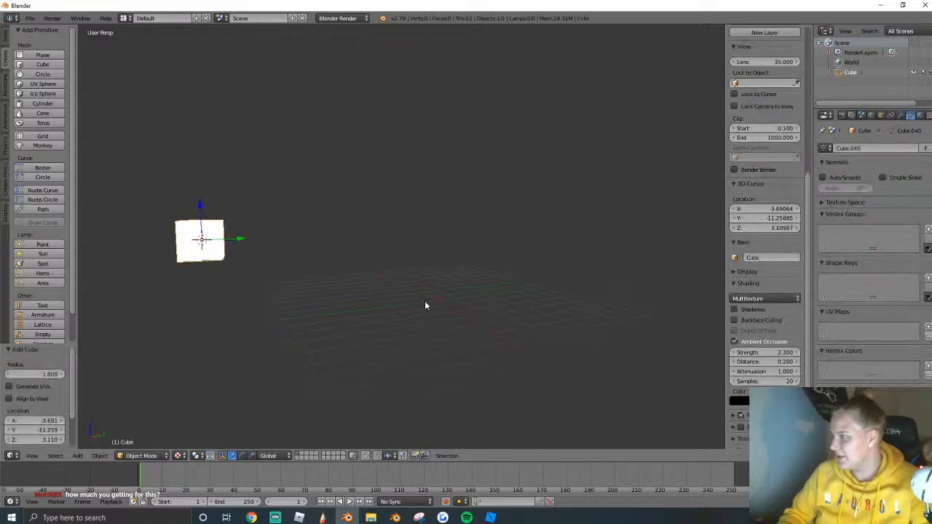
pyautogui.scroll(-2, 424, 308)
pyautogui.scroll(1, 421, 314)
pyautogui.hotkey('alt', 'g')
pyautogui.scroll(3, 417, 312)
pyautogui.press('Tab')
pyautogui.hotkey('shift', 'f')
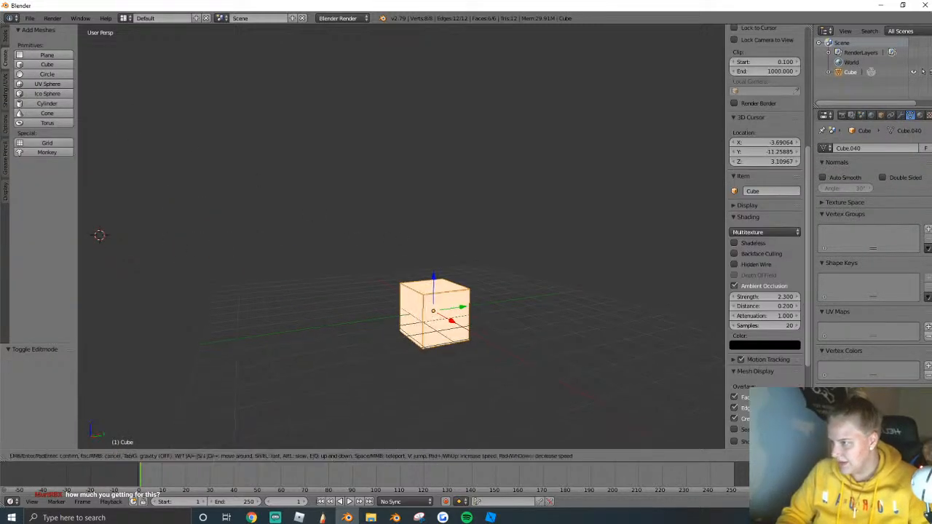
pyautogui.click(481, 245)
pyautogui.press('a')
pyautogui.press('a')
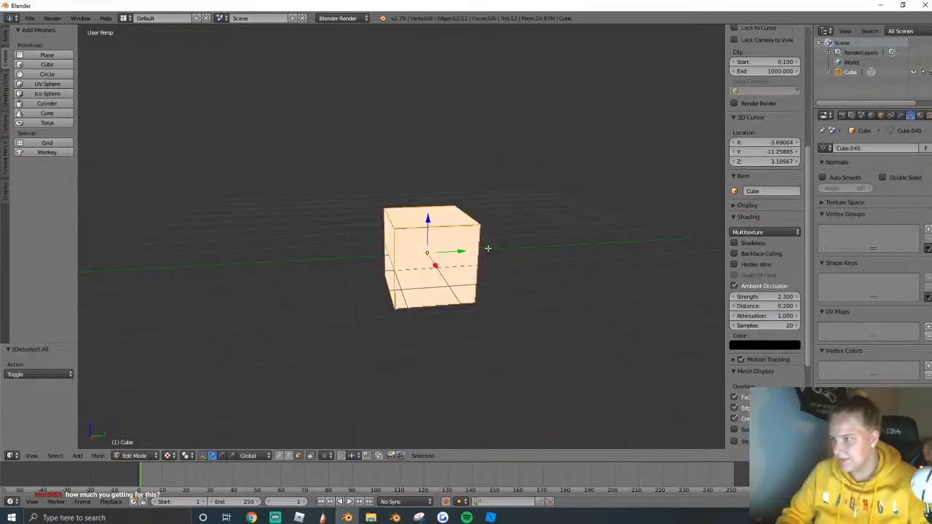
# Flatten the cube along the Z axis by a factor of about 0.35.
pyautogui.press('s')
pyautogui.press('z')
pyautogui.click(436, 234)
pyautogui.press('s')
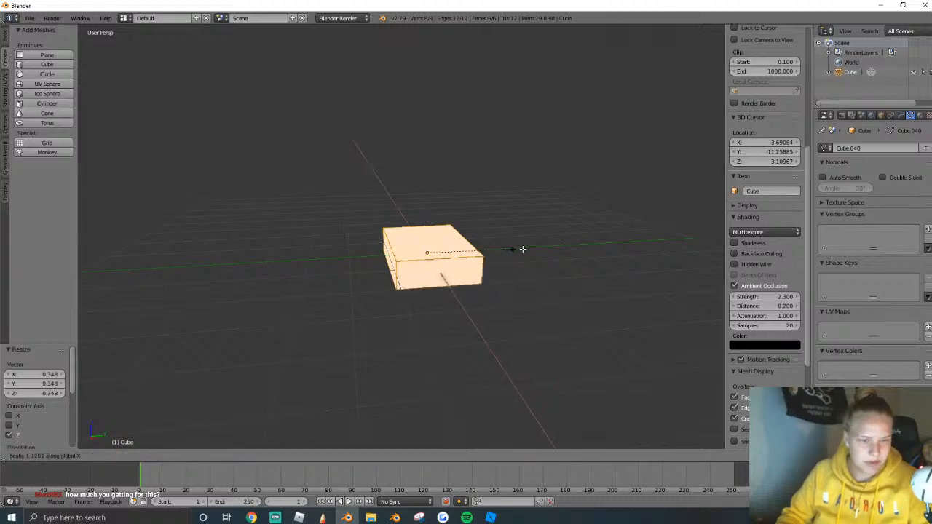
pyautogui.press('x')
pyautogui.click(585, 252)
pyautogui.hotkey('ctrl', 'z')
pyautogui.press('s')
pyautogui.press('z')
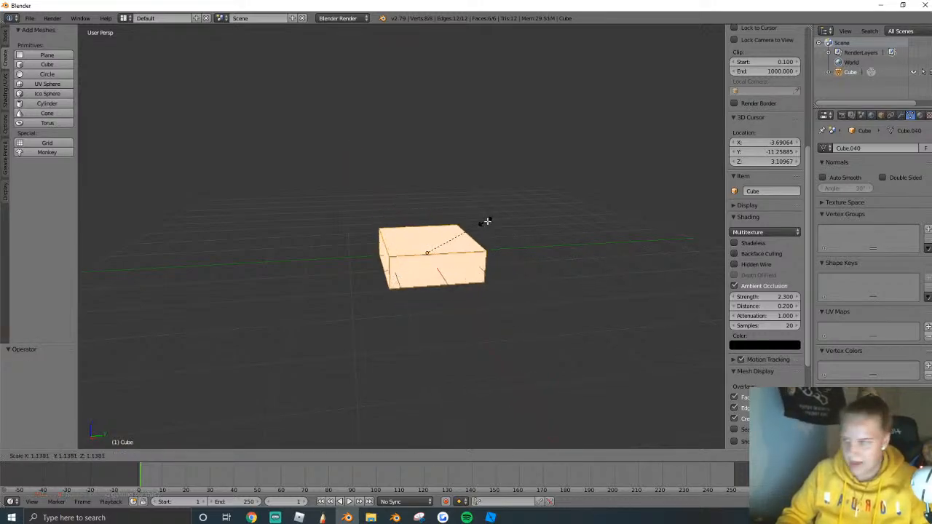
pyautogui.click(502, 223)
pyautogui.hotkey('ctrl', 'z')
# Thin the flattened cube further along the Z axis by a factor of about 0.61.
pyautogui.press('s')
pyautogui.press('z')
pyautogui.click(476, 250)
pyautogui.press('s')
pyautogui.press('x')
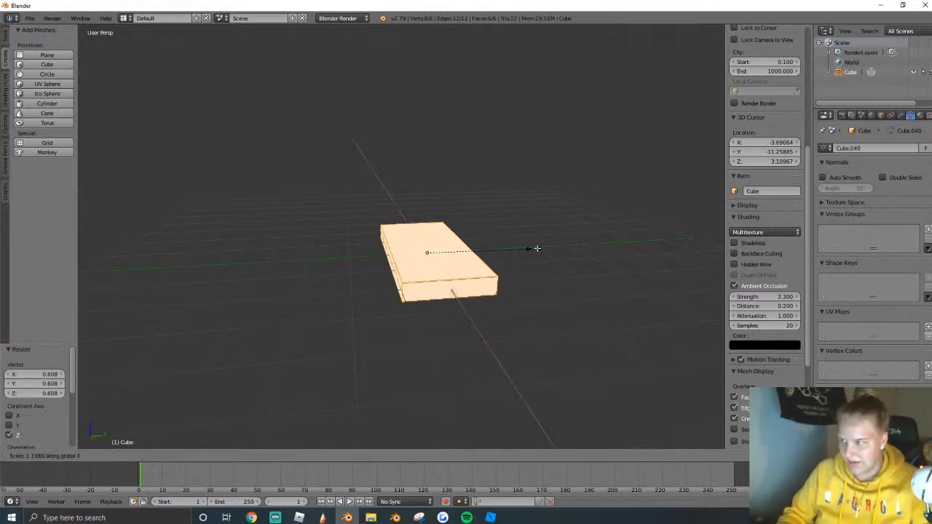
pyautogui.click(554, 248)
pyautogui.hotkey('ctrl', 'z')
# Stretch the slab by about 4.44 along the Y axis and widen it by about 1.74 along the X axis.
pyautogui.press('s')
pyautogui.press('y')
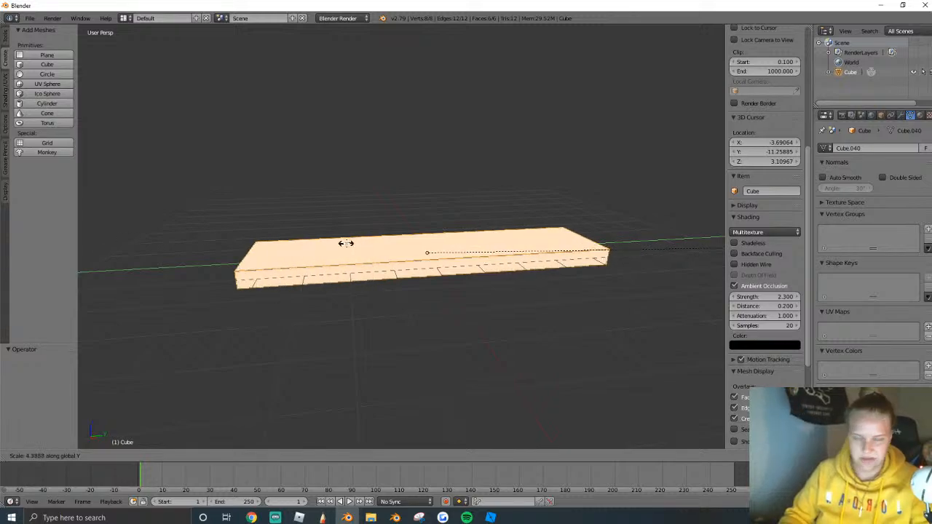
pyautogui.click(343, 244)
pyautogui.moveTo(343, 244); pyautogui.dragTo(405, 229, button='middle')
pyautogui.press('s')
pyautogui.press('x')
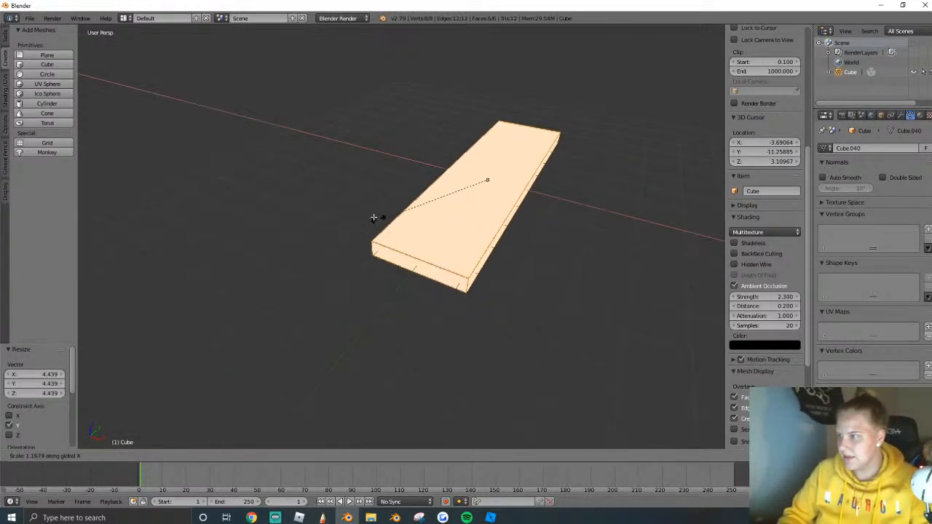
pyautogui.click(677, 218)
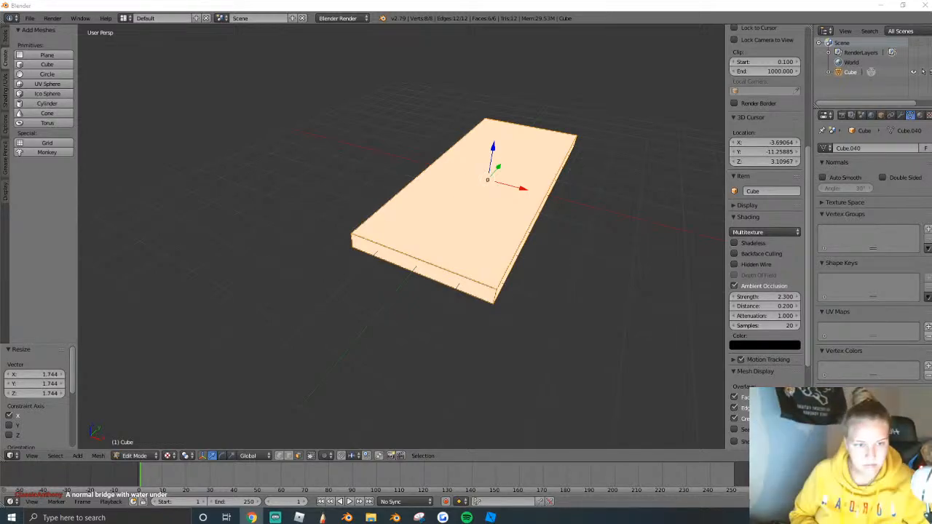
# Examine the slab's proportions from several low side angles and distances.
pyautogui.click(589, 354)
pyautogui.moveTo(561, 255); pyautogui.dragTo(480, 212, button='middle')
pyautogui.press('Tab')
pyautogui.press('Tab')
pyautogui.scroll(-3, 480, 211)
pyautogui.scroll(3, 510, 244)
pyautogui.press('a')
pyautogui.press('a')
pyautogui.moveTo(520, 254); pyautogui.dragTo(583, 225, button='middle')
pyautogui.scroll(-2, 452, 251)
pyautogui.scroll(5, 410, 252)
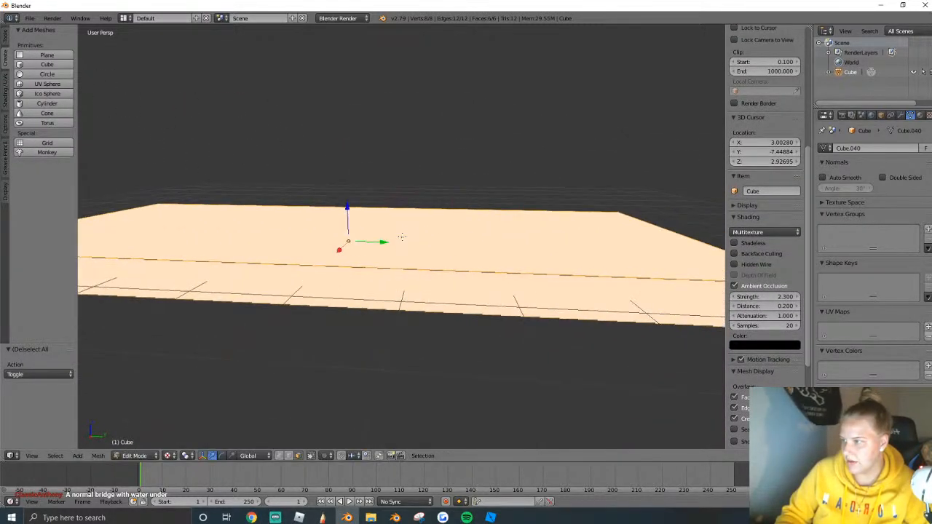
pyautogui.press('a')
pyautogui.hotkey('shift', 'f')
pyautogui.press('s')
pyautogui.press('w')
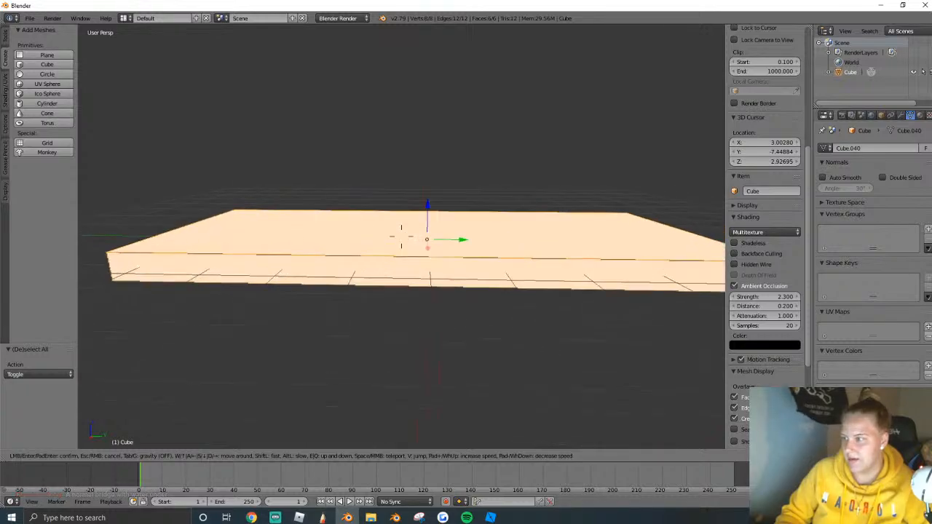
pyautogui.press('s')
pyautogui.click(401, 237)
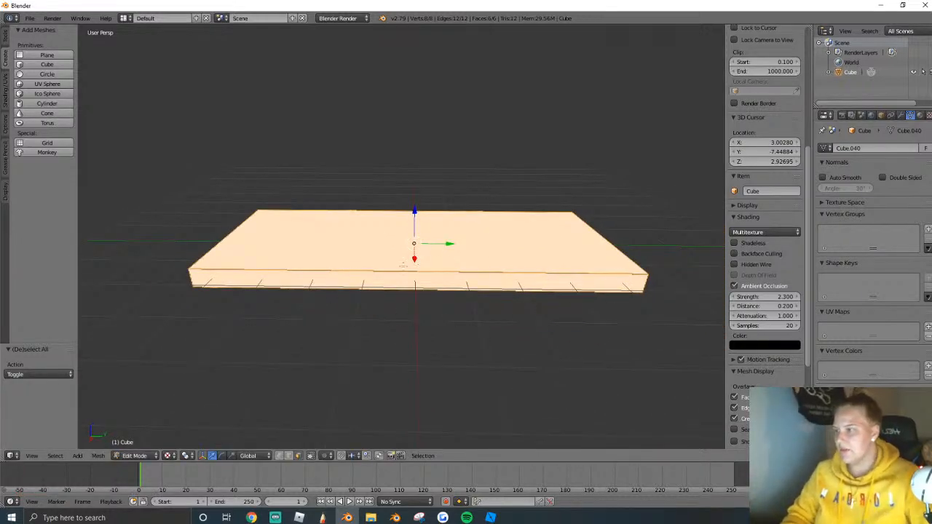
# Thin the slab along the Z axis and widen it by about 1.10 along the X axis.
pyautogui.press('s')
pyautogui.press('z')
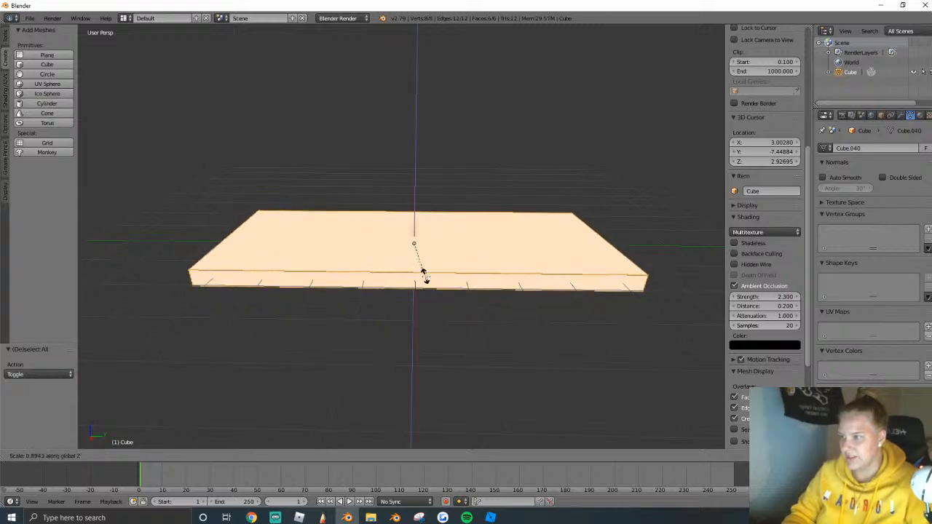
pyautogui.click(509, 268)
pyautogui.press('s')
pyautogui.press('x')
pyautogui.click(510, 260)
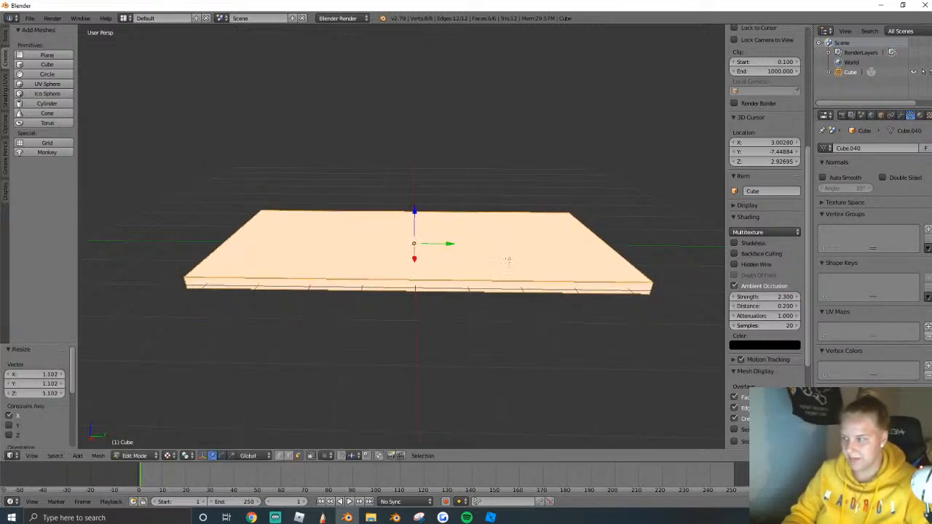
# Adjust the slab's length along the Y axis, stretching it by about 2.01 and shortening it again.
pyautogui.press('s')
pyautogui.press('y')
pyautogui.click(588, 258)
pyautogui.scroll(-3, 517, 243)
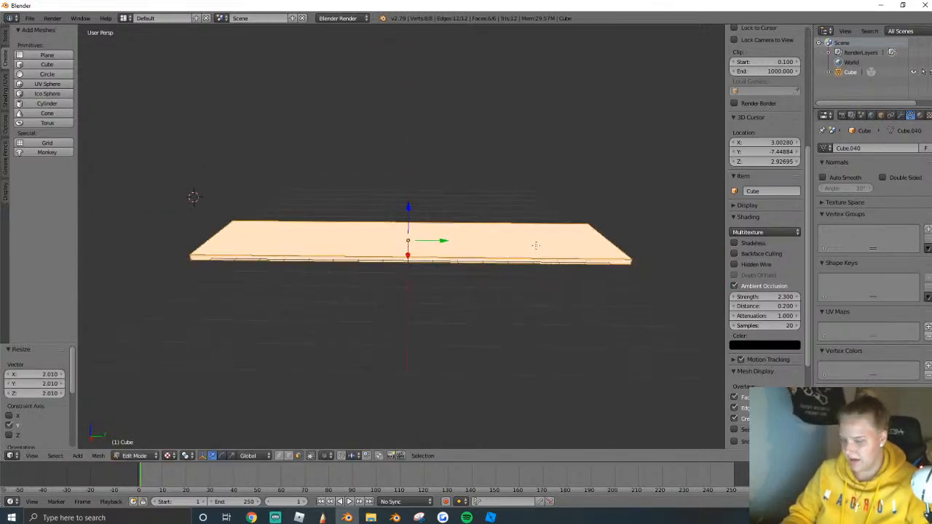
pyautogui.press('s')
pyautogui.press('y')
pyautogui.click(490, 239)
pyautogui.scroll(2, 395, 232)
pyautogui.press('a')
pyautogui.press('a')
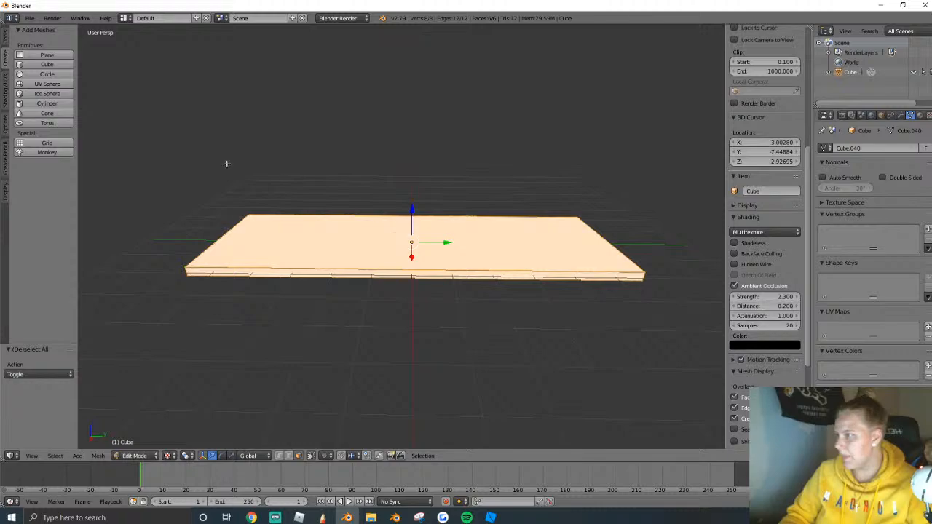
# Add a single centred loop cut across the middle of the slab.
pyautogui.click(4, 42)
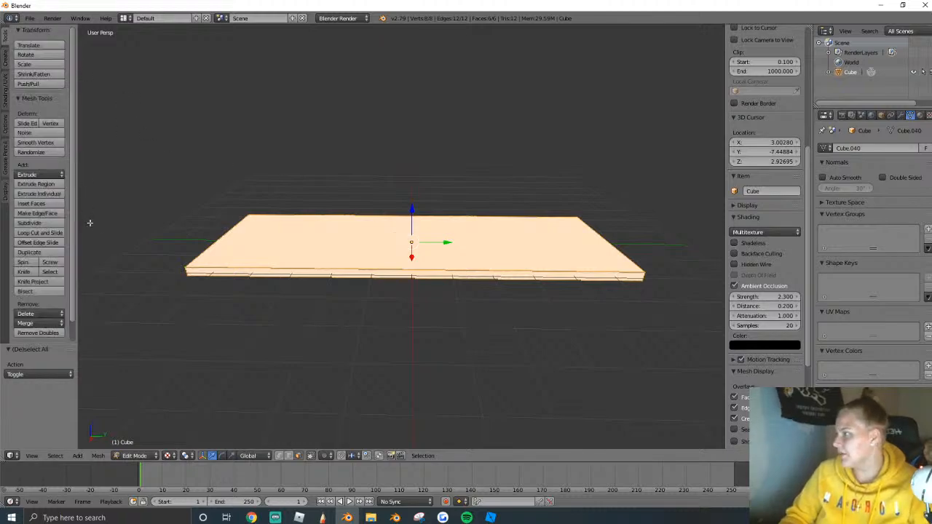
pyautogui.click(35, 233)
pyautogui.click(417, 270)
pyautogui.rightClick(417, 270)
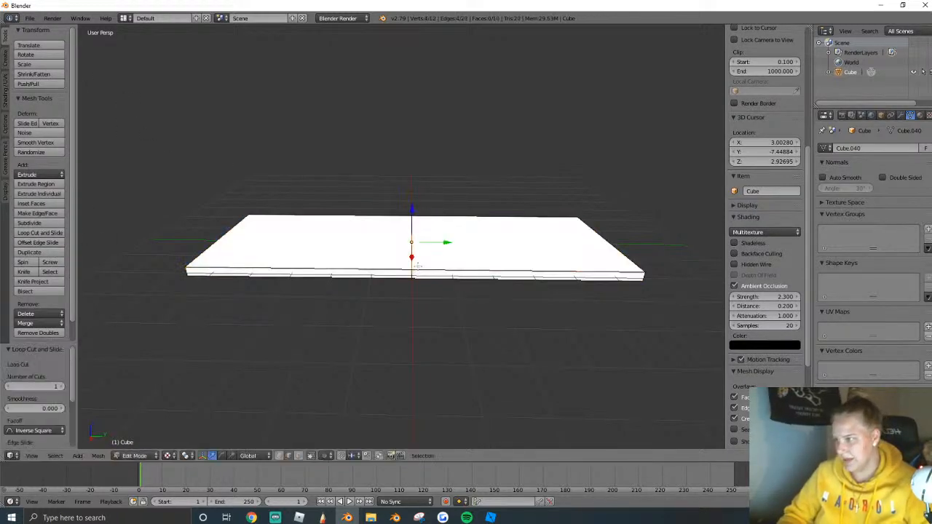
# Raise the slab's centre edge loop by about 3.571 along the Z axis to form a peaked arch.
pyautogui.moveTo(417, 270)
pyautogui.mouseDown(button='middle')
pyautogui.moveTo(419, 212)
pyautogui.moveTo(423, 281)
pyautogui.mouseUp(button='middle')
pyautogui.press('g')
pyautogui.press('z')
pyautogui.click(414, 83)
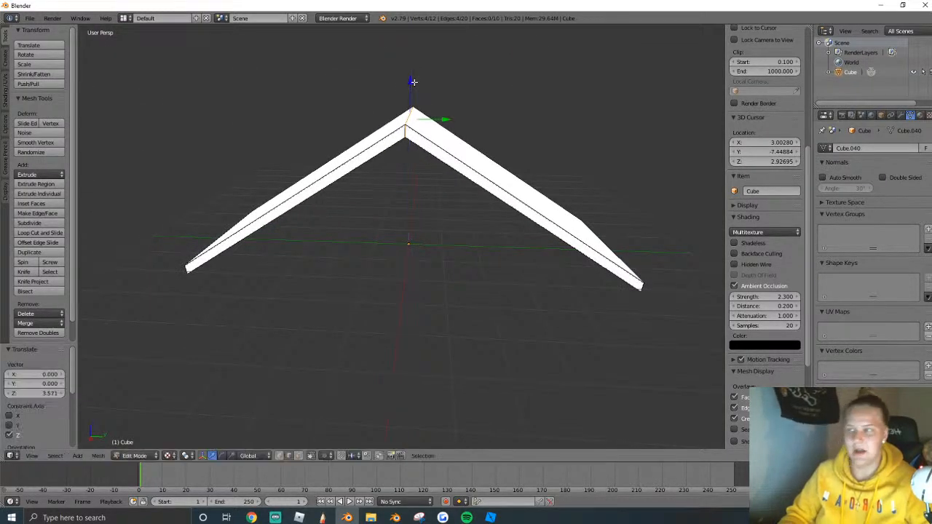
pyautogui.moveTo(414, 83); pyautogui.dragTo(442, 176, button='middle')
pyautogui.moveTo(449, 228); pyautogui.dragTo(437, 203, button='middle')
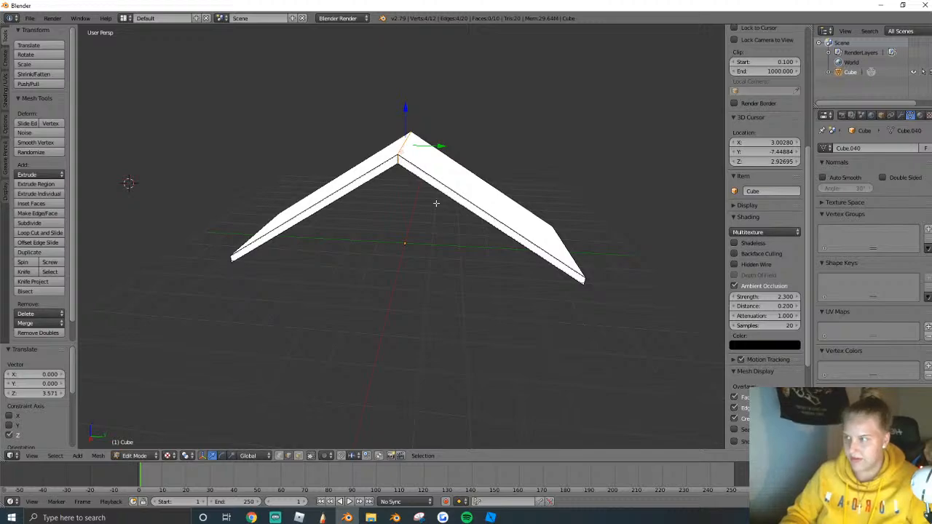
# Bevel the raised centre edges widely with 5 segments to round the peak into a smooth arch.
pyautogui.hotkey('ctrl', 'b')
pyautogui.scroll(1, 528, 257)
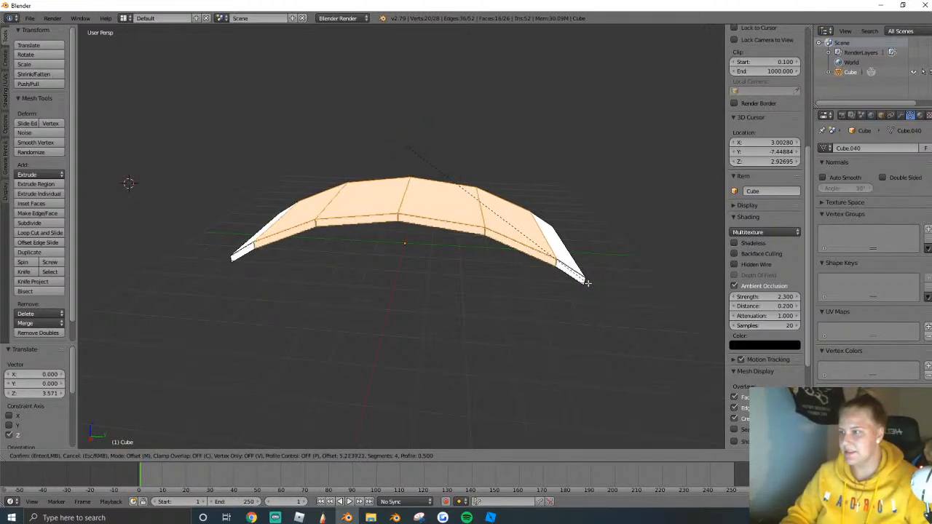
pyautogui.scroll(1, 572, 276)
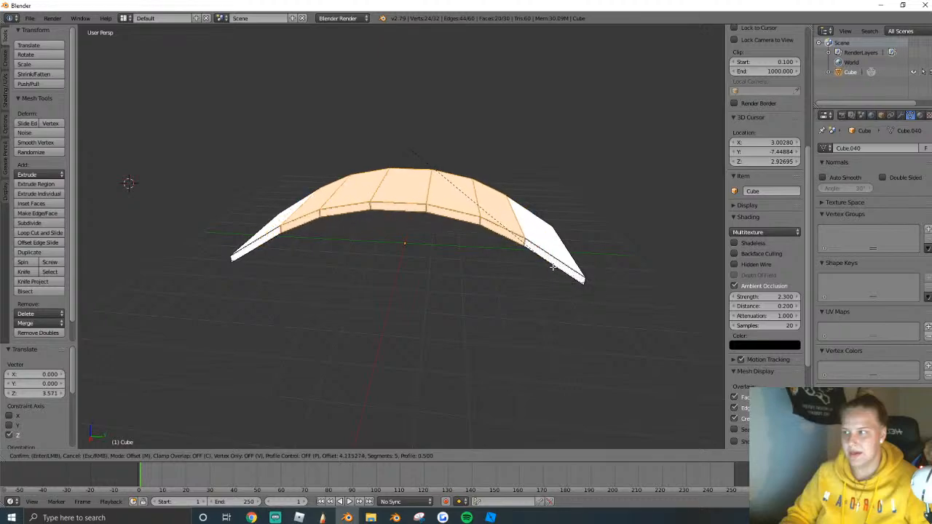
pyautogui.click(571, 275)
# Select the arch's seven underside faces and move them down along the Z axis to thicken the bridge deck.
pyautogui.moveTo(572, 275); pyautogui.dragTo(126, 185, button='middle')
pyautogui.press('a')
pyautogui.press('a')
pyautogui.scroll(2, 334, 180)
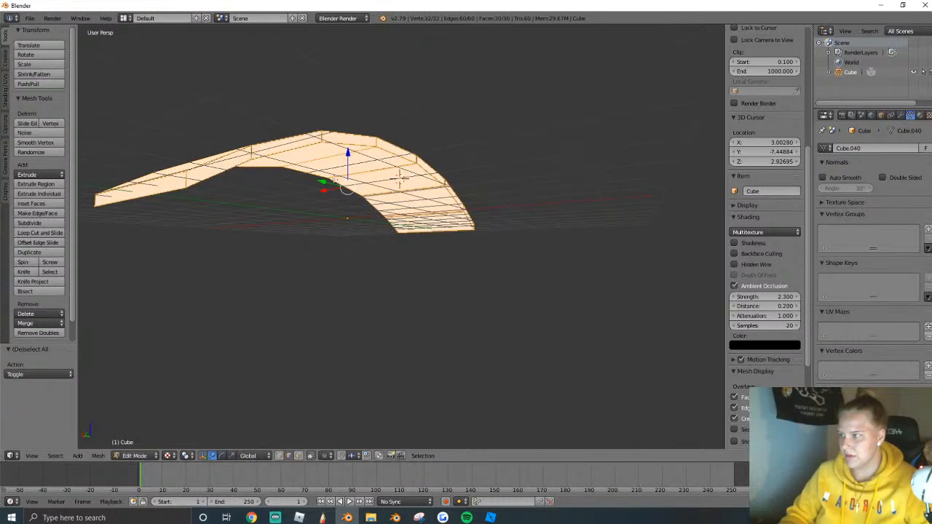
pyautogui.moveTo(399, 177); pyautogui.dragTo(298, 175, button='middle')
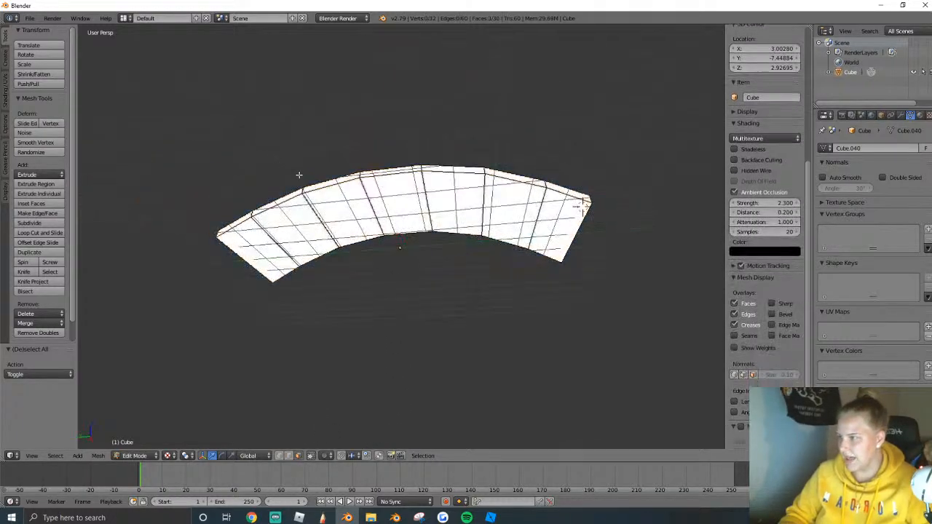
pyautogui.press('a')
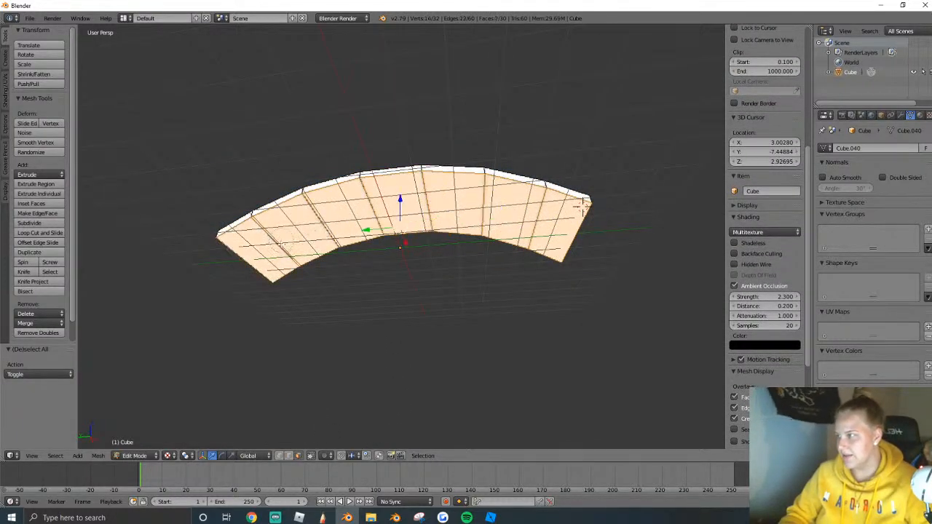
pyautogui.moveTo(372, 202); pyautogui.dragTo(389, 244, button='middle')
pyautogui.moveTo(394, 158); pyautogui.dragTo(395, 174)
pyautogui.moveTo(408, 176); pyautogui.dragTo(484, 220, button='middle')
pyautogui.press('Tab')
pyautogui.press('s')
pyautogui.press('x')
pyautogui.click(509, 222)
pyautogui.hotkey('ctrl', 'z')
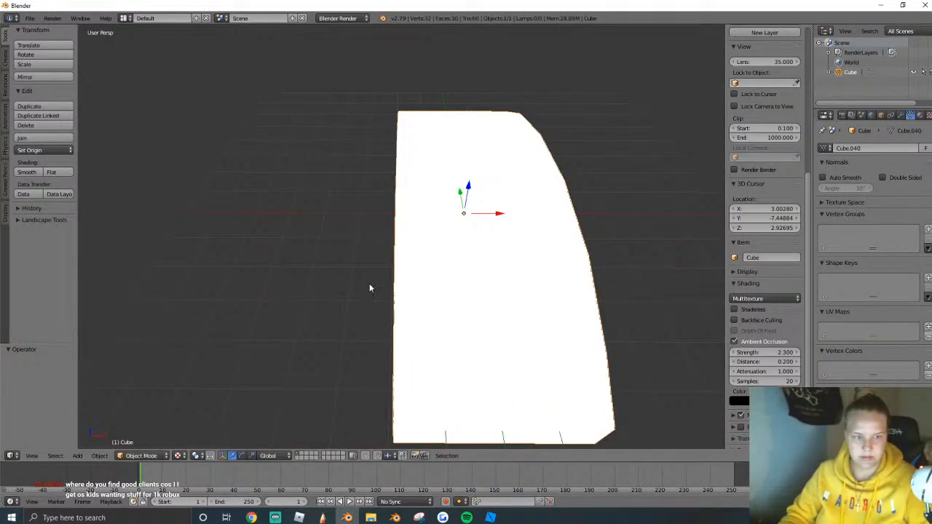
# Show the viewport in solid shading and adjust the arch's width along the X axis, widening it by about 1.844 and narrowing it again.
pyautogui.moveTo(369, 288)
pyautogui.mouseDown(button='middle')
pyautogui.moveTo(343, 275)
pyautogui.moveTo(262, 410)
pyautogui.mouseUp(button='middle')
pyautogui.click(178, 456)
pyautogui.click(191, 416)
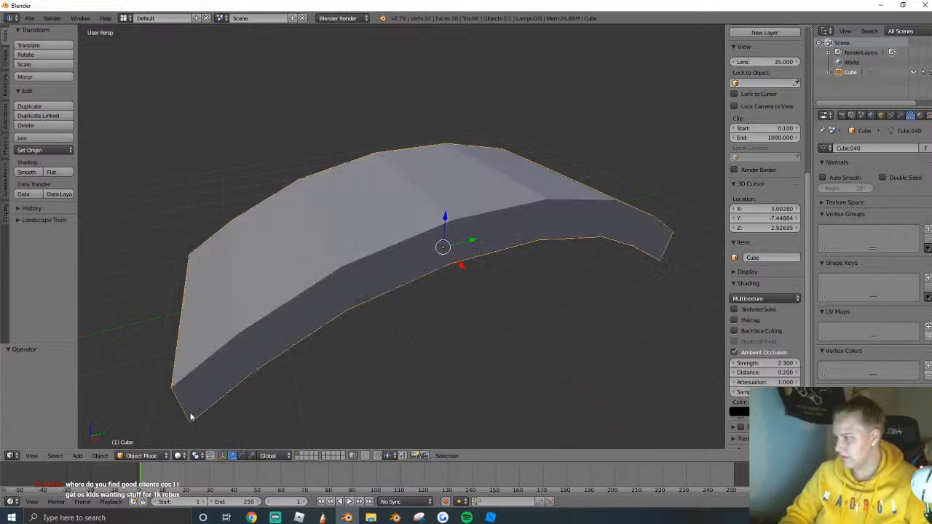
pyautogui.press('s')
pyautogui.press('x')
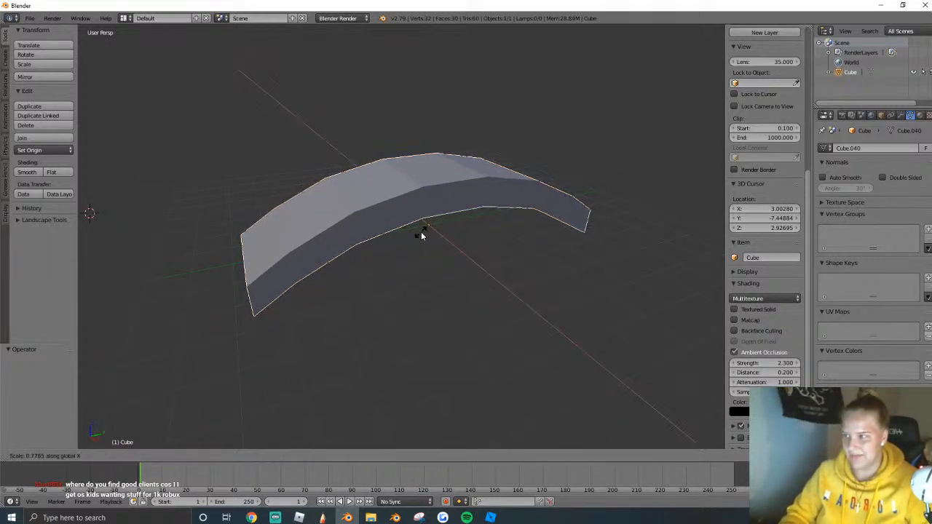
pyautogui.click(406, 221)
pyautogui.scroll(-2, 412, 224)
pyautogui.moveTo(414, 224); pyautogui.dragTo(499, 248, button='middle')
pyautogui.press('s')
pyautogui.press('x')
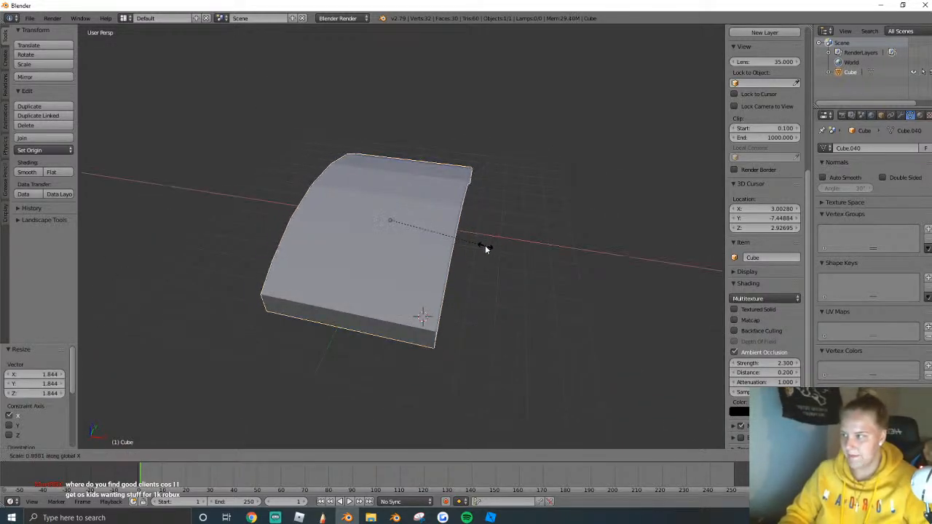
pyautogui.click(470, 242)
# Shade all faces of the arch smooth and enable Auto Smooth at 30°.
pyautogui.press('Tab')
pyautogui.press('a')
pyautogui.click(5, 70)
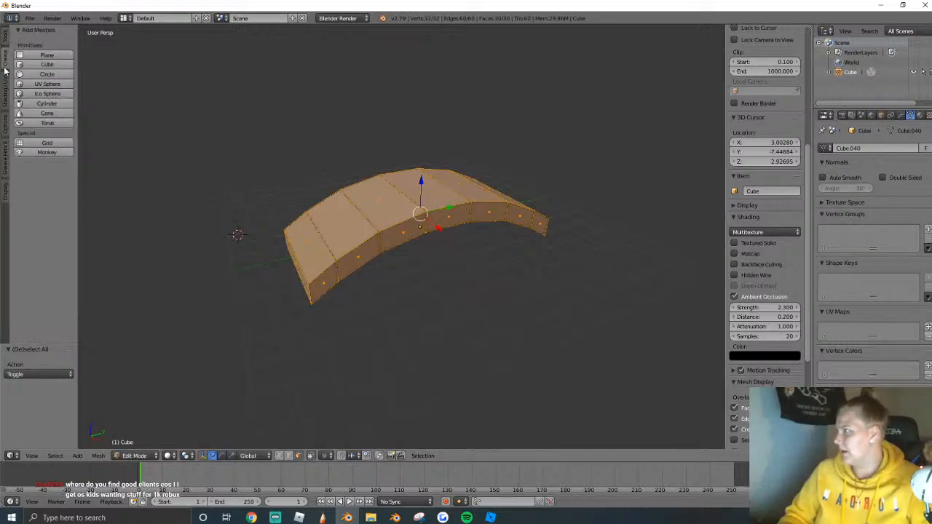
pyautogui.click(5, 102)
pyautogui.click(27, 54)
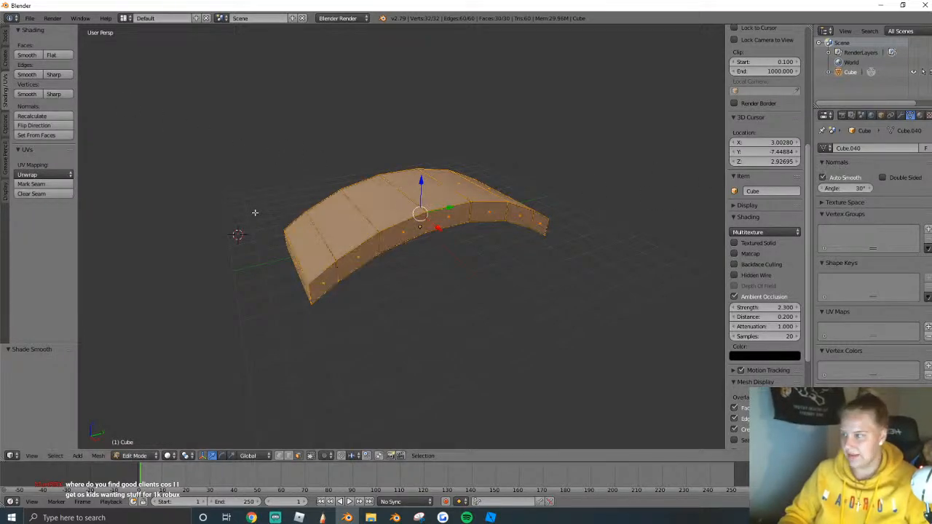
pyautogui.press('Tab')
pyautogui.moveTo(255, 212); pyautogui.dragTo(386, 259, button='middle')
pyautogui.press('Tab')
pyautogui.press('a')
pyautogui.rightClick(392, 254)
pyautogui.keyDown('alt'); pyautogui.rightClick(399, 256); pyautogui.keyUp('alt')
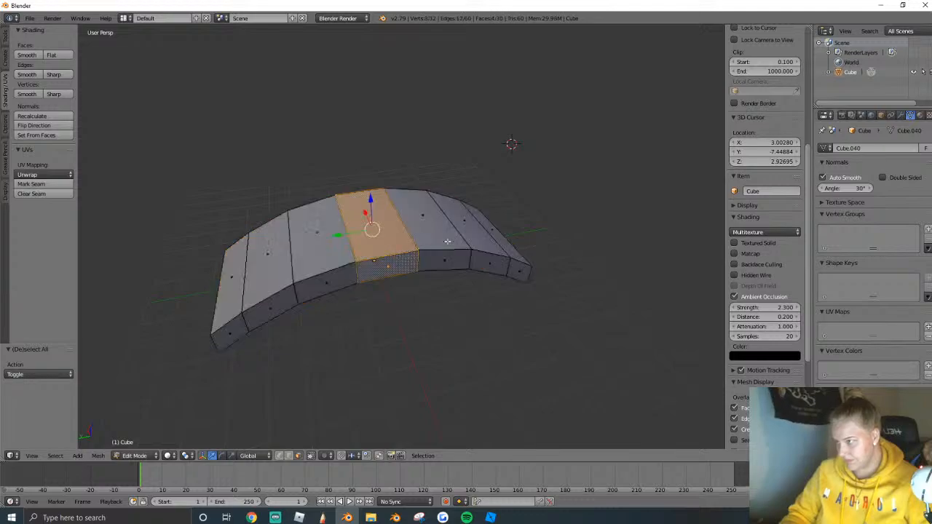
pyautogui.keyDown('alt'); pyautogui.keyDown('shift'); pyautogui.rightClick(449, 247); pyautogui.keyUp('shift'); pyautogui.keyUp('alt')
pyautogui.keyDown('alt'); pyautogui.keyDown('shift'); pyautogui.rightClick(484, 254); pyautogui.keyUp('shift'); pyautogui.keyUp('alt')
pyautogui.keyDown('alt'); pyautogui.keyDown('shift'); pyautogui.rightClick(518, 266); pyautogui.keyUp('shift'); pyautogui.keyUp('alt')
pyautogui.keyDown('alt'); pyautogui.keyDown('shift'); pyautogui.rightClick(317, 270); pyautogui.keyUp('shift'); pyautogui.keyUp('alt')
pyautogui.keyDown('alt'); pyautogui.keyDown('shift'); pyautogui.rightClick(266, 284); pyautogui.keyUp('shift'); pyautogui.keyUp('alt')
pyautogui.keyDown('alt'); pyautogui.keyDown('shift'); pyautogui.rightClick(217, 302); pyautogui.keyUp('shift'); pyautogui.keyUp('alt')
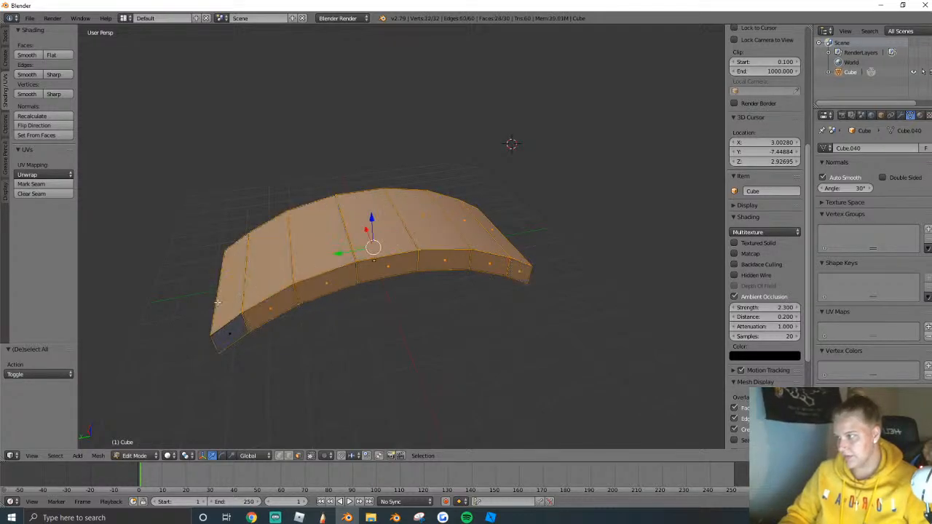
pyautogui.keyDown('alt'); pyautogui.rightClick(237, 325); pyautogui.keyUp('alt')
pyautogui.press('a')
pyautogui.press('a')
pyautogui.moveTo(340, 289); pyautogui.dragTo(460, 288, button='middle')
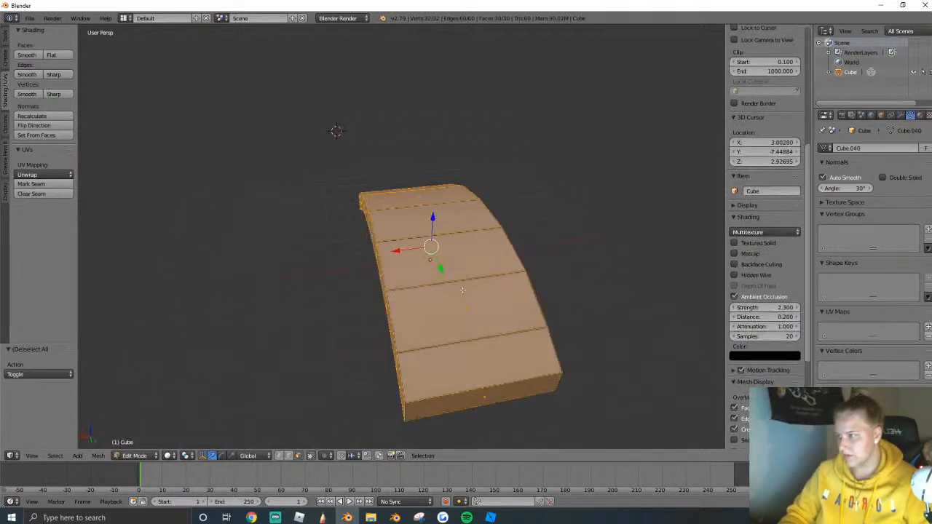
pyautogui.press('a')
pyautogui.press('a')
# Add two lengthwise loop cuts along the arch and spread them towards its side edges by about 2.571 along the X axis.
pyautogui.click(6, 37)
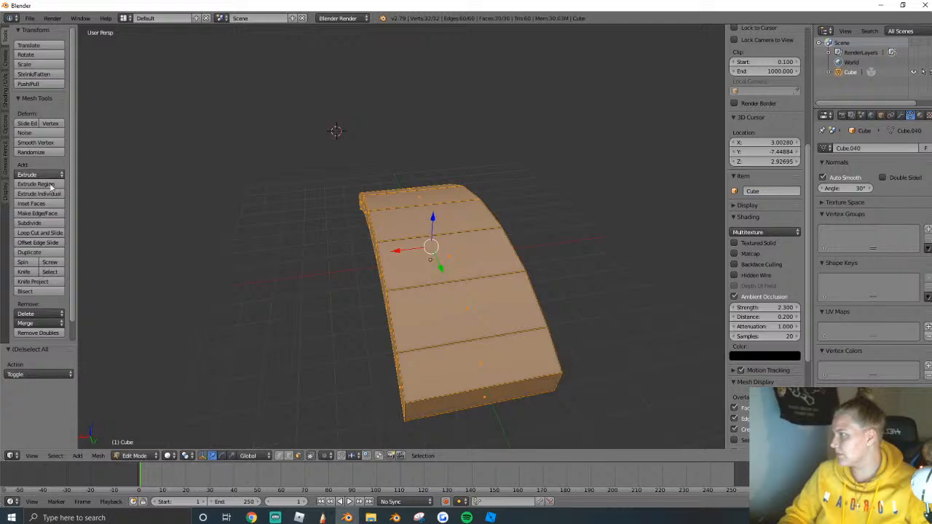
pyautogui.click(40, 233)
pyautogui.click(508, 390)
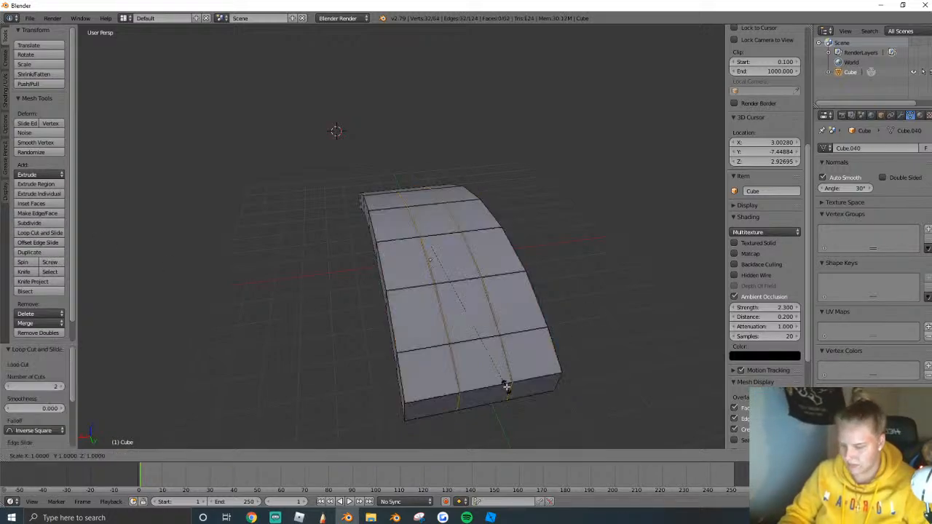
pyautogui.rightClick(521, 379)
pyautogui.press('s')
pyautogui.press('x')
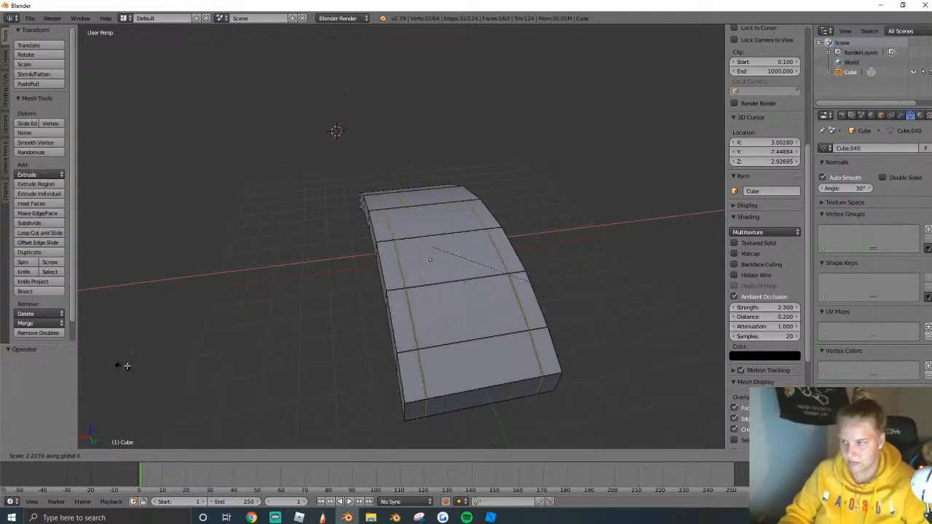
pyautogui.click(183, 358)
pyautogui.press('a')
pyautogui.keyDown('alt'); pyautogui.rightClick(407, 366); pyautogui.keyUp('alt')
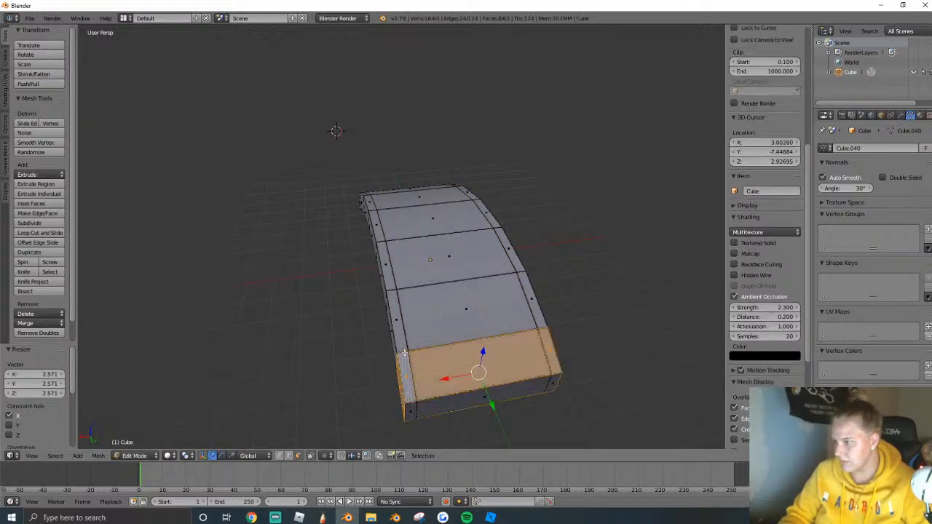
pyautogui.keyDown('alt'); pyautogui.rightClick(405, 349); pyautogui.keyUp('alt')
pyautogui.press('a')
# Extrude the narrow top face strips along both sides of the deck upward by about 0.825 to form side walls.
pyautogui.rightClick(407, 375)
pyautogui.keyDown('shift'); pyautogui.rightClick(397, 325); pyautogui.keyUp('shift')
pyautogui.hotkey('shift', 'f')
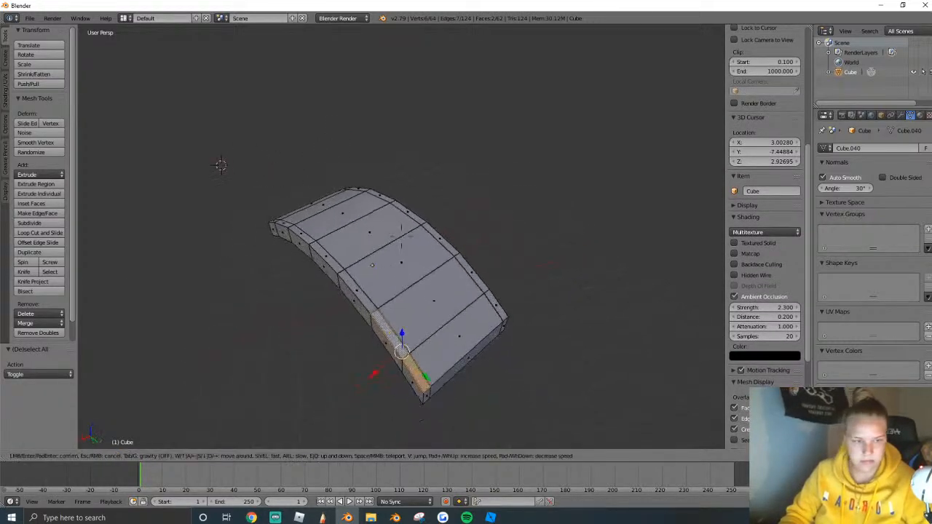
pyautogui.click(401, 237)
pyautogui.keyDown('alt'); pyautogui.keyDown('shift'); pyautogui.rightClick(343, 264); pyautogui.keyUp('shift'); pyautogui.keyUp('alt')
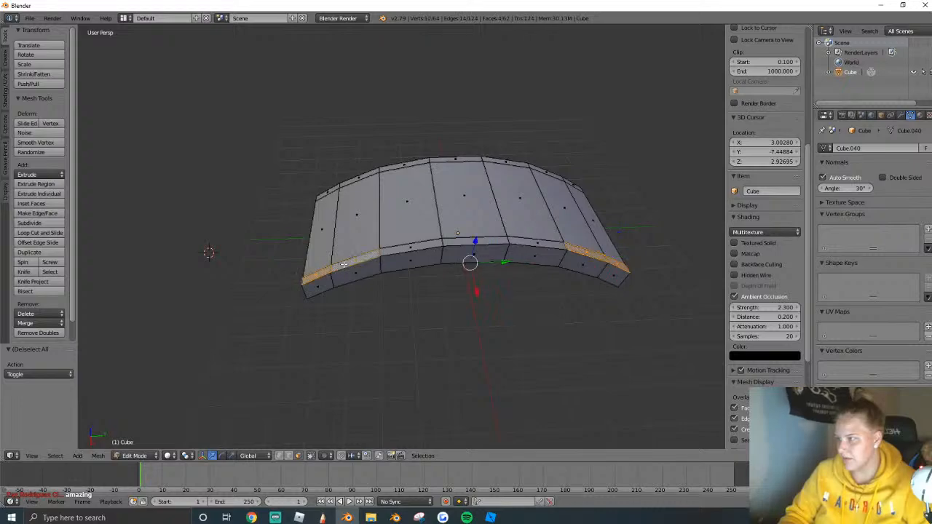
pyautogui.hotkey('shift', 'f')
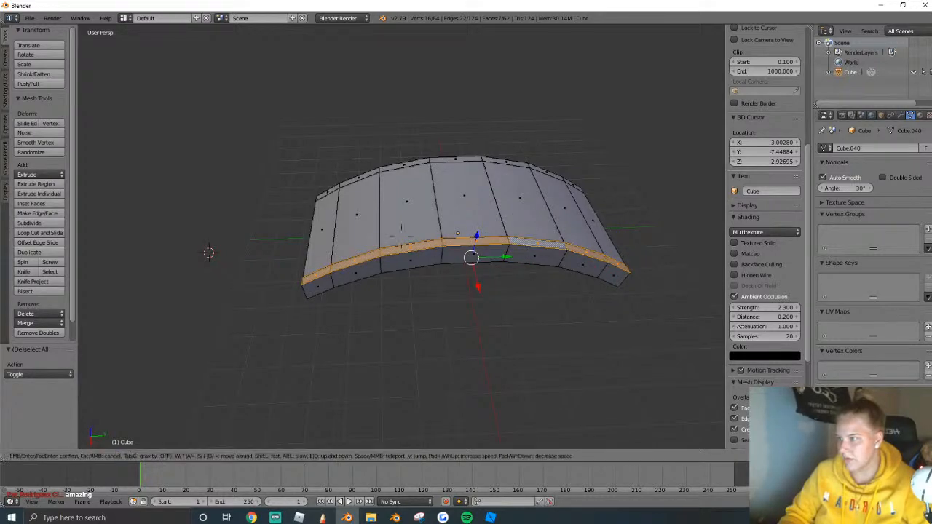
pyautogui.click(402, 237)
pyautogui.keyDown('alt'); pyautogui.keyDown('shift'); pyautogui.rightClick(474, 277); pyautogui.keyUp('shift'); pyautogui.keyUp('alt')
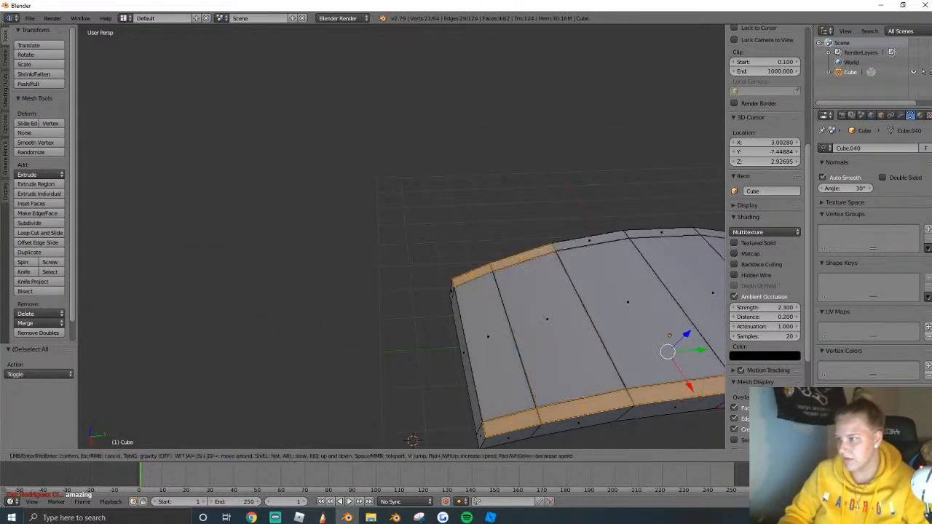
pyautogui.moveTo(475, 277); pyautogui.dragTo(401, 237, button='middle')
pyautogui.scroll(-3, 494, 286)
pyautogui.press('e')
pyautogui.click(416, 255)
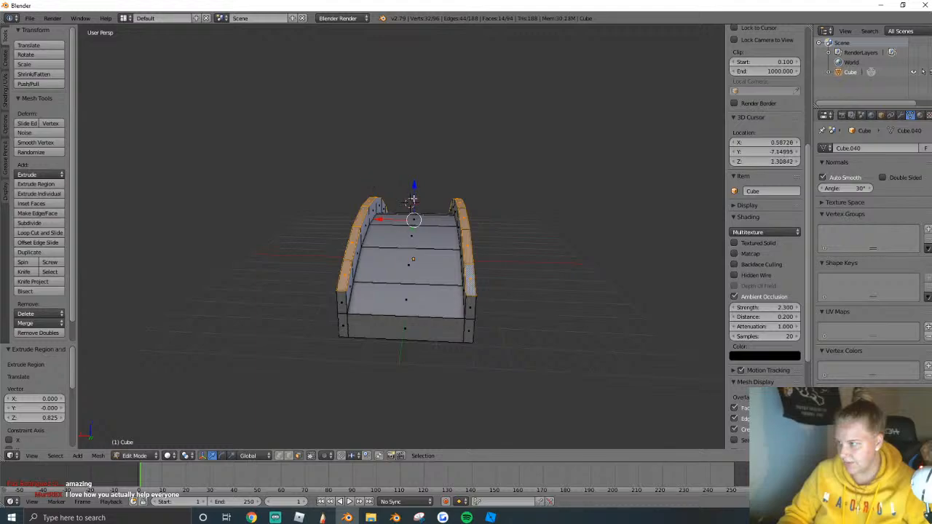
# Inset the inner and outer faces of both side walls individually by about 0.1417, leaving out the end faces.
pyautogui.hotkey('shift', 'f')
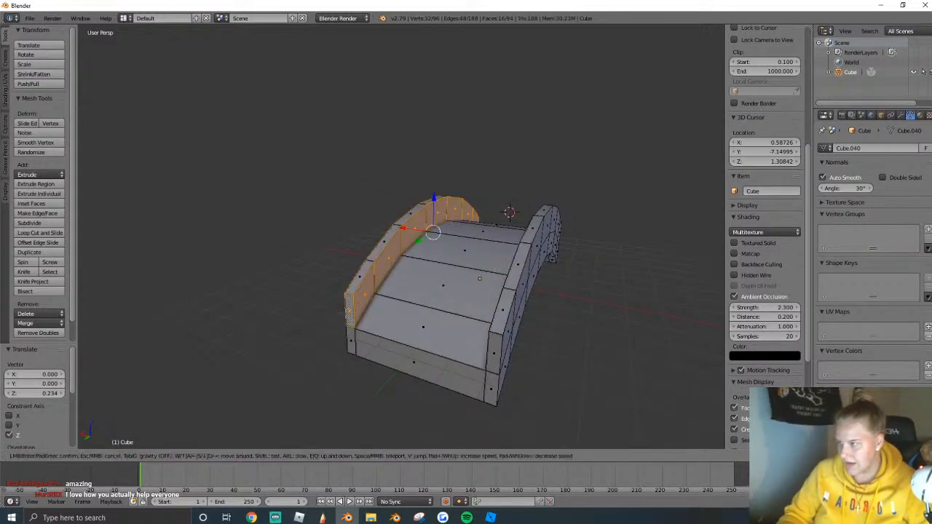
pyautogui.click(490, 345)
pyautogui.keyDown('alt'); pyautogui.keyDown('shift'); pyautogui.rightClick(472, 330); pyautogui.keyUp('shift'); pyautogui.keyUp('alt')
pyautogui.hotkey('shift', 'f')
pyautogui.press('d')
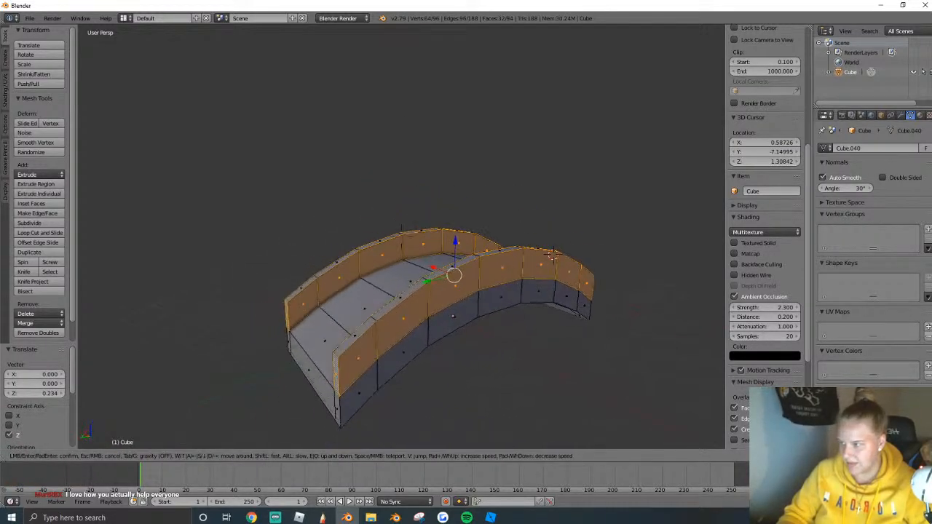
pyautogui.click(401, 237)
pyautogui.hotkey('shift', 'f')
pyautogui.press('a')
pyautogui.click(401, 237)
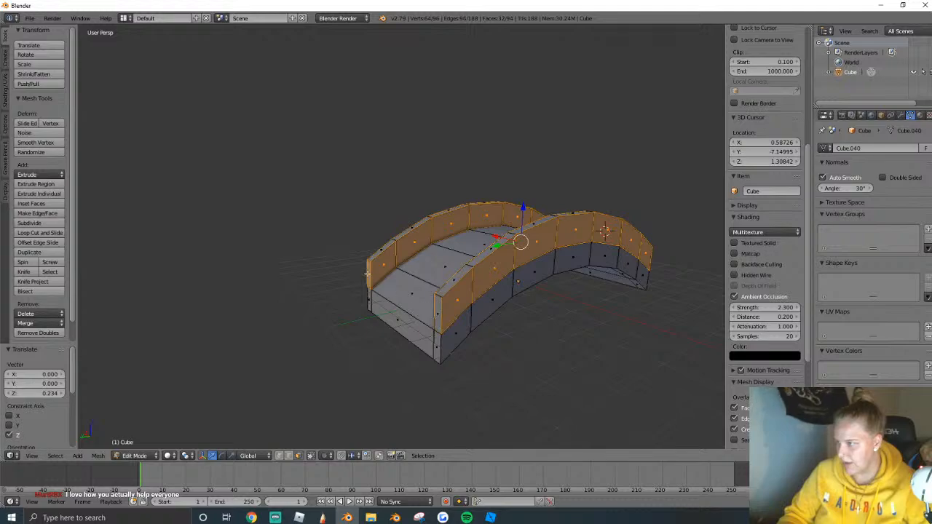
pyautogui.hotkey('shift', 'f')
pyautogui.press('w')
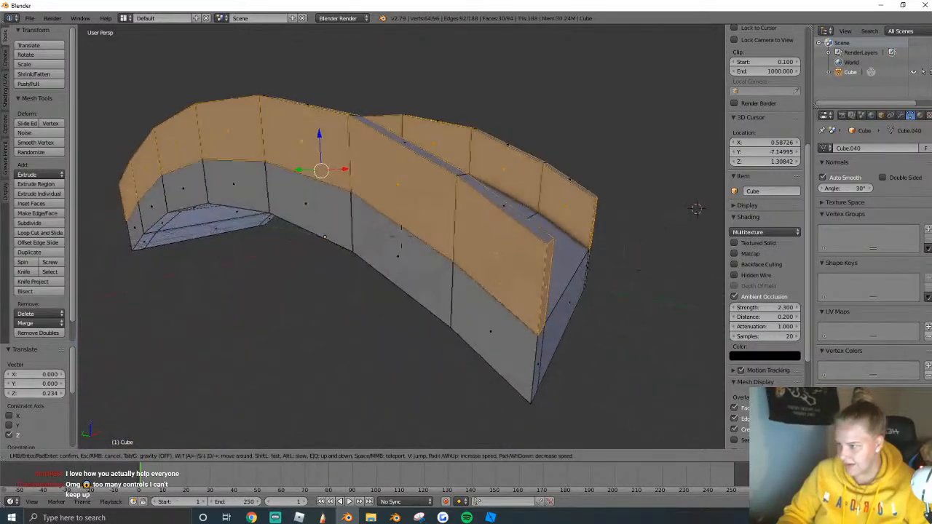
pyautogui.click(401, 236)
pyautogui.scroll(-3, 564, 226)
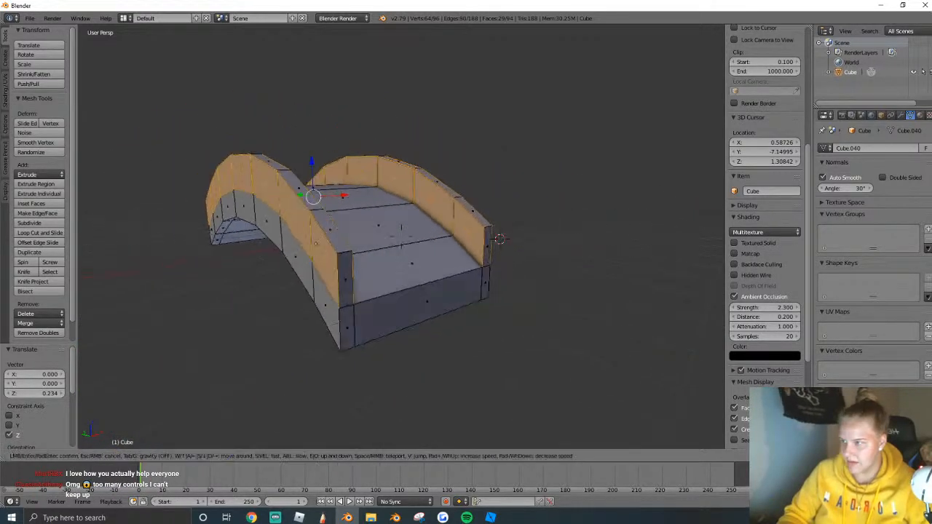
pyautogui.press('i')
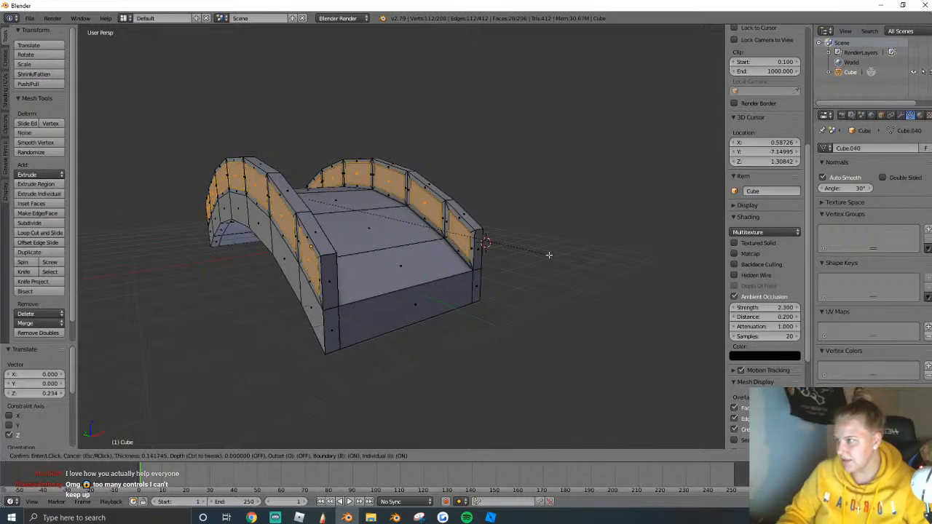
pyautogui.click(547, 255)
# Delete the inset faces on both side walls to open them into railing frames.
pyautogui.moveTo(548, 255); pyautogui.dragTo(402, 241, button='middle')
pyautogui.press('x')
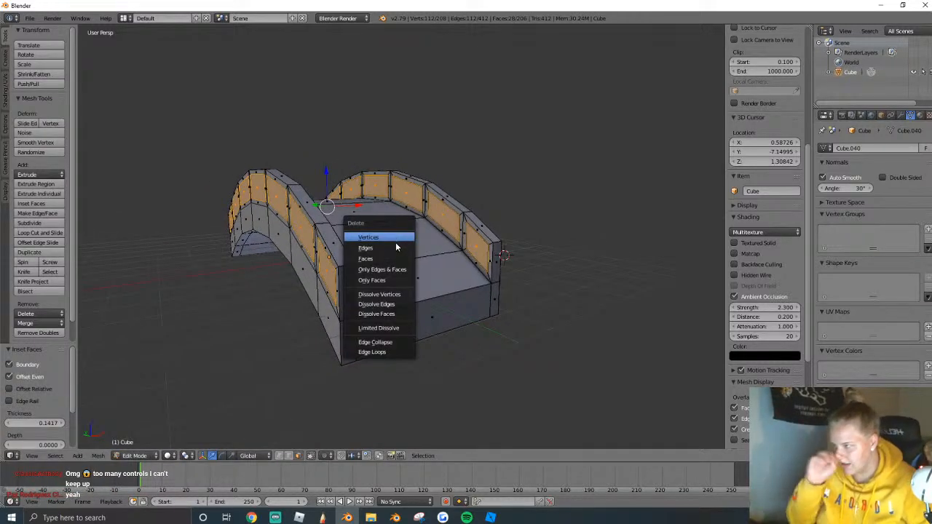
pyautogui.click(366, 259)
pyautogui.hotkey('shift', 'f')
pyautogui.press('w')
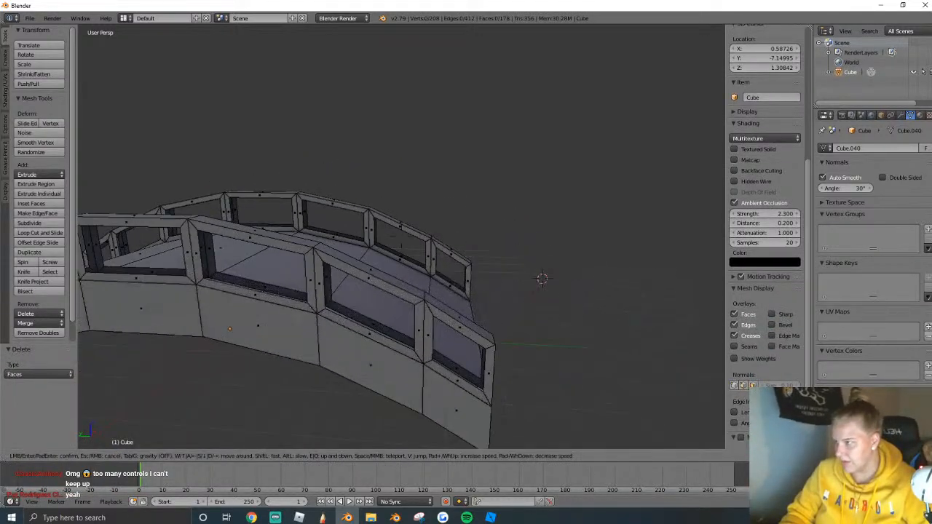
pyautogui.click(403, 240)
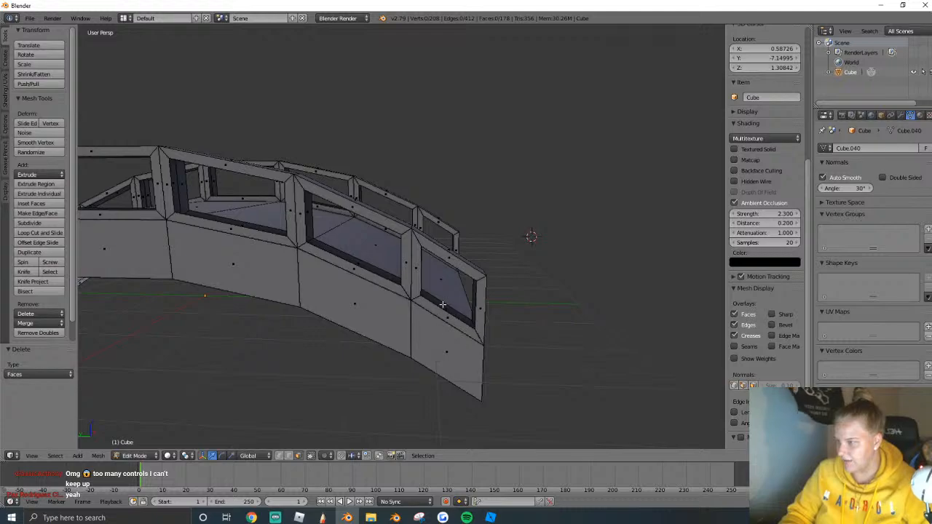
pyautogui.hotkey('alt', 'a')
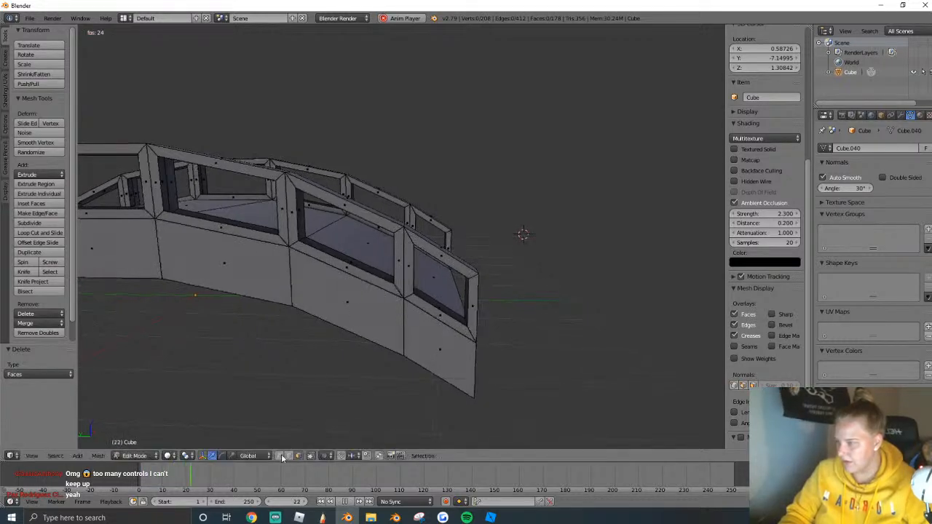
# Stop the animation playback and bridge the inner and outer edge loops of the first two openings at one end of the near railing.
pyautogui.hotkey('alt', 'a')
pyautogui.scroll(3, 553, 238)
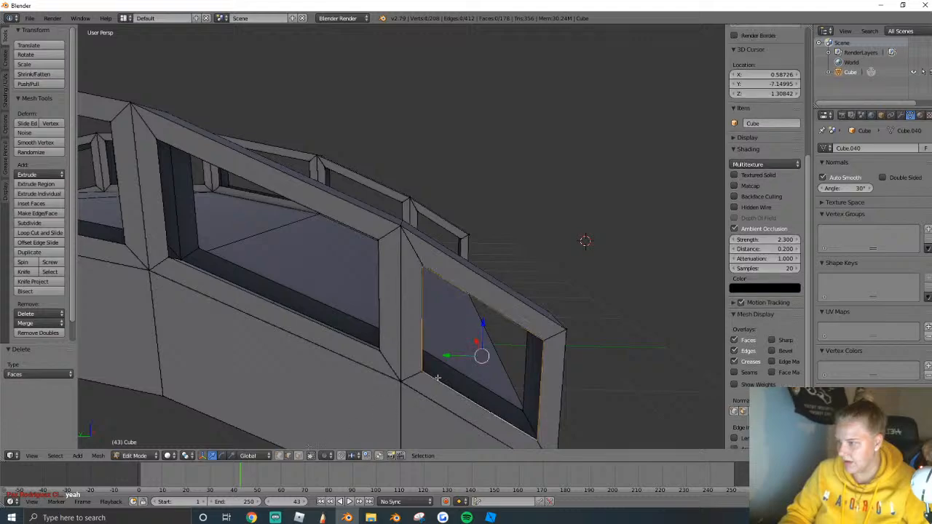
pyautogui.rightClick(455, 364)
pyautogui.press('w')
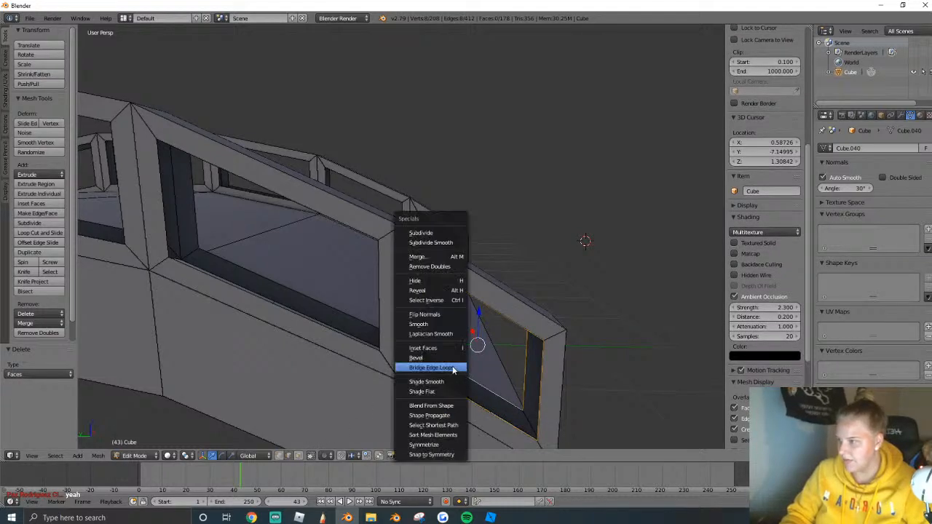
pyautogui.click(430, 367)
pyautogui.rightClick(340, 326)
pyautogui.rightClick(340, 310)
pyautogui.rightClick(303, 316)
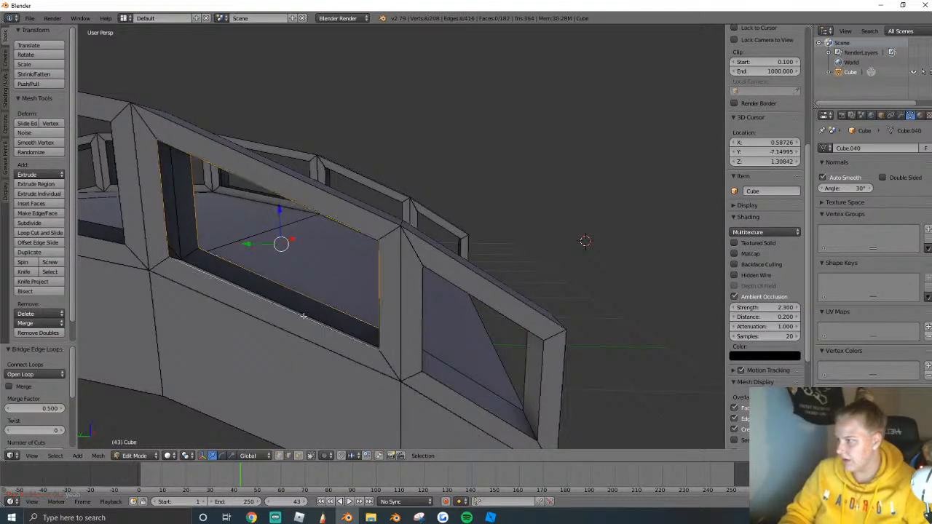
pyautogui.press('w')
pyautogui.click(303, 316)
# Bridge the inner and outer edge loops of the near railing's third and fourth openings, around the arch's crown.
pyautogui.hotkey('shift', 'f')
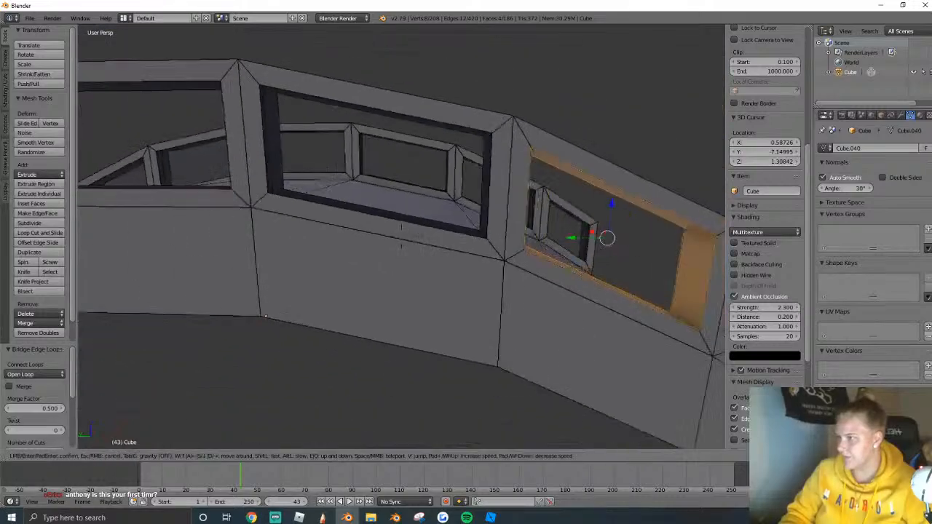
pyautogui.click(388, 281)
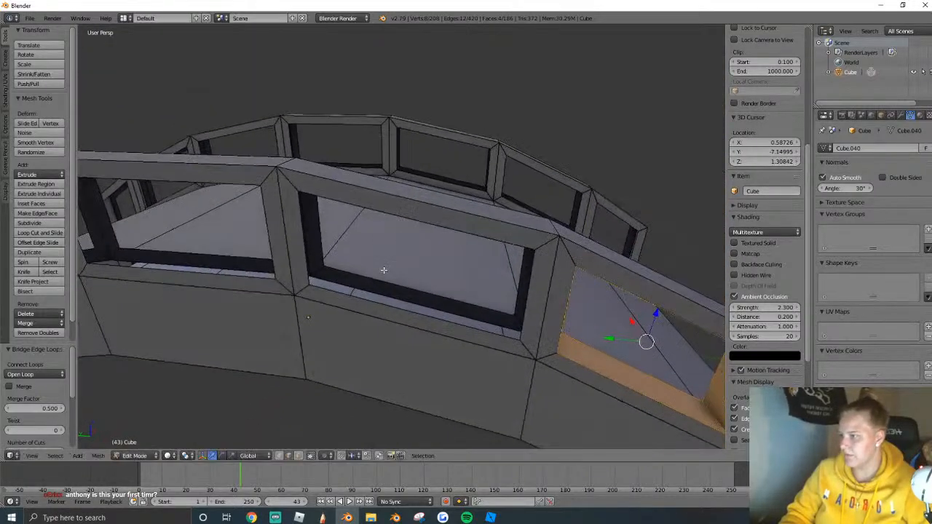
pyautogui.keyDown('alt'); pyautogui.keyDown('shift'); pyautogui.rightClick(353, 301); pyautogui.keyUp('shift'); pyautogui.keyUp('alt')
pyautogui.press('w')
pyautogui.press('Return')
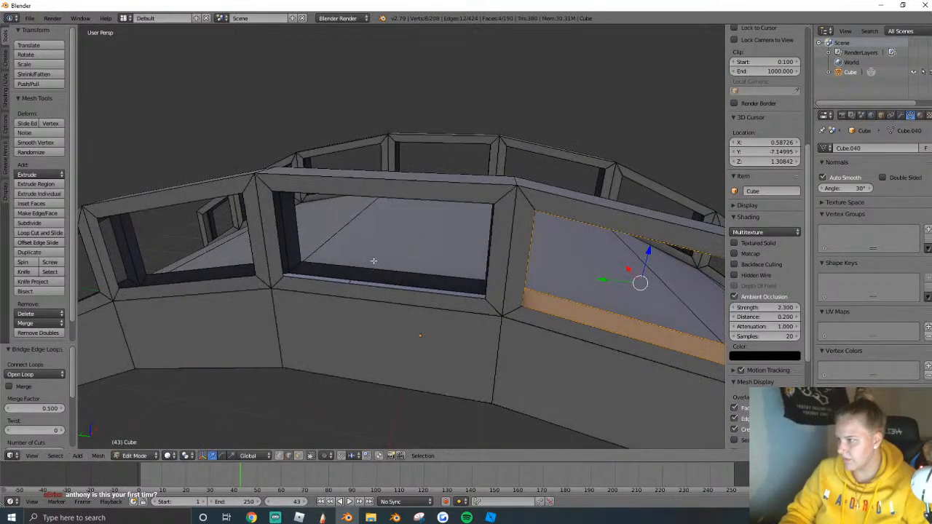
pyautogui.keyDown('alt'); pyautogui.rightClick(371, 273); pyautogui.keyUp('alt')
pyautogui.keyDown('alt'); pyautogui.keyDown('shift'); pyautogui.rightClick(357, 288); pyautogui.keyUp('shift'); pyautogui.keyUp('alt')
pyautogui.hotkey('ctrl', 'e')
pyautogui.click(356, 284)
pyautogui.moveTo(408, 291); pyautogui.dragTo(441, 273, button='middle')
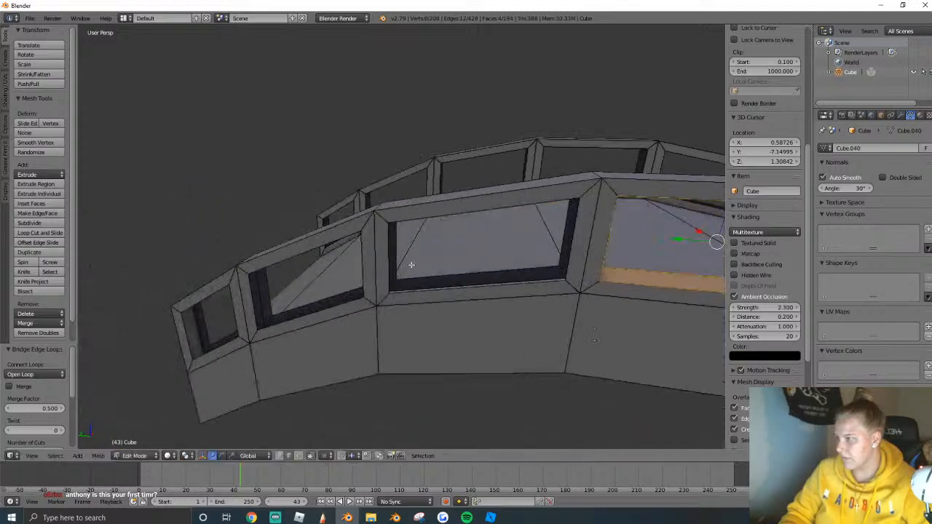
# Bridge the edge loops of the near railing's remaining three openings, down to the opposite end of the bridge.
pyautogui.keyDown('alt'); pyautogui.rightClick(437, 276); pyautogui.keyUp('alt')
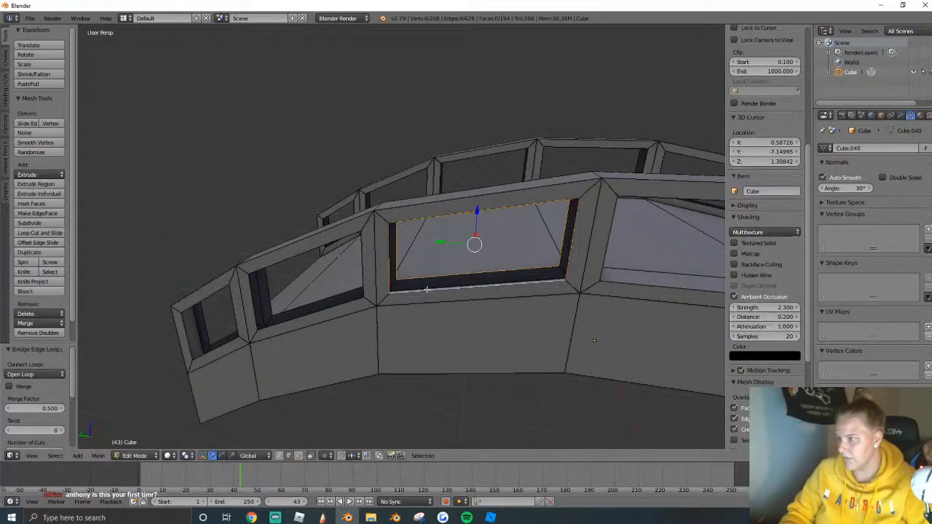
pyautogui.hotkey('ctrl', 'e')
pyautogui.click(422, 289)
pyautogui.keyDown('alt'); pyautogui.rightClick(345, 300); pyautogui.keyUp('alt')
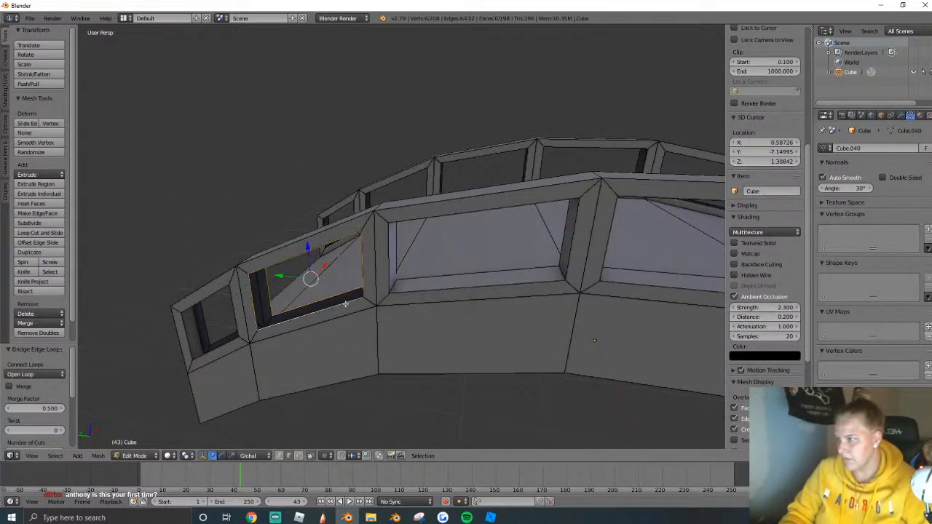
pyautogui.hotkey('ctrl', 'e')
pyautogui.click(347, 304)
pyautogui.moveTo(346, 304); pyautogui.dragTo(407, 248, button='middle')
pyautogui.keyDown('alt'); pyautogui.rightClick(417, 322); pyautogui.keyUp('alt')
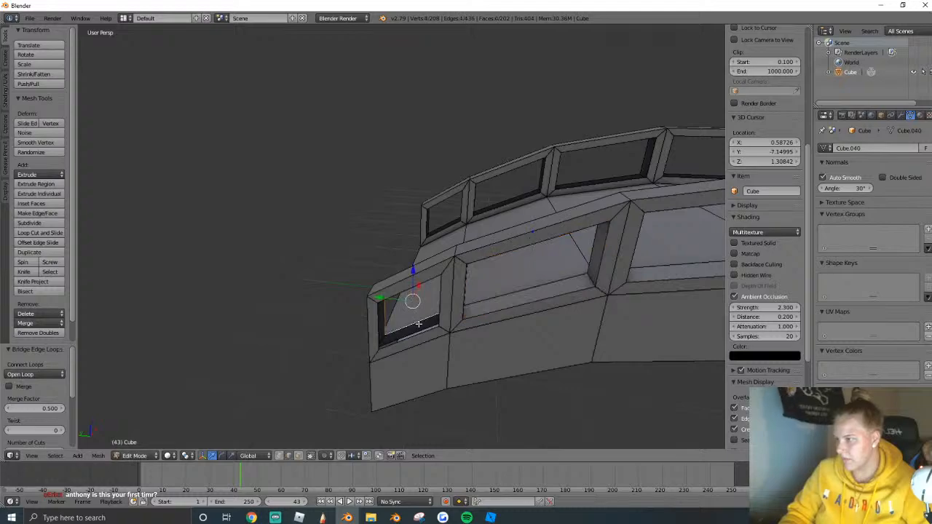
pyautogui.hotkey('ctrl', 'e')
pyautogui.click(417, 331)
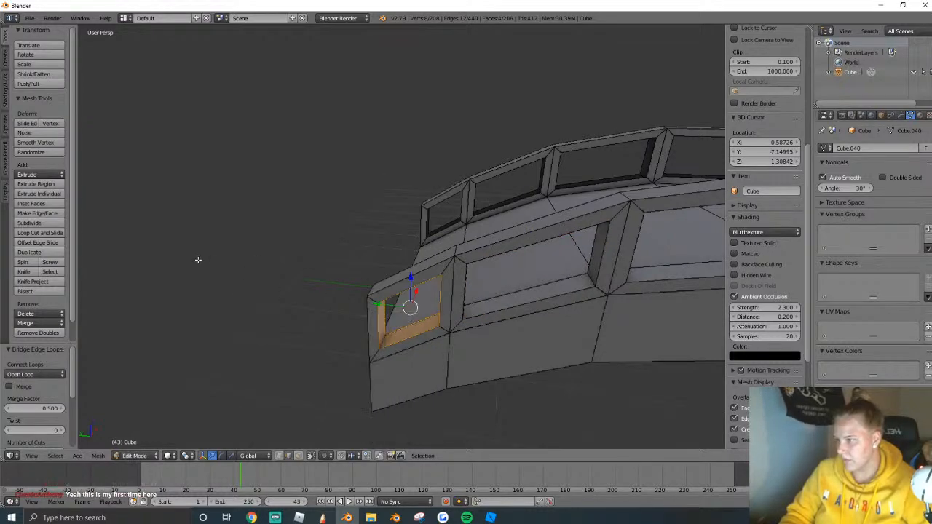
# Bridge the inner and outer edge loops of the opposite railing's first three openings, starting from its end.
pyautogui.hotkey('shift', 'f')
pyautogui.click(443, 260)
pyautogui.hotkey('ctrl', 'e')
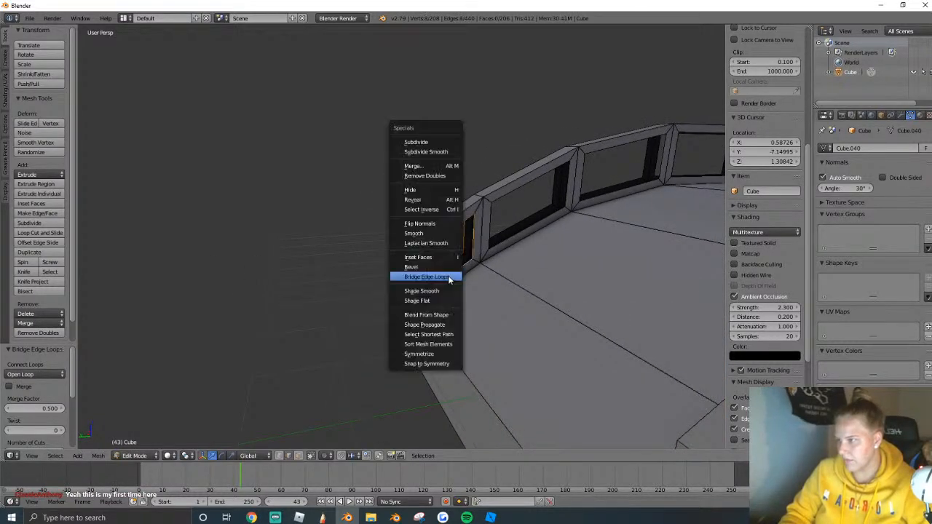
pyautogui.click(450, 275)
pyautogui.moveTo(450, 275); pyautogui.dragTo(408, 264, button='middle')
pyautogui.keyDown('alt'); pyautogui.rightClick(423, 271); pyautogui.keyUp('alt')
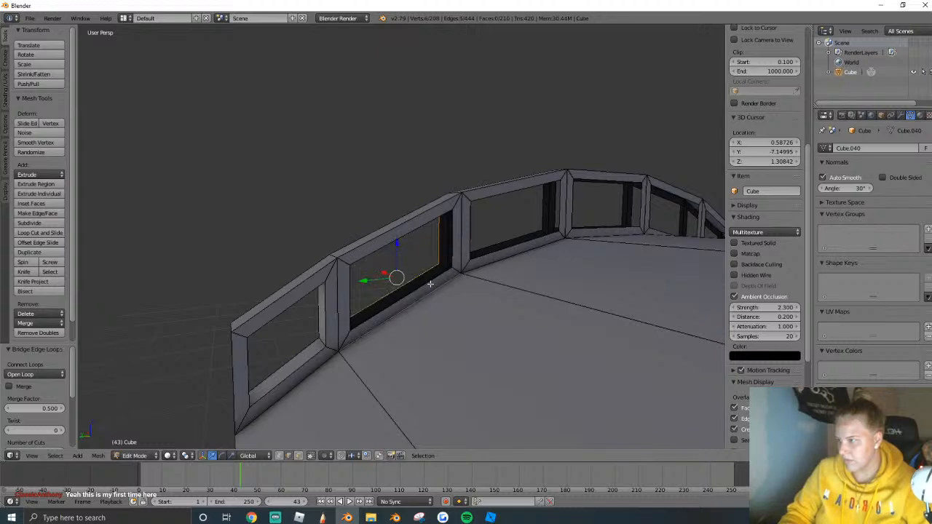
pyautogui.keyDown('alt'); pyautogui.rightClick(429, 282); pyautogui.keyUp('alt')
pyautogui.hotkey('ctrl', 'e')
pyautogui.click(422, 275)
pyautogui.moveTo(422, 275); pyautogui.dragTo(401, 236, button='middle')
pyautogui.hotkey('ctrl', 'e')
pyautogui.click(405, 271)
# Bridge the edge loops of the next two openings of the second railing, near the top of the arch.
pyautogui.keyDown('alt'); pyautogui.rightClick(423, 261); pyautogui.keyUp('alt')
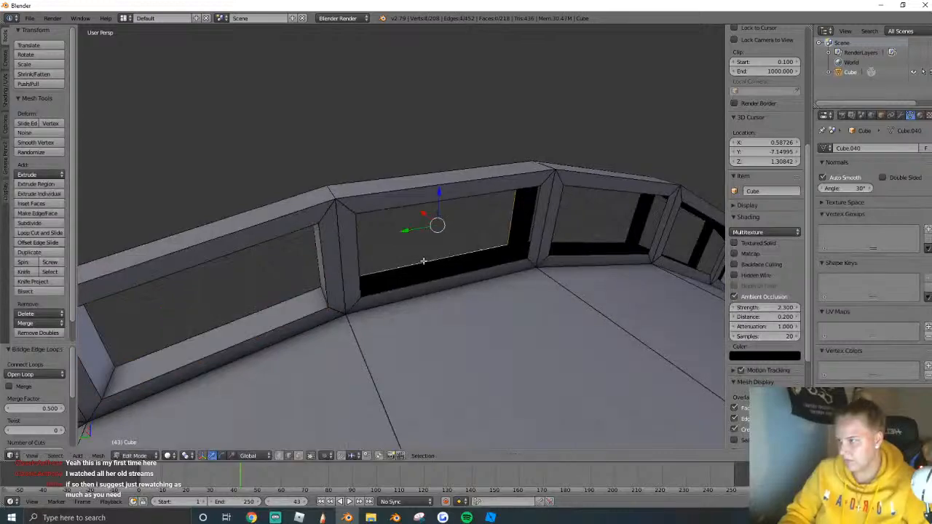
pyautogui.hotkey('ctrl', 'e')
pyautogui.click(434, 276)
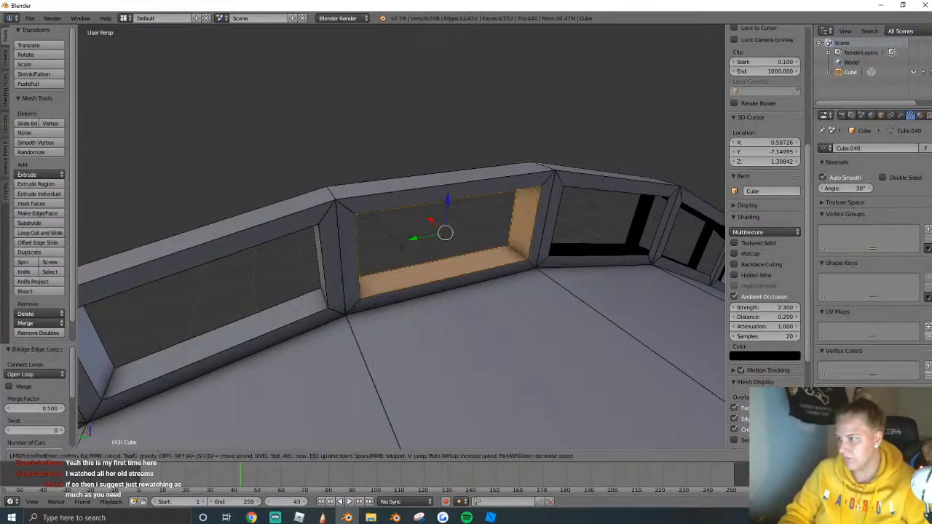
pyautogui.moveTo(434, 277); pyautogui.dragTo(425, 269, button='middle')
pyautogui.hotkey('ctrl', 'e')
pyautogui.click(426, 271)
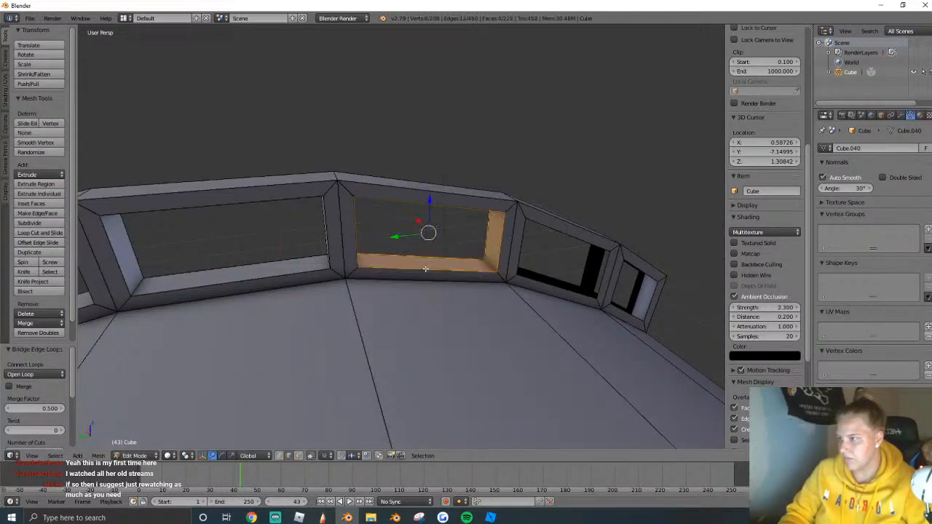
# Bridge the edge loops of the second railing's last two openings, closing the frame thickness at its far end.
pyautogui.keyDown('alt'); pyautogui.rightClick(548, 274); pyautogui.keyUp('alt')
pyautogui.hotkey('ctrl', 'e')
pyautogui.click(547, 284)
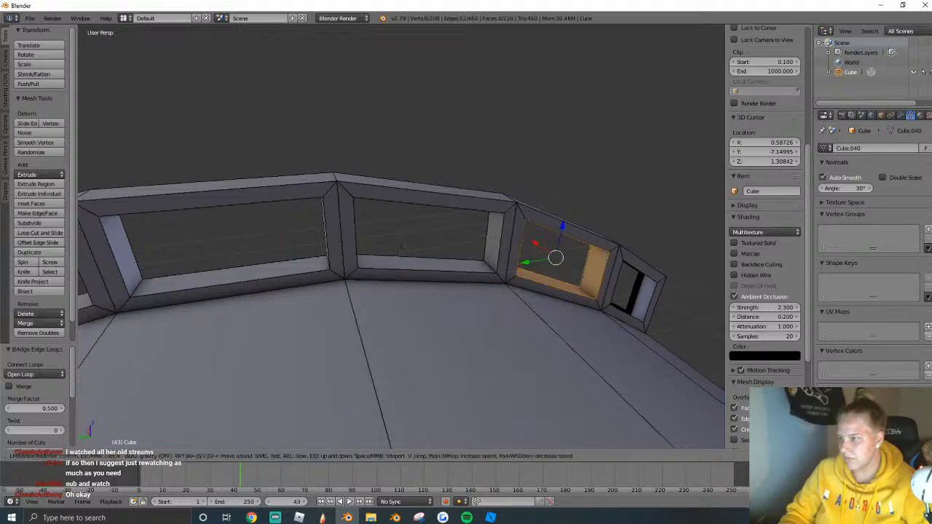
pyautogui.moveTo(546, 284); pyautogui.dragTo(593, 416, button='middle')
pyautogui.keyDown('alt'); pyautogui.rightClick(472, 335); pyautogui.keyUp('alt')
pyautogui.hotkey('ctrl', 'e')
pyautogui.click(478, 330)
# Return to Object Mode and examine the whole bridge and its railings from several angles.
pyautogui.scroll(-5, 477, 330)
pyautogui.press('Tab')
pyautogui.hotkey('shift', 'f')
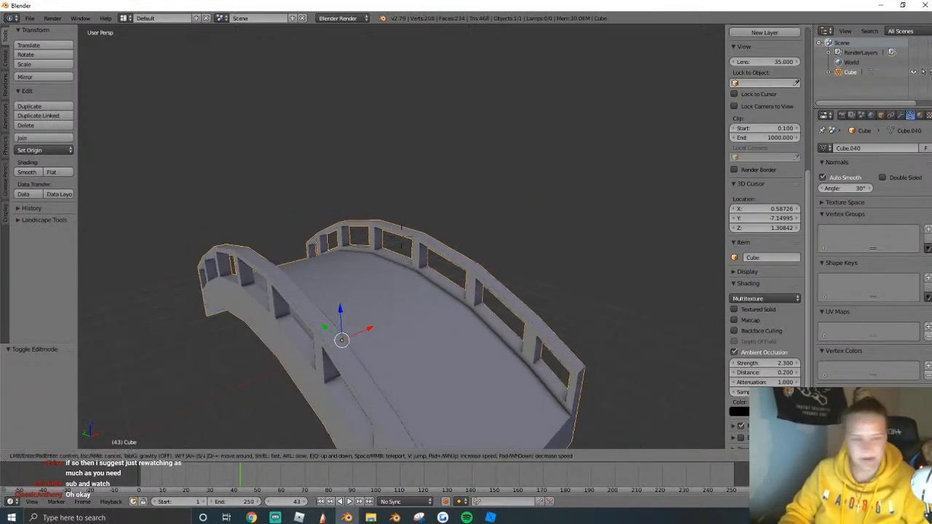
pyautogui.click(404, 239)
pyautogui.press('a')
pyautogui.press('a')
pyautogui.hotkey('shift', 'f')
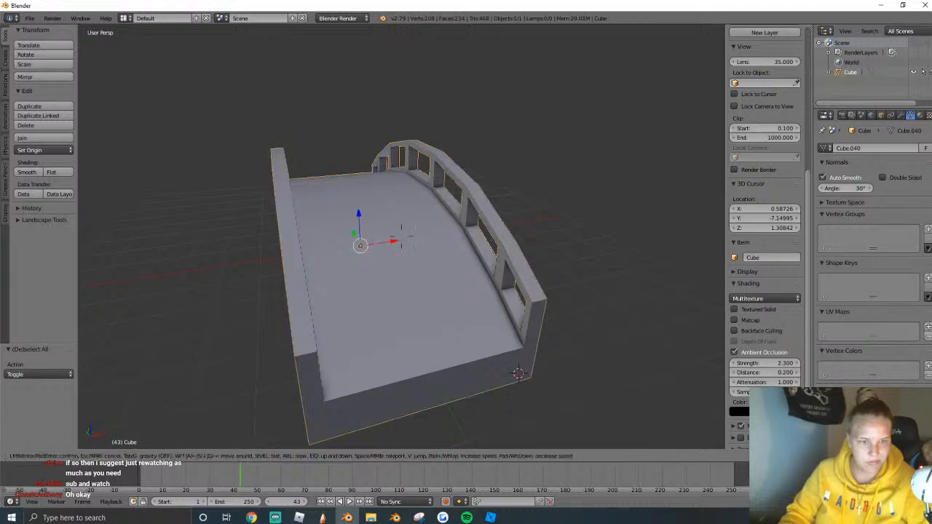
pyautogui.press('s')
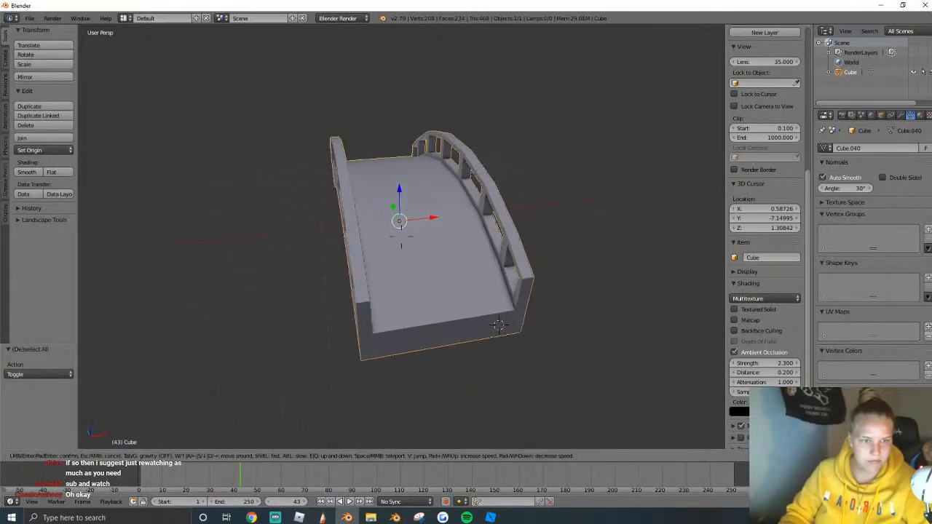
pyautogui.click(440, 221)
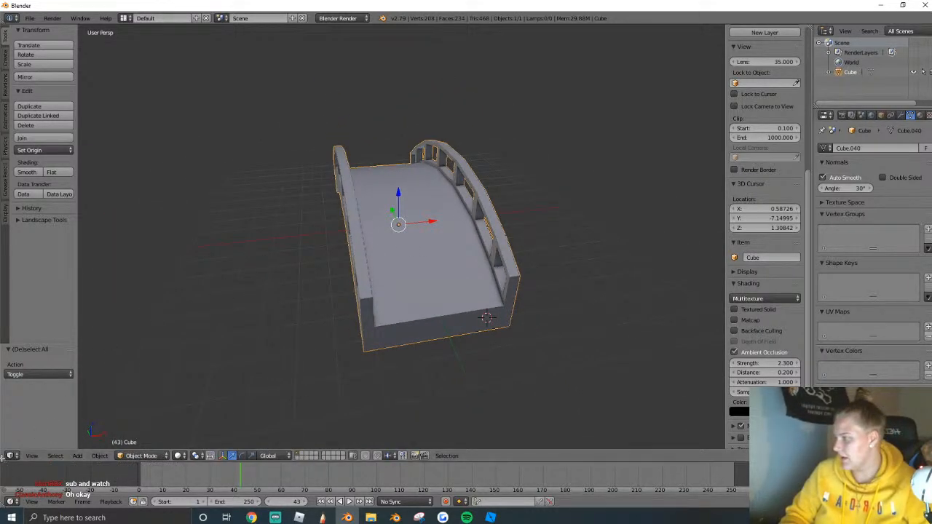
# Split the 3D view in two and turn one half into a UV/Image Editor showing the colour palette image.
pyautogui.moveTo(6, 459); pyautogui.dragTo(373, 452)
pyautogui.click(12, 456)
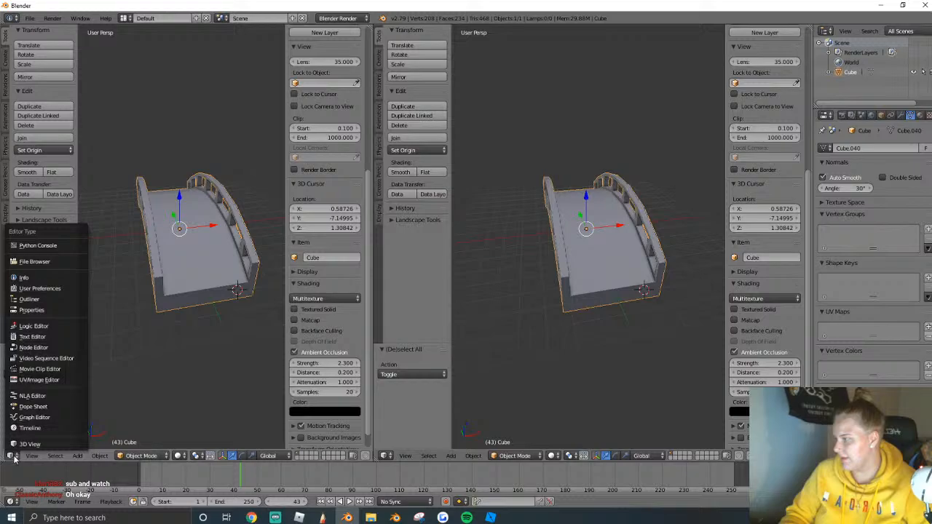
pyautogui.click(39, 381)
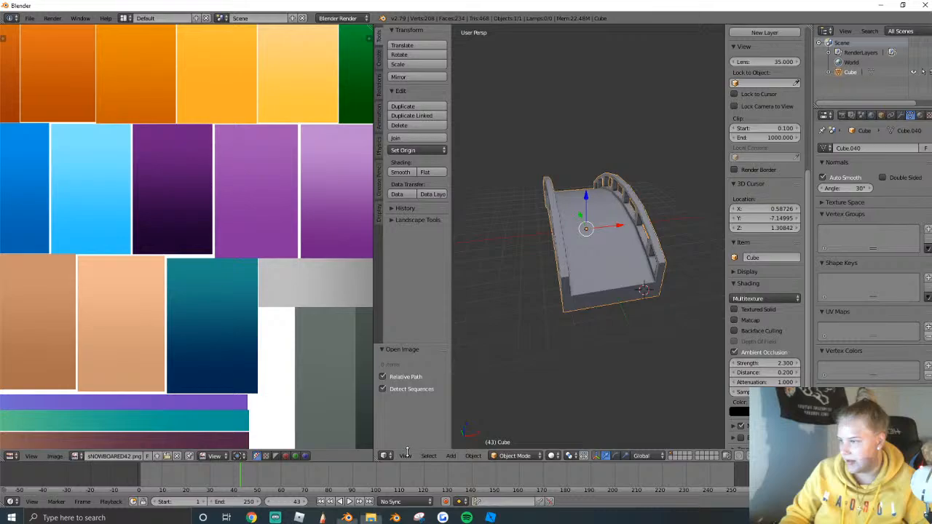
# Set the view to top orthographic and unwrap the whole bridge mesh with Project From View.
pyautogui.click(406, 456)
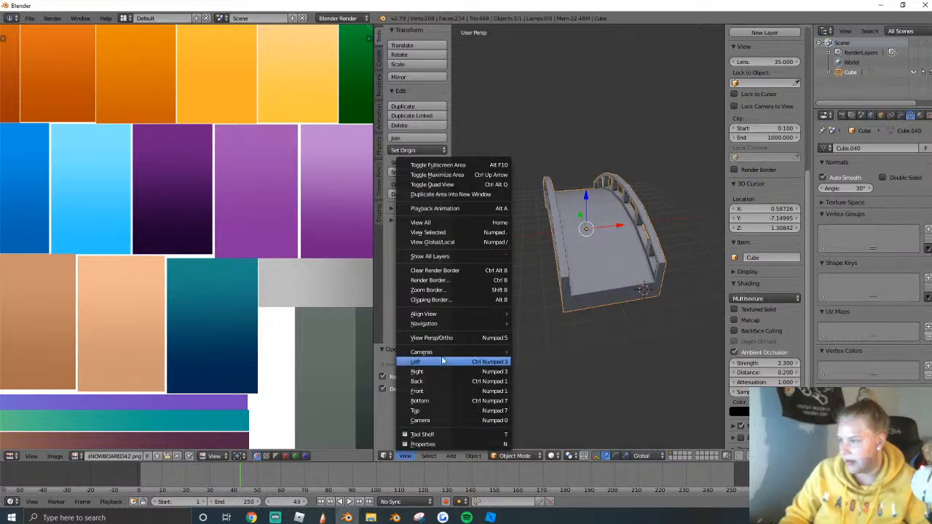
pyautogui.click(431, 338)
pyautogui.click(406, 455)
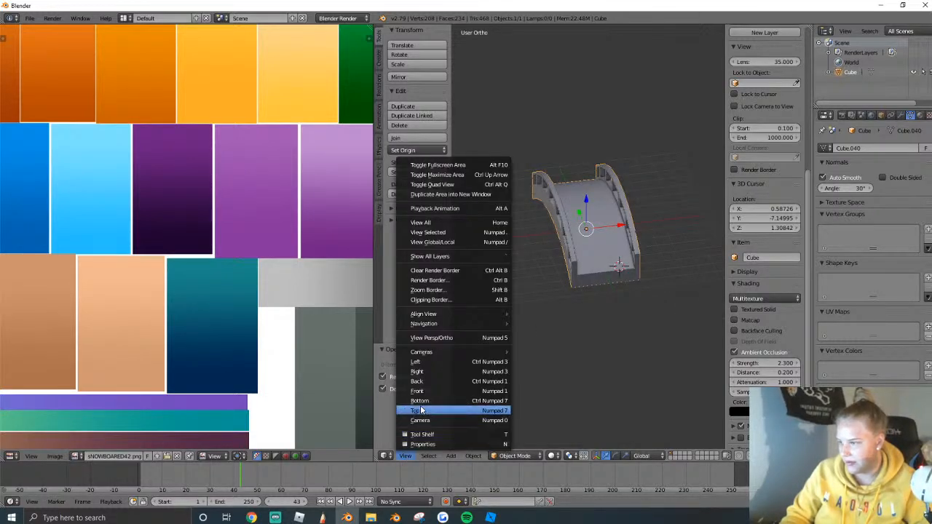
pyautogui.click(421, 410)
pyautogui.press('Tab')
pyautogui.press('a')
pyautogui.press('u')
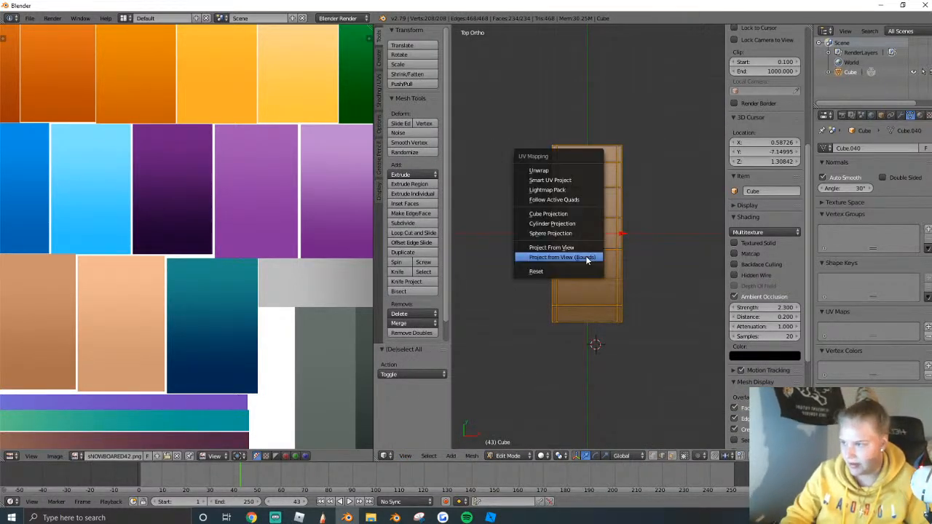
pyautogui.click(575, 257)
# Shrink the bridge's UV layout and move it onto the light brown gradient swatch of the palette.
pyautogui.scroll(-1, 218, 284)
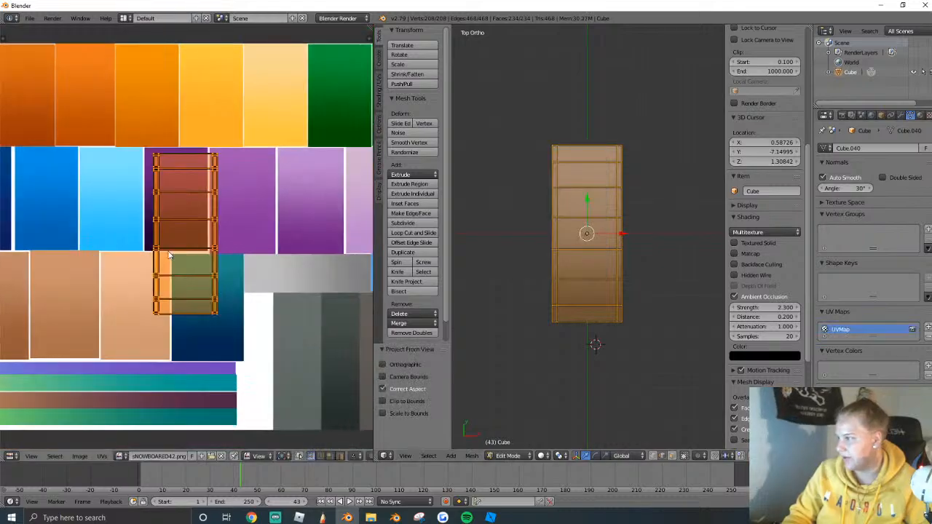
pyautogui.press('s')
pyautogui.click(228, 289)
pyautogui.press('g')
pyautogui.click(86, 322)
pyautogui.scroll(1, 184, 312)
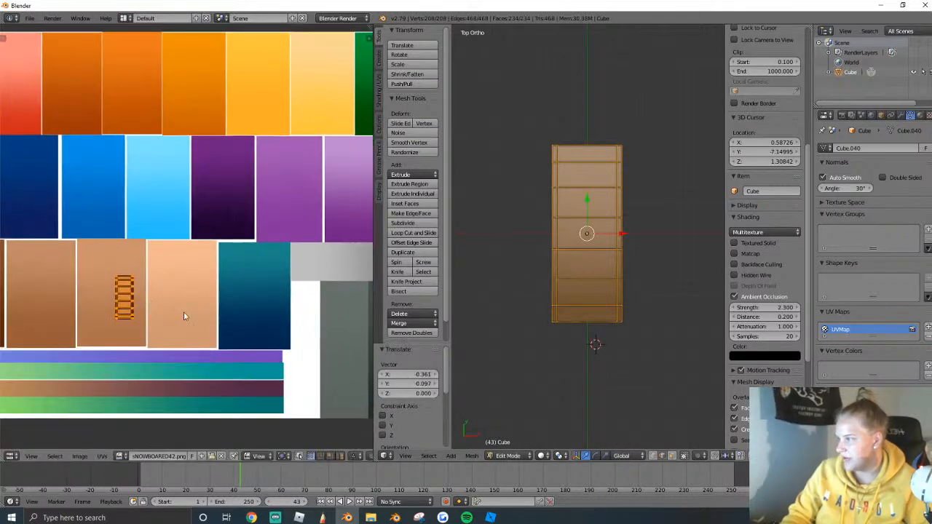
# Show the model in Texture shading, then enlarge the UV layout and place it over the neighbouring medium brown swatch.
pyautogui.click(541, 456)
pyautogui.click(558, 413)
pyautogui.press('s')
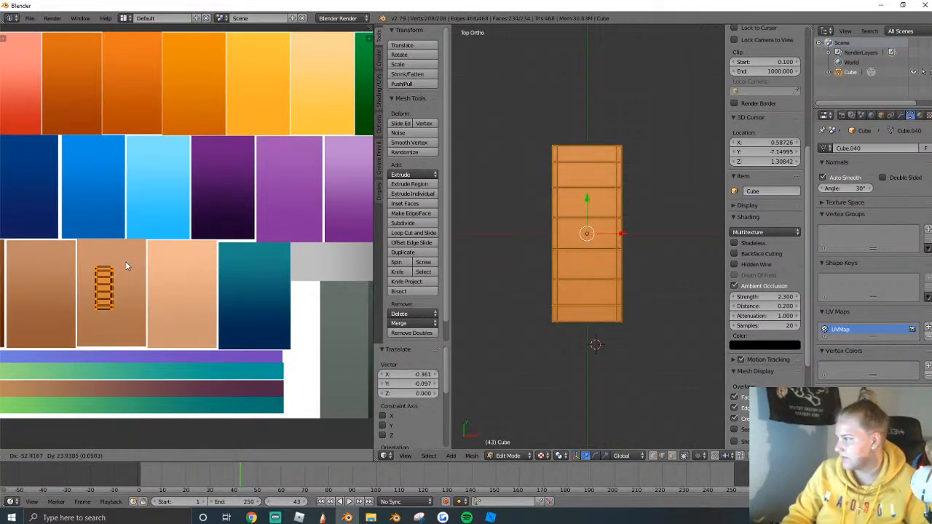
pyautogui.click(155, 249)
pyautogui.press('g')
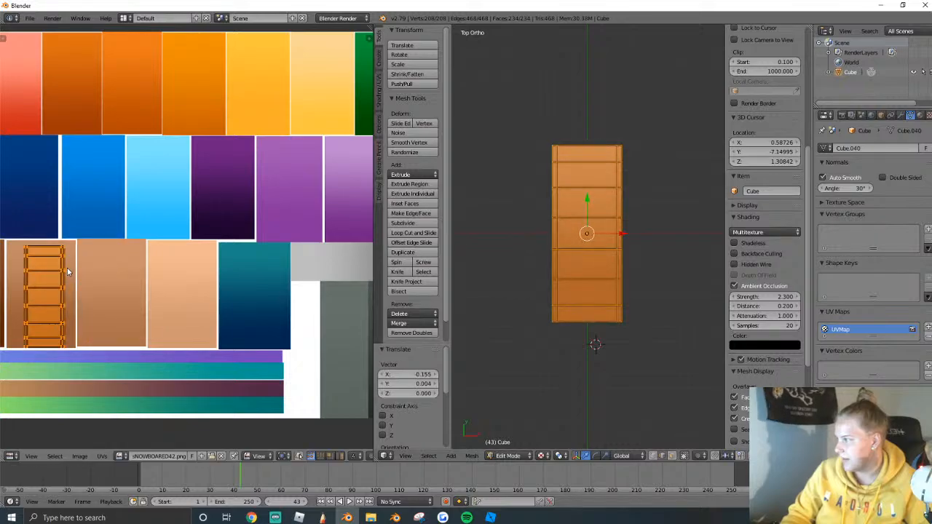
pyautogui.click(67, 268)
# Switch to face selection and stretch the front end deck panel's UV vertically to cover the medium brown swatch's gradient.
pyautogui.scroll(2, 587, 343)
pyautogui.rightClick(587, 358)
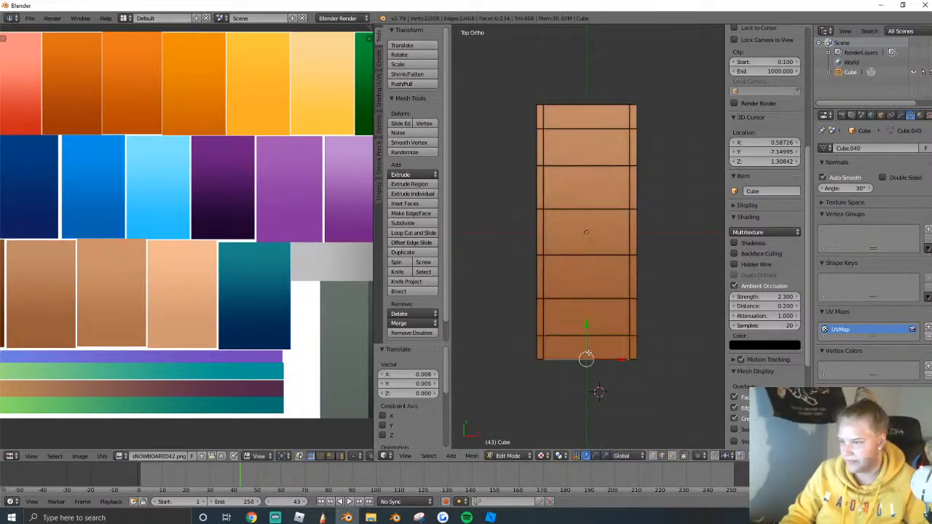
pyautogui.press('a')
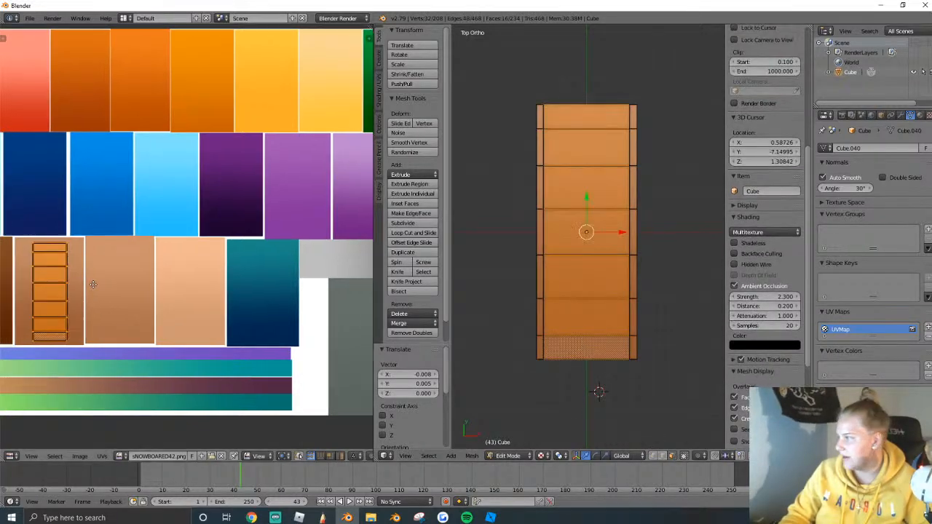
pyautogui.rightClick(578, 347)
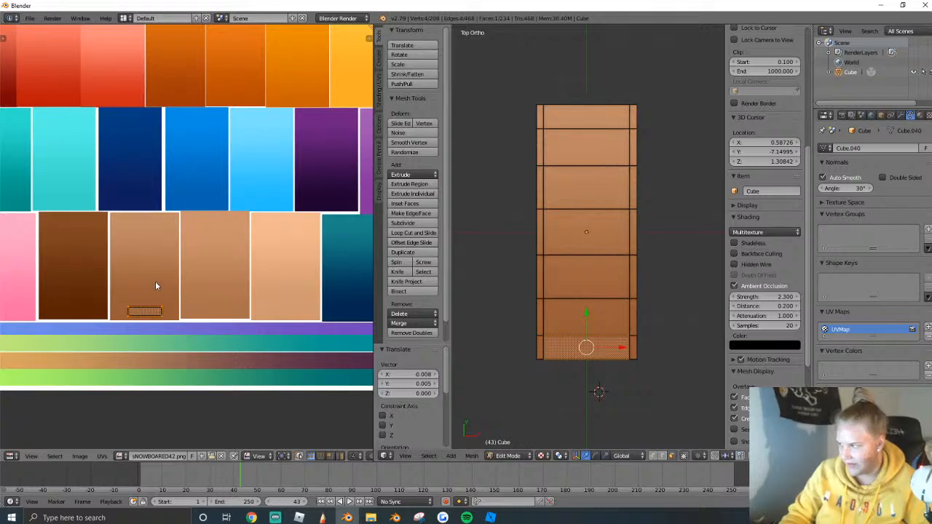
pyautogui.press('g')
pyautogui.click(157, 250)
pyautogui.press('s')
pyautogui.press('y')
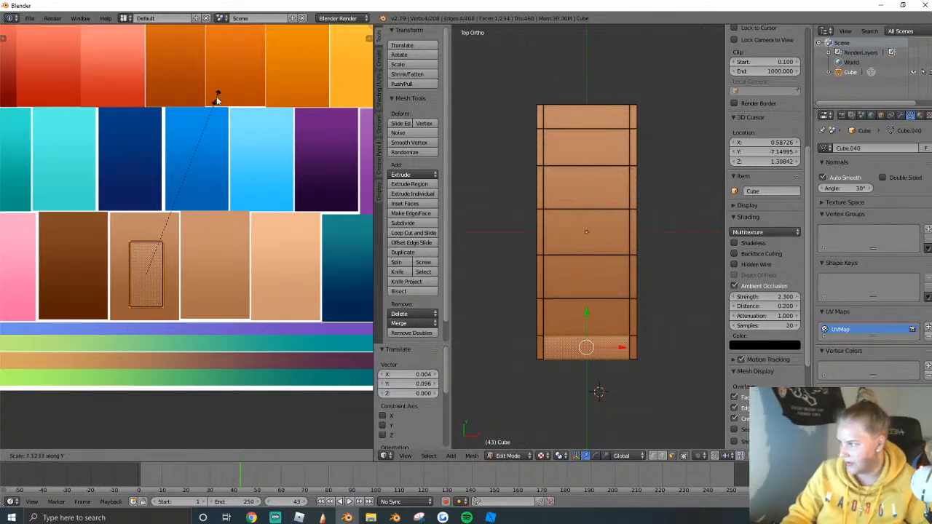
pyautogui.click(239, 28)
pyautogui.press('g')
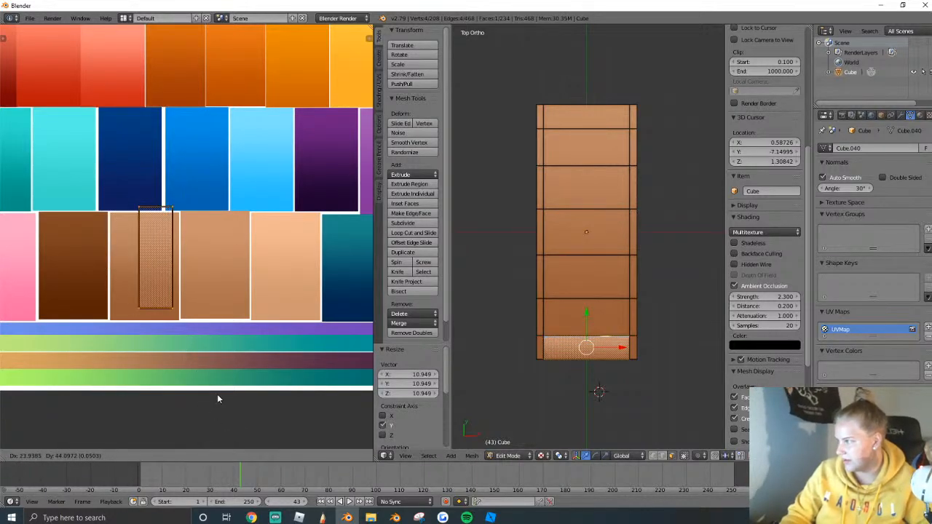
pyautogui.click(210, 406)
# Select the second deck panel from the front end and unwrap it with Project From View scaled to bounds.
pyautogui.rightClick(585, 318)
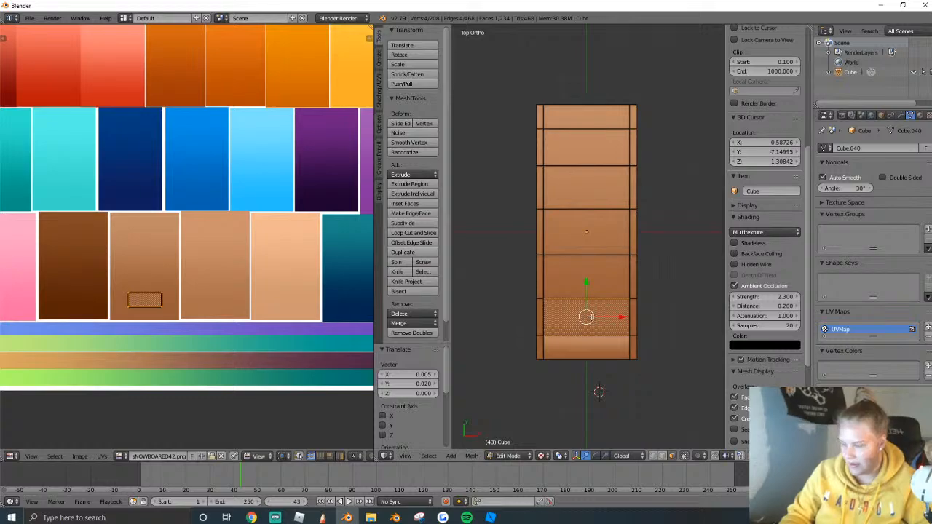
pyautogui.press('u')
pyautogui.click(572, 316)
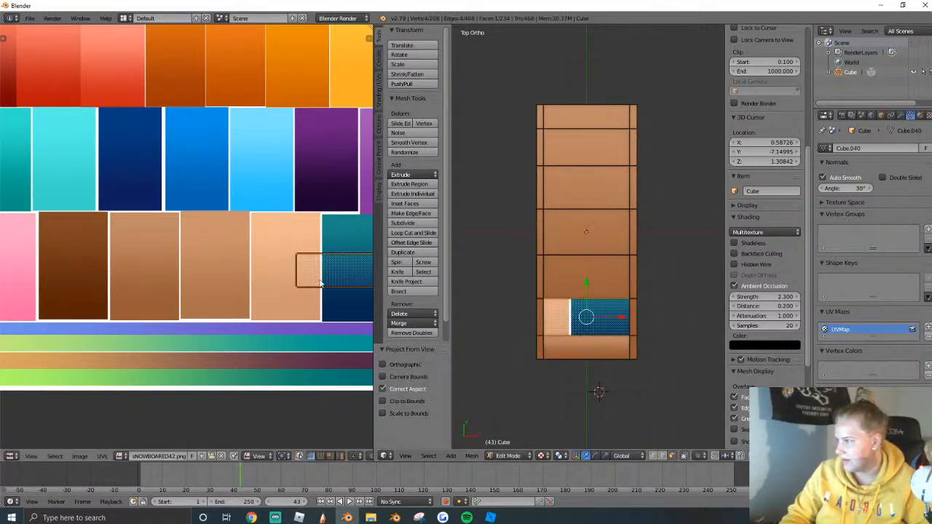
pyautogui.press('u')
pyautogui.click(587, 332)
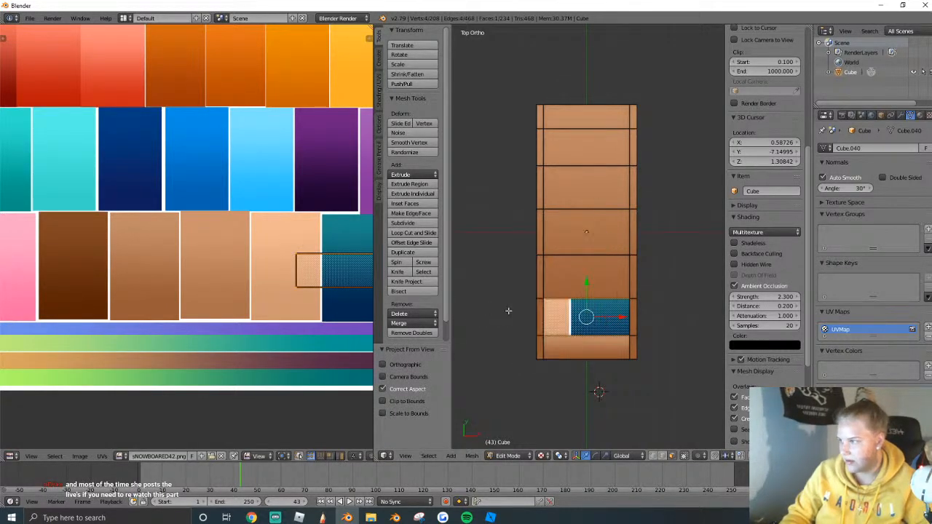
pyautogui.press('u')
pyautogui.click(558, 333)
# Shrink and narrow the second deck panel's UV and fit it inside the medium brown swatch.
pyautogui.press('s')
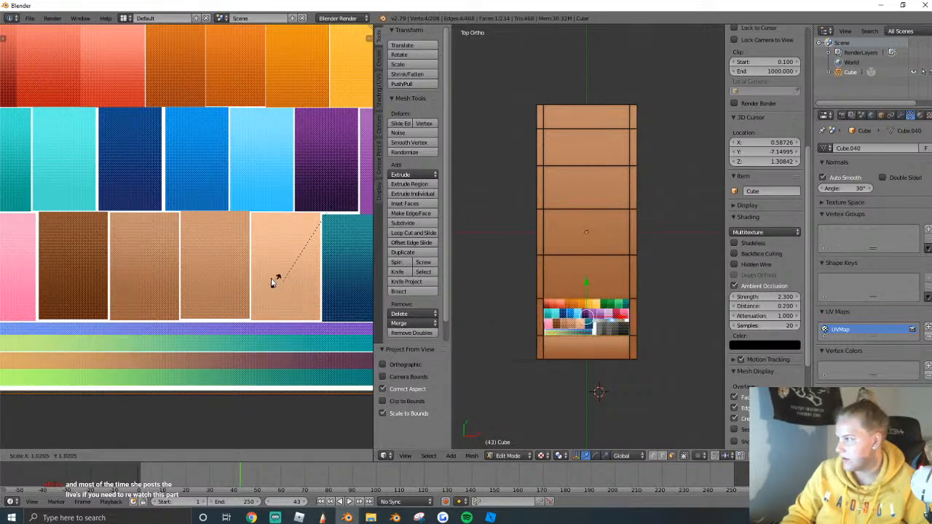
pyautogui.click(326, 221)
pyautogui.press('g')
pyautogui.click(175, 276)
pyautogui.press('s')
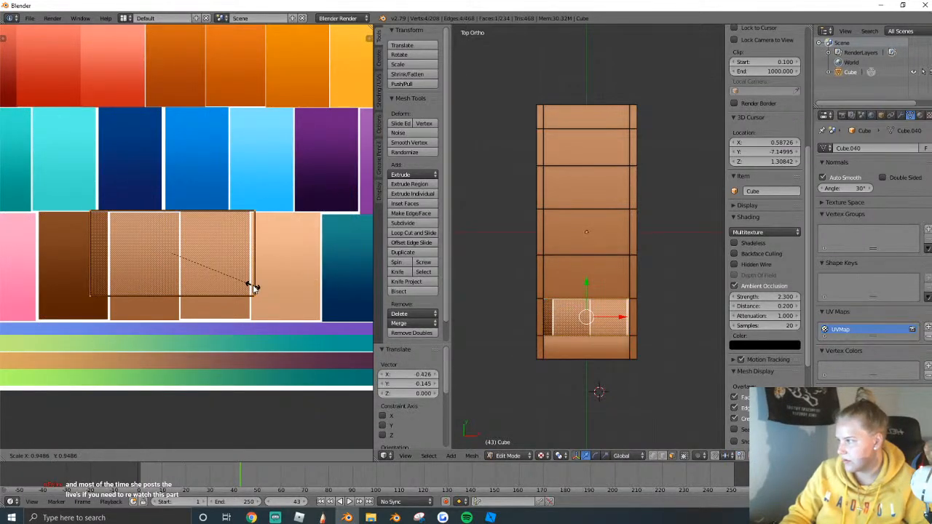
pyautogui.press('x')
pyautogui.click(178, 284)
pyautogui.press('g')
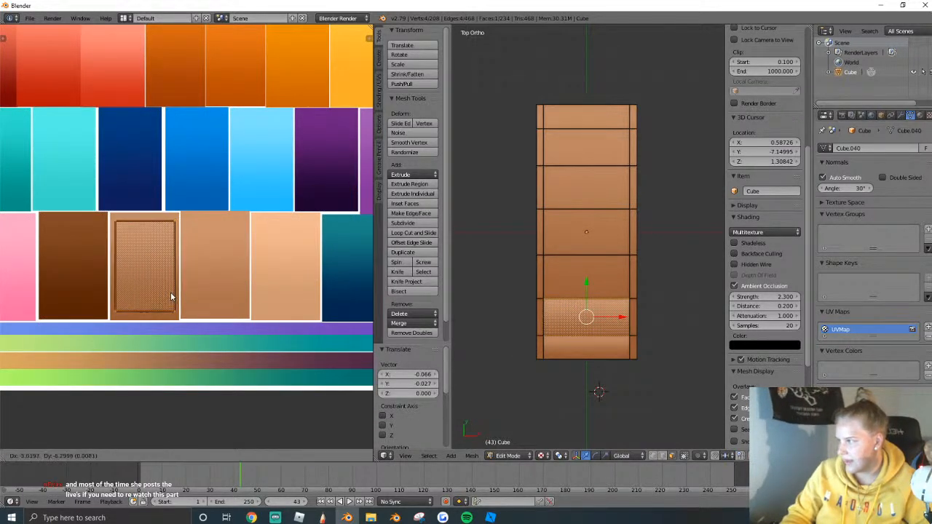
pyautogui.click(172, 291)
# Select the third deck panel and stretch its UV vertically across the medium brown swatch's gradient.
pyautogui.rightClick(562, 286)
pyautogui.press('u')
pyautogui.click(565, 290)
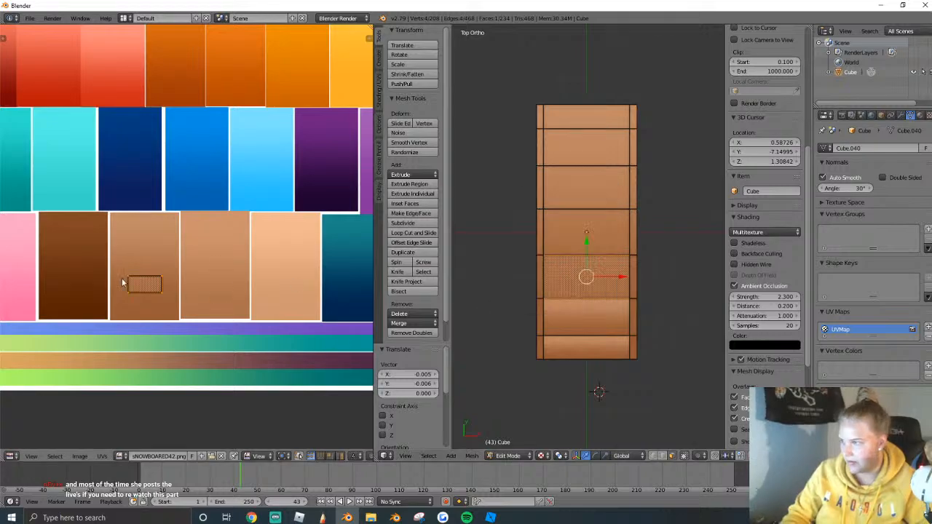
pyautogui.press('s')
pyautogui.press('y')
pyautogui.click(266, 117)
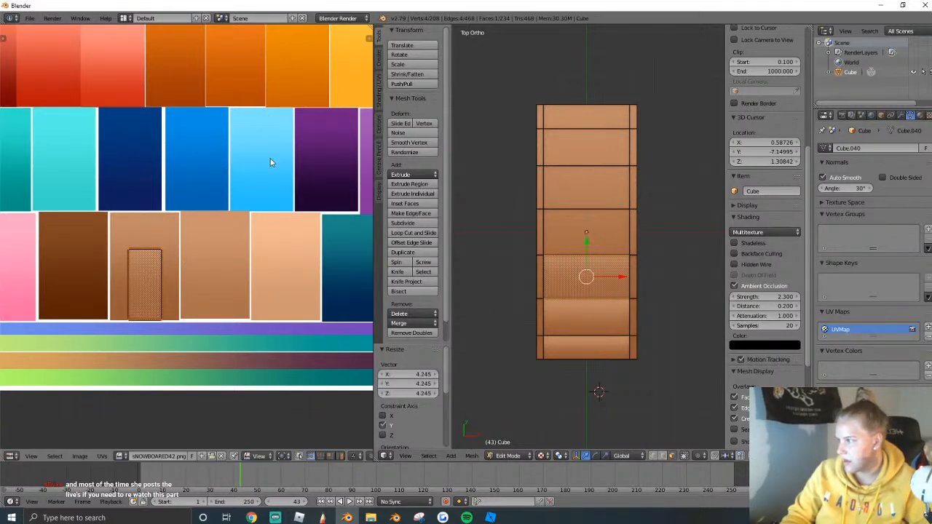
pyautogui.press('g')
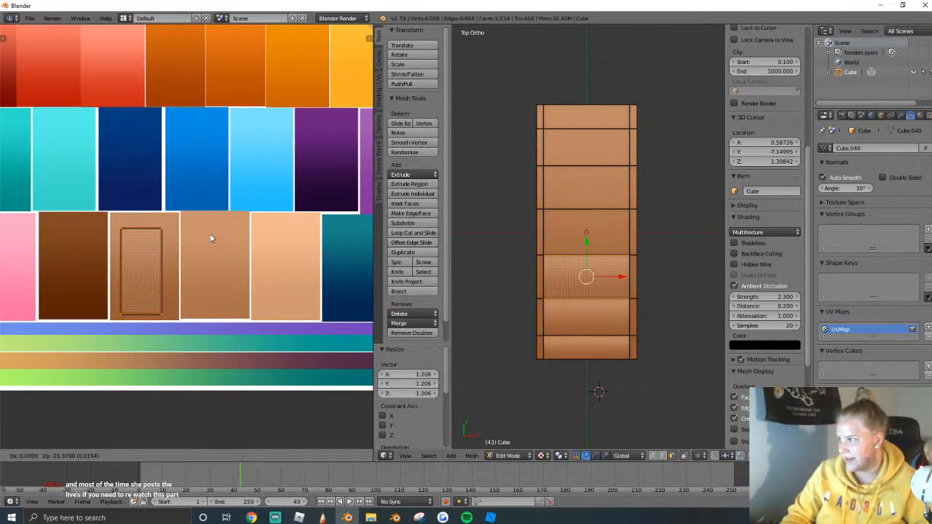
pyautogui.click(211, 240)
# Select the centre deck panel and unwrap it with Project From View scaled to bounds.
pyautogui.rightClick(604, 231)
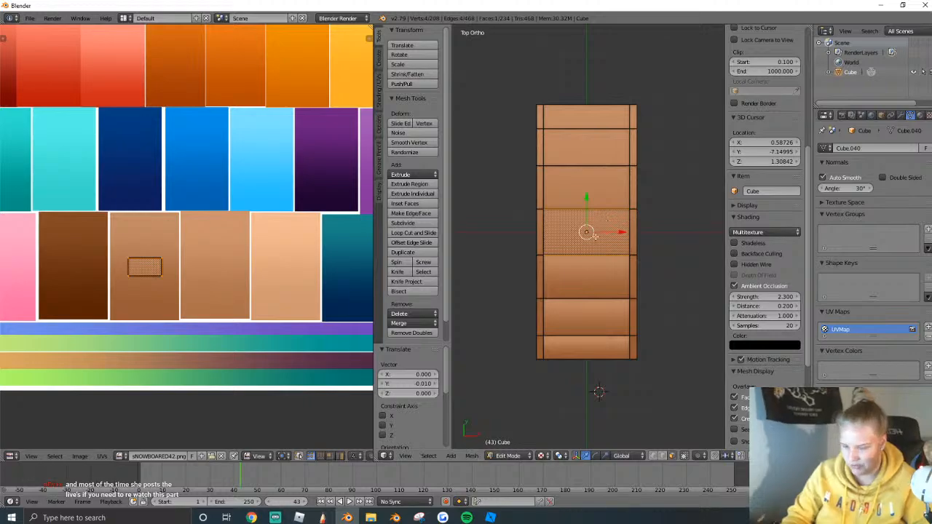
pyautogui.press('u')
pyautogui.click(595, 240)
pyautogui.press('s')
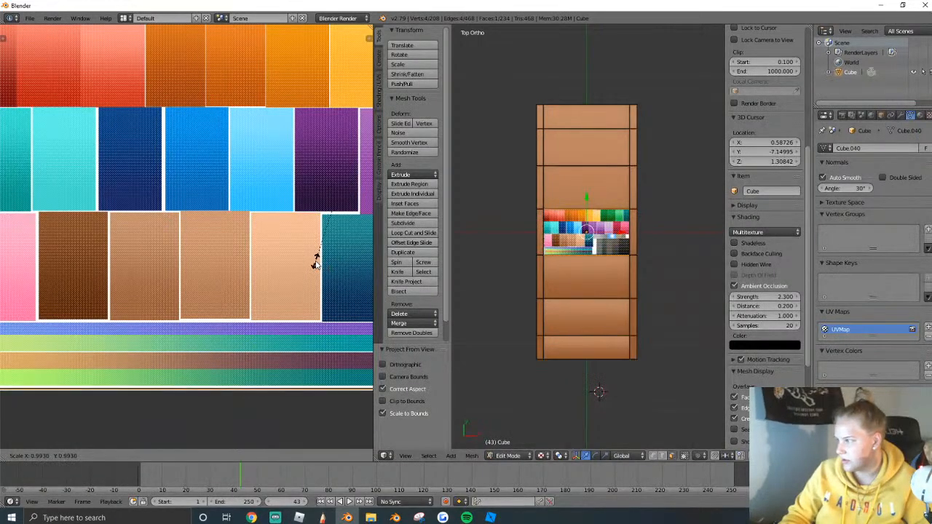
pyautogui.click(323, 265)
# Narrow the centre panel's UV along X, move it onto the medium brown swatch and scale it to fit.
pyautogui.scroll(-3, 323, 283)
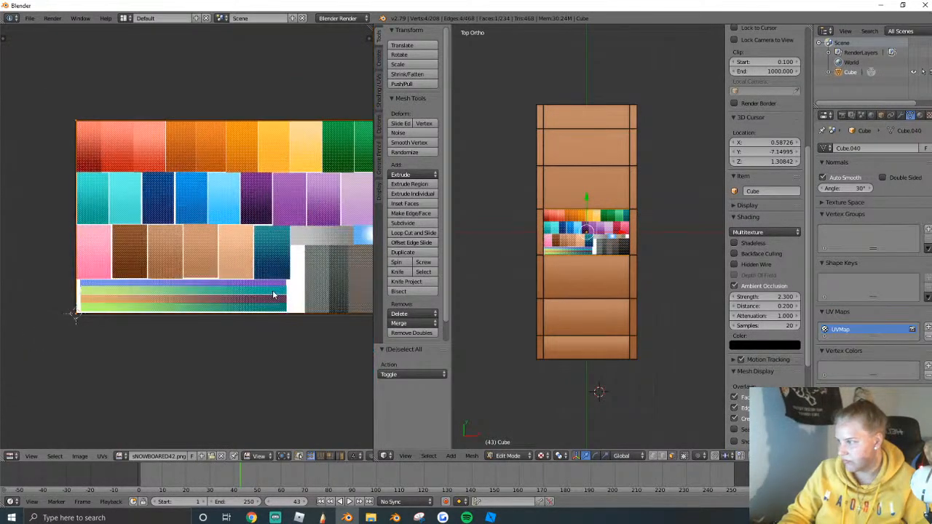
pyautogui.press('s')
pyautogui.press('x')
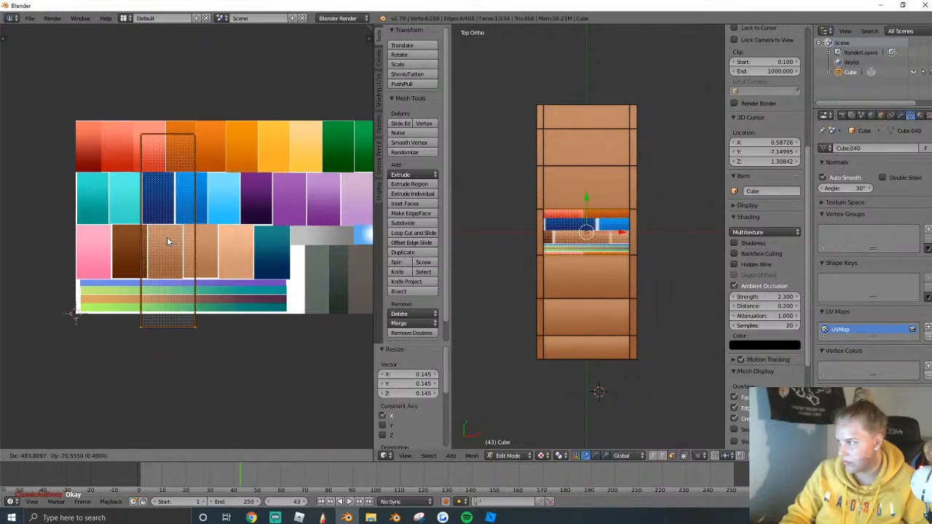
pyautogui.click(167, 237)
pyautogui.press('g')
pyautogui.click(189, 268)
pyautogui.press('s')
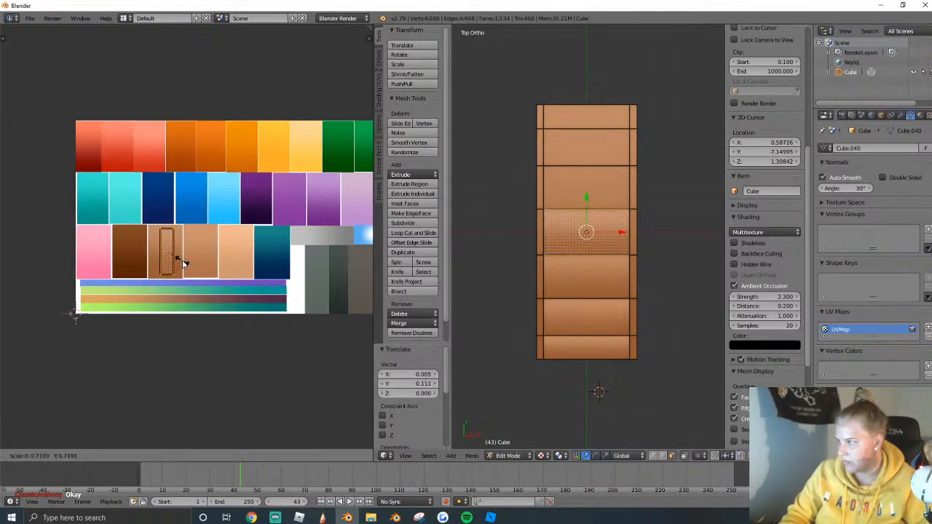
pyautogui.click(185, 265)
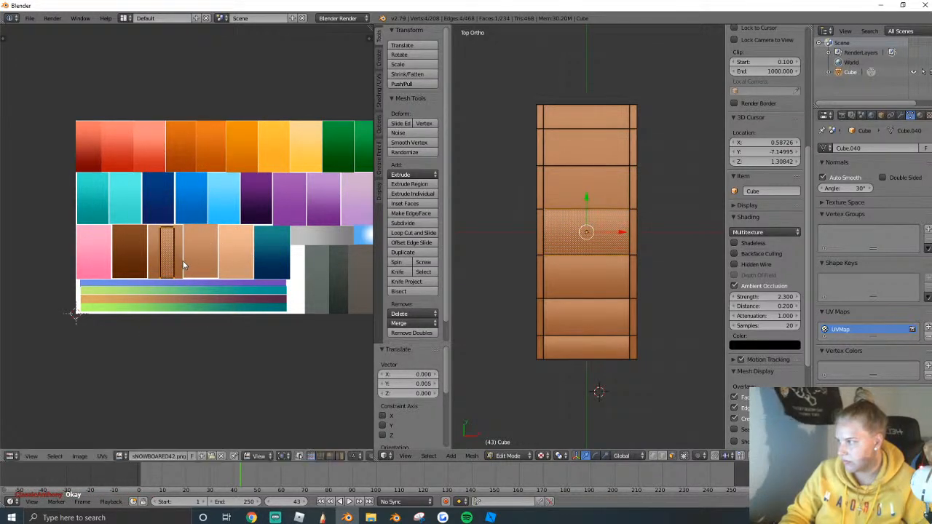
# Unwrap the fifth deck panel with Project From View scaled to bounds, then shrink its UV and narrow it along X.
pyautogui.rightClick(569, 201)
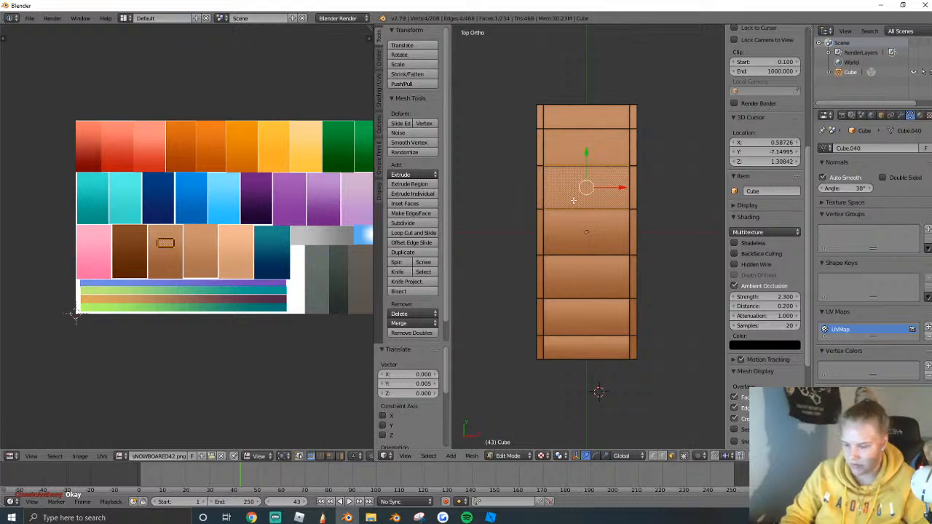
pyautogui.press('u')
pyautogui.click(576, 202)
pyautogui.press('s')
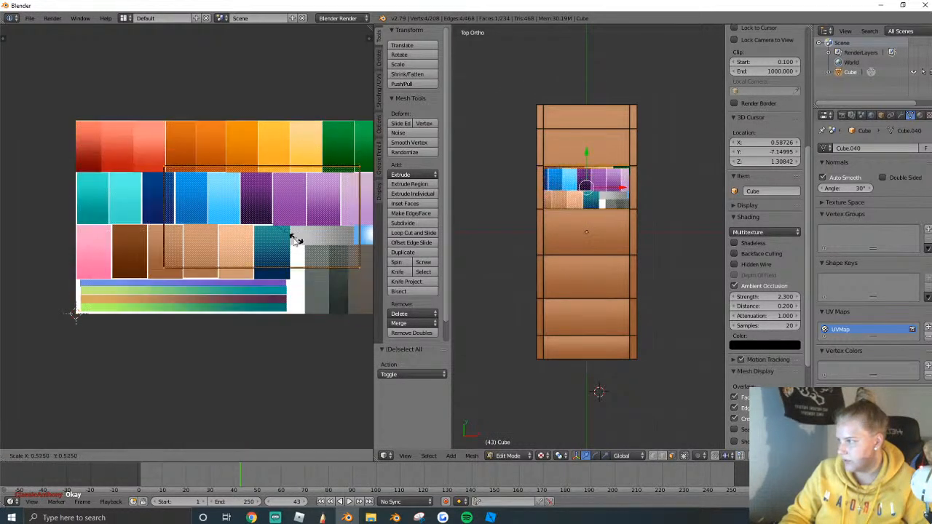
pyautogui.click(279, 237)
pyautogui.press('s')
pyautogui.press('x')
pyautogui.click(269, 229)
# Move the fifth panel's UV onto the medium brown swatch and scale it down to fit inside.
pyautogui.press('g')
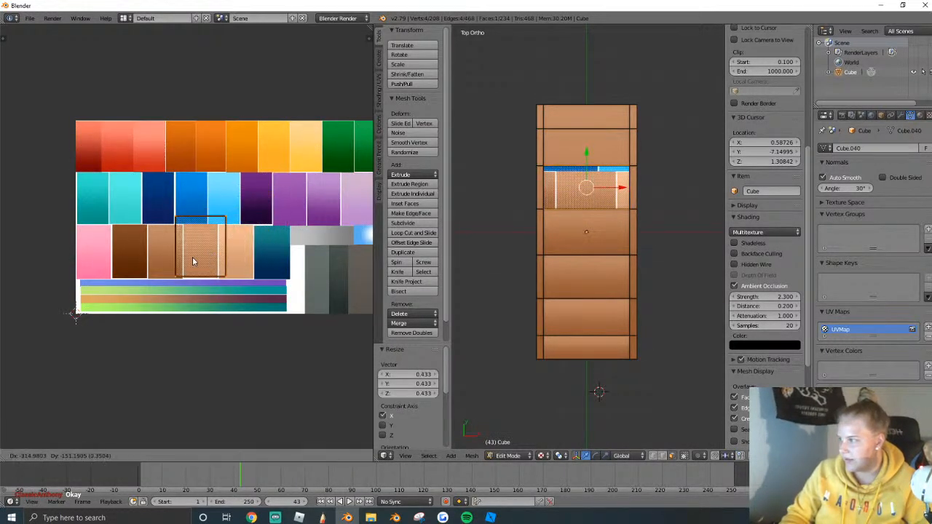
pyautogui.click(172, 265)
pyautogui.press('s')
pyautogui.click(205, 258)
pyautogui.press('s')
pyautogui.press('x')
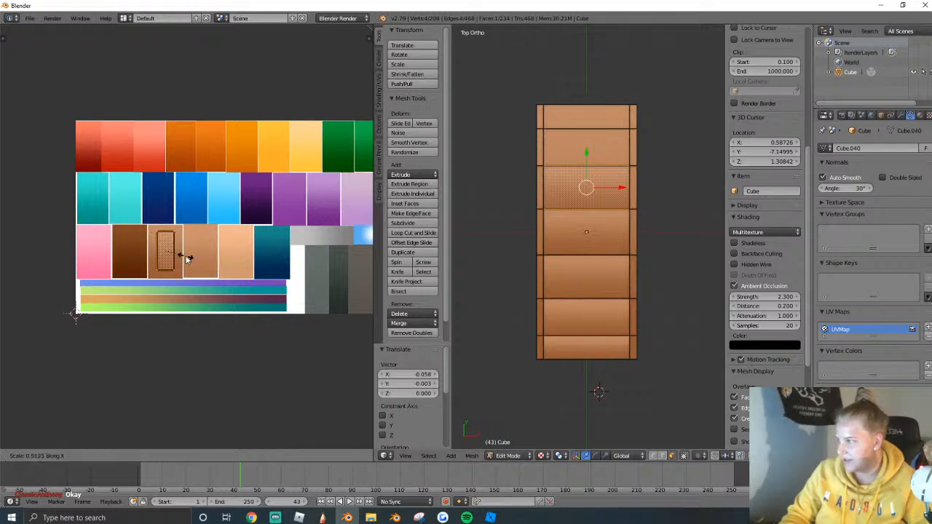
pyautogui.click(192, 260)
# Unwrap the sixth deck panel with Project From View scaled to bounds and fit its narrowed UV on the medium brown swatch.
pyautogui.rightClick(581, 157)
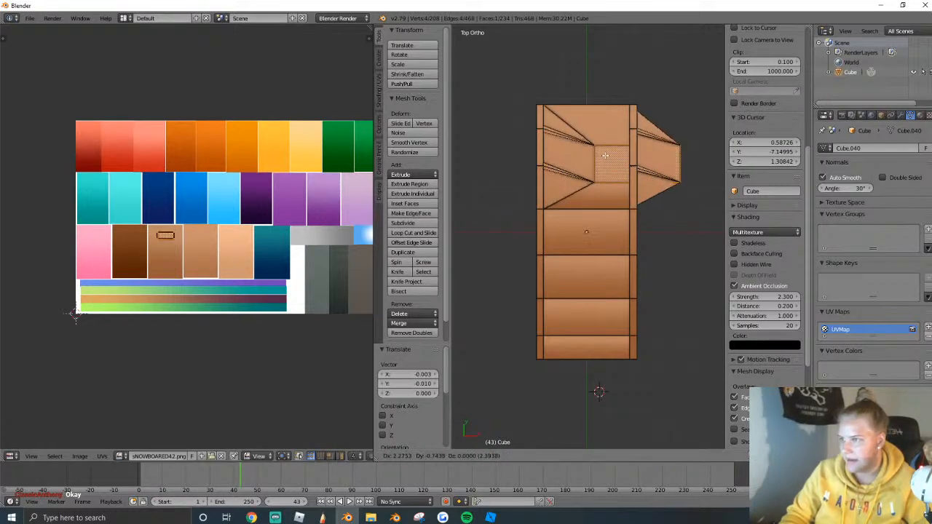
pyautogui.press('u')
pyautogui.click(611, 174)
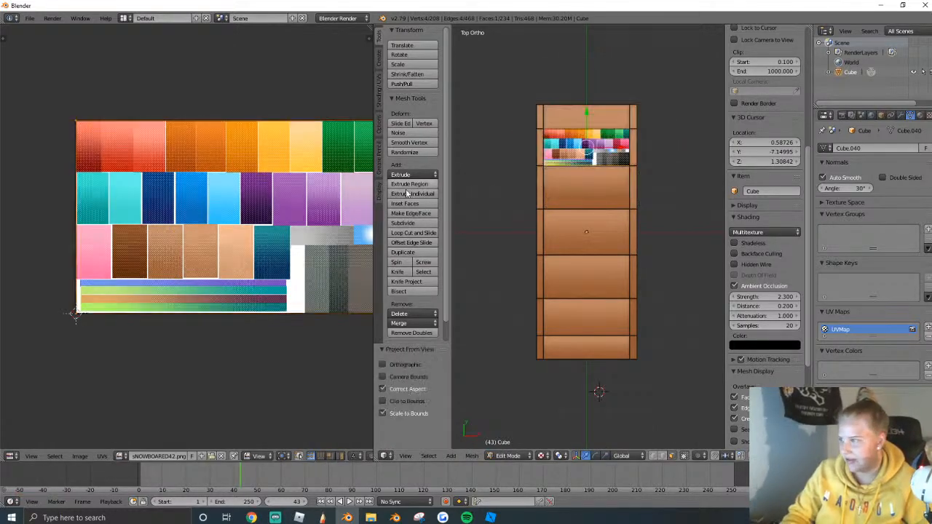
pyautogui.click(271, 236)
pyautogui.press('g')
pyautogui.click(254, 233)
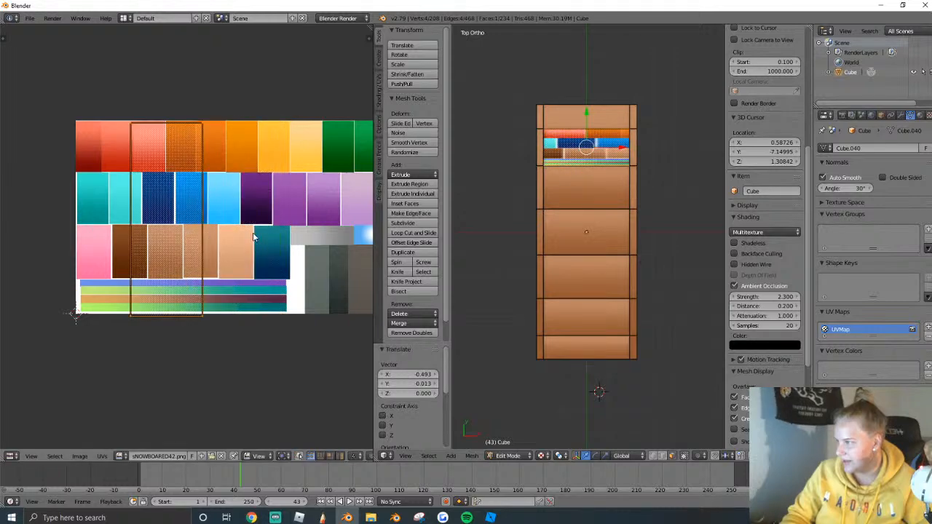
pyautogui.press('s')
pyautogui.click(185, 260)
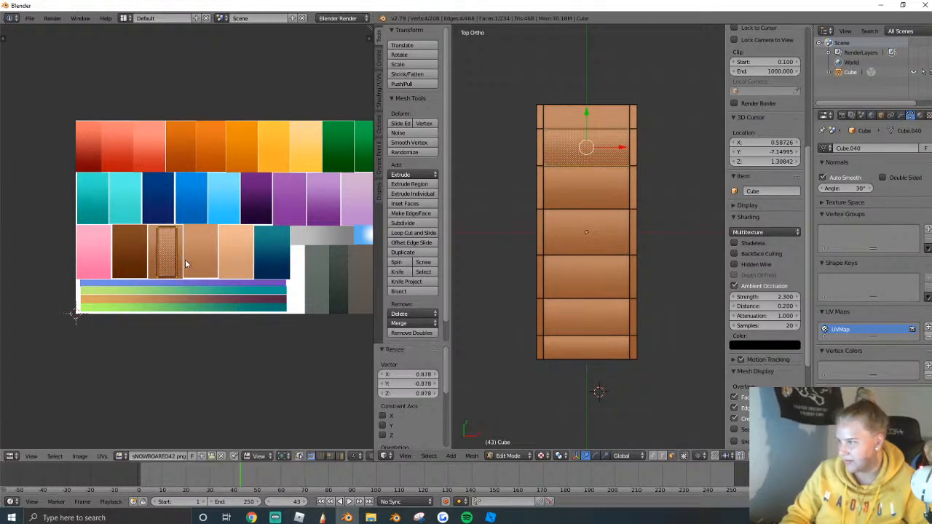
pyautogui.click(188, 253)
# Unwrap the far end deck panel with Project From View scaled to bounds and fit its narrowed UV on the medium brown swatch.
pyautogui.rightClick(580, 119)
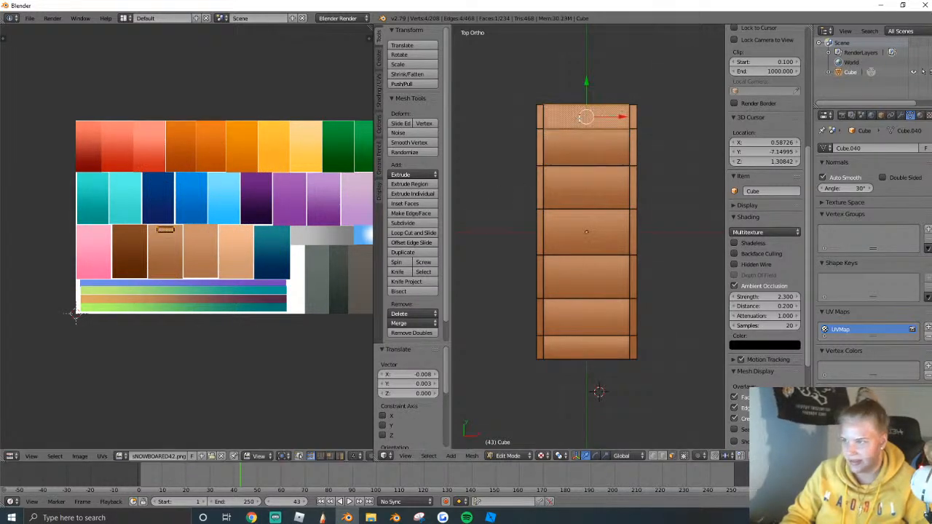
pyautogui.press('u')
pyautogui.click(603, 154)
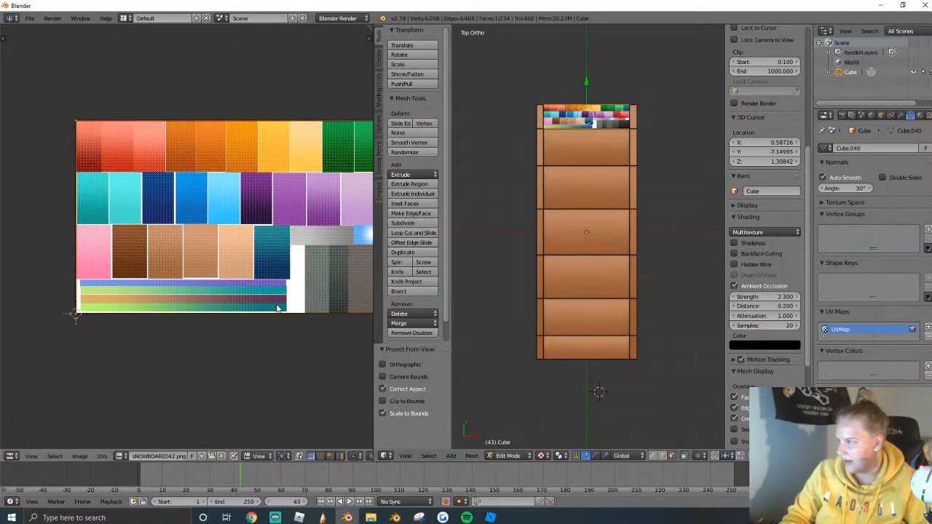
pyautogui.press('s')
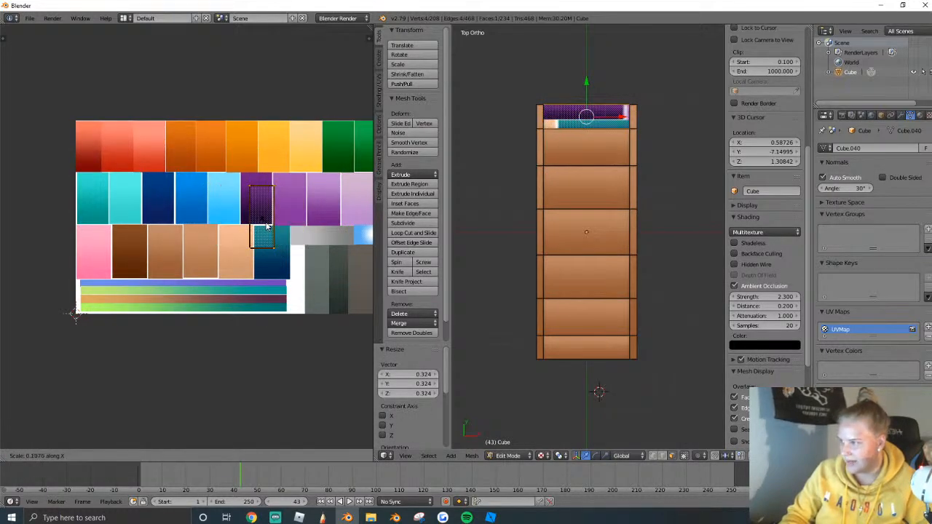
pyautogui.click(255, 225)
pyautogui.press('g')
pyautogui.click(142, 259)
pyautogui.press('s')
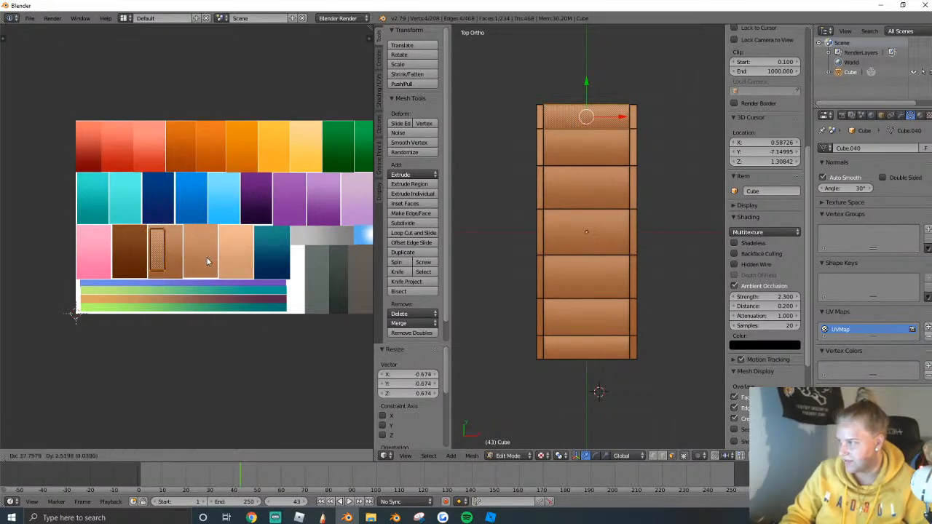
pyautogui.click(226, 260)
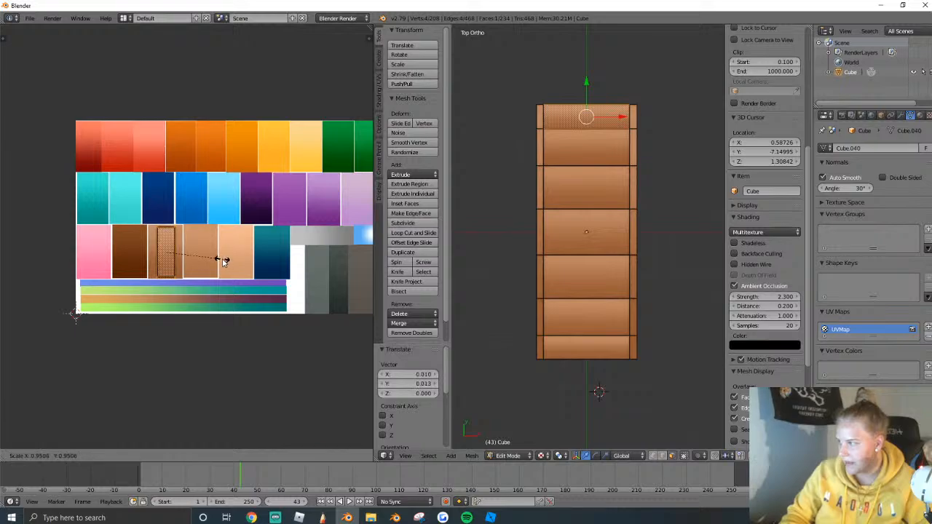
# Try selecting the railing by adding its face loops around the posts one at a time.
pyautogui.press('Tab')
pyautogui.moveTo(554, 233); pyautogui.dragTo(564, 193, button='middle')
pyautogui.scroll(3, 523, 229)
pyautogui.hotkey('shift', 'f')
pyautogui.press('w')
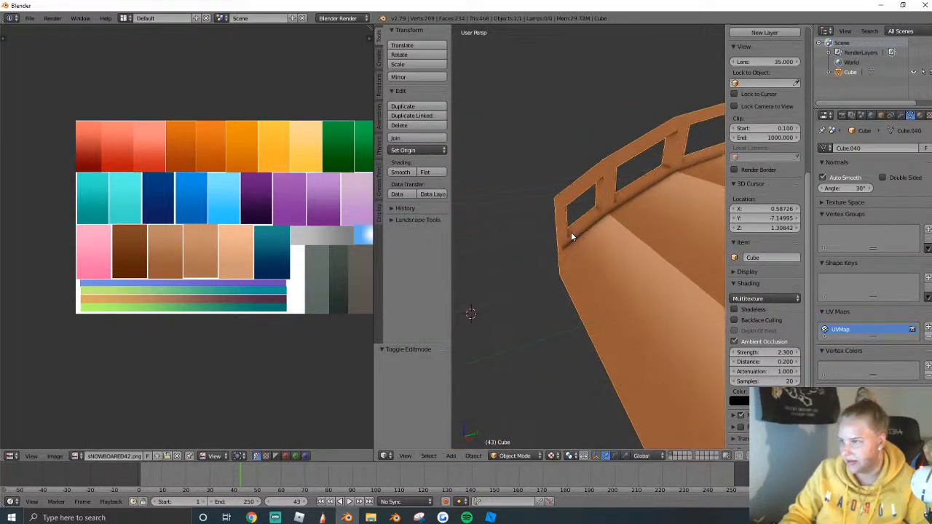
pyautogui.press('Tab')
pyautogui.rightClick(571, 234)
pyautogui.moveTo(567, 239); pyautogui.dragTo(590, 246, button='middle')
pyautogui.press('w')
pyautogui.click(563, 267)
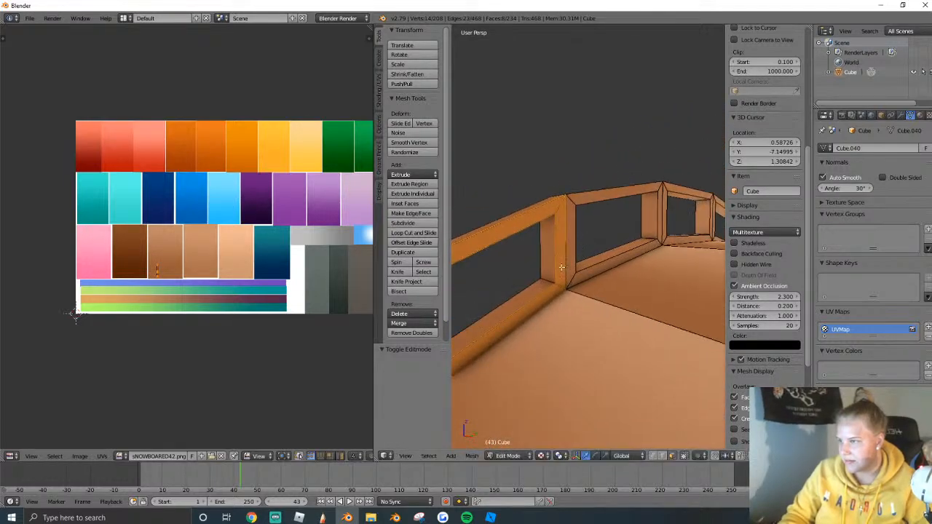
pyautogui.keyDown('alt'); pyautogui.keyDown('shift'); pyautogui.rightClick(572, 277); pyautogui.keyUp('shift'); pyautogui.keyUp('alt')
pyautogui.hotkey('shift', 'f')
pyautogui.press('s')
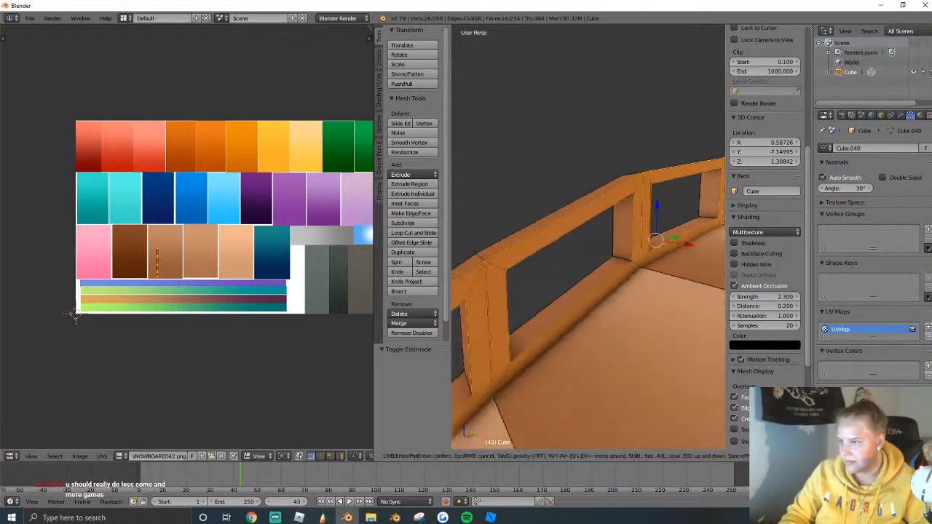
pyautogui.press('a')
pyautogui.click(583, 265)
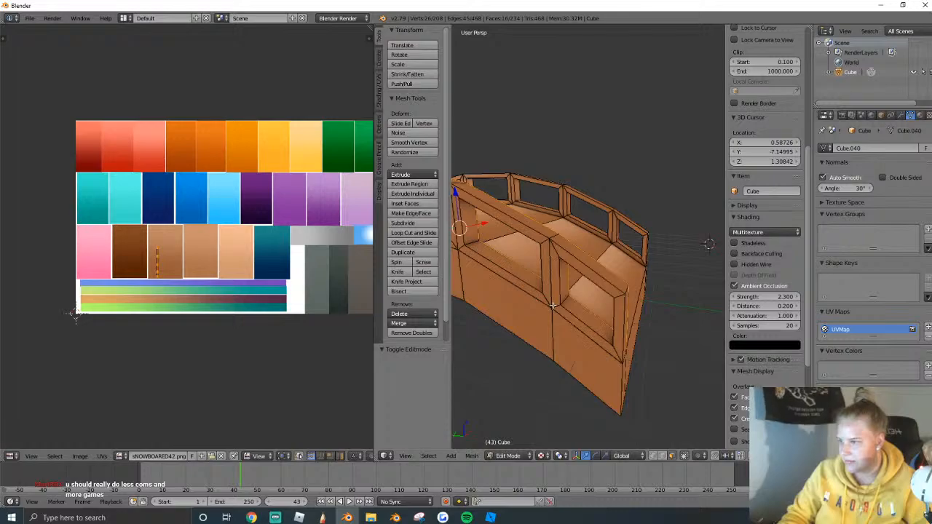
# Select the whole bridge mesh, then deselect the deck panels, outer side panels and underside so the railings remain selected.
pyautogui.press('a')
pyautogui.moveTo(553, 306); pyautogui.dragTo(599, 326, button='middle')
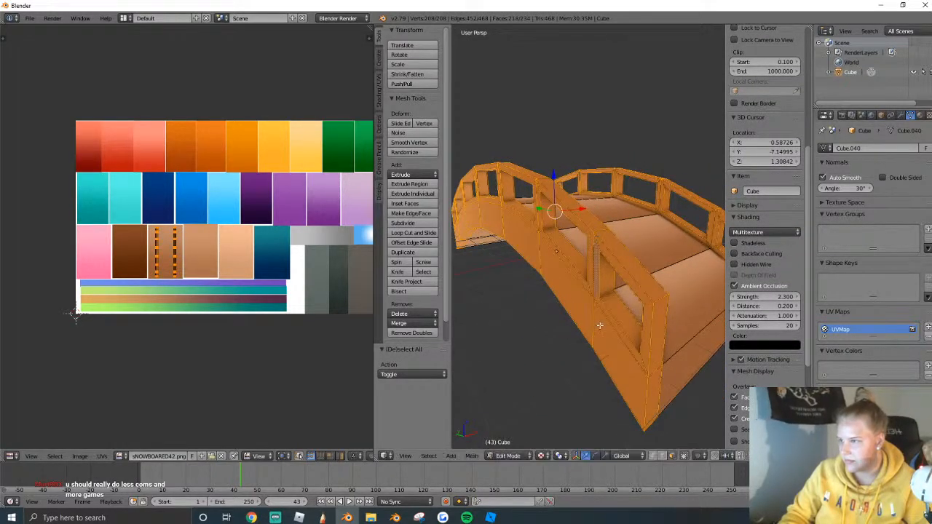
pyautogui.hotkey('shift', 'f')
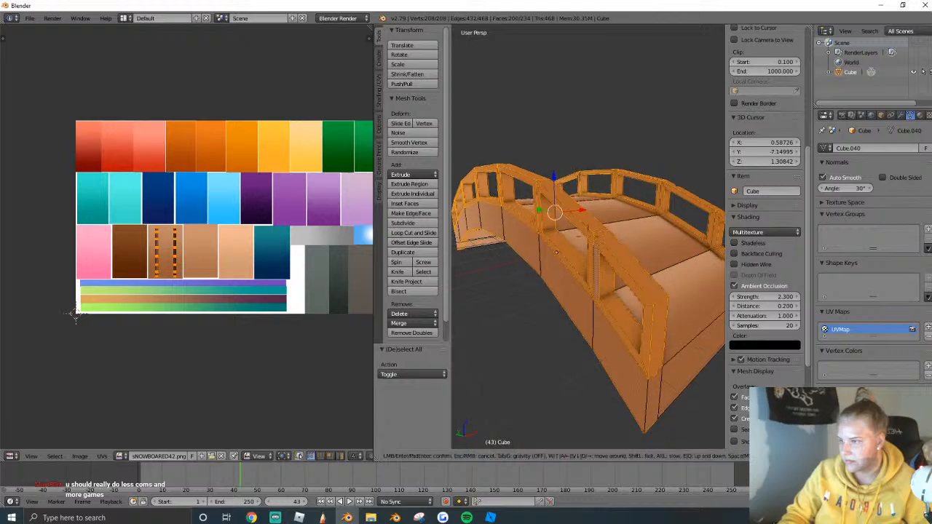
pyautogui.press('s')
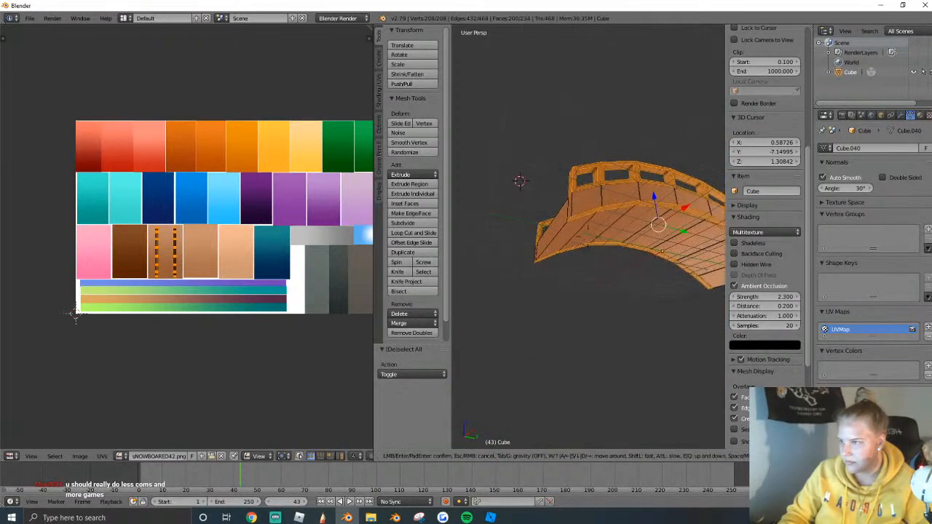
pyautogui.click(604, 223)
pyautogui.scroll(2, 604, 224)
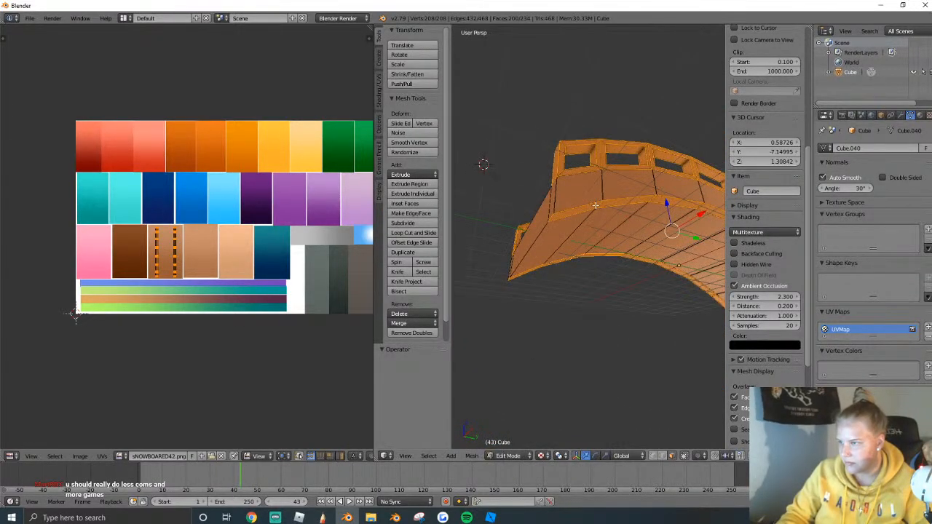
pyautogui.moveTo(584, 208); pyautogui.dragTo(582, 216, button='middle')
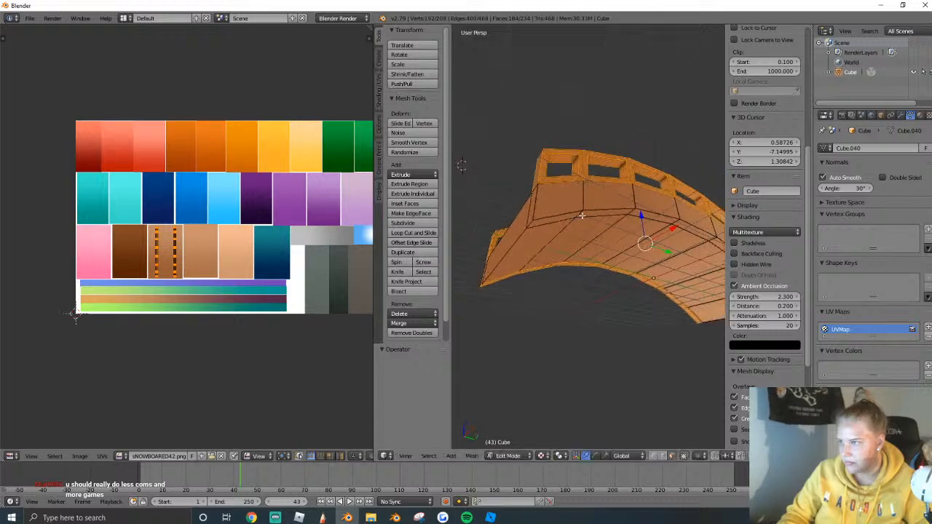
pyautogui.hotkey('shift', 'f')
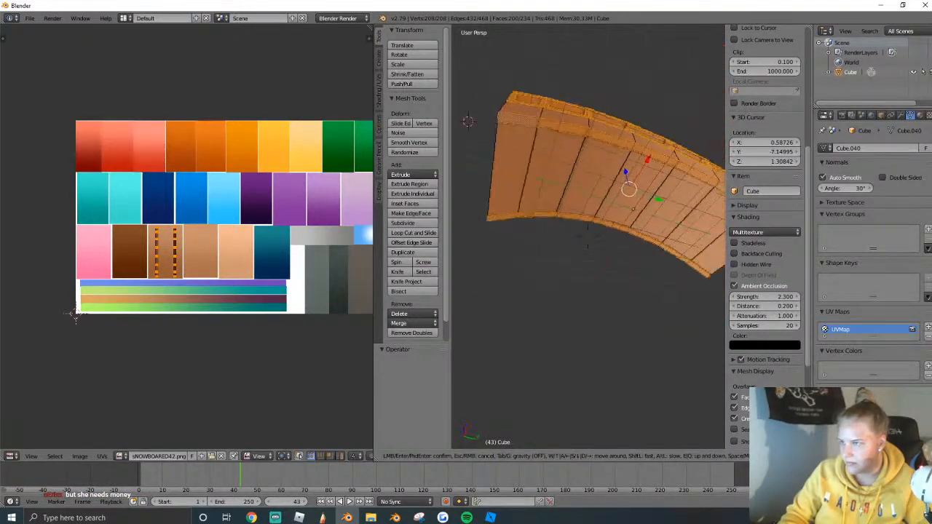
pyautogui.press('s')
pyautogui.press('w')
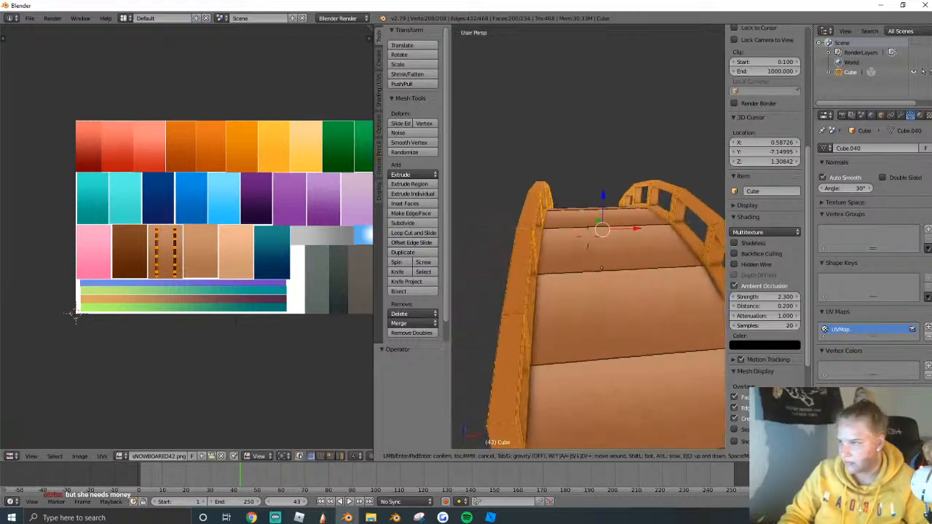
pyautogui.click(587, 234)
pyautogui.hotkey('shift', 'f')
pyautogui.press('a')
pyautogui.press('s')
pyautogui.click(587, 235)
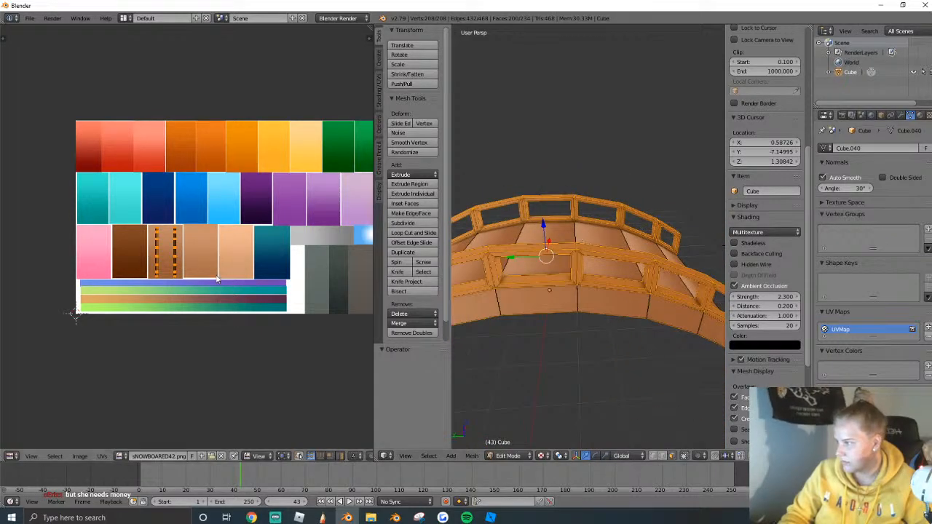
# Scale down the railings' UVs and position them low inside the medium brown swatch, then check the shaded bridge.
pyautogui.press('s')
pyautogui.click(187, 262)
pyautogui.press('g')
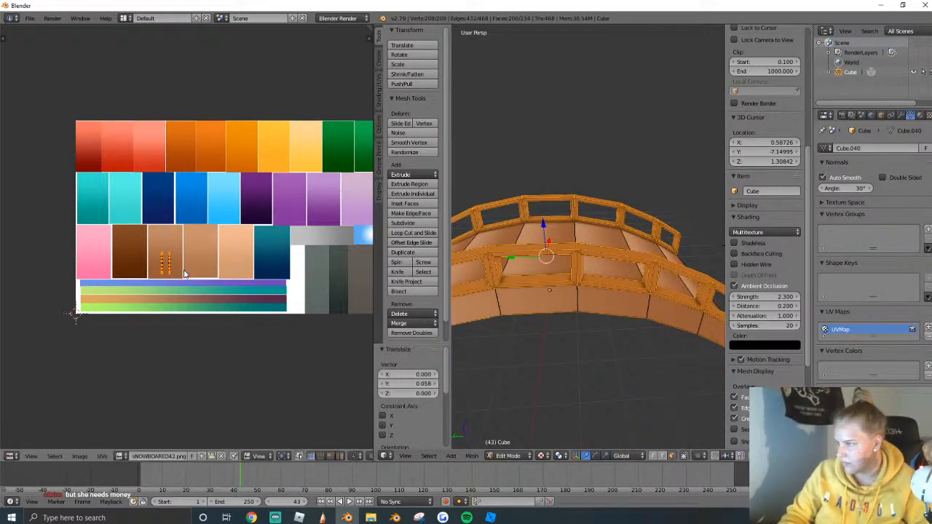
pyautogui.click(184, 272)
pyautogui.press('Tab')
pyautogui.hotkey('shift', 'f')
pyautogui.press('s')
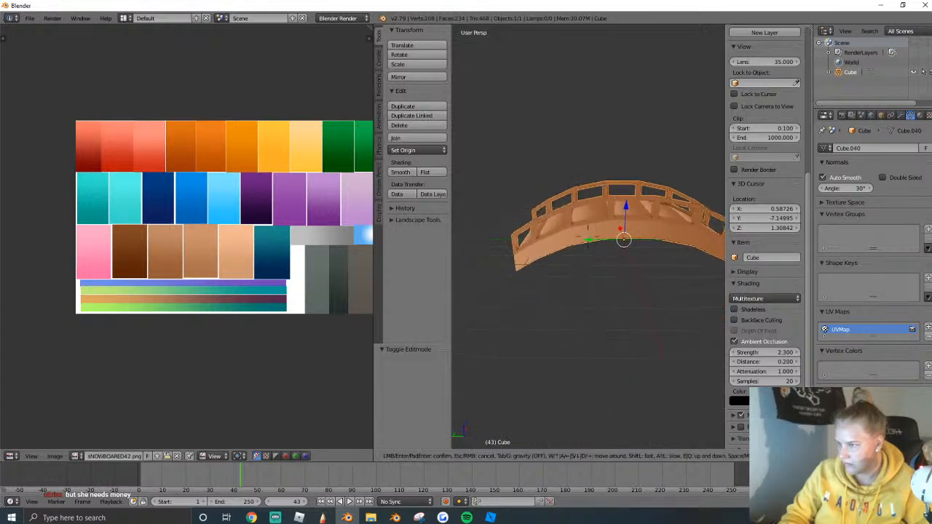
pyautogui.press('a')
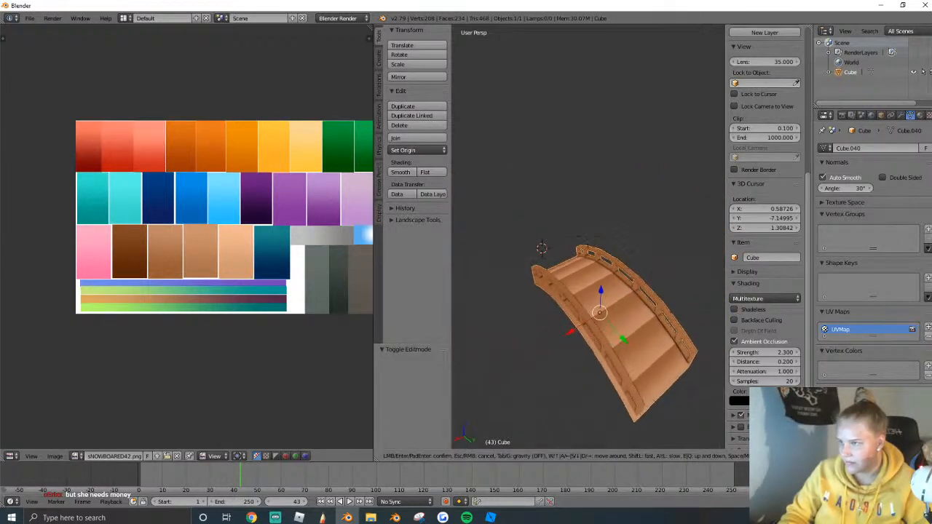
pyautogui.press('Return')
# Move the middle deck panel's UV lower on the medium brown swatch and scale it down.
pyautogui.press('Tab')
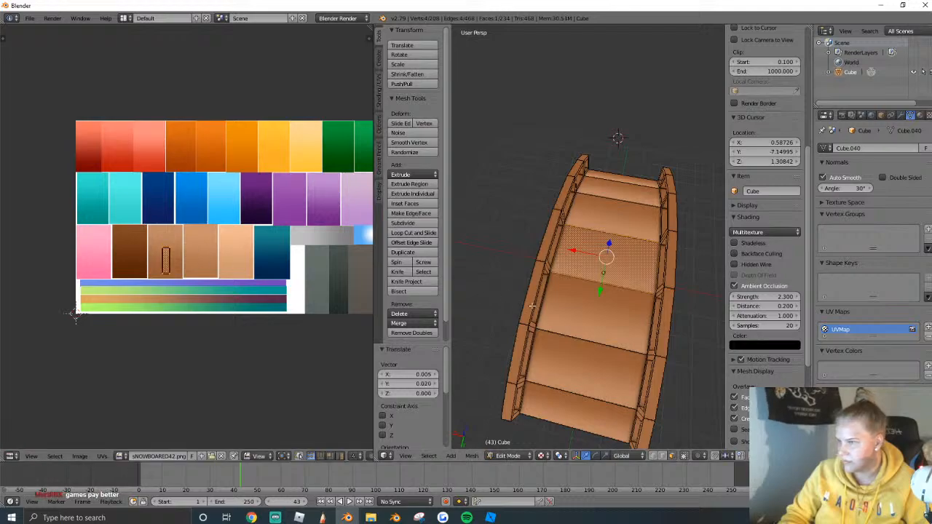
pyautogui.press('Tab')
pyautogui.press('Tab')
pyautogui.press('g')
pyautogui.click(184, 268)
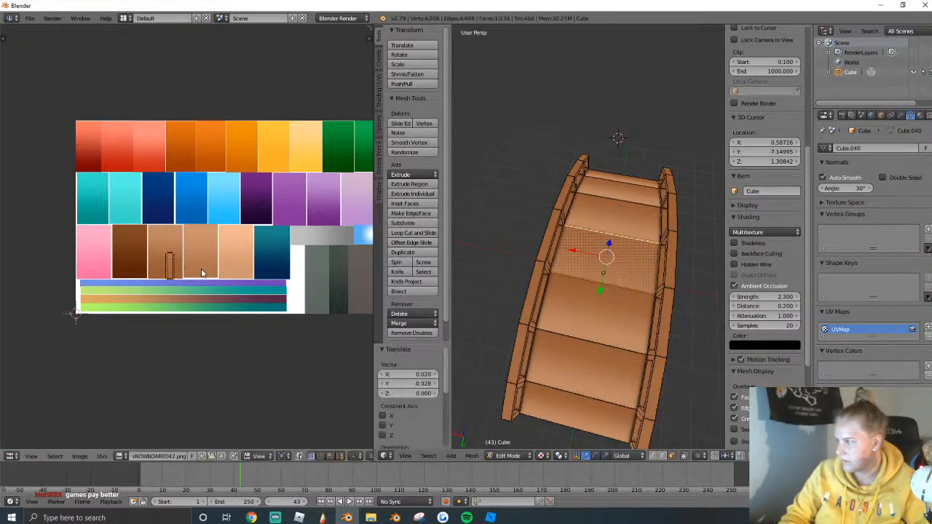
pyautogui.press('s')
pyautogui.click(185, 271)
# Shrink the UV of the deck panel adjacent to the middle one within the medium brown swatch.
pyautogui.rightClick(587, 303)
pyautogui.press('Tab')
pyautogui.press('Tab')
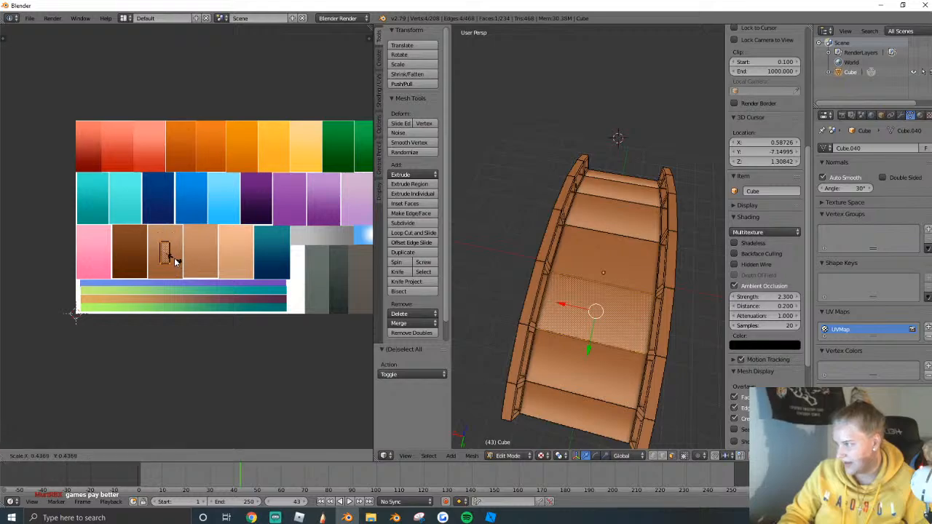
pyautogui.press('Tab')
pyautogui.moveTo(568, 343); pyautogui.dragTo(586, 347, button='middle')
# Shrink the UV of the second deck panel from the near end and move it lower on the medium brown swatch.
pyautogui.press('Tab')
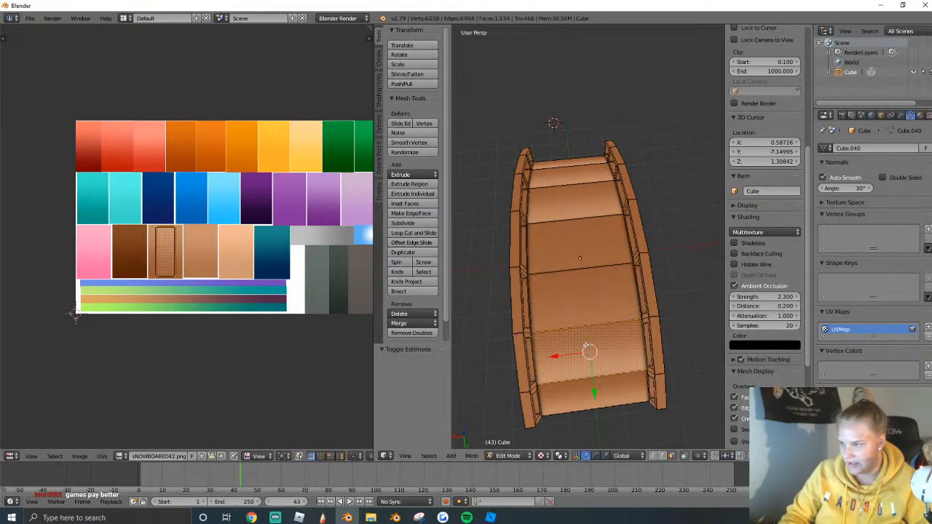
pyautogui.press('s')
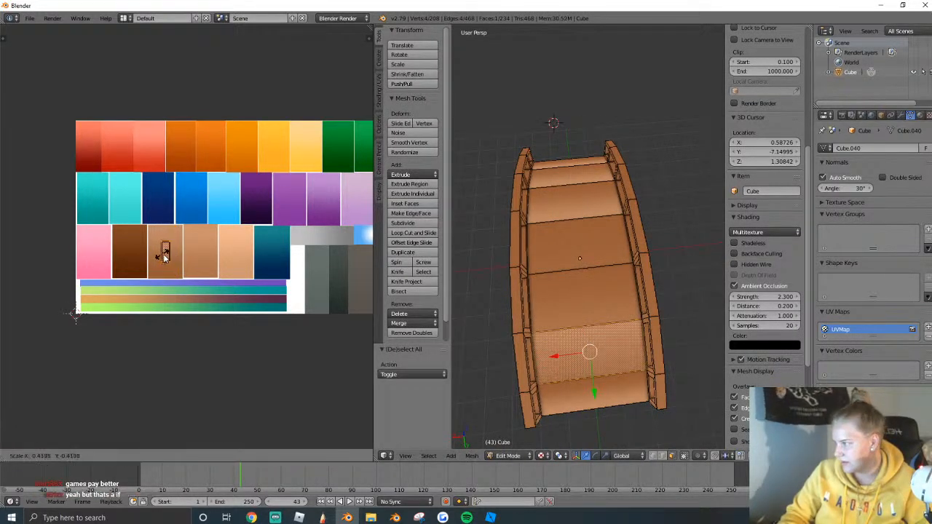
pyautogui.click(170, 257)
pyautogui.press('g')
pyautogui.click(174, 268)
pyautogui.press('Tab')
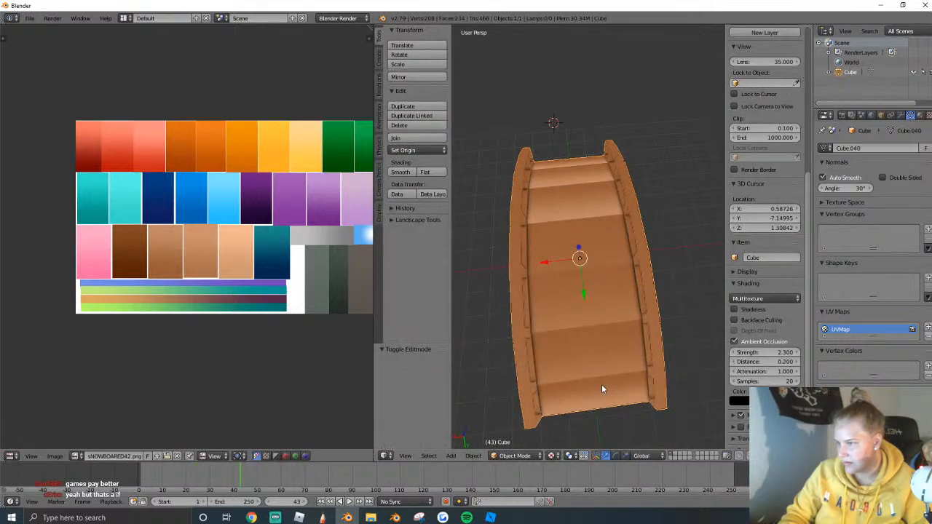
# Shrink the near end deck panel's UV within the medium brown swatch.
pyautogui.press('Tab')
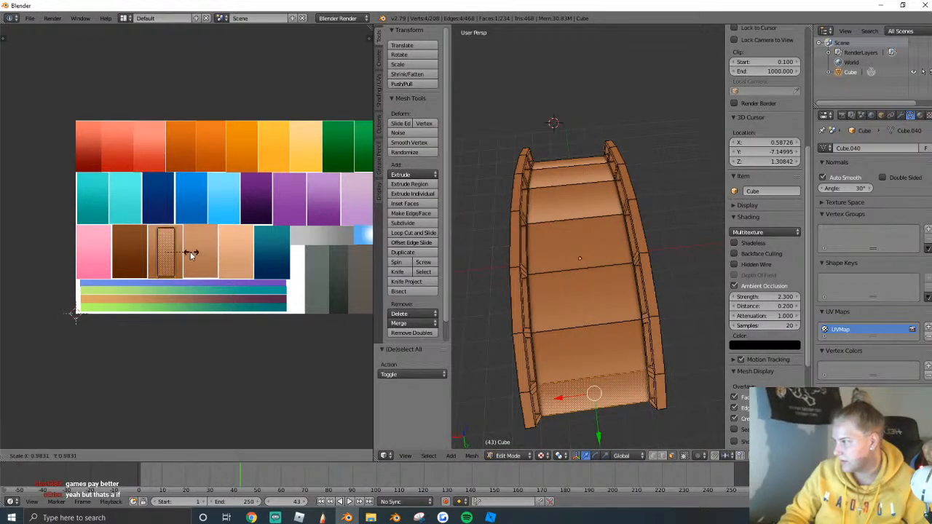
pyautogui.press('Tab')
pyautogui.moveTo(603, 321); pyautogui.dragTo(606, 280, button='middle')
# Shrink the UV of the first deck panel beyond the middle one and move it to the lower medium brown swatch.
pyautogui.press('Tab')
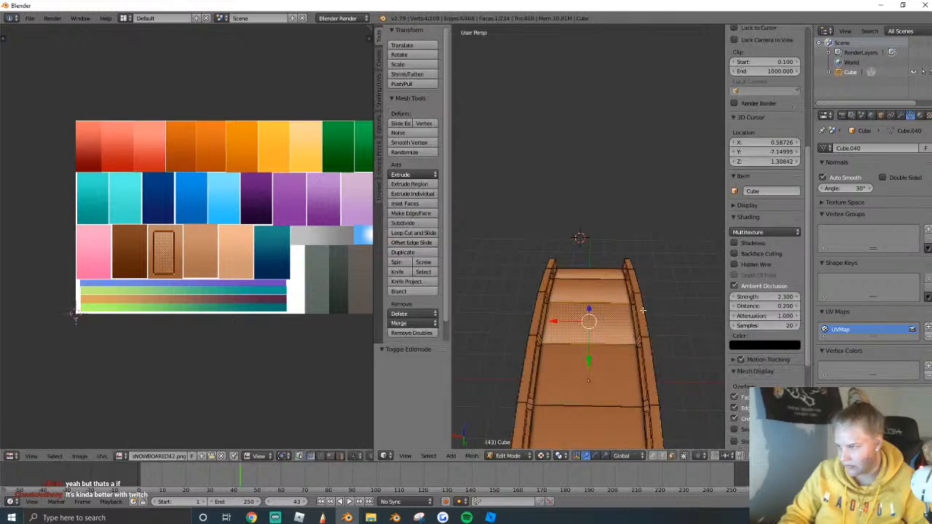
pyautogui.press('s')
pyautogui.click(211, 264)
pyautogui.press('g')
pyautogui.click(211, 271)
pyautogui.press('Tab')
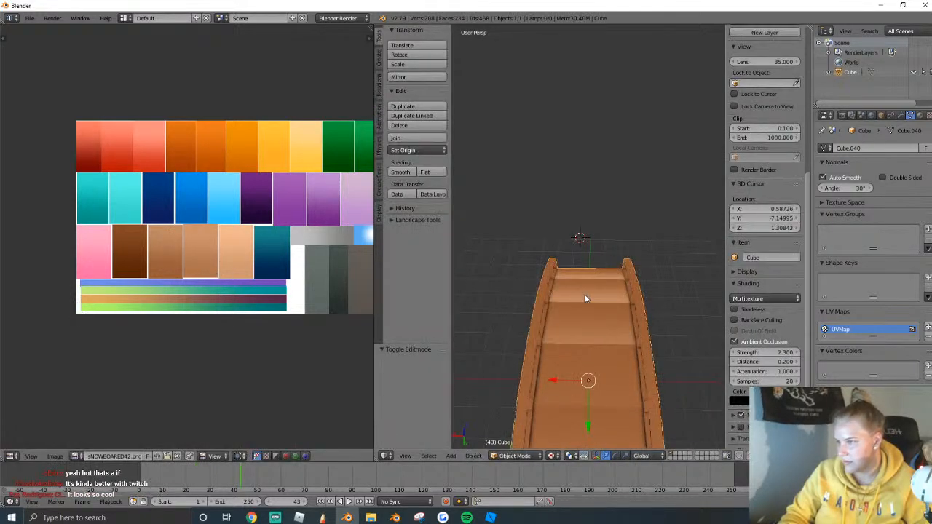
pyautogui.press('Tab')
pyautogui.press('Tab')
pyautogui.press('Tab')
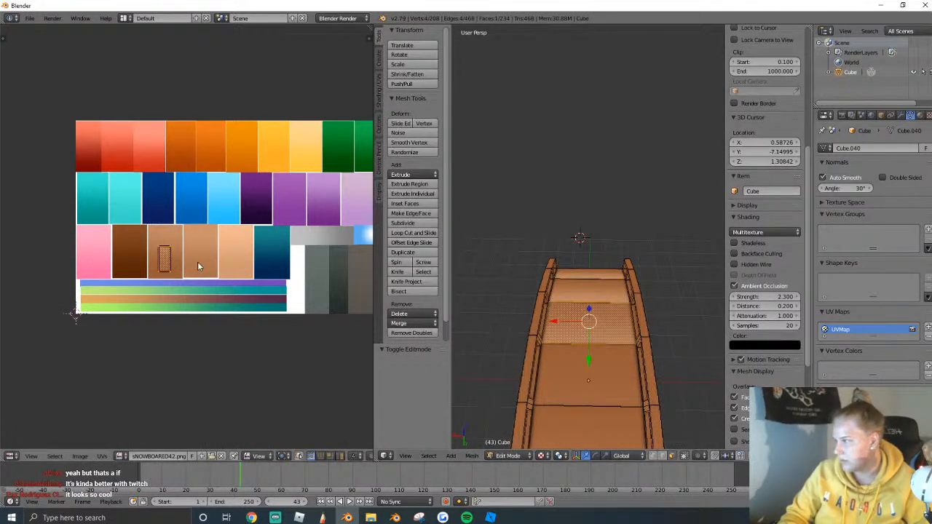
pyautogui.press('Tab')
pyautogui.press('Tab')
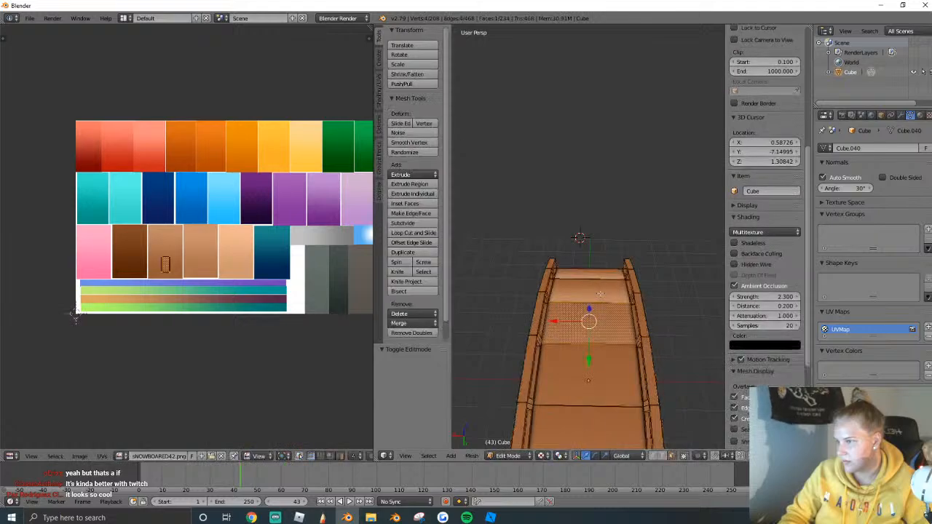
# Shrink the UVs of the last two deck panels at the far end and reposition them inside the medium brown swatch.
pyautogui.rightClick(595, 292)
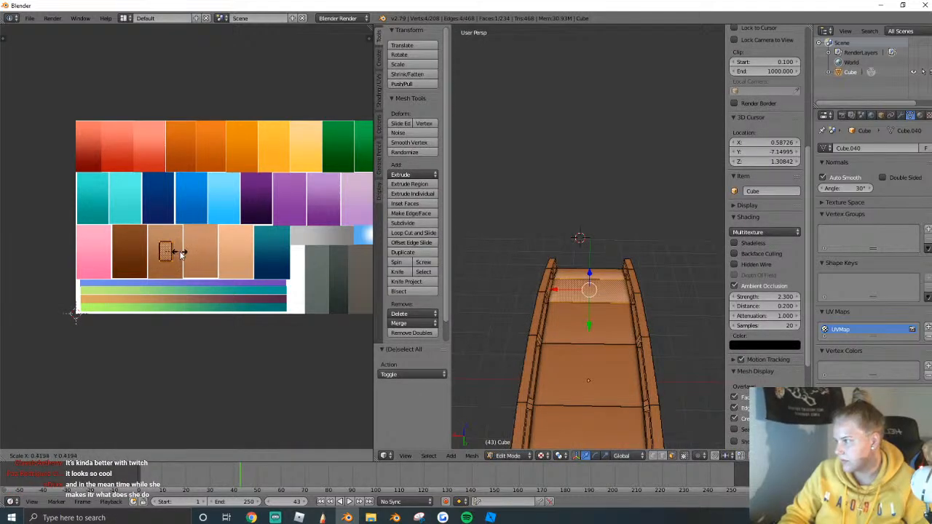
pyautogui.press('Tab')
pyautogui.press('Tab')
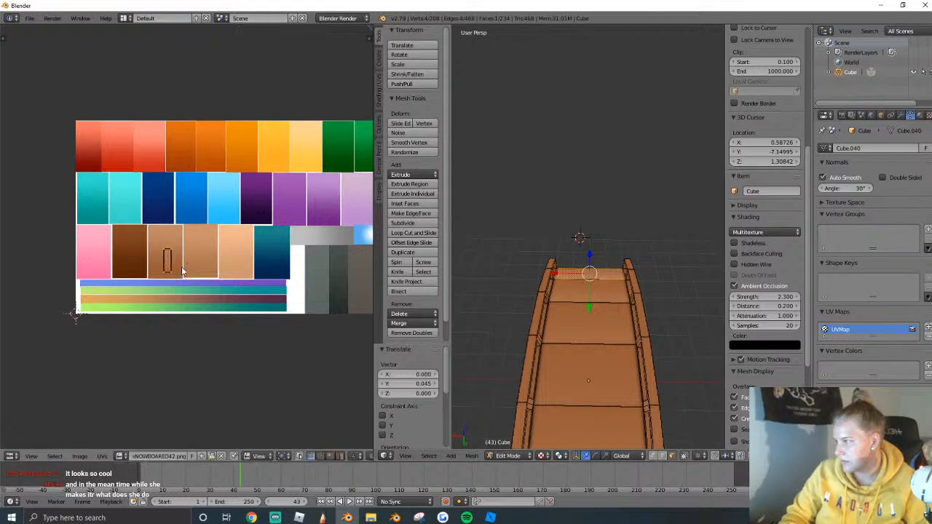
pyautogui.press('Tab')
pyautogui.moveTo(601, 290); pyautogui.dragTo(613, 315, button='middle')
# Move the UVs of that end deck panel and its neighbour lower on the medium brown swatch.
pyautogui.press('Tab')
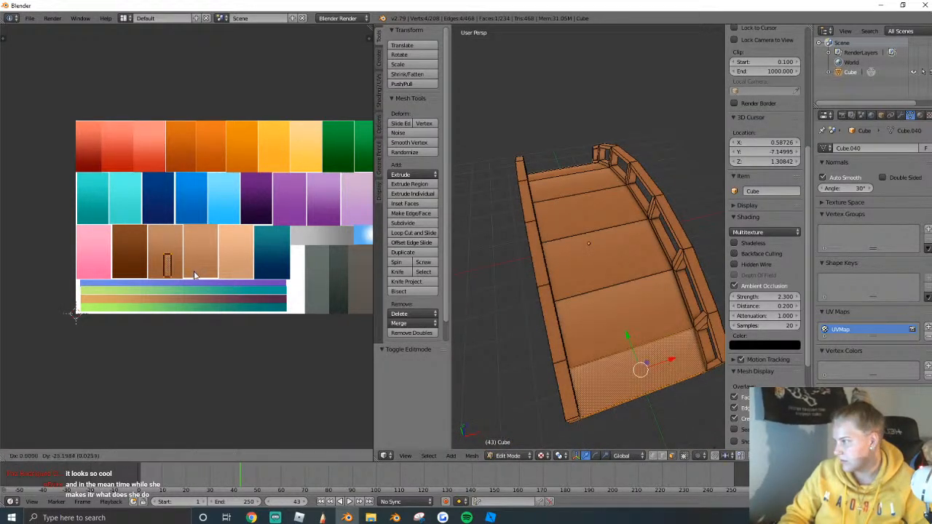
pyautogui.click(194, 275)
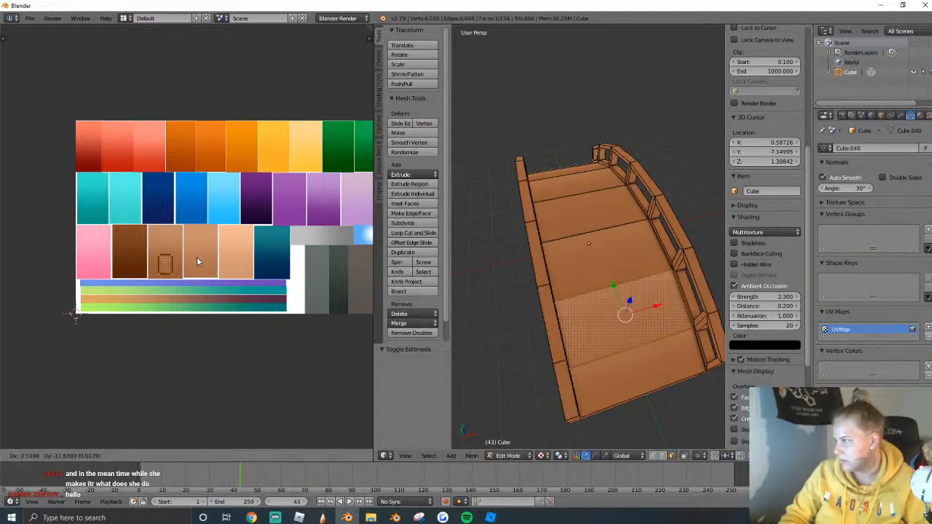
pyautogui.press('Tab')
pyautogui.moveTo(581, 275); pyautogui.dragTo(590, 285, button='middle')
# Scale down the UVs of the bridge's outer side panels, move them low on the medium brown swatch and check the shaded bridge.
pyautogui.press('Tab')
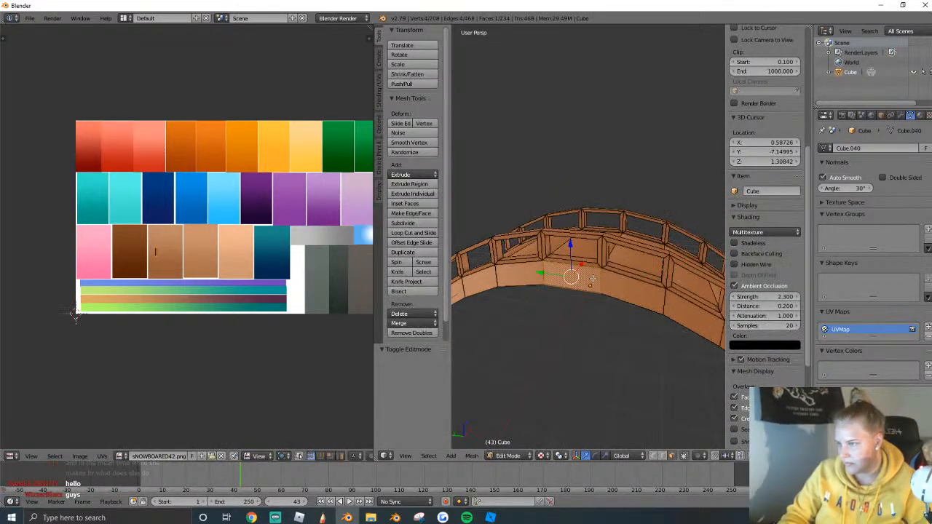
pyautogui.scroll(-1, 221, 245)
pyautogui.scroll(2, 201, 259)
pyautogui.press('s')
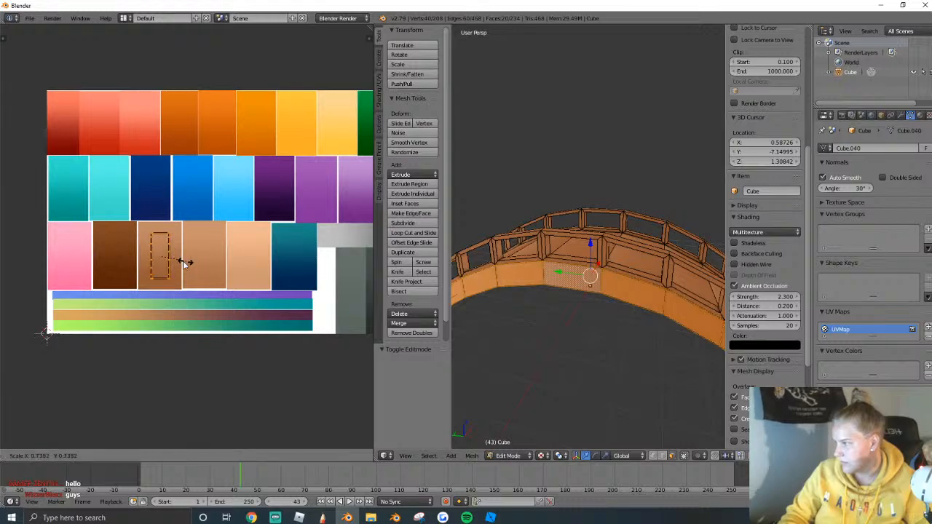
pyautogui.click(172, 258)
pyautogui.press('g')
pyautogui.click(175, 285)
pyautogui.press('Tab')
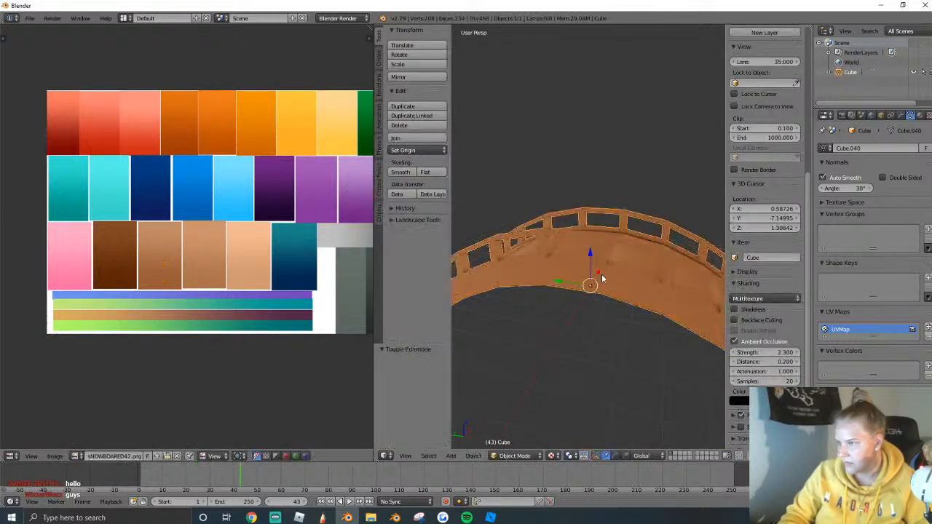
pyautogui.hotkey('shift', 'f')
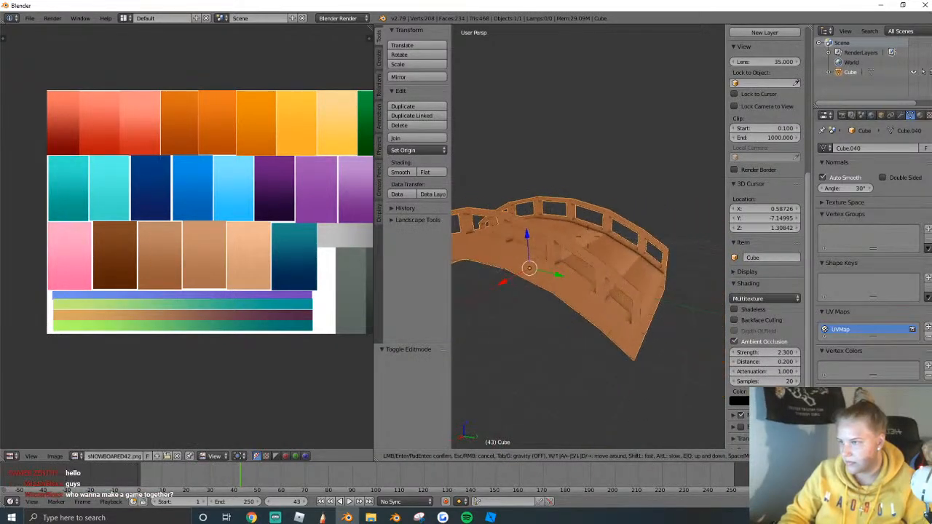
pyautogui.click(588, 236)
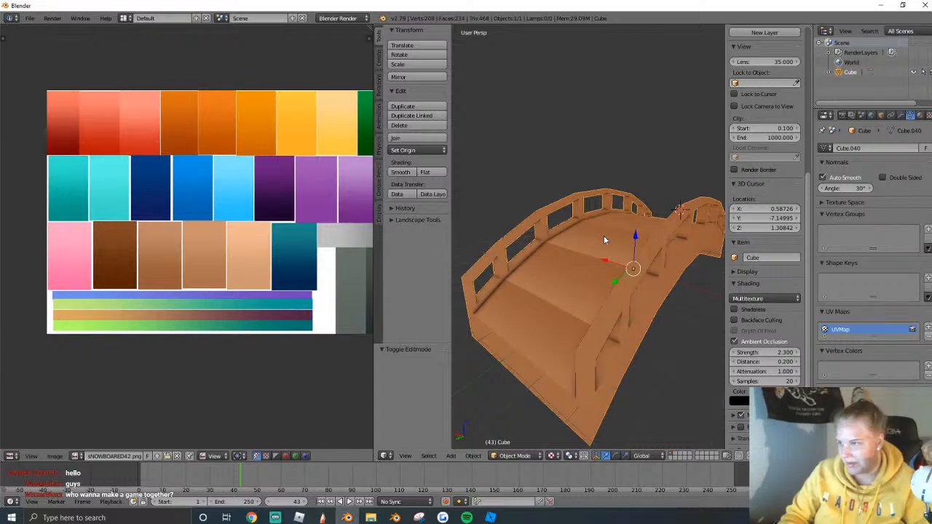
# Select the bridge's linked deck and side body and move its UVs onto the light tan swatch, leaving the railing UVs behind.
pyautogui.scroll(-3, 604, 235)
pyautogui.press('Tab')
pyautogui.press('a')
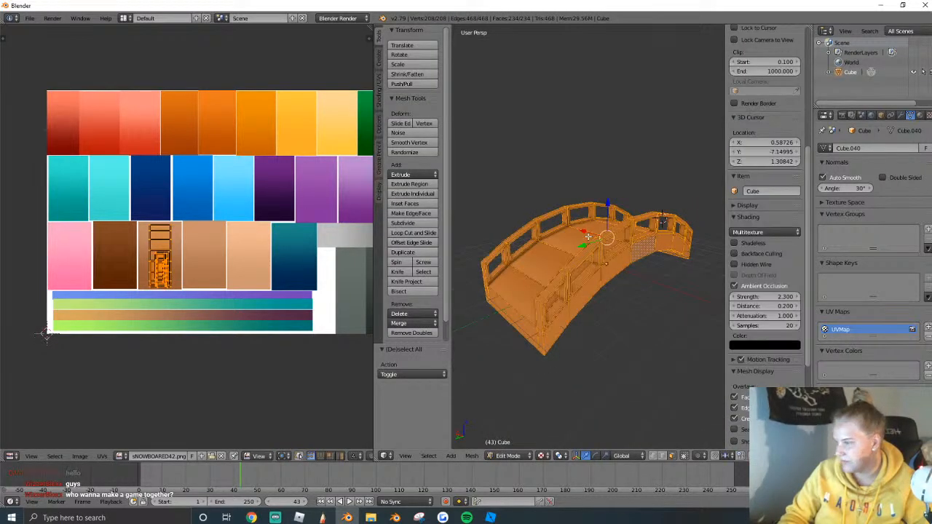
pyautogui.press('Tab')
pyautogui.scroll(1, 588, 236)
pyautogui.press('Tab')
pyautogui.rightClick(593, 245)
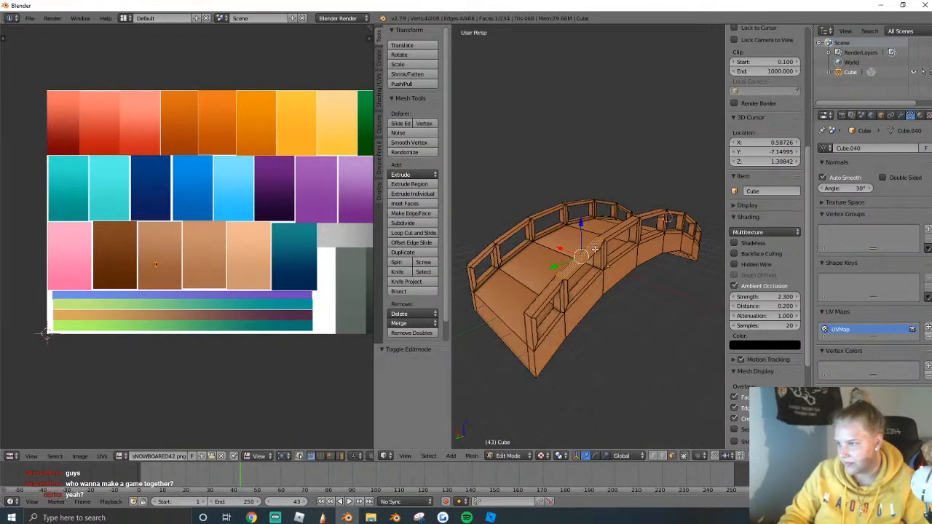
pyautogui.press('a')
pyautogui.scroll(2, 360, 276)
pyautogui.rightClick(501, 290)
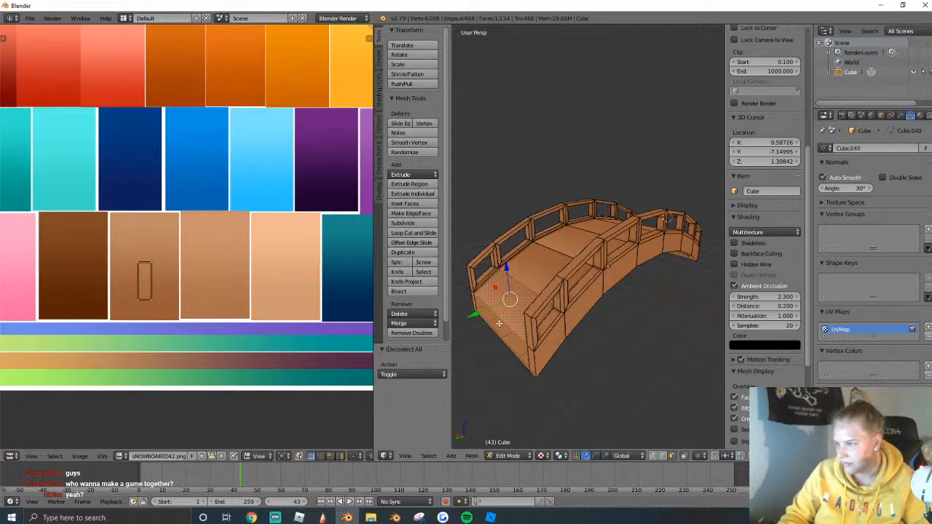
pyautogui.press('l')
pyautogui.press('l')
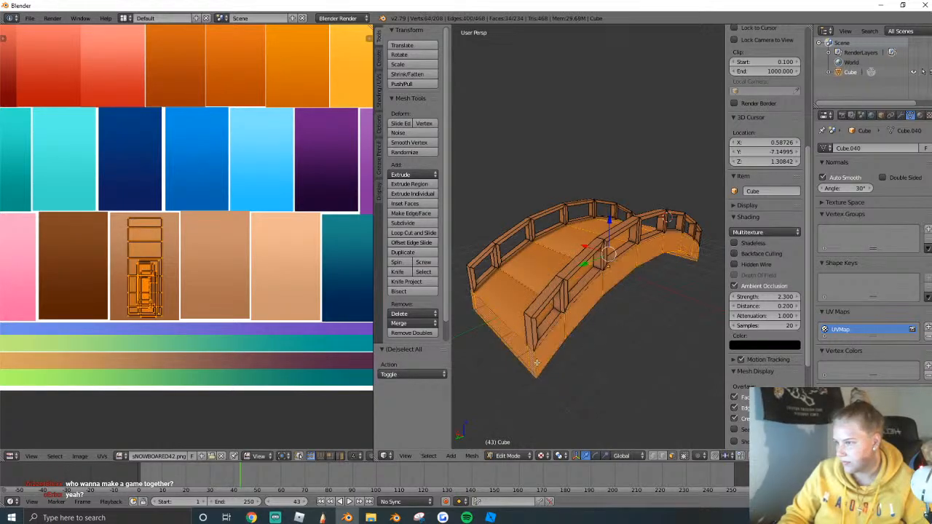
pyautogui.press('g')
pyautogui.click(292, 292)
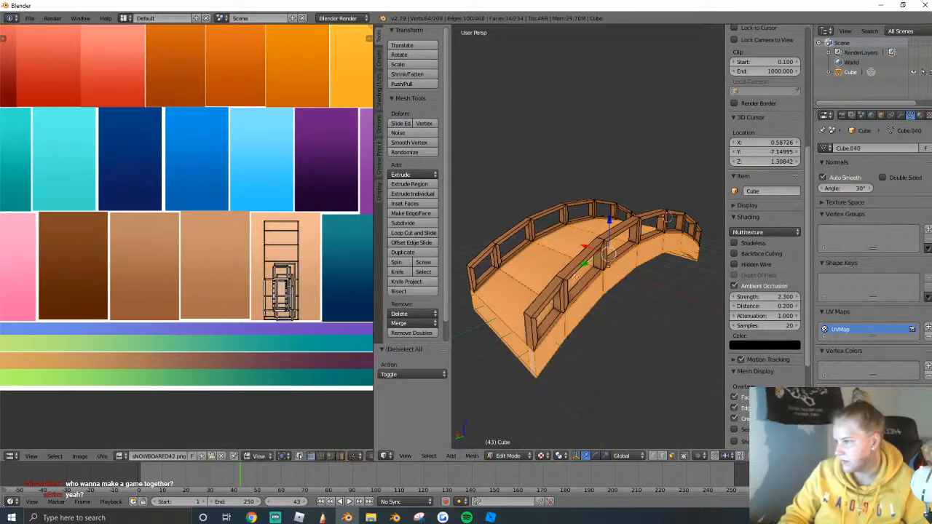
# Select the railing UVs left on the medium brown swatch and move them onto the grey gradient swatch.
pyautogui.press('a')
pyautogui.click(129, 263)
pyautogui.press('a')
pyautogui.scroll(-1, 138, 238)
pyautogui.moveTo(137, 237); pyautogui.dragTo(121, 233, button='middle')
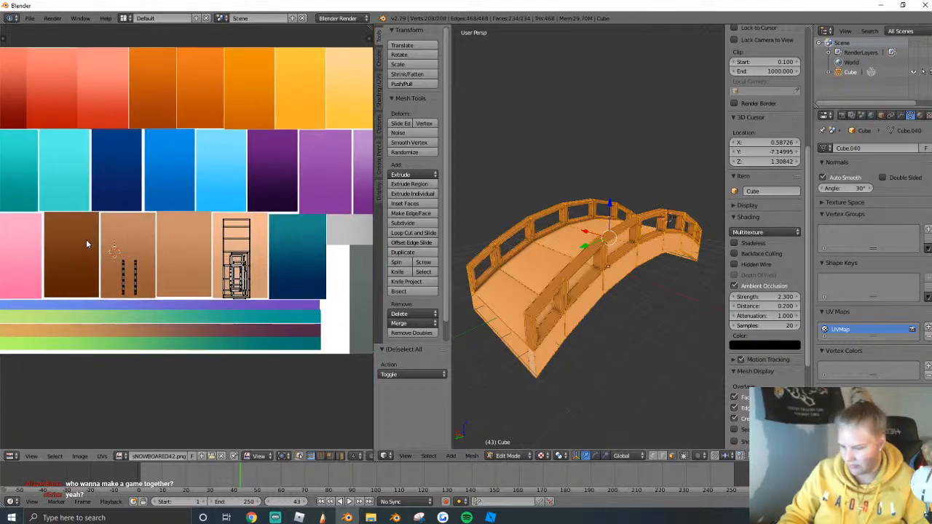
pyautogui.press('b')
pyautogui.moveTo(86, 241); pyautogui.dragTo(164, 325)
pyautogui.press('g')
pyautogui.click(367, 245)
pyautogui.moveTo(366, 244); pyautogui.dragTo(325, 244, button='middle')
pyautogui.scroll(-1, 326, 244)
pyautogui.press('g')
pyautogui.click(328, 241)
# Rotate the railing UVs by 90 degrees, shrink them and shift them towards the darker end of the grey gradient.
pyautogui.write('r90')
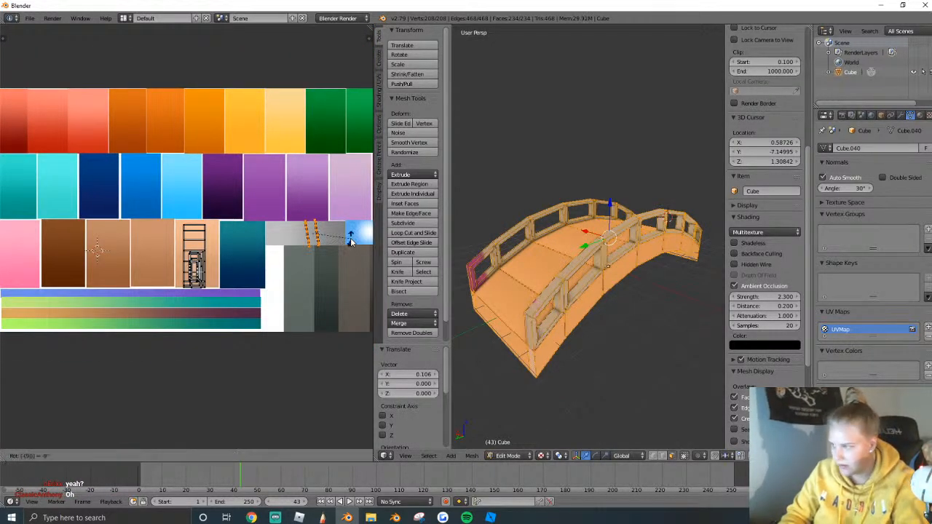
pyautogui.press('Return')
pyautogui.press('s')
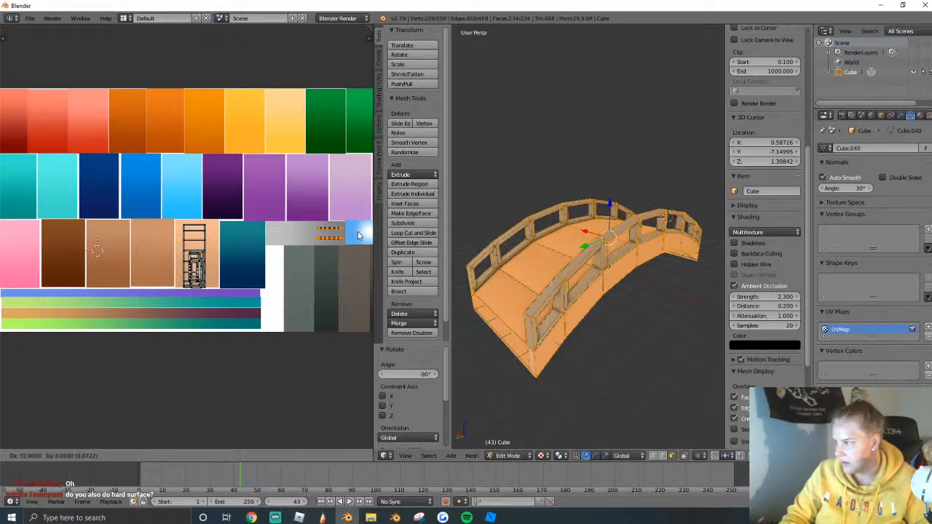
pyautogui.click(350, 239)
pyautogui.hotkey('ctrl', 'z')
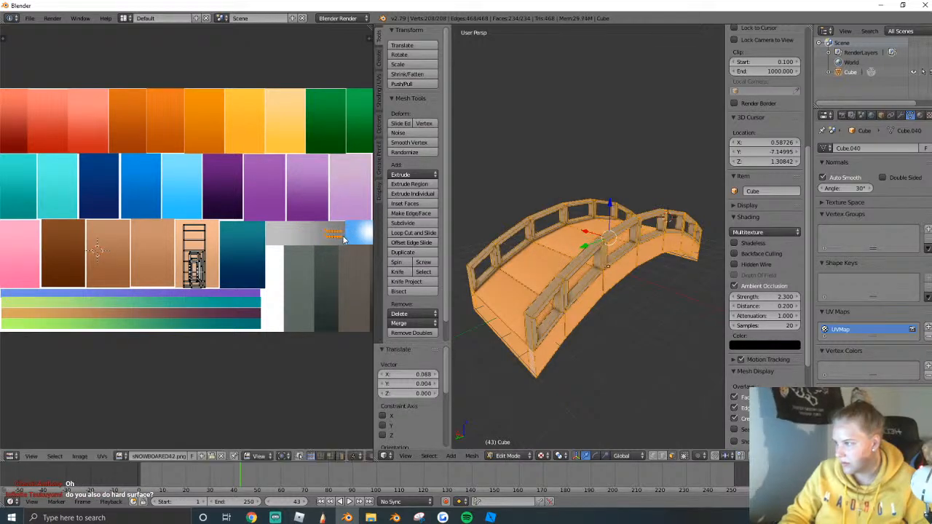
# Move the deck and side UVs back onto the medium brown swatch, scale them to about 0.884 and check the shaded bridge.
pyautogui.press('a')
pyautogui.press('b')
pyautogui.moveTo(156, 191); pyautogui.dragTo(245, 297)
pyautogui.press('g')
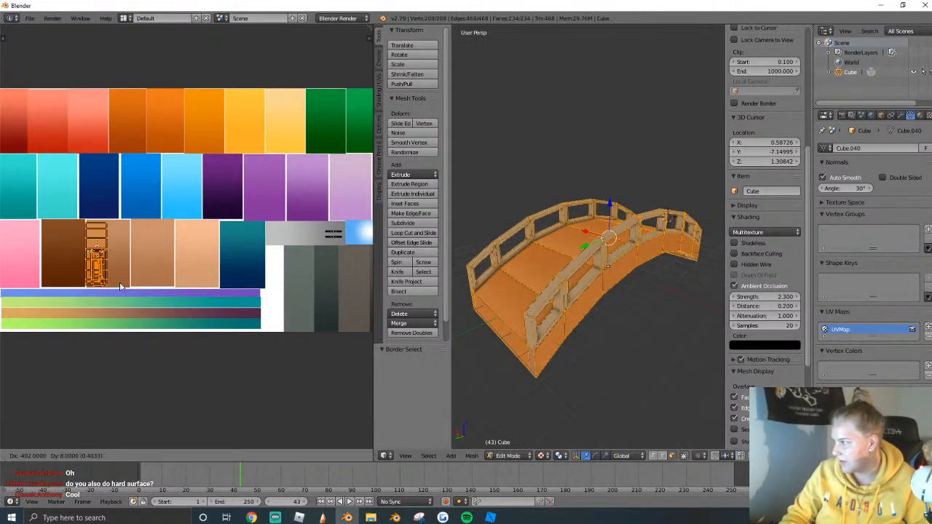
pyautogui.click(130, 286)
pyautogui.press('s')
pyautogui.click(123, 285)
pyautogui.press('g')
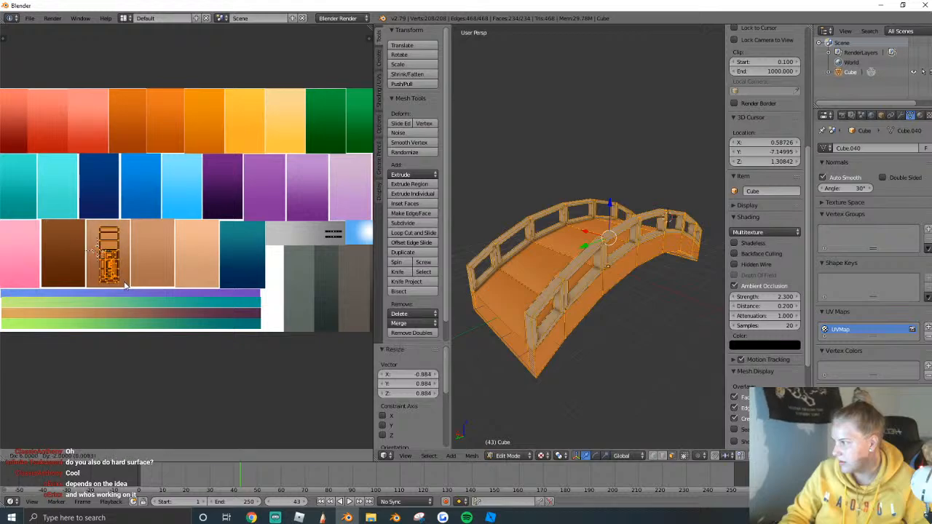
pyautogui.click(125, 288)
pyautogui.press('Tab')
pyautogui.hotkey('shift', 'f')
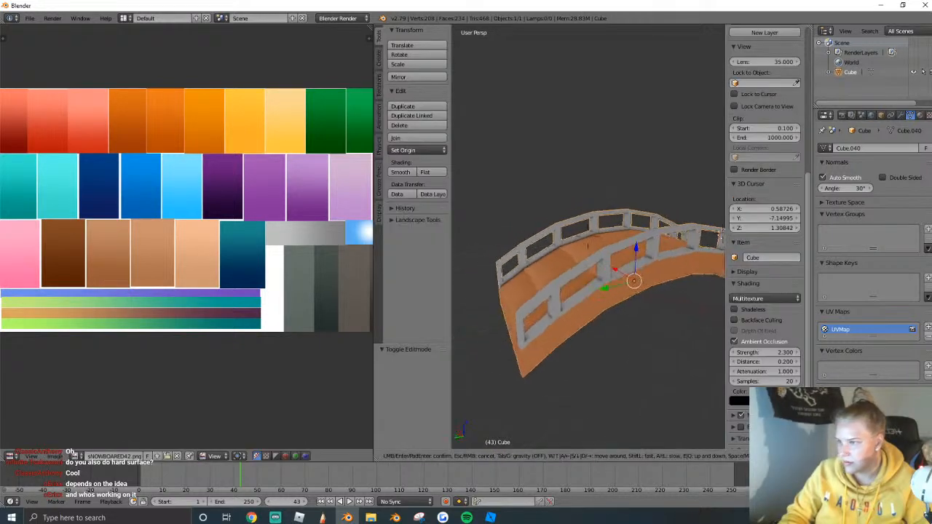
pyautogui.press('Escape')
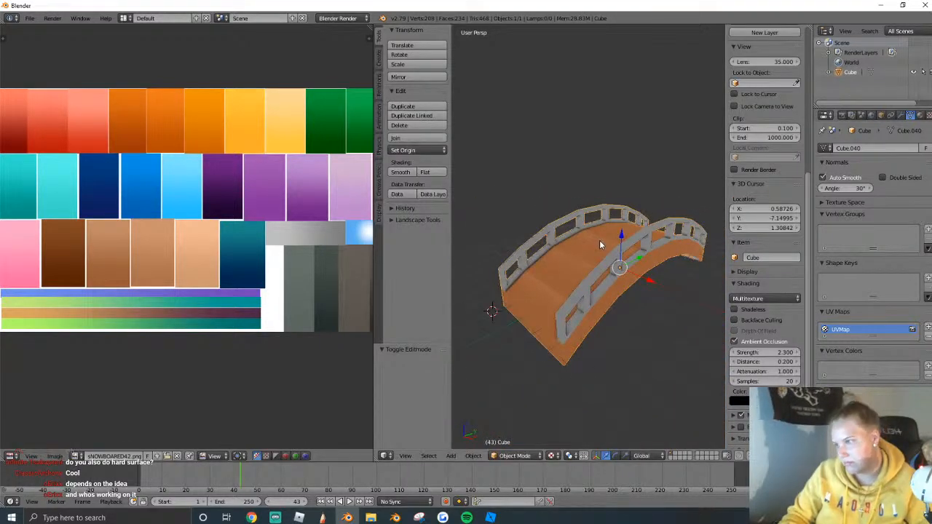
# Export the bridge as the Wavefront file untitled.obj in the Documents folder.
pyautogui.click(29, 17)
pyautogui.moveTo(49, 214)
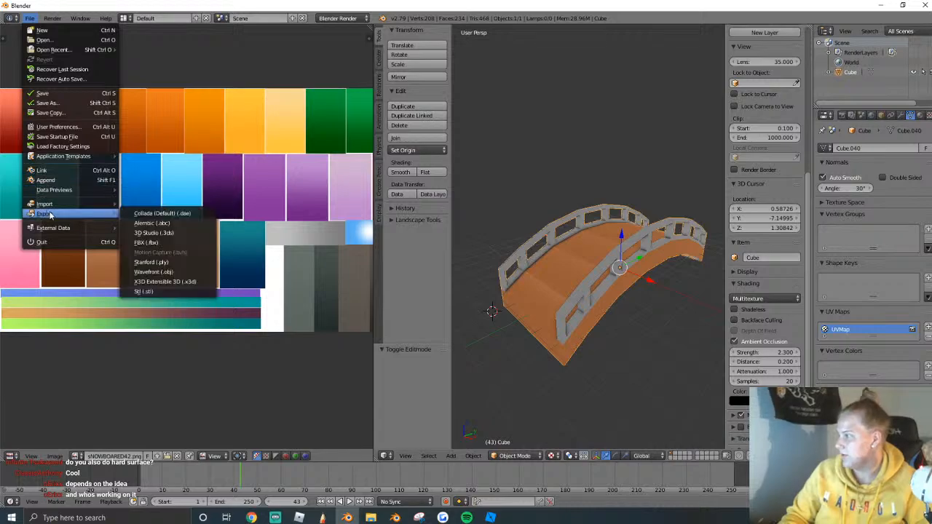
pyautogui.click(153, 271)
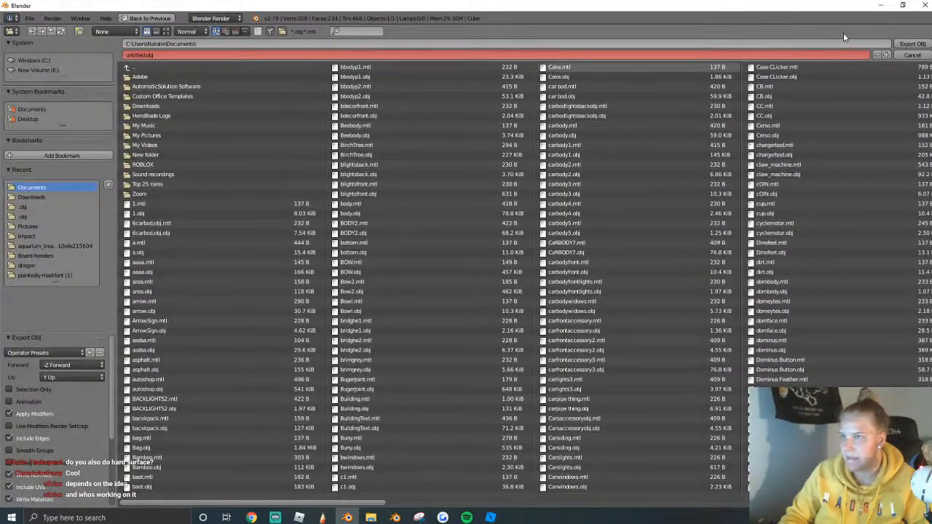
pyautogui.click(909, 44)
# Switch to Roblox Studio and insert a new MeshPart into the city scene.
pyautogui.hotkey('alt', 'Tab')
pyautogui.rightClick(466, 375)
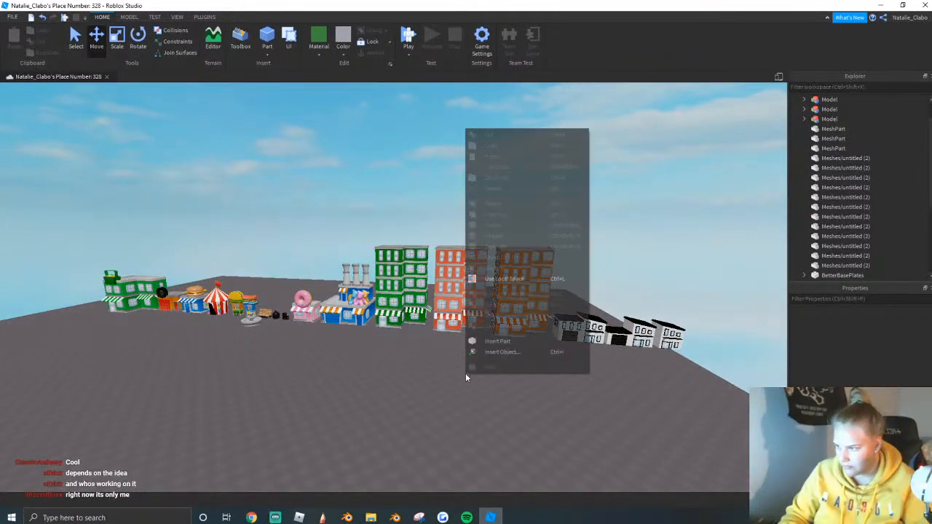
pyautogui.click(500, 351)
pyautogui.click(539, 225)
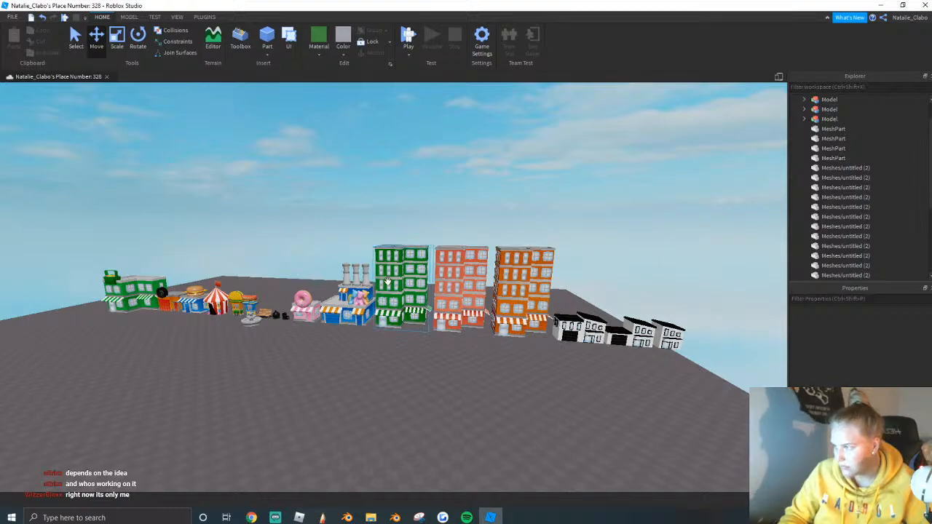
# Load the untitled mesh file from Documents as the mesh of the new MeshPart in front of the buildings.
pyautogui.moveTo(388, 282); pyautogui.dragTo(385, 306, button='right')
pyautogui.press('w')
pyautogui.press('w')
pyautogui.click(399, 426)
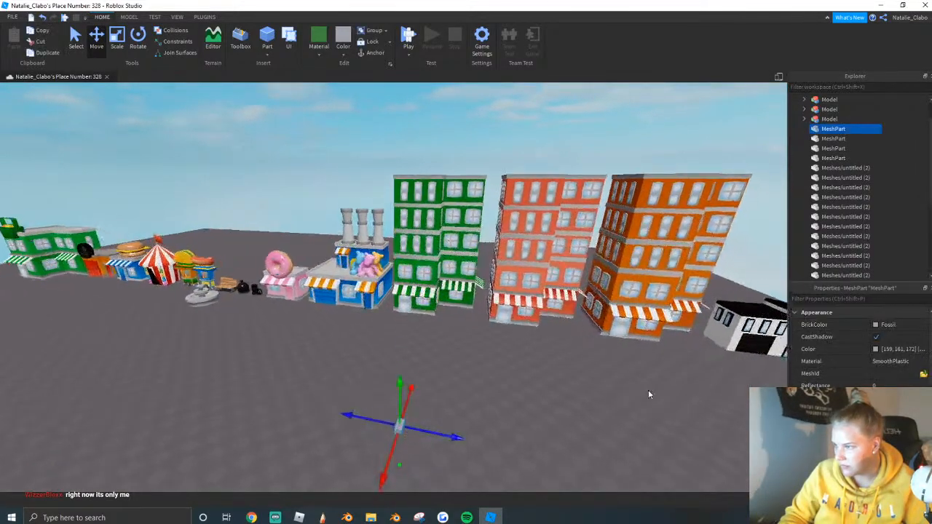
pyautogui.click(924, 373)
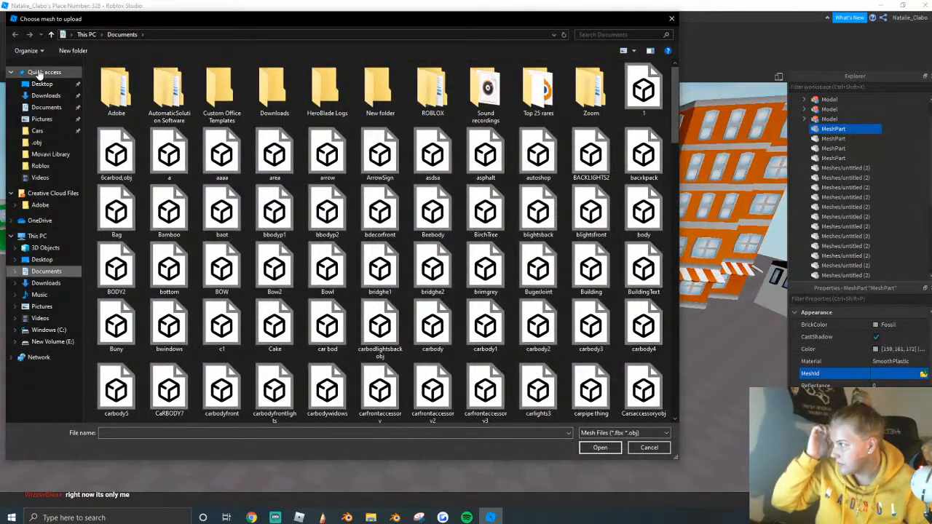
pyautogui.click(44, 72)
pyautogui.click(127, 169)
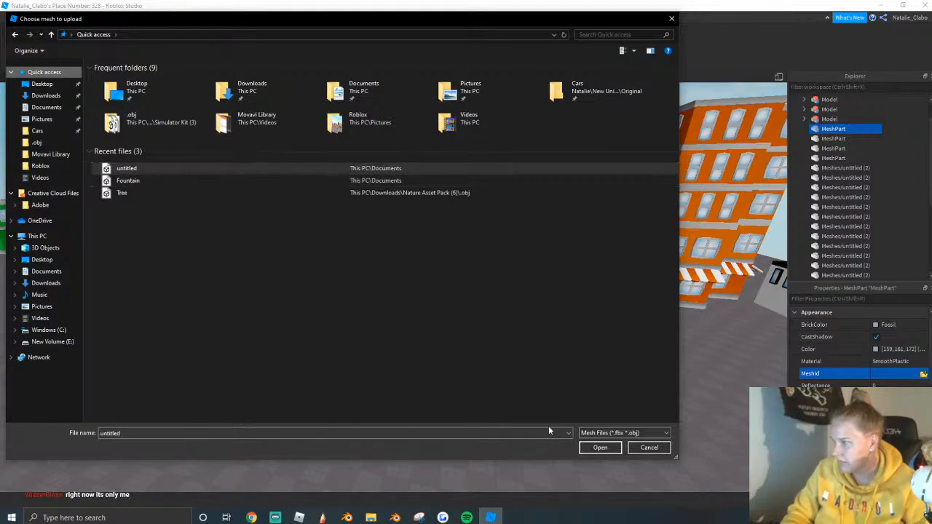
pyautogui.click(595, 449)
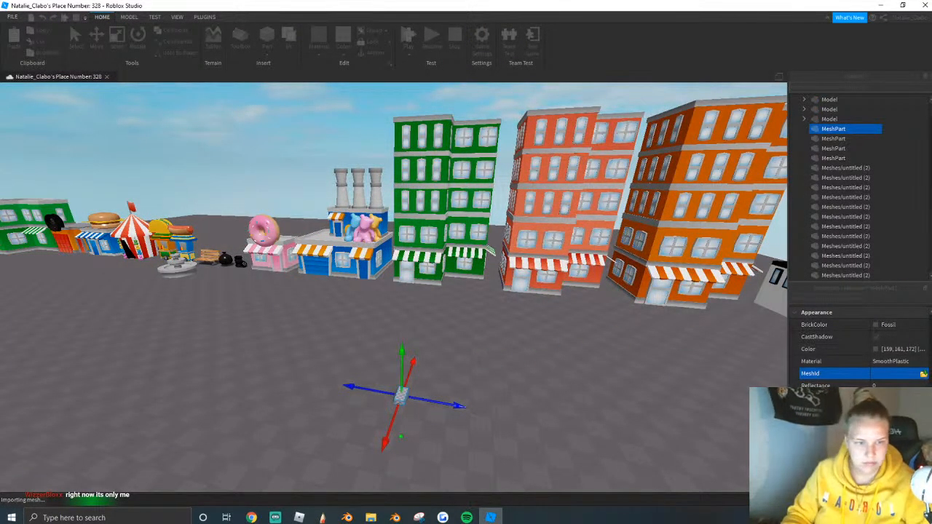
# Resize the imported bridge mesh with the Scale tool and inspect it up close.
pyautogui.scroll(6, 479, 340)
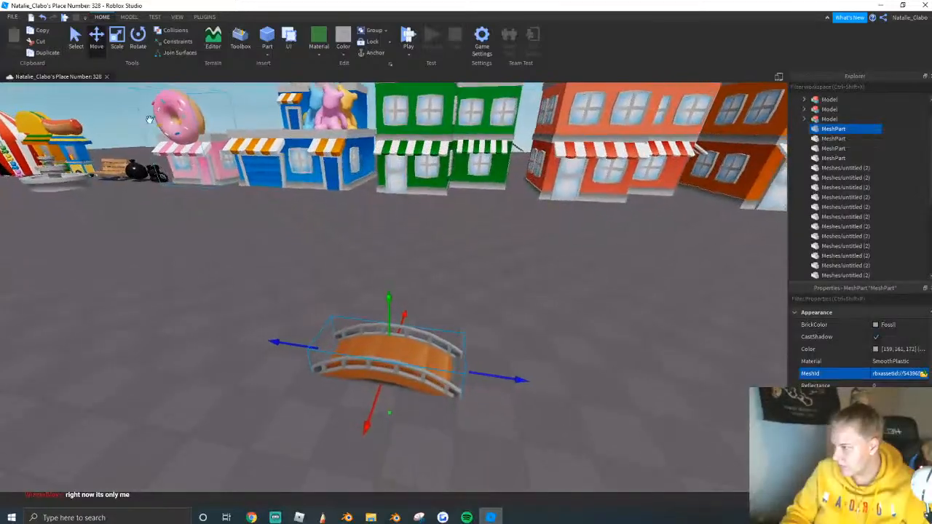
pyautogui.scroll(-1, 149, 119)
pyautogui.click(116, 37)
pyautogui.moveTo(397, 316); pyautogui.dragTo(363, 208)
pyautogui.press('d')
pyautogui.moveTo(376, 234); pyautogui.dragTo(376, 234, button='right')
pyautogui.moveTo(468, 271); pyautogui.dragTo(404, 273)
pyautogui.scroll(3, 404, 272)
pyautogui.press('a')
pyautogui.moveTo(404, 272); pyautogui.dragTo(405, 273, button='right')
pyautogui.press('a')
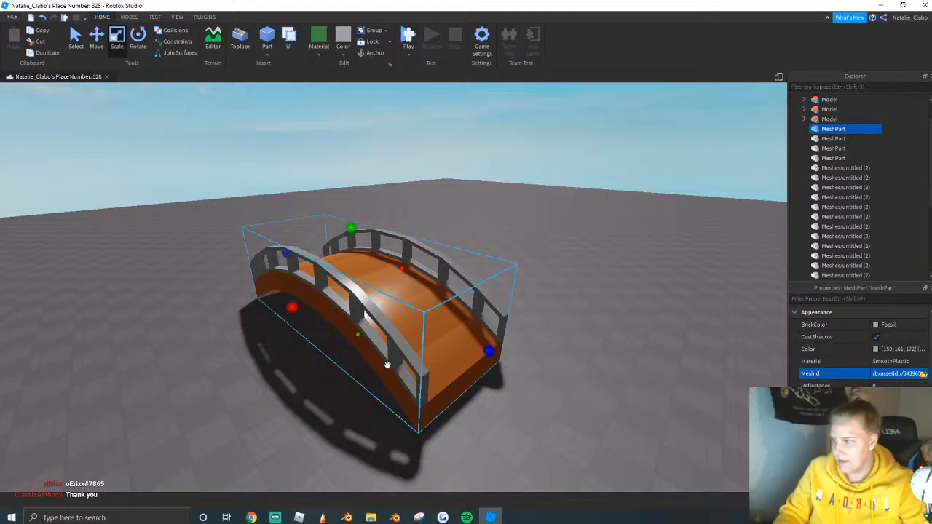
# Start saving the bridge MeshPart to Roblox and title the asset "Lowpoly Bridge".
pyautogui.click(345, 347)
pyautogui.rightClick(393, 322)
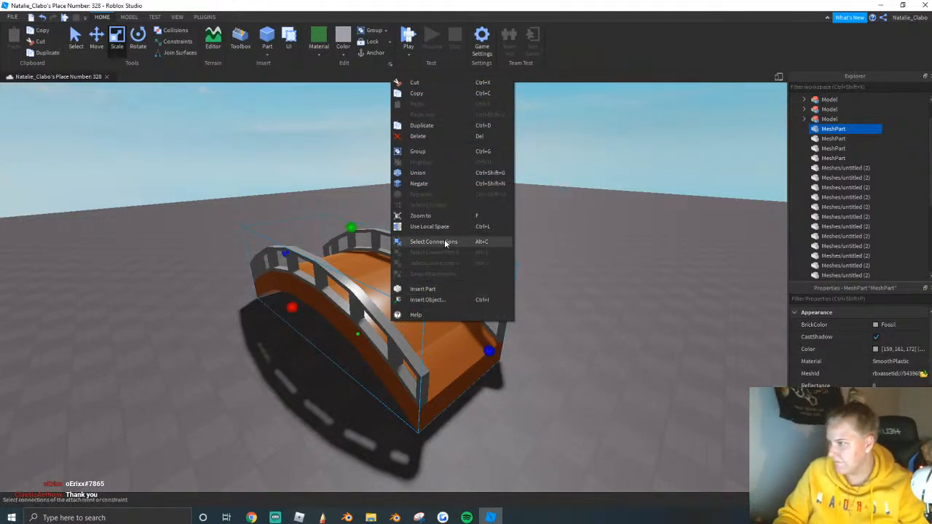
pyautogui.rightClick(816, 129)
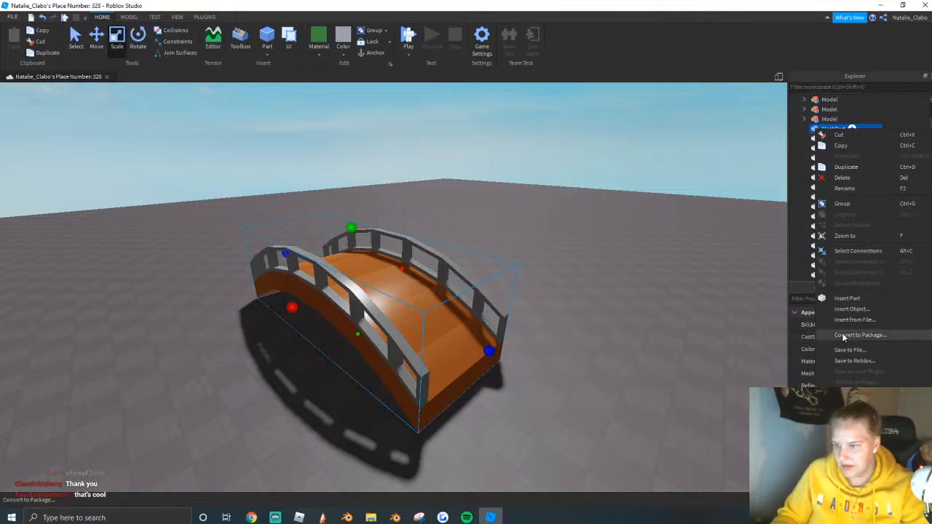
pyautogui.click(853, 362)
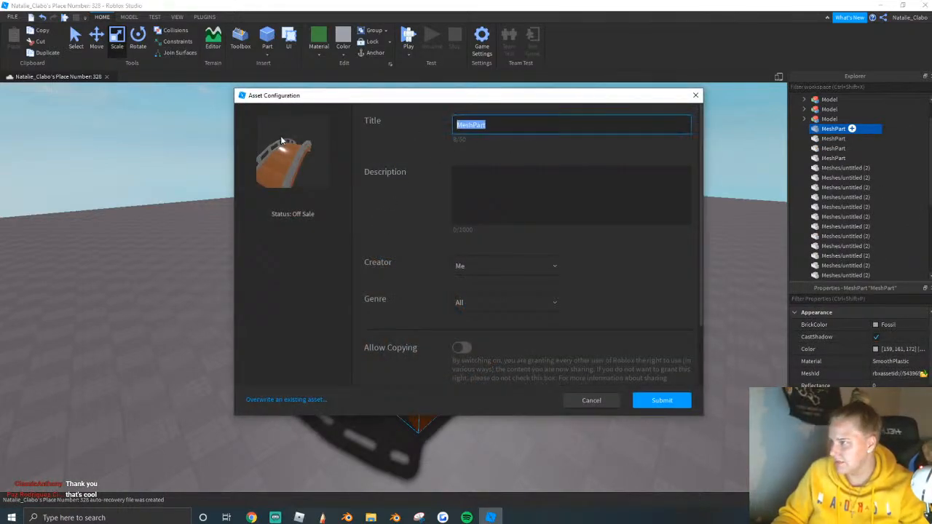
pyautogui.write('LOOPING')
pyautogui.press('BackSpace')
pyautogui.press('BackSpace')
pyautogui.press('BackSpace')
pyautogui.press('BackSpace')
pyautogui.press('BackSpace')
pyautogui.press('BackSpace')
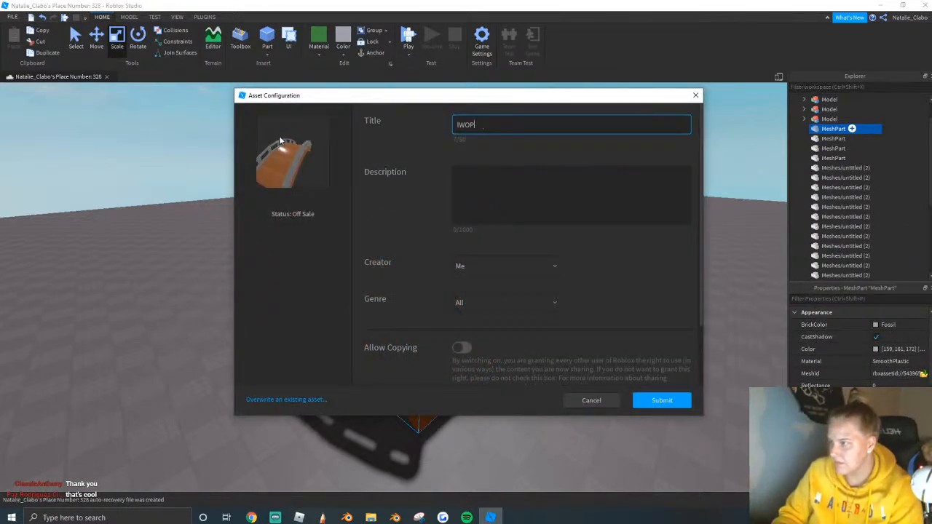
pyautogui.write('owpoly')
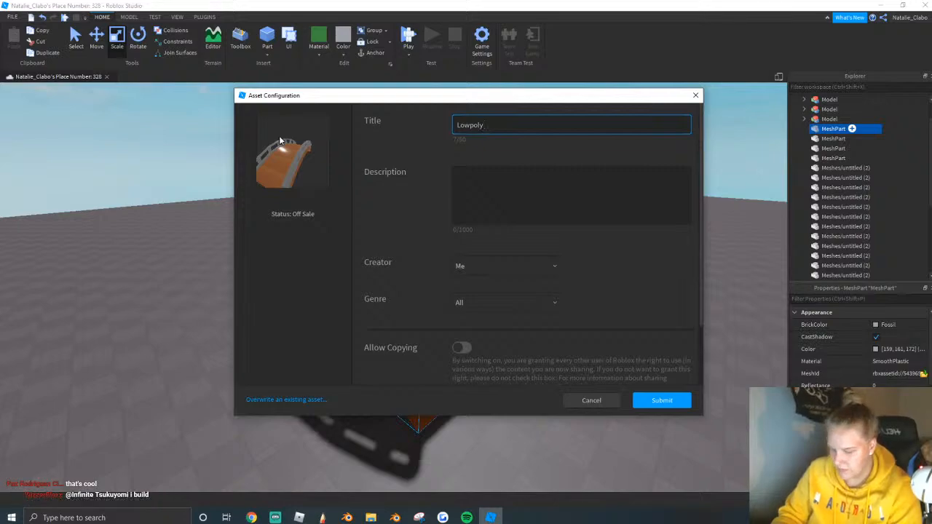
pyautogui.write(' Bridge')
# Allow copying of the bridge asset, submit it to Roblox and close the configuration dialog.
pyautogui.click(466, 349)
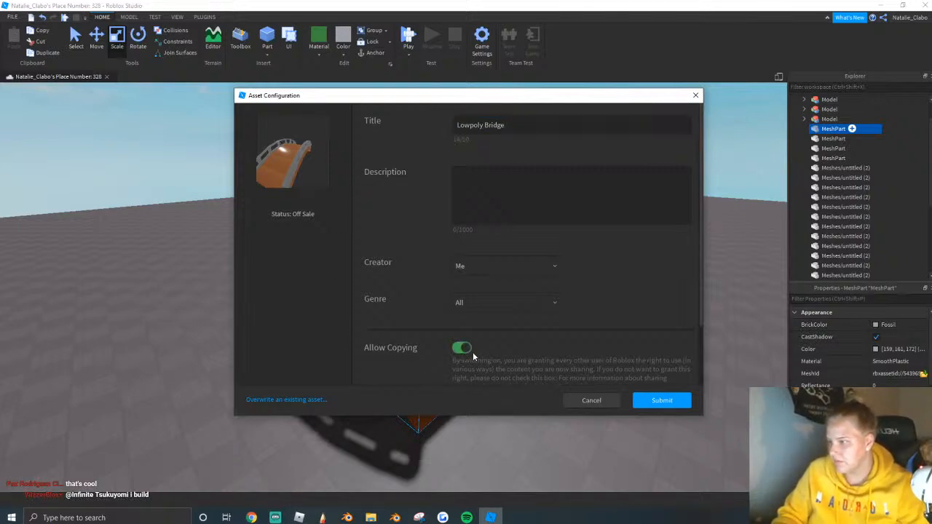
pyautogui.click(662, 402)
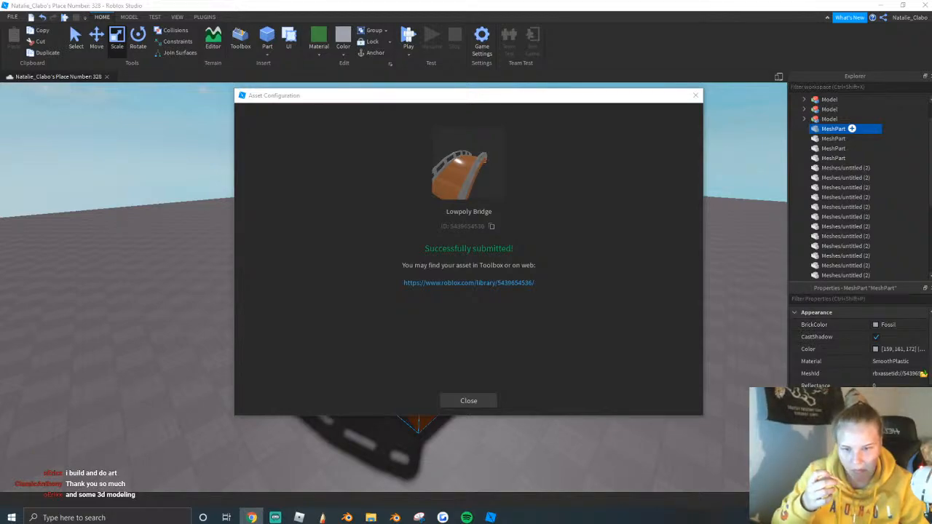
pyautogui.click(471, 400)
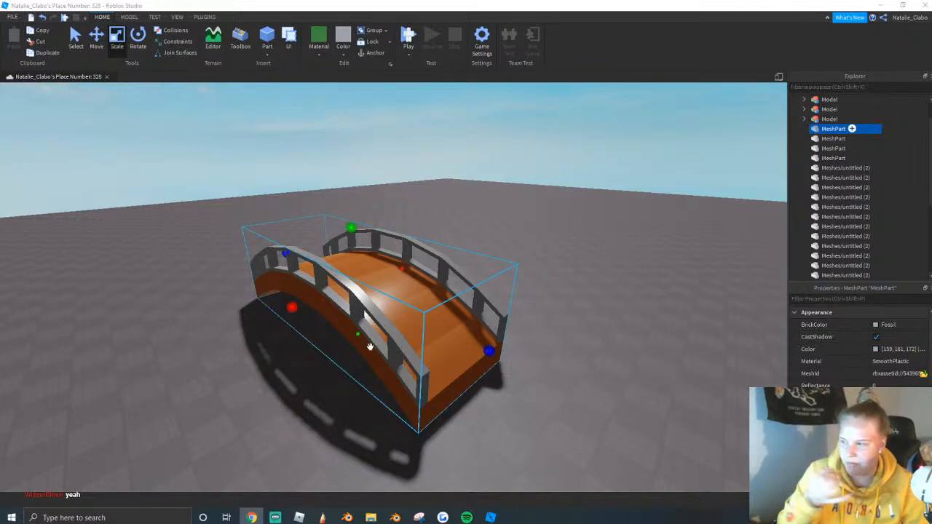
pyautogui.click(711, 245)
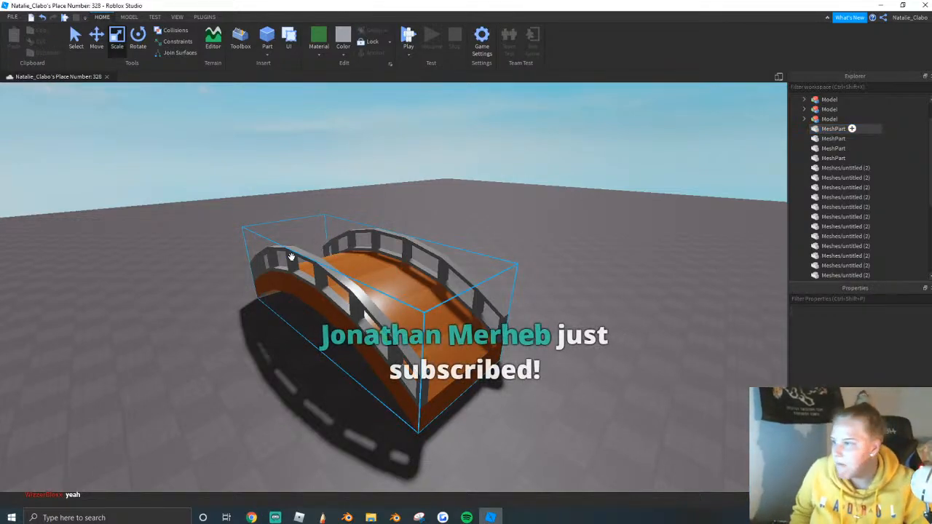
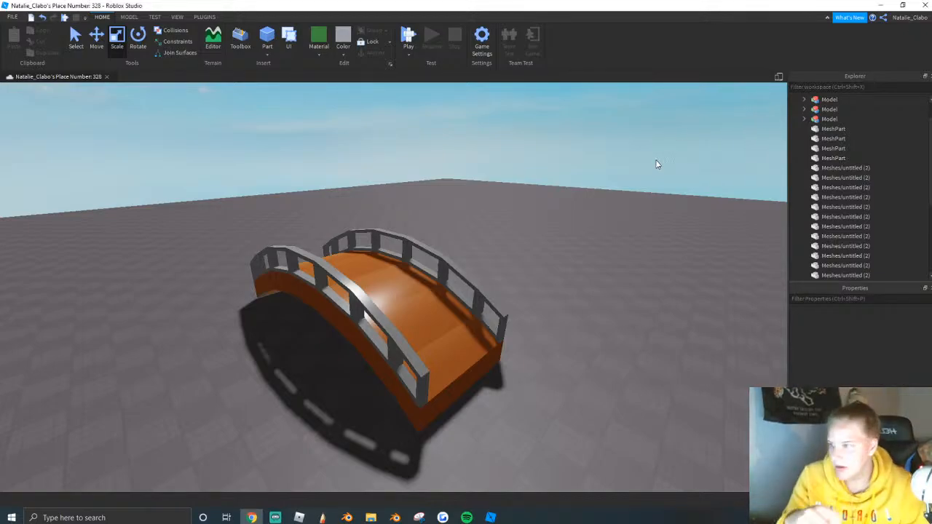
# Move the bridge beside the fountain in front of the row of city assets.
pyautogui.click(480, 356)
pyautogui.moveTo(481, 357); pyautogui.dragTo(348, 368, button='right')
pyautogui.scroll(-5, 481, 357)
pyautogui.scroll(3, 323, 393)
pyautogui.moveTo(411, 392); pyautogui.dragTo(293, 375)
pyautogui.scroll(-6, 292, 375)
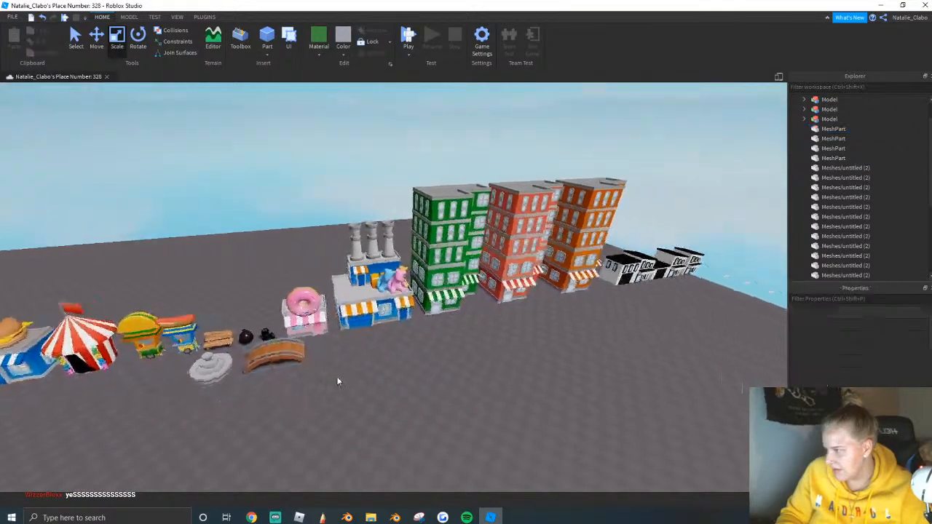
# Select all the city assets in the place and anchor them.
pyautogui.hotkey('ctrl', 'a')
pyautogui.scroll(2, 590, 411)
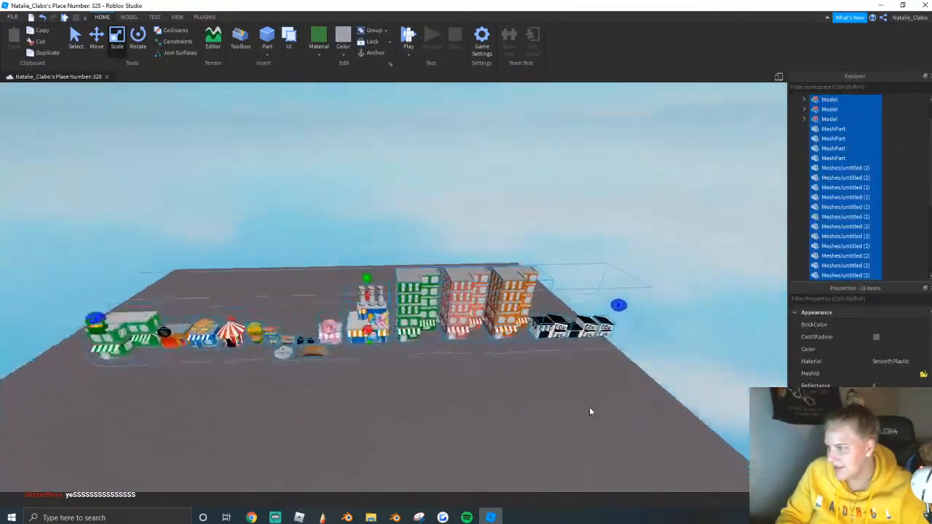
pyautogui.scroll(1, 590, 413)
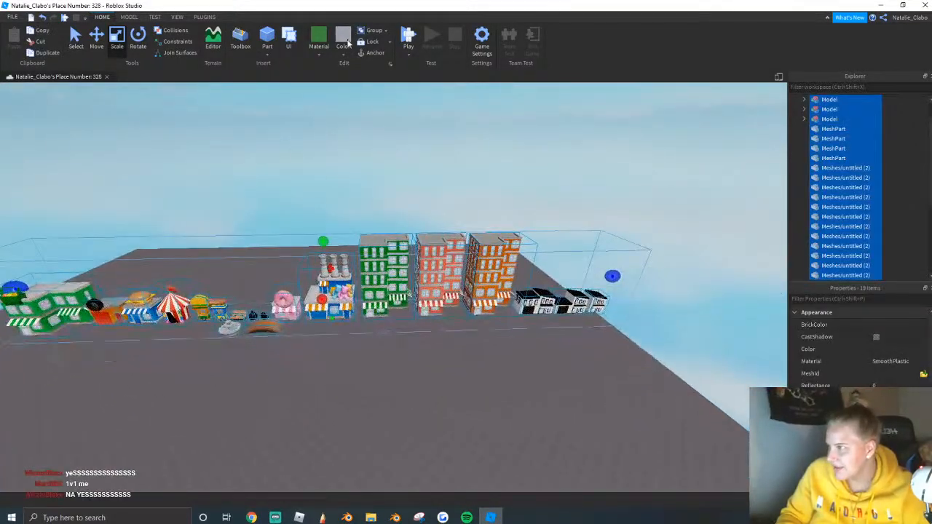
pyautogui.scroll(-1, 380, 209)
pyautogui.press('Delete')
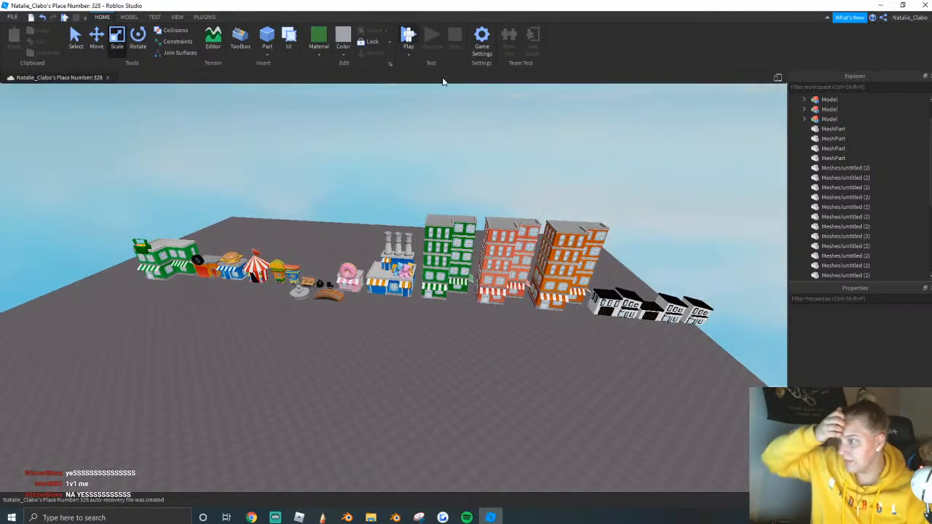
# Play-test the place, walk the character past the row of city assets to view them, and stop the test.
pyautogui.press('F5')
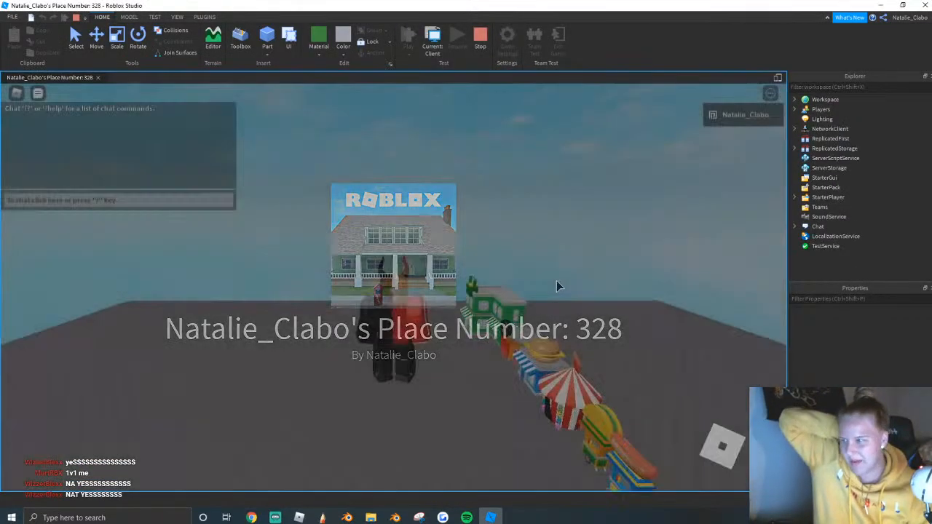
pyautogui.scroll(-5, 442, 273)
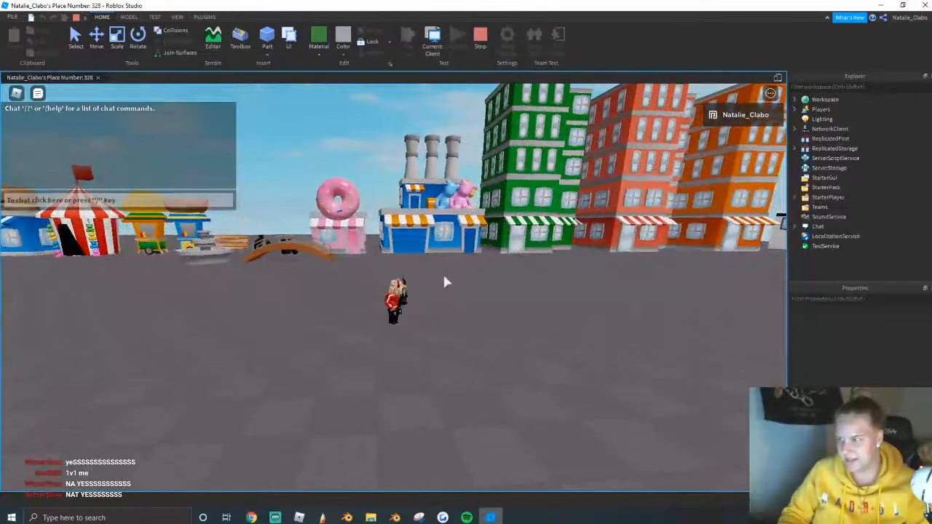
pyautogui.scroll(3, 446, 283)
pyautogui.press('d')
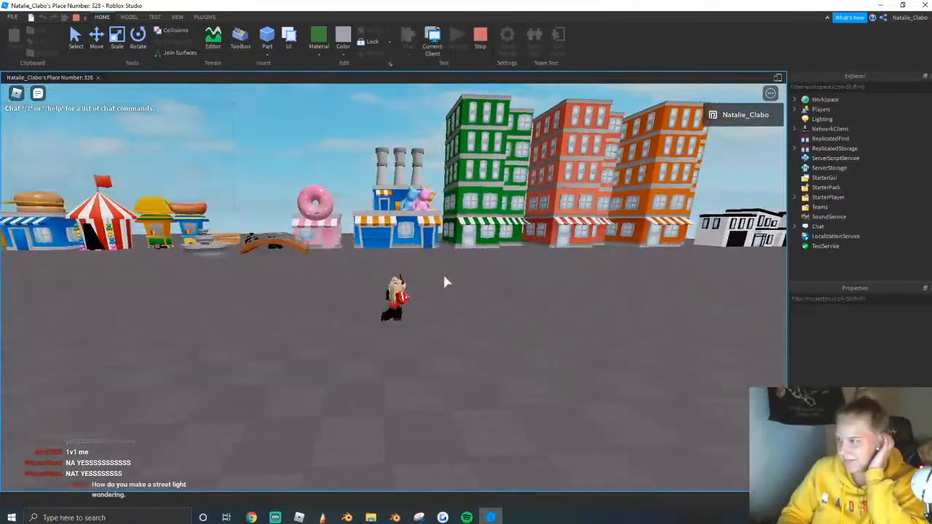
pyautogui.scroll(-5, 447, 283)
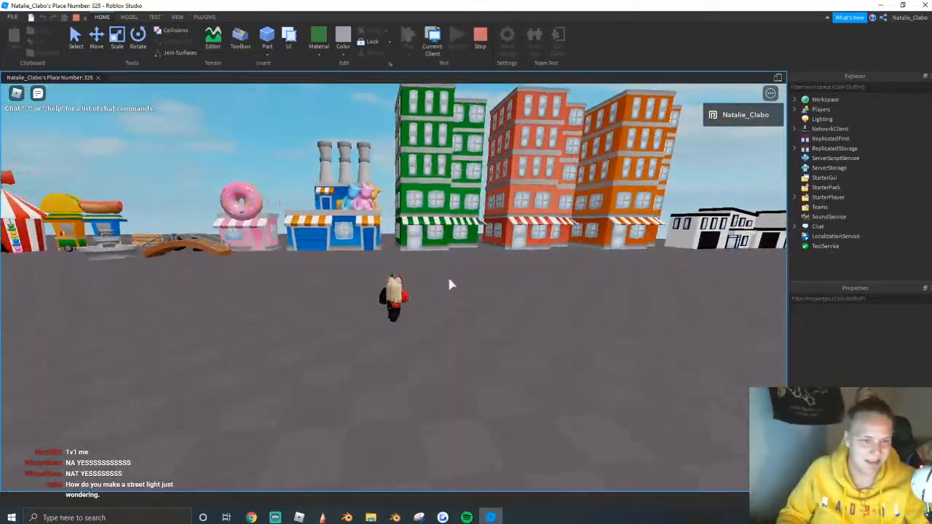
pyautogui.press('shift')
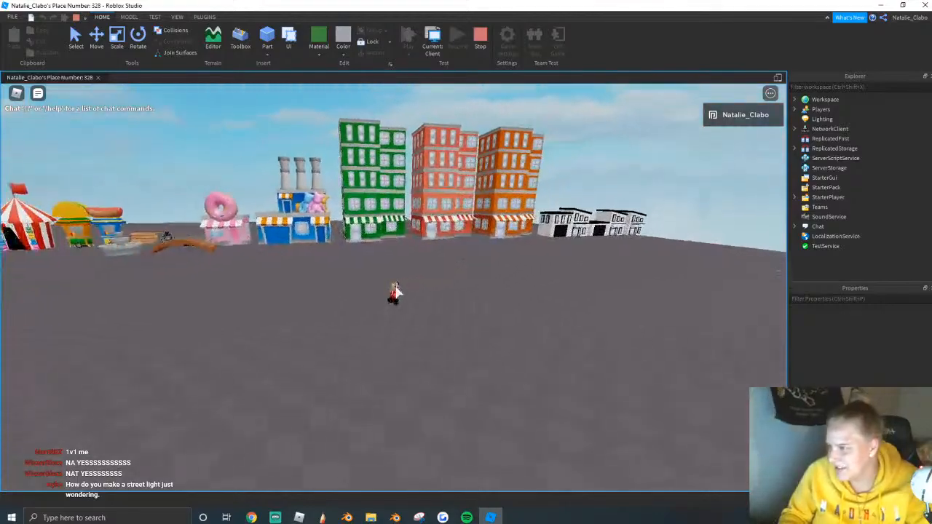
pyautogui.press('shift')
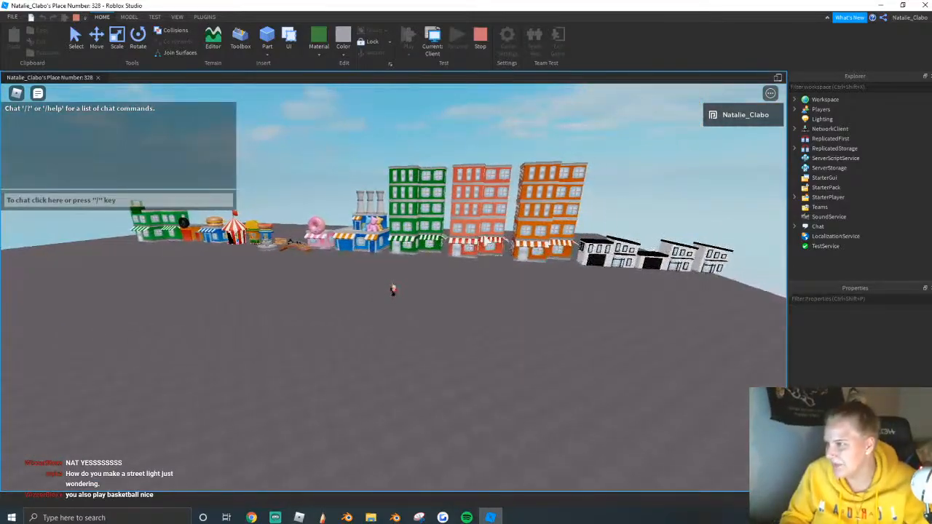
pyautogui.scroll(5, 436, 204)
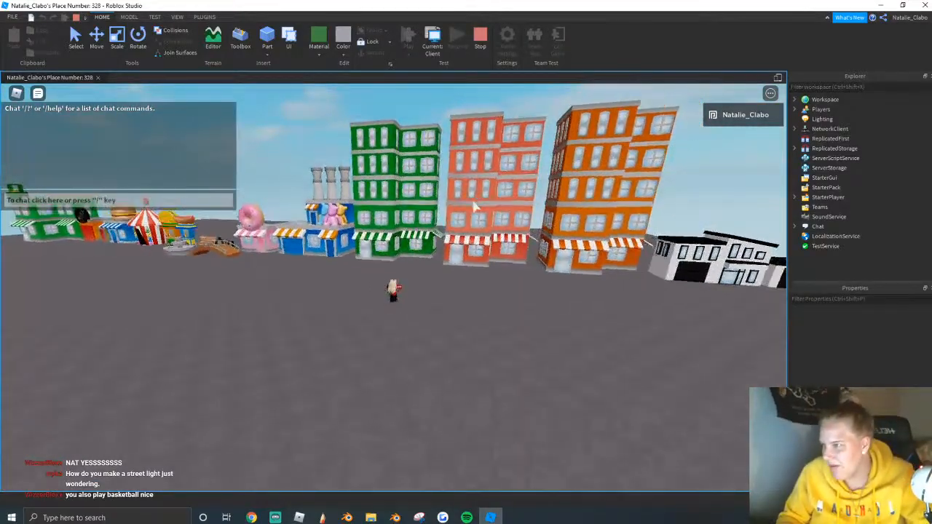
pyautogui.scroll(5, 474, 207)
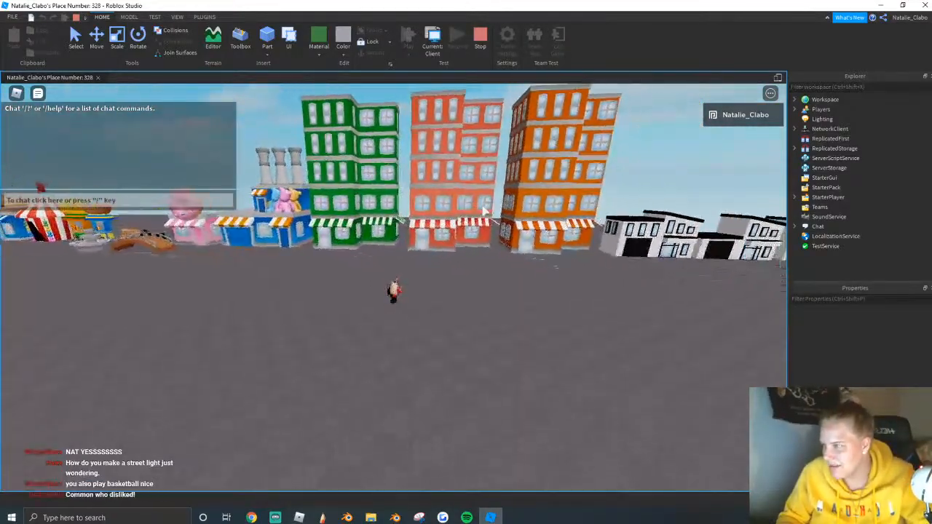
pyautogui.click(486, 53)
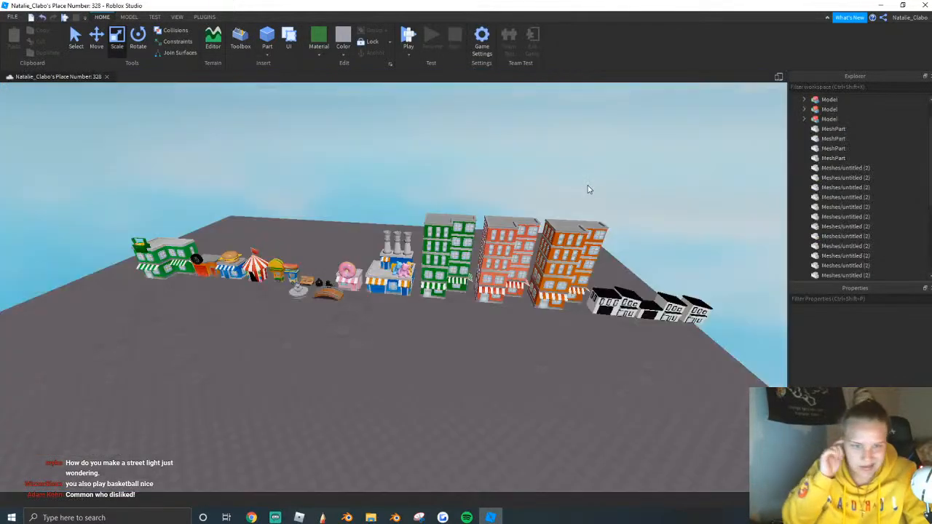
pyautogui.scroll(-3, 600, 197)
pyautogui.moveTo(125, 291); pyautogui.dragTo(686, 324)
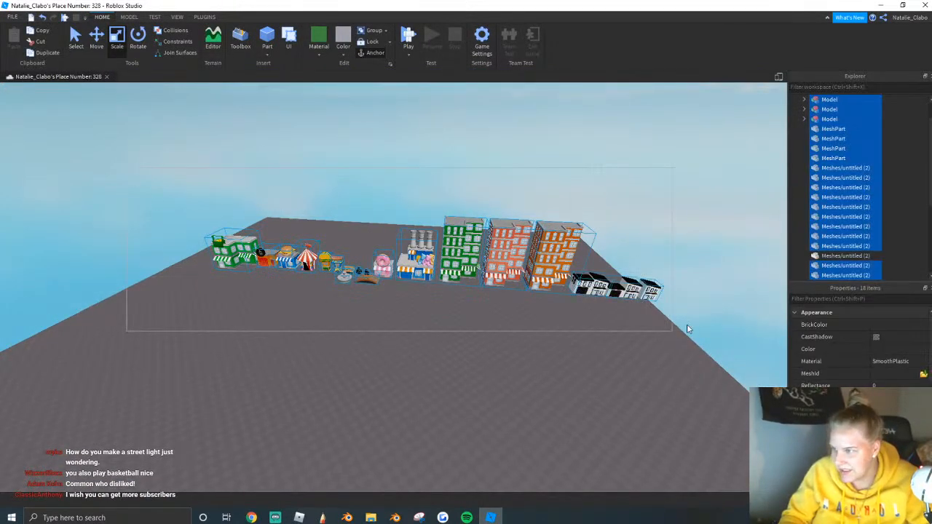
pyautogui.moveTo(687, 324); pyautogui.dragTo(522, 336, button='right')
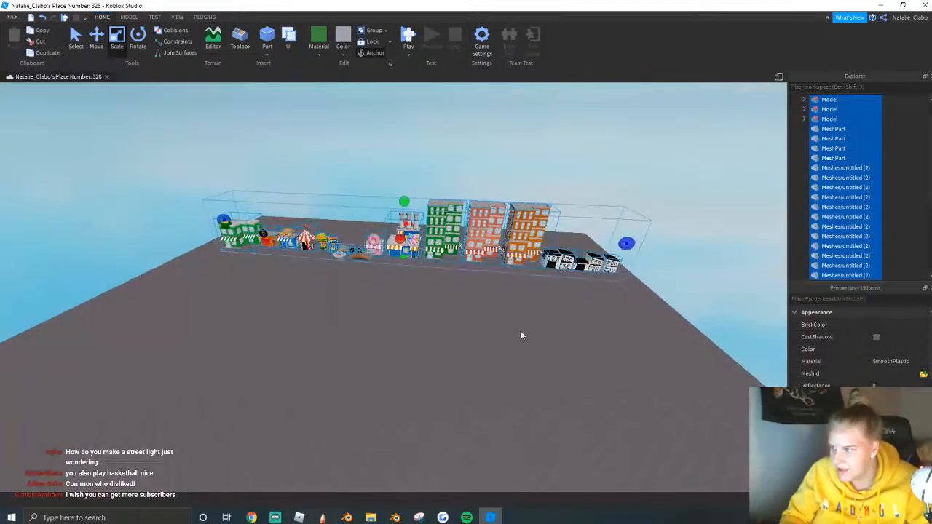
pyautogui.click(332, 124)
# Close Roblox Studio and return to the bridge project in Blender.
pyautogui.click(903, 5)
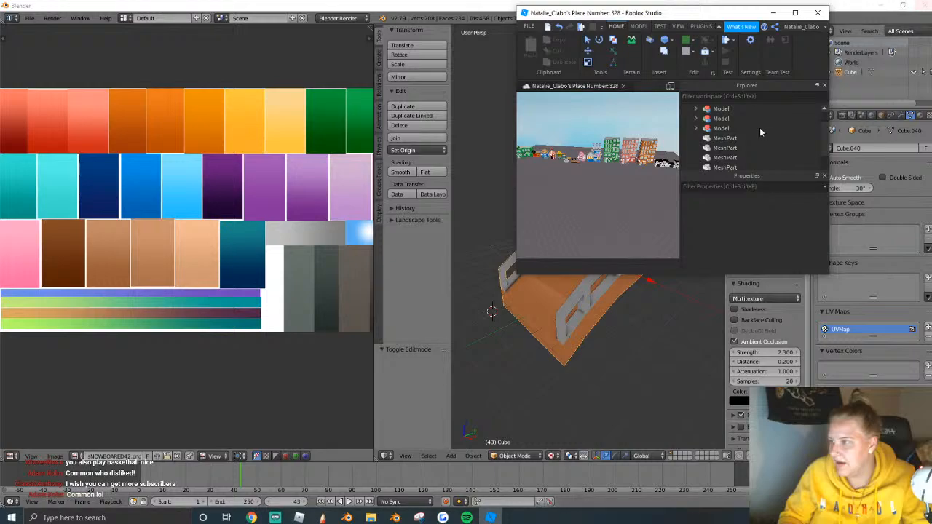
pyautogui.click(820, 3)
pyautogui.click(491, 518)
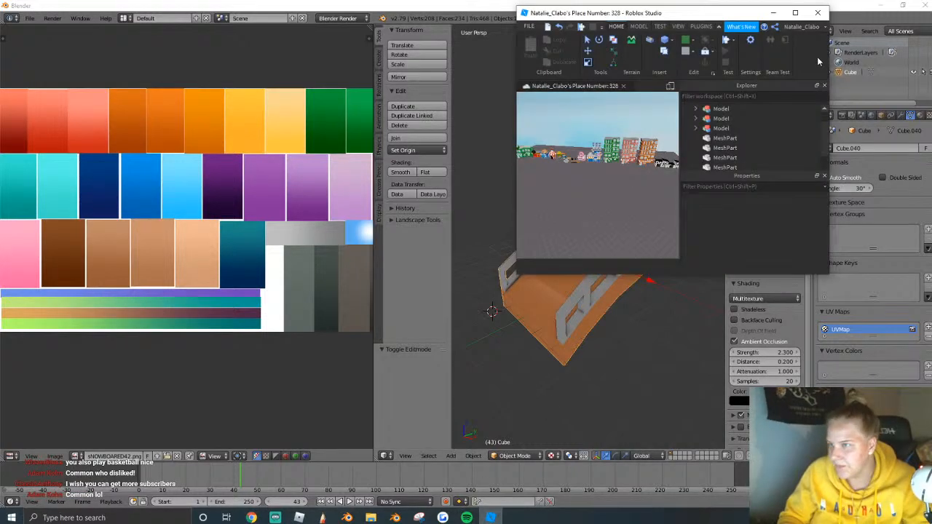
pyautogui.click(819, 13)
pyautogui.click(634, 156)
pyautogui.click(752, 157)
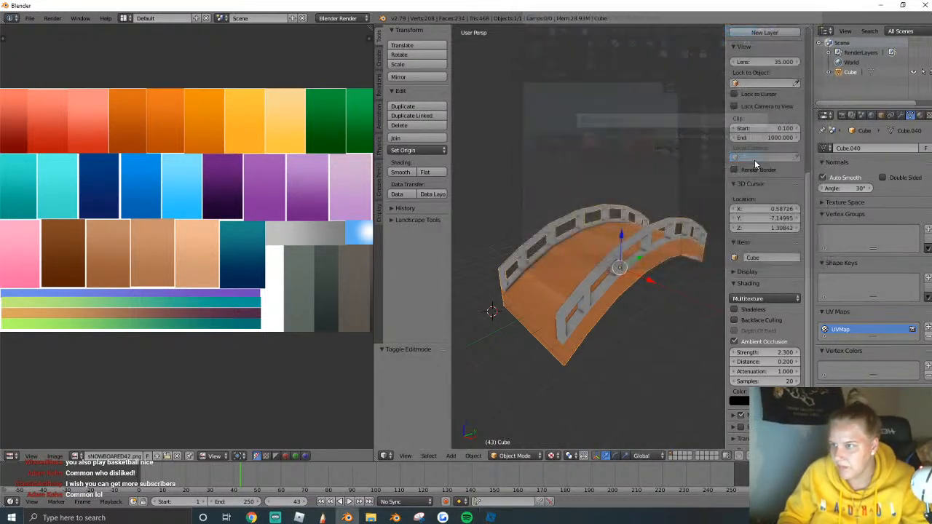
# Close the bridge project and start a fresh Blender session with the default scene.
pyautogui.click(605, 177)
pyautogui.scroll(-1, 592, 262)
pyautogui.scroll(2, 594, 260)
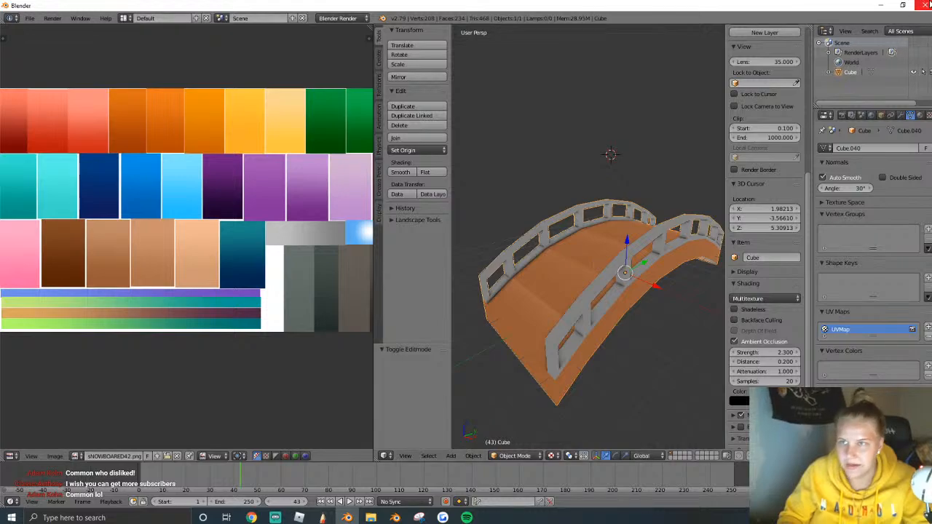
pyautogui.click(926, 5)
pyautogui.click(480, 294)
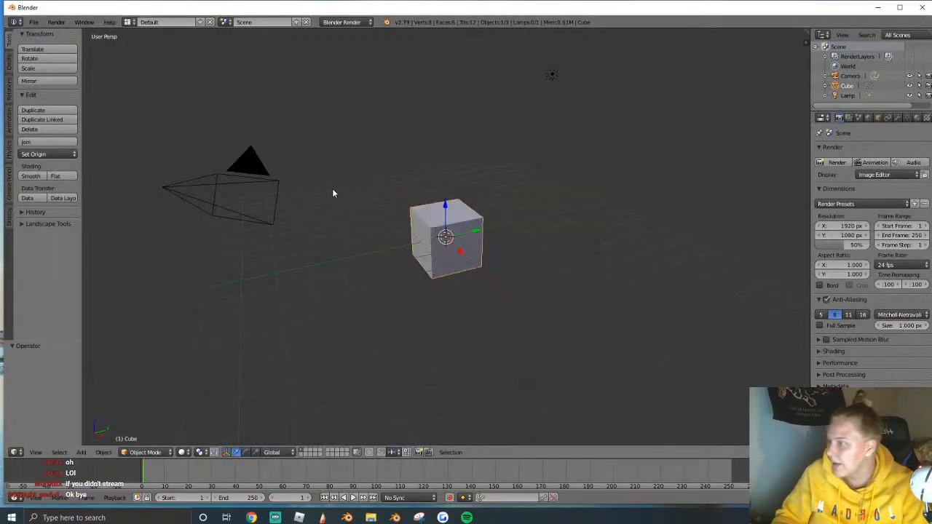
# Delete the default camera and lamp from the scene.
pyautogui.moveTo(235, 159); pyautogui.dragTo(297, 159, button='right')
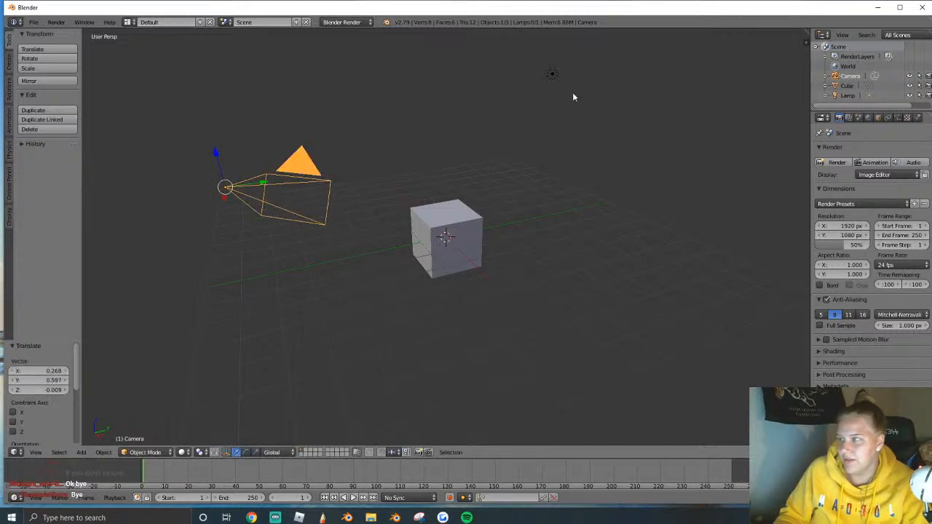
pyautogui.keyDown('shift'); pyautogui.rightClick(552, 77); pyautogui.keyUp('shift')
pyautogui.press('x')
pyautogui.click(553, 78)
# In Edit Mode, flatten the cube to 0.3 along Z and scale it down uniformly to about 0.355.
pyautogui.rightClick(416, 254)
pyautogui.press('Tab')
pyautogui.scroll(5, 466, 224)
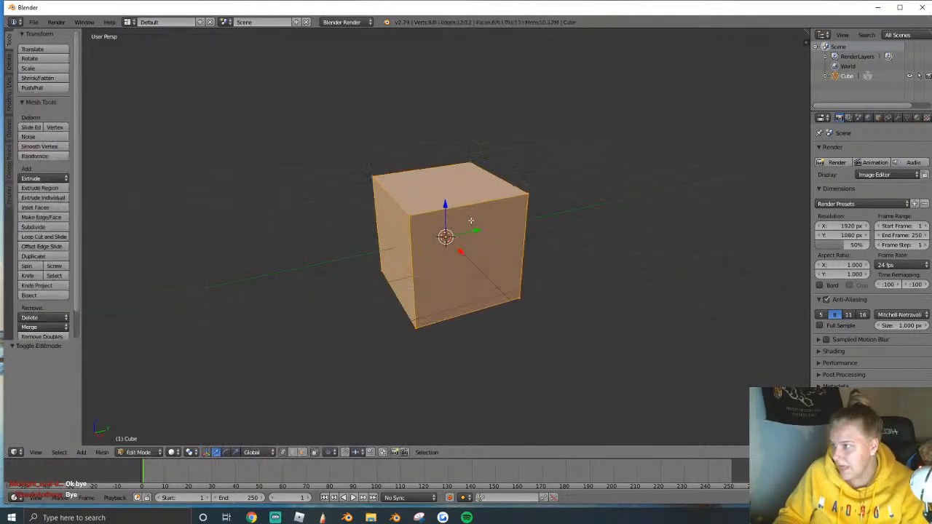
pyautogui.write('sz.3')
pyautogui.press('Return')
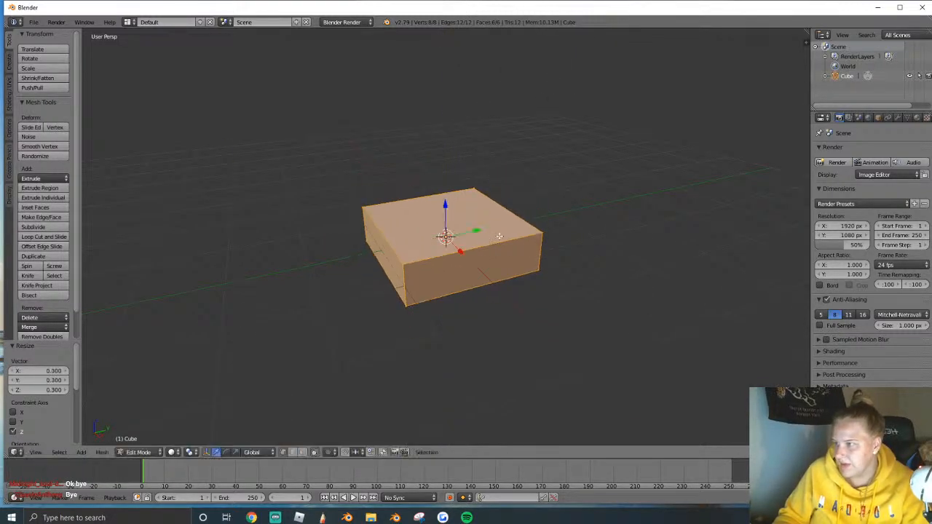
pyautogui.press('s')
pyautogui.click(446, 255)
pyautogui.scroll(-3, 348, 433)
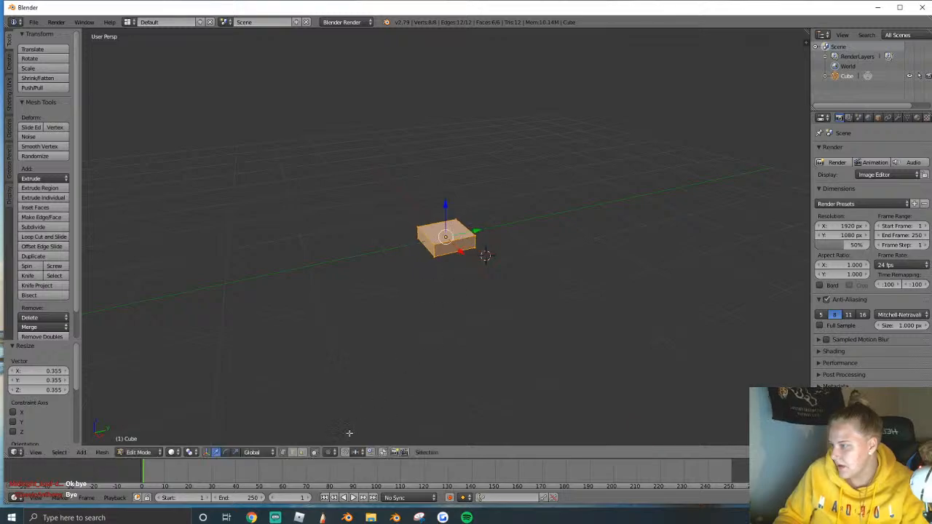
# Raise the block's top face about 0.817 units along Z and bevel its edges by about 0.066.
pyautogui.rightClick(436, 229)
pyautogui.press('g')
pyautogui.press('z')
pyautogui.click(476, 191)
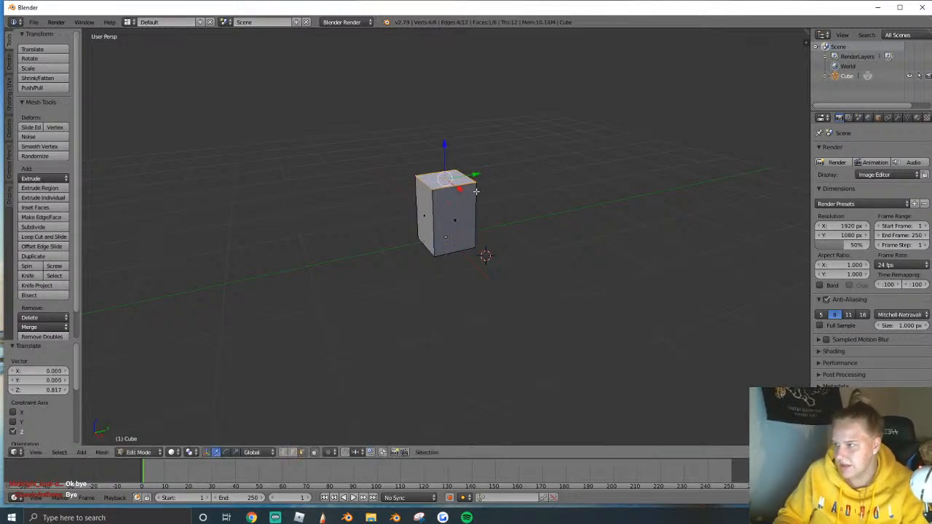
pyautogui.hotkey('ctrl', 'b')
pyautogui.click(498, 233)
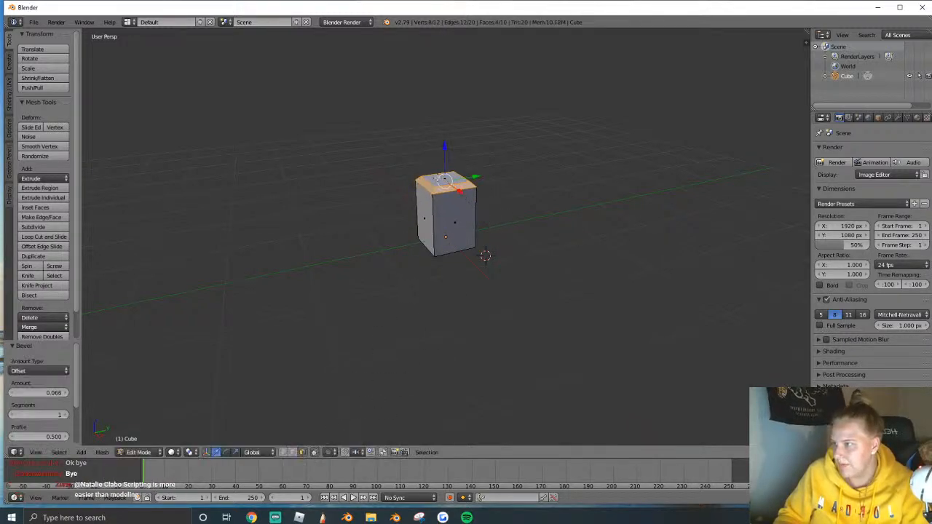
# Extrude the inner top face of the bevelled base upward about 4.36 units to form a pole.
pyautogui.hotkey('shift', 'f')
pyautogui.press('s')
pyautogui.click(446, 237)
pyautogui.press('e')
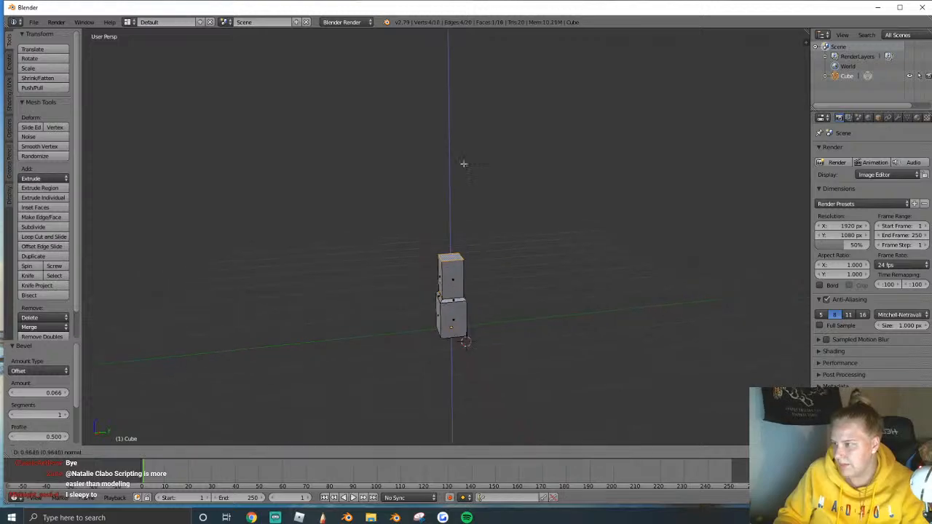
pyautogui.click(487, 443)
# Raise the pole's top face about 1.6 units along Z to lengthen the pole.
pyautogui.hotkey('shift', 'f')
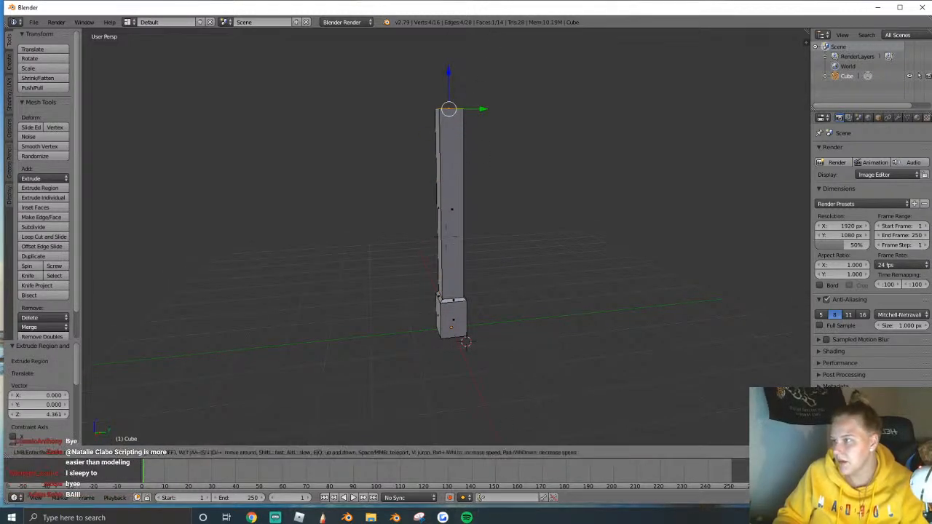
pyautogui.press('s')
pyautogui.click(446, 237)
pyautogui.press('g')
pyautogui.press('z')
pyautogui.click(478, 187)
# Scale down the loop of faces around the pole and move it up about 0.227 units along Z.
pyautogui.keyDown('alt'); pyautogui.rightClick(489, 213); pyautogui.keyUp('alt')
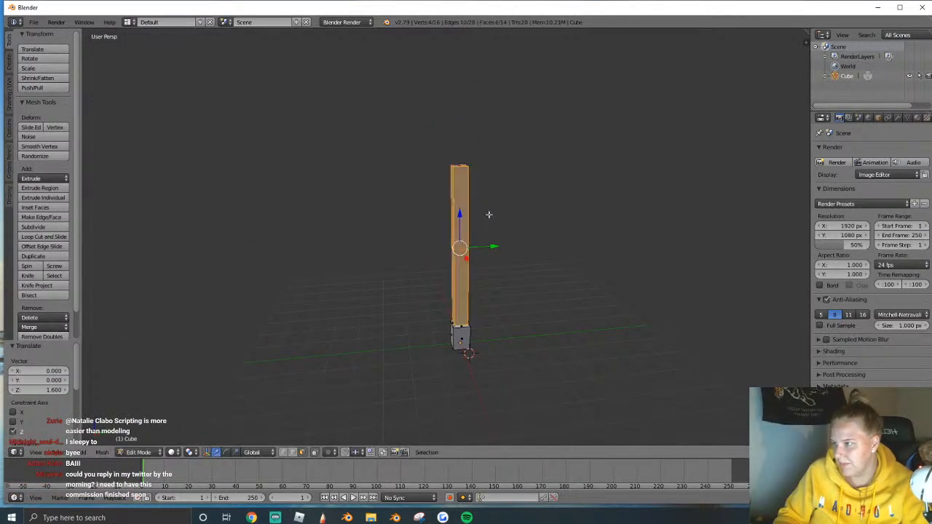
pyautogui.press('s')
pyautogui.click(483, 215)
pyautogui.moveTo(459, 208); pyautogui.dragTo(464, 222)
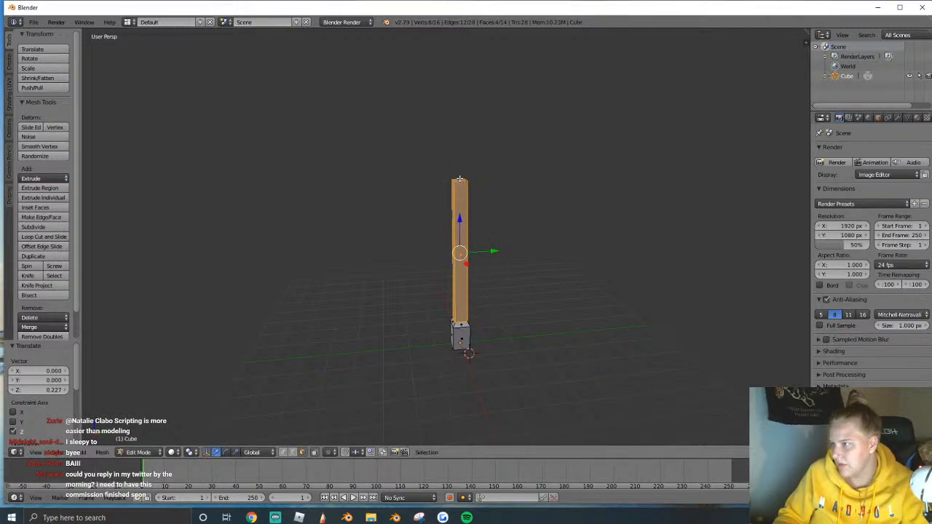
# Raise the pole's top face about 1.21 units along Z and extrude a short cap segment above it.
pyautogui.click(461, 181)
pyautogui.press('g')
pyautogui.press('z')
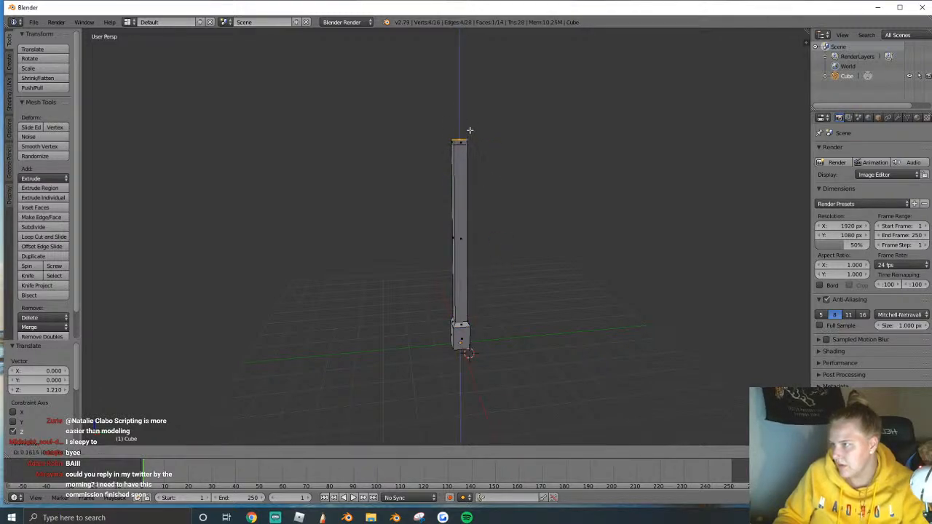
pyautogui.click(470, 126)
# Extrude the cap segment's side face horizontally about 3.97 units to form the street light's arm.
pyautogui.press('e')
pyautogui.click(331, 143)
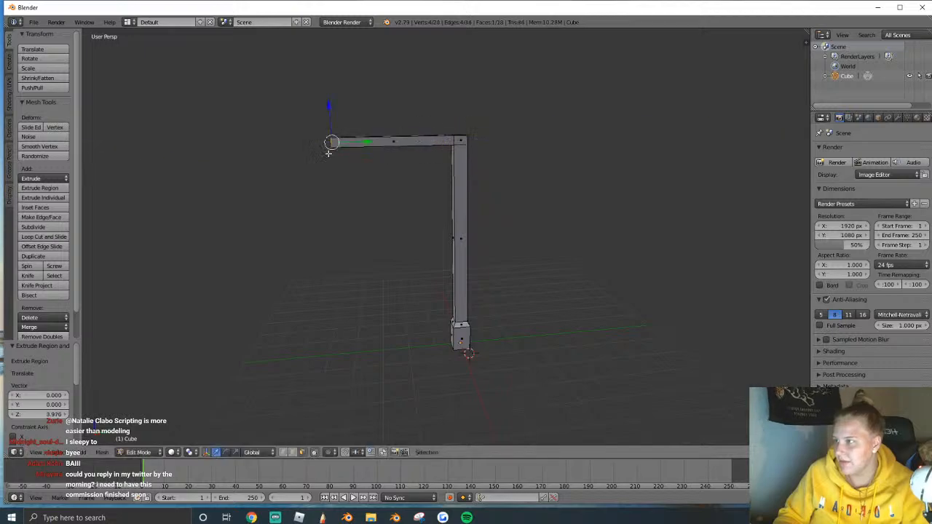
pyautogui.hotkey('shift', 'f')
pyautogui.click(447, 237)
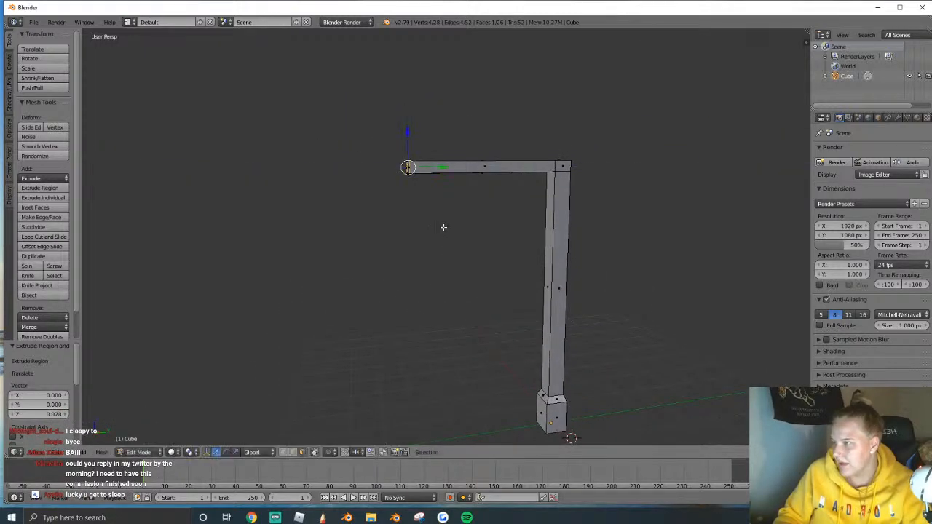
pyautogui.moveTo(433, 239); pyautogui.dragTo(469, 289, button='middle')
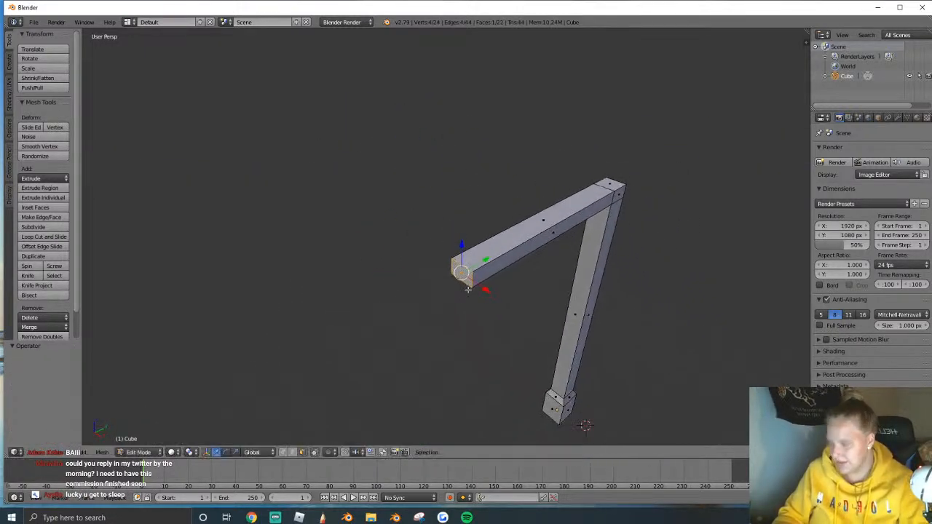
# Extrude the arm's end face in place, widen it about 1.758 times along X, and extrude it about 1.73 units as the lamp head.
pyautogui.press('e')
pyautogui.press('Escape')
pyautogui.press('s')
pyautogui.press('x')
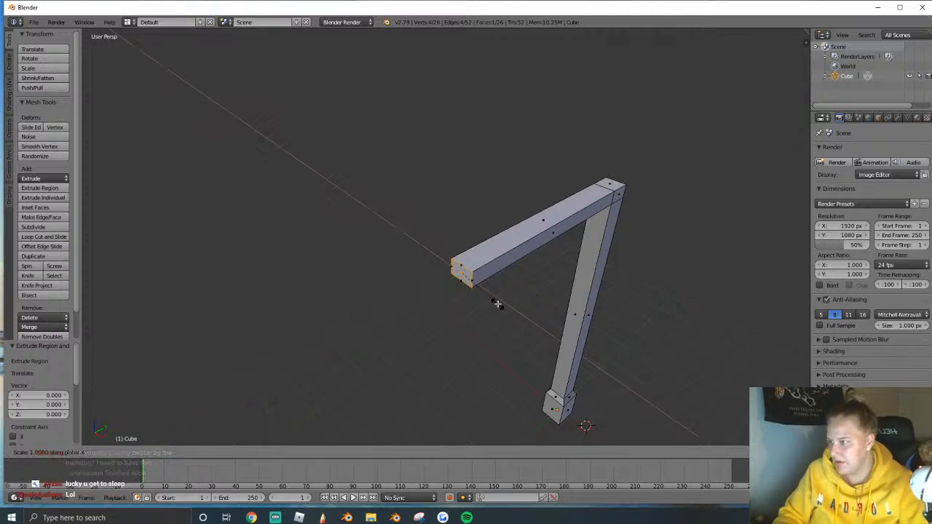
pyautogui.click(522, 315)
pyautogui.press('e')
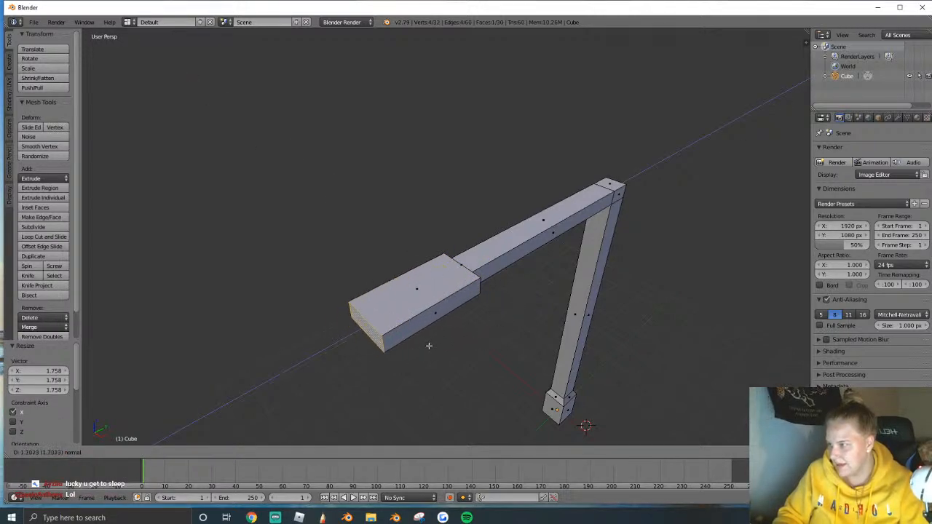
pyautogui.click(421, 354)
# Inset the underside face of the lamp head and extrude it downward about 0.179 units to form the light panel.
pyautogui.hotkey('shift', 'f')
pyautogui.click(446, 236)
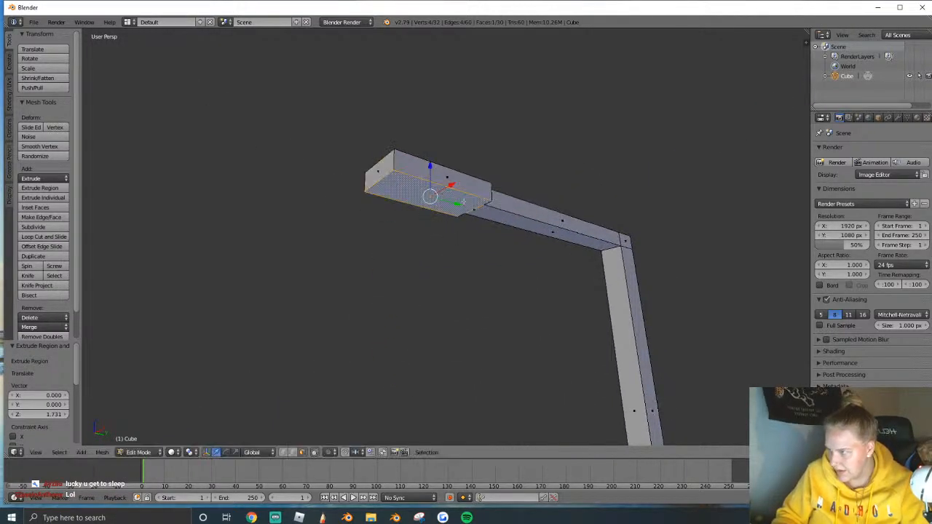
pyautogui.press('i')
pyautogui.click(568, 224)
pyautogui.press('e')
pyautogui.click(566, 239)
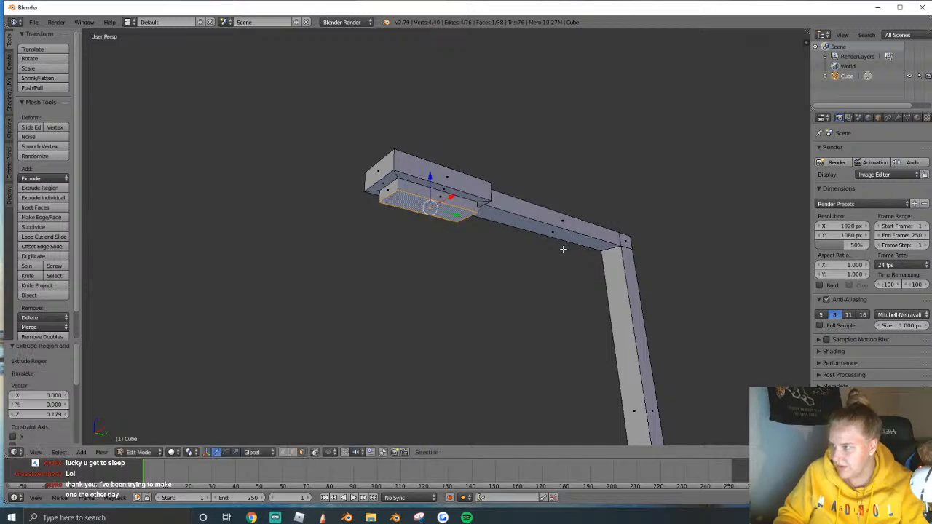
# Select the whole street light mesh and shade all its faces smooth.
pyautogui.hotkey('shift', 'f')
pyautogui.click(446, 238)
pyautogui.press('Tab')
pyautogui.hotkey('shift', 'f')
pyautogui.press('s')
pyautogui.click(446, 238)
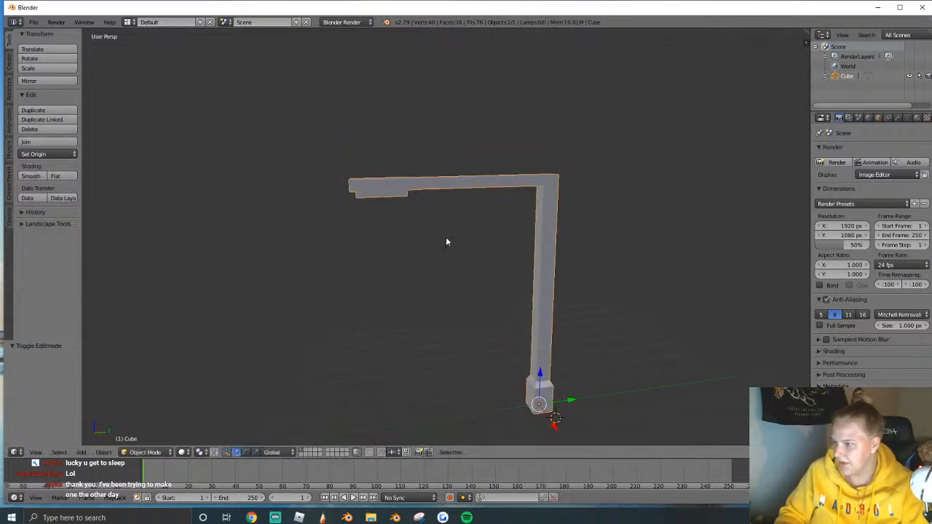
pyautogui.hotkey('shift', 'f')
pyautogui.click(446, 237)
pyautogui.press('Tab')
pyautogui.press('a')
pyautogui.press('a')
pyautogui.click(8, 92)
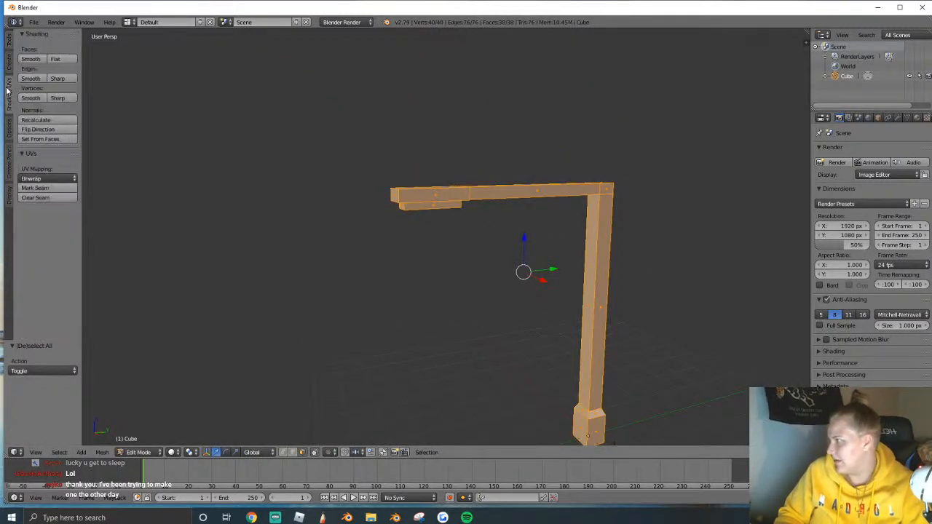
pyautogui.click(31, 59)
# Enable Auto Smooth on the street light's normals with an angle of 45°.
pyautogui.click(907, 118)
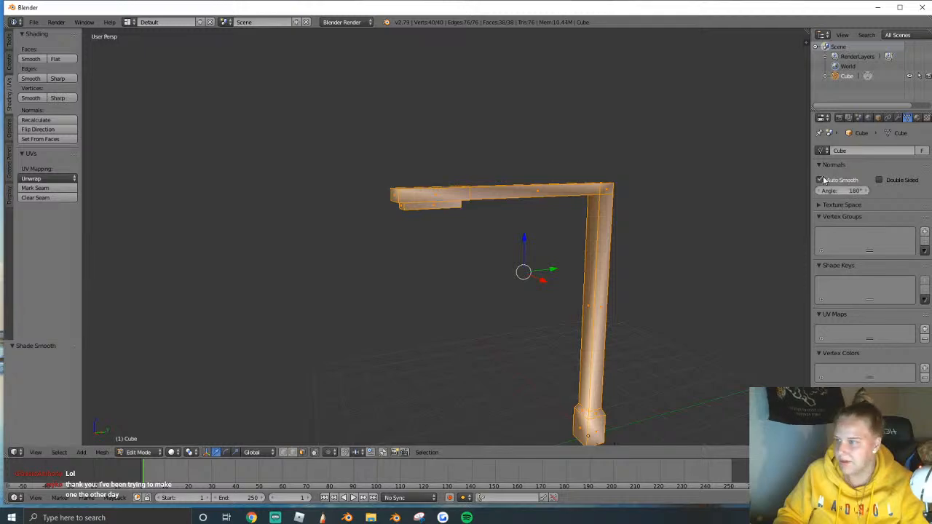
pyautogui.press('Tab')
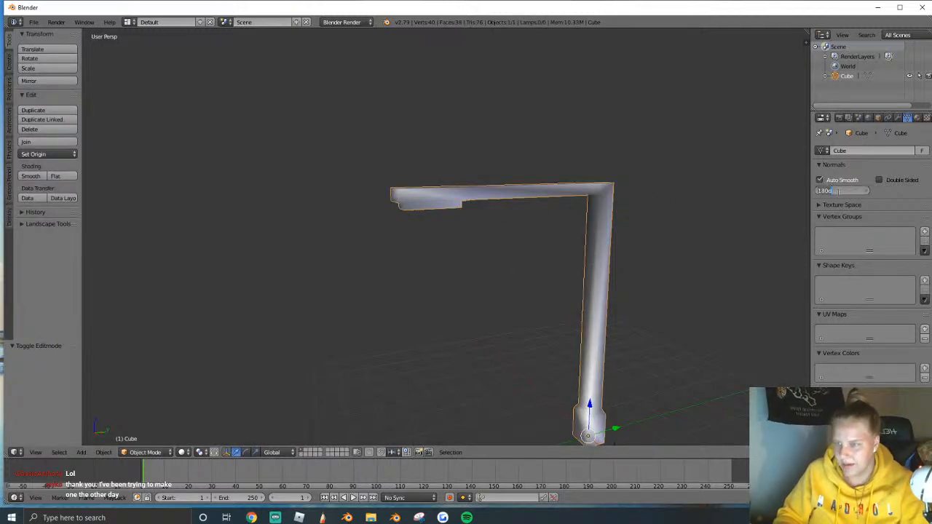
pyautogui.write('45')
pyautogui.press('Return')
# Add a loop cut with two cuts running lengthwise along the lamp head, arm and pole.
pyautogui.press('Tab')
pyautogui.hotkey('shift', 'f')
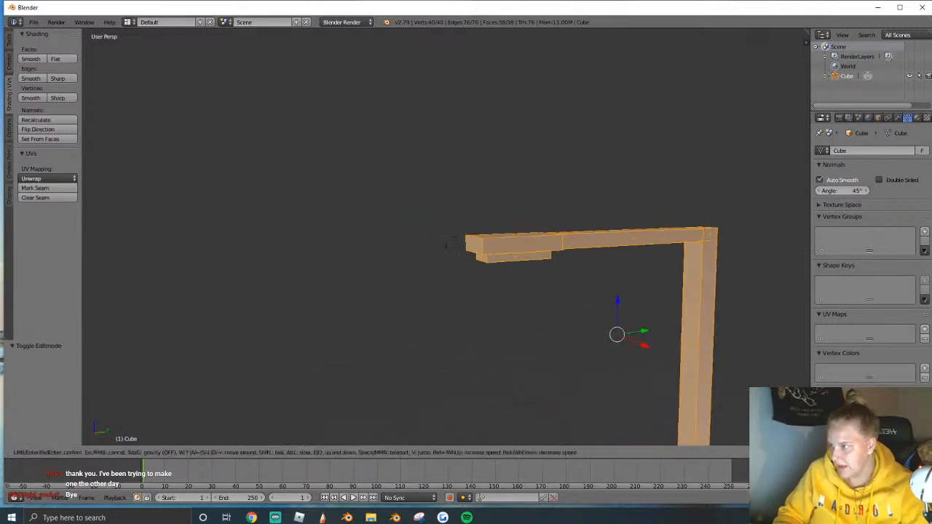
pyautogui.press('w')
pyautogui.click(446, 237)
pyautogui.press('a')
pyautogui.press('a')
pyautogui.click(10, 48)
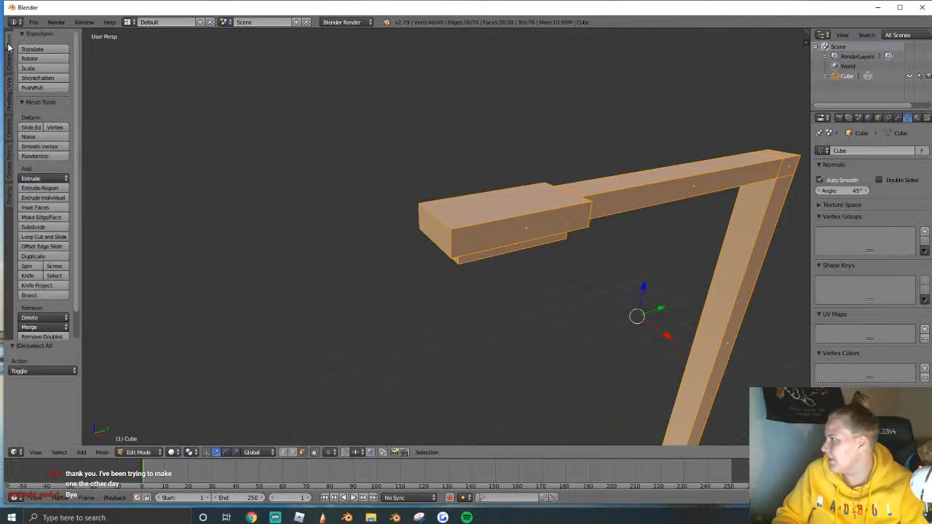
pyautogui.click(44, 237)
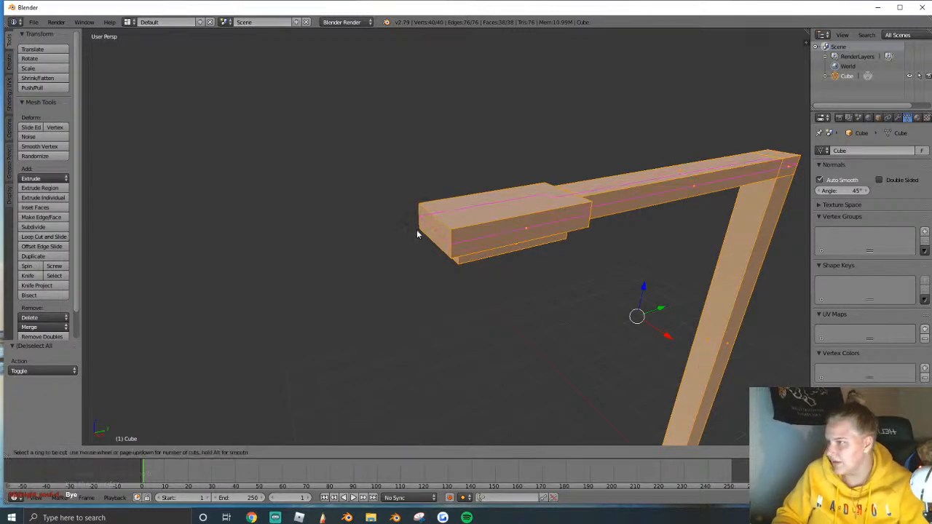
pyautogui.scroll(1, 436, 229)
pyautogui.click(436, 229)
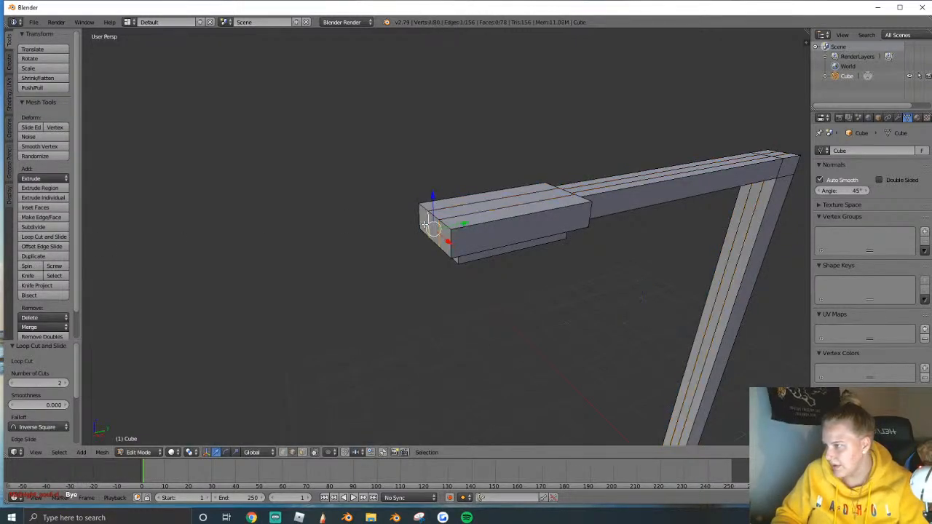
# Move the middle section of the lamp head's end face outward to give the front an angled, rounded shape.
pyautogui.click(449, 228)
pyautogui.press('Tab')
pyautogui.hotkey('shift', 'f')
pyautogui.press('d')
pyautogui.press('w')
pyautogui.click(446, 236)
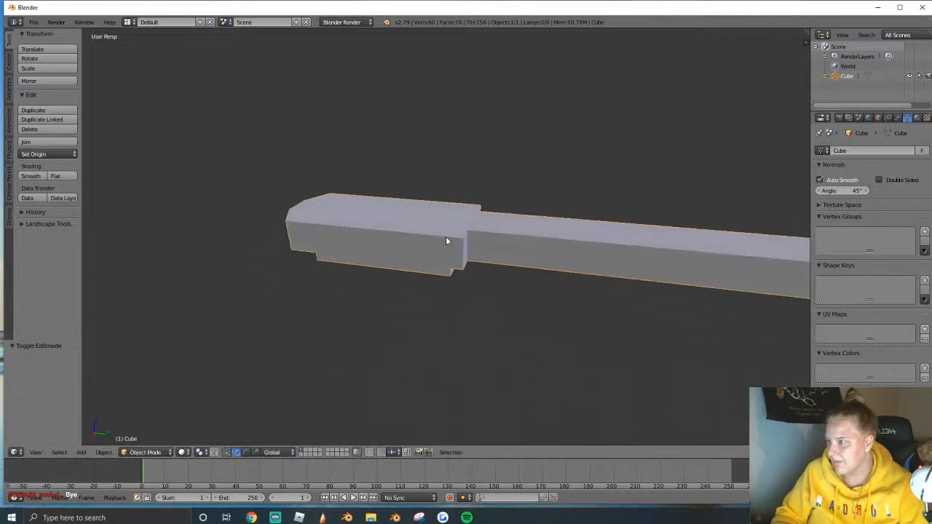
# Chamfer the elbow's outer top corner by moving its four vertices down about 0.086 units along Z and inward about 0.12 along Y.
pyautogui.hotkey('shift', 'f')
pyautogui.press('s')
pyautogui.click(446, 236)
pyautogui.press('Tab')
pyautogui.press('a')
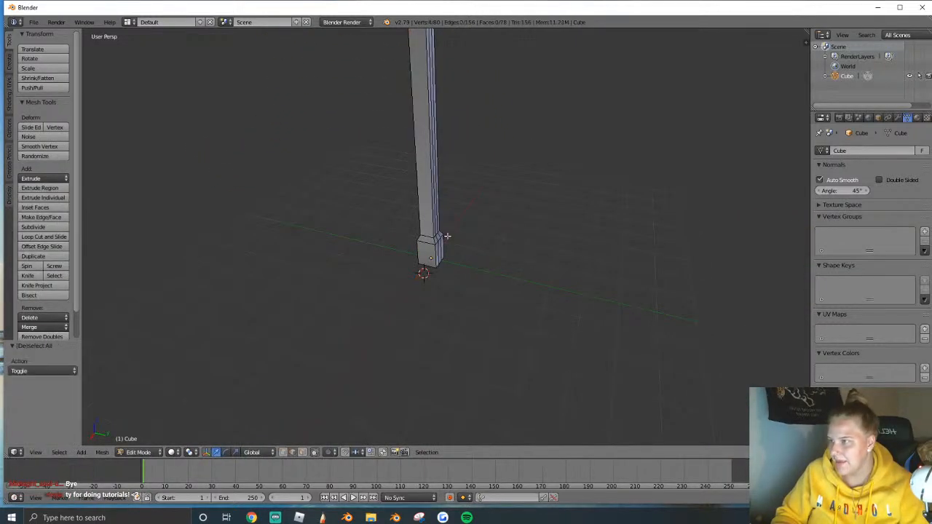
pyautogui.hotkey('shift', 'f')
pyautogui.press('w')
pyautogui.press('s')
pyautogui.press('w')
pyautogui.click(446, 237)
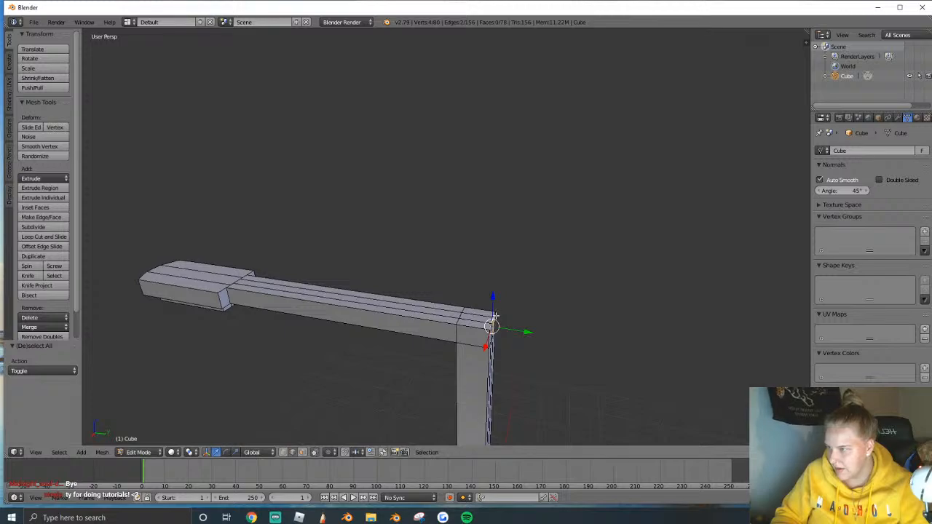
pyautogui.hotkey('shift', 'f')
pyautogui.press('d')
pyautogui.click(446, 237)
pyautogui.rightClick(484, 312)
pyautogui.keyDown('shift'); pyautogui.rightClick(474, 319); pyautogui.keyUp('shift')
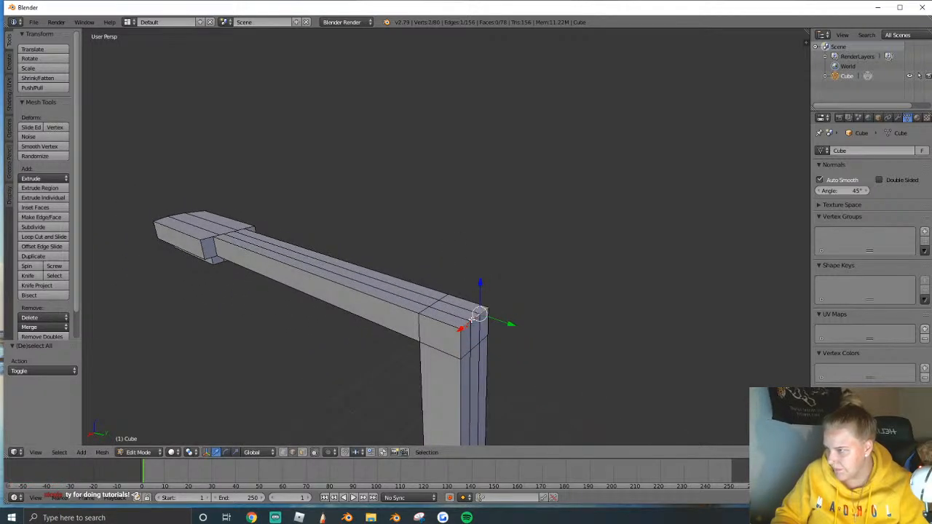
pyautogui.keyDown('shift'); pyautogui.rightClick(470, 324); pyautogui.keyUp('shift')
pyautogui.press('g')
pyautogui.press('z')
pyautogui.click(478, 313)
pyautogui.press('g')
pyautogui.press('y')
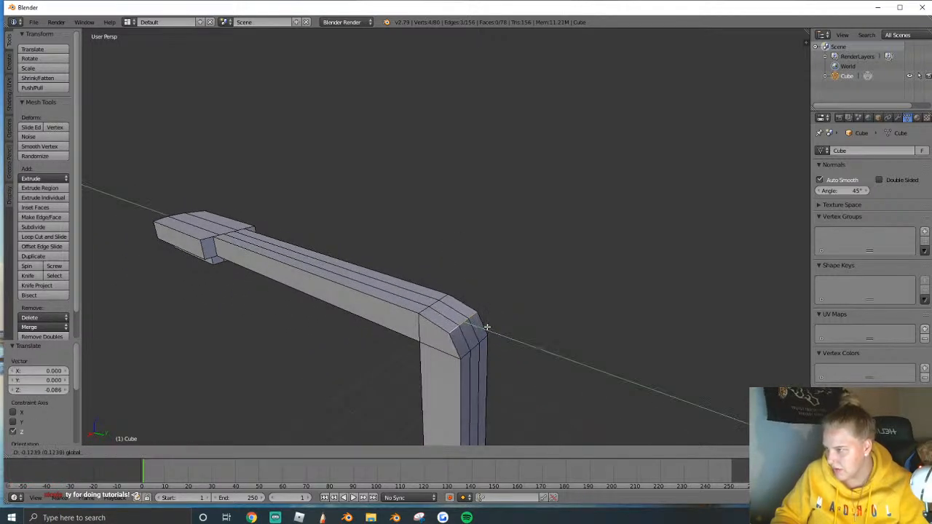
pyautogui.click(487, 328)
# Bevel the inner corner edges where the arm meets the pole with two segments.
pyautogui.press('Tab')
pyautogui.hotkey('shift', 'f')
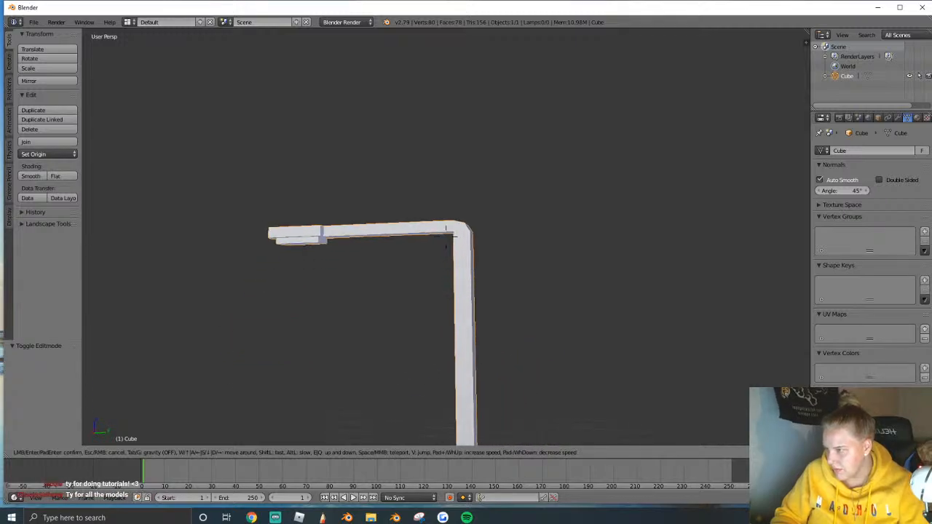
pyautogui.press('w')
pyautogui.click(446, 234)
pyautogui.press('Tab')
pyautogui.hotkey('shift', 'f')
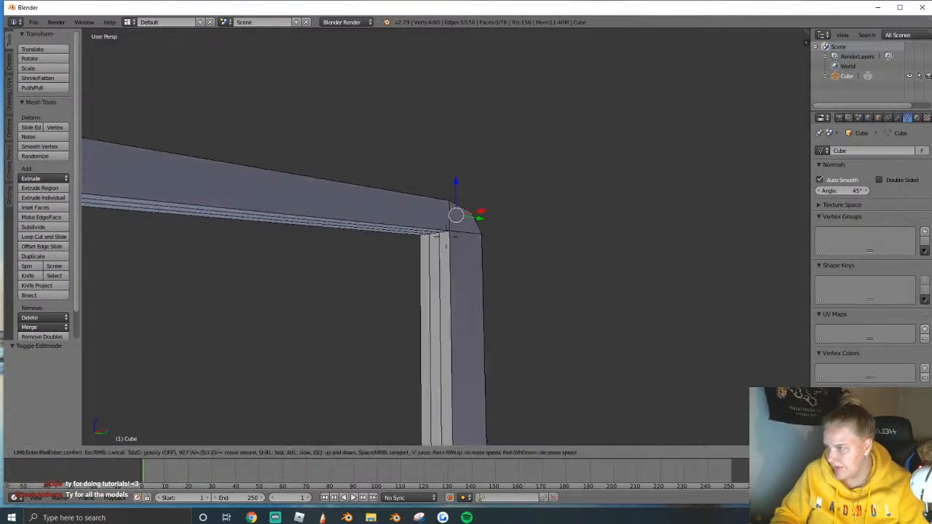
pyautogui.click(426, 115)
pyautogui.hotkey('shift', 'f')
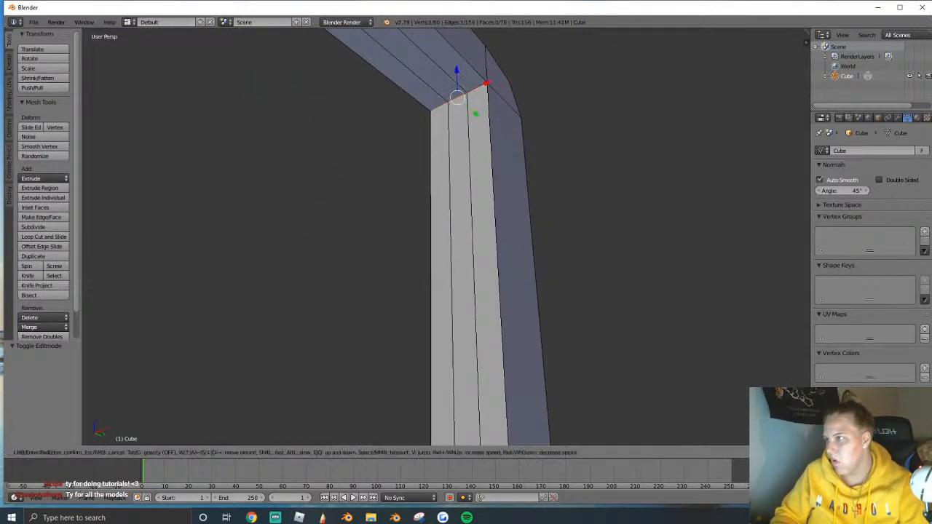
pyautogui.click(446, 237)
pyautogui.press('w')
pyautogui.hotkey('ctrl', 'b')
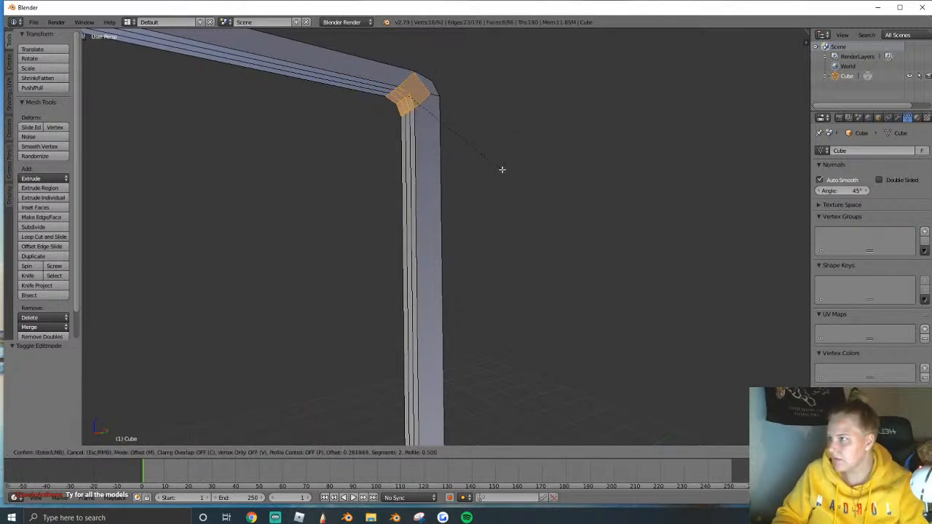
pyautogui.click(498, 163)
pyautogui.press('Tab')
pyautogui.moveTo(497, 164); pyautogui.dragTo(452, 246, button='middle')
pyautogui.scroll(-3, 452, 246)
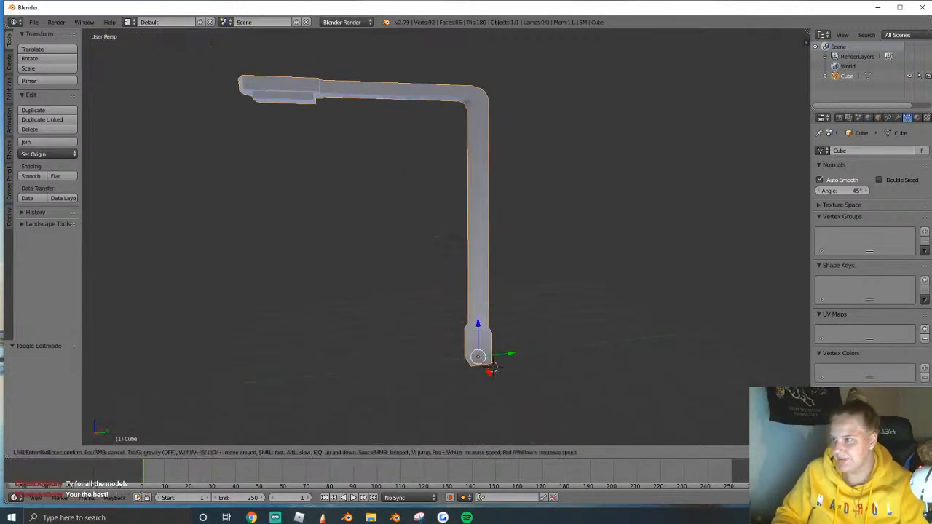
# Select the faces along the pole's inner side and base and move them about 0.18 units along Y to make the pole thinner.
pyautogui.press('Tab')
pyautogui.hotkey('shift', 'f')
pyautogui.click(472, 253)
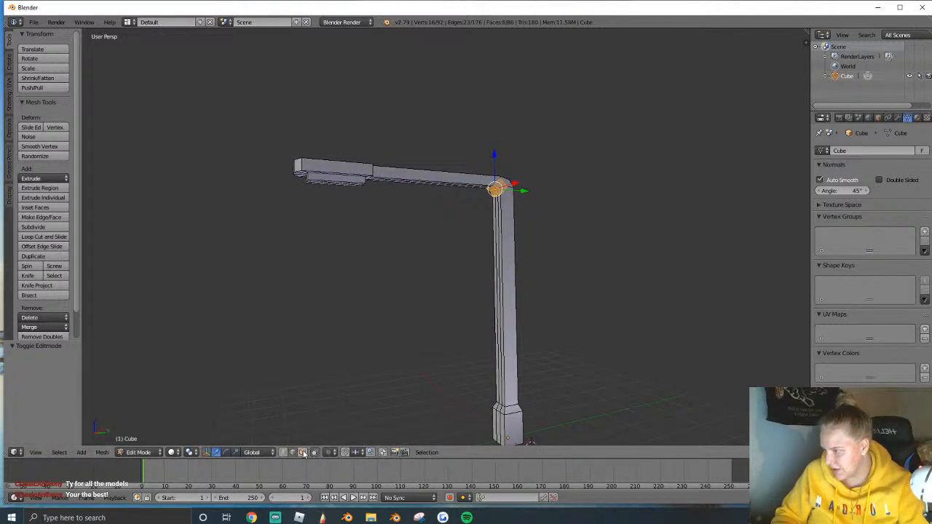
pyautogui.hotkey('shift', 'f')
pyautogui.press('a')
pyautogui.click(446, 238)
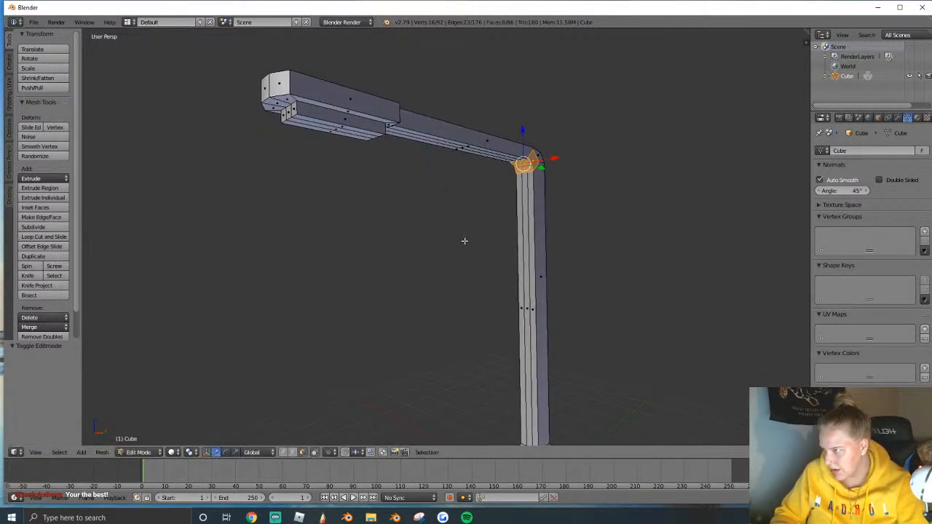
pyautogui.hotkey('shift', 'f')
pyautogui.press('s')
pyautogui.click(447, 238)
pyautogui.moveTo(461, 204); pyautogui.dragTo(464, 411)
pyautogui.moveTo(458, 417); pyautogui.dragTo(530, 140, button='middle')
pyautogui.keyDown('shift'); pyautogui.rightClick(531, 154); pyautogui.keyUp('shift')
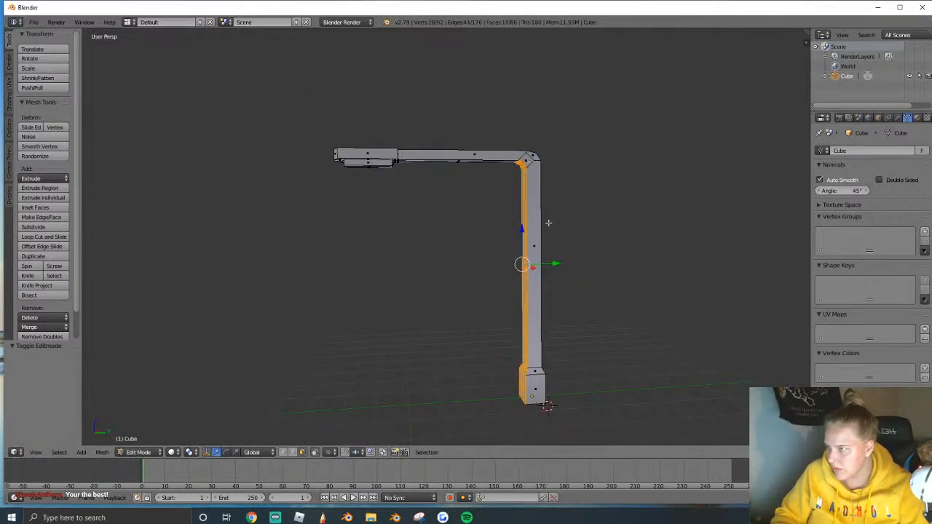
pyautogui.press('g')
pyautogui.press('y')
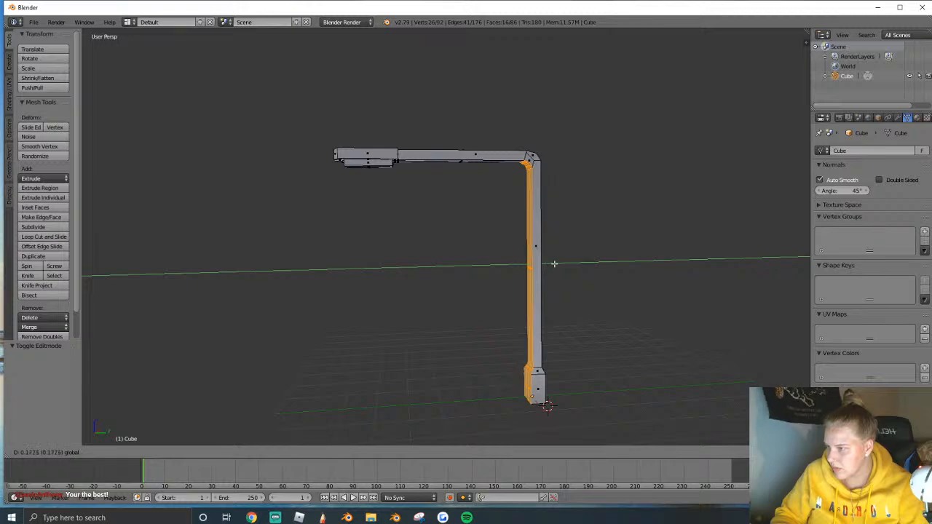
pyautogui.click(556, 266)
pyautogui.press('Tab')
pyautogui.moveTo(556, 265); pyautogui.dragTo(457, 249, button='middle')
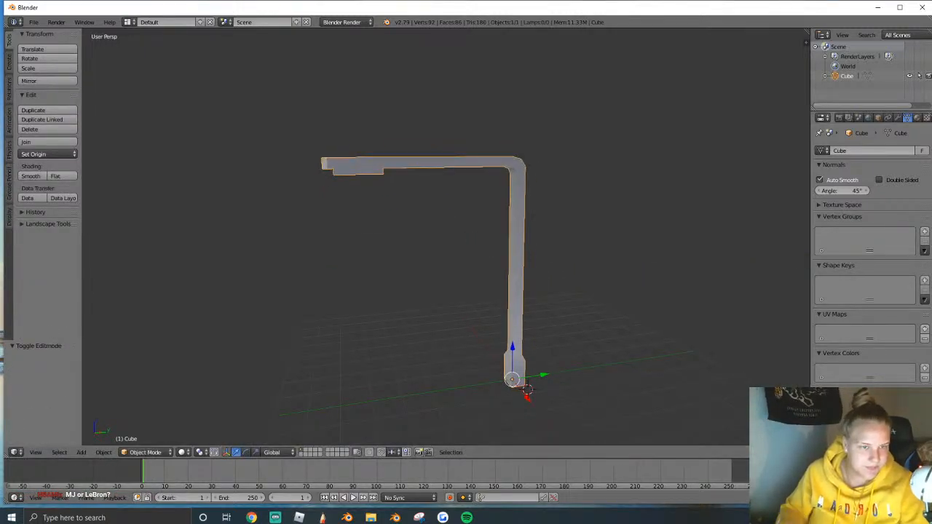
# Close the Blender window.
pyautogui.click(704, 299)
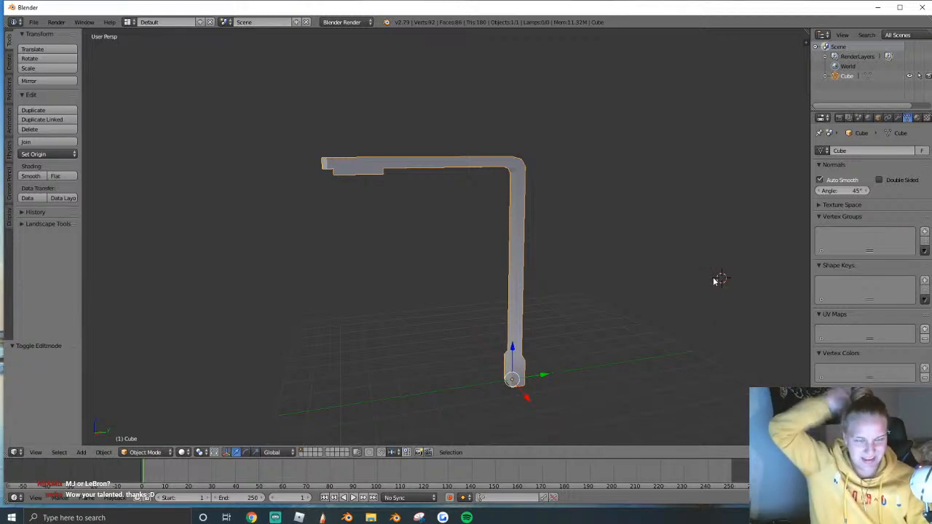
pyautogui.scroll(1, 719, 277)
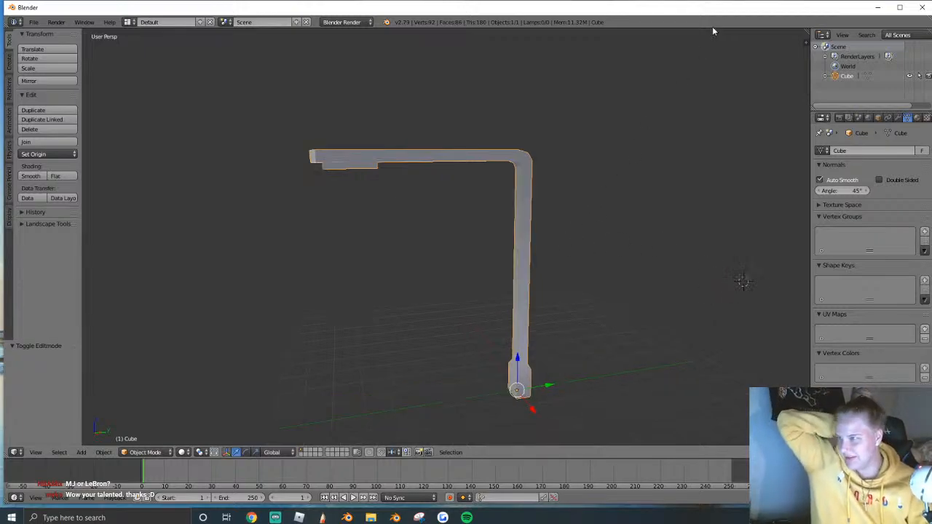
pyautogui.click(923, 7)
pyautogui.press('Return')
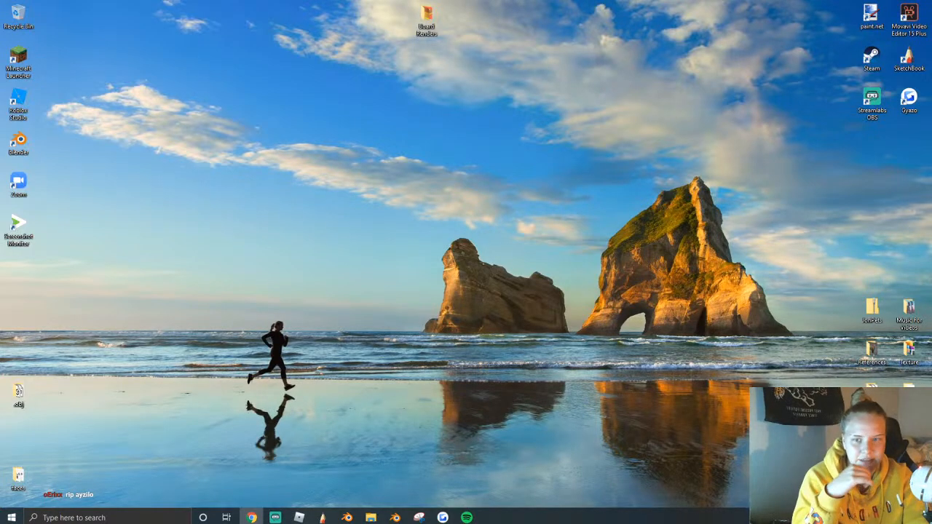
# Switch to Chrome and view the photo of the five free simulator shops on the Twitter profile.
pyautogui.click(251, 517)
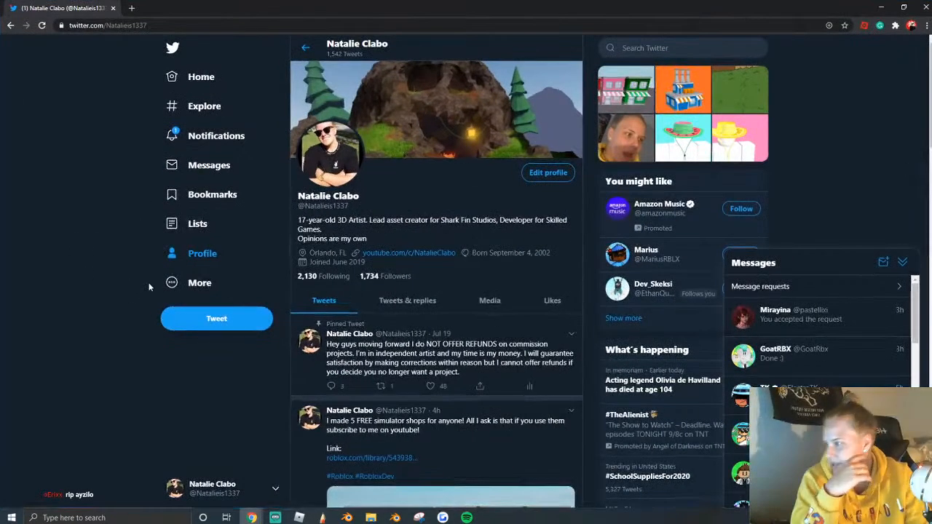
pyautogui.scroll(-2, 153, 288)
pyautogui.scroll(-2, 360, 190)
pyautogui.click(542, 304)
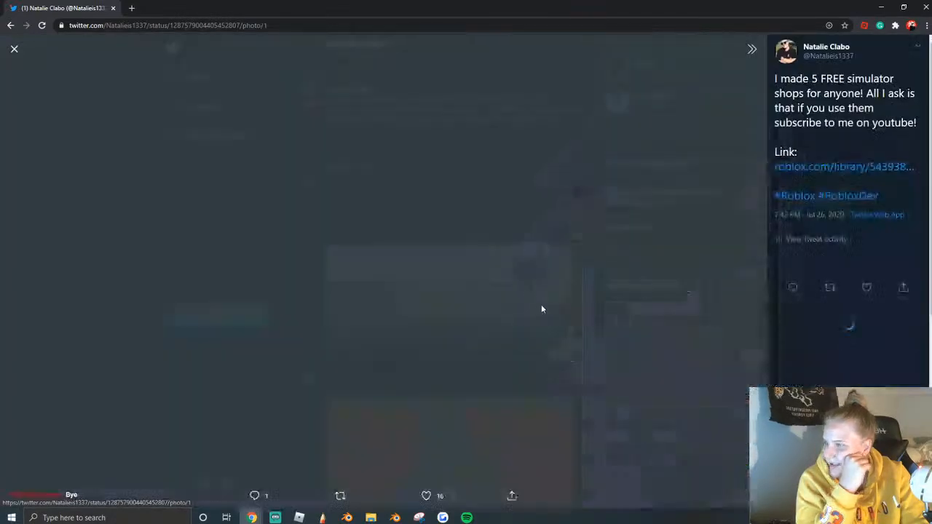
pyautogui.click(670, 453)
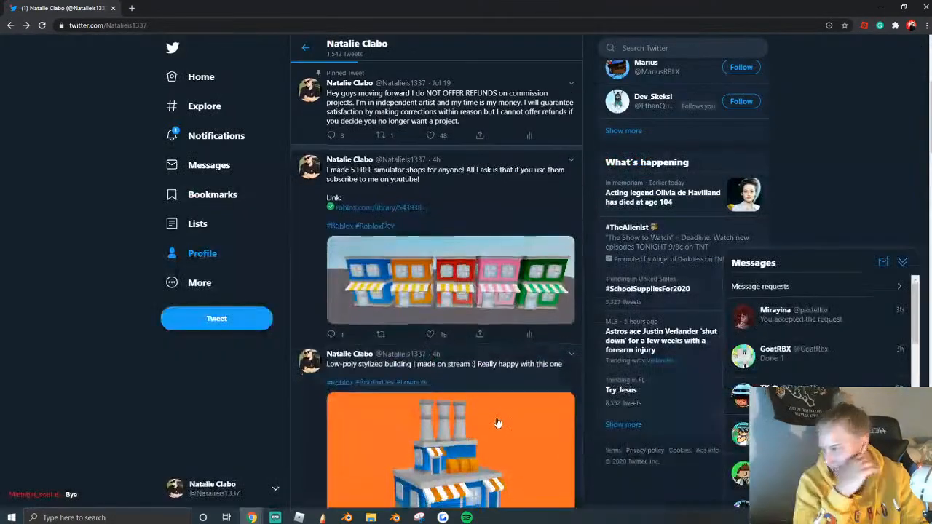
# View the image of the low-poly stylized building in the profile's tweets.
pyautogui.scroll(-4, 437, 292)
pyautogui.click(510, 182)
pyautogui.click(581, 363)
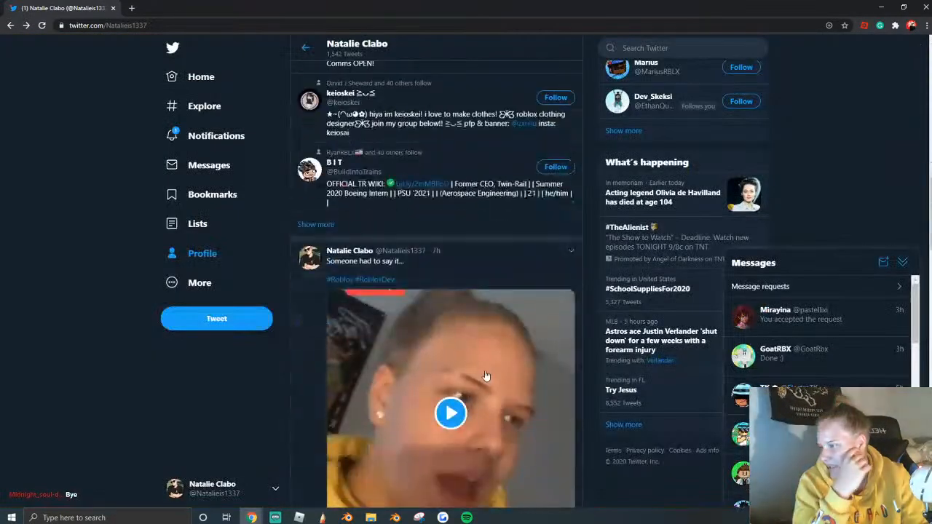
# View the watermelon and lemon sunhat concept images and return toward the start of the profile.
pyautogui.scroll(-5, 377, 293)
pyautogui.click(378, 293)
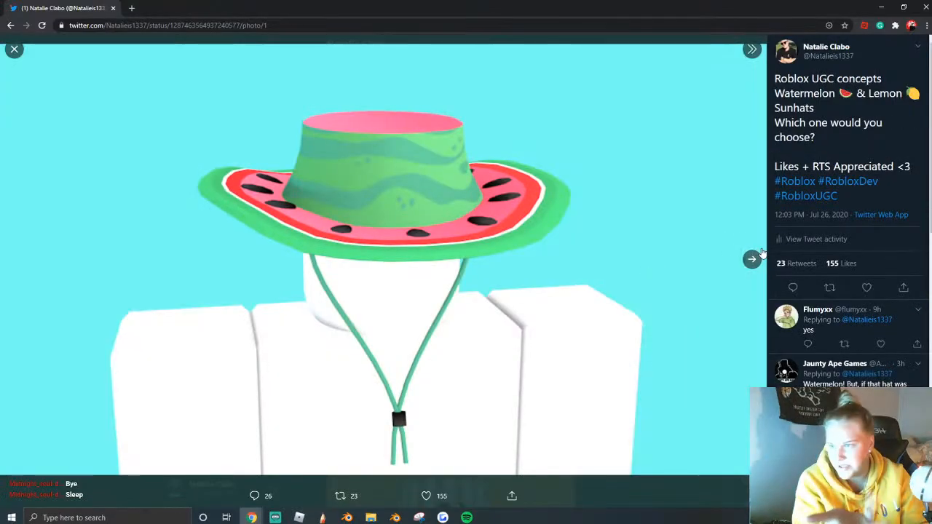
pyautogui.press('Right')
pyautogui.click(645, 495)
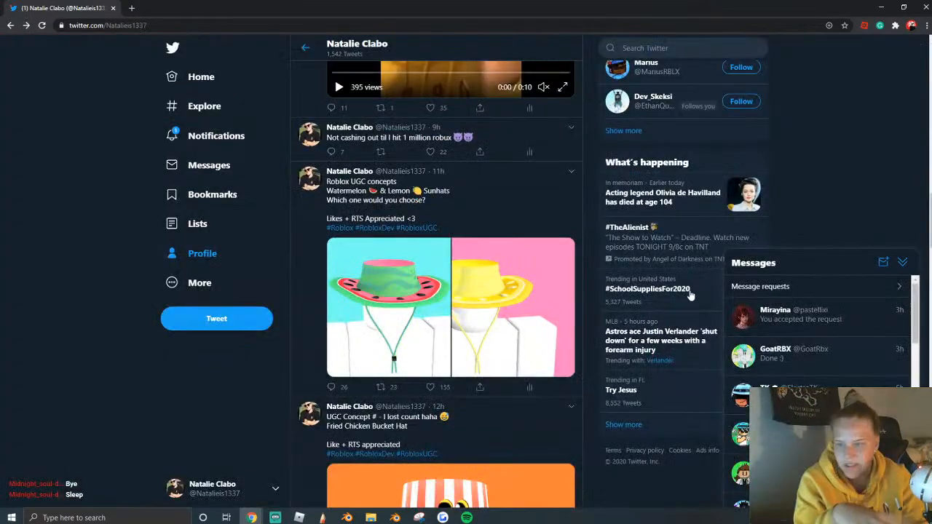
pyautogui.scroll(3, 437, 291)
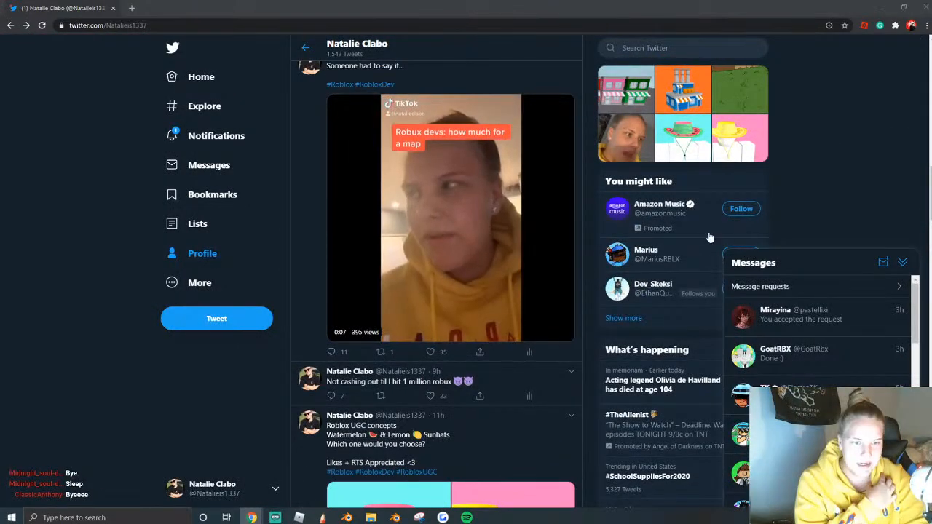
pyautogui.scroll(10, 517, 223)
pyautogui.scroll(2, 517, 223)
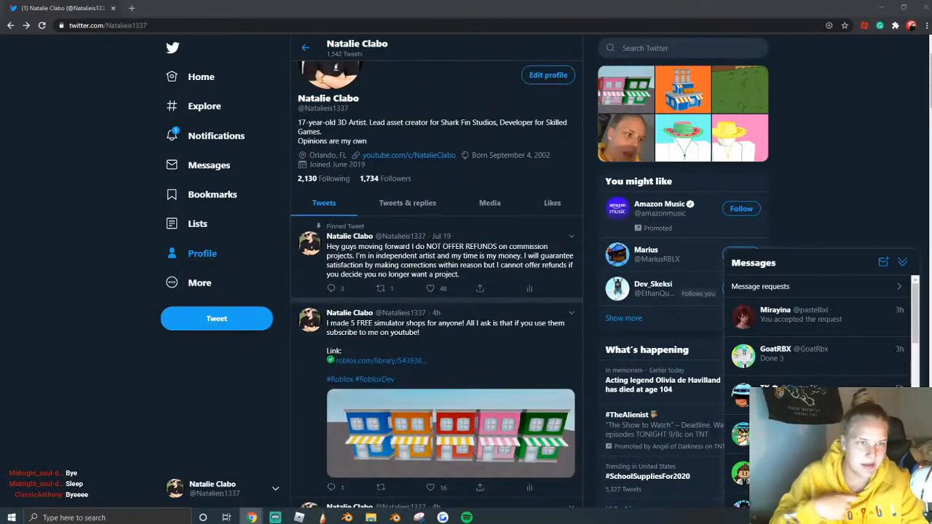